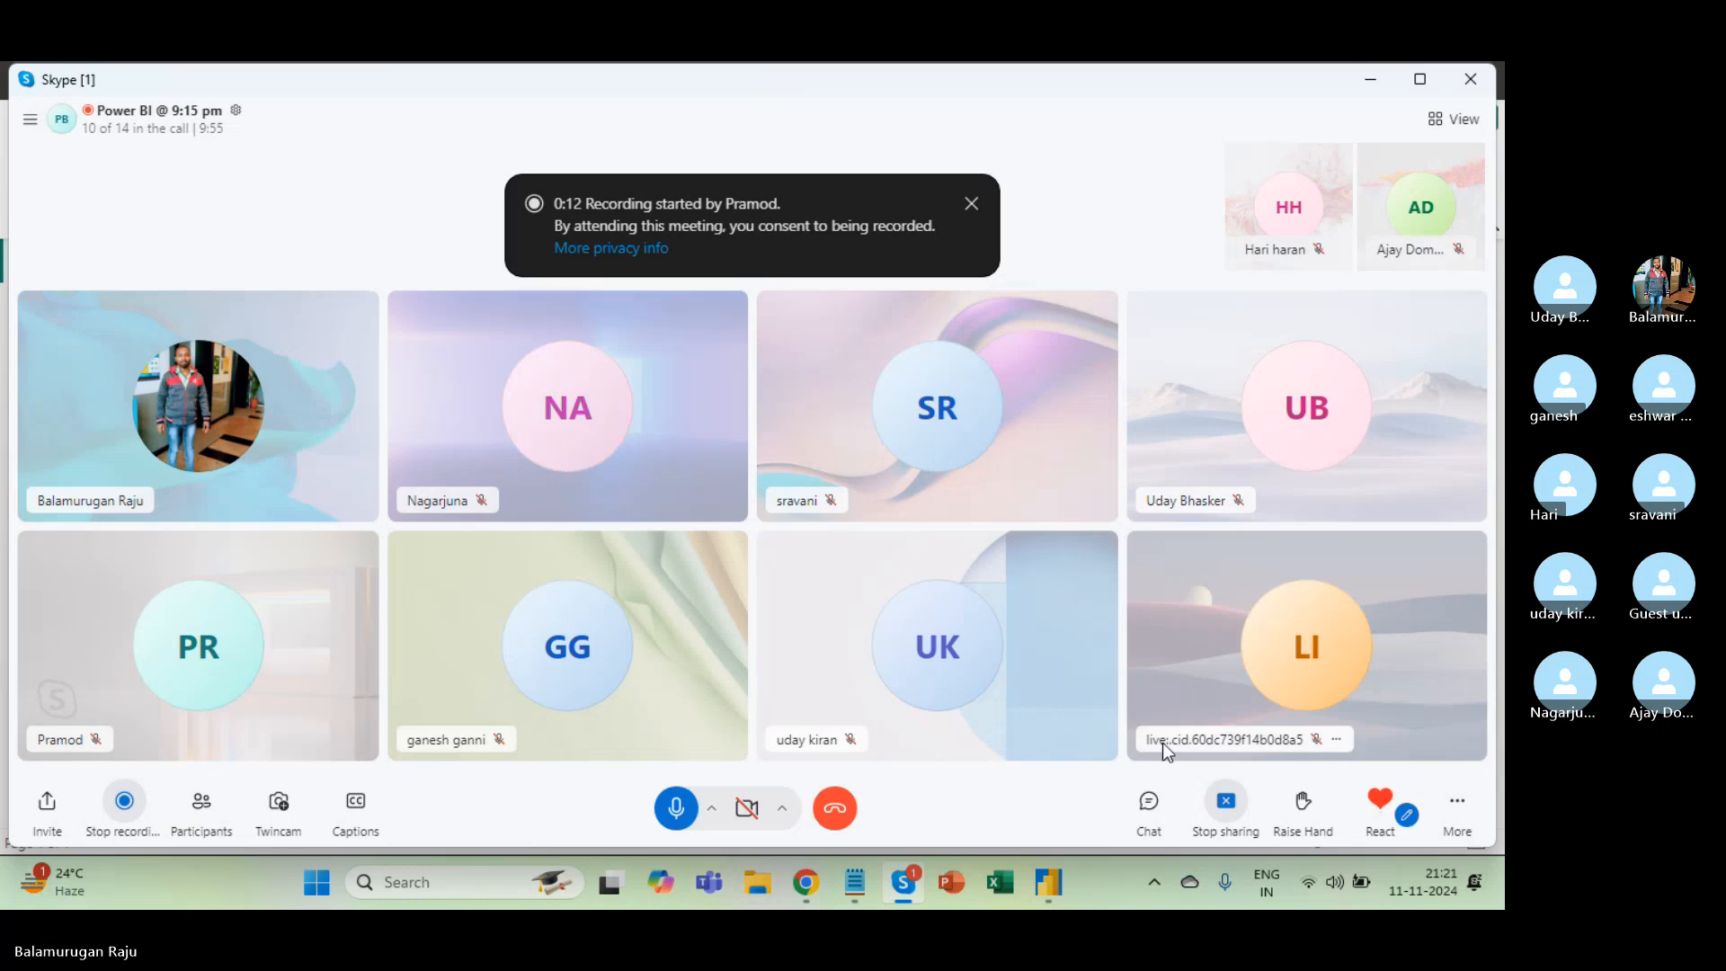
Dismiss the Skype call's More options menu and switch to Power BI Desktop.
click(1457, 800)
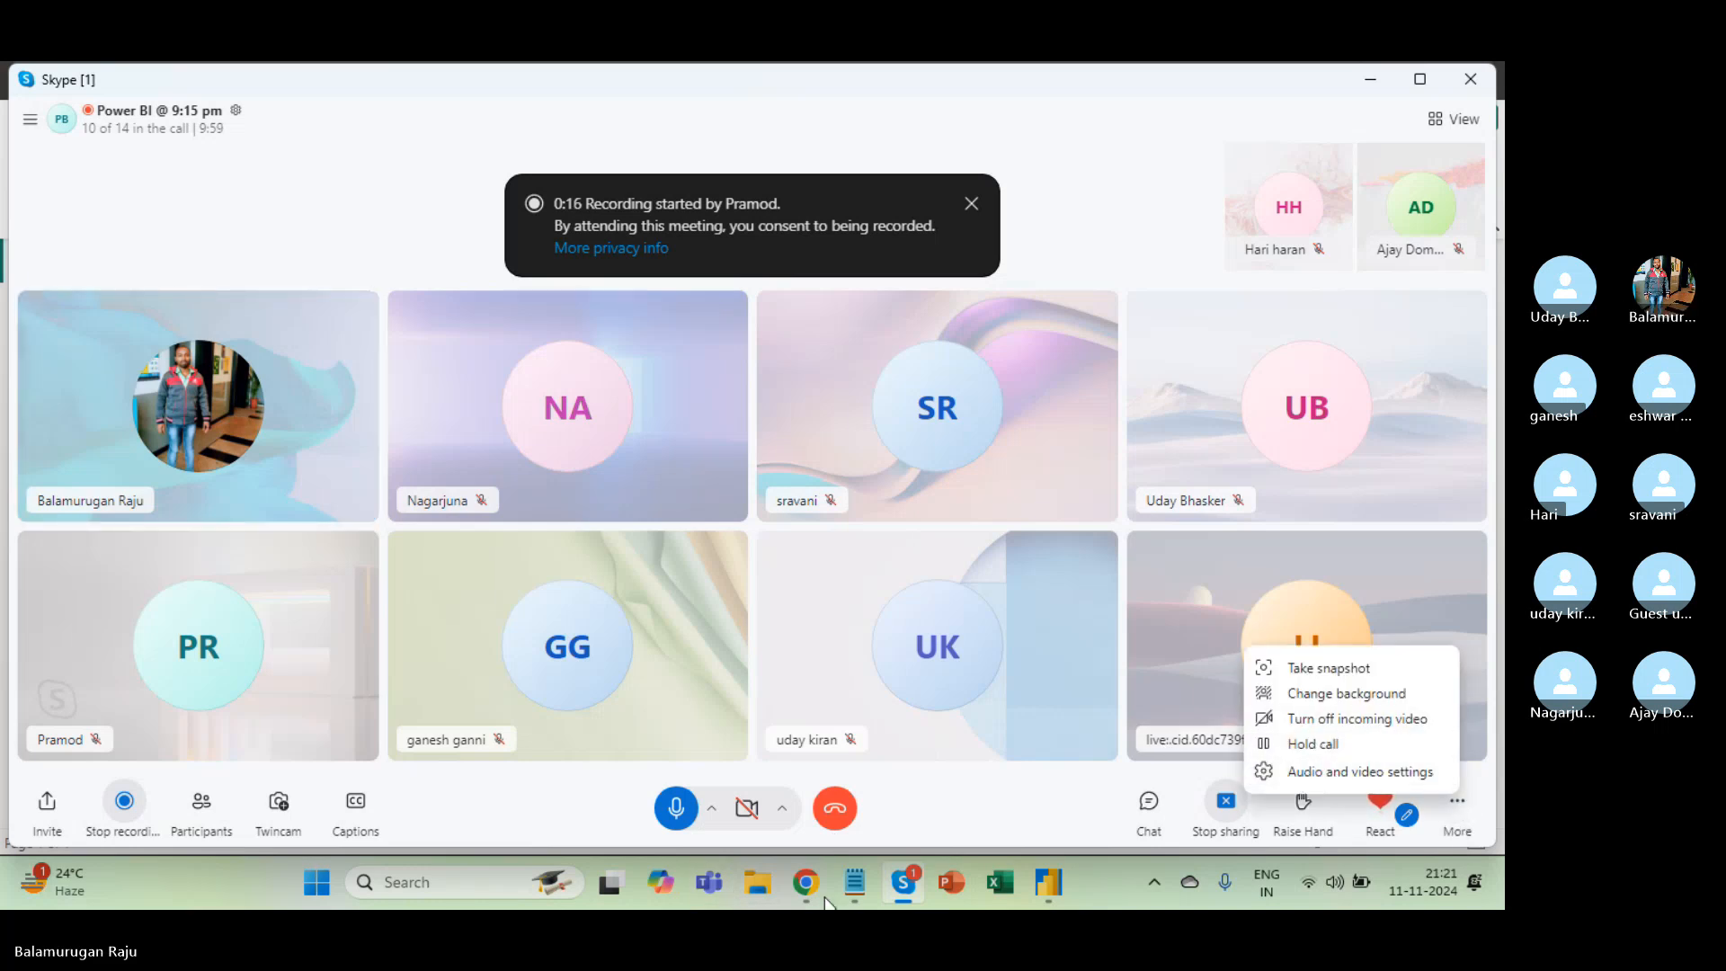
click(948, 797)
key(alt+Tab)
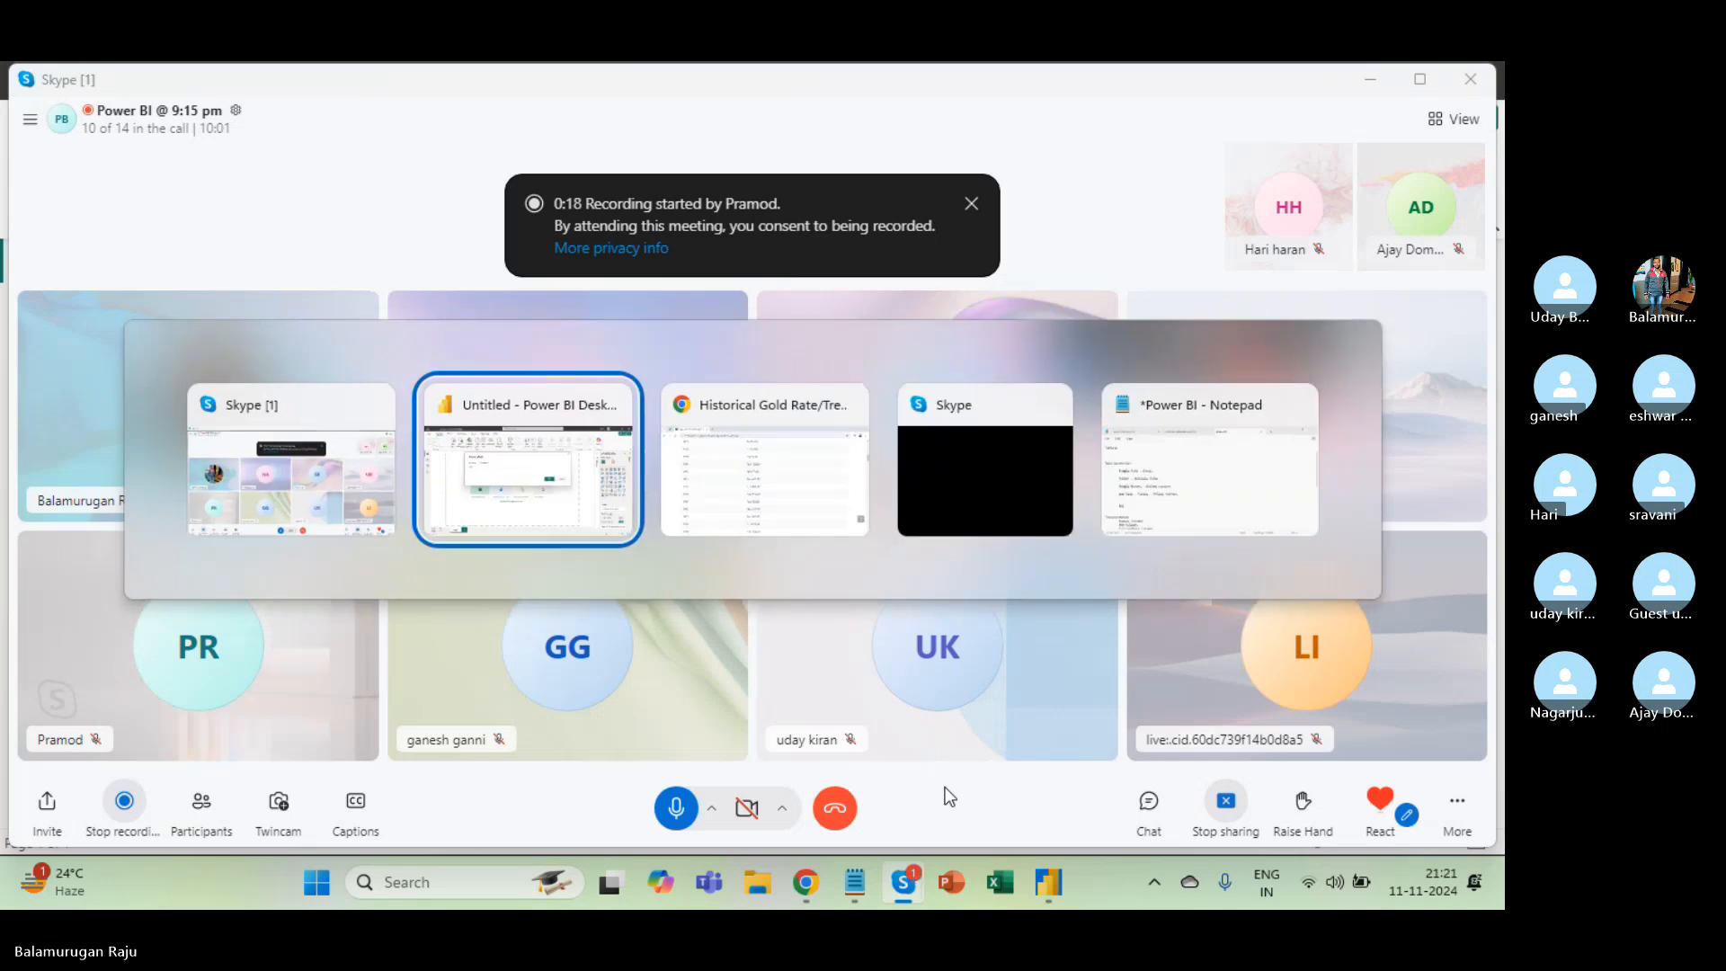
Scroll through the 1964–2024 gold rate table in Chrome and copy the page URL.
key(alt+Tab)
key(alt+Tab)
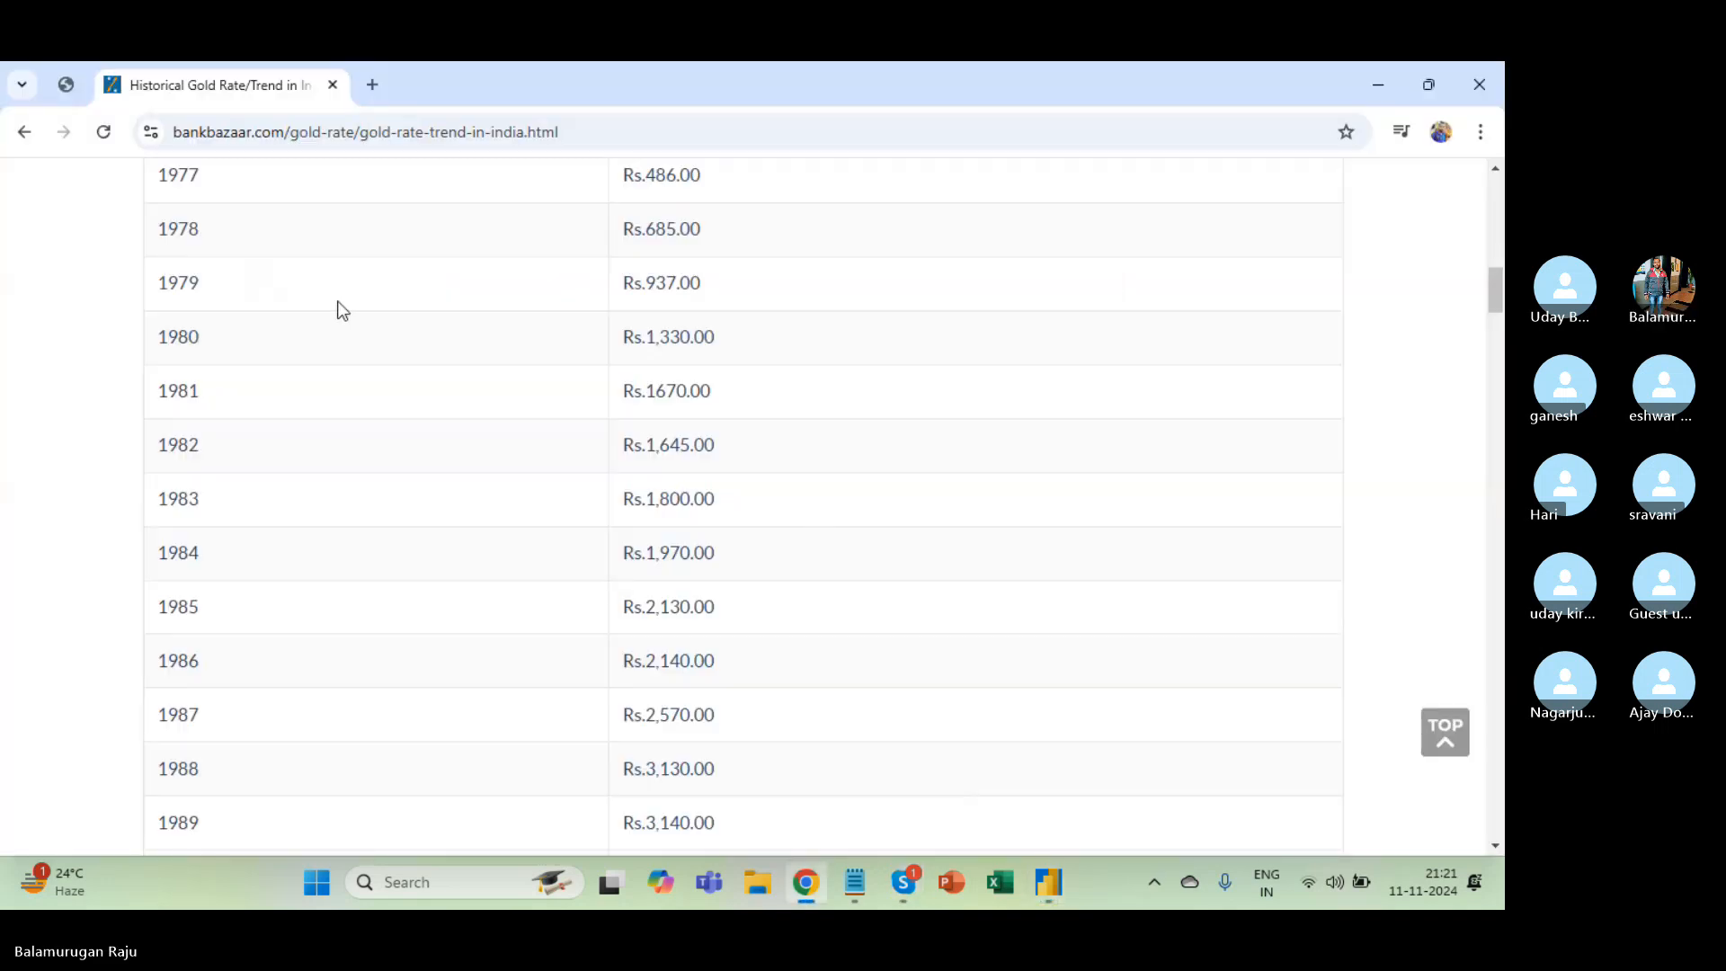
scroll(460, 317, up, 9)
scroll(465, 317, up, 2)
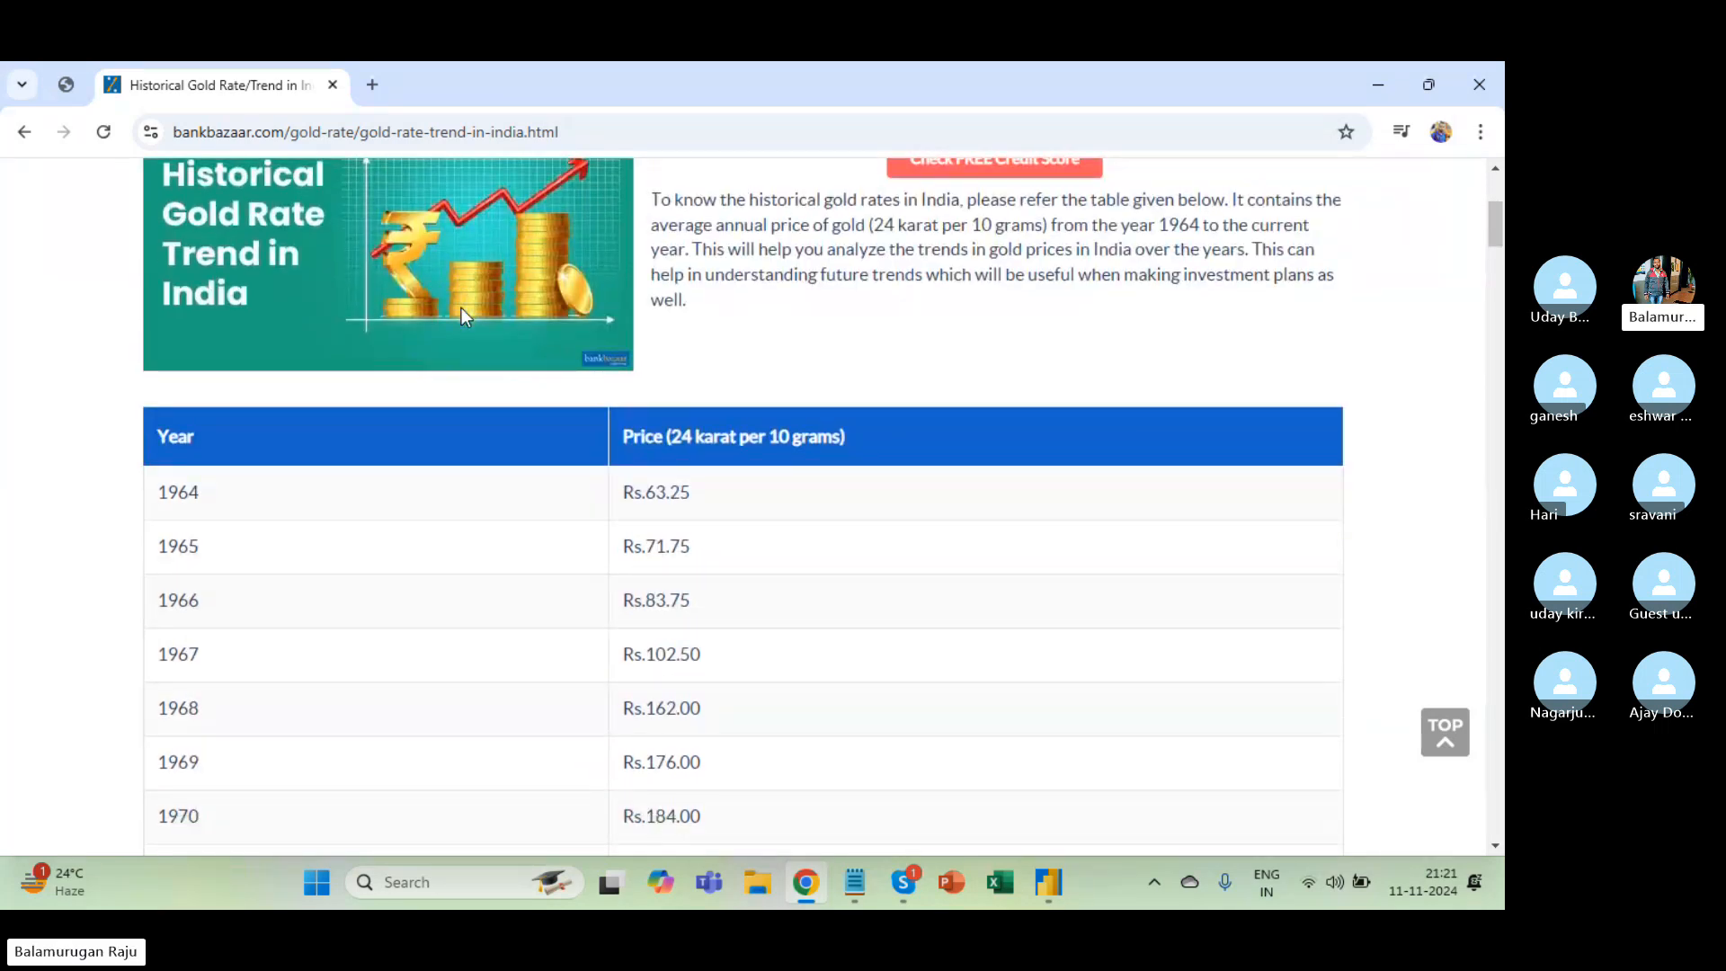
scroll(500, 558, down, 2)
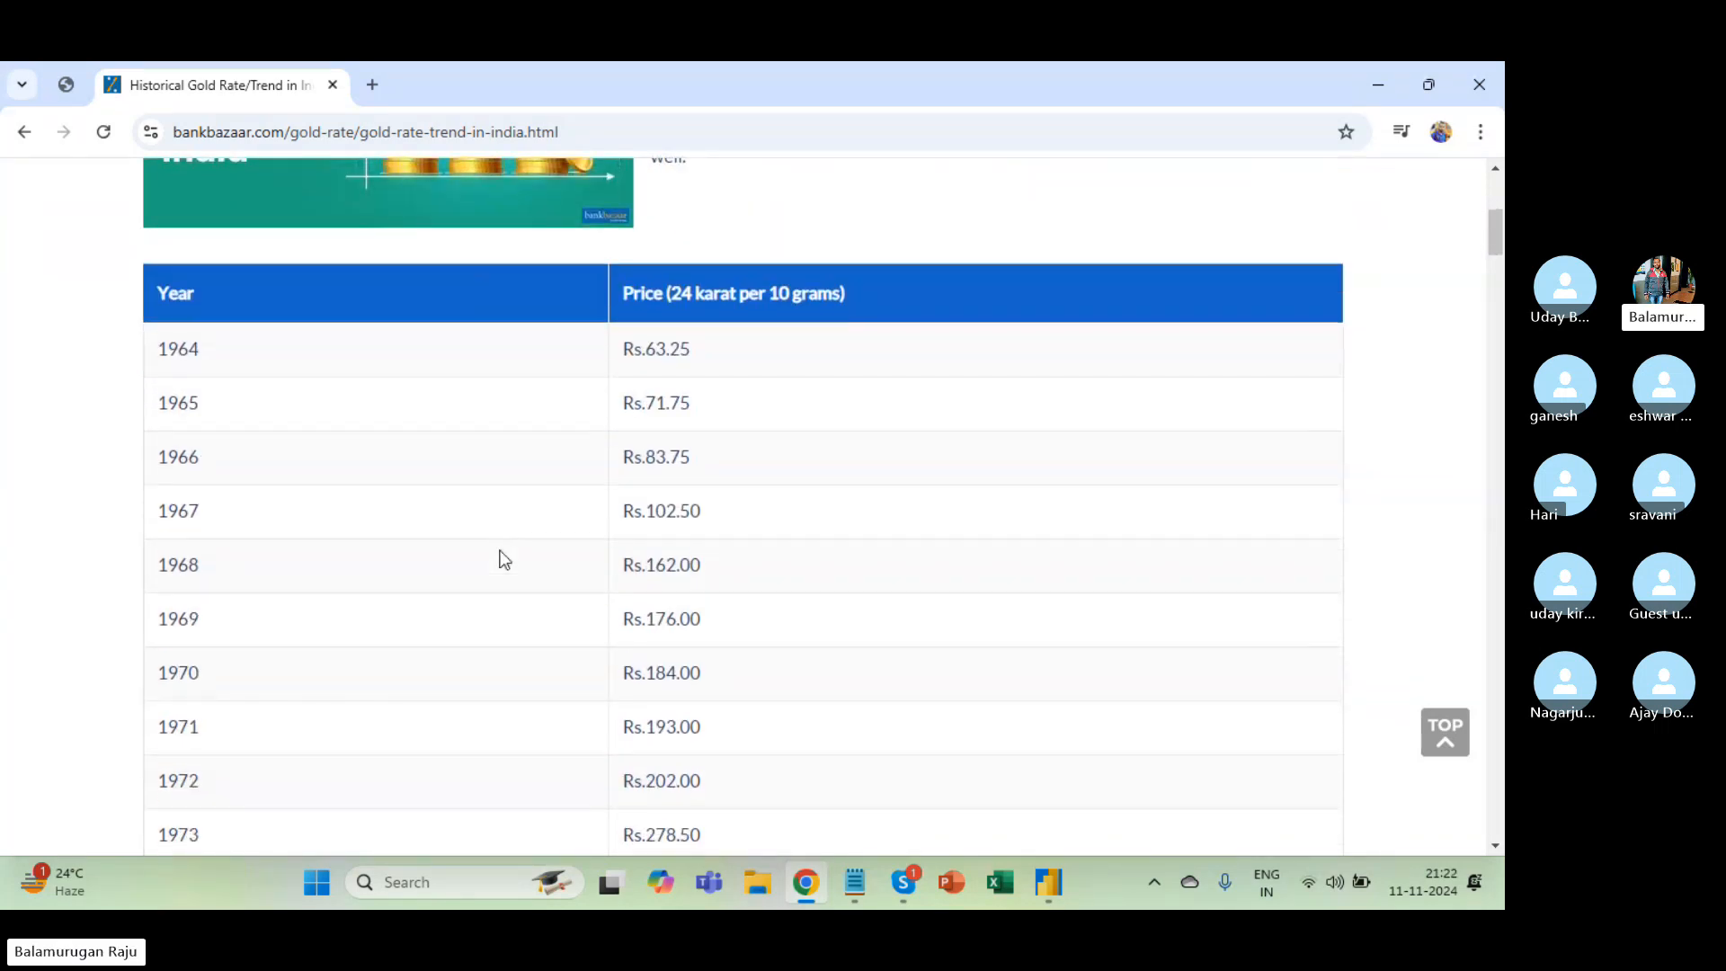
key(alt+Tab)
key(alt+Tab)
scroll(445, 544, down, 3)
scroll(444, 545, up, 4)
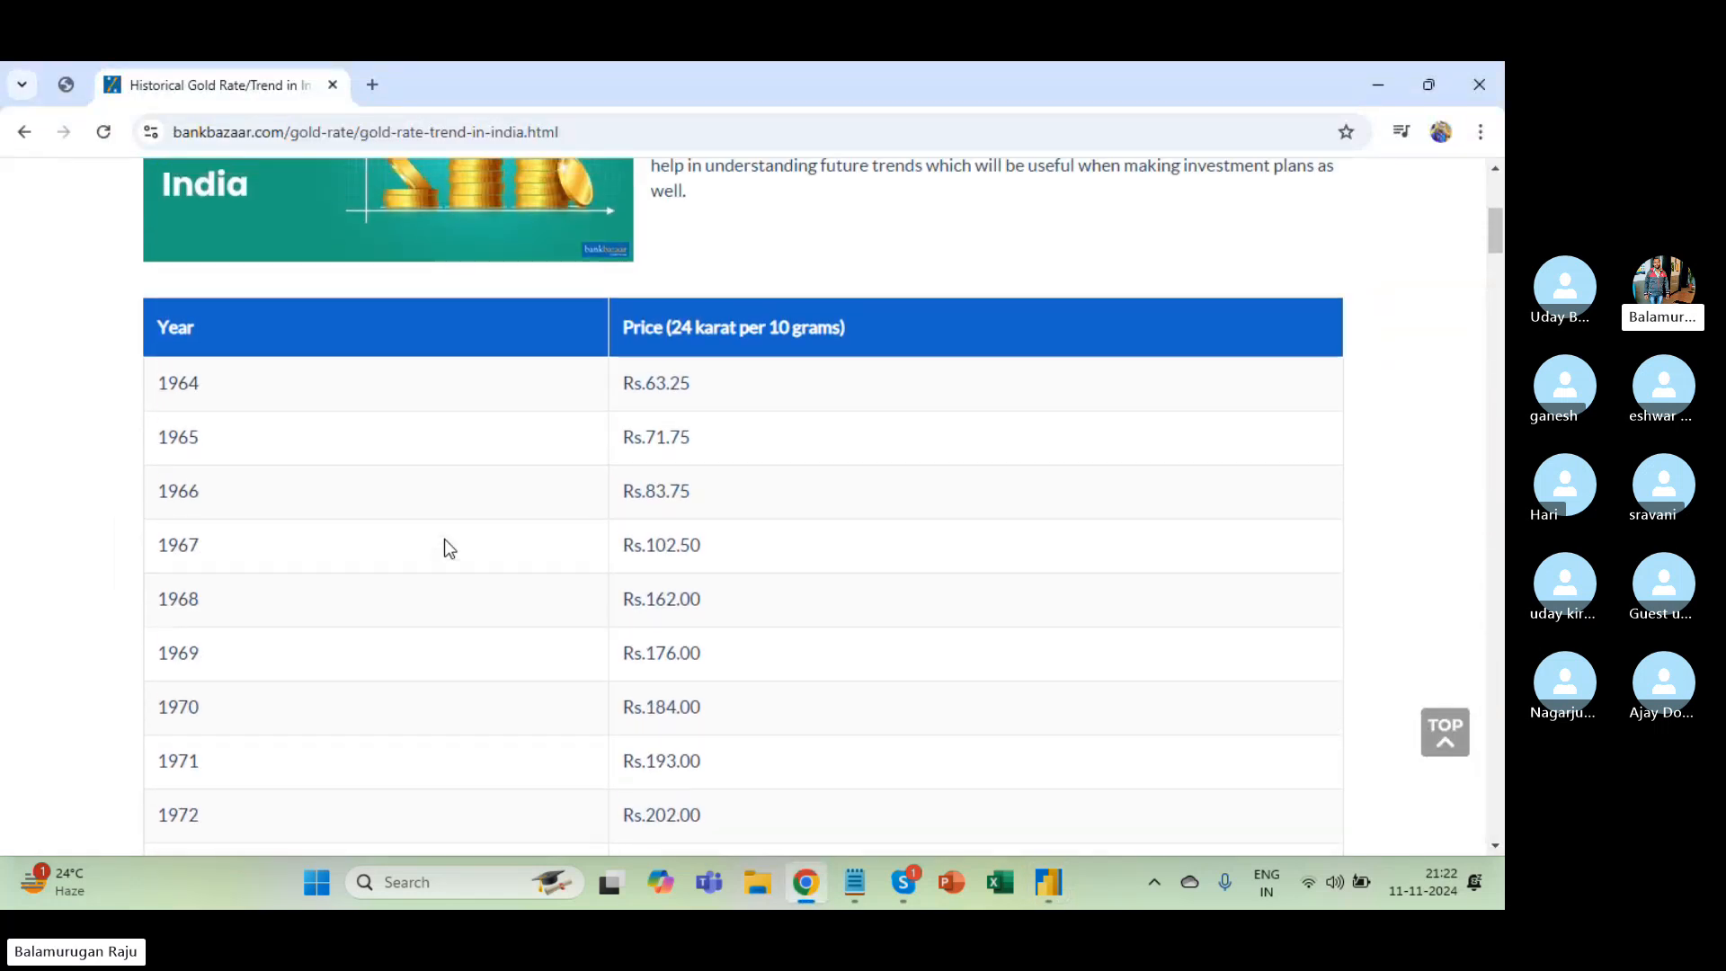
scroll(444, 546, down, 8)
scroll(444, 545, down, 20)
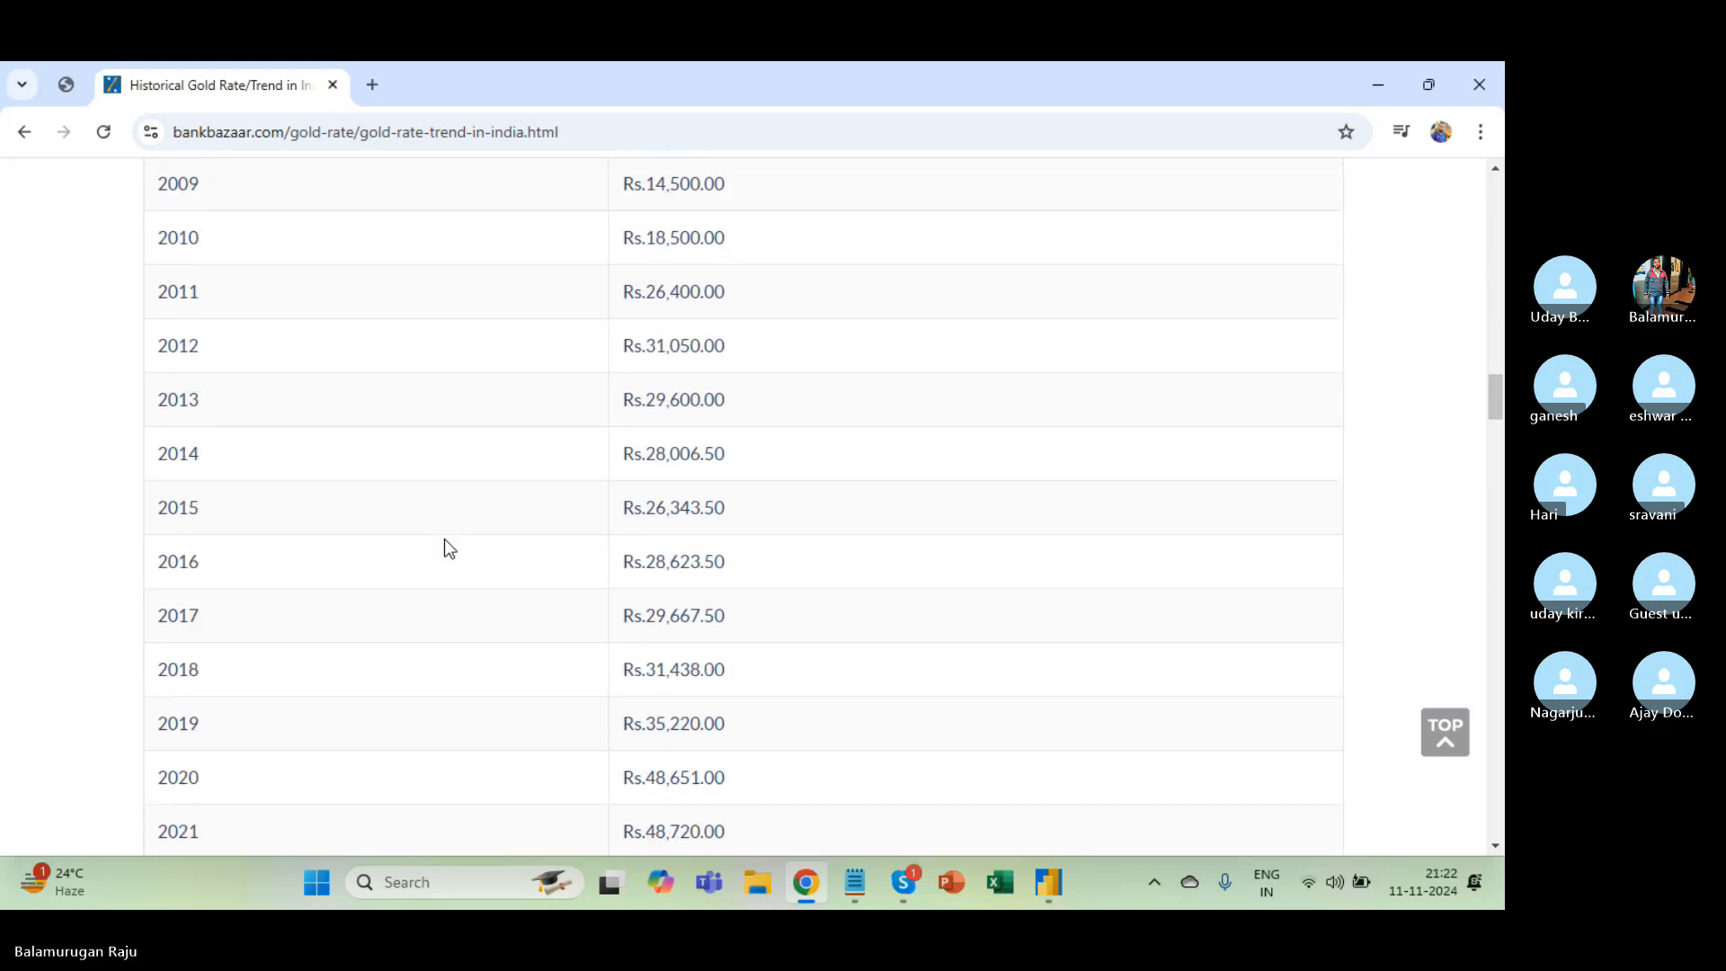
click(266, 134)
key(ctrl+c)
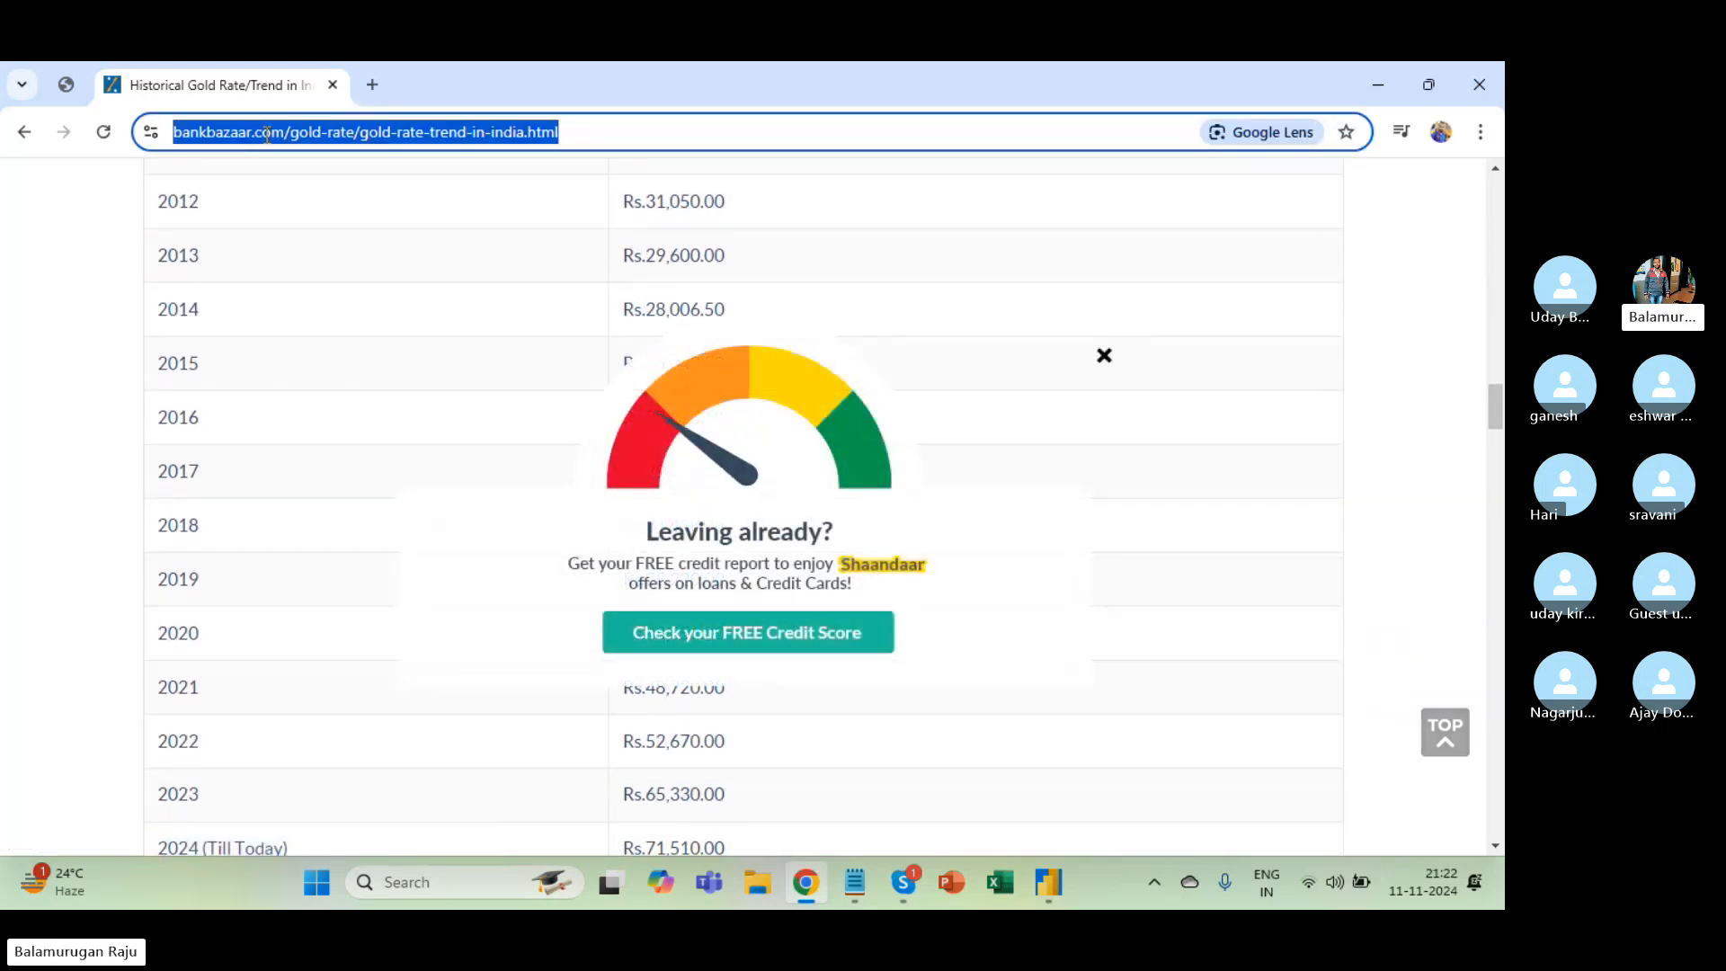
key(alt+Tab)
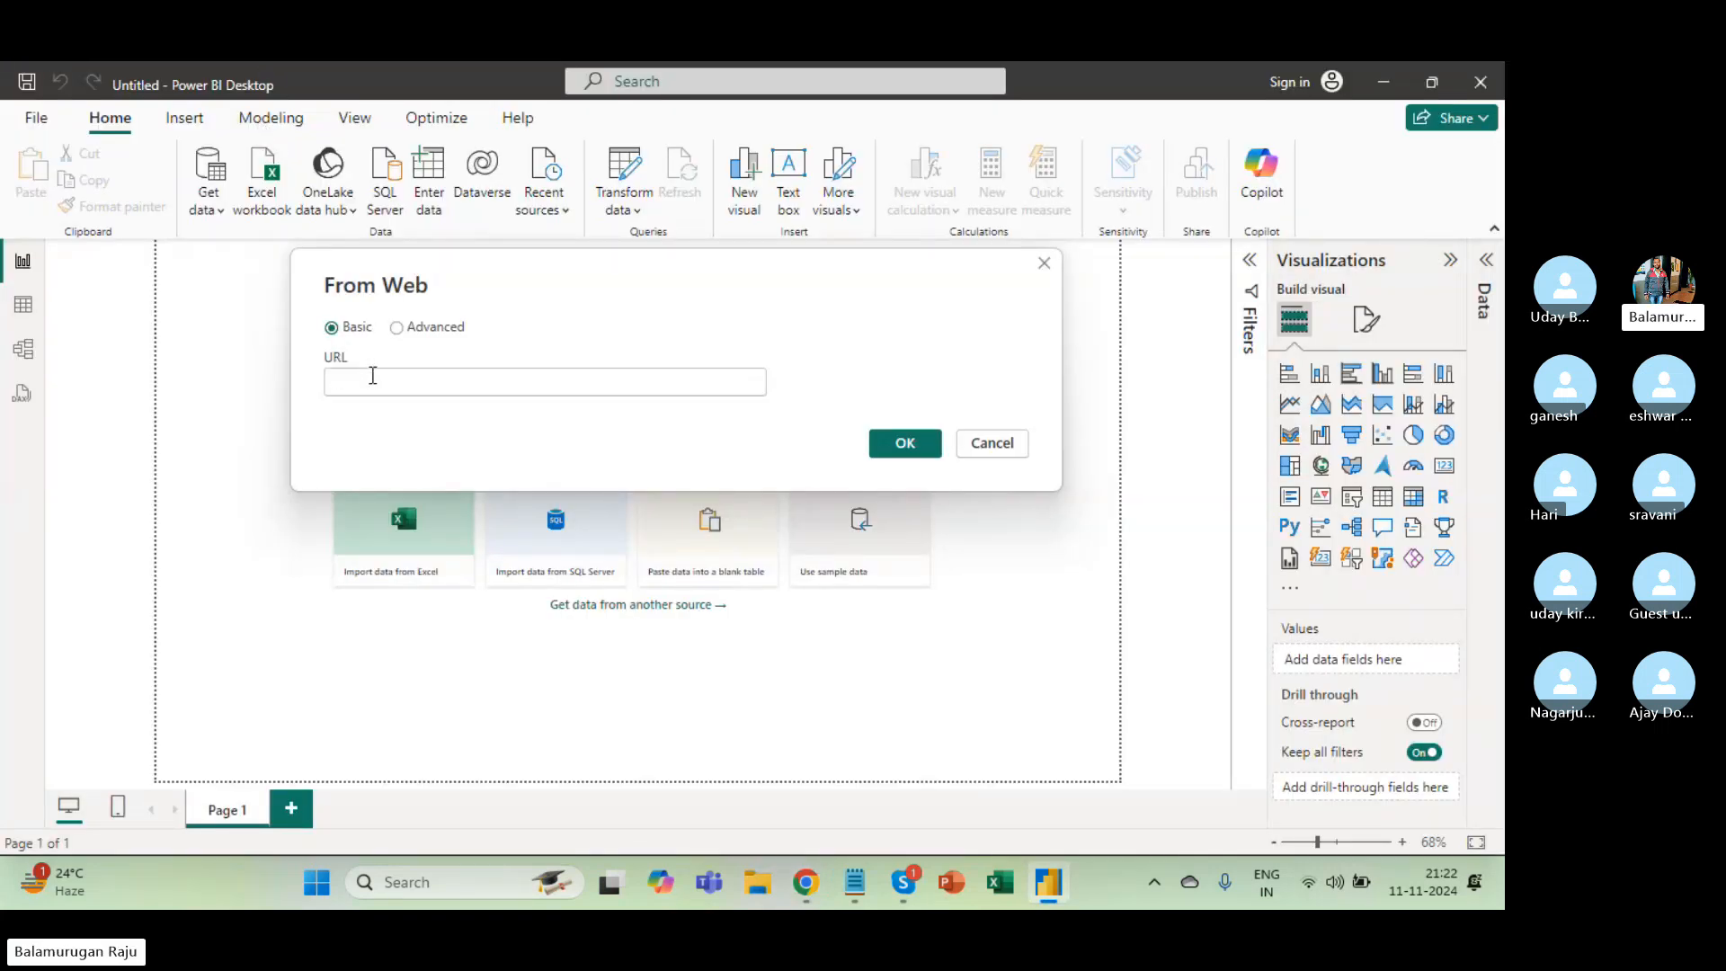
Paste the bankbazaar gold-rate-trend-in-india URL into the From Web dialog and confirm it.
click(373, 376)
key(ctrl+v)
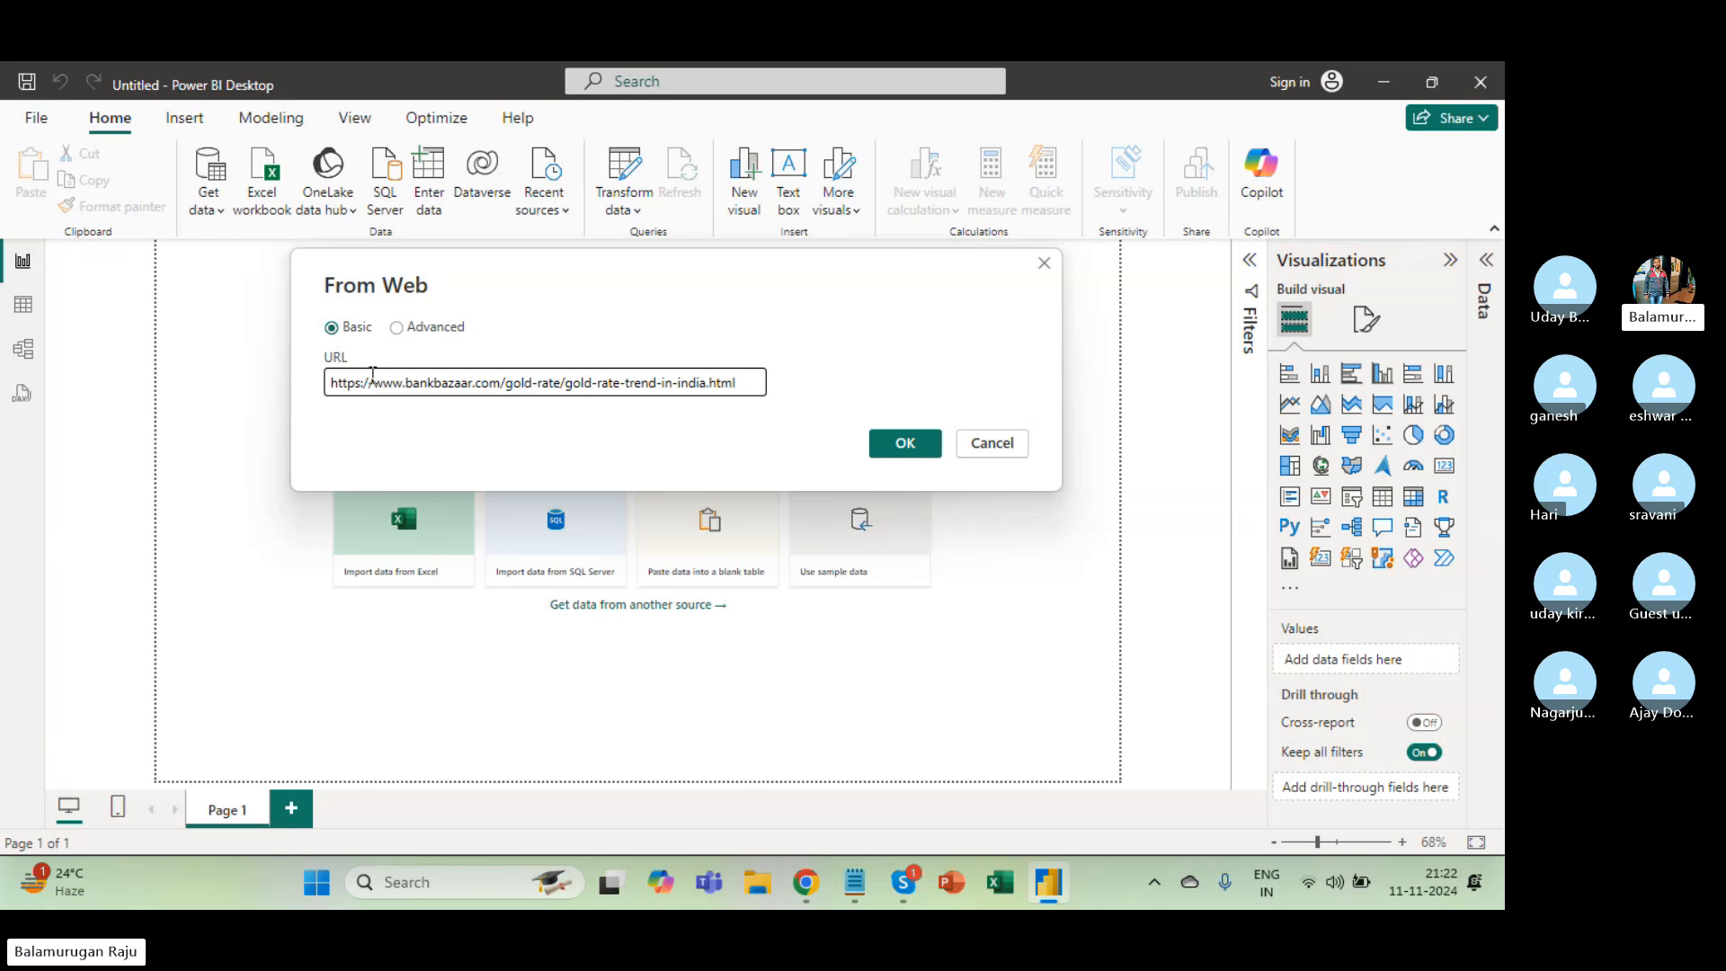
click(903, 449)
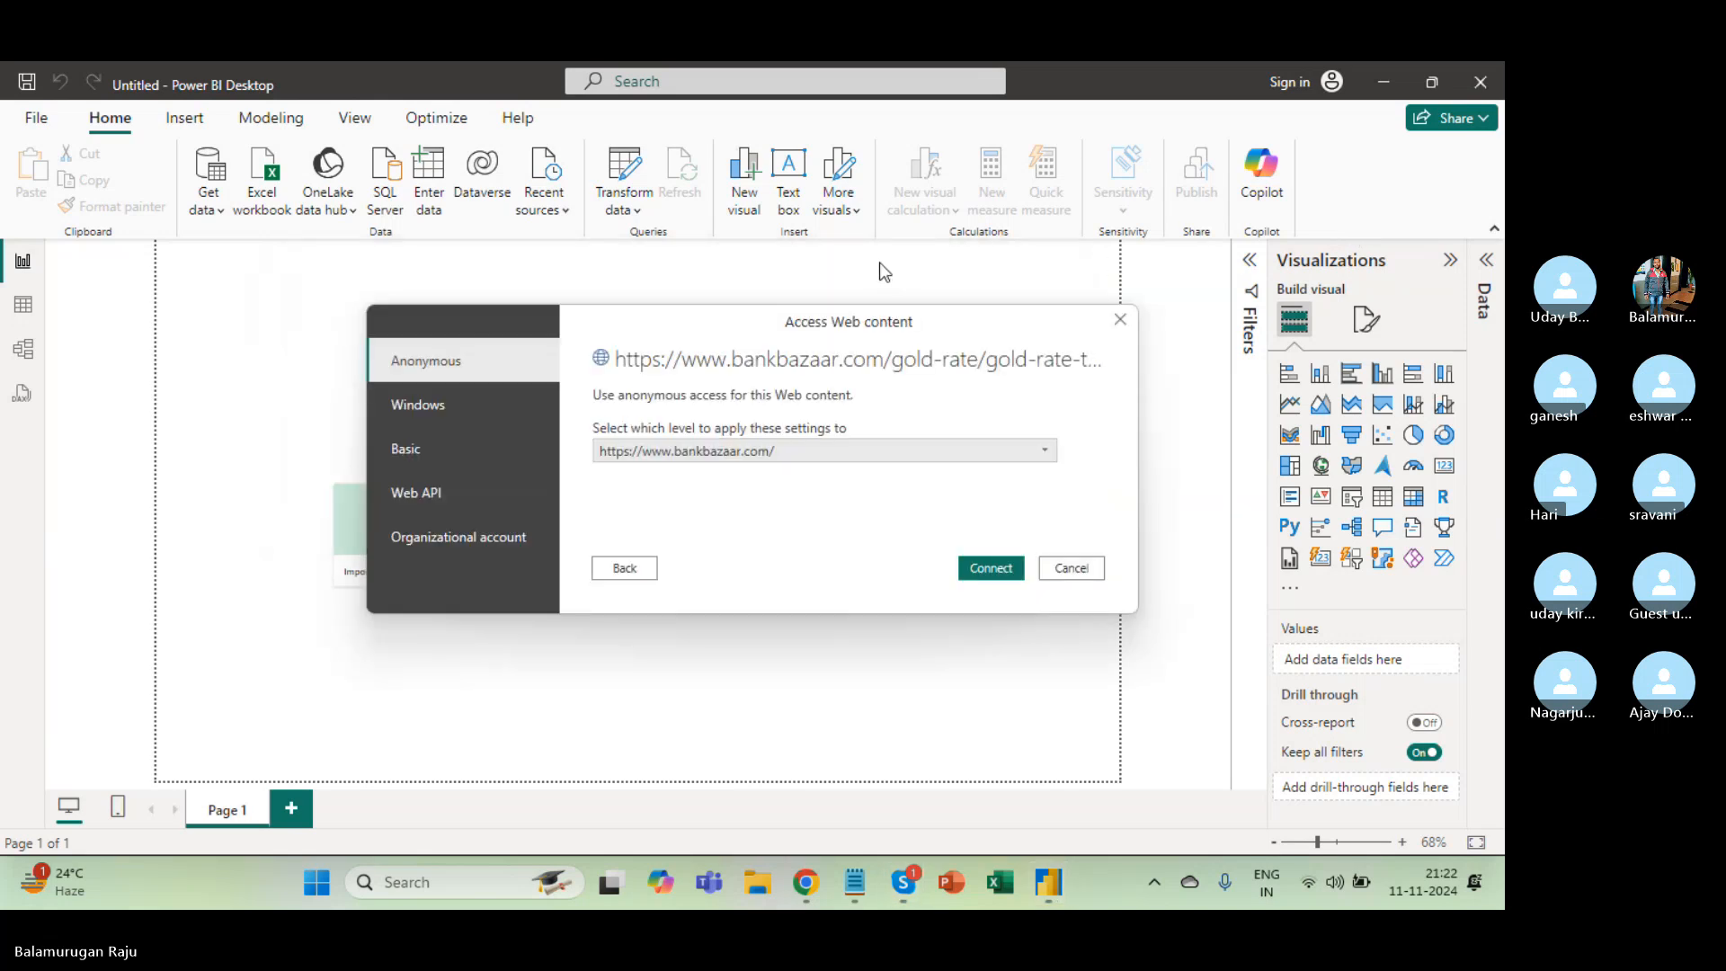
Review the Windows, Basic, Web API and Organizational options, then connect with Anonymous access.
drag(710, 322, 624, 245)
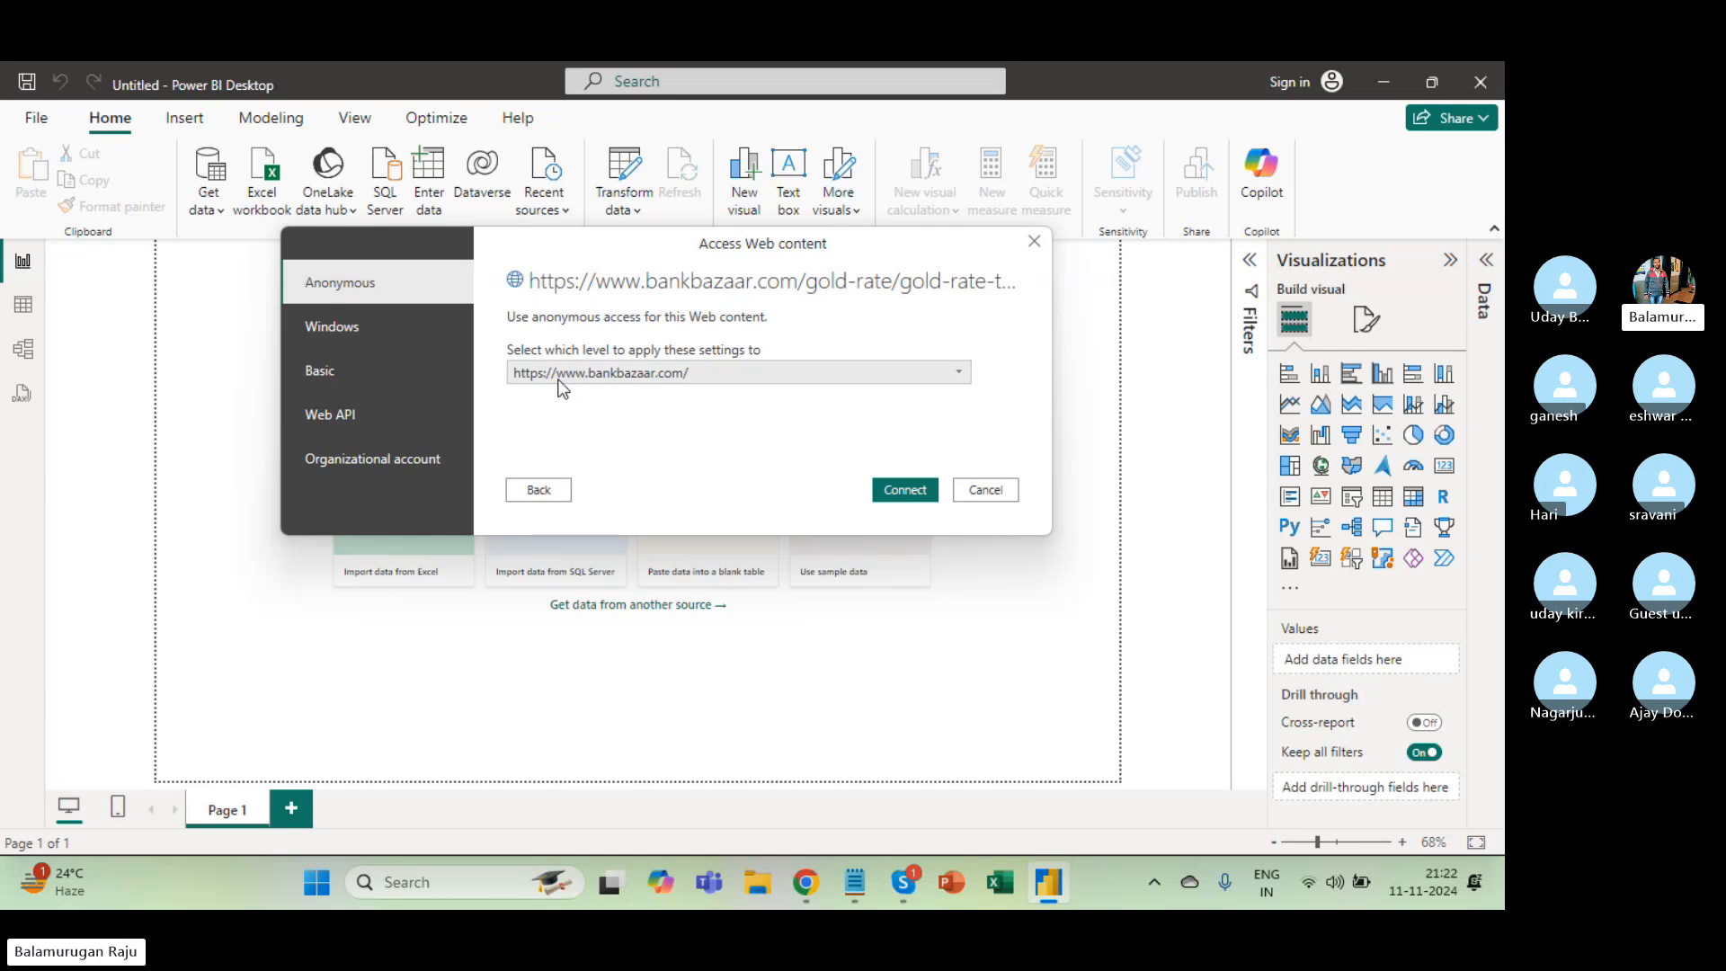
click(389, 339)
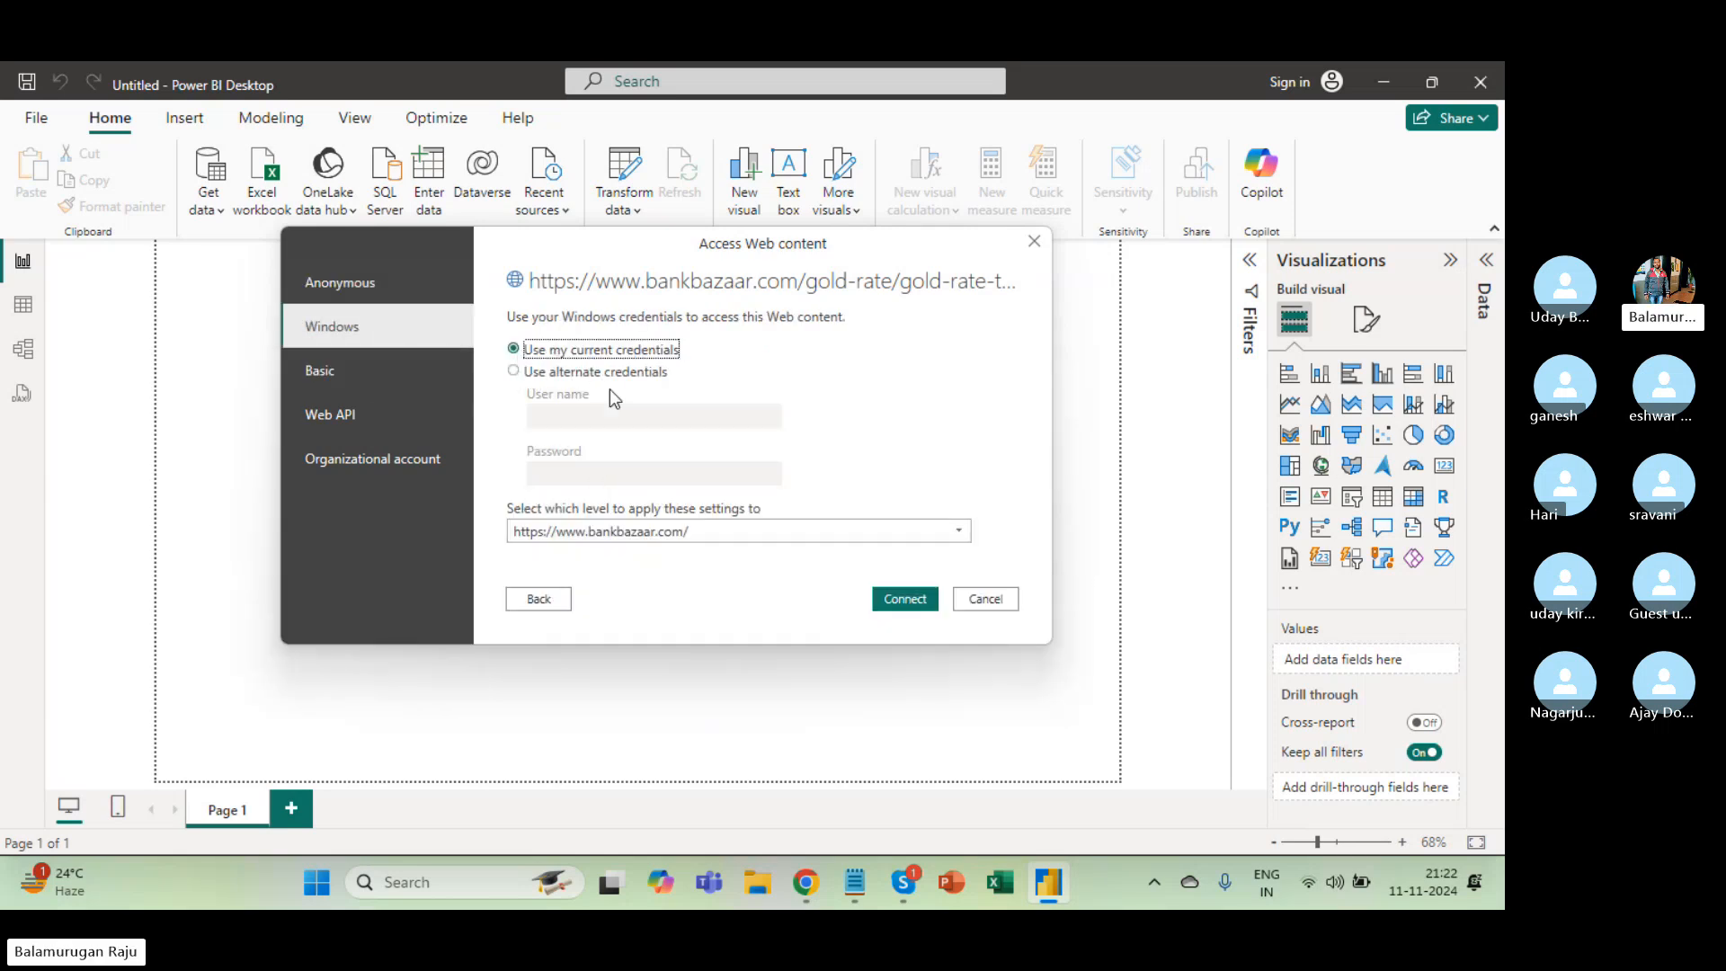
click(381, 382)
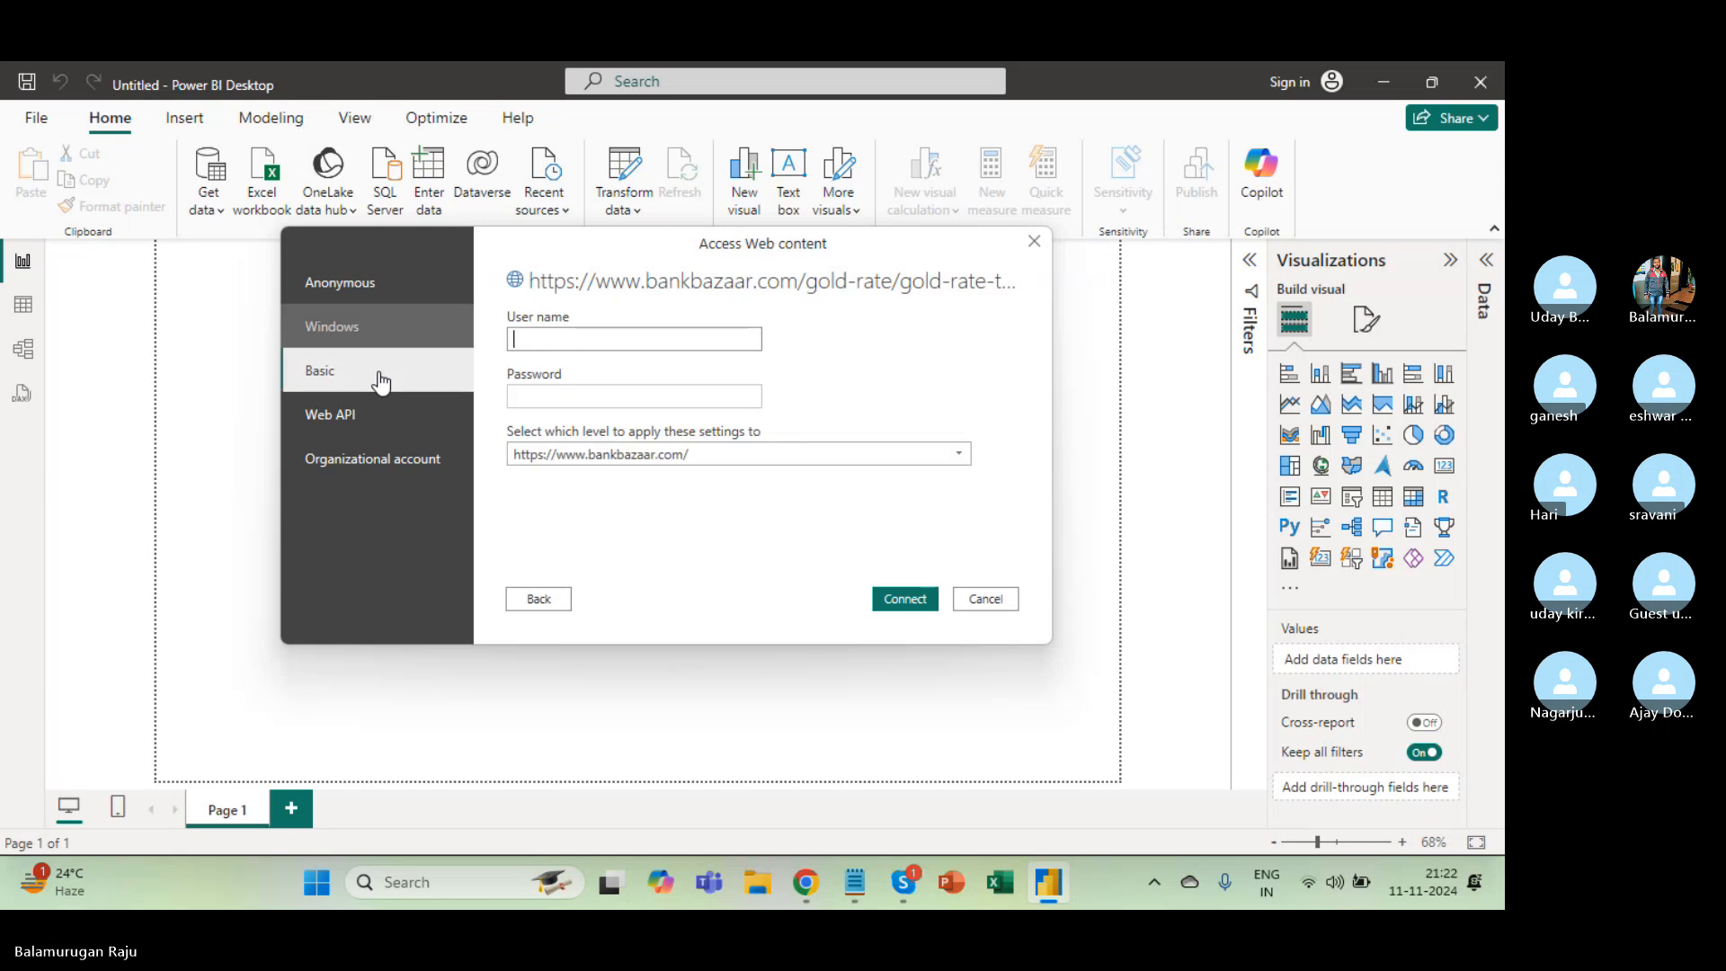
click(346, 423)
click(340, 457)
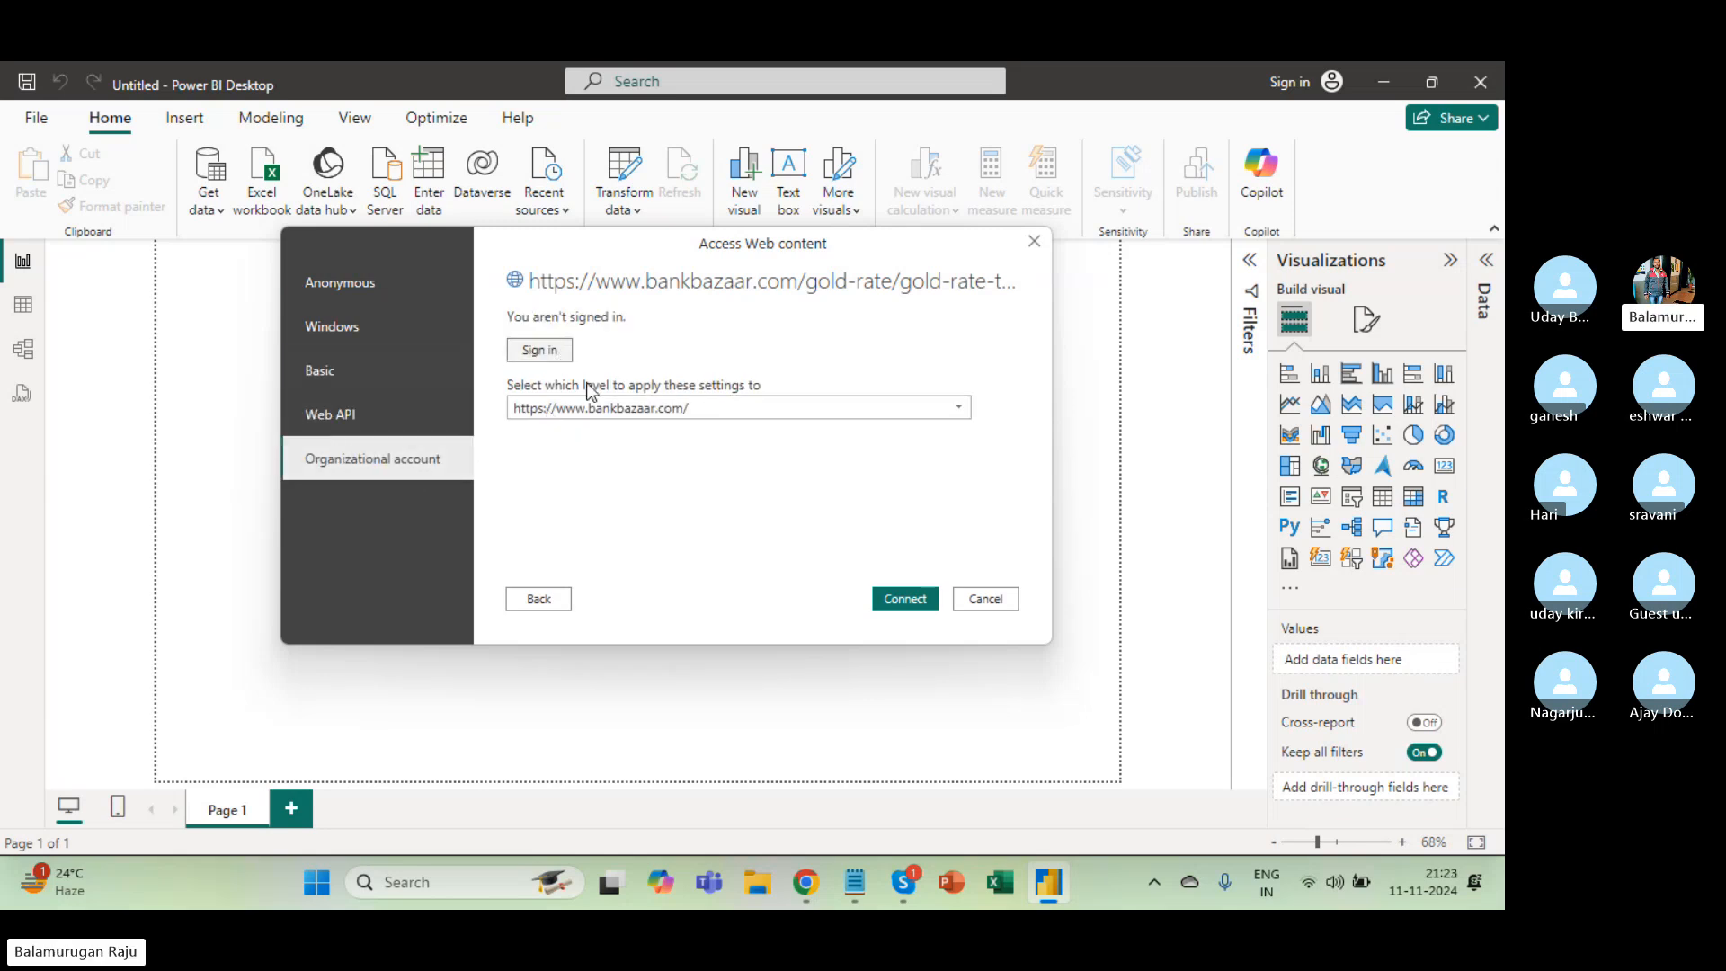
click(364, 297)
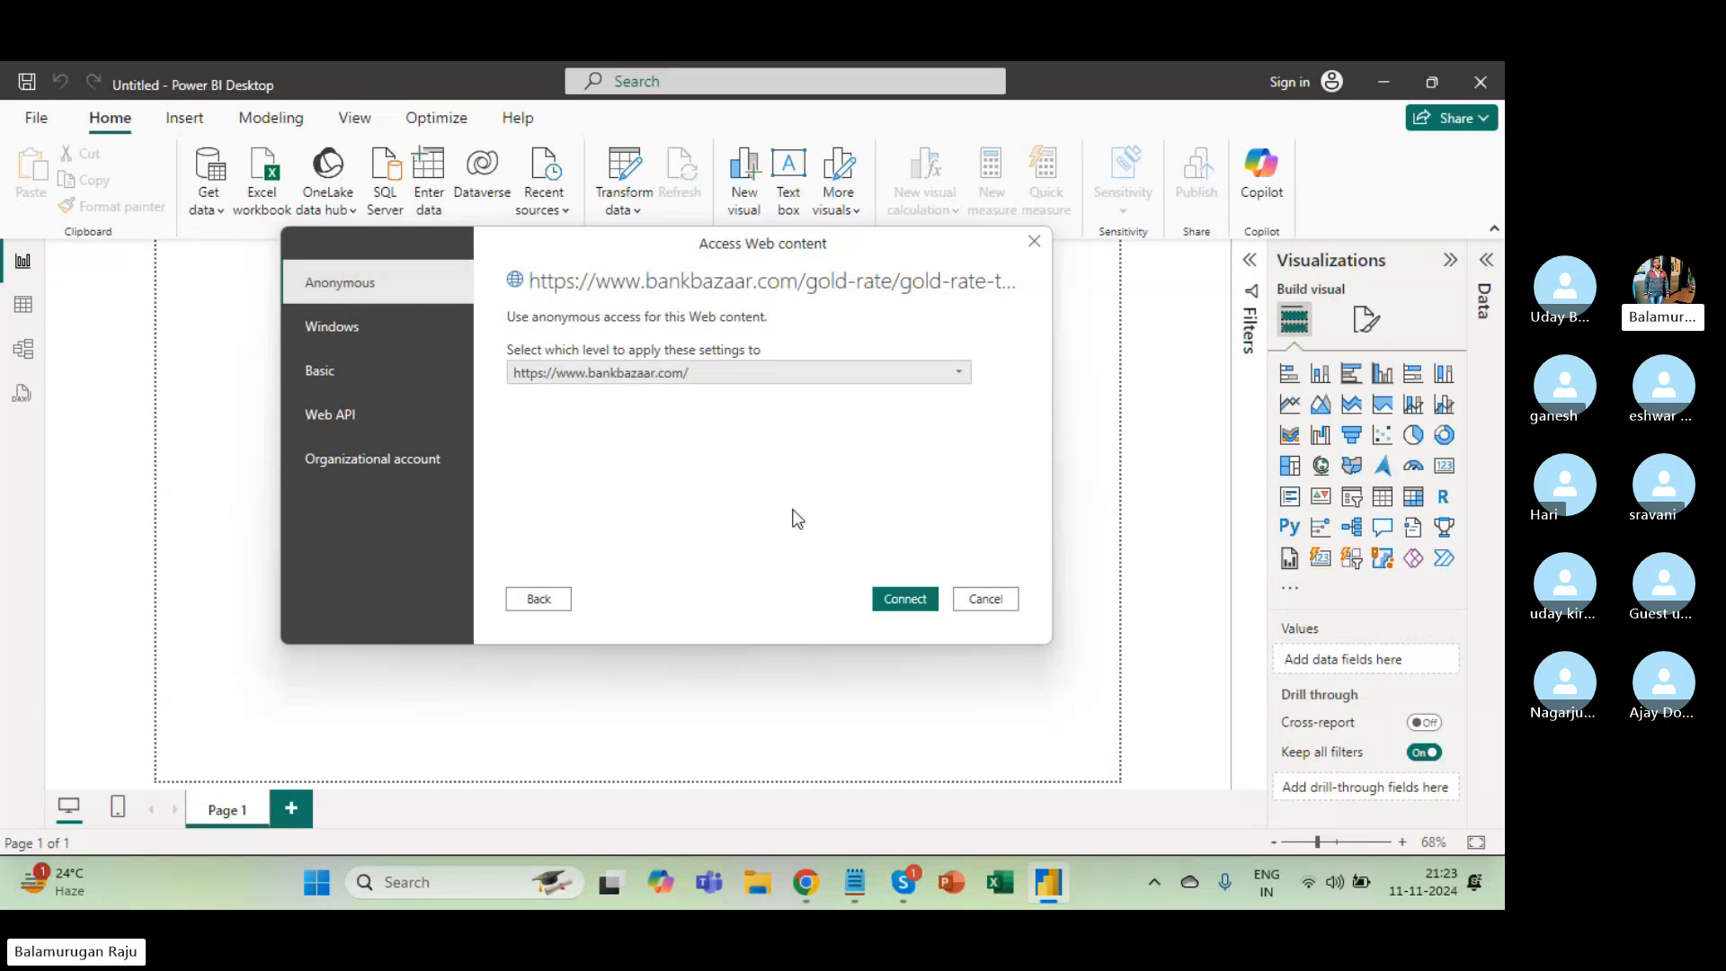
click(922, 598)
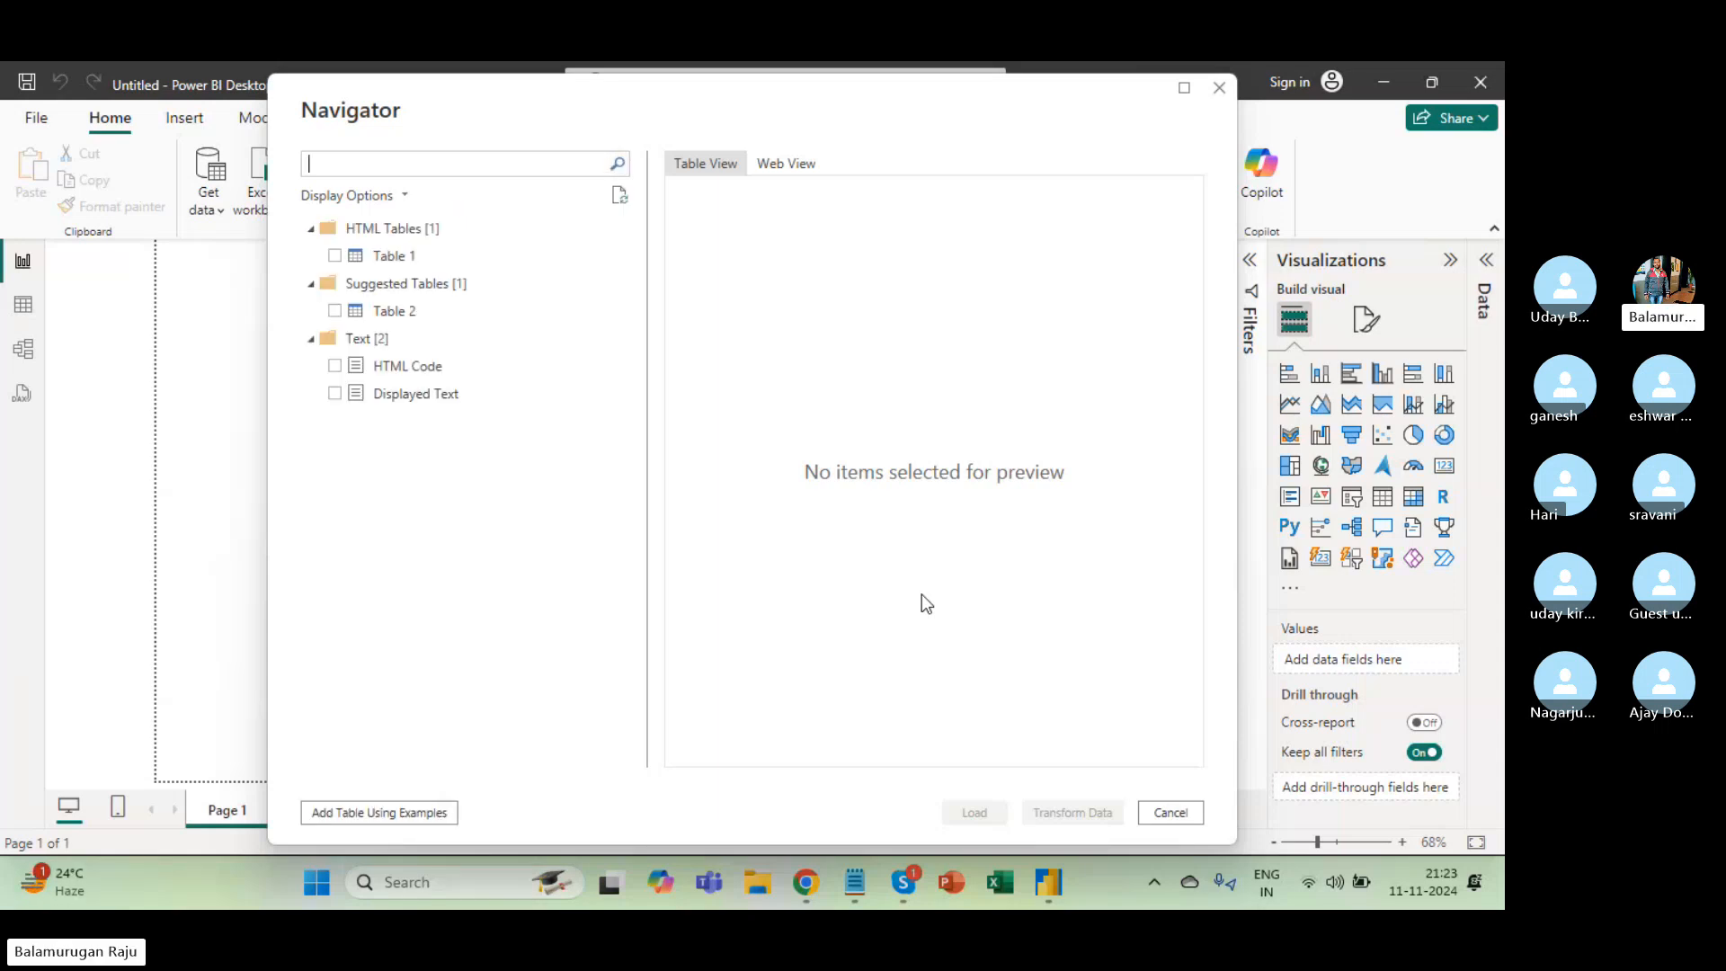
Preview Table 2, HTML Code and Displayed Text in the Navigator, then settle on Table 1.
click(416, 261)
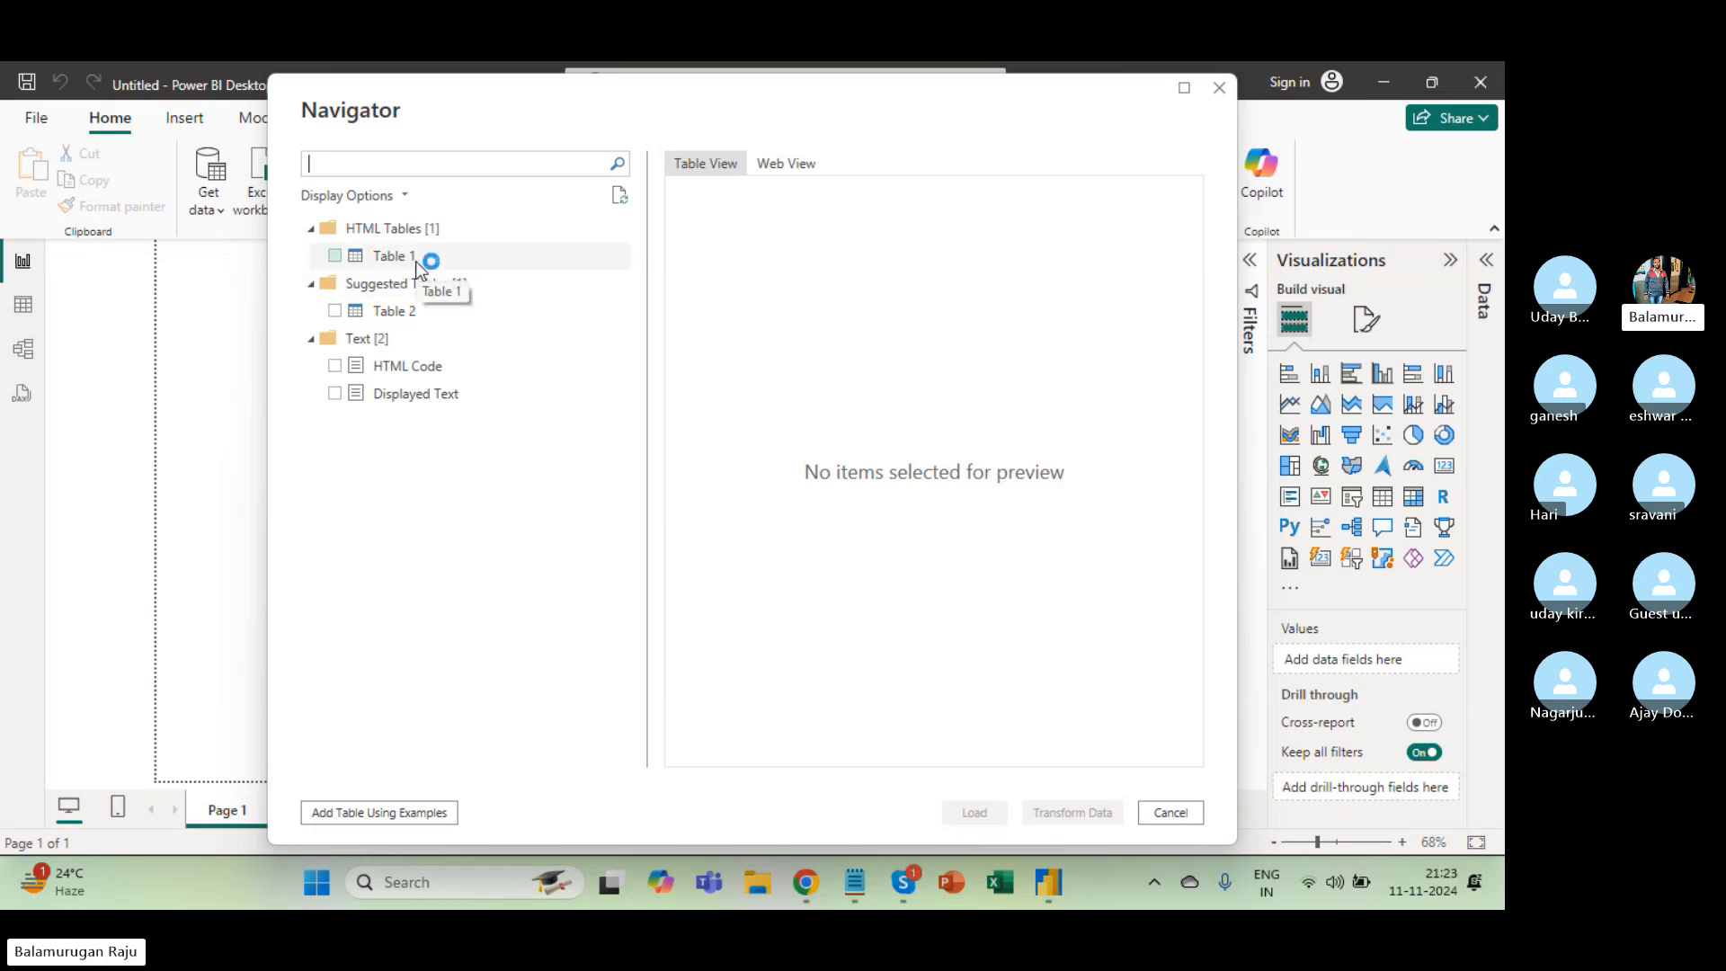
key(alt+Tab)
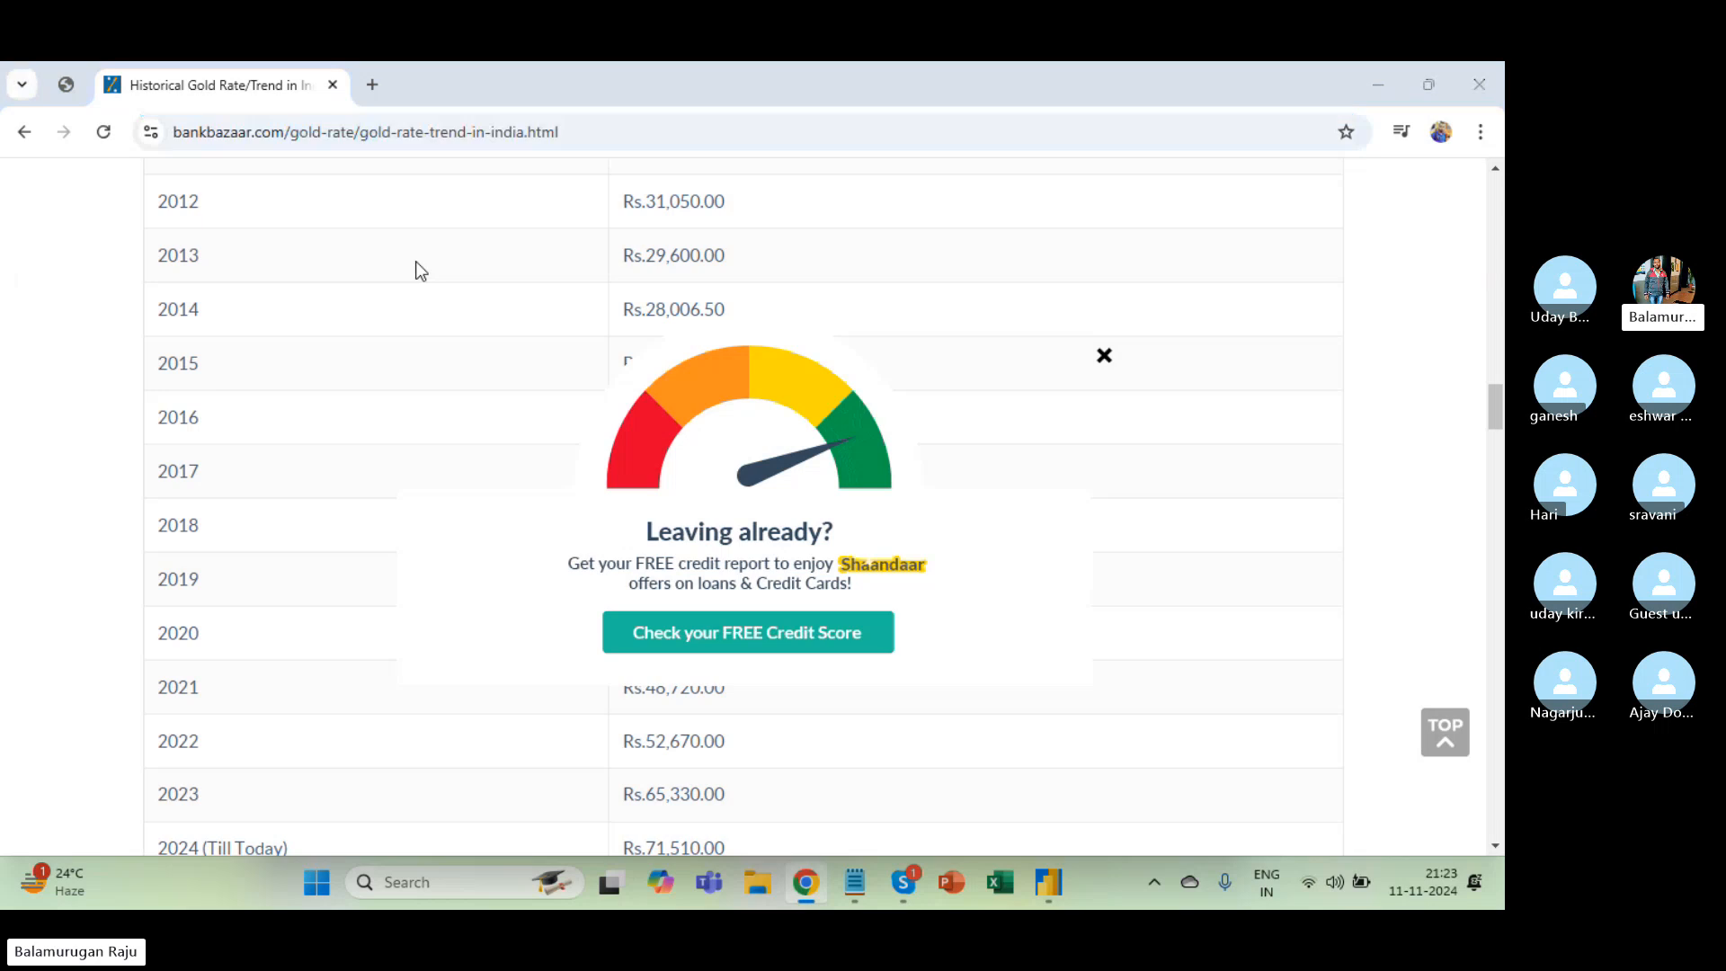
key(alt+Tab)
click(396, 258)
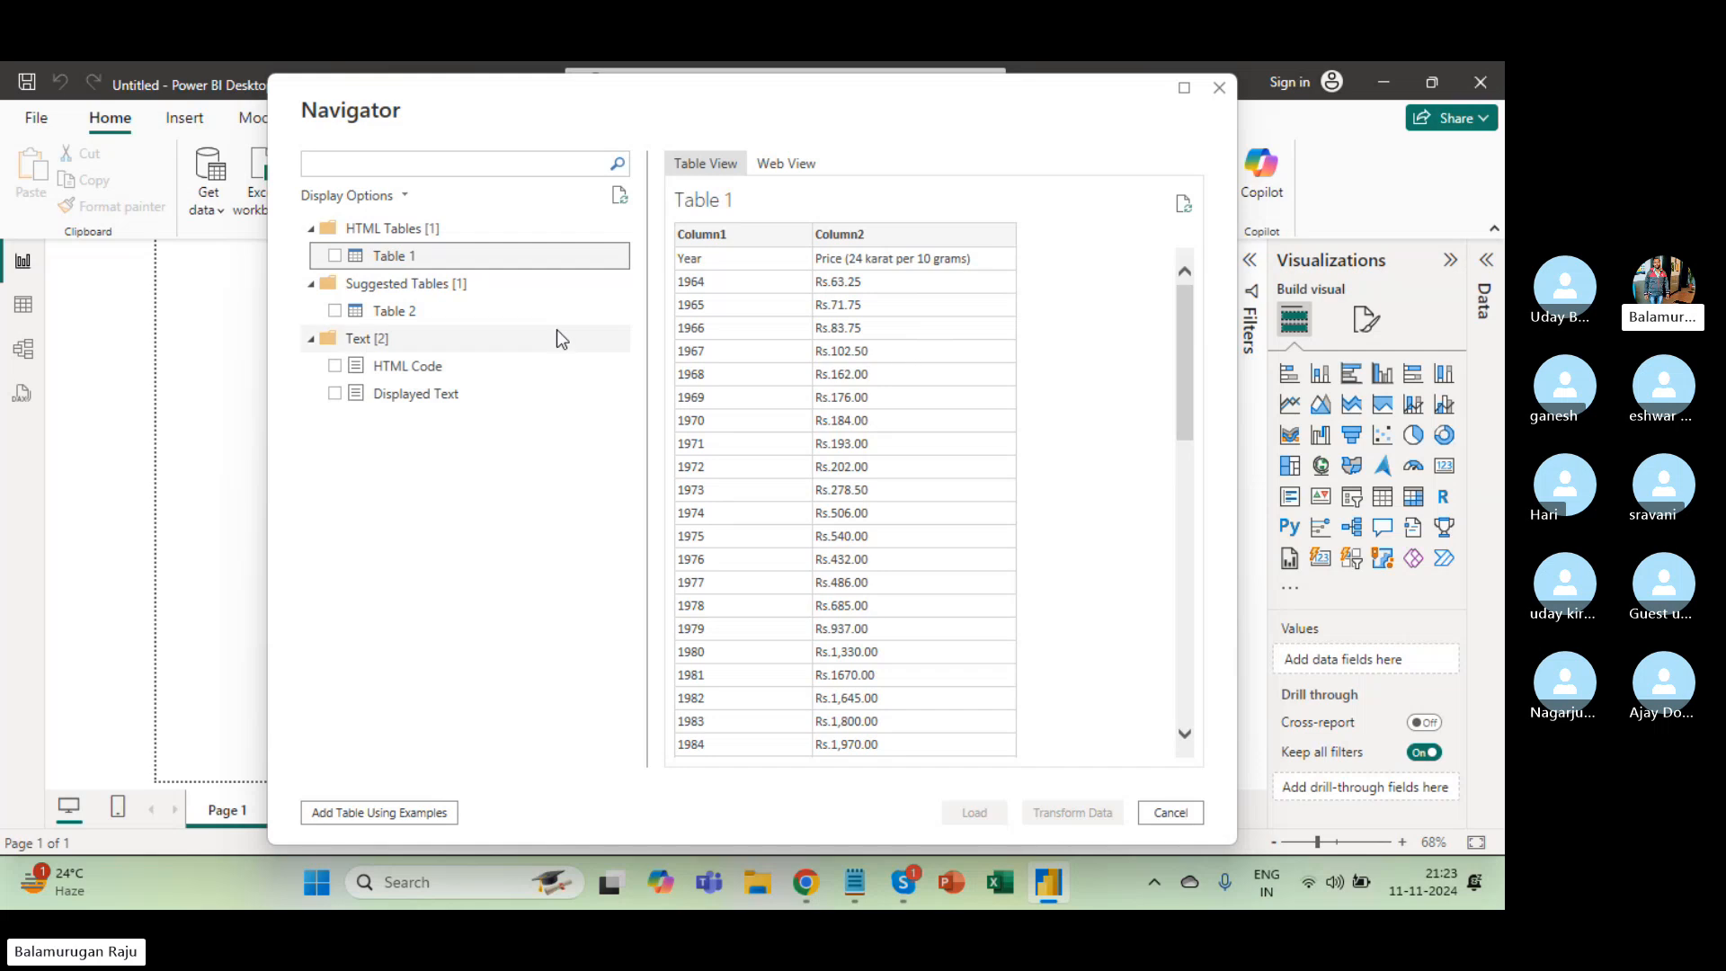
click(396, 311)
scroll(778, 364, right, 5)
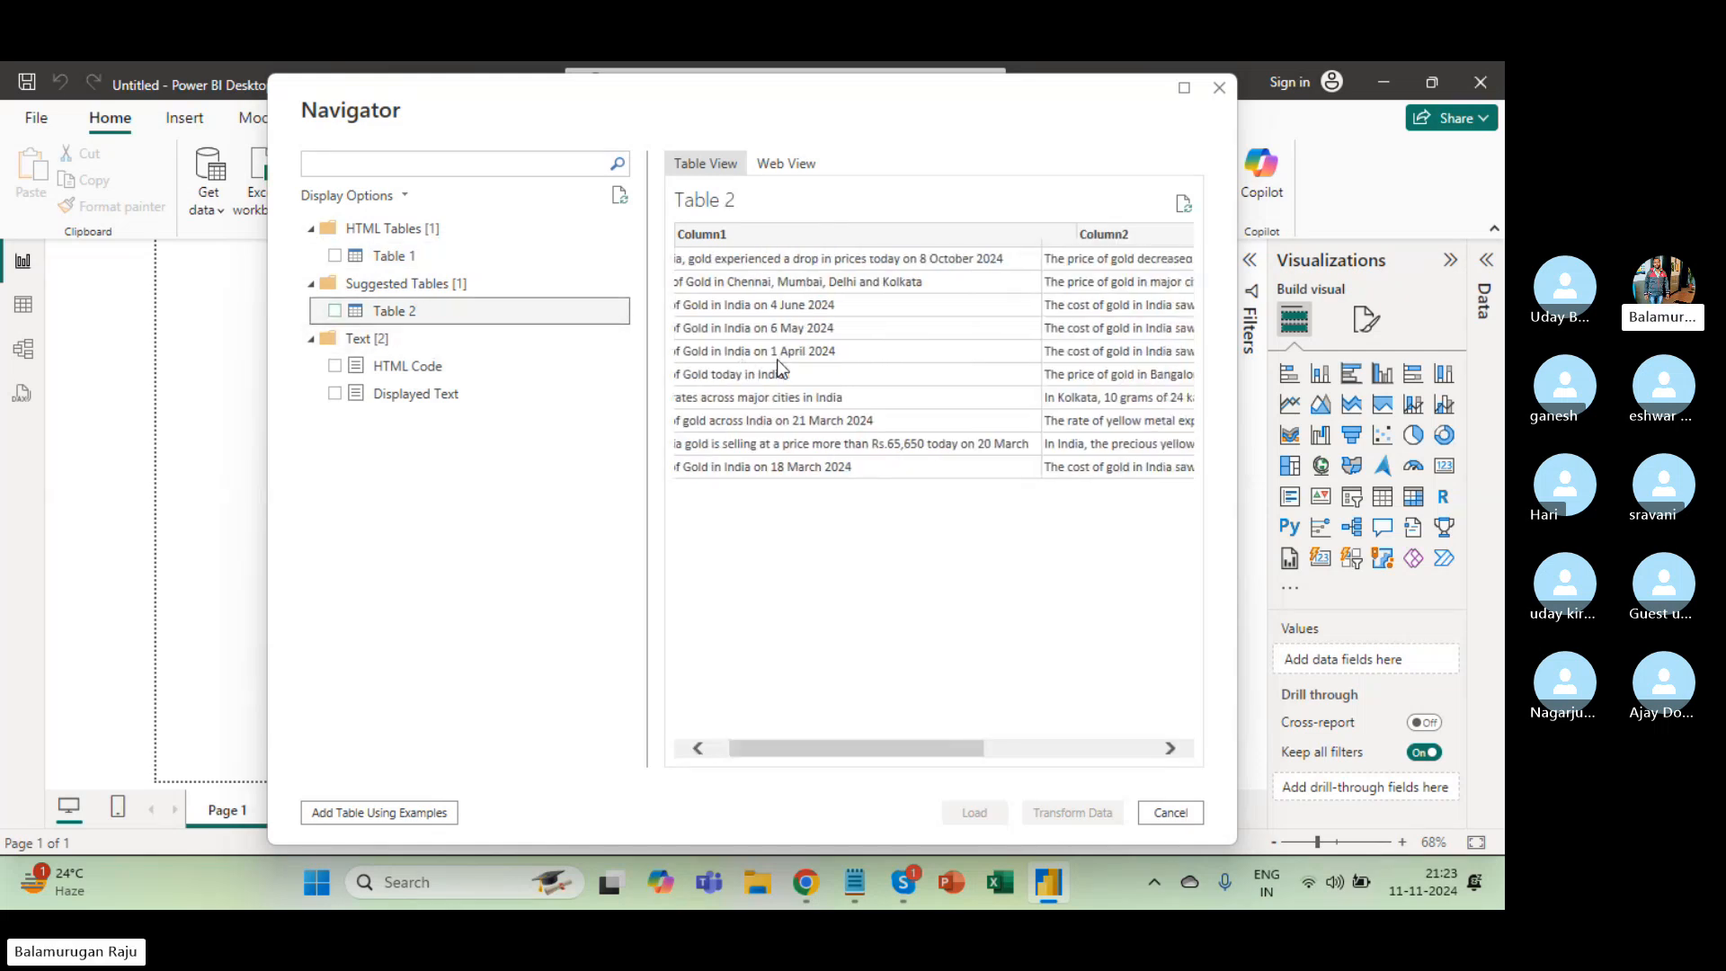
scroll(777, 359, left, 5)
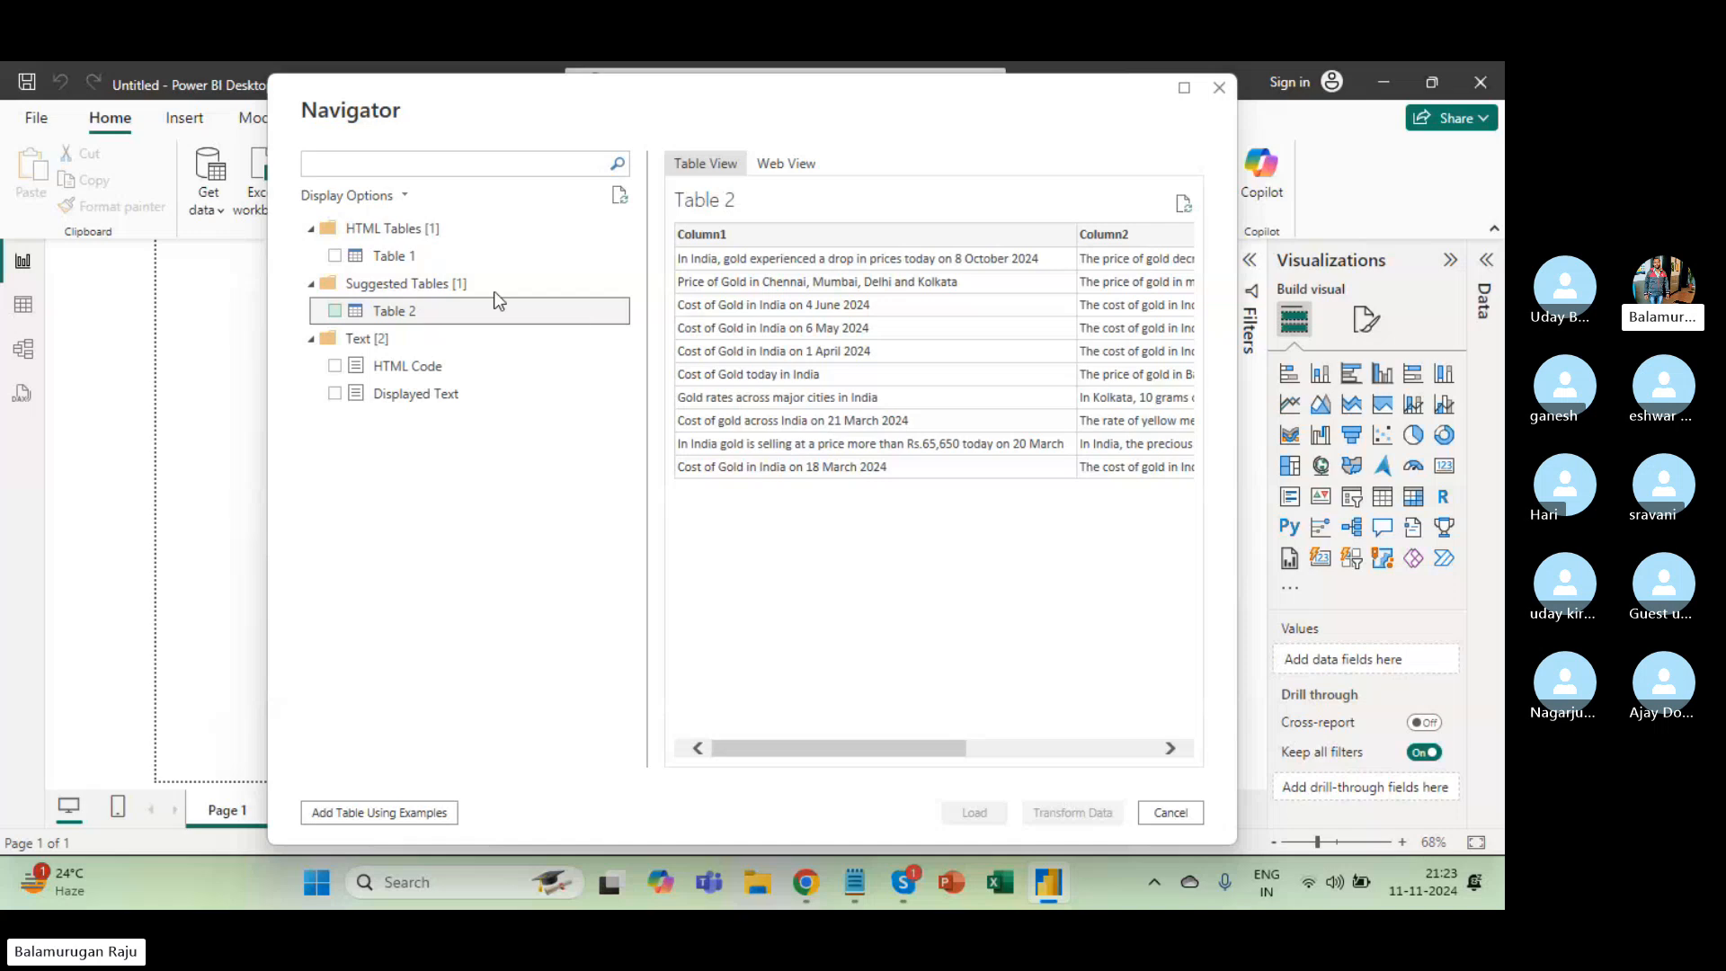
click(400, 368)
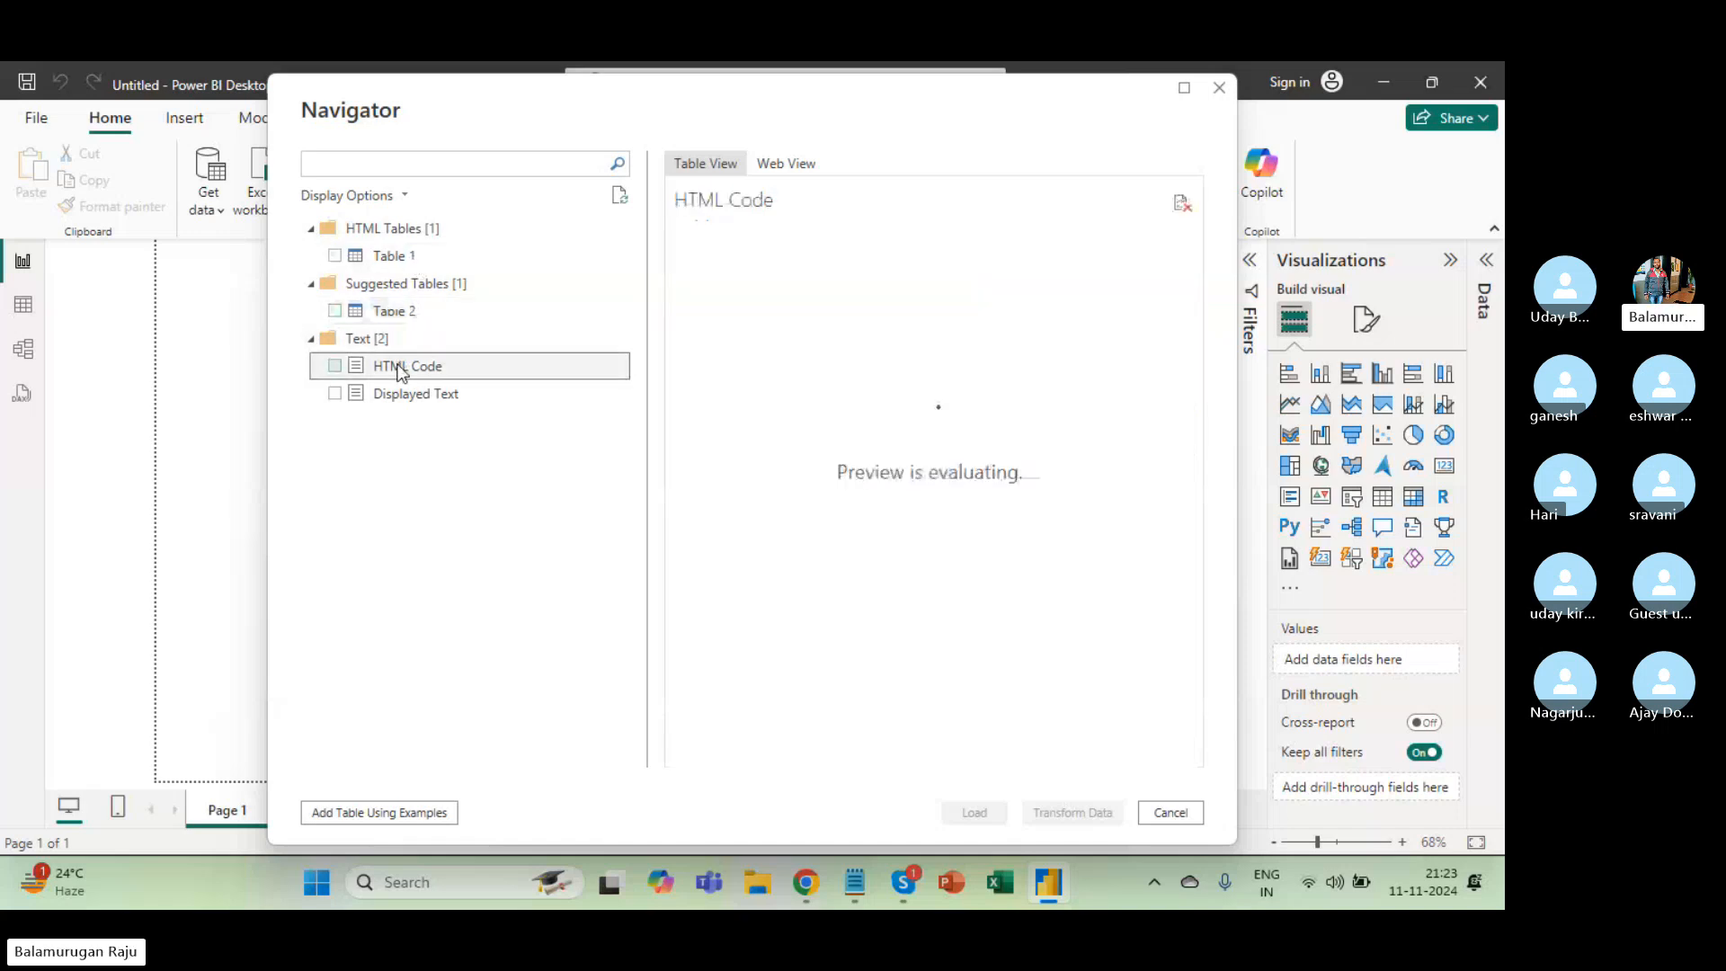
click(404, 396)
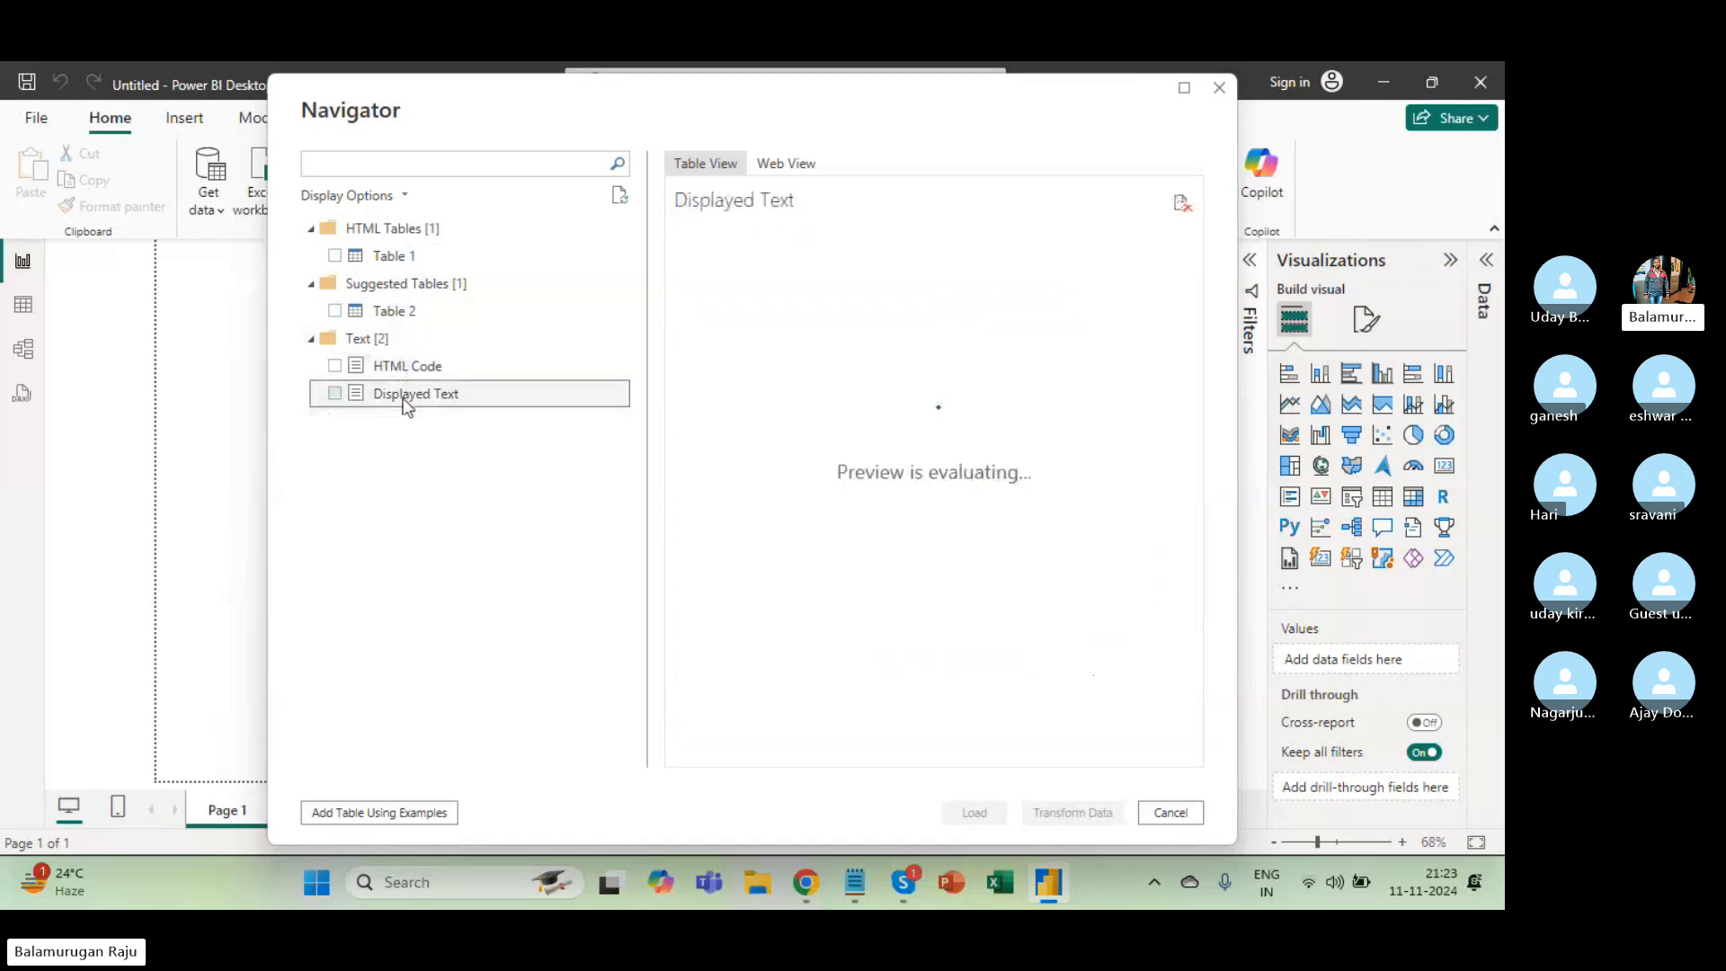
click(390, 260)
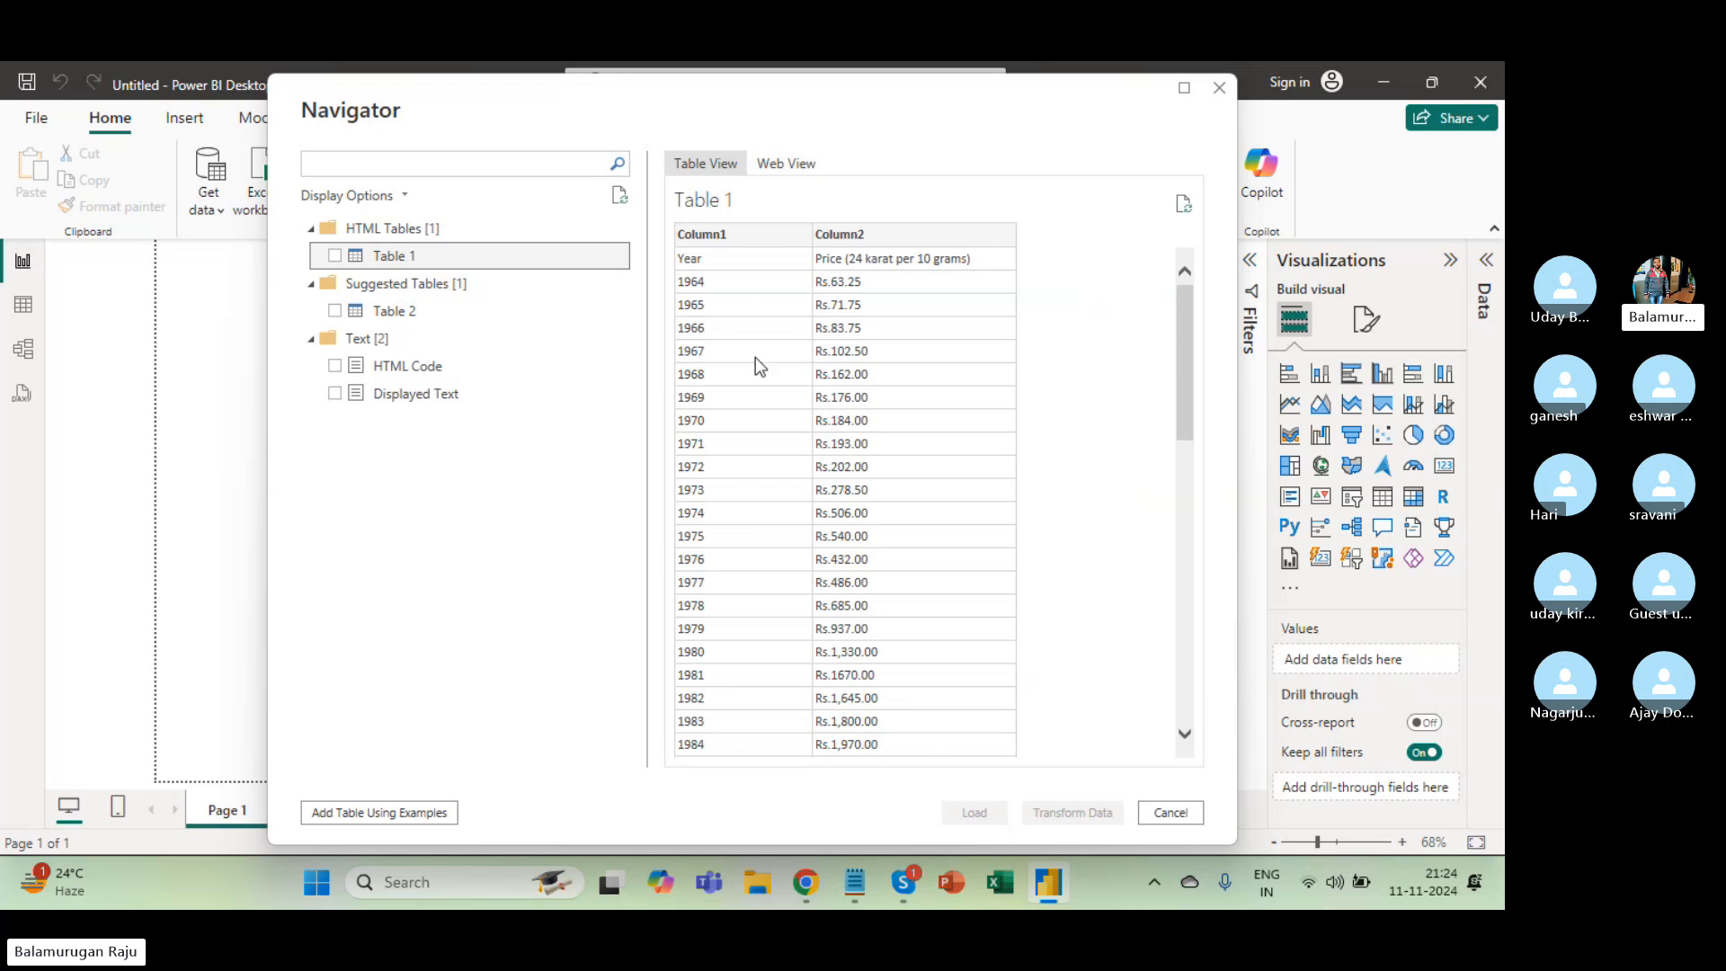
click(780, 165)
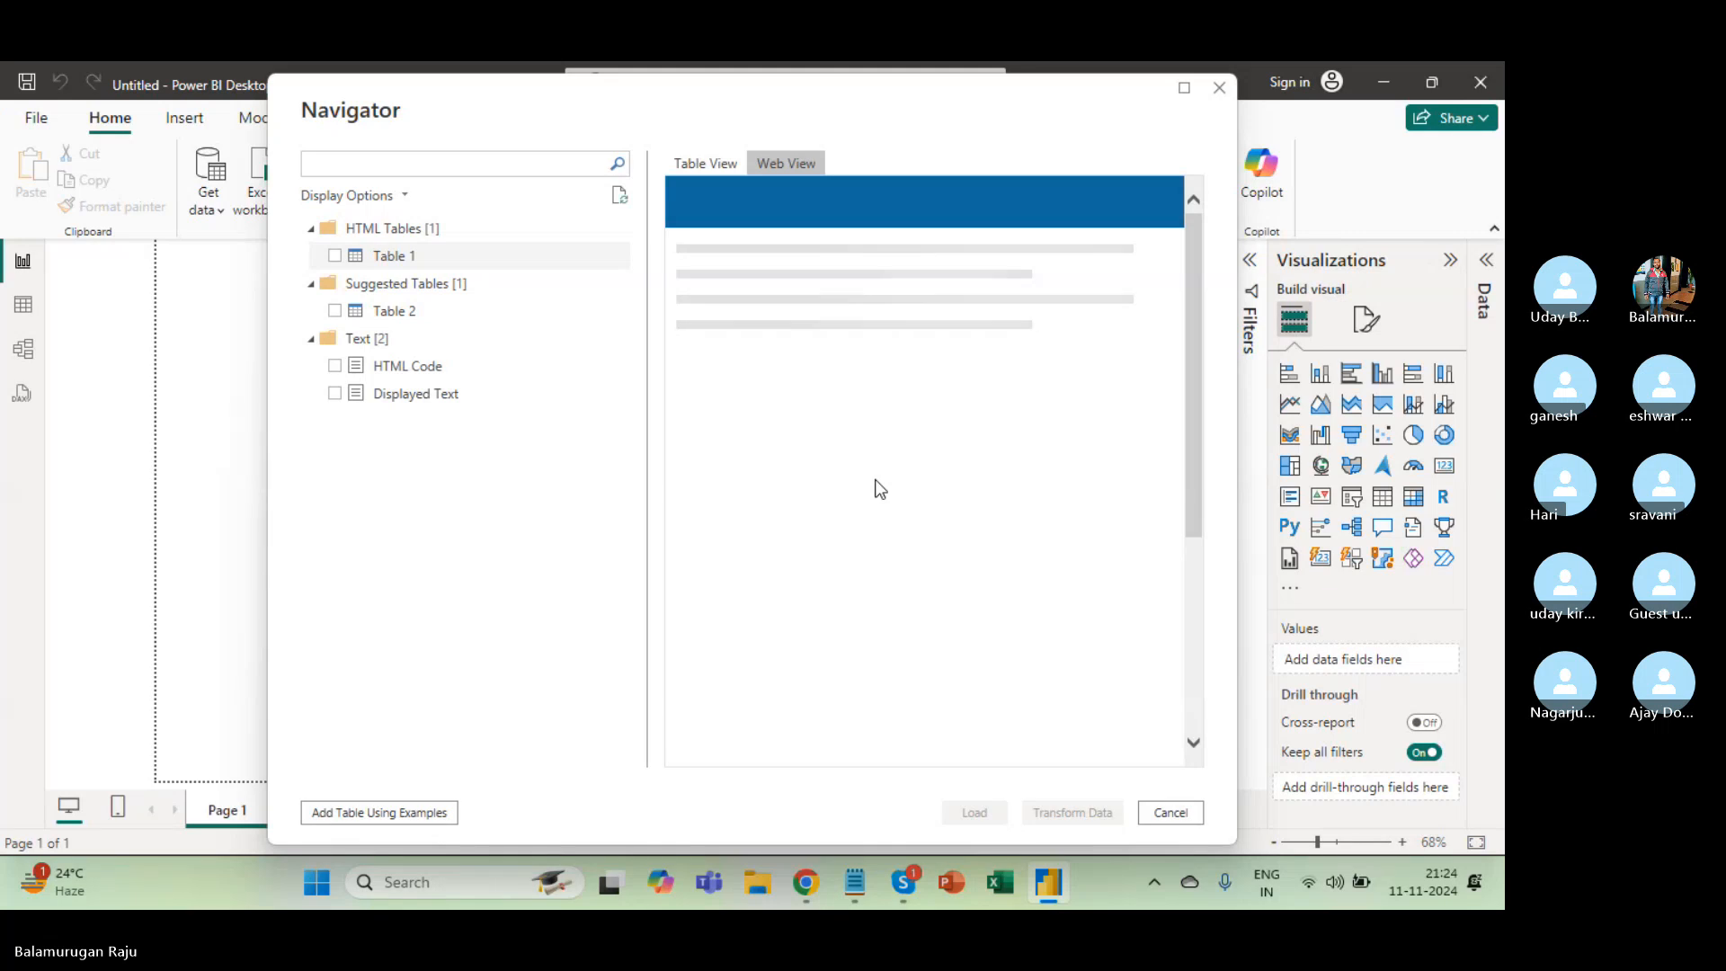
key(alt+Tab)
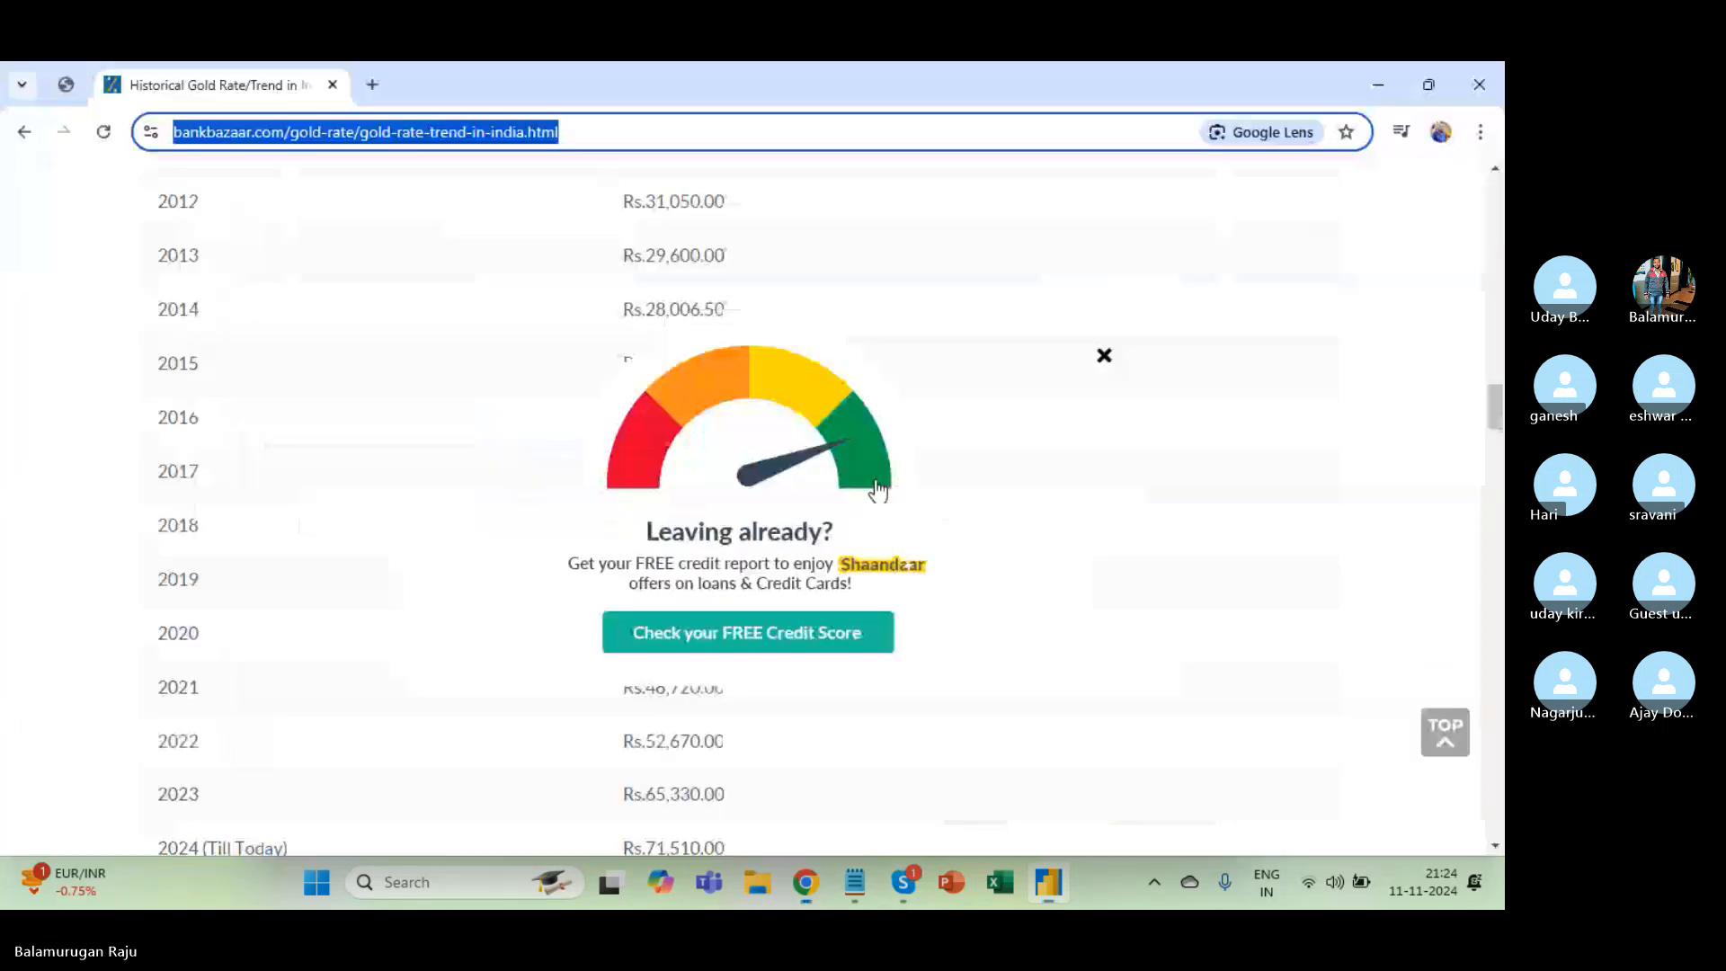
key(alt+Tab)
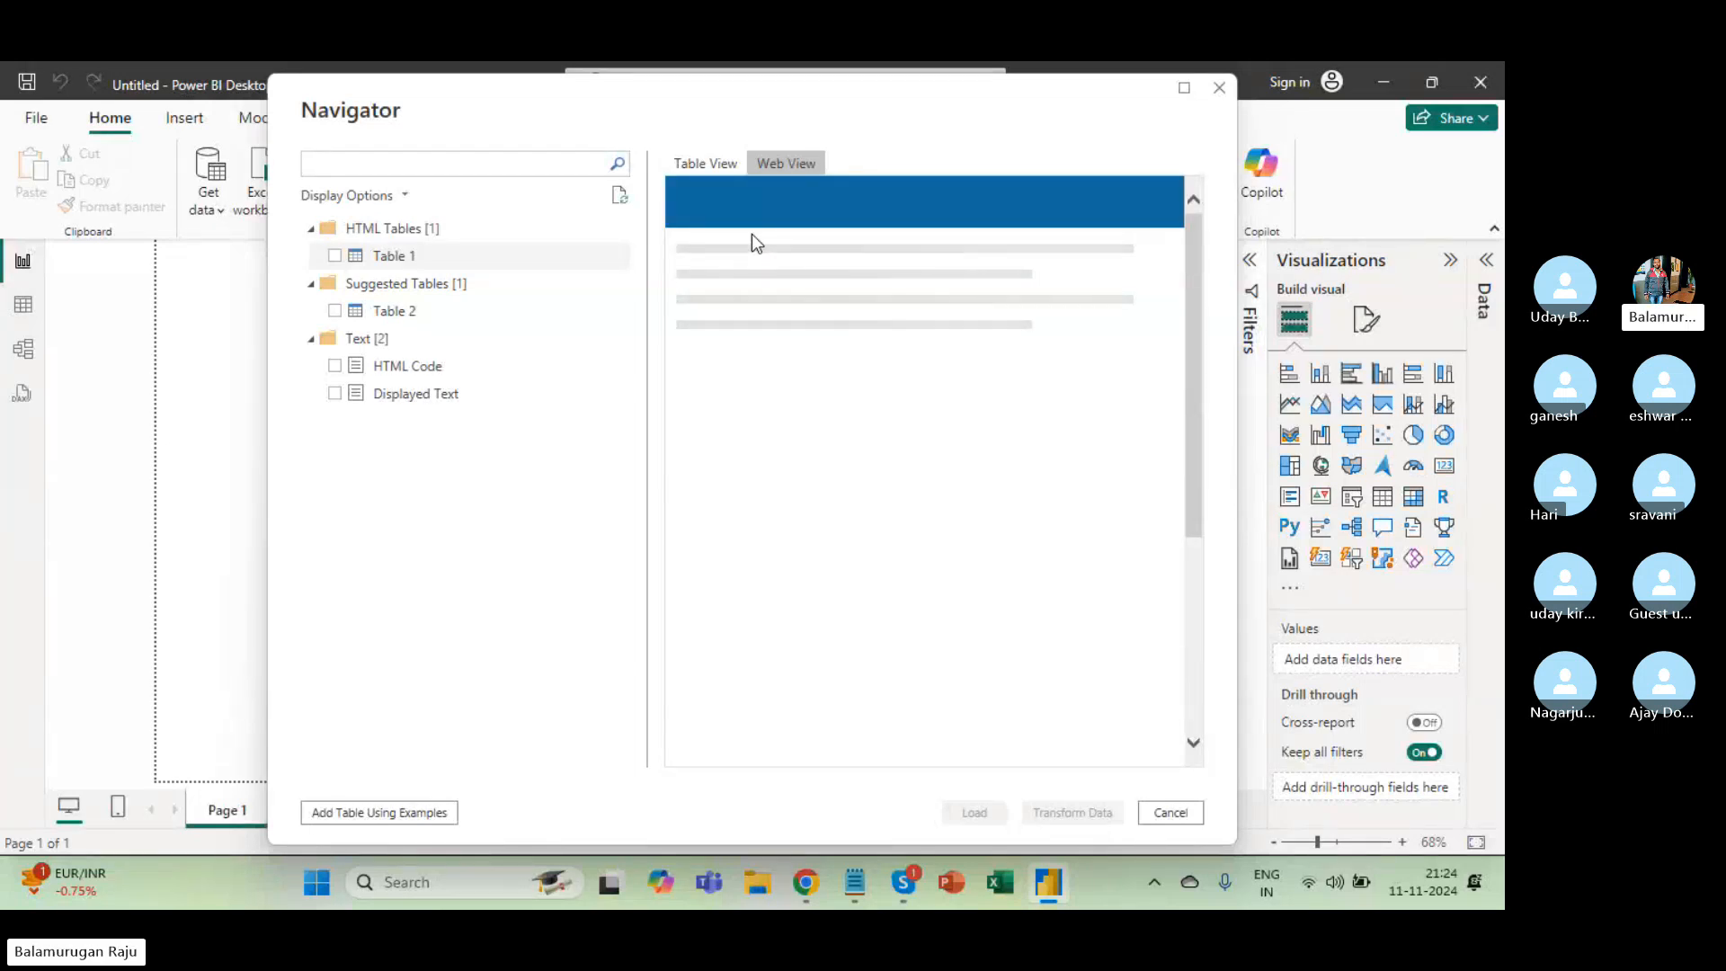
key(alt+Tab)
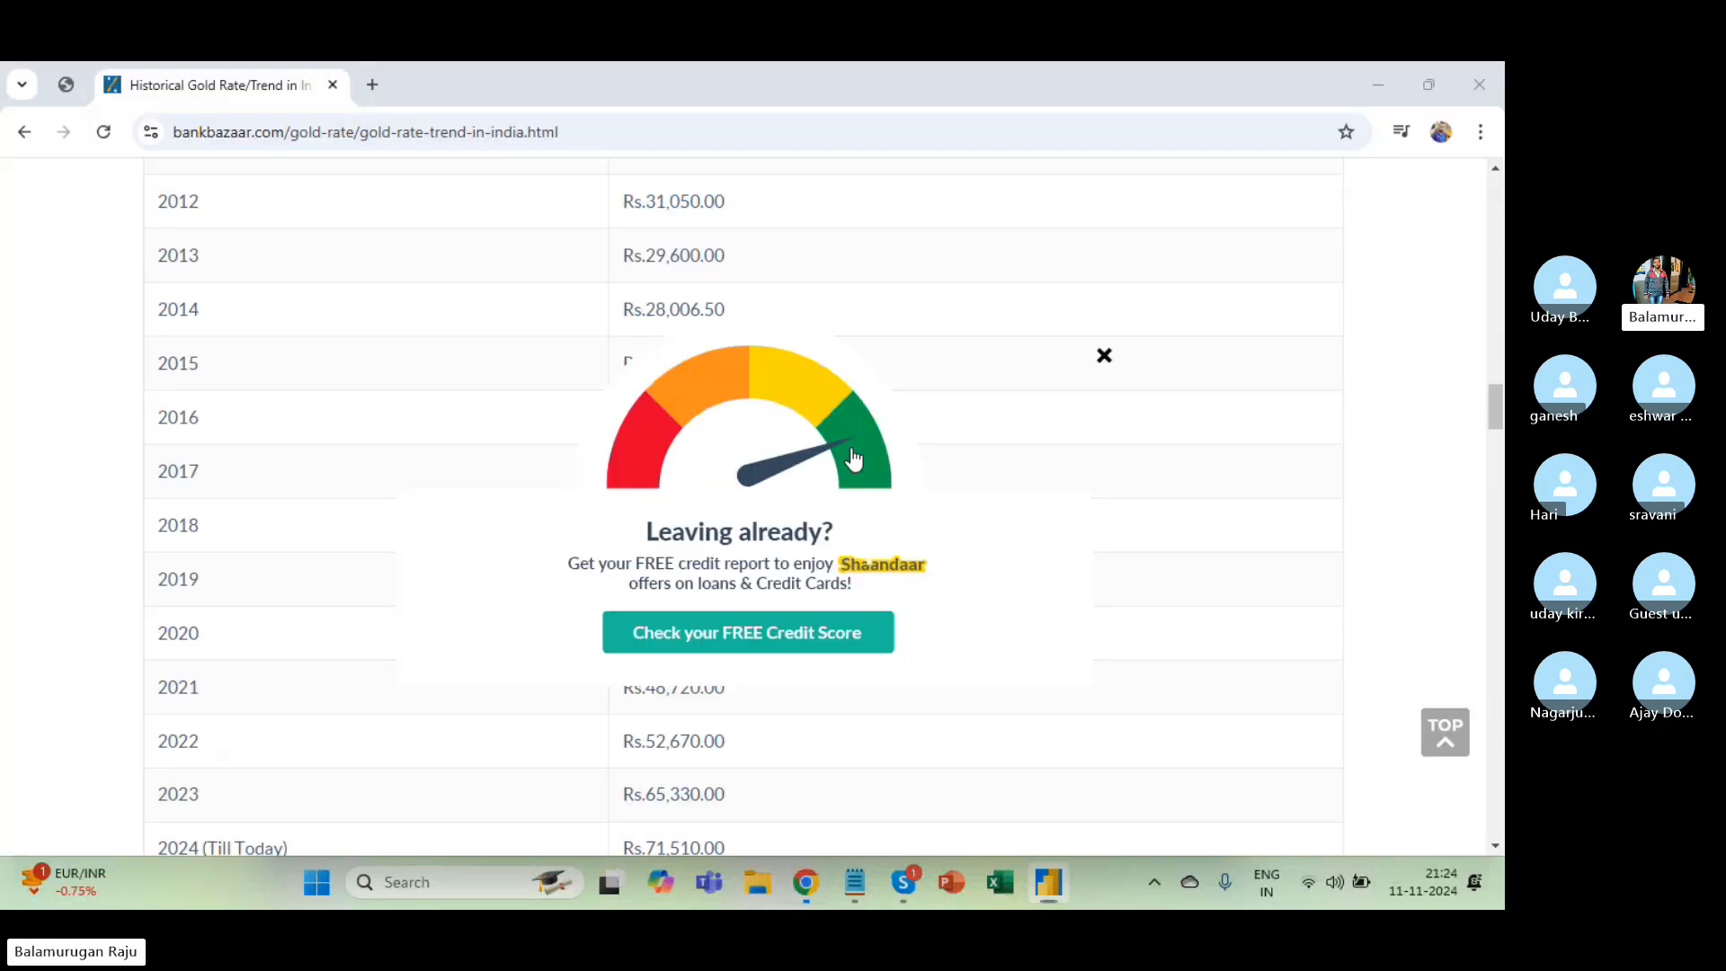
key(alt+Tab)
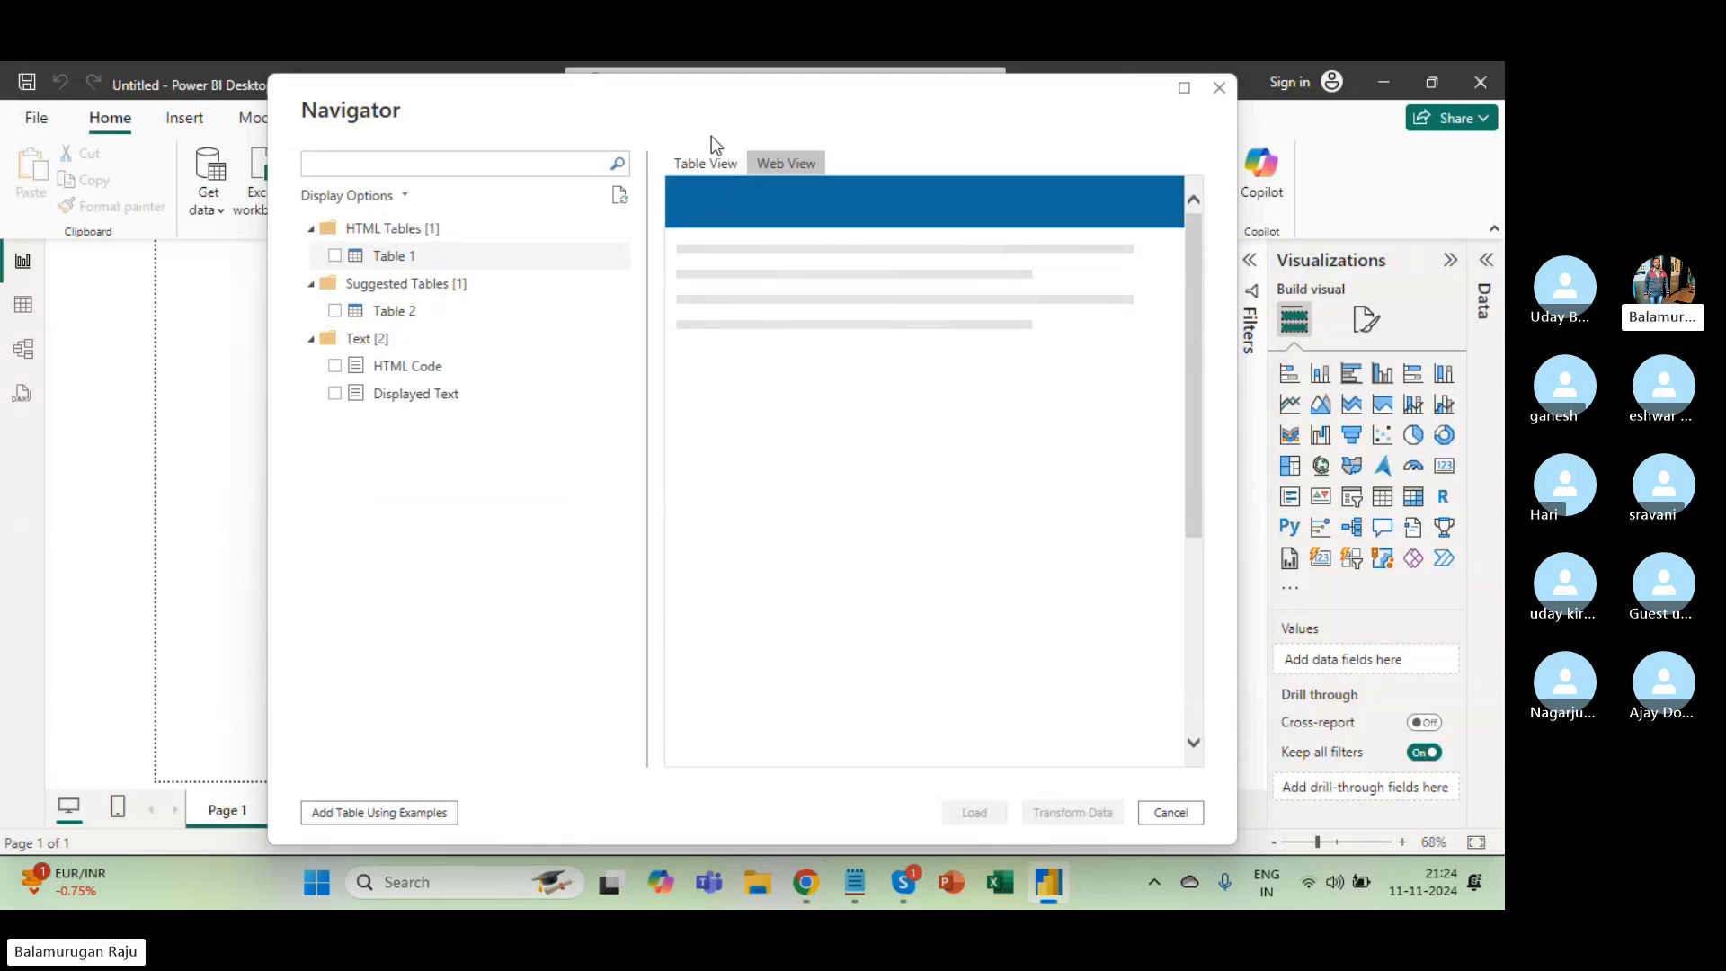
click(705, 164)
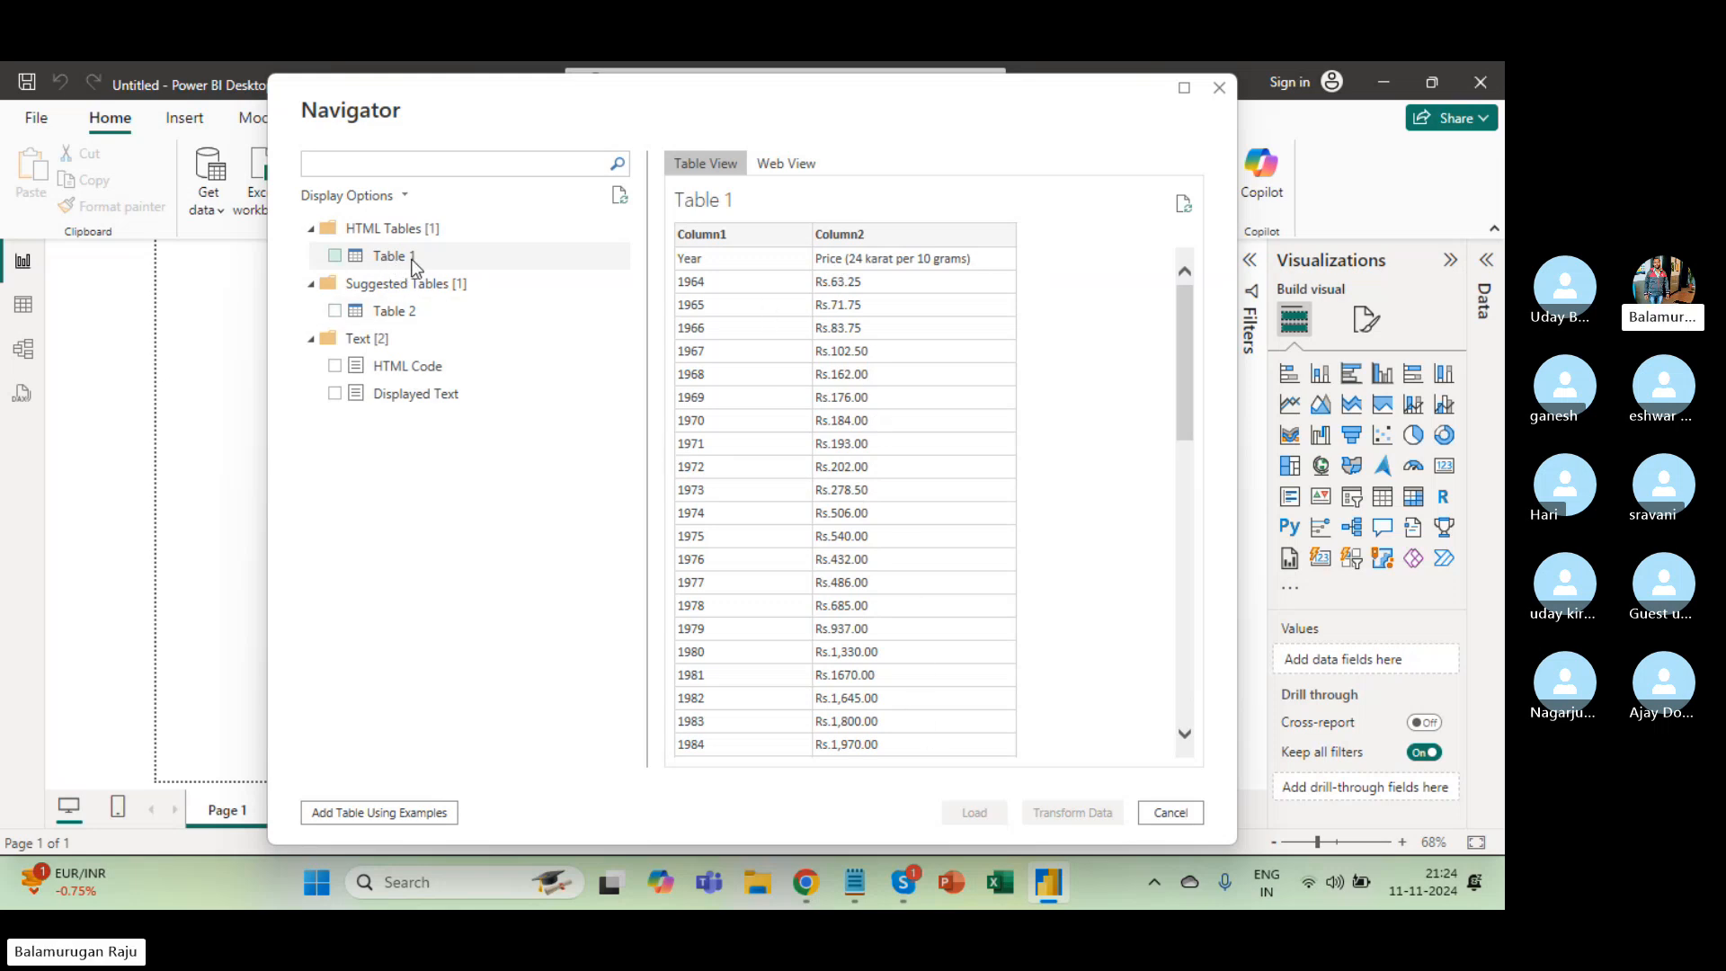
Check Table 1 in the Navigator and send it to Power Query Editor via Transform Data.
click(335, 257)
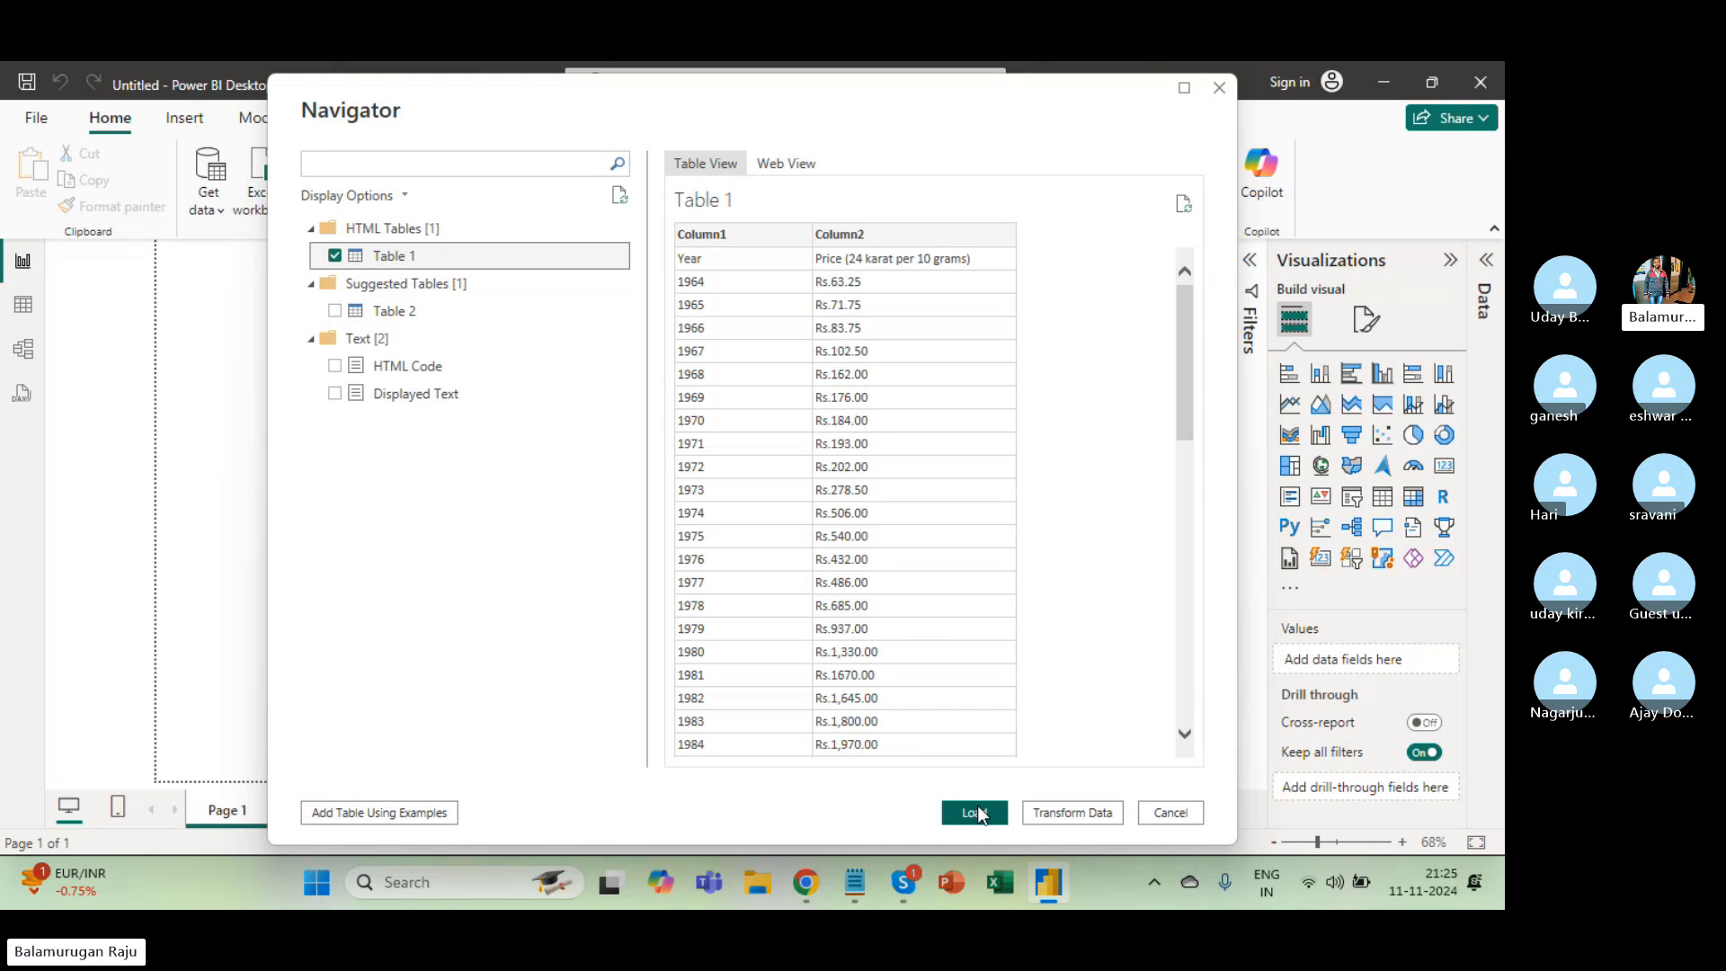
click(1055, 812)
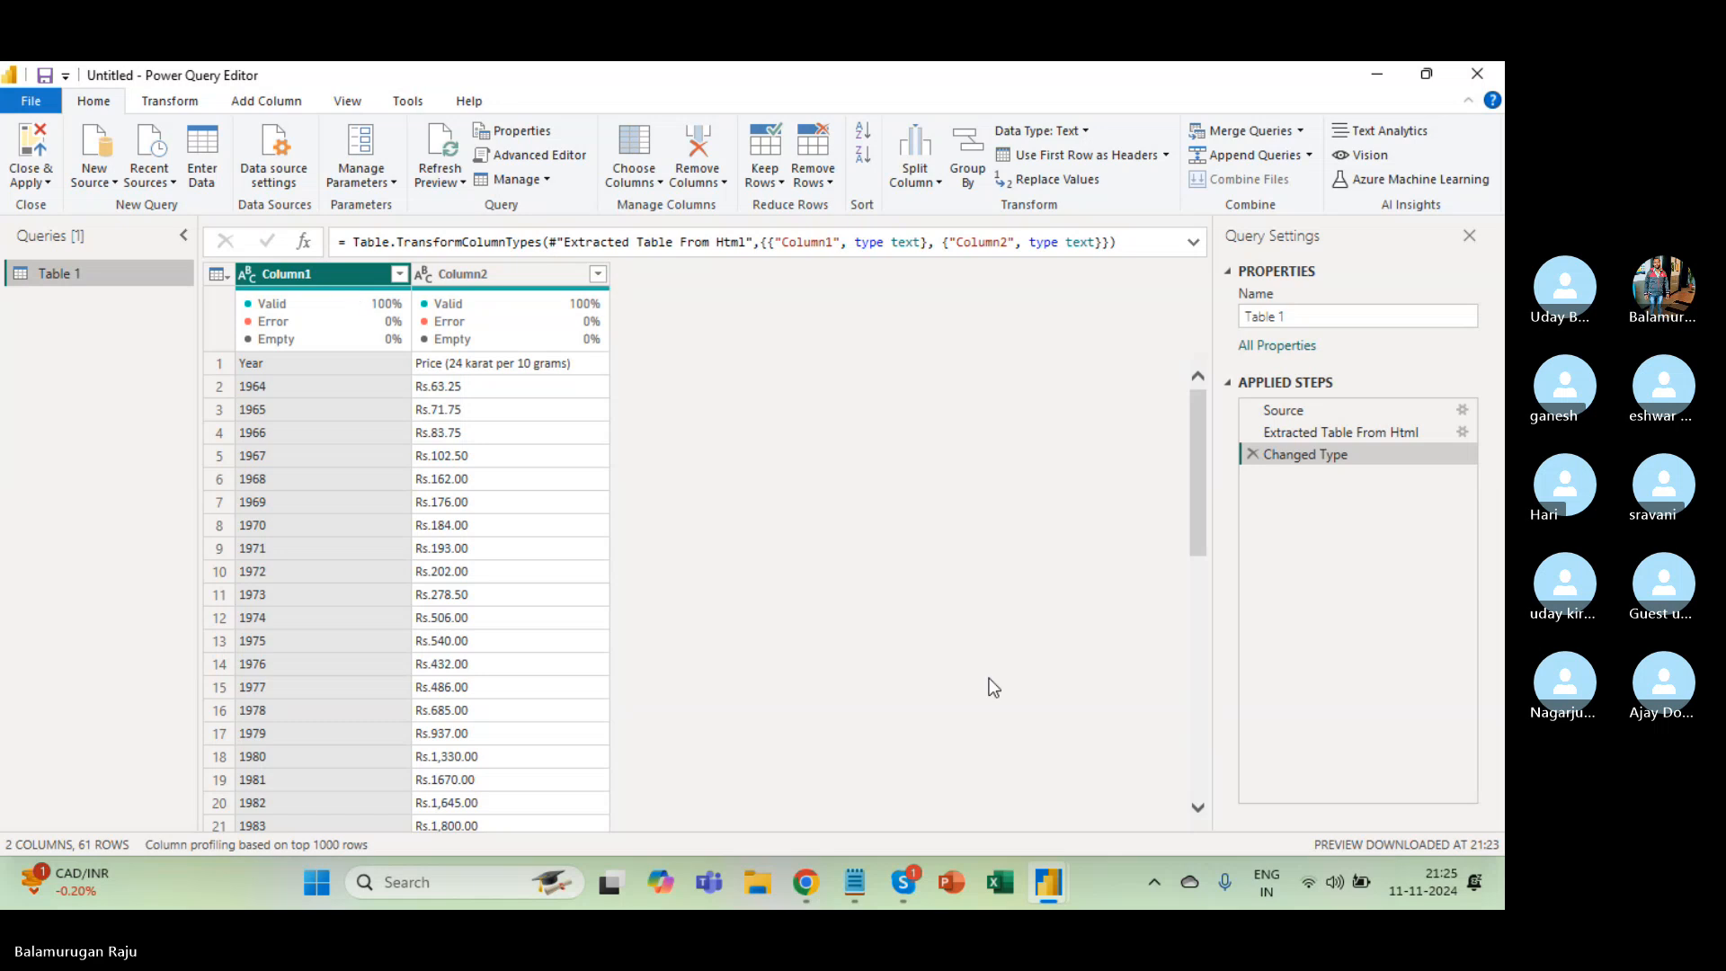
click(1347, 414)
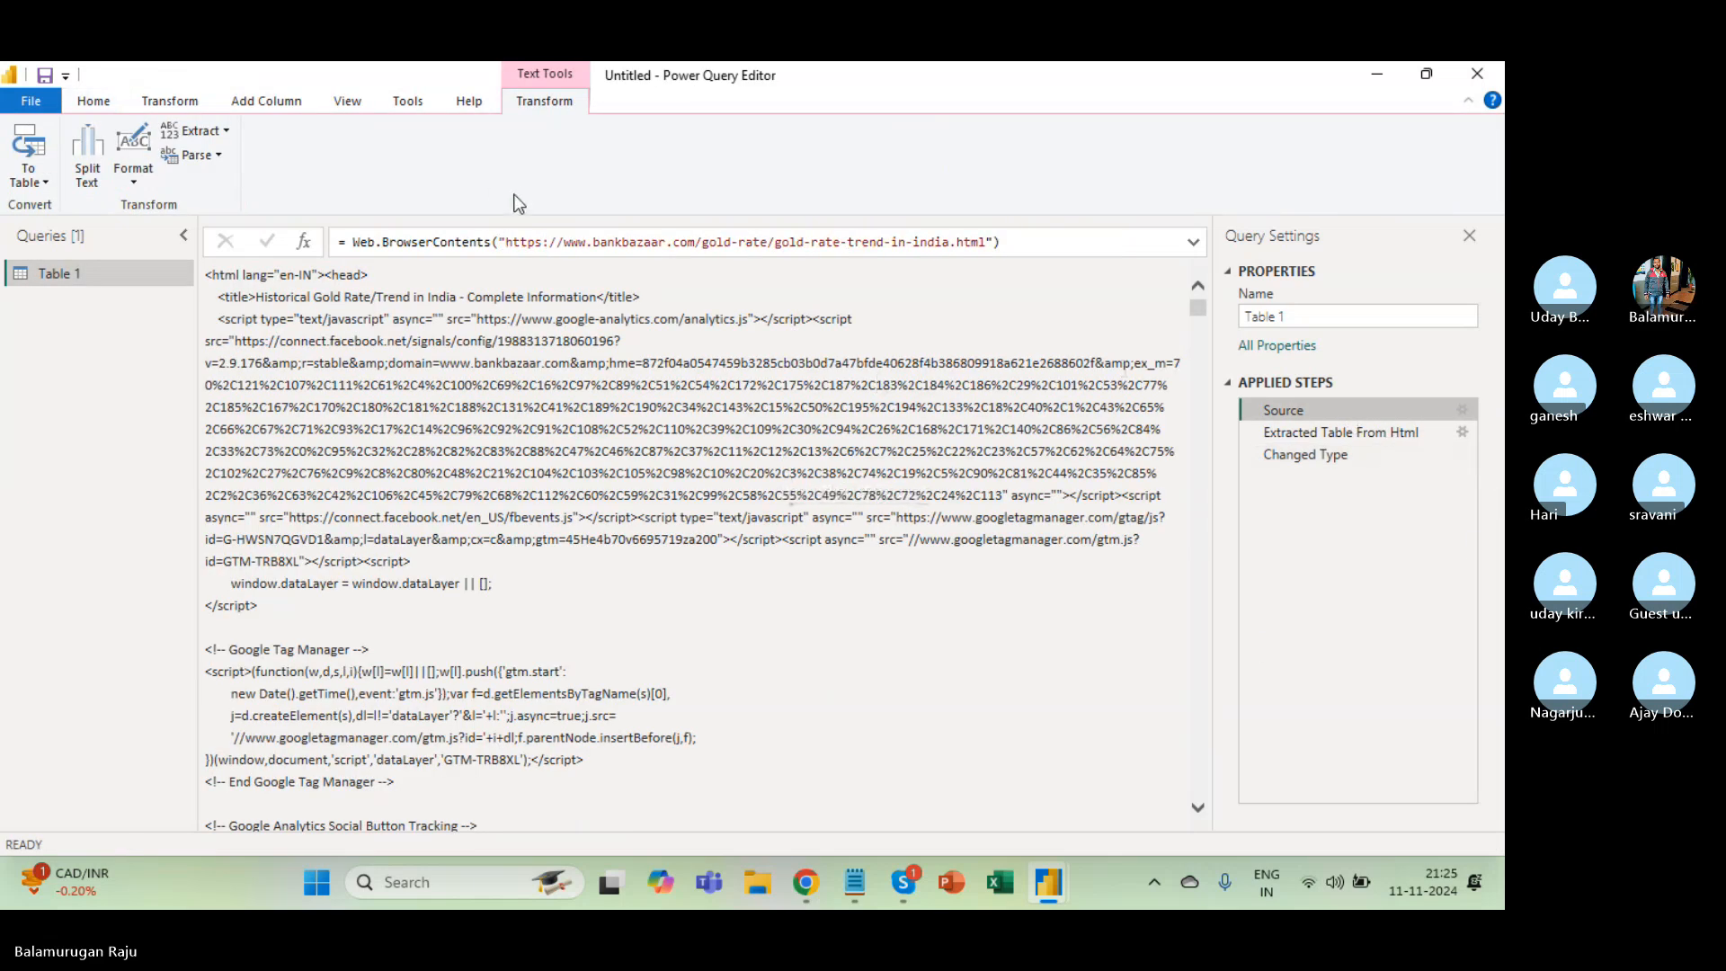
drag(502, 245, 991, 252)
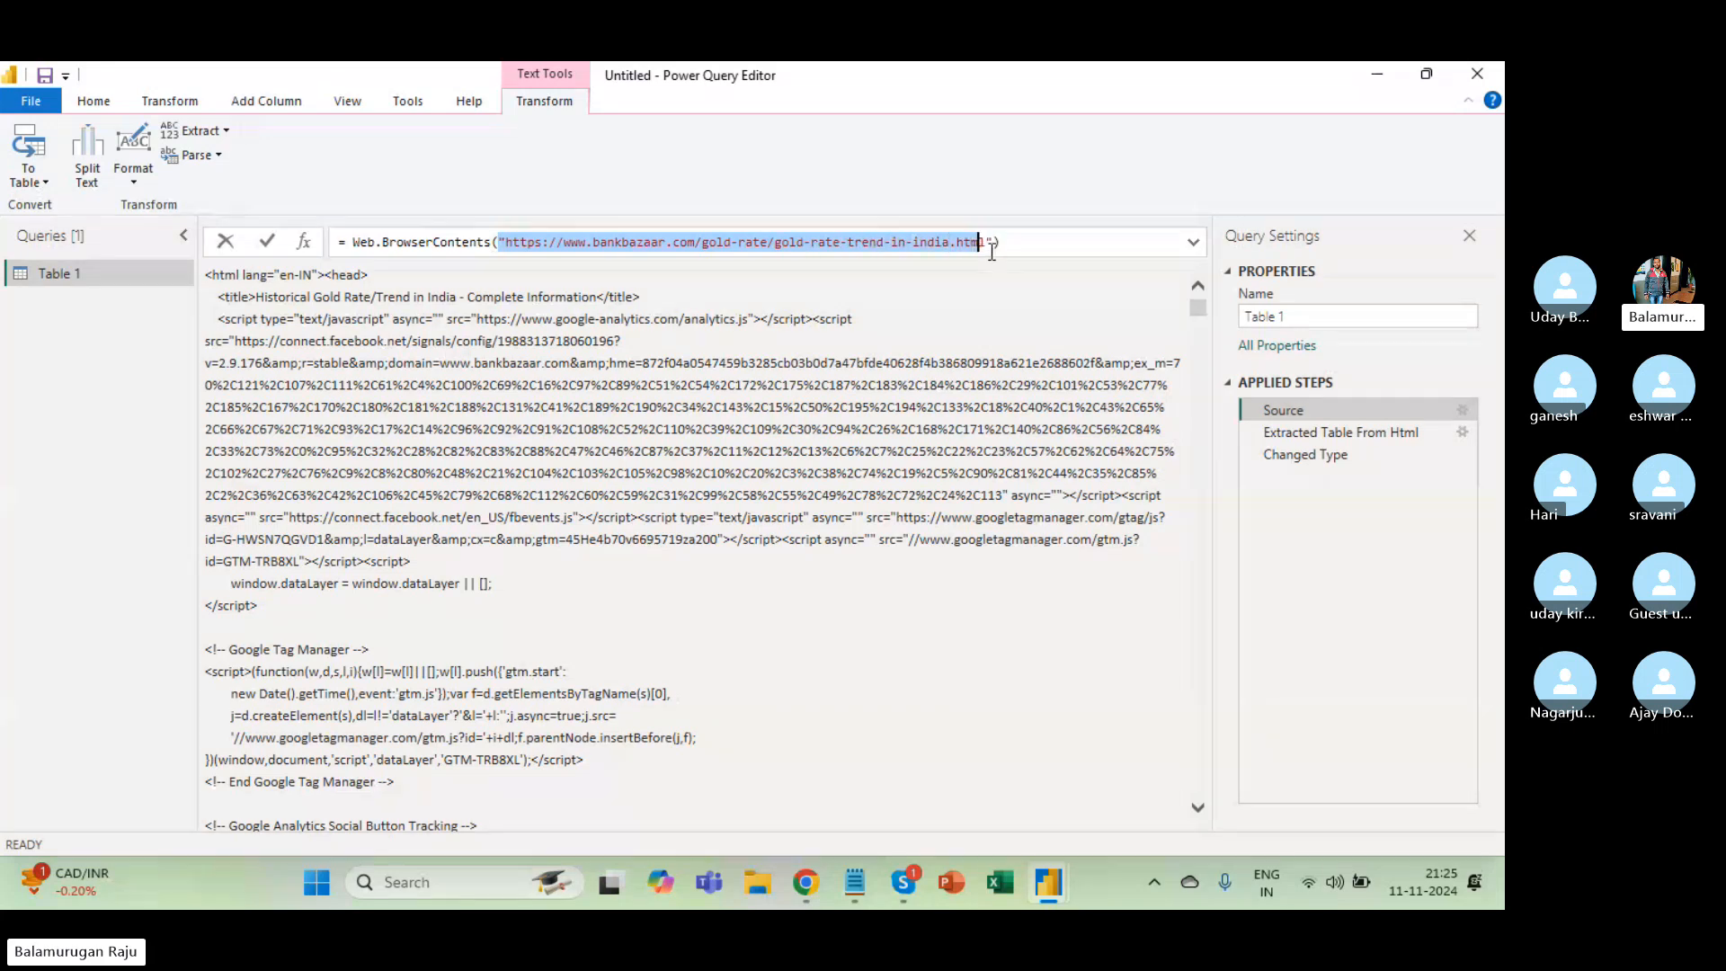
click(1086, 242)
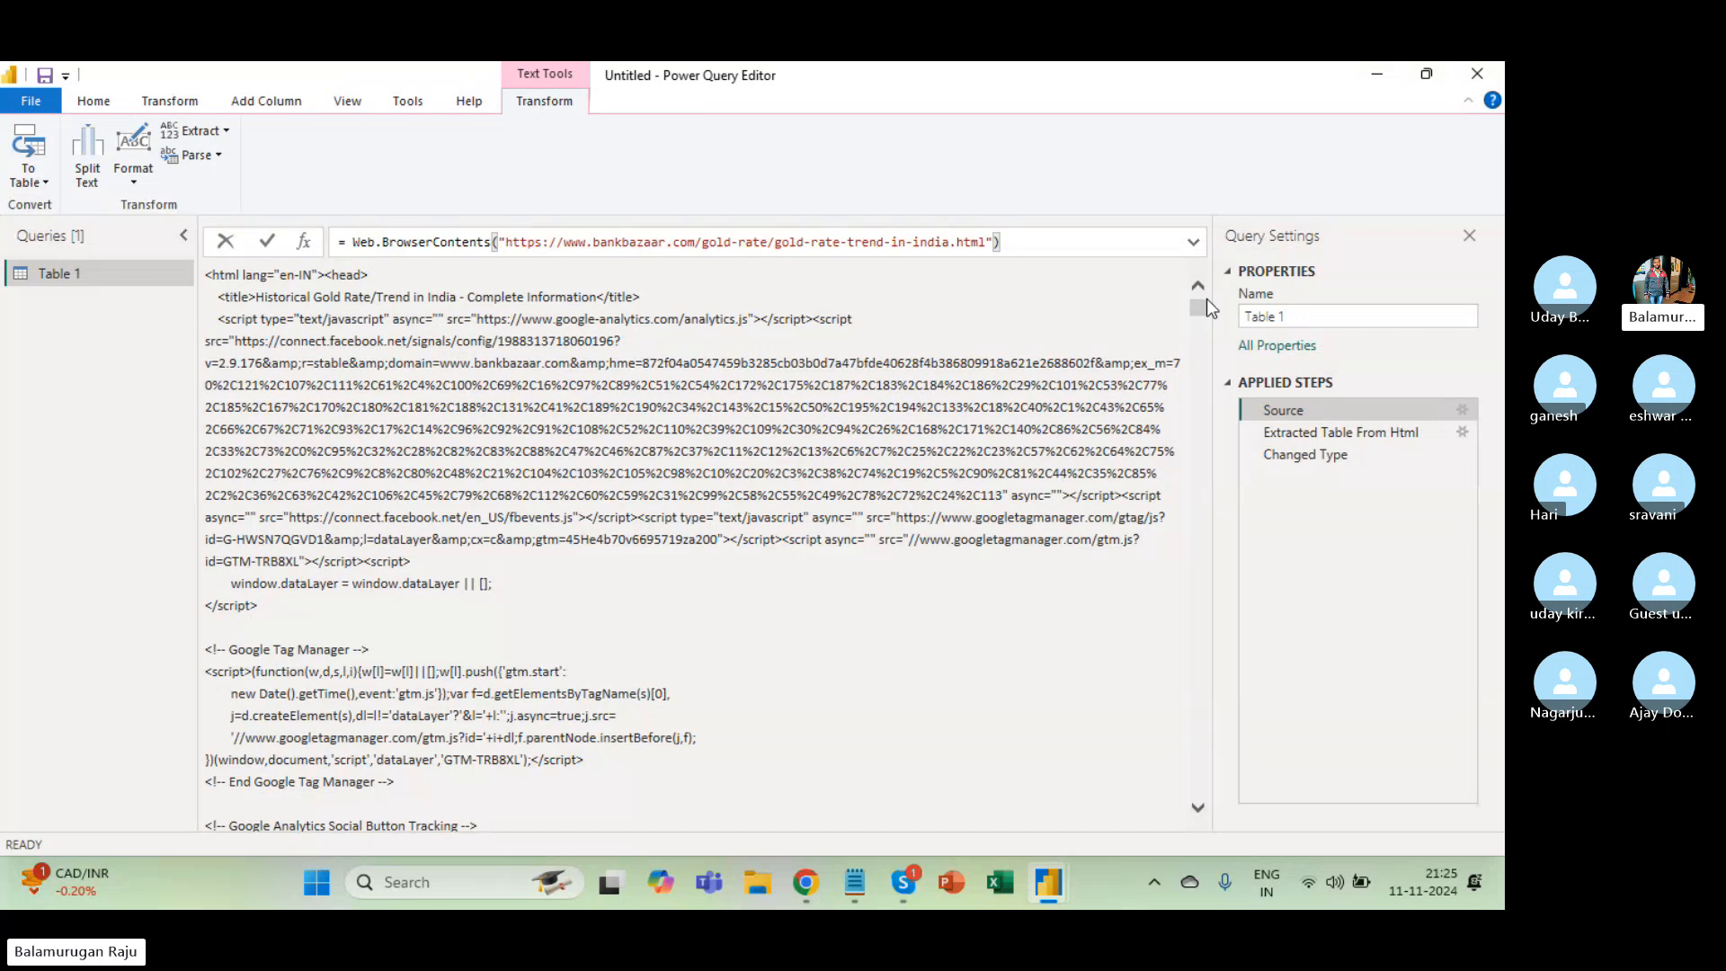
click(1299, 411)
click(1293, 432)
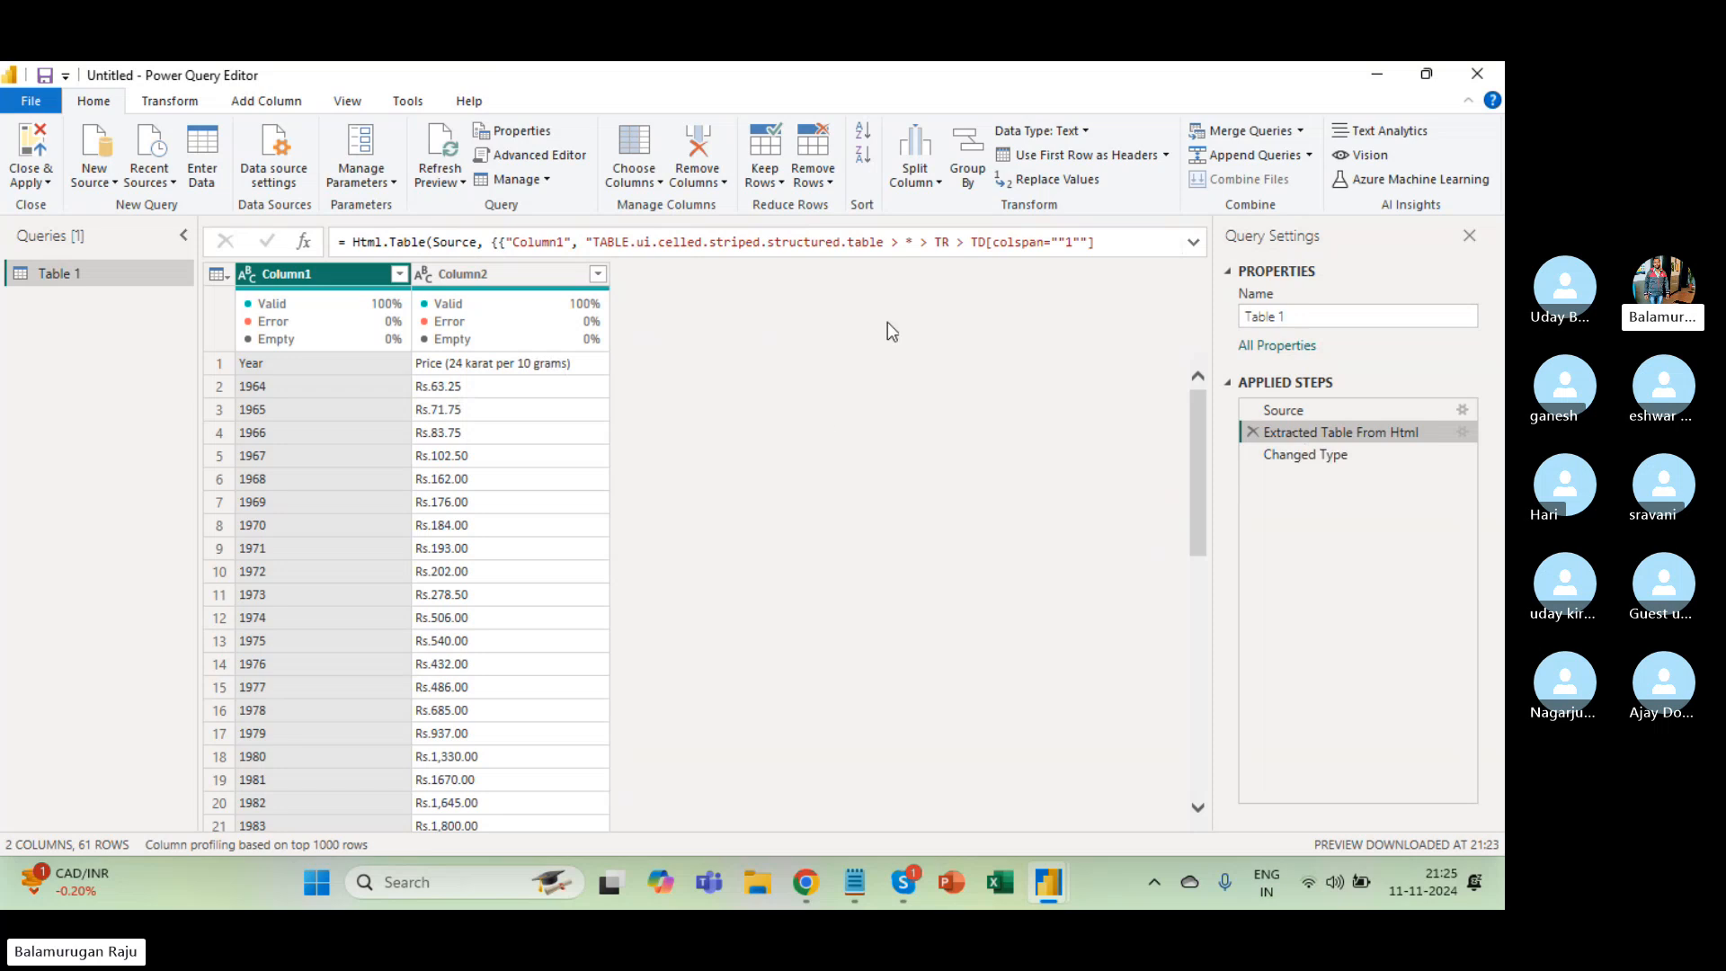
click(1307, 456)
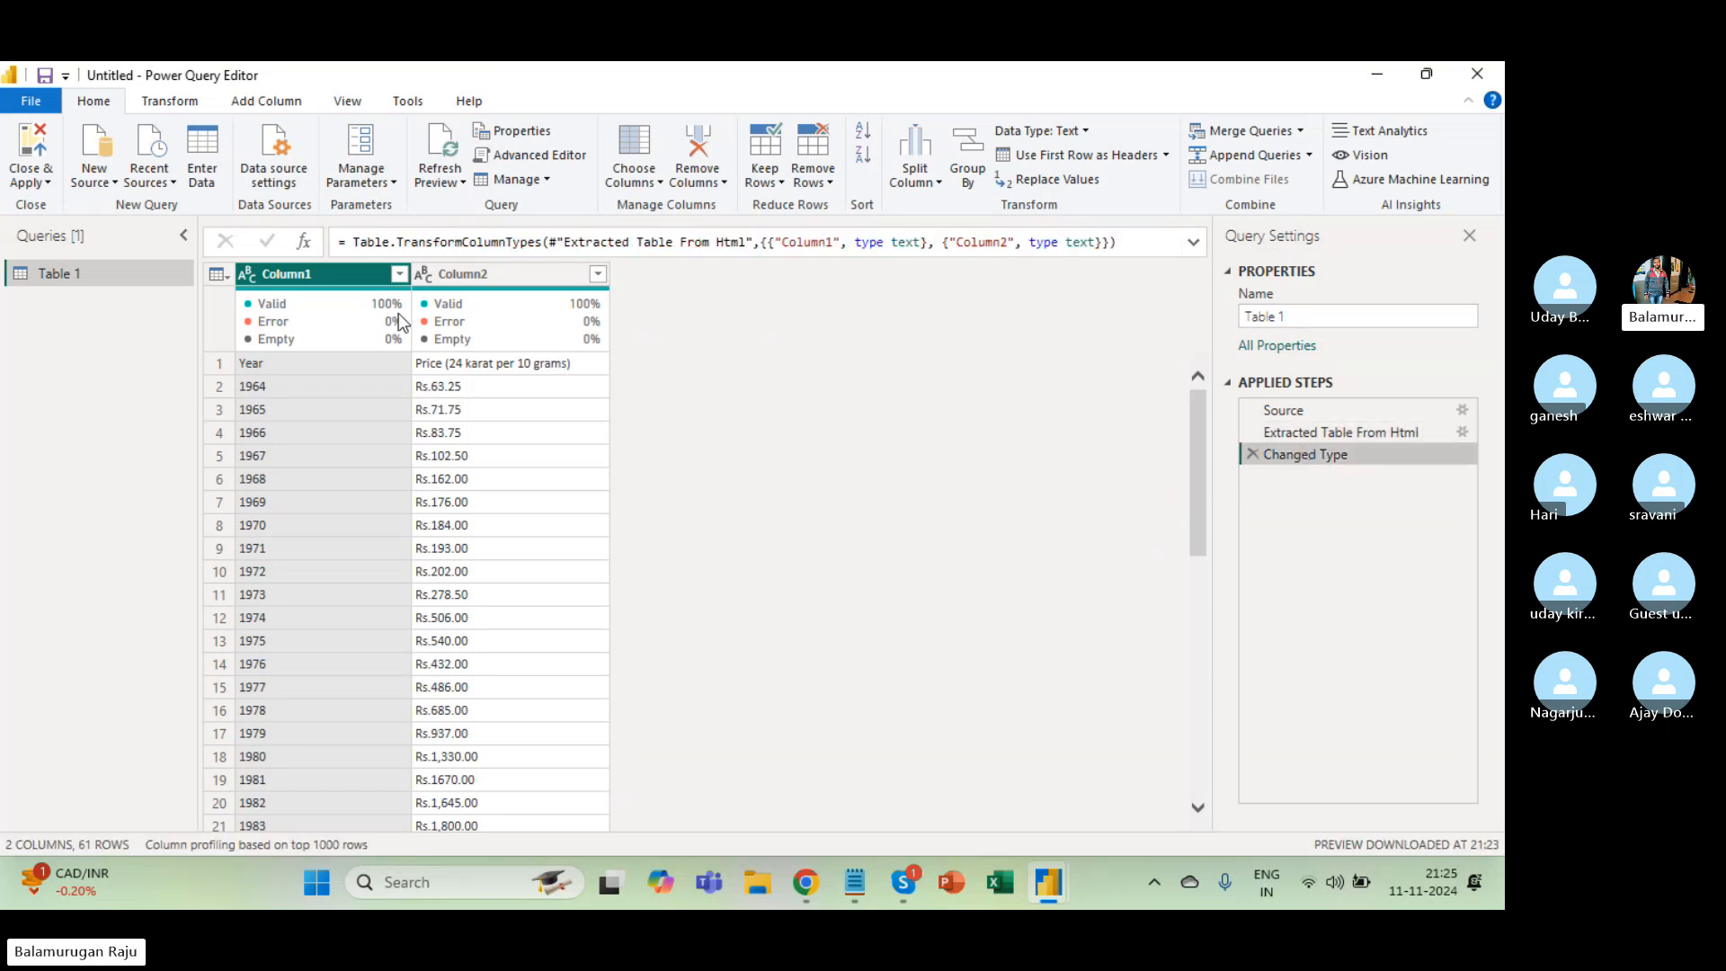
click(485, 268)
click(282, 268)
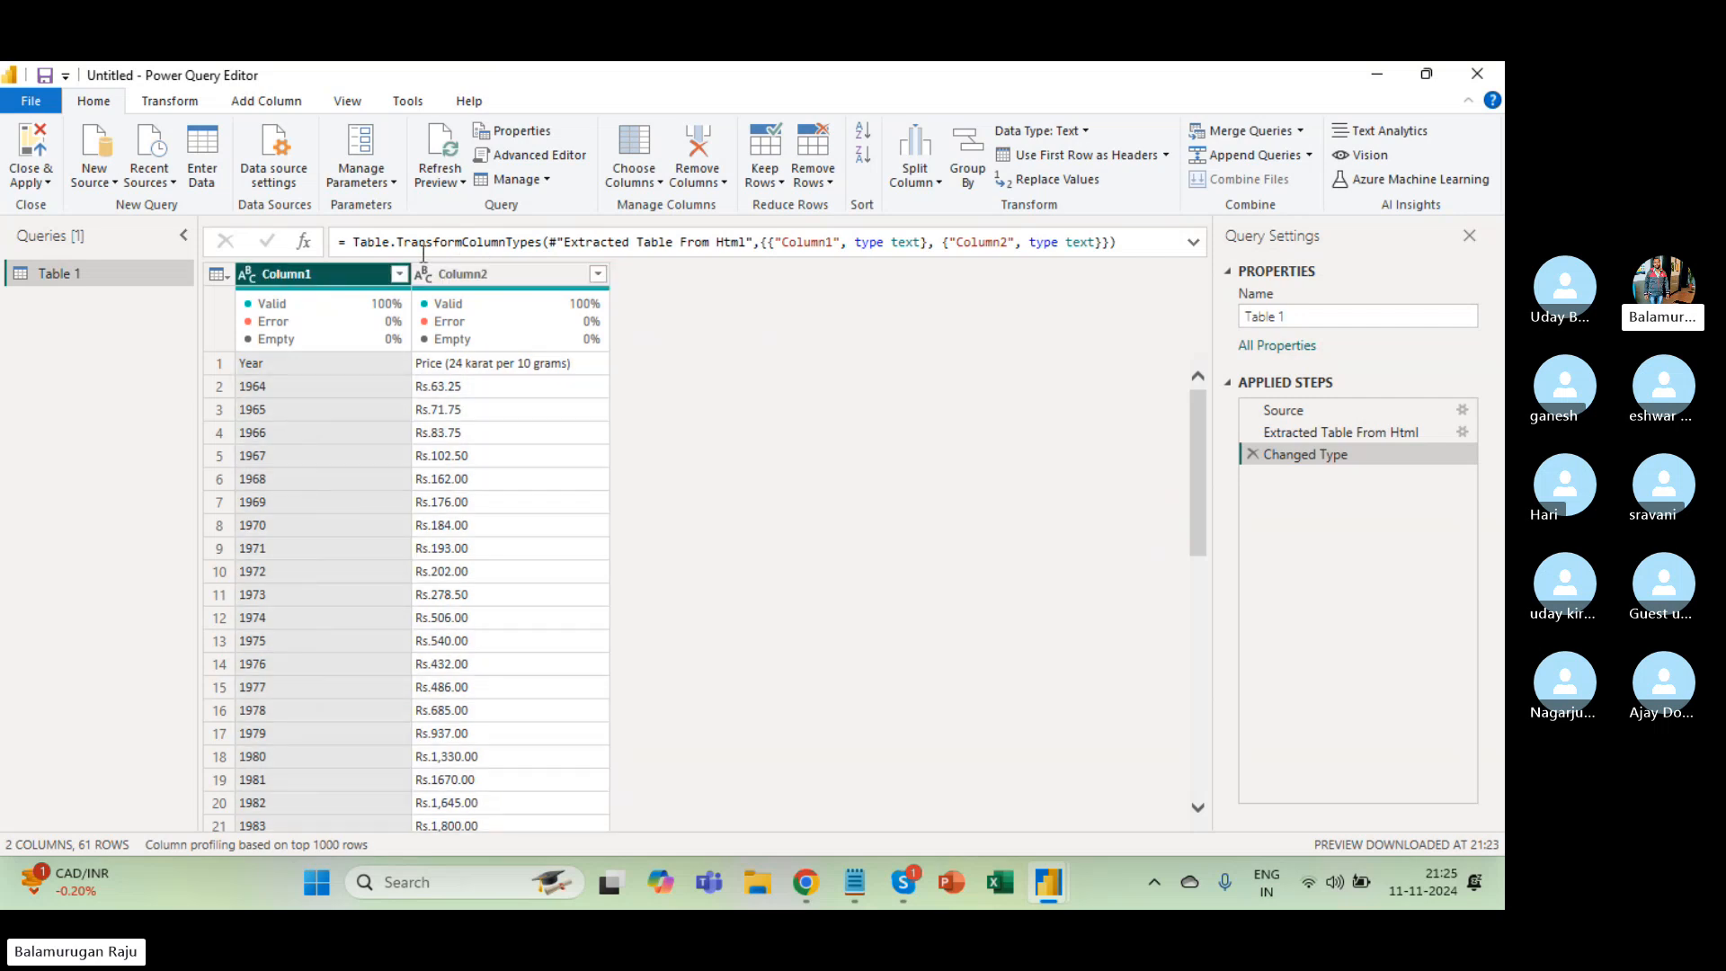
click(478, 283)
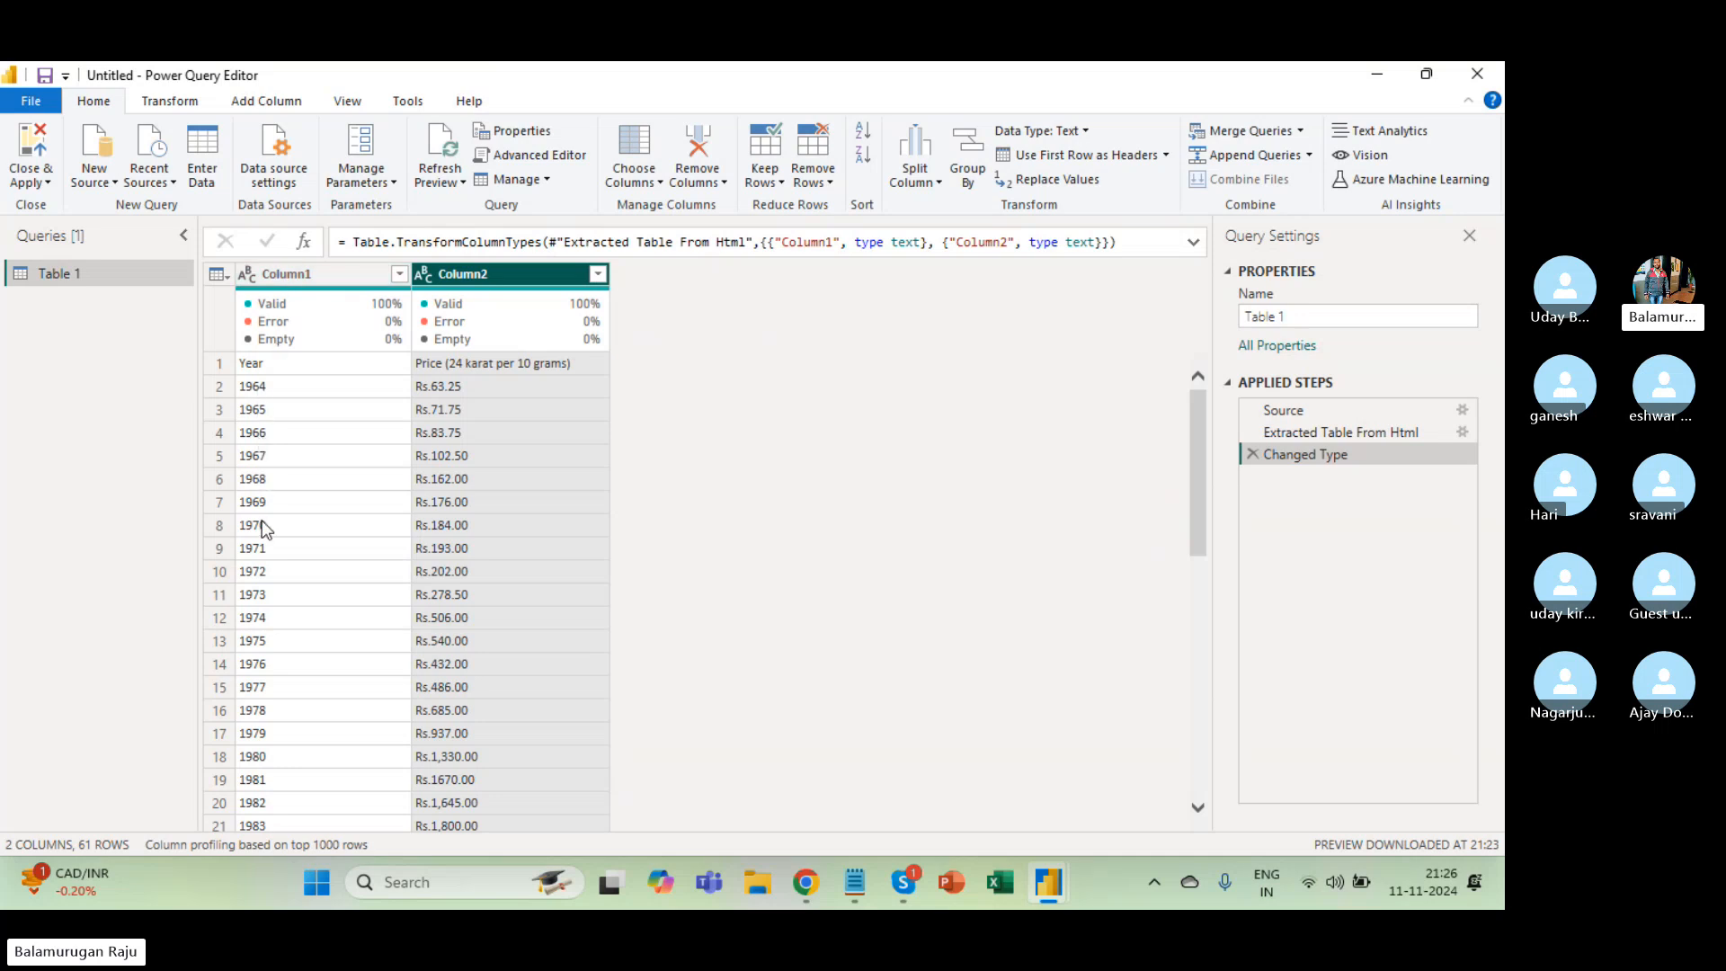
click(297, 287)
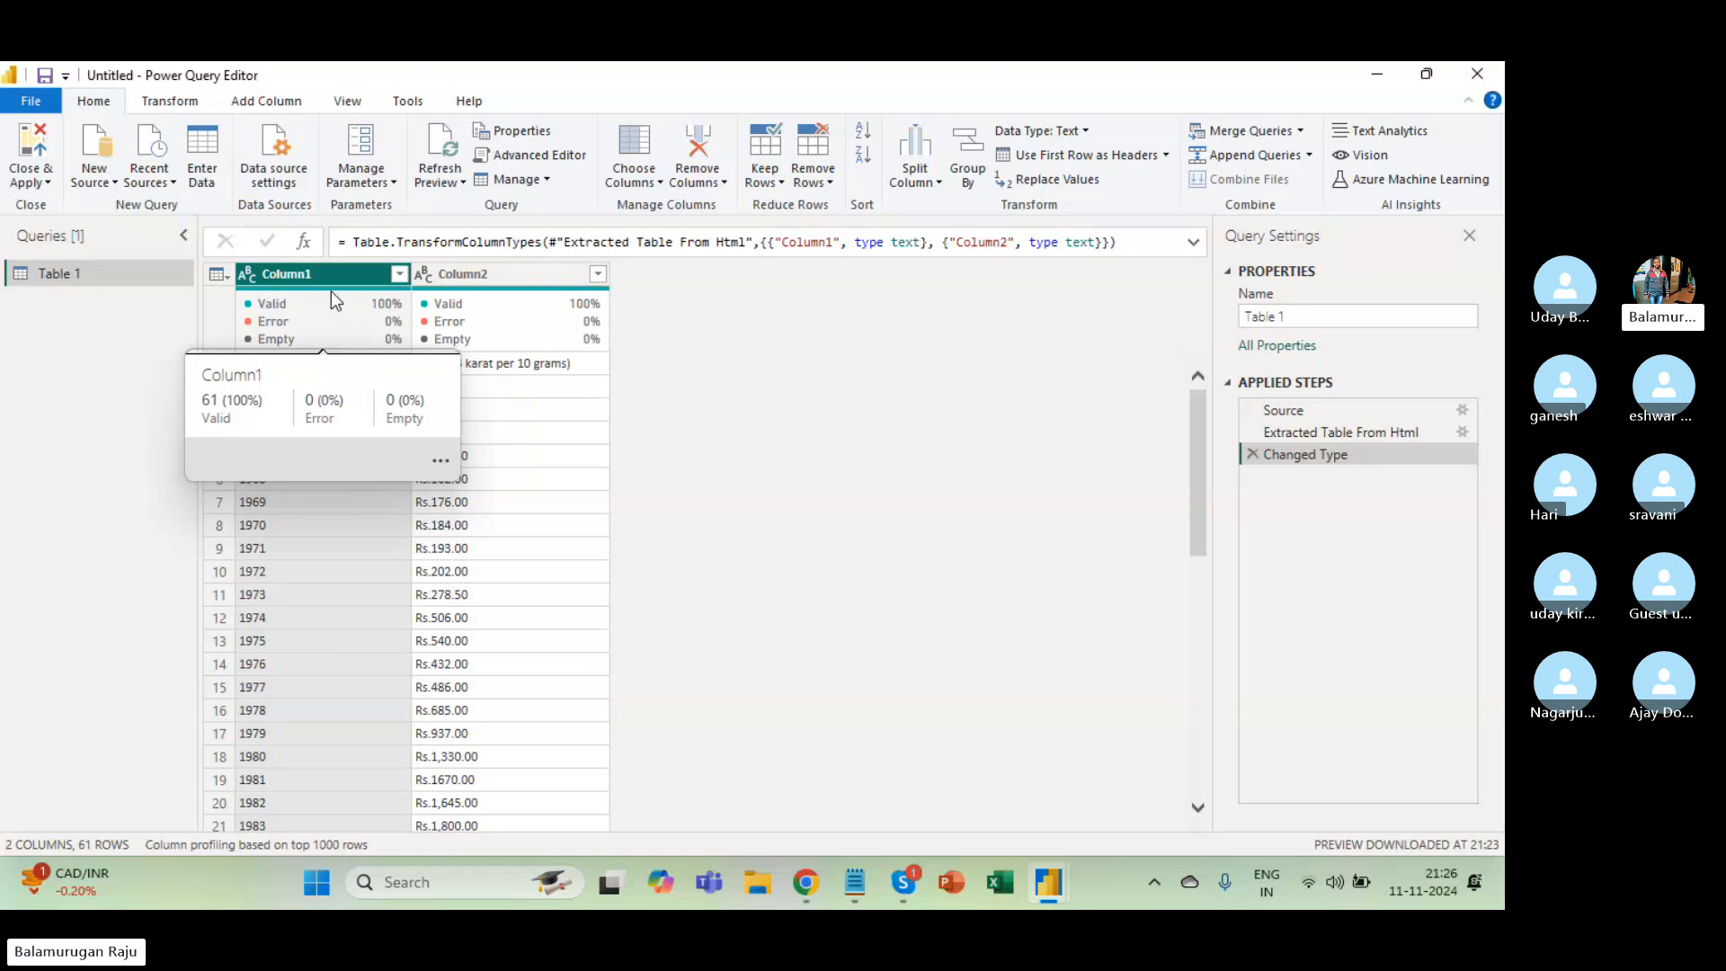
click(511, 277)
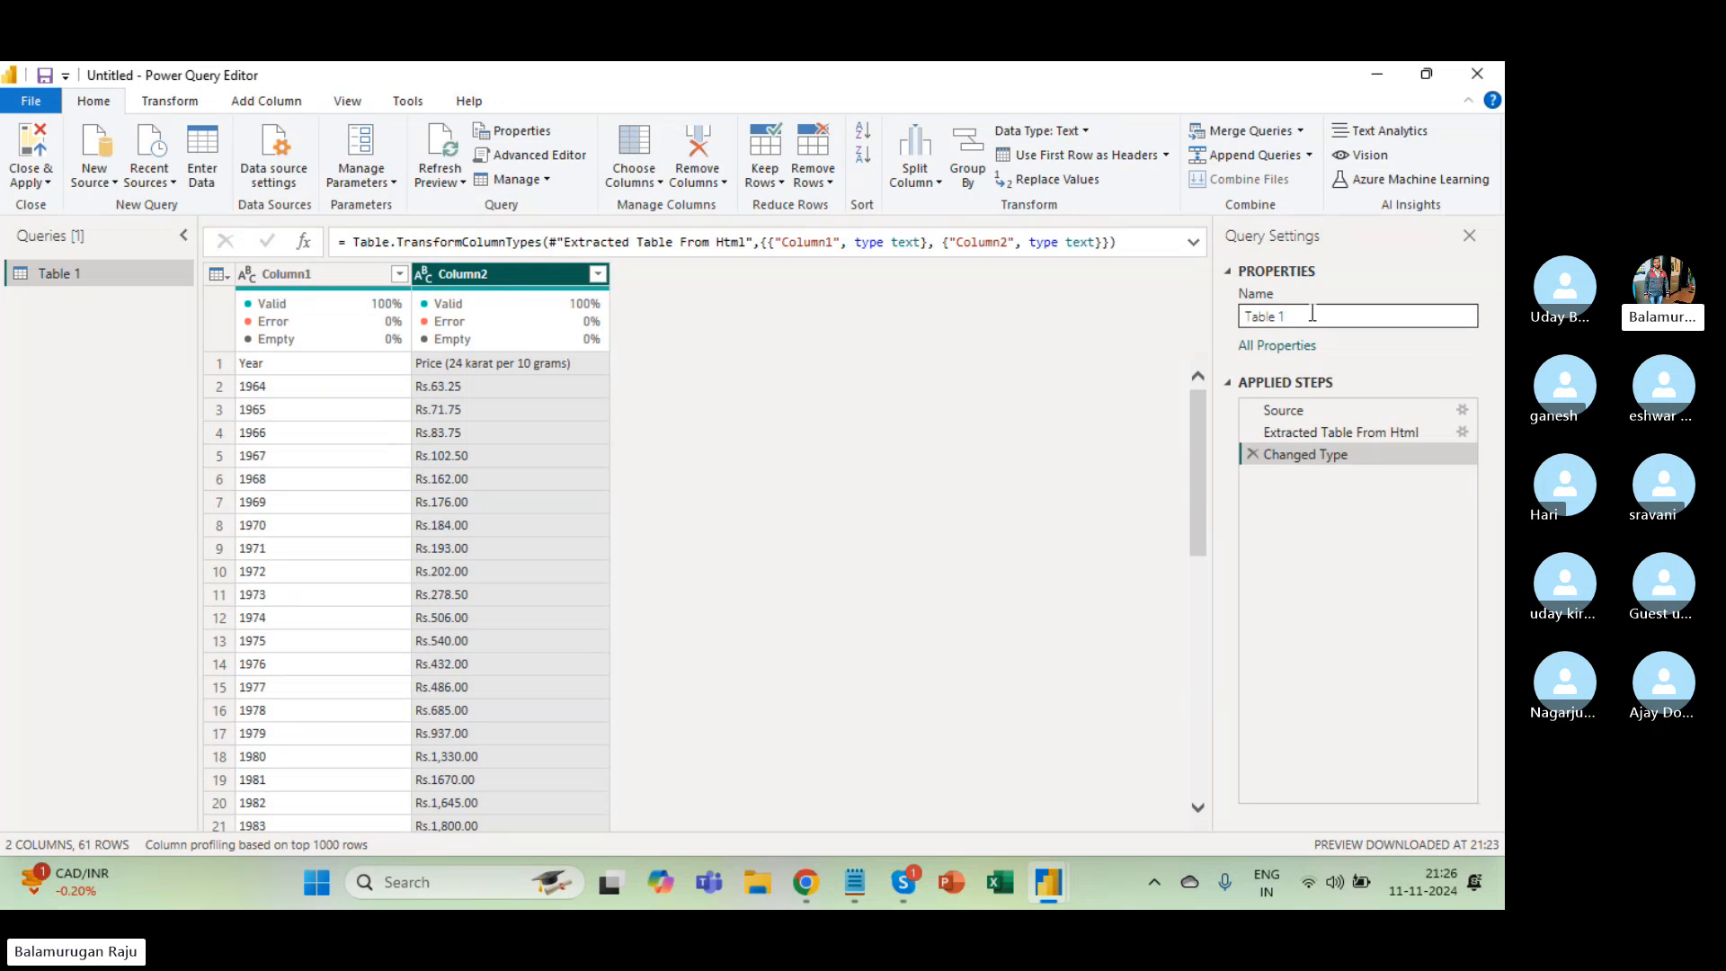
Delete the Changed Type step and rename the query from Table 1 to 'Gold Price'.
click(1251, 450)
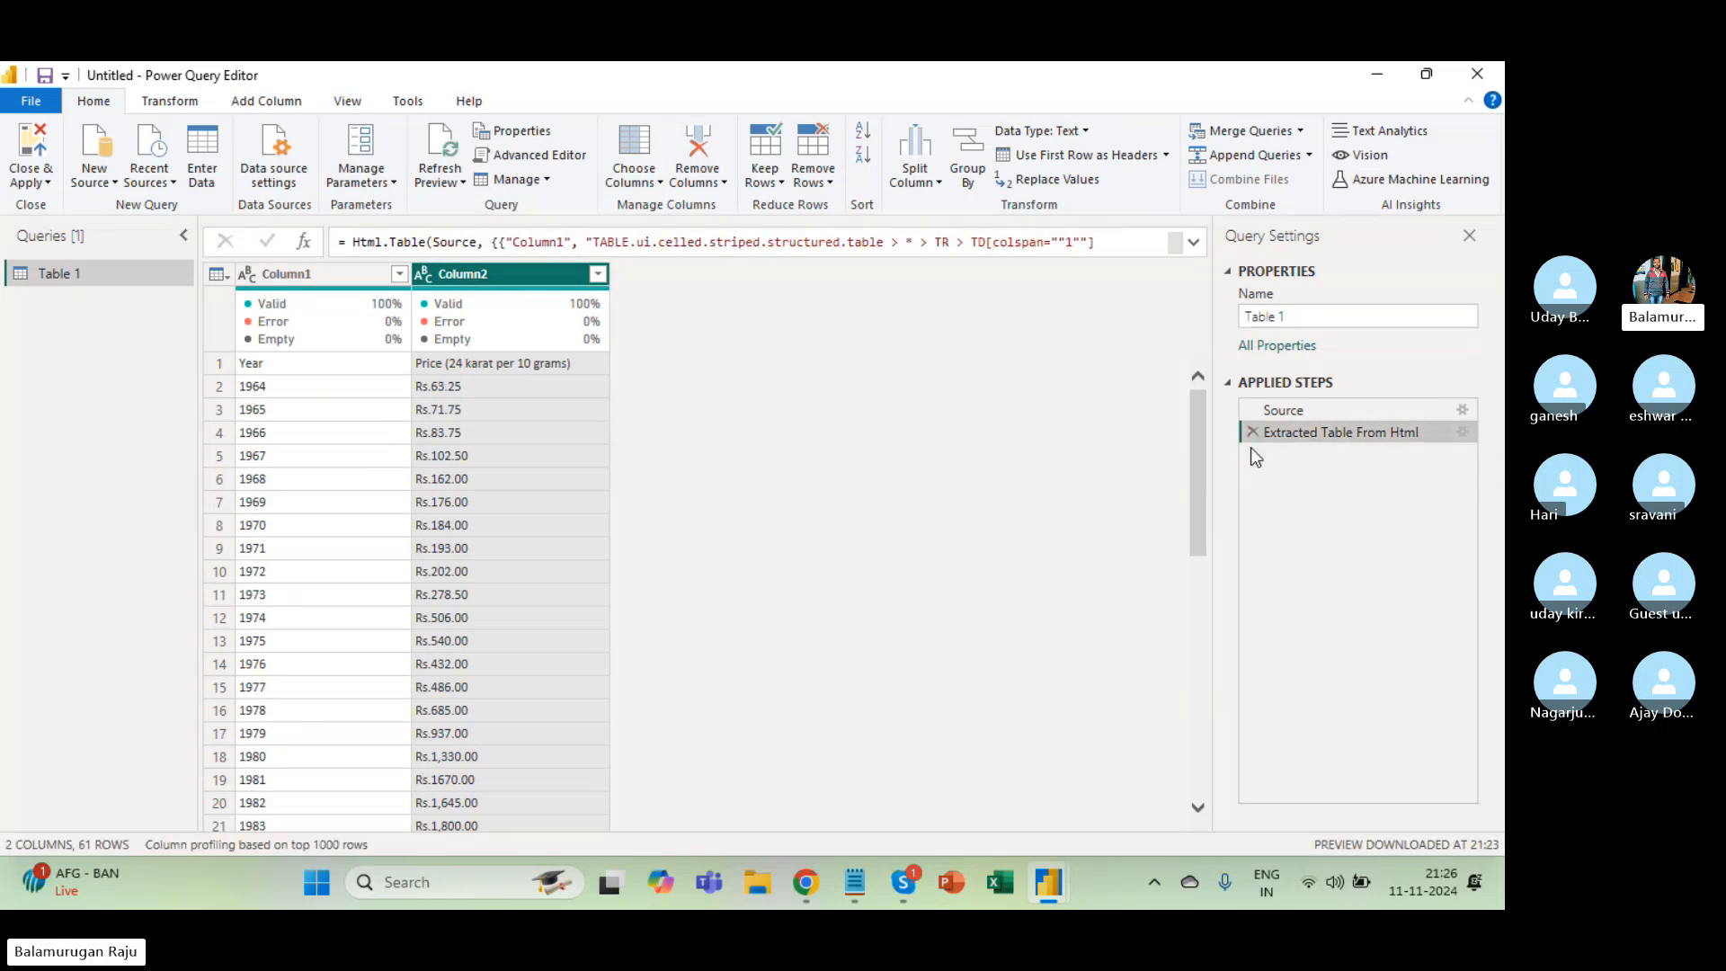
click(1326, 319)
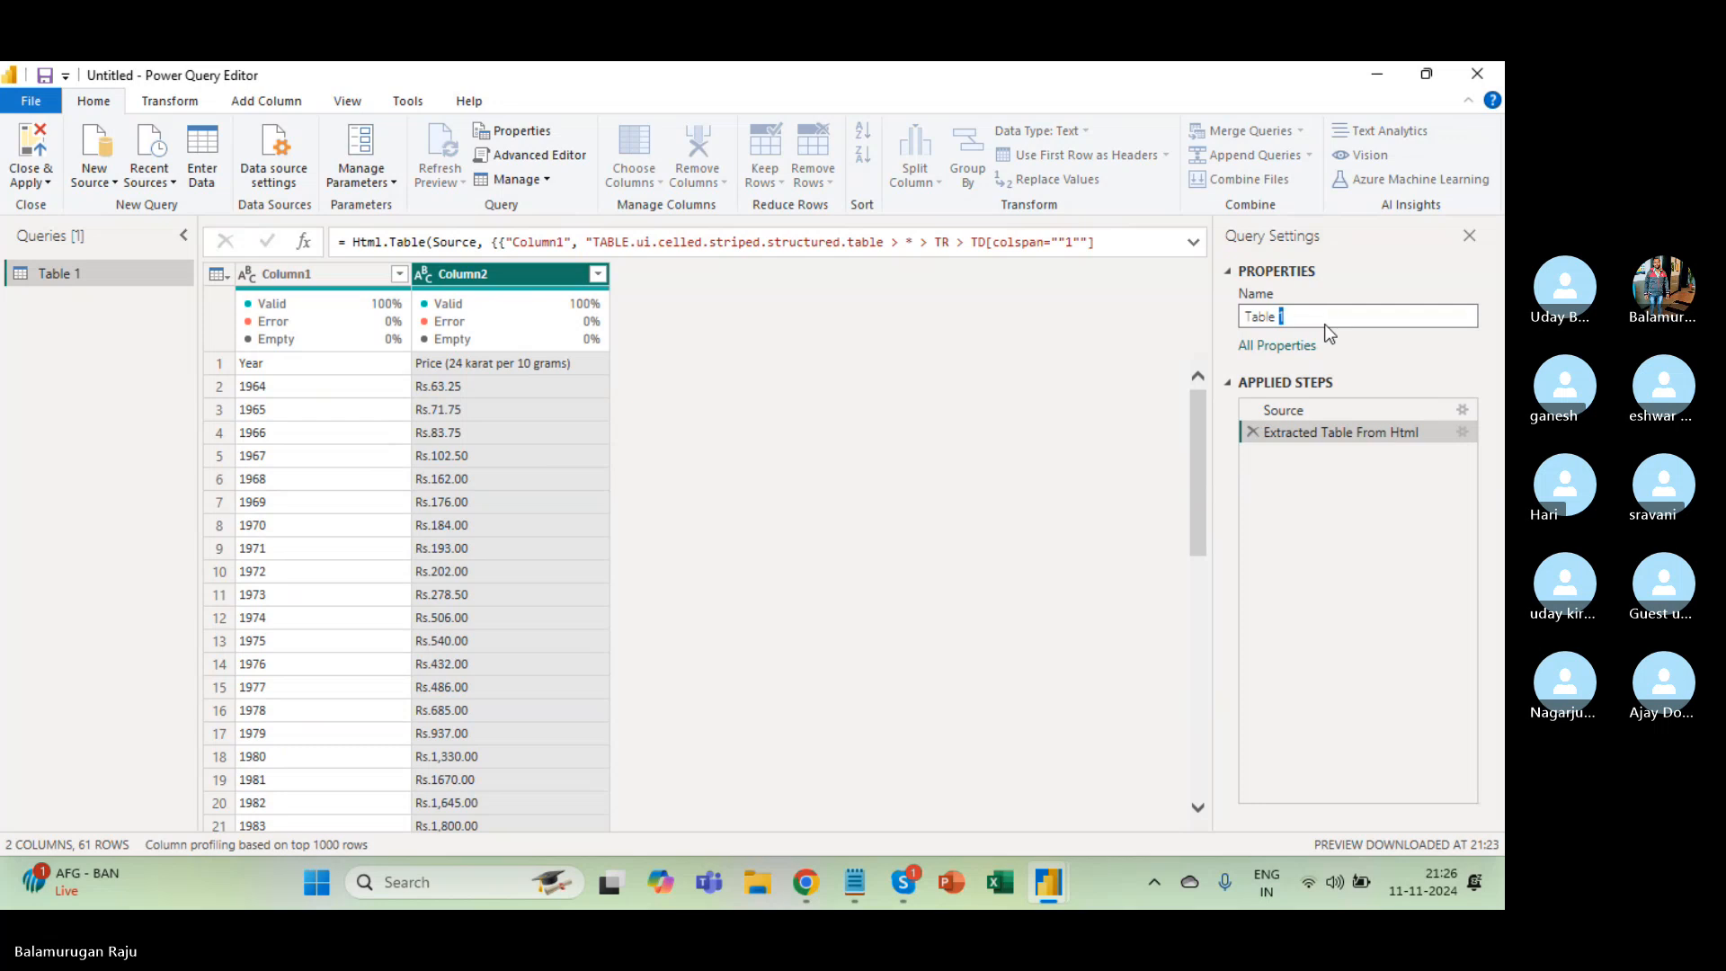
key(ctrl+a)
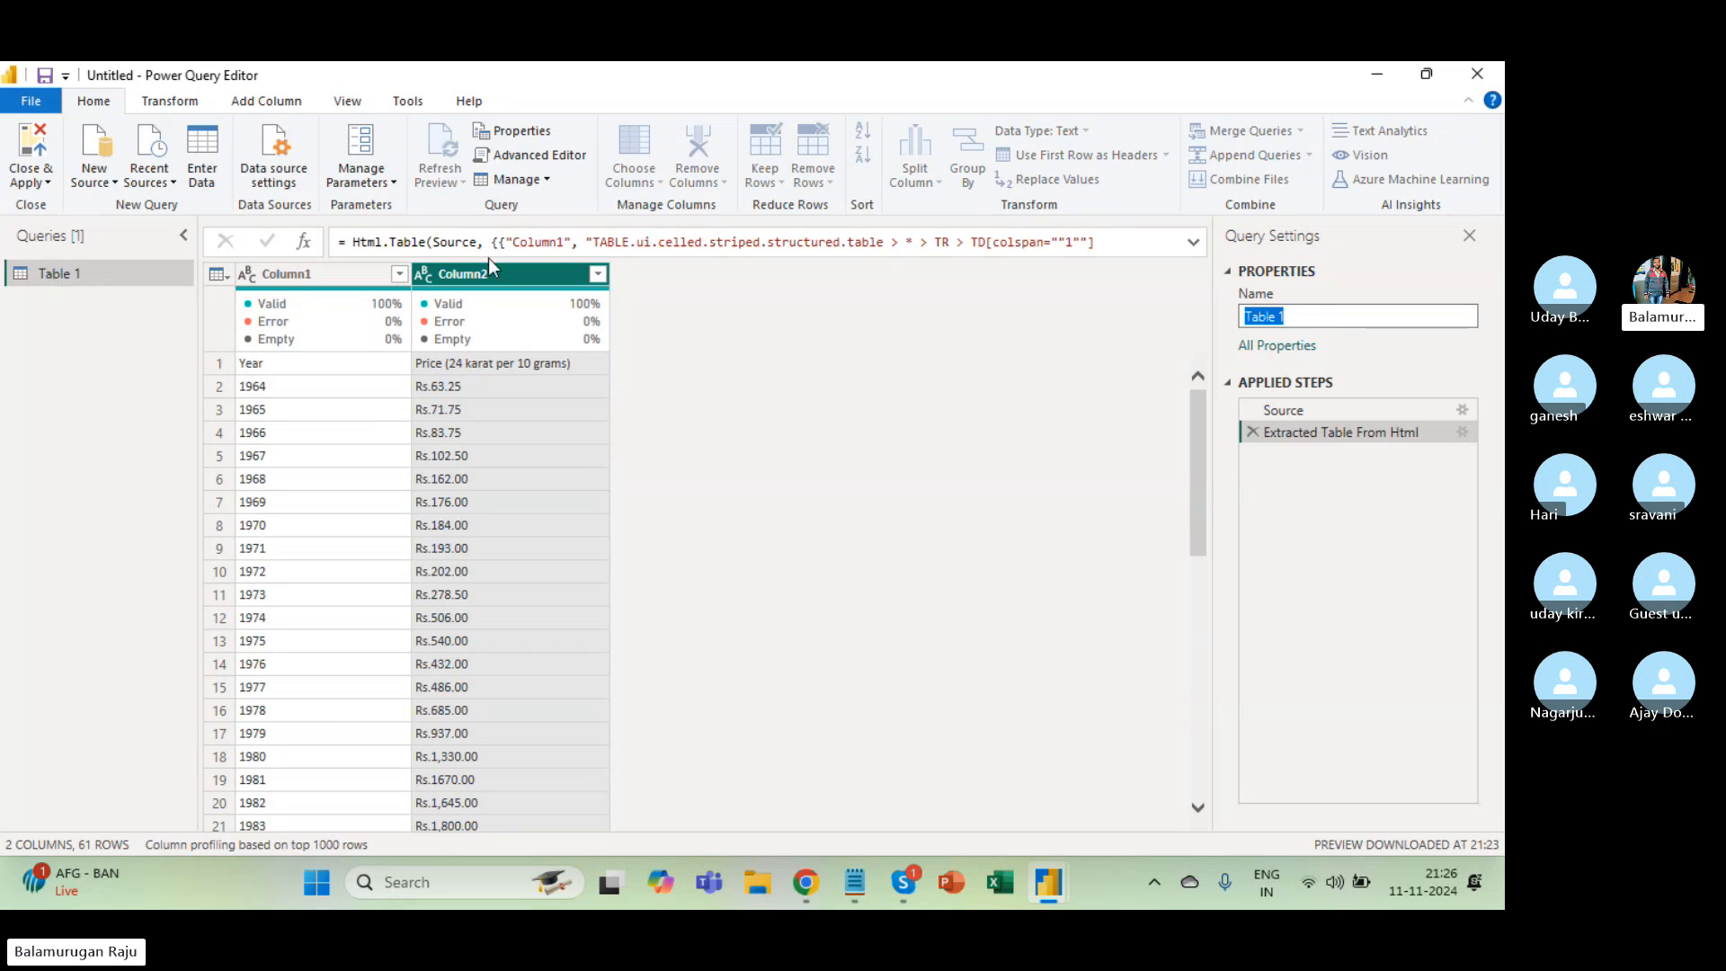
text(Gold Price)
click(1413, 528)
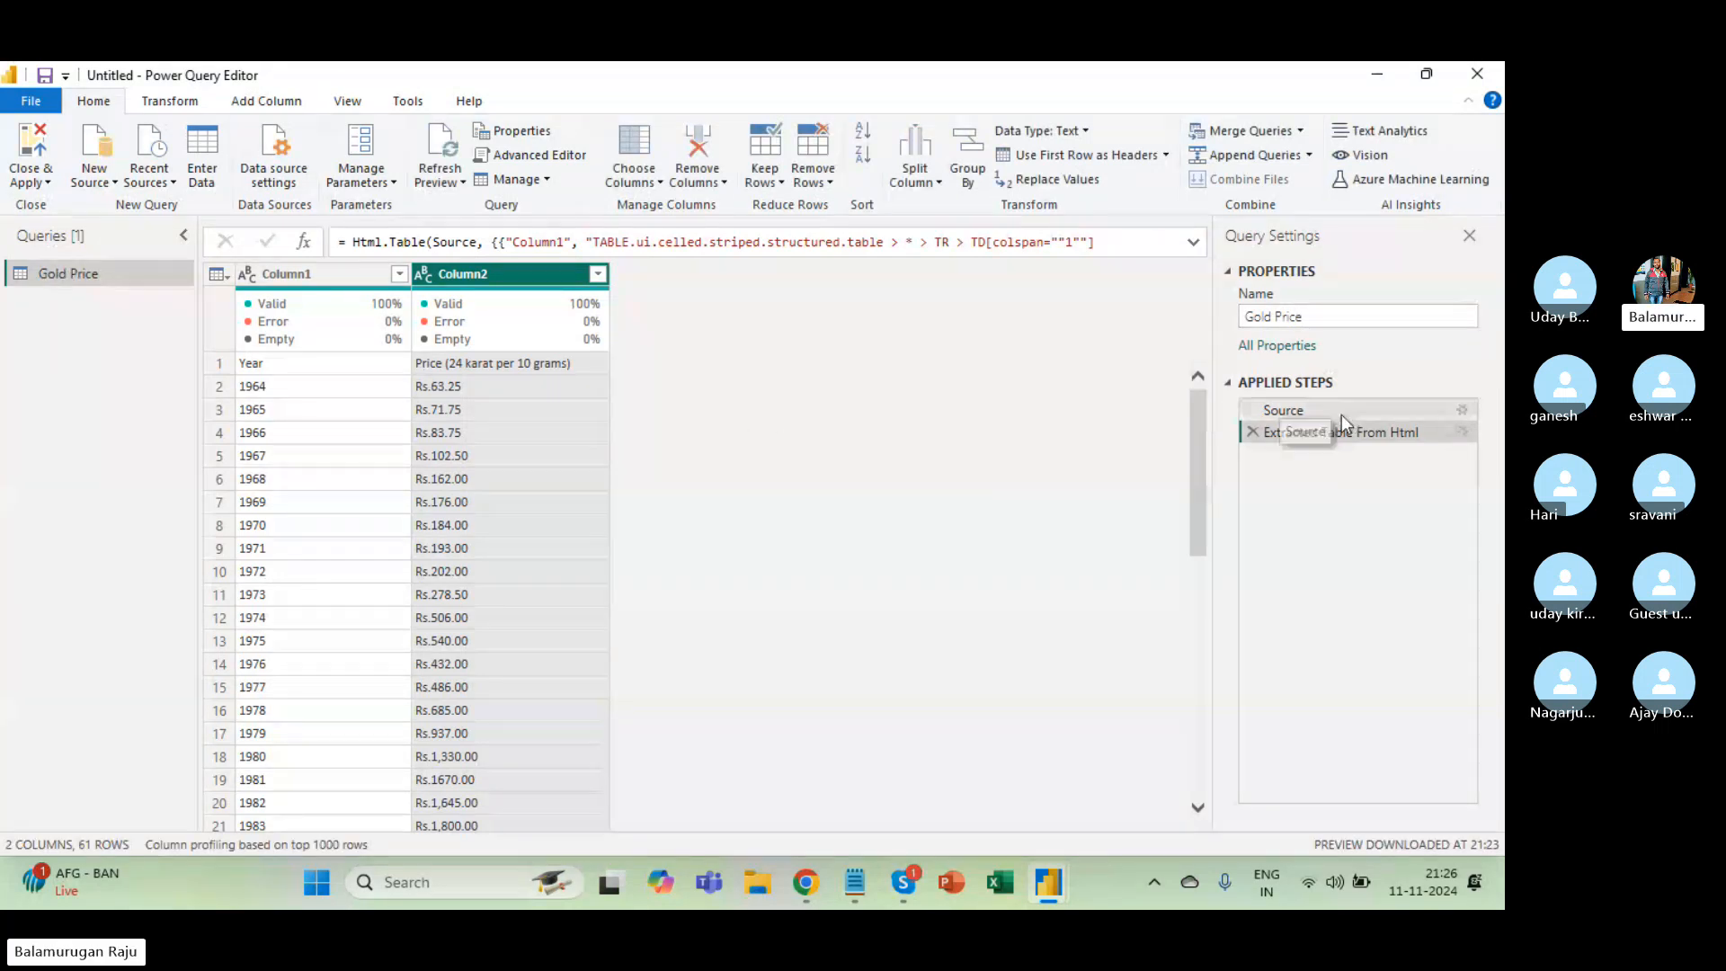
click(1313, 411)
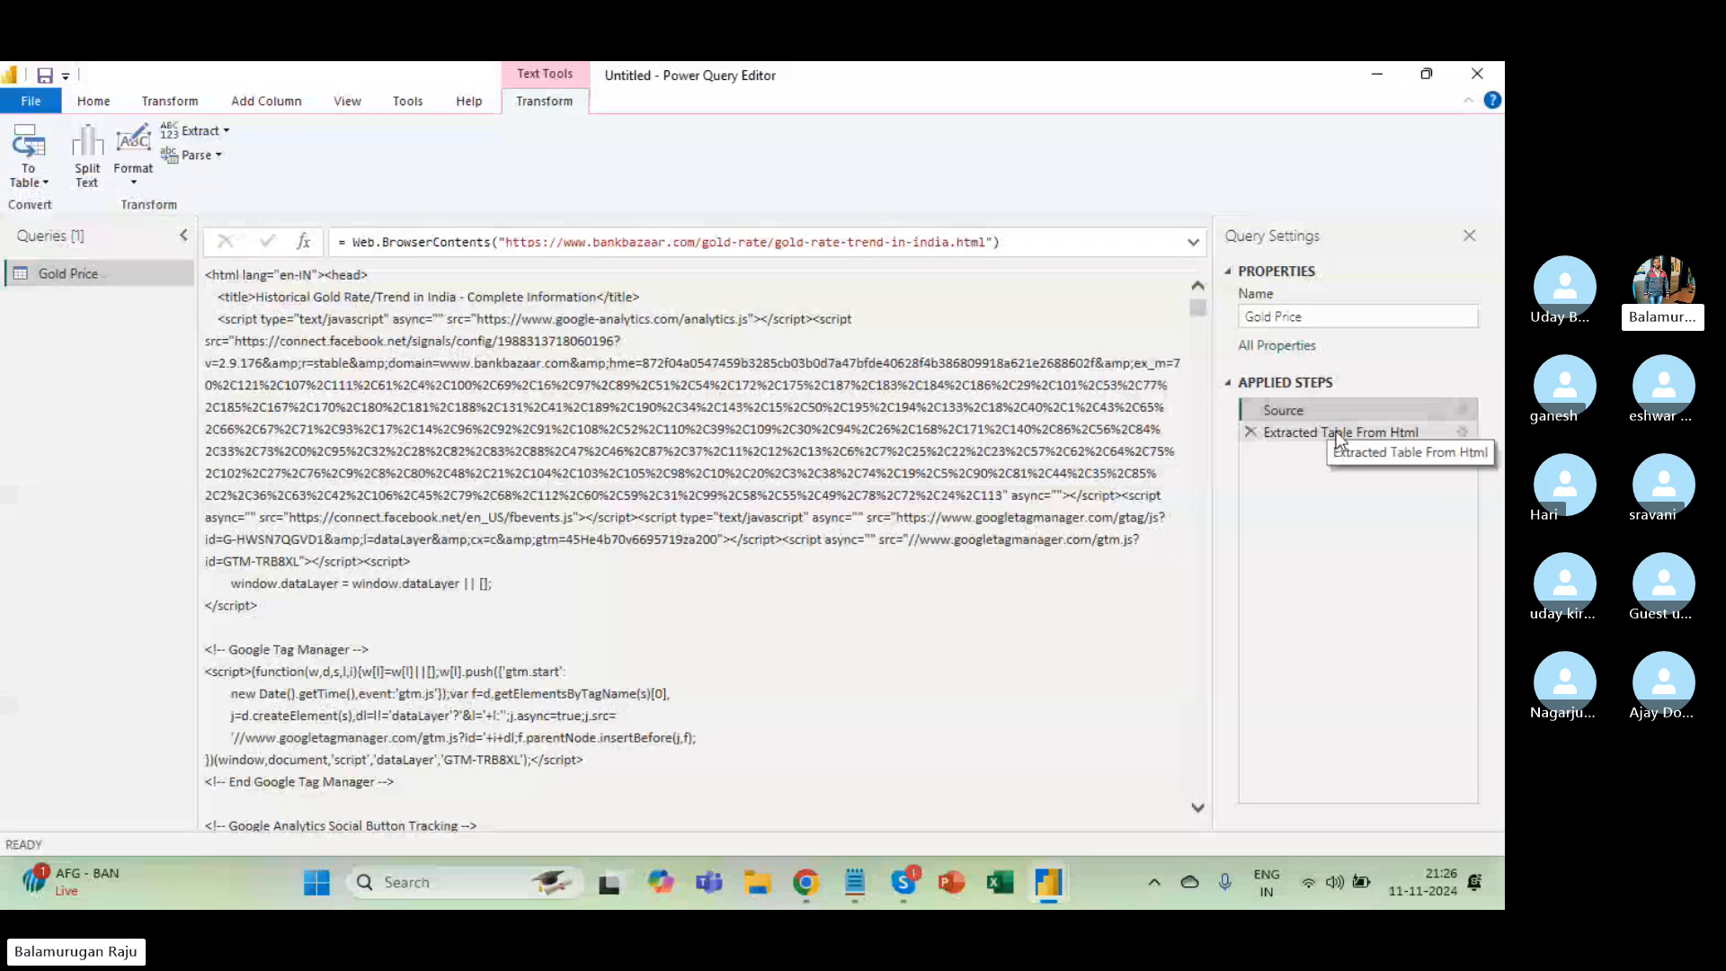
click(1329, 433)
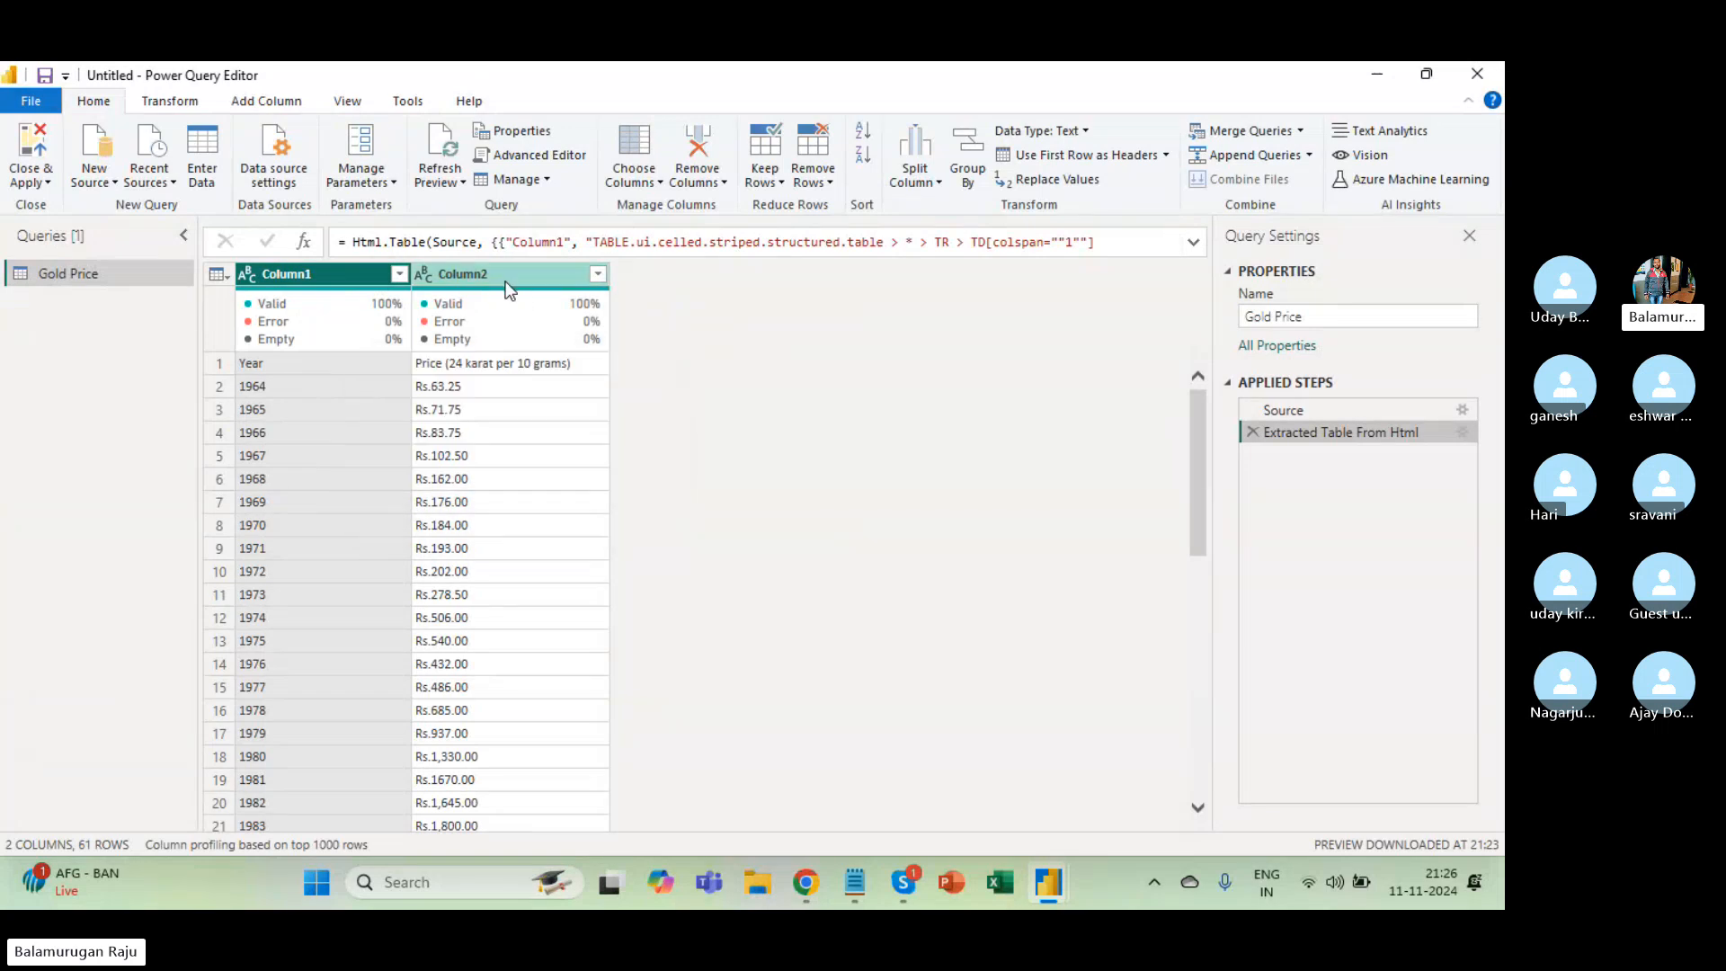
mouse_move(331, 305)
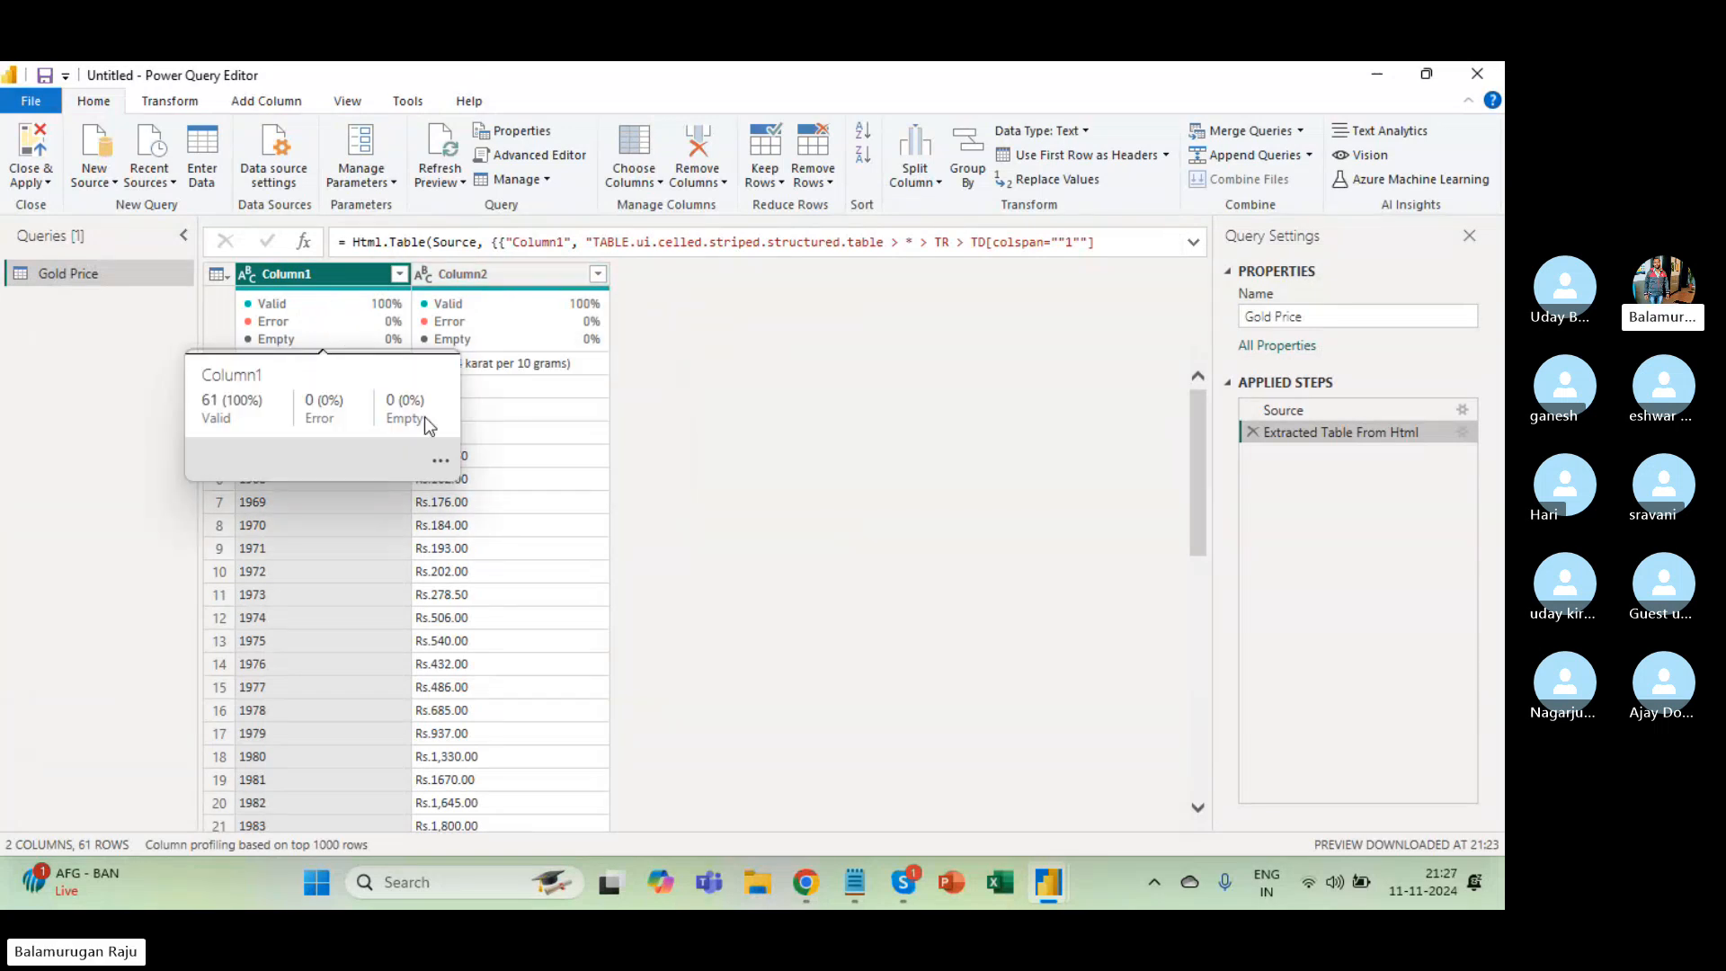
click(499, 373)
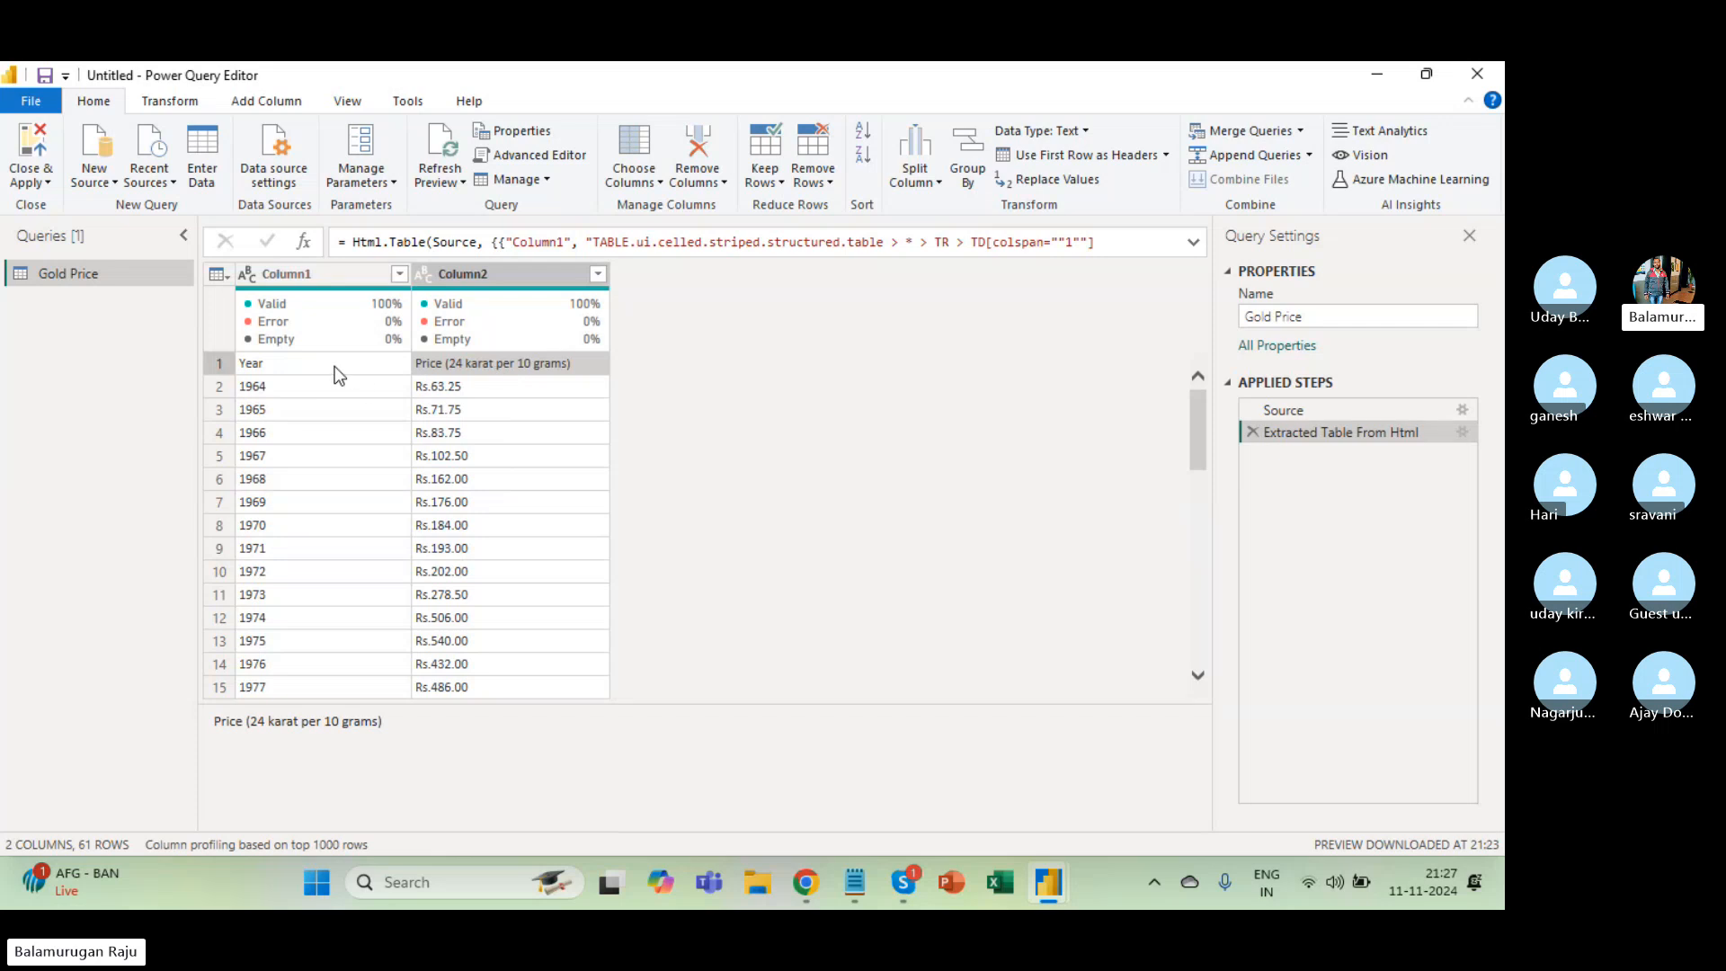
click(335, 369)
click(453, 366)
Apply Use First Row as Headers so columns read Year and Price (24 karat per 10 grams).
click(218, 275)
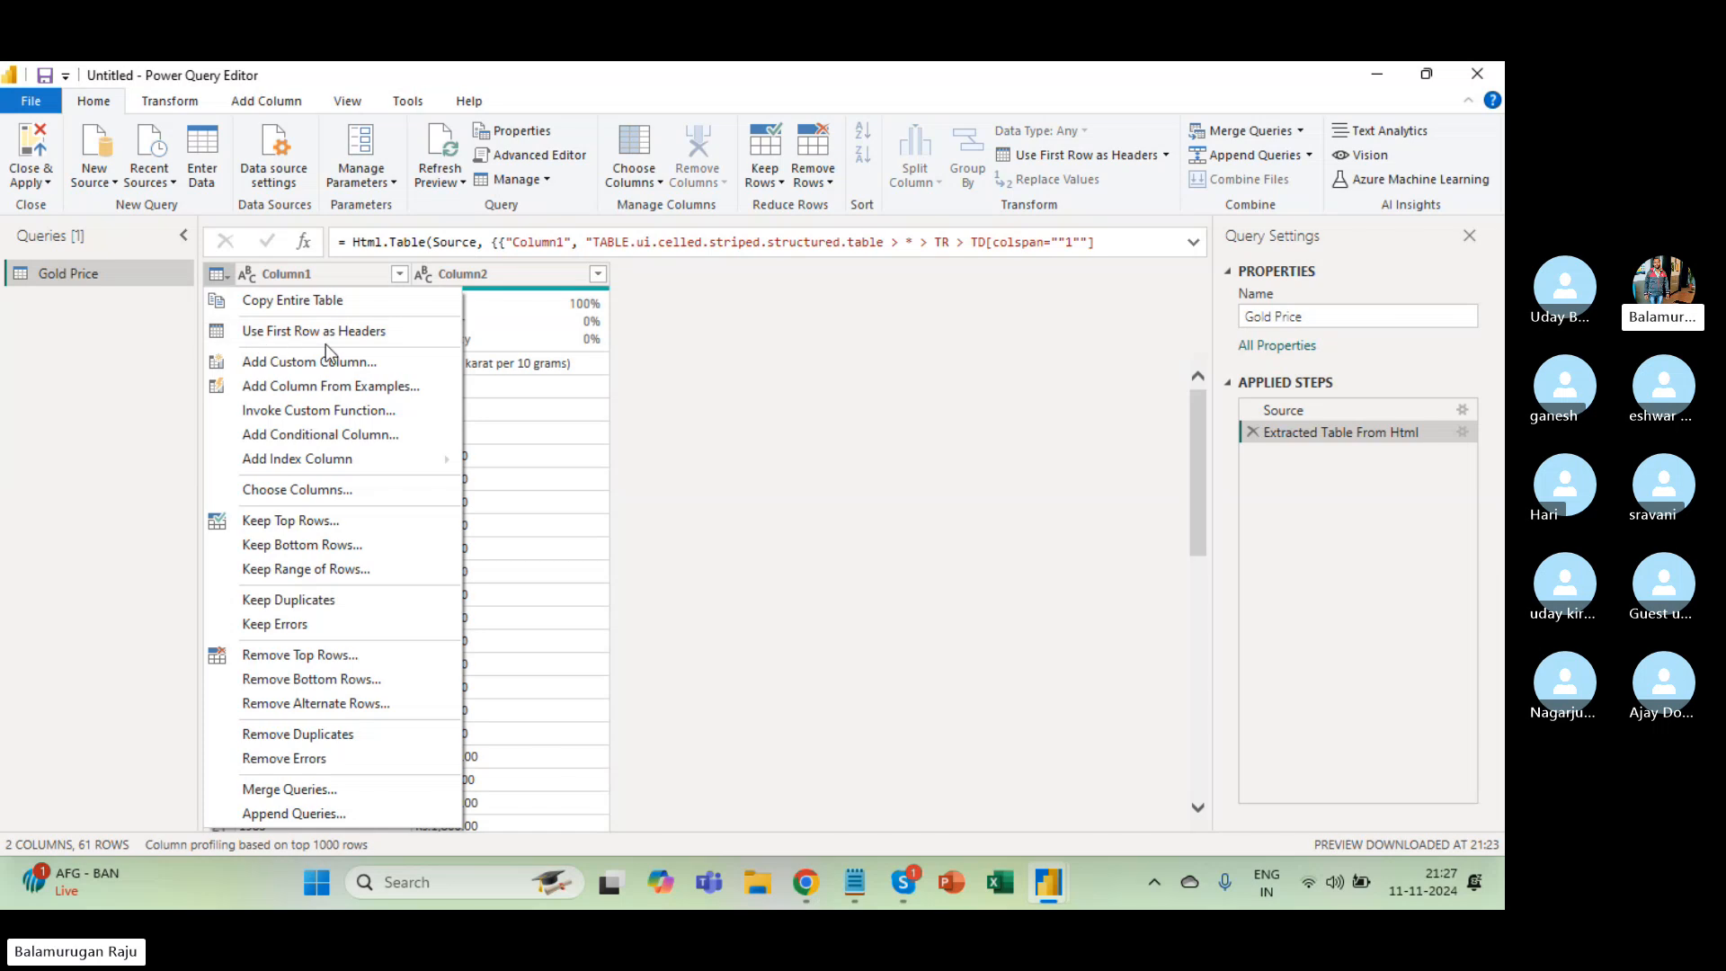
click(552, 369)
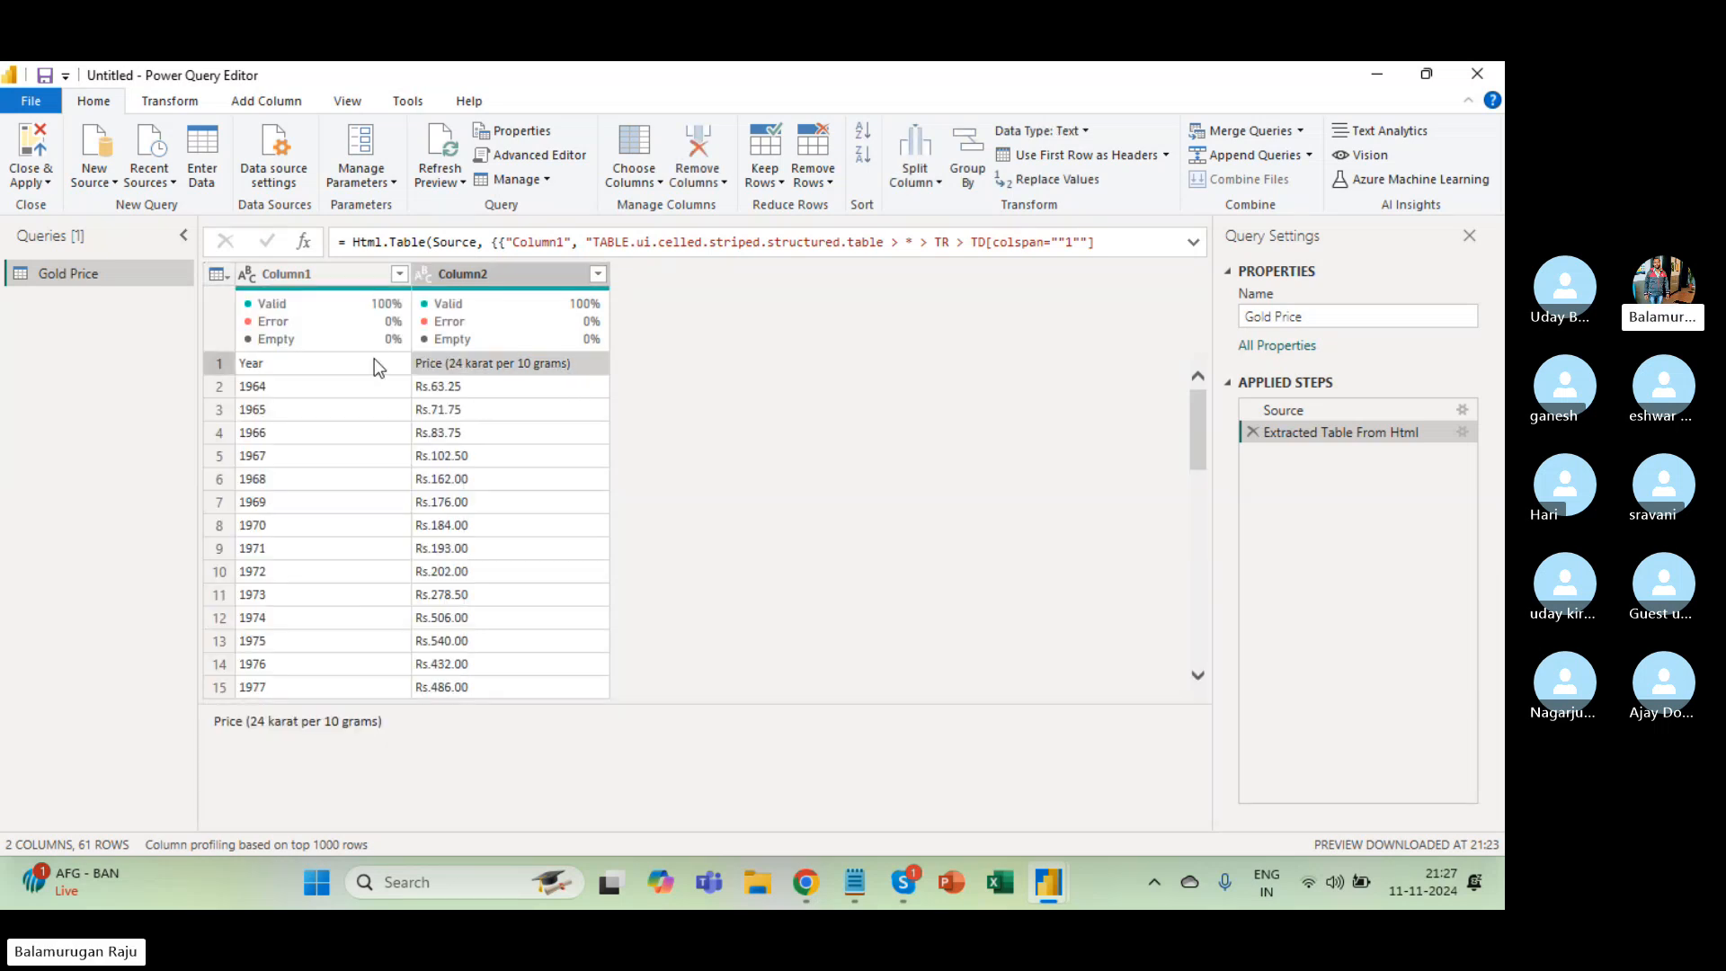
click(216, 276)
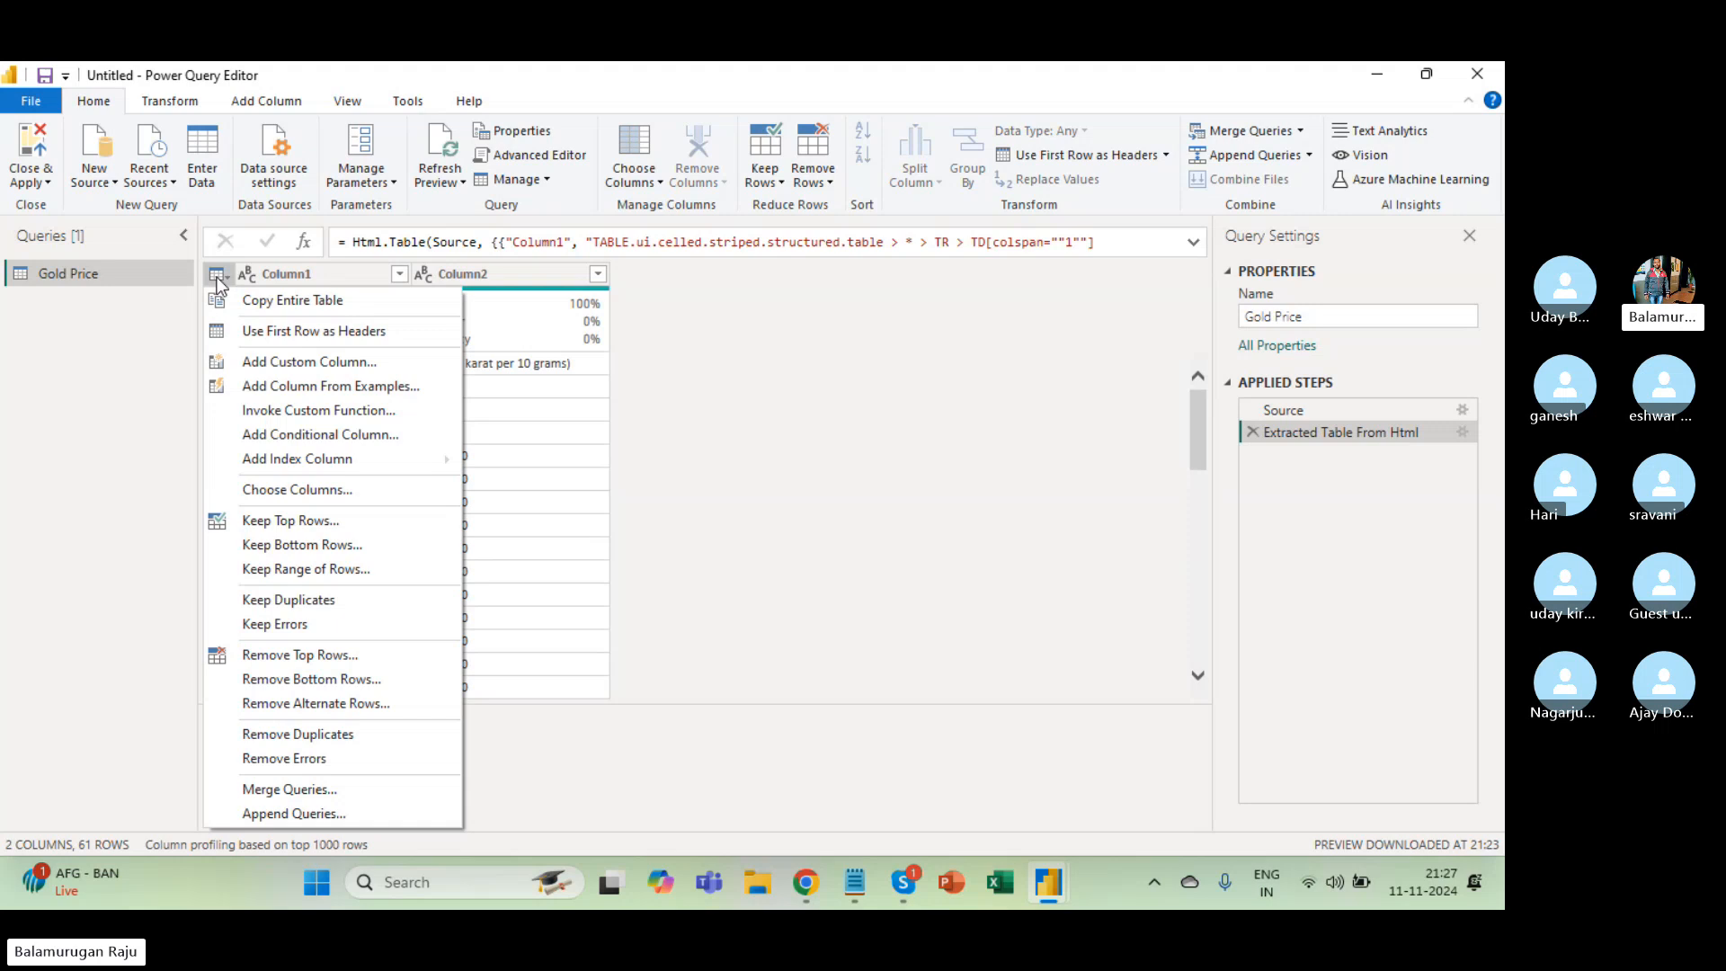
click(263, 337)
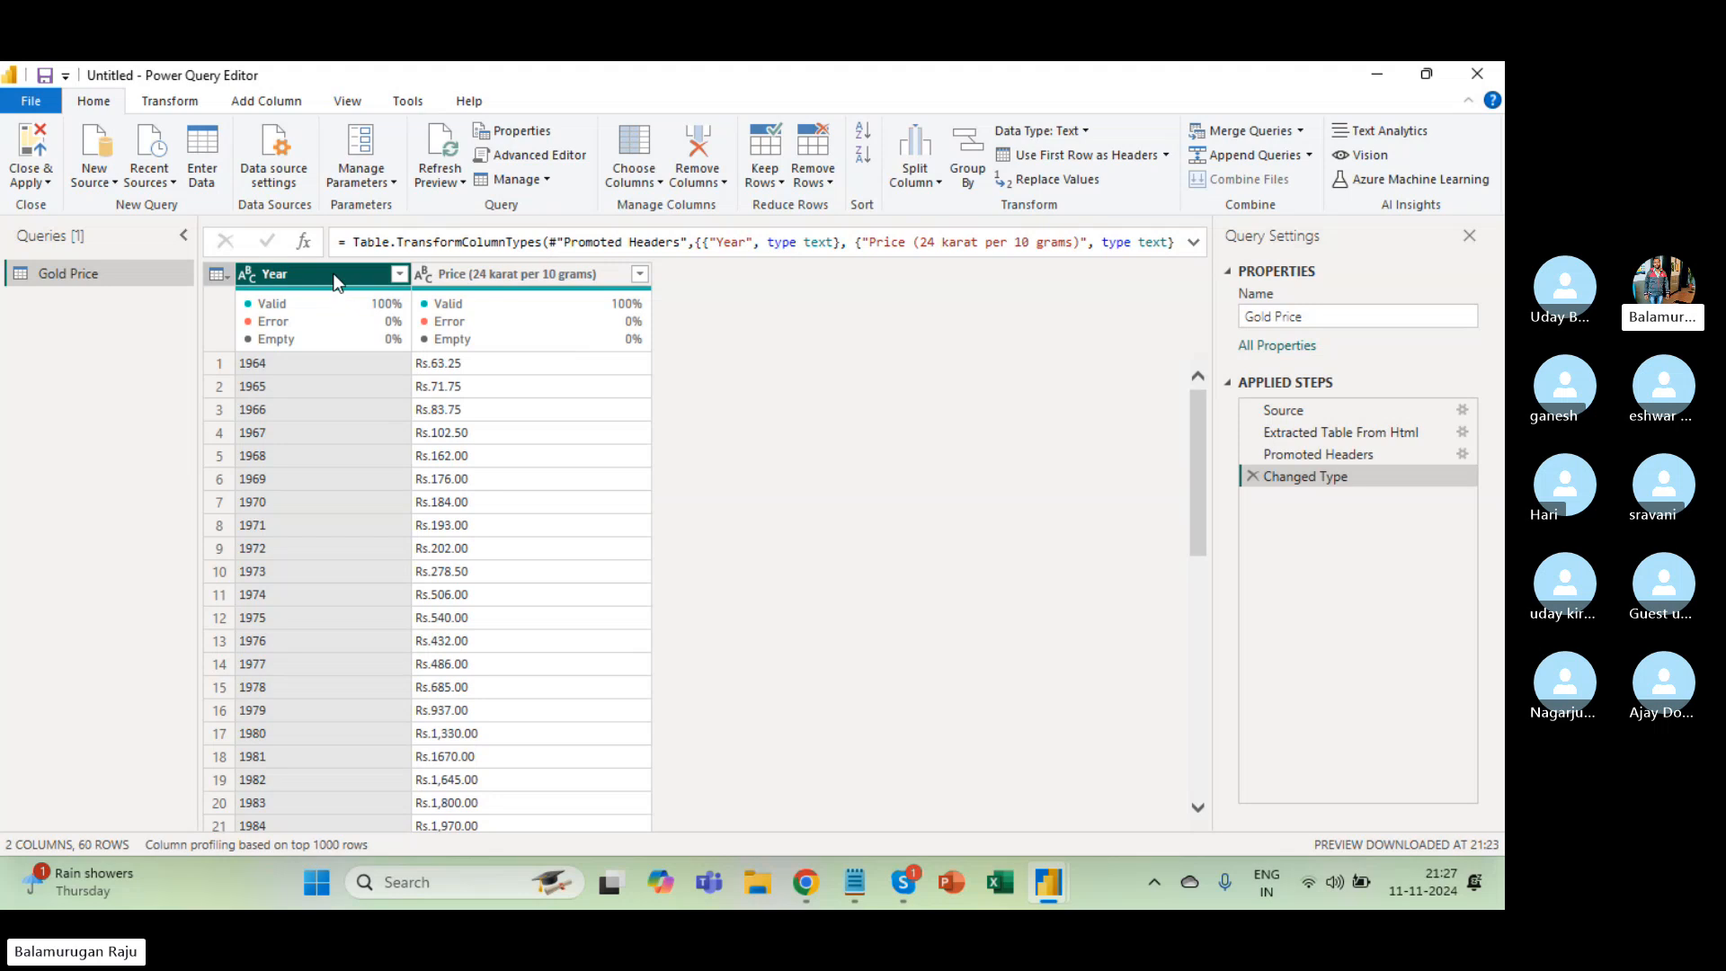
click(508, 278)
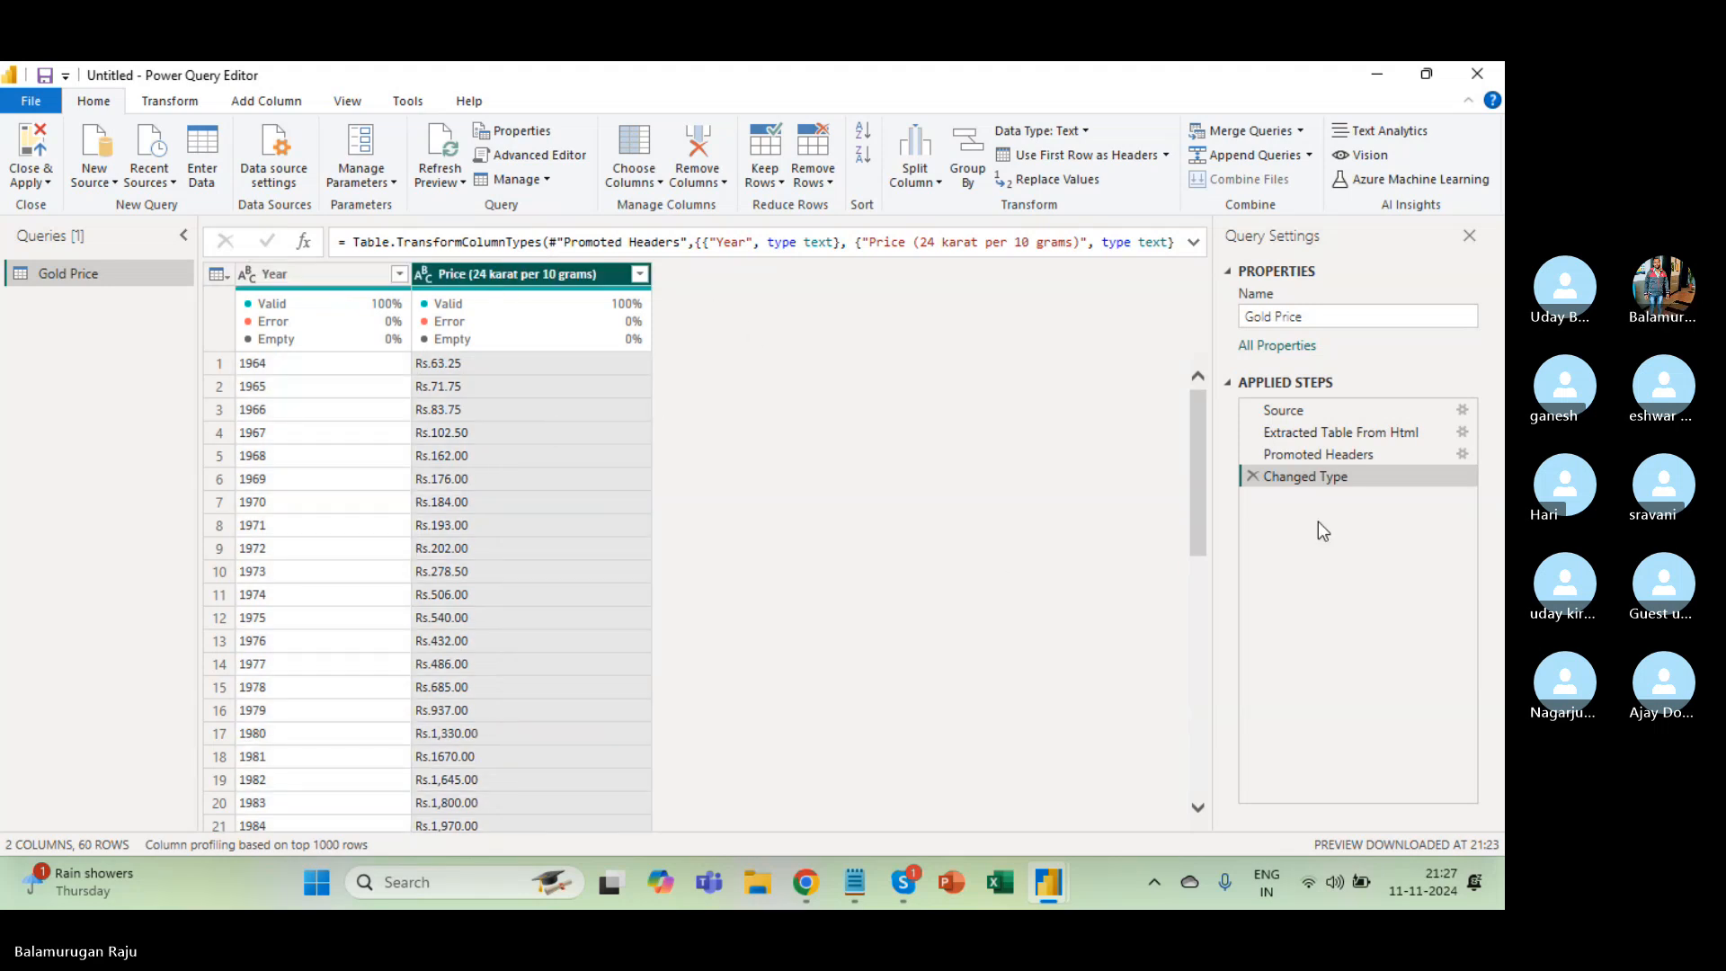
click(1333, 455)
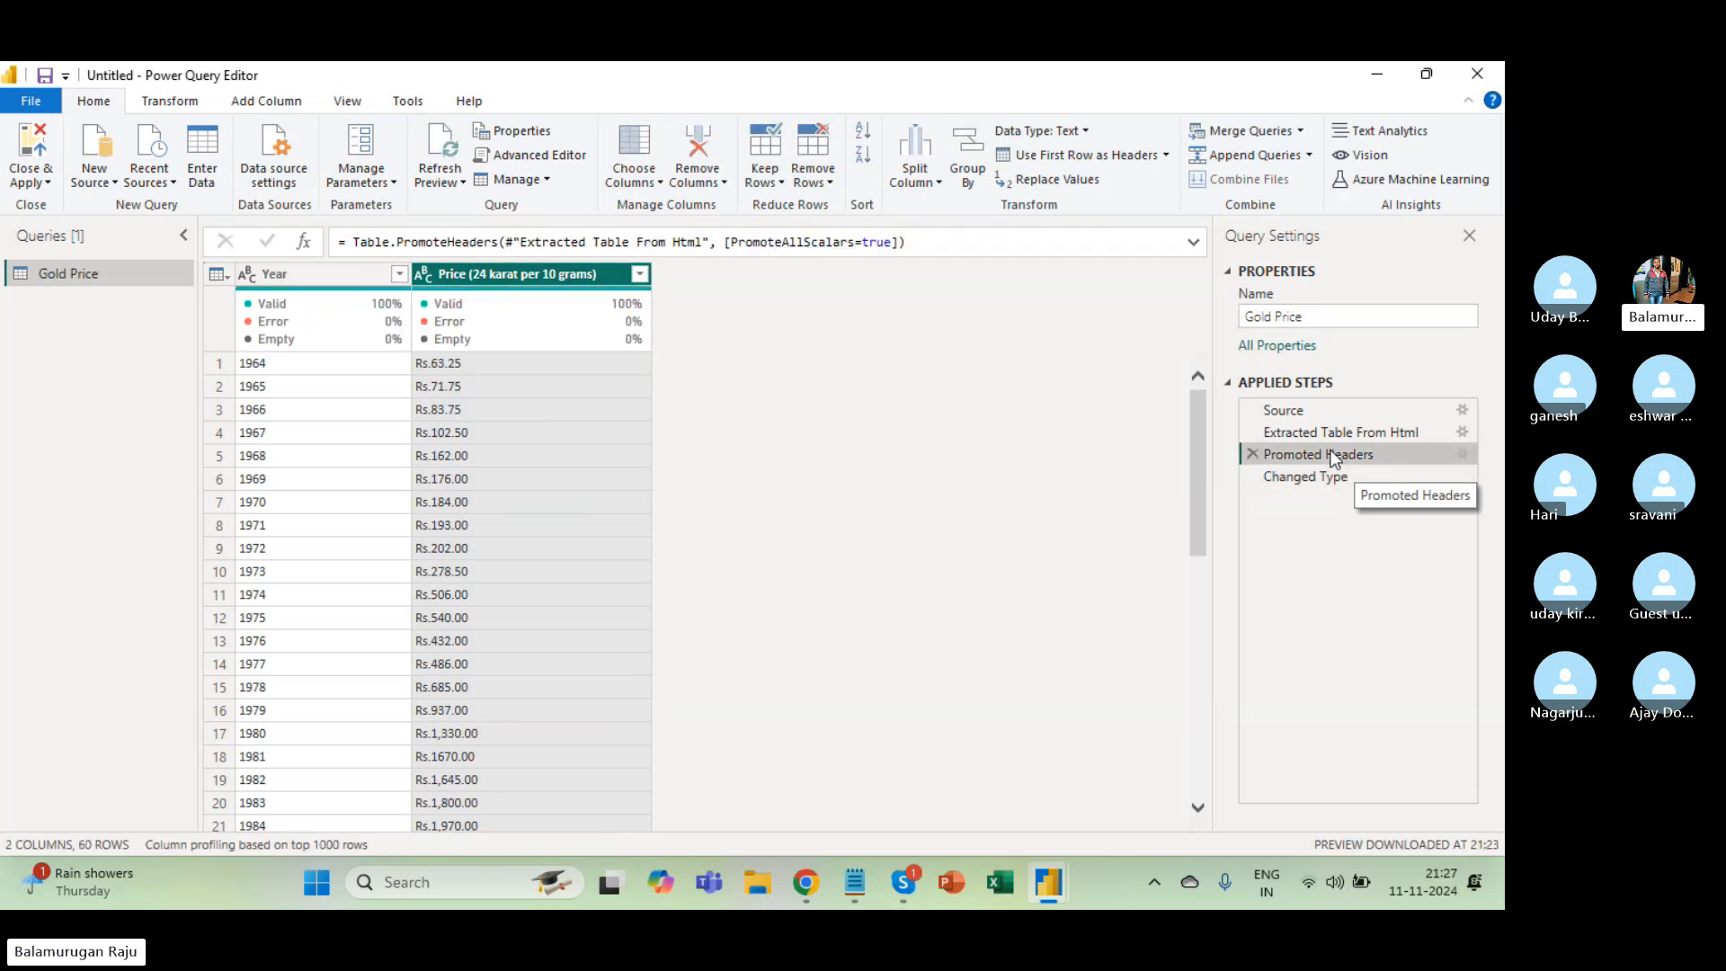
click(1325, 479)
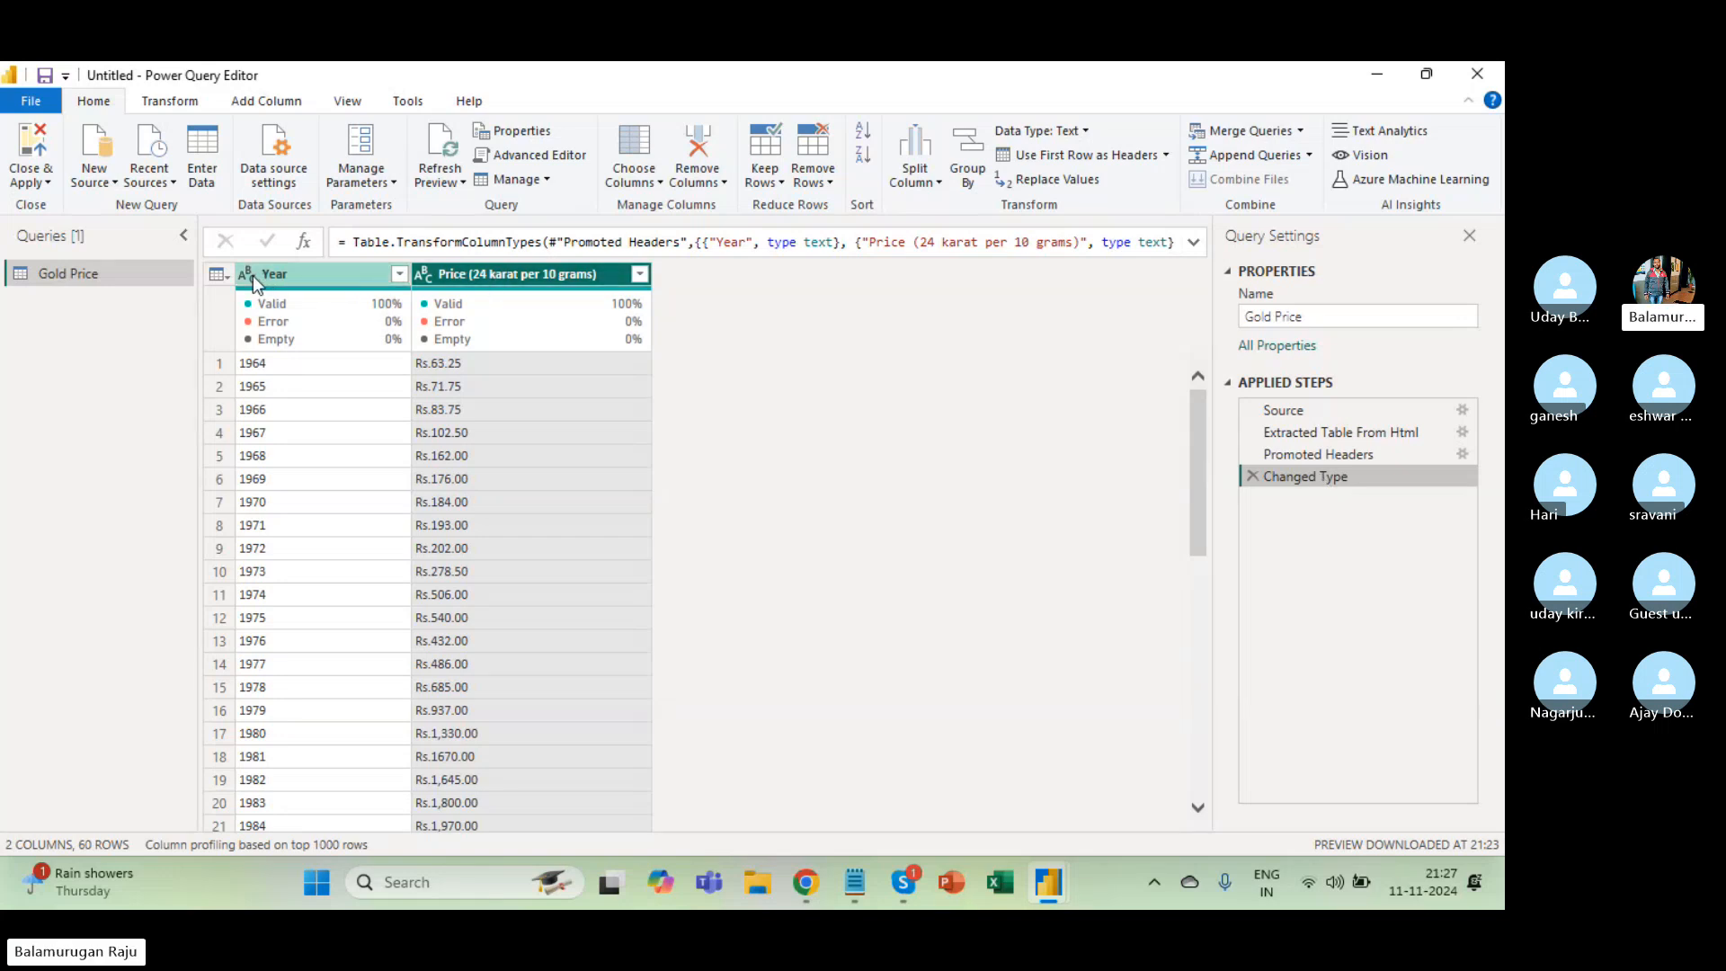
mouse_move(248, 328)
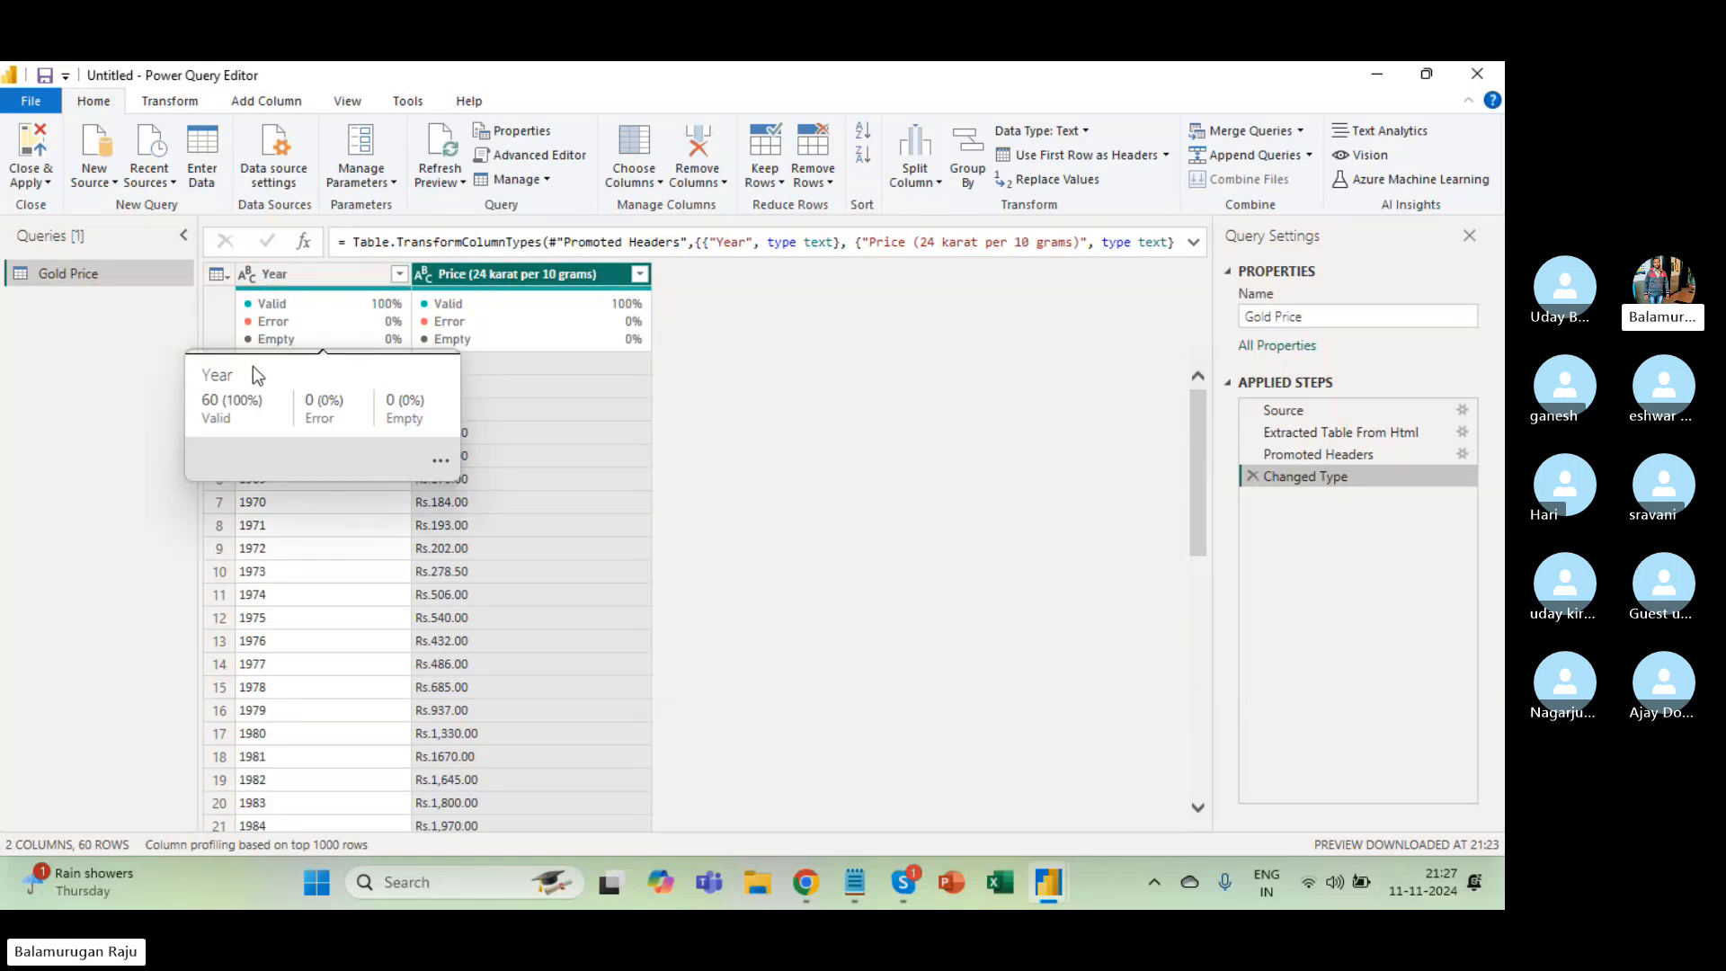
click(277, 547)
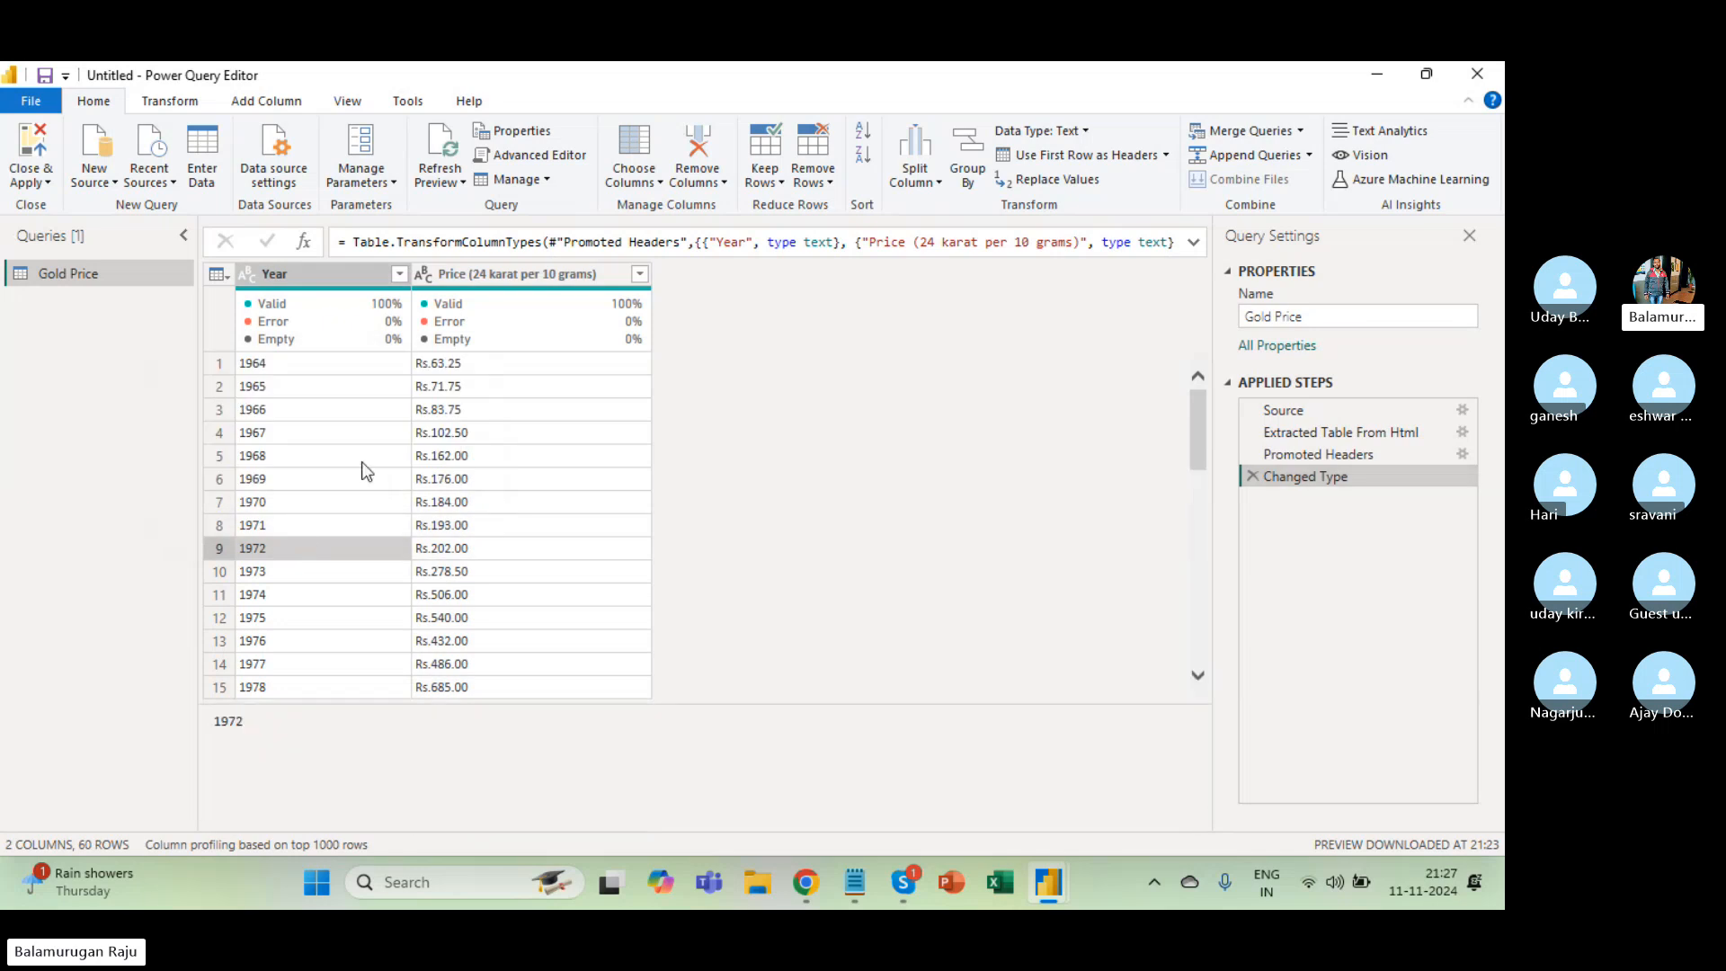
click(248, 274)
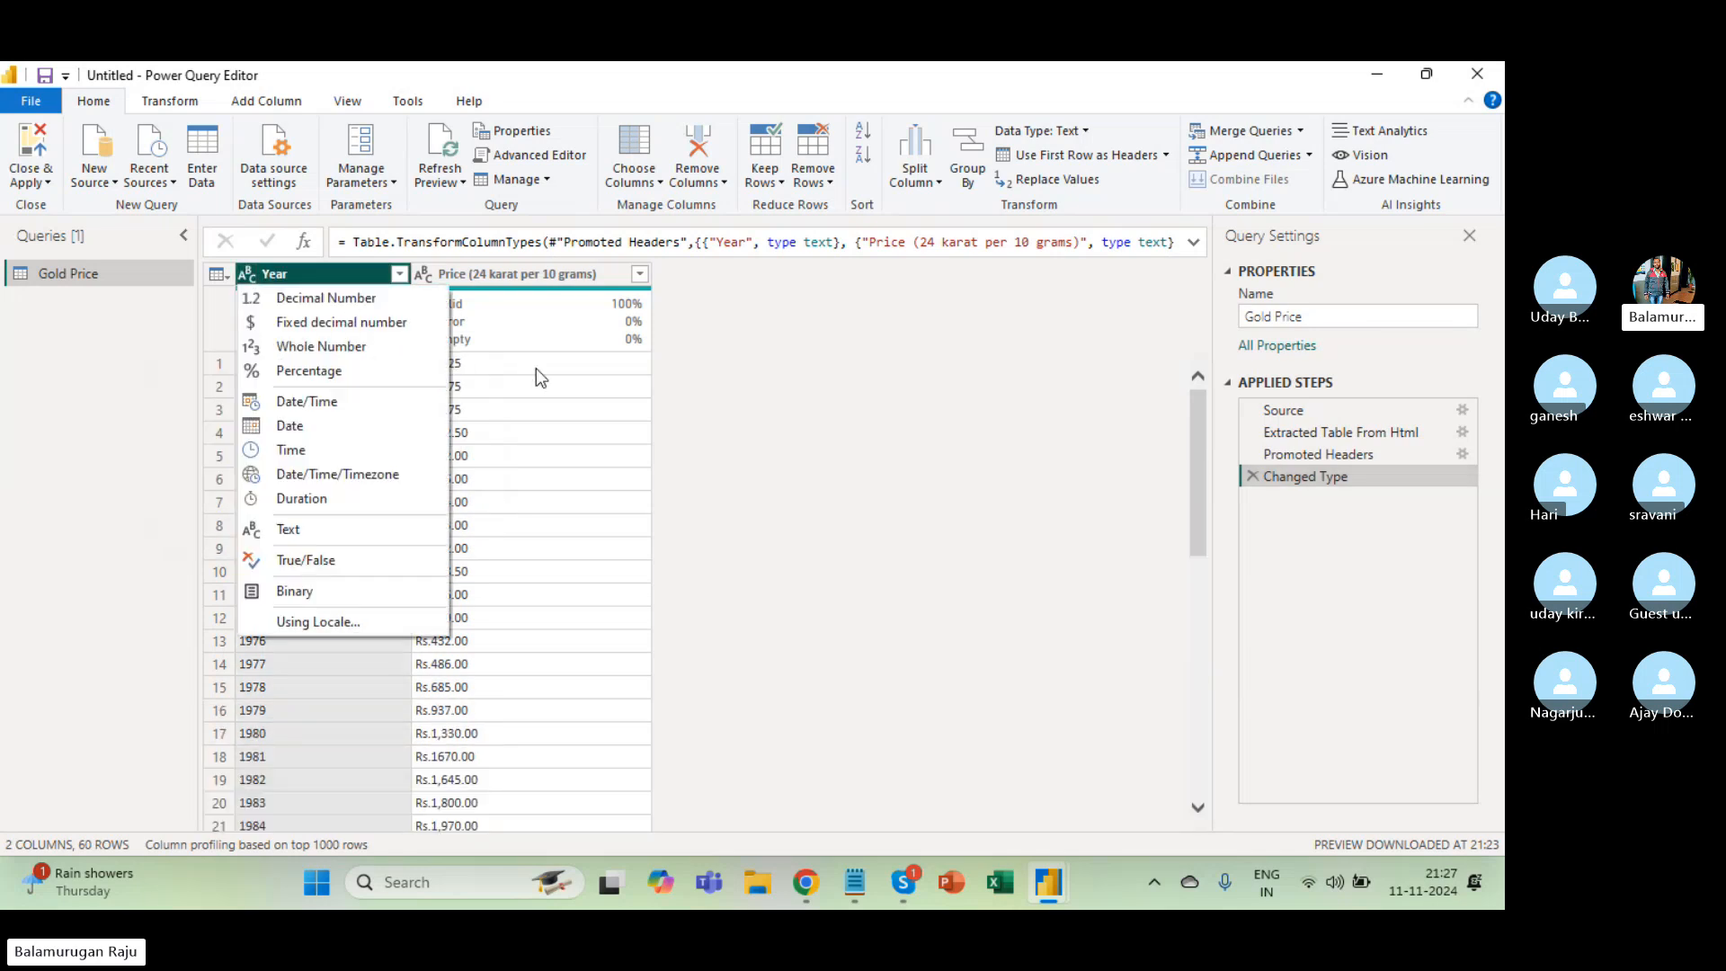
click(535, 369)
click(250, 274)
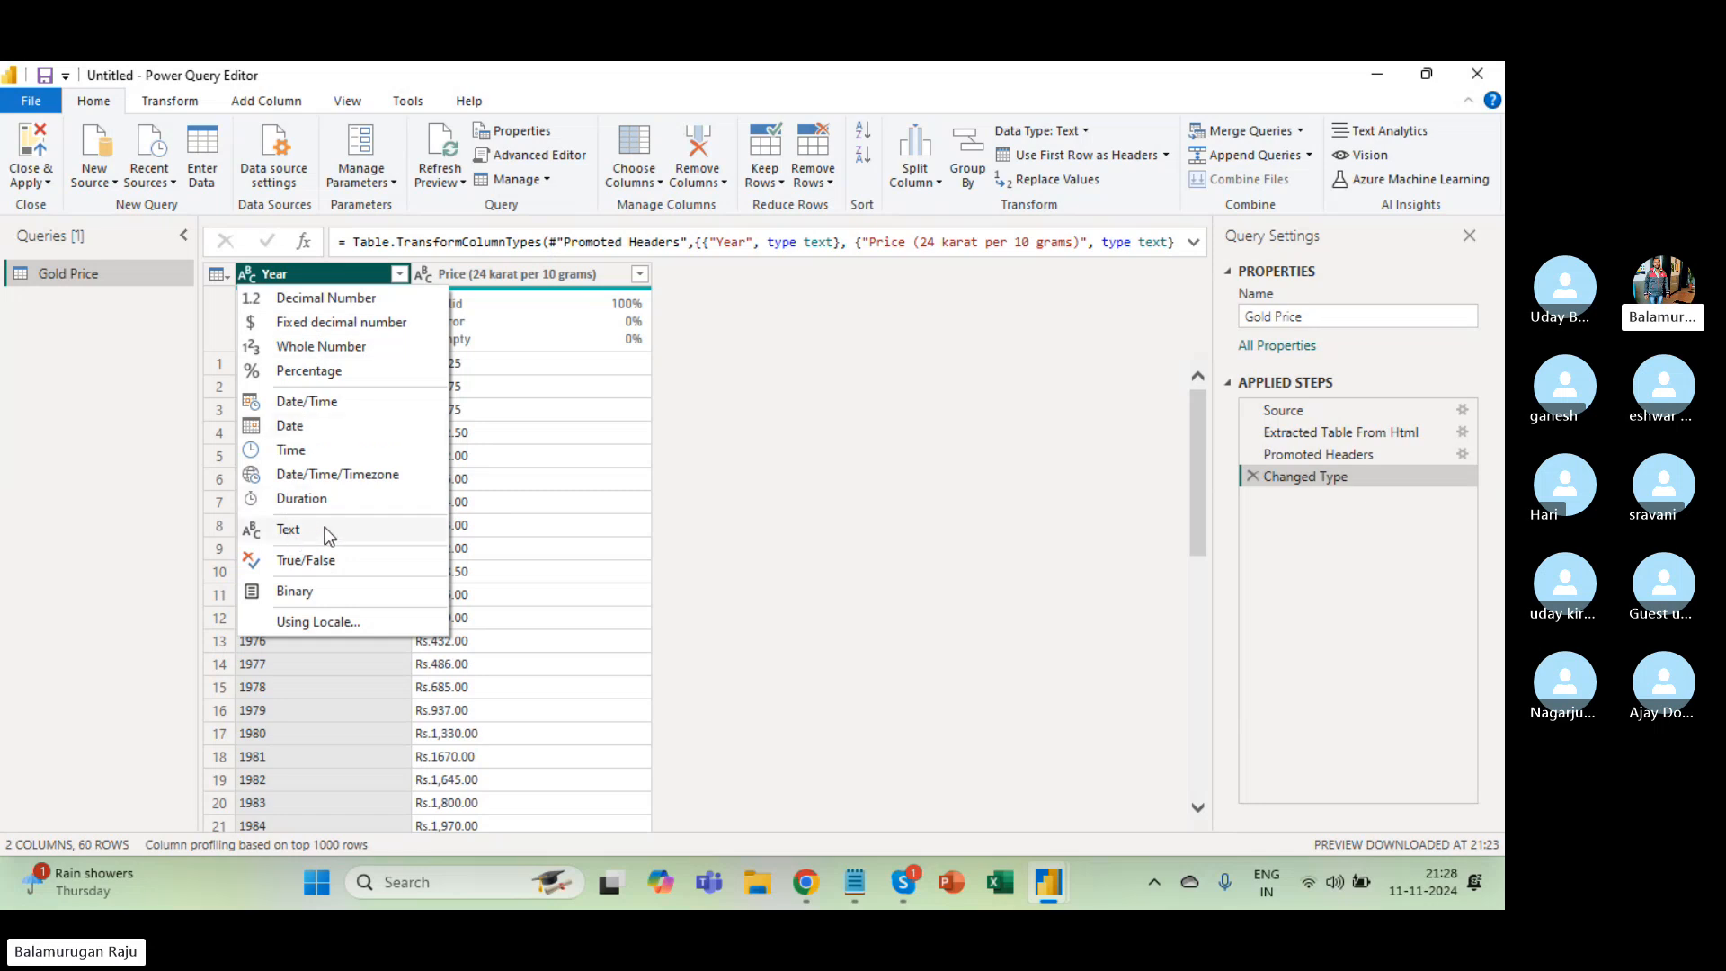
click(323, 347)
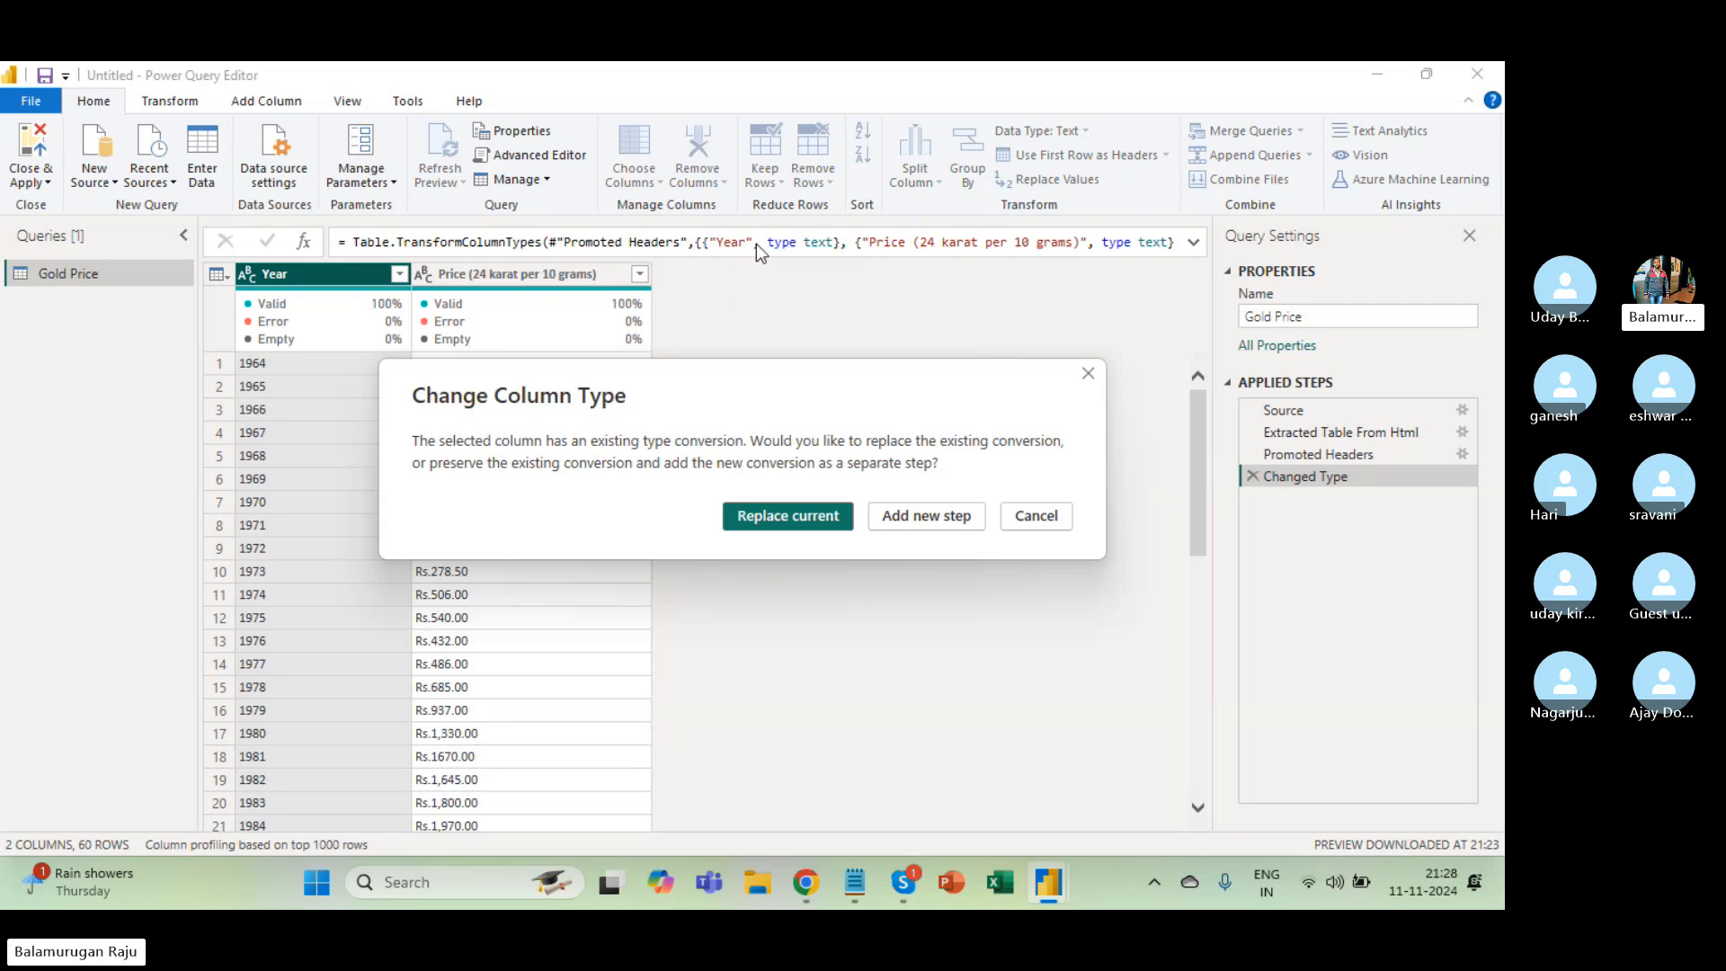
click(1087, 378)
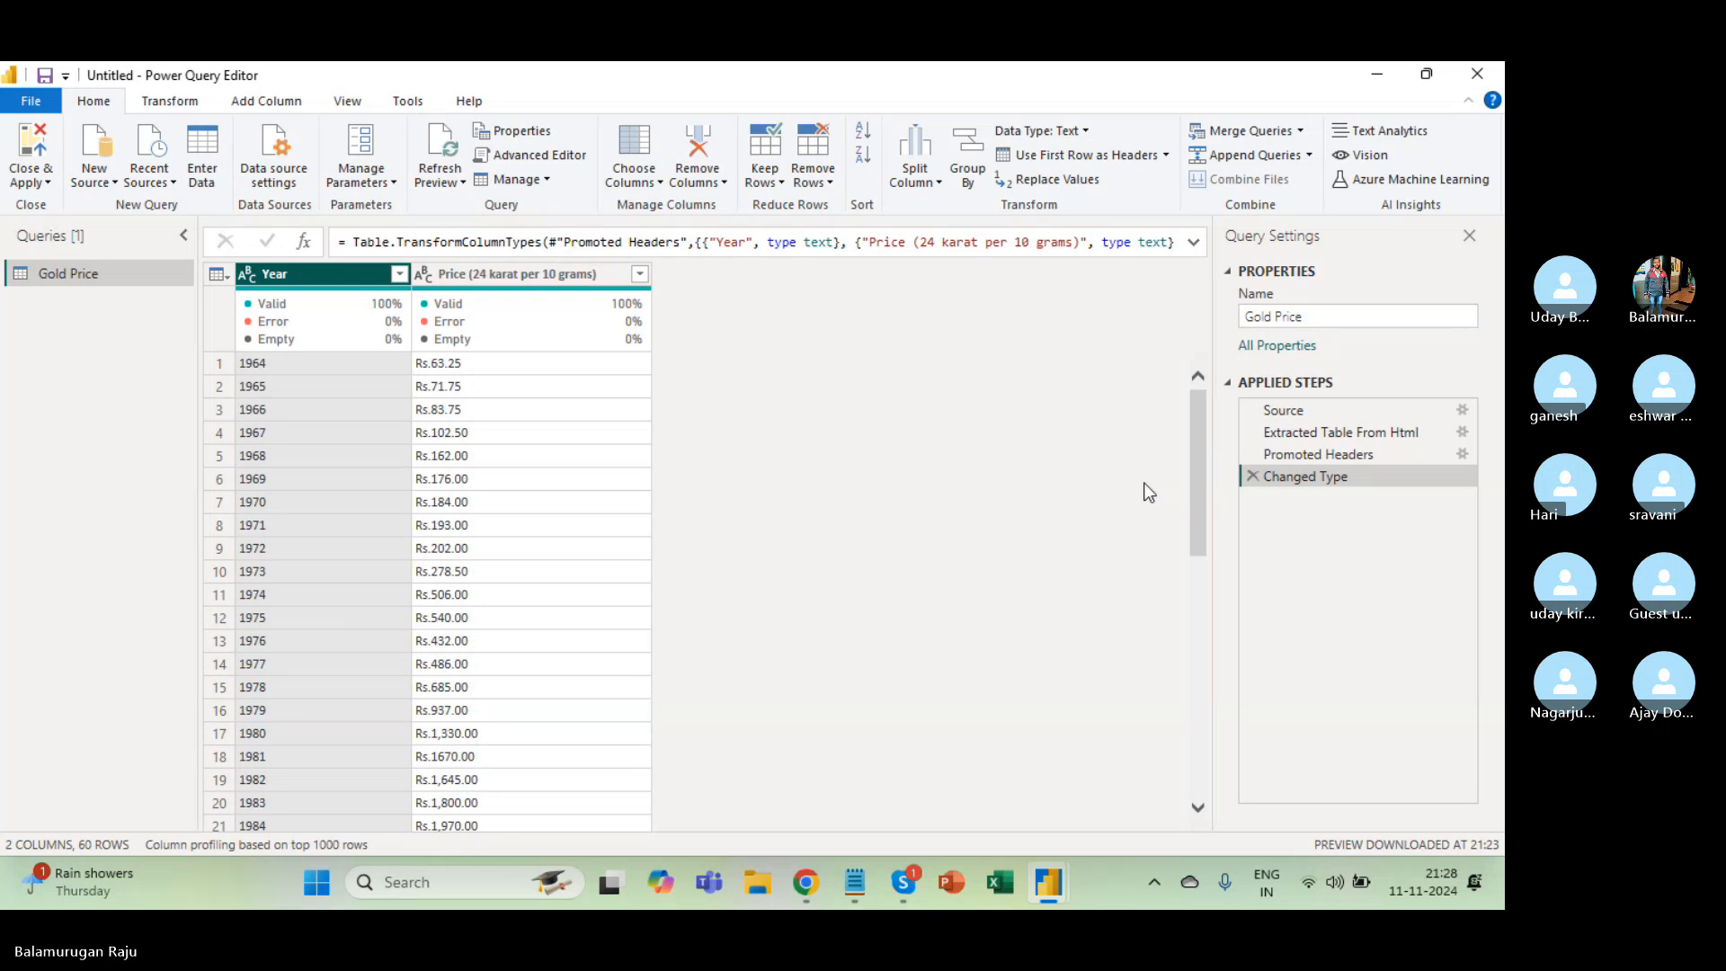
click(1309, 417)
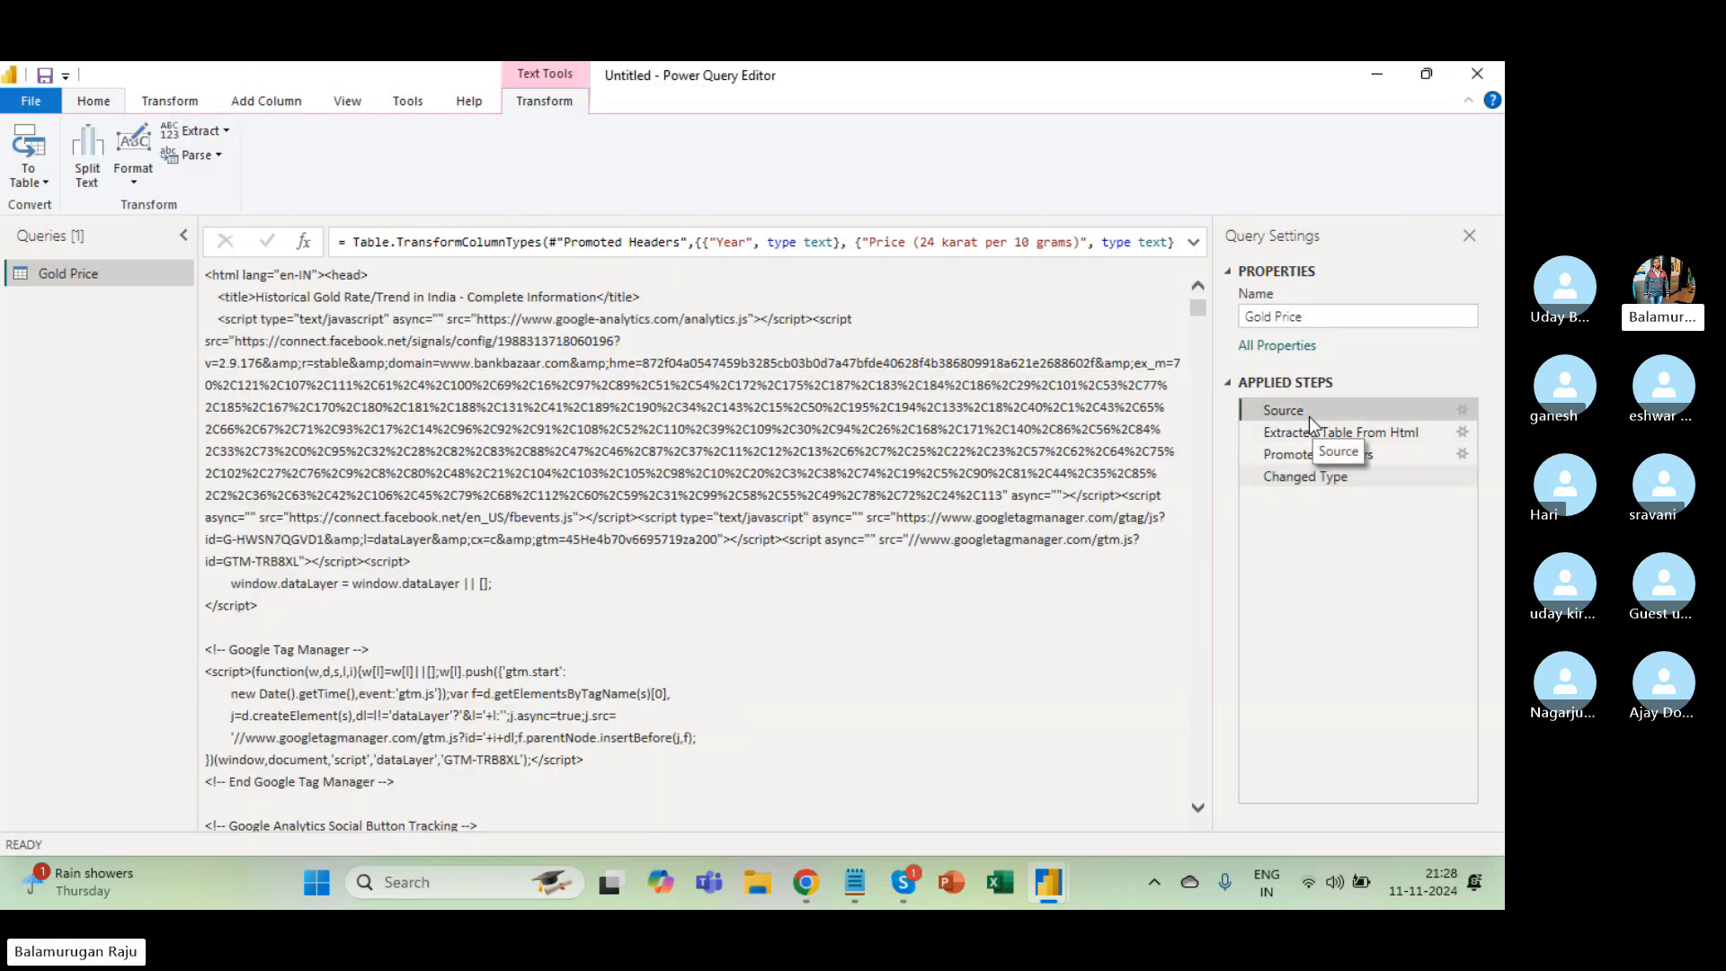
click(1315, 434)
click(1309, 456)
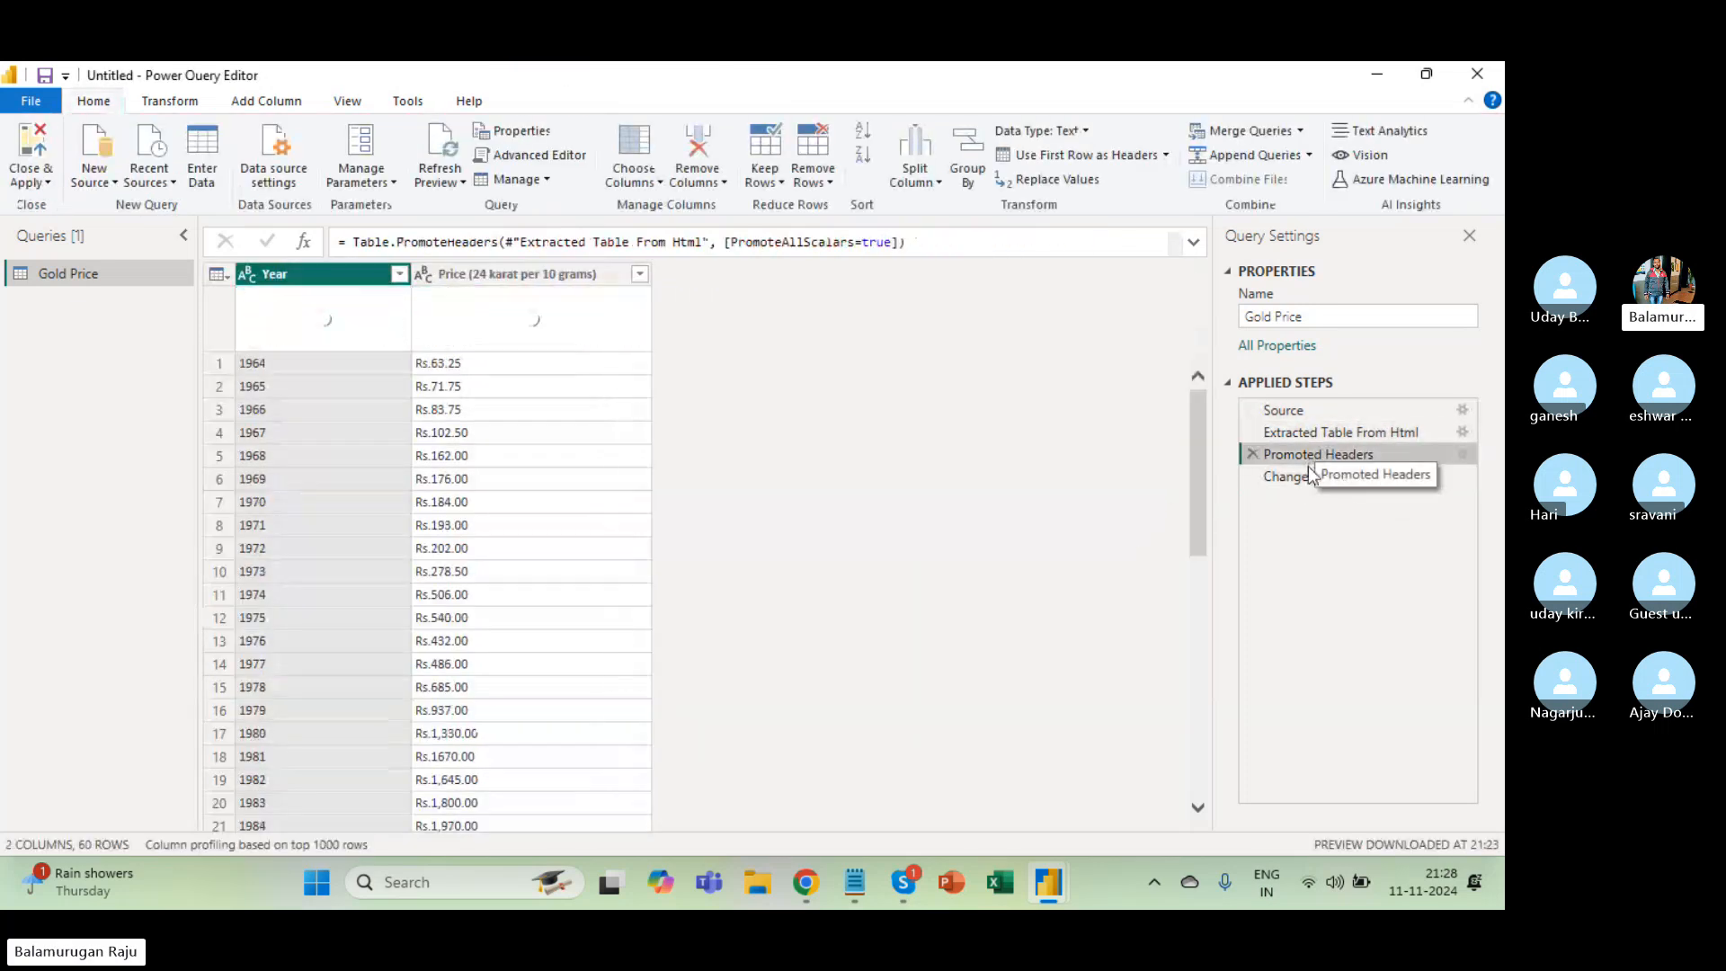
click(1303, 478)
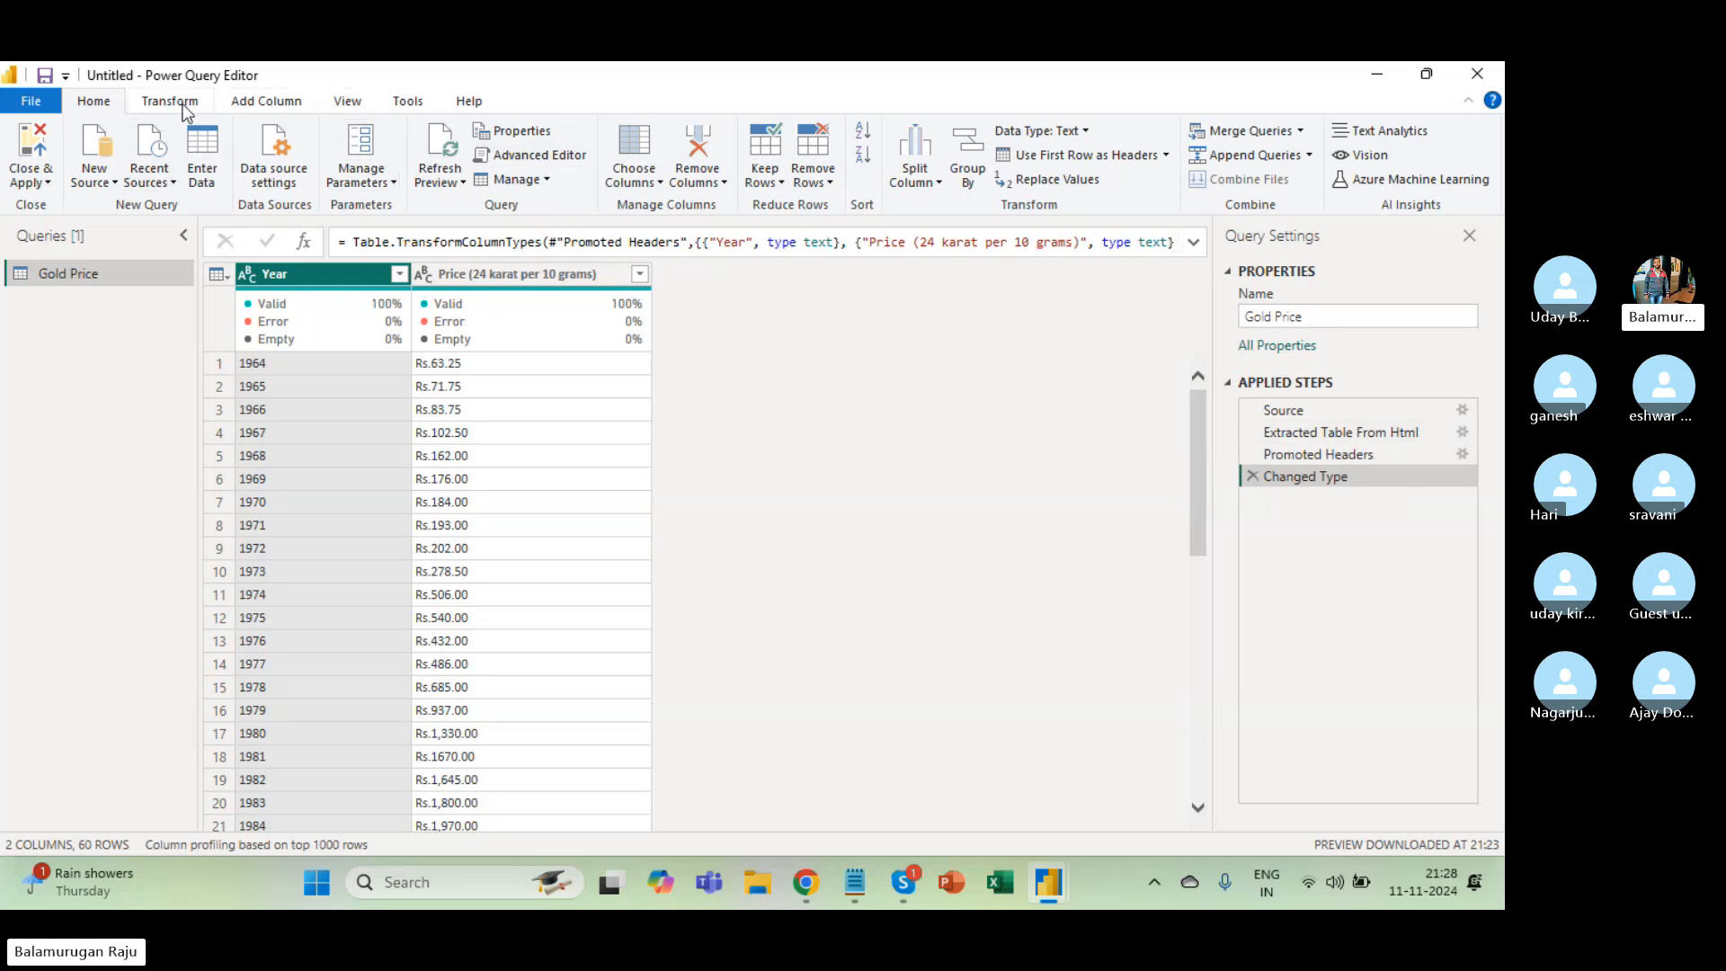
Toggle the Formula Bar off and back on from the View tab.
click(359, 104)
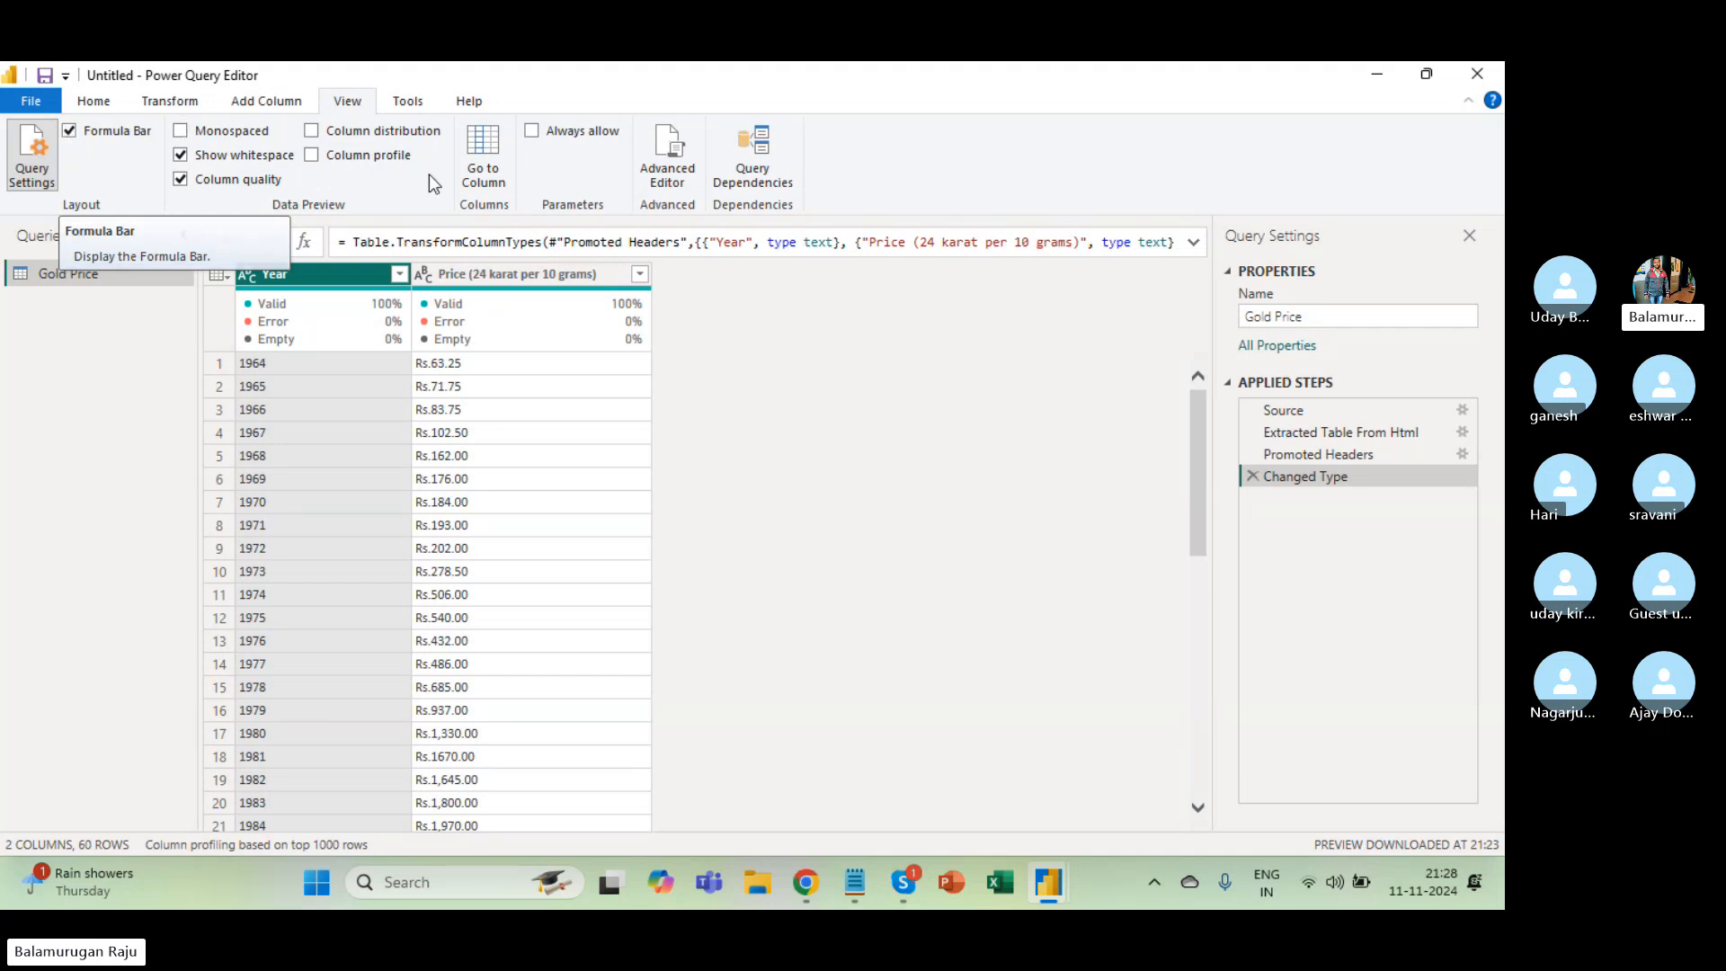
click(68, 133)
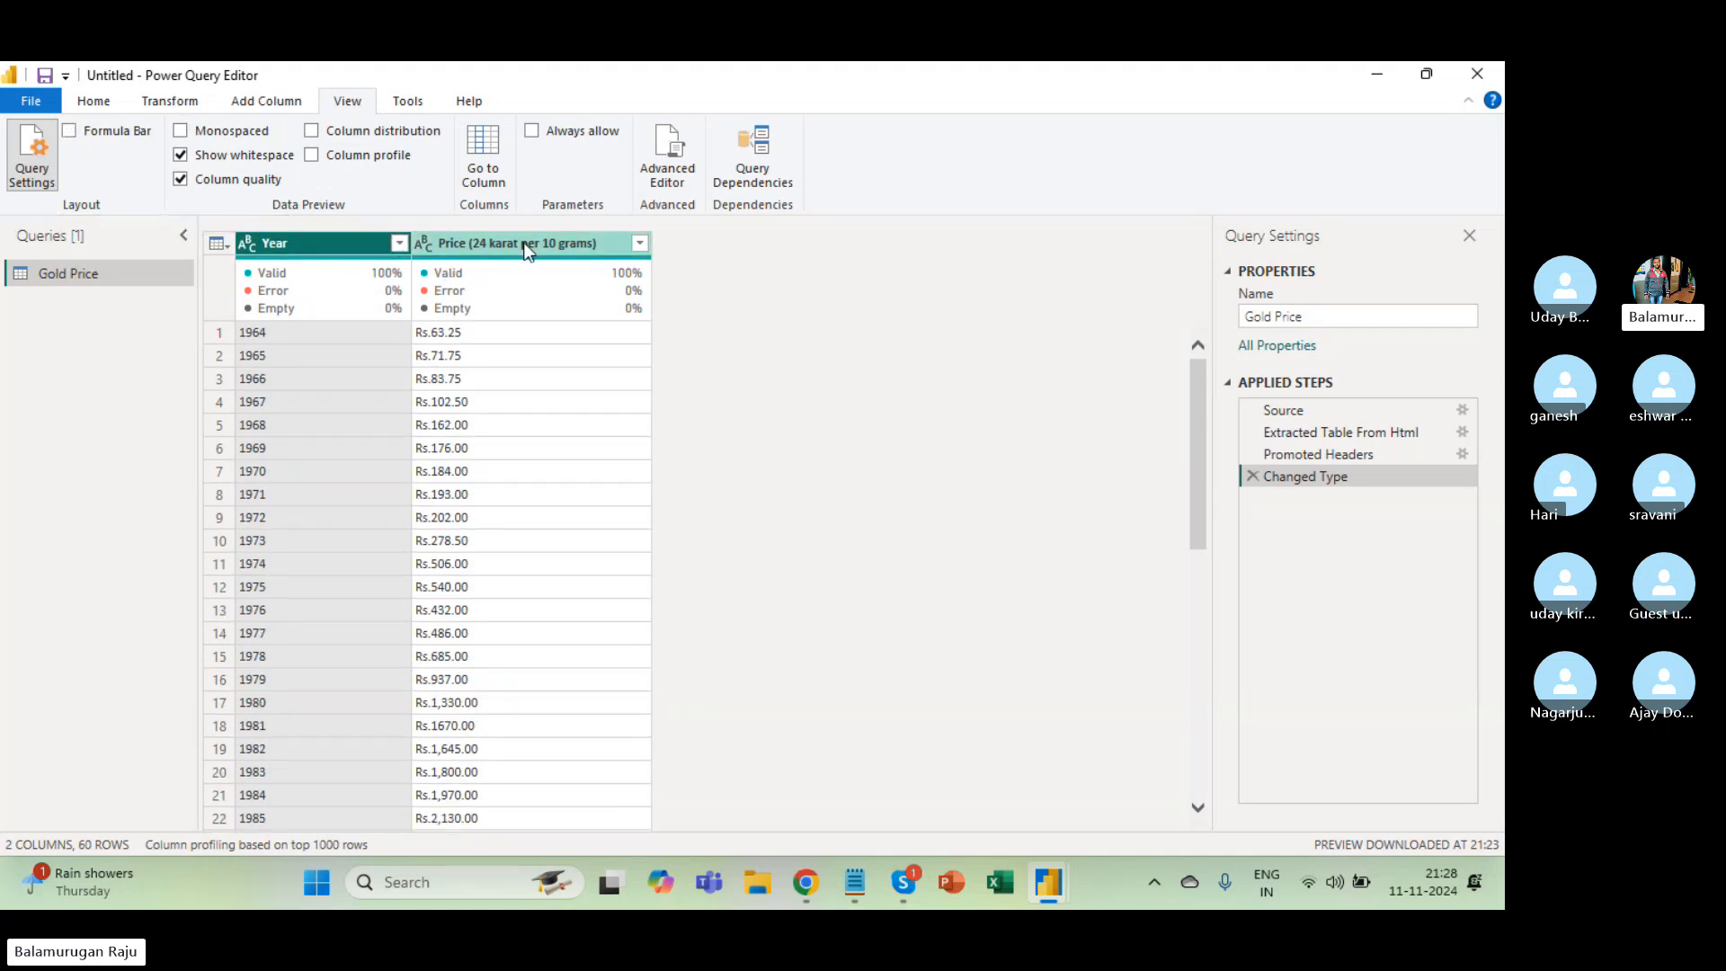
click(68, 132)
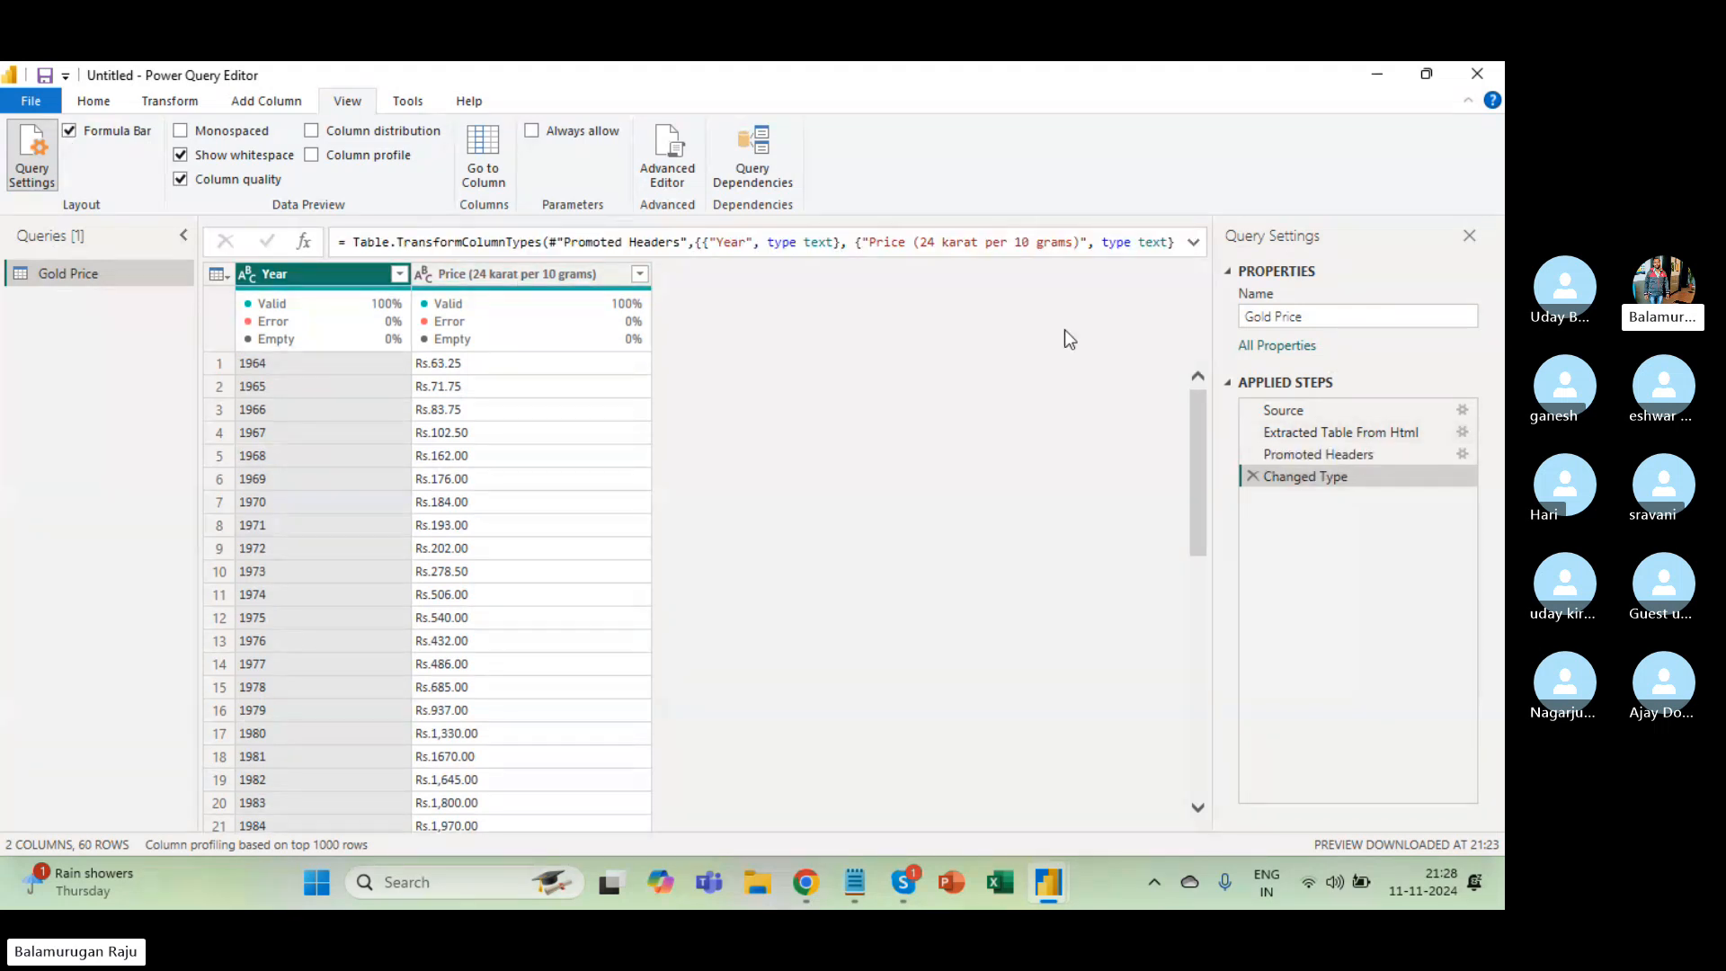
Preview the Extracted Table From Html and Promoted Headers steps, then edit the Changed Type formula.
click(936, 253)
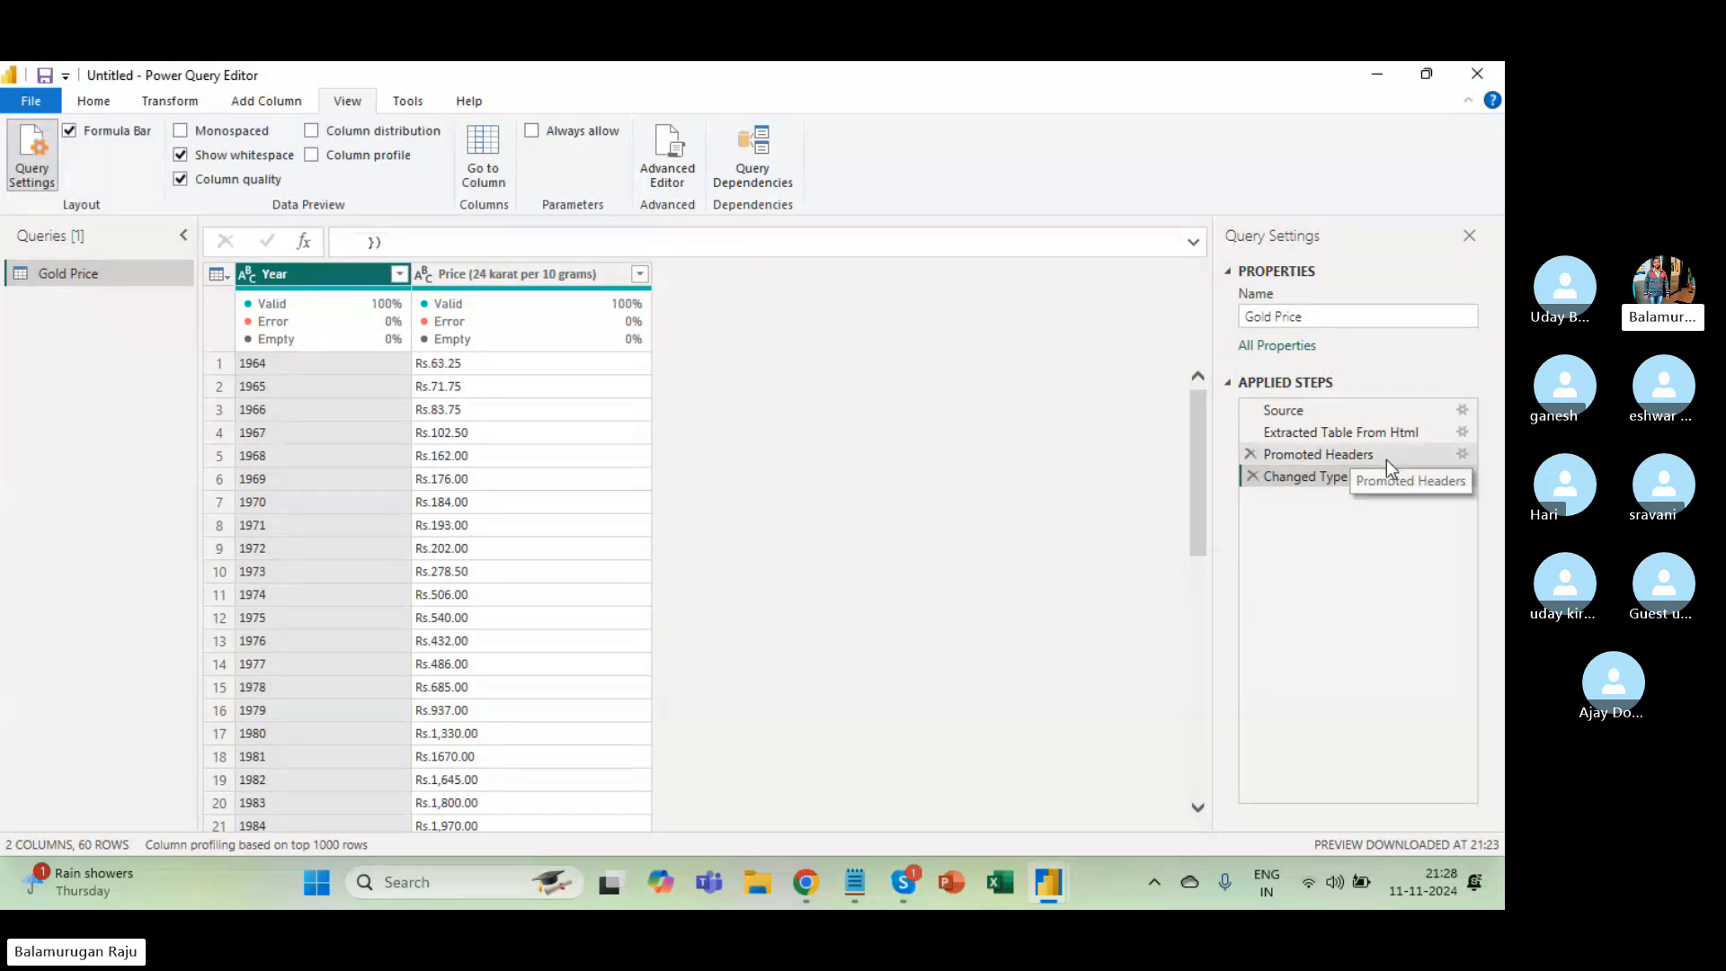
click(1353, 435)
click(1359, 454)
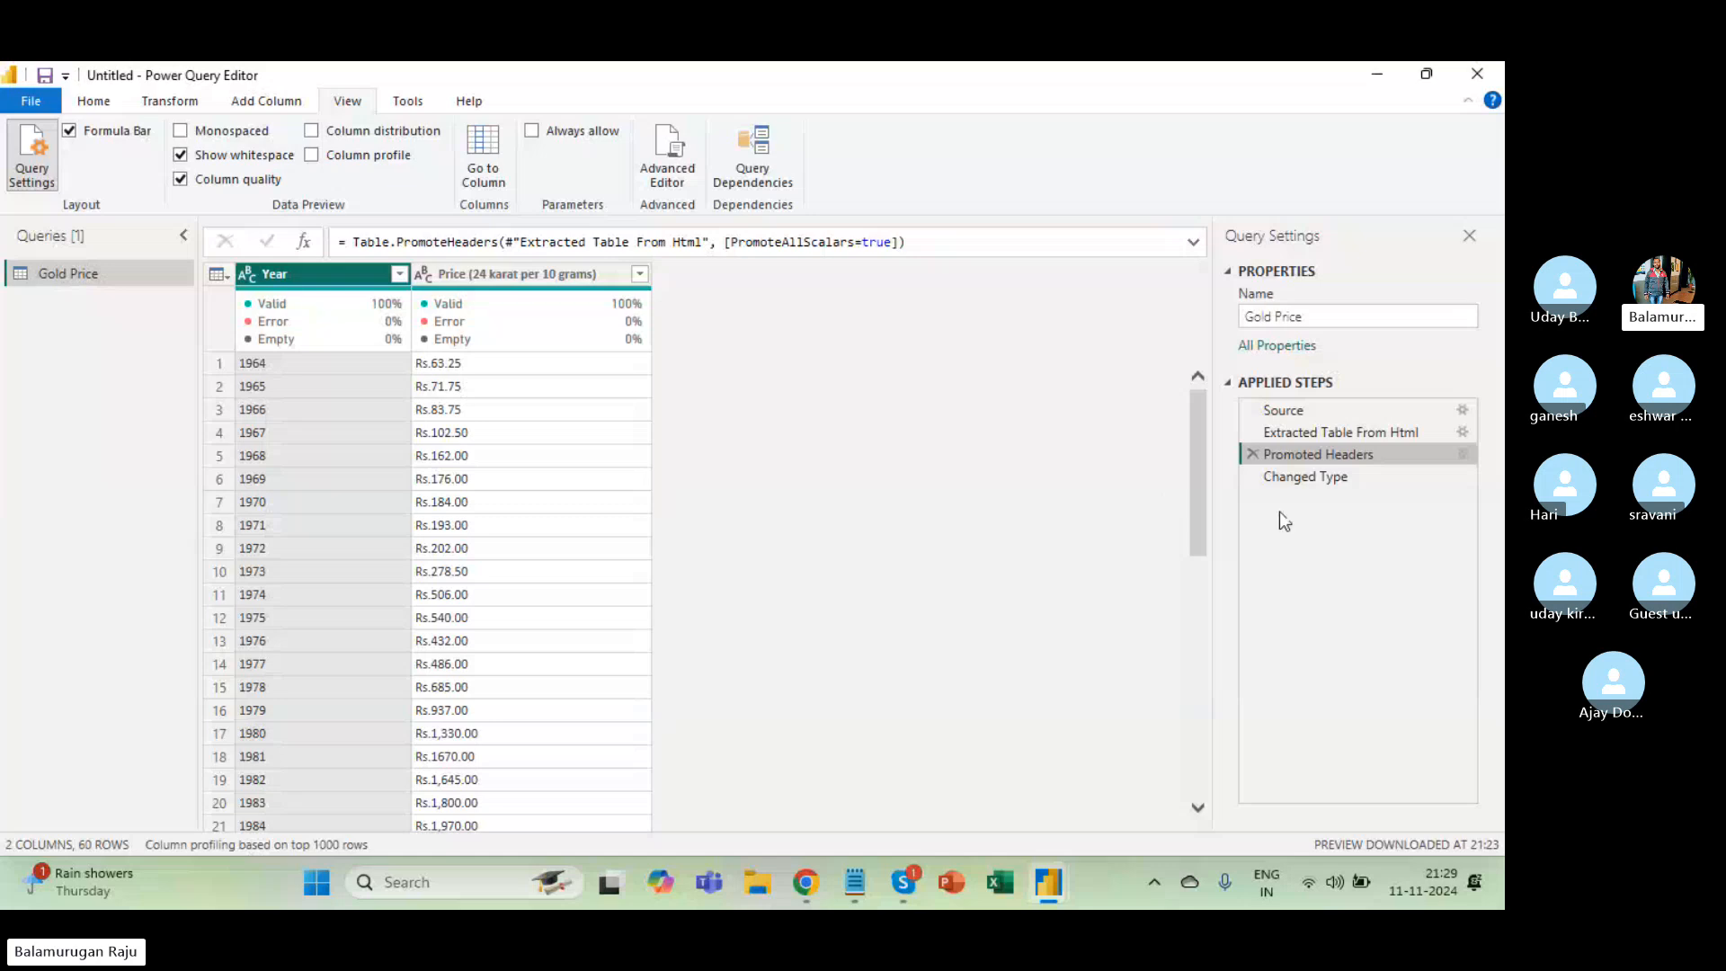
click(1319, 482)
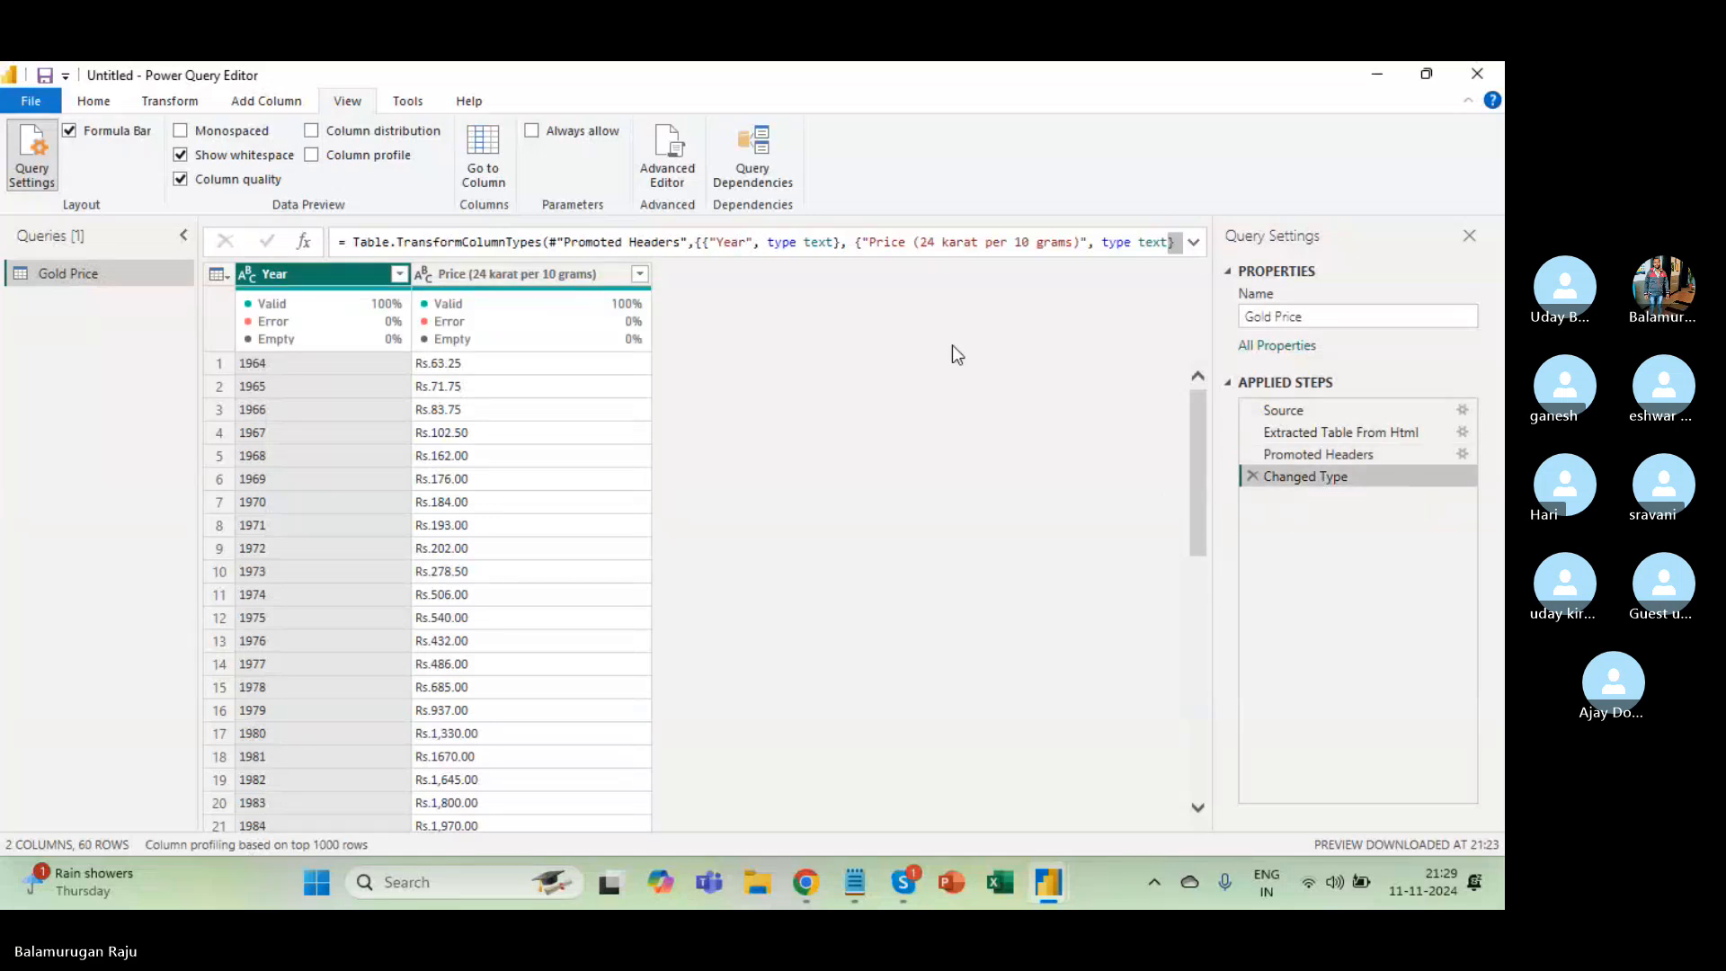
click(805, 252)
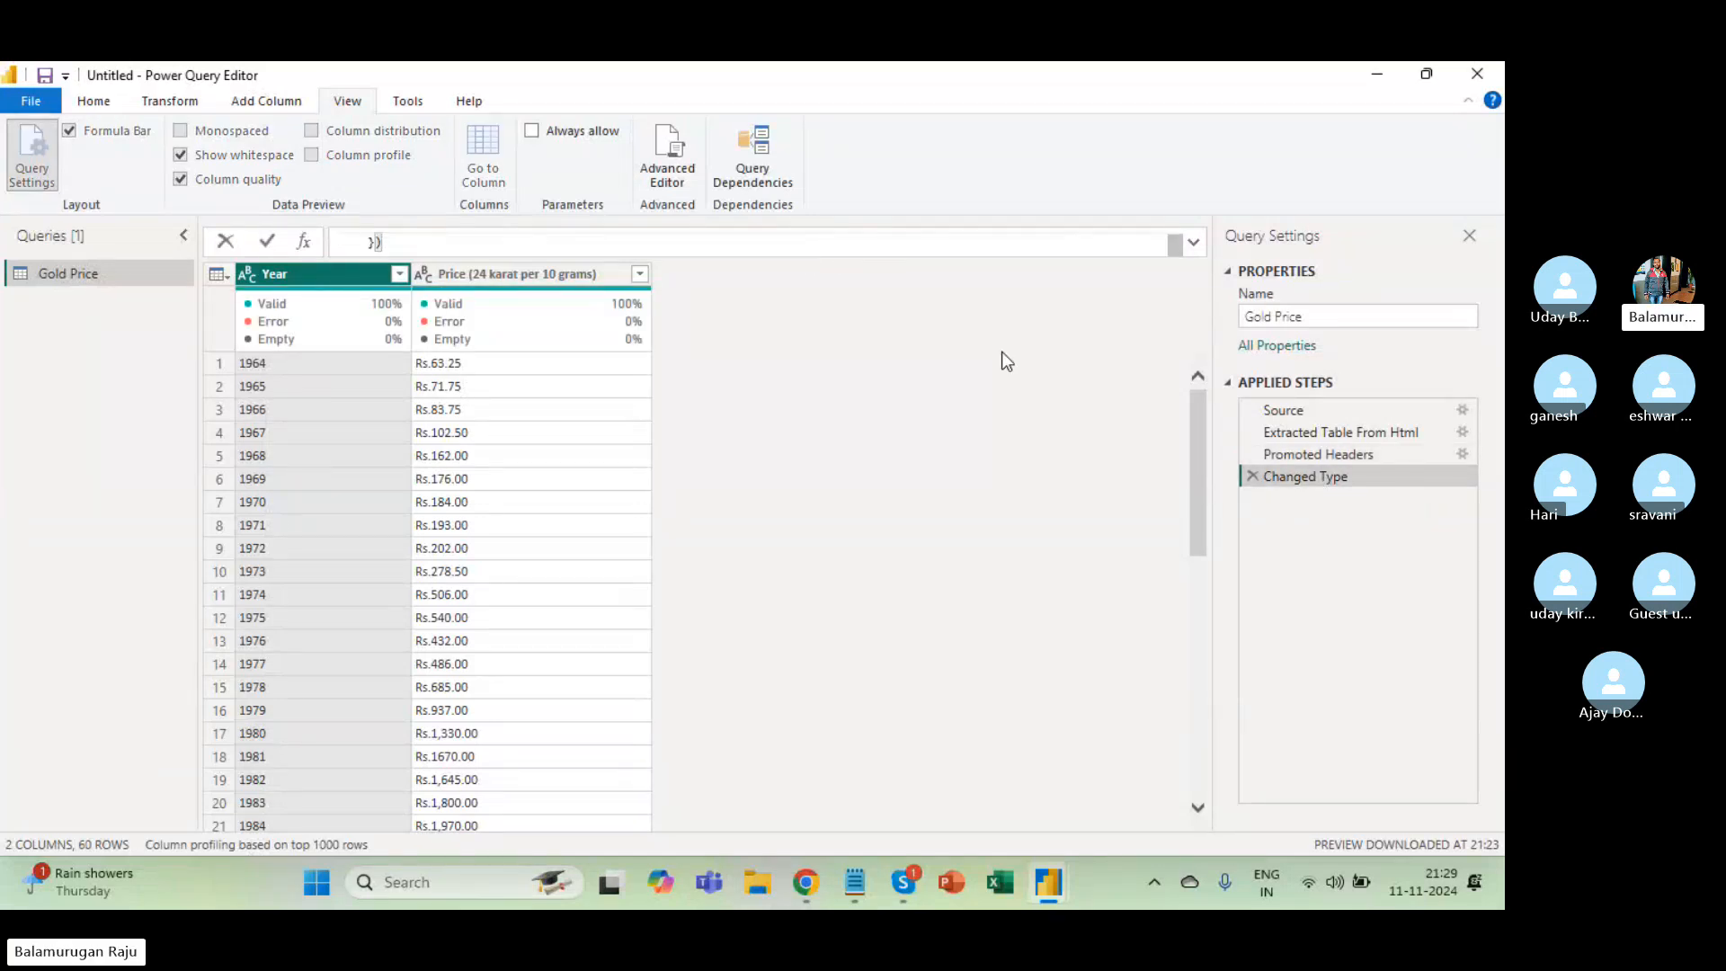
Change the Year column from text to Whole Number, replacing the current type conversion.
click(1192, 246)
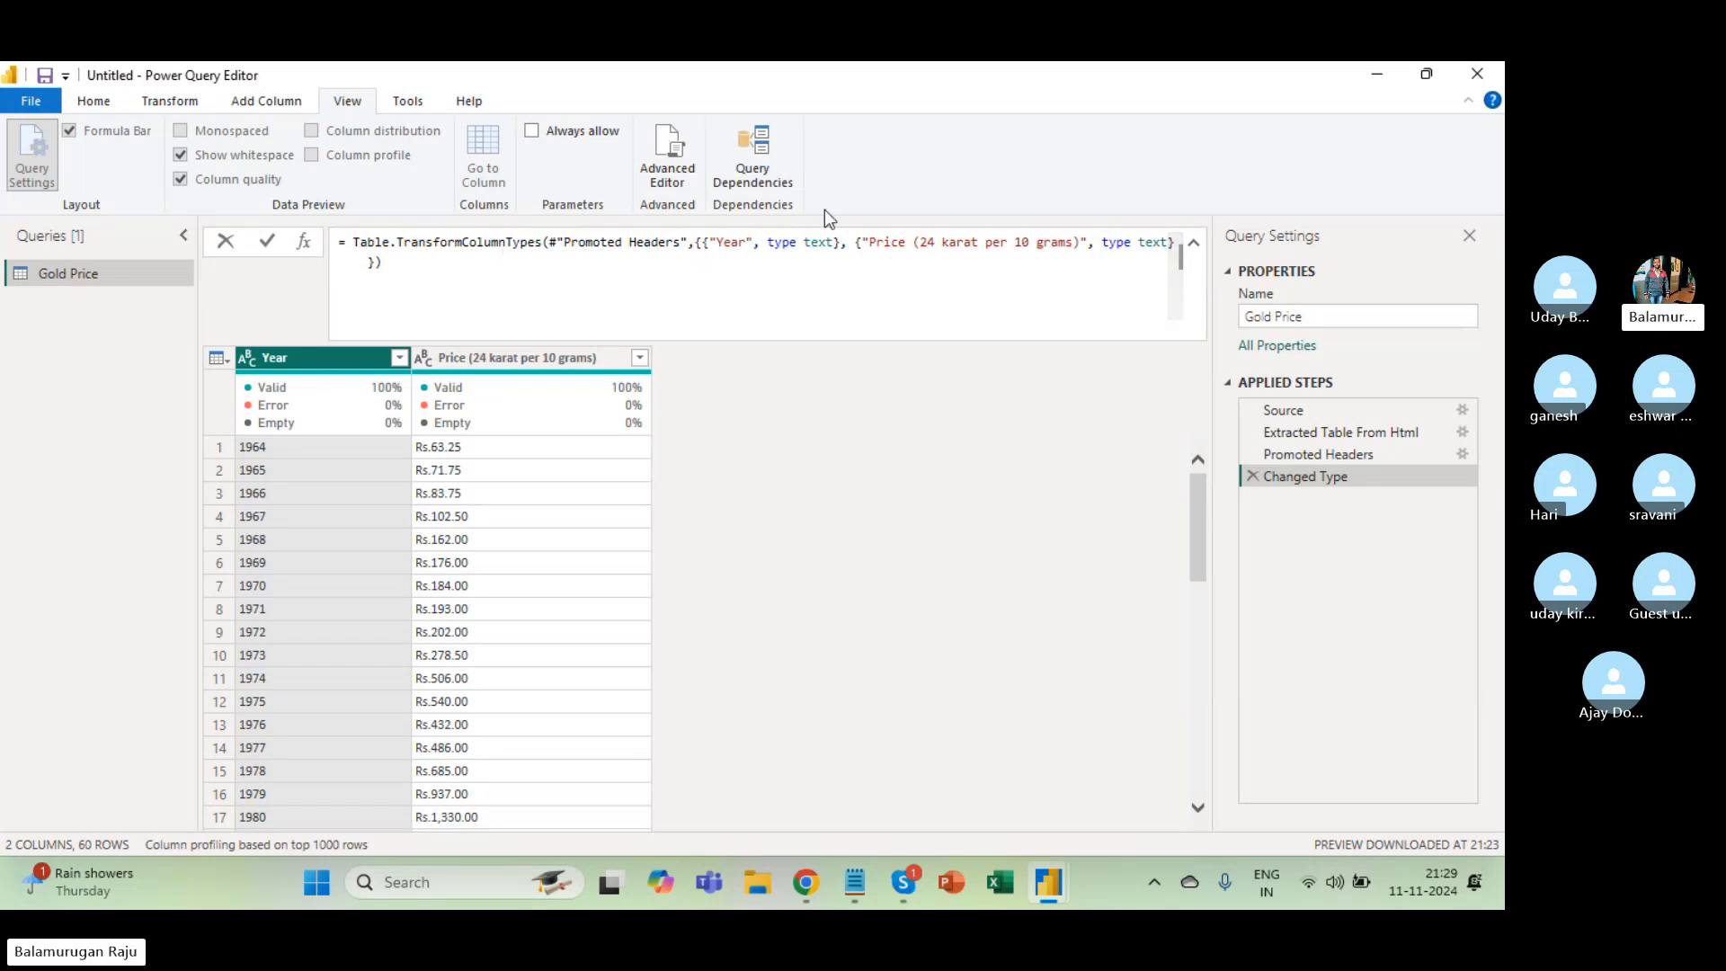
triple_click(727, 244)
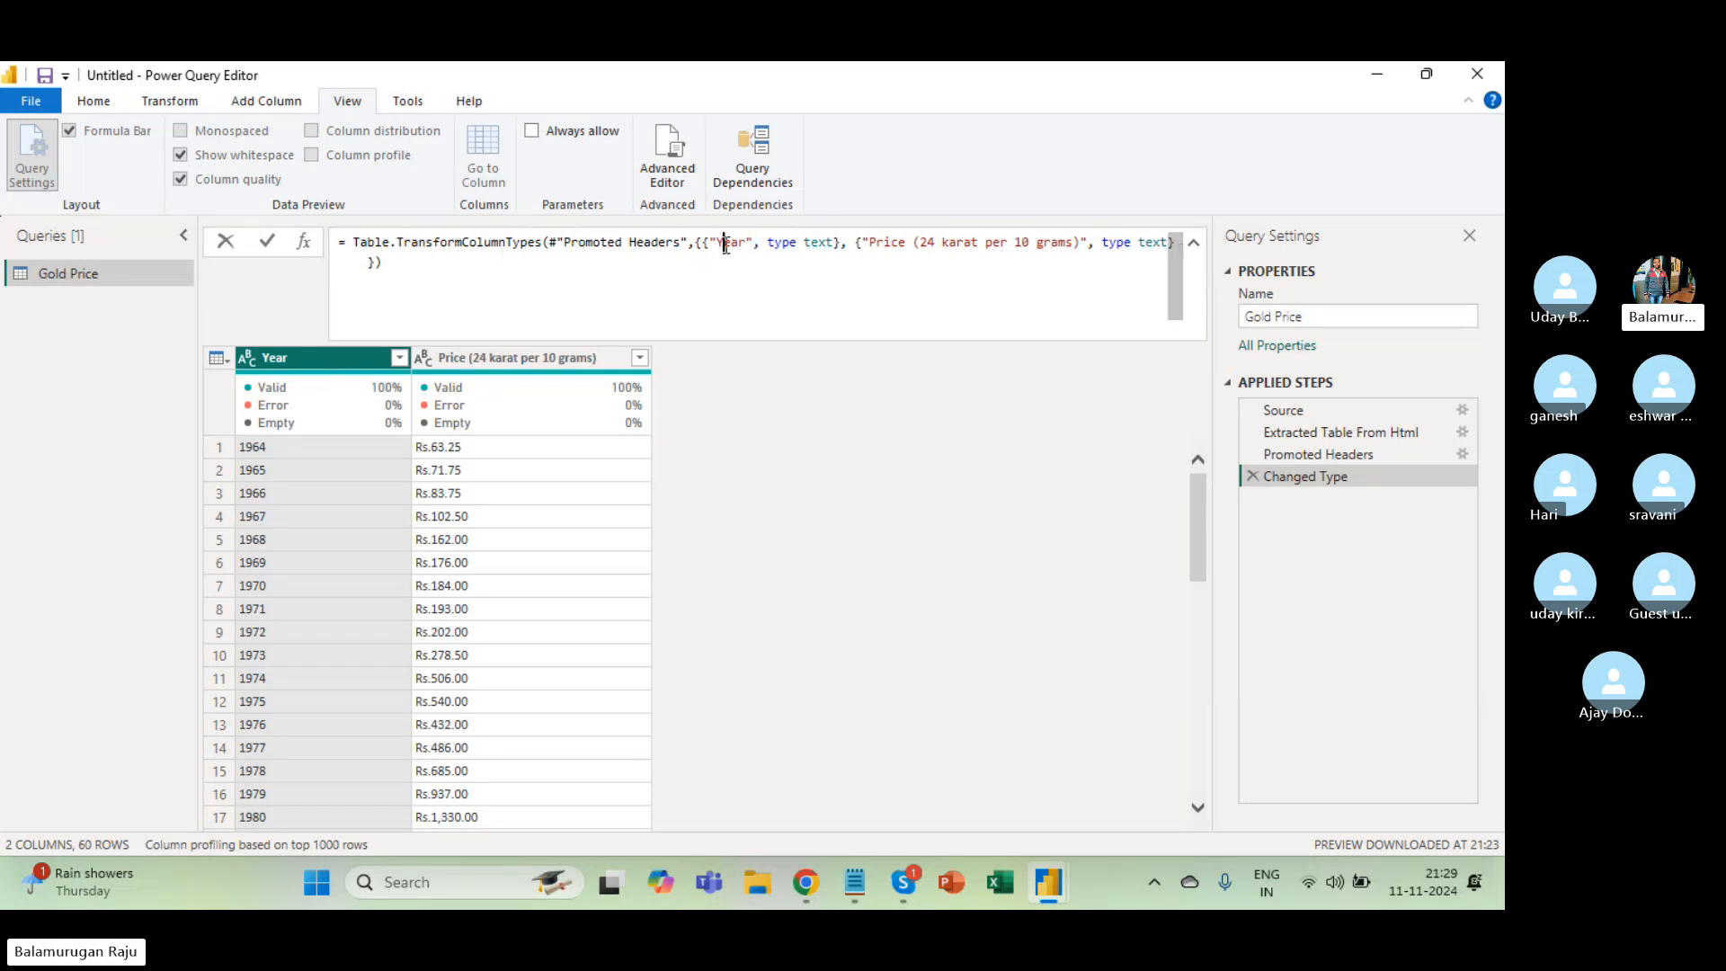
double_click(816, 244)
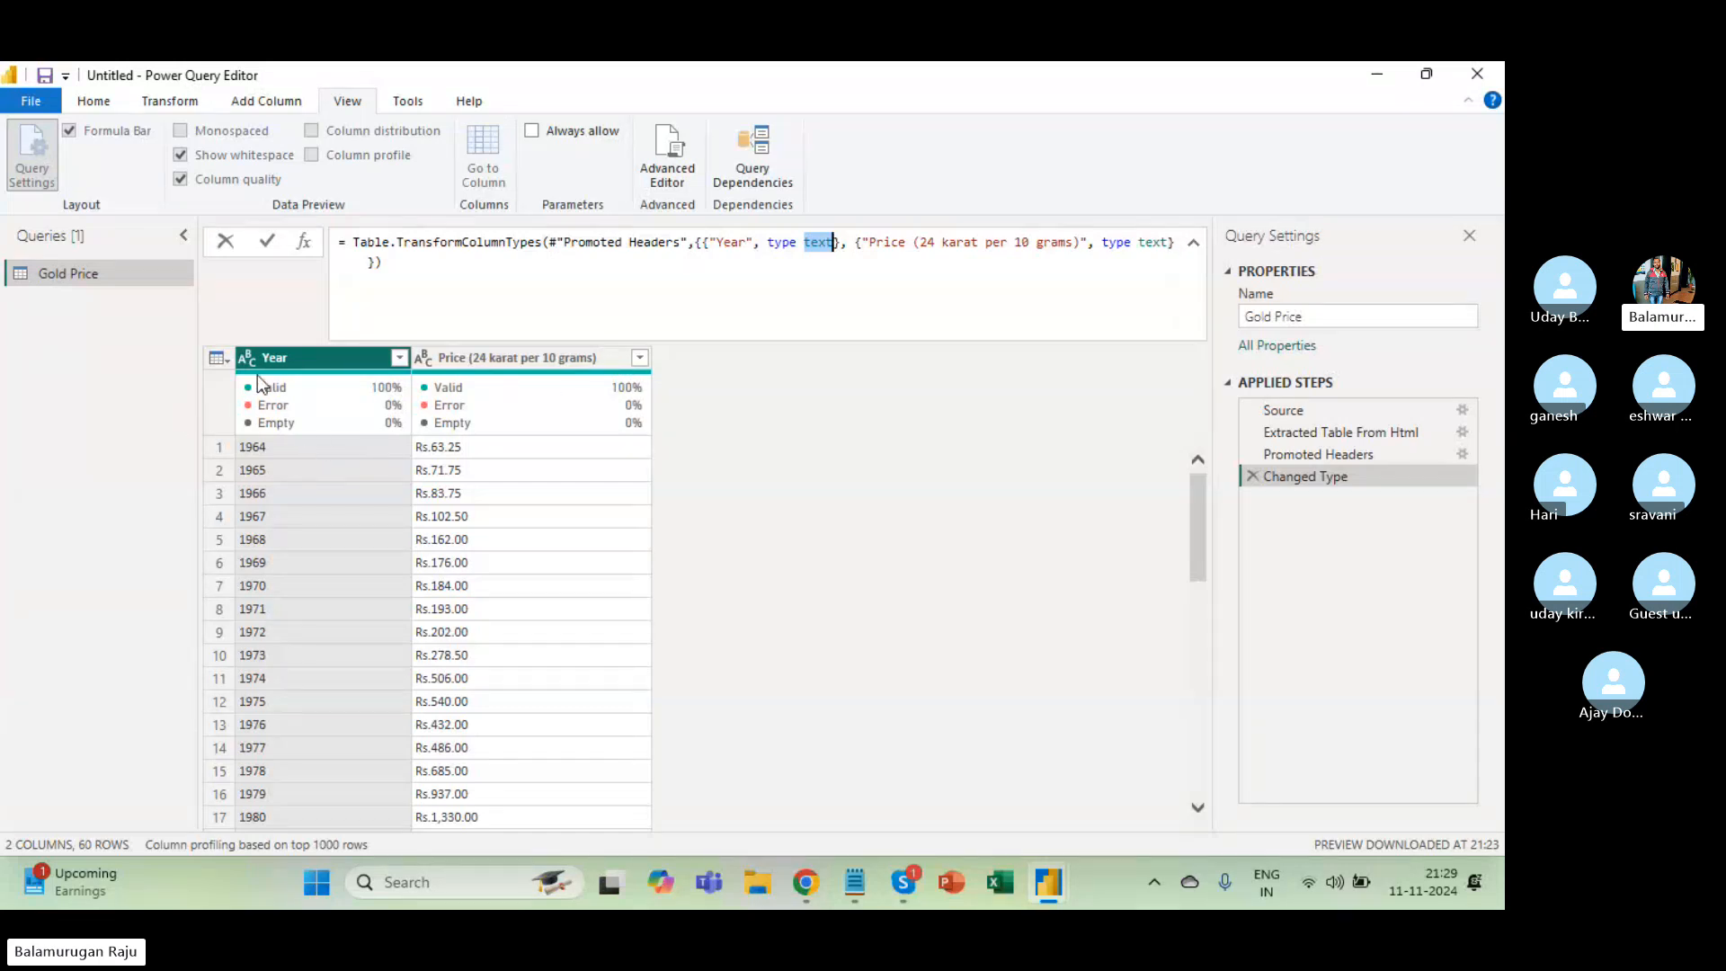
click(235, 354)
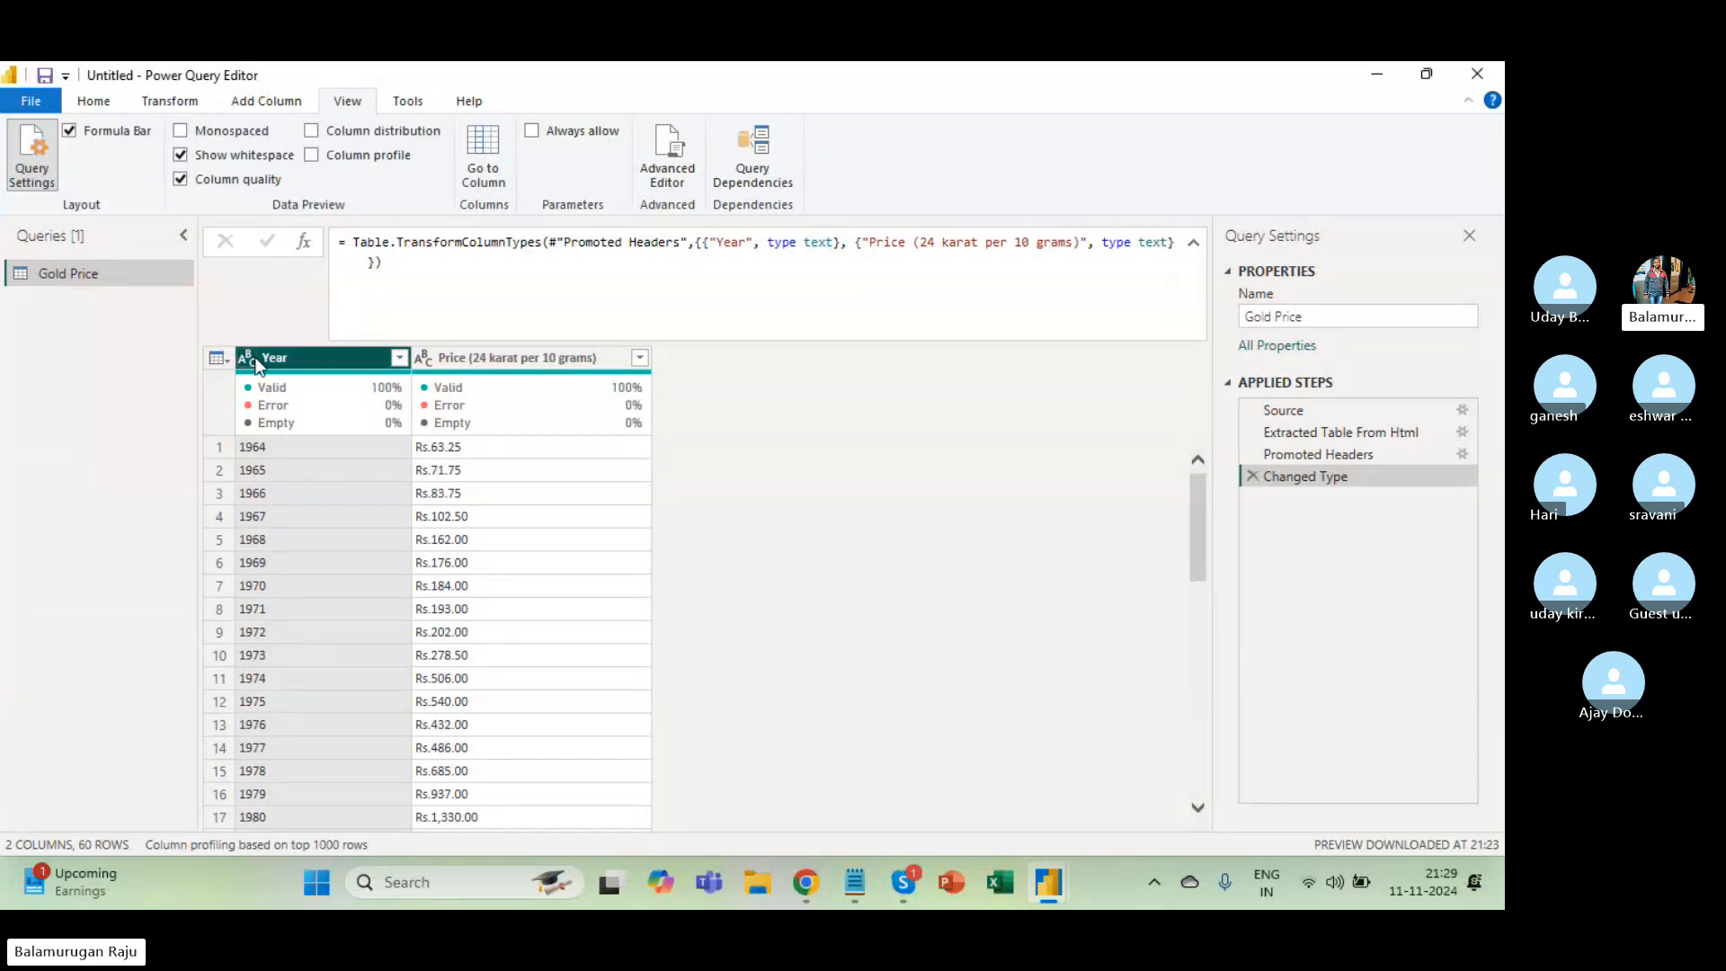
click(247, 356)
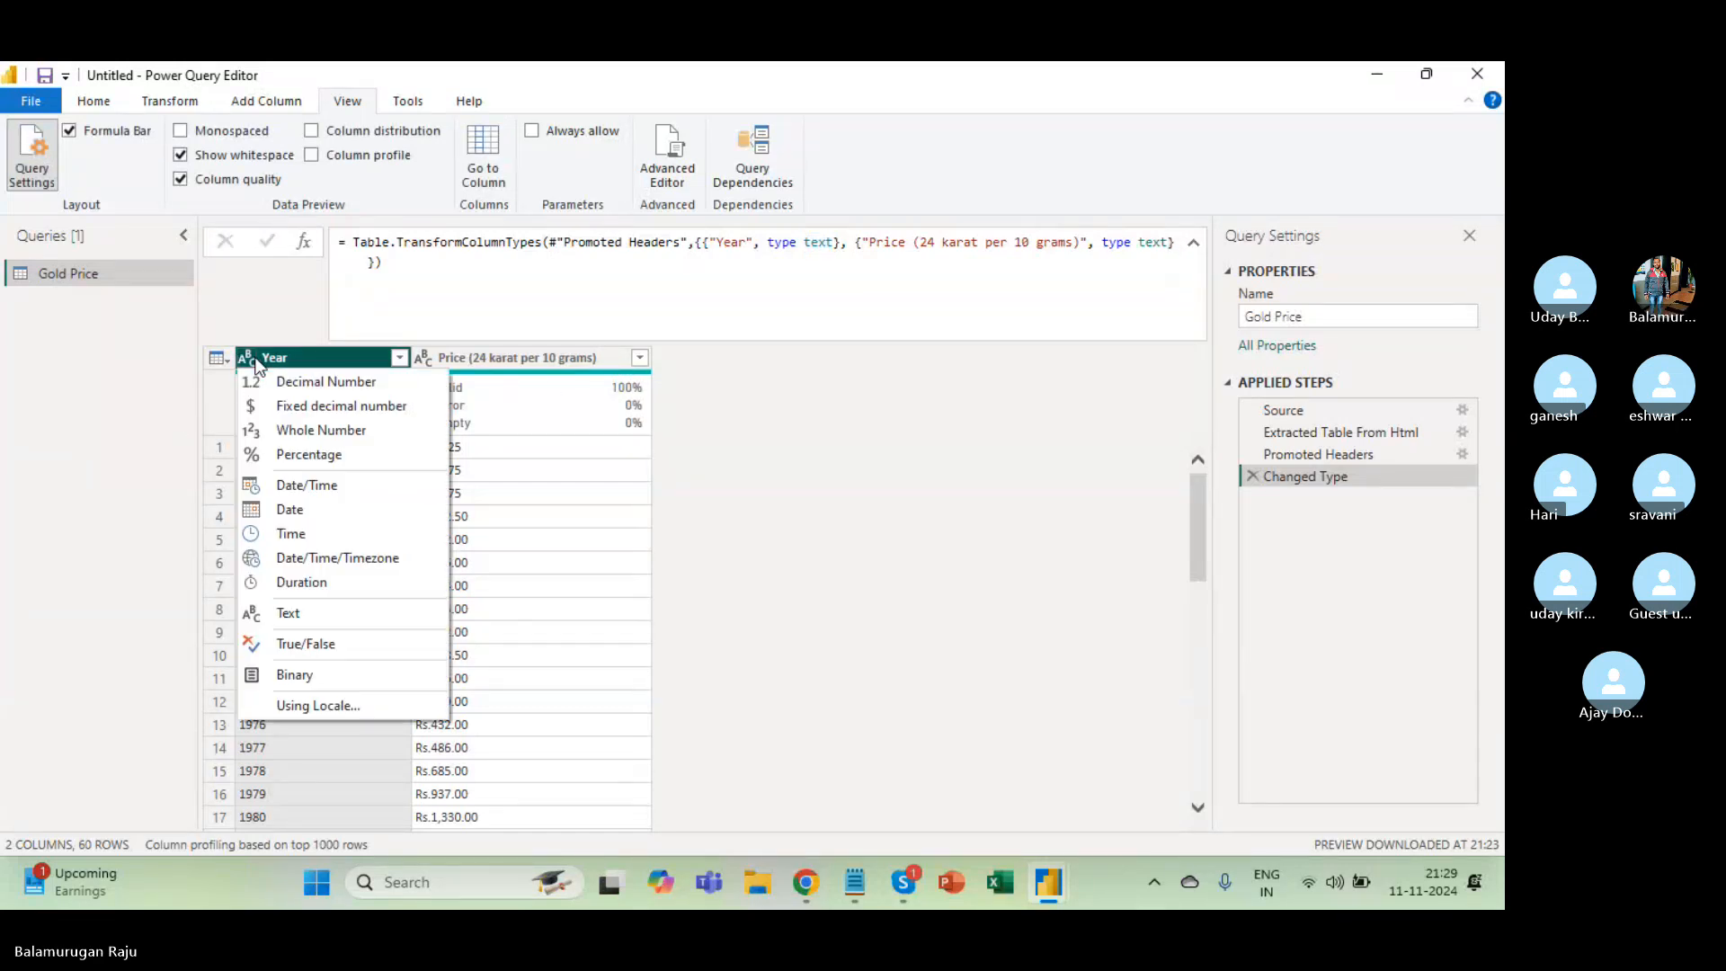
click(305, 431)
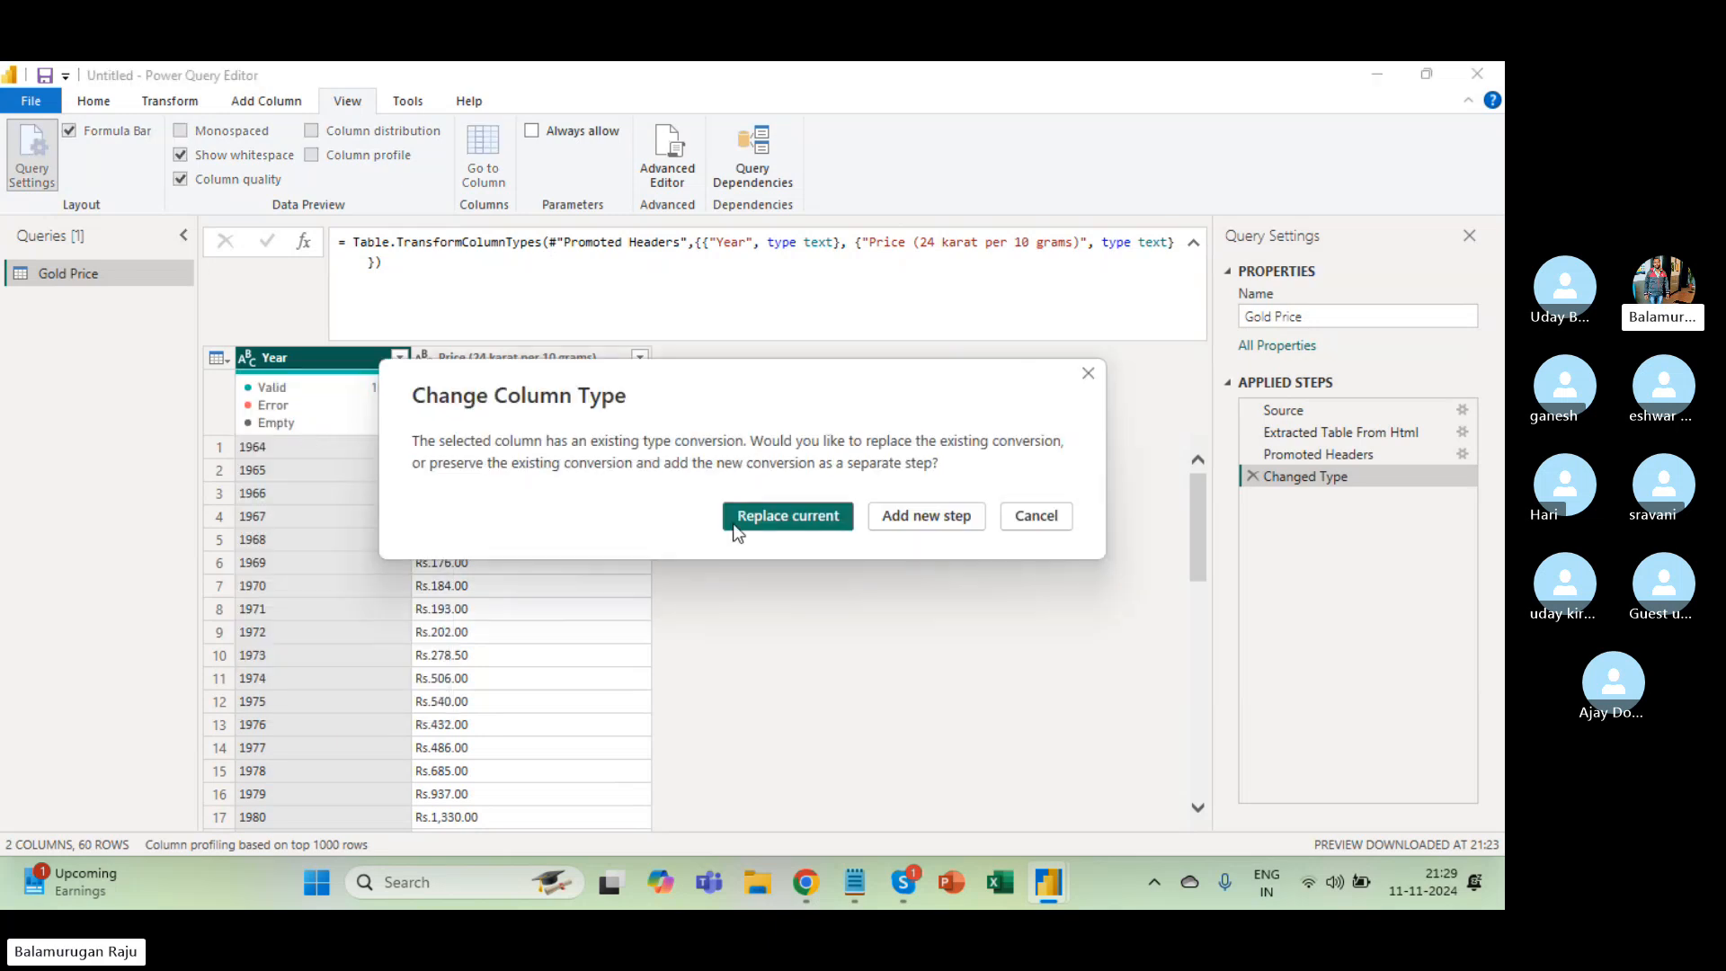
click(779, 517)
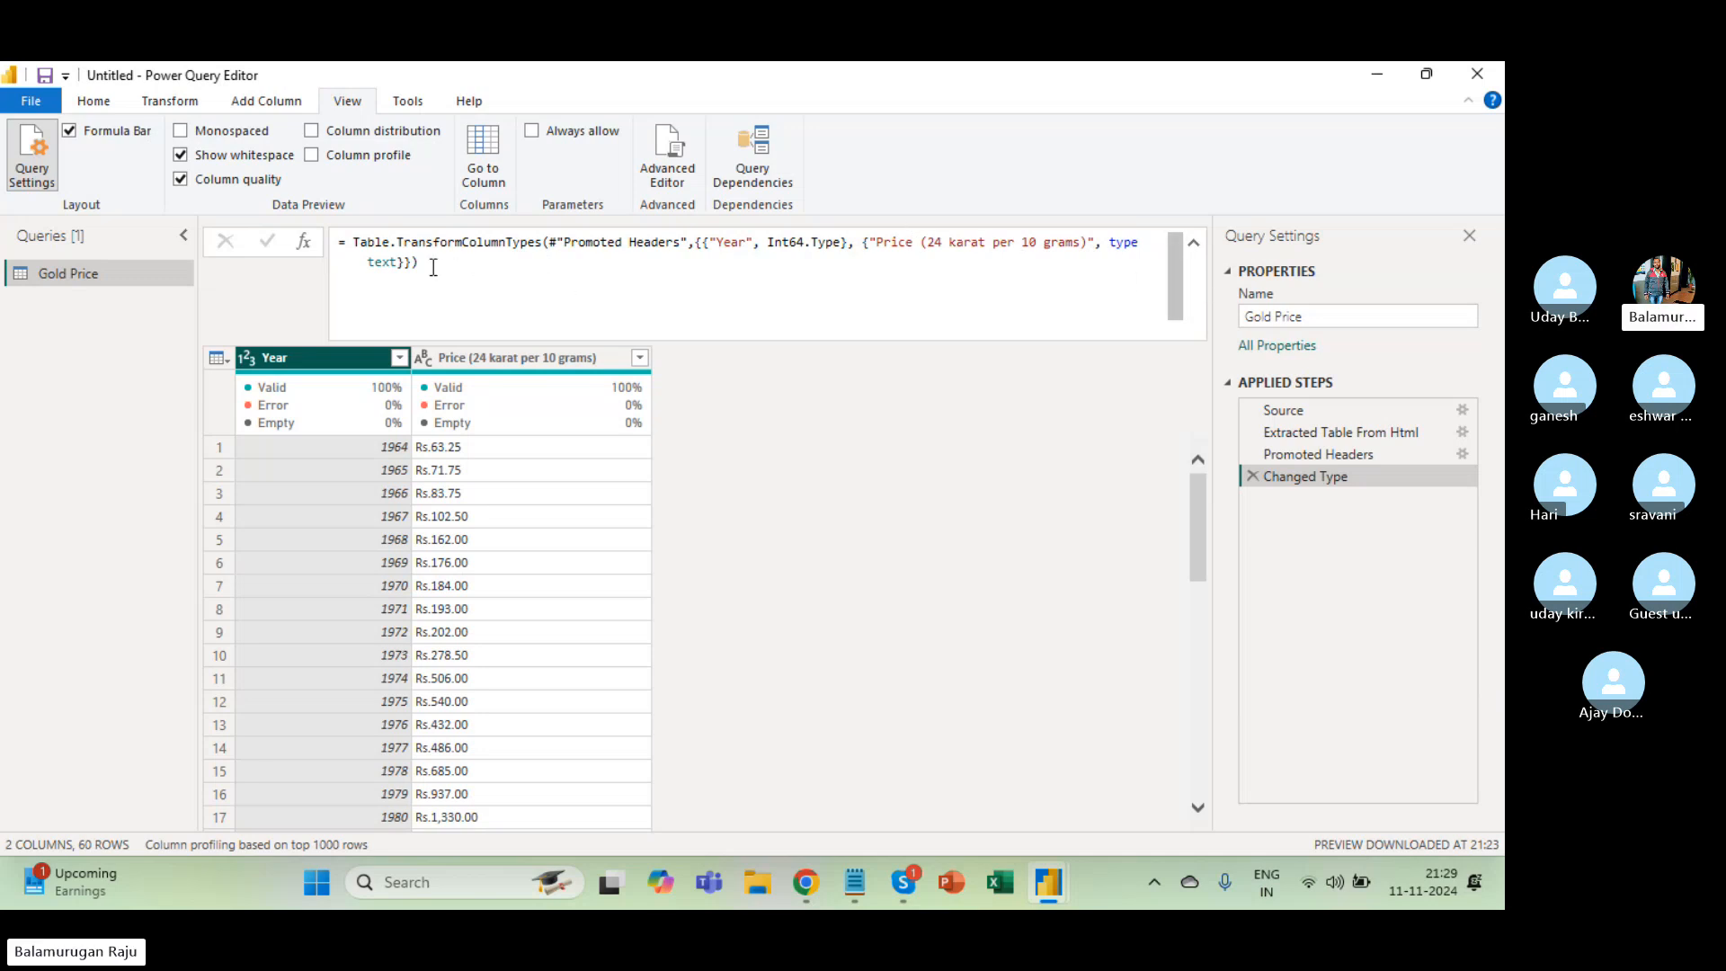
click(423, 469)
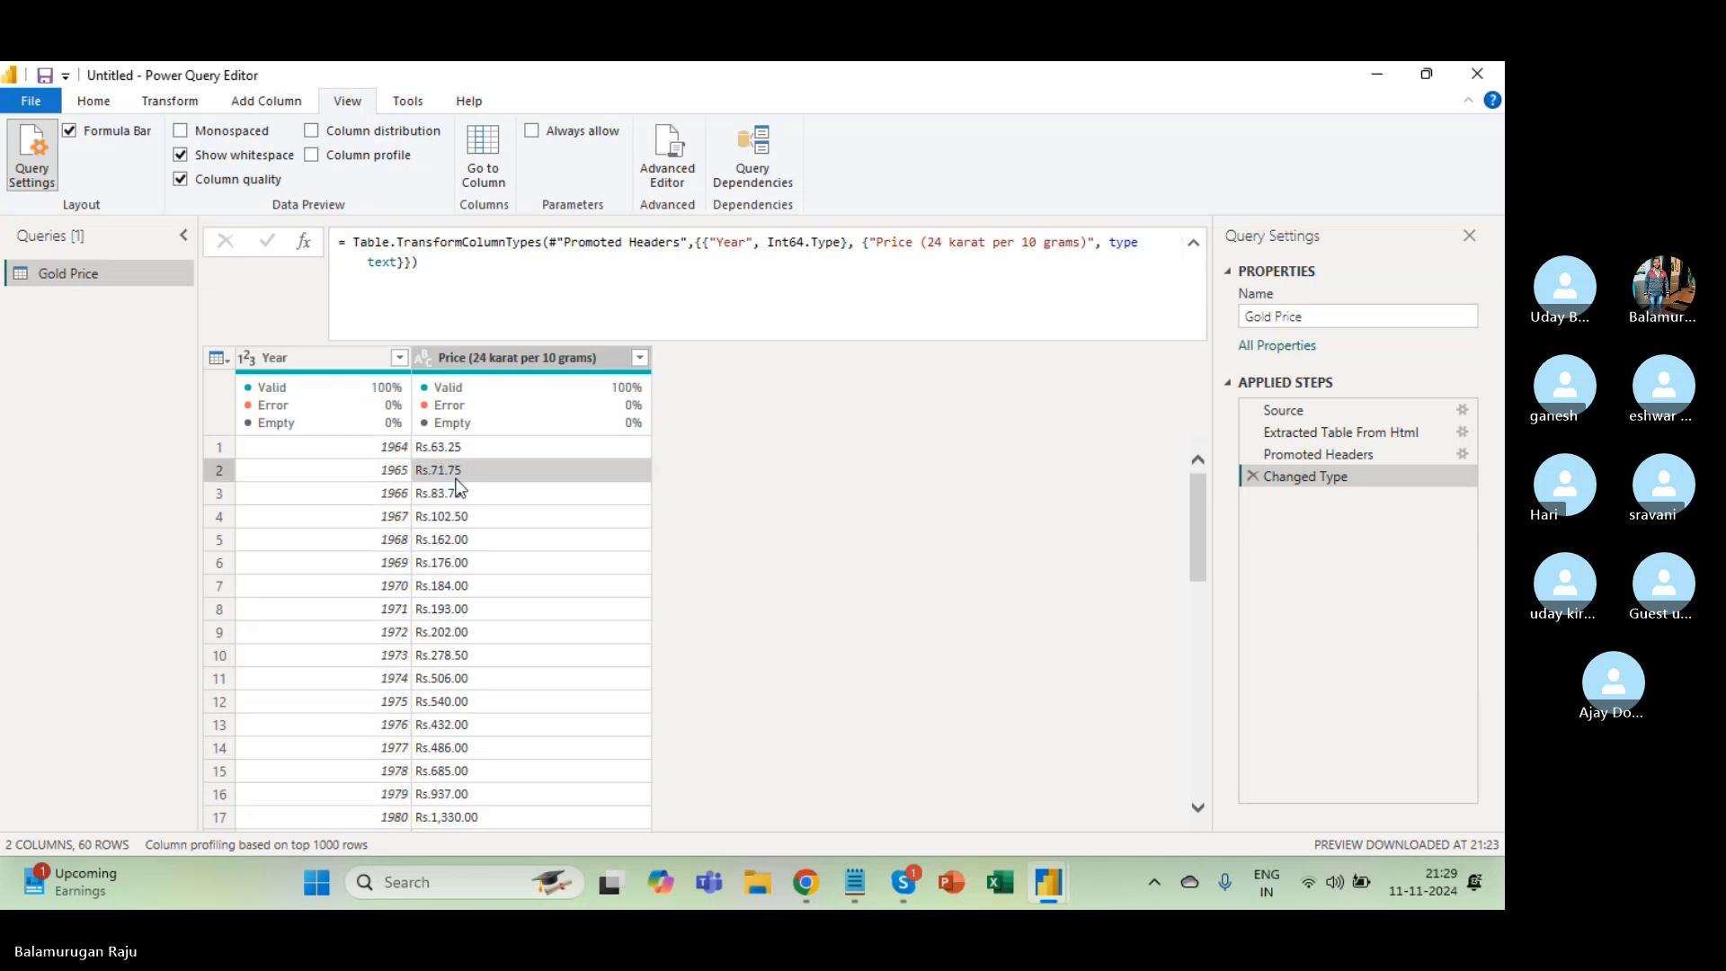
click(514, 442)
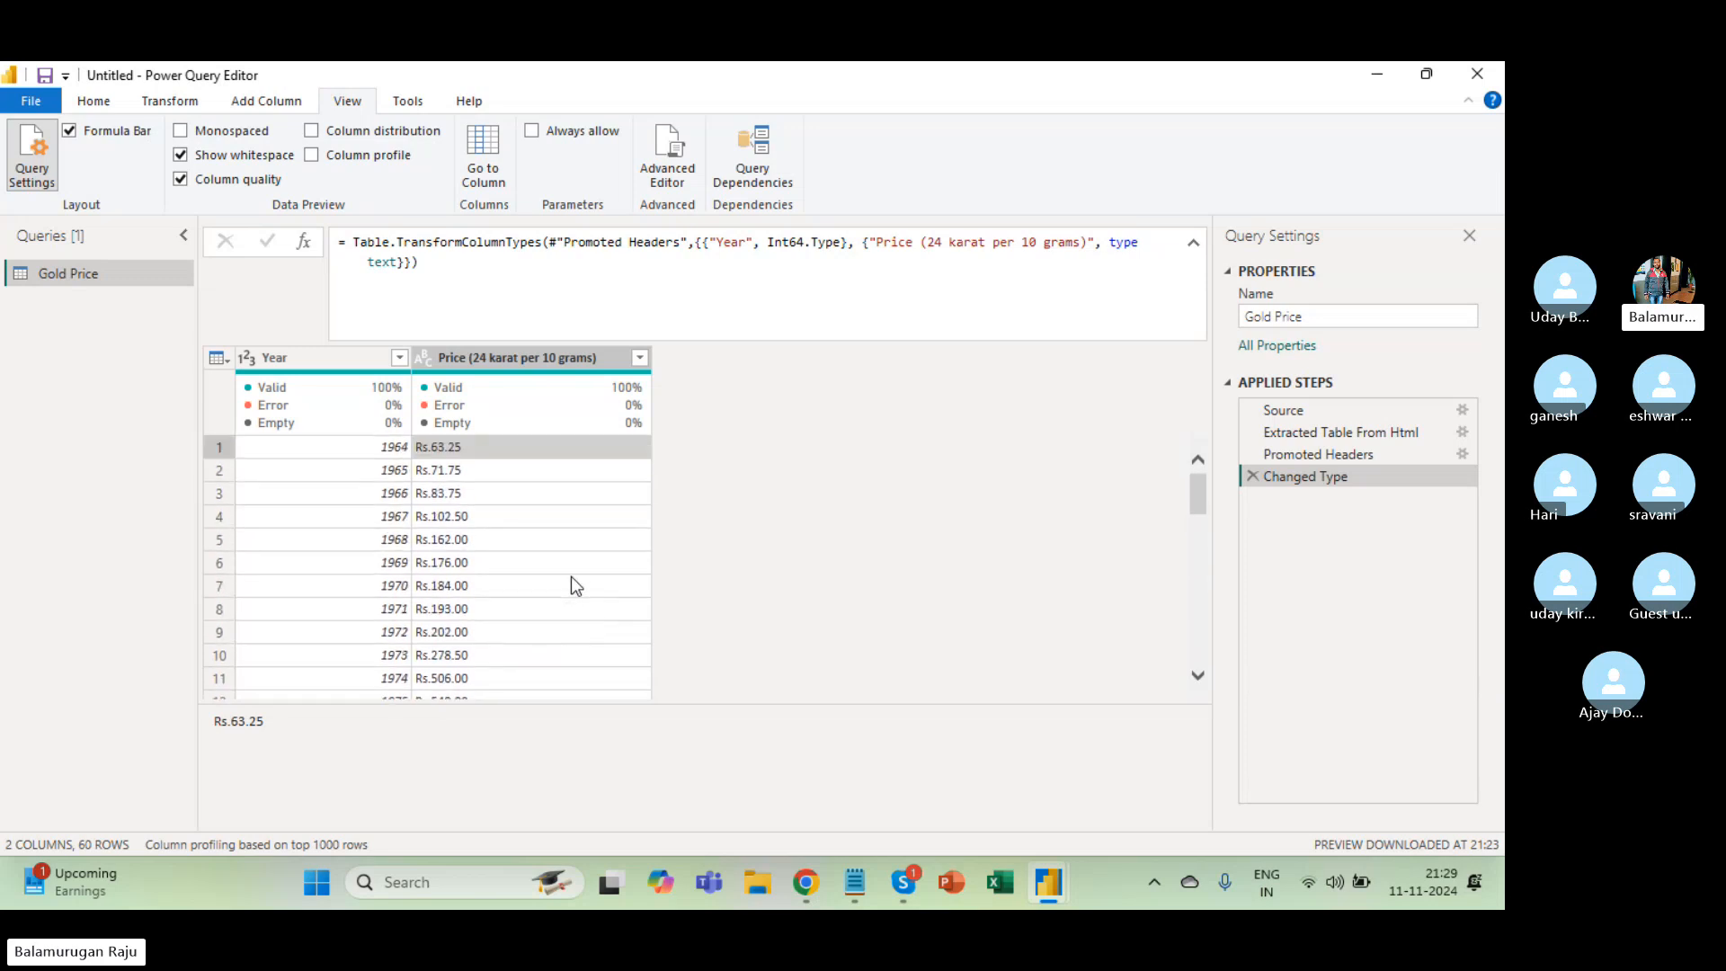
click(426, 358)
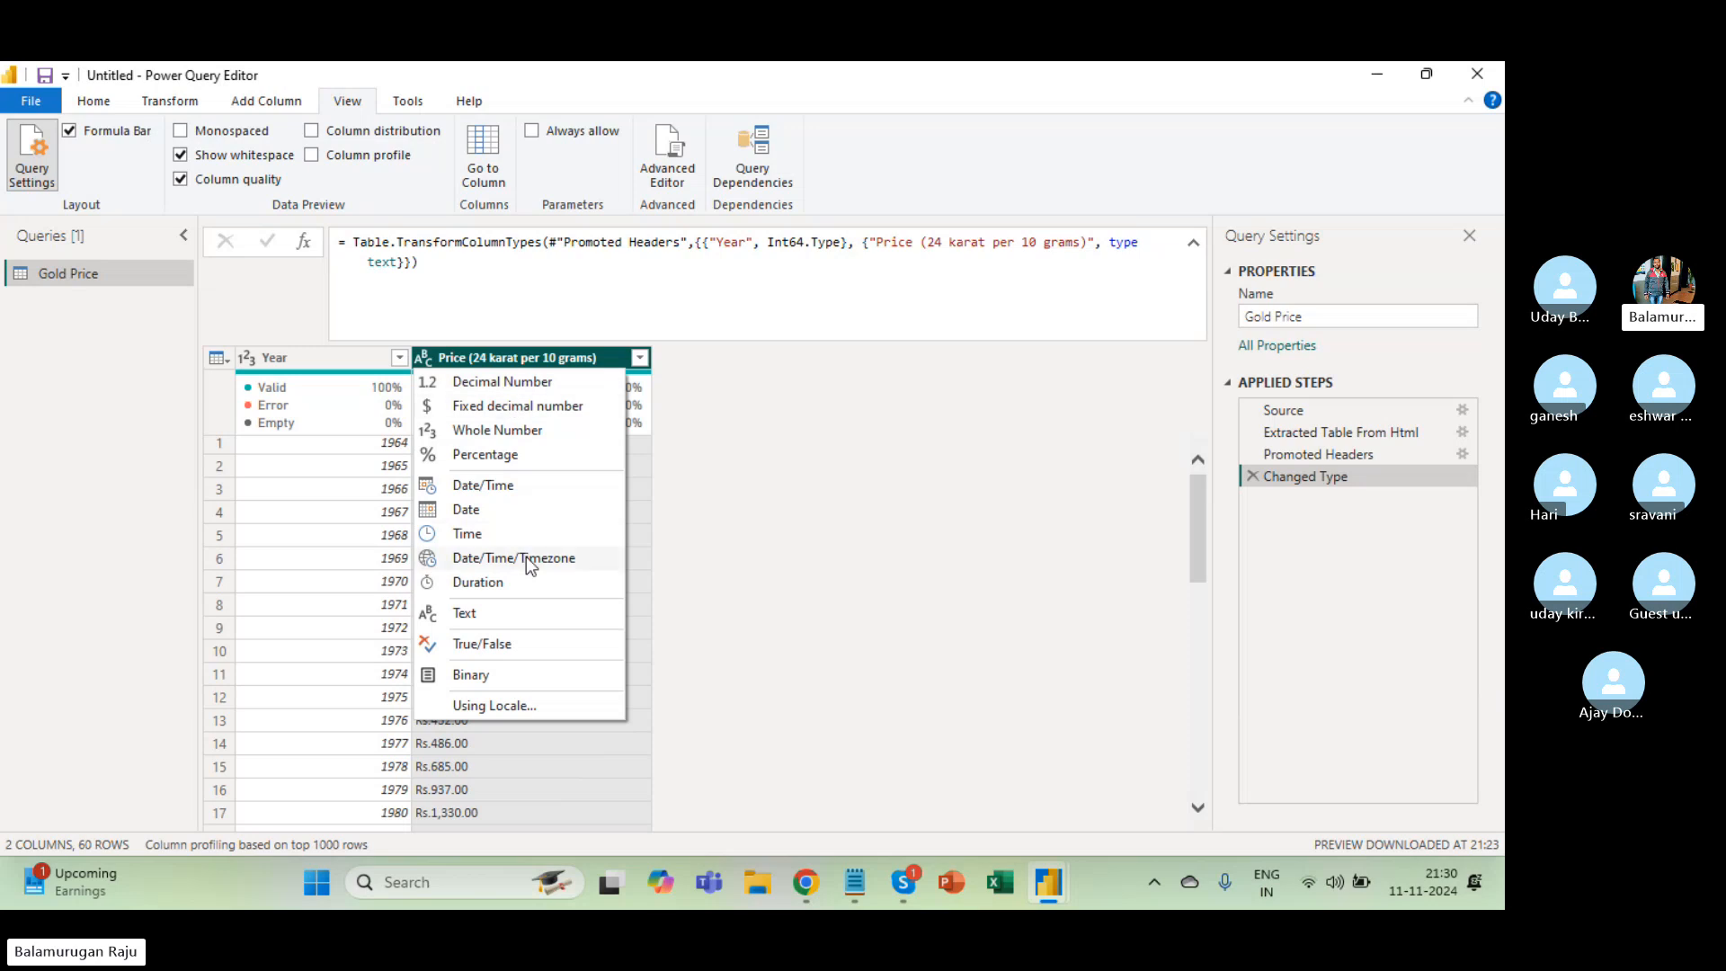
click(641, 493)
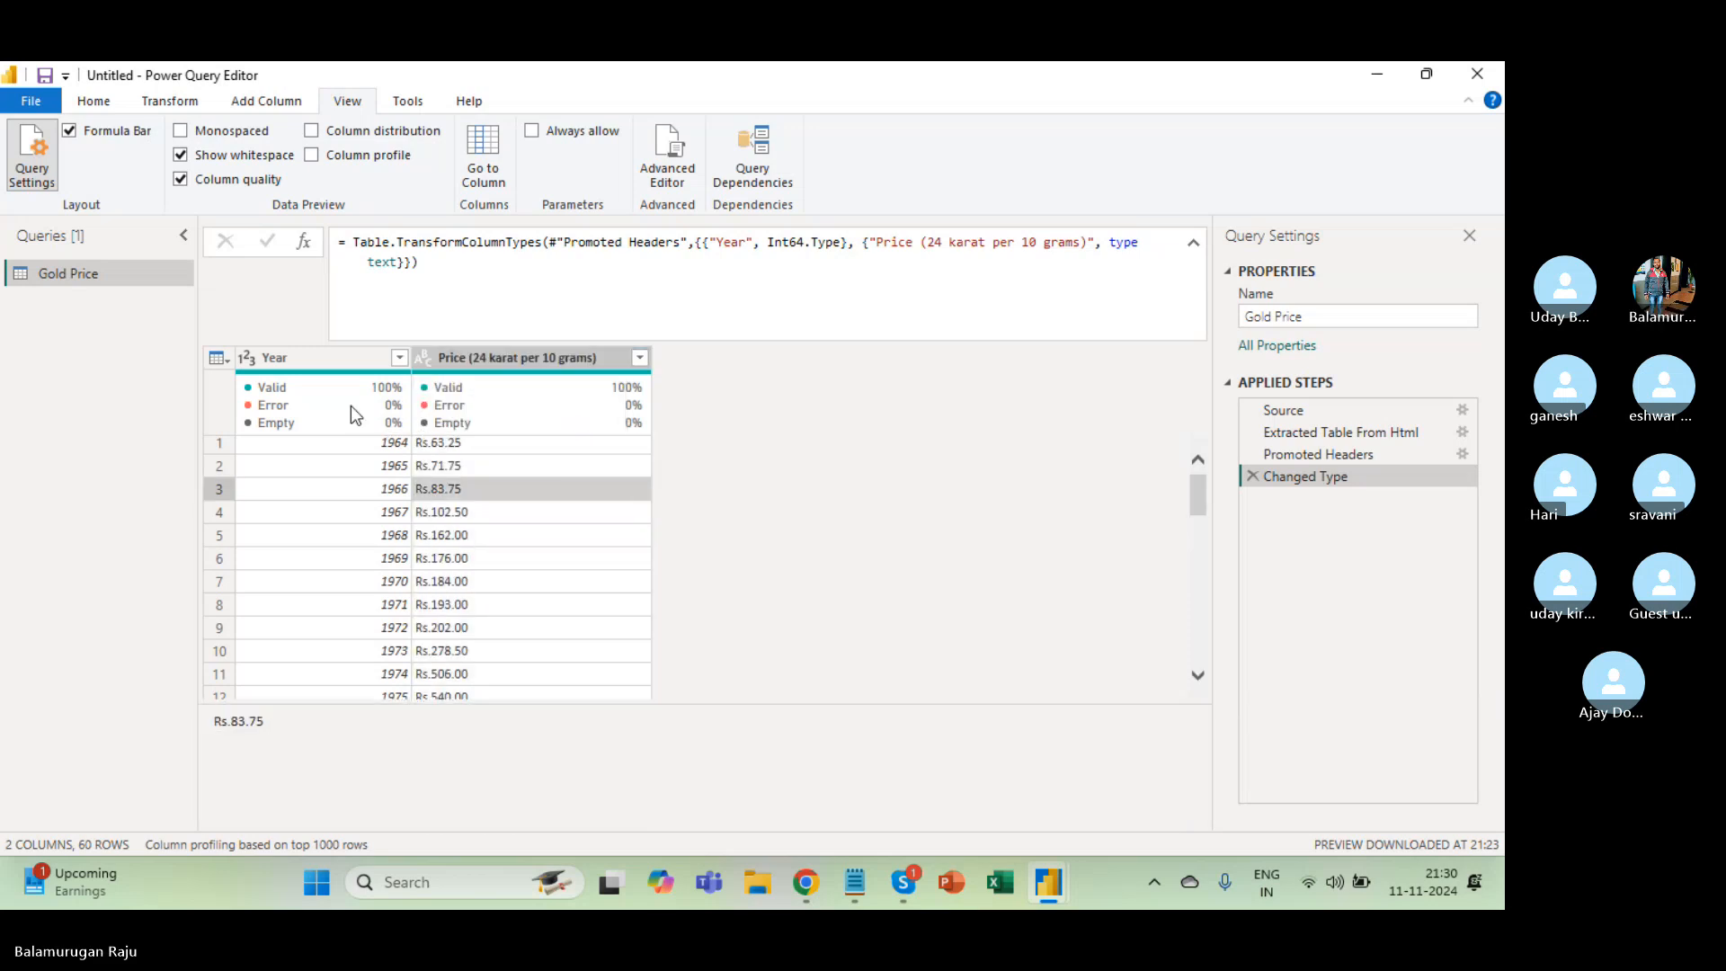
click(229, 356)
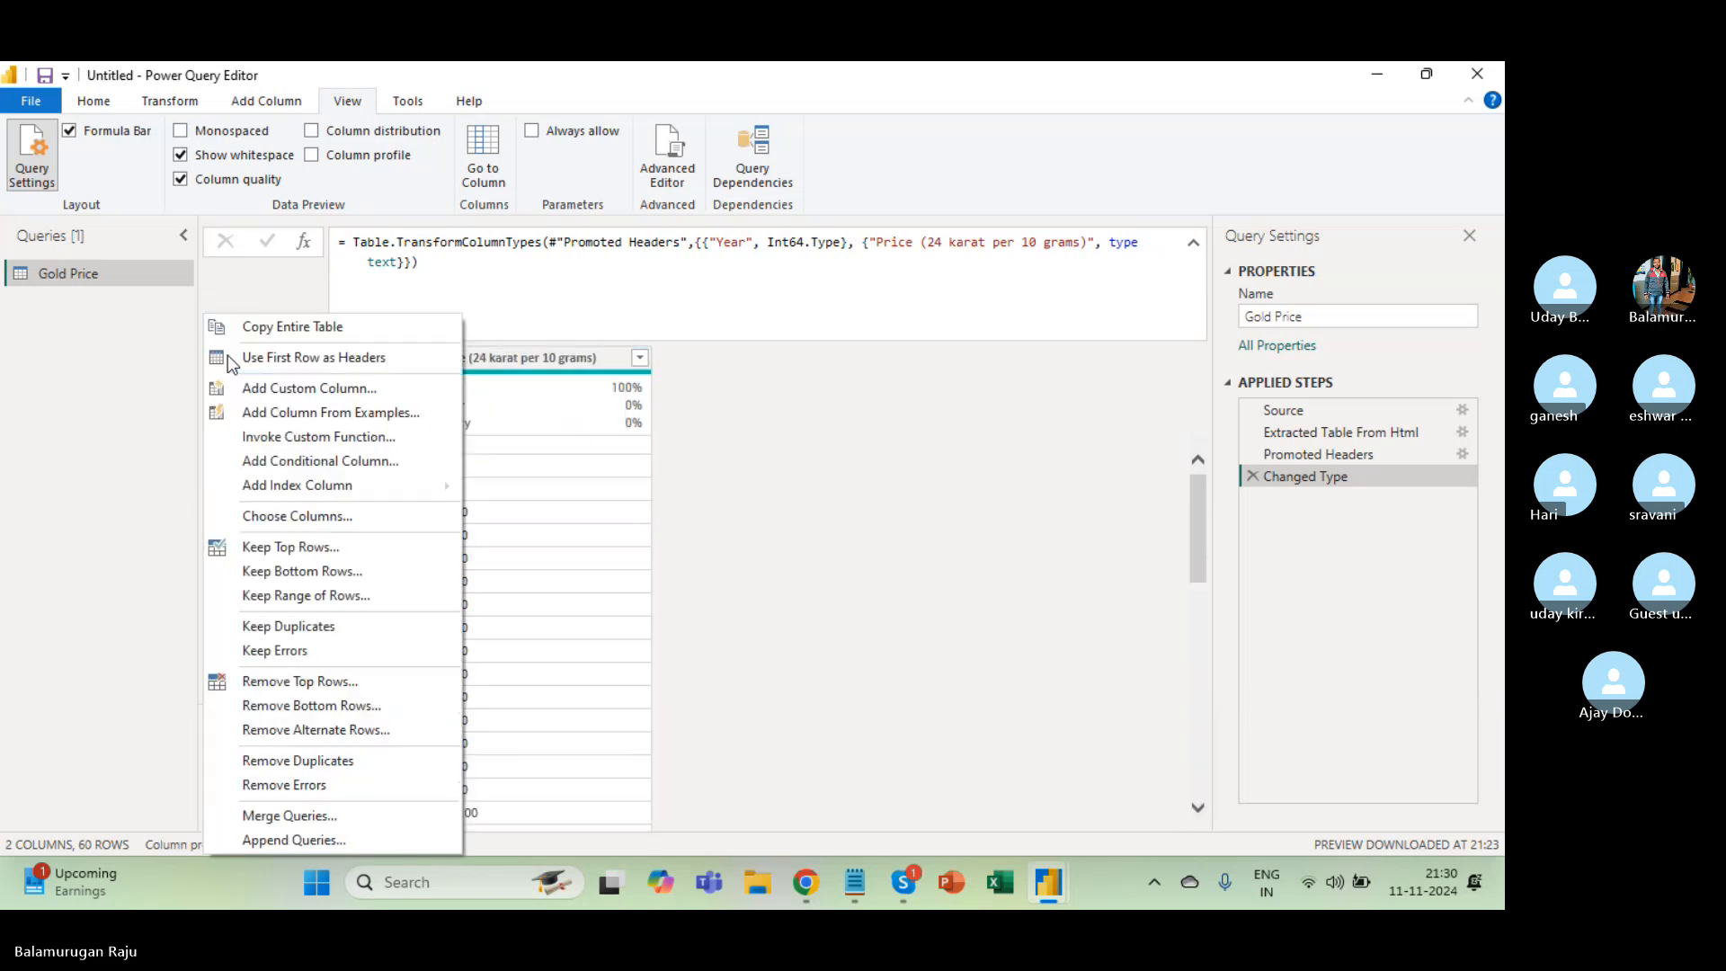
click(526, 396)
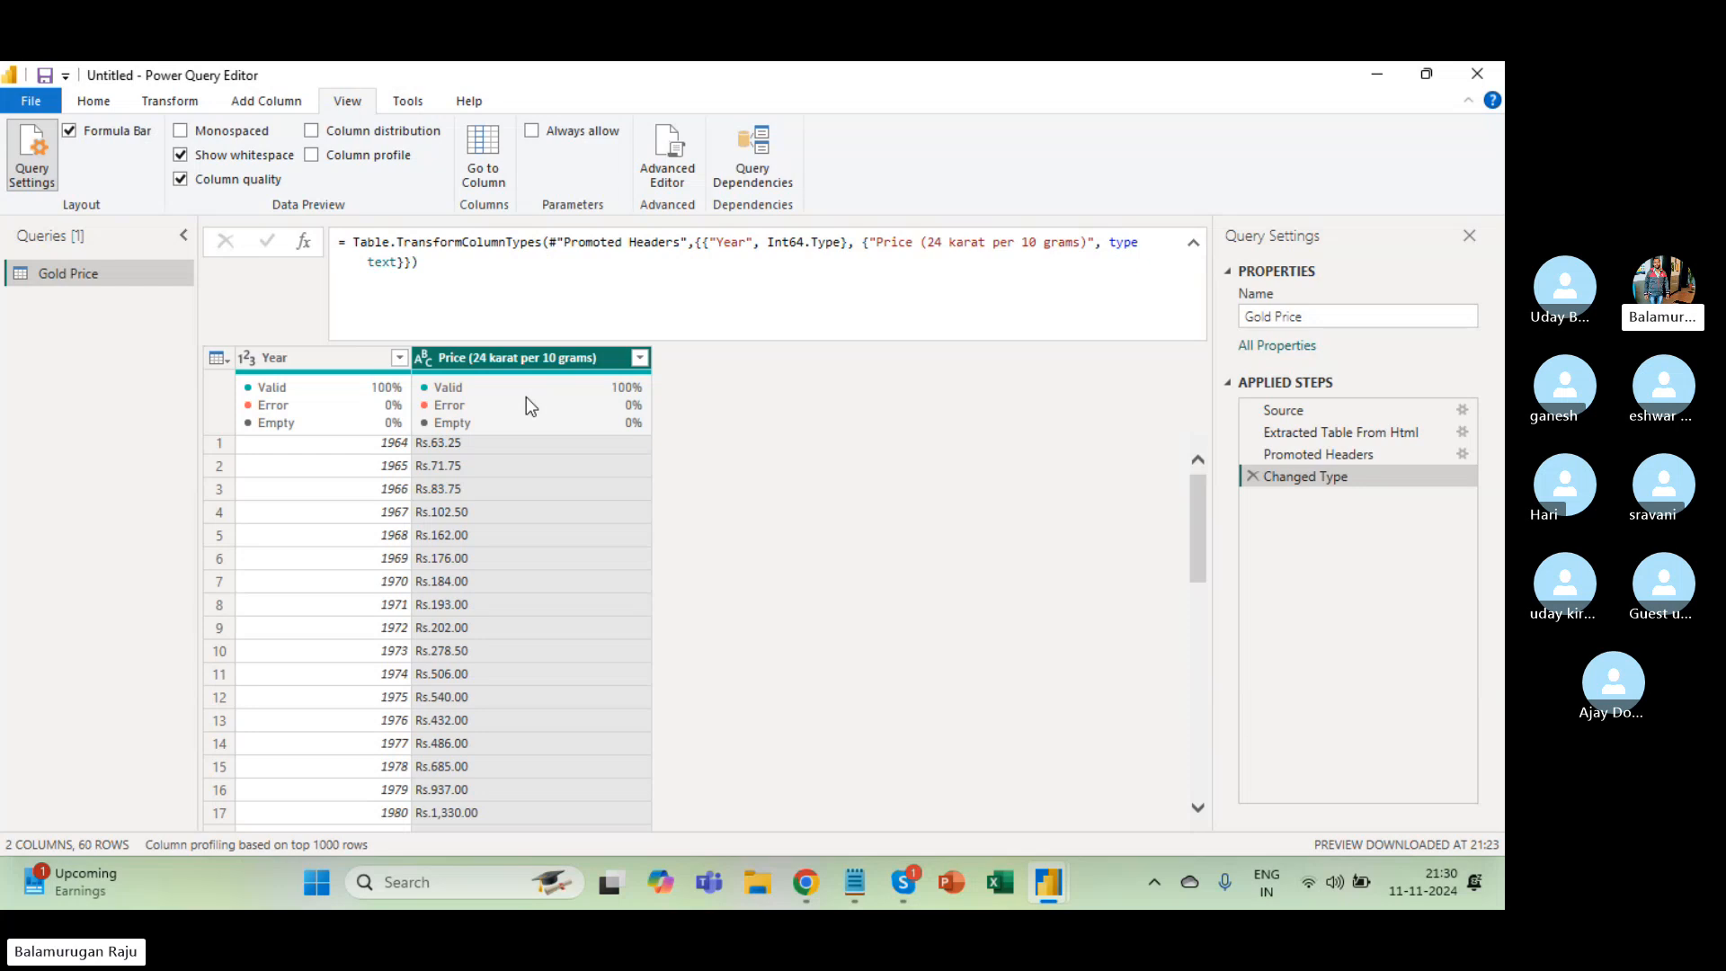
Delete the existing Changed Type step from Applied Steps.
key(ctrl+a)
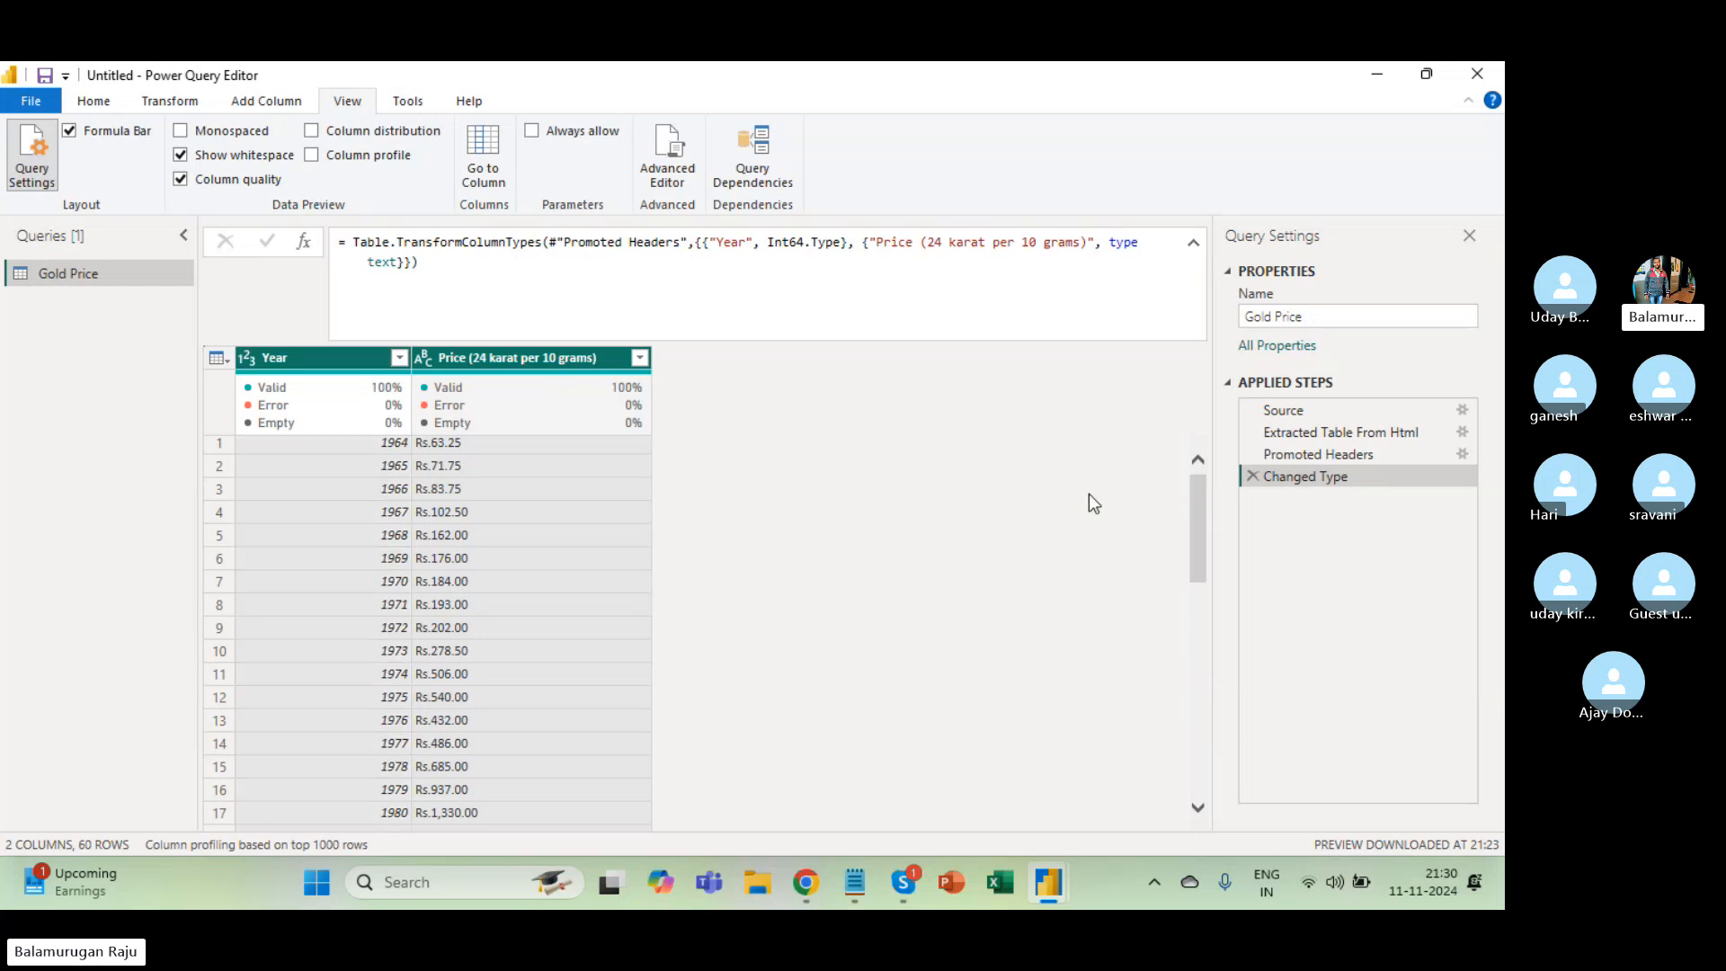
click(1254, 476)
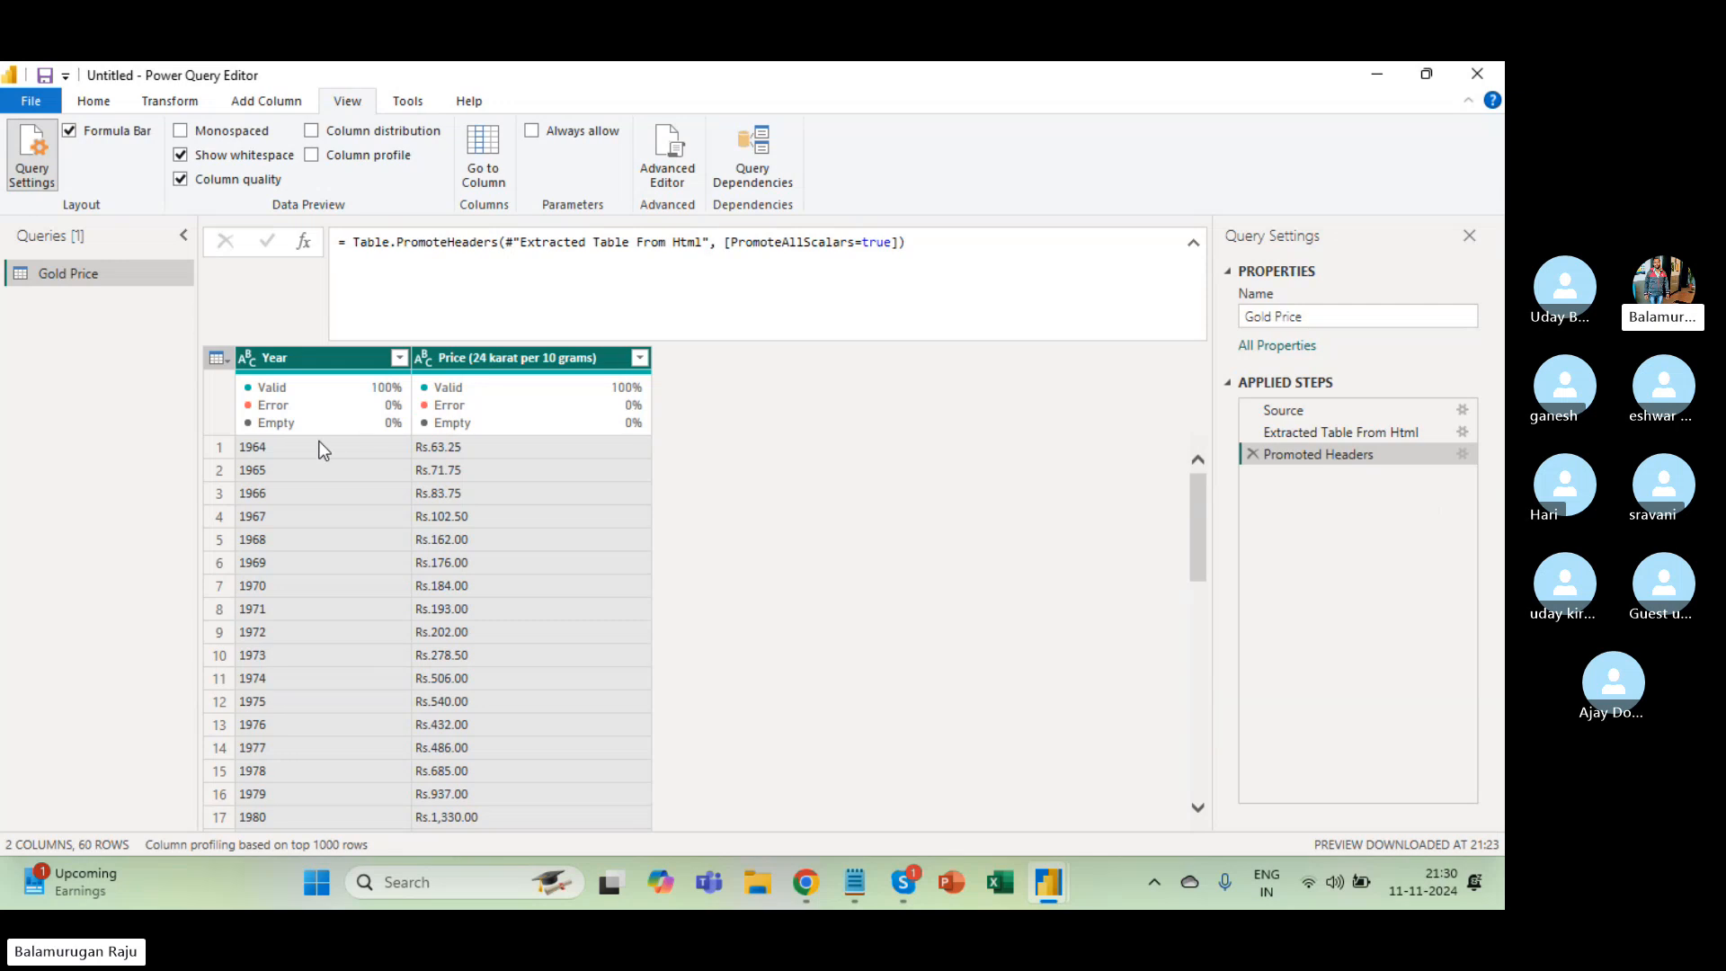
click(354, 477)
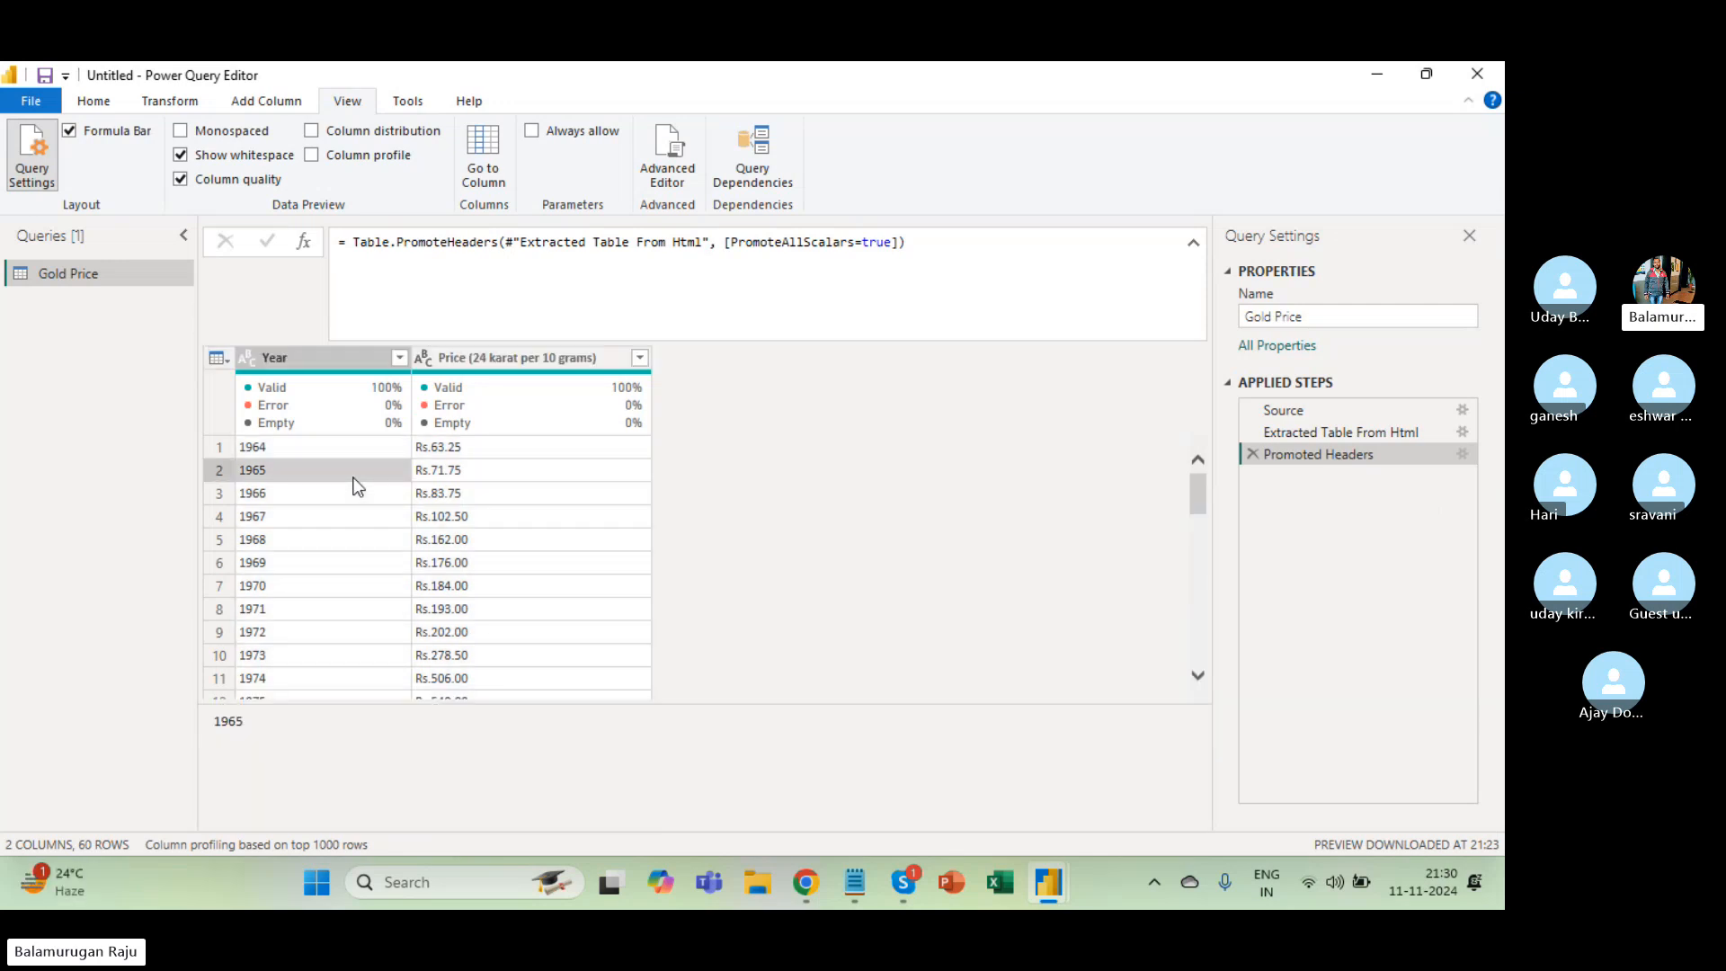
Auto-detect data types for both columns, making Year whole numbers and leaving Price as text.
key(ctrl+a)
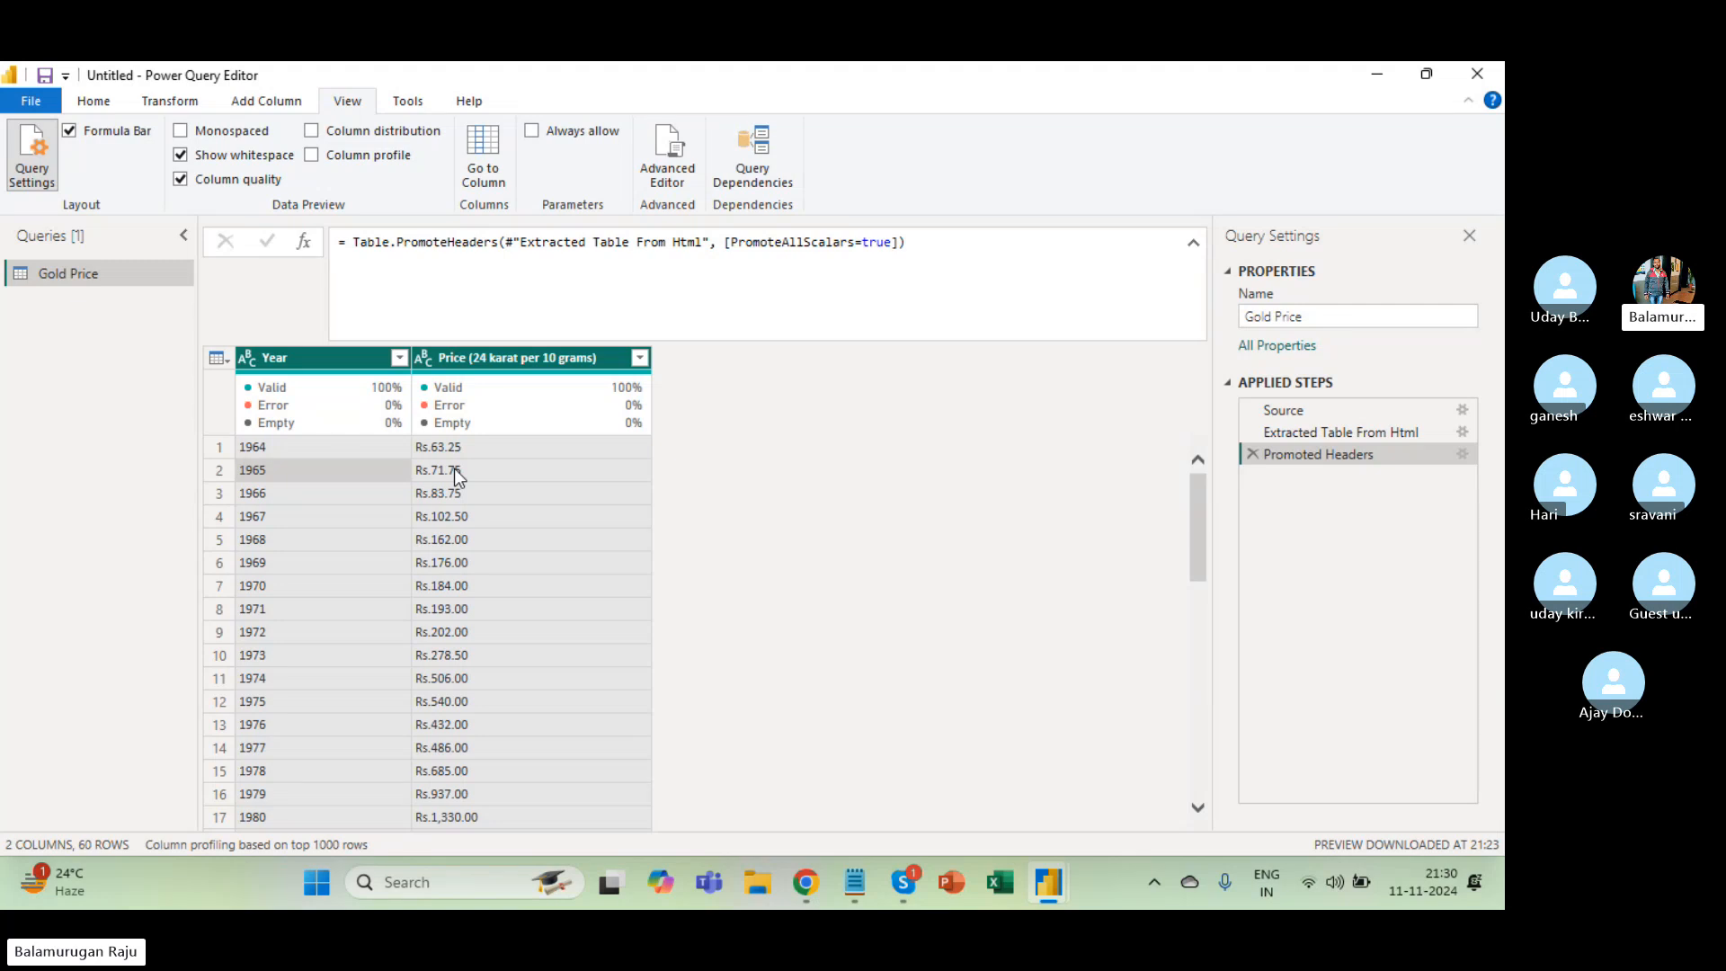
click(95, 104)
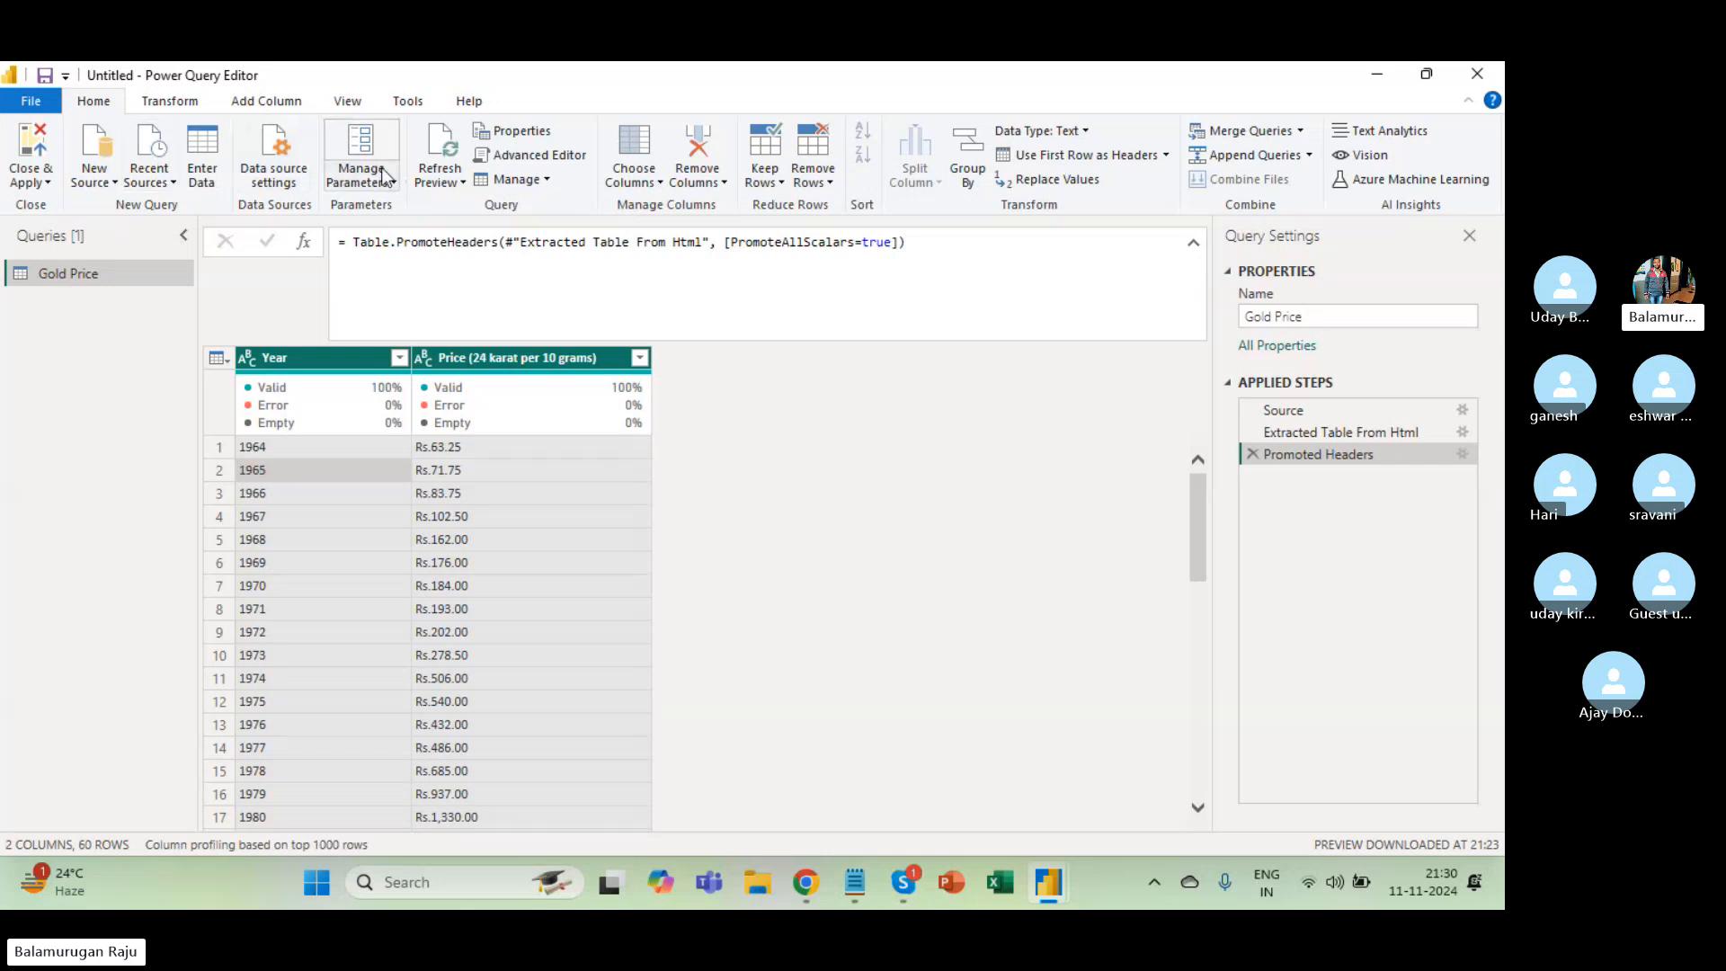
click(186, 103)
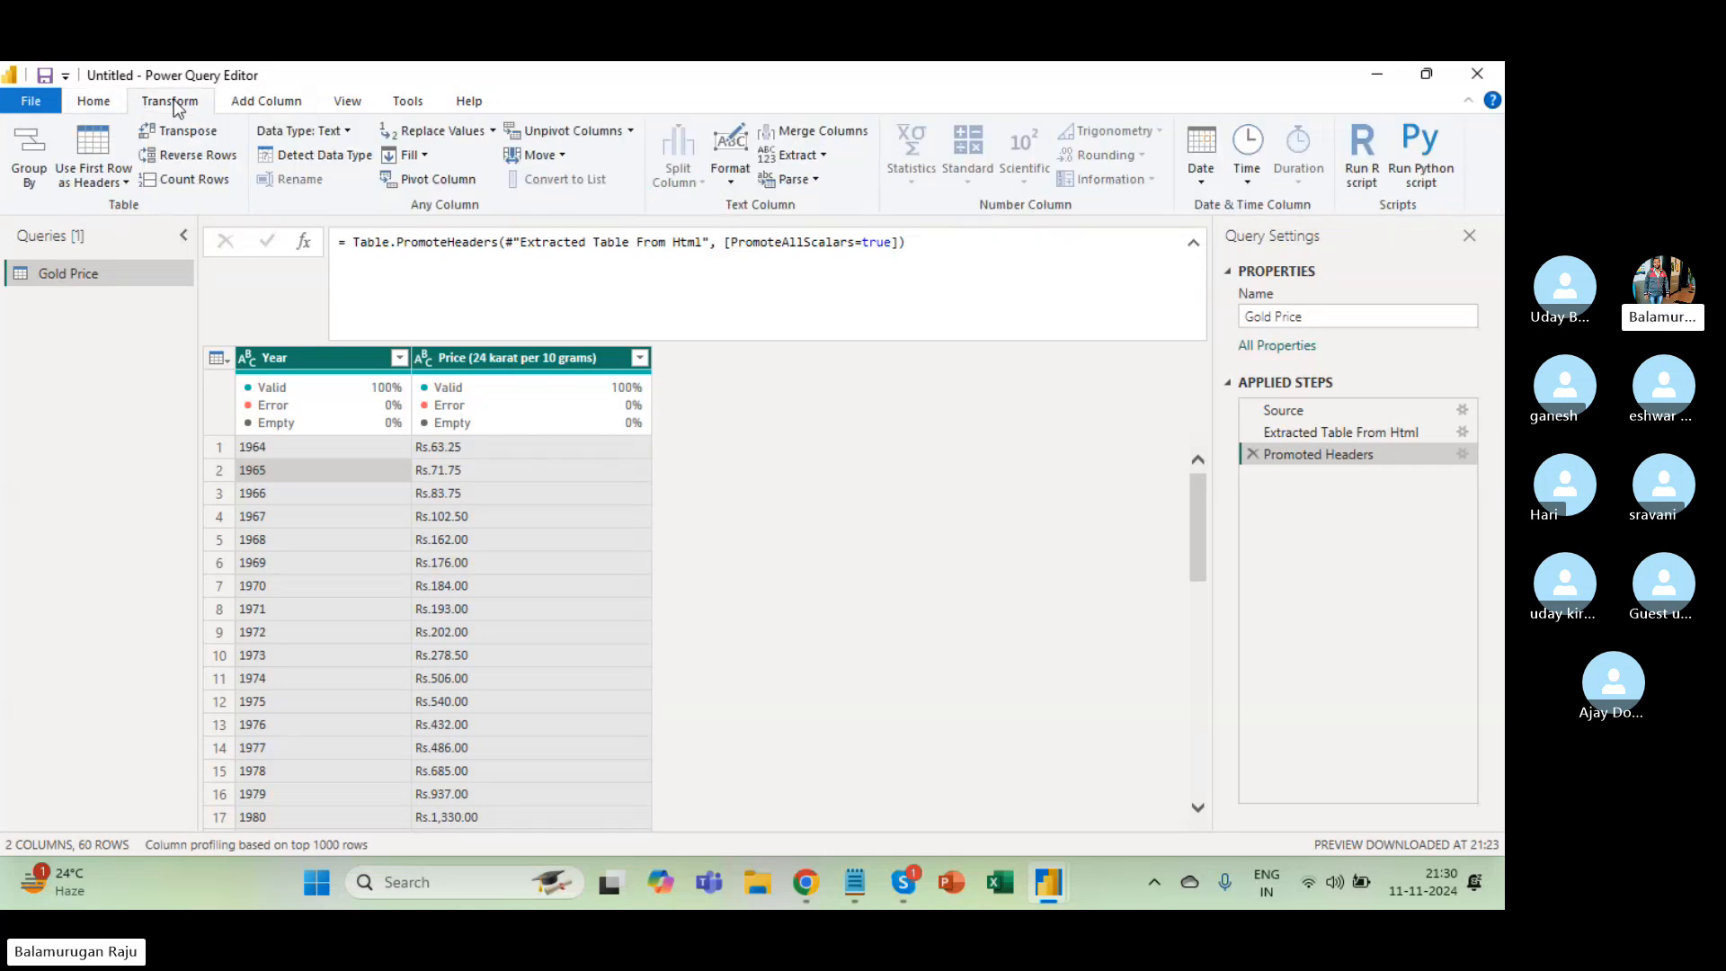
click(305, 158)
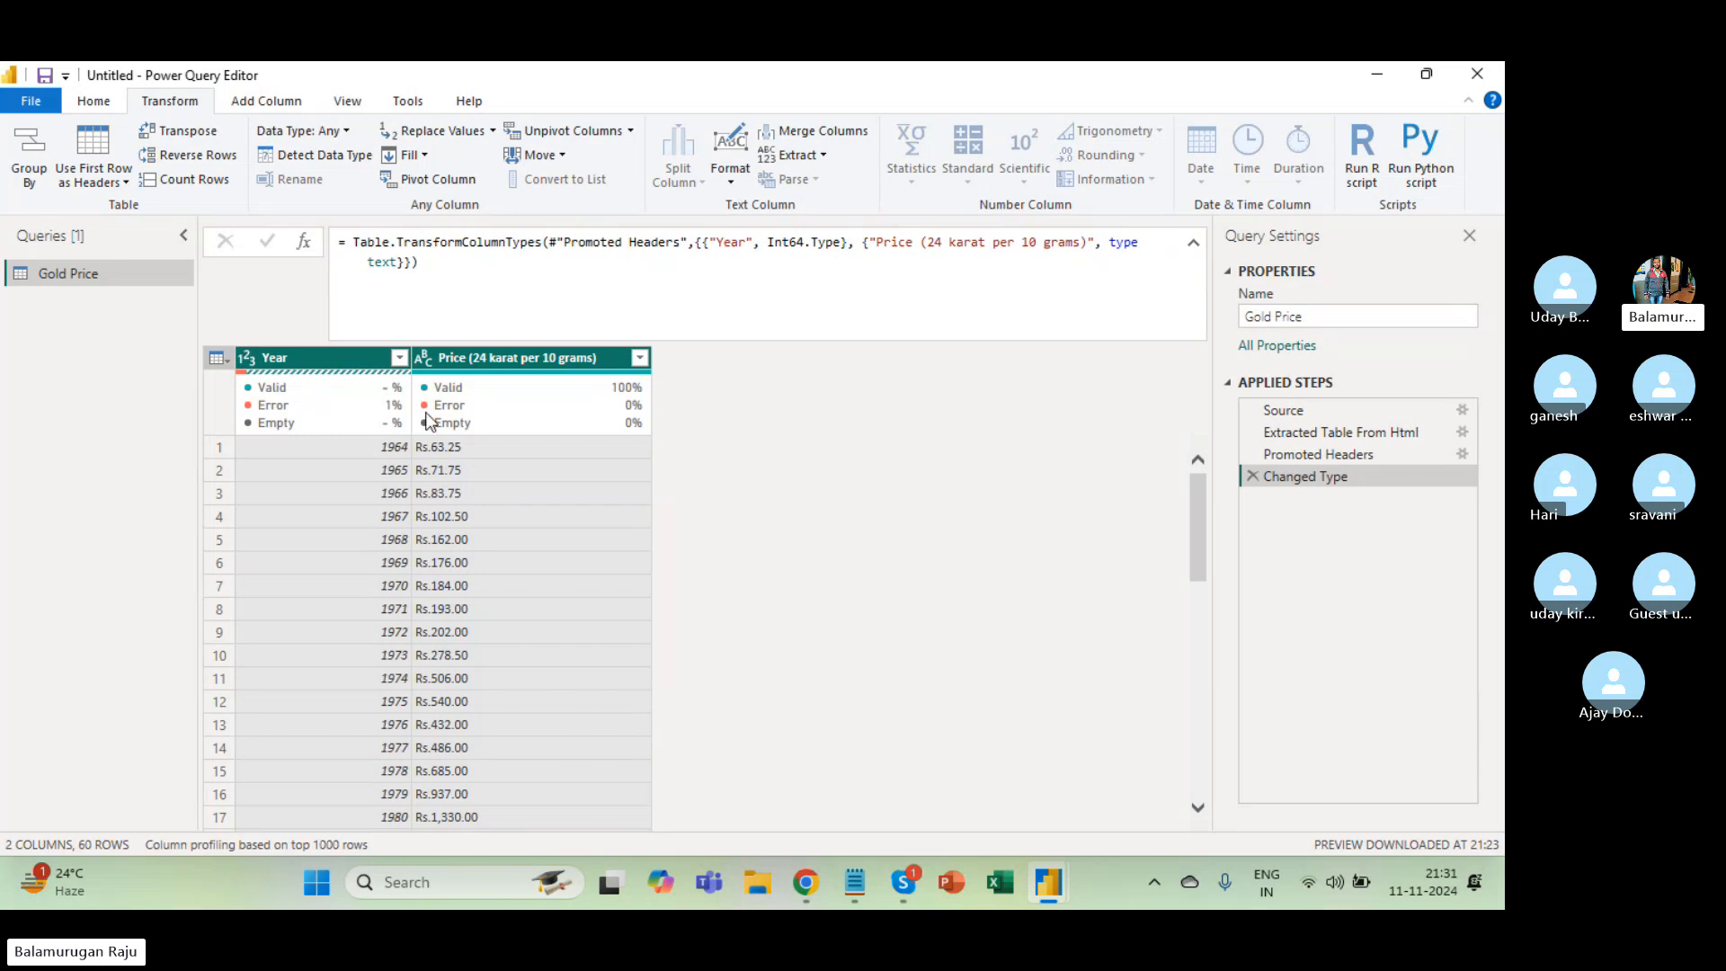
Select the Price column and bring Power Query Editor back in front of the Skype call.
click(428, 370)
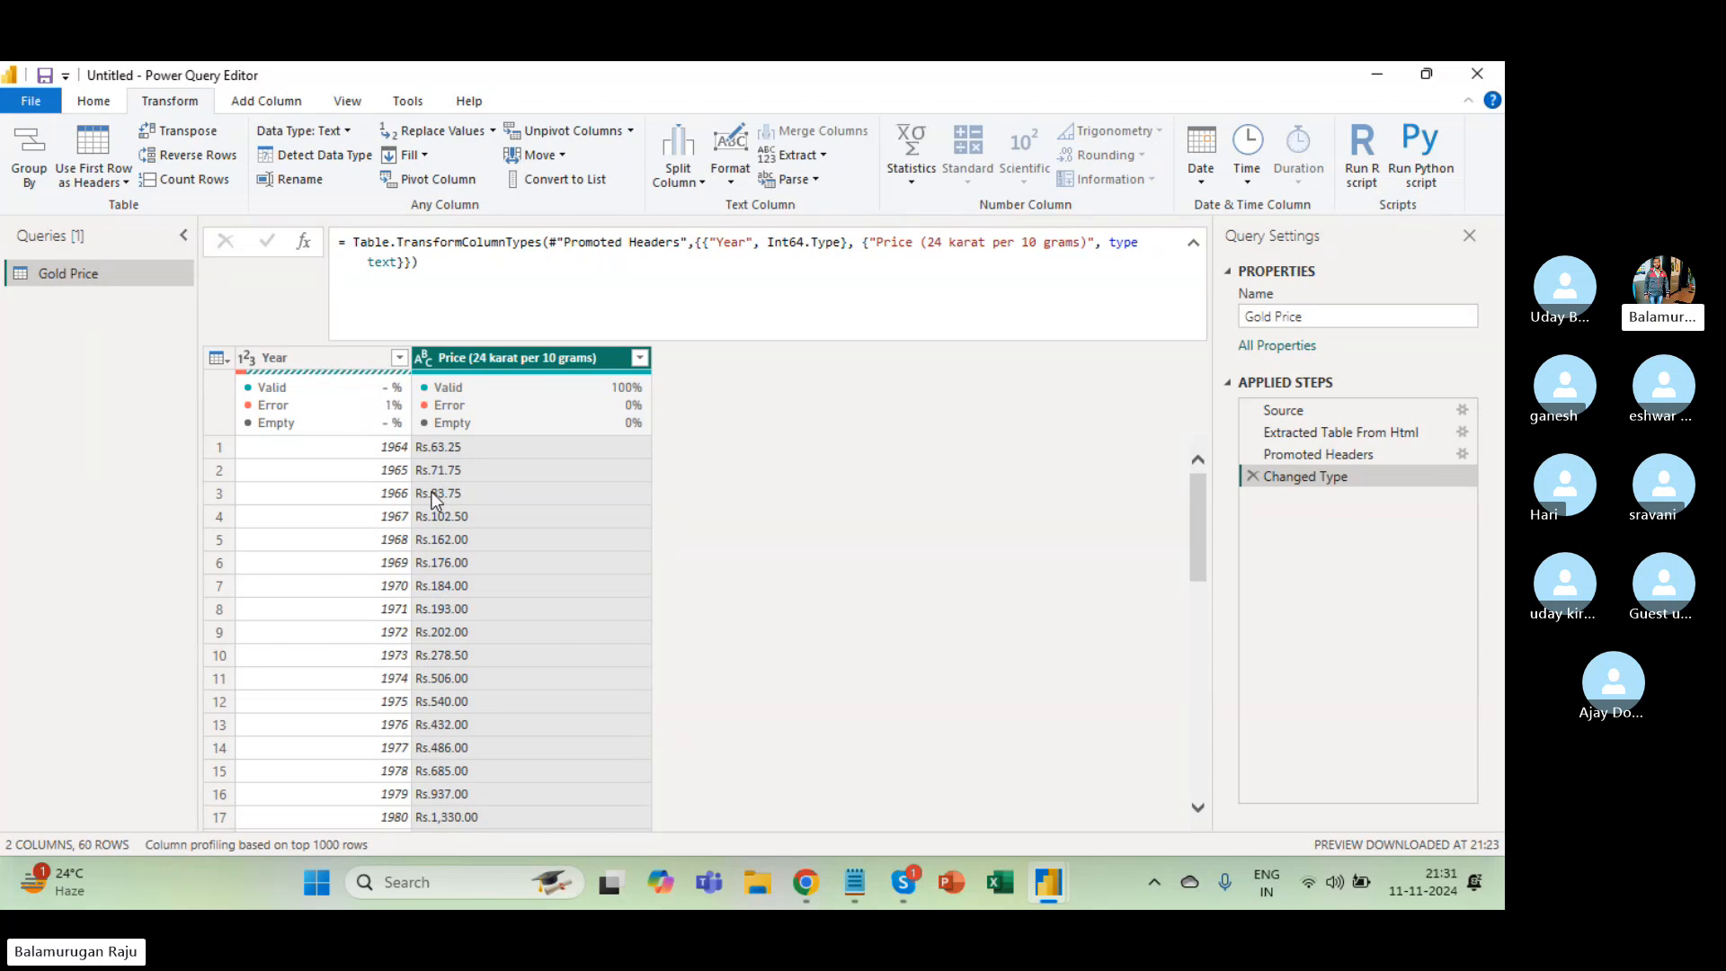
key(alt+Tab)
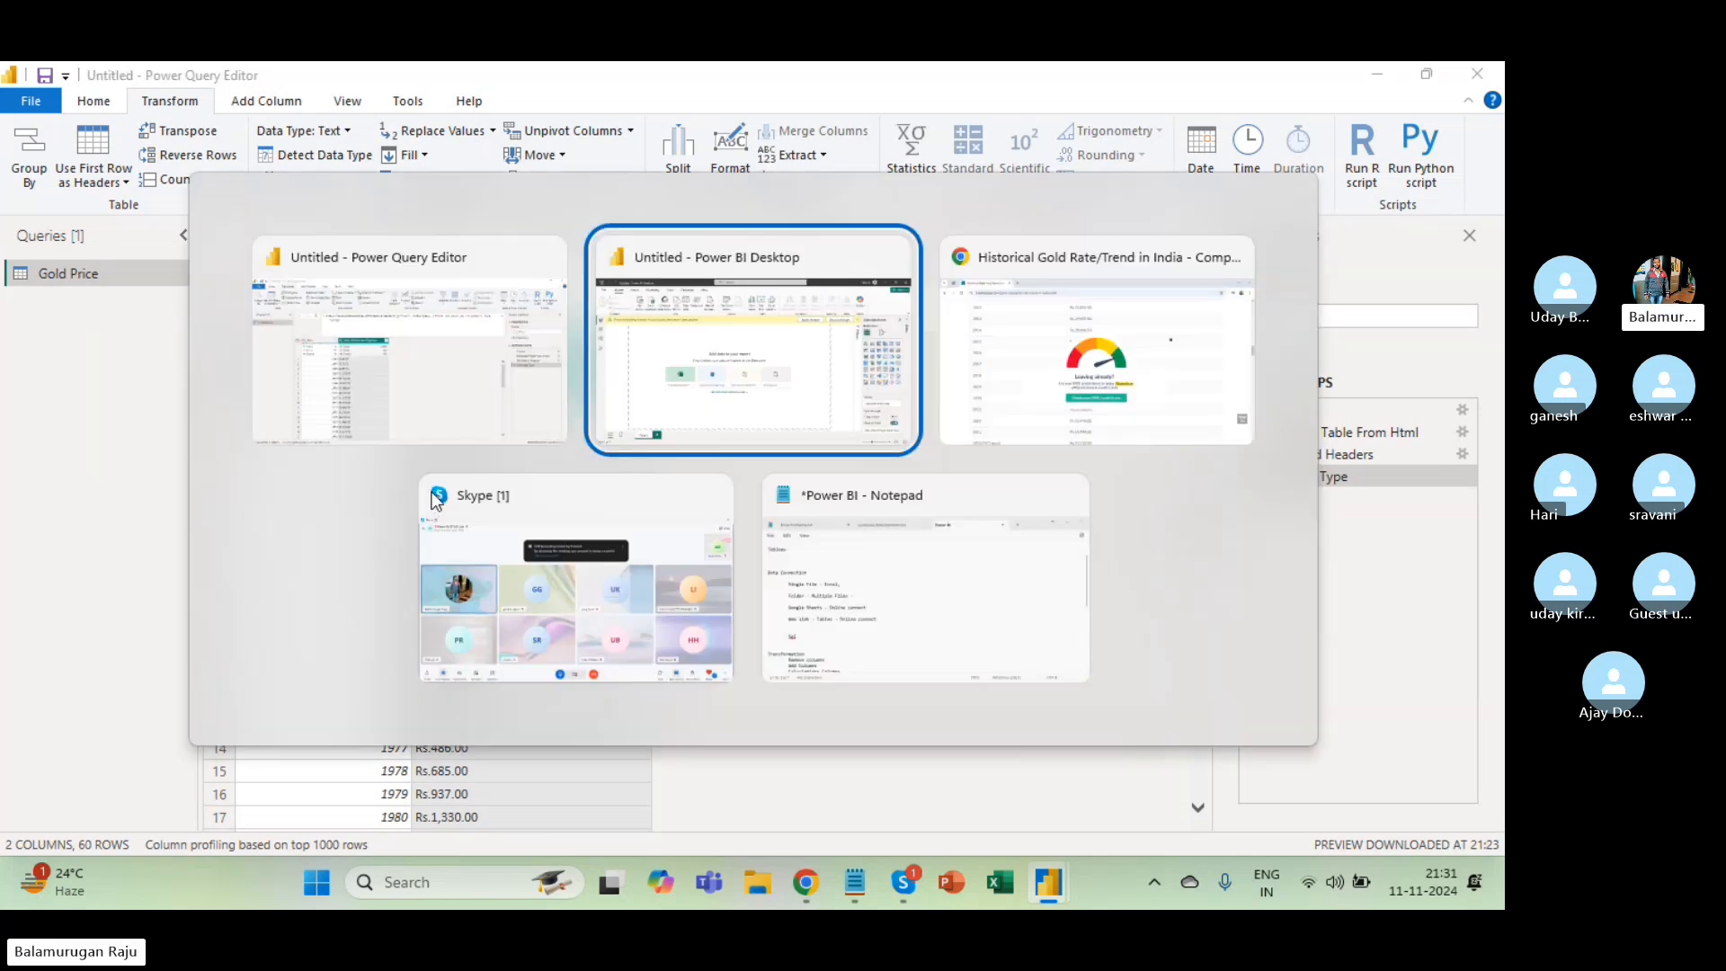
key(alt+Tab)
key(alt+Tab)
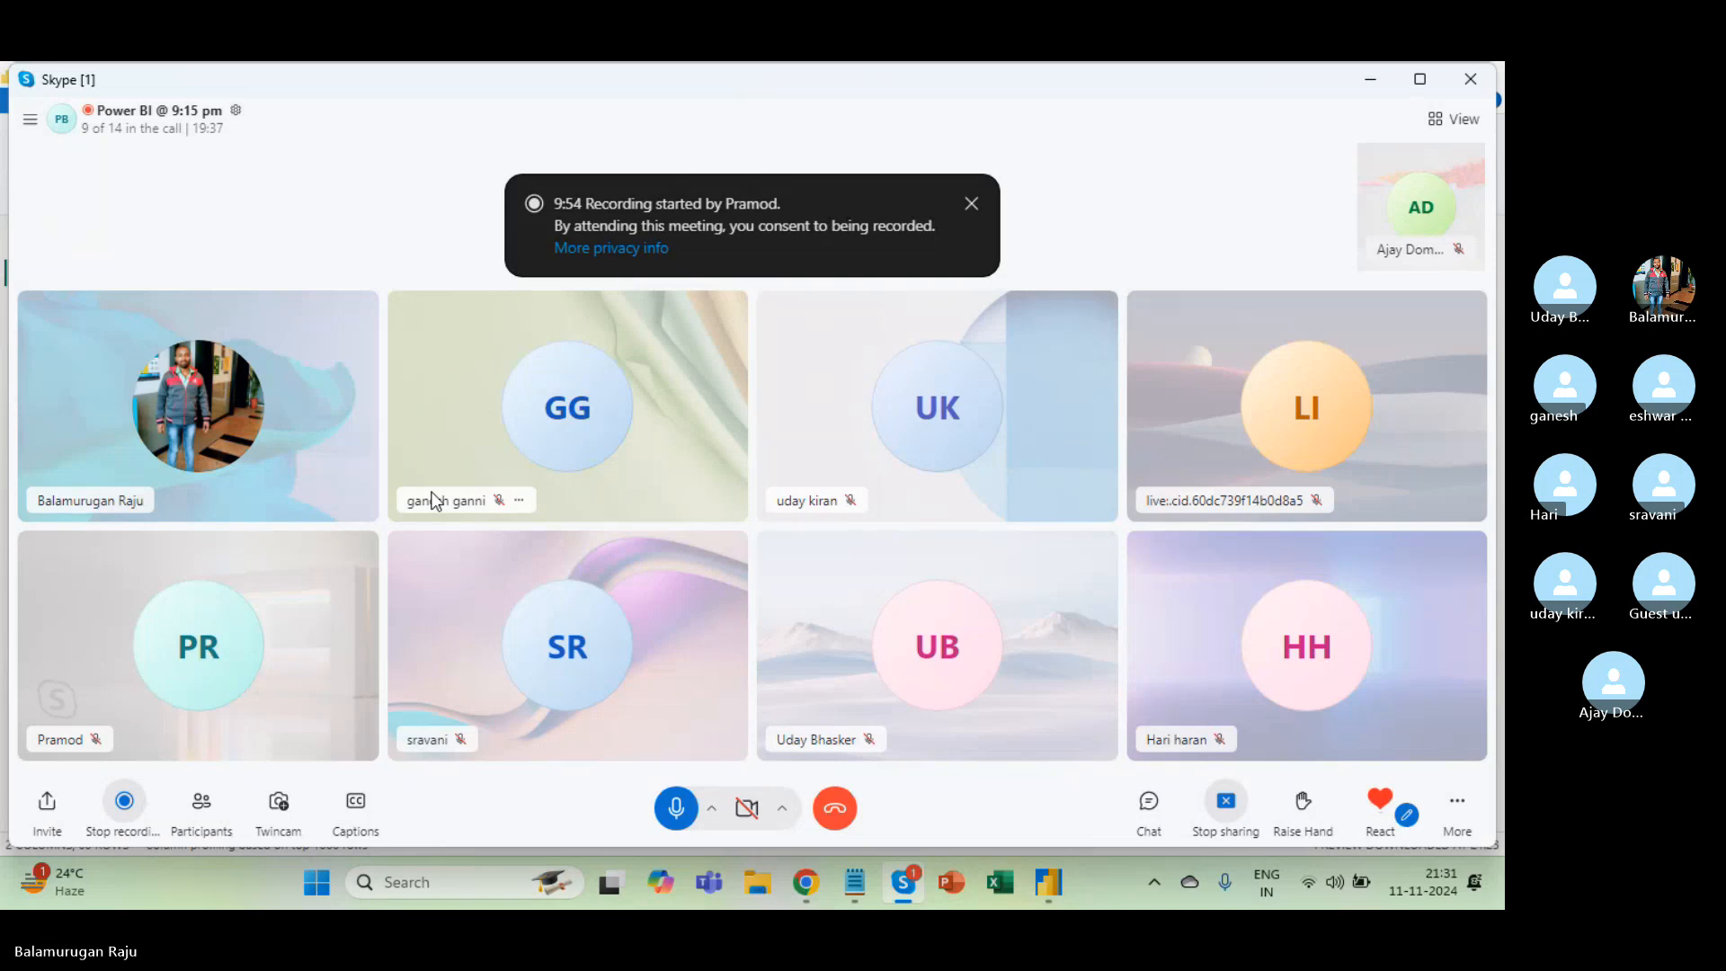
key(alt+Tab)
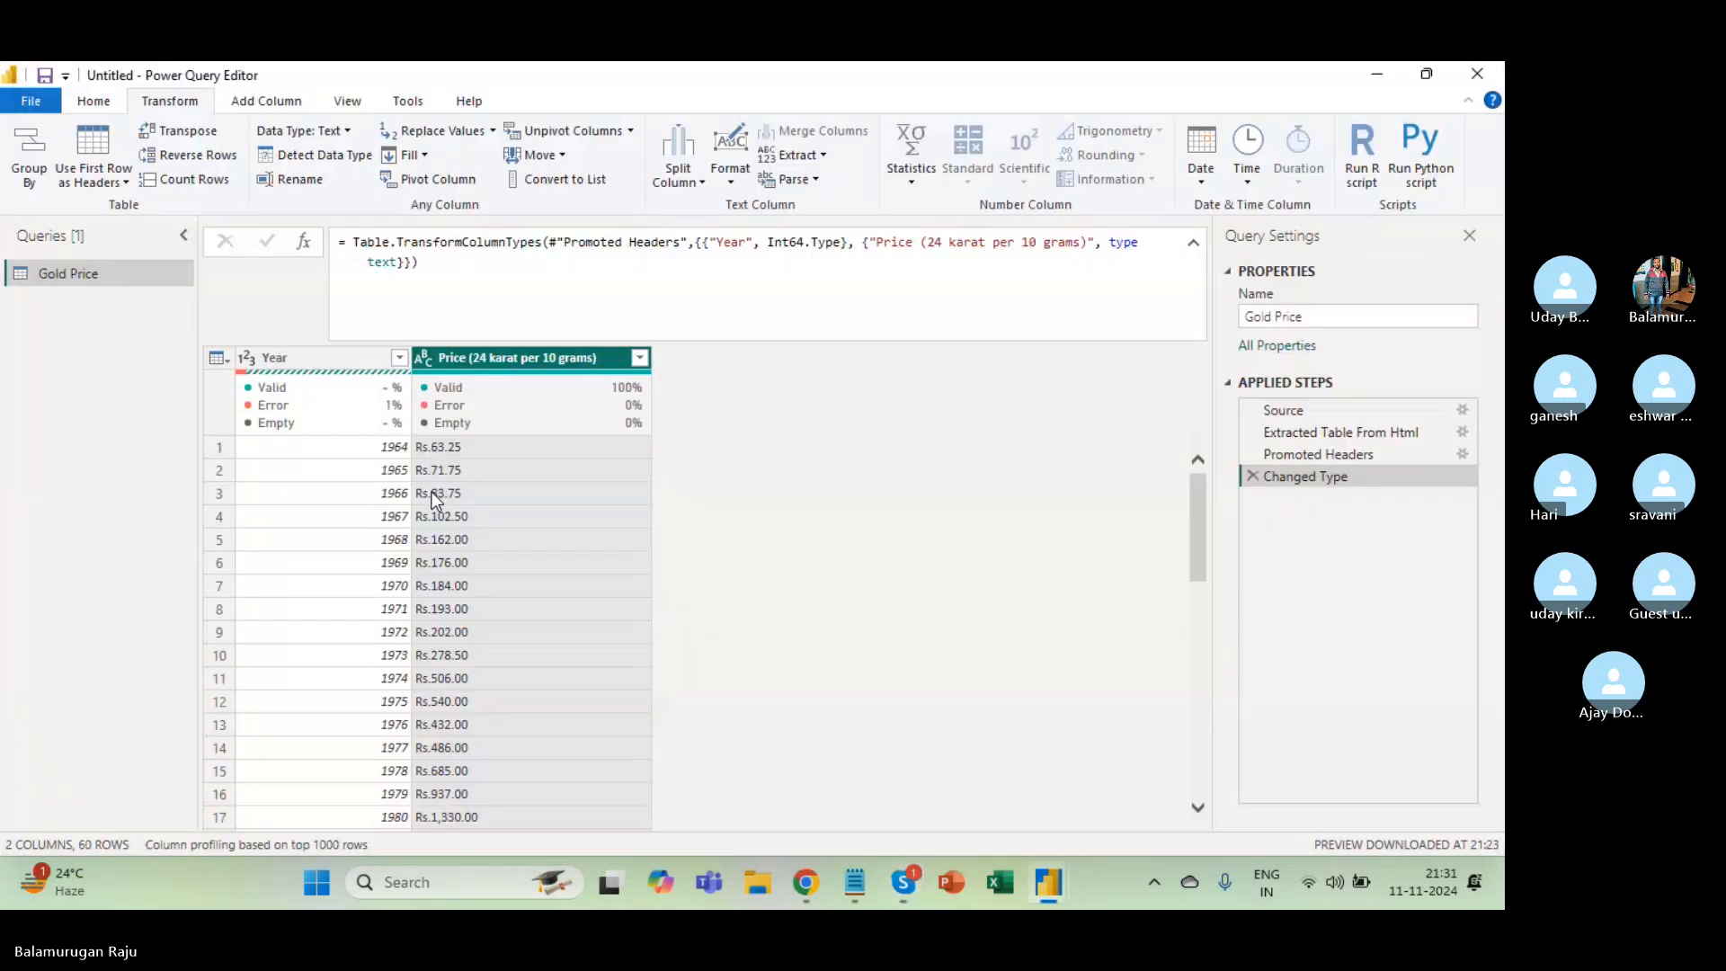
Preview the Price values Rs.63.25, Rs.71.75 and Rs.193.00.
click(439, 451)
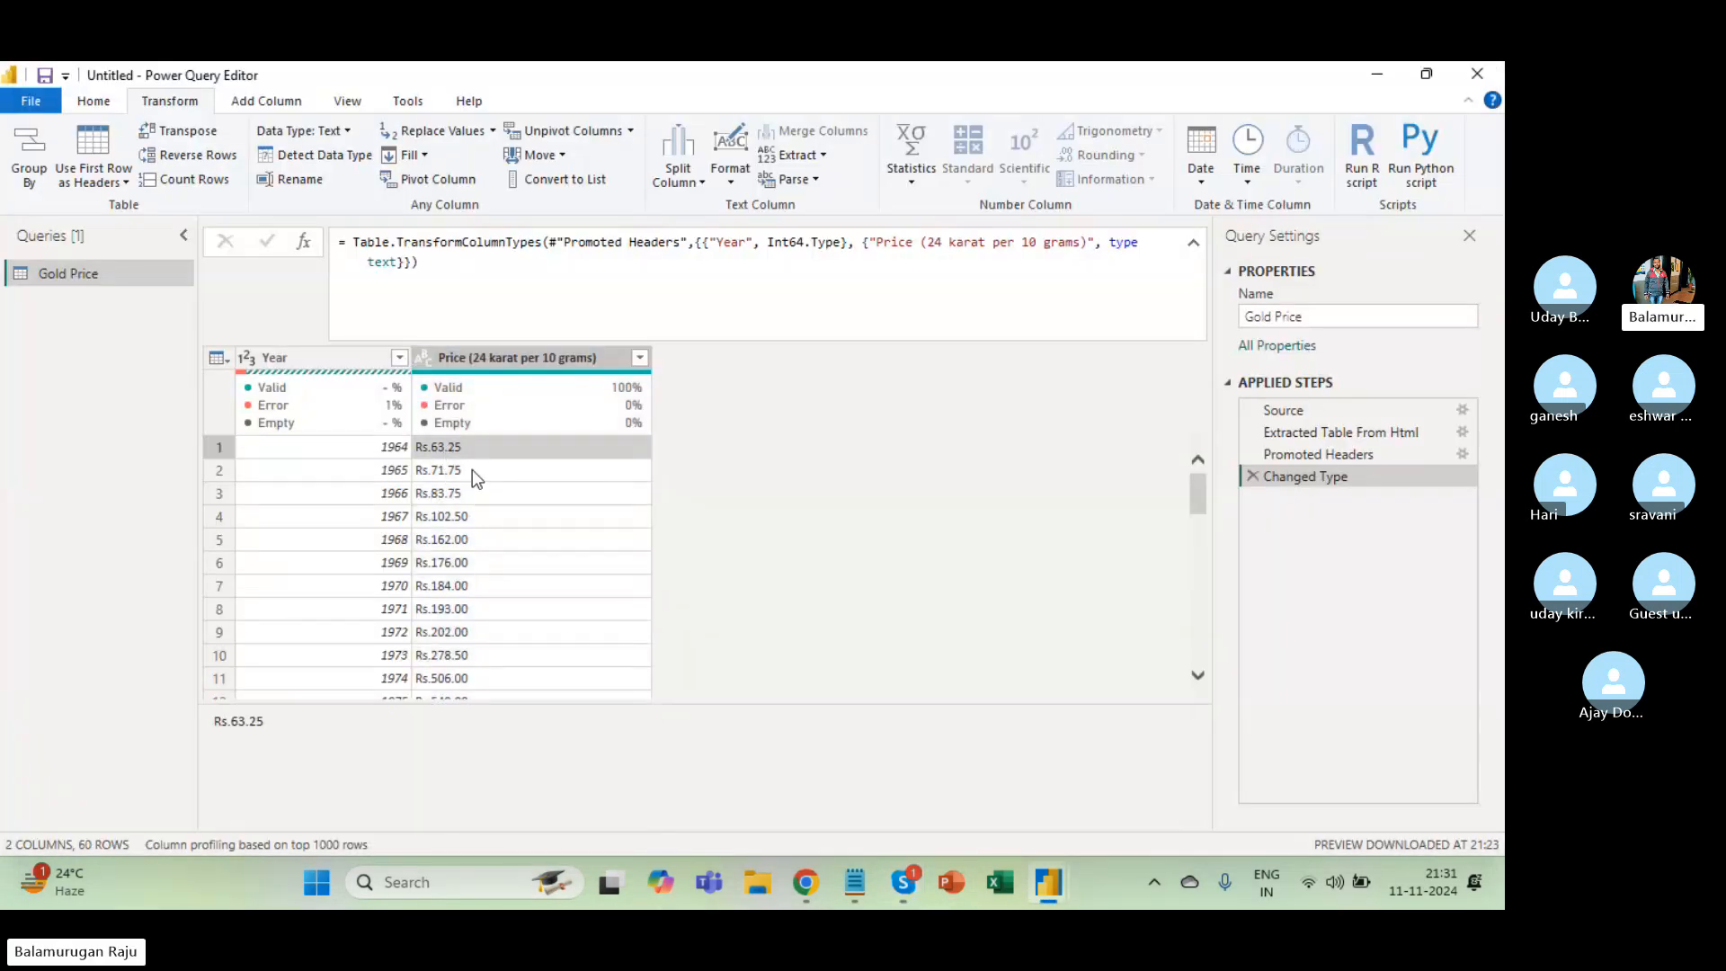
click(472, 469)
click(478, 446)
mouse_move(440, 378)
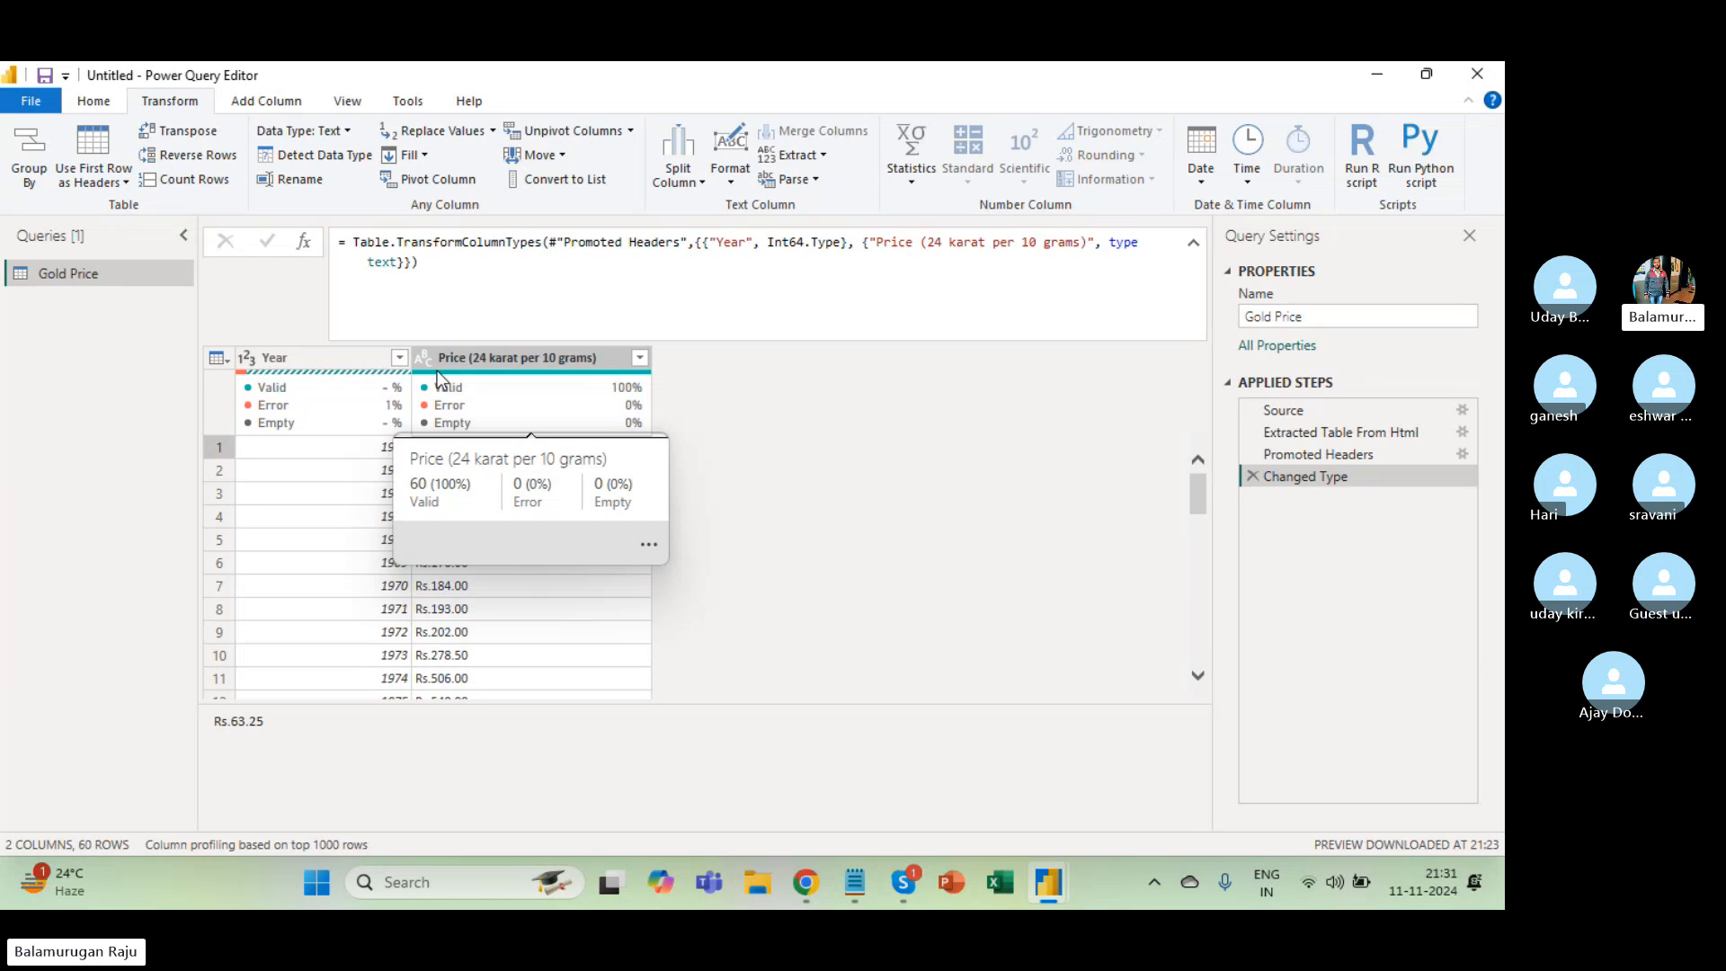
click(472, 609)
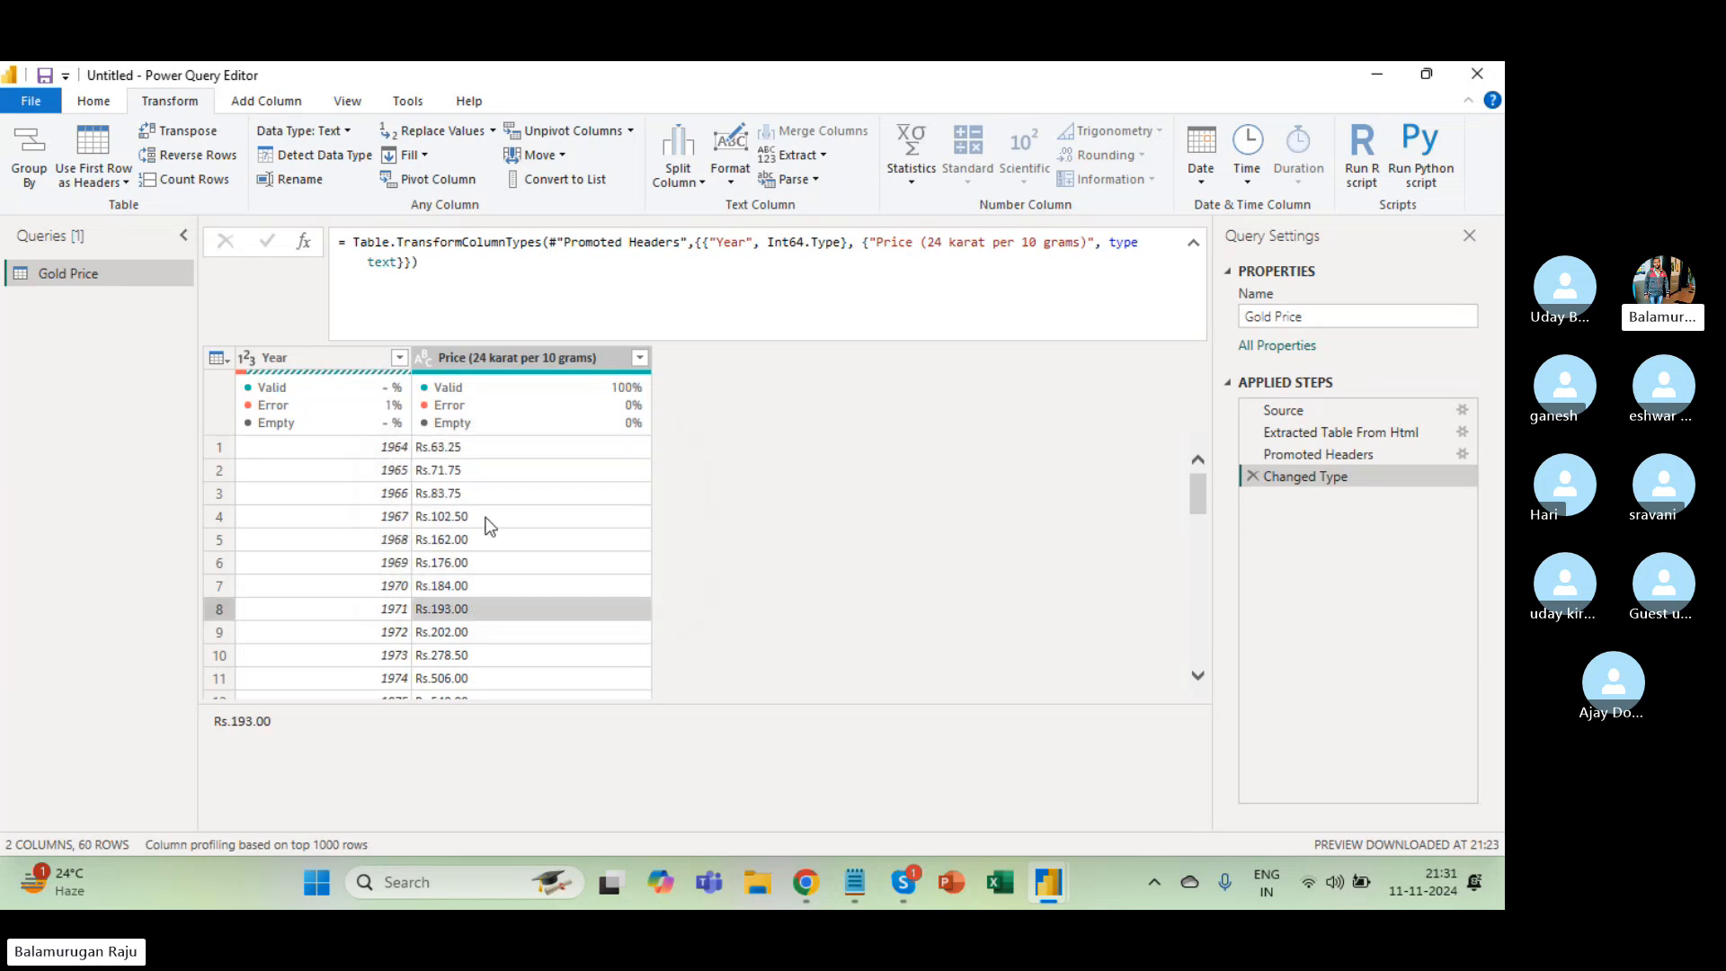
click(474, 450)
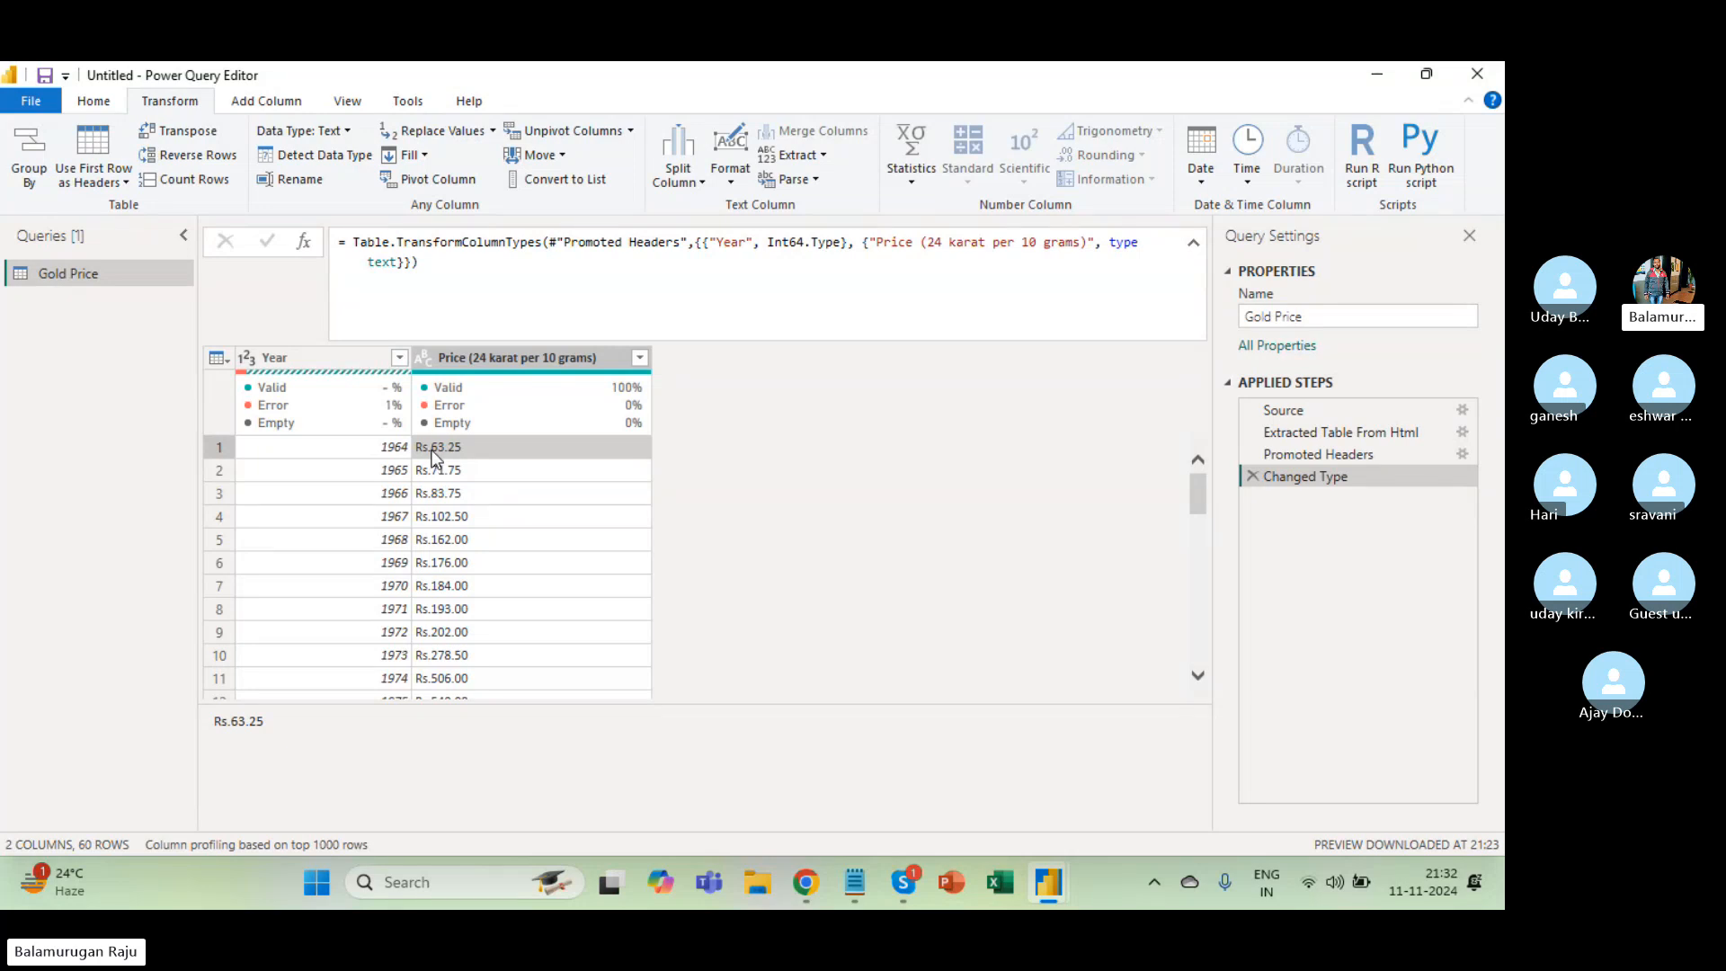
click(495, 356)
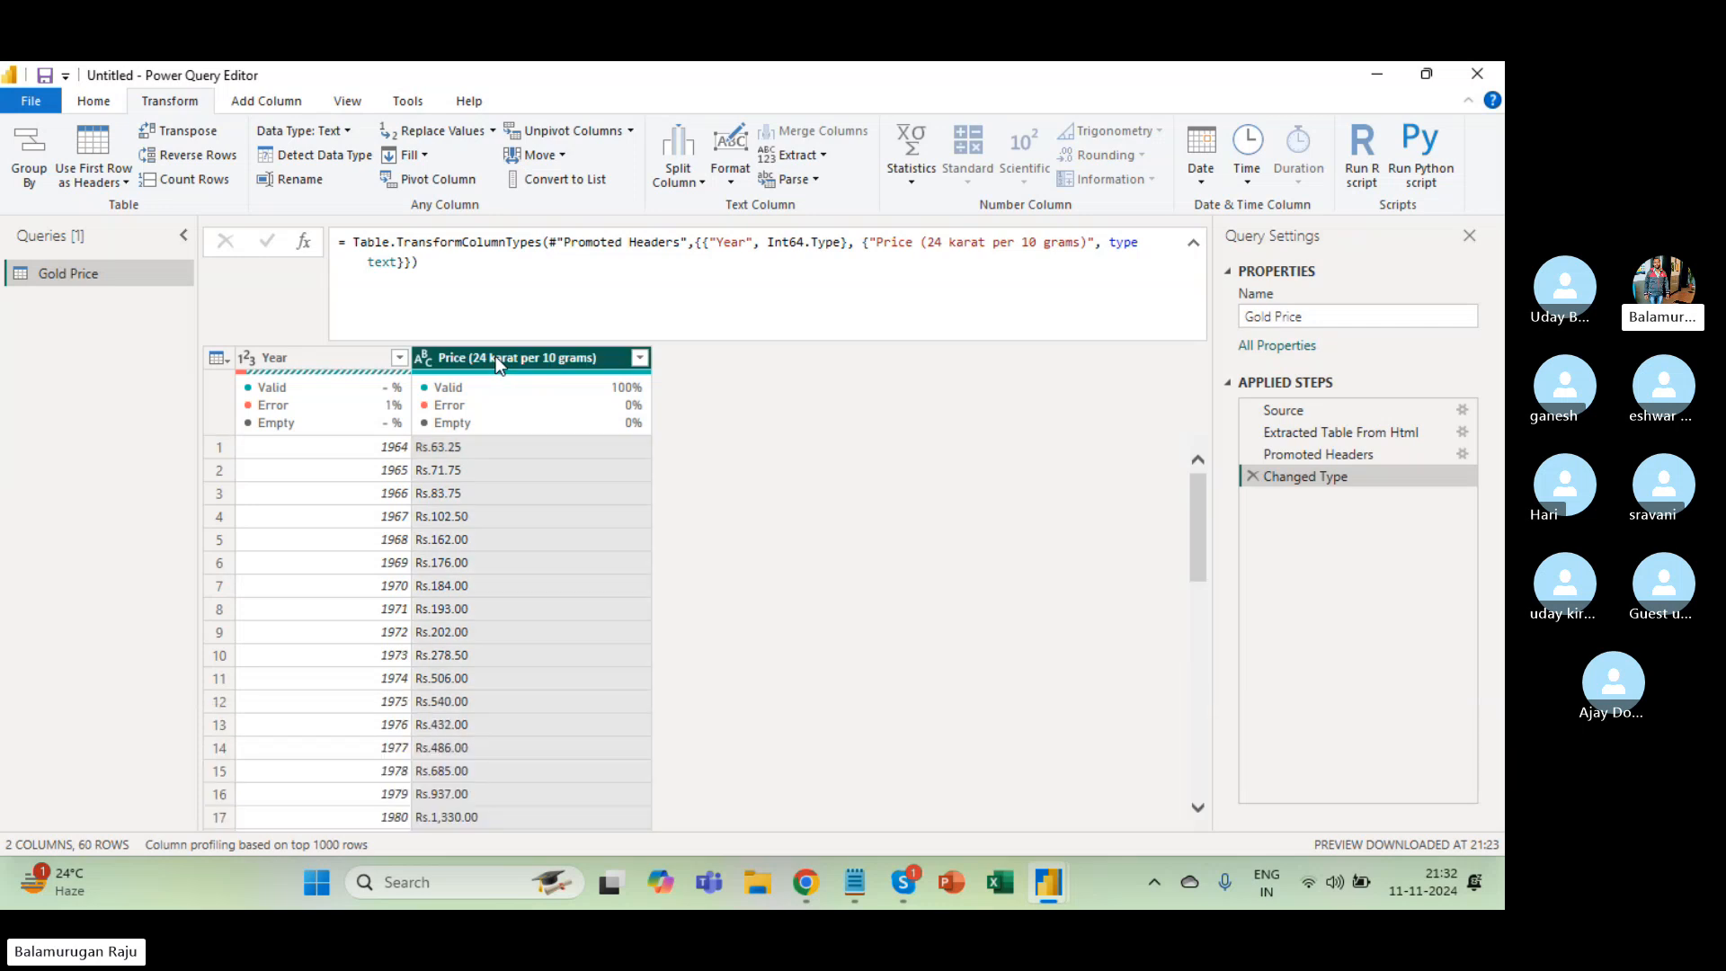
click(96, 105)
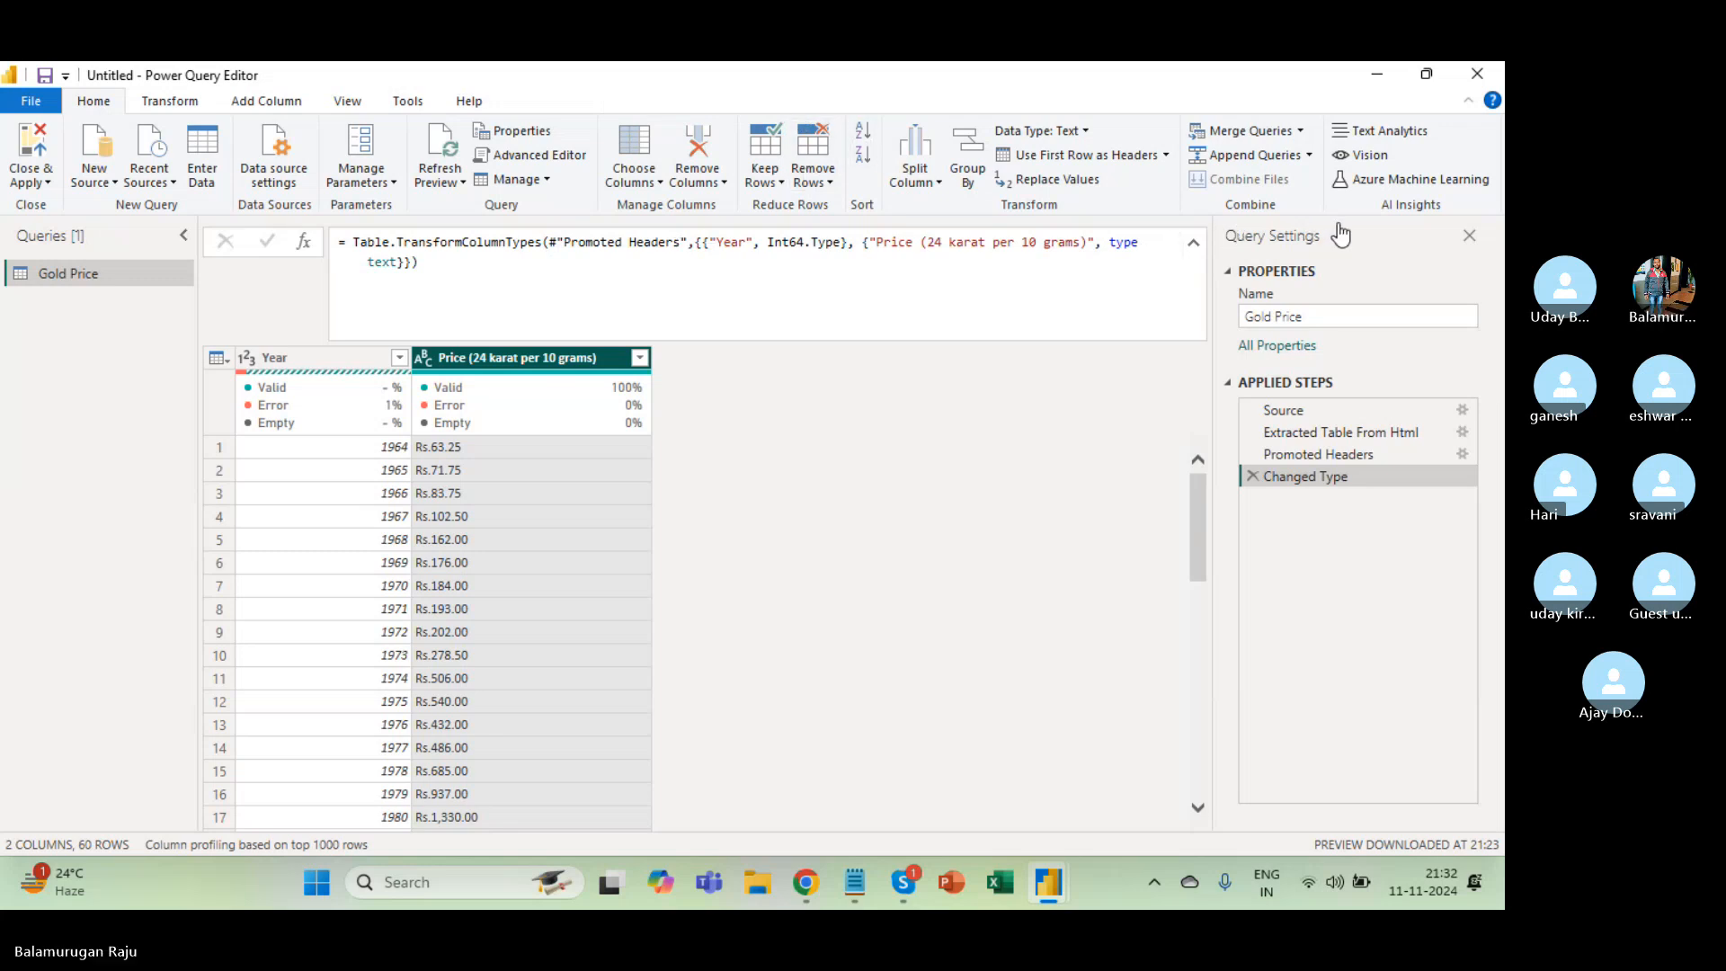
click(168, 93)
click(168, 101)
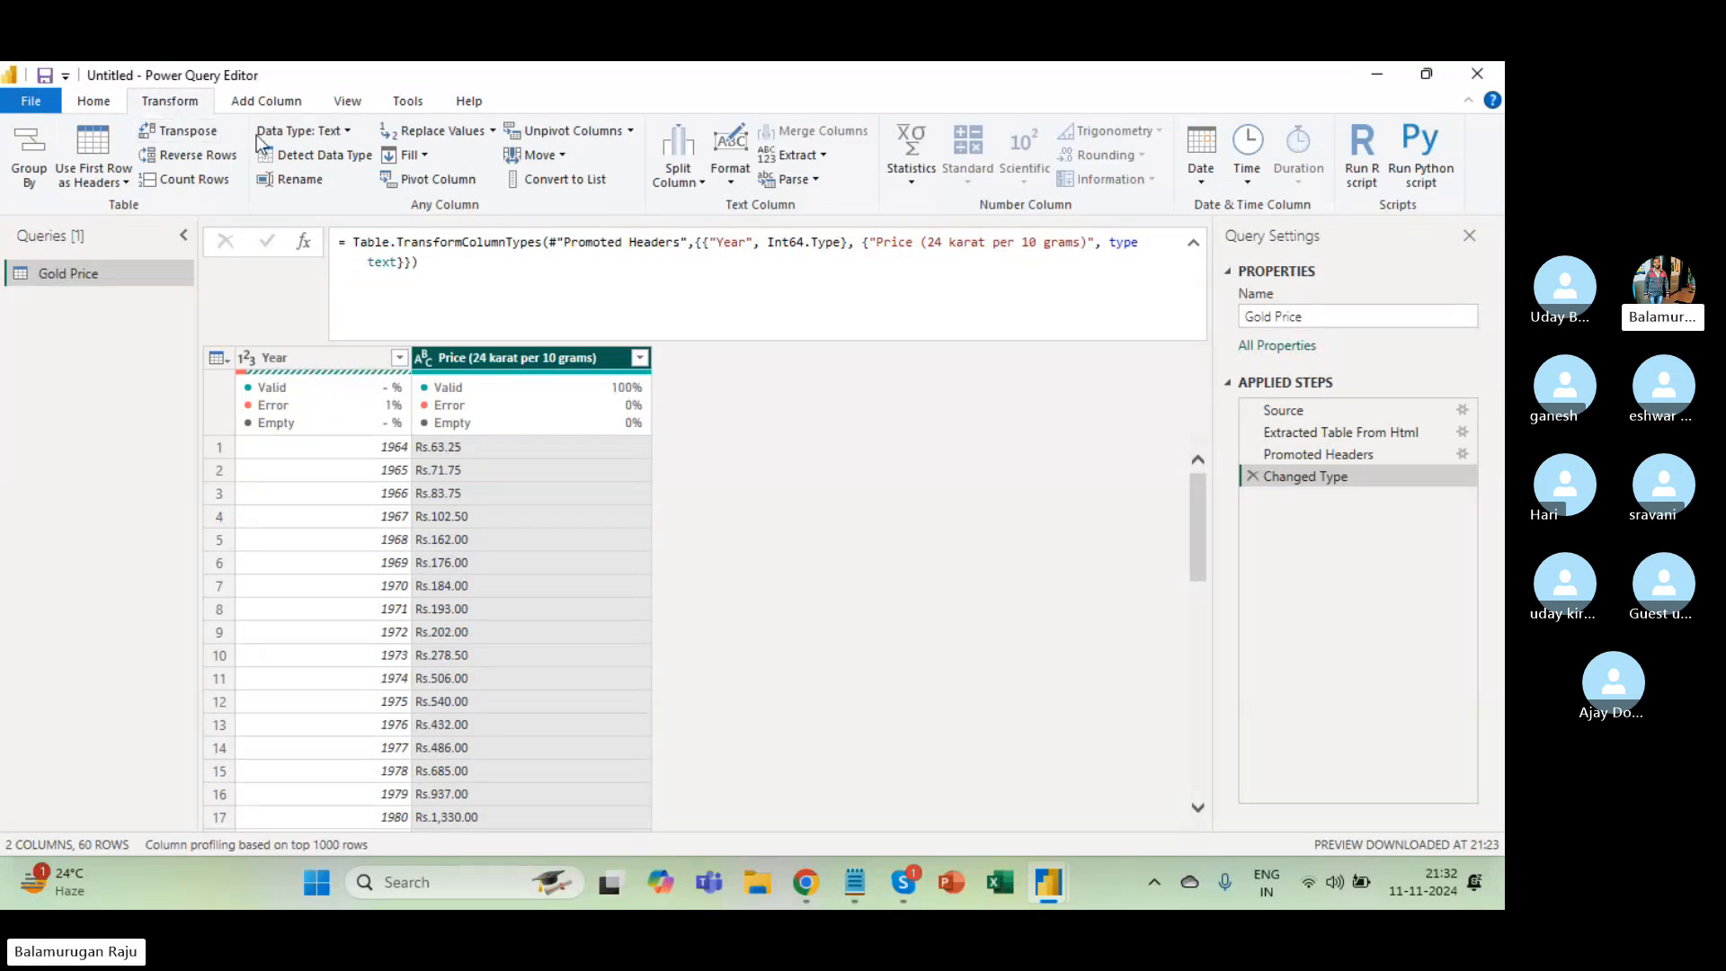
click(280, 105)
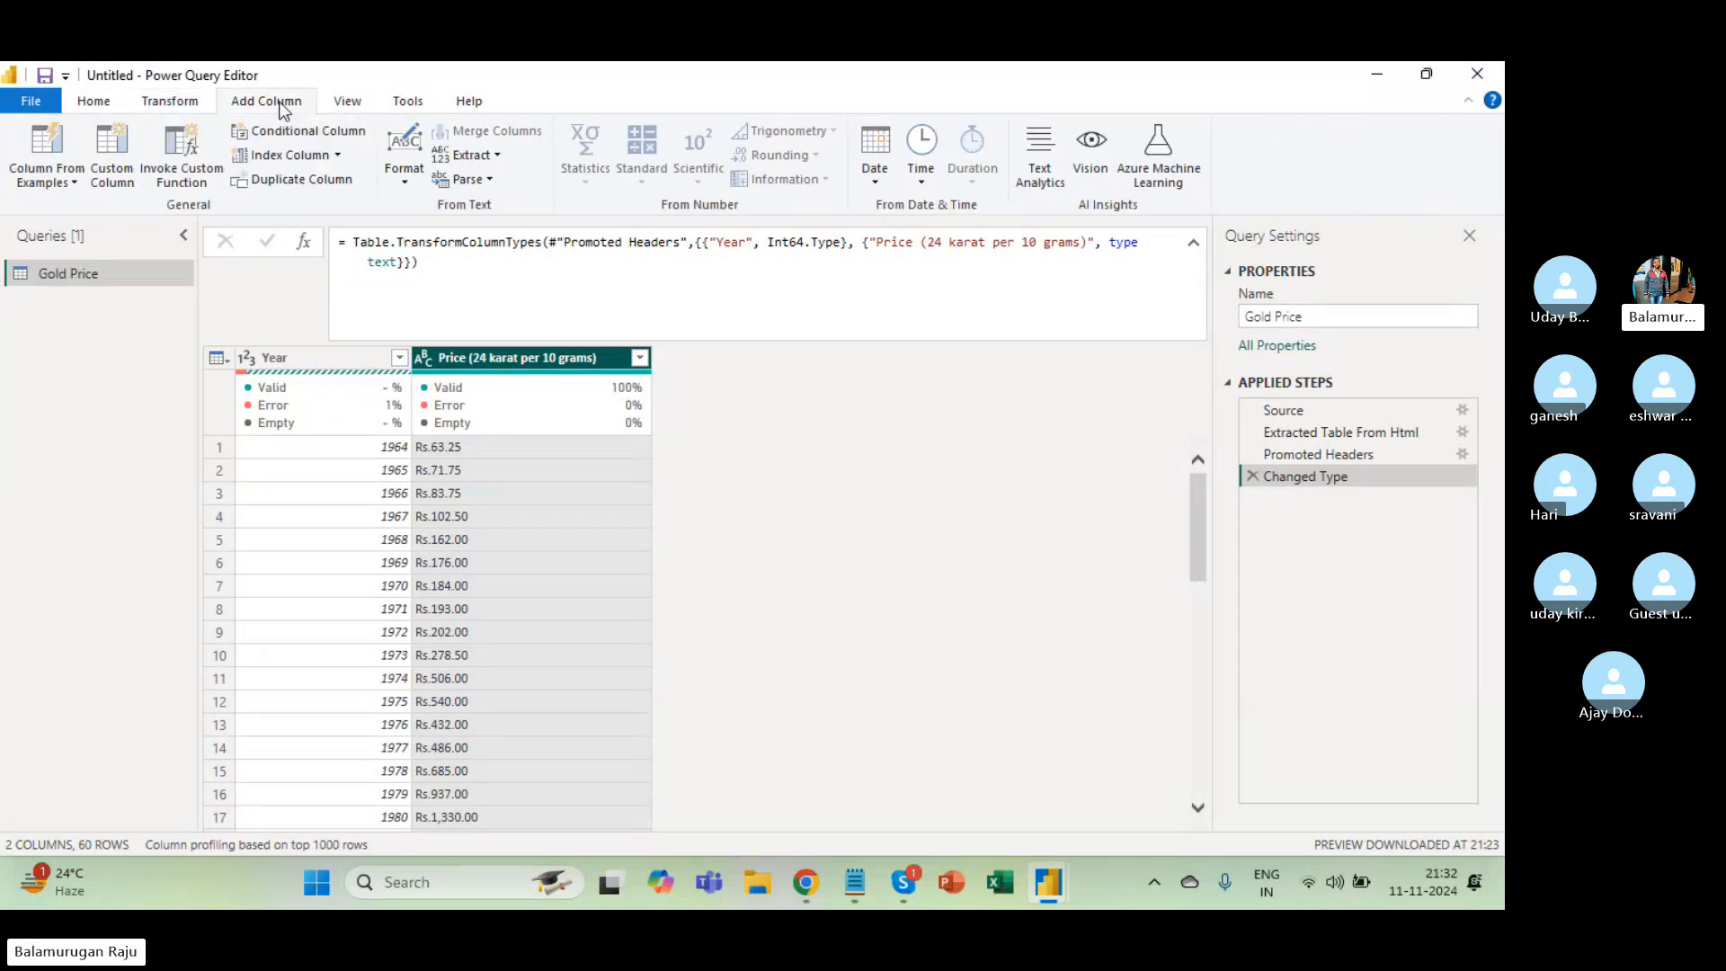
click(180, 103)
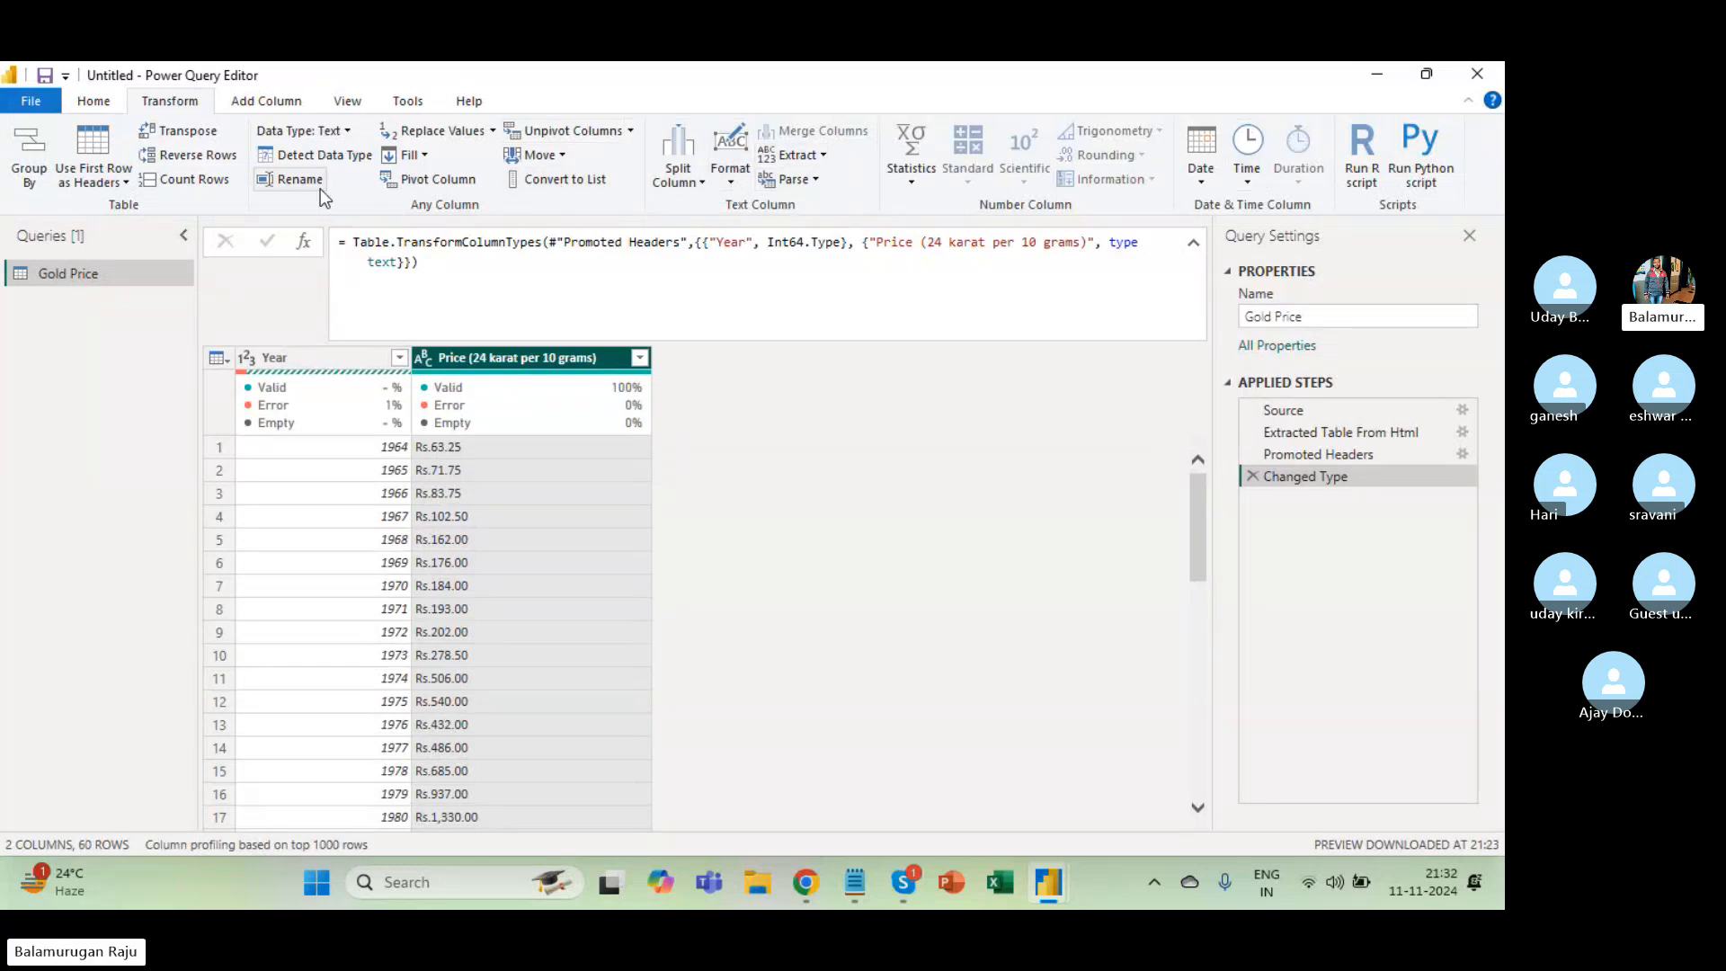
click(276, 101)
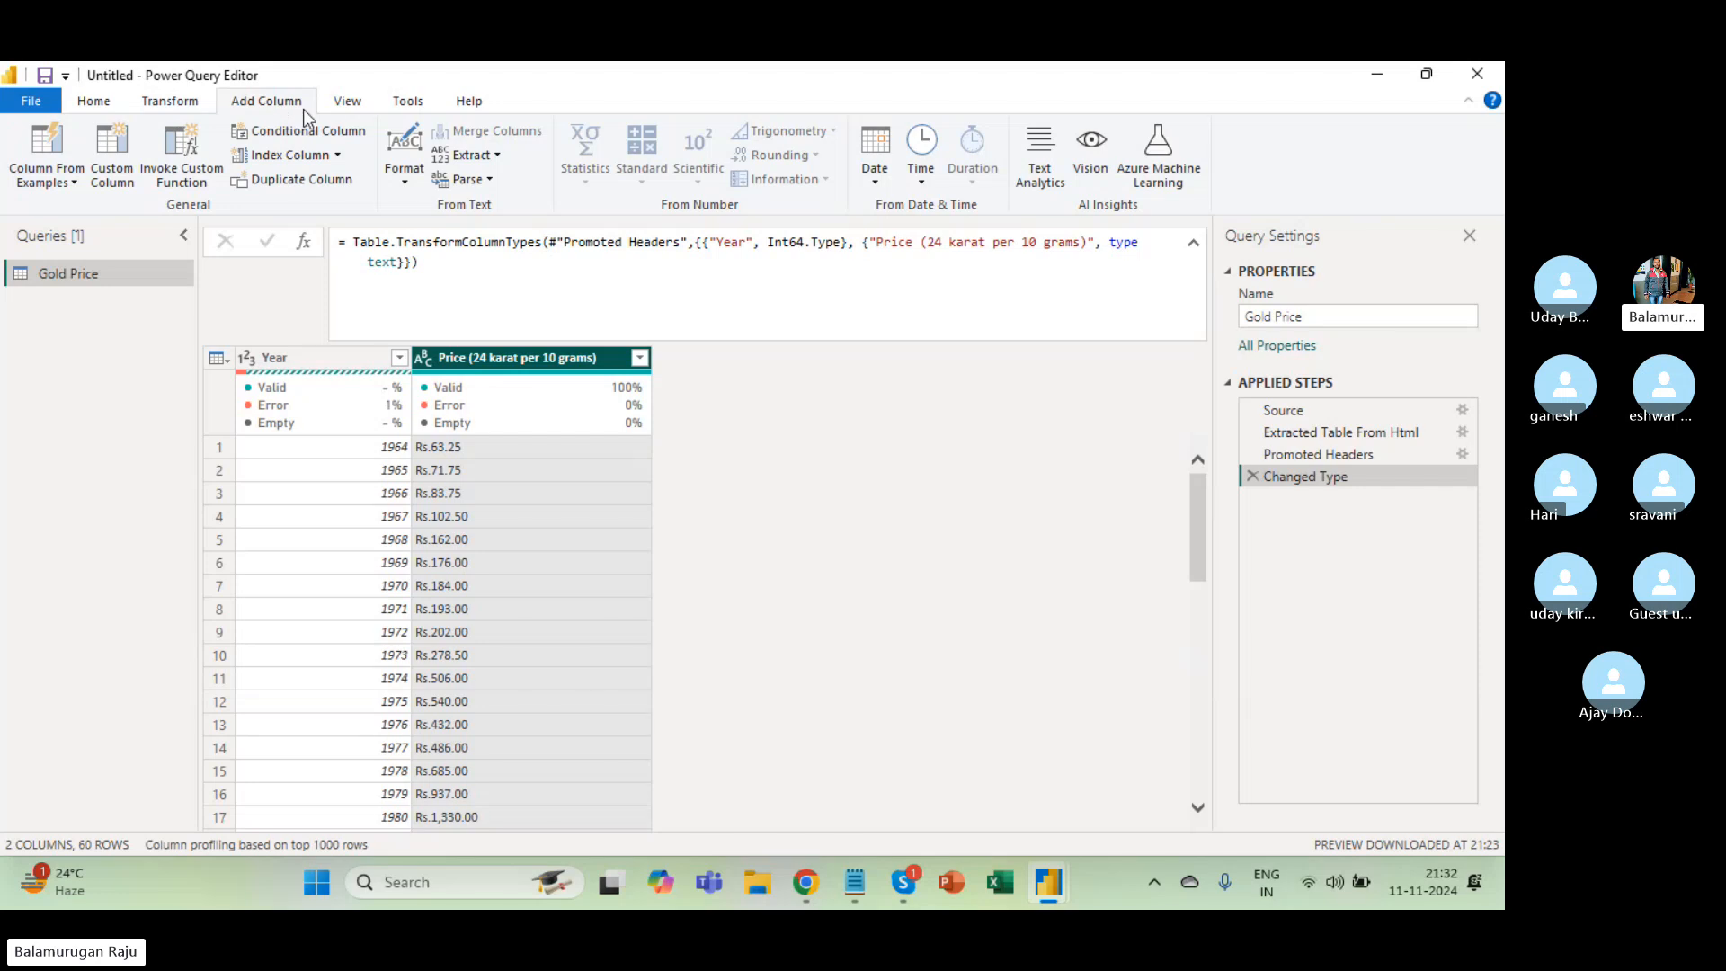
click(169, 102)
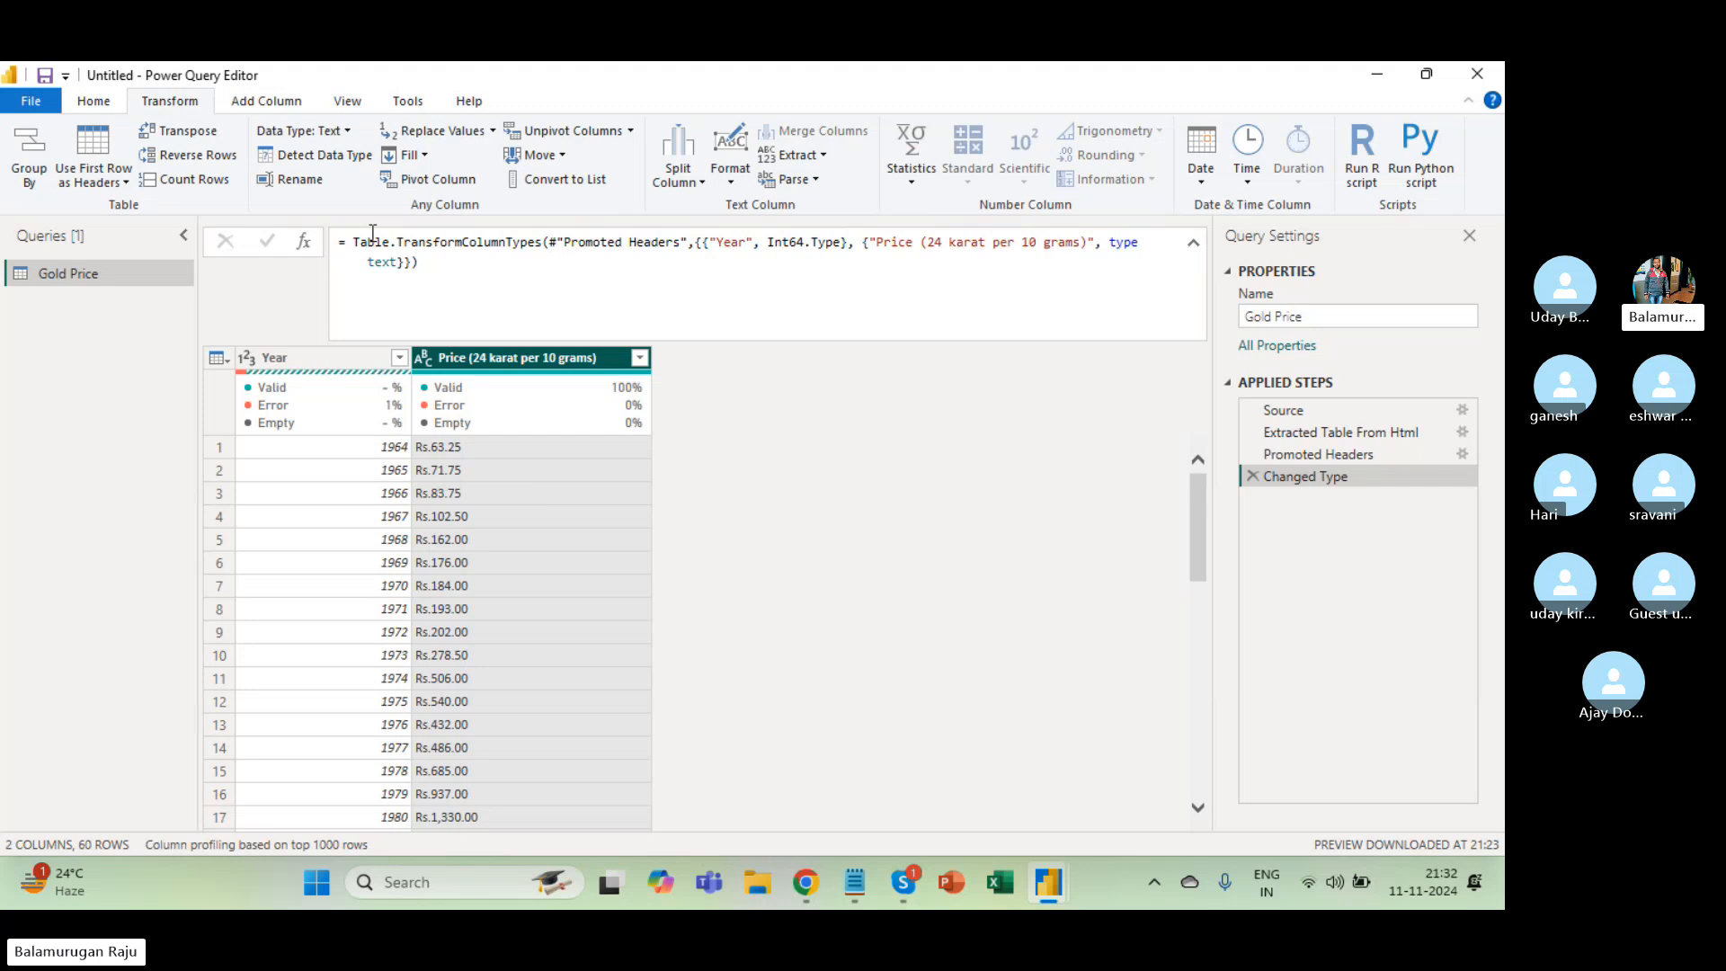
click(286, 104)
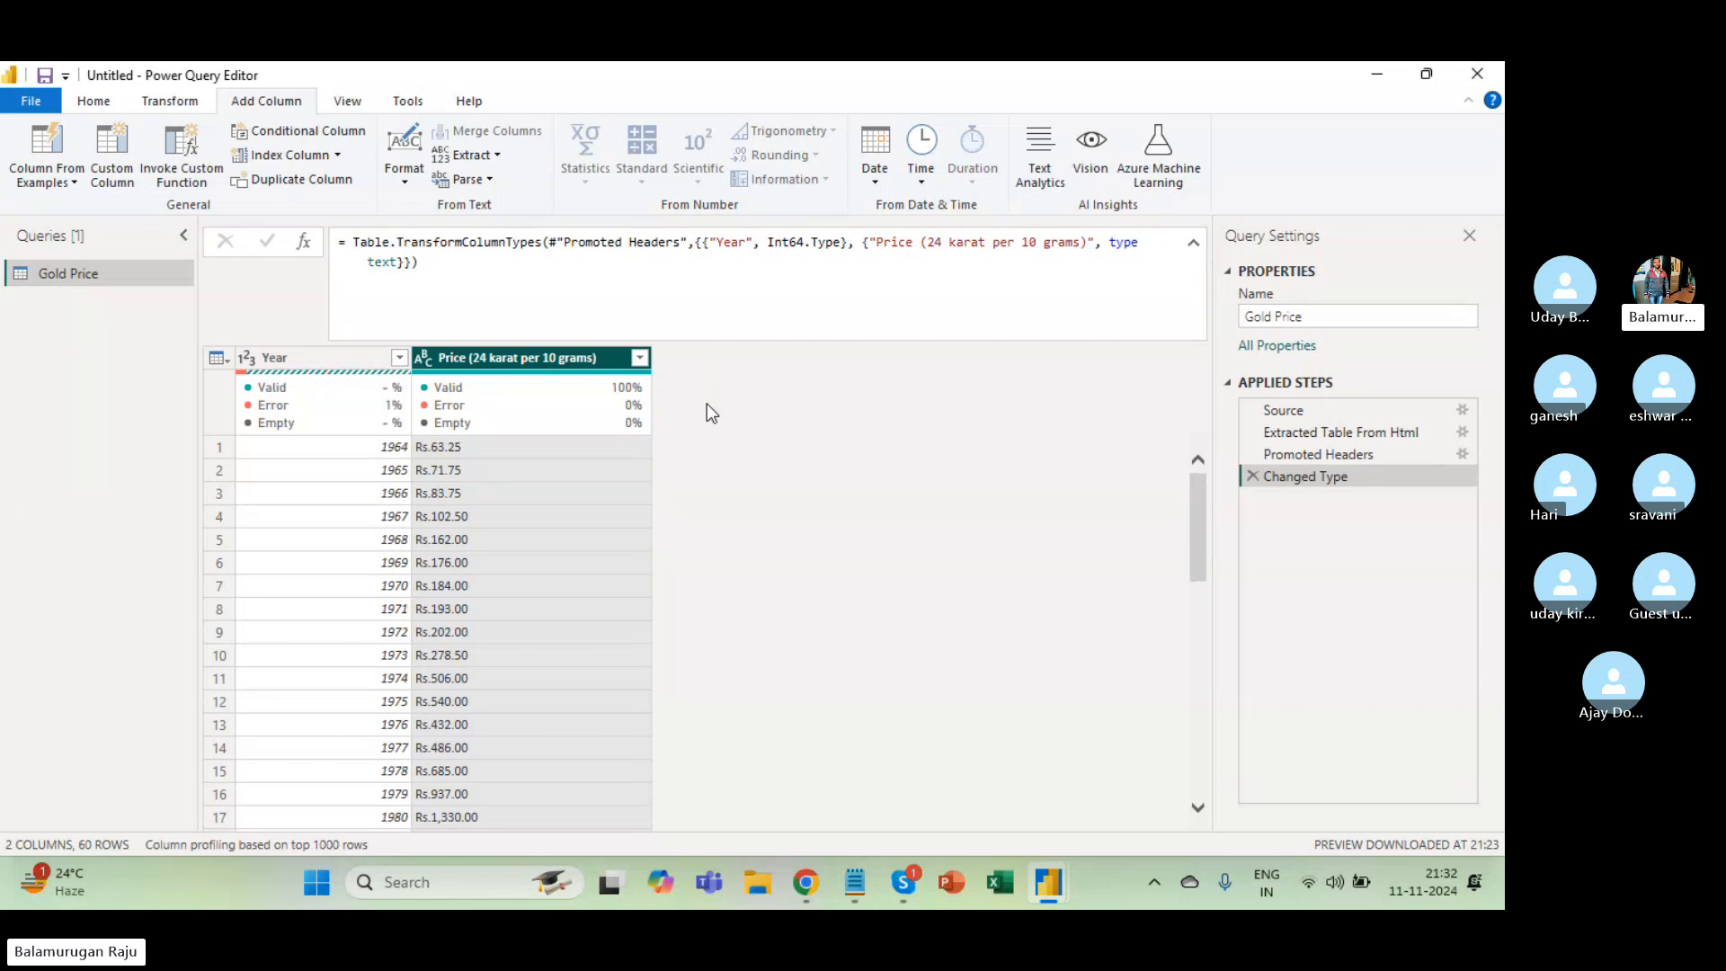
click(171, 104)
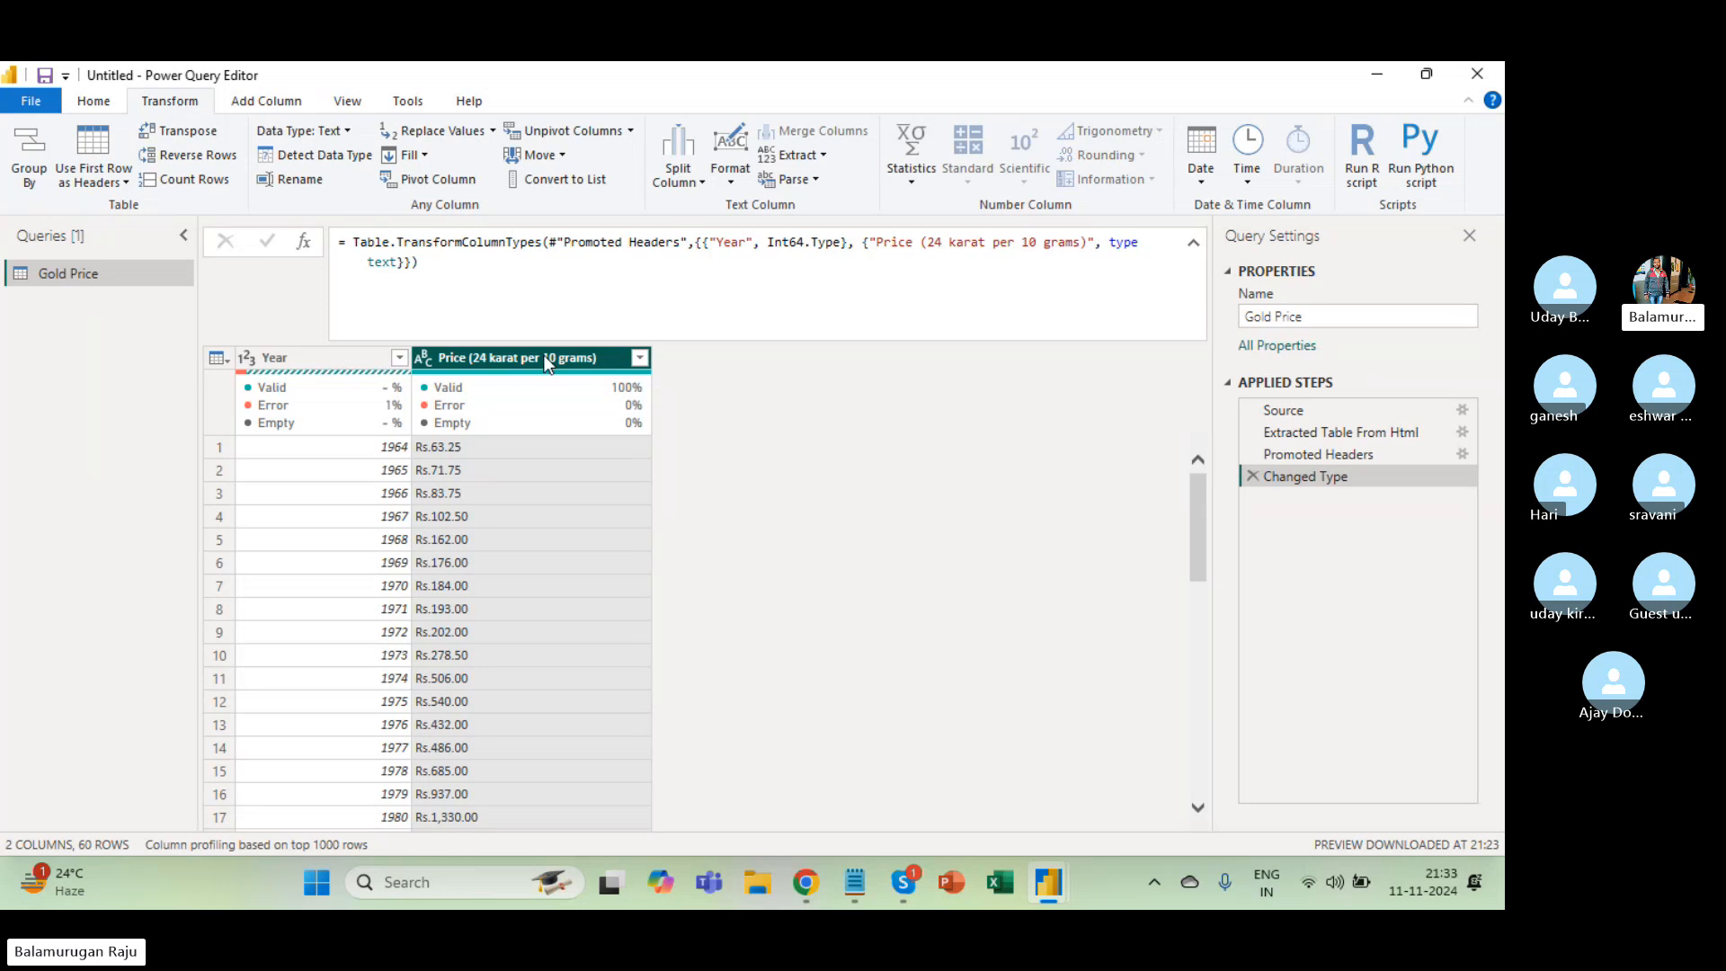
click(340, 515)
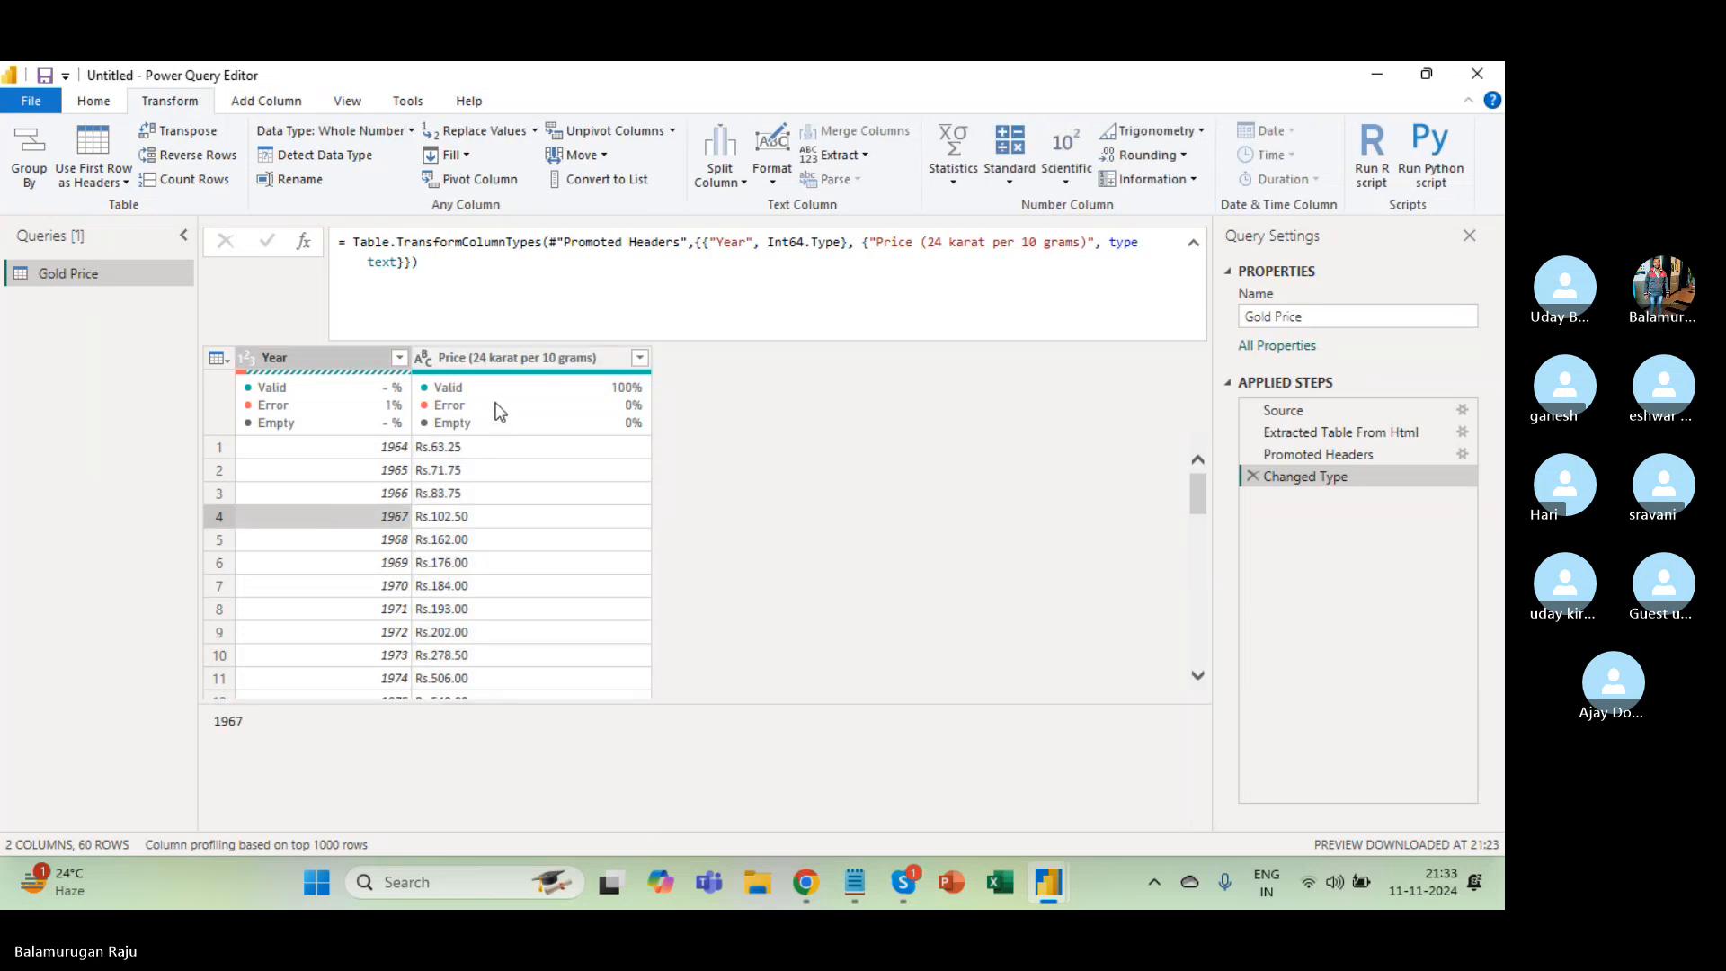
click(491, 358)
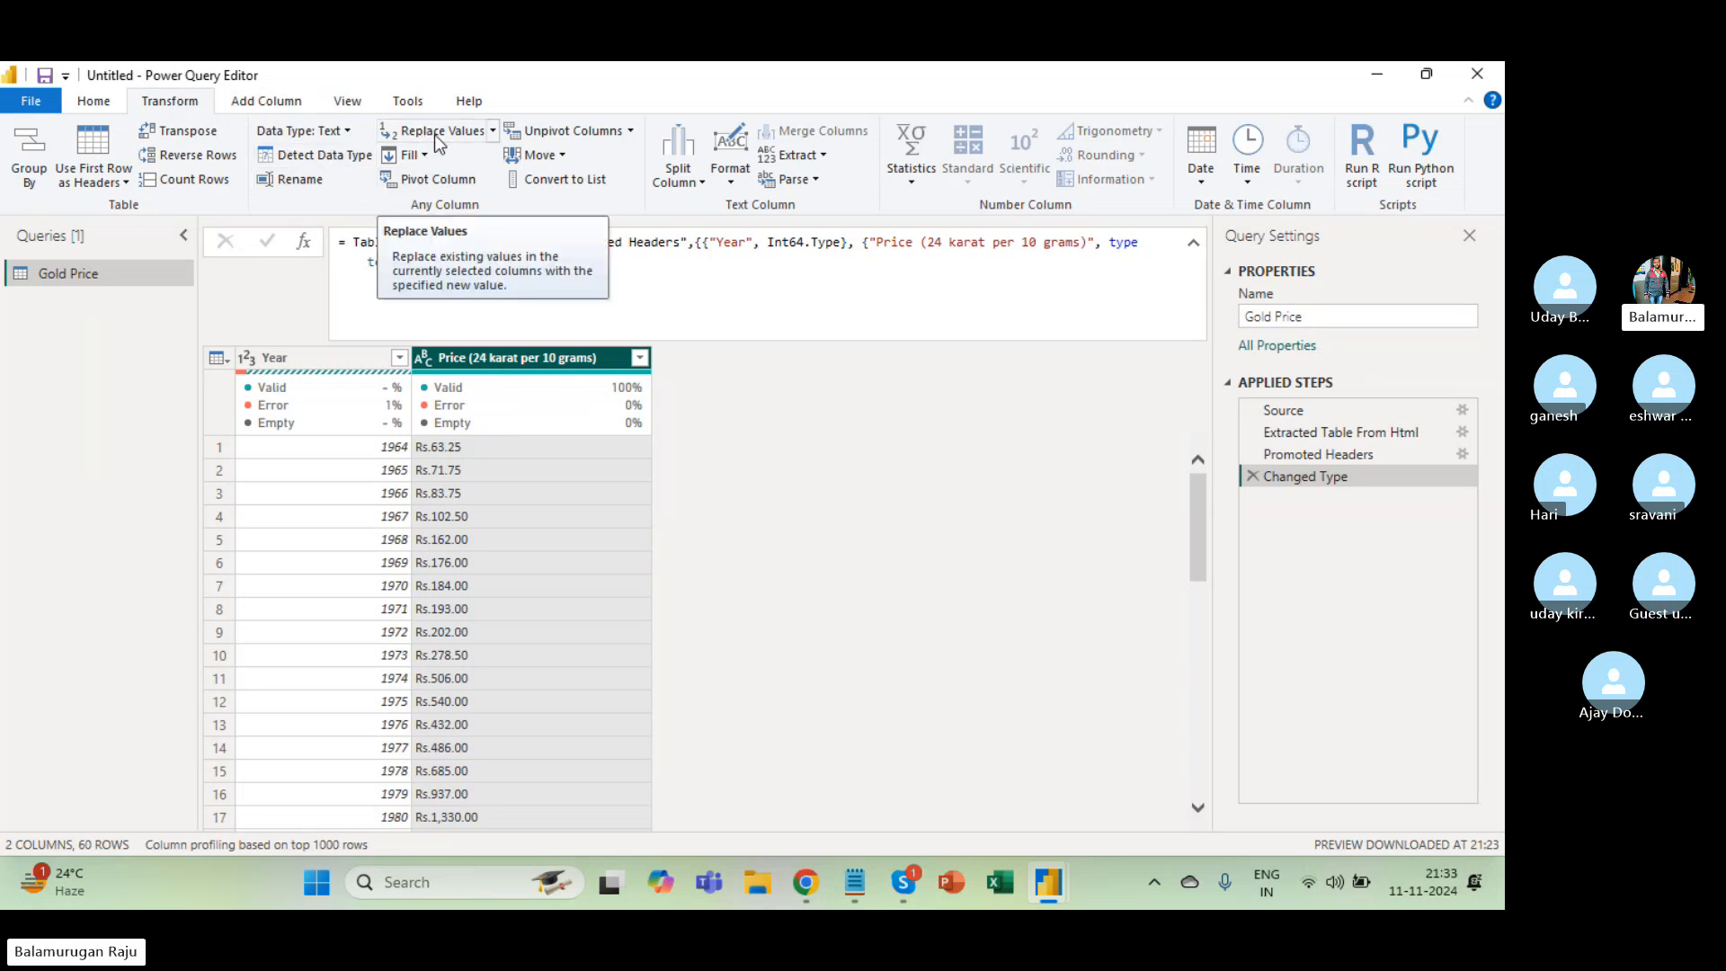
Replace 'Rs.' with nothing in the Price (24 karat per 10 grams) column.
click(491, 132)
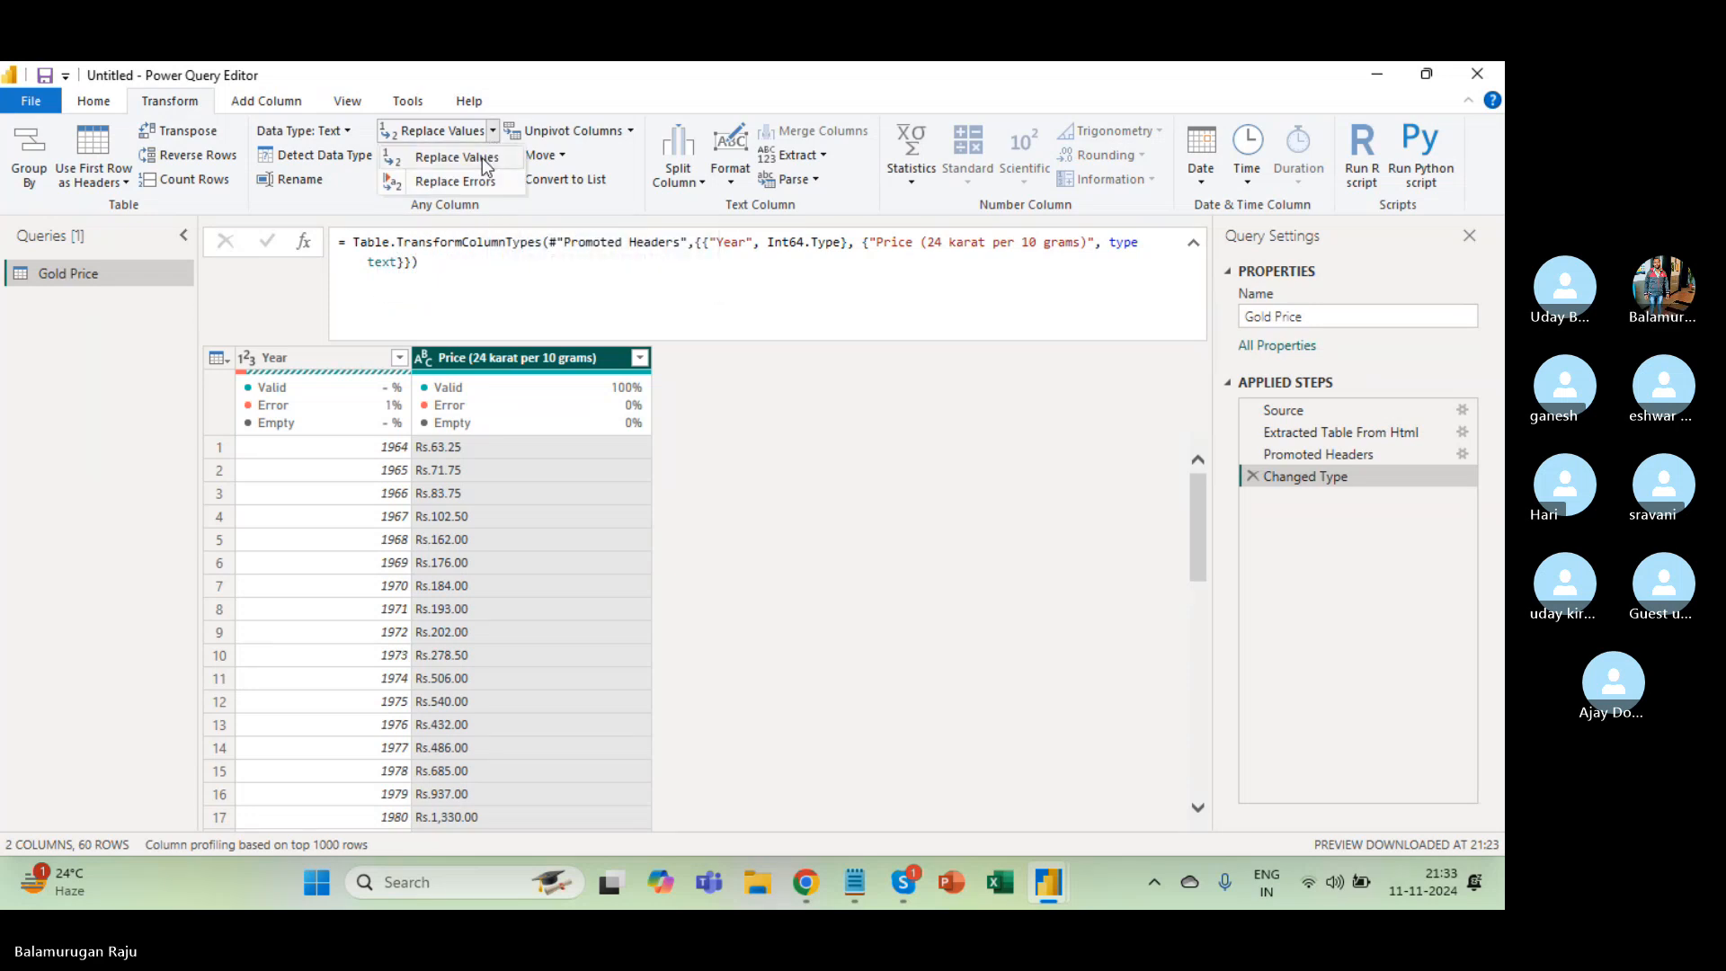
click(482, 159)
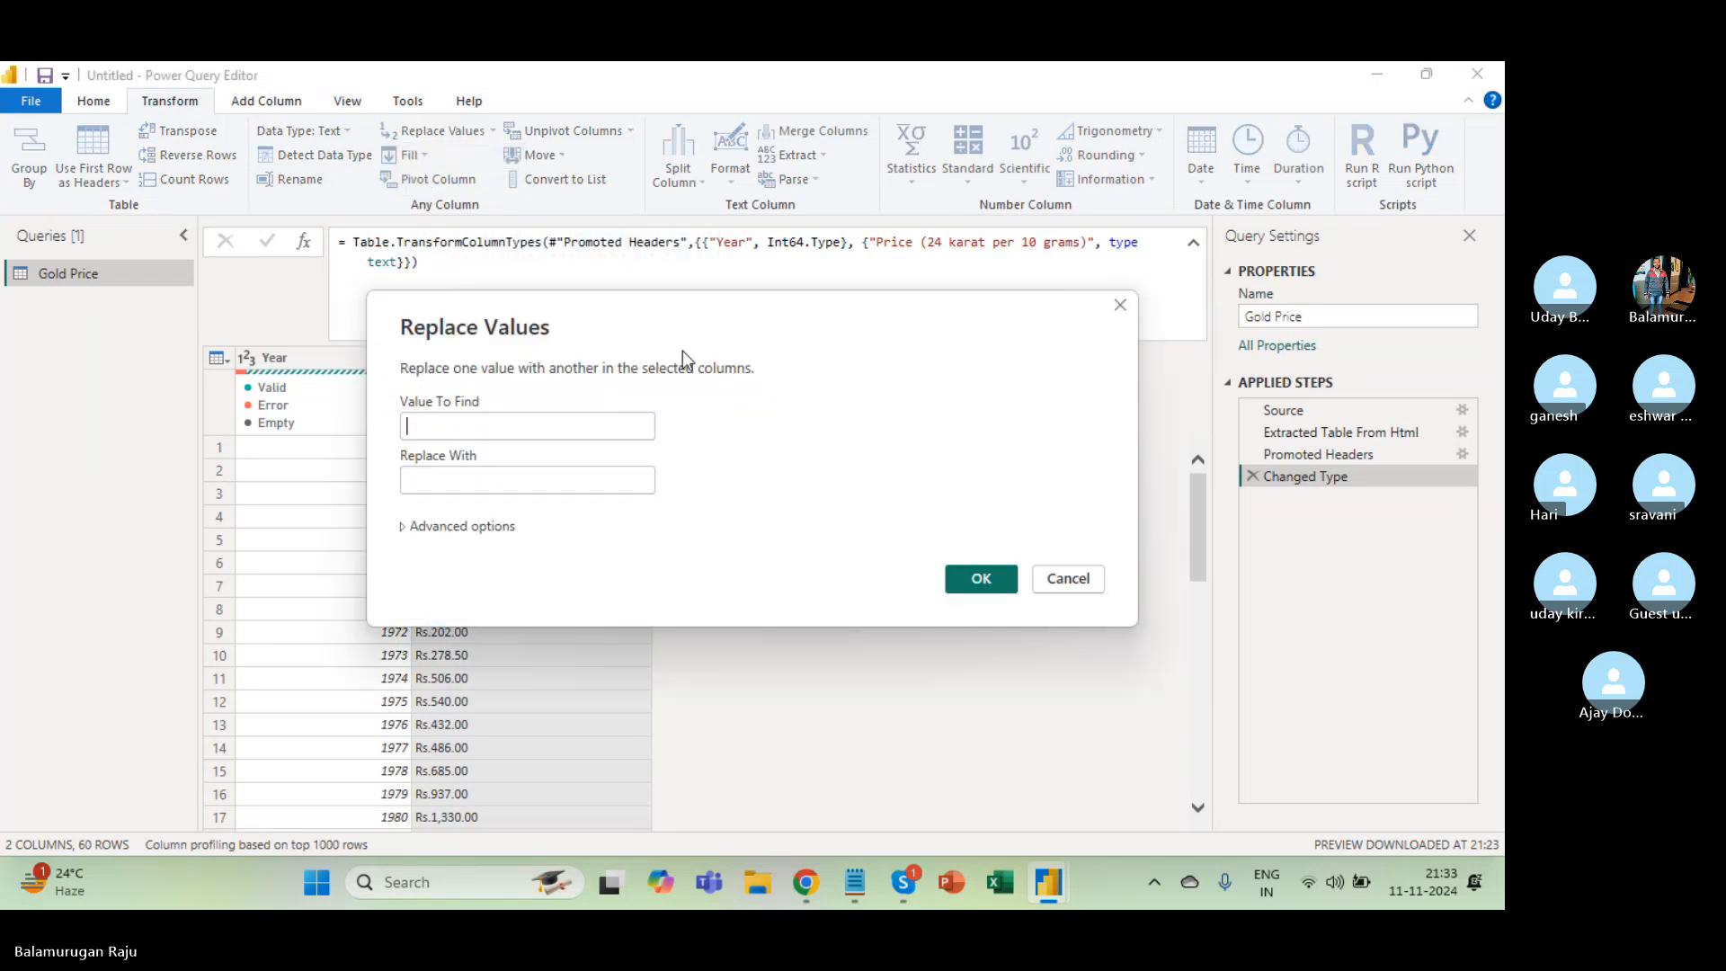
drag(655, 333, 932, 168)
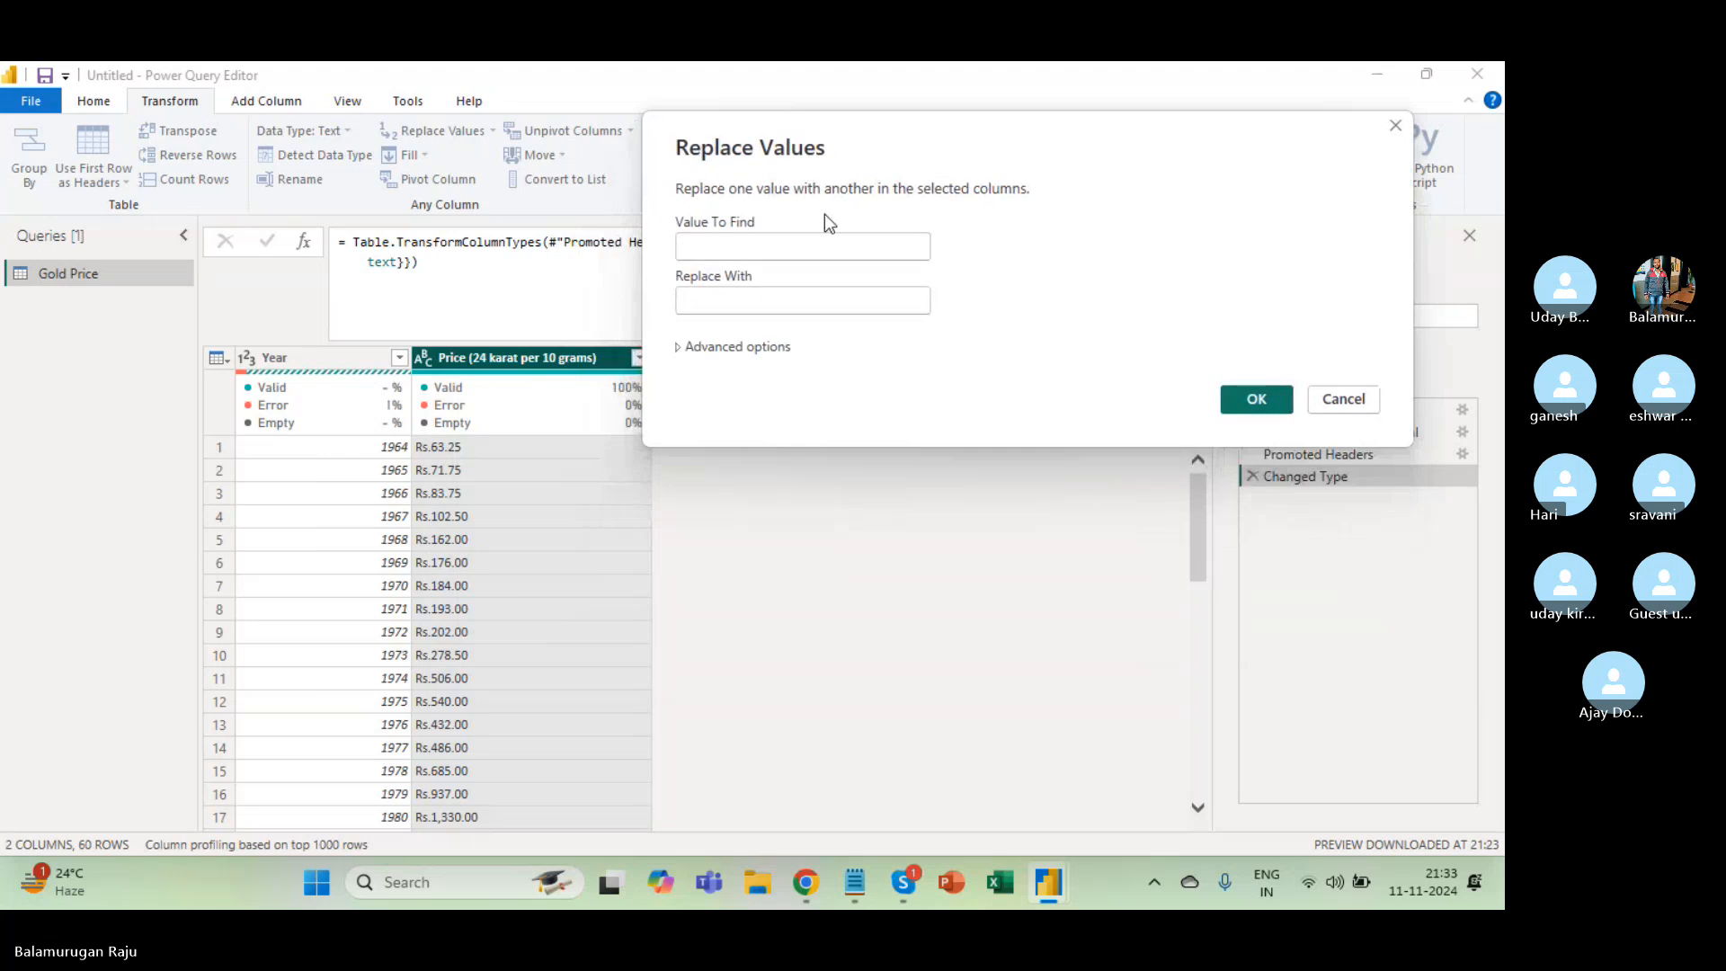
click(747, 247)
text(Rs)
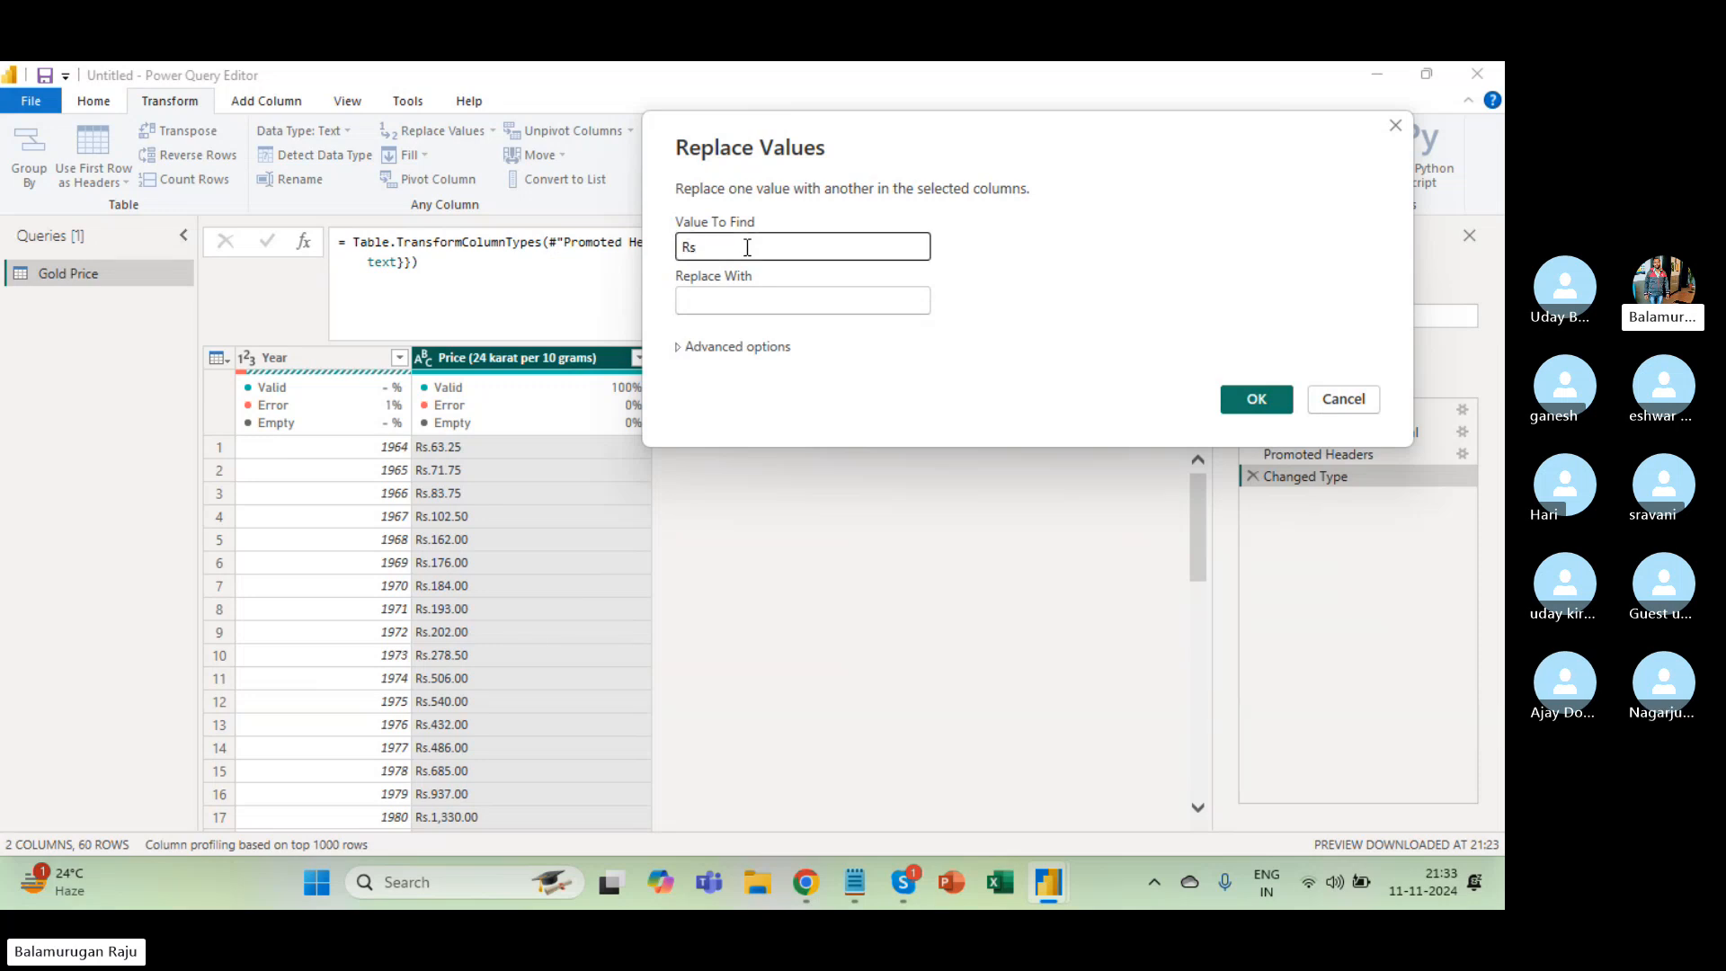
text(.)
click(730, 296)
click(1257, 399)
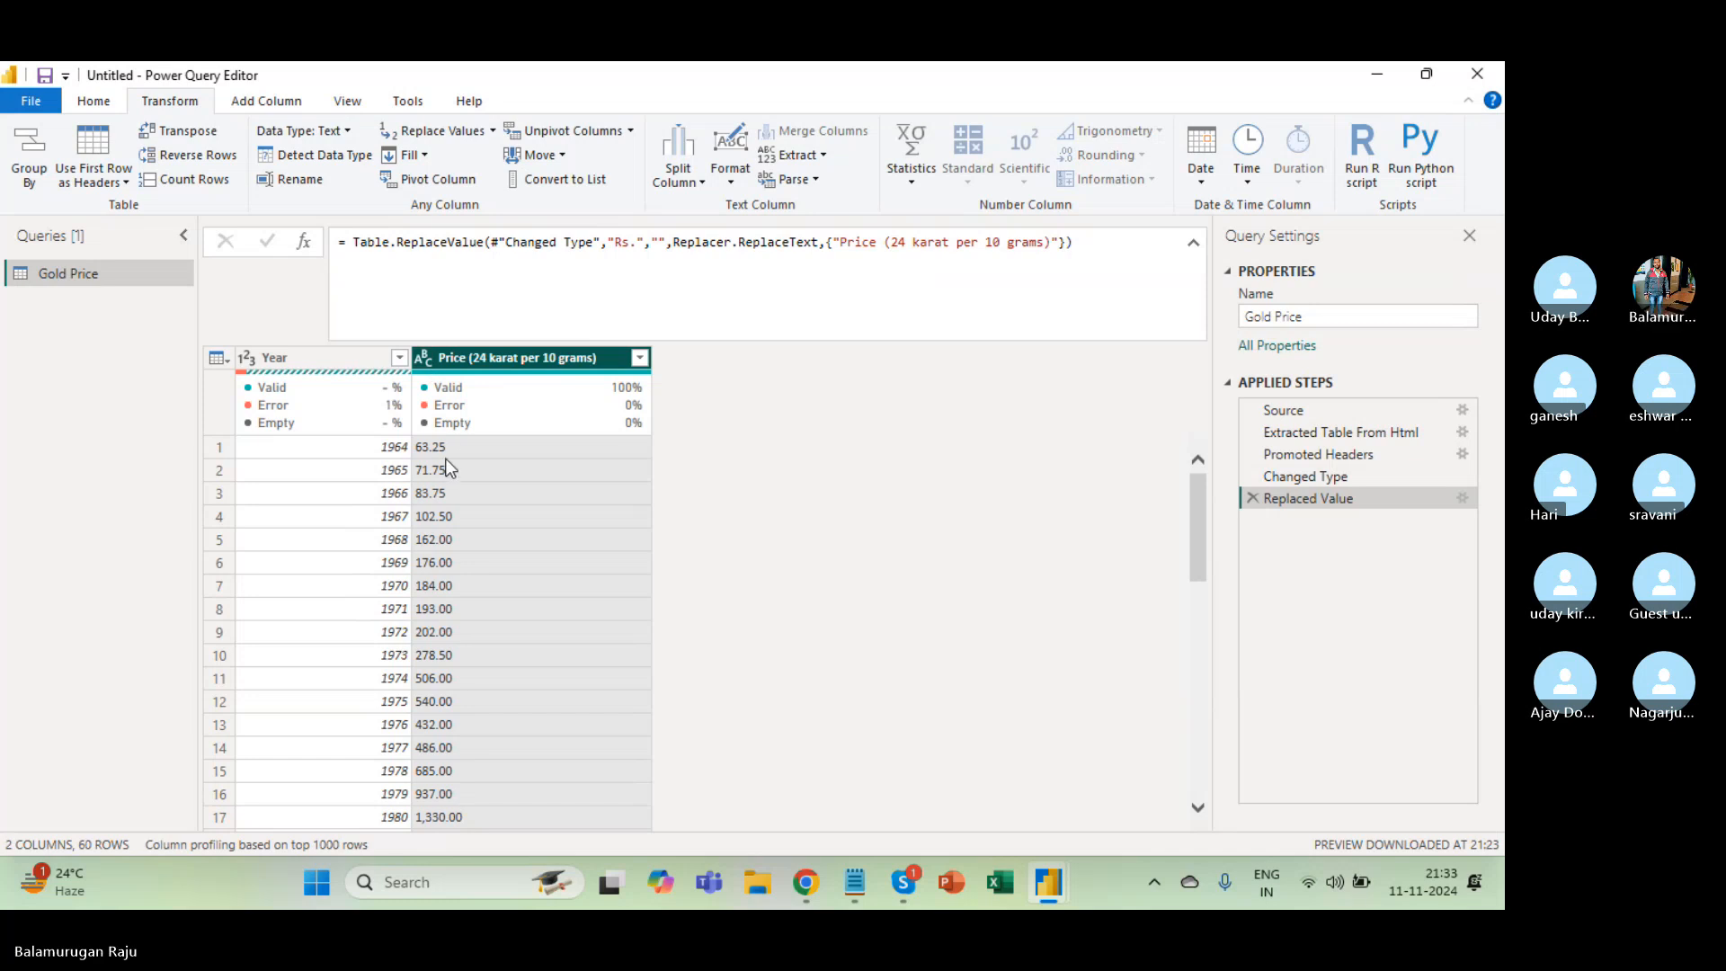
Delete the Changed Type step, leaving Replaced Value as the final applied step.
click(423, 358)
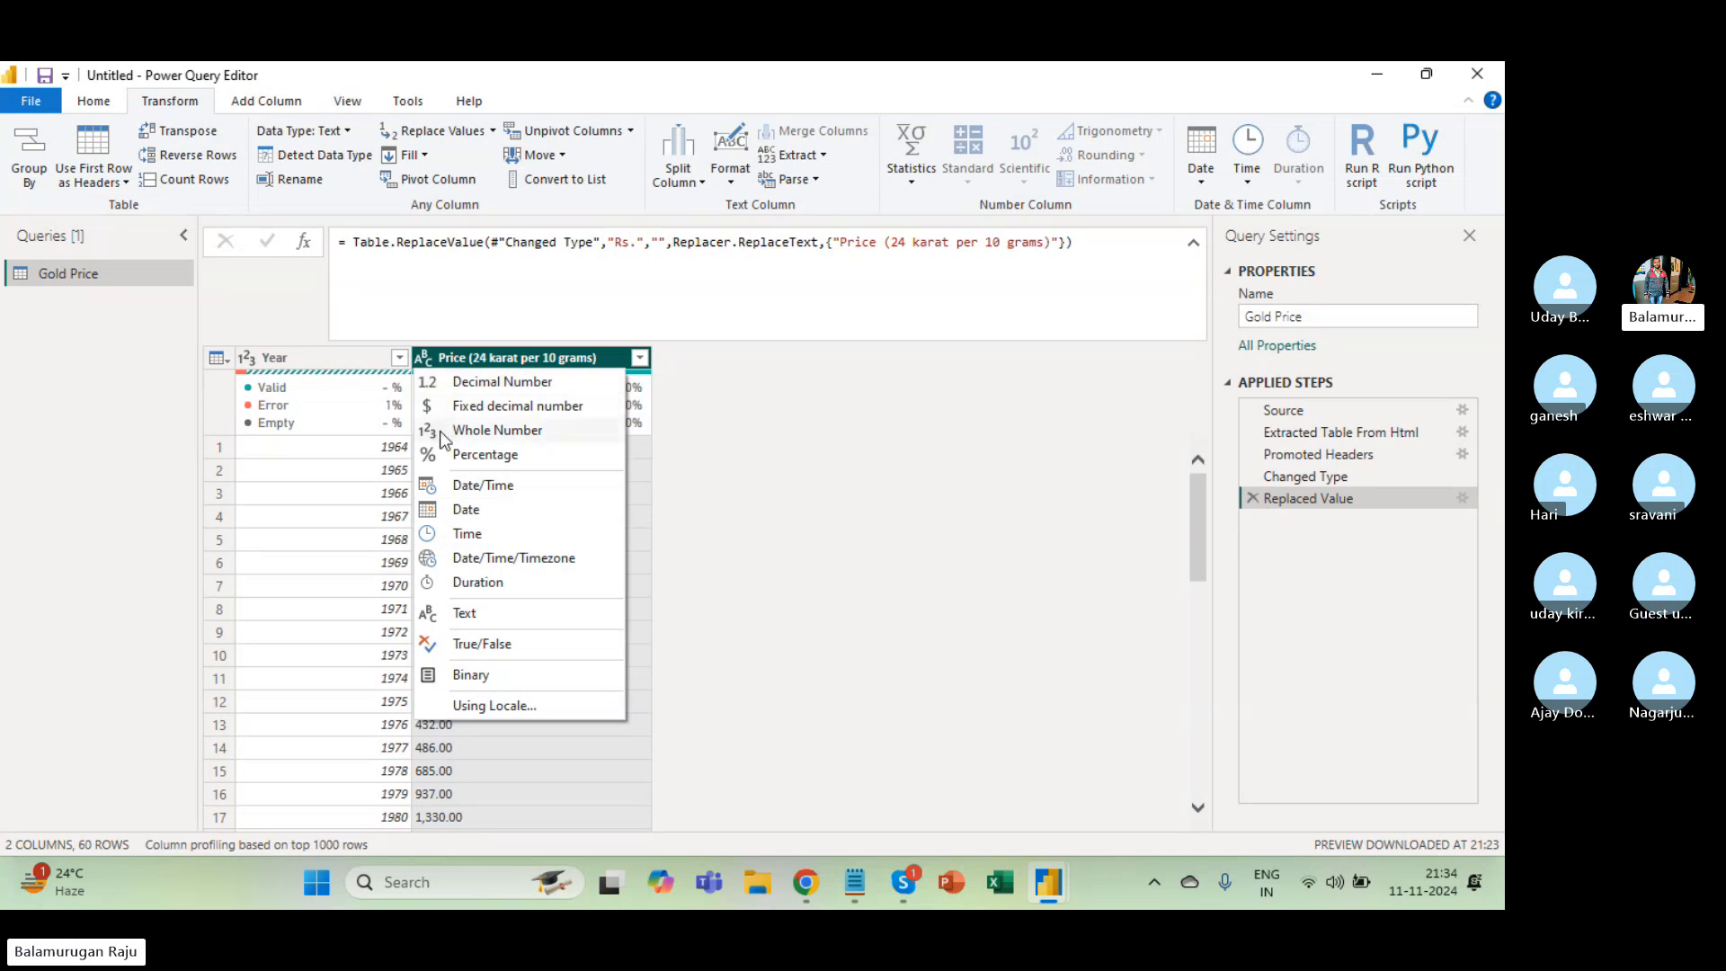
click(1342, 476)
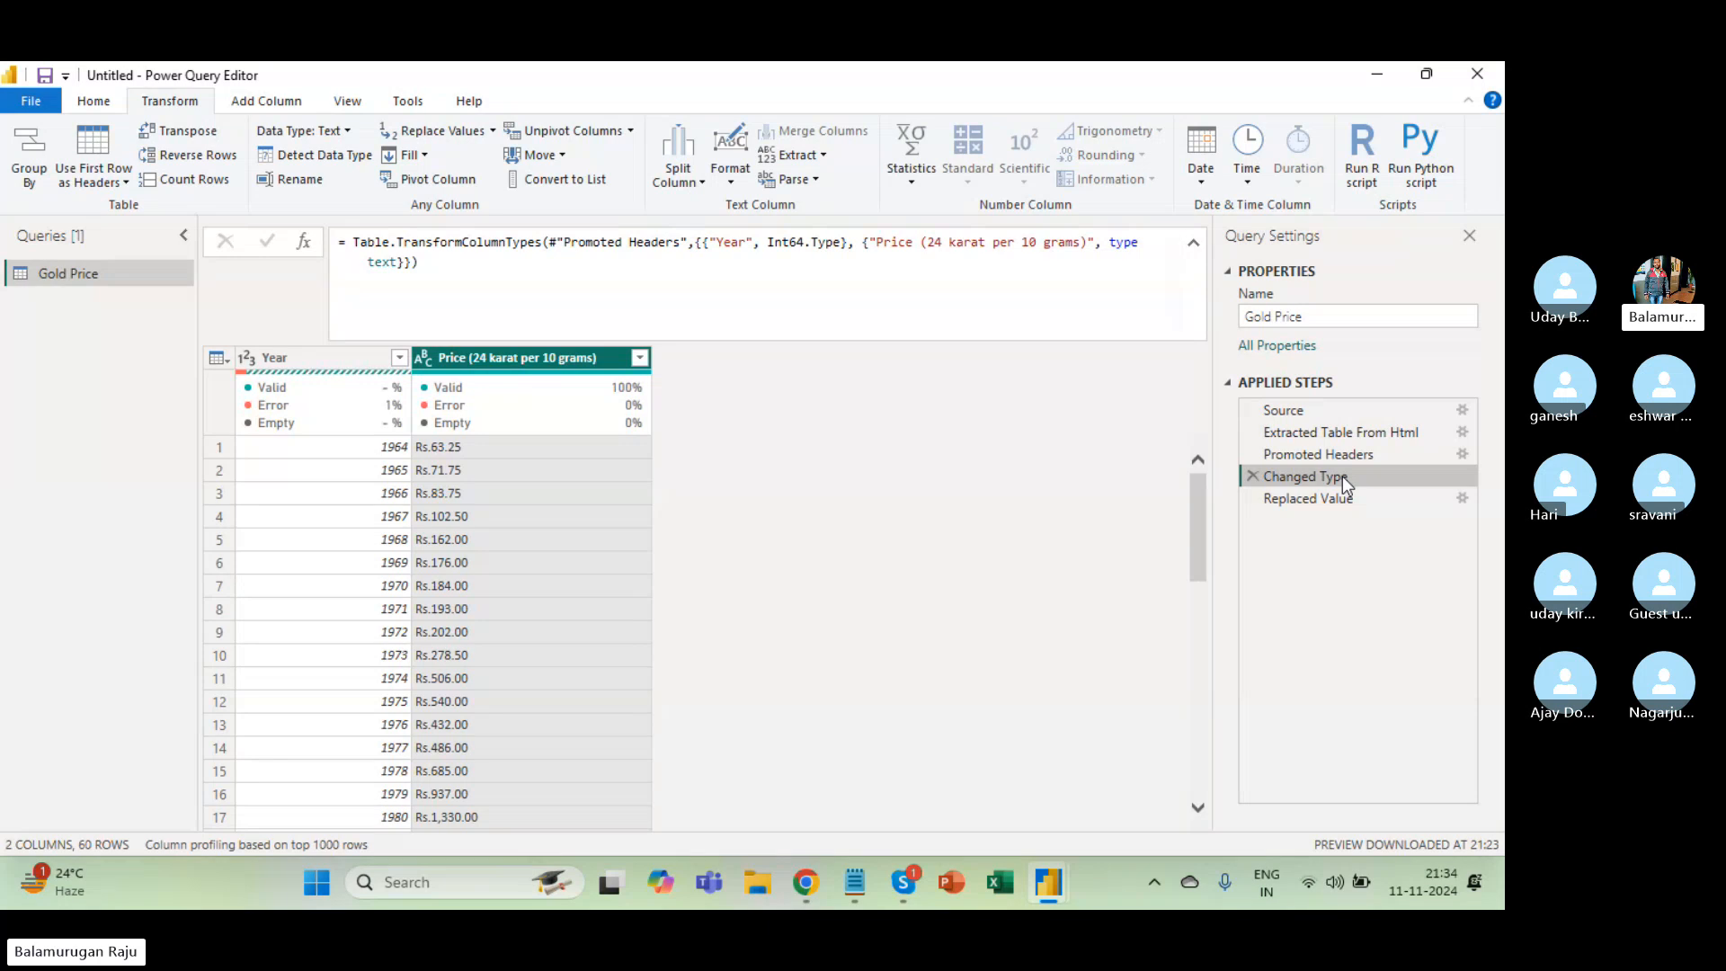
click(1254, 477)
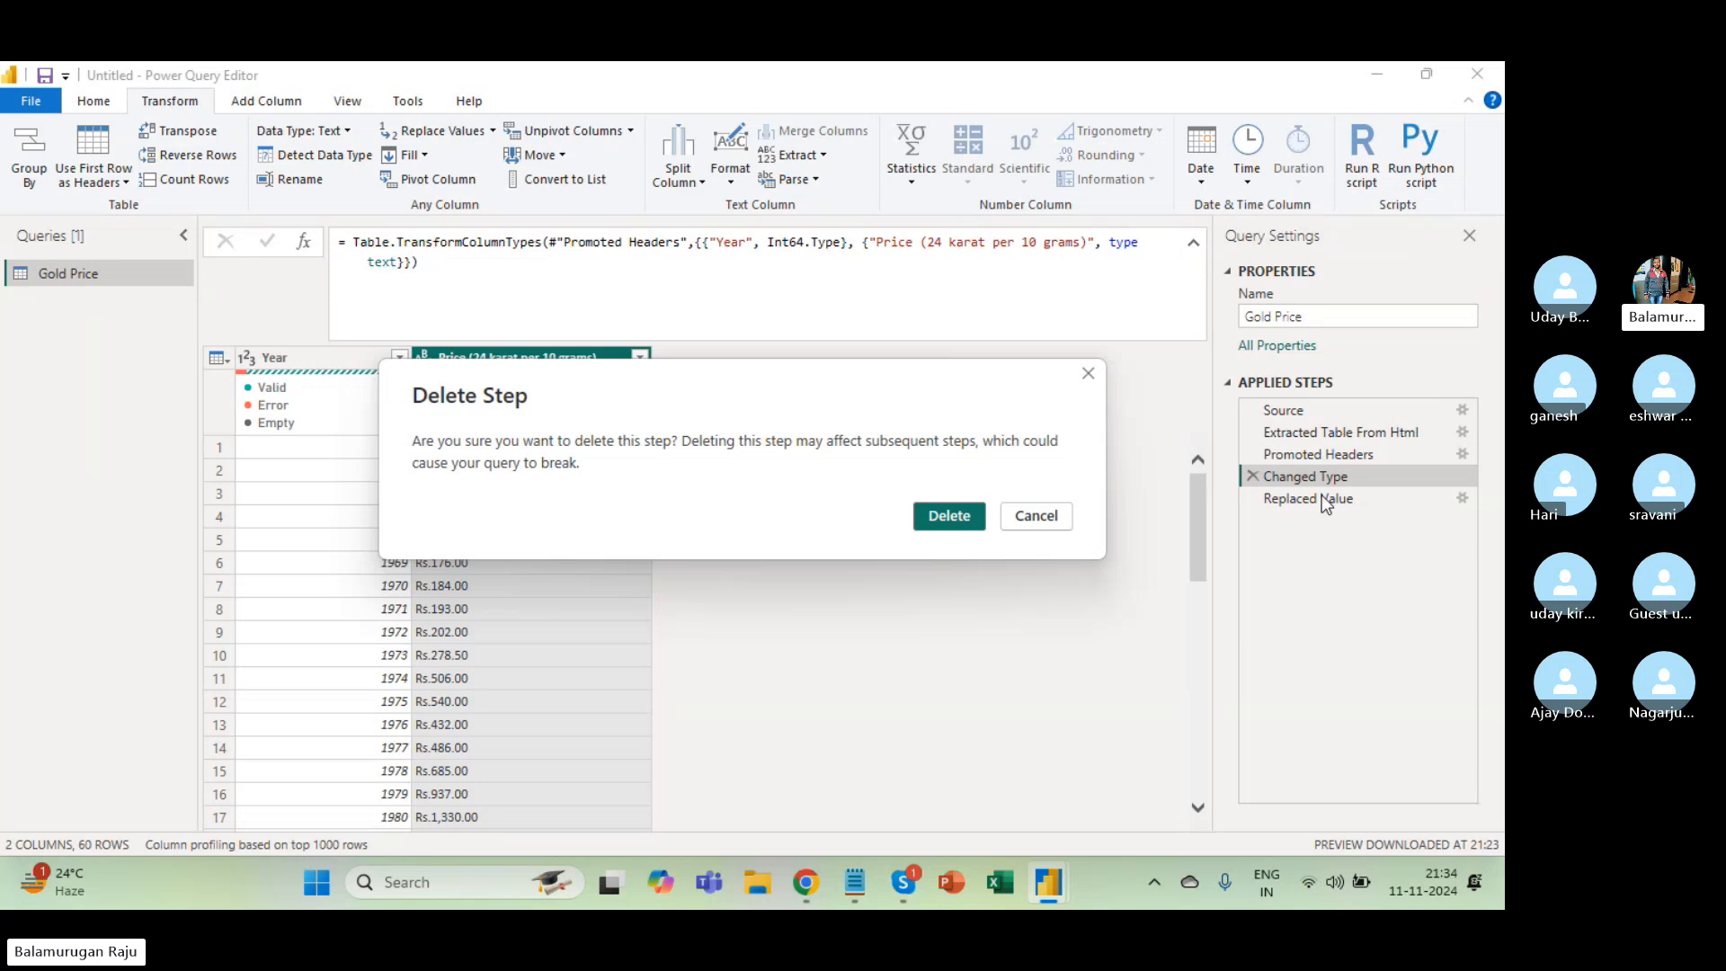
click(947, 516)
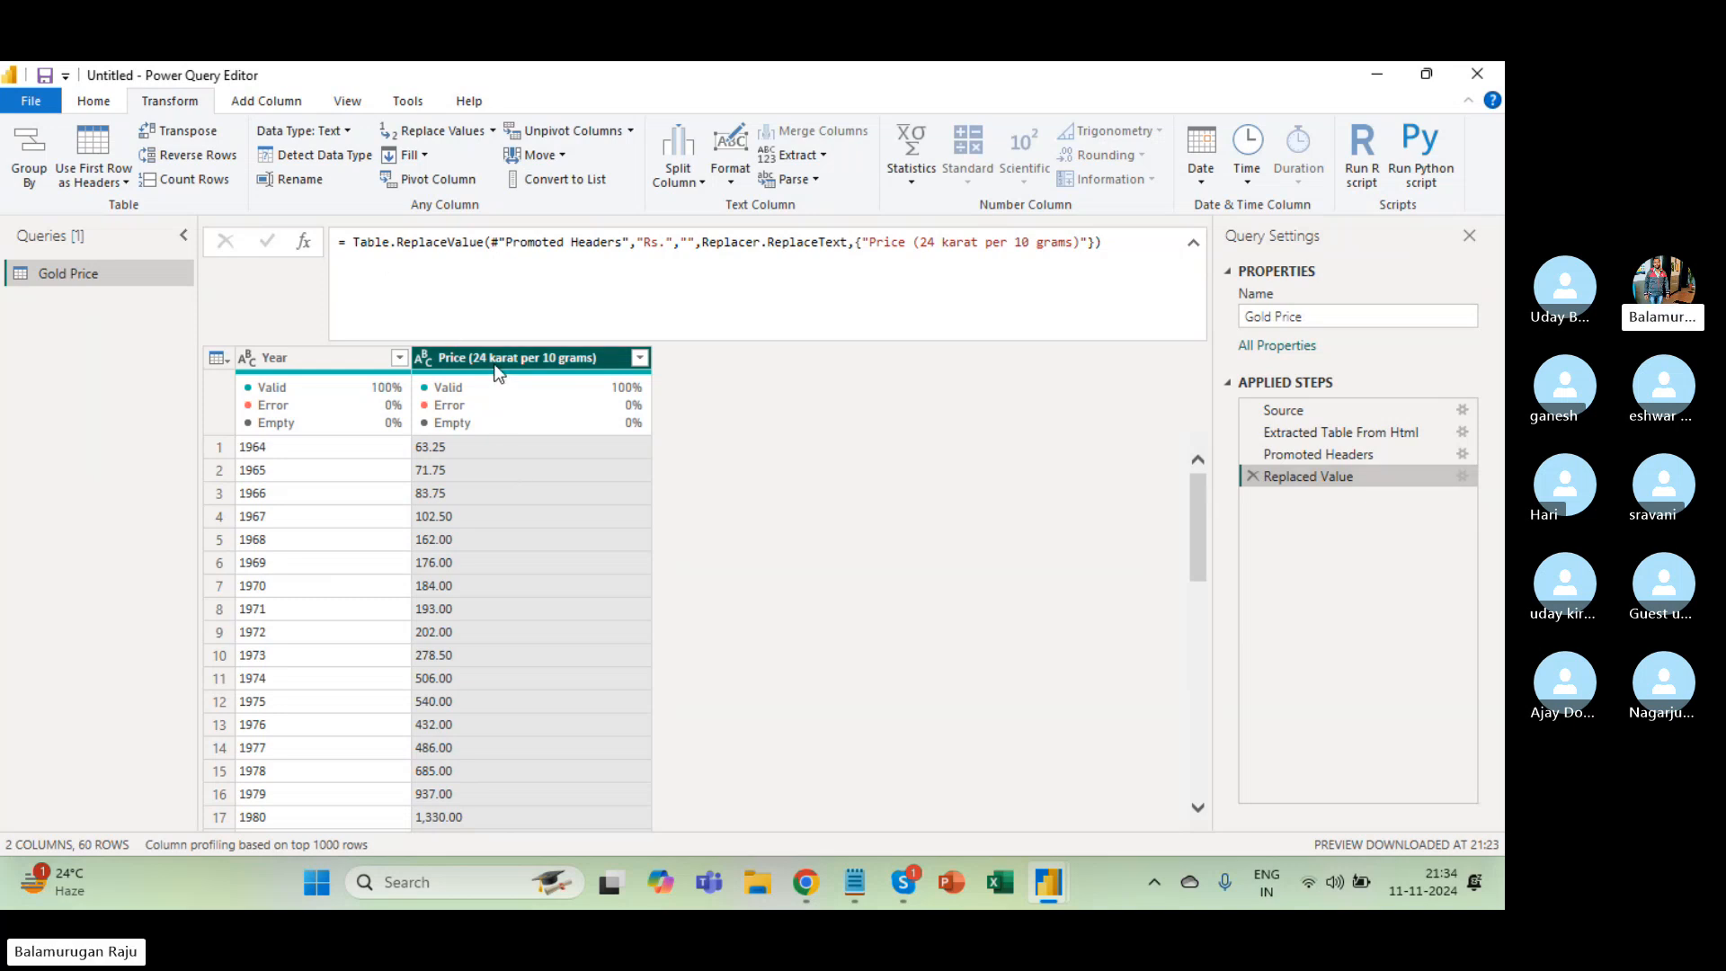
Detect data types so Year becomes whole number and Price becomes decimal number.
click(326, 539)
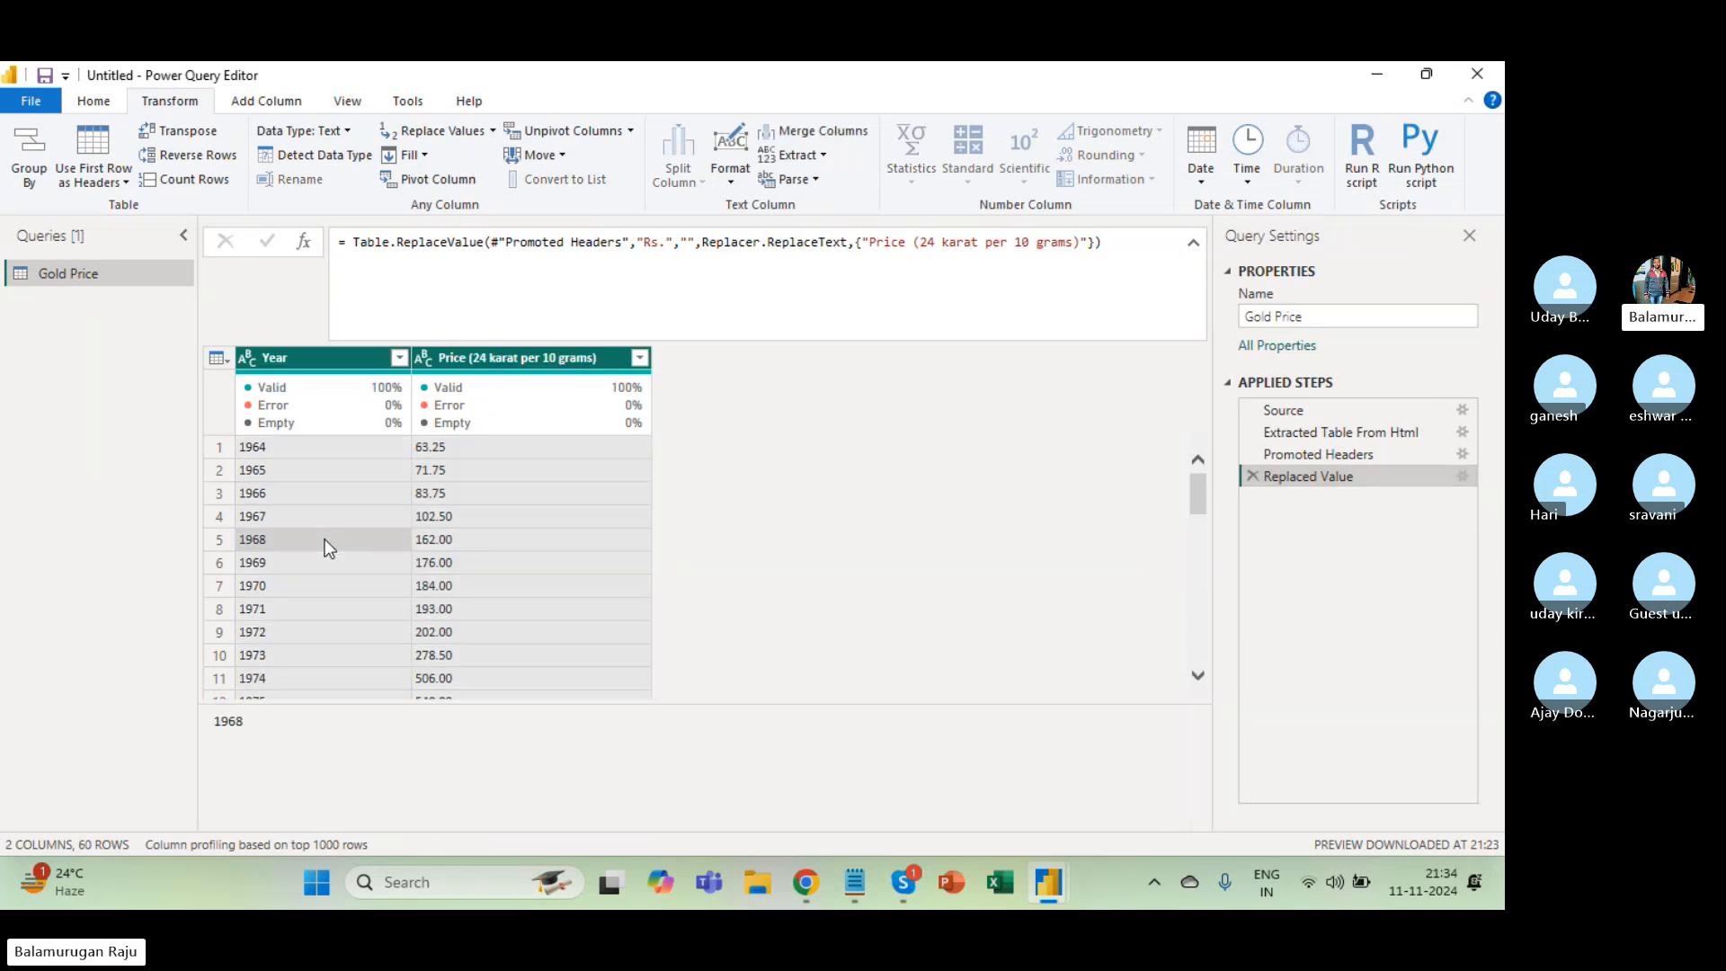
click(311, 160)
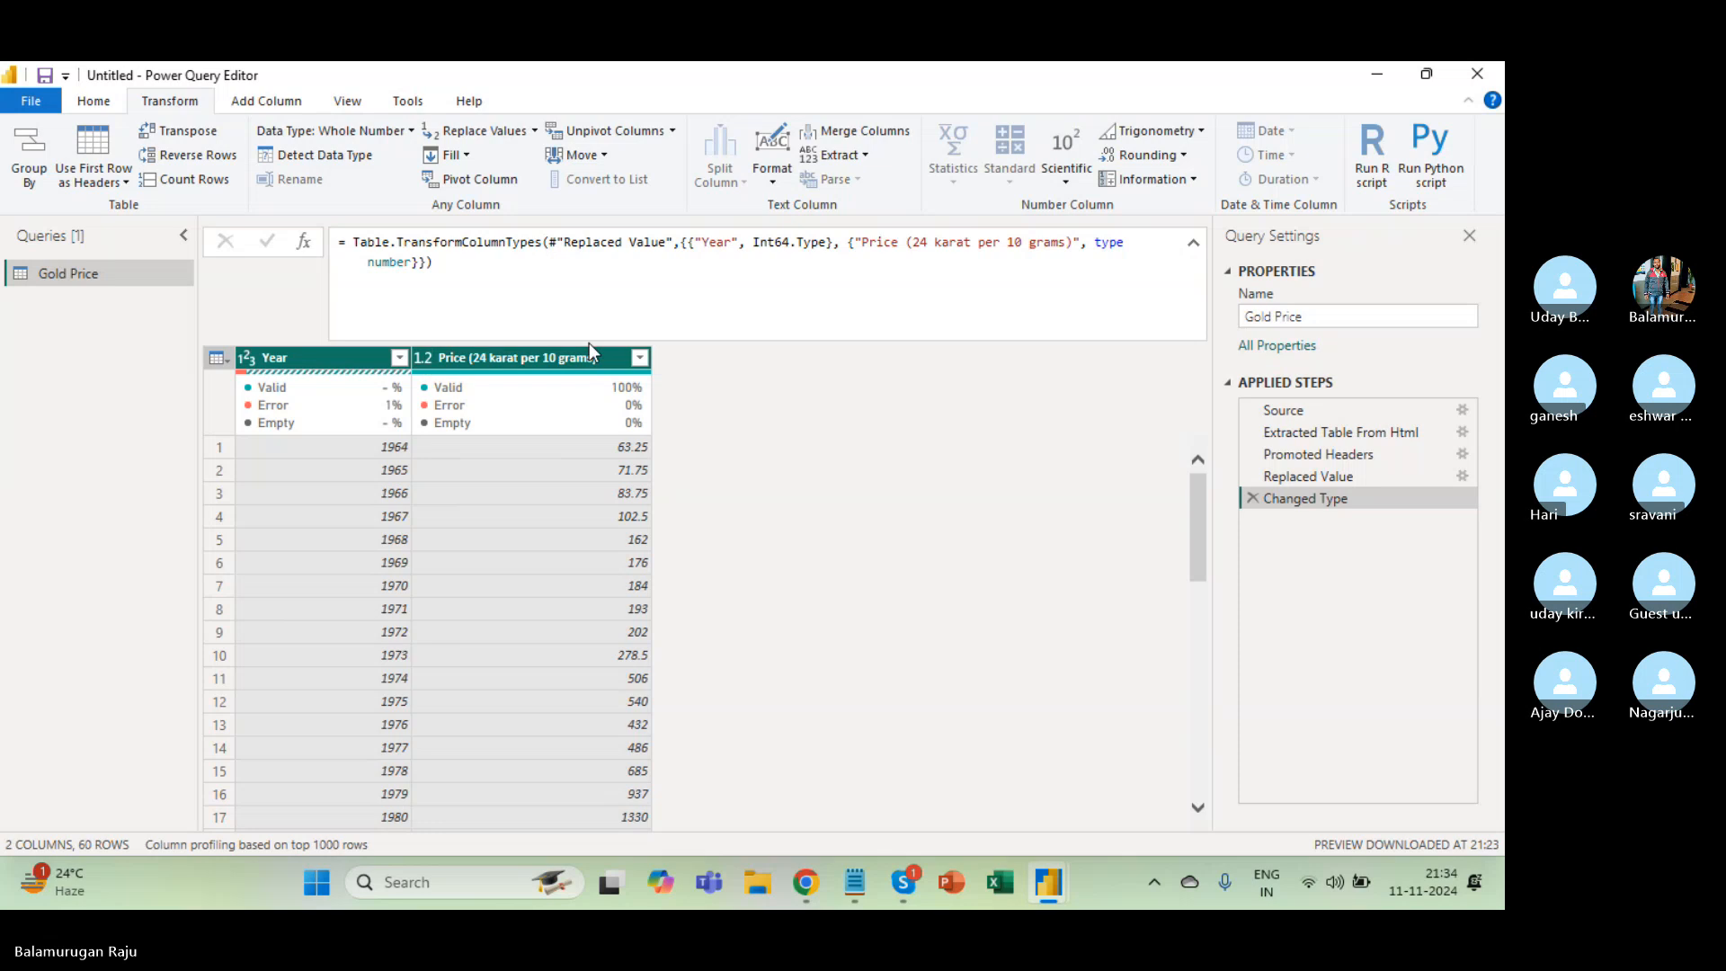
click(500, 352)
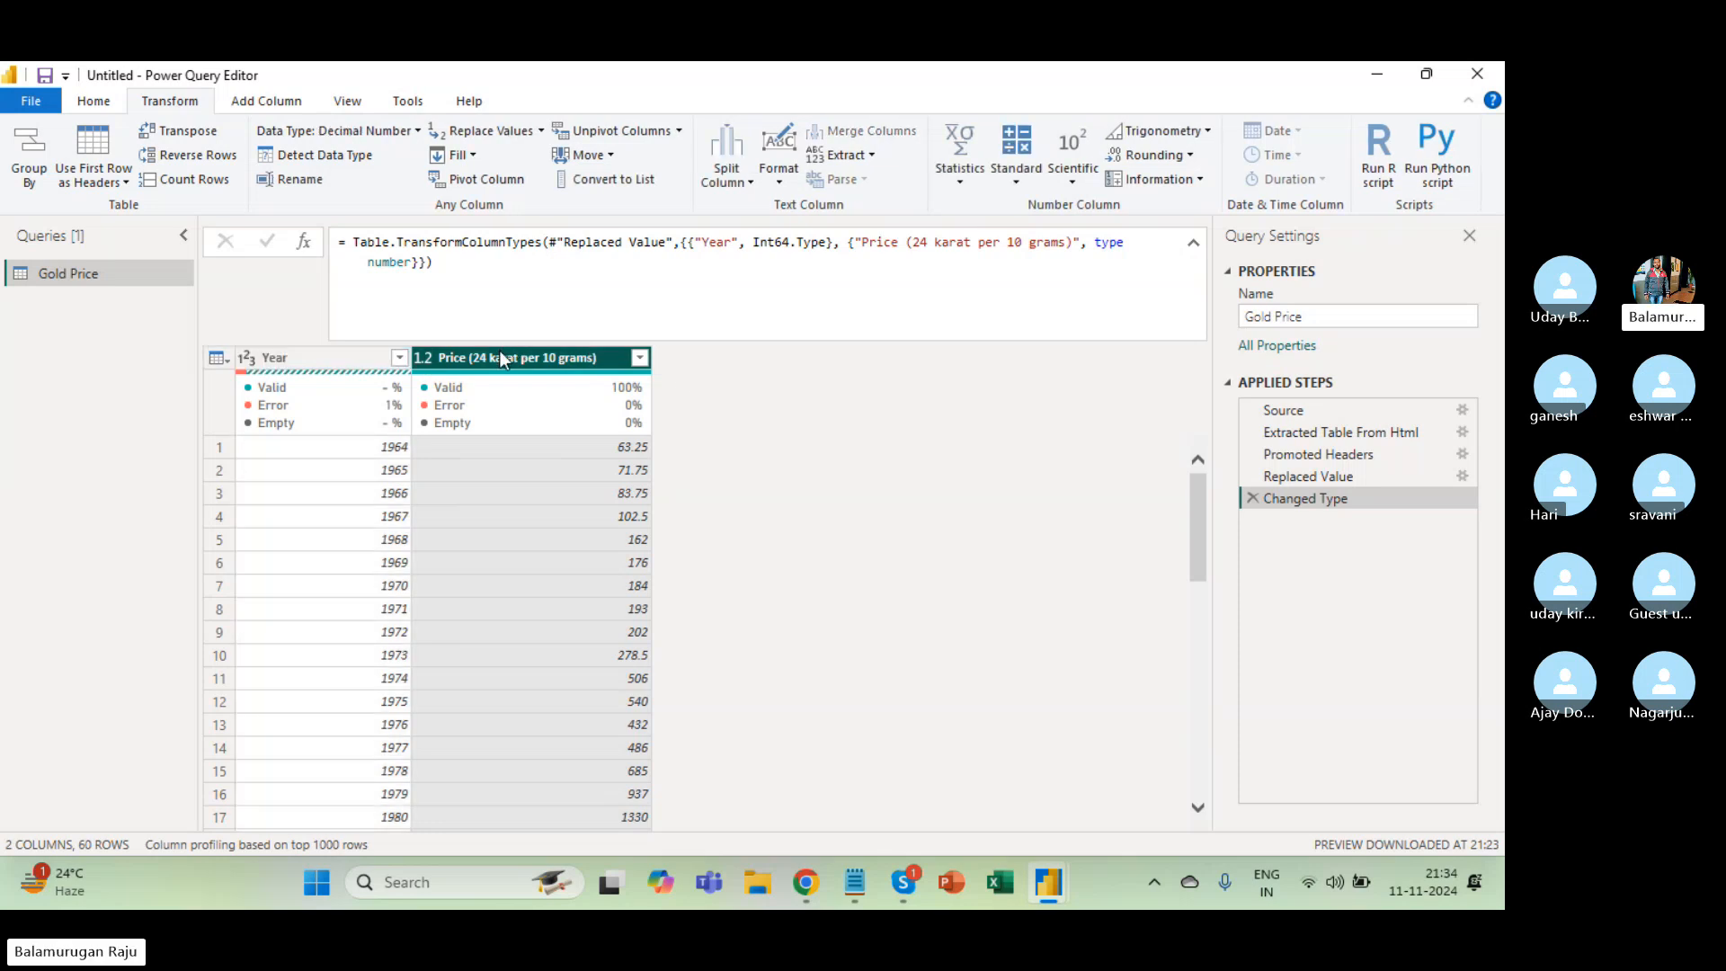
click(780, 180)
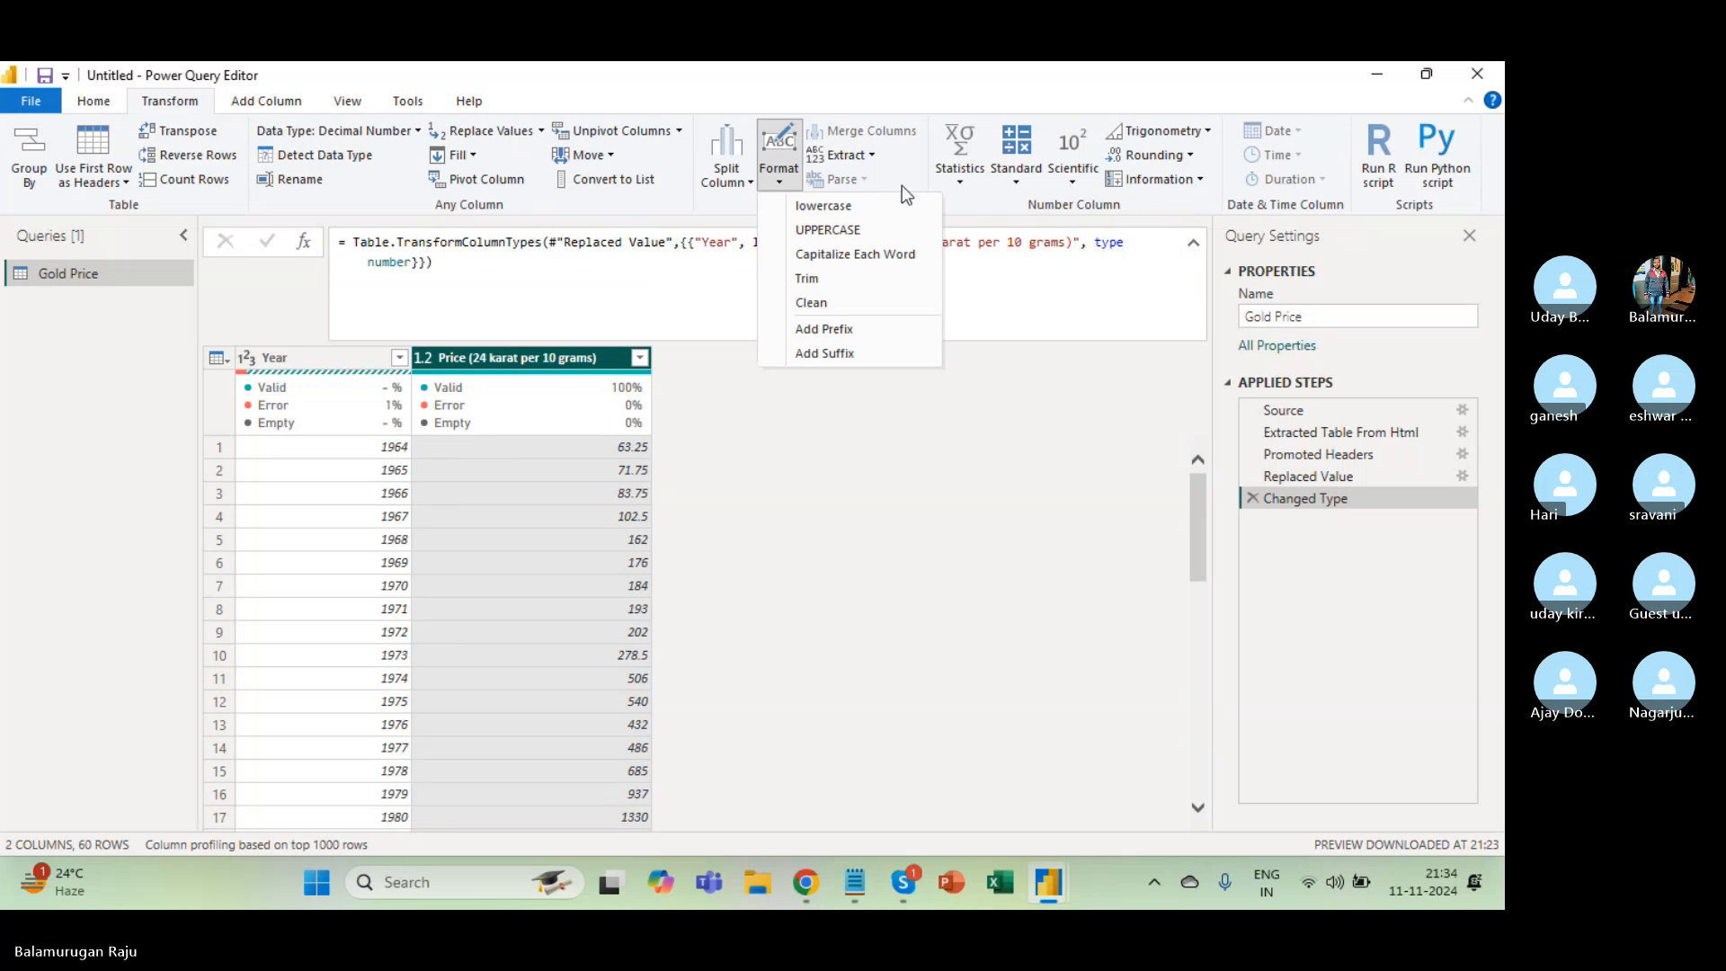
click(1020, 182)
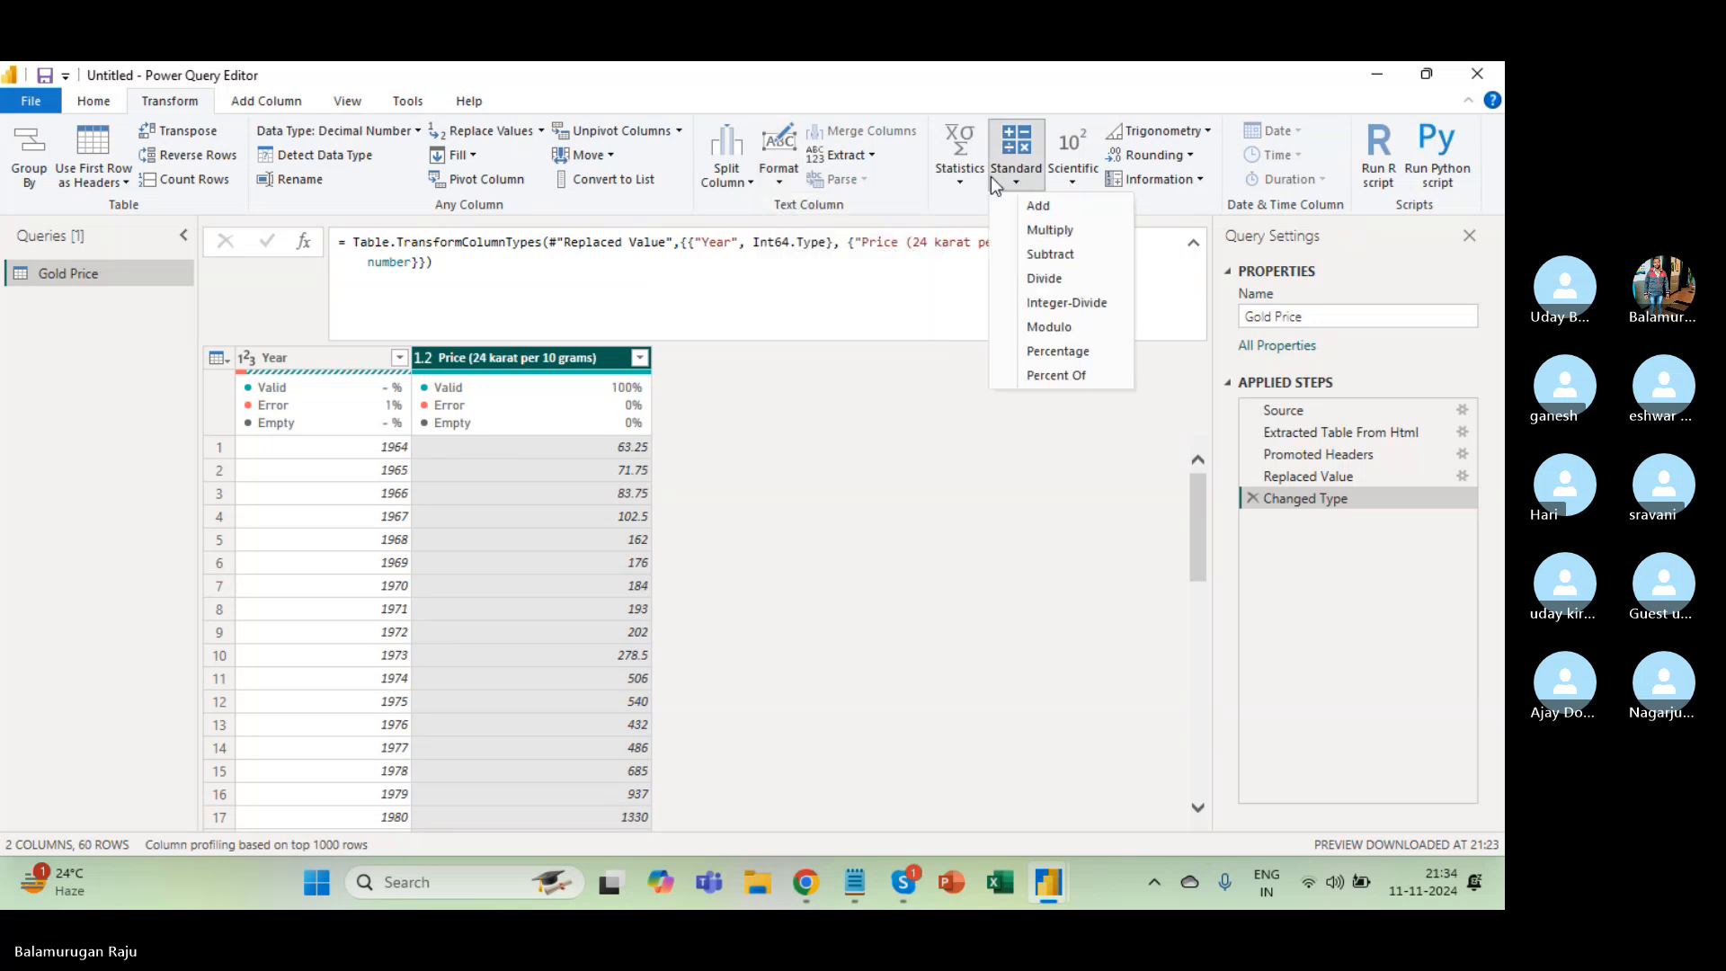
click(963, 181)
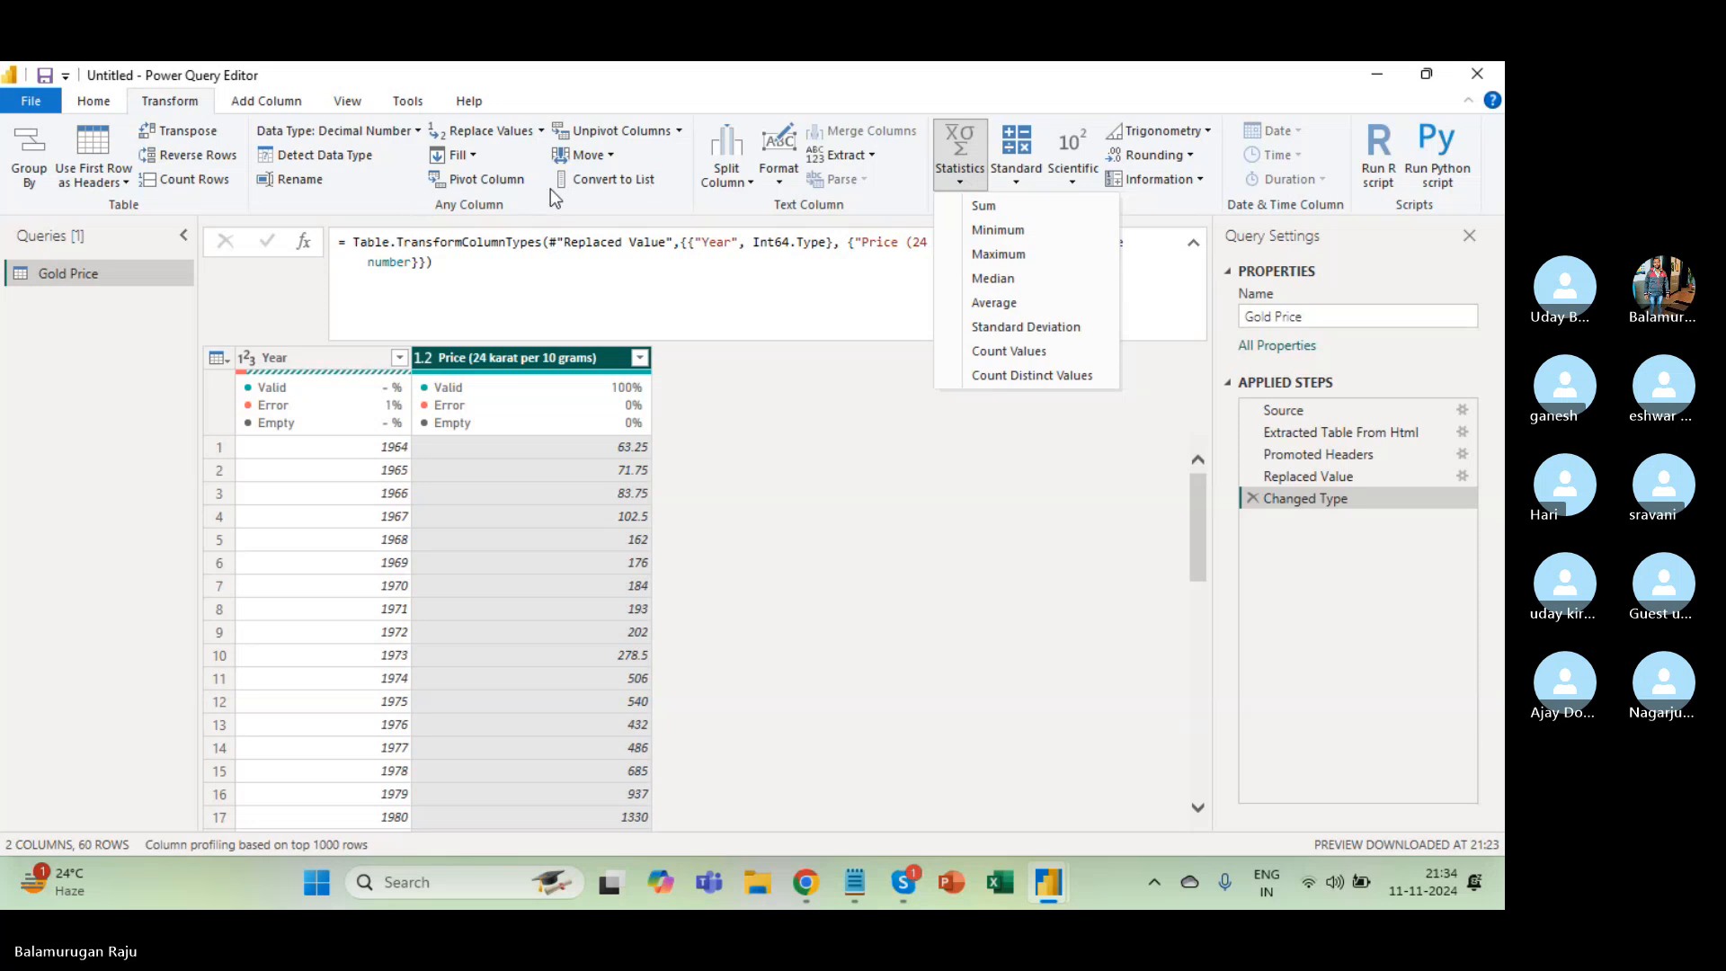
click(452, 357)
click(426, 358)
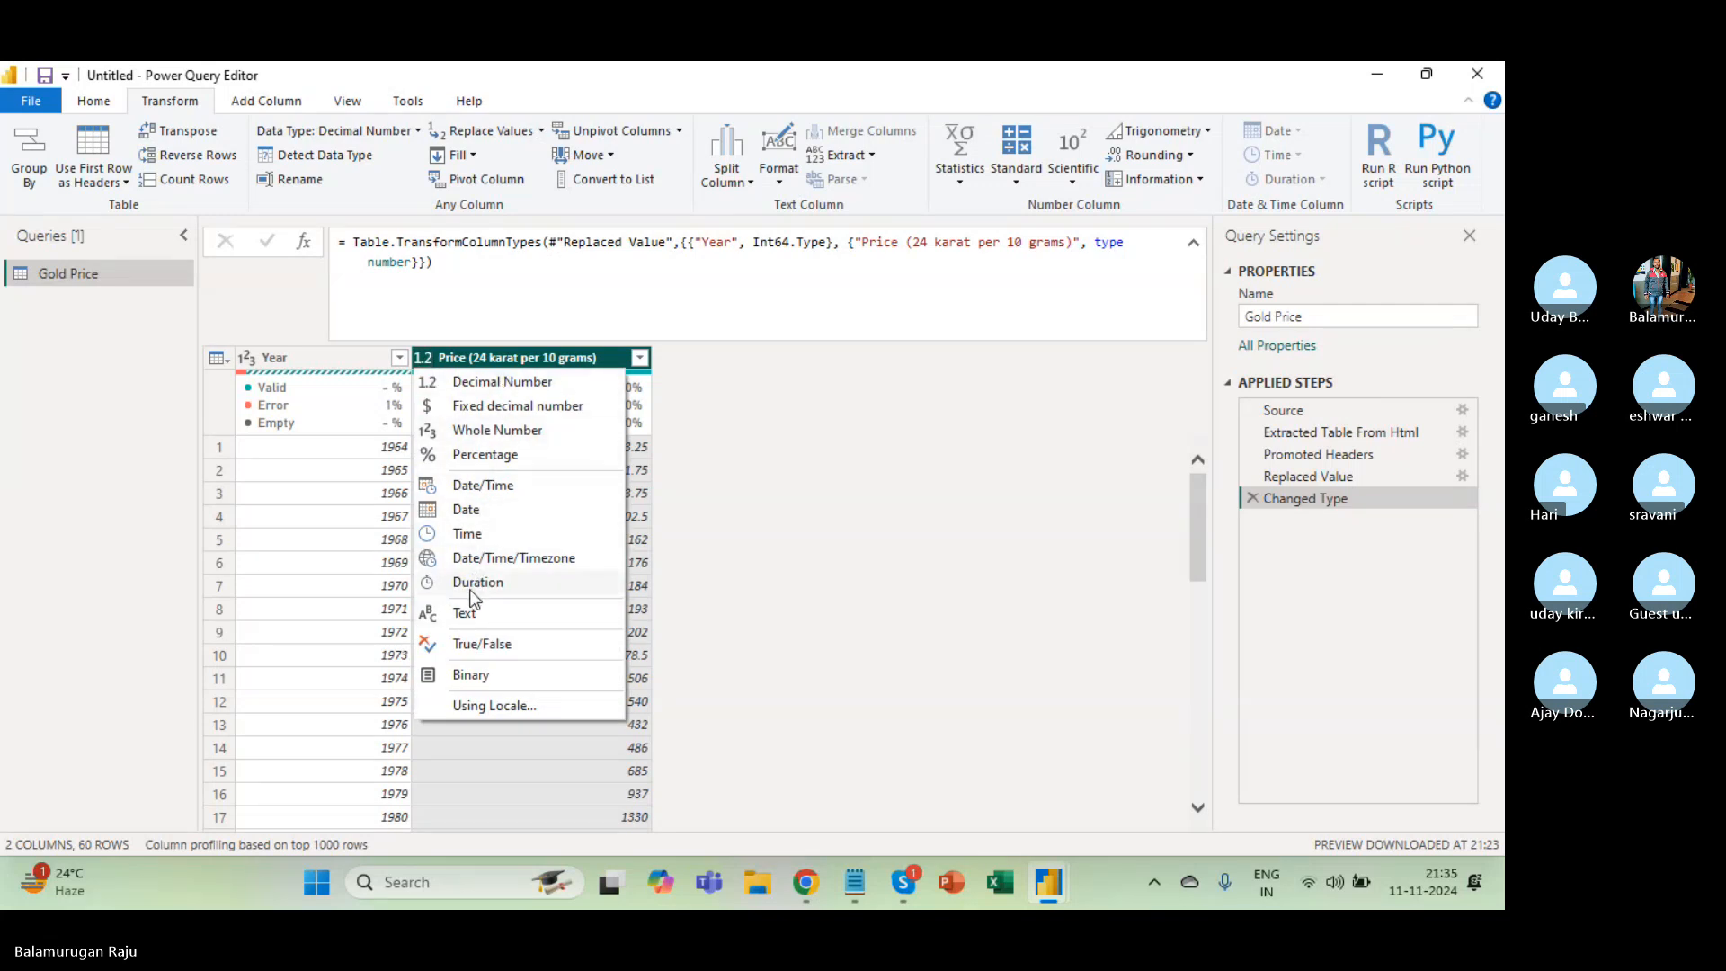
click(350, 585)
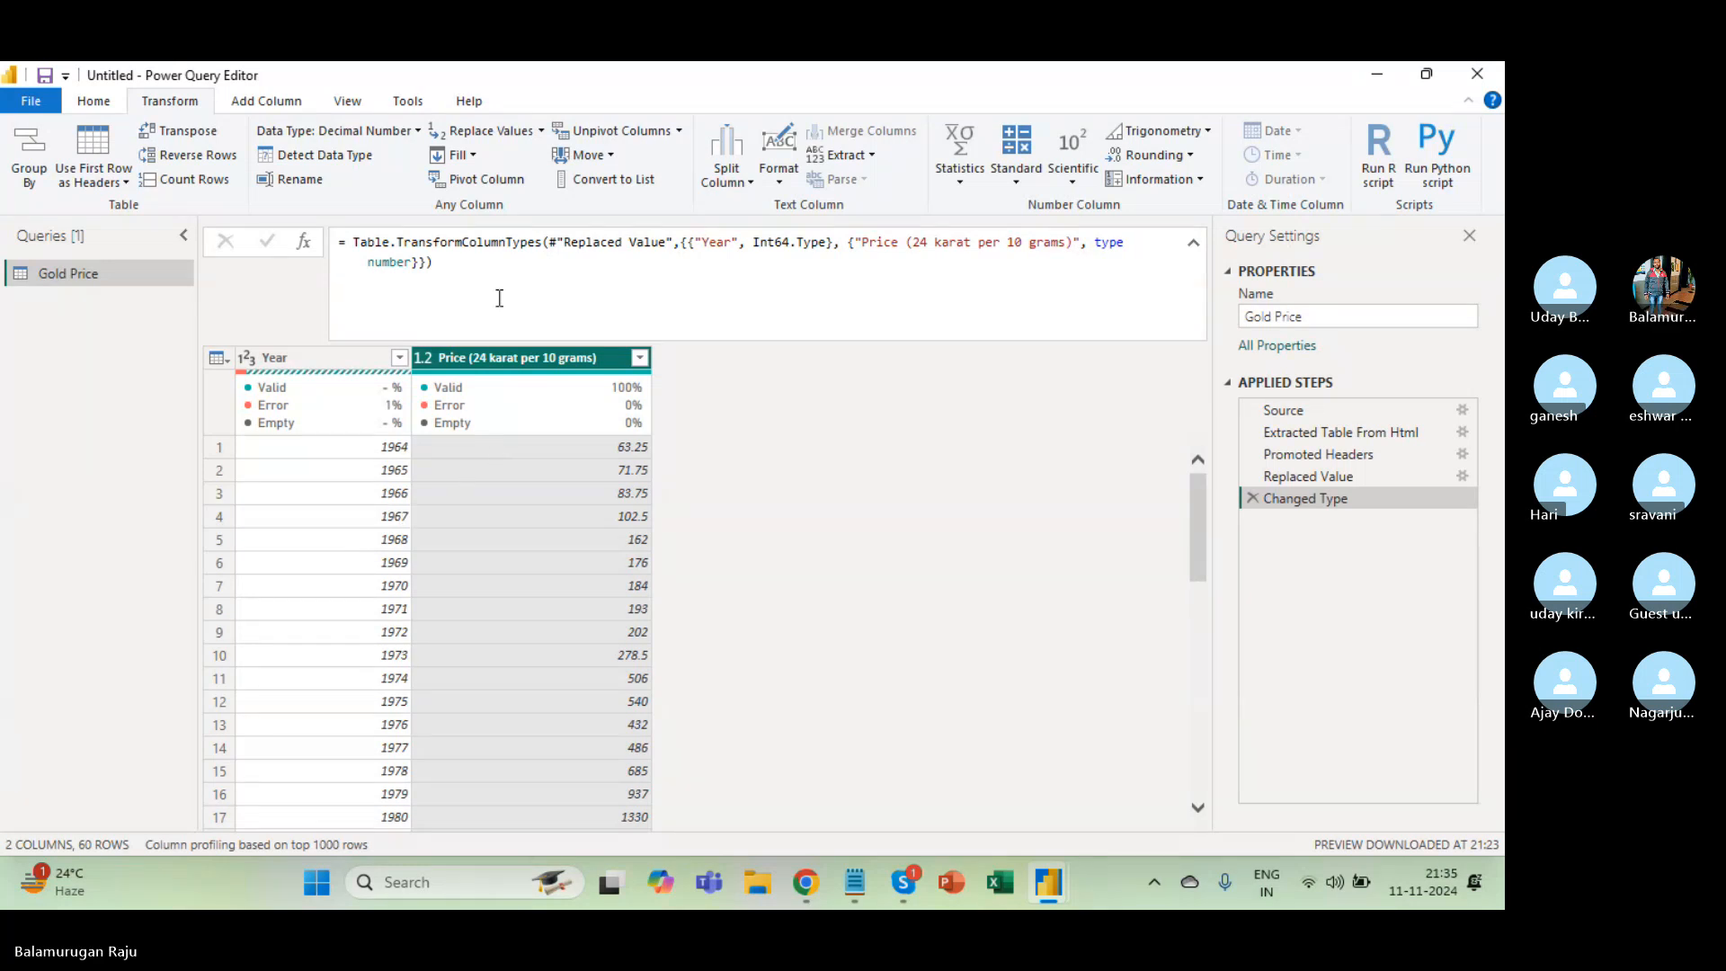
click(263, 100)
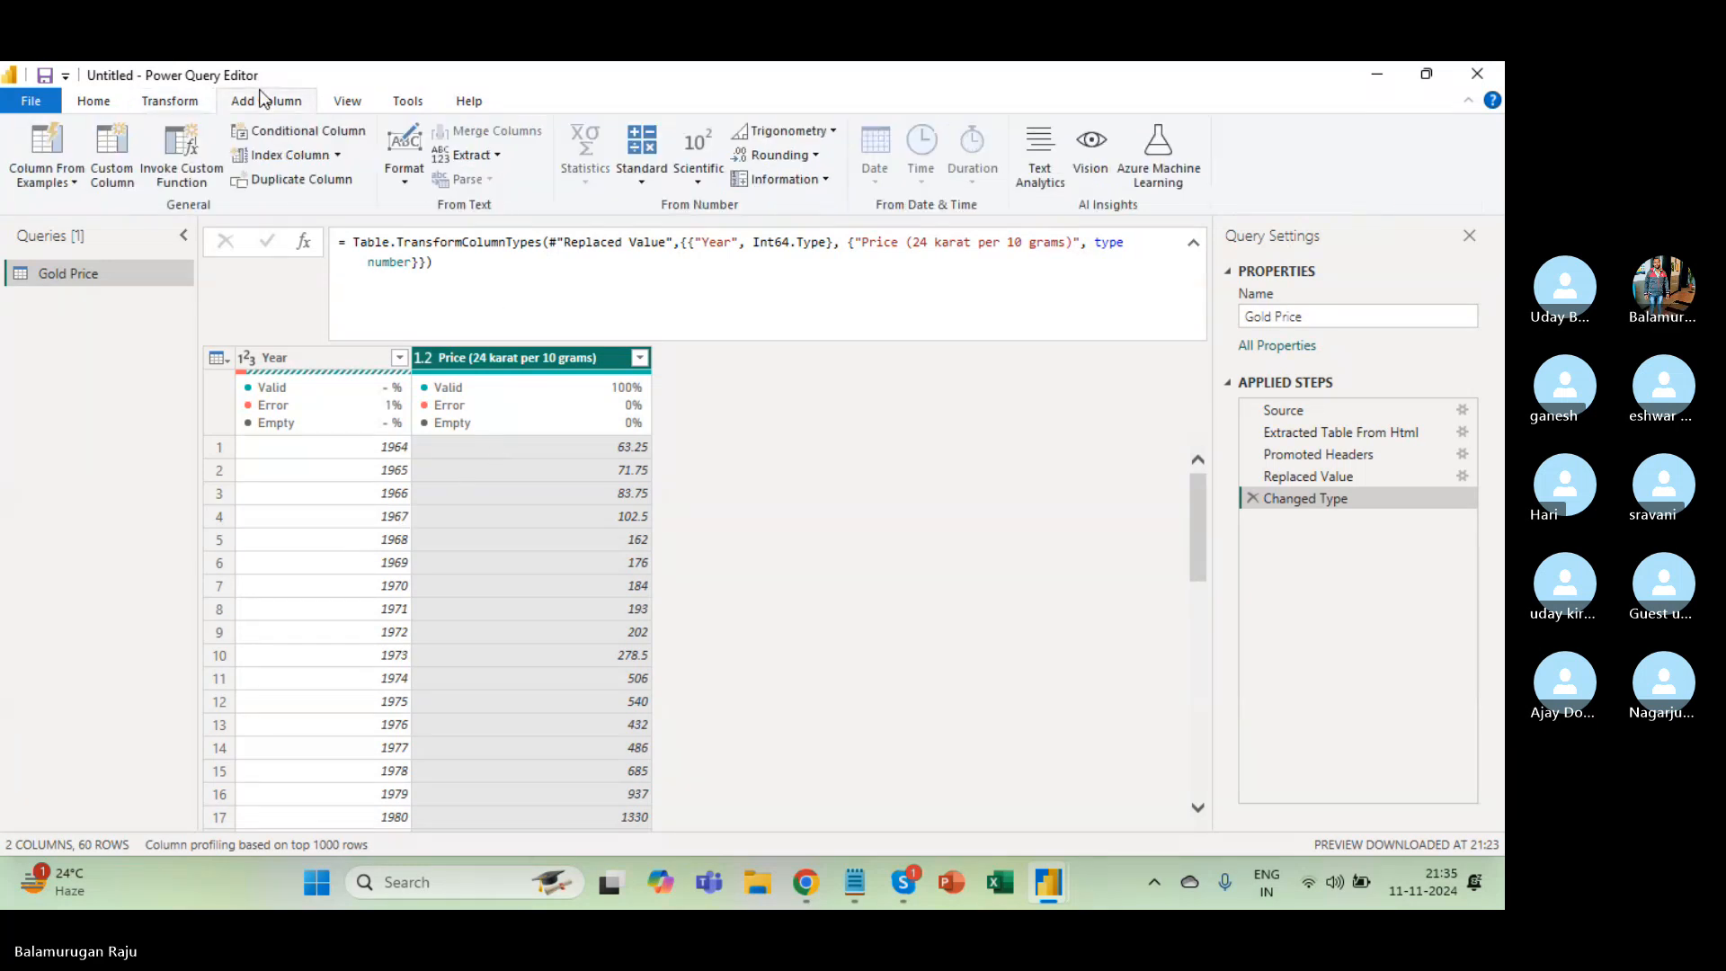
click(141, 104)
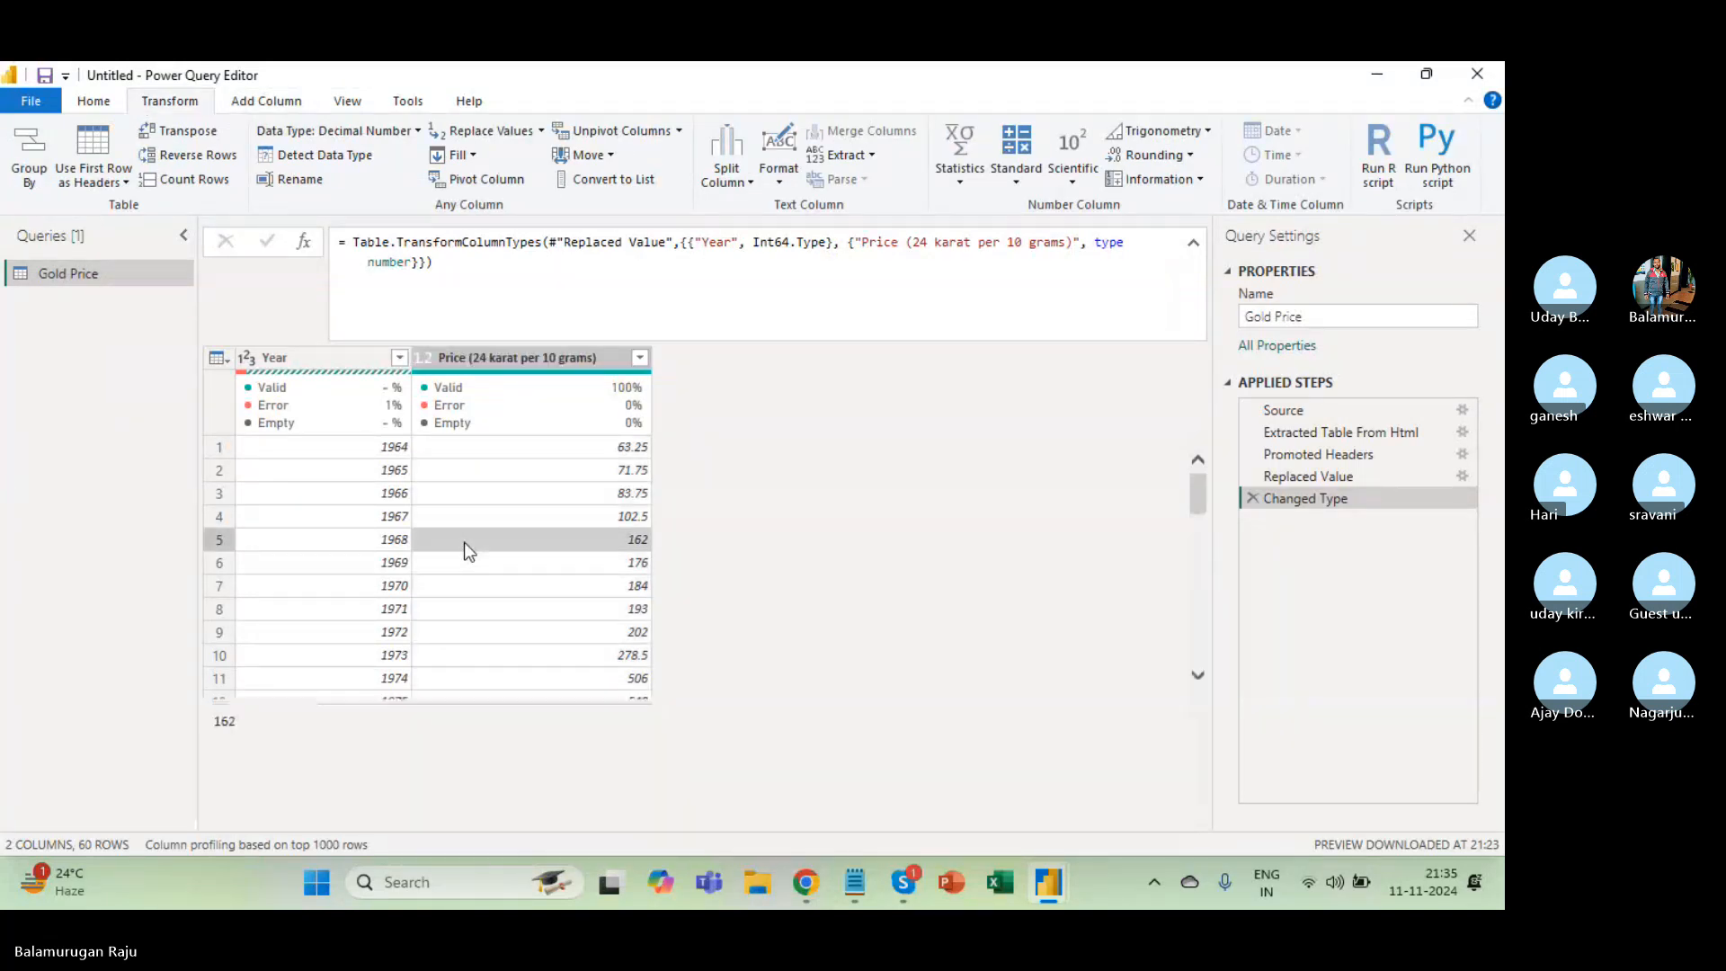
click(317, 357)
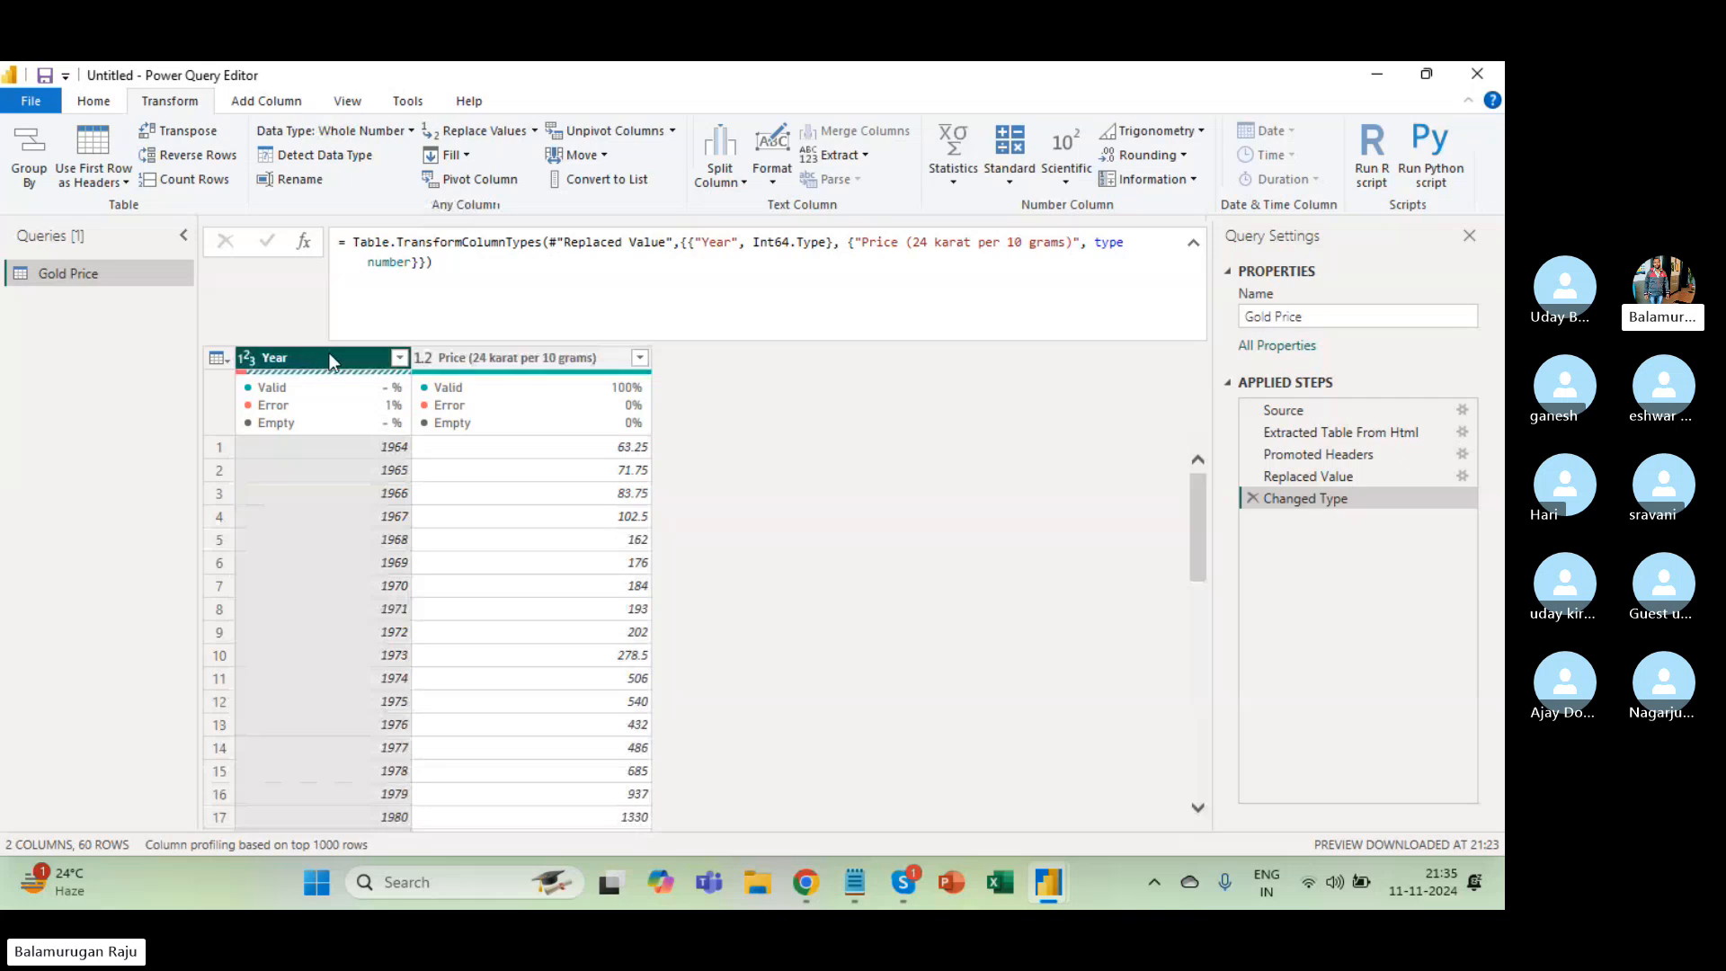
click(530, 360)
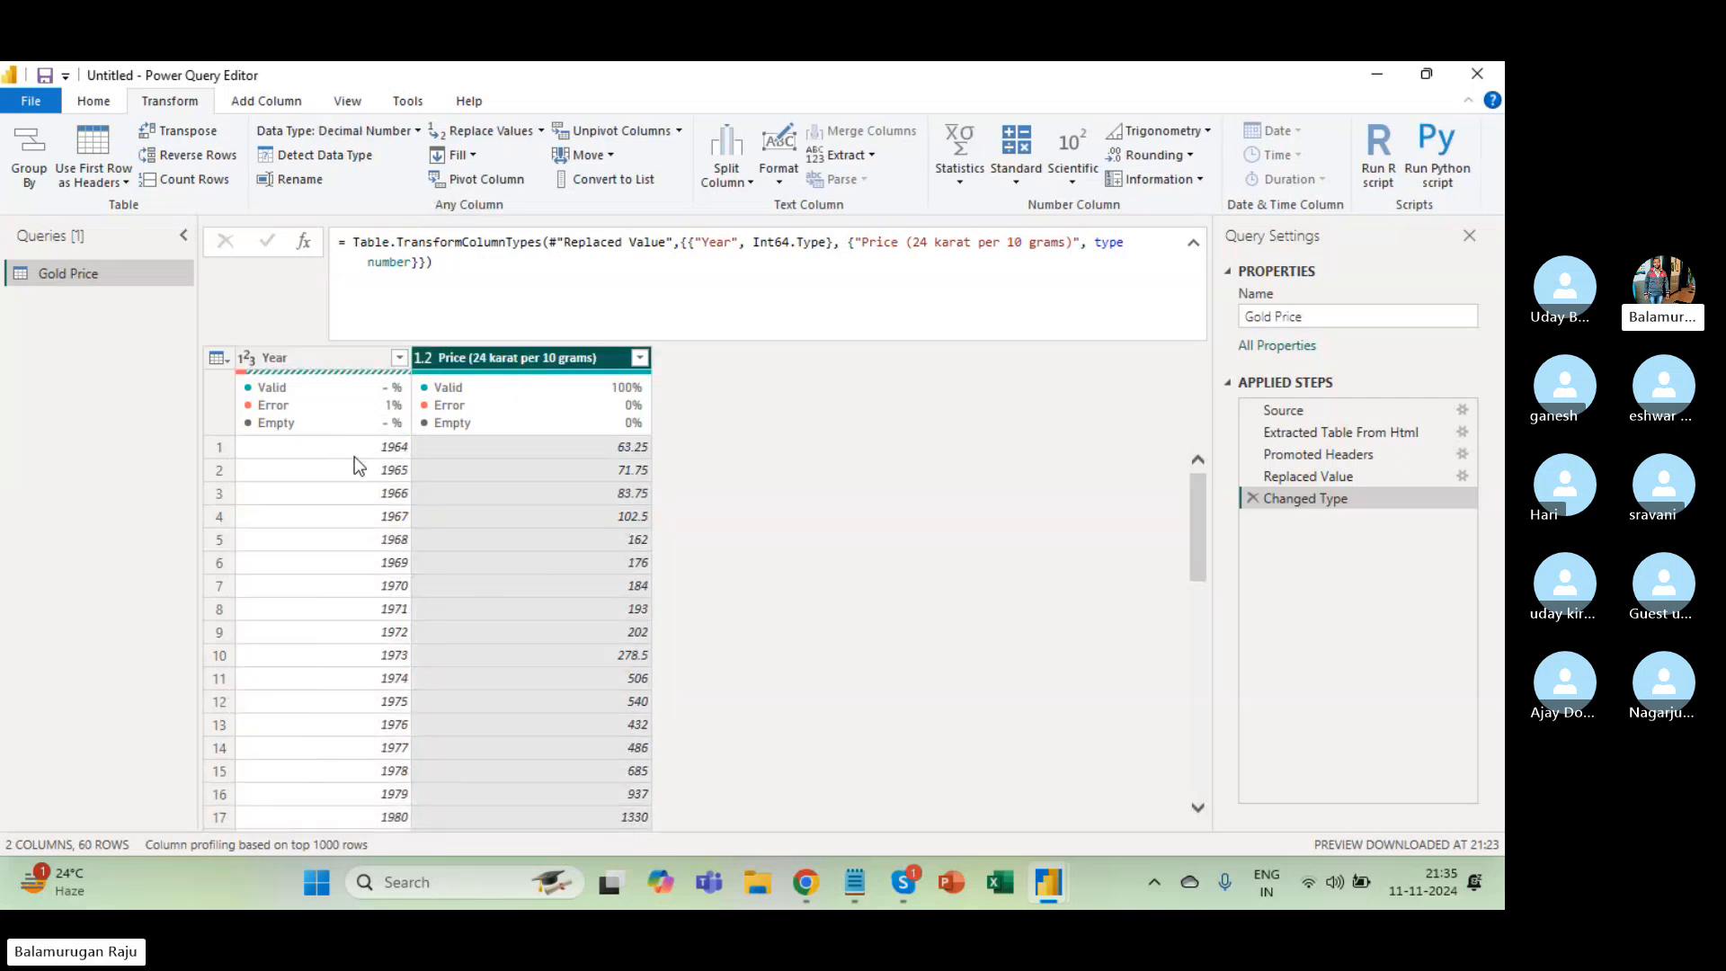
scroll(359, 612, down, 3)
scroll(351, 665, up, 3)
click(97, 99)
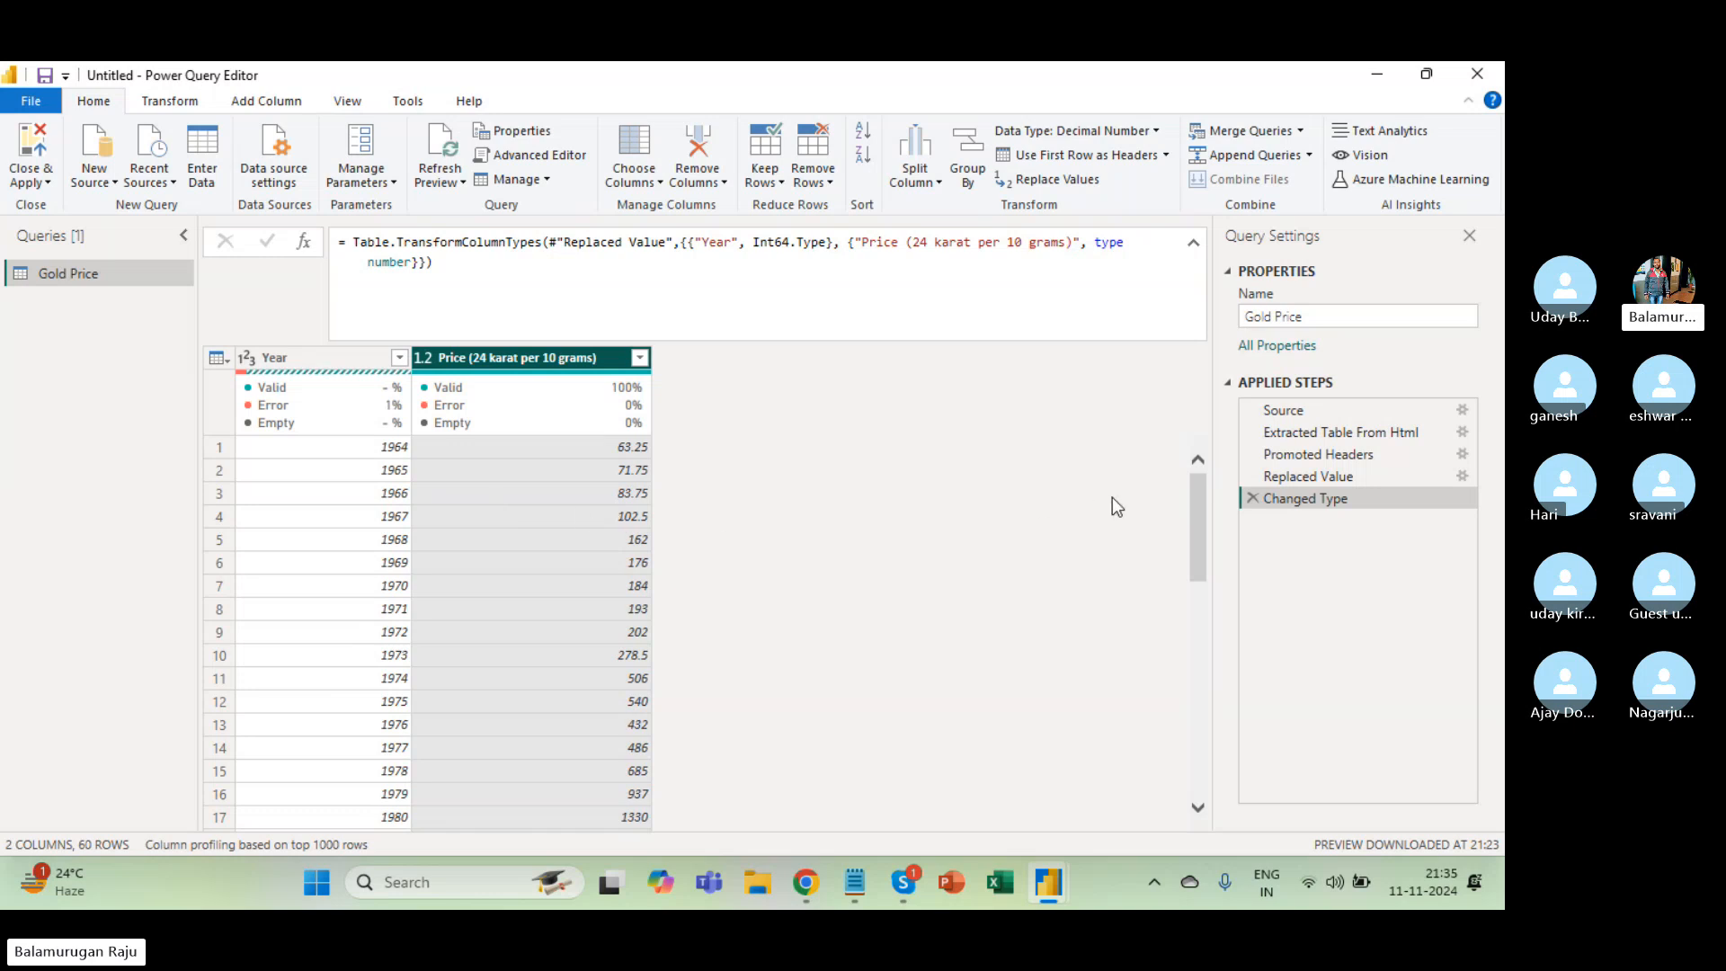
click(1305, 411)
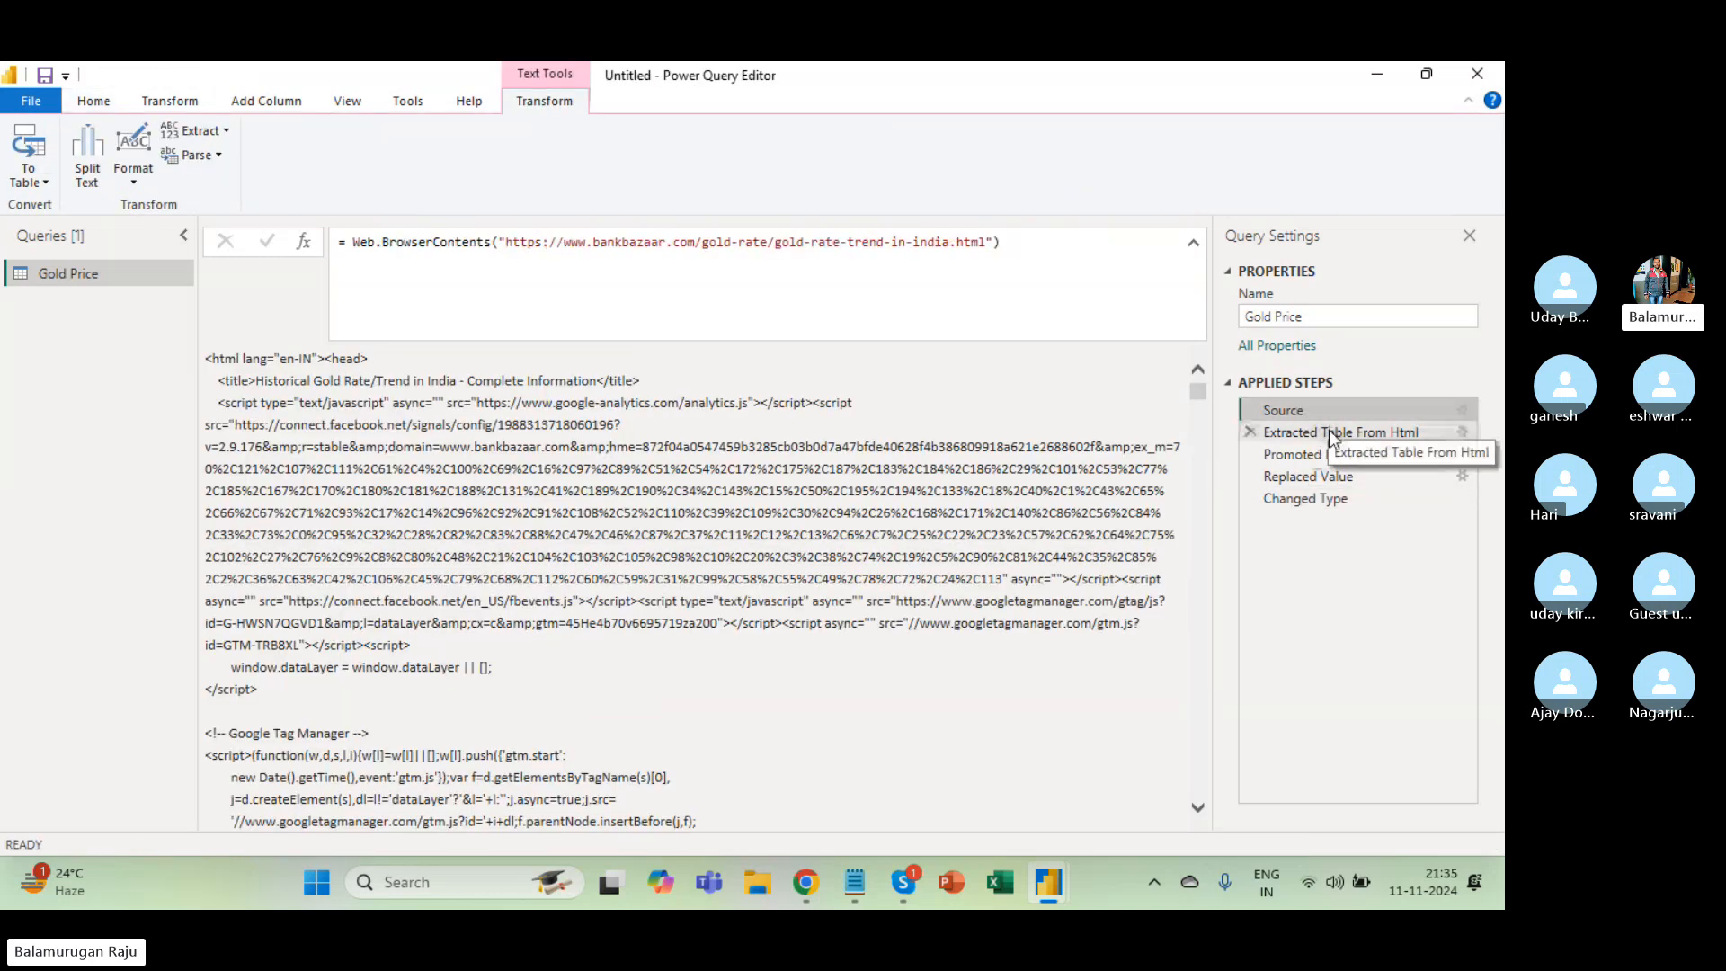
click(1329, 432)
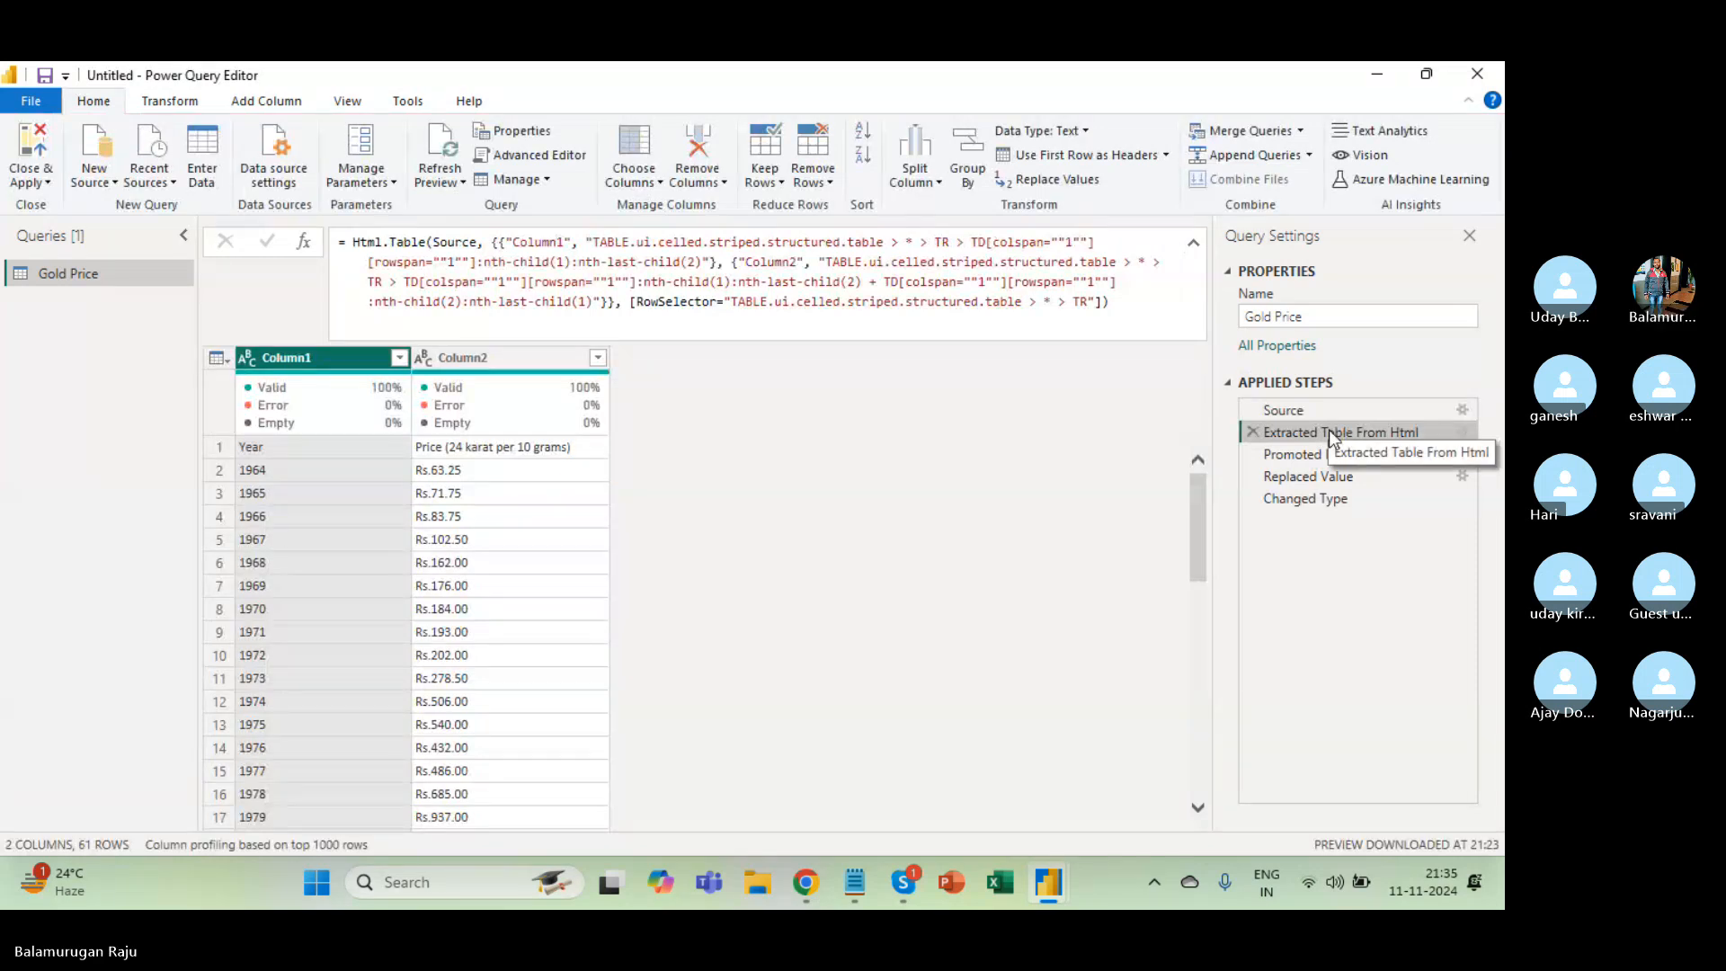
click(1328, 456)
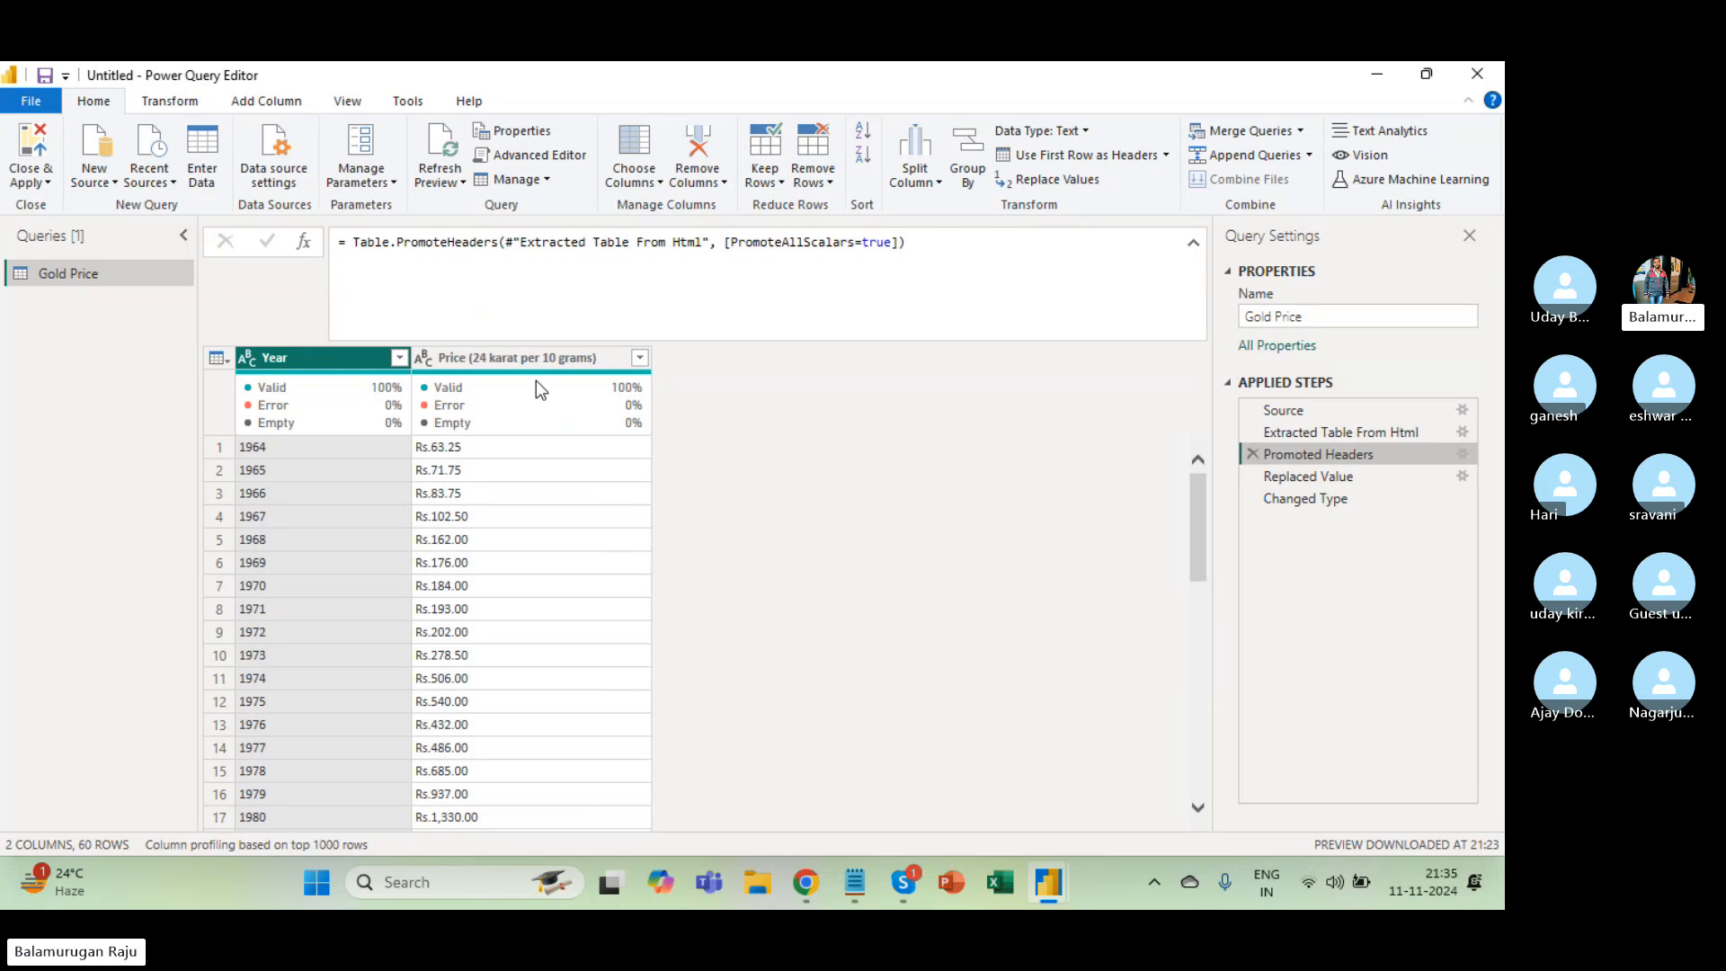
click(1366, 479)
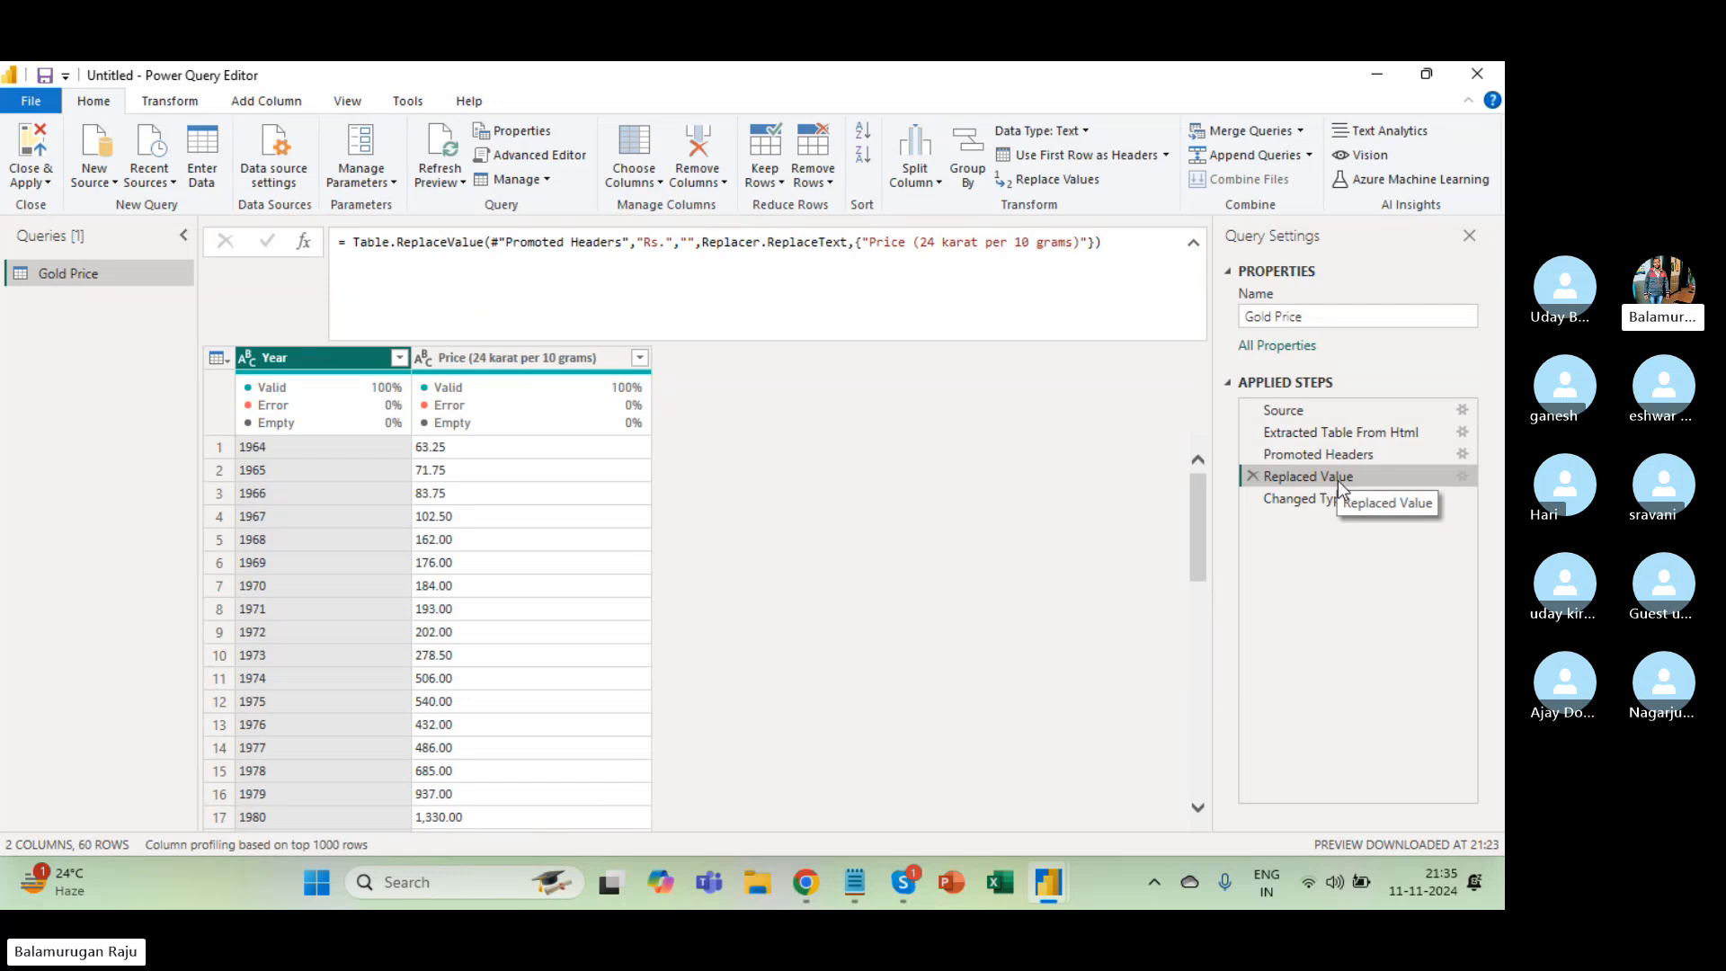
click(173, 101)
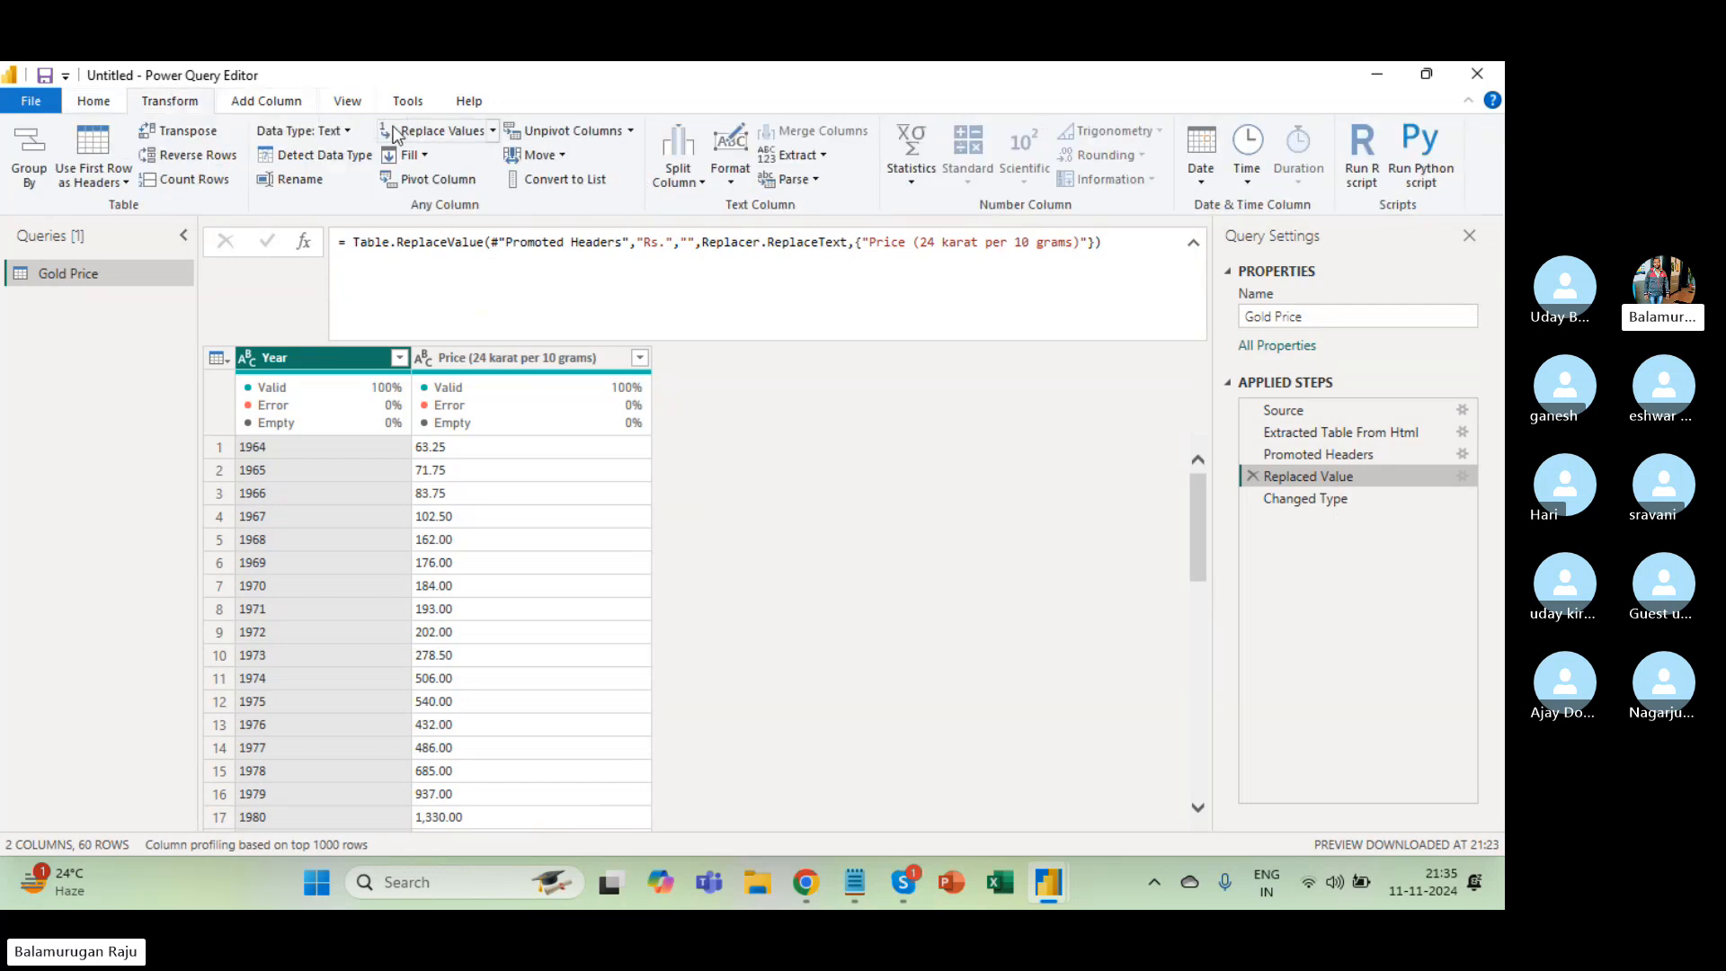
click(1331, 503)
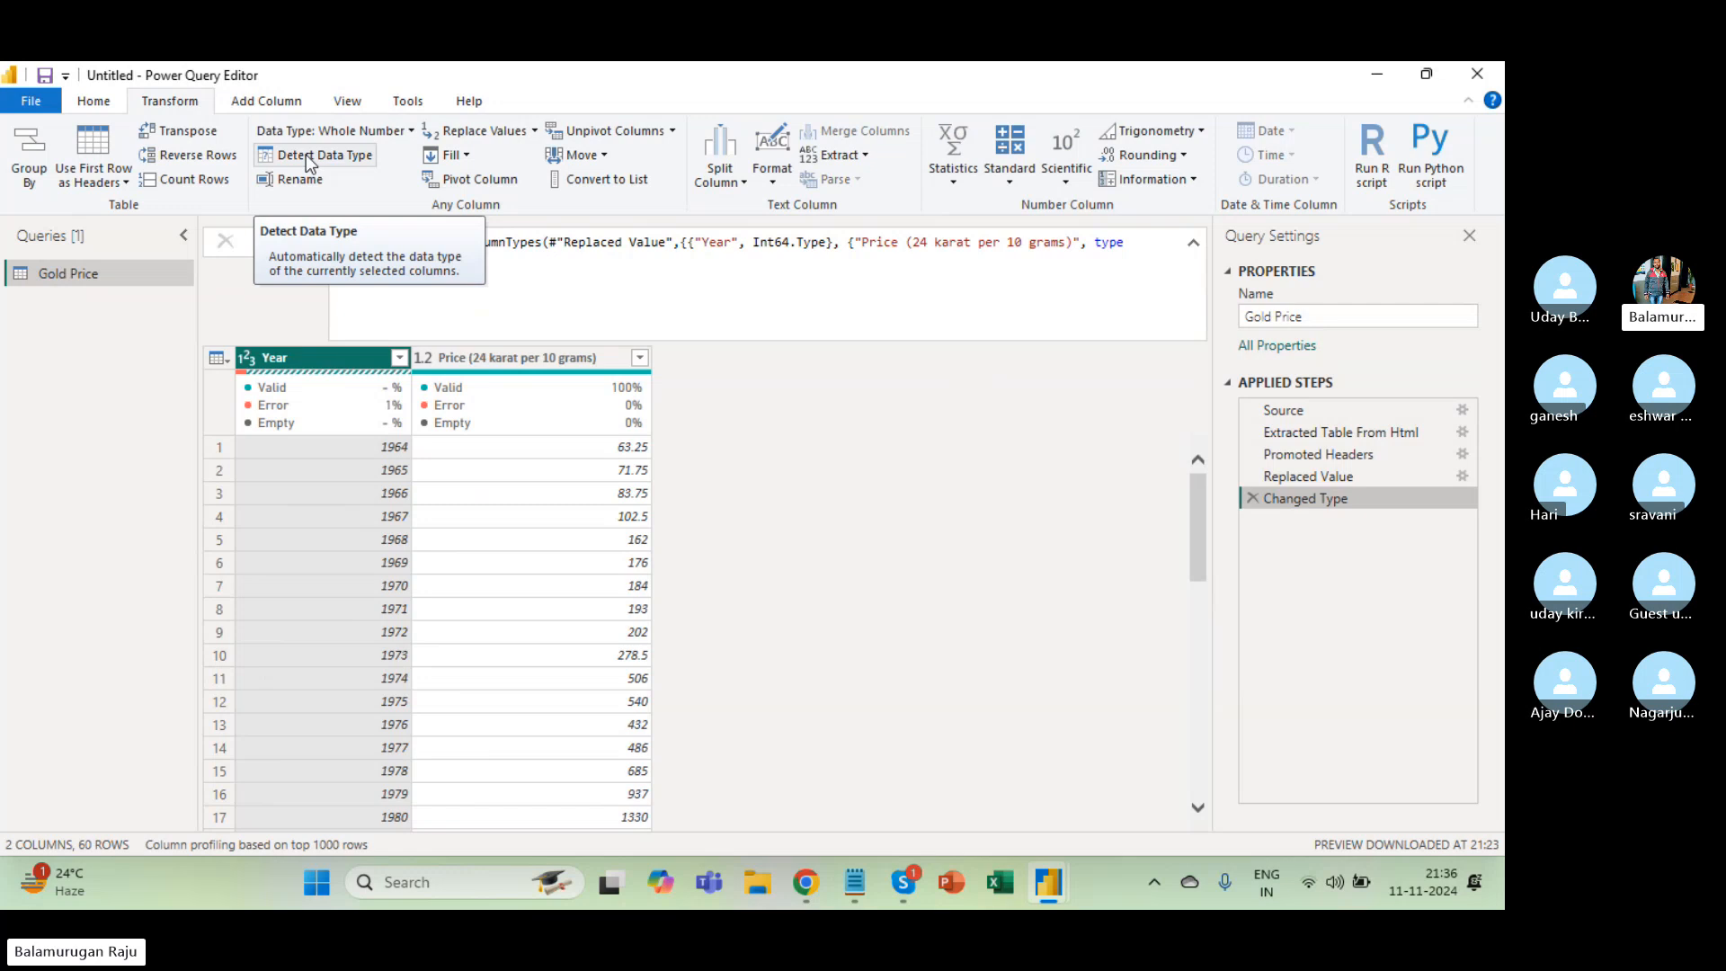
Check the Price column's type, then open the Close & Apply dropdown on the Home tab.
click(425, 361)
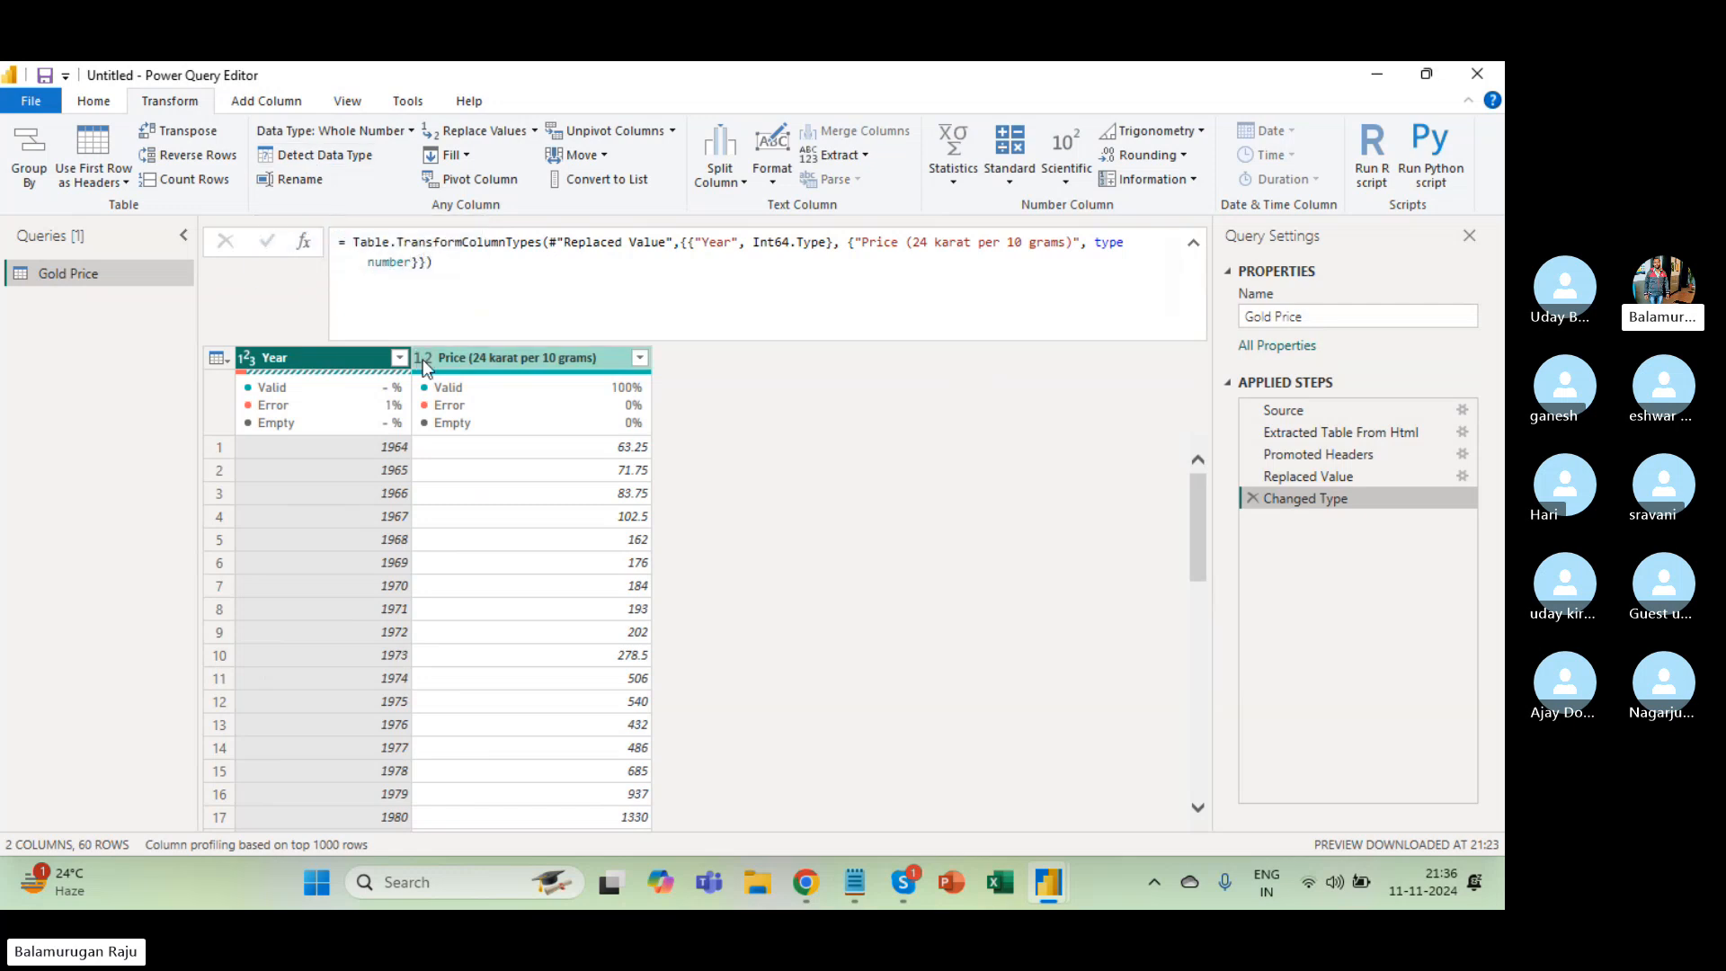
click(424, 360)
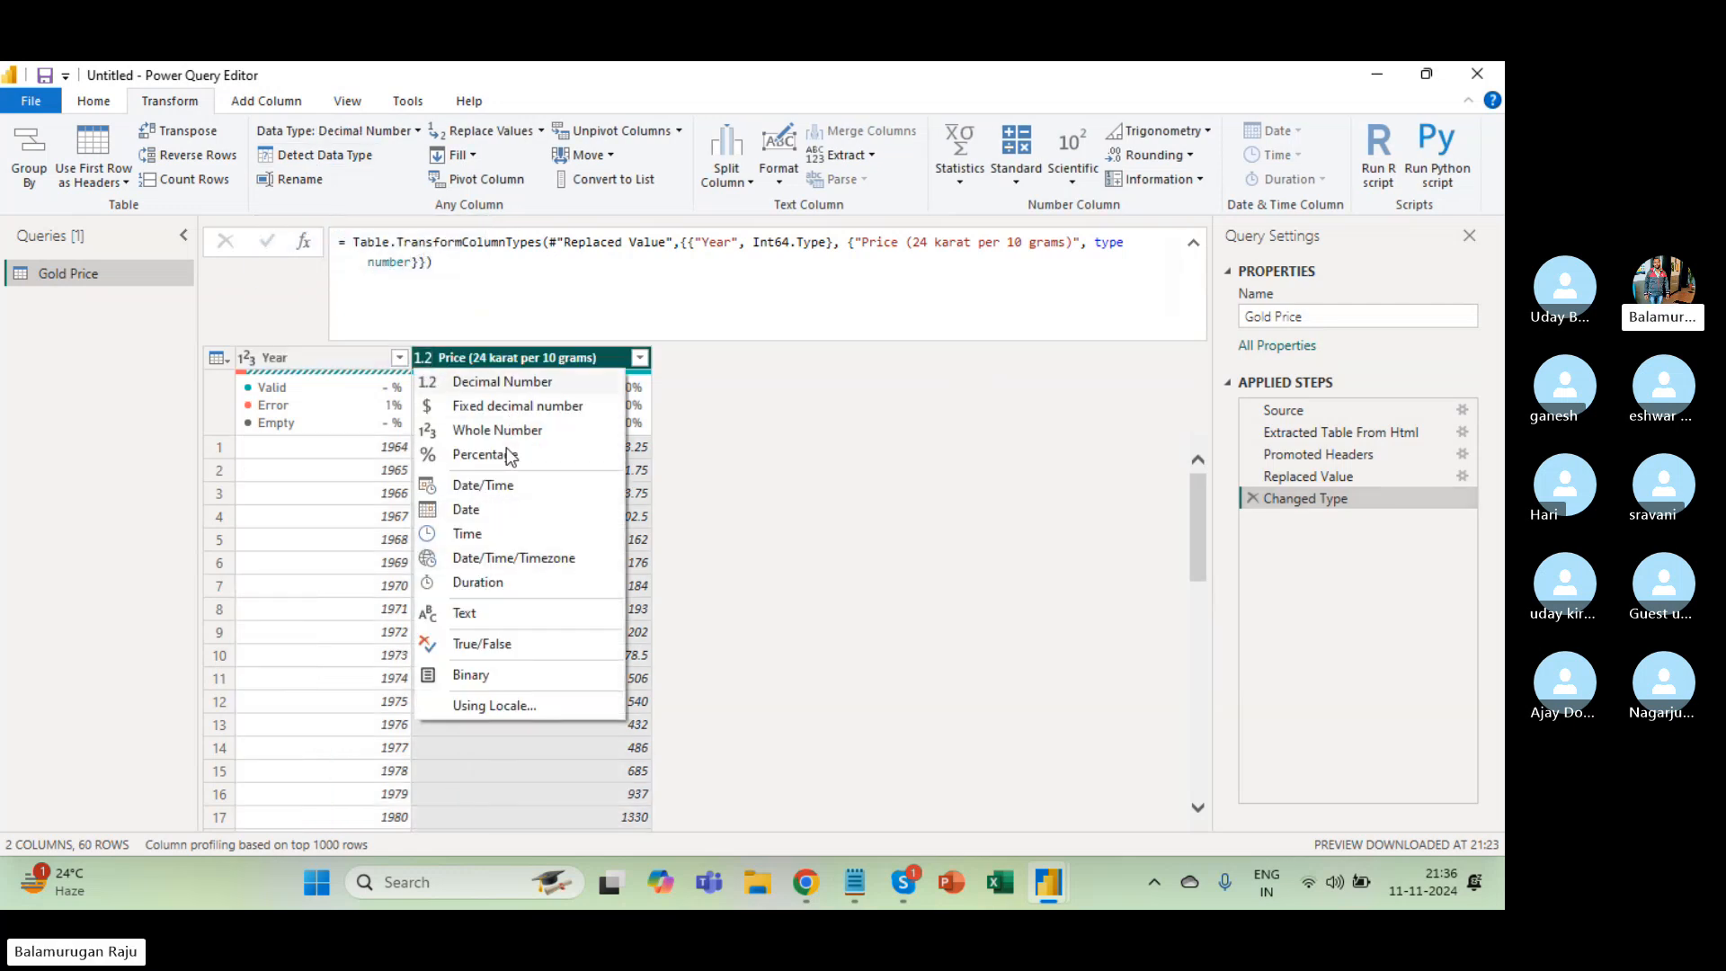
click(300, 543)
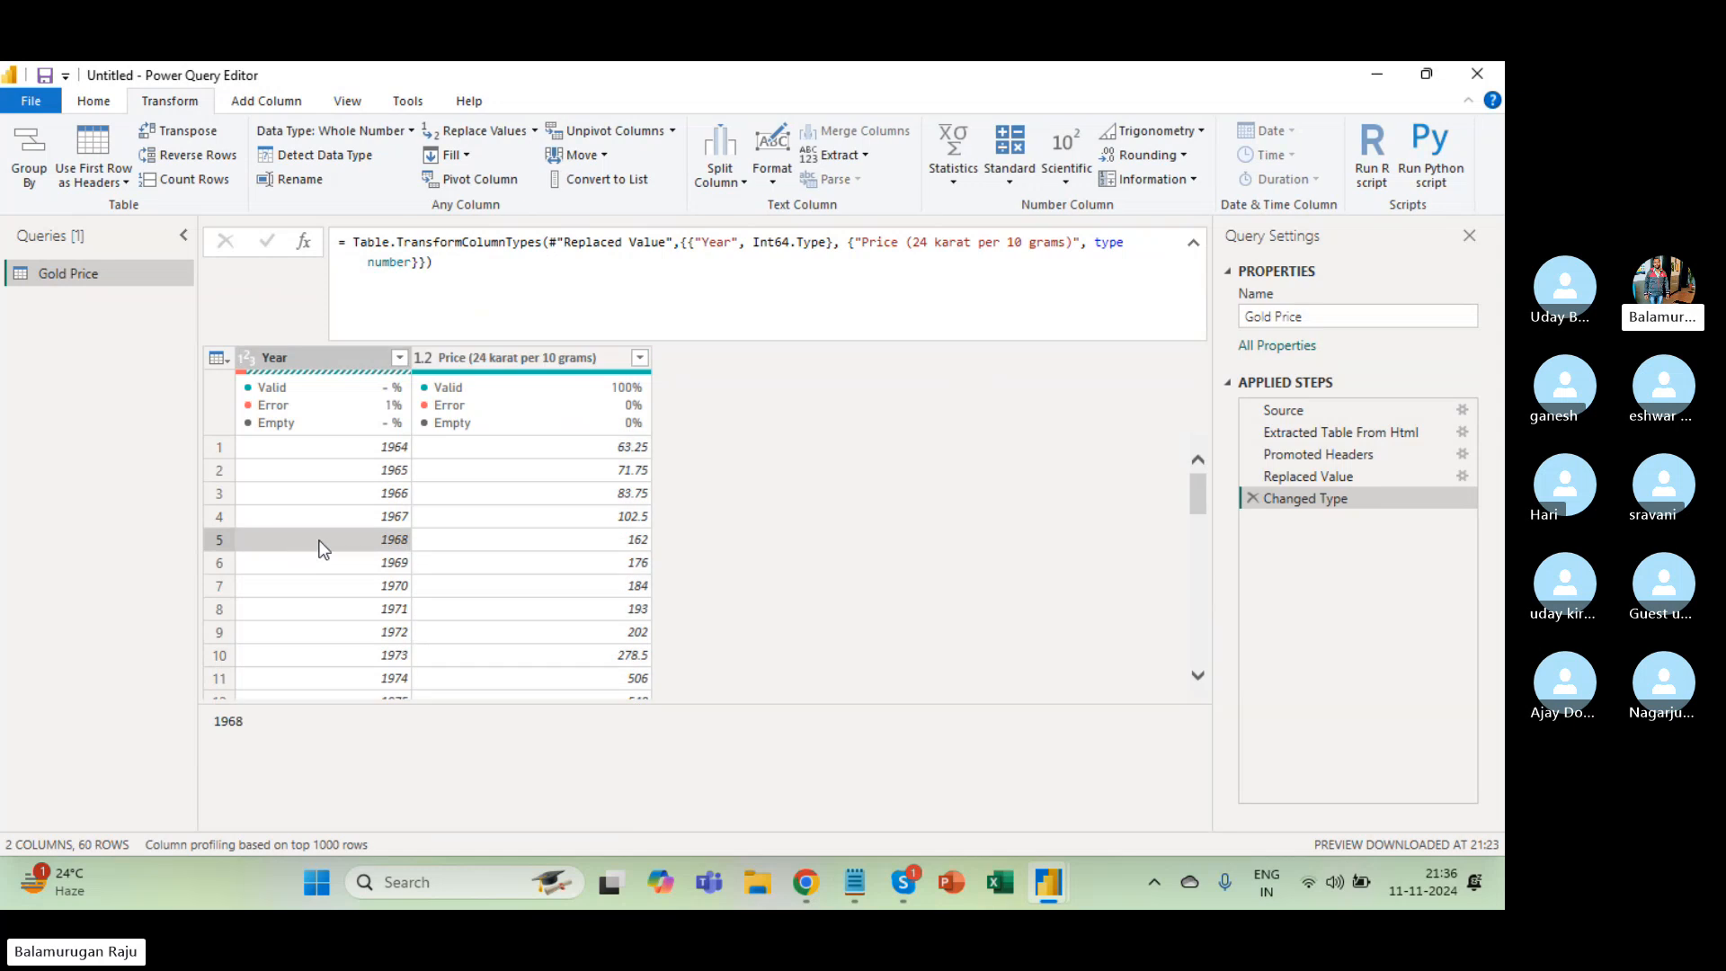
click(365, 469)
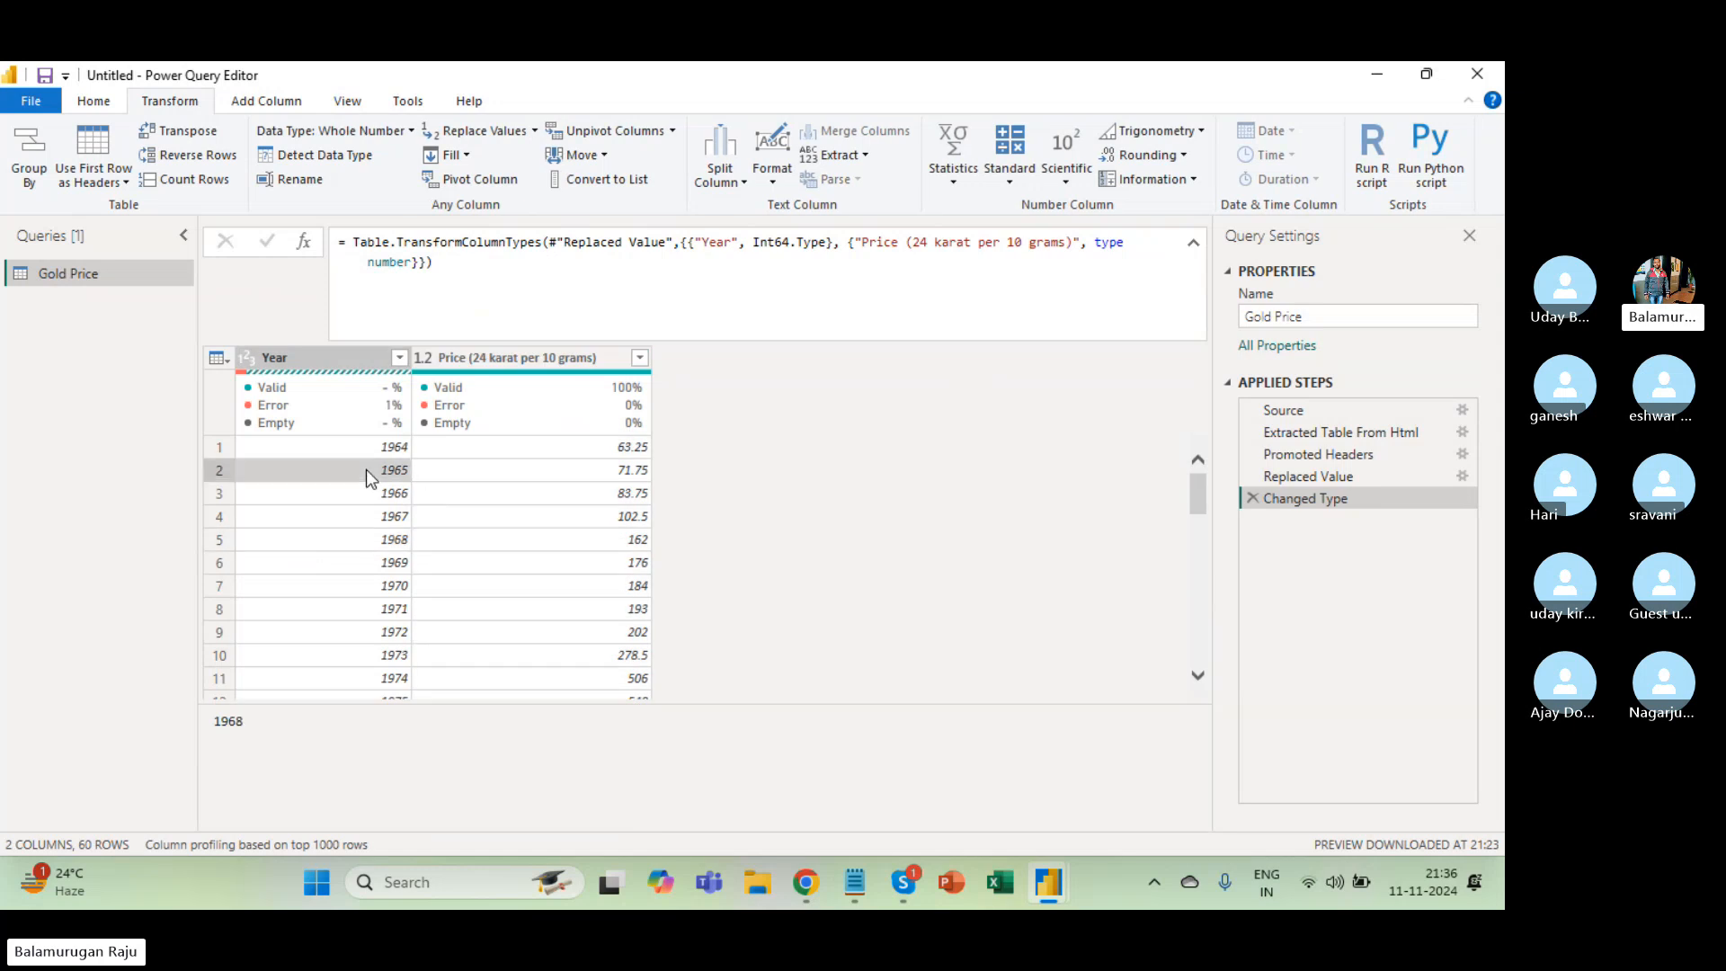
click(90, 104)
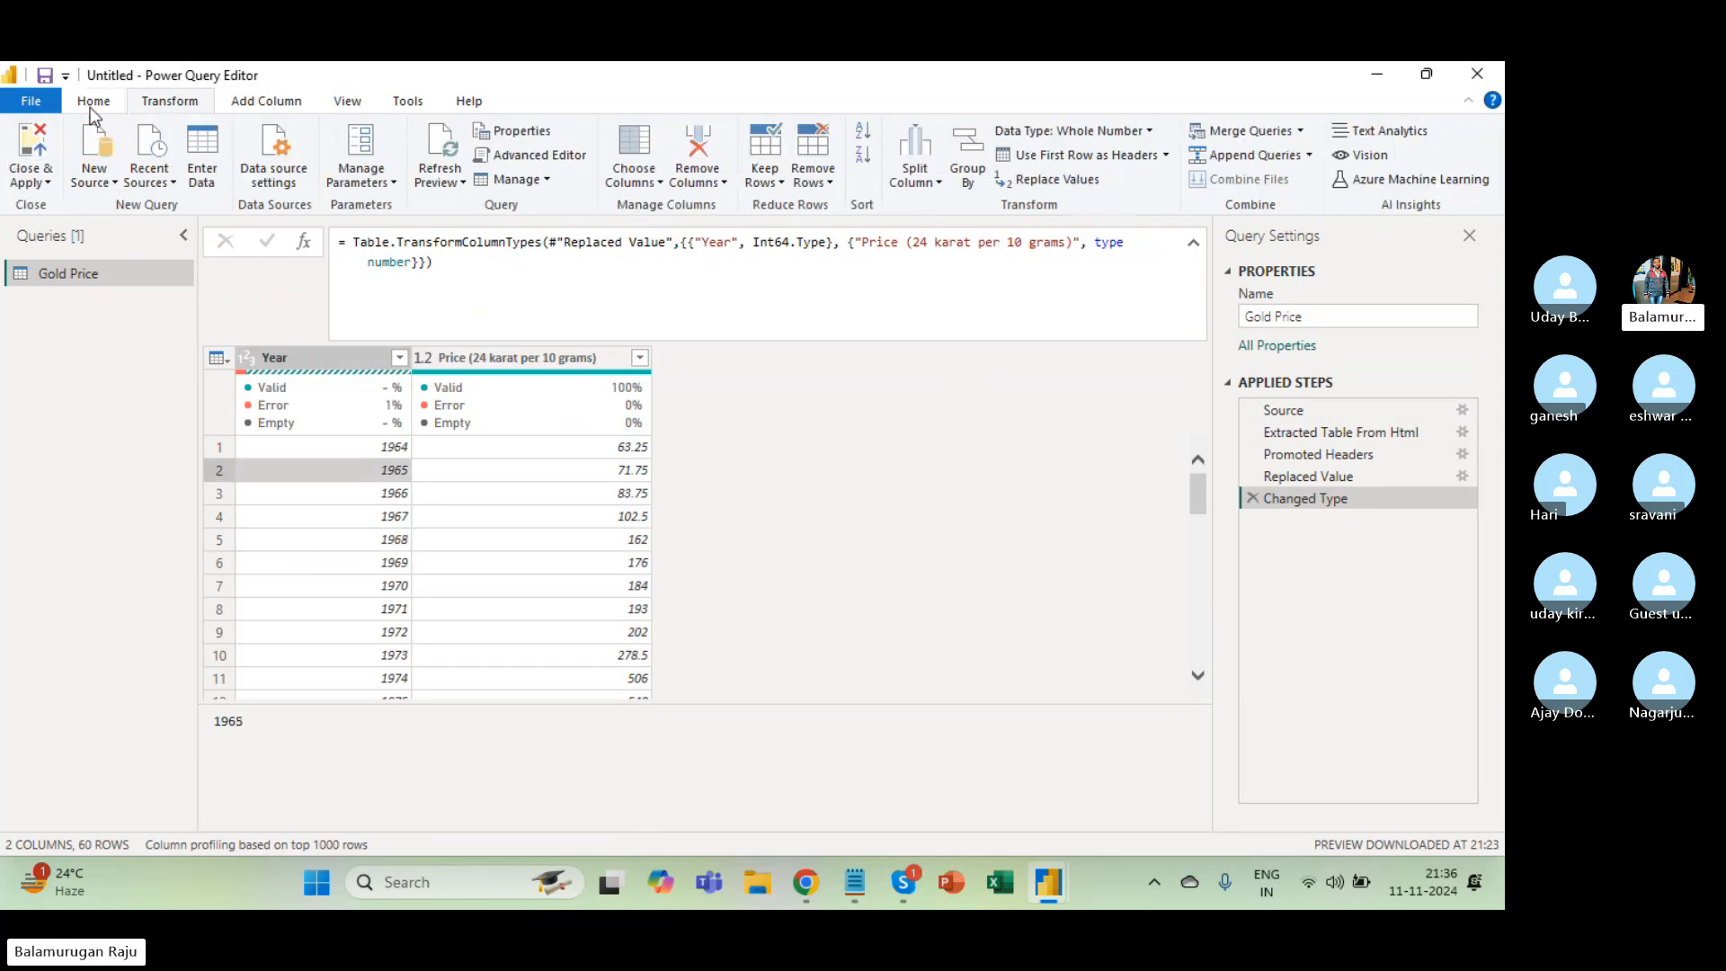
click(36, 183)
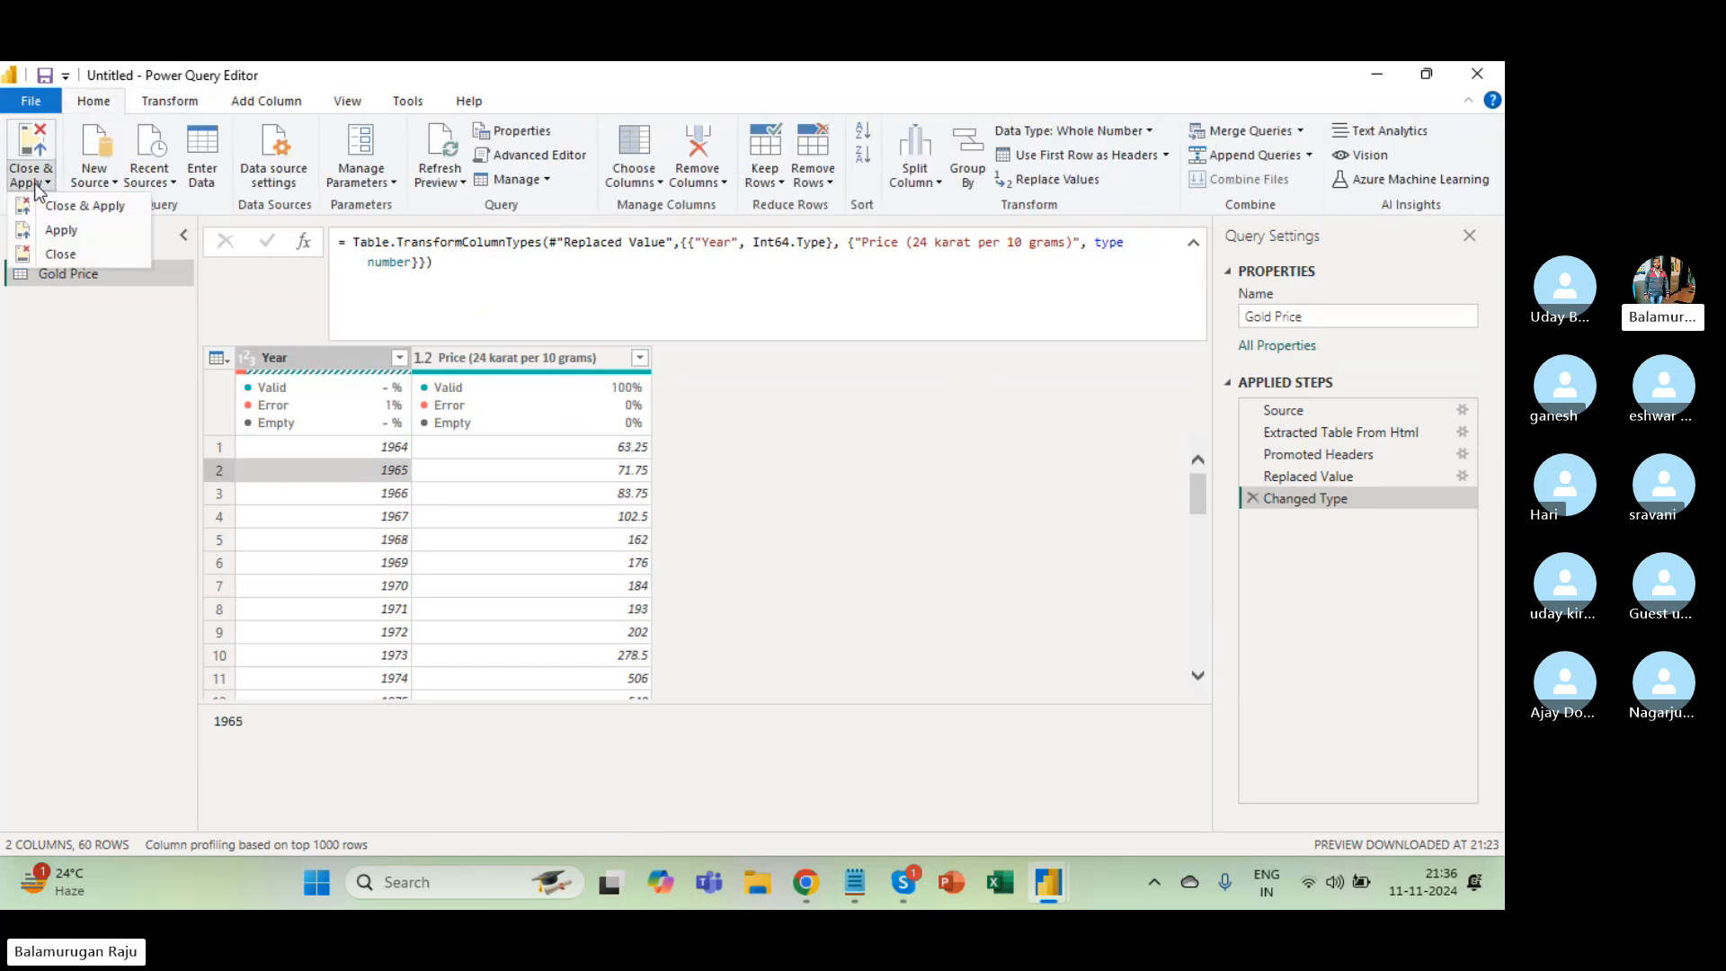
Close & Apply to load Gold Price's 60 rows, then view its 1 load error.
click(99, 214)
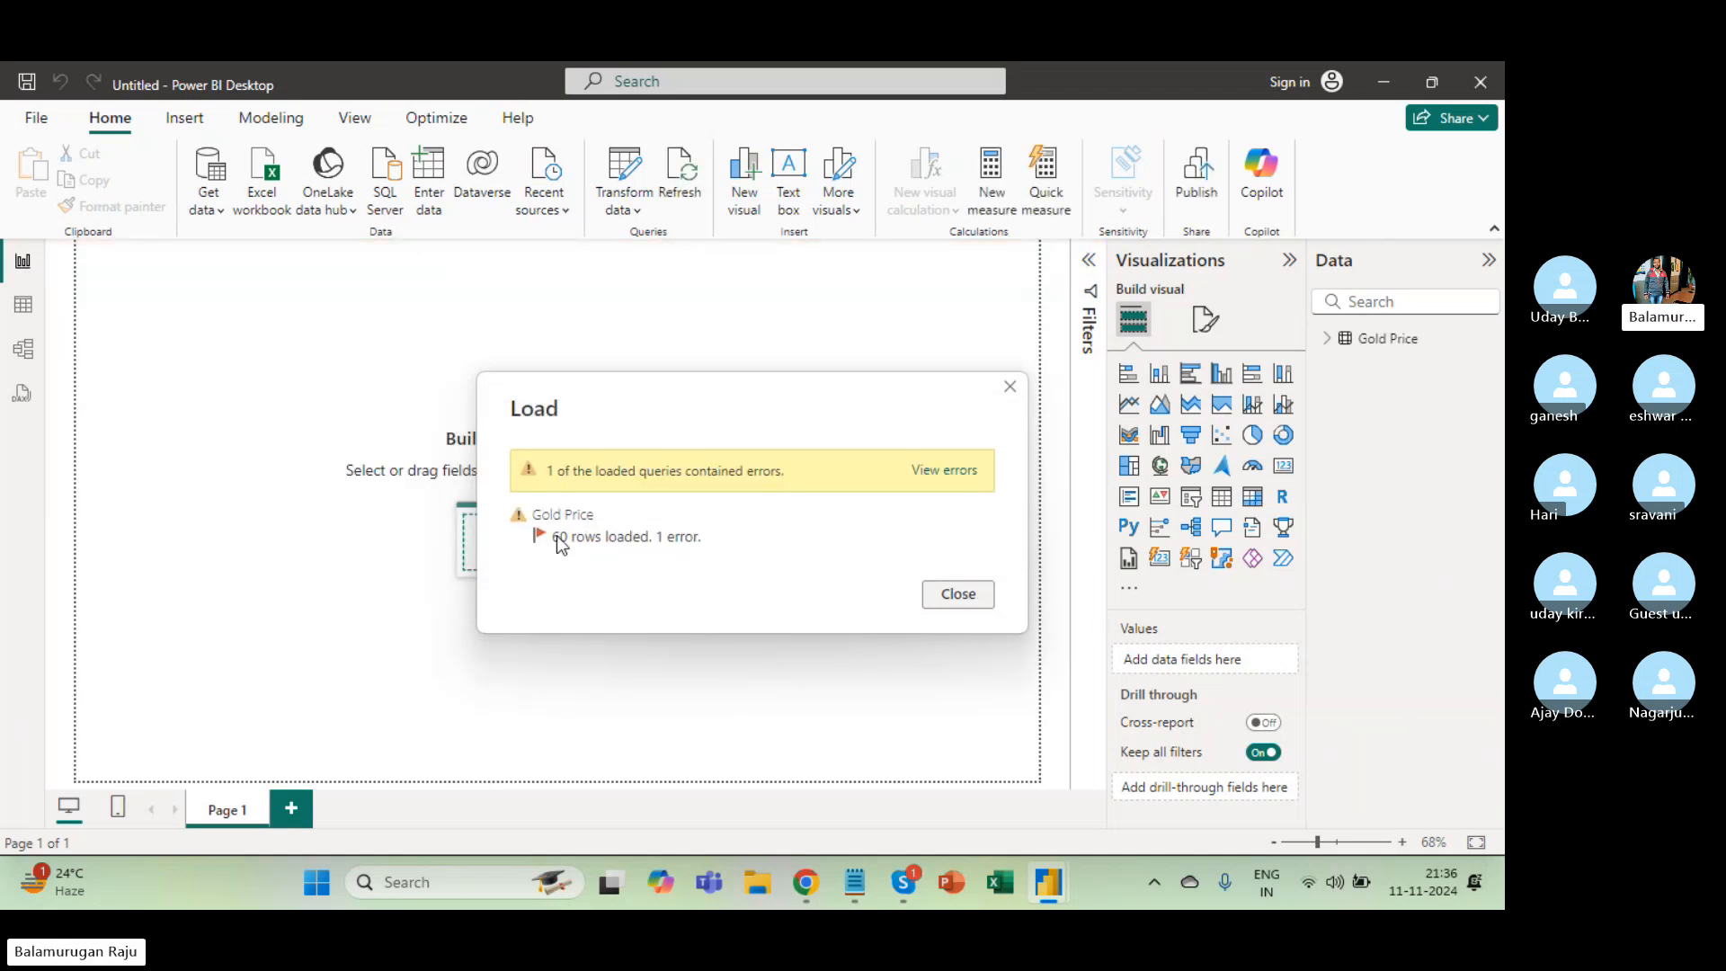
click(951, 470)
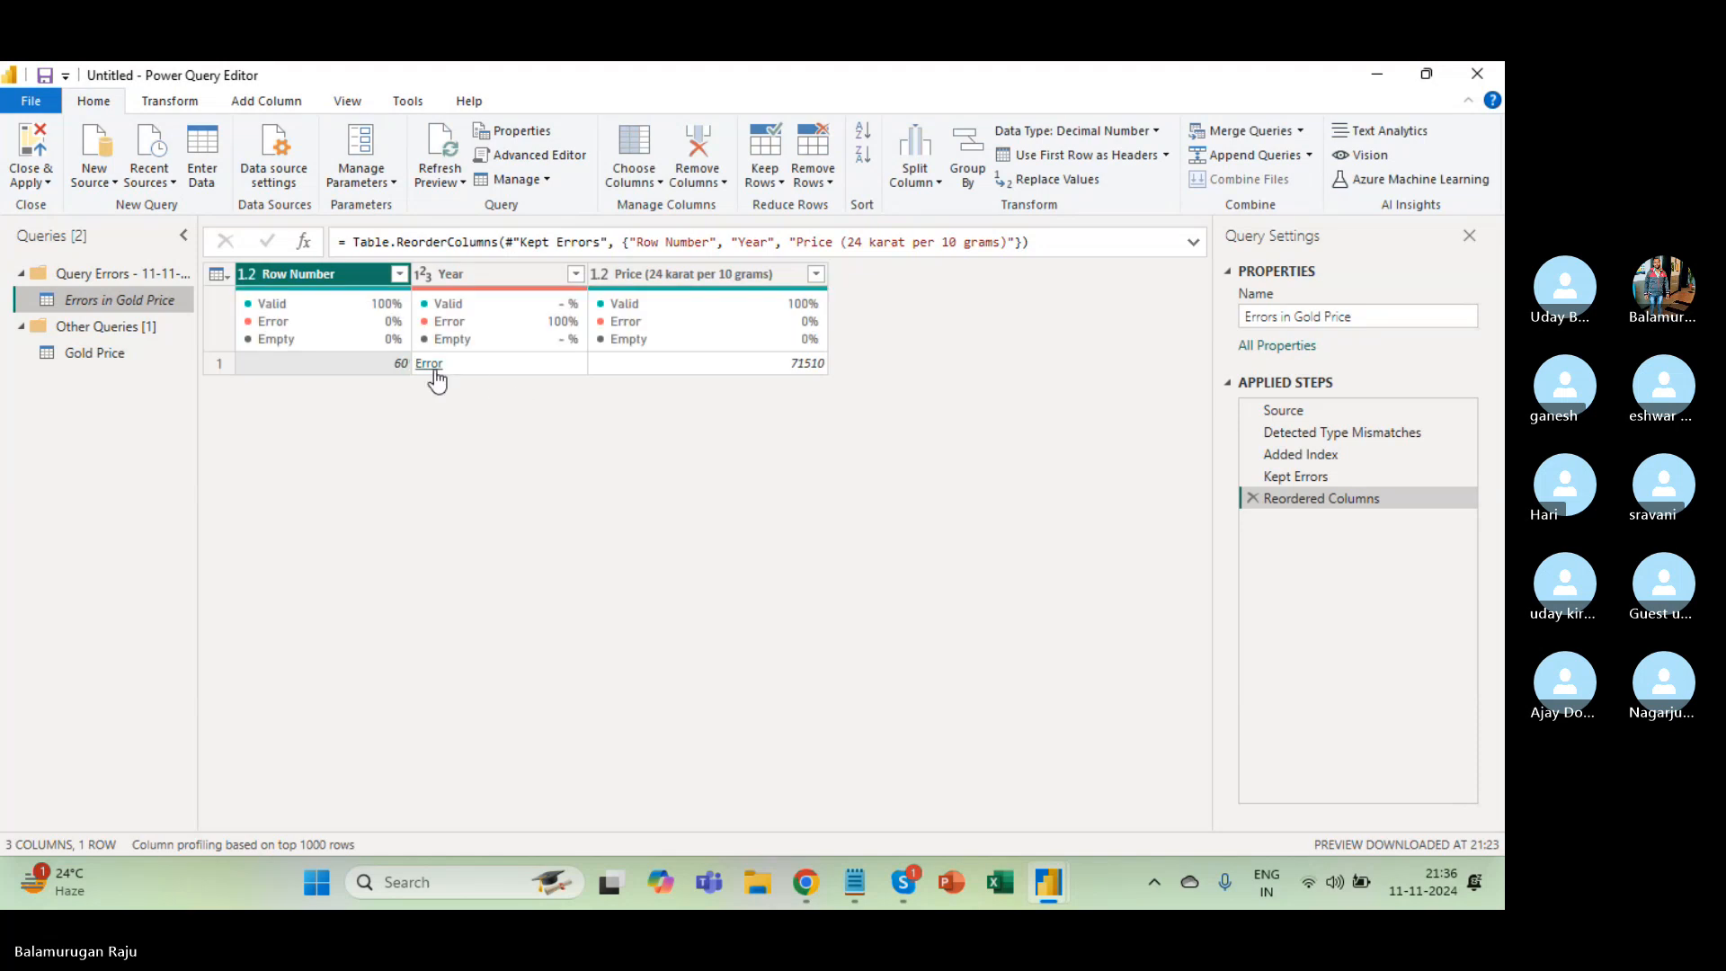
Open the Year error details and highlight '2024 (Till Today)' as the value that couldn't convert.
click(433, 365)
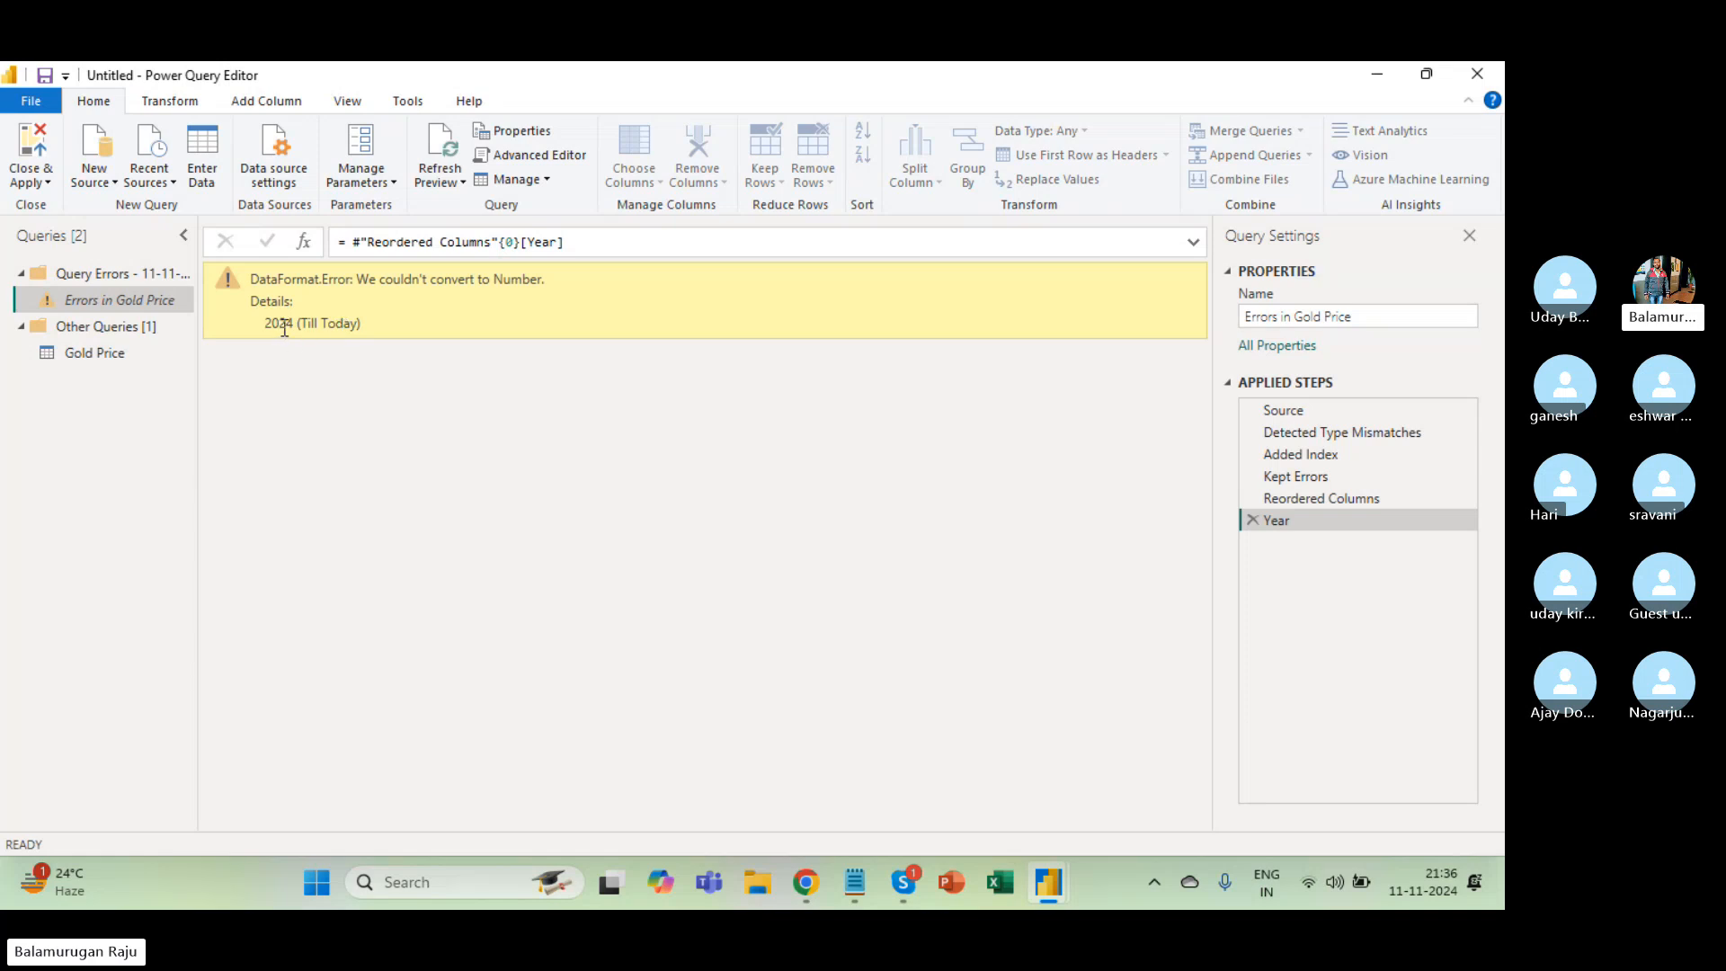
drag(266, 323, 347, 316)
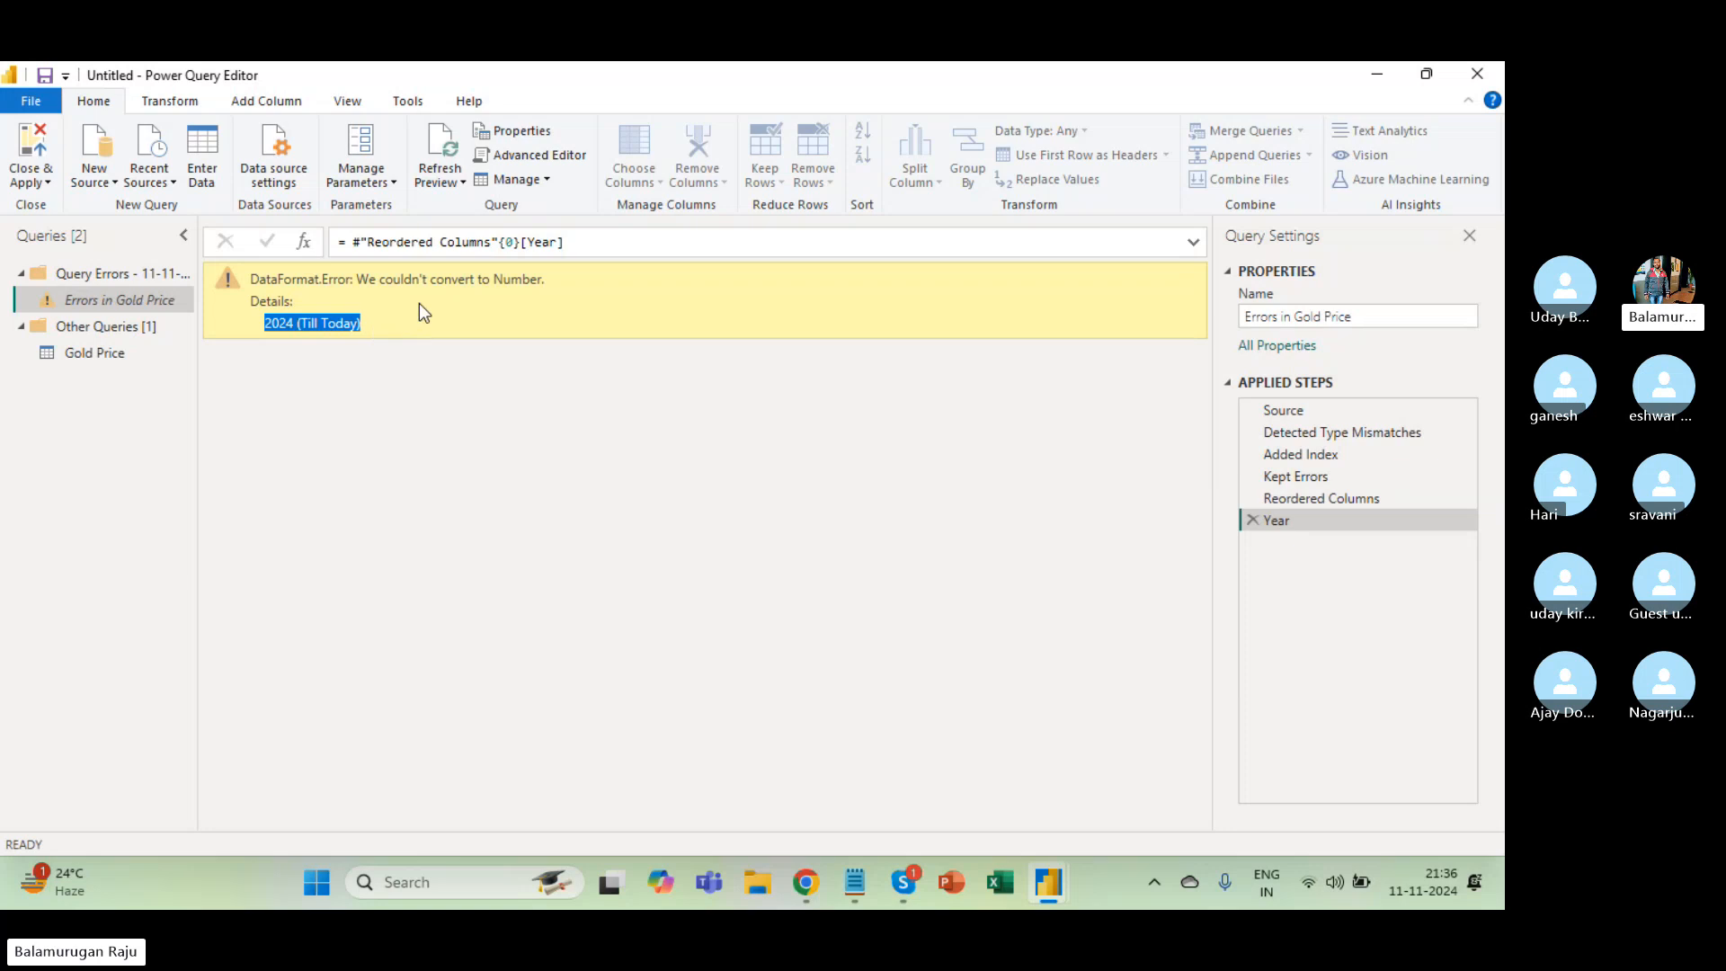
triple_click(469, 288)
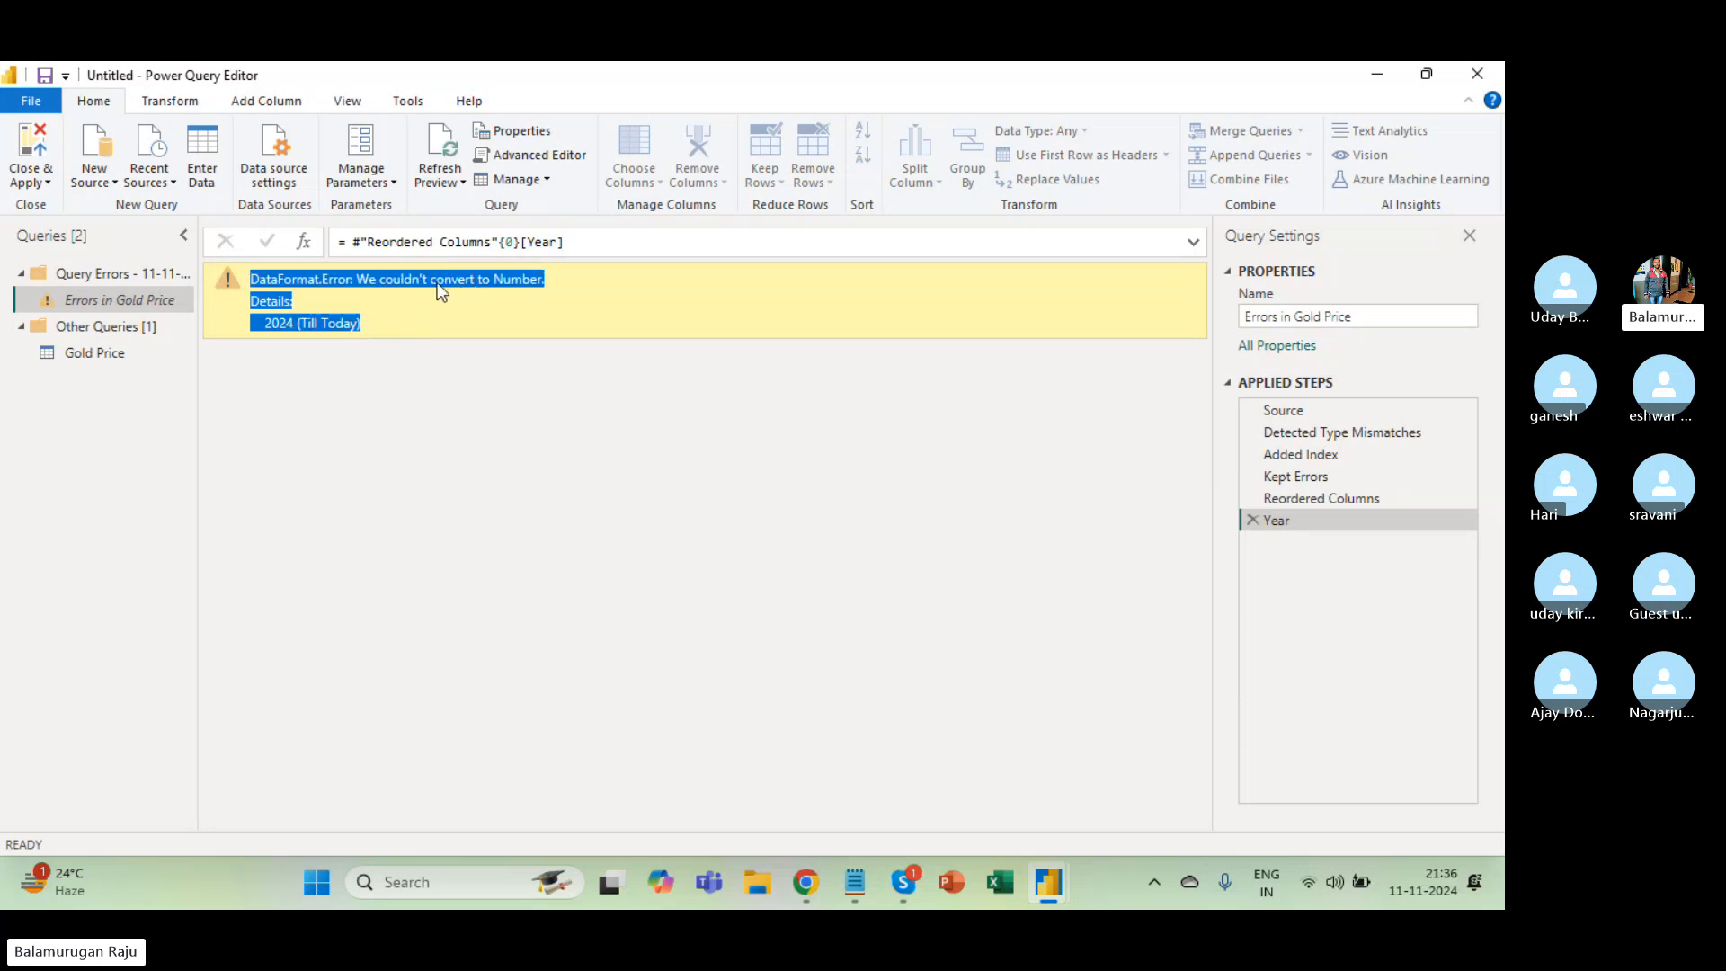
click(436, 280)
drag(383, 279, 474, 281)
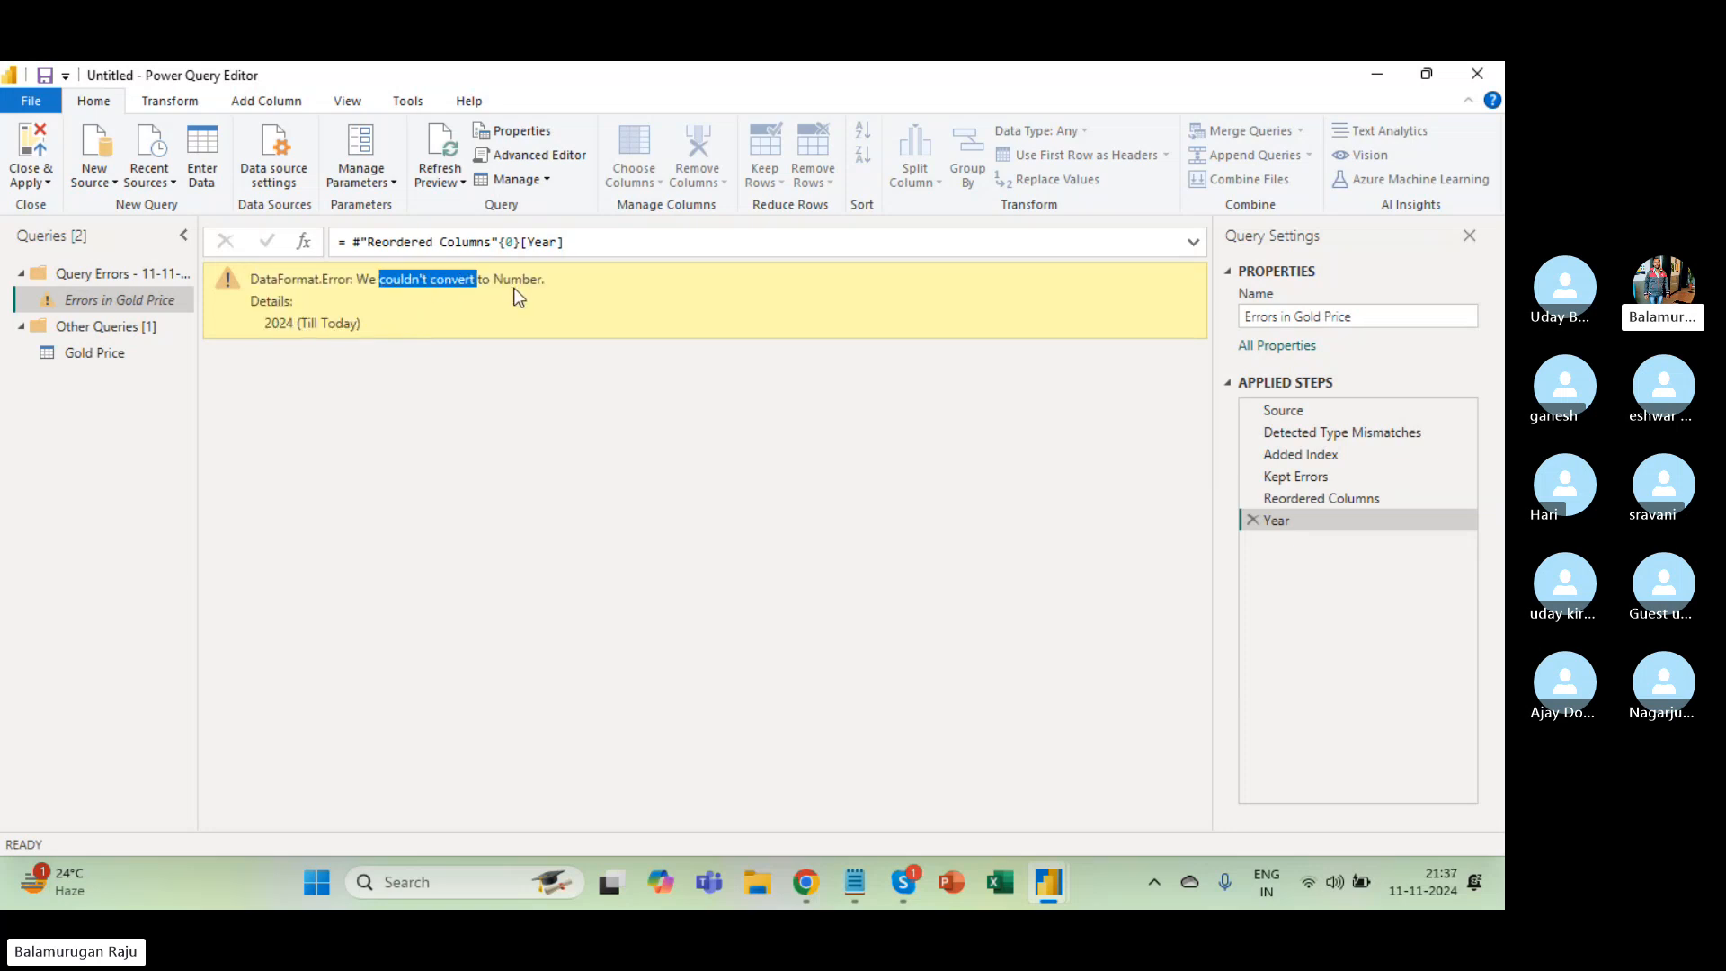
triple_click(282, 325)
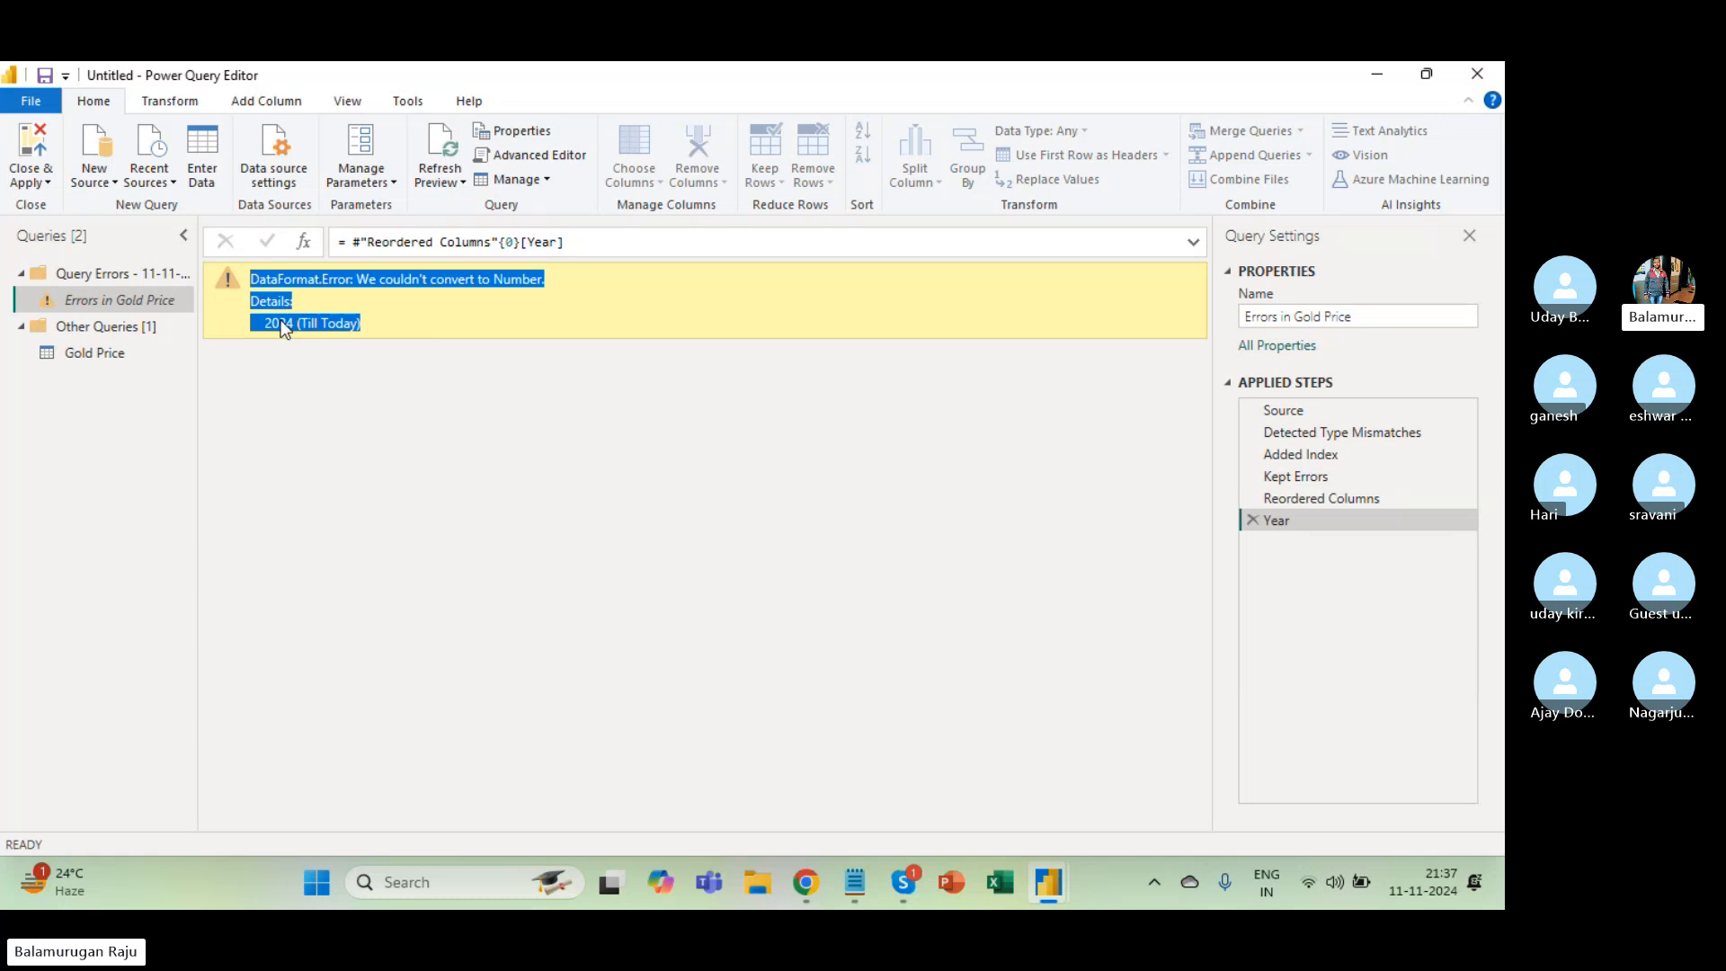
click(288, 322)
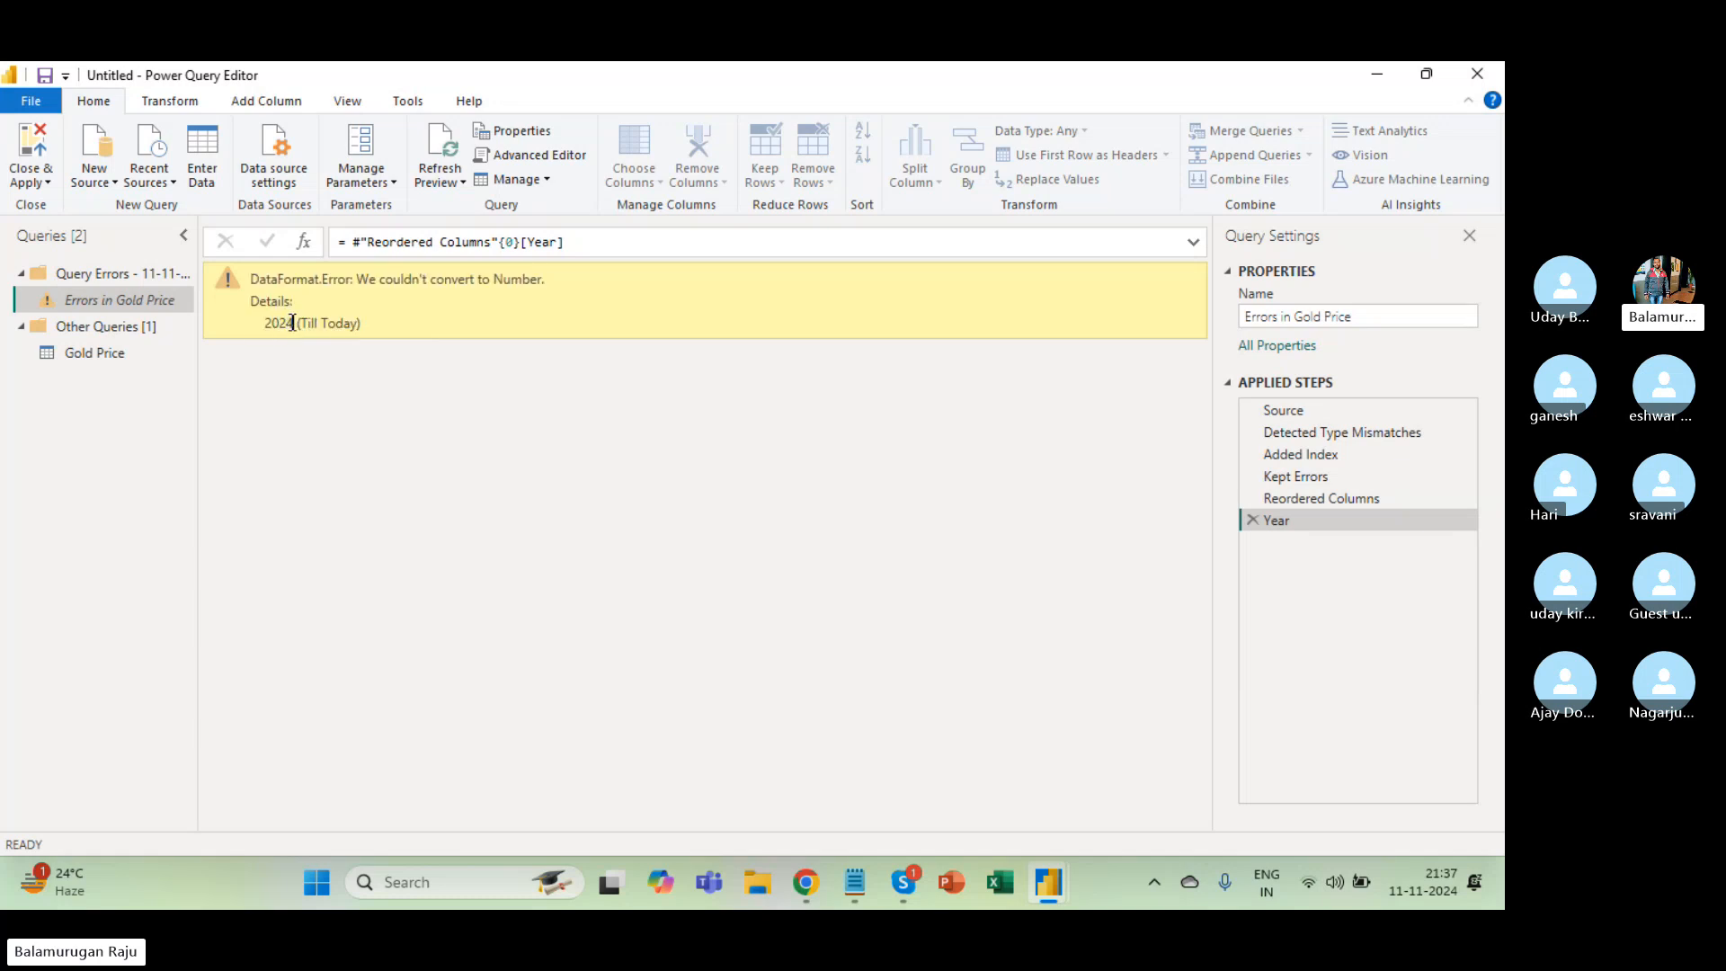
drag(294, 321, 356, 327)
Delete the Query Errors group and its Errors in Gold Price query, then select Gold Price.
click(67, 356)
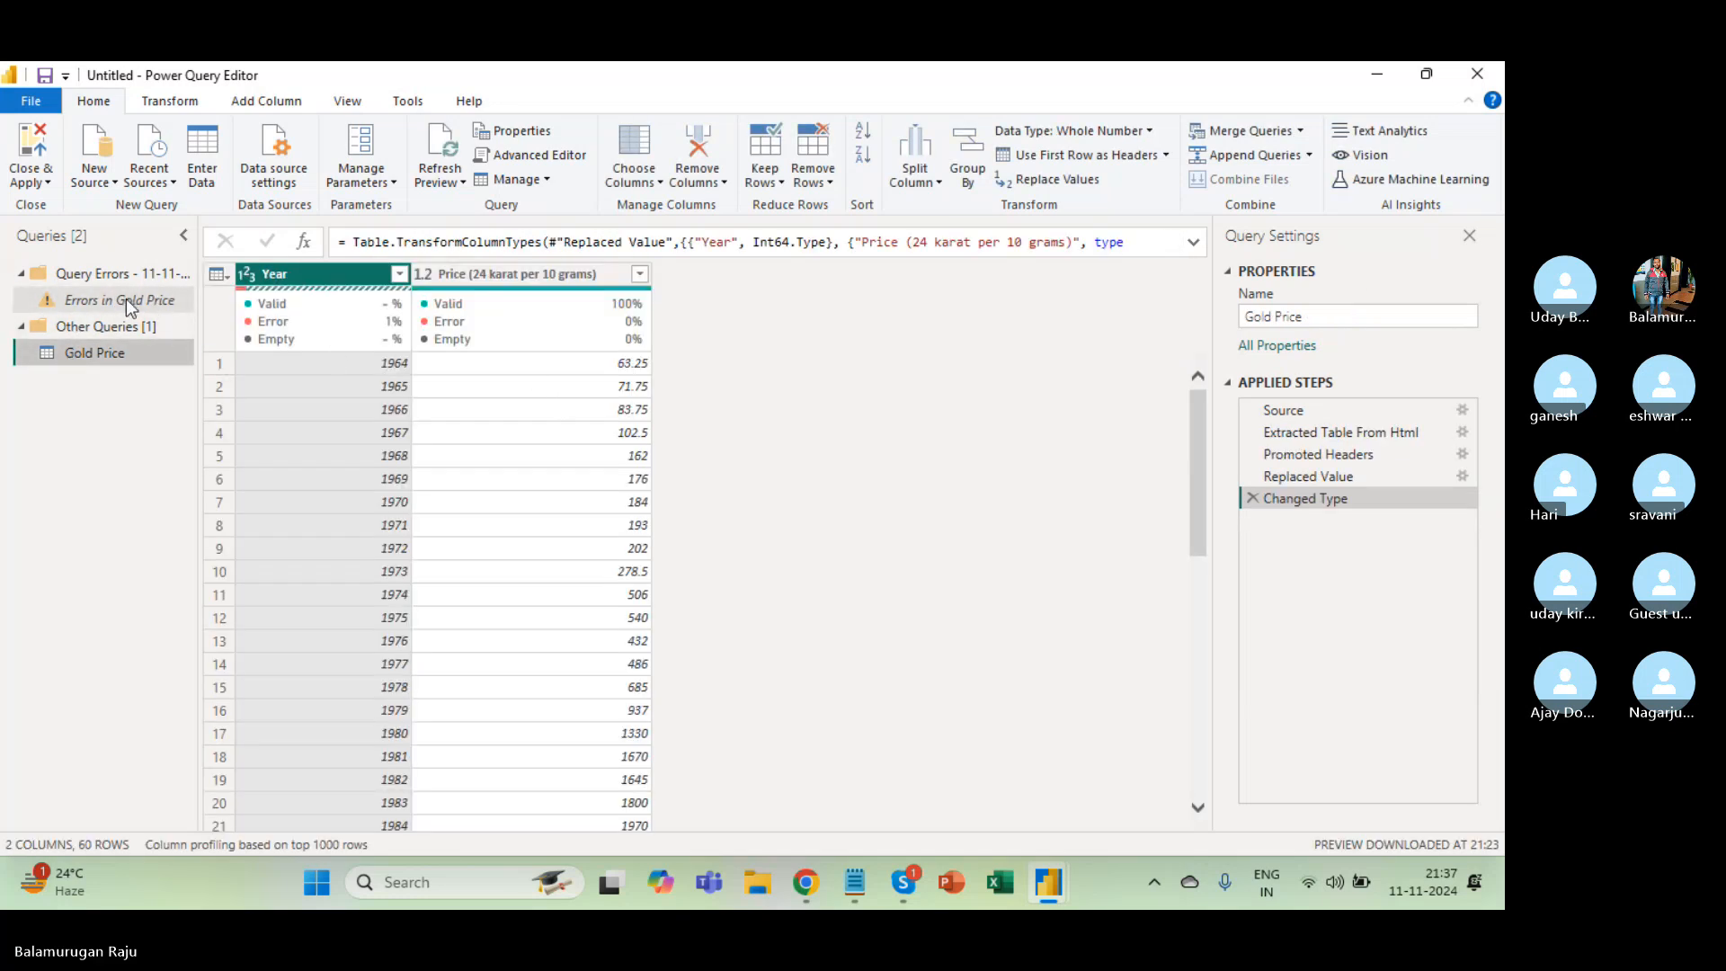
right_click(101, 273)
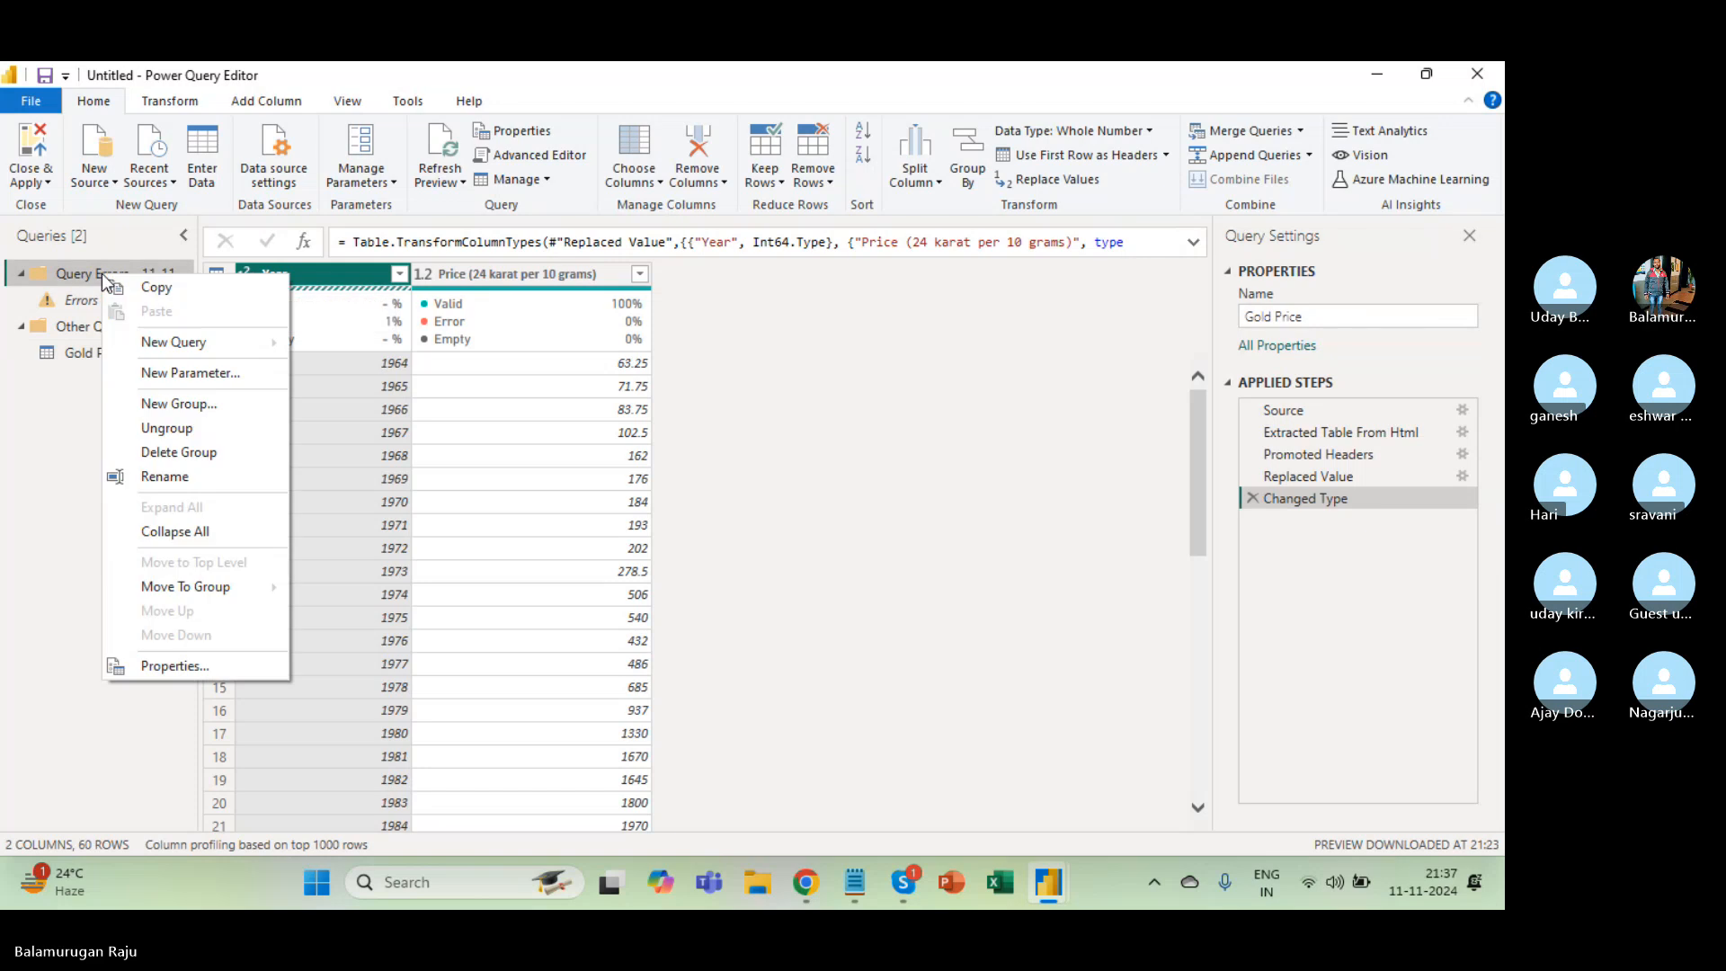
click(179, 452)
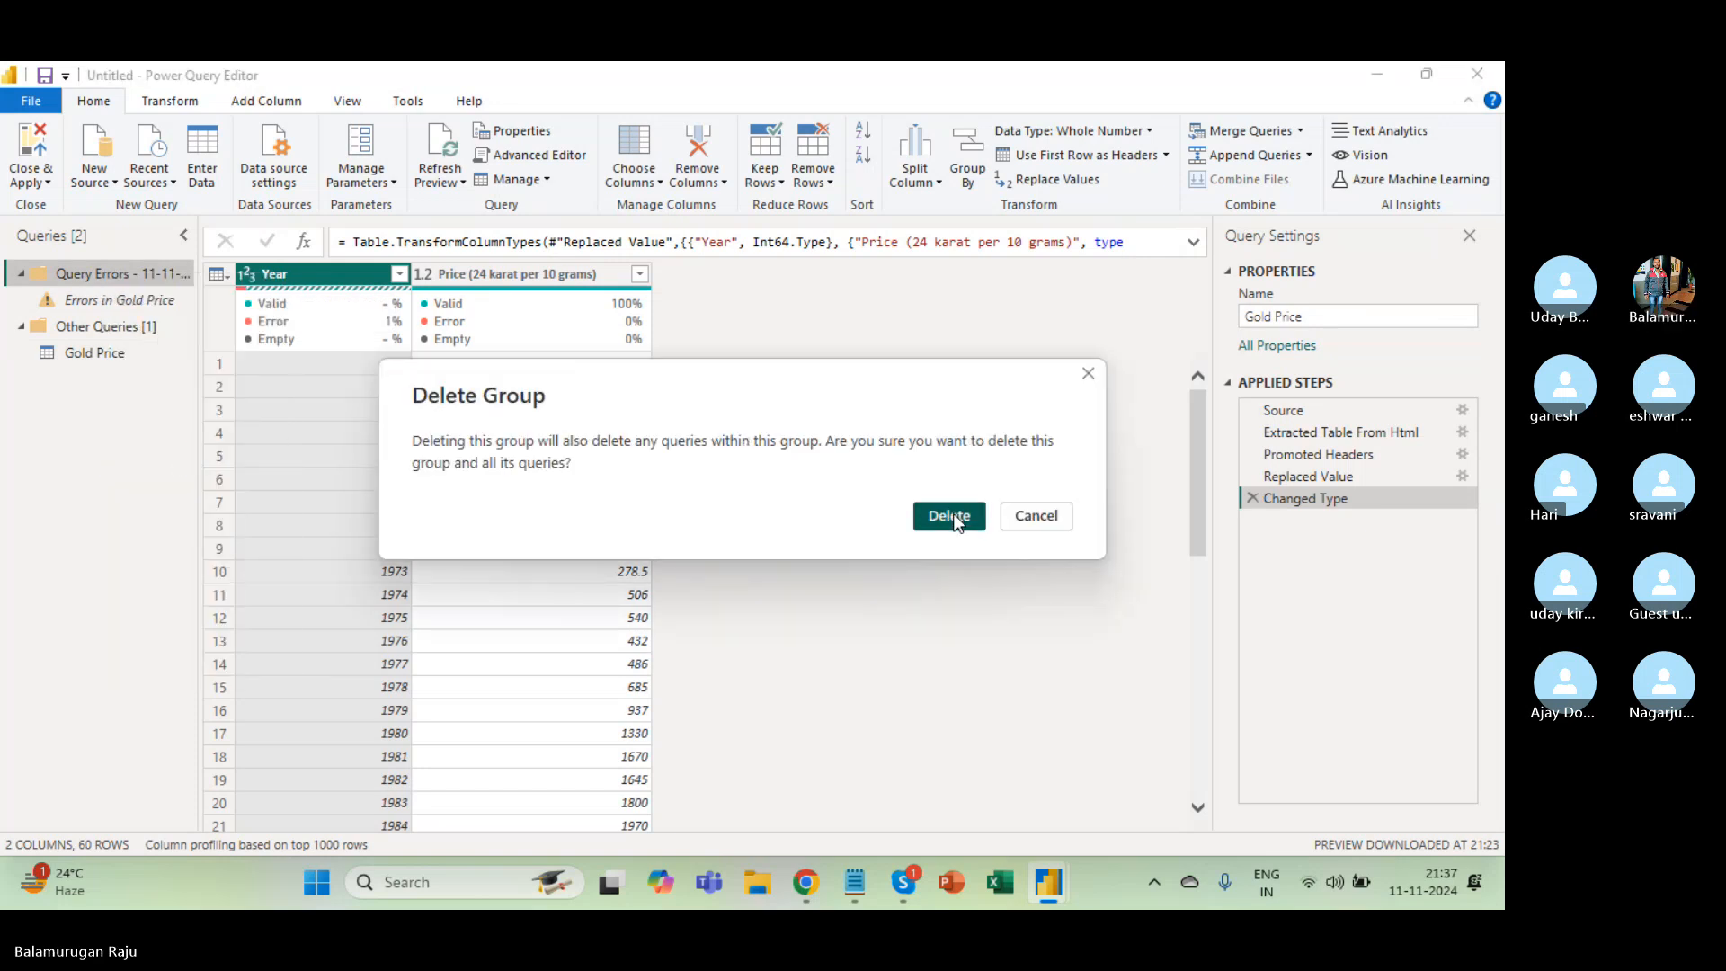
click(955, 520)
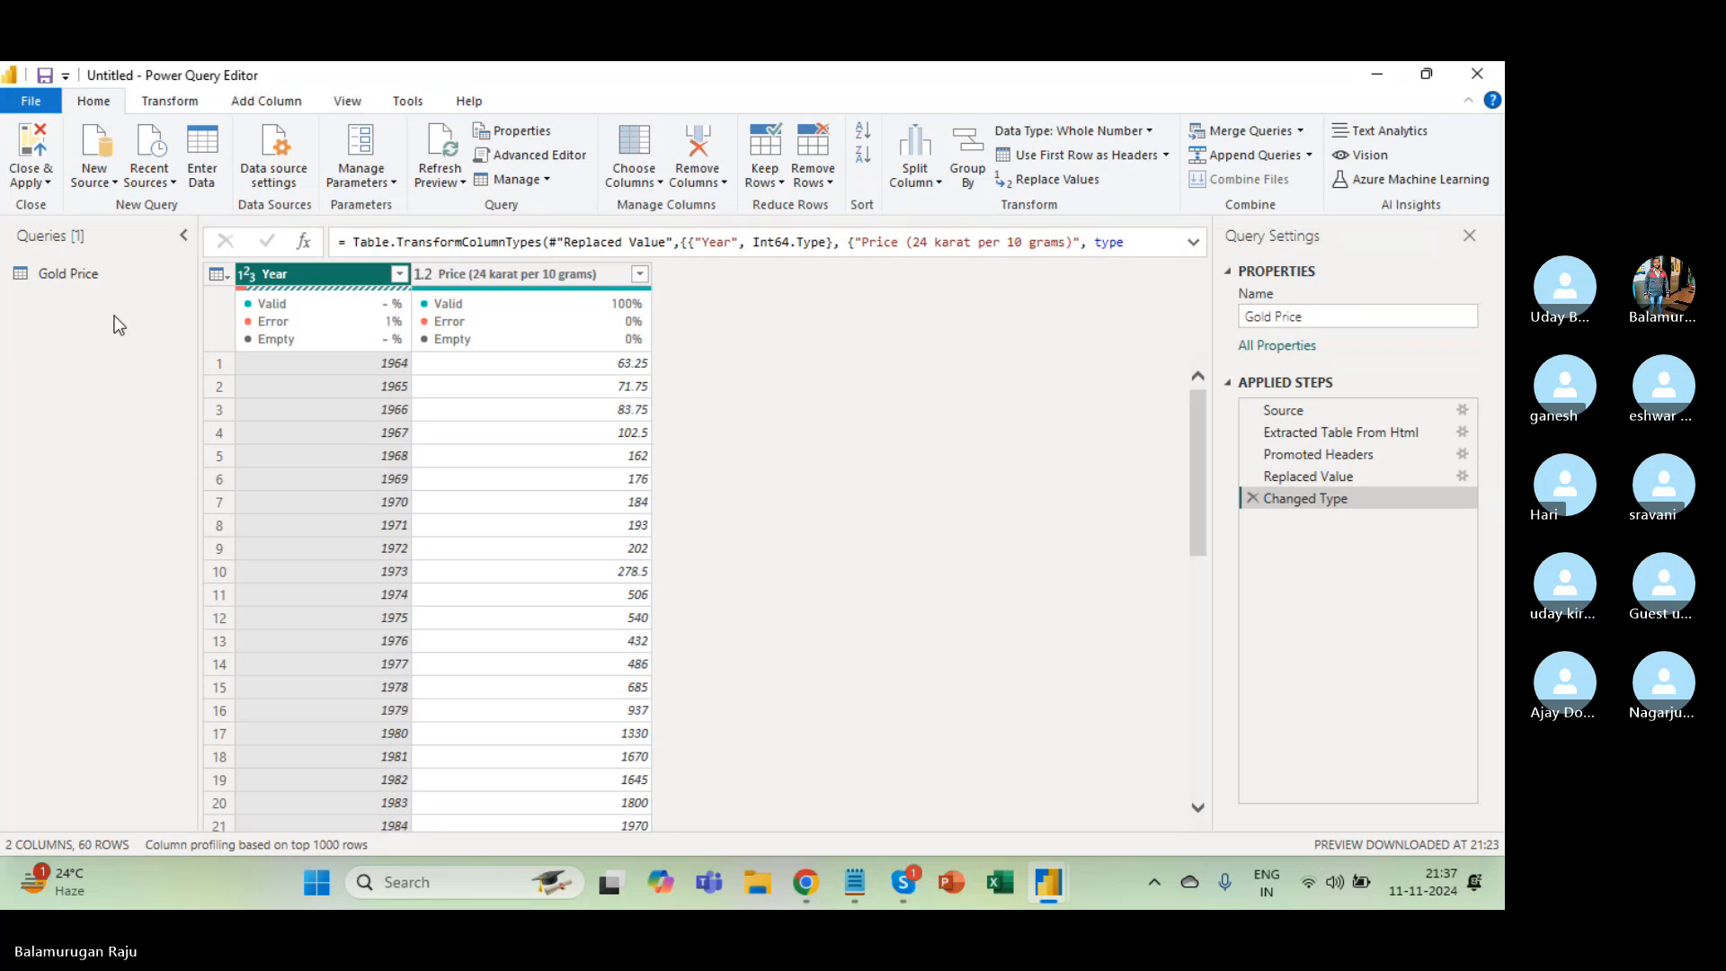
click(86, 277)
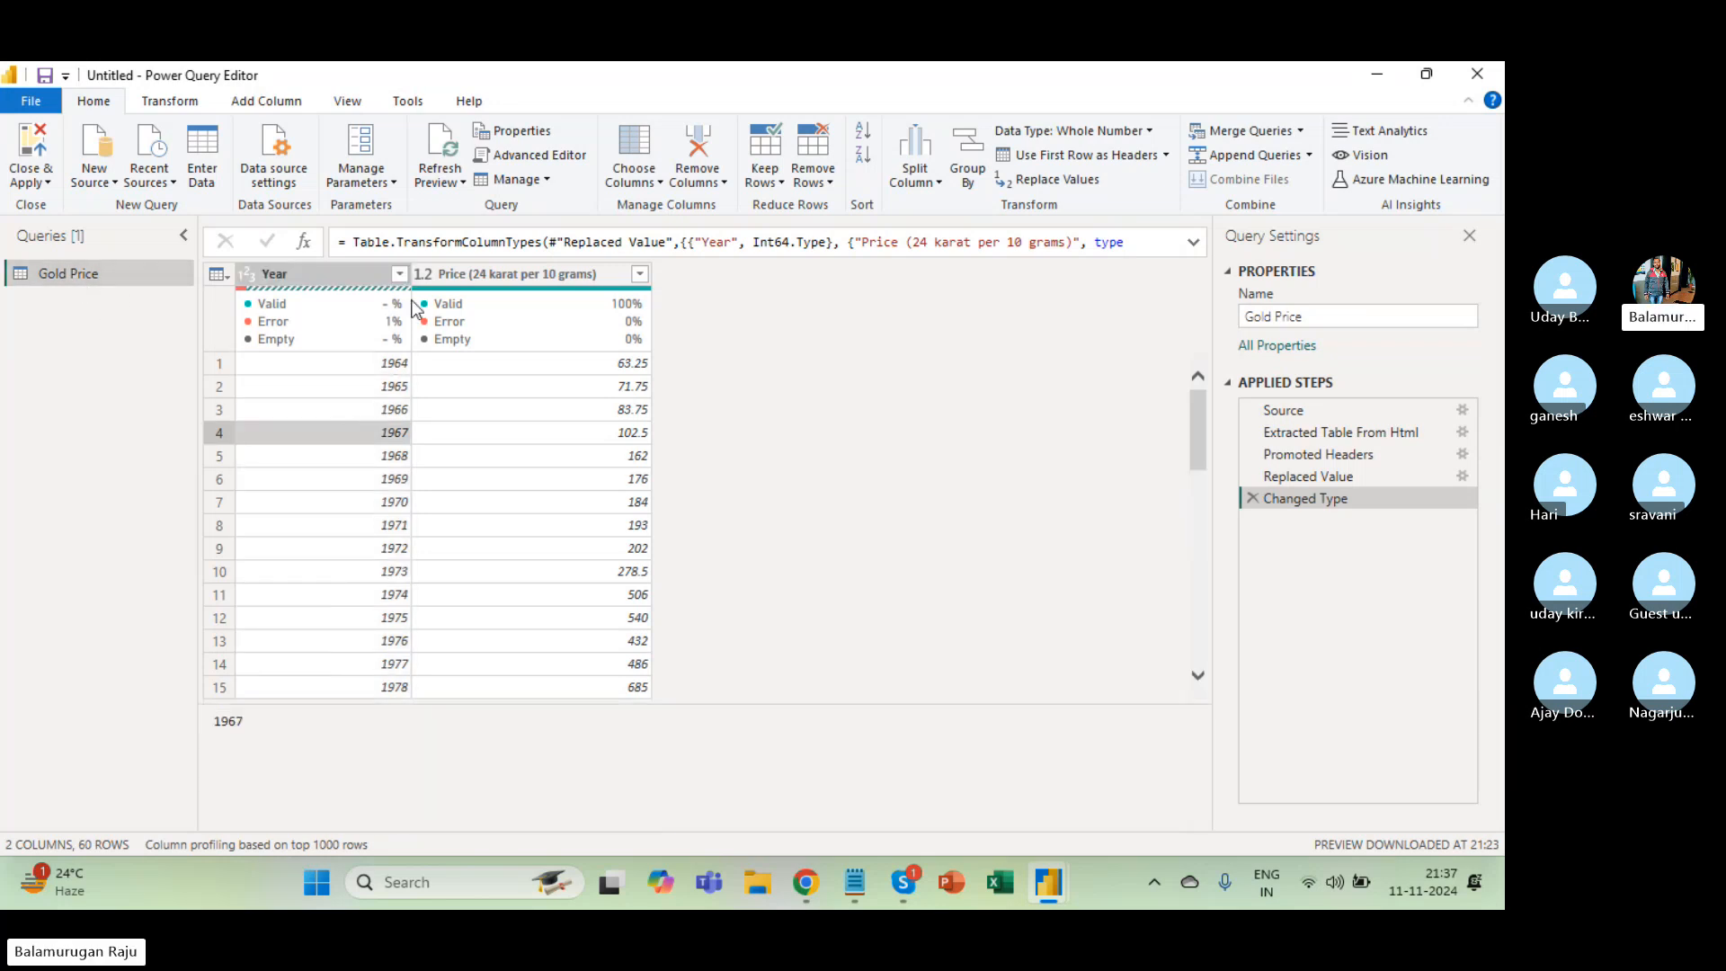
Sort Year descending, then delete the erroring Sorted Rows step.
click(399, 273)
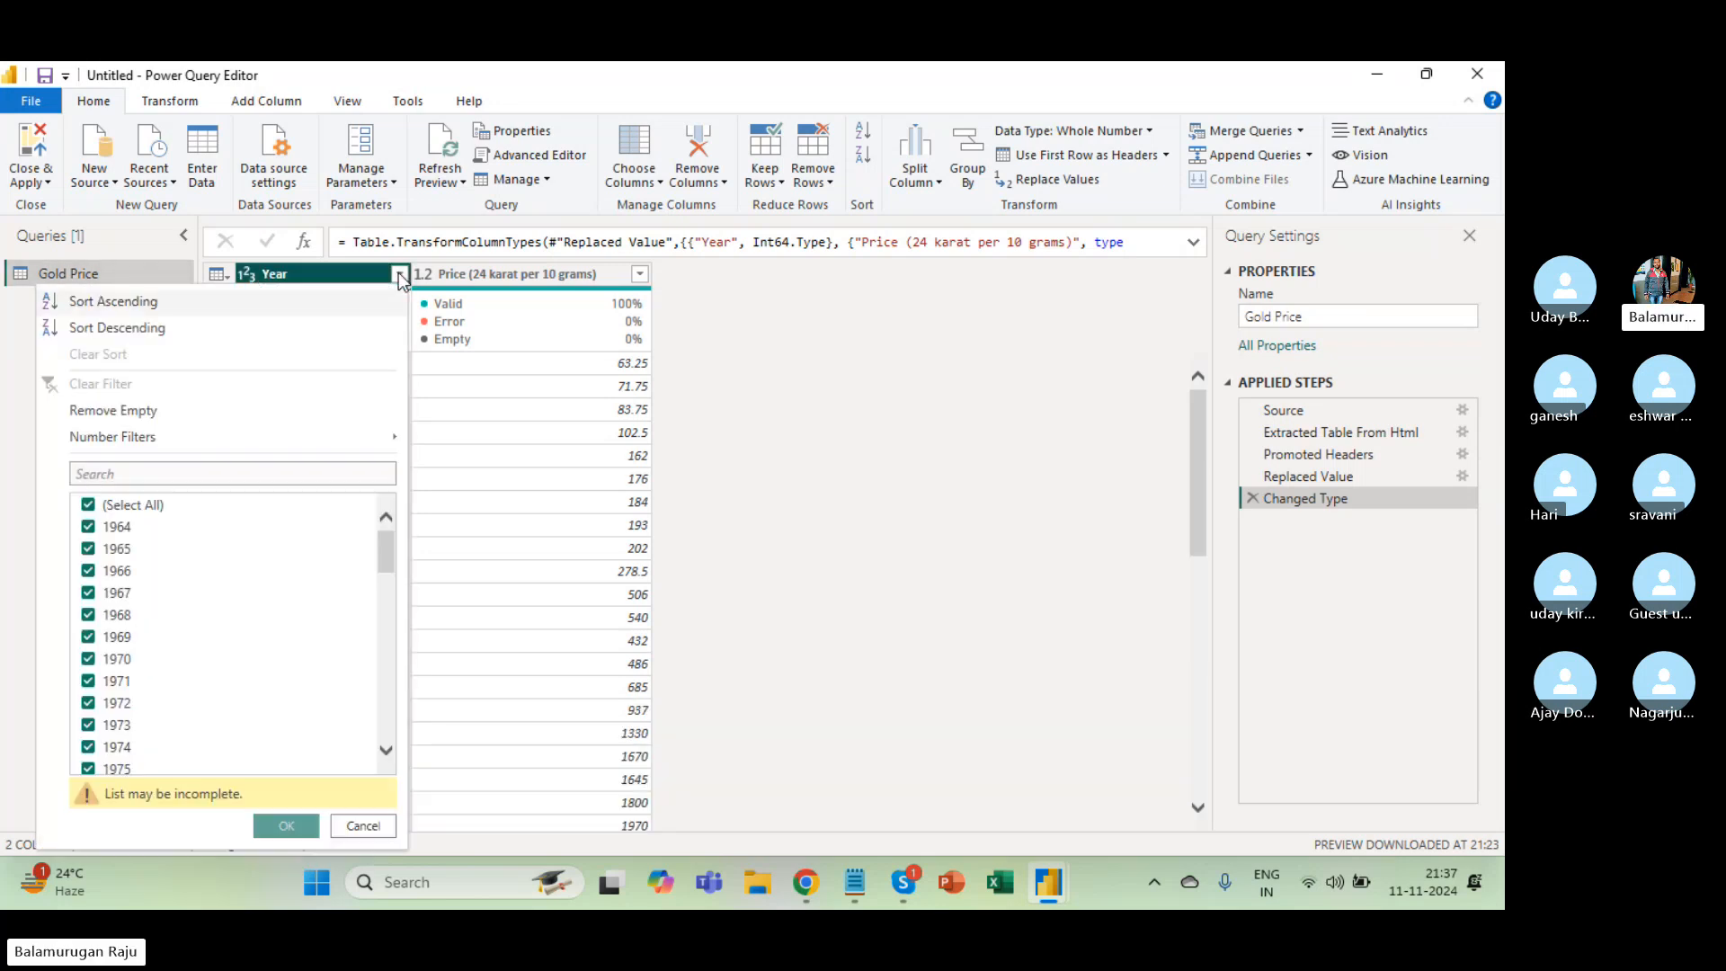
click(159, 331)
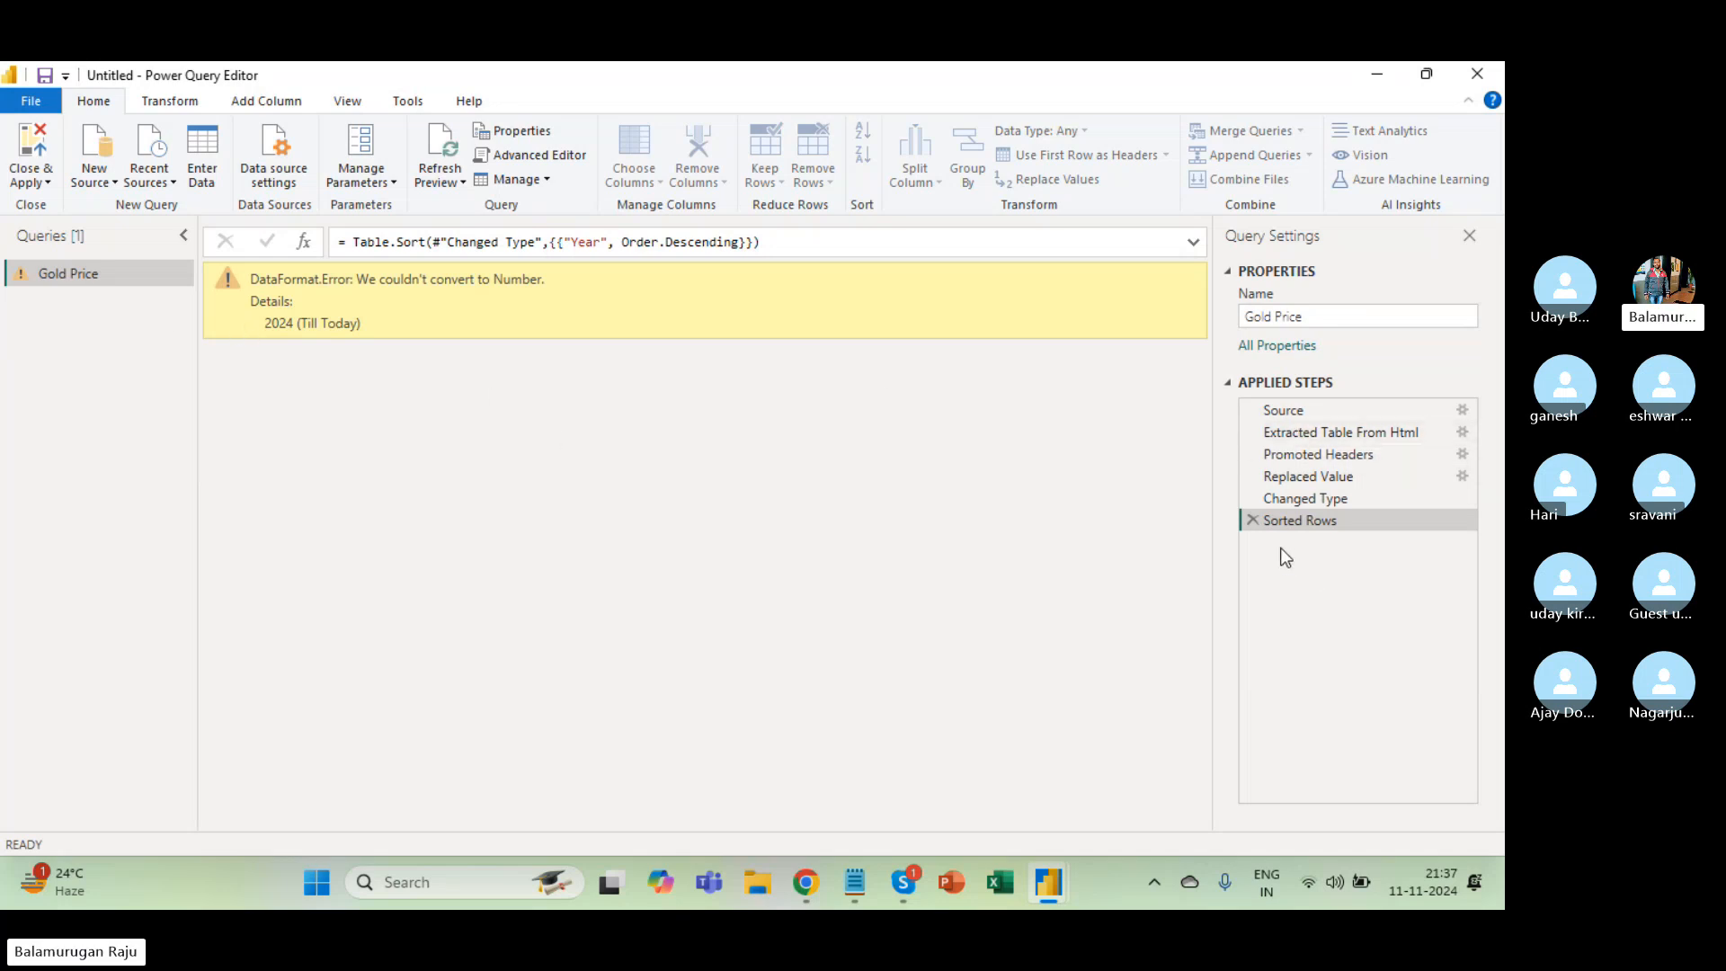
click(1252, 520)
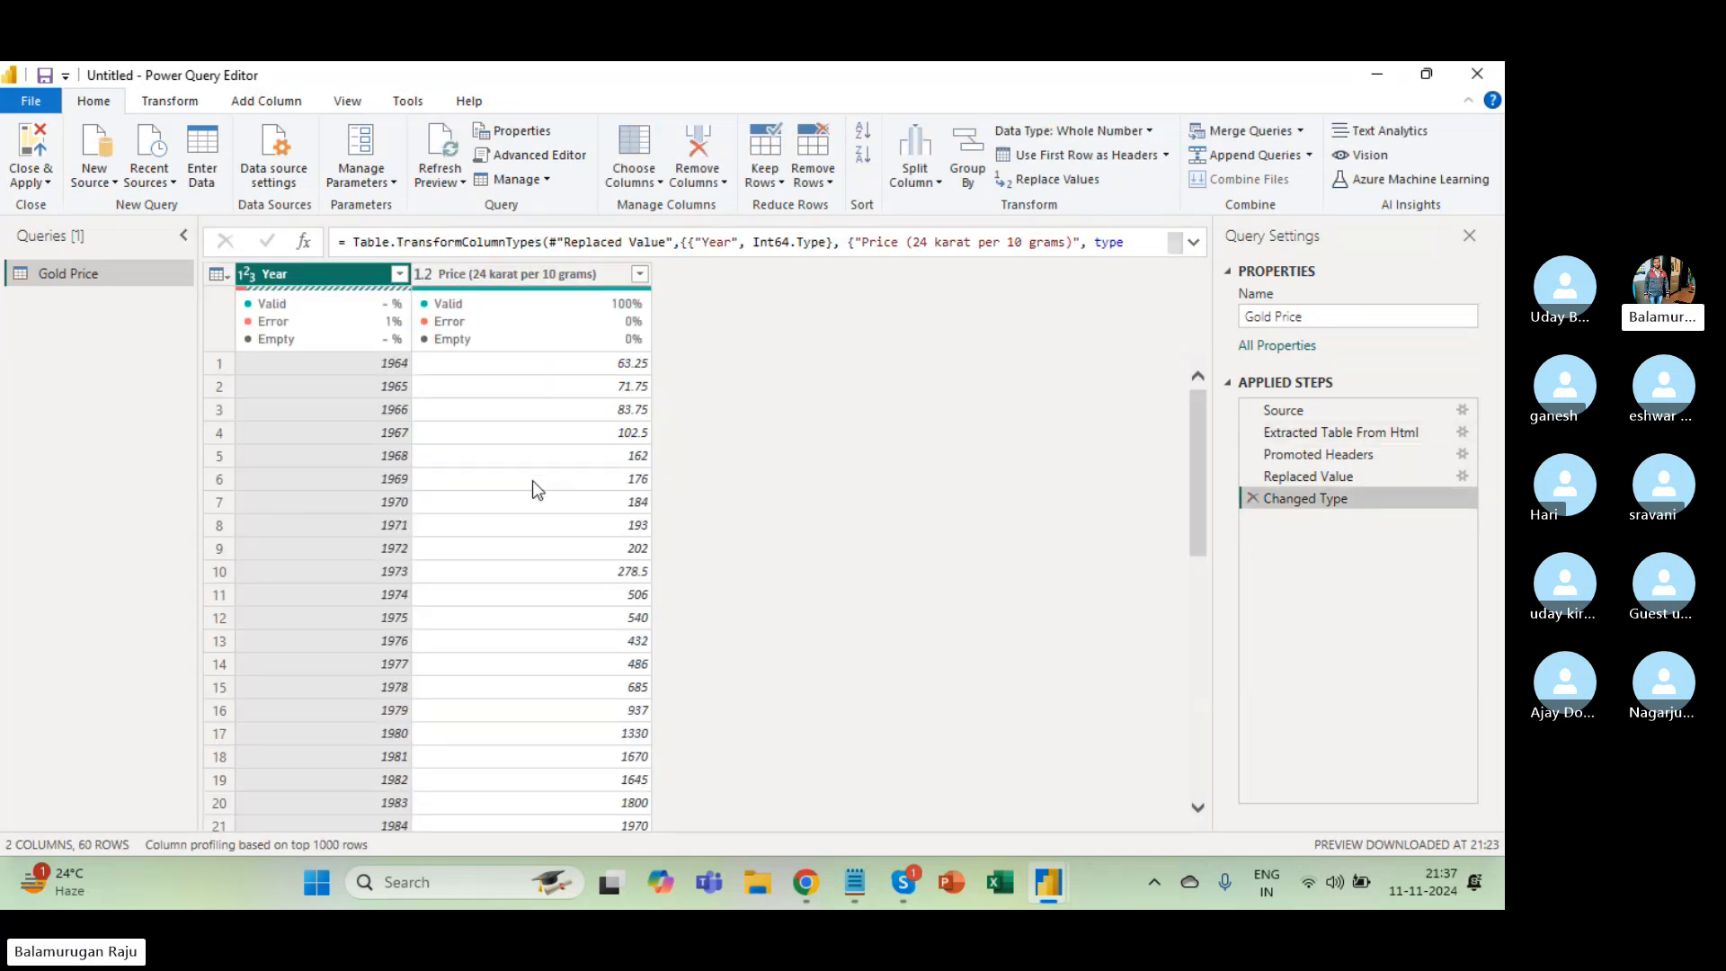
Search the Year filter for 2024 without applying, then bring up Replace Values for Year.
click(401, 275)
scroll(282, 553, down, 14)
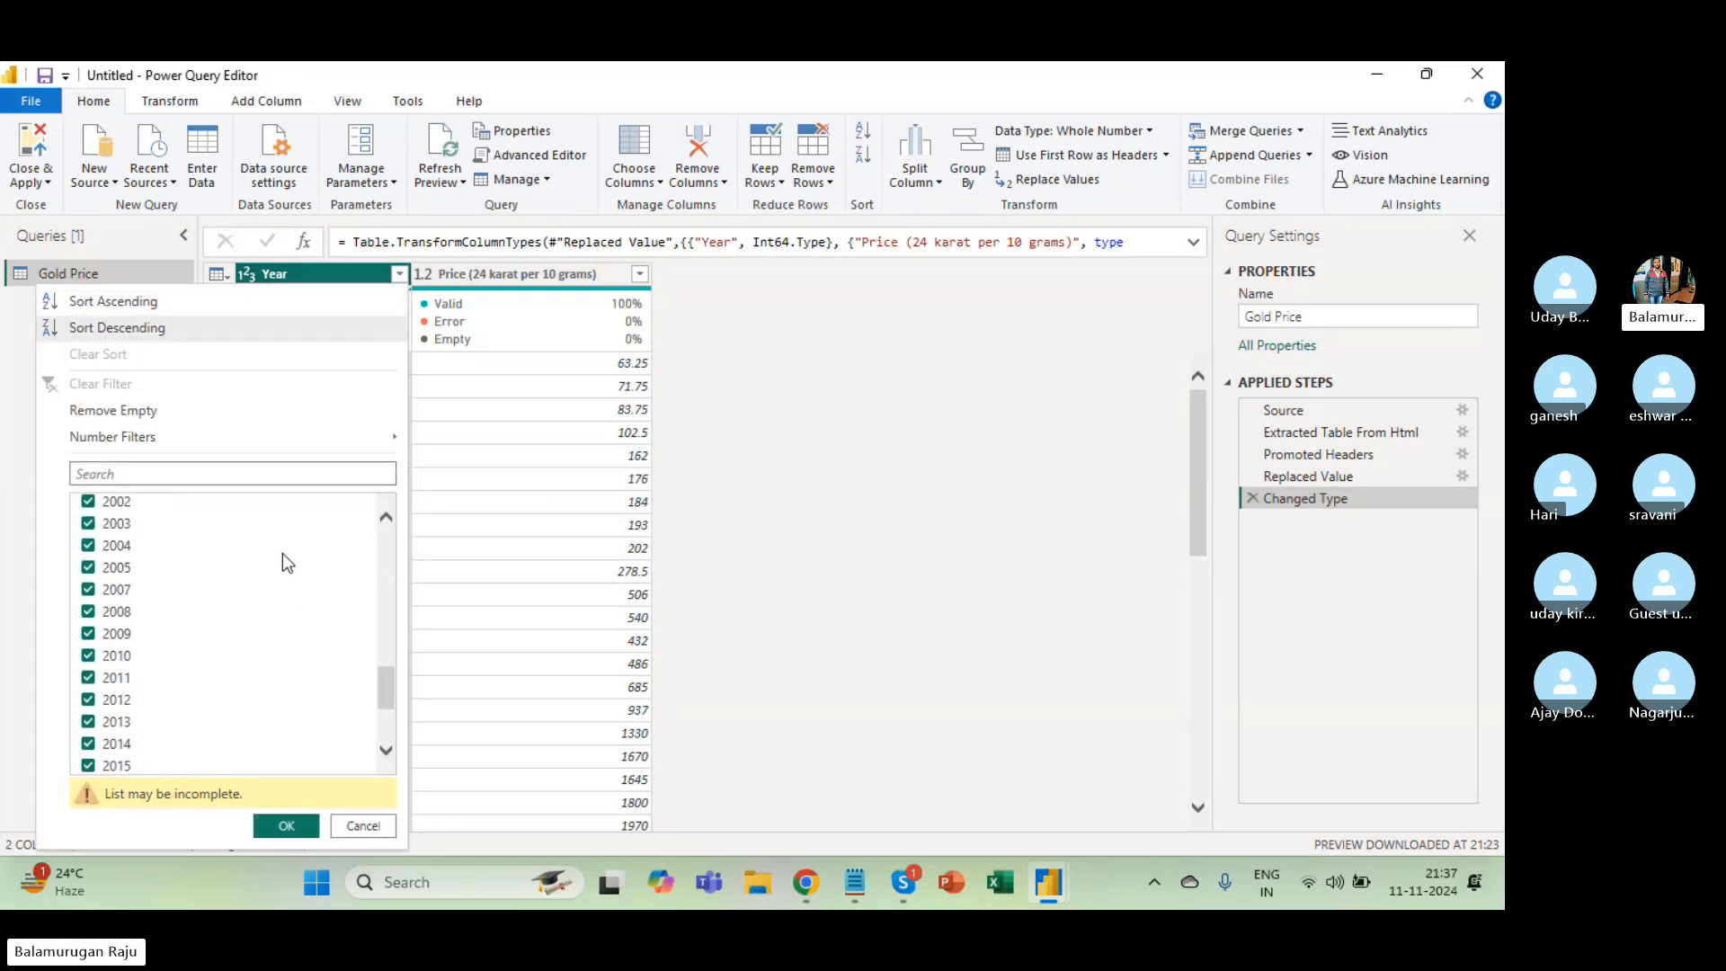
scroll(240, 669, down, 2)
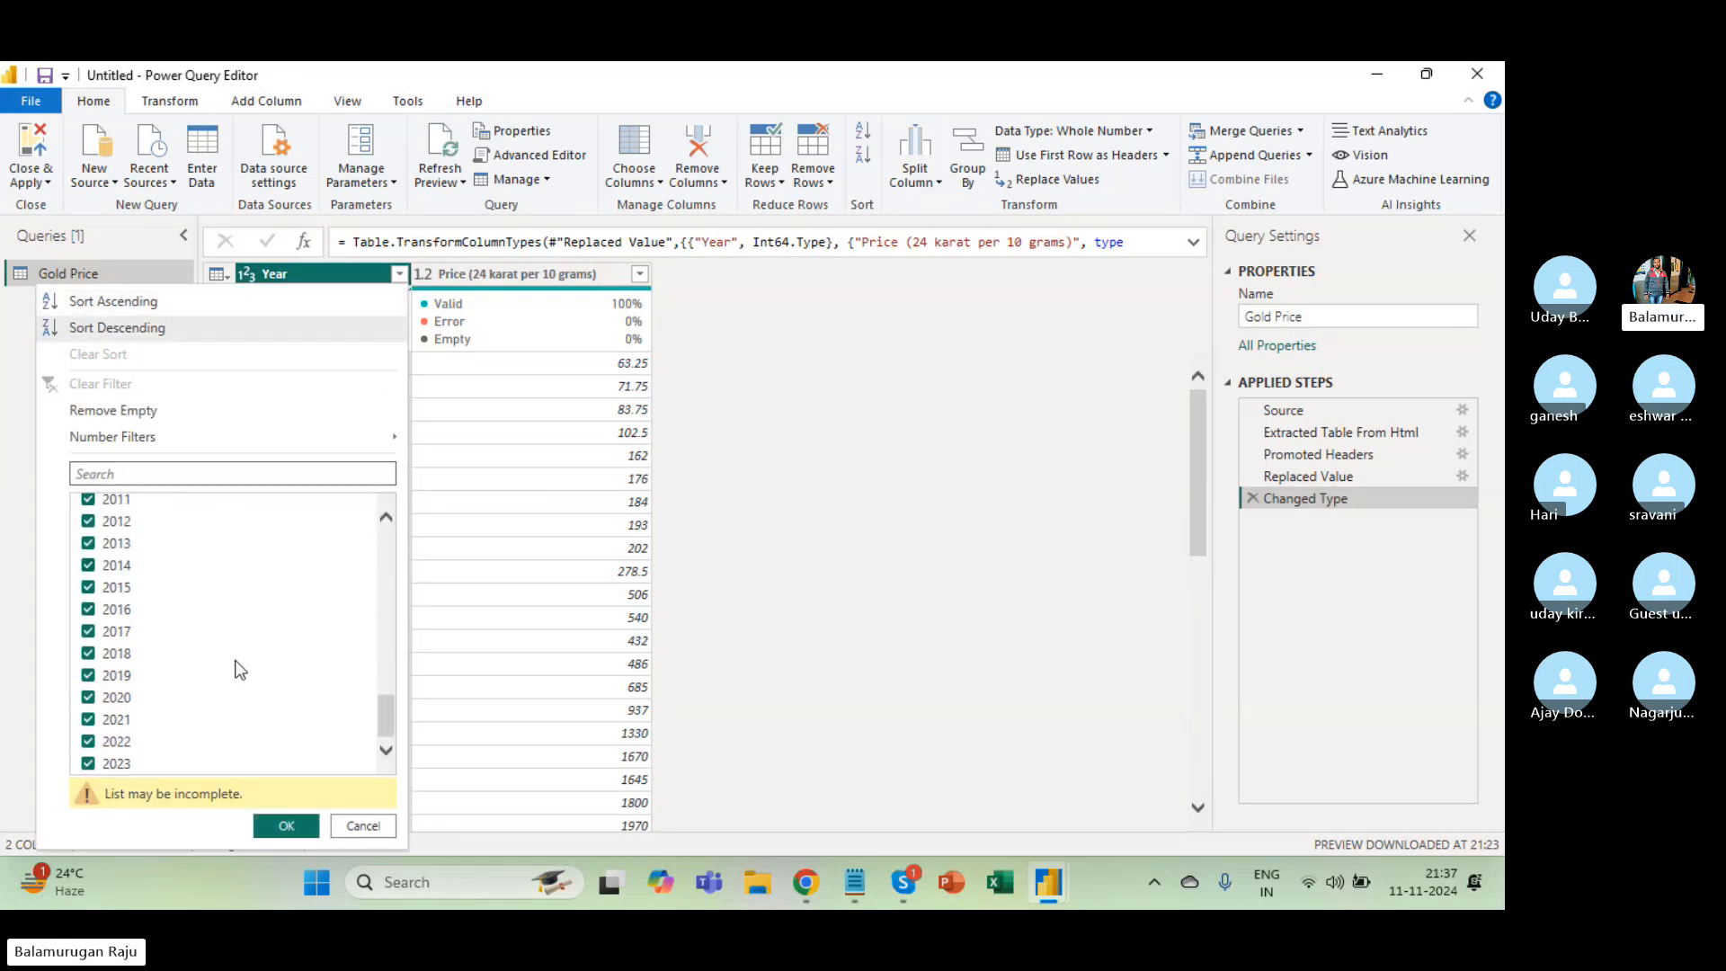
click(191, 479)
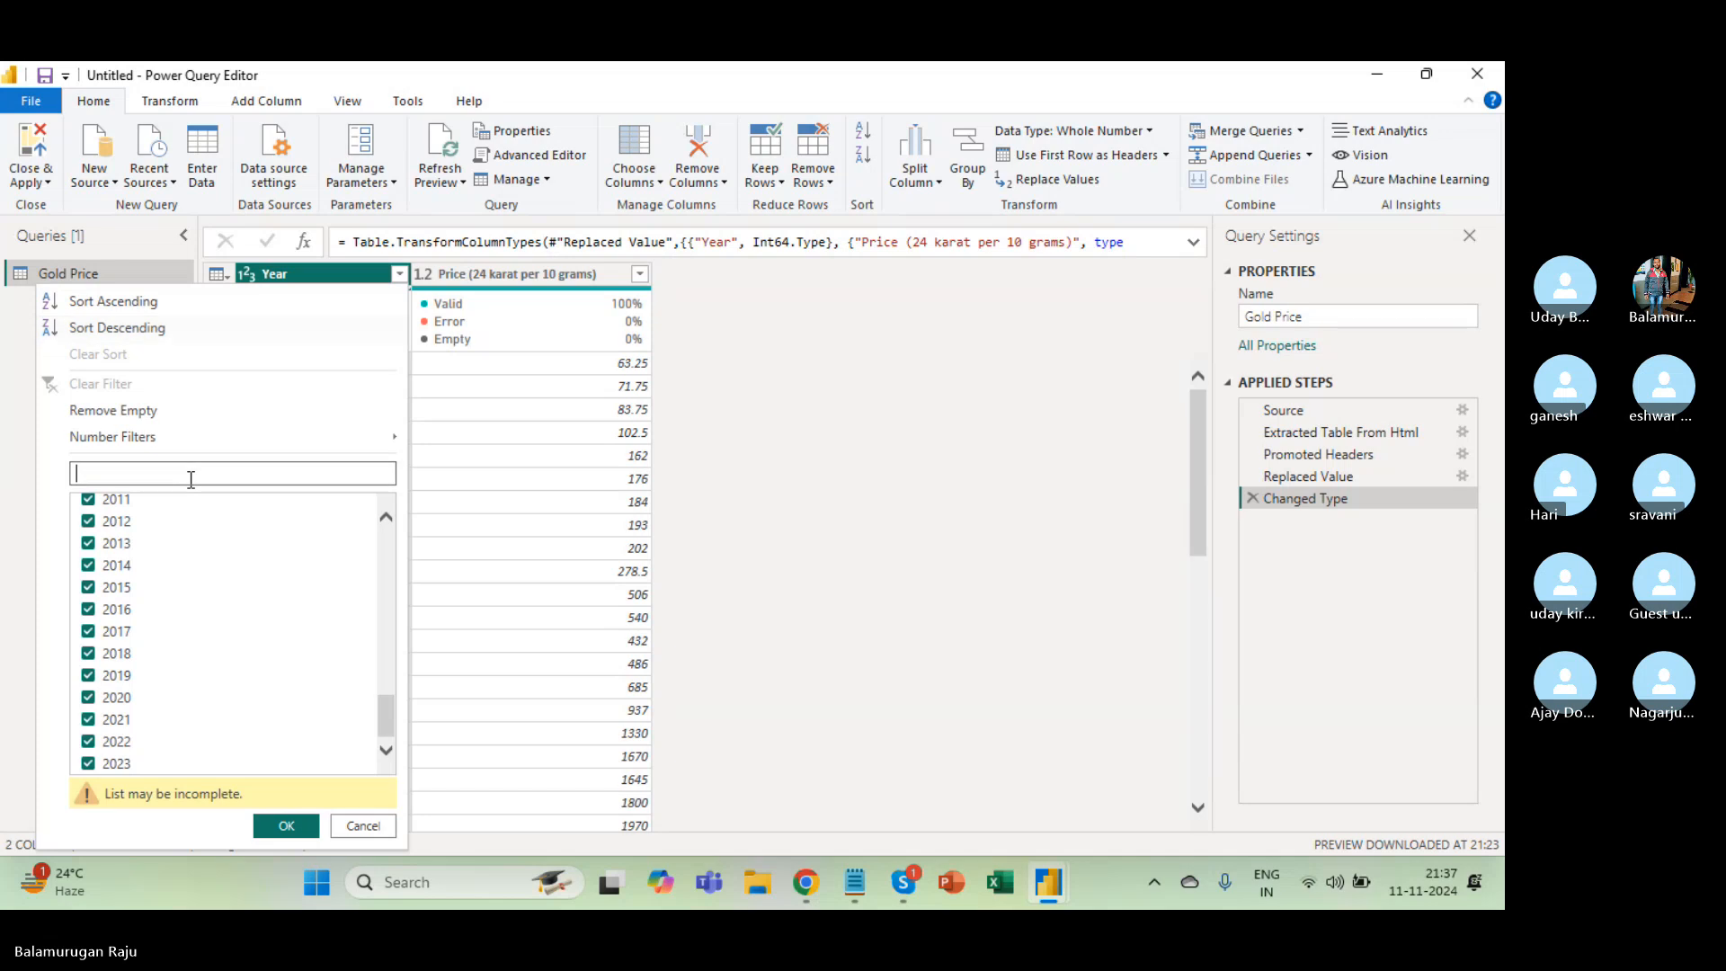
text(202)
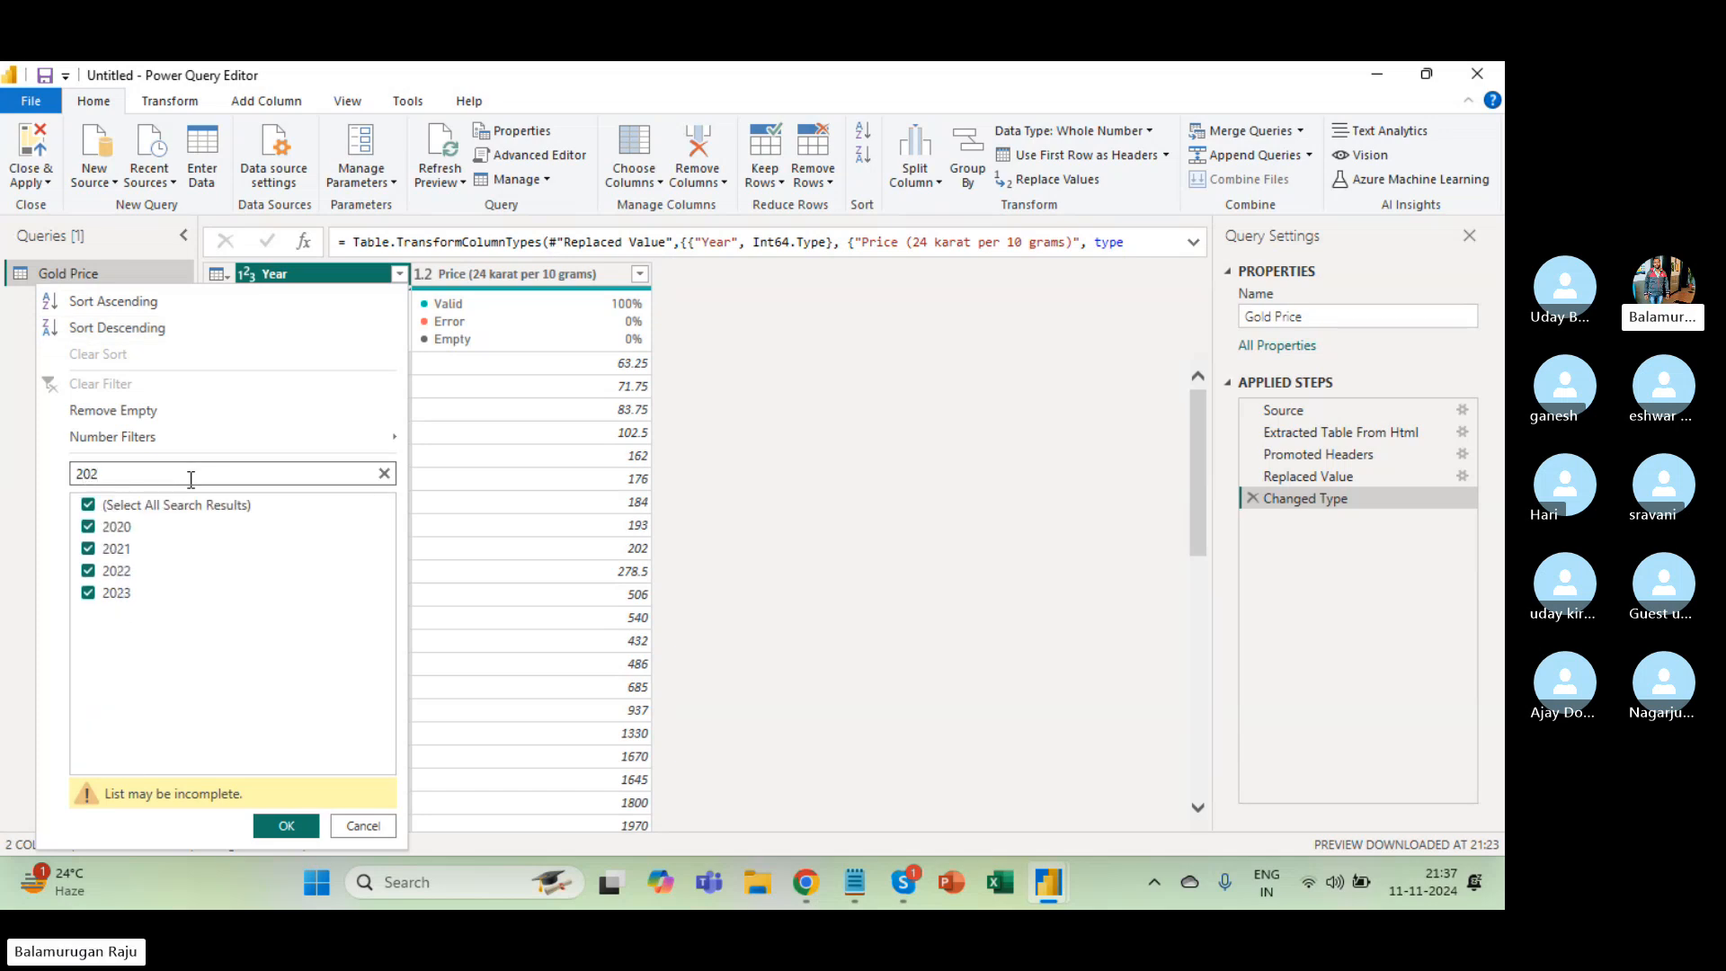
text(4)
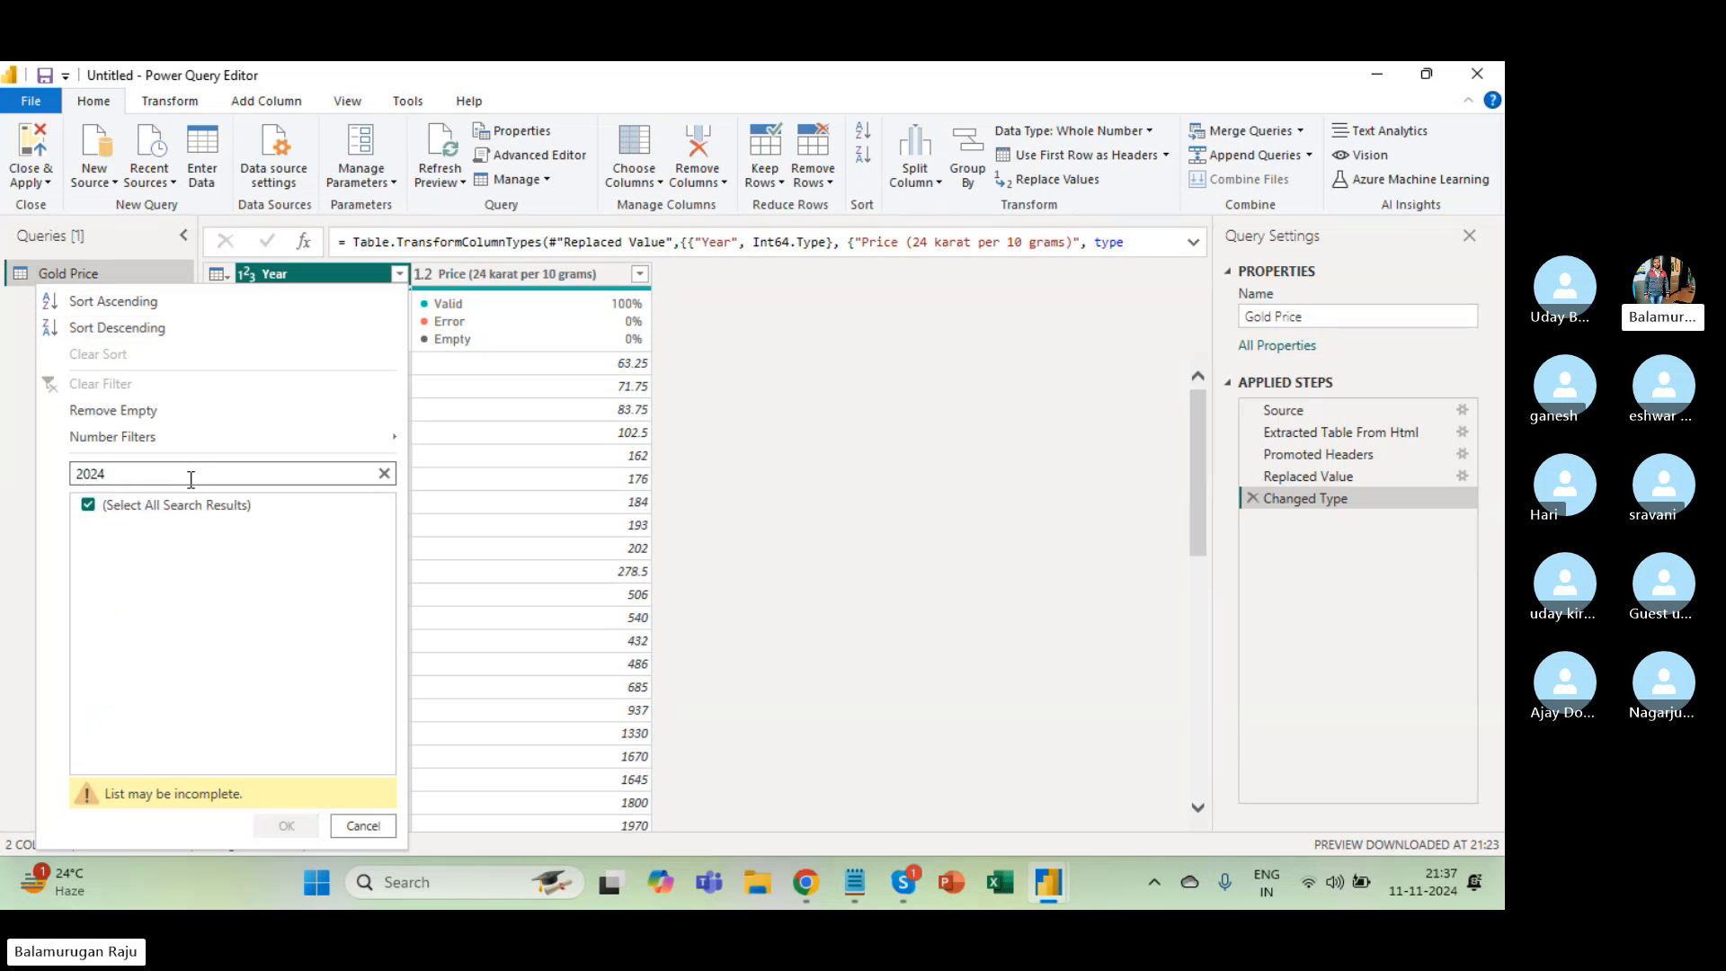
key(Escape)
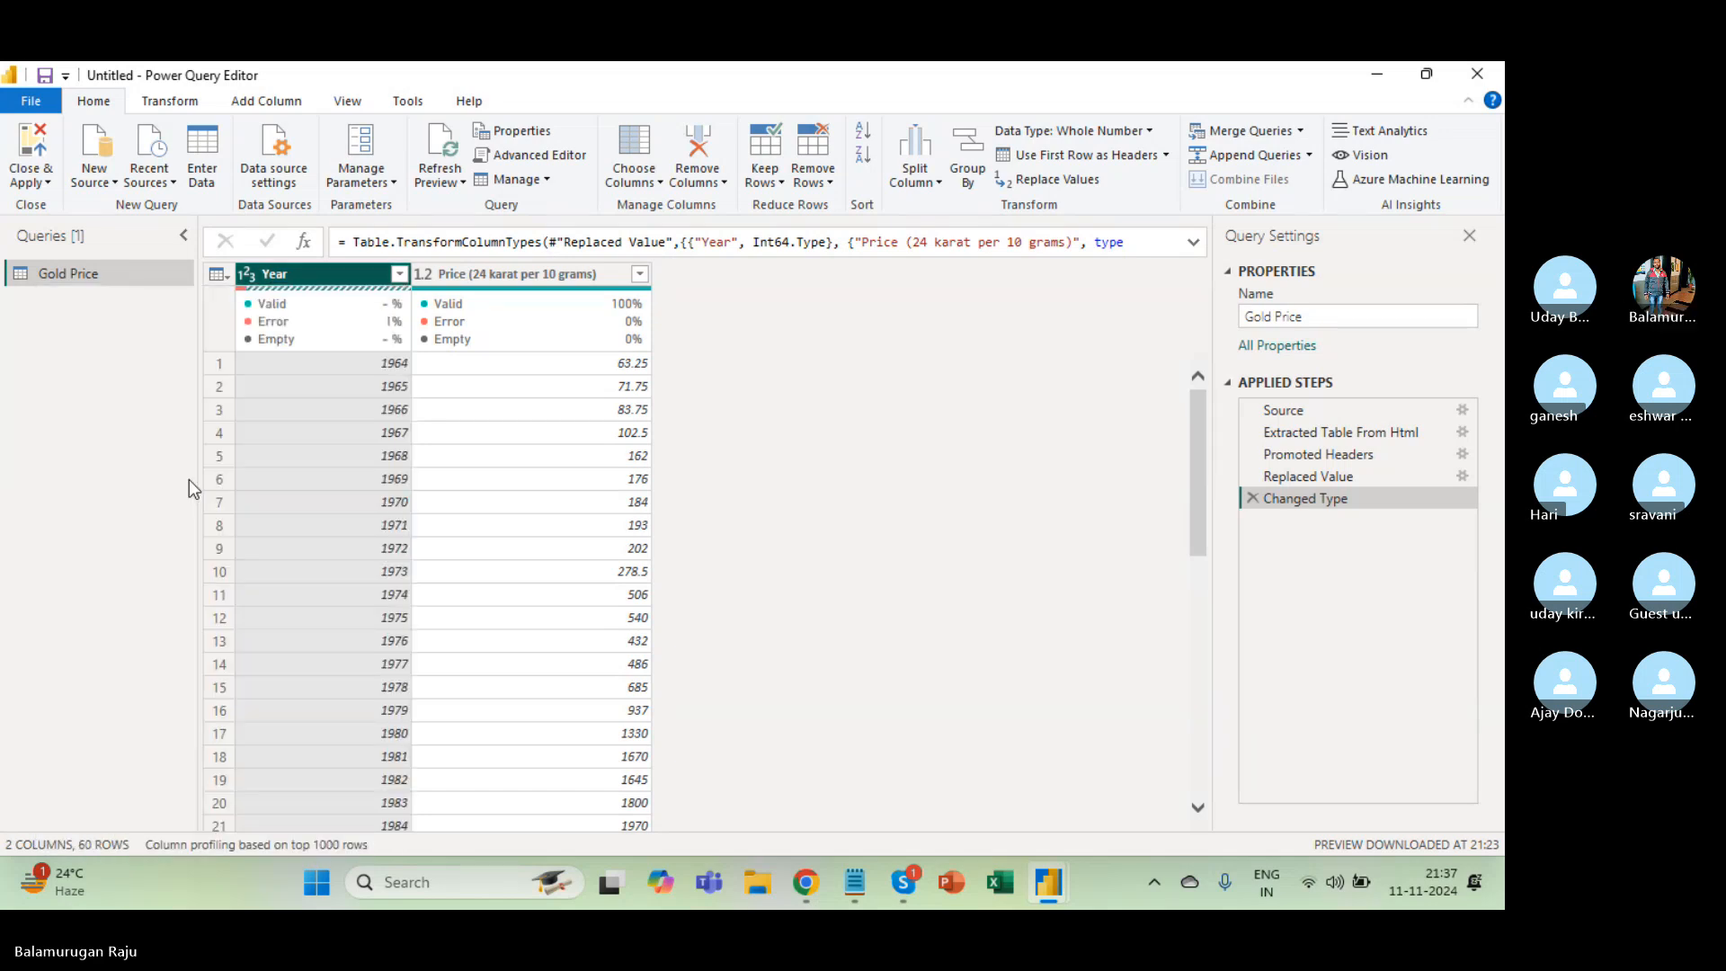
click(399, 273)
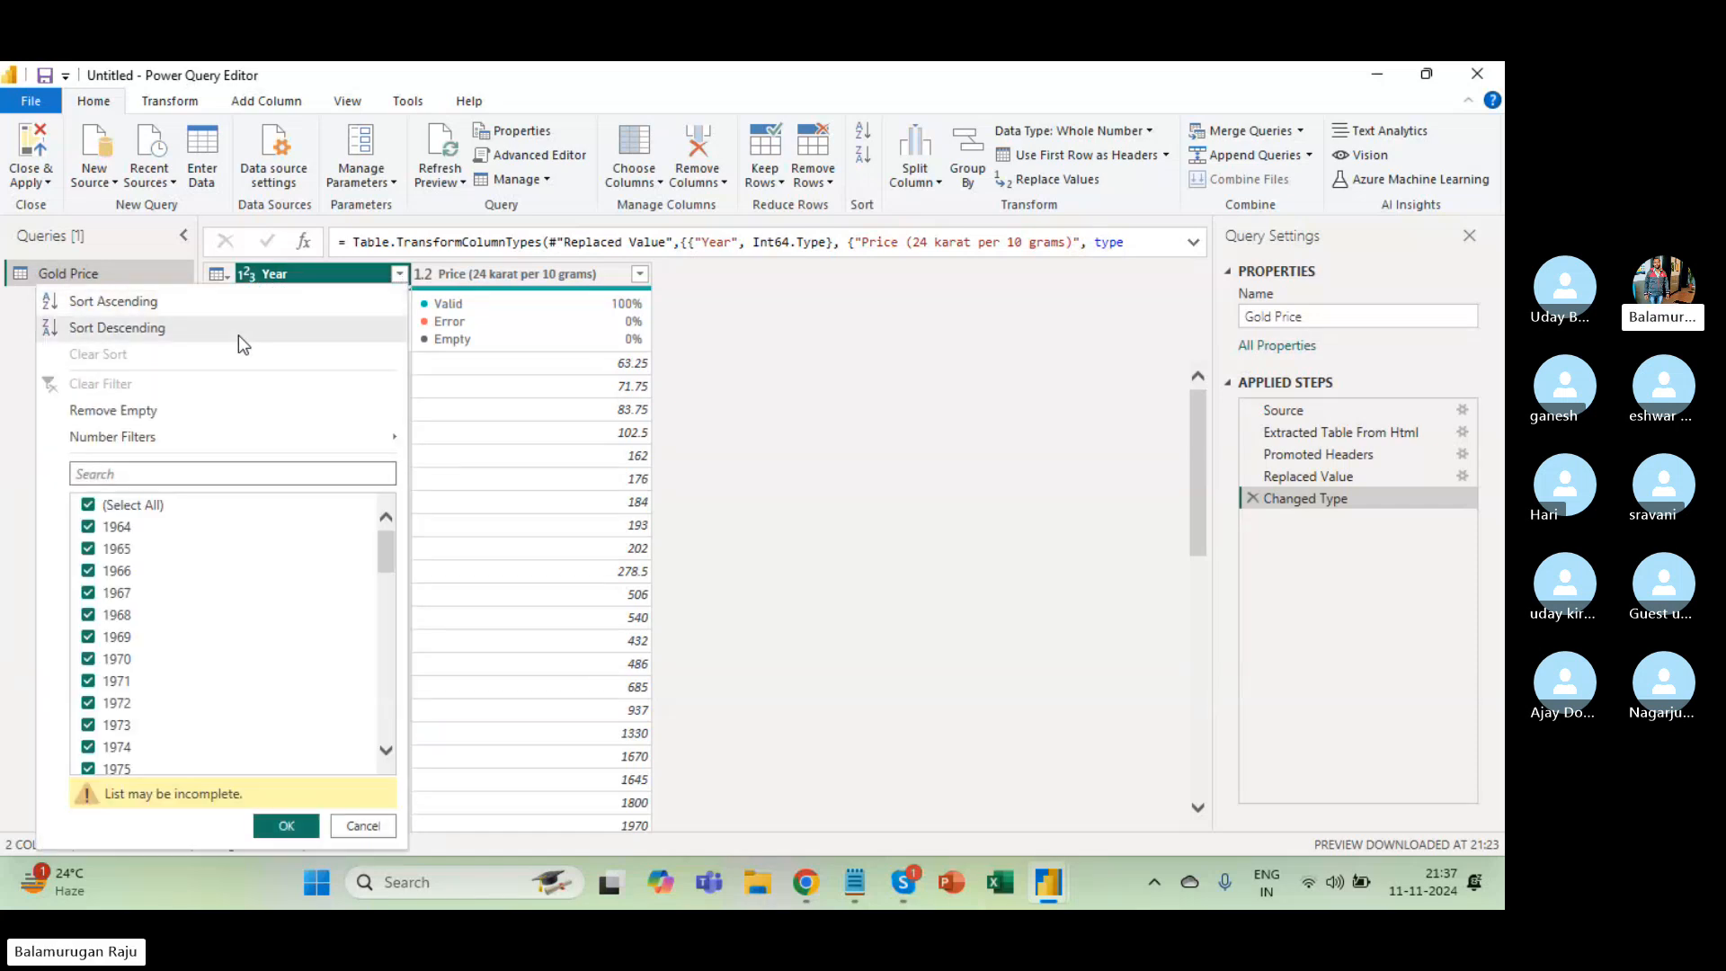
click(672, 444)
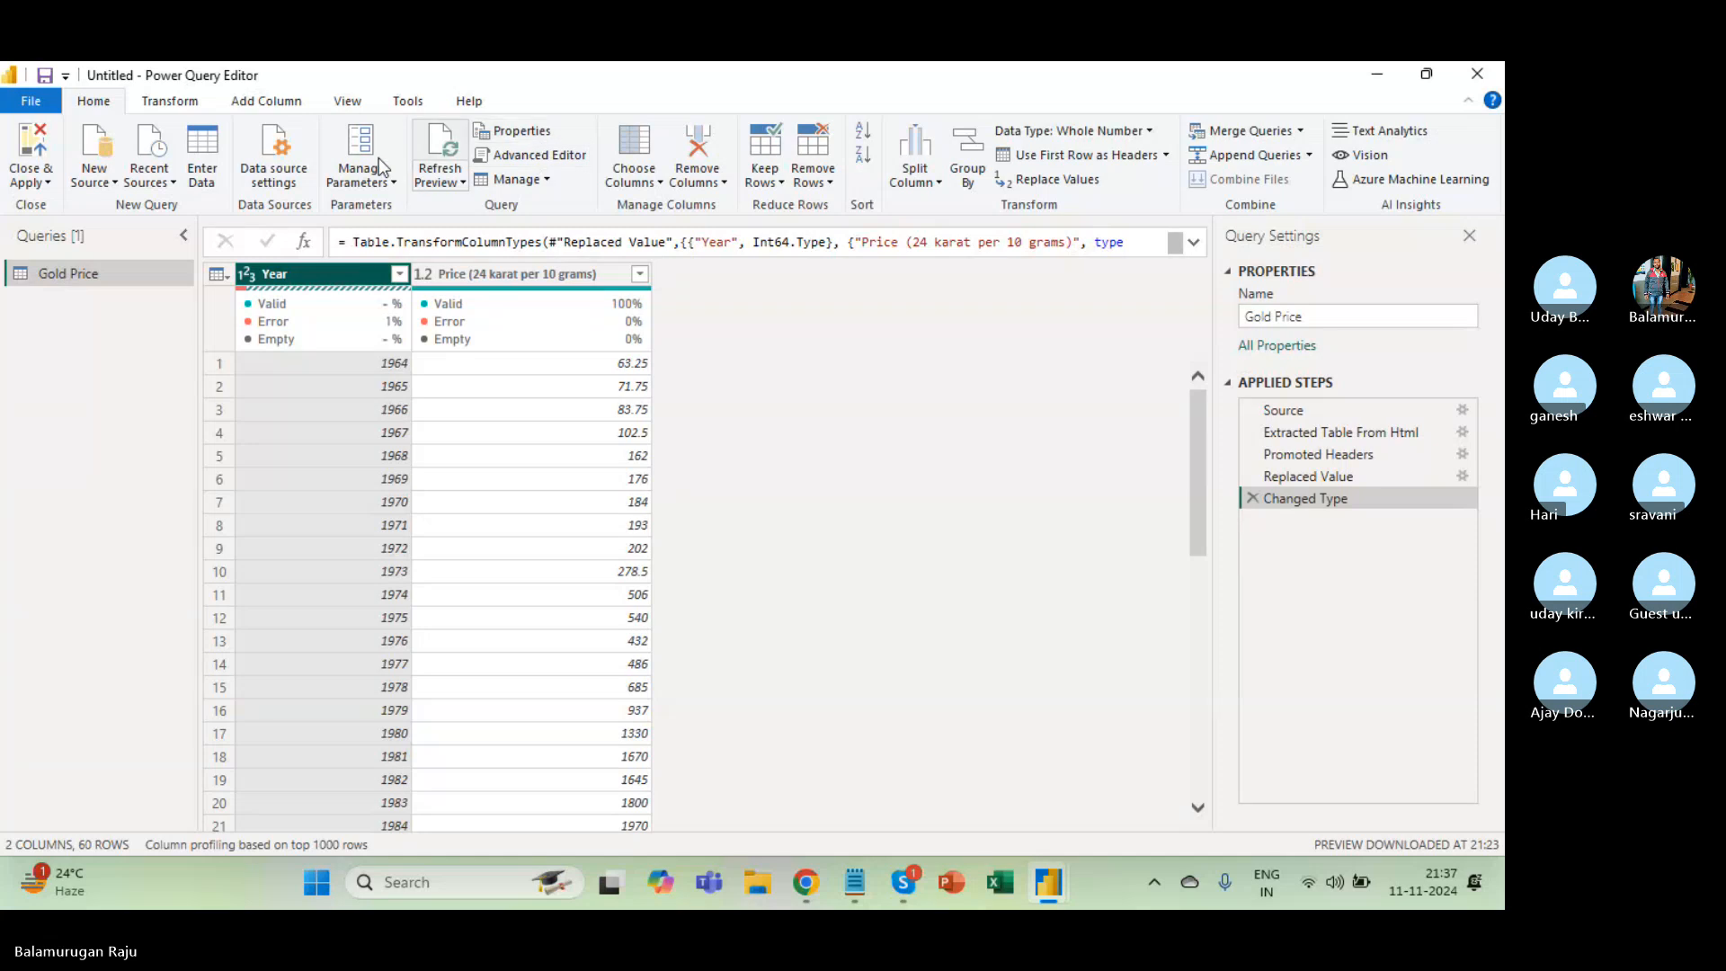
click(169, 100)
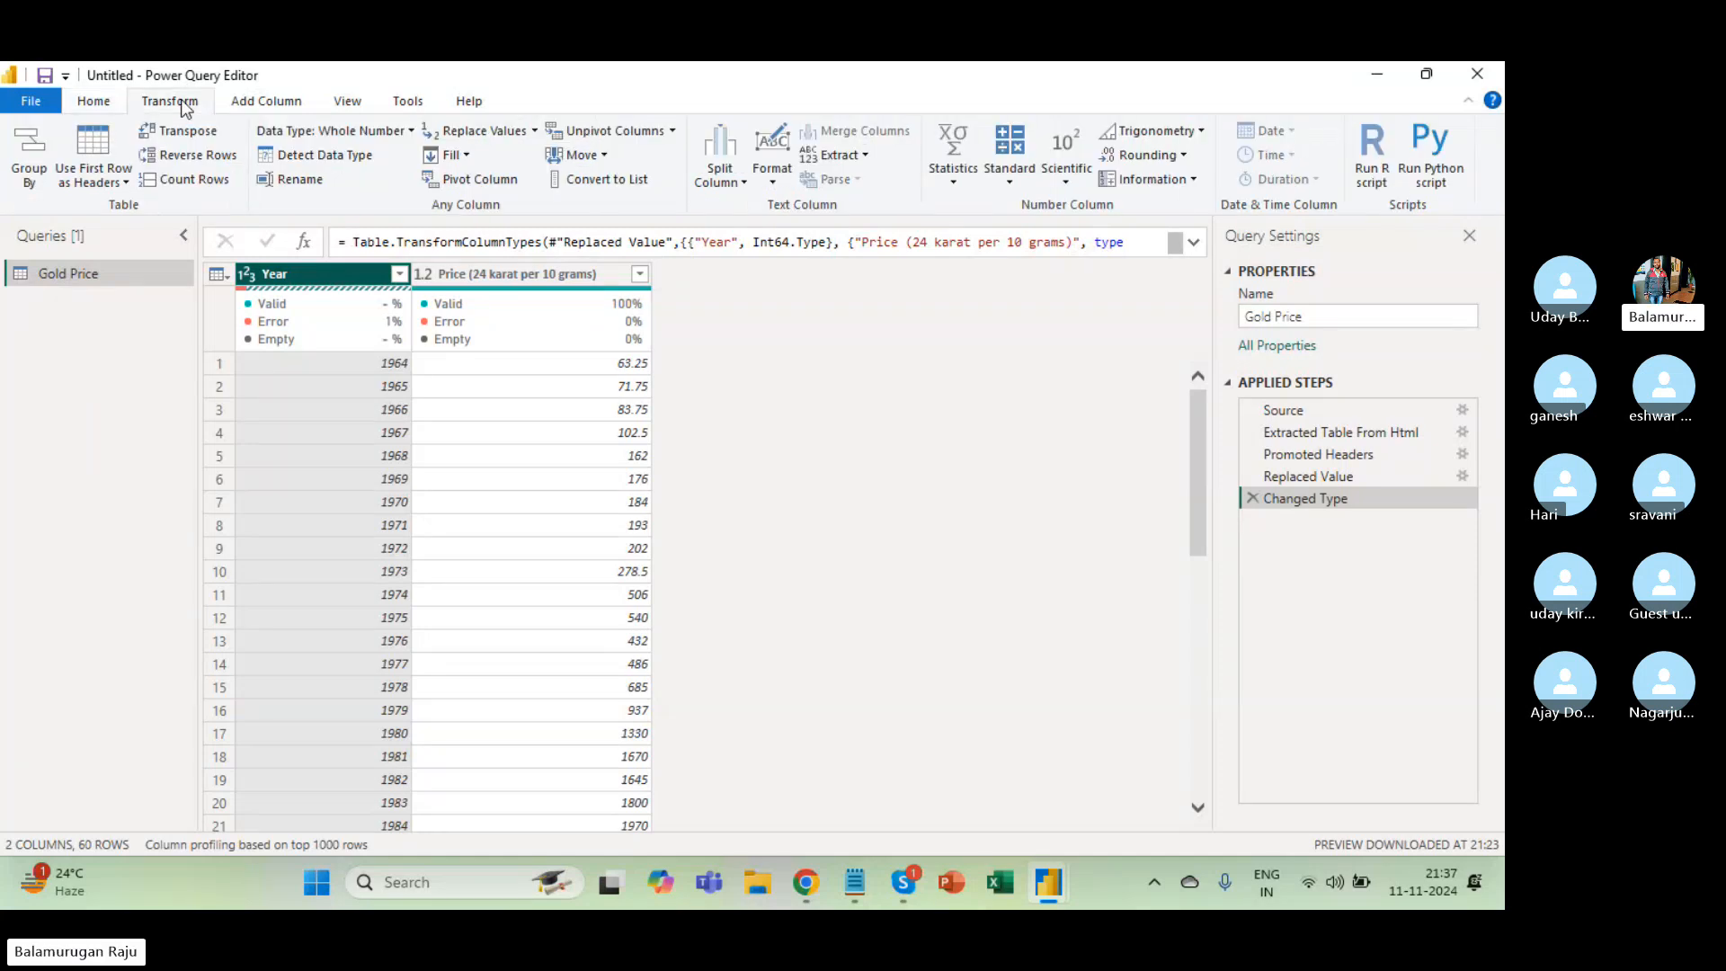
click(495, 133)
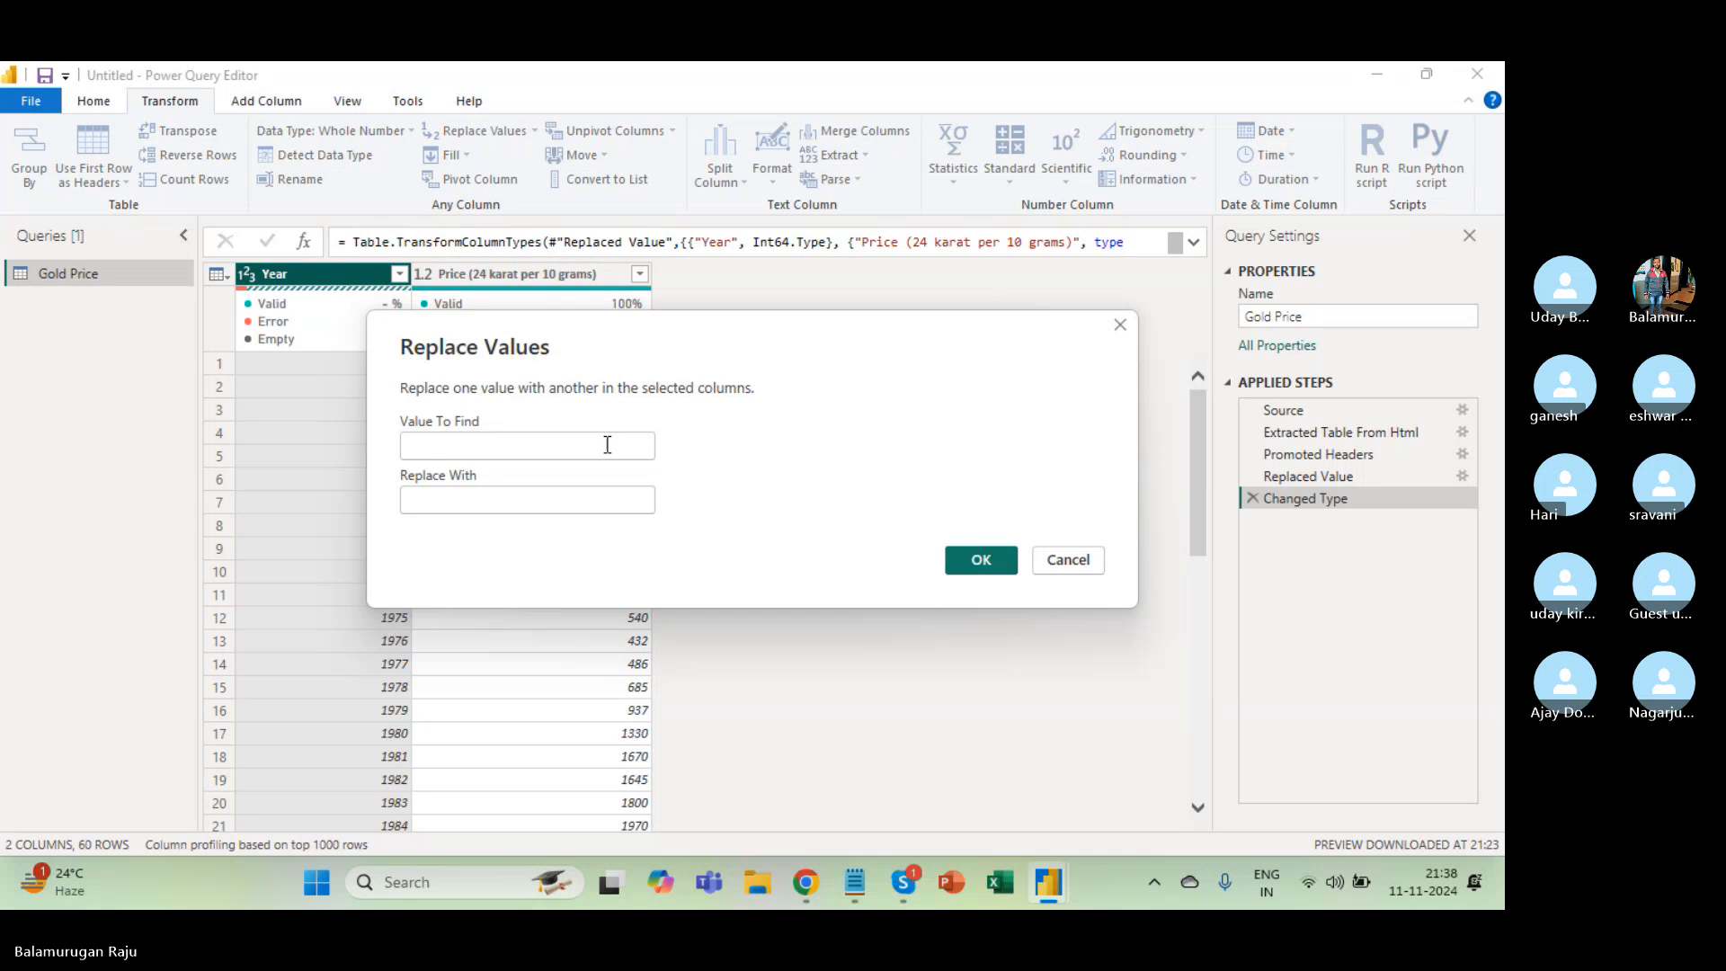
Enter (Till Today) as the value to find, then cancel the rejected replacement.
click(557, 453)
text(()
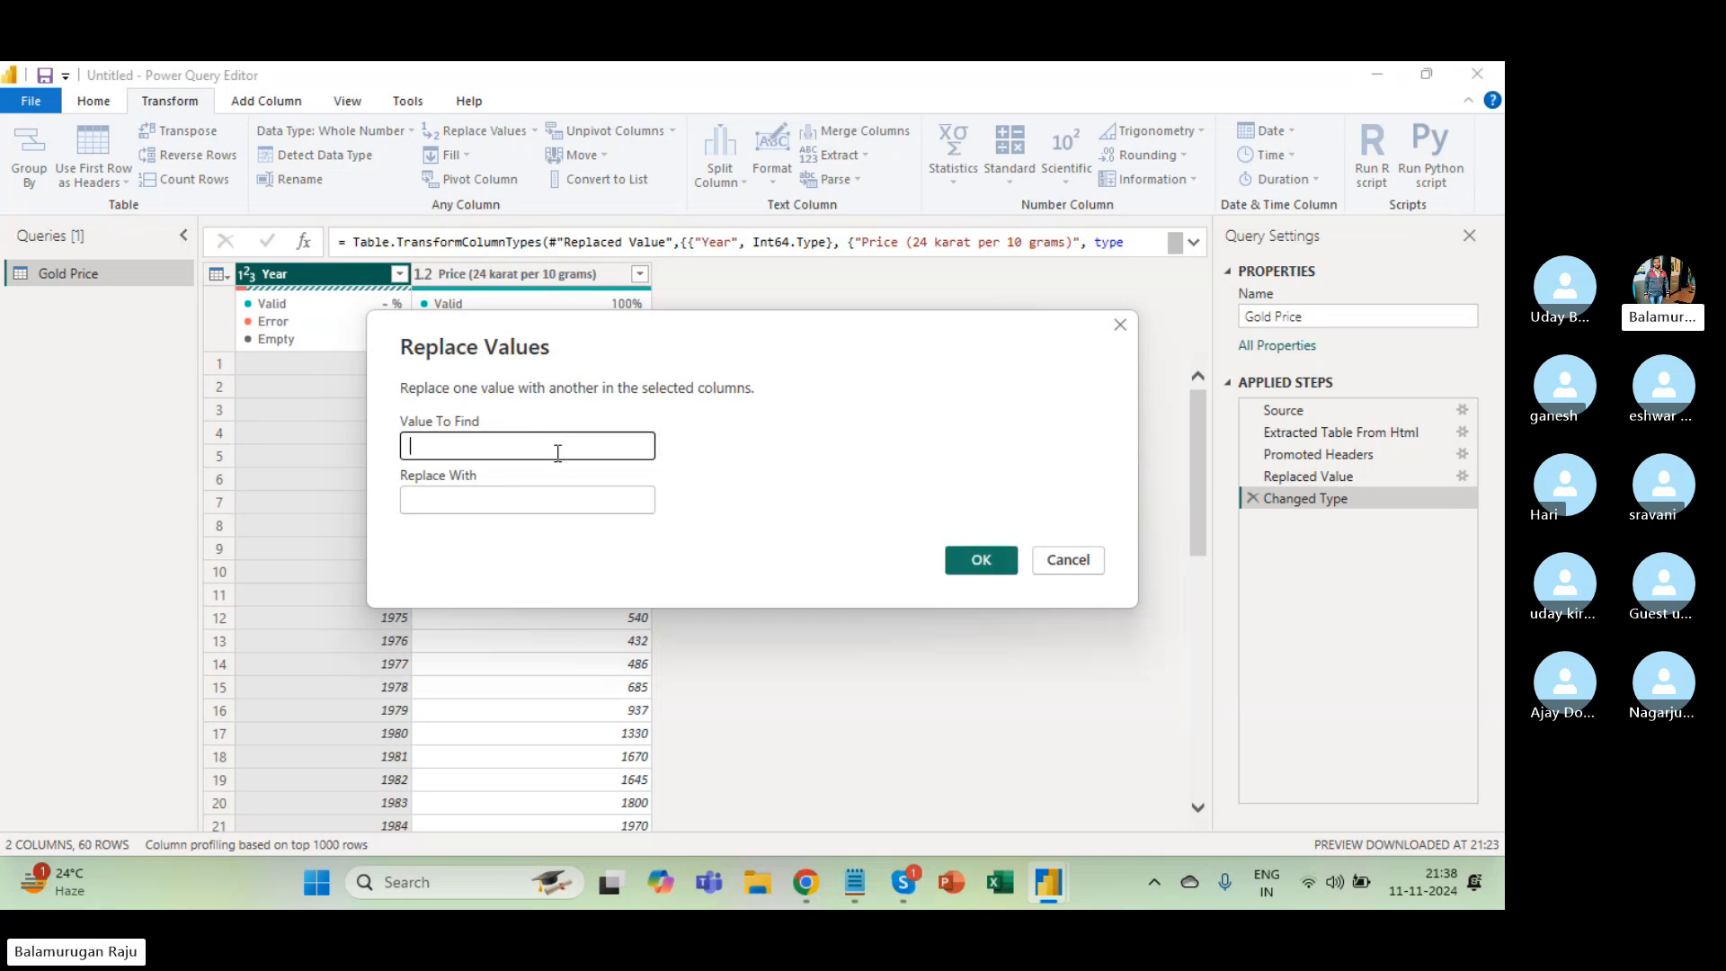
text(Till Today))
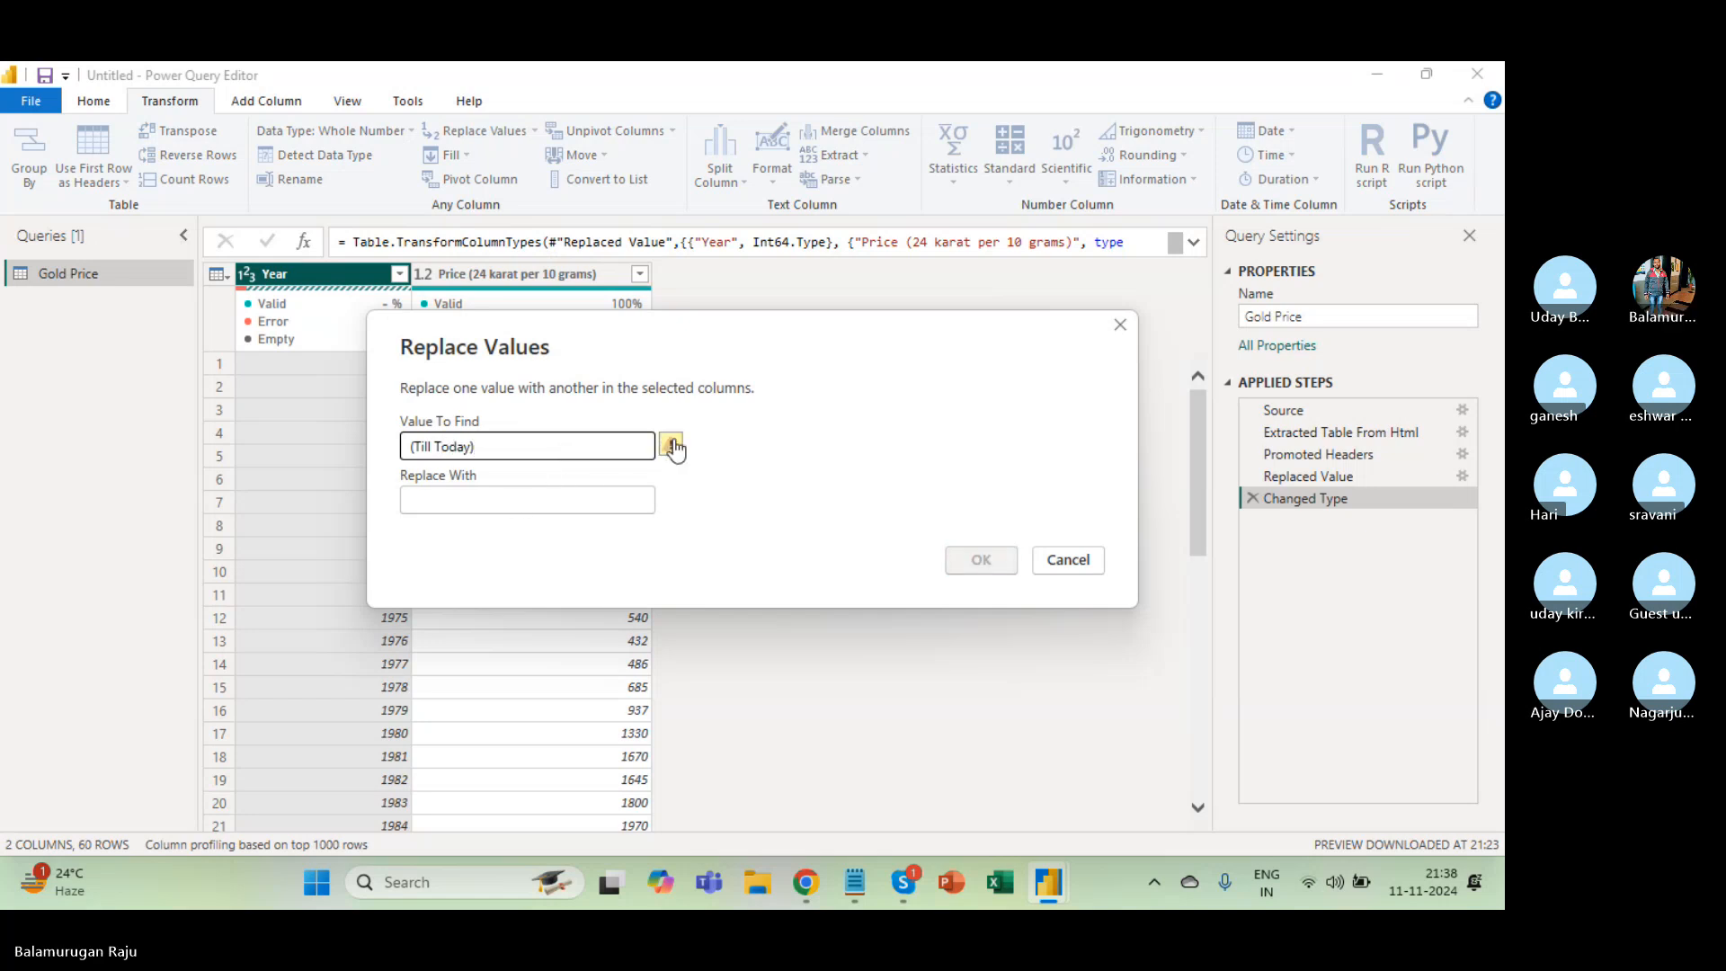
mouse_move(675, 461)
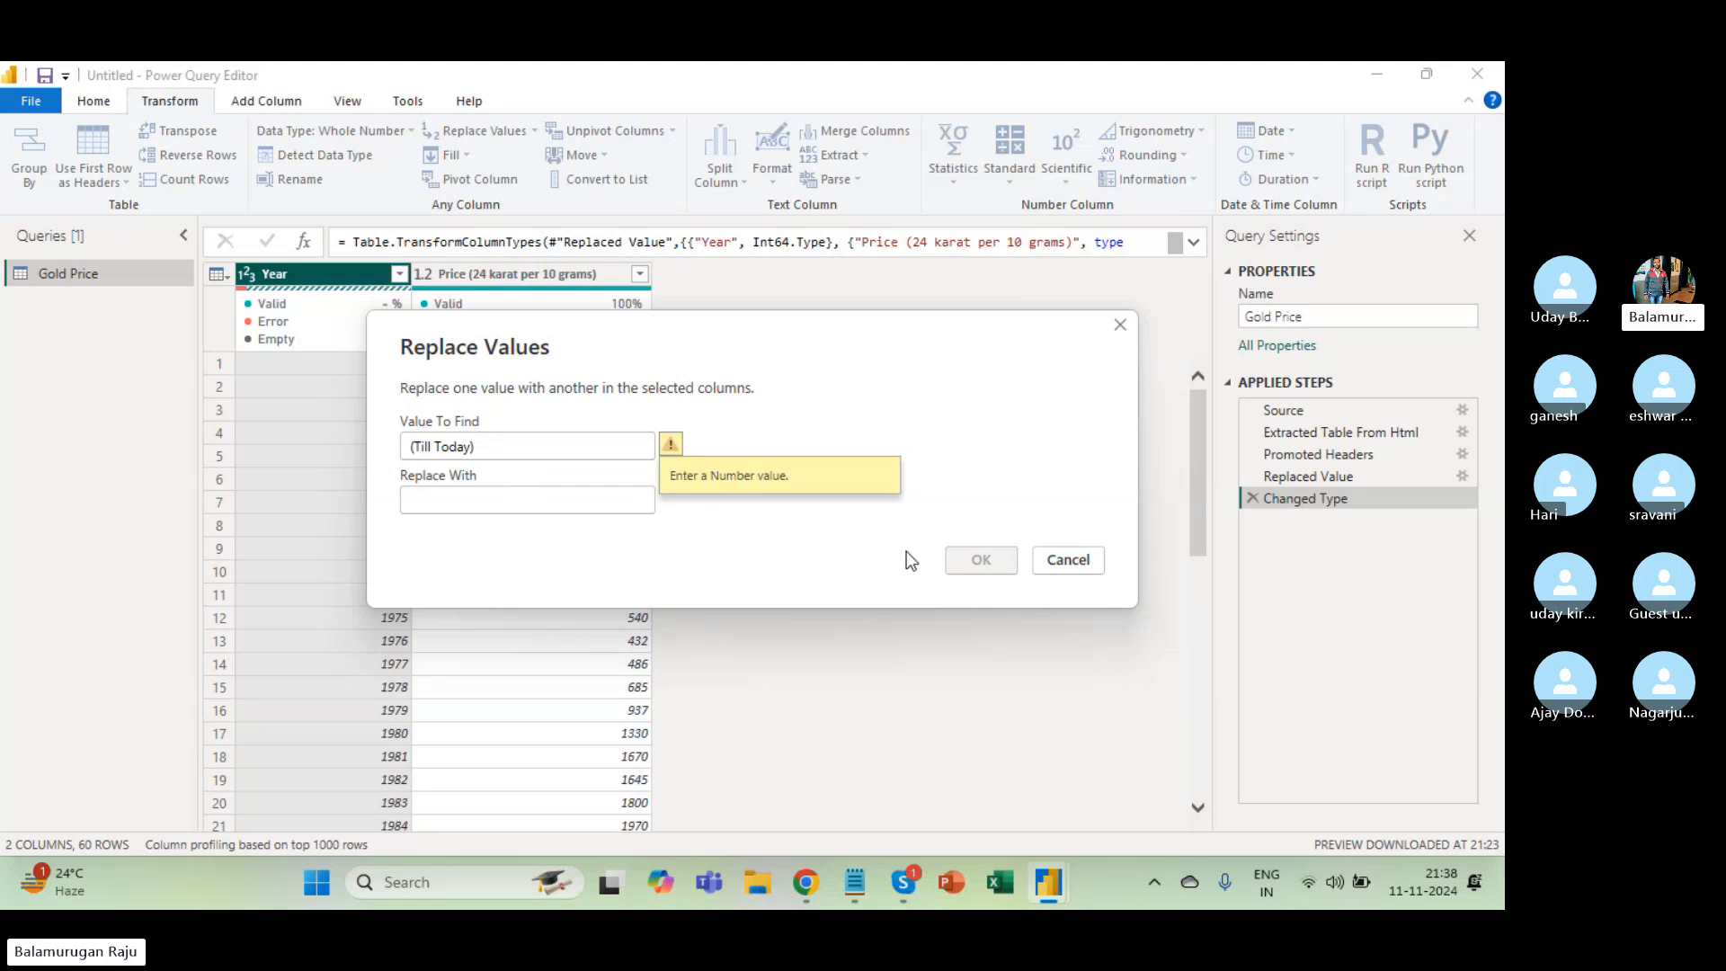
click(1089, 562)
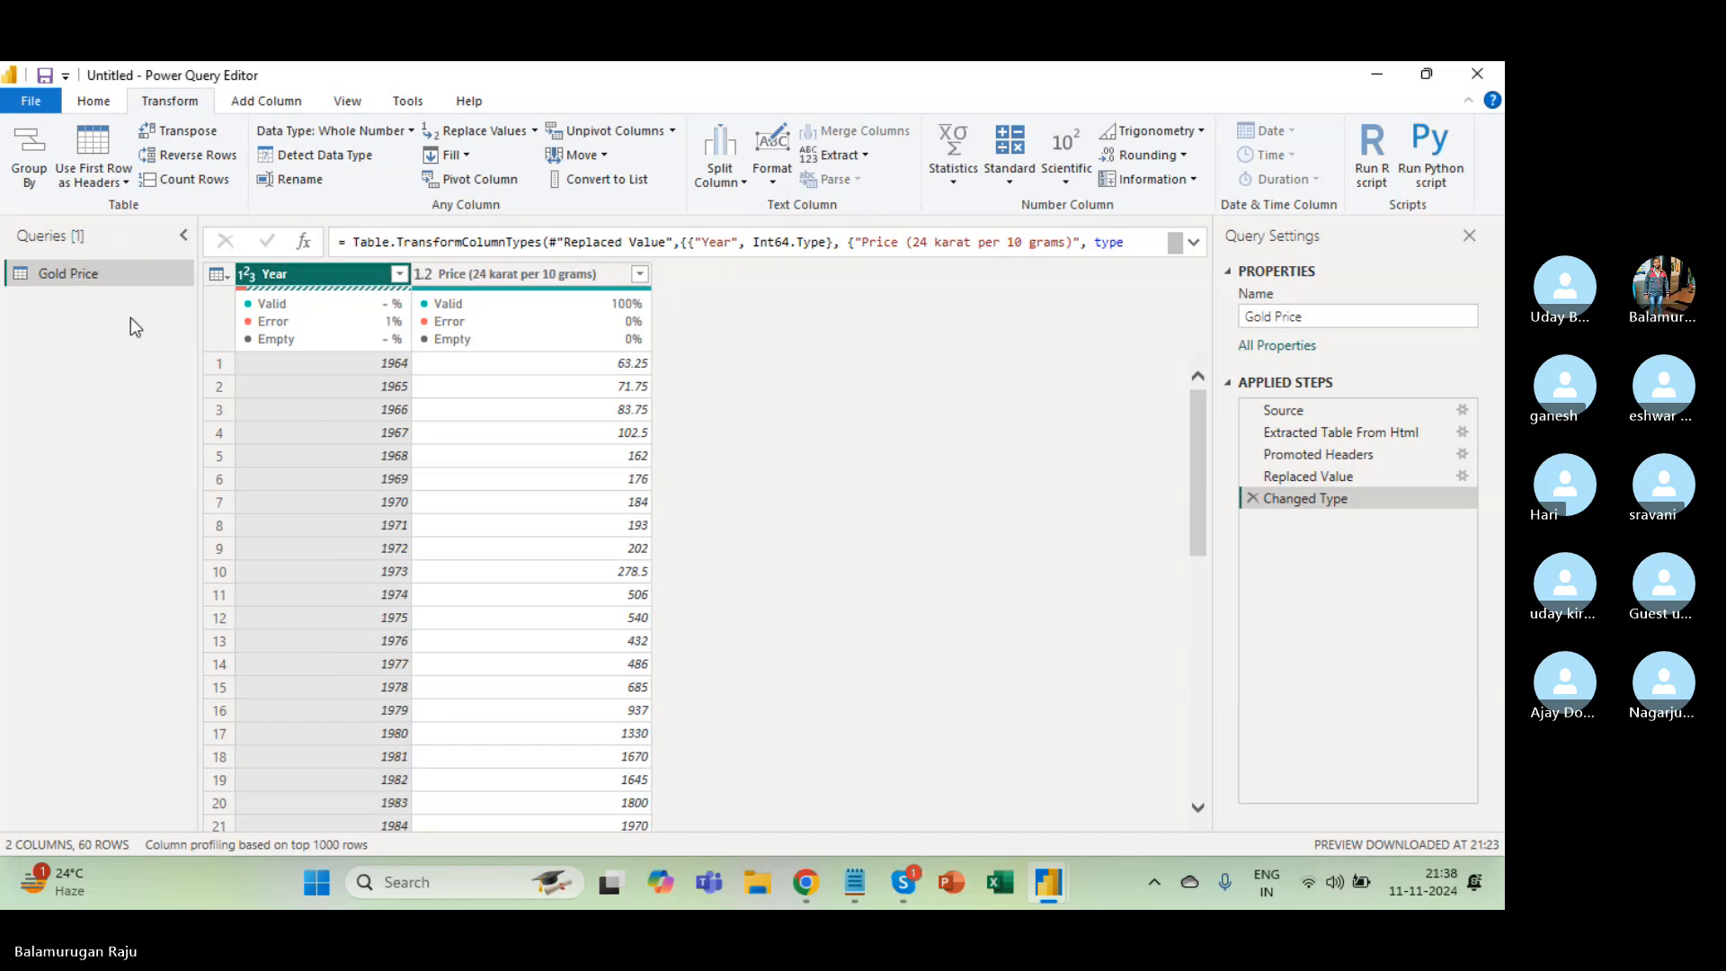
After checking the Year filter list, start a Year replacement with 2024 as the value to find.
mouse_move(405, 342)
click(397, 273)
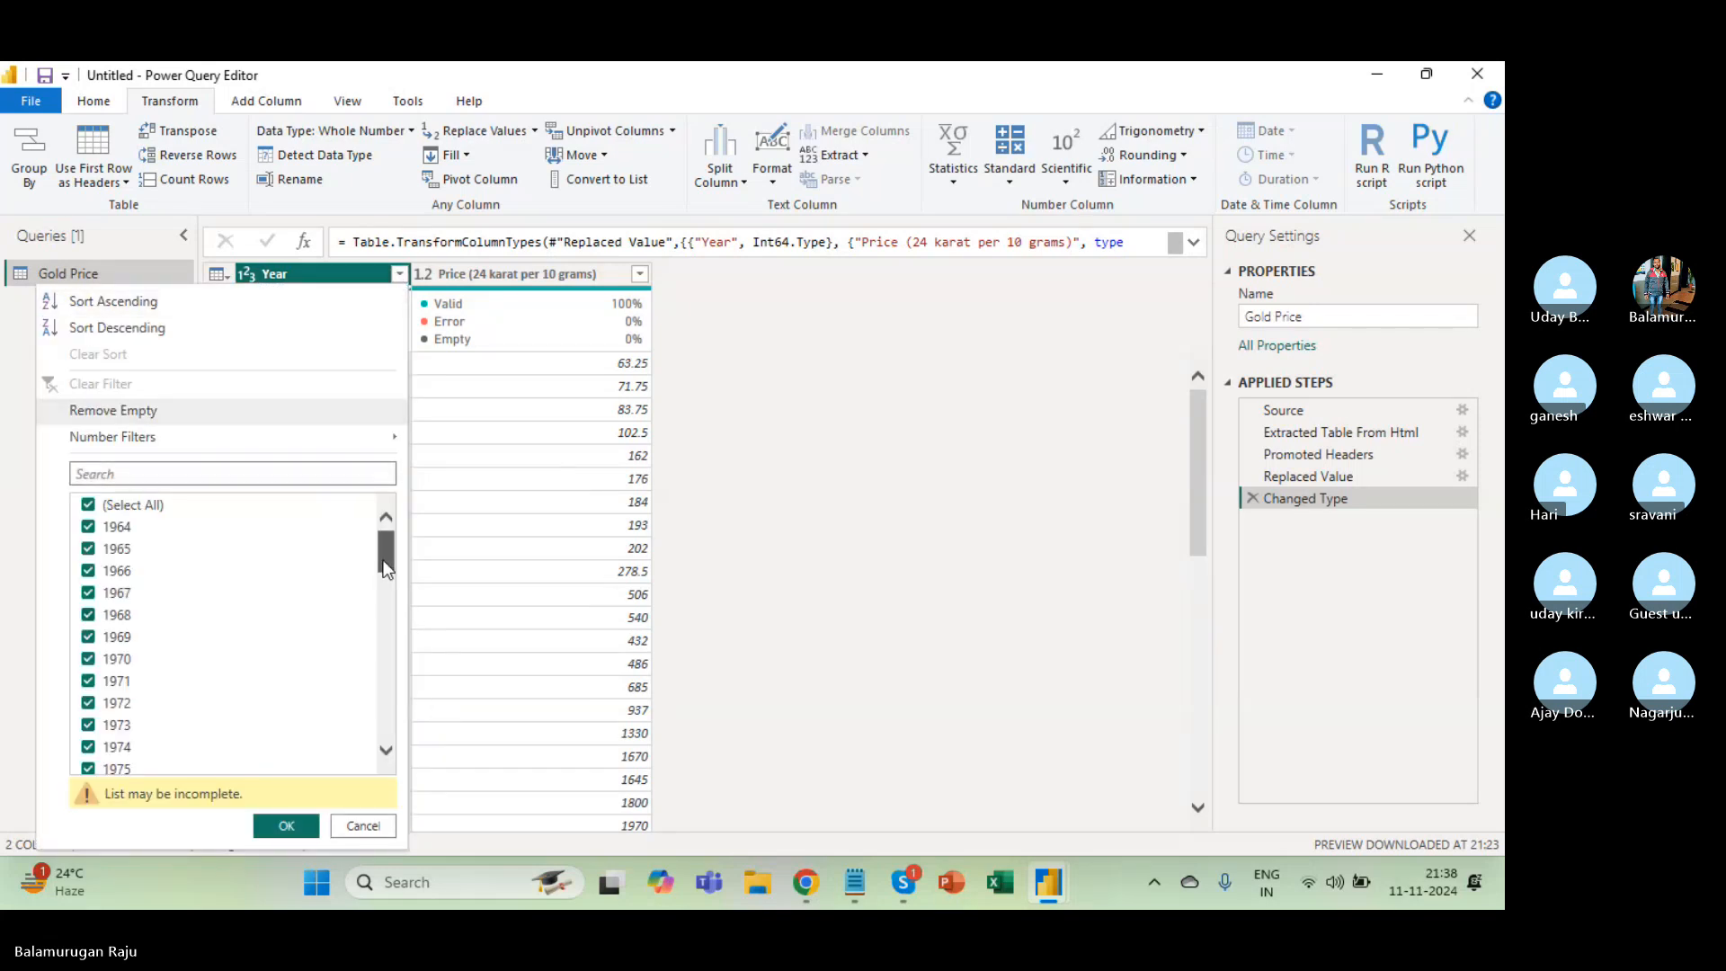
drag(385, 566, 409, 788)
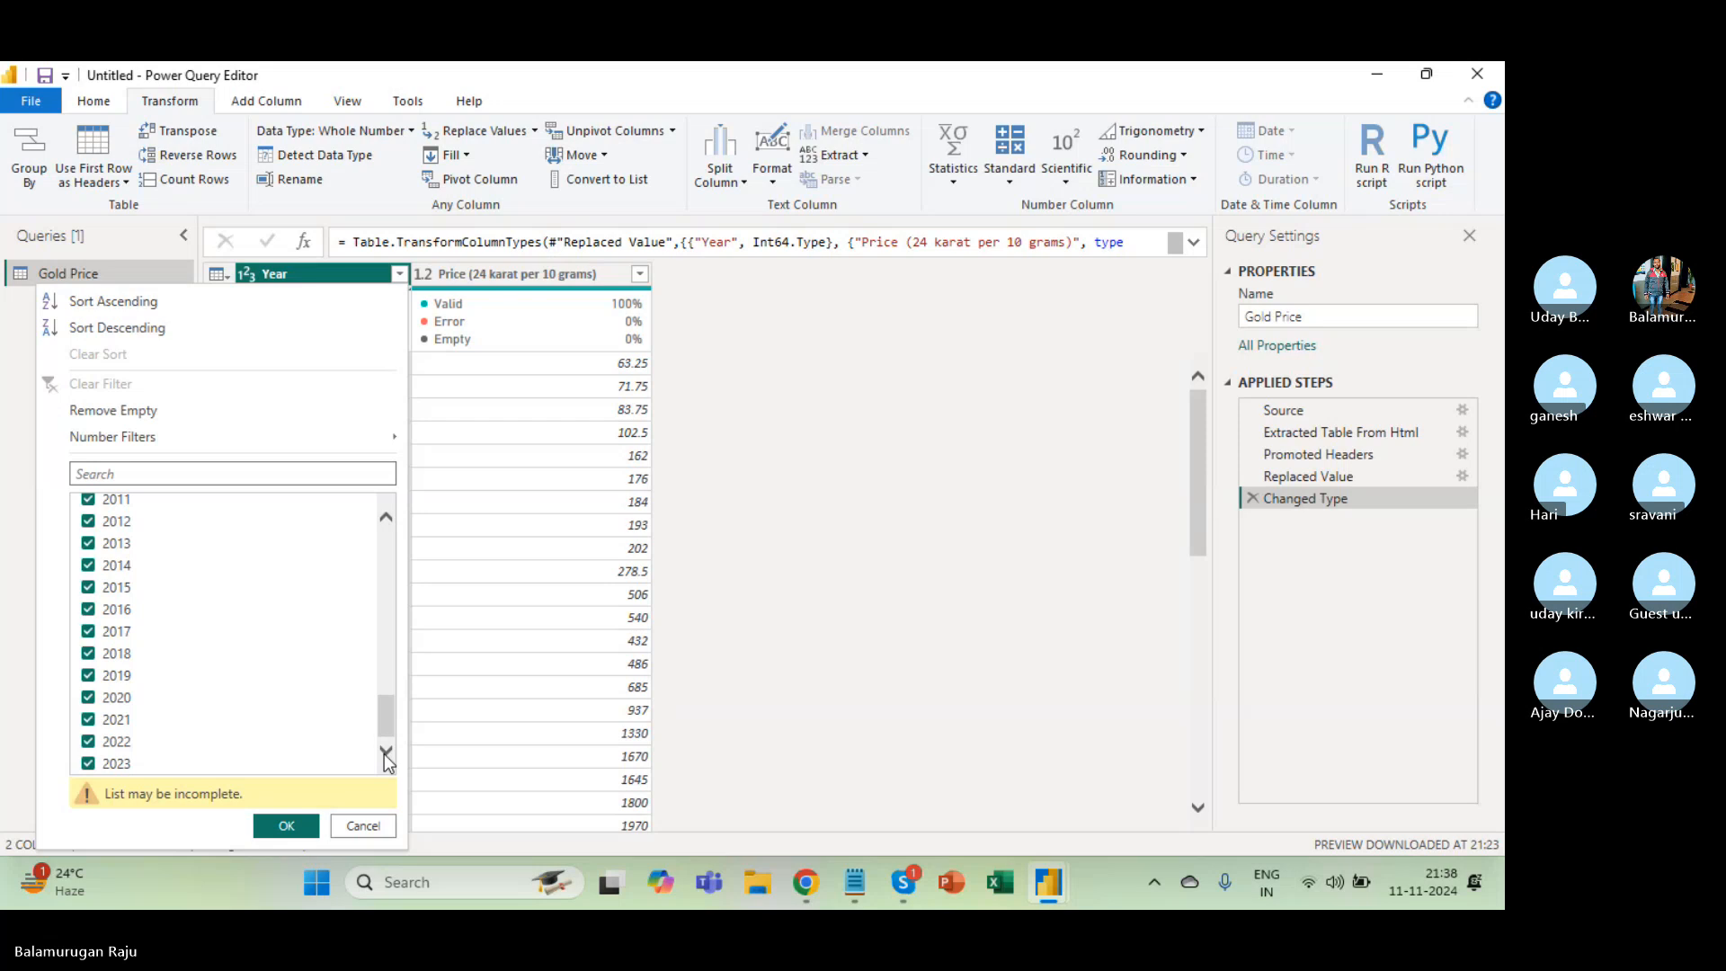
click(457, 455)
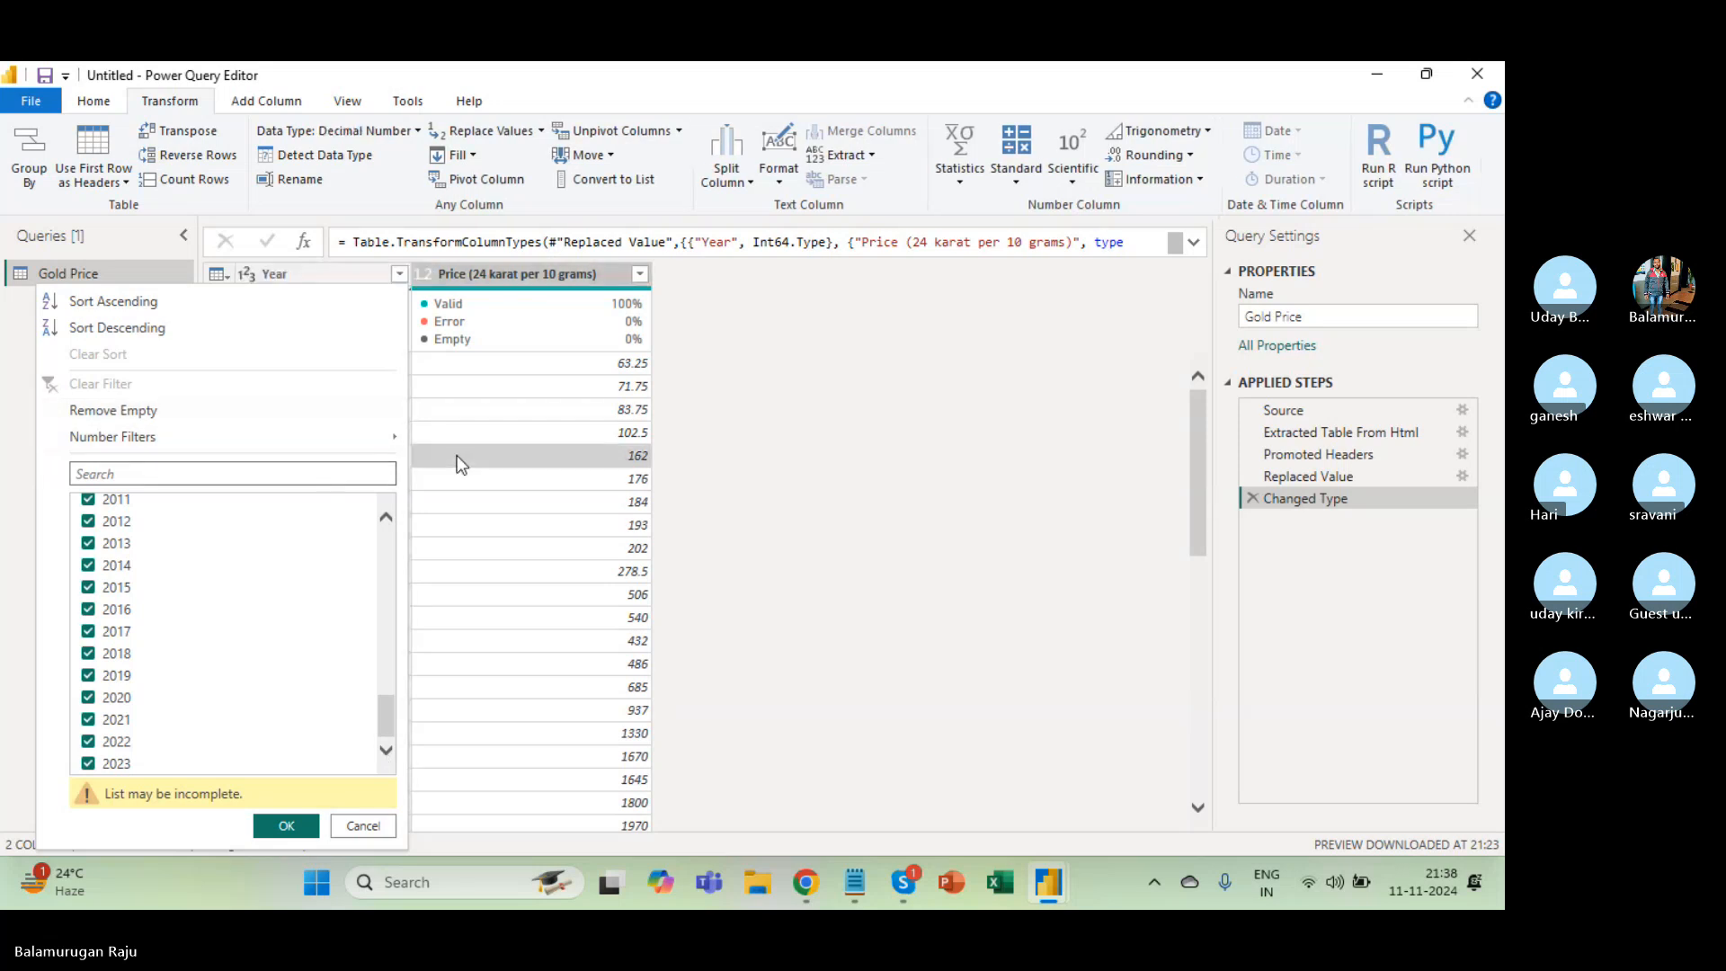
click(321, 270)
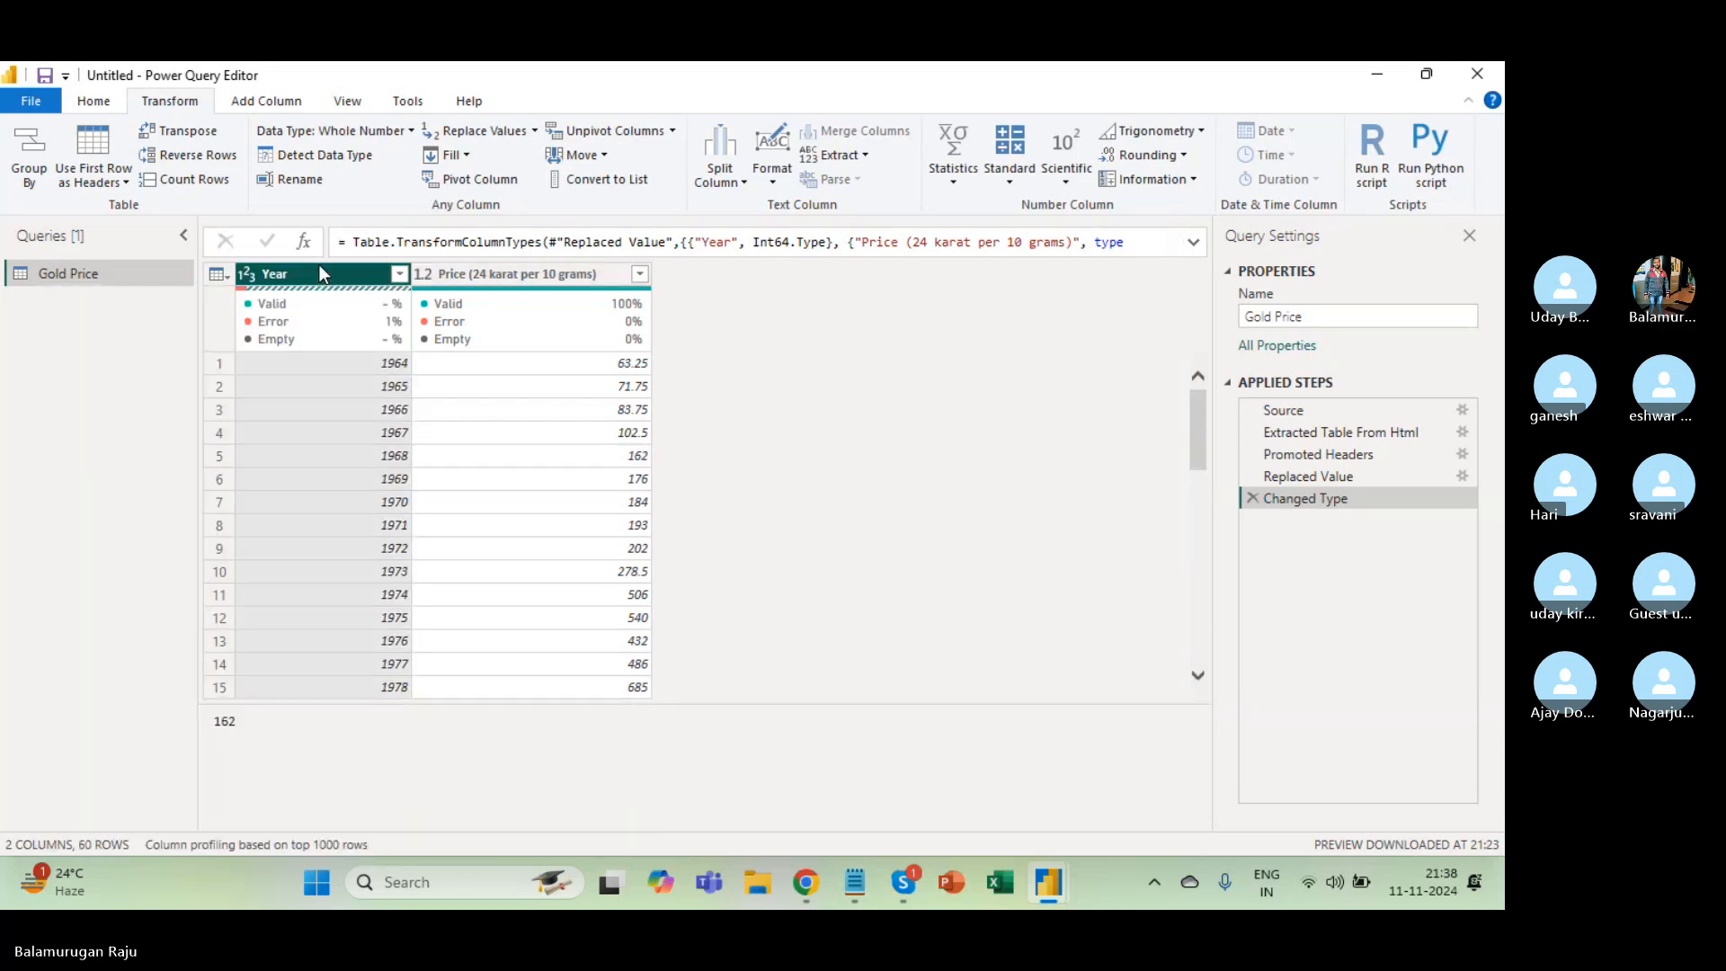
click(492, 133)
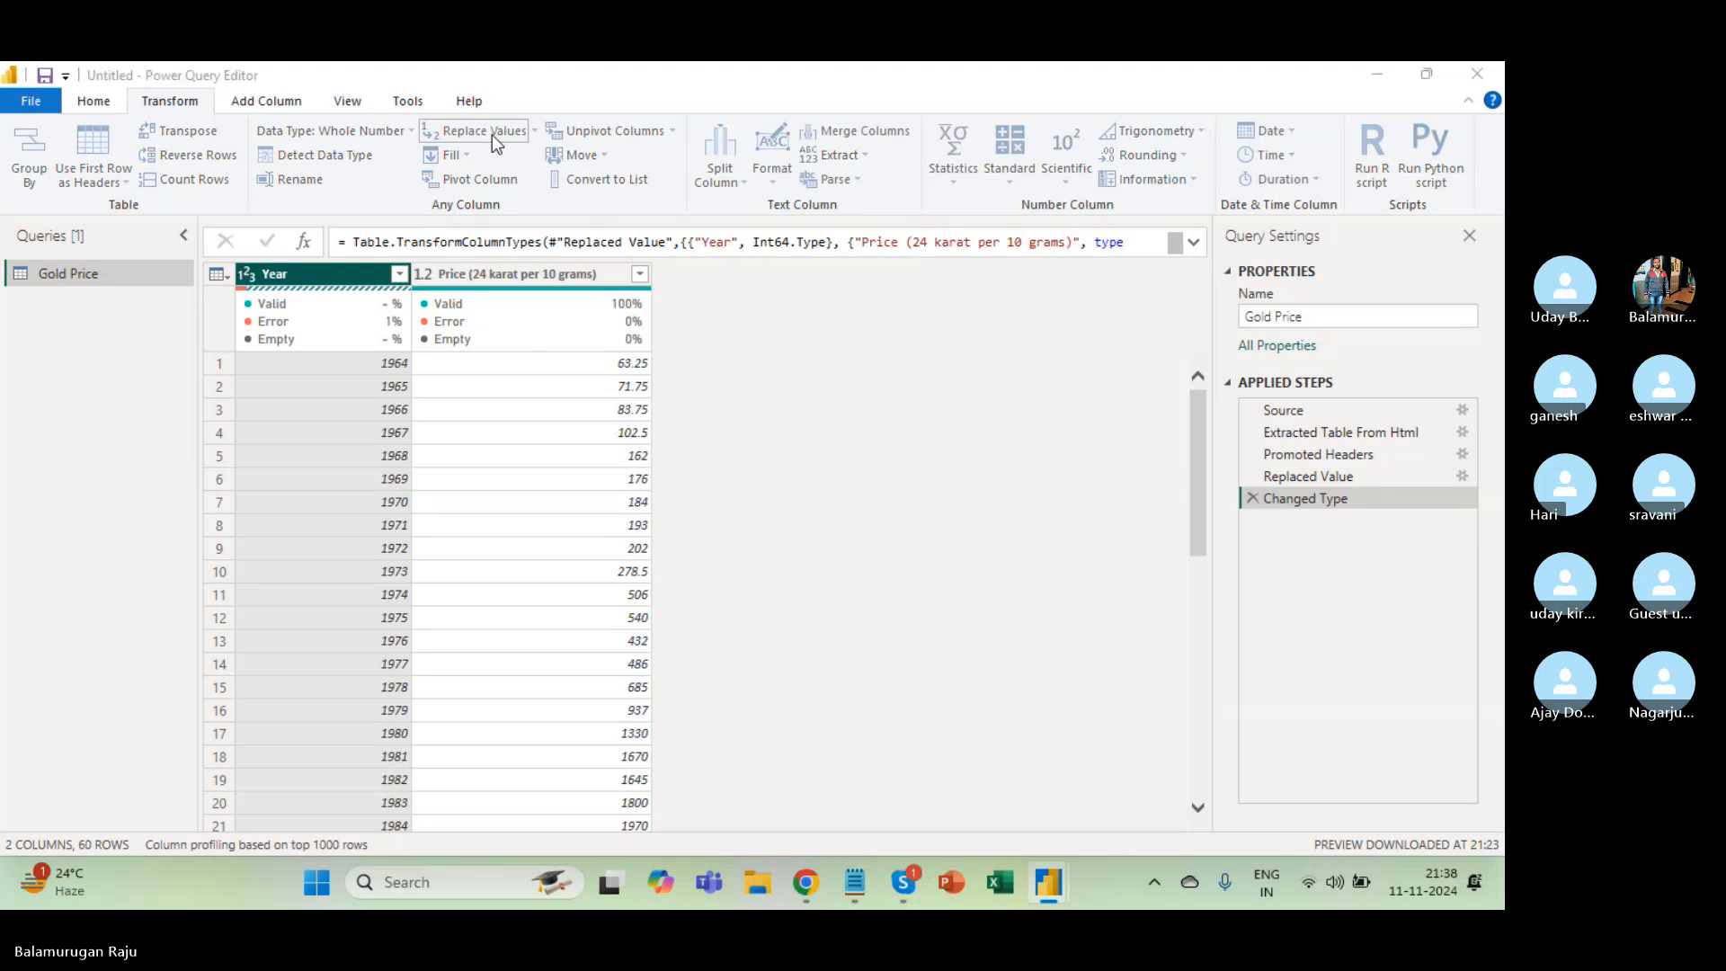
text(2024)
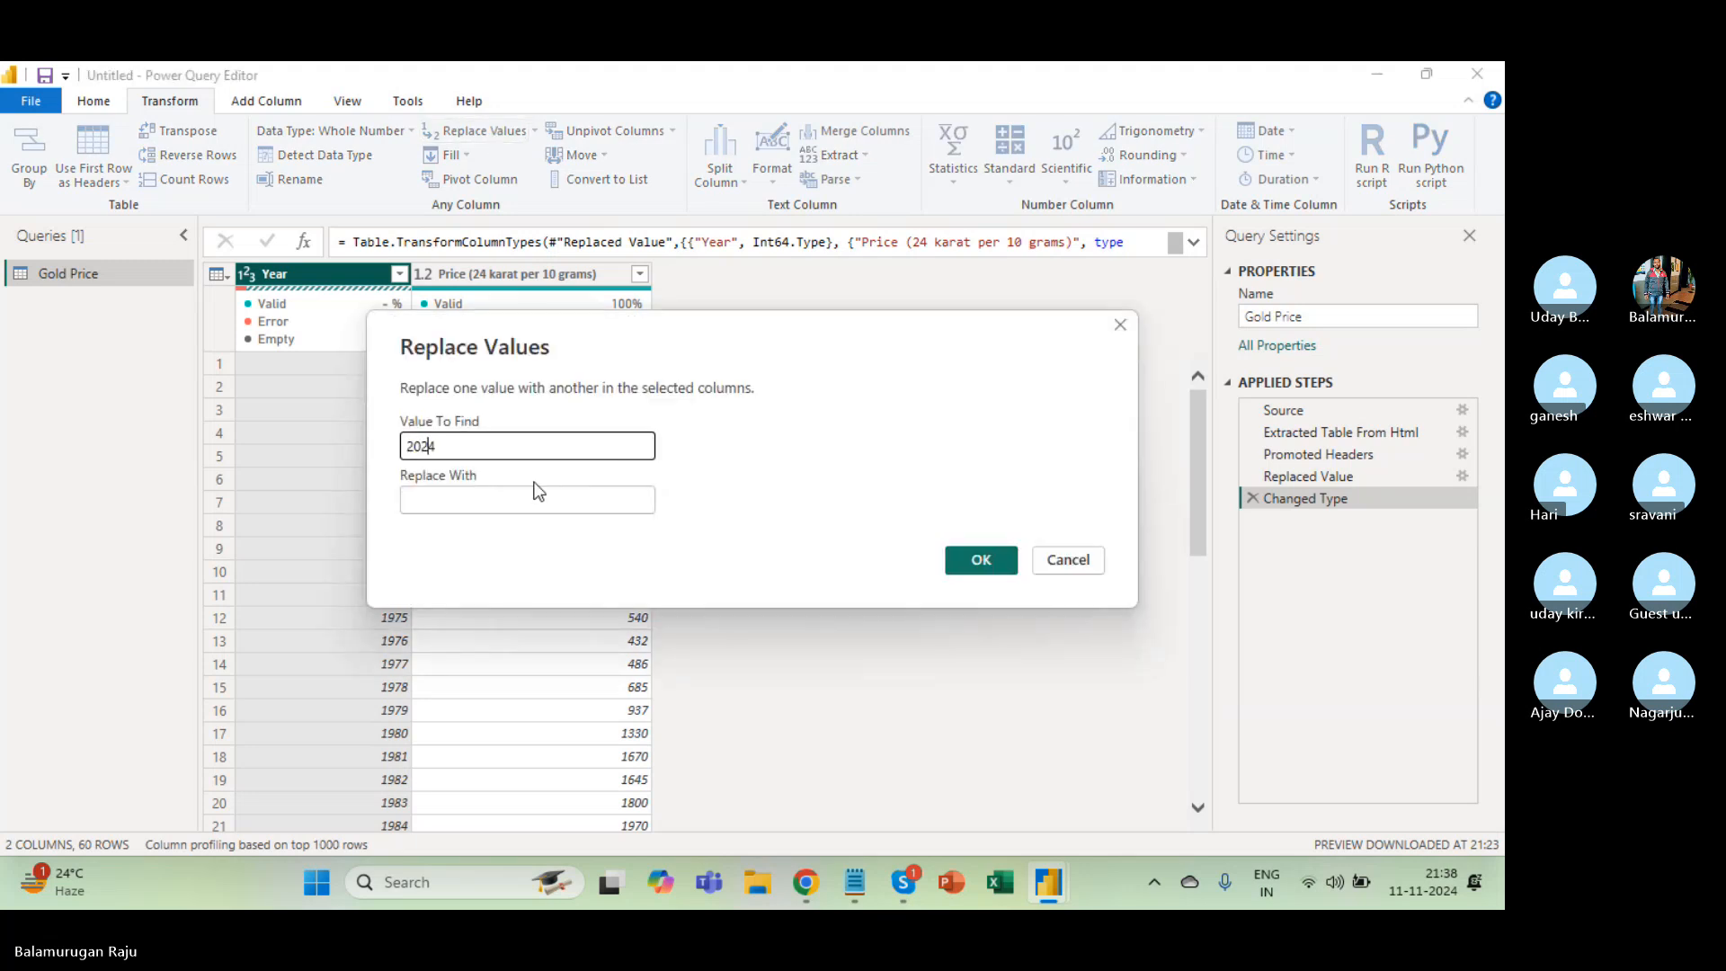
key(alt+Tab)
key(alt+Tab)
key(alt+Tab)
key(alt+Tab)
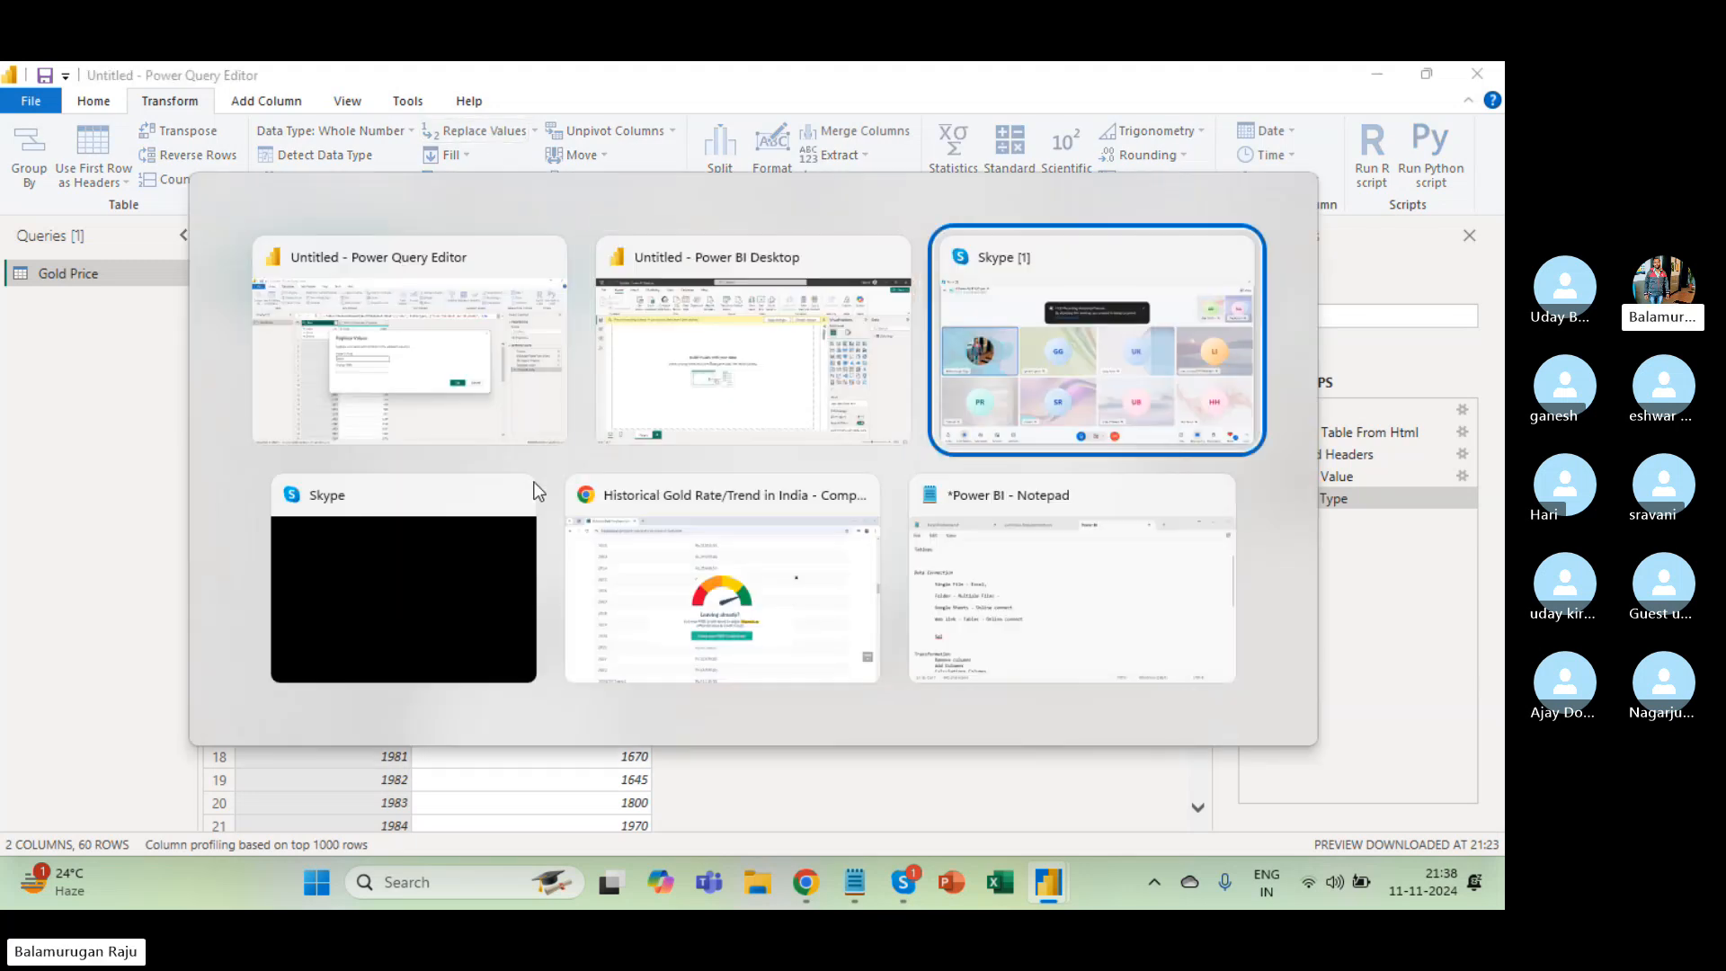
On the gold-rate page, dismiss the popup and copy the '2024 (Till Today)' year label.
scroll(437, 637, down, 2)
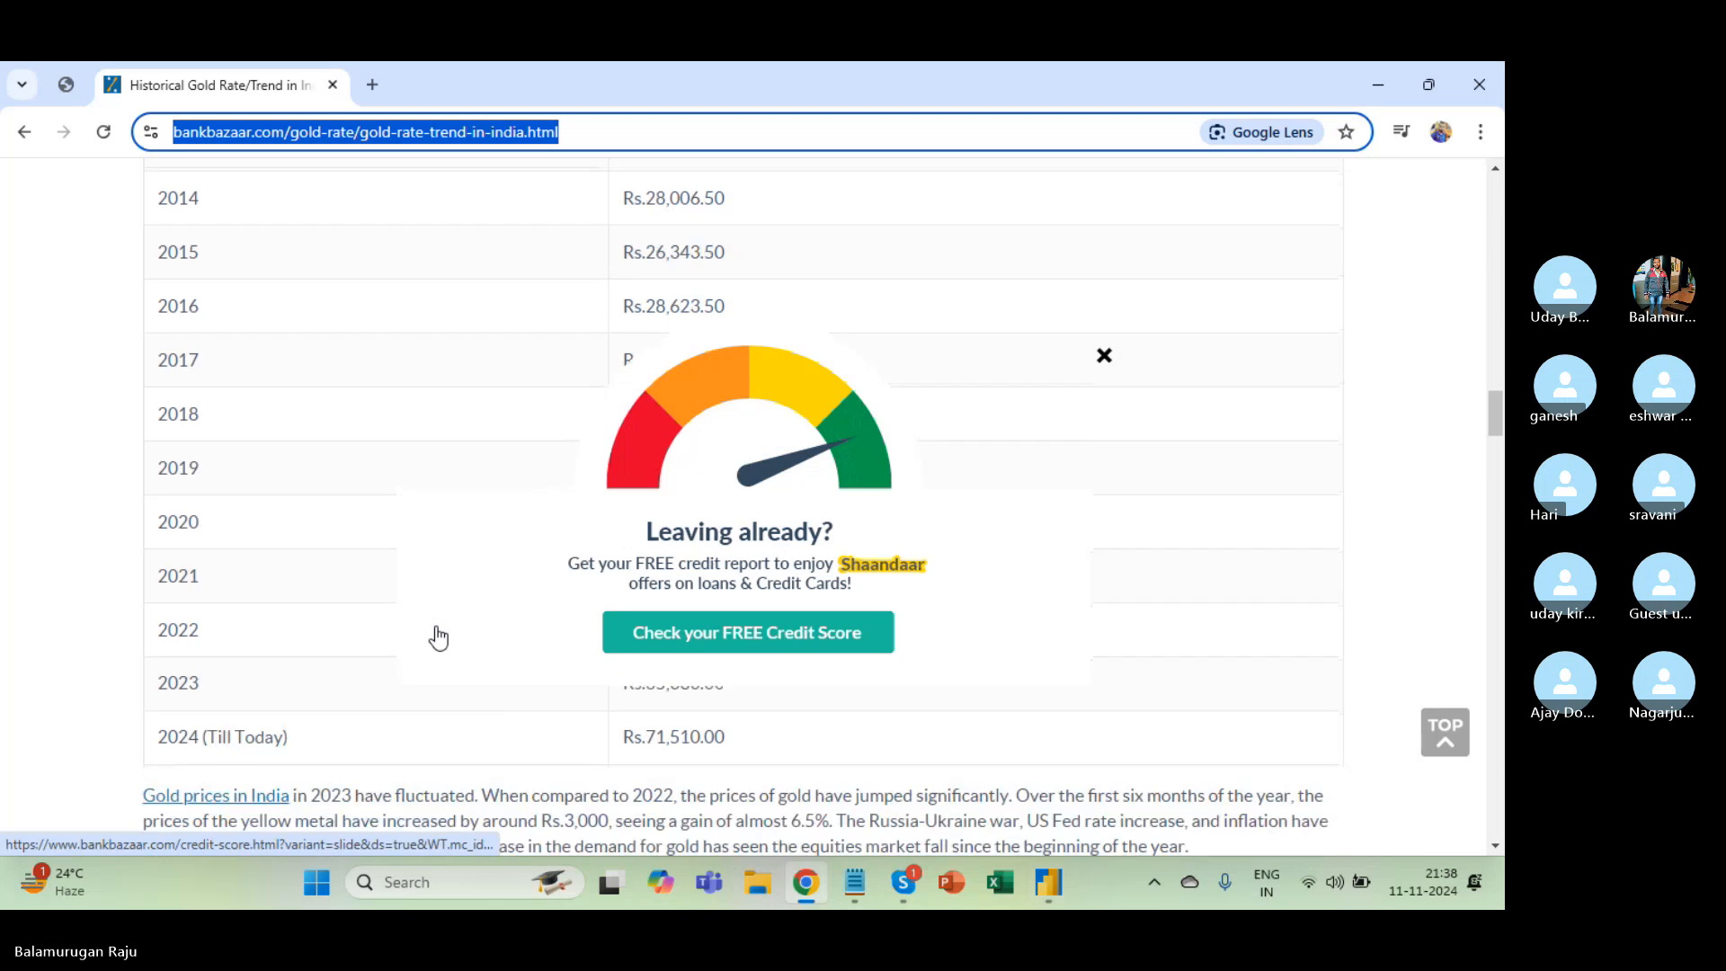
scroll(438, 638, up, 3)
scroll(437, 638, down, 2)
scroll(438, 637, down, 3)
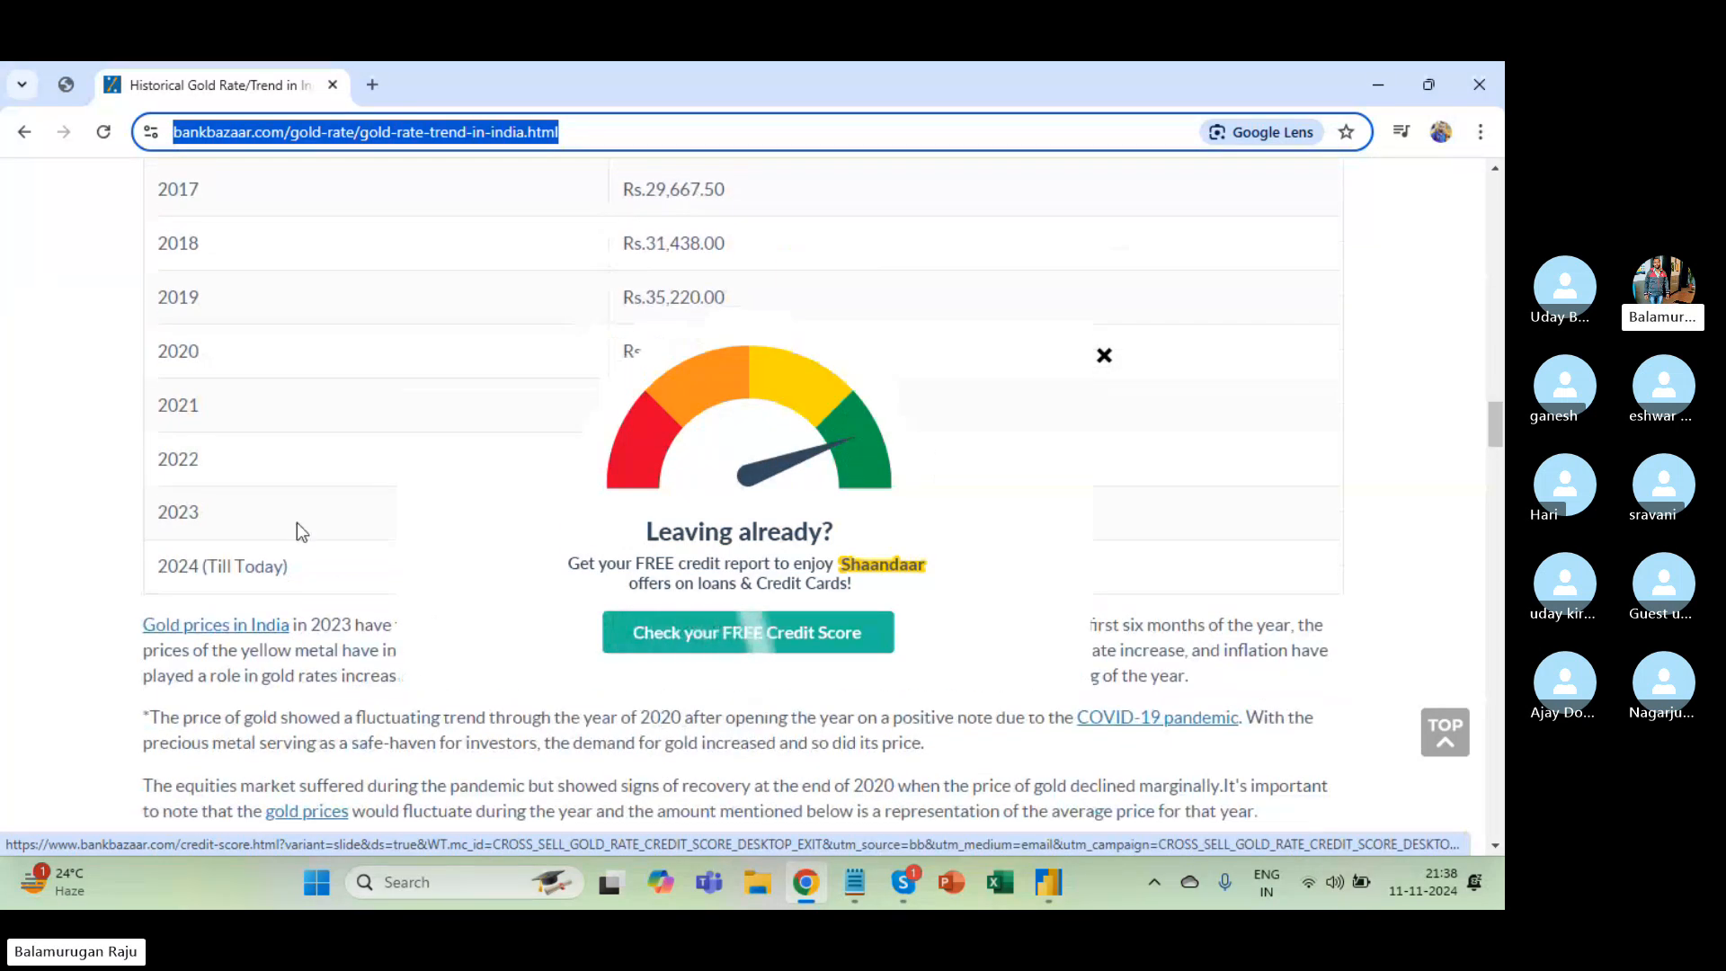
click(316, 567)
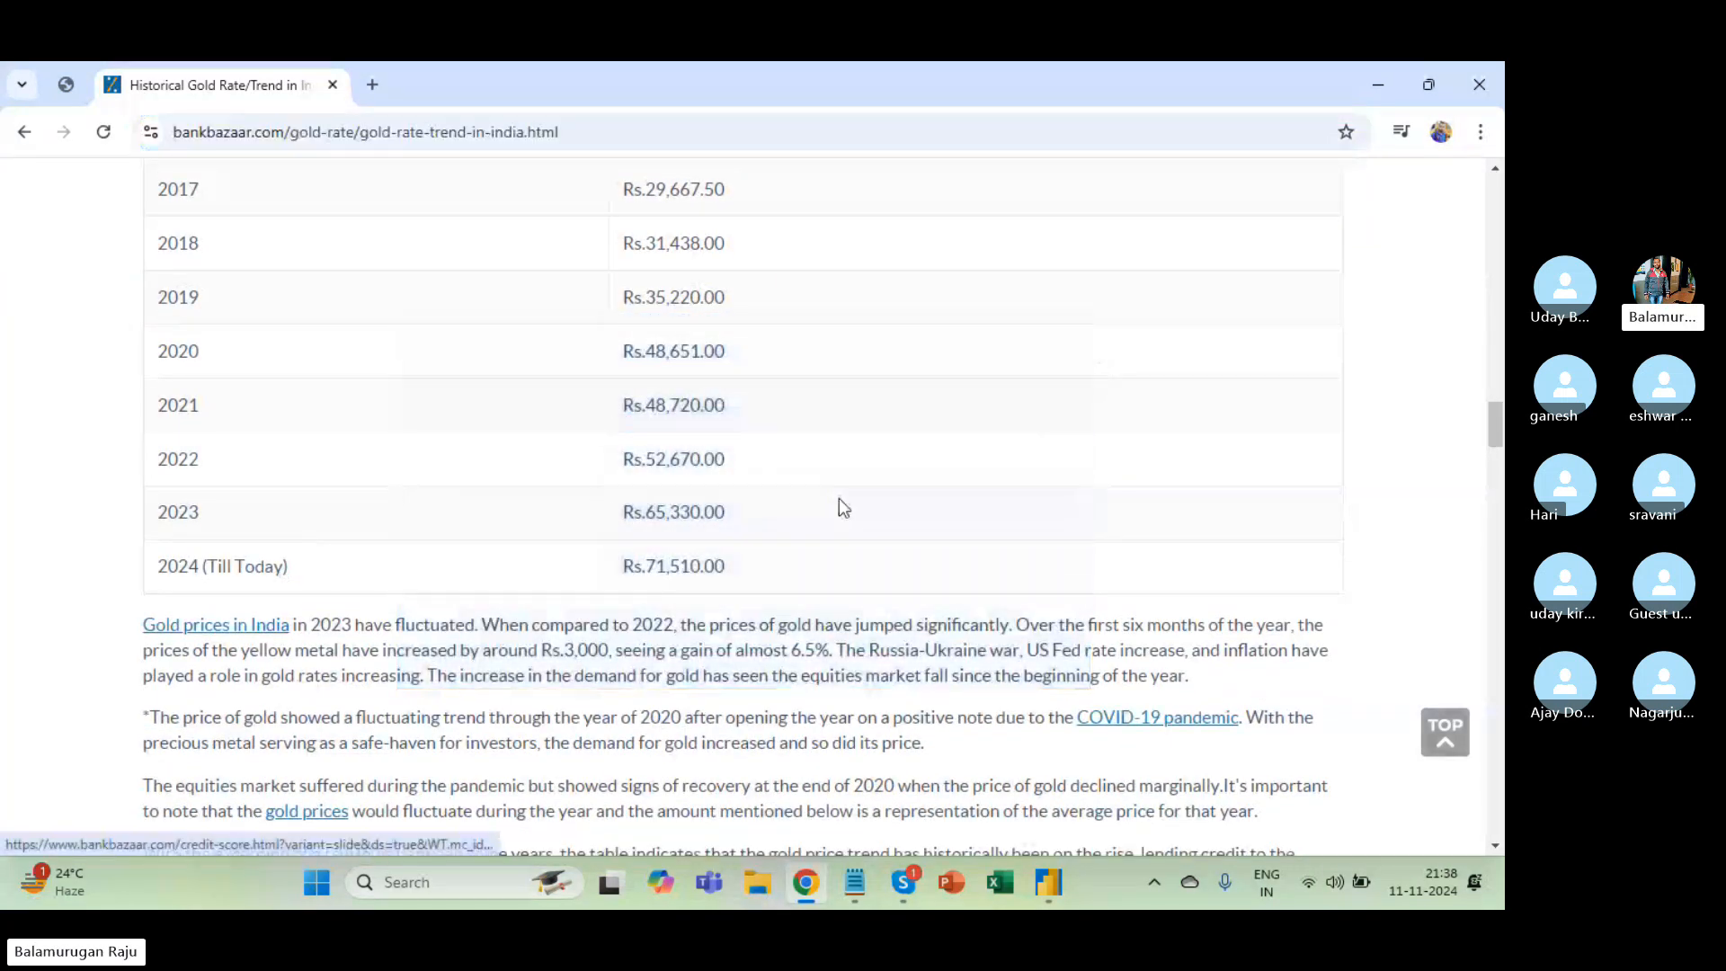
drag(323, 581, 151, 564)
key(ctrl+c)
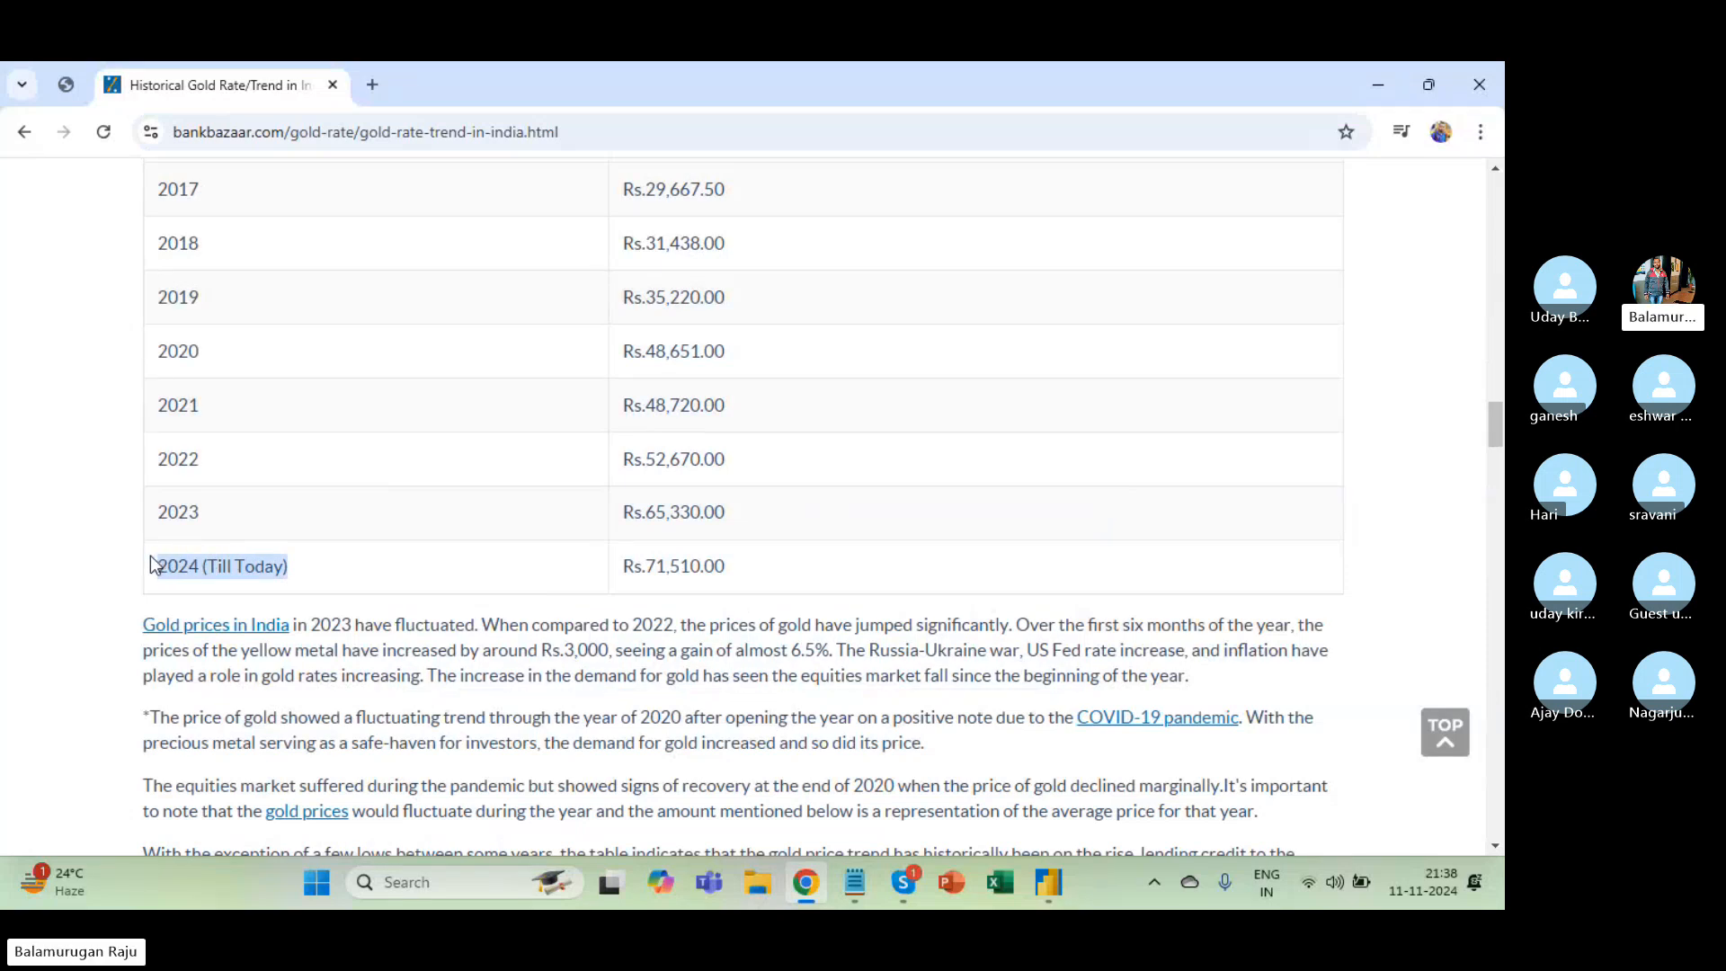
key(alt+Tab)
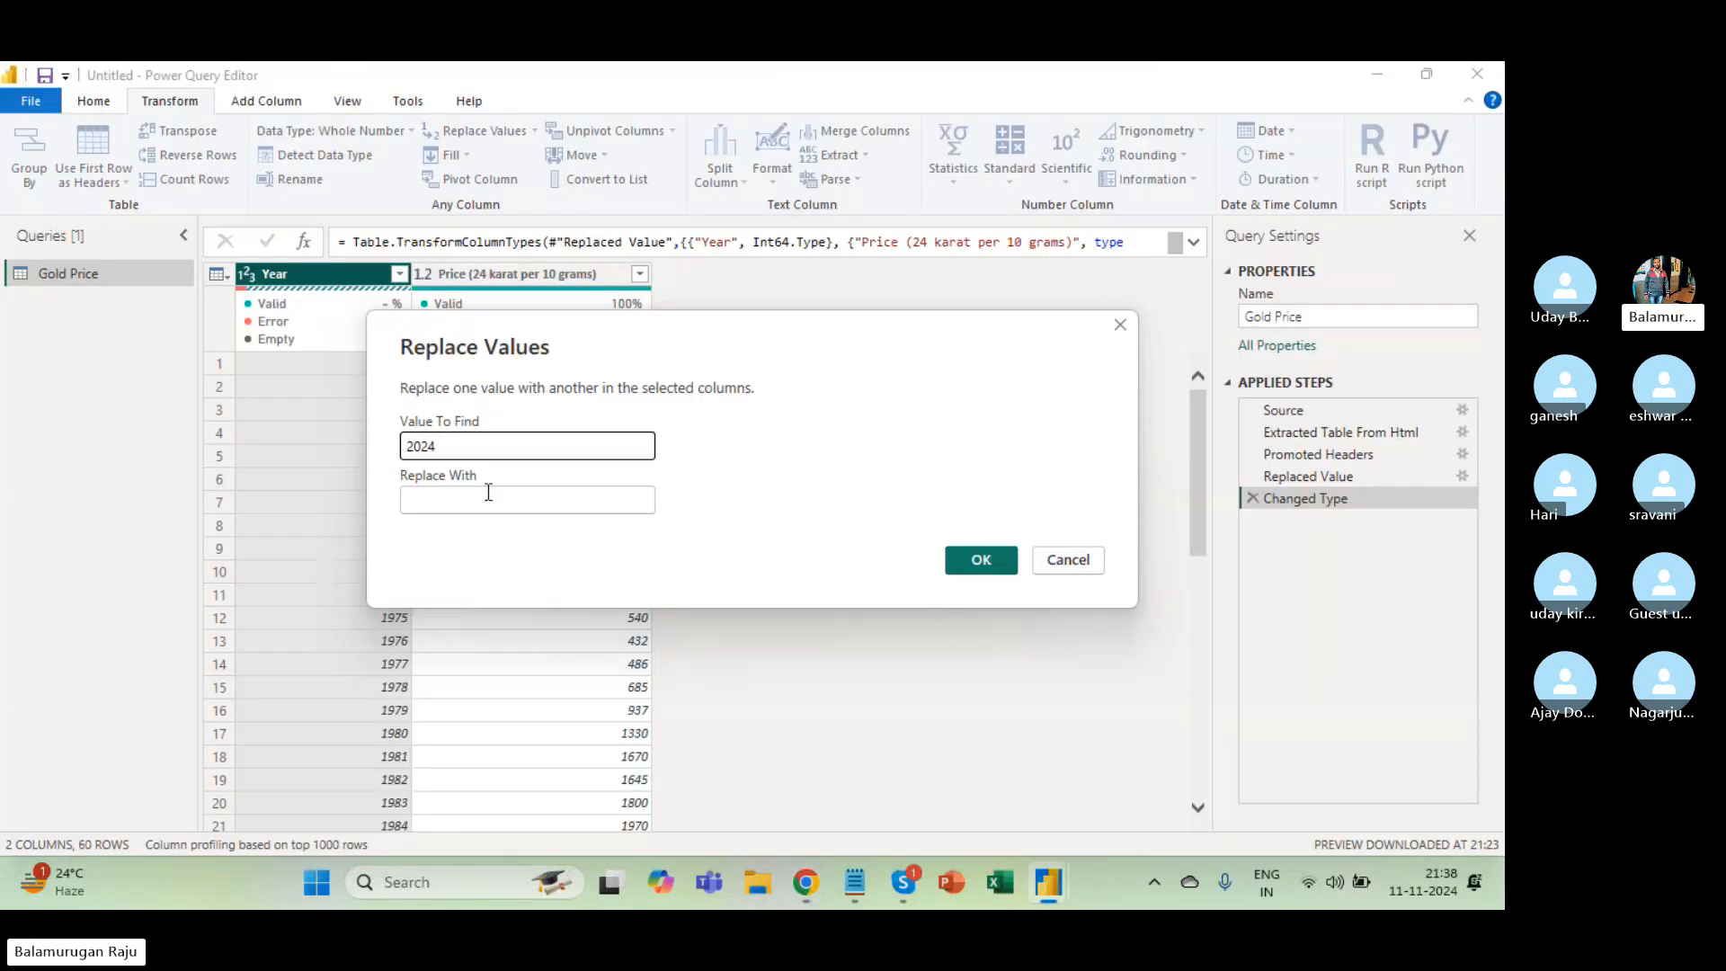
Paste the label into Value To Find, trim it to '(Till Today)', then cancel the dialog unapplied.
double_click(455, 448)
key(ctrl+v)
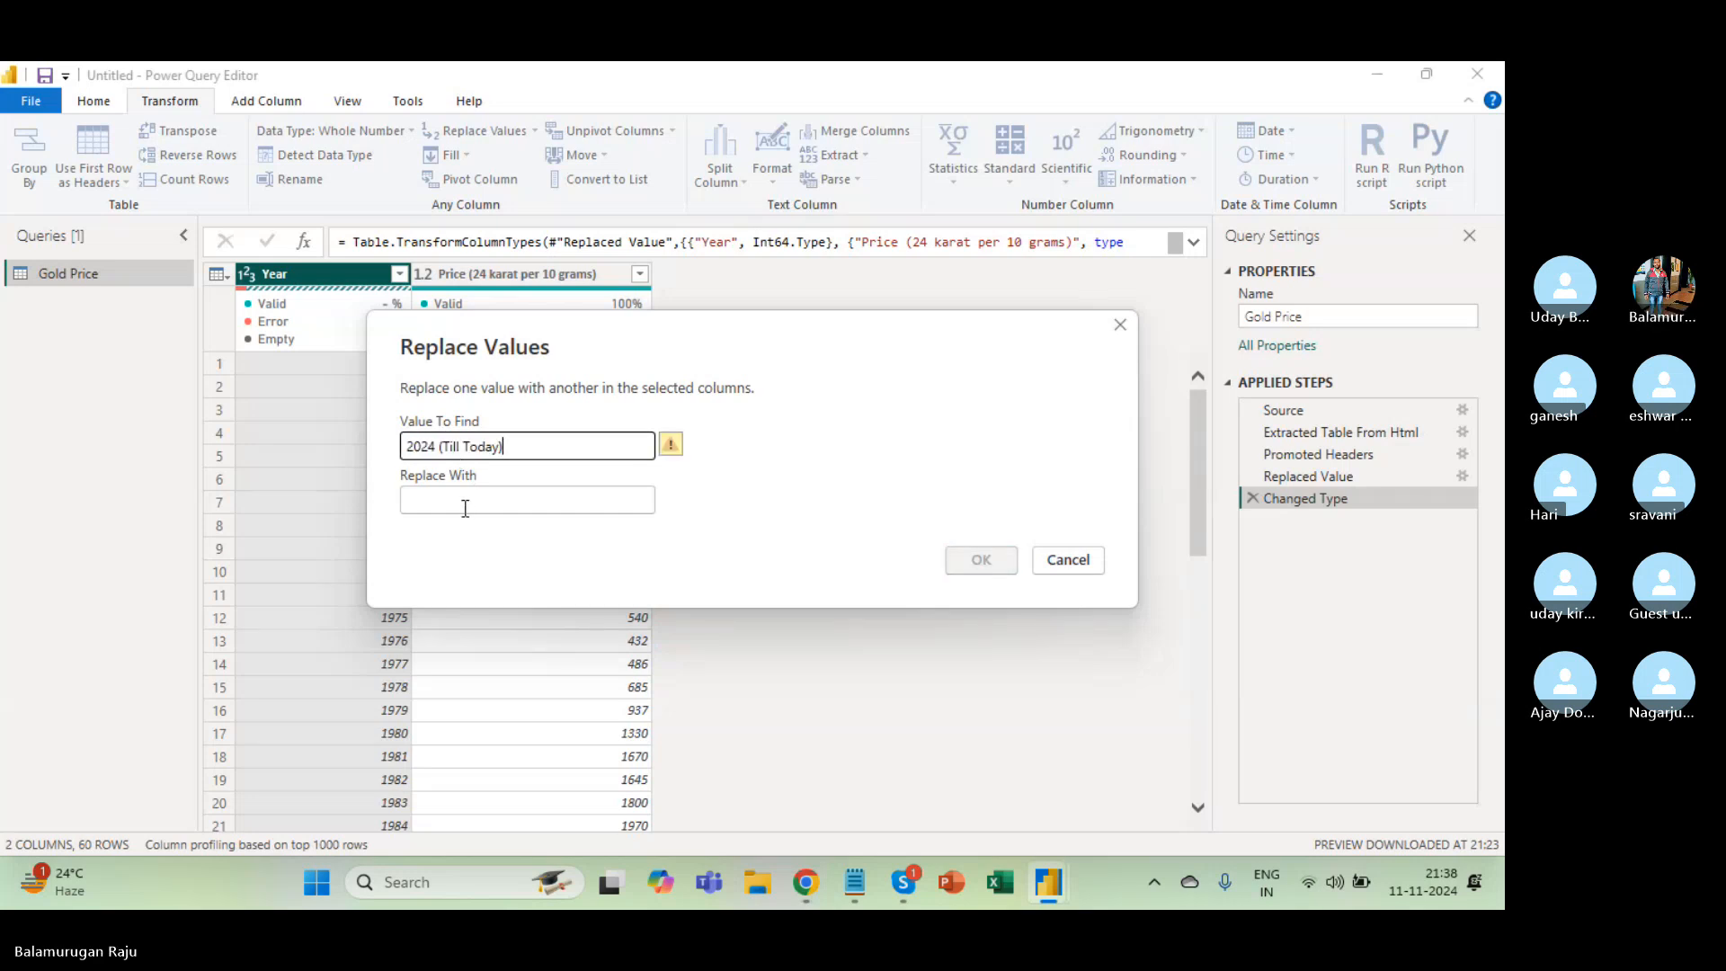
click(433, 446)
double_click(433, 447)
key(BackSpace)
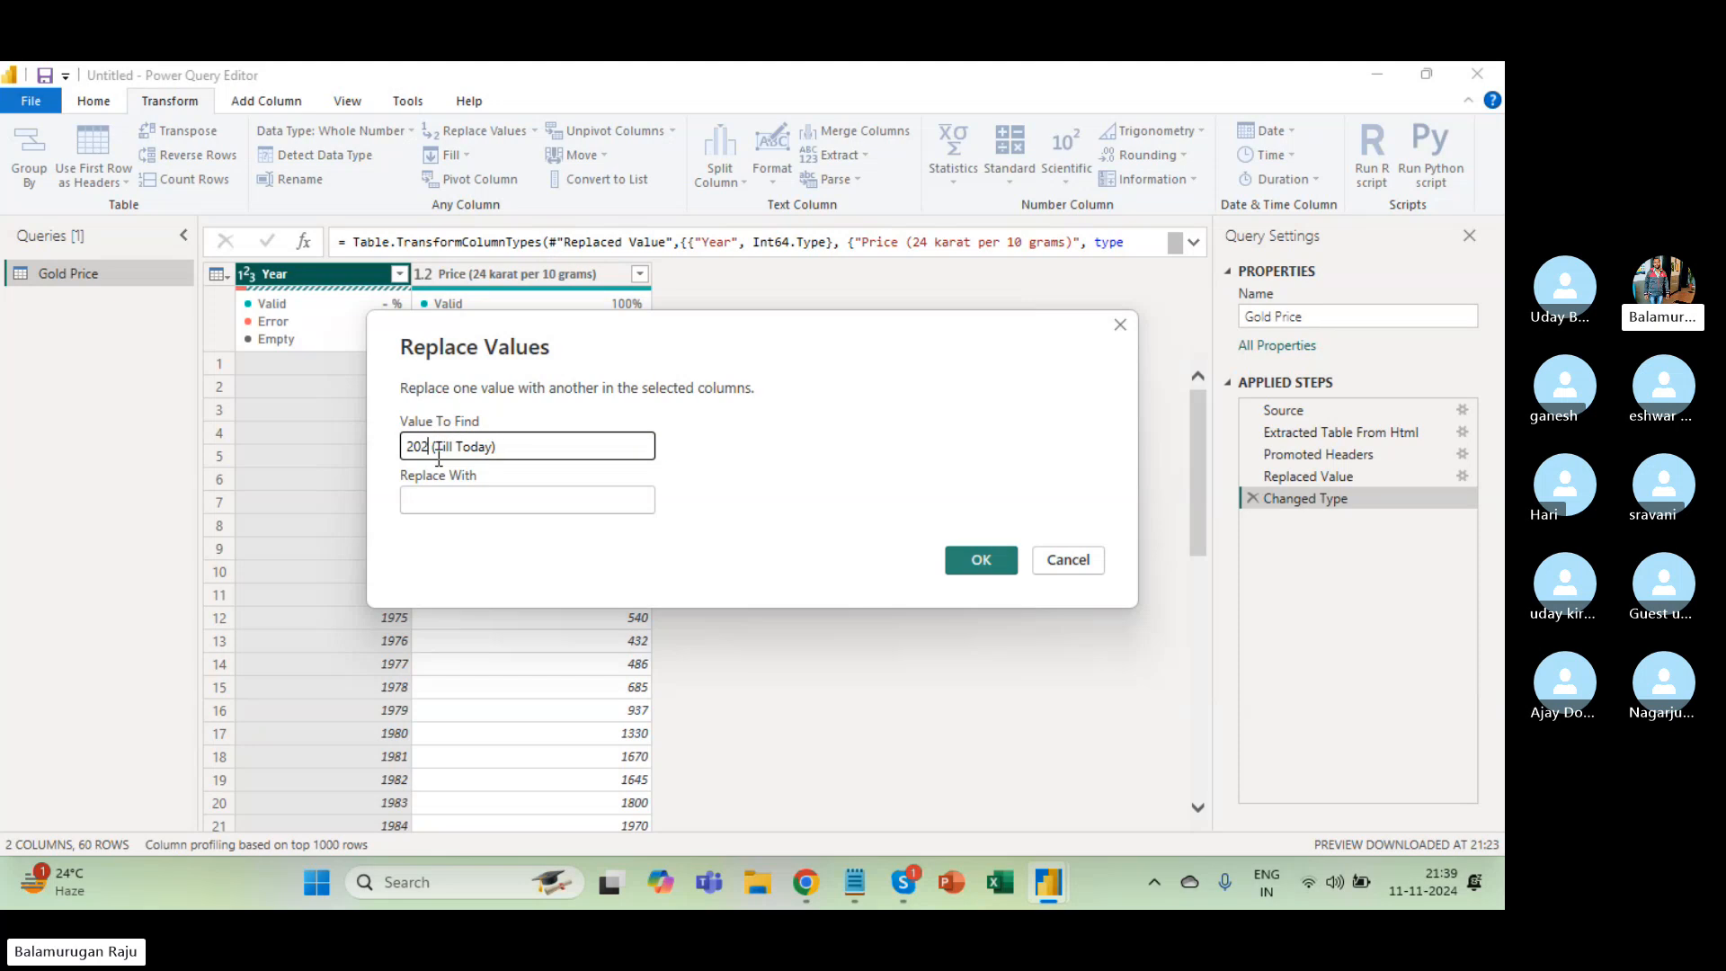
click(443, 506)
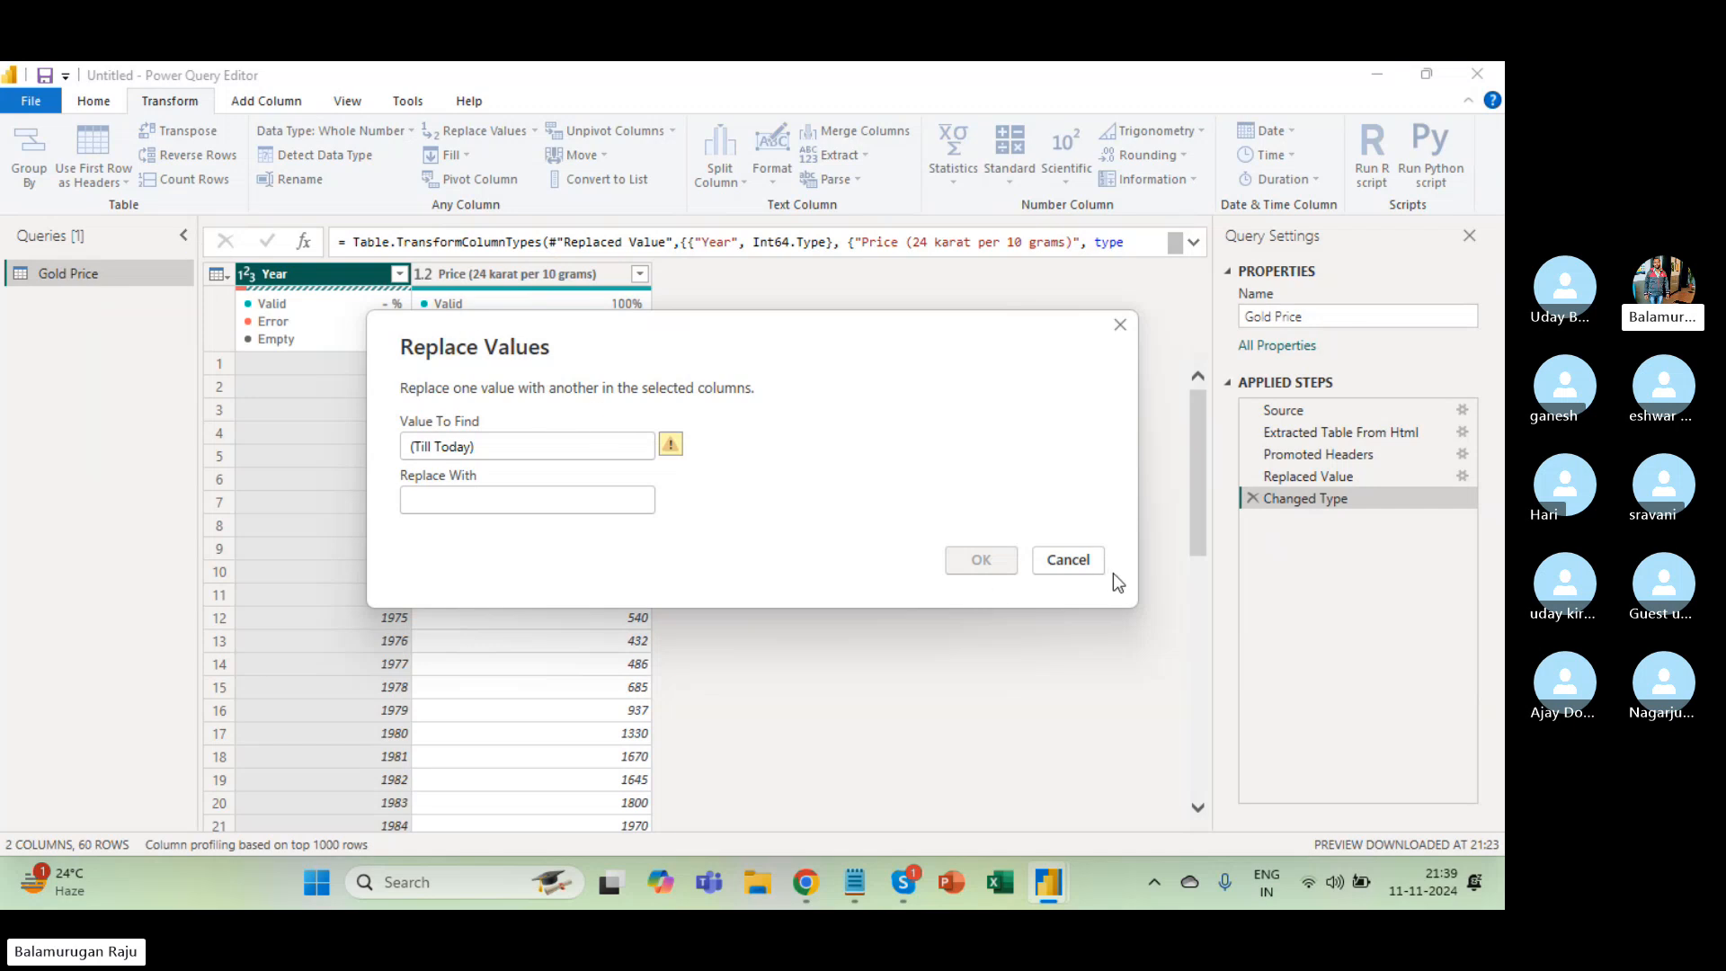
click(1083, 565)
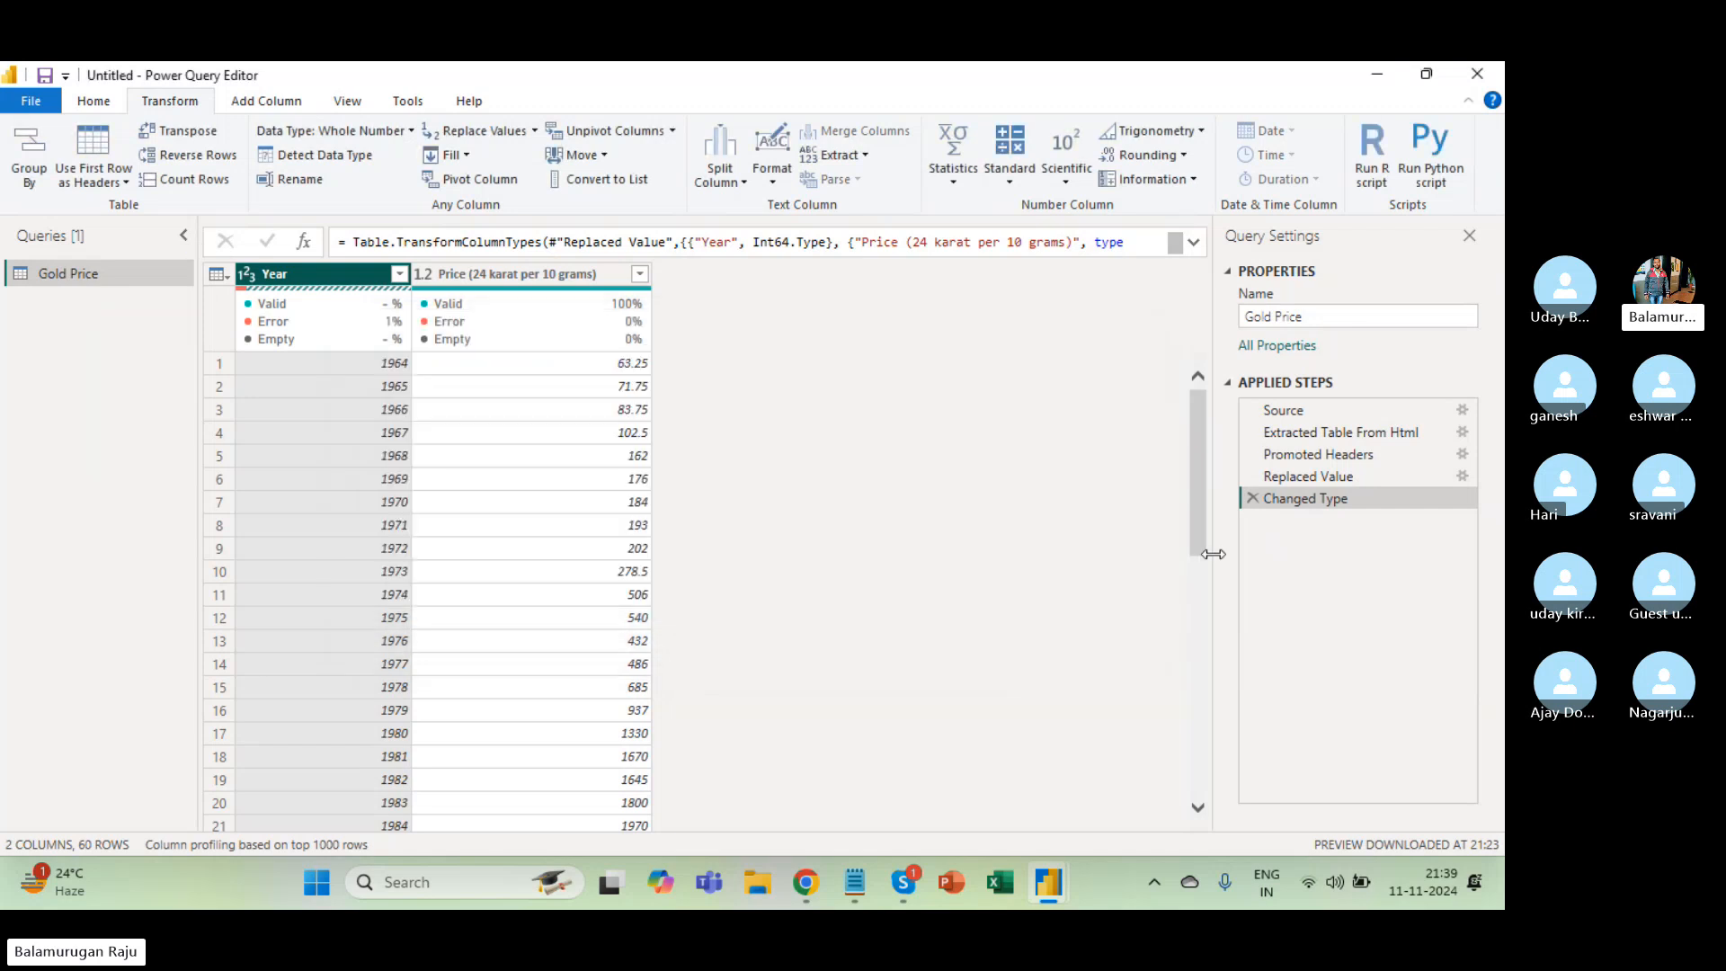
Delete the Changed Type step, review the distinct Year values, and leave Year selected.
click(1251, 498)
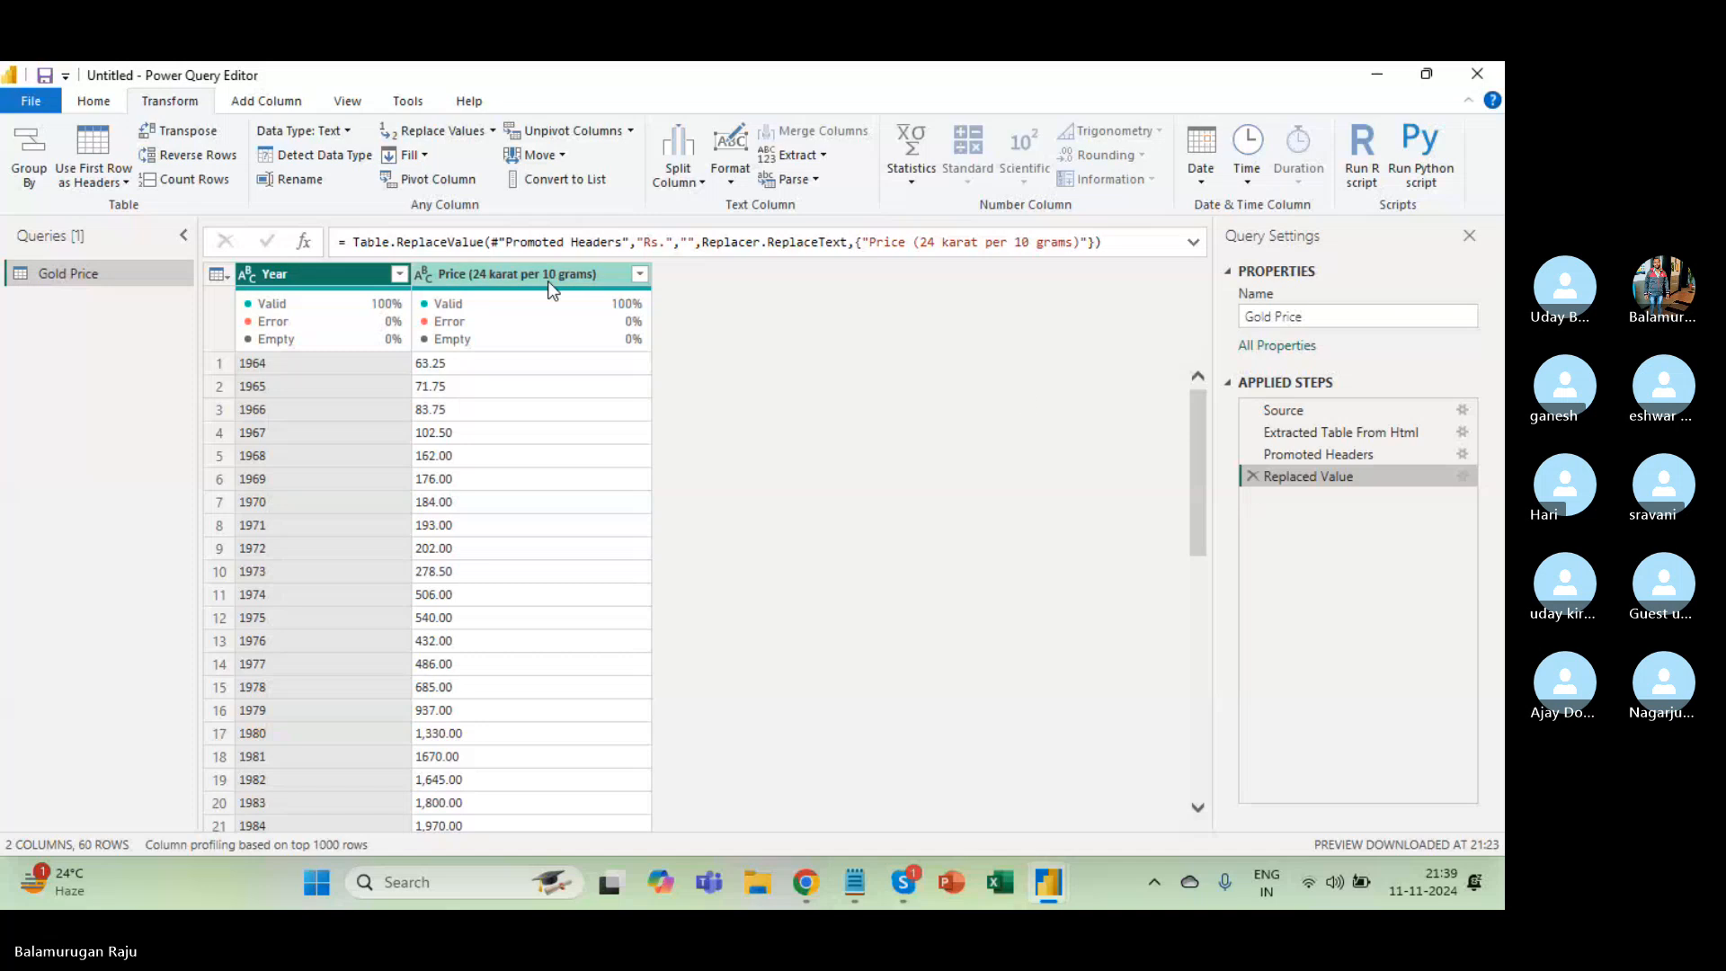
click(397, 273)
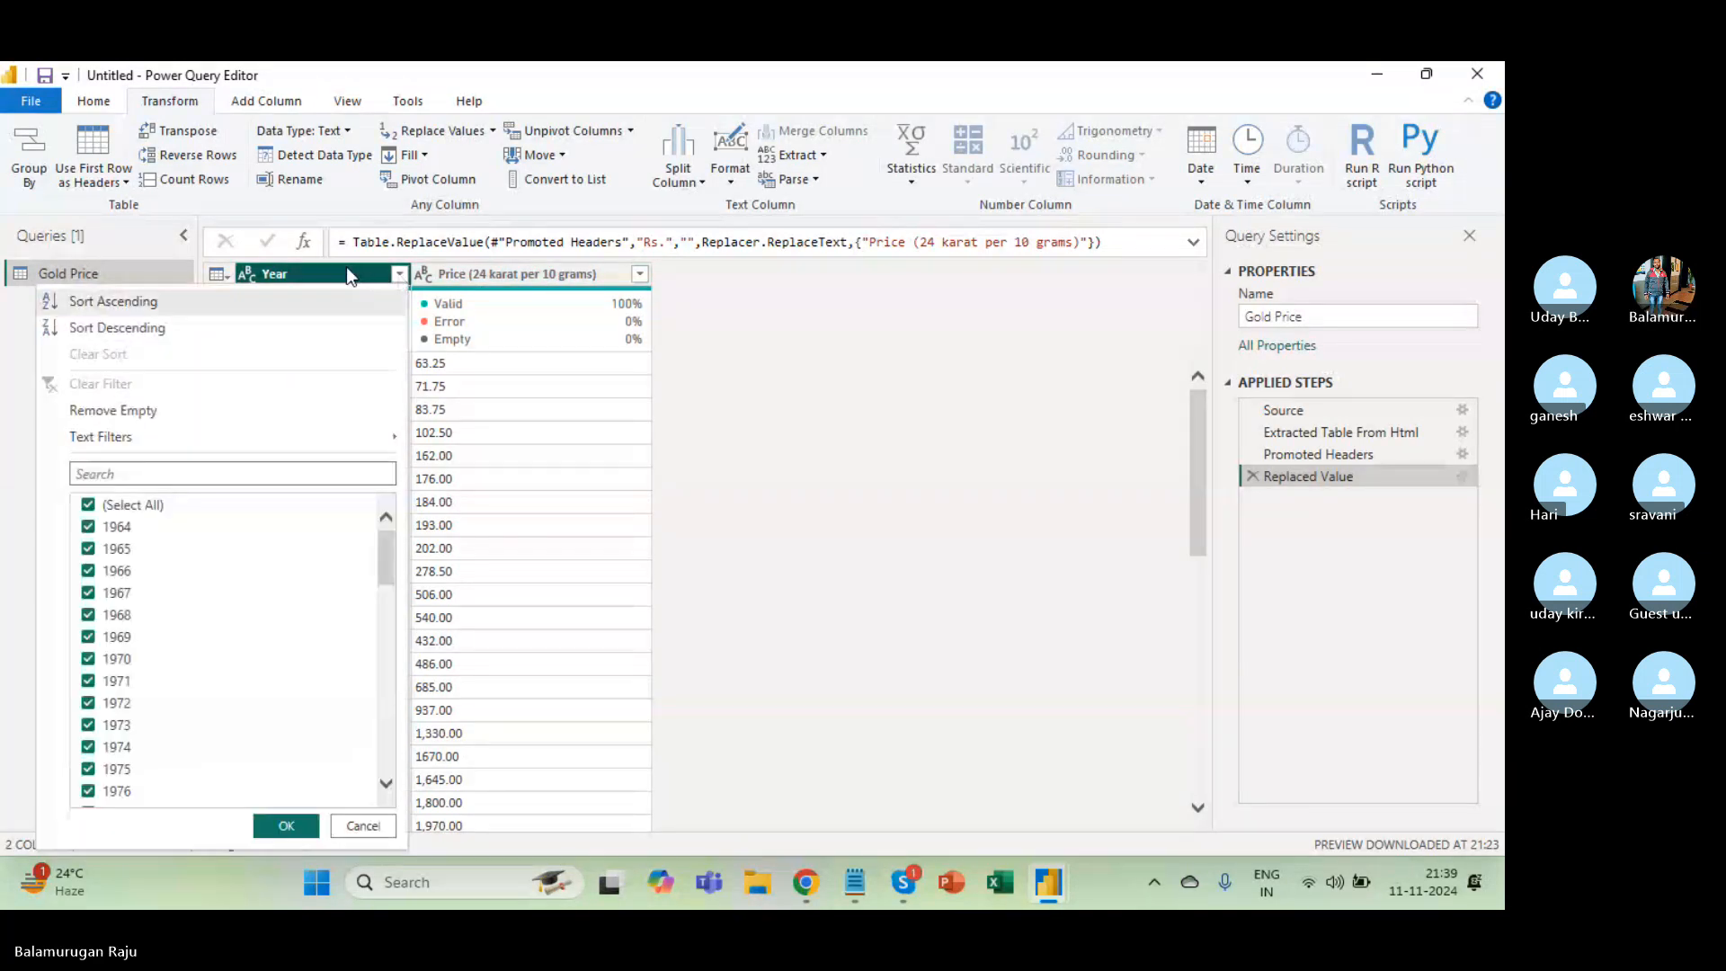
click(347, 266)
click(399, 274)
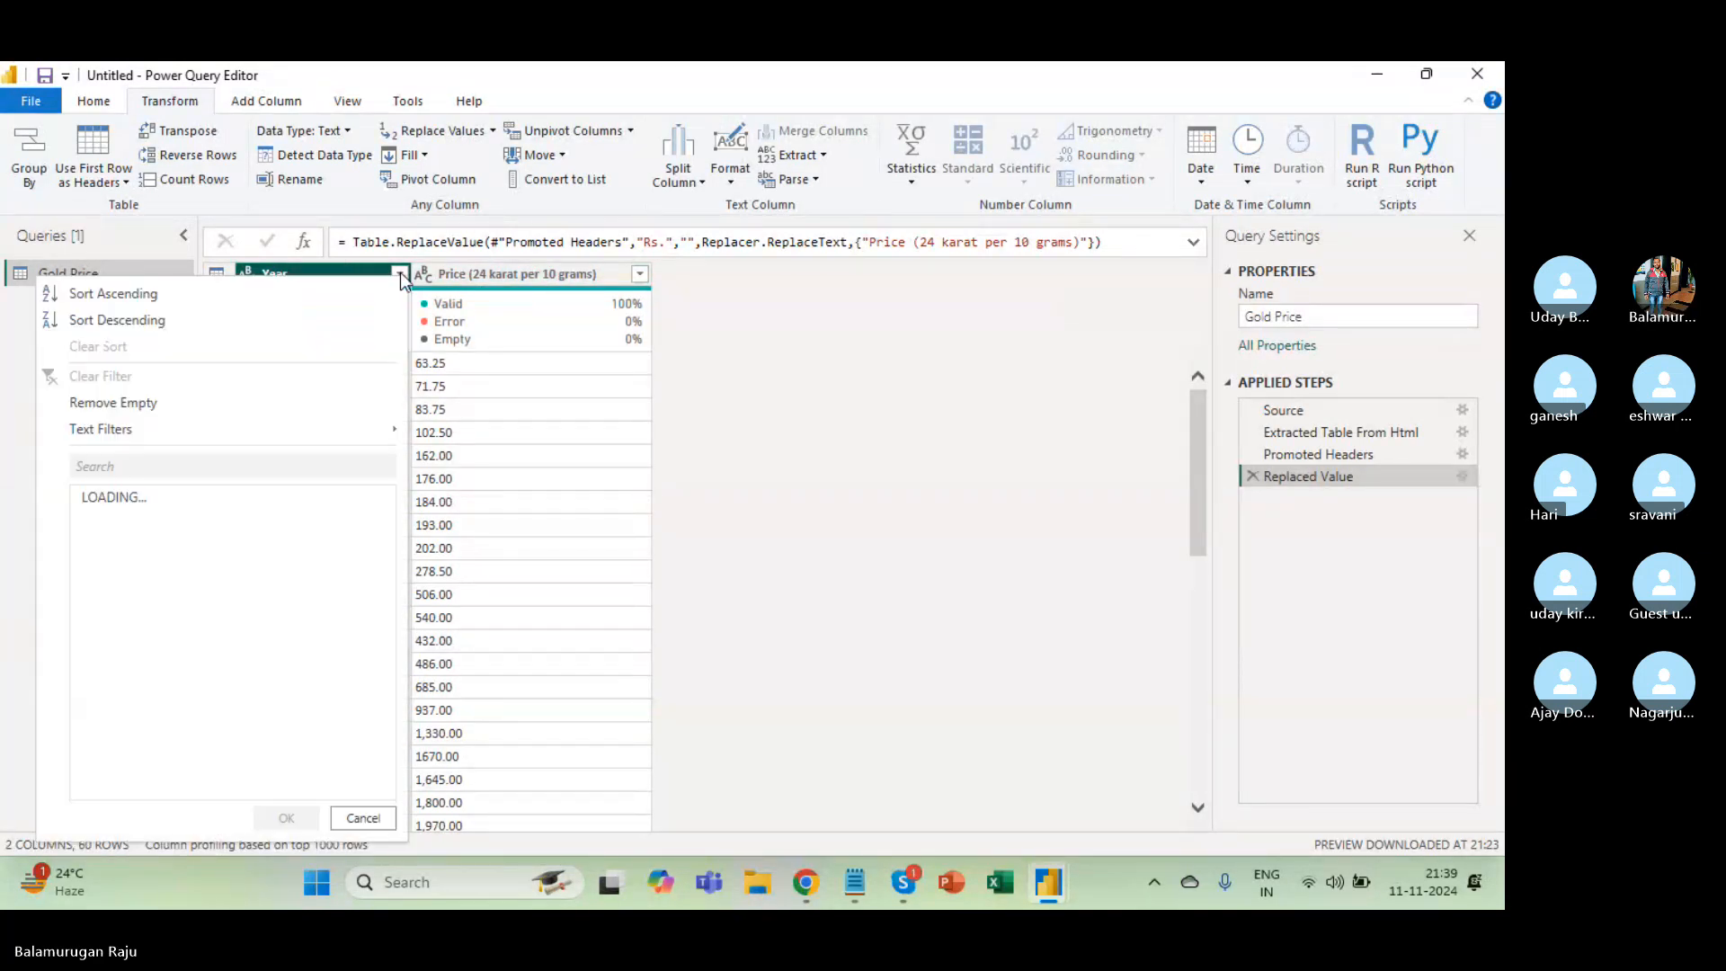
drag(380, 552, 382, 744)
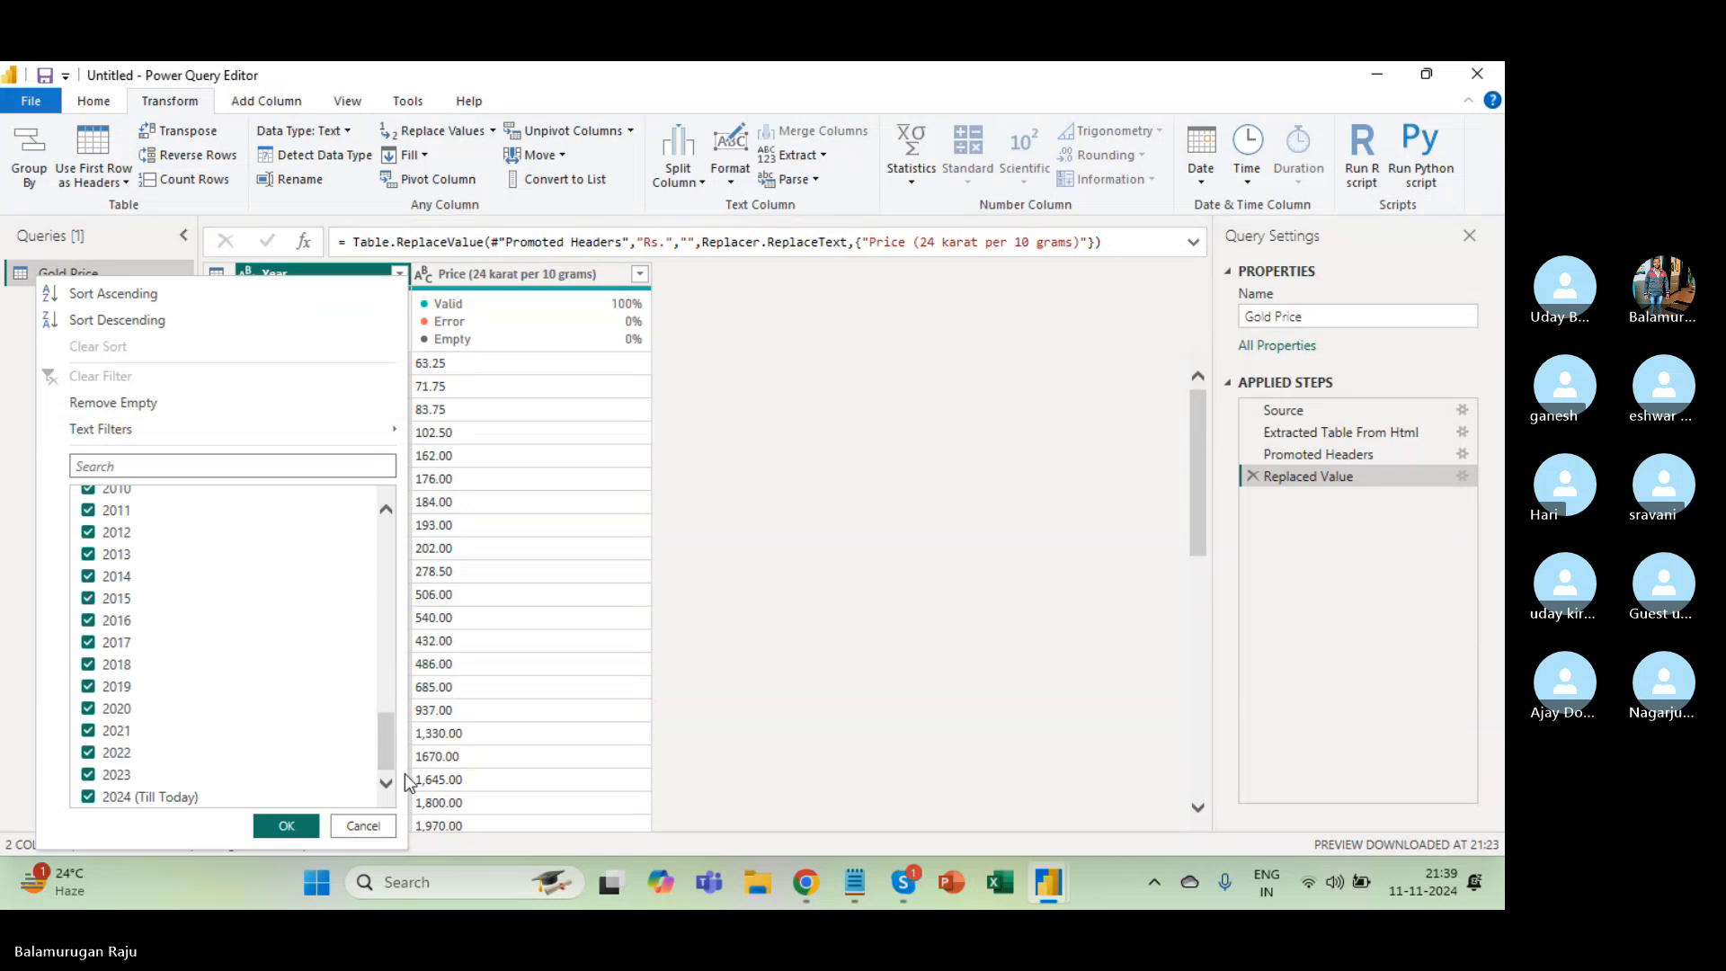
click(436, 642)
click(325, 281)
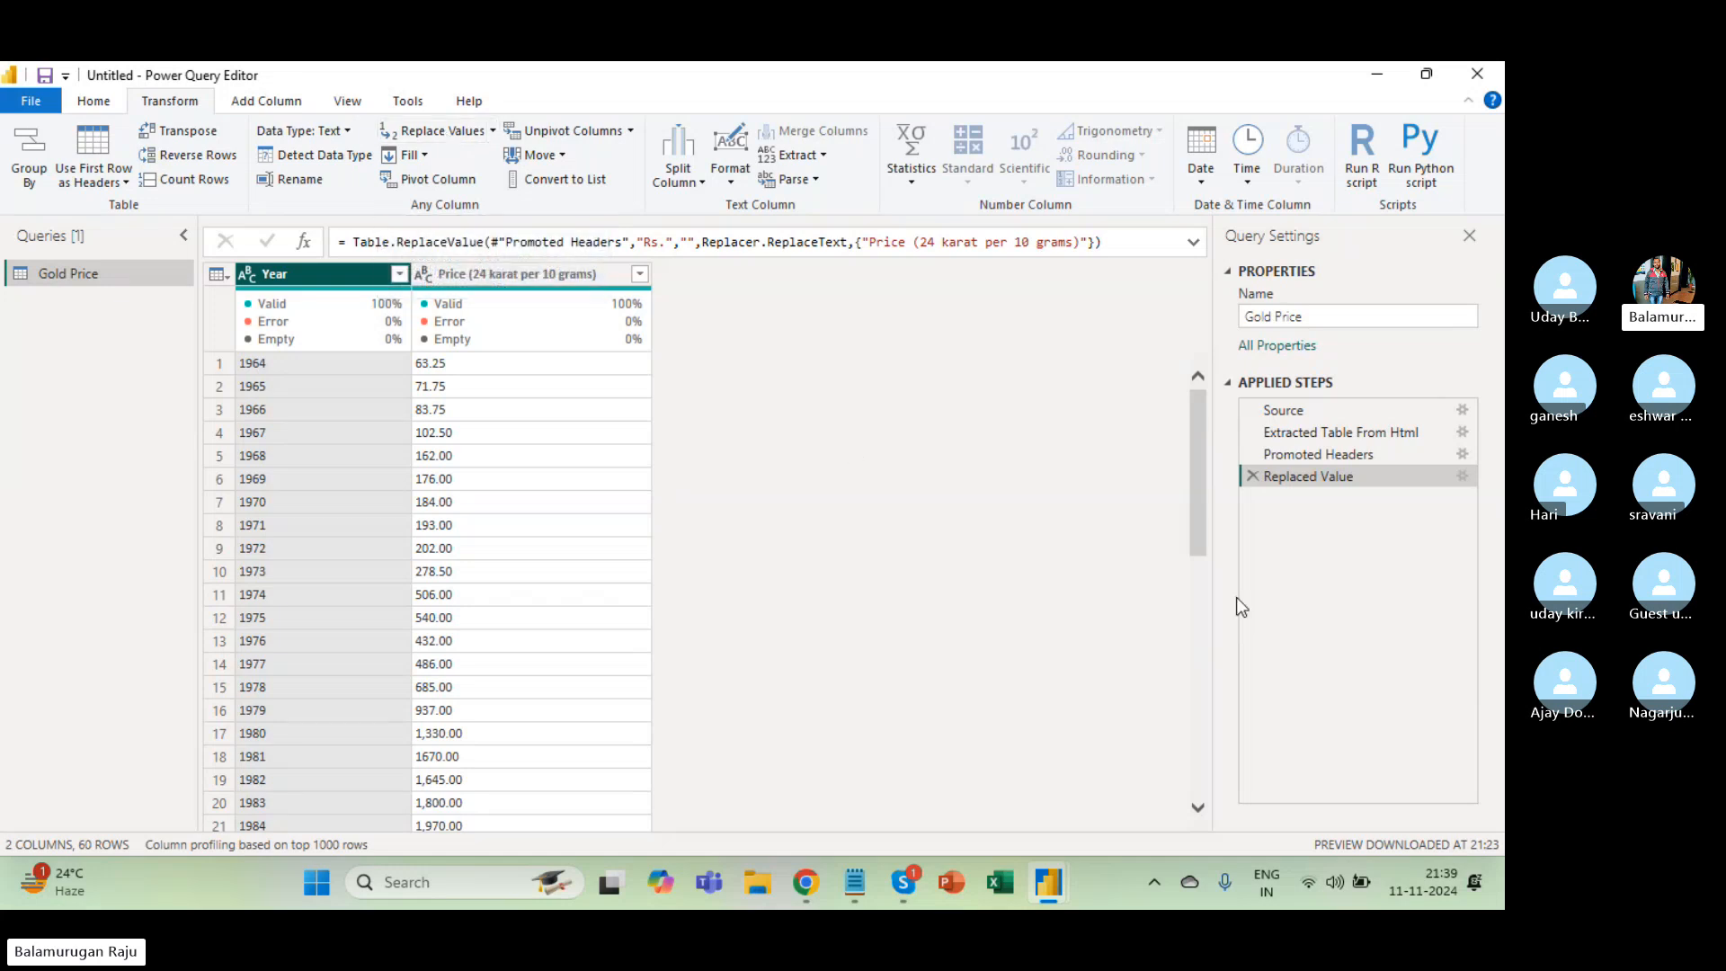
Replace '(Till Today)' with nothing in the Year column and check the resulting Year values.
click(436, 131)
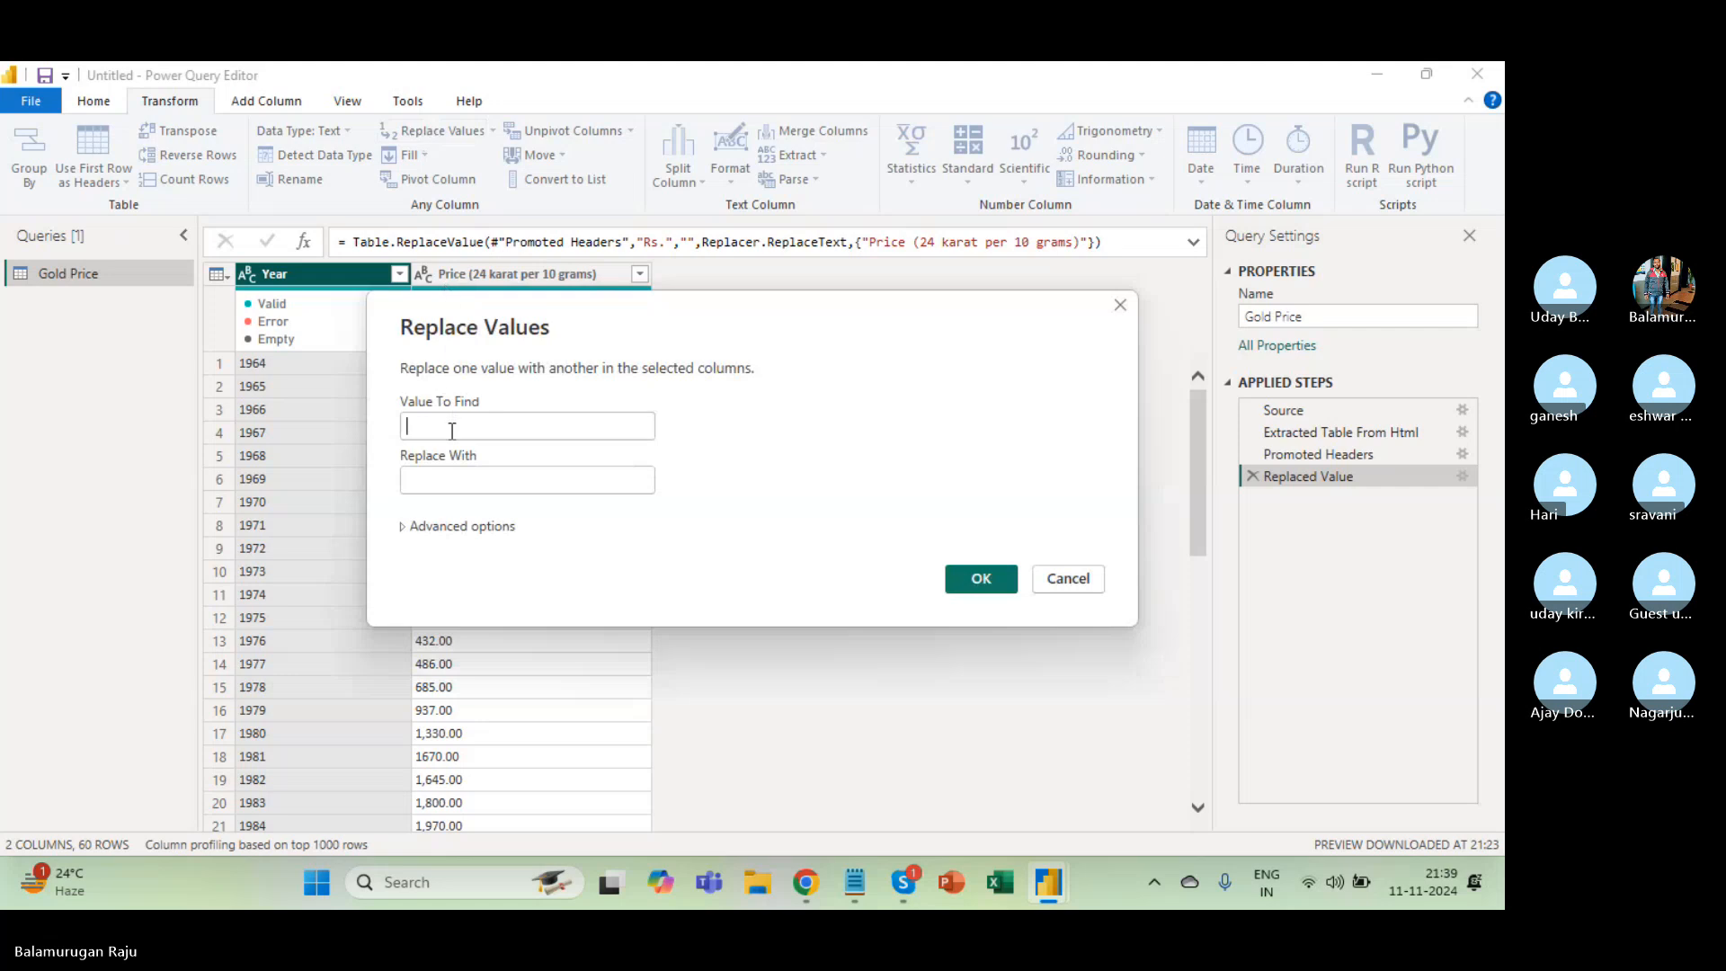
click(452, 427)
key(ctrl+v)
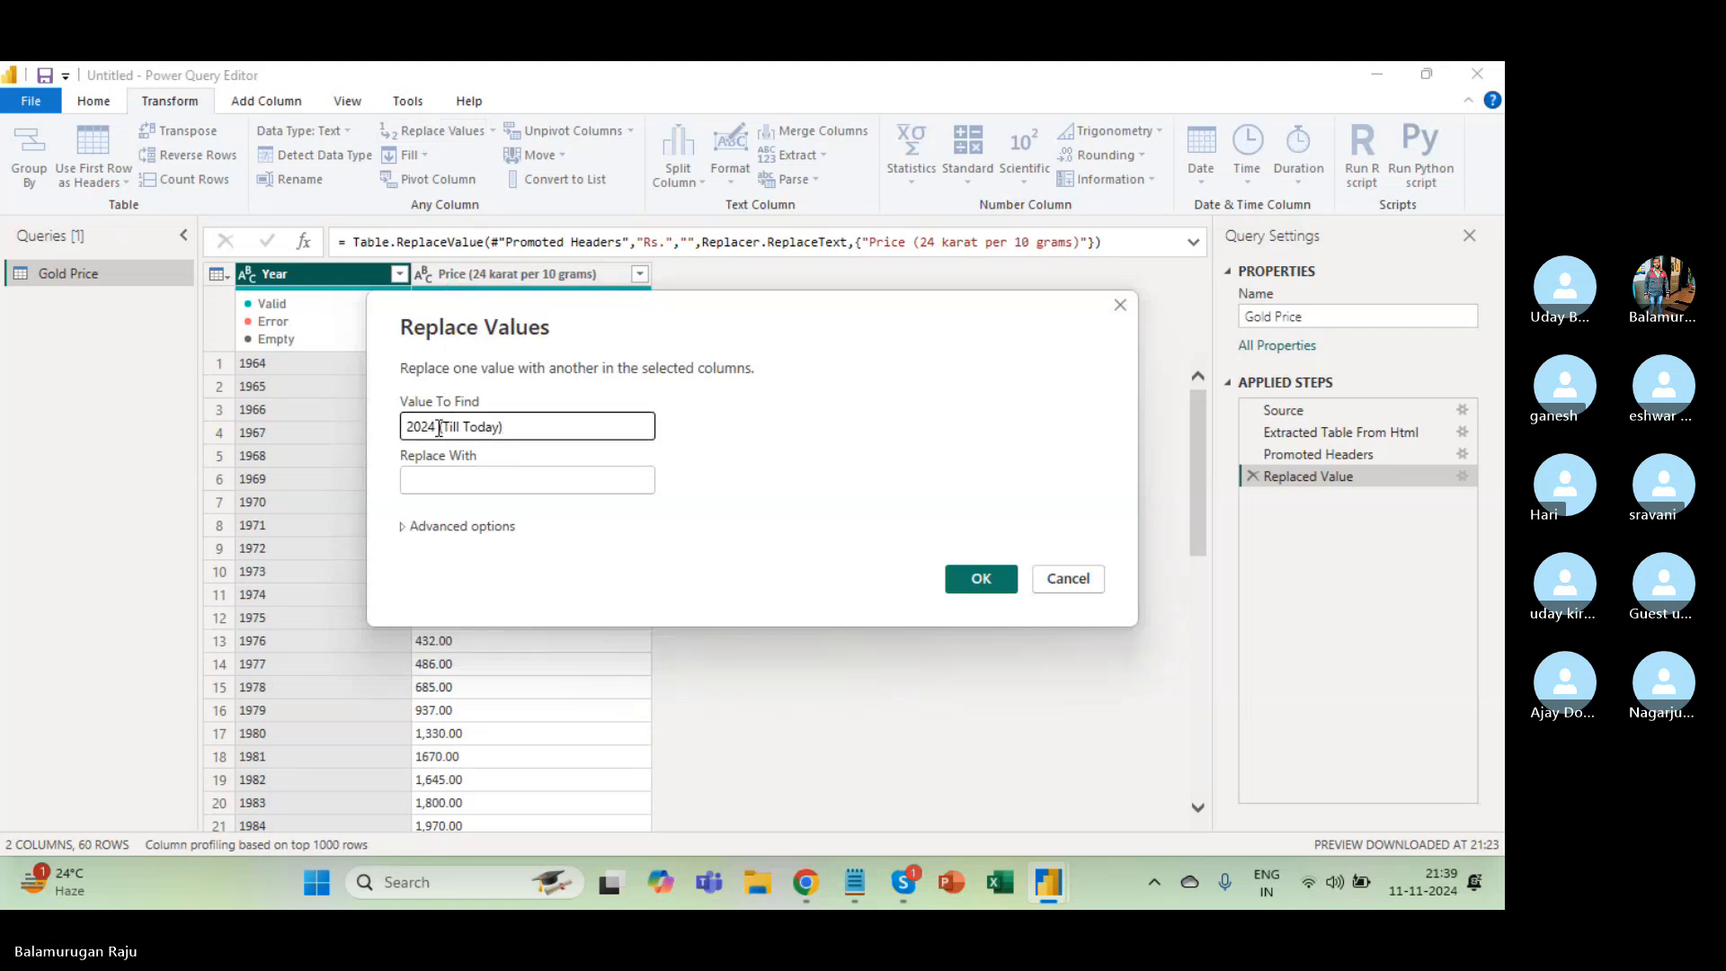
click(436, 427)
key(BackSpace)
key(BackSpace)
key(BackSpace)
key(BackSpace)
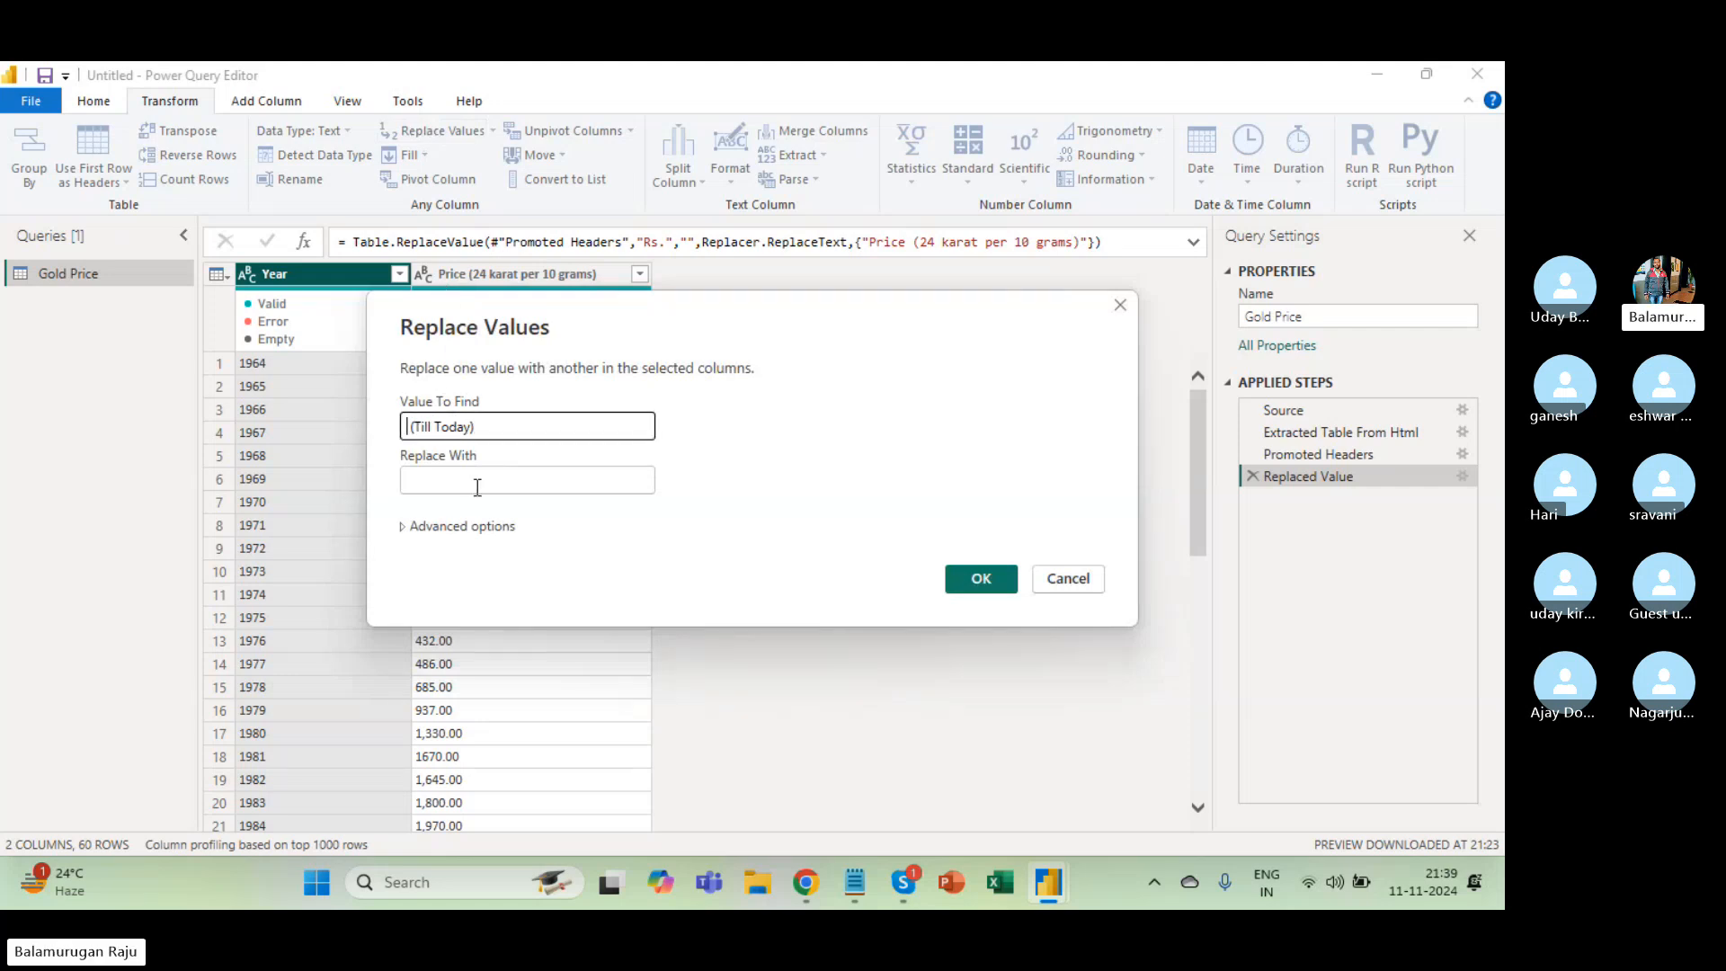
click(467, 486)
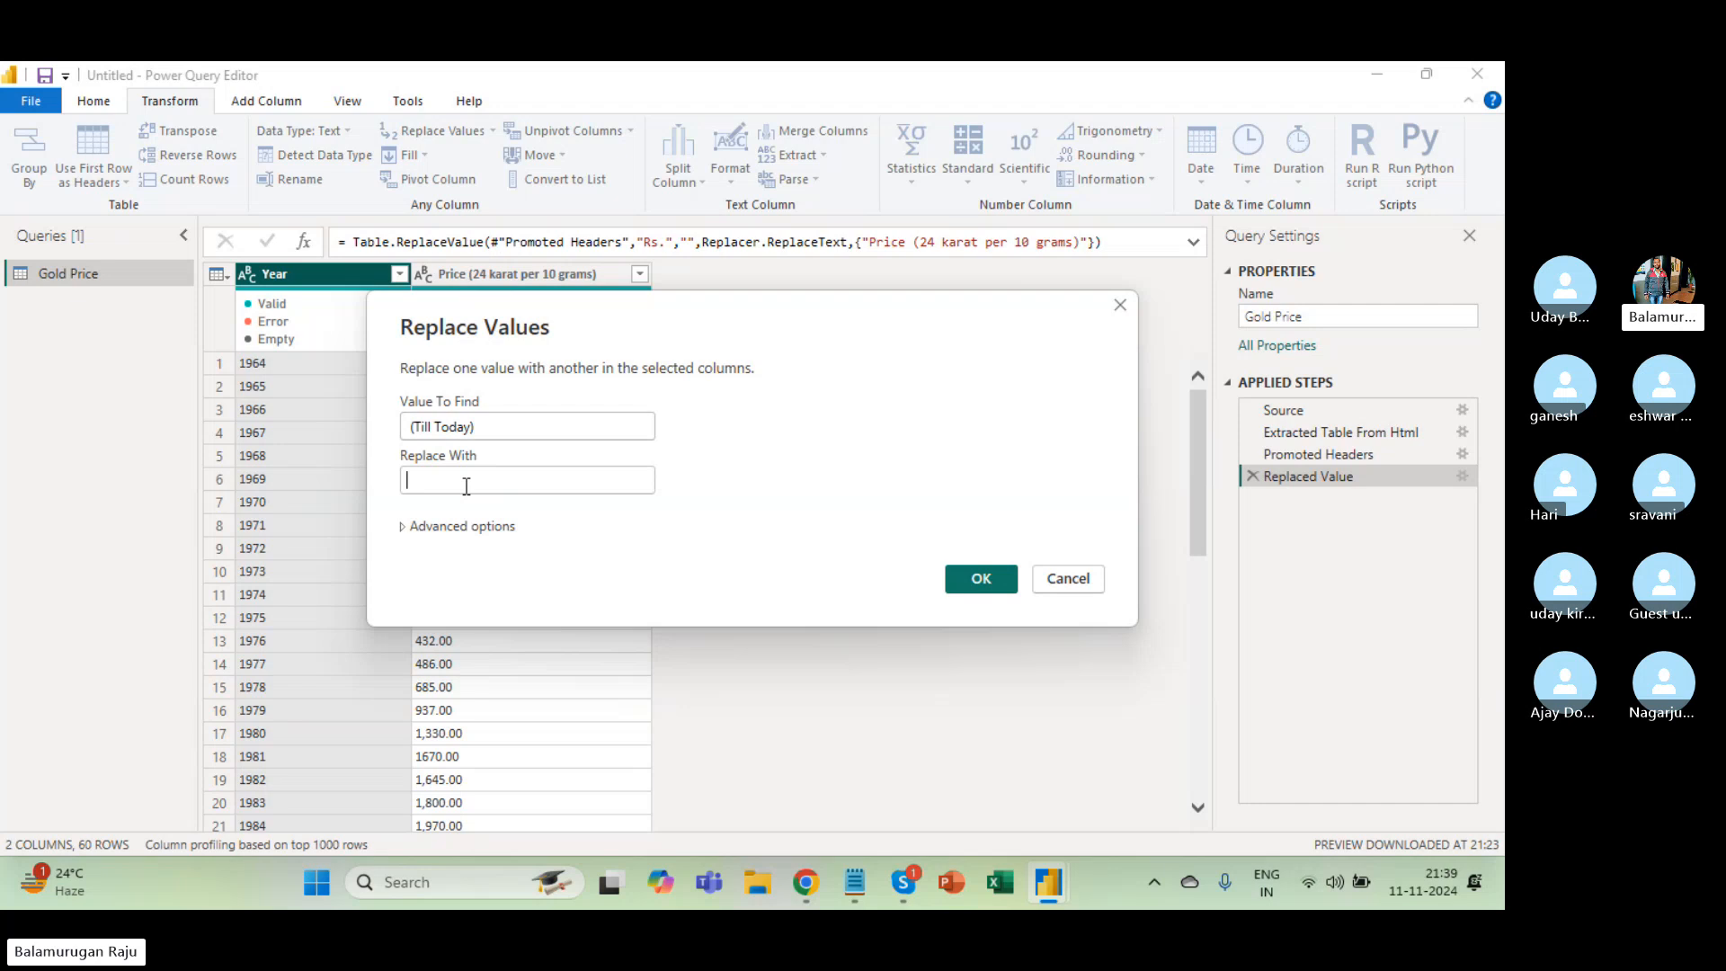
click(984, 581)
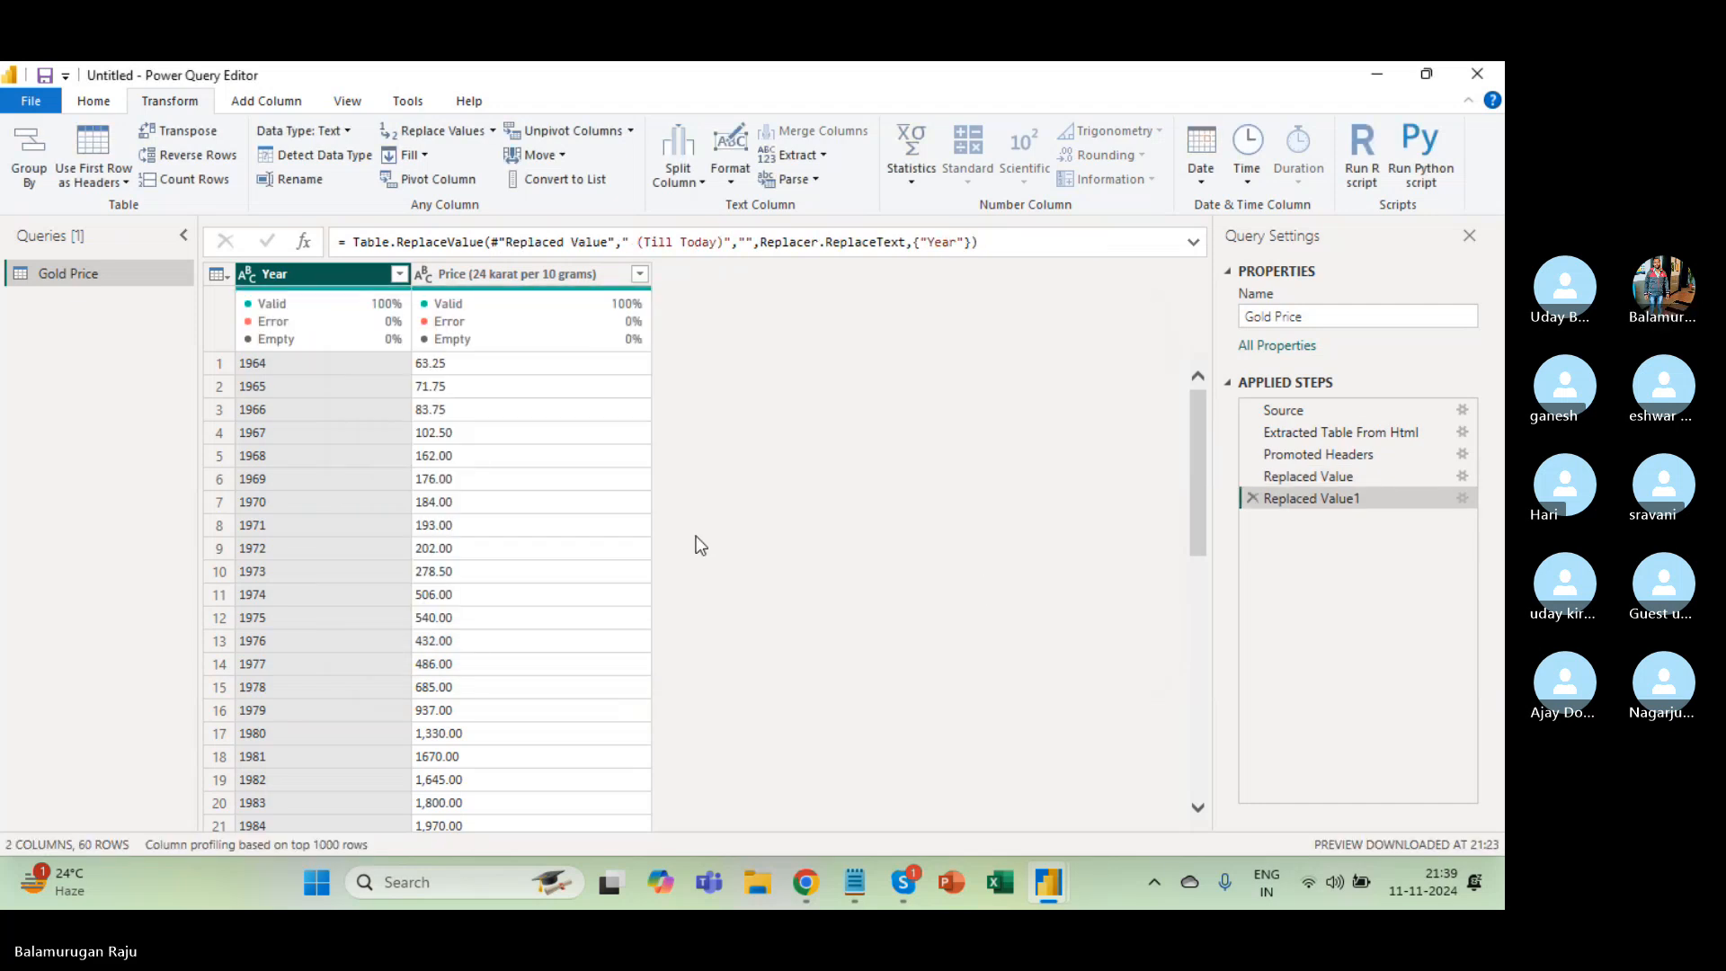
click(405, 278)
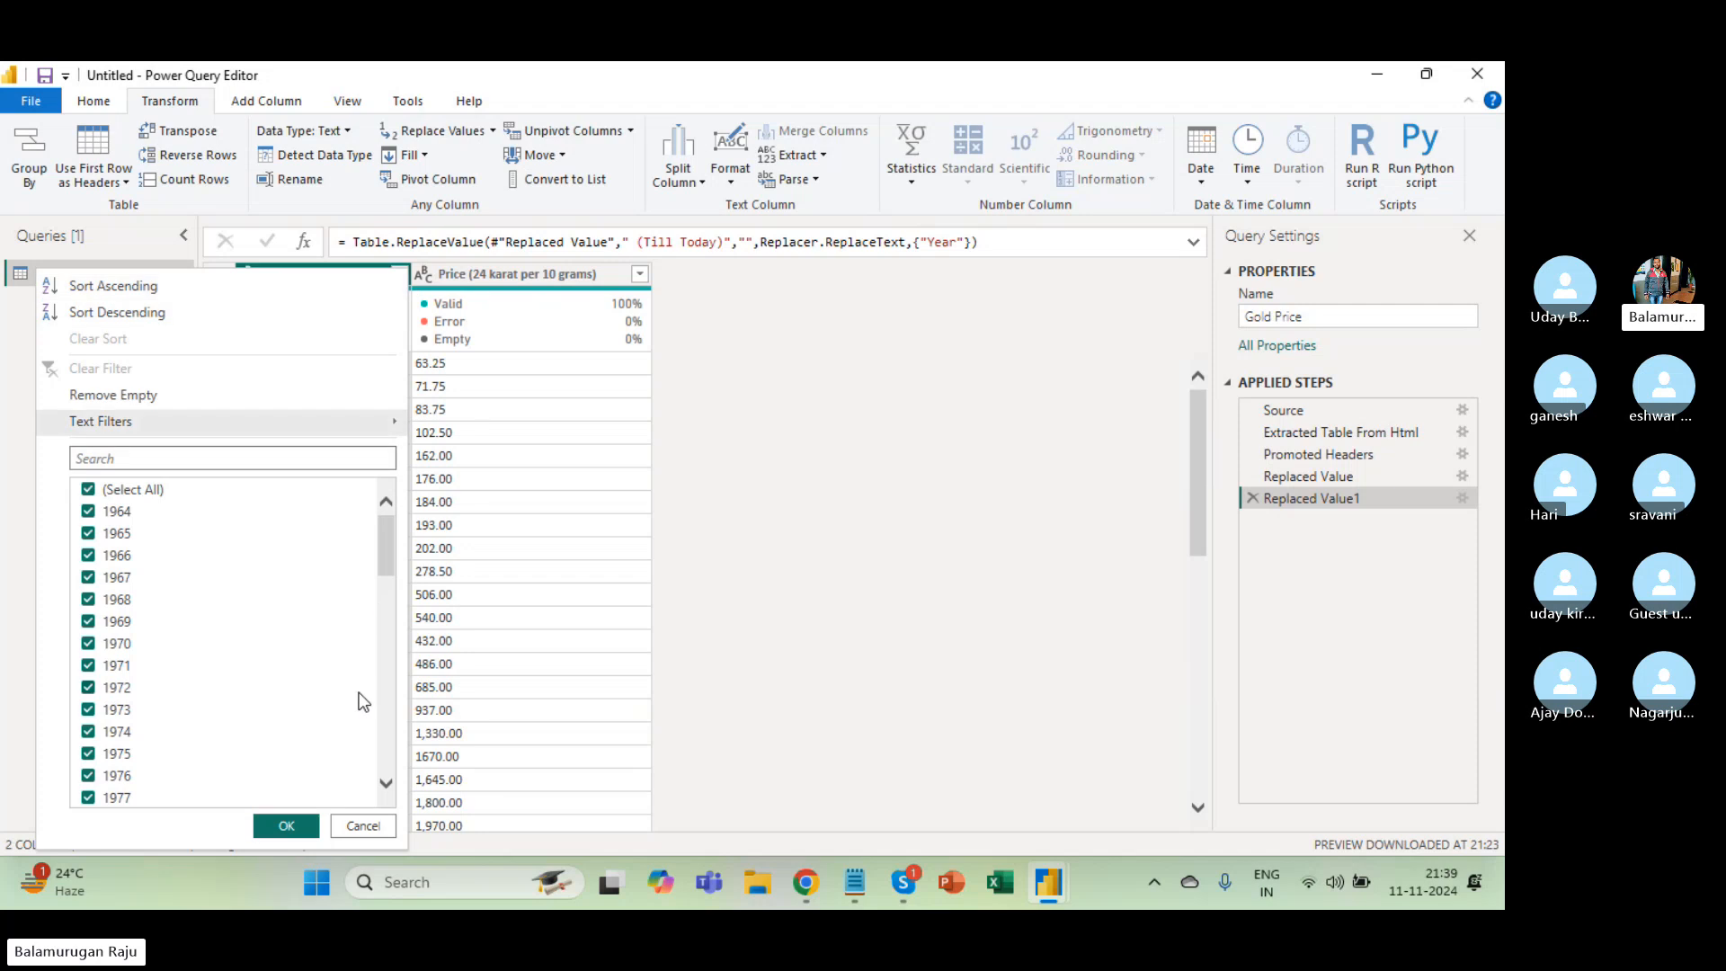
click(390, 715)
drag(390, 716, 392, 811)
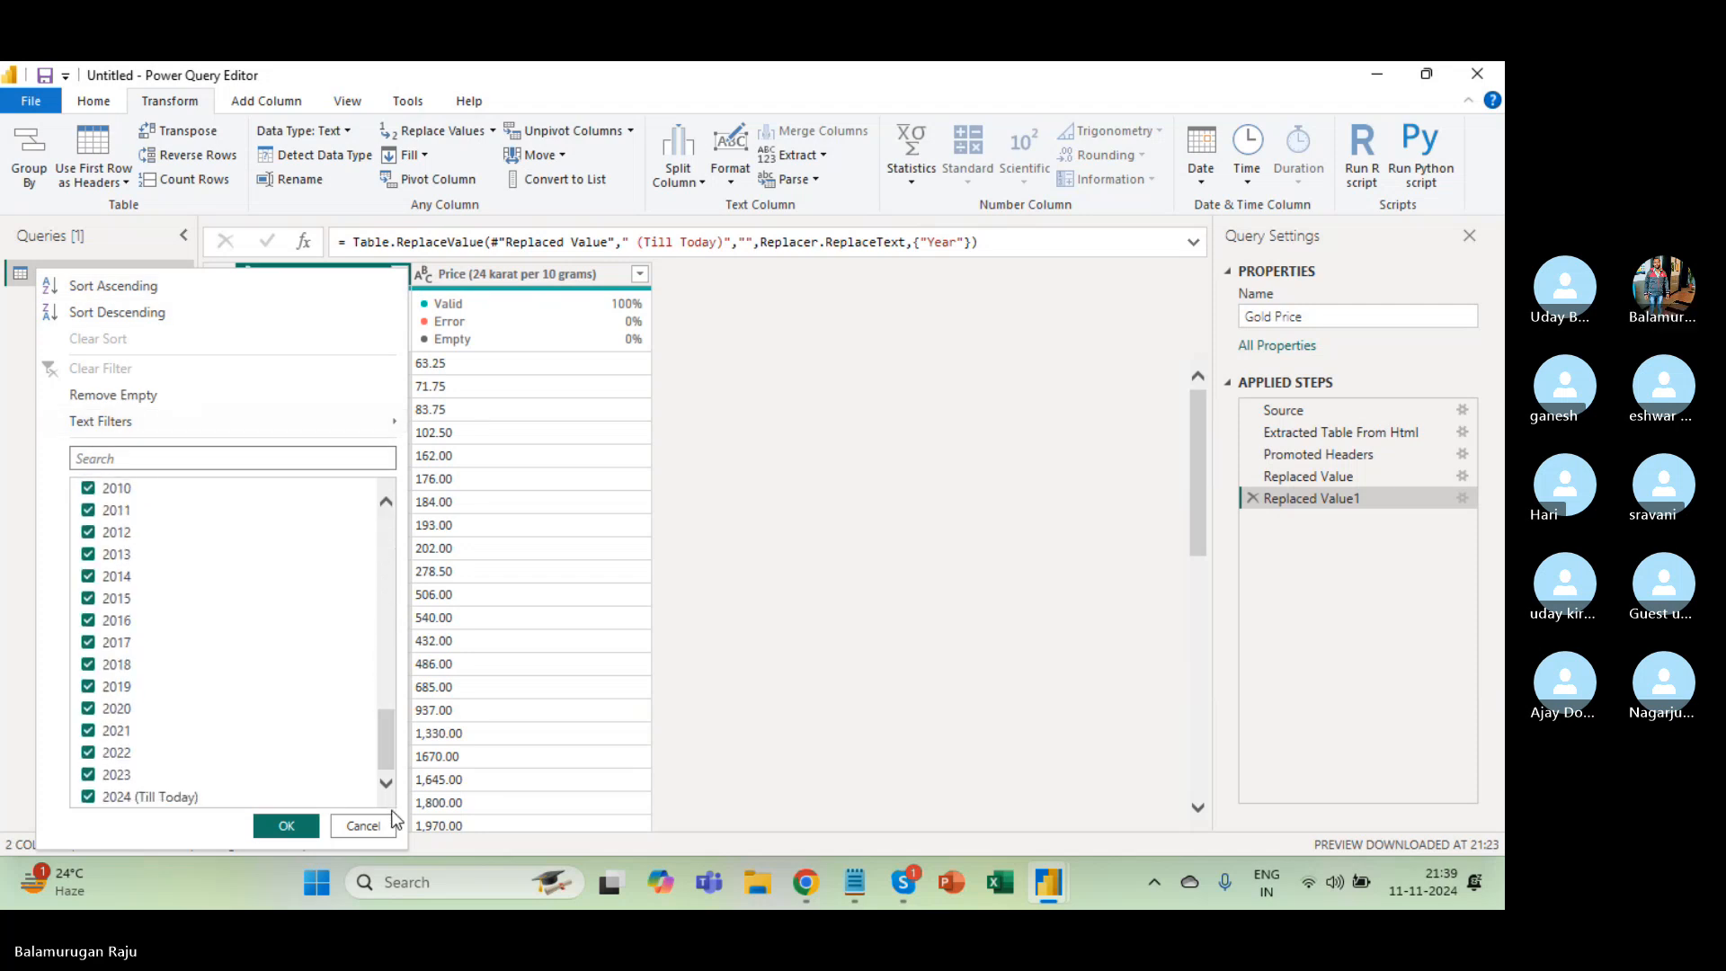
click(361, 823)
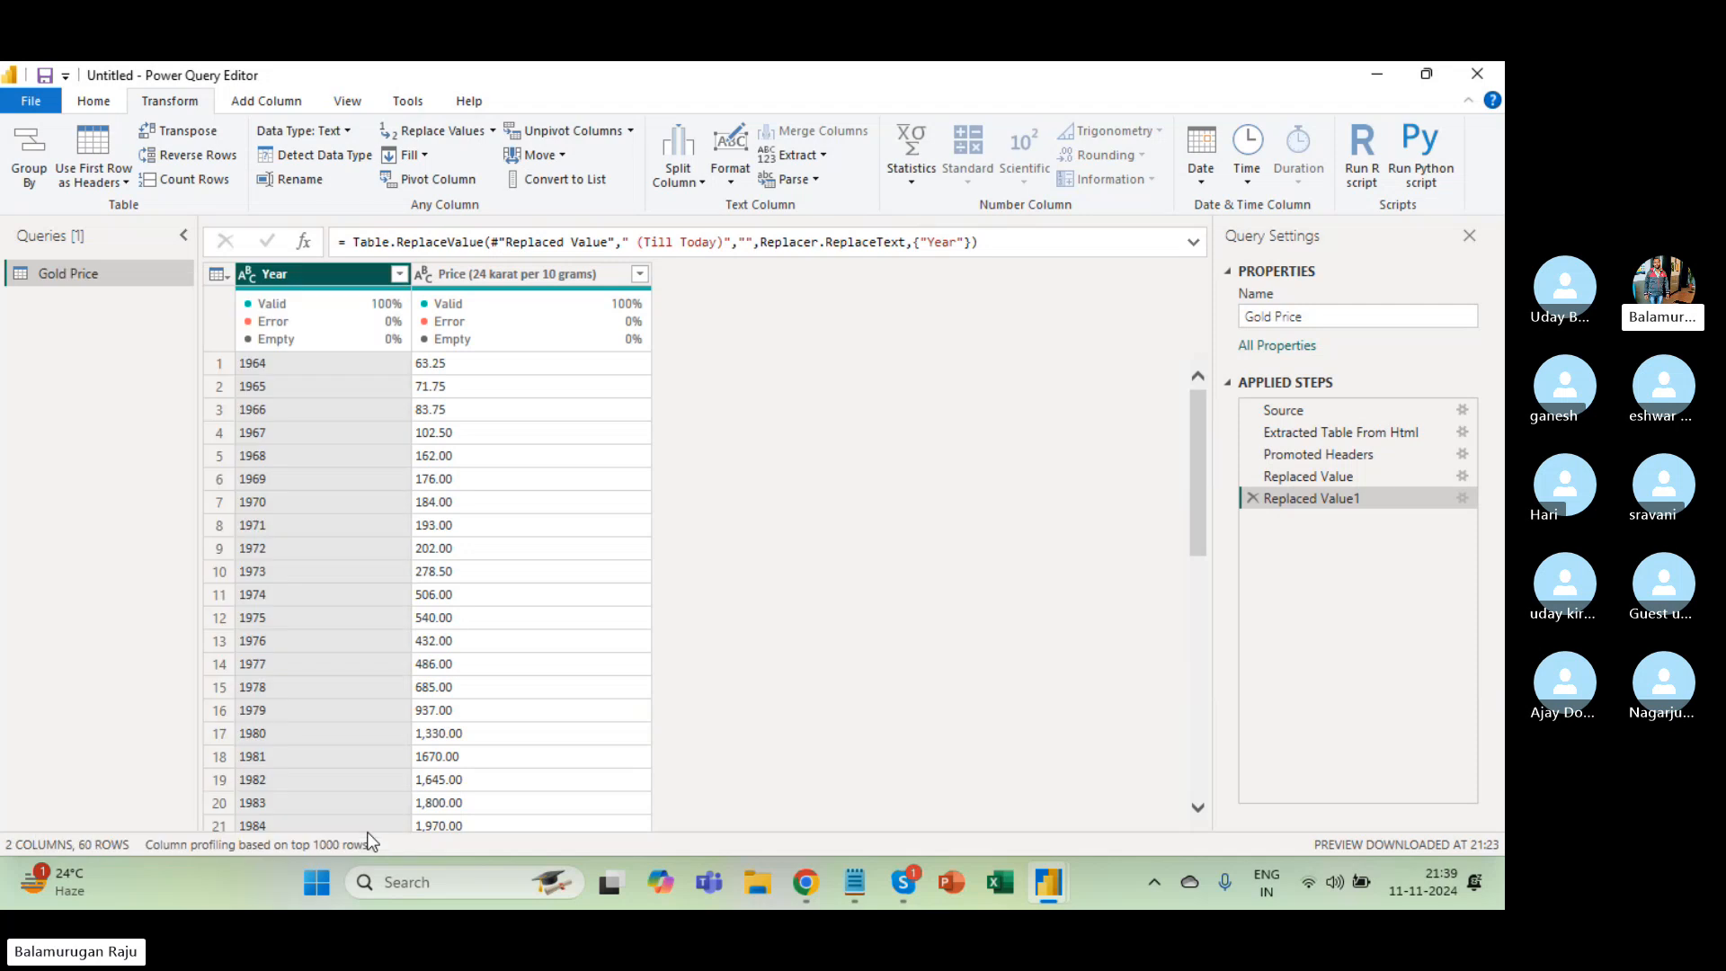
click(1462, 498)
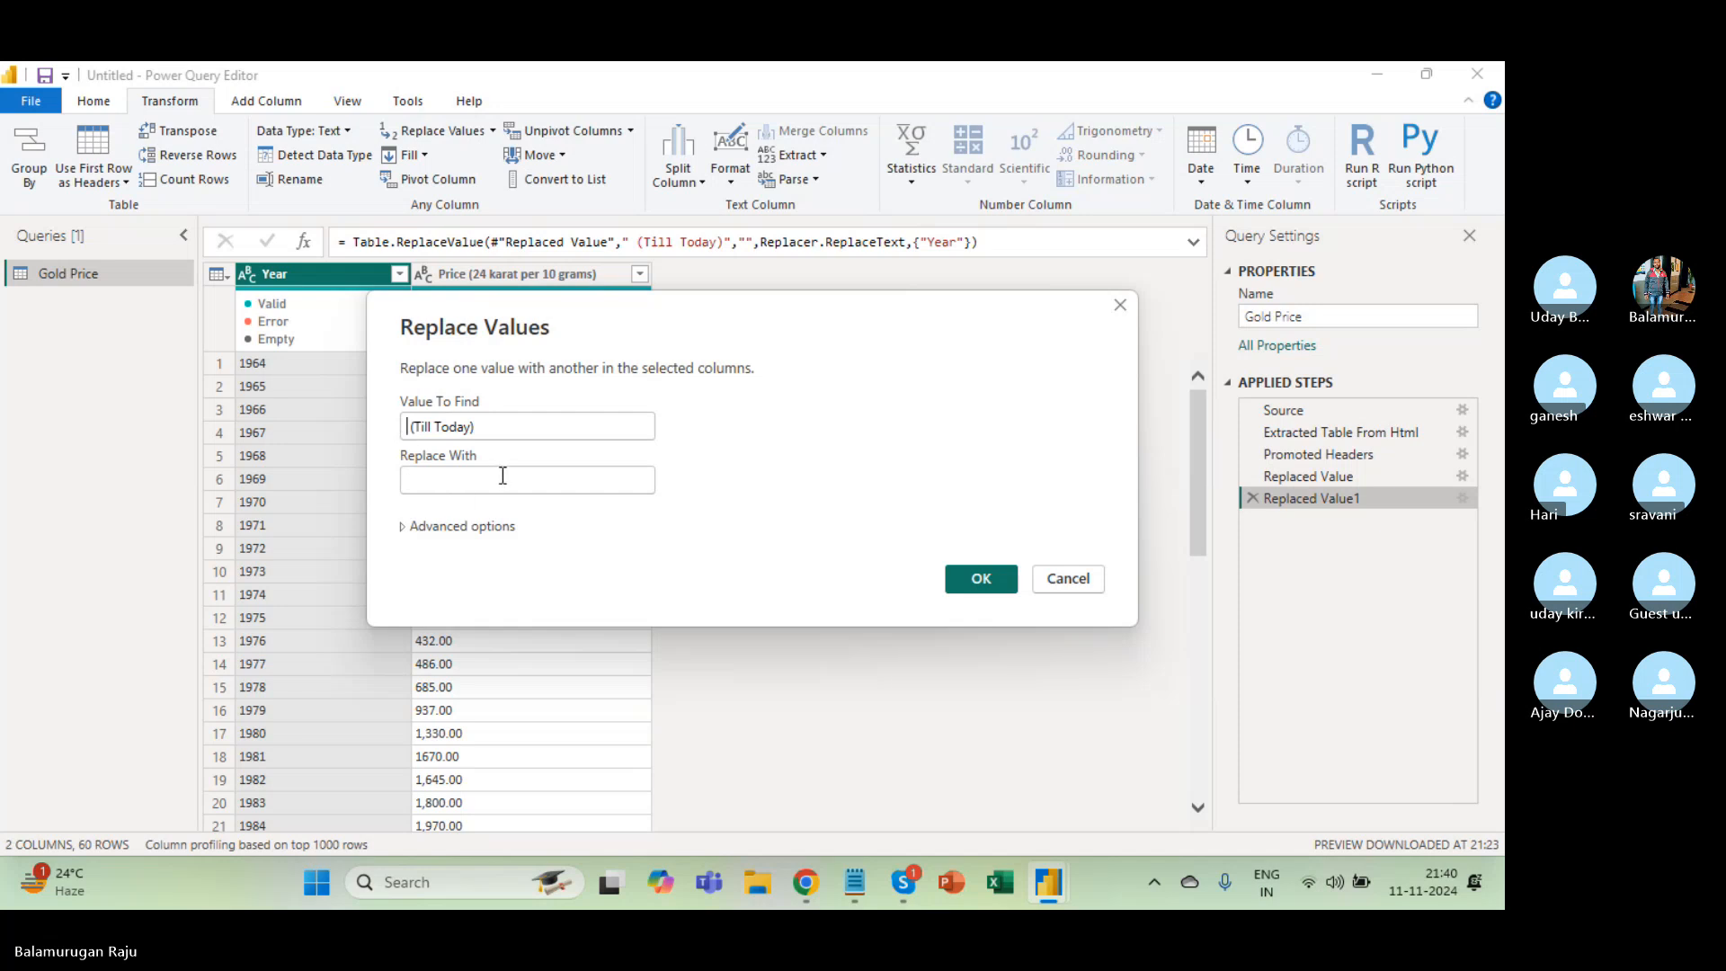
click(402, 526)
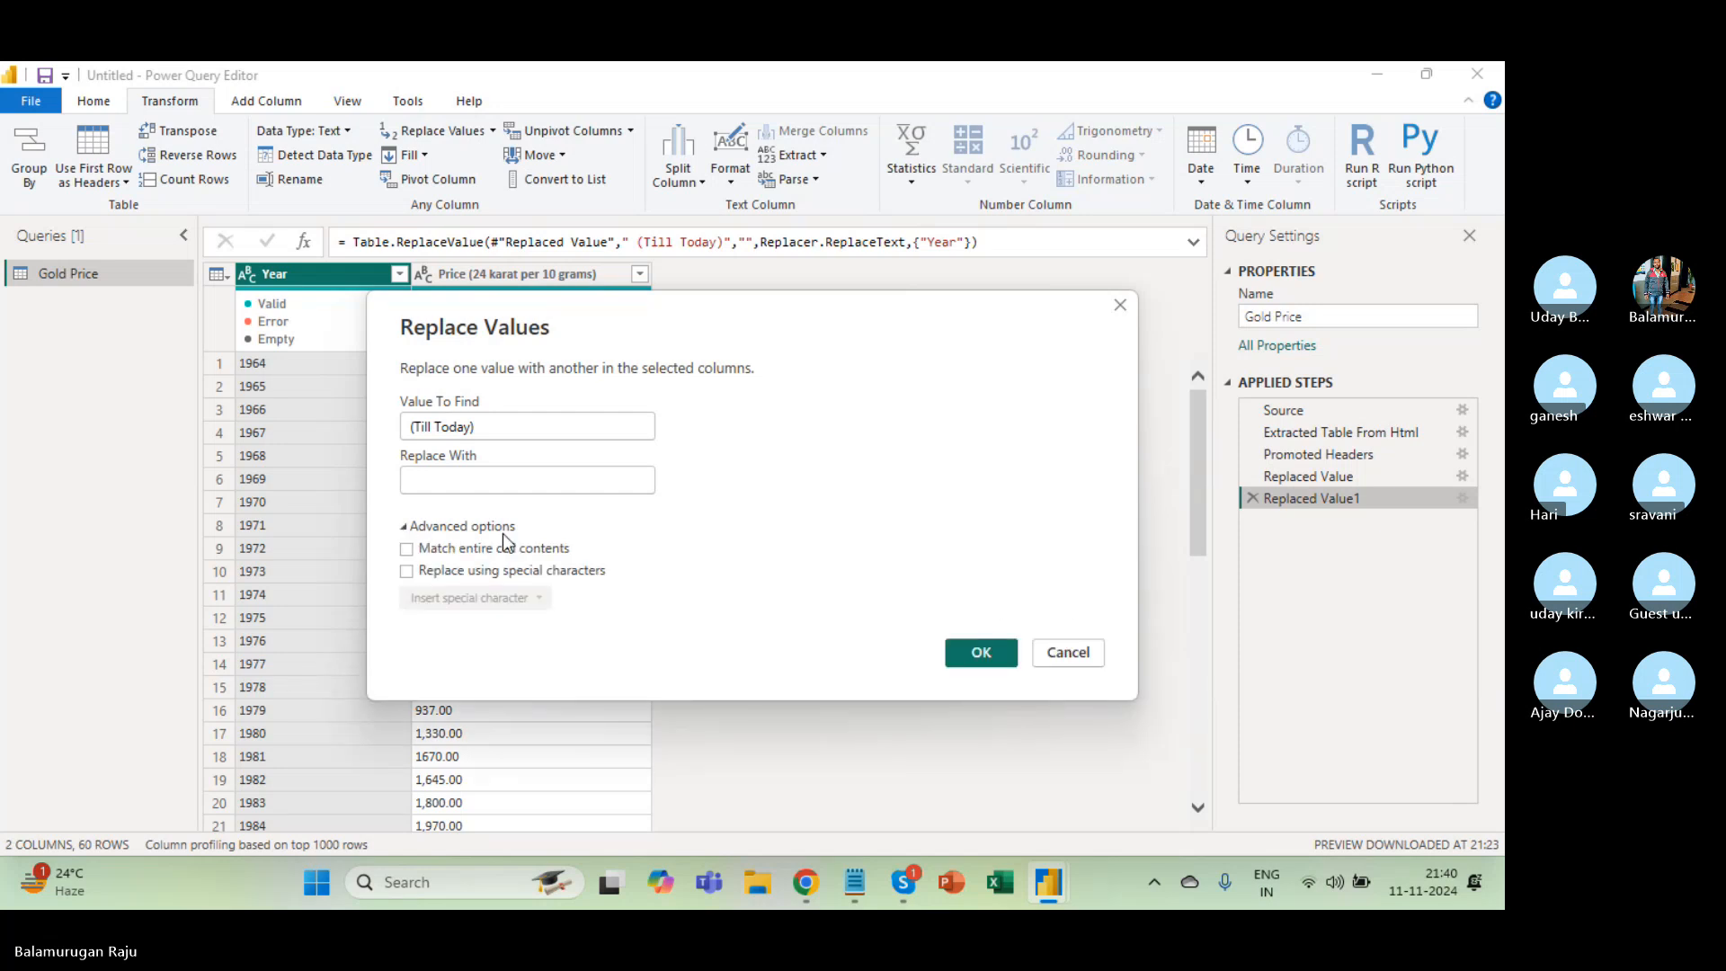
click(406, 548)
click(406, 549)
click(967, 663)
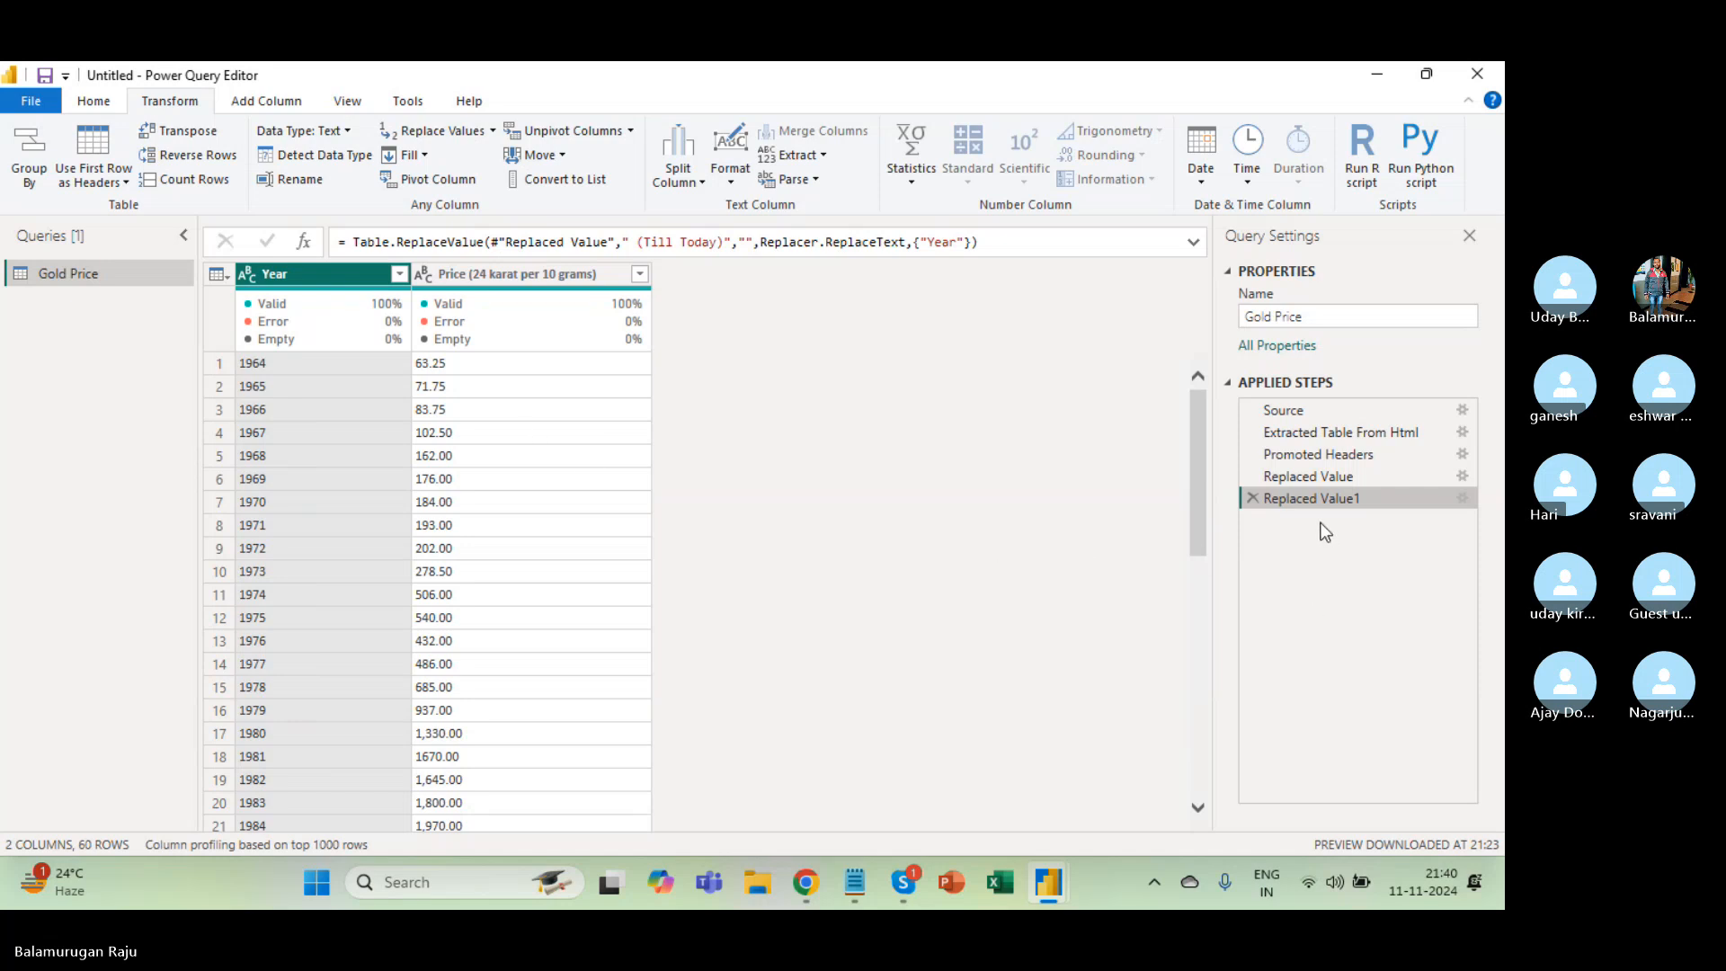
click(1334, 483)
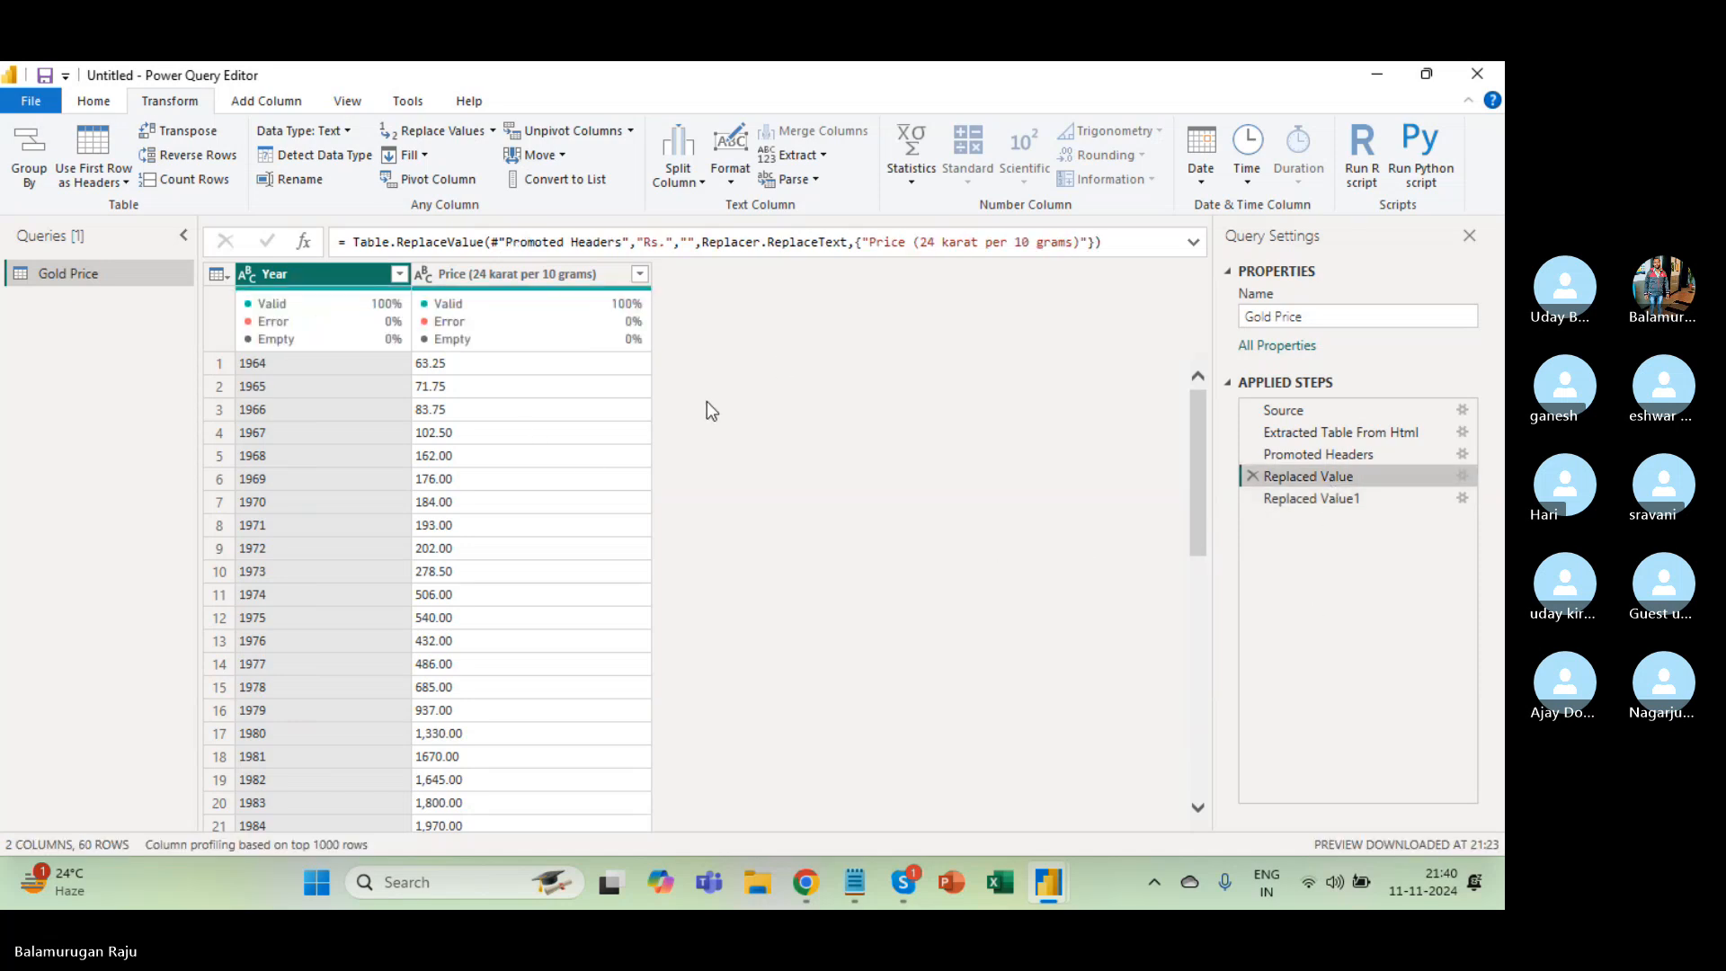
Detect the Year column's data type, then look at the apply options and Price type choices without changing them.
click(1330, 497)
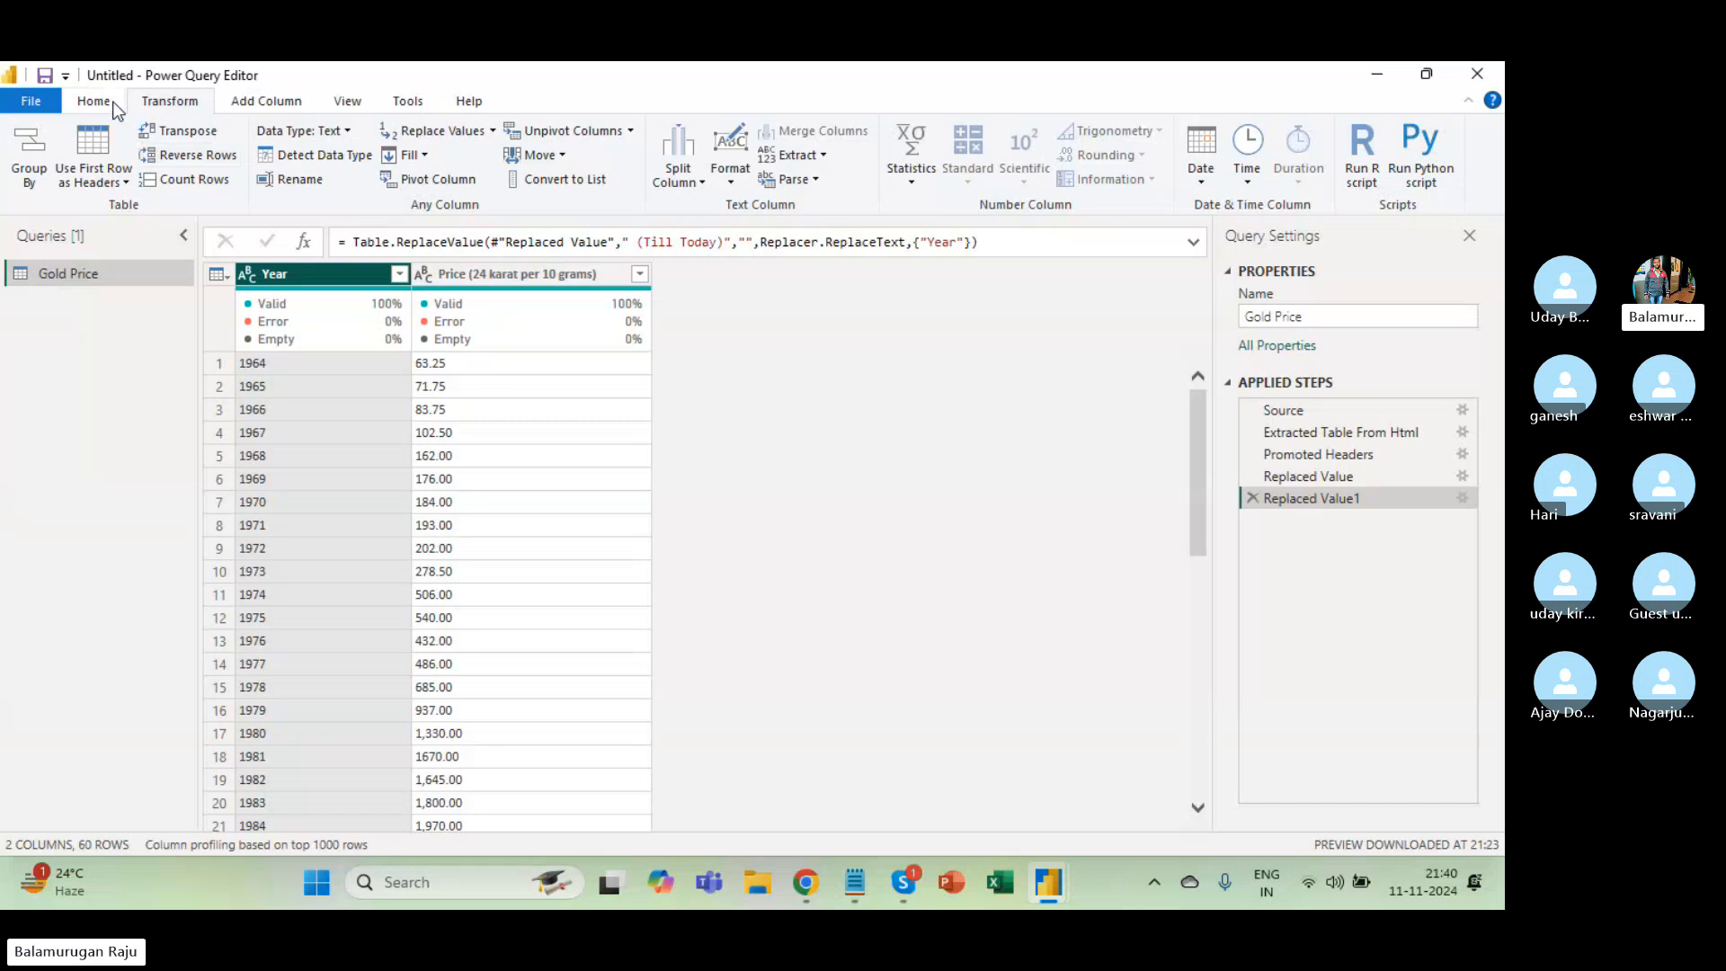
click(339, 157)
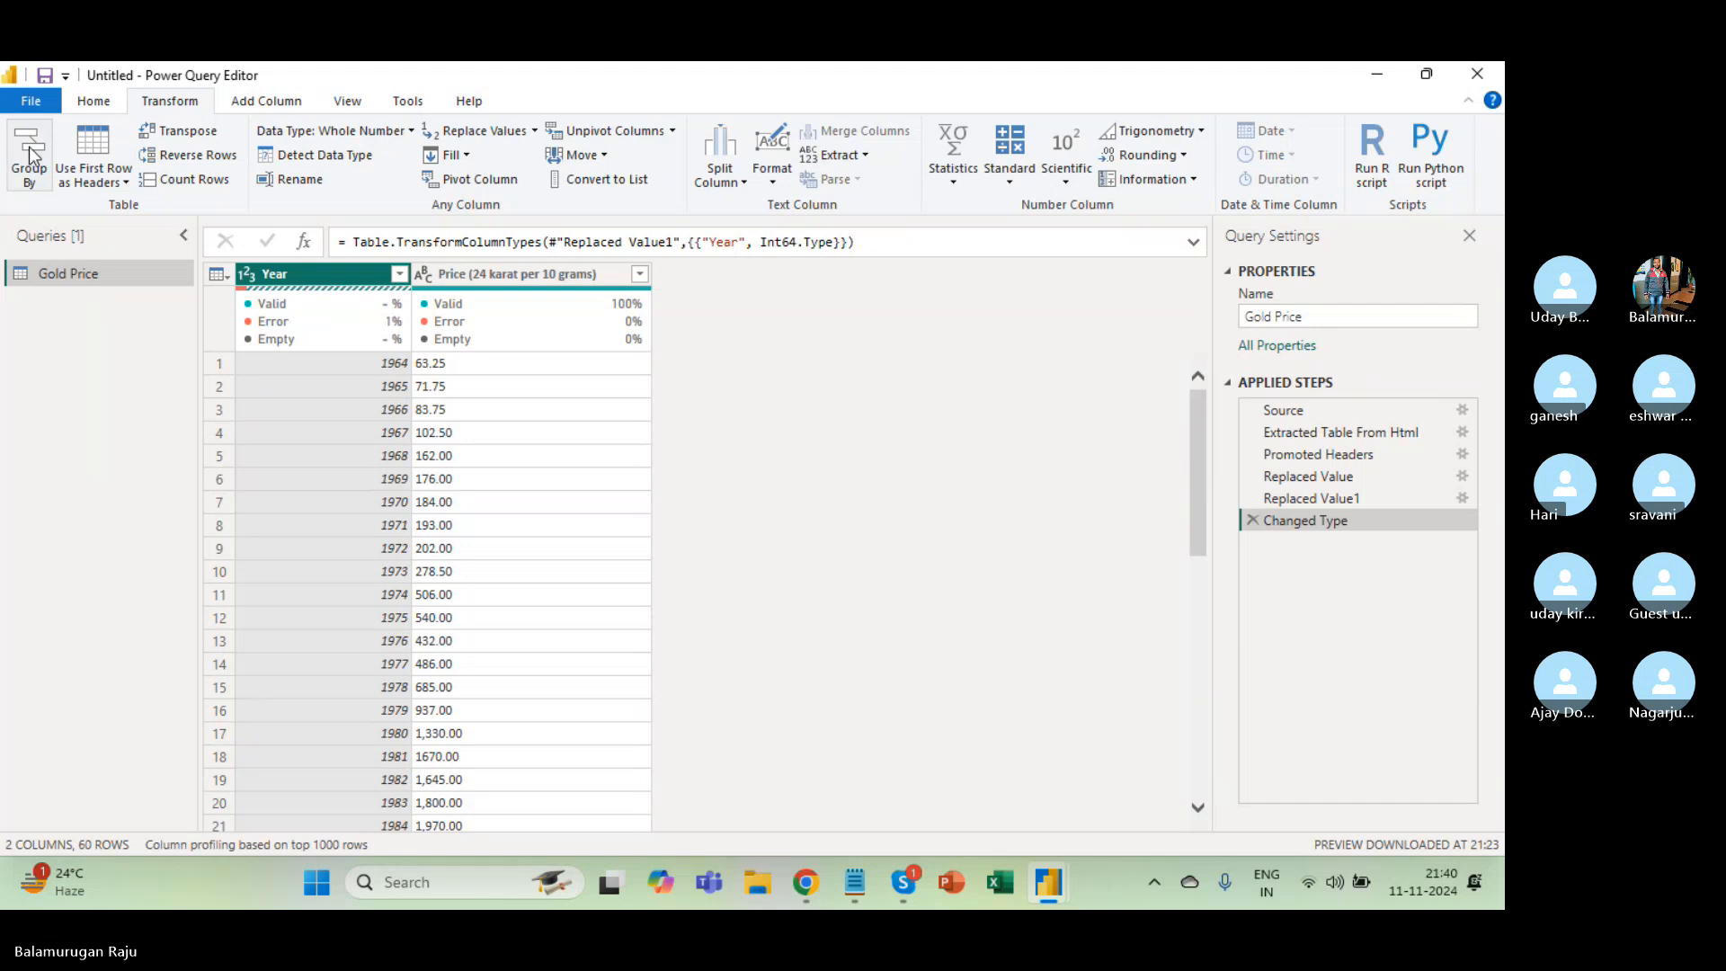
click(106, 104)
click(41, 181)
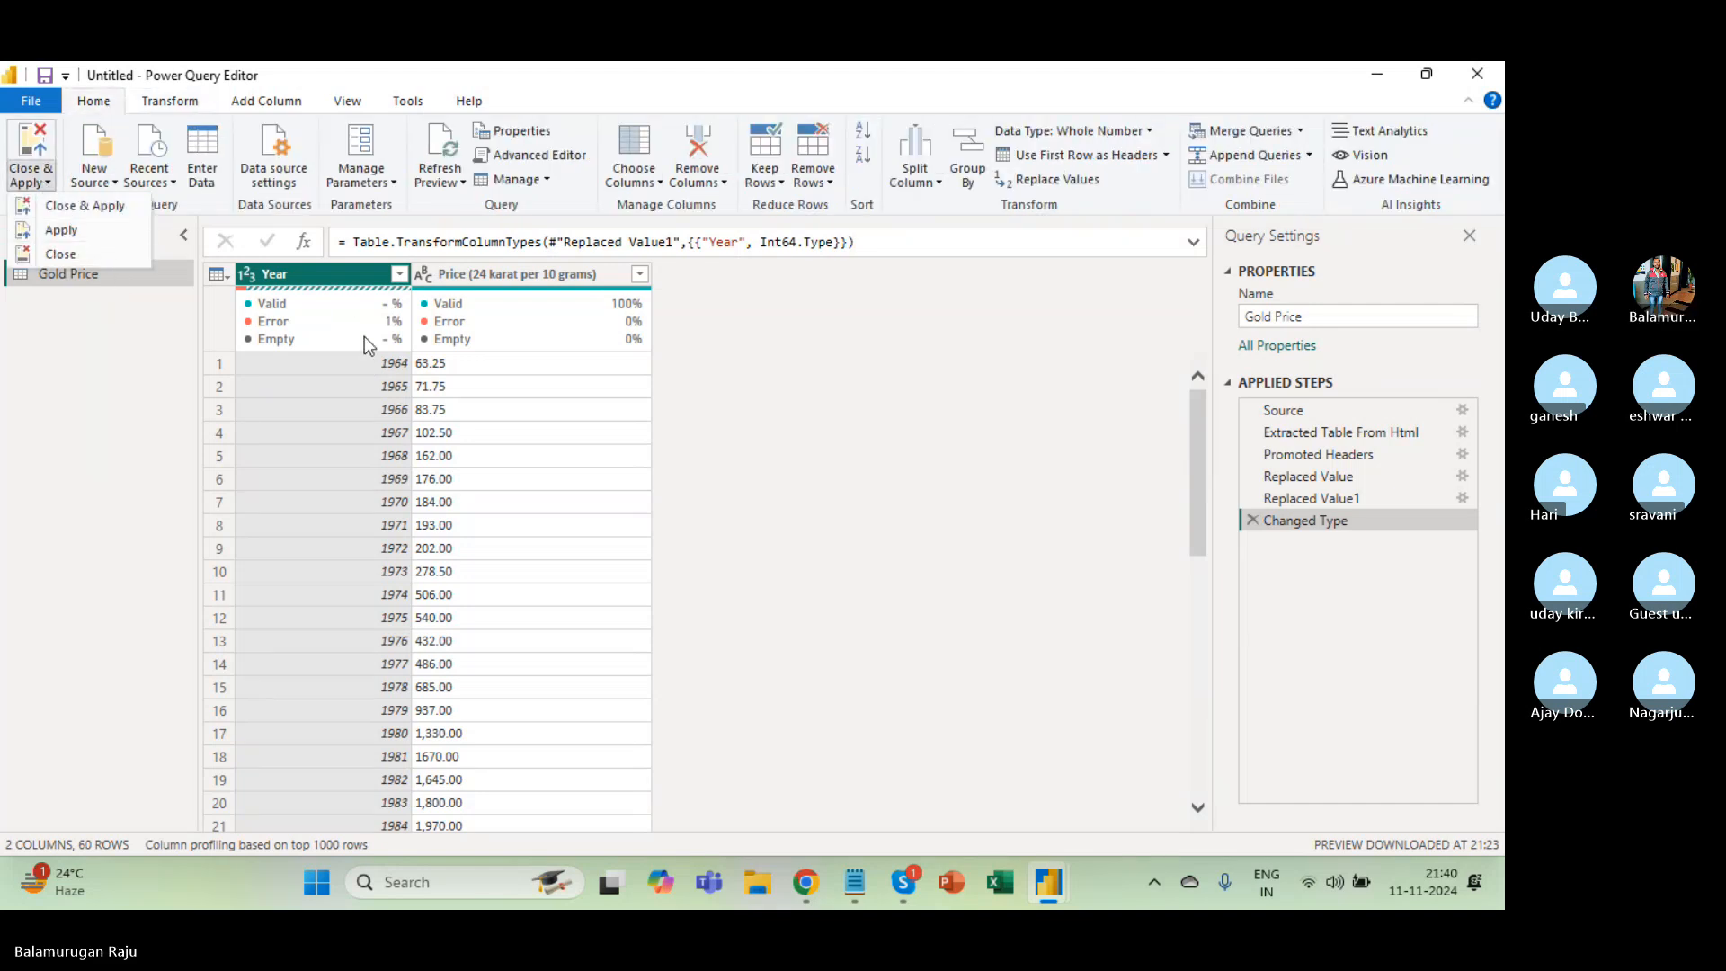
click(521, 381)
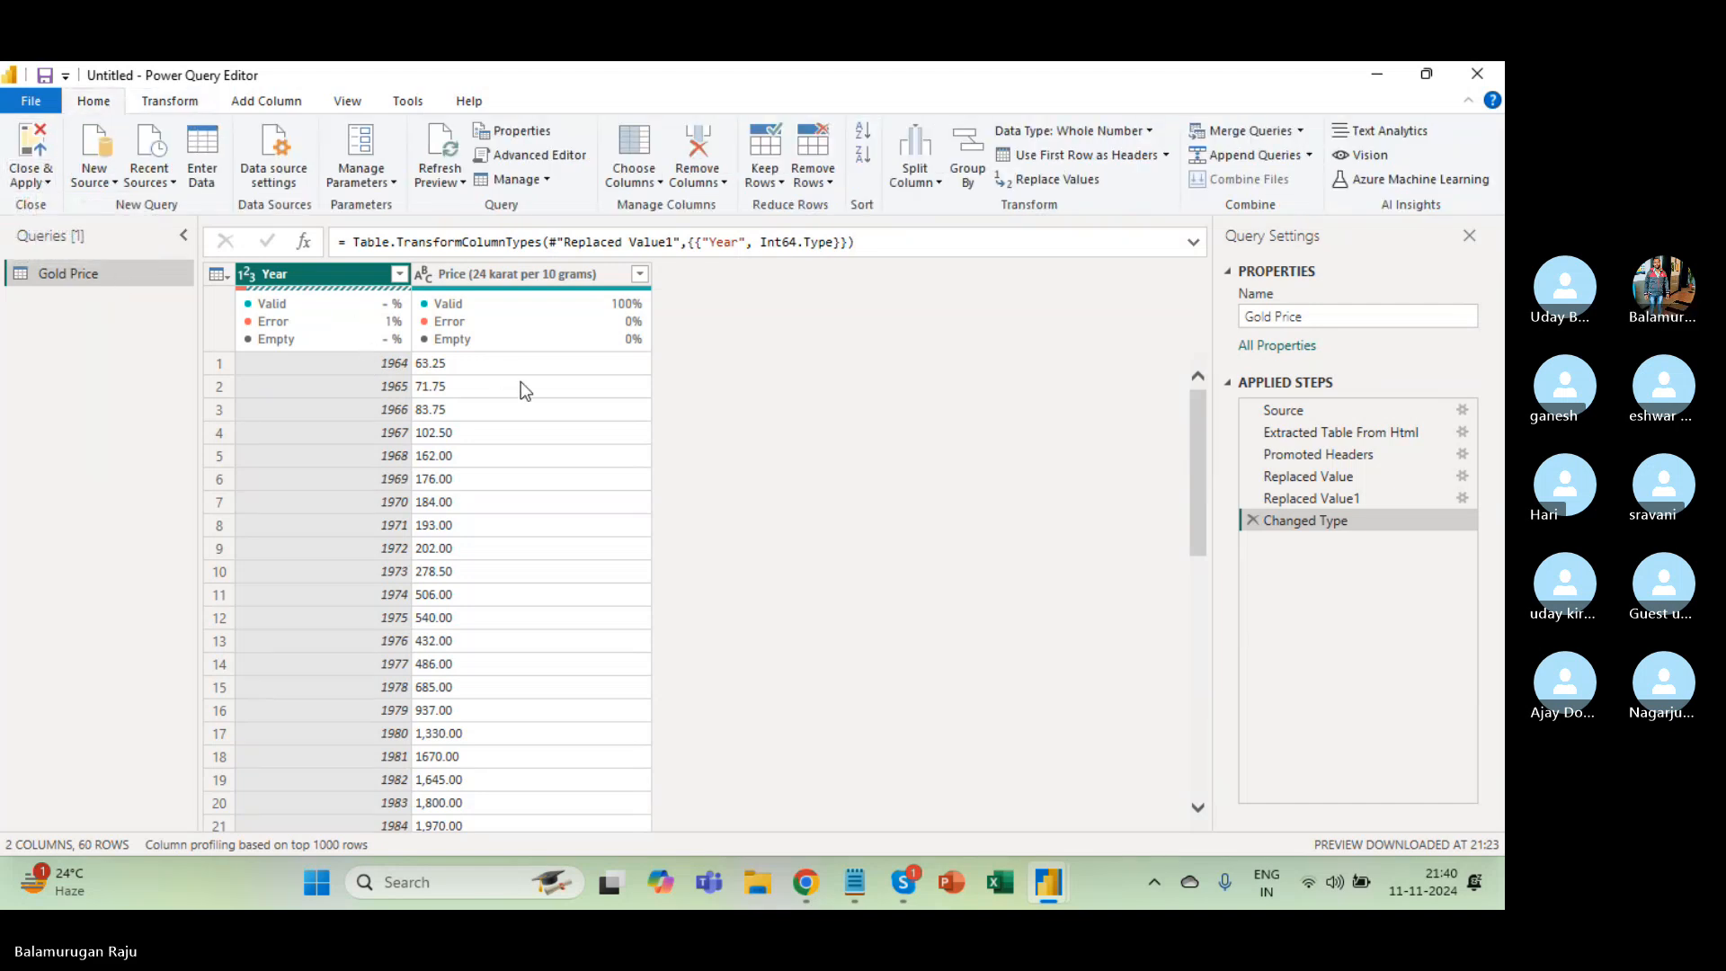
click(428, 278)
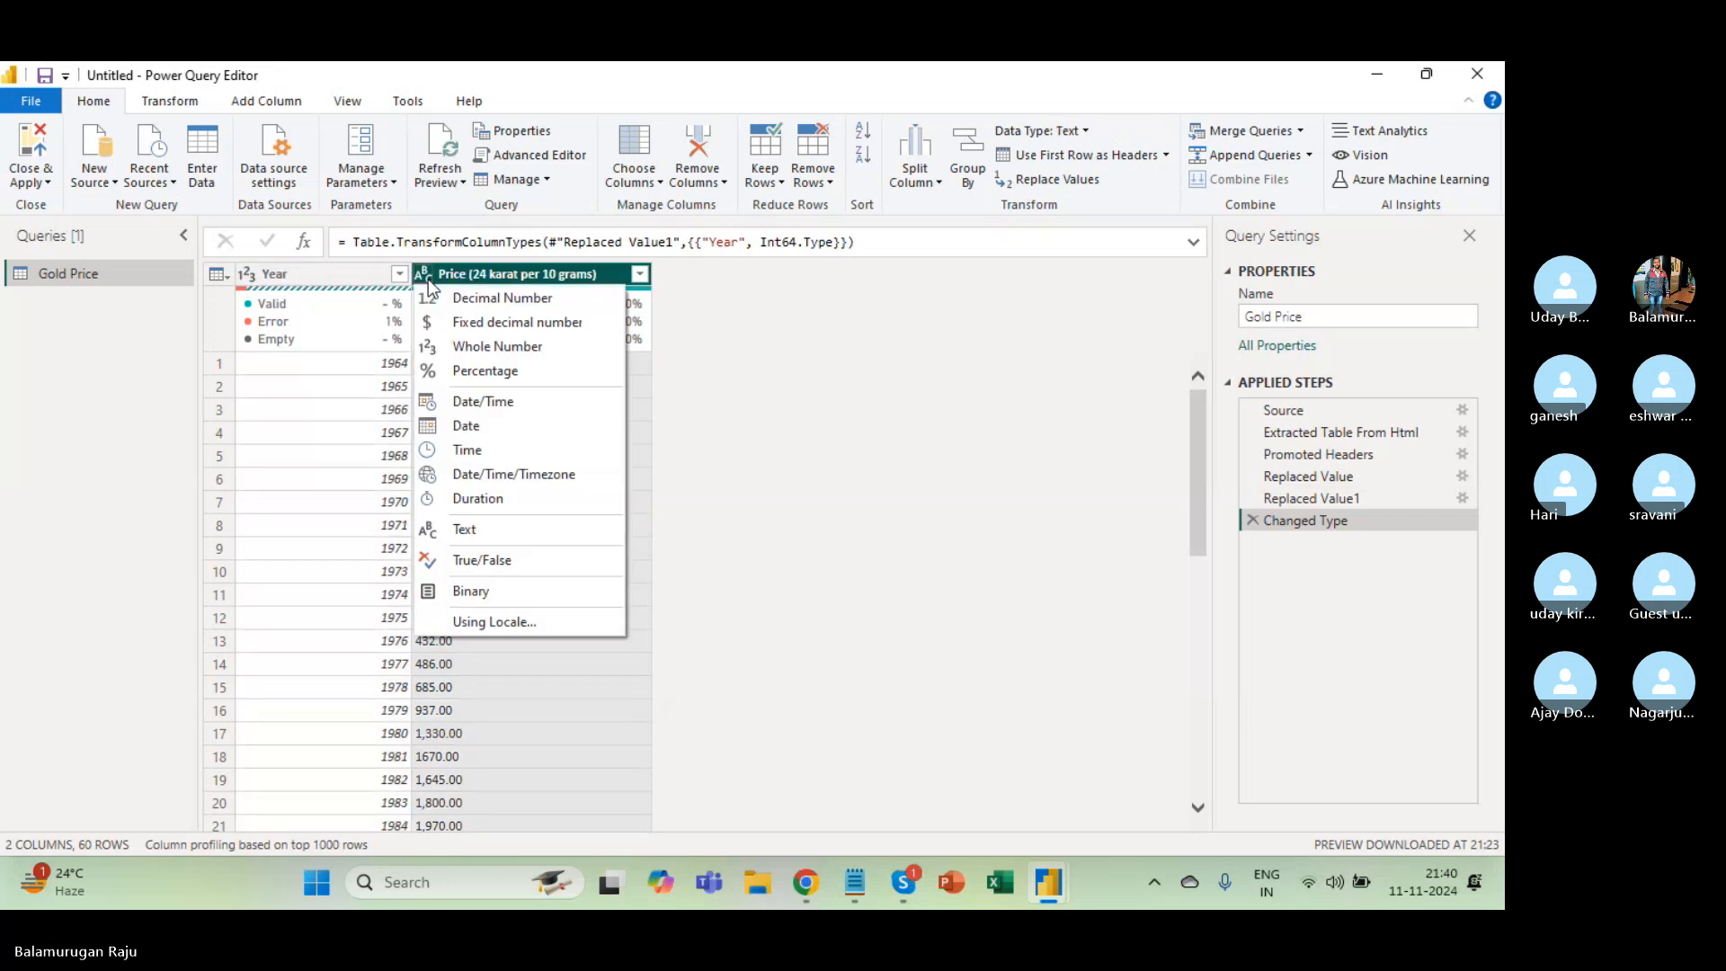
click(790, 517)
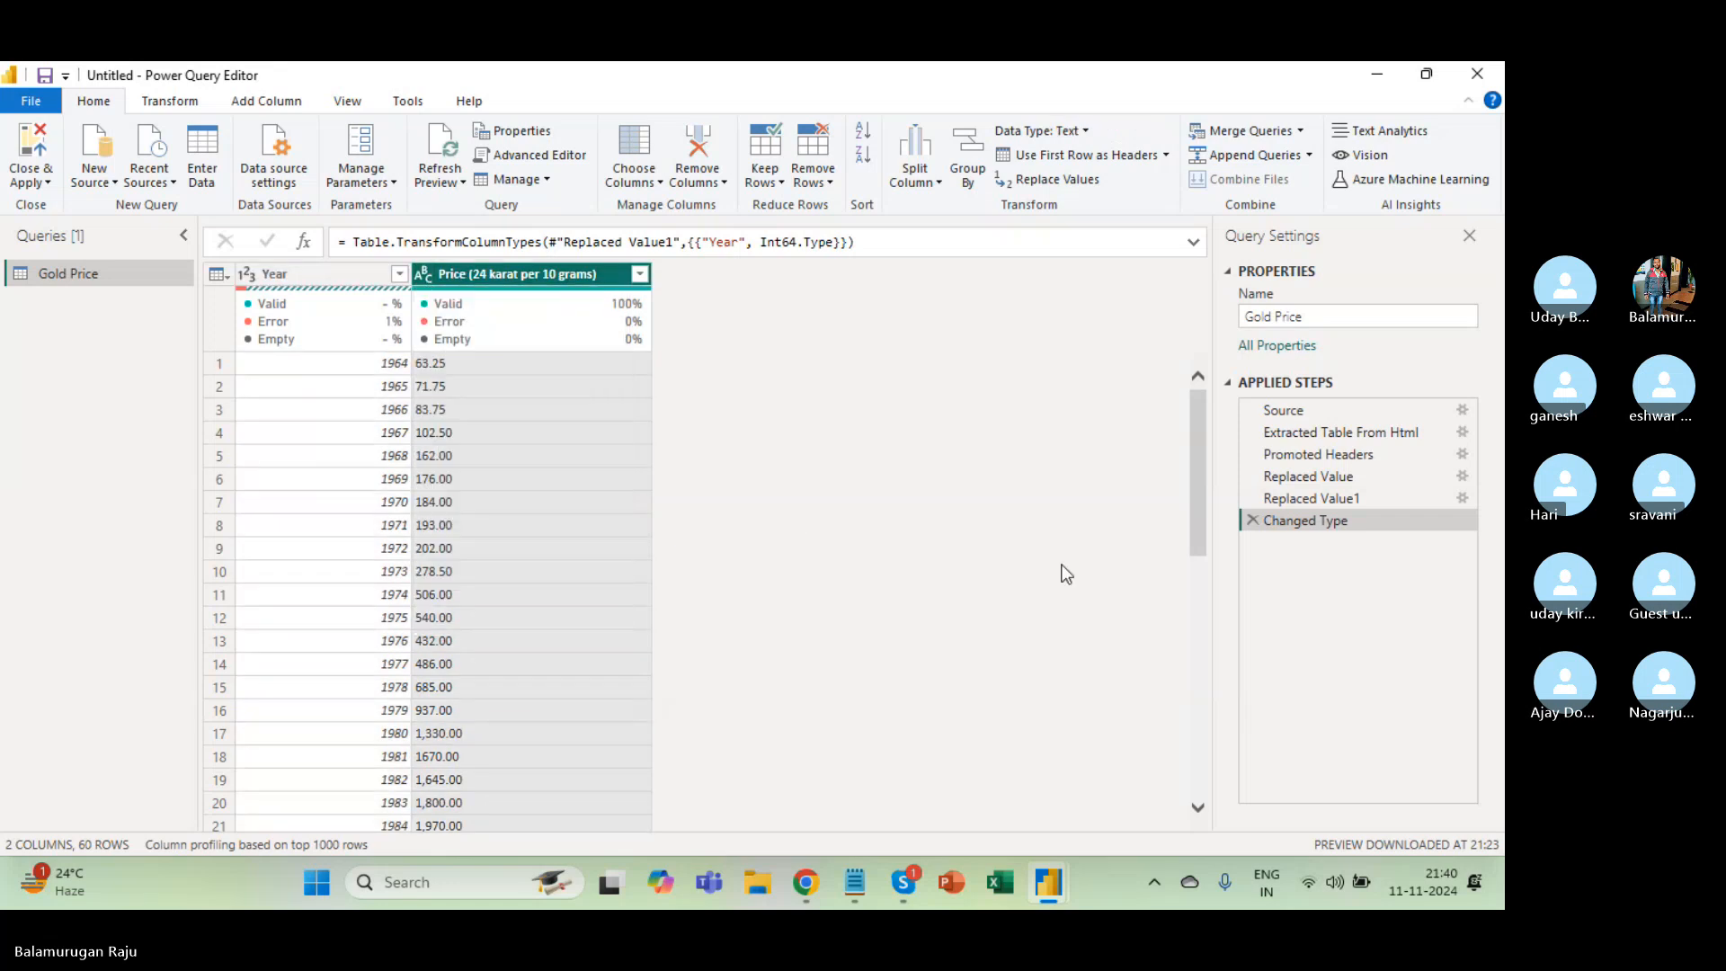
Delete that Year type step, auto-detect types for Year and Price together, and Close & Apply.
click(1253, 520)
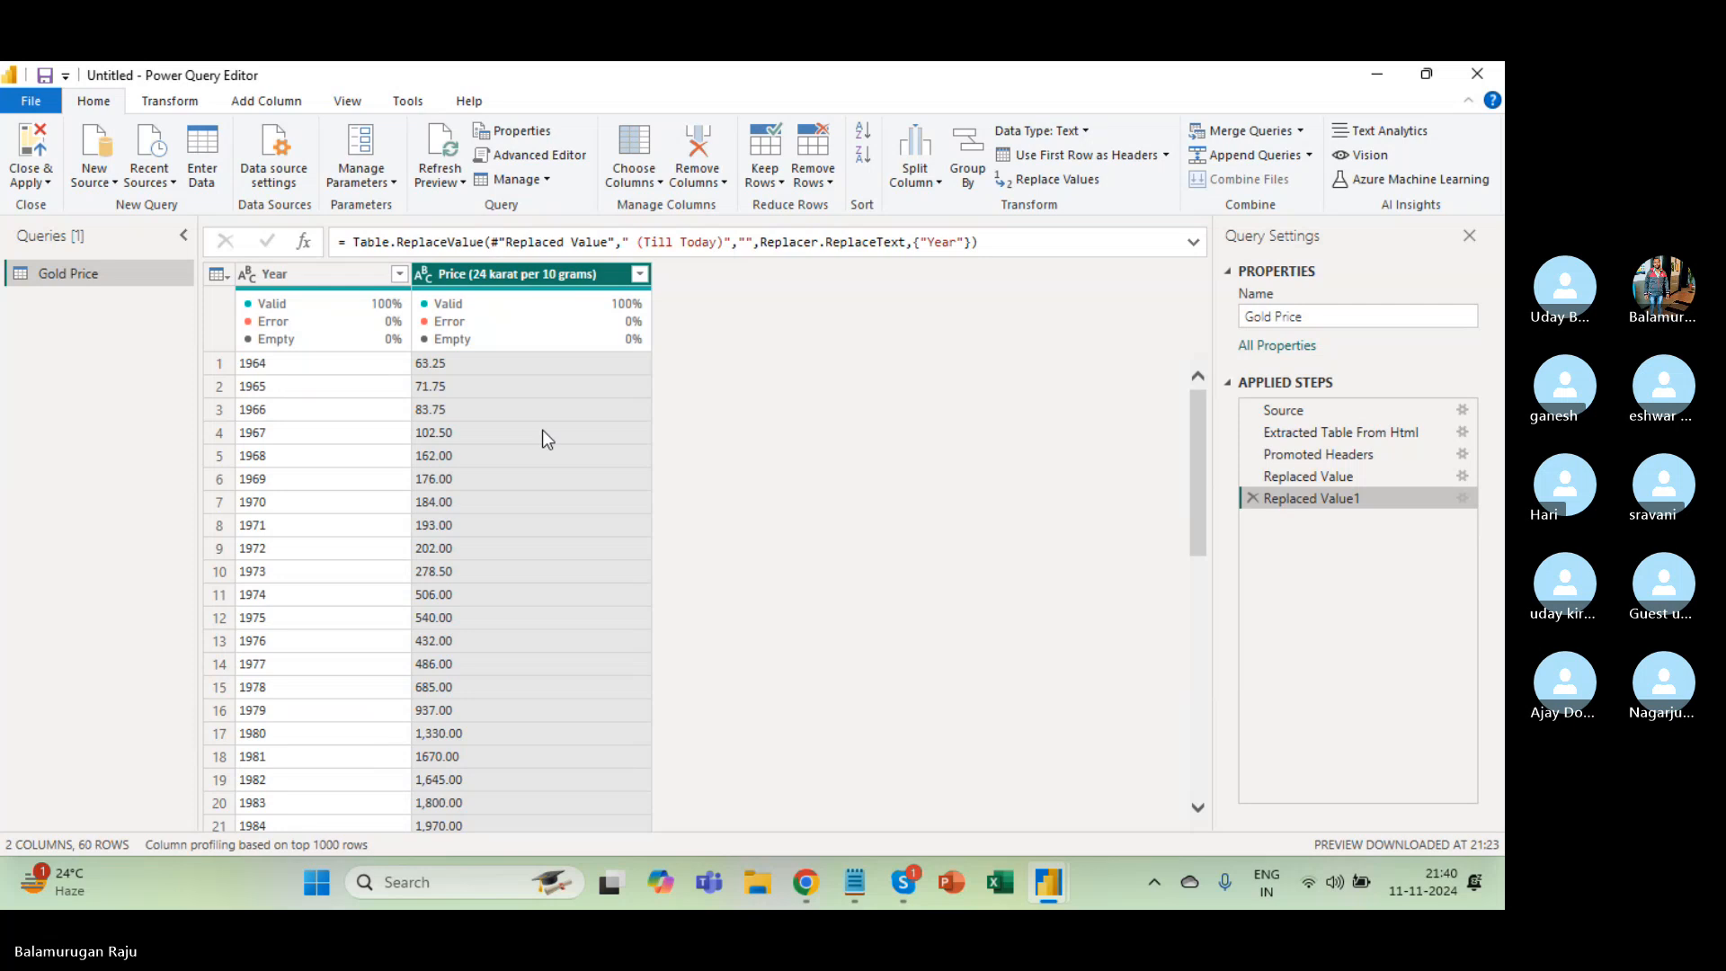
click(453, 435)
key(ctrl+a)
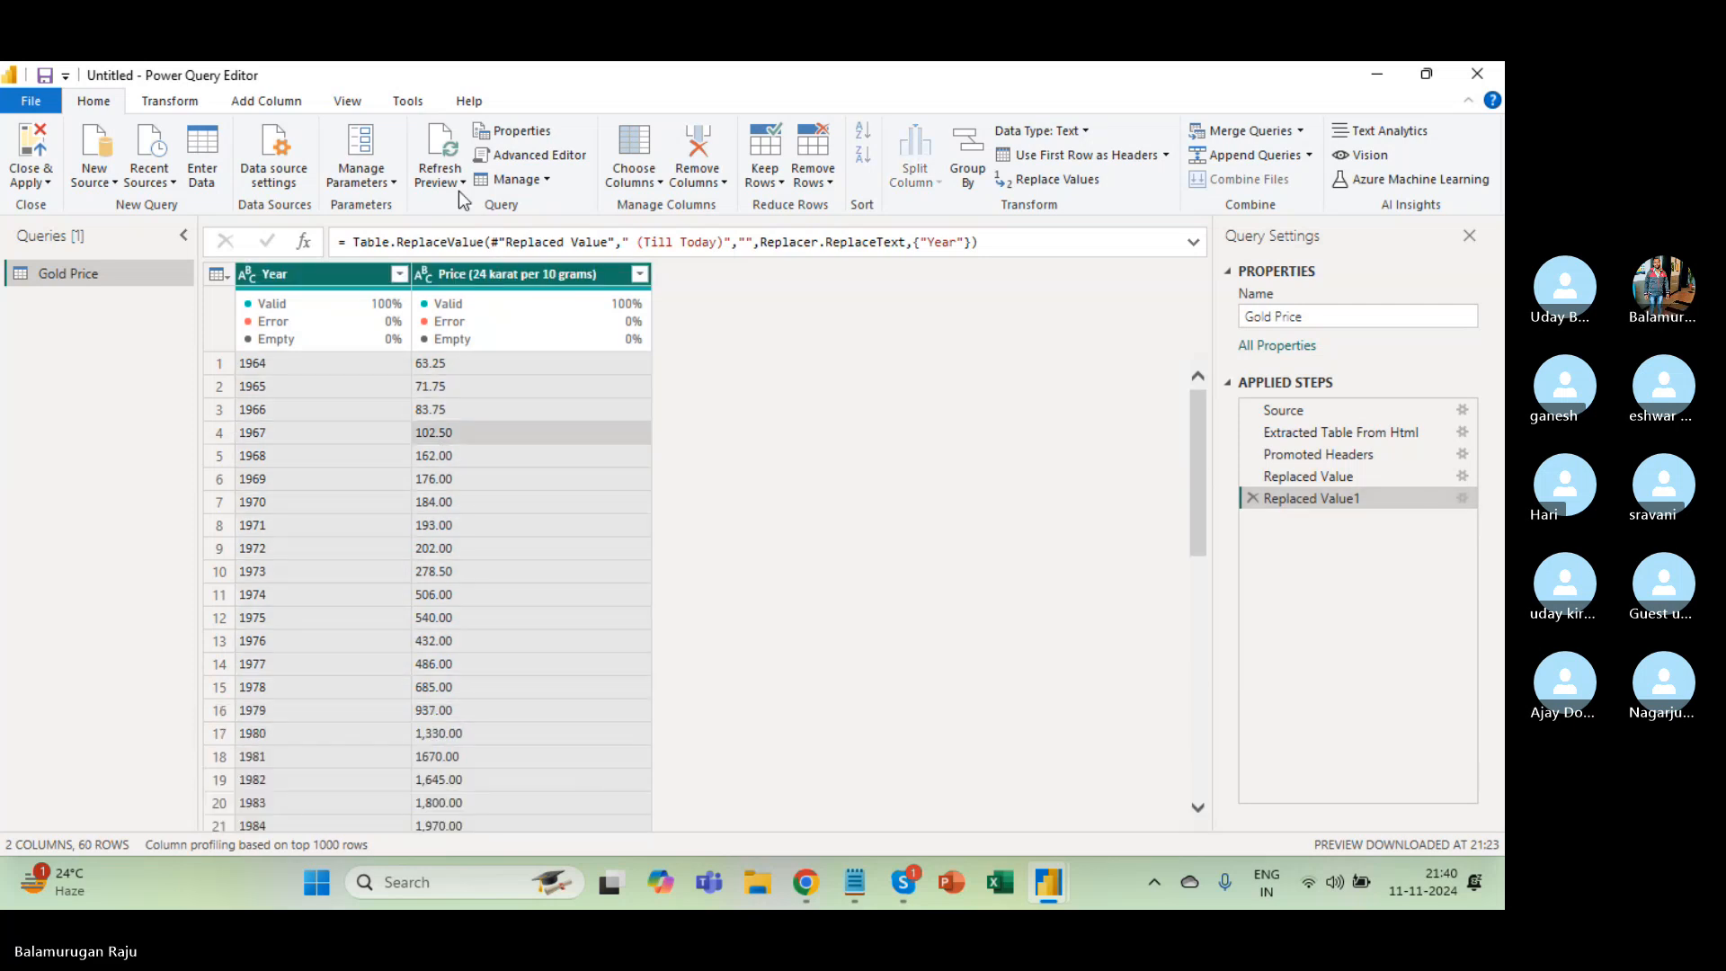
click(149, 103)
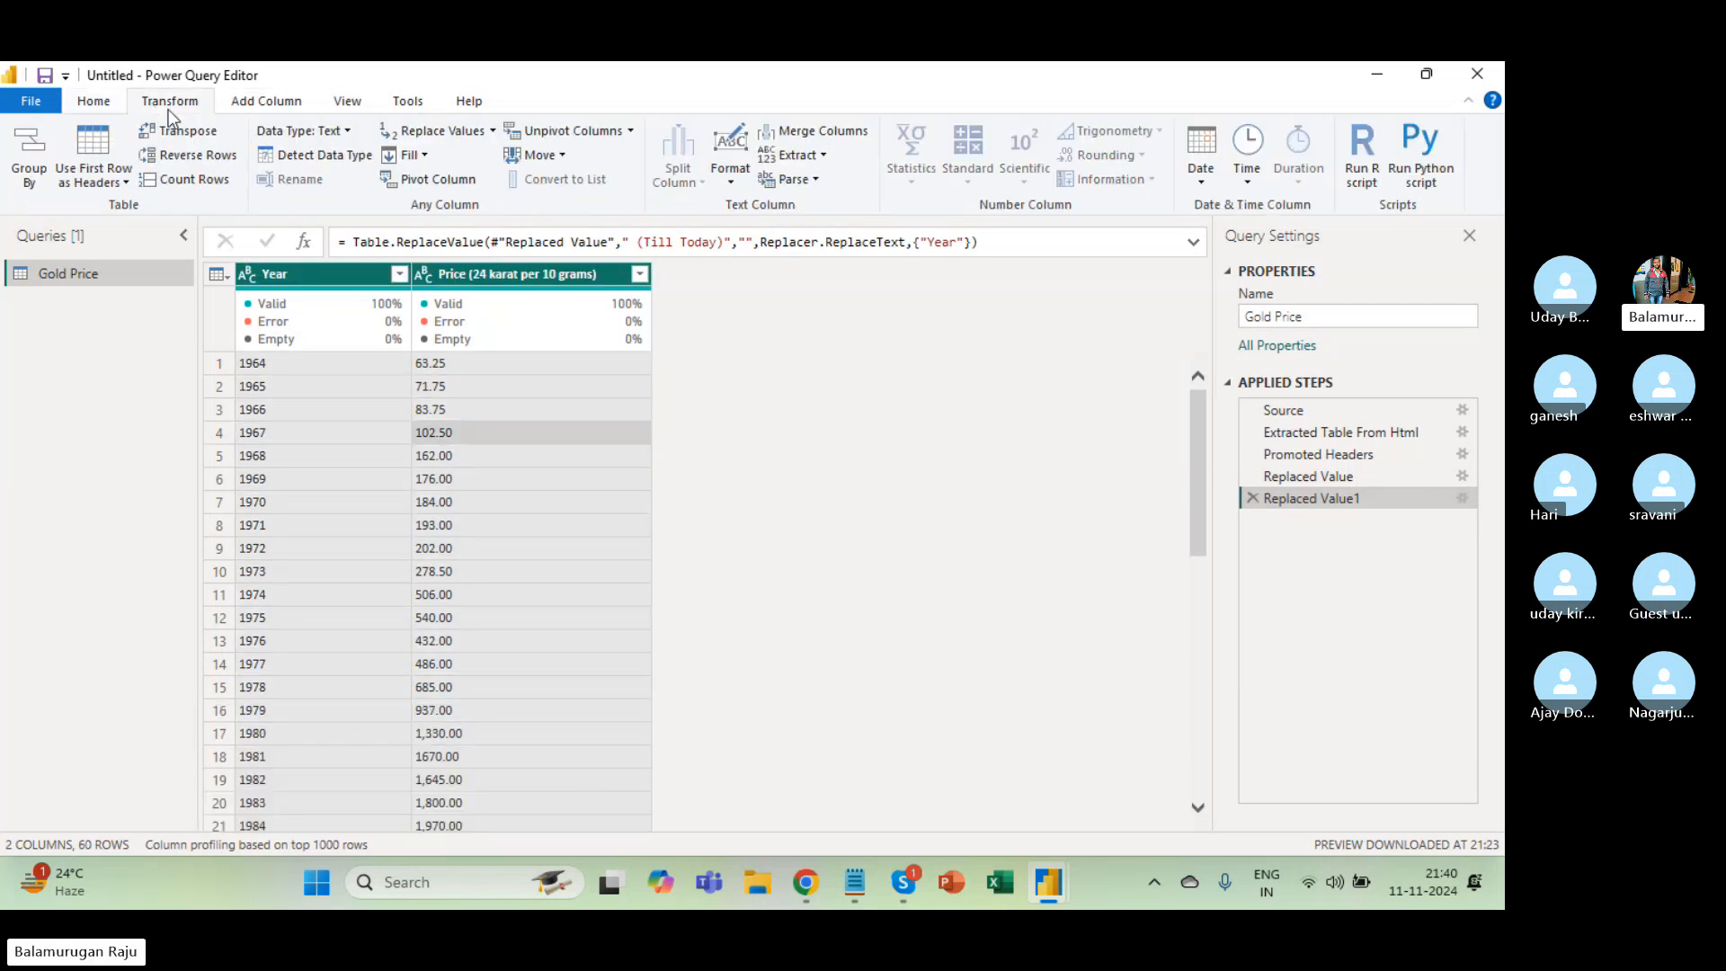
click(343, 161)
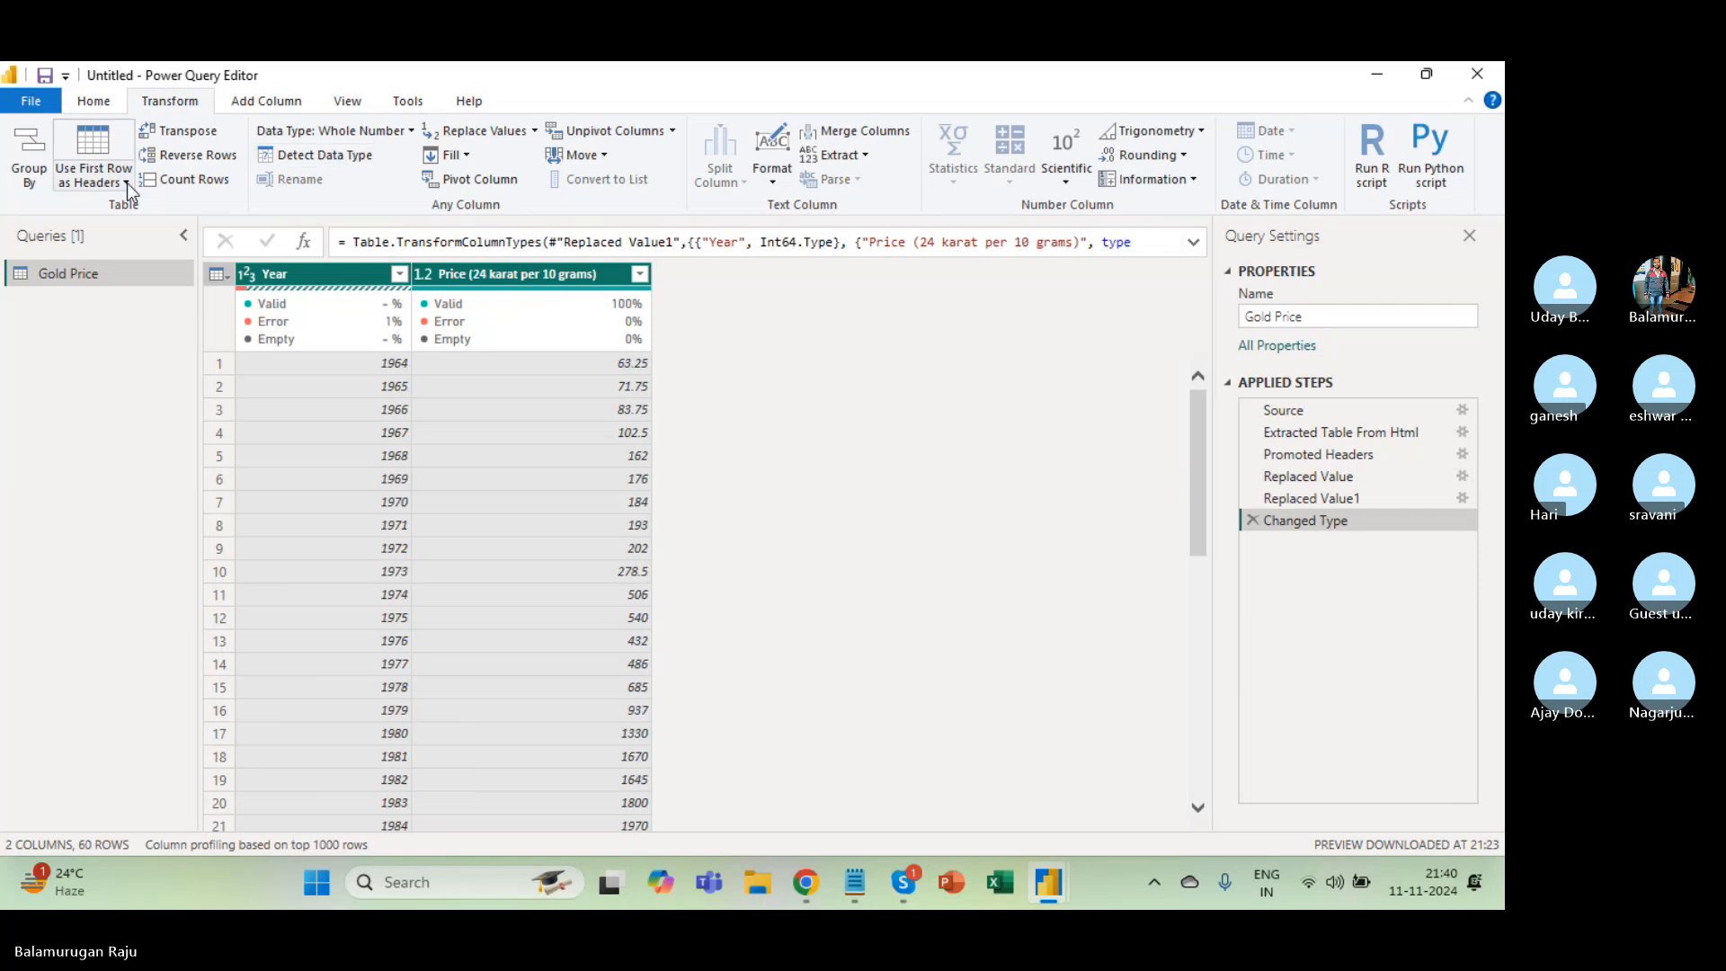
click(92, 101)
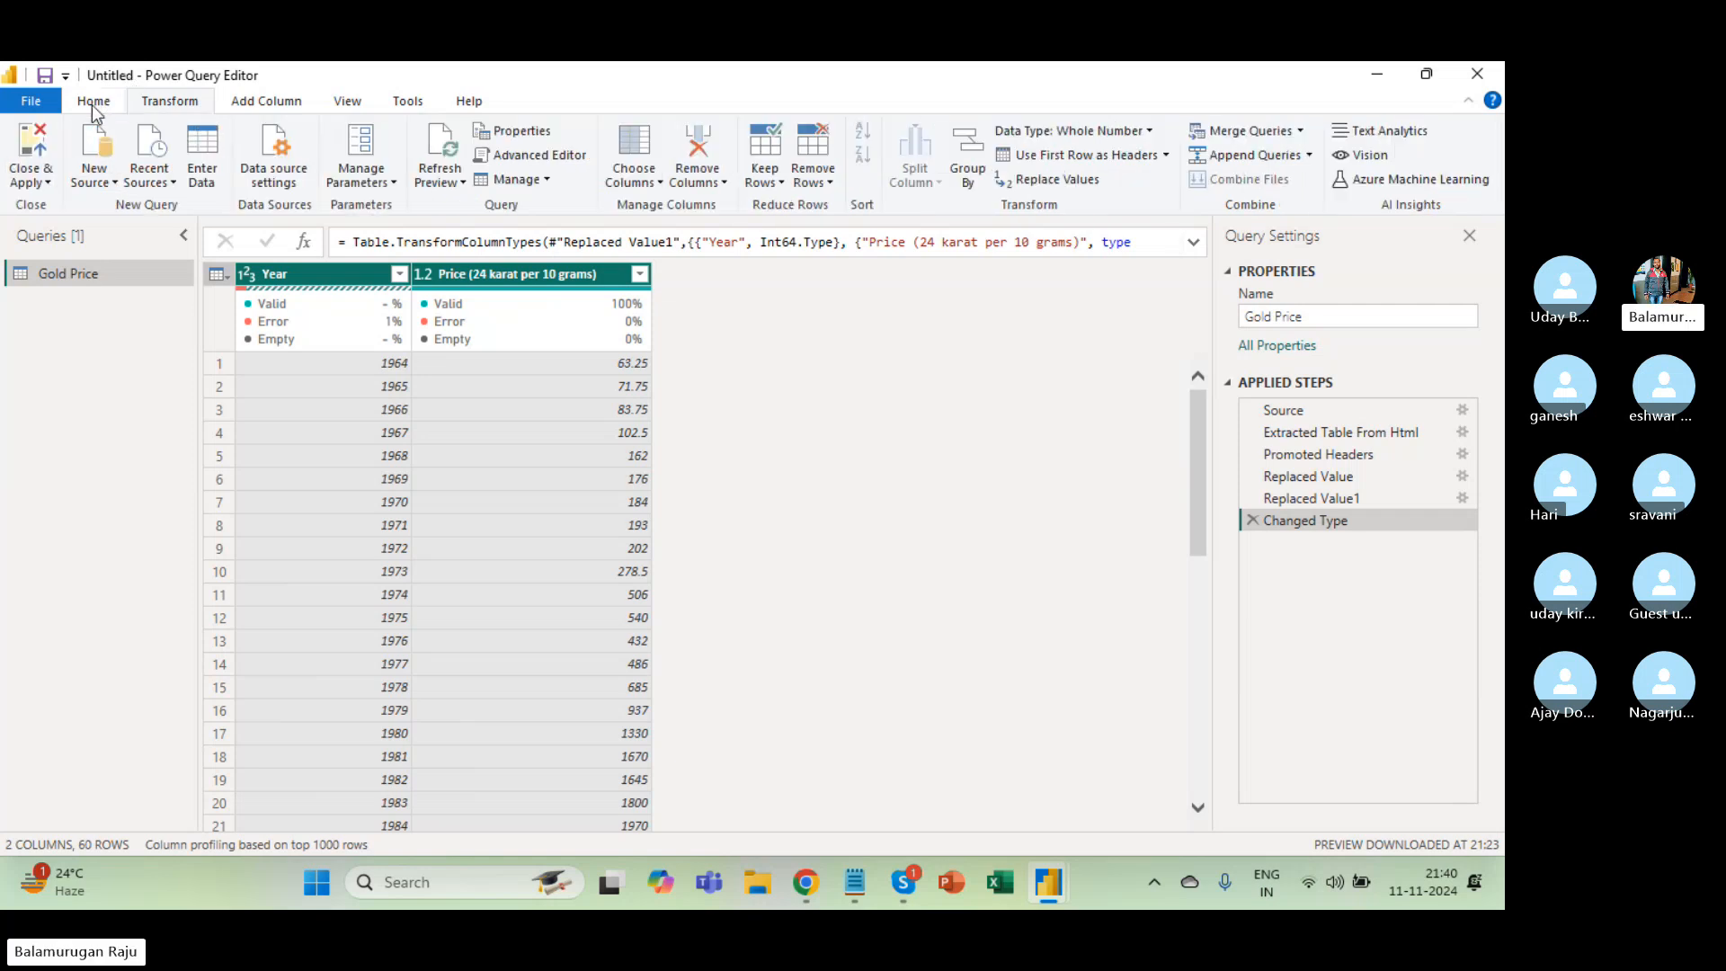
click(33, 182)
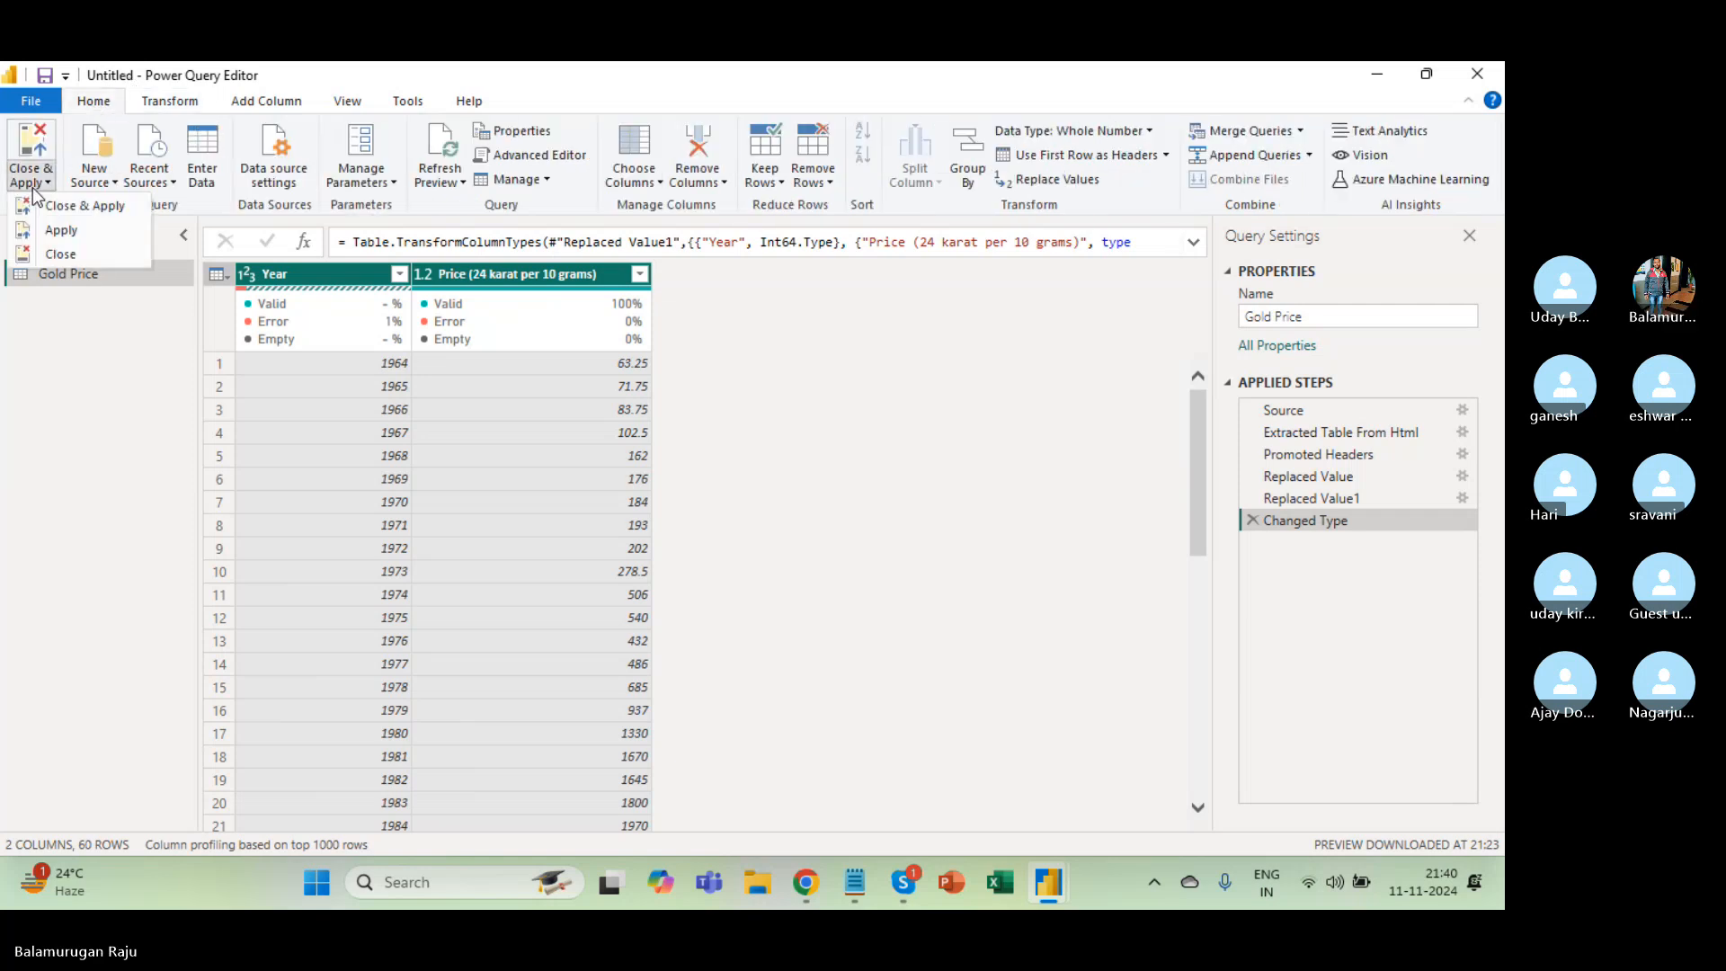
click(86, 212)
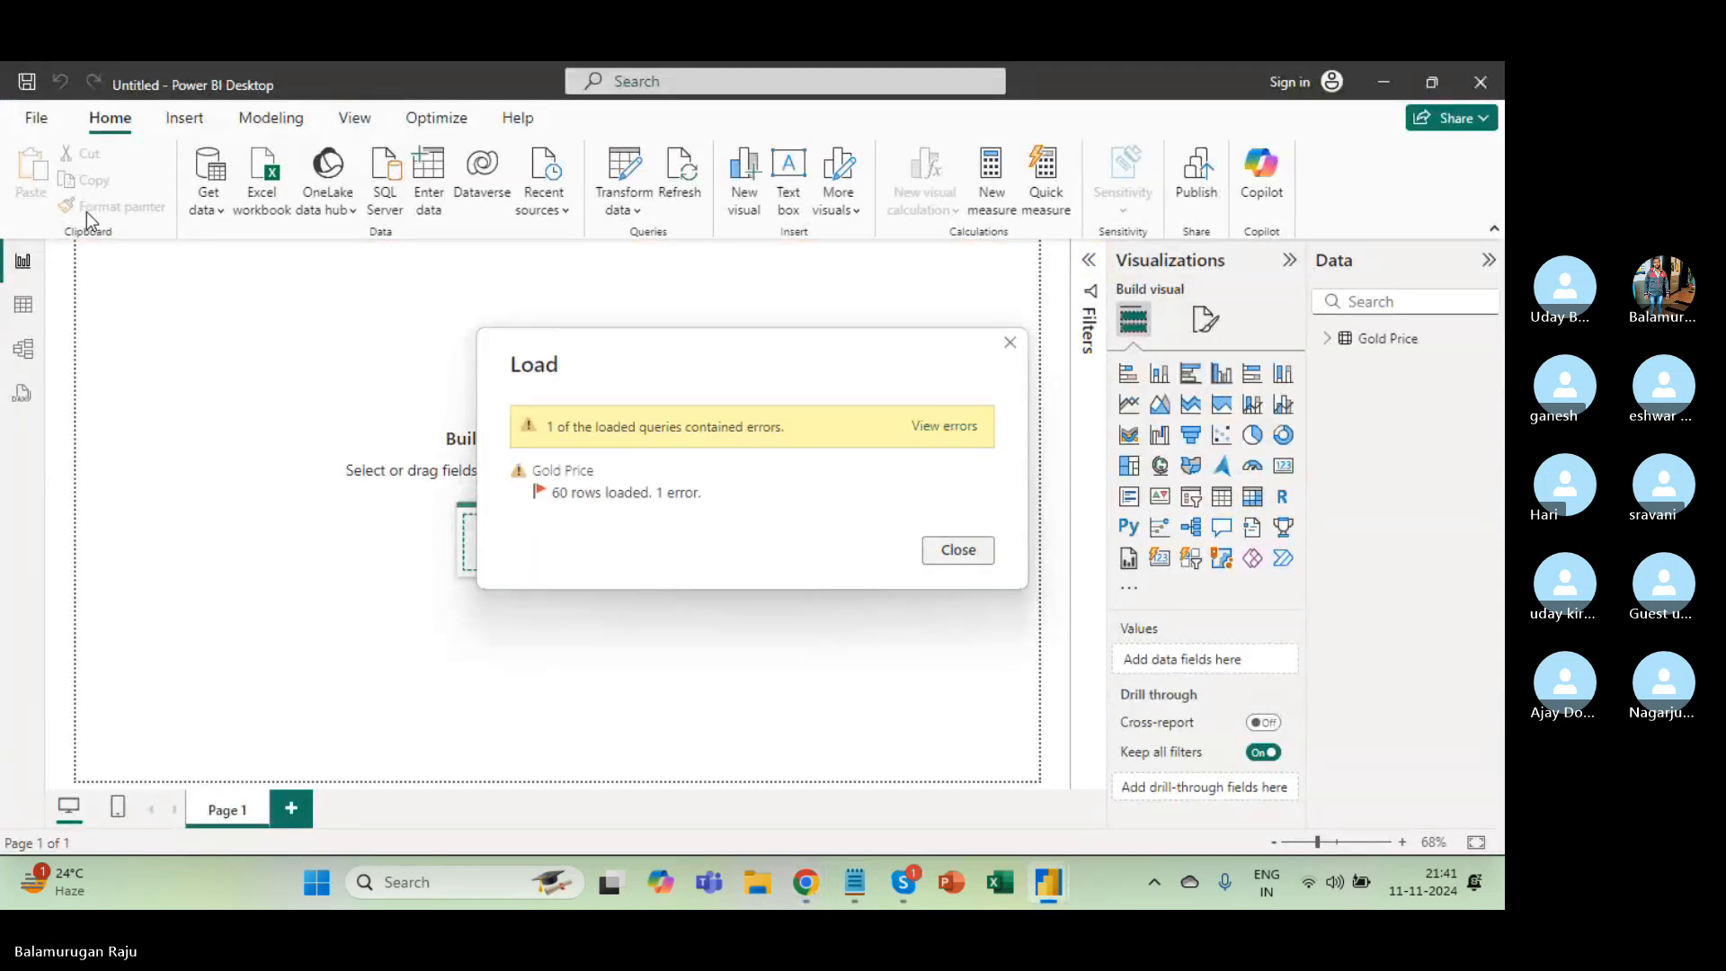
Close the one-error load summary, delete the Query Errors group, and reopen the Gold Price query.
click(926, 435)
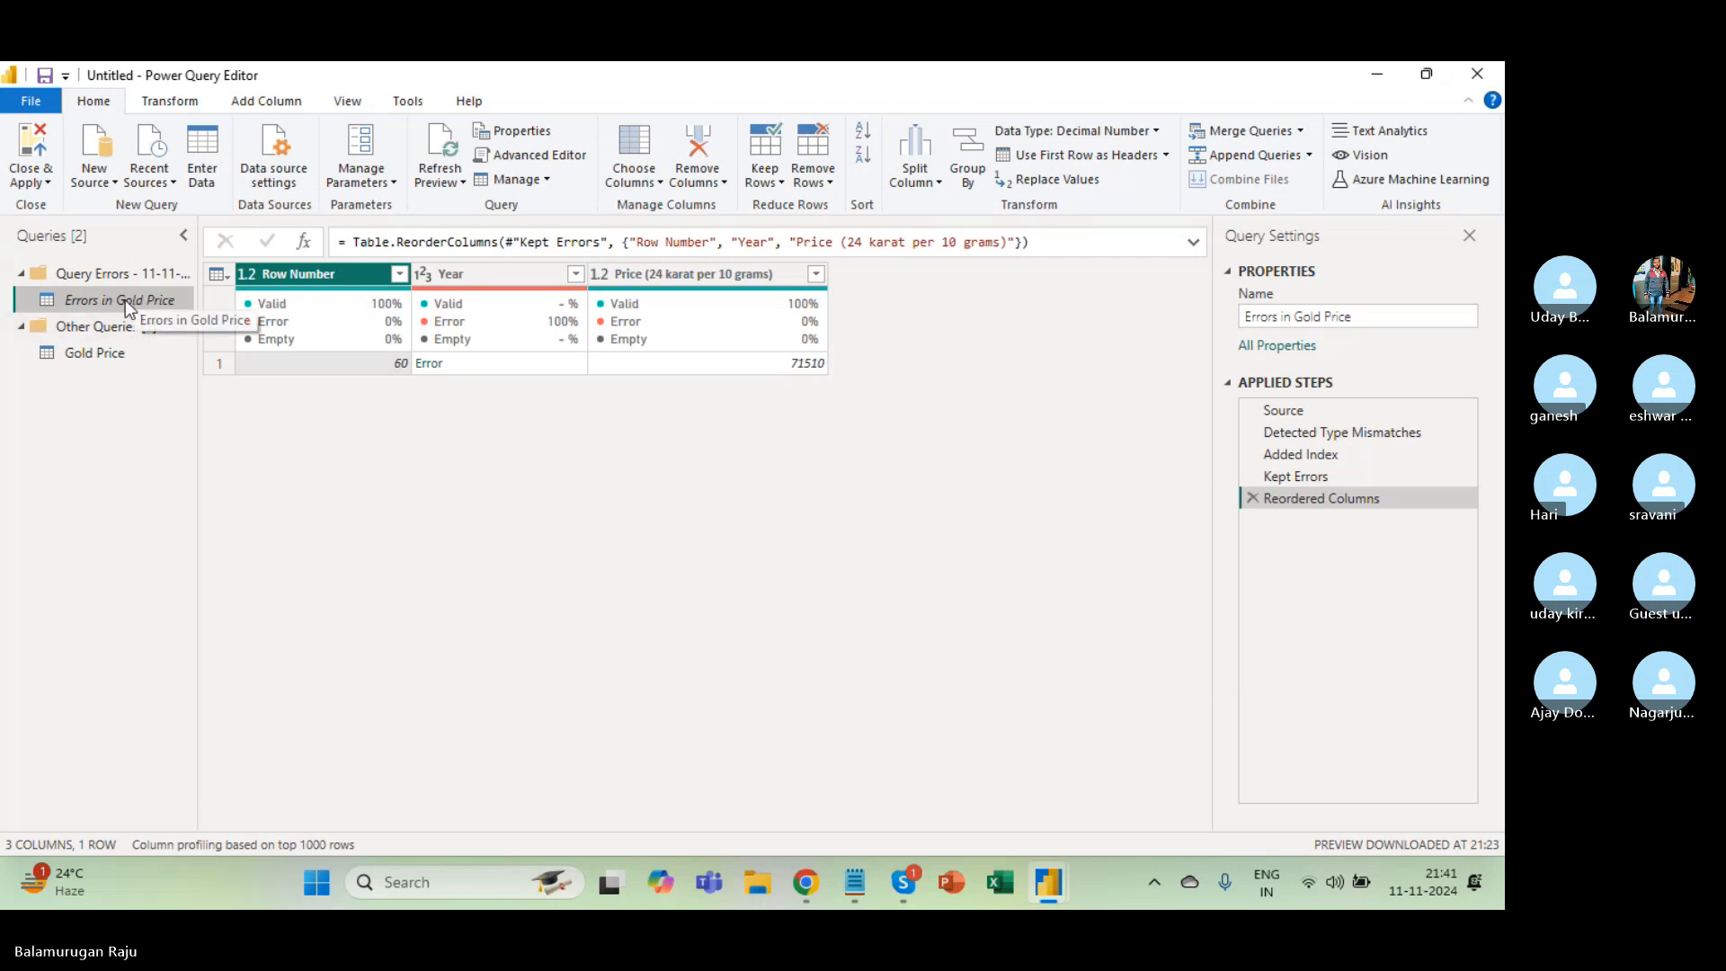
click(90, 282)
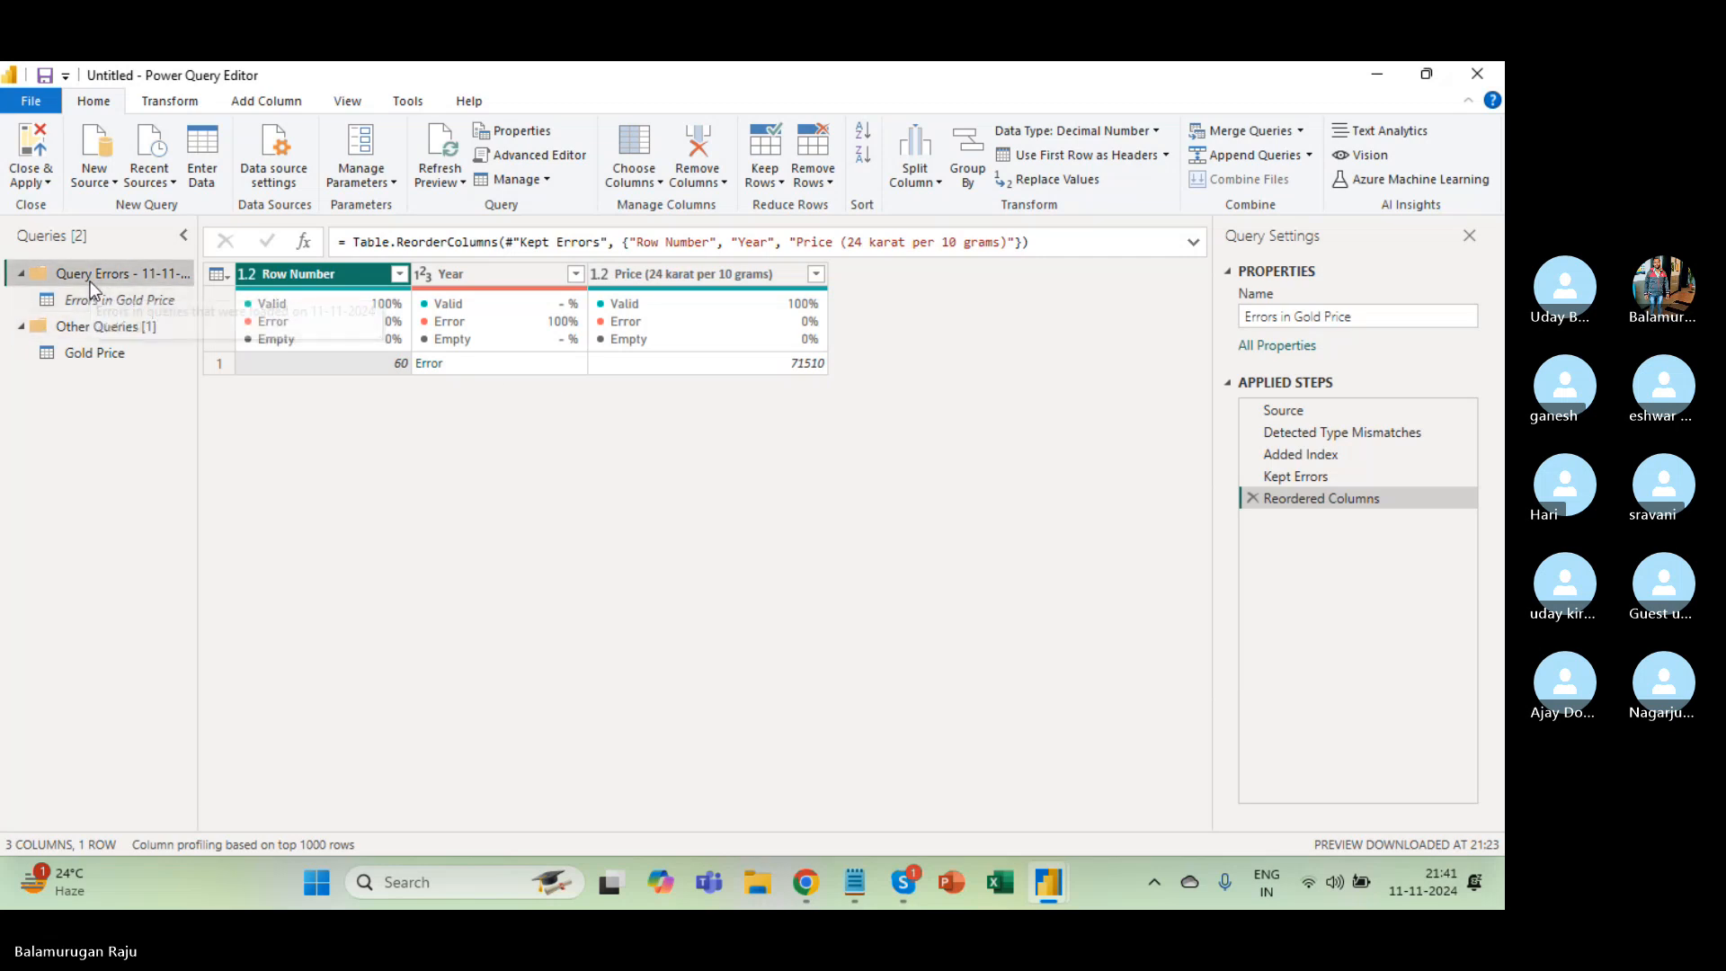
right_click(90, 282)
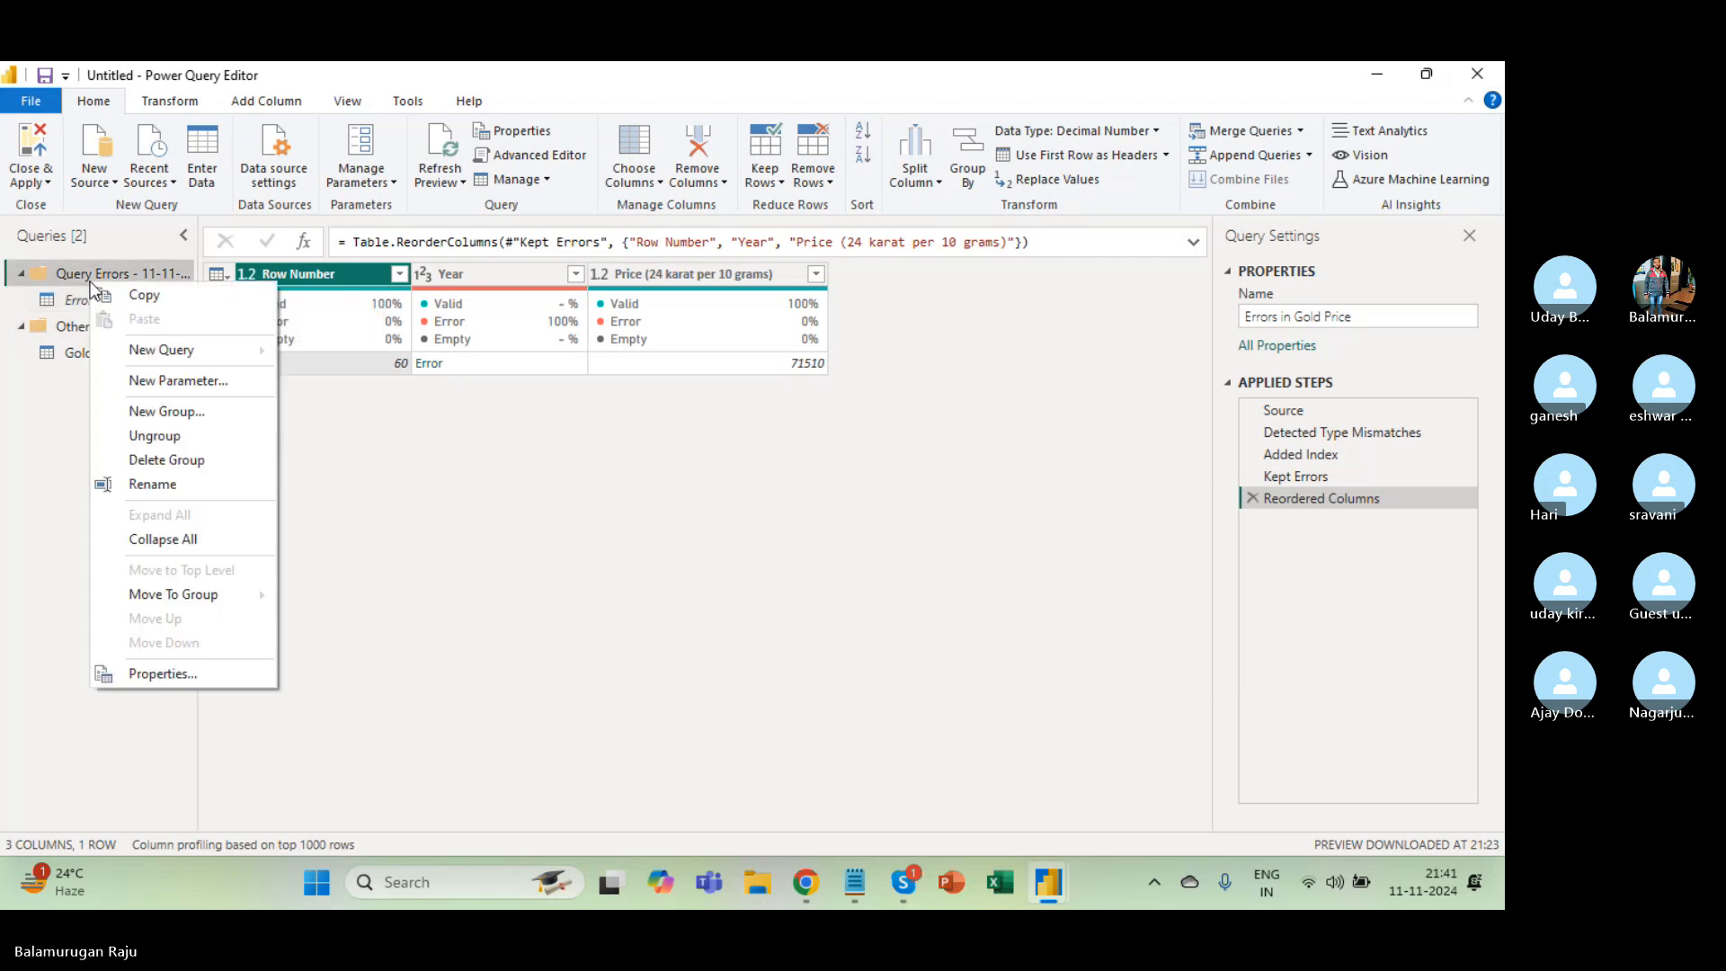
click(171, 460)
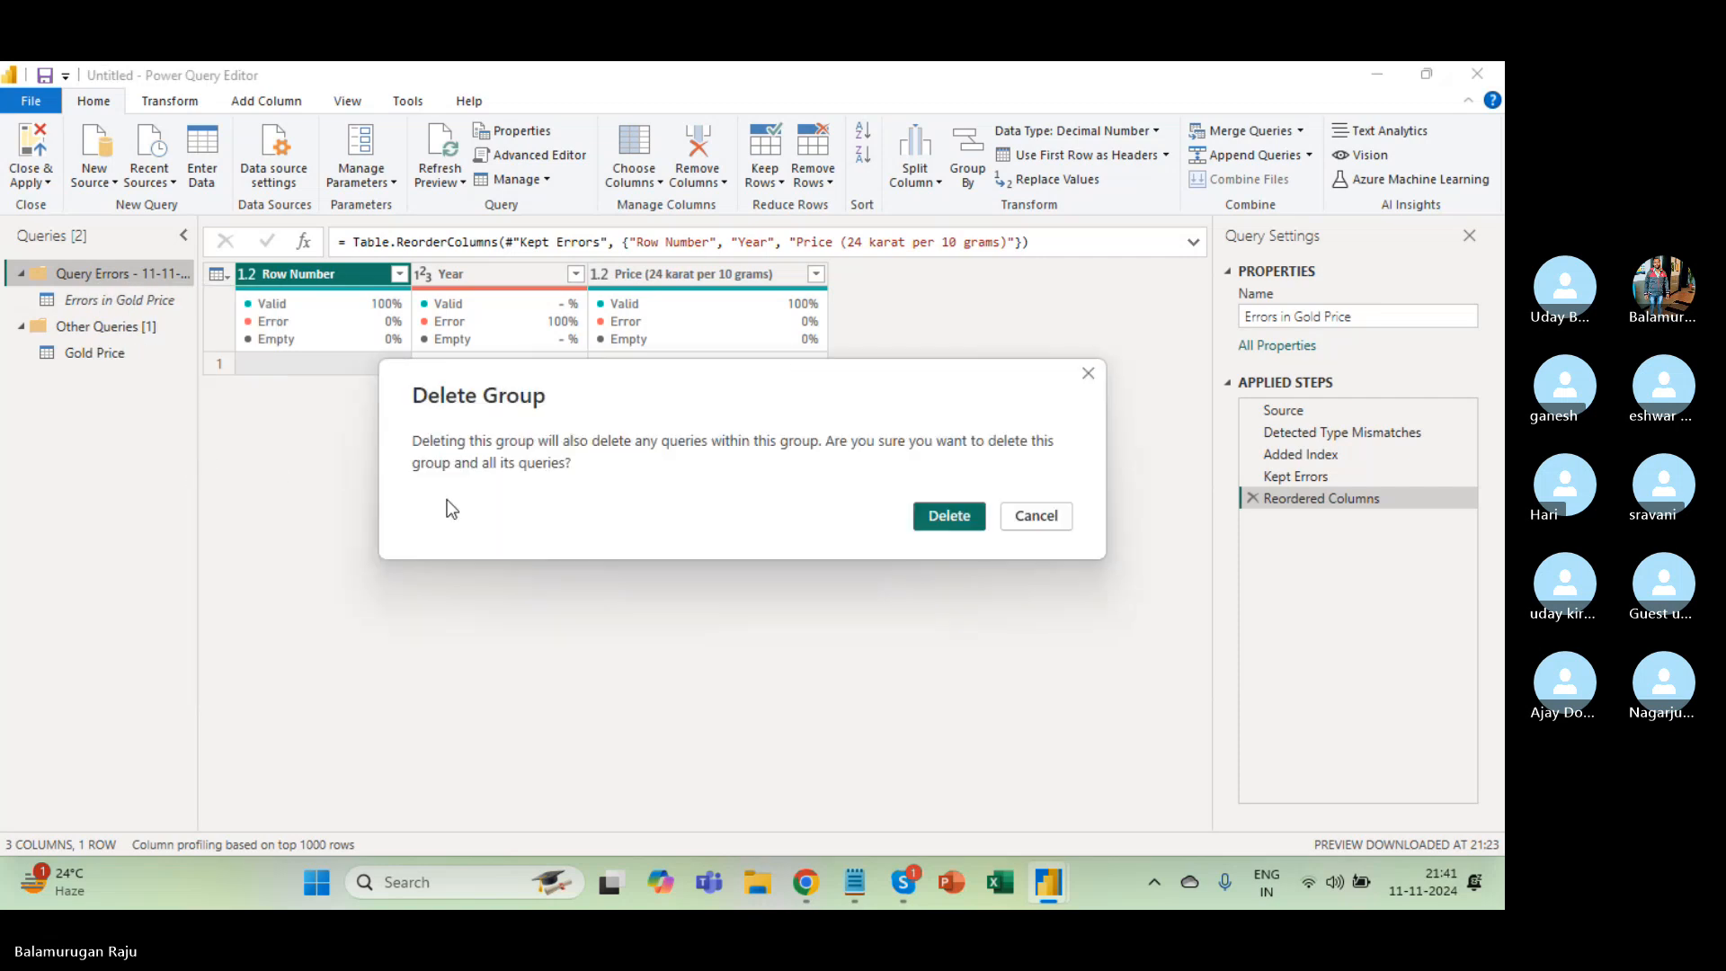
click(952, 518)
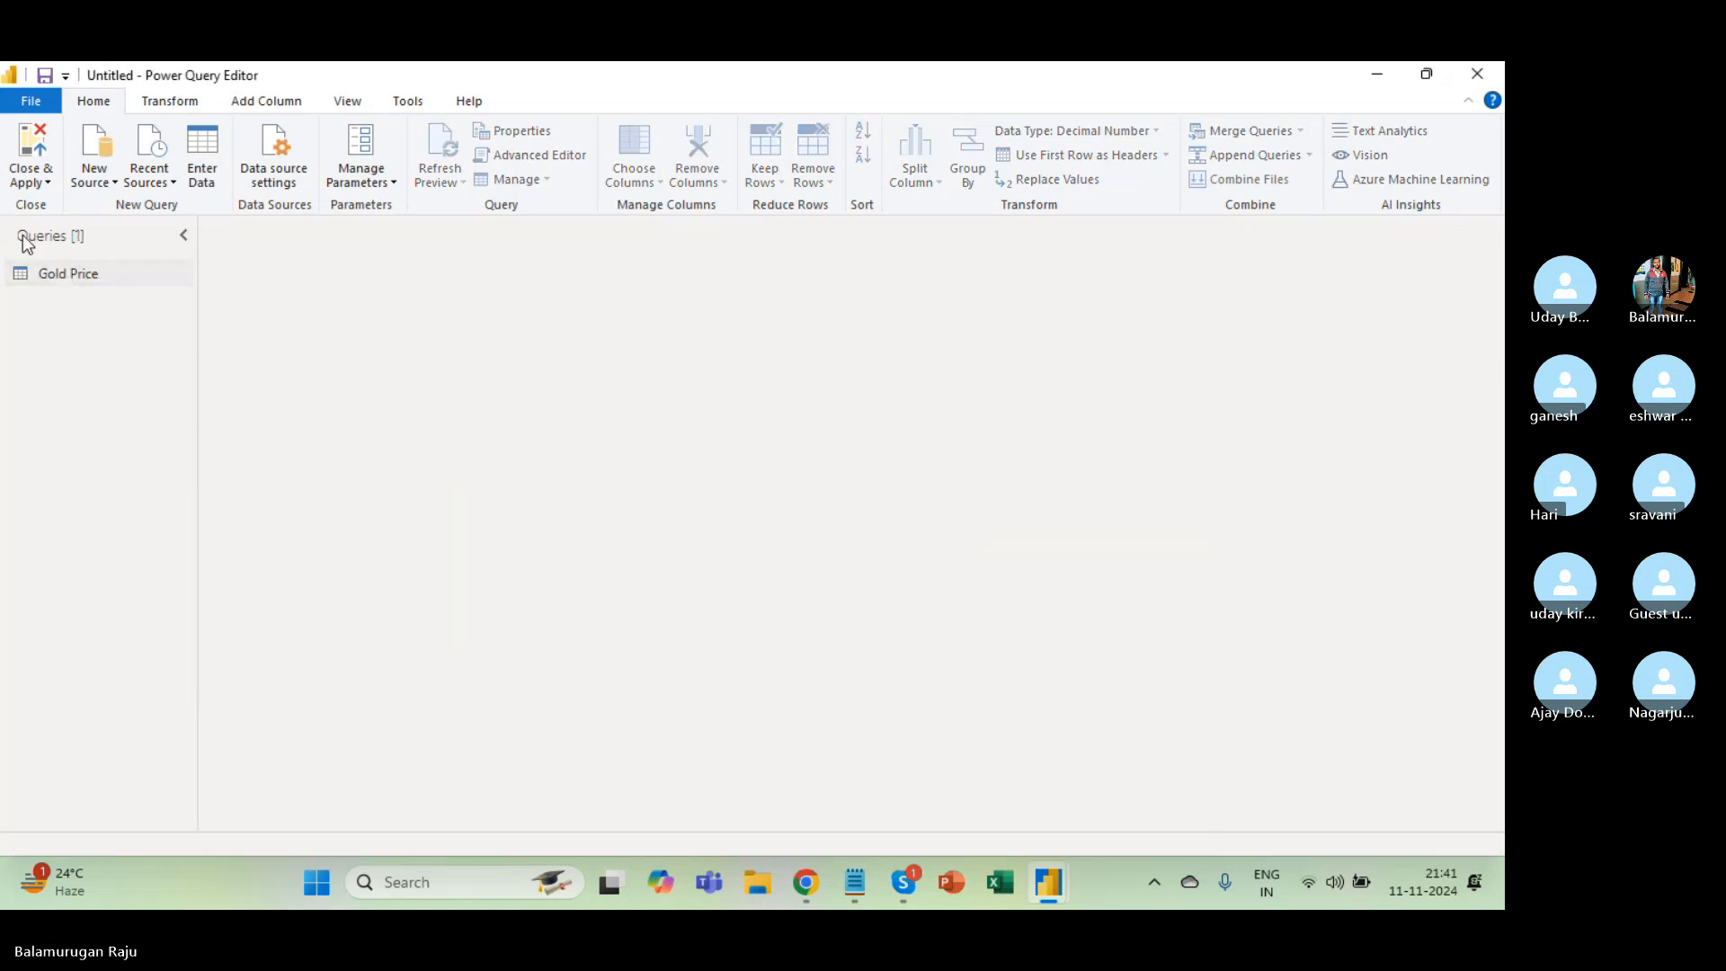
click(67, 274)
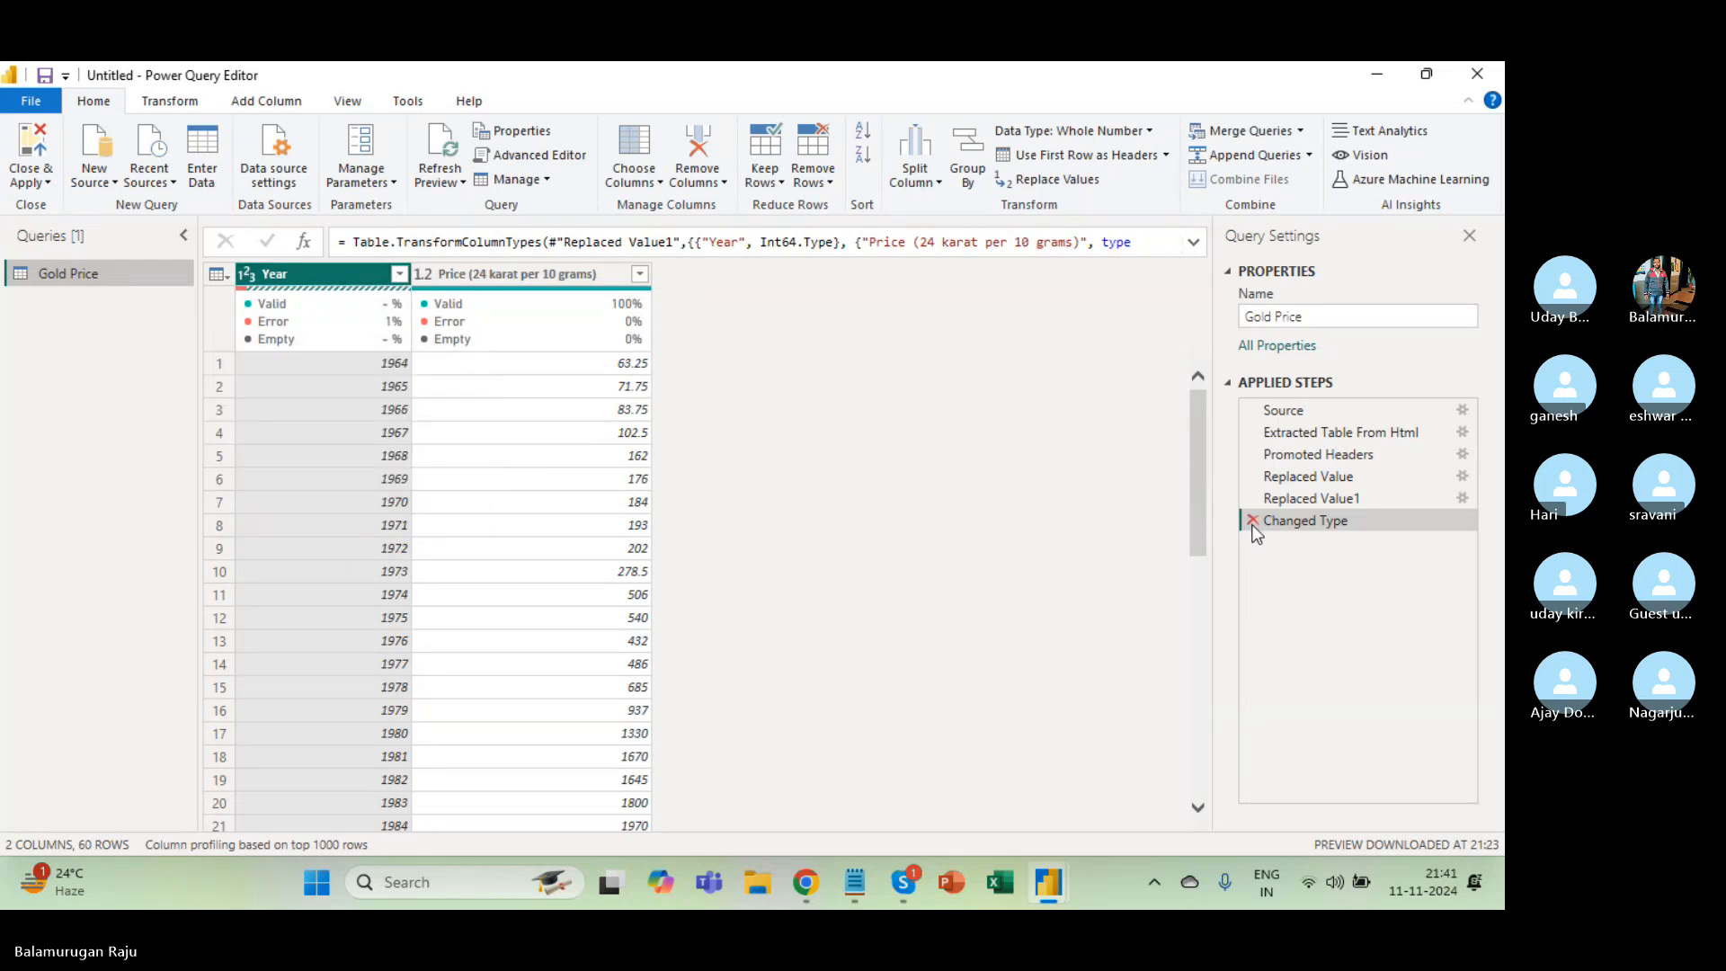
click(399, 274)
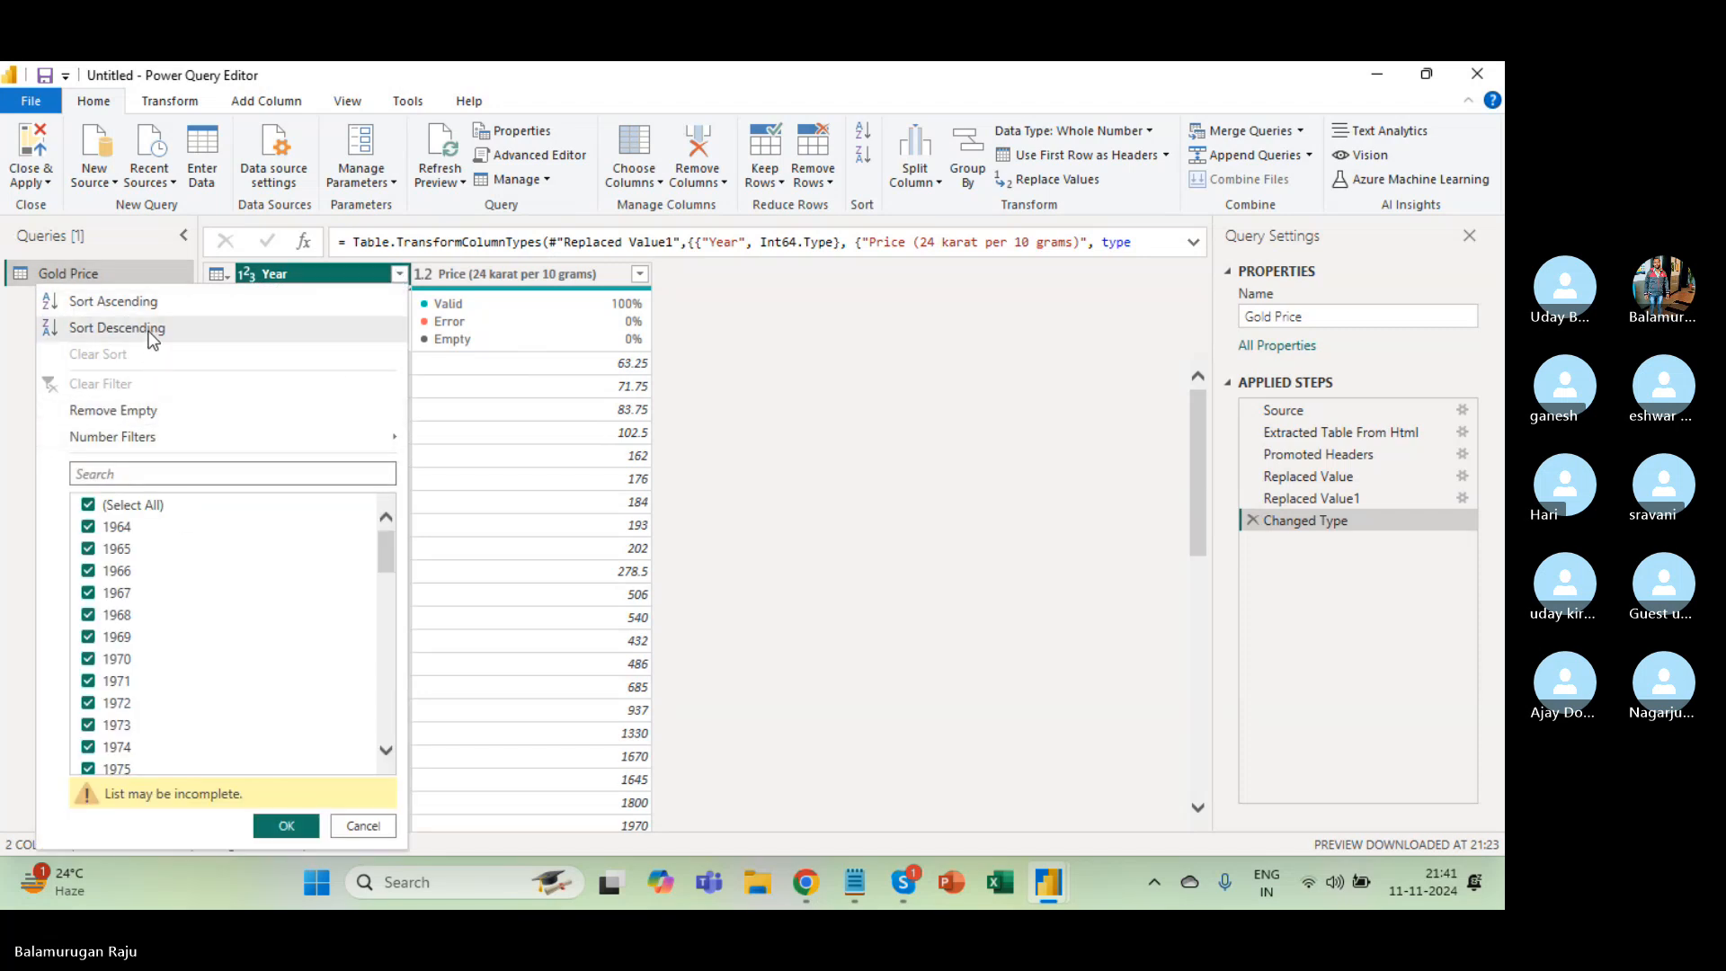
mouse_move(160, 436)
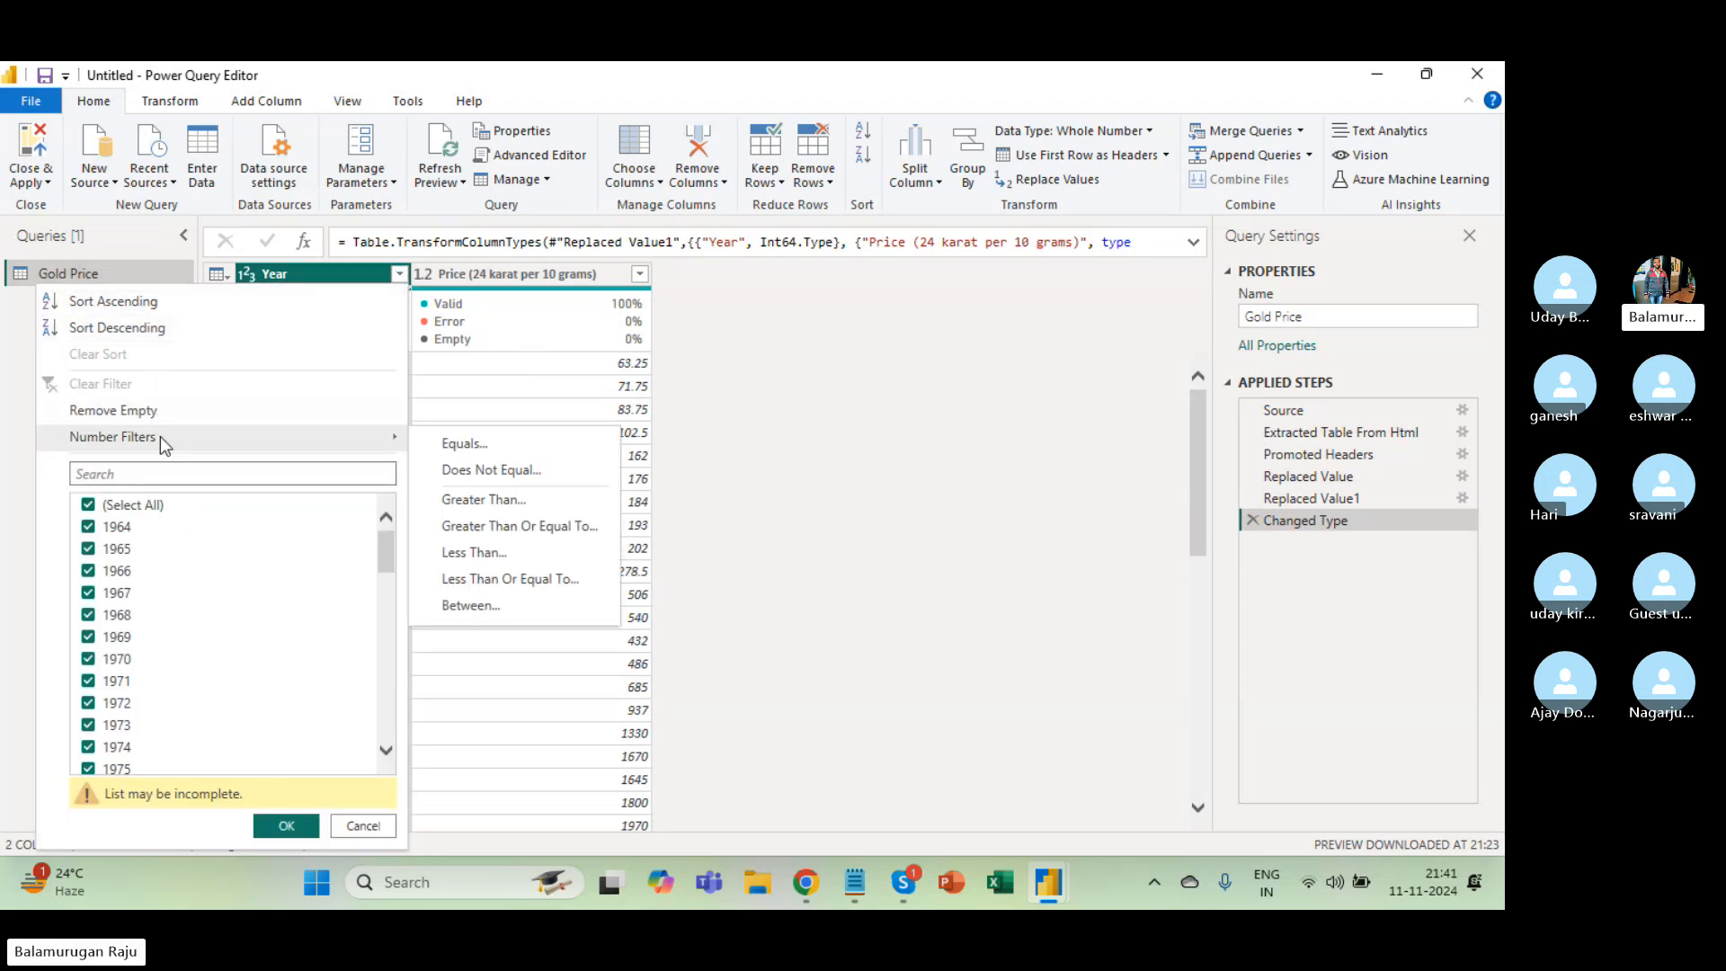
scroll(180, 586, down, 15)
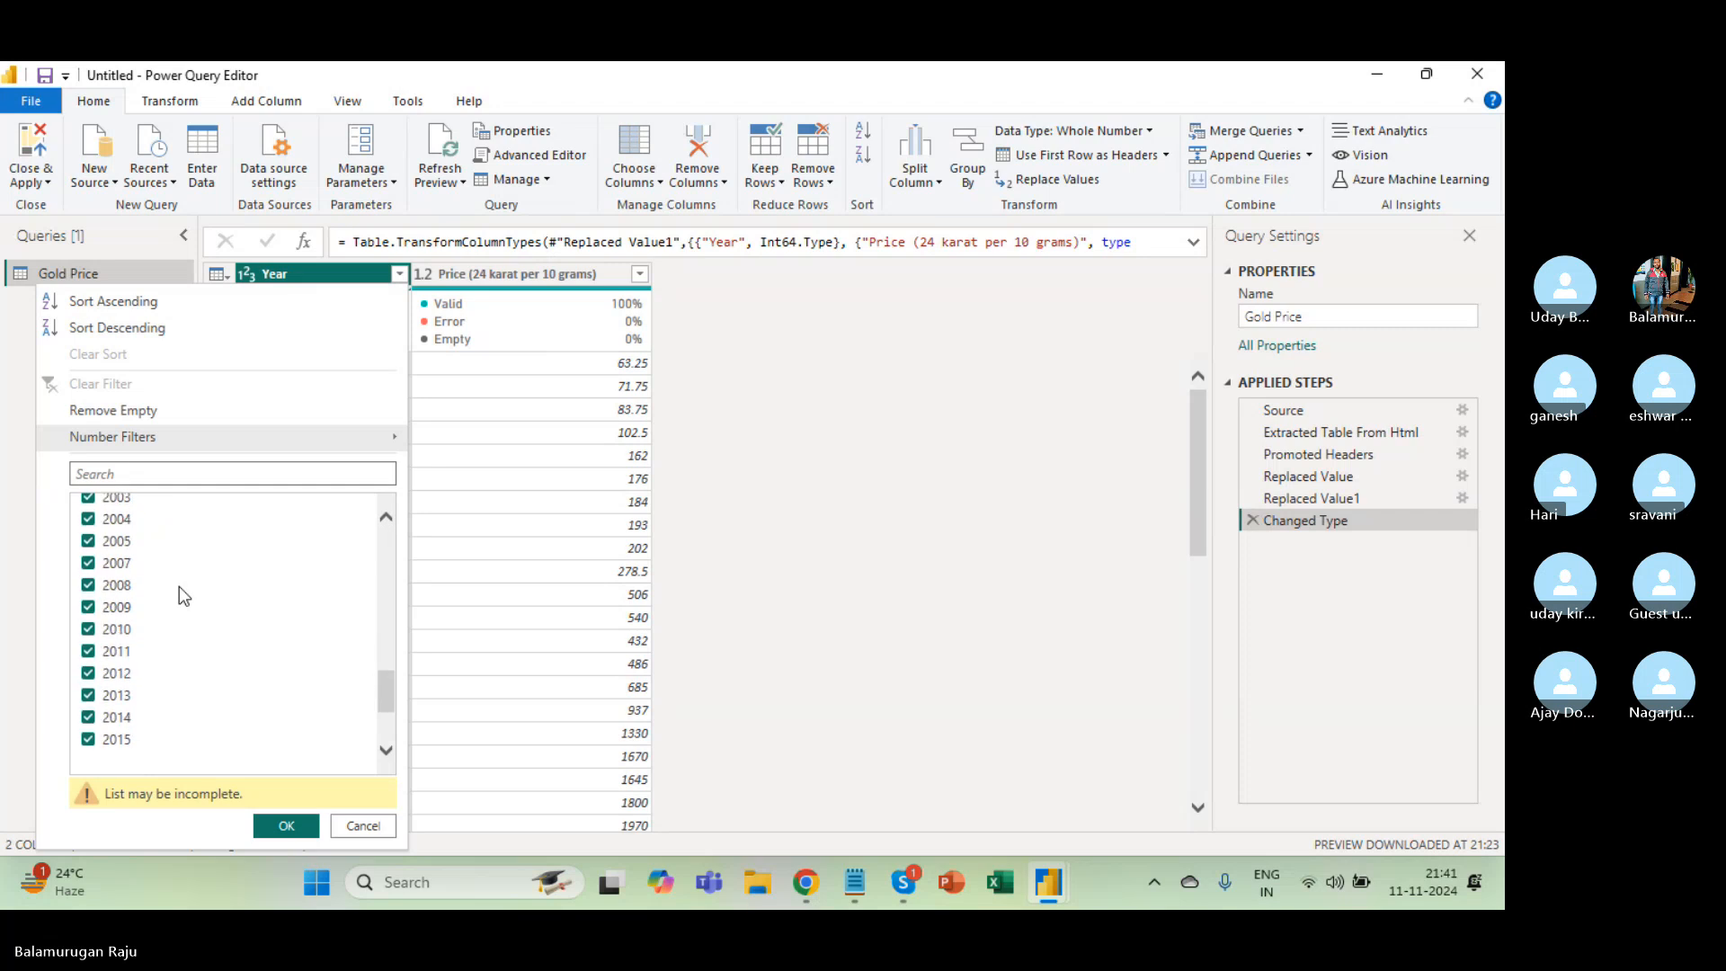
scroll(180, 586, up, 15)
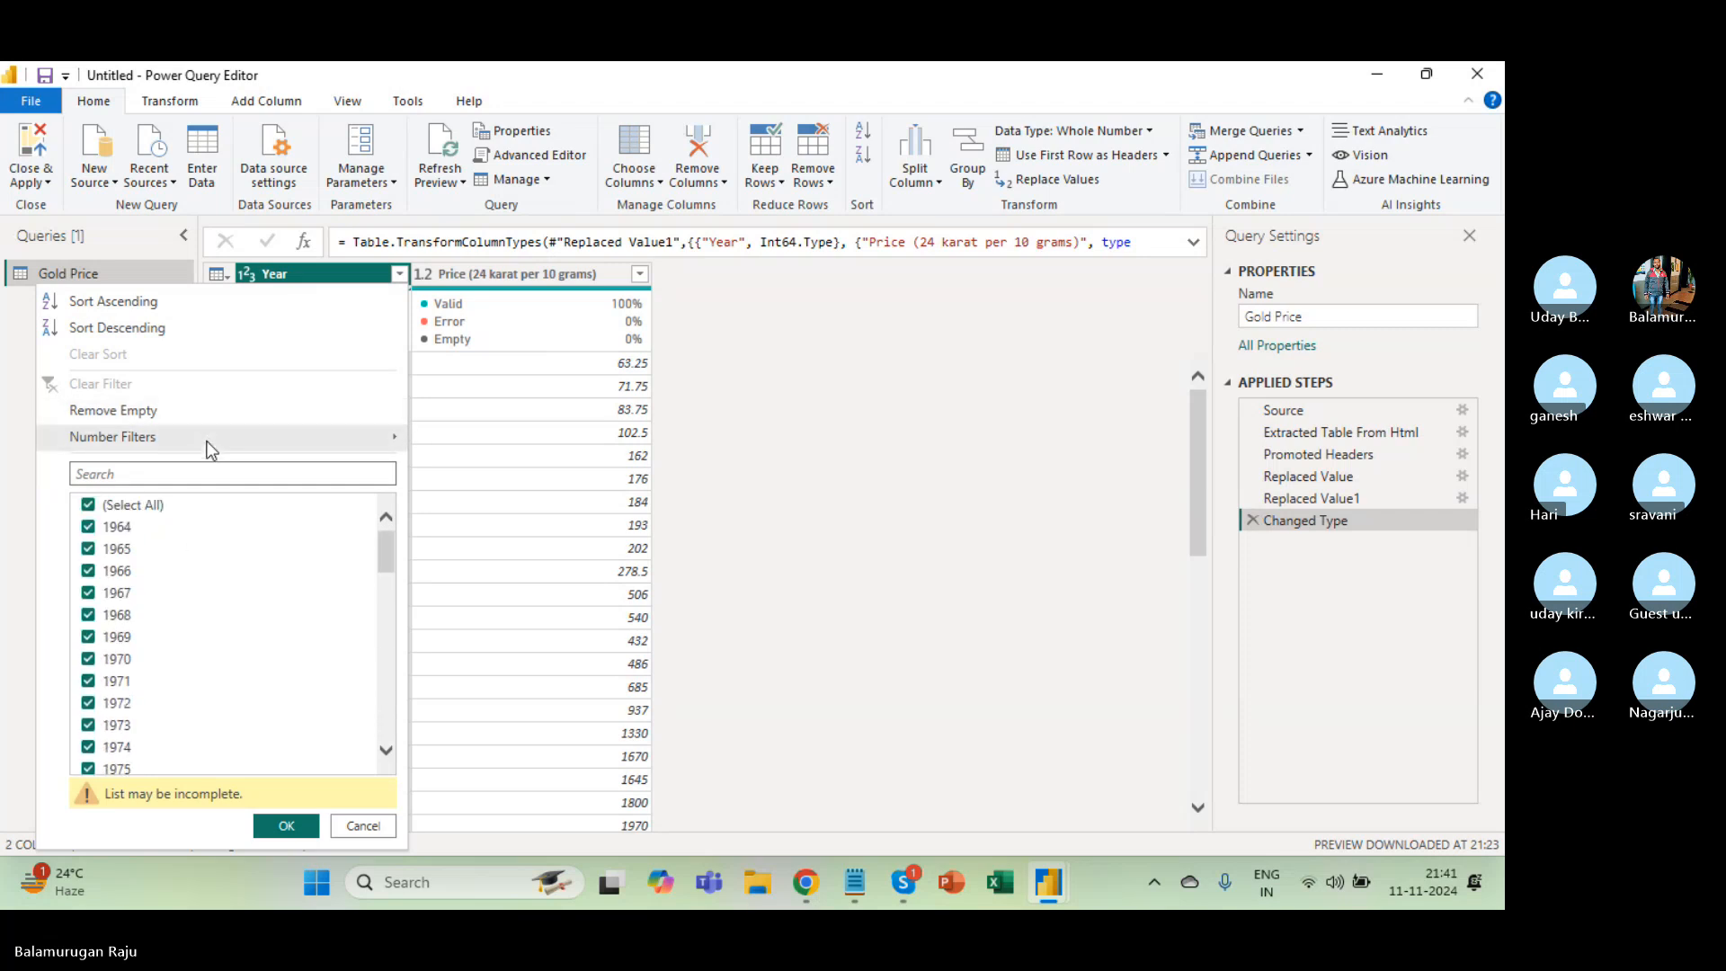
mouse_move(209, 448)
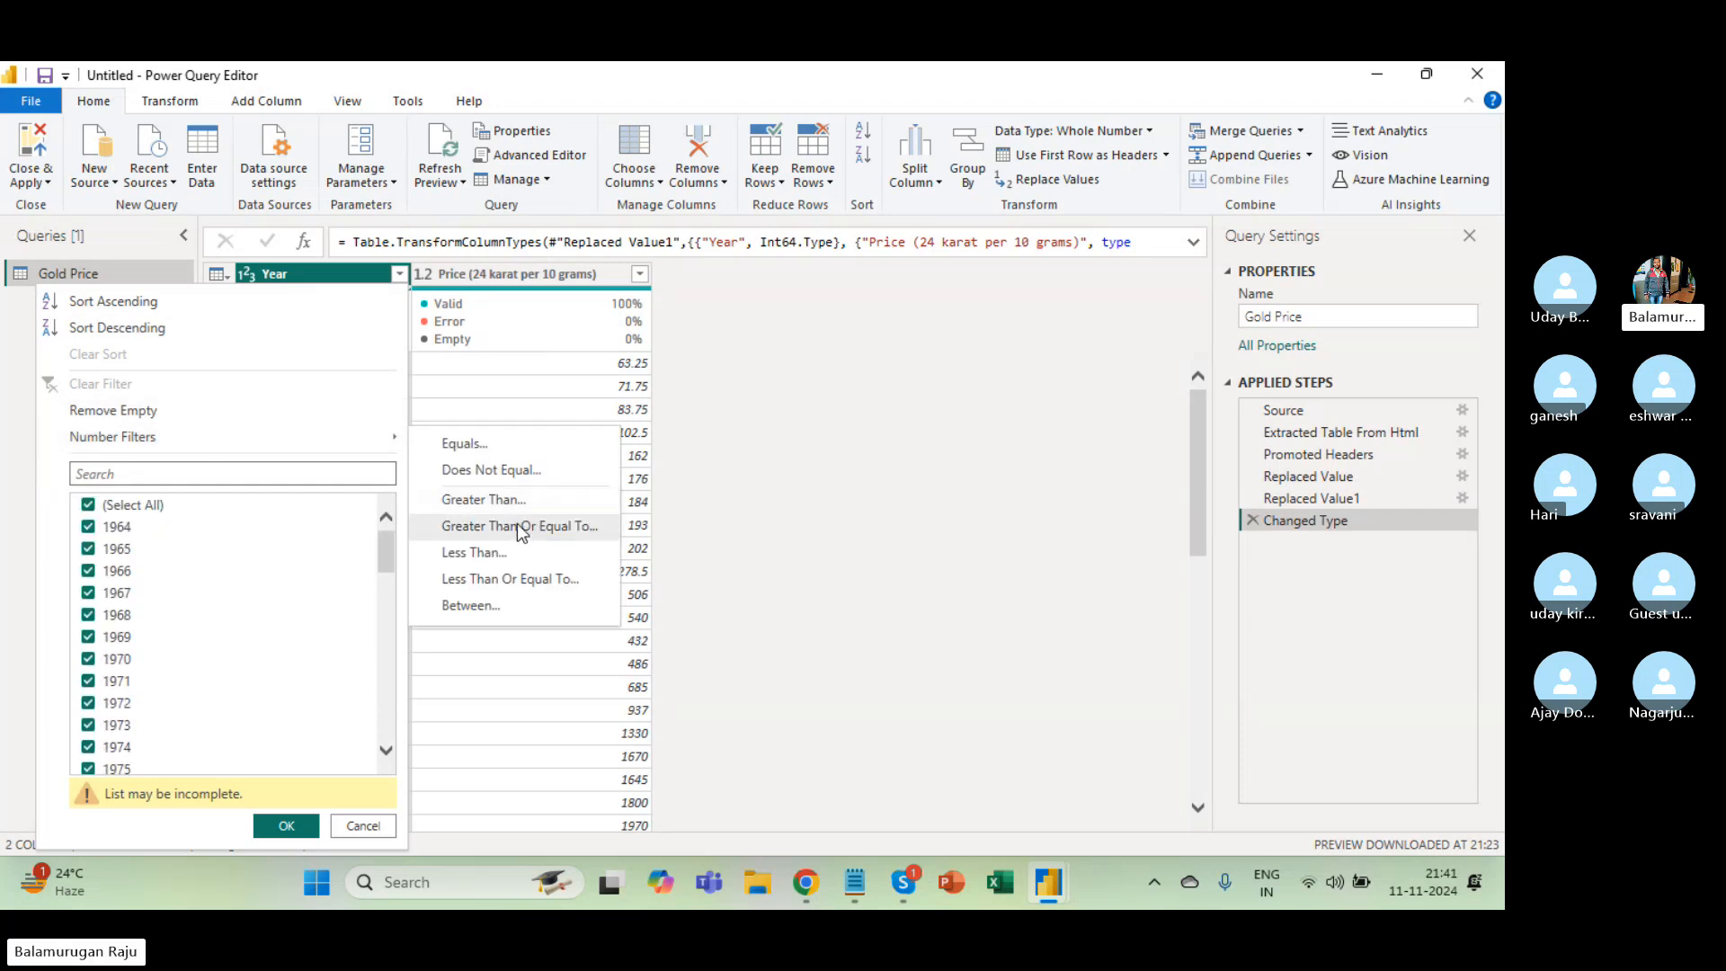
click(511, 580)
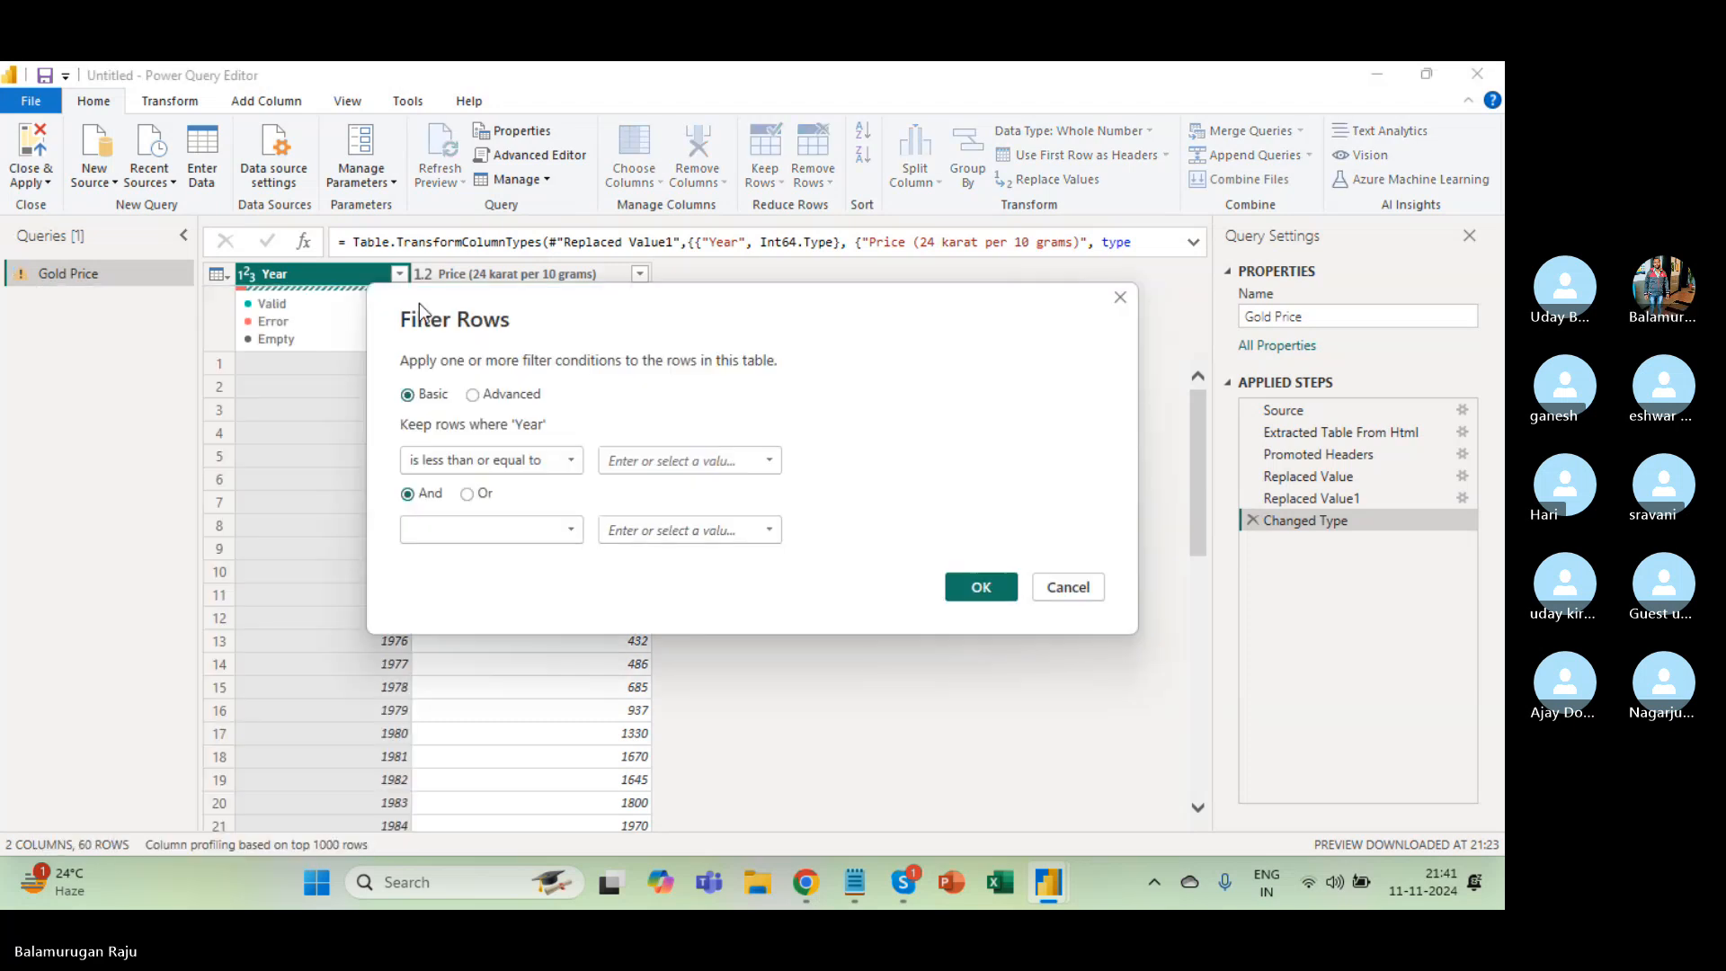
click(652, 455)
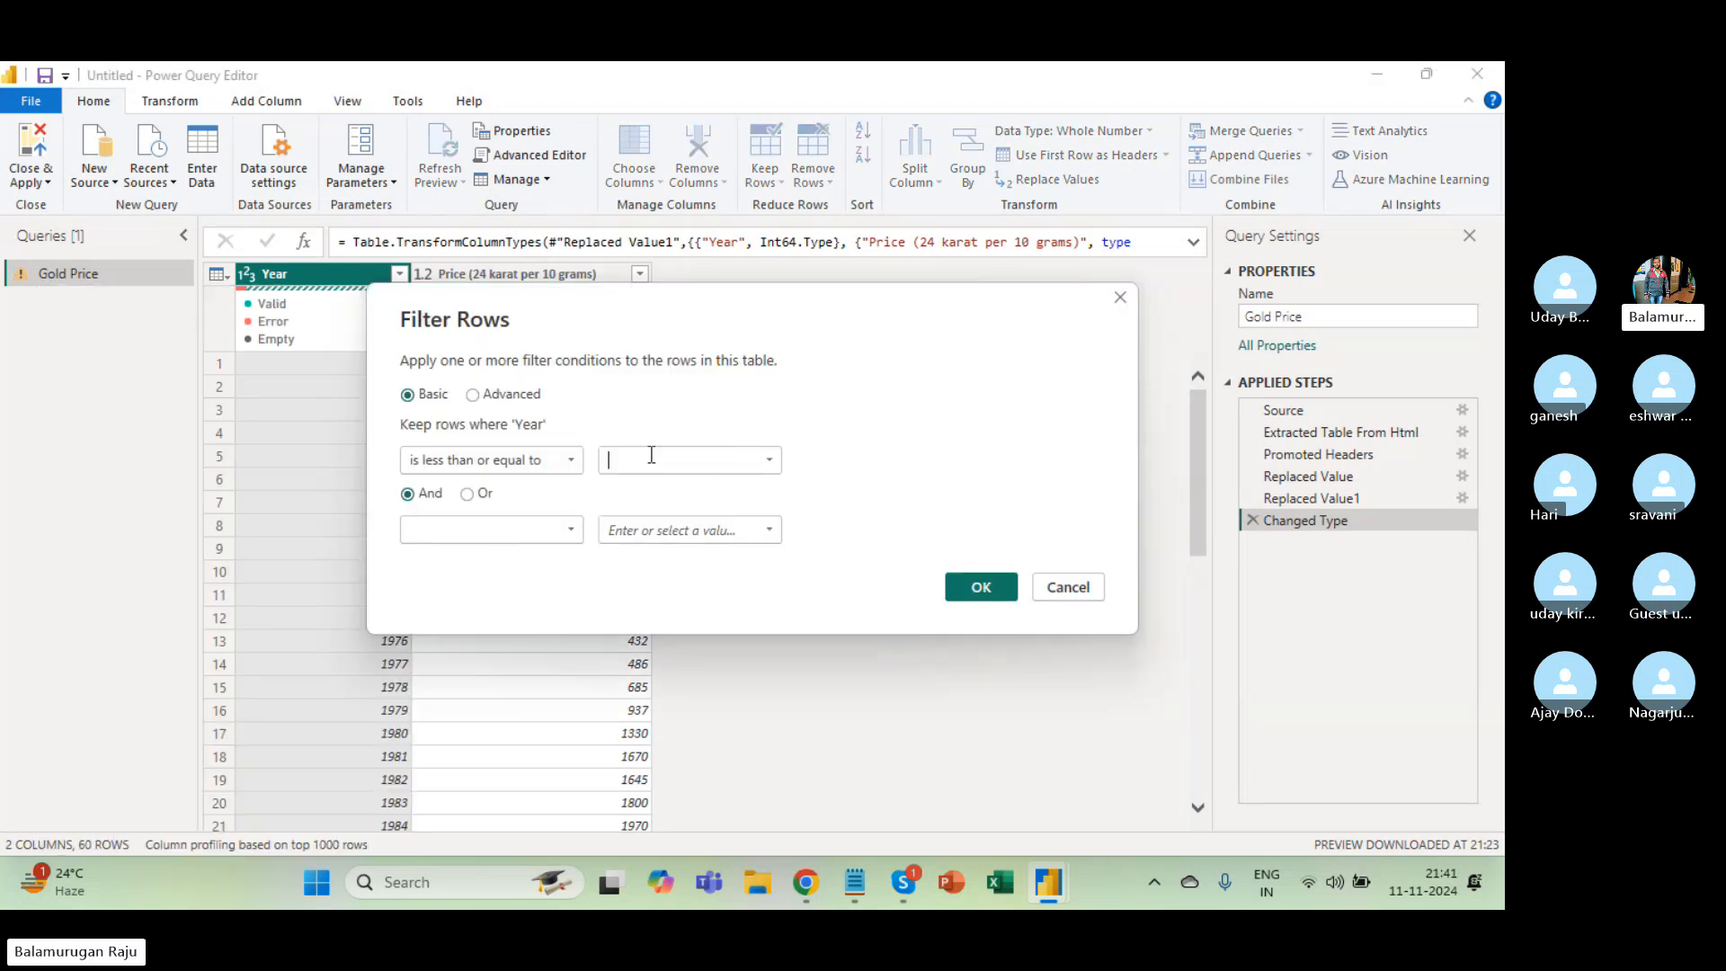
text(2023)
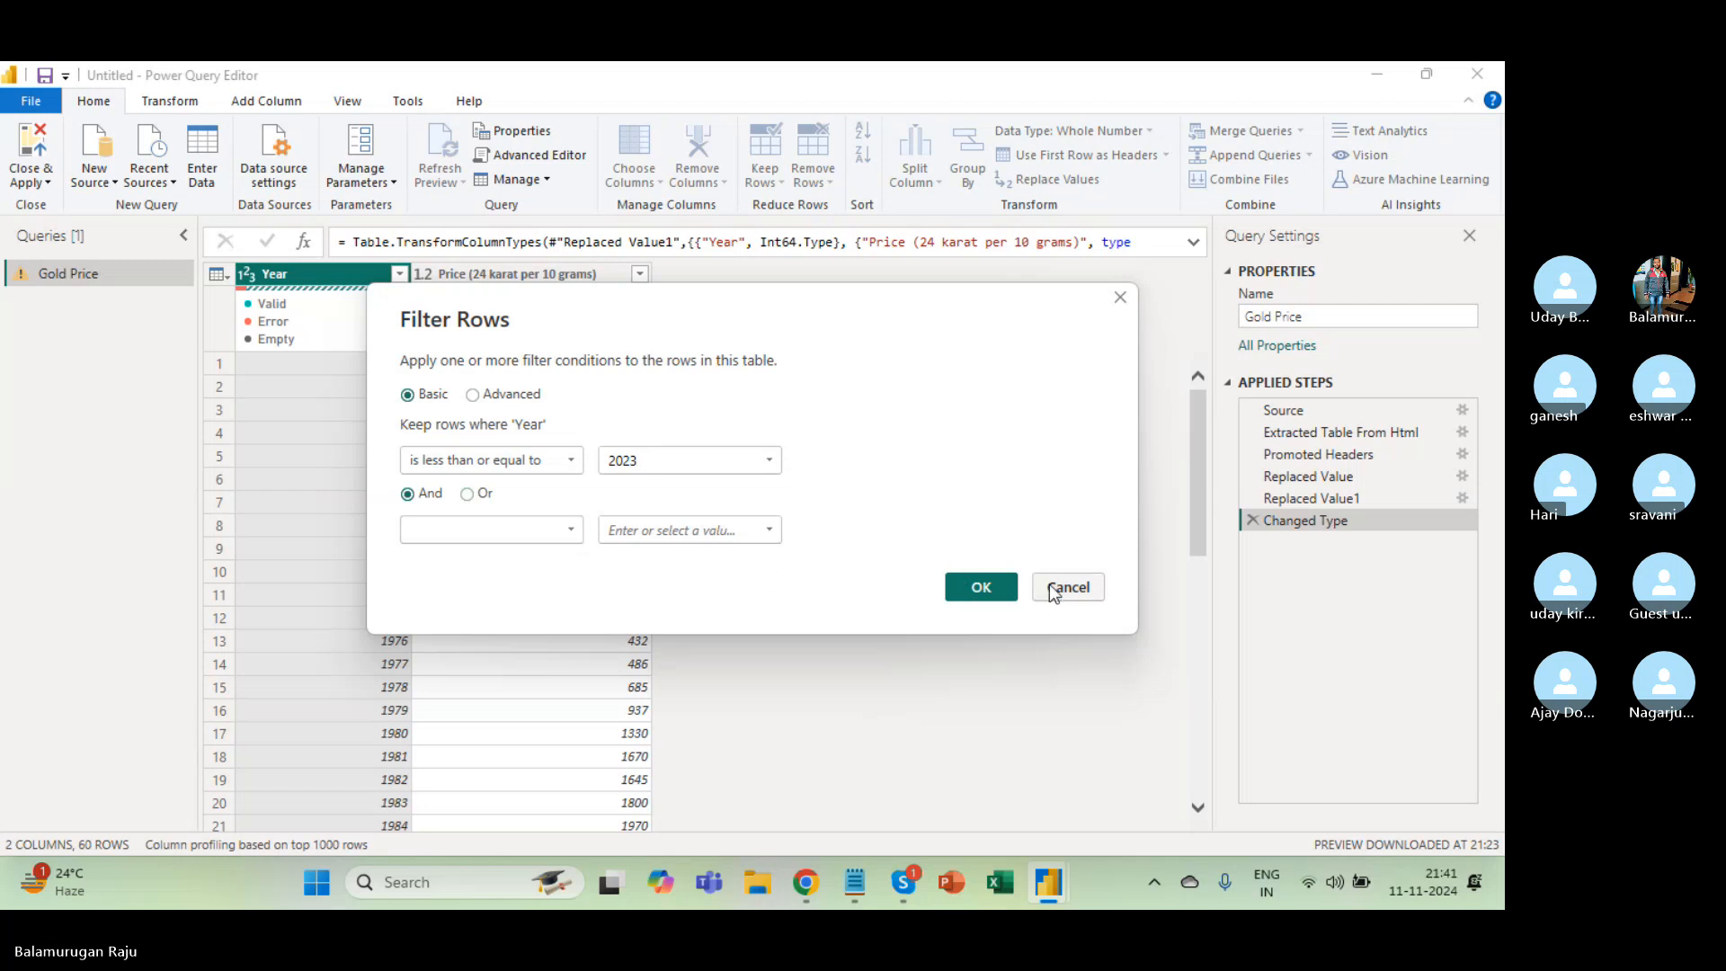
click(973, 590)
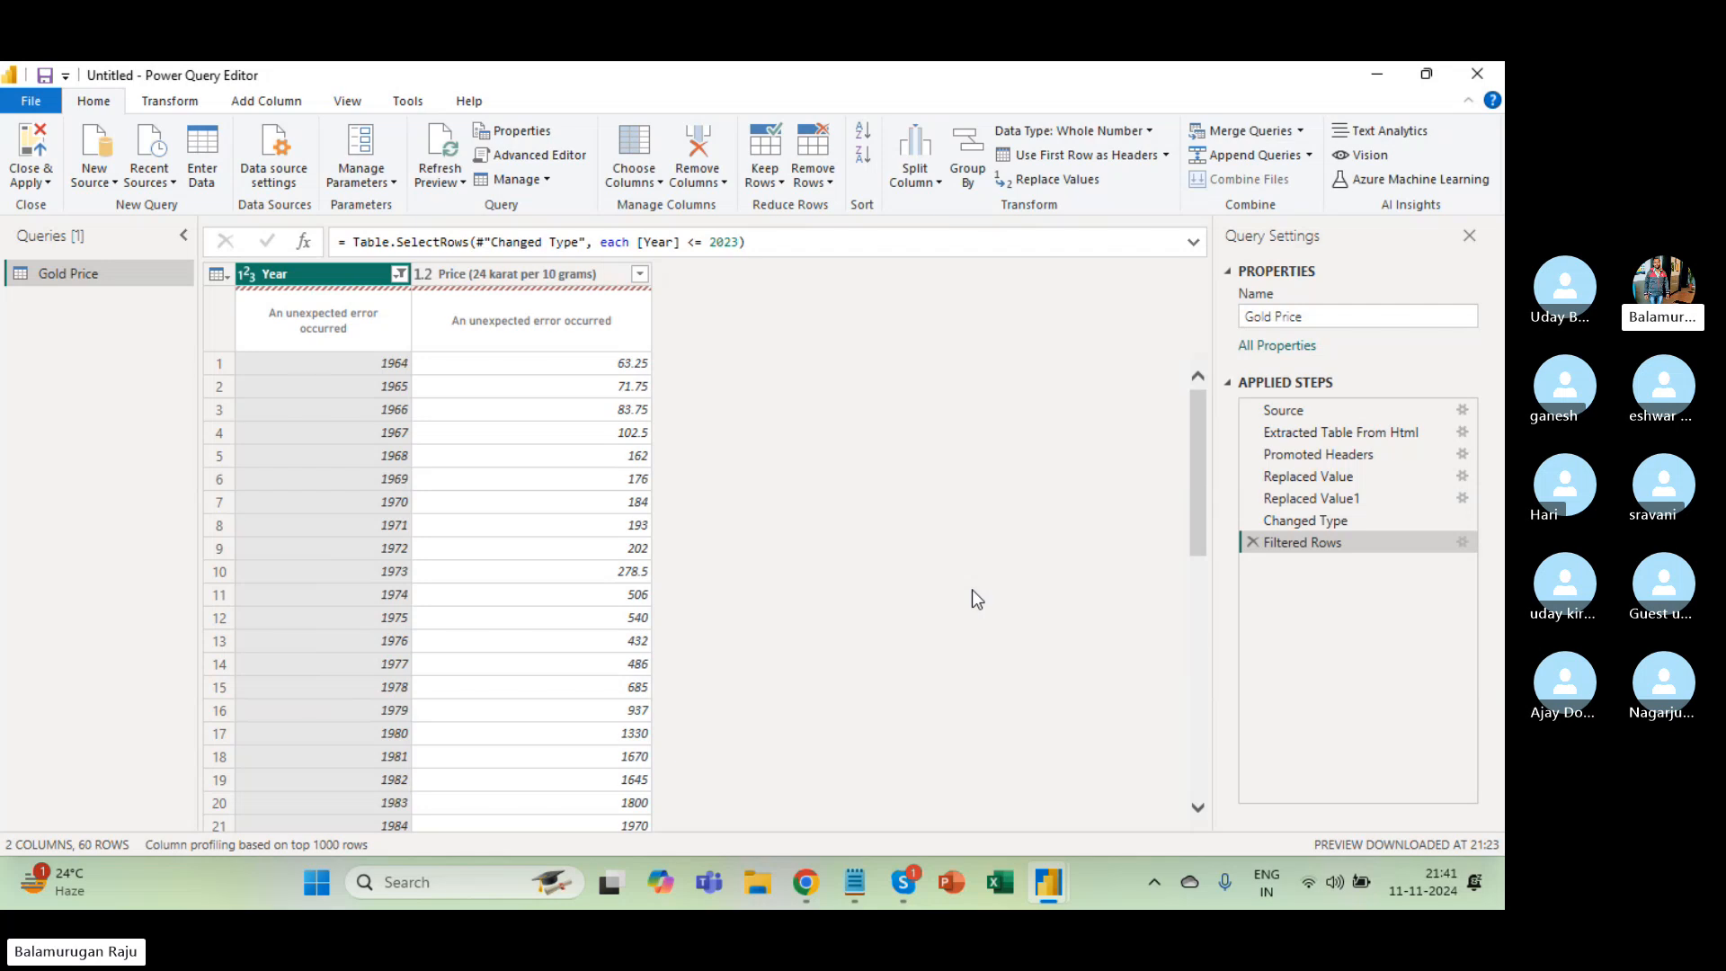
click(1253, 542)
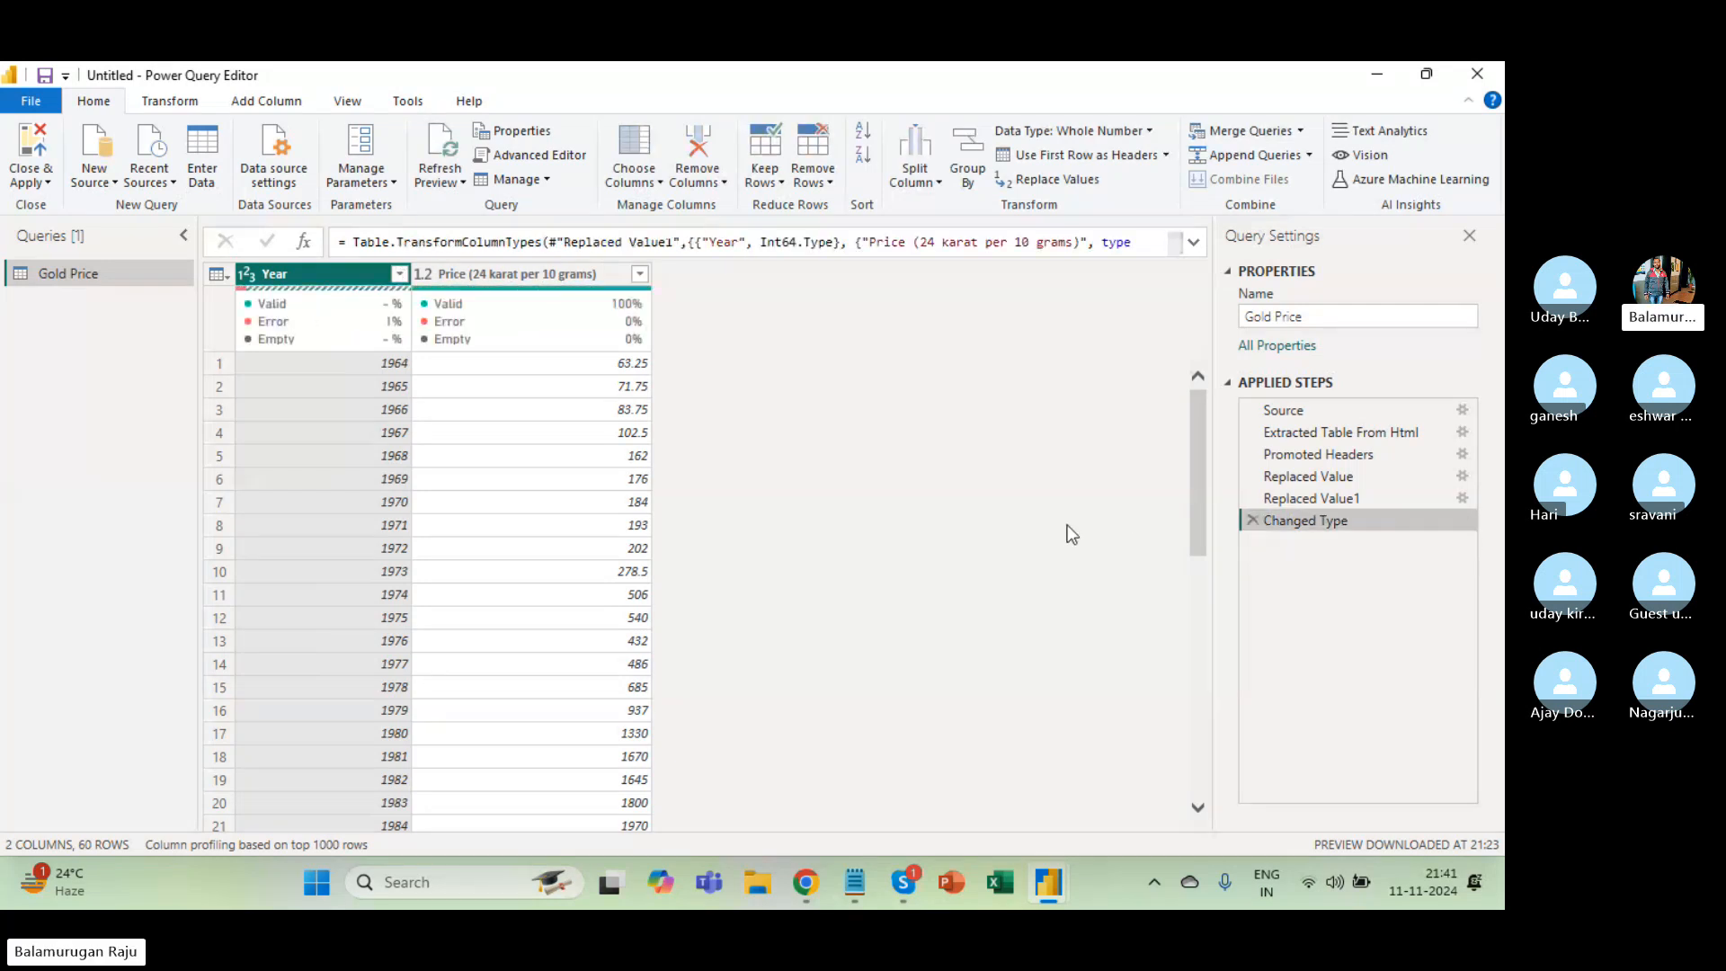
Back in Power Query Editor, delete the Changed Type step and Close & Apply Gold Price.
key(alt+Tab)
key(alt+Tab)
key(Tab)
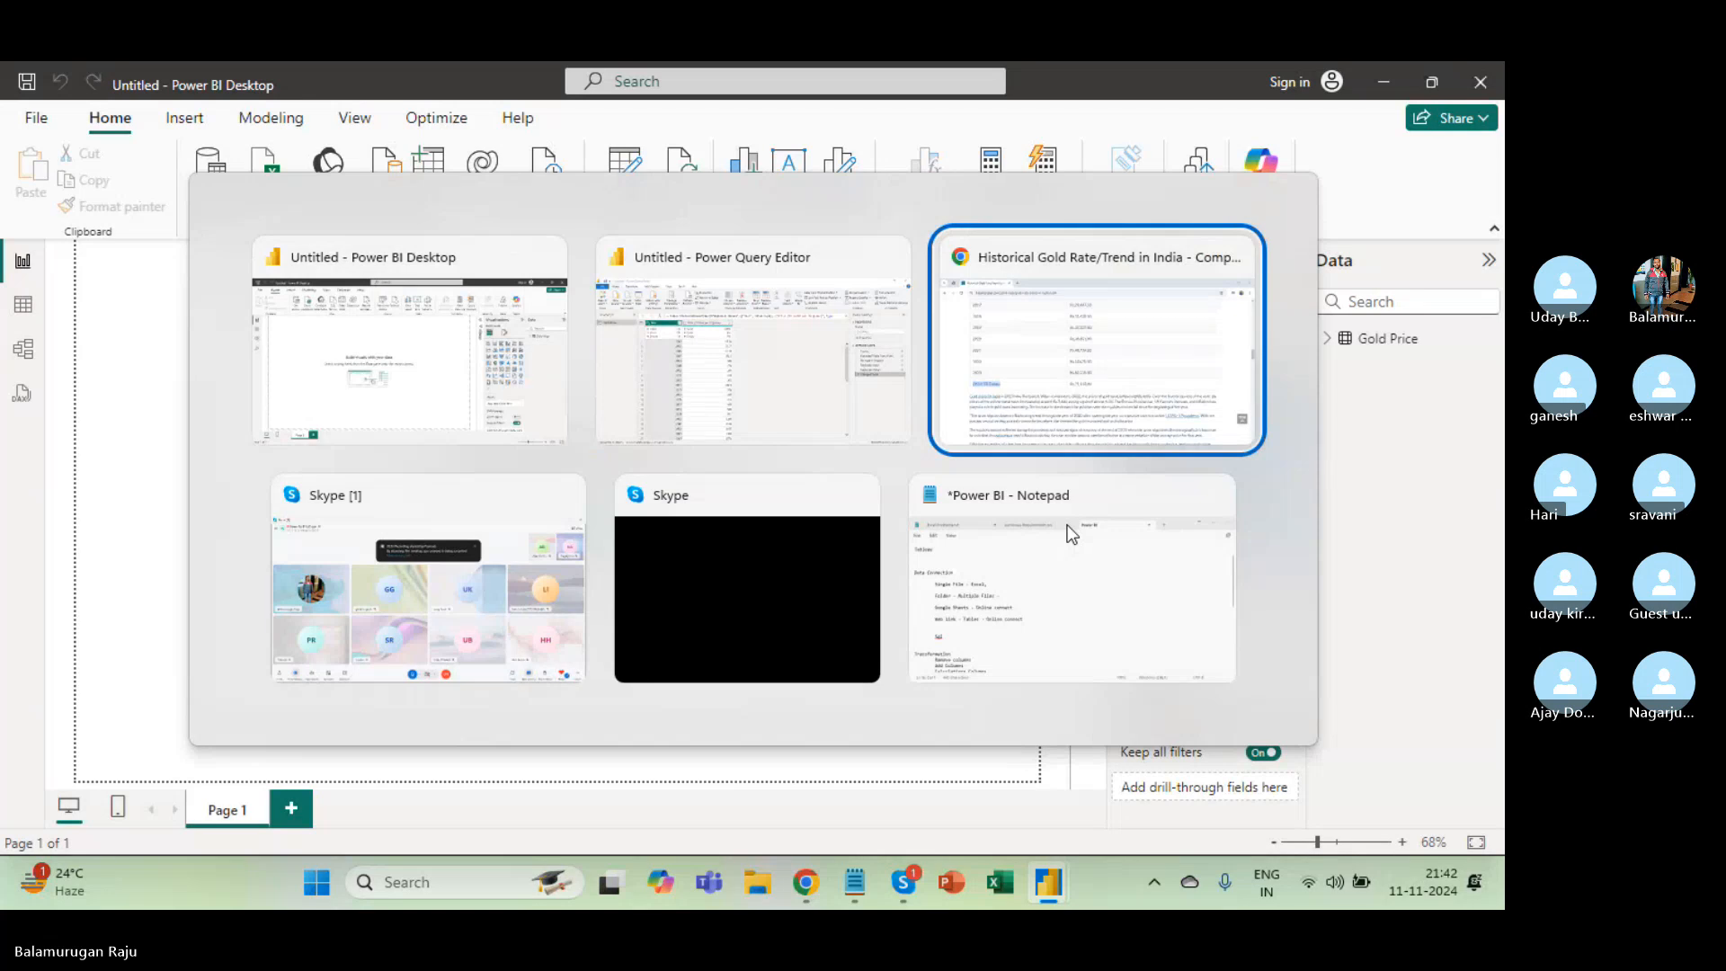
key(alt+shift+Tab)
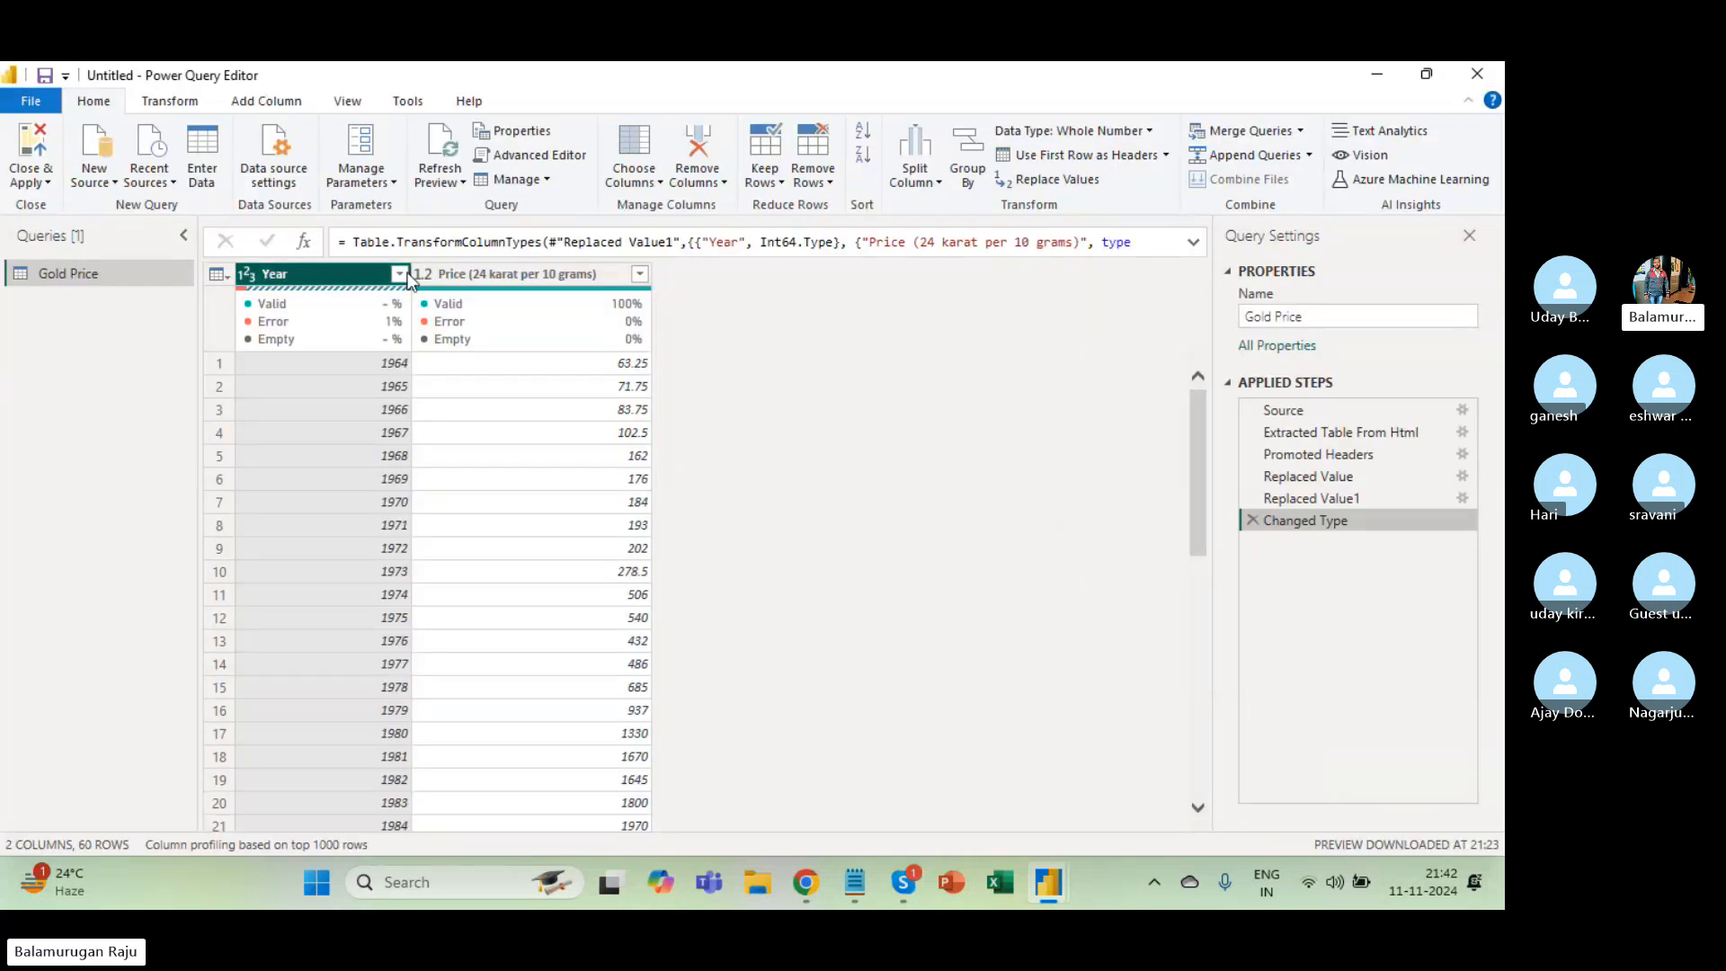
click(1251, 520)
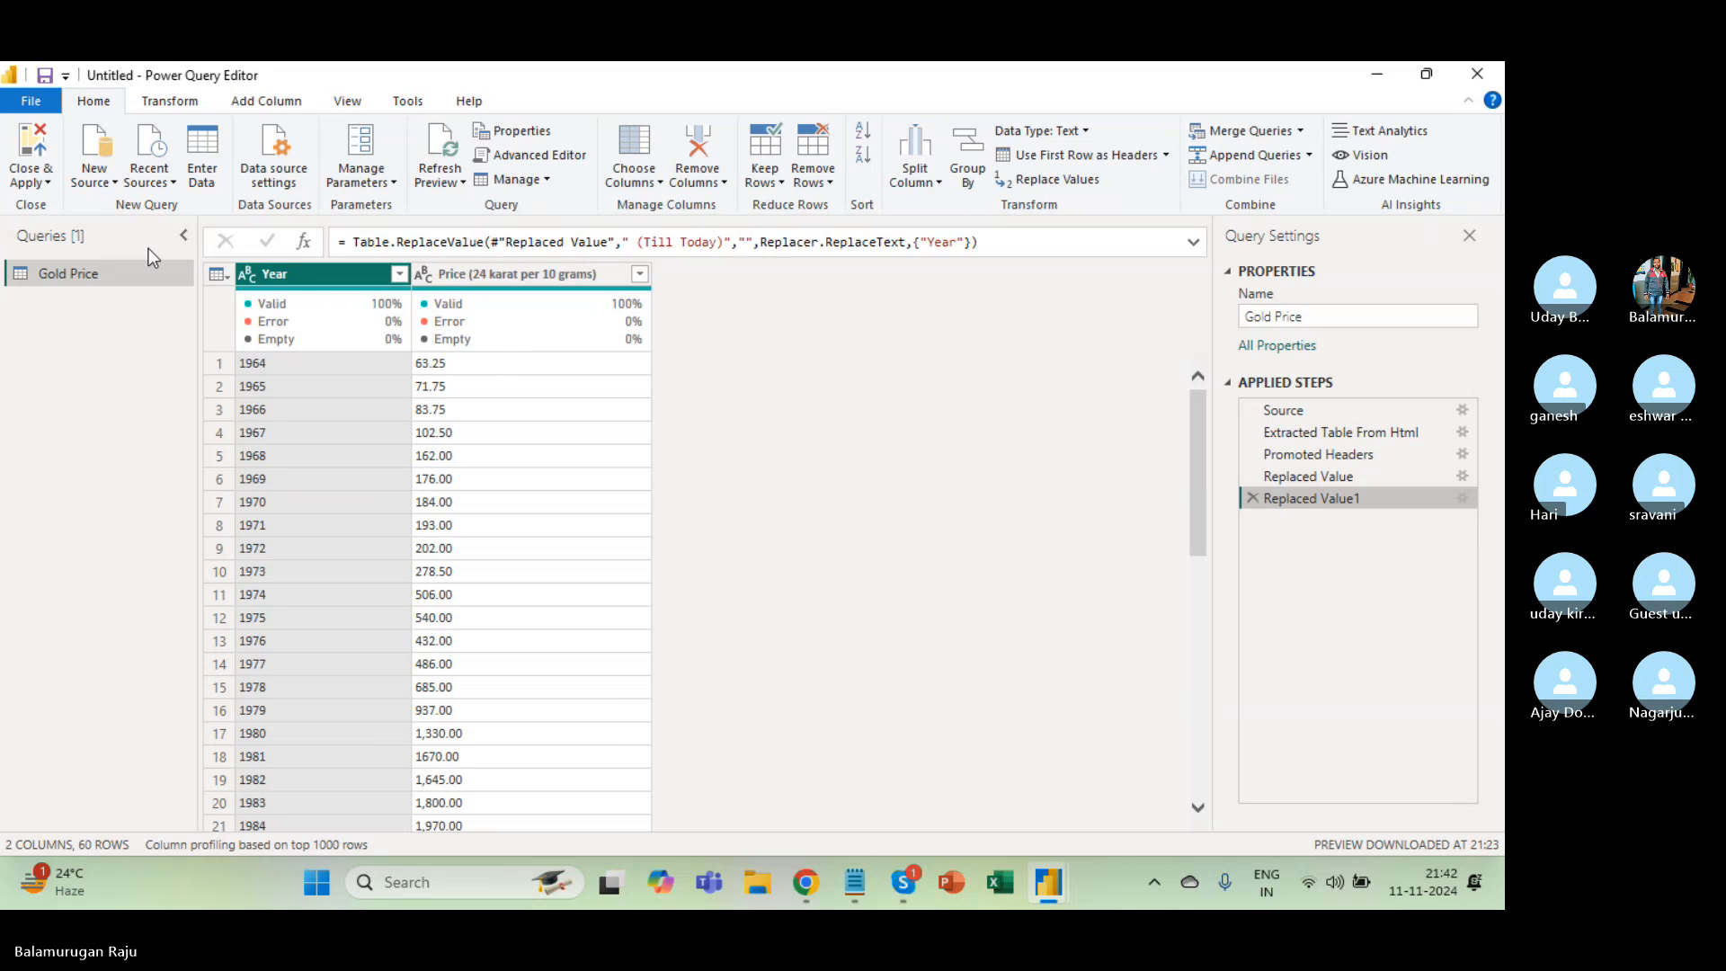
click(28, 182)
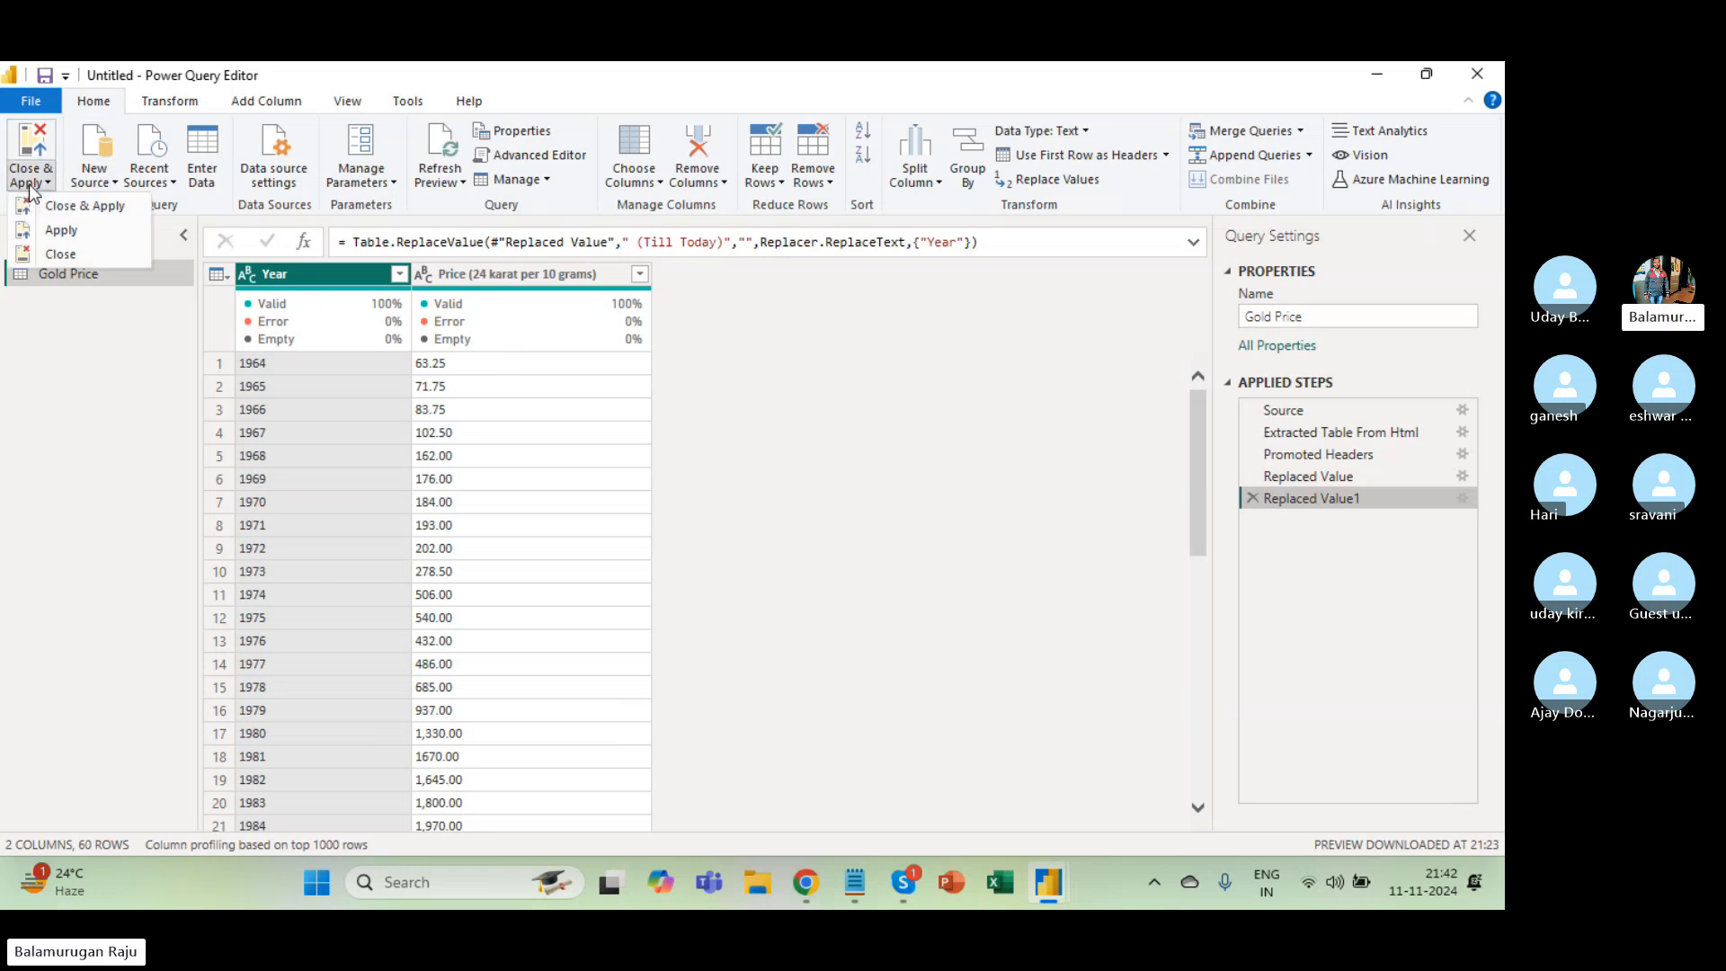
click(68, 207)
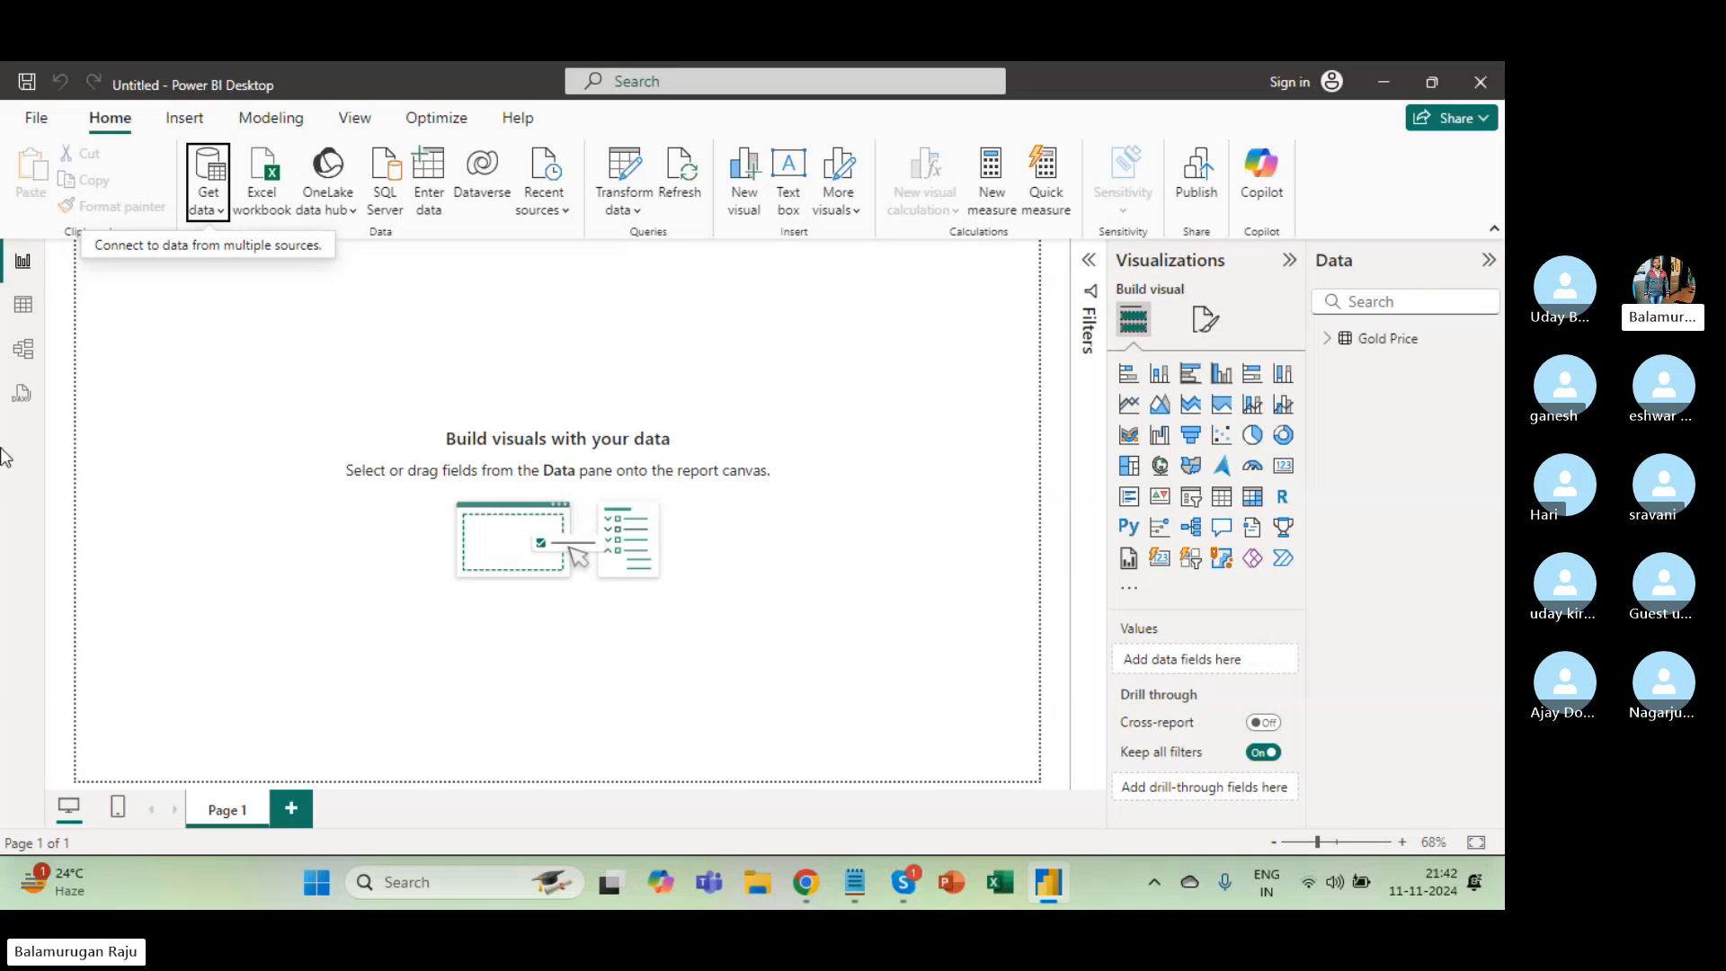
click(24, 308)
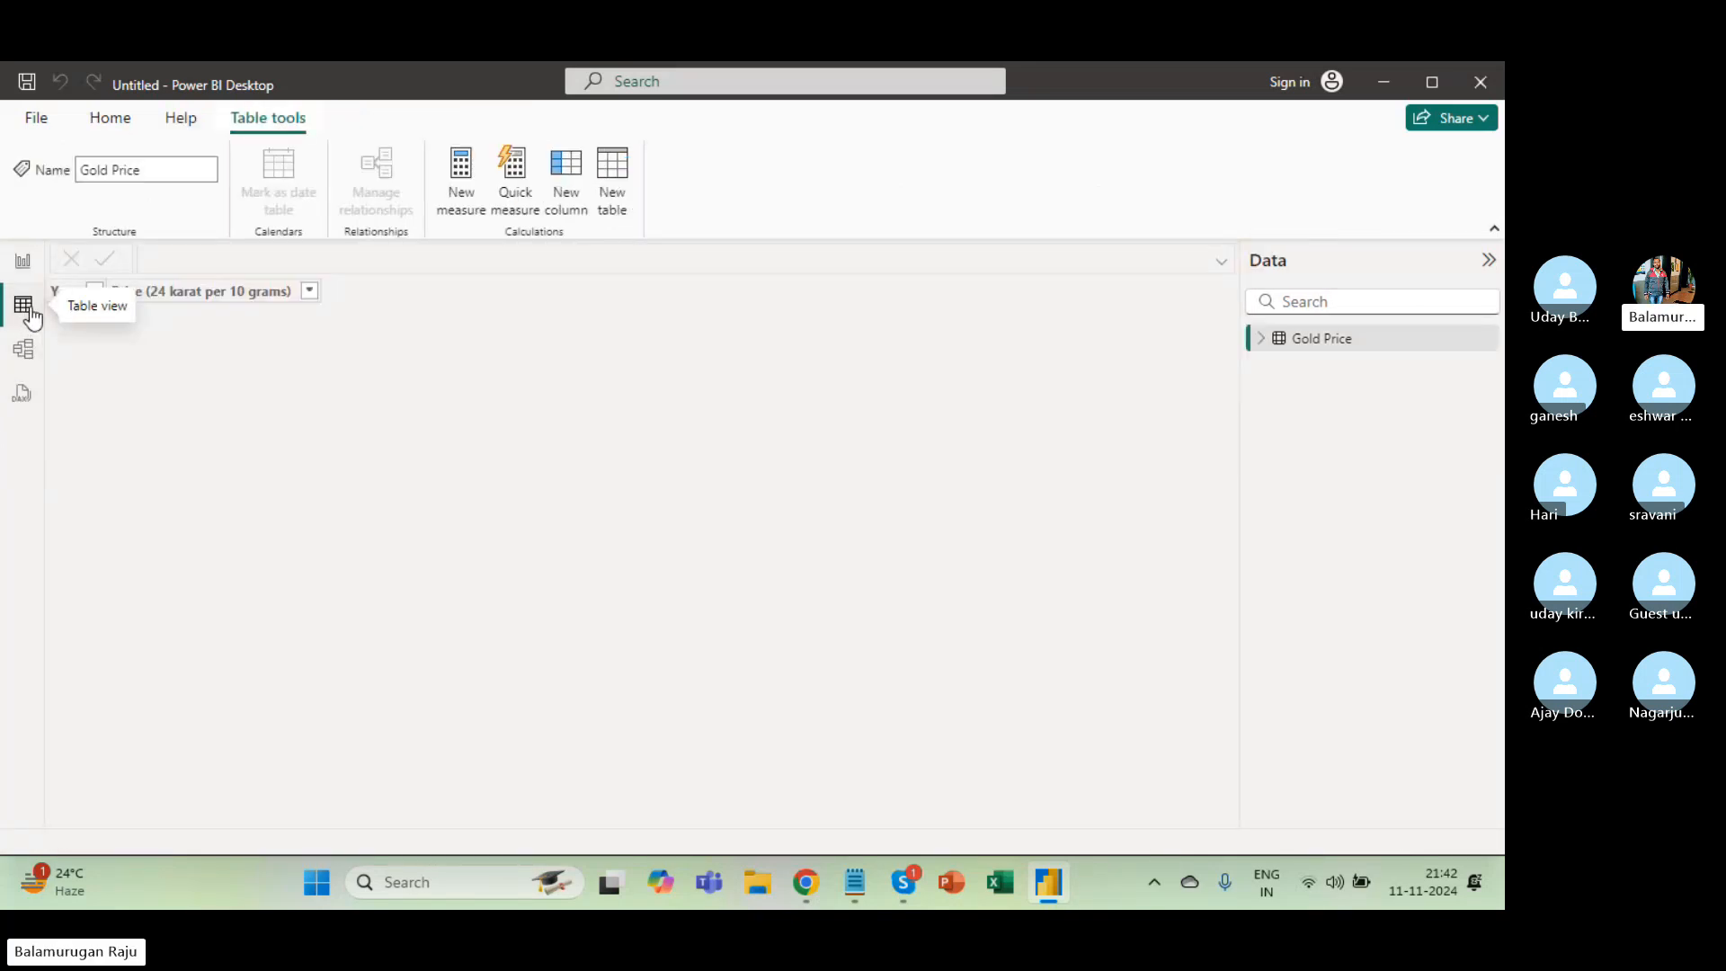
scroll(250, 525, down, 10)
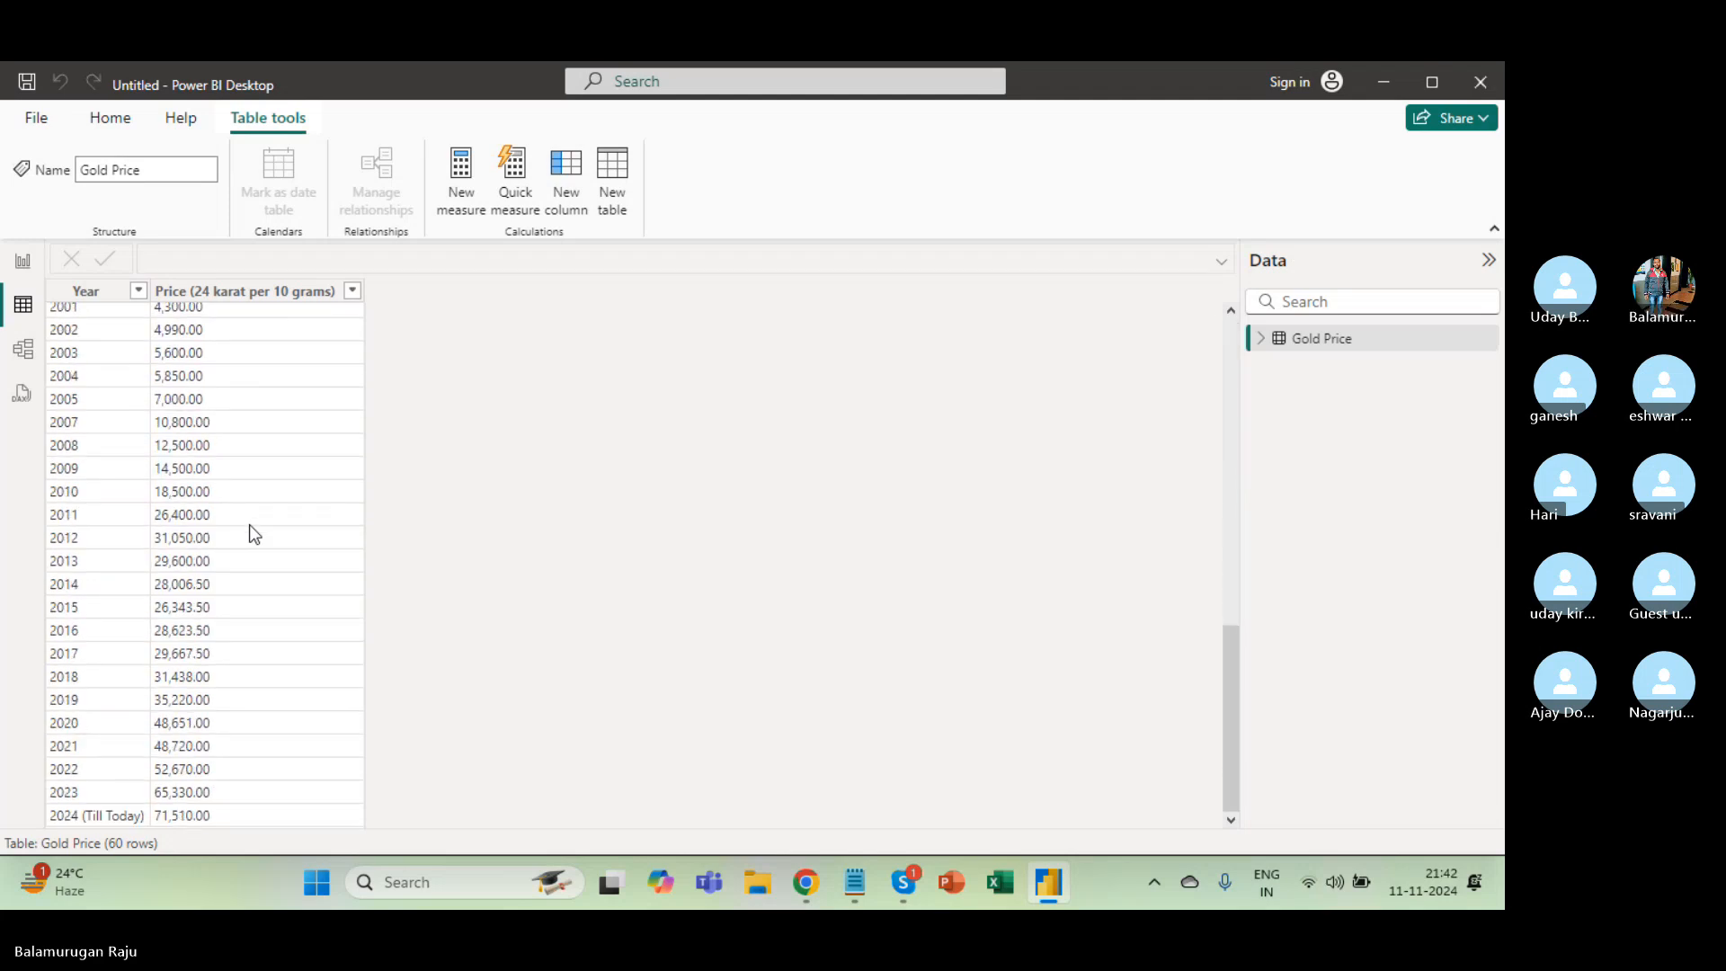
scroll(251, 527, up, 10)
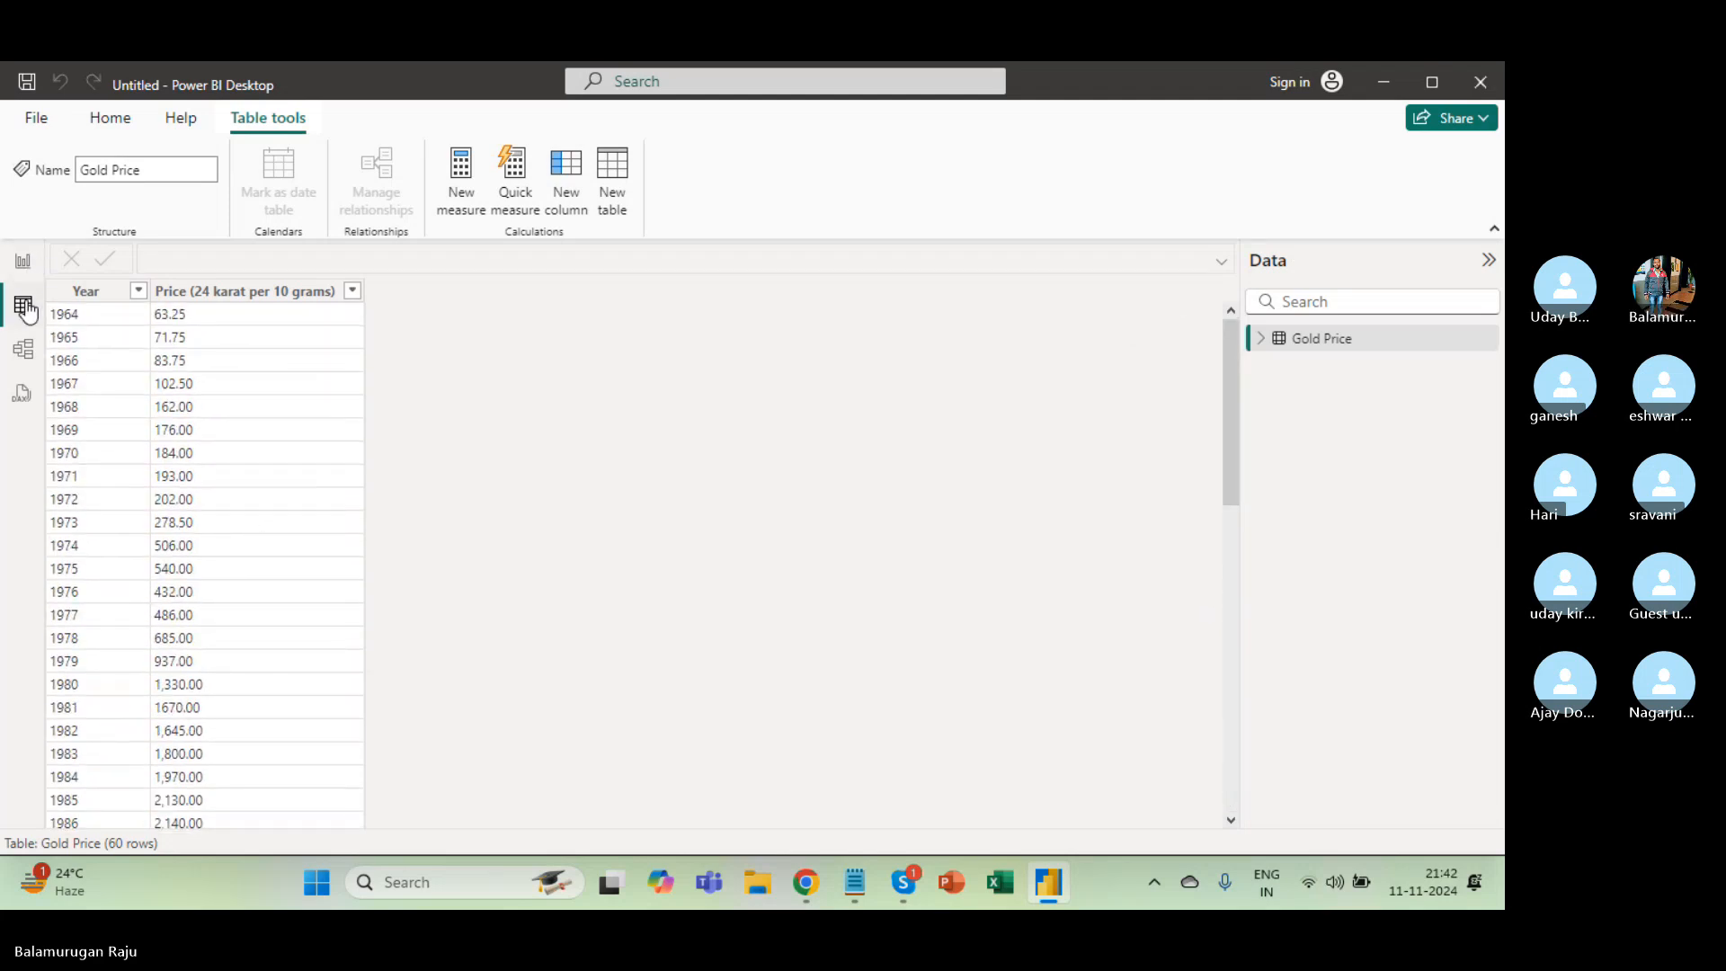
click(23, 265)
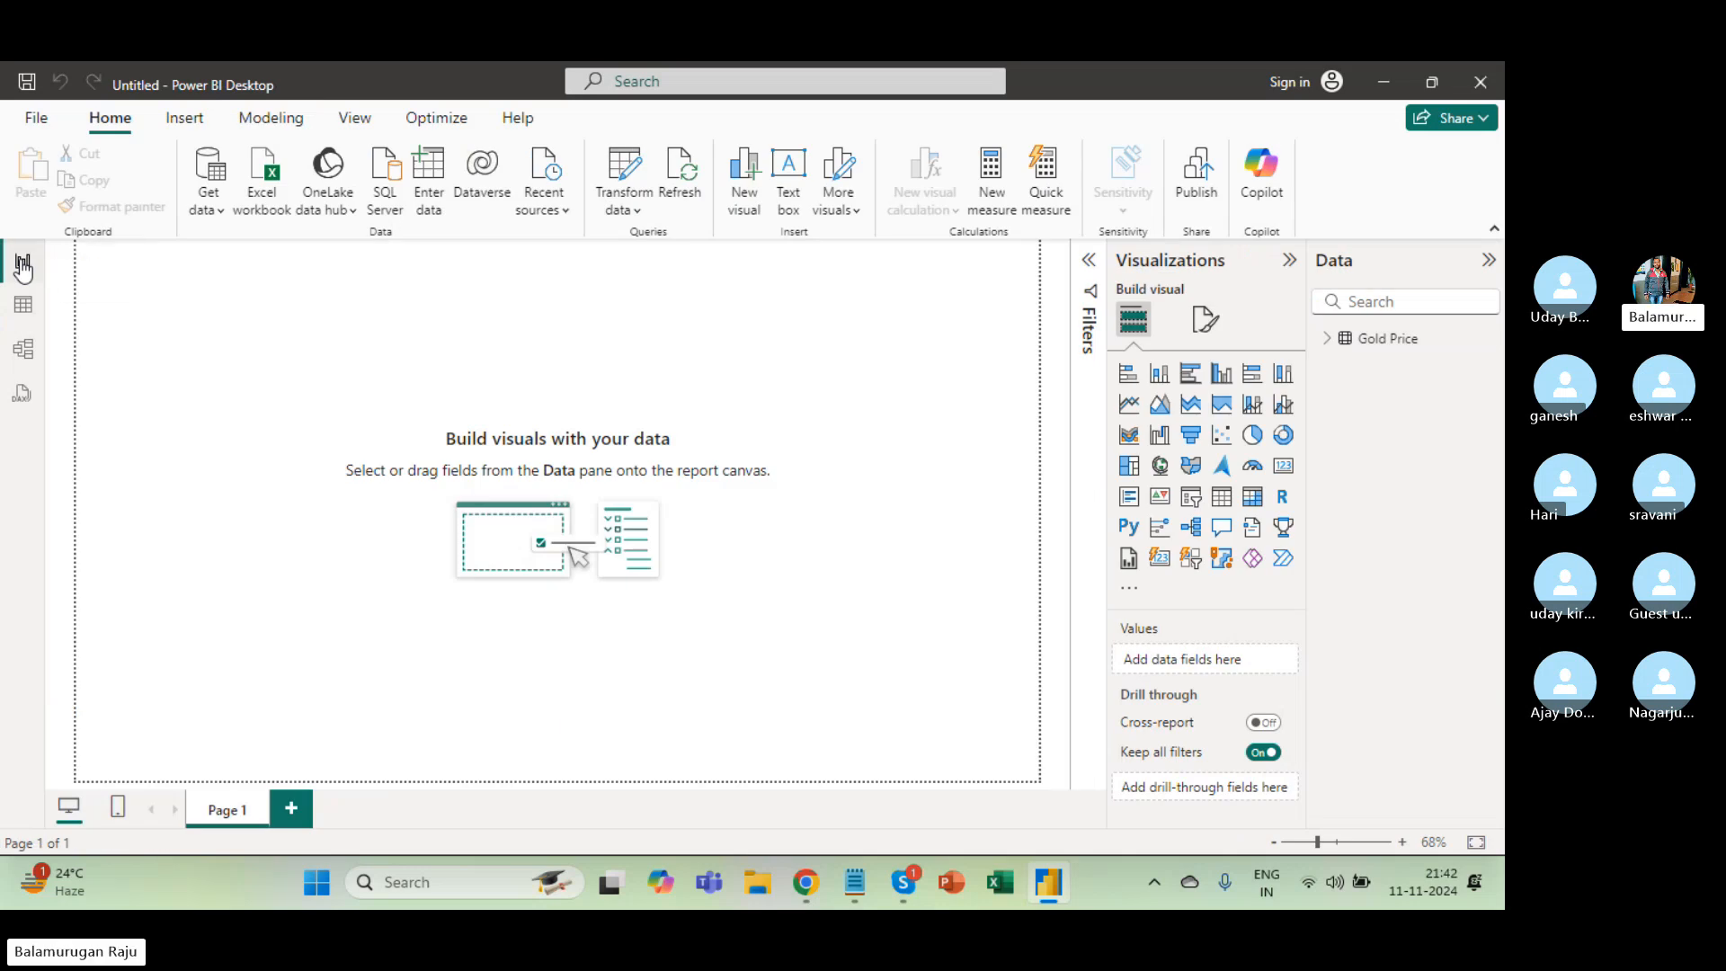
key(alt+Tab)
scroll(395, 469, up, 20)
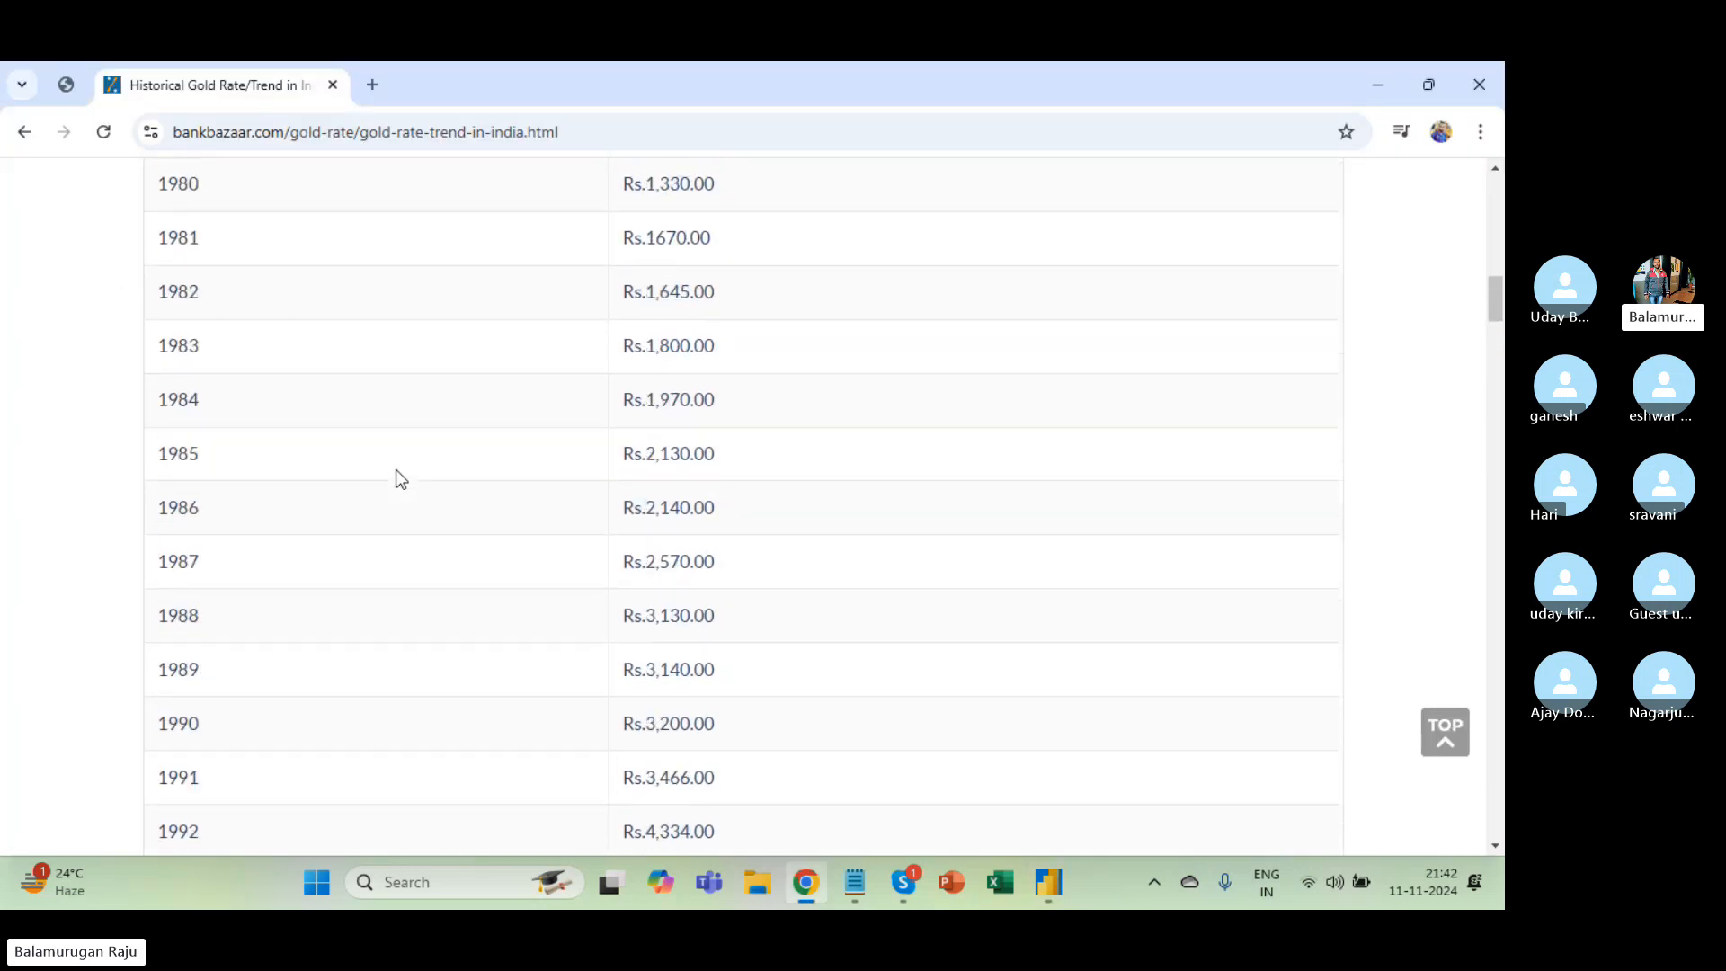
scroll(395, 469, down, 15)
scroll(396, 469, down, 6)
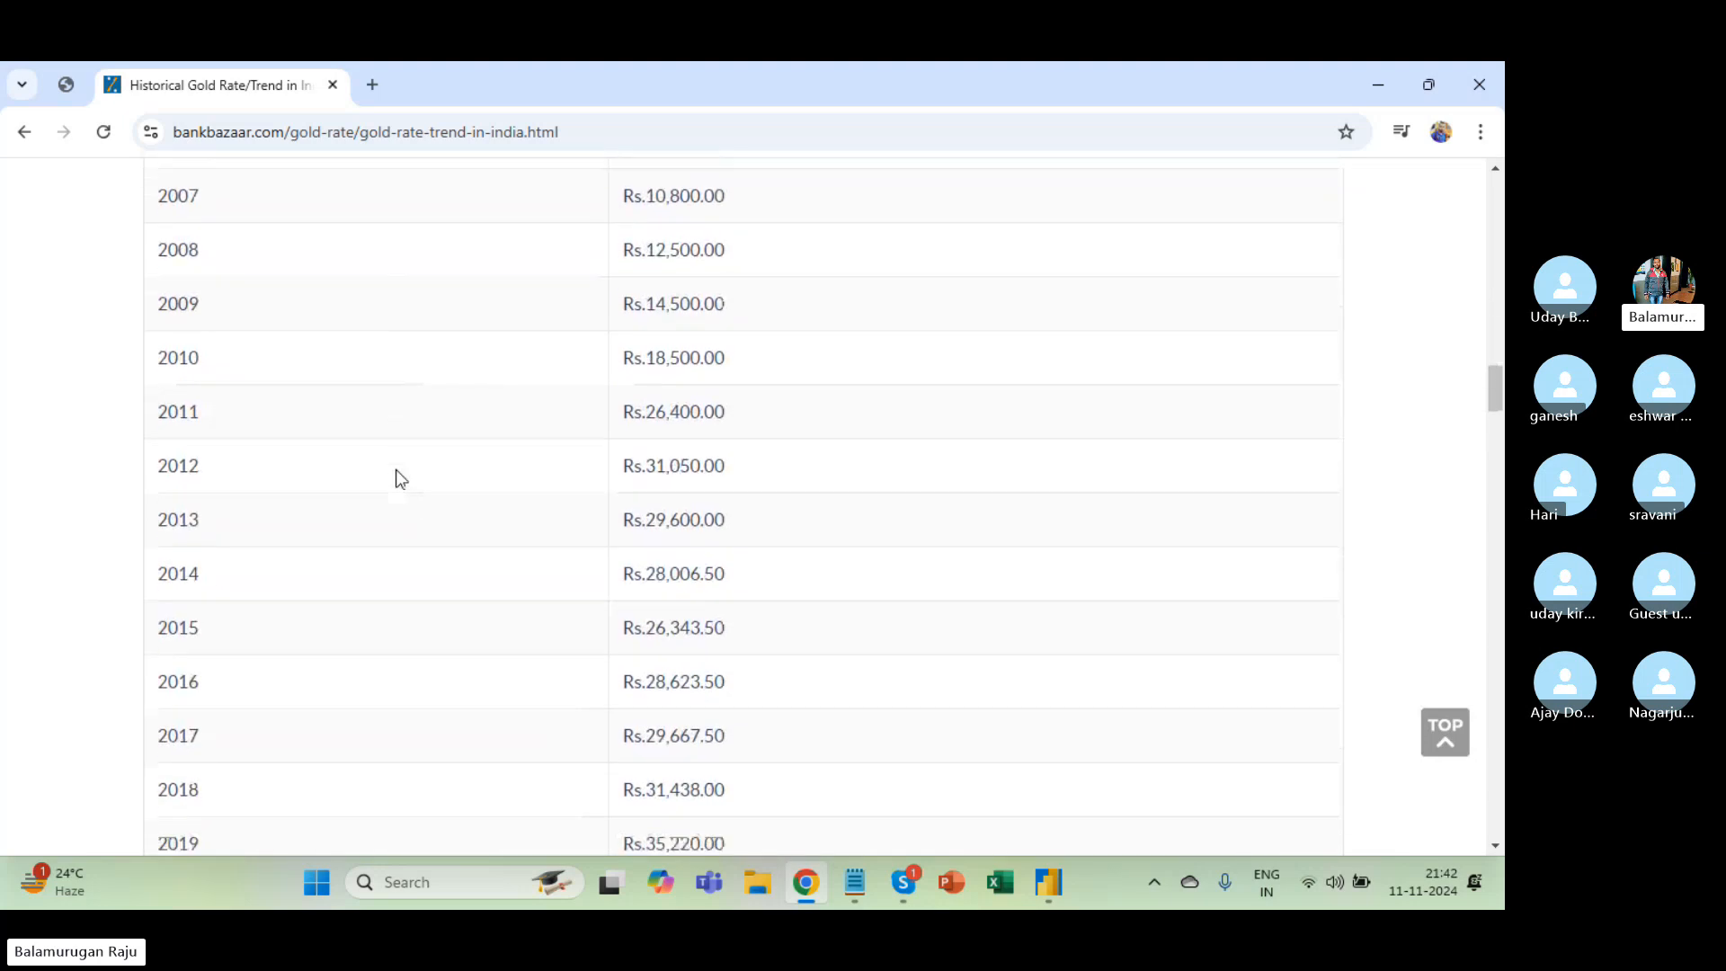
key(alt+Tab)
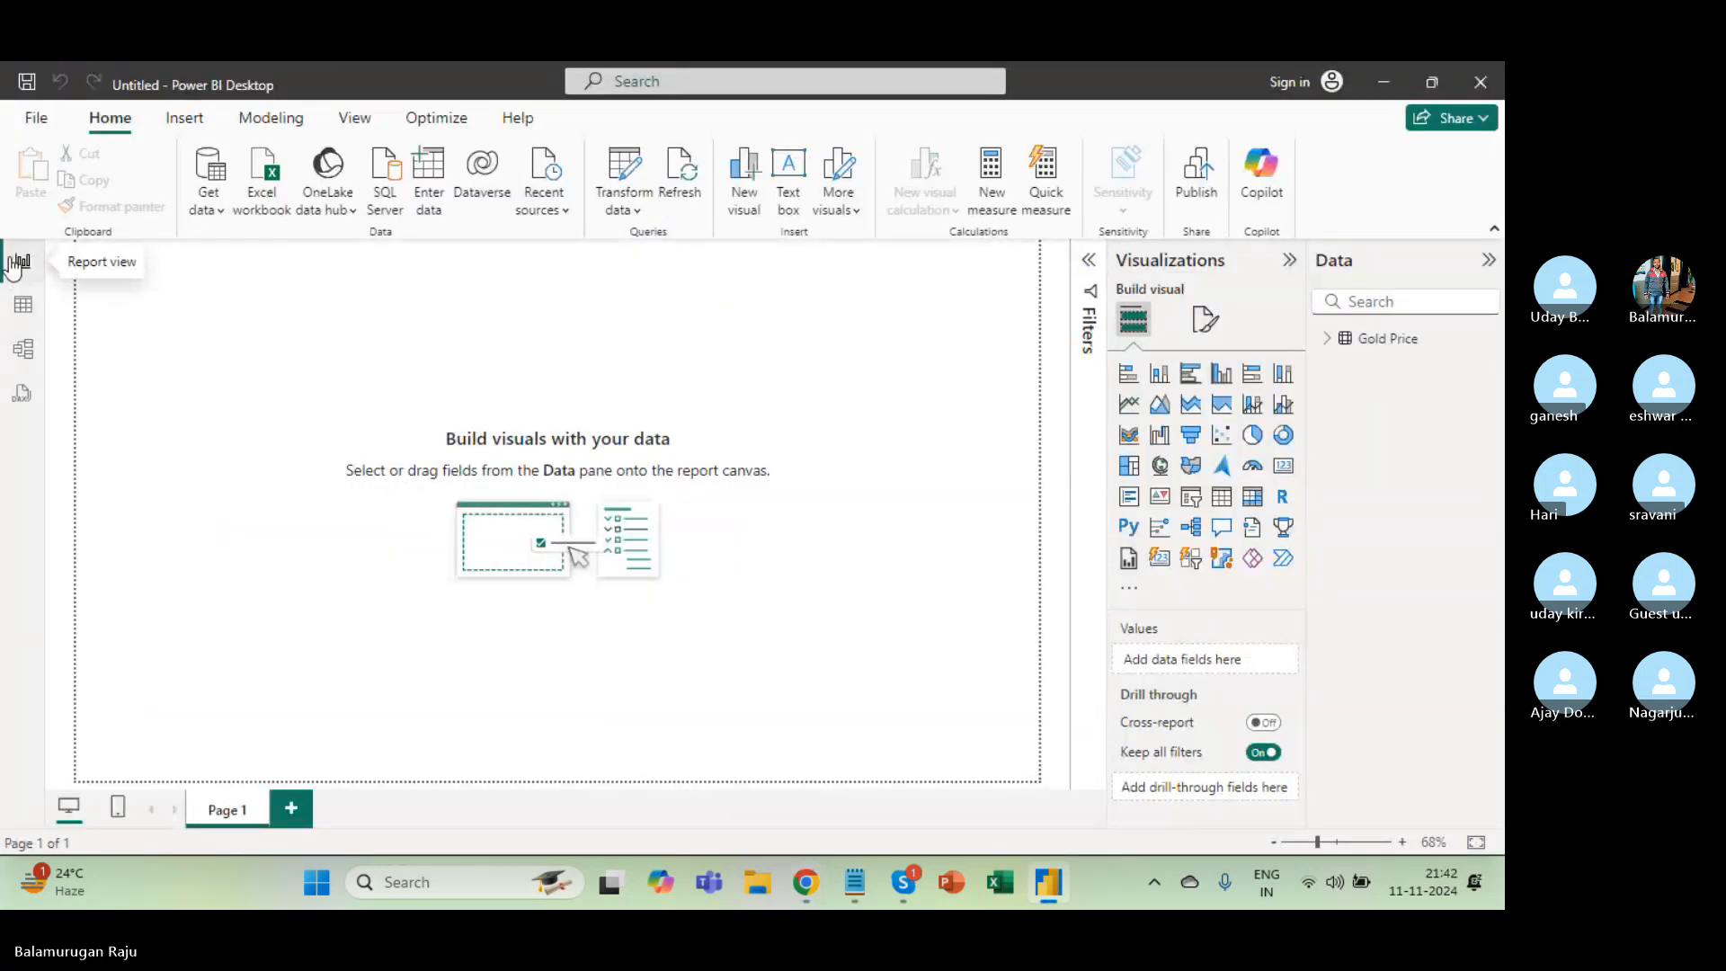
Toggle Table and Report views, expand Gold Price in the Data pane, and select Year.
click(11, 304)
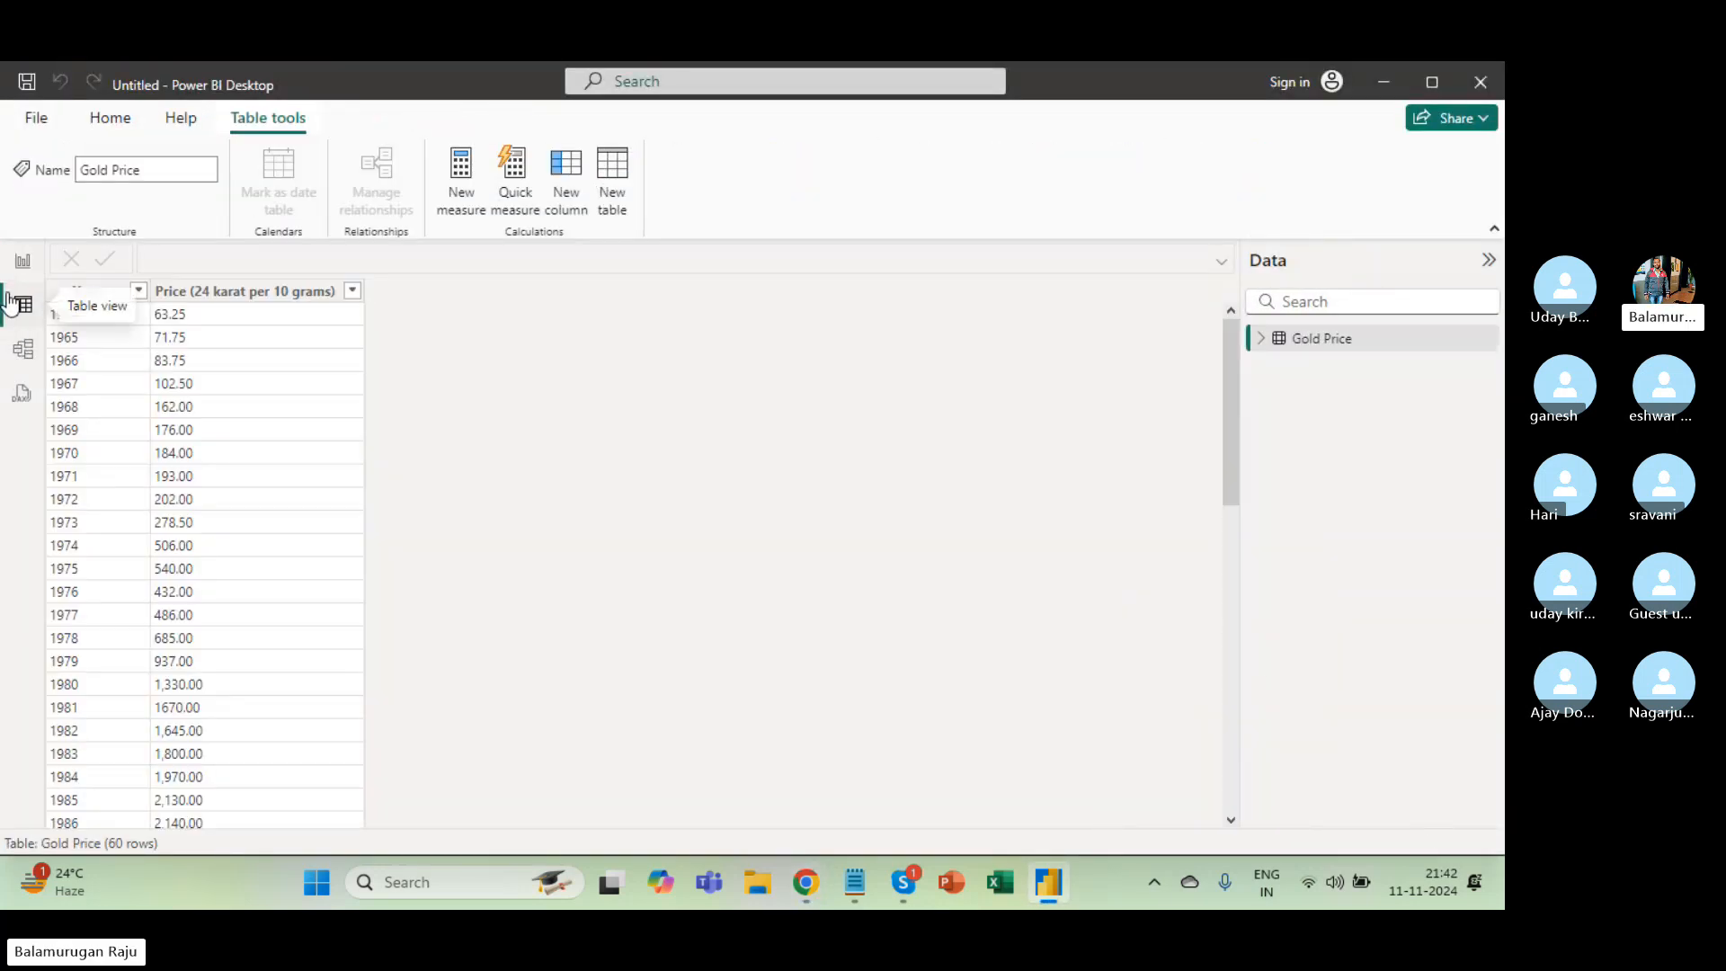
click(25, 266)
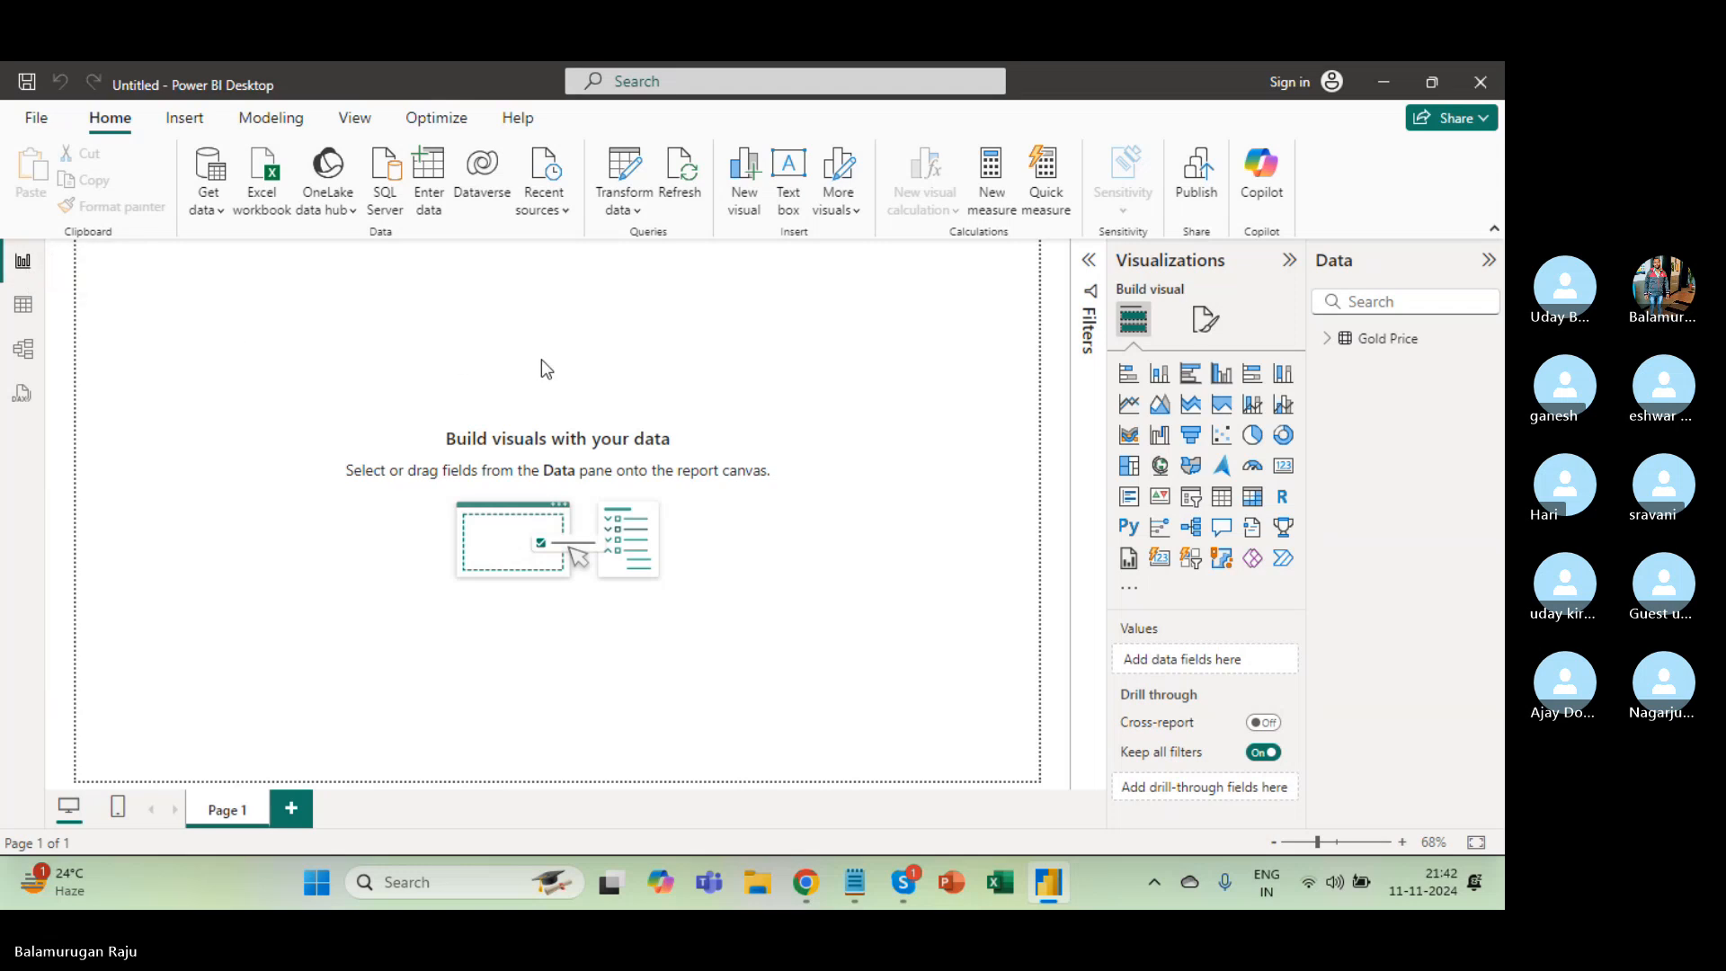
click(1328, 340)
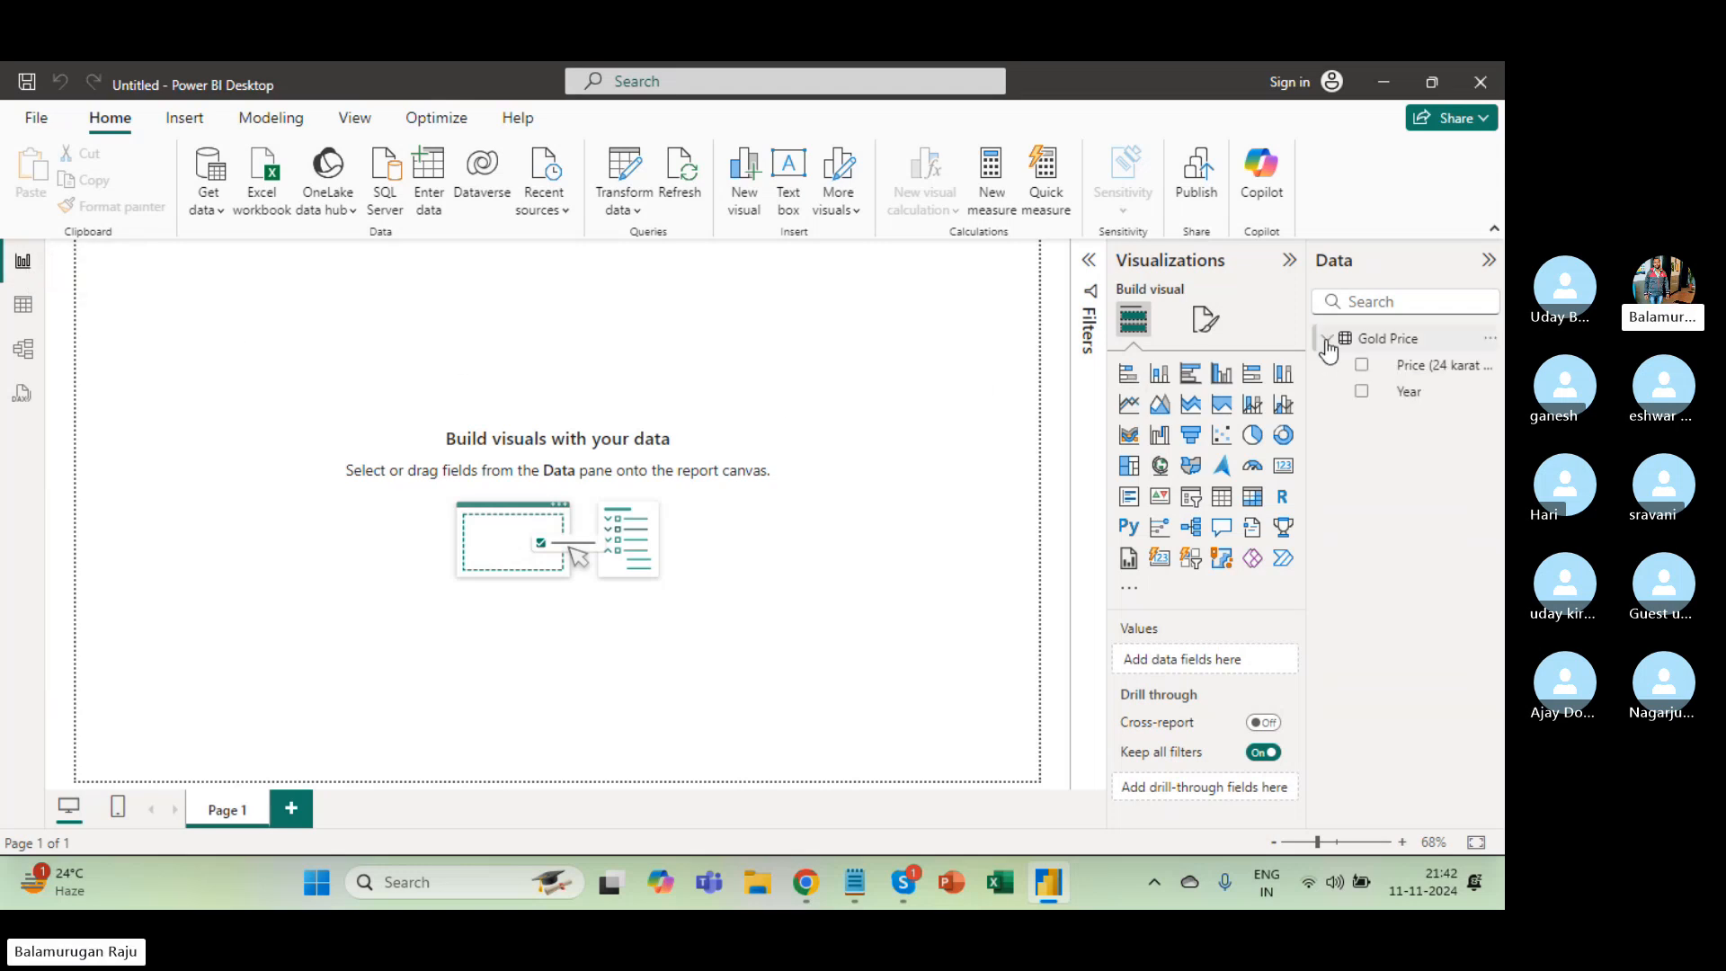
click(1409, 396)
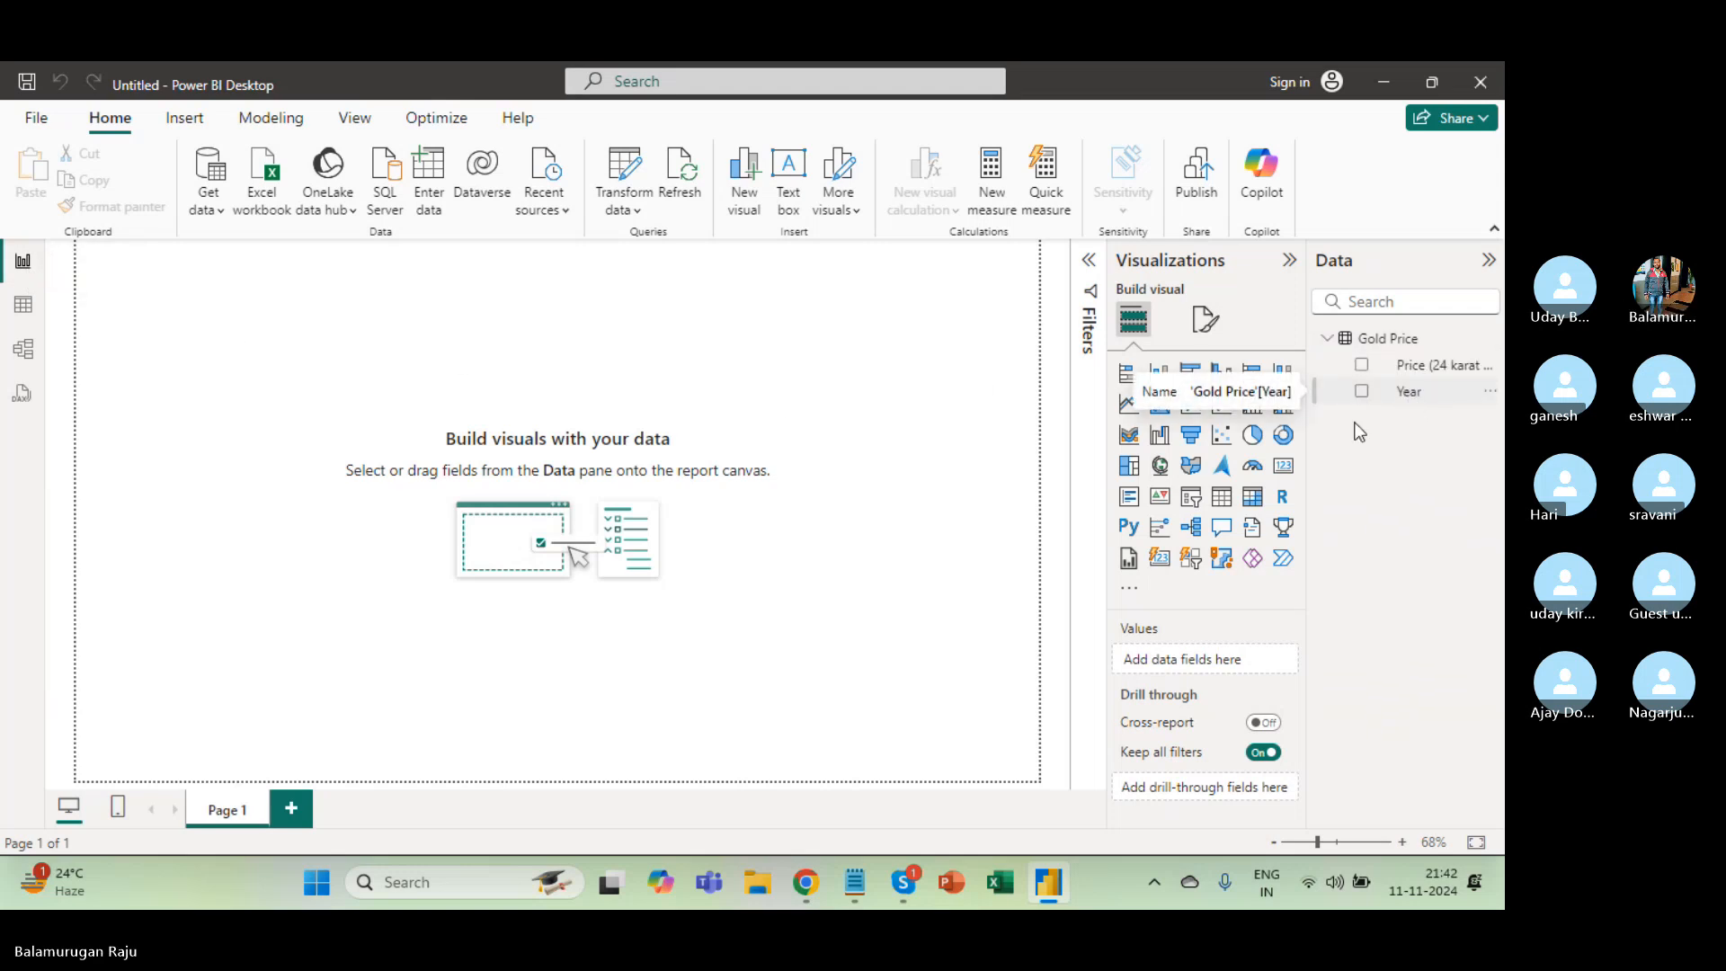
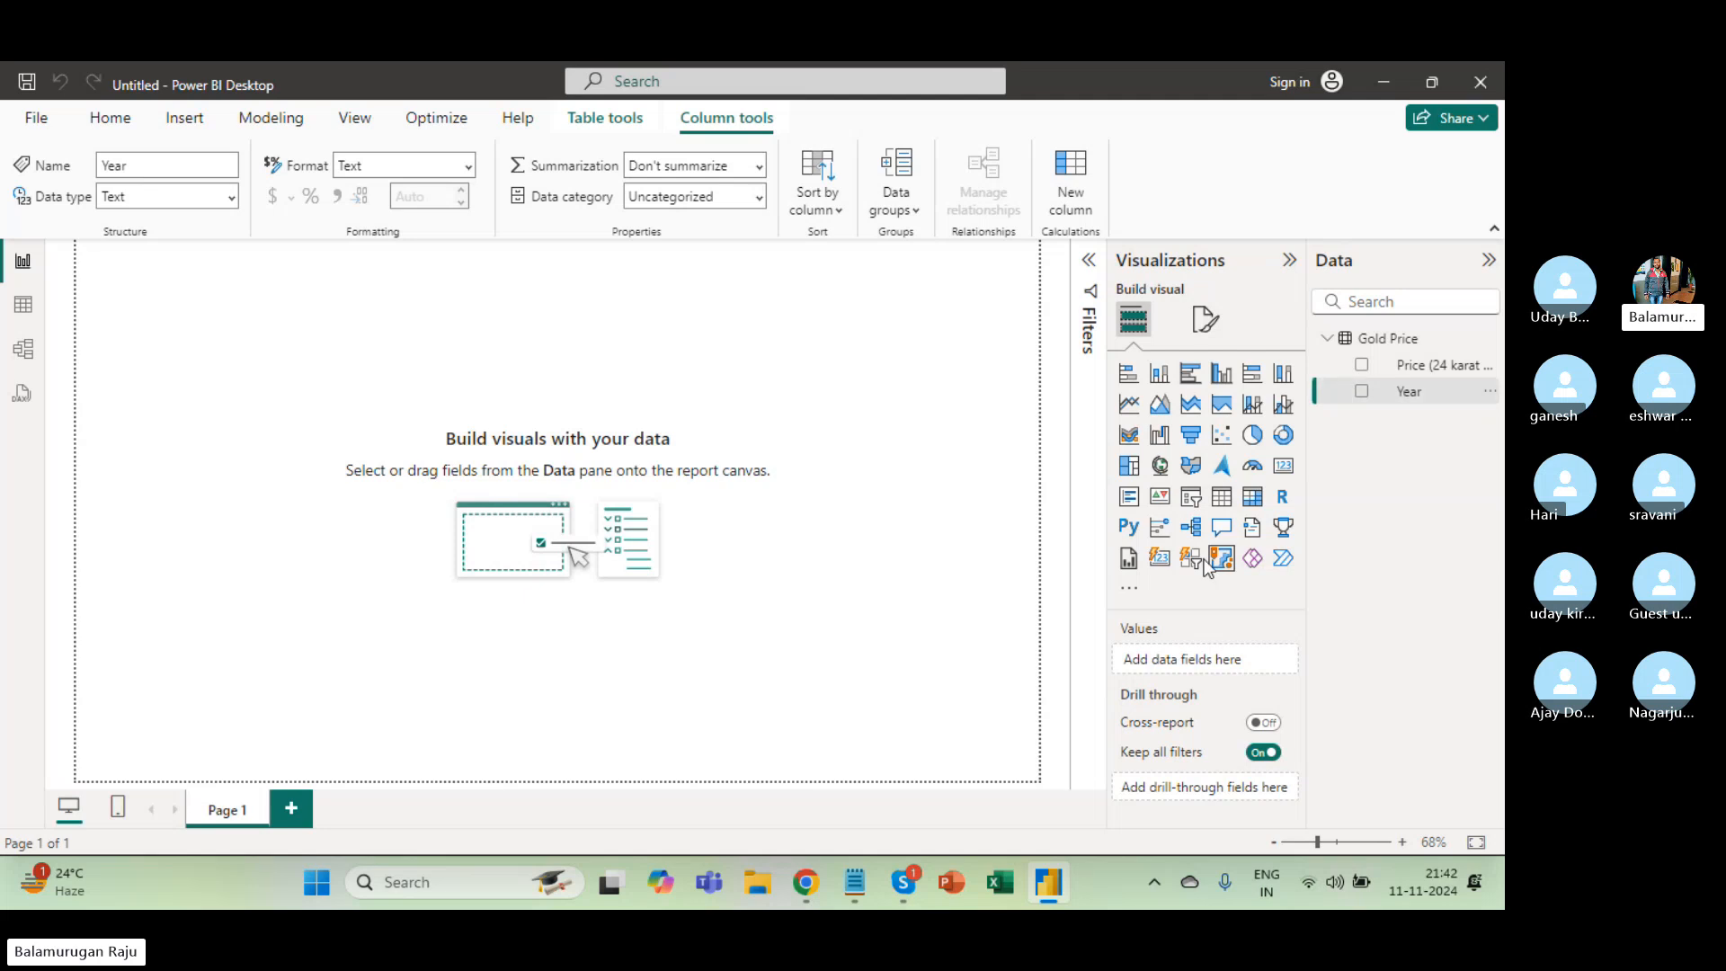
Show the Gold Price table in Table view and select its Year and Price columns.
click(24, 305)
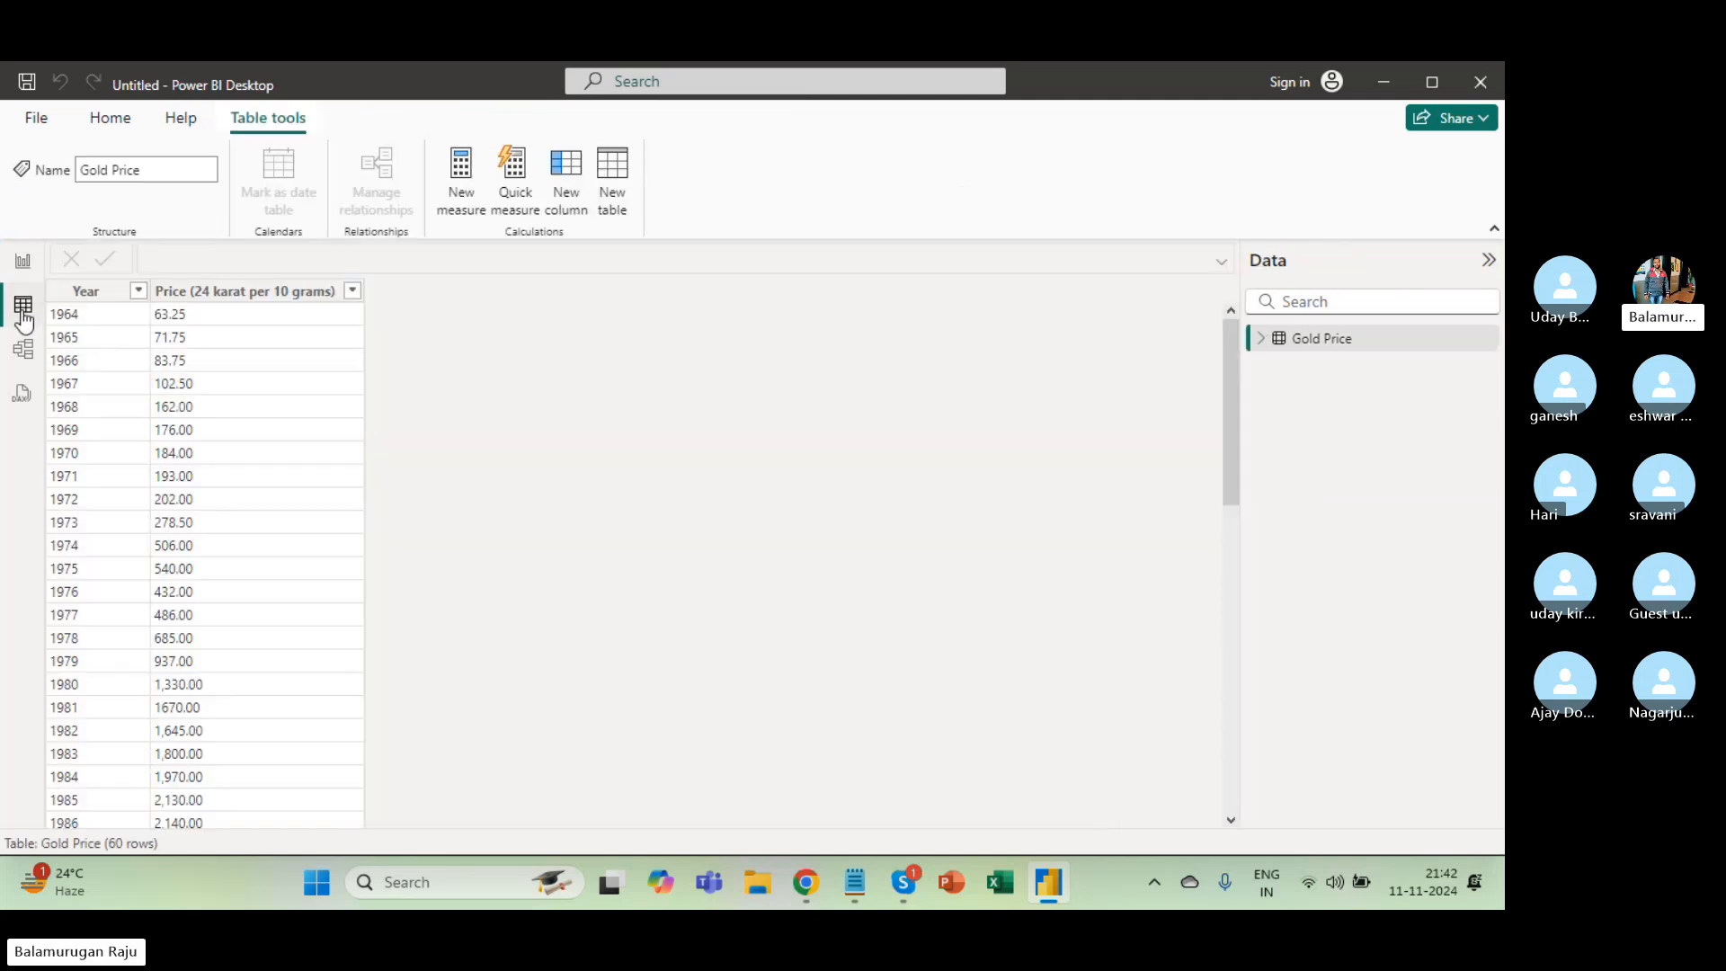
click(85, 290)
click(256, 293)
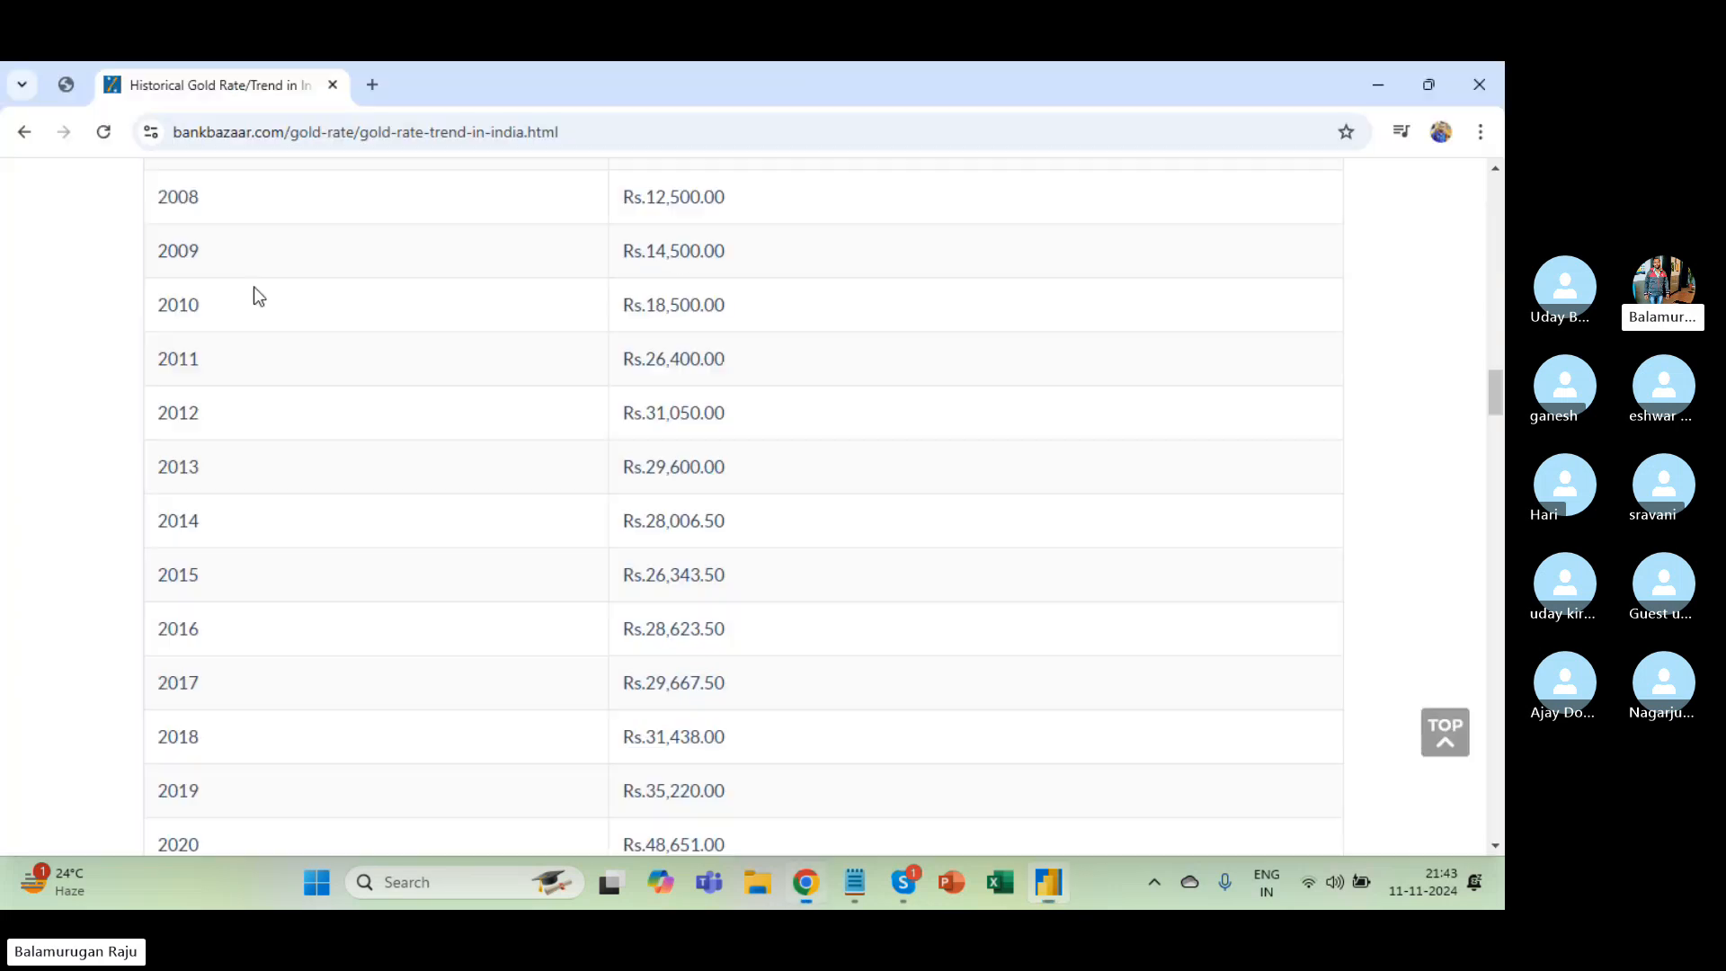
Go back to the Google results for 'gold rate history in india' in Chrome.
key(alt+Tab)
click(36, 135)
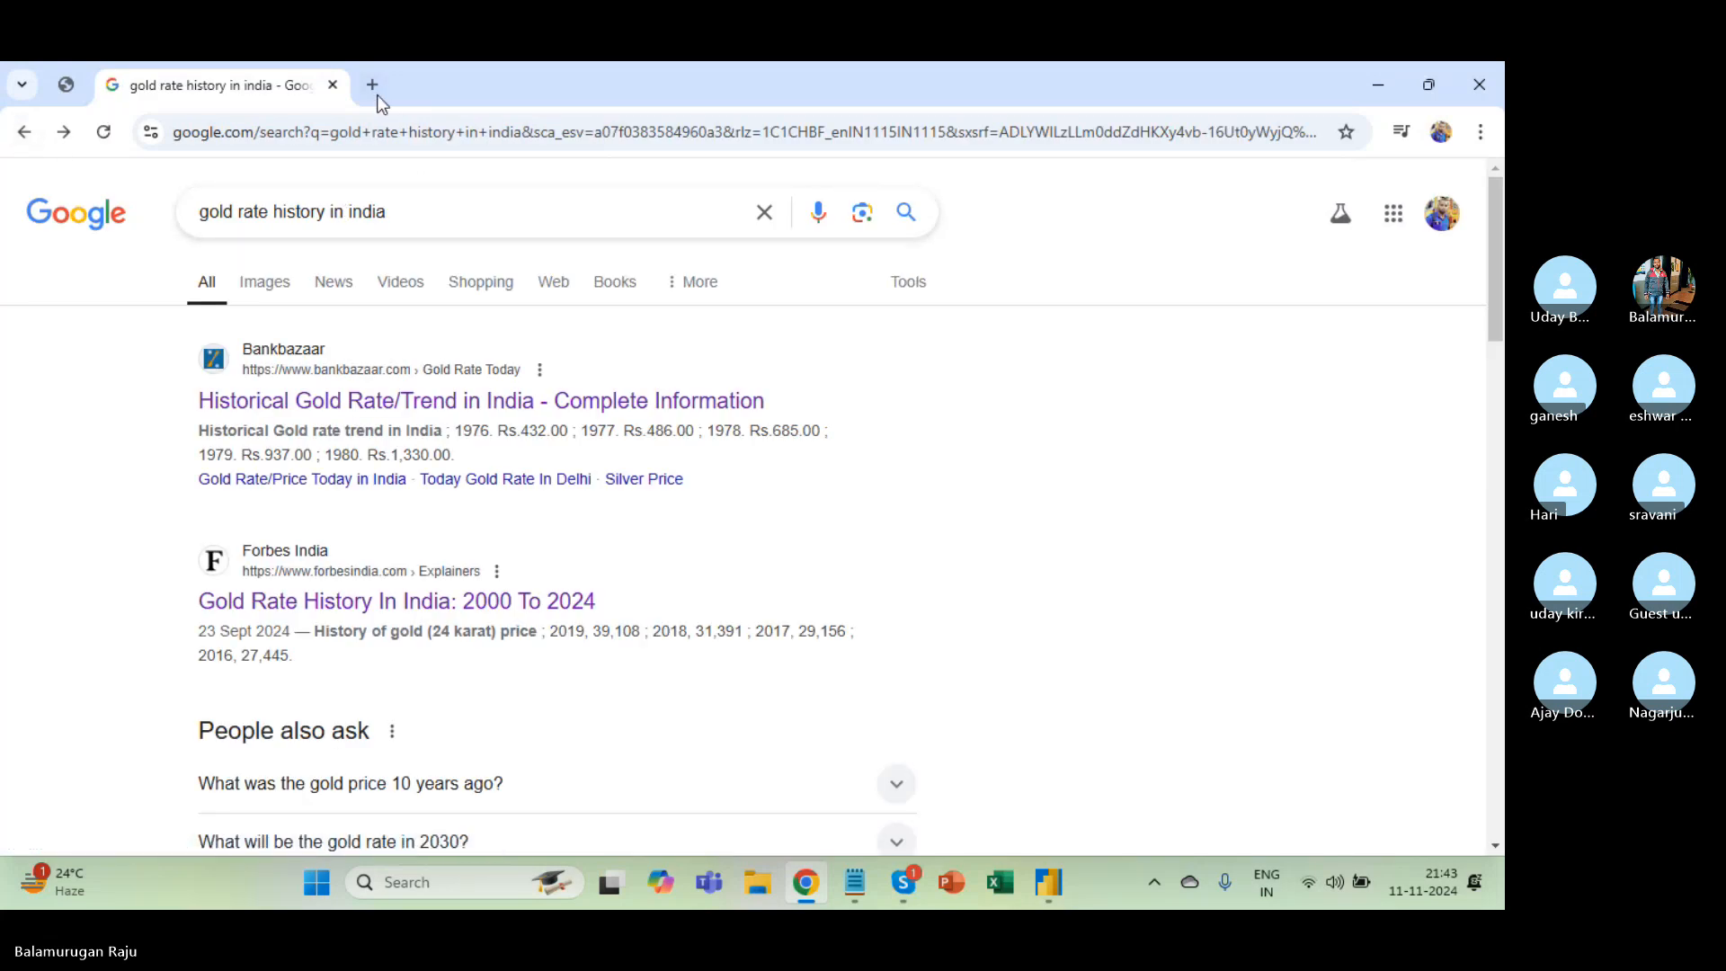
click(436, 222)
key(alt+Tab)
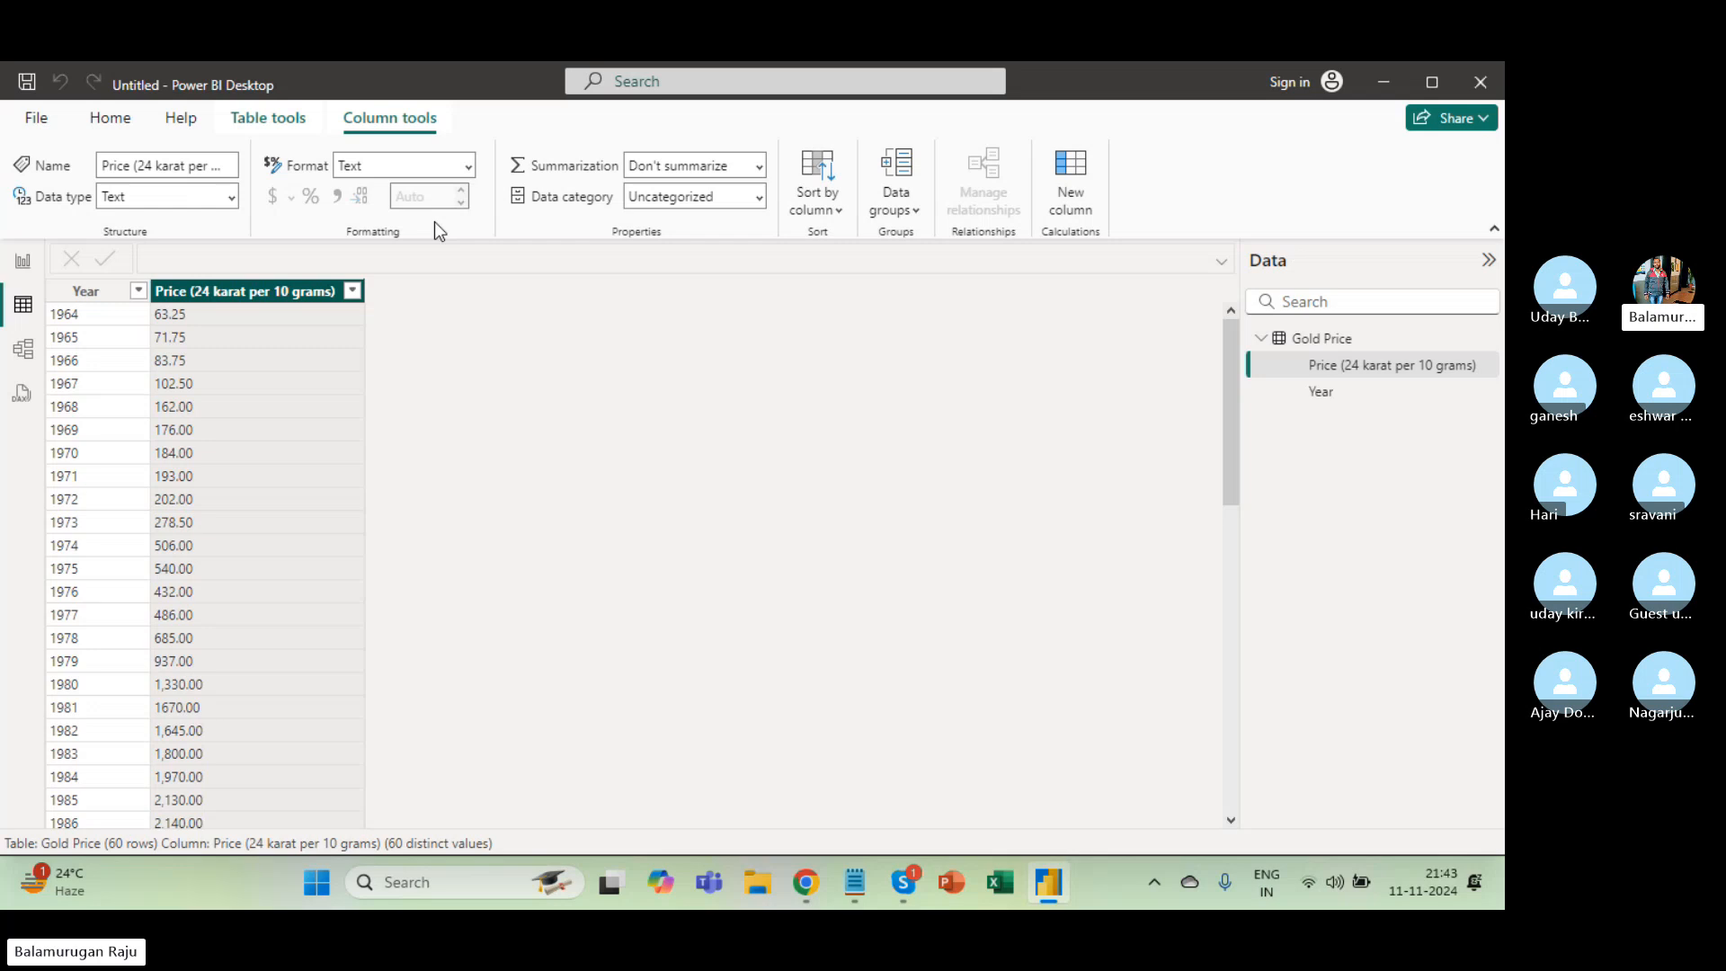
key(alt+Tab)
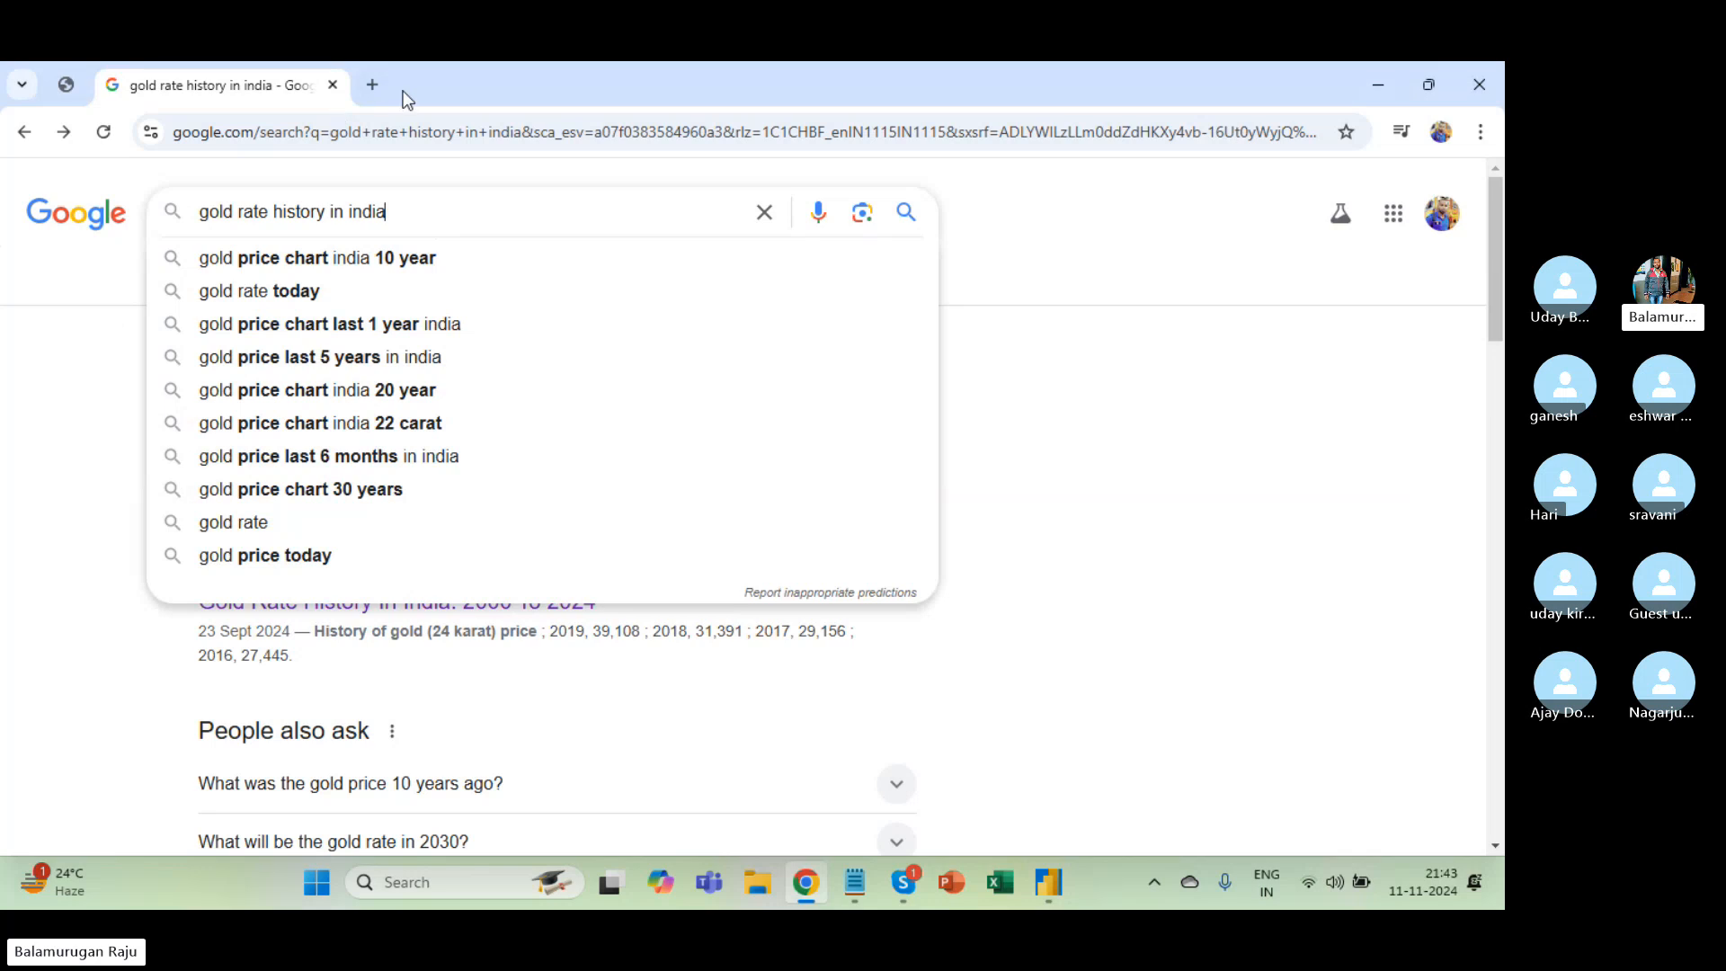
Open Google Drive in a new browser tab from the Google apps grid.
click(380, 79)
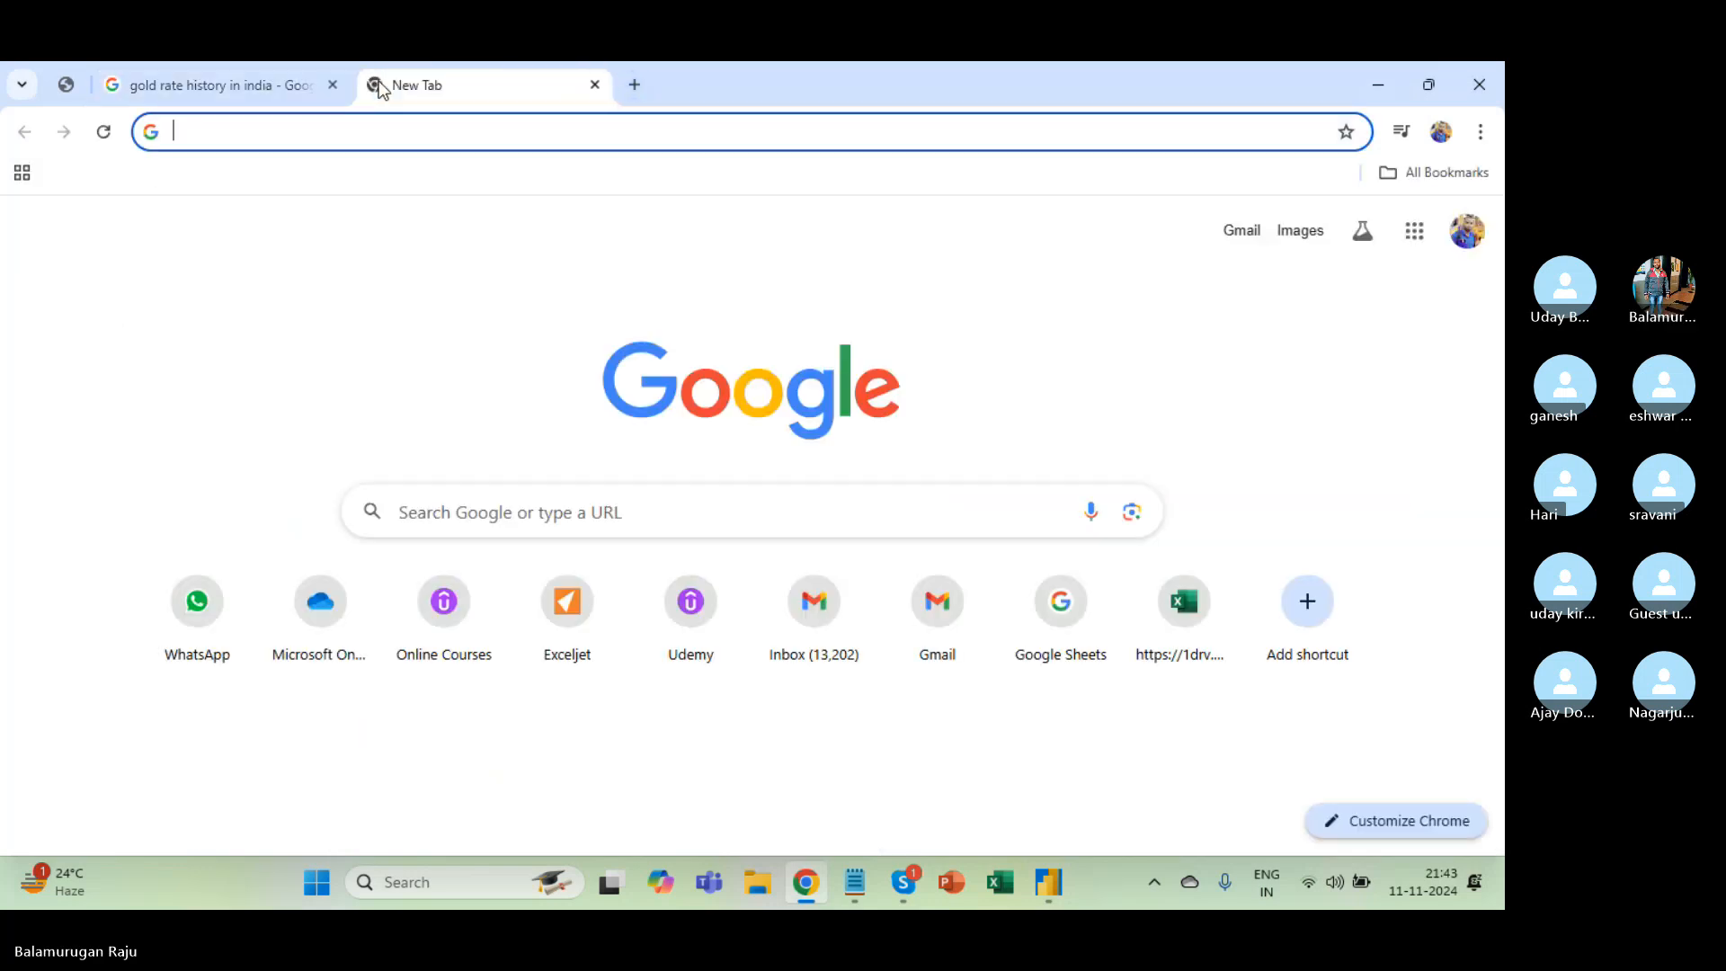
click(298, 133)
text(good)
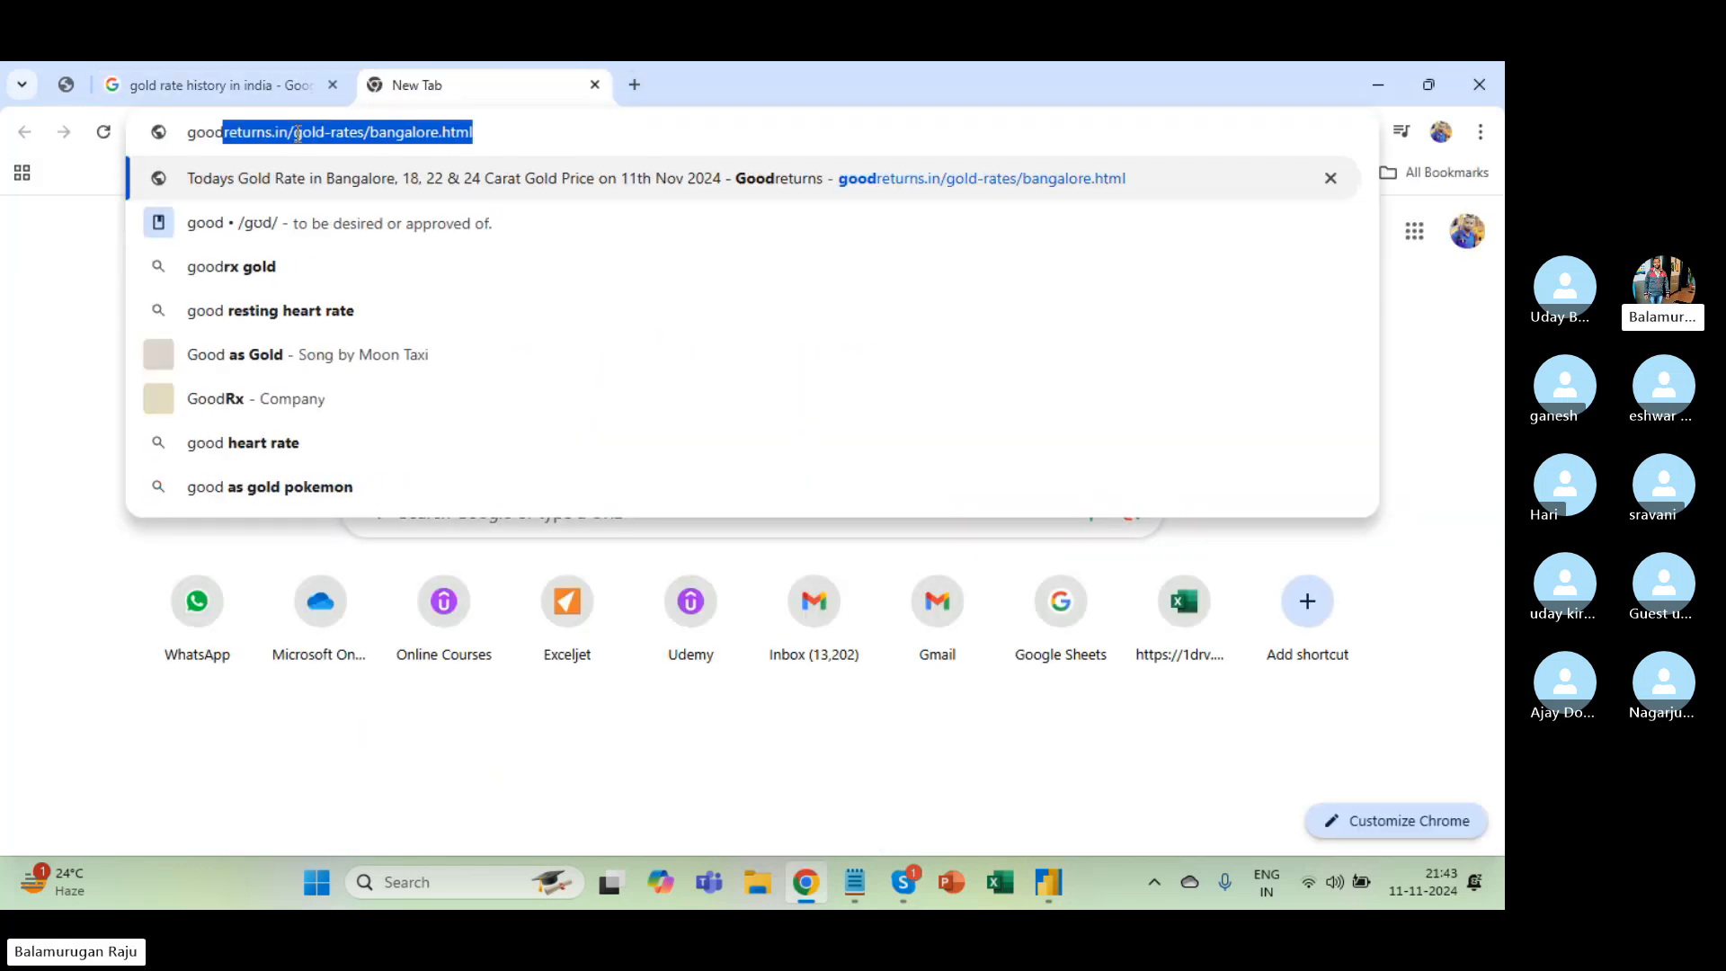
key(BackSpace)
key(BackSpace)
key(BackSpace)
key(BackSpace)
key(BackSpace)
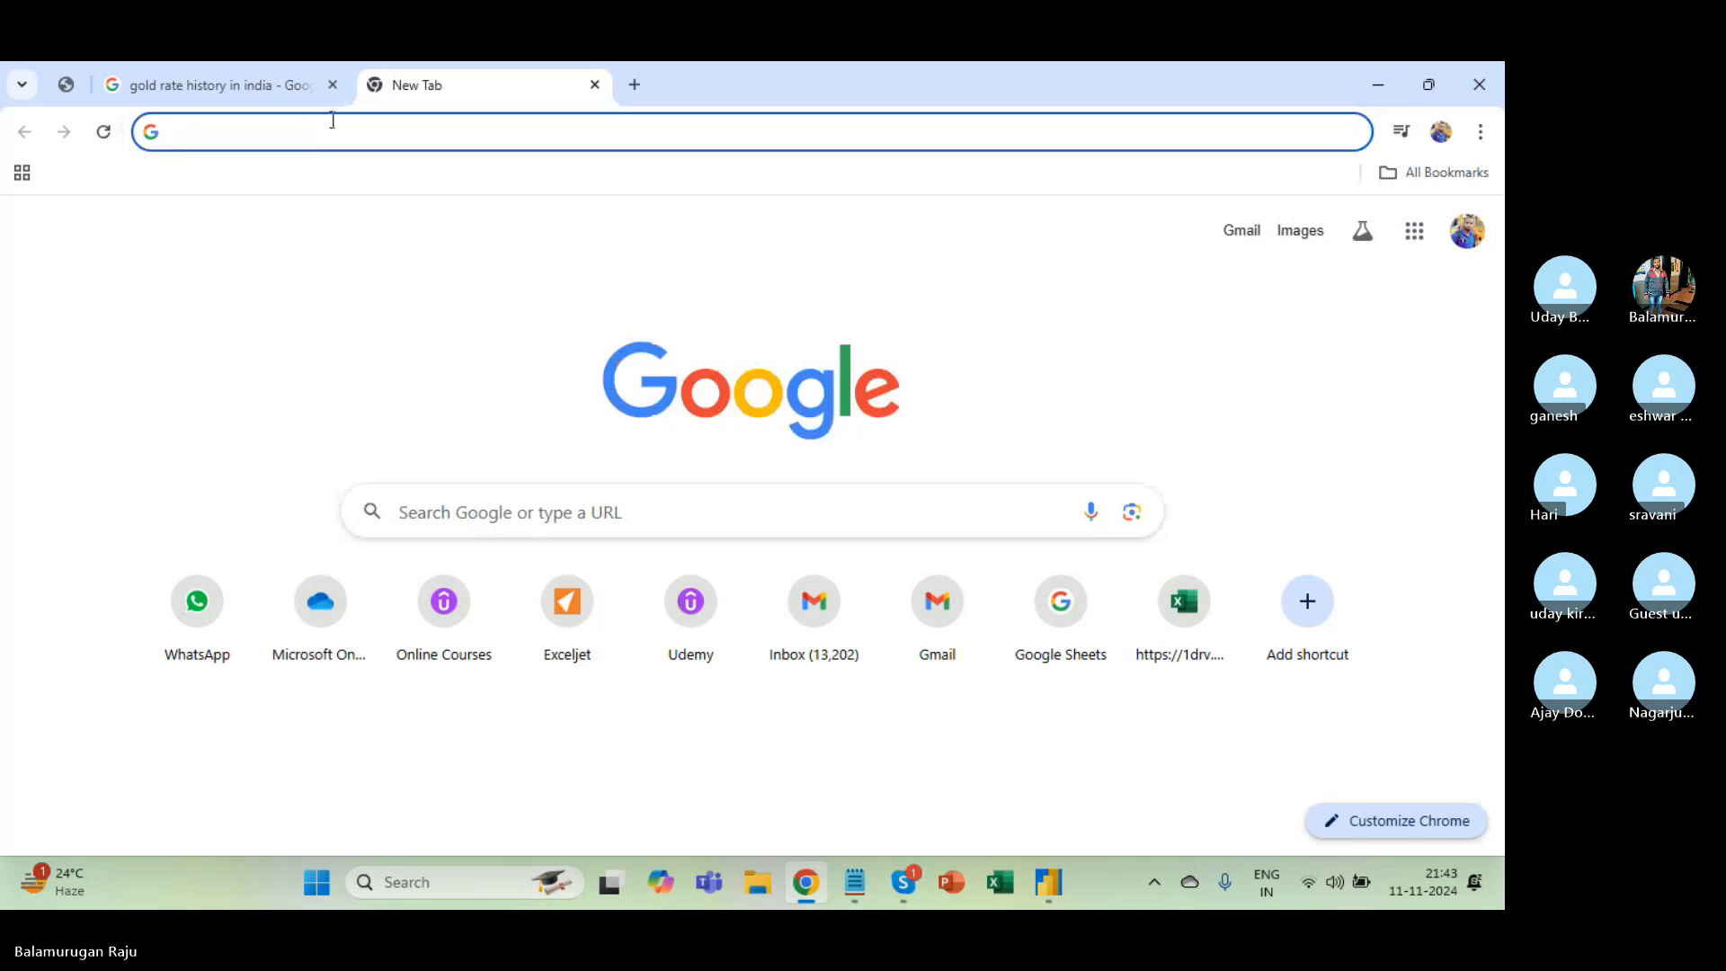
click(1413, 232)
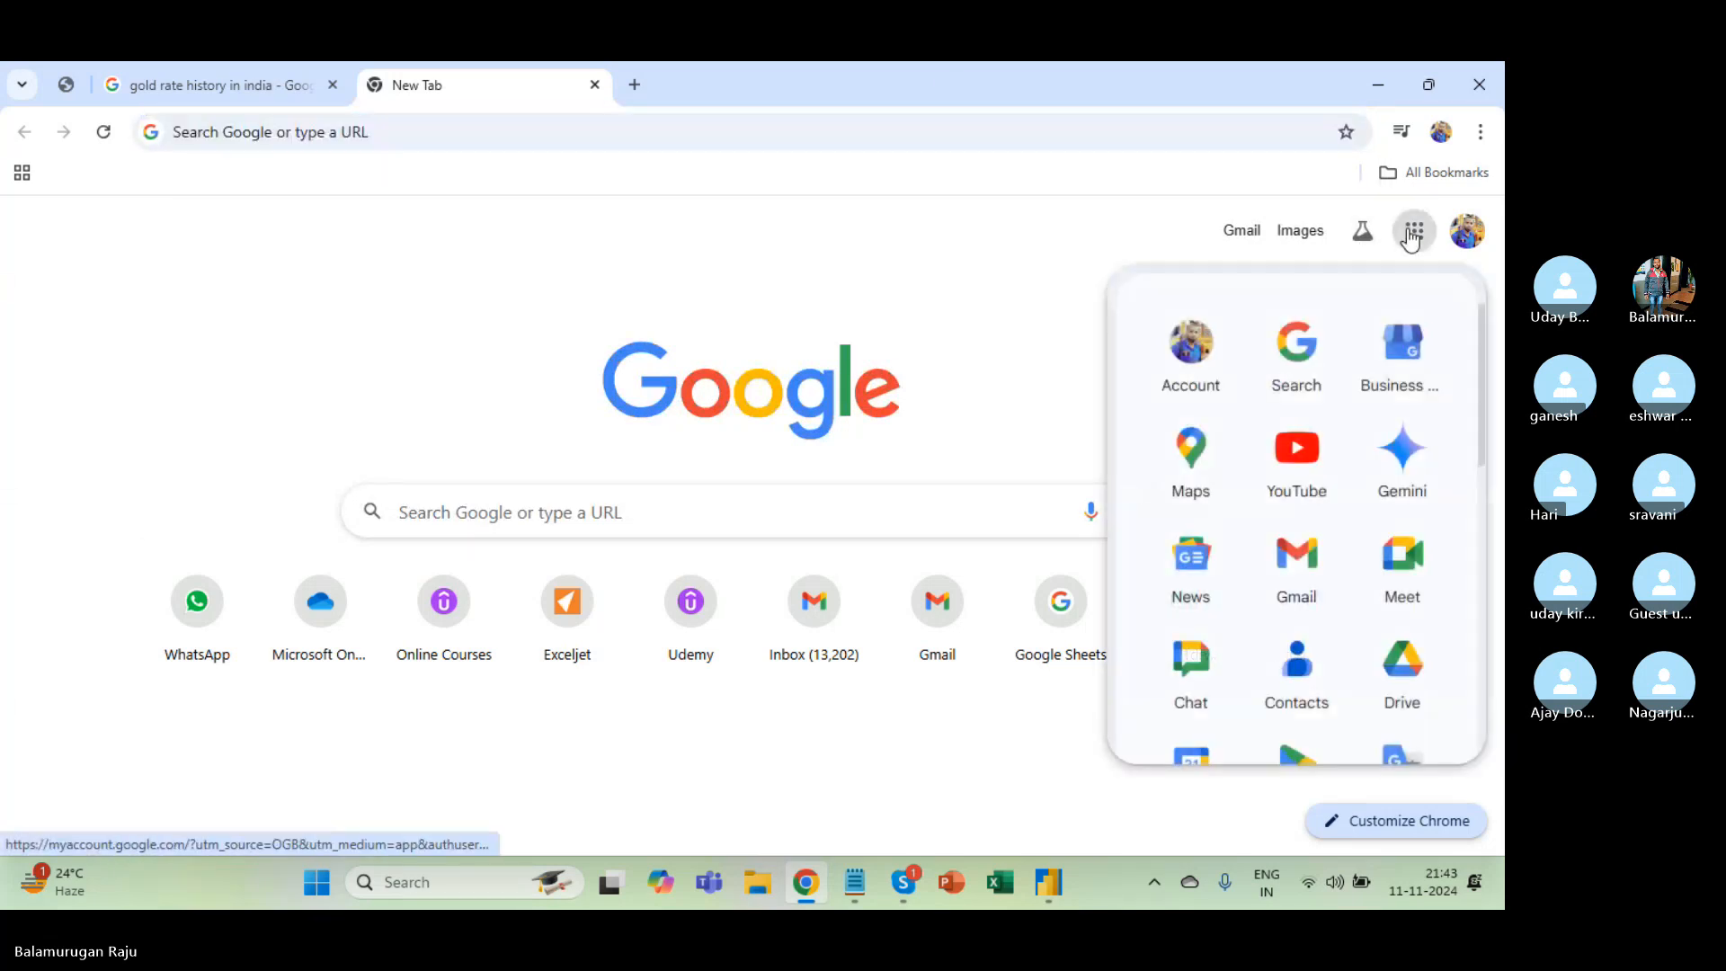
scroll(1228, 546, down, 2)
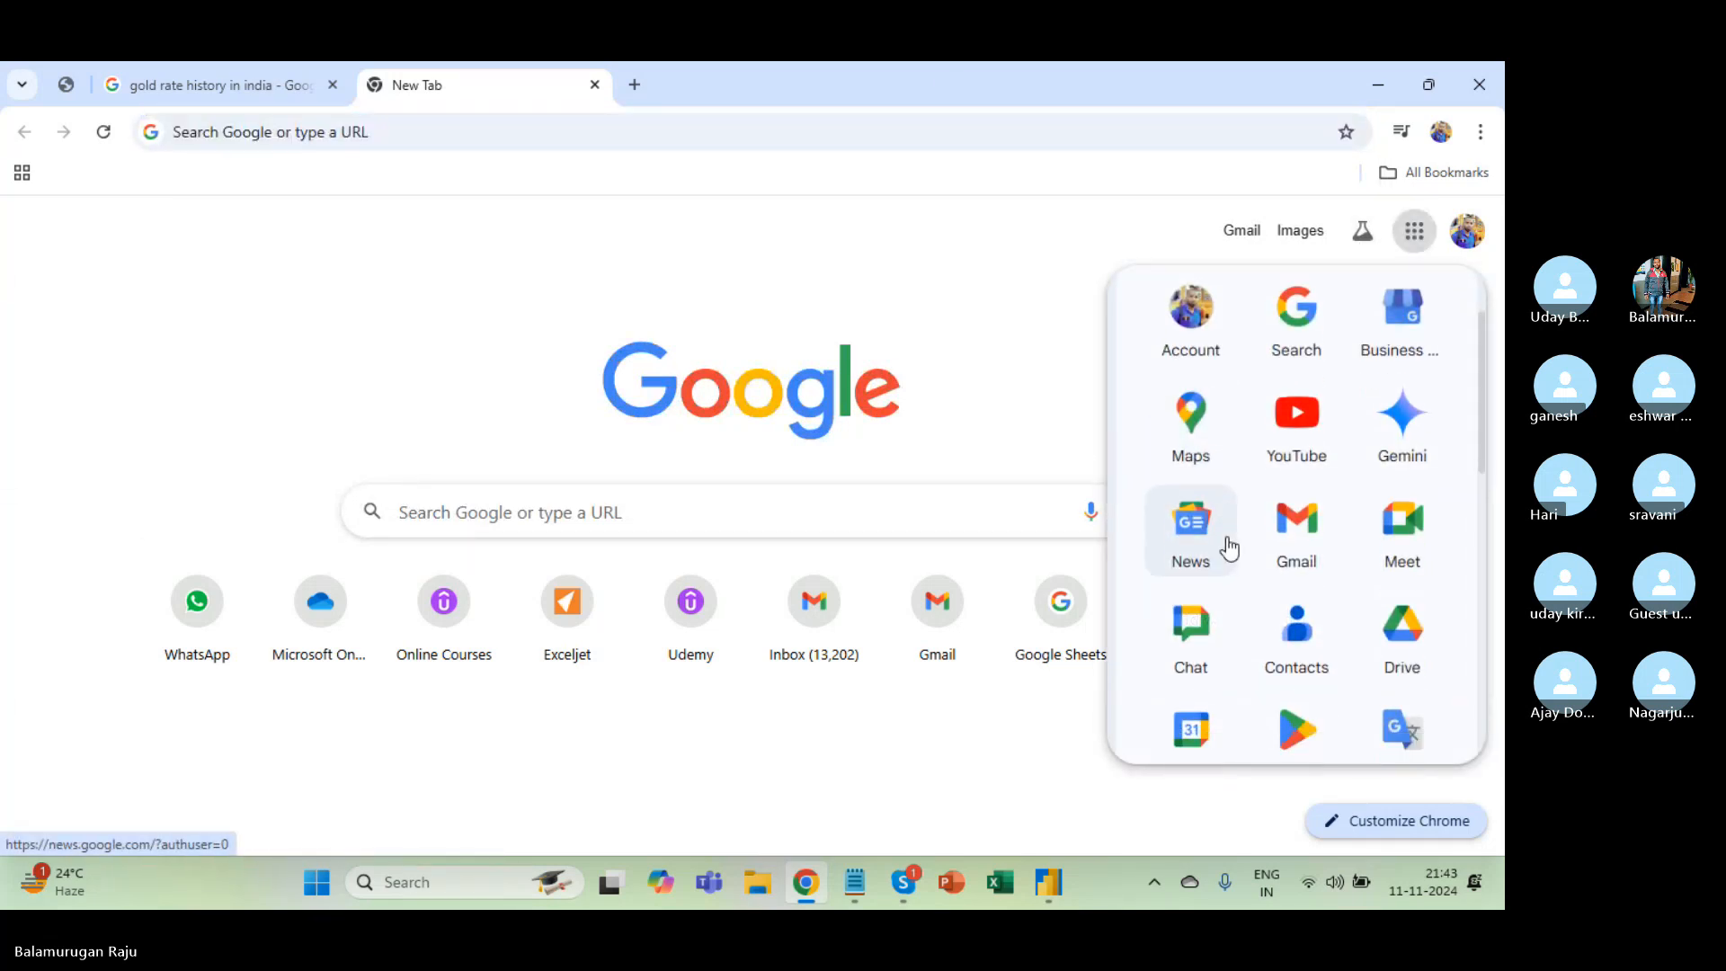
scroll(1227, 546, down, 2)
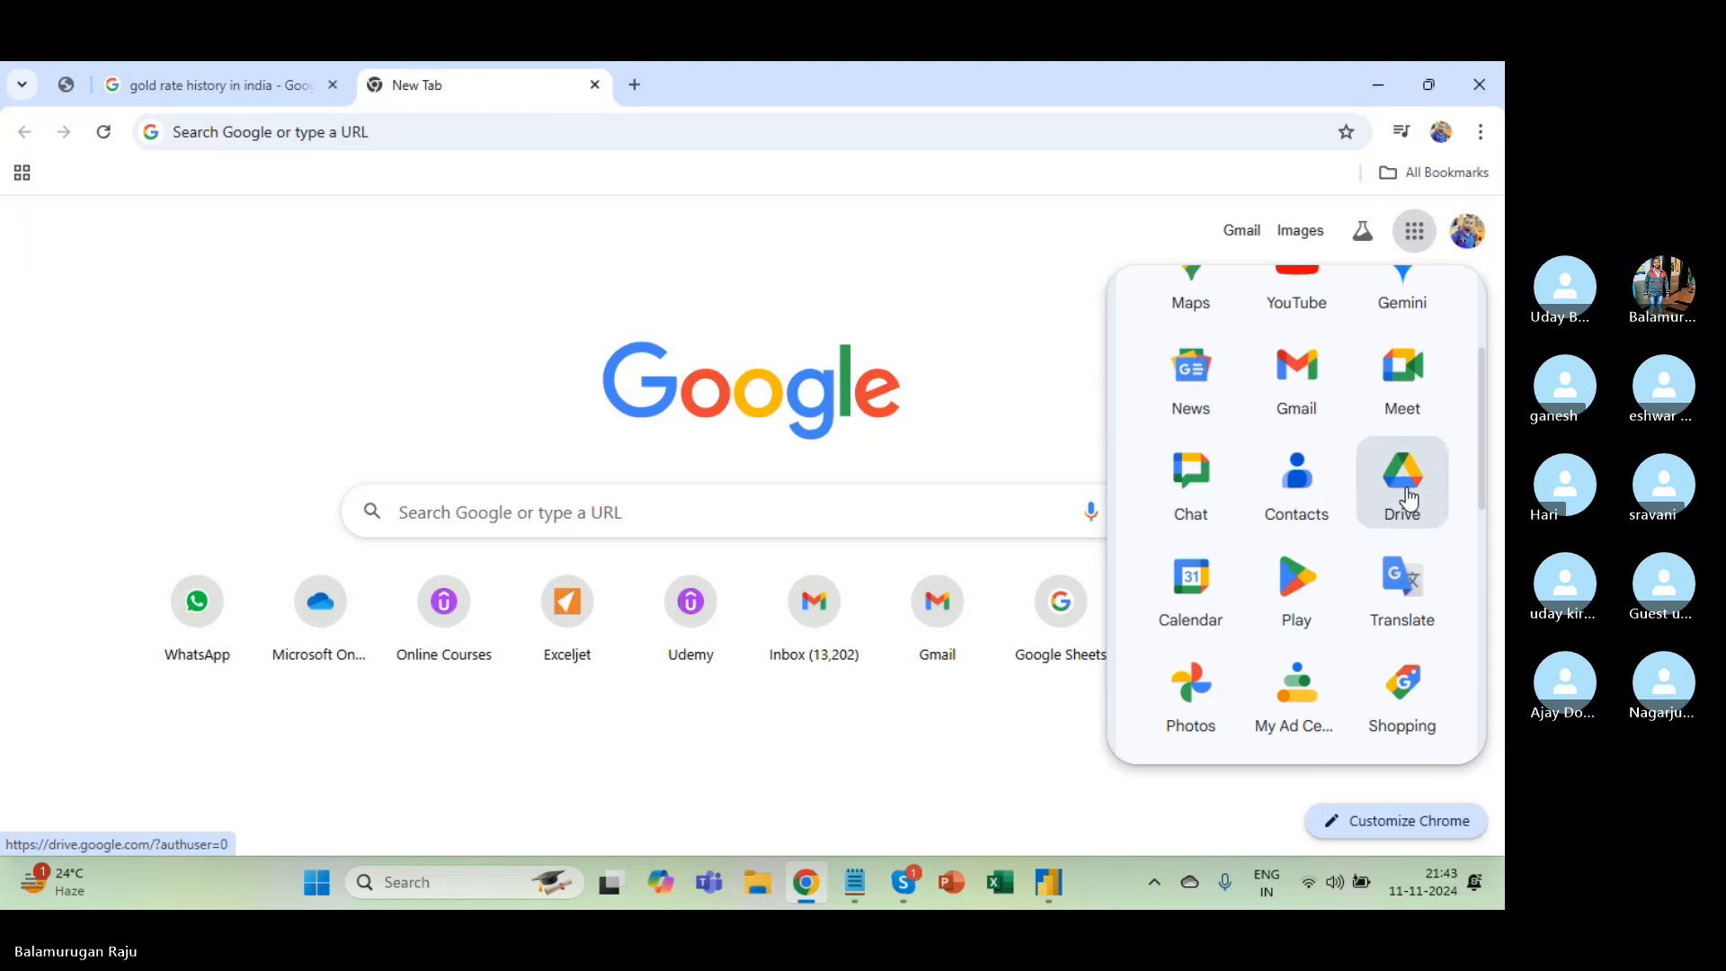
click(1408, 499)
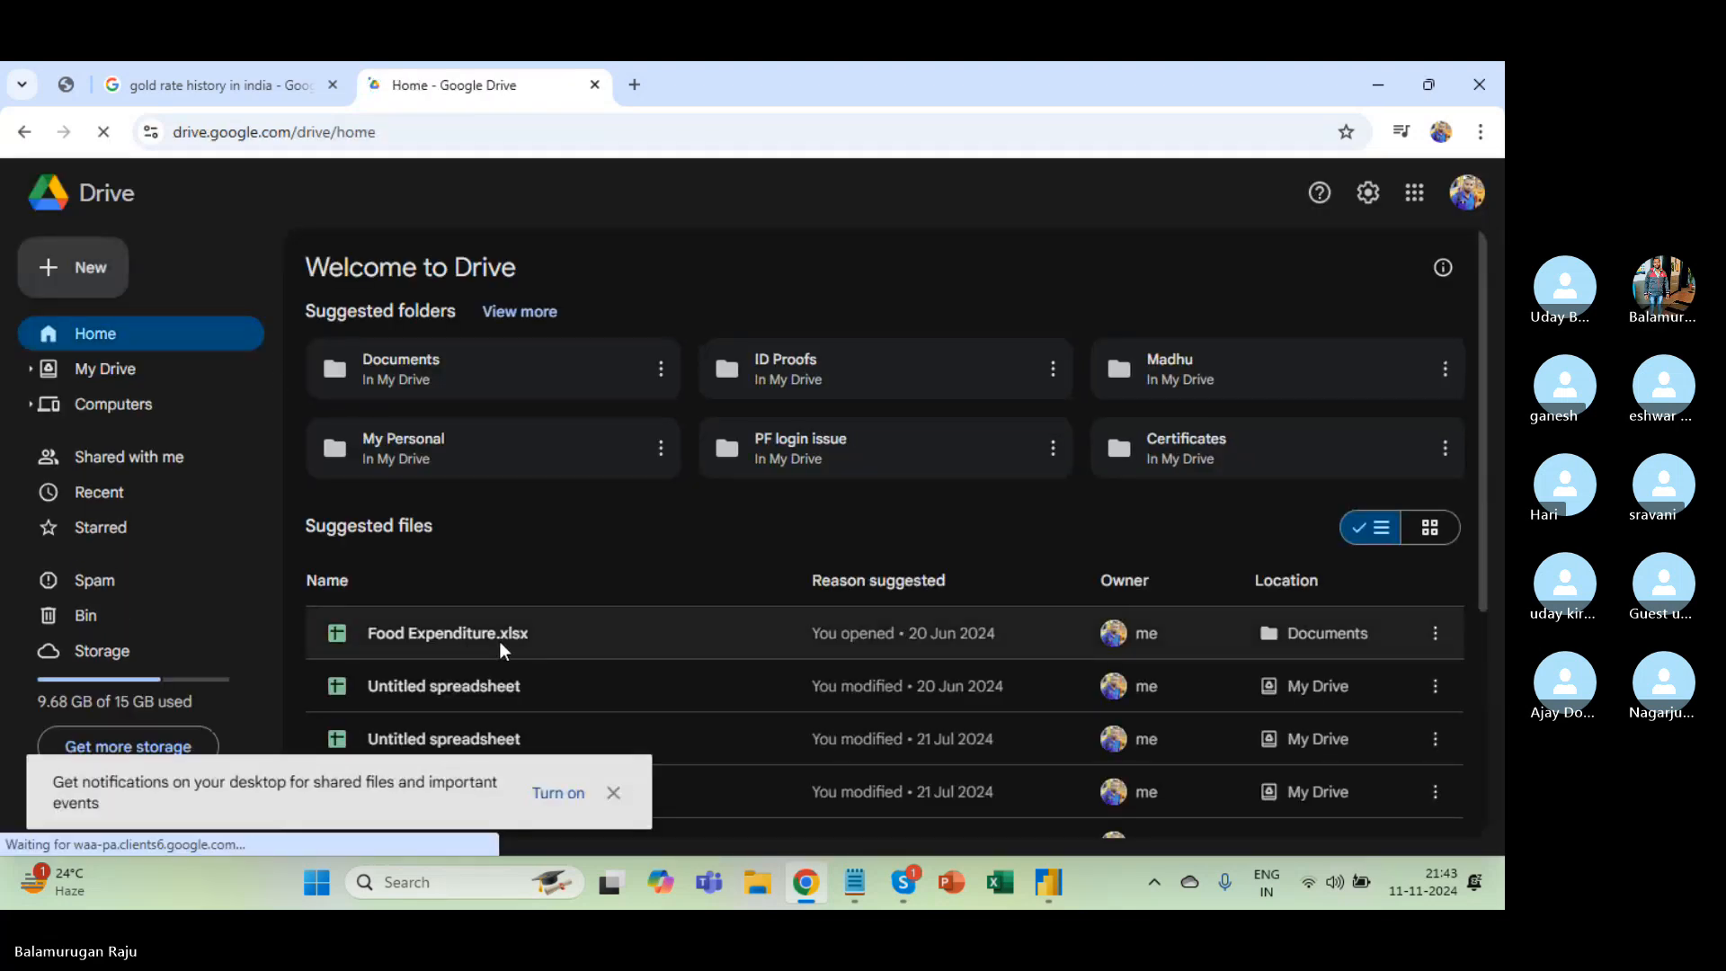
Close the existing Untitled spreadsheet and create a new blank Google Sheets spreadsheet from Drive.
scroll(499, 640, down, 3)
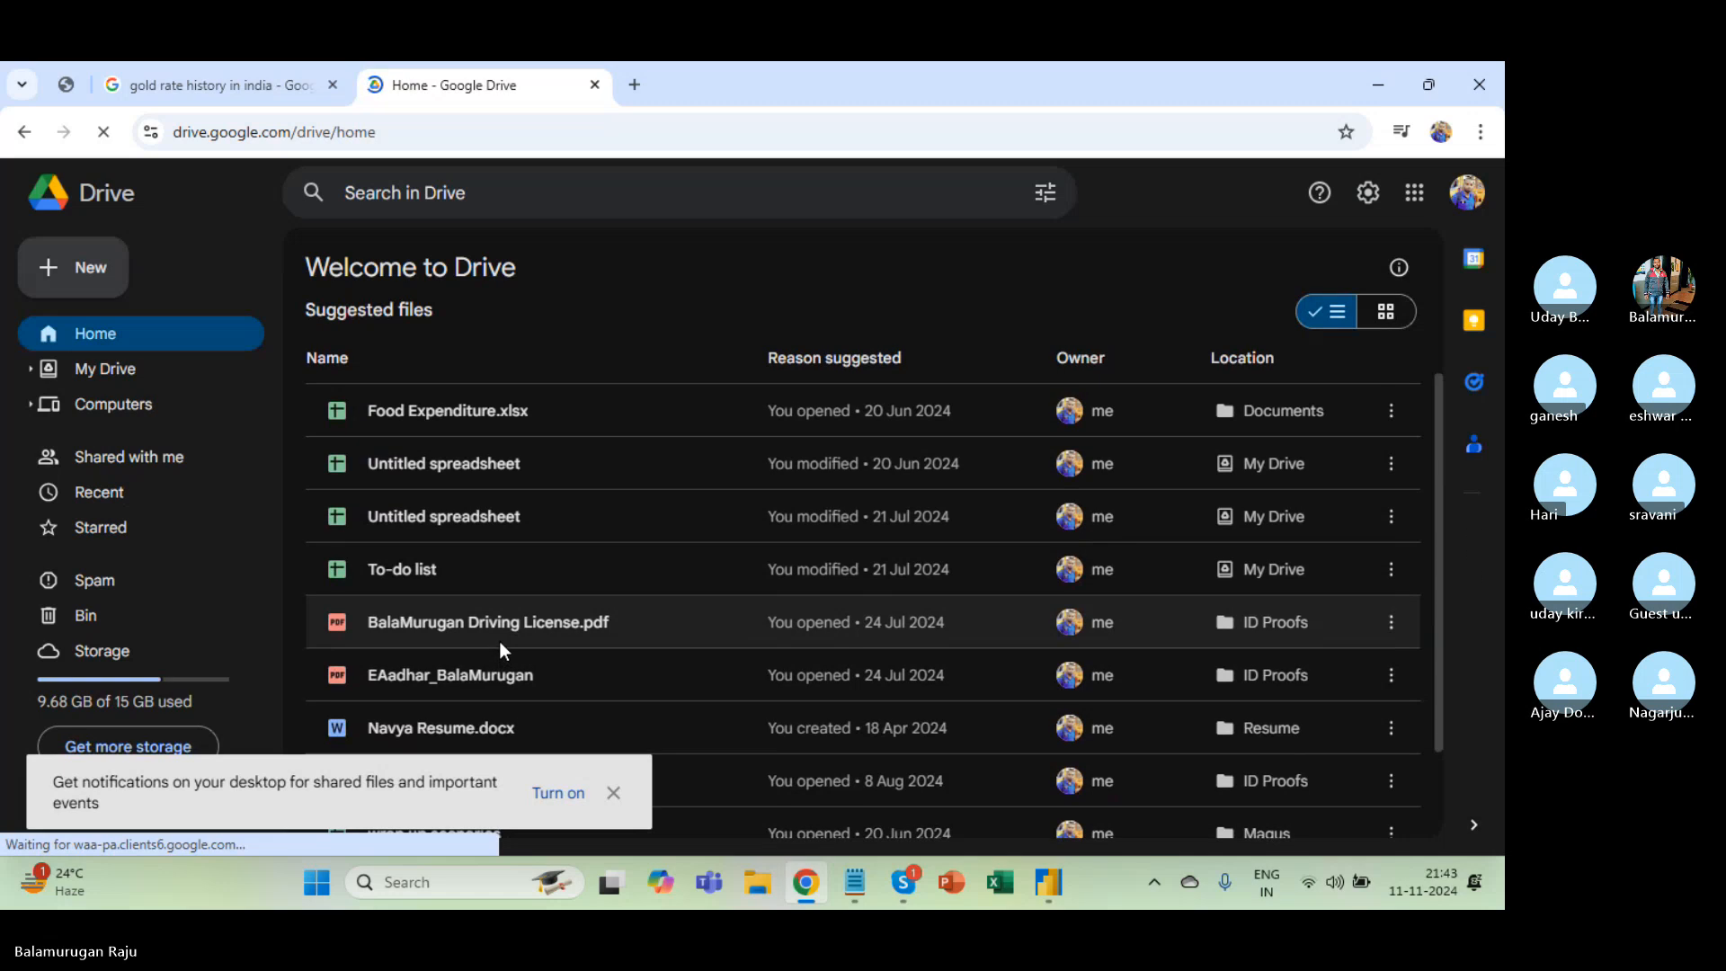
double_click(472, 461)
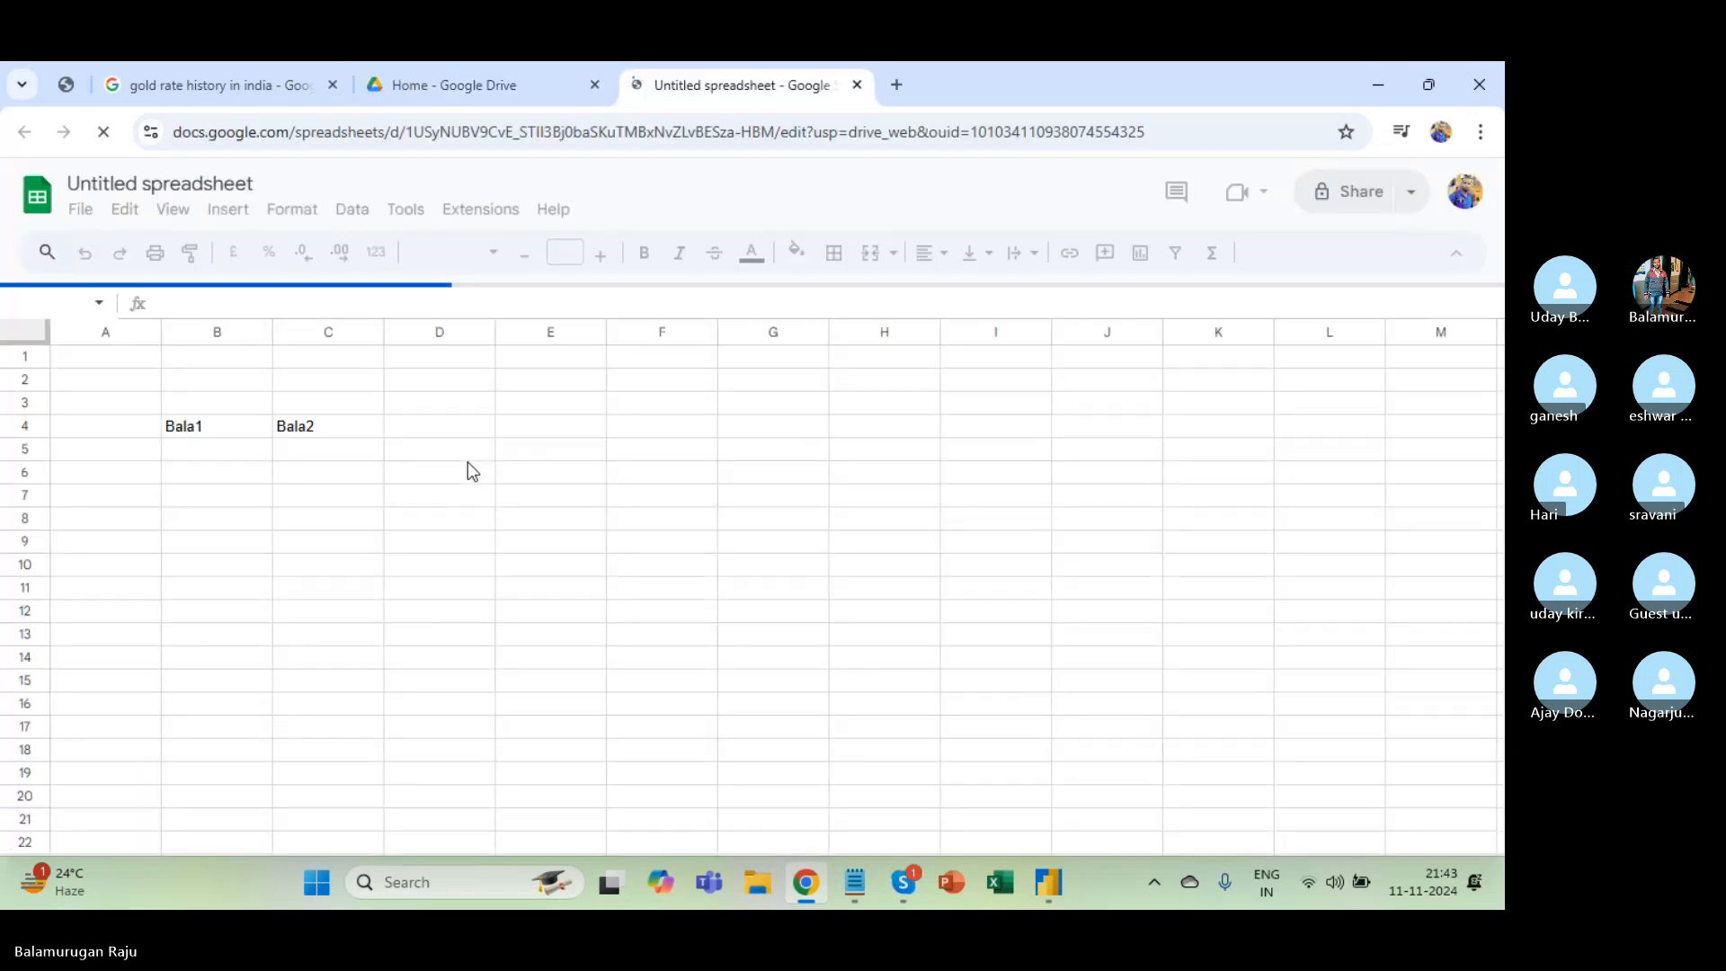
click(857, 84)
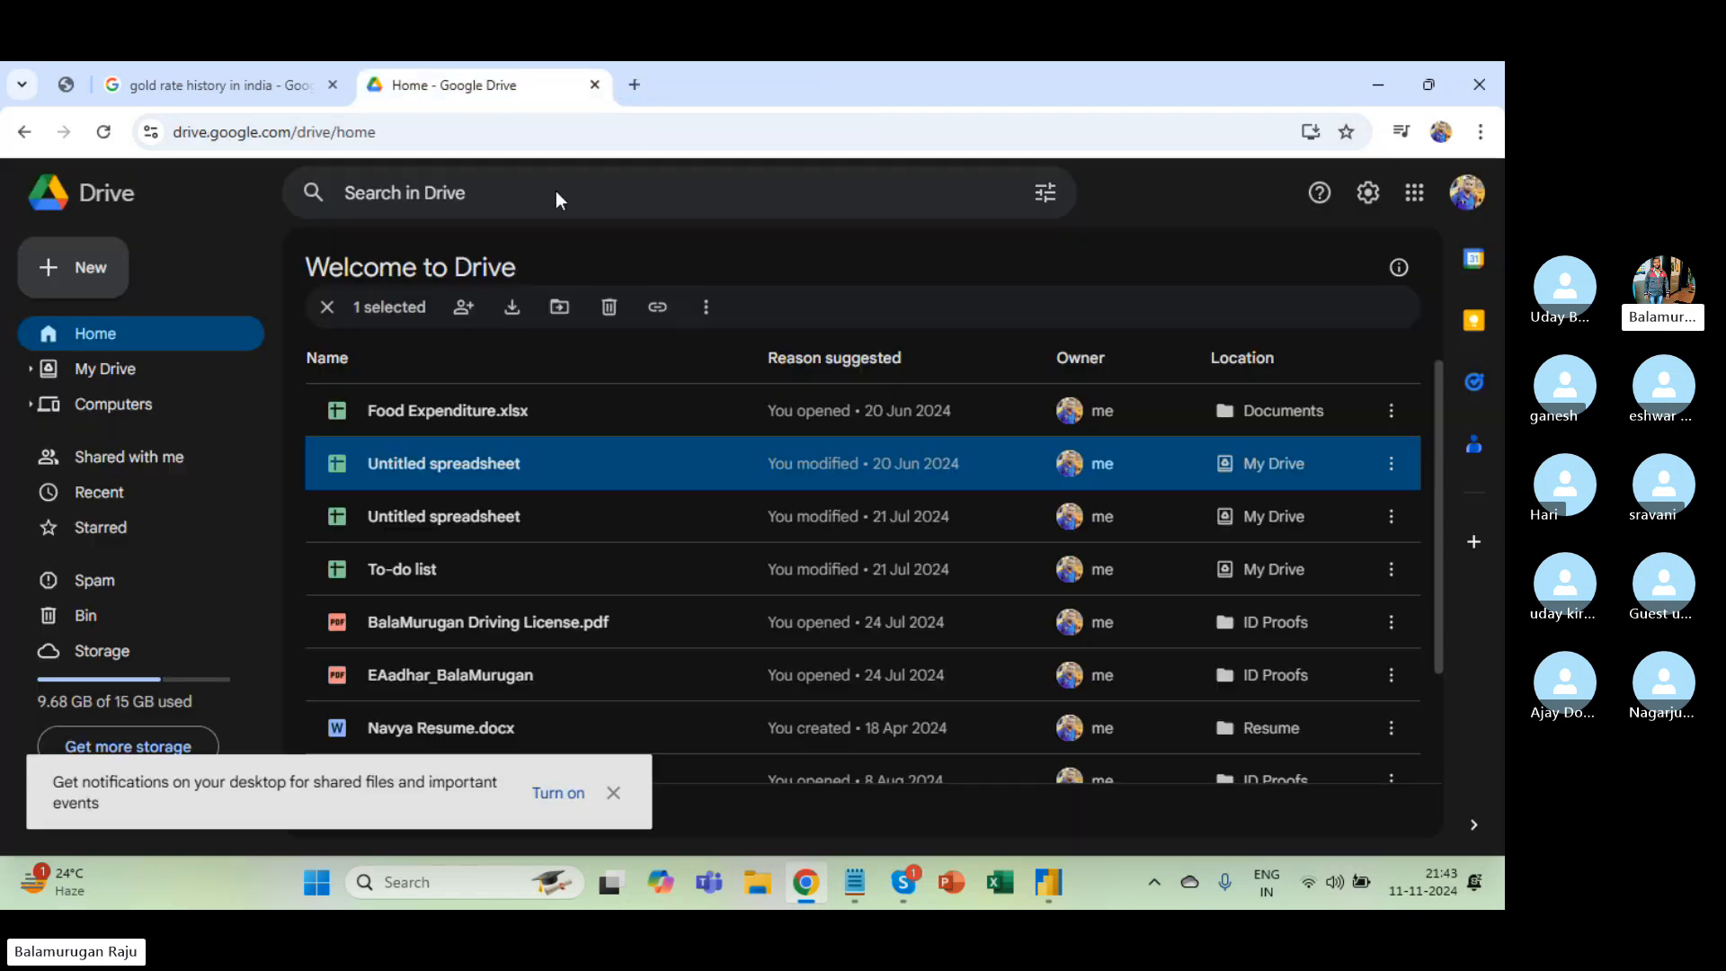
click(67, 270)
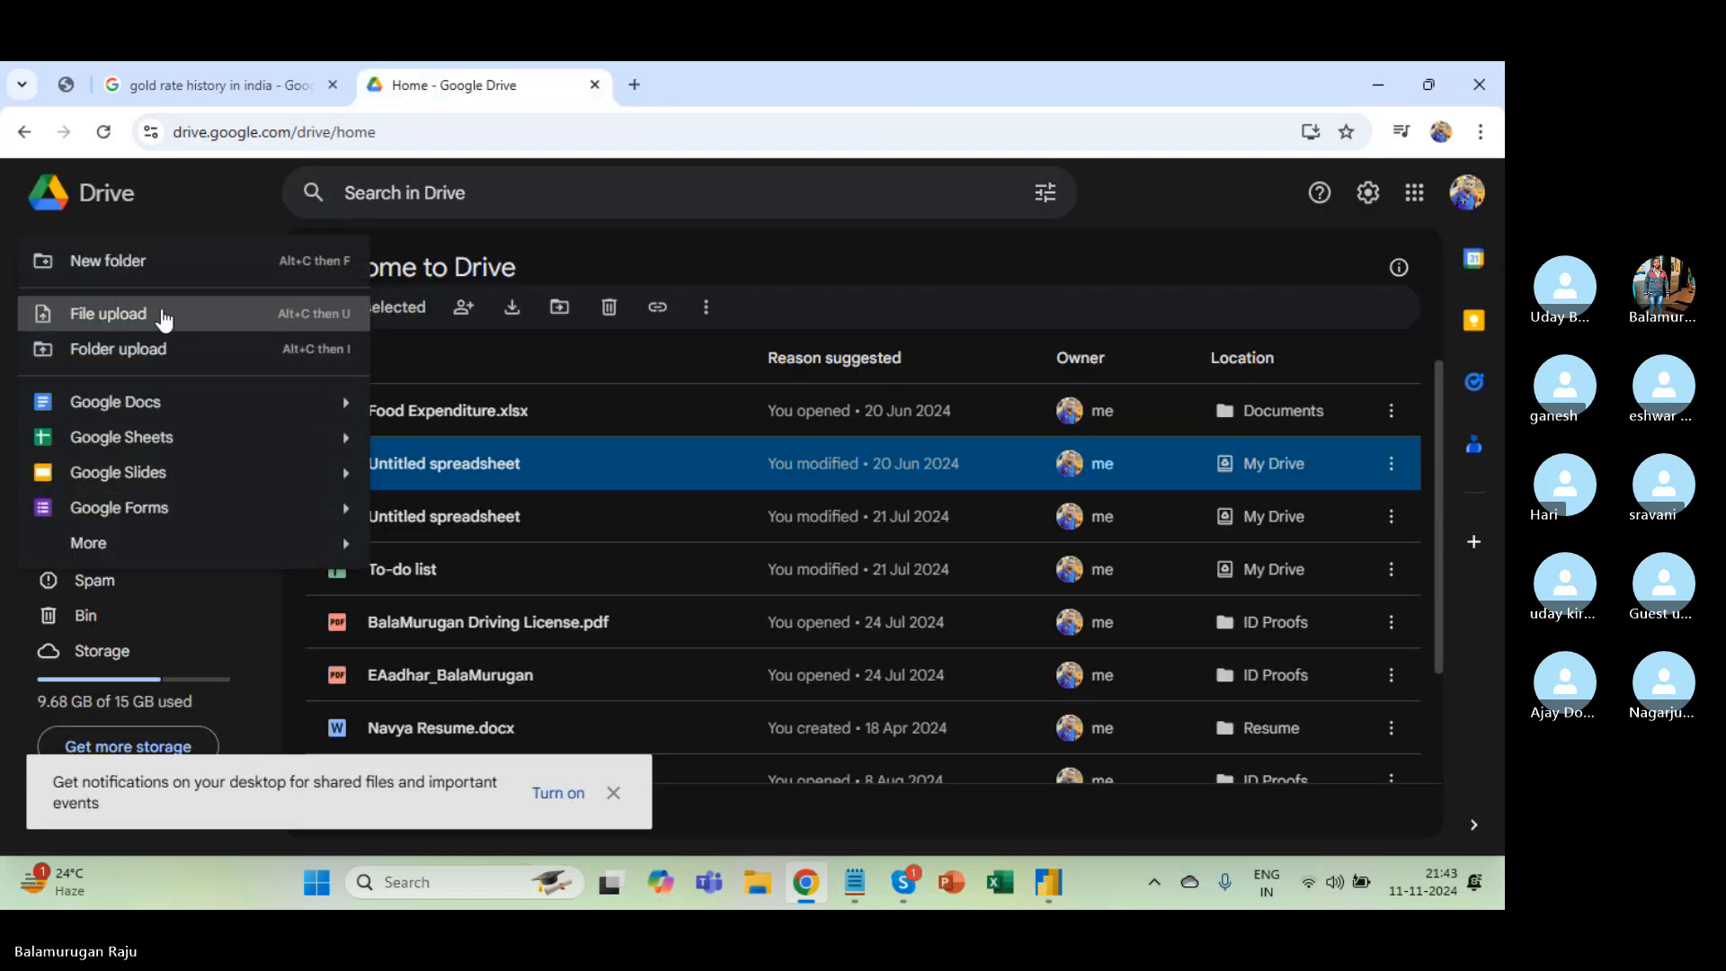
mouse_move(340, 446)
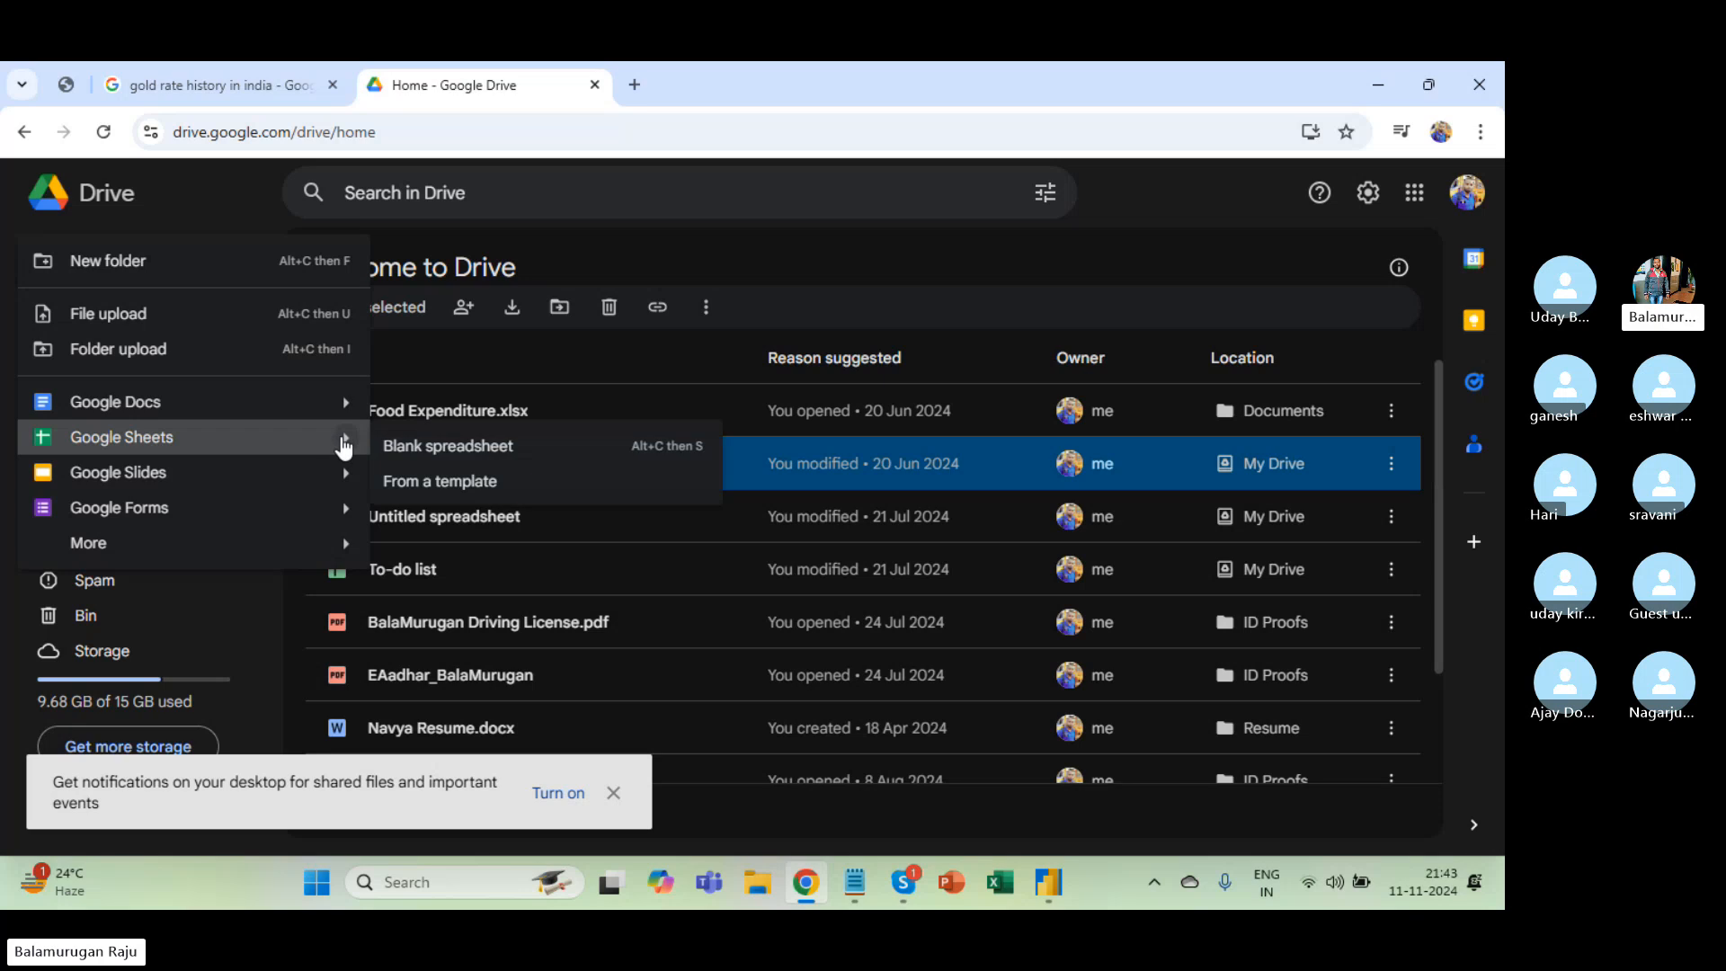
click(433, 444)
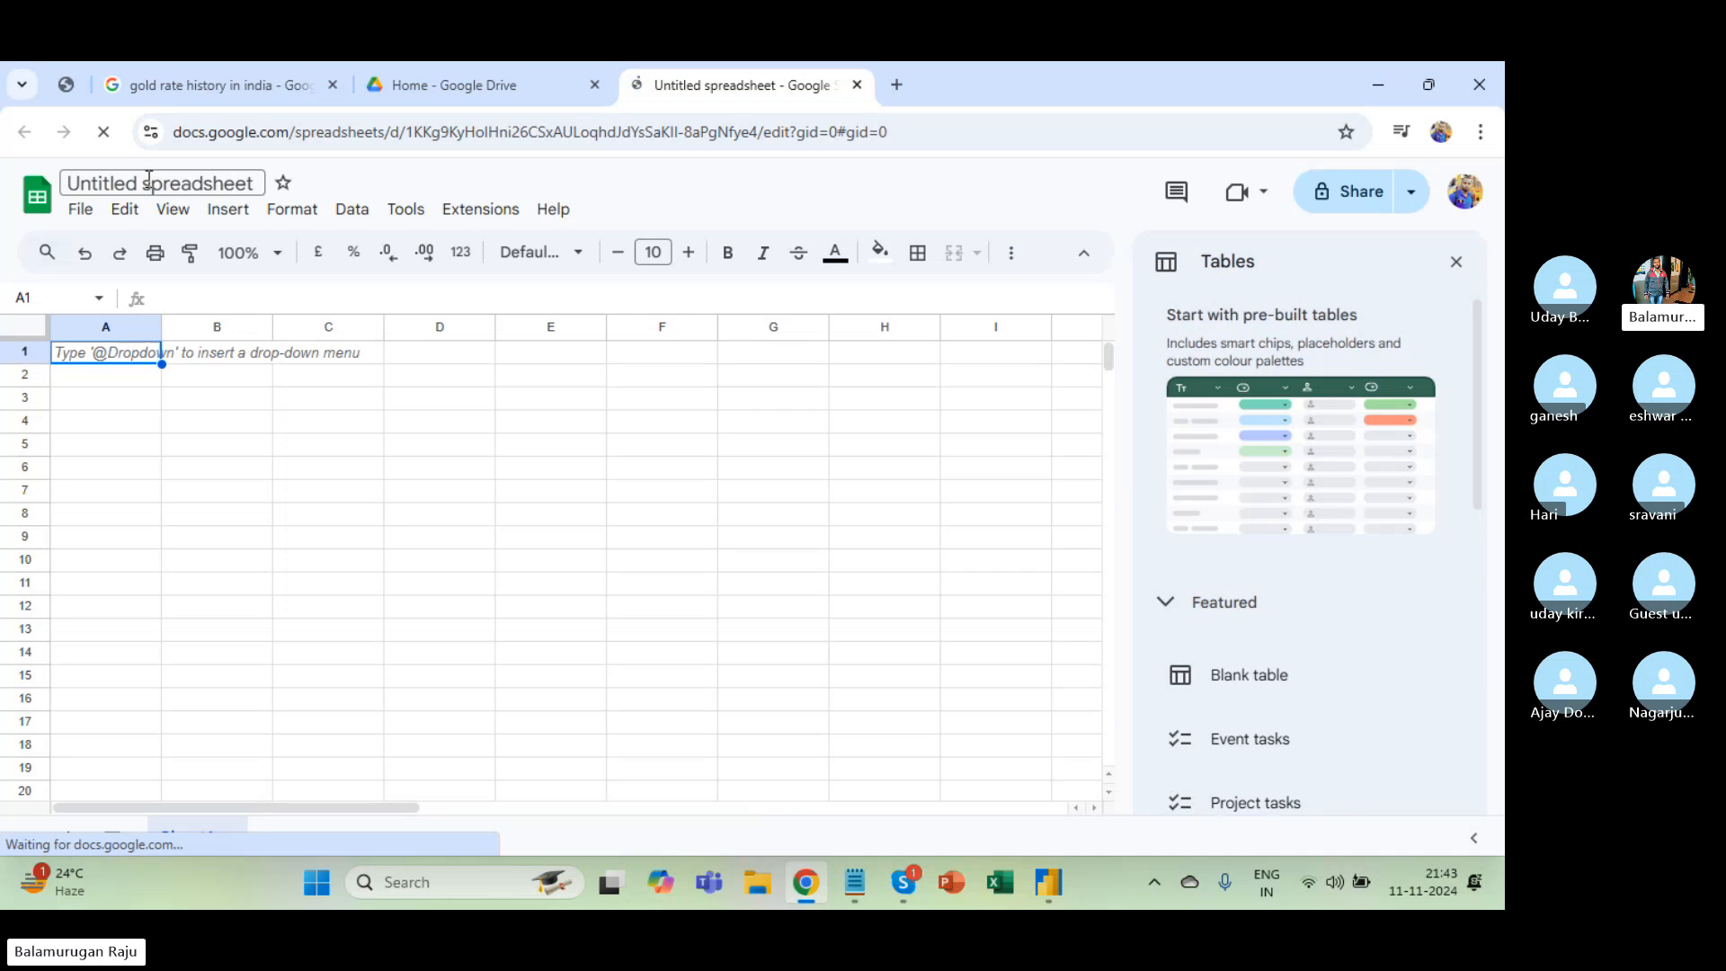
Rename the new spreadsheet to 'Google Sheet PBI'.
key(ctrl+a)
click(149, 180)
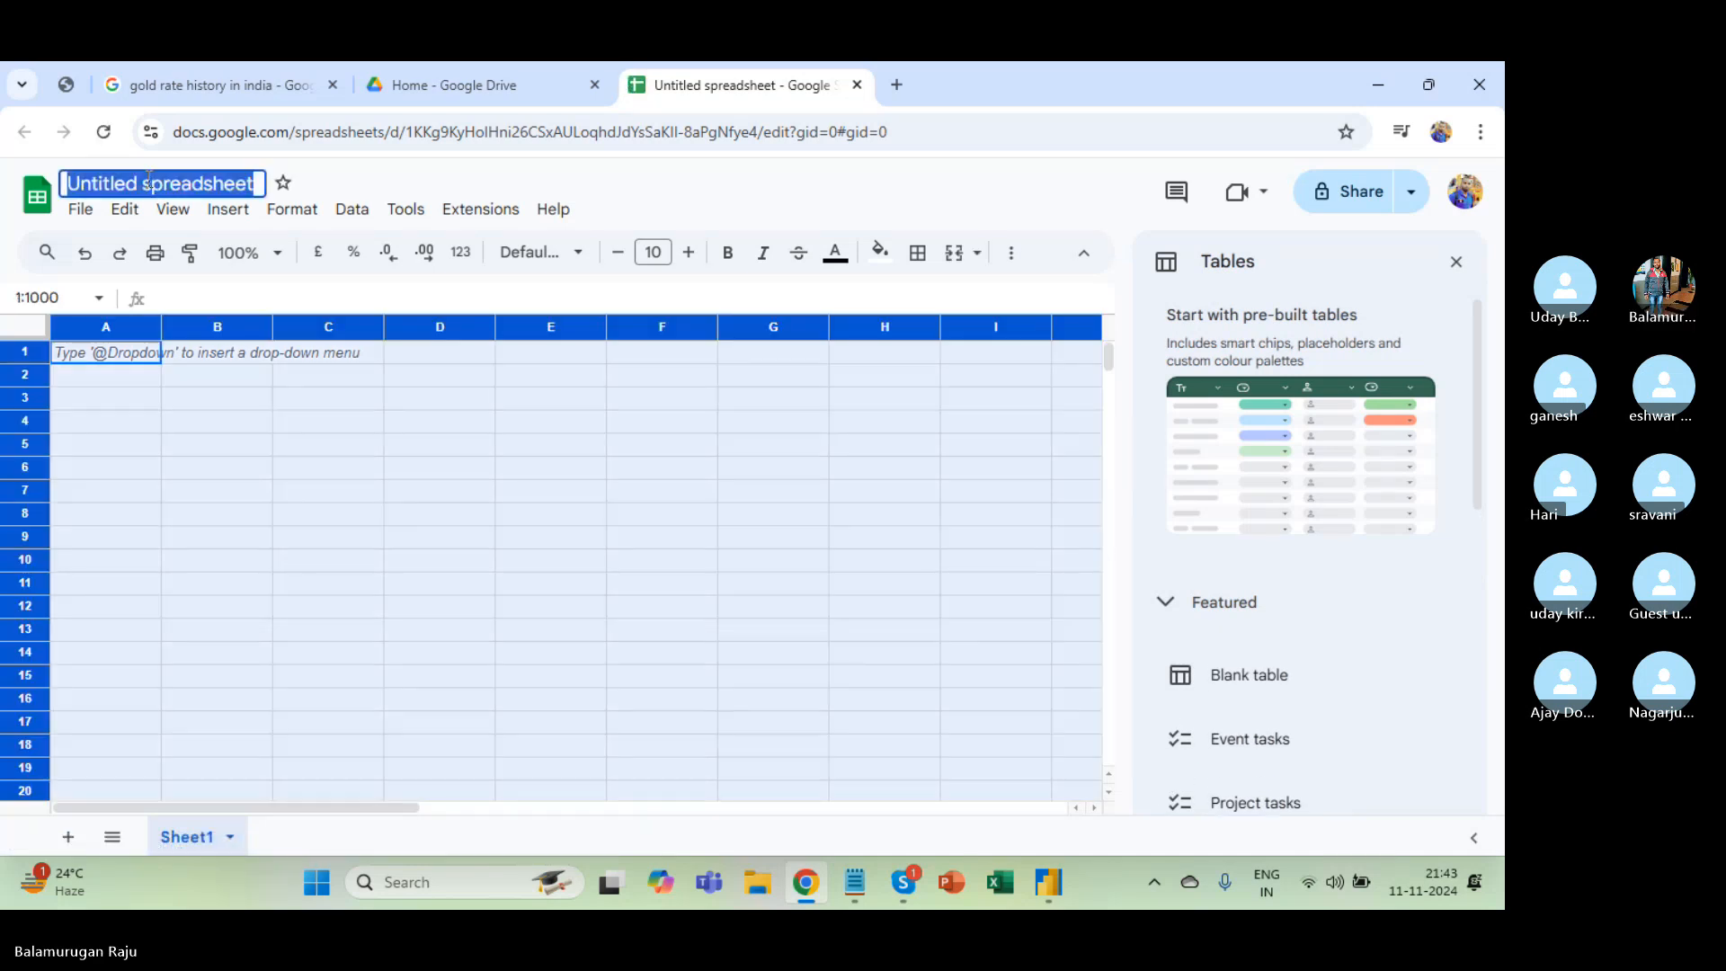
text(Web)
key(BackSpace)
key(BackSpace)
key(BackSpace)
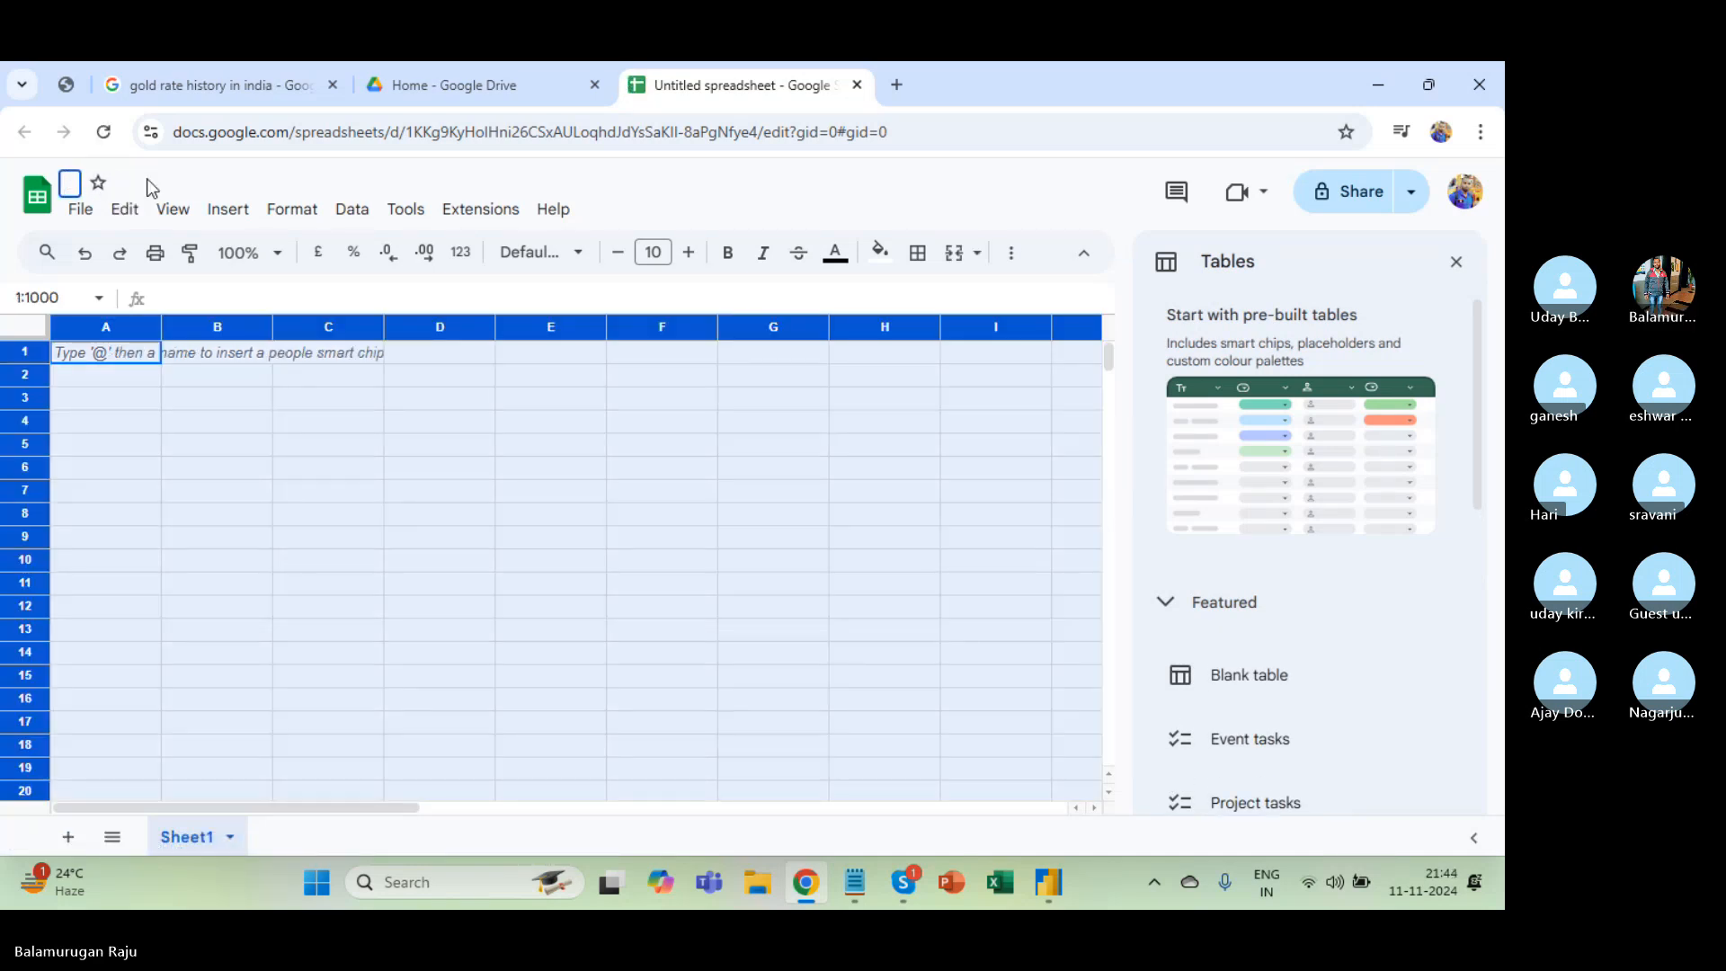
text(Google Shee)
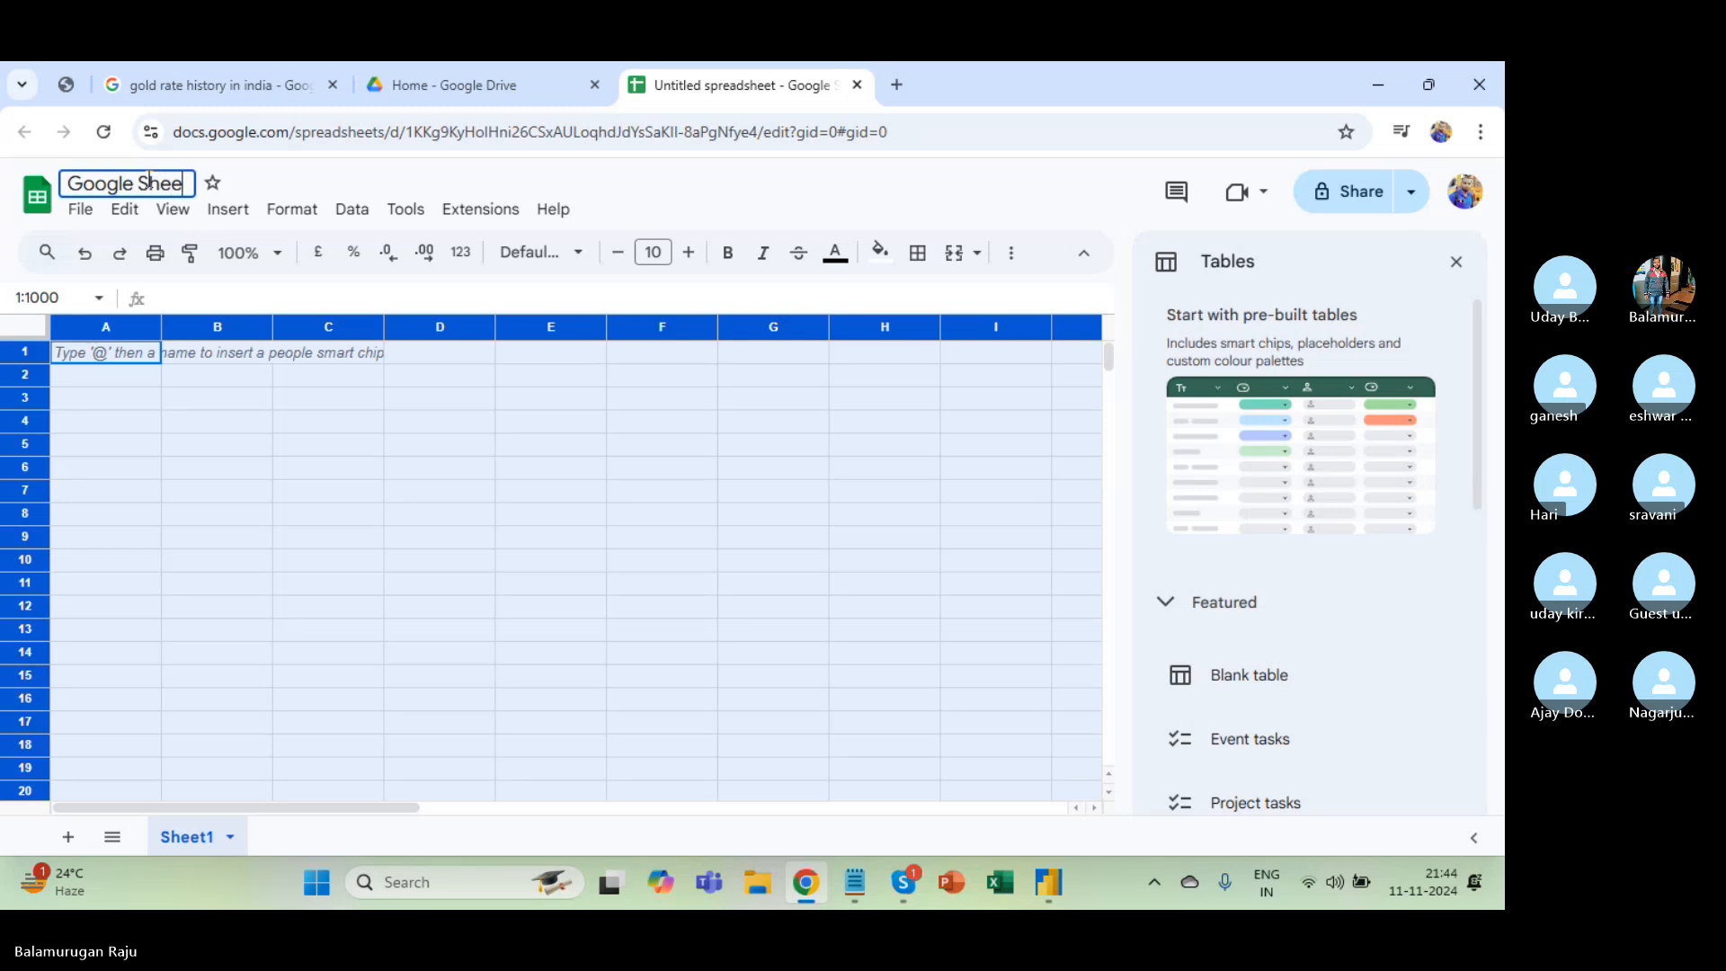
text(t P)
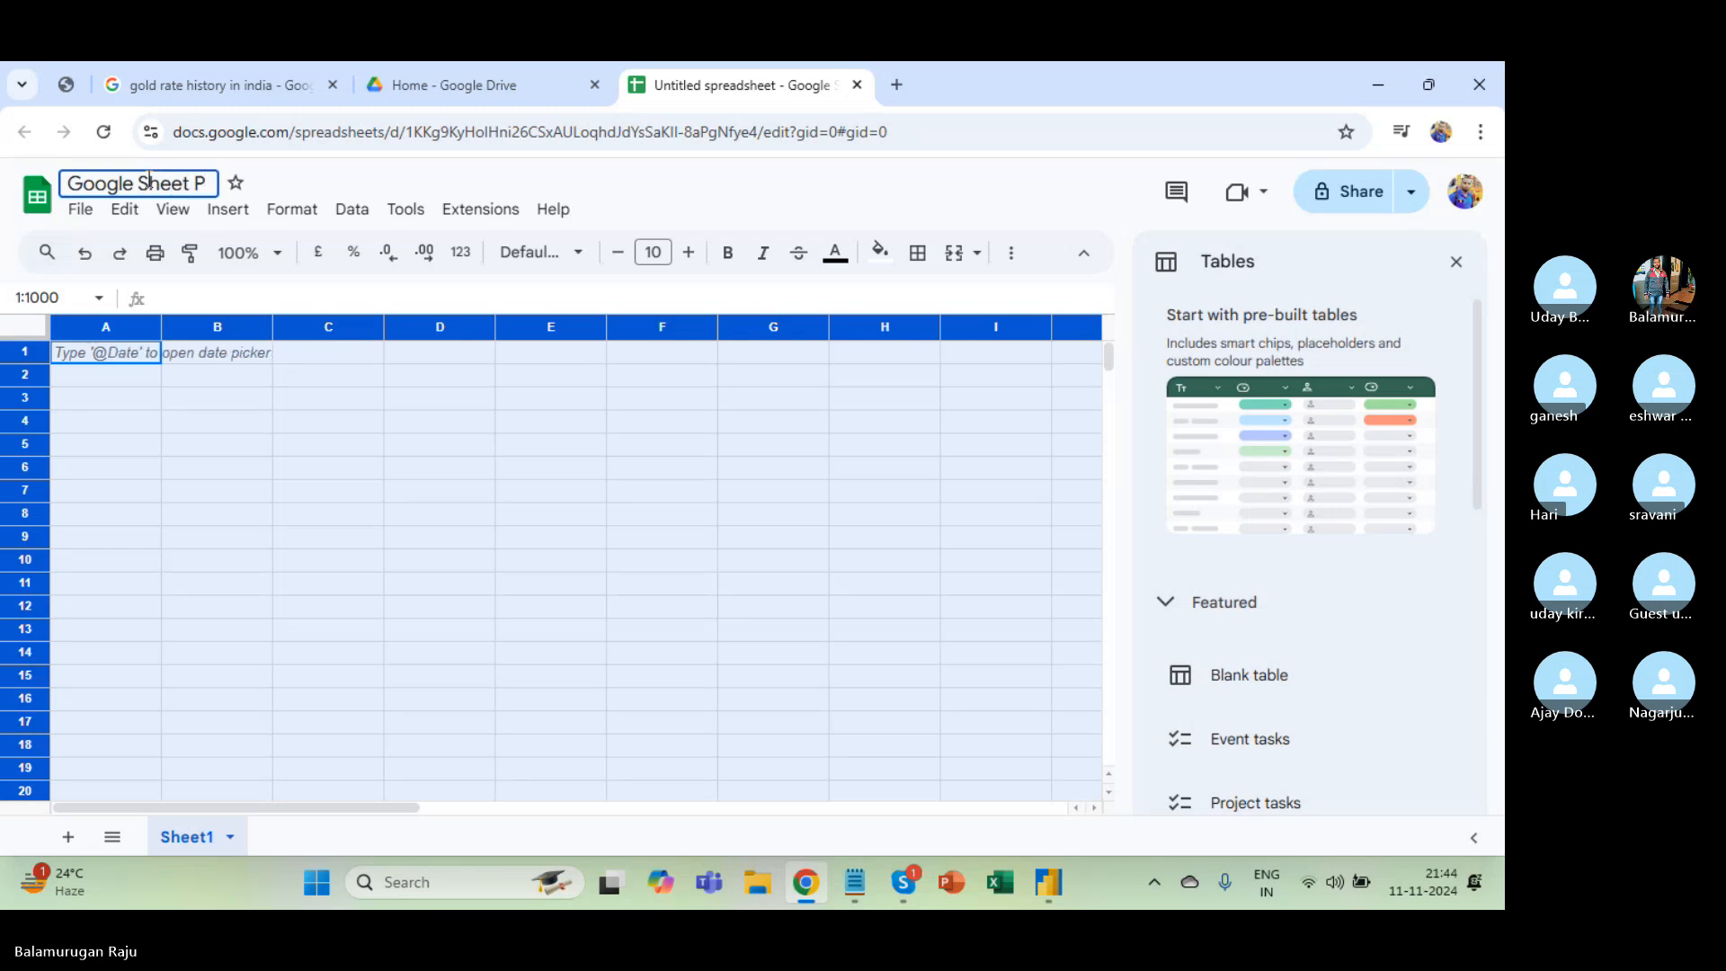
text(BI)
key(Return)
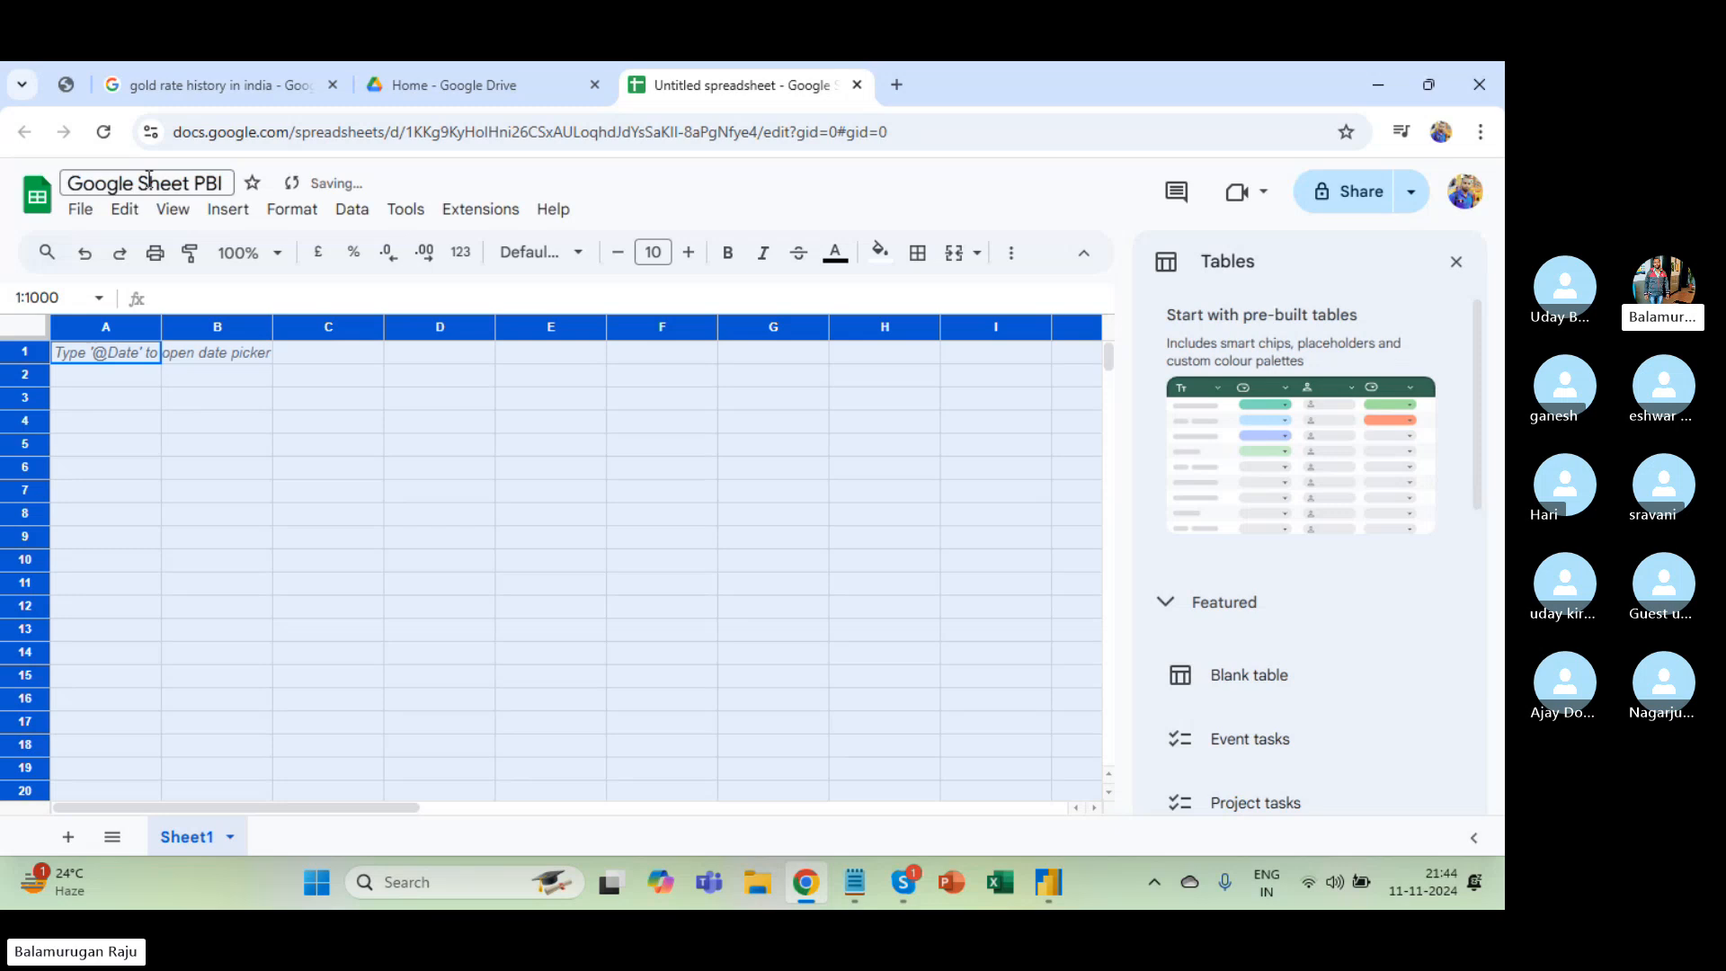
Enter the headers Name, Subject and Marks in A1:C1.
click(102, 352)
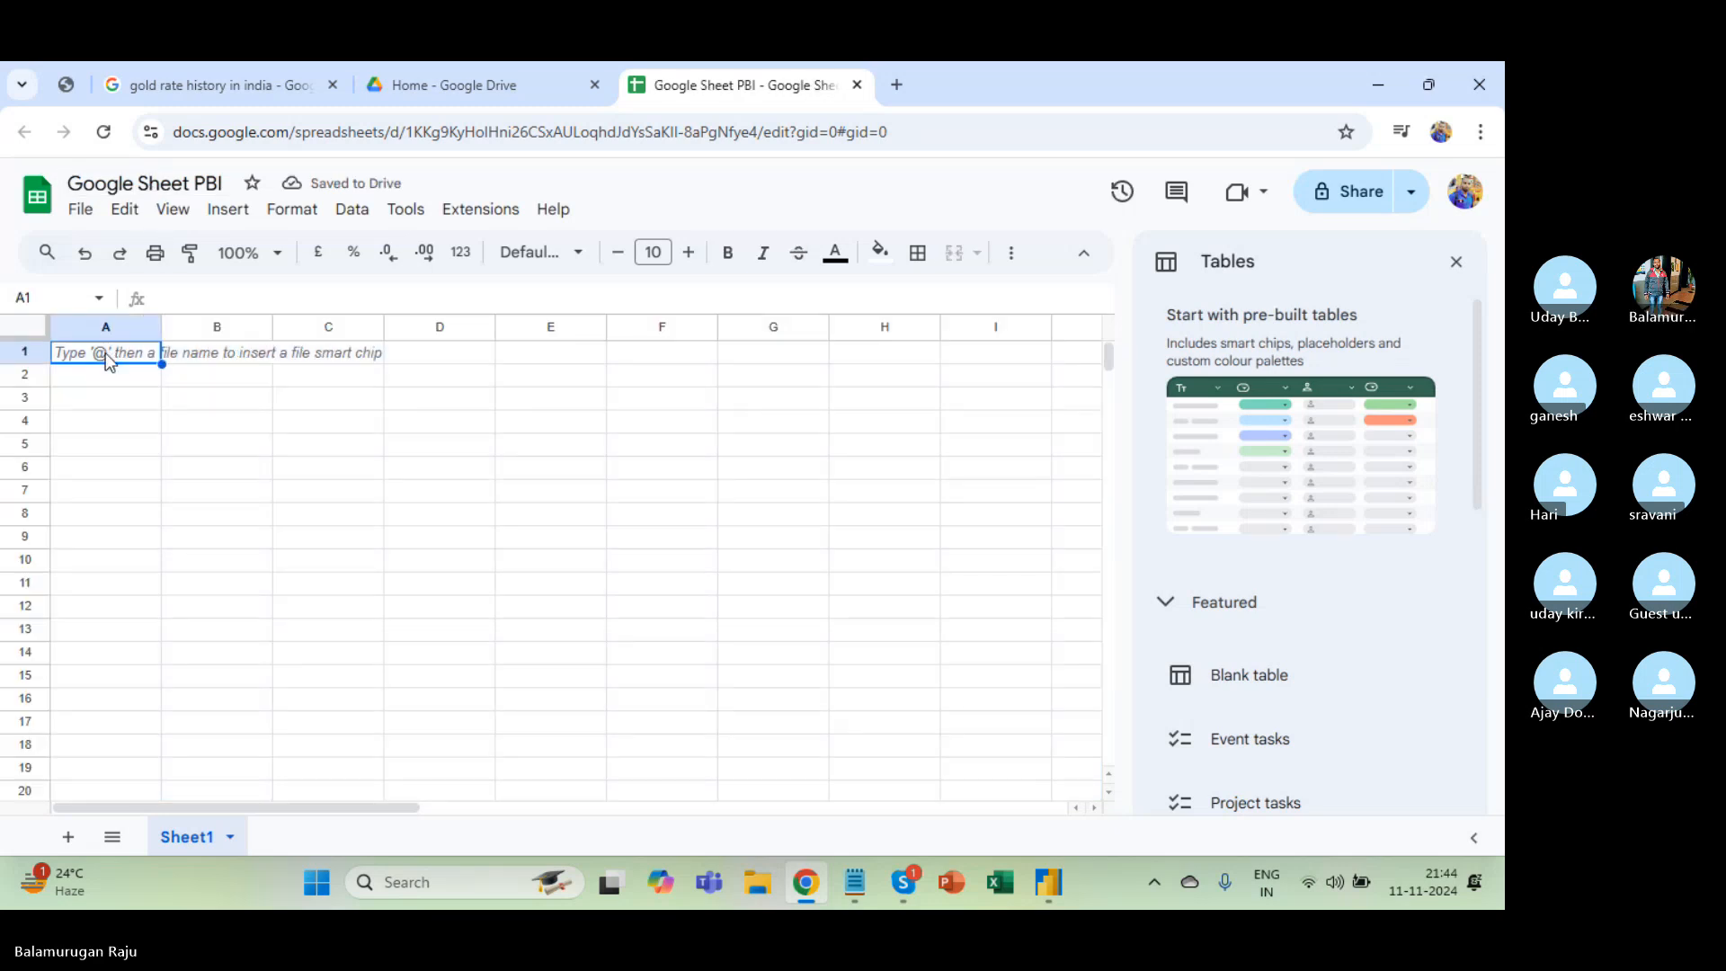
text(Name)
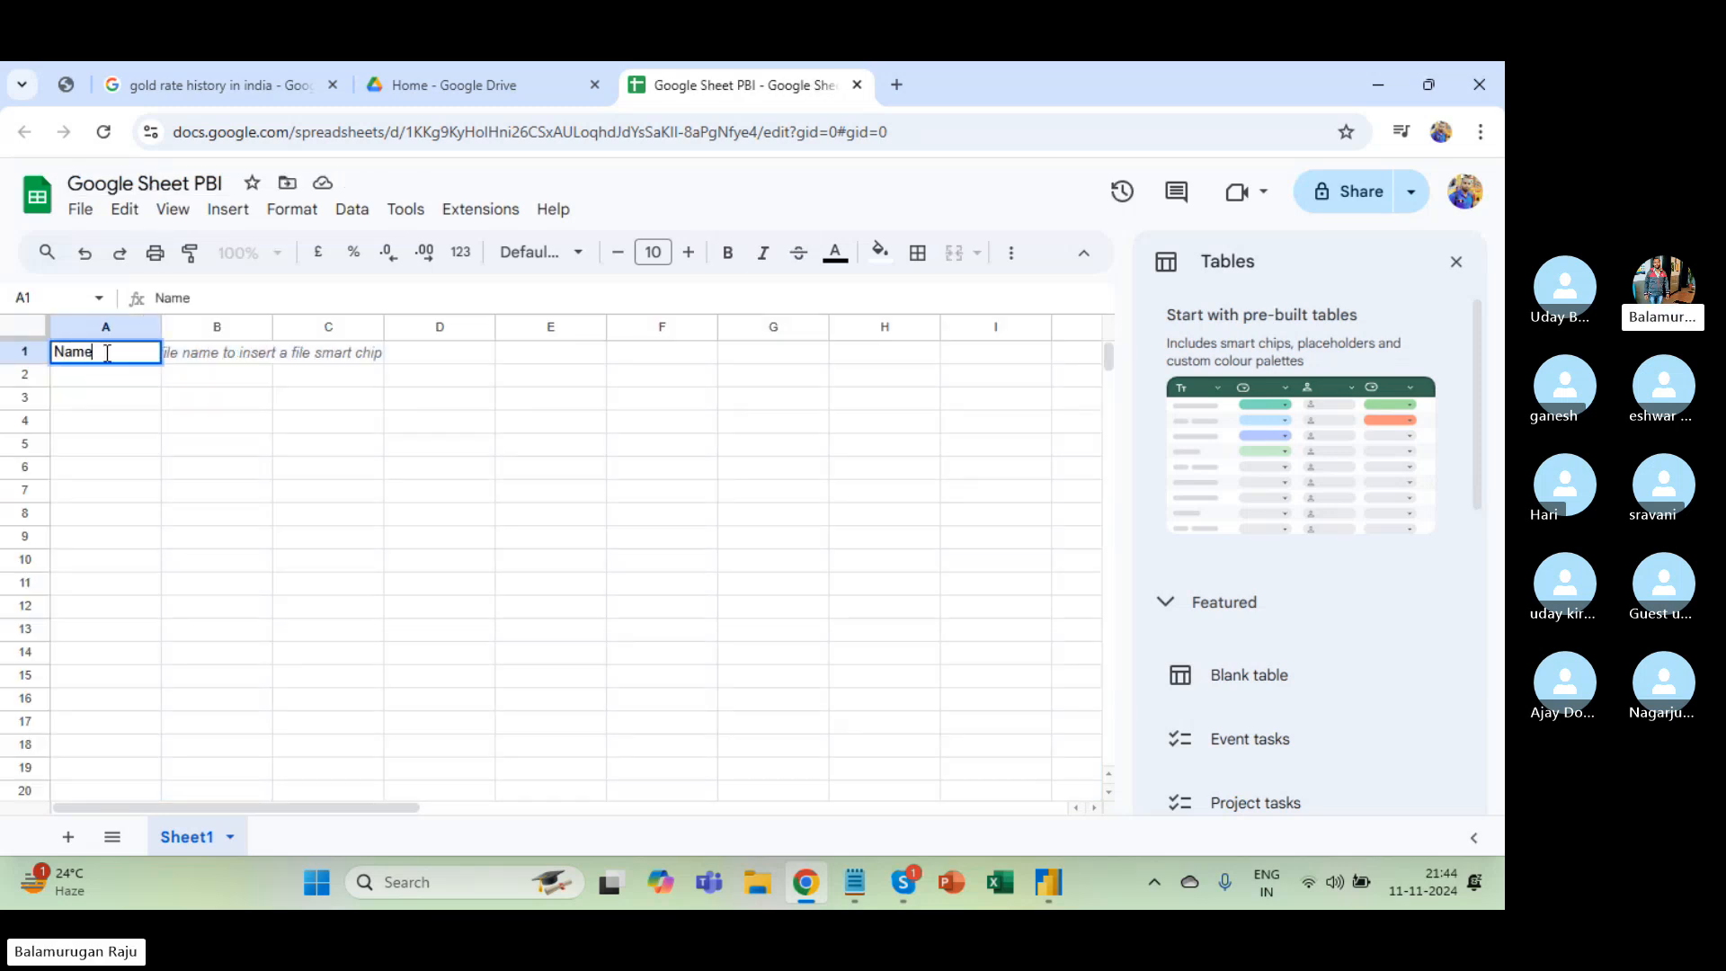
key(Tab)
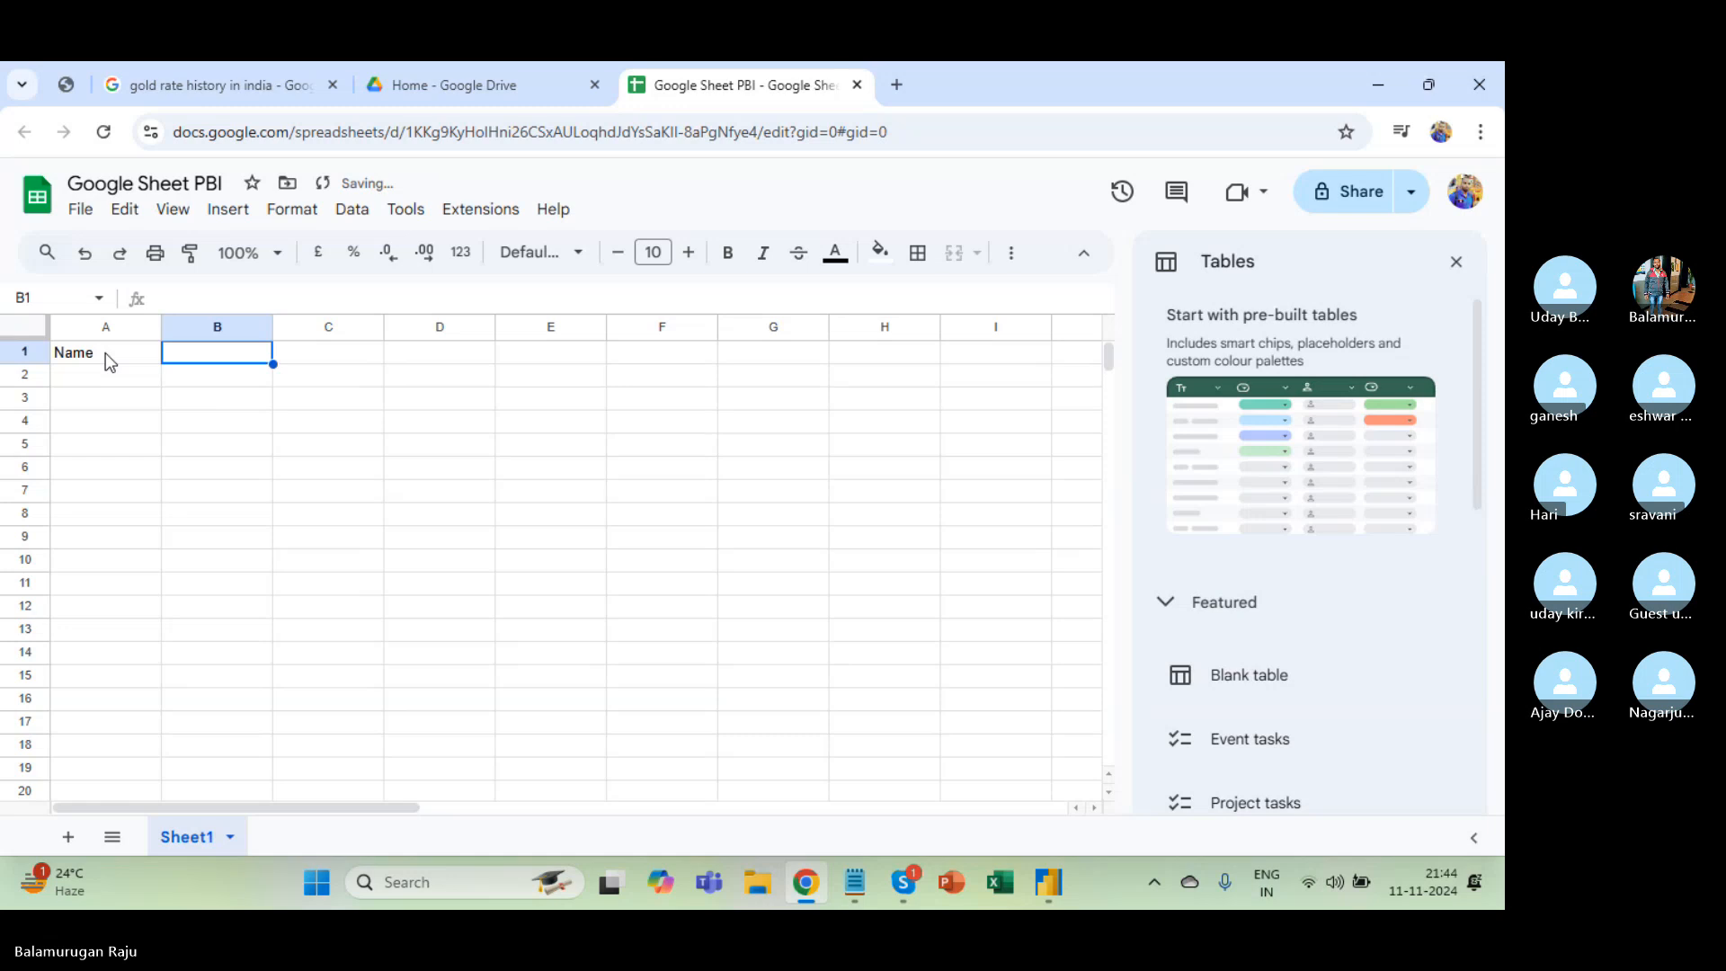
text(Subject)
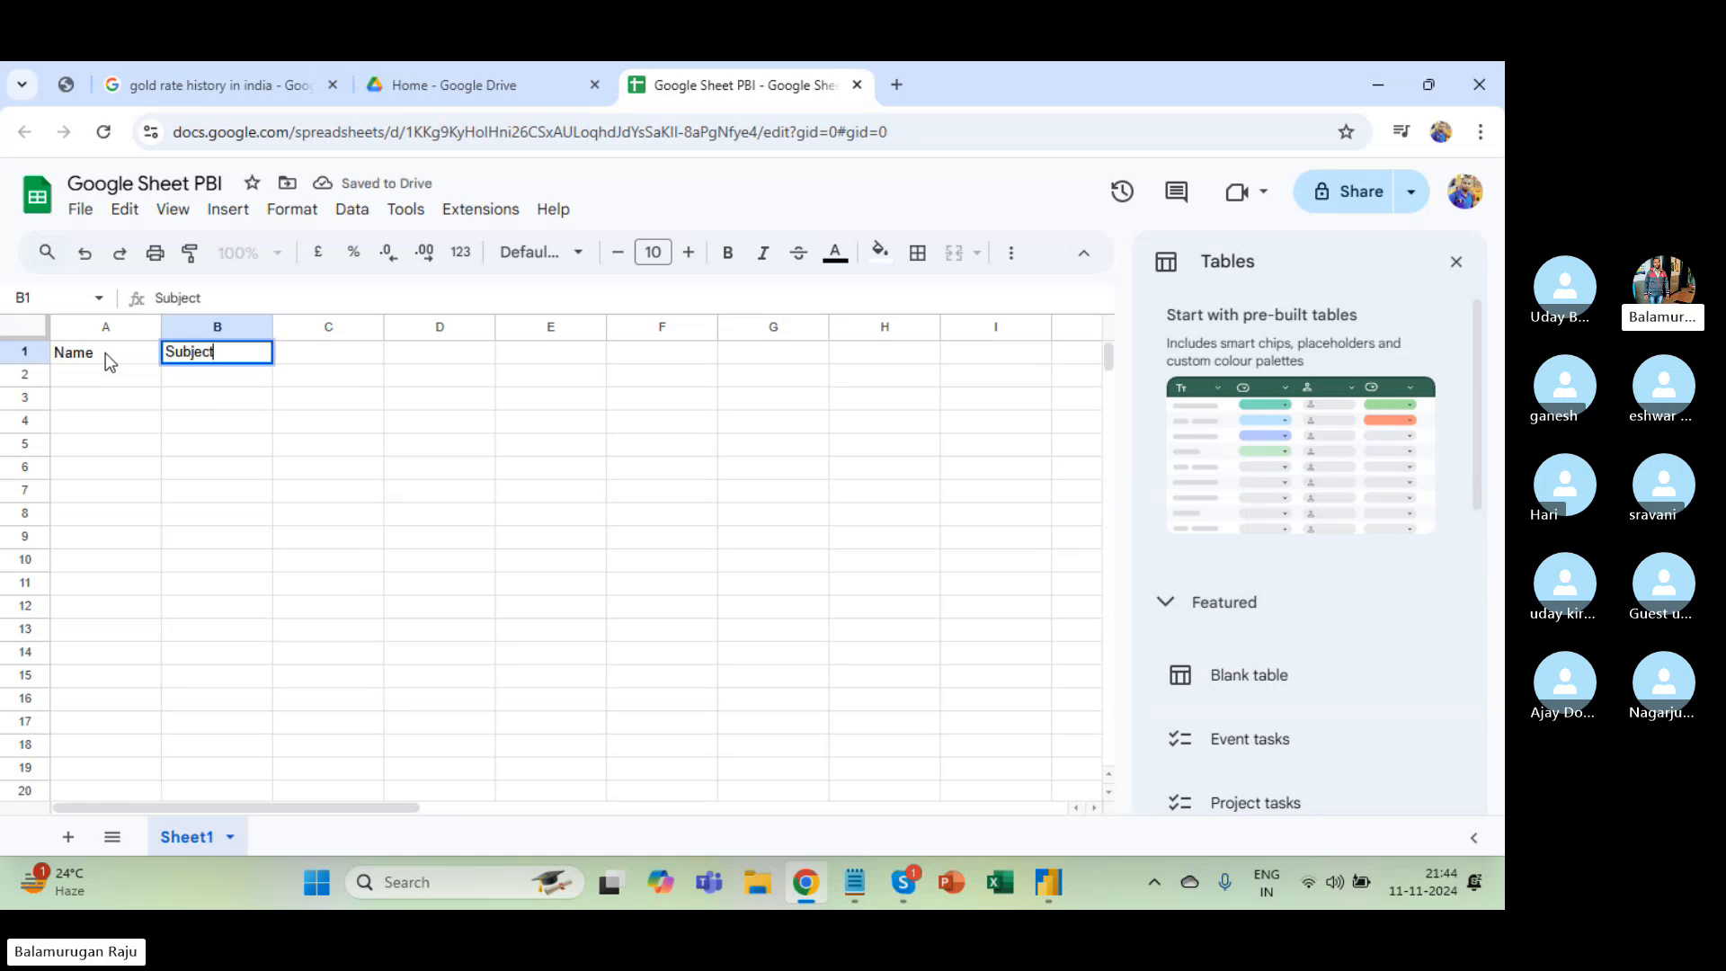
key(Tab)
text(Marks)
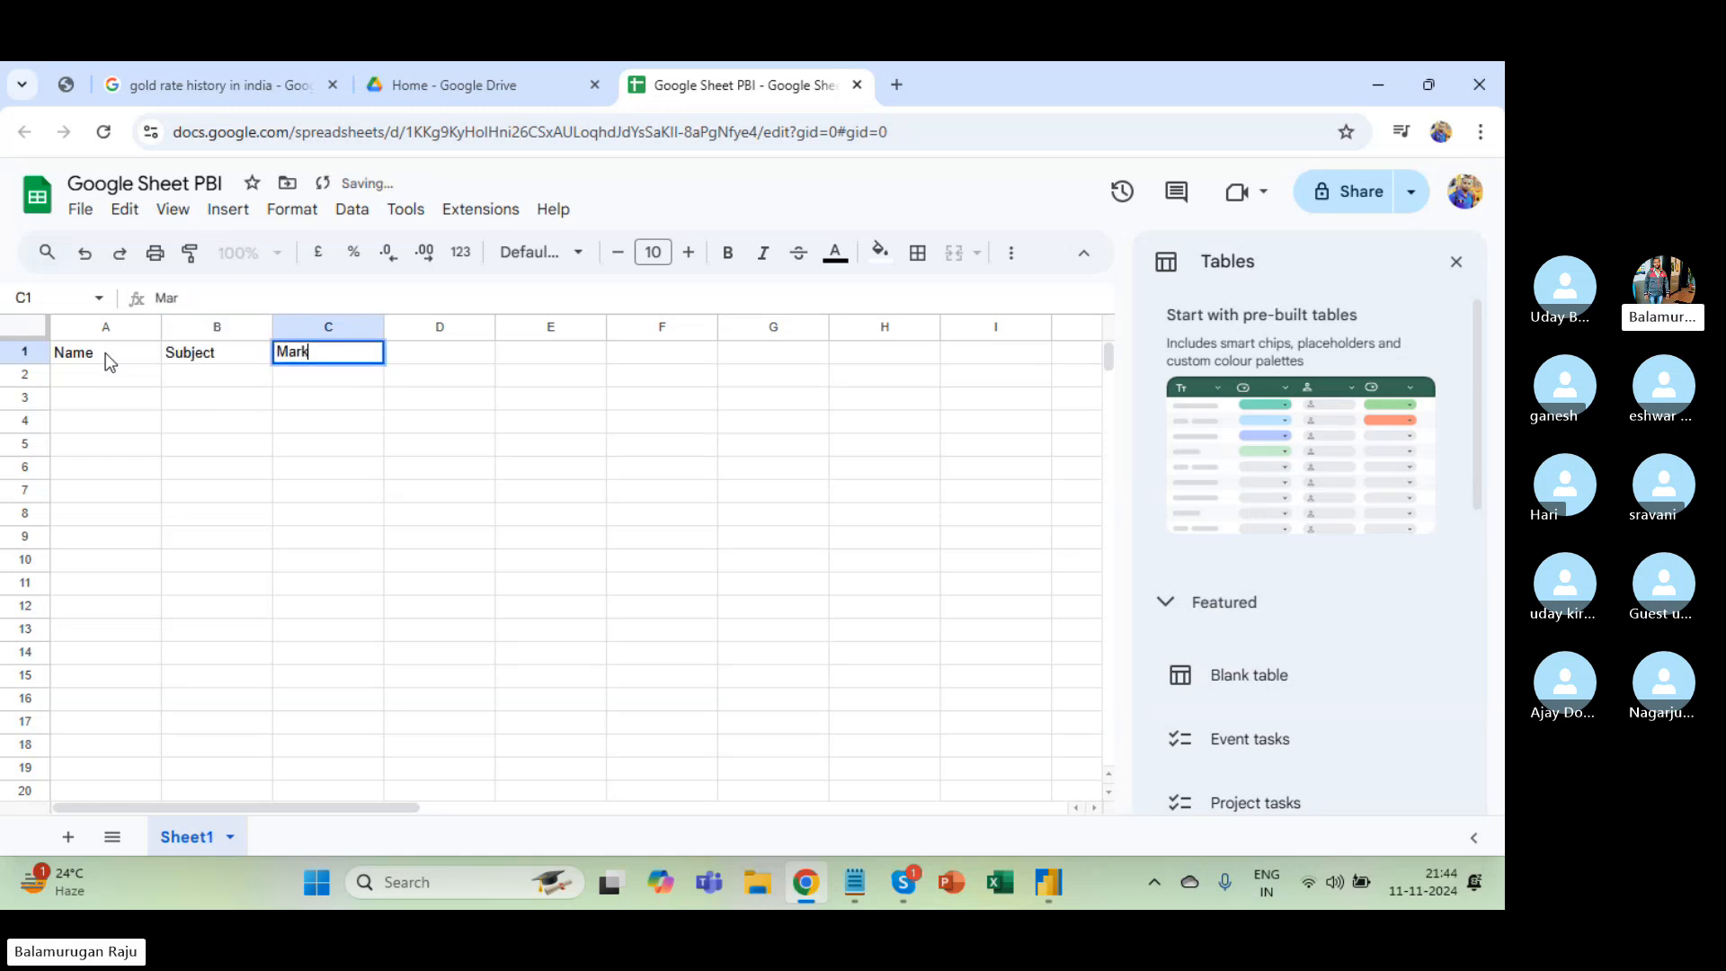
key(Return)
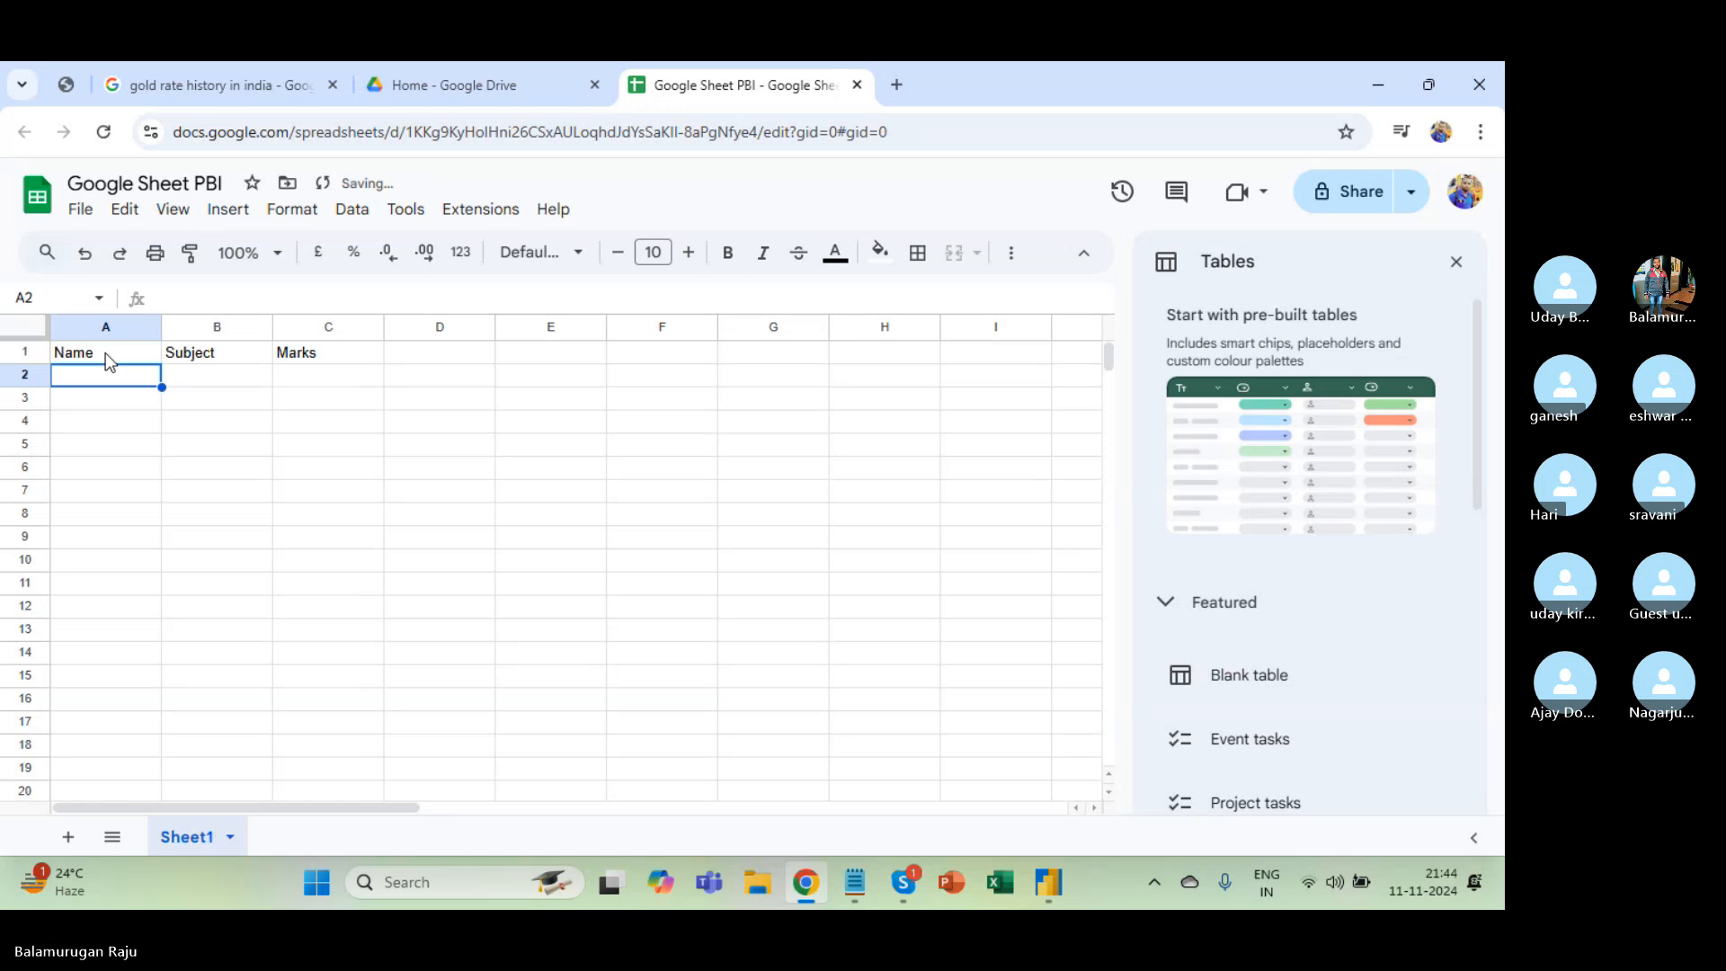
Enter nine student names in A2:A10, from Bala, Hari and Nagarjuna through Eshwar.
text(Bala)
key(Return)
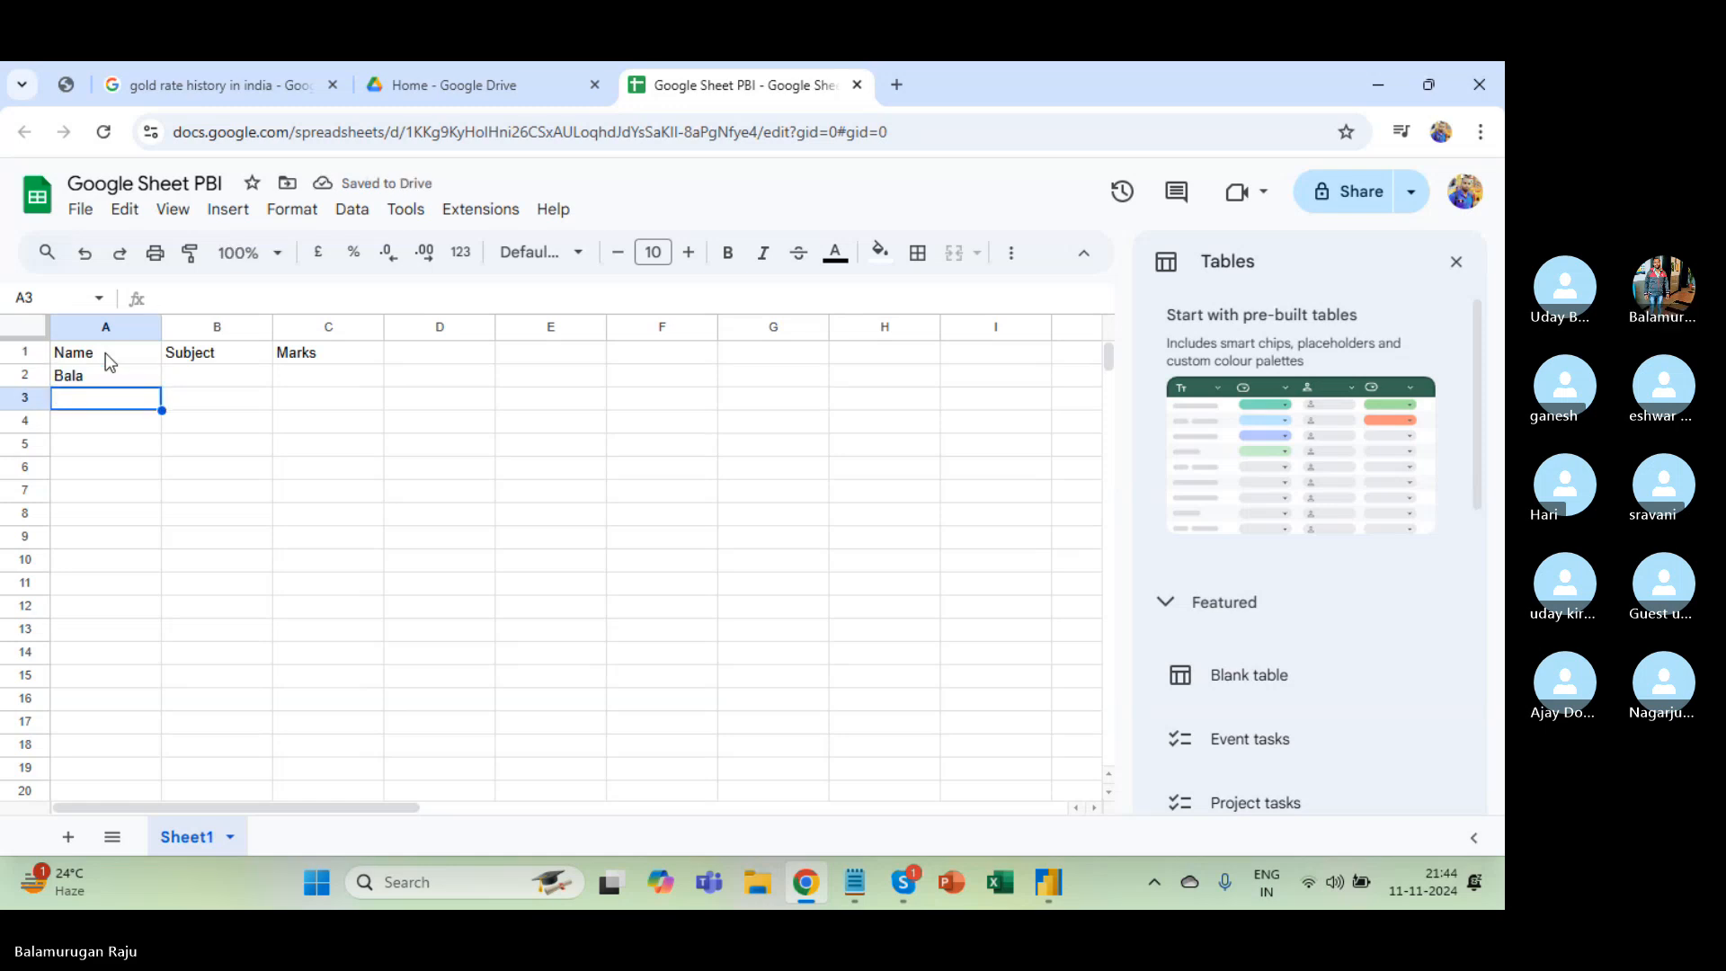
text(Hari)
key(Return)
text(Na)
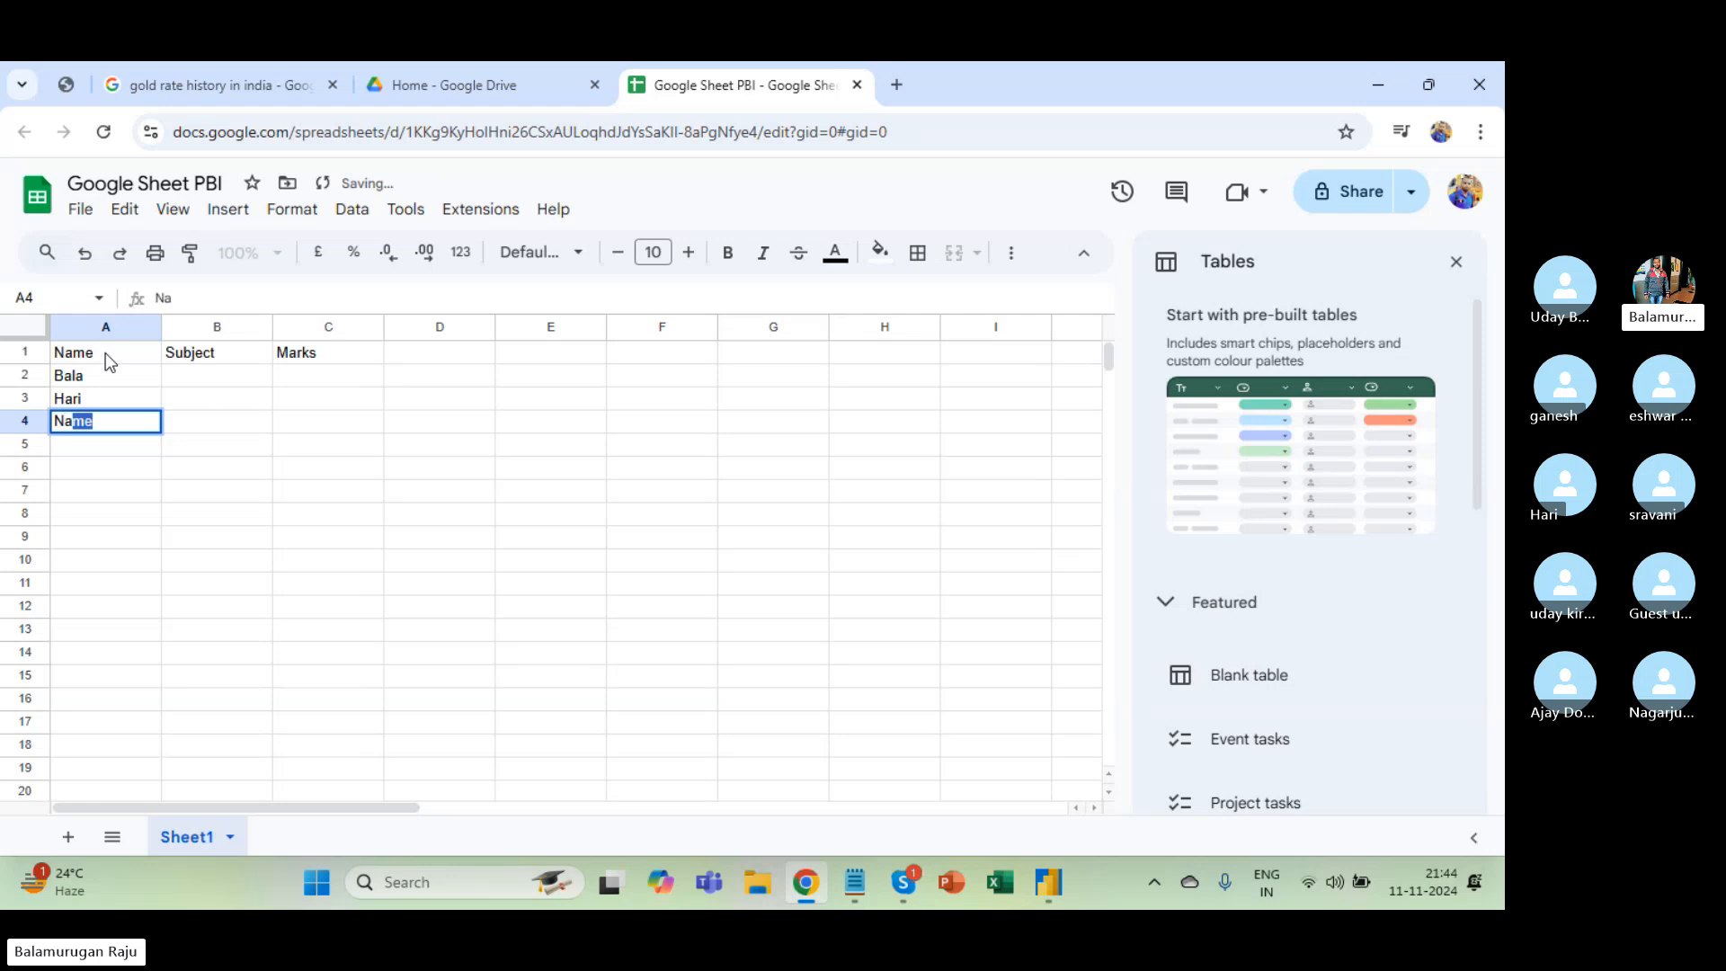
text(garjuna)
key(Return)
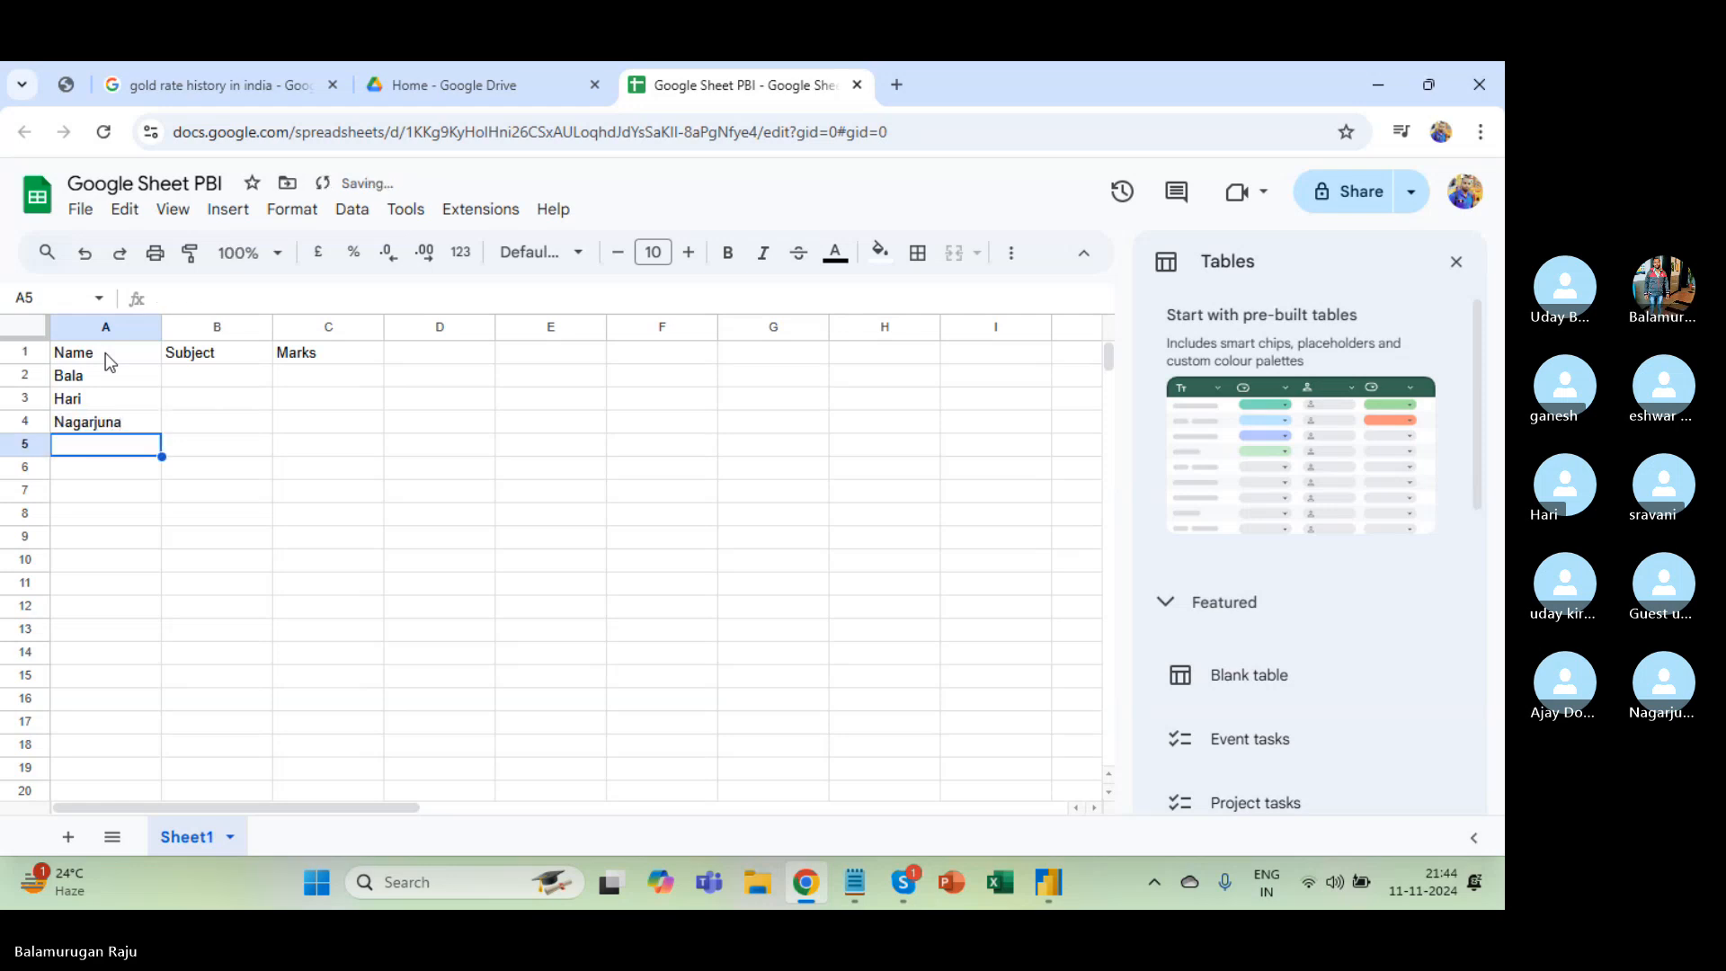
text(Ganesh)
key(Return)
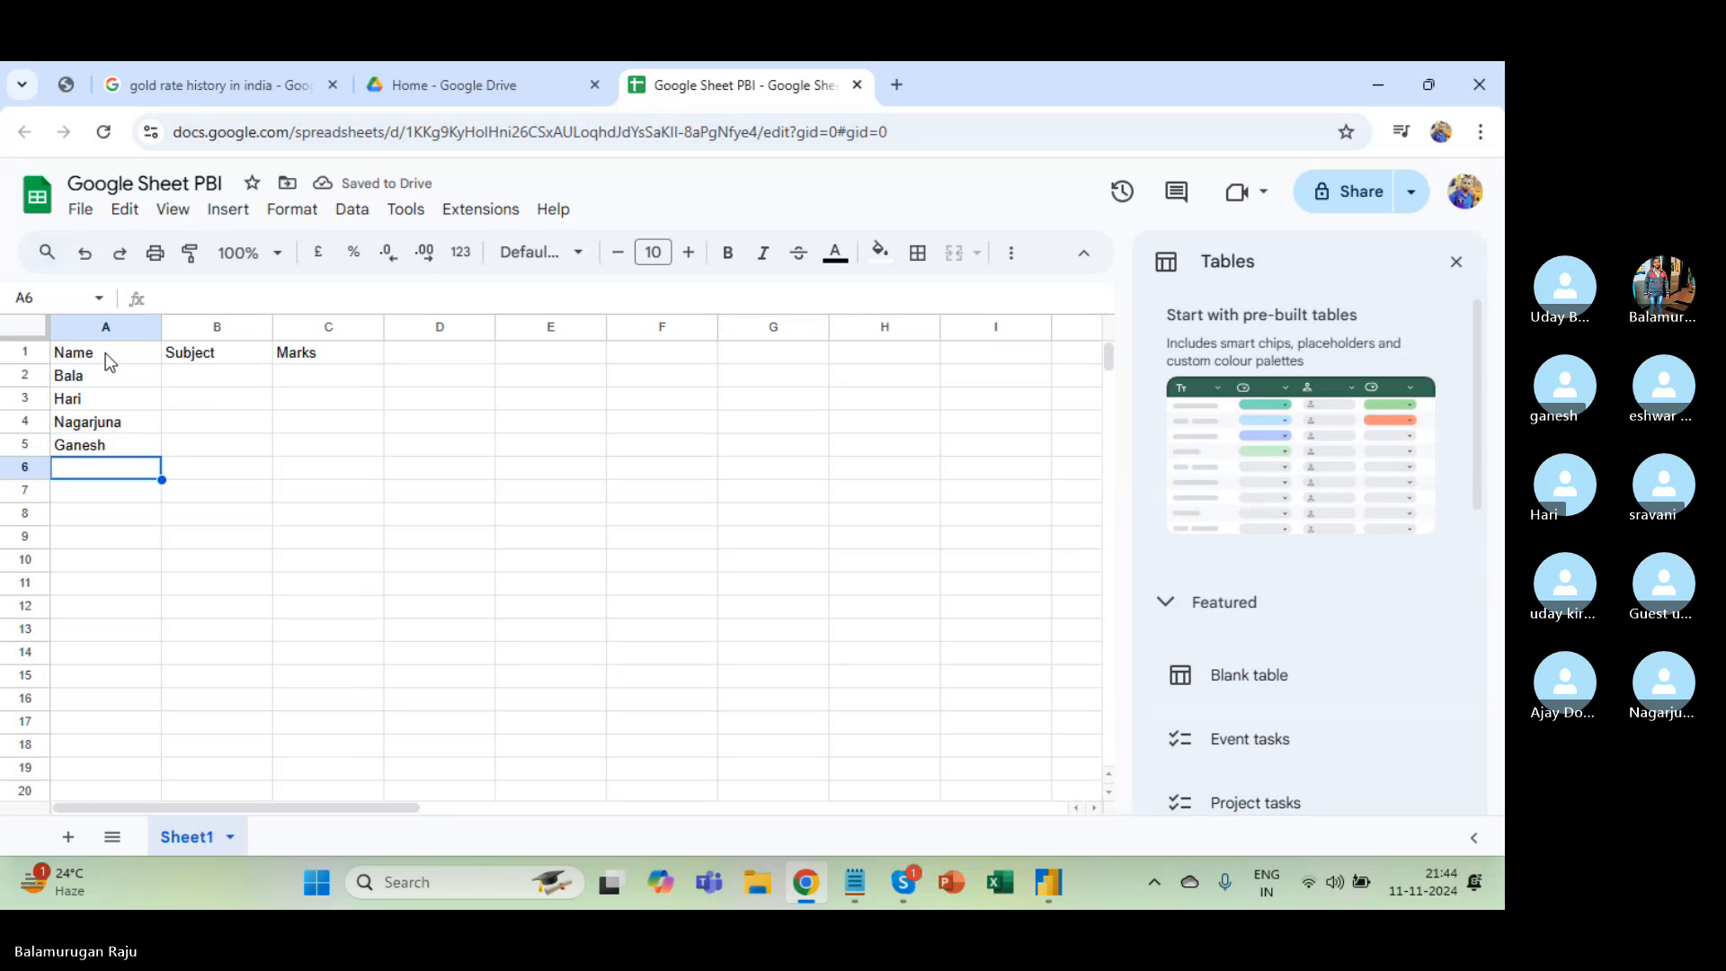
text(Praeee)
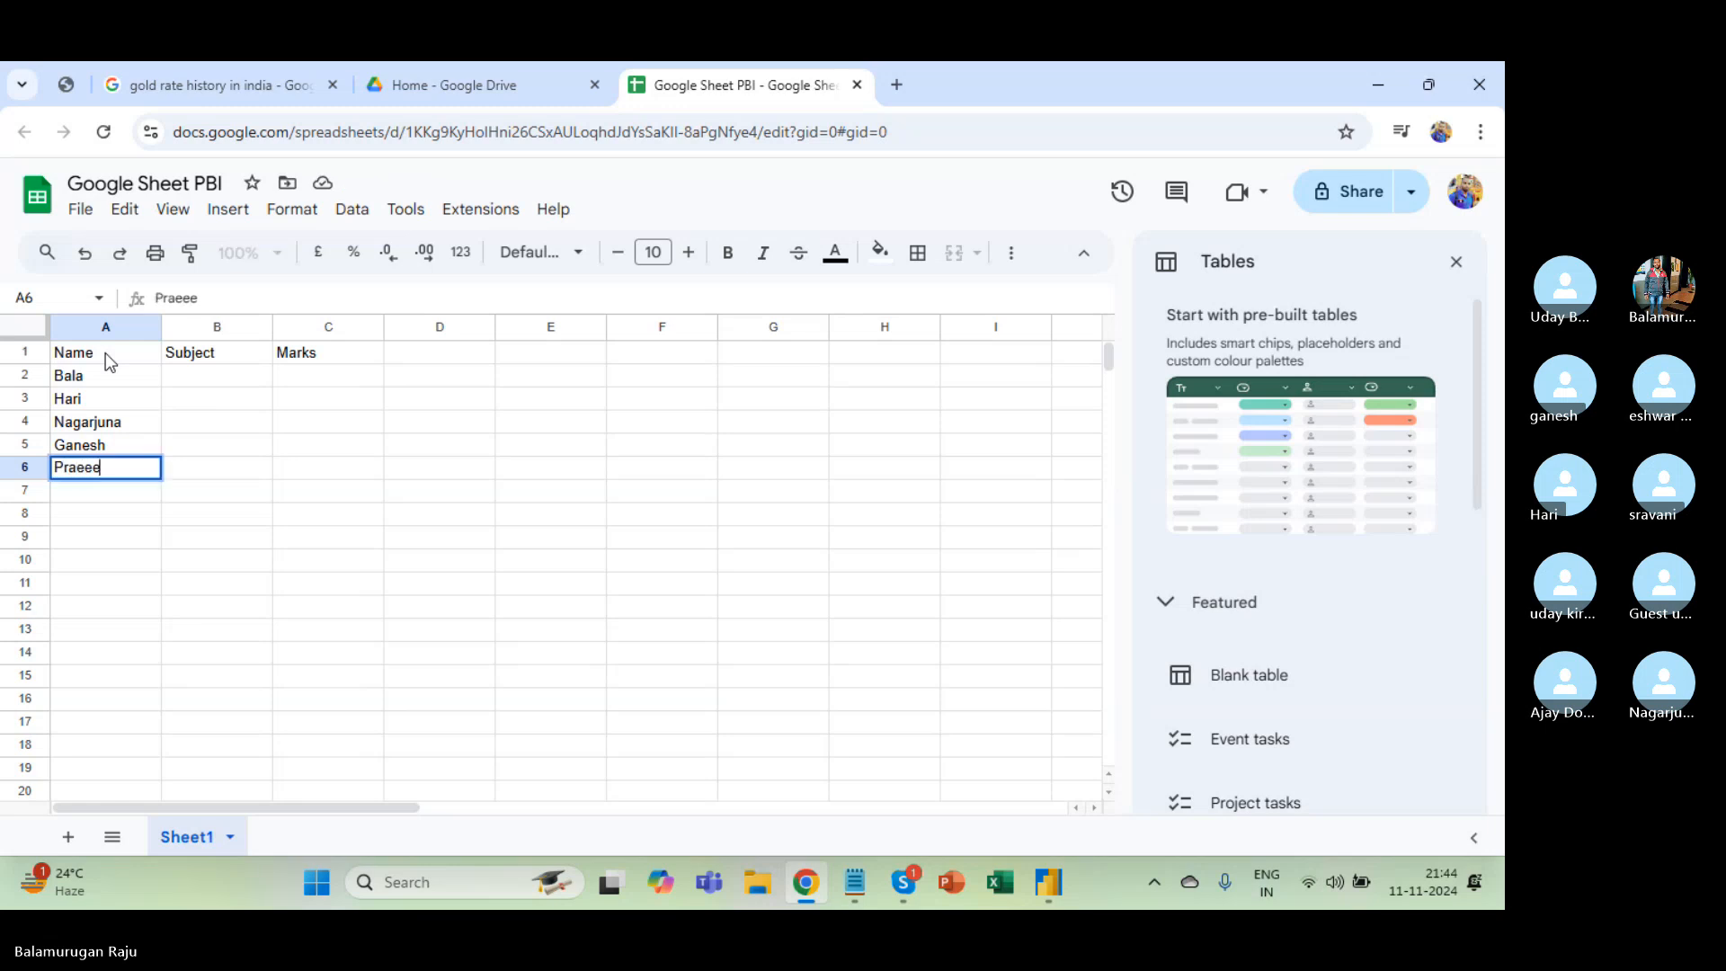
key(BackSpace)
key(BackSpace)
text(veen)
key(Return)
text(Pramod)
key(Return)
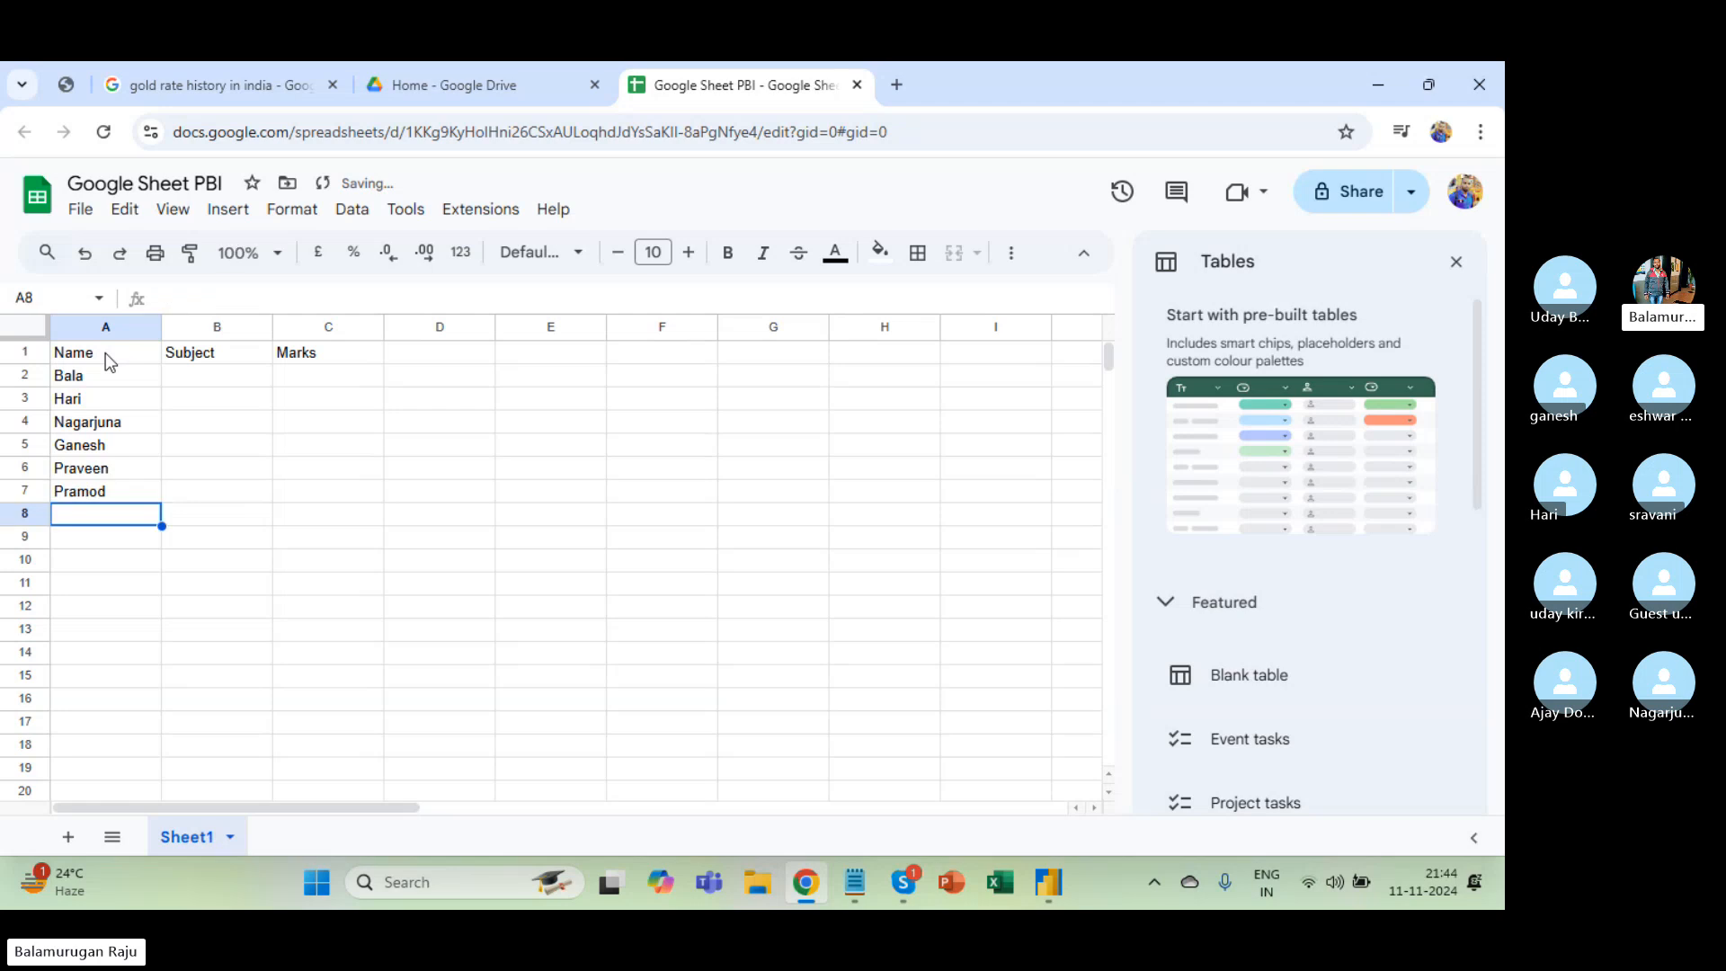
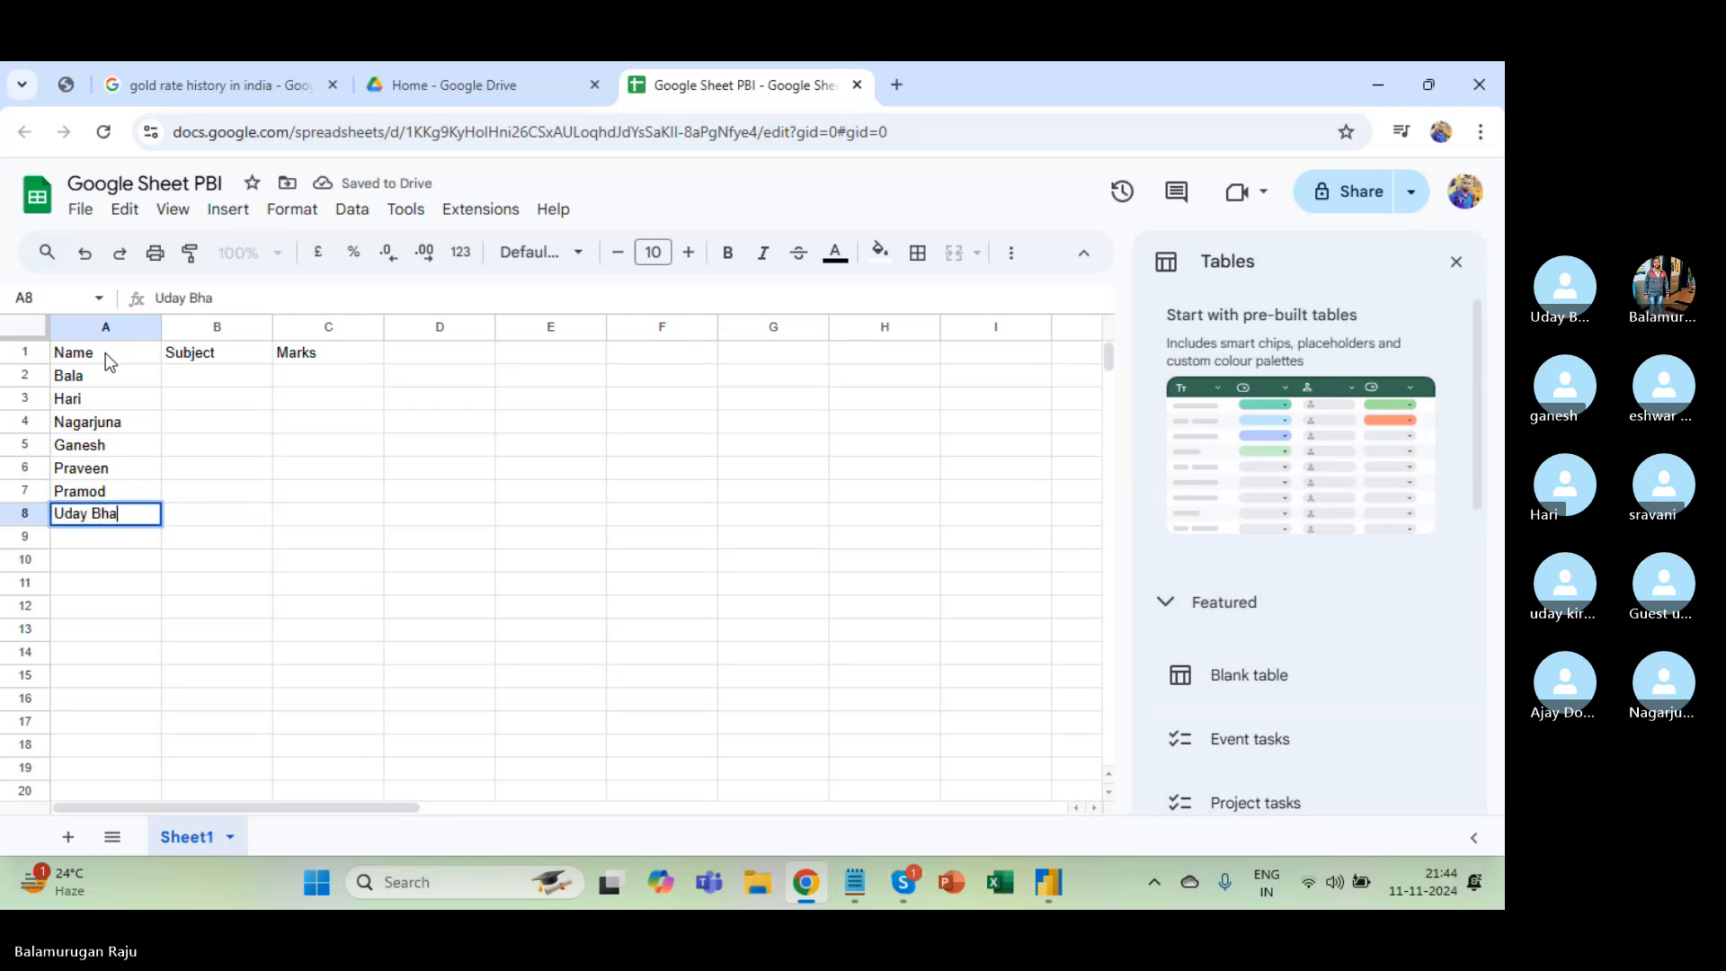
key(Return)
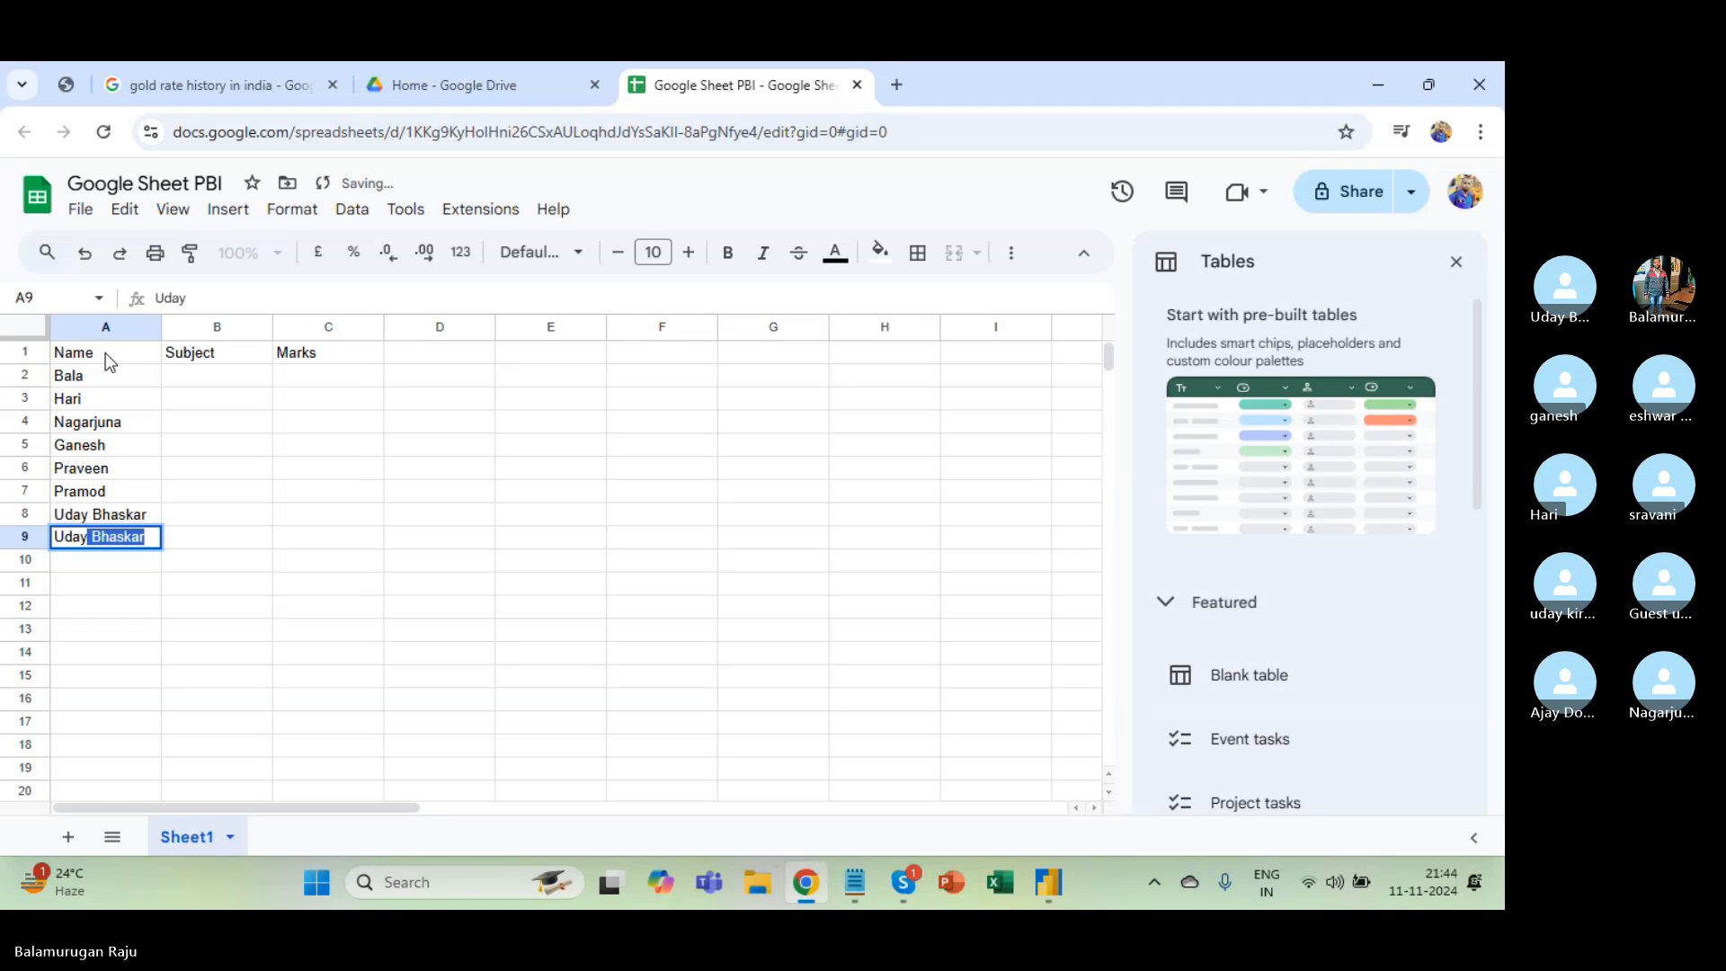
key(Return)
text(Eshwa)
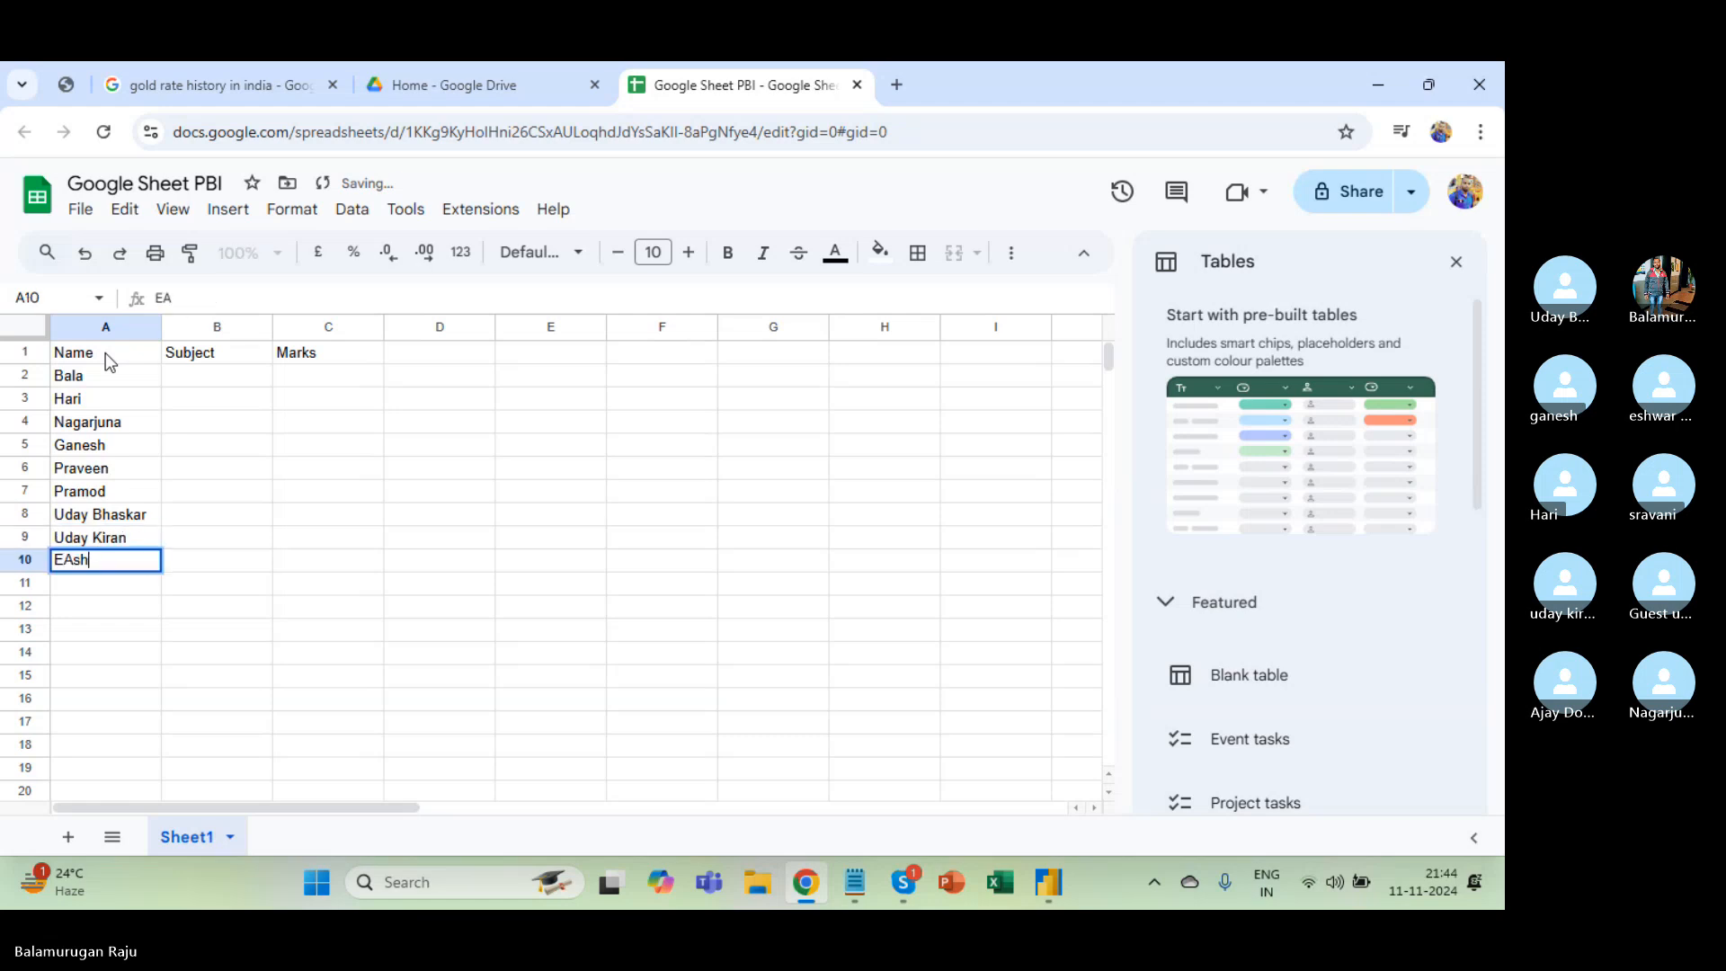
text(r)
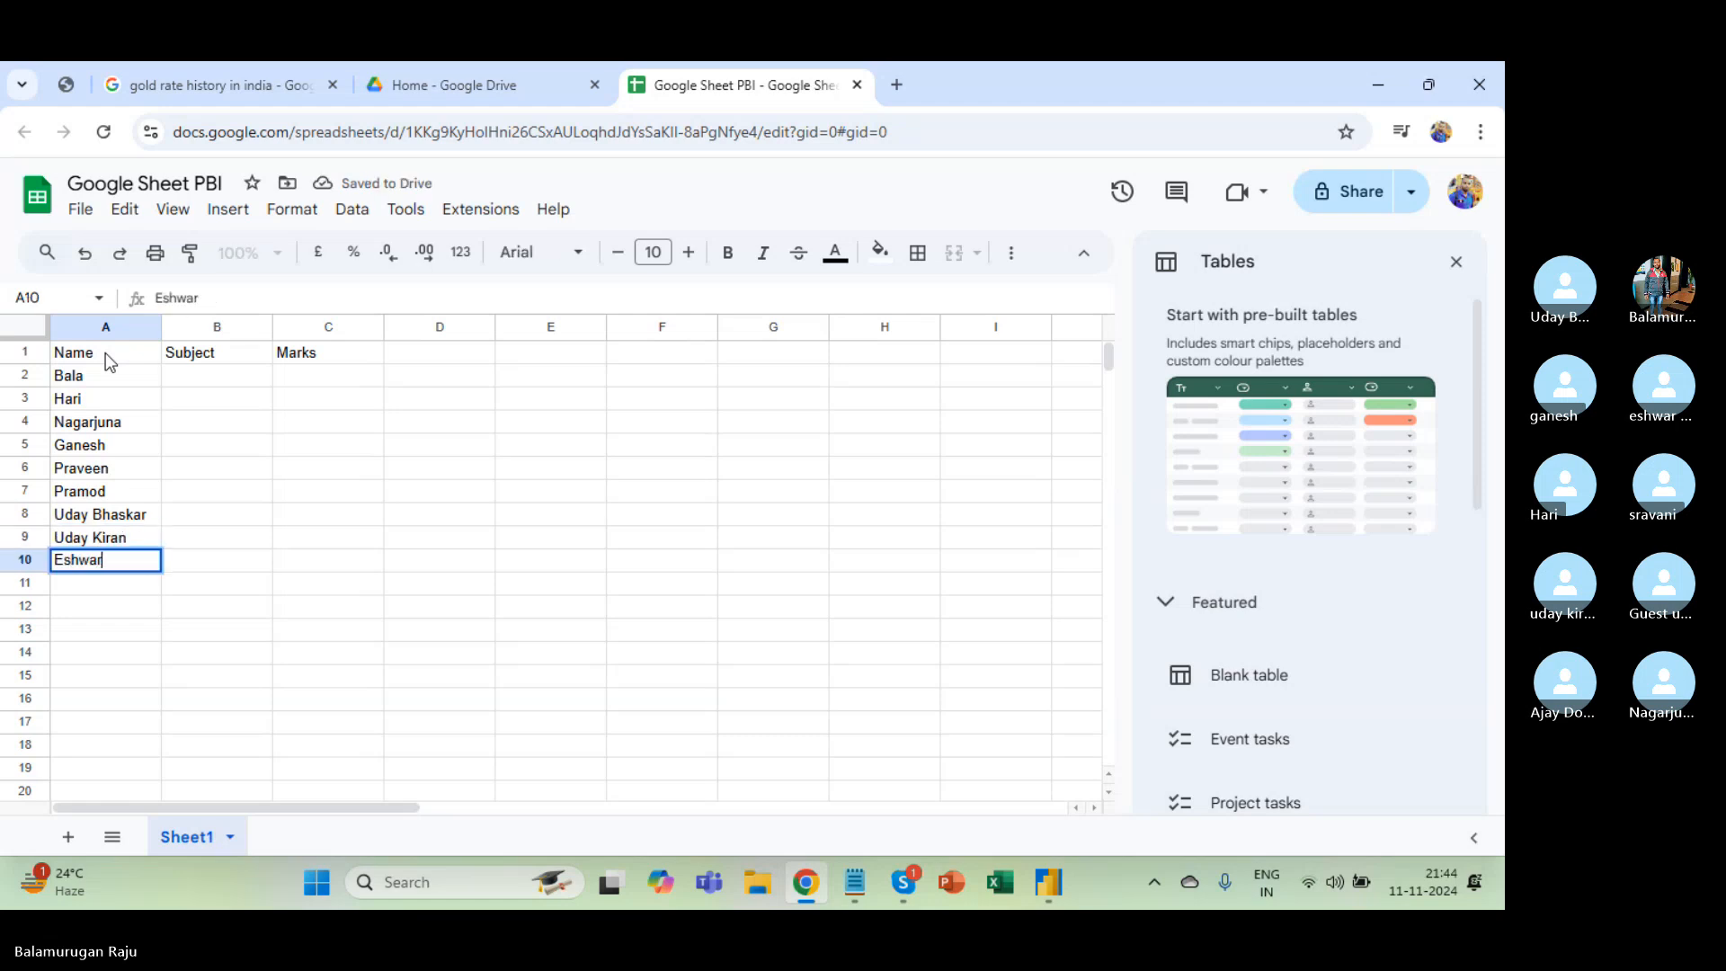
key(Return)
Enter the subjects English, Science and Social in B2:B4.
key(Up)
key(Right)
key(ctrl+Up)
key(Down)
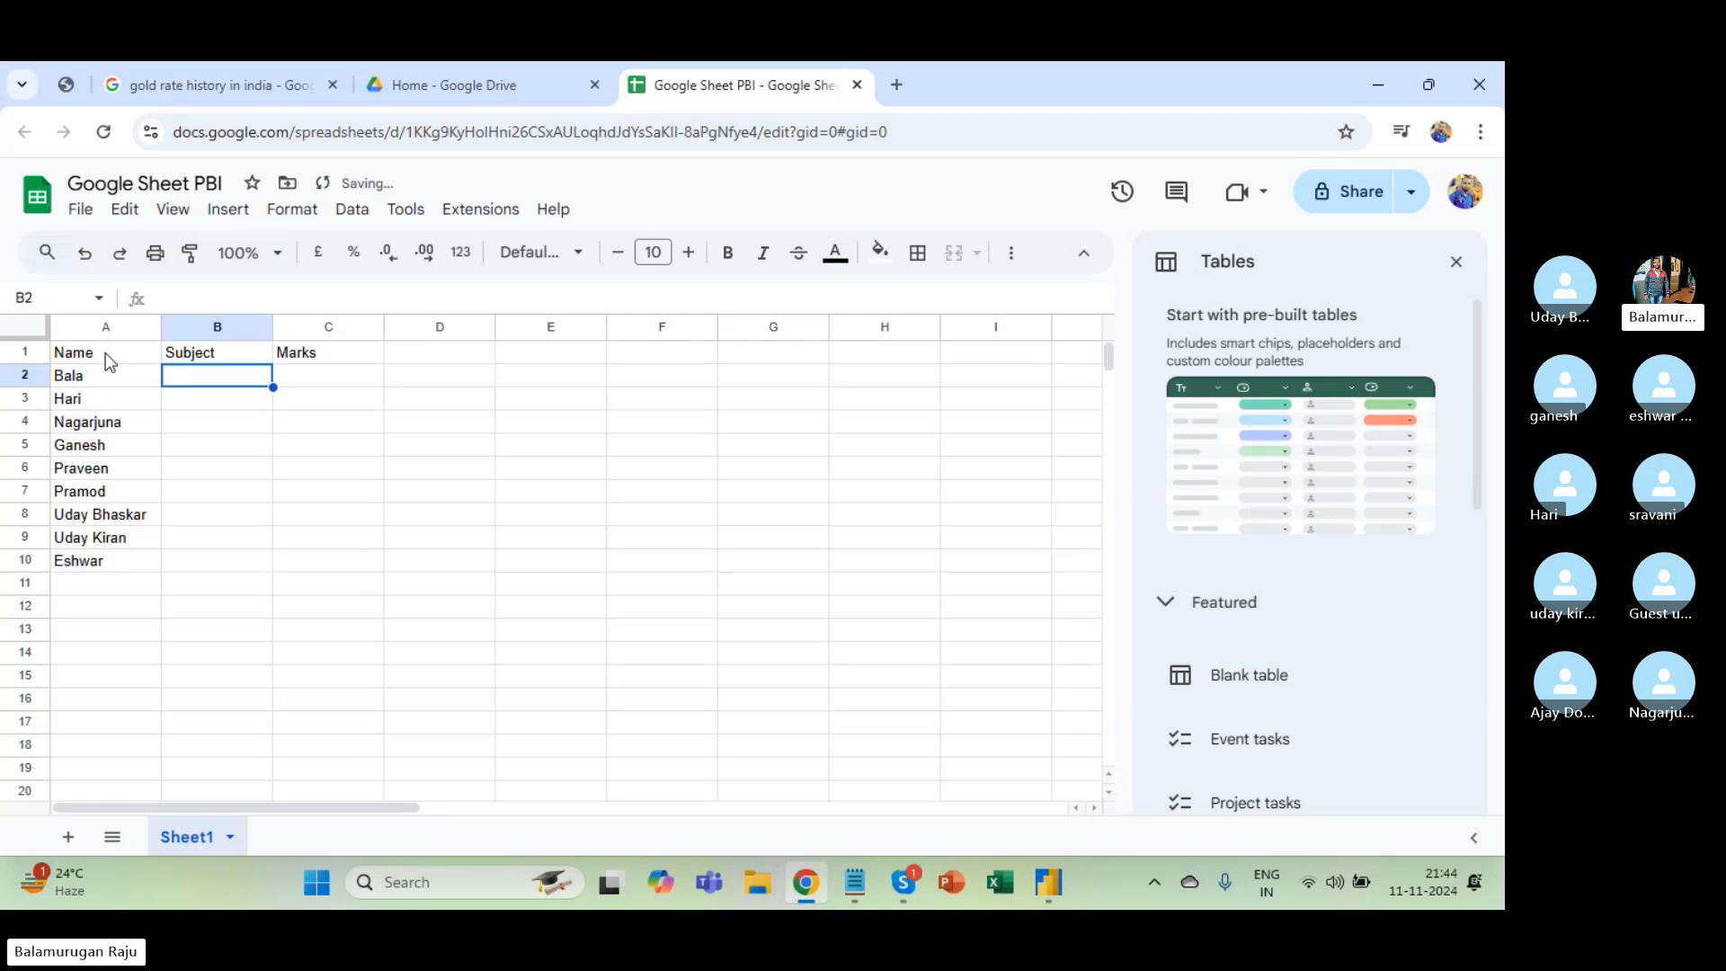
text(Engkl)
key(BackSpace)
key(BackSpace)
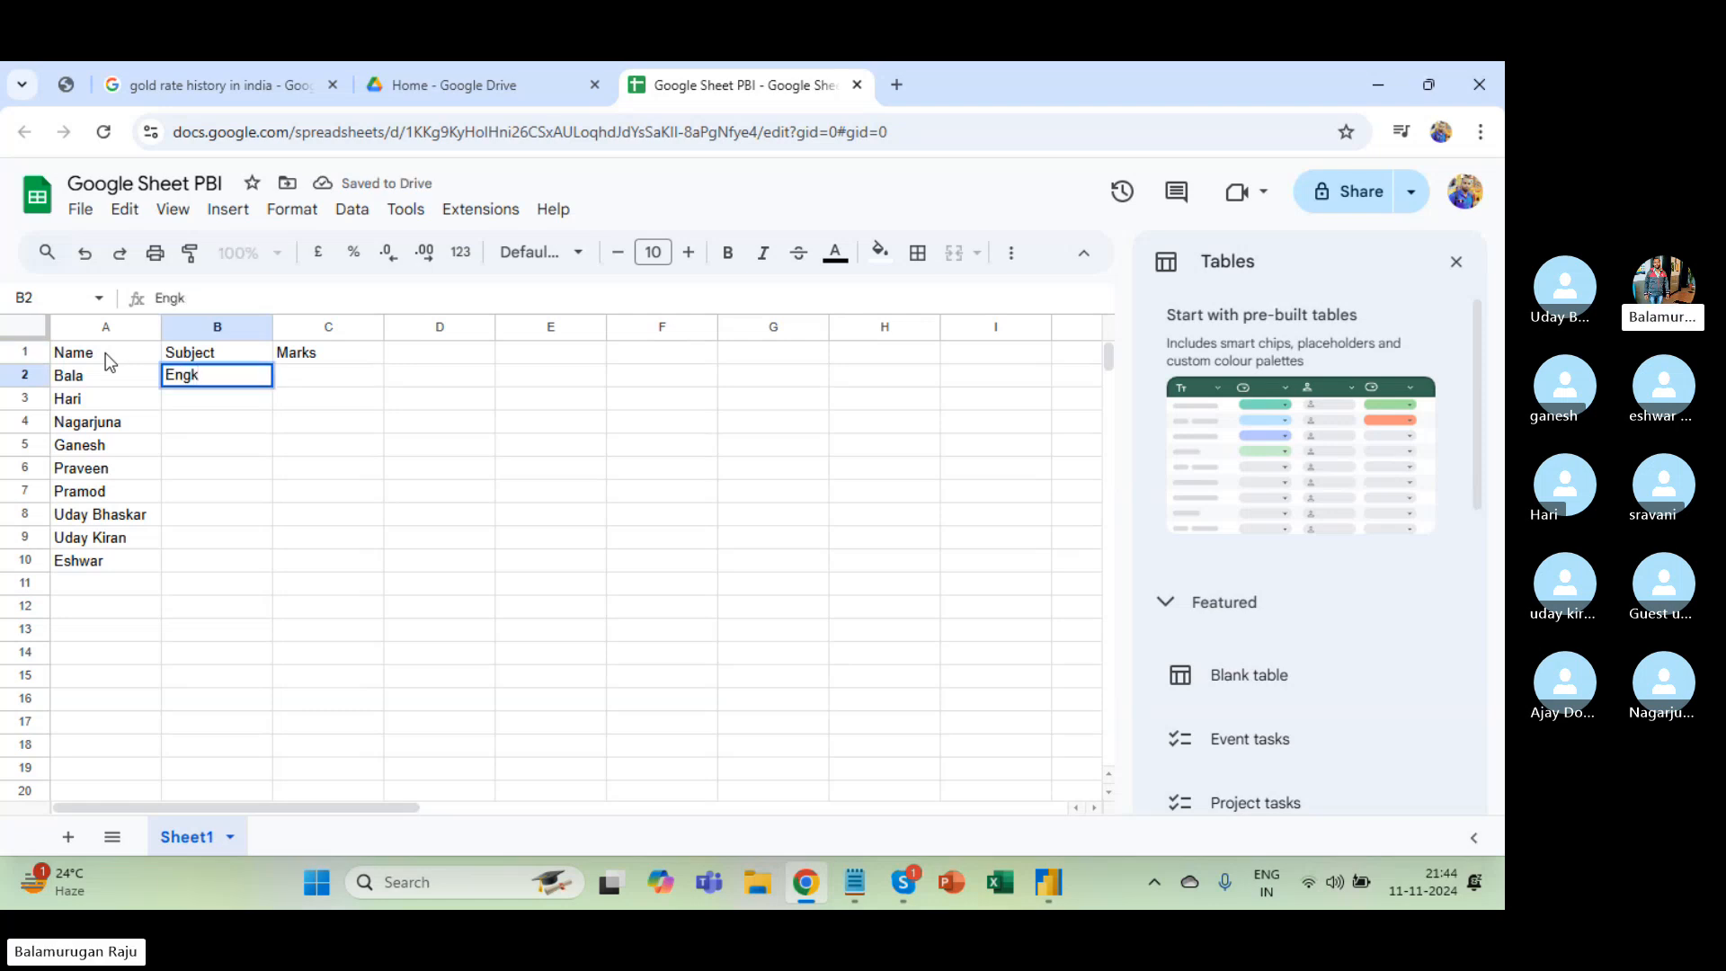
text(lish)
key(Return)
text(Science)
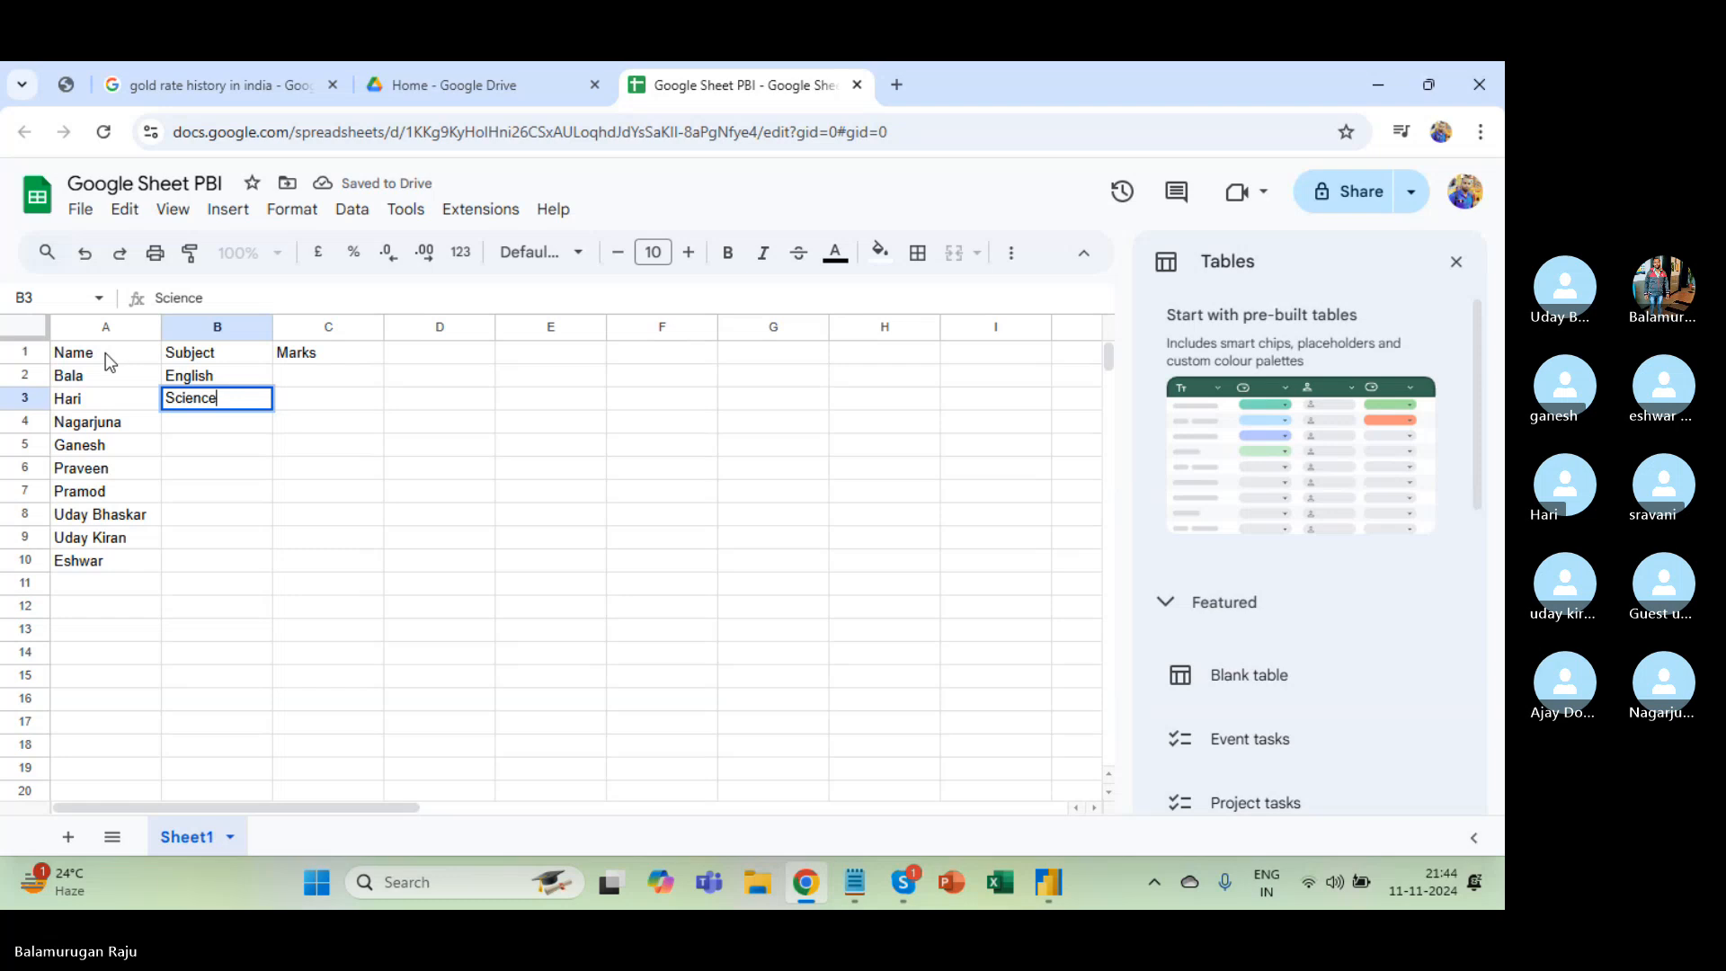
key(Return)
text(S)
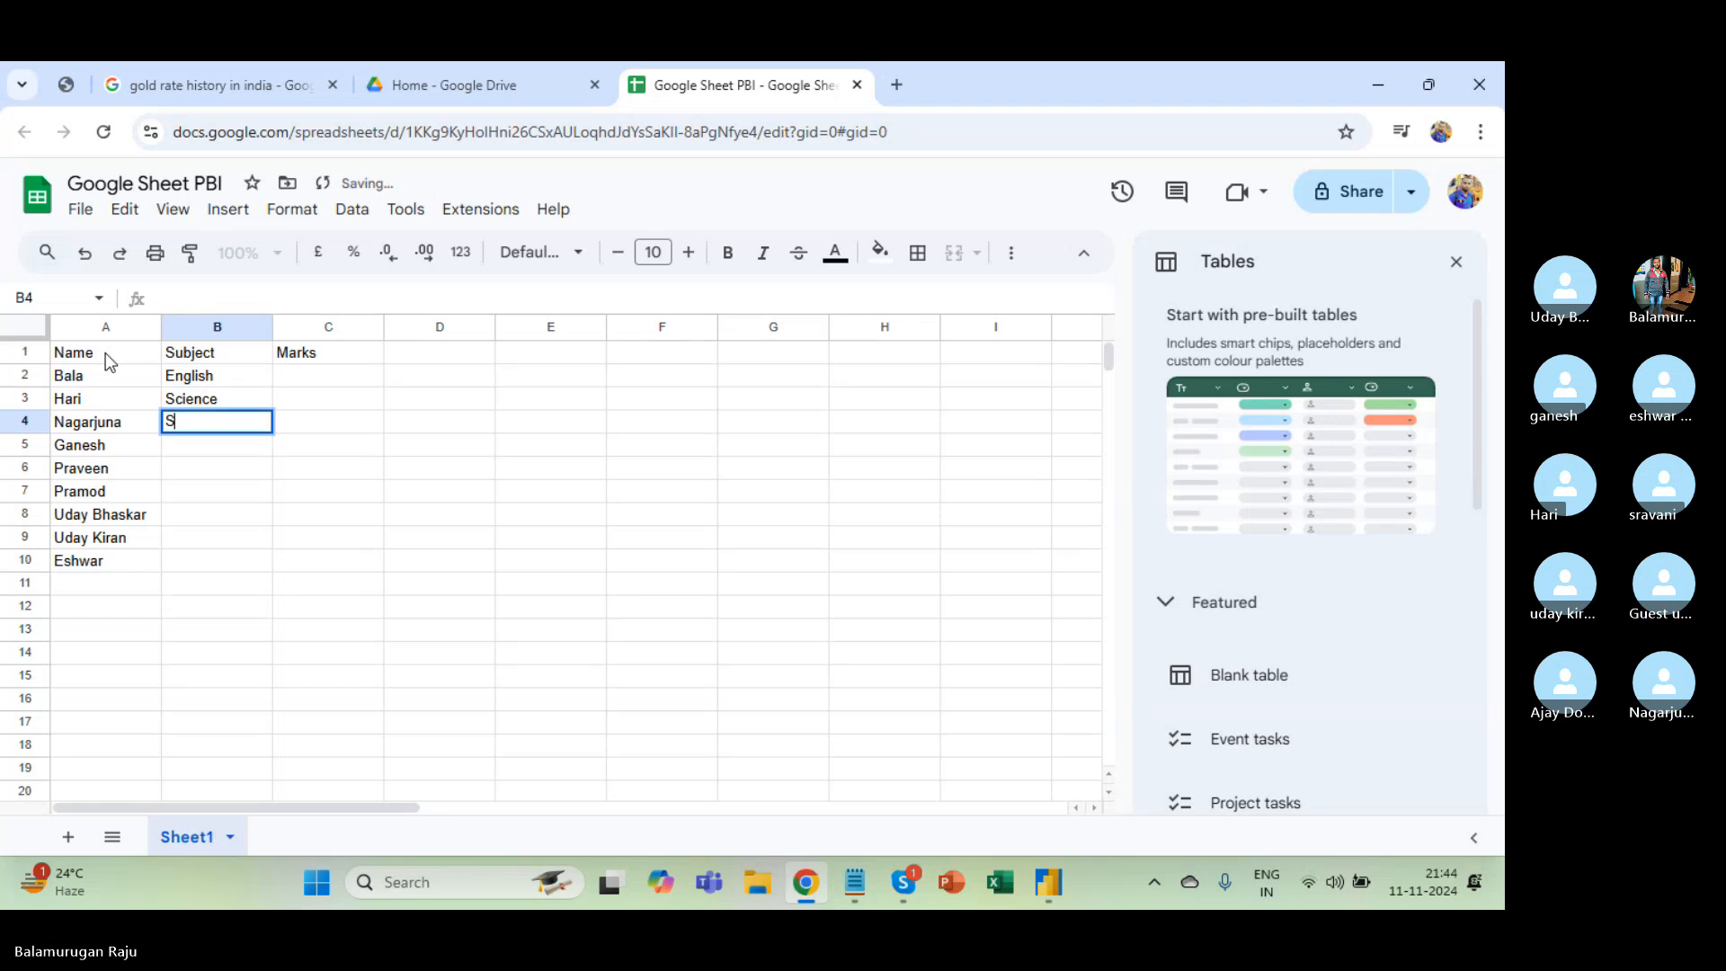
text(ocial)
key(Return)
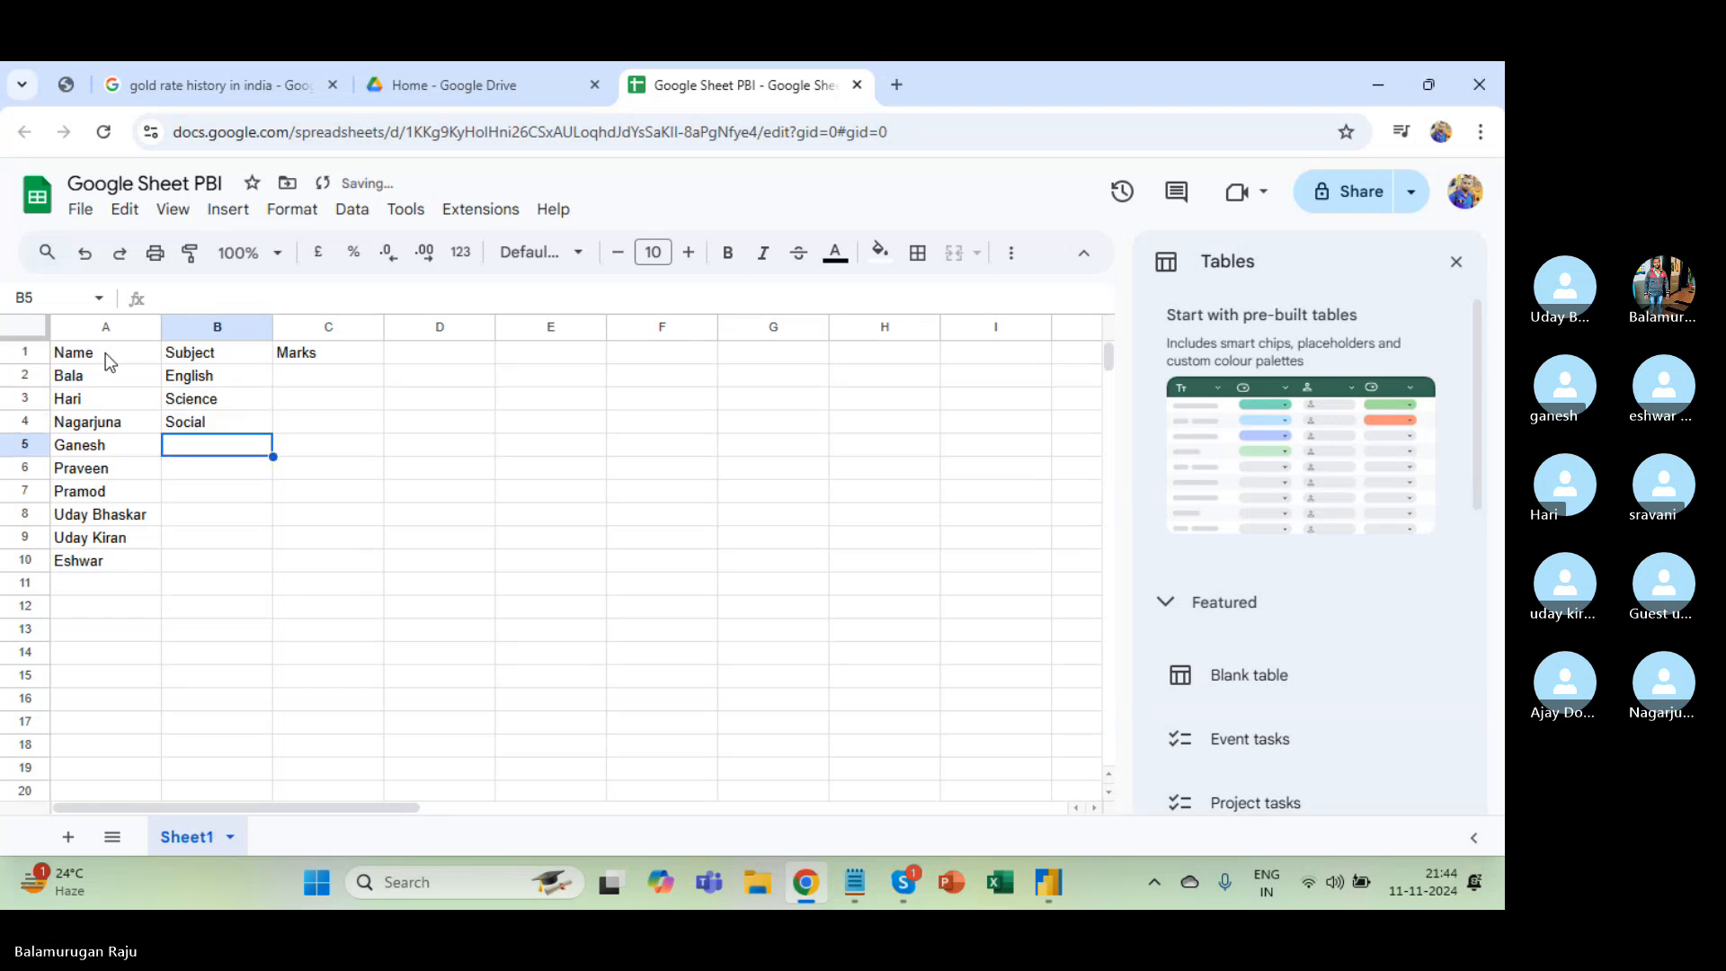
Copy the three subjects and paste them into B5:B7 and B8:B10.
key(Up)
key(Up)
key(shift+Down)
key(shift+Down)
key(ctrl+c)
key(Down)
key(Down)
key(Down)
key(Down)
key(Down)
key(Down)
key(Down)
key(Down)
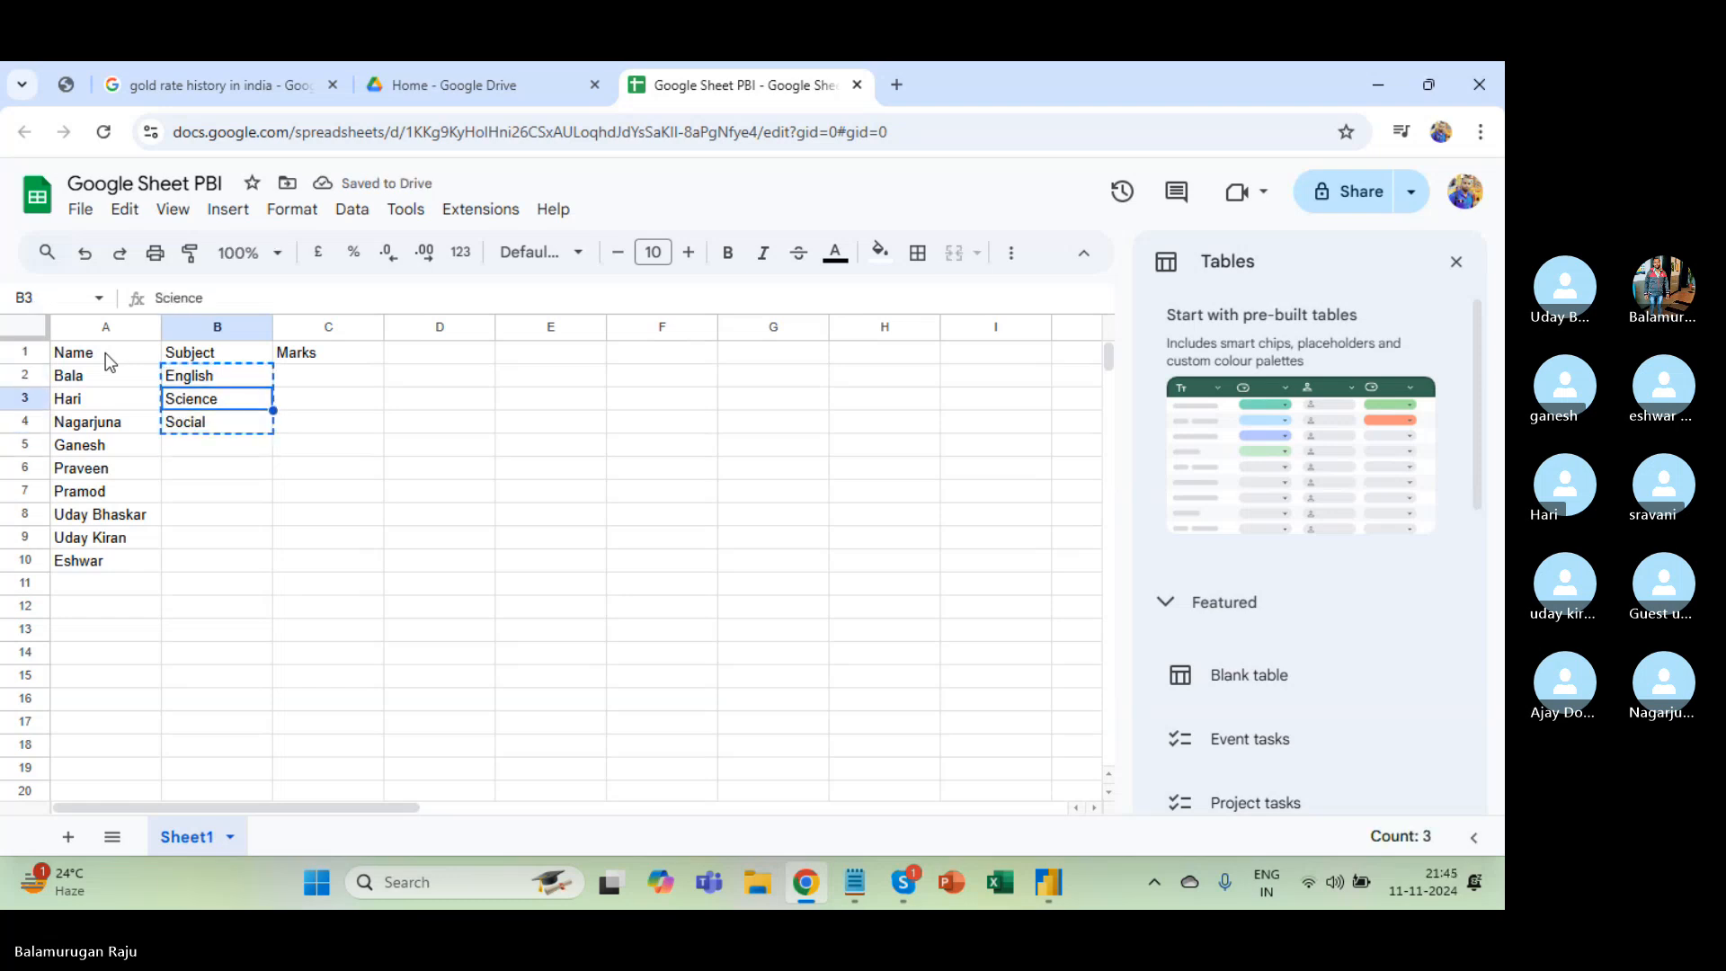
key(Up)
key(Up)
key(Up)
key(Up)
key(Up)
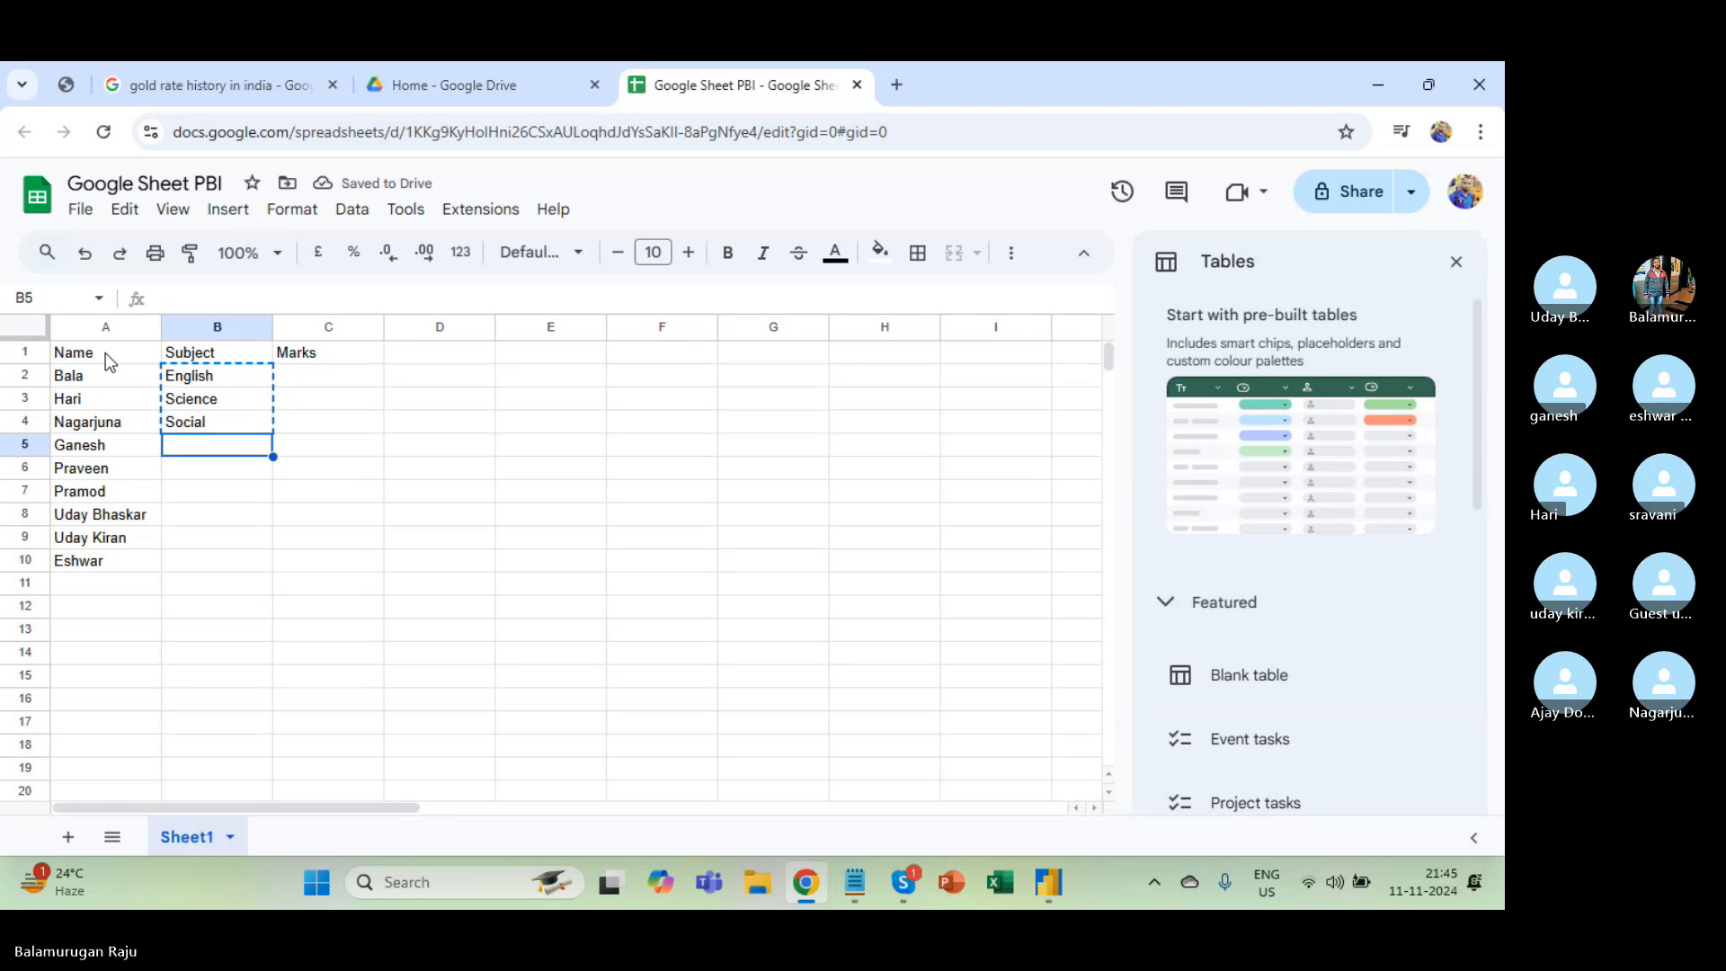
key(ctrl+v)
key(Down)
key(Up)
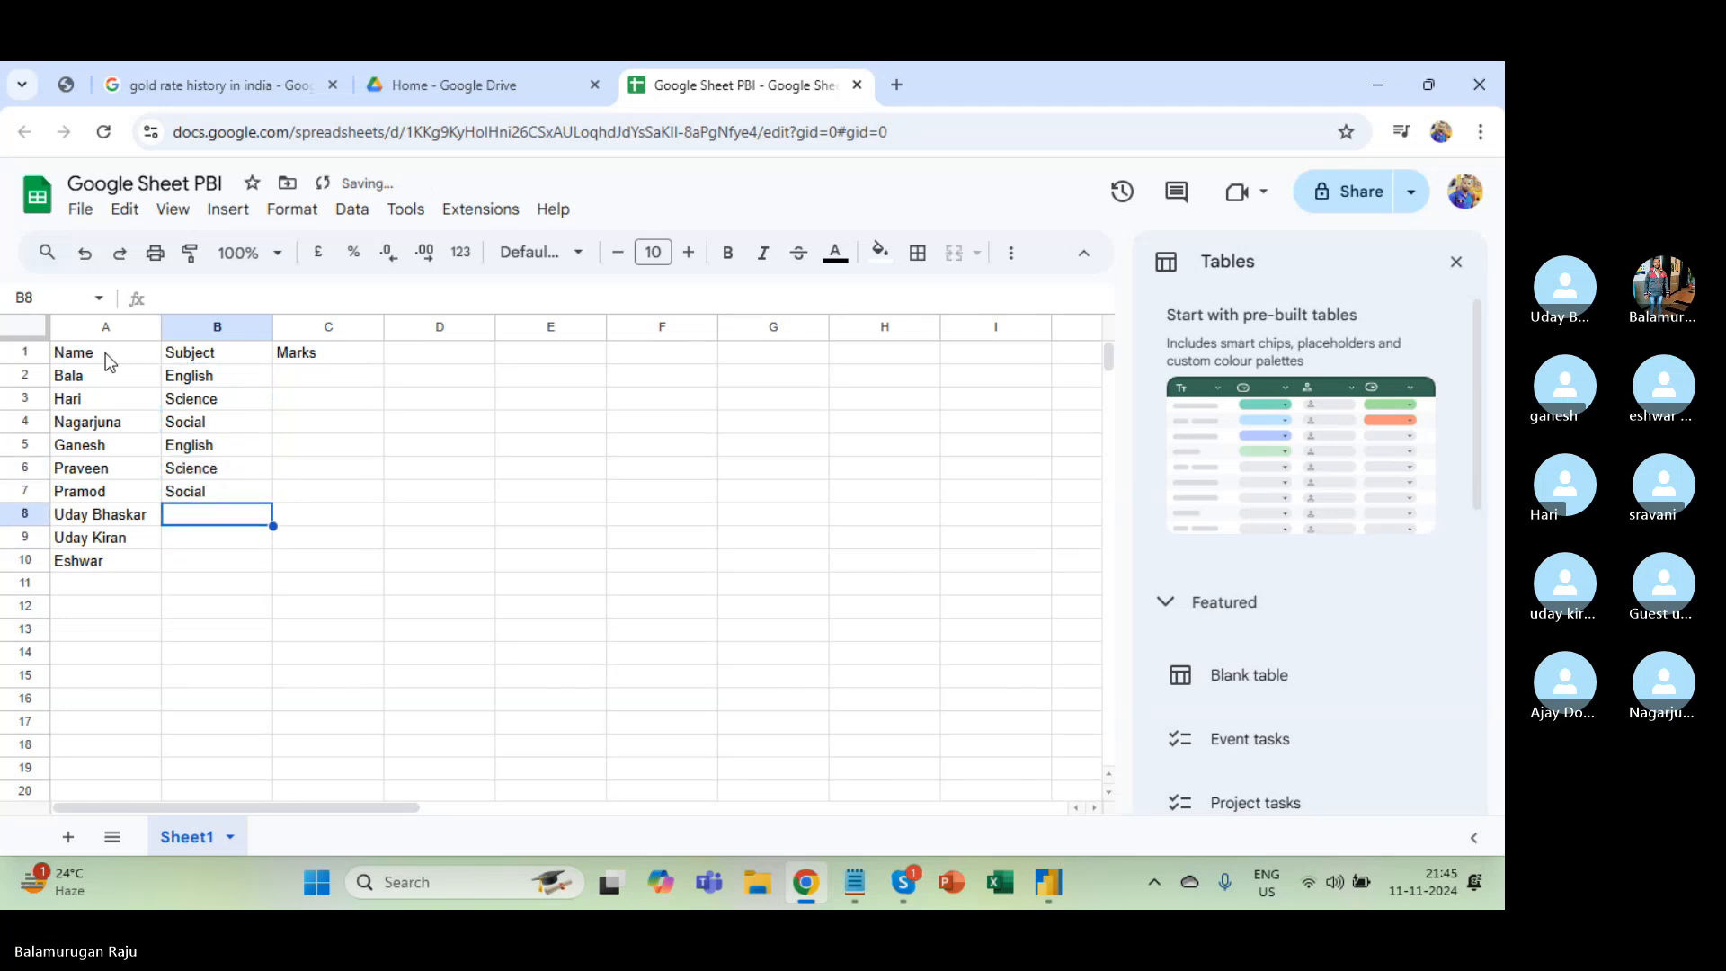
key(ctrl+v)
Enter =RANDBETWEEN(50,100) in C2 for the first student's marks.
key(ctrl+Up)
key(Right)
key(Down)
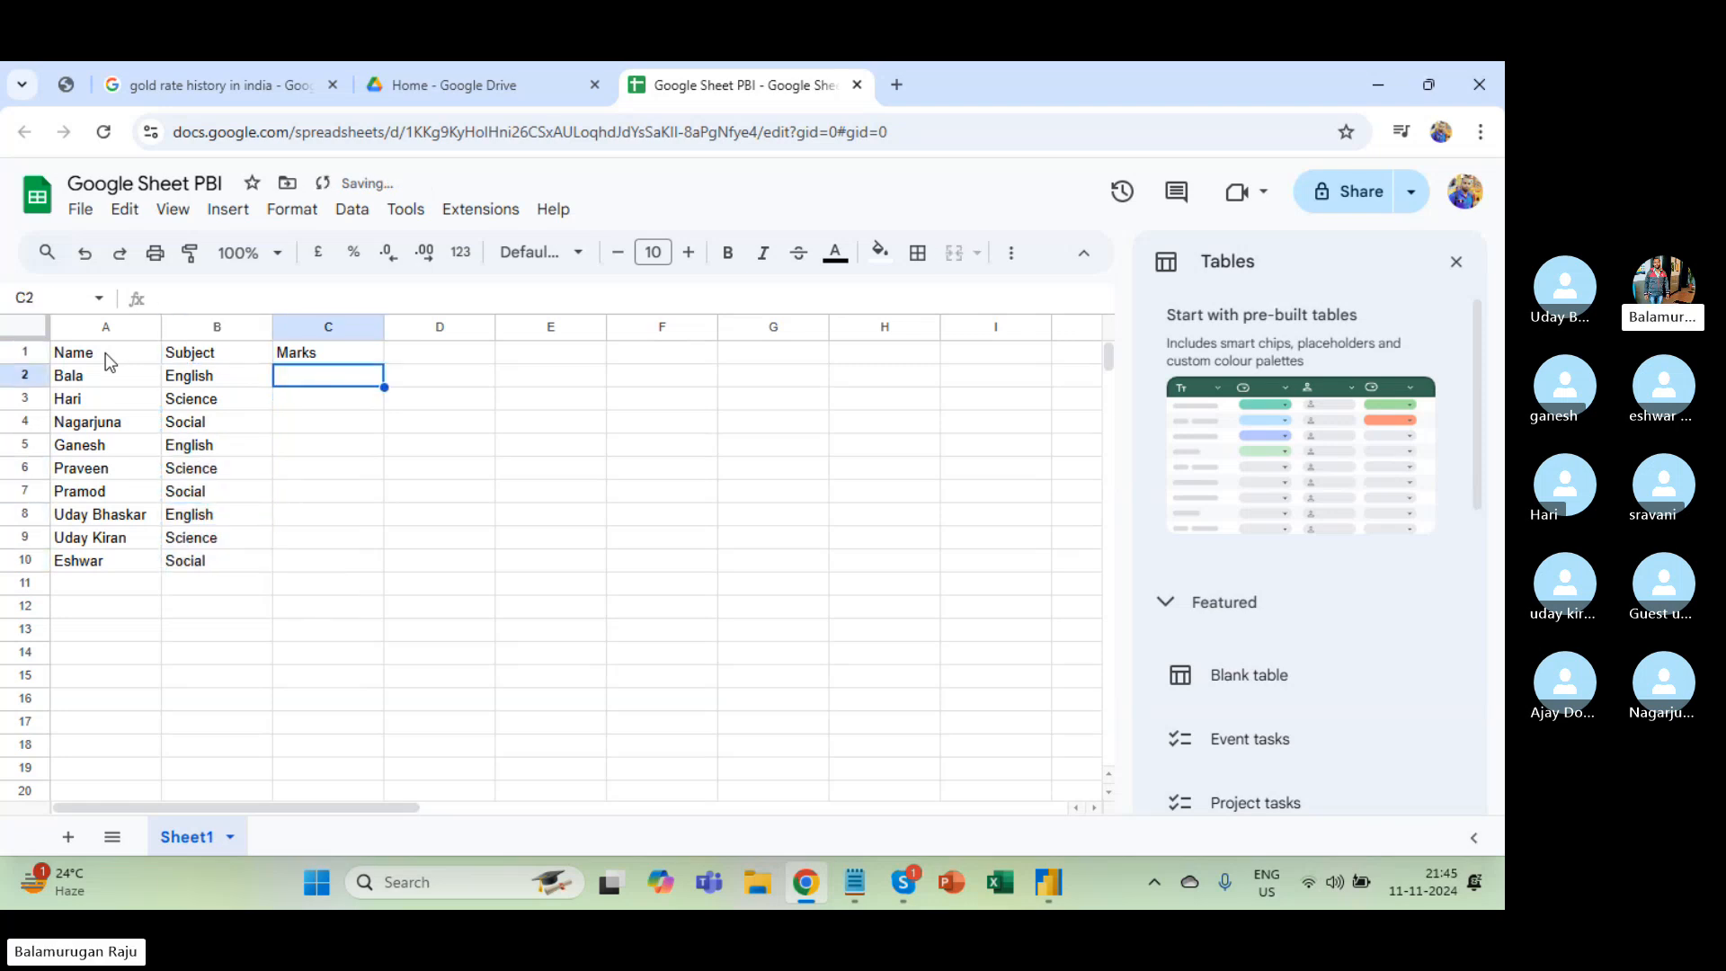
text(=randbet)
key(Tab)
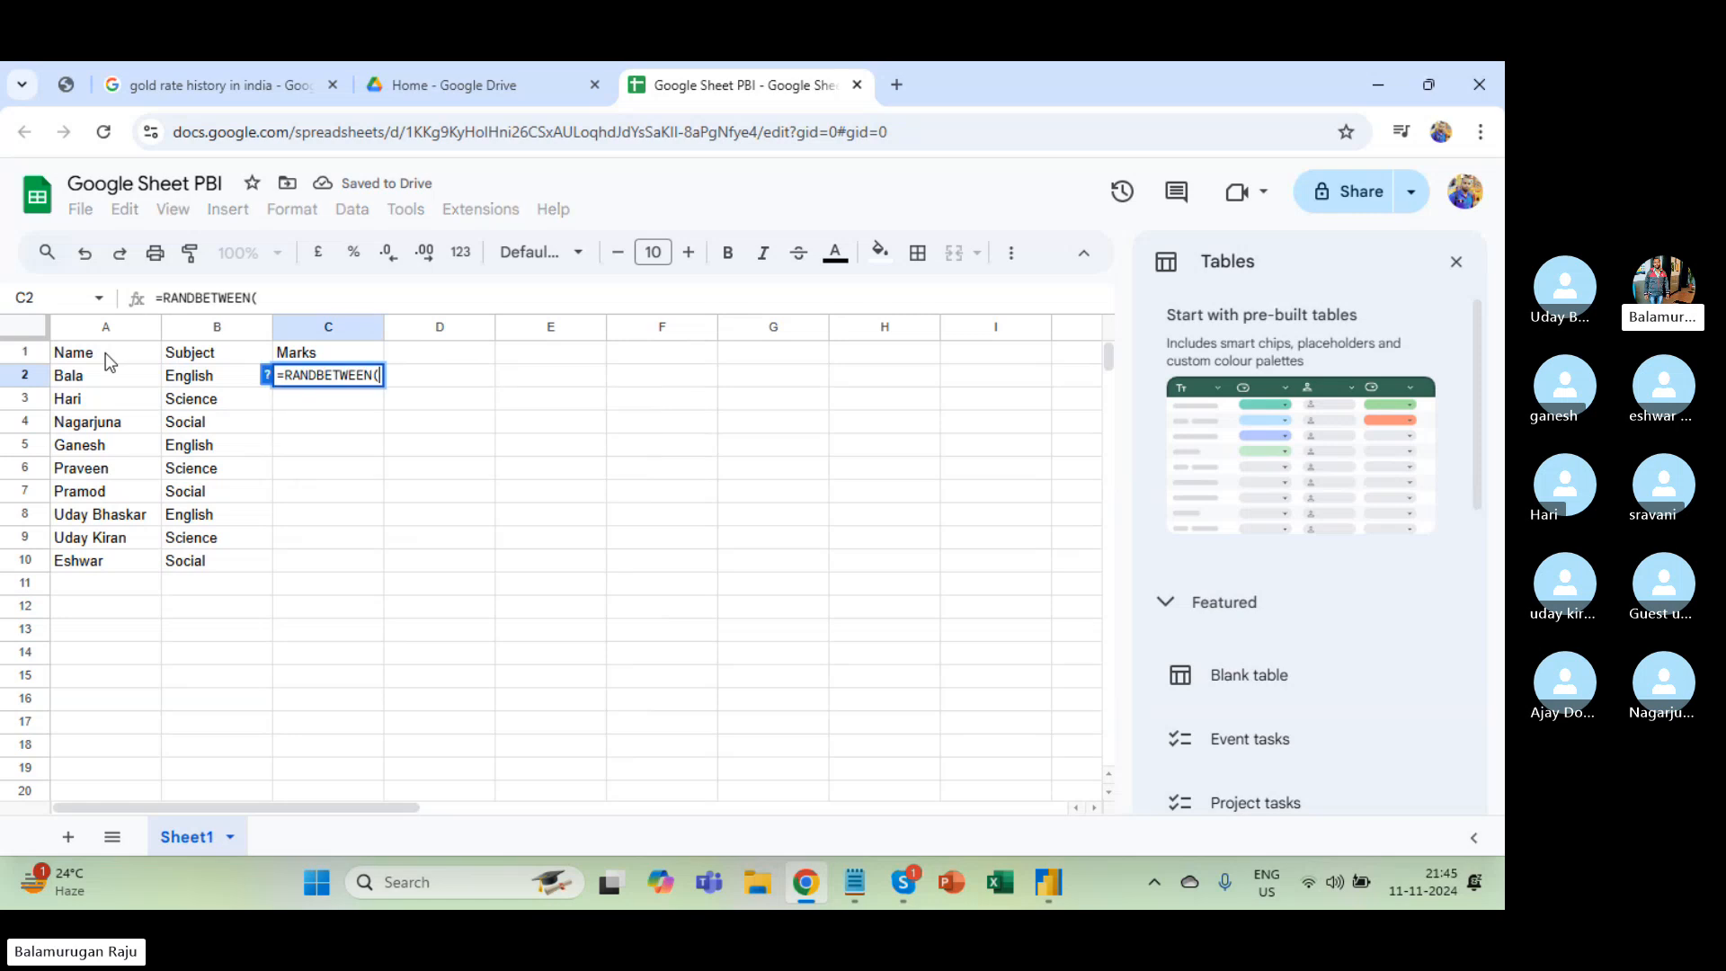
text(50)
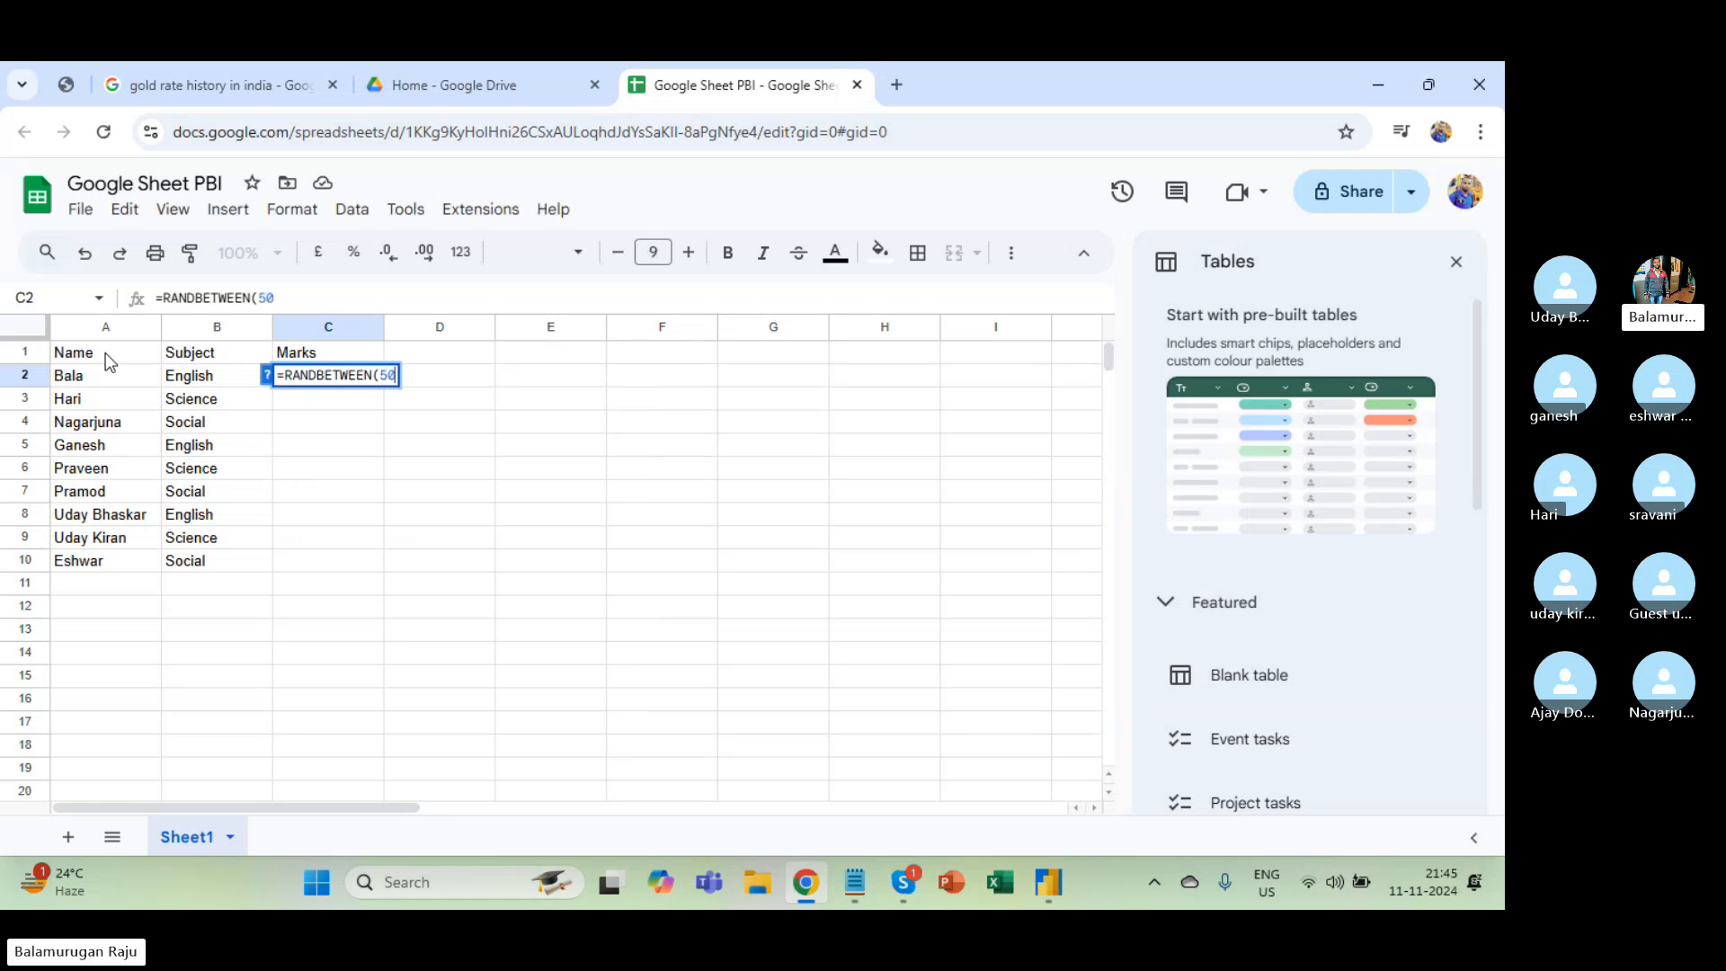
text(,100))
key(Return)
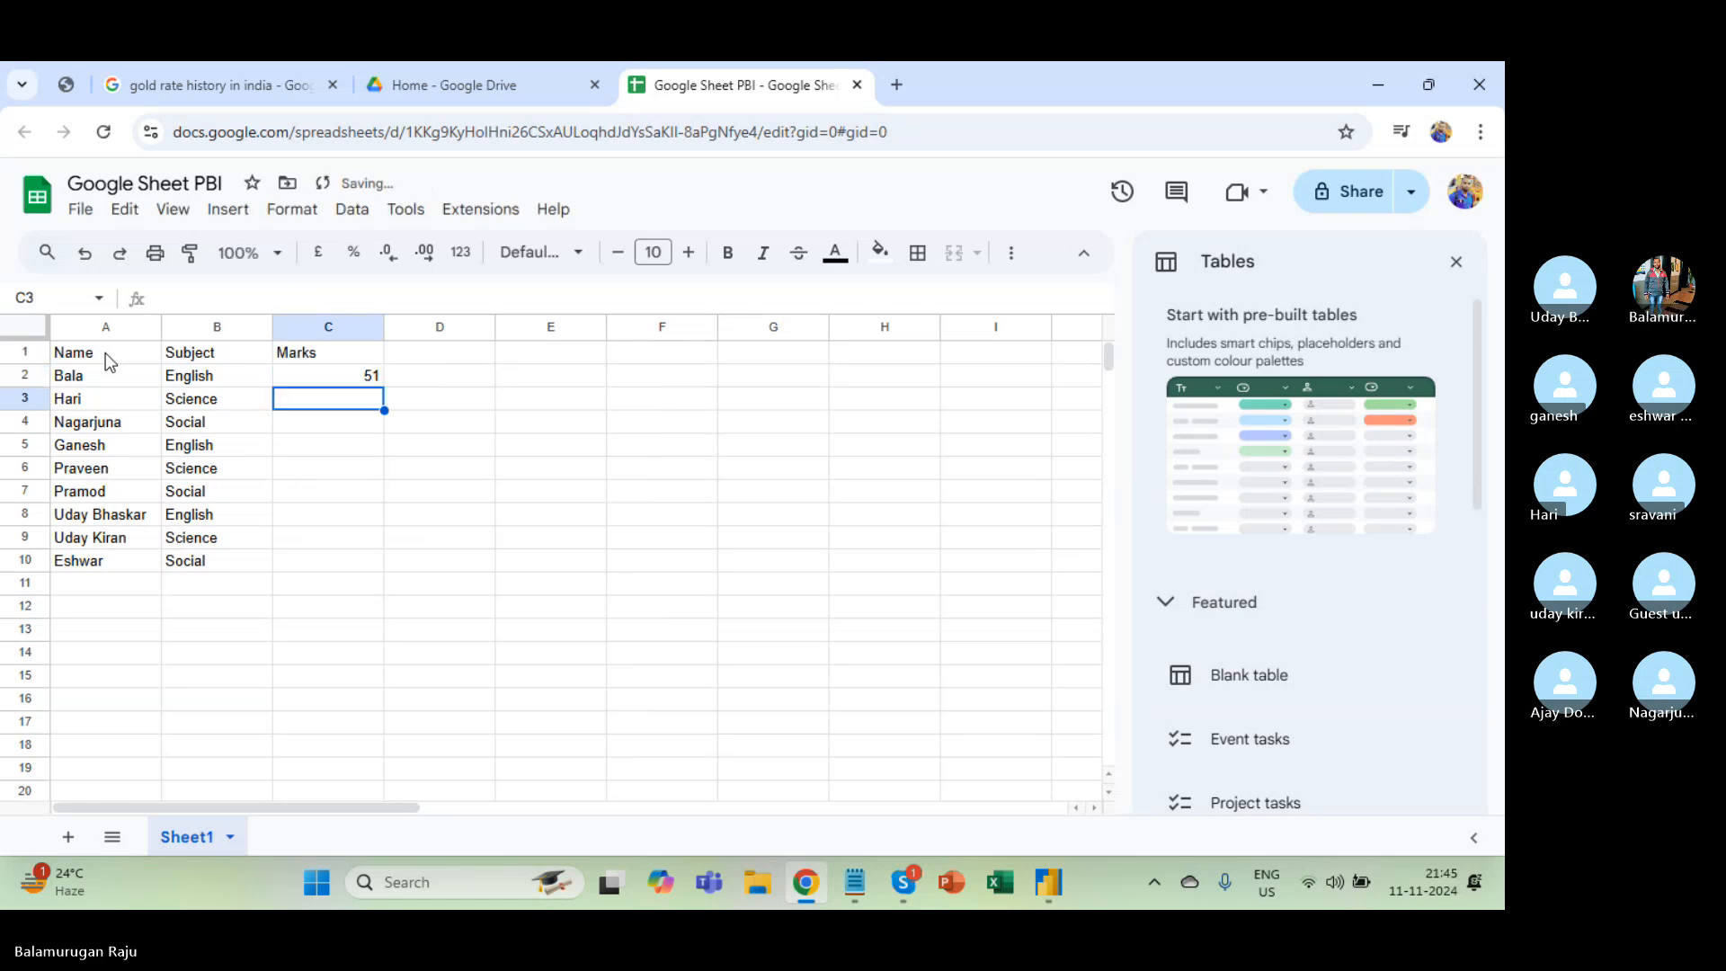
Fill the marks formula down through C2:C10 and select the header row.
key(Left)
key(ctrl+Down)
key(Right)
key(ctrl+shift+Up)
key(ctrl+d)
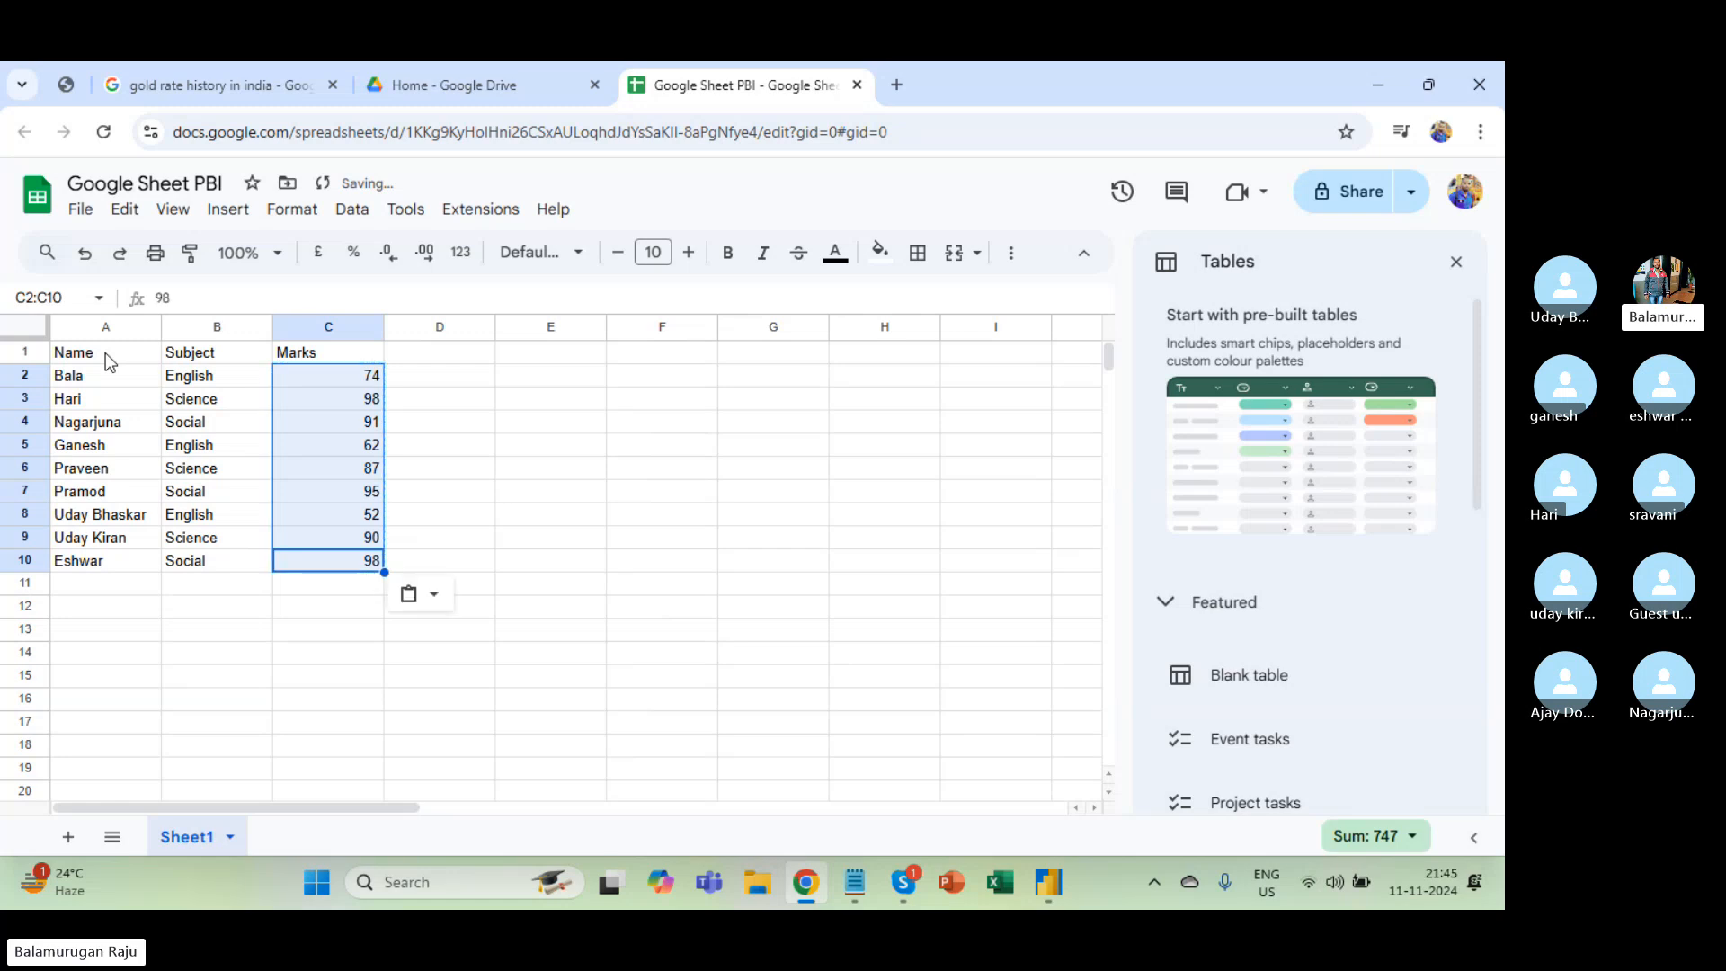
key(ctrl+Up)
key(ctrl+shift+Left)
Bold the headers, centre the whole table, and give the header row a light pink fill.
key(ctrl+b)
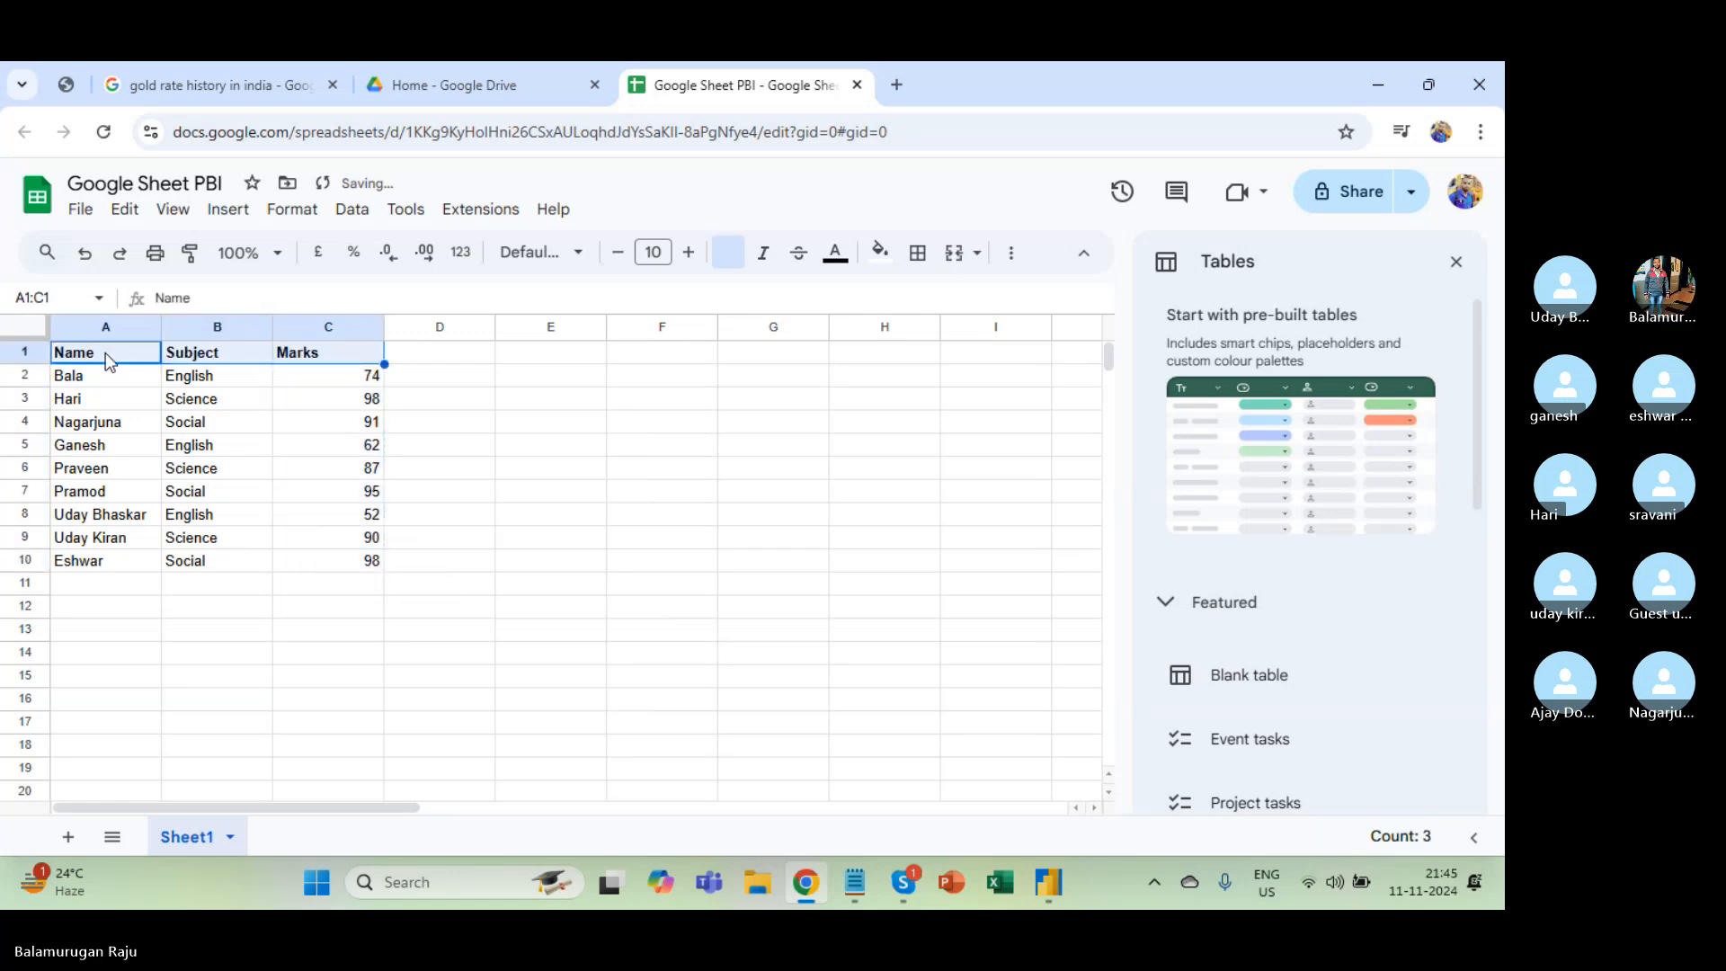
key(ctrl+shift+Down)
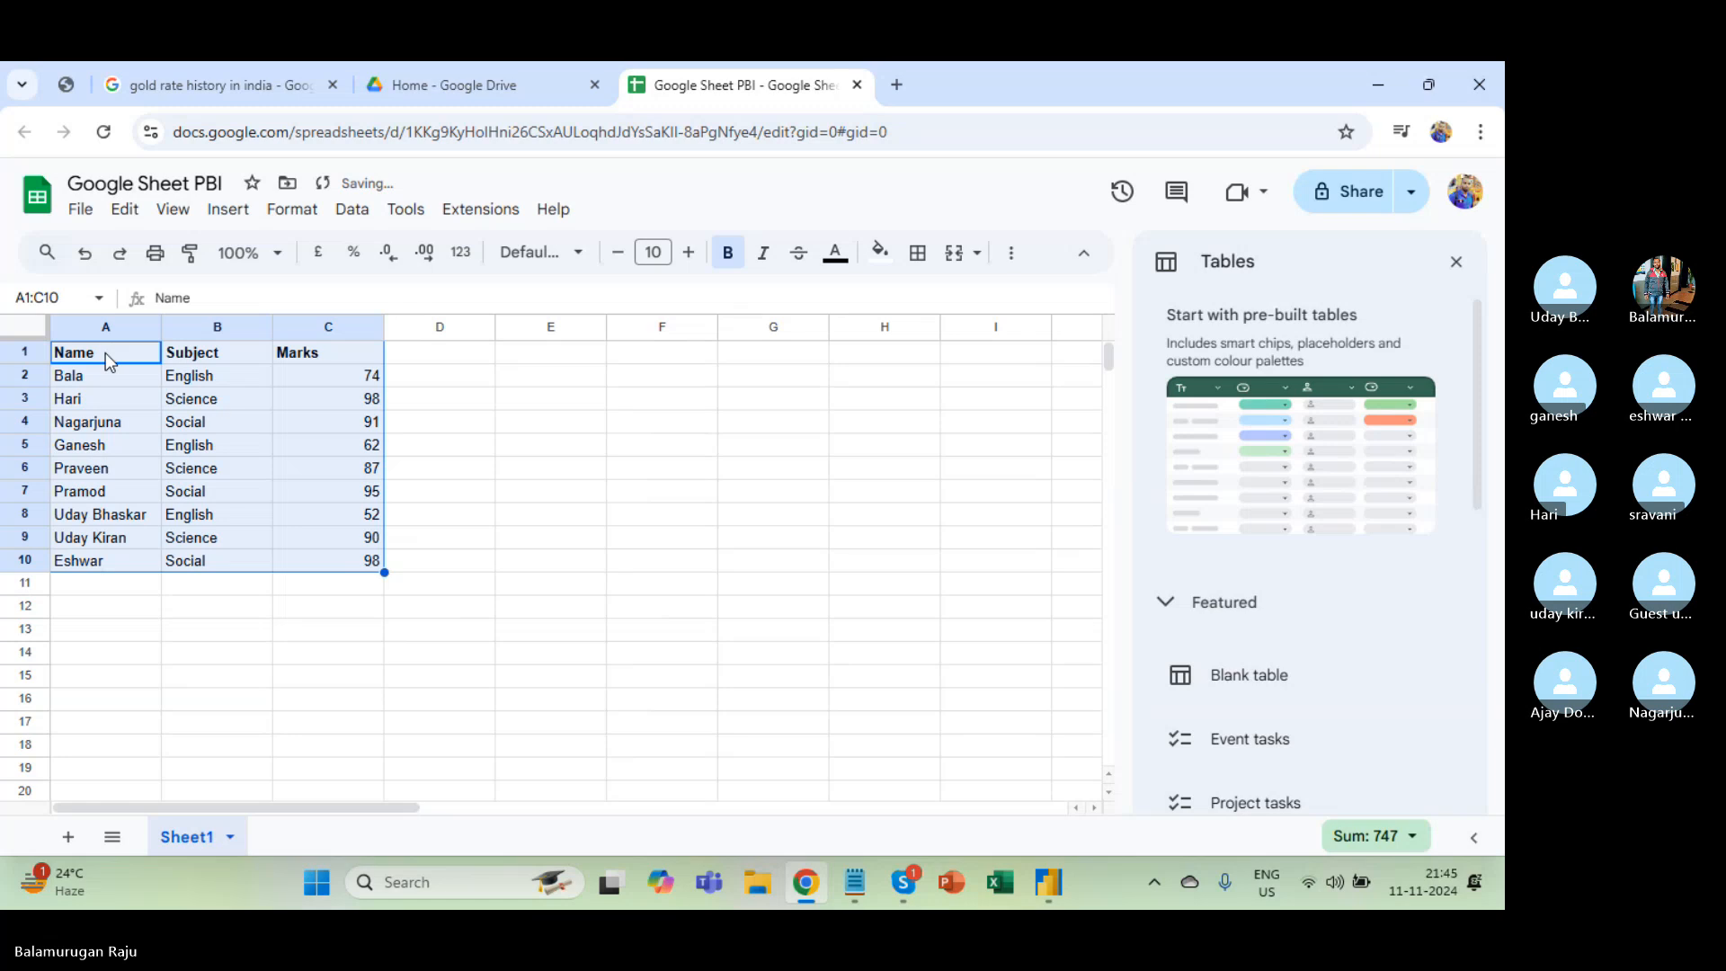
key(ctrl+shift+e)
key(ctrl+Up)
key(ctrl+shift+Right)
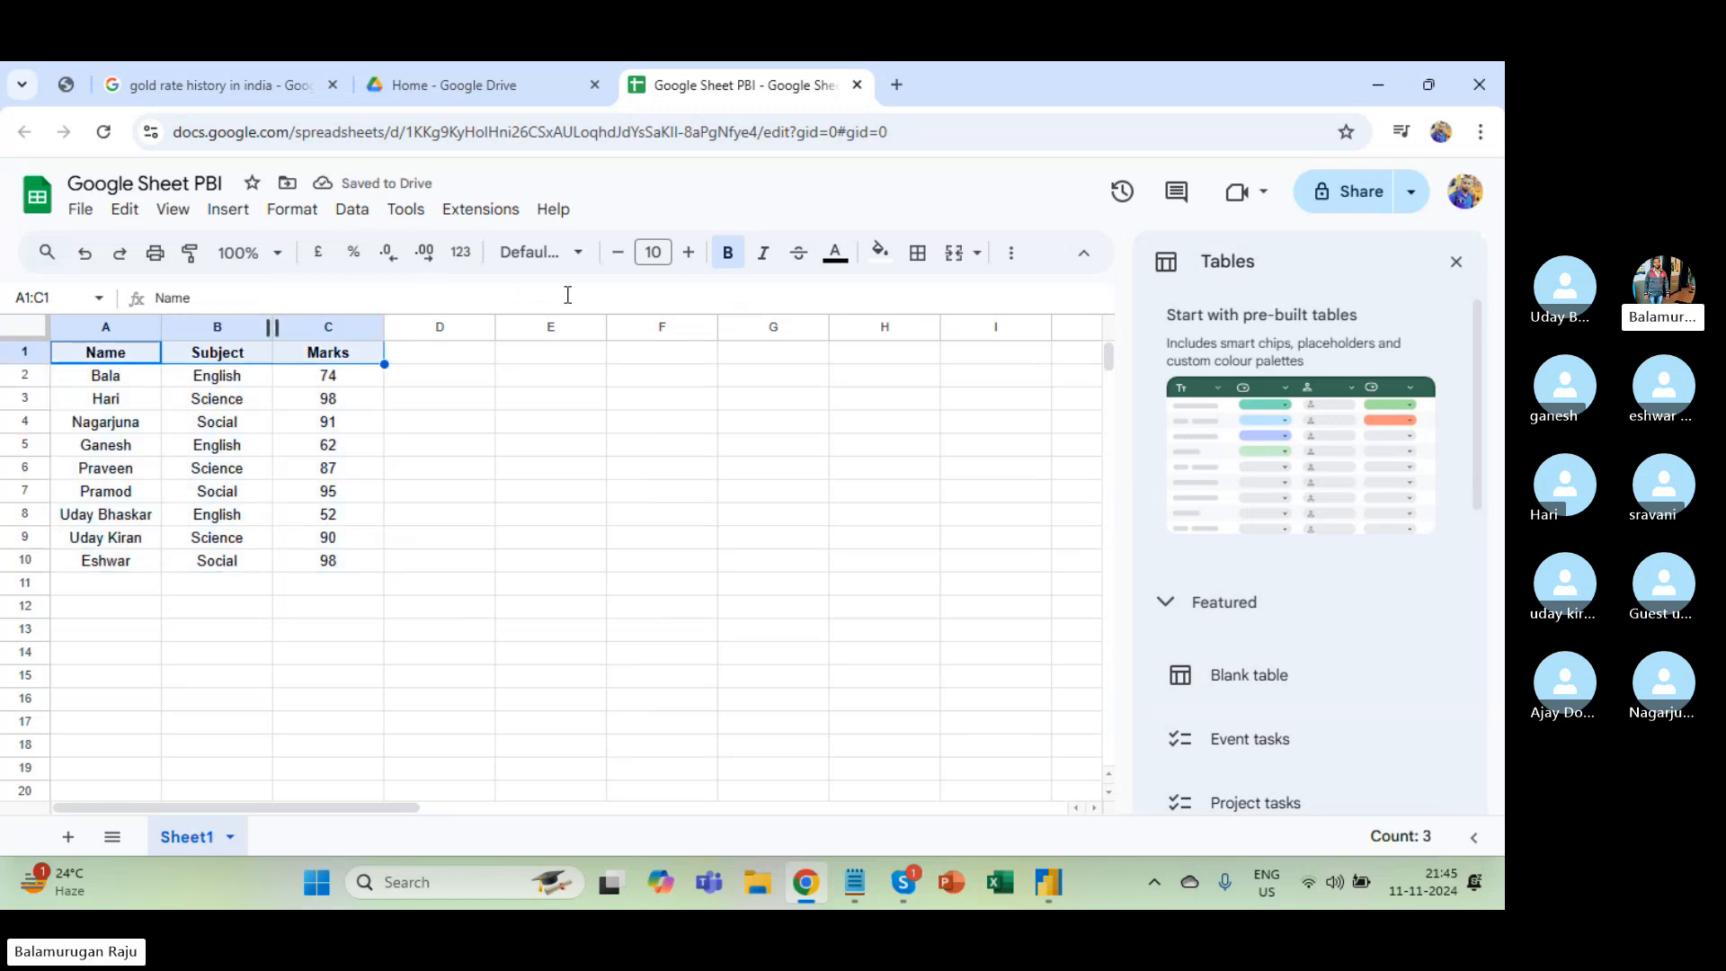
click(877, 253)
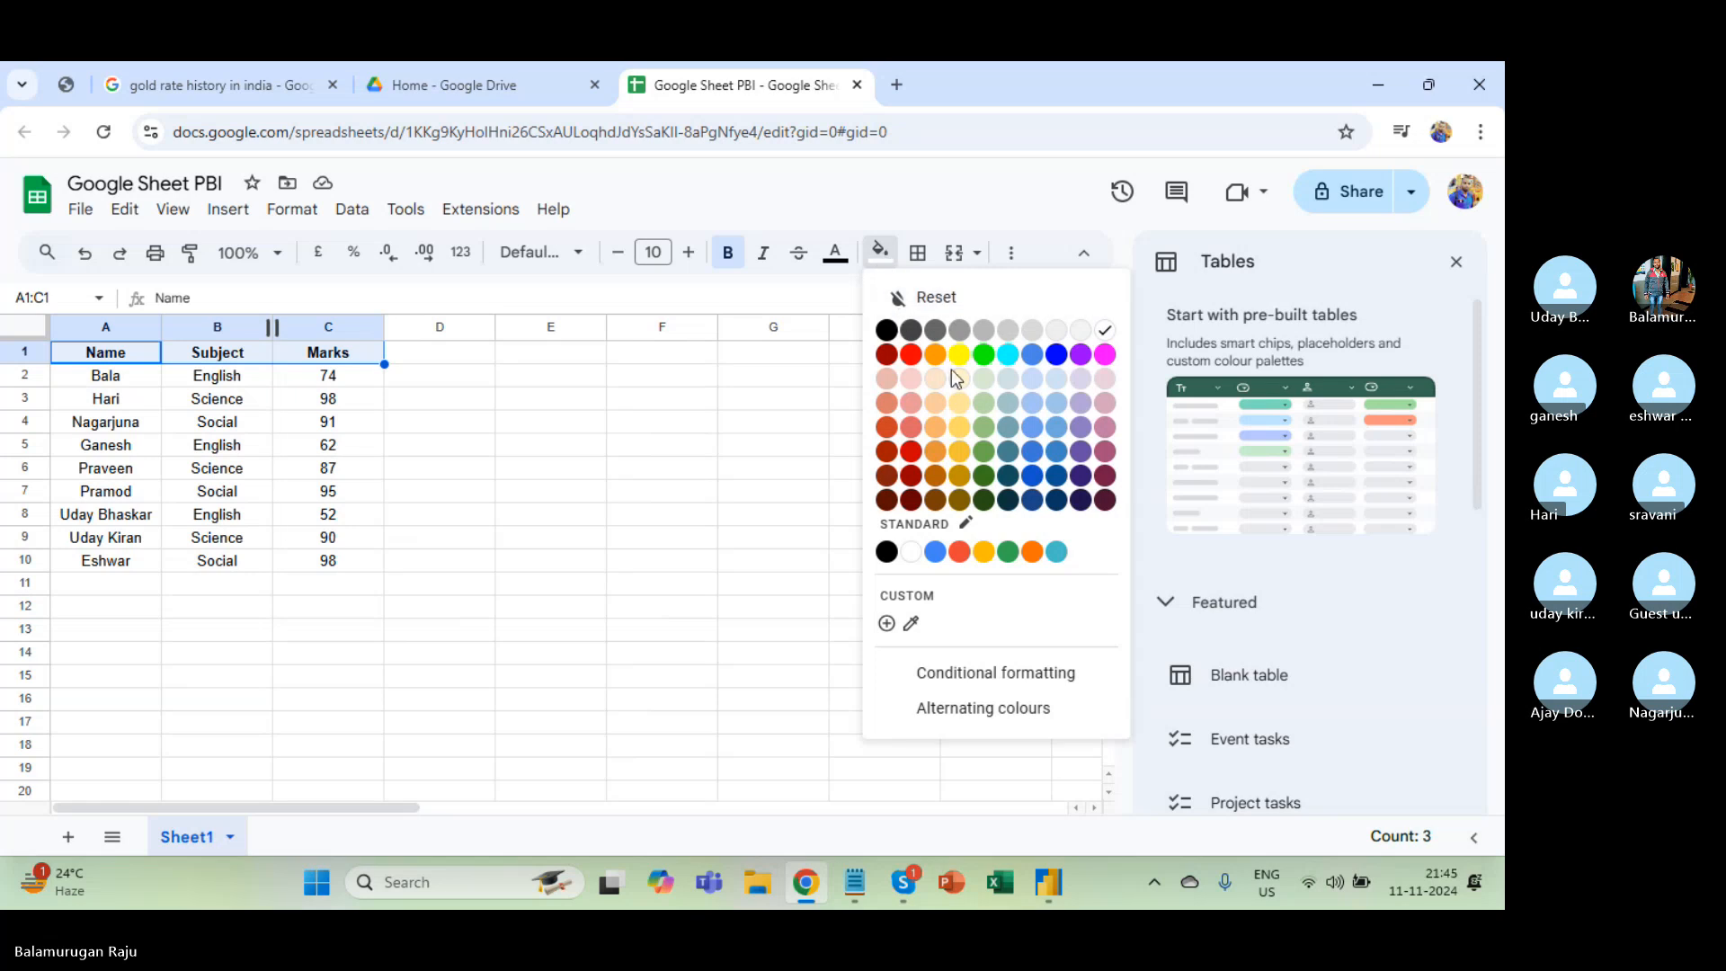
click(908, 378)
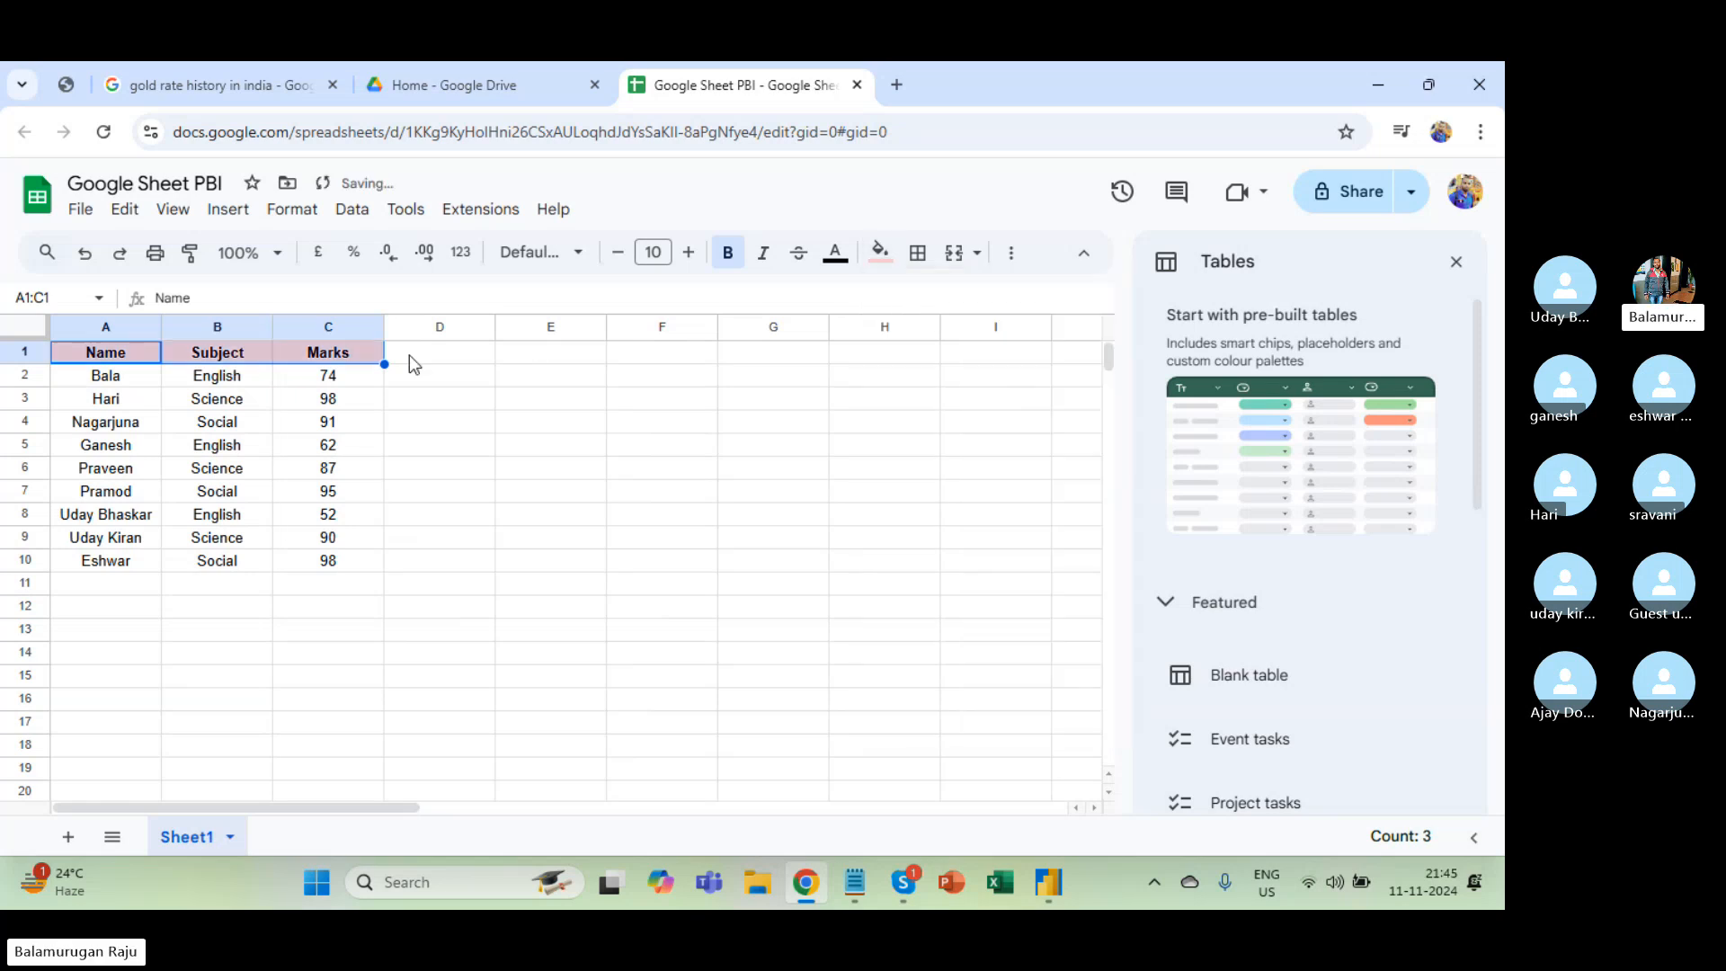
click(216, 401)
key(alt+Tab)
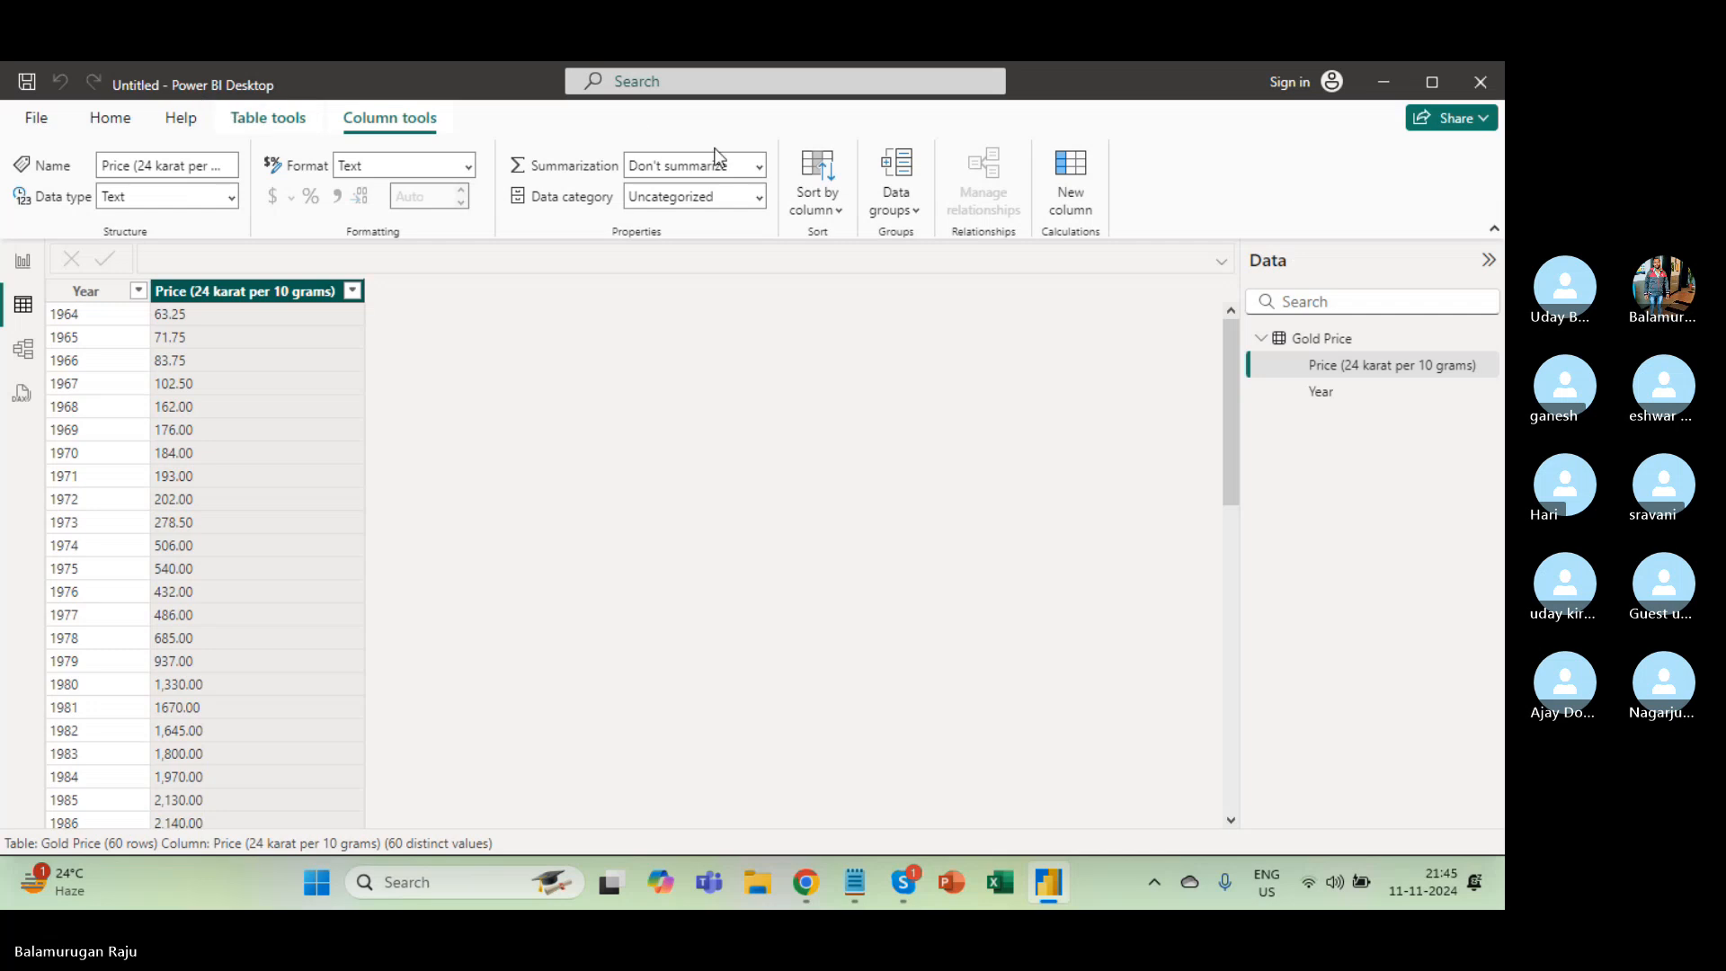
Browse Get Data's Other connectors down to Google Sheets, then return to the spreadsheet.
click(113, 125)
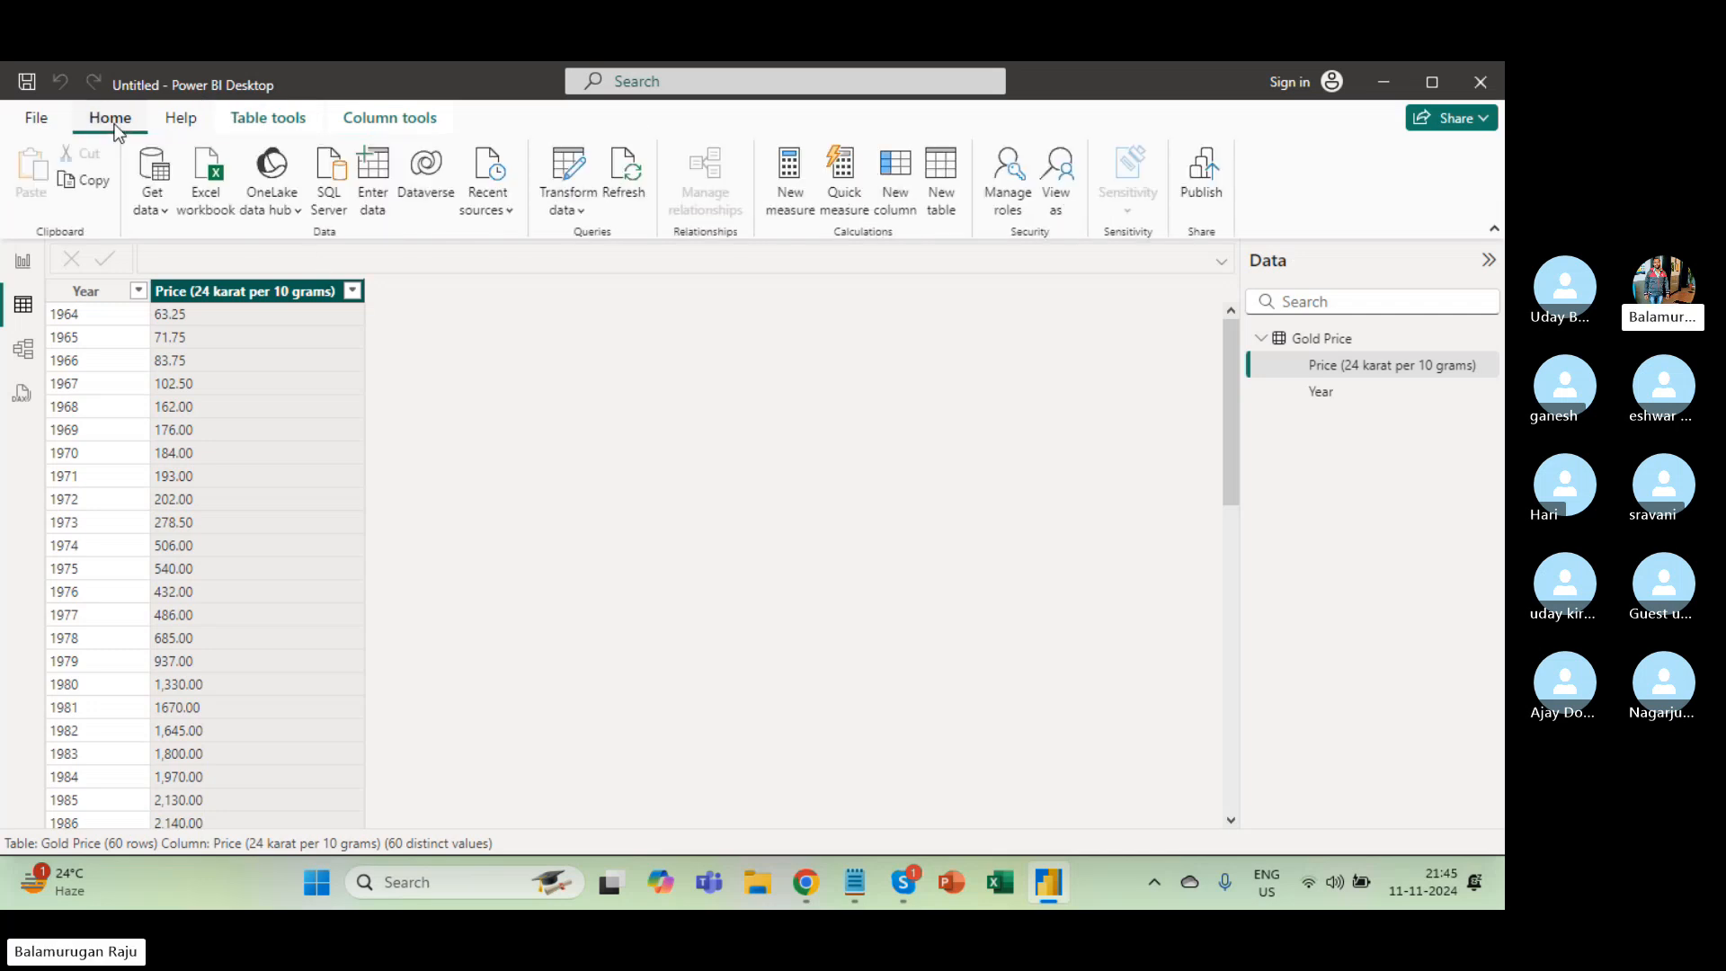
click(151, 205)
click(23, 261)
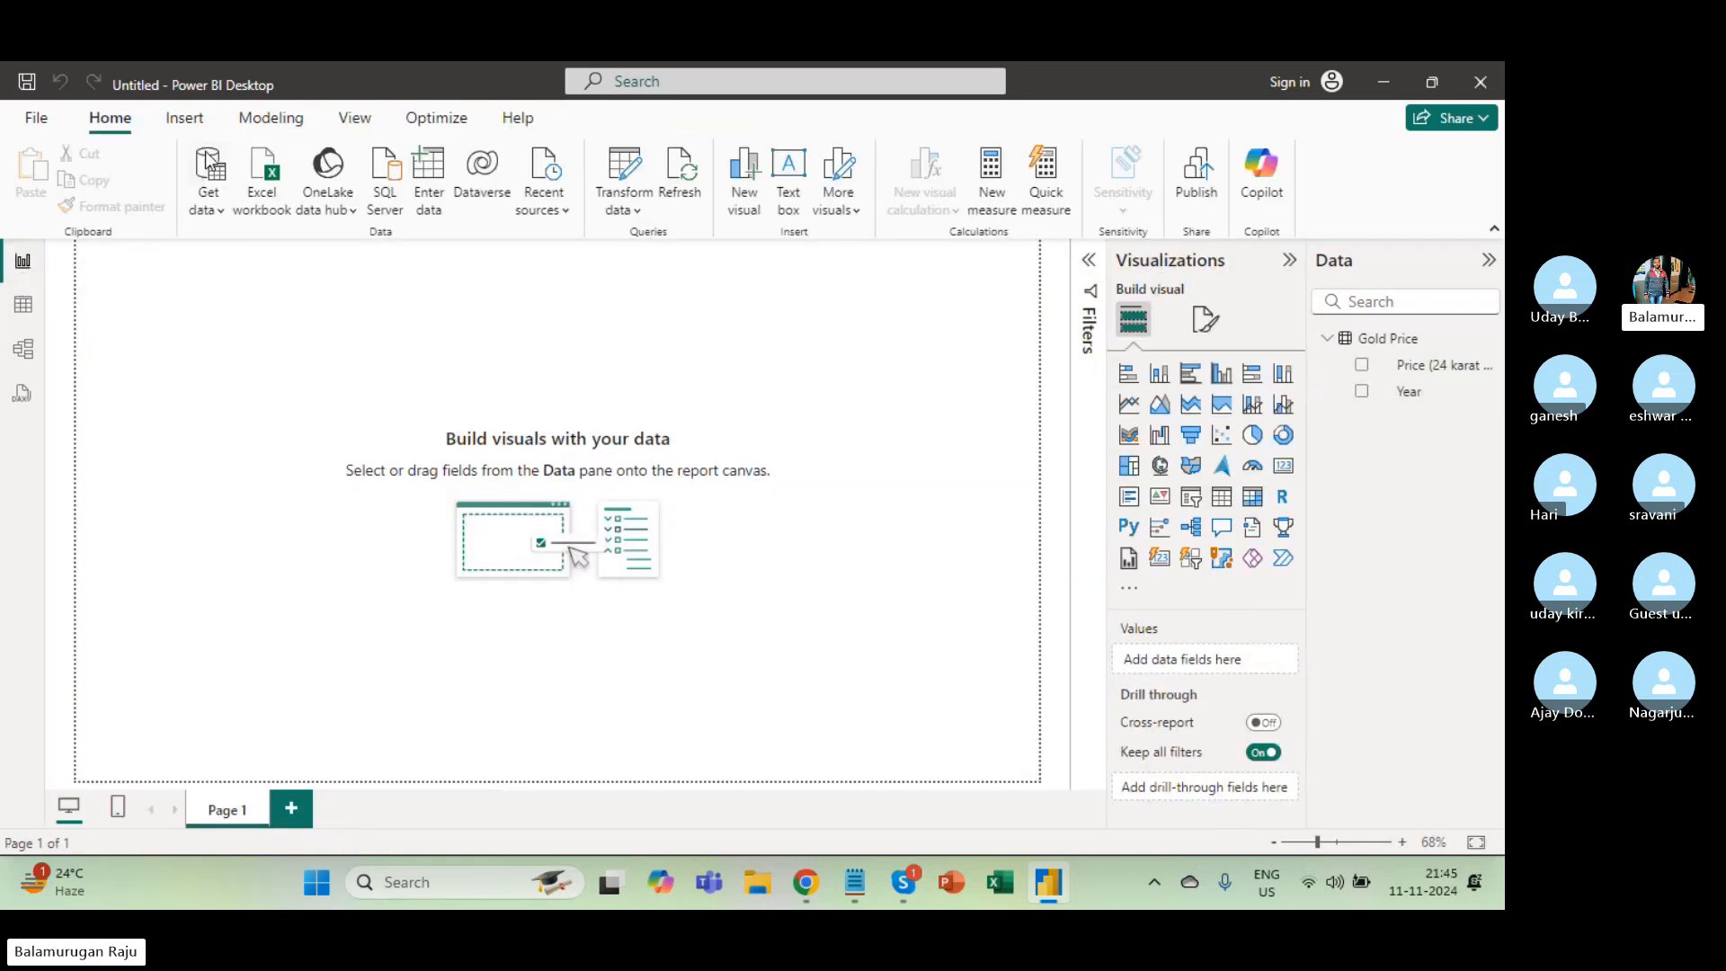
click(212, 203)
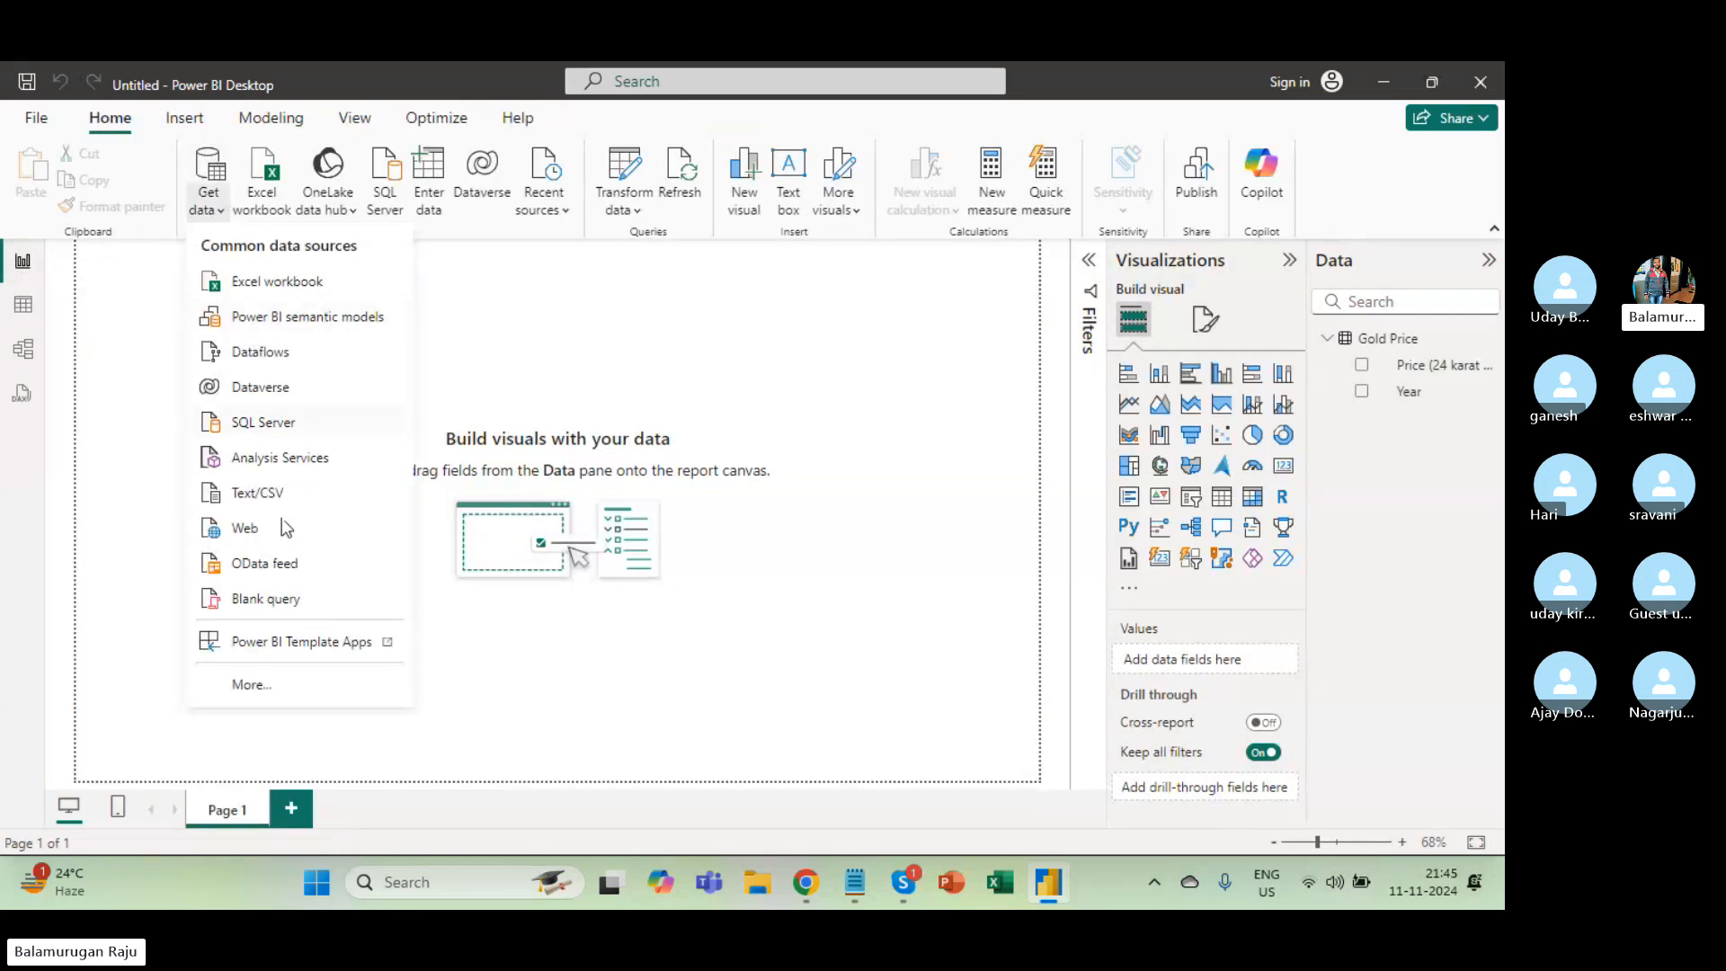
click(251, 687)
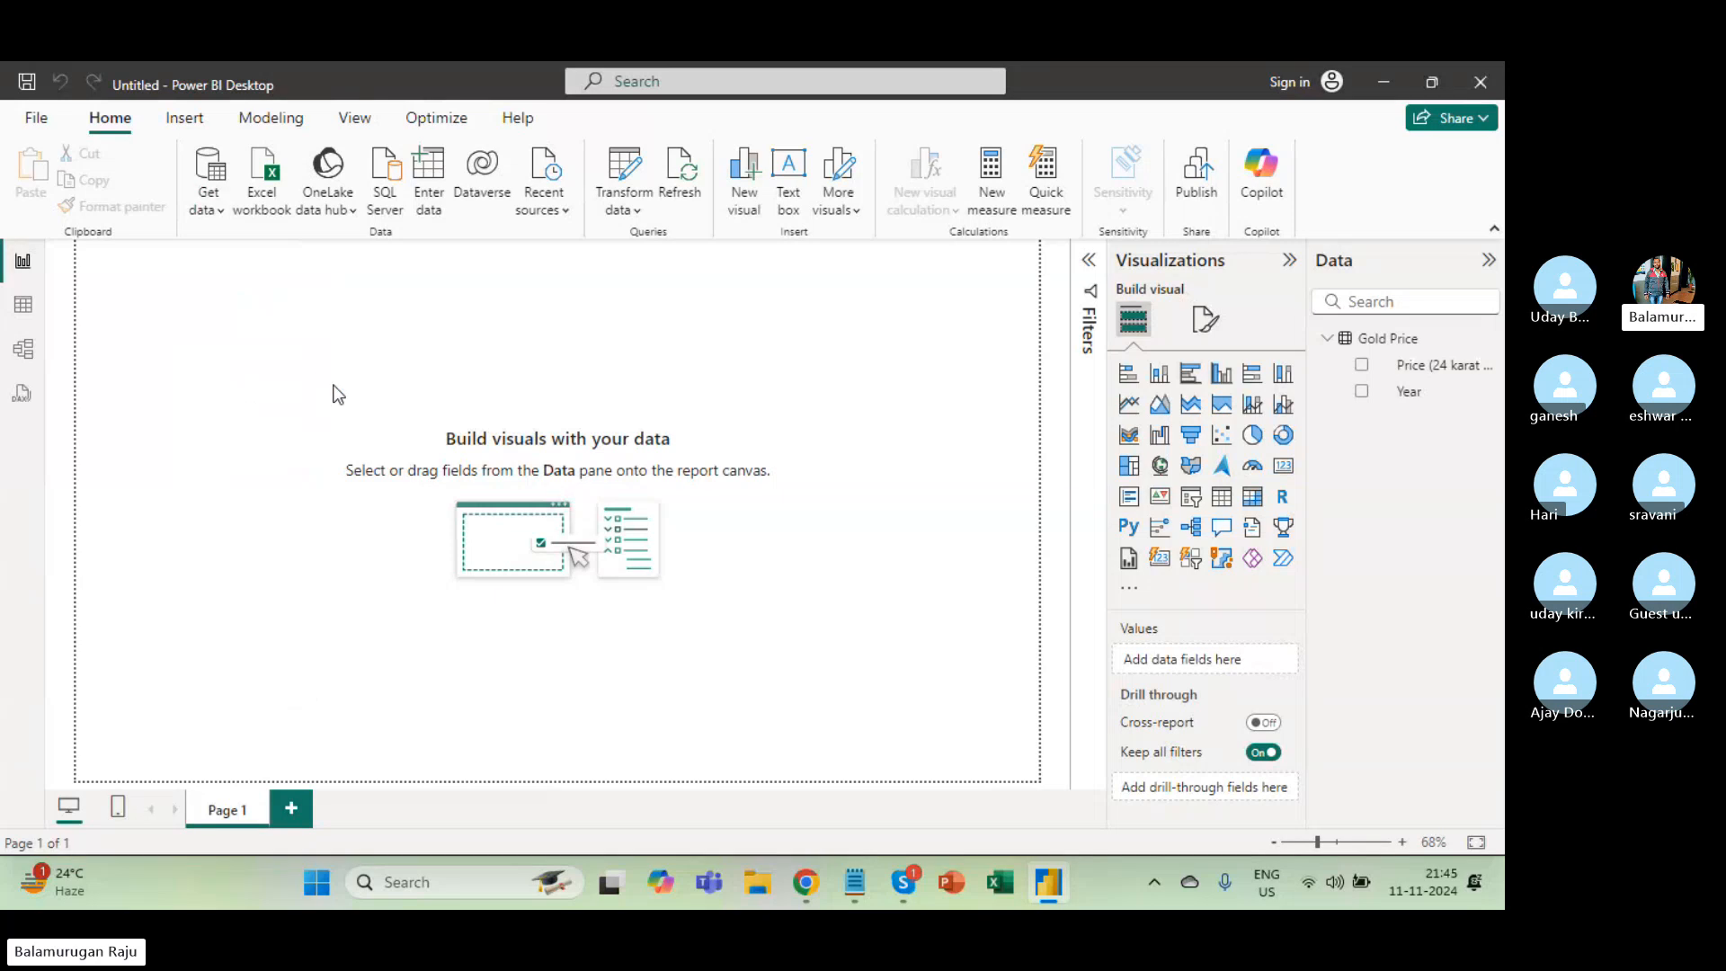
click(455, 458)
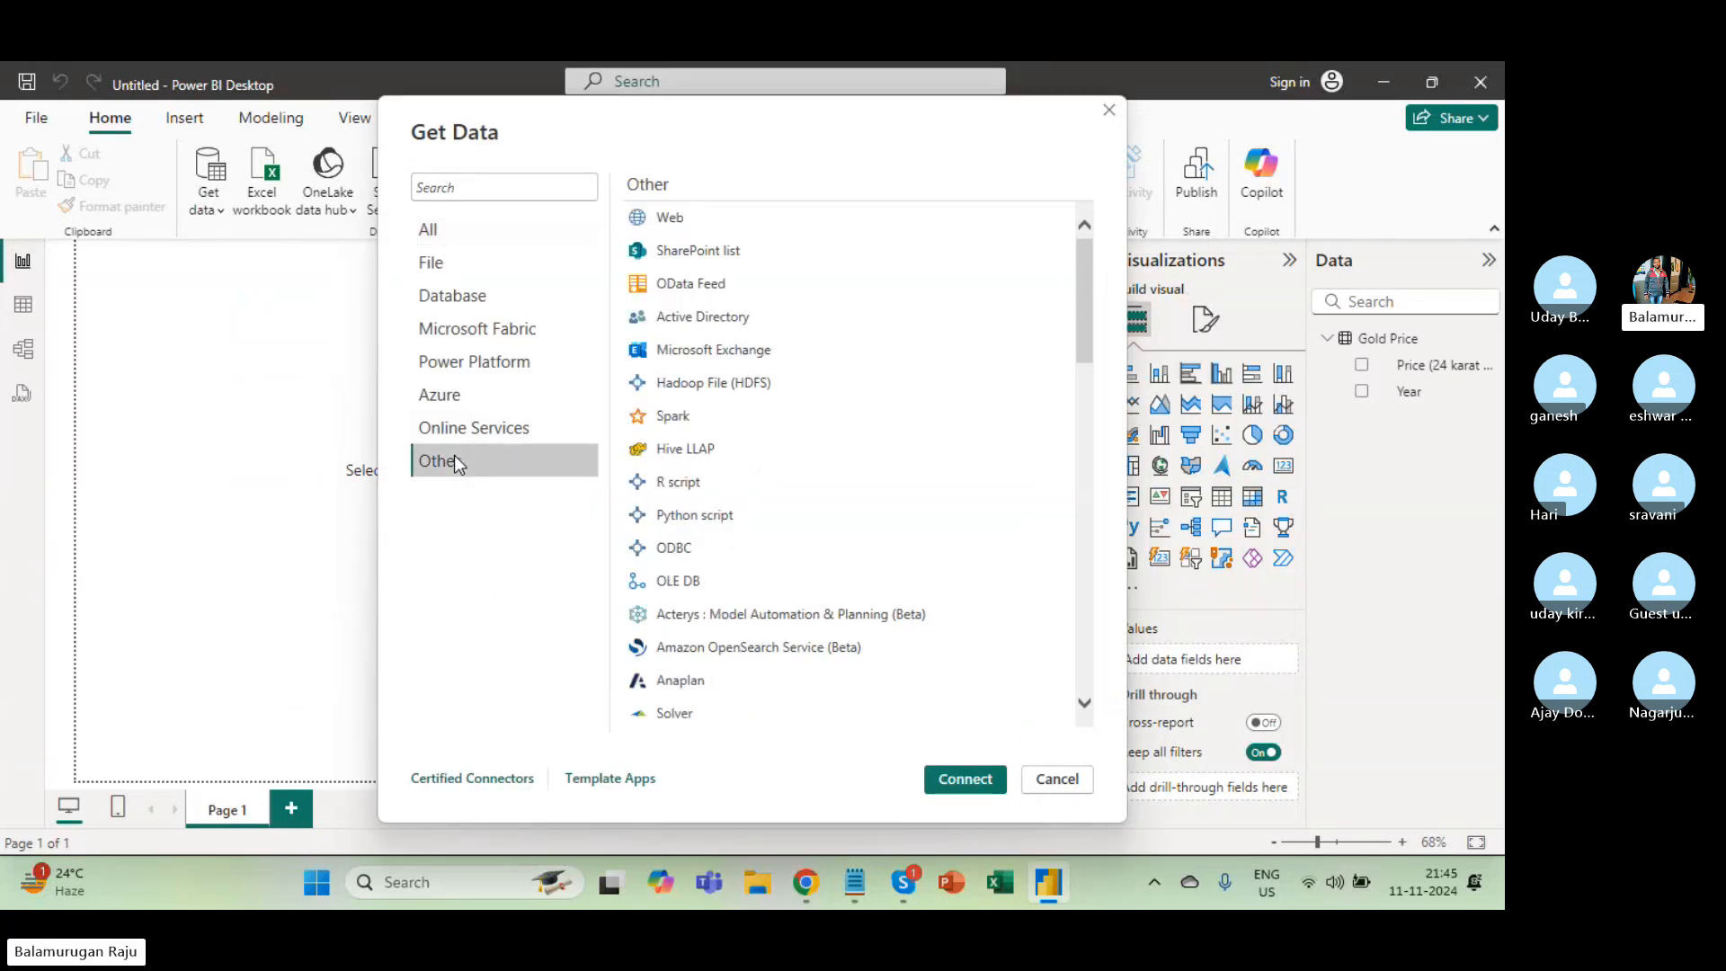
scroll(699, 539, down, 1)
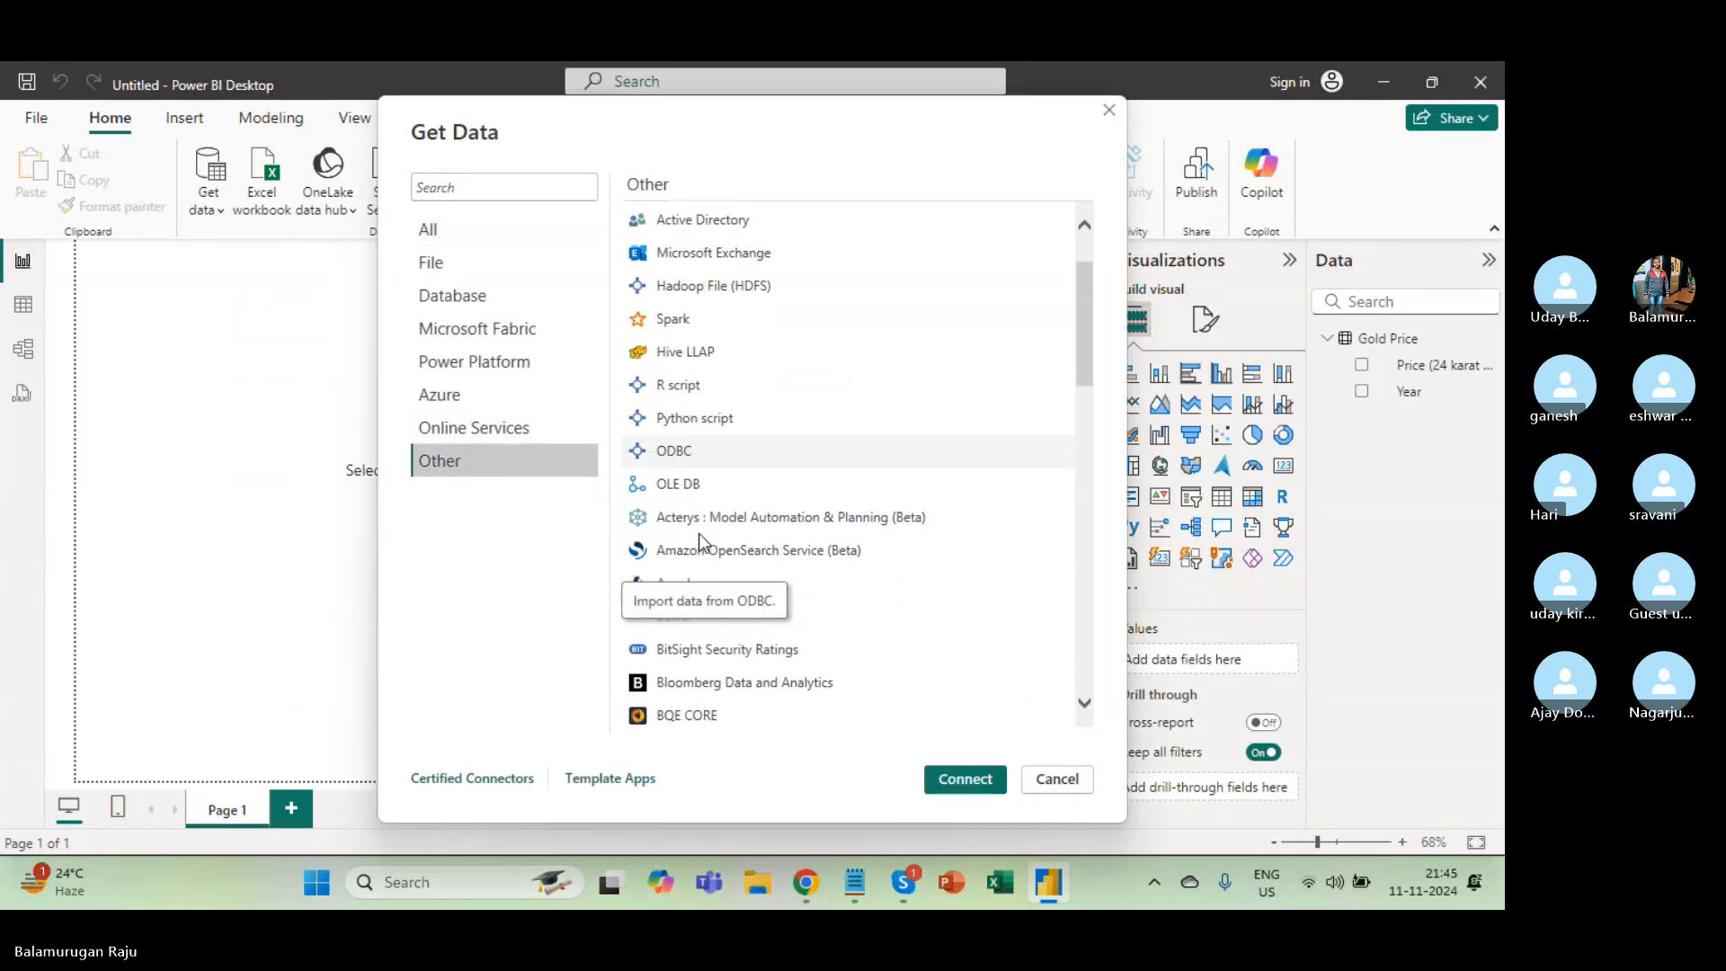
scroll(699, 532, down, 6)
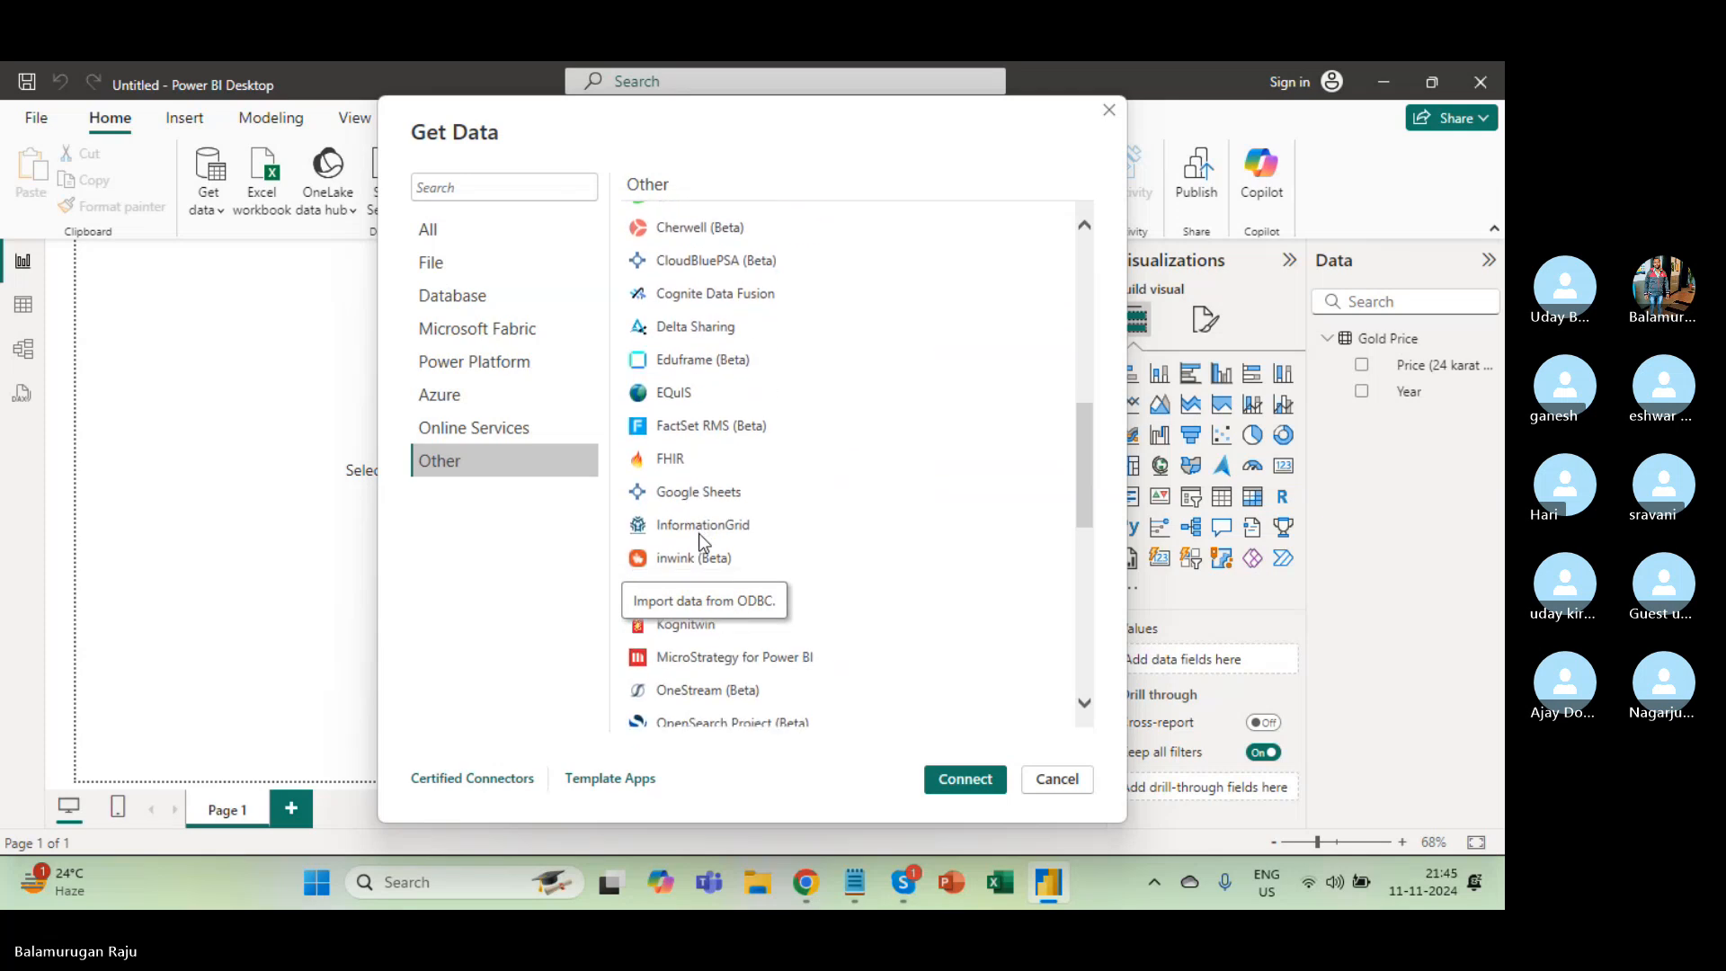
scroll(699, 533, down, 2)
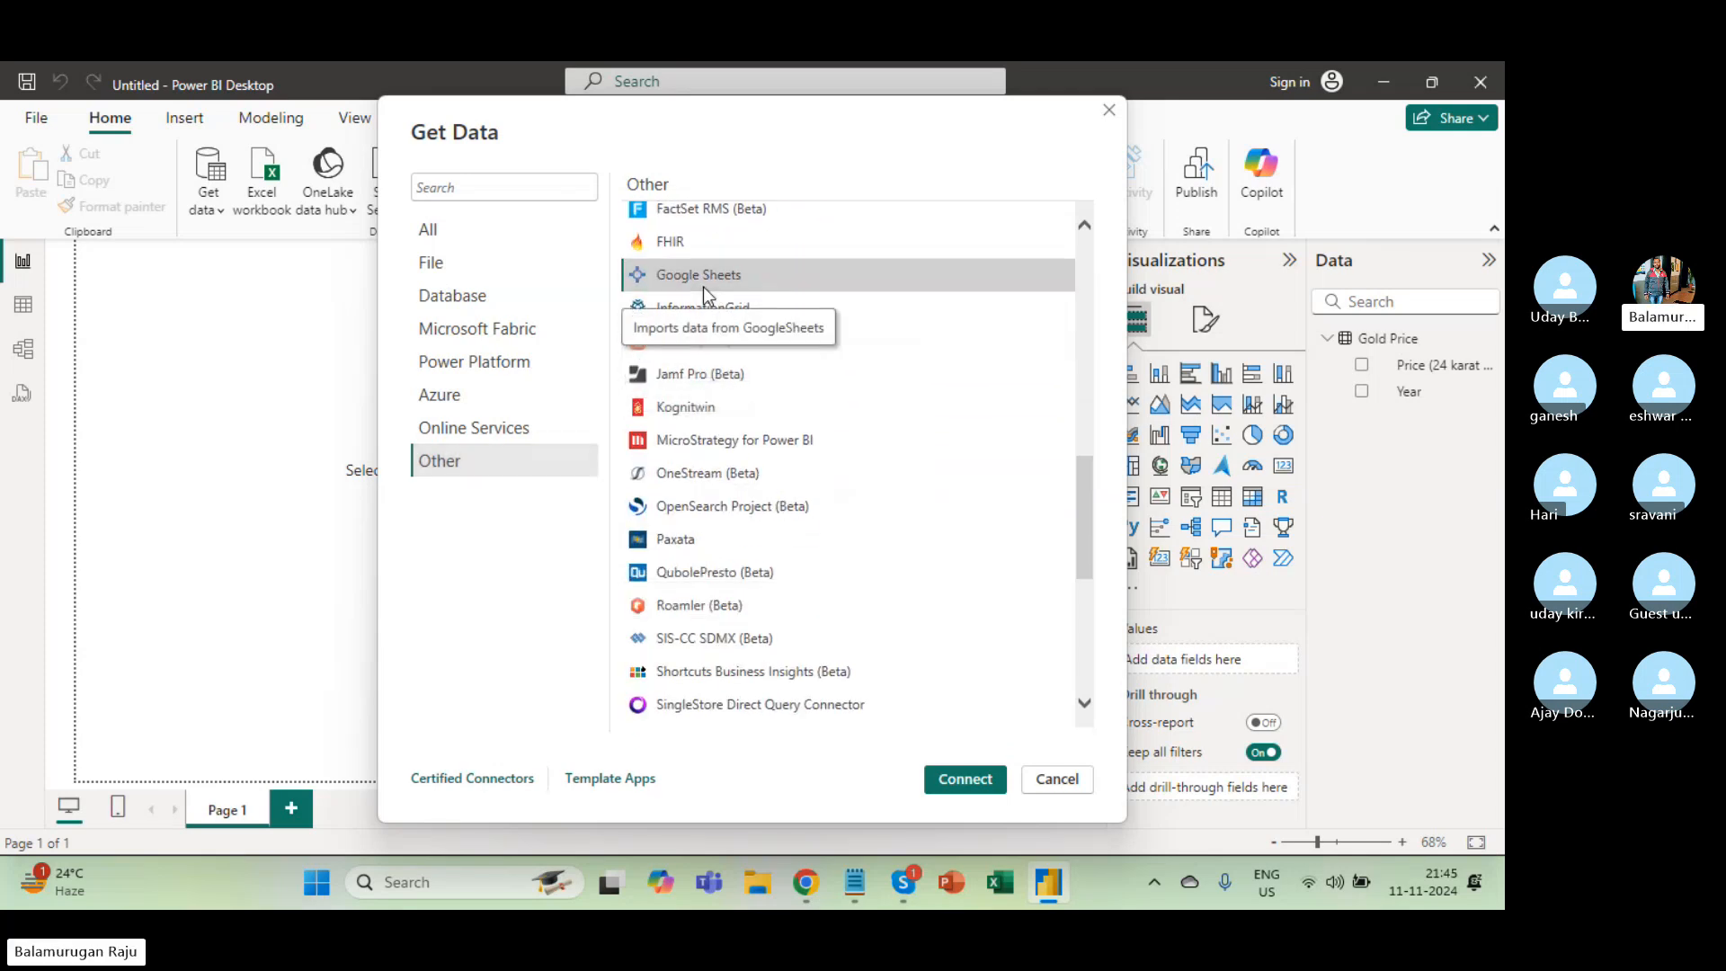
key(alt+Tab)
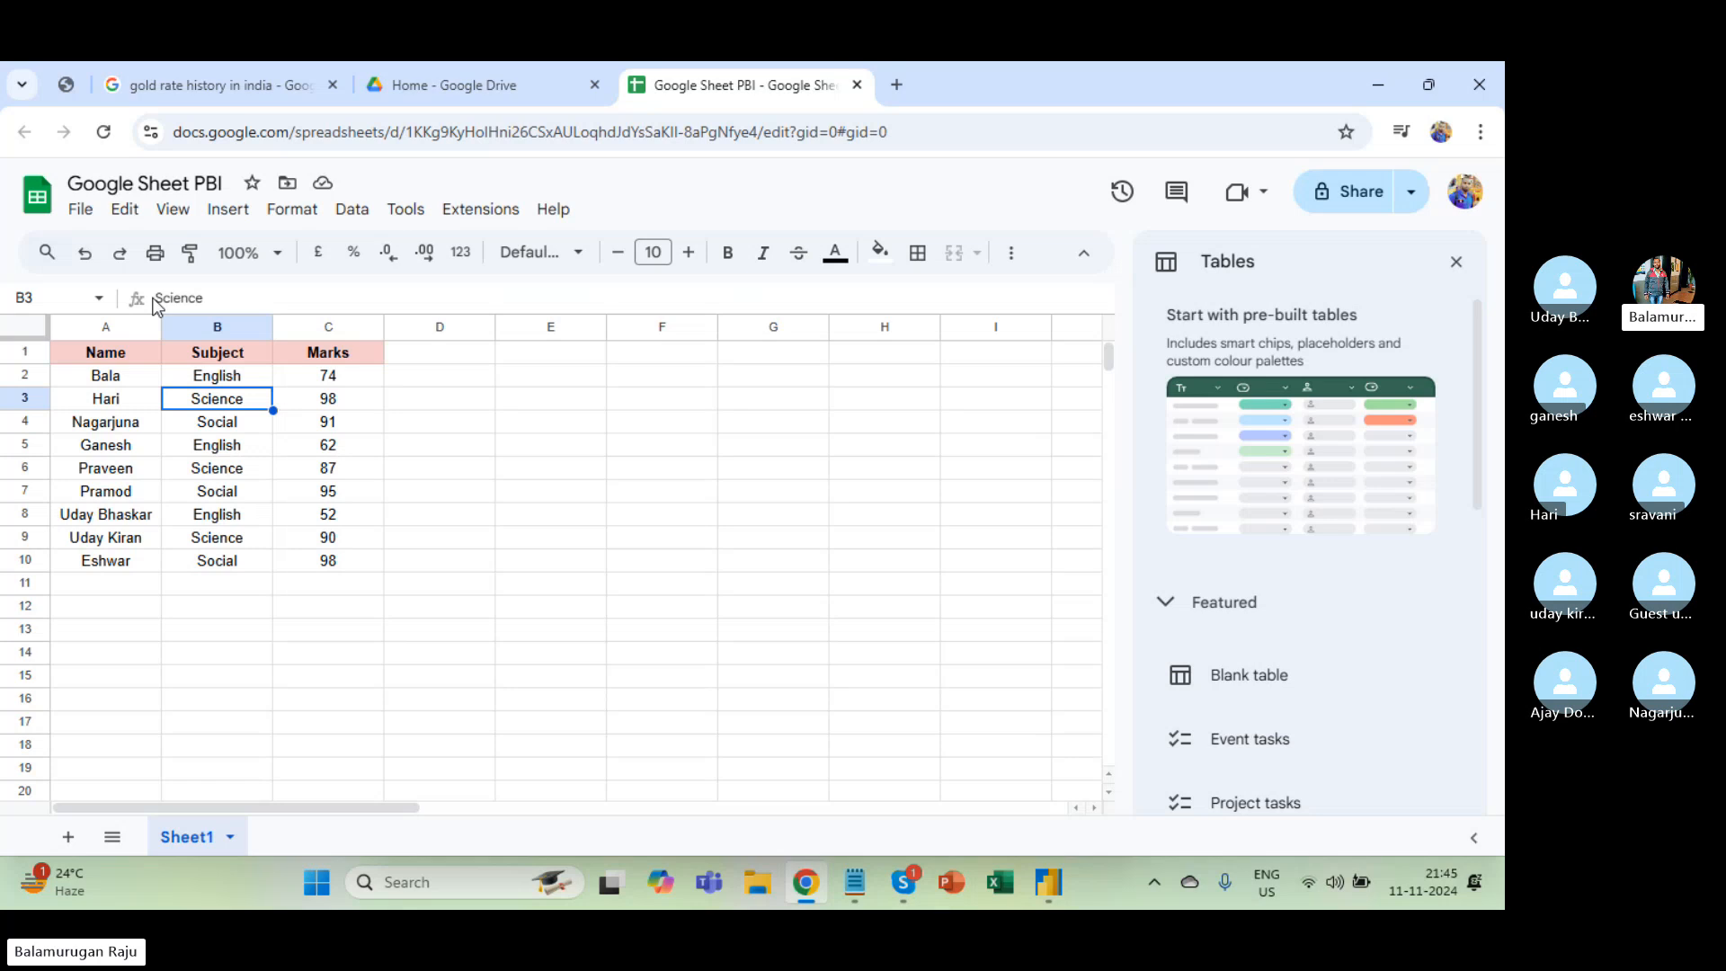
Open File > Share > Publish to web and choose the Microsoft Excel (.xlsx) format.
click(80, 208)
scroll(223, 818, down, 2)
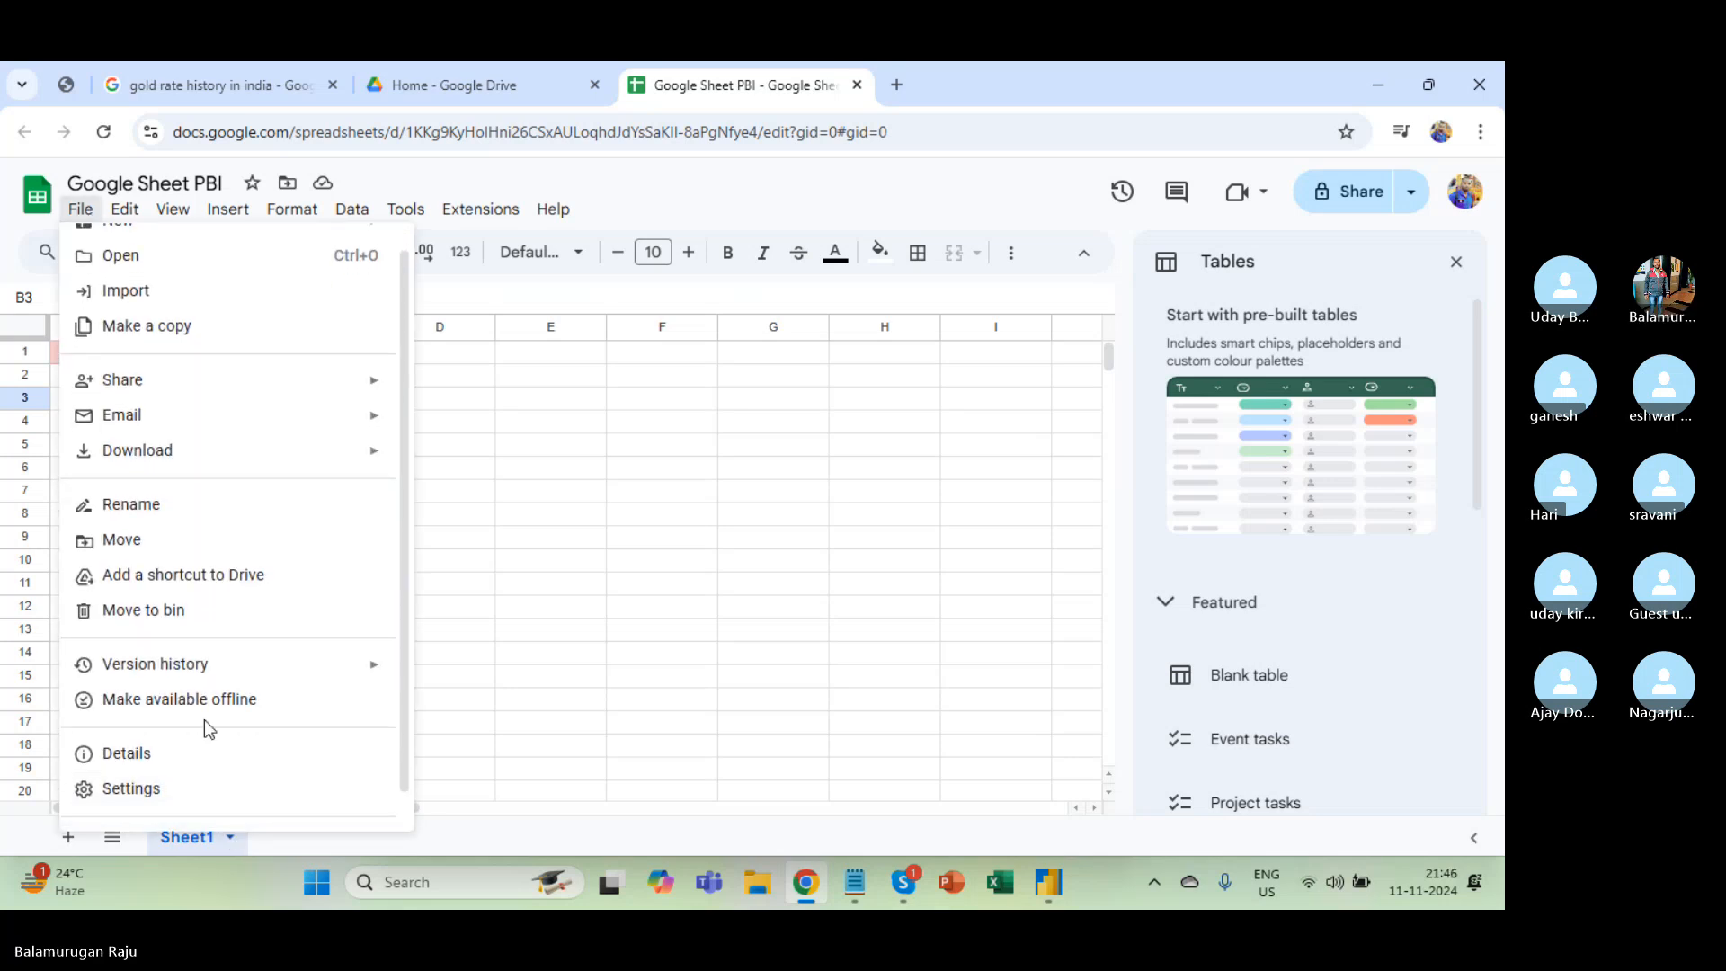
scroll(208, 730, up, 2)
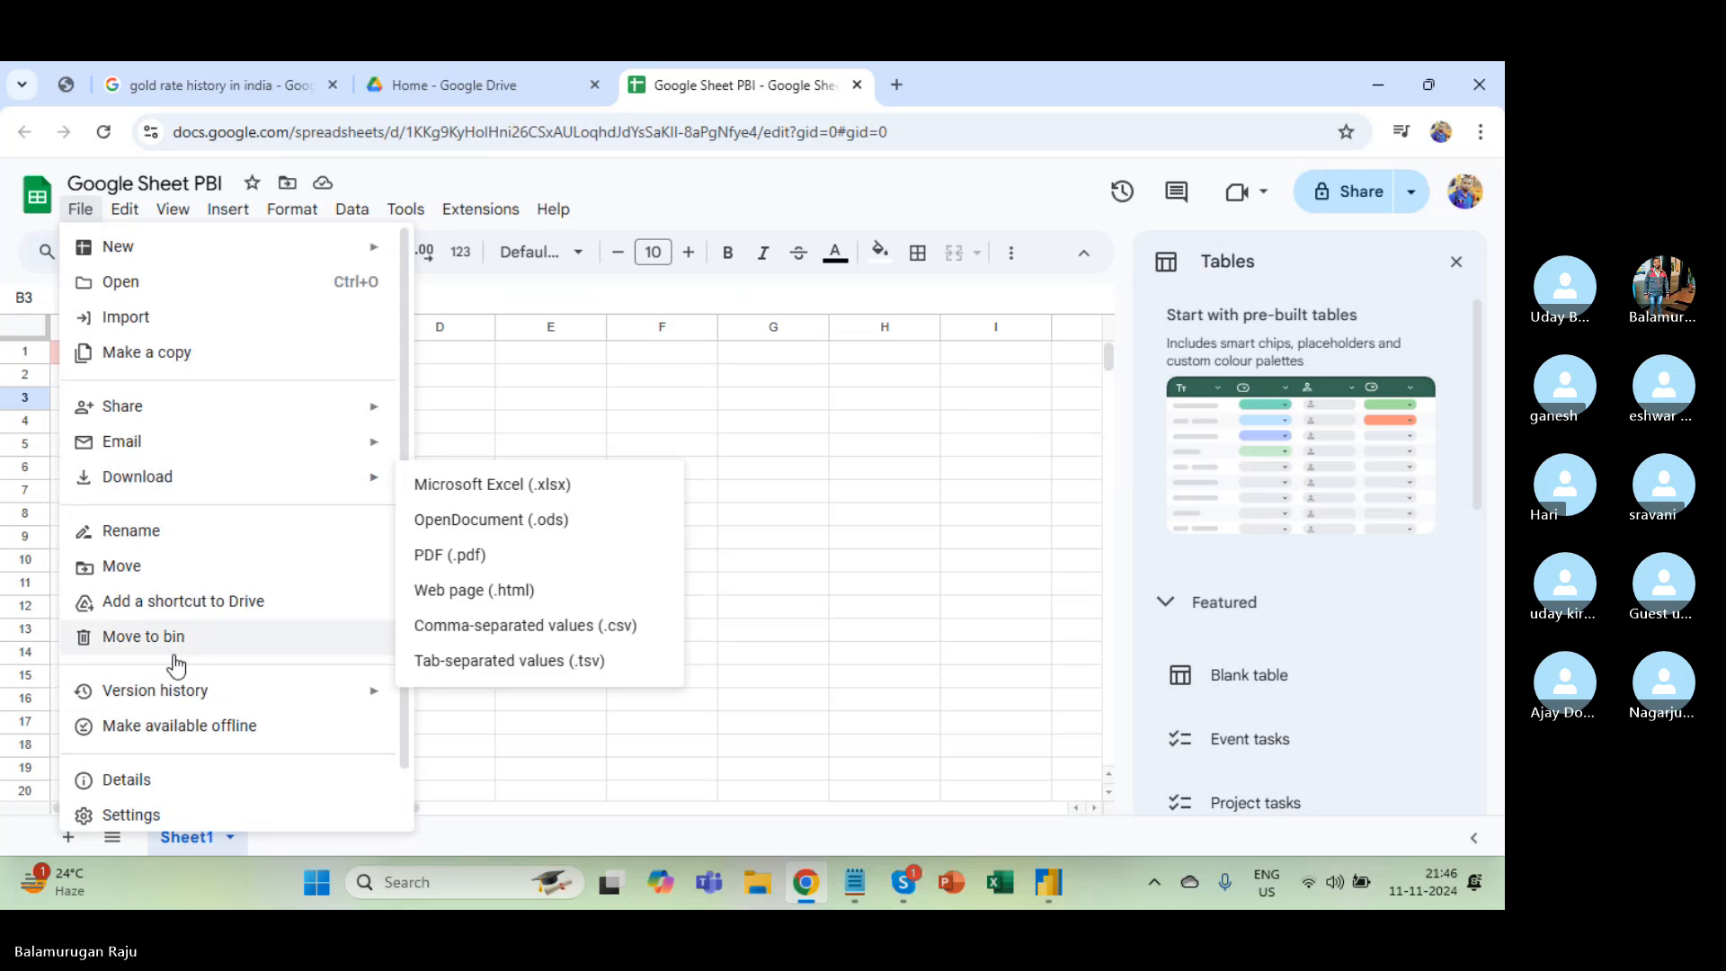
scroll(174, 662, down, 2)
scroll(176, 665, up, 2)
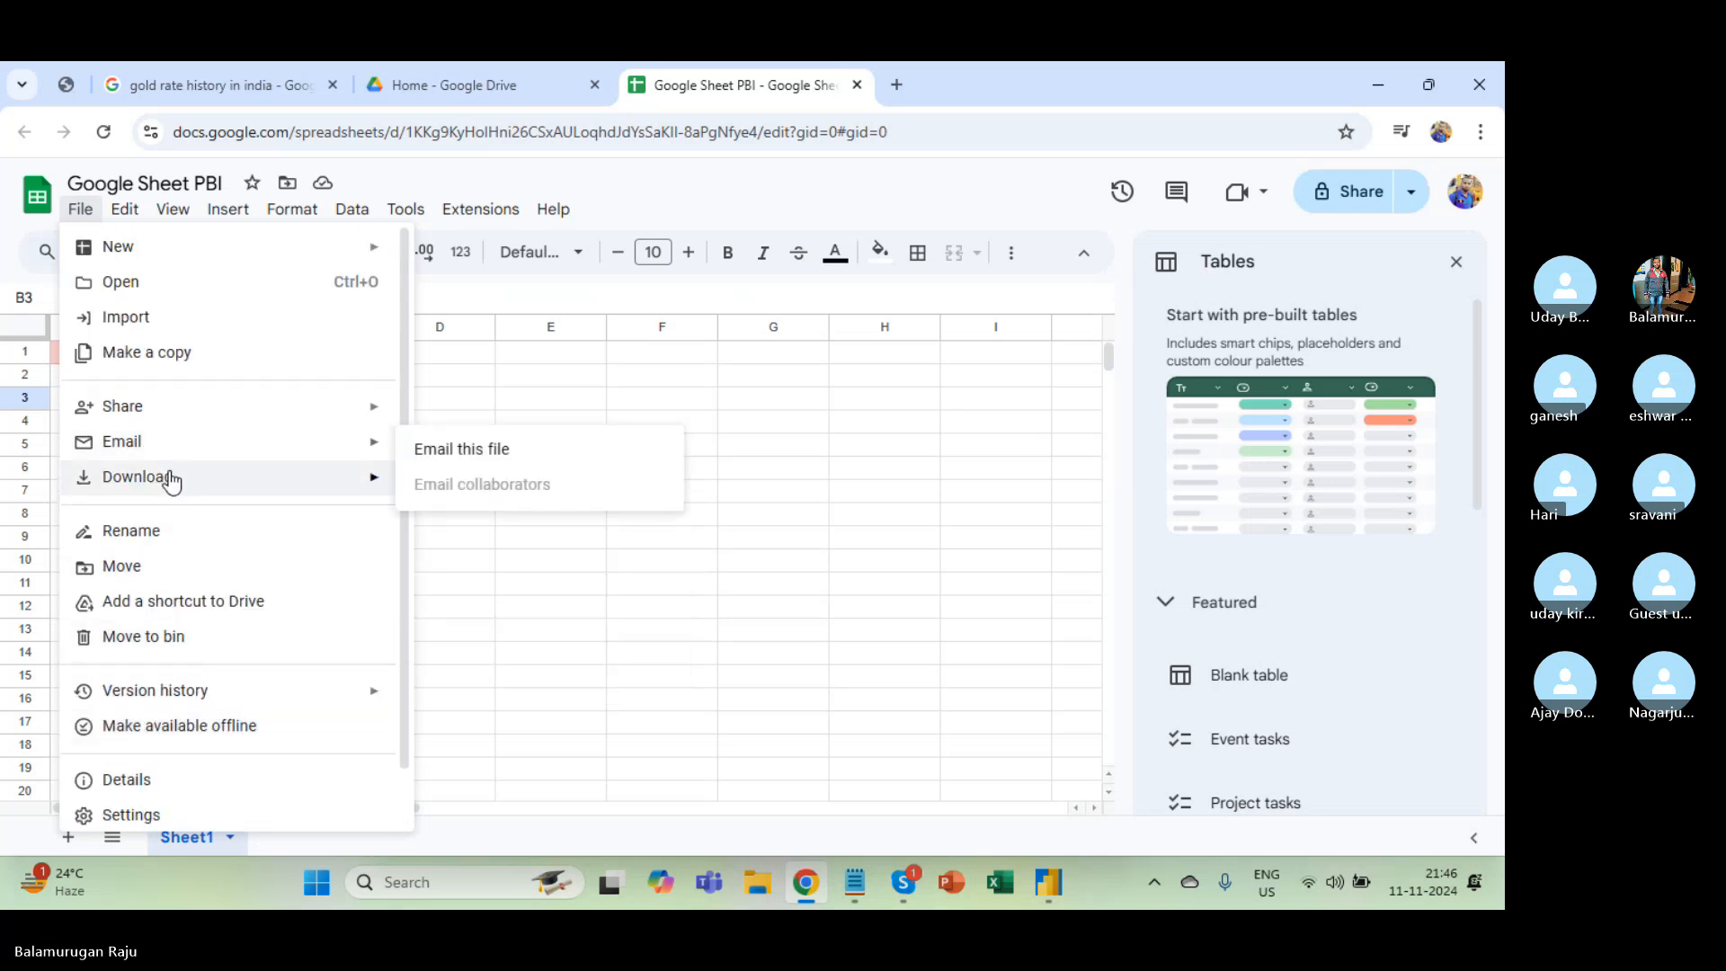
mouse_move(172, 454)
mouse_move(177, 419)
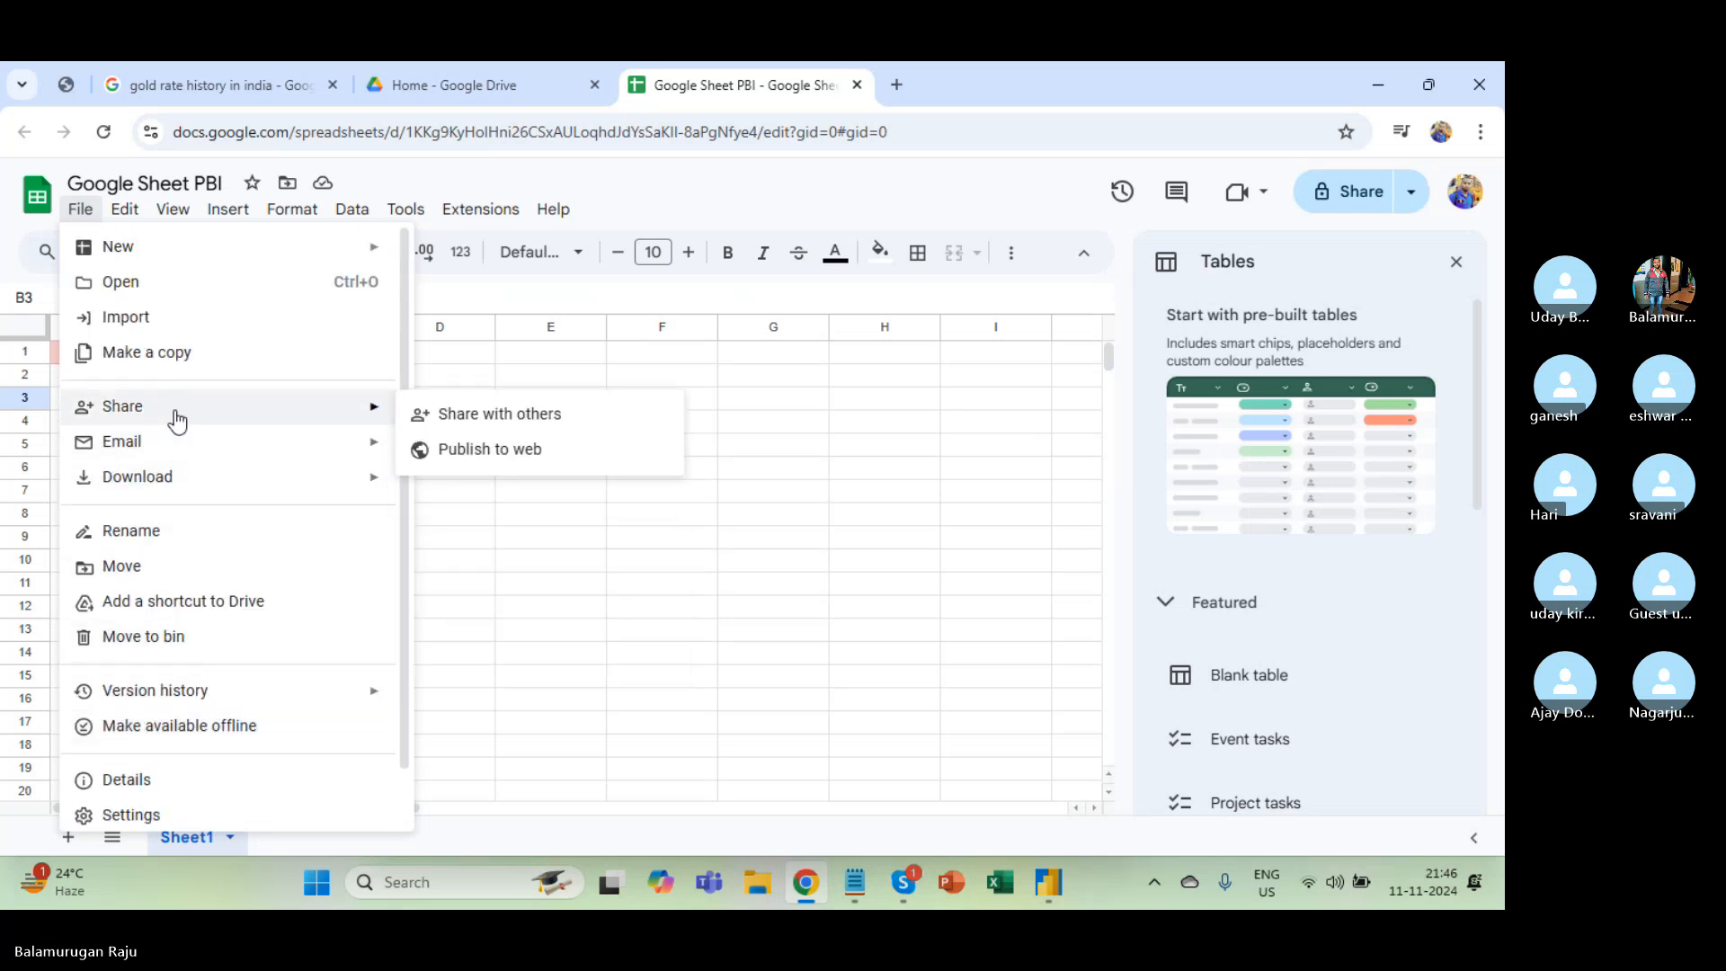
click(484, 452)
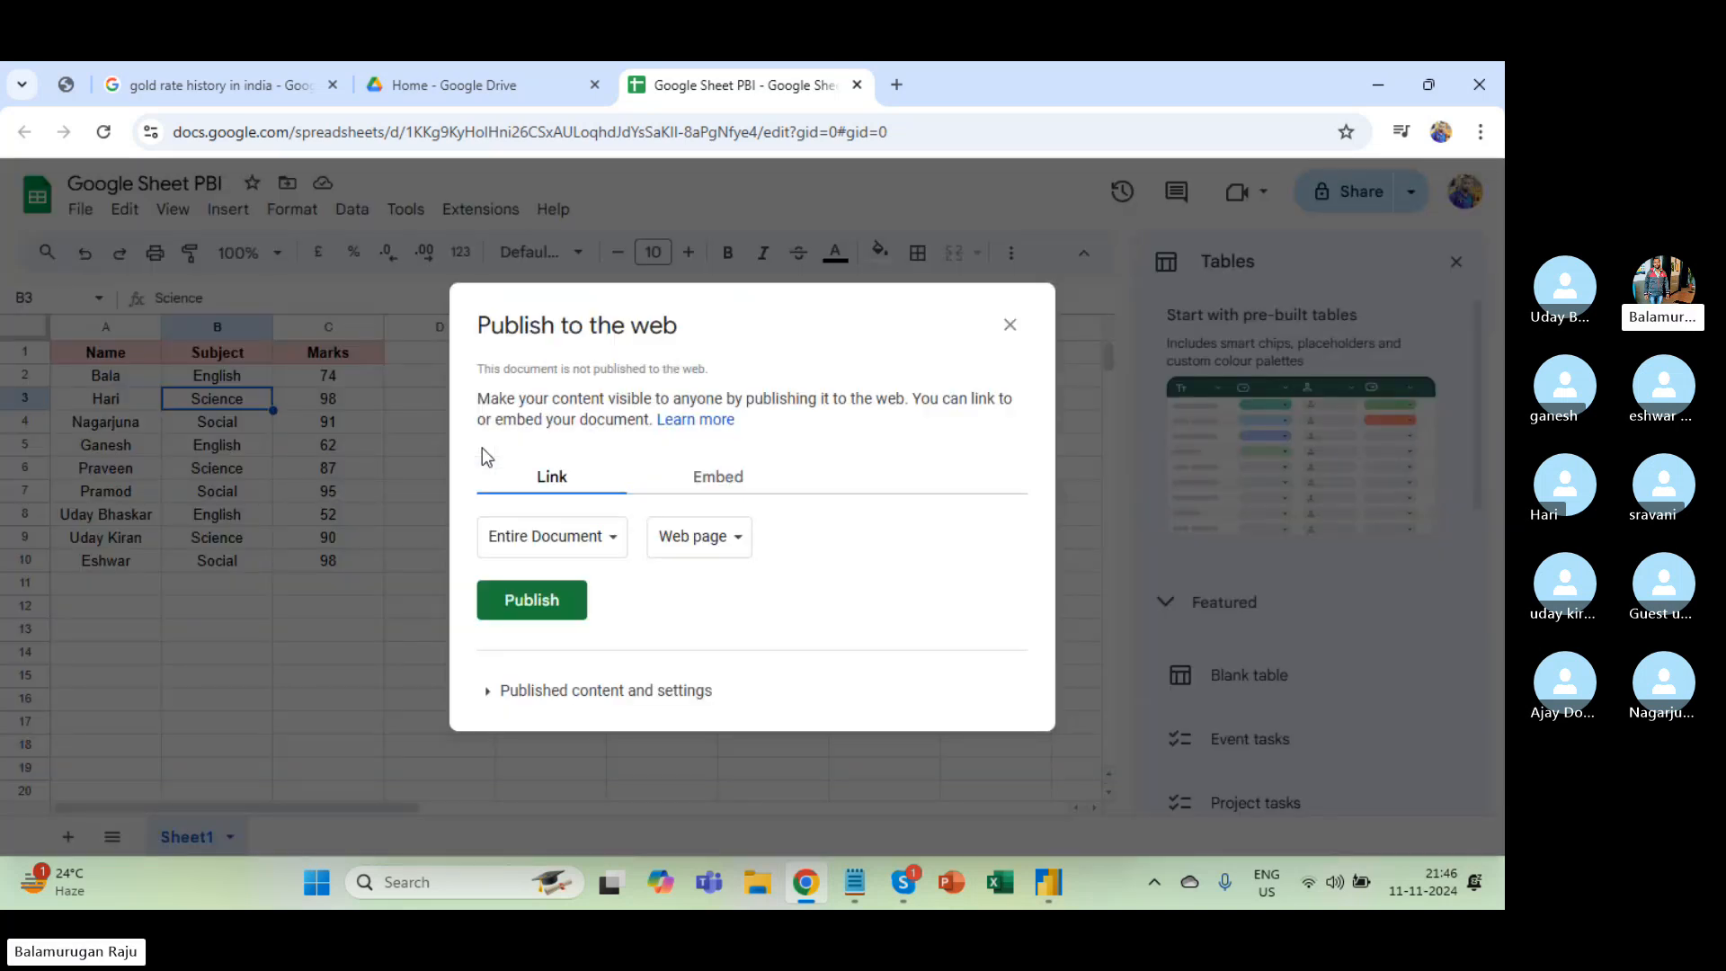
click(710, 545)
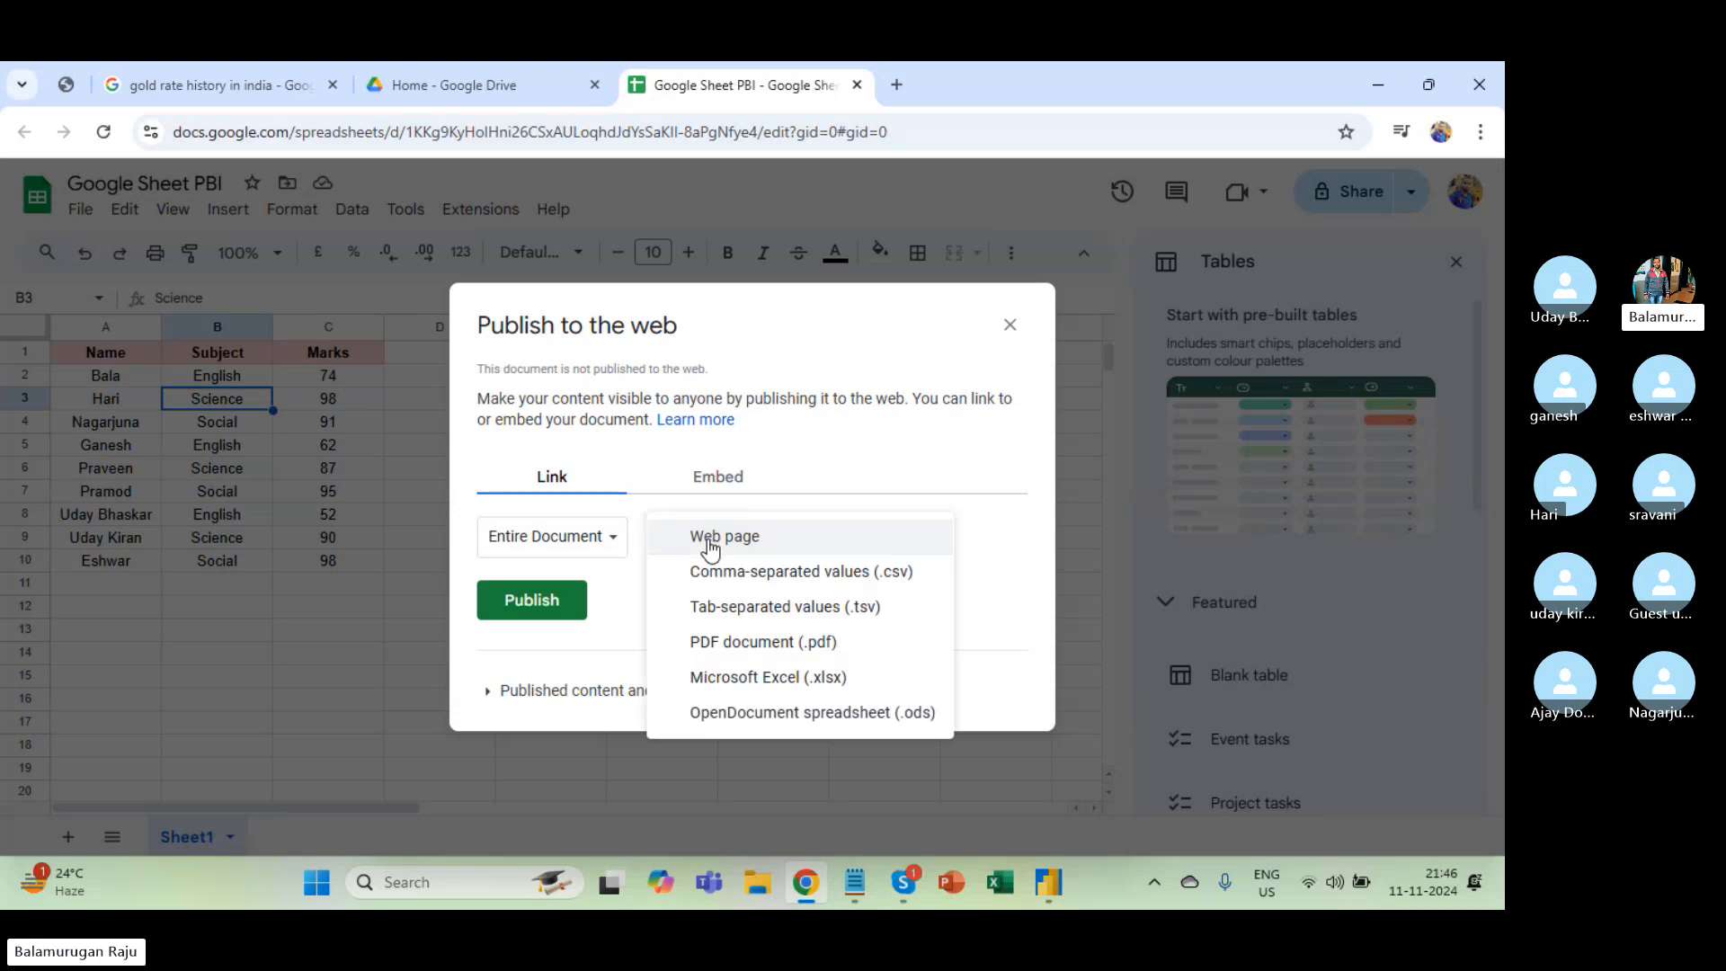
click(737, 679)
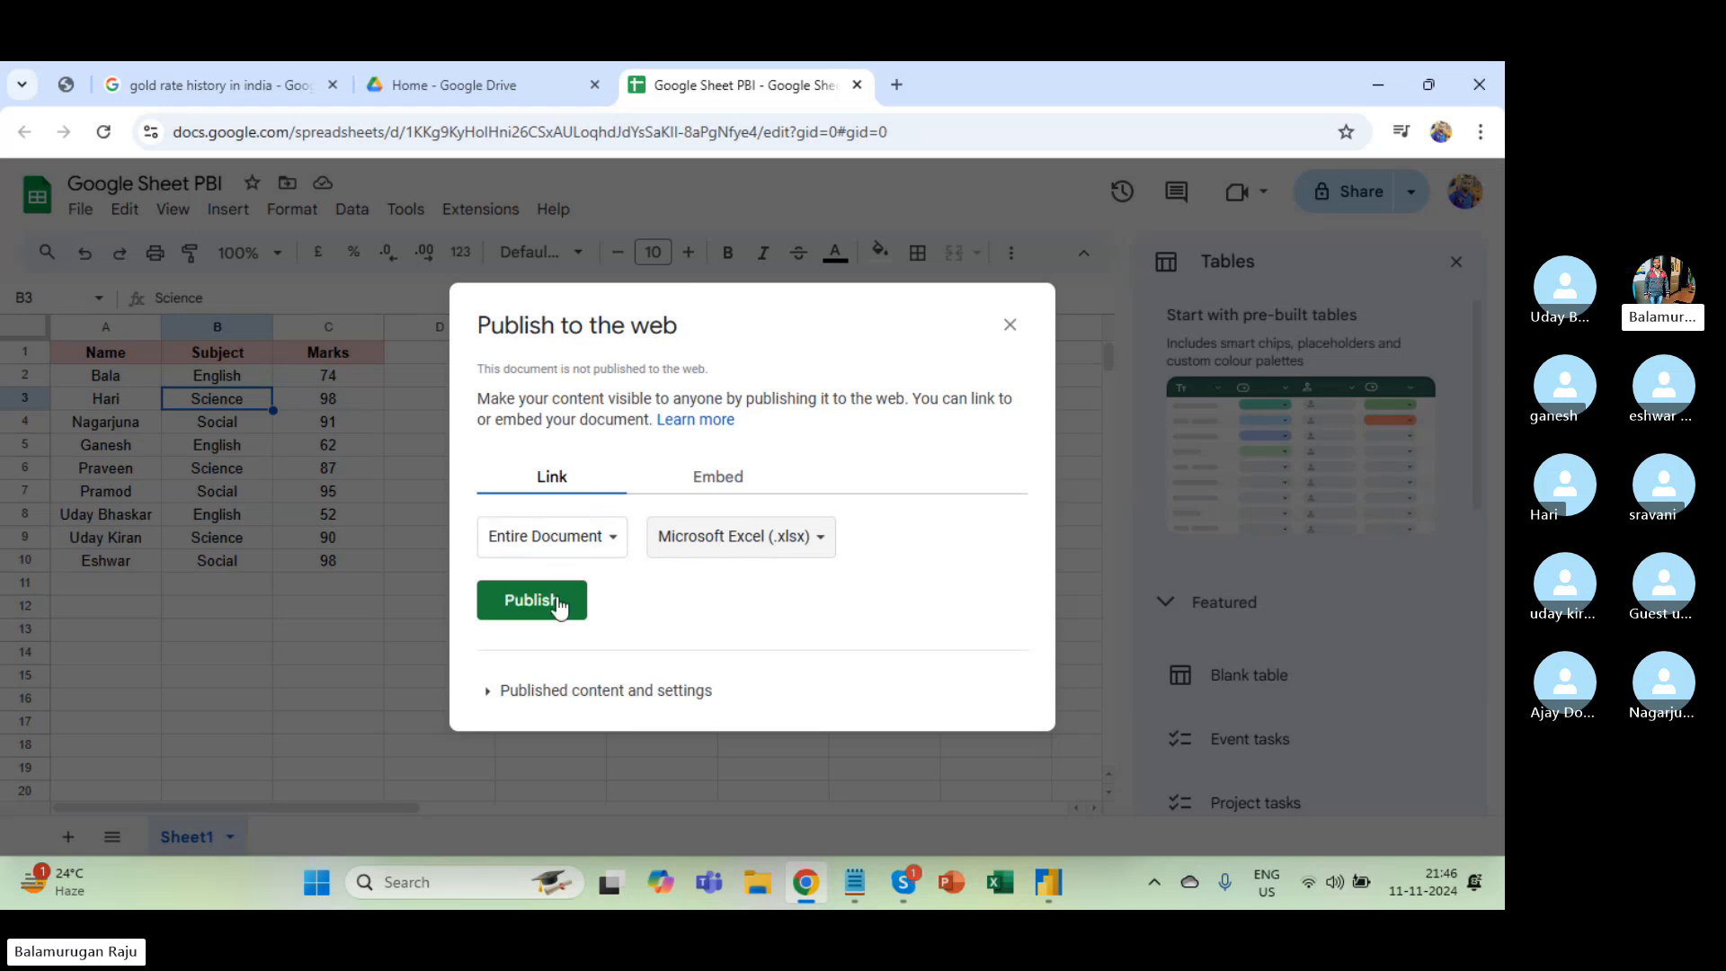
Expand the published content settings and keep Entire Document as the content to publish.
click(489, 692)
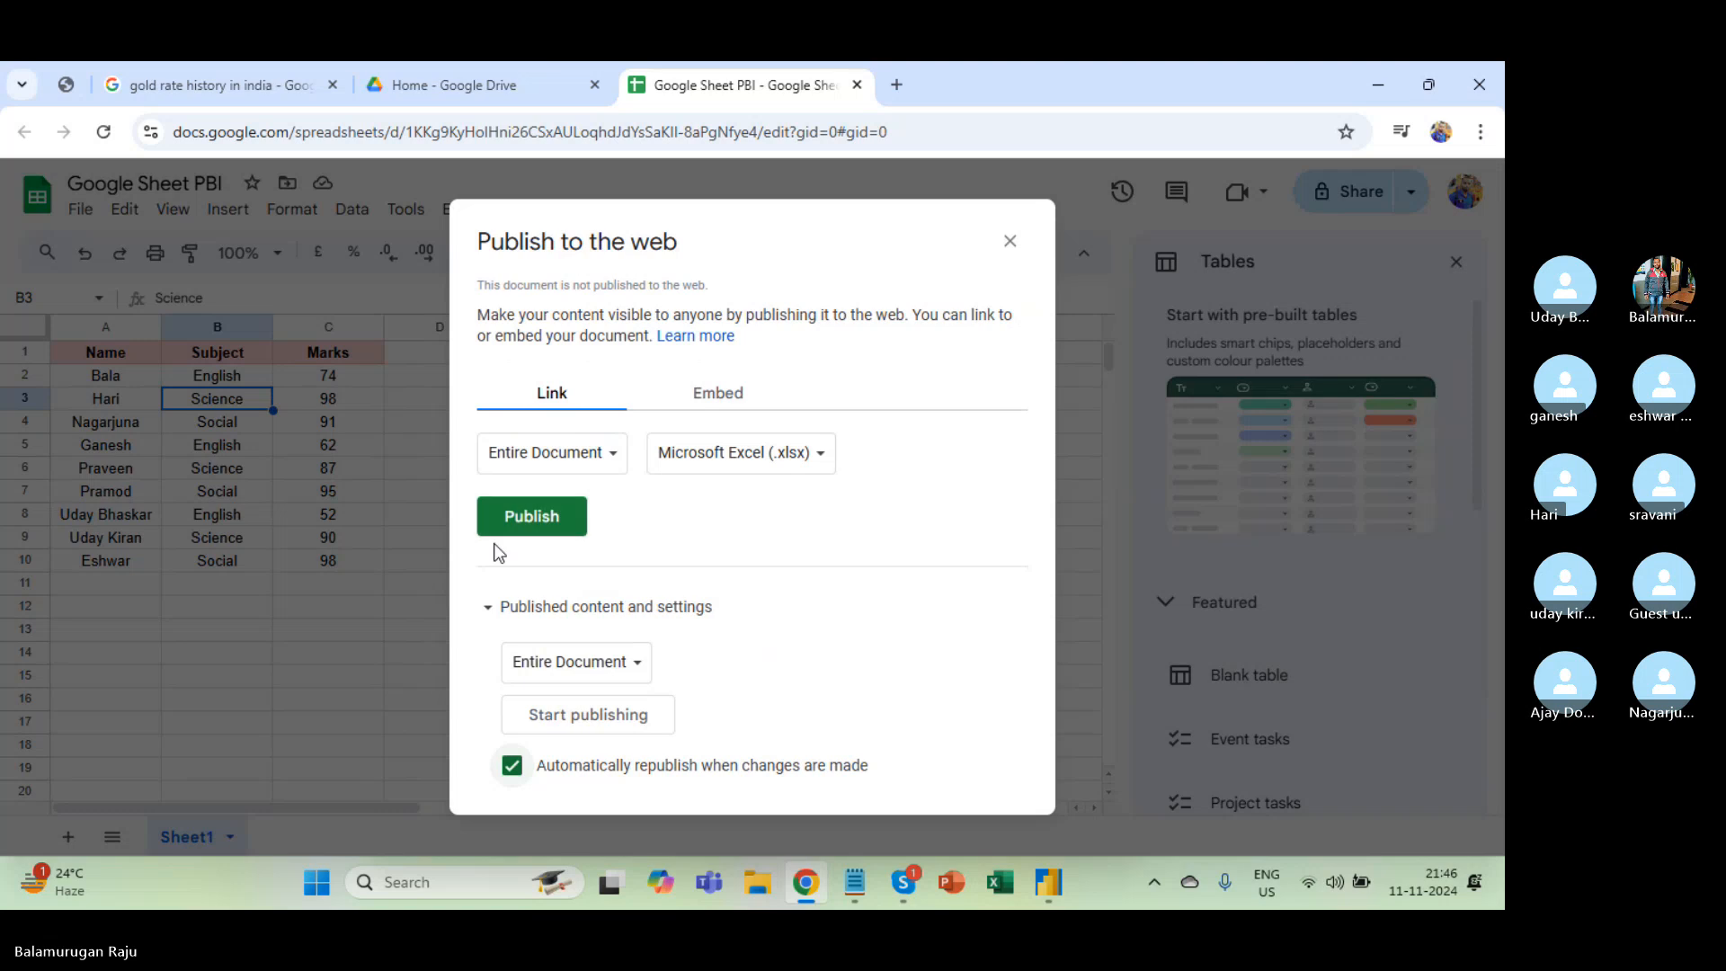
click(559, 464)
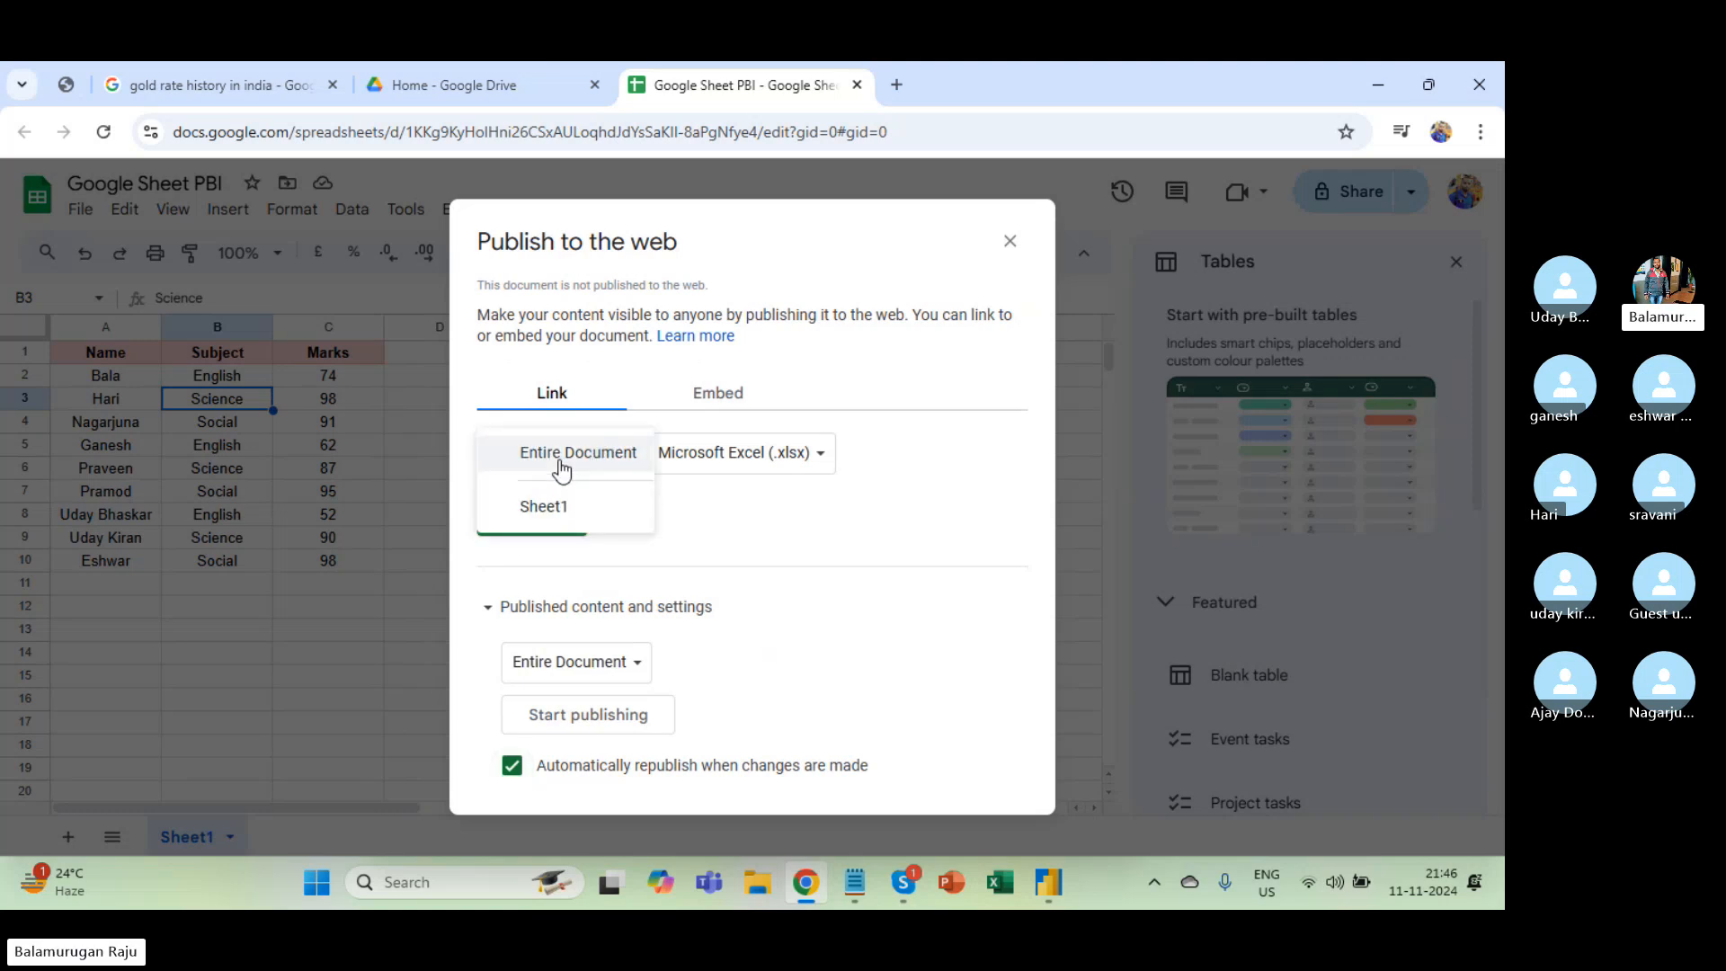
click(780, 526)
click(614, 464)
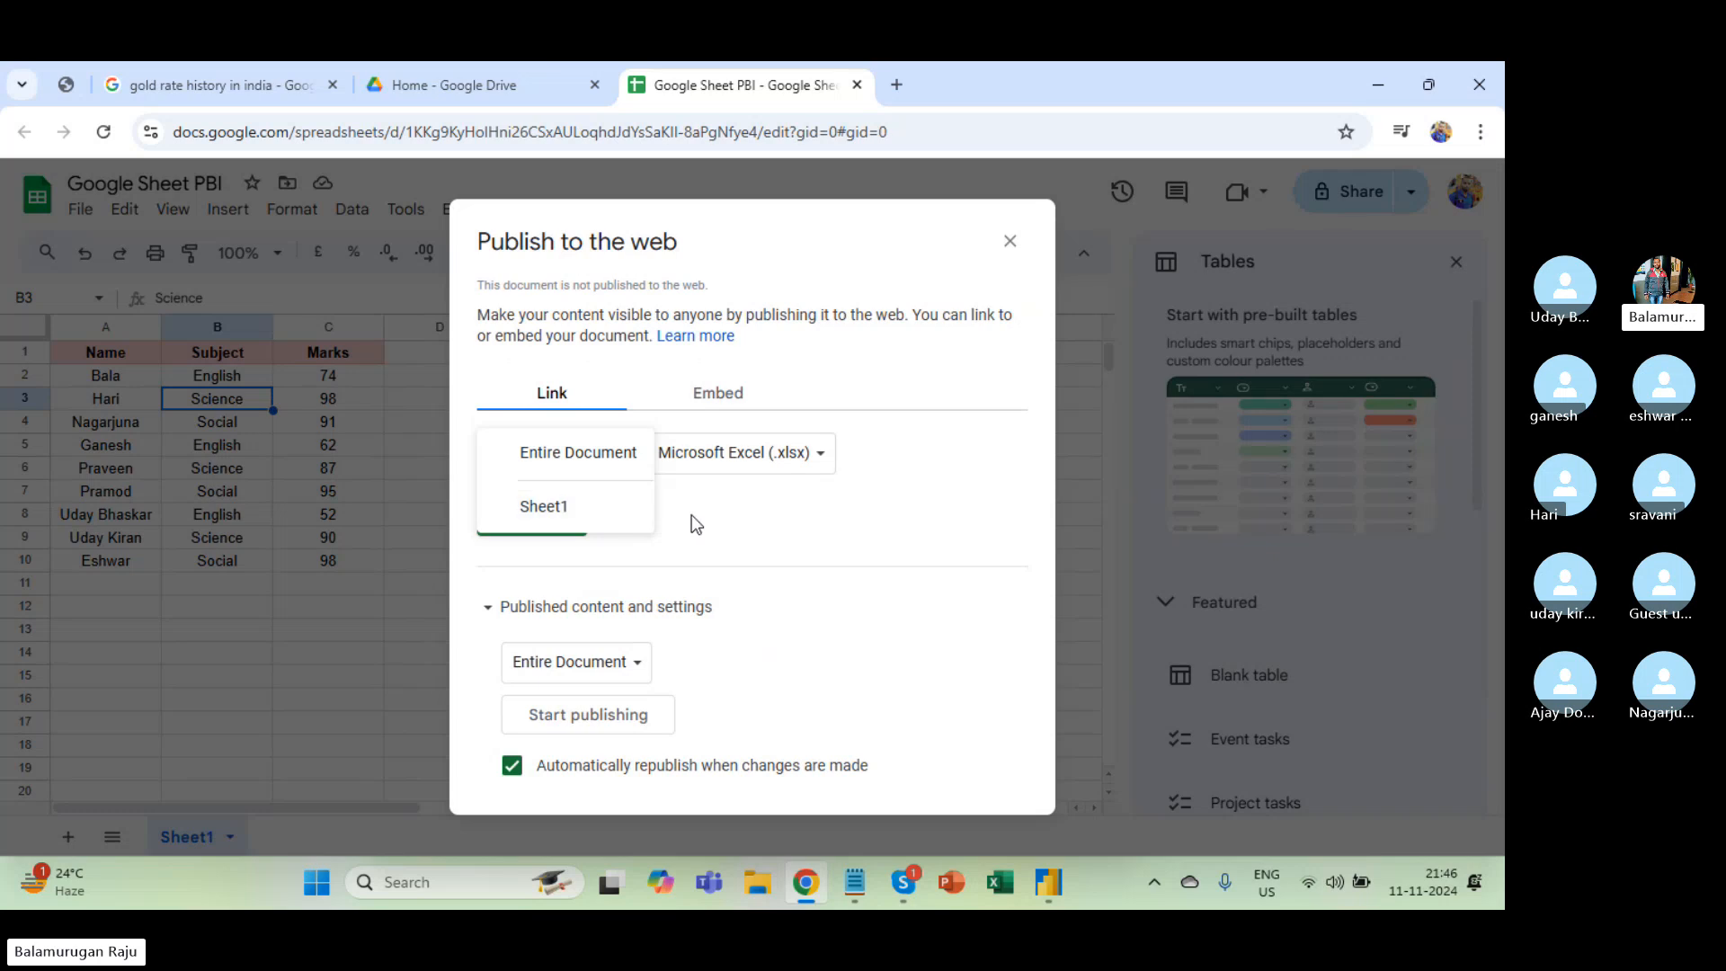
click(771, 529)
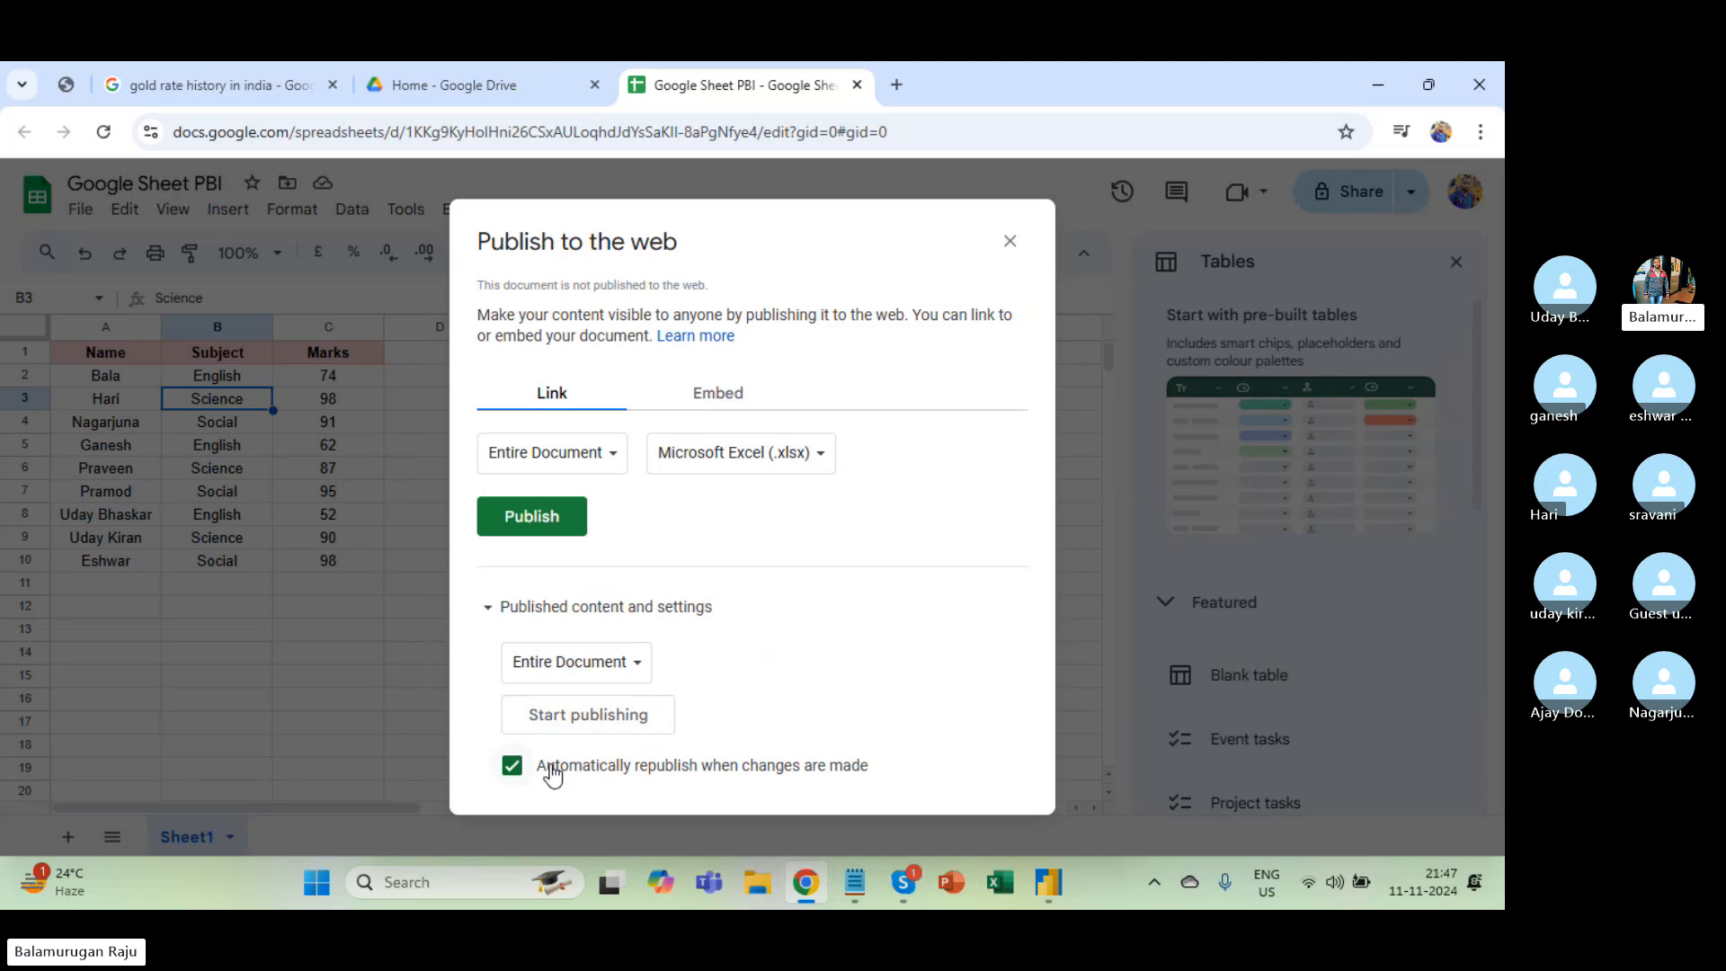
Publish the document, confirm, and copy the generated .xlsx link for Power BI.
click(531, 520)
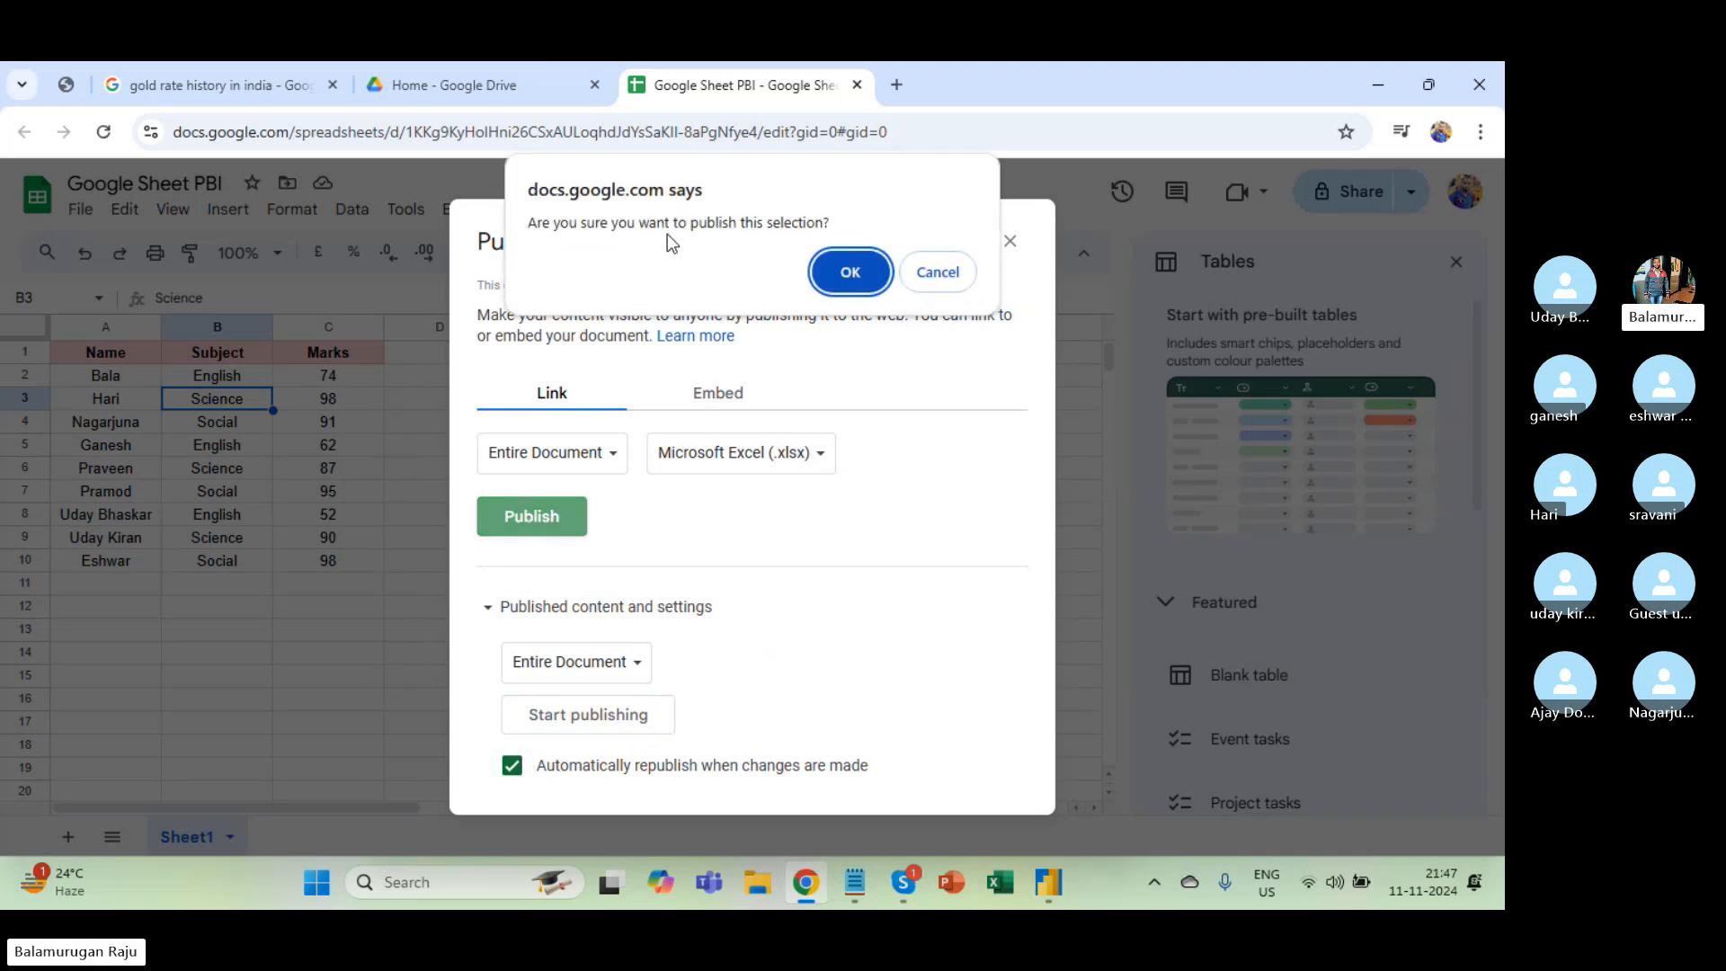
click(835, 278)
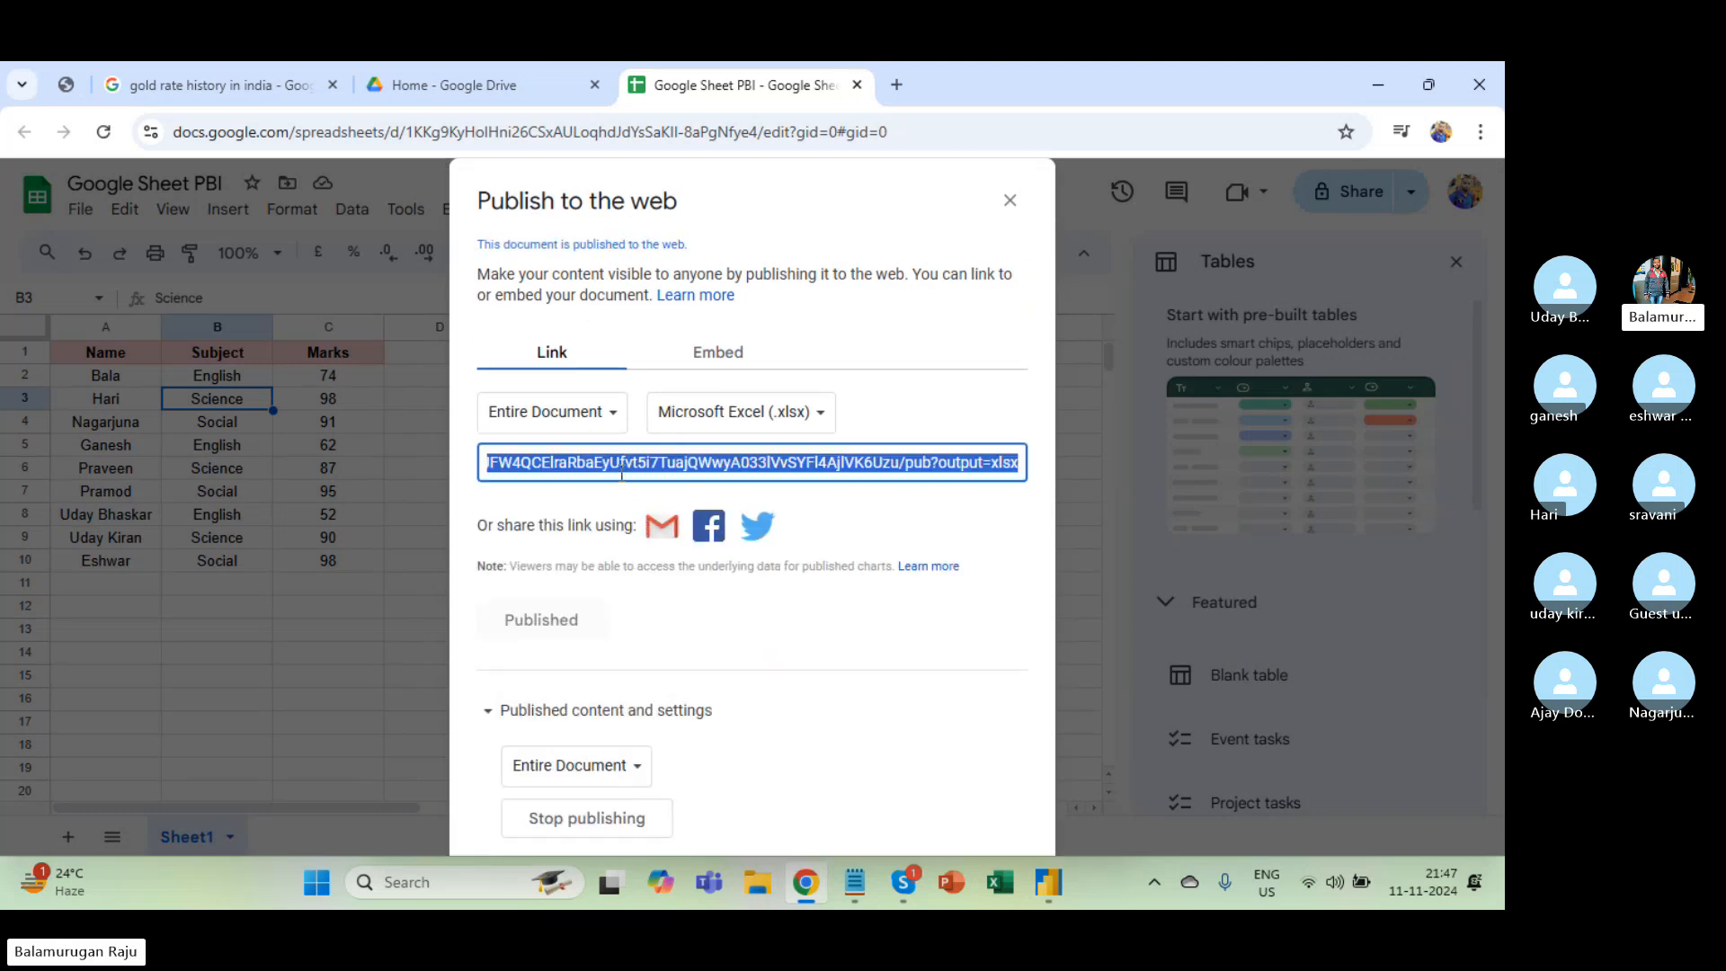
click(614, 466)
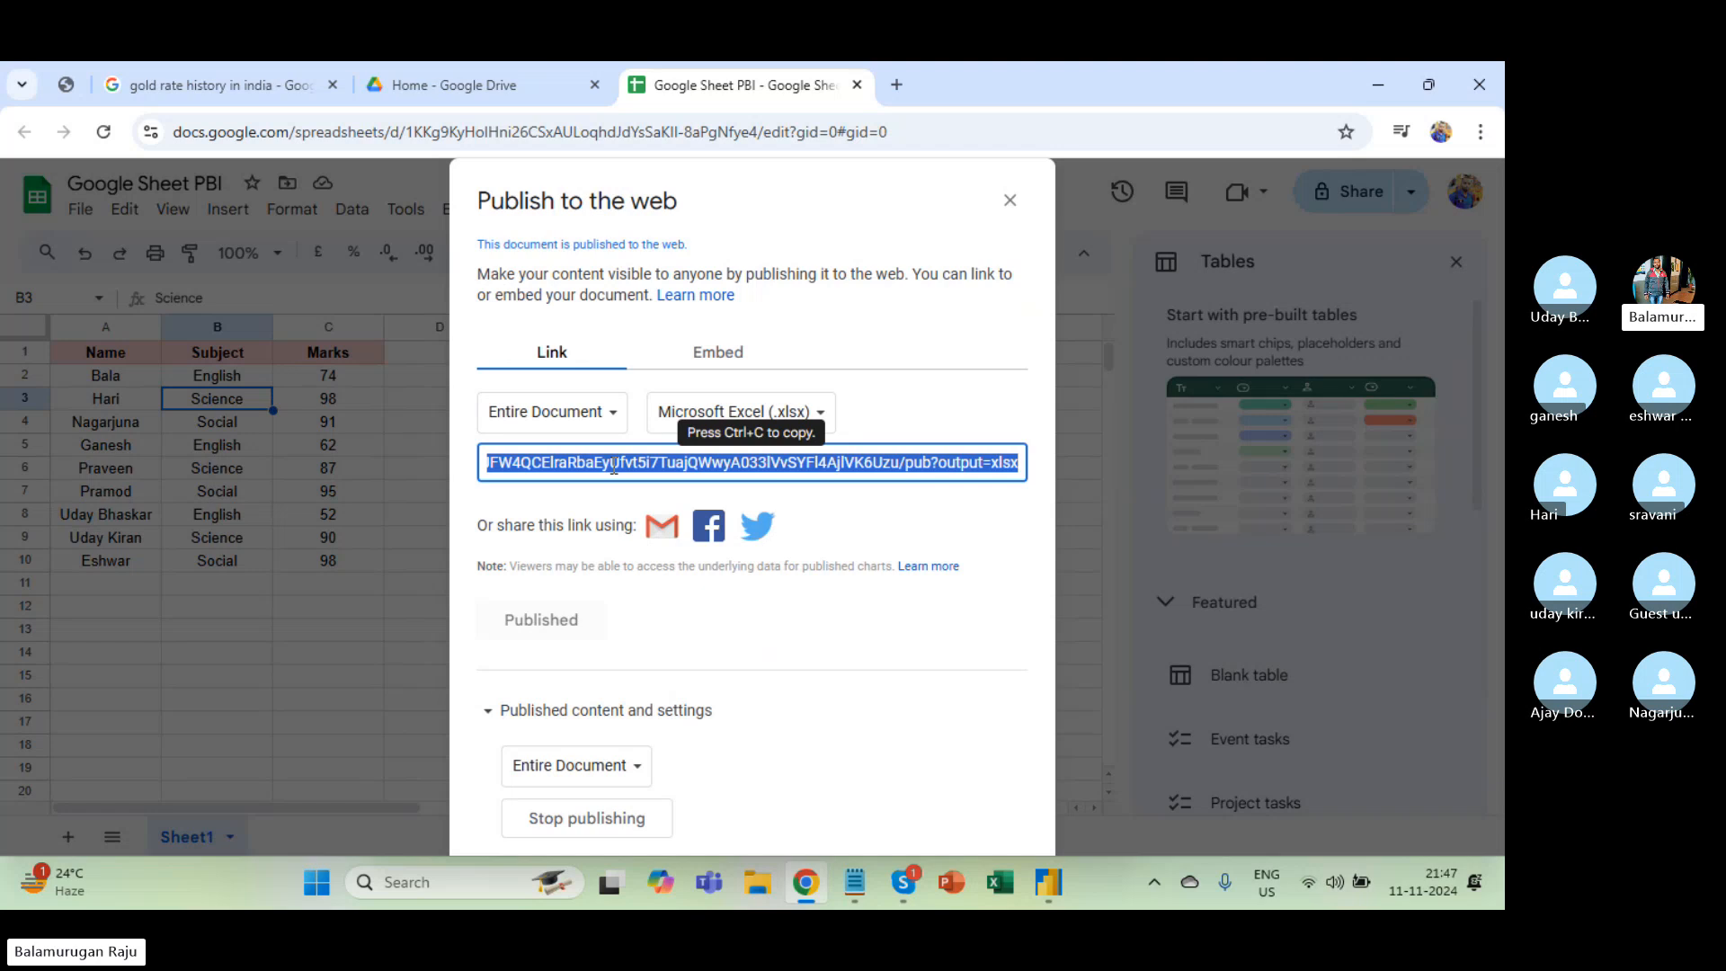
key(alt+Tab)
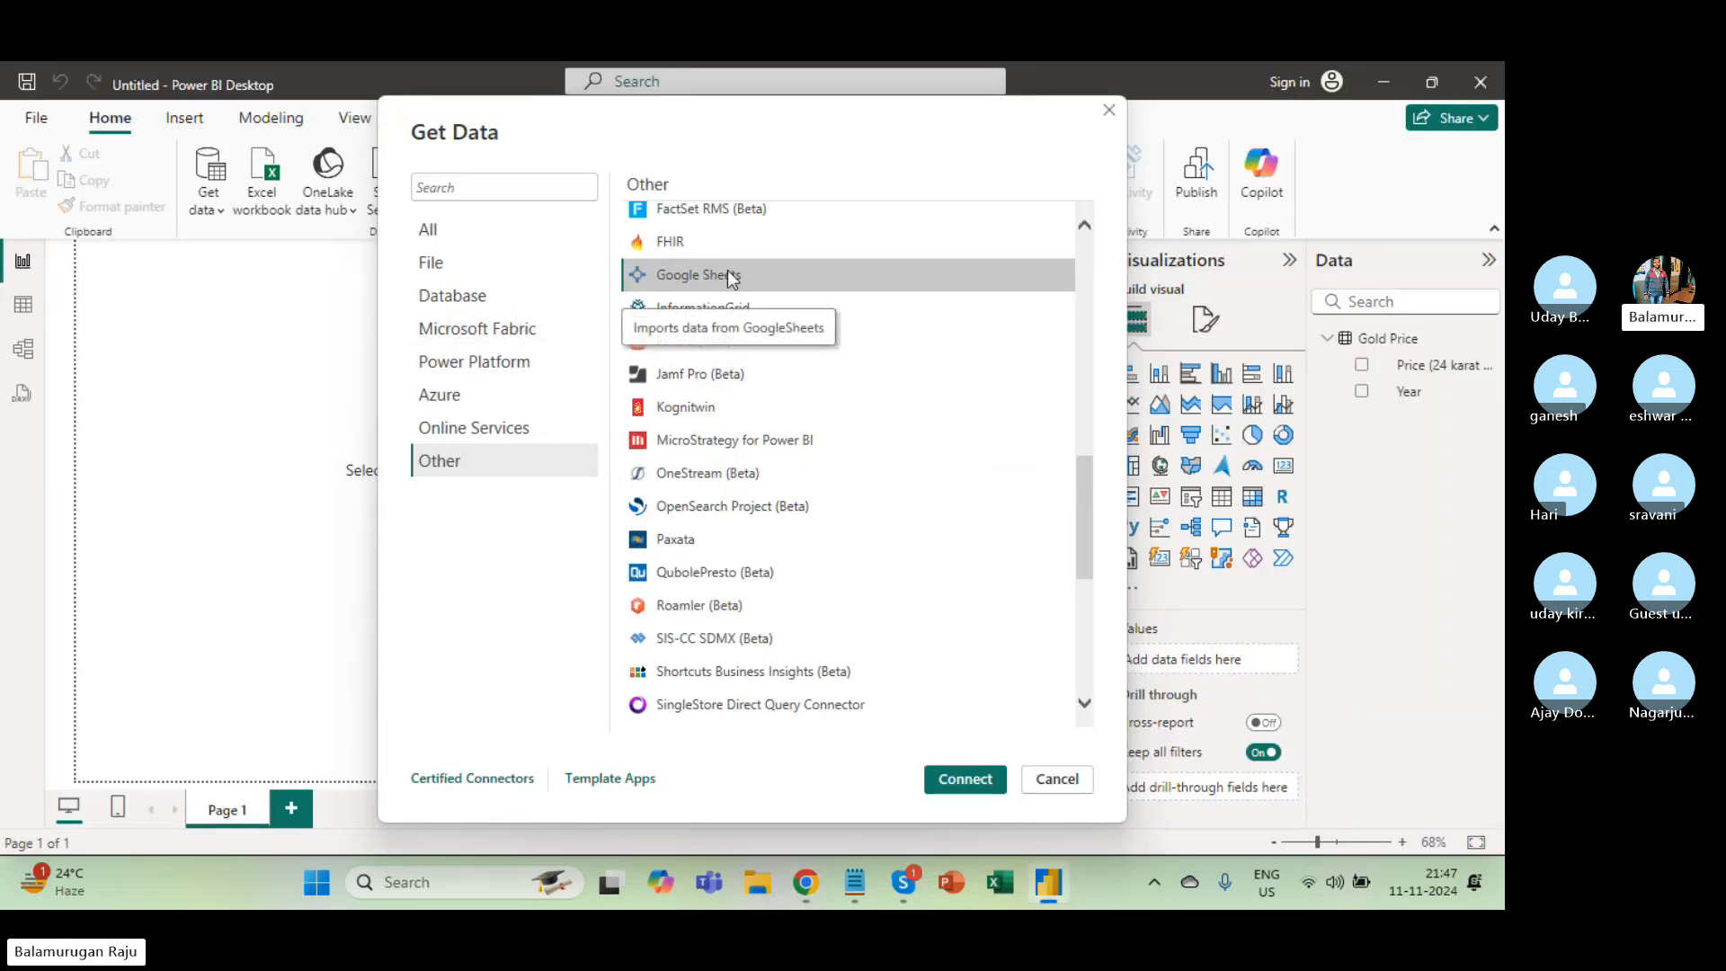
Connect with the Google Sheets connector, accept the warning, and paste the published link as the URL.
click(976, 779)
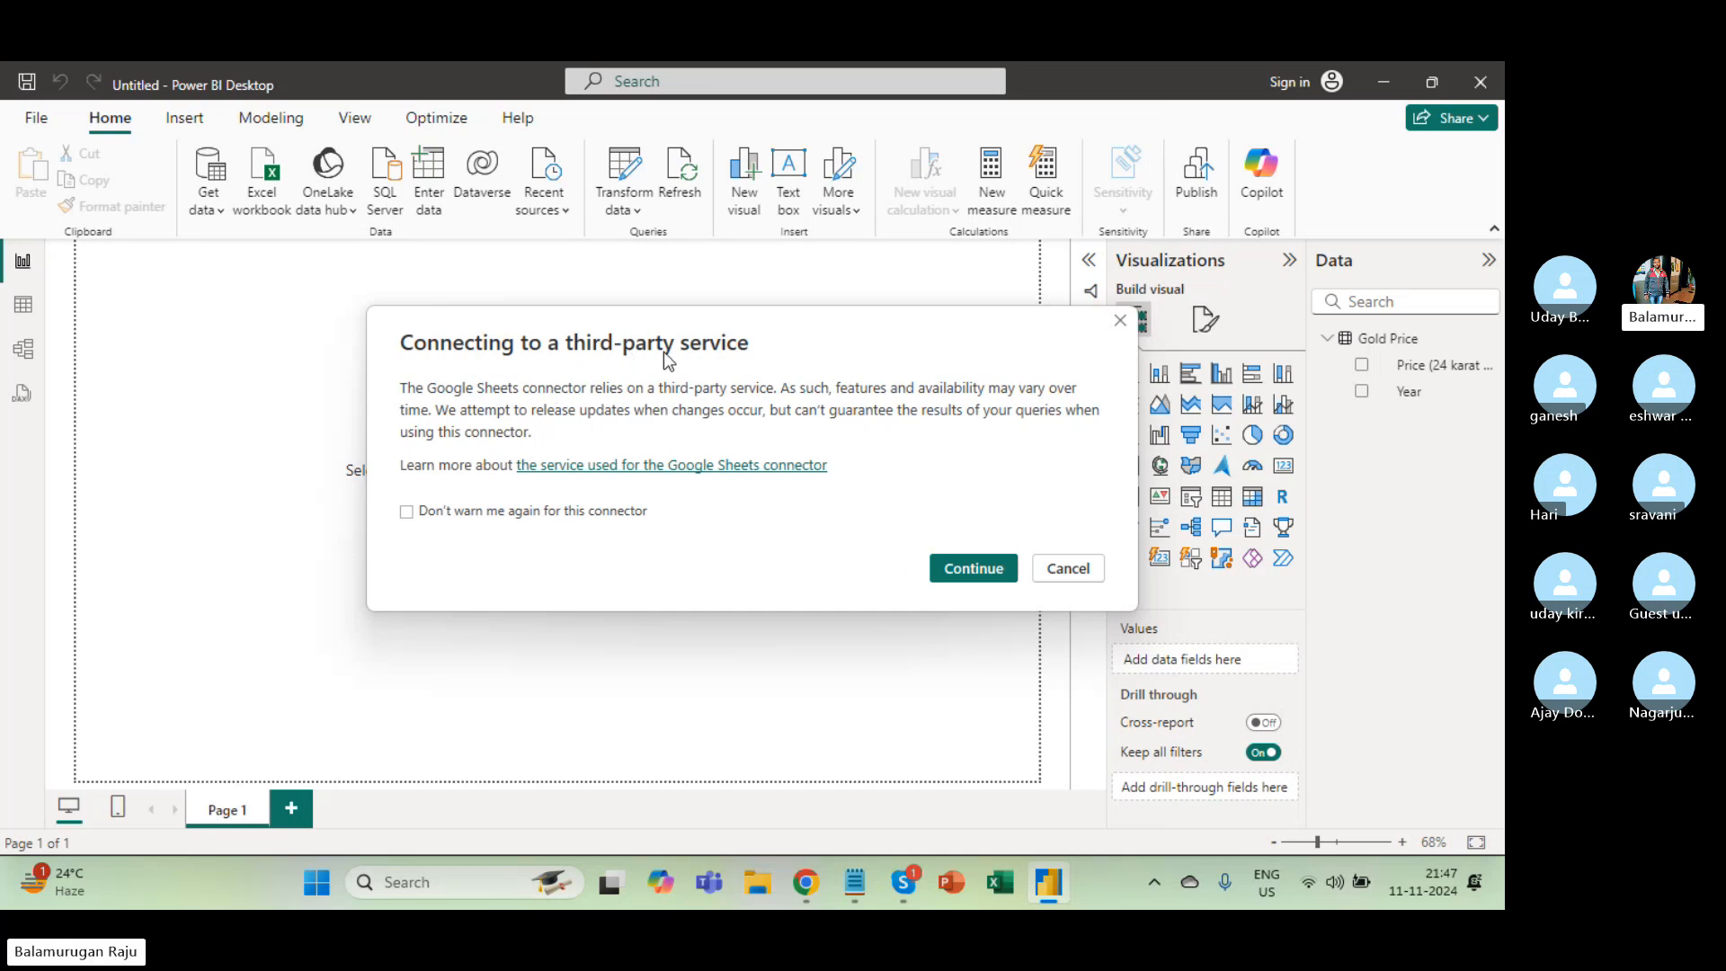
click(967, 568)
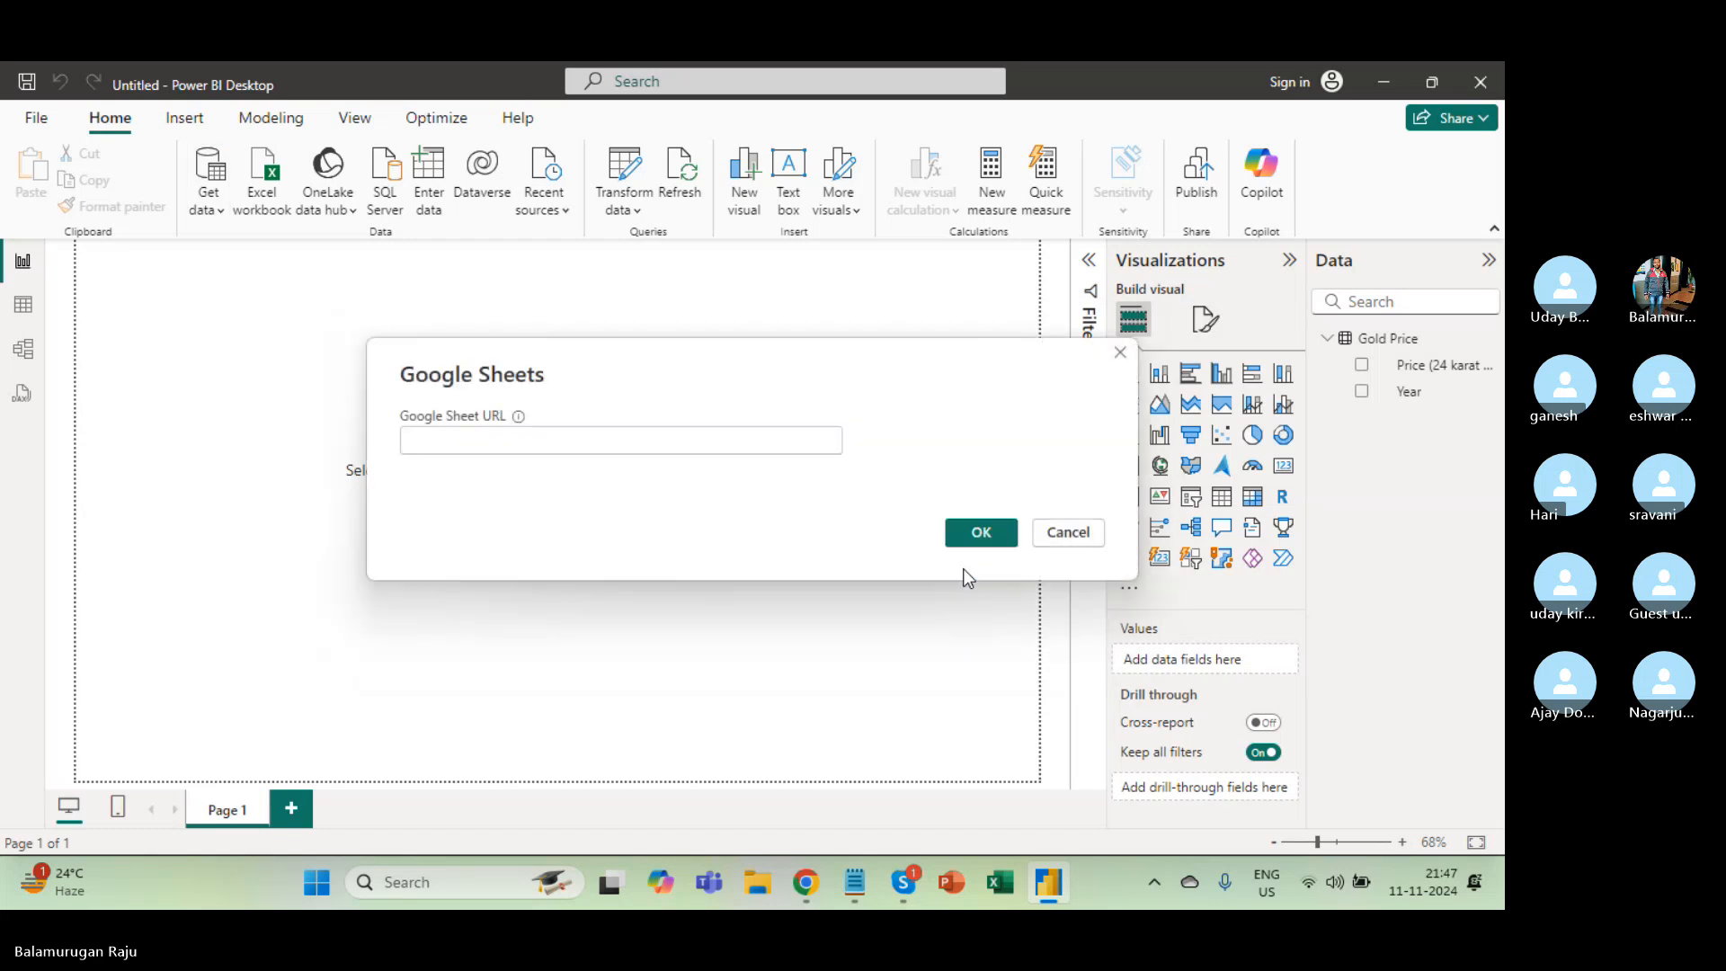
click(461, 448)
key(ctrl+v)
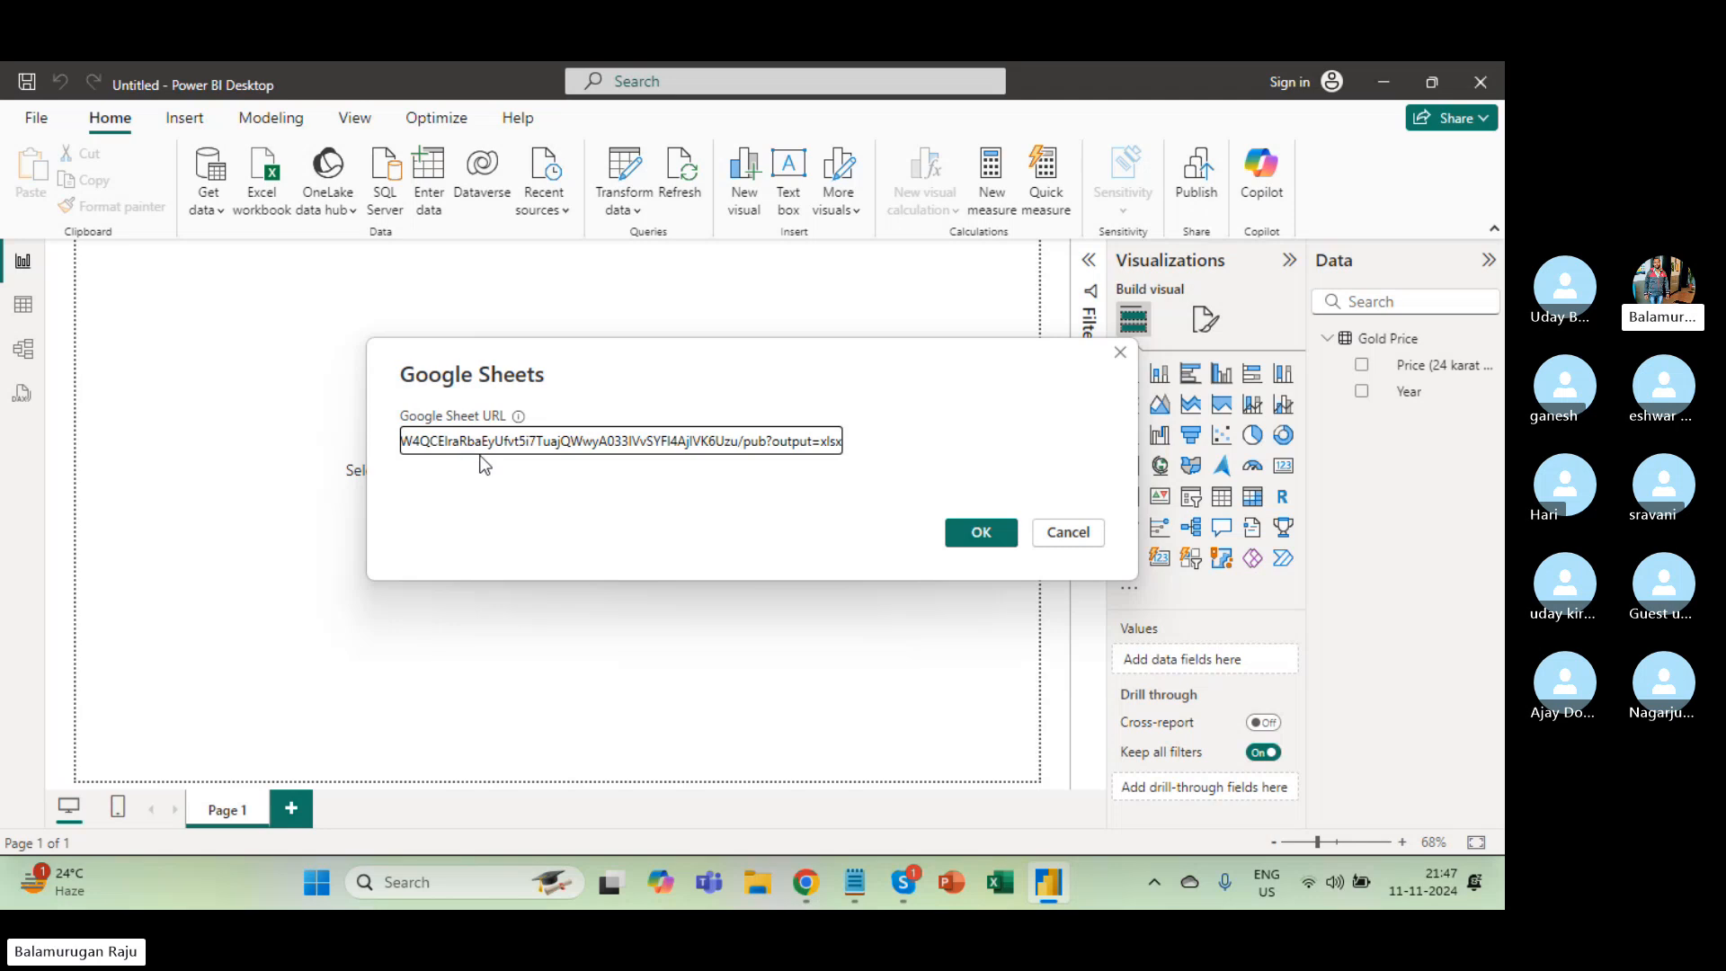
click(981, 535)
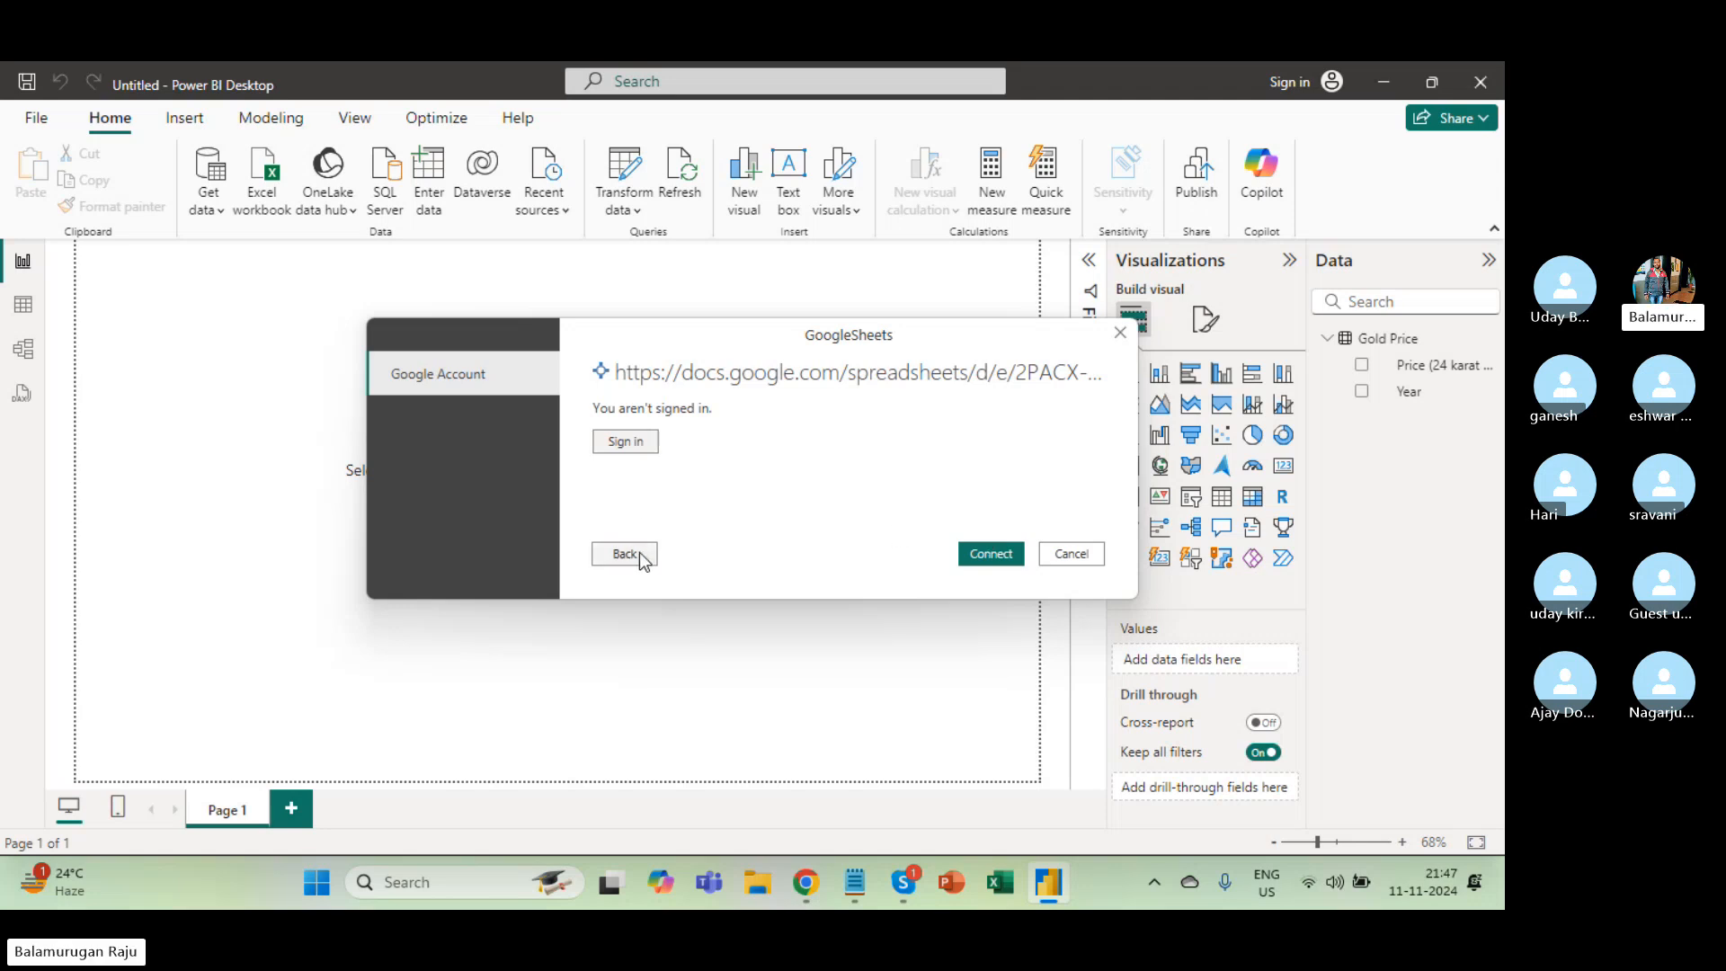
In the browser, close the Publish to the web settings and look through the Google Sheet's File menu.
key(alt+Tab)
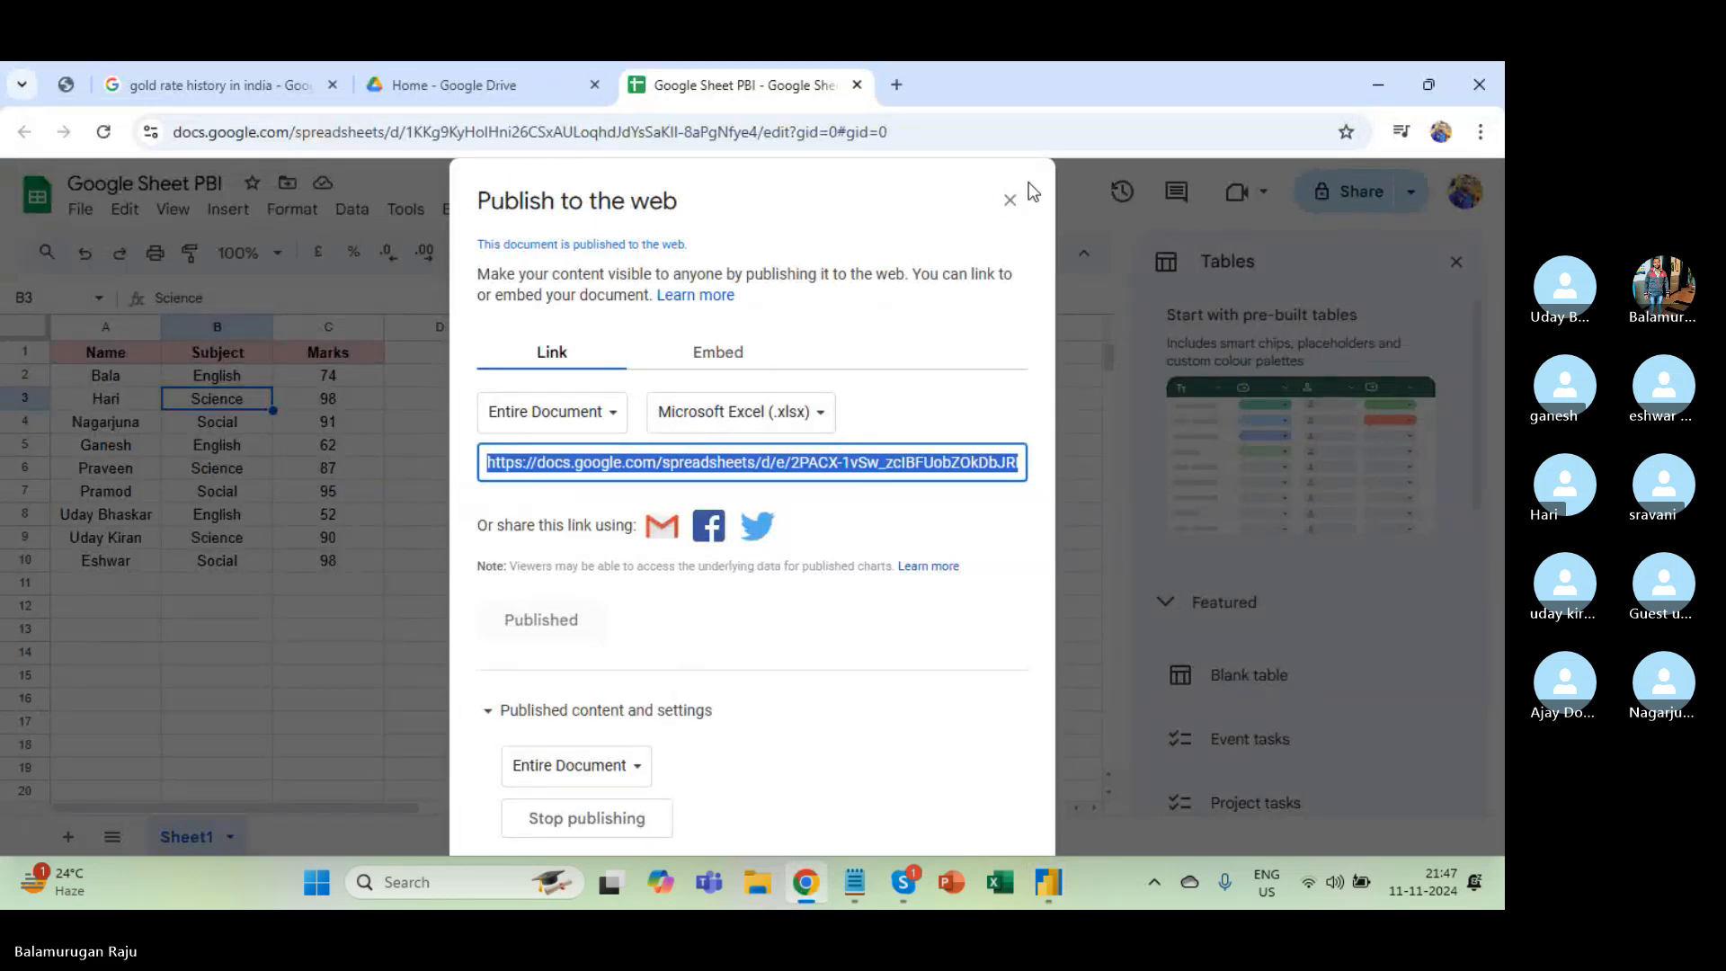
click(1007, 199)
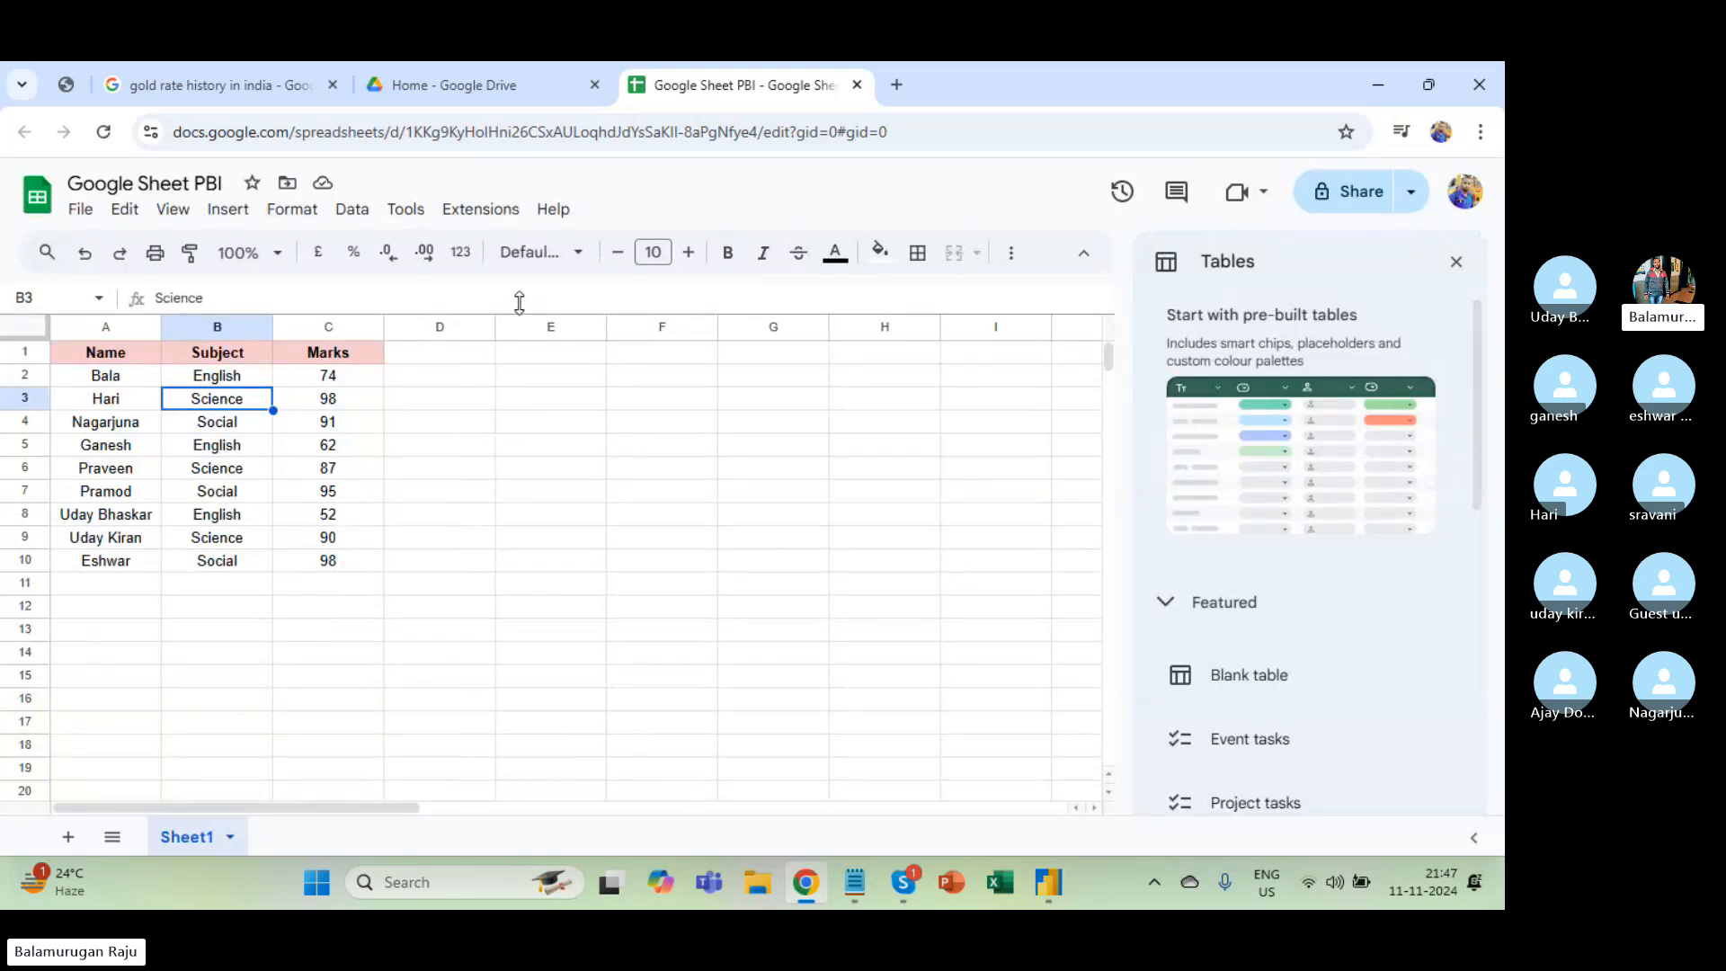
click(80, 209)
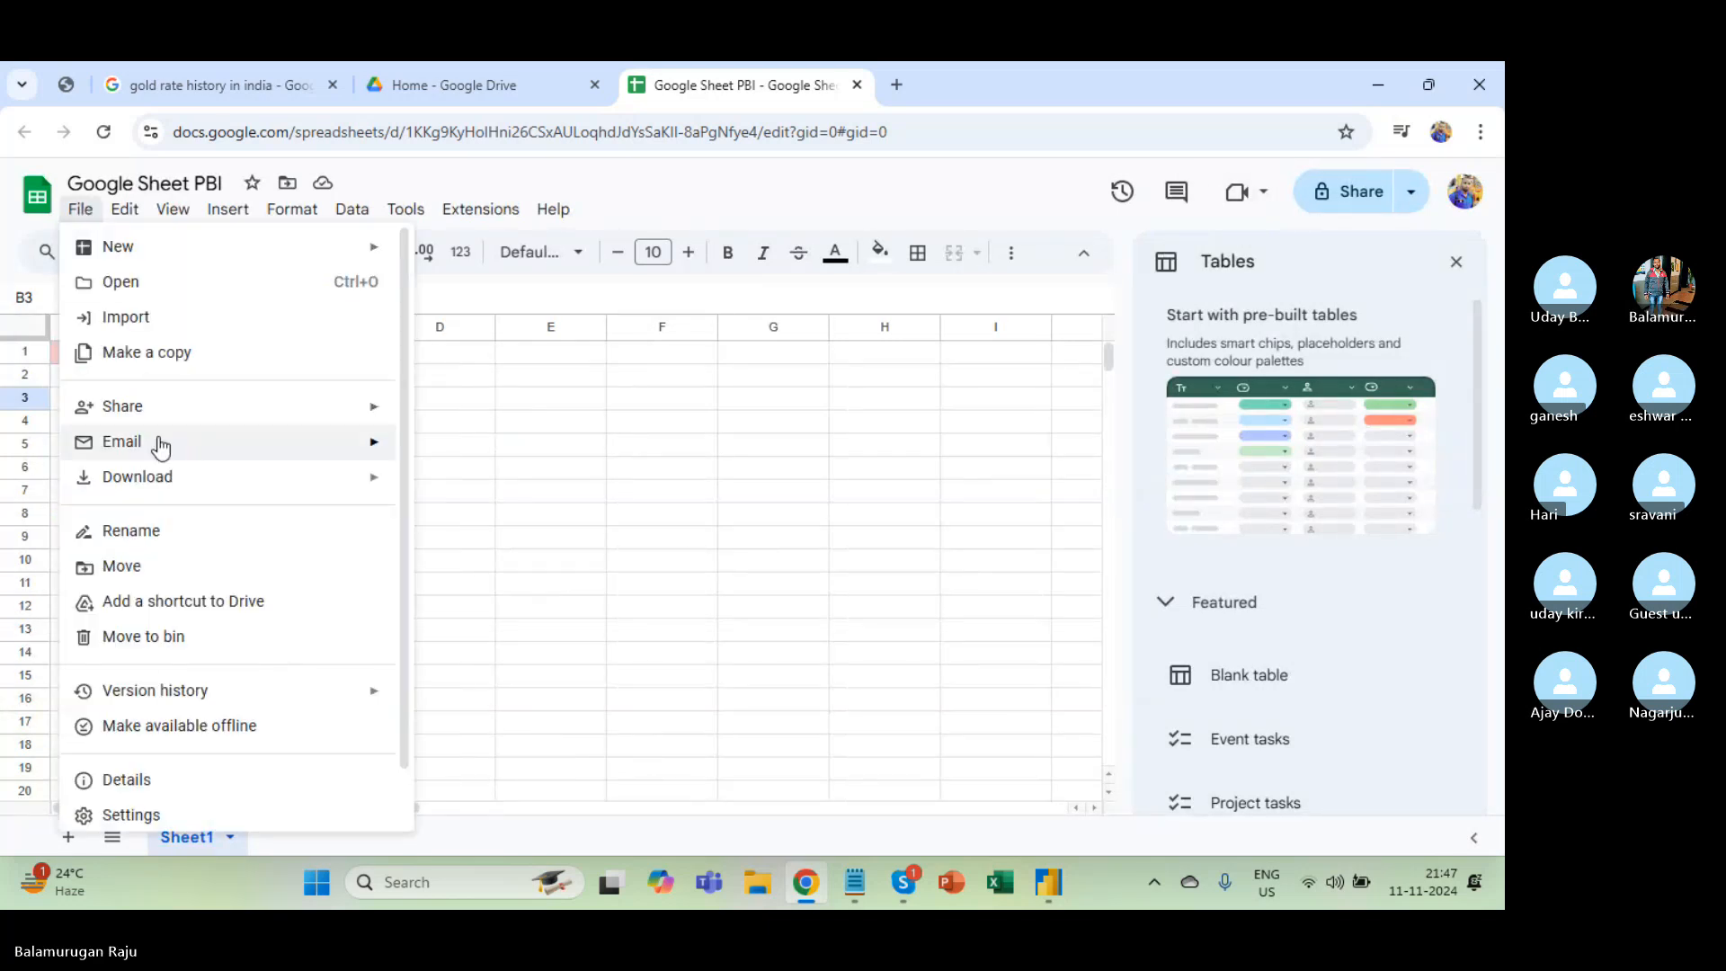
scroll(231, 628, down, 1)
mouse_move(235, 632)
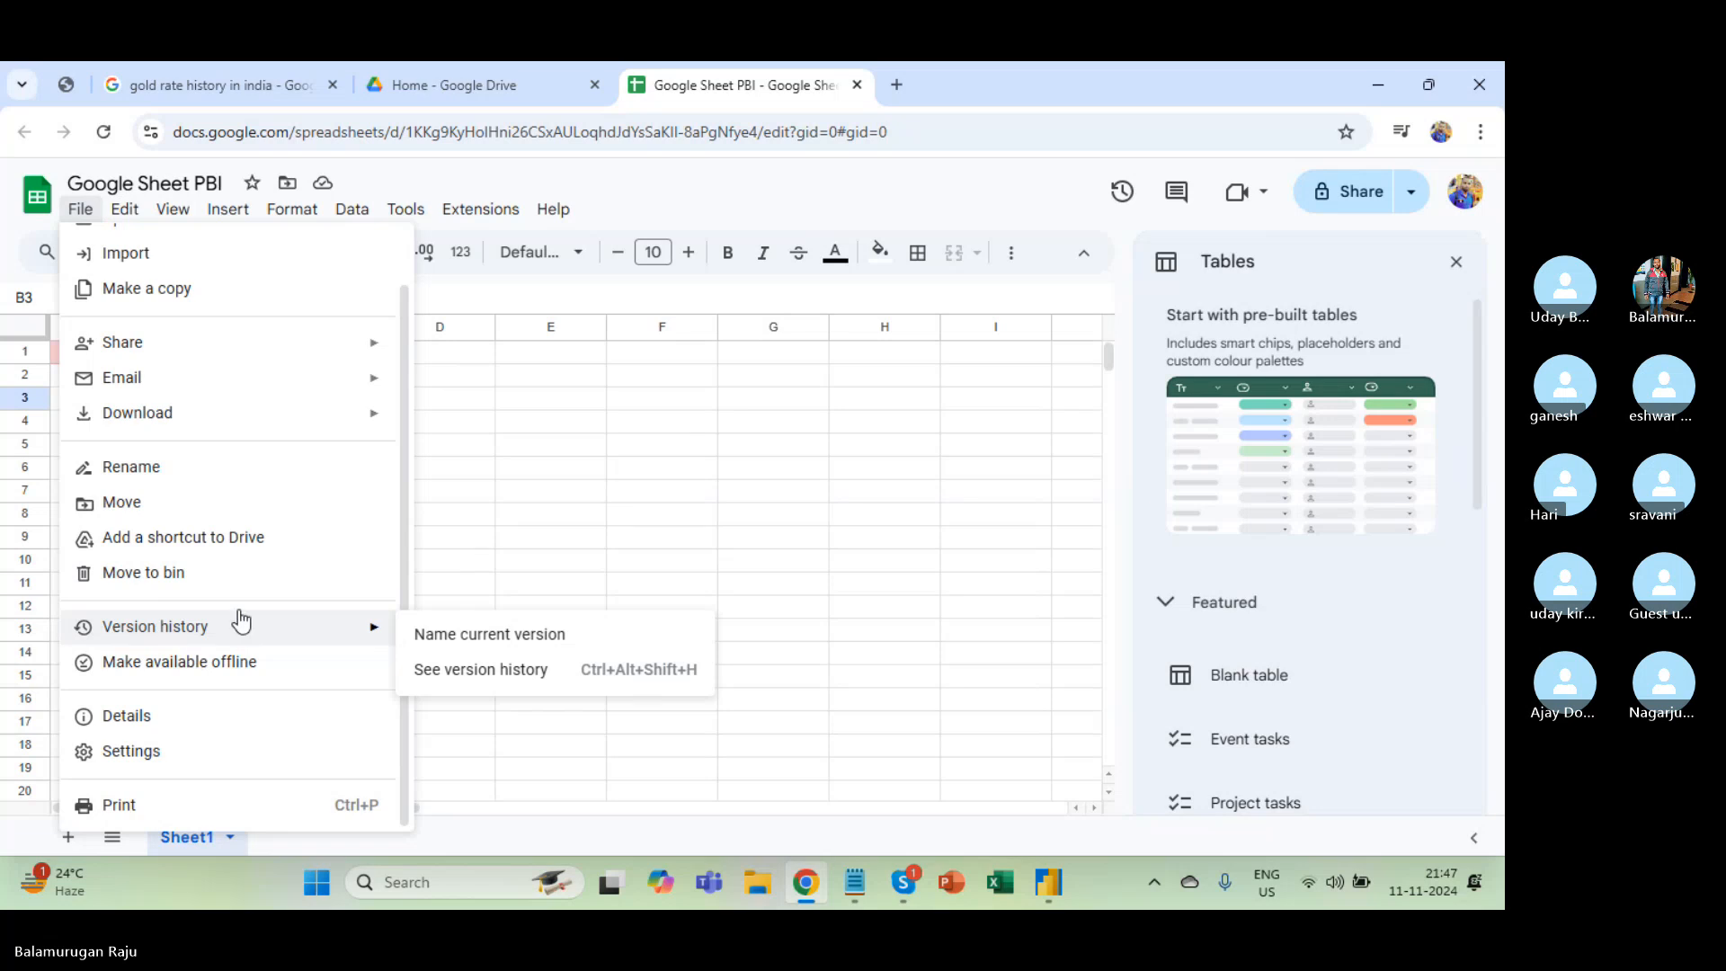
scroll(300, 543, up, 1)
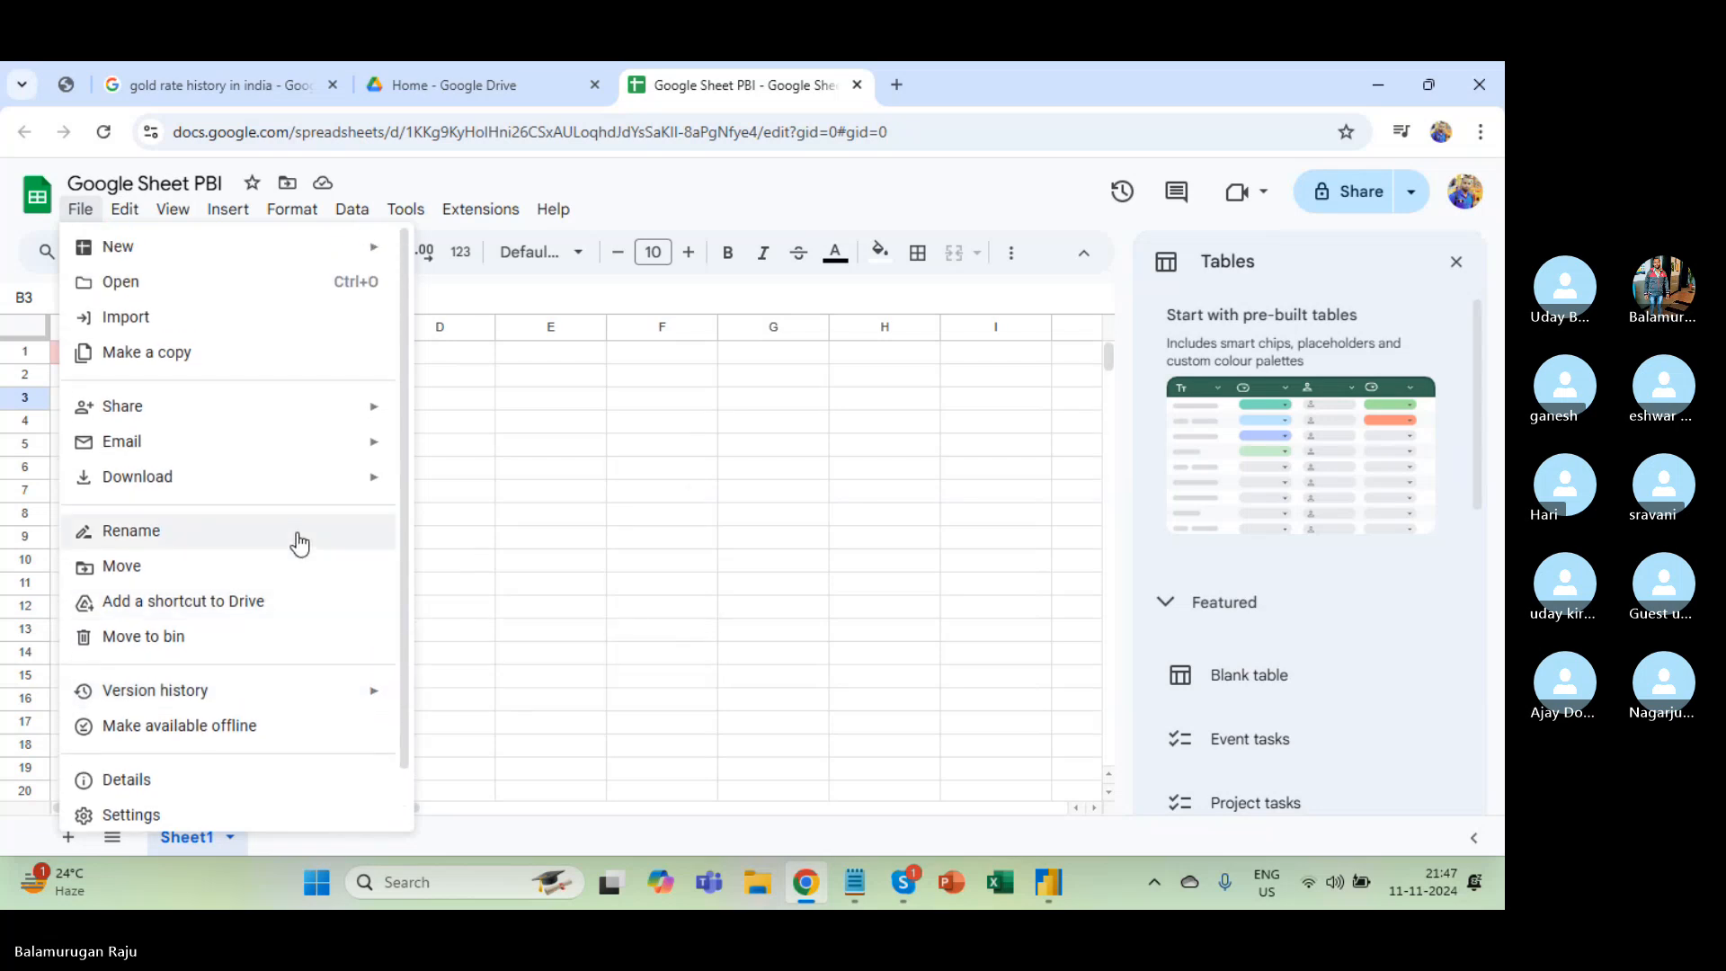
Back out of Google sign-in and cancel the Google Sheets connection in Power BI.
key(Escape)
key(alt+Tab)
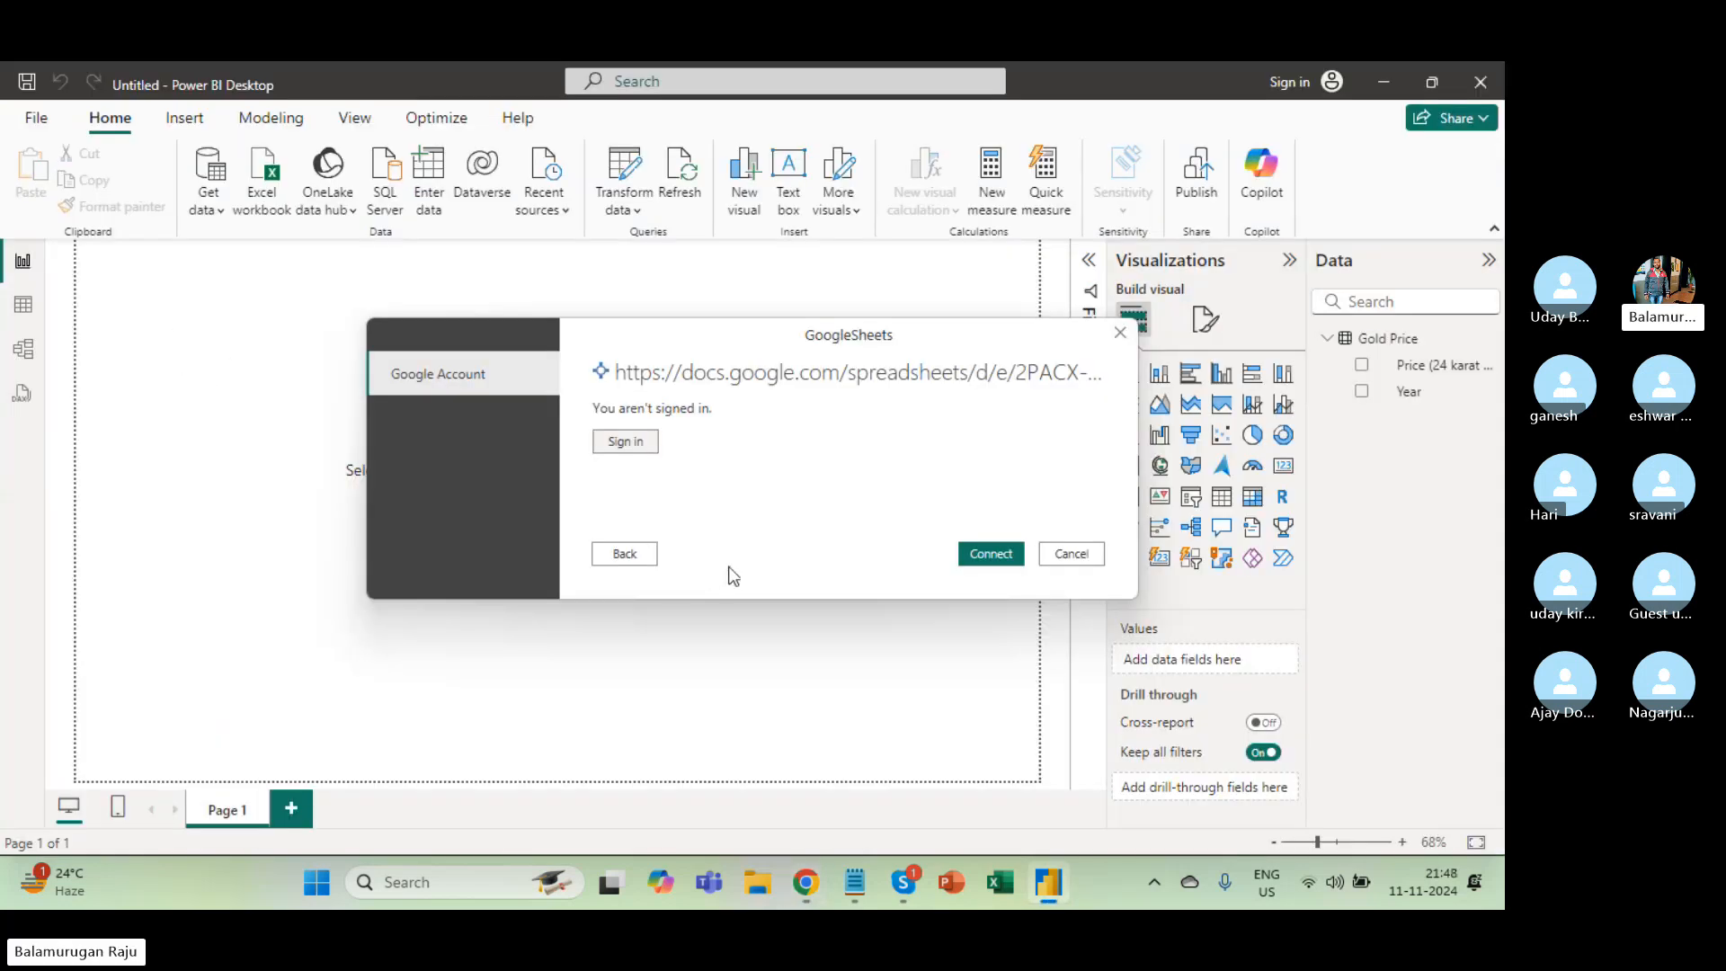
click(627, 558)
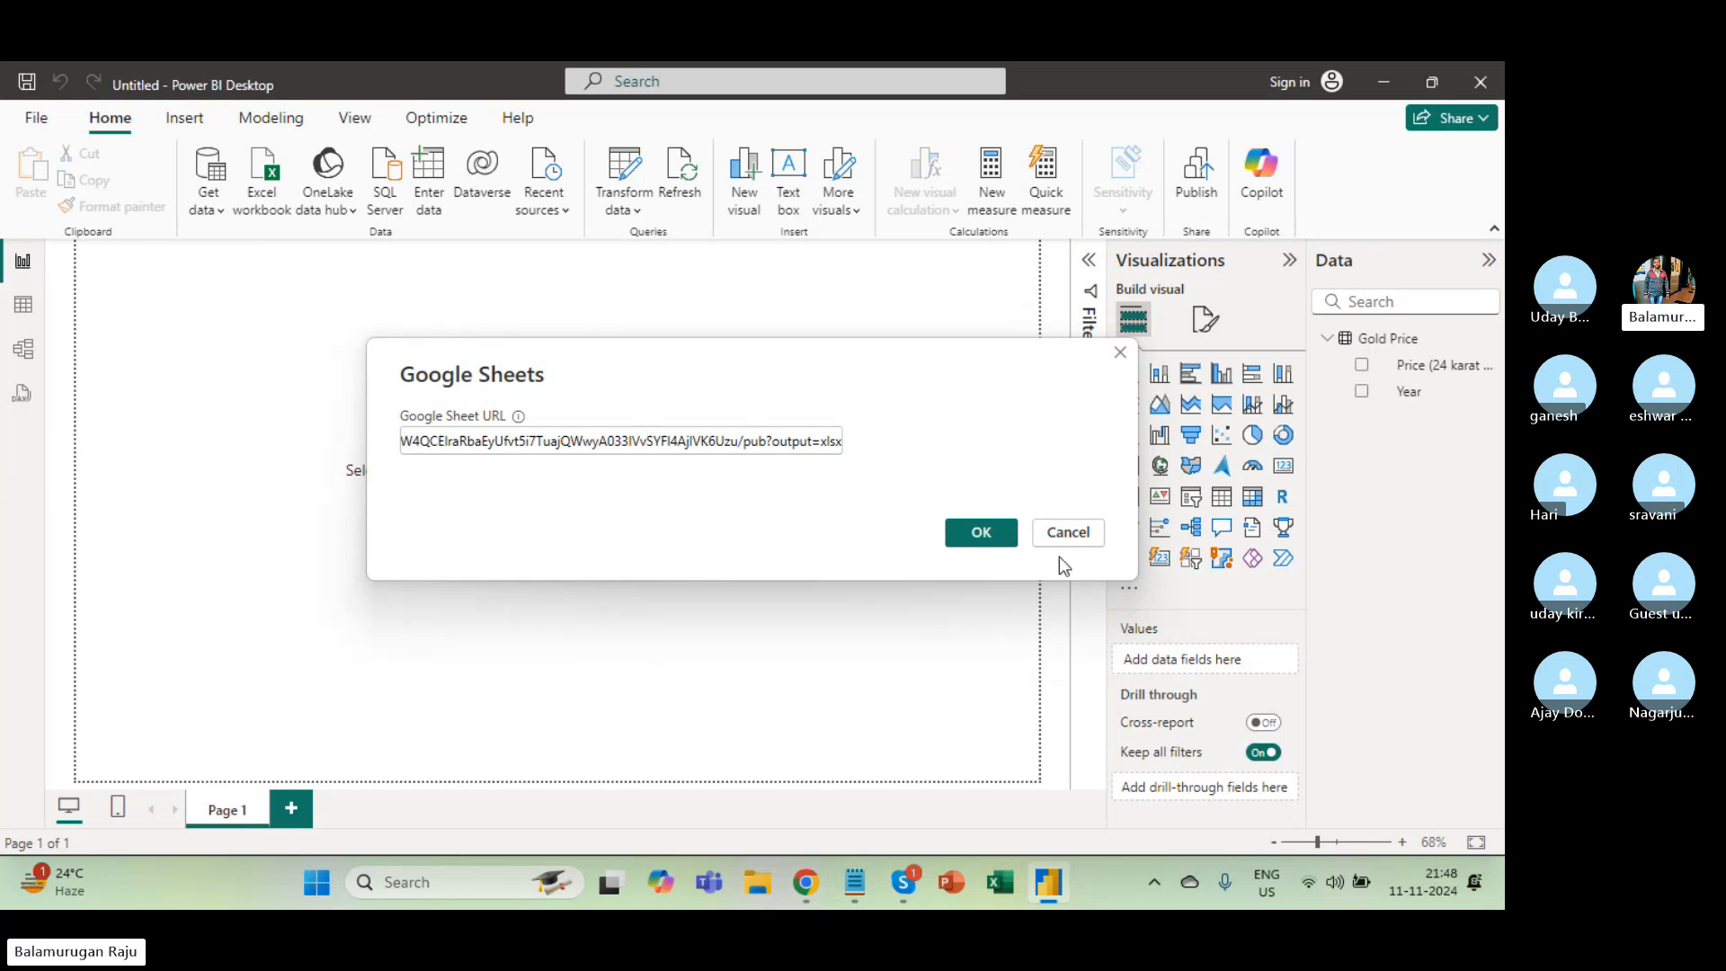
click(1071, 533)
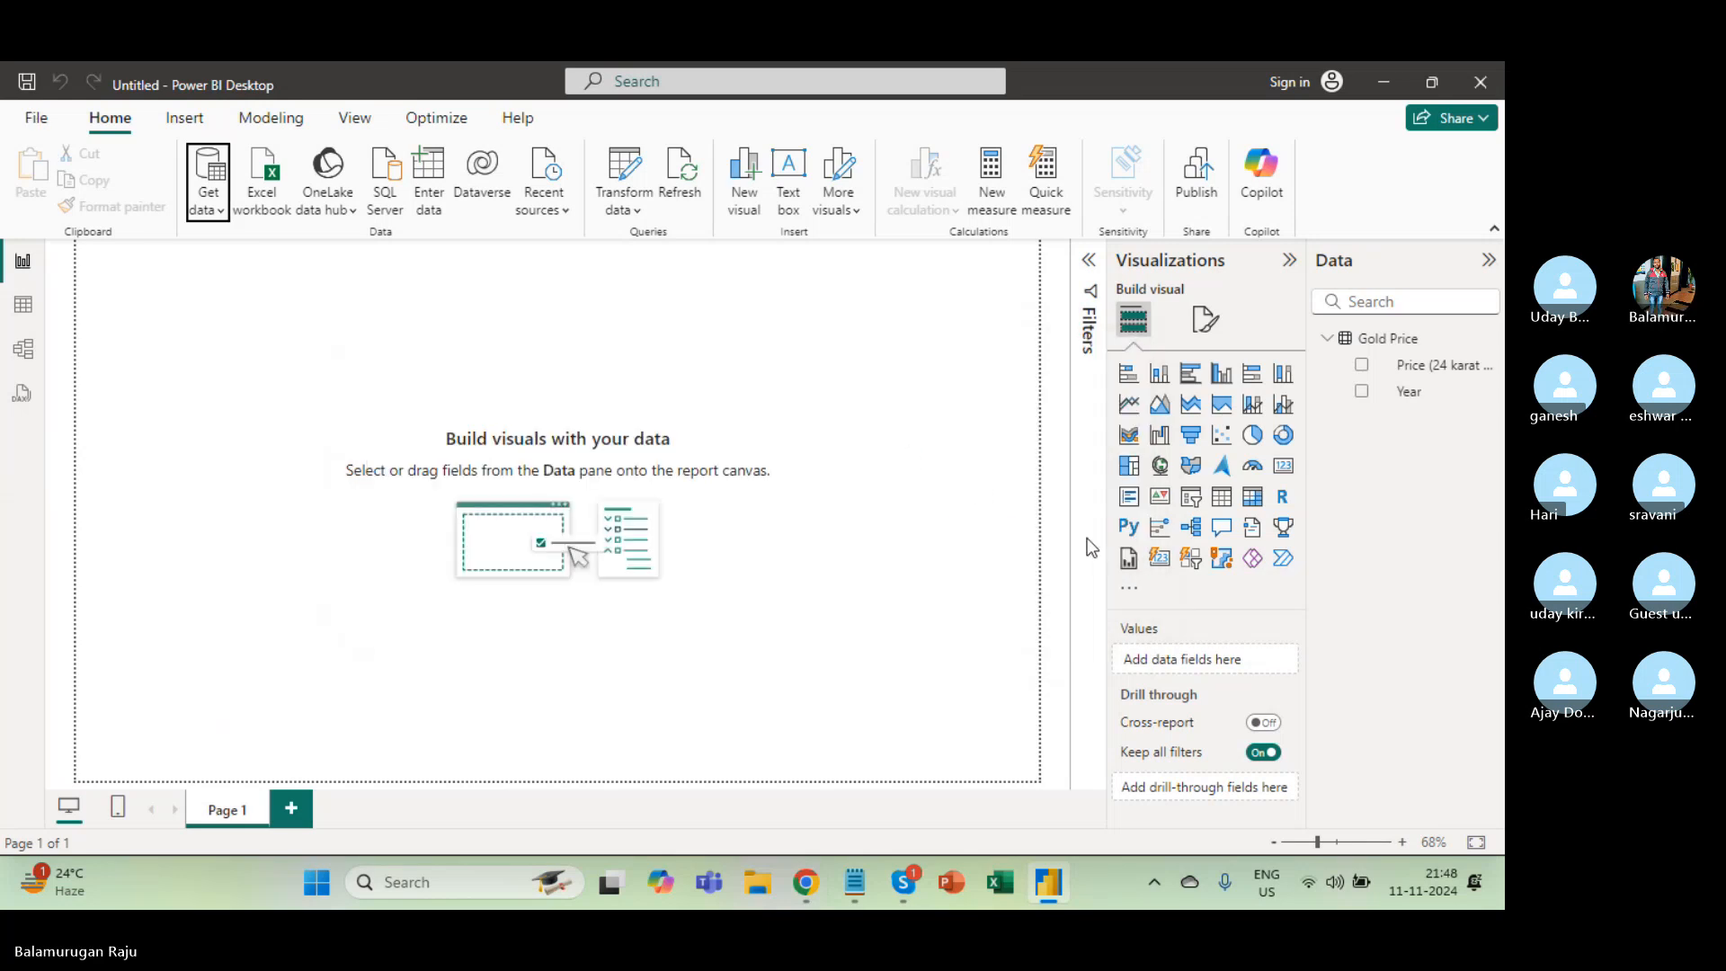
Start Save As and browse this device to D: > Gxcel Online > Power BI.
click(36, 118)
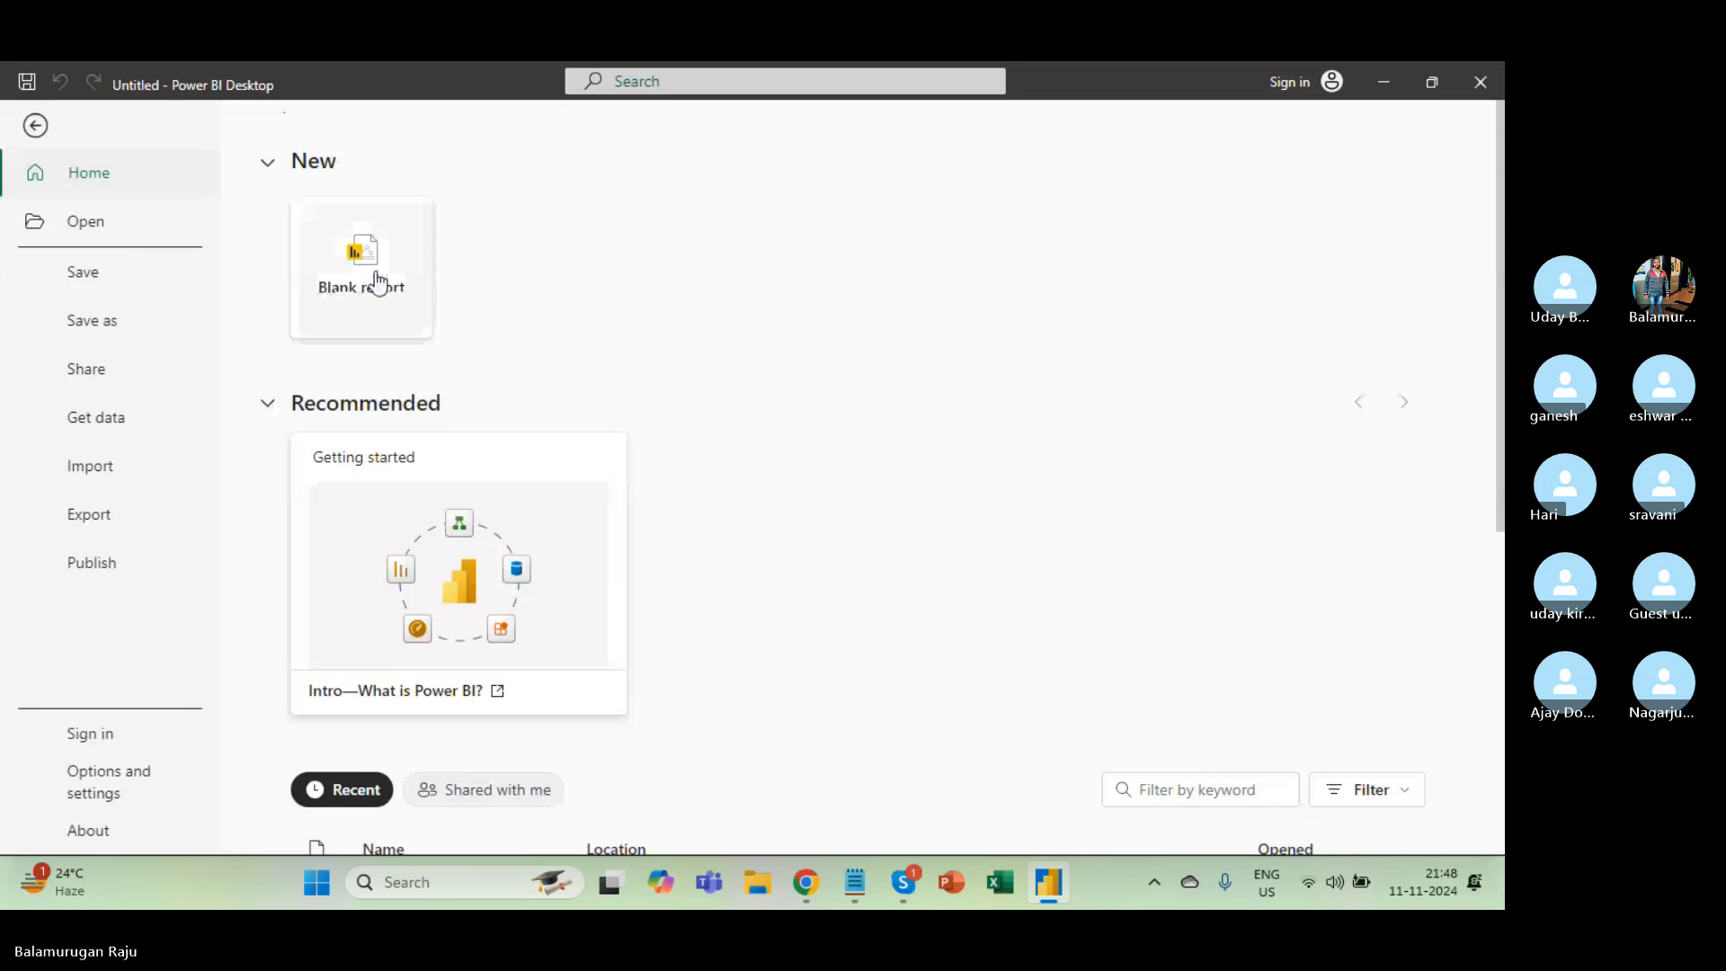
click(90, 324)
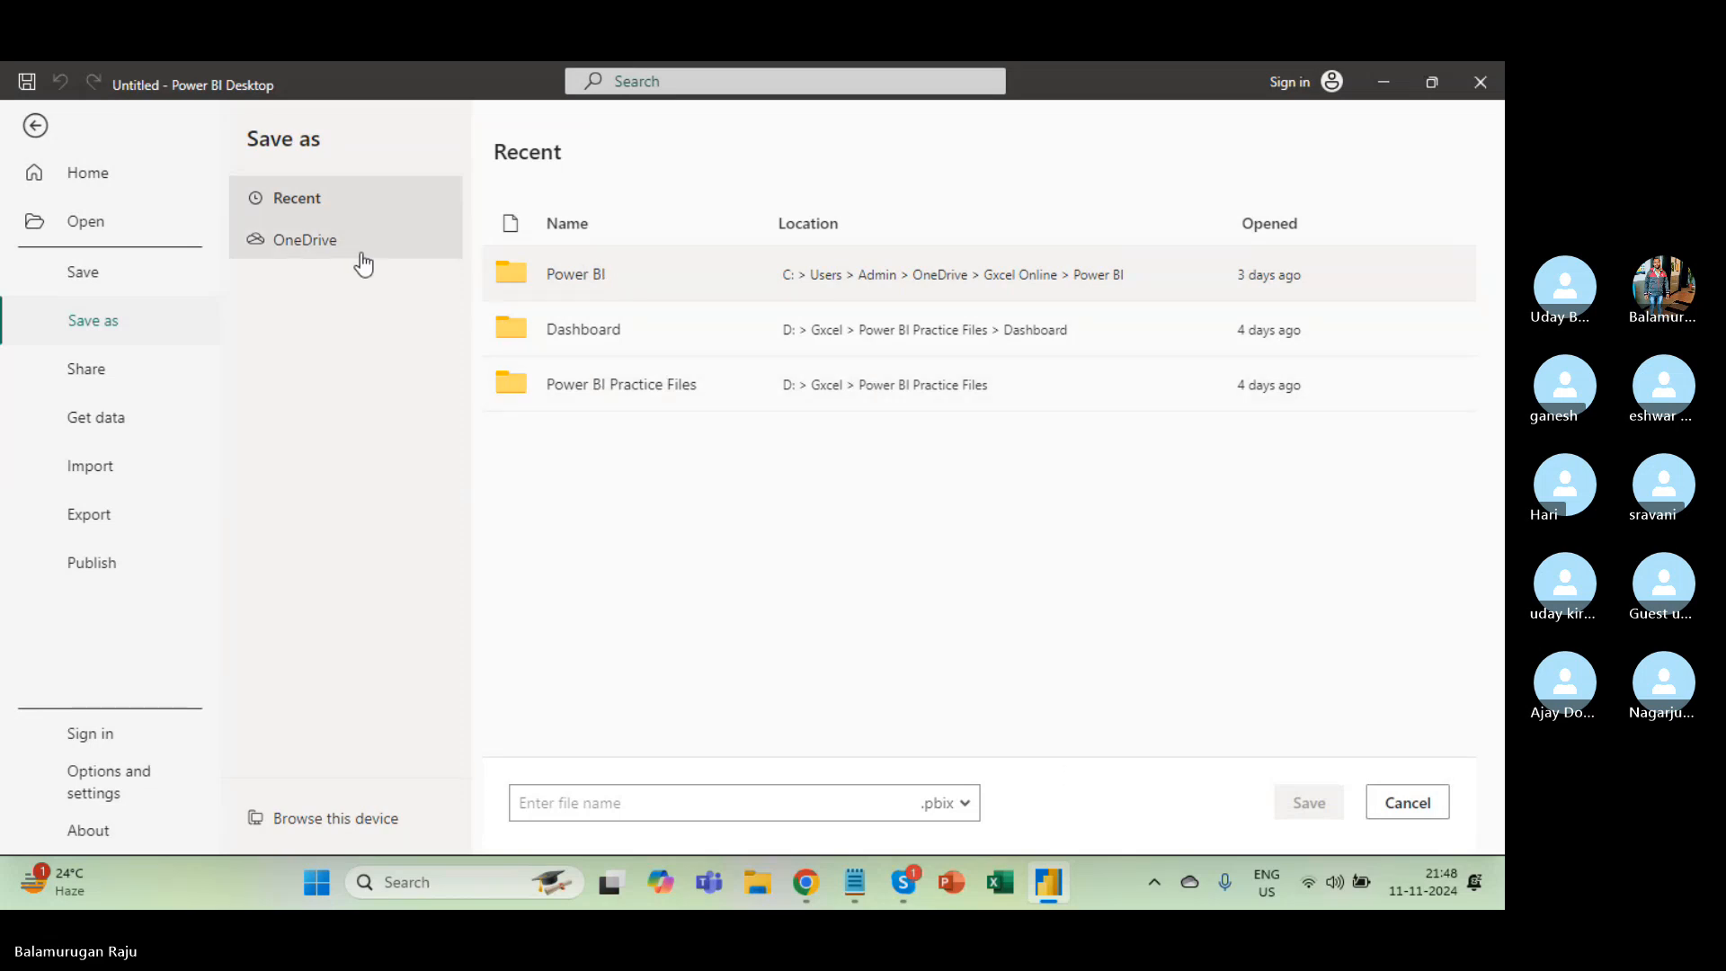
click(342, 819)
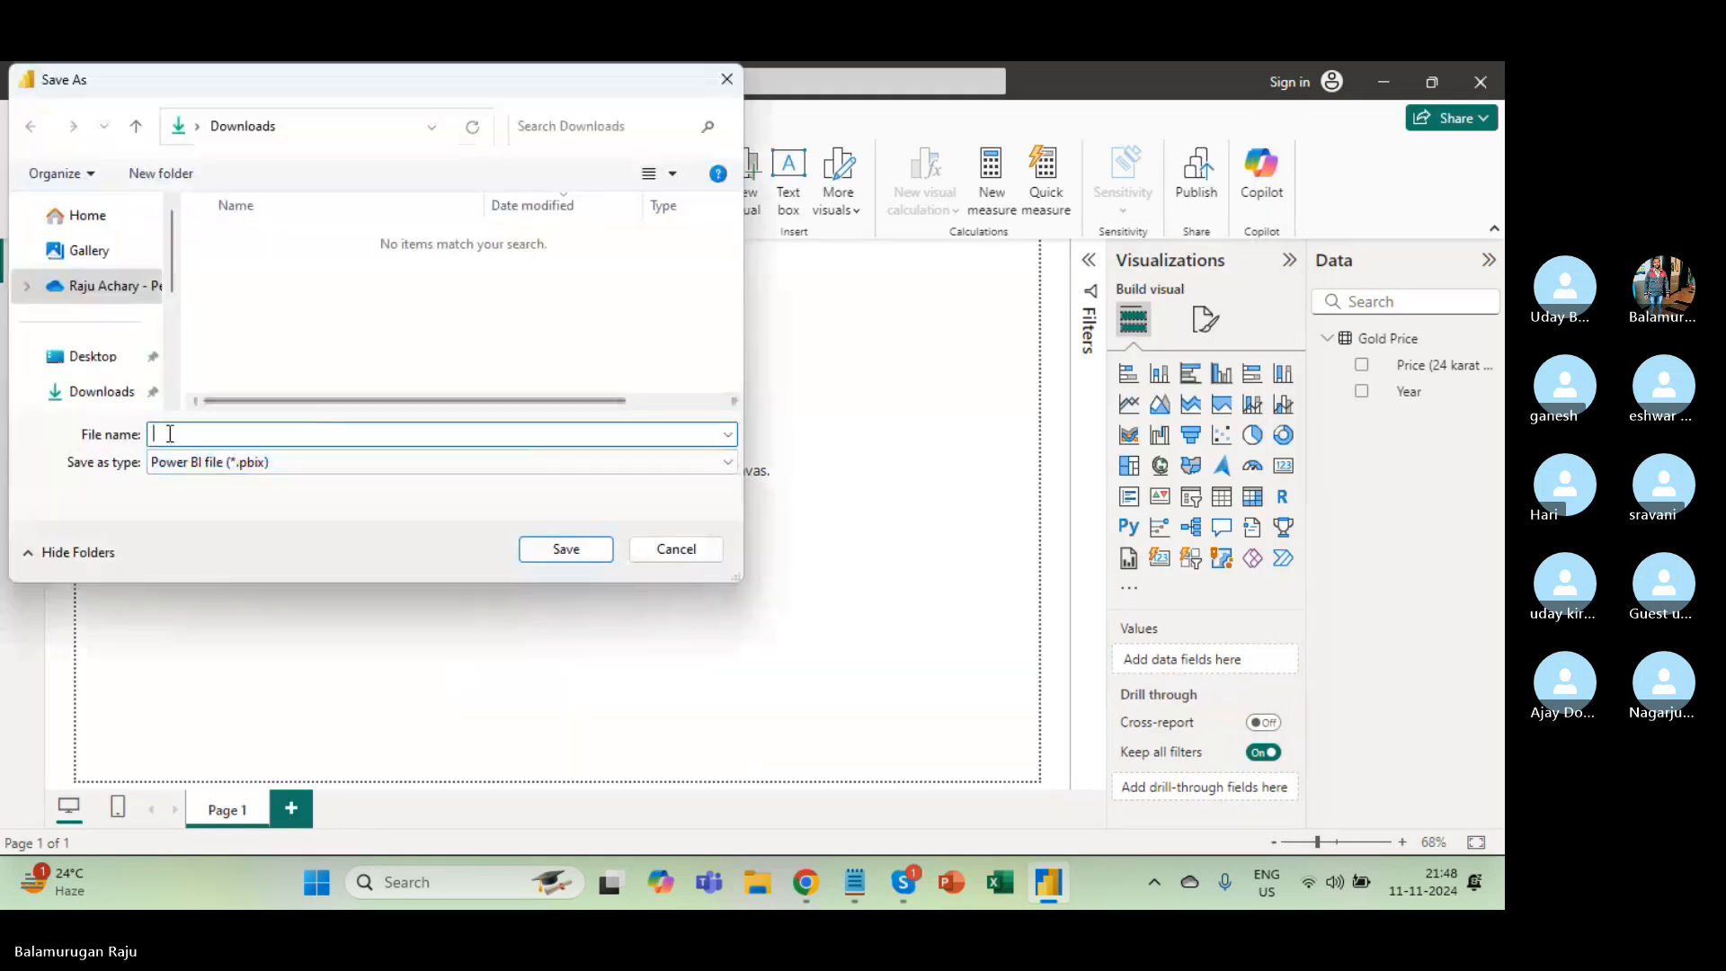
scroll(121, 368, down, 3)
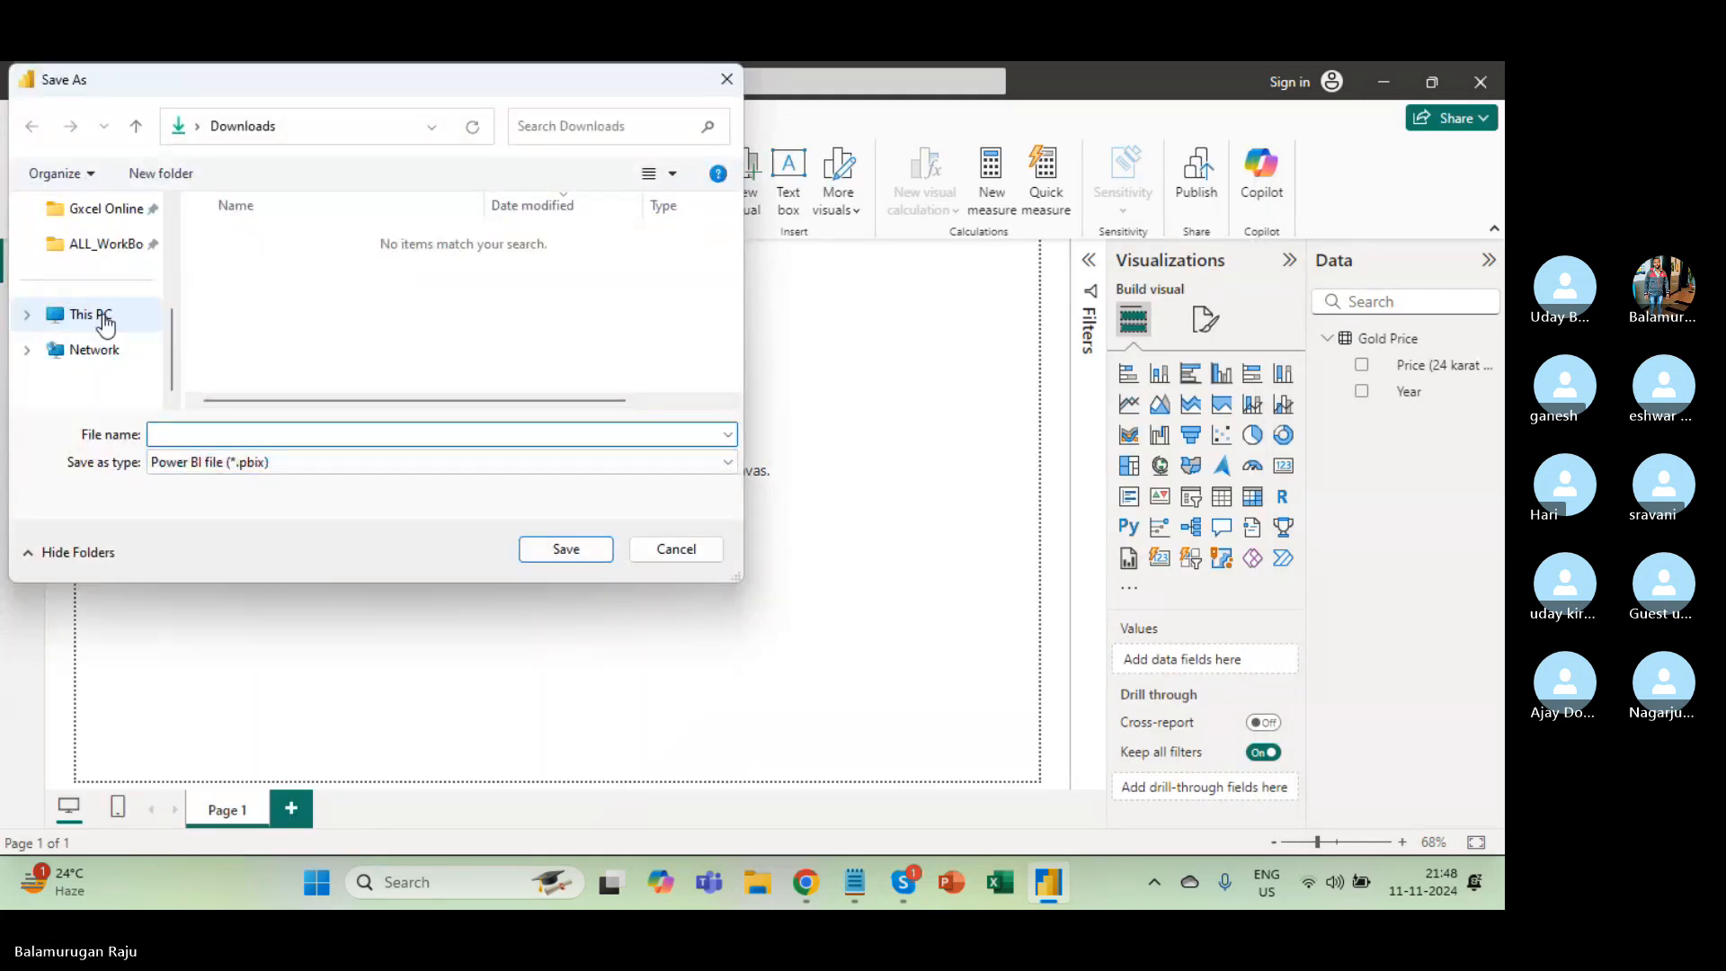
click(94, 314)
click(304, 308)
double_click(304, 307)
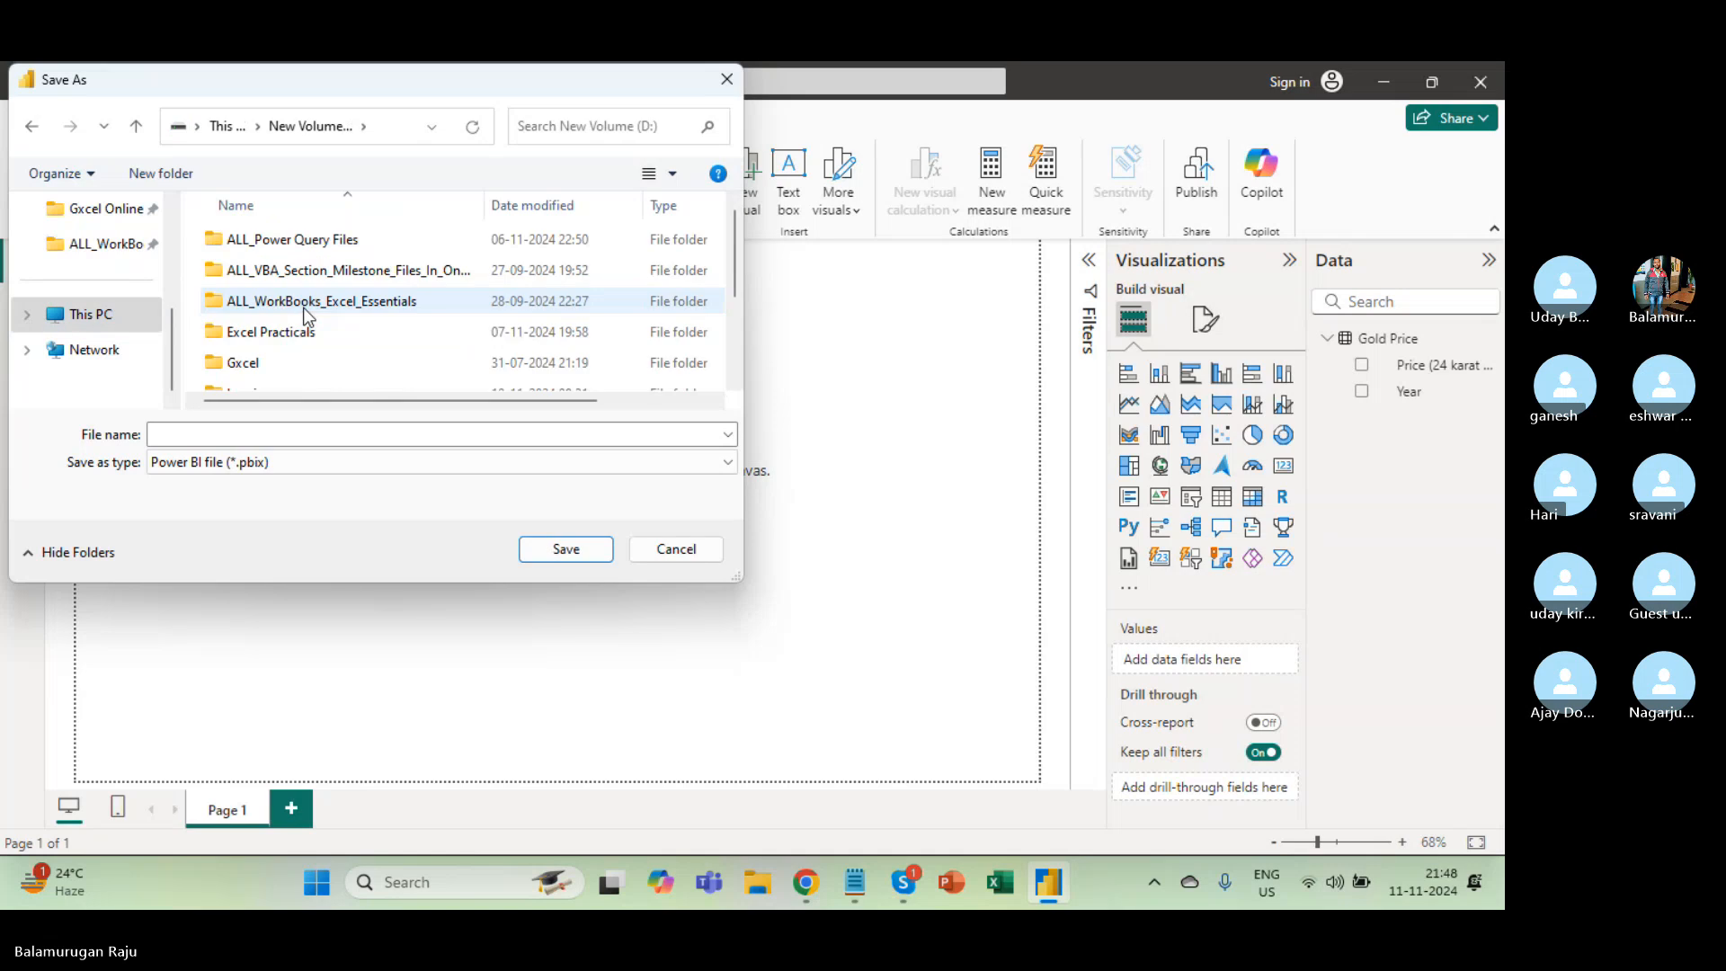
scroll(272, 347, down, 1)
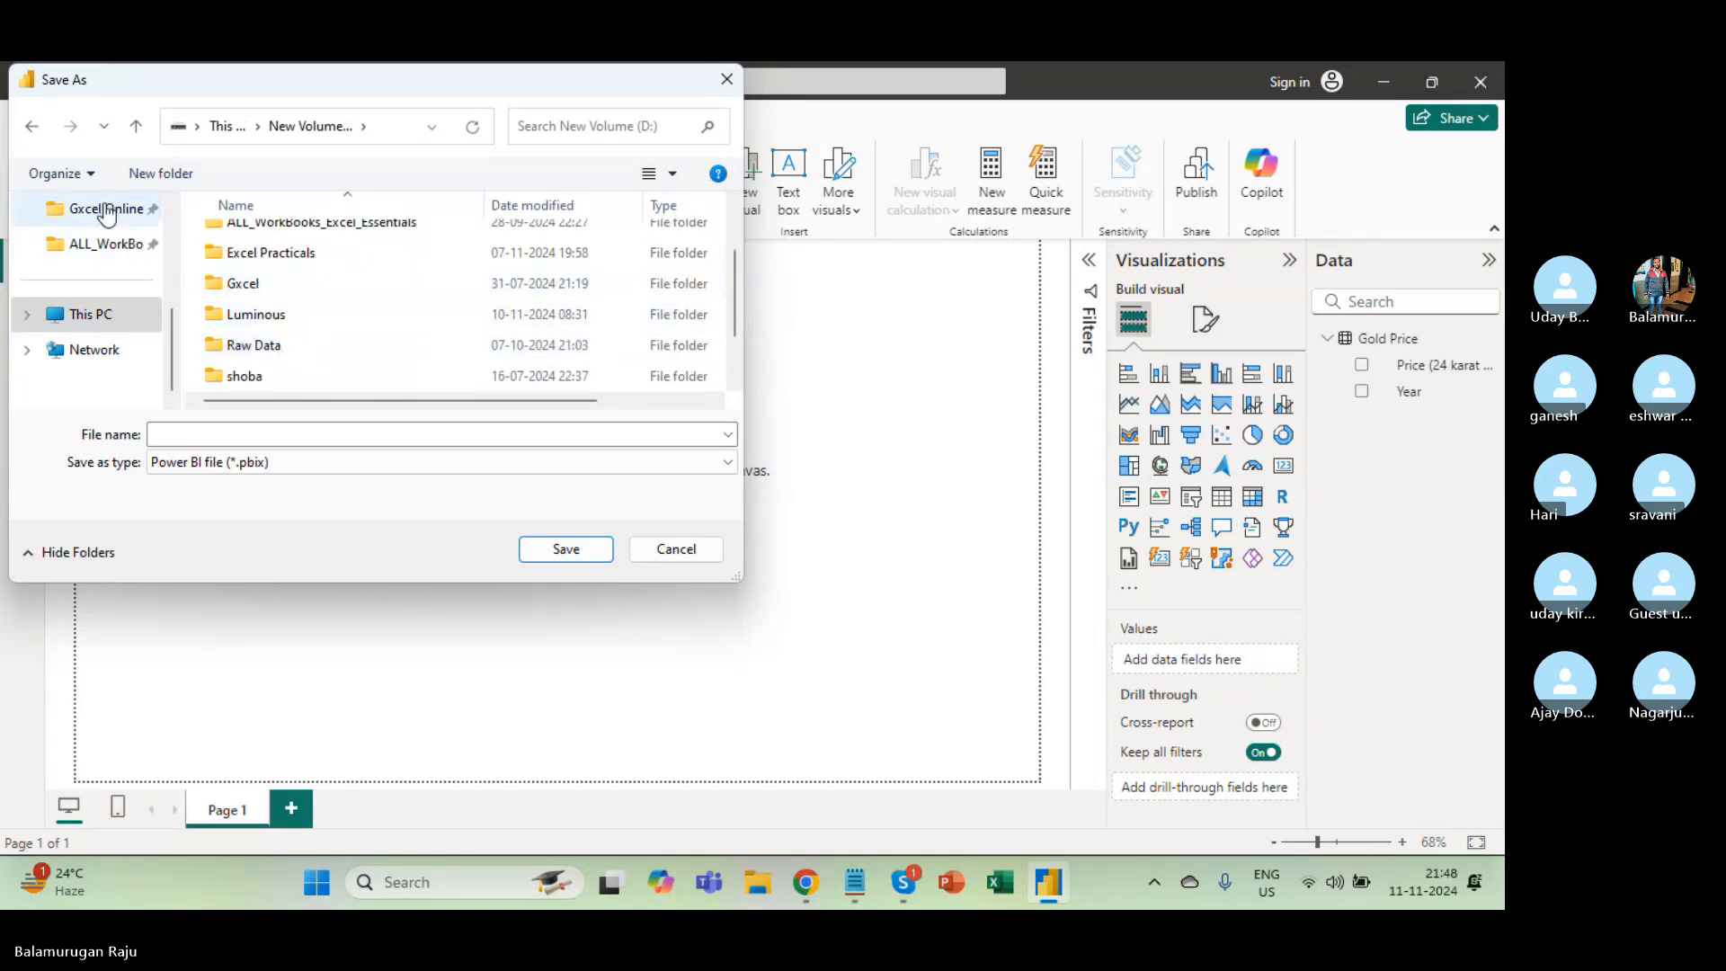
click(106, 211)
double_click(260, 309)
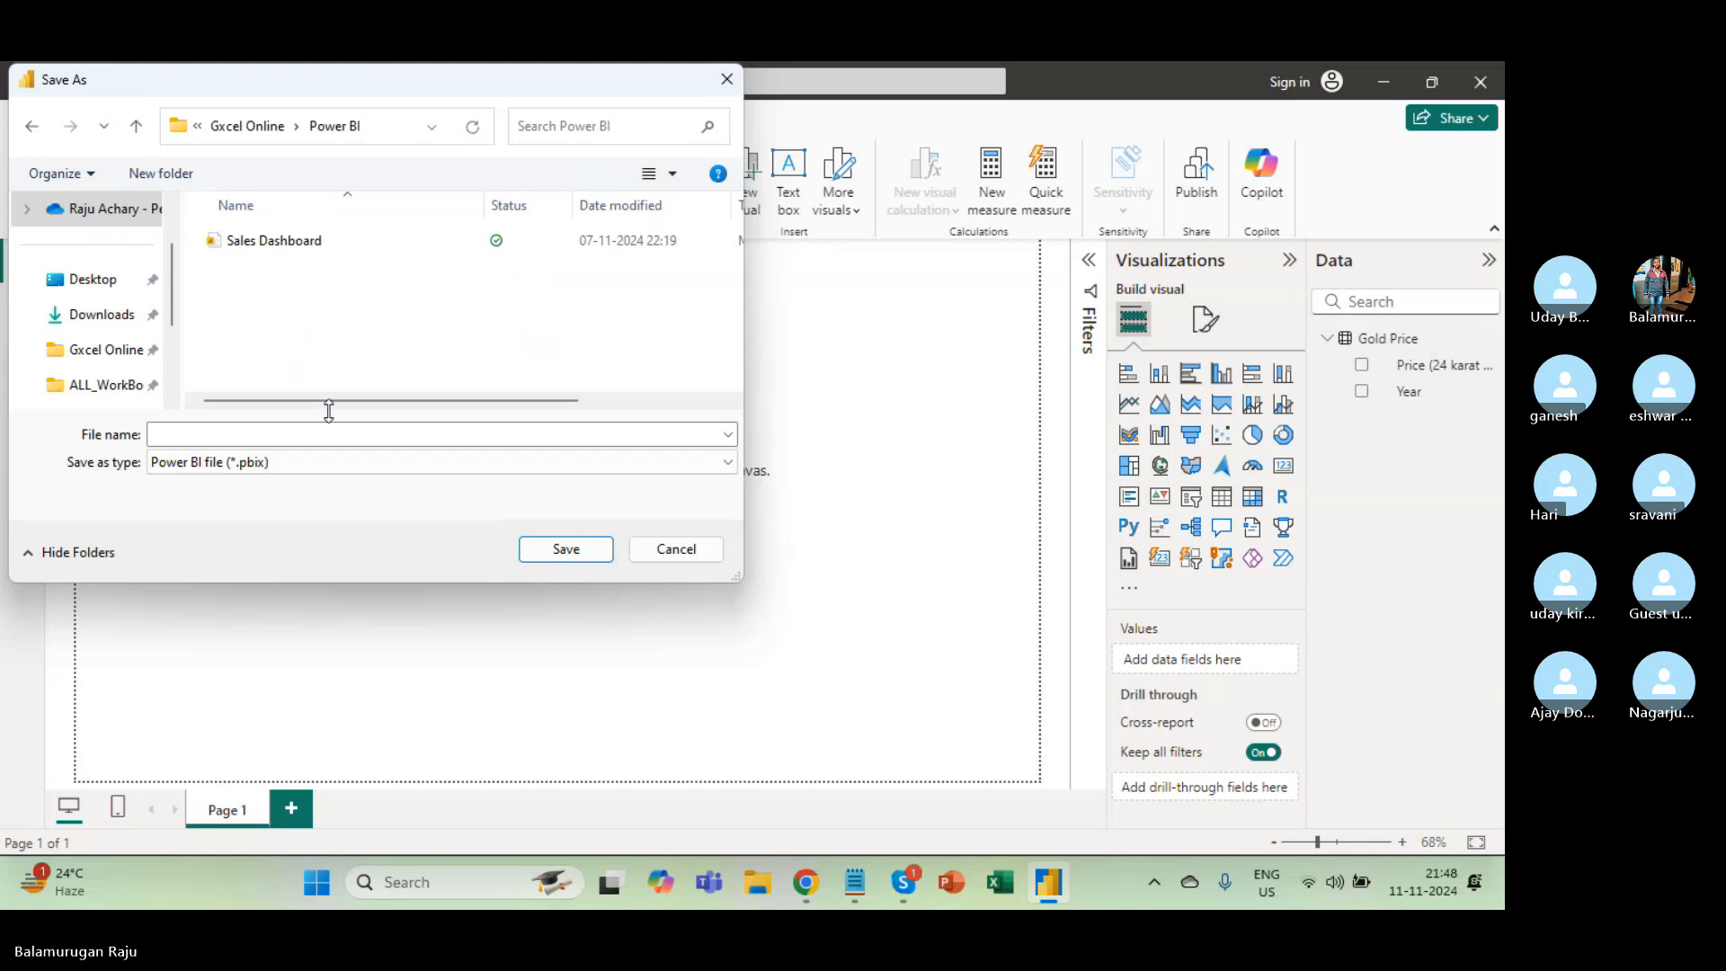
Name the report file 'Data Connectivity' and save it.
click(285, 437)
text(Data)
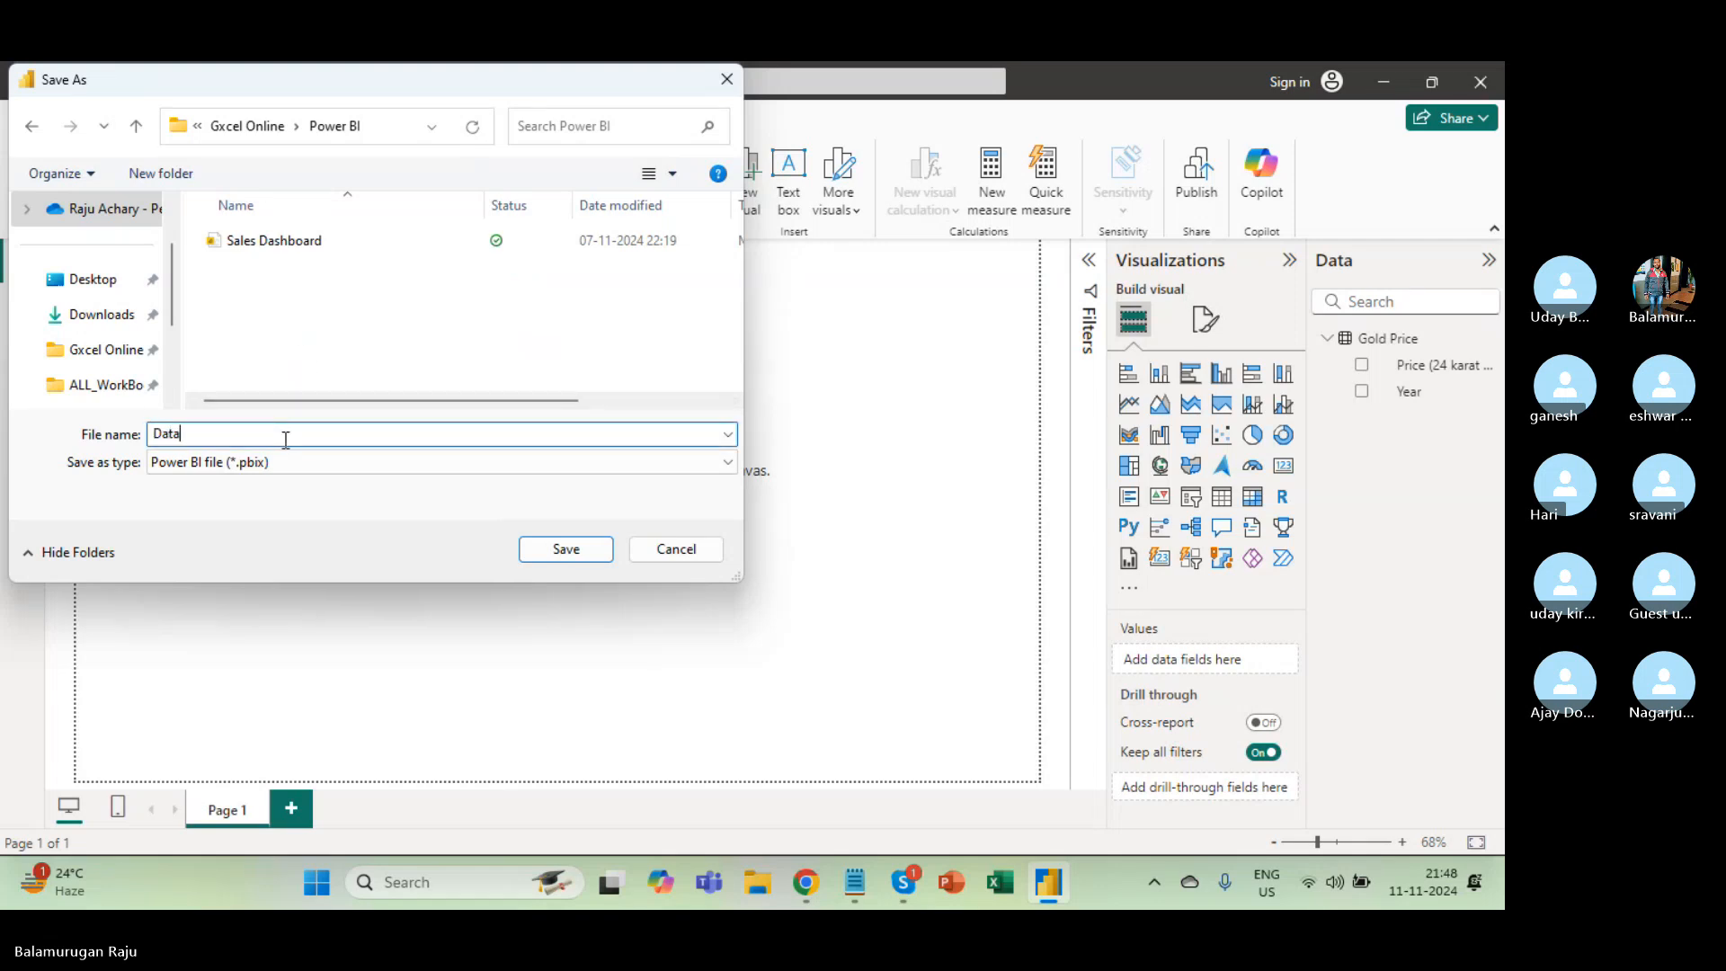
text( Connectivity)
key(Return)
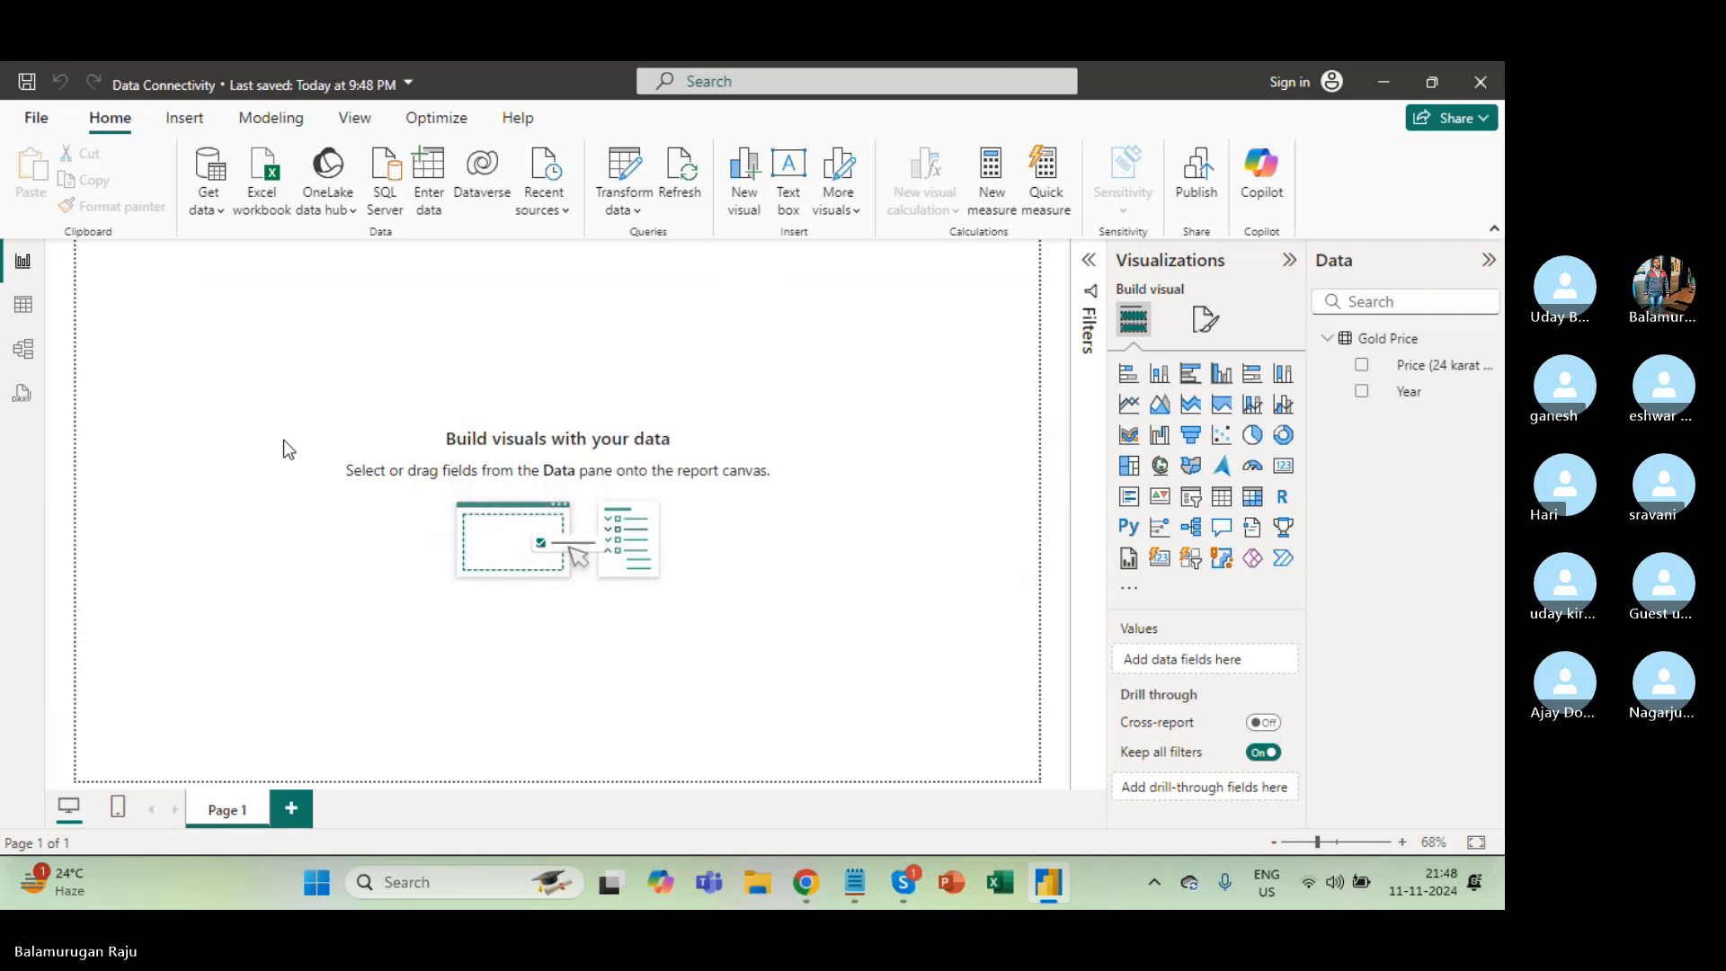
Set Google Sheet PBI's general access to anyone with the link as Viewer.
key(alt+Tab)
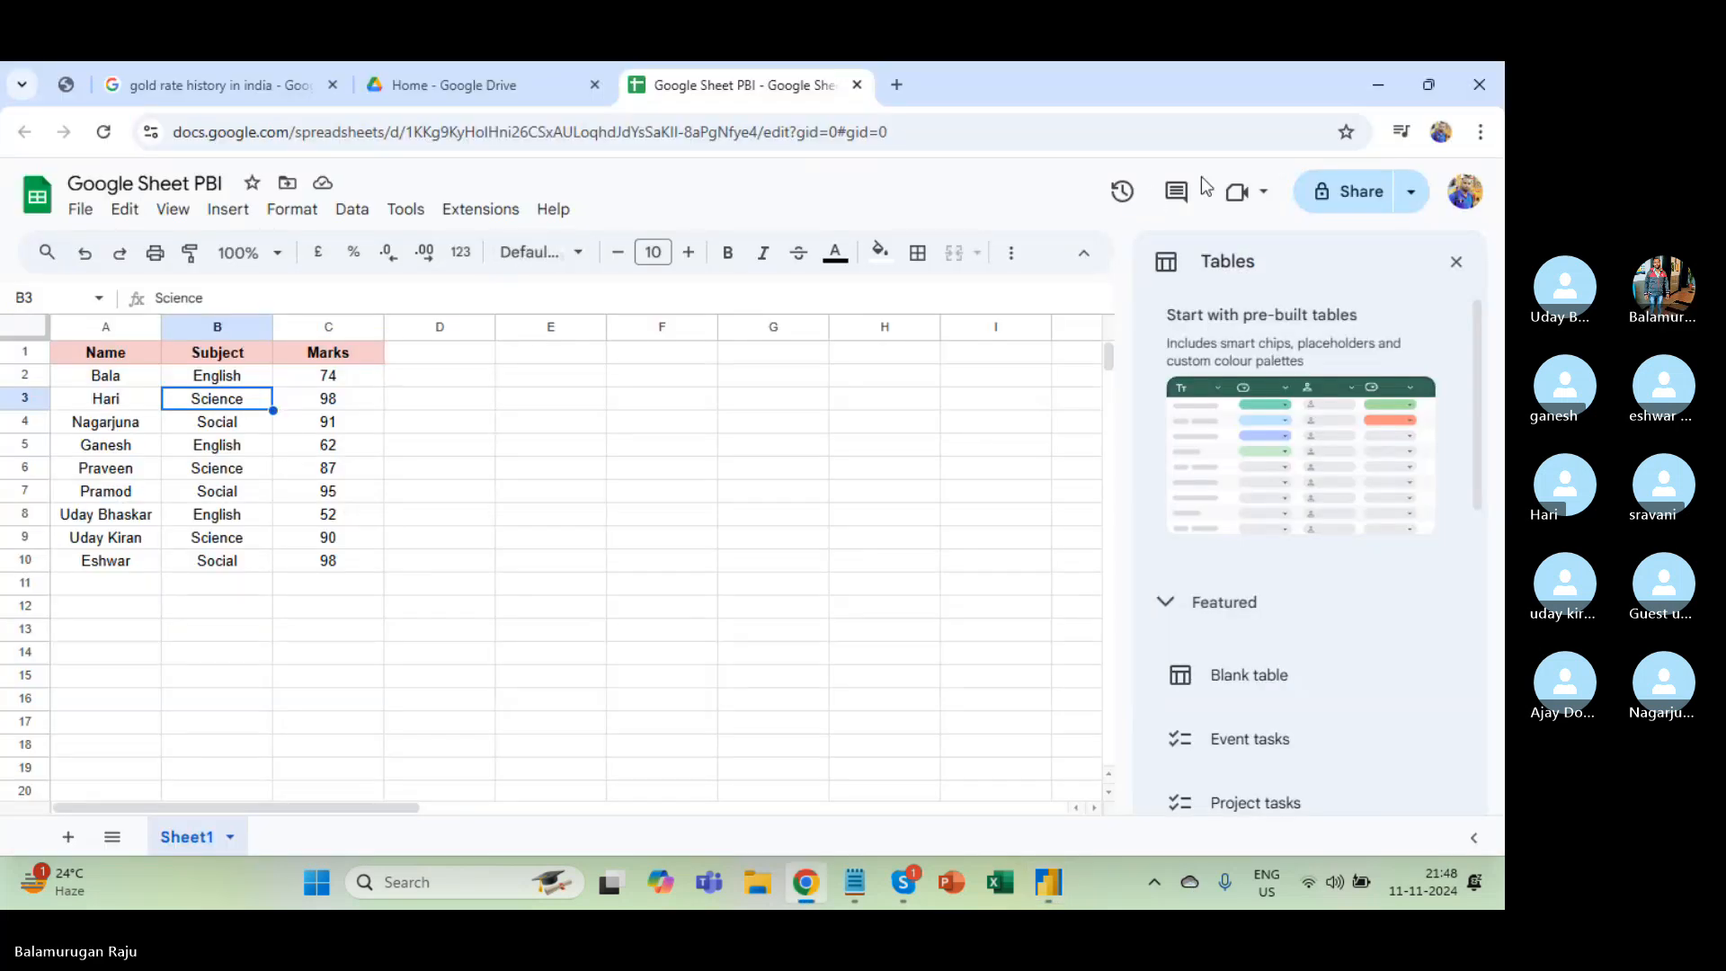
click(1348, 193)
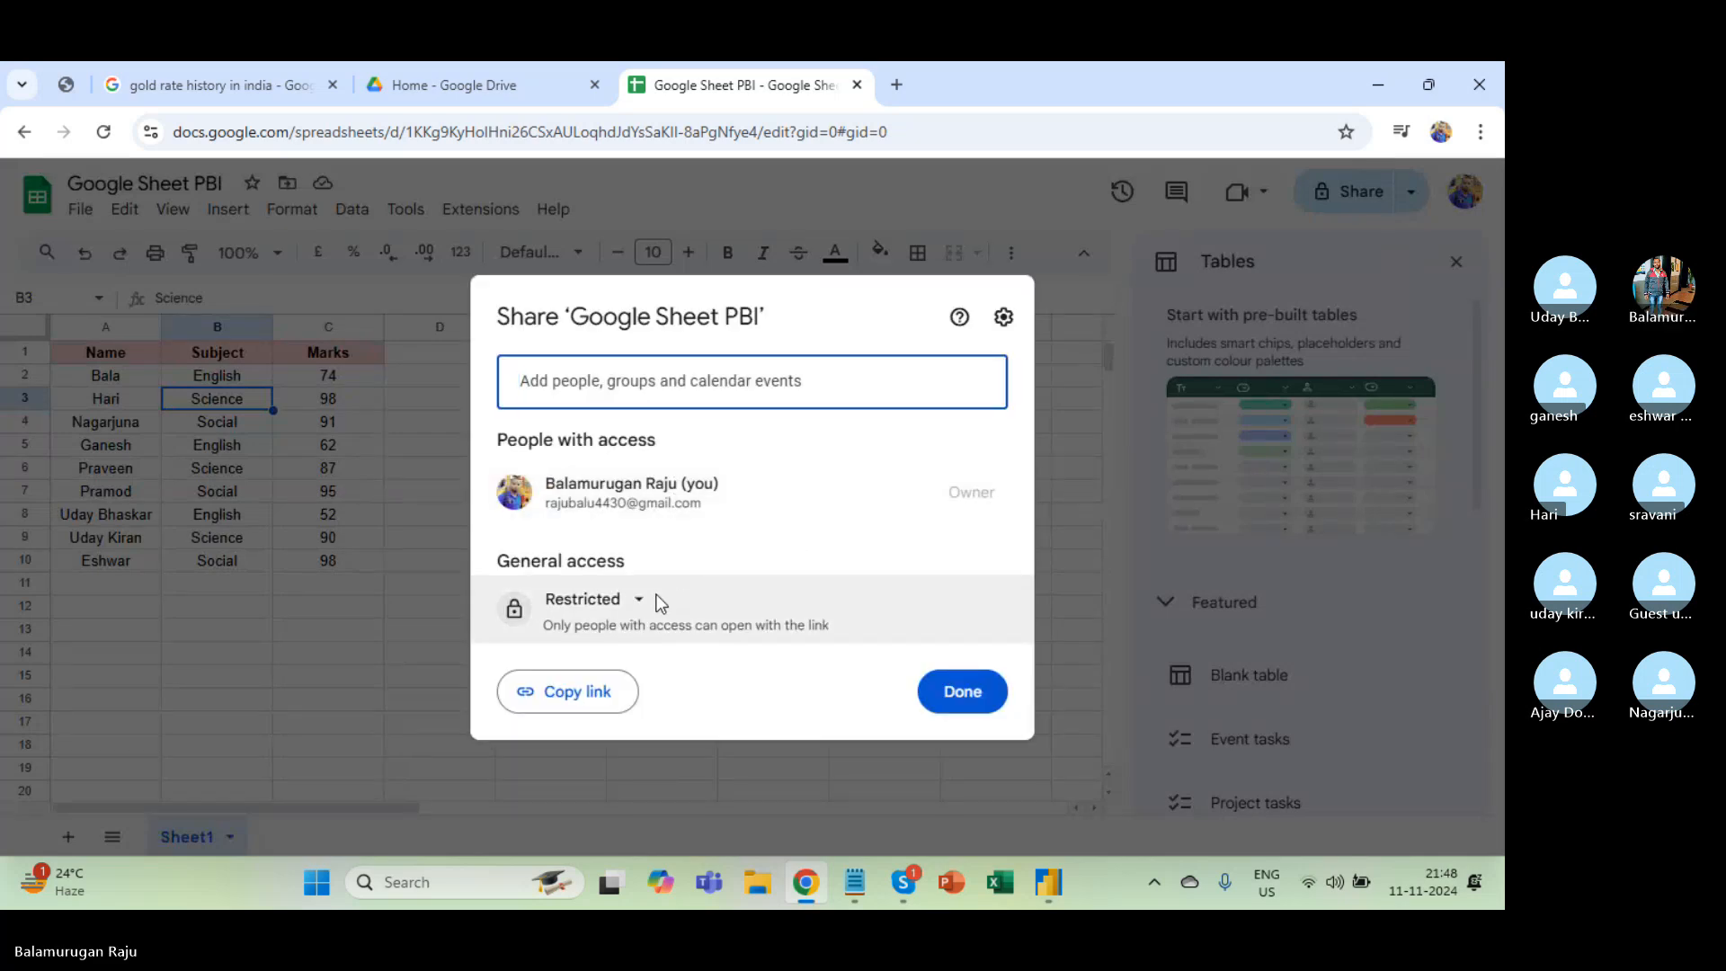
click(639, 601)
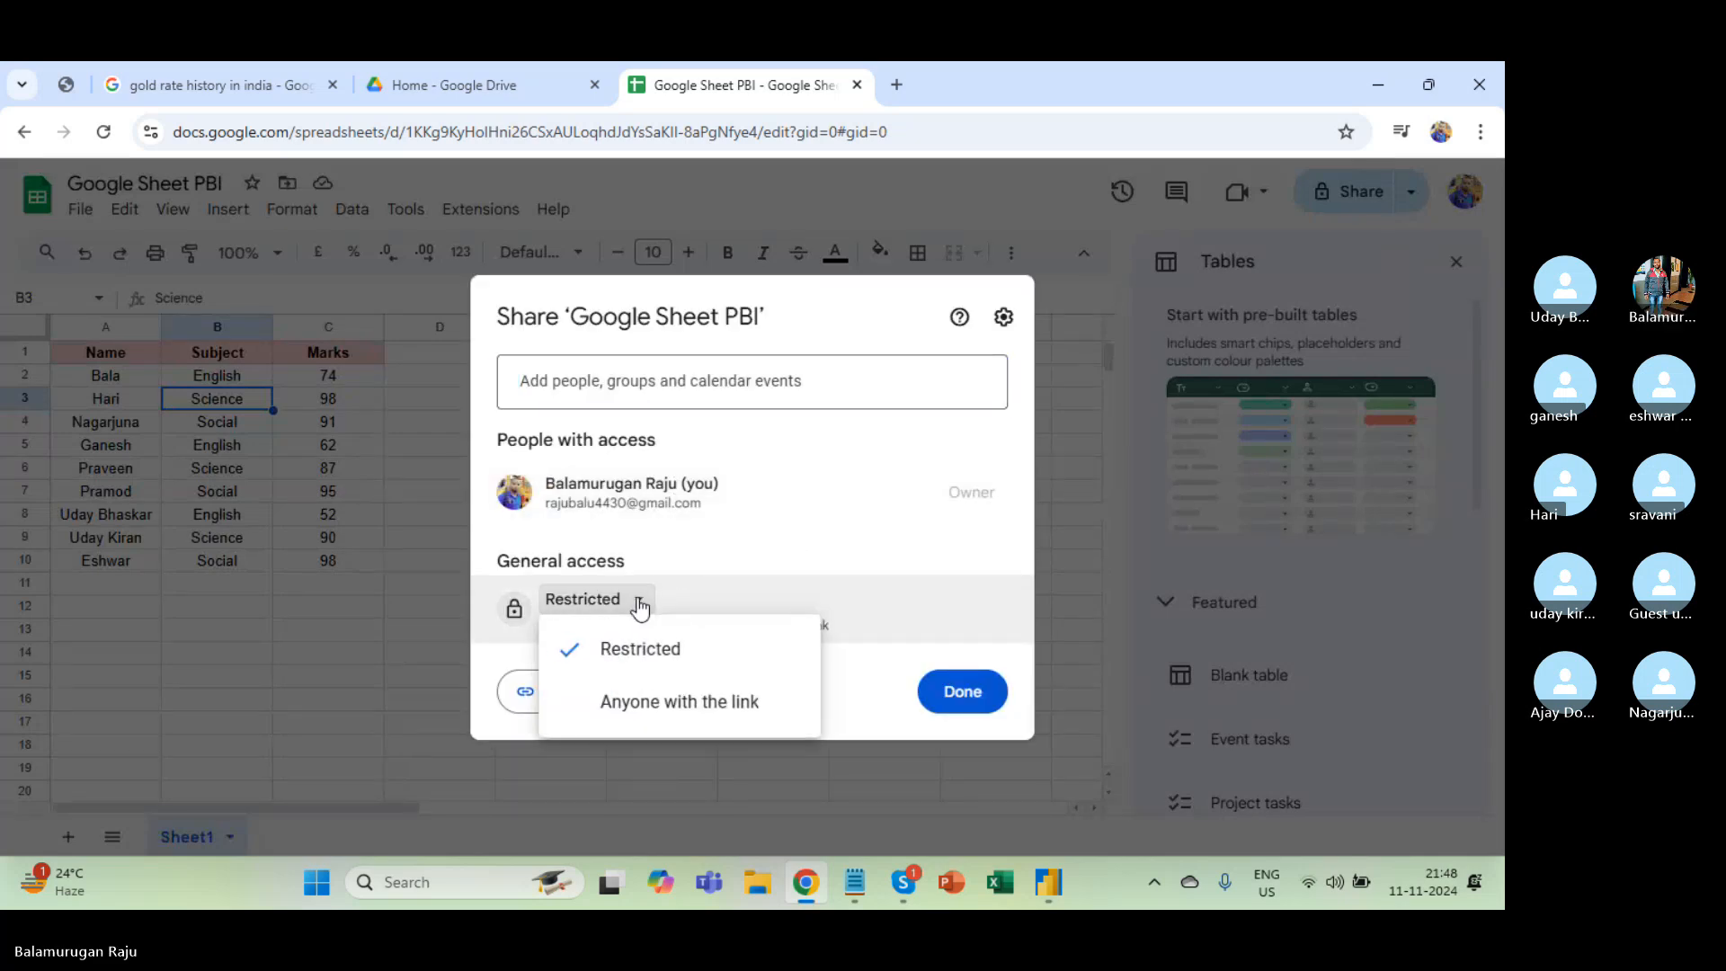
click(667, 705)
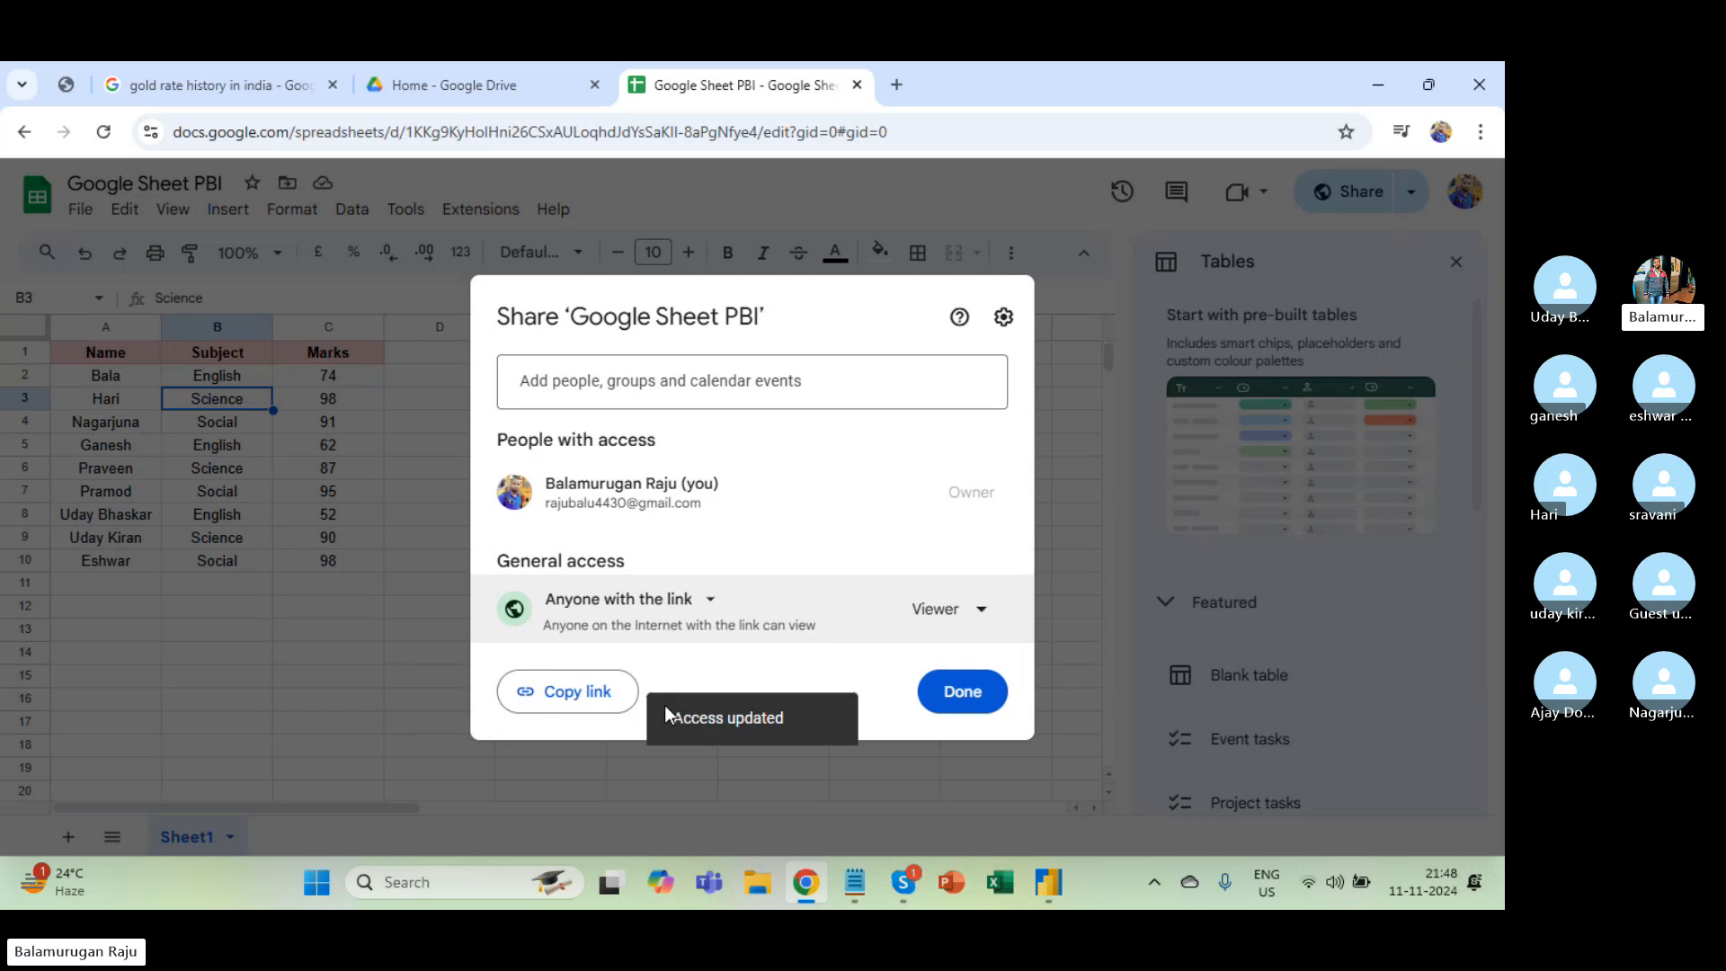
click(969, 615)
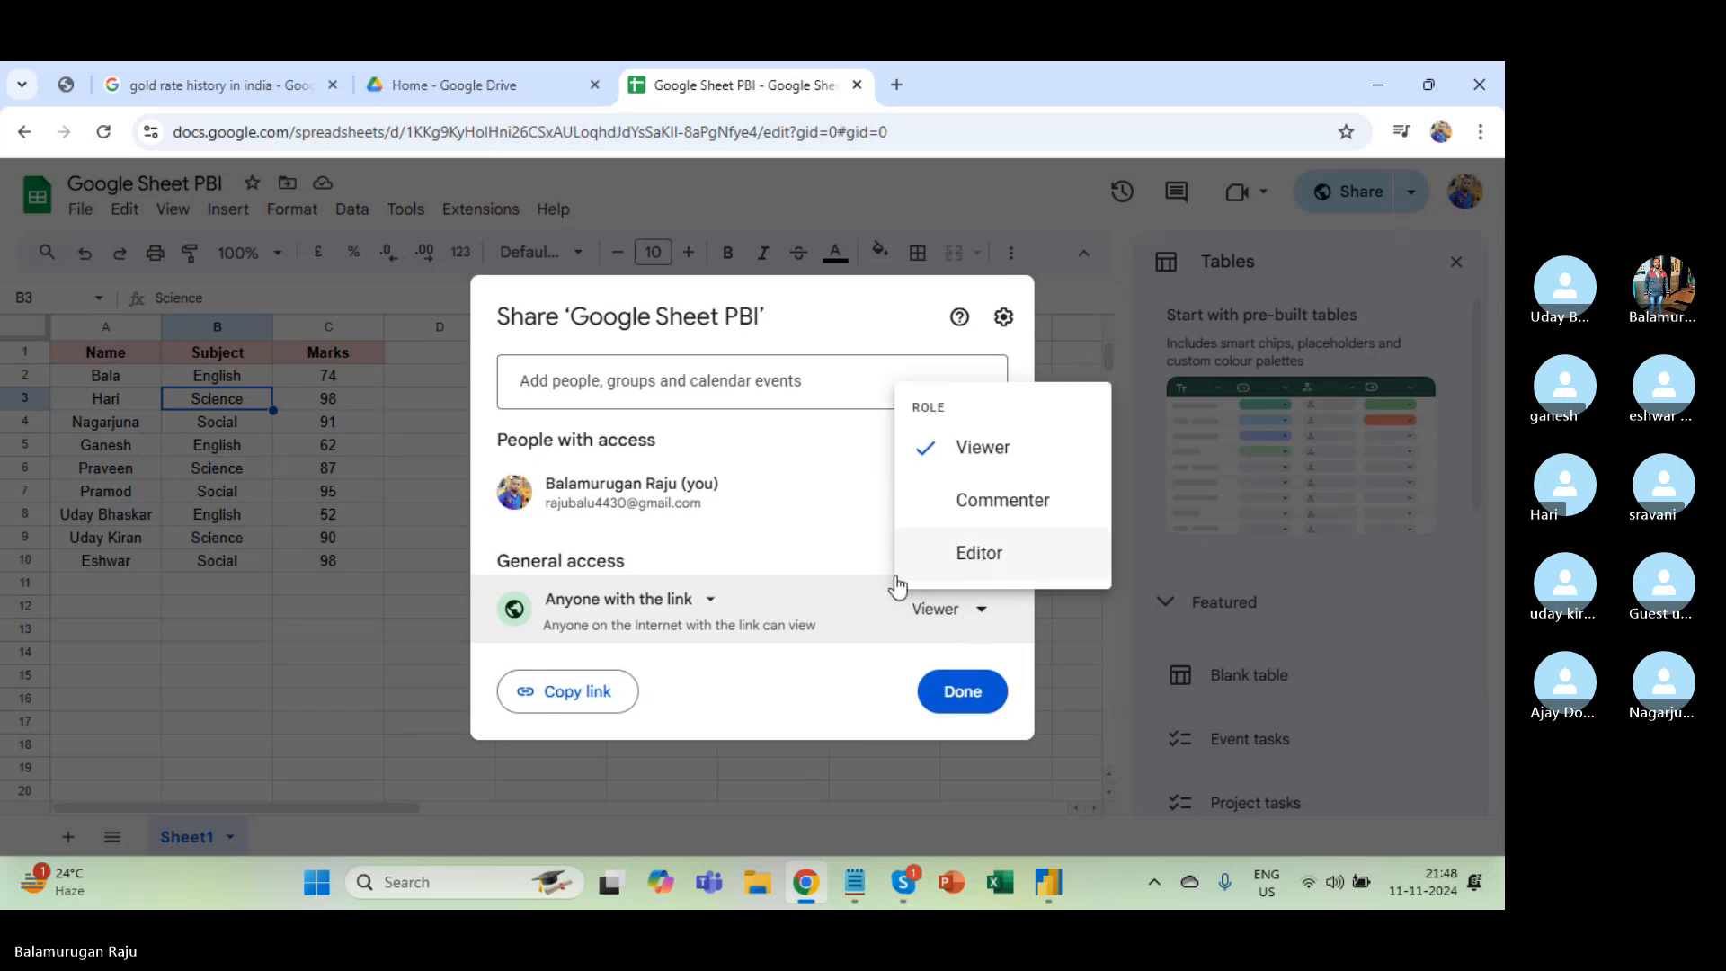
click(701, 541)
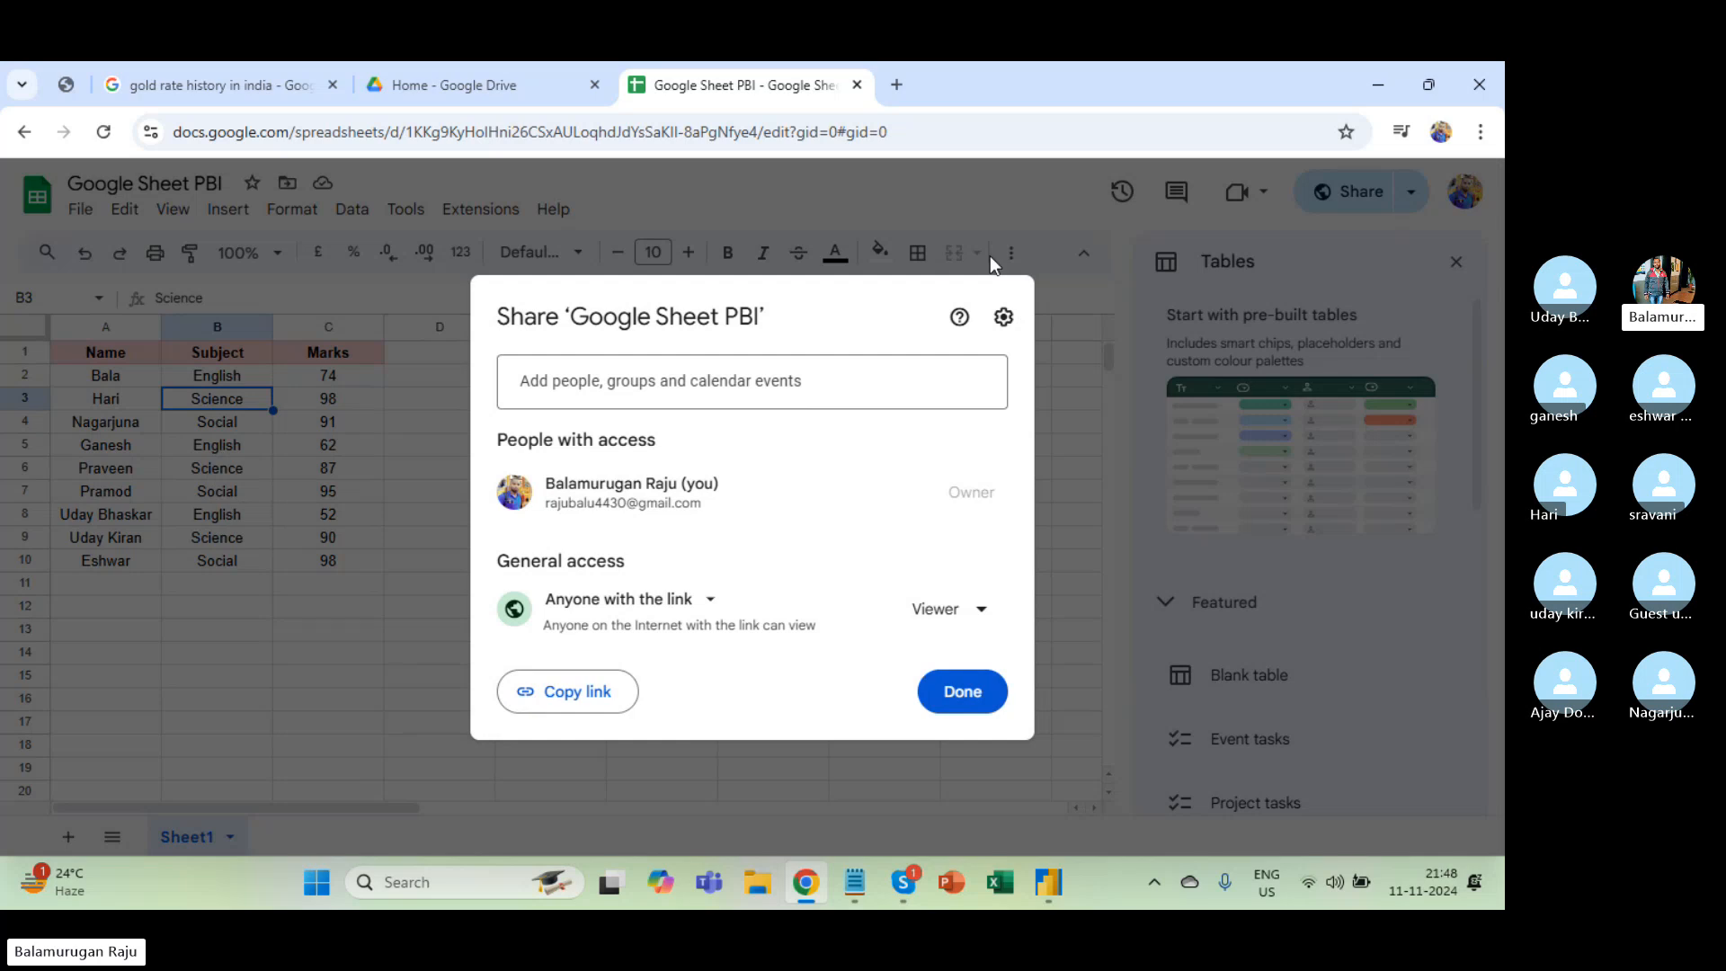
click(1064, 344)
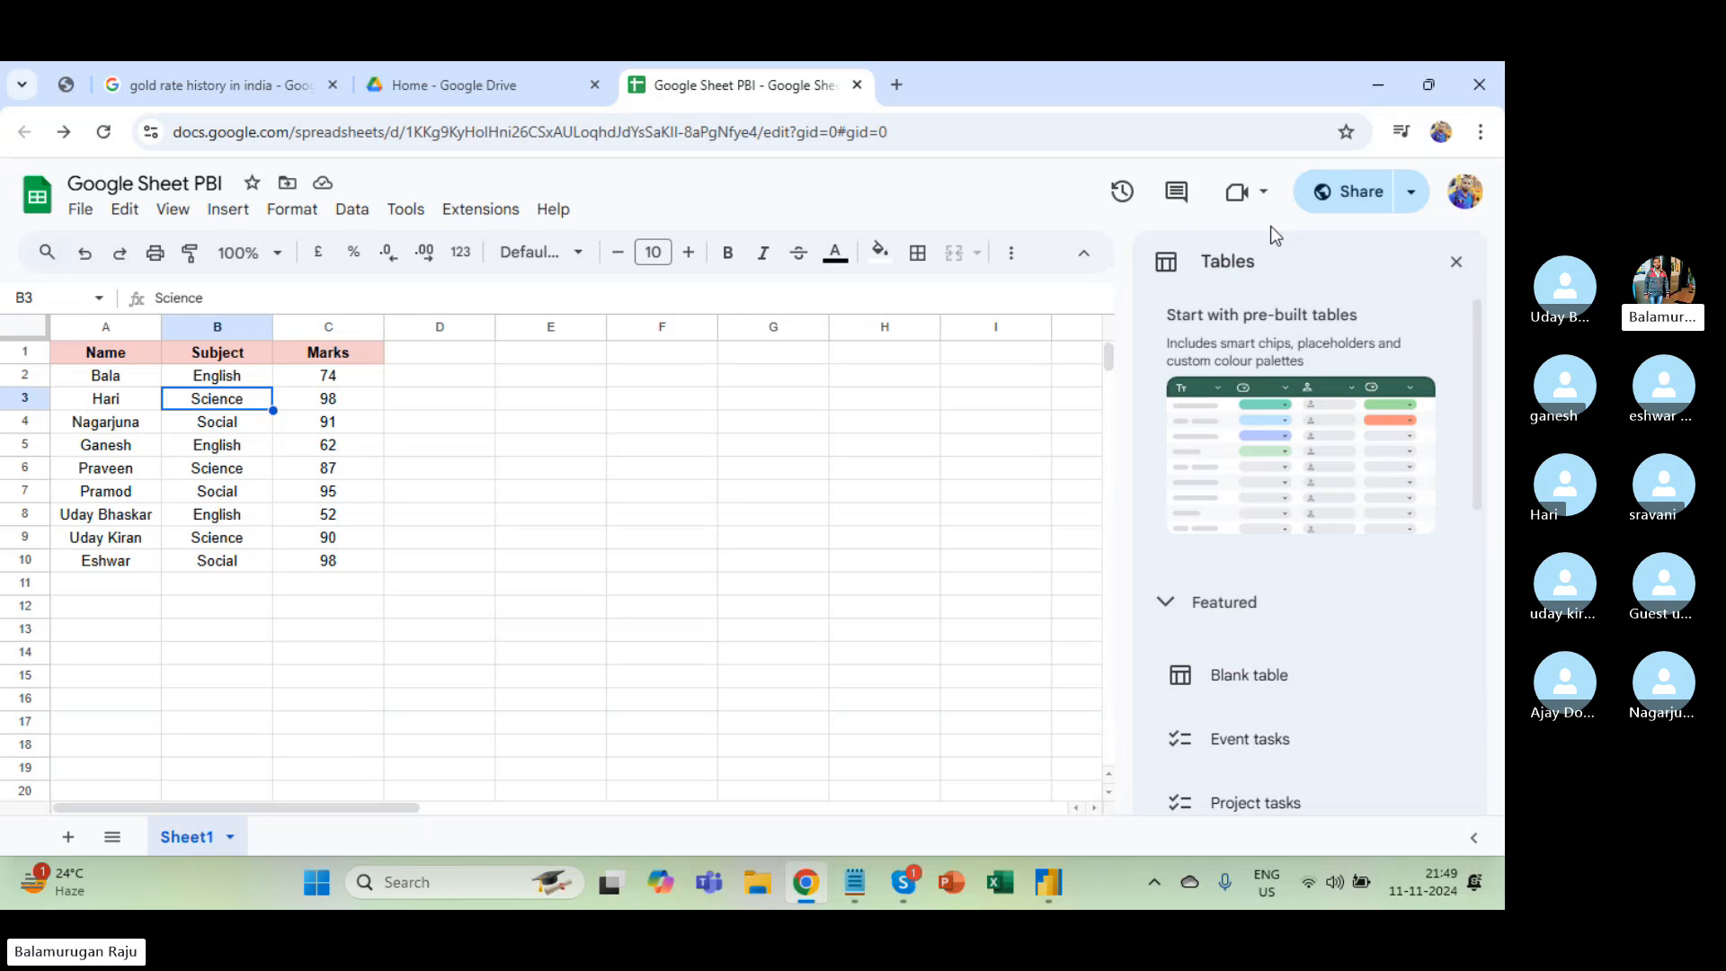
click(1346, 196)
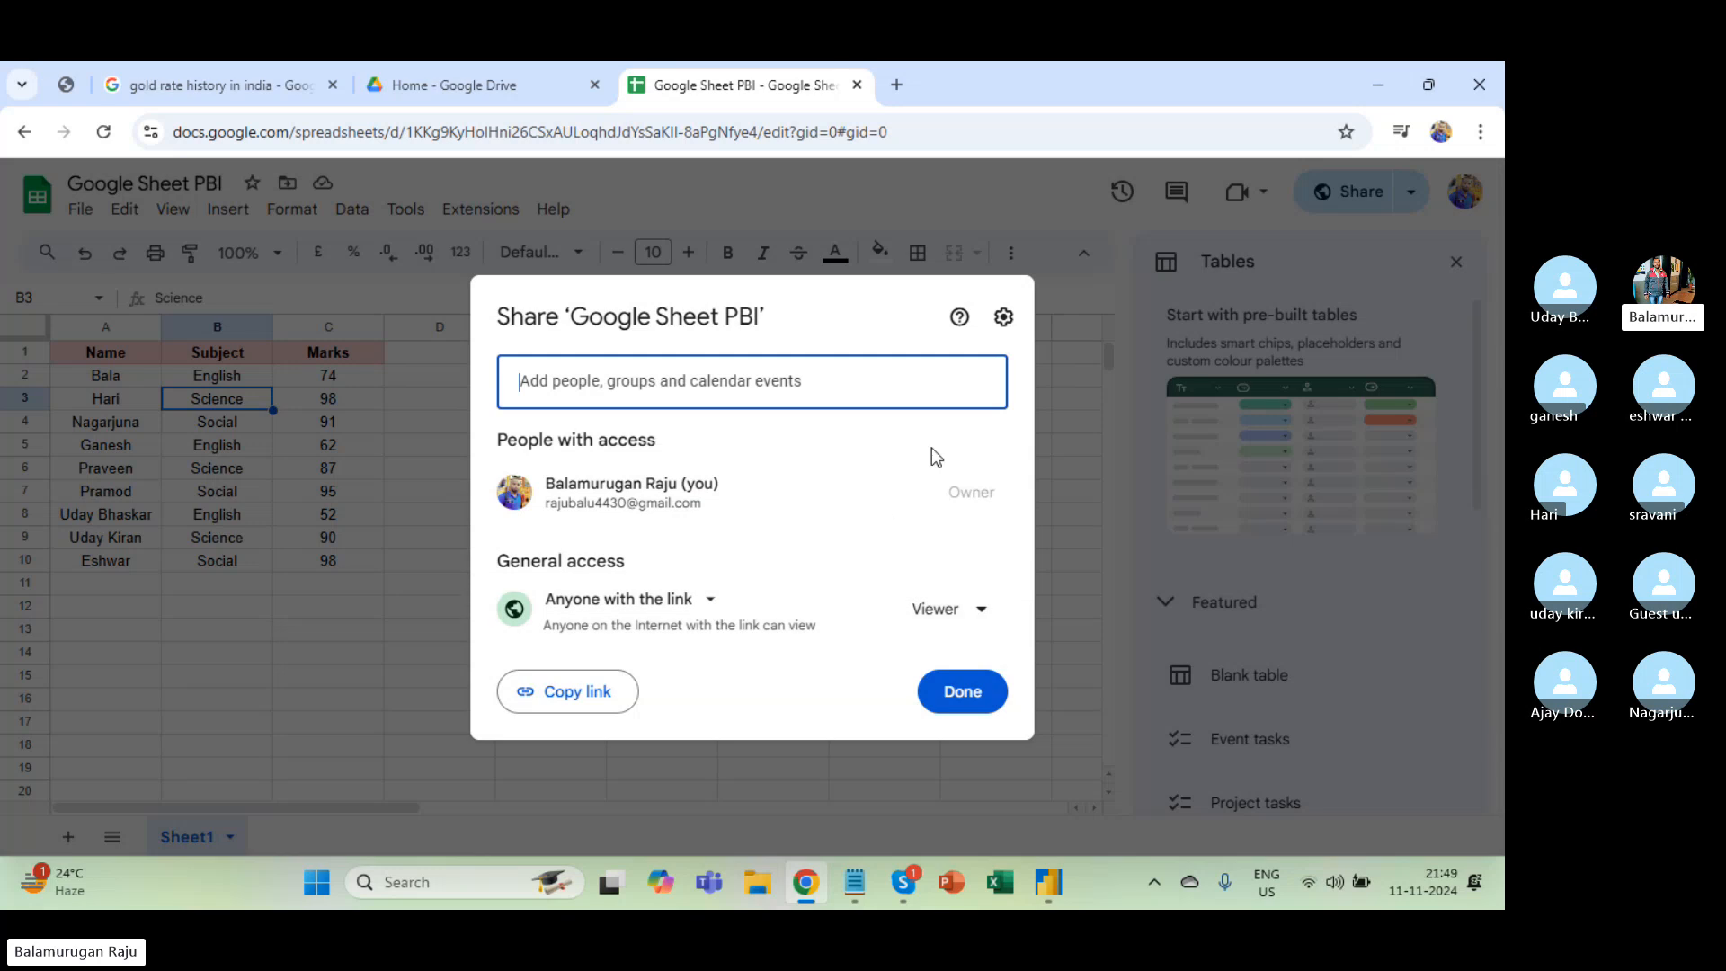
click(963, 690)
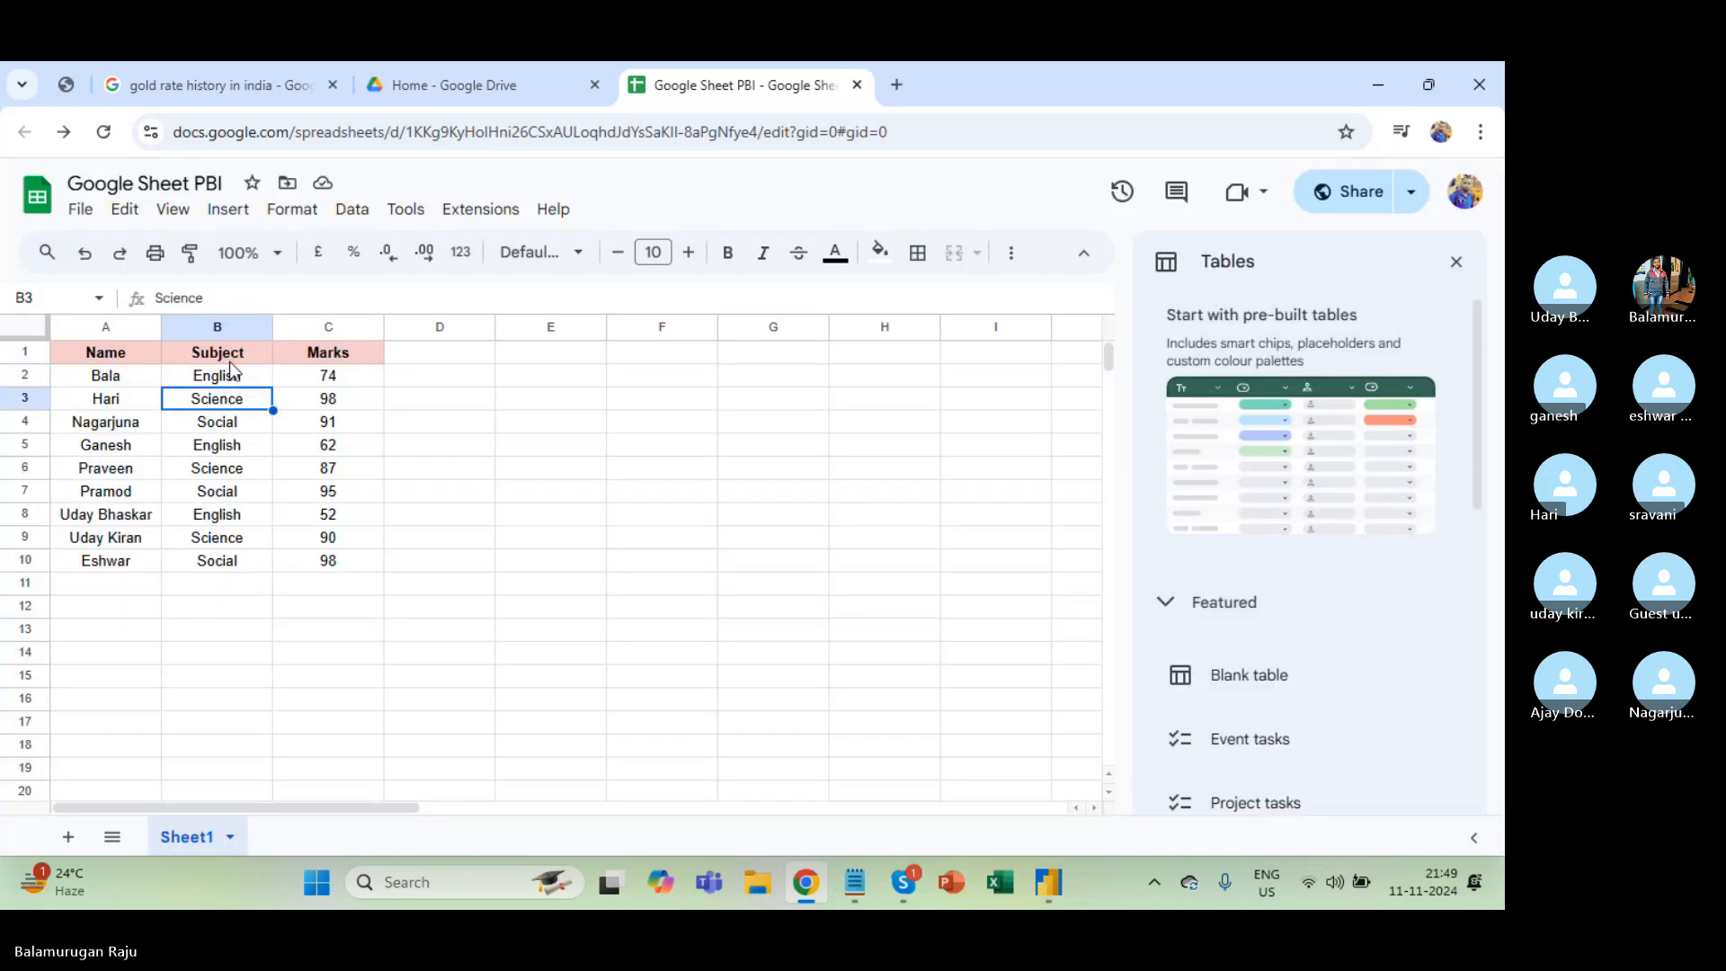
Select the sheet's Publish to web link and return to Power BI Desktop.
click(84, 213)
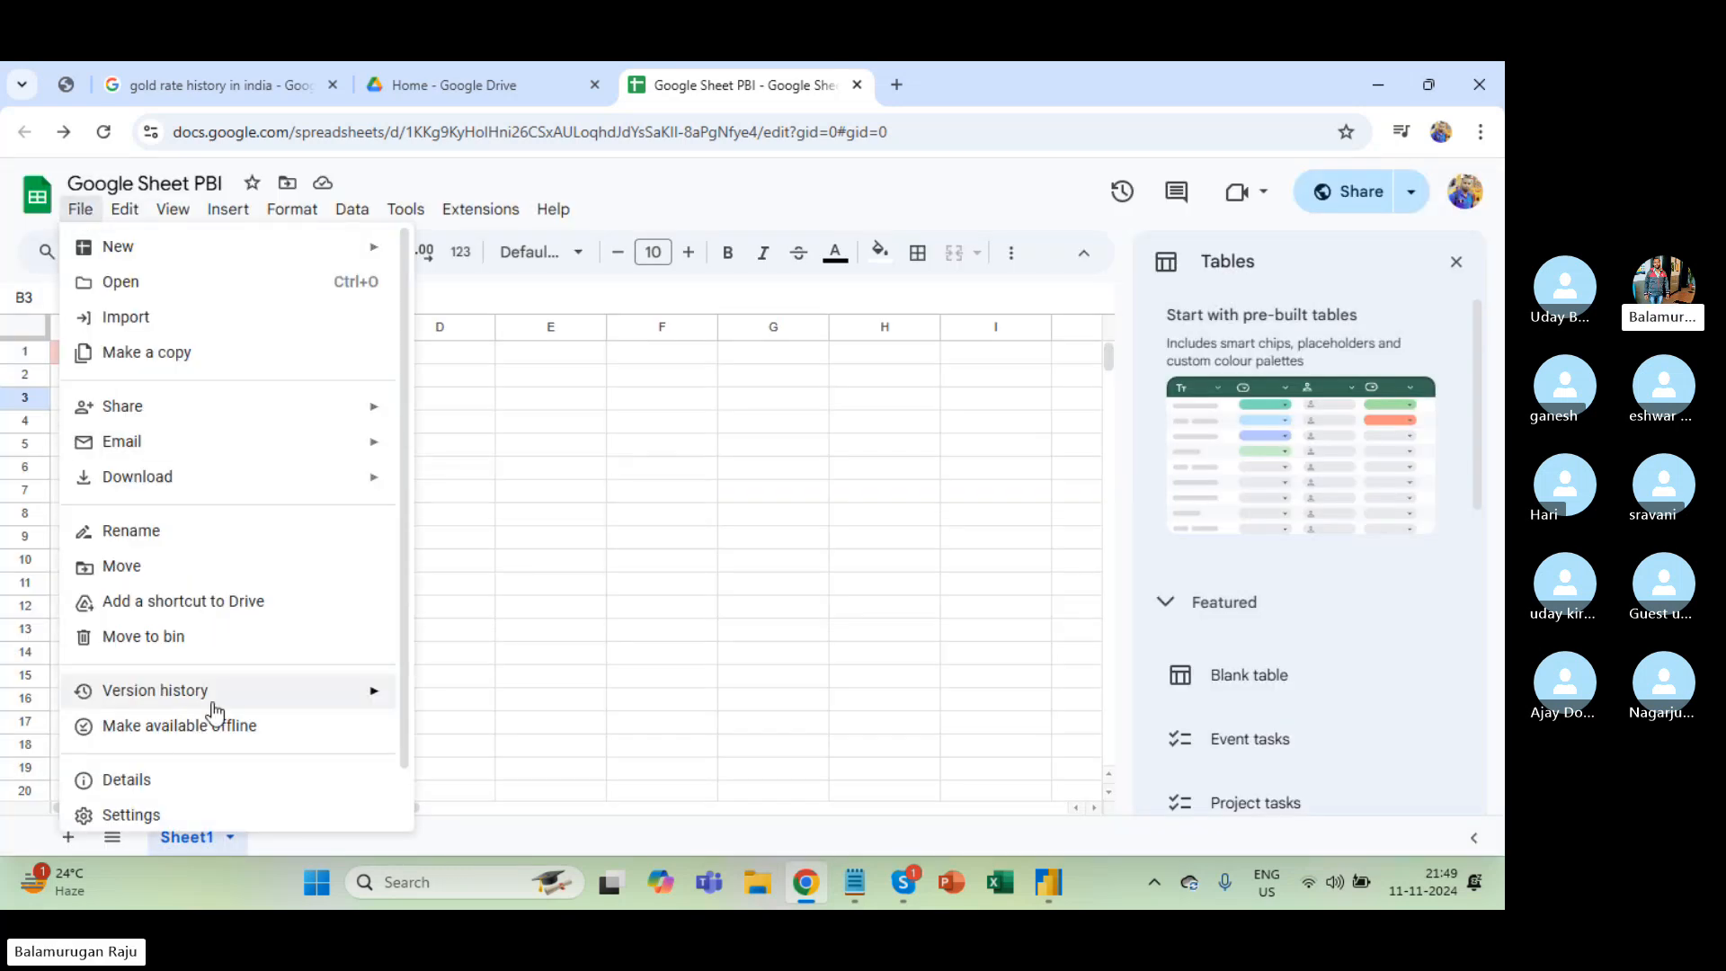
scroll(214, 701, down, 1)
scroll(175, 432, up, 1)
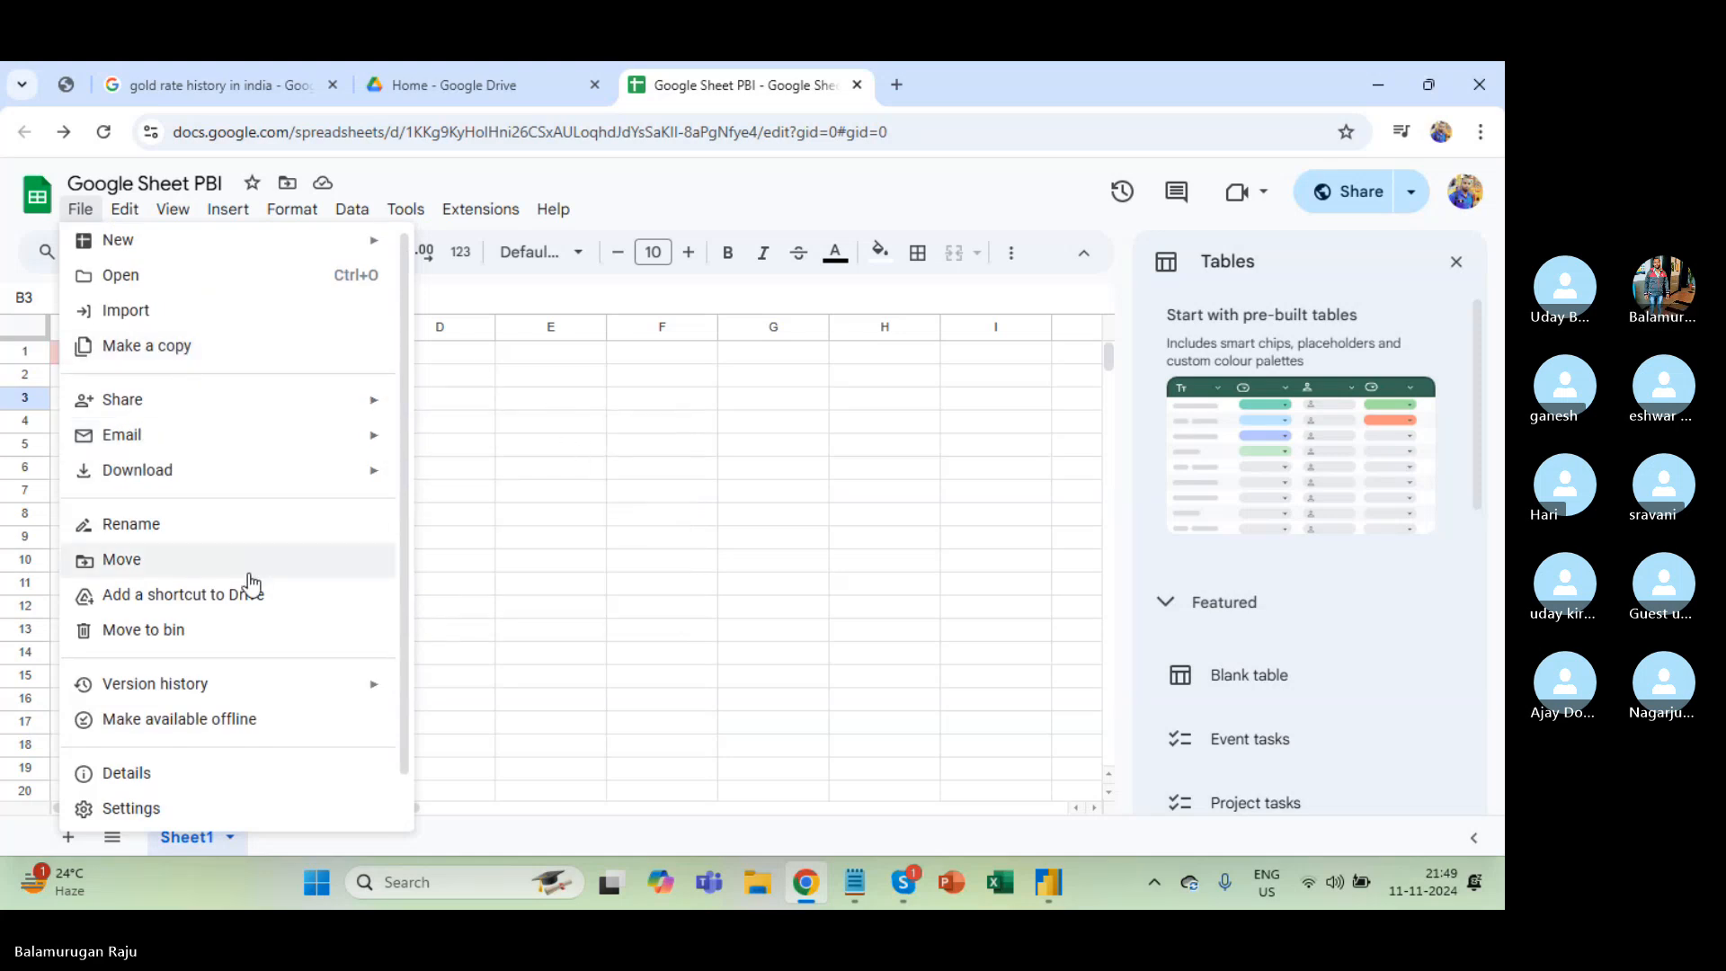
scroll(246, 576, down, 1)
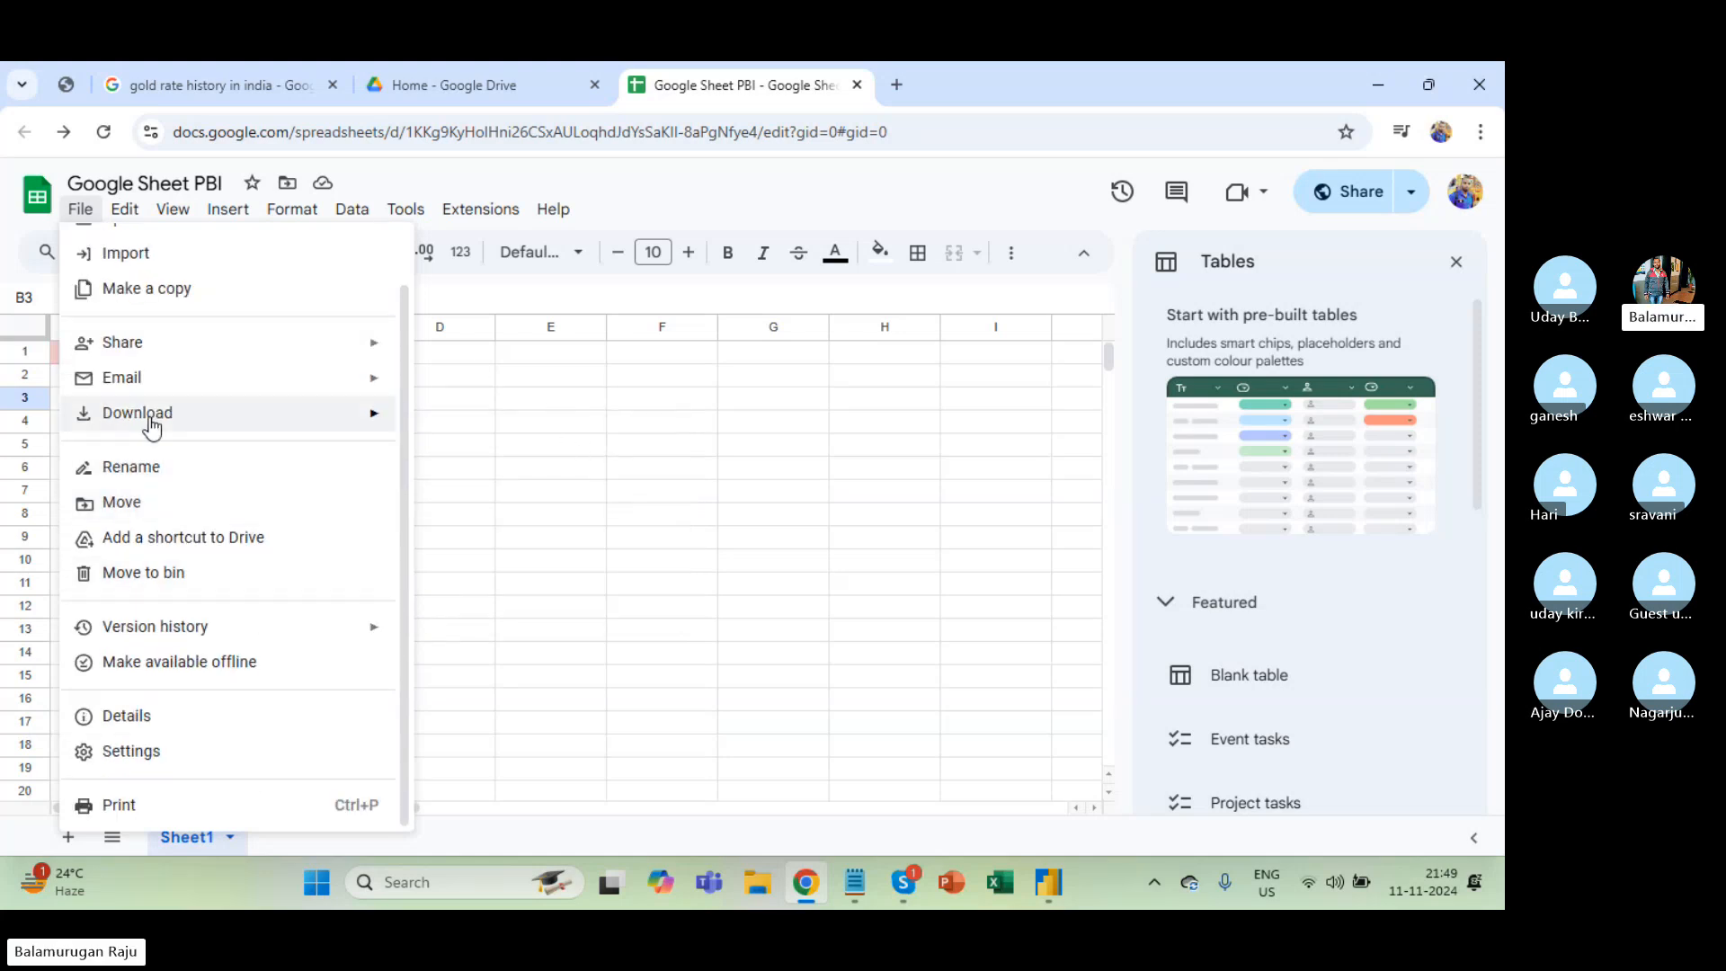
mouse_move(192, 358)
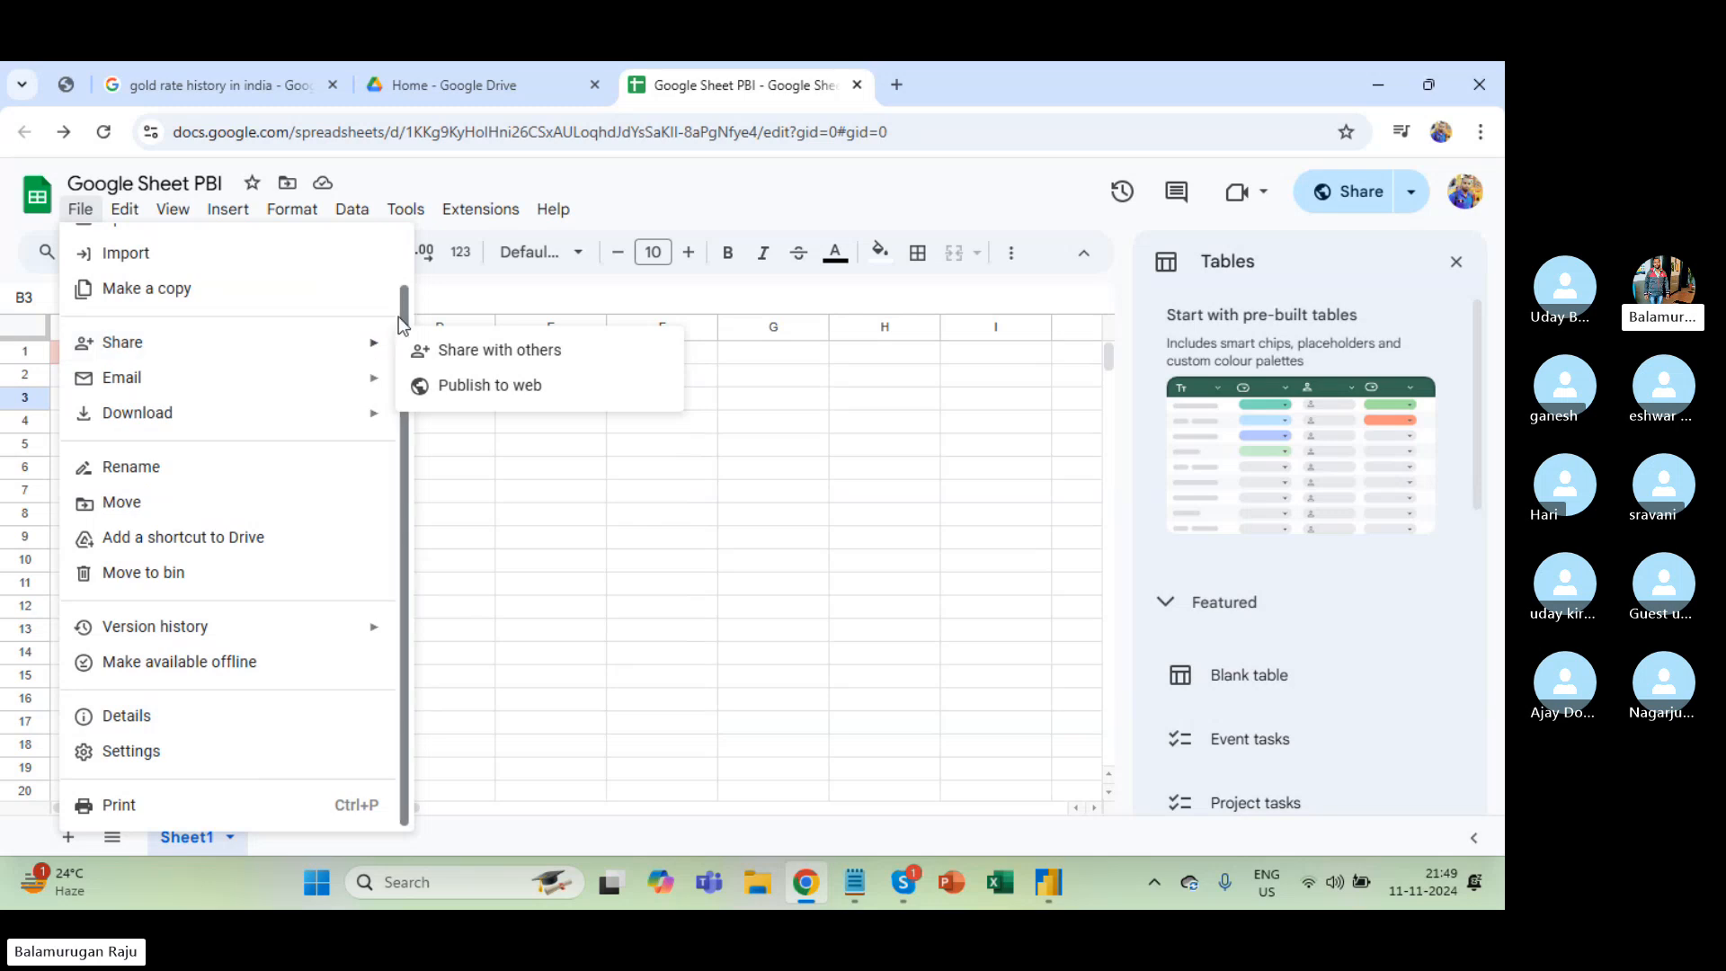
click(499, 383)
click(695, 464)
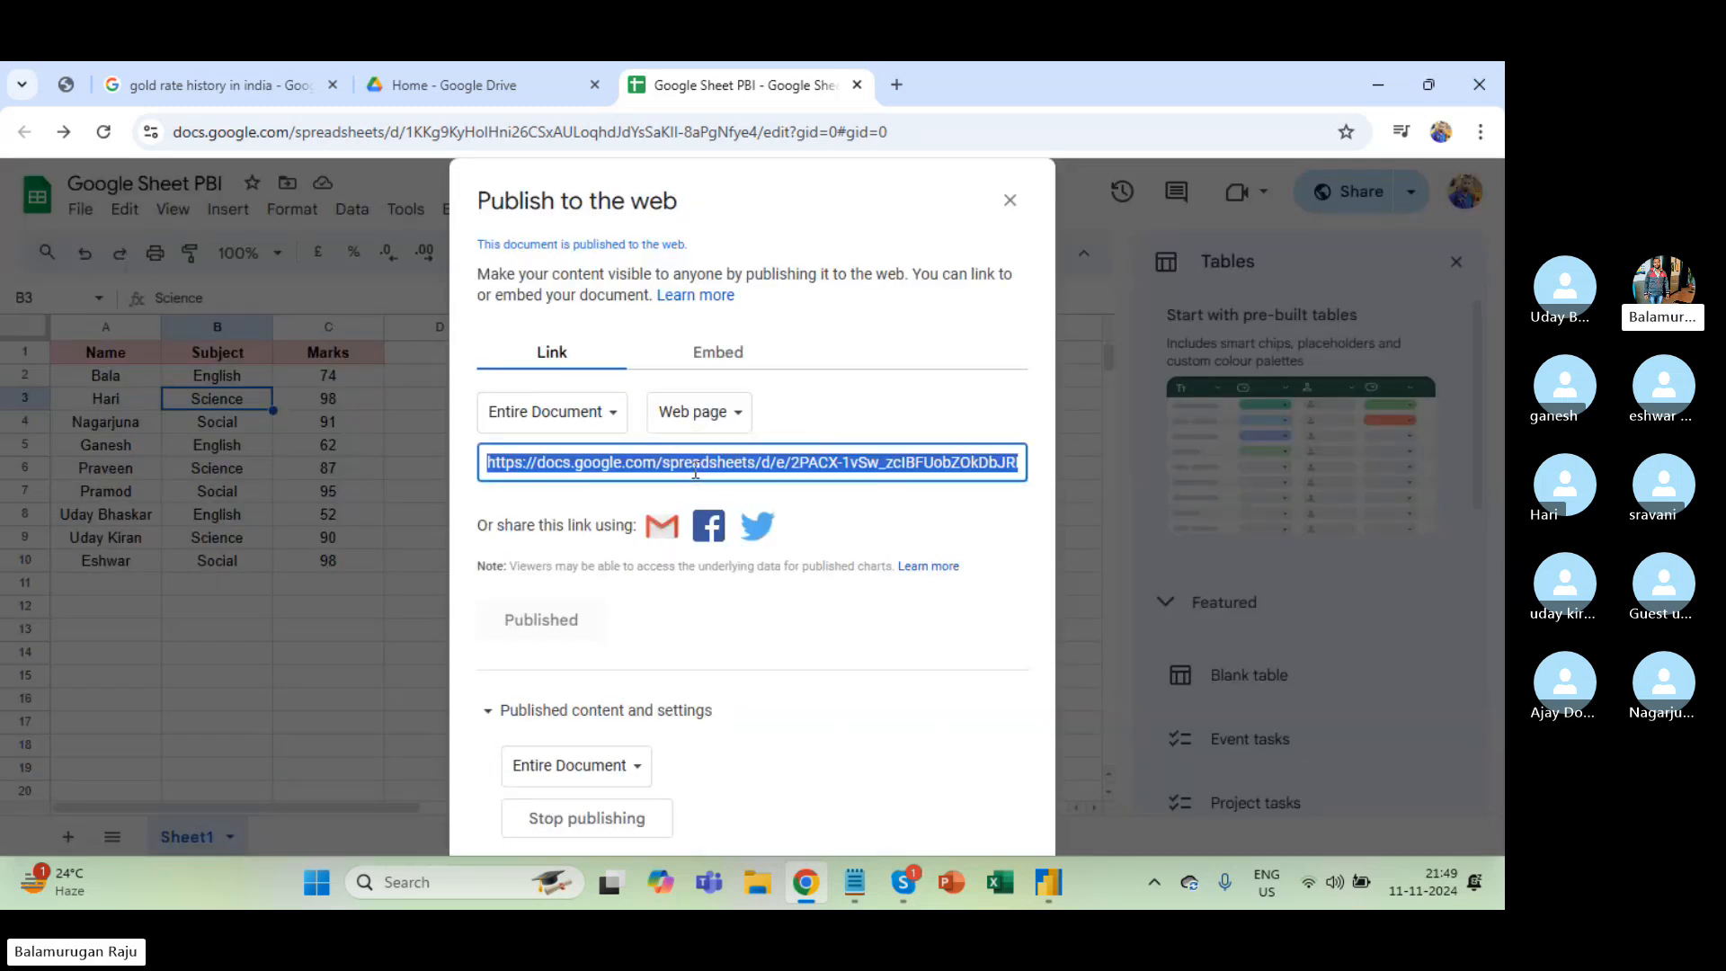
key(alt+Tab)
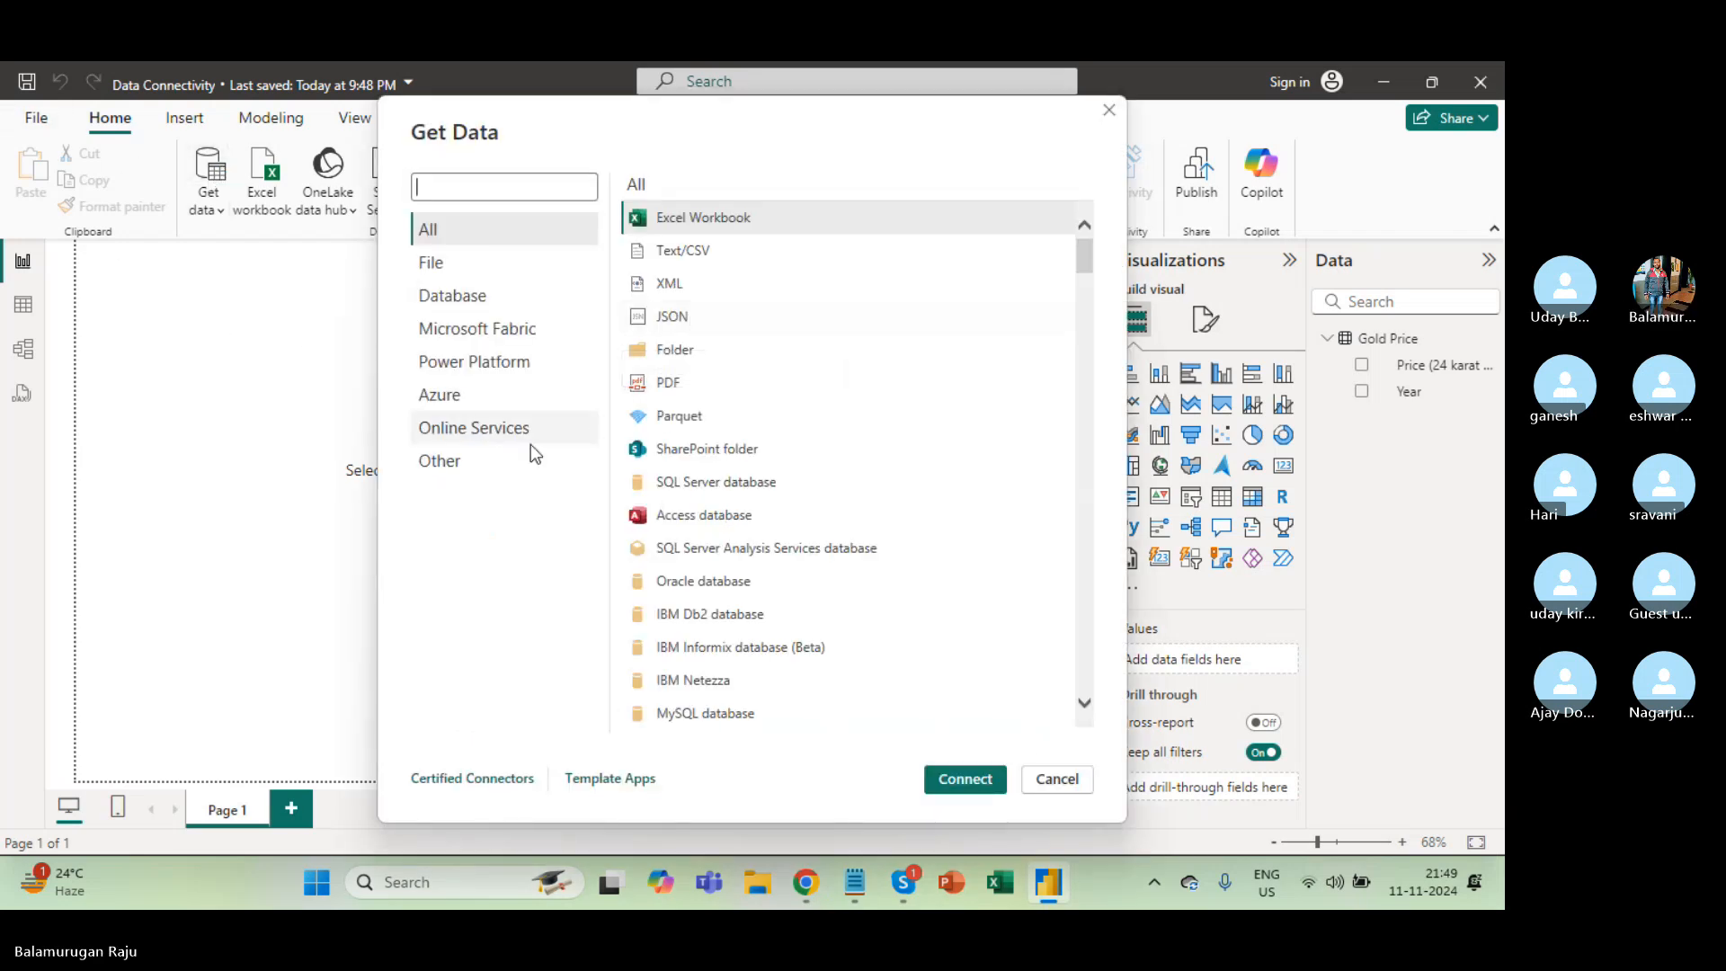
Choose the Google Sheets connector from the Other data category and connect.
click(476, 474)
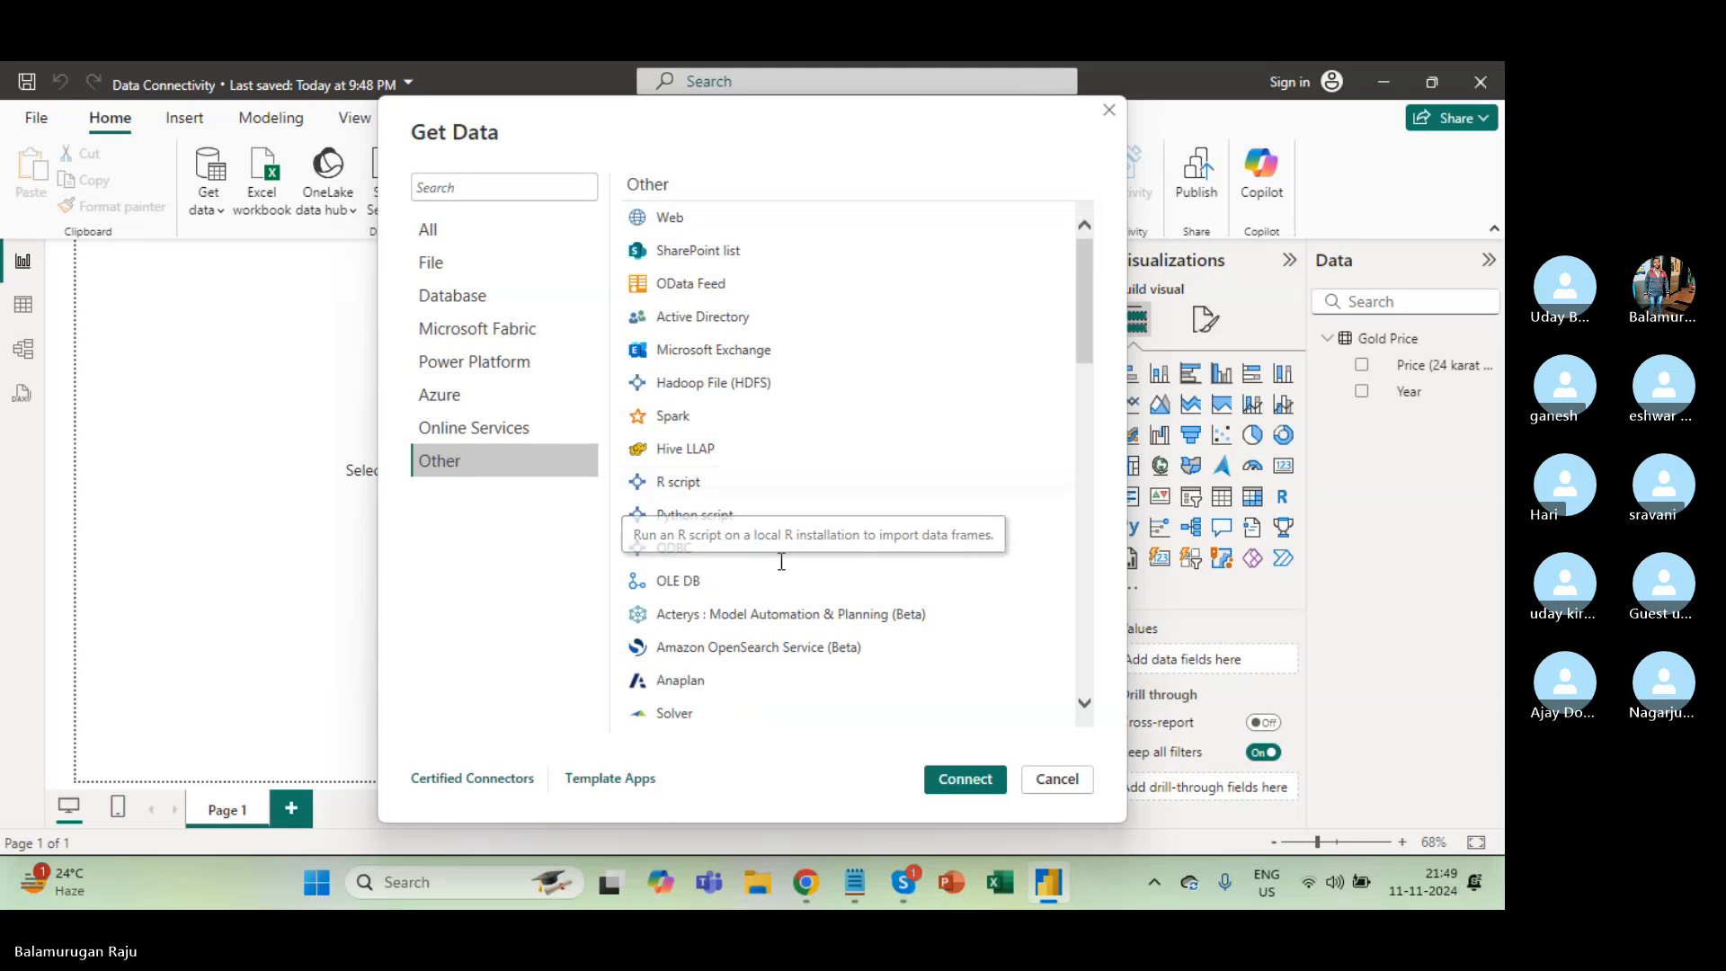
scroll(780, 561, down, 2)
scroll(778, 503, down, 5)
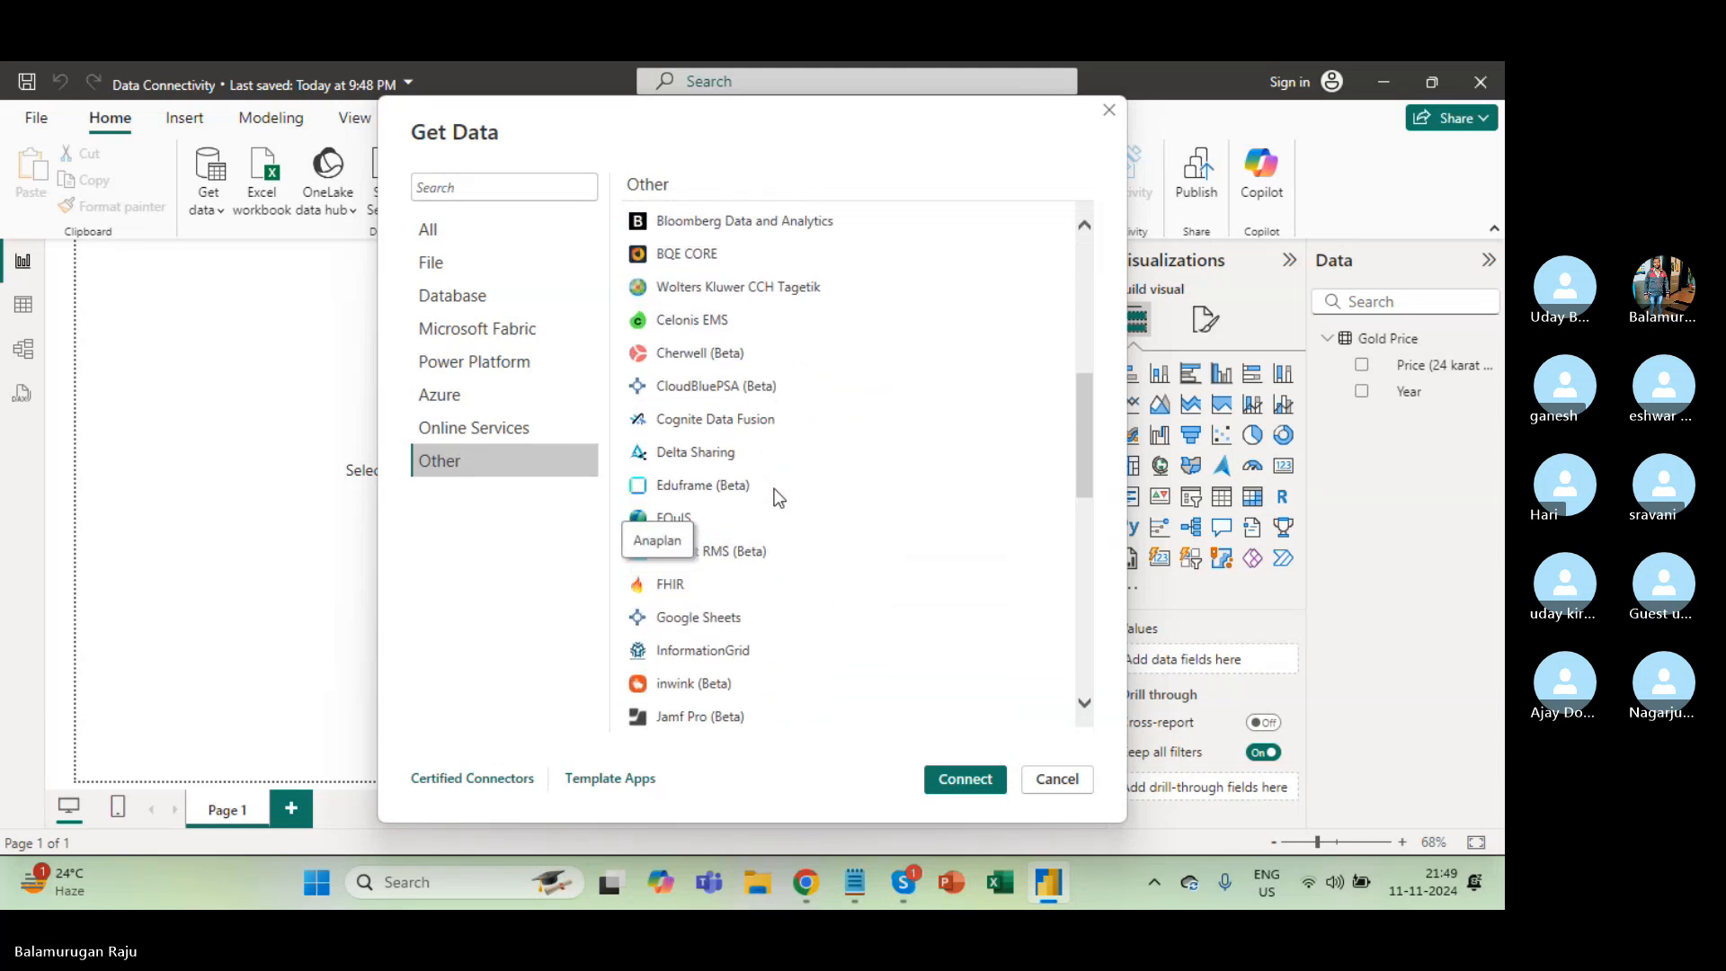
scroll(775, 494, down, 3)
scroll(775, 493, up, 1)
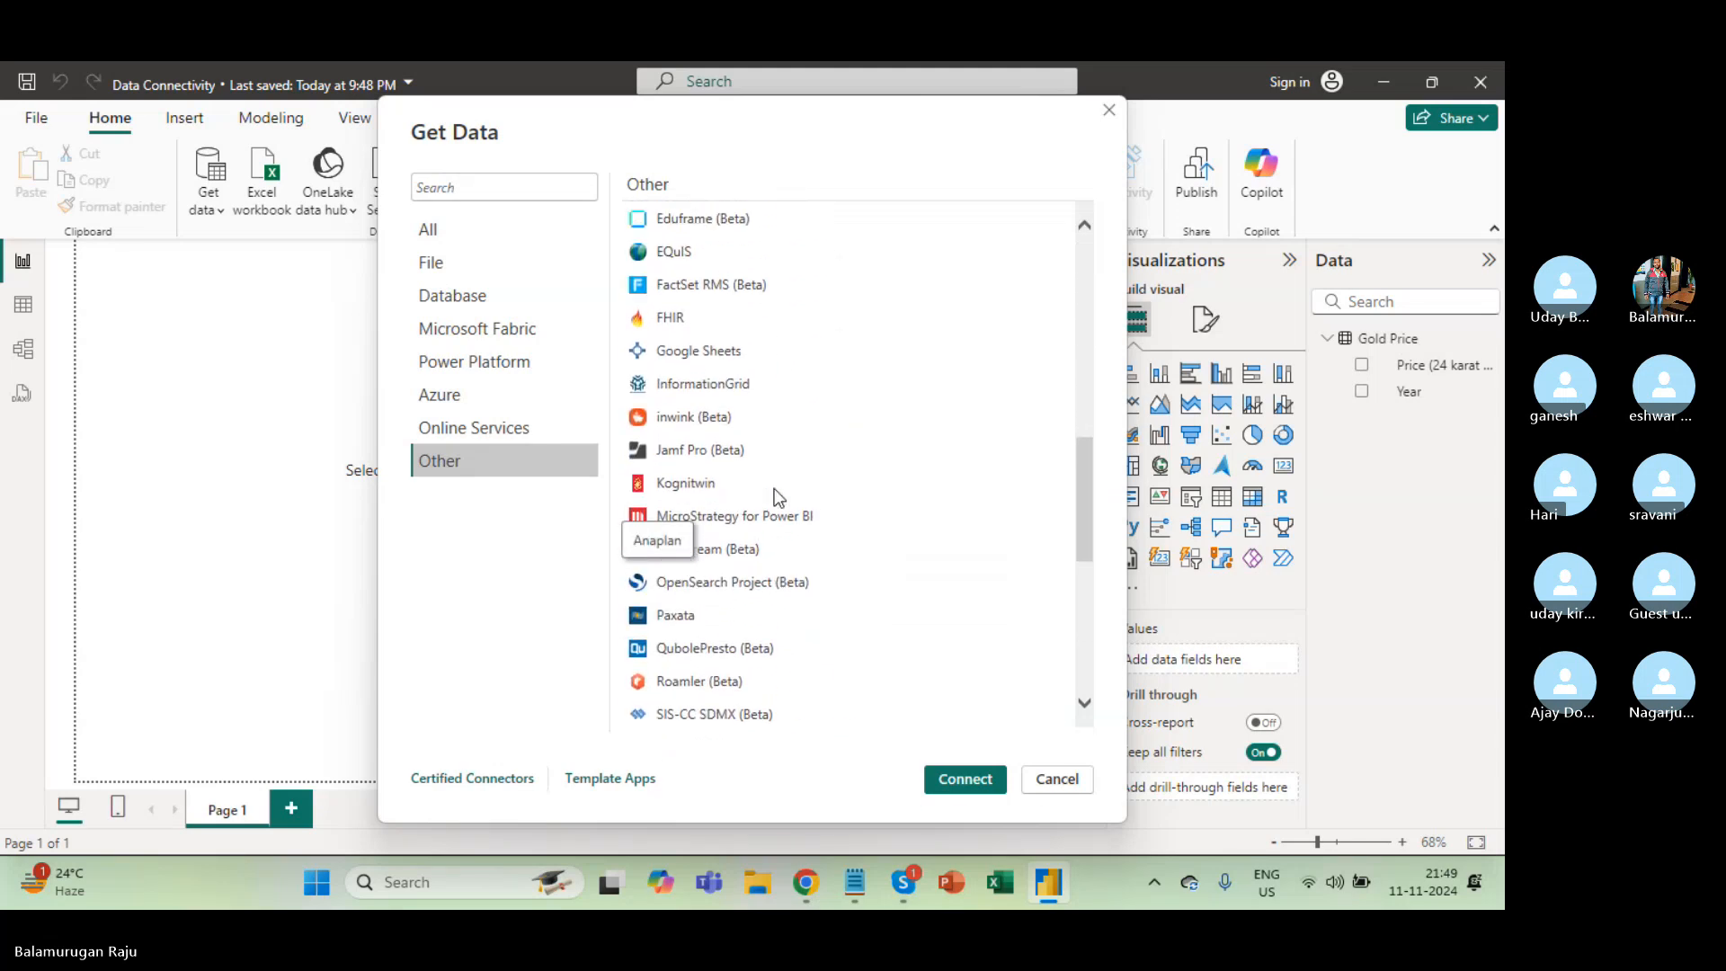
click(710, 356)
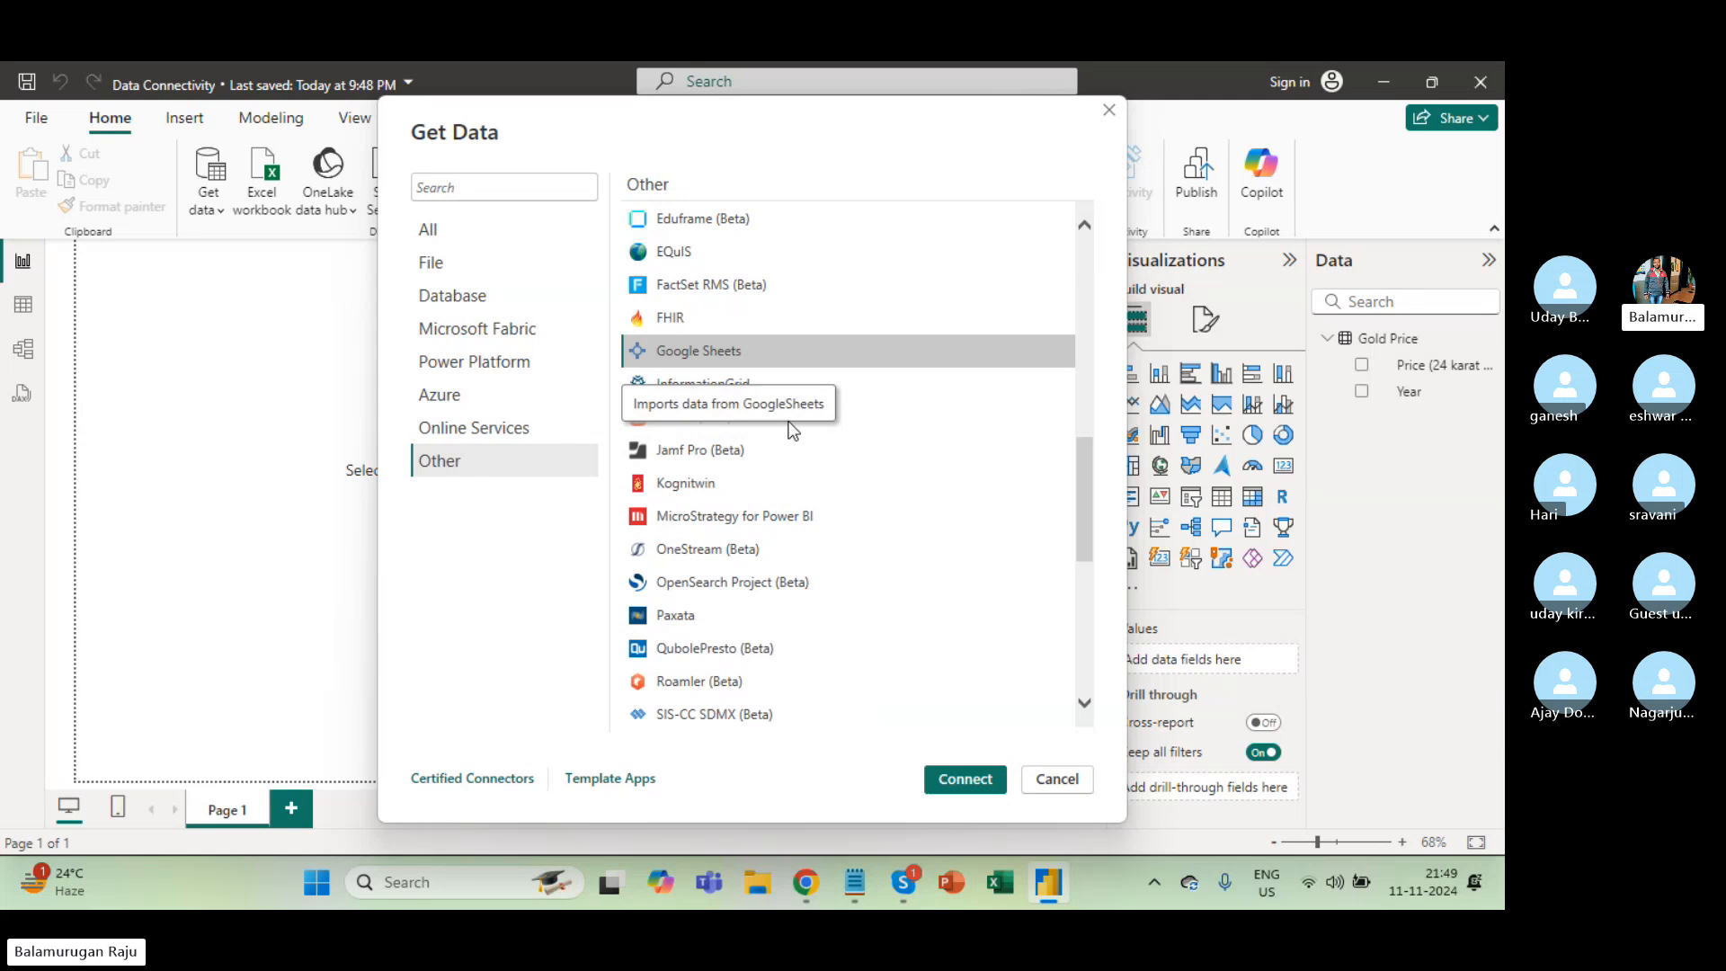
click(961, 785)
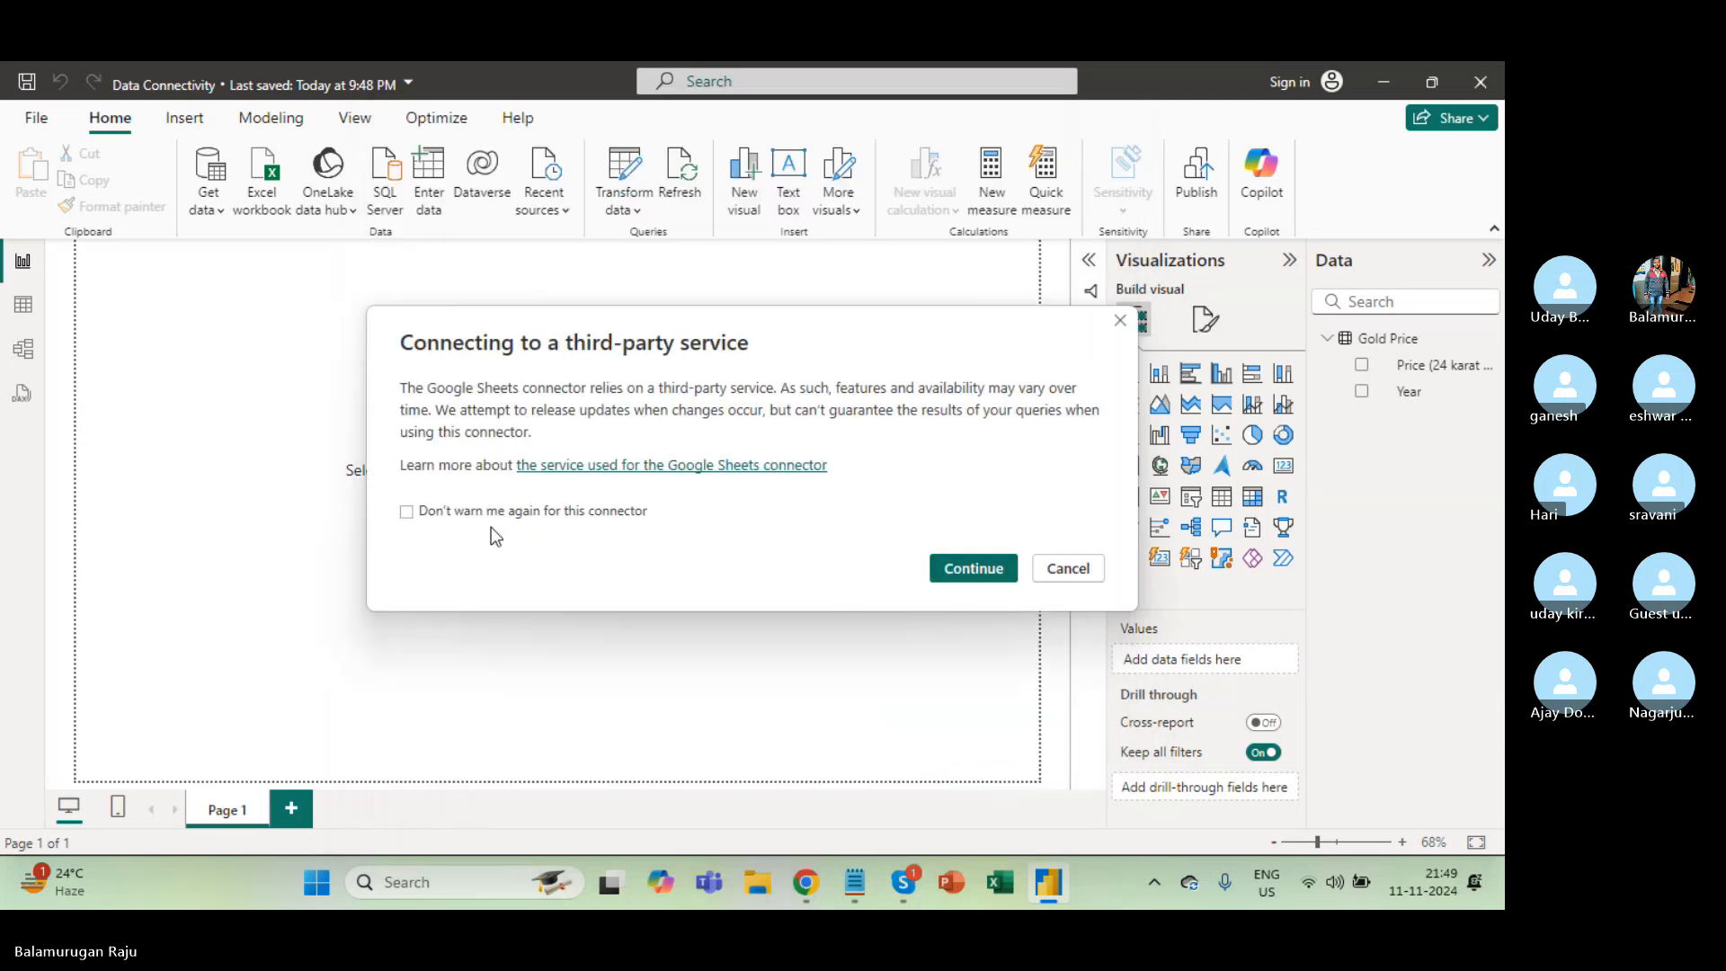
Tick 'Don't warn me again', continue past the warning, and paste the published link as URL.
click(409, 512)
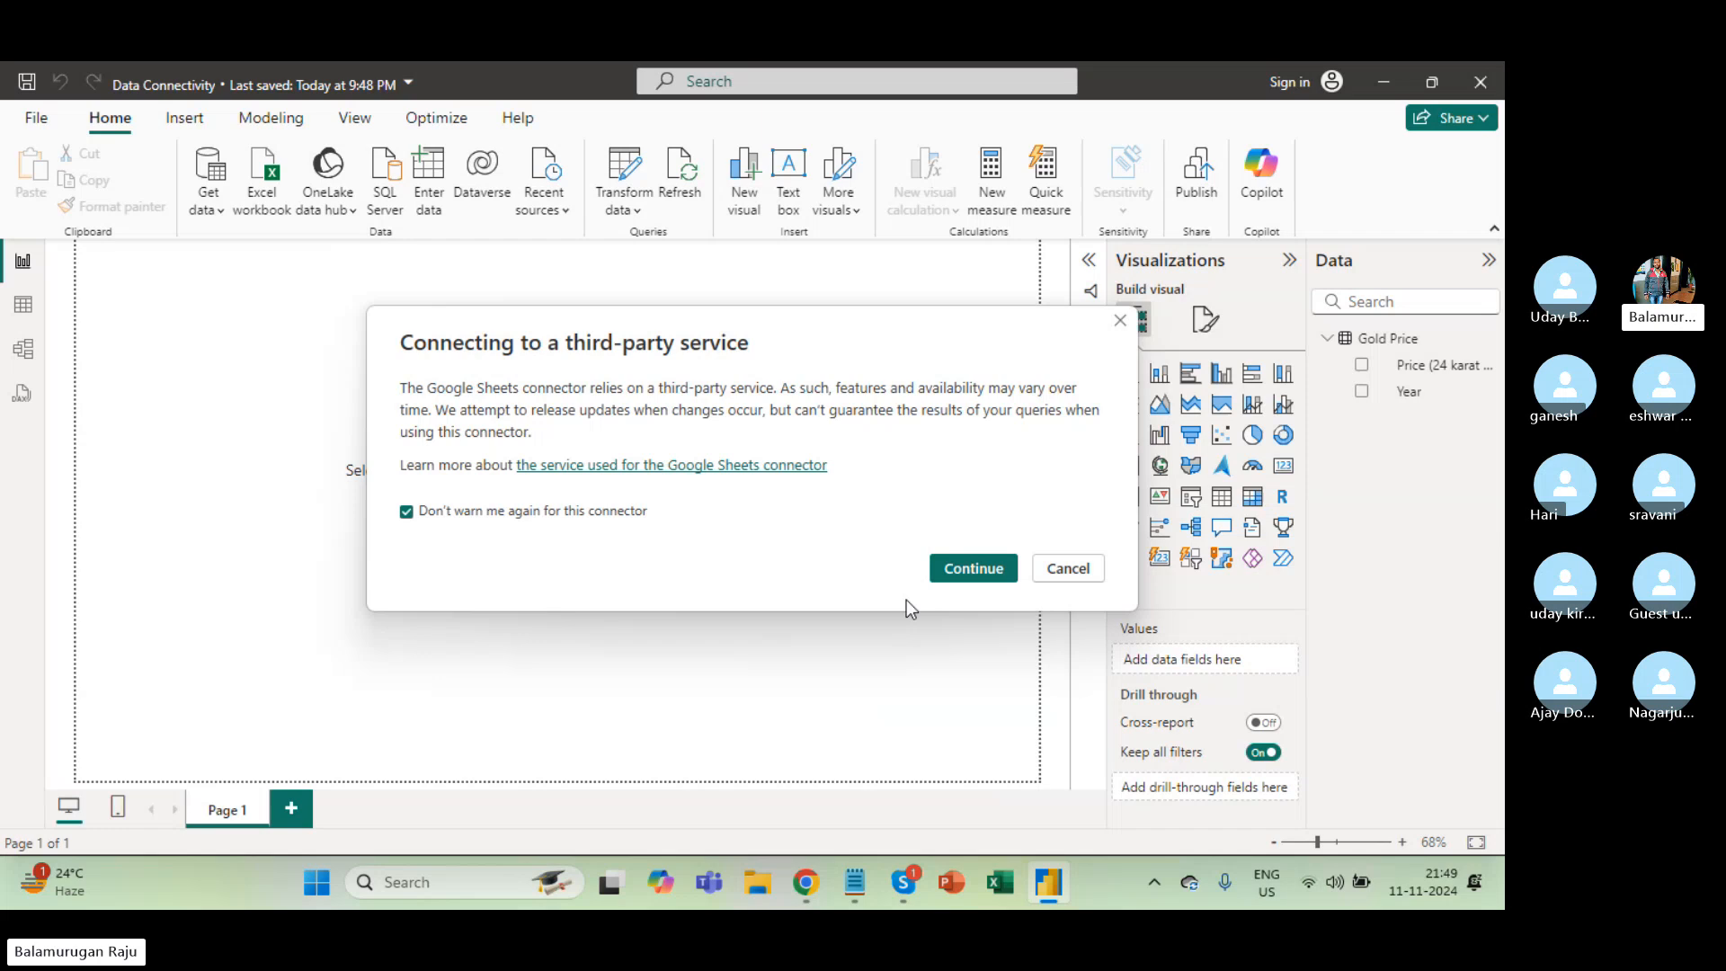
click(978, 569)
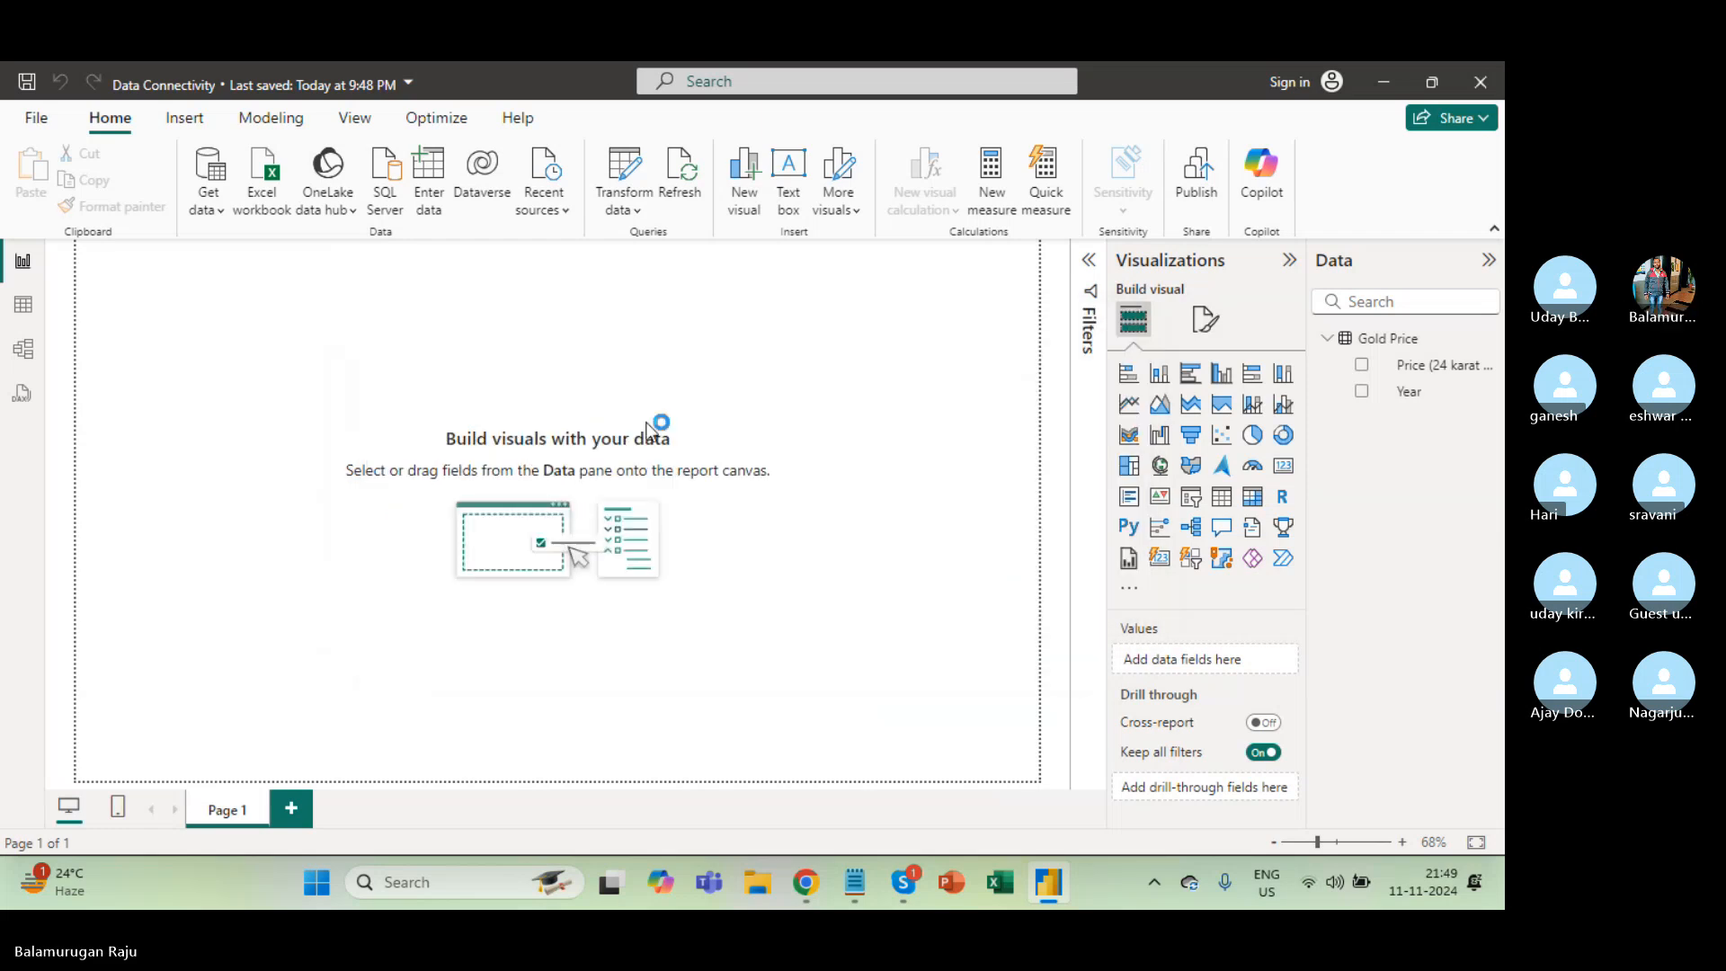
key(ctrl+v)
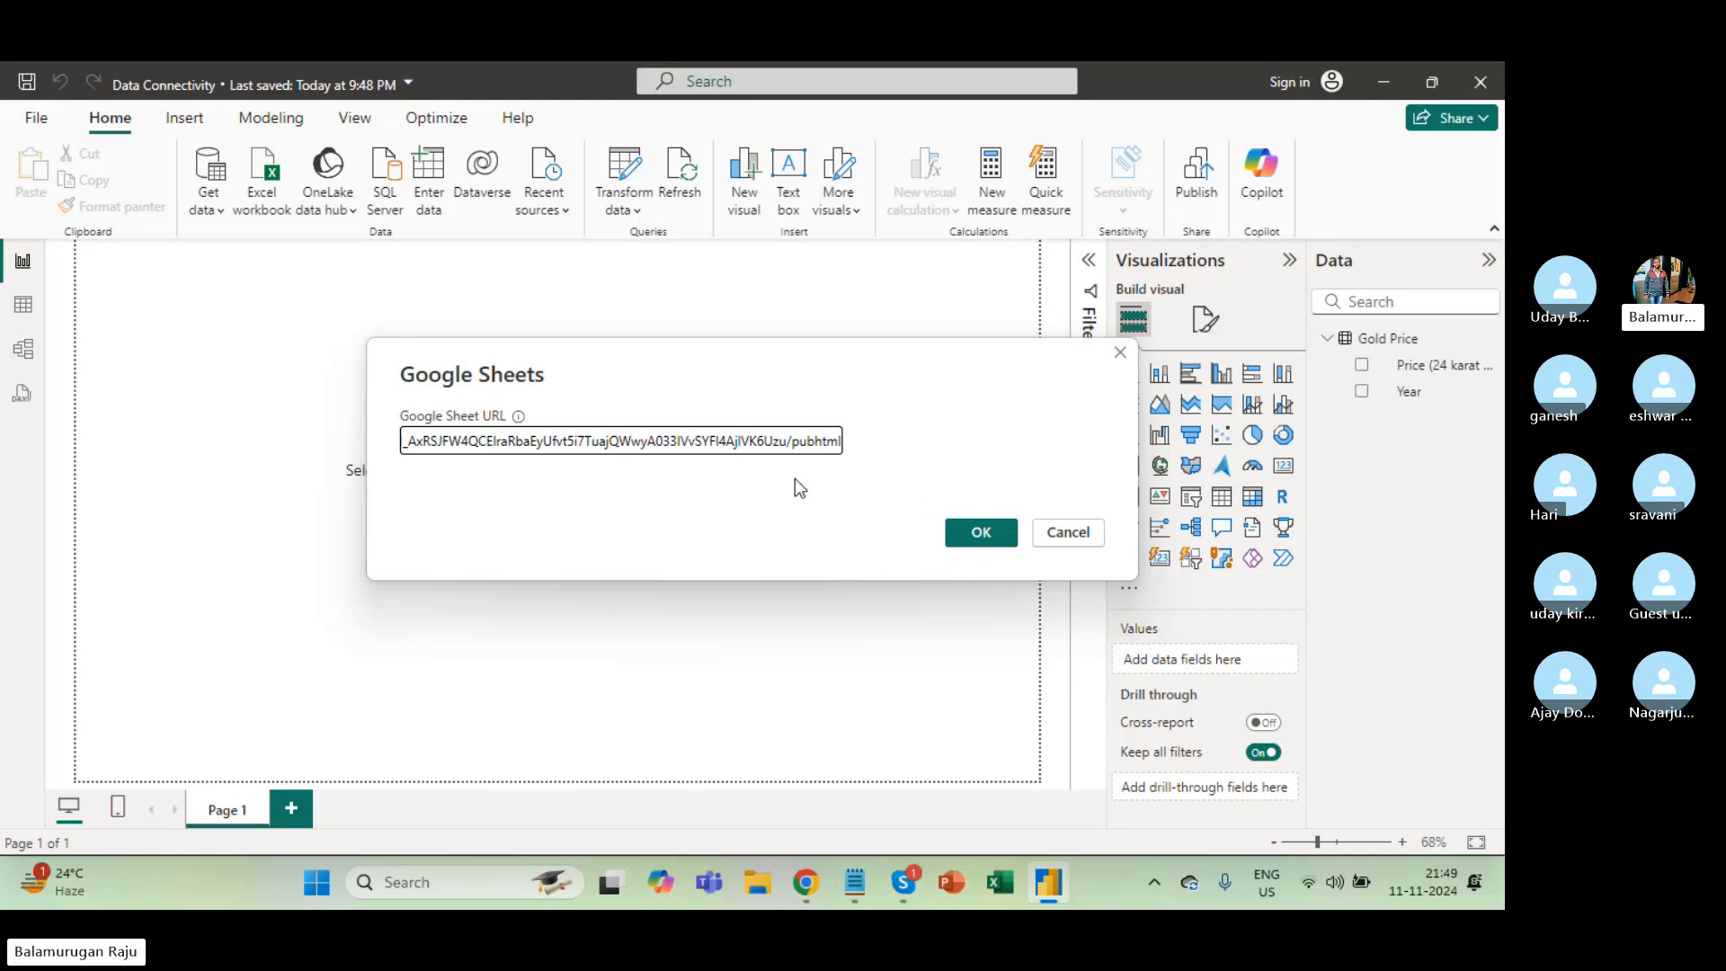
key(alt+Tab)
Publish the sheet as Microsoft Excel (.xlsx) and submit that link as Power BI's Google Sheet URL.
click(775, 412)
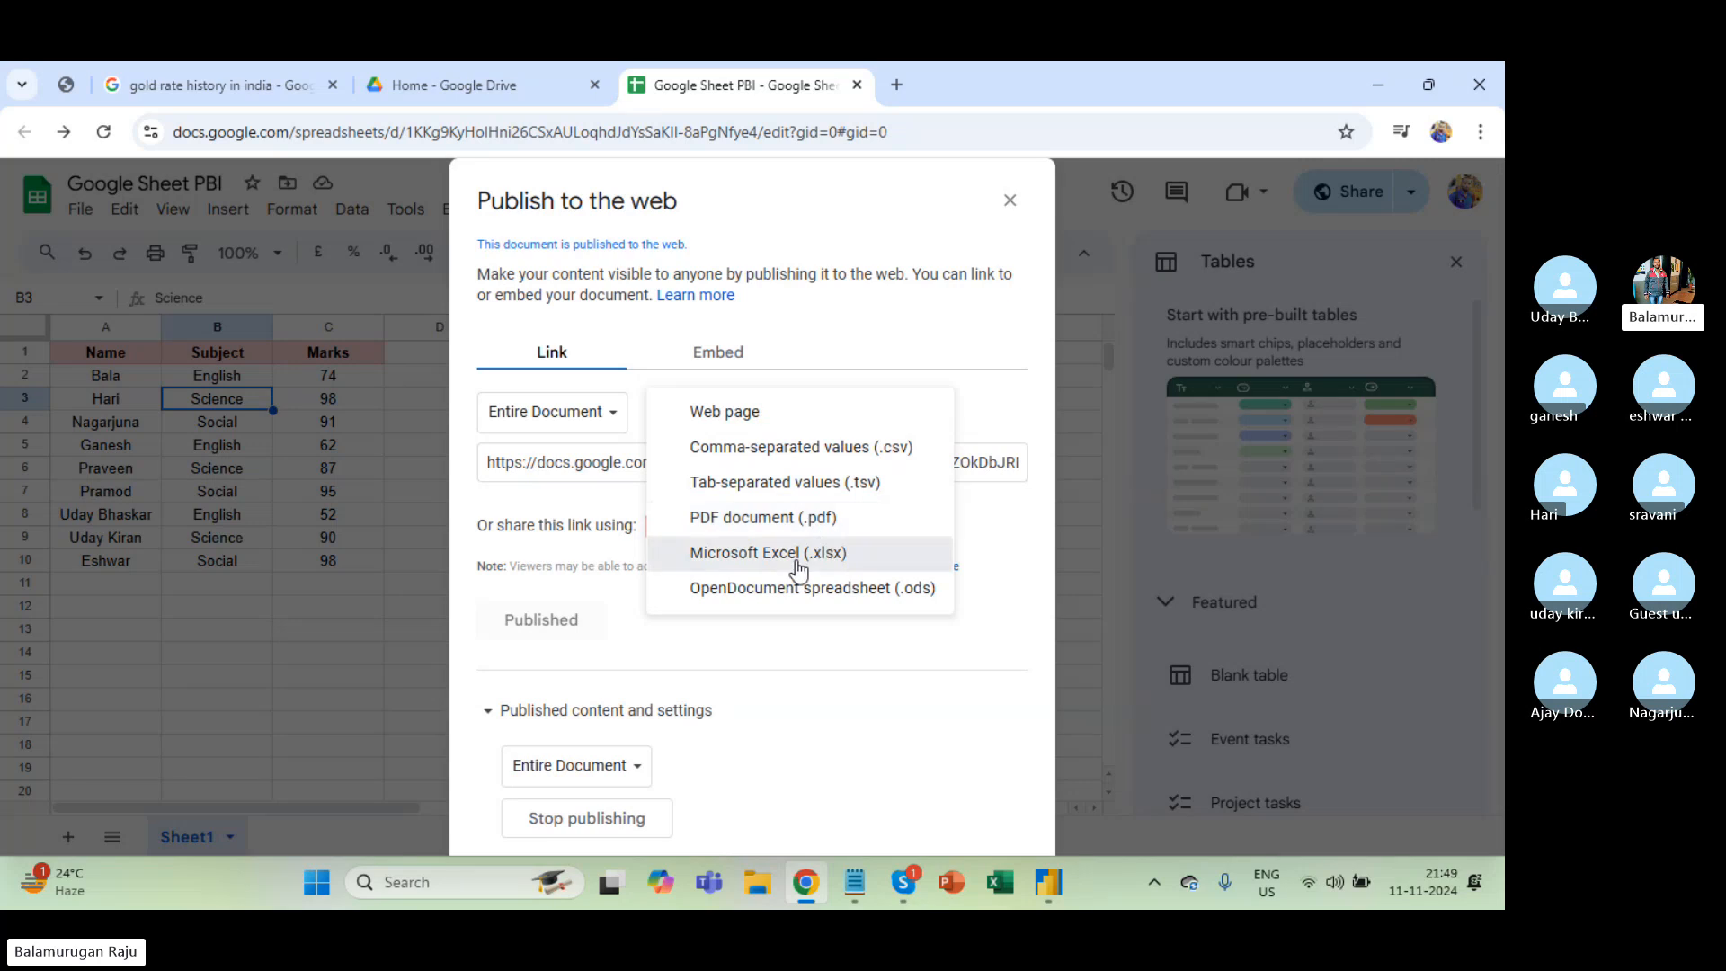
click(798, 554)
click(689, 466)
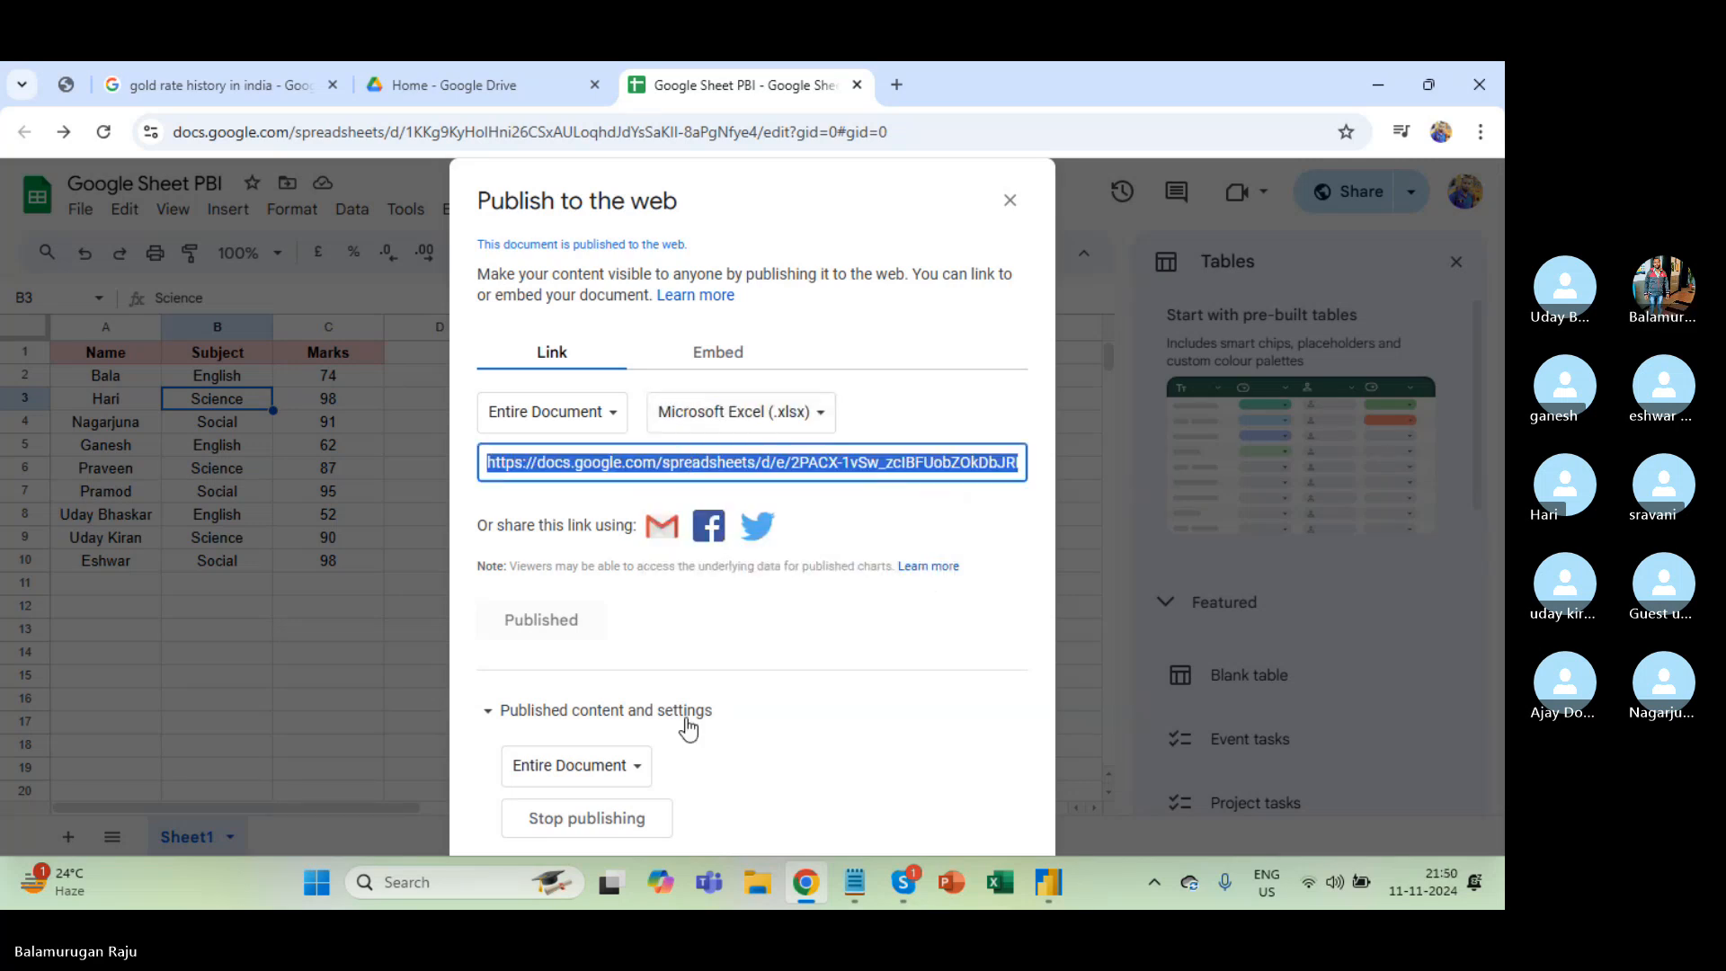
key(alt+Tab)
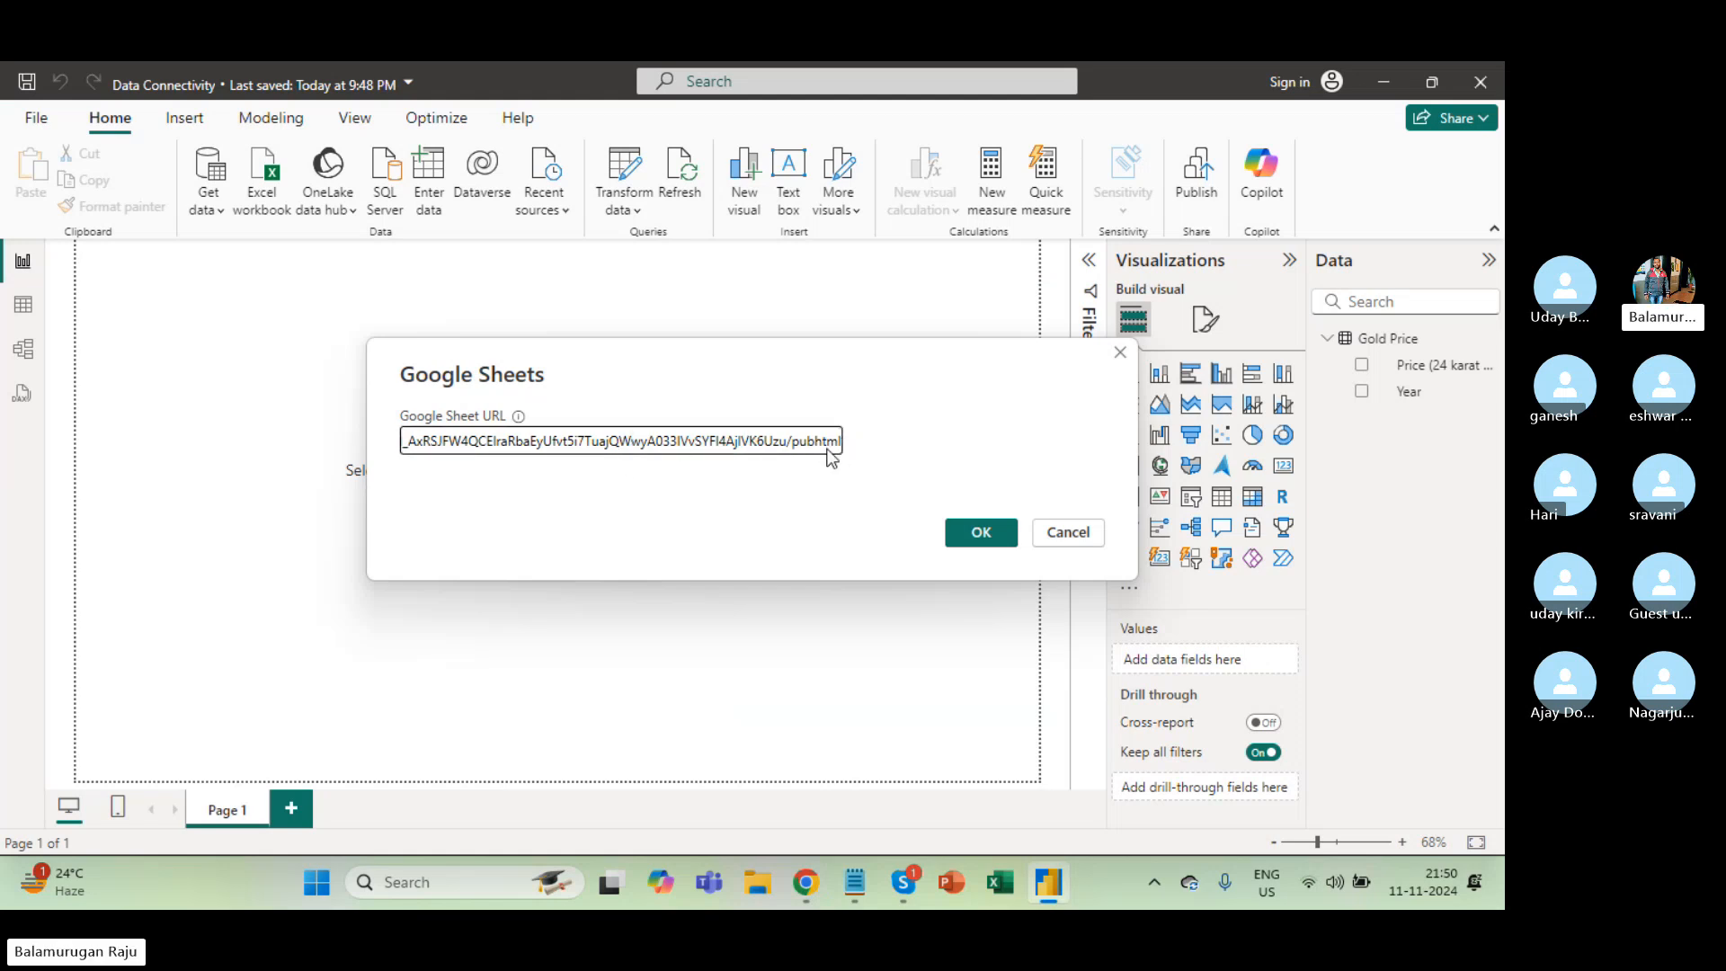
key(alt+Tab)
key(alt+Tab)
triple_click(687, 447)
key(ctrl+v)
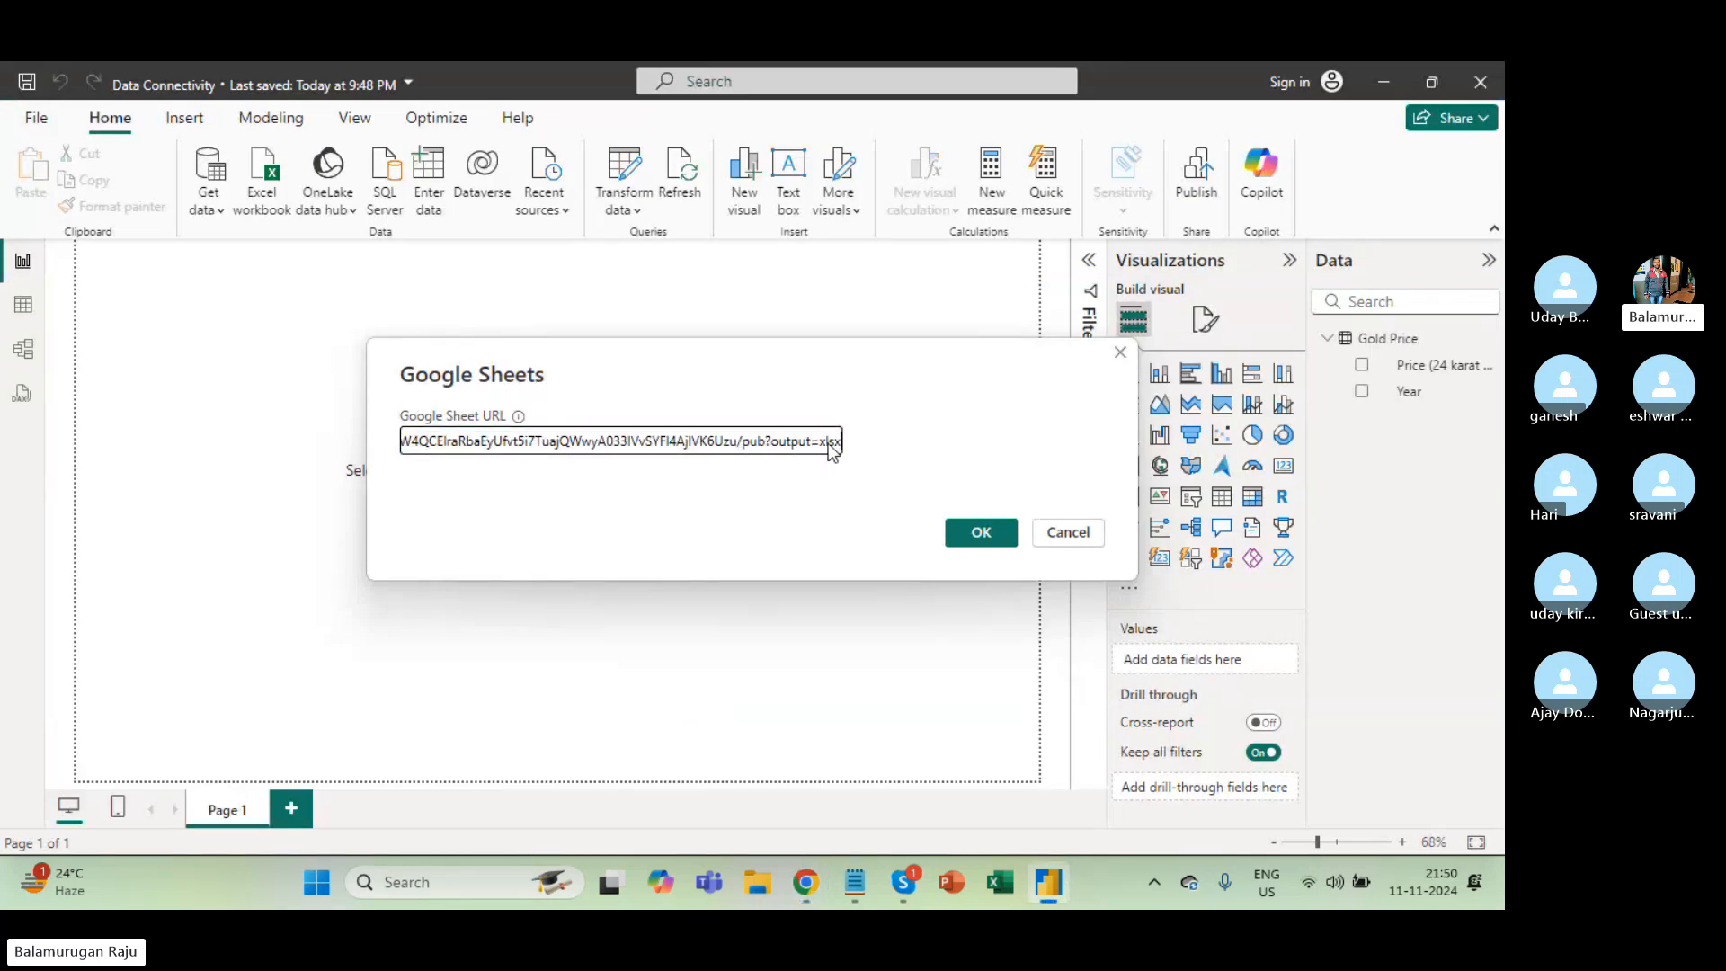
click(971, 539)
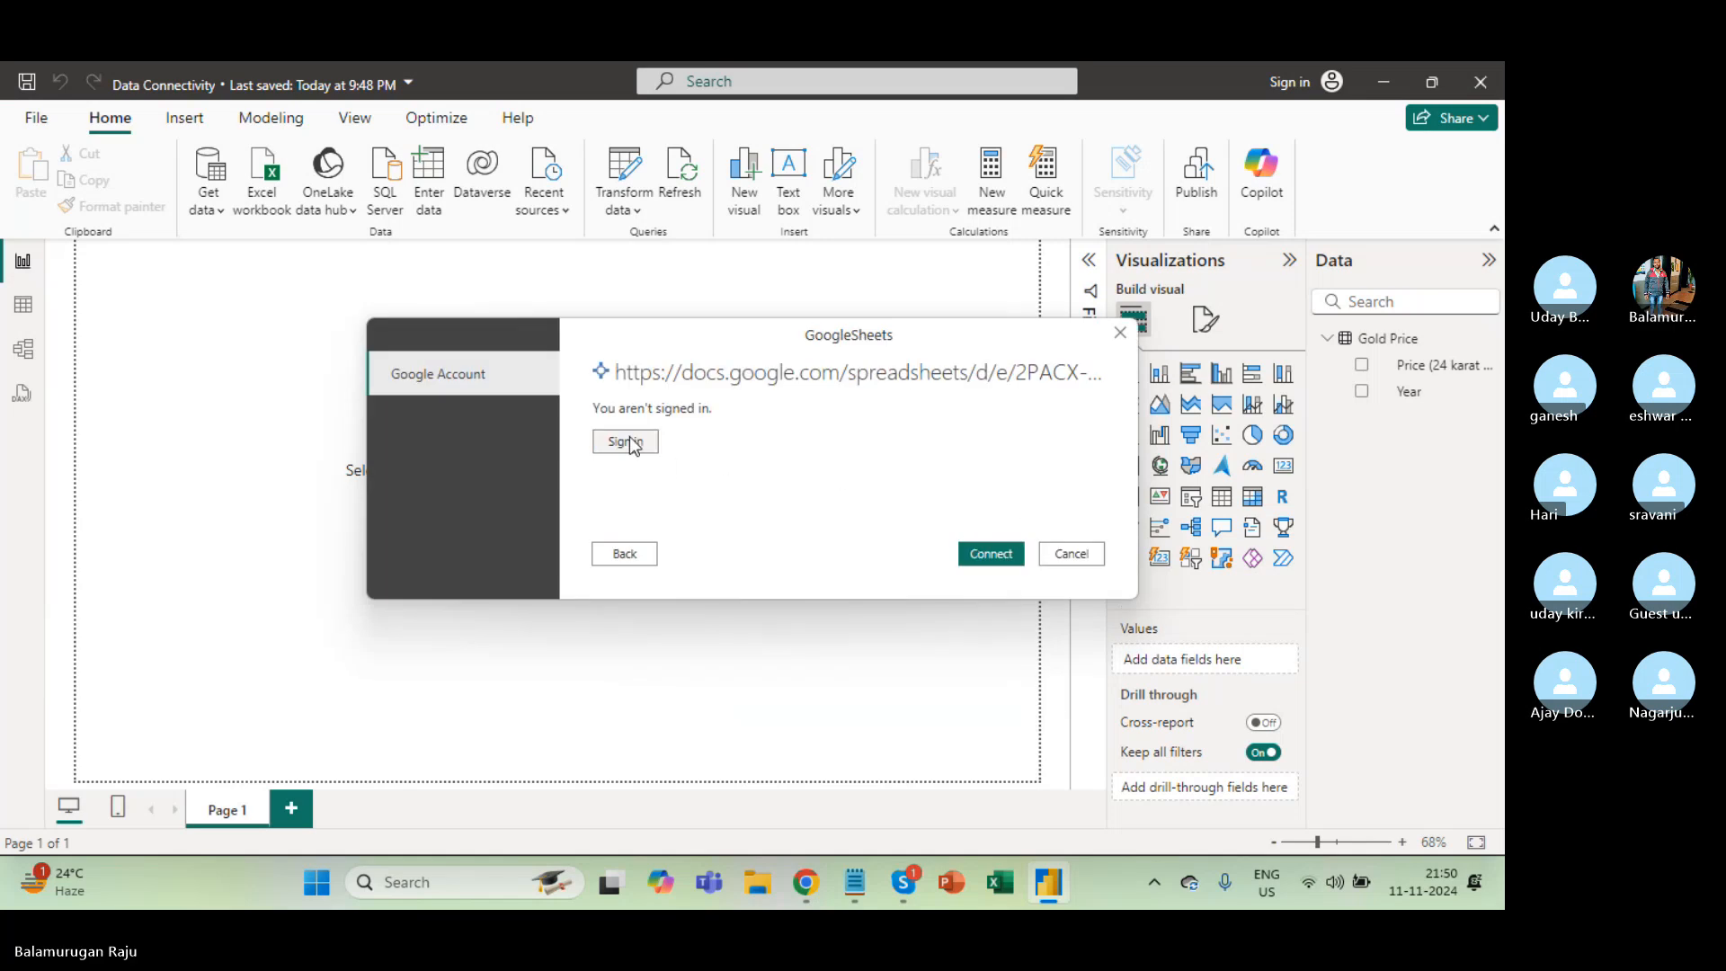
Sign in with the Google account and grant Power BI Desktop access to Google Sheets.
click(630, 438)
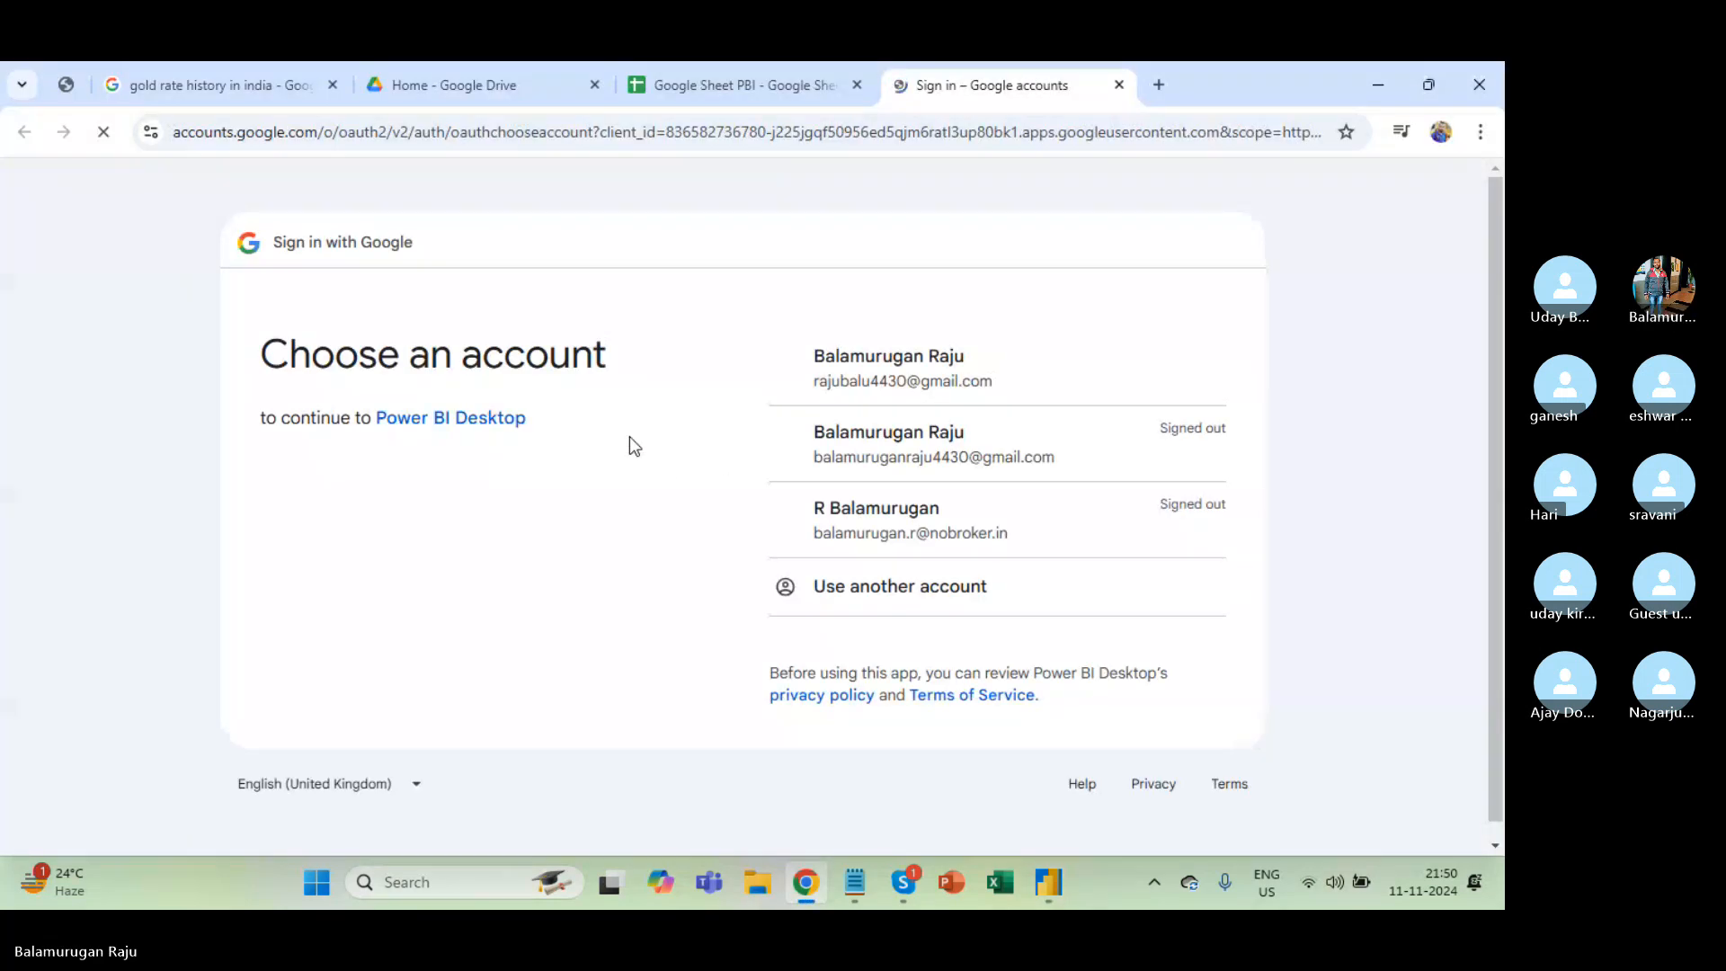
click(931, 385)
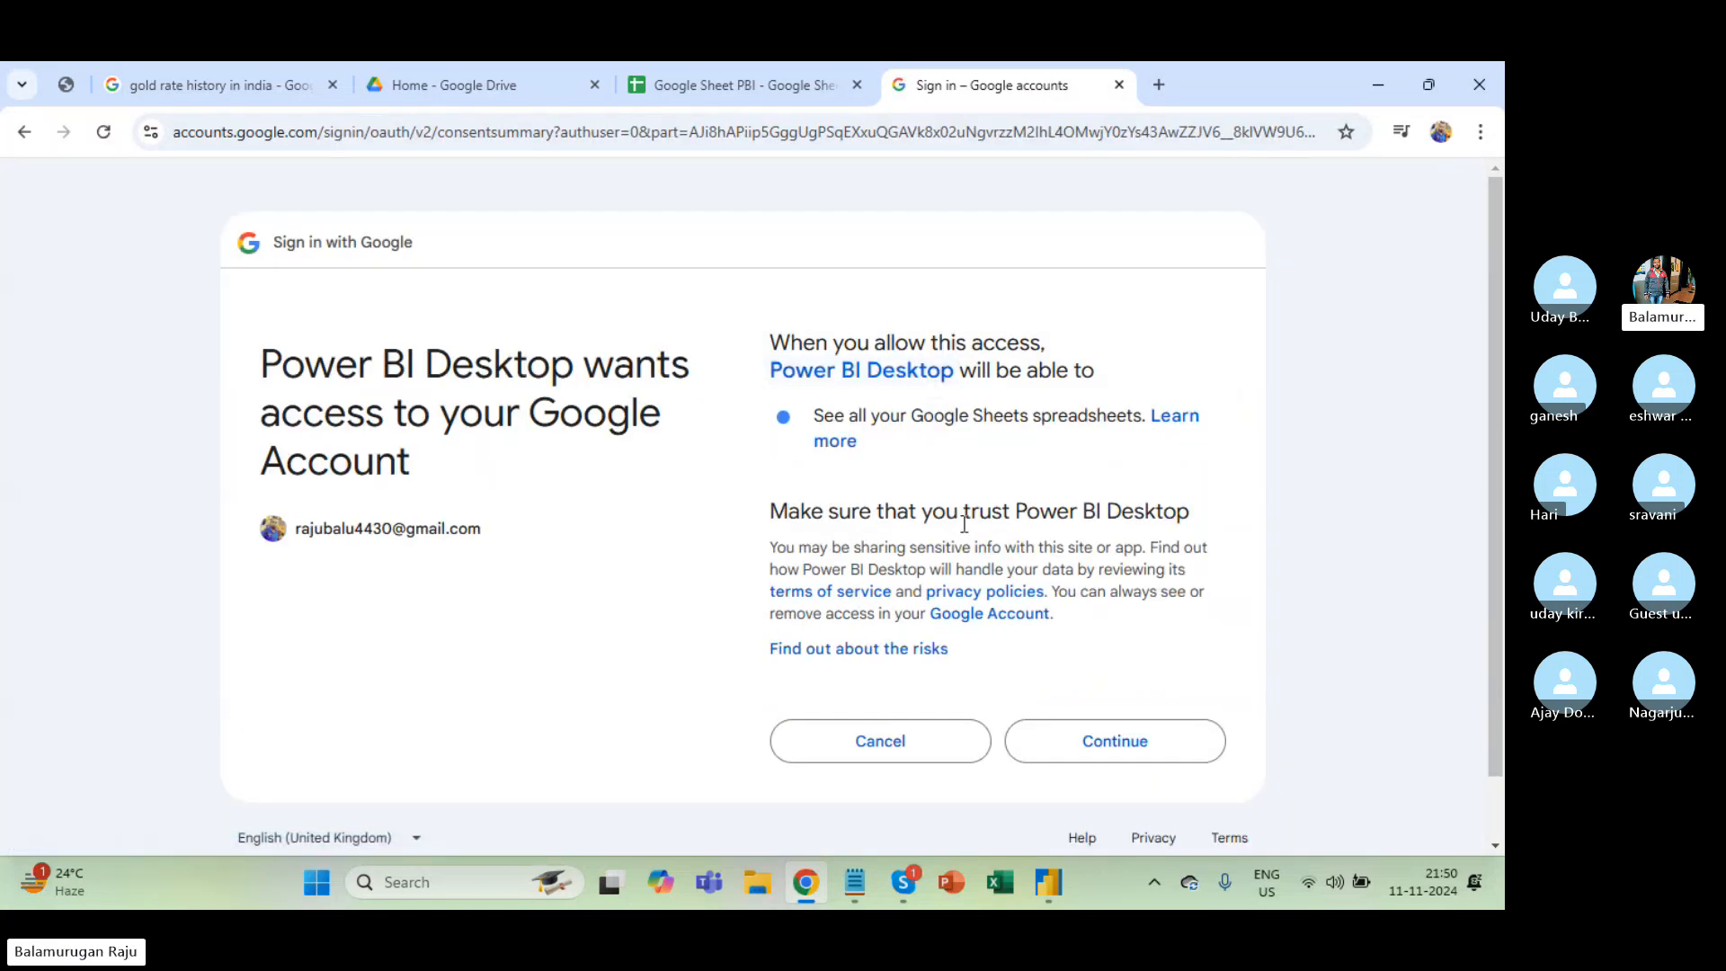
click(1131, 728)
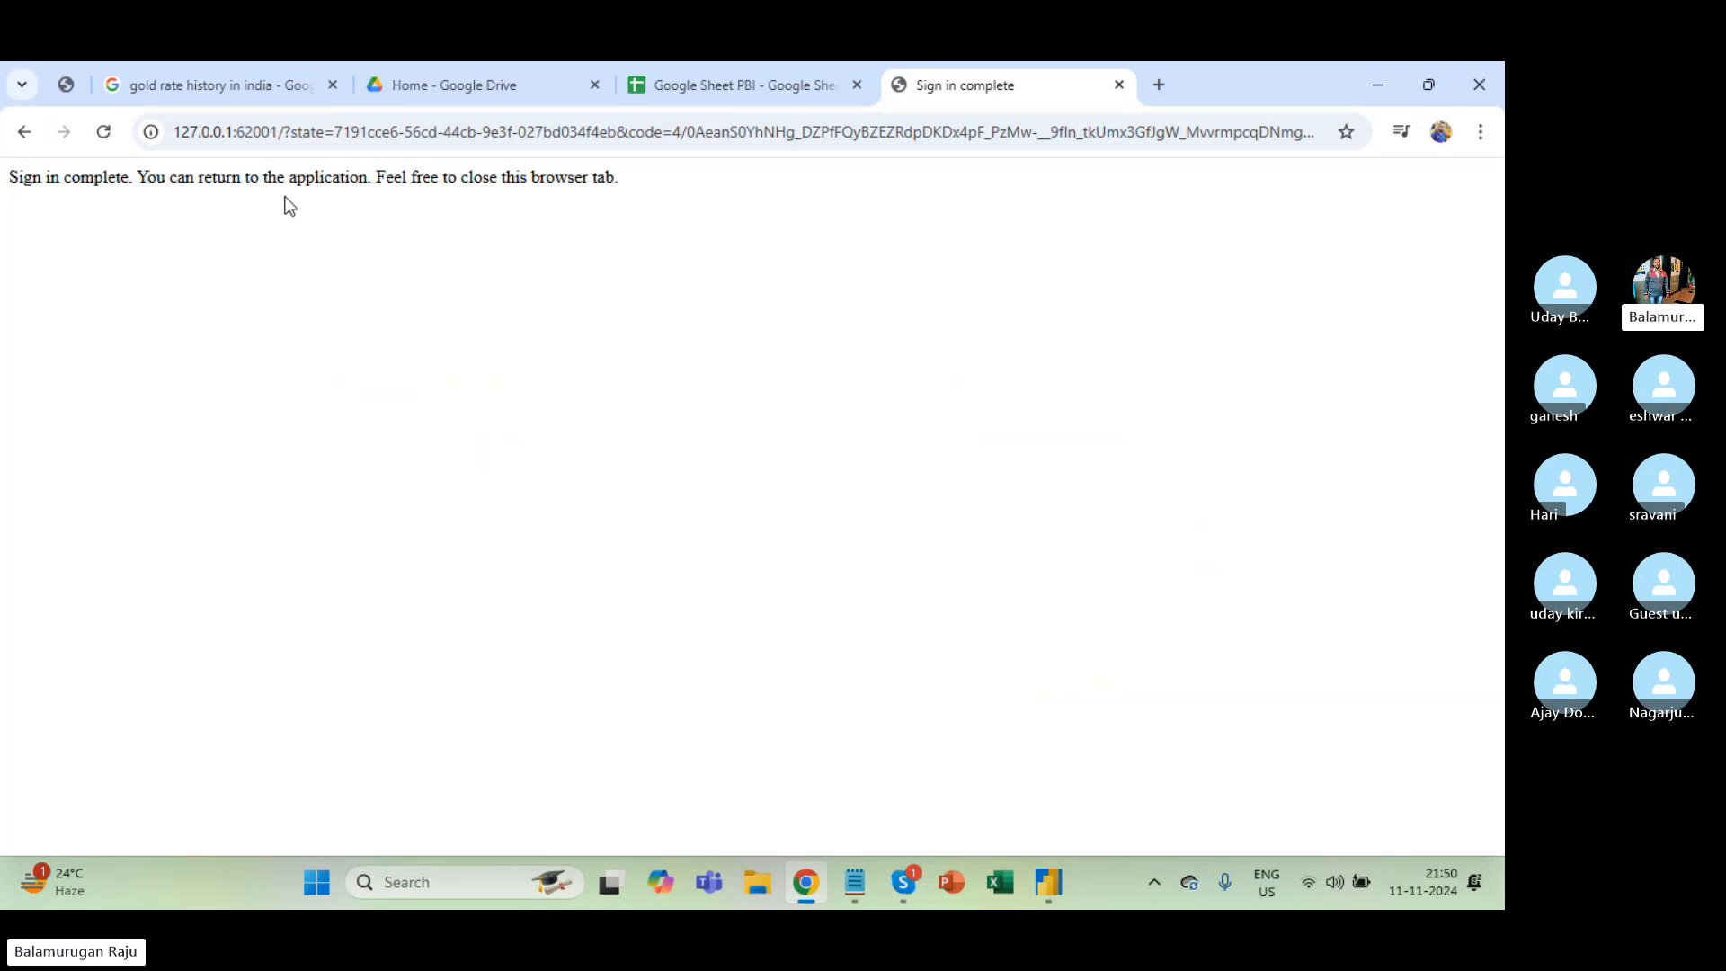
key(alt+Tab)
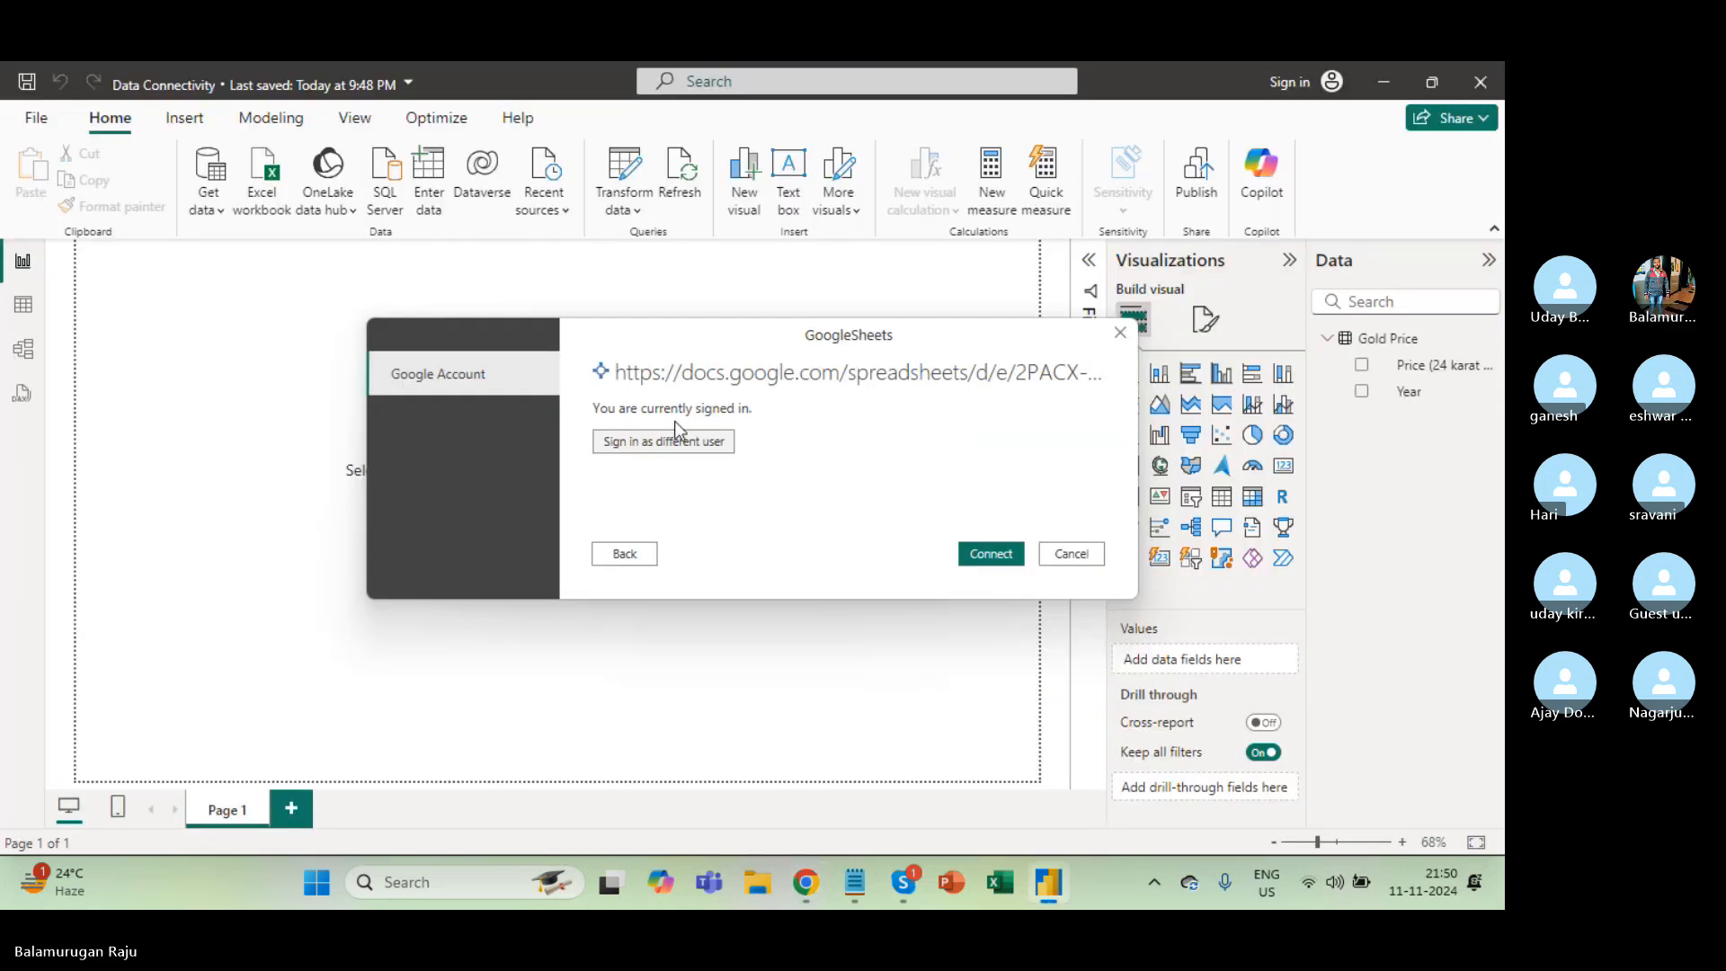
Connect to the published sheet, retry after 'Requested entity was not found', then go back to edit the URL.
click(985, 552)
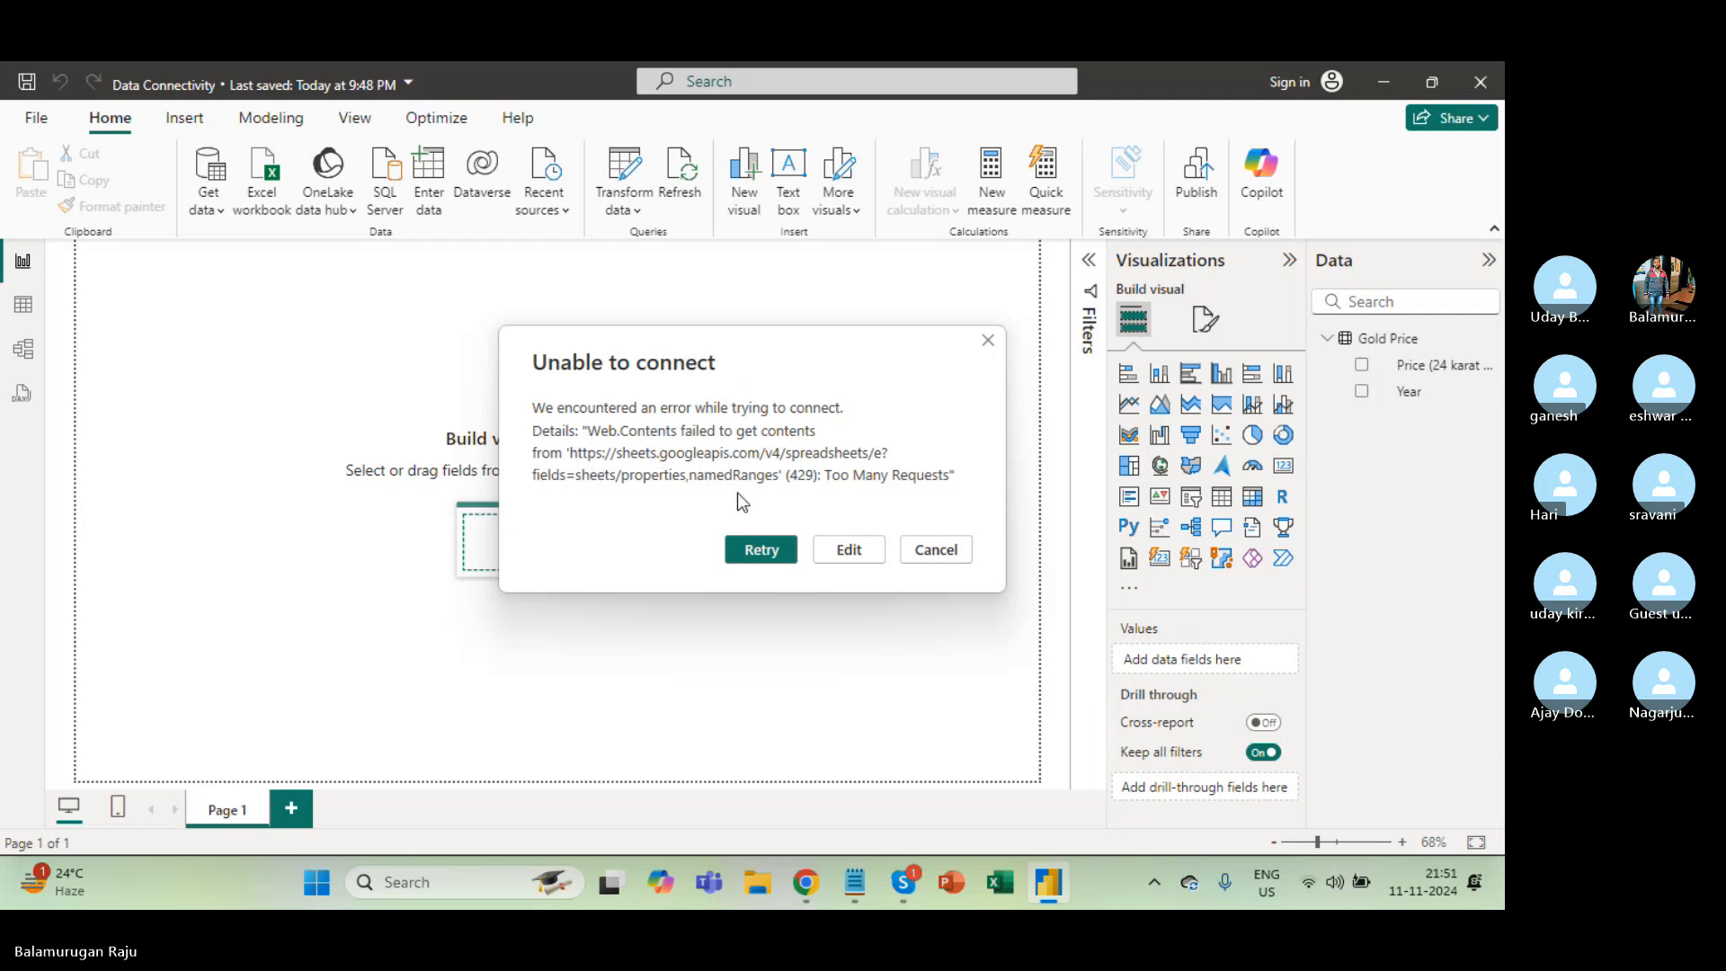
click(755, 558)
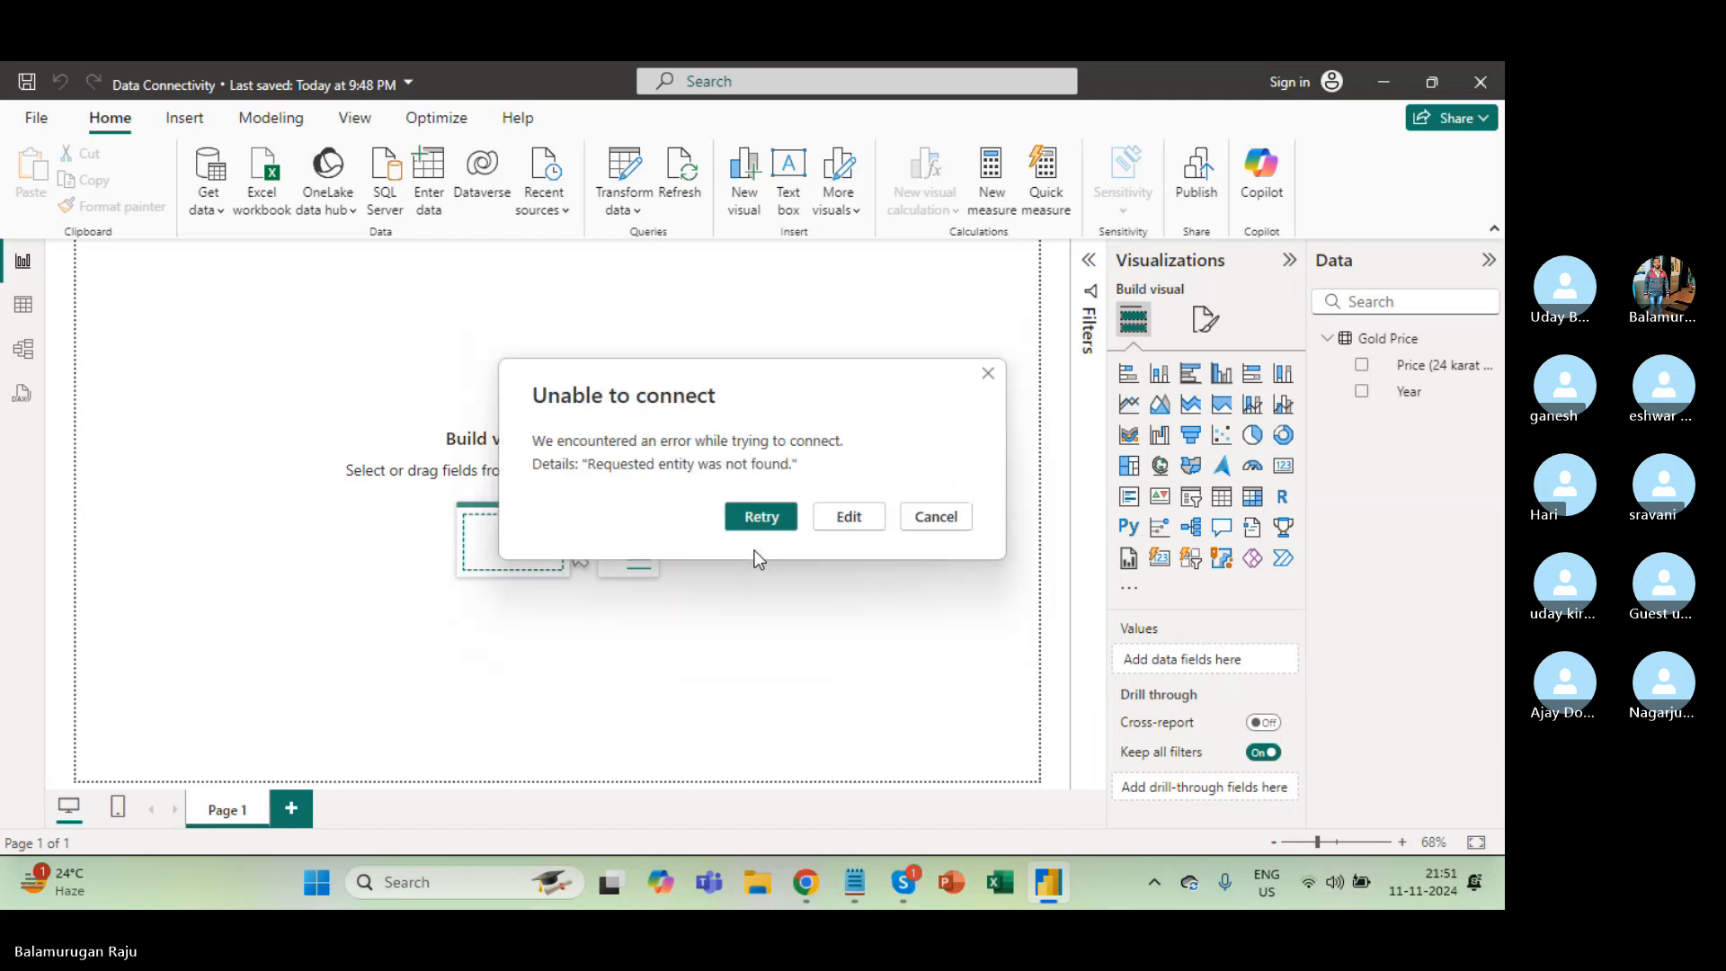
click(850, 517)
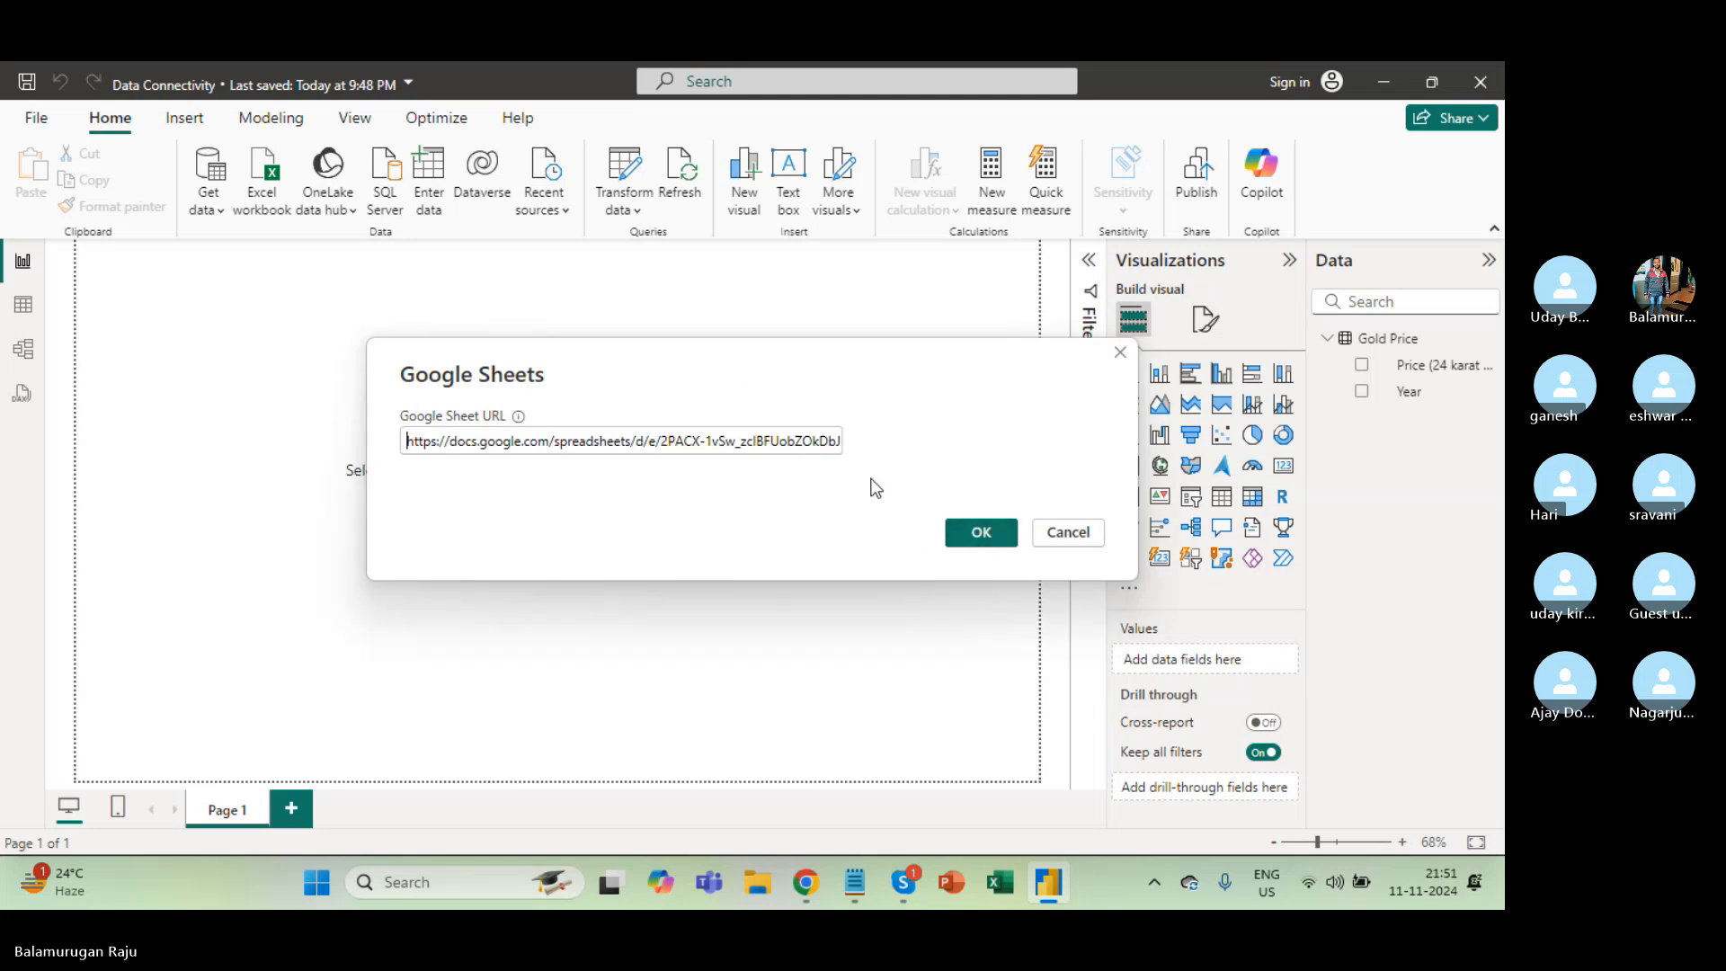
Replace Power BI's Google Sheet URL with the spreadsheet's edit link from Chrome's address bar.
key(alt+Tab)
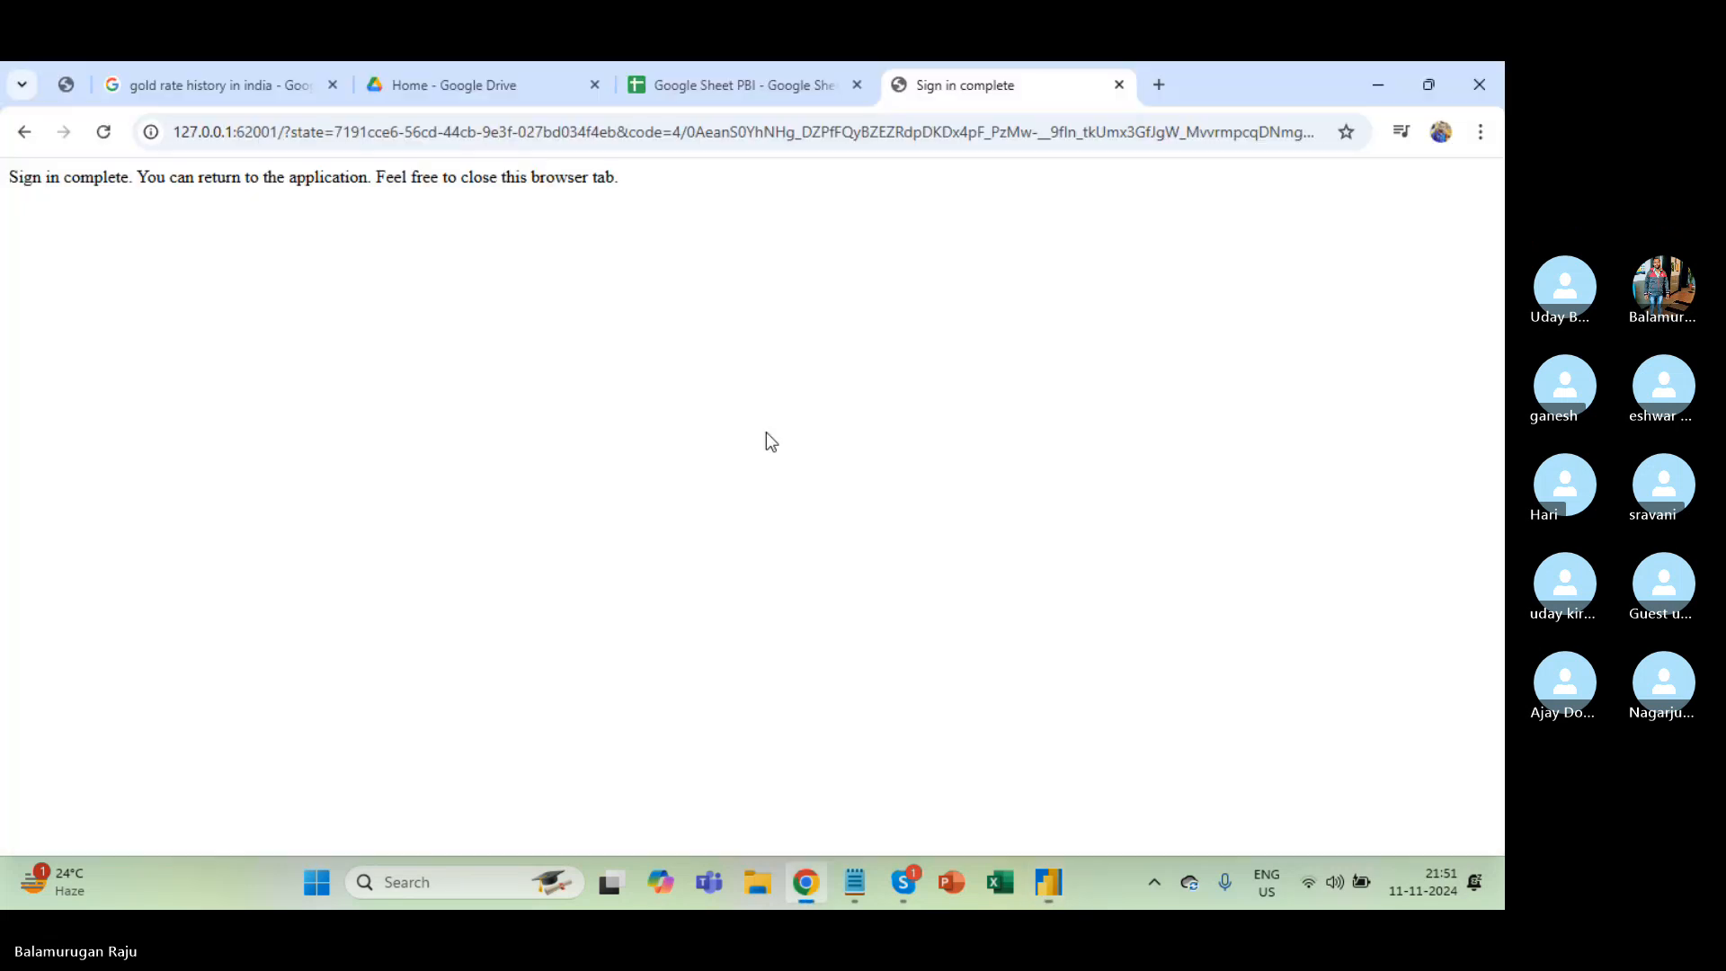
click(703, 78)
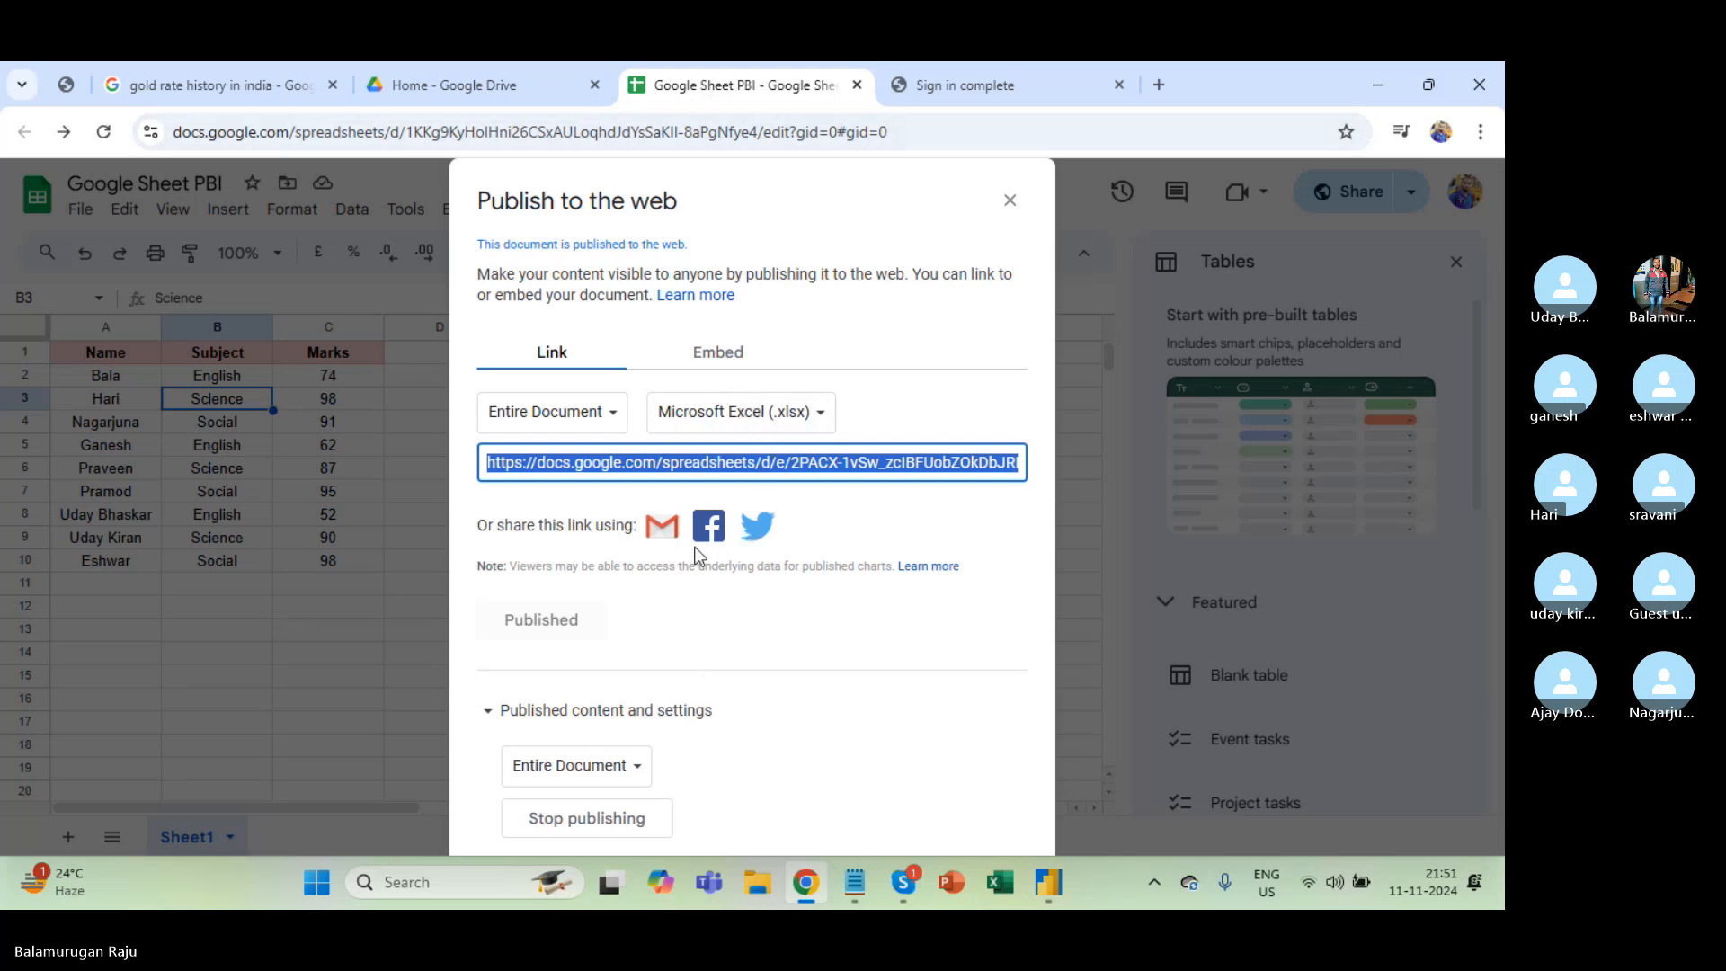
click(1009, 201)
click(764, 131)
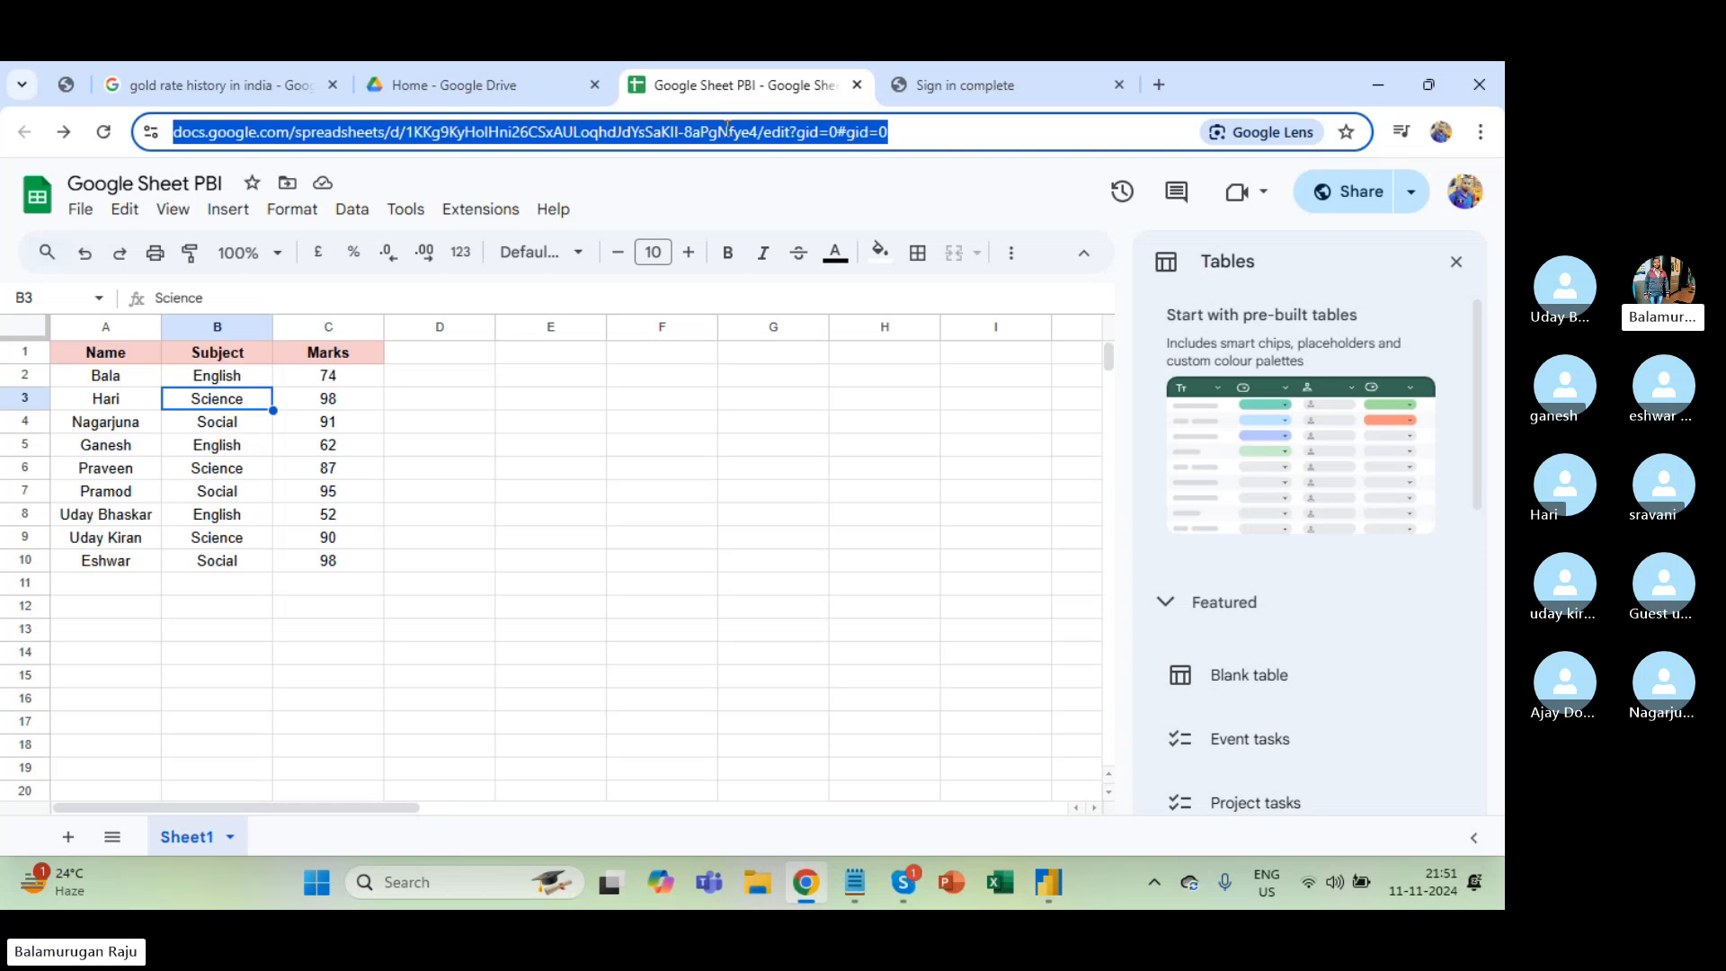
key(alt+Tab)
click(640, 441)
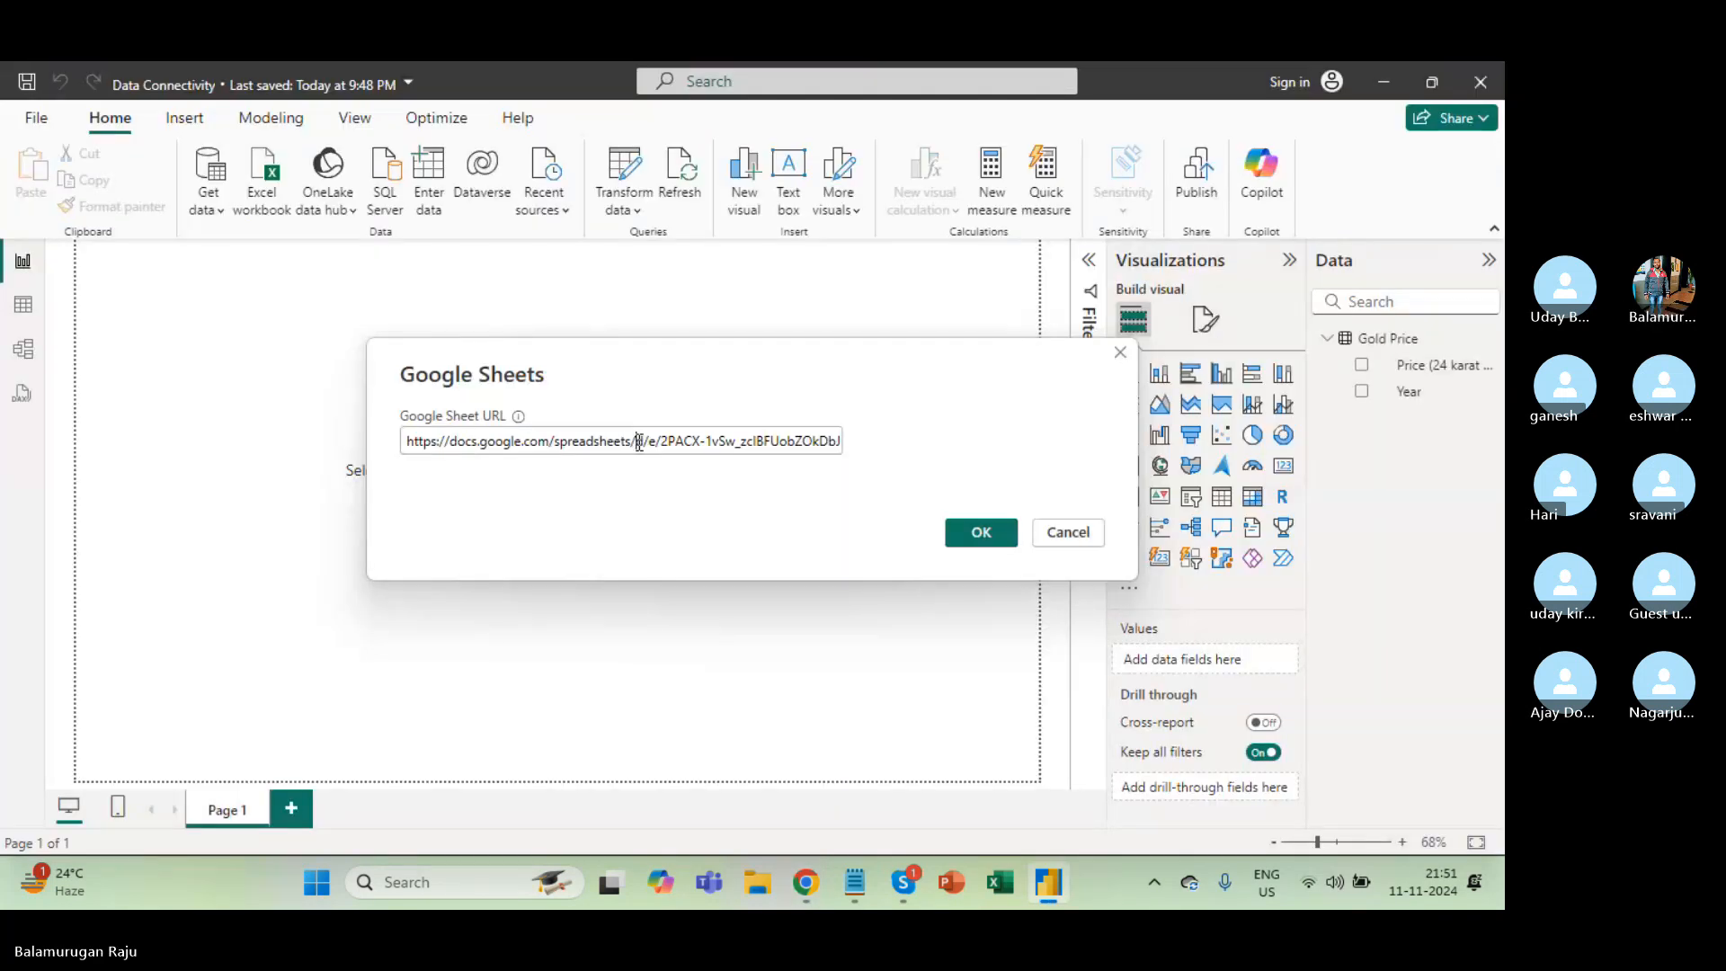
key(ctrl+a)
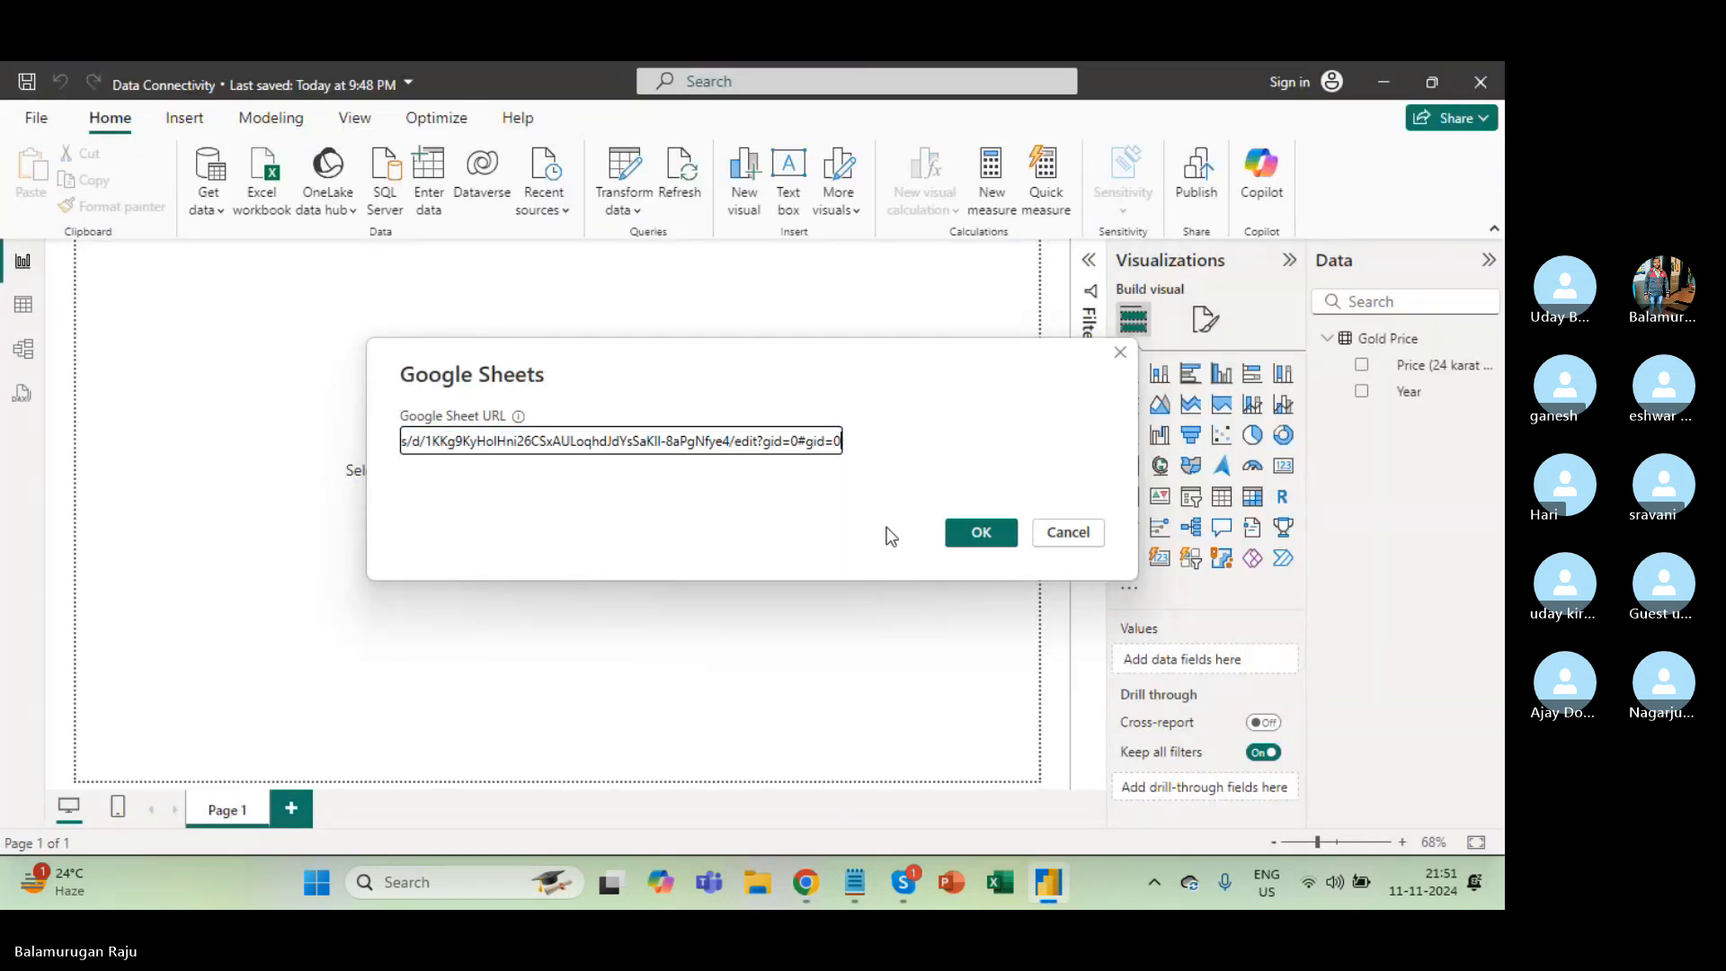
click(975, 535)
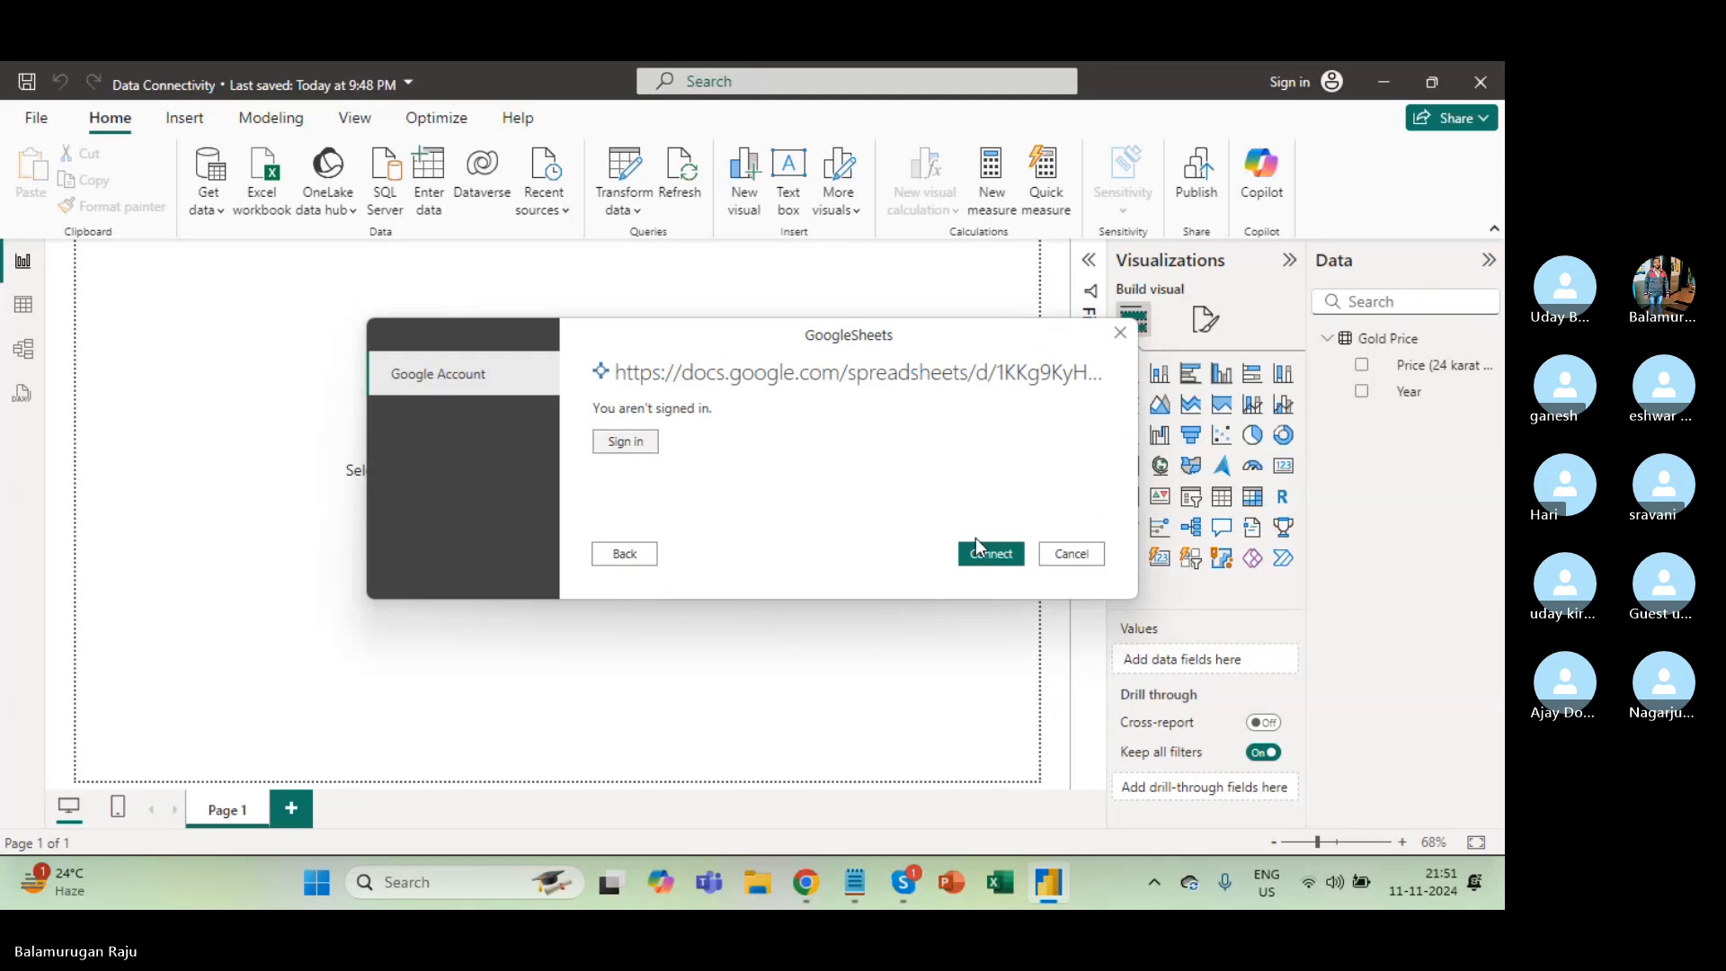
Connect with the edit link, complete Google sign-in again, and close the sign-in complete tabs.
click(980, 550)
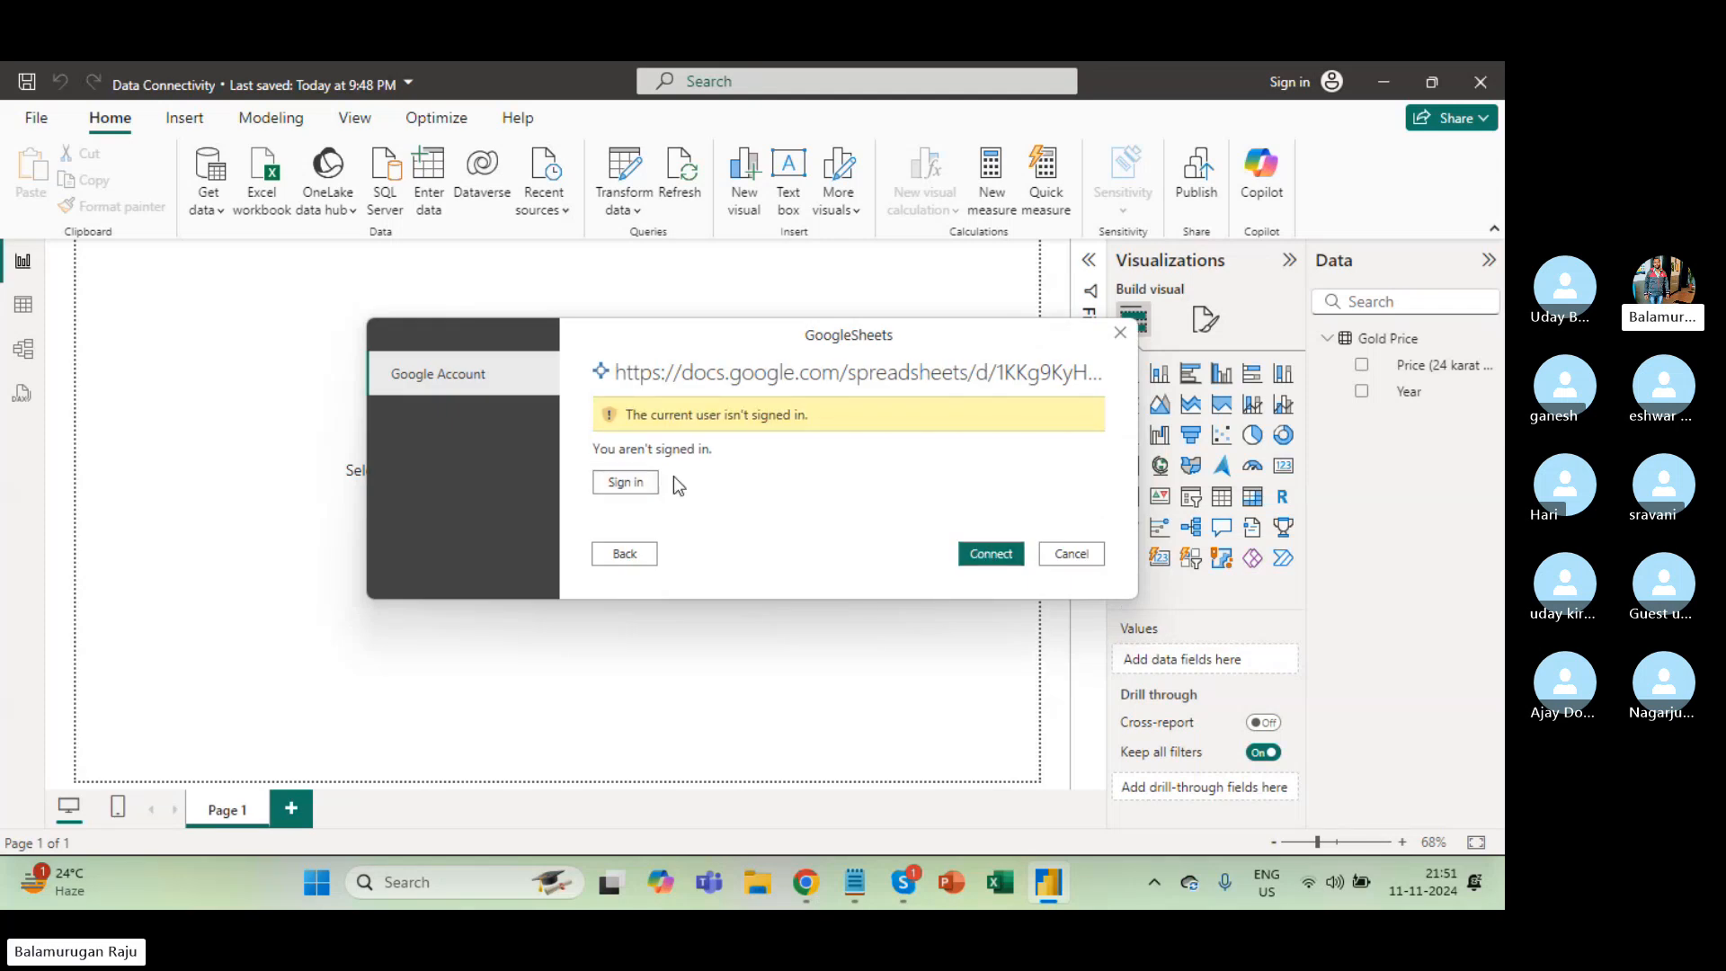
click(624, 482)
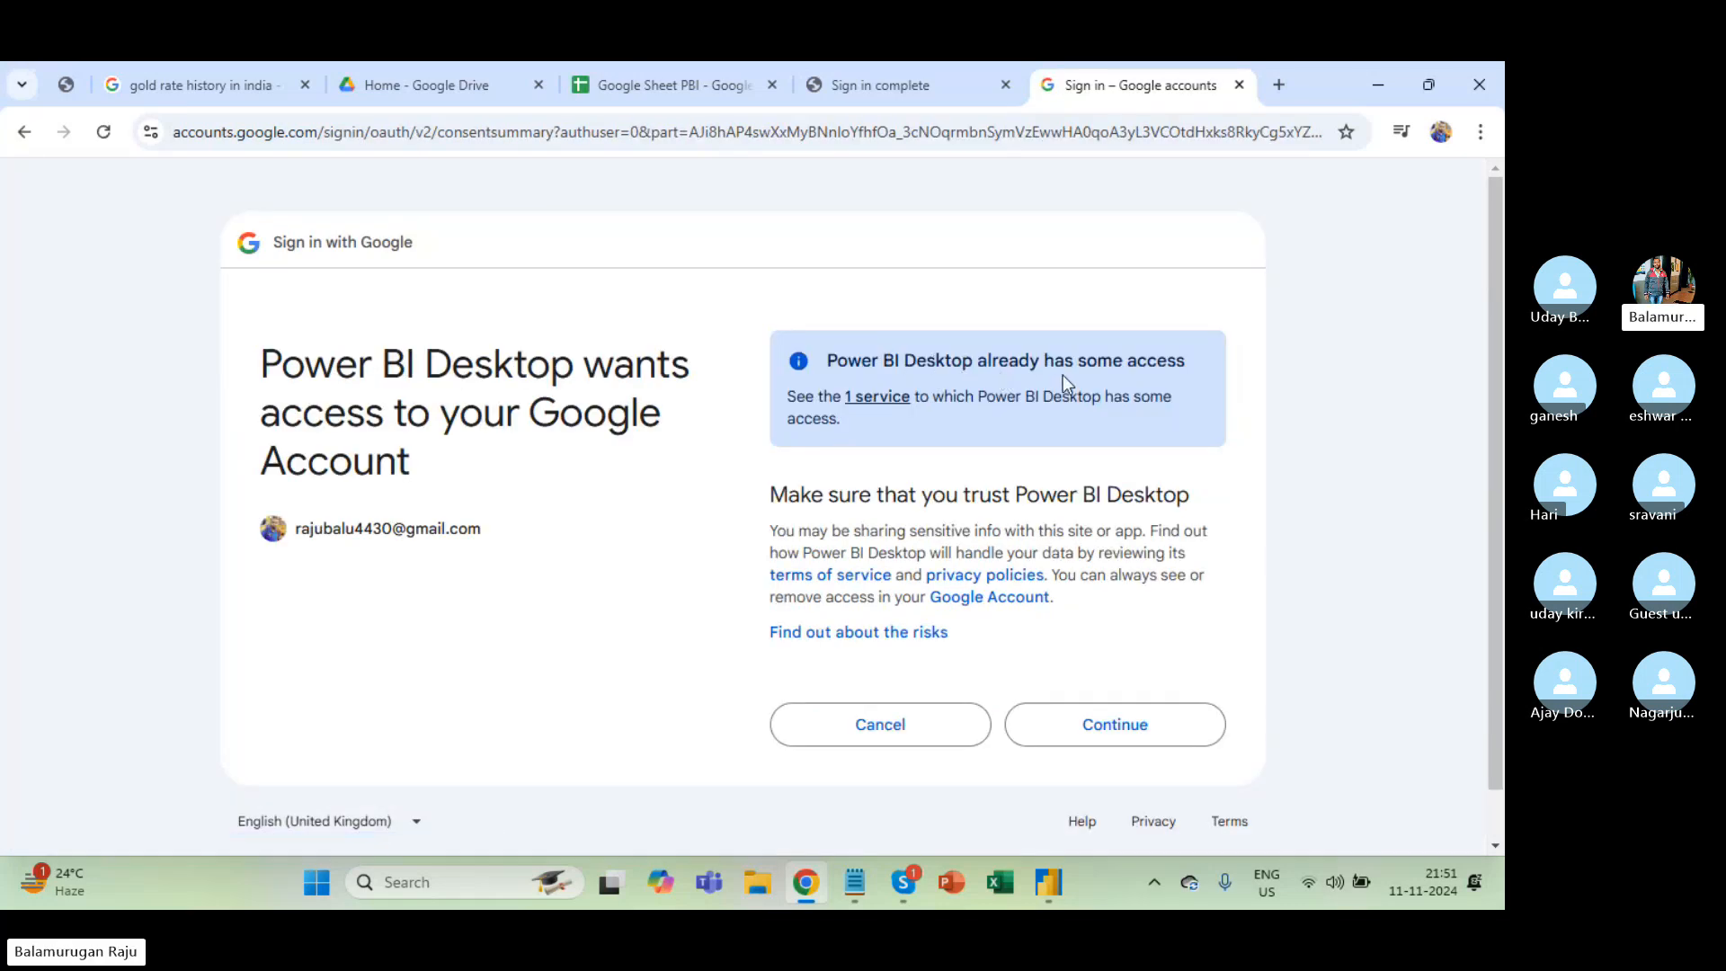
click(1135, 743)
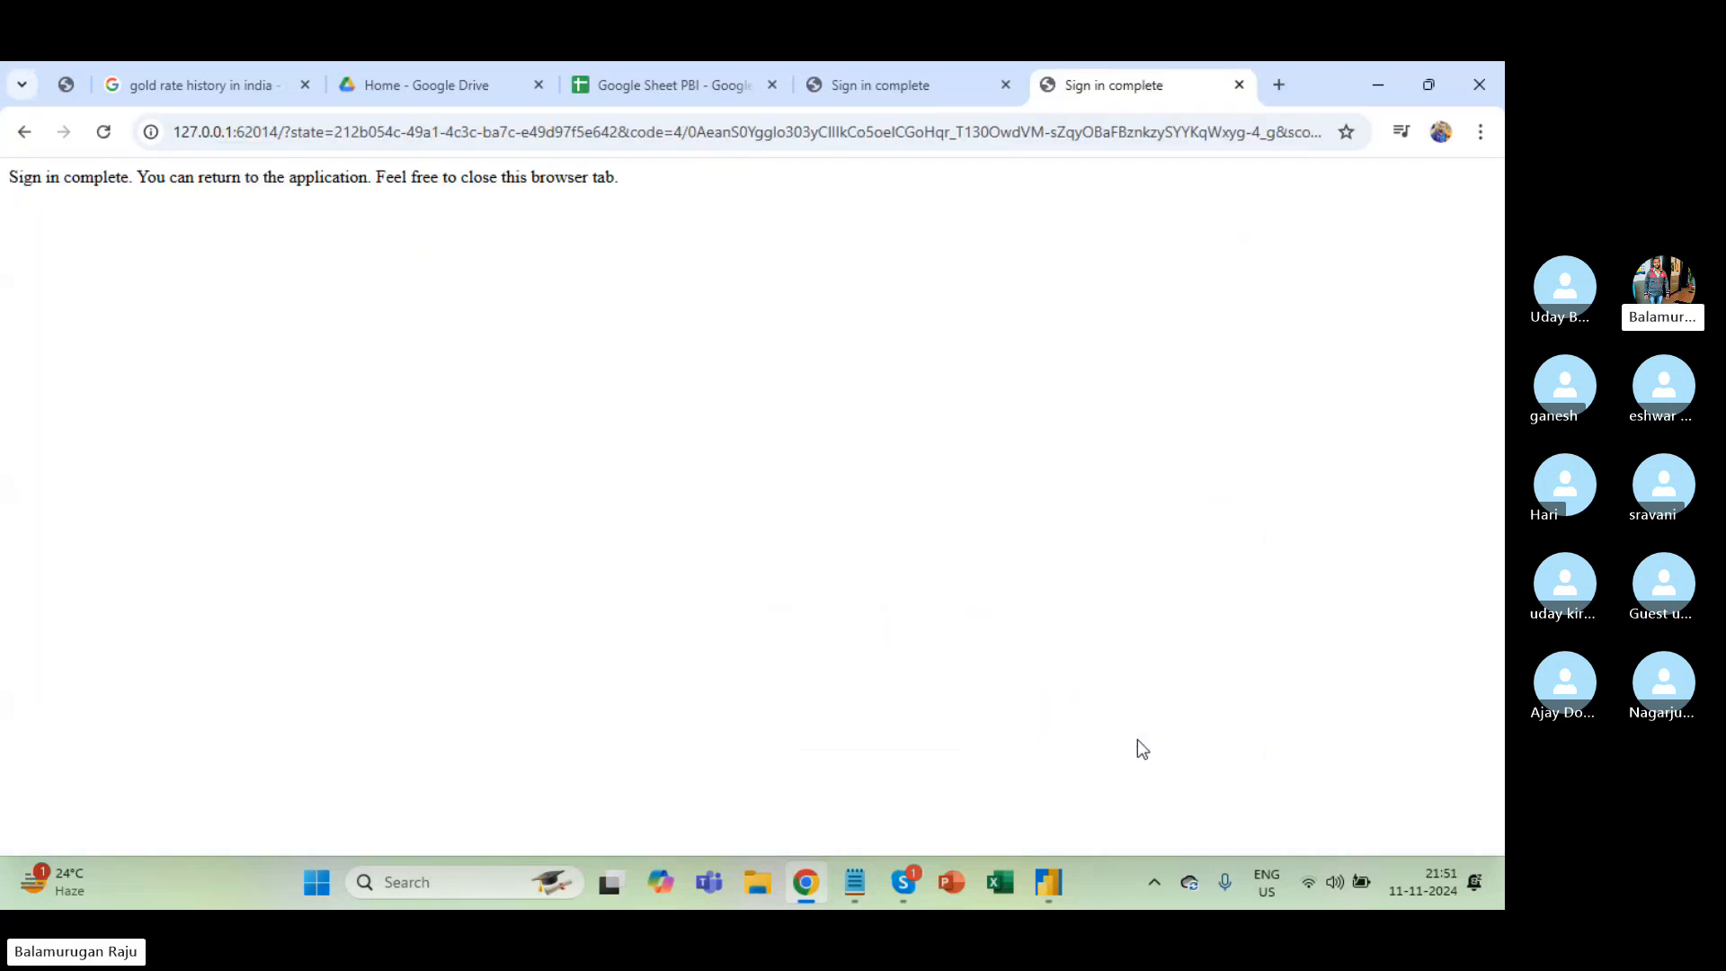
click(1240, 84)
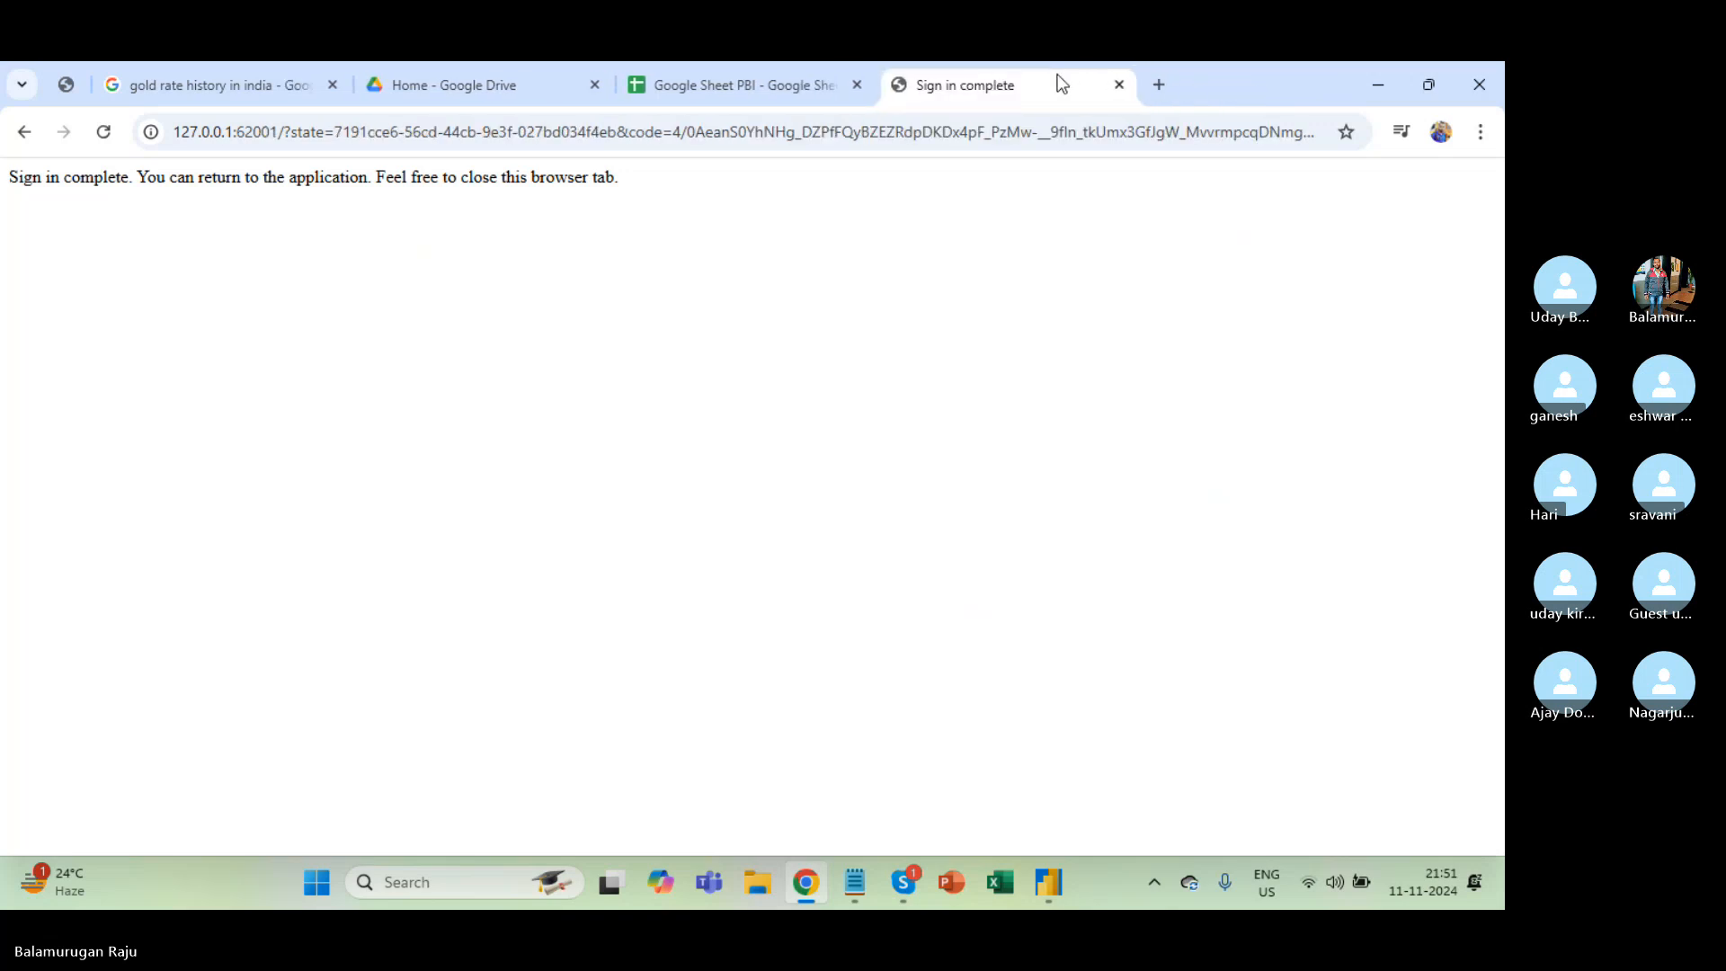
click(1119, 85)
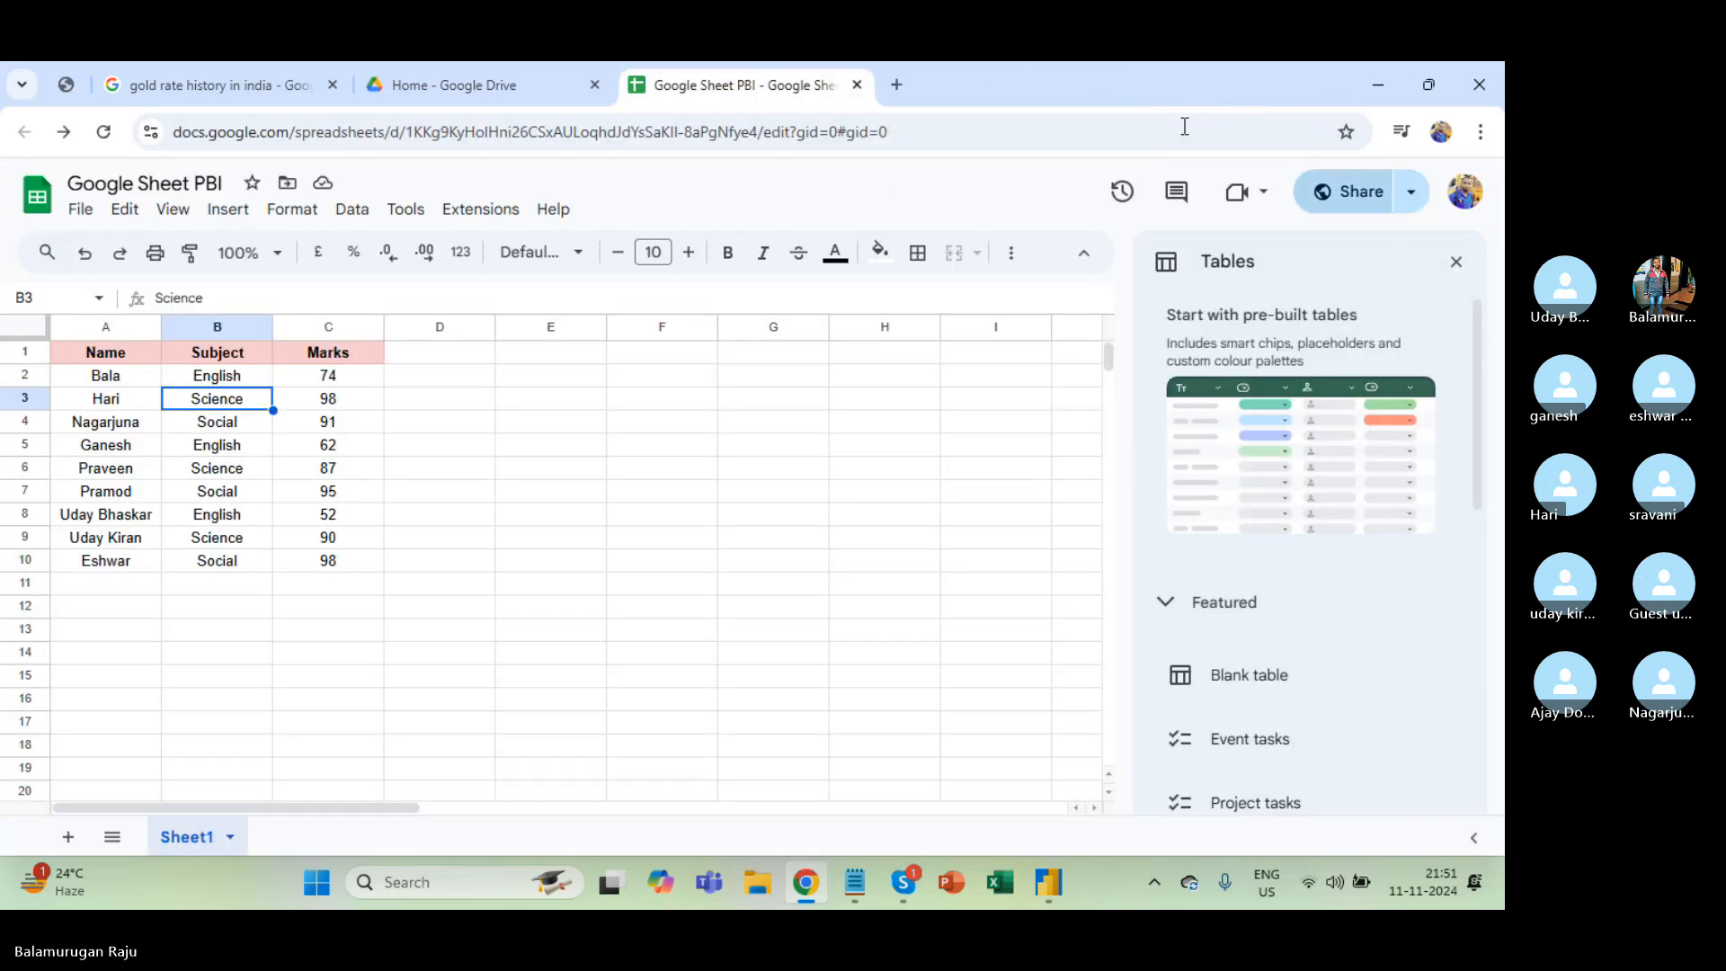
Open Gmail in a new tab, then return to Google Sheet PBI and select its web address.
click(898, 84)
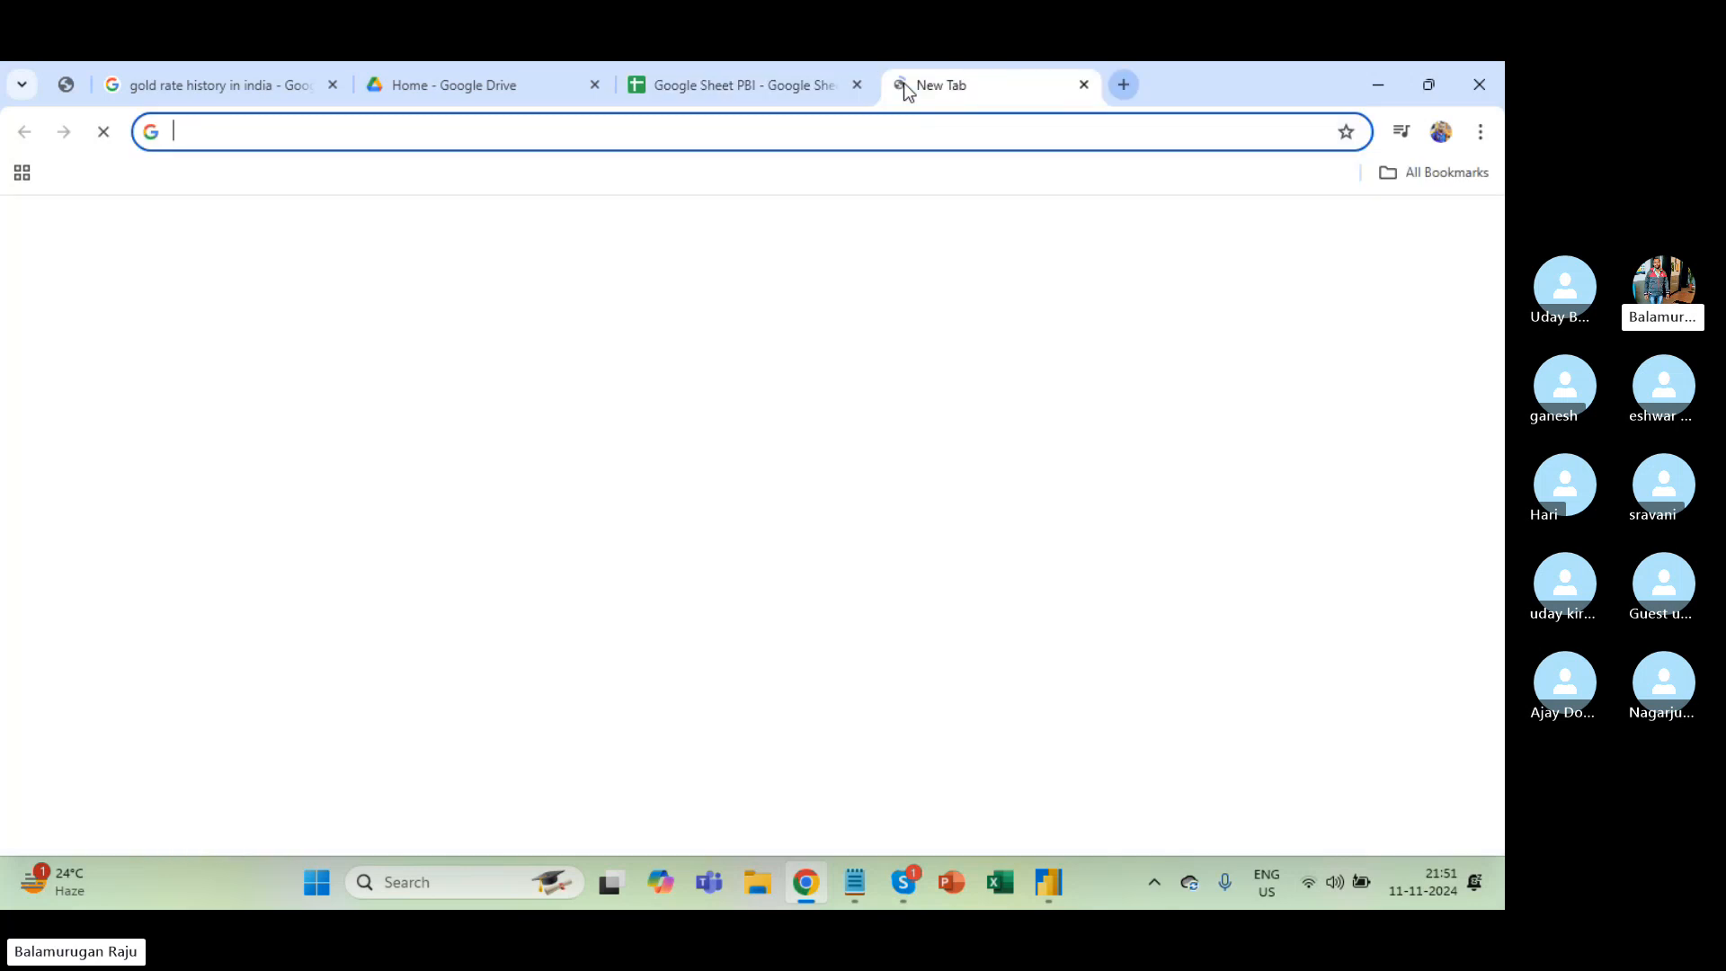
click(1237, 236)
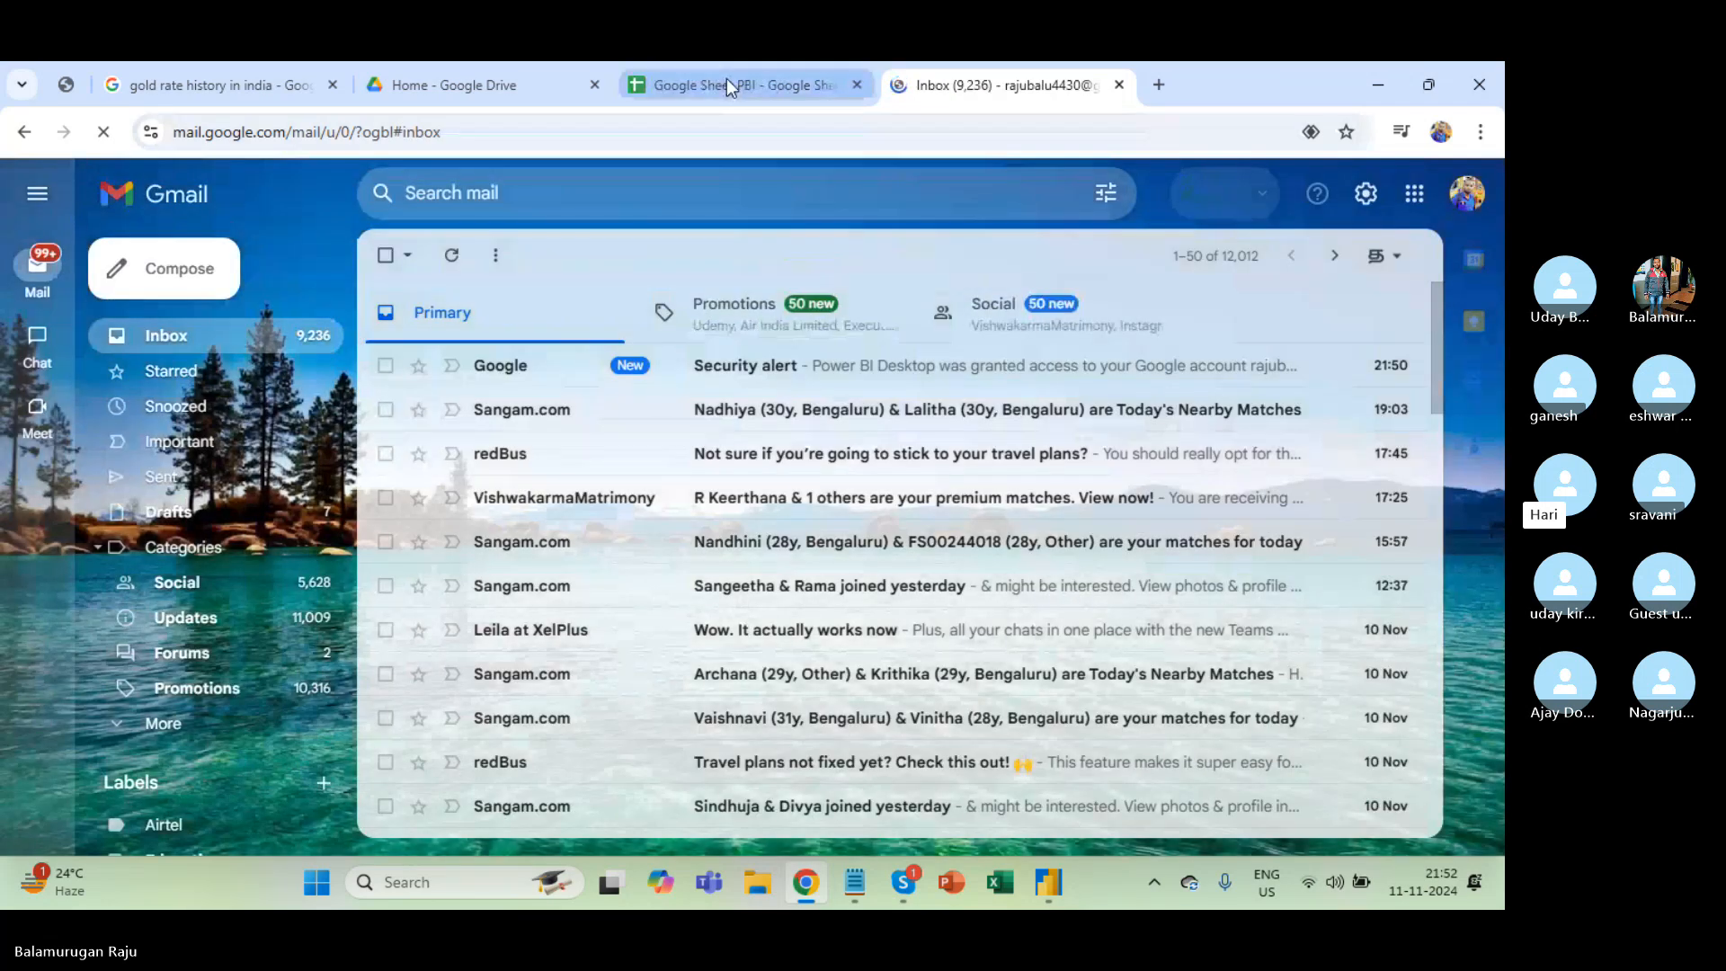
click(723, 84)
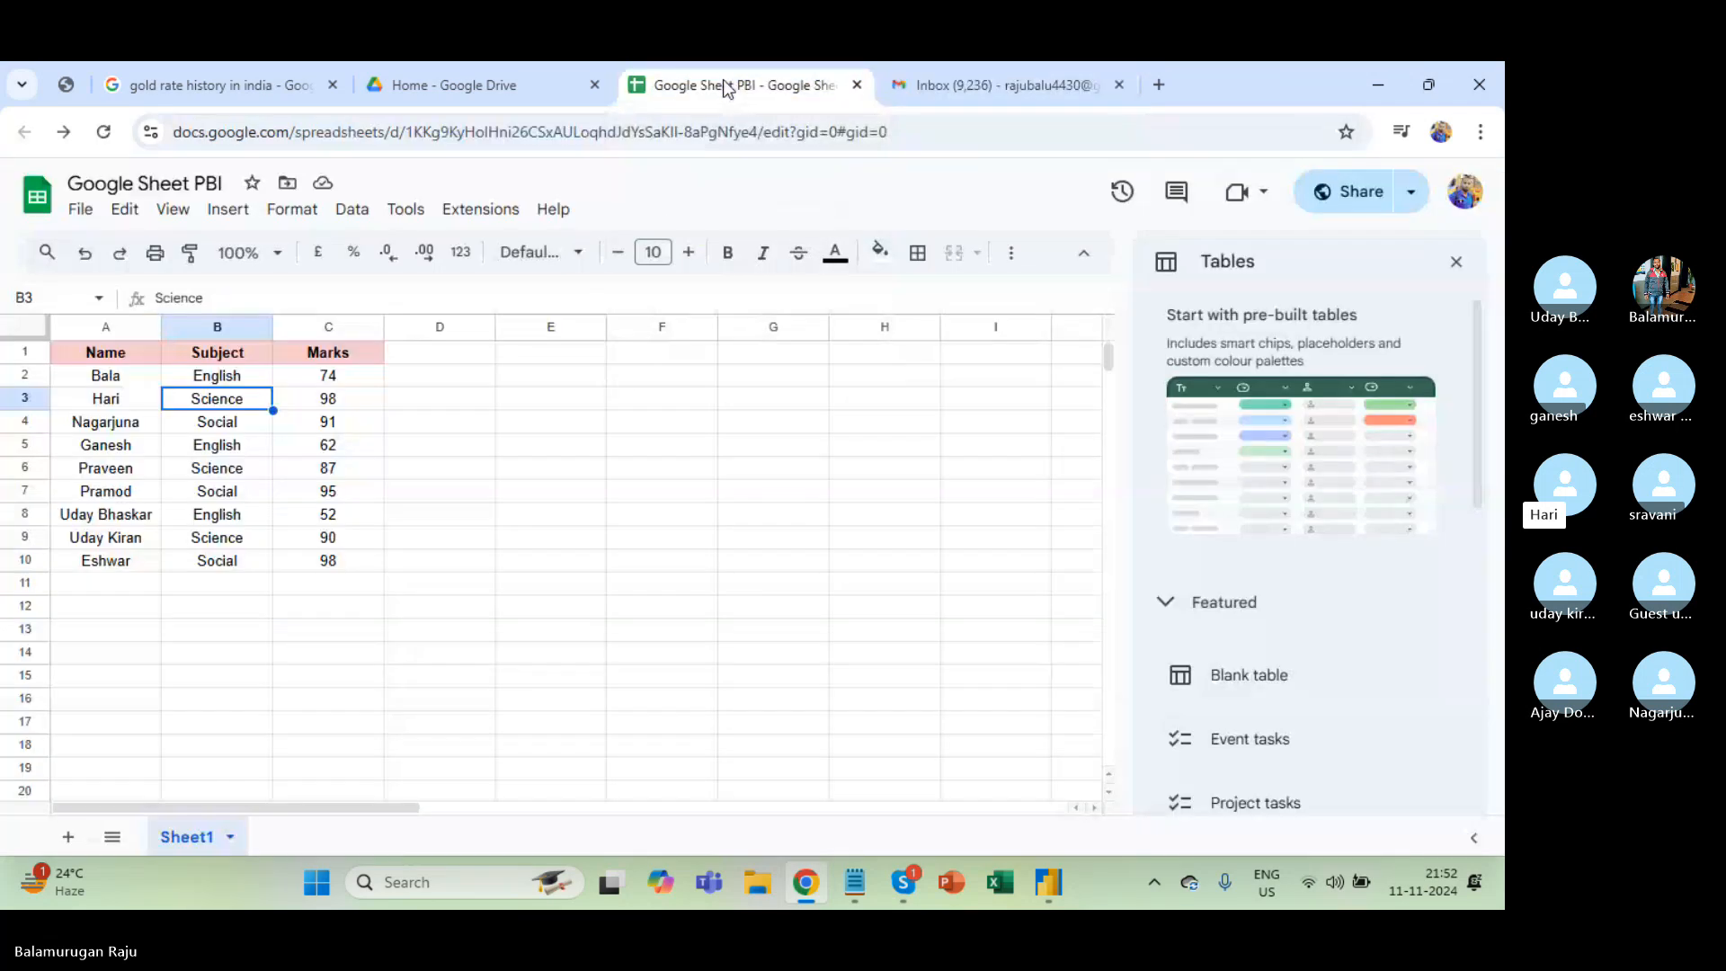
click(568, 132)
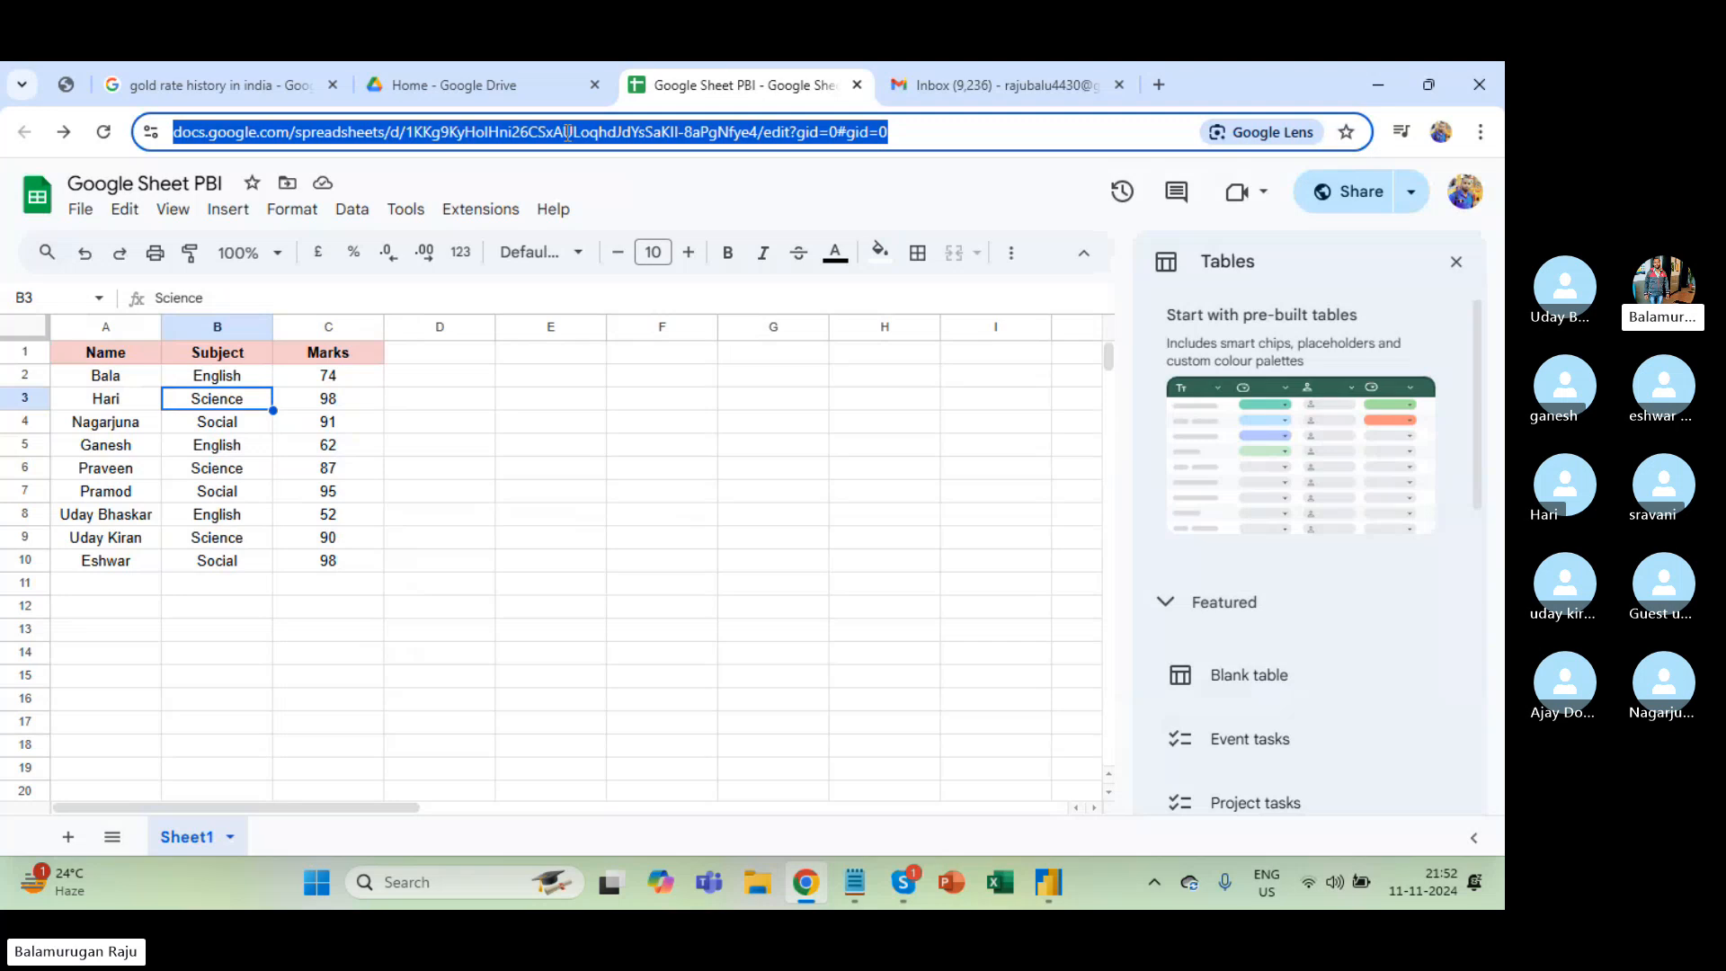
Step back from the Google Sheets URL and cancel the connection in Power BI, then return to Chrome.
key(alt+Tab)
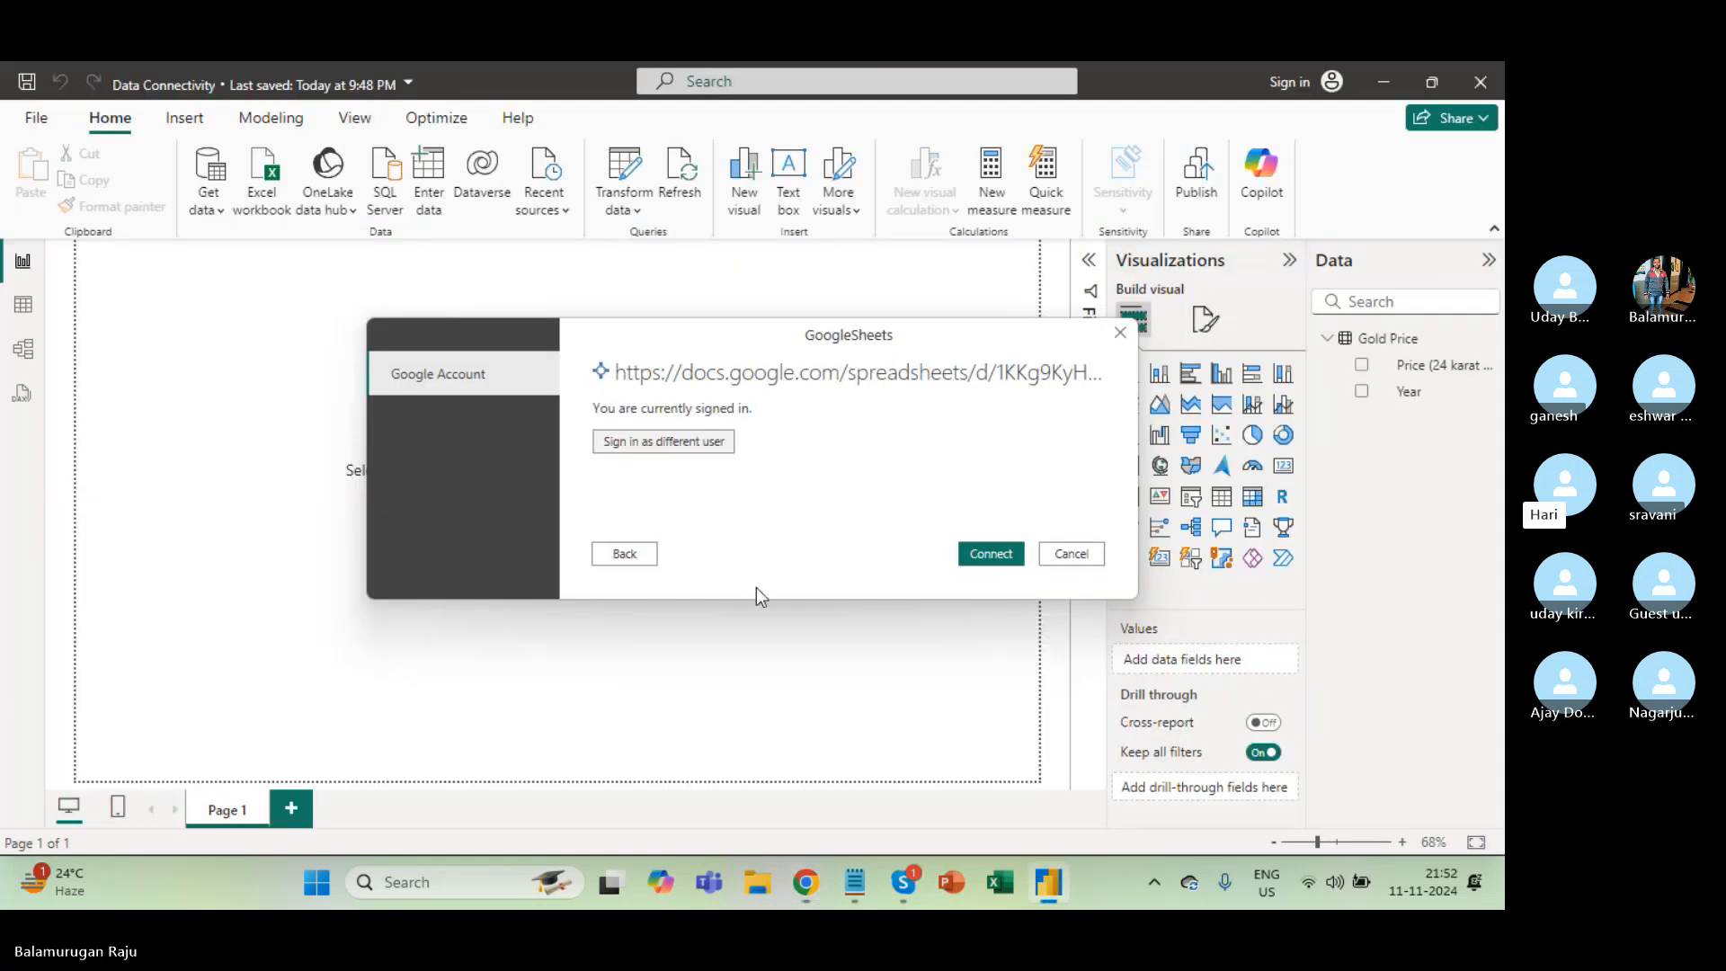
click(629, 553)
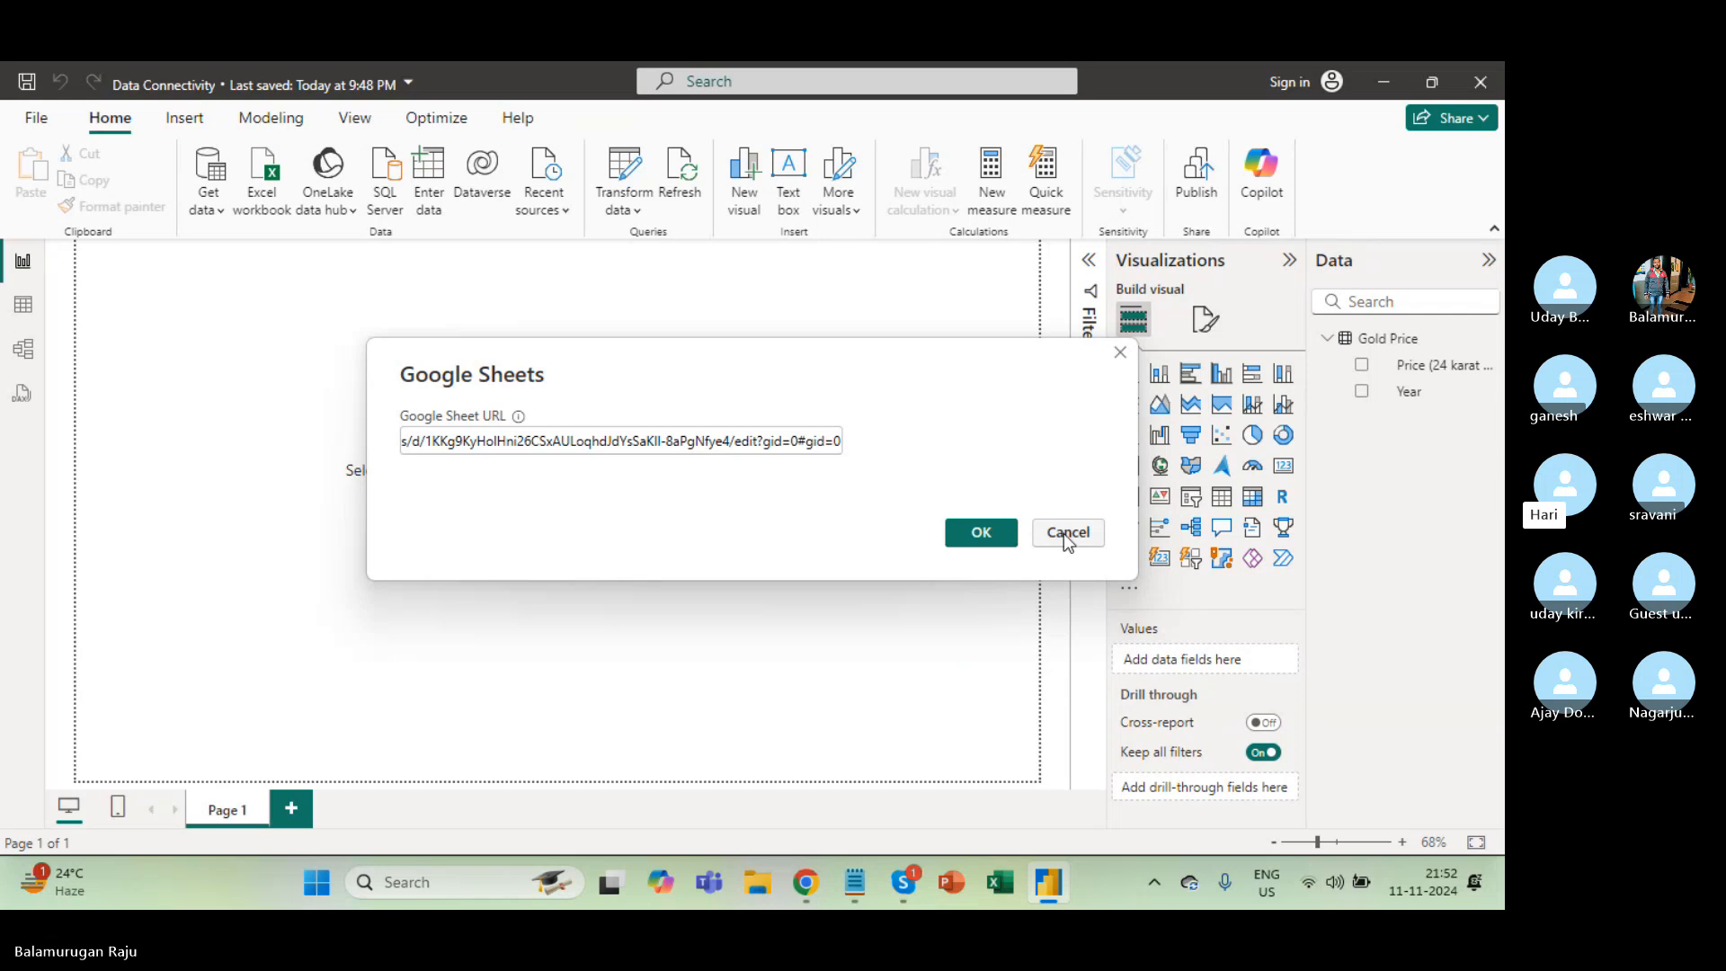
click(1066, 533)
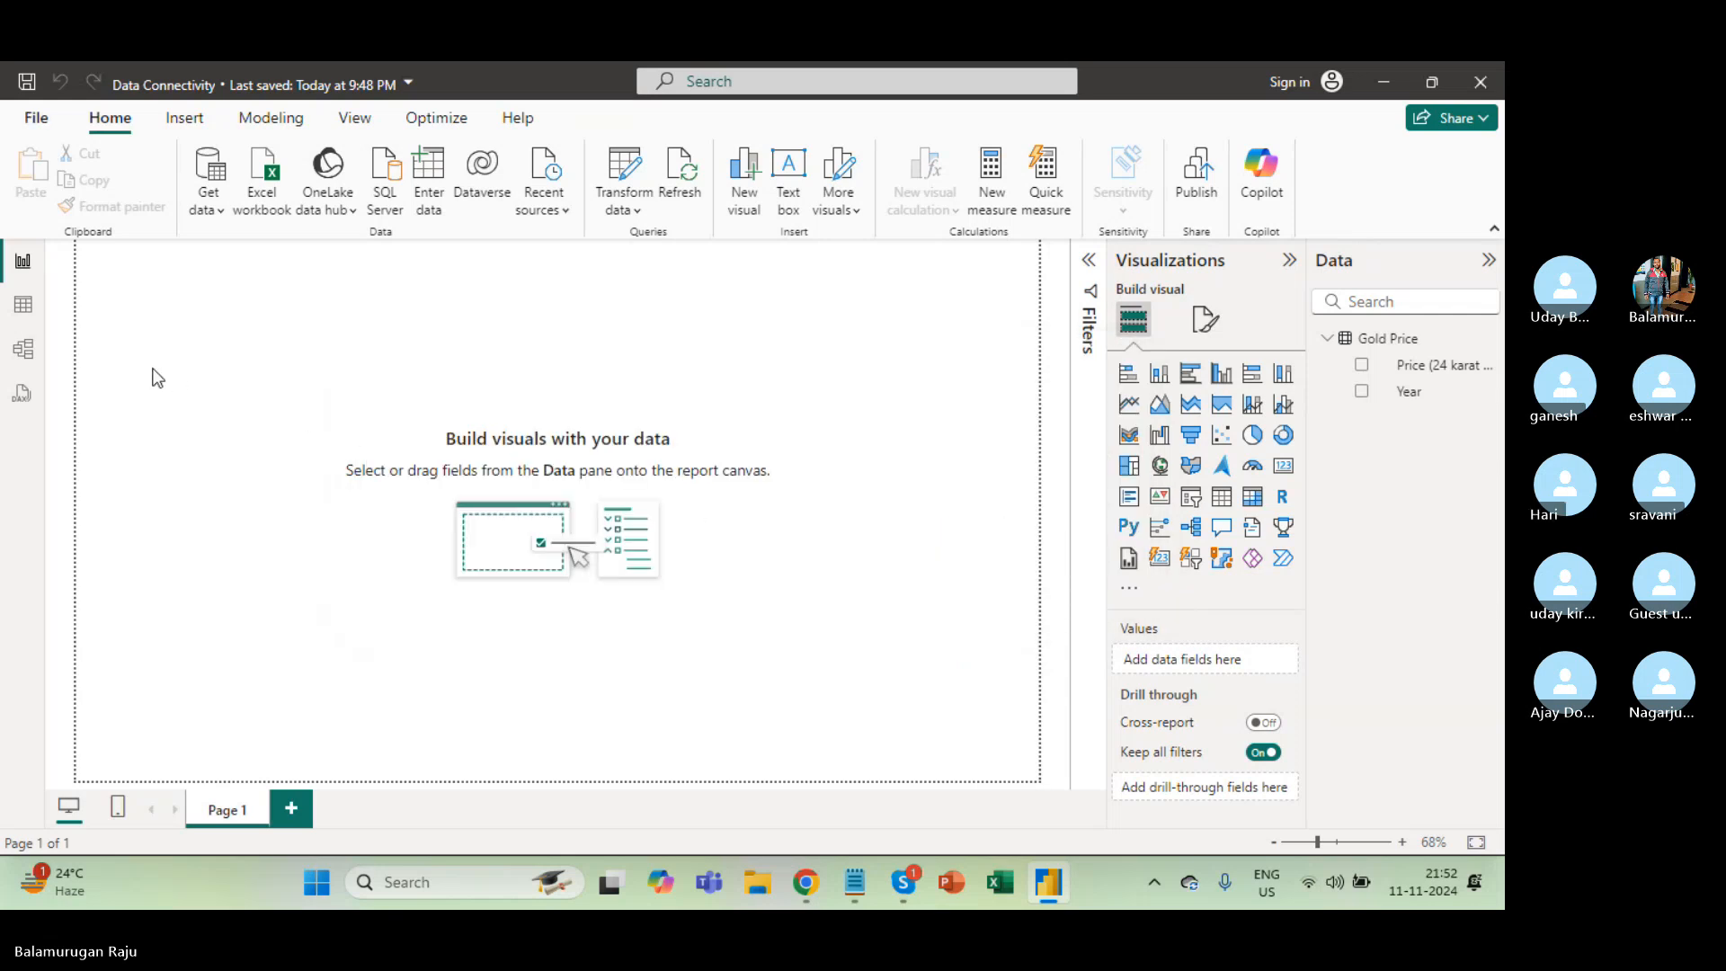
key(alt+Tab)
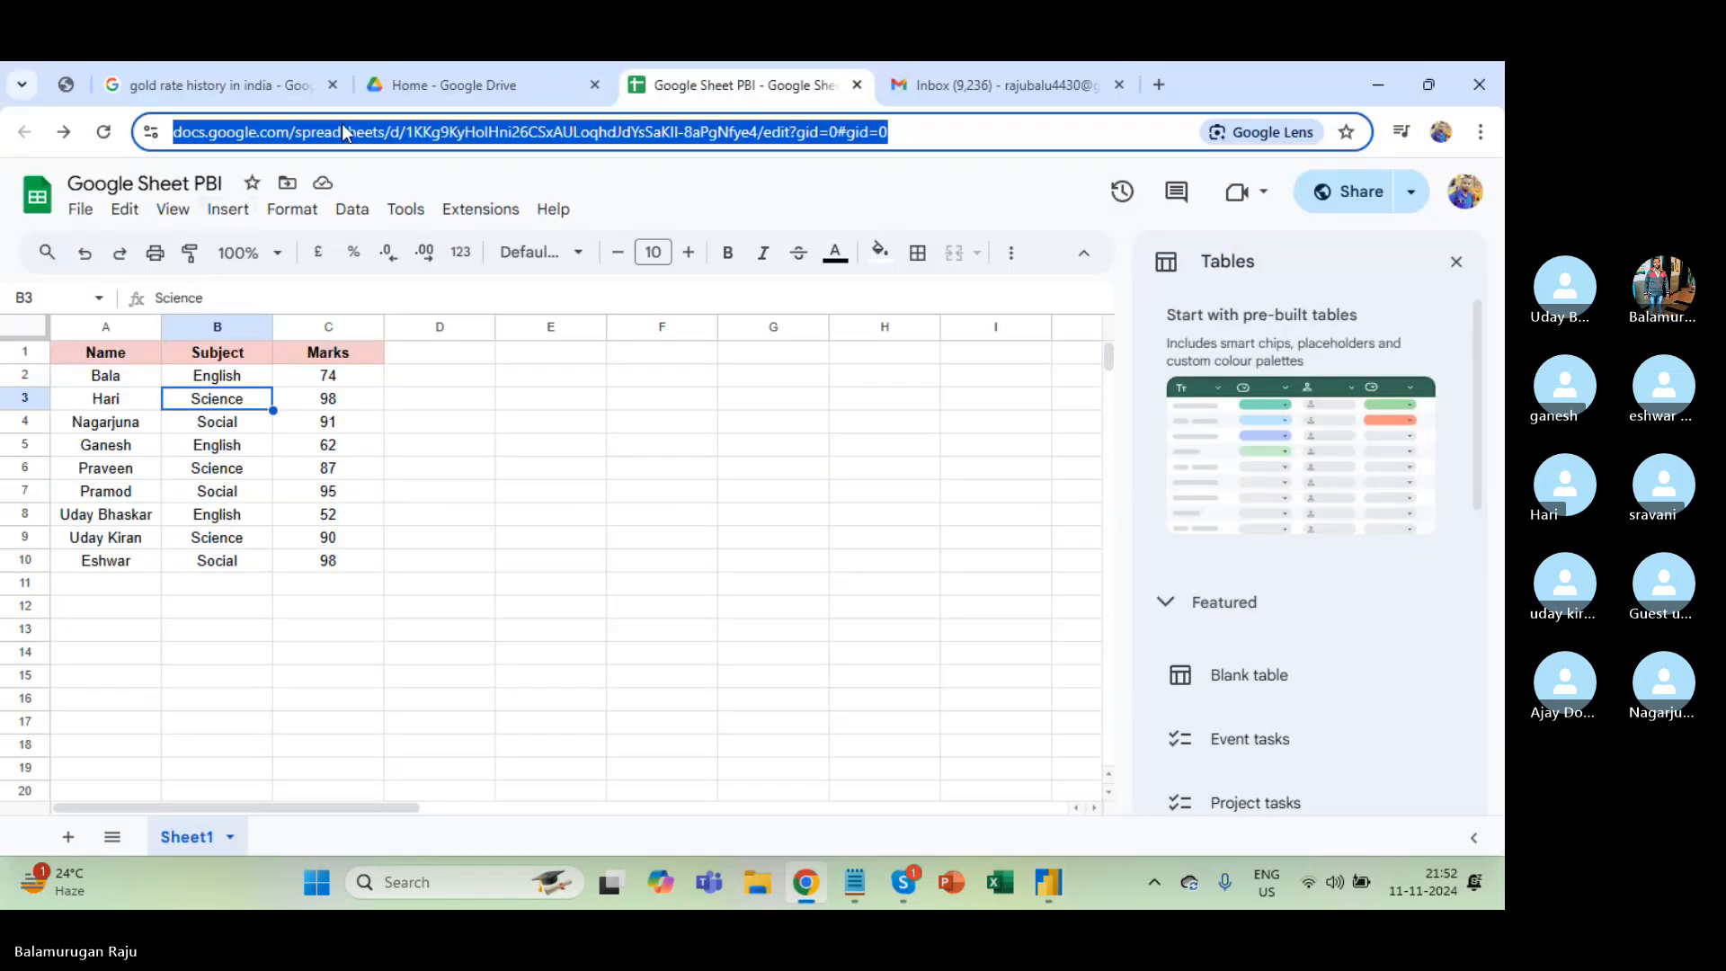
Select the Name, Subject, Marks table A1:C10, then collapse the selection back to A1.
click(149, 360)
key(ctrl+shift+Right)
key(ctrl+shift+Down)
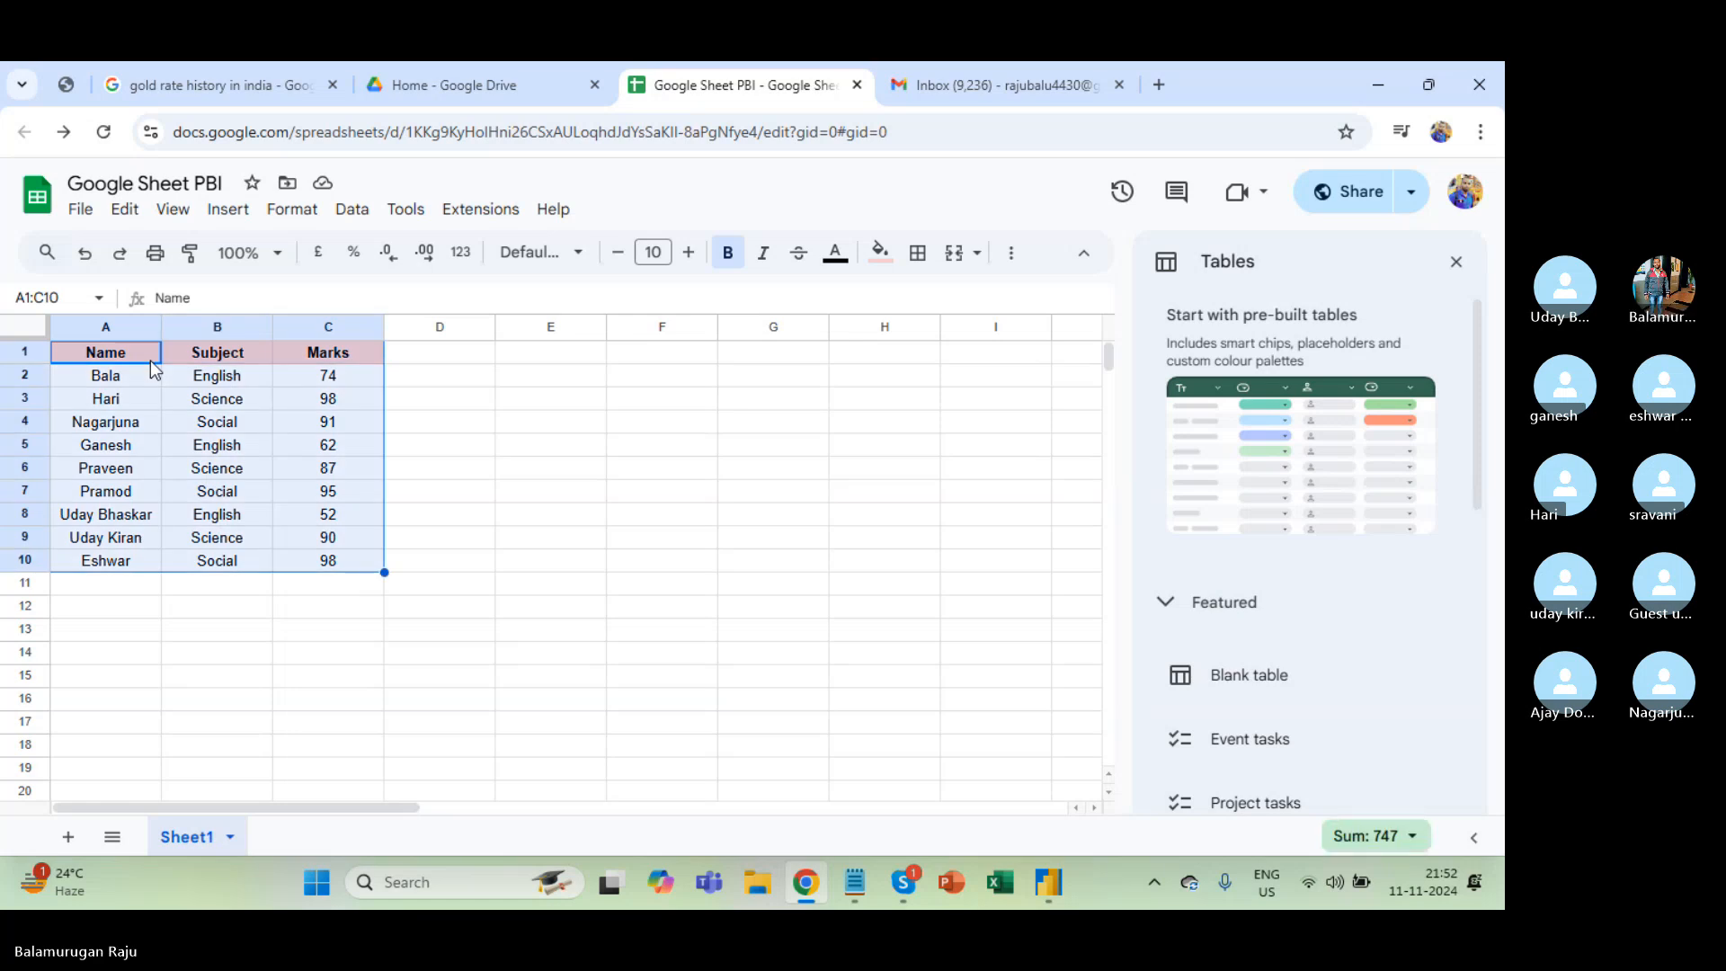
click(149, 360)
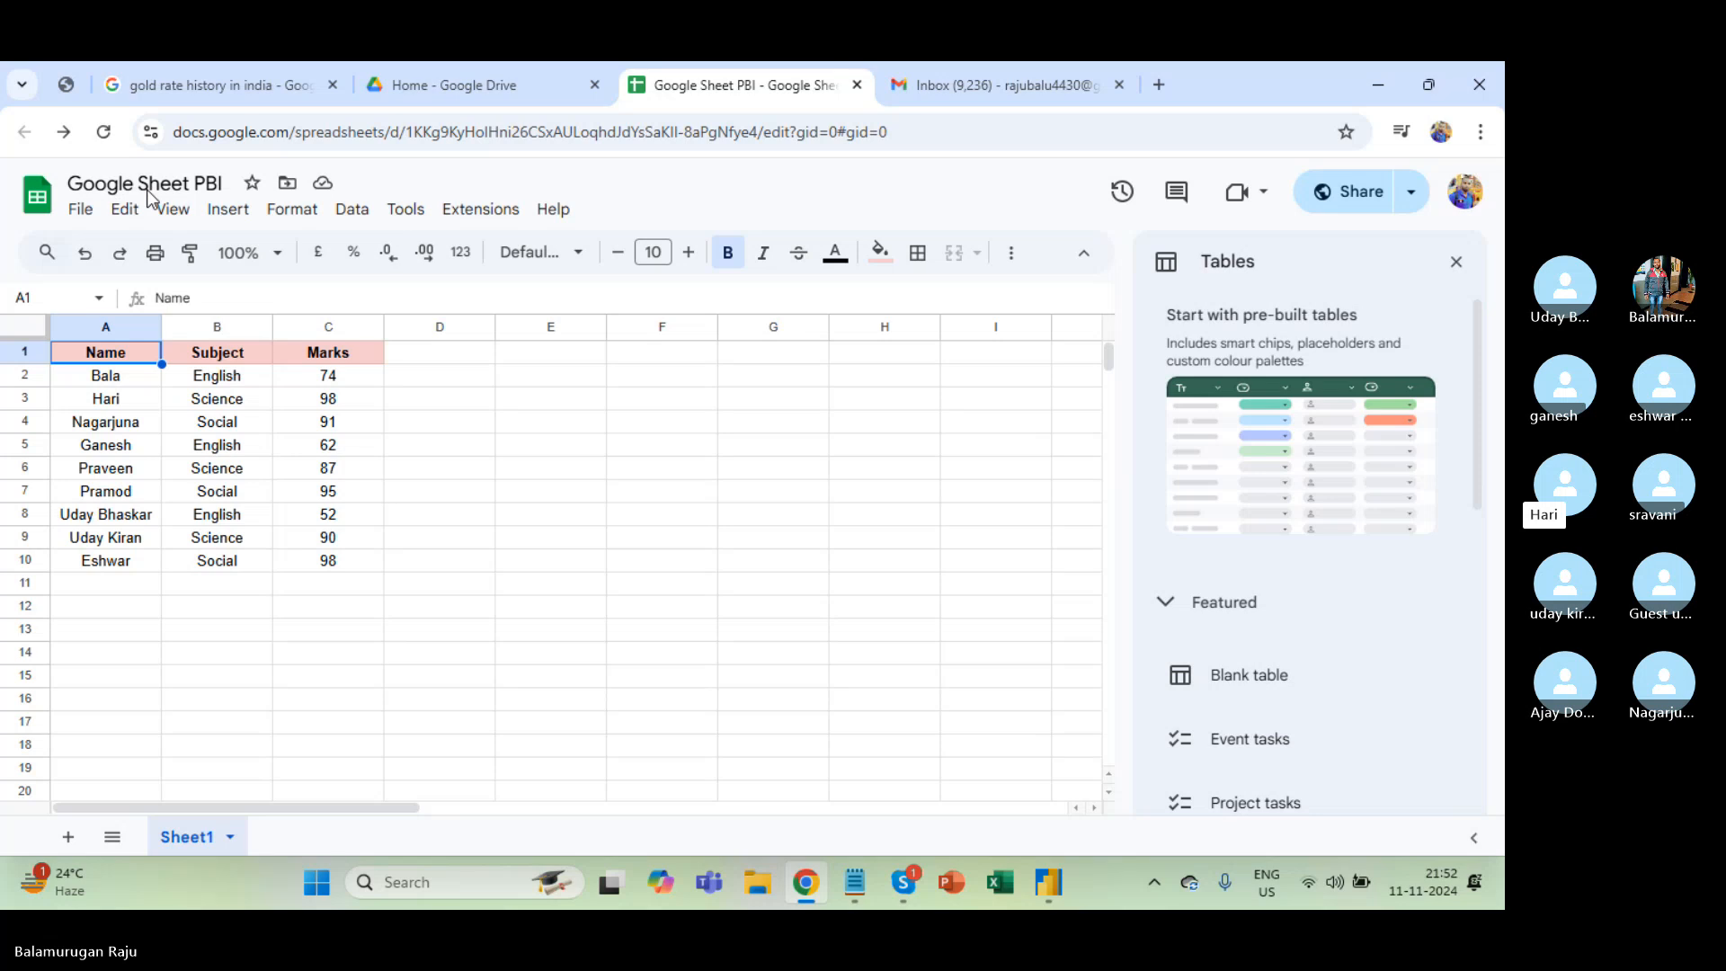
Select the spreadsheet's web address and bring up the File menu.
click(287, 139)
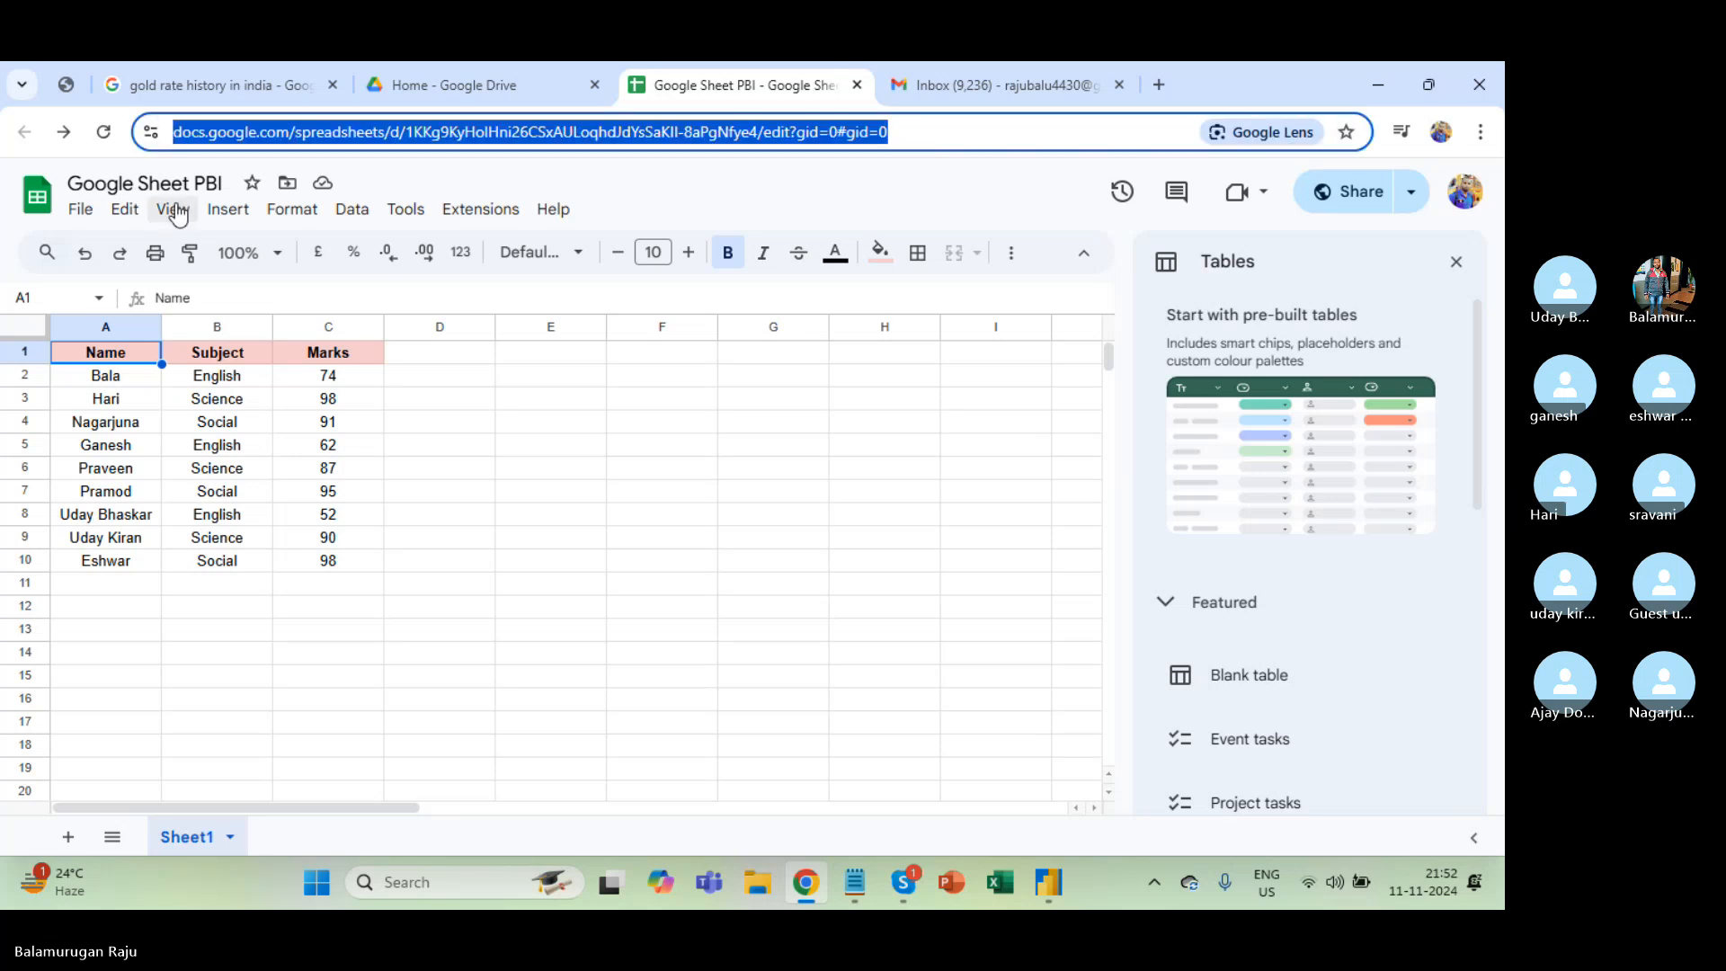
click(98, 212)
click(317, 130)
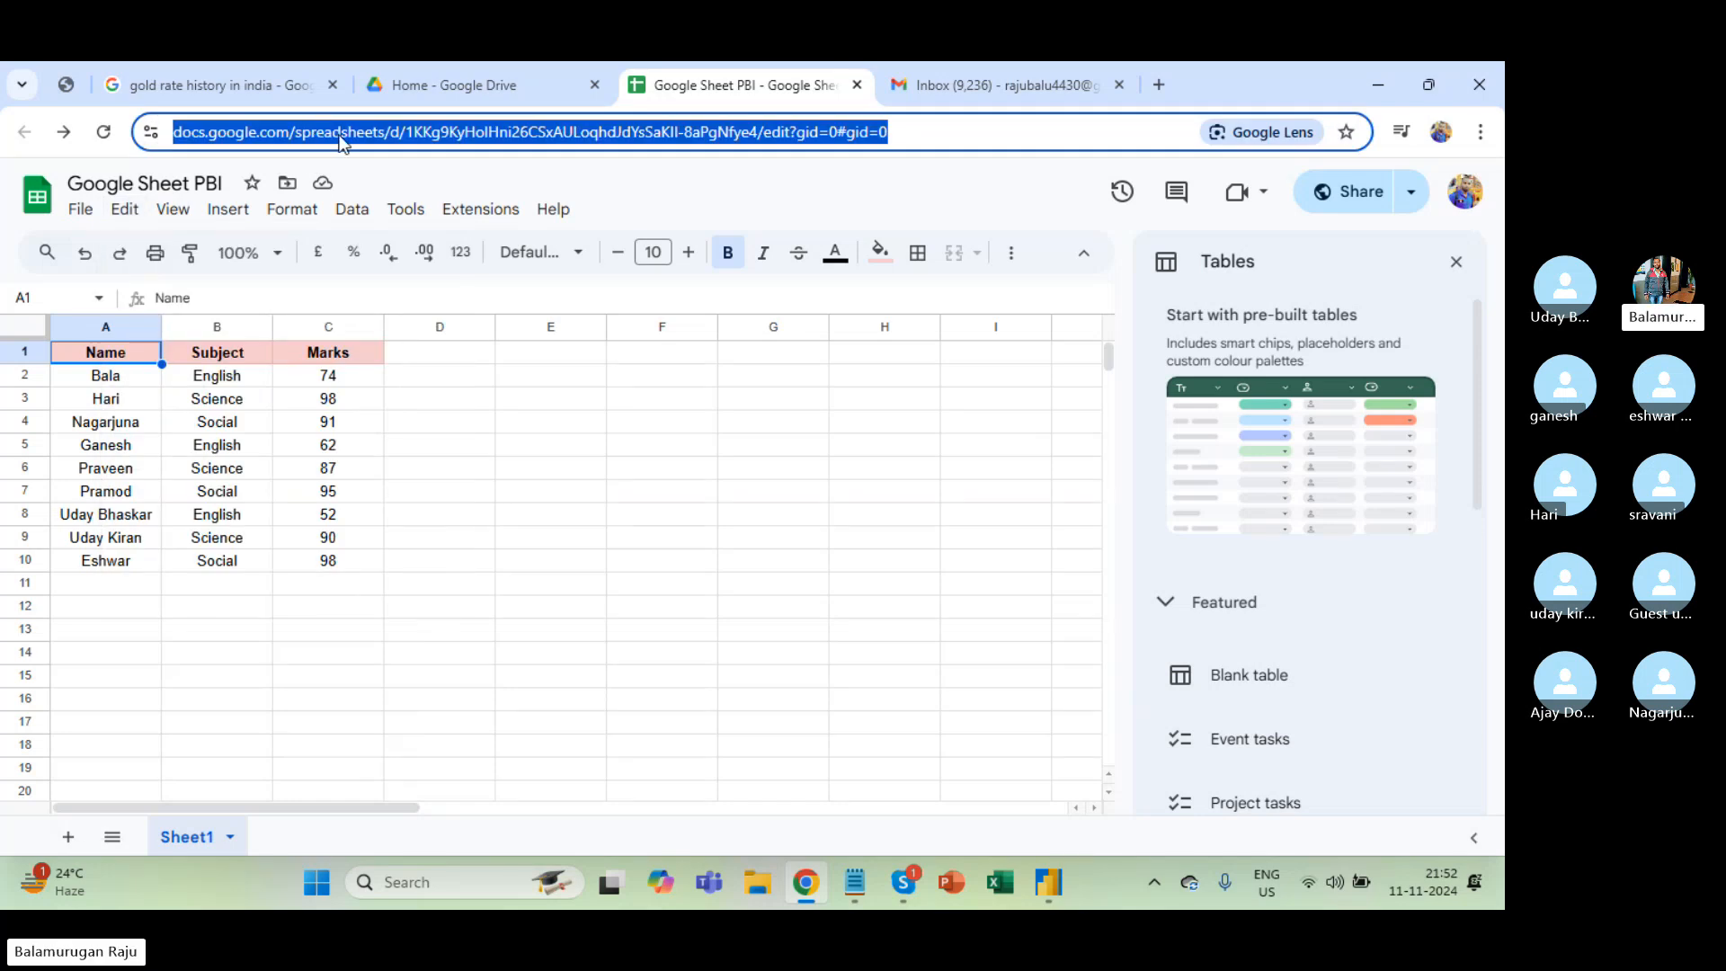
click(447, 135)
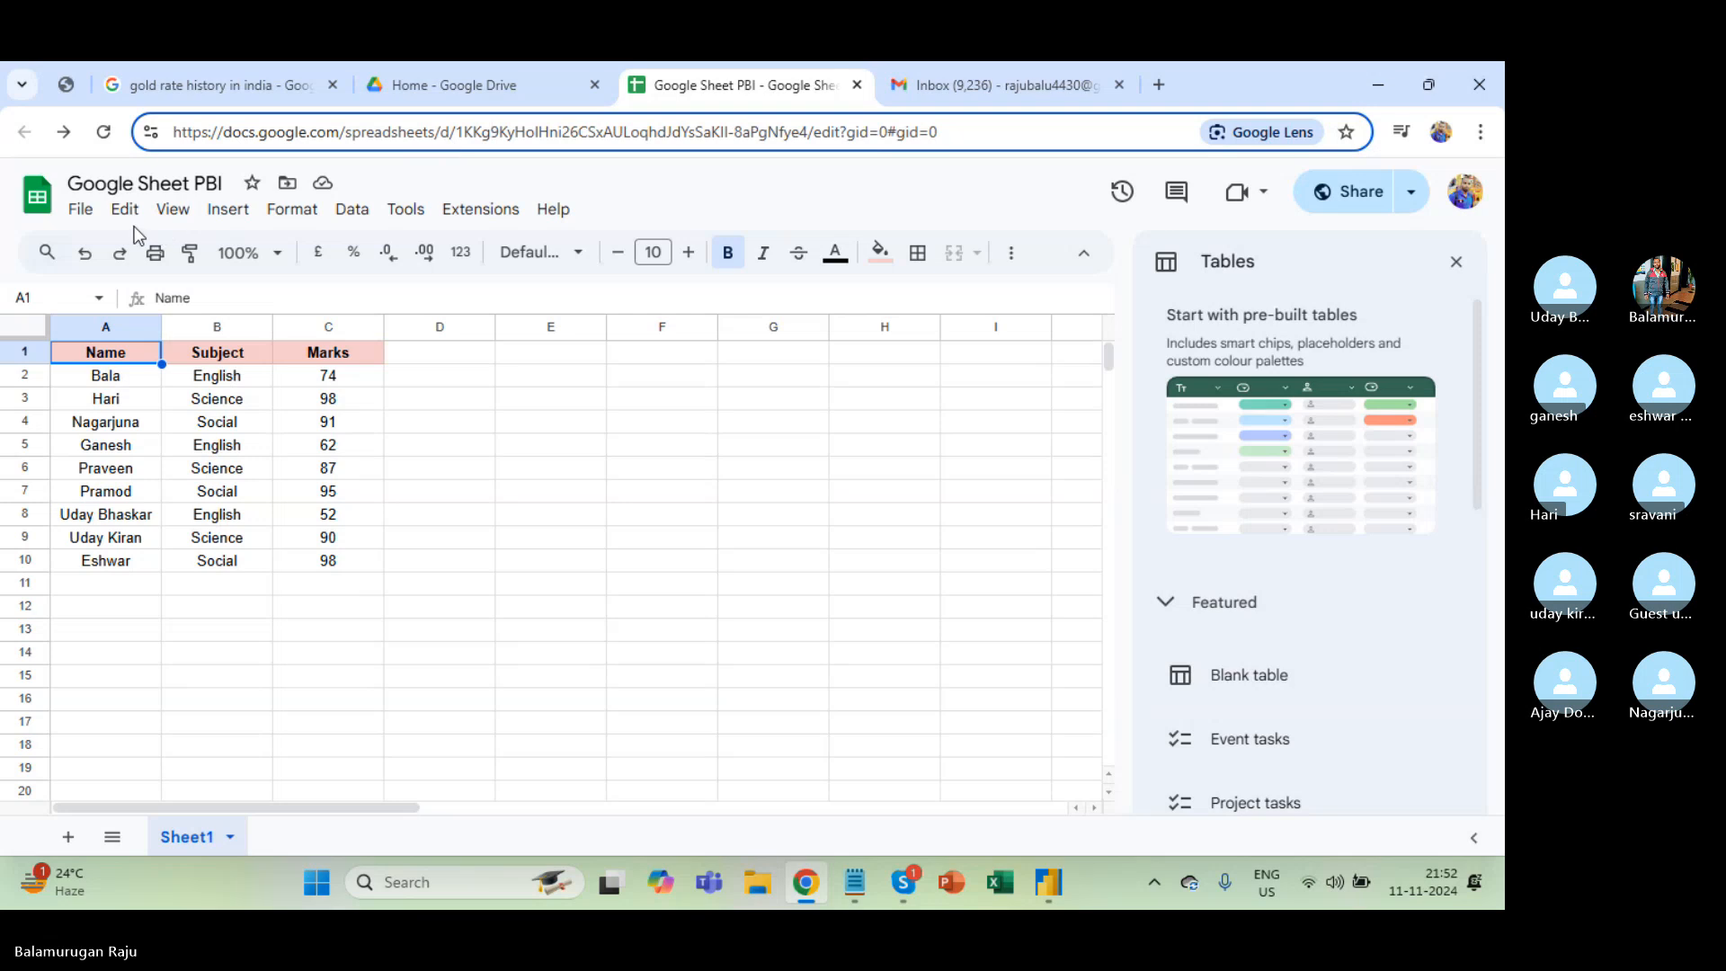
click(80, 209)
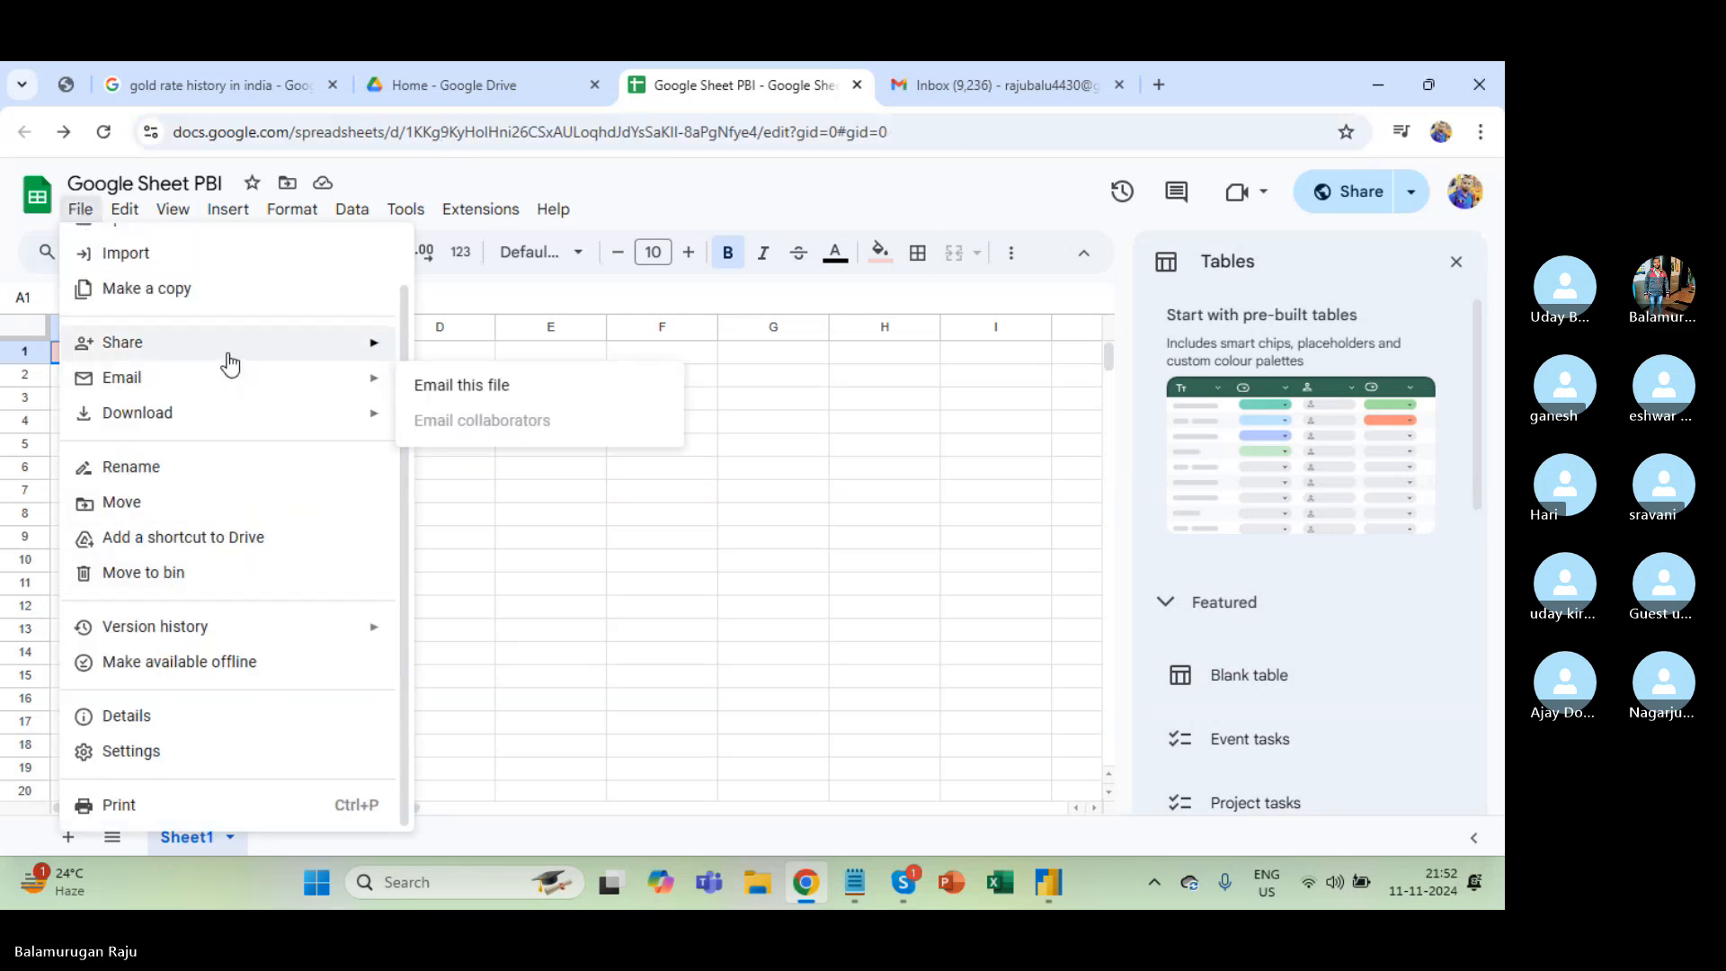
Set Publish to web to the Entire Document as Microsoft Excel (.xlsx).
mouse_move(224, 343)
click(513, 384)
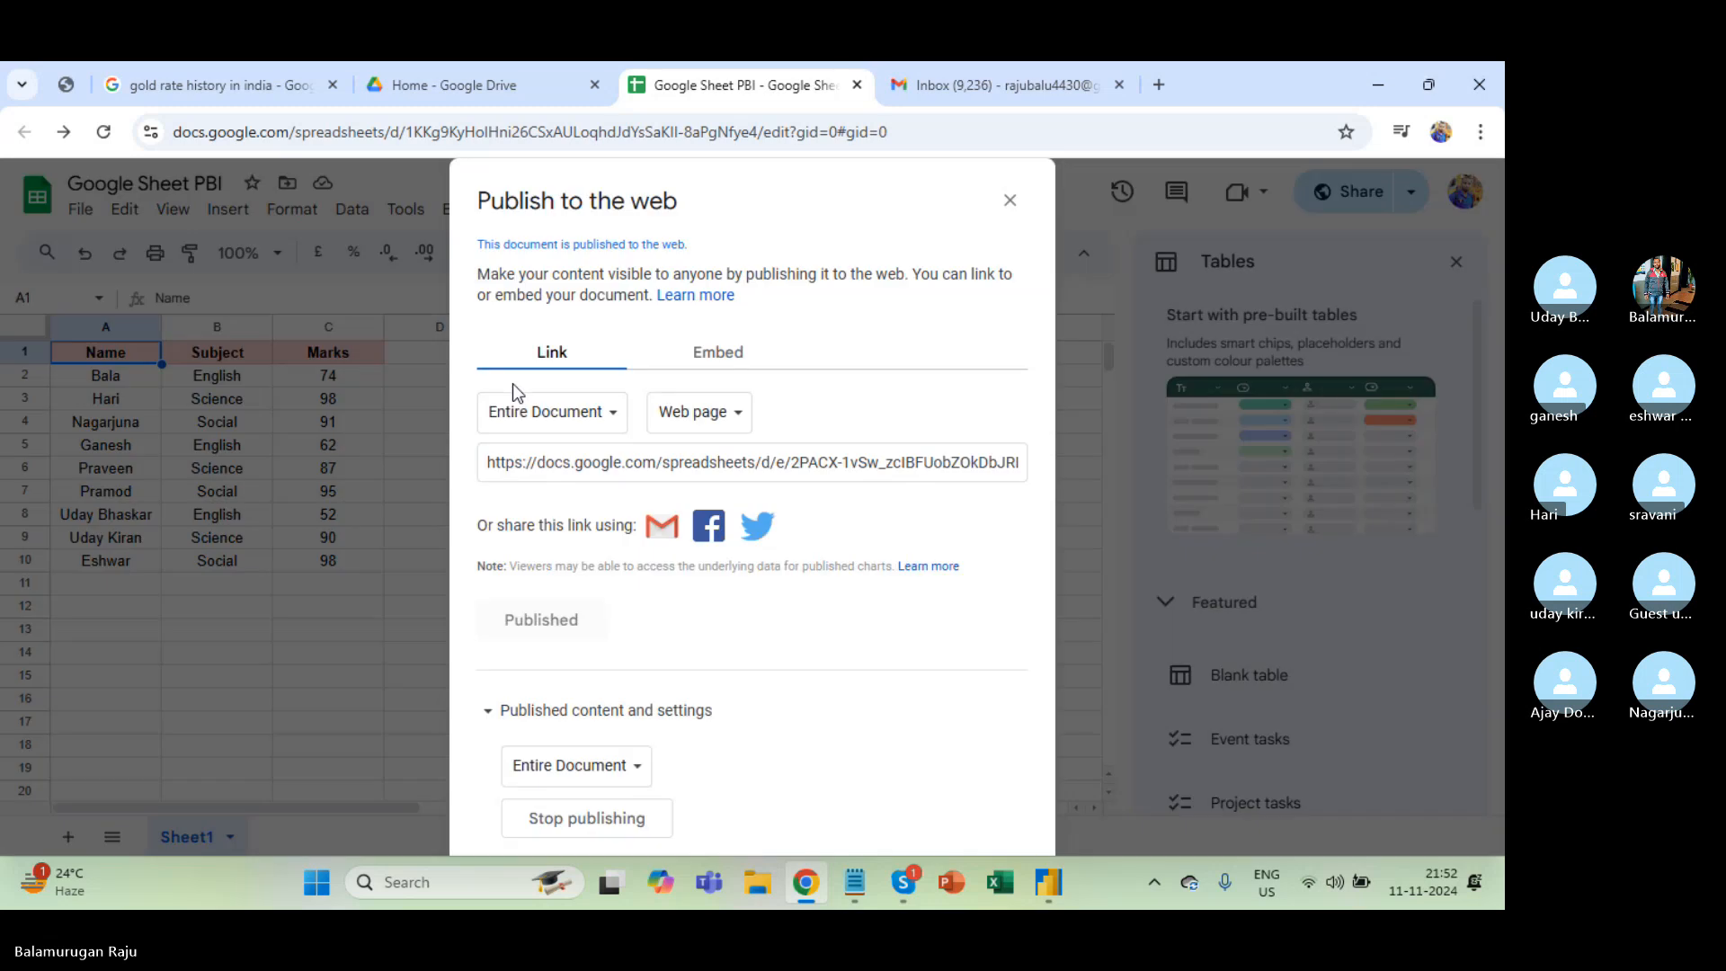
click(712, 425)
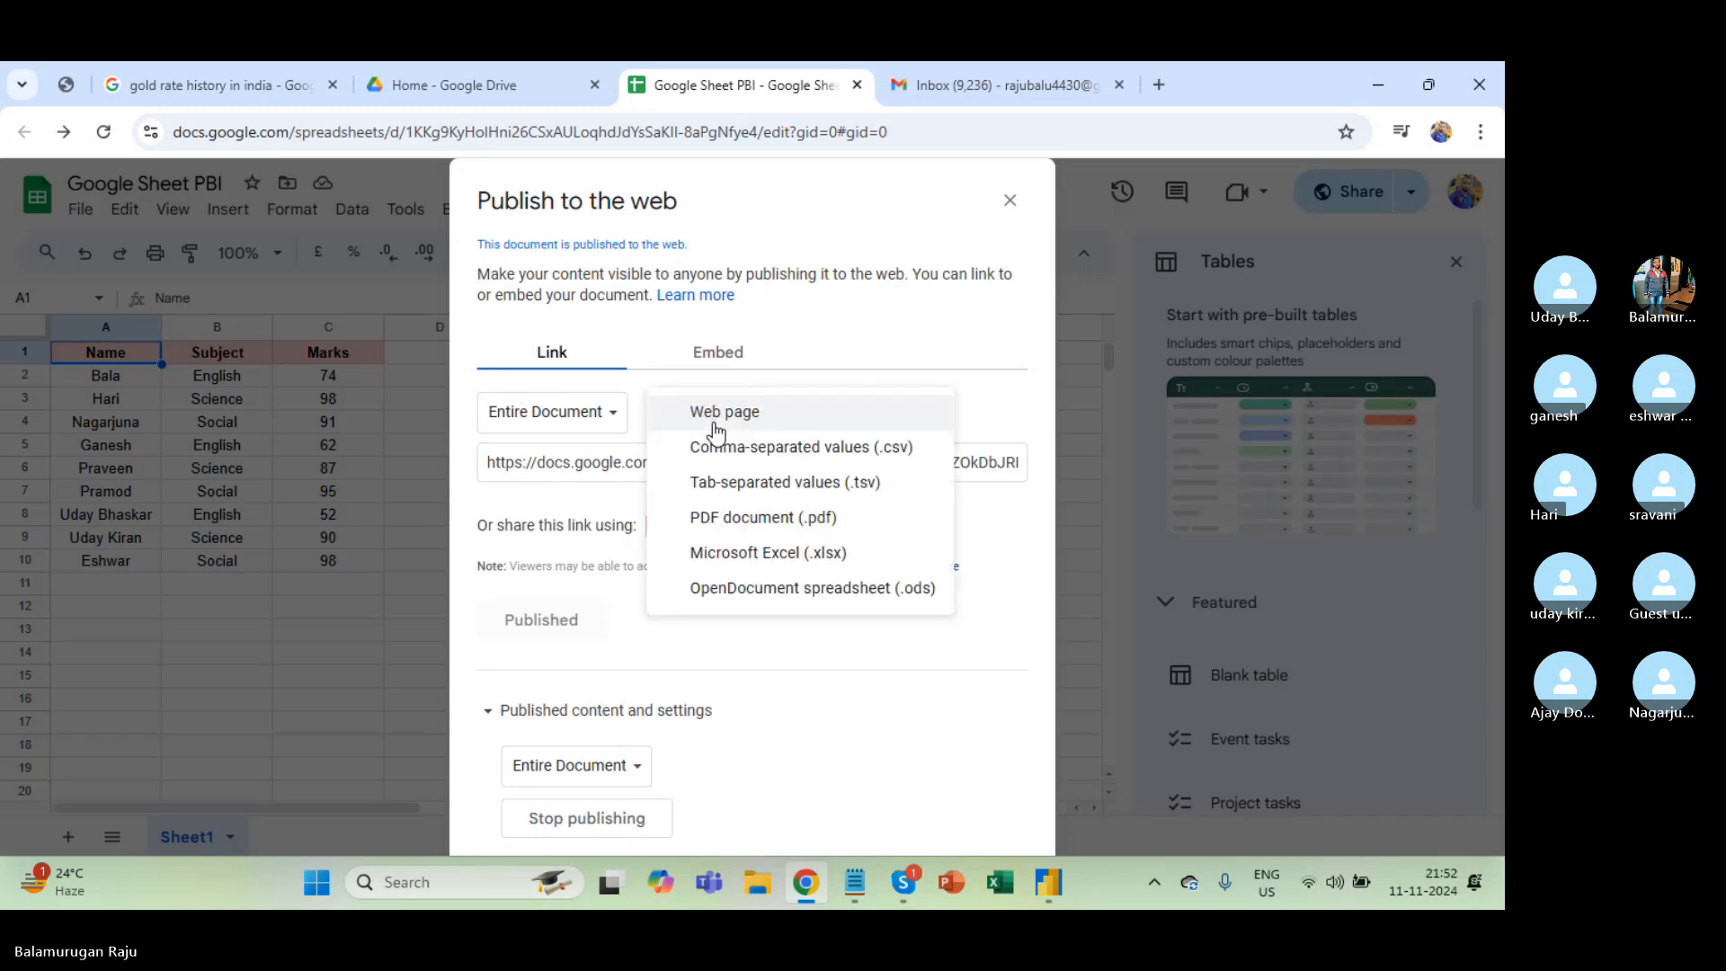
click(604, 412)
click(553, 465)
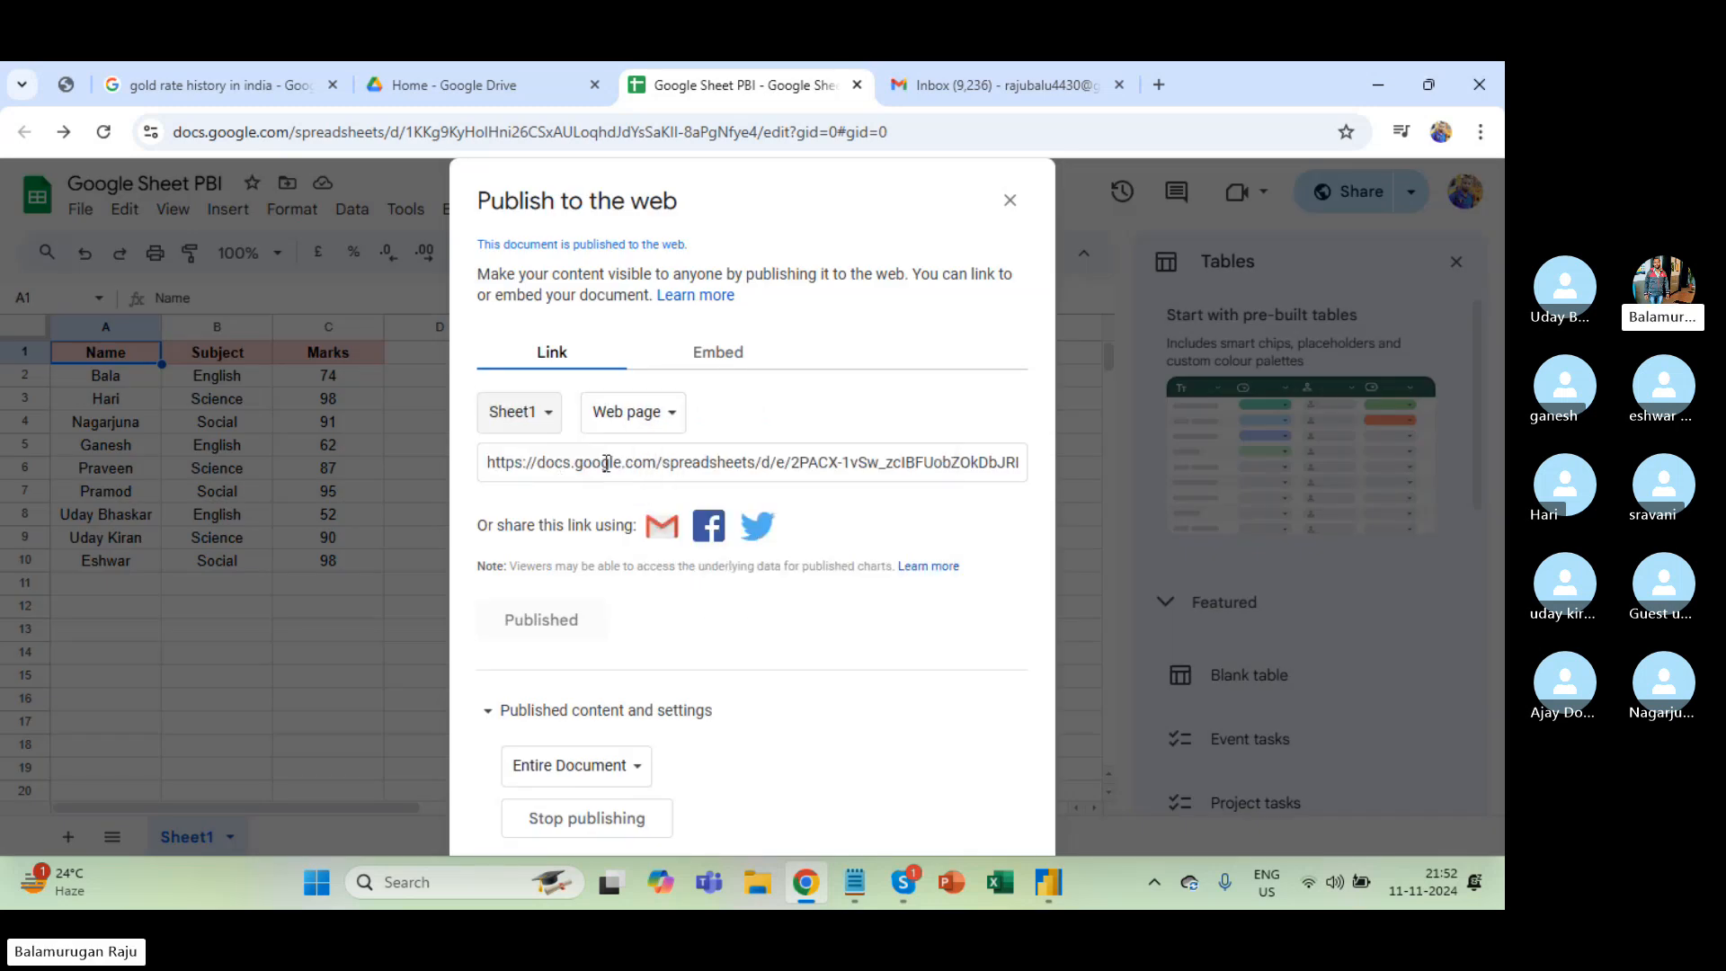
click(649, 415)
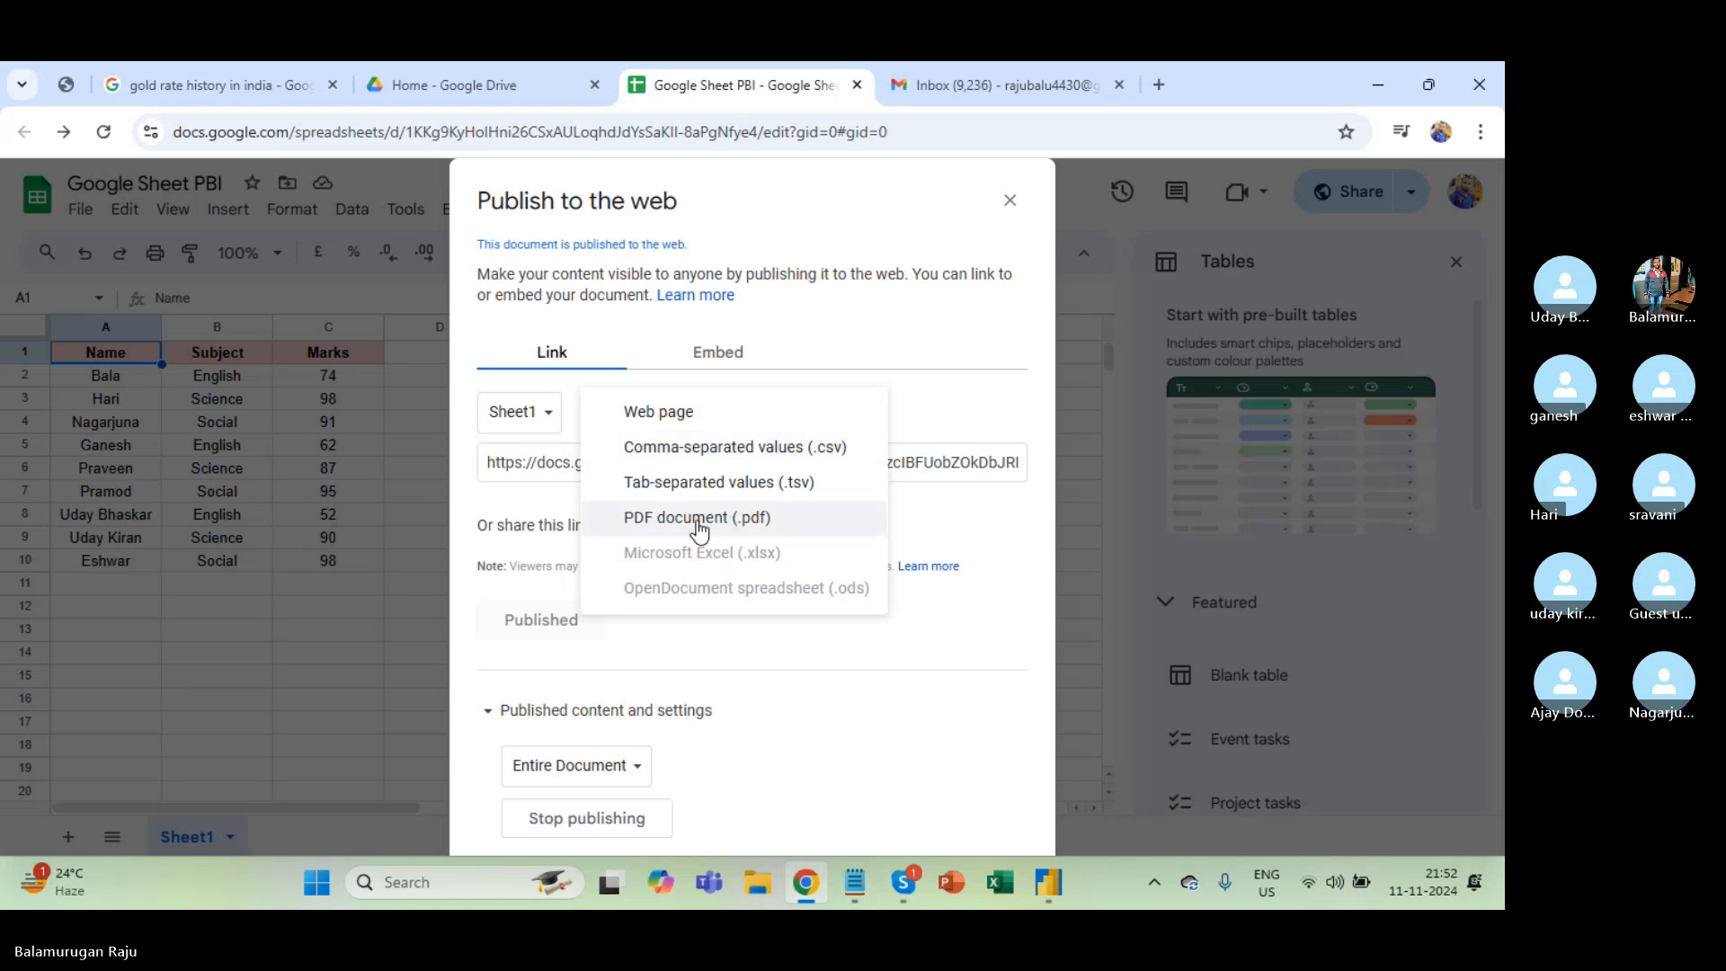
click(551, 413)
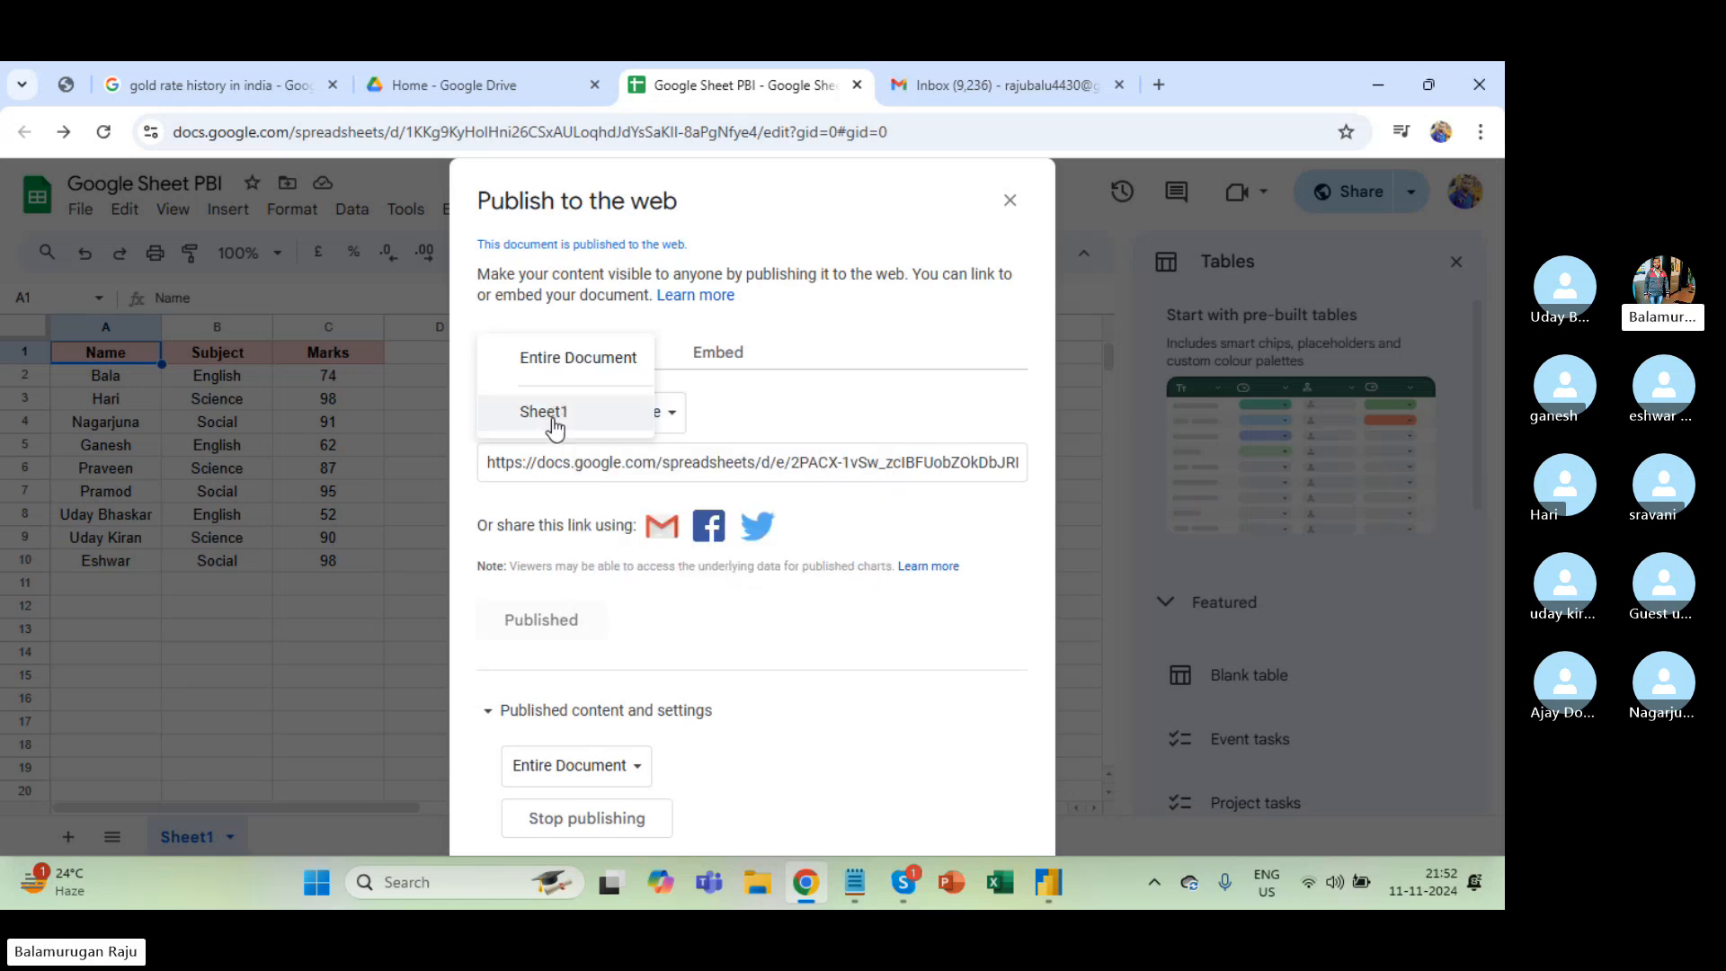
click(582, 364)
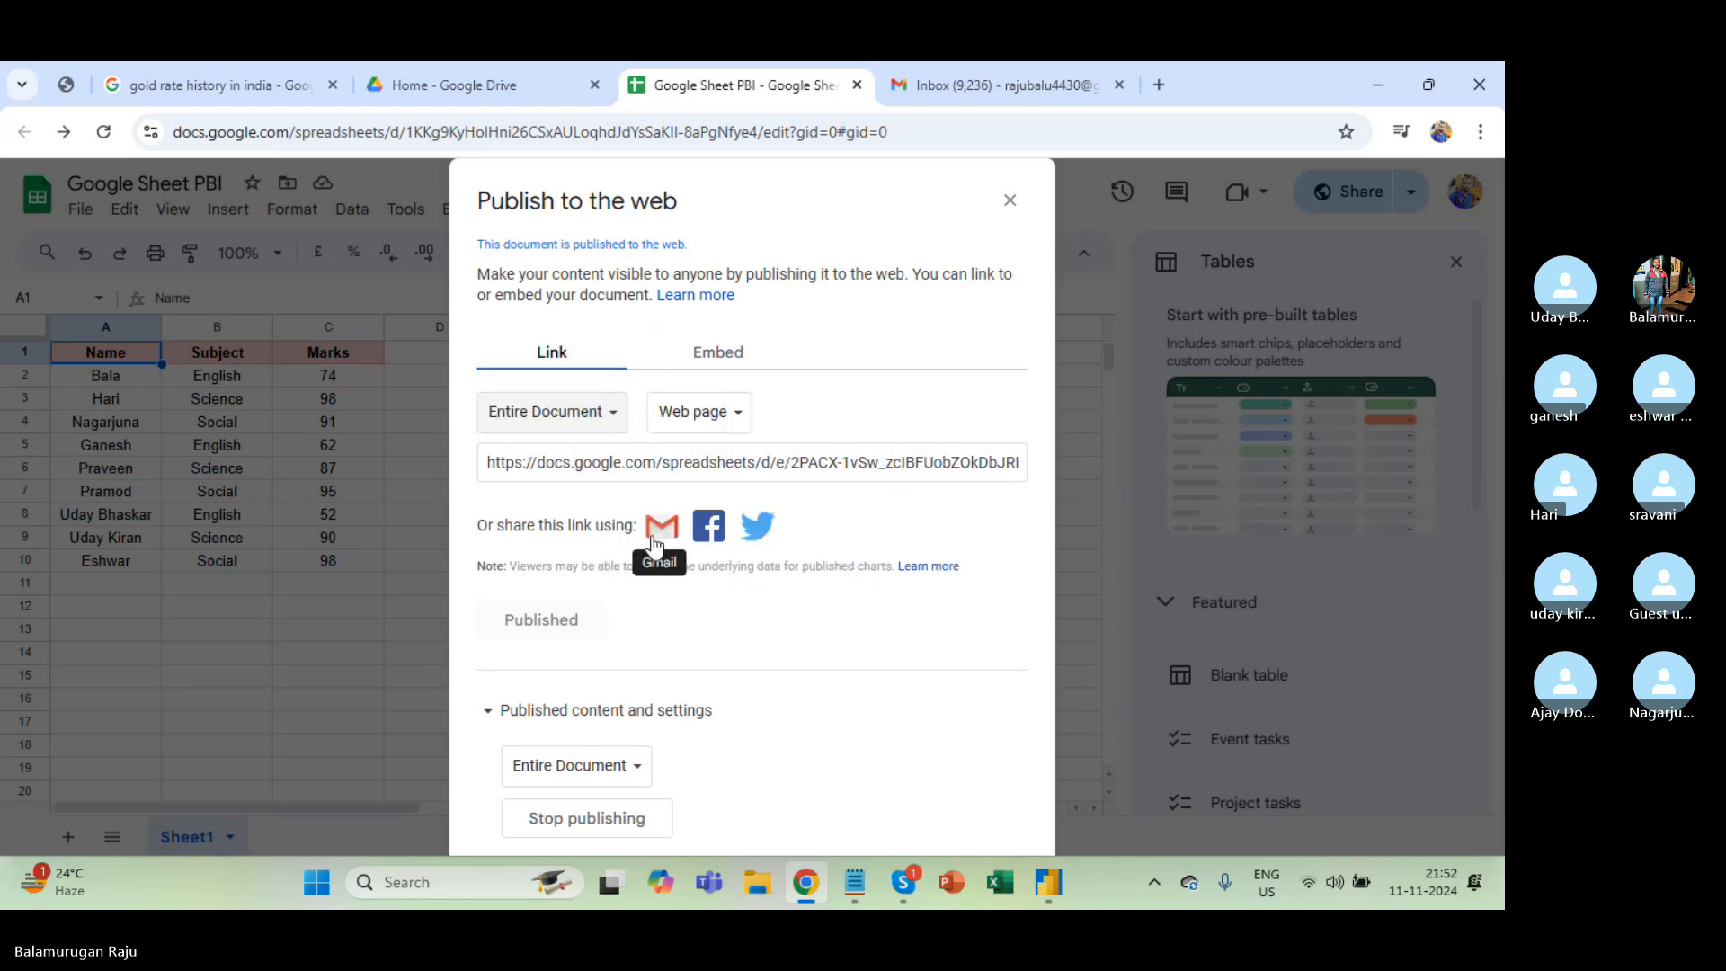
click(711, 416)
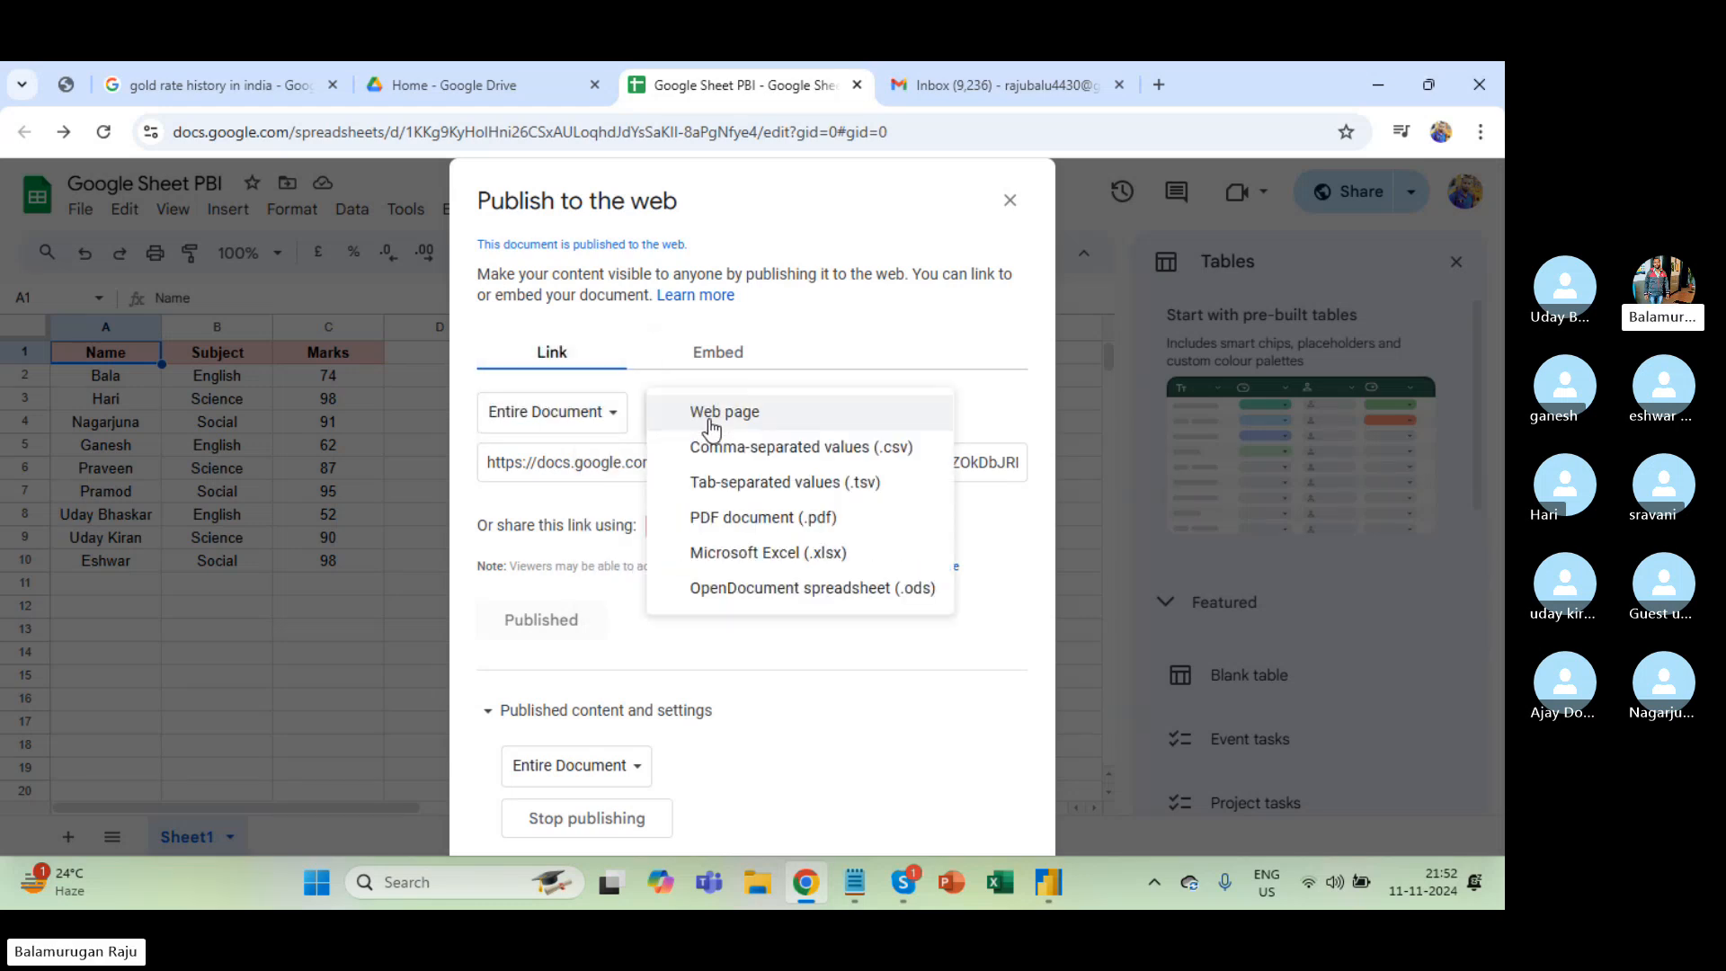
click(720, 552)
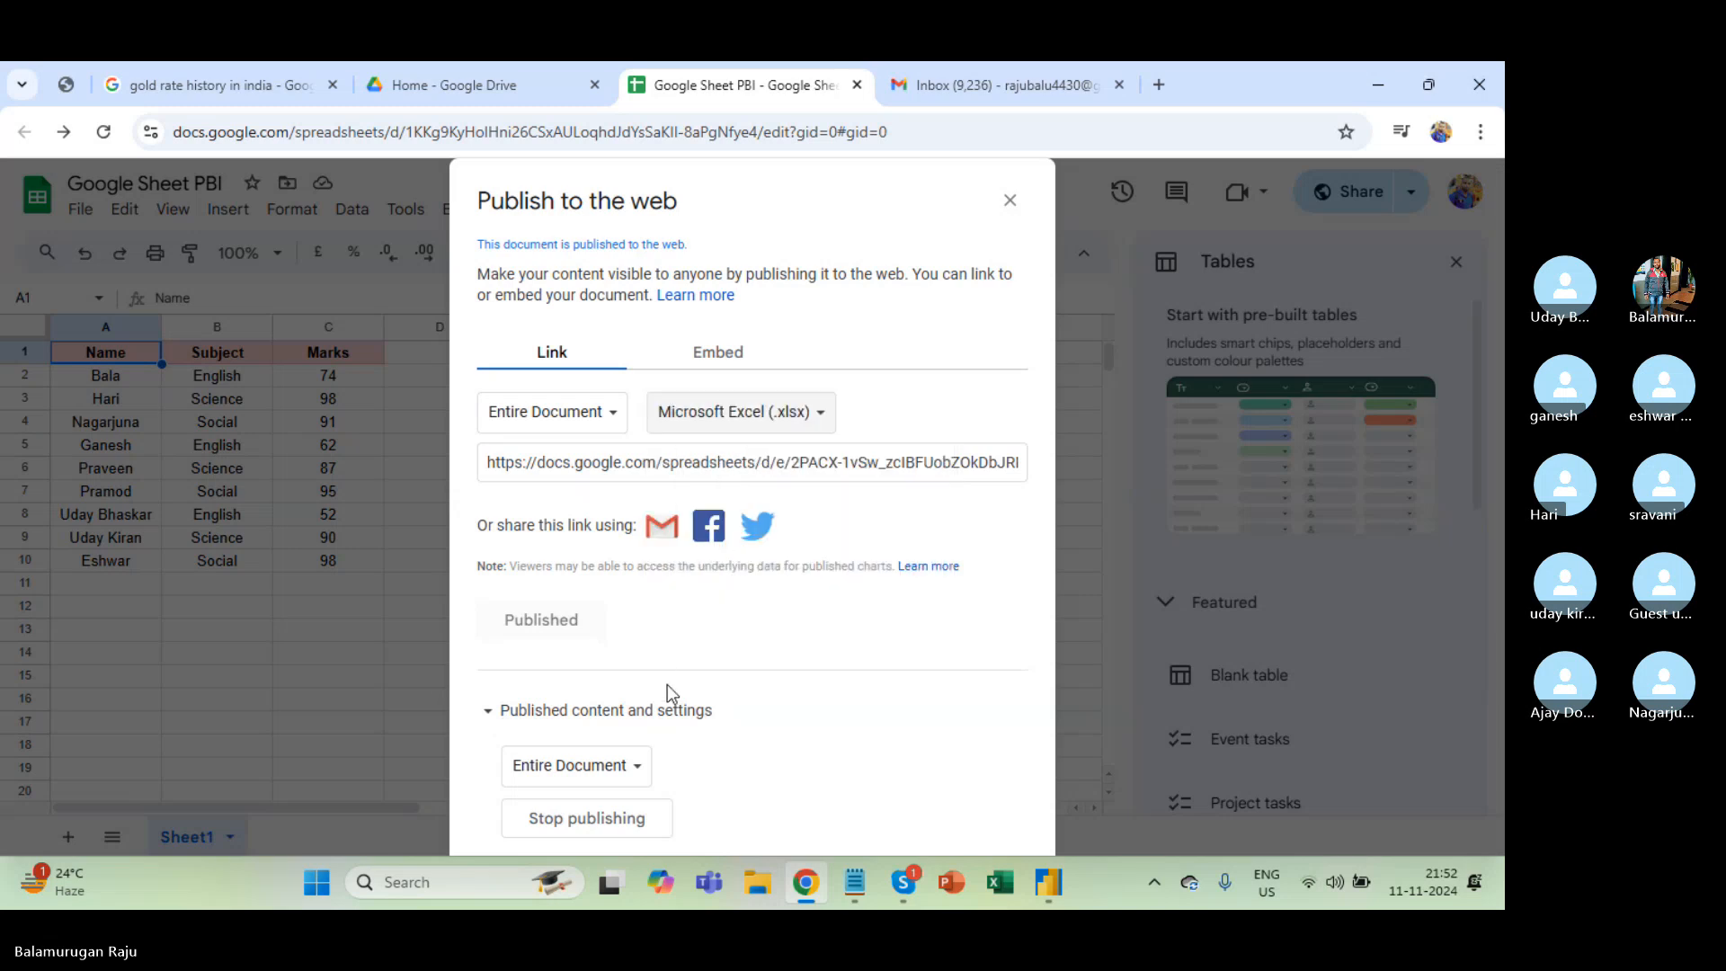
Unpublish, then republish the spreadsheet and copy its published .xlsx link.
click(601, 765)
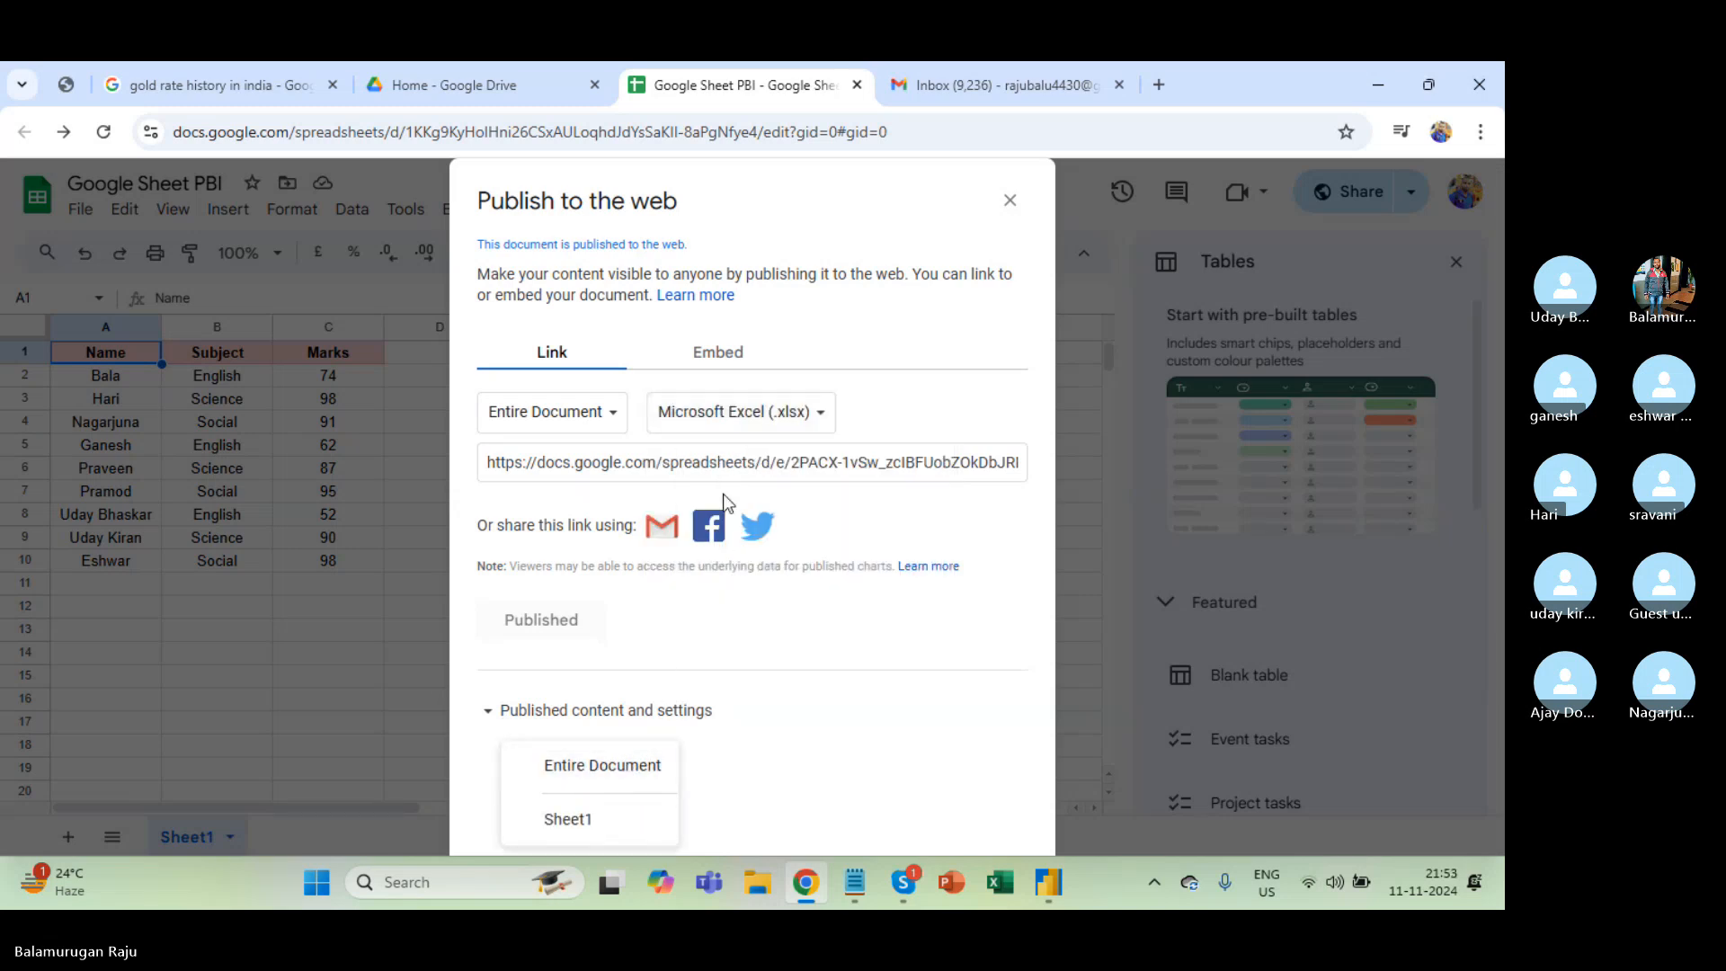
click(708, 471)
key(ctrl+a)
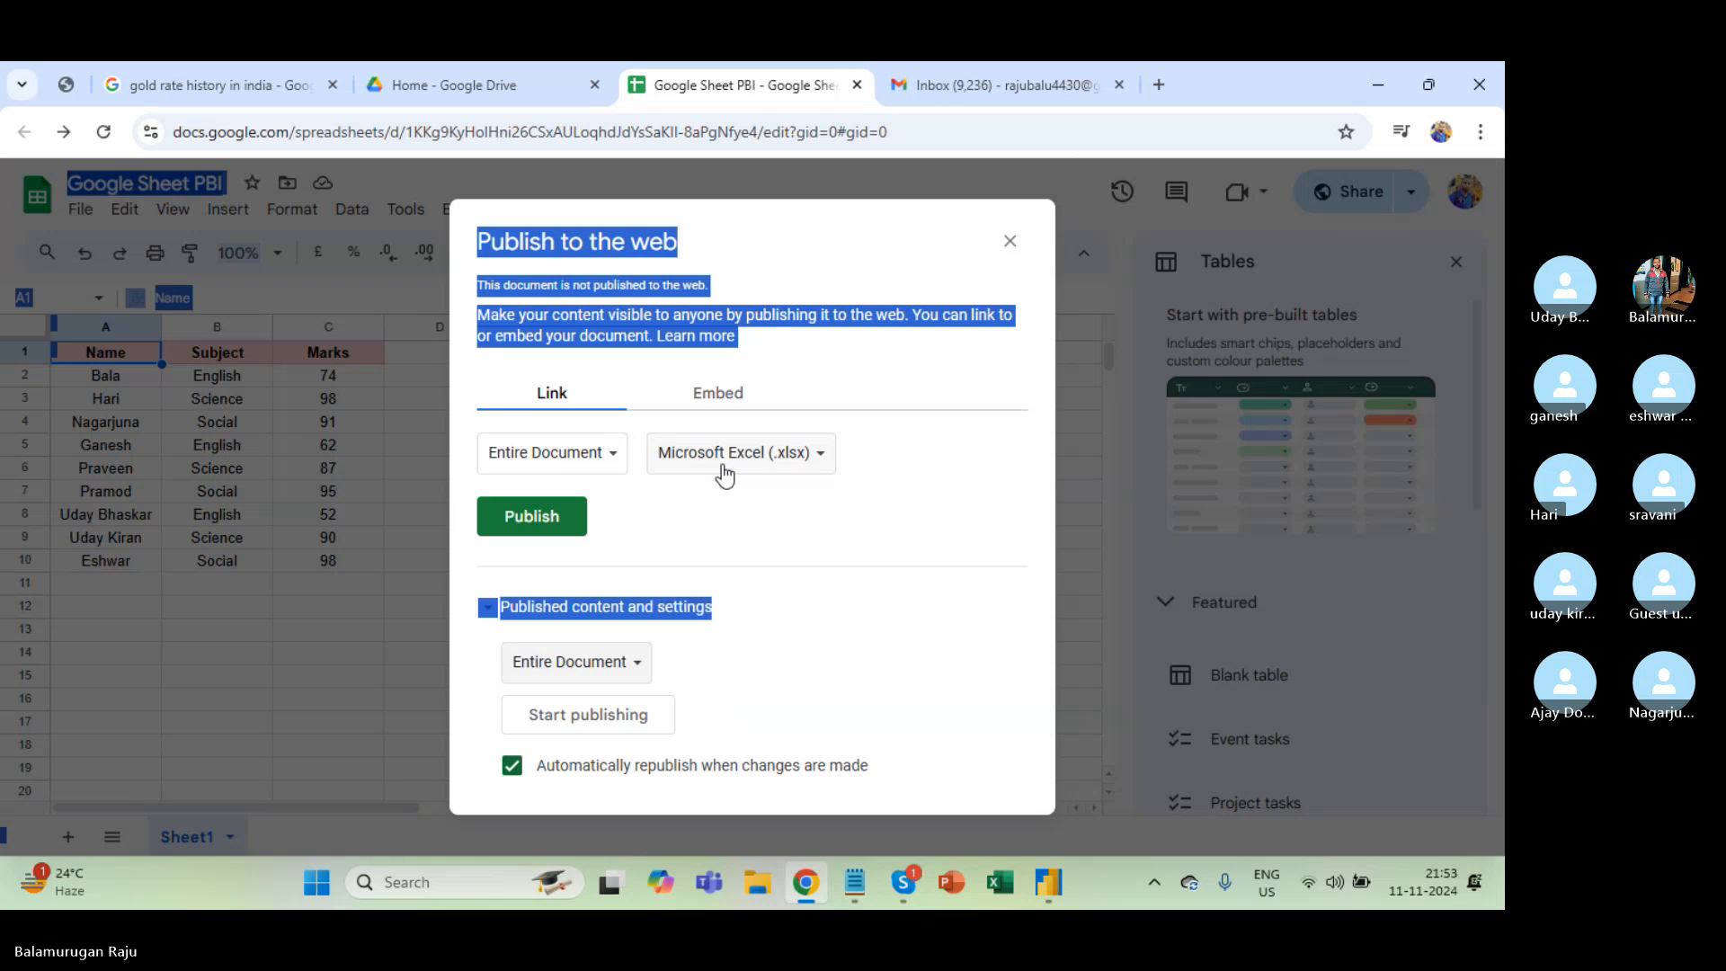
click(540, 516)
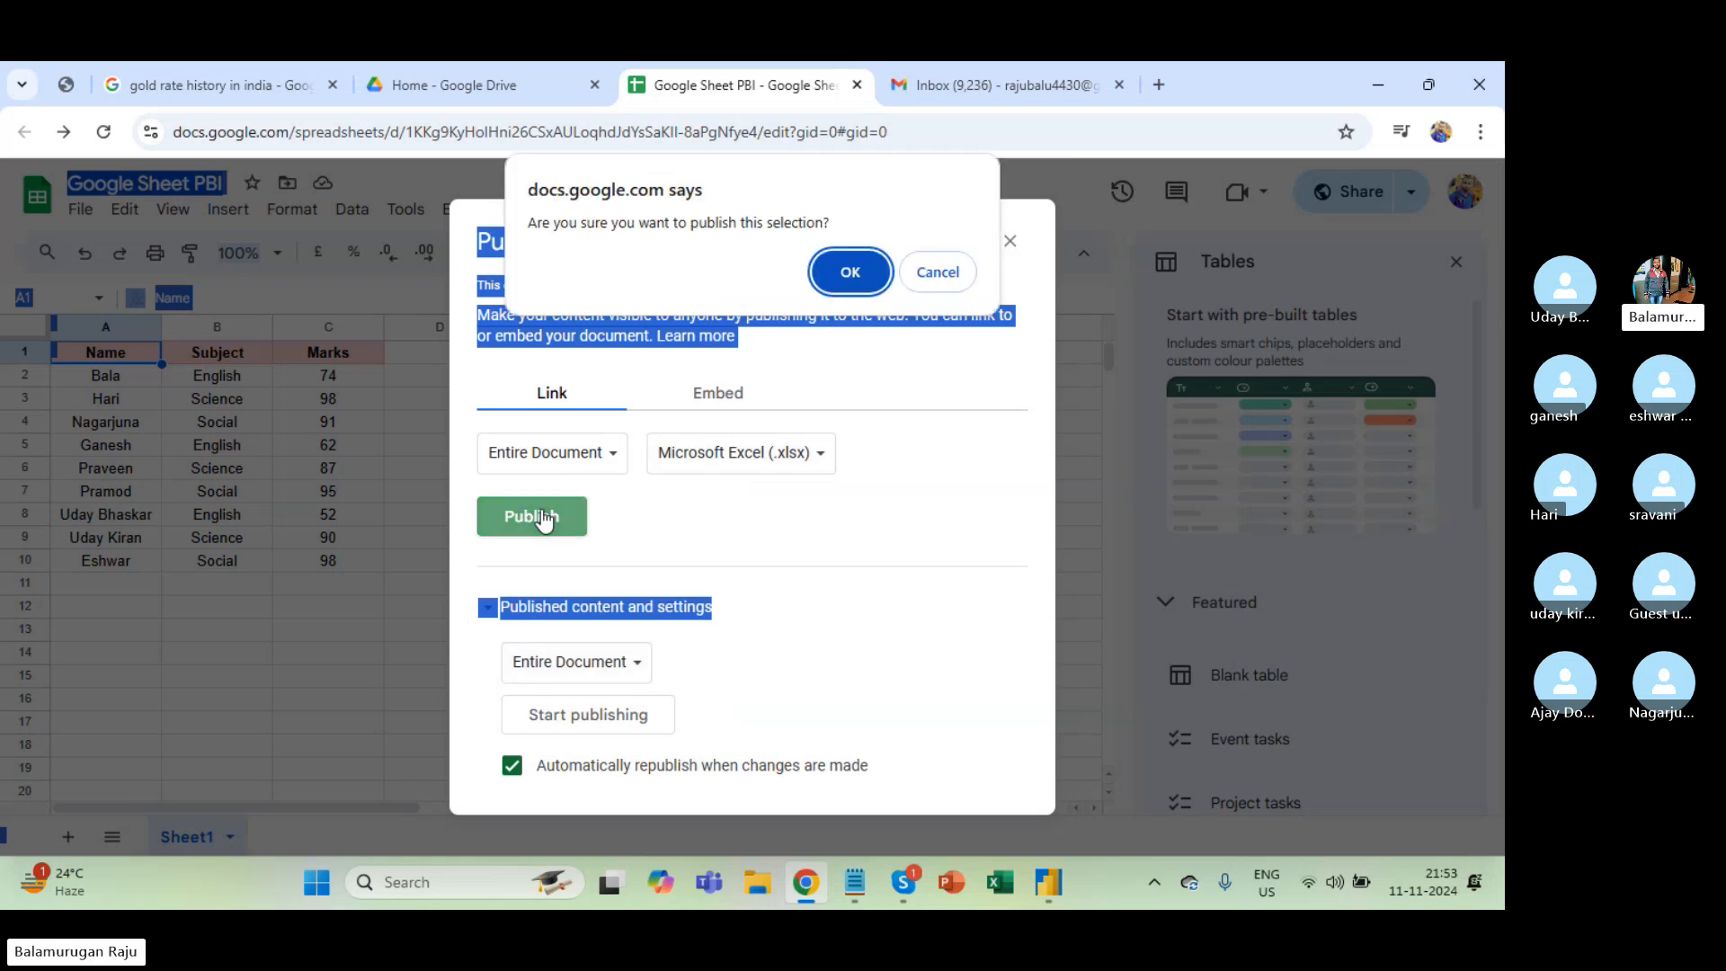
click(824, 289)
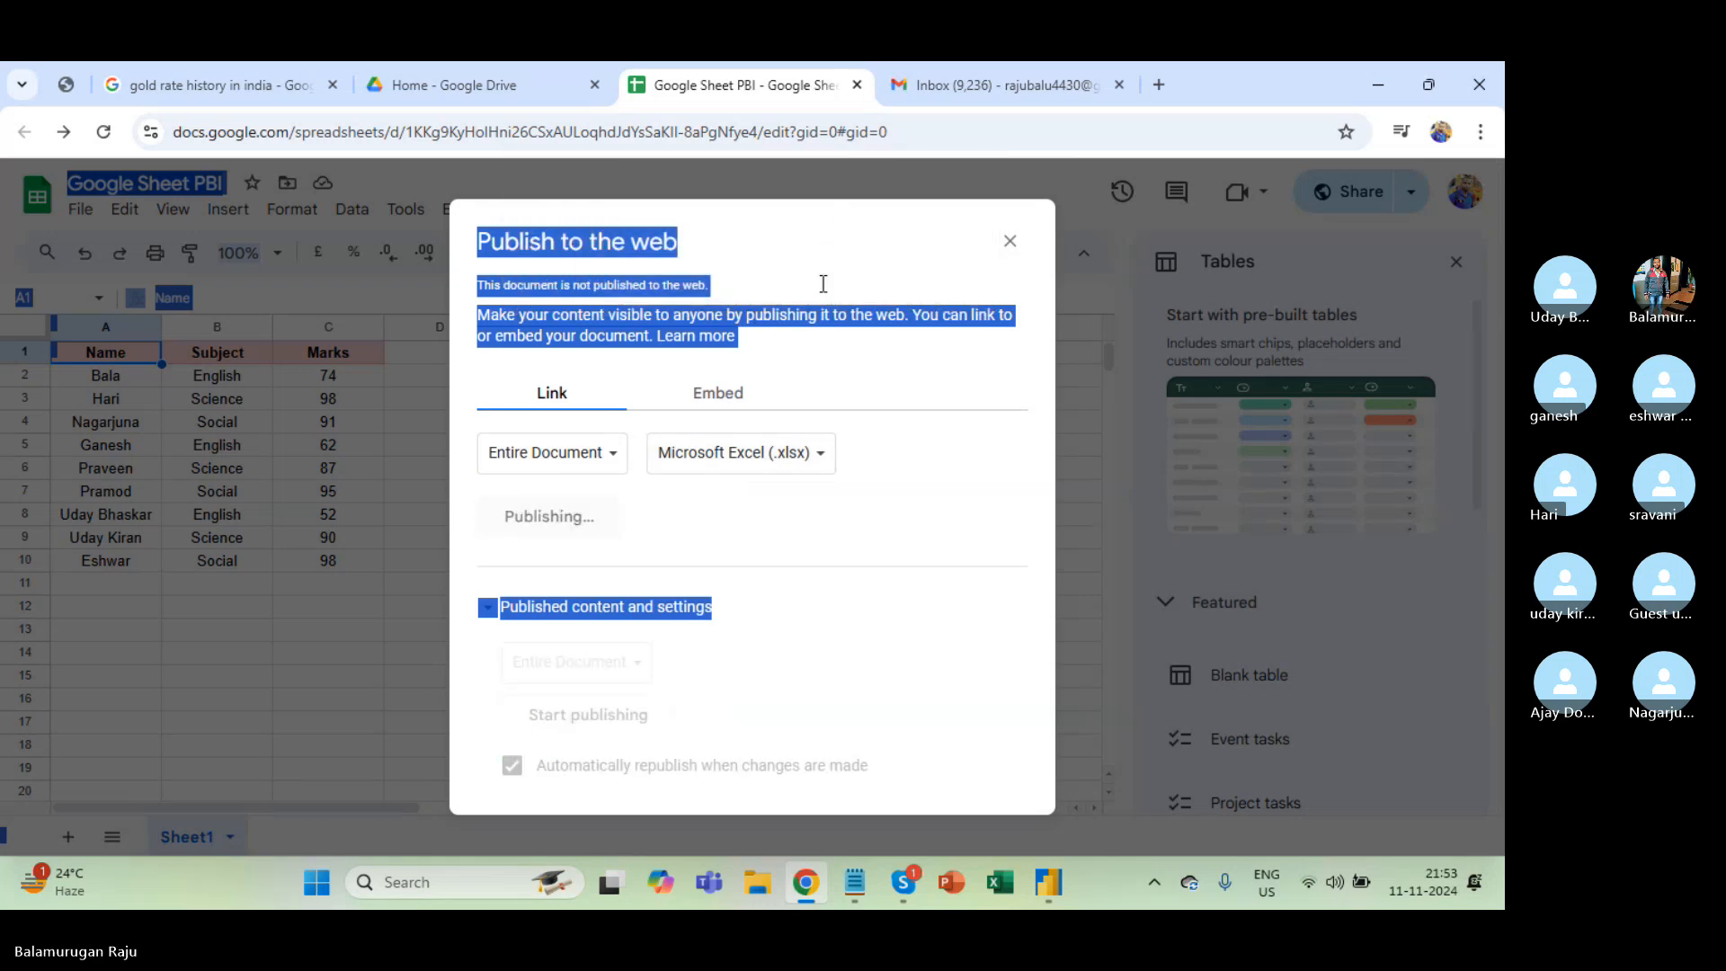
click(711, 464)
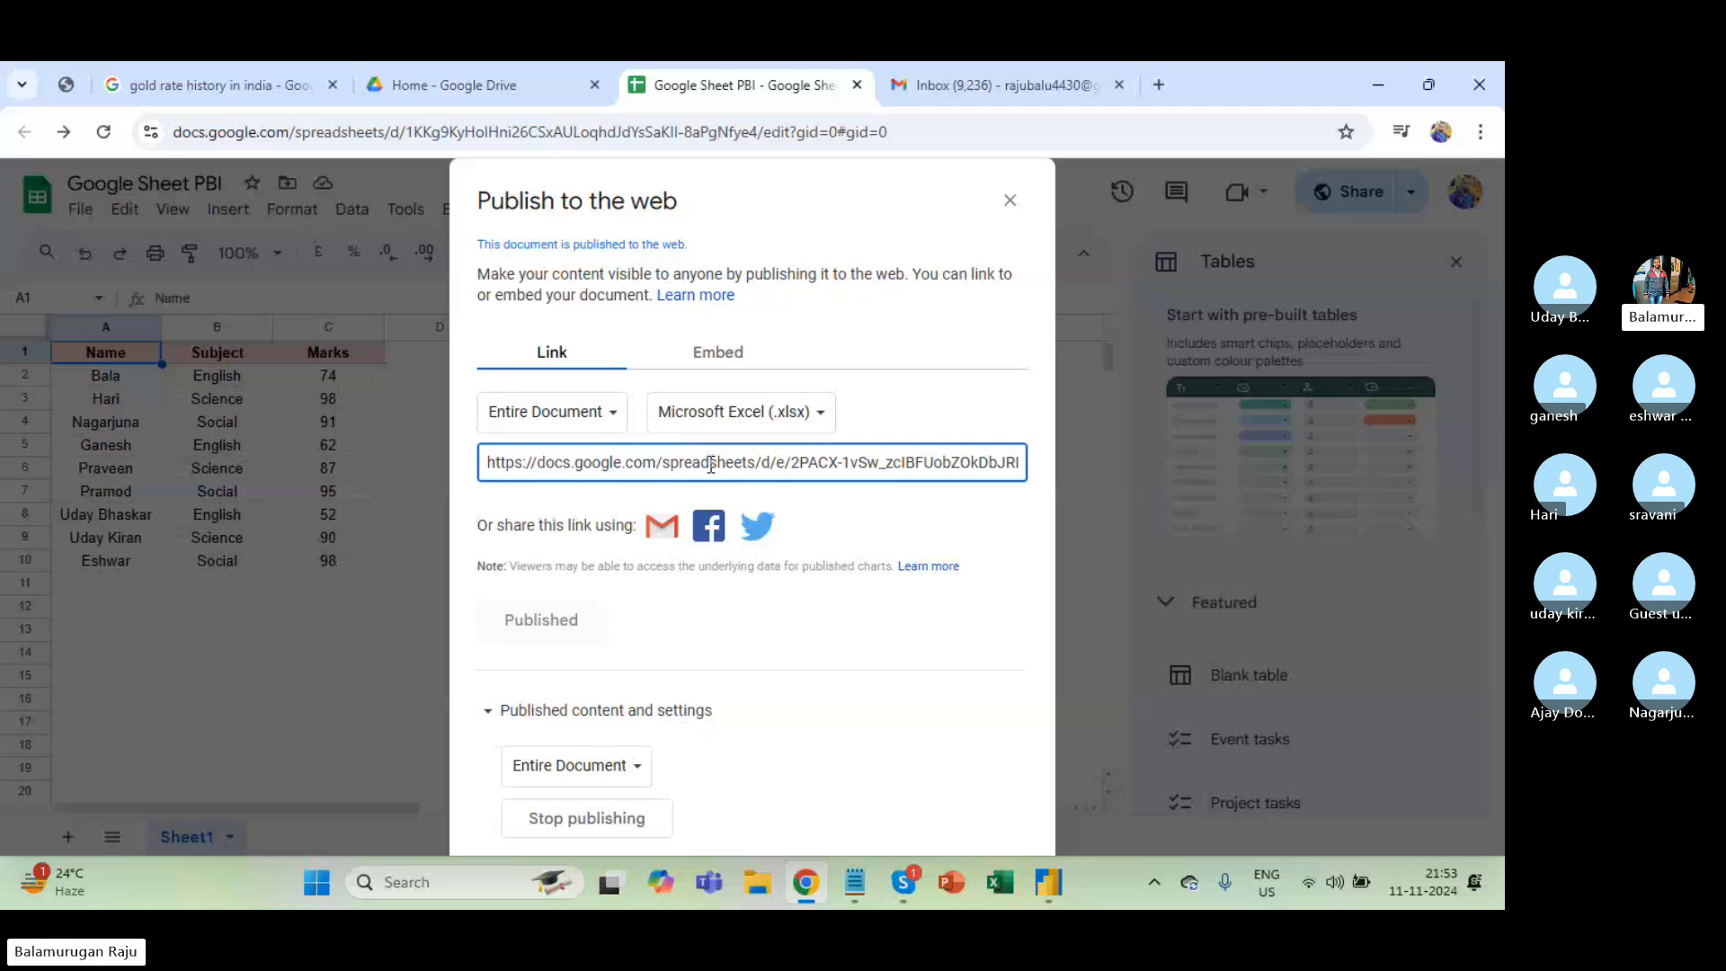
key(ctrl+a)
scroll(713, 463, right, 7)
In Power BI, start a Google Sheets connection from Get data's Other connectors.
key(alt+Tab)
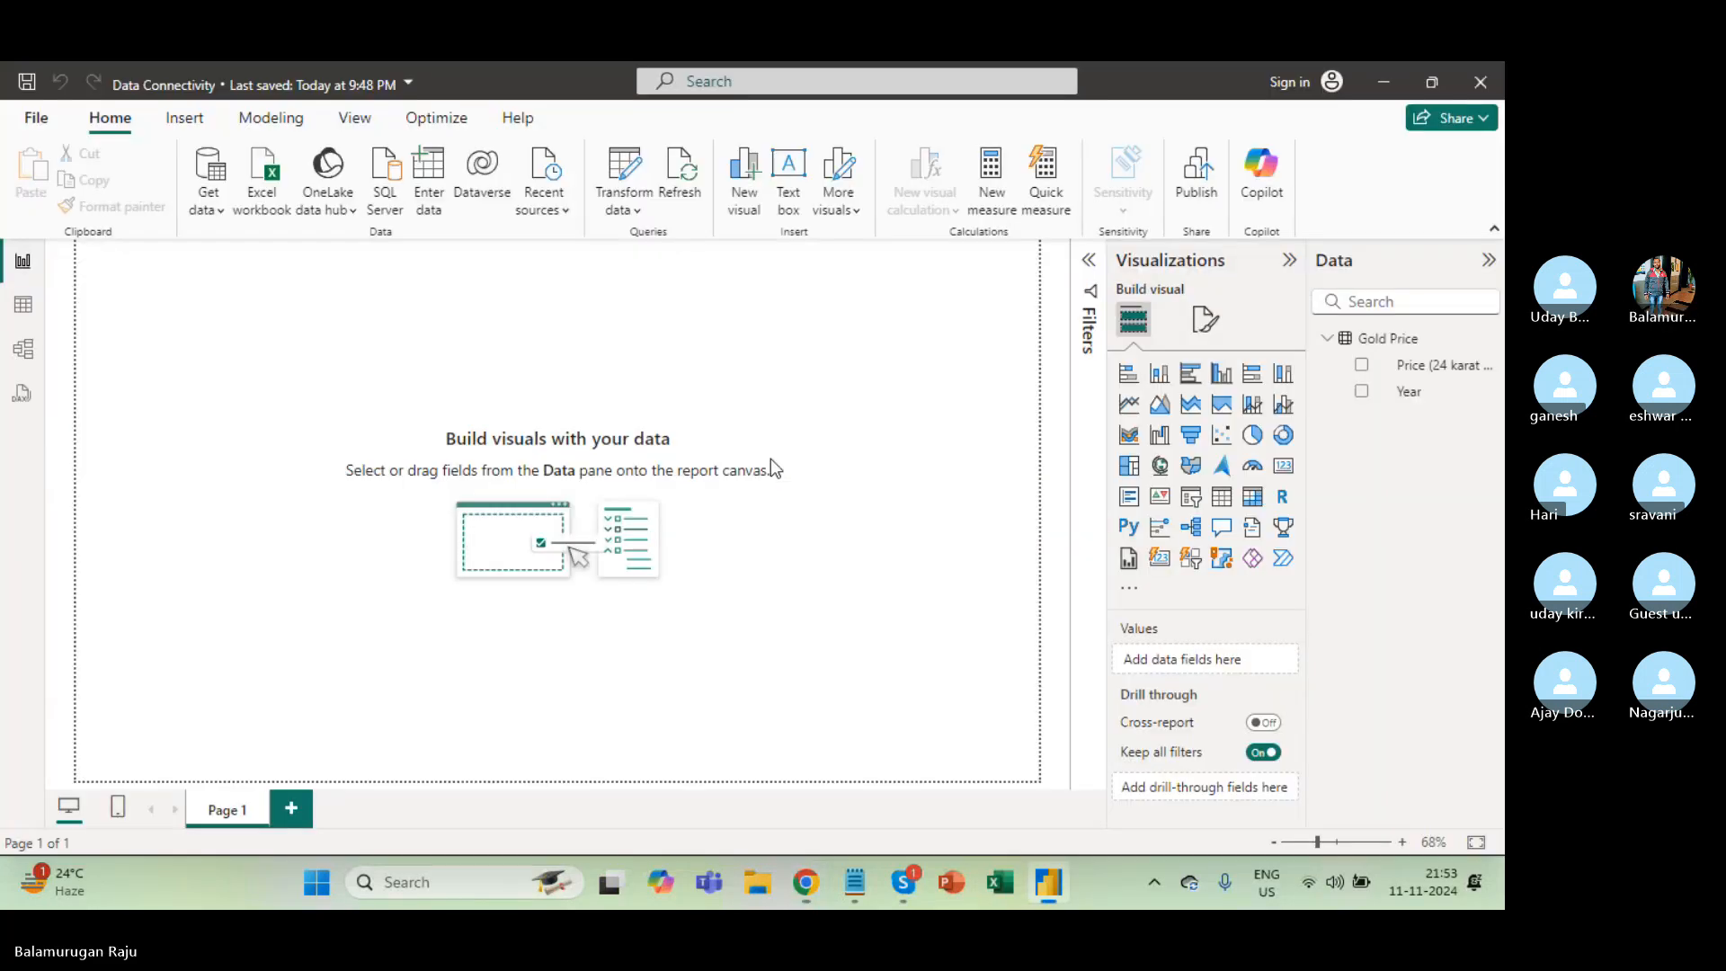
click(207, 203)
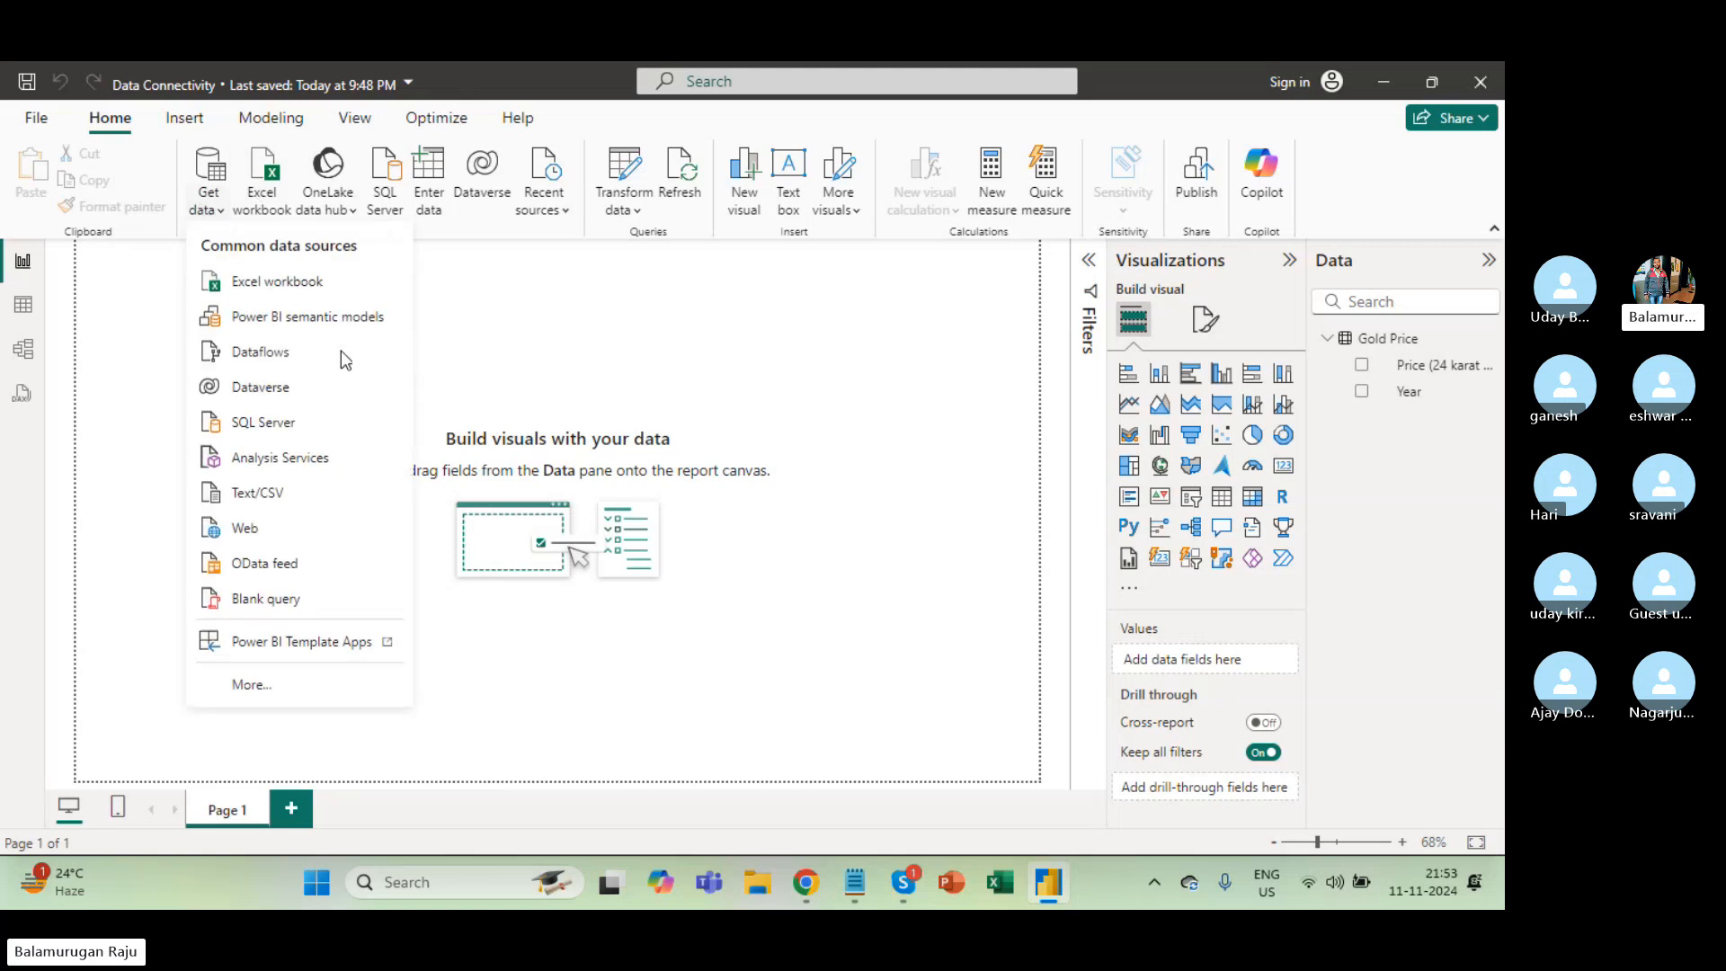
click(254, 685)
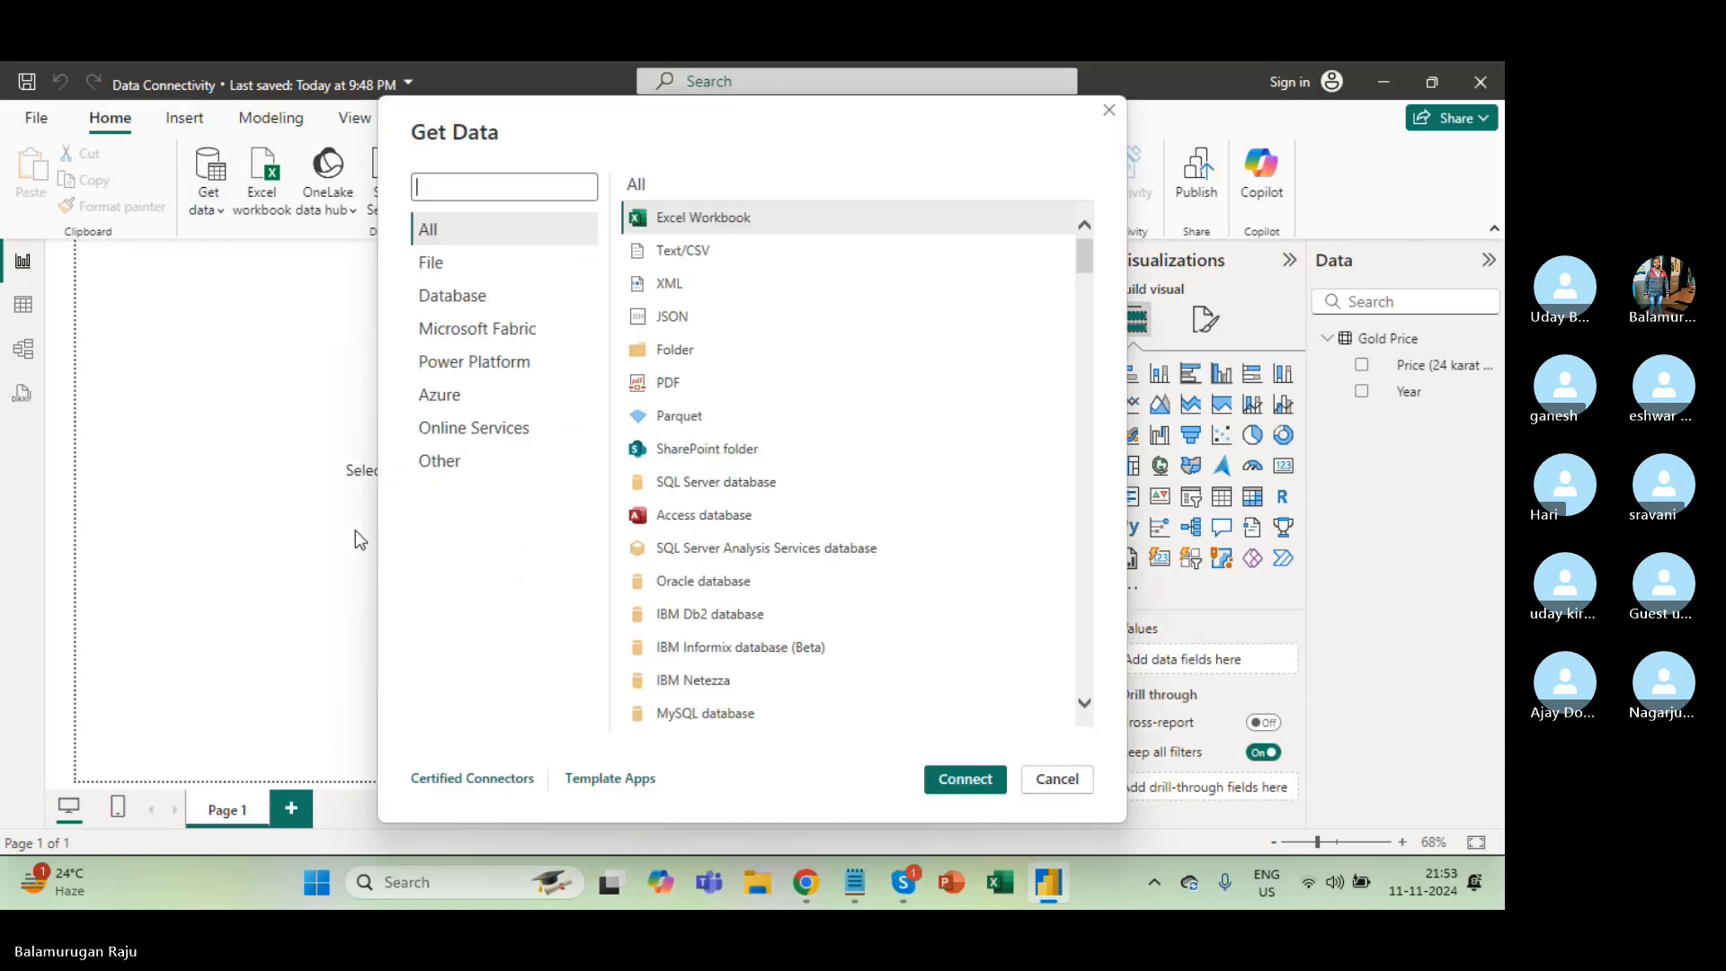
click(438, 460)
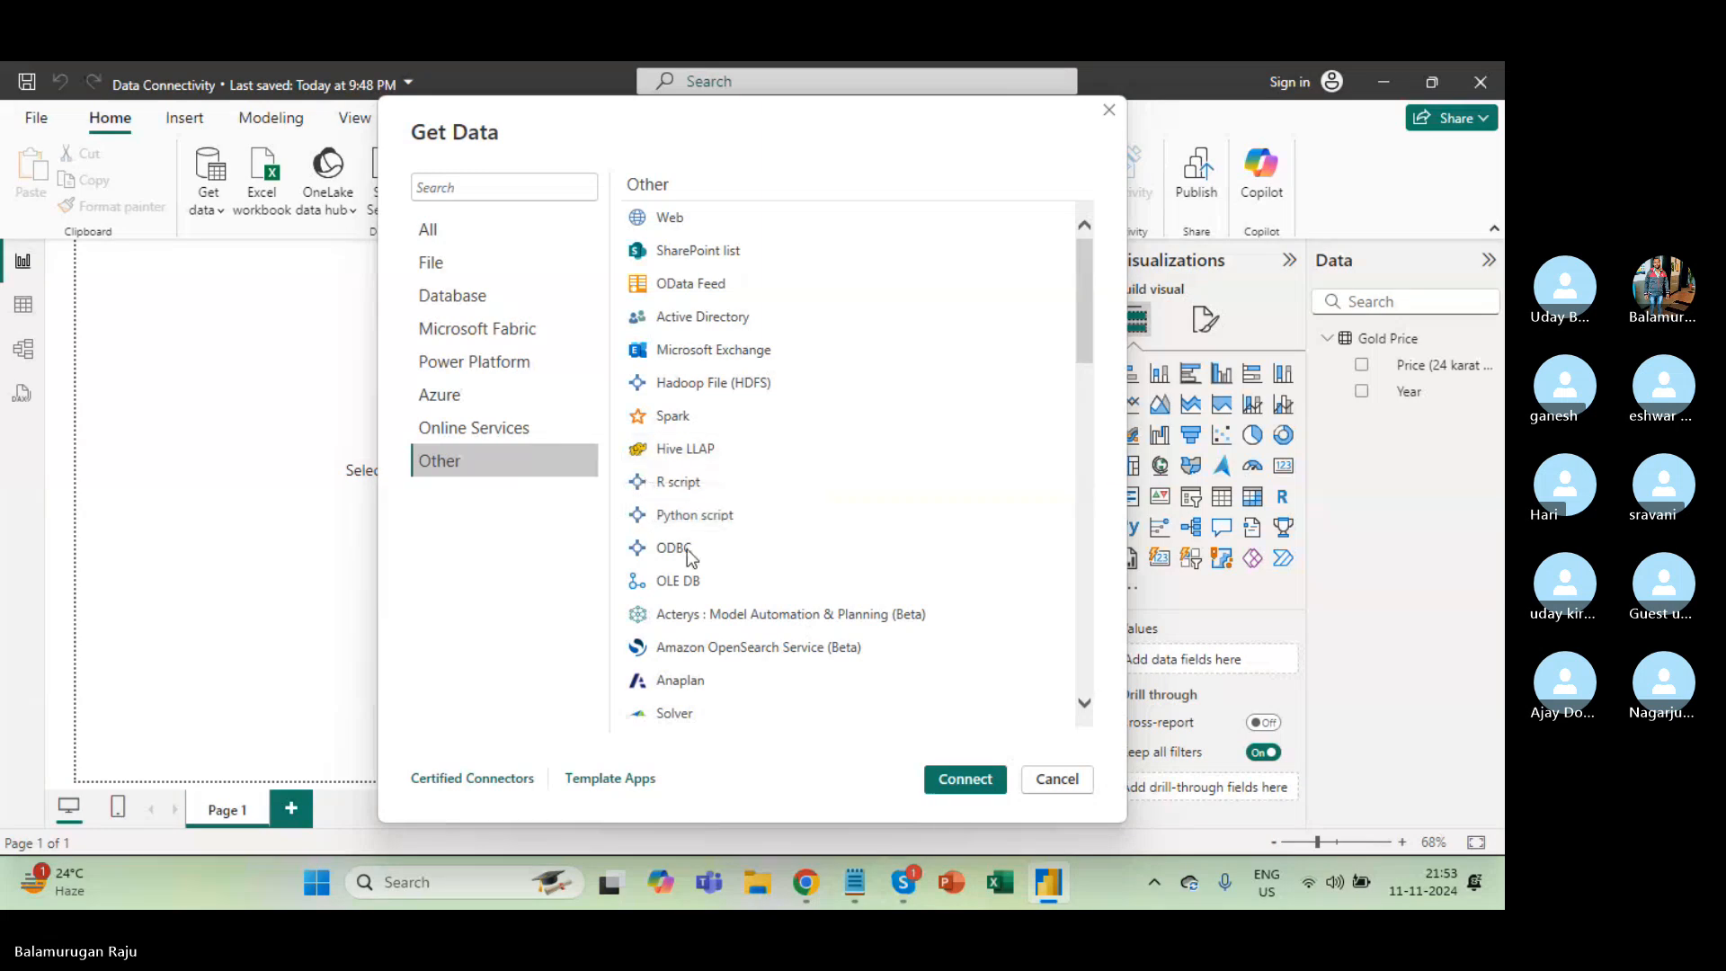
scroll(687, 548, down, 7)
scroll(721, 403, down, 4)
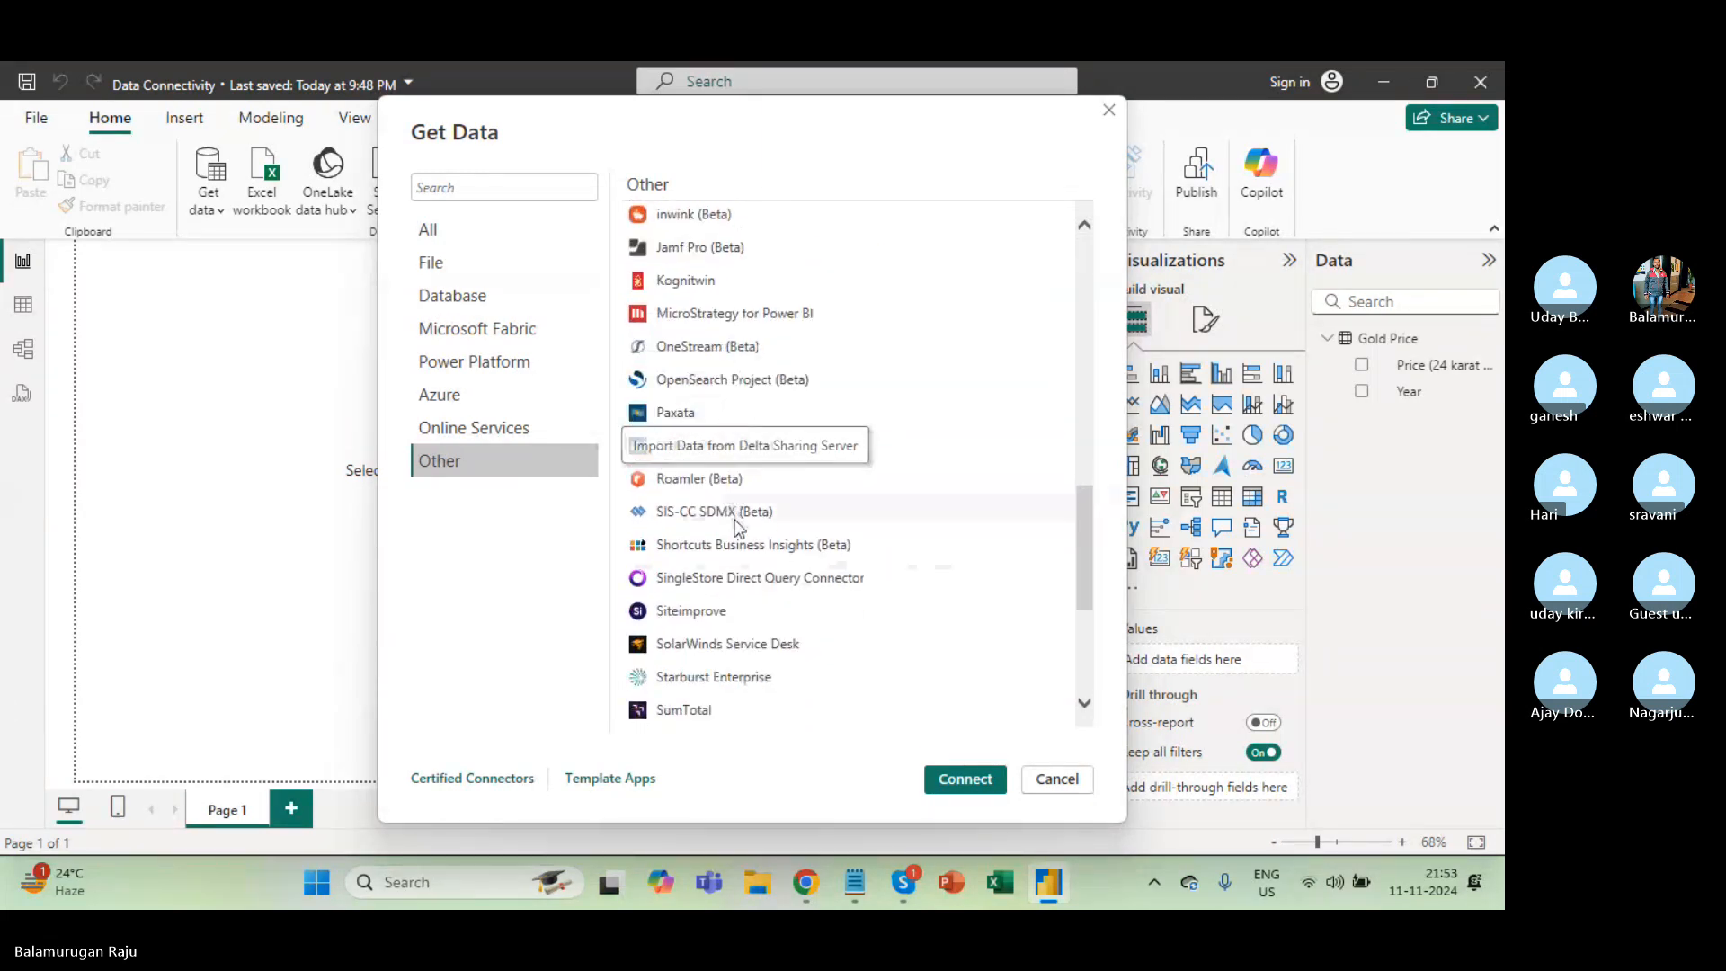
scroll(768, 406, up, 5)
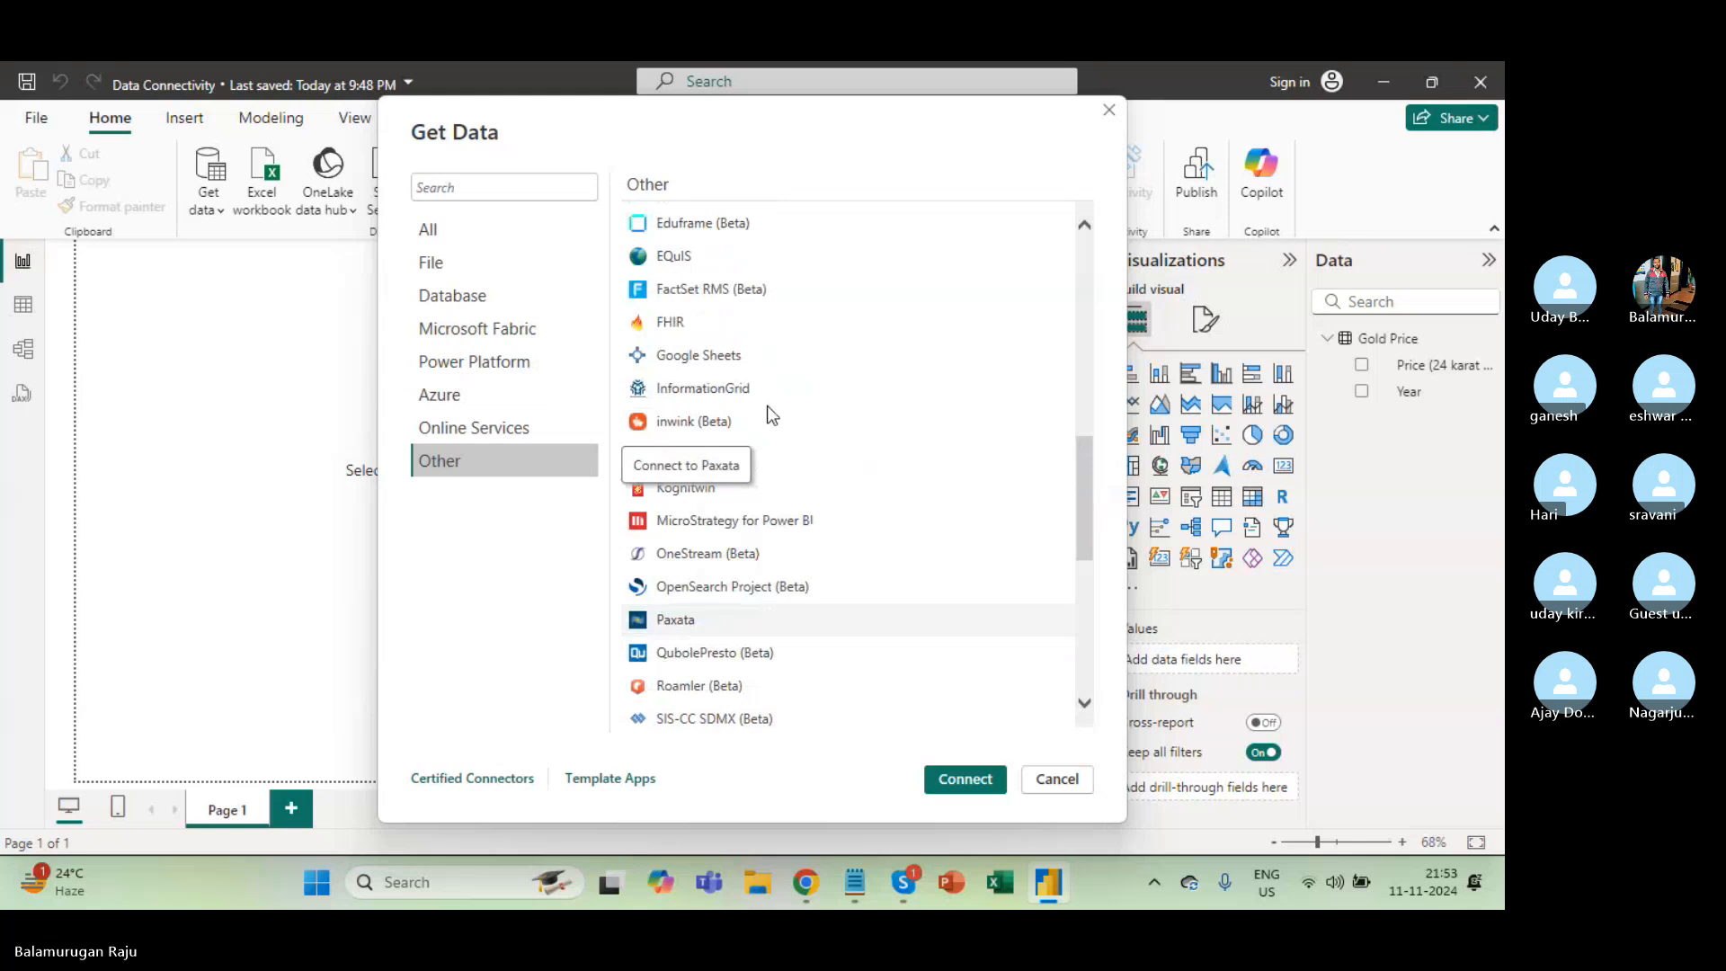
click(730, 358)
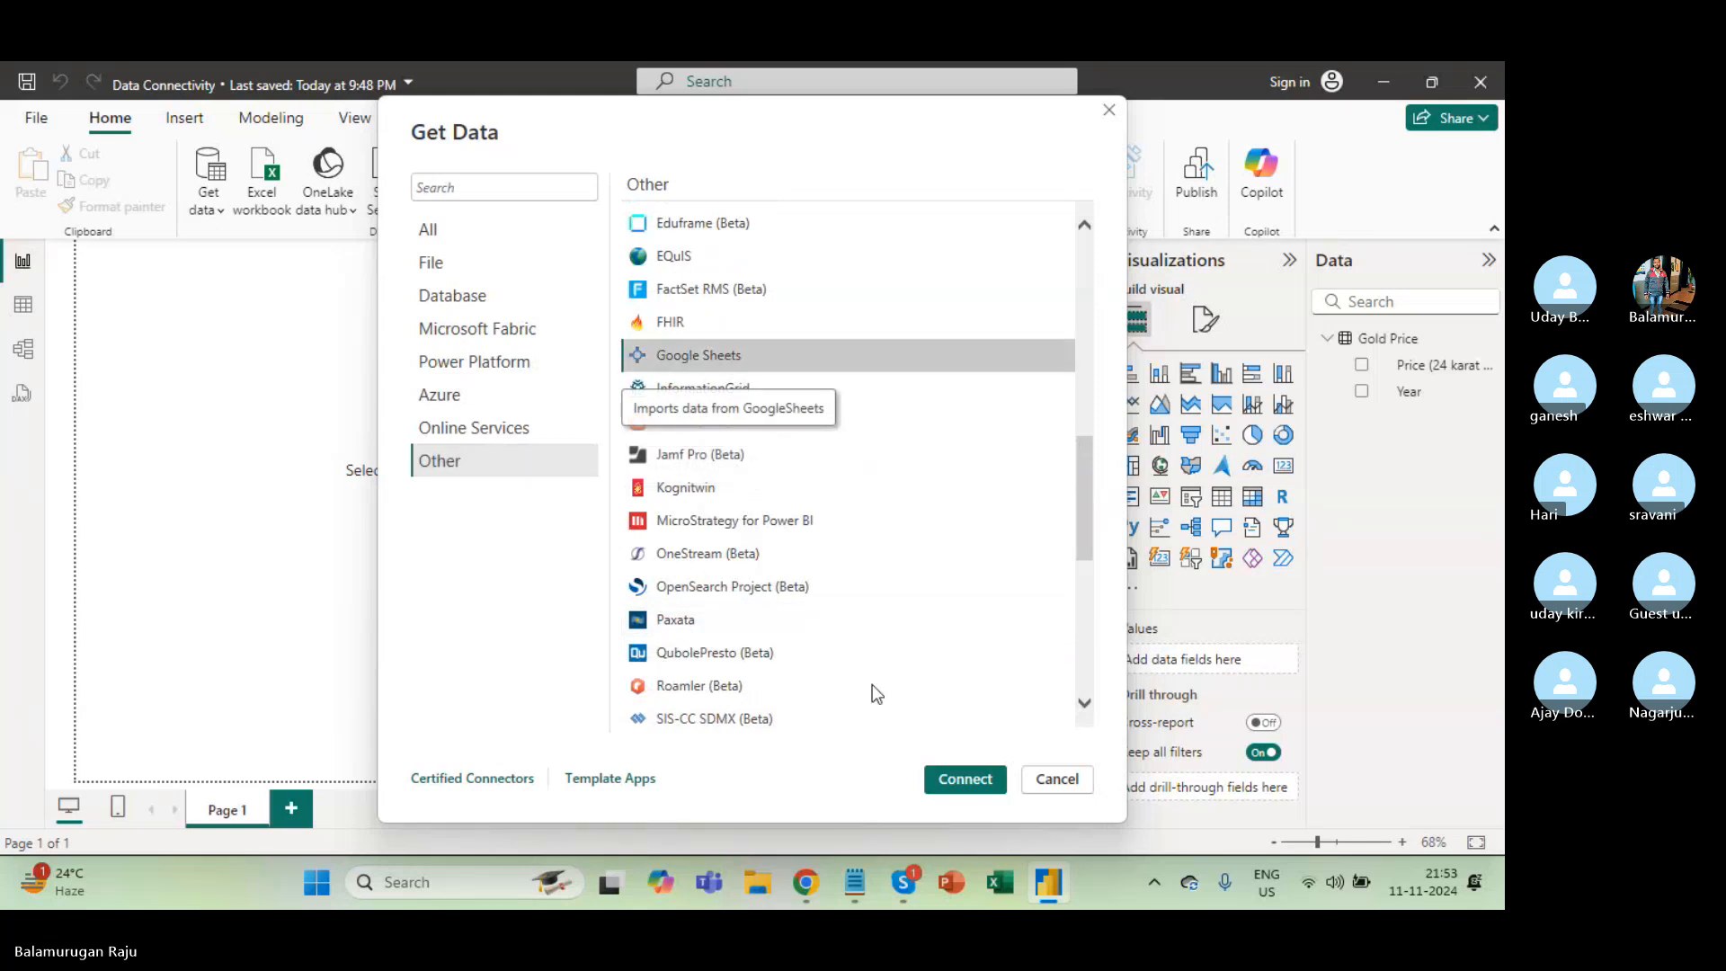
click(966, 779)
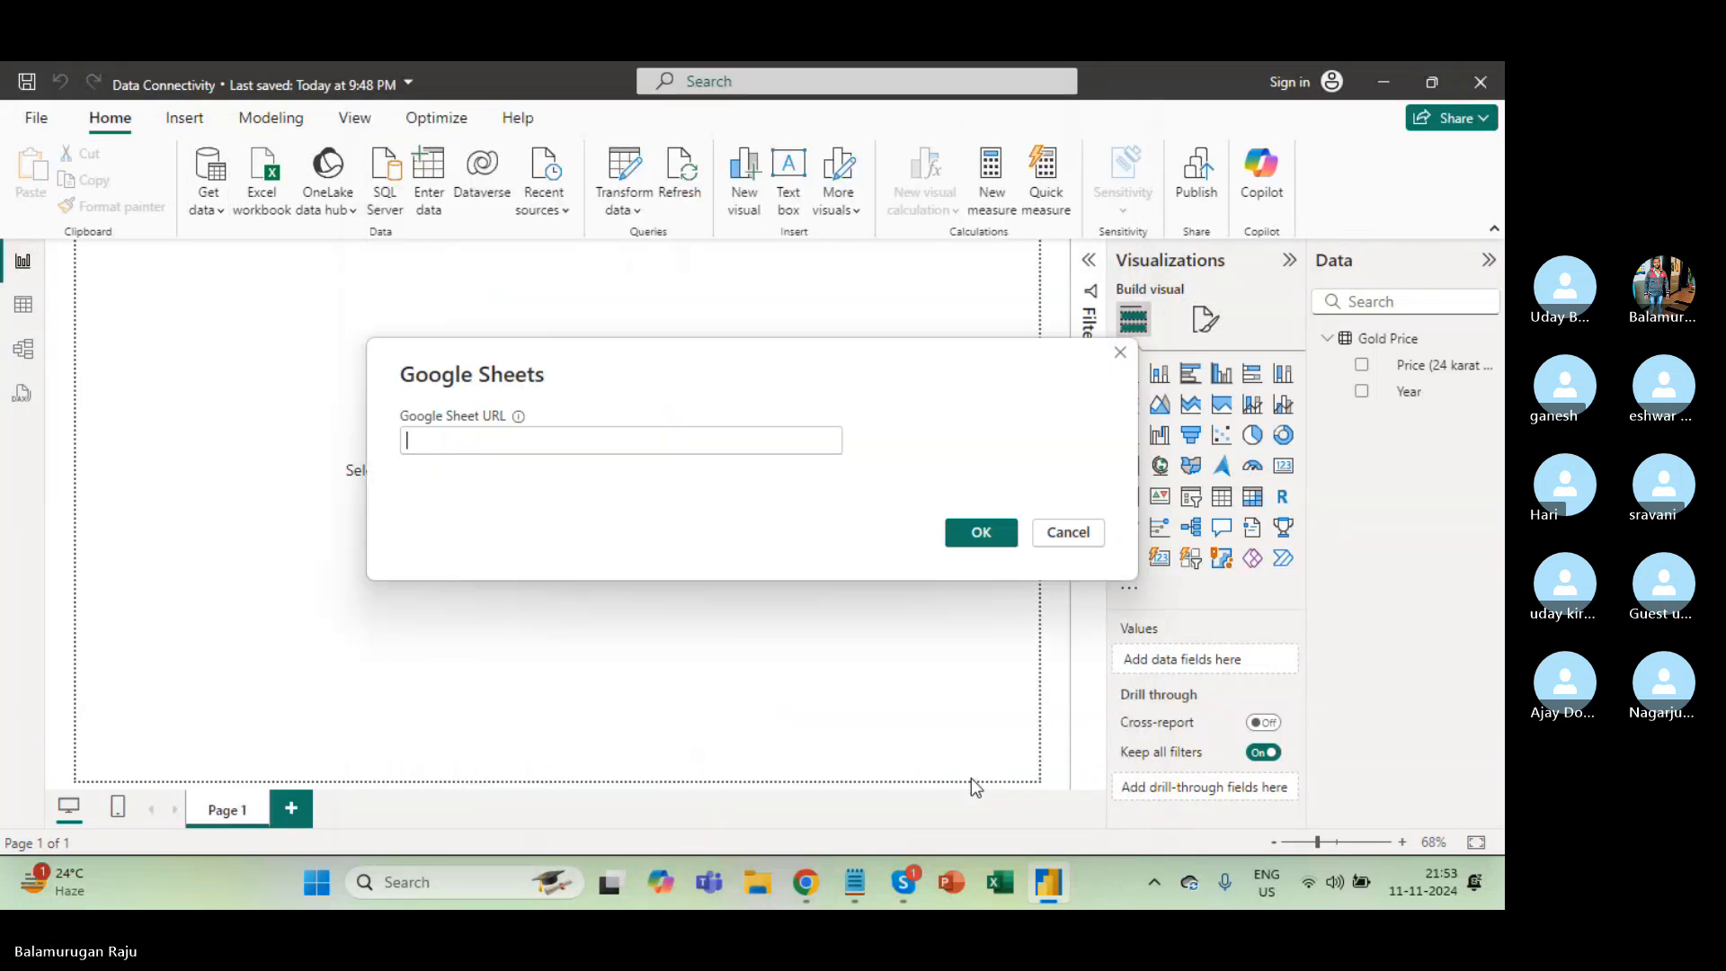
Submit the published .xlsx link as the URL, dismiss the Unable to connect error, and return to Chrome.
key(ctrl+v)
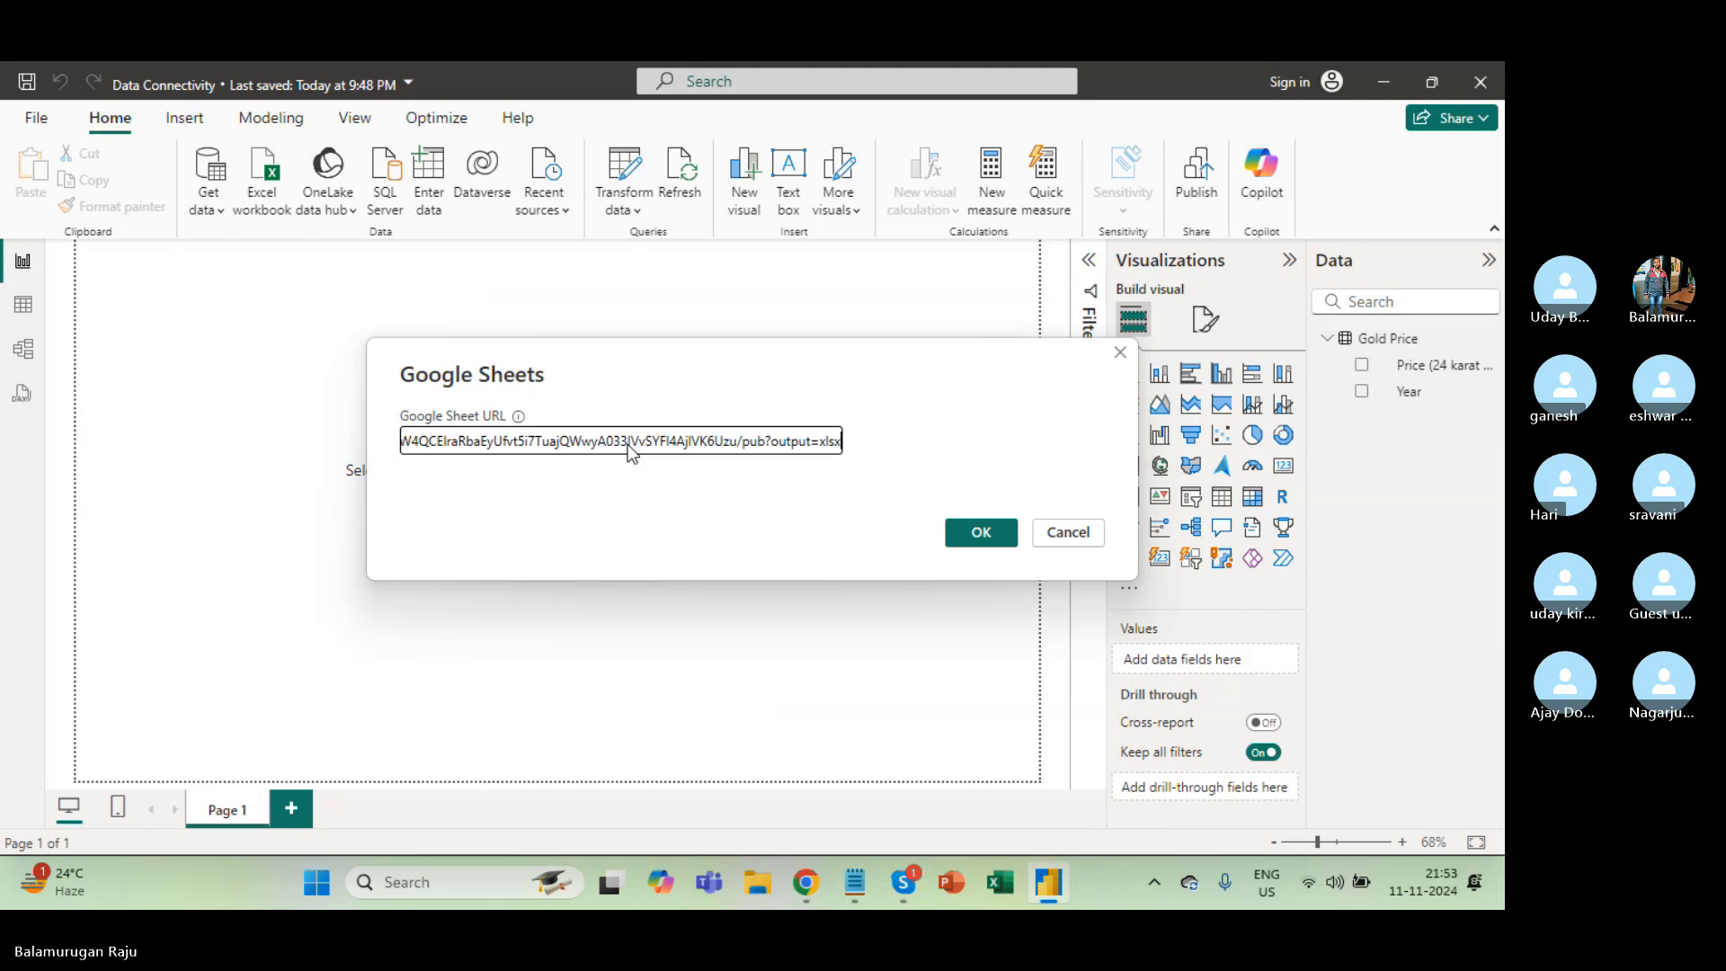
click(981, 537)
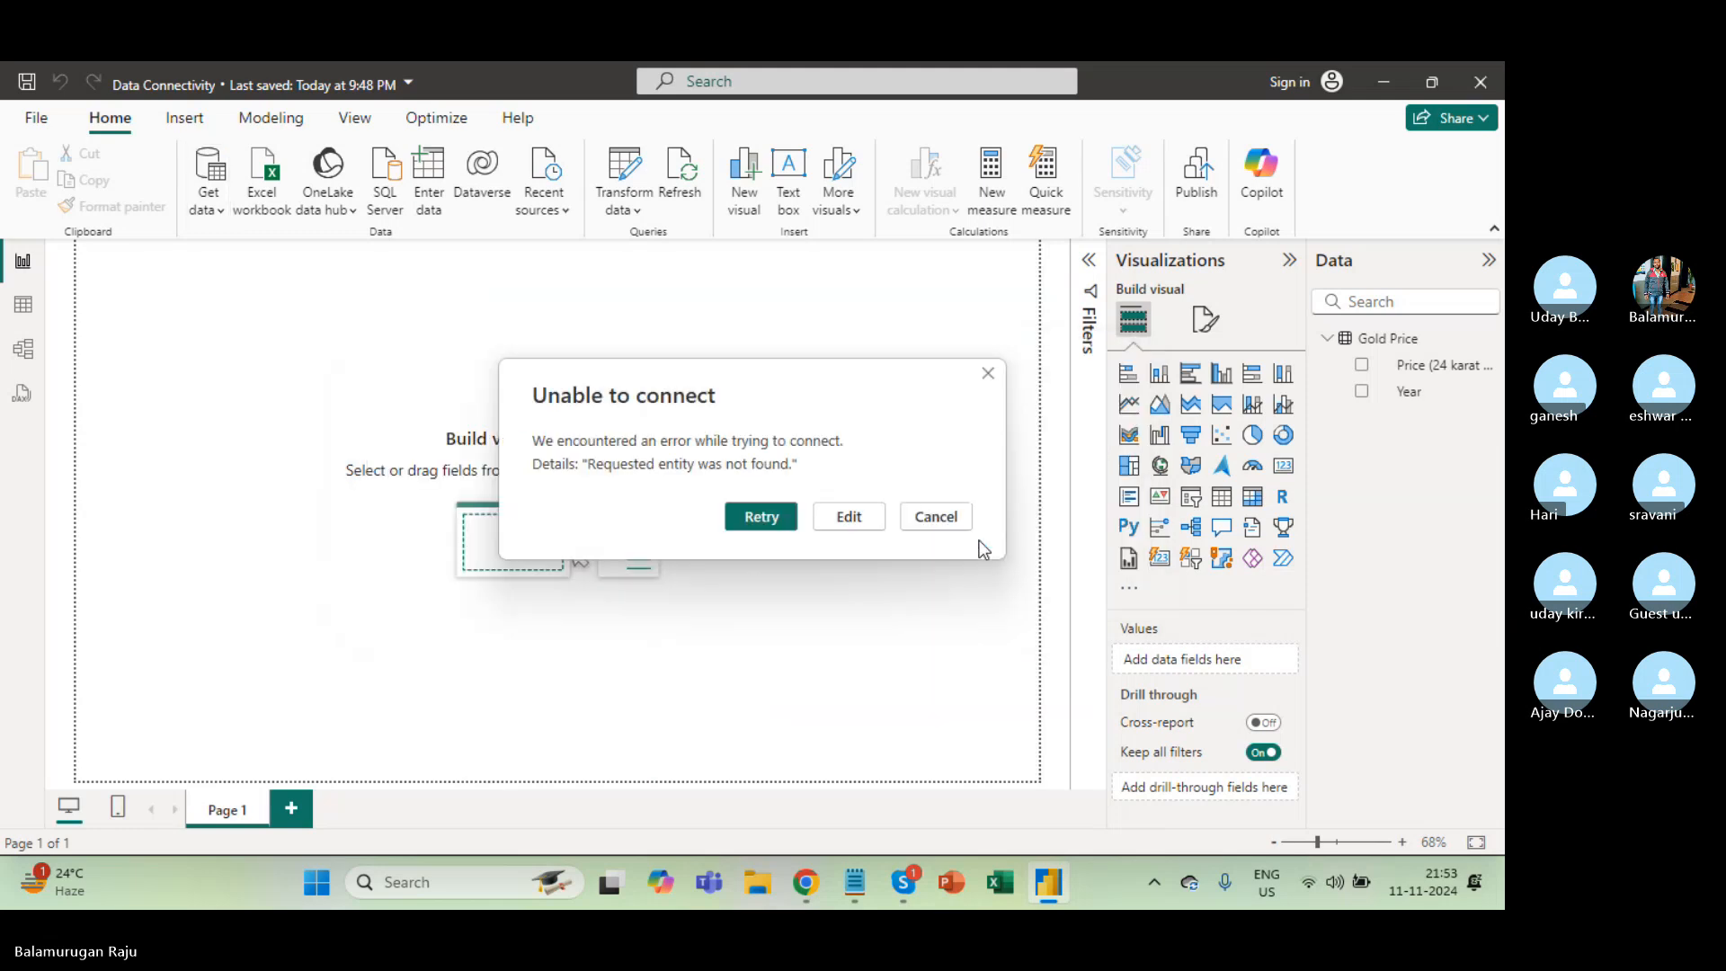
click(769, 514)
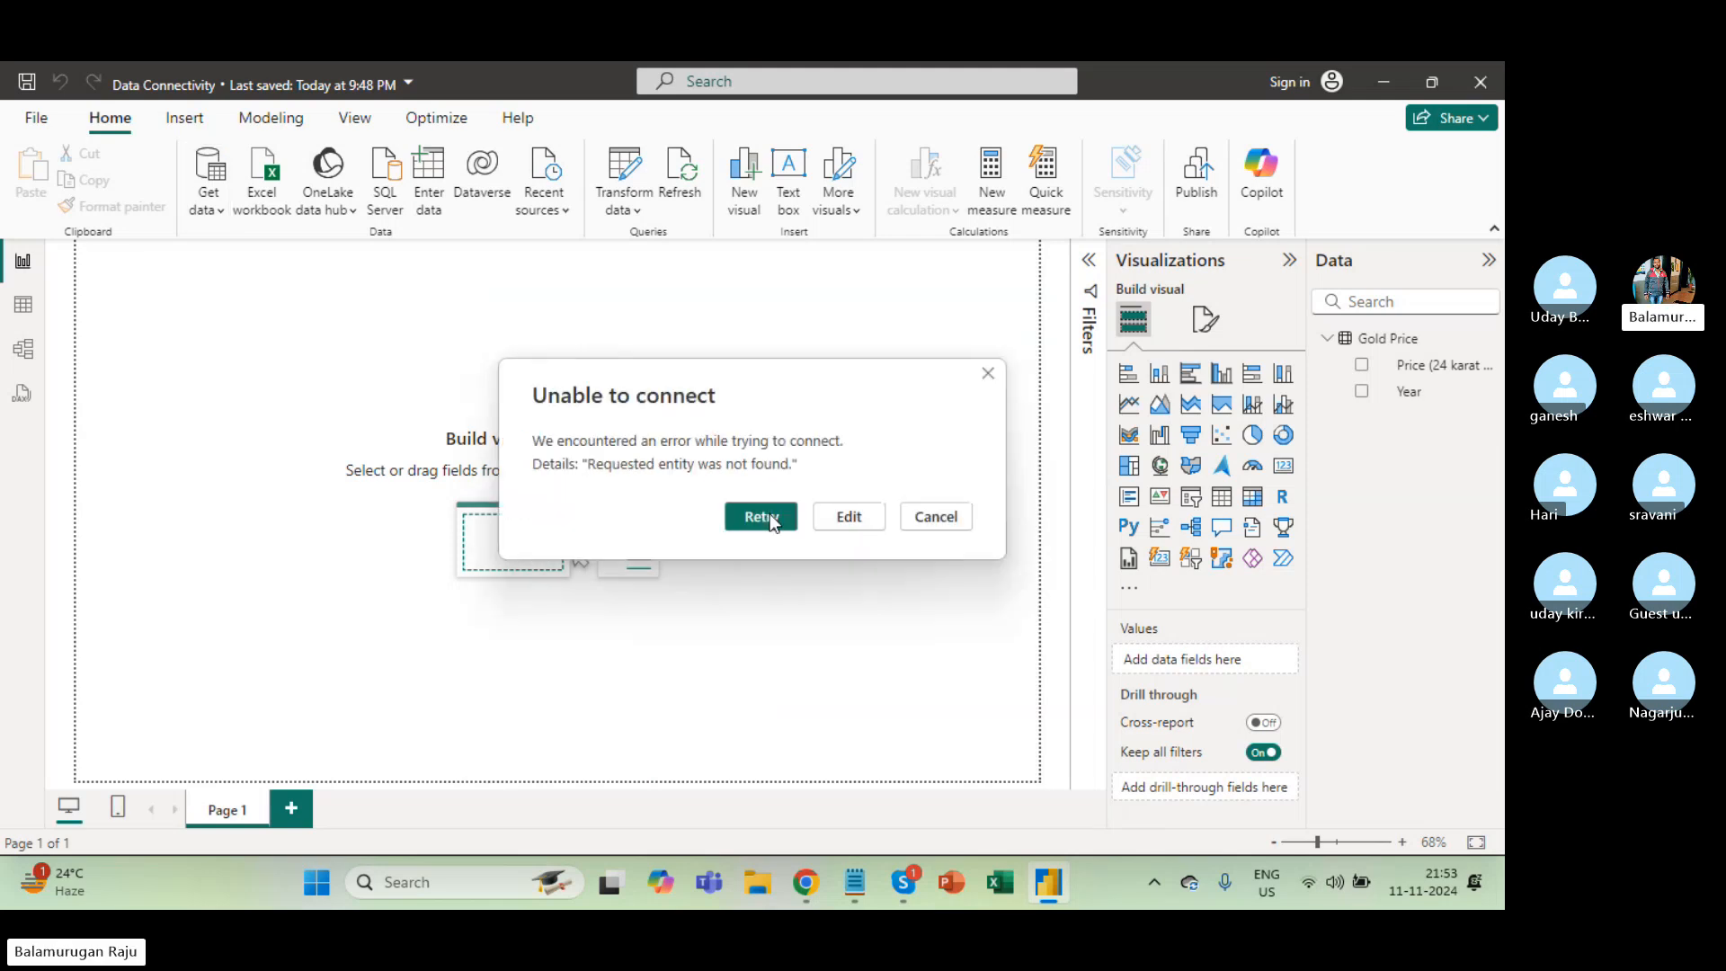
click(936, 516)
key(alt+Tab)
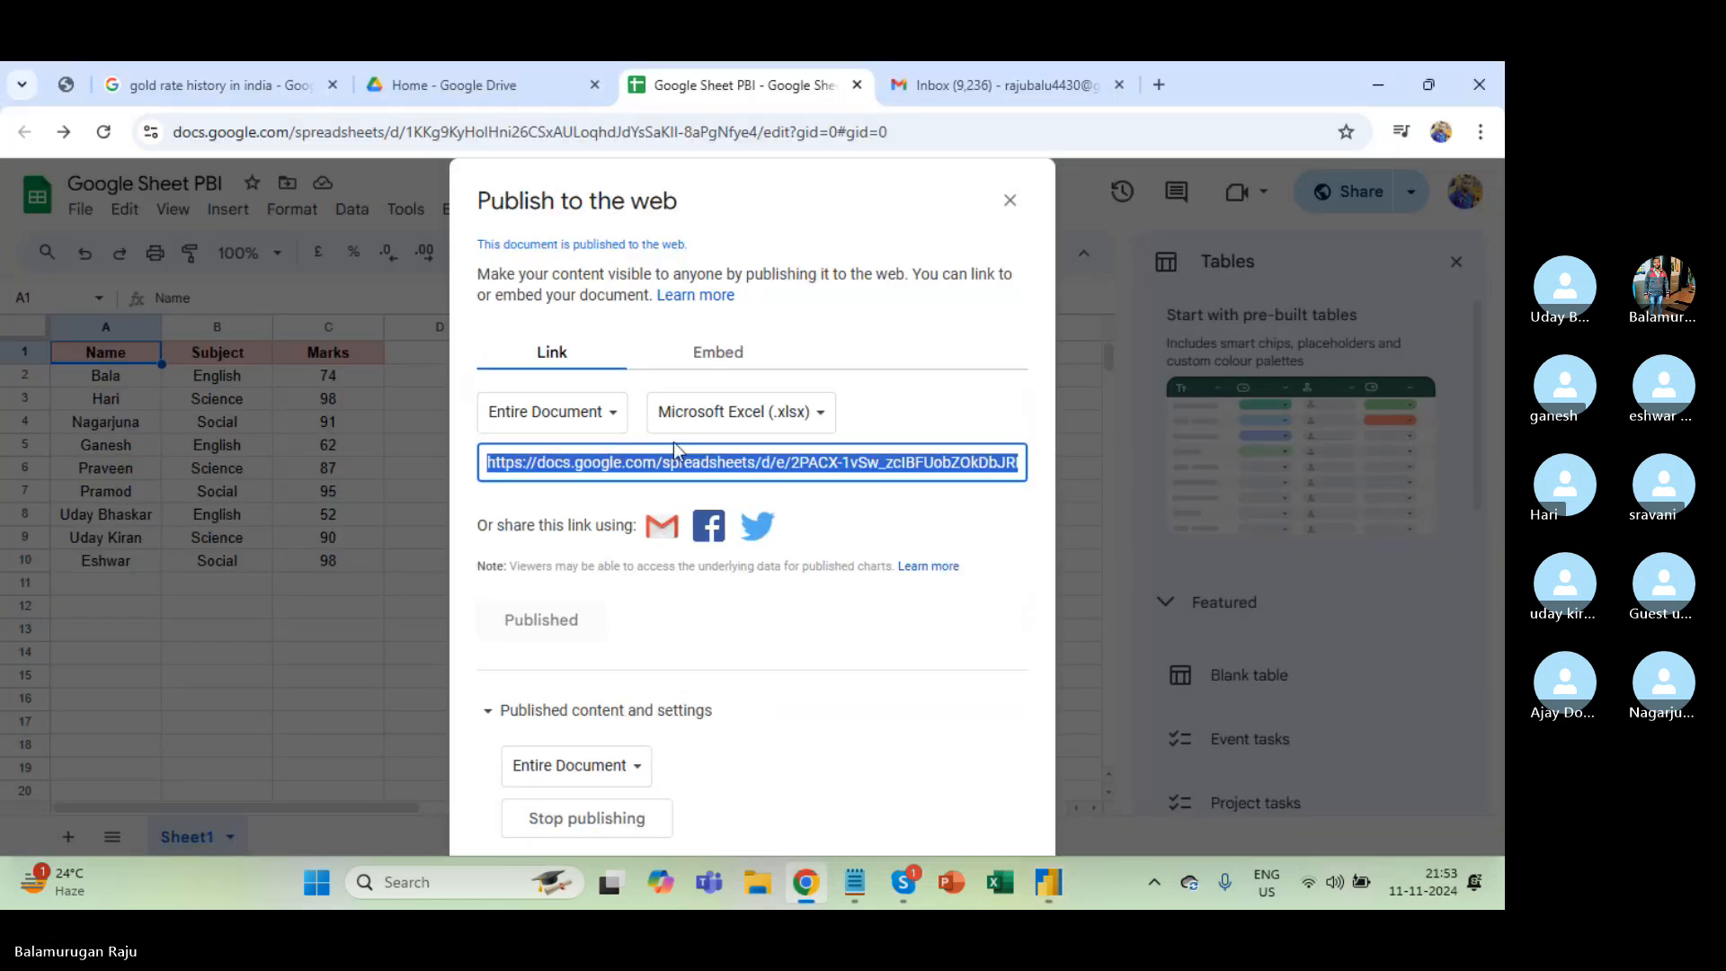
Check the Embed code, close the publish dialog, and copy the spreadsheet's address-bar URL.
click(733, 337)
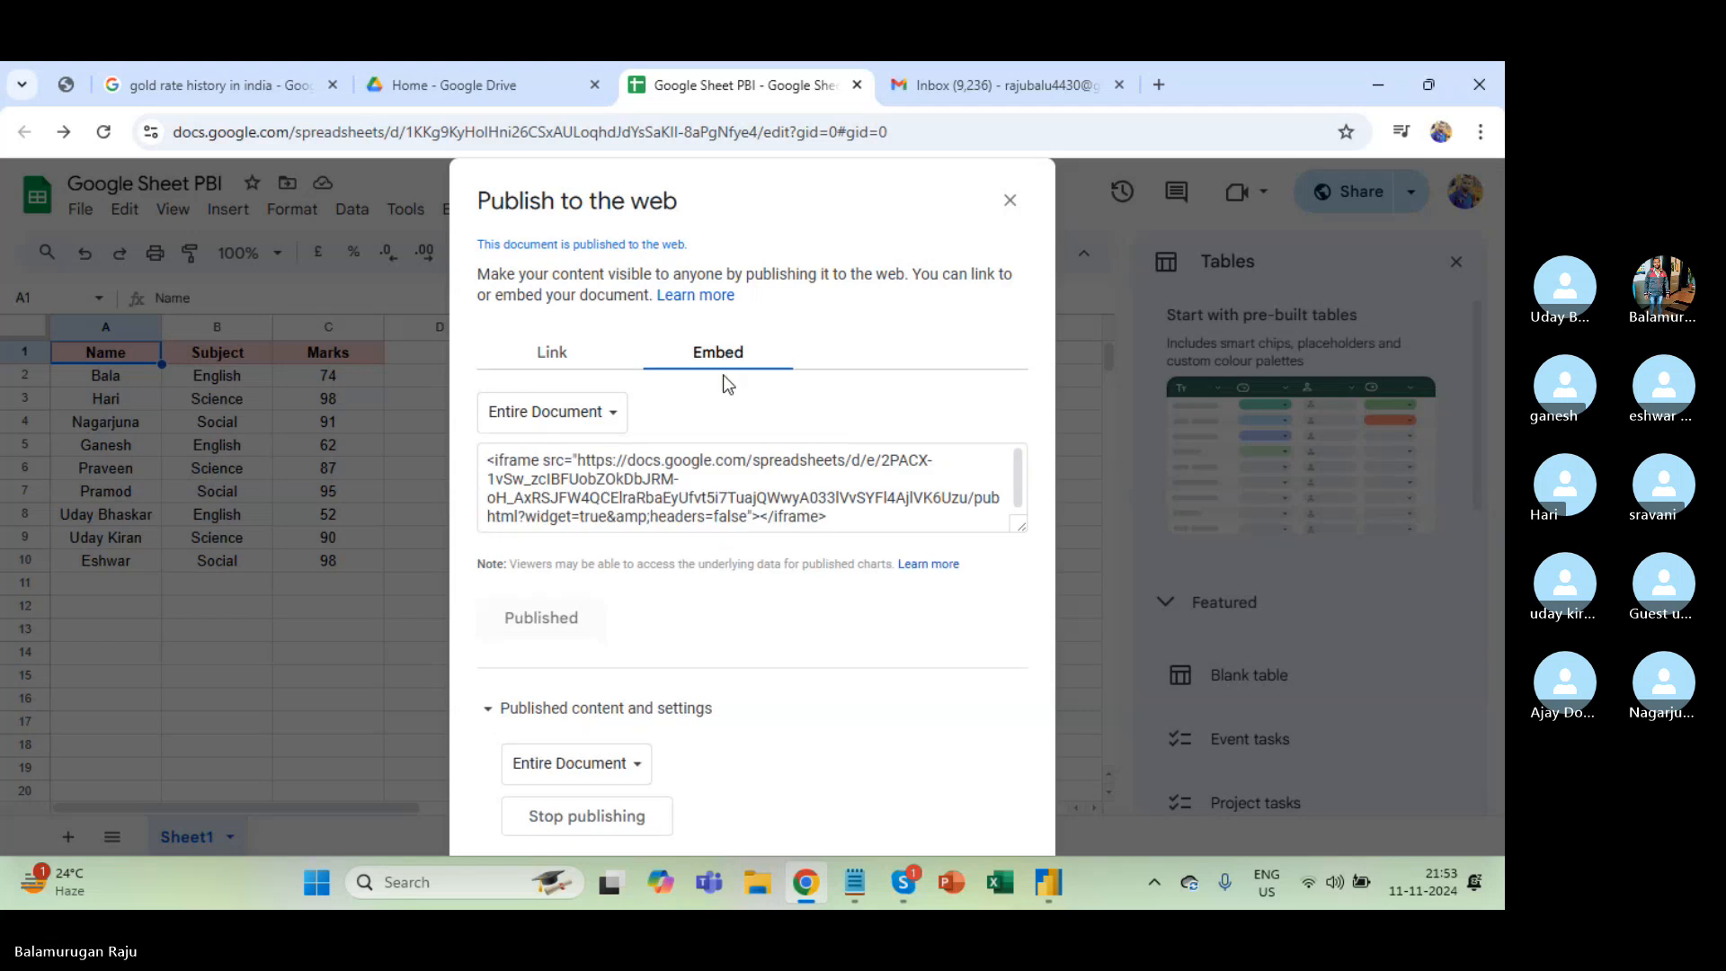
click(661, 461)
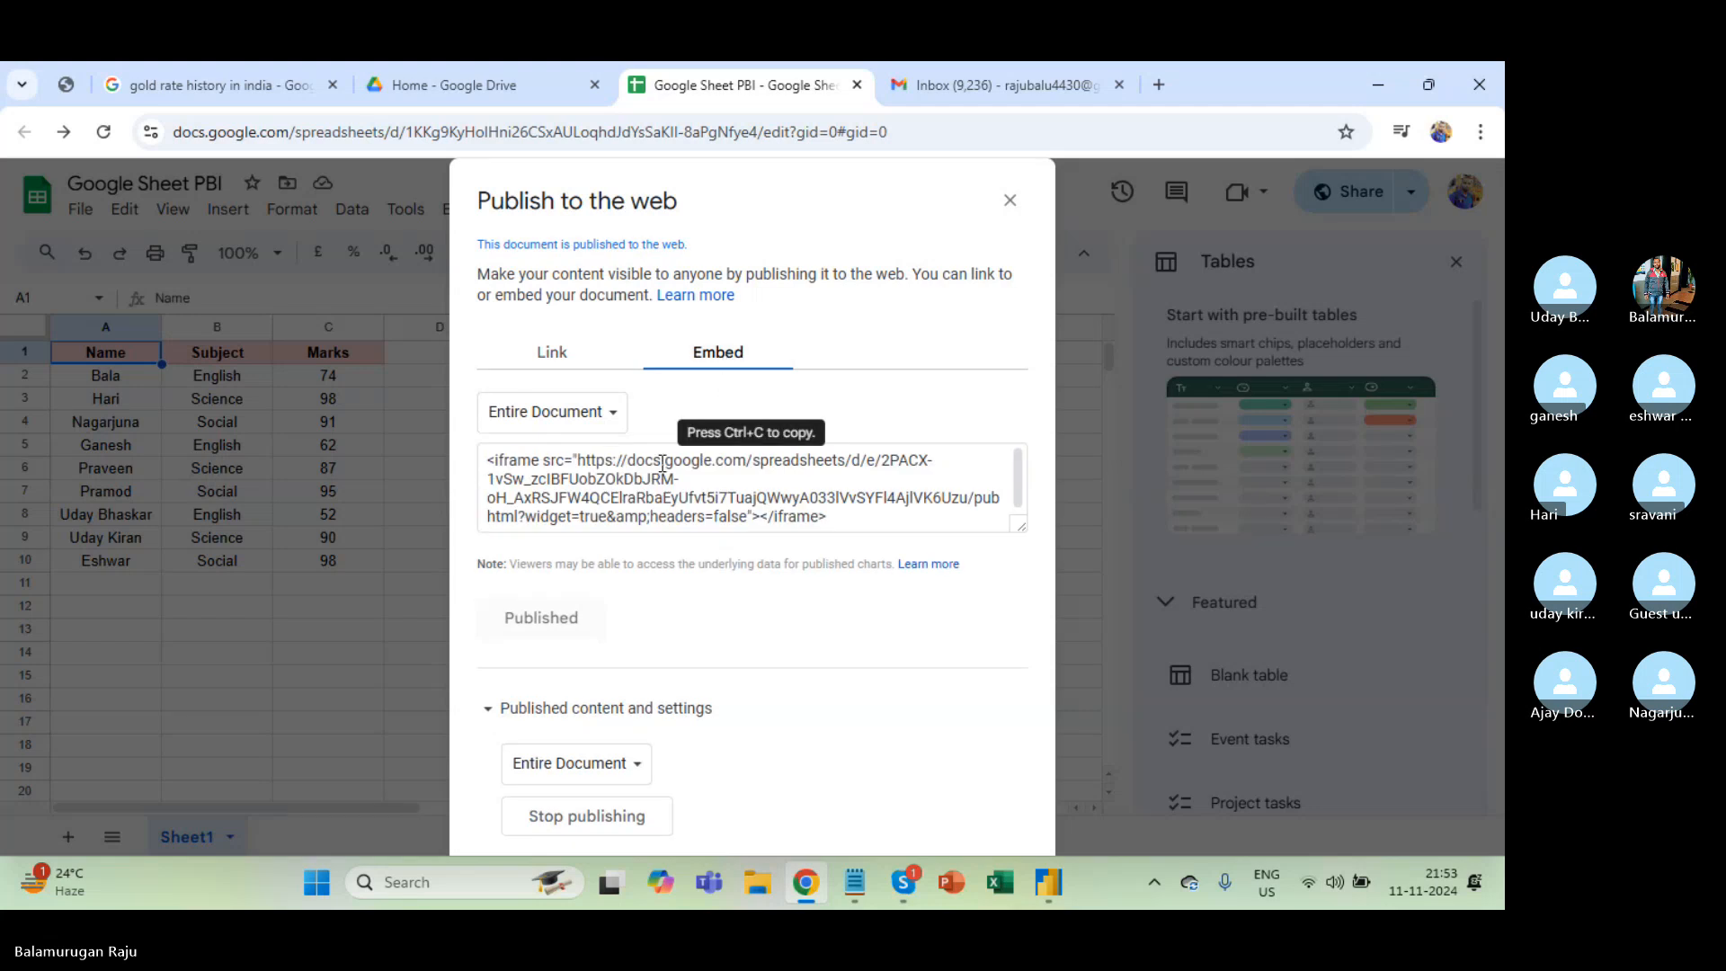
click(1010, 199)
click(908, 131)
key(ctrl+a)
key(ctrl+c)
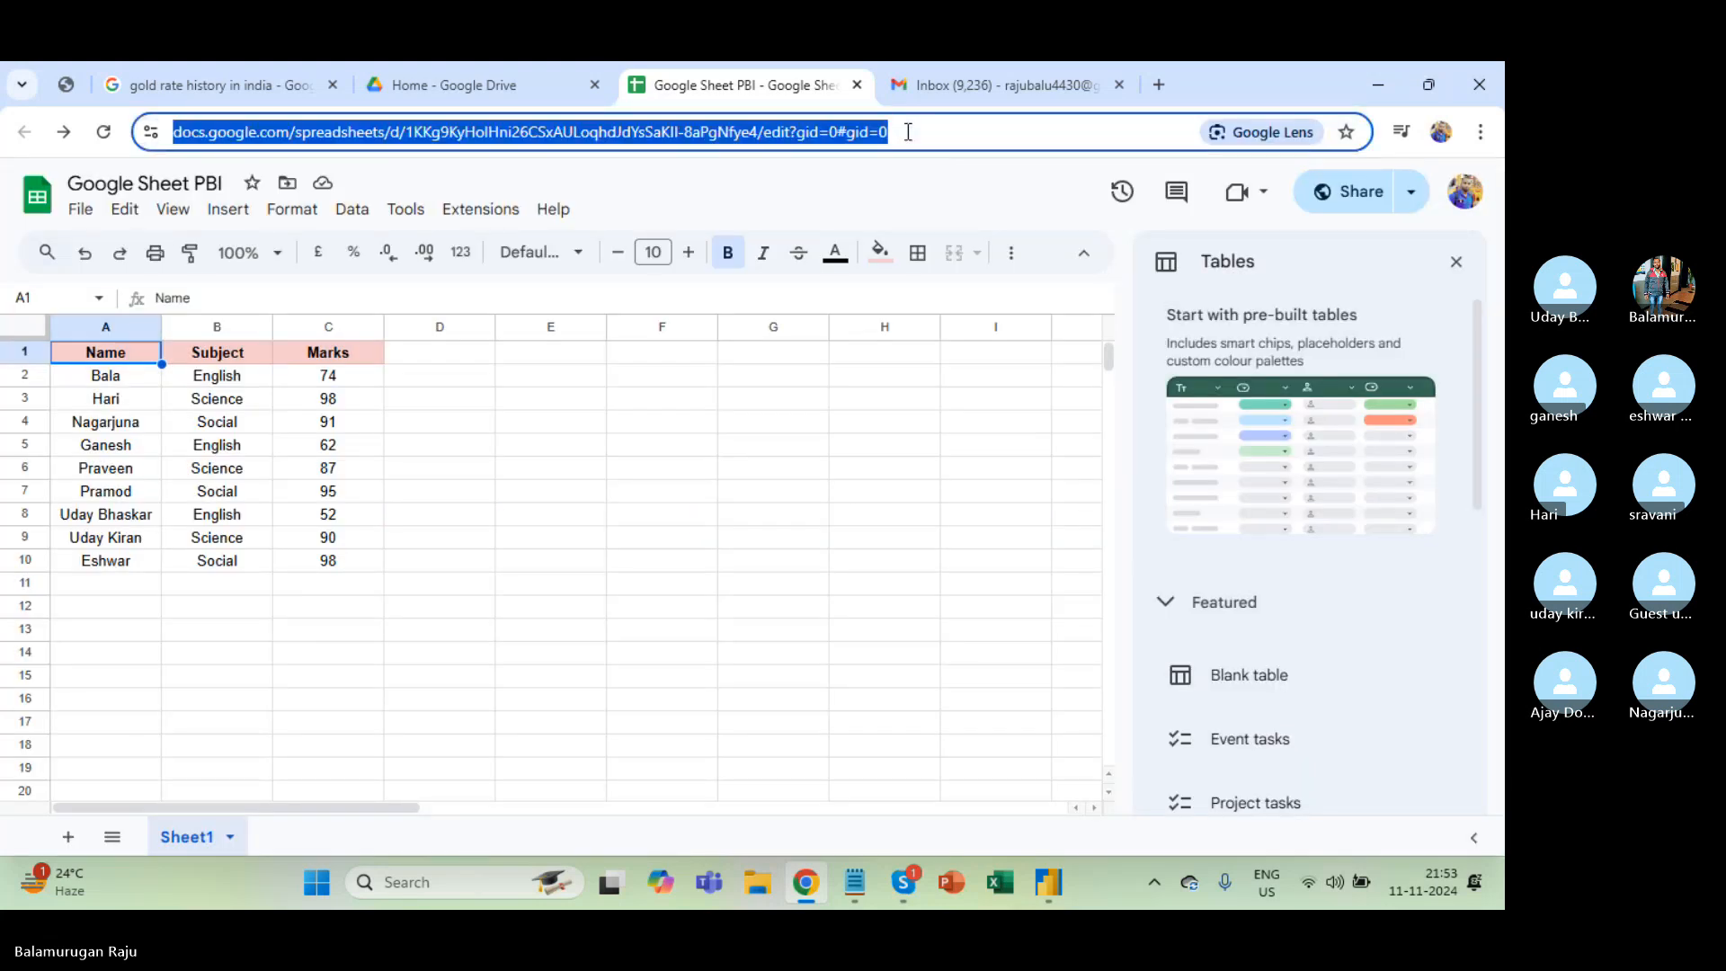
key(alt+Tab)
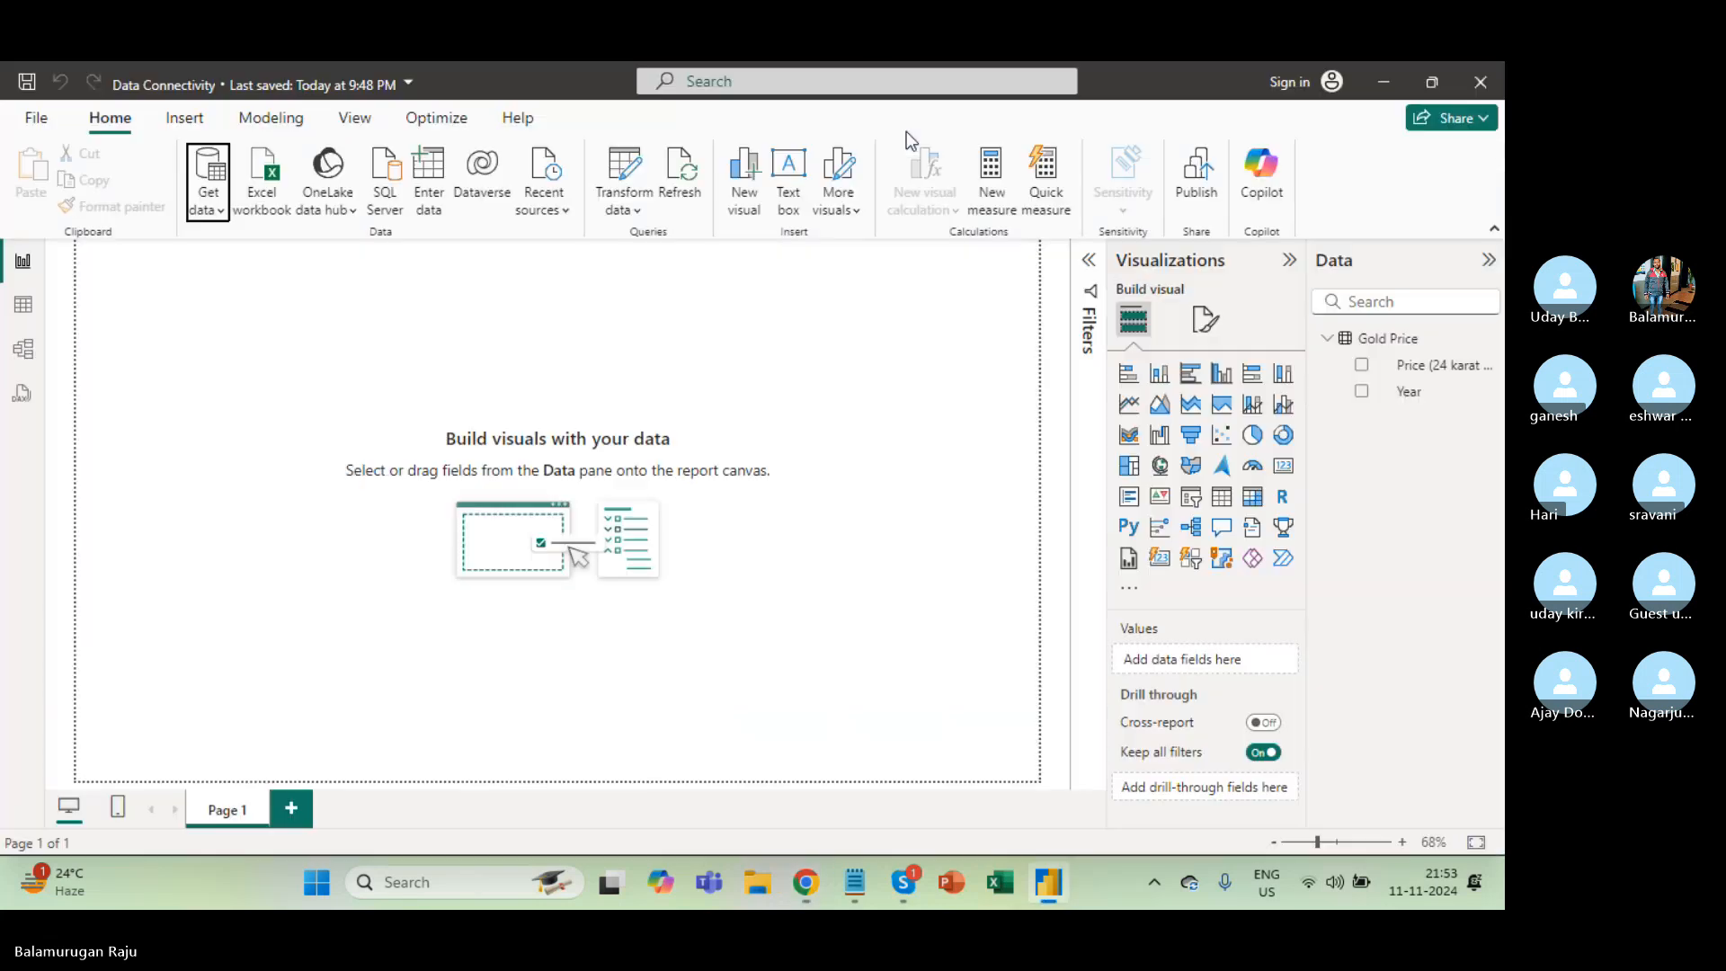
click(209, 199)
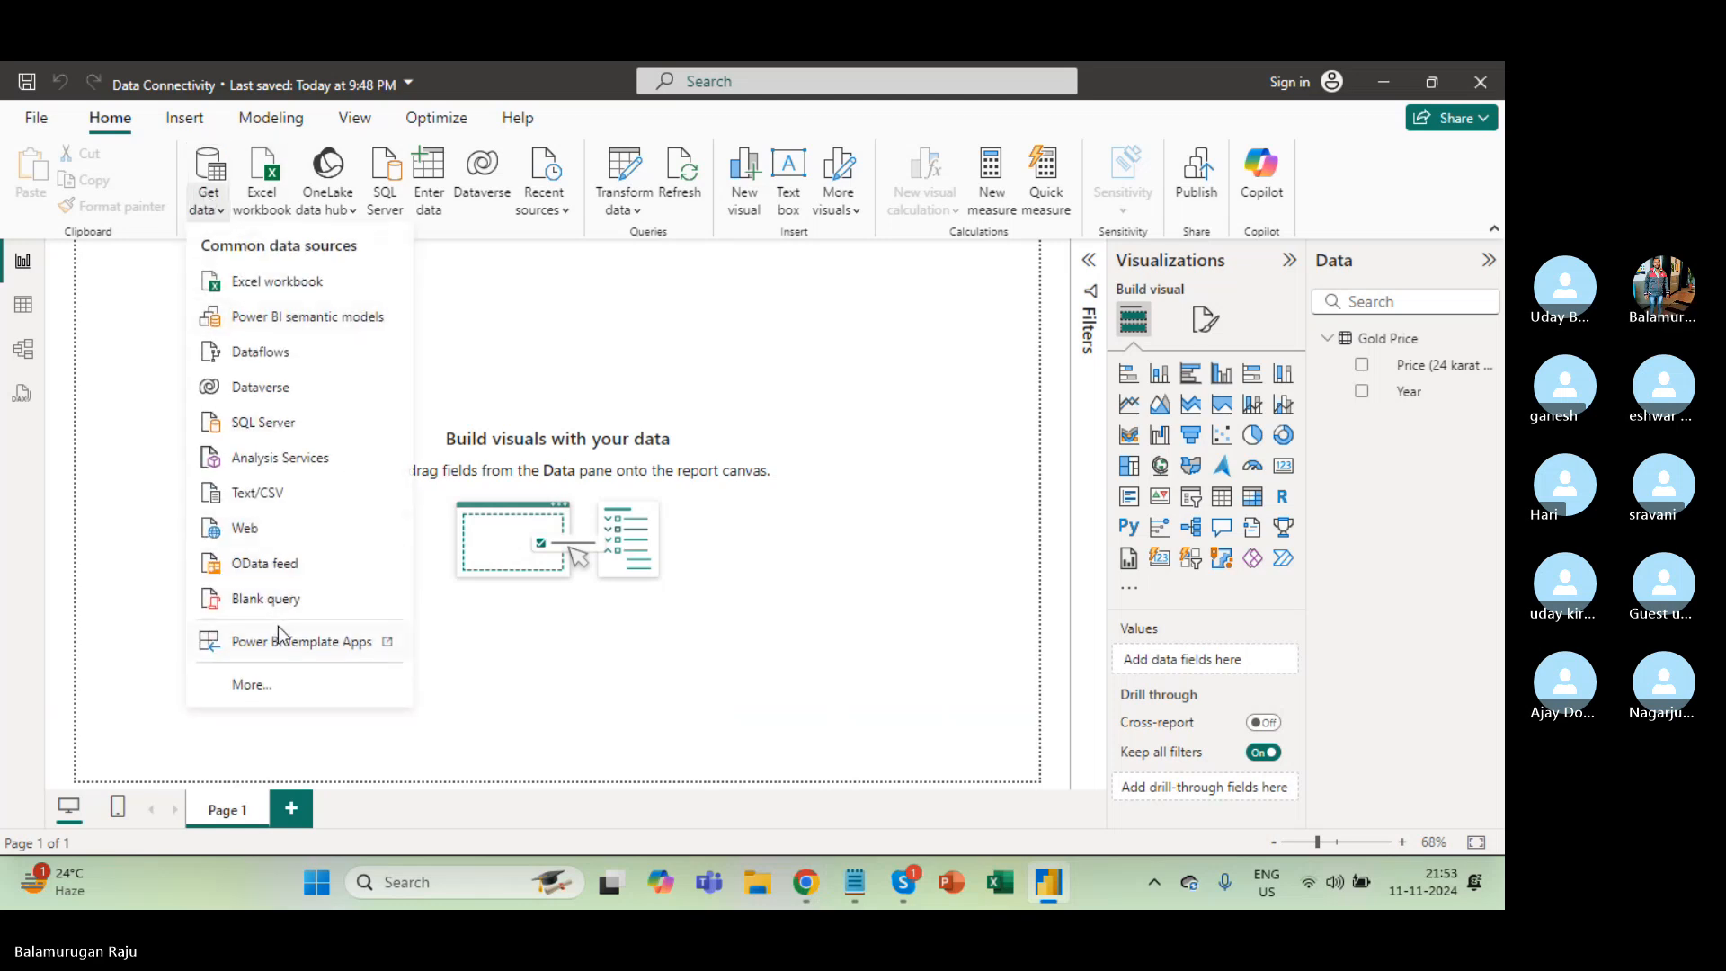
click(260, 685)
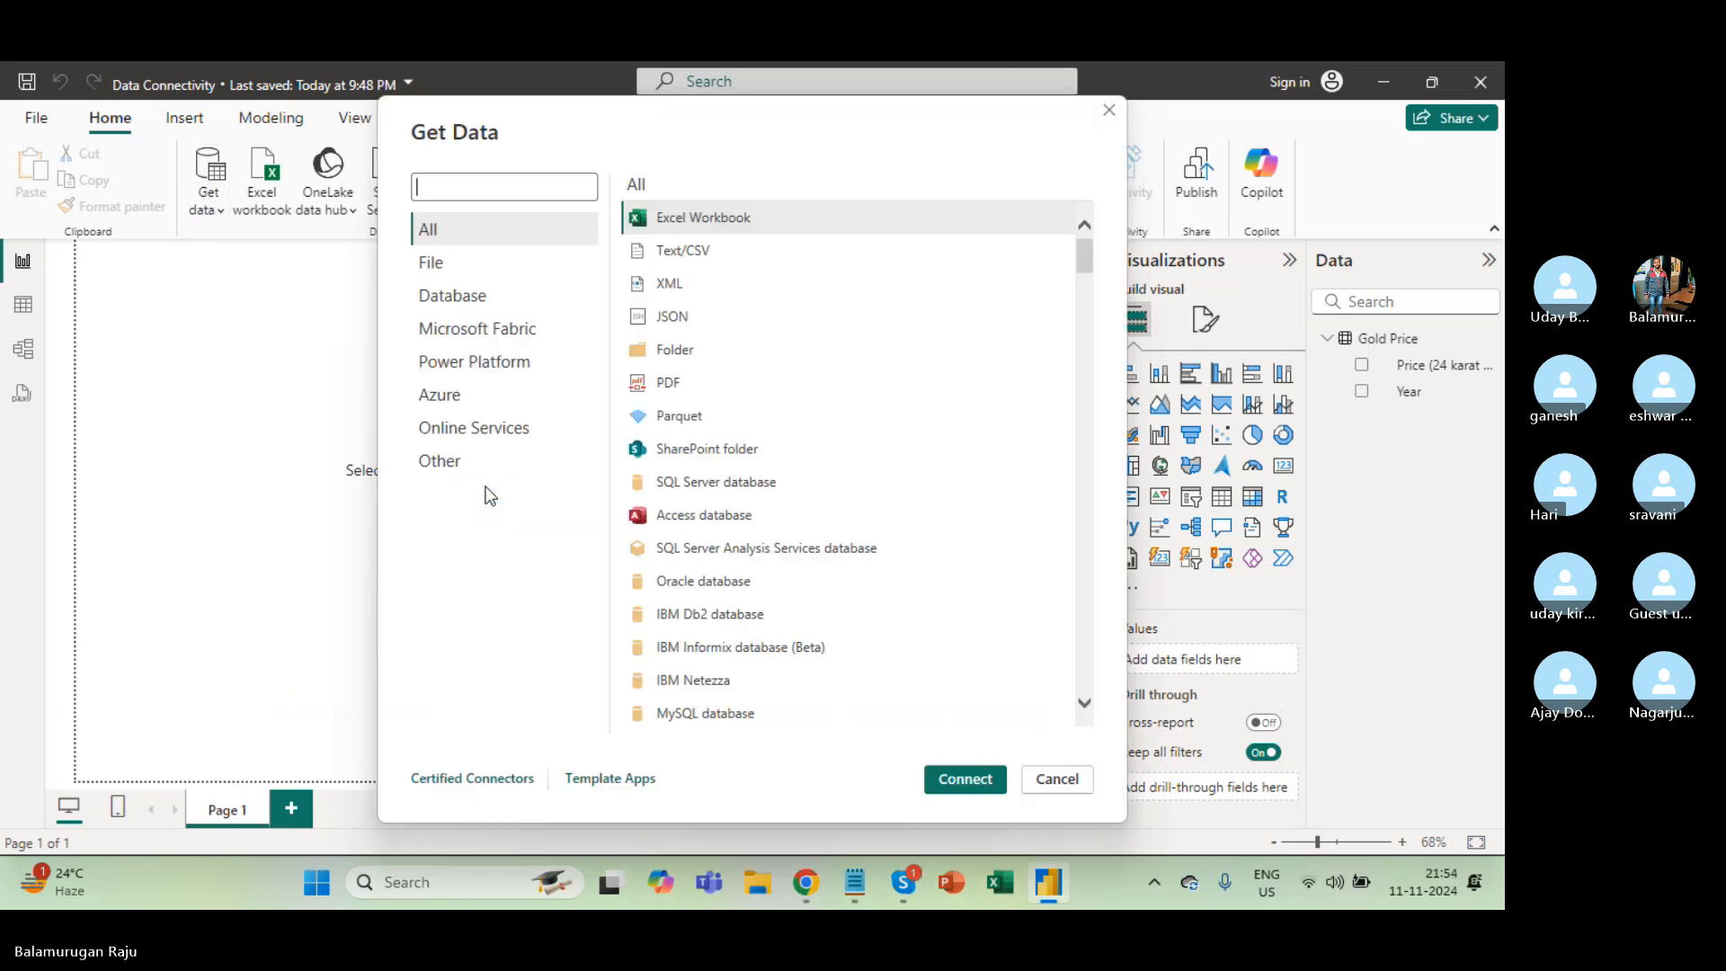
click(530, 455)
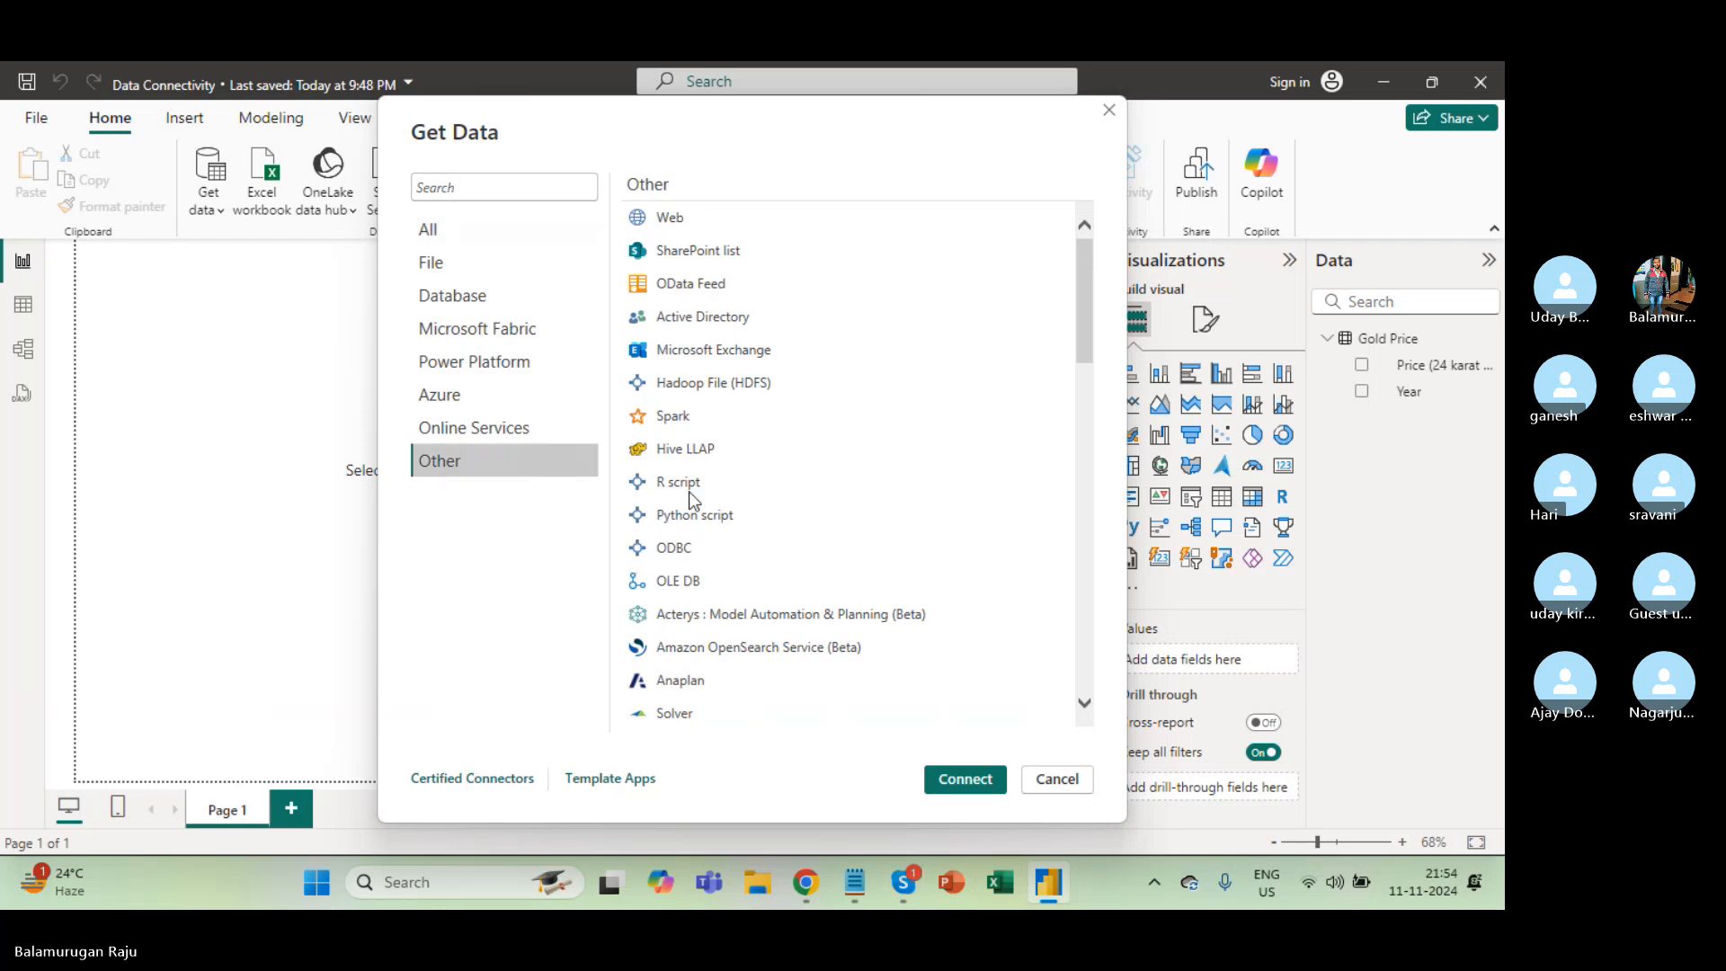
scroll(701, 516, down, 5)
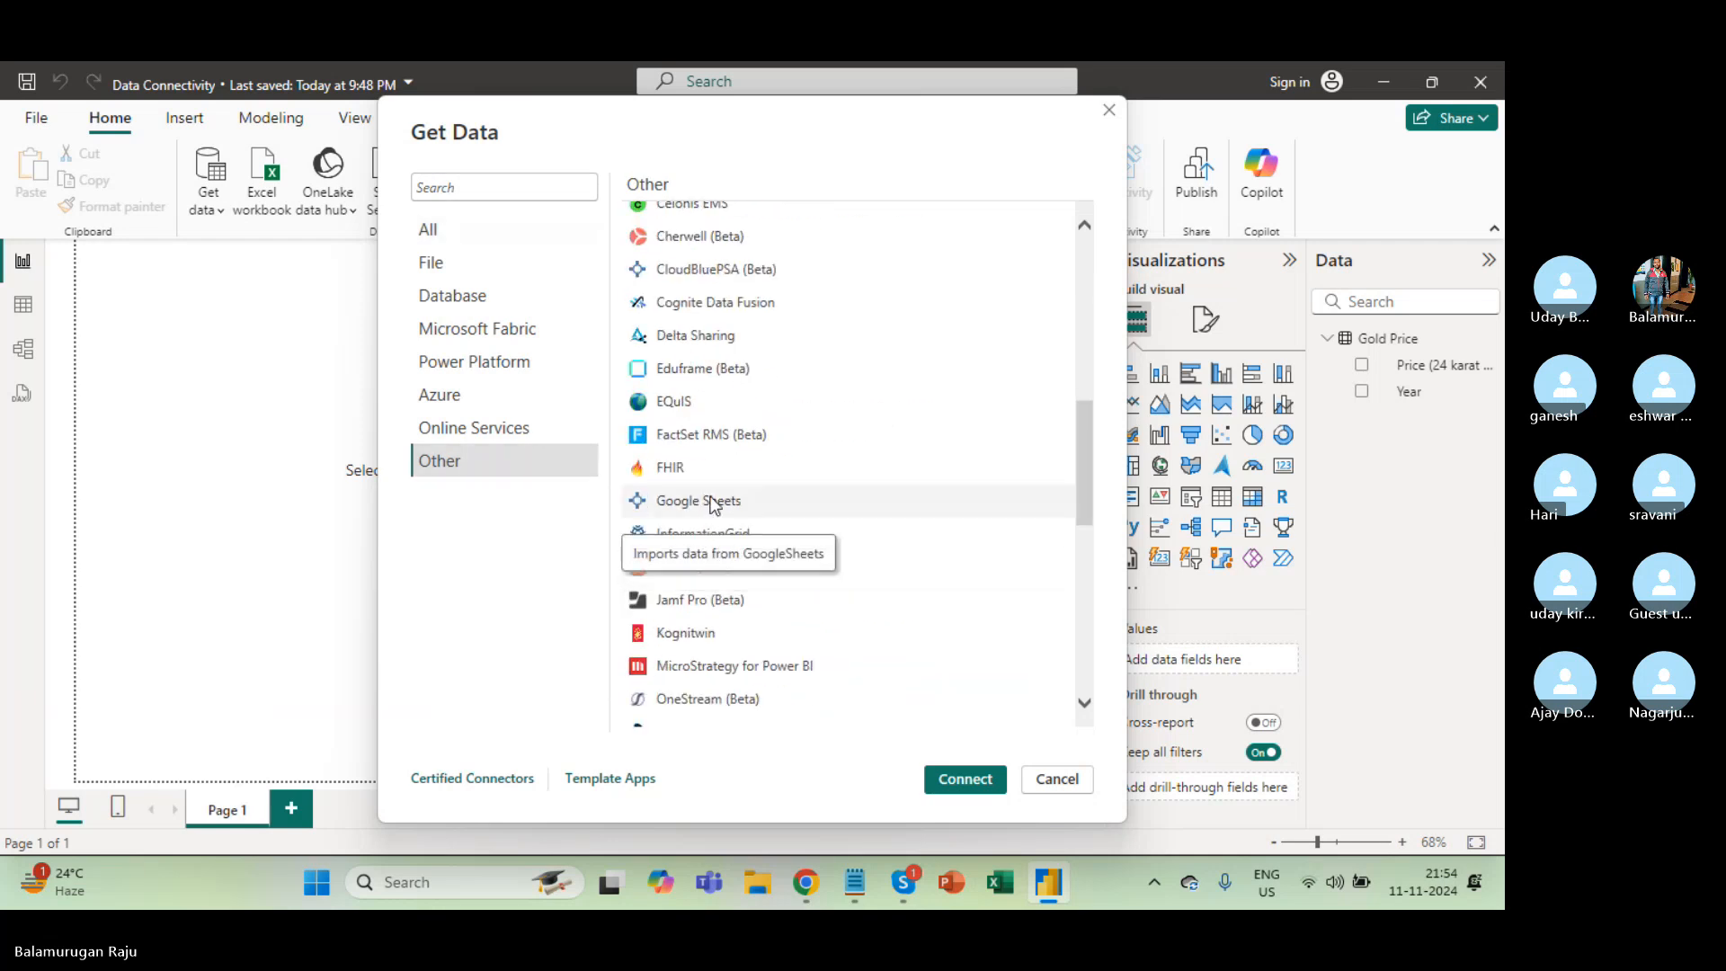
click(724, 504)
click(978, 782)
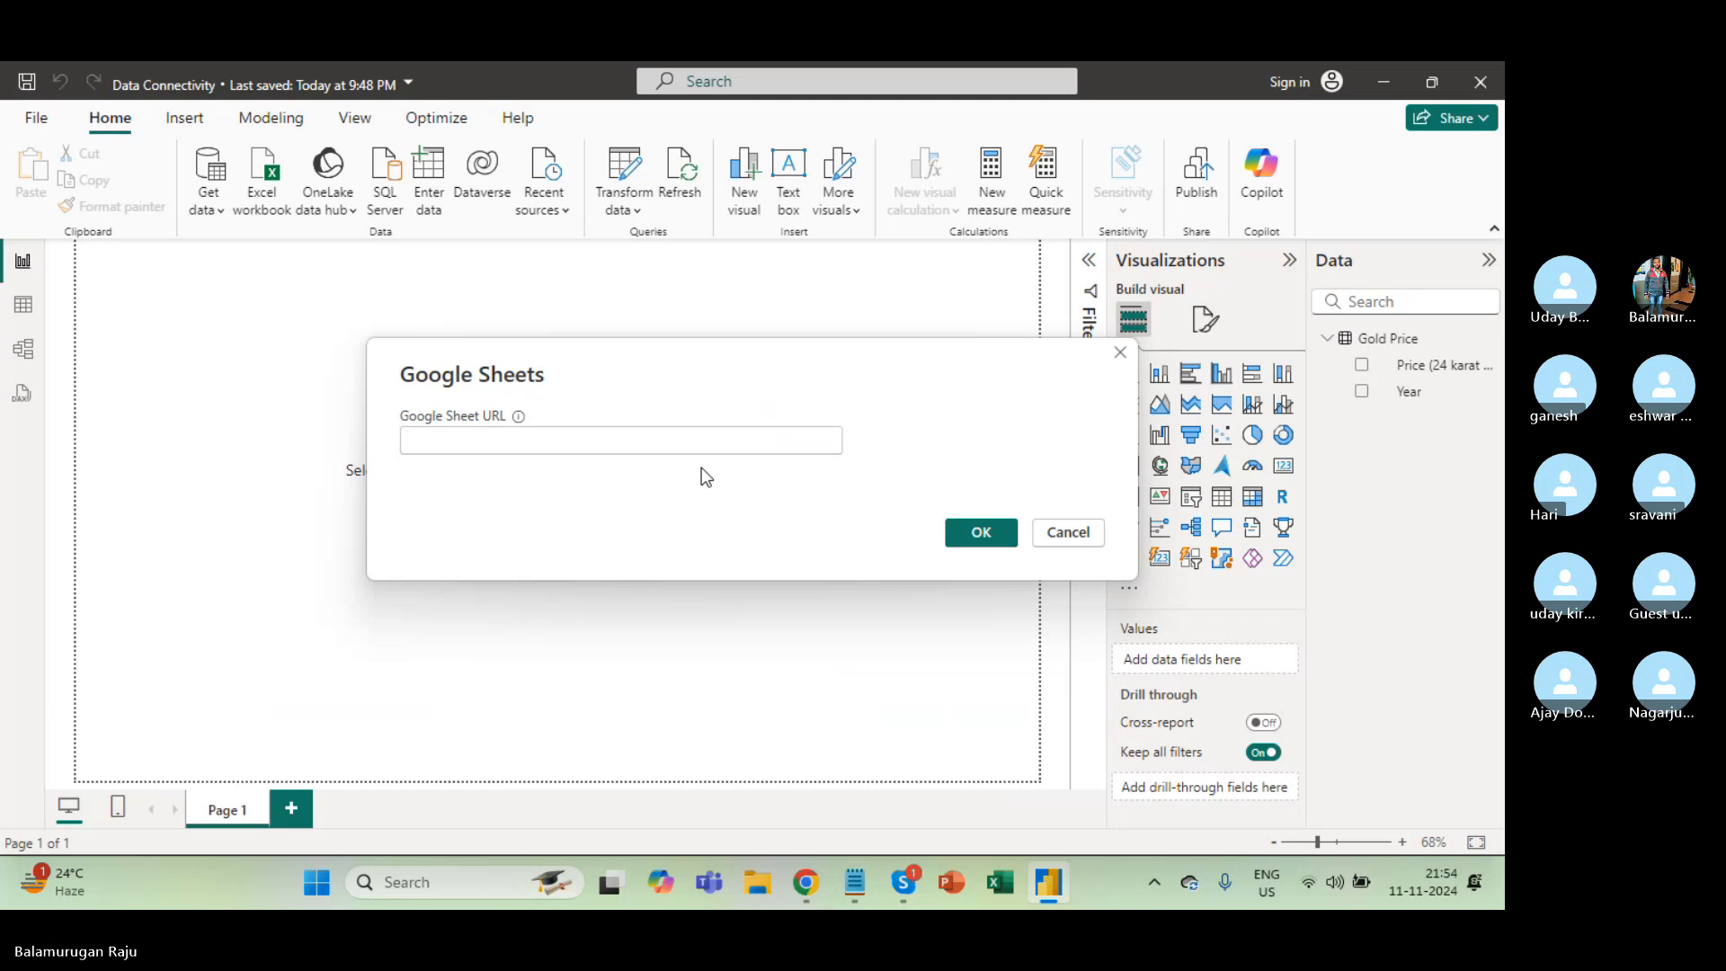
click(686, 437)
key(ctrl+v)
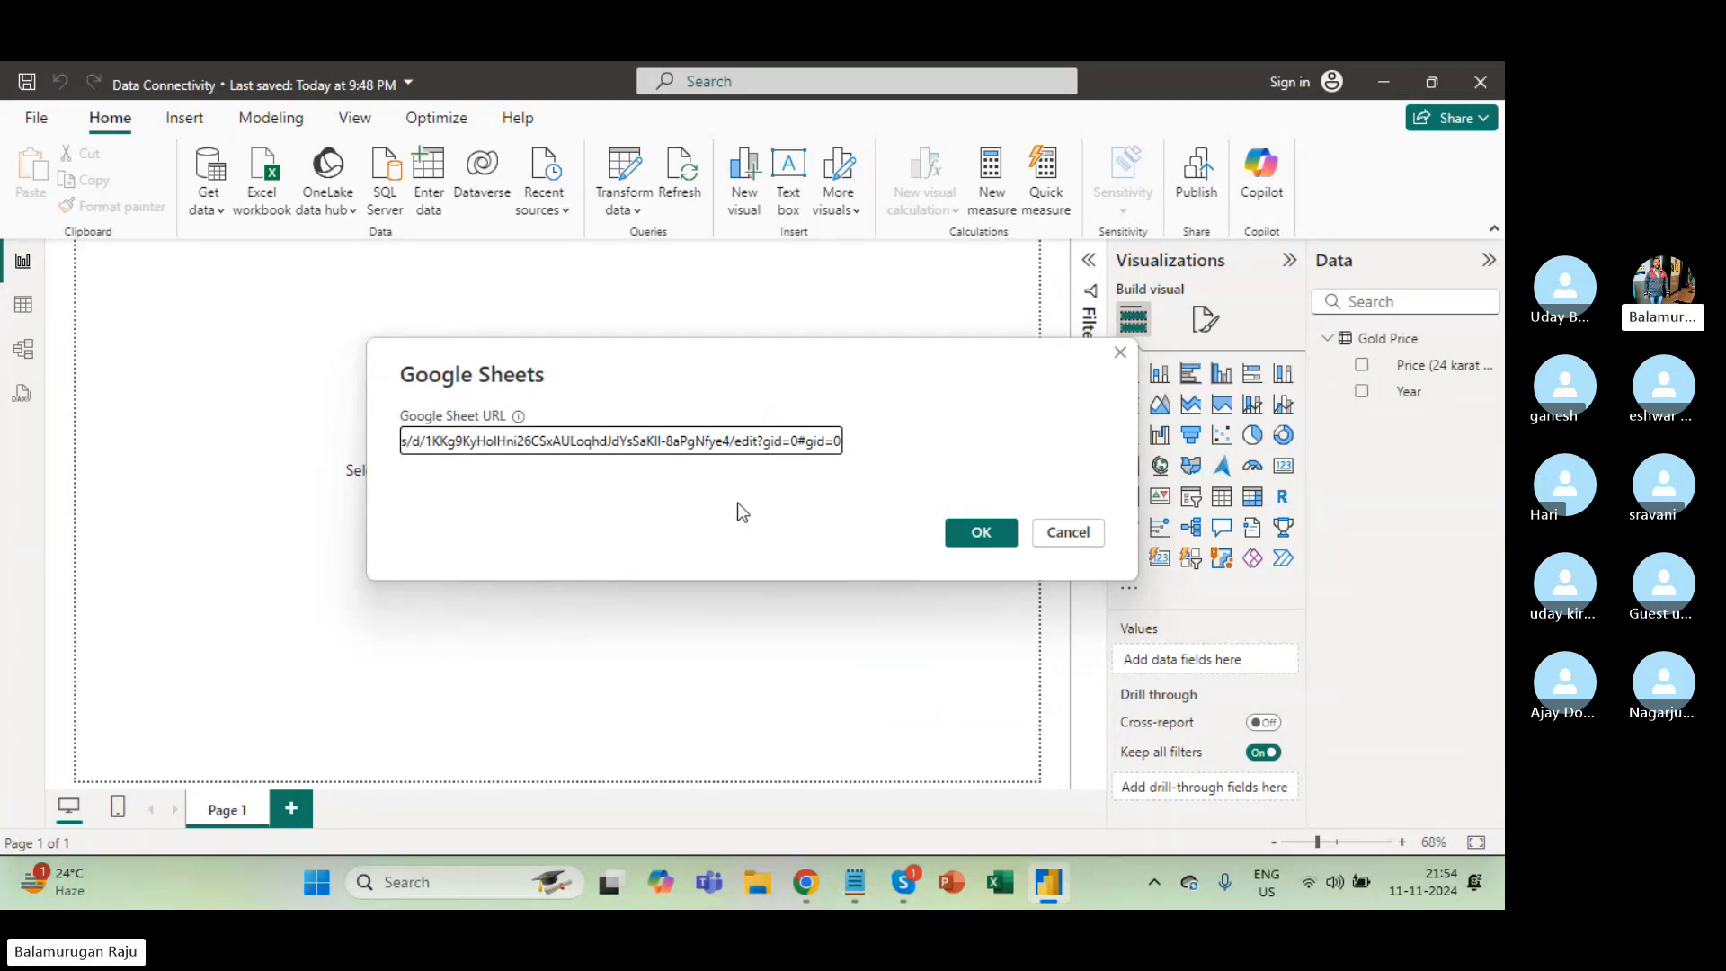
click(978, 536)
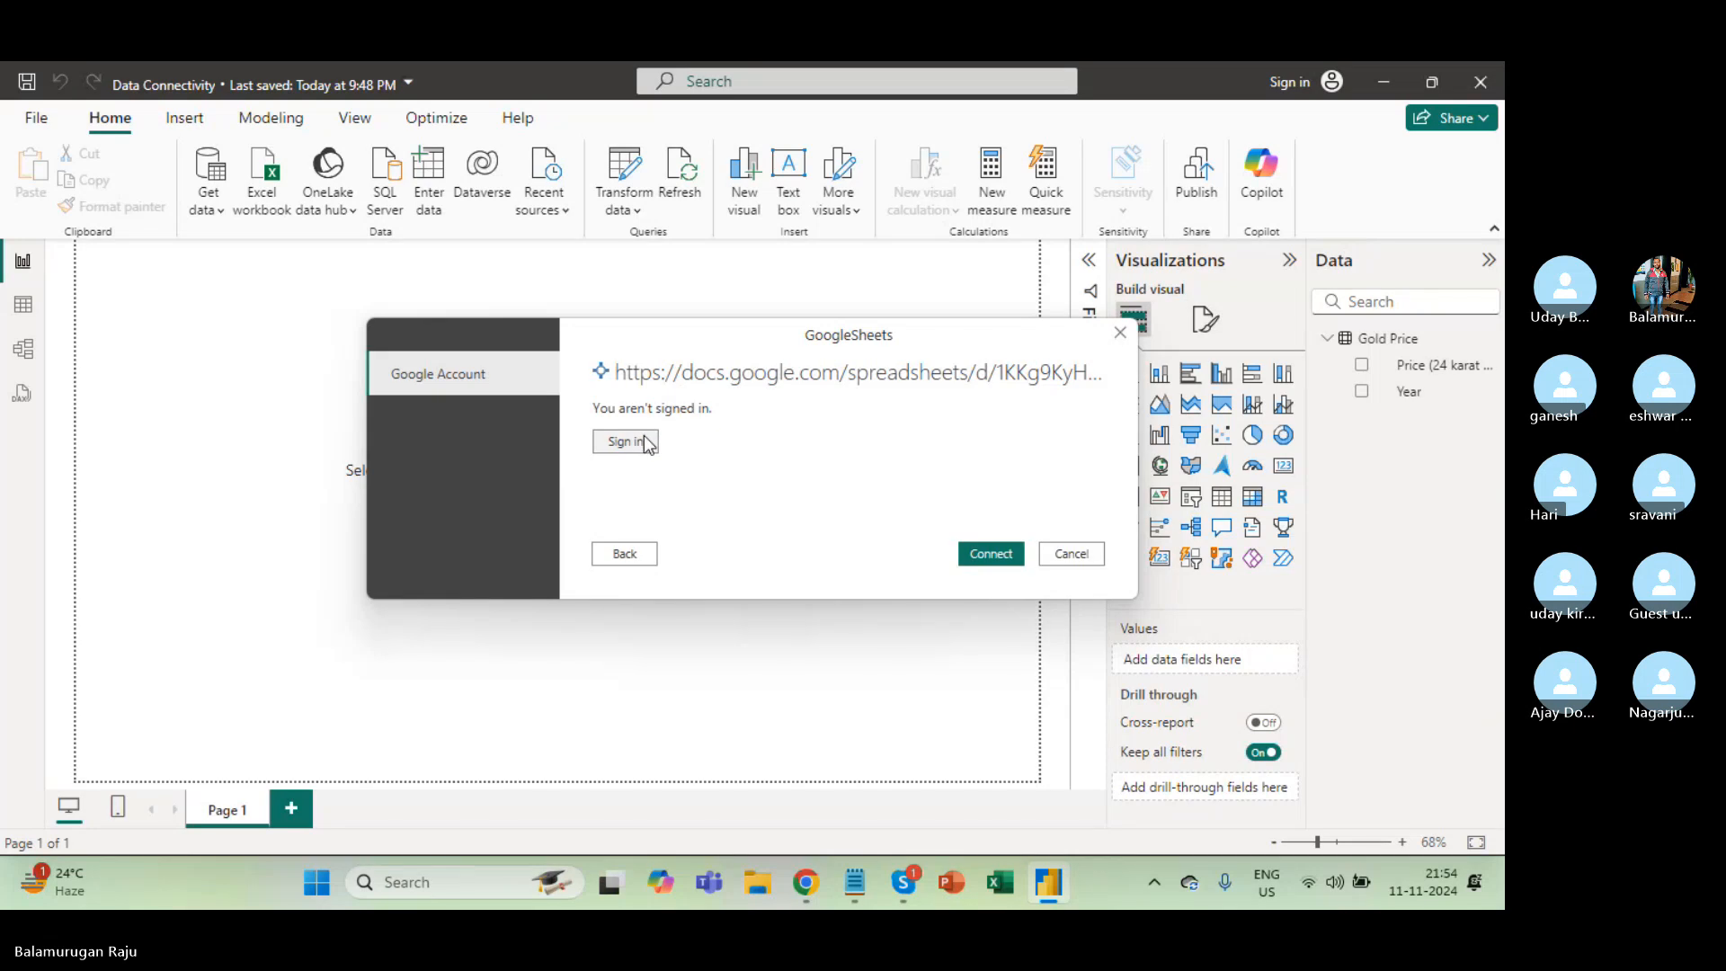
click(630, 557)
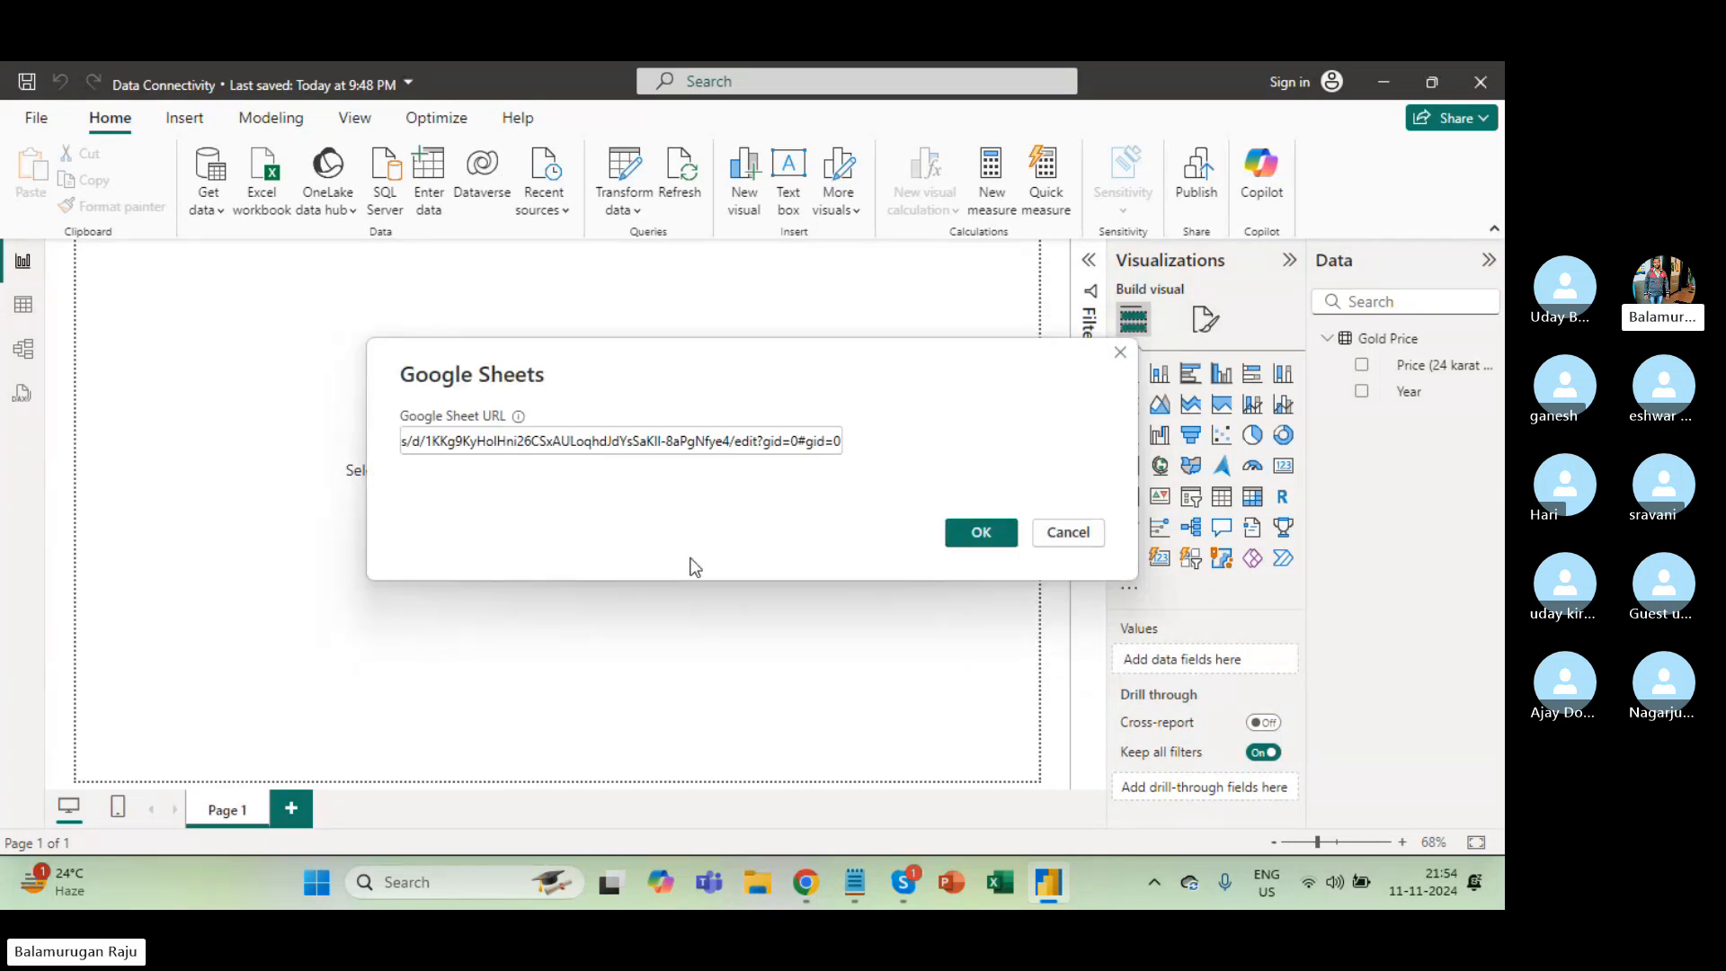
Cancel the Google Sheets prompt and check the signed-in accounts from Google Drive.
click(1085, 530)
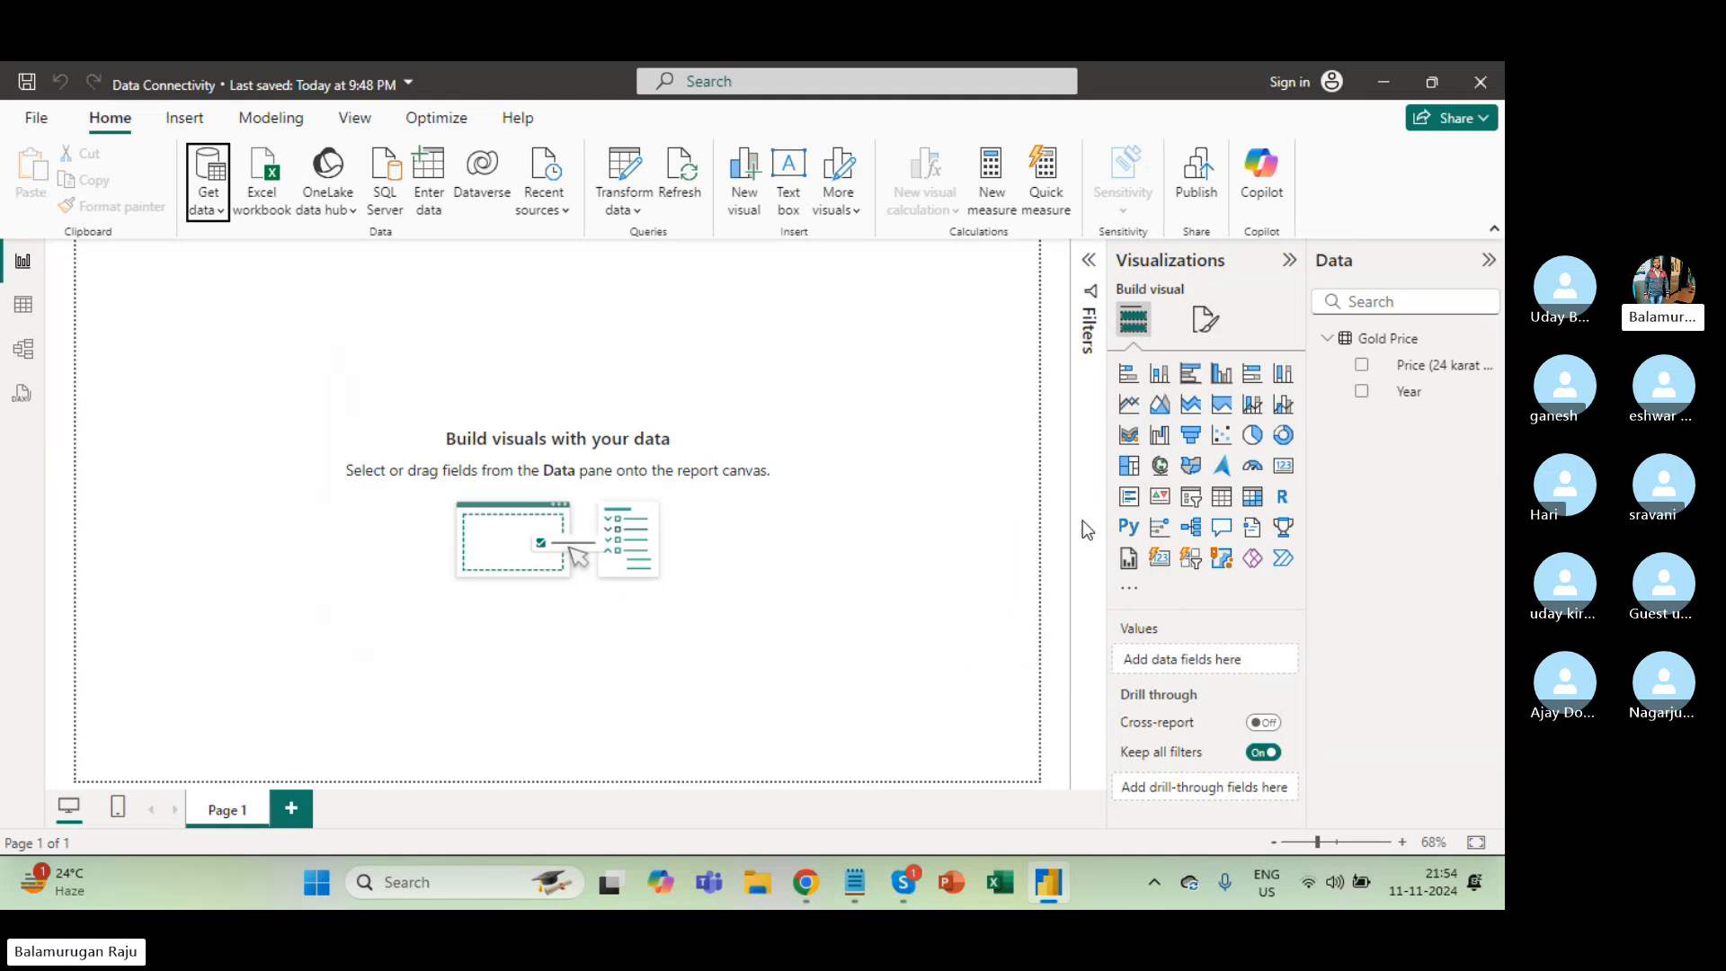
key(alt+Tab)
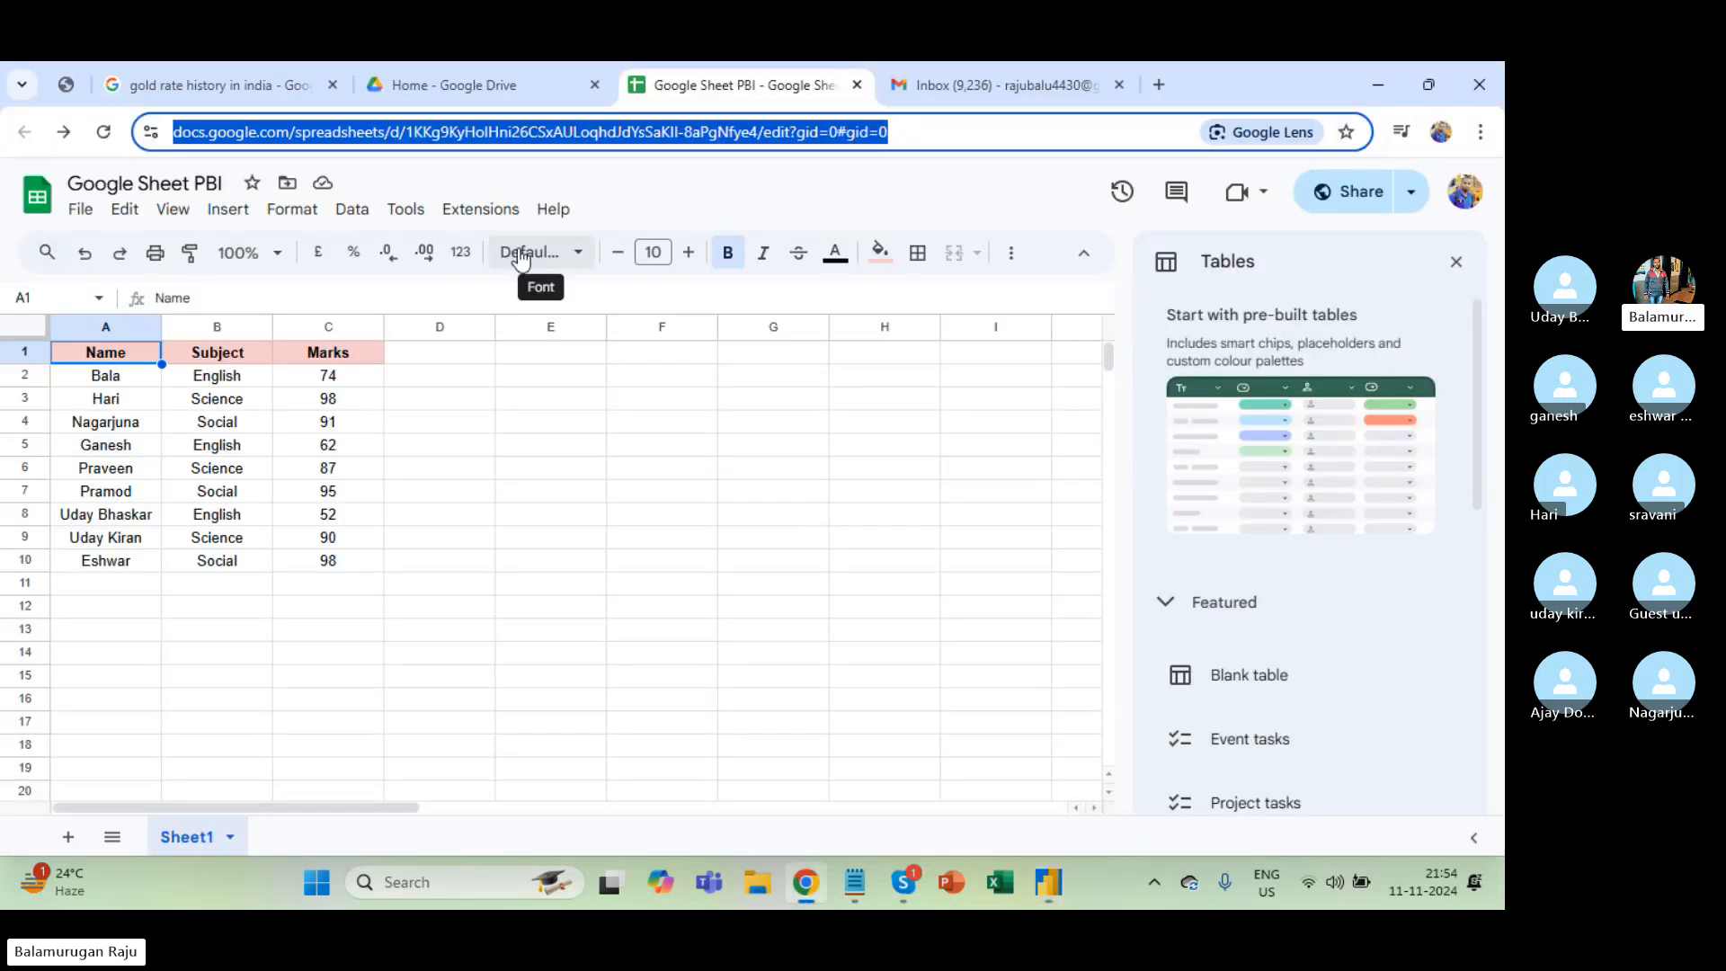
click(454, 85)
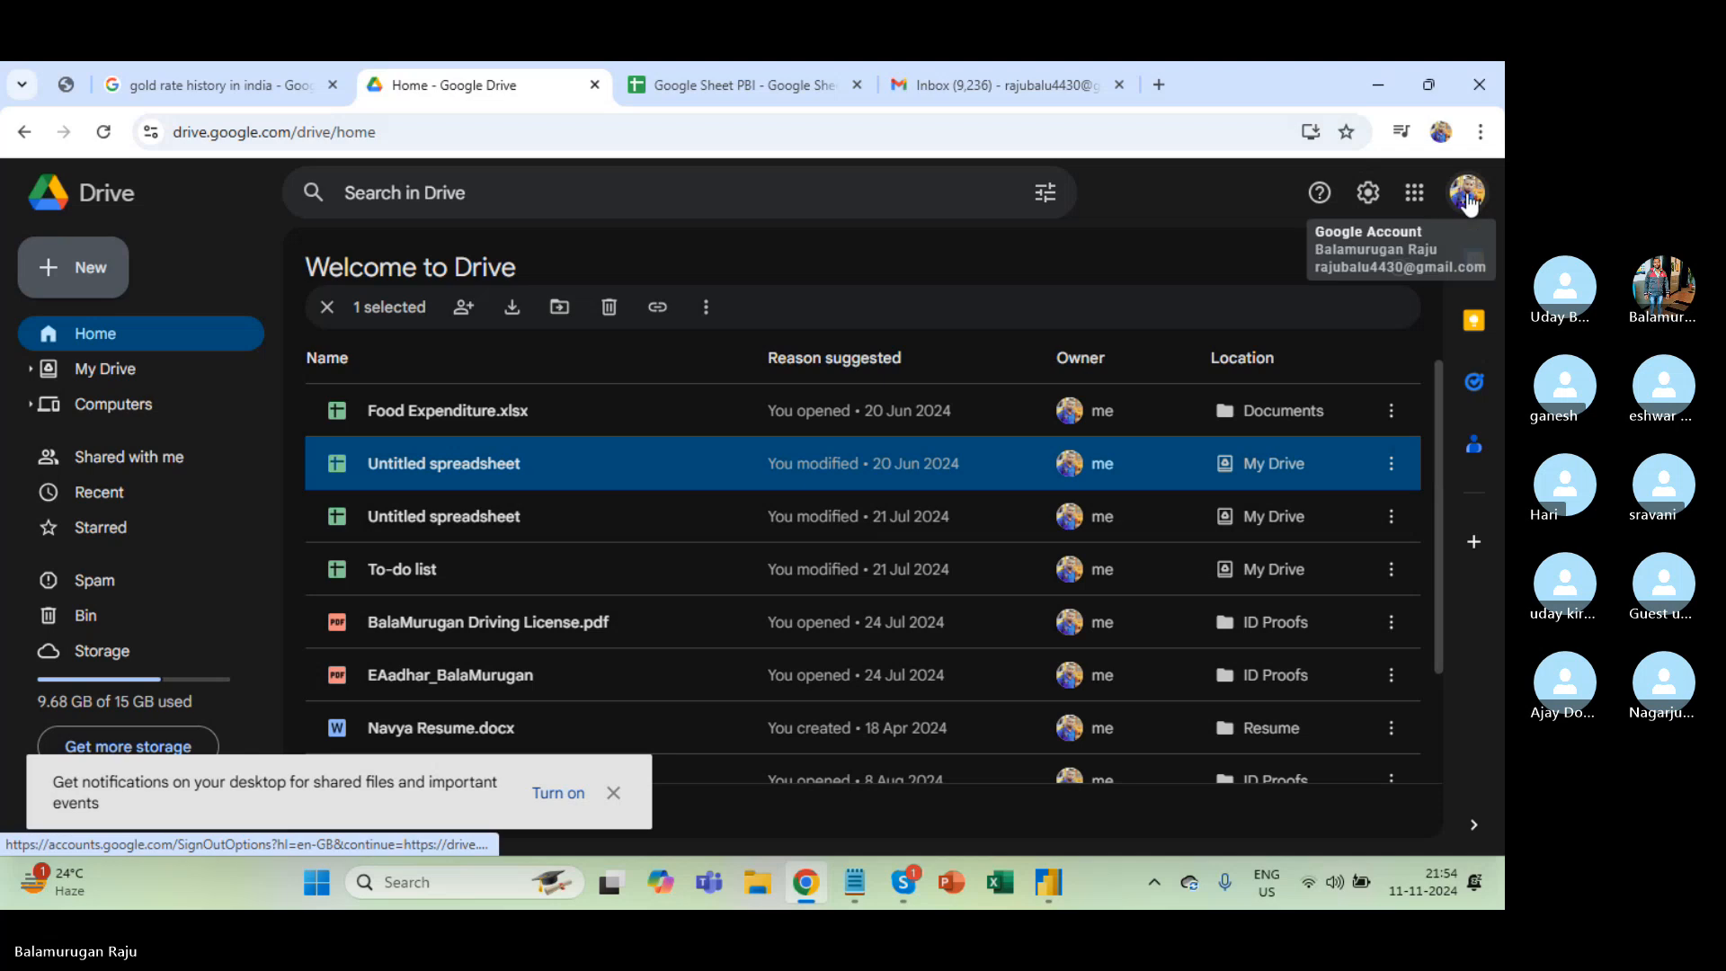
click(1467, 192)
scroll(1309, 674, down, 2)
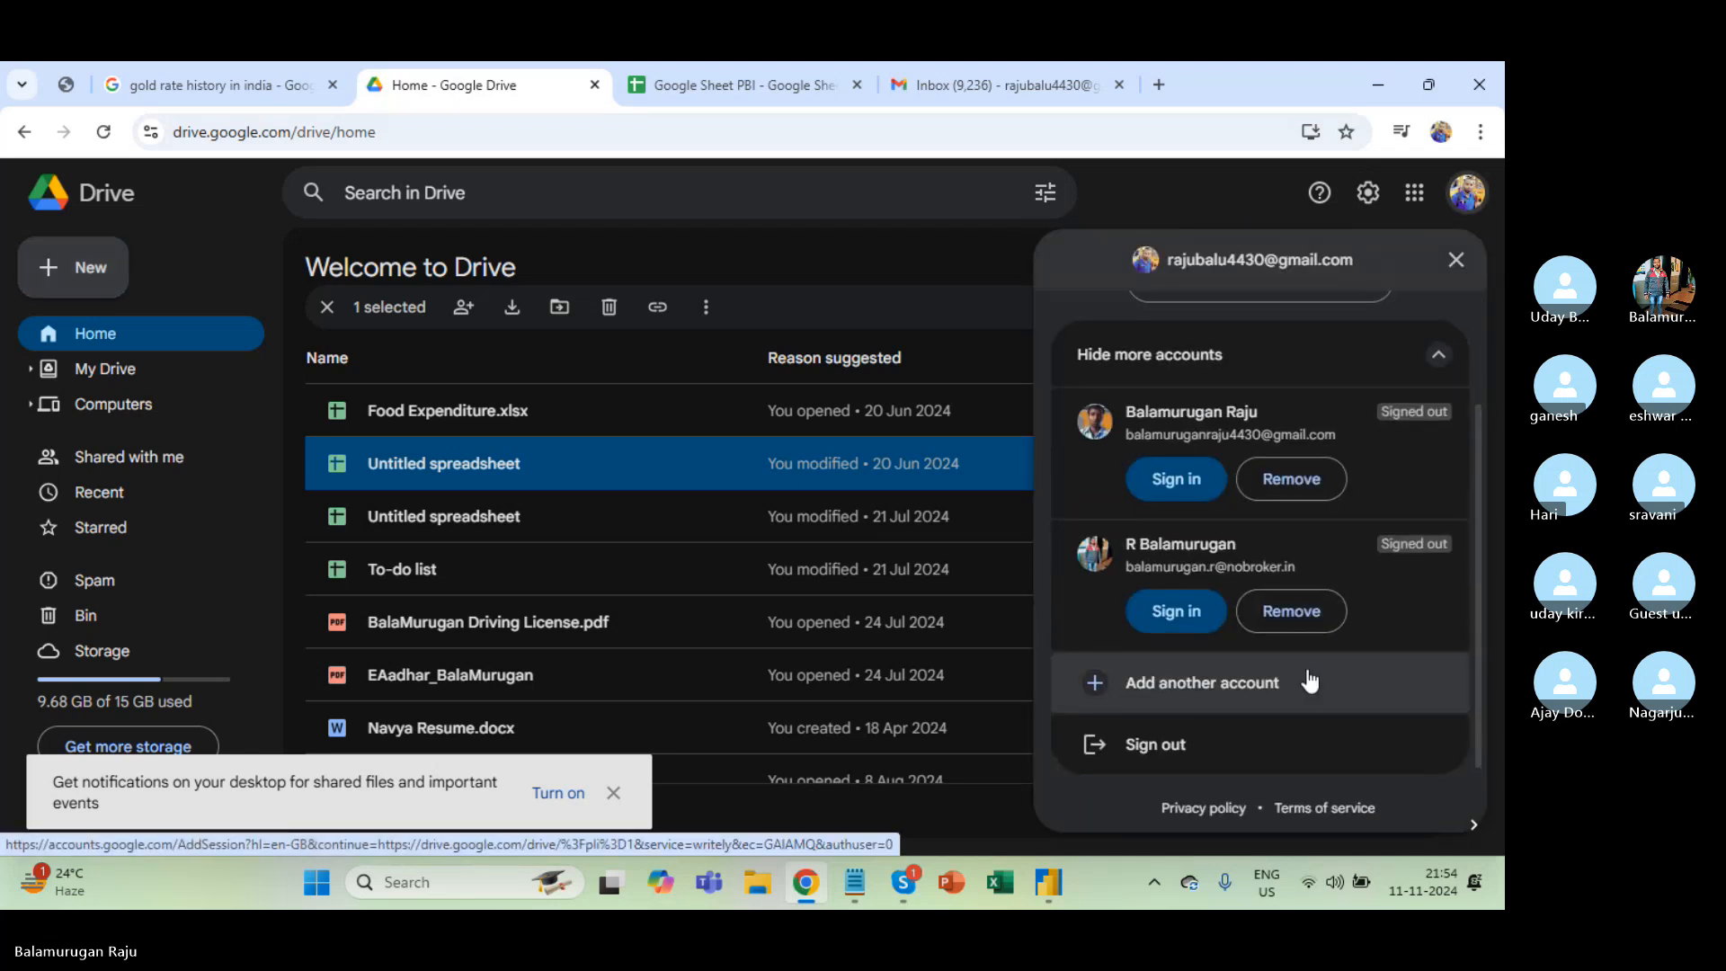
scroll(1306, 678, up, 2)
Return to the Power BI report and open a new File Explorer window.
key(alt+Tab)
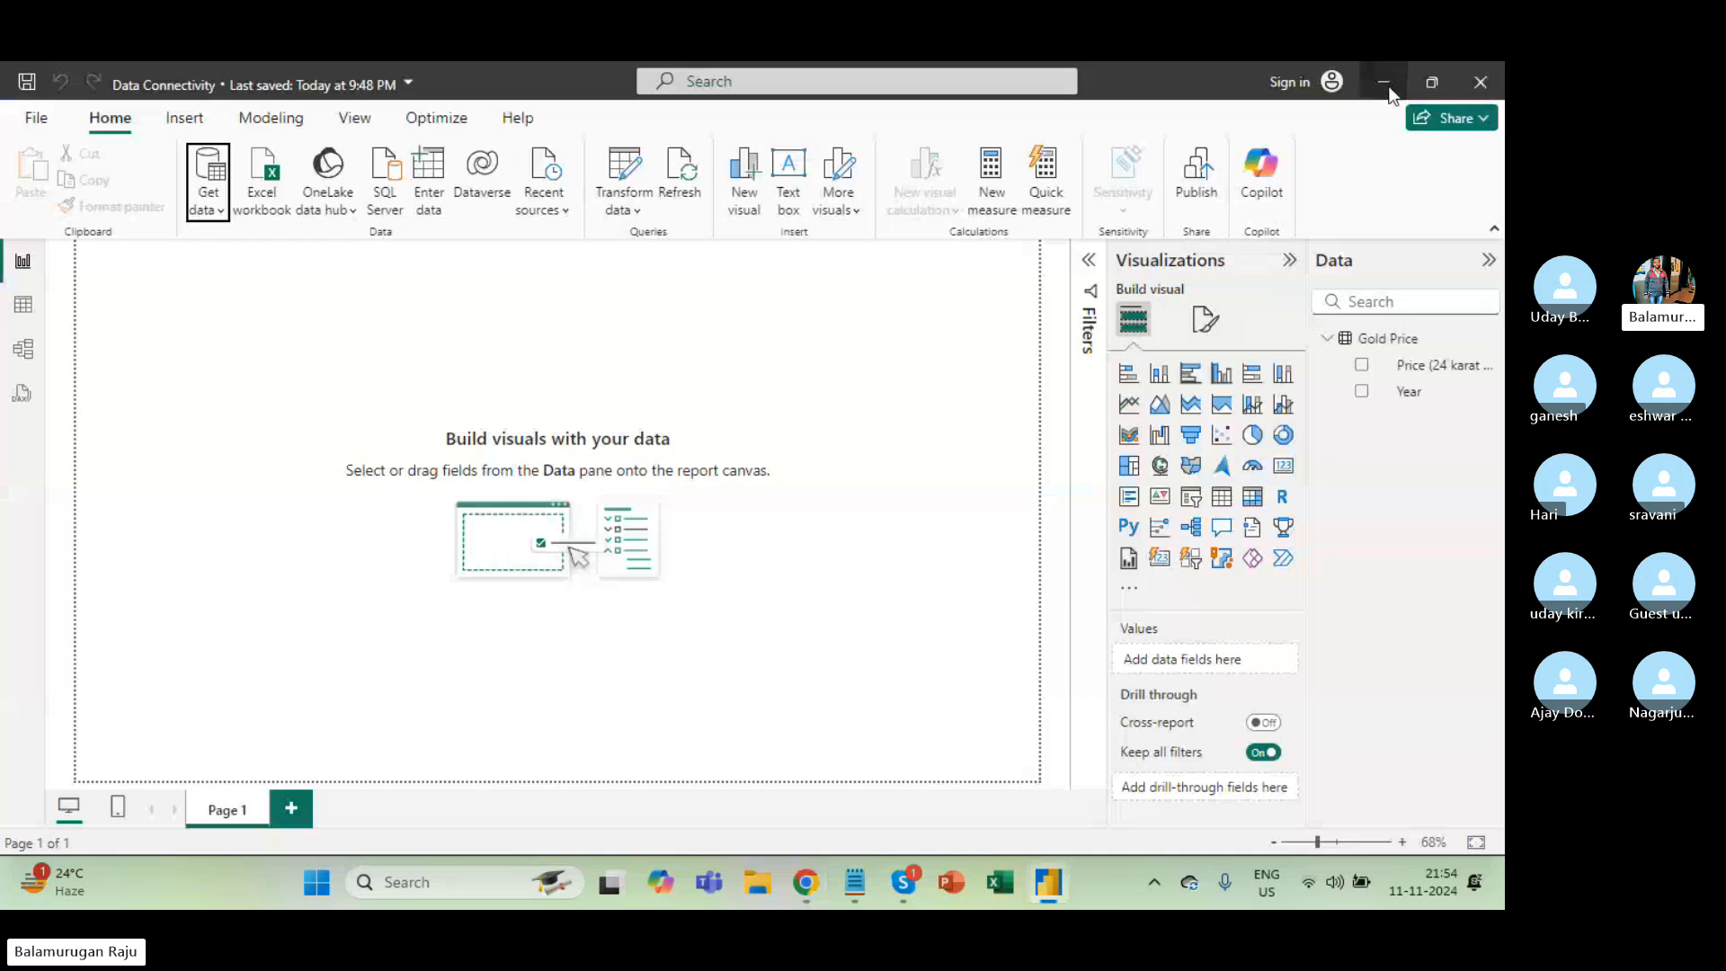
key(alt+Tab)
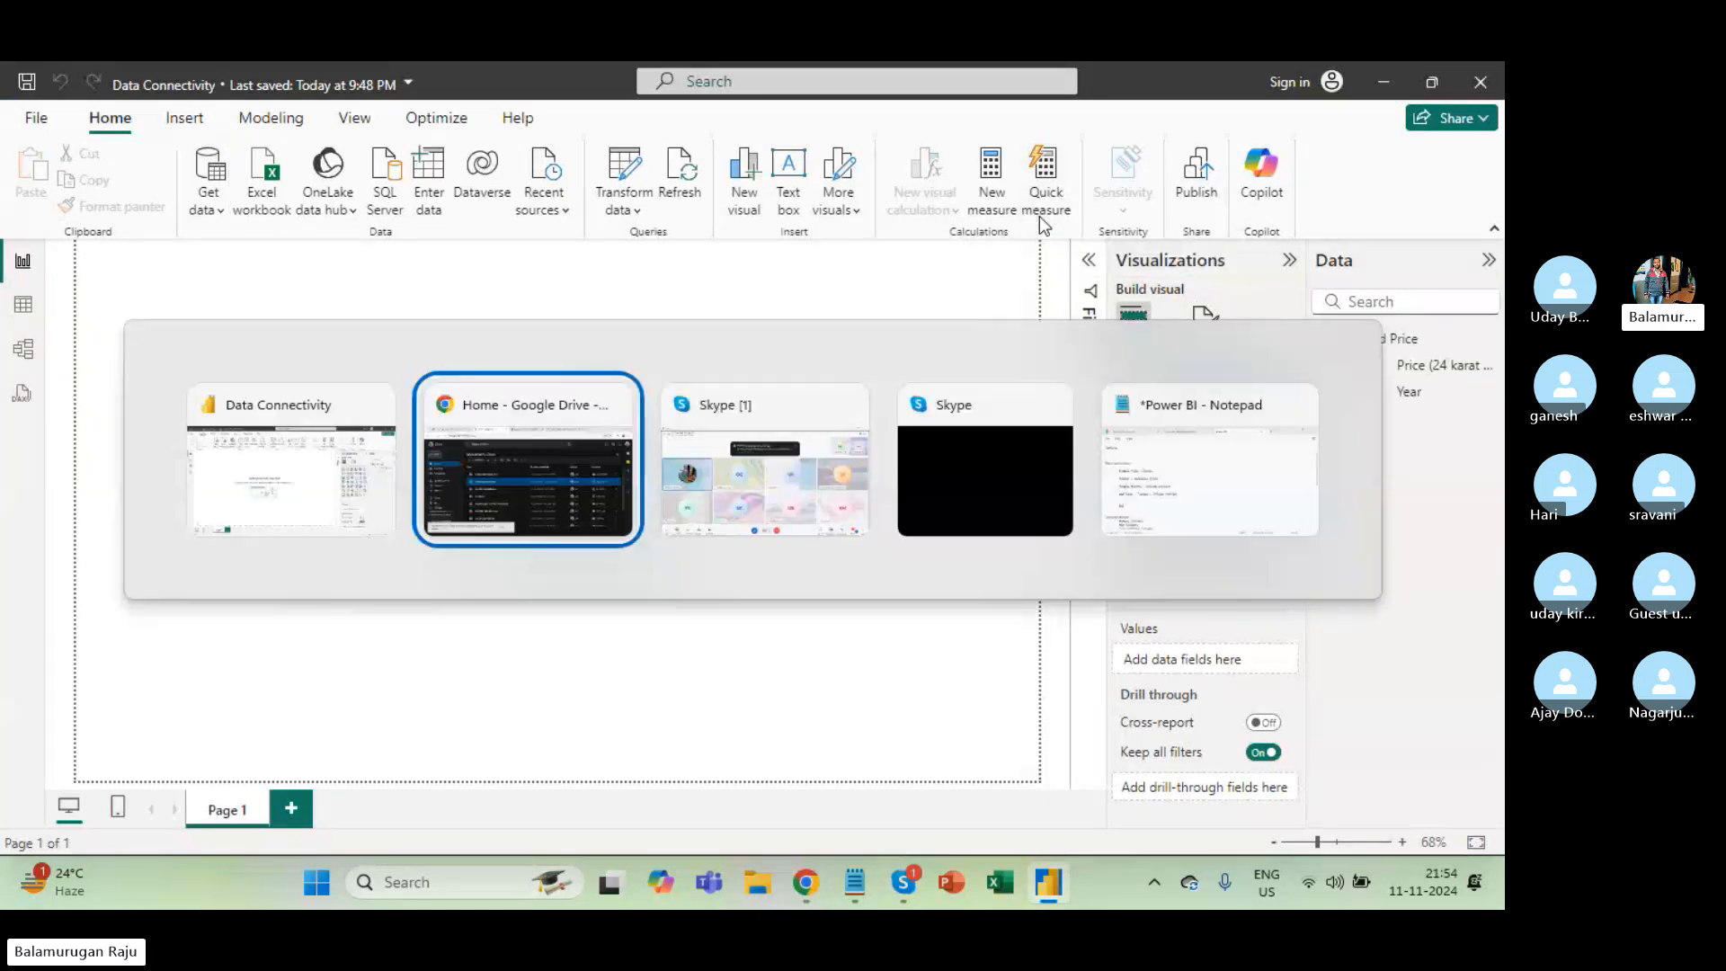
key(alt+Tab)
key(alt+Tab)
key(alt+Tab)
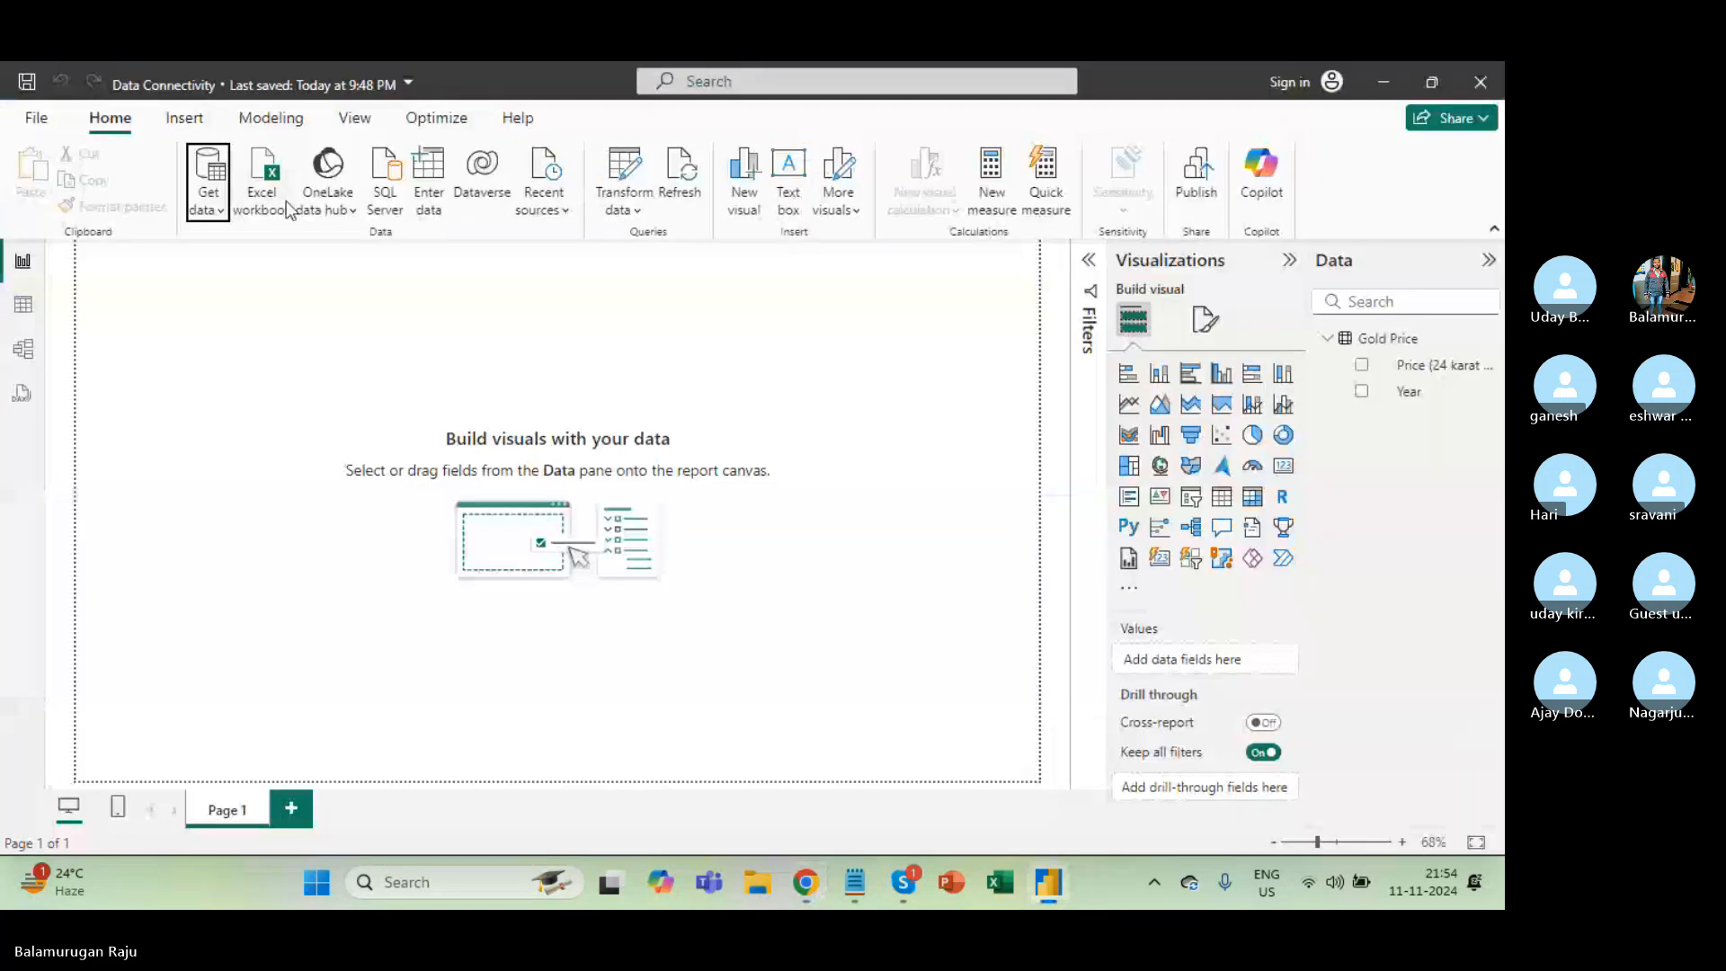
click(184, 118)
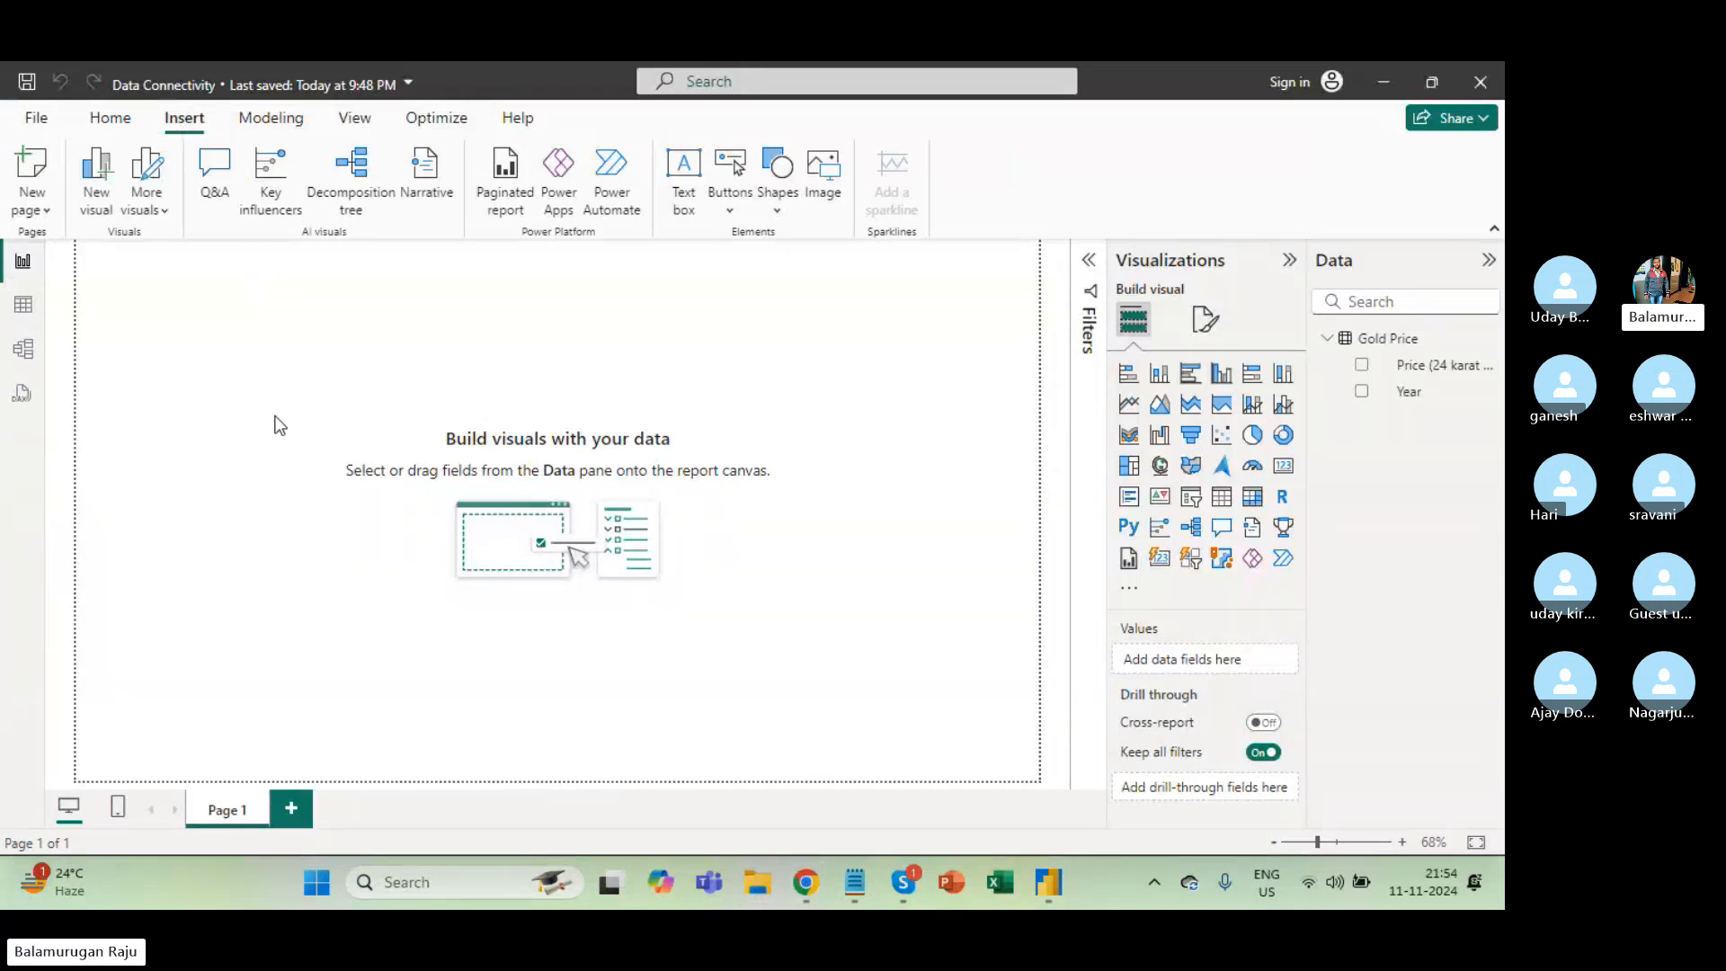
key(super+e)
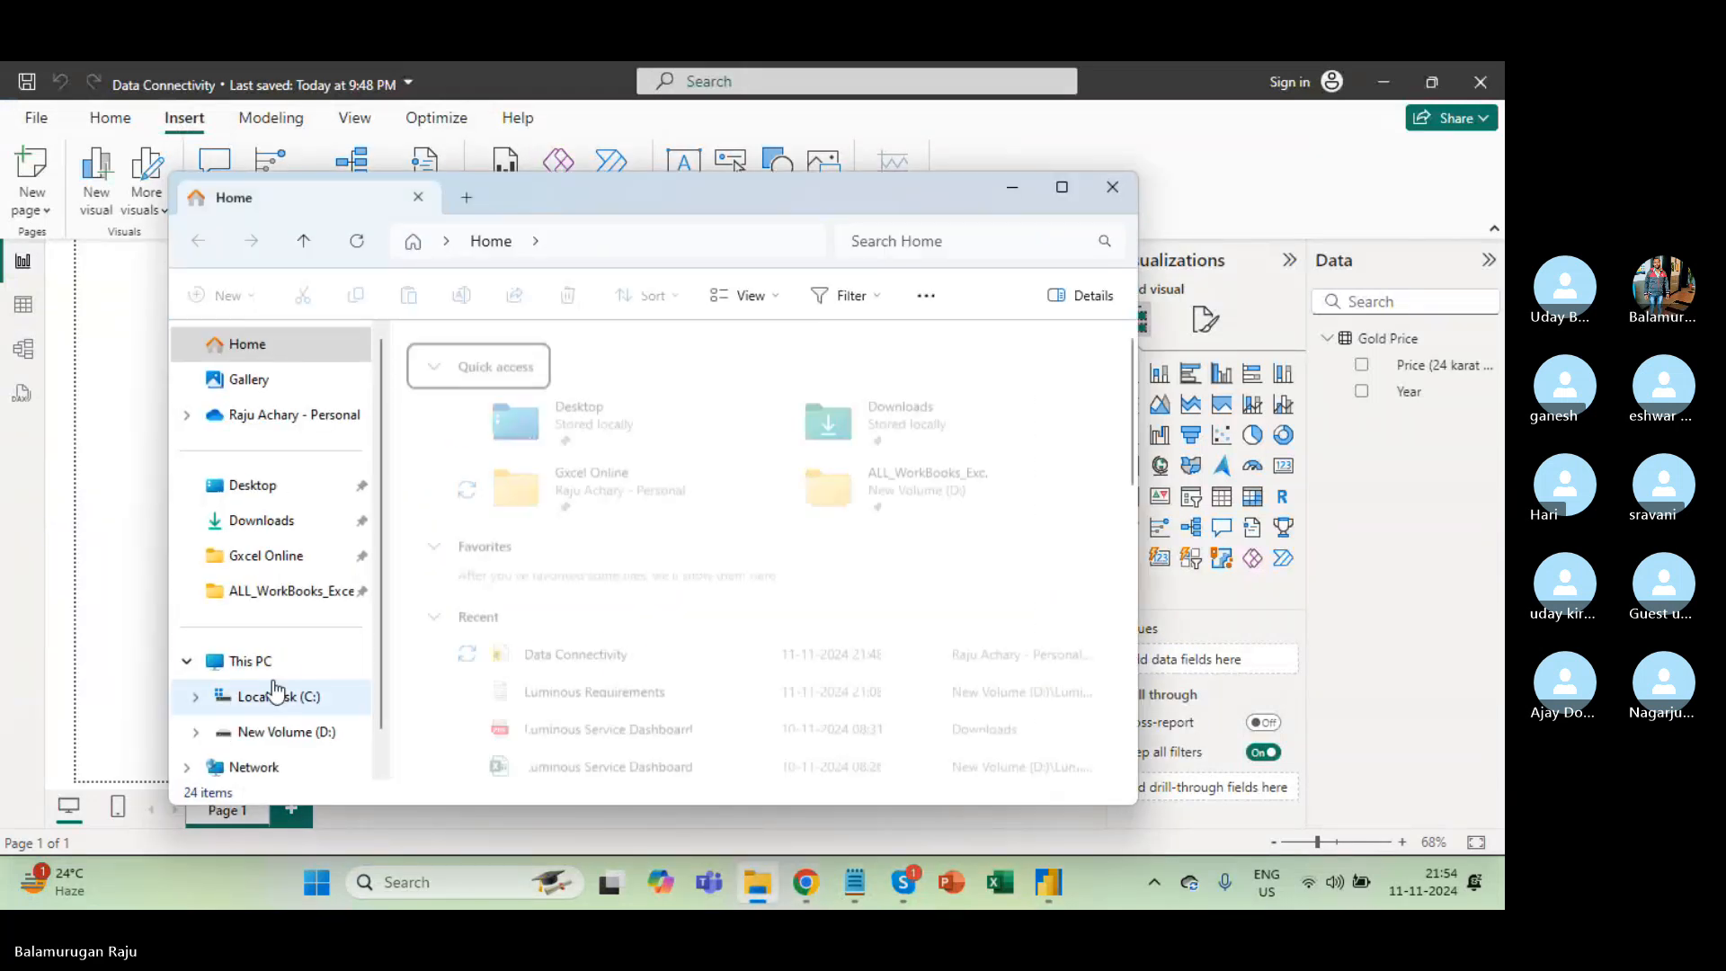
Browse from the D: drive to Gxcel Online's Power BI folder and open Sales Data.xlsx.
click(295, 732)
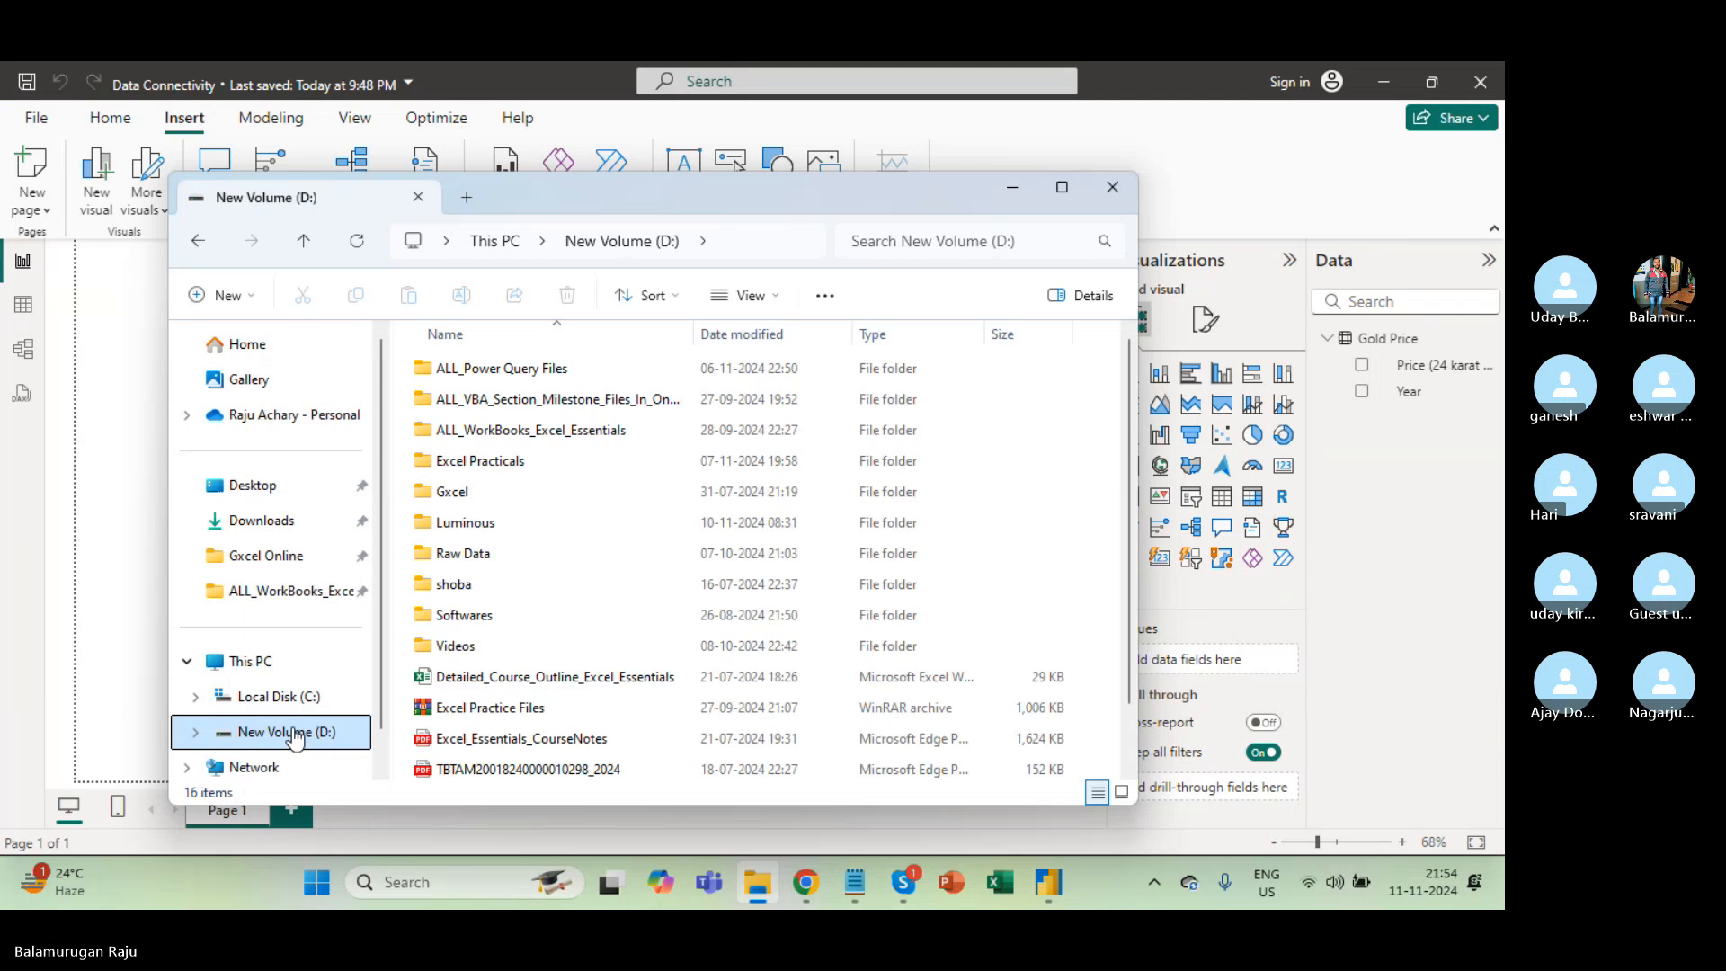
click(468, 457)
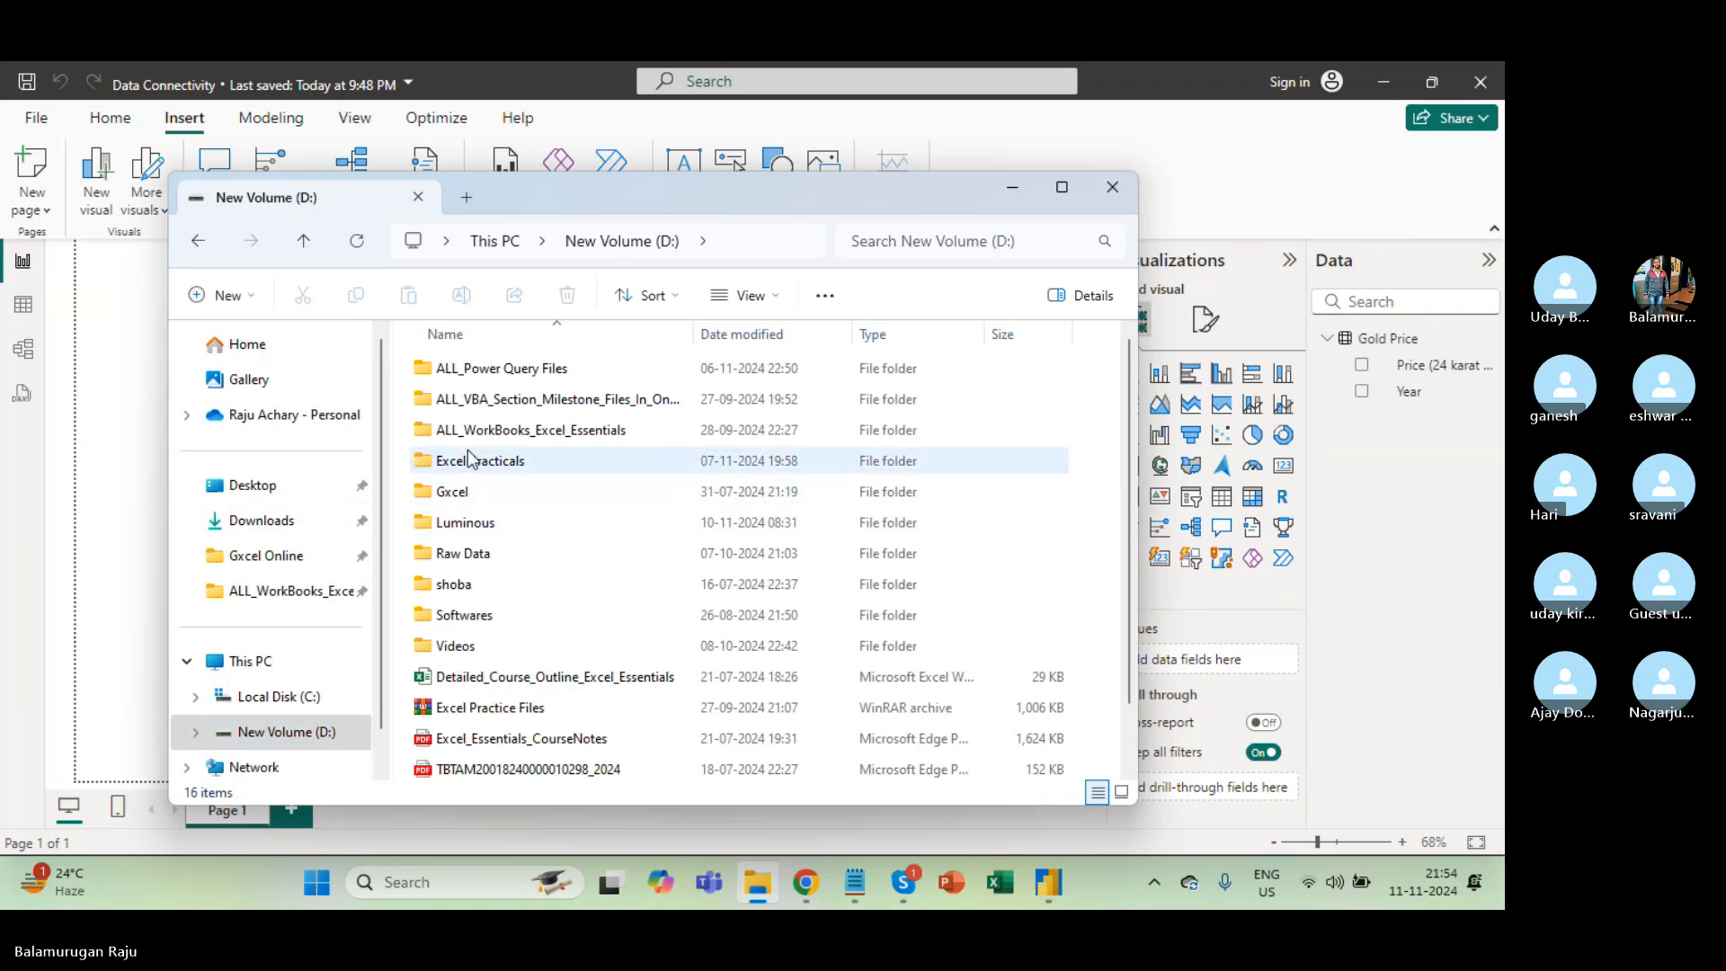
double_click(467, 458)
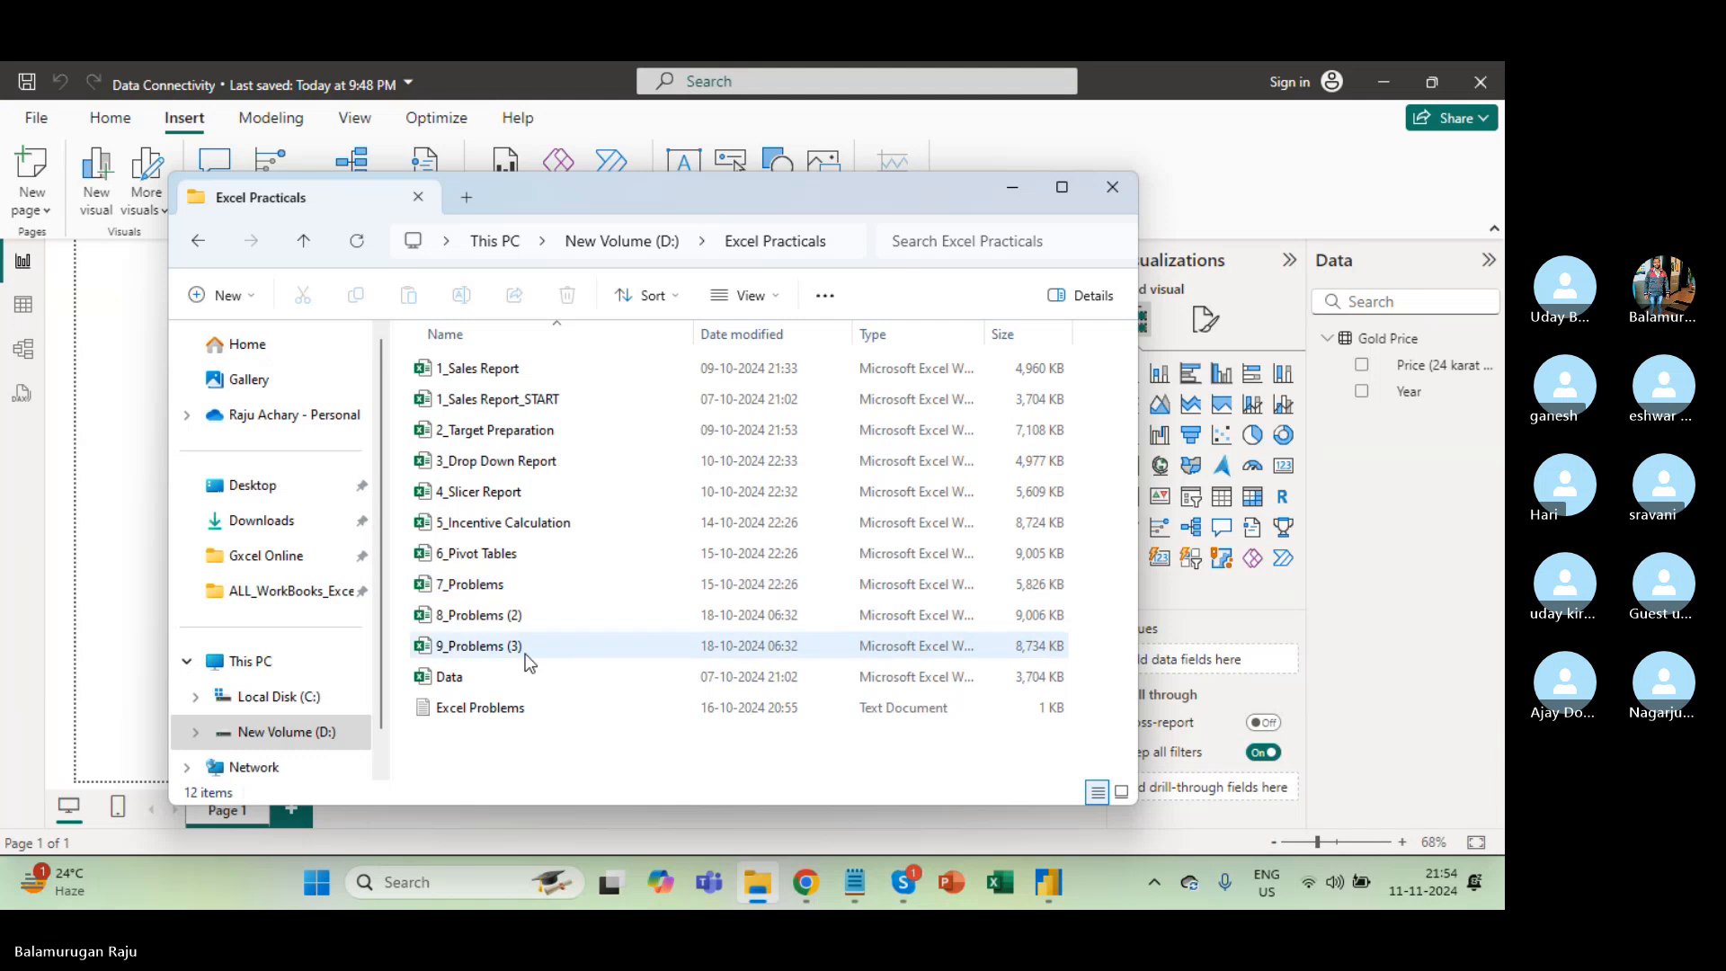
click(443, 679)
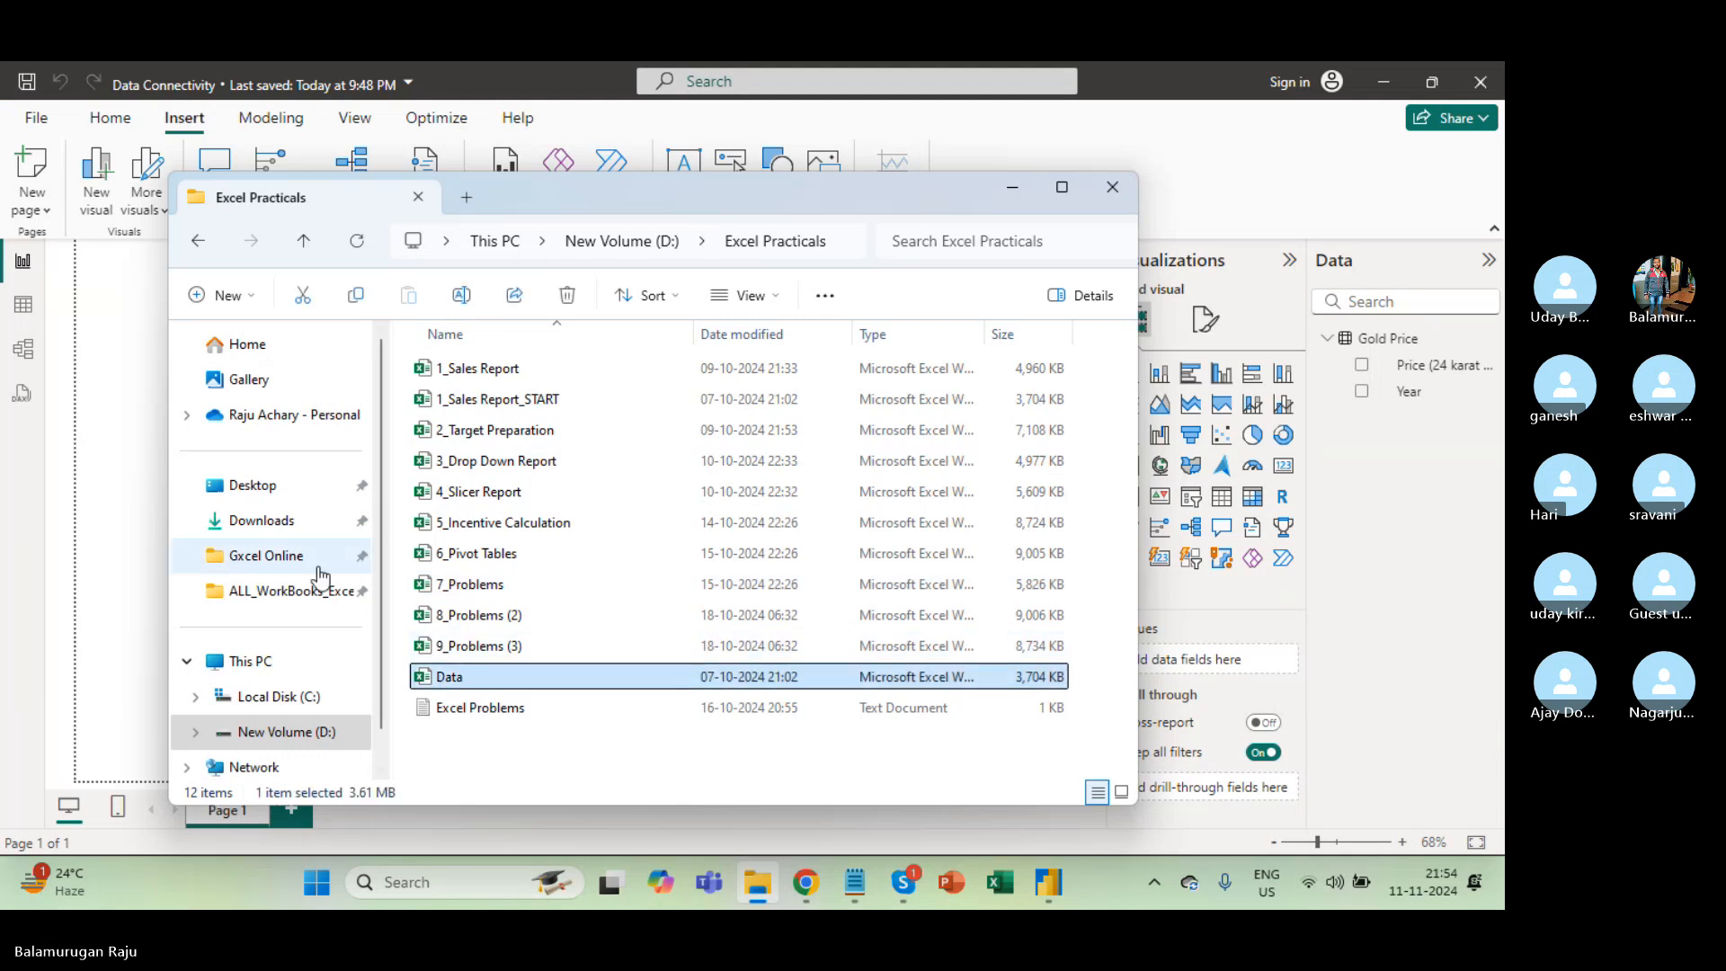
click(270, 557)
click(475, 509)
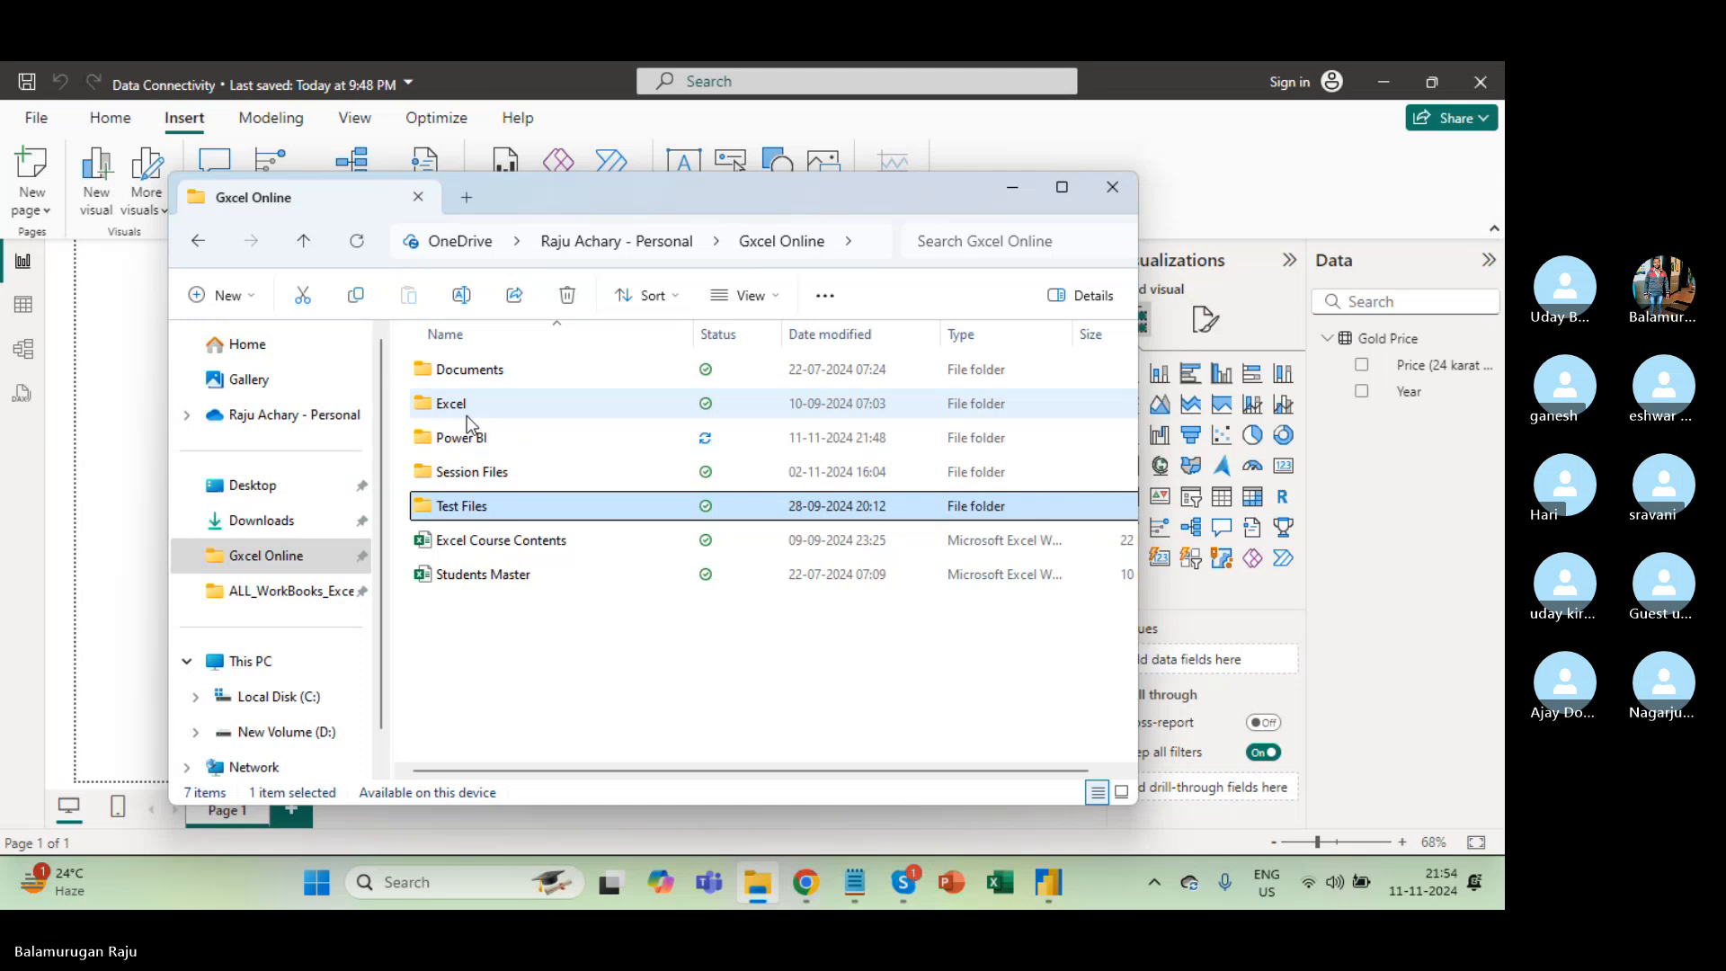
double_click(483, 372)
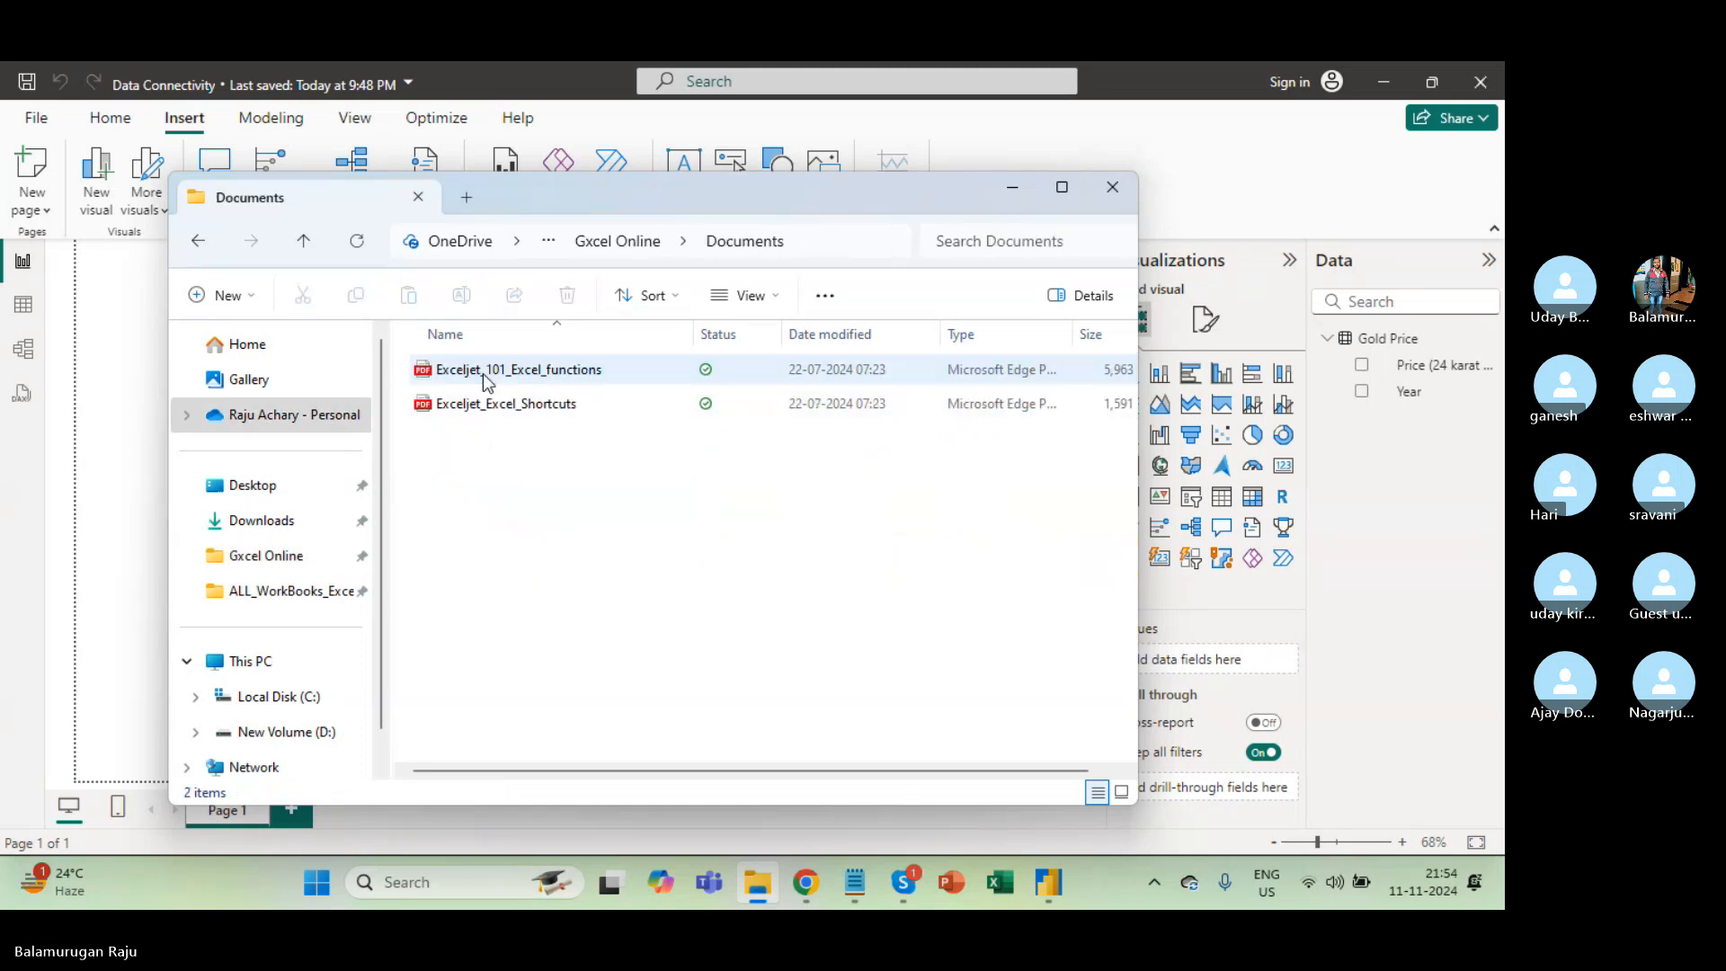
click(198, 241)
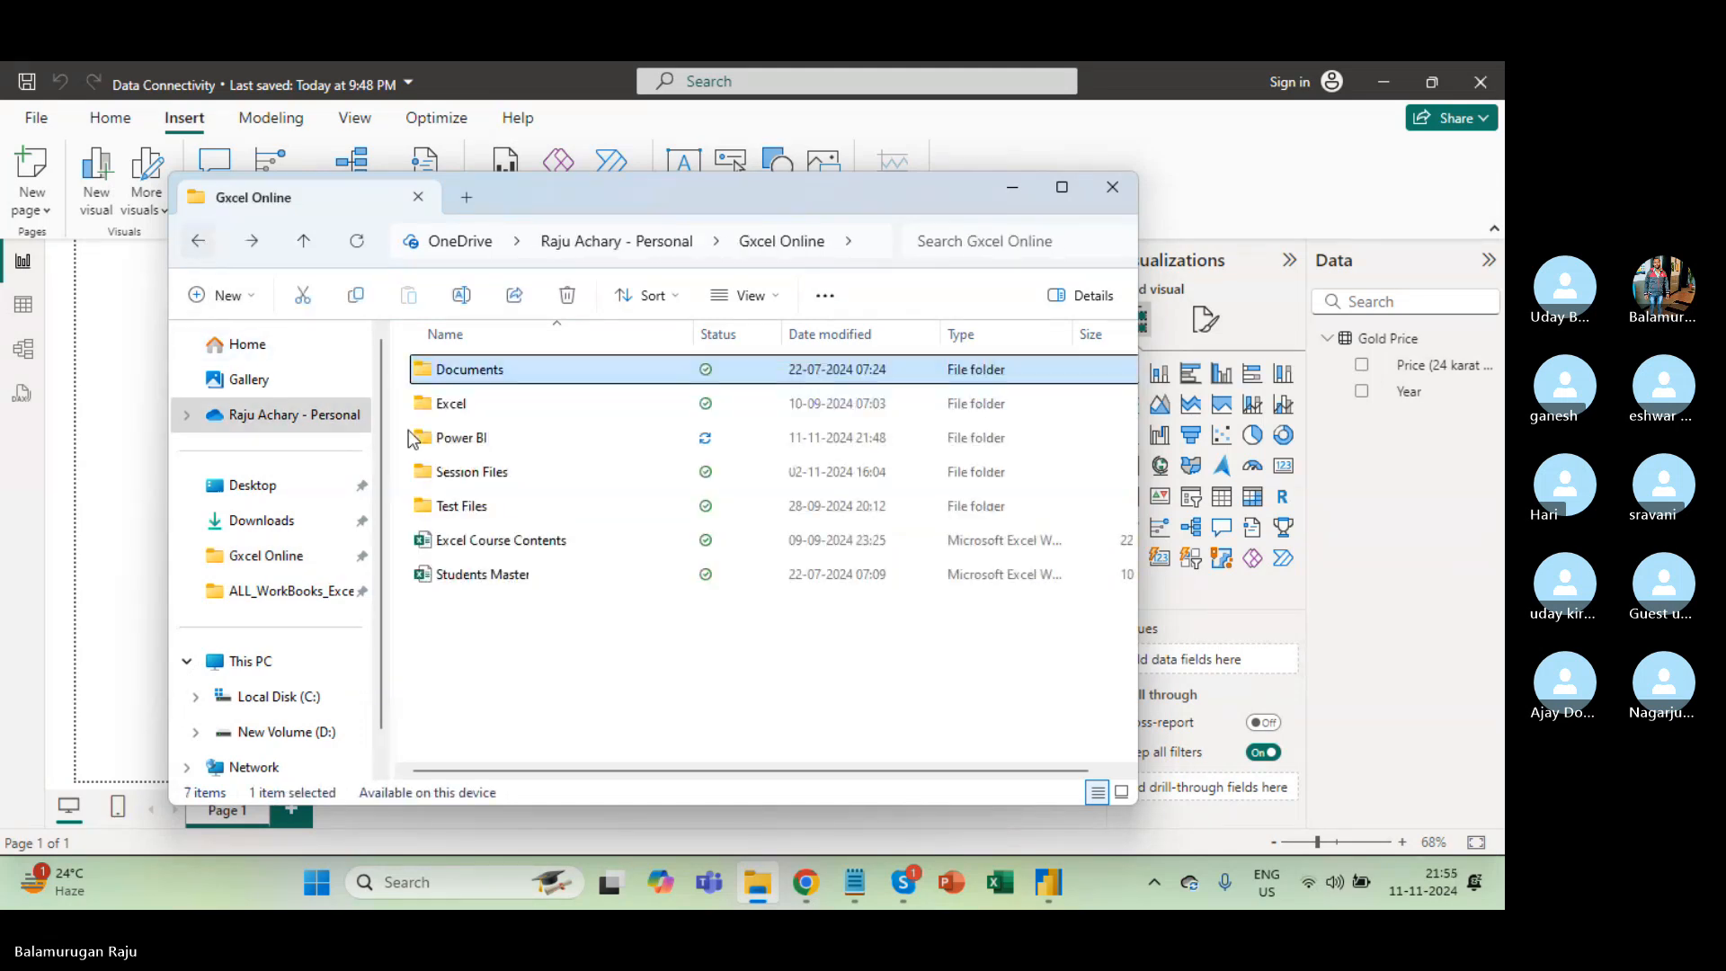
click(467, 405)
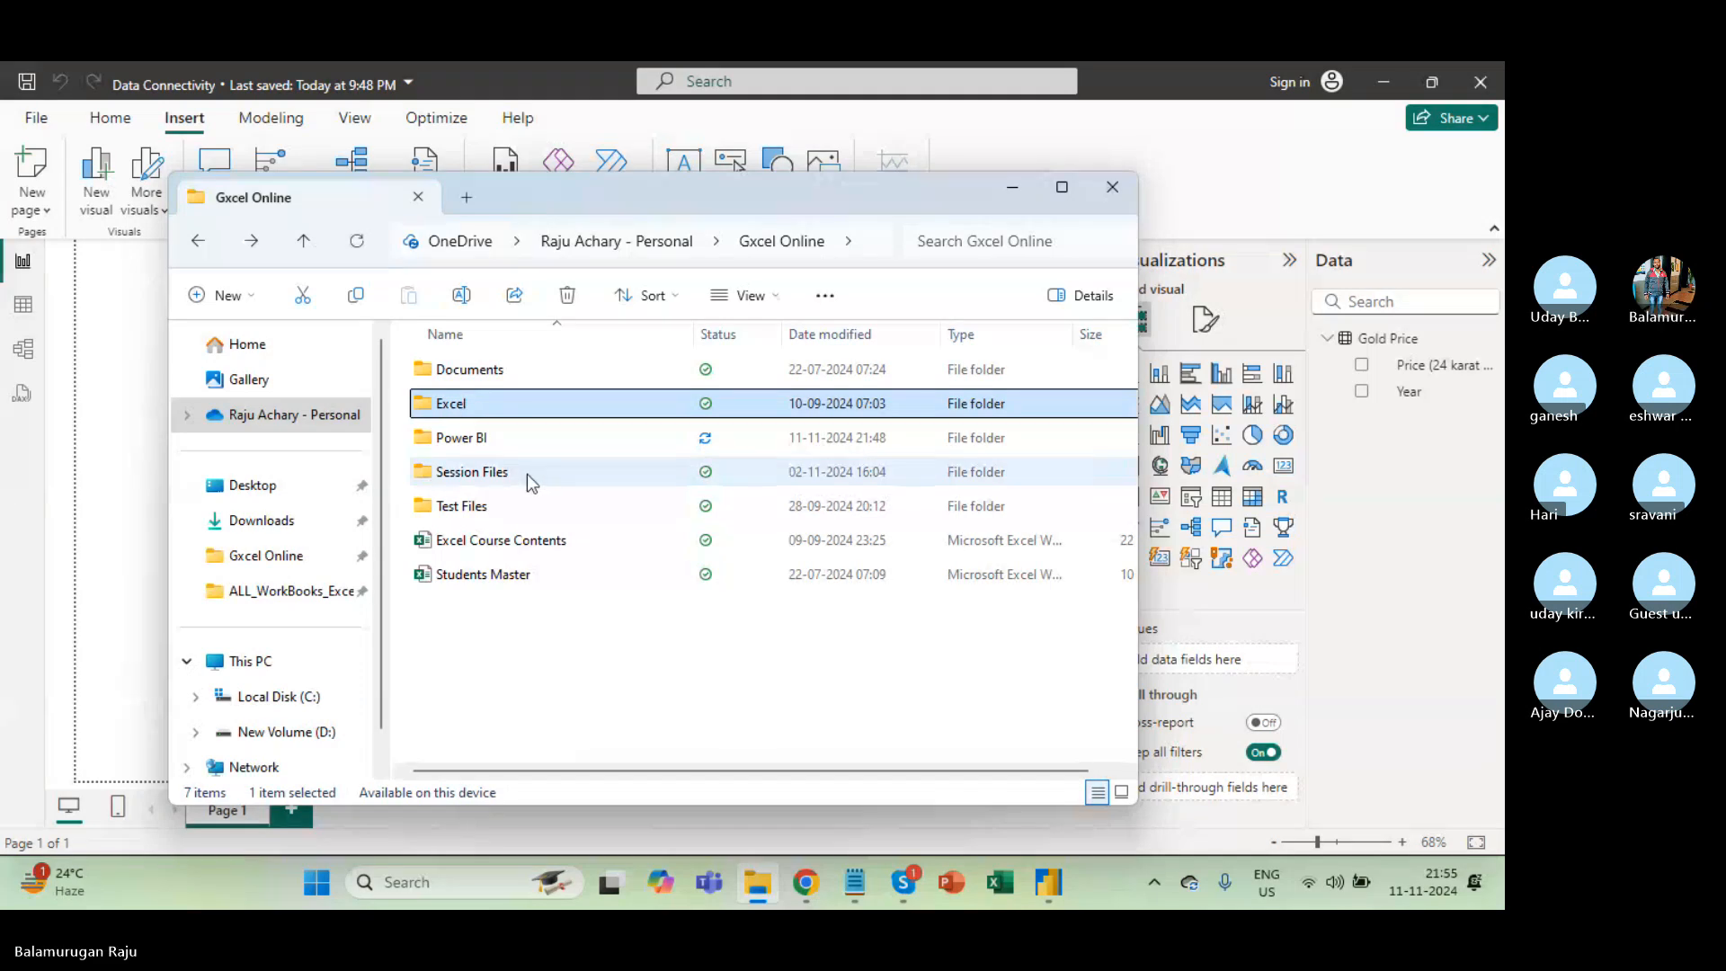
double_click(486, 438)
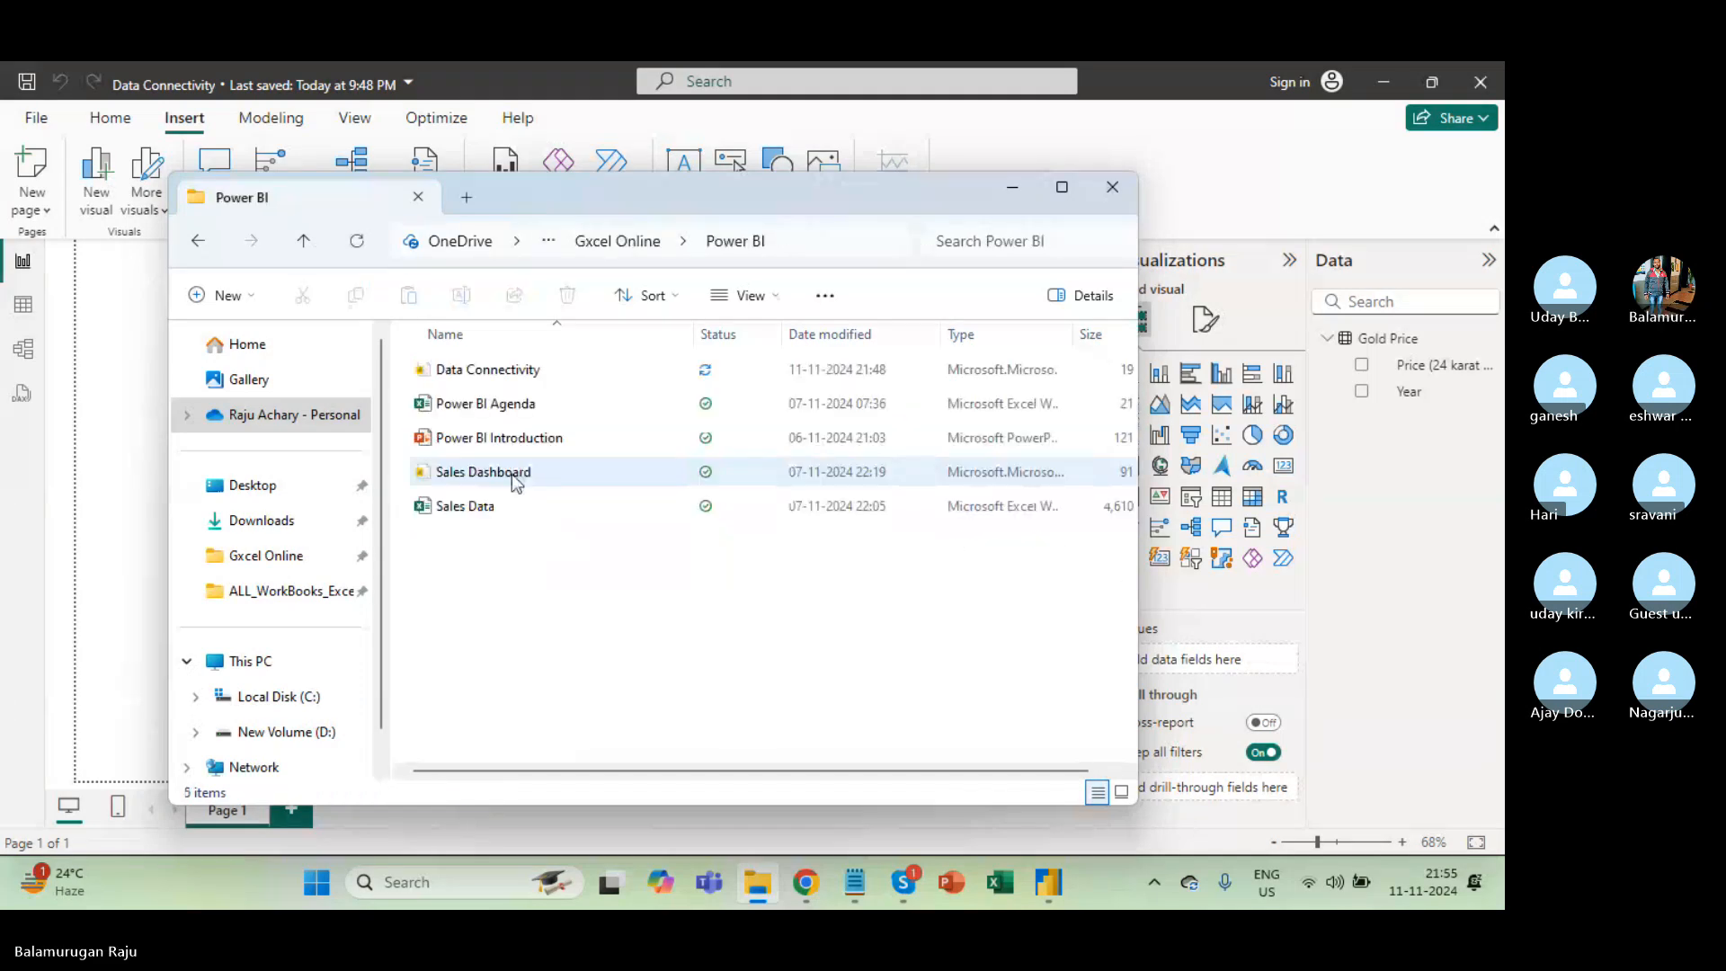
click(467, 507)
double_click(467, 507)
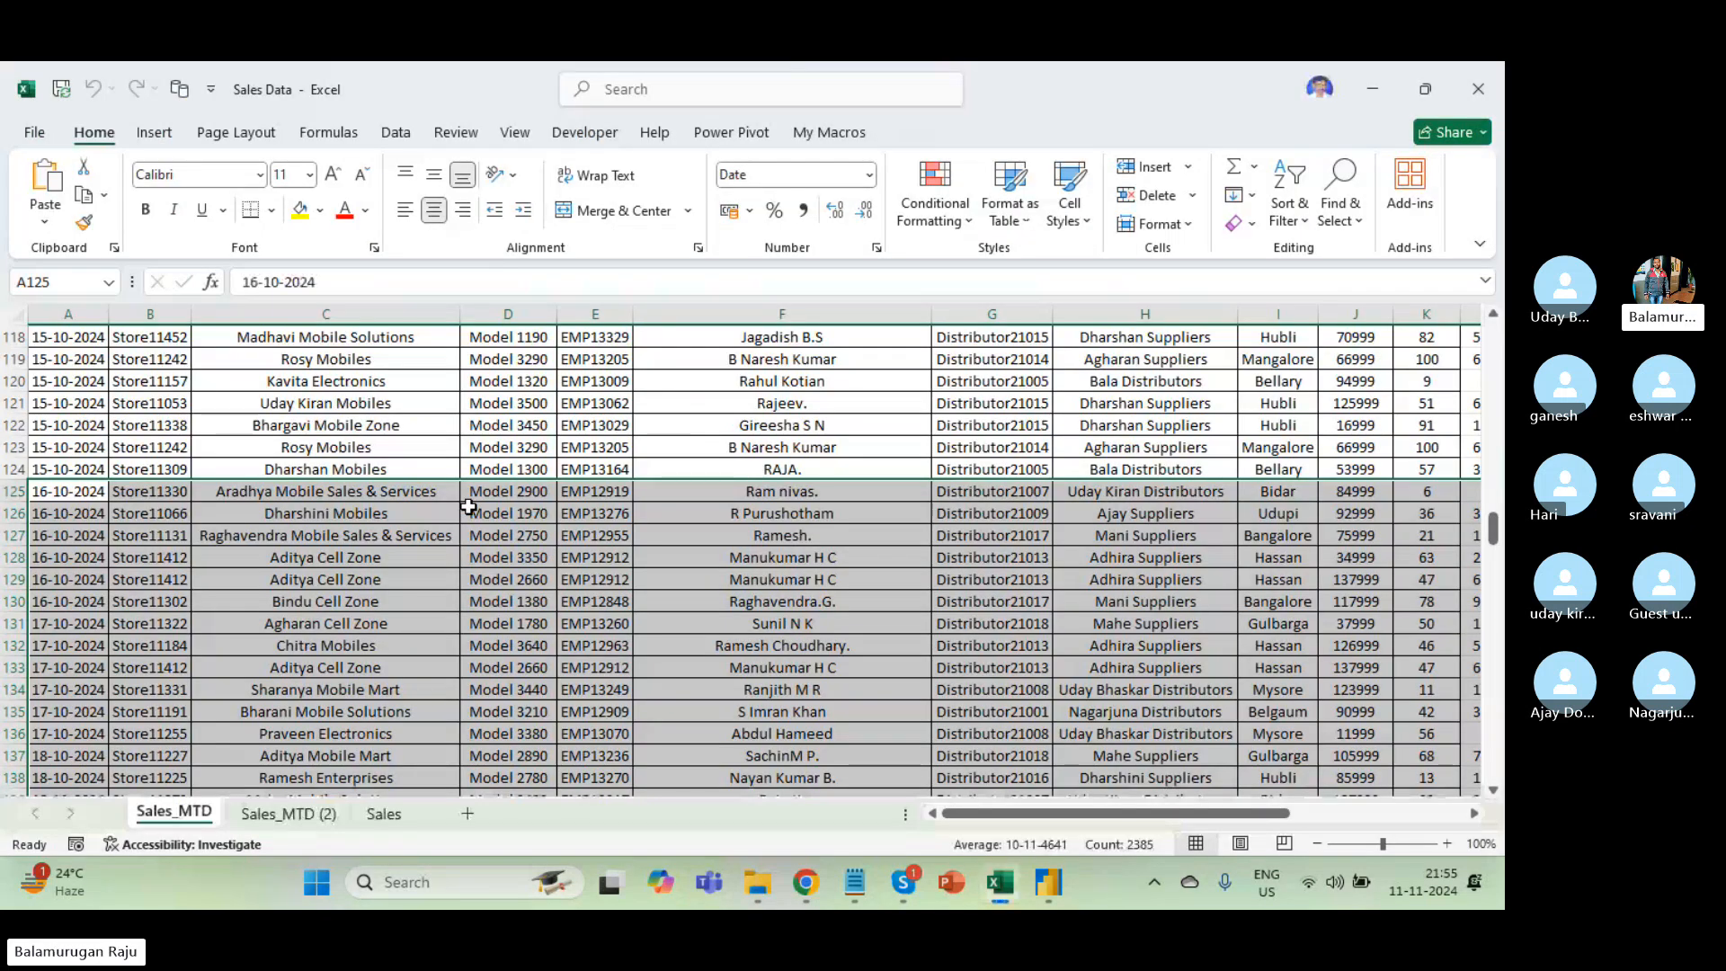
Browse the Store Name and Store Code columns of the Sales_MTD sheet.
click(258, 503)
key(ctrl+Up)
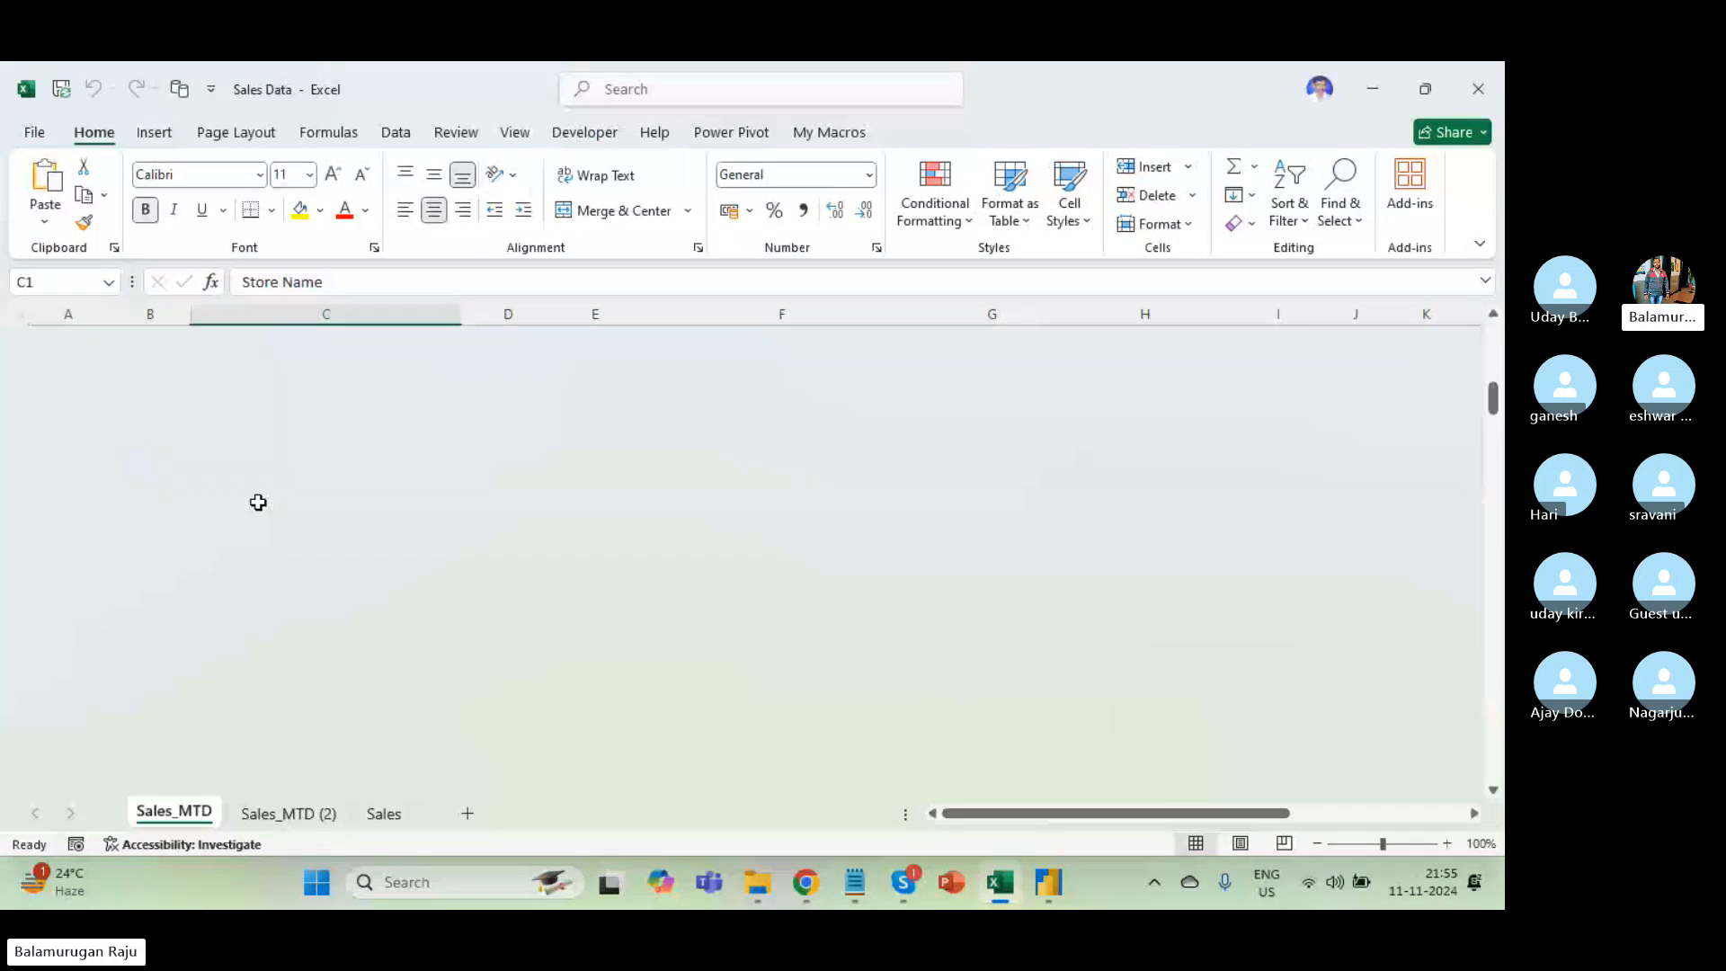
key(Down)
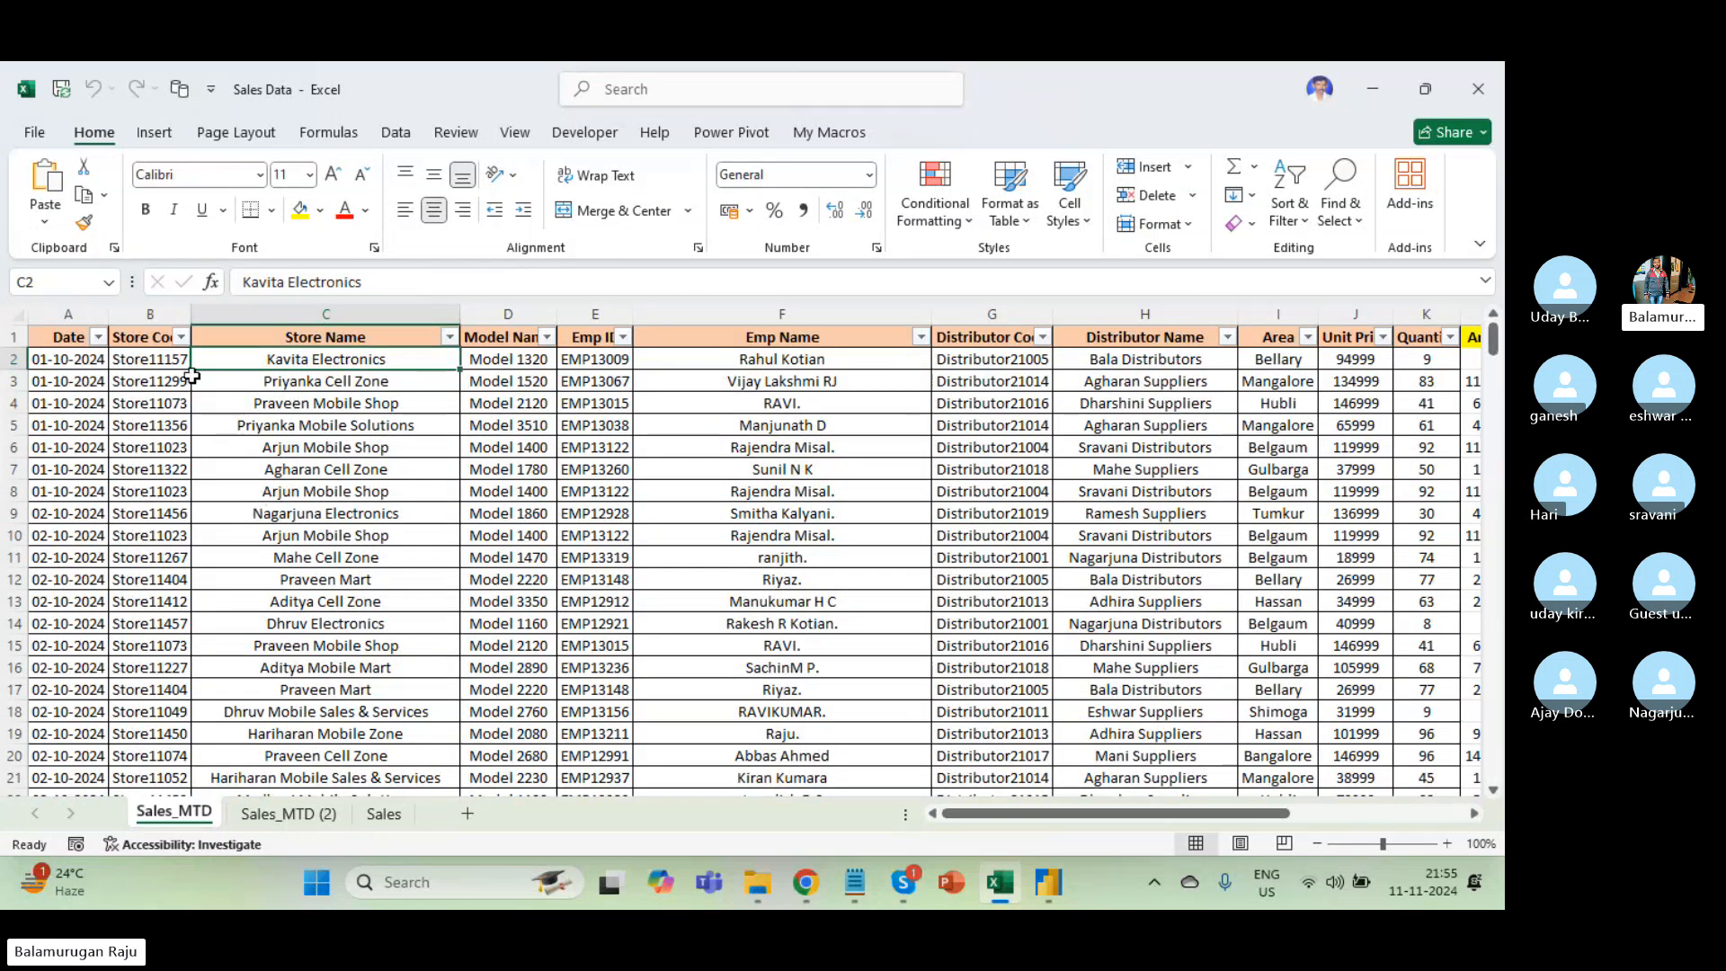
key(Left)
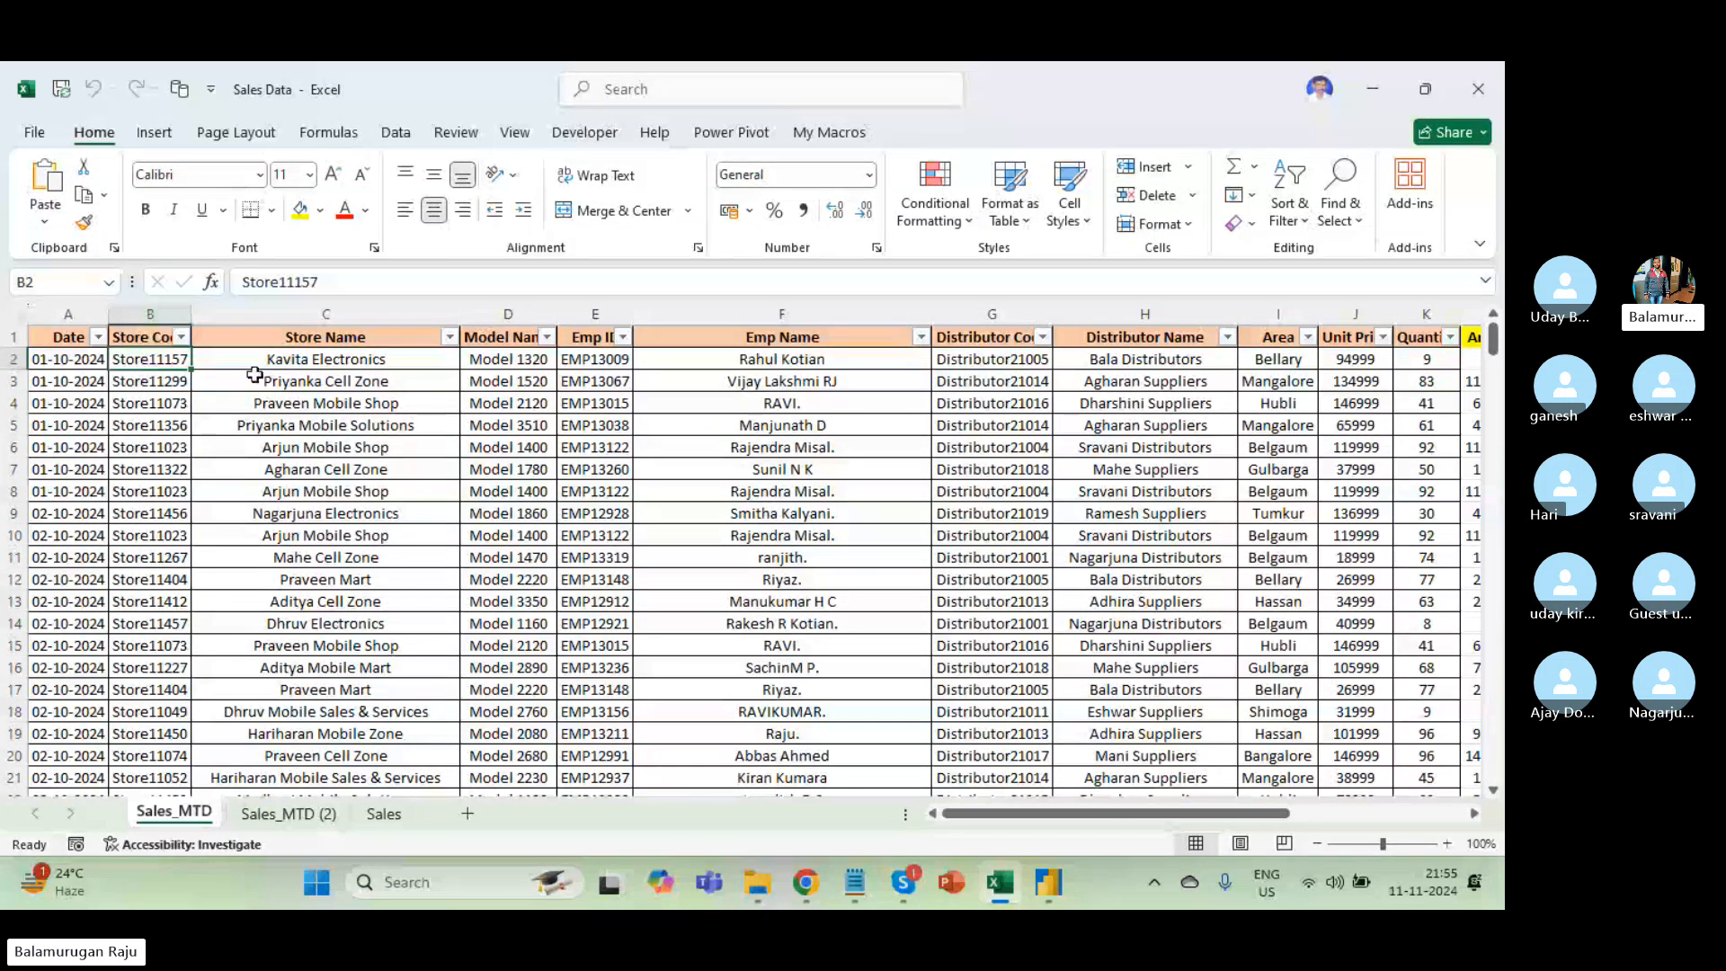
click(254, 373)
scroll(540, 414, right, 3)
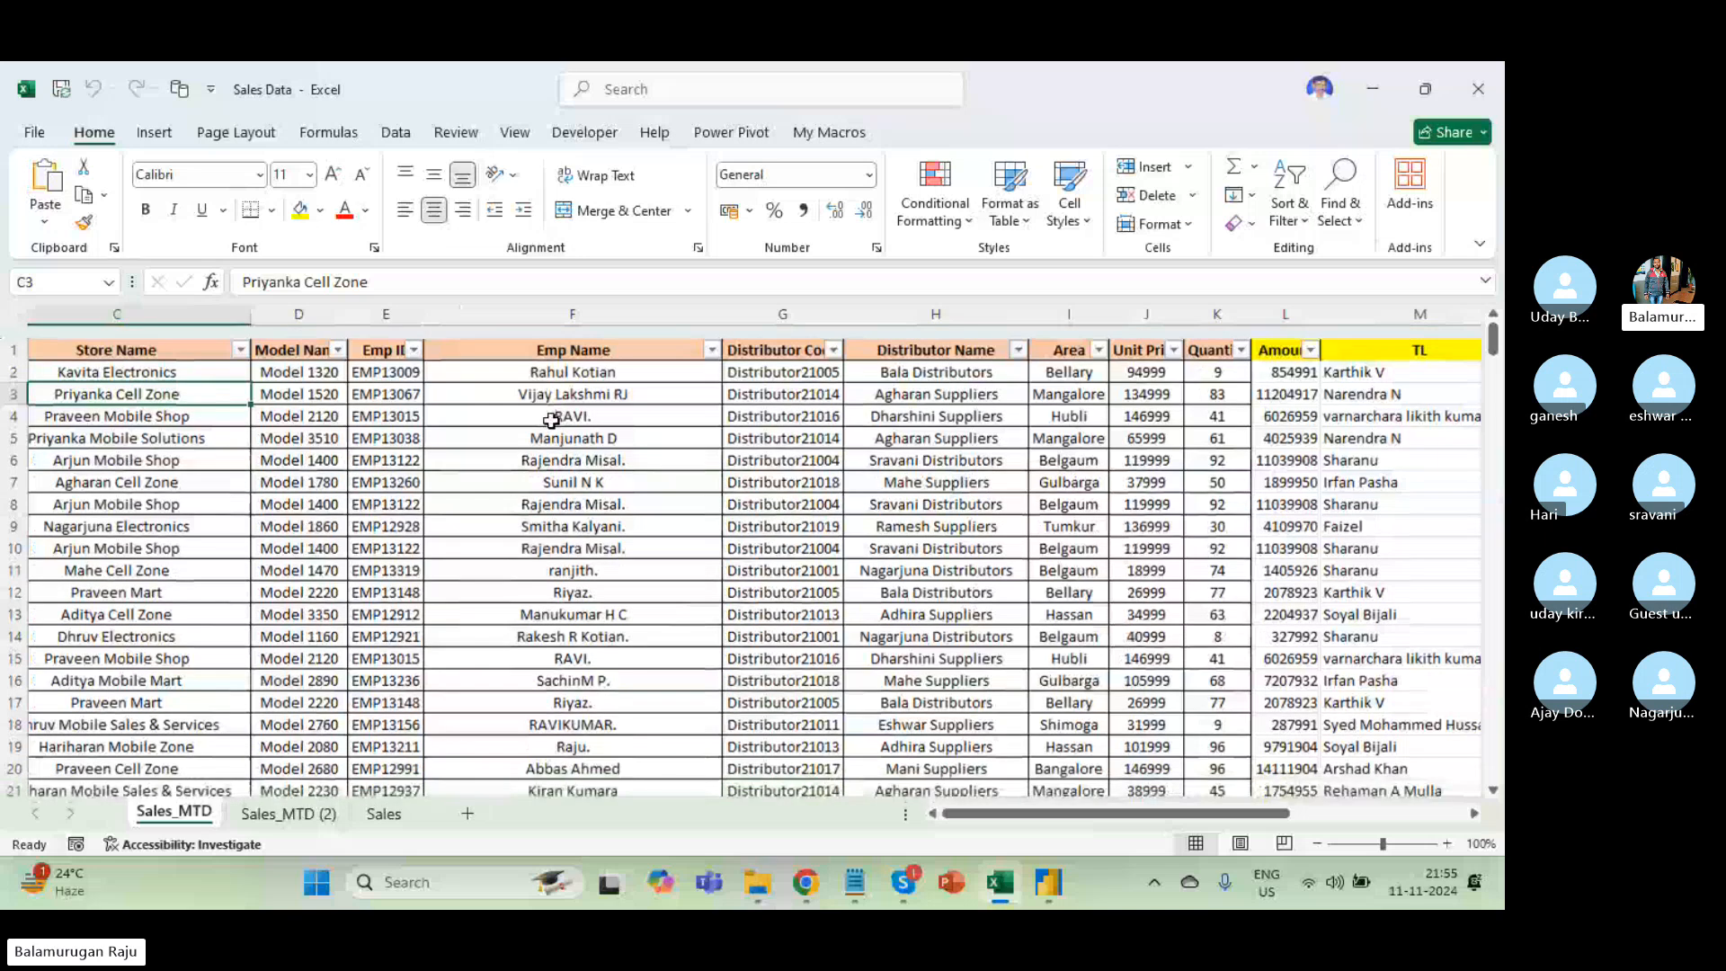
Close Excel and load Sales_MTD from Sales Data.xlsx into Power Query via Transform Data.
click(1487, 88)
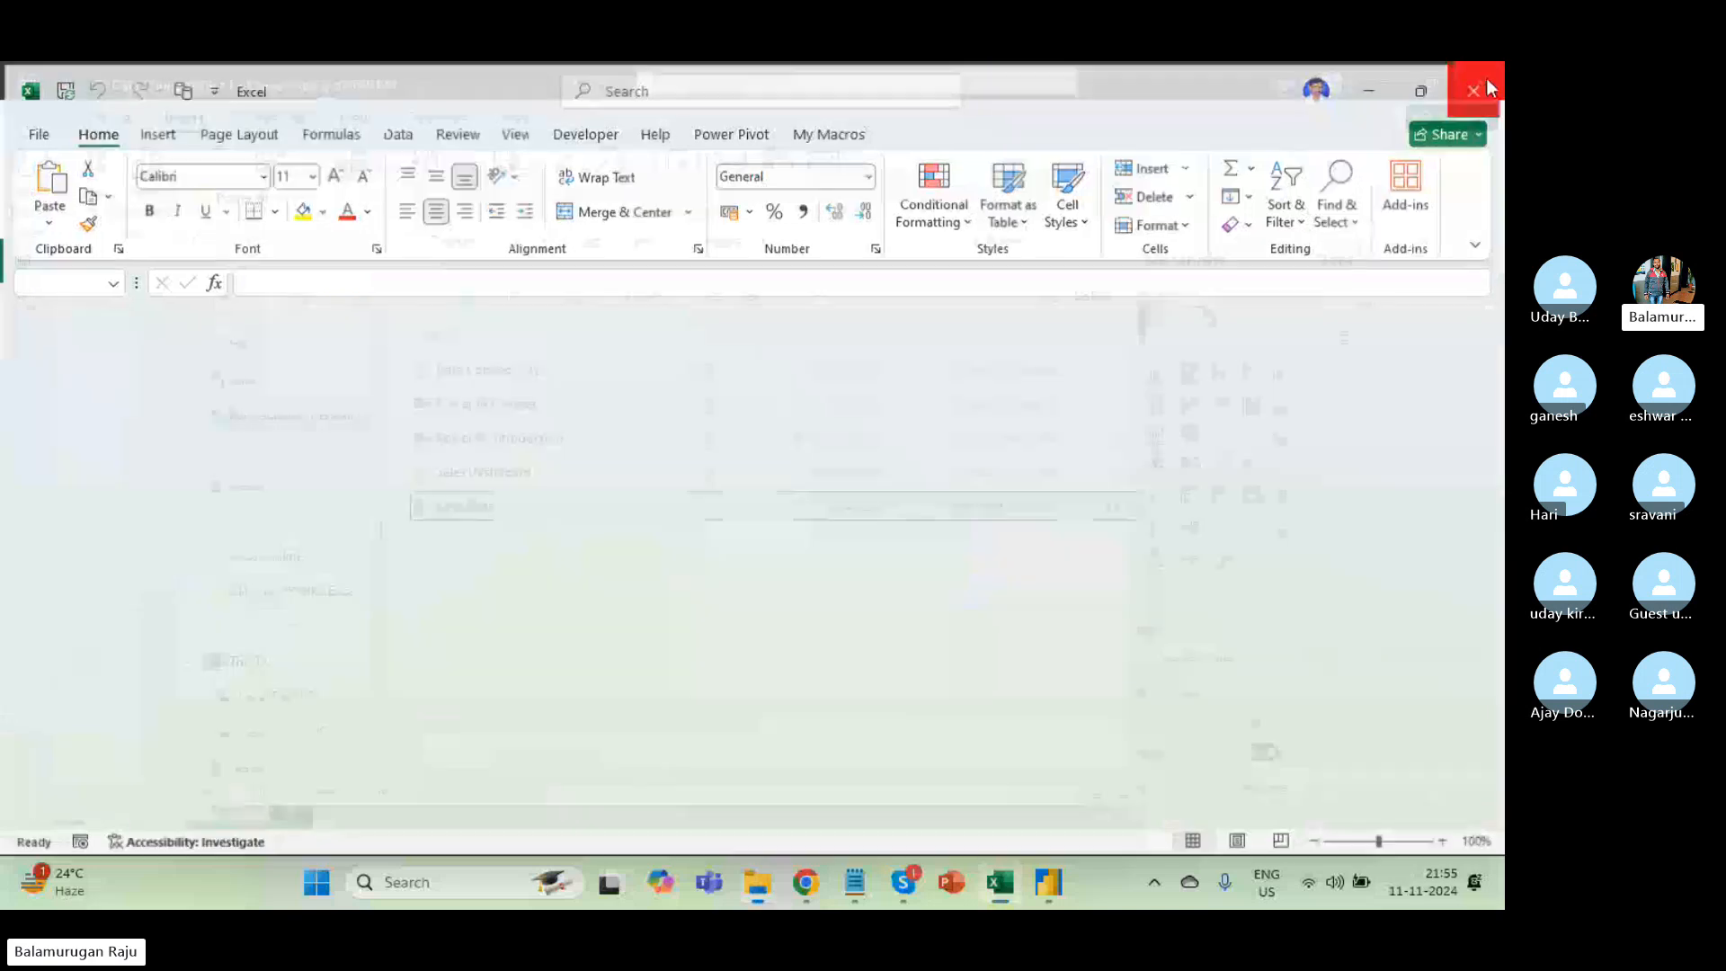
click(58, 303)
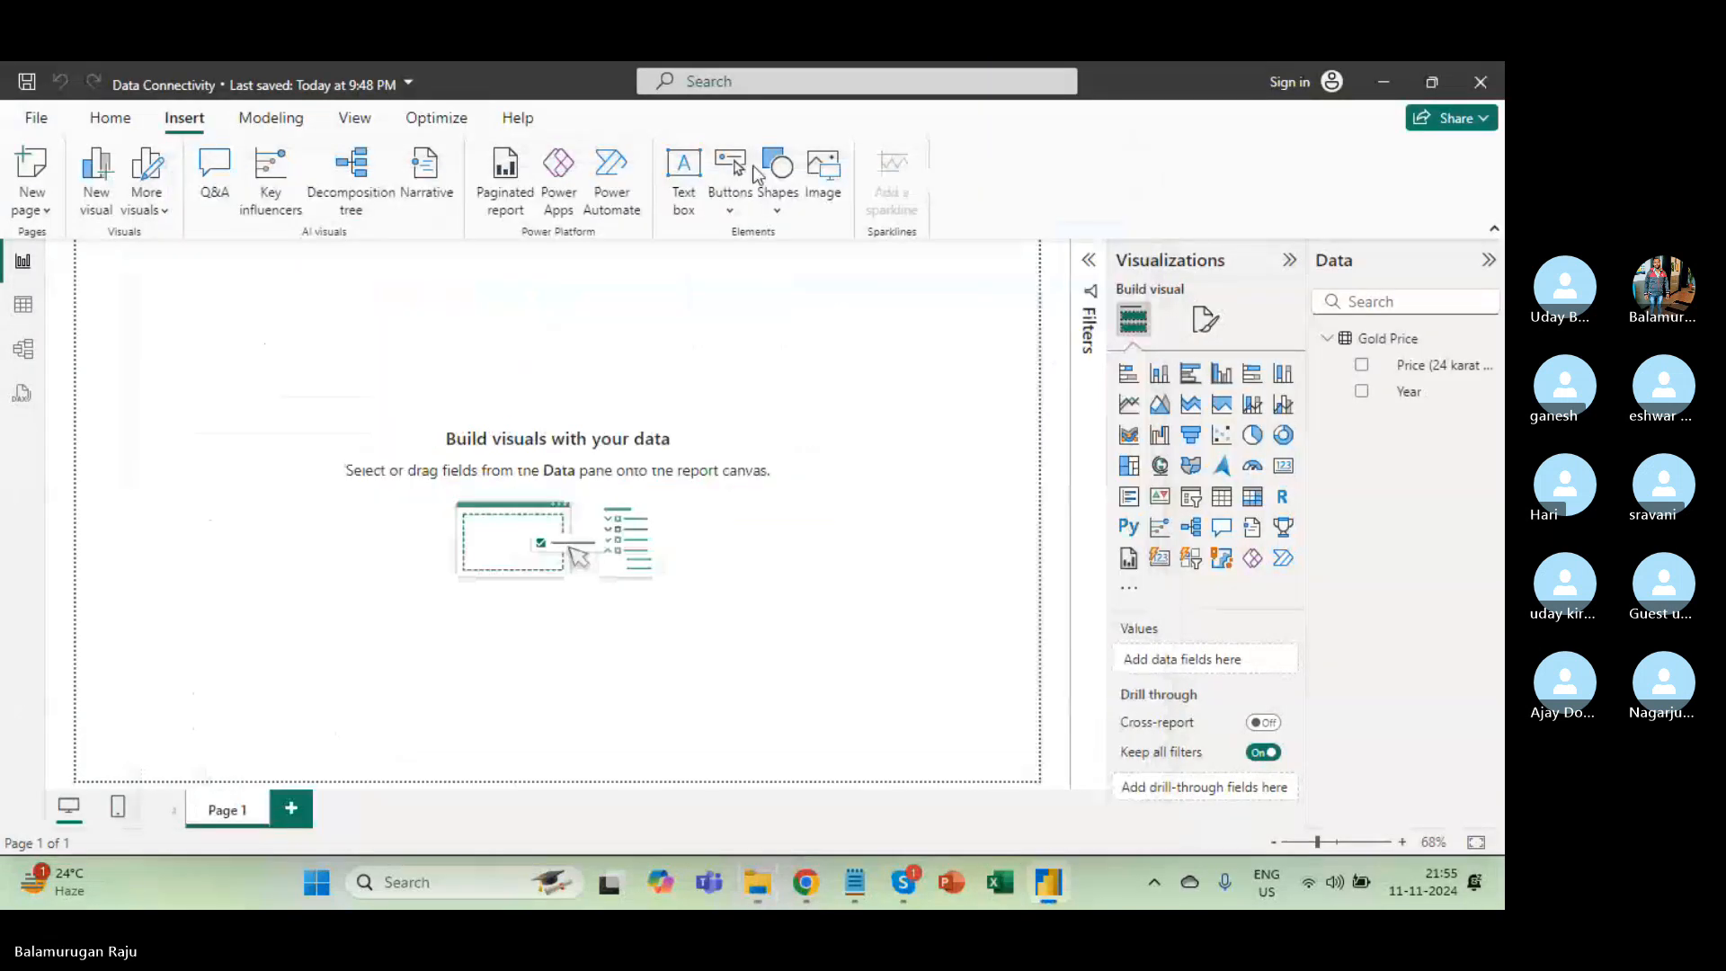
click(110, 119)
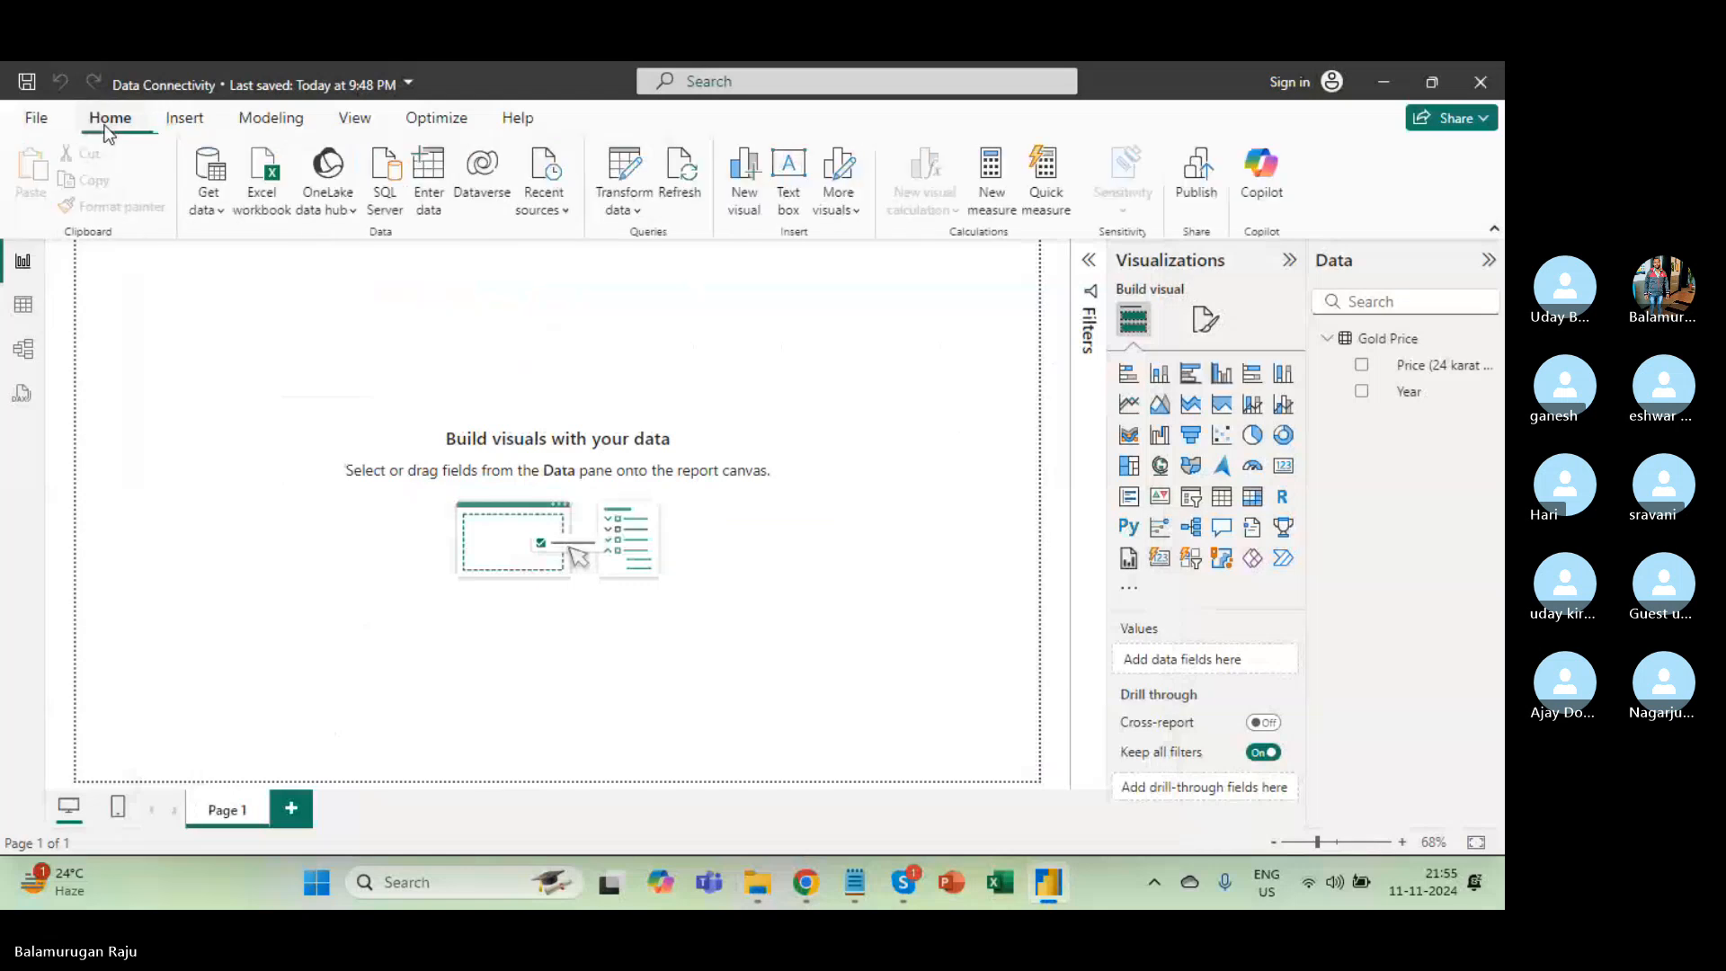
click(248, 201)
click(252, 277)
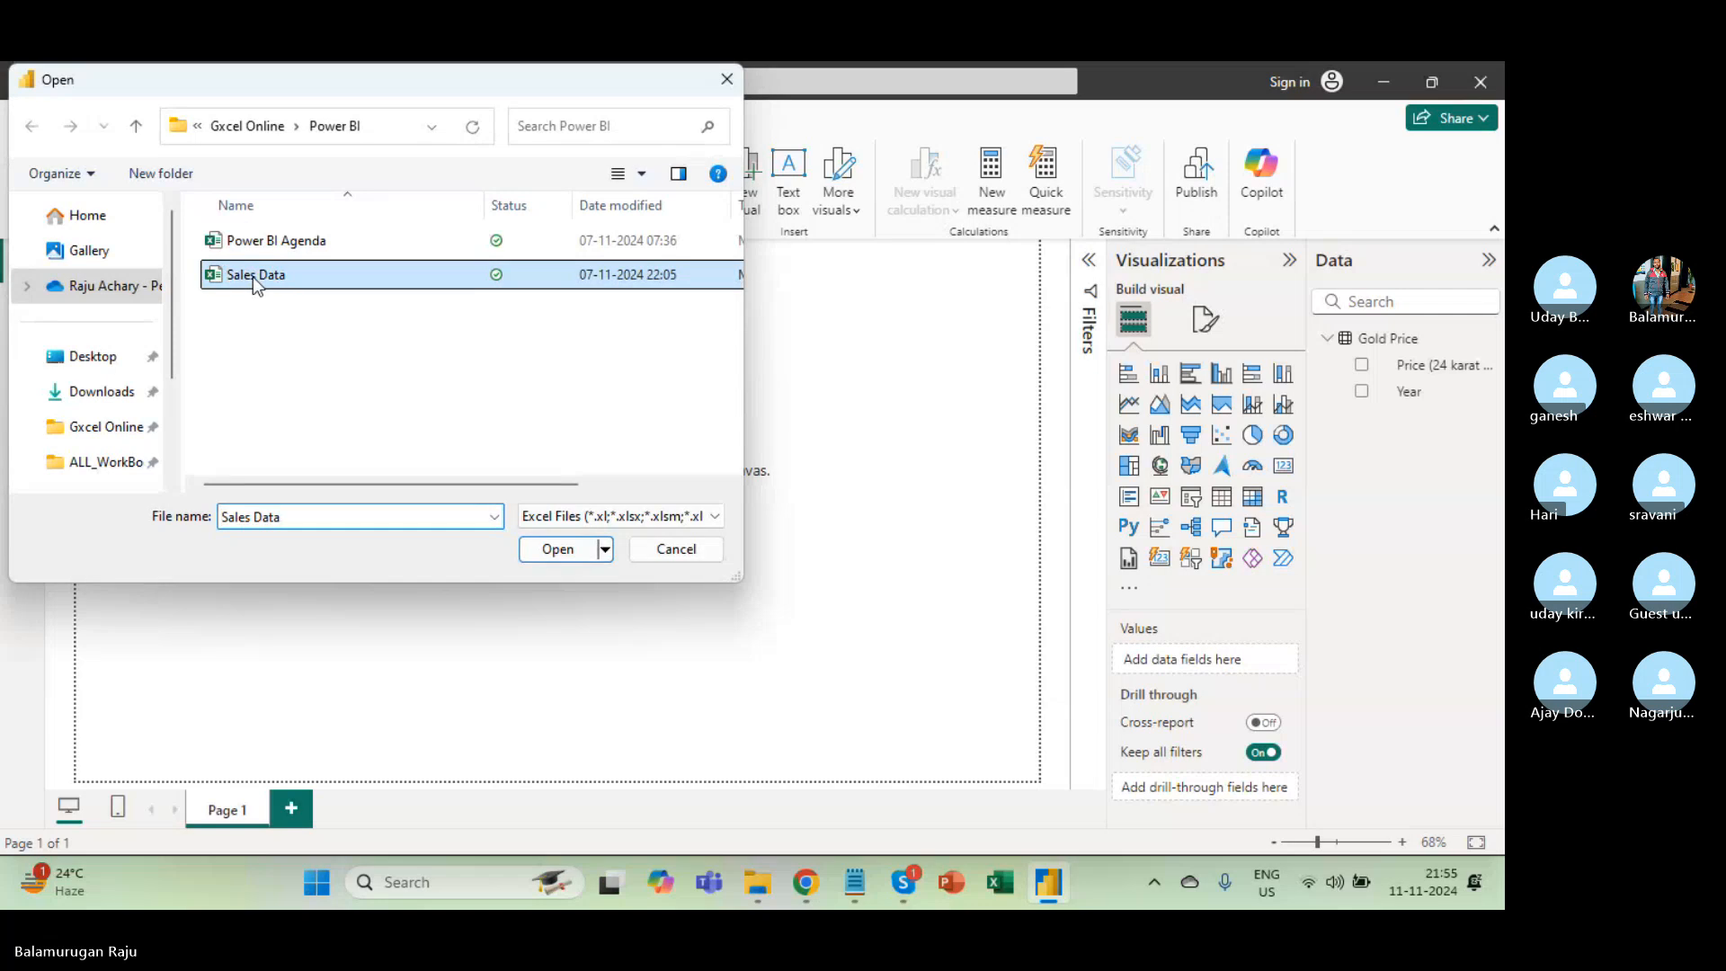
click(559, 548)
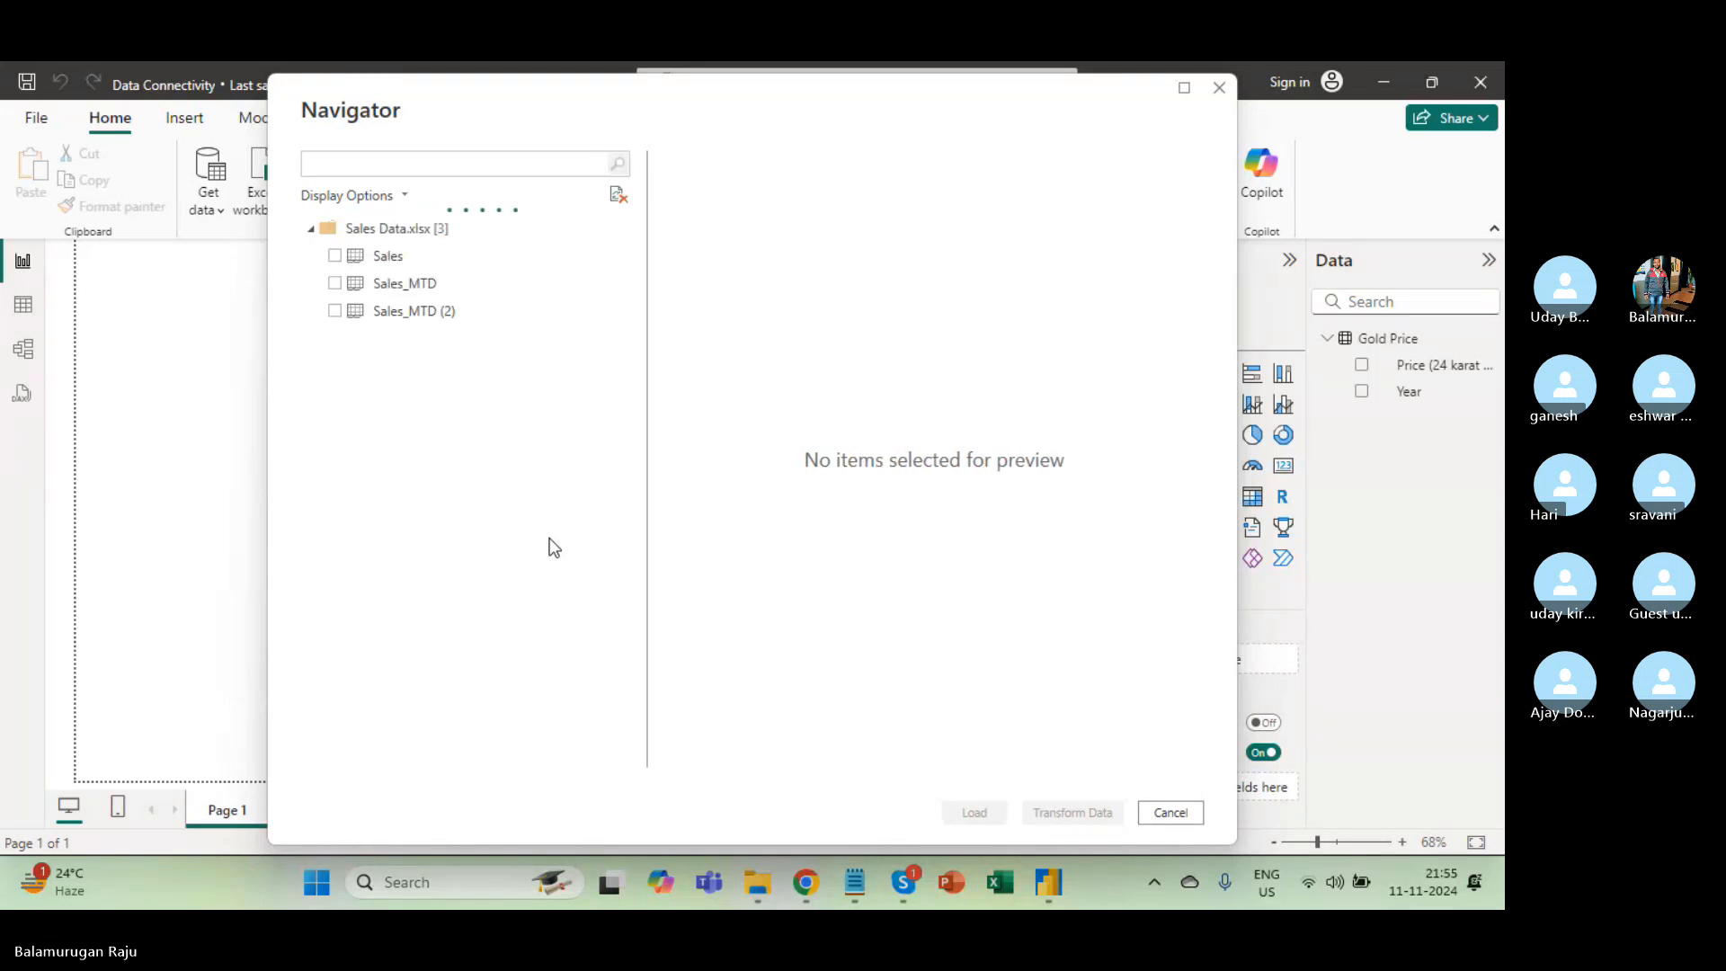
click(334, 283)
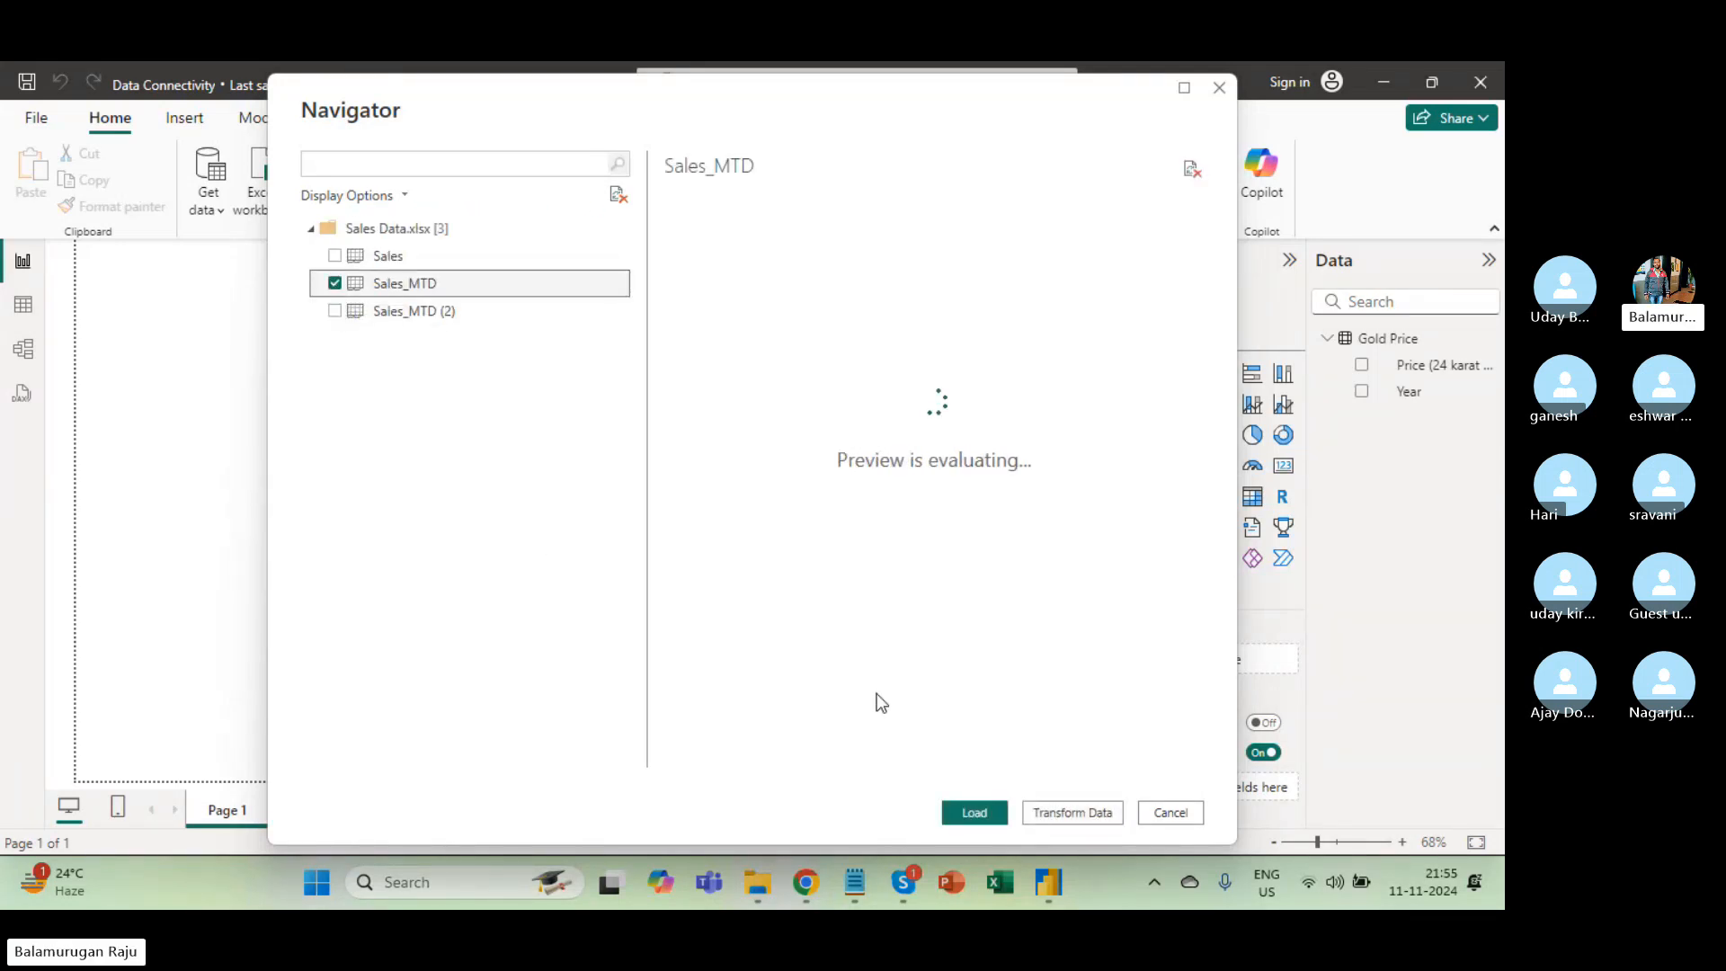
click(1073, 813)
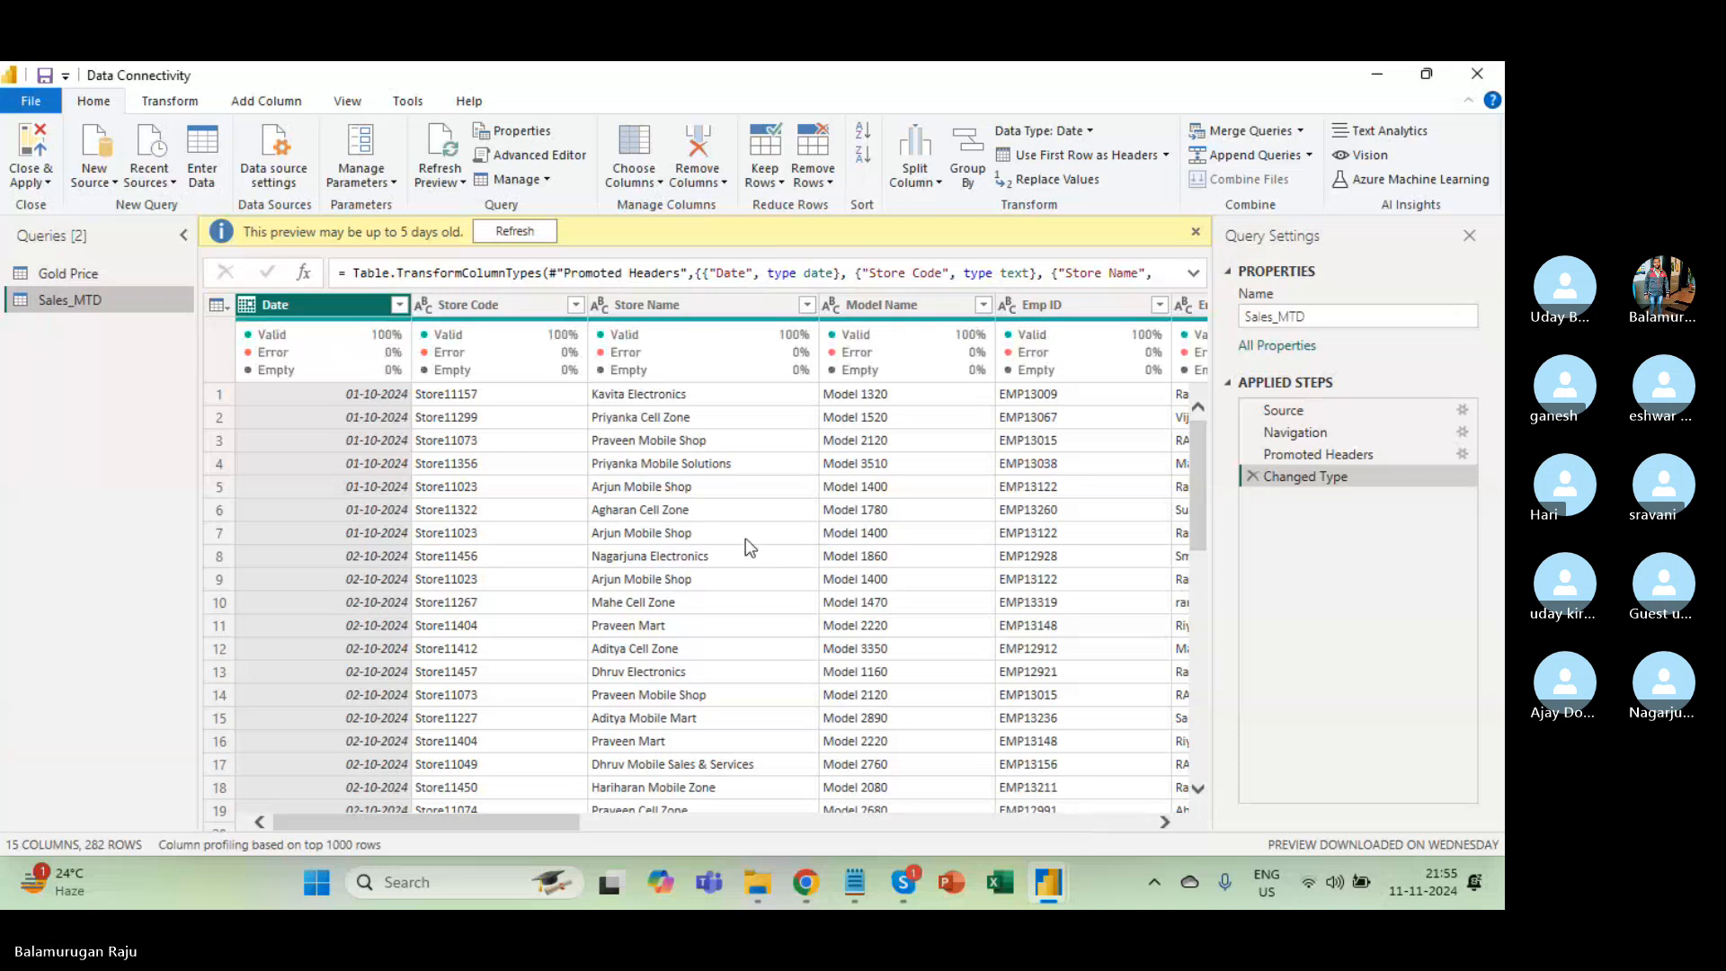
Refresh the preview and review the Source, Navigation, Promoted Headers and Changed Type steps.
click(515, 231)
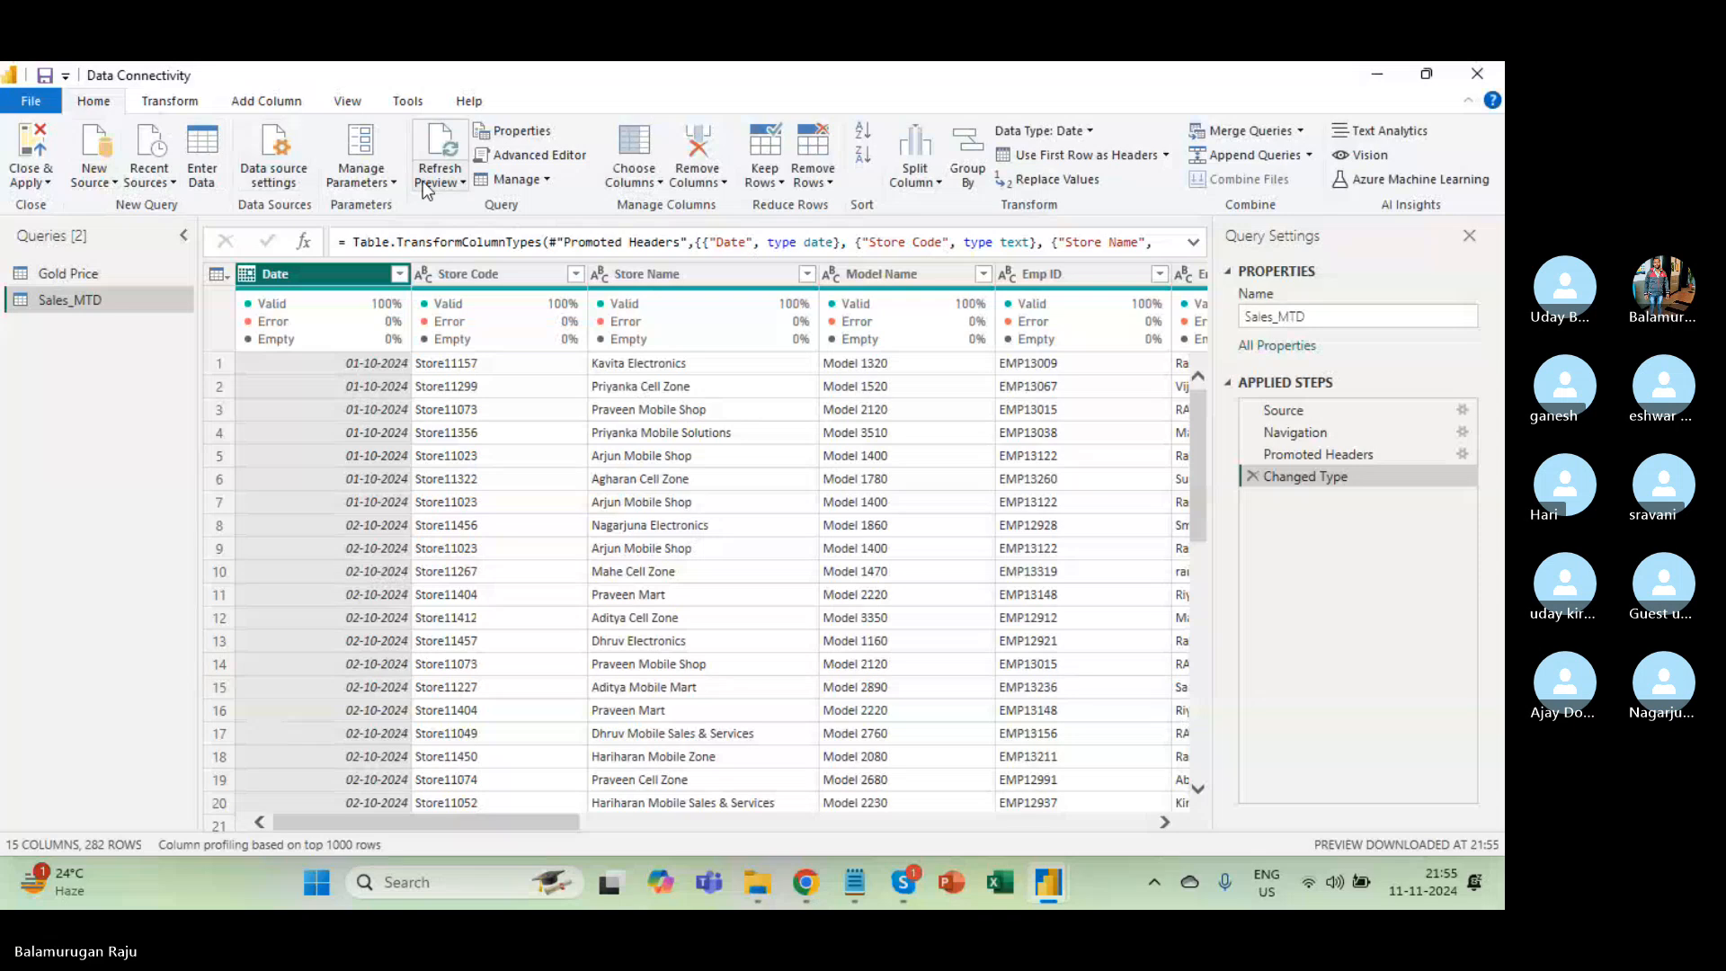
click(141, 102)
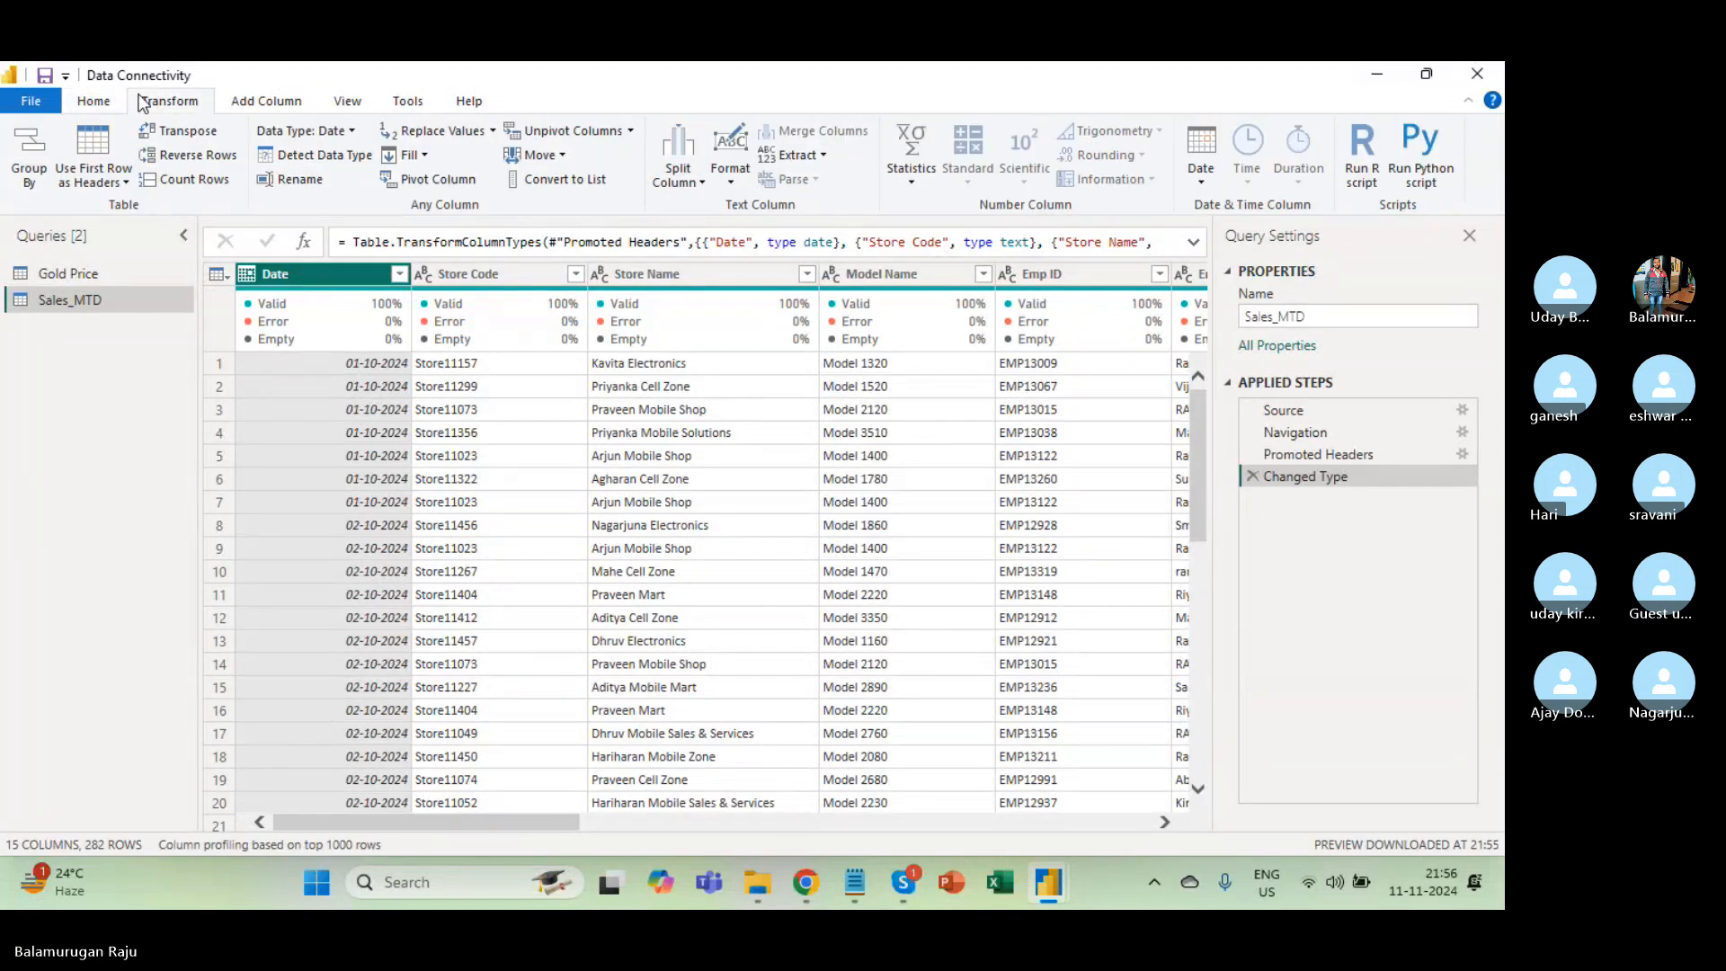
click(1327, 413)
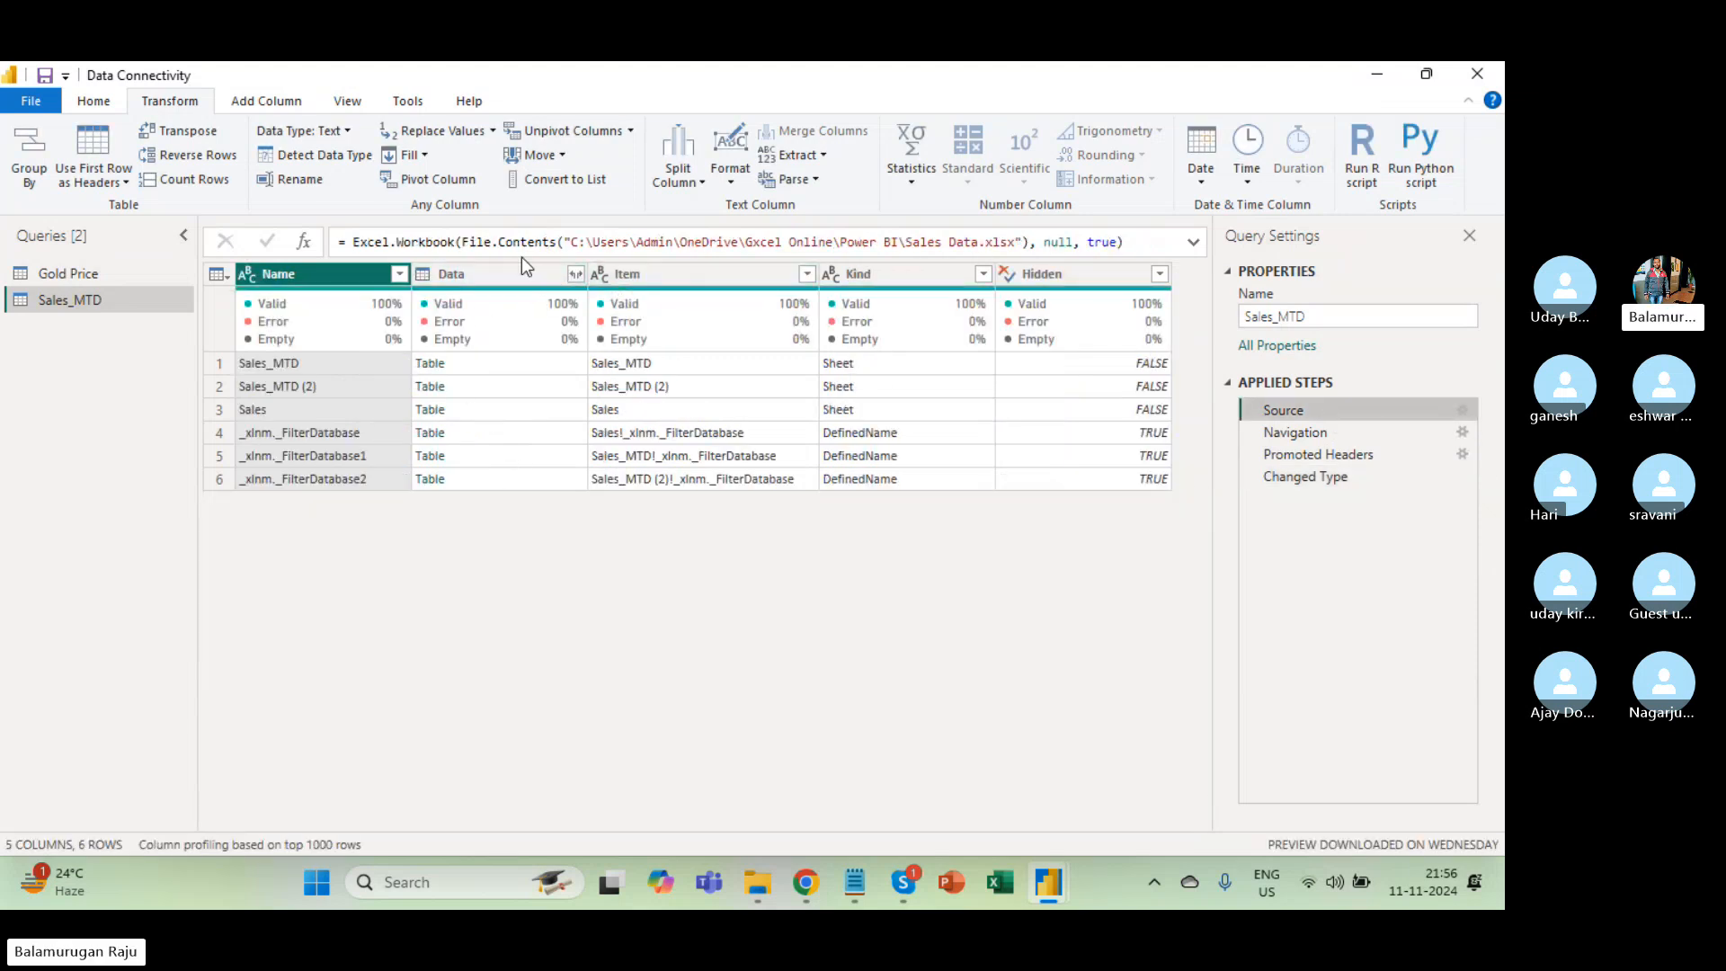
drag(580, 243, 848, 236)
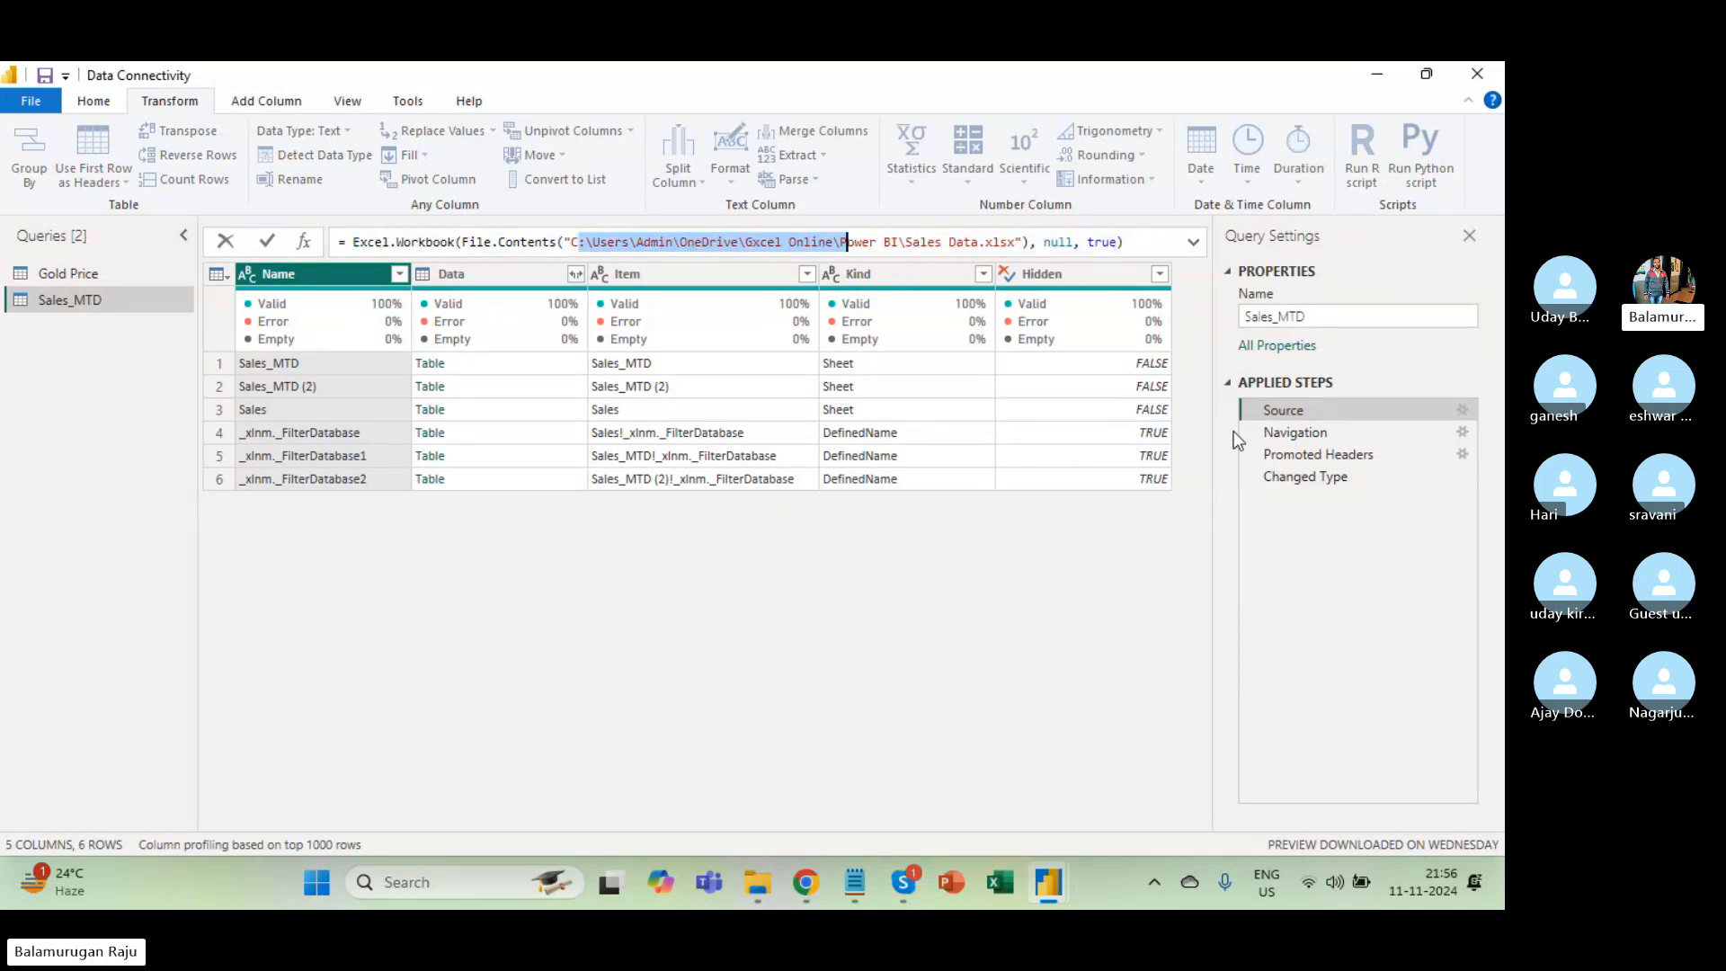
click(1288, 438)
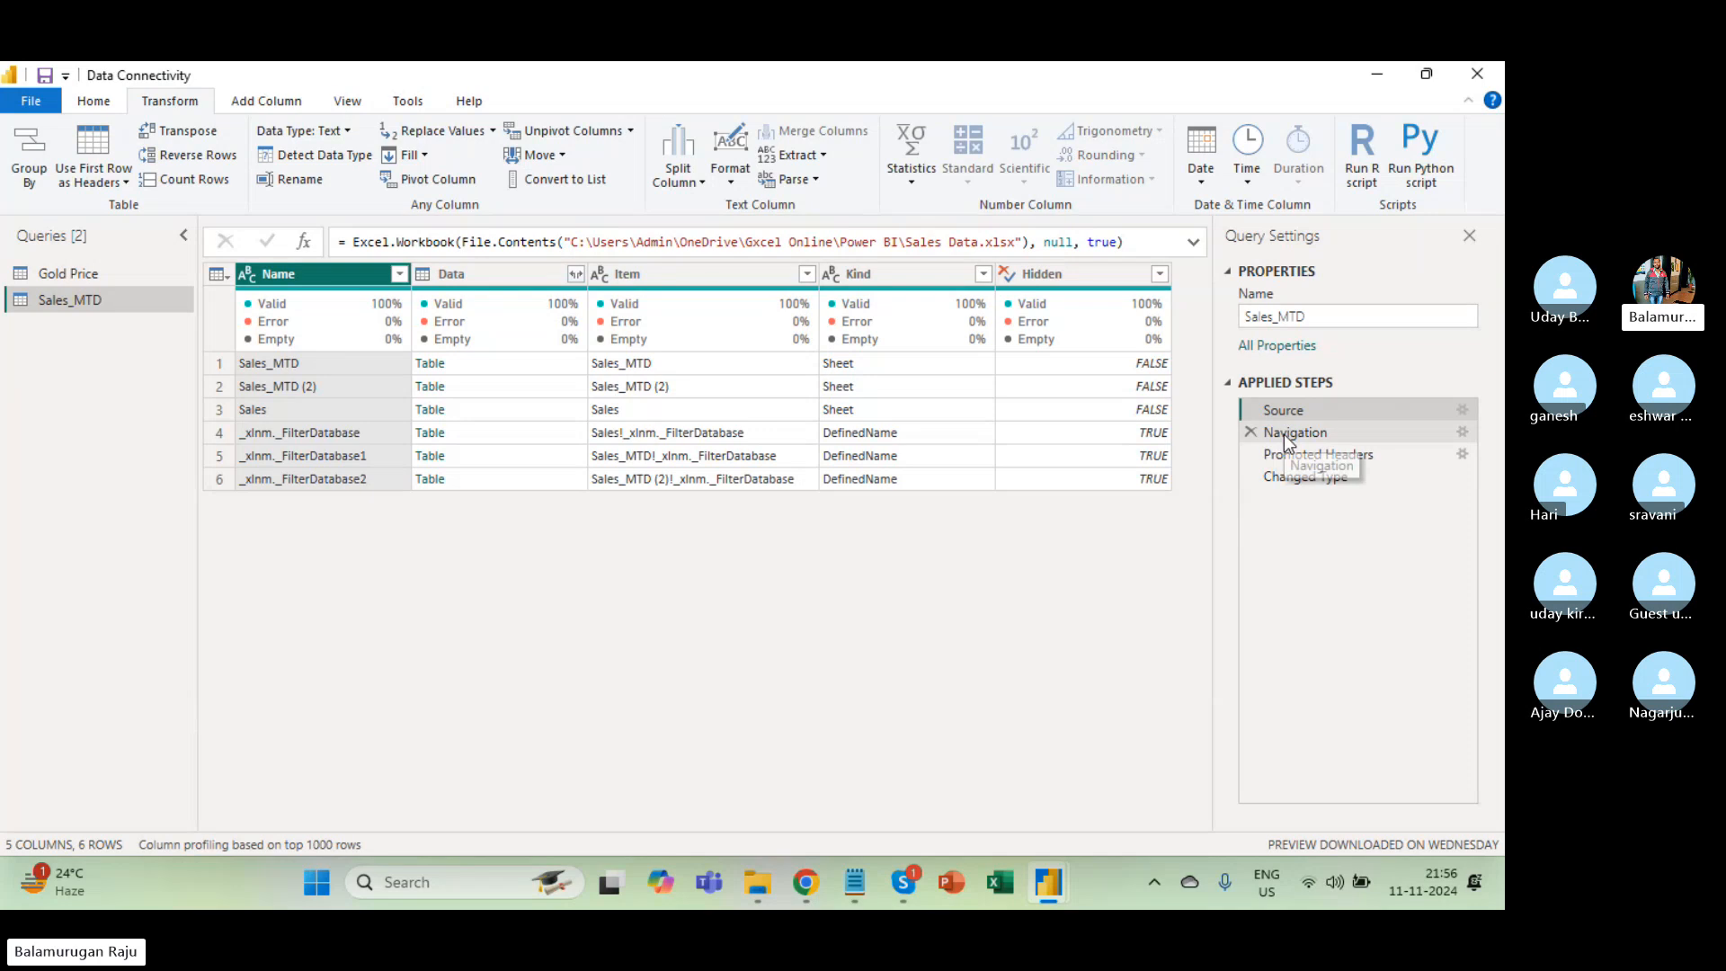
click(1284, 434)
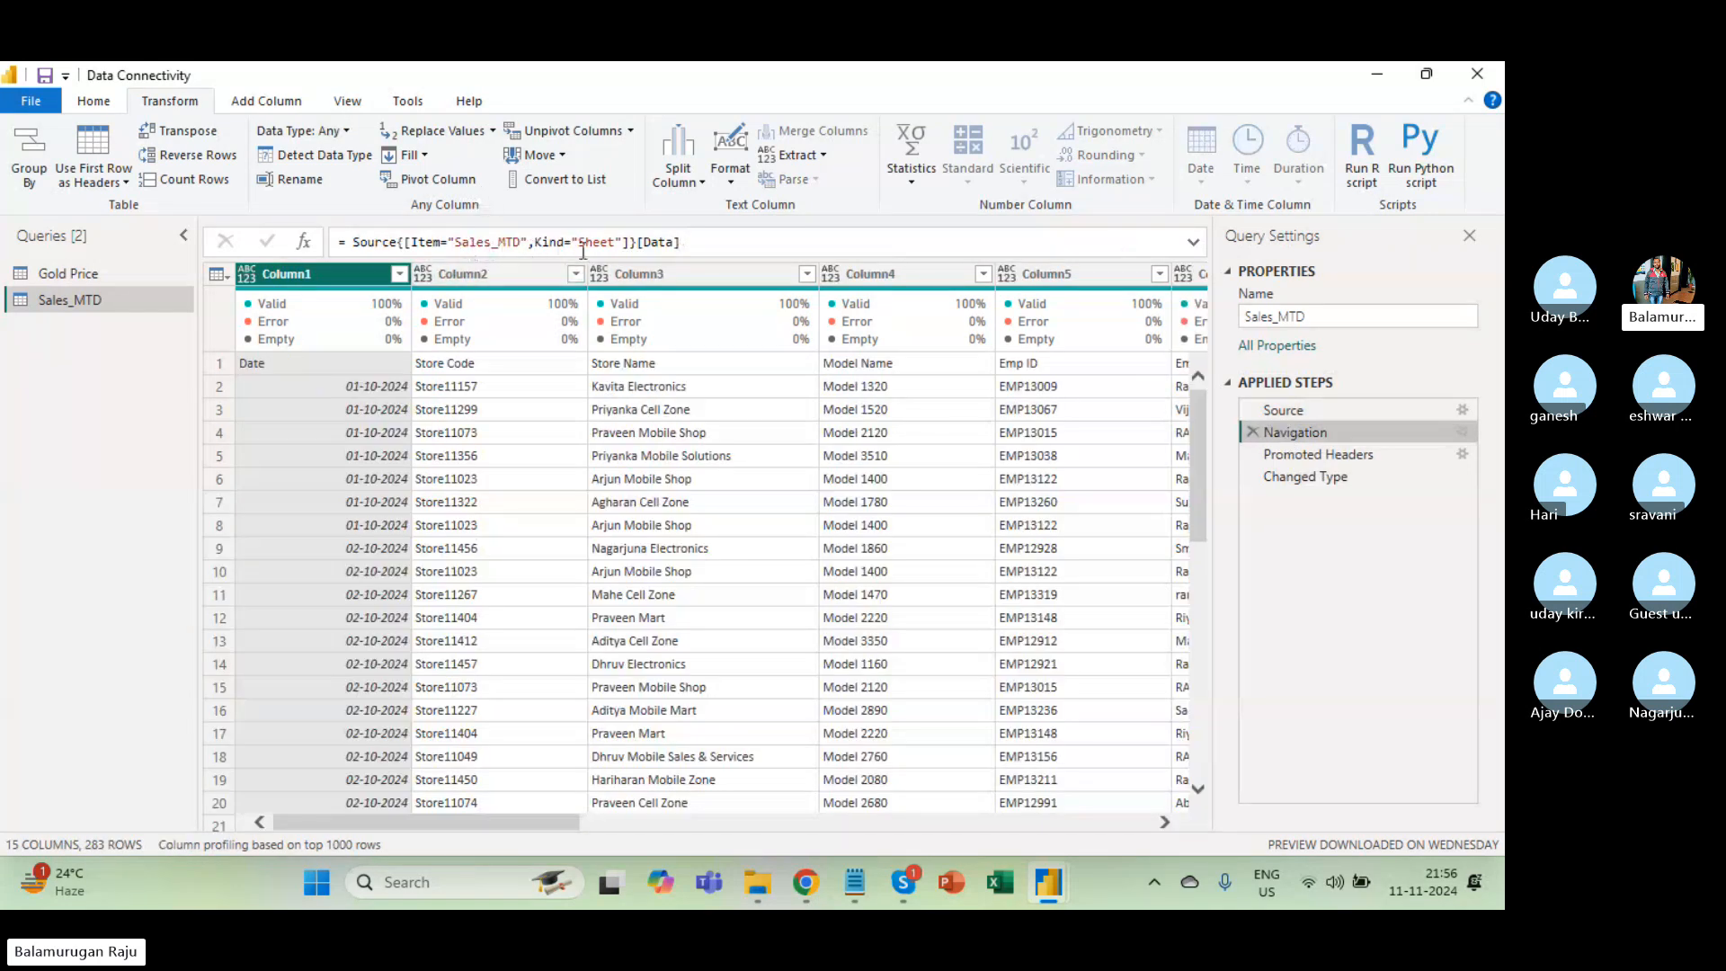
click(1367, 459)
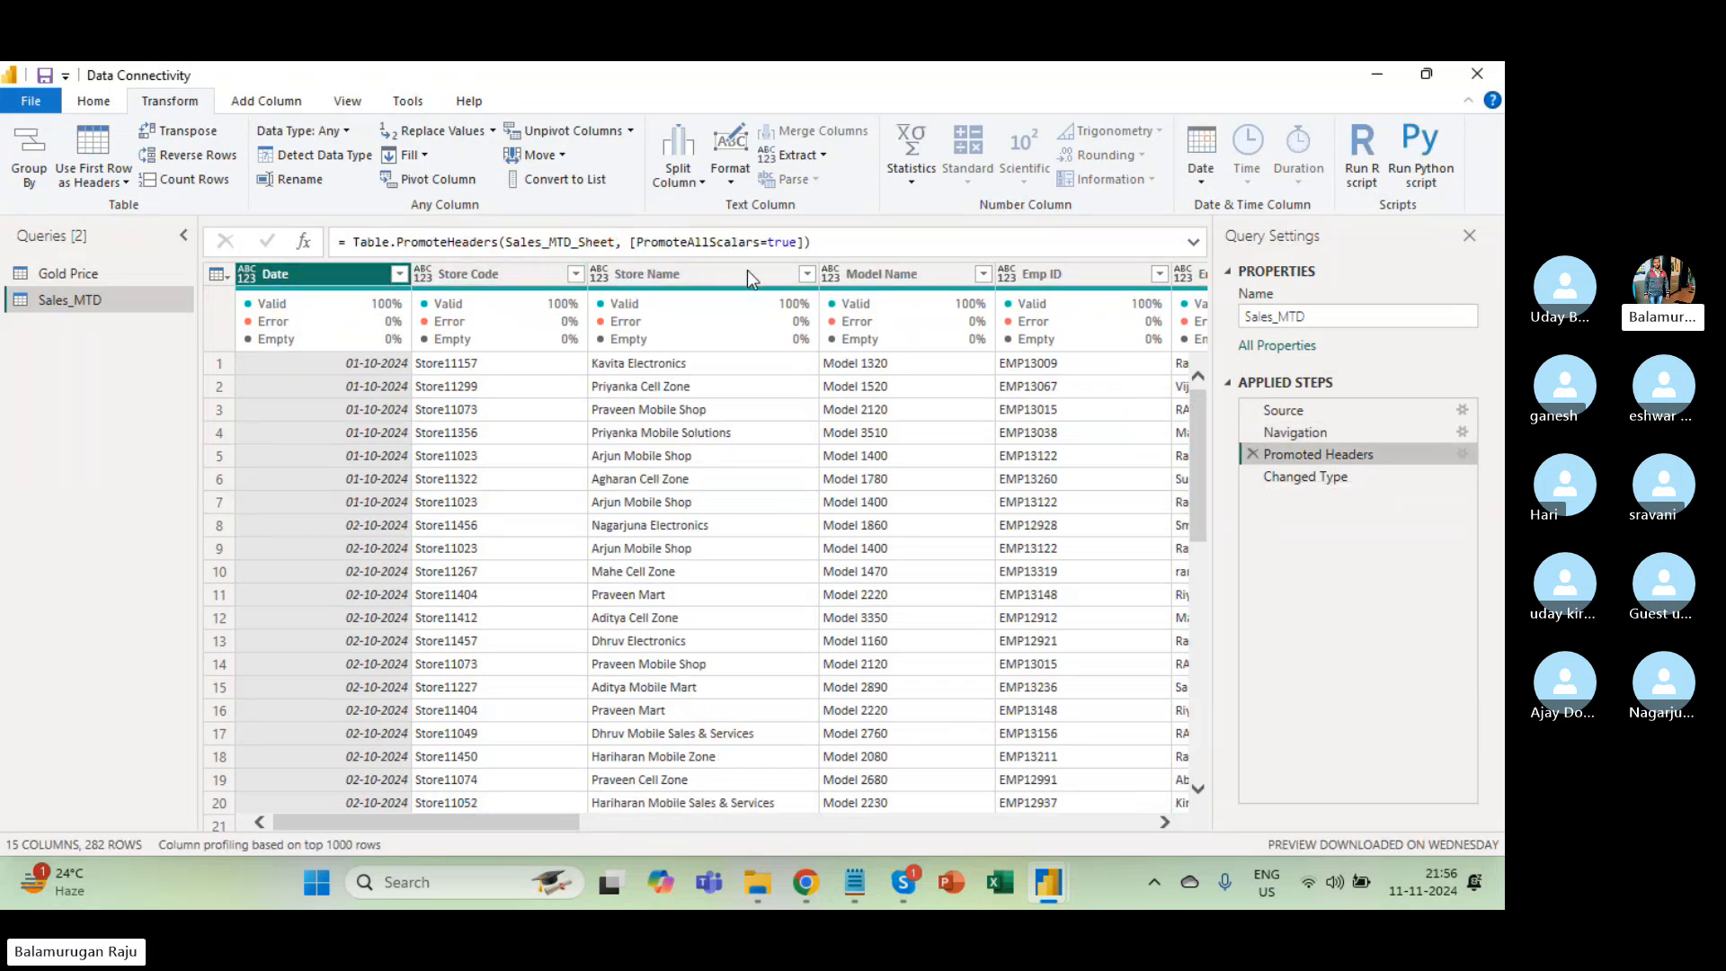
mouse_move(993, 335)
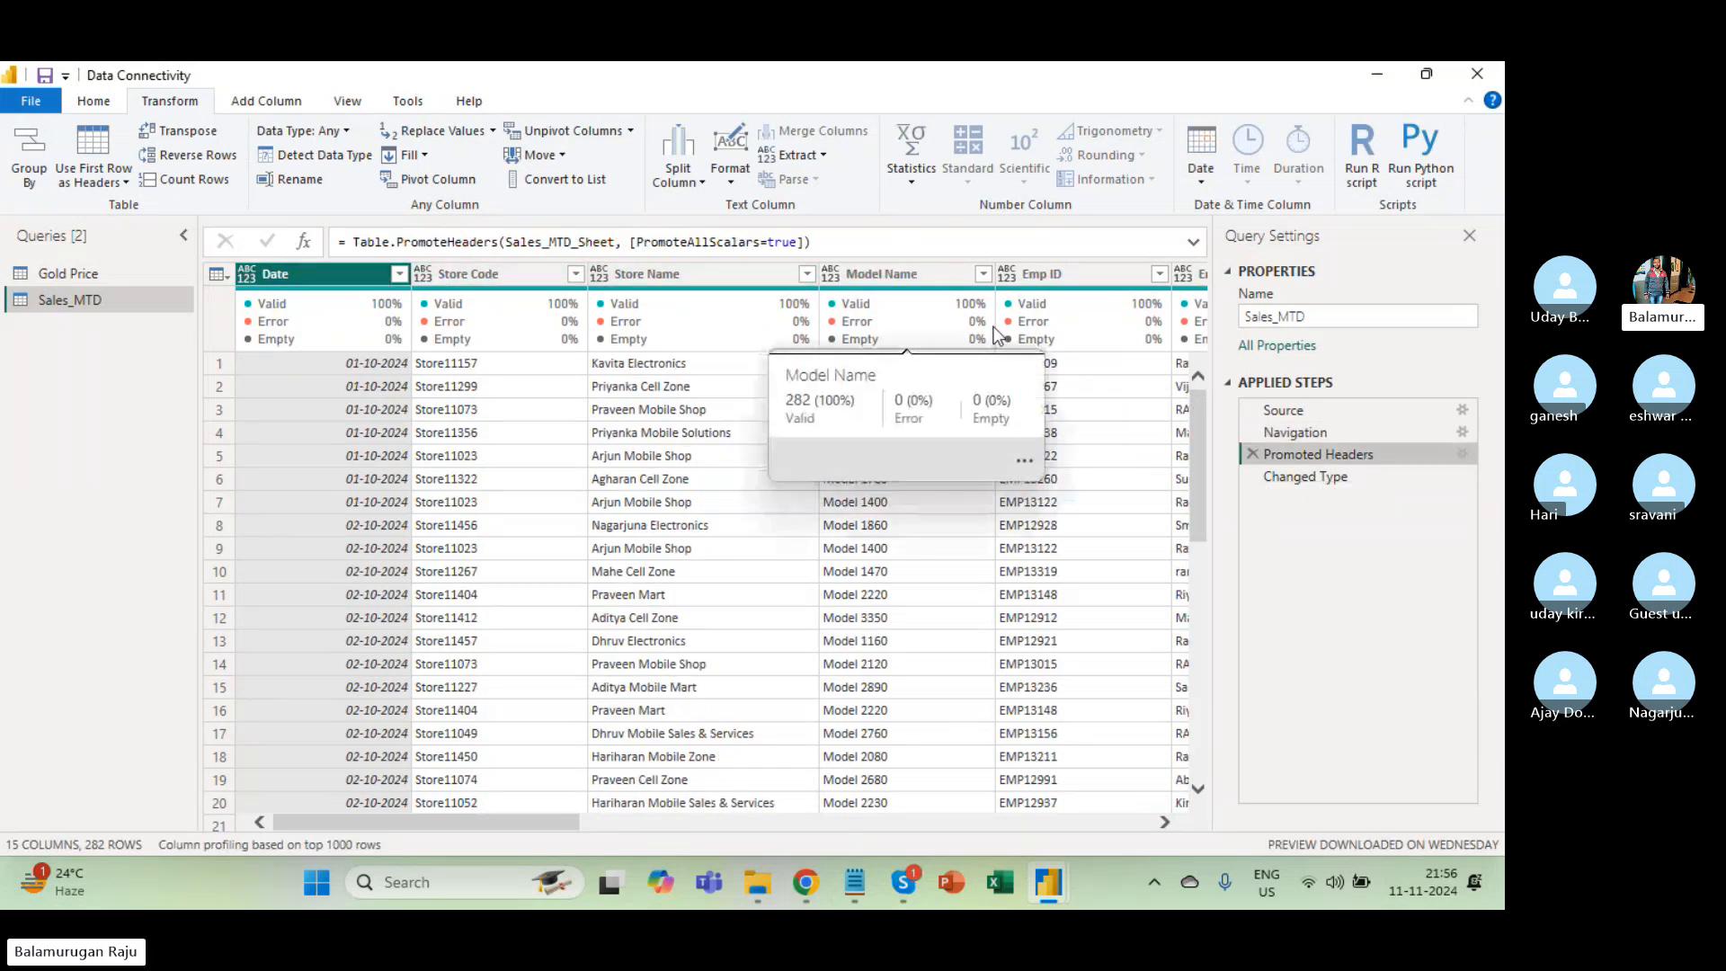
click(1334, 475)
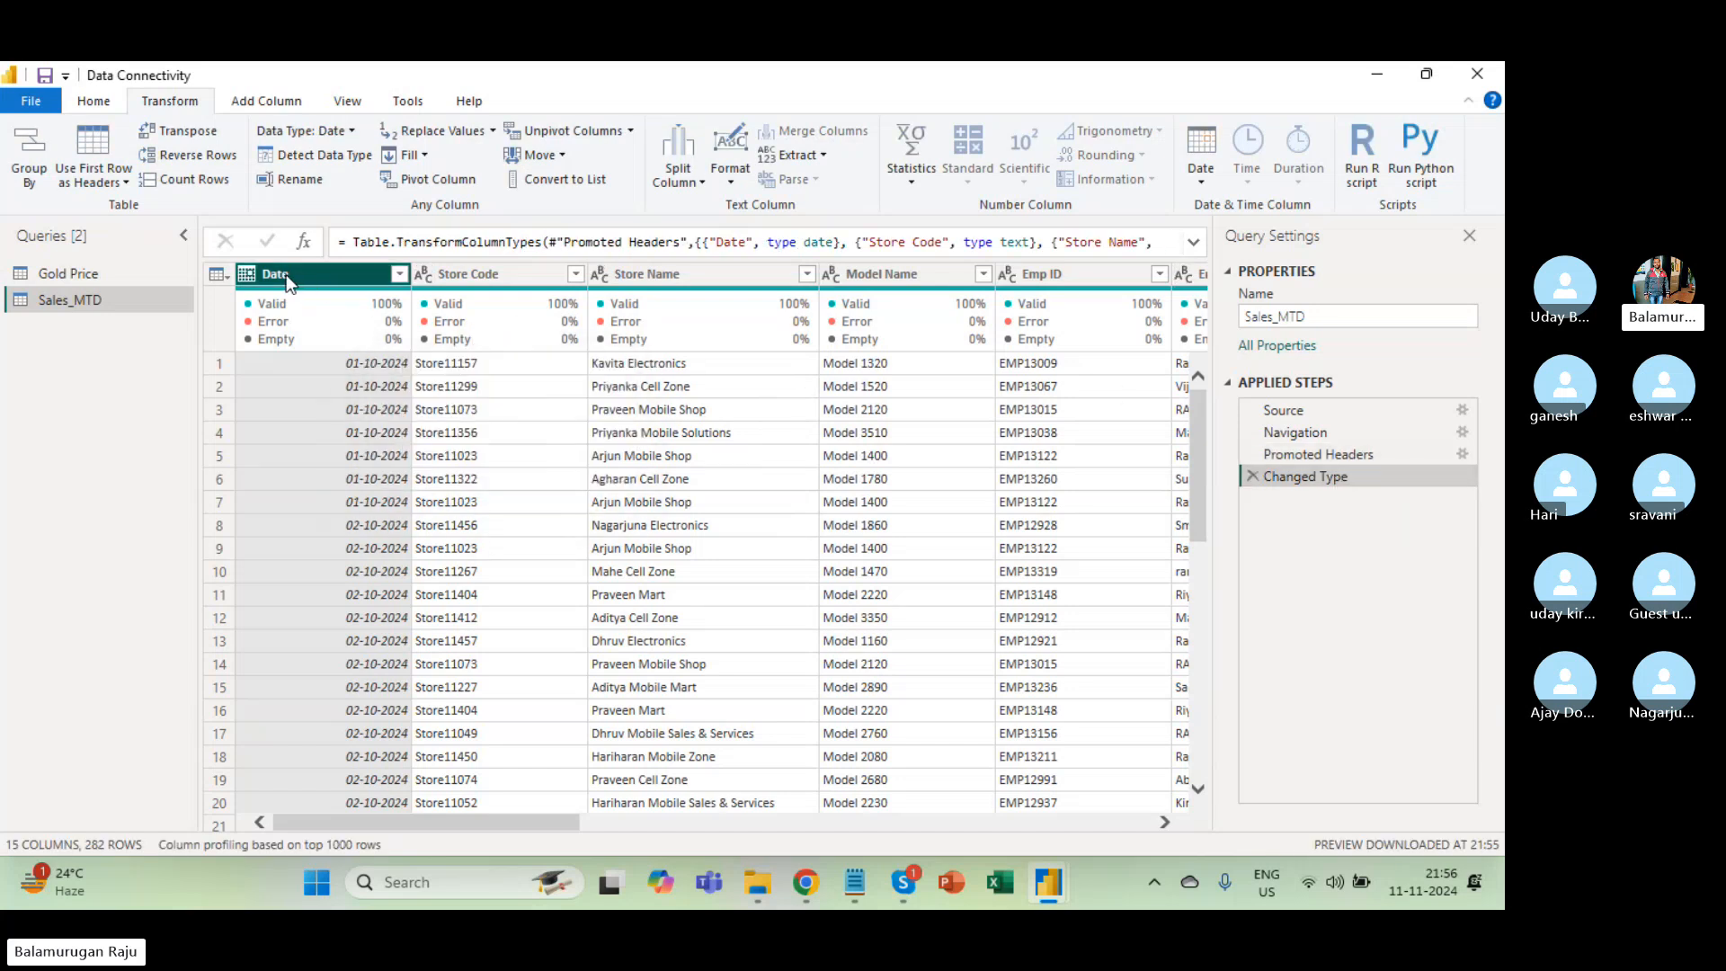
click(487, 274)
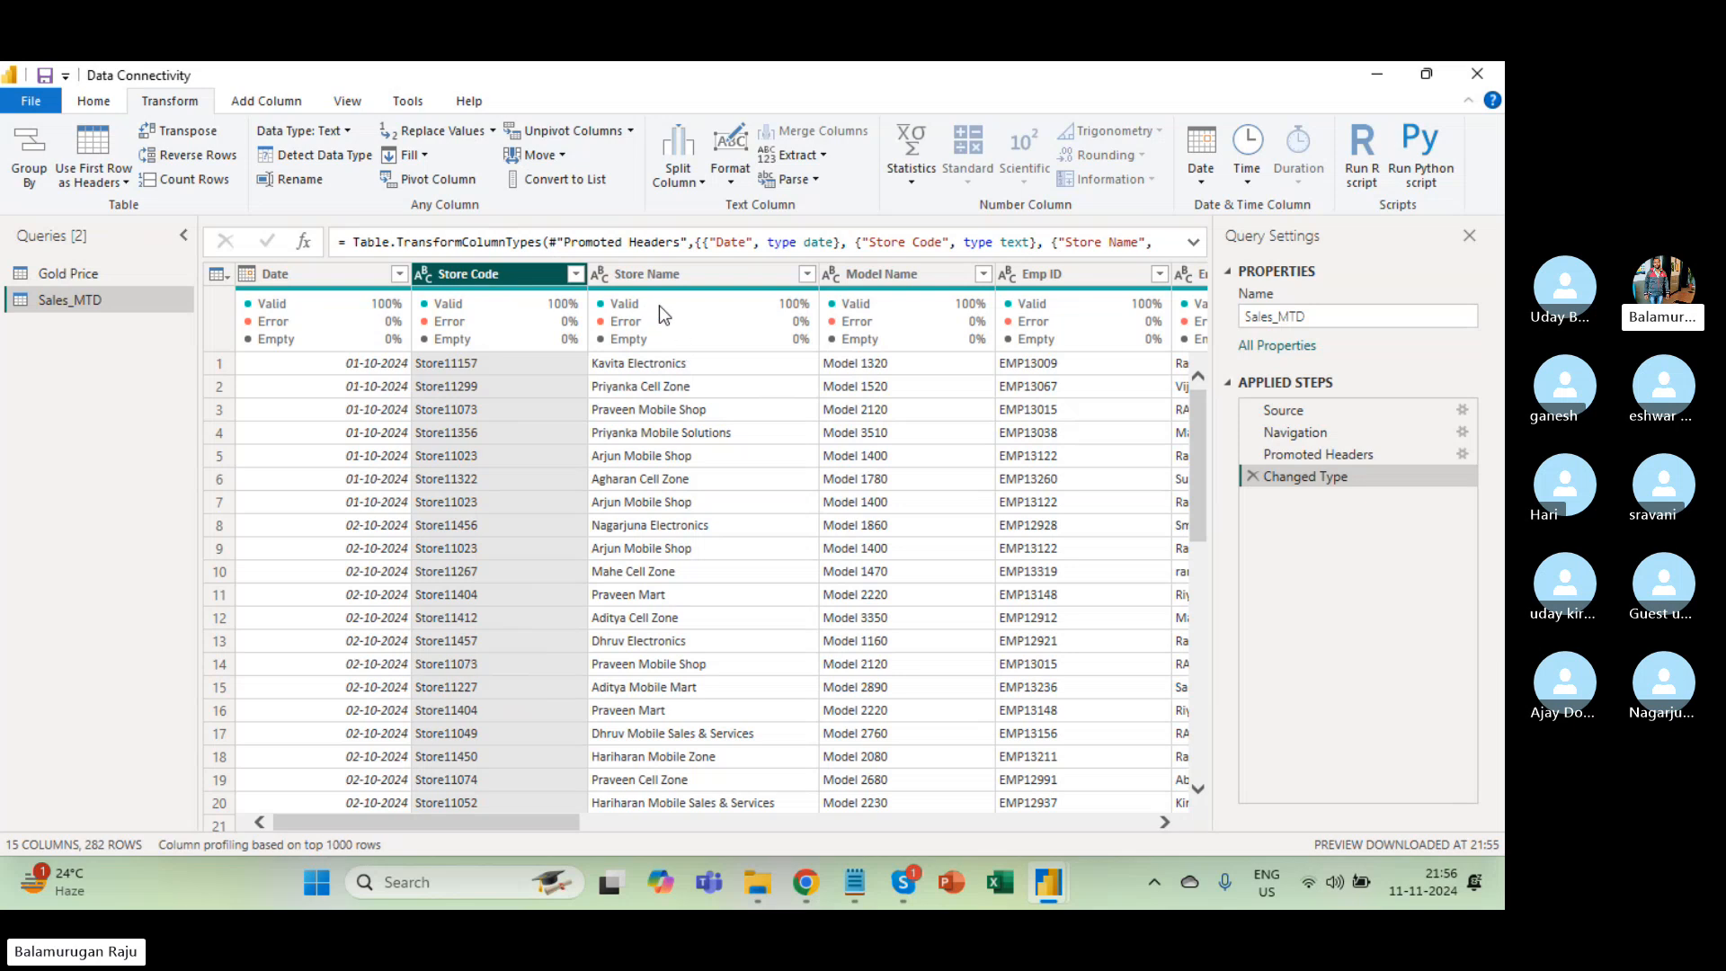
click(650, 275)
scroll(845, 364, right, 3)
scroll(845, 358, right, 6)
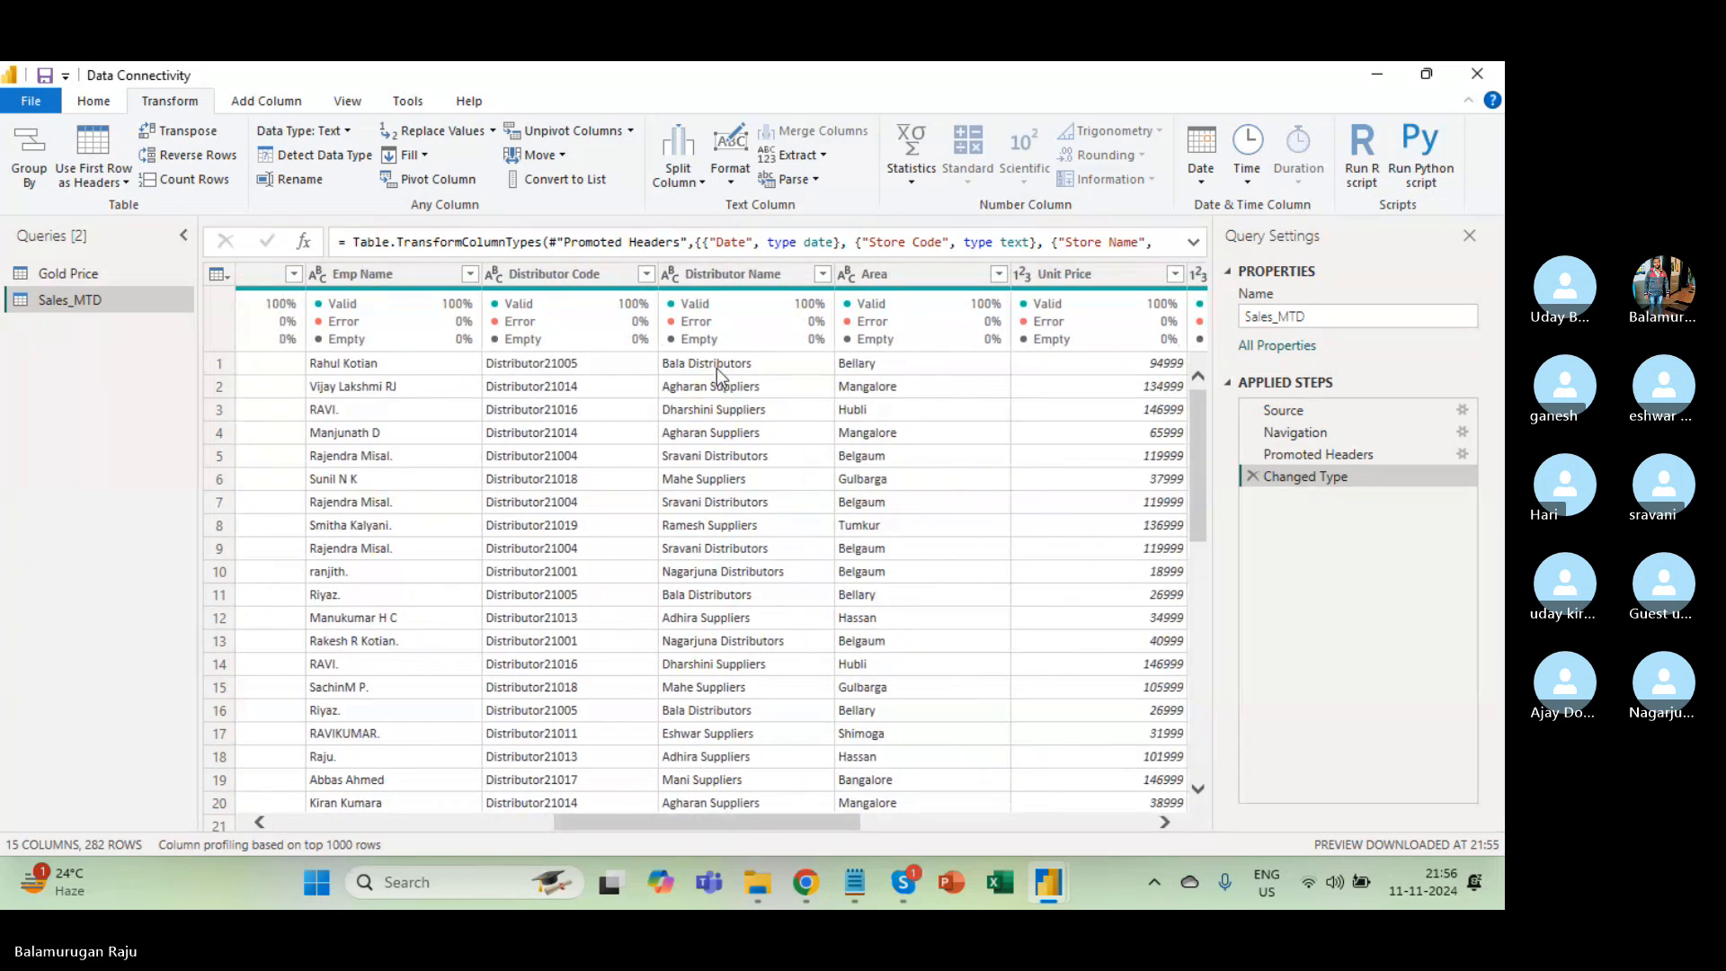
click(576, 282)
click(672, 271)
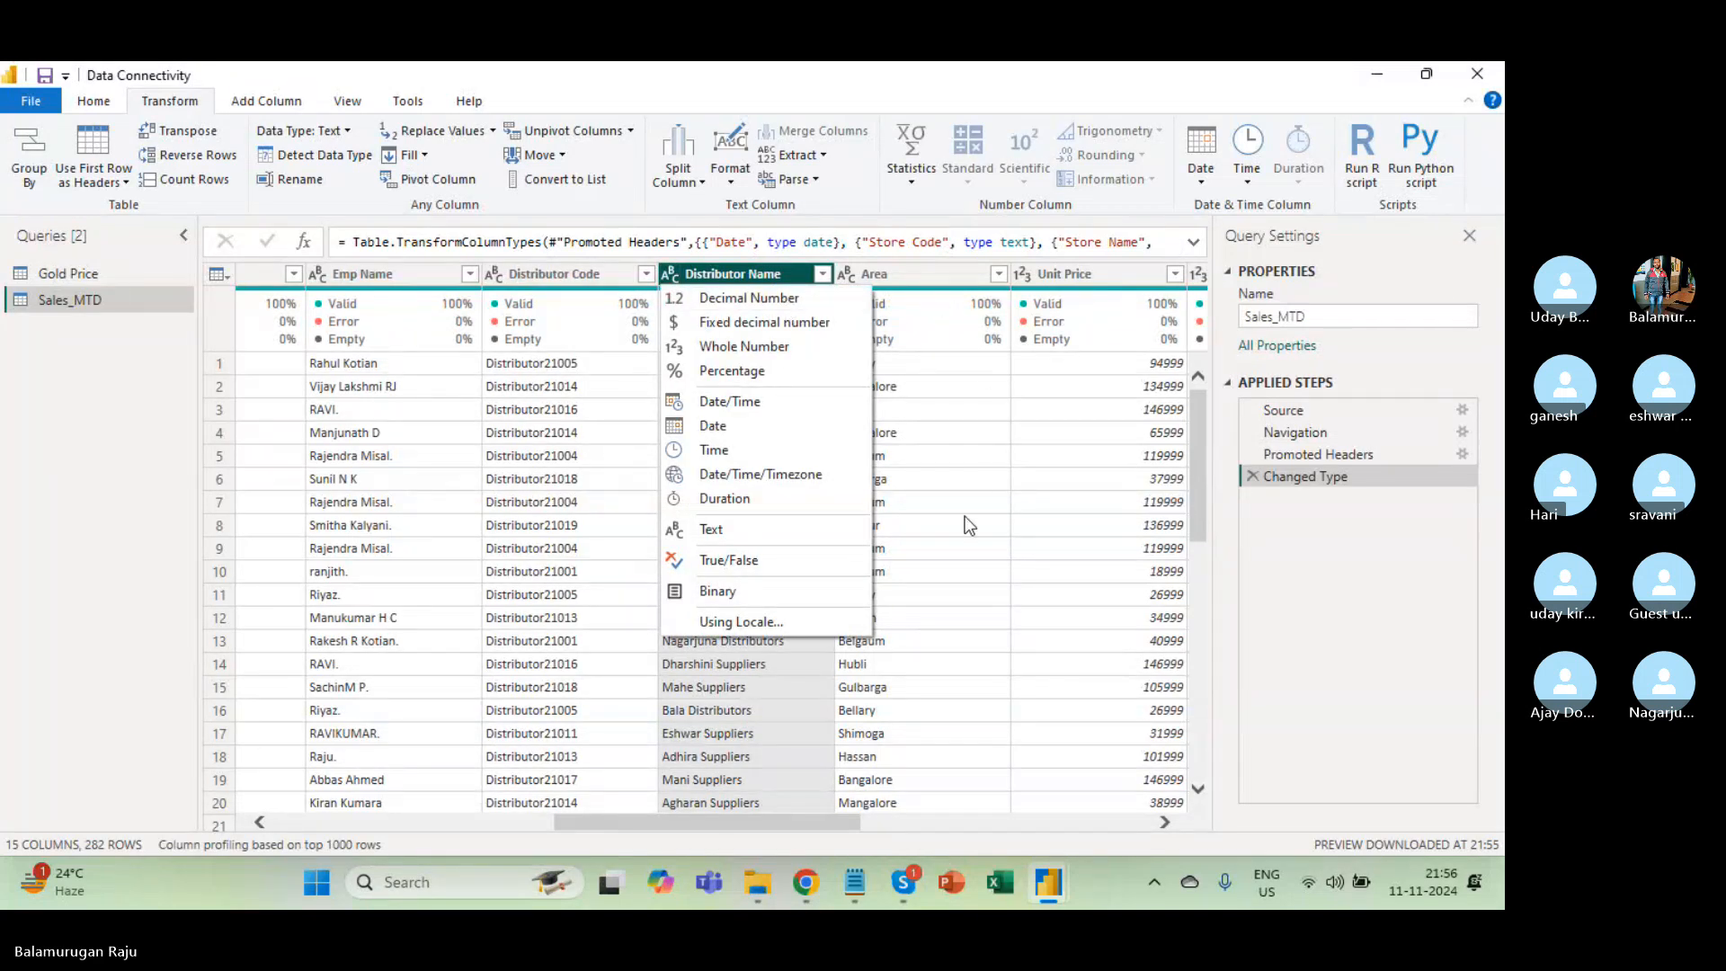
click(1021, 276)
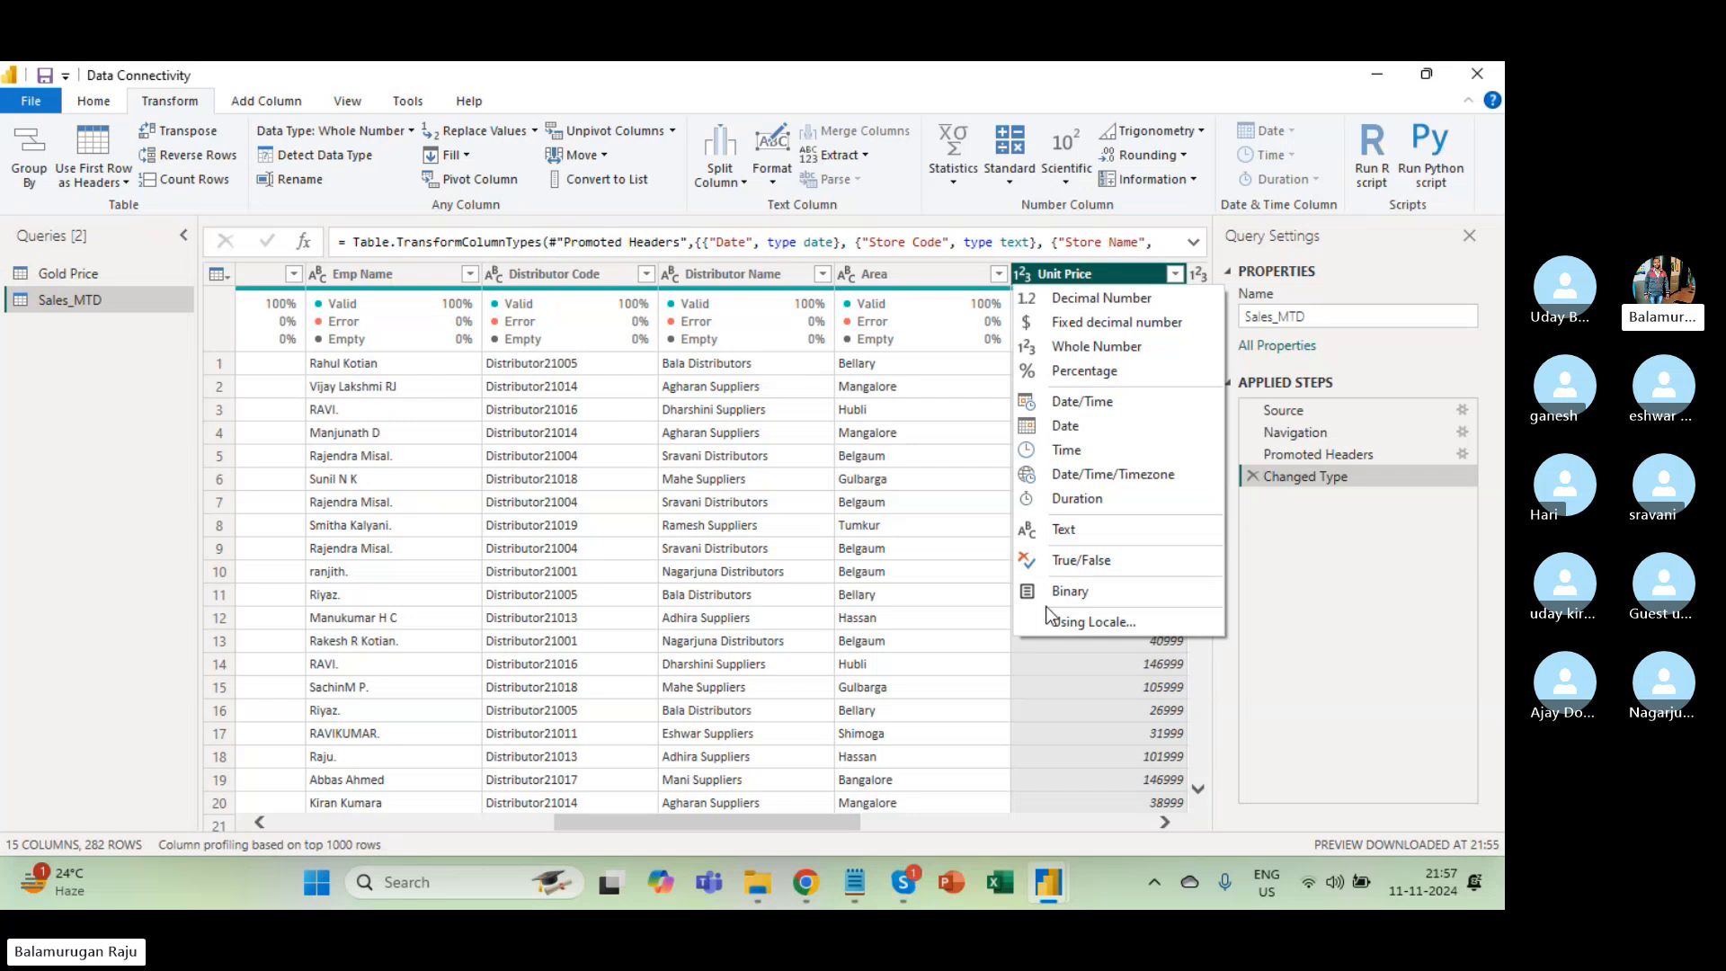
click(847, 502)
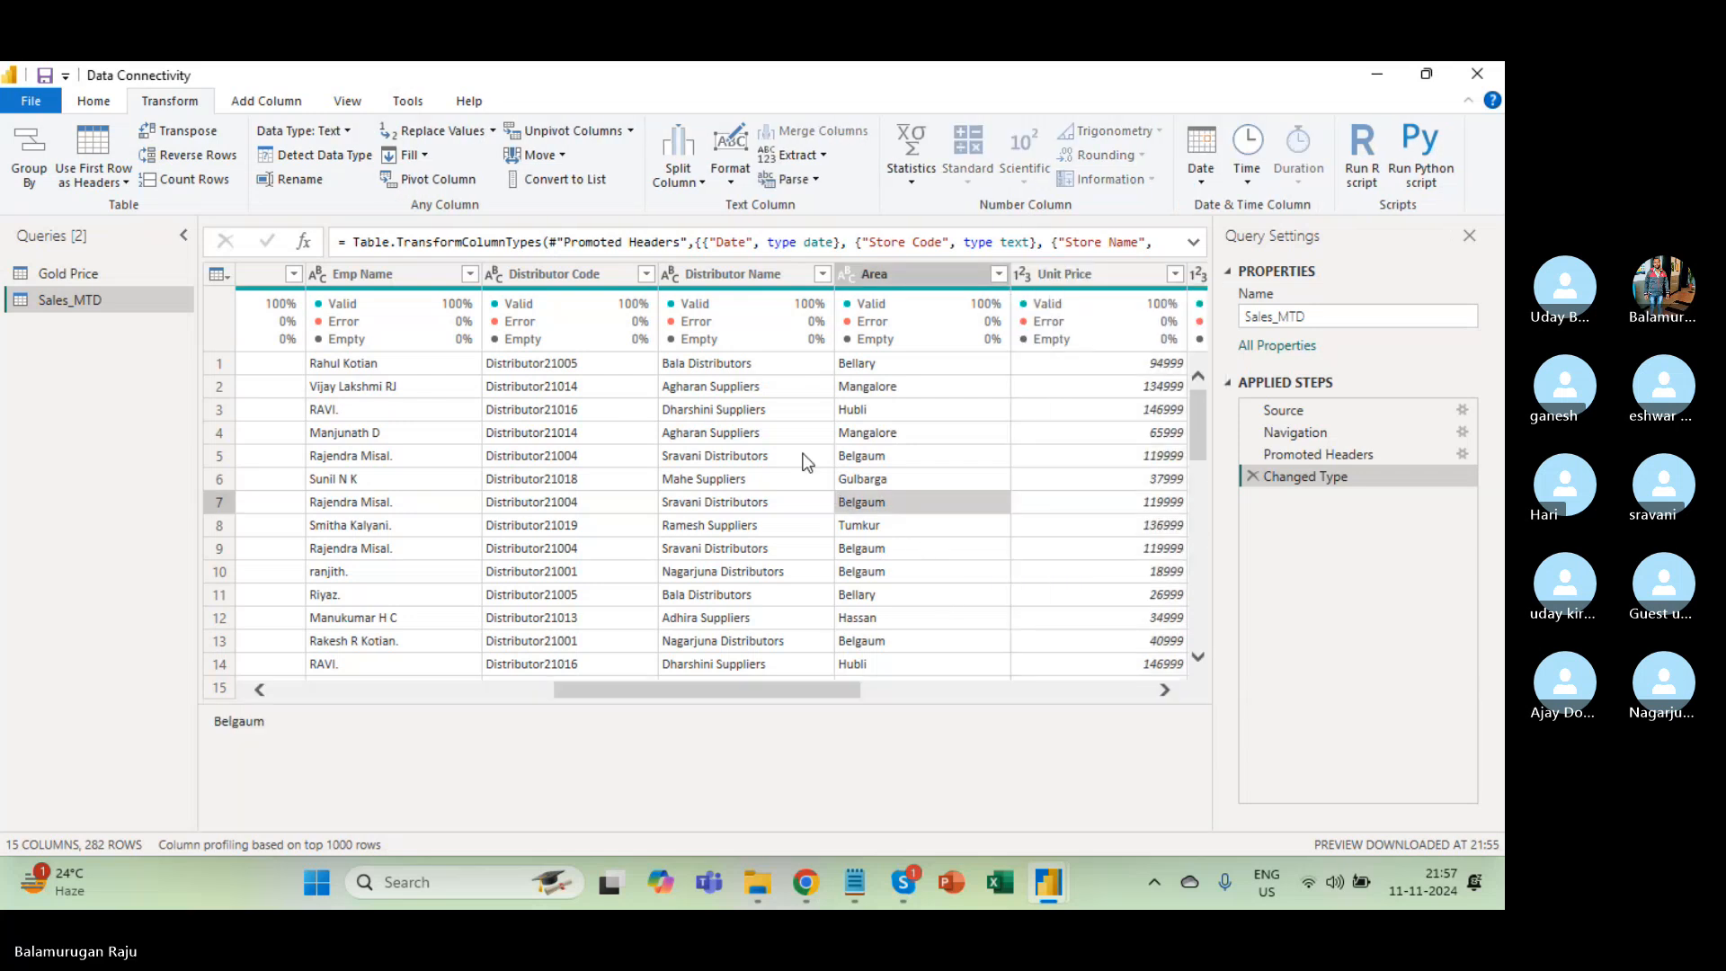
scroll(843, 458, right, 5)
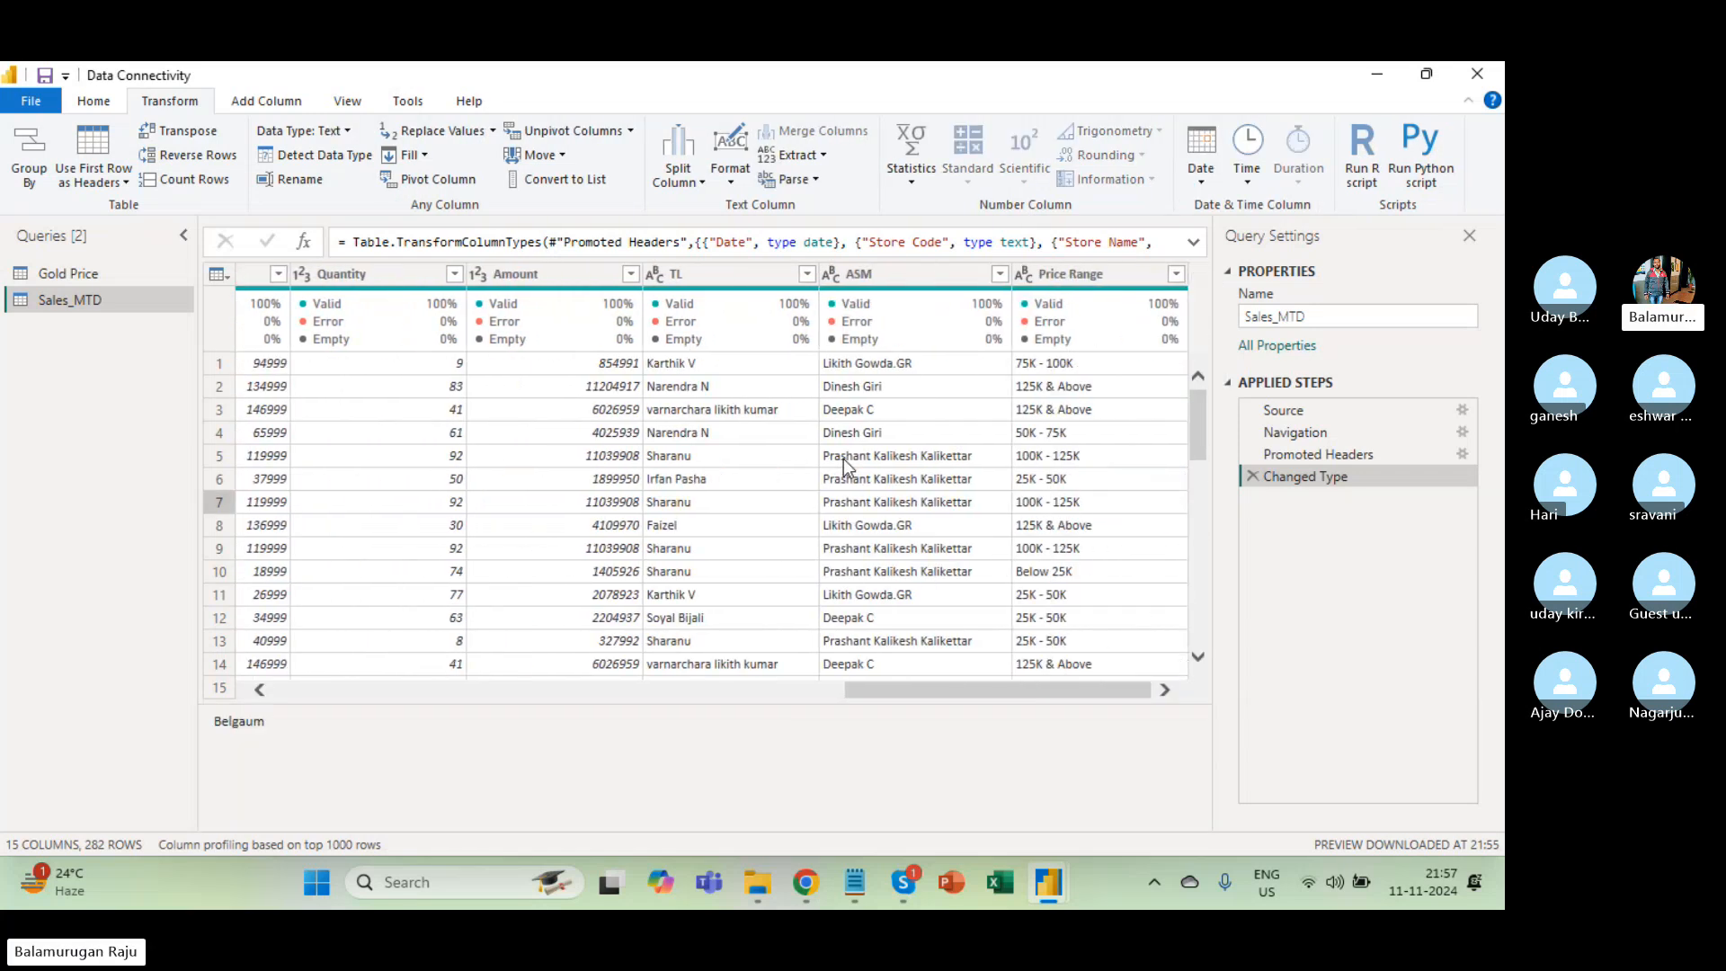
scroll(843, 458, left, 6)
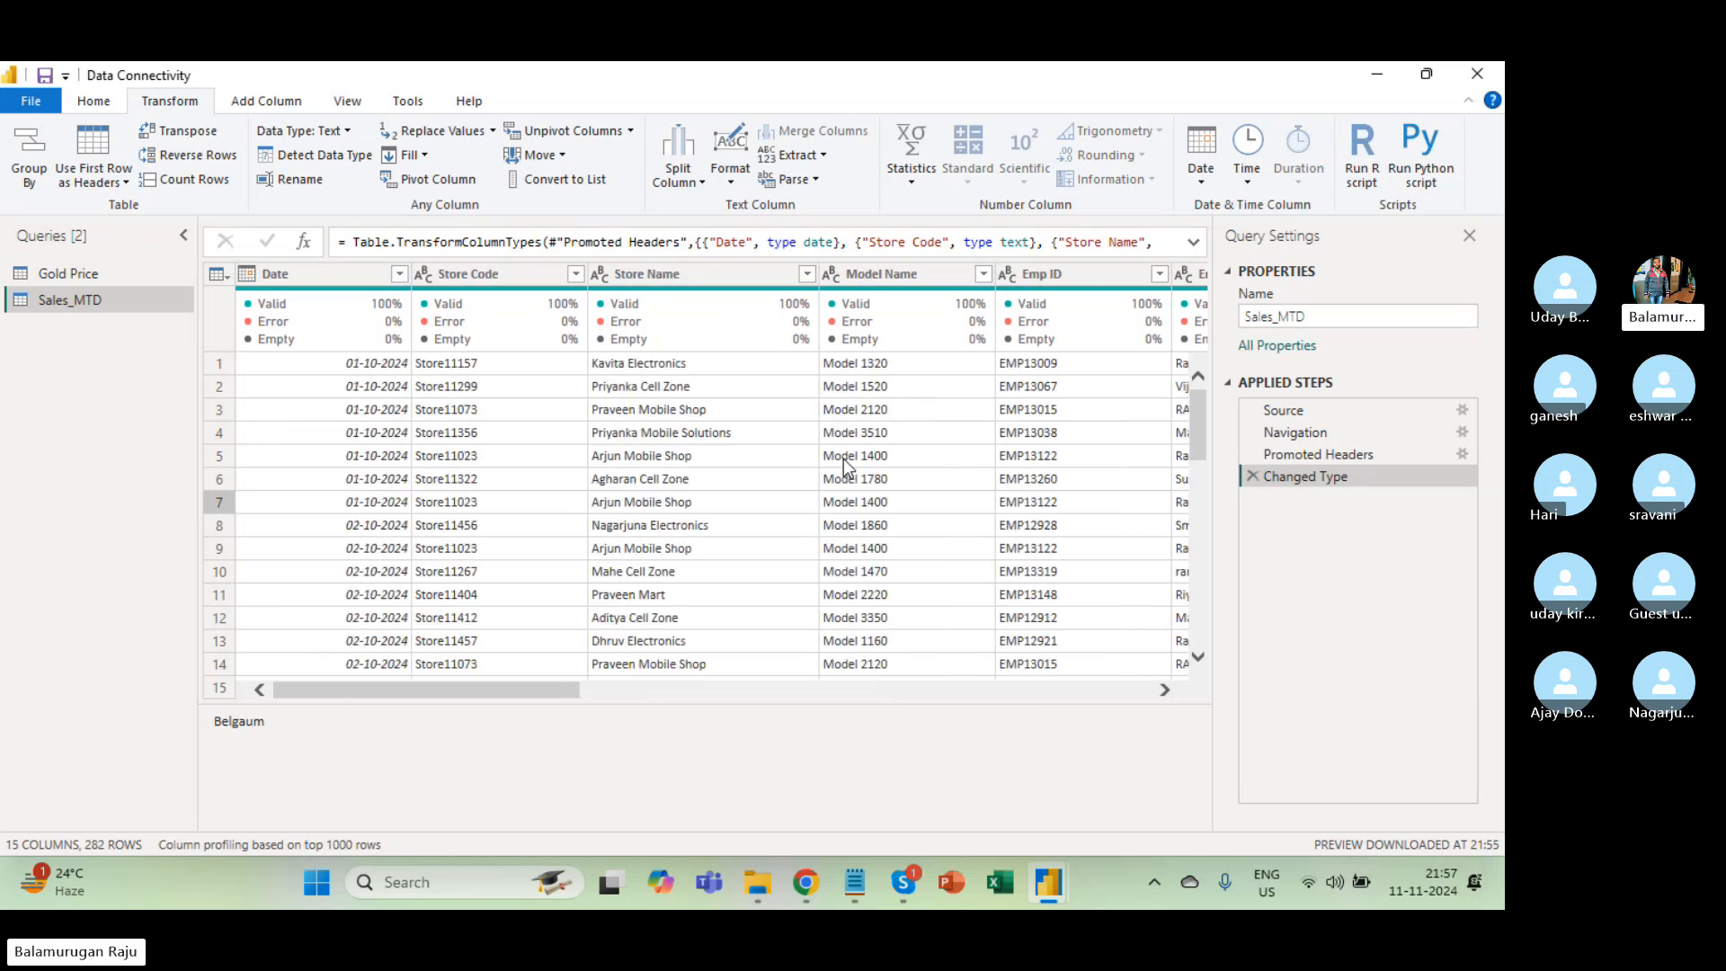
Delete the Changed Type step and bring up the Store Code column's context menu.
click(1253, 477)
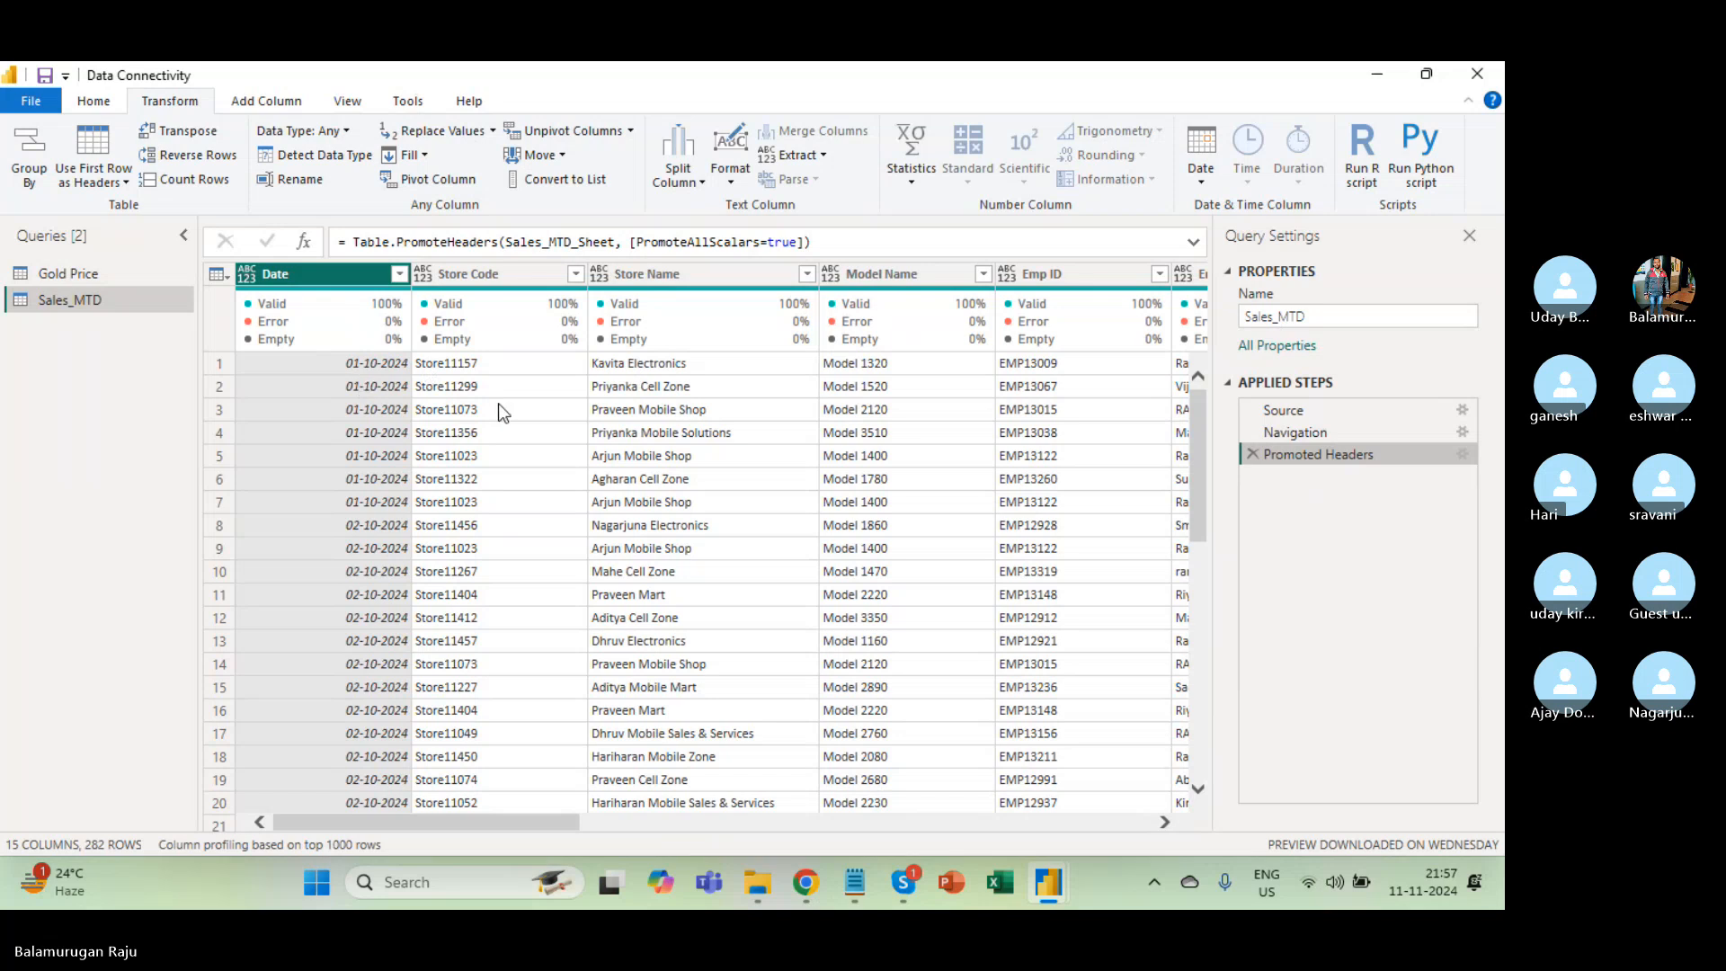
click(491, 283)
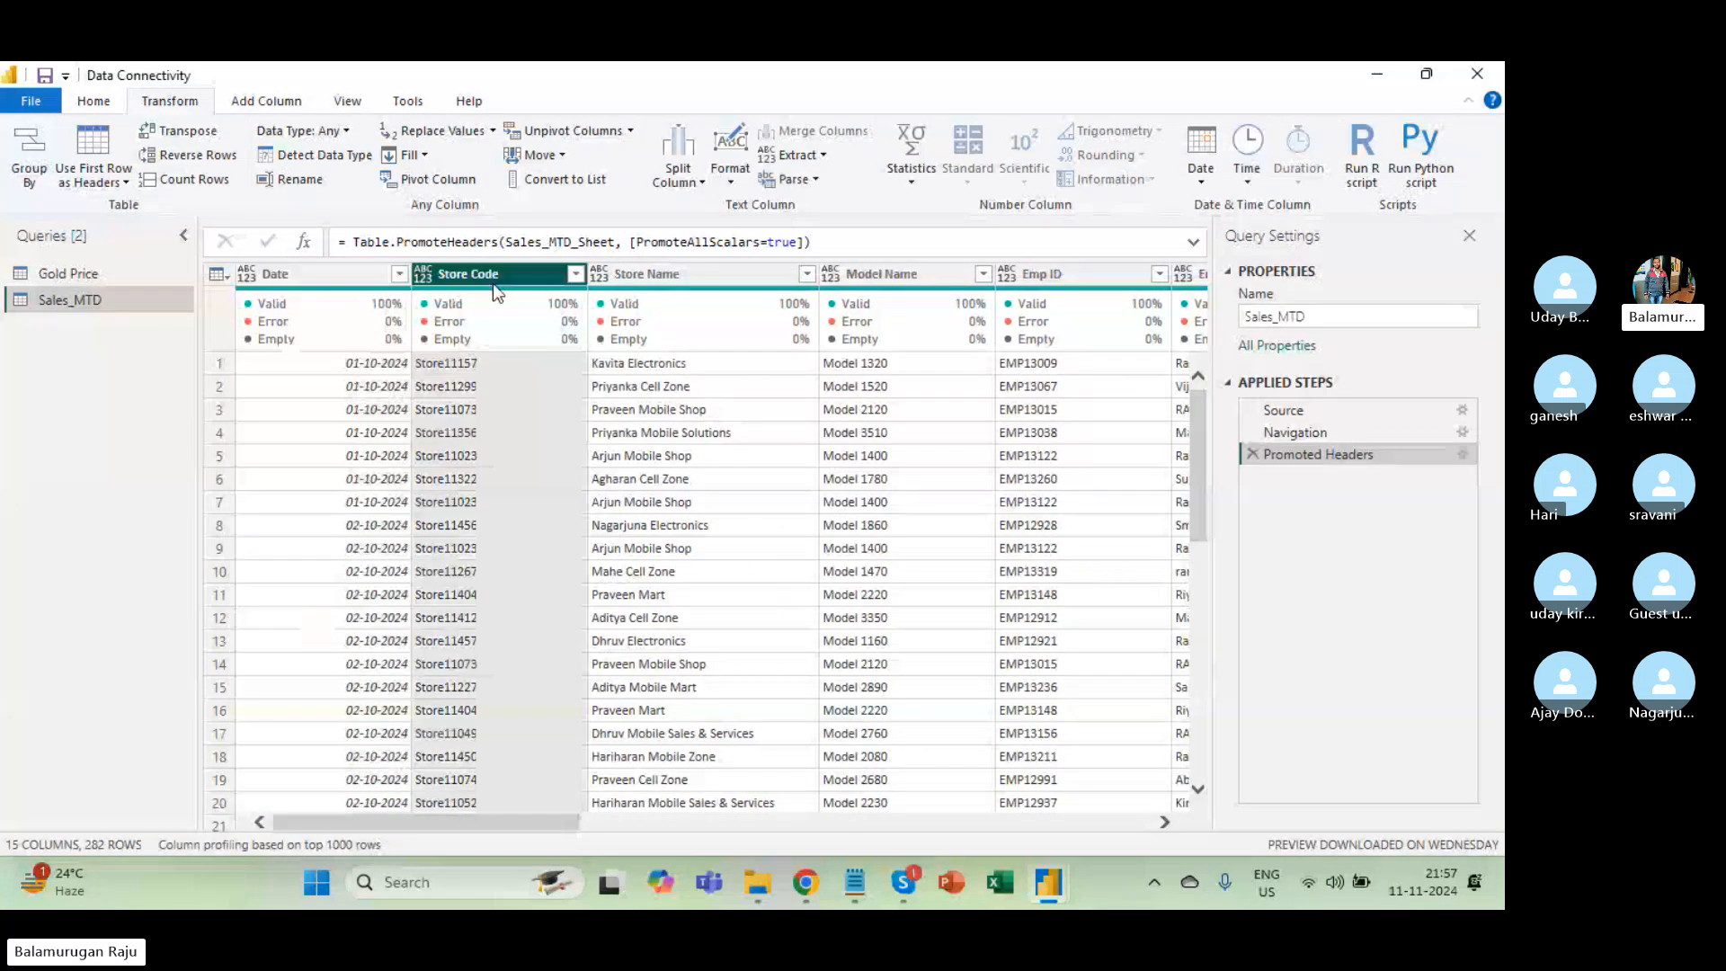
right_click(484, 280)
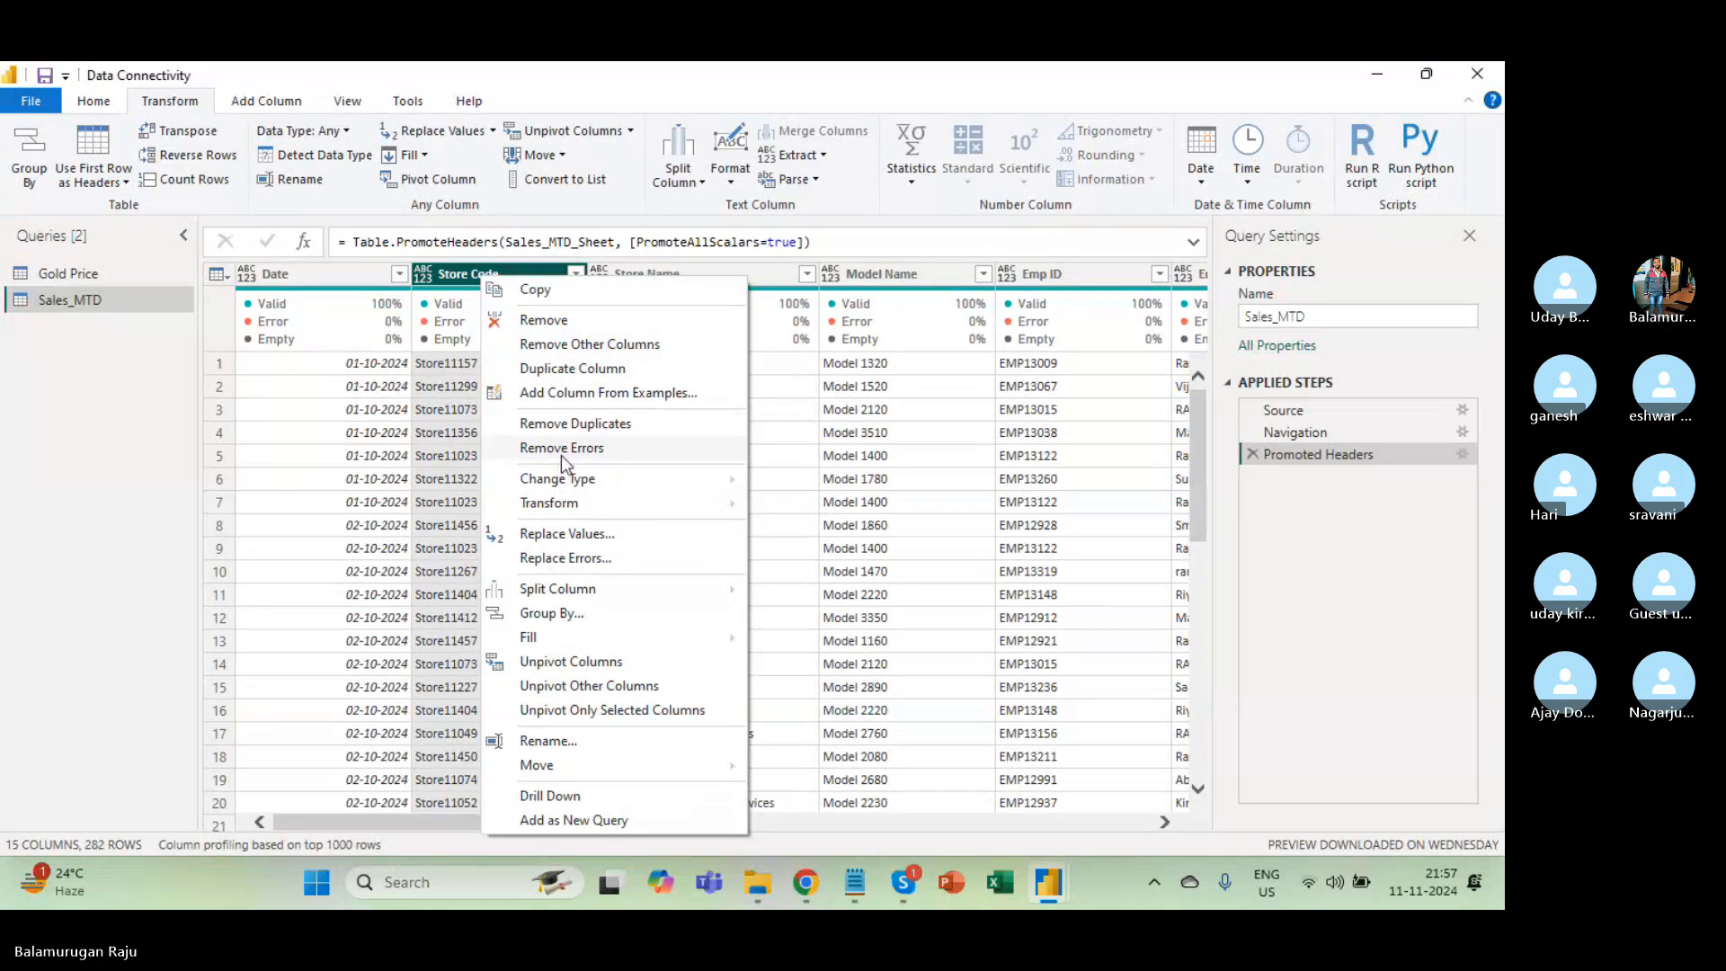
click(331, 406)
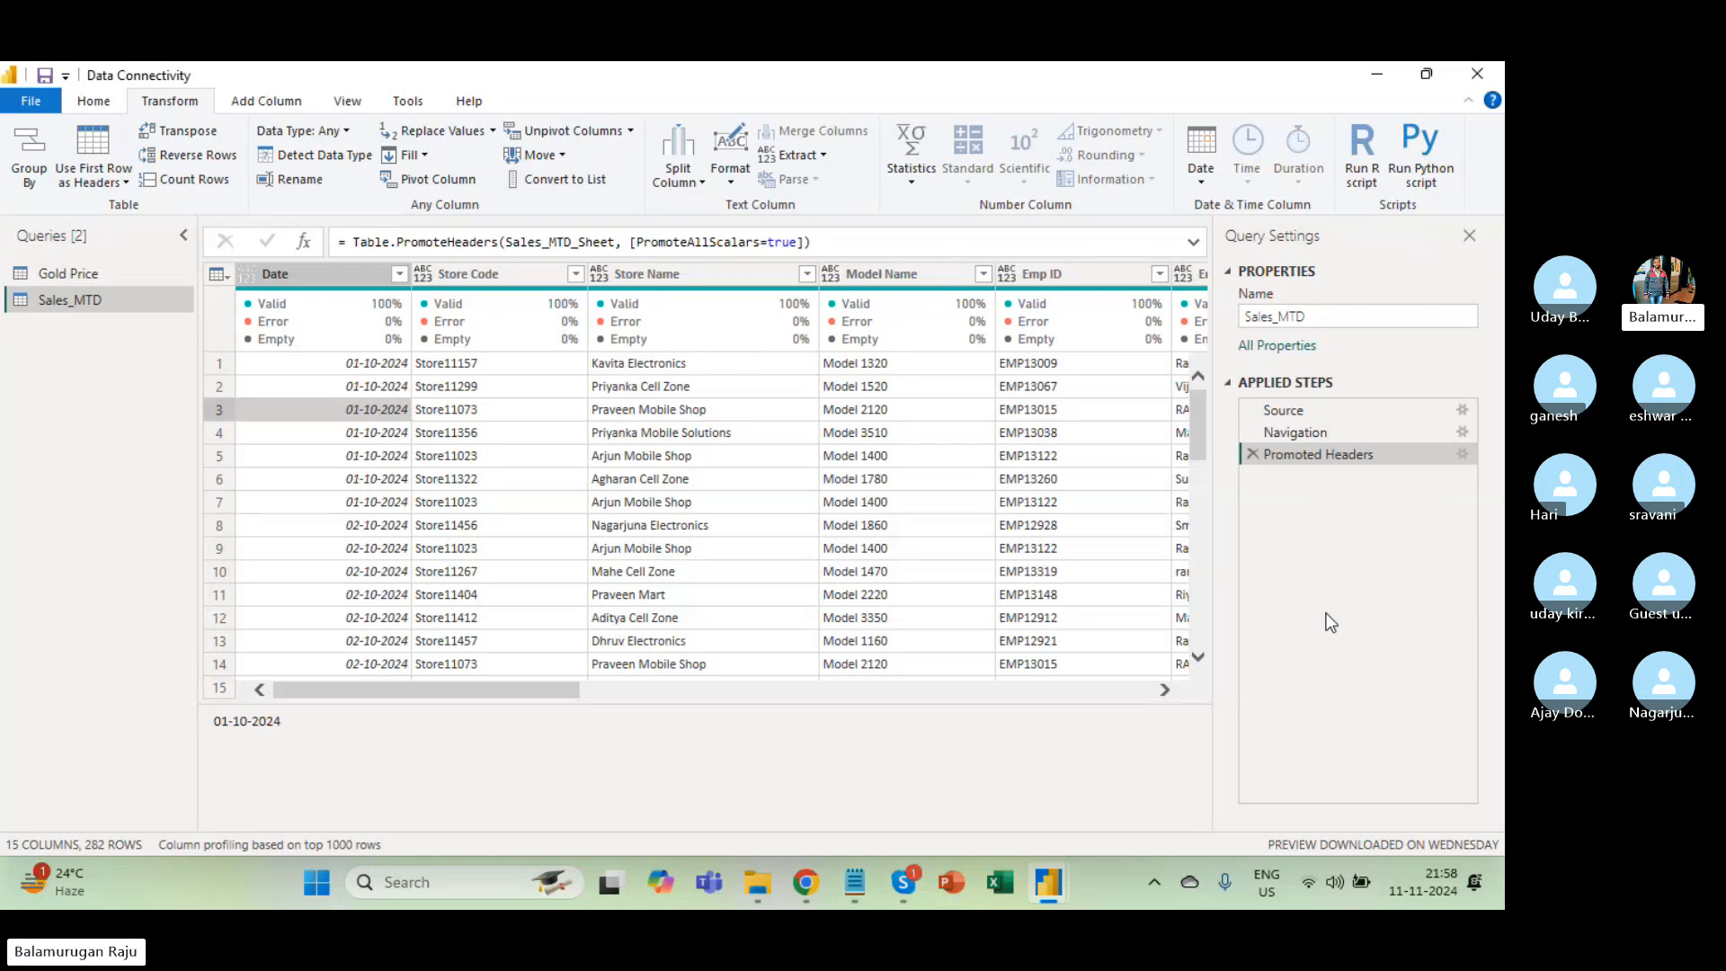
click(477, 275)
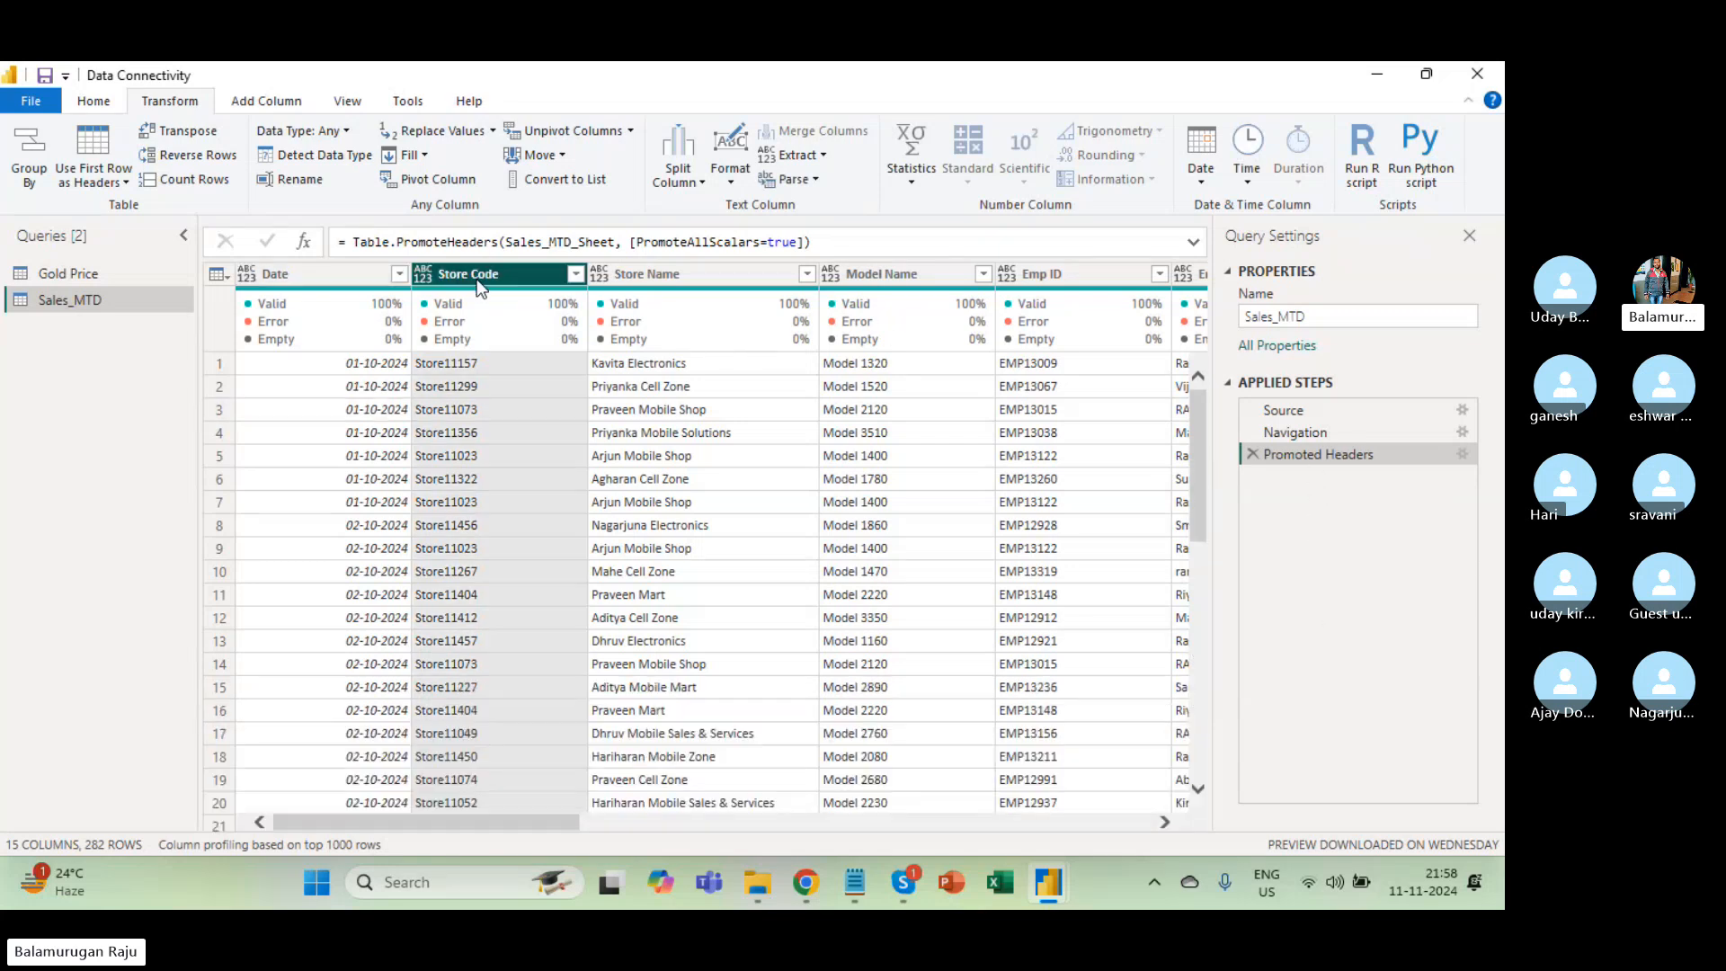
right_click(477, 279)
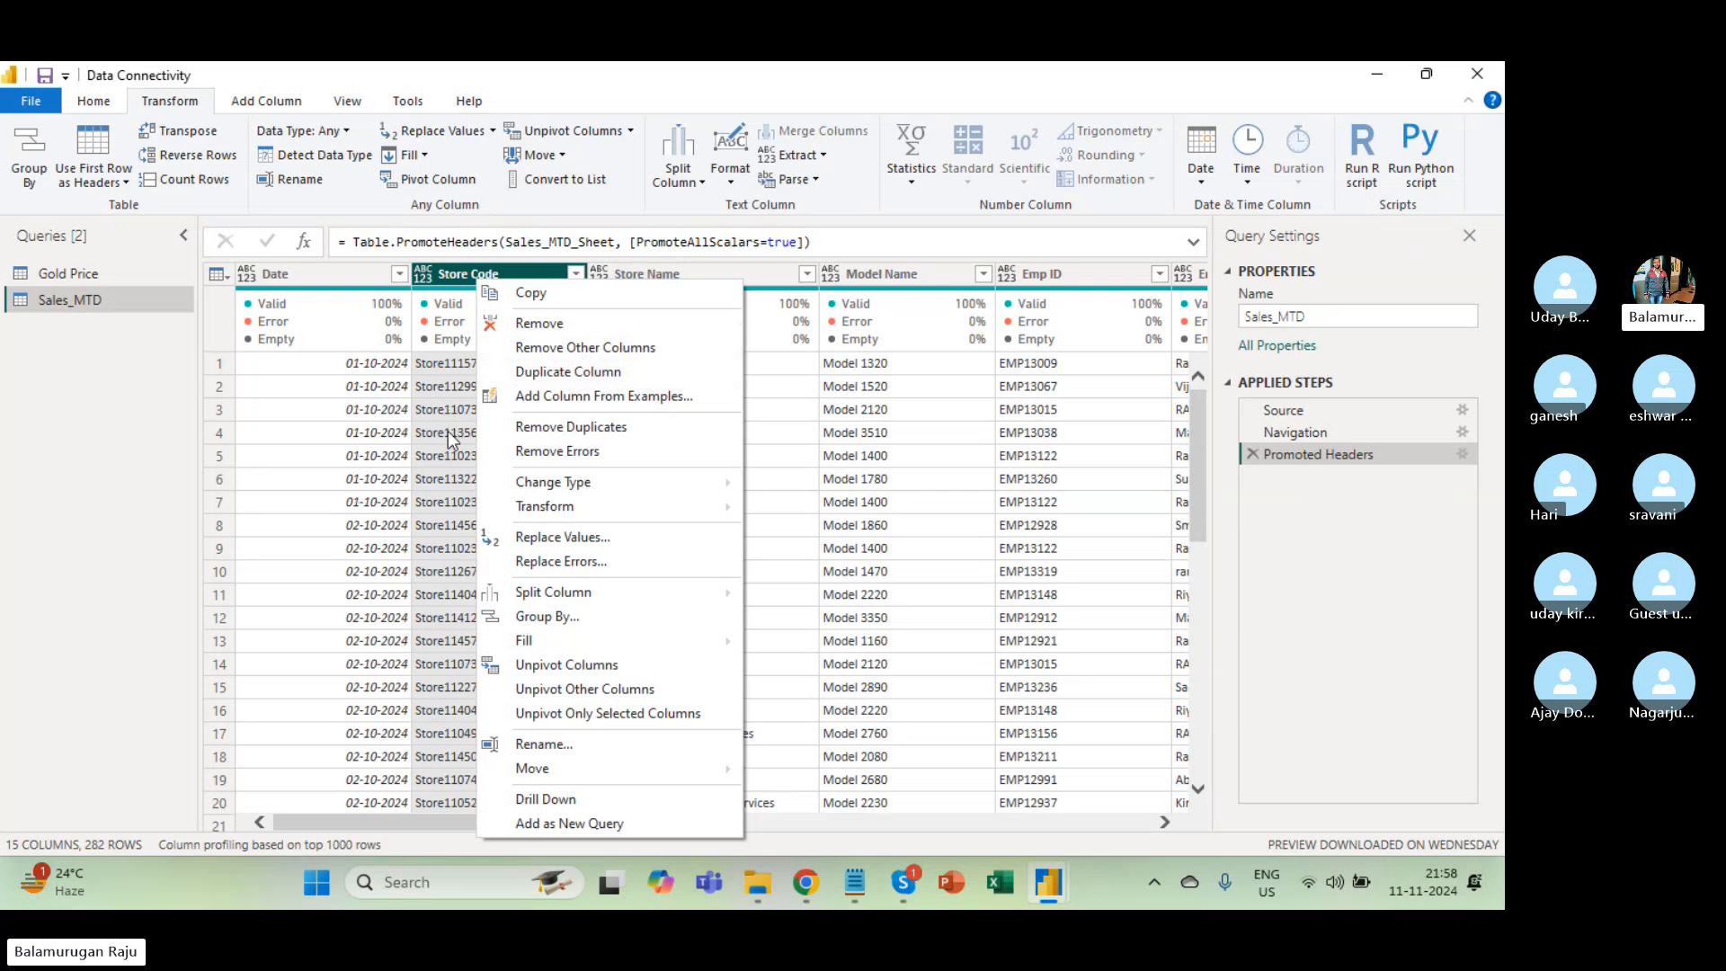
Remove the Store Code column and inspect the resulting Removed Columns formula.
click(566, 322)
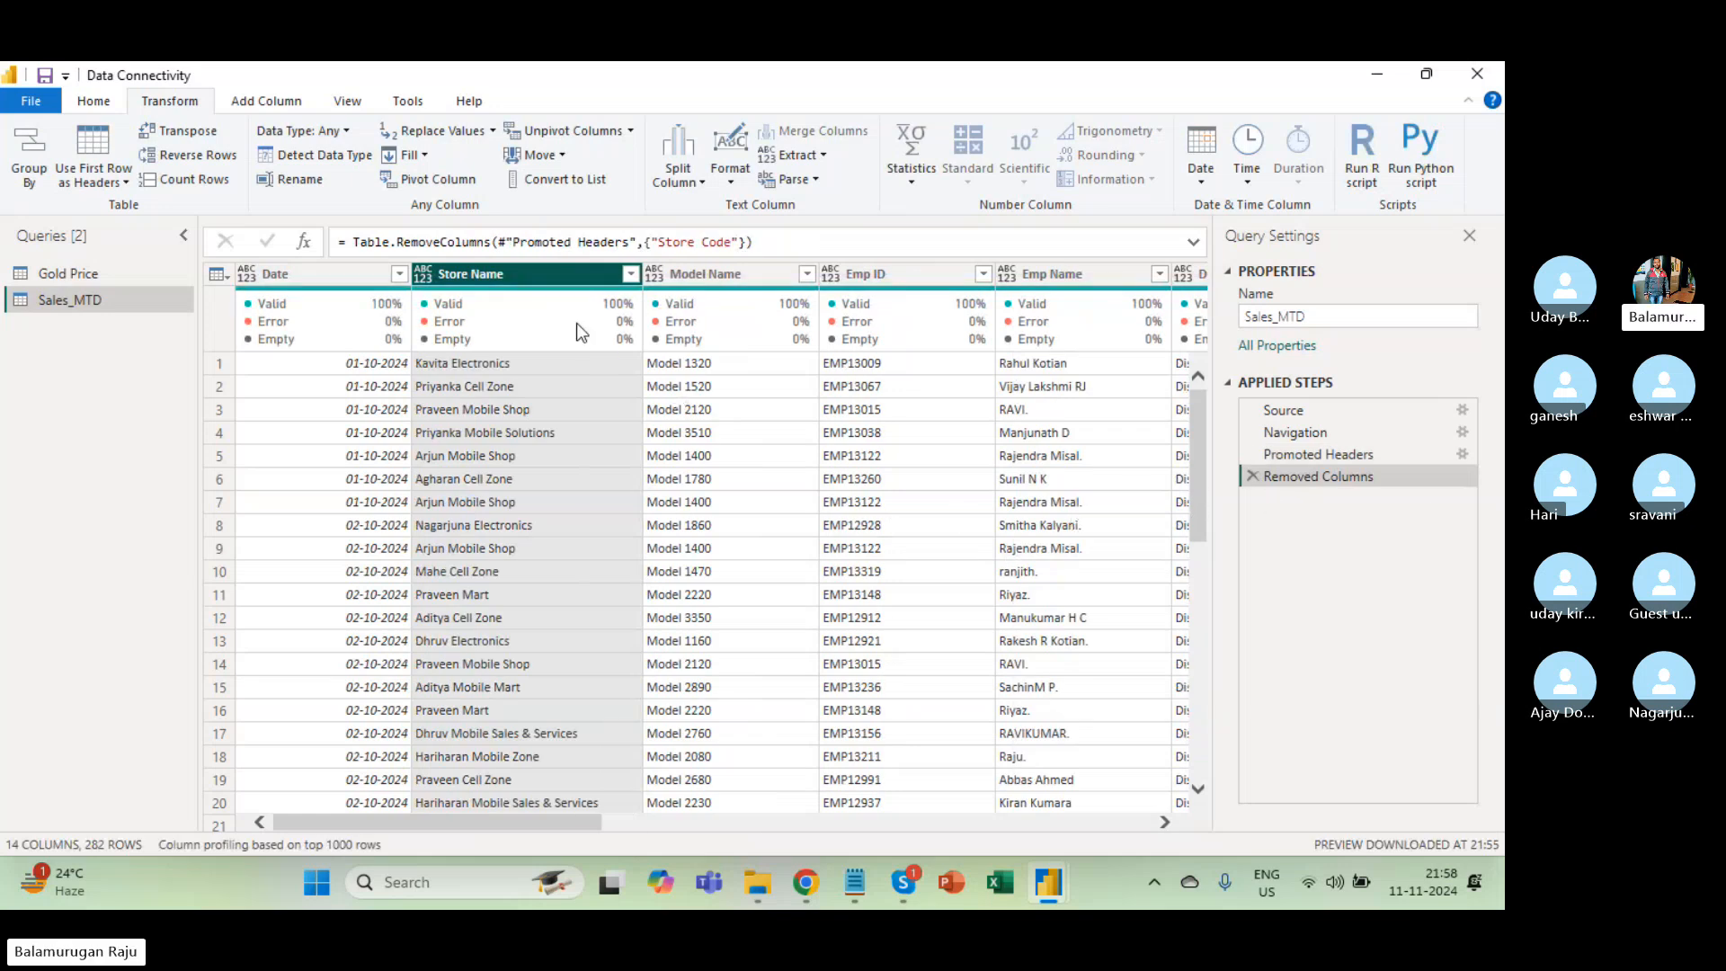
click(1377, 453)
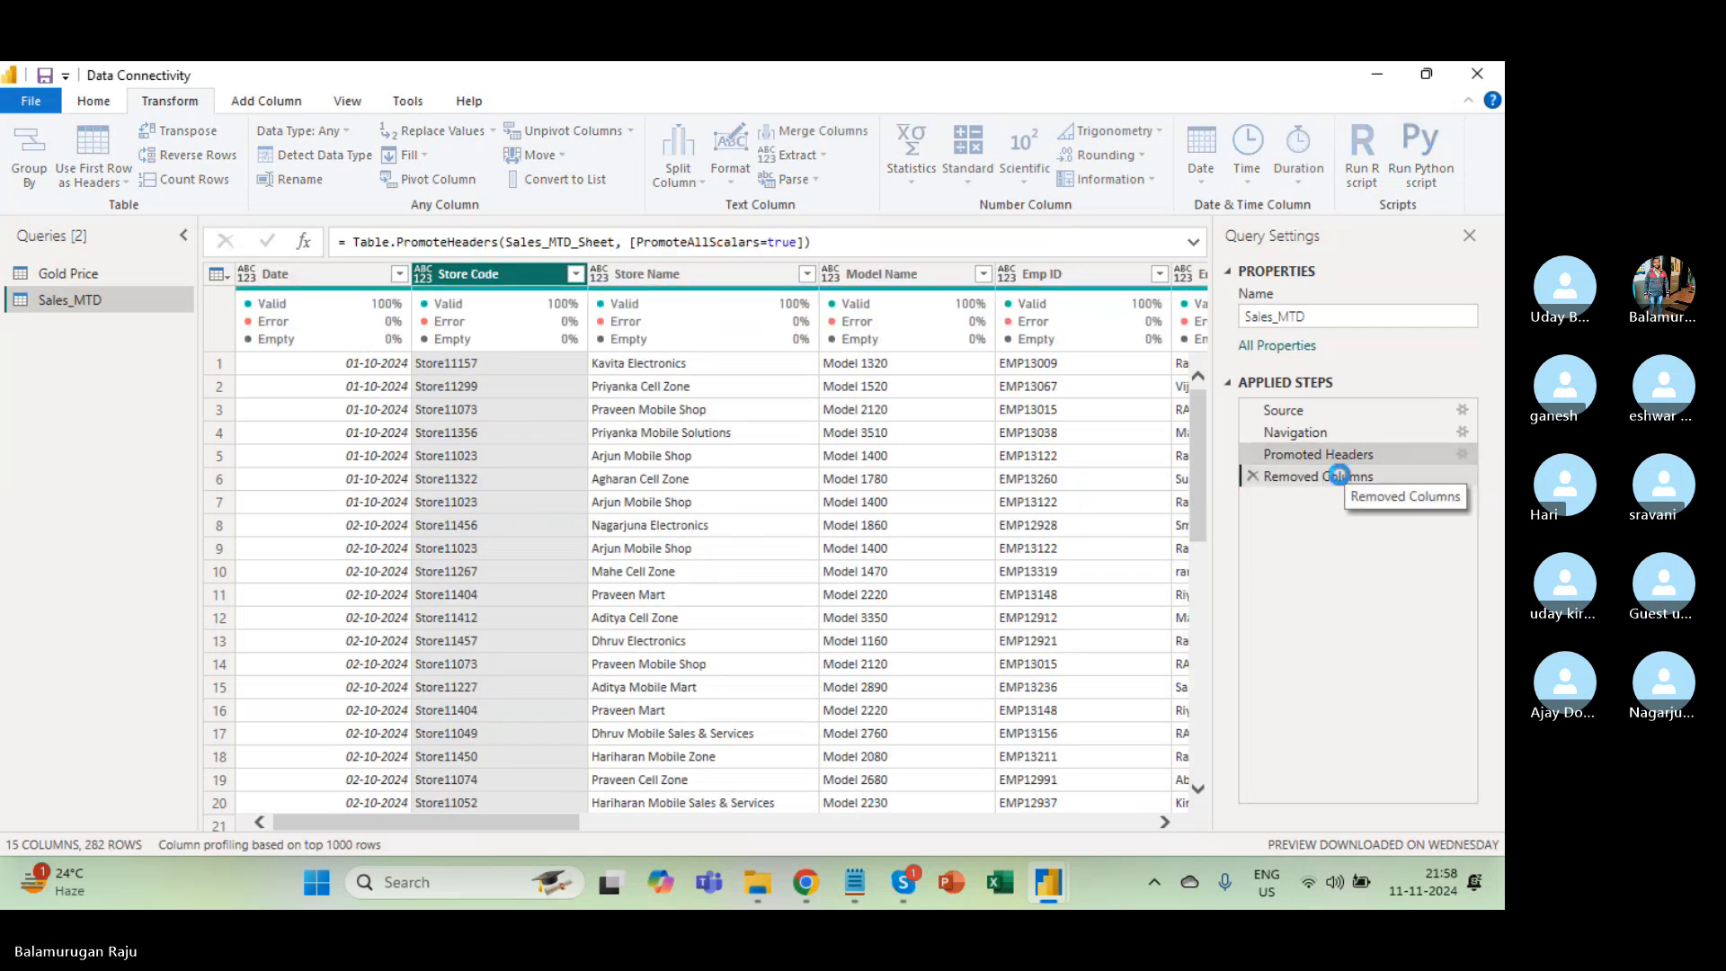
click(1340, 475)
click(1324, 455)
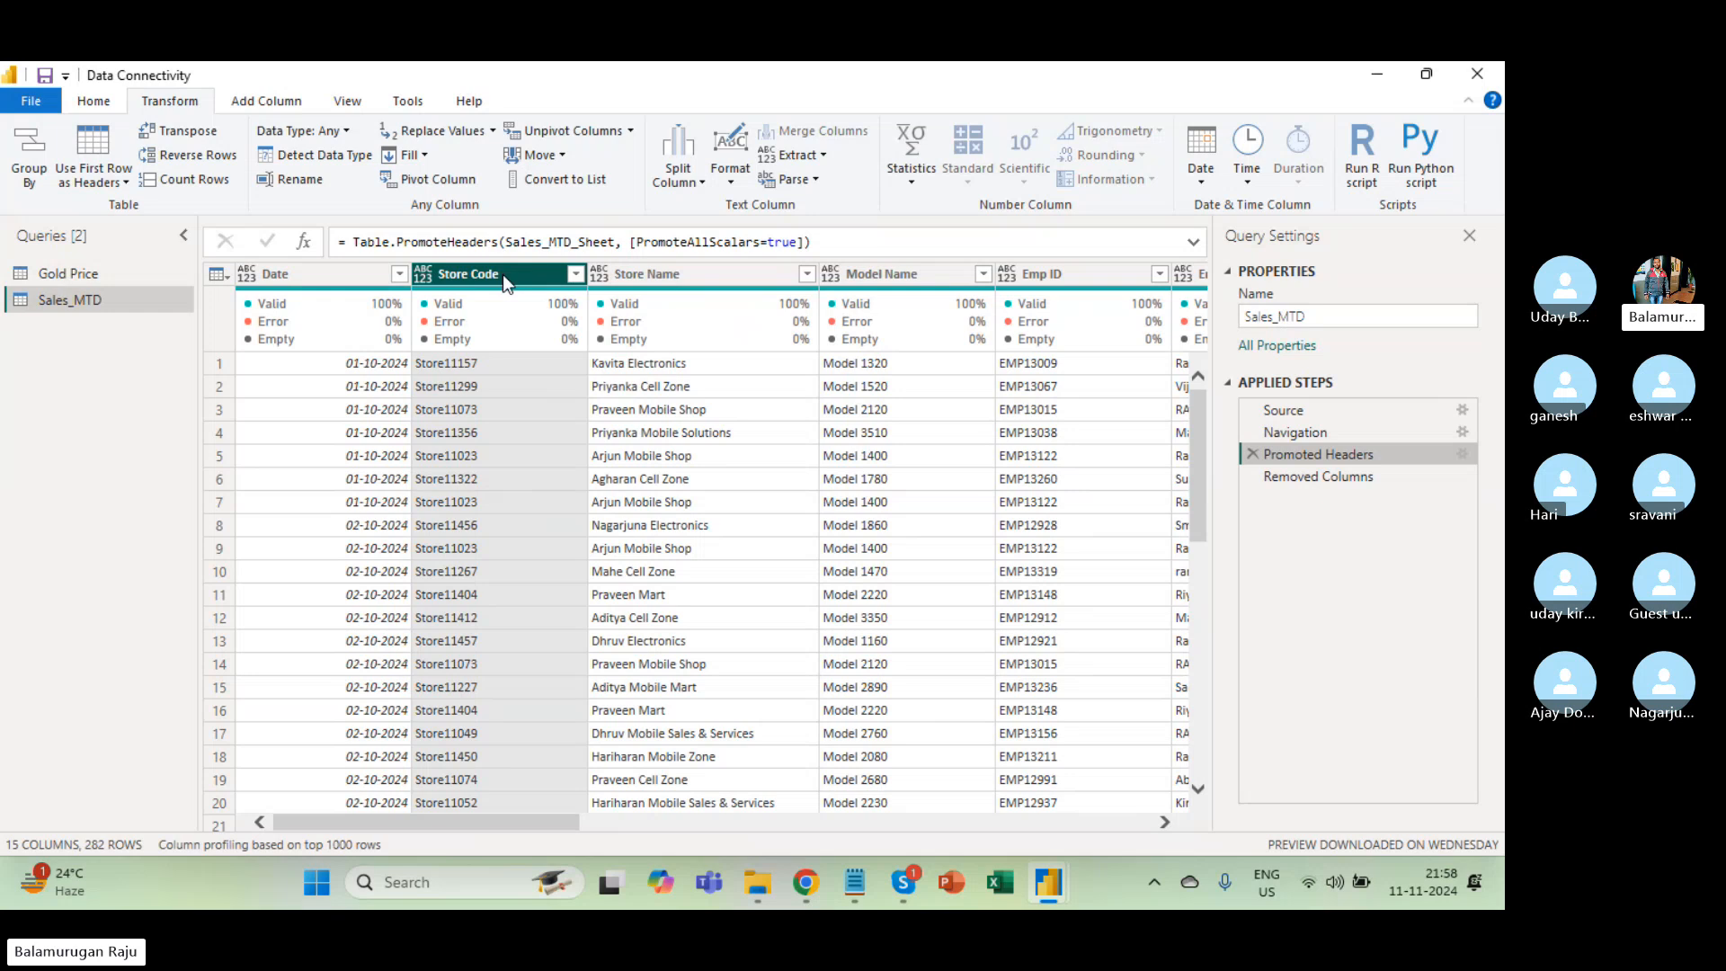
click(1352, 478)
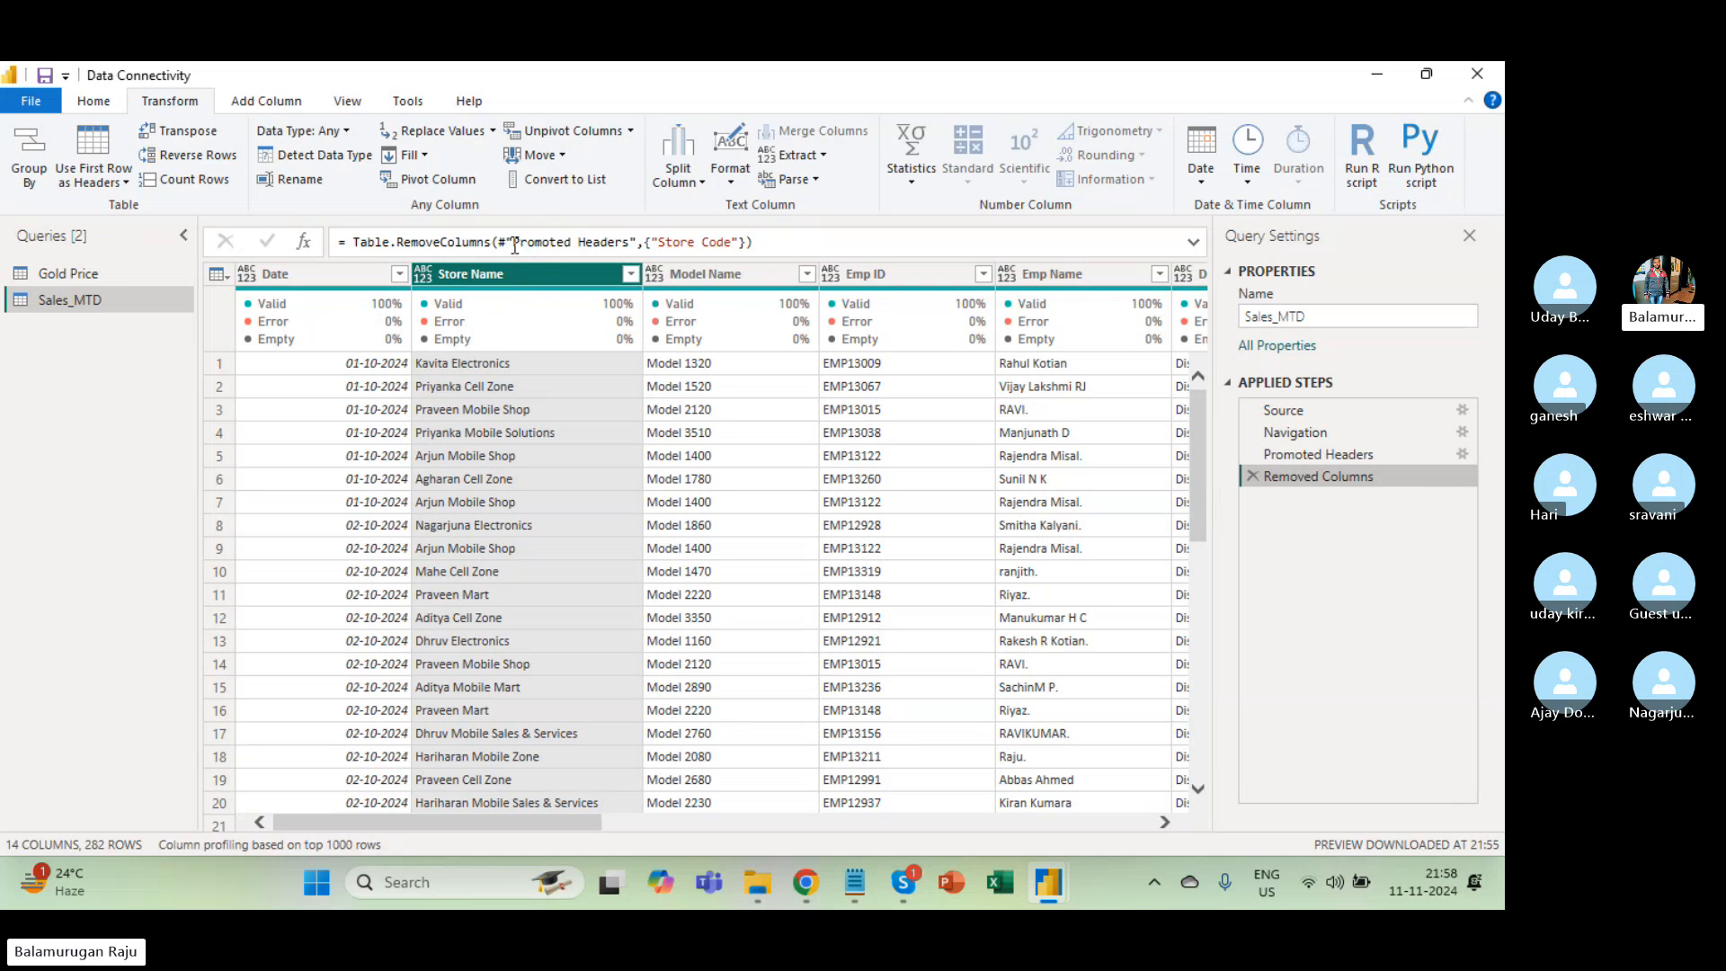
drag(505, 243, 629, 249)
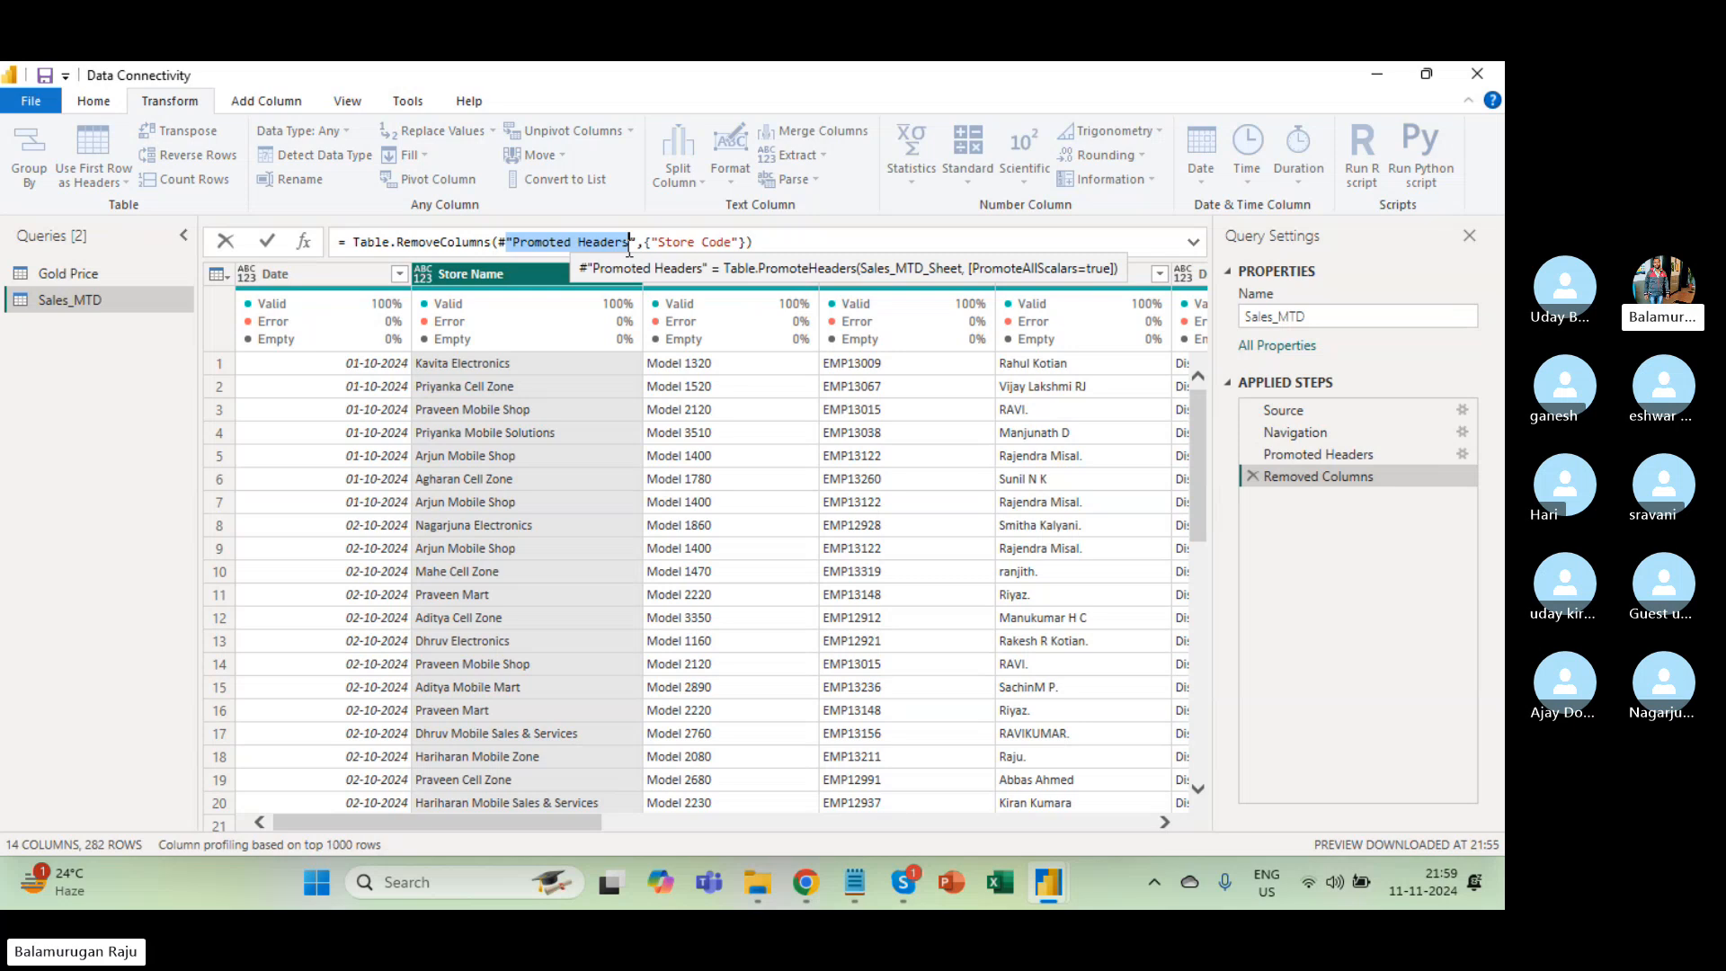
click(659, 243)
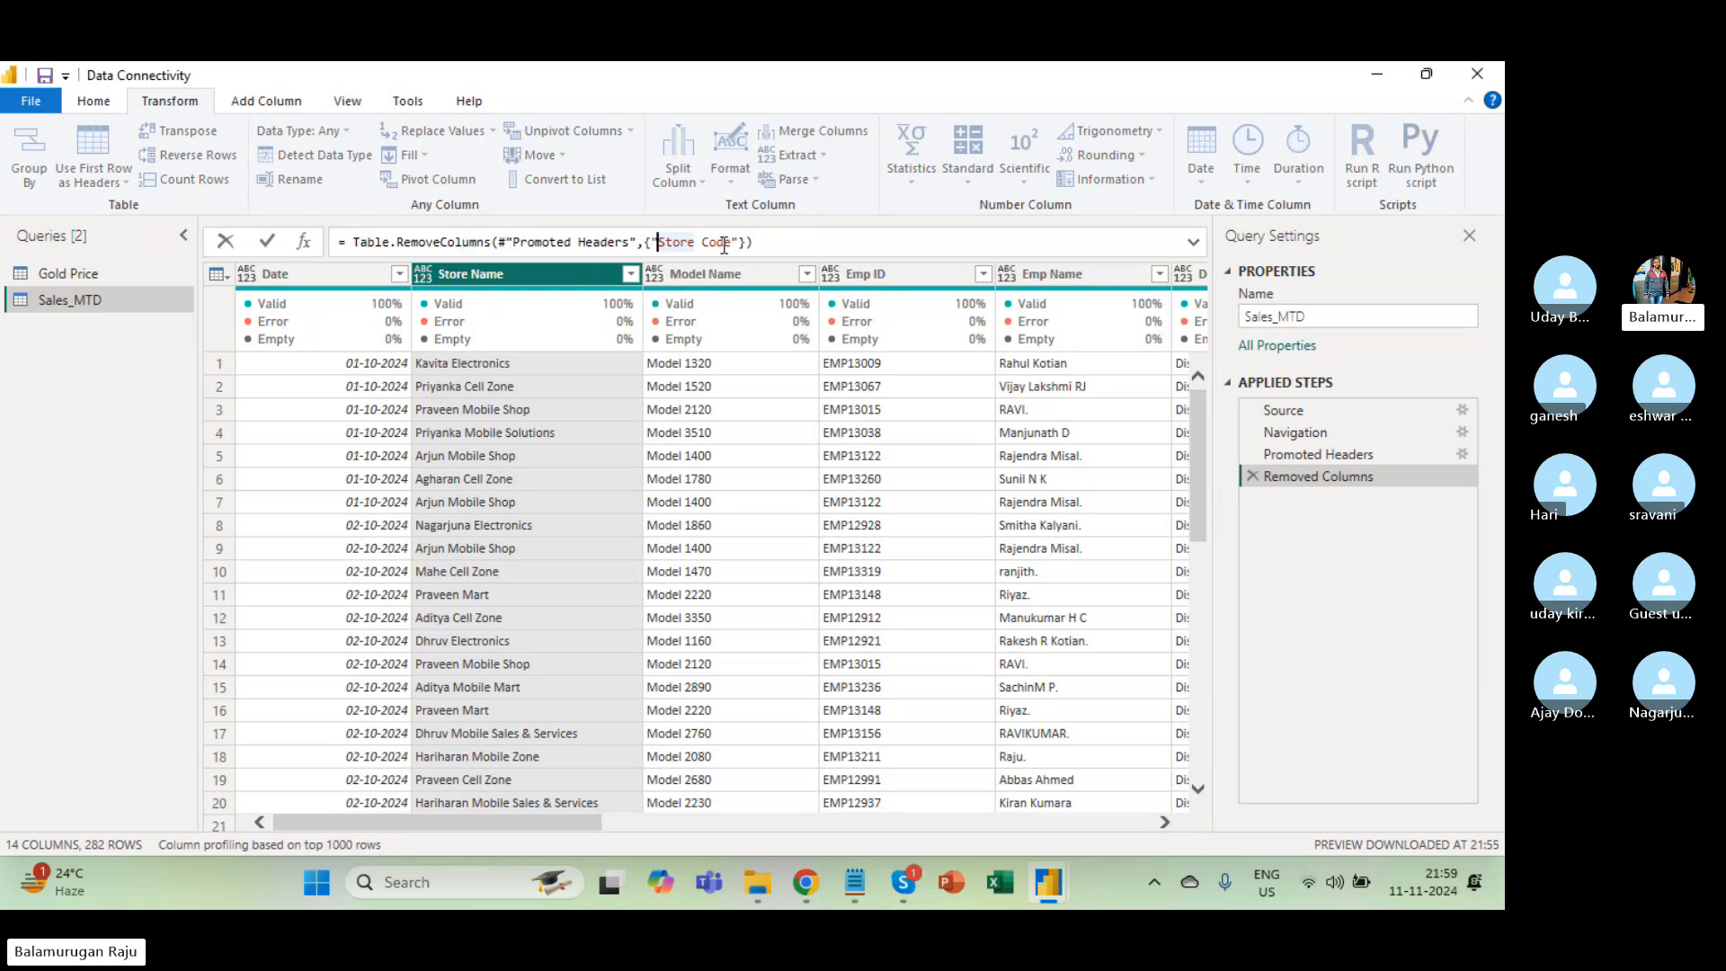
click(874, 403)
scroll(876, 435, right, 10)
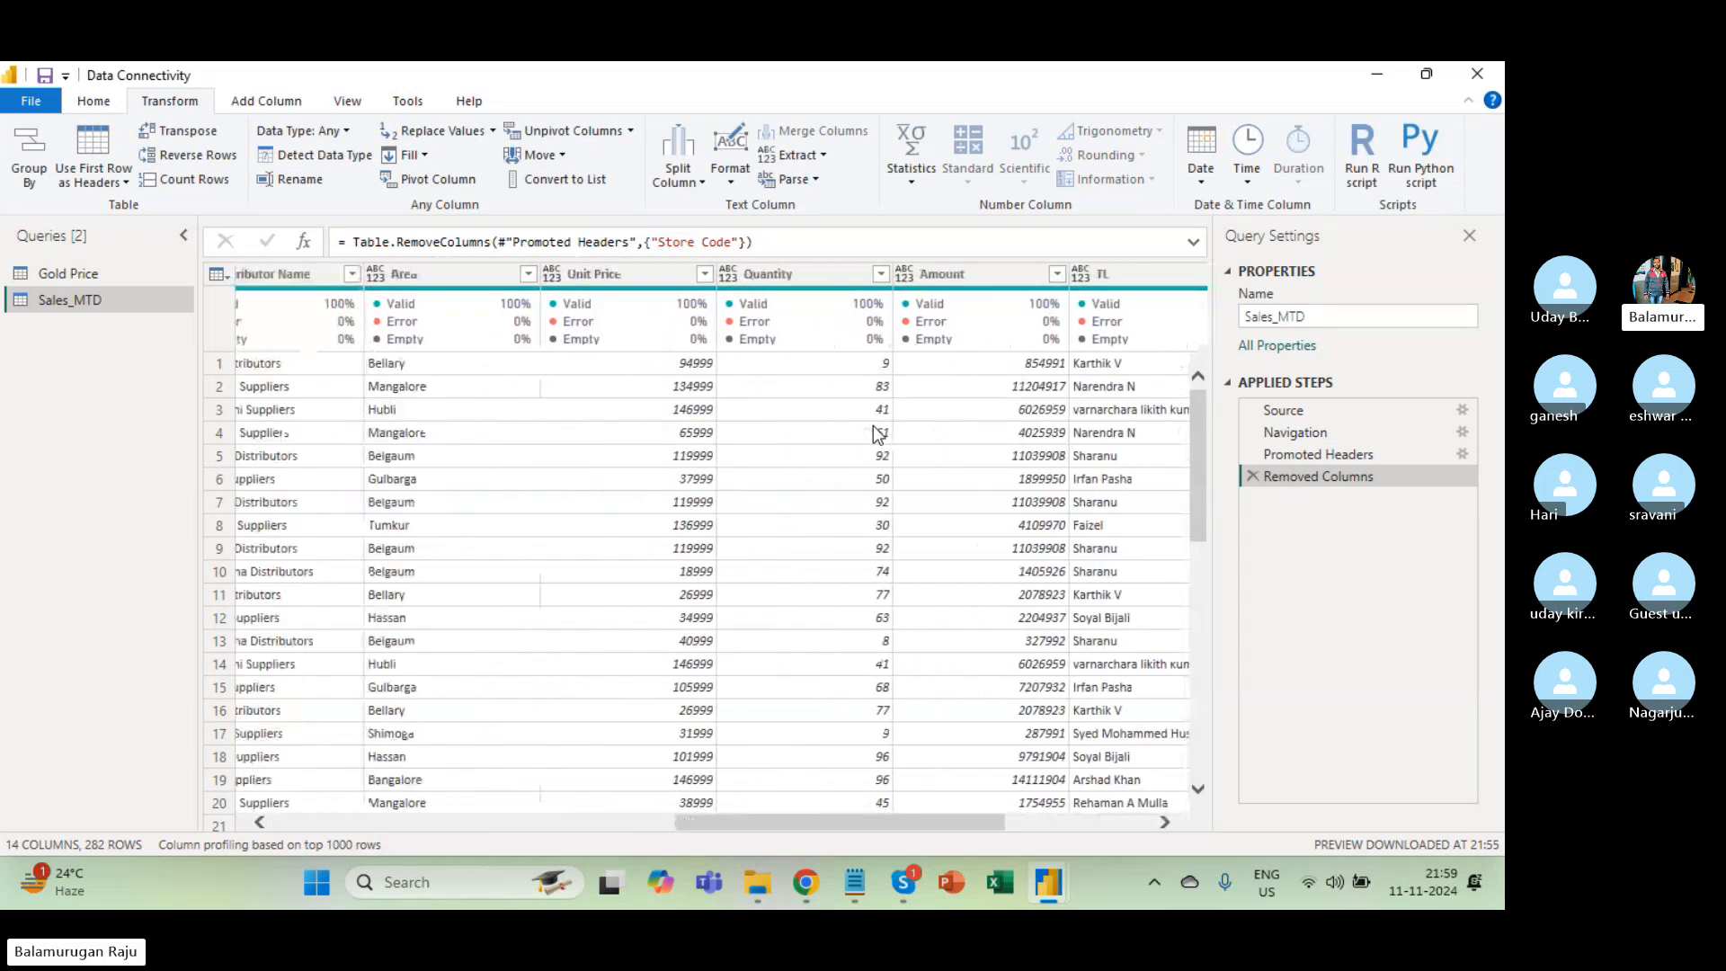
scroll(877, 435, right, 5)
scroll(876, 435, left, 7)
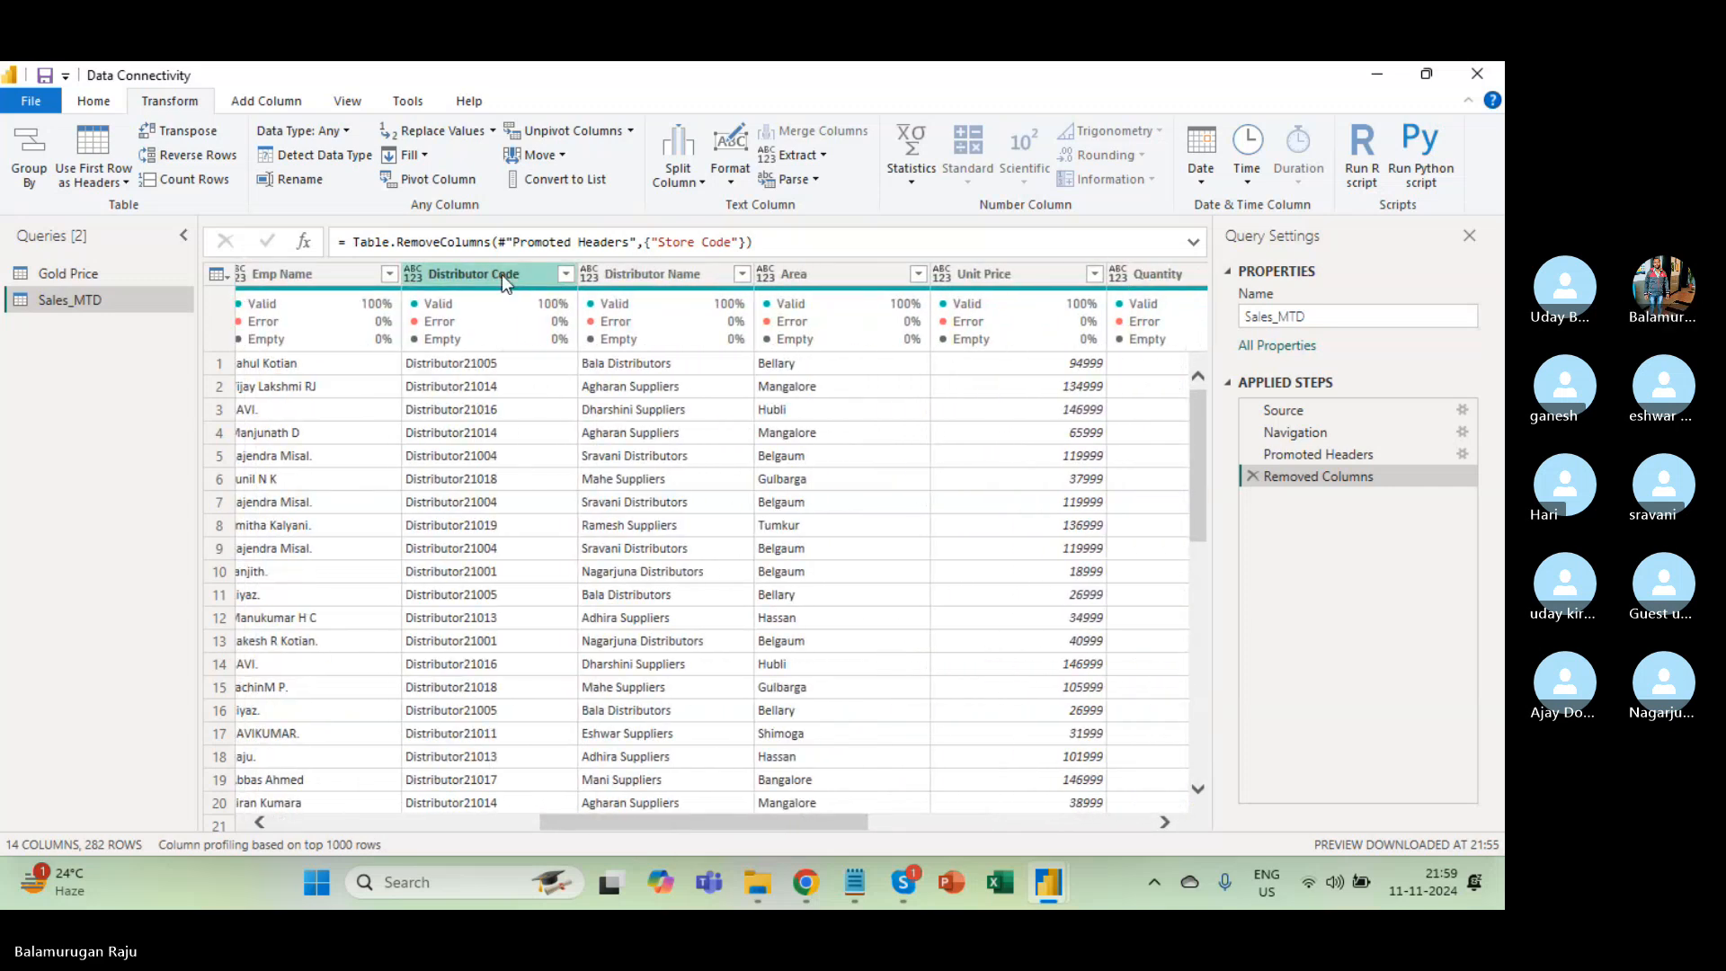
Remove the Distributor Code column as well.
click(501, 273)
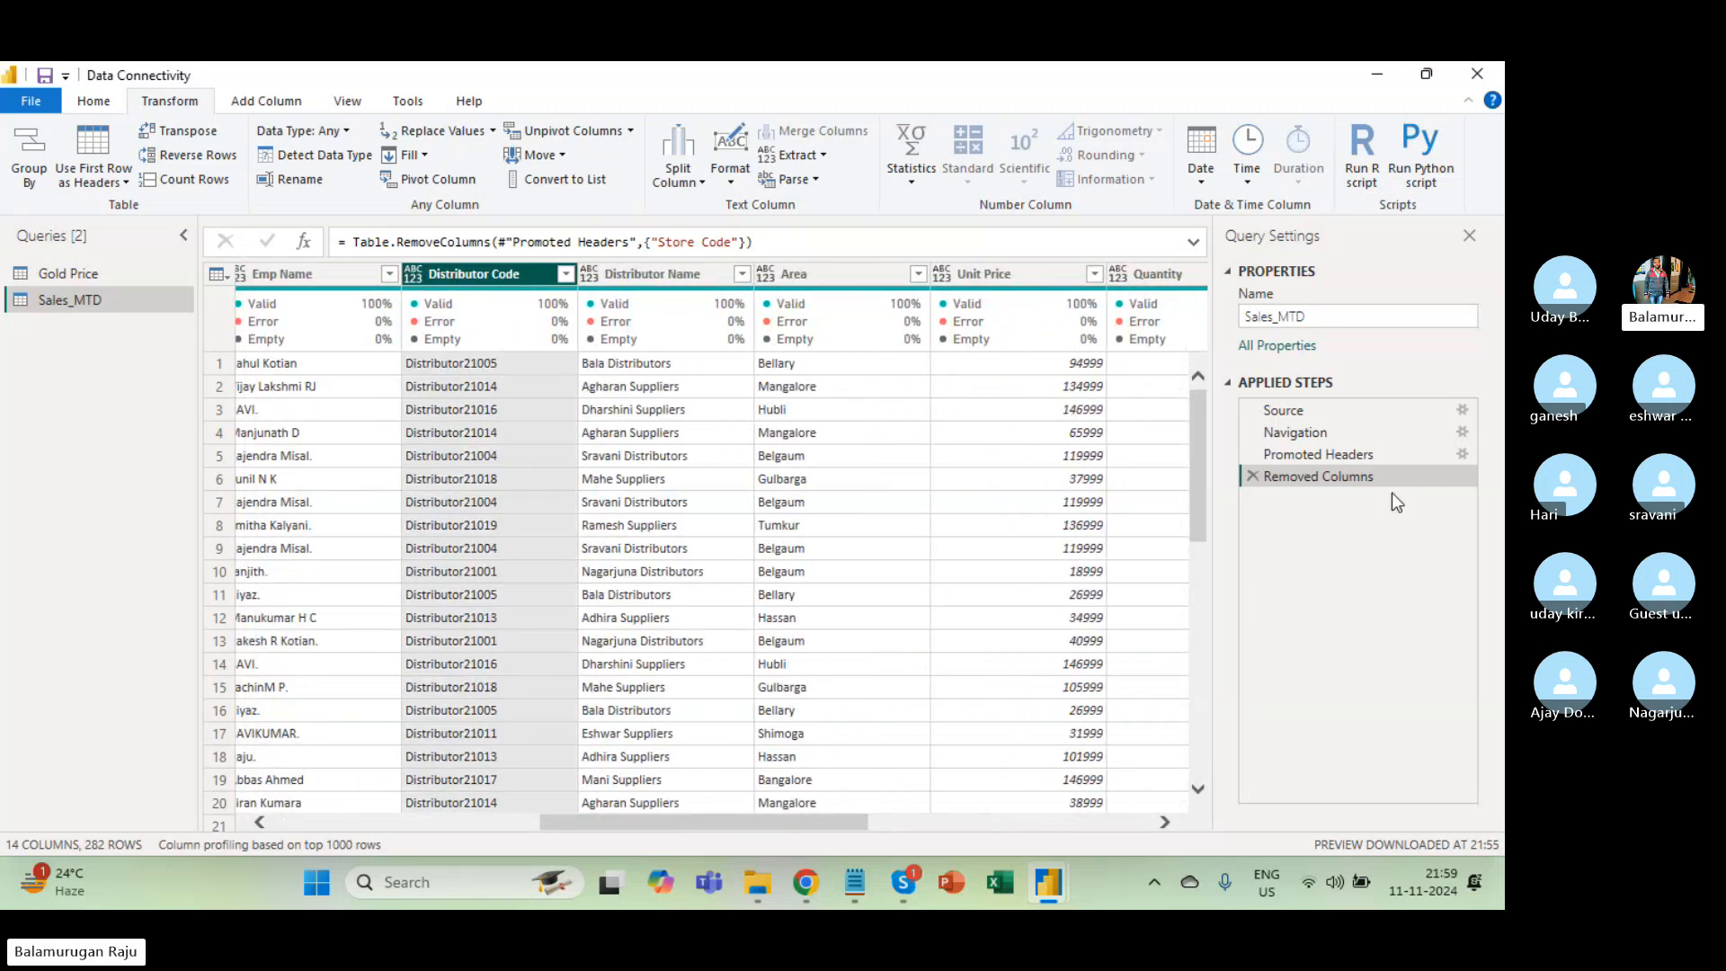
right_click(494, 277)
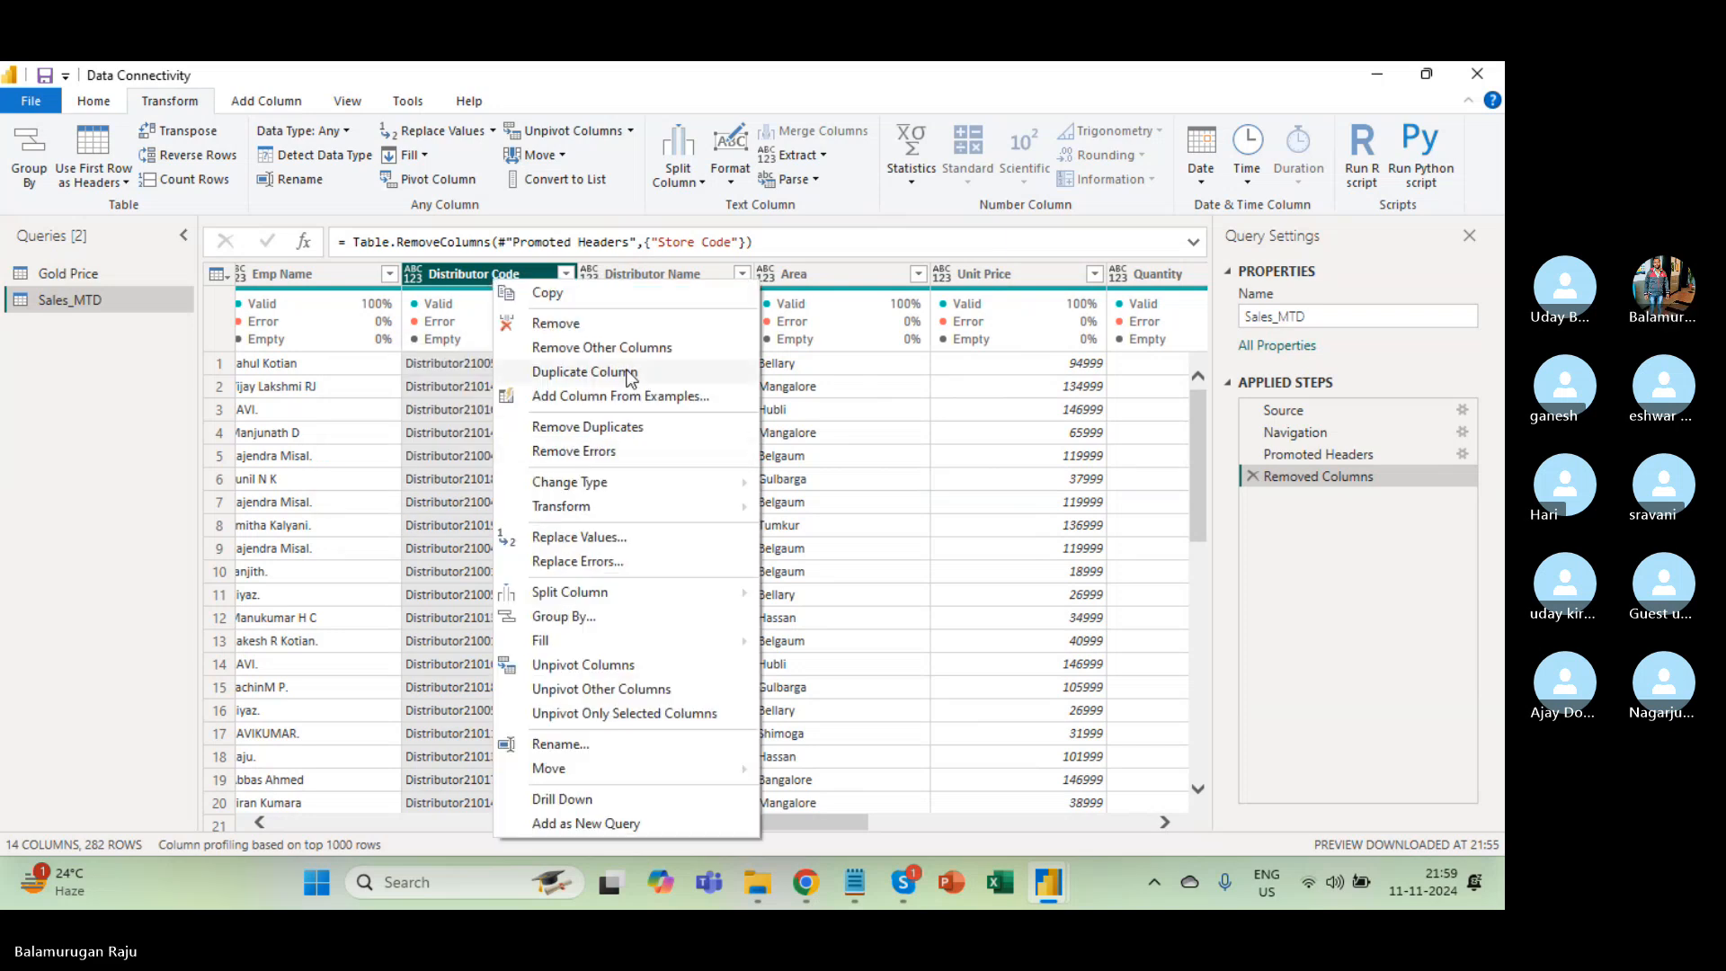
click(563, 329)
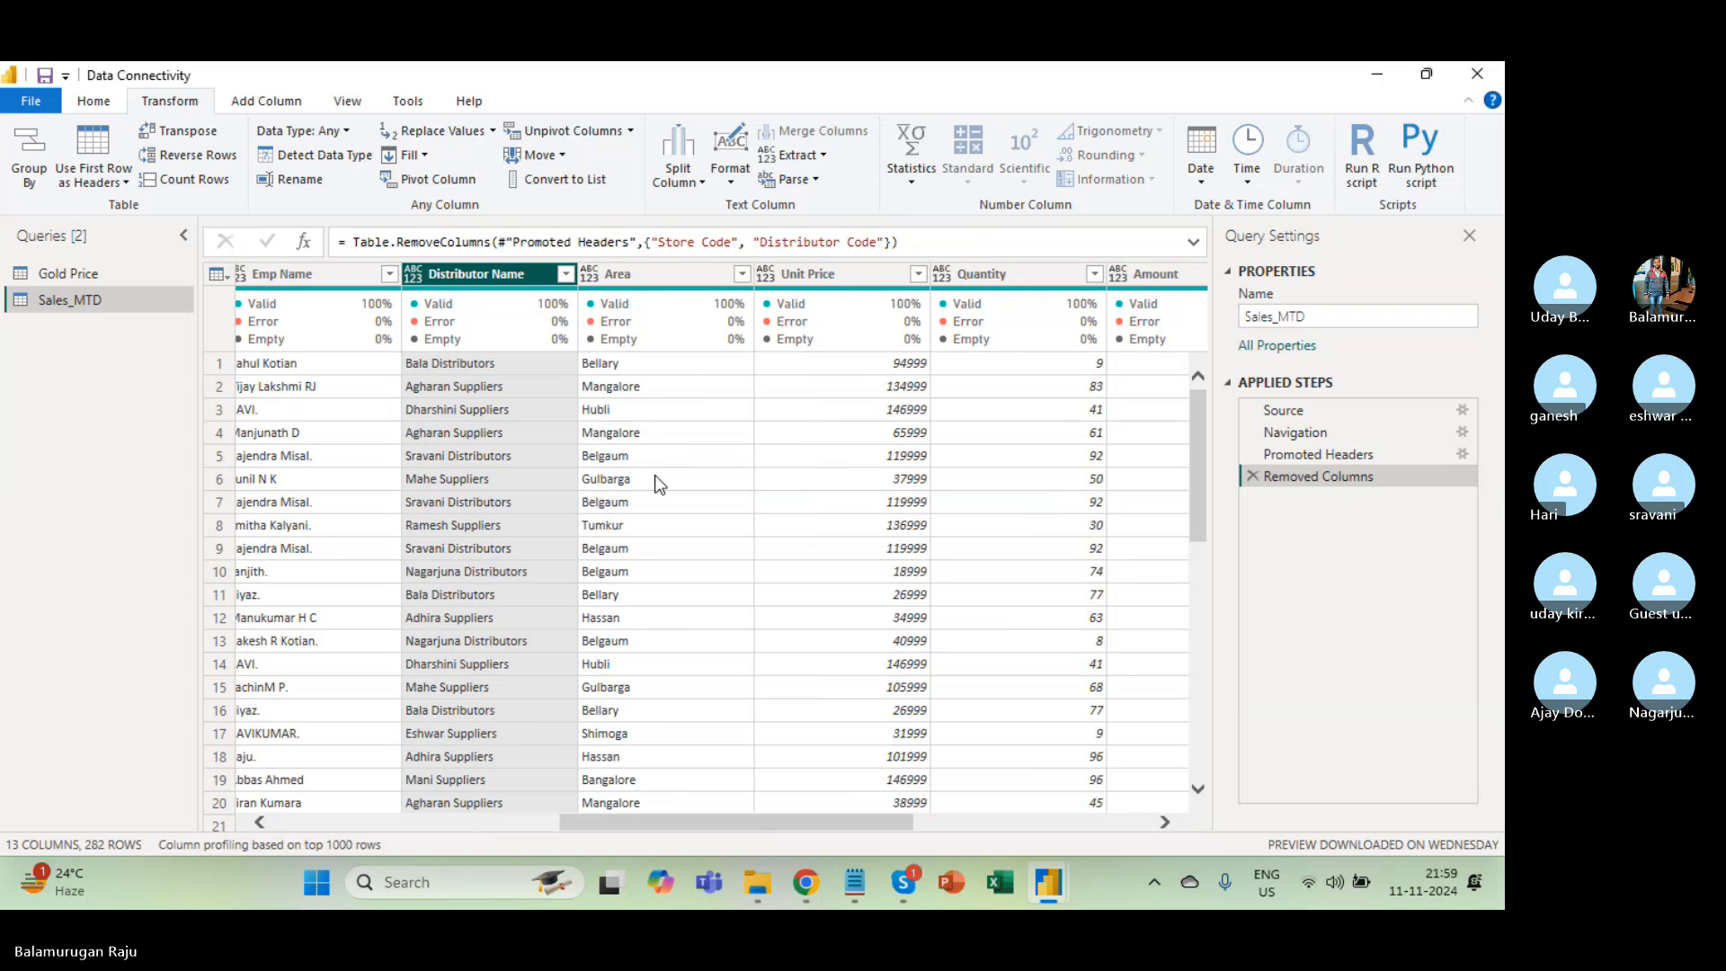
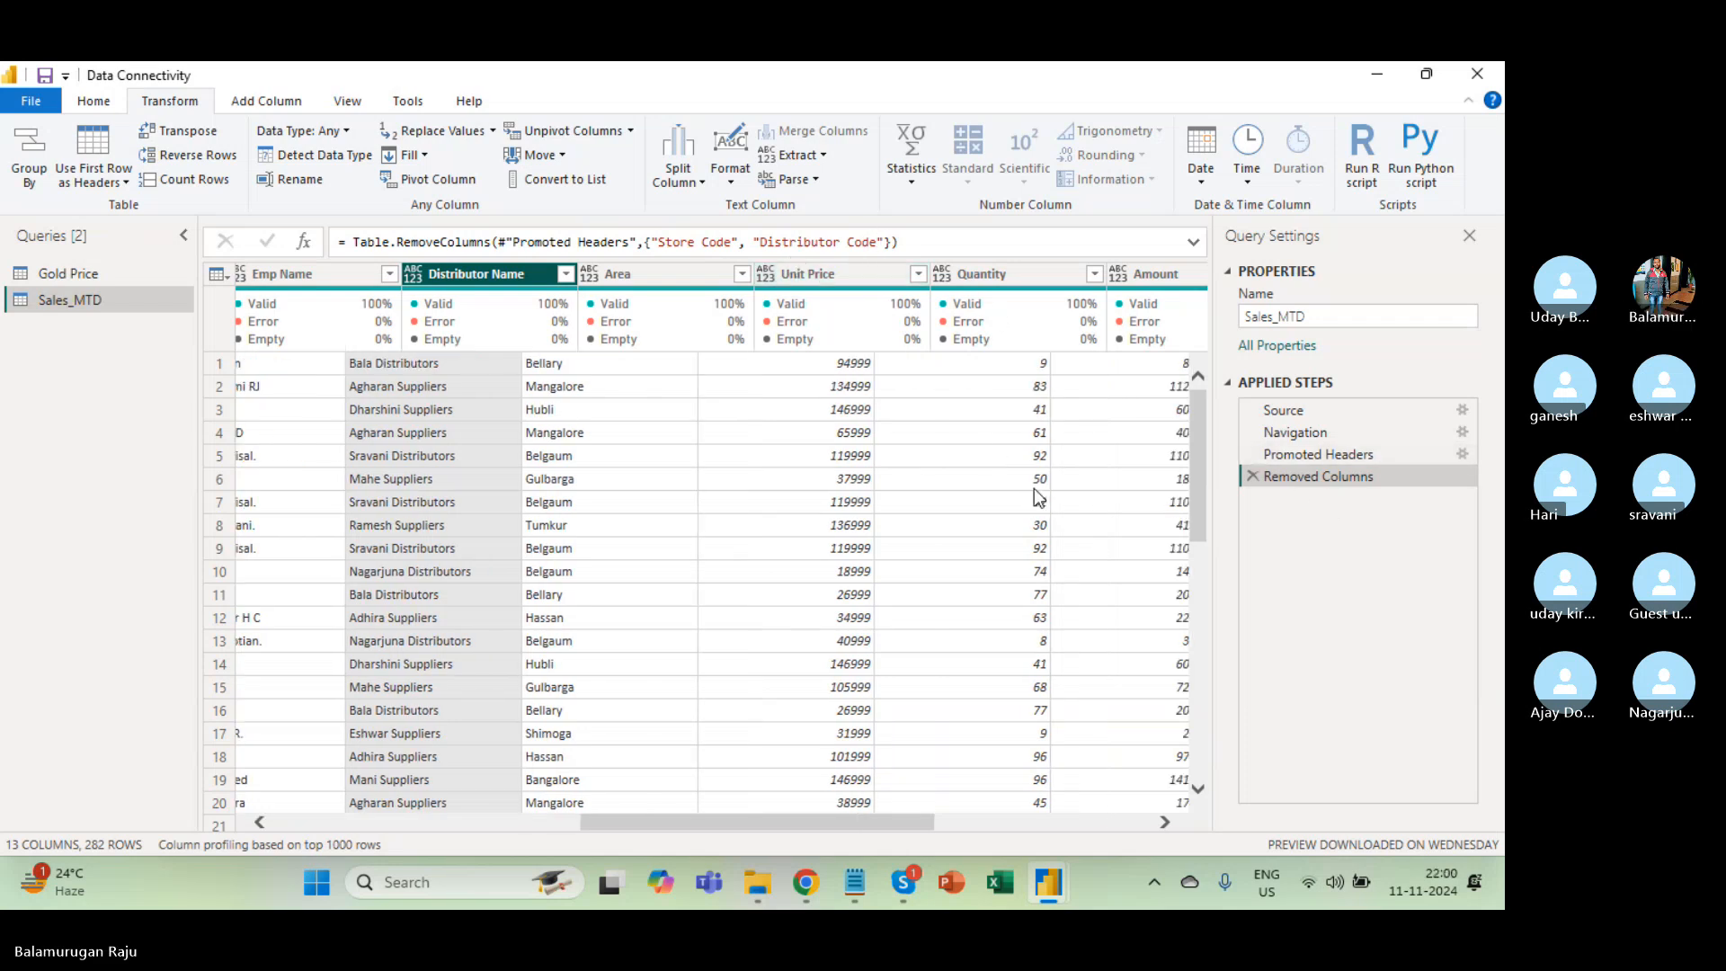
Look over the Model Name column and its data type list, leaving the column unchanged.
scroll(1034, 488, right, 5)
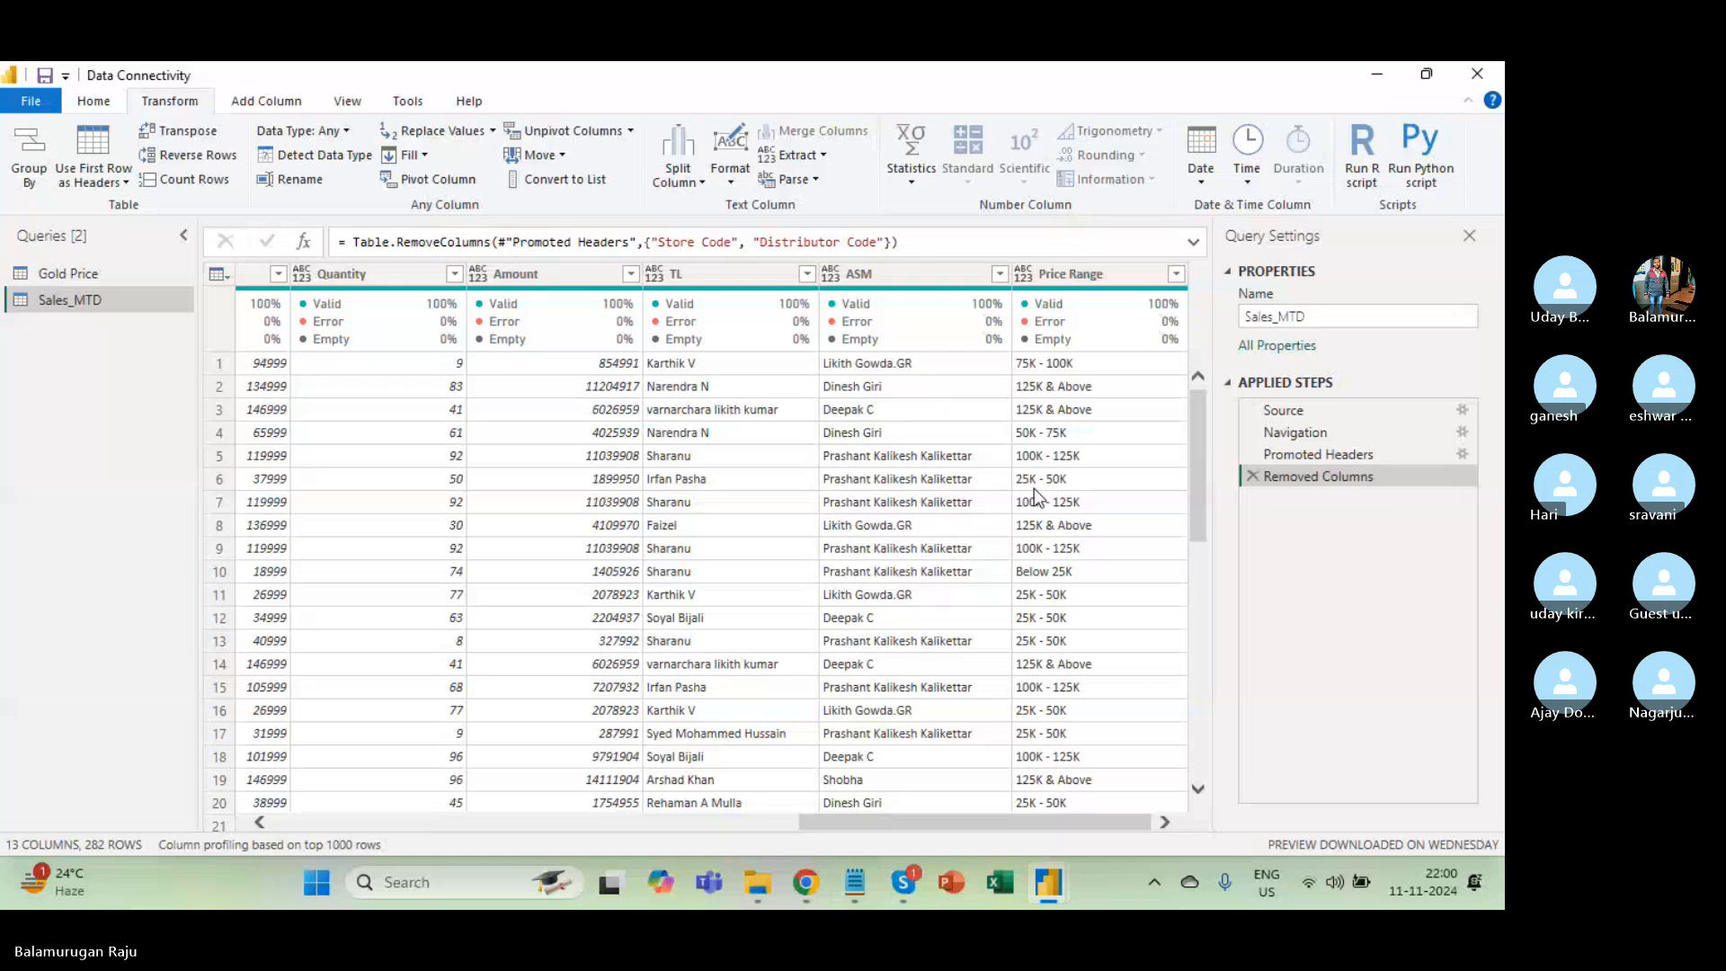
scroll(1034, 494, left, 5)
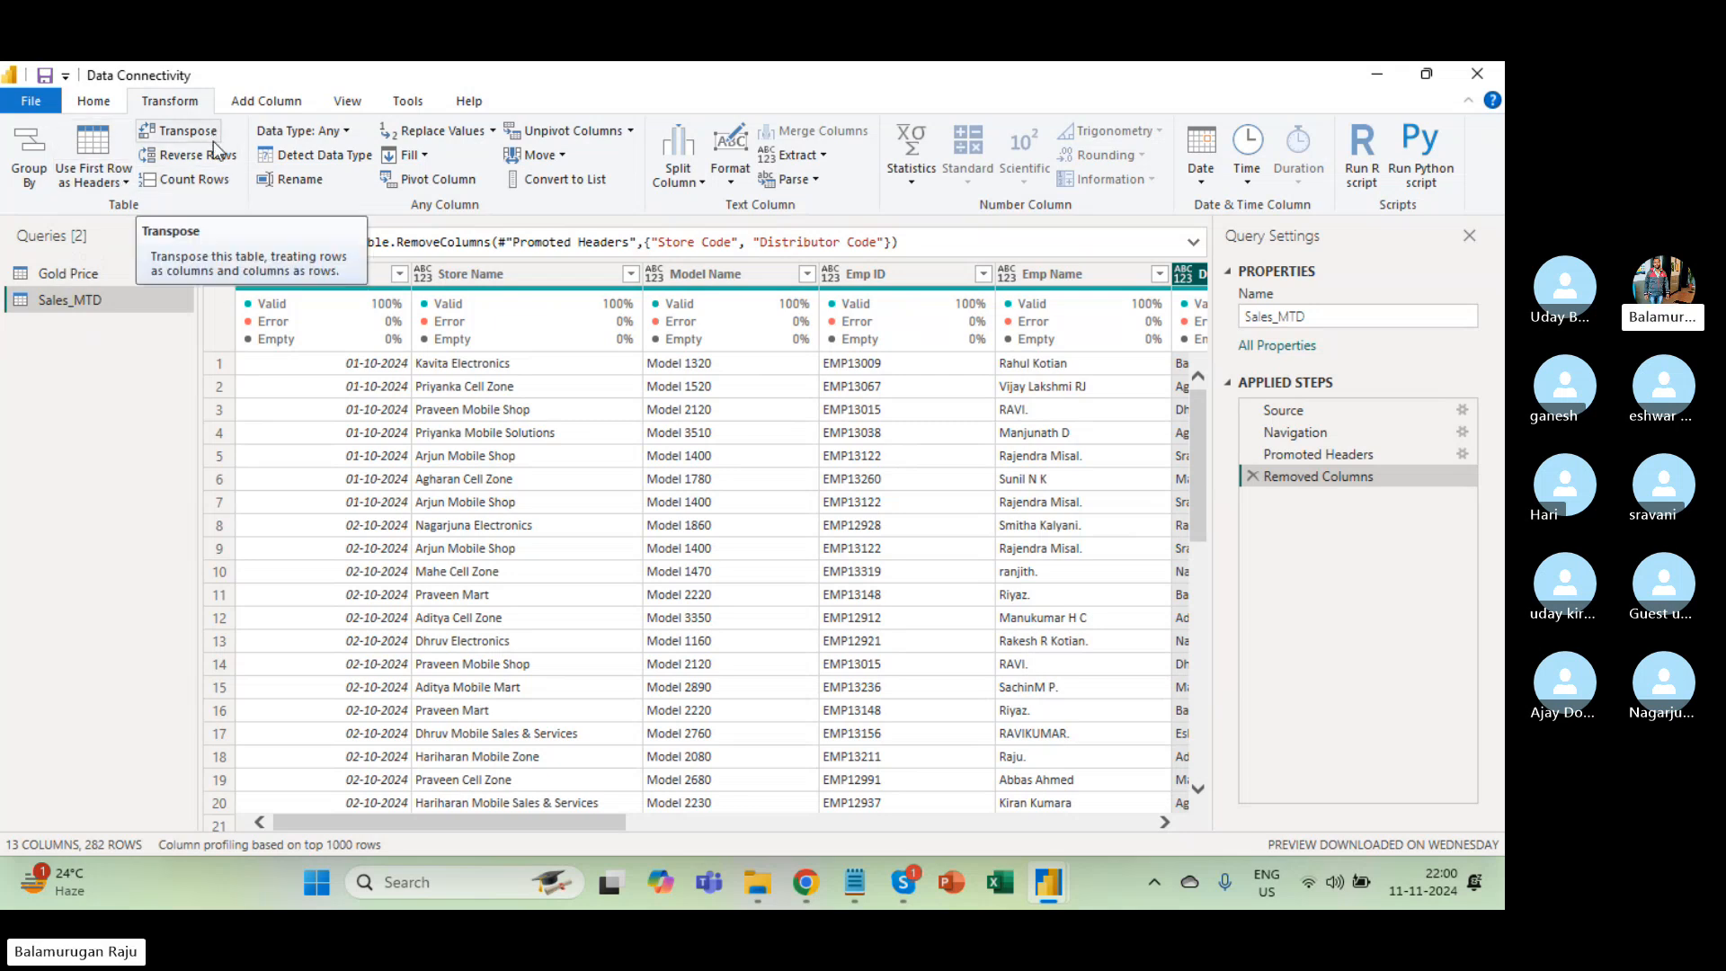
click(347, 134)
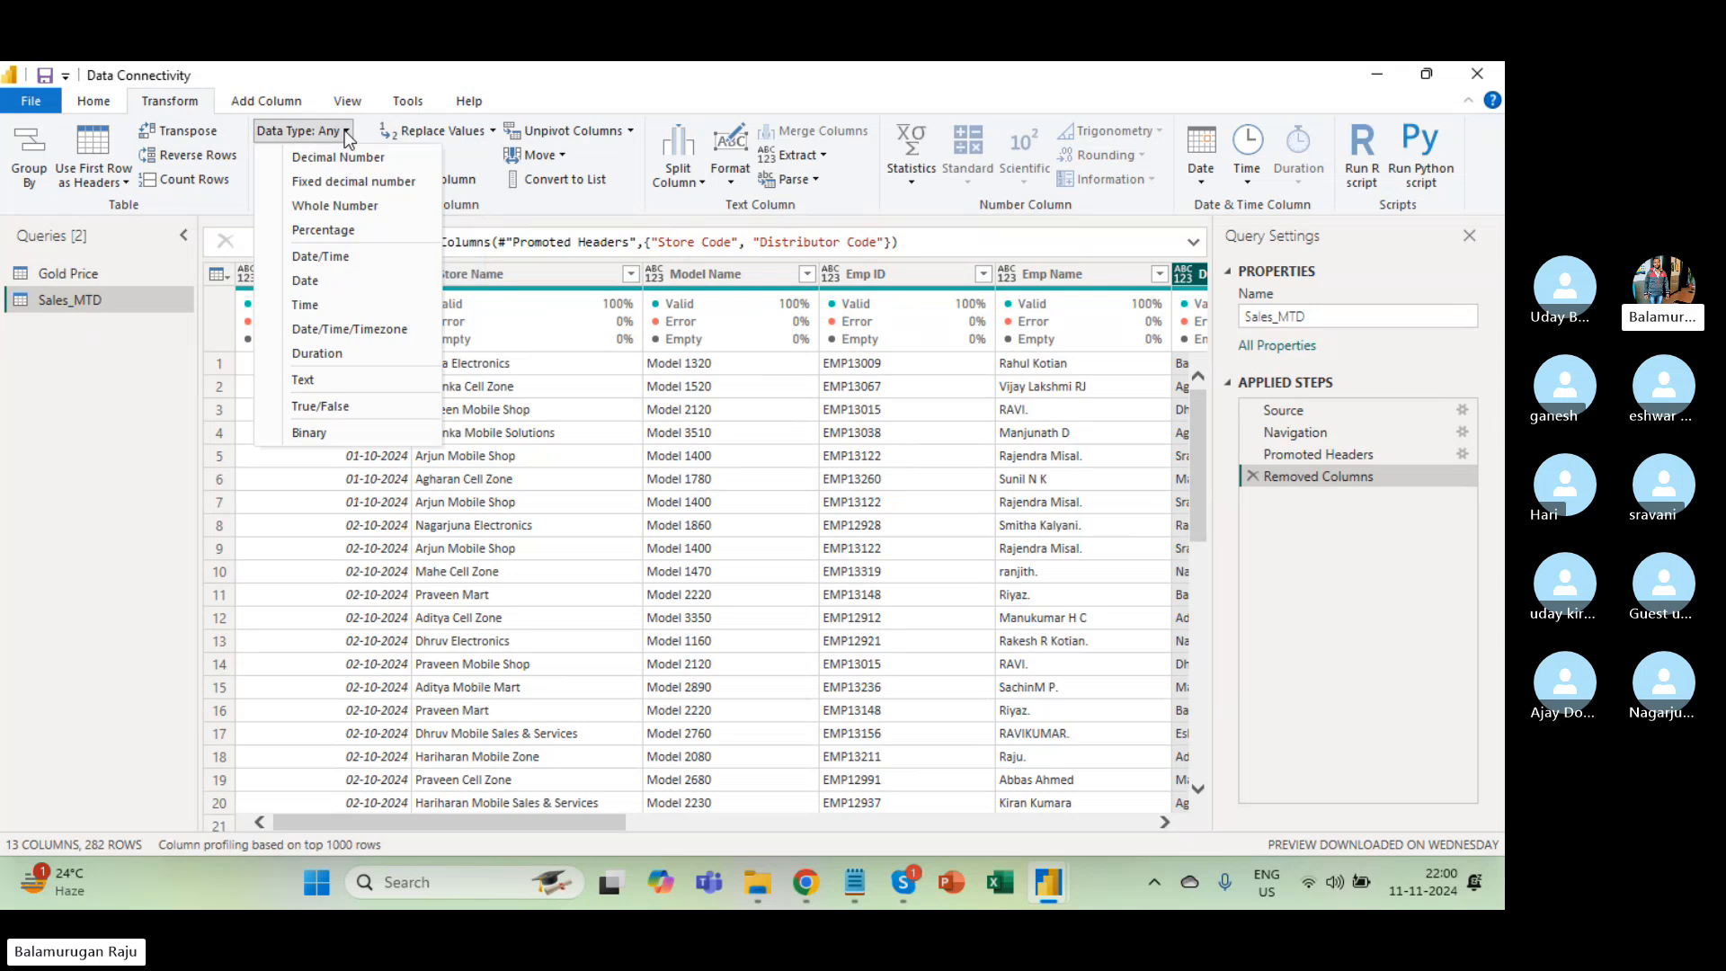
click(343, 131)
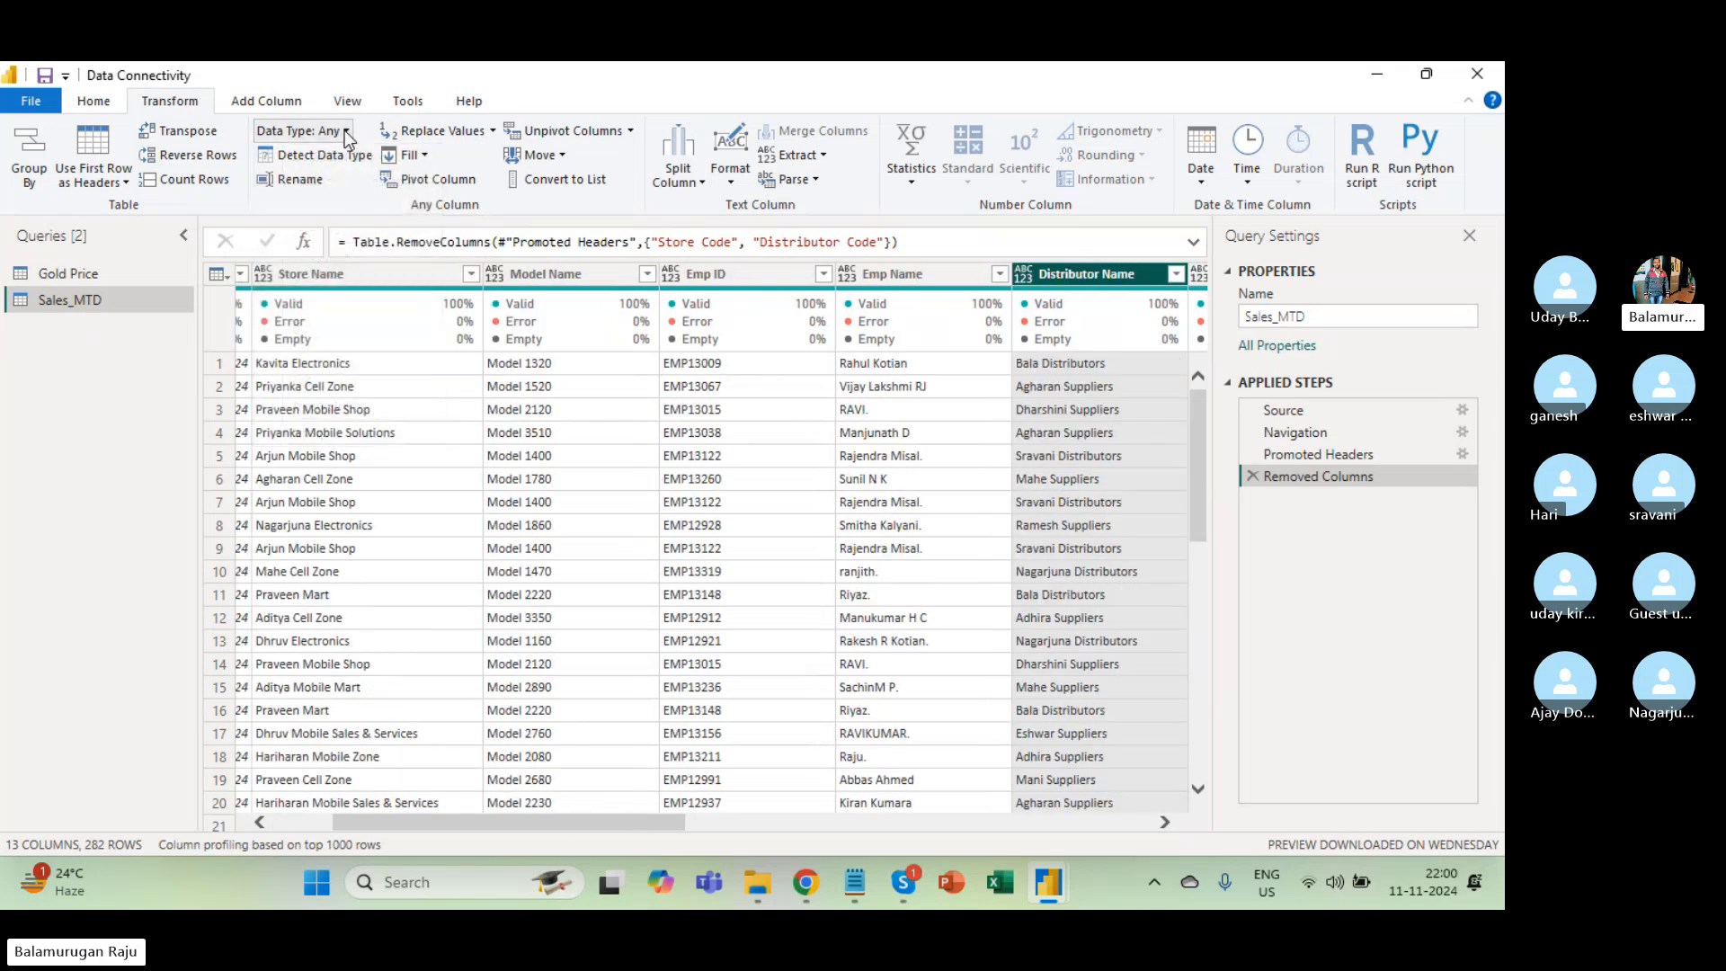
click(567, 409)
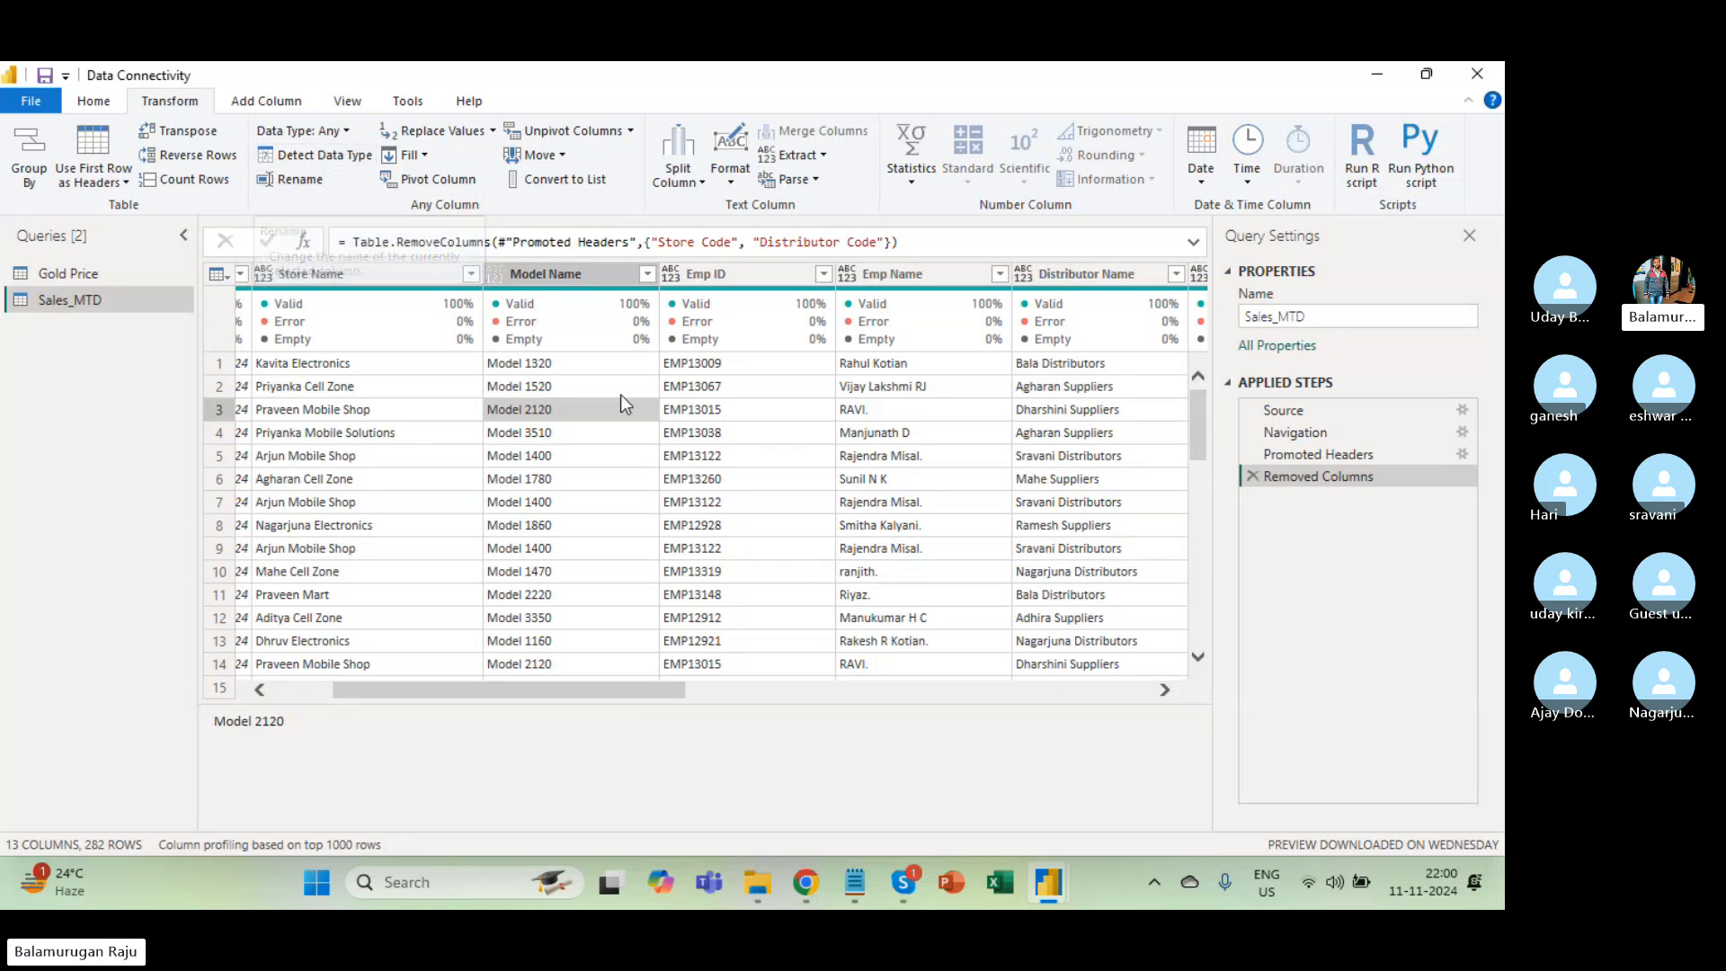
click(574, 273)
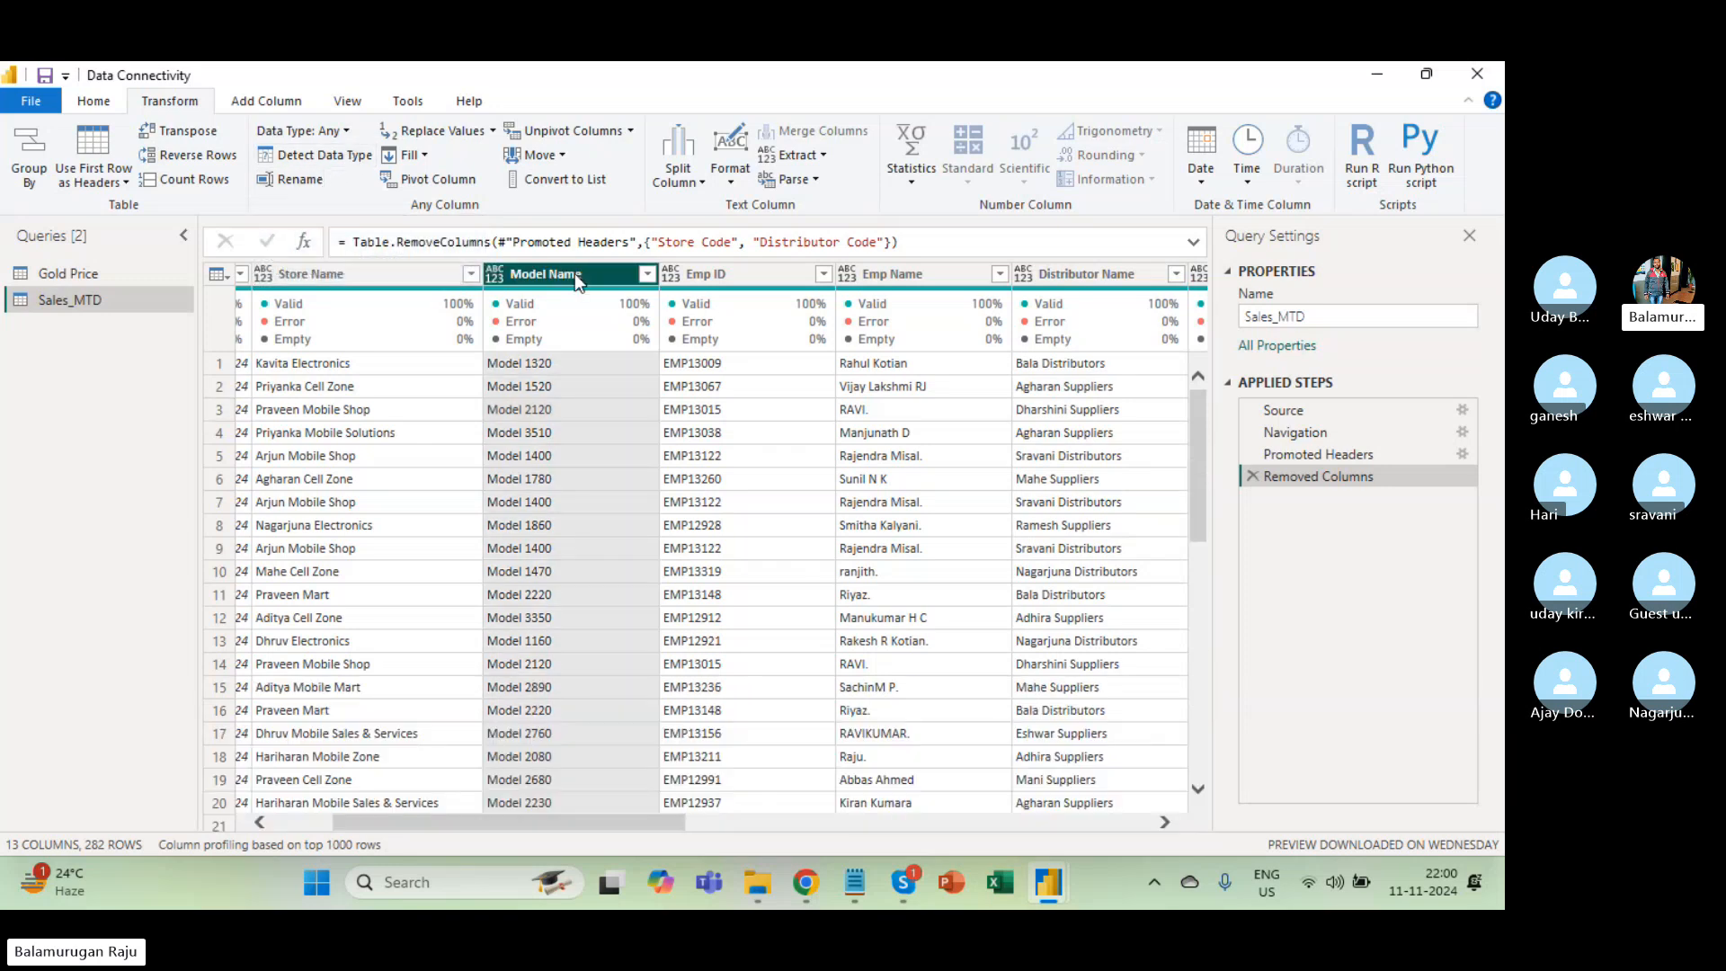
click(289, 177)
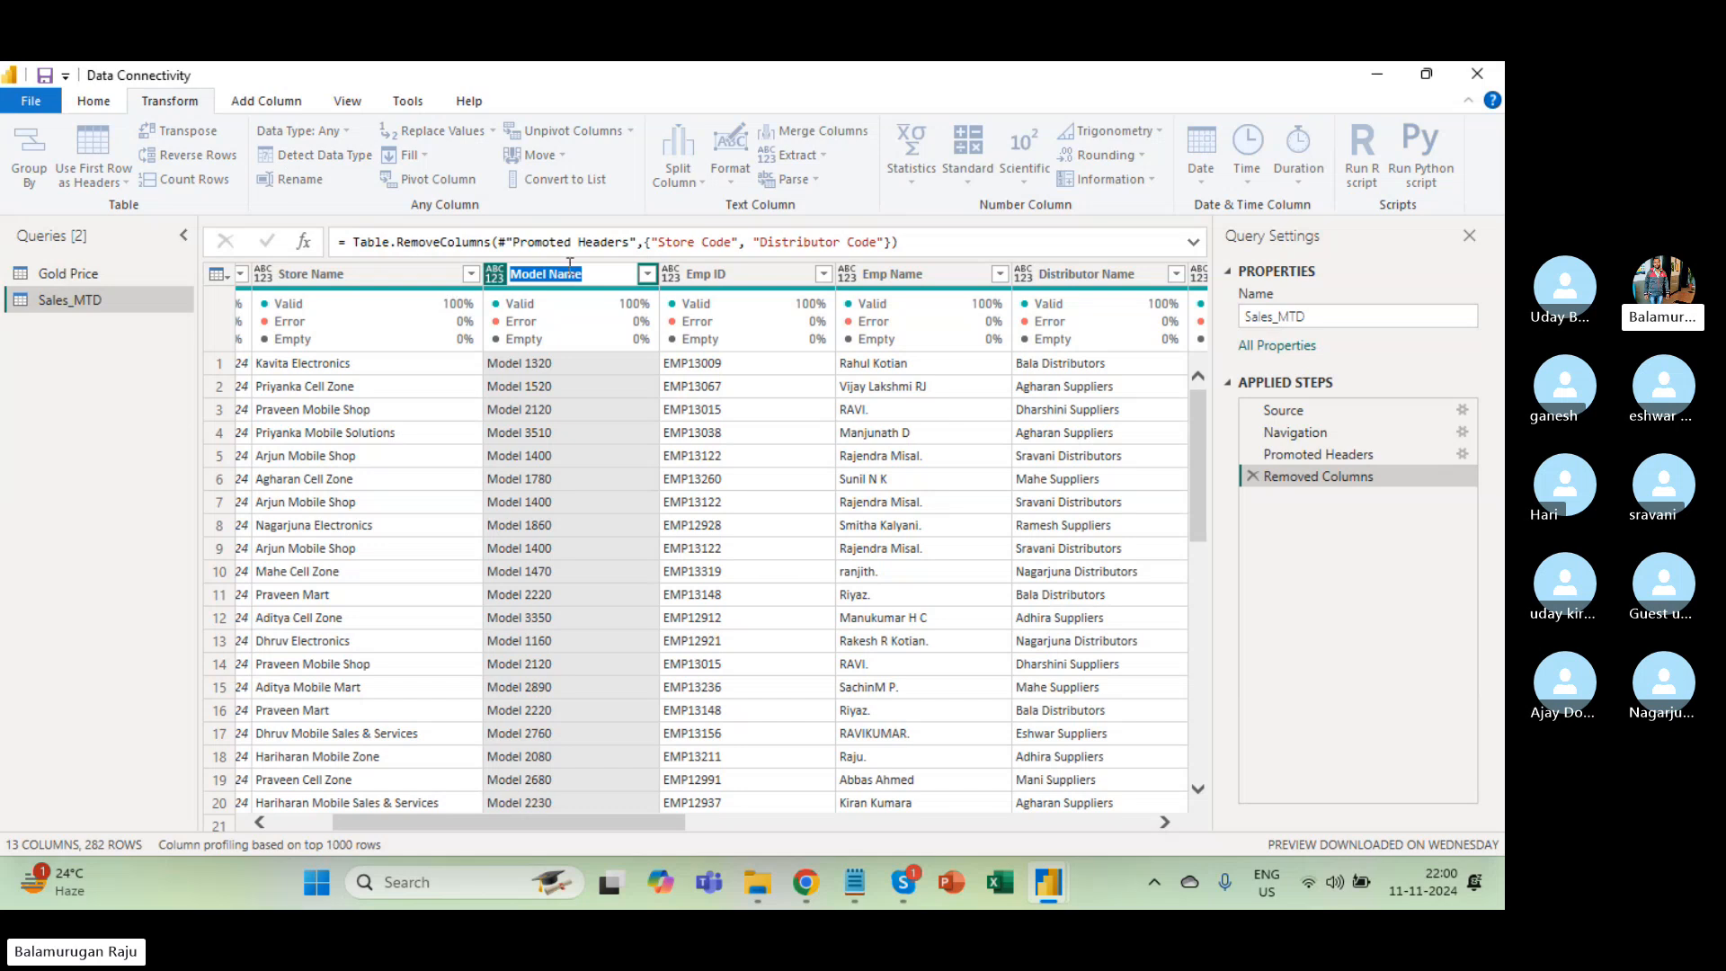
key(Return)
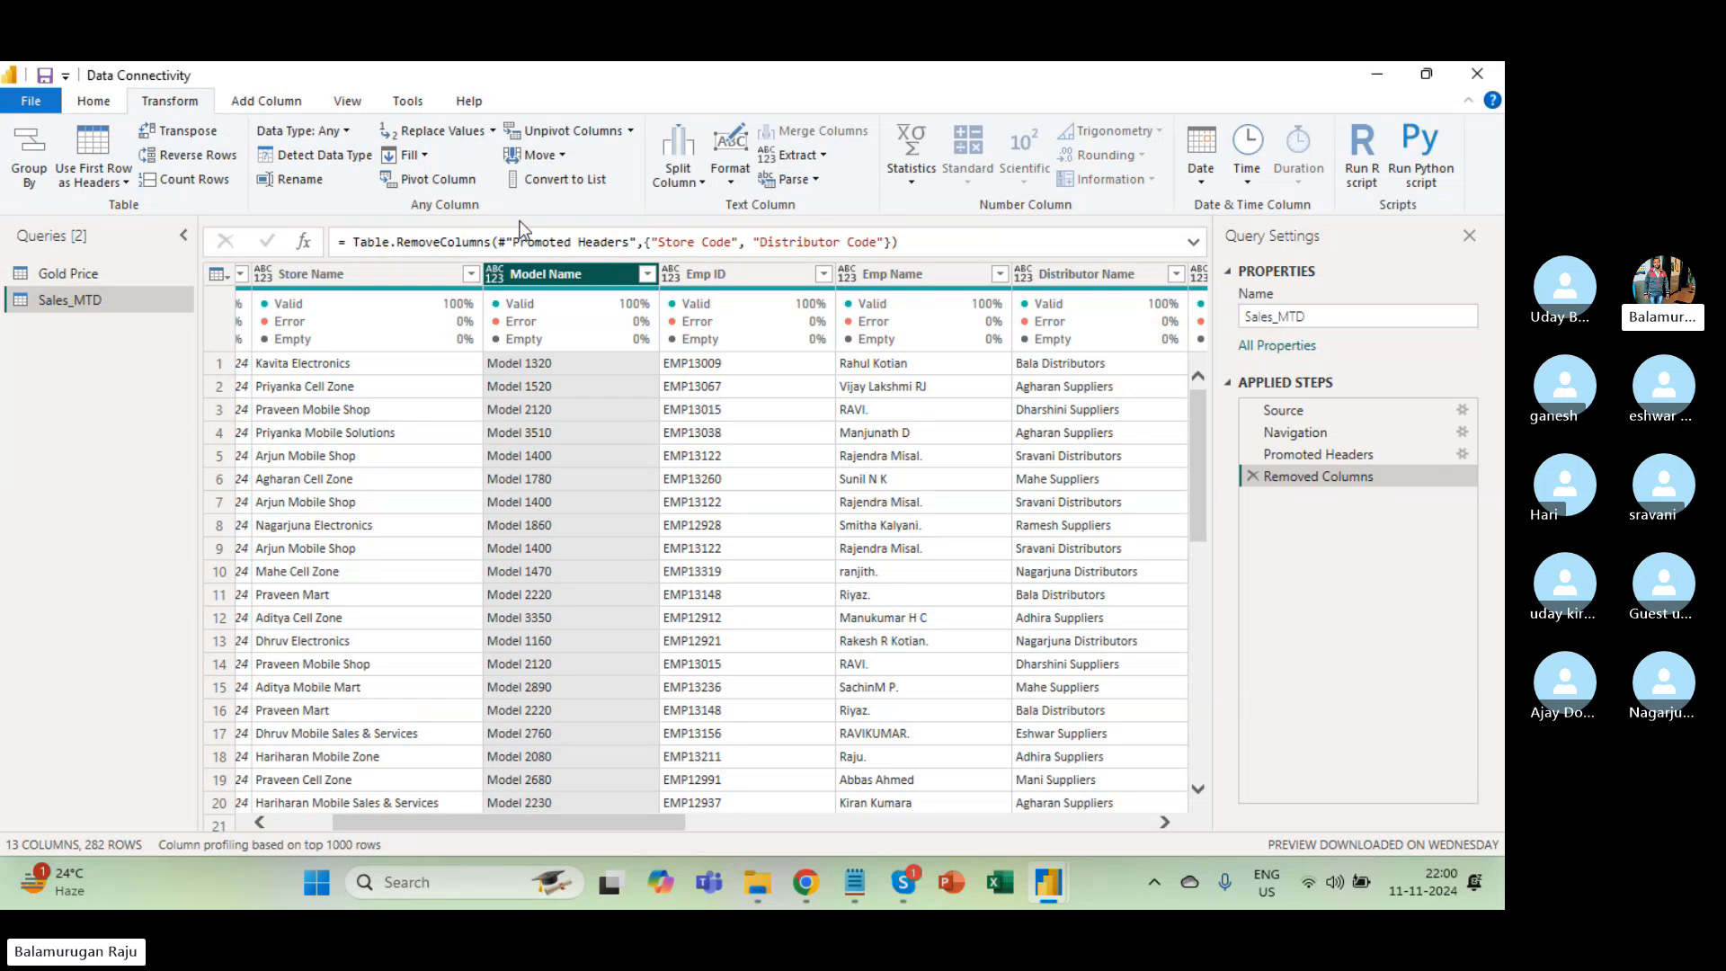
Rename the Model Name column heading to Model.
double_click(552, 273)
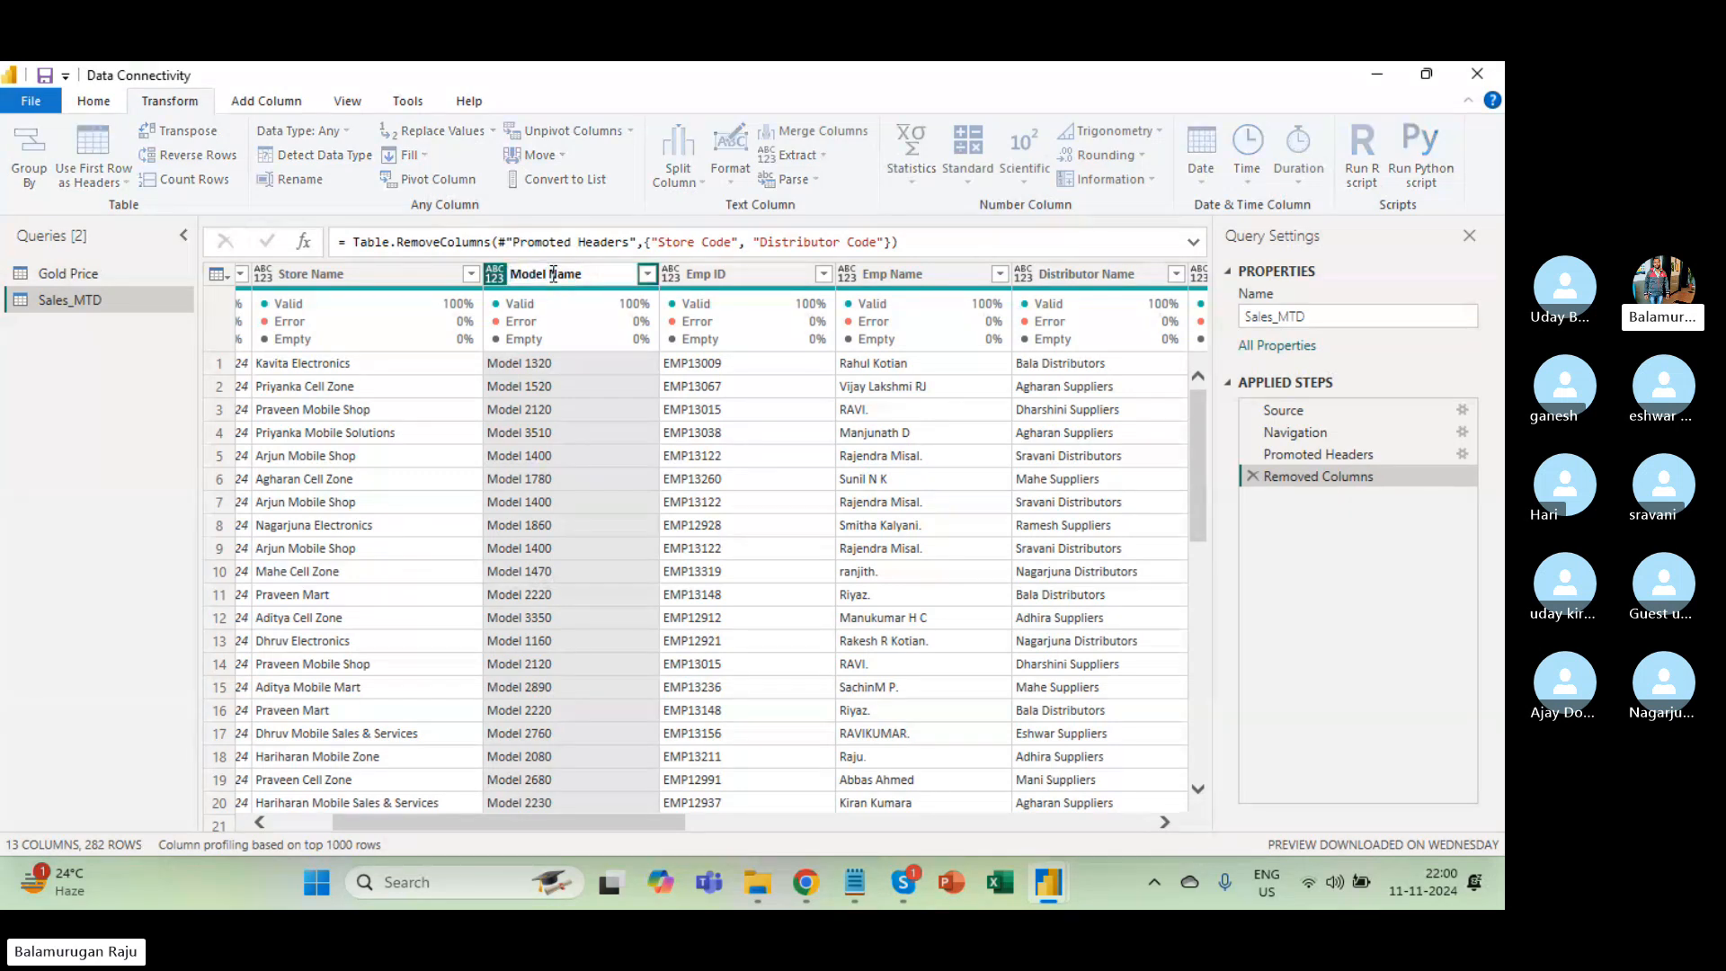
click(842, 424)
click(640, 401)
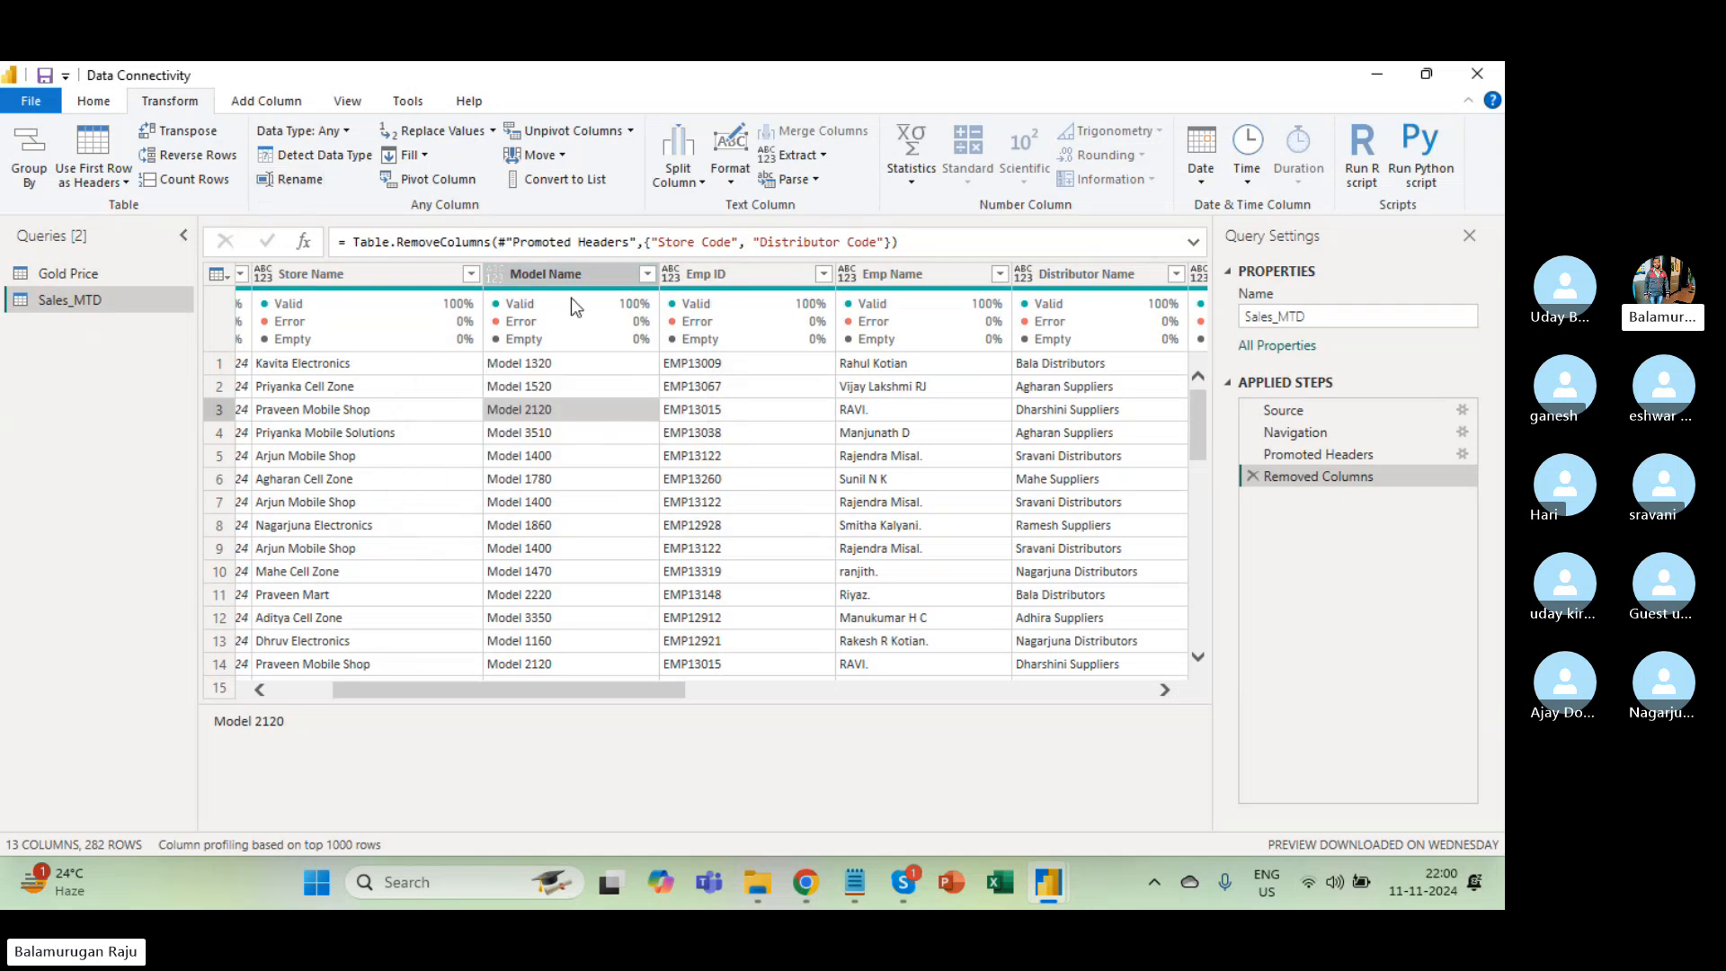
double_click(547, 271)
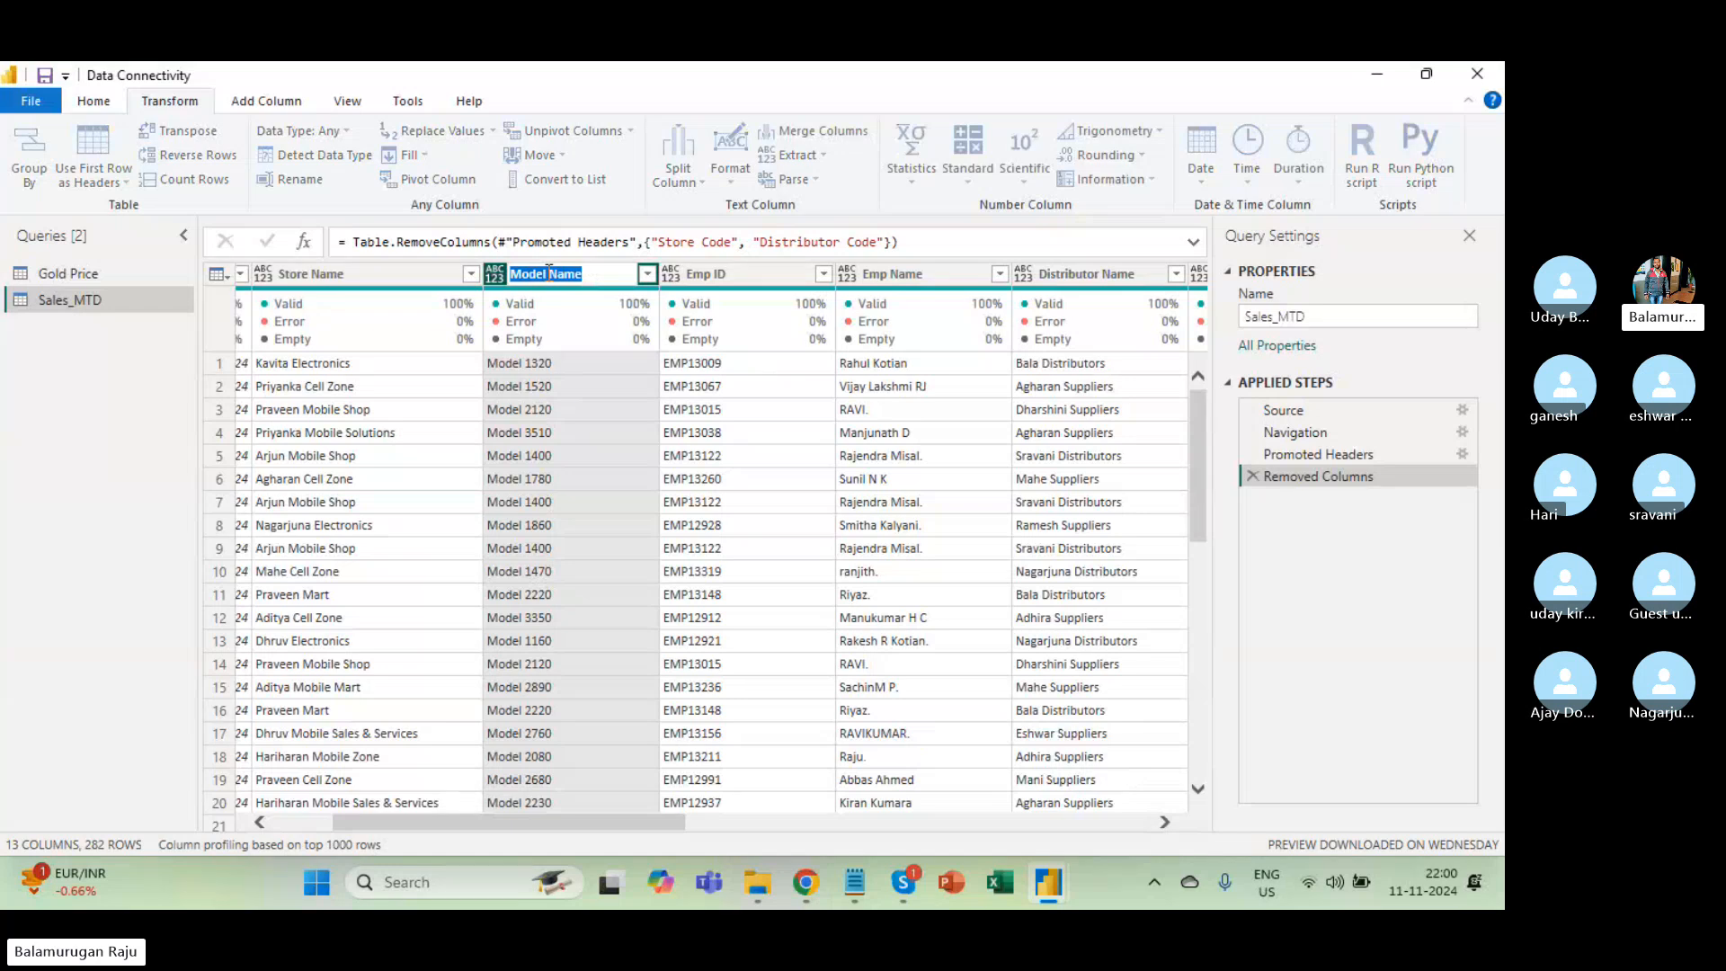
text(Mode)
key(Return)
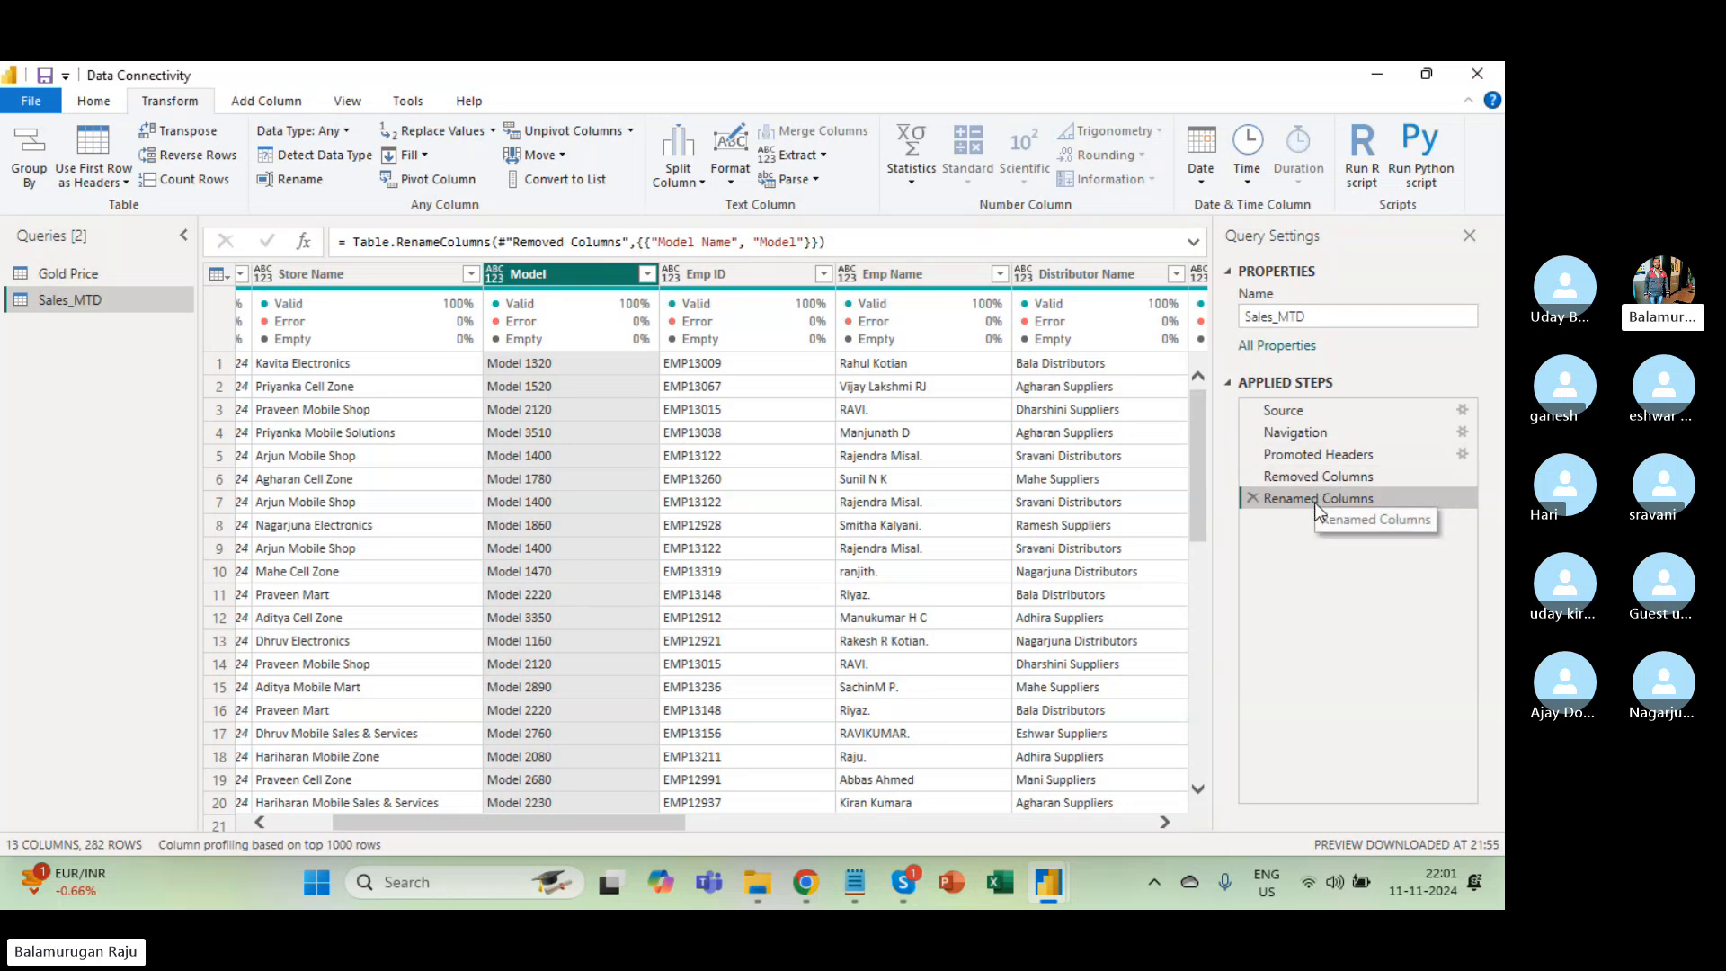
Scroll right to the Price Range column and remove it, creating a Removed Columns1 step.
scroll(888, 511, right, 5)
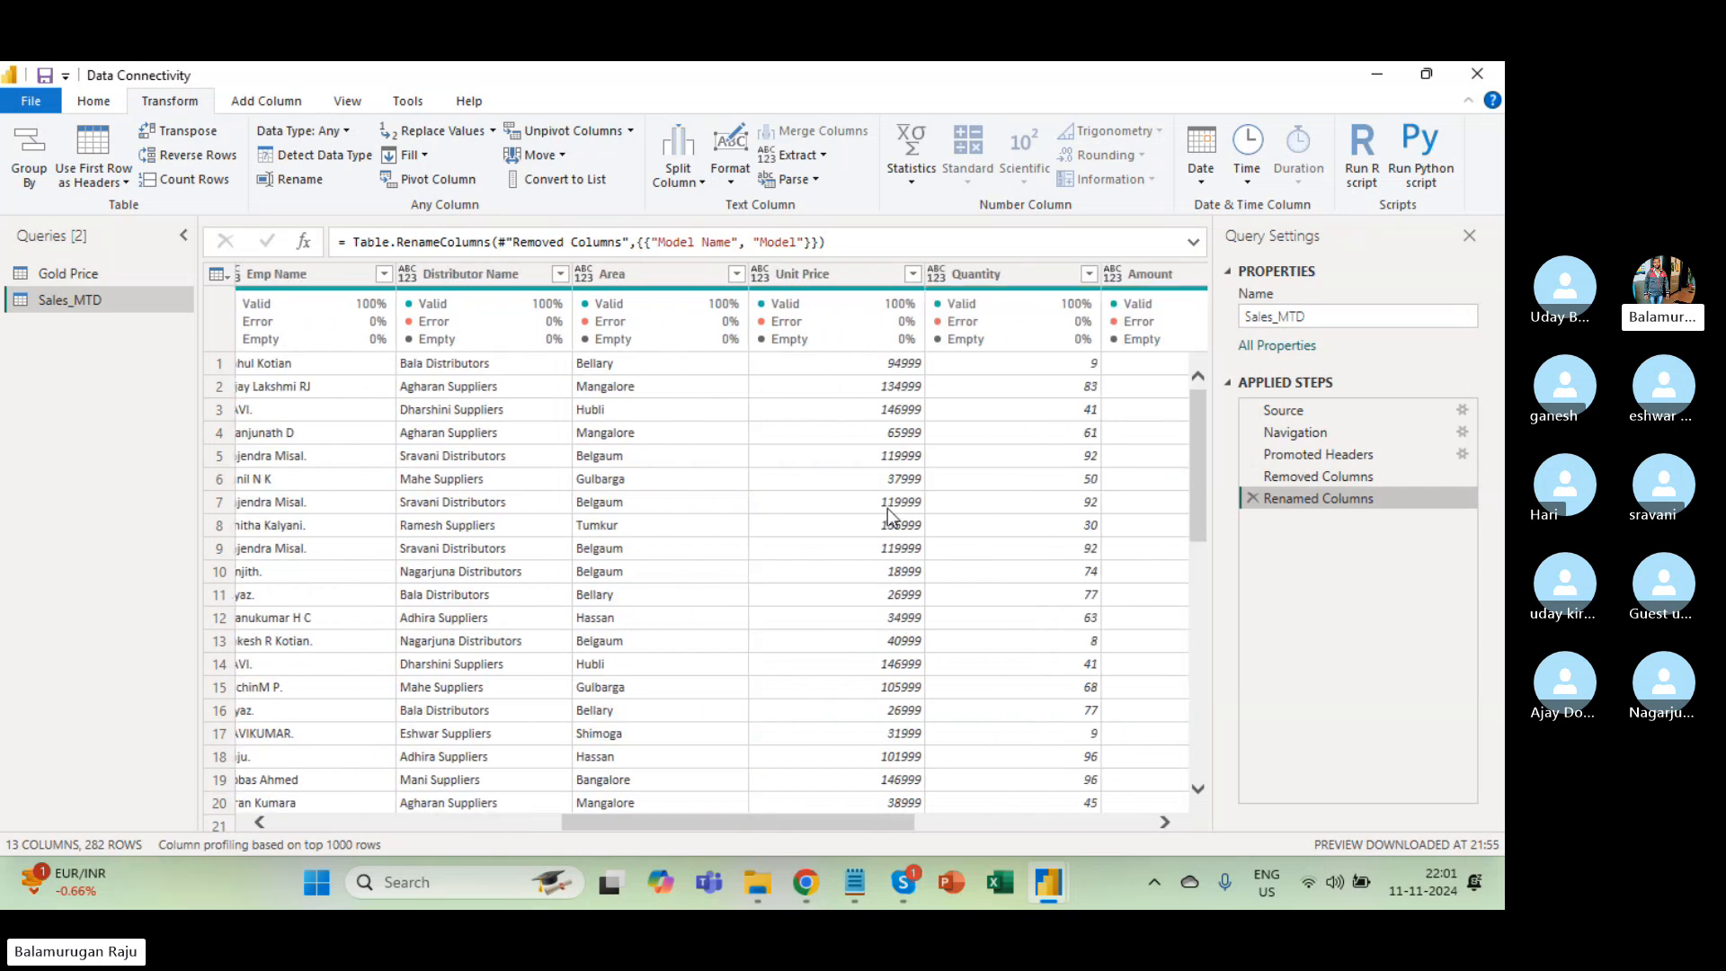
scroll(944, 512, right, 6)
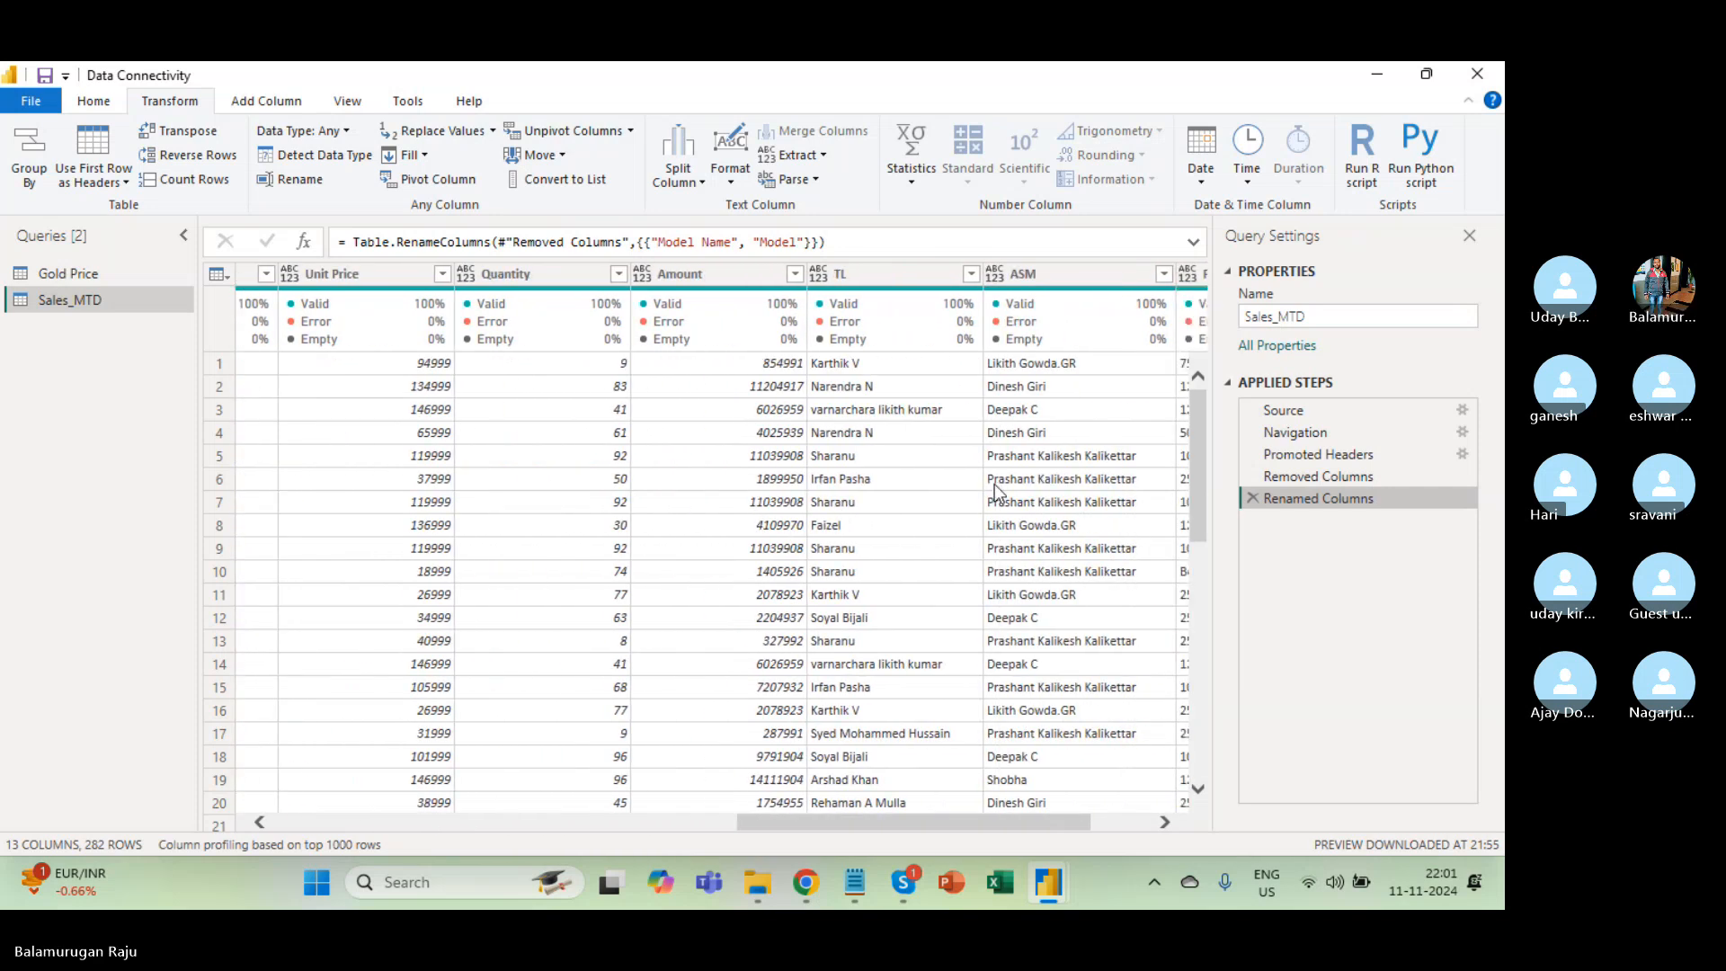
scroll(994, 484, right, 2)
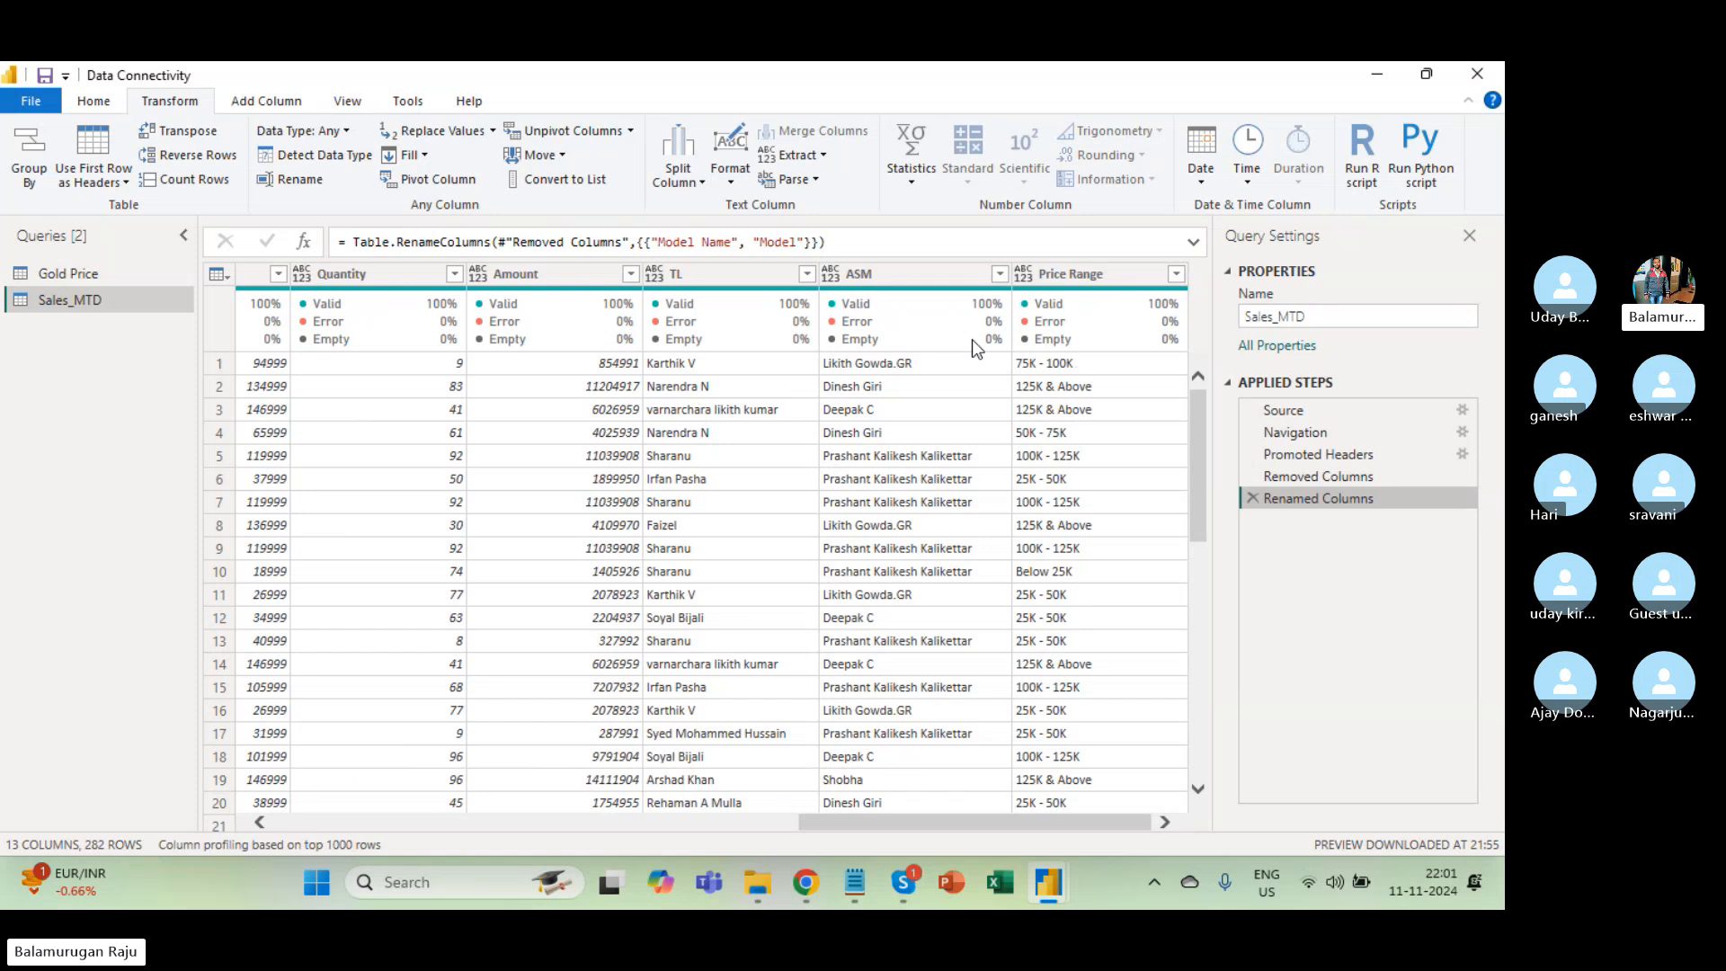
click(1090, 271)
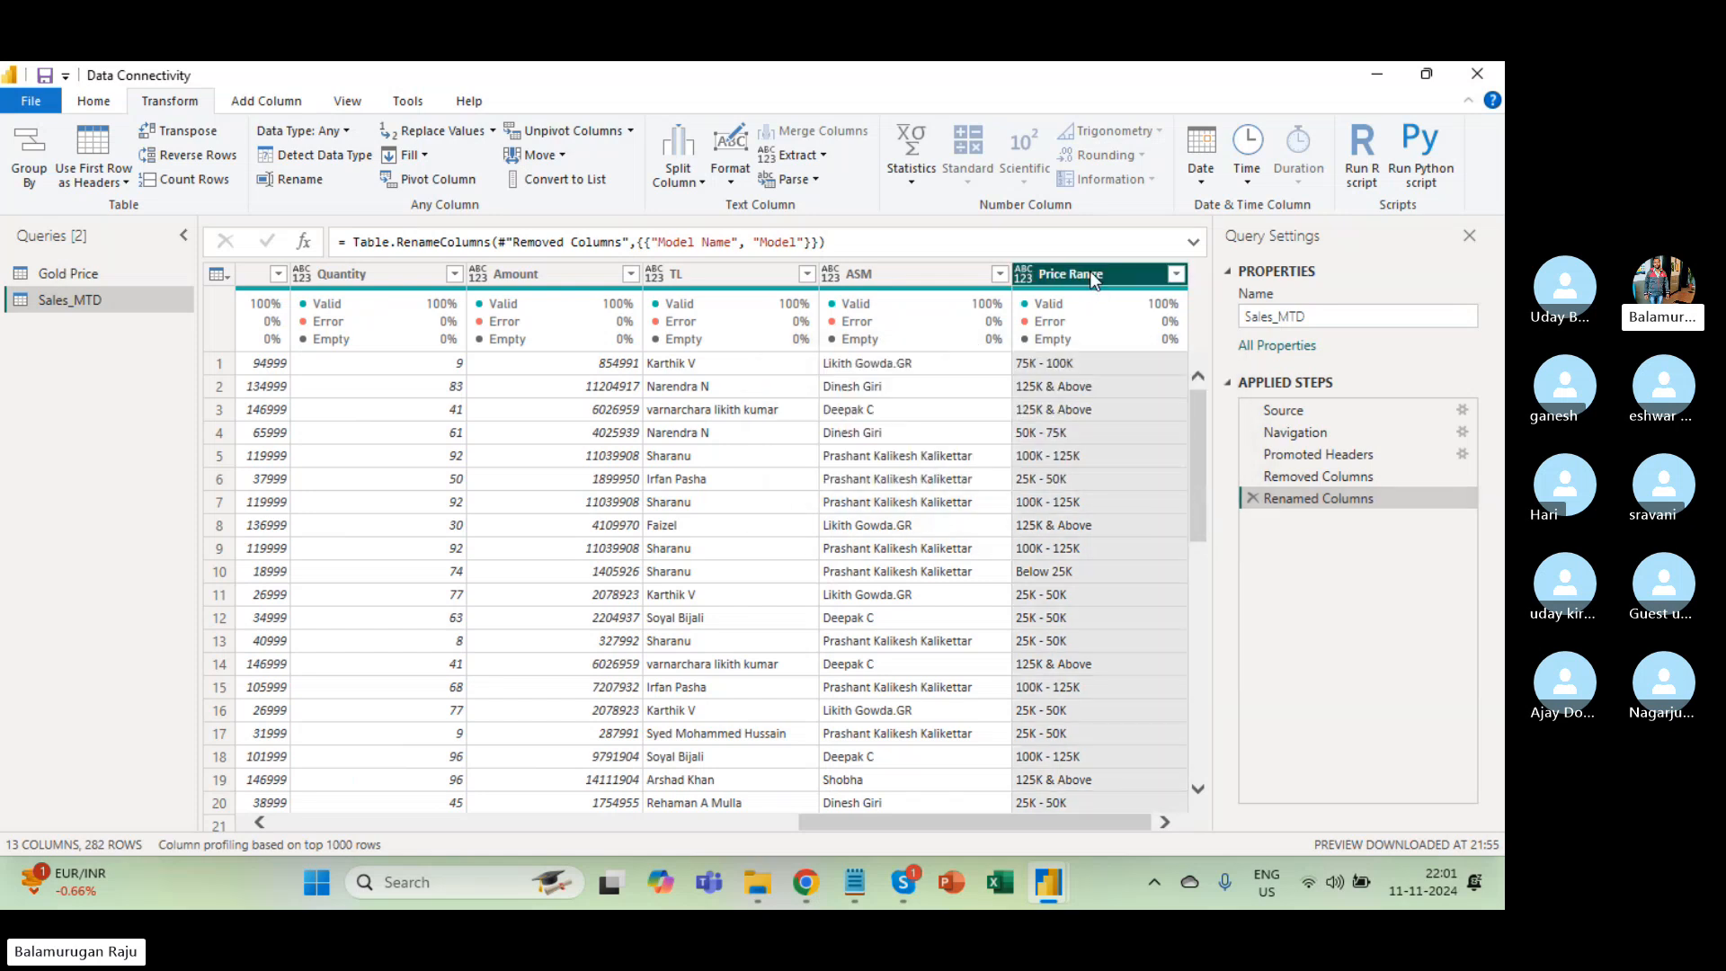
right_click(1089, 271)
click(1141, 314)
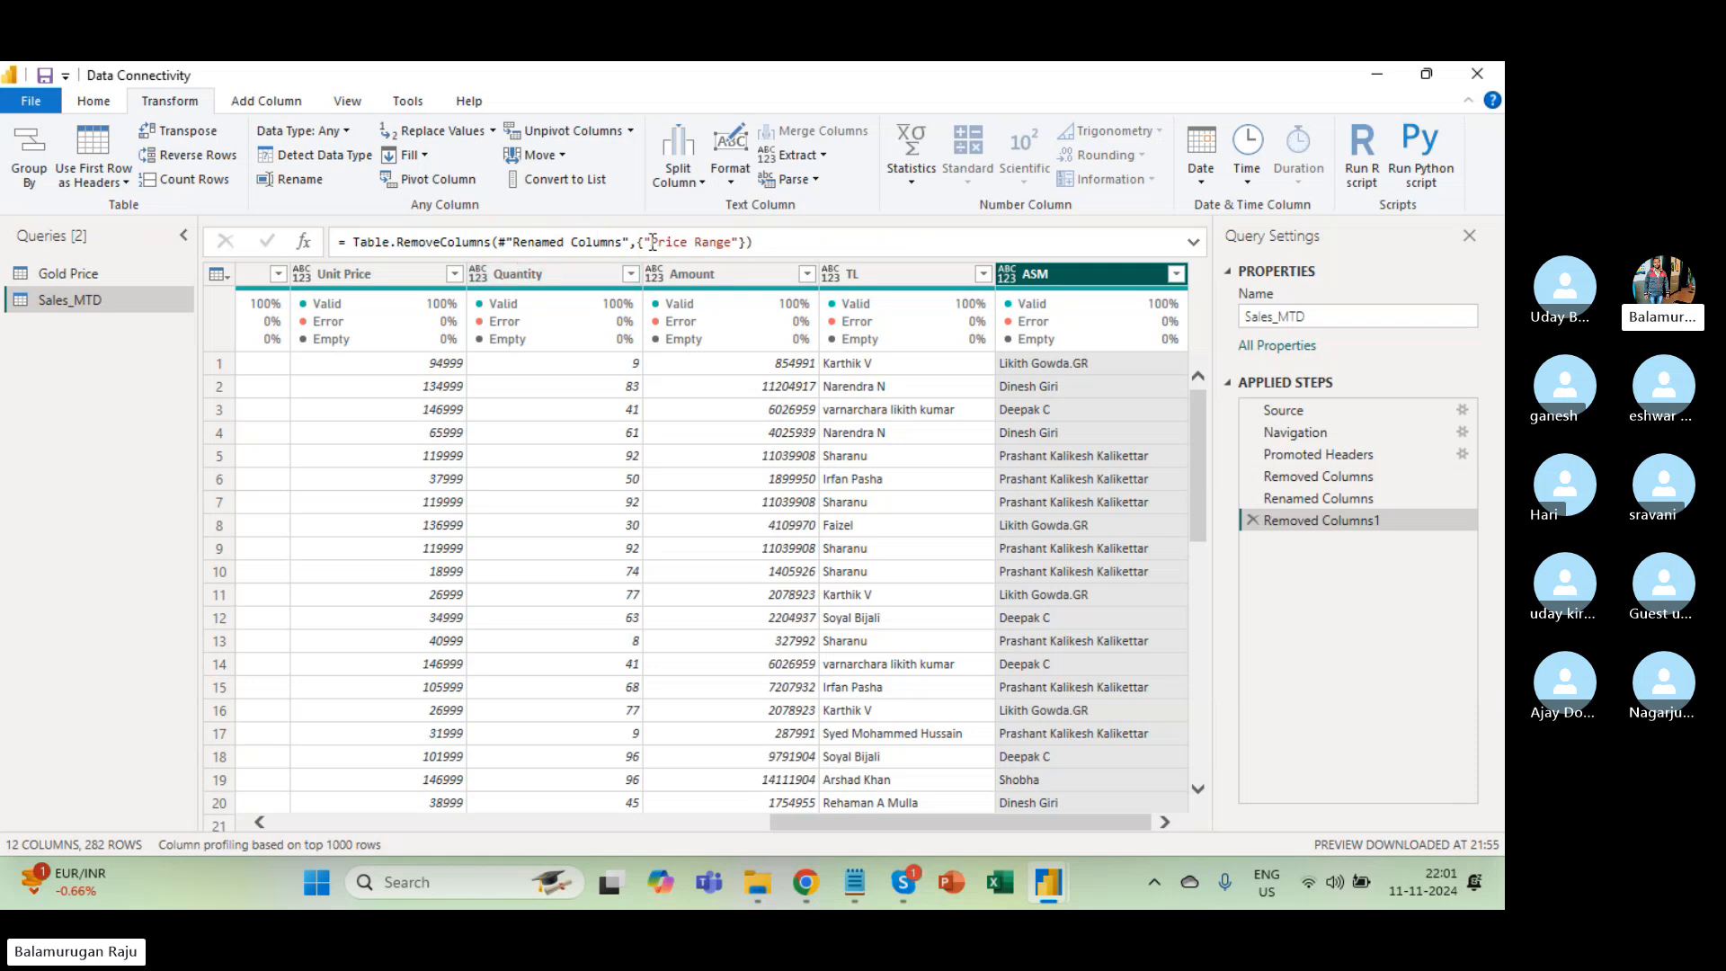
Review the Price Range and Store Code removal formulas in the two Removed Columns steps.
drag(652, 240, 731, 241)
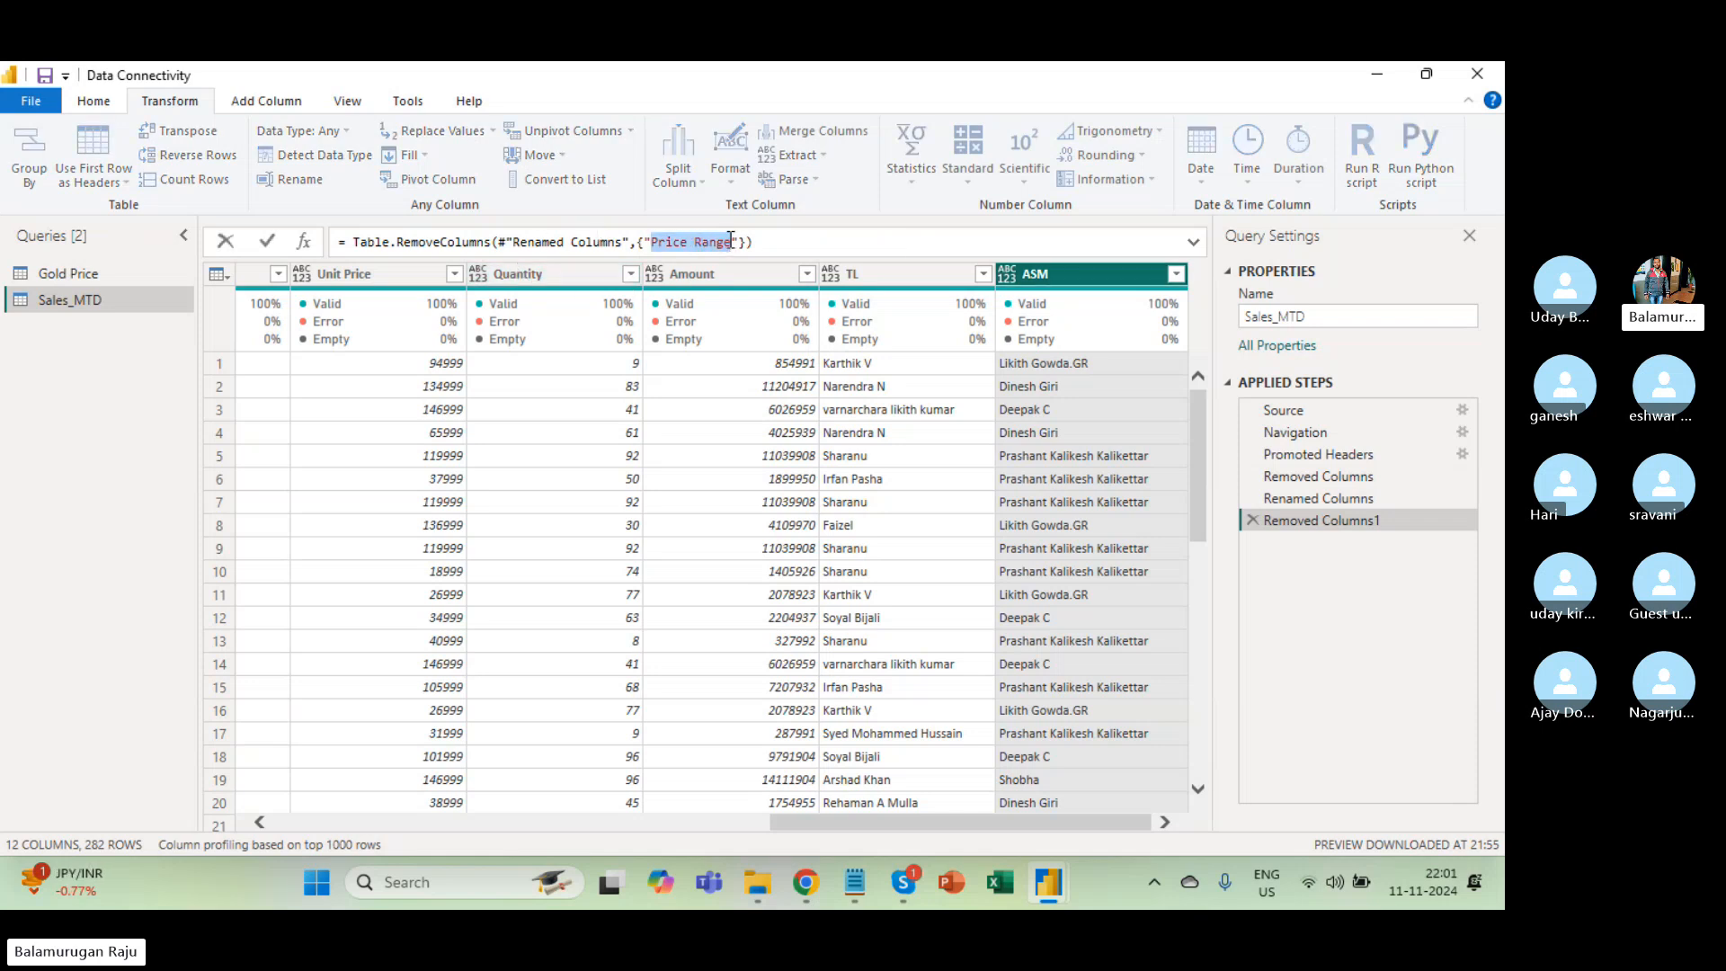
click(1346, 483)
click(1346, 478)
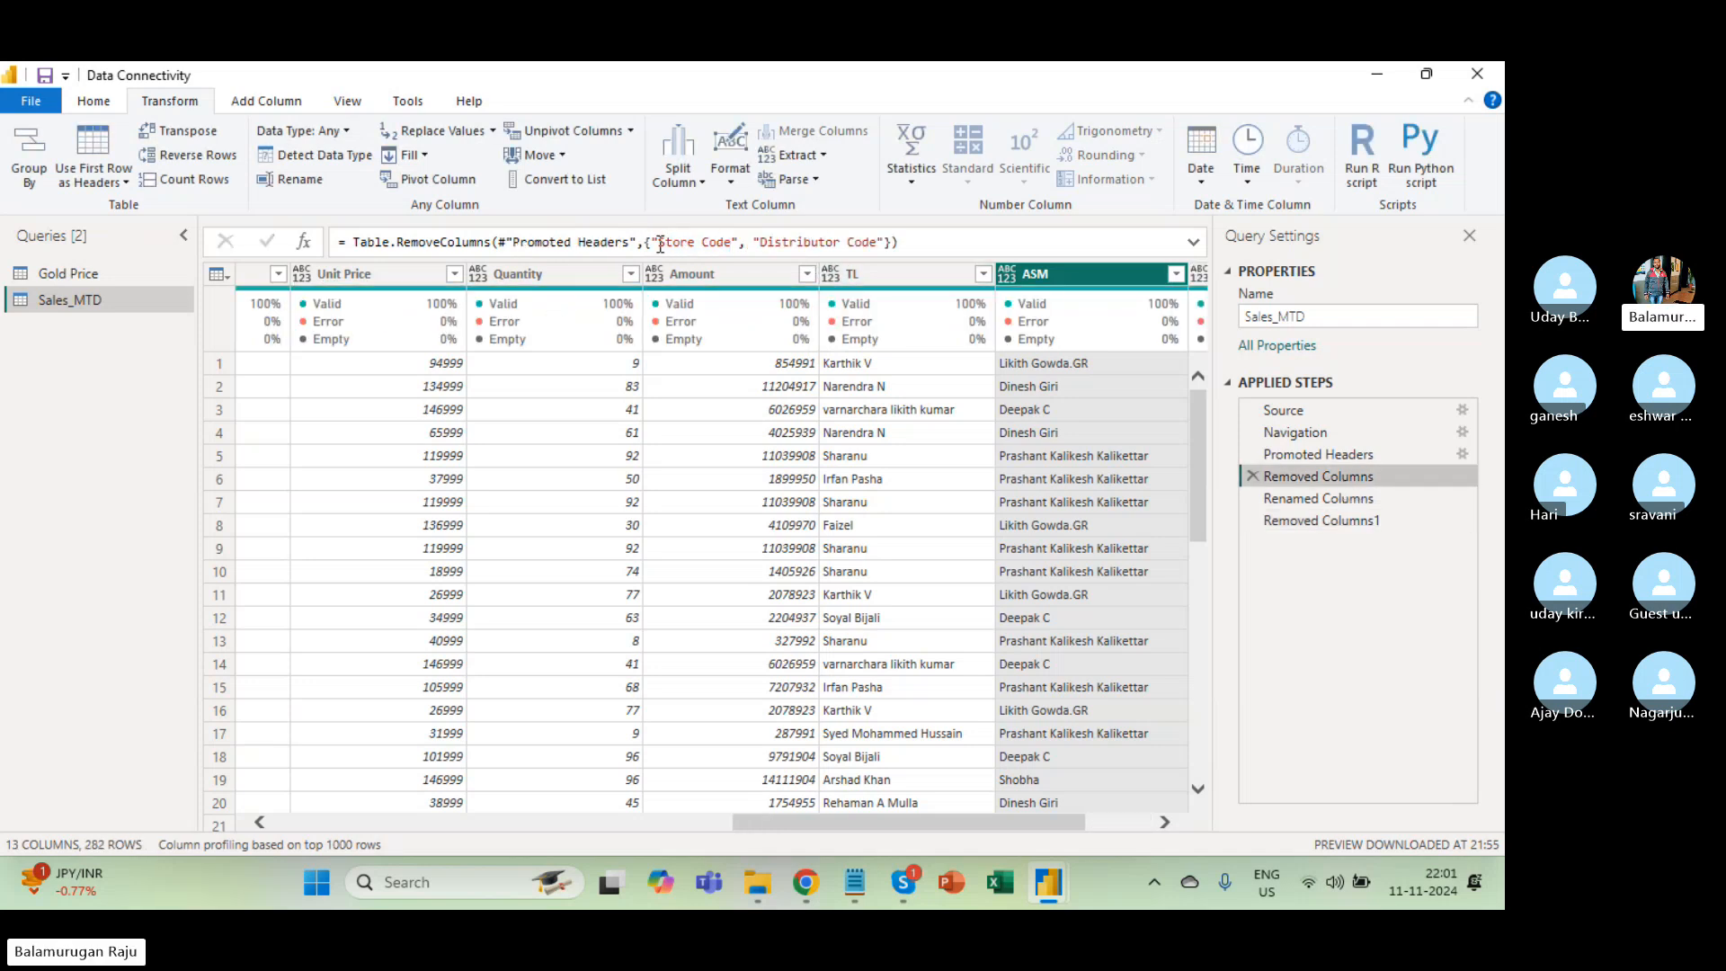
drag(658, 244, 897, 244)
click(918, 418)
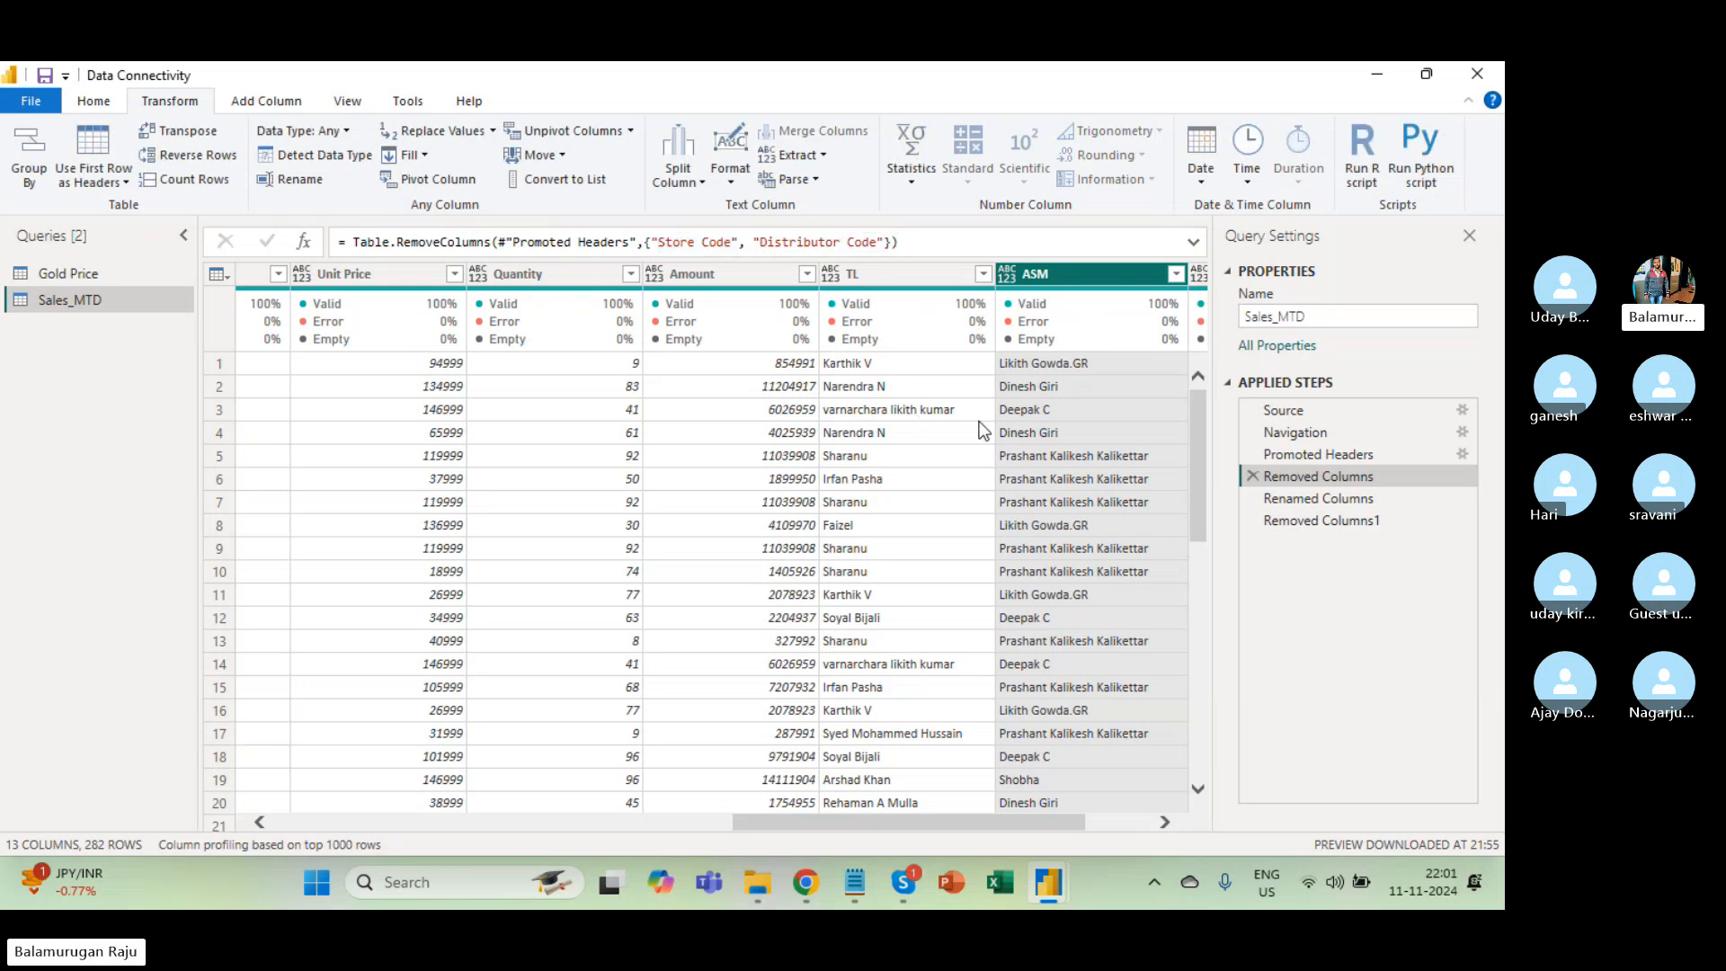
Check the Distributor Name and Store Name columns, then preview the Promoted Headers step.
scroll(978, 423, left, 8)
scroll(677, 498, left, 5)
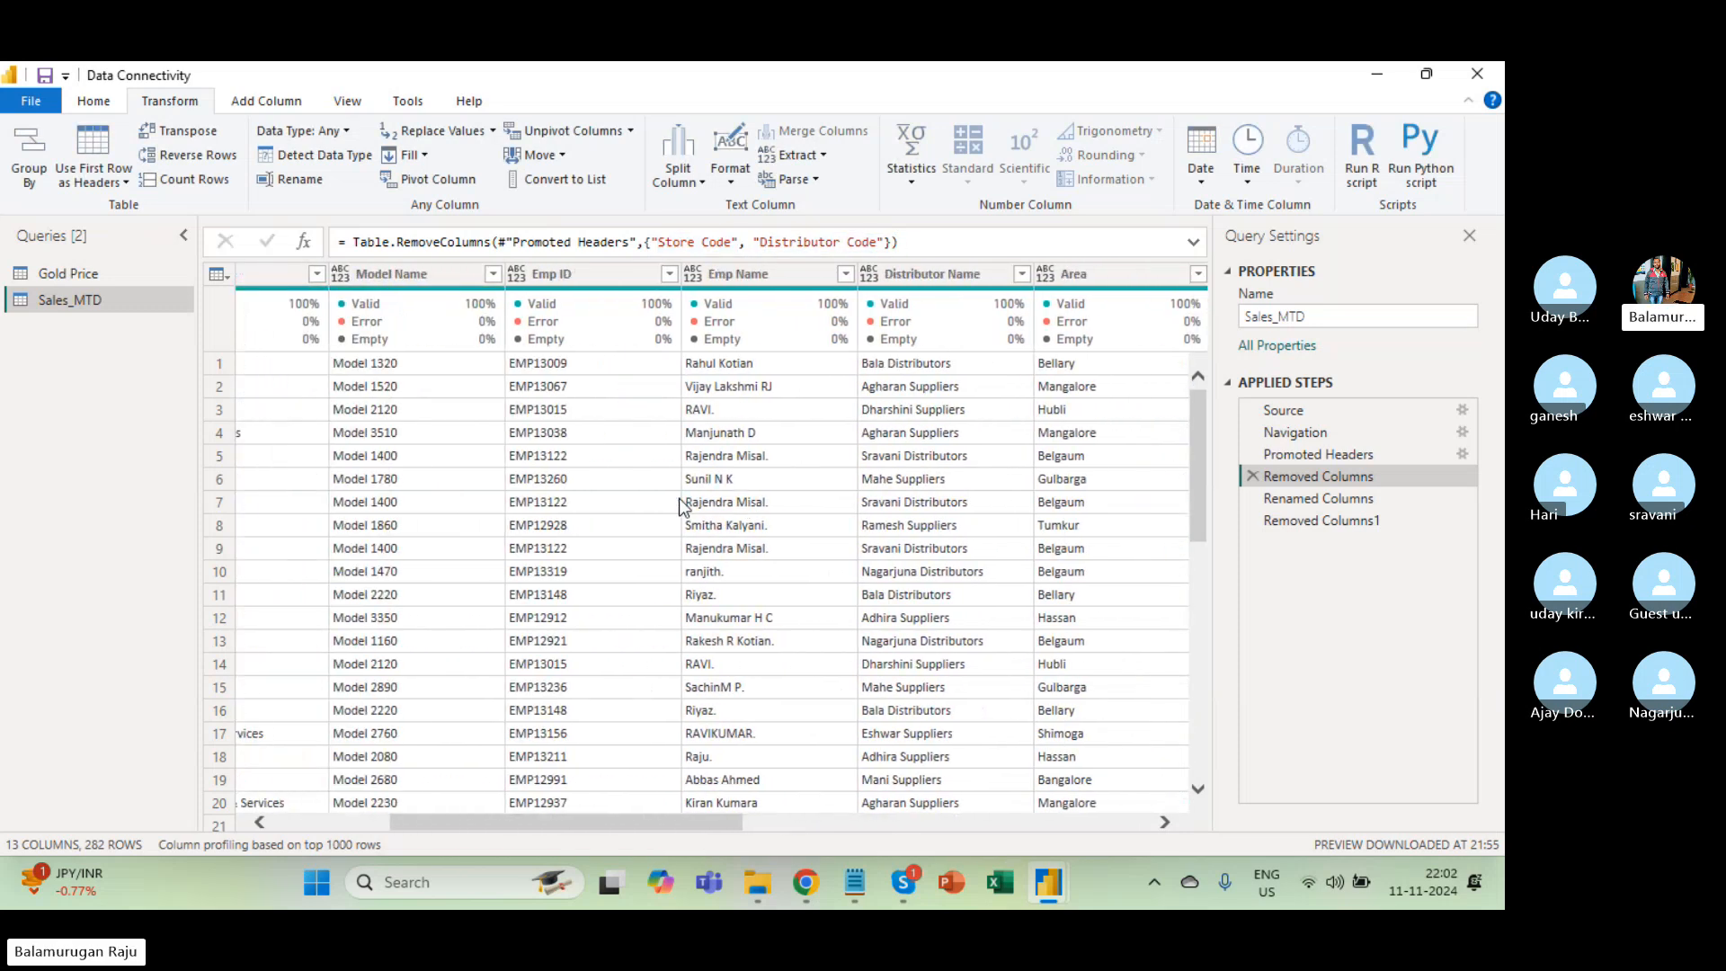
scroll(678, 499, right, 3)
scroll(678, 498, right, 3)
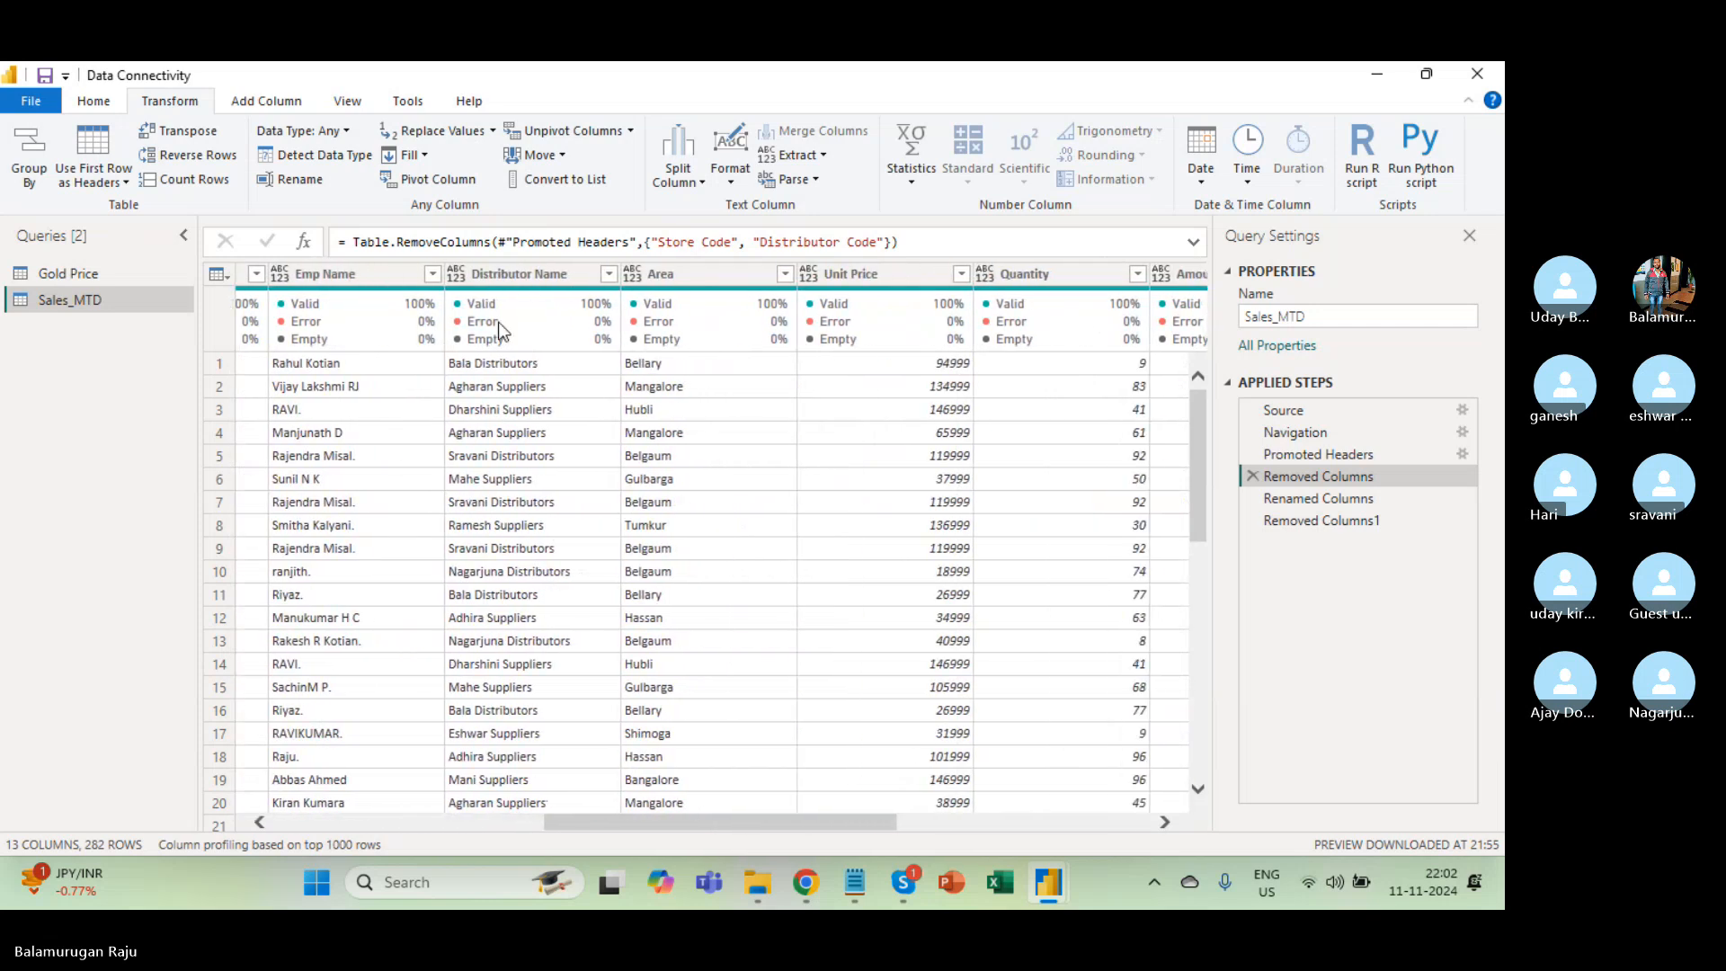
click(489, 269)
scroll(521, 415, left, 1)
scroll(521, 416, left, 4)
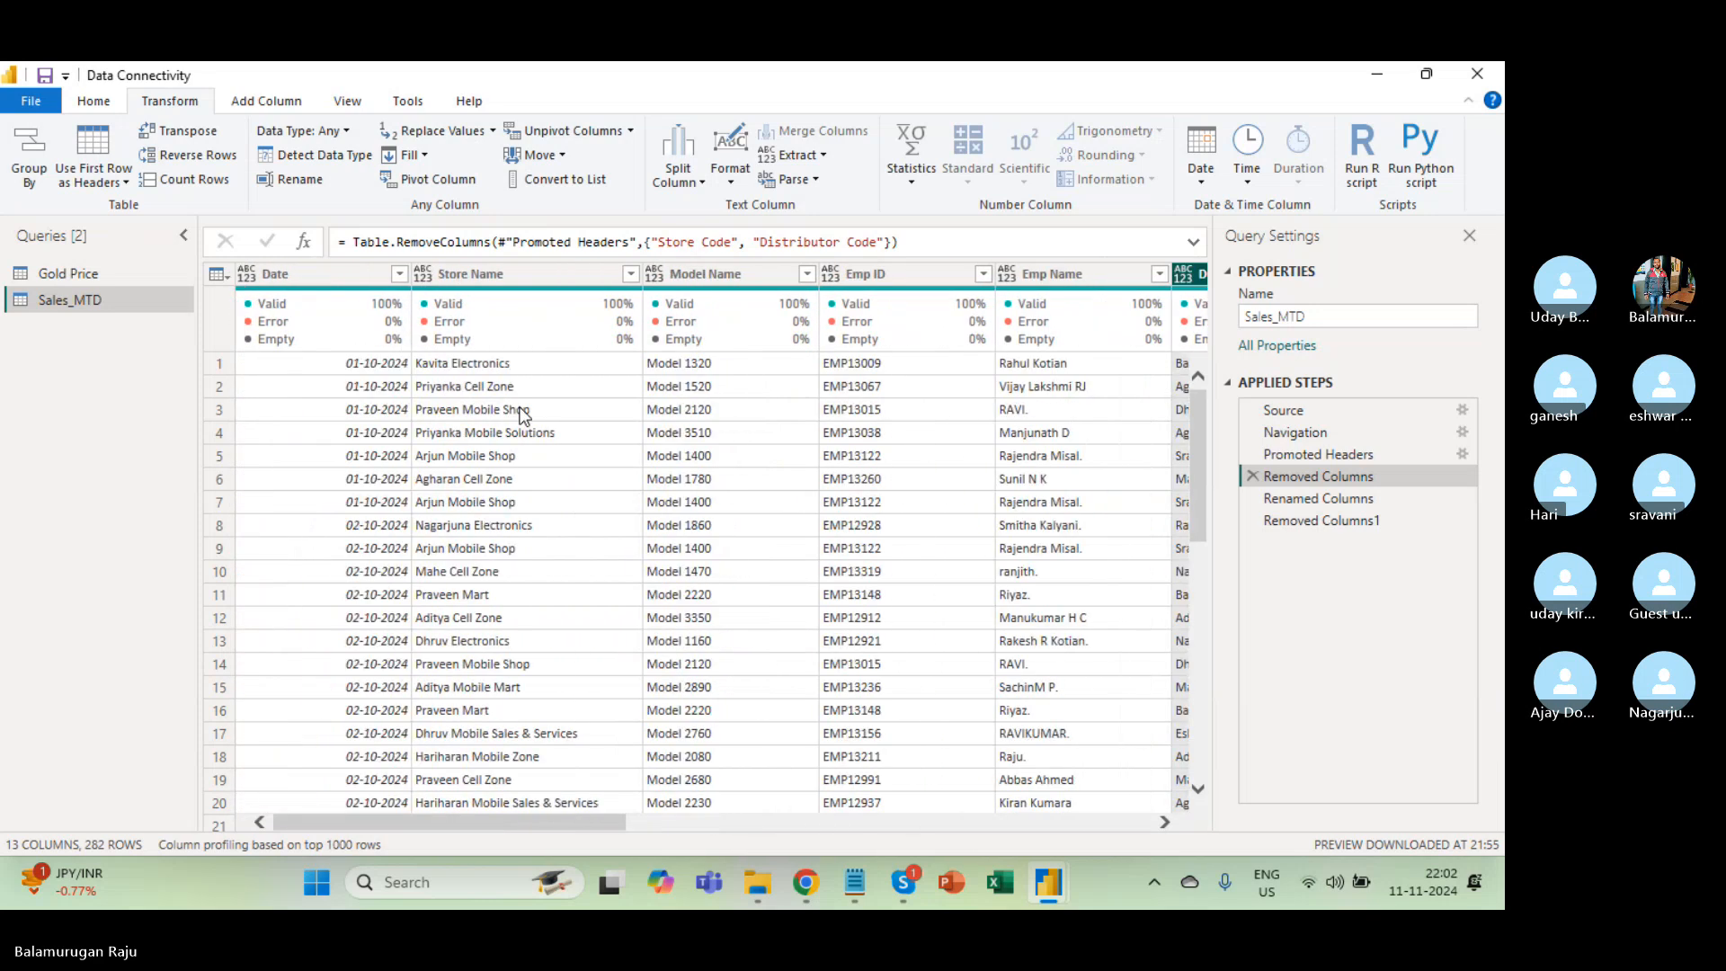
click(483, 273)
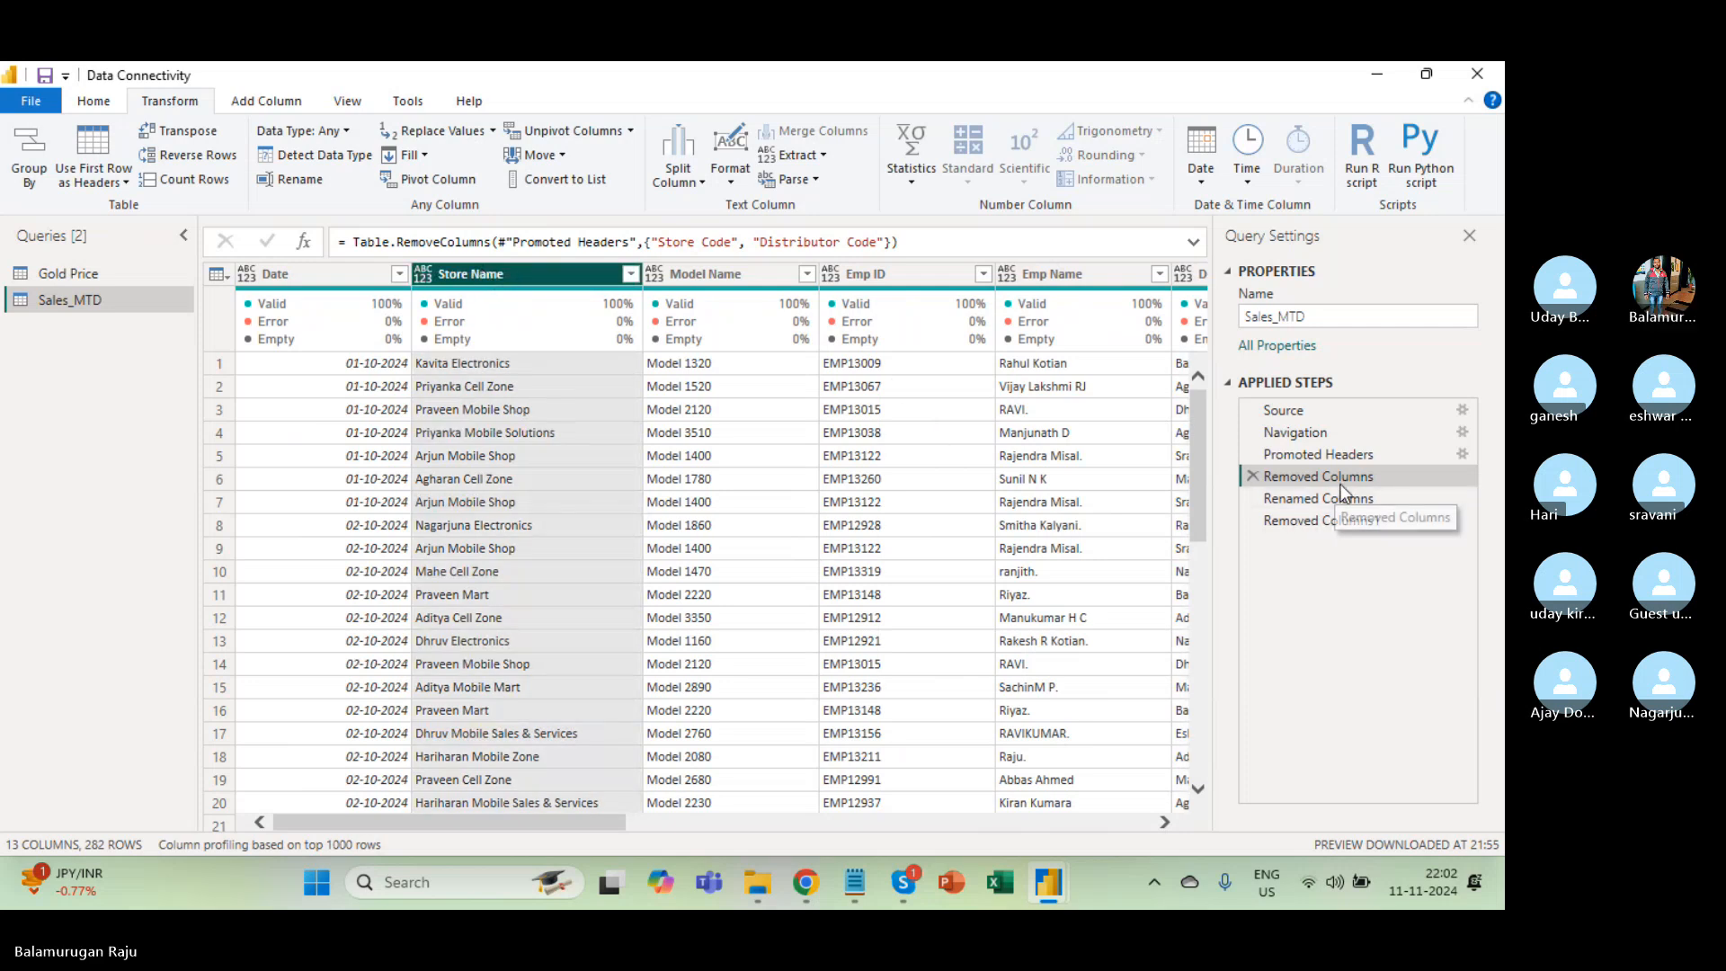
click(1325, 455)
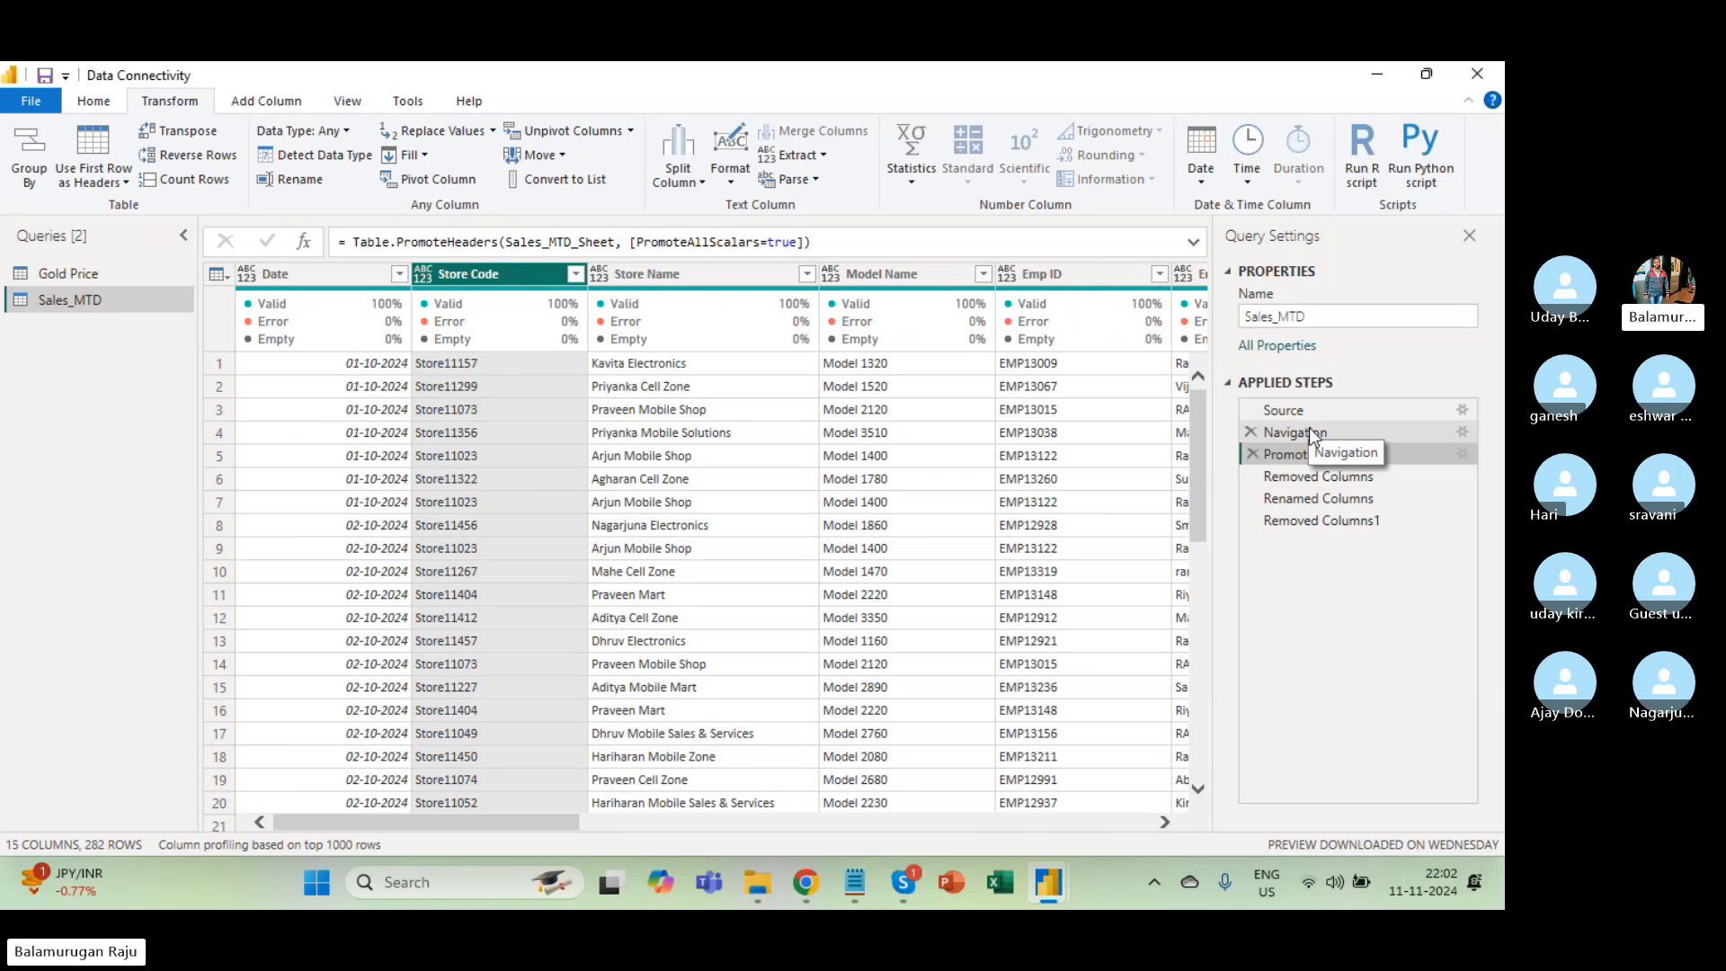
Preview the Navigation, Promoted Headers, Removed Columns and Renamed Columns steps in turn.
click(1309, 426)
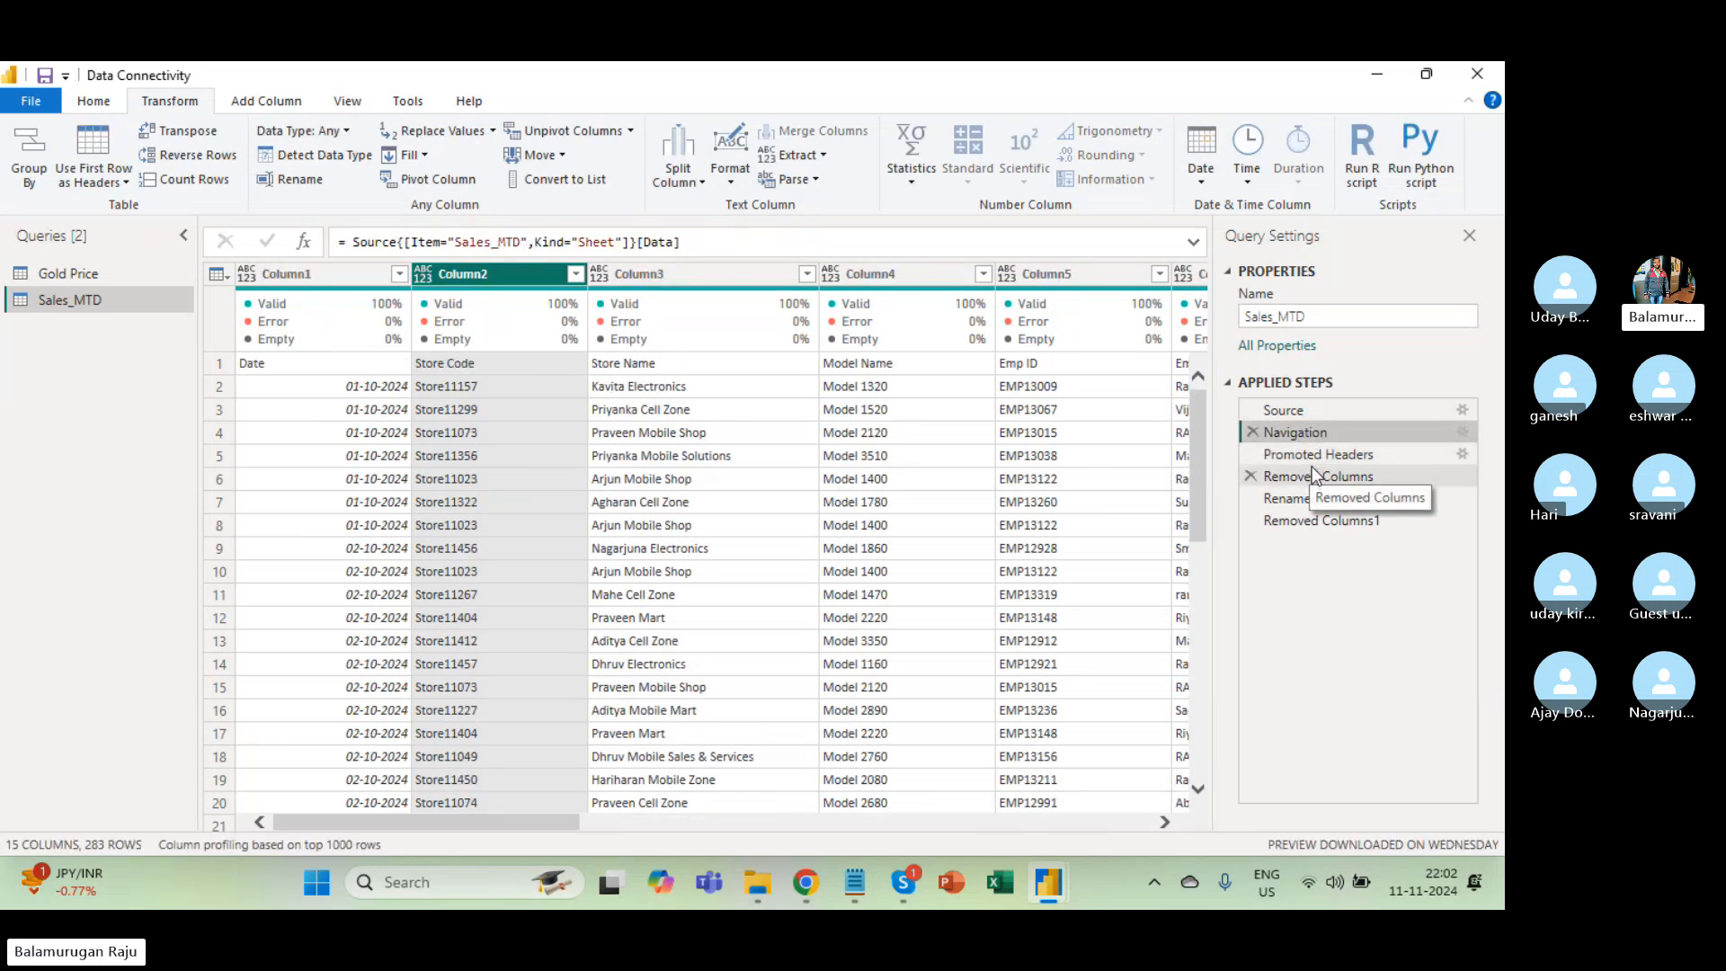
click(1313, 454)
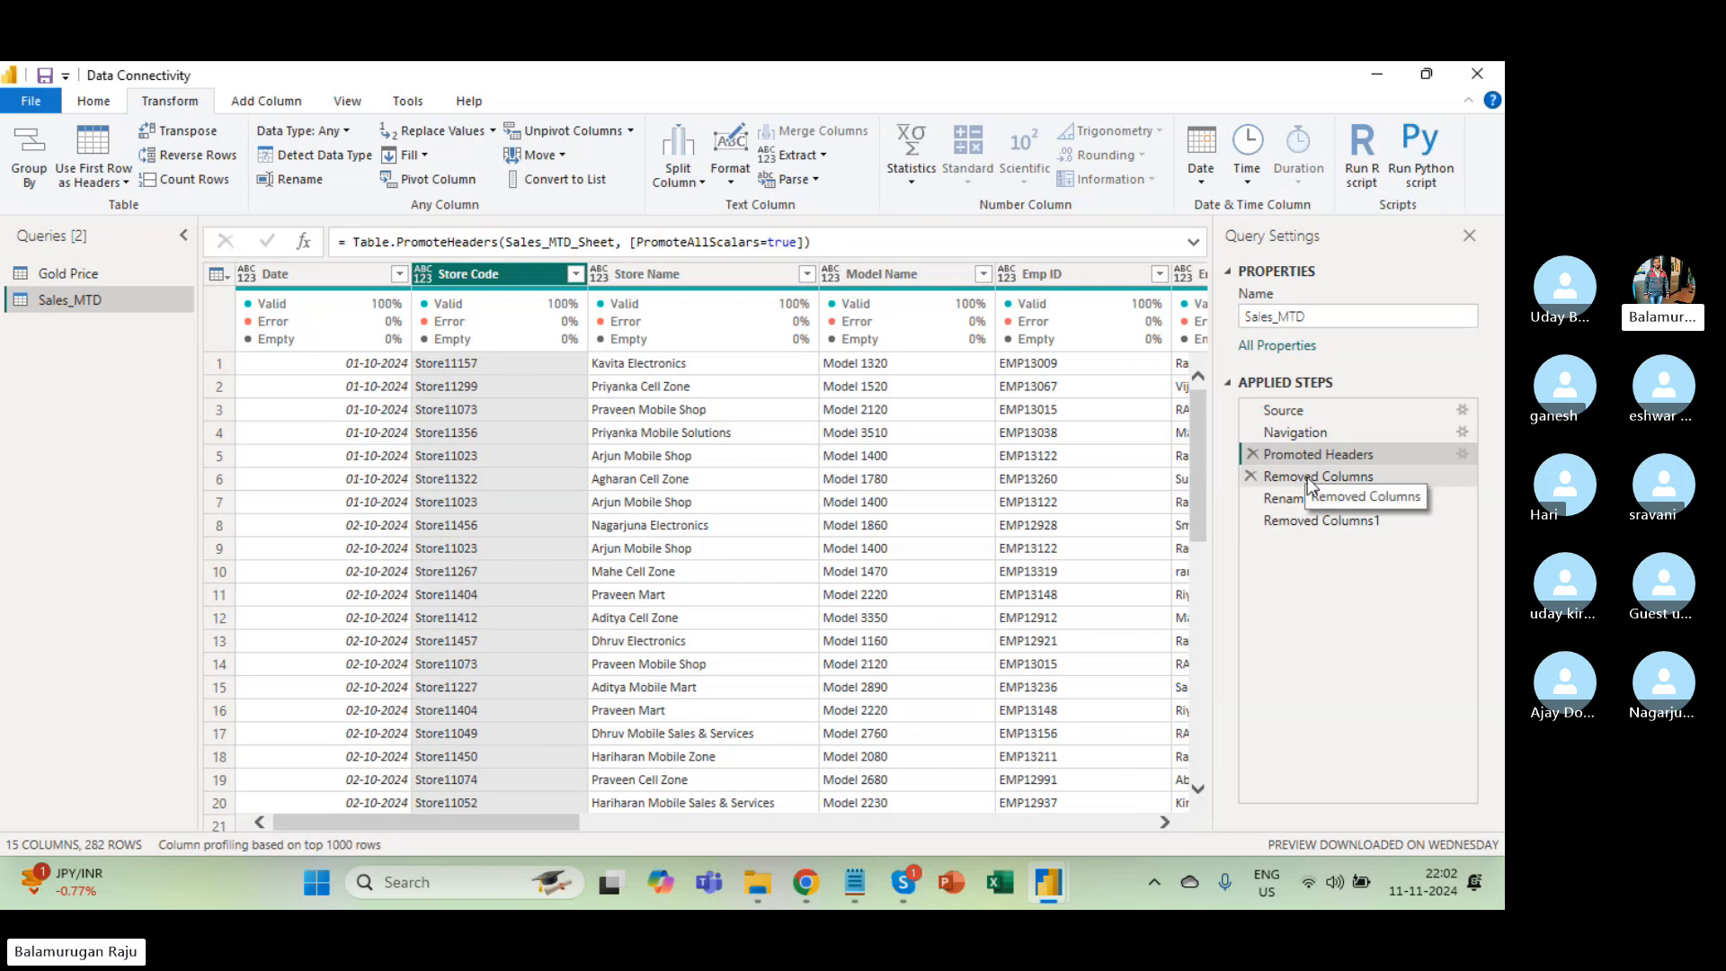
click(1306, 481)
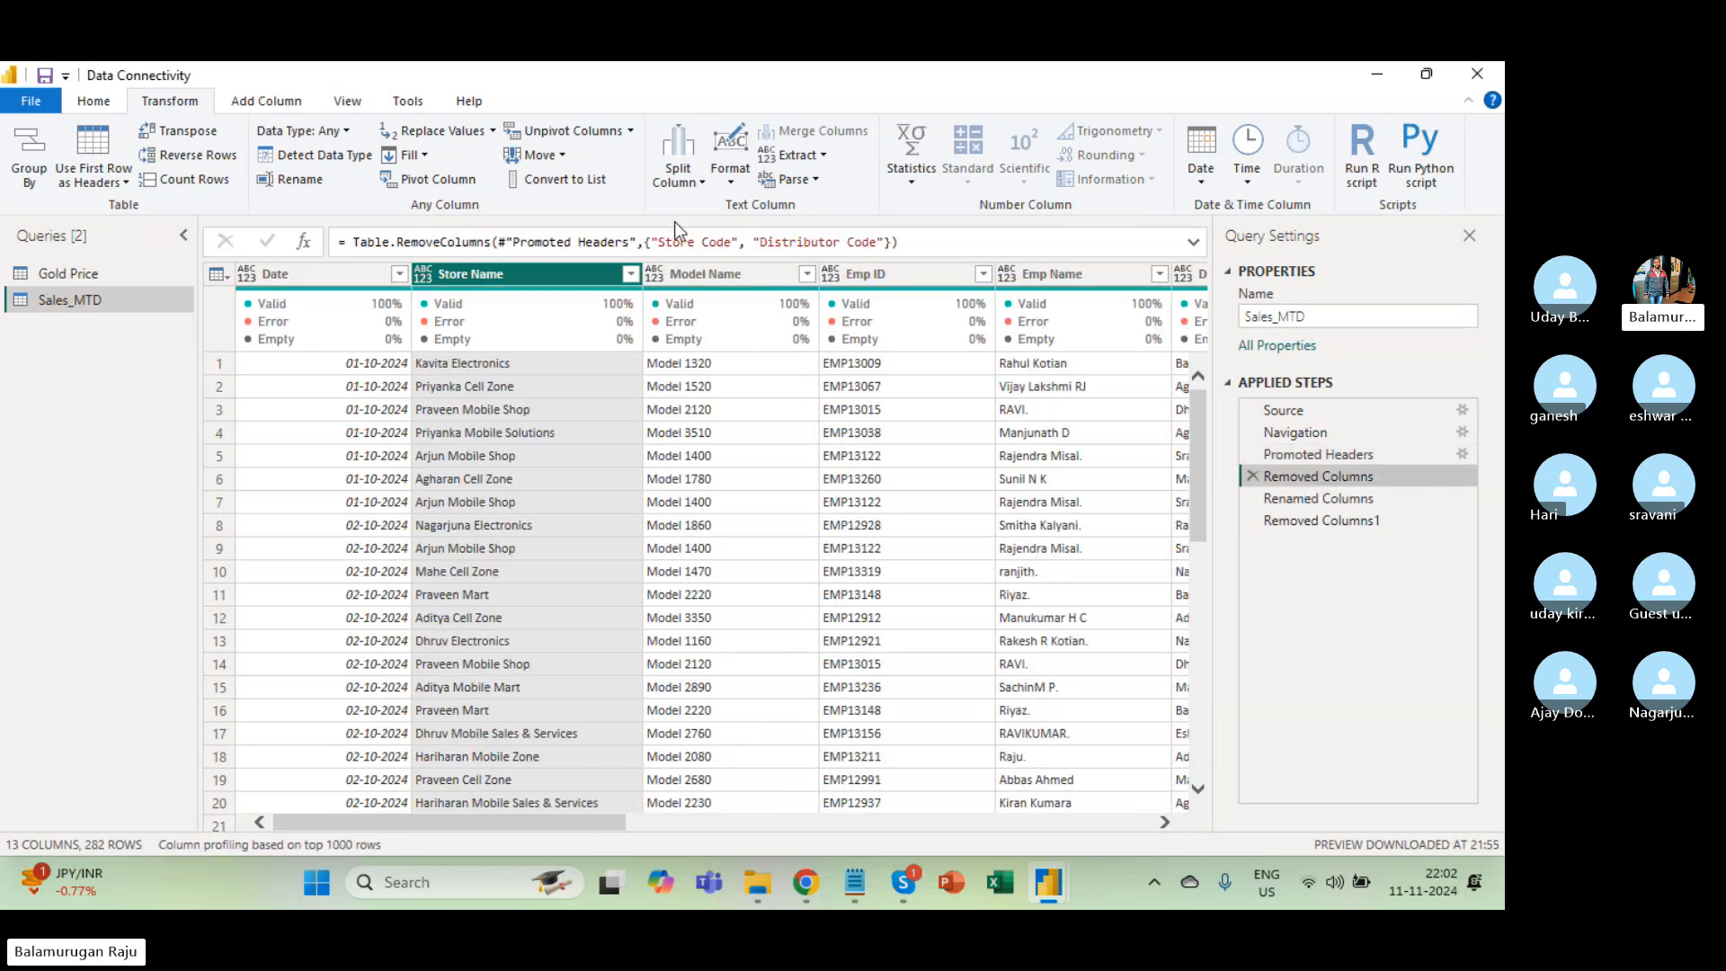
click(1313, 500)
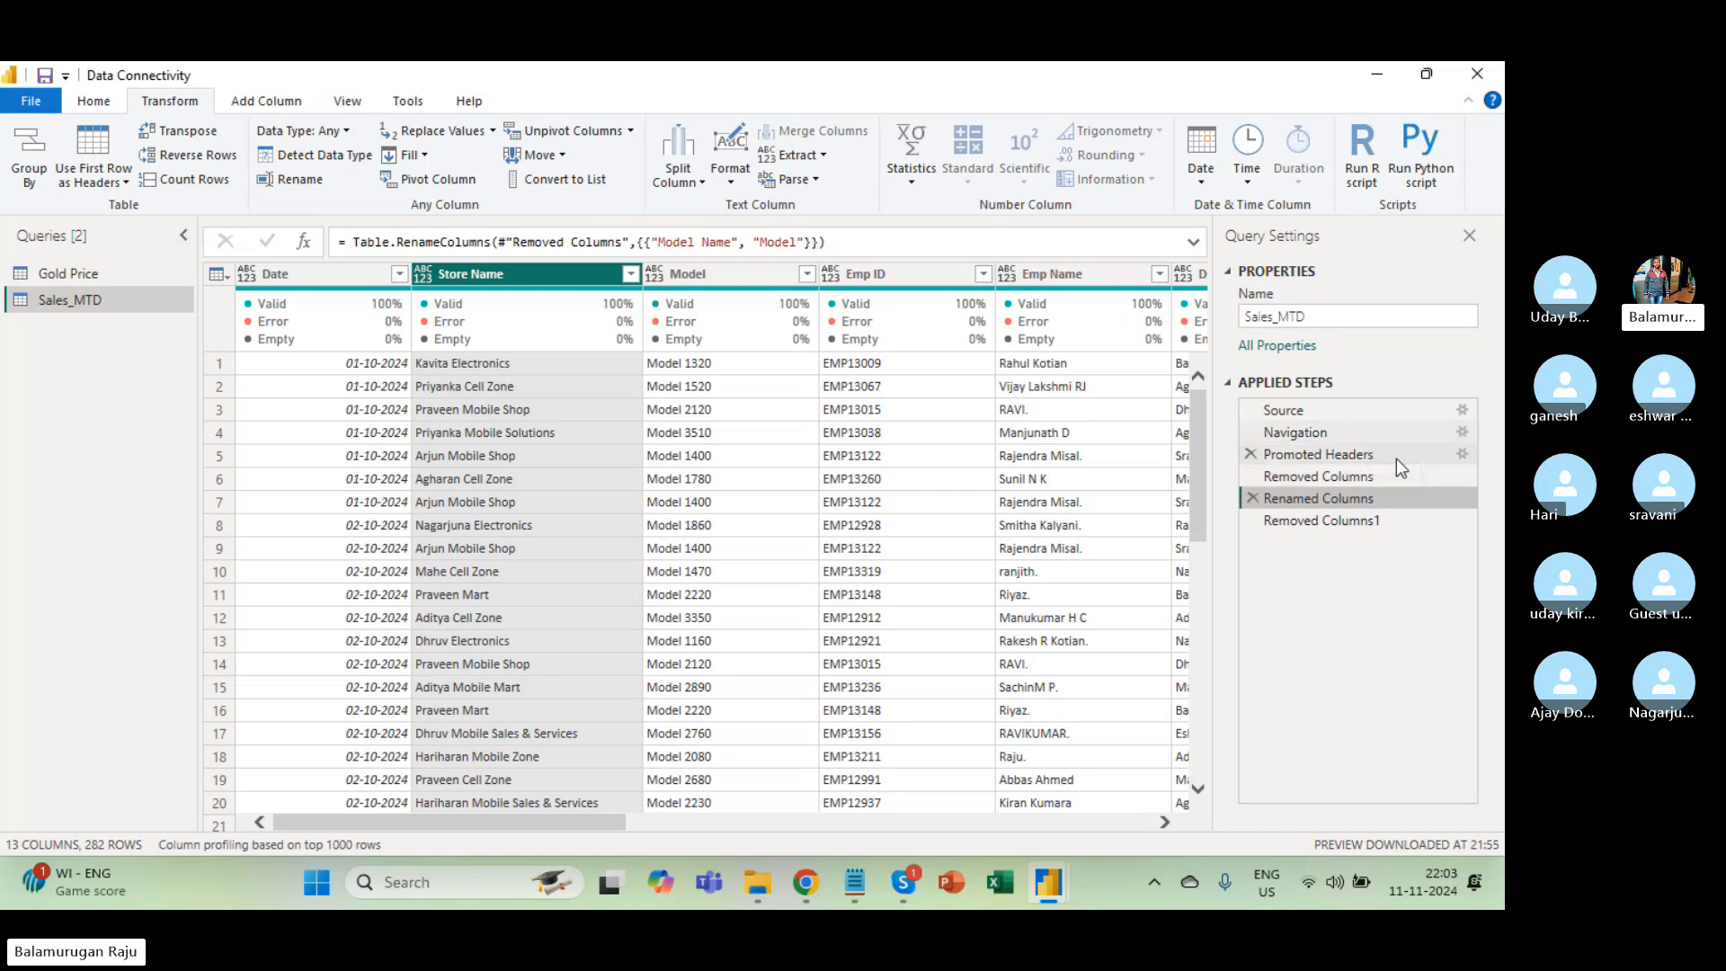
Shorten the Removed Columns applied step's name to Removed C.
click(1352, 480)
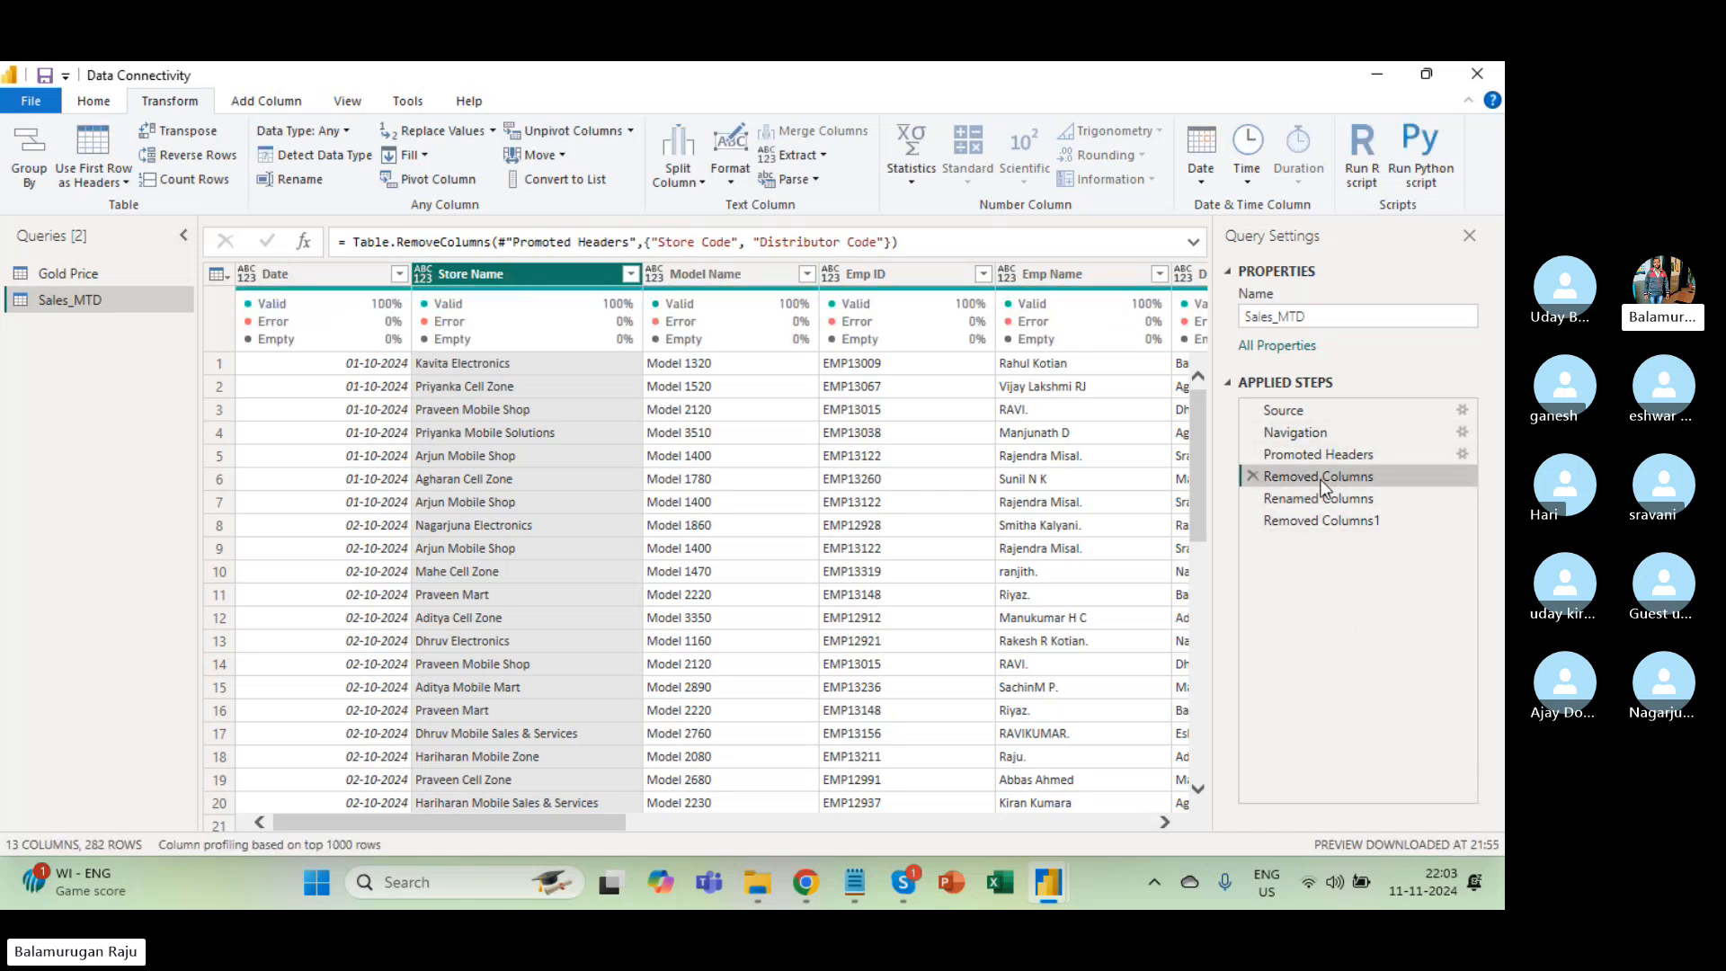
right_click(1322, 486)
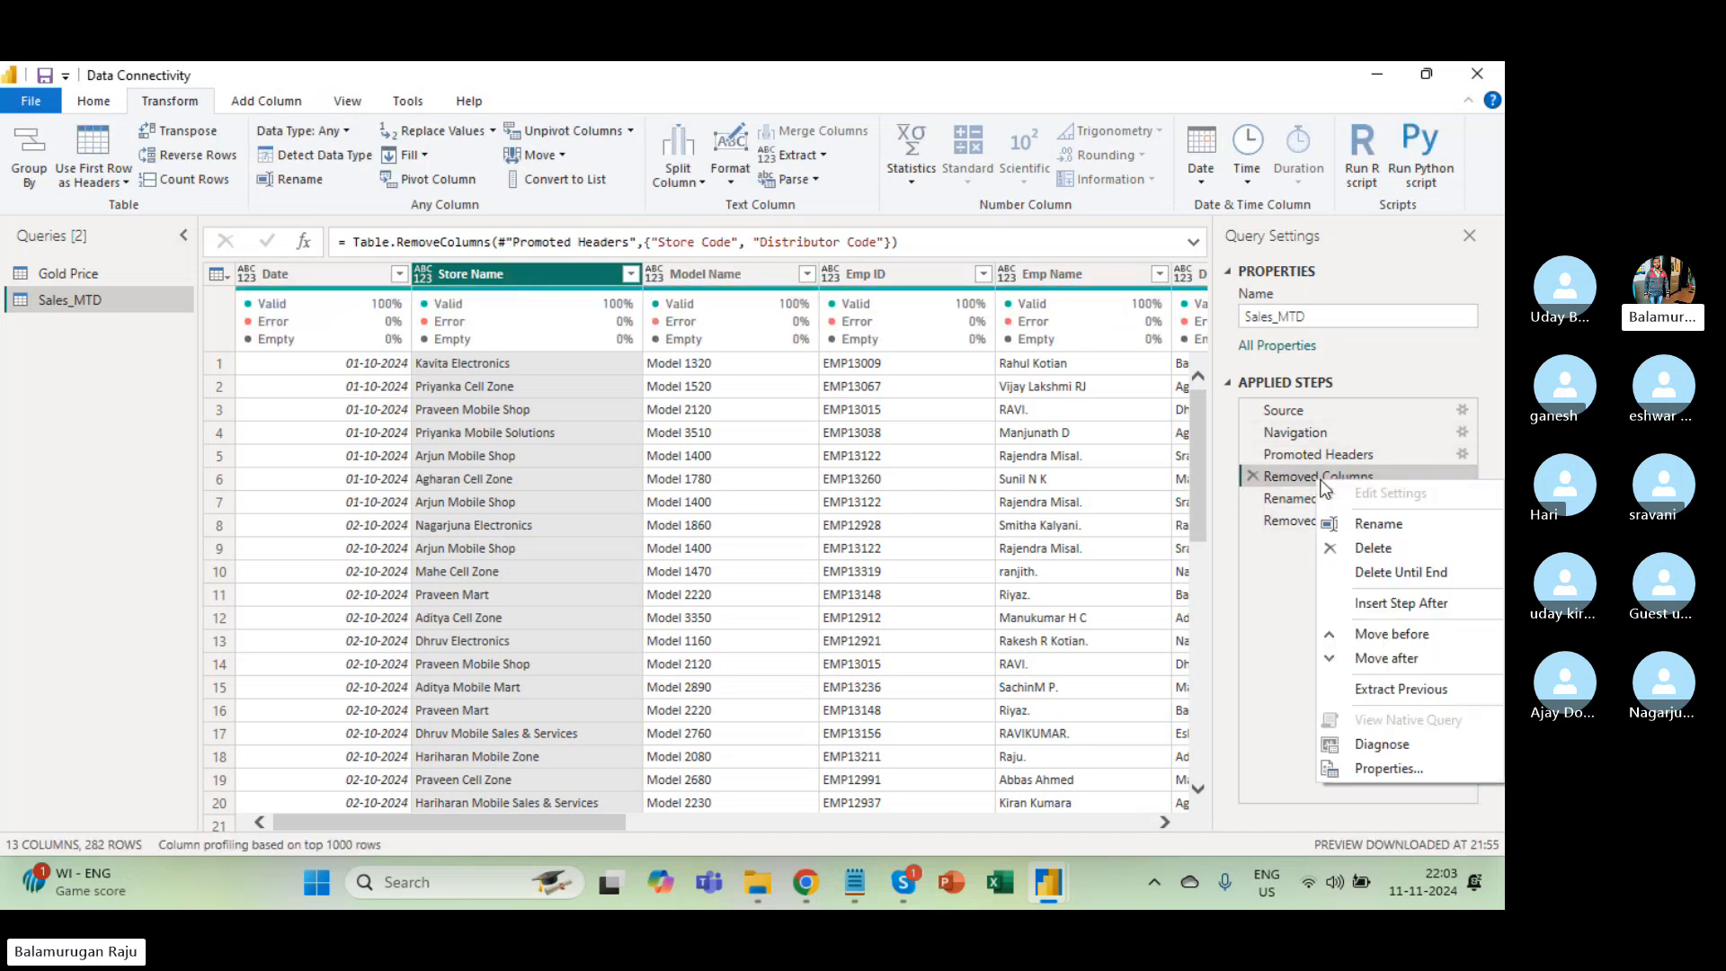
click(1407, 534)
click(1390, 481)
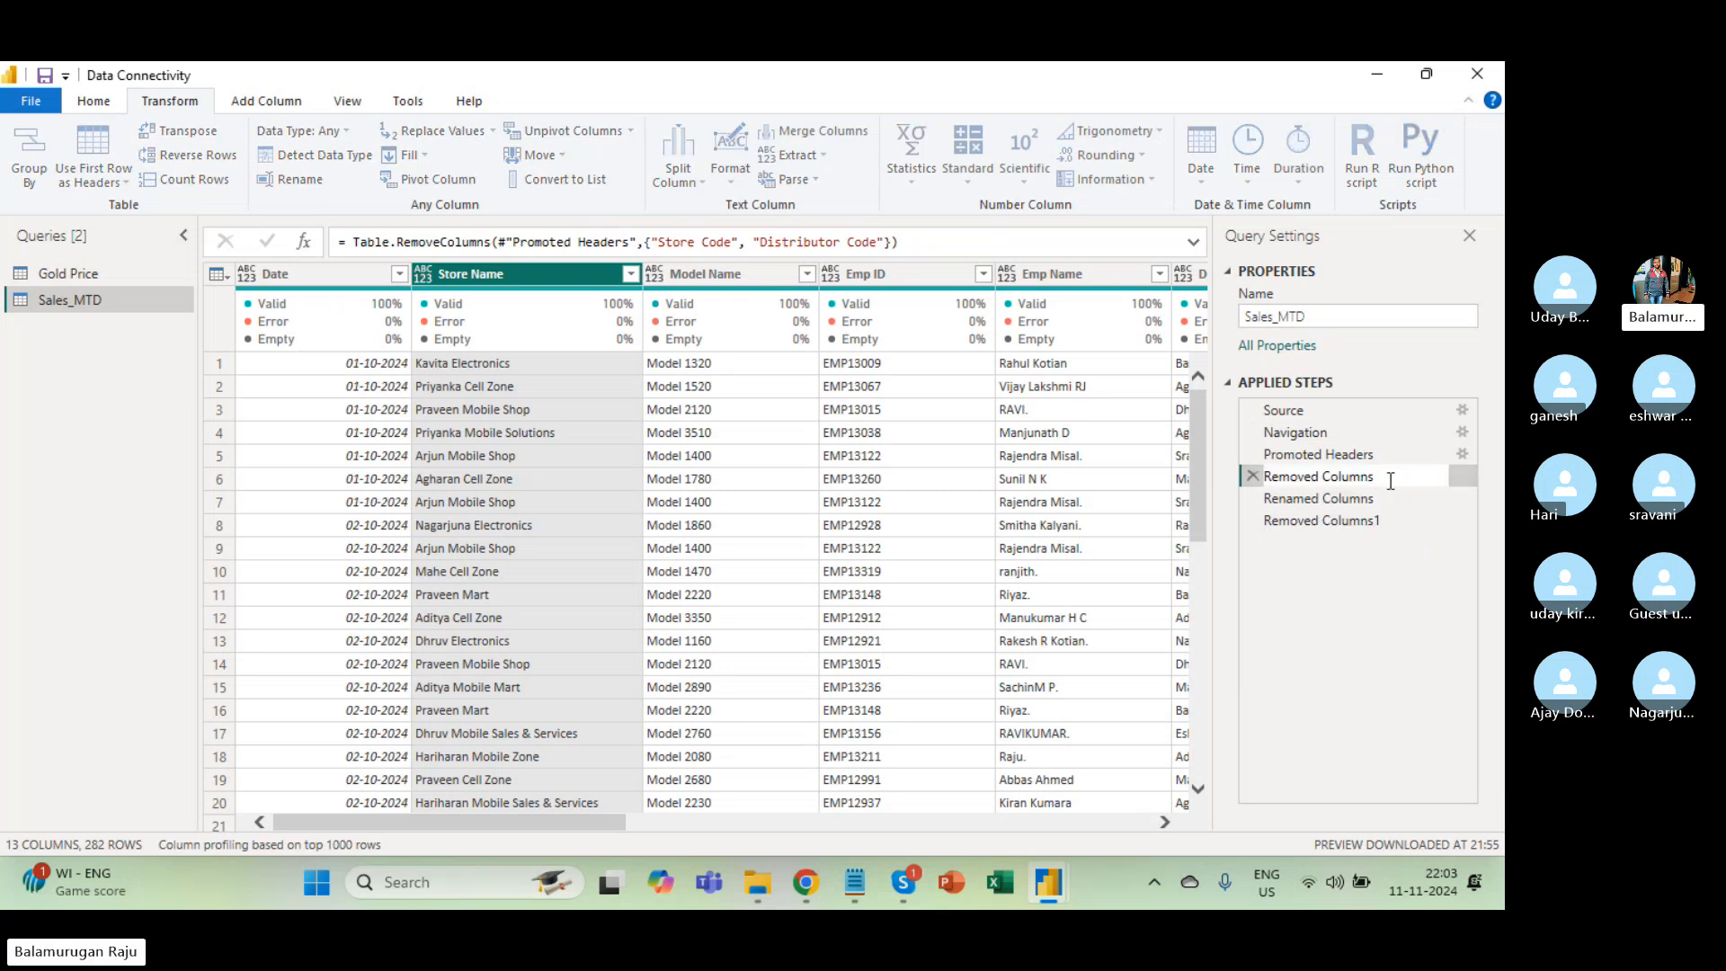
key(BackSpace)
key(BackSpace)
key(BackSpace)
key(BackSpace)
key(BackSpace)
key(Return)
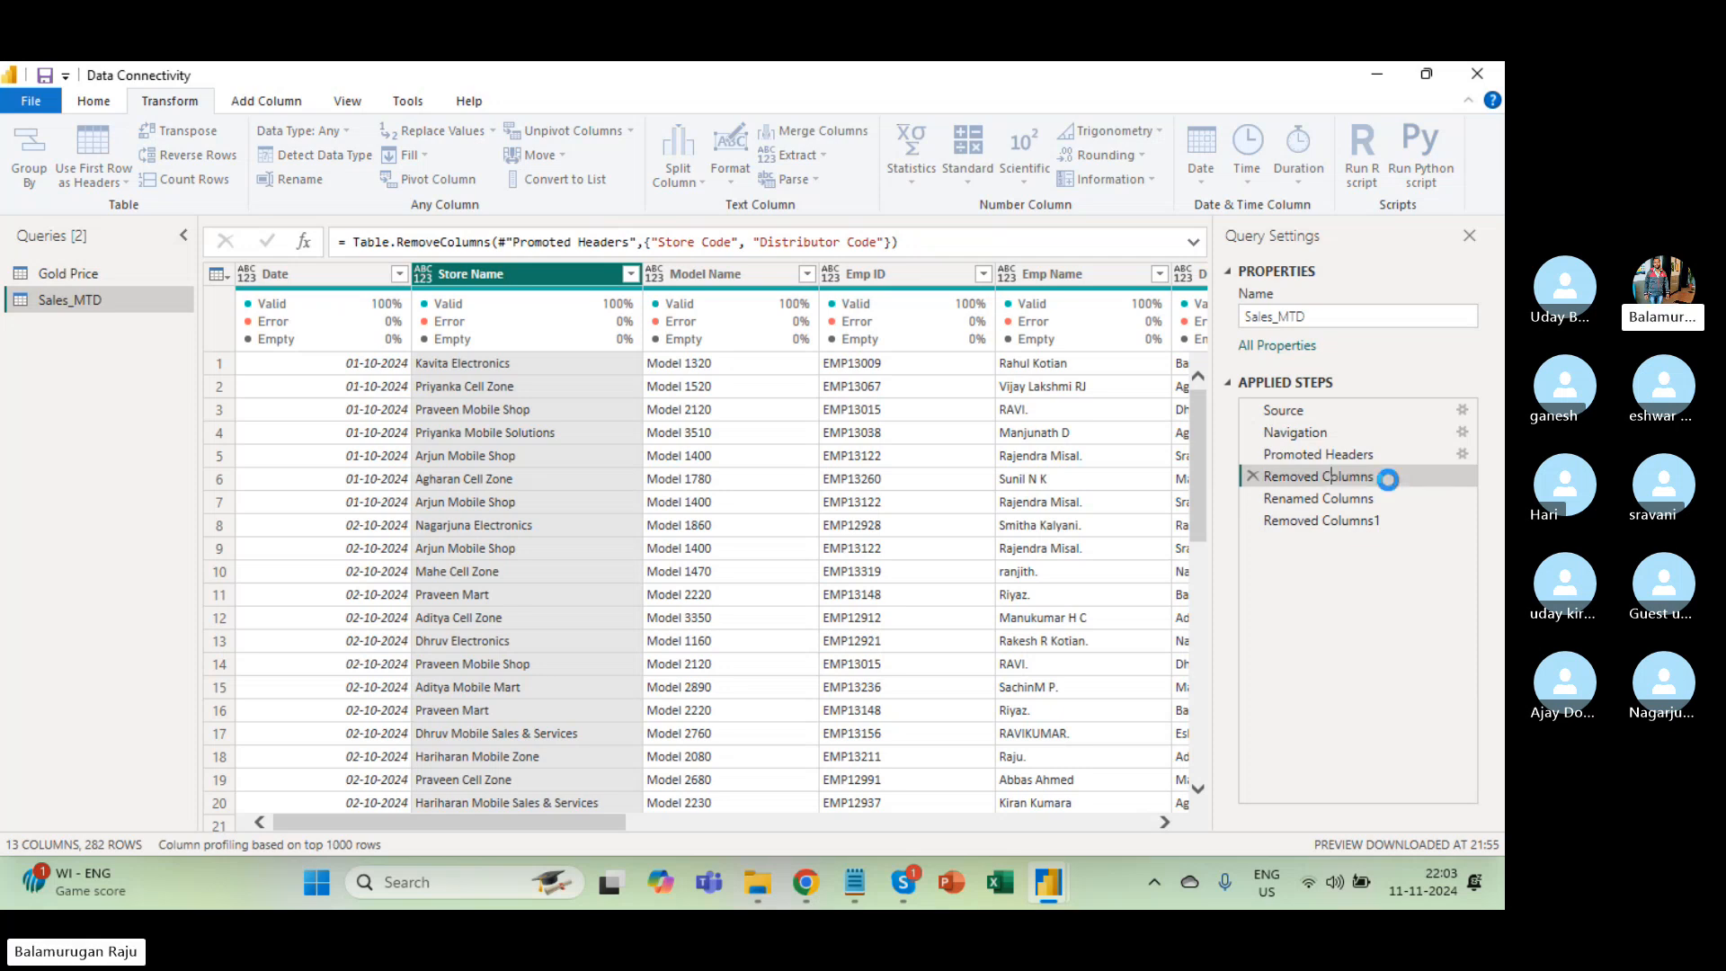
Inspect the Renamed Columns formula that renames Model Name to Model.
click(1331, 506)
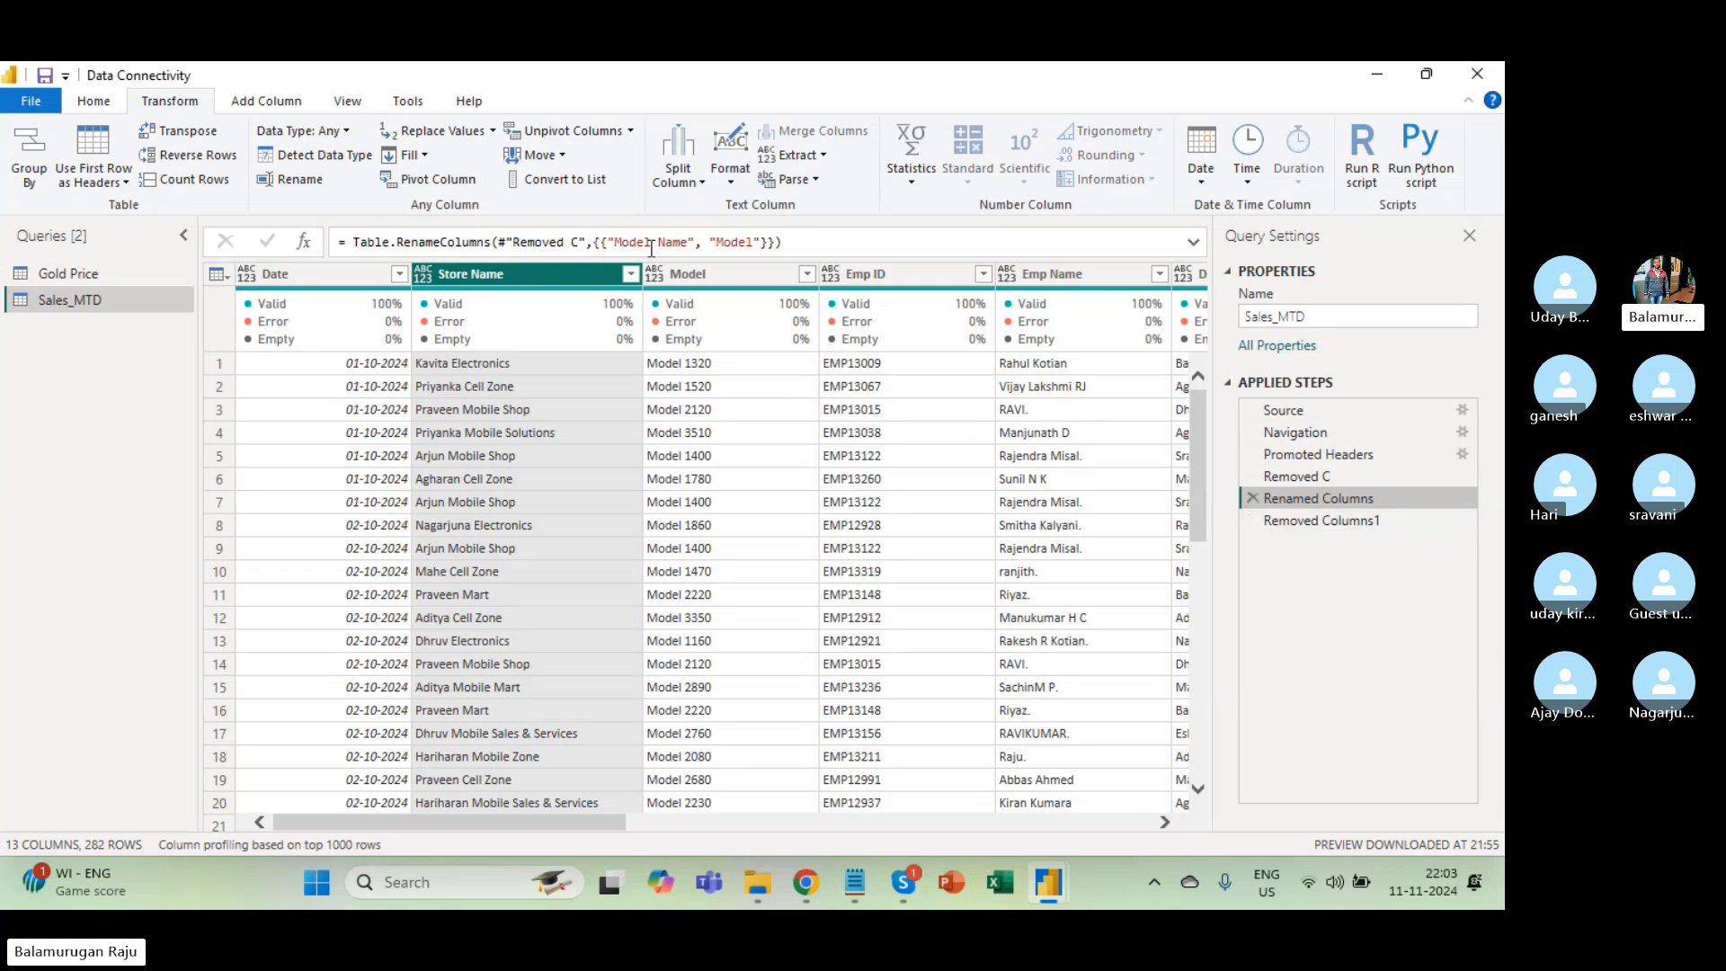
drag(614, 242, 754, 242)
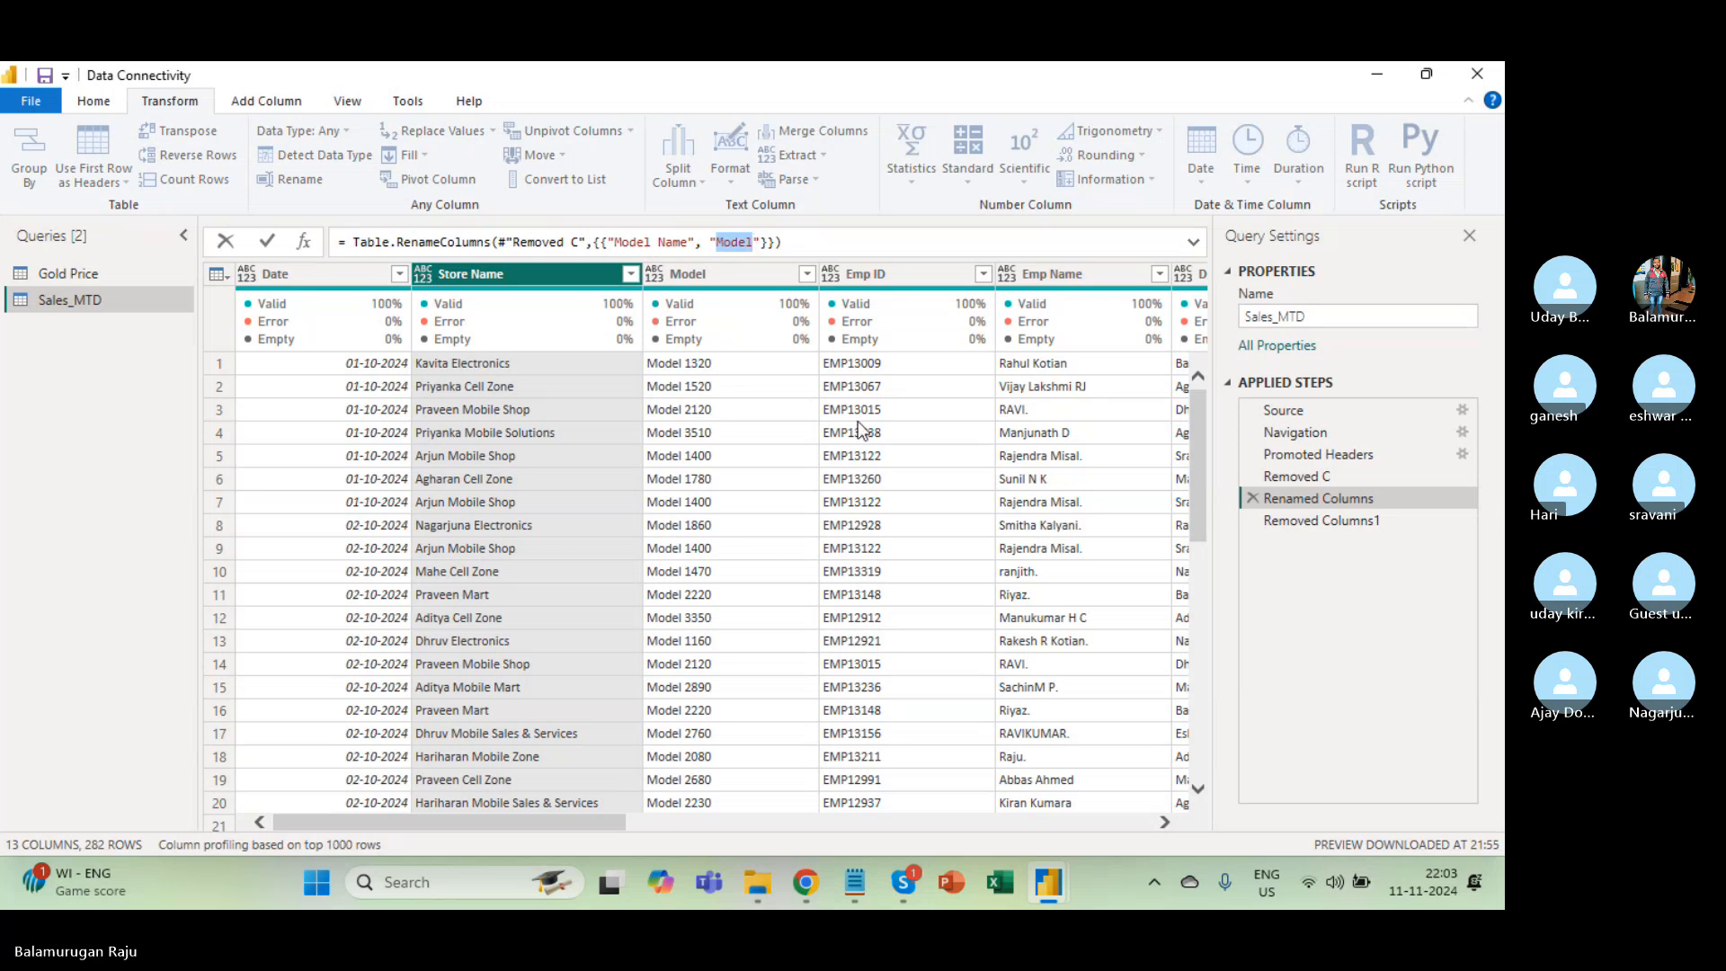
click(917, 417)
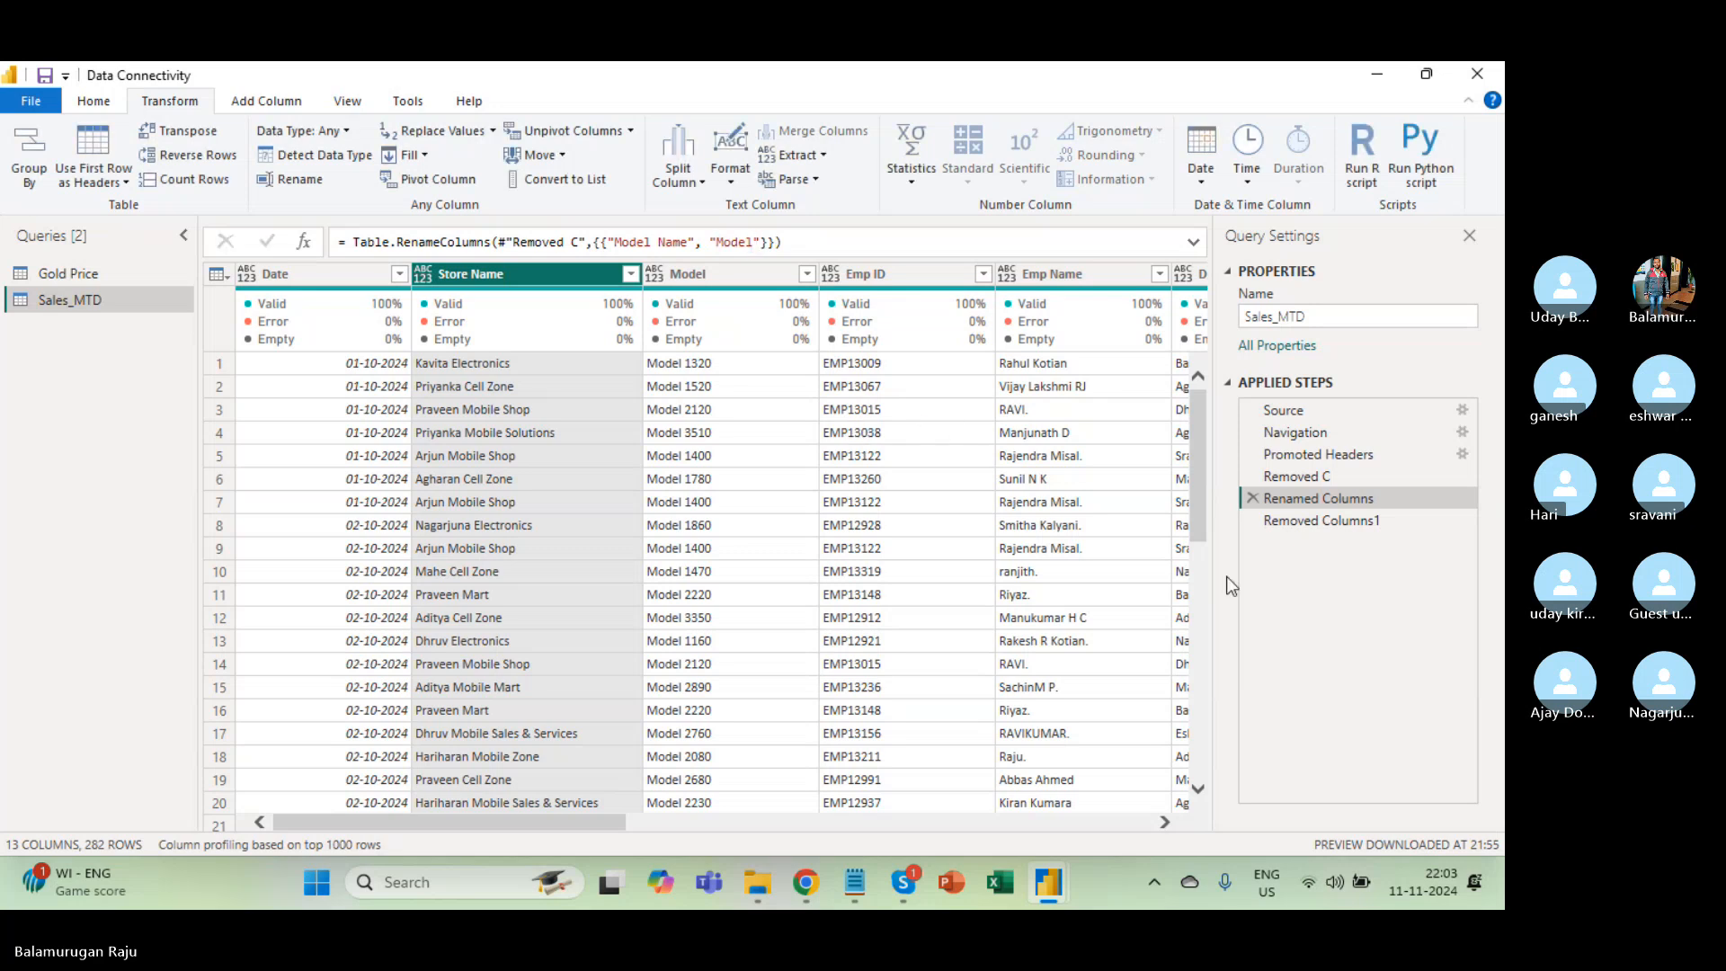
Delete the Removed Columns1 step after checking its Price Range removal formula.
click(1316, 521)
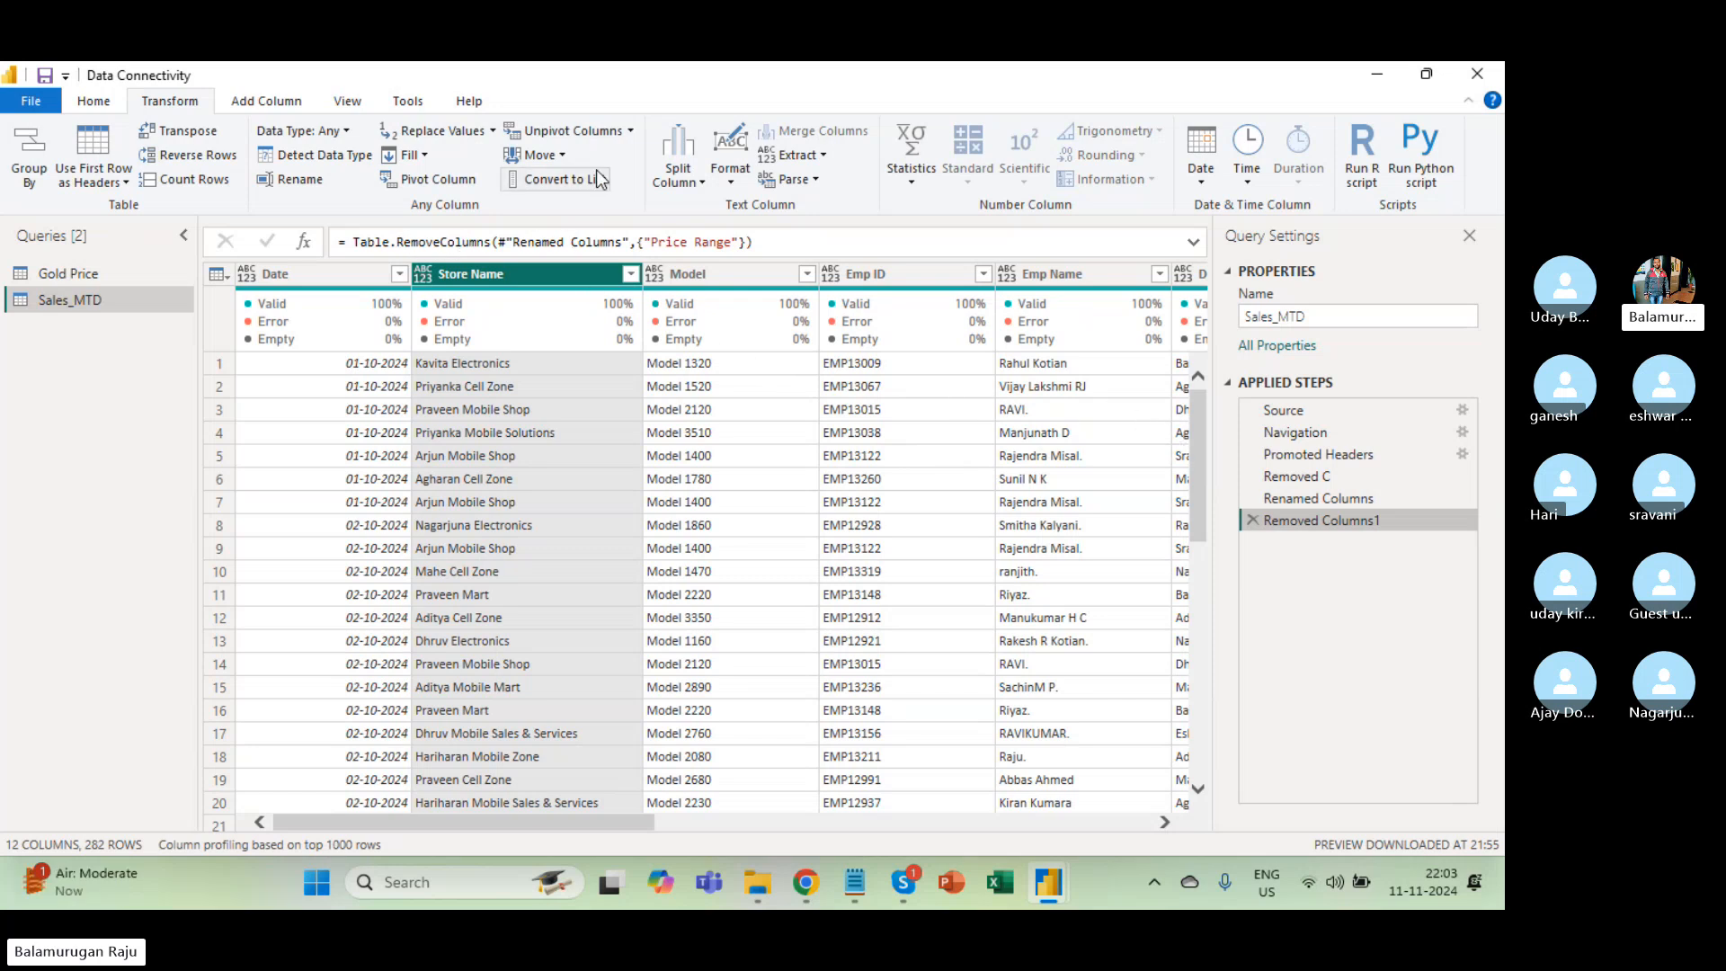
drag(646, 241, 740, 241)
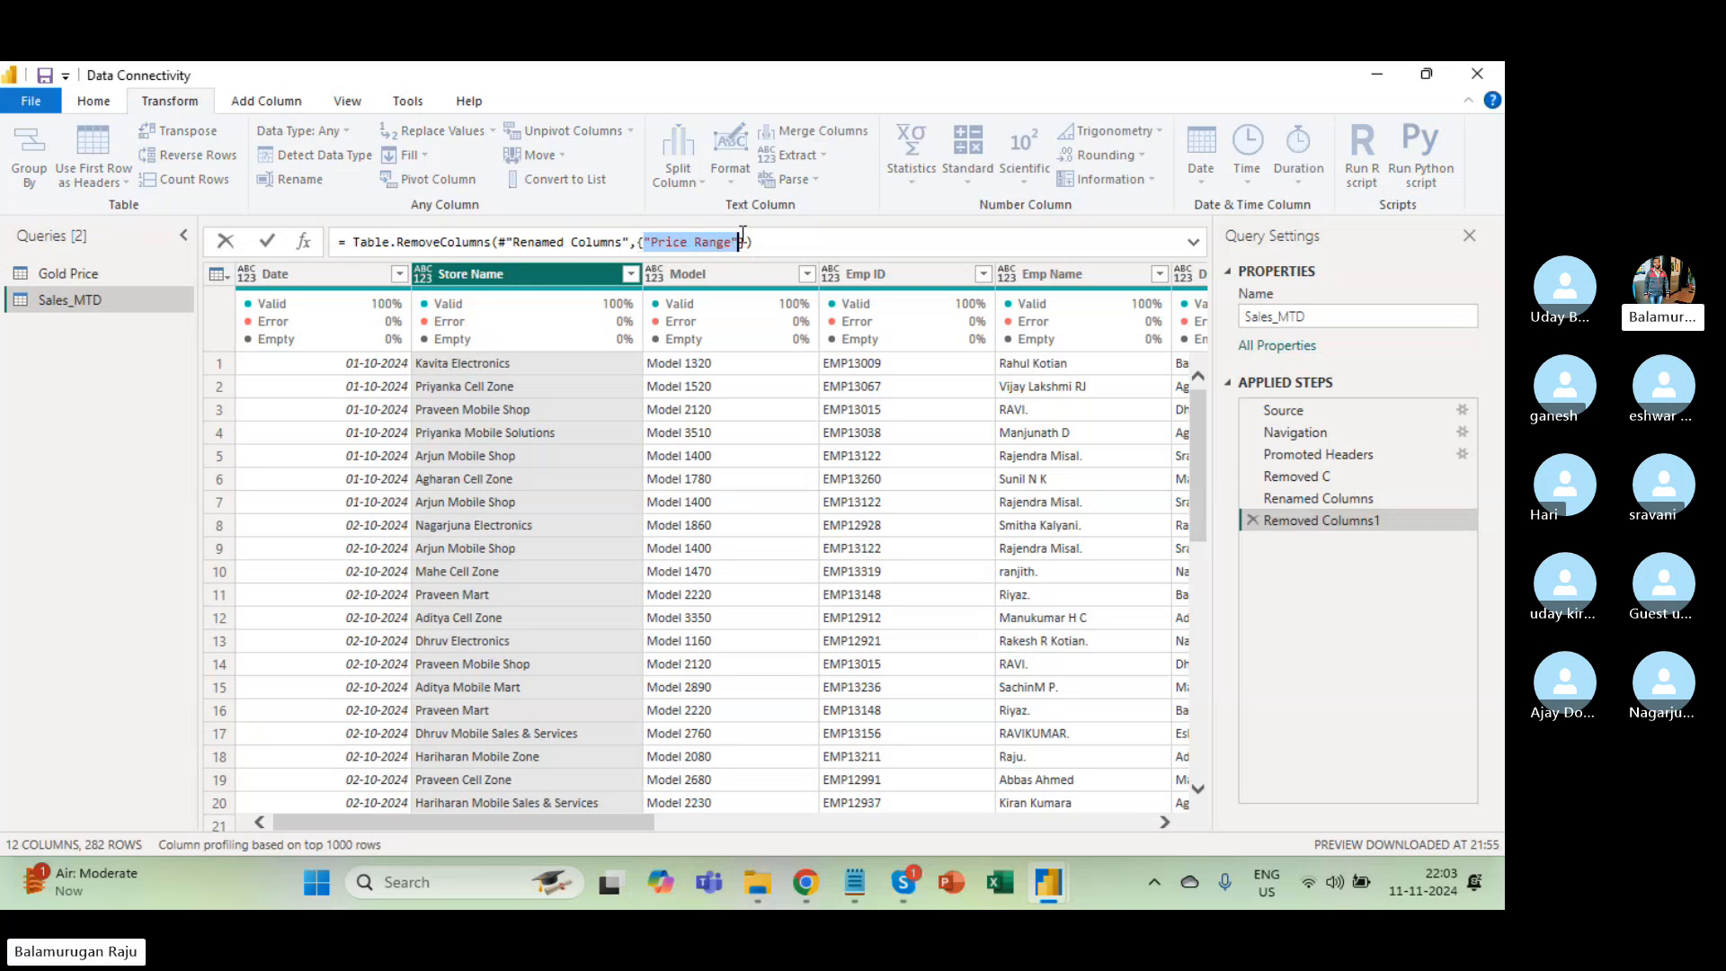
key(Return)
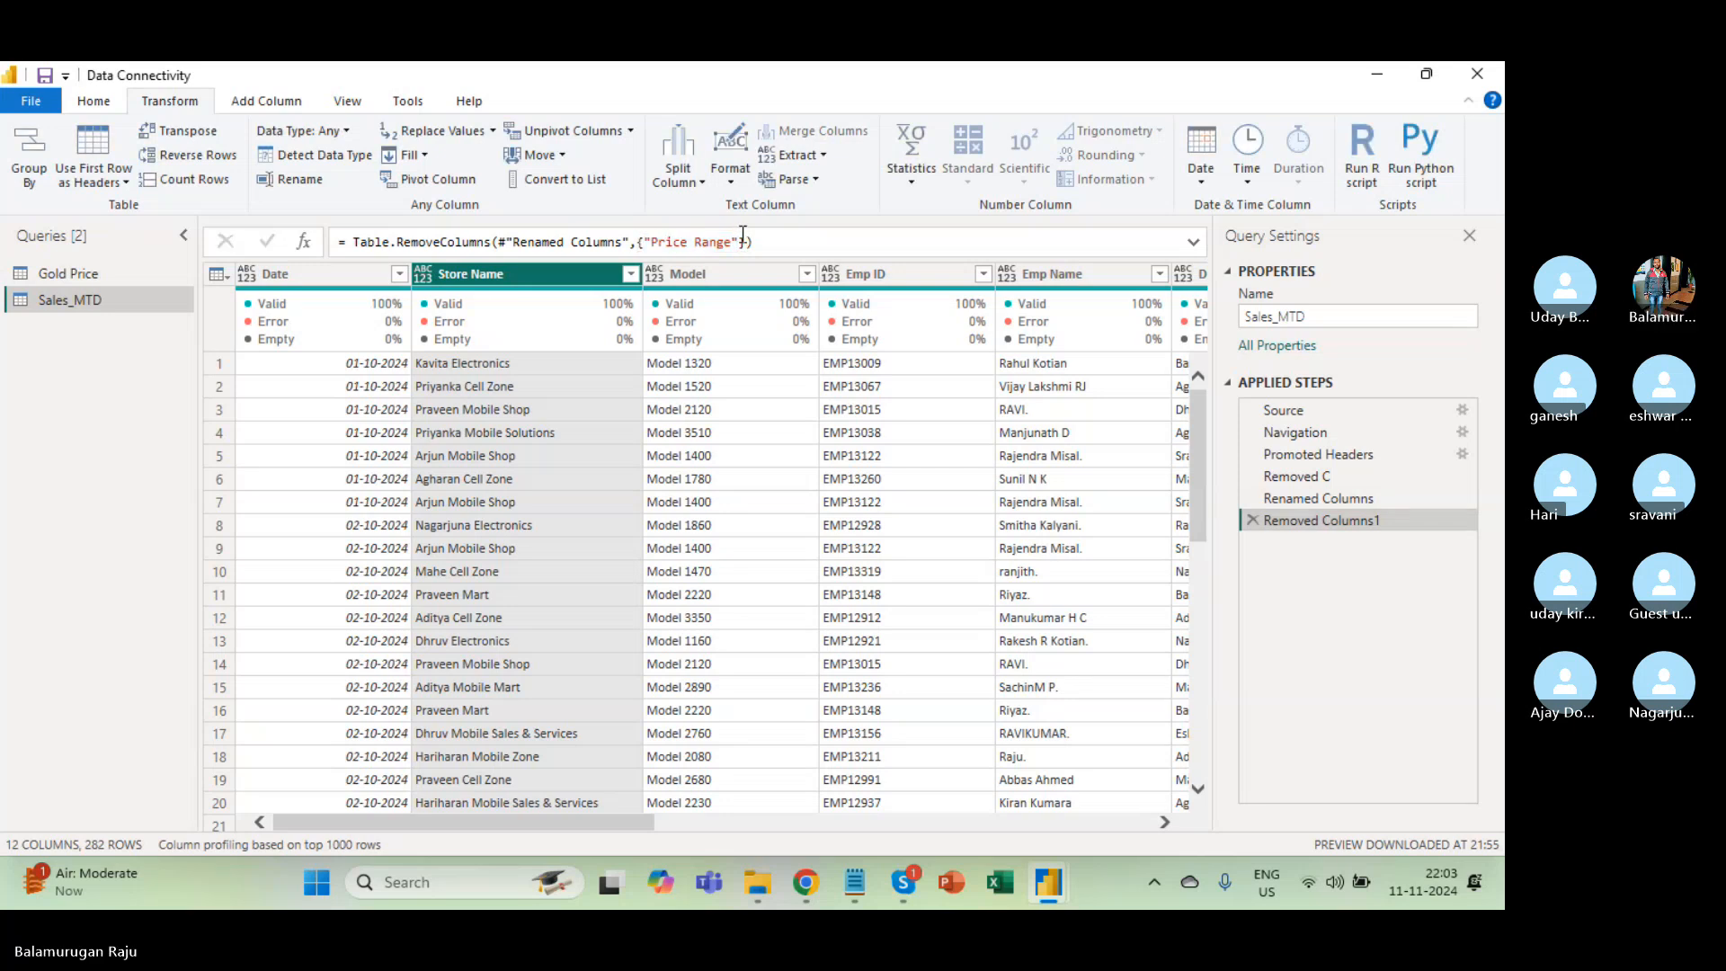
click(1253, 520)
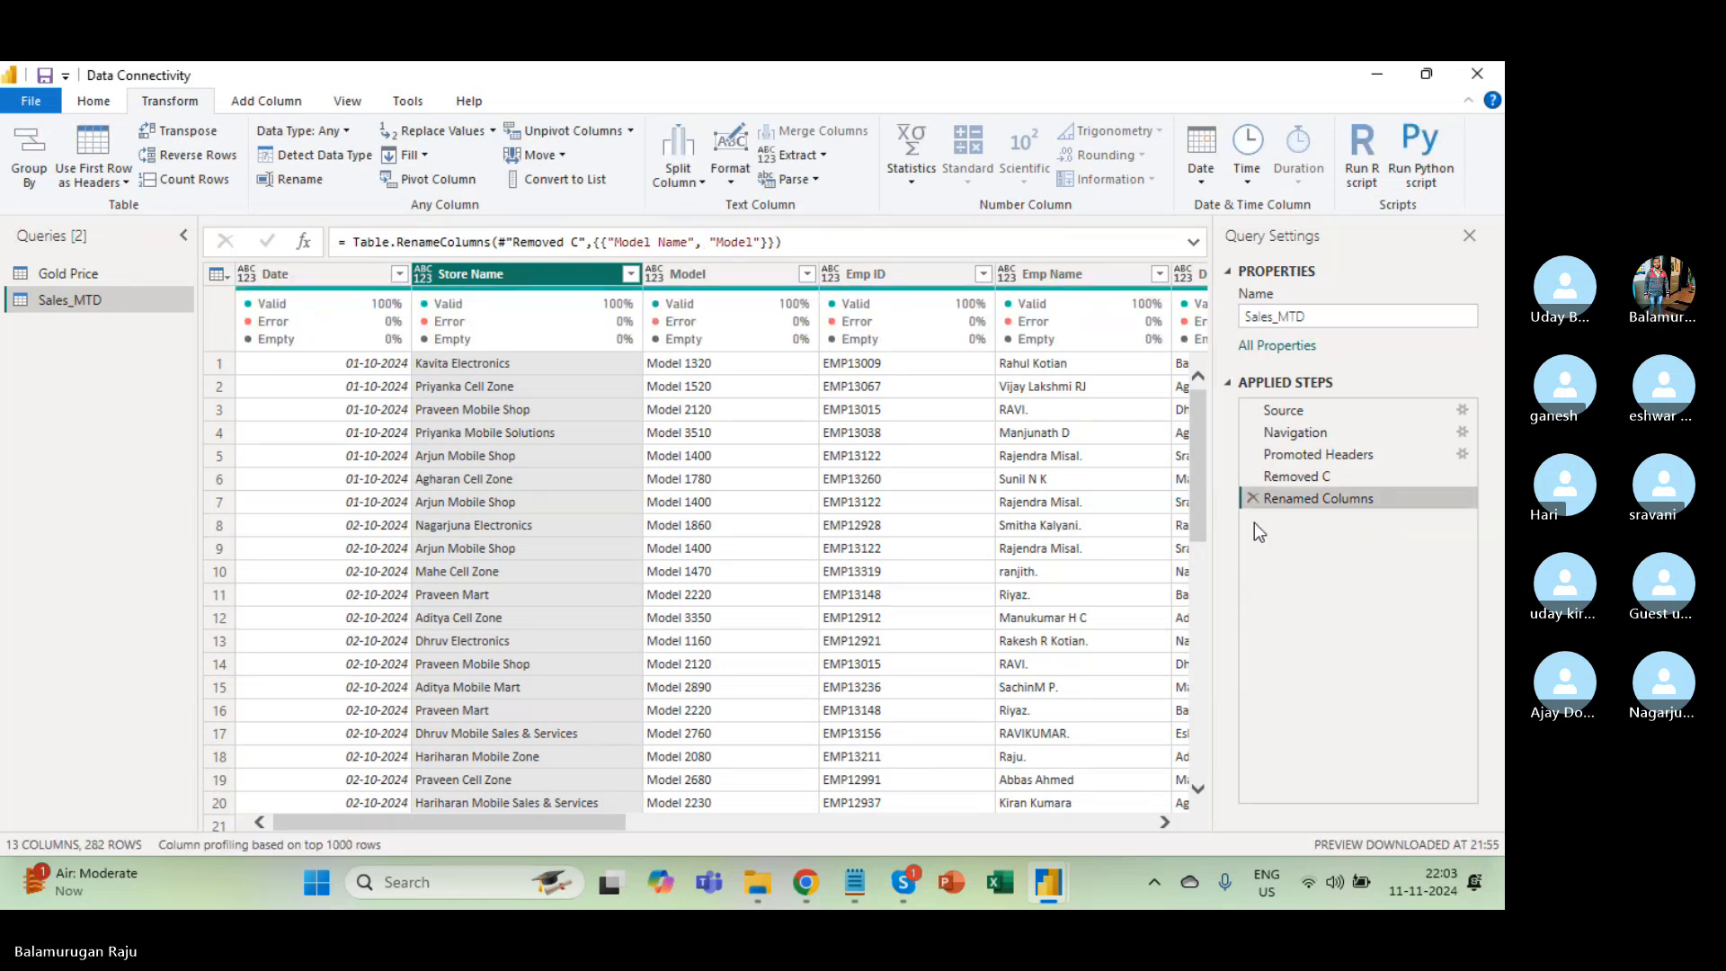
Review the Promoted Headers and Renamed Columns steps and check the row 2 Store Name value.
right_click(1302, 502)
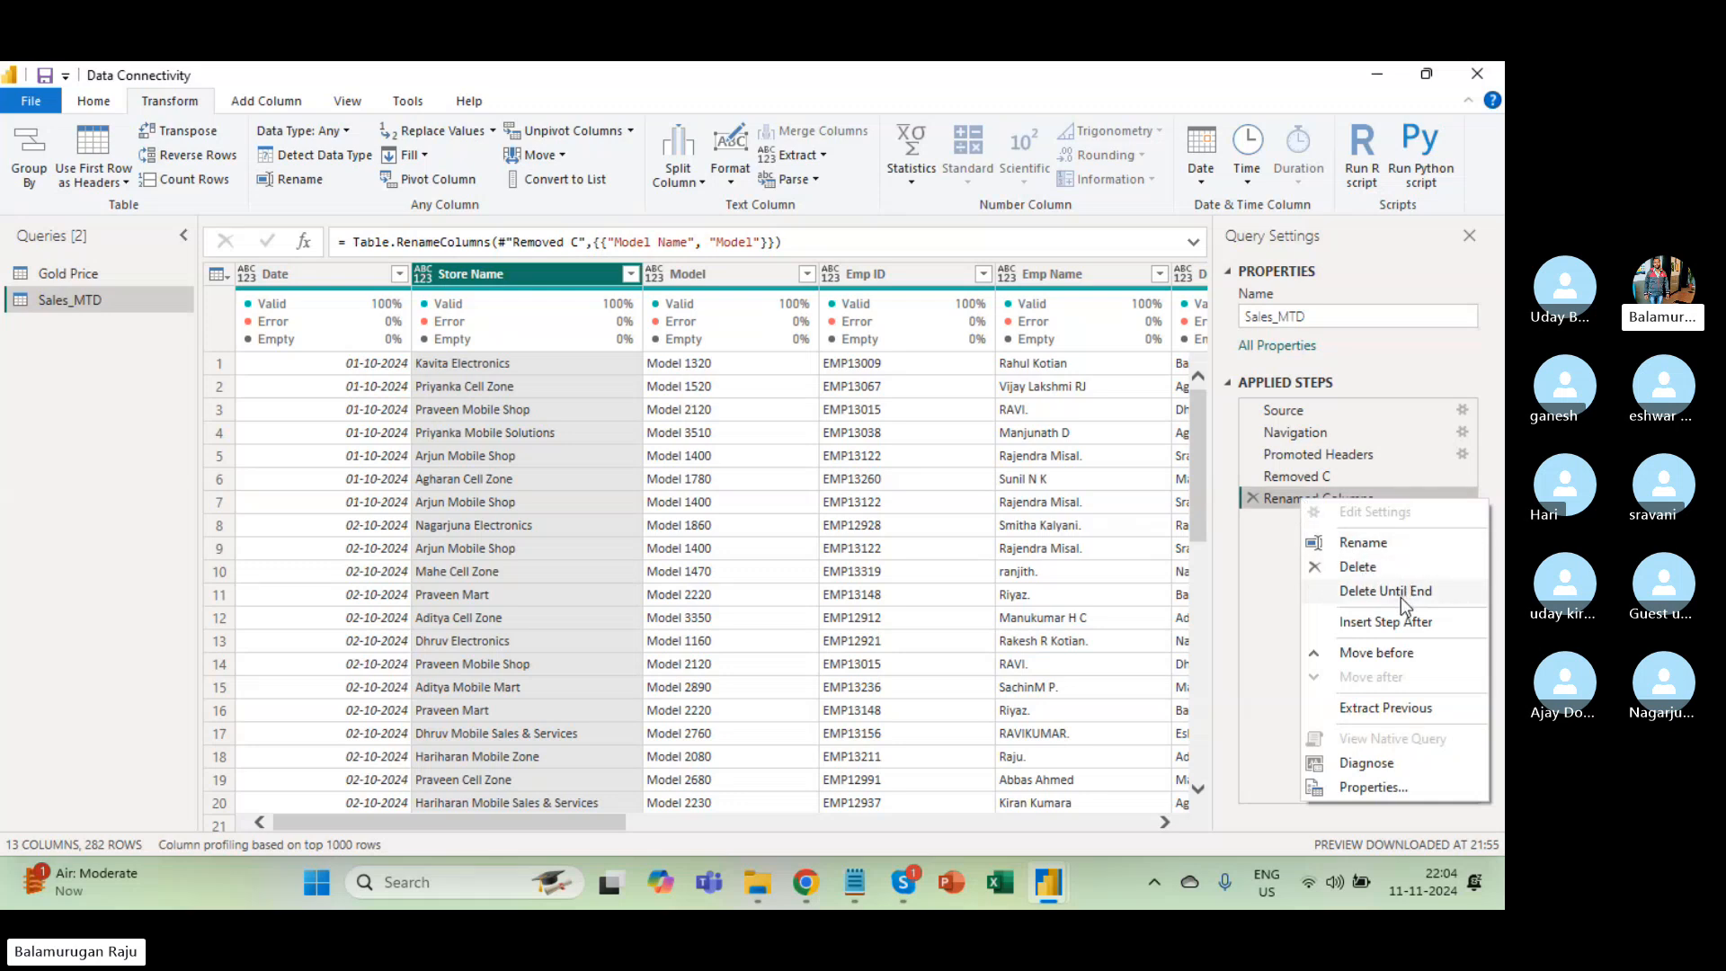
click(1293, 458)
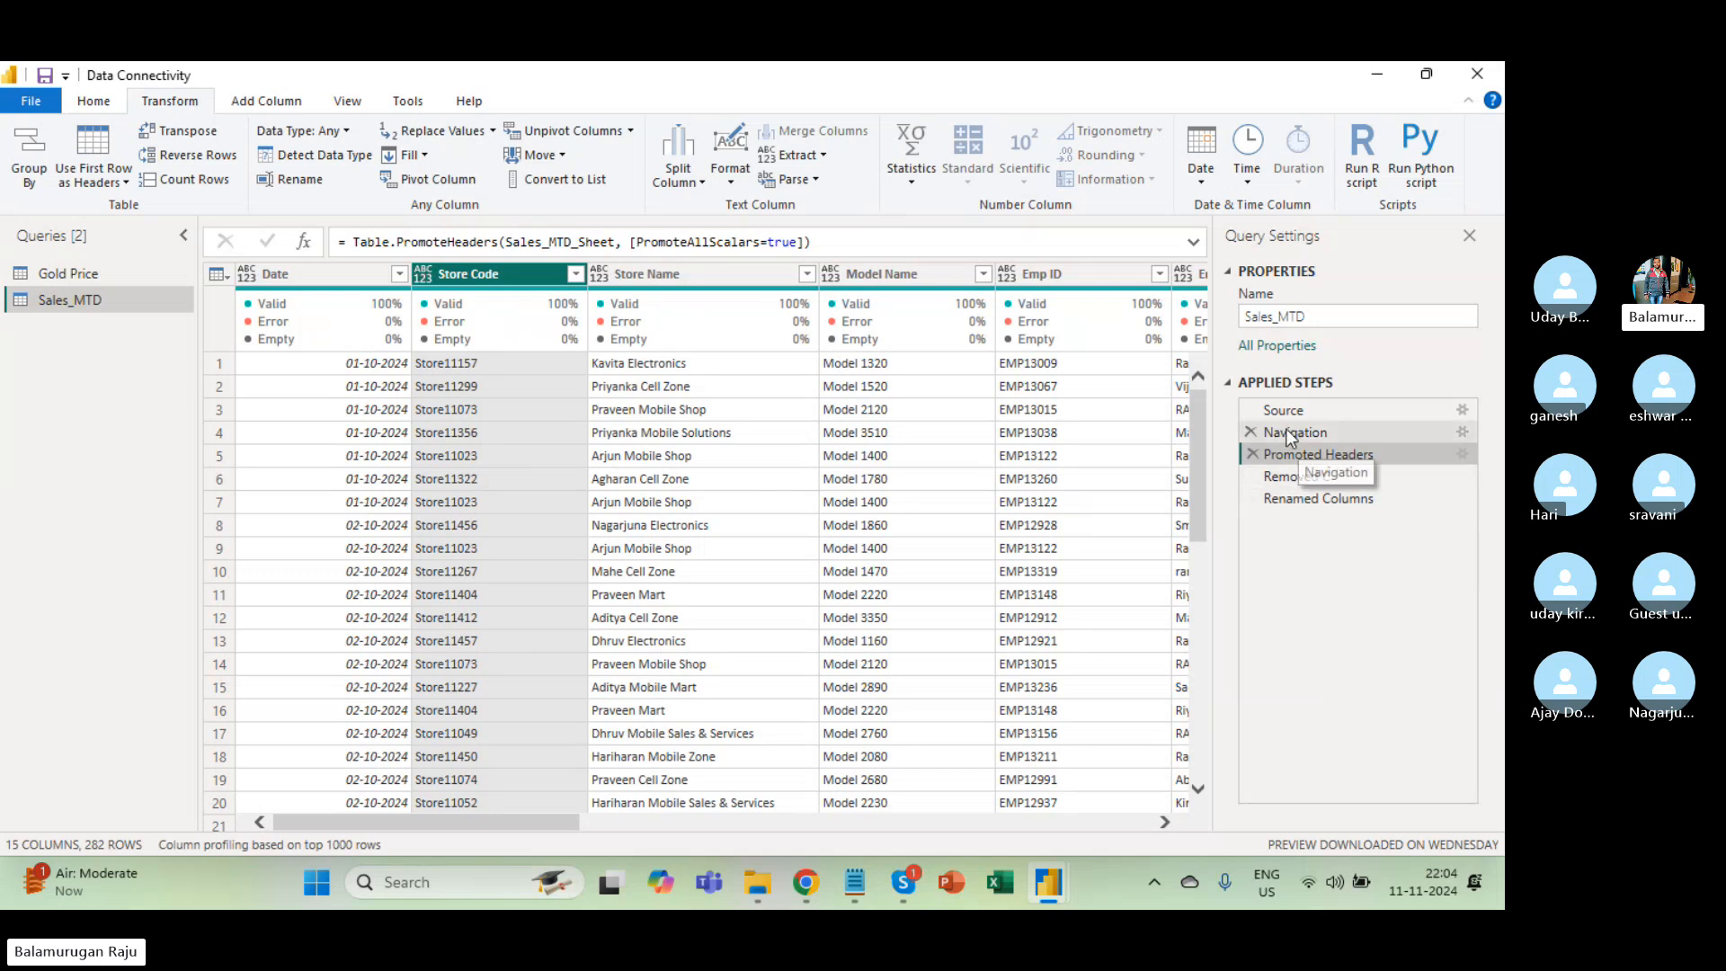
right_click(1284, 457)
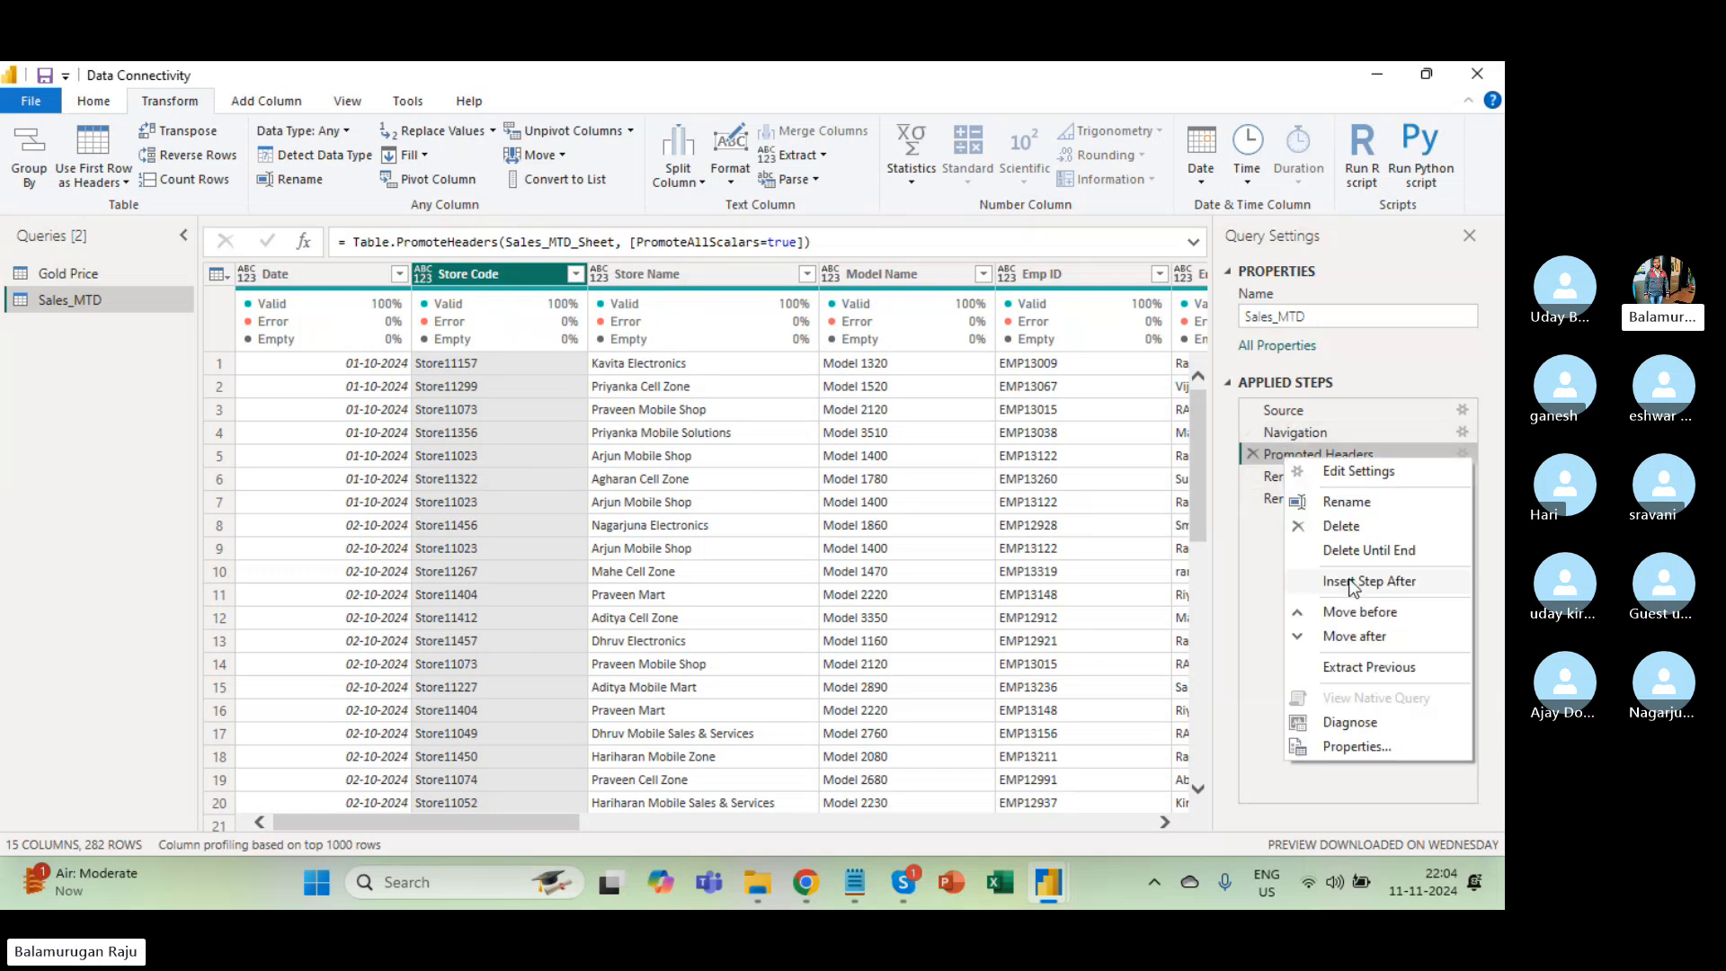
click(1251, 561)
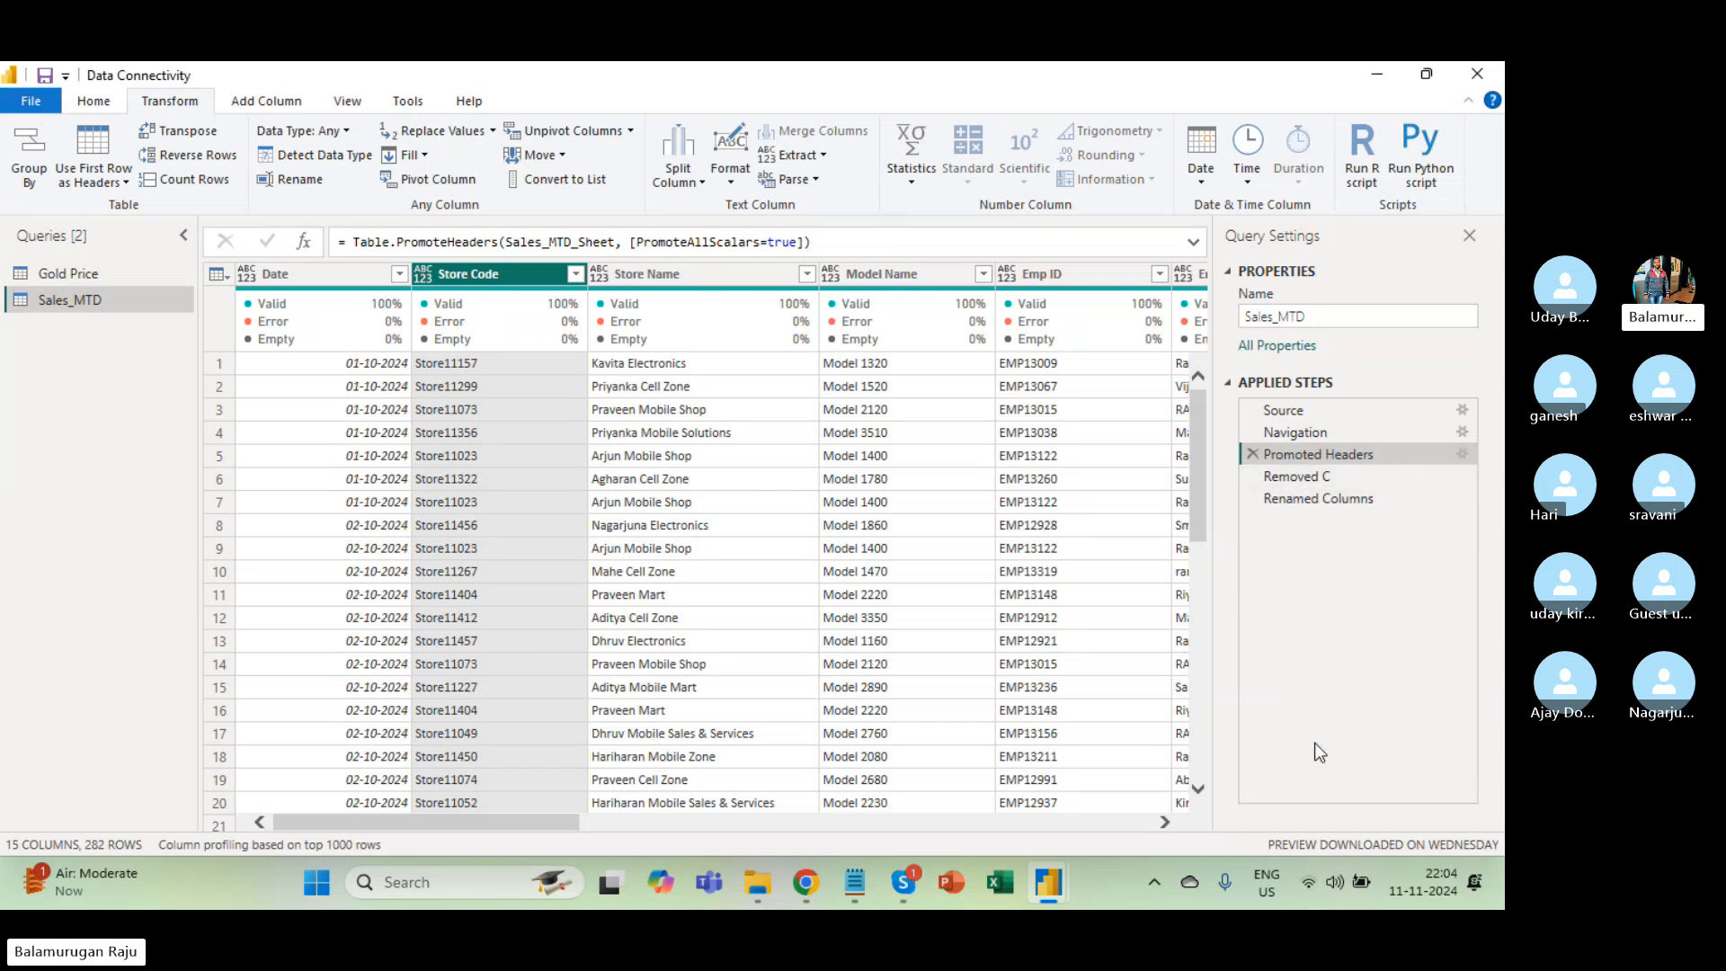
click(1343, 480)
click(1323, 497)
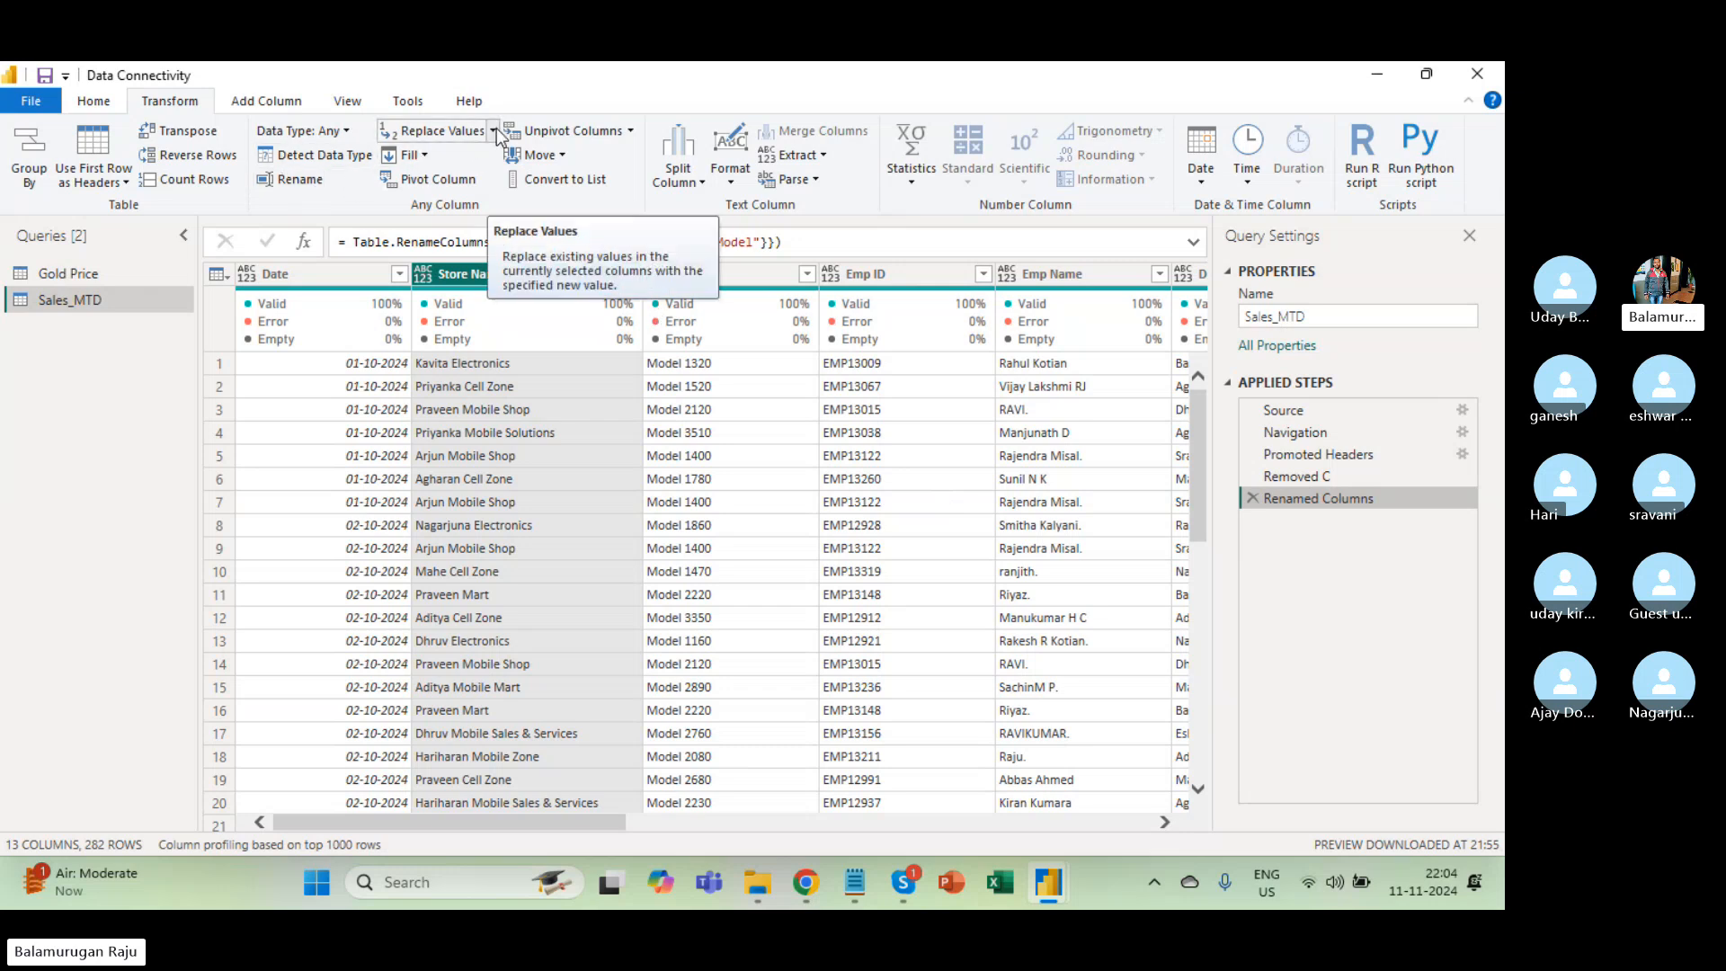
click(511, 392)
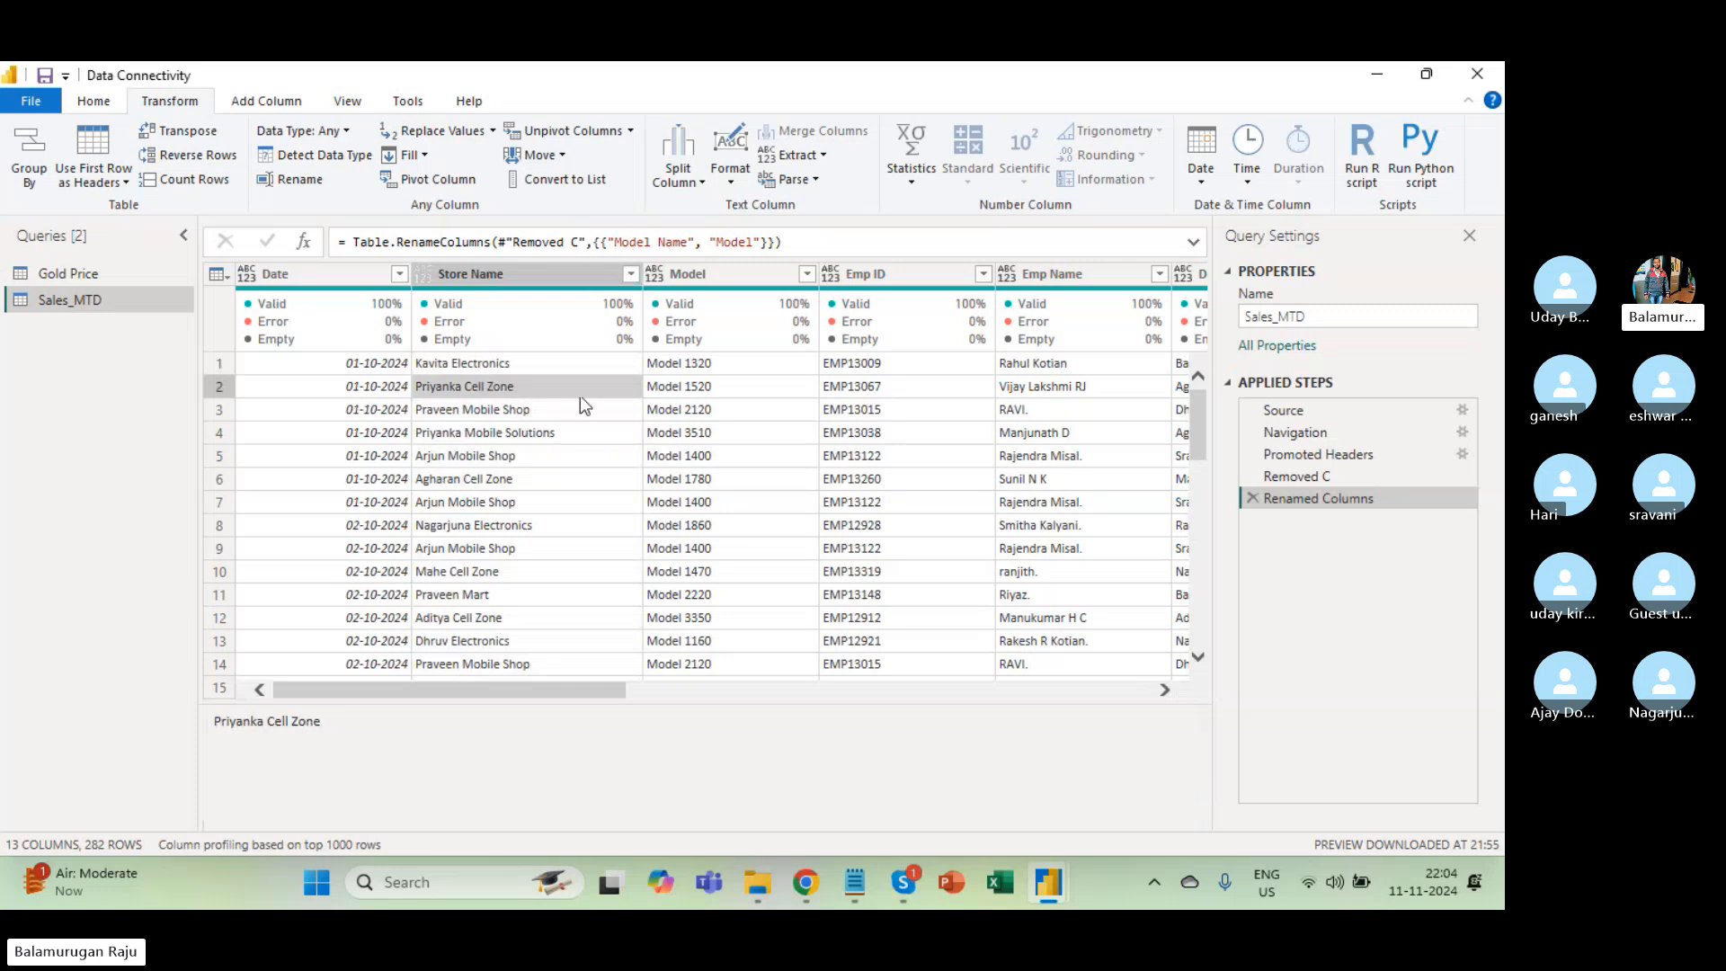
Check Model and Emp ID values, select the Emp ID column and expand Replace Values.
click(682, 388)
click(741, 362)
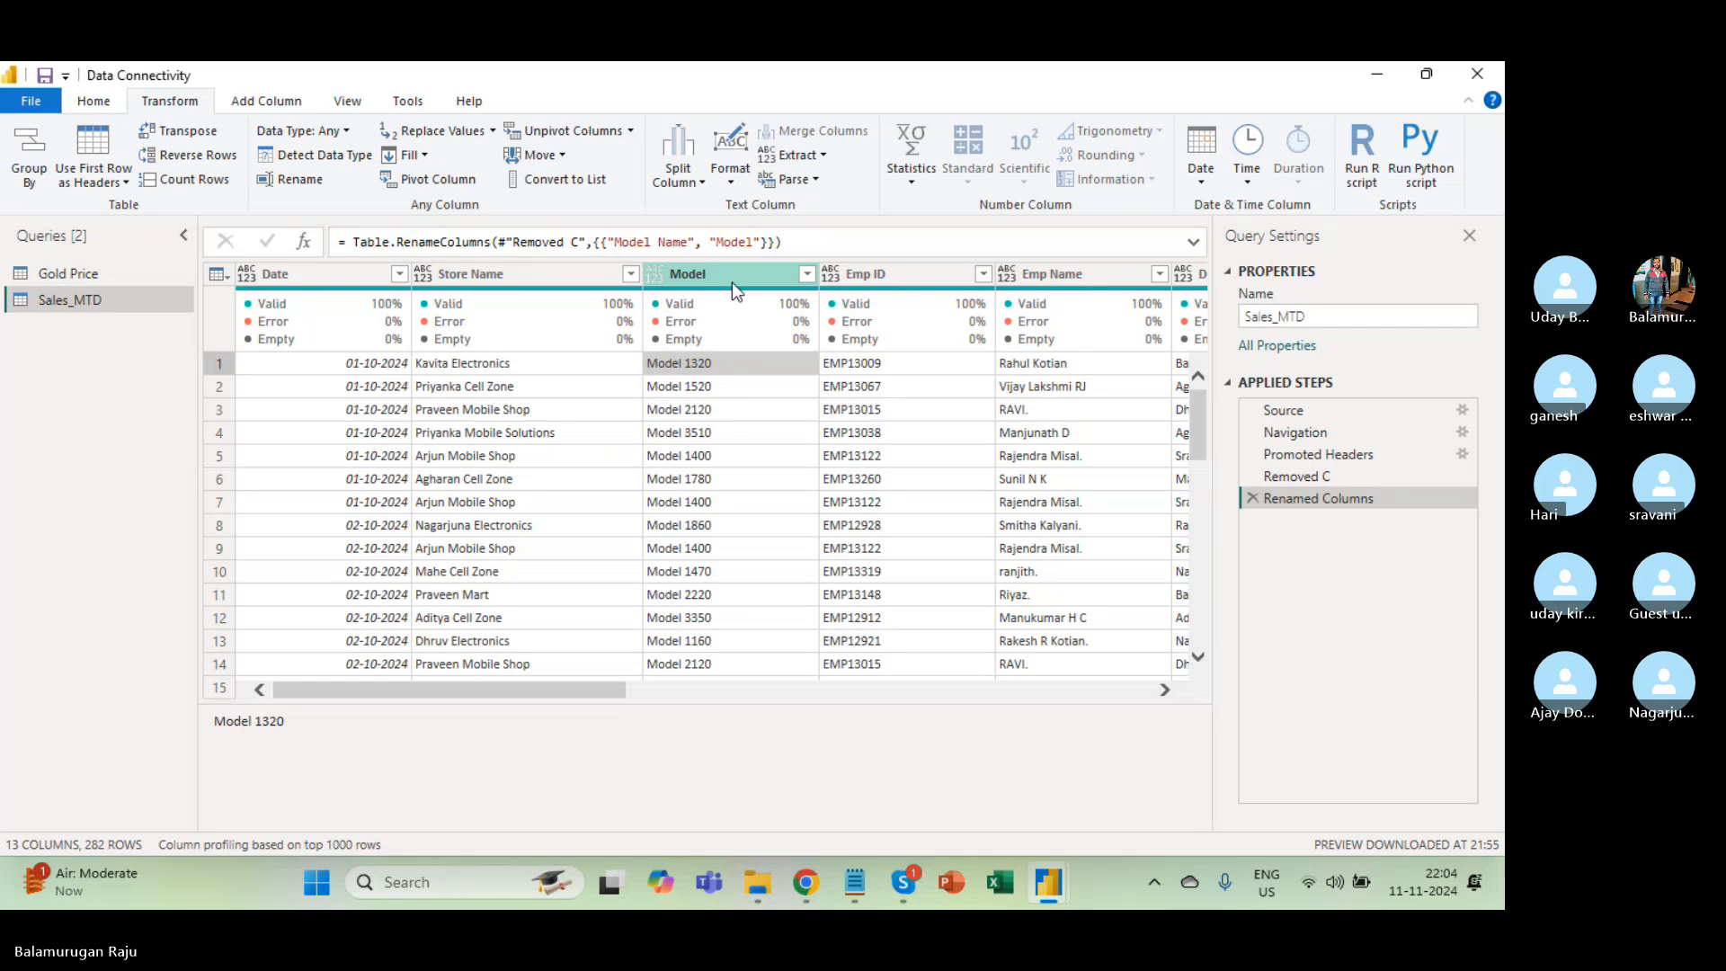
click(849, 371)
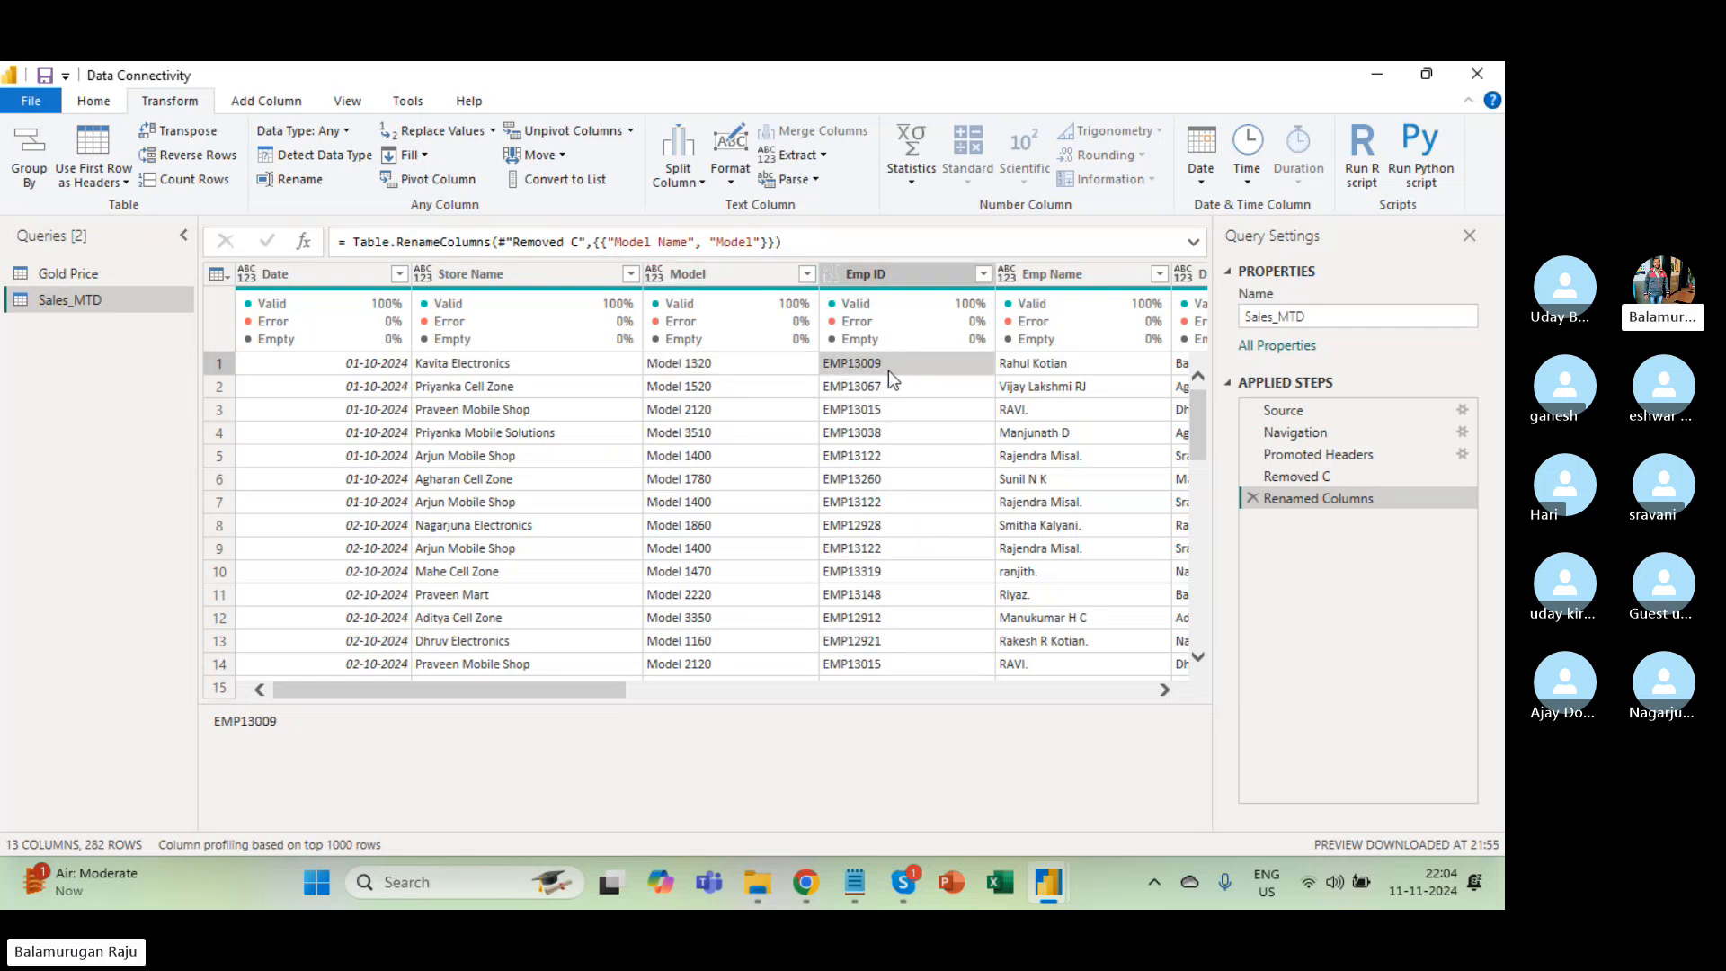
click(898, 279)
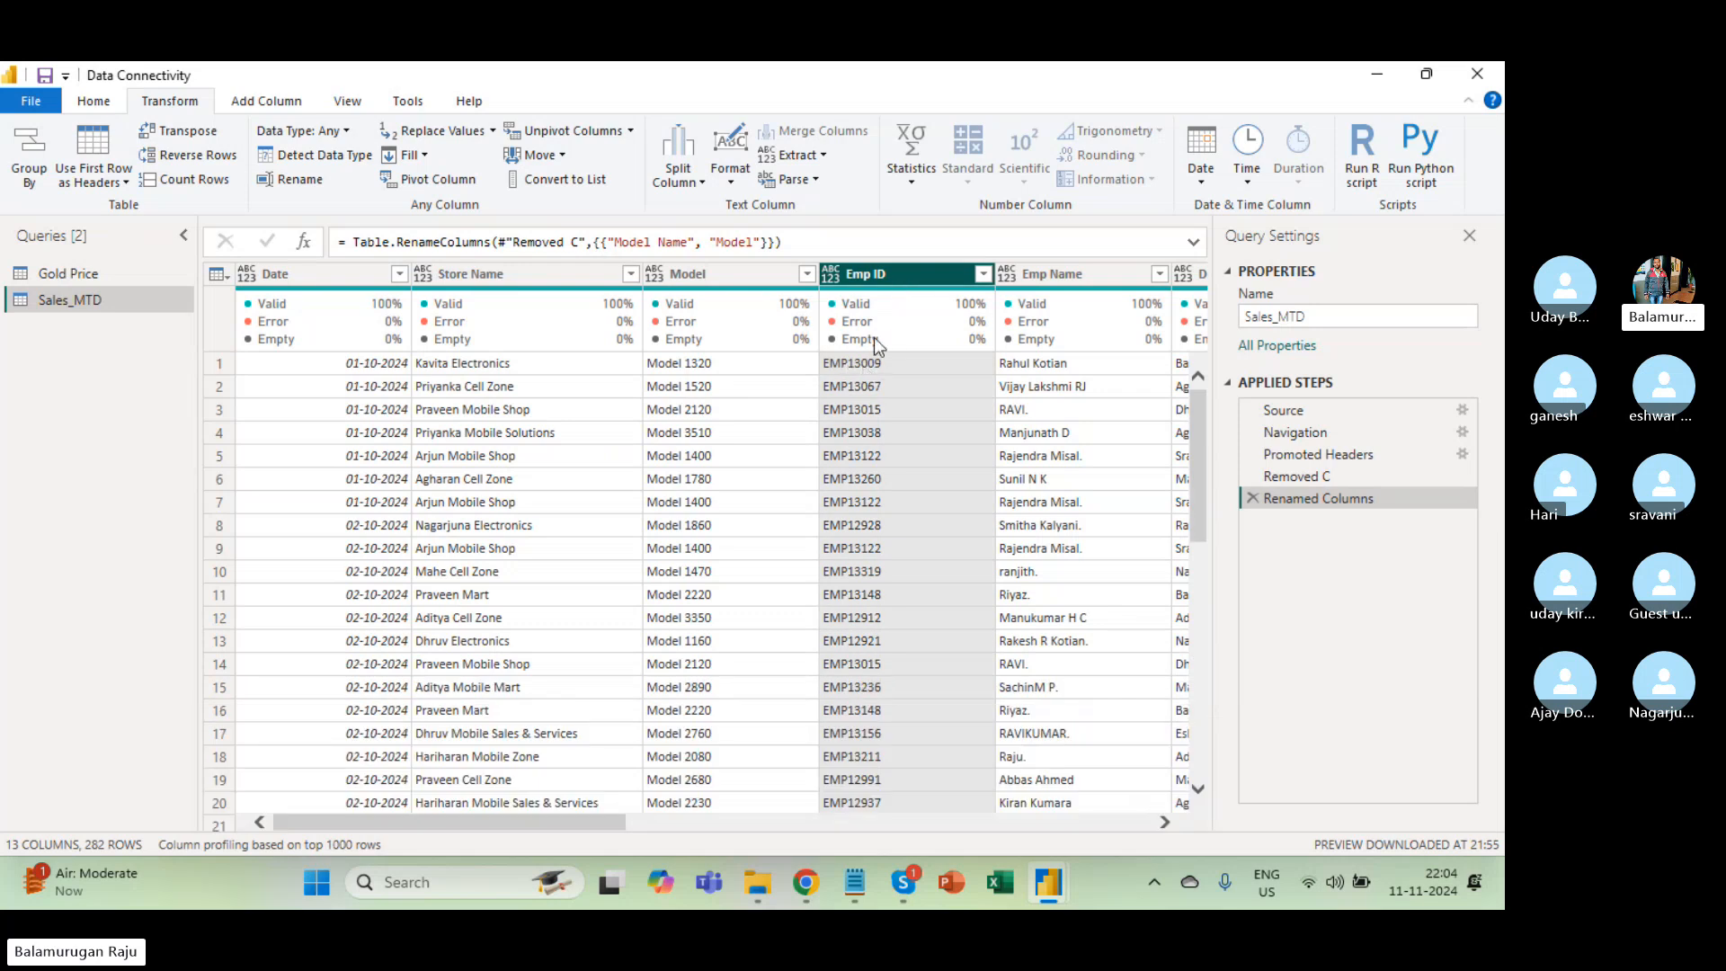
click(493, 130)
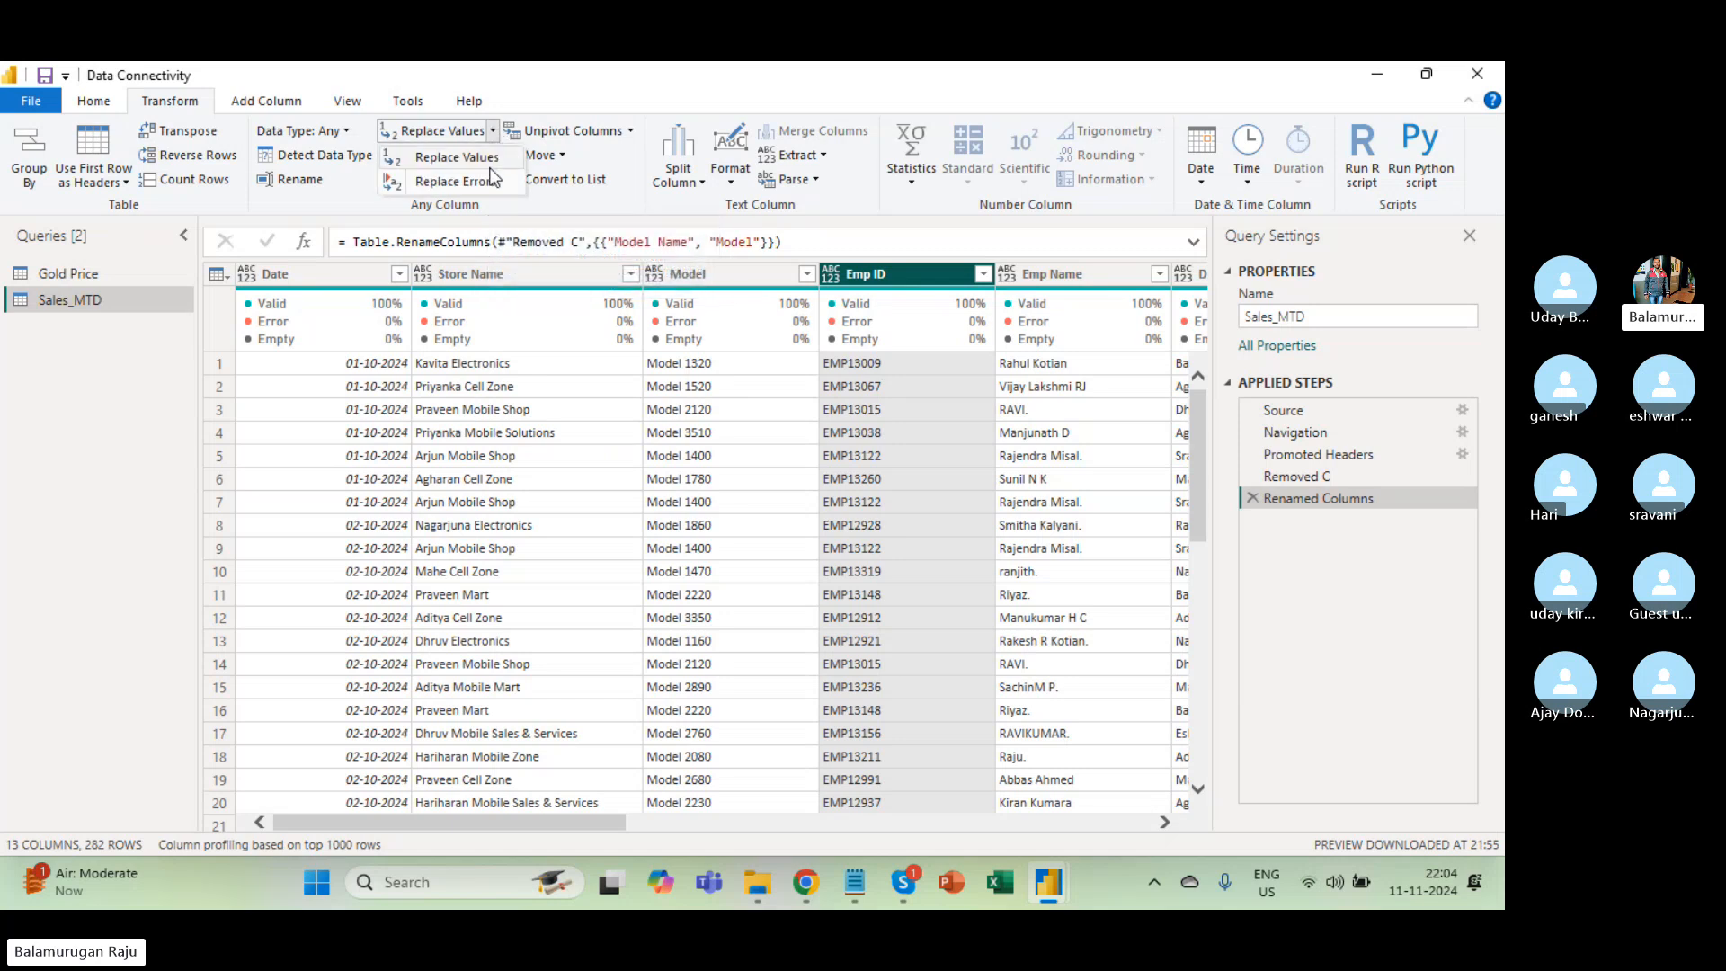
Replace 'Emp' with 'EmpID' in the Emp ID column via the Replace Values dialog.
click(481, 159)
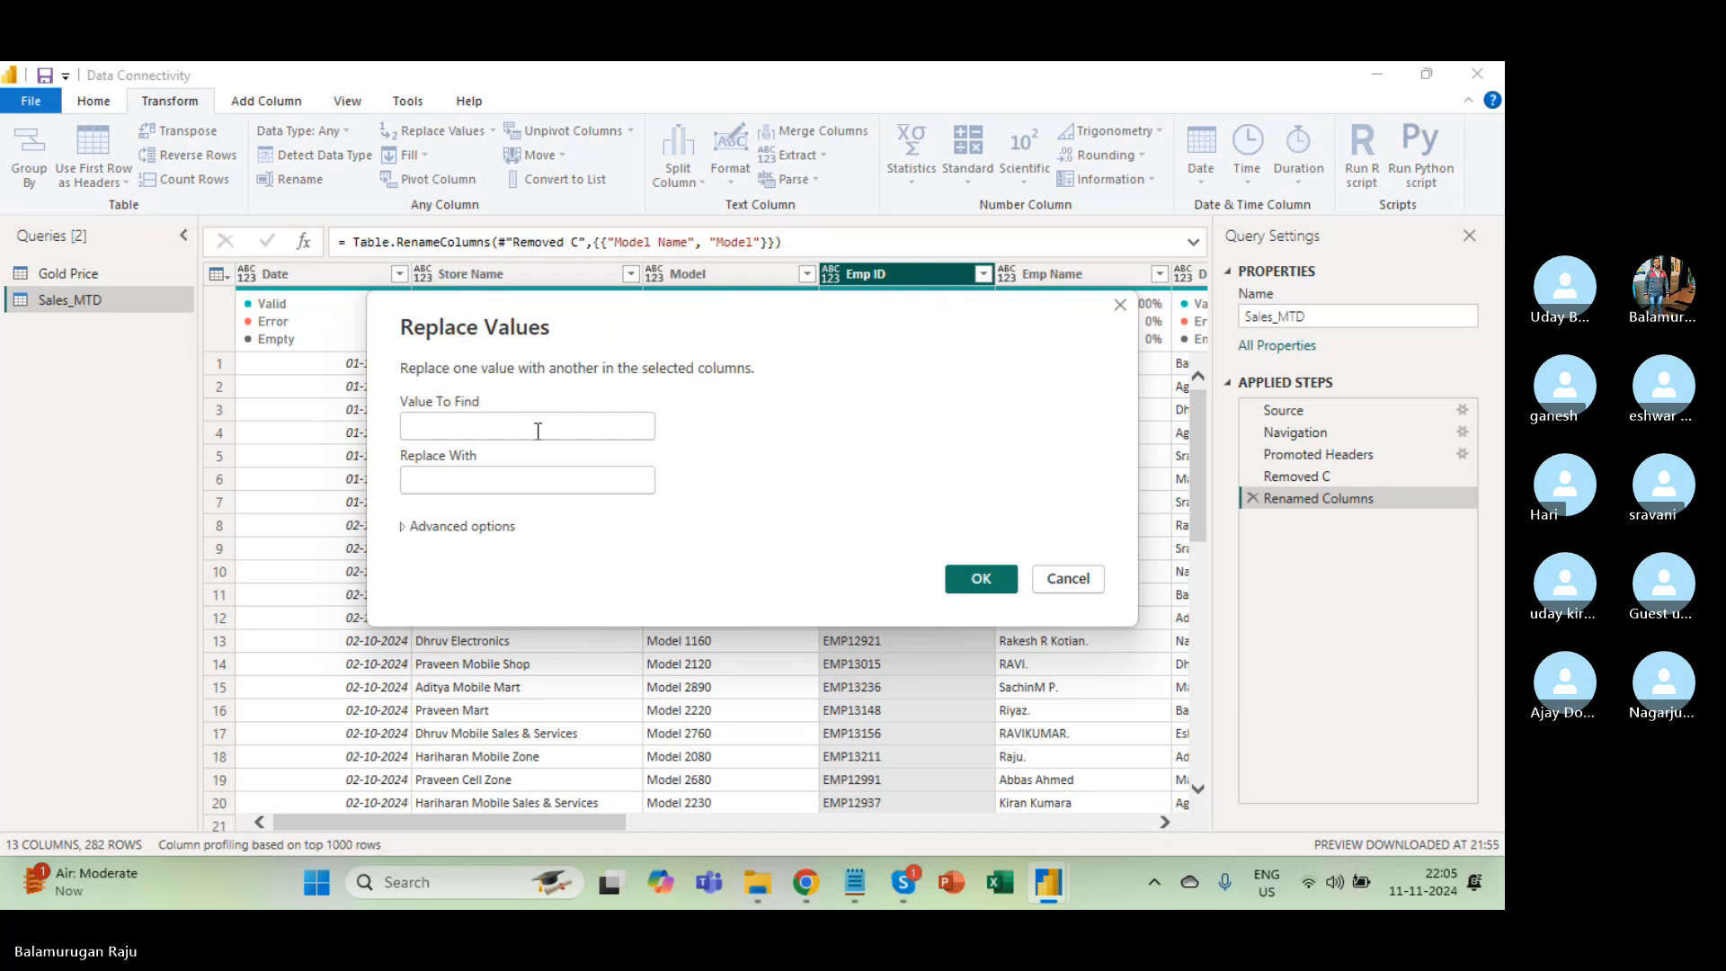
text(P)
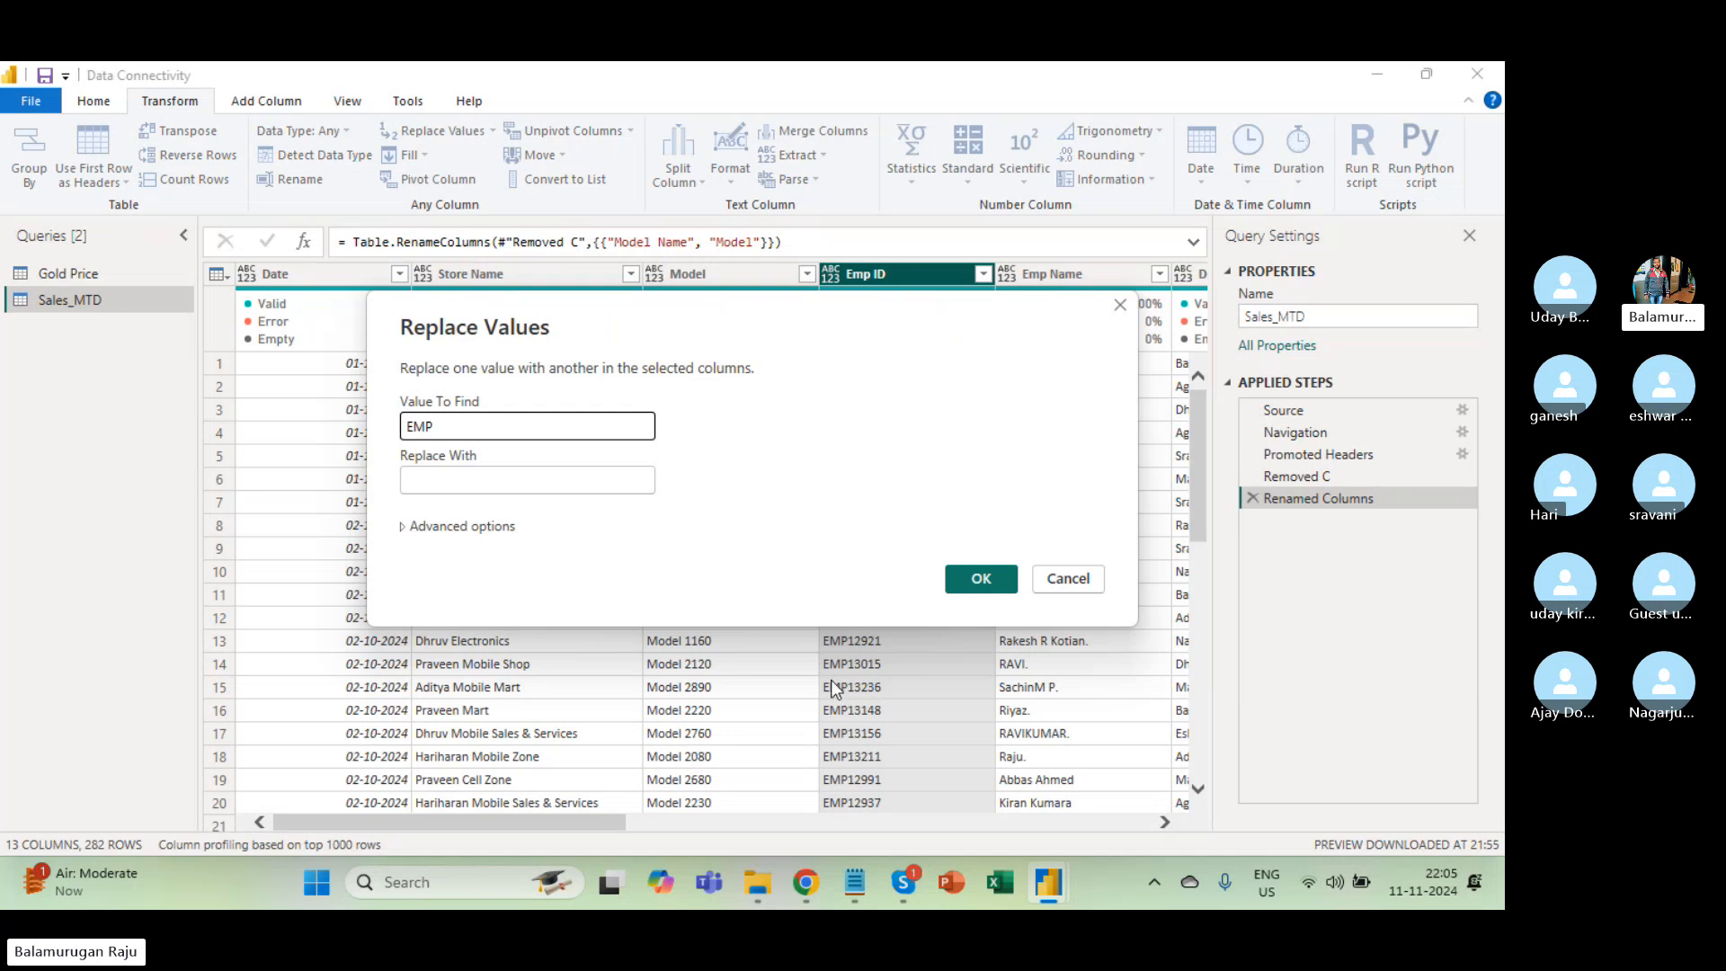
key(BackSpace)
key(BackSpace)
text(mp)
key(Tab)
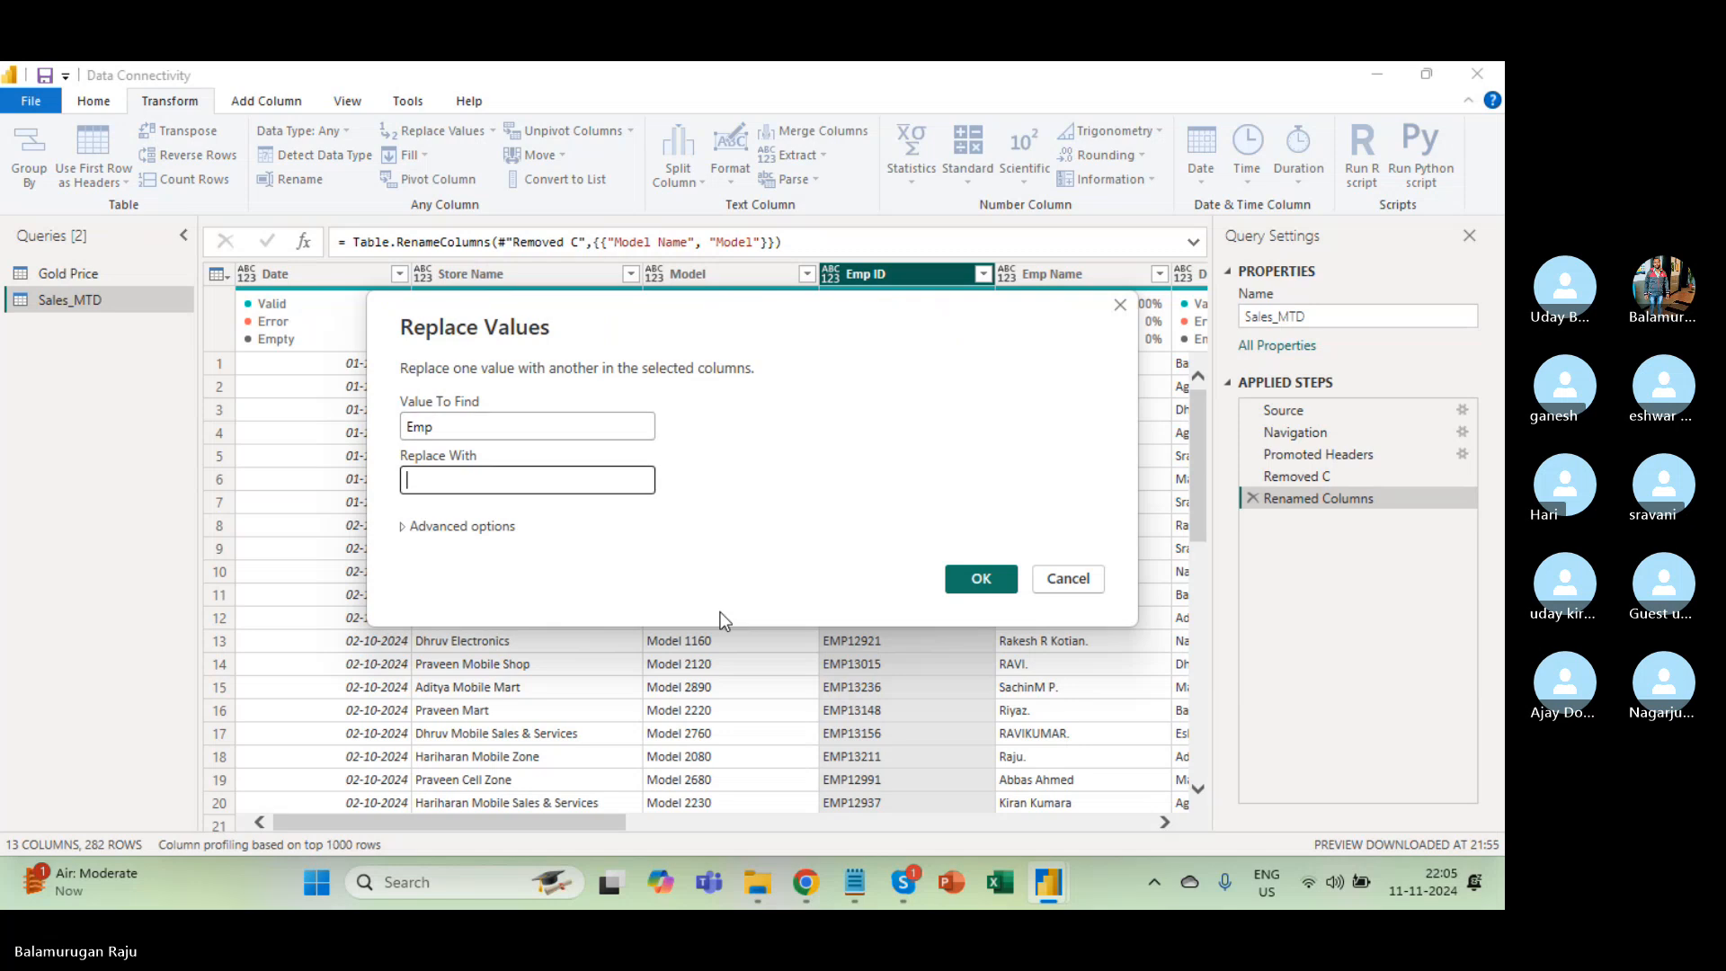
text(Emp)
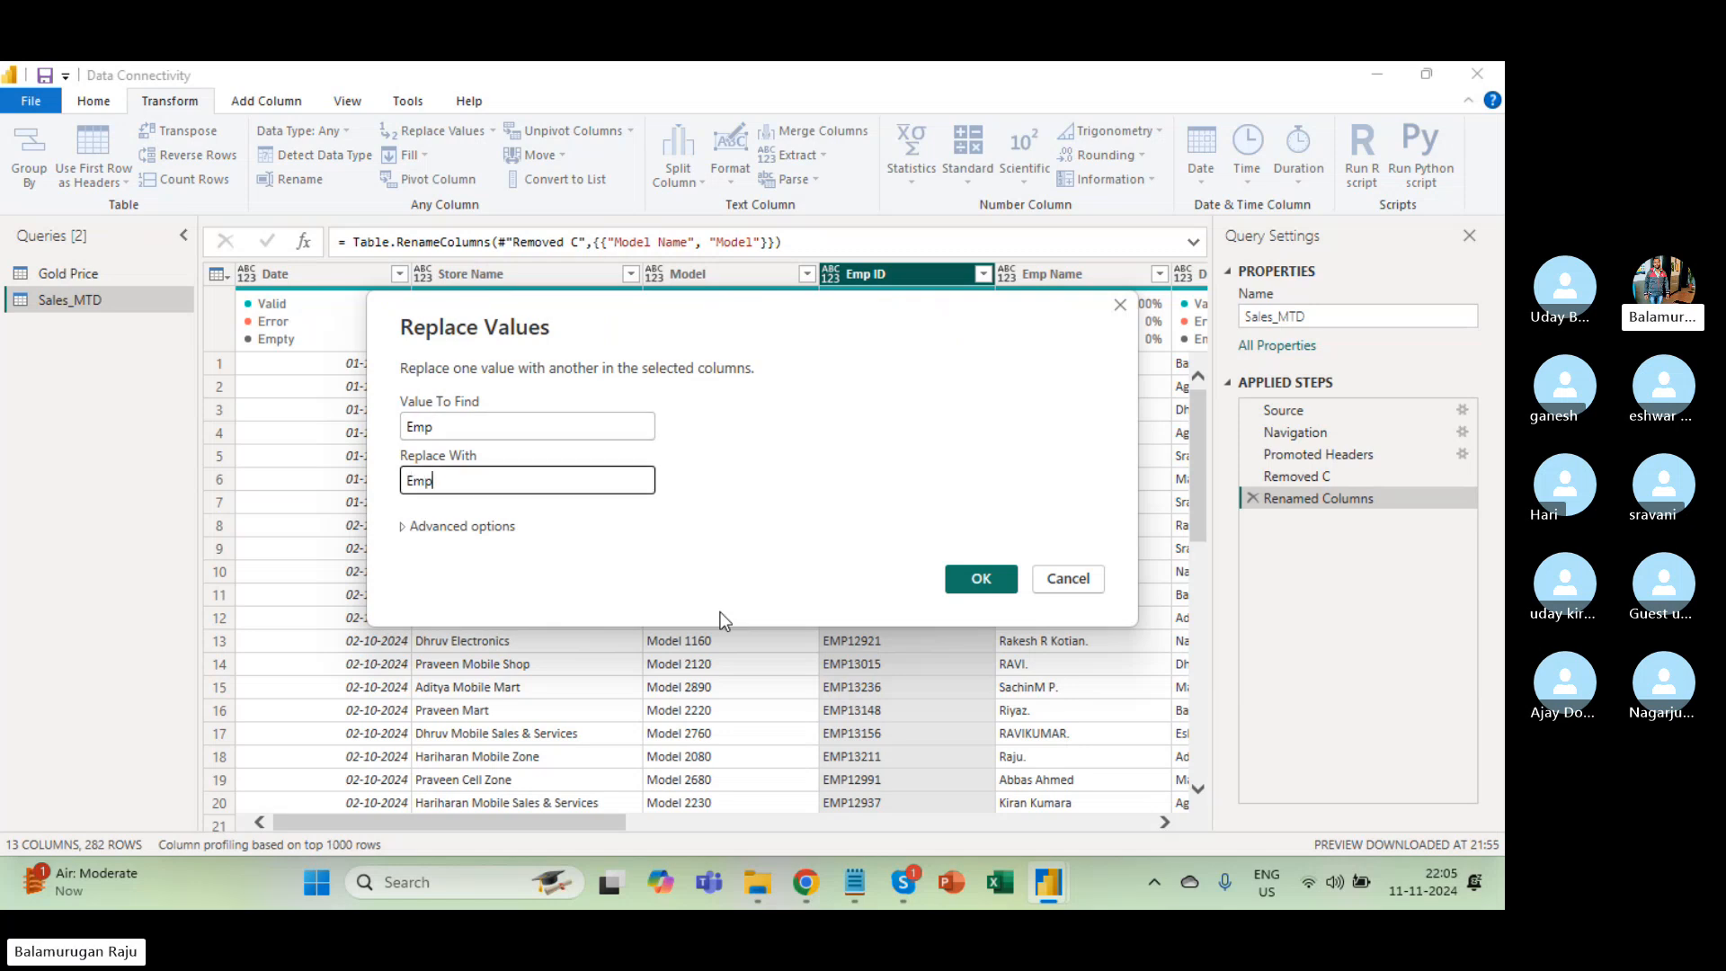
text(ID)
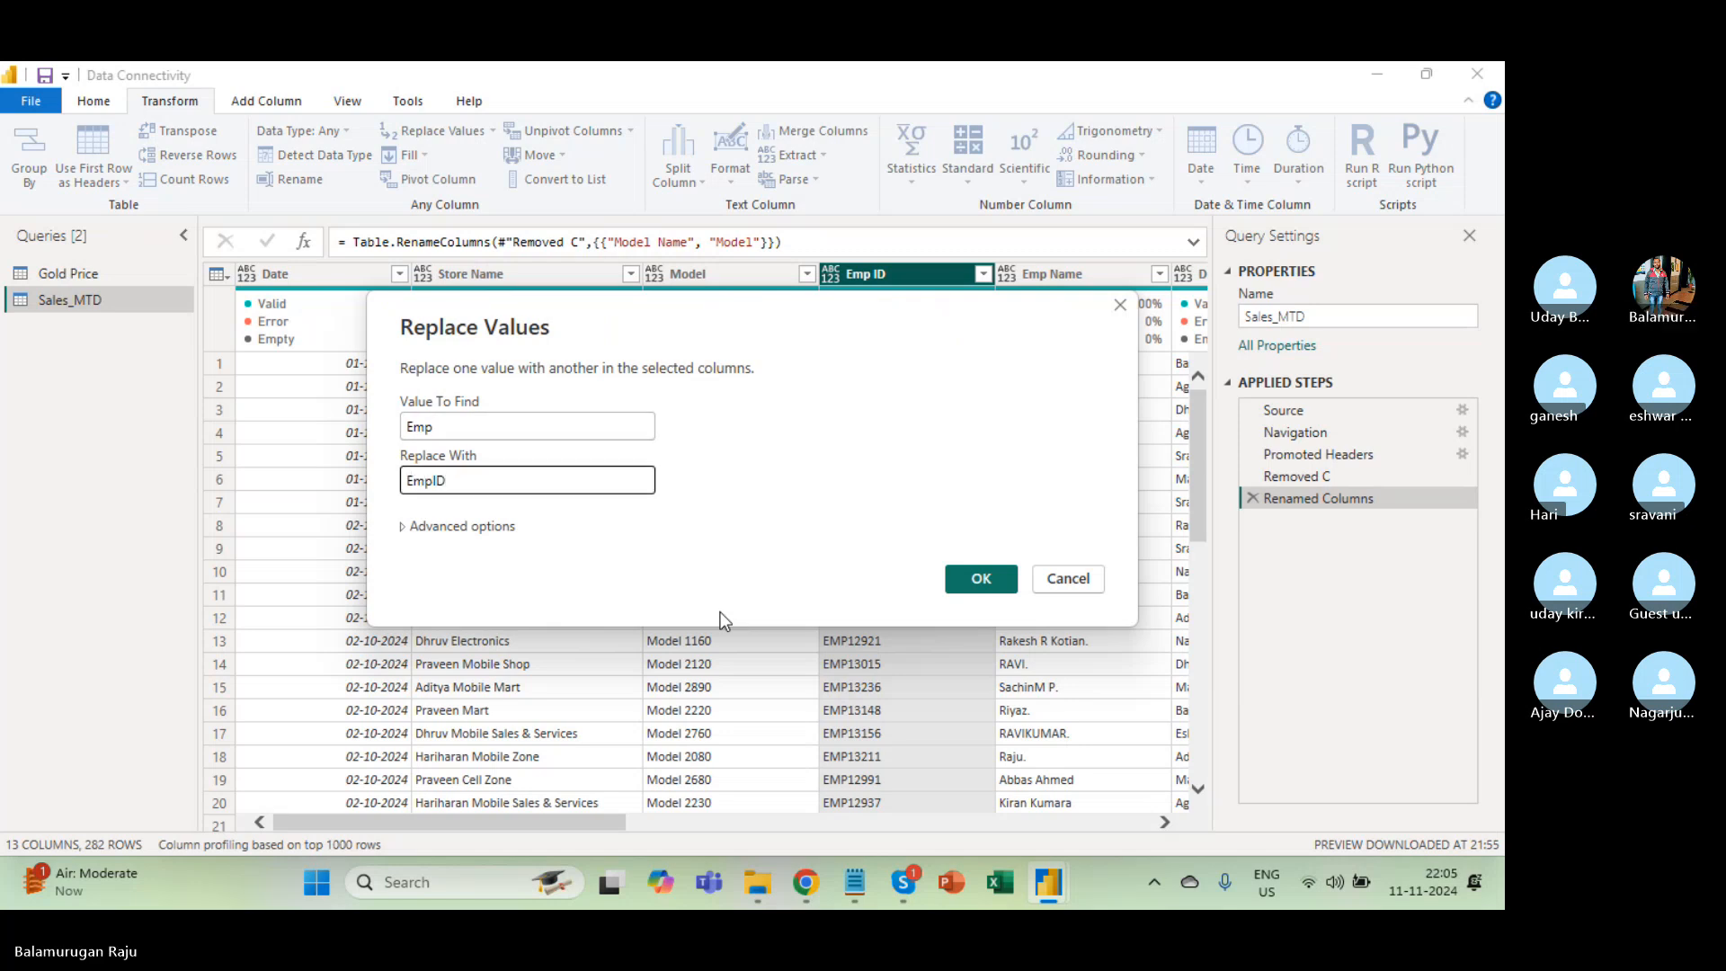
click(445, 430)
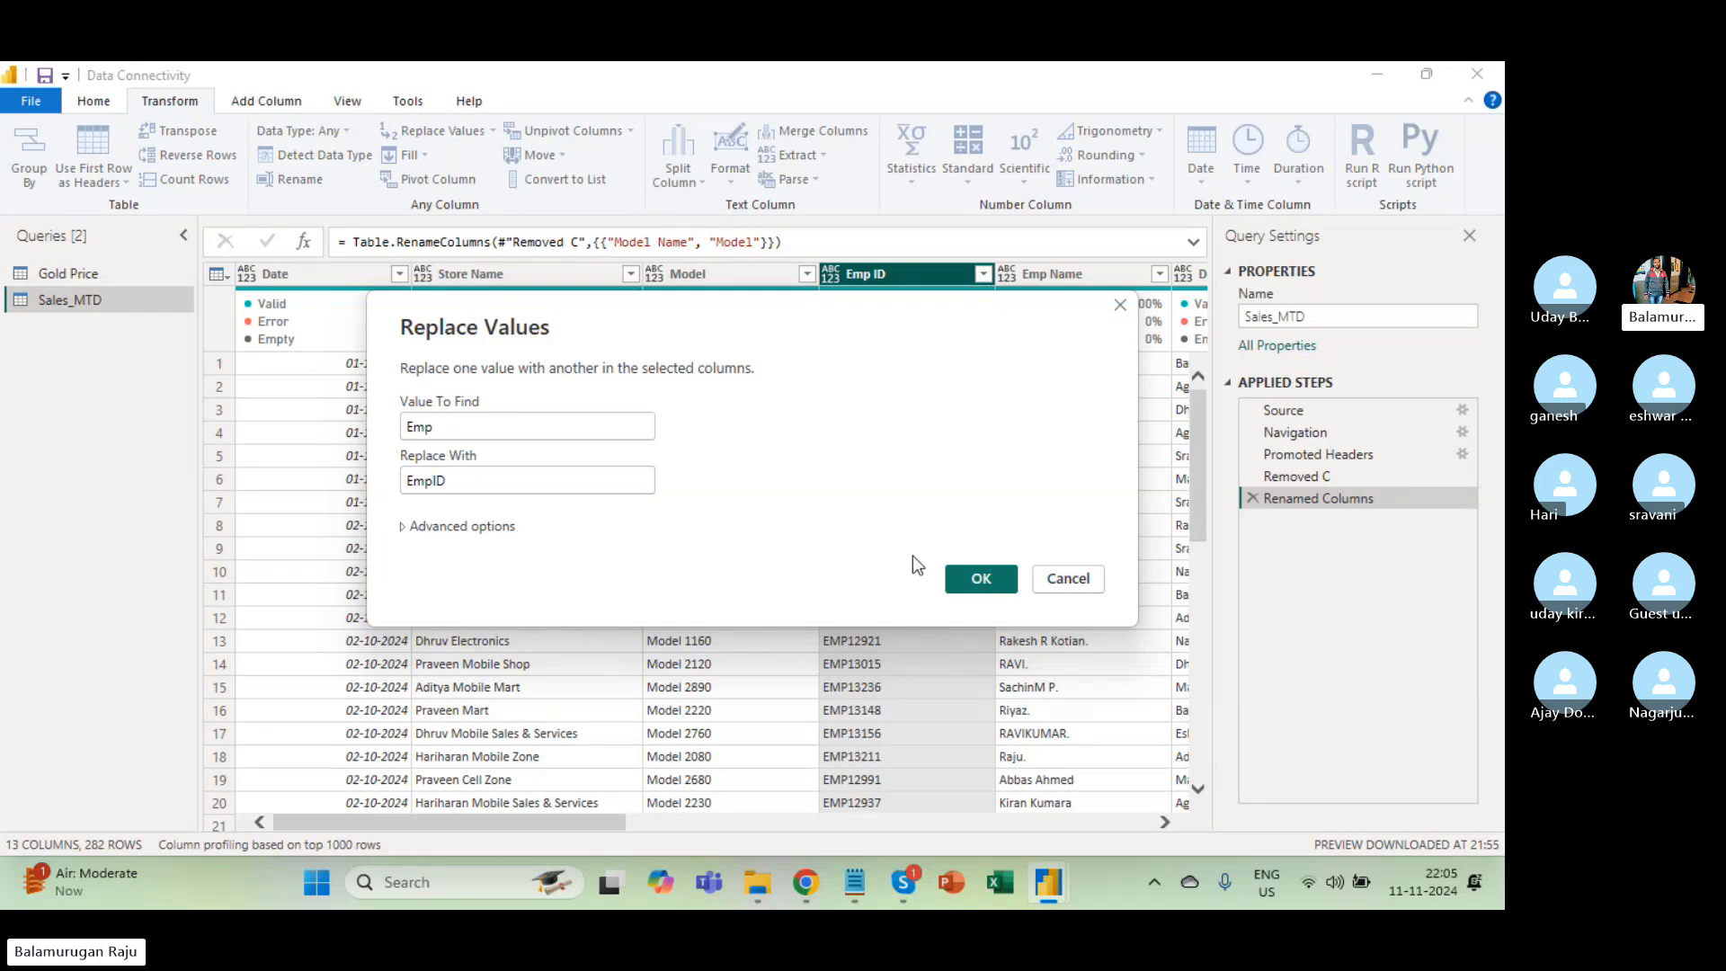
click(991, 579)
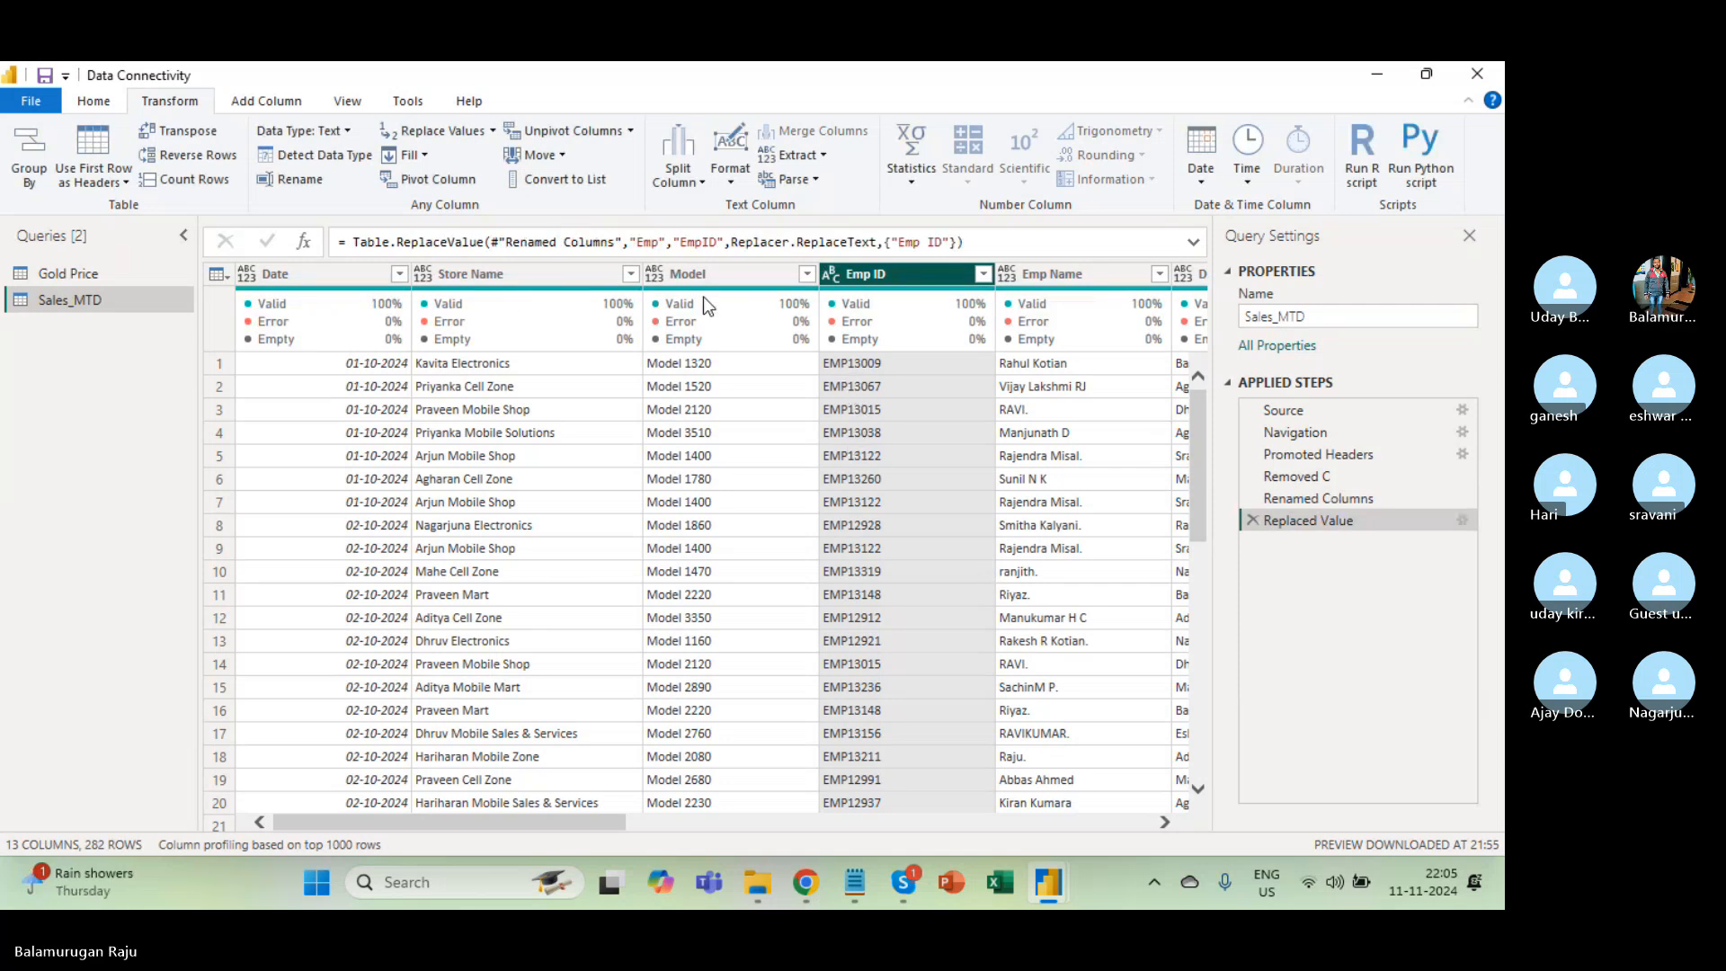
Review the Replaced Value settings and compare against the Renamed Columns step without changes.
mouse_move(736, 294)
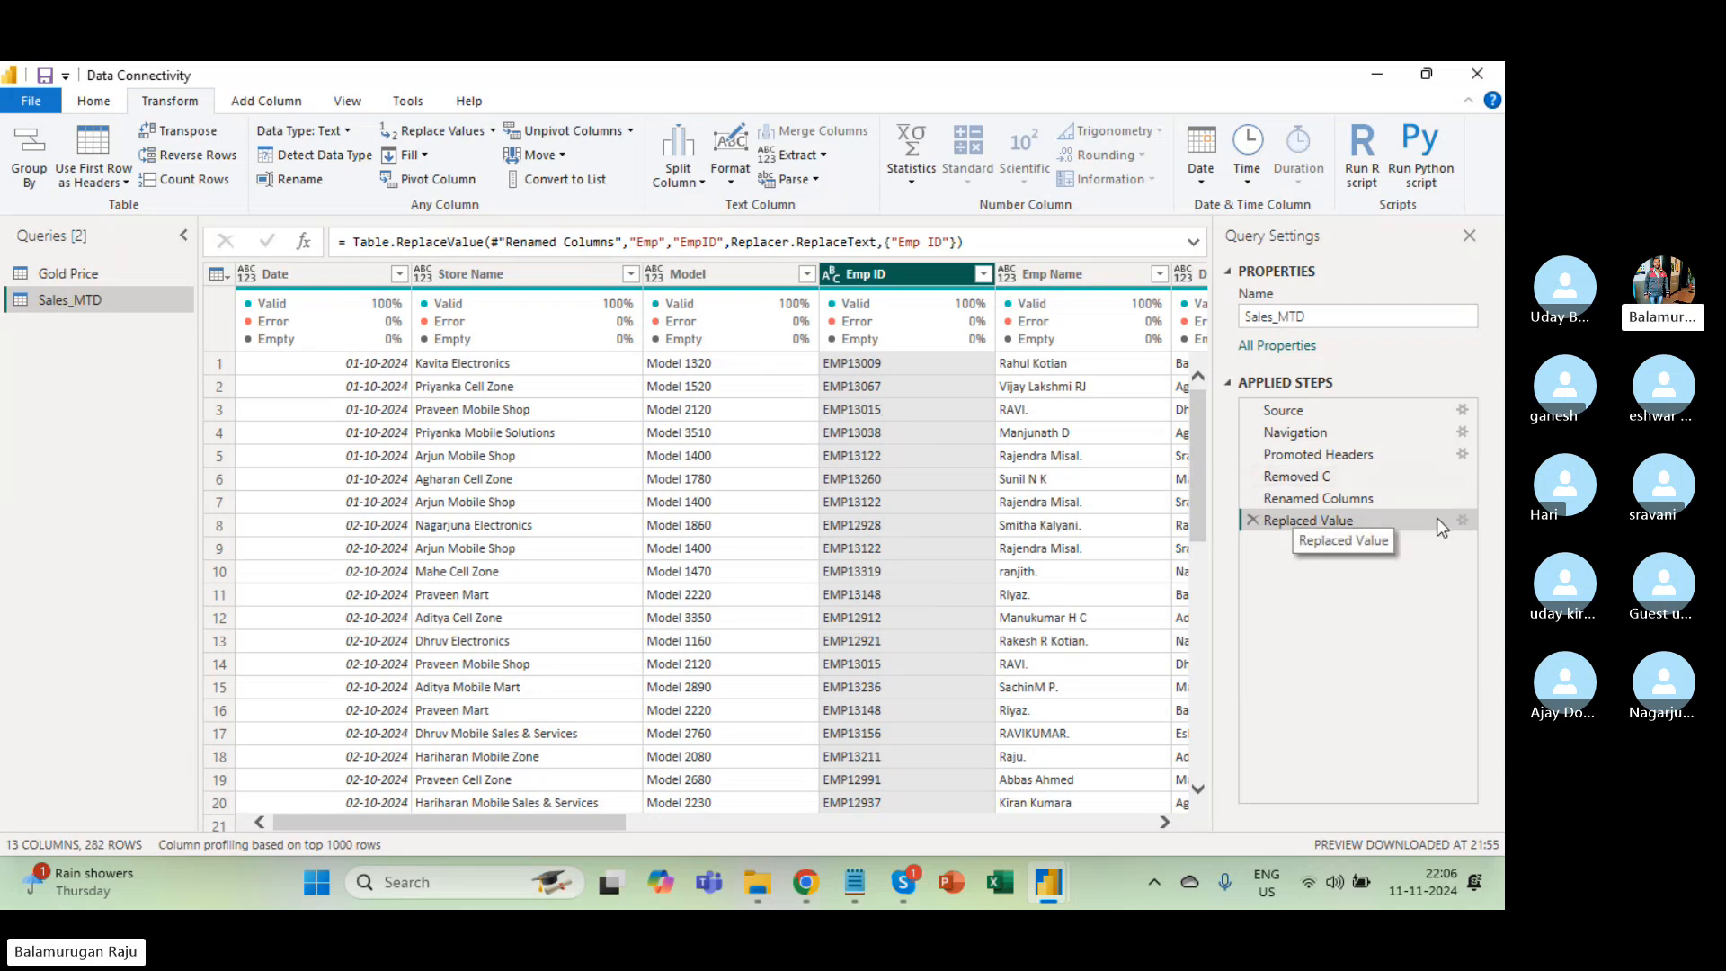
click(1461, 522)
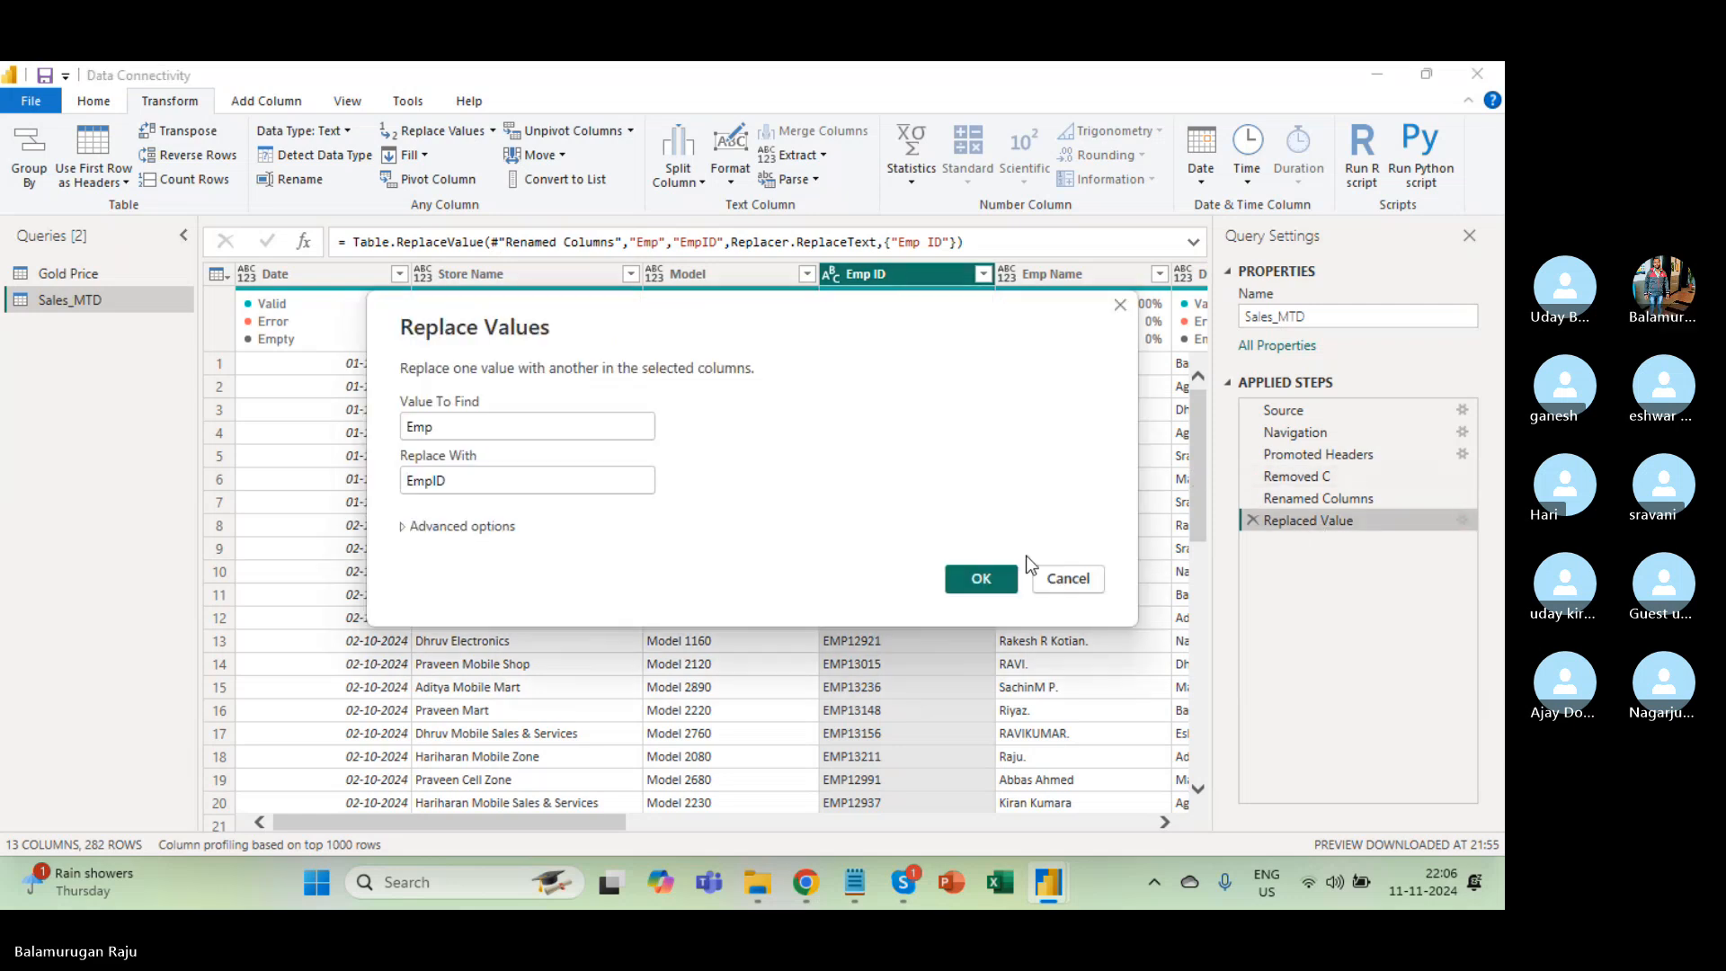
click(1119, 306)
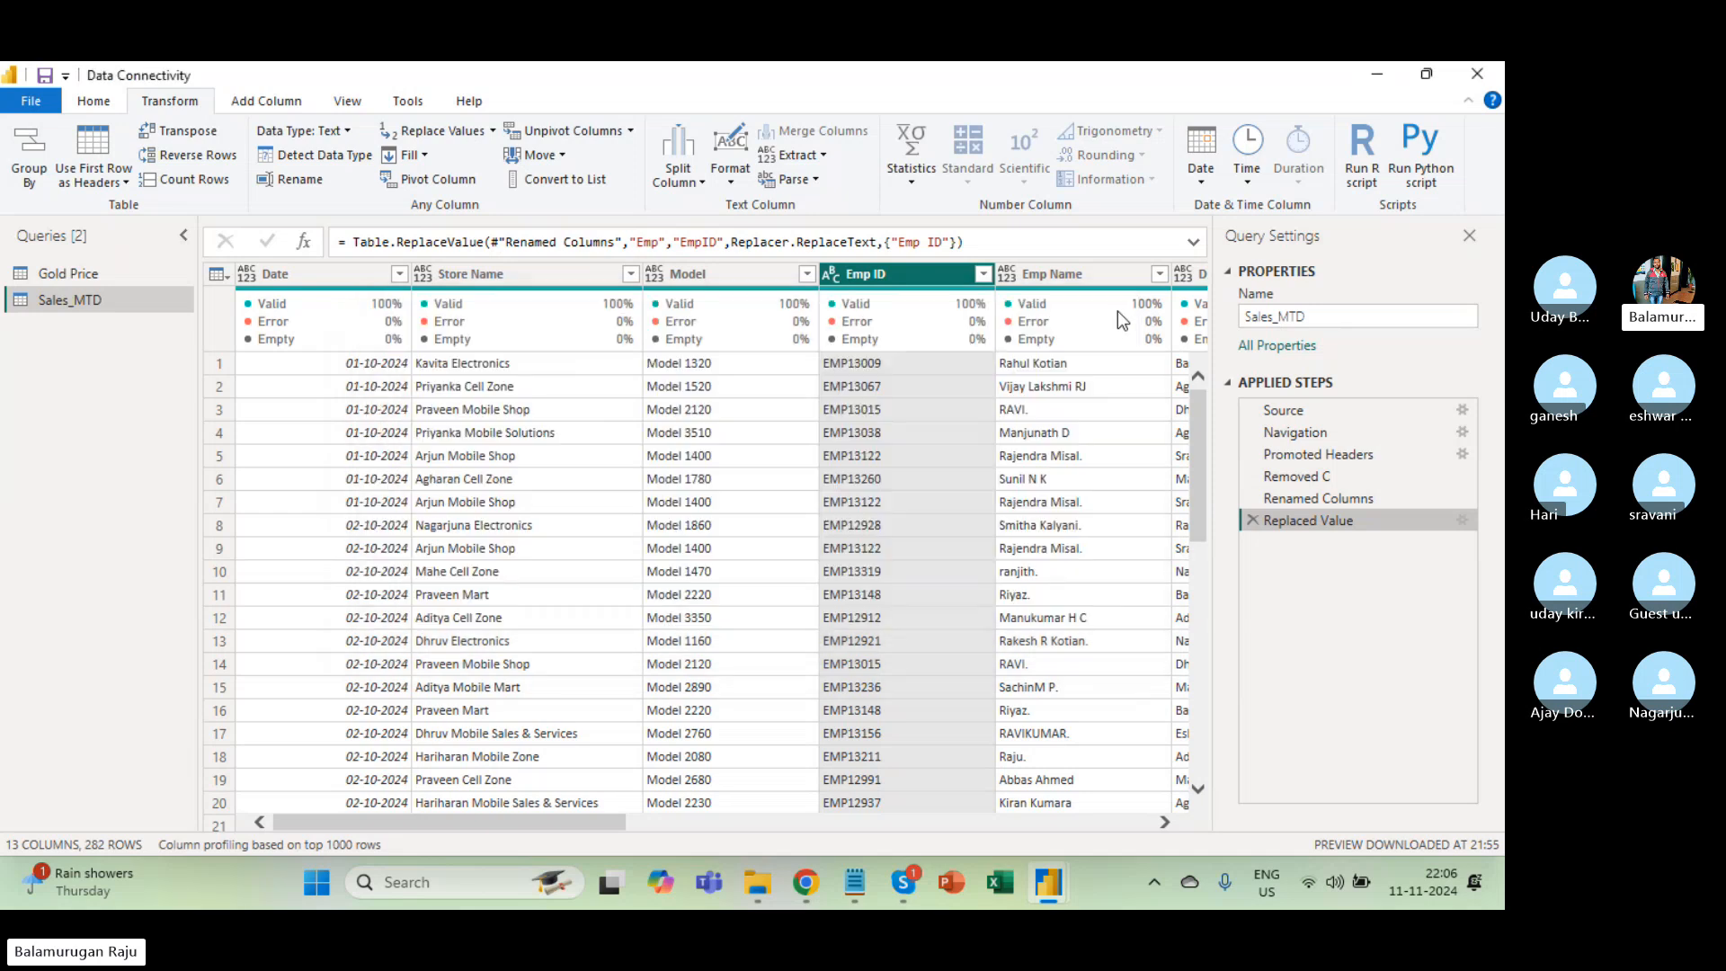
click(1462, 521)
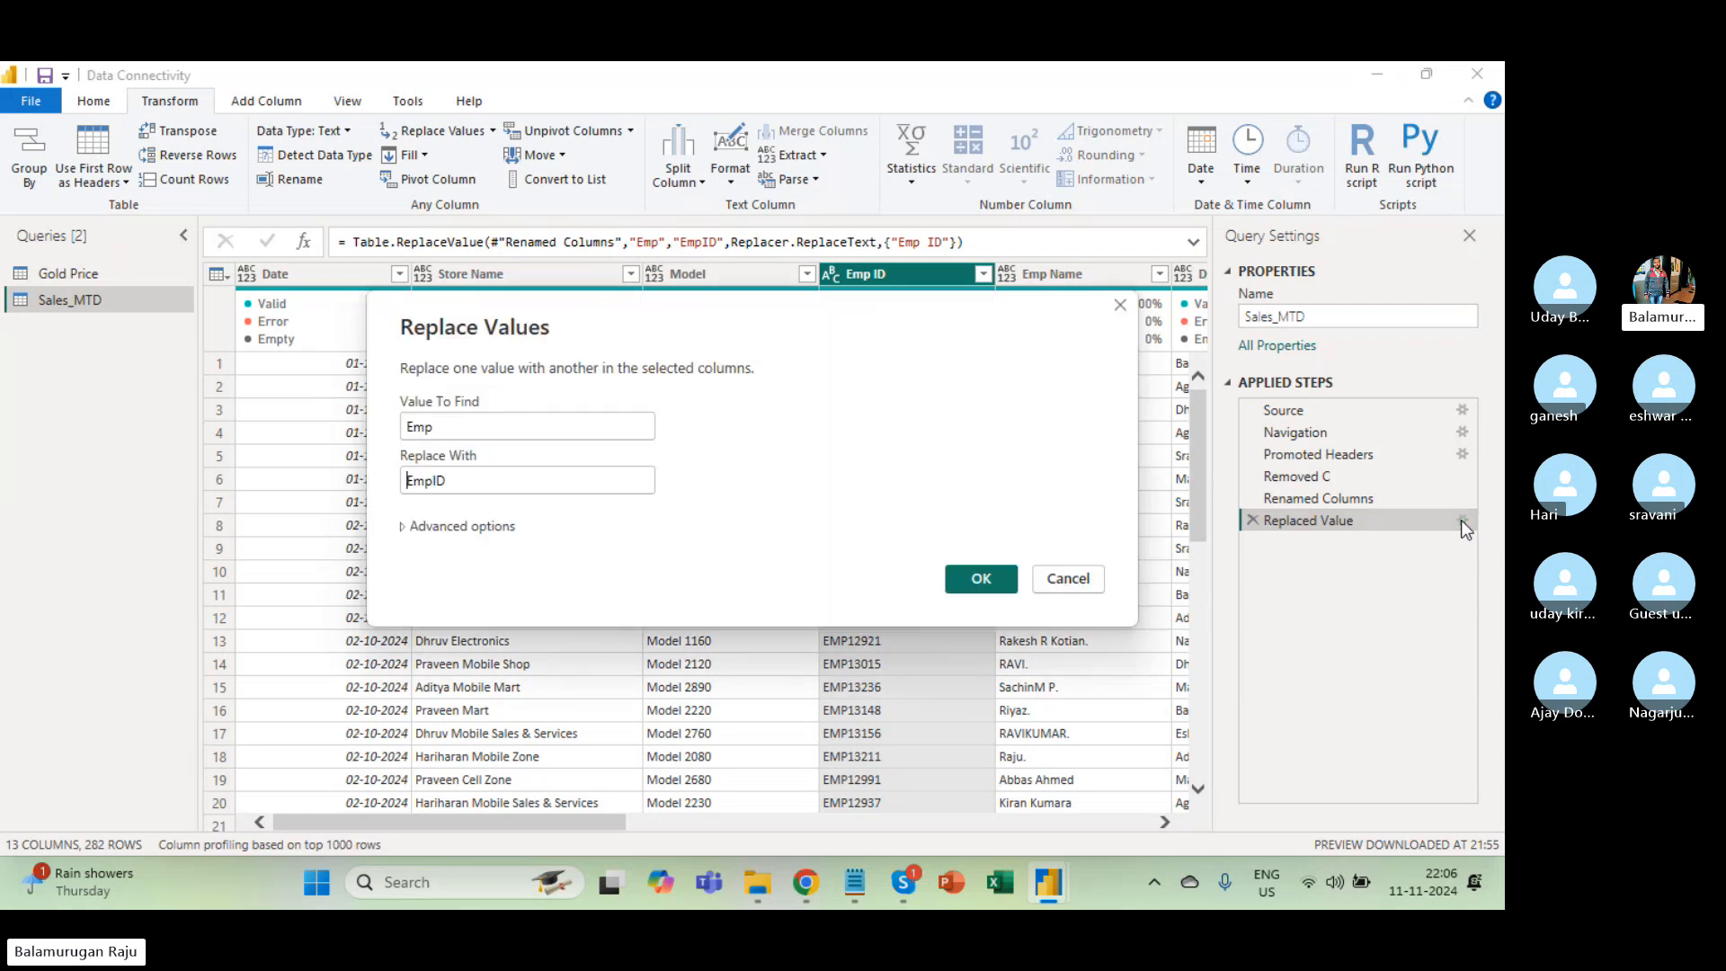
click(1064, 578)
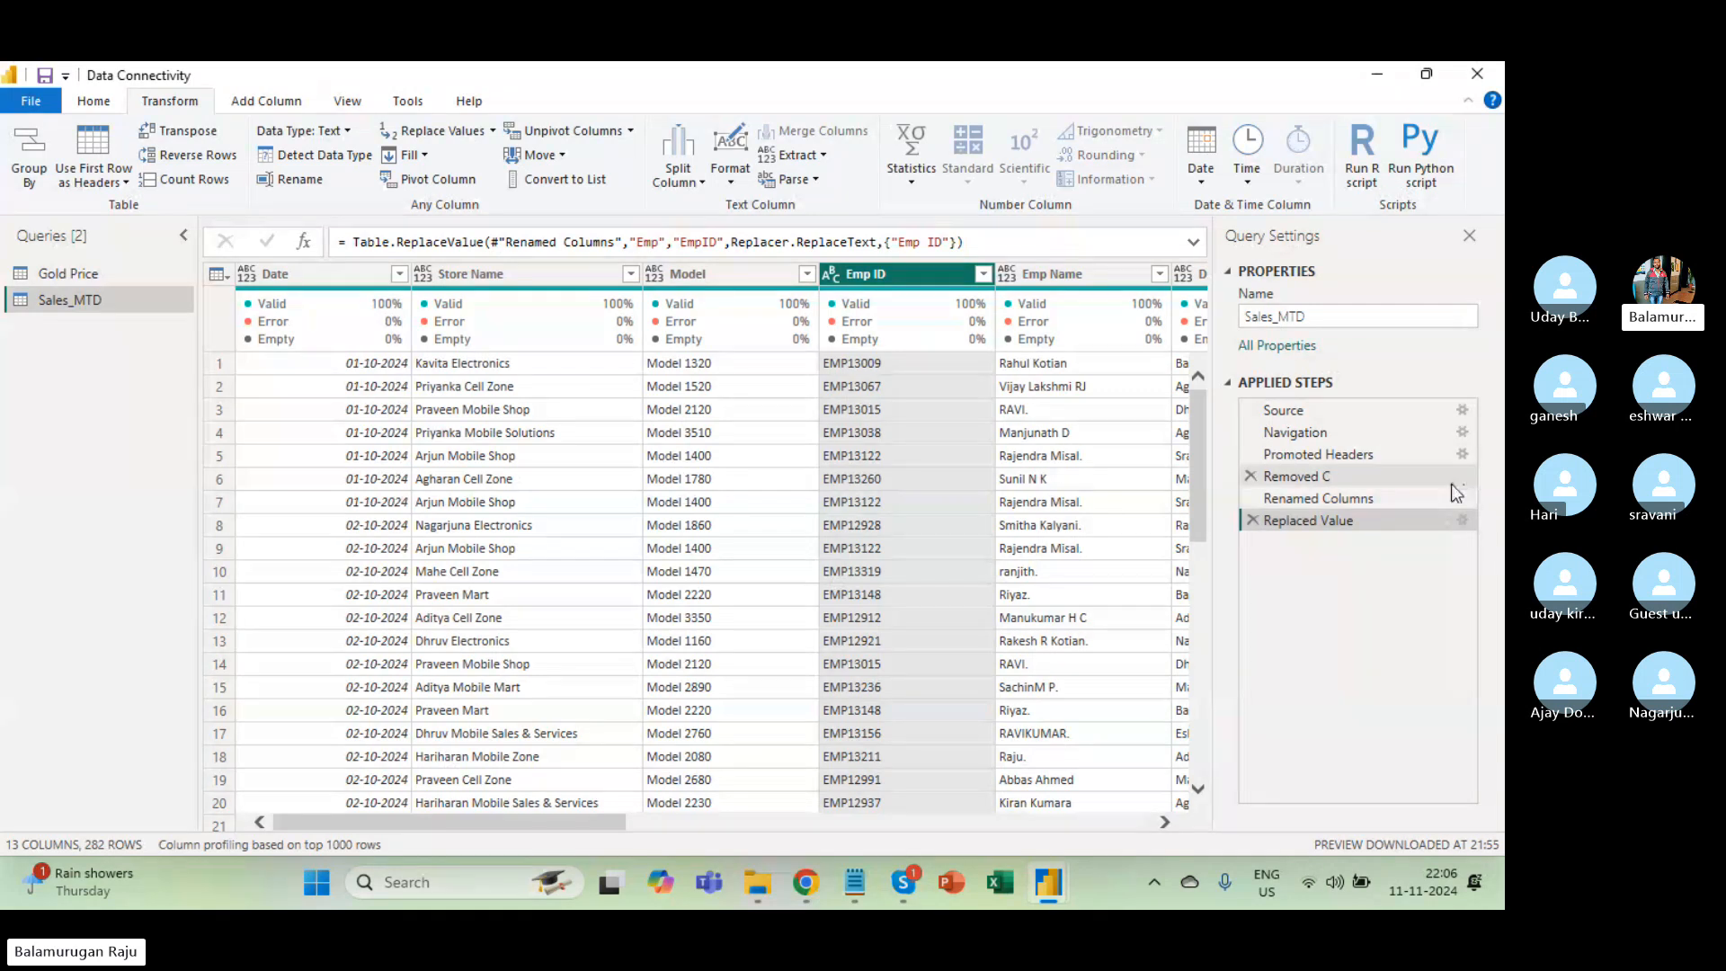
click(1340, 496)
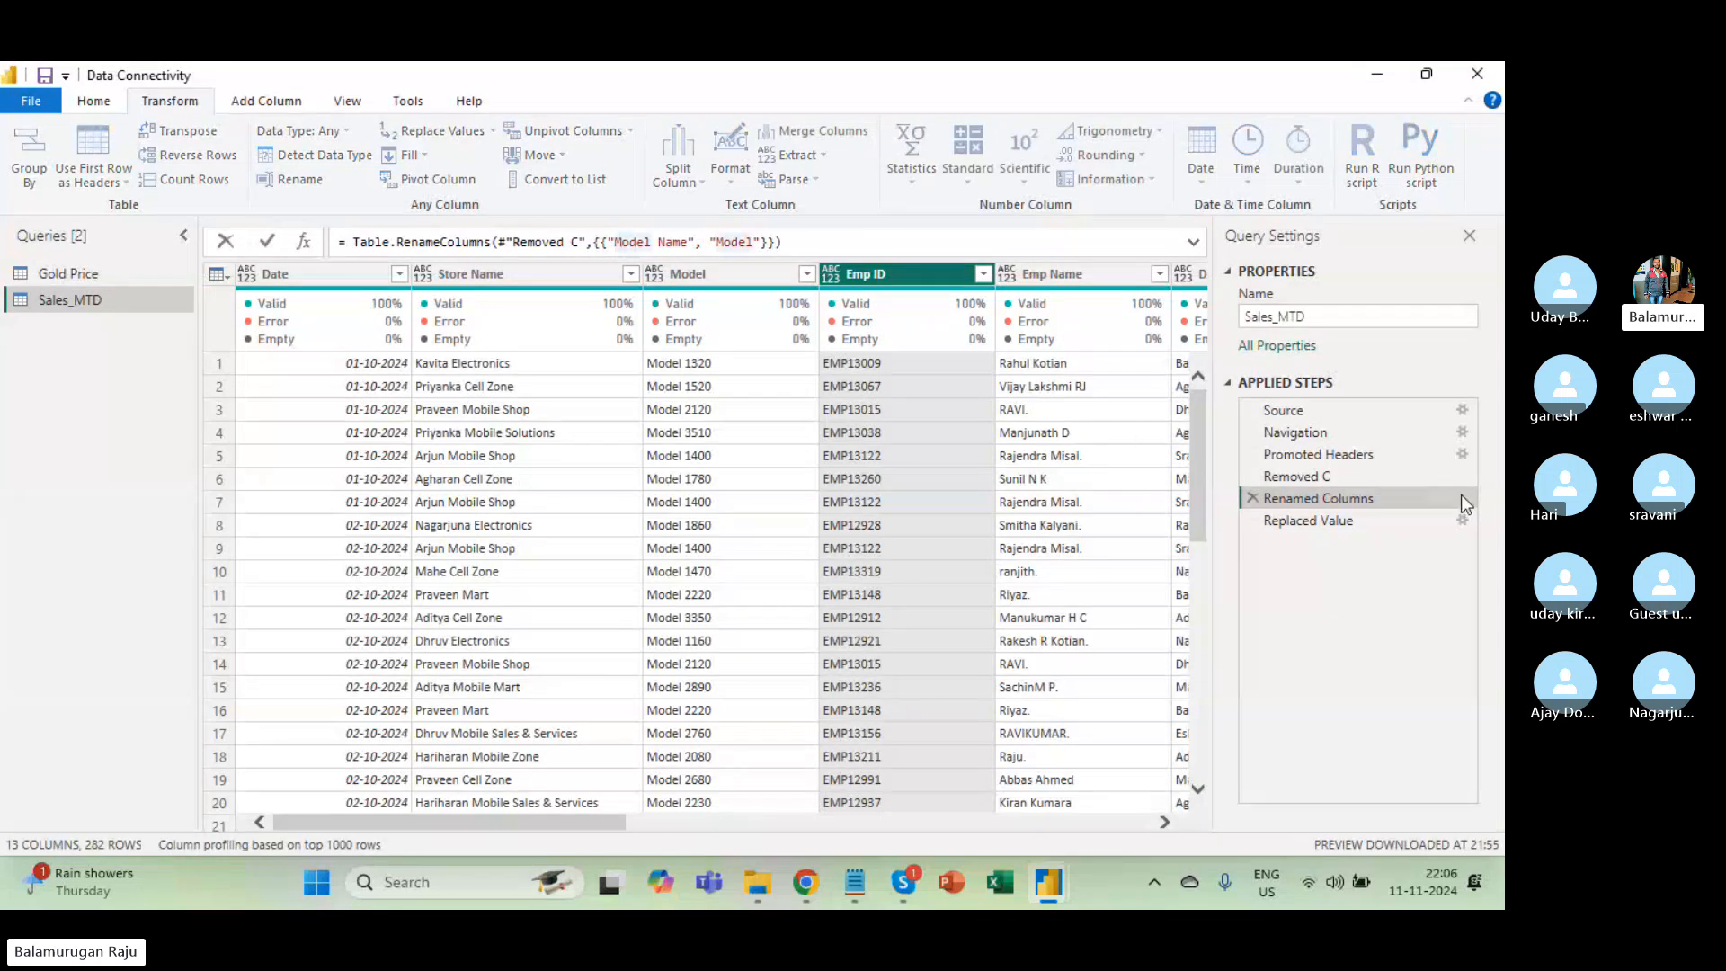
click(1351, 523)
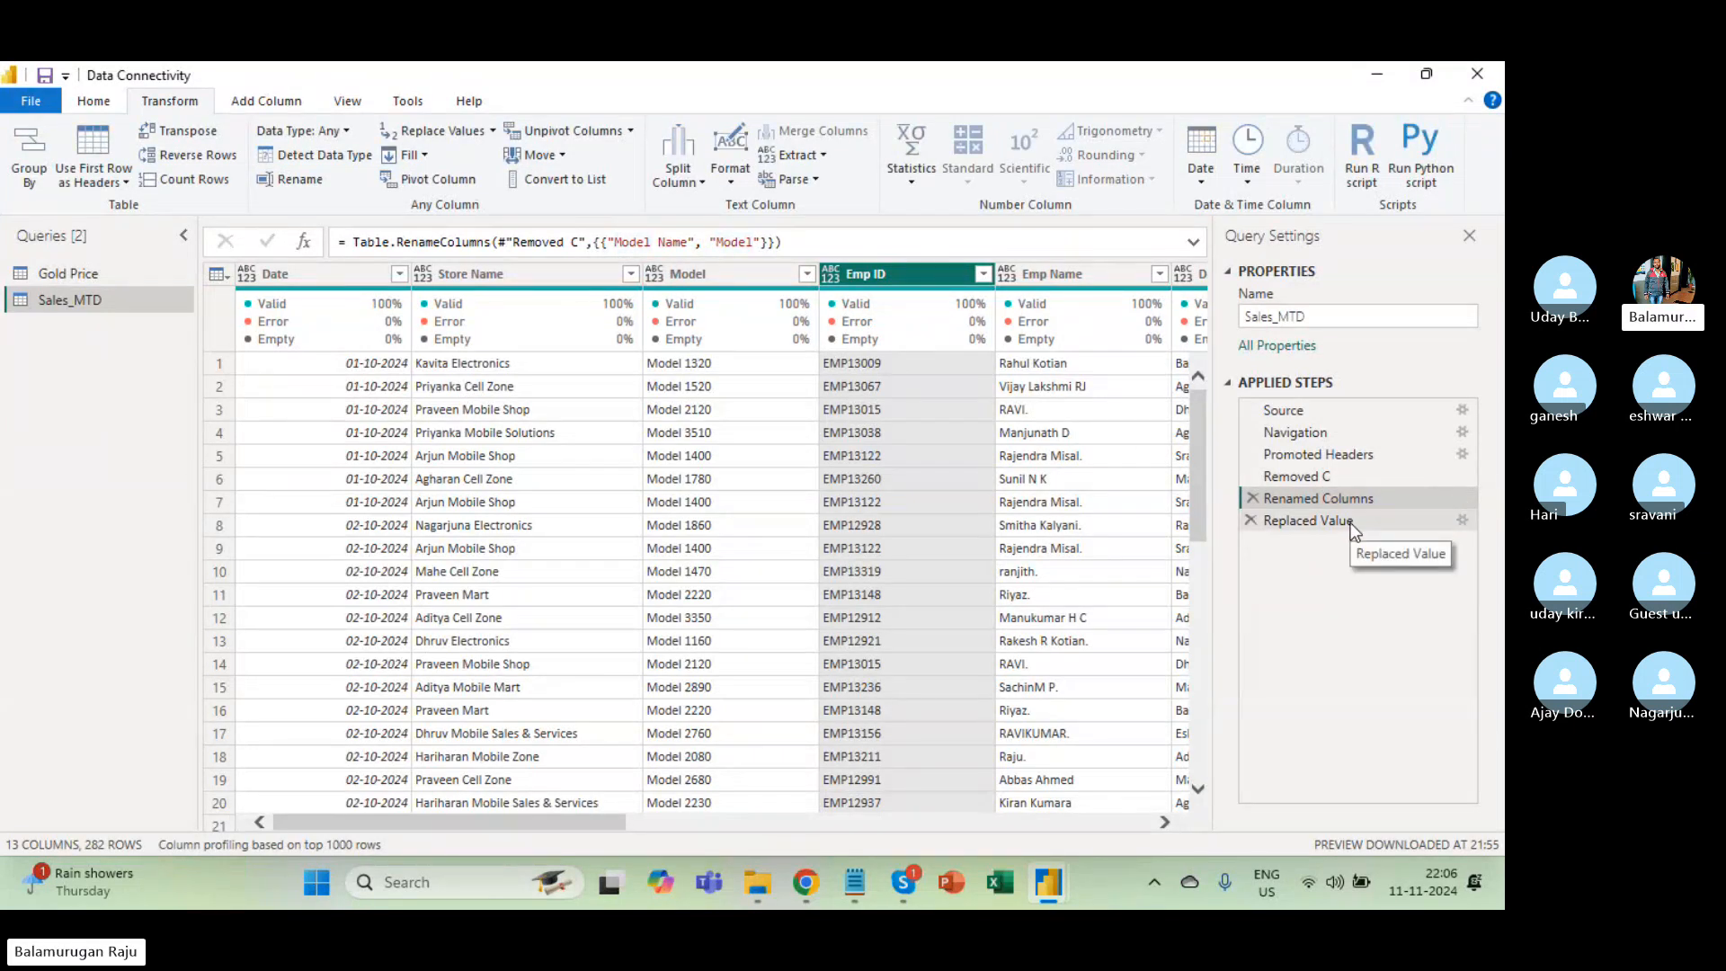
click(1442, 522)
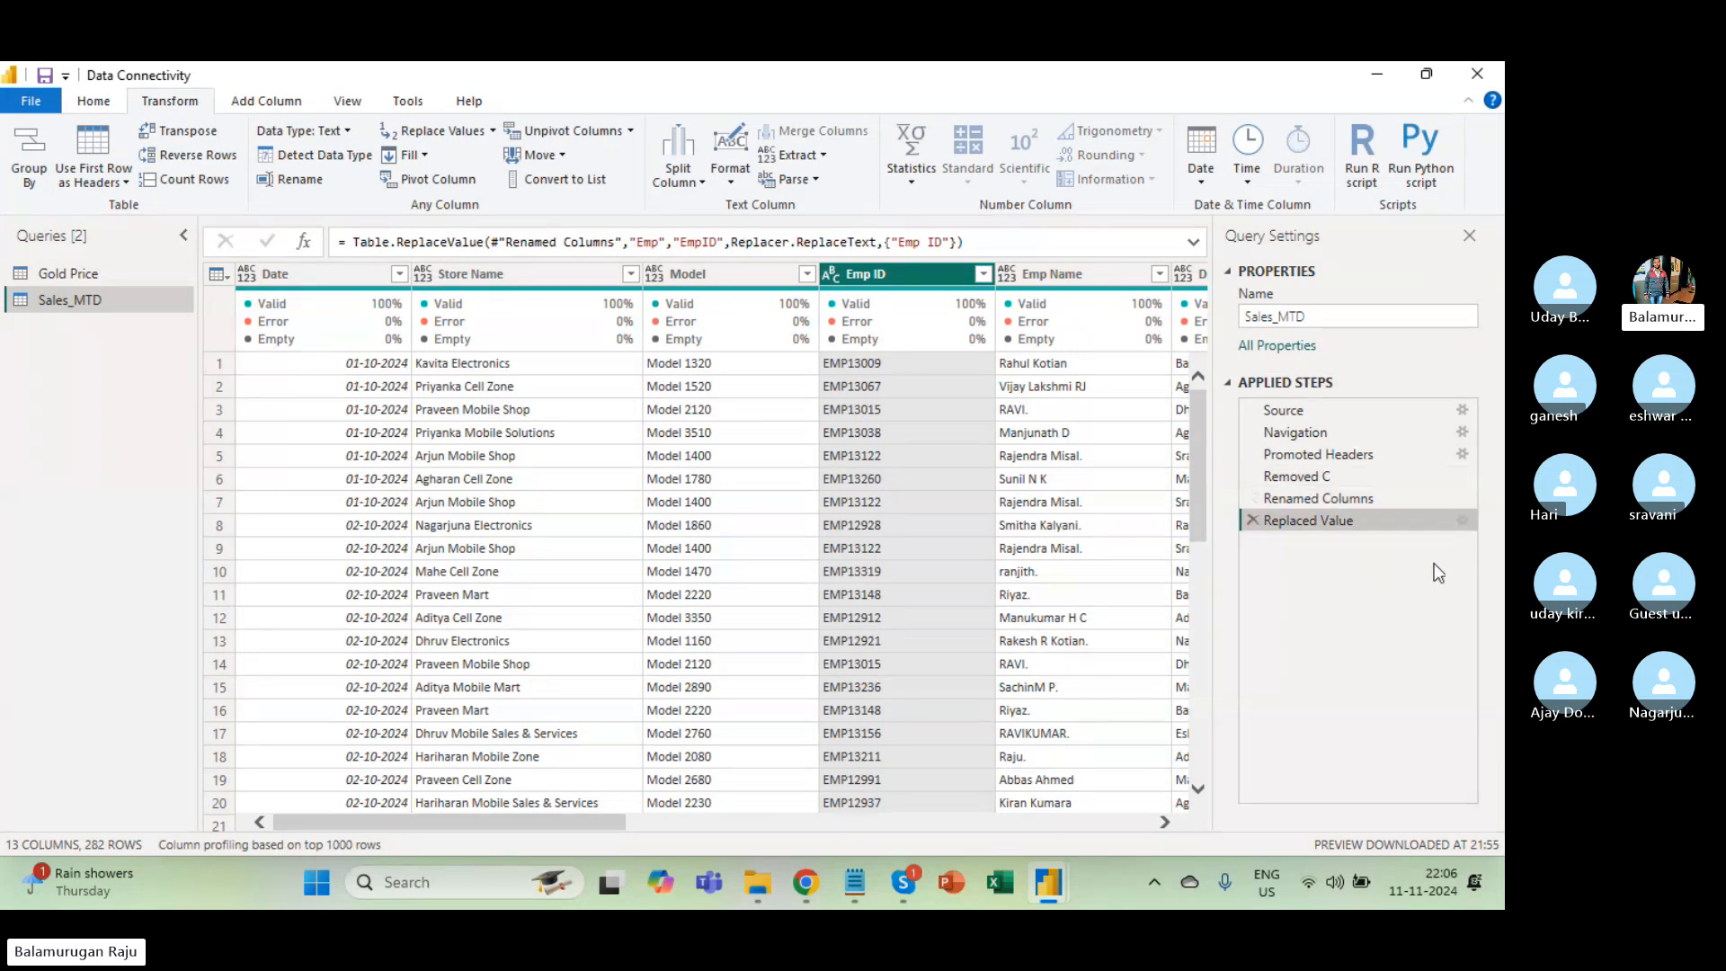
Change the Replaced Value step's value to find to EMP, keeping EmpID as replacement.
click(1461, 521)
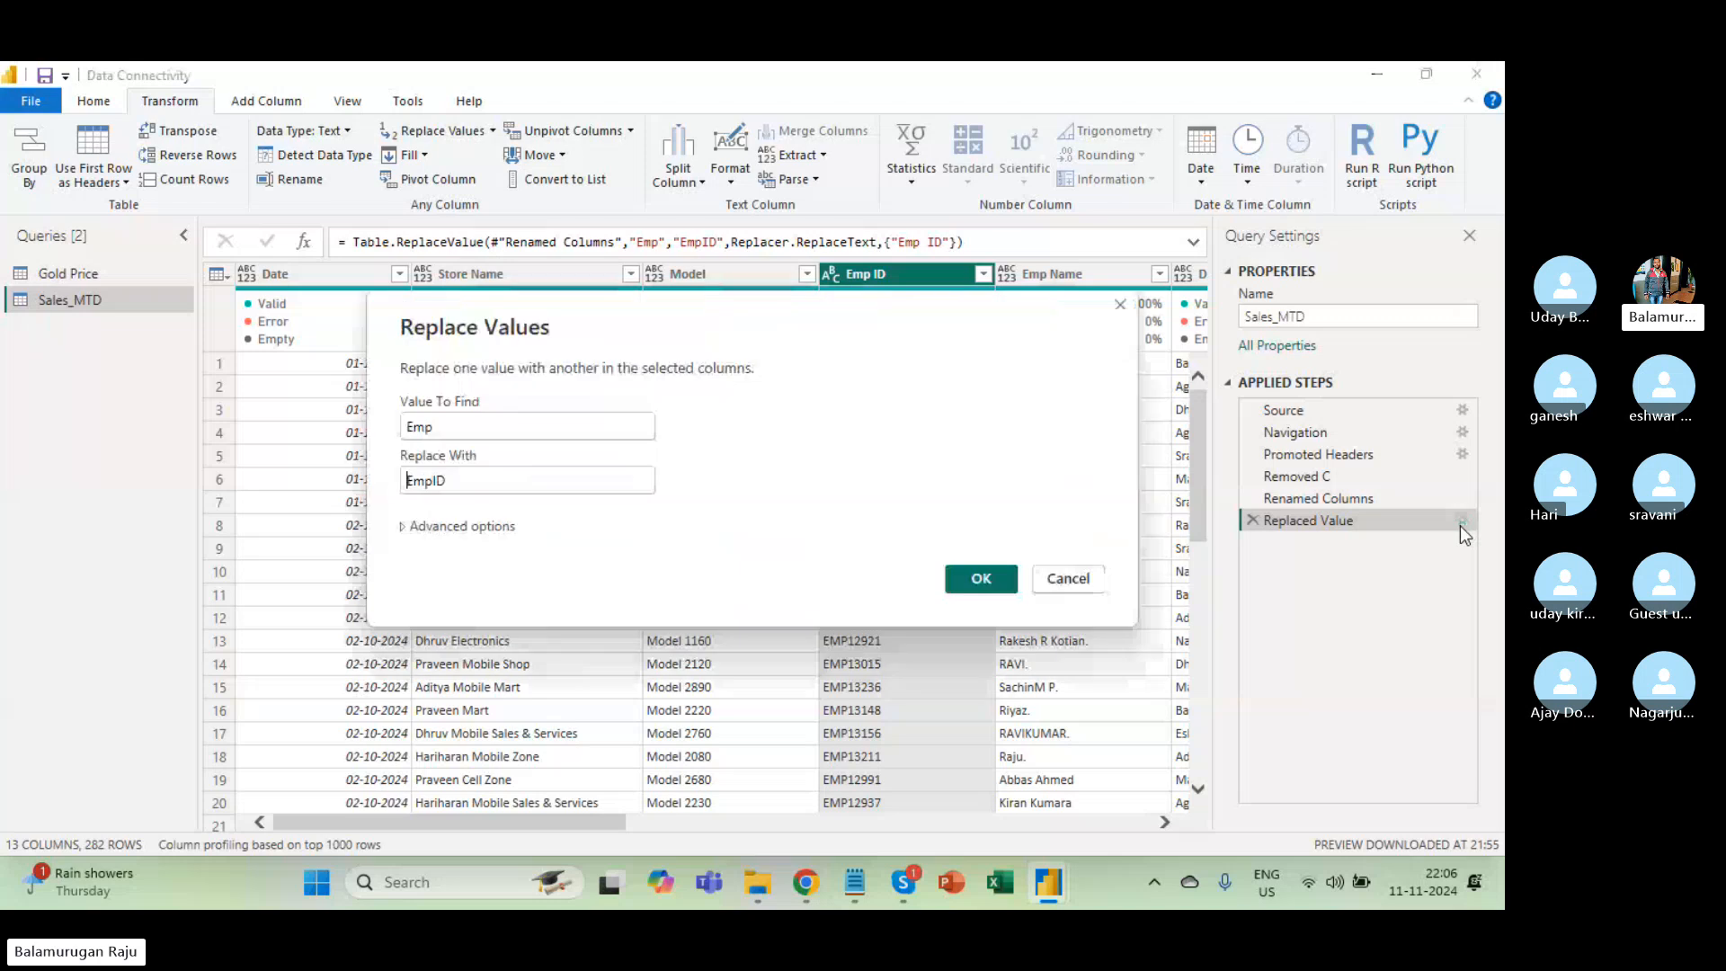
click(468, 418)
key(BackSpace)
key(BackSpace)
text(MP)
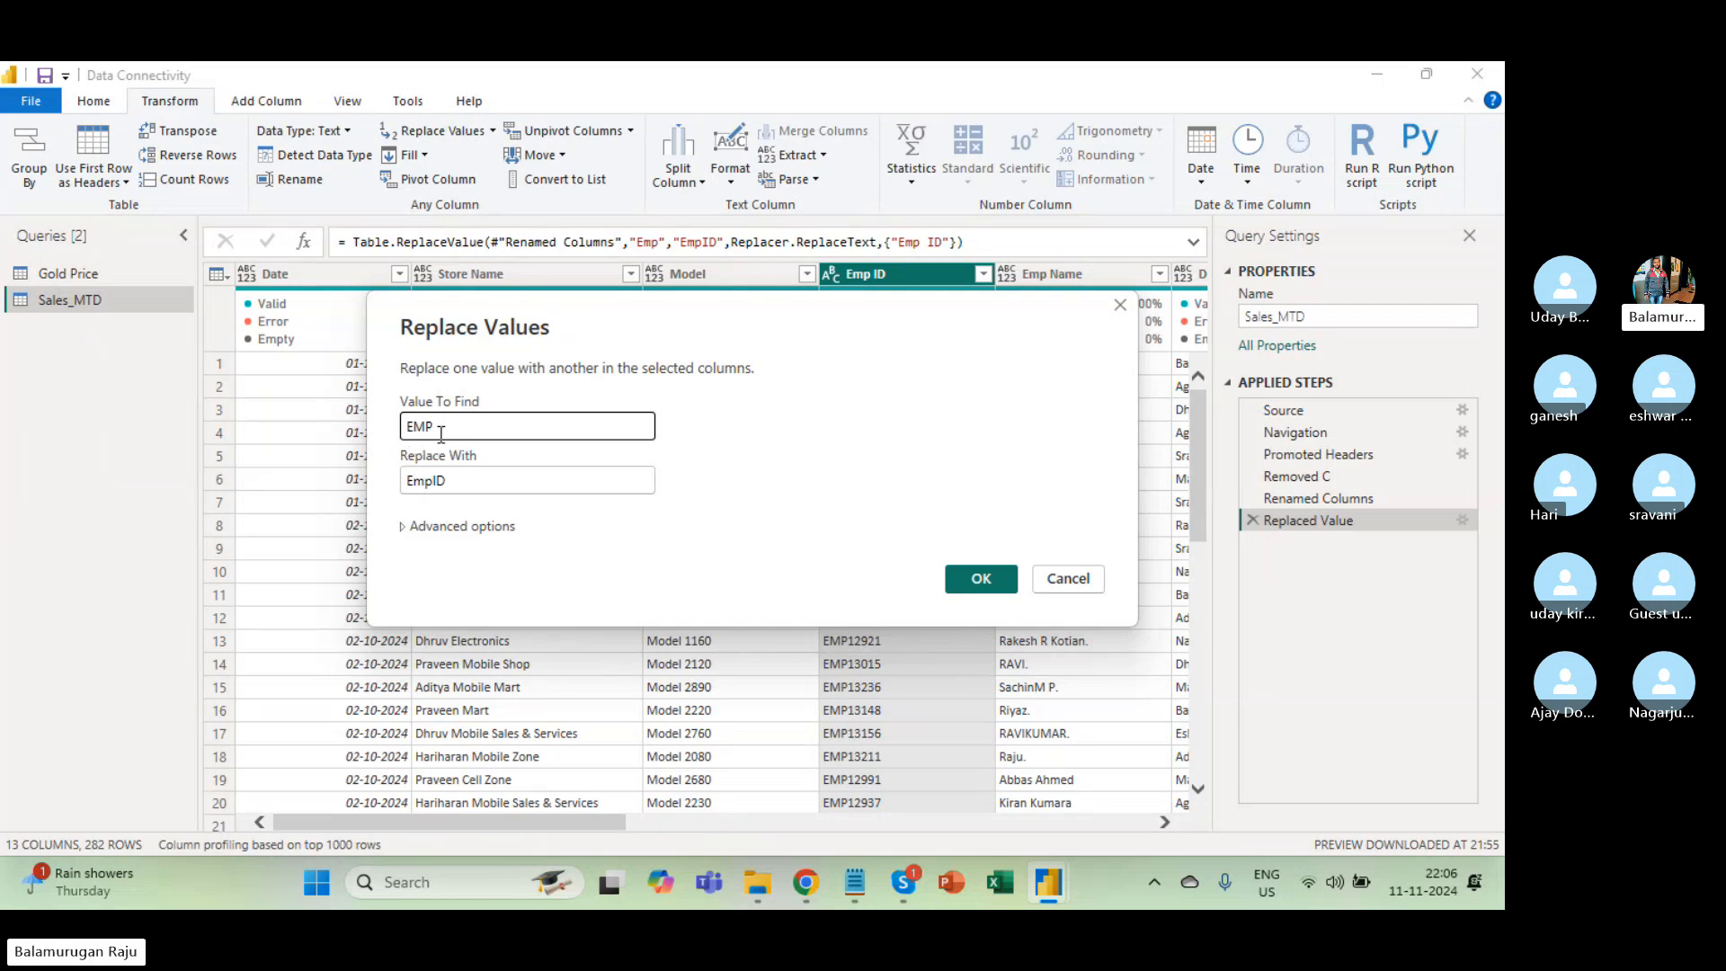
double_click(410, 486)
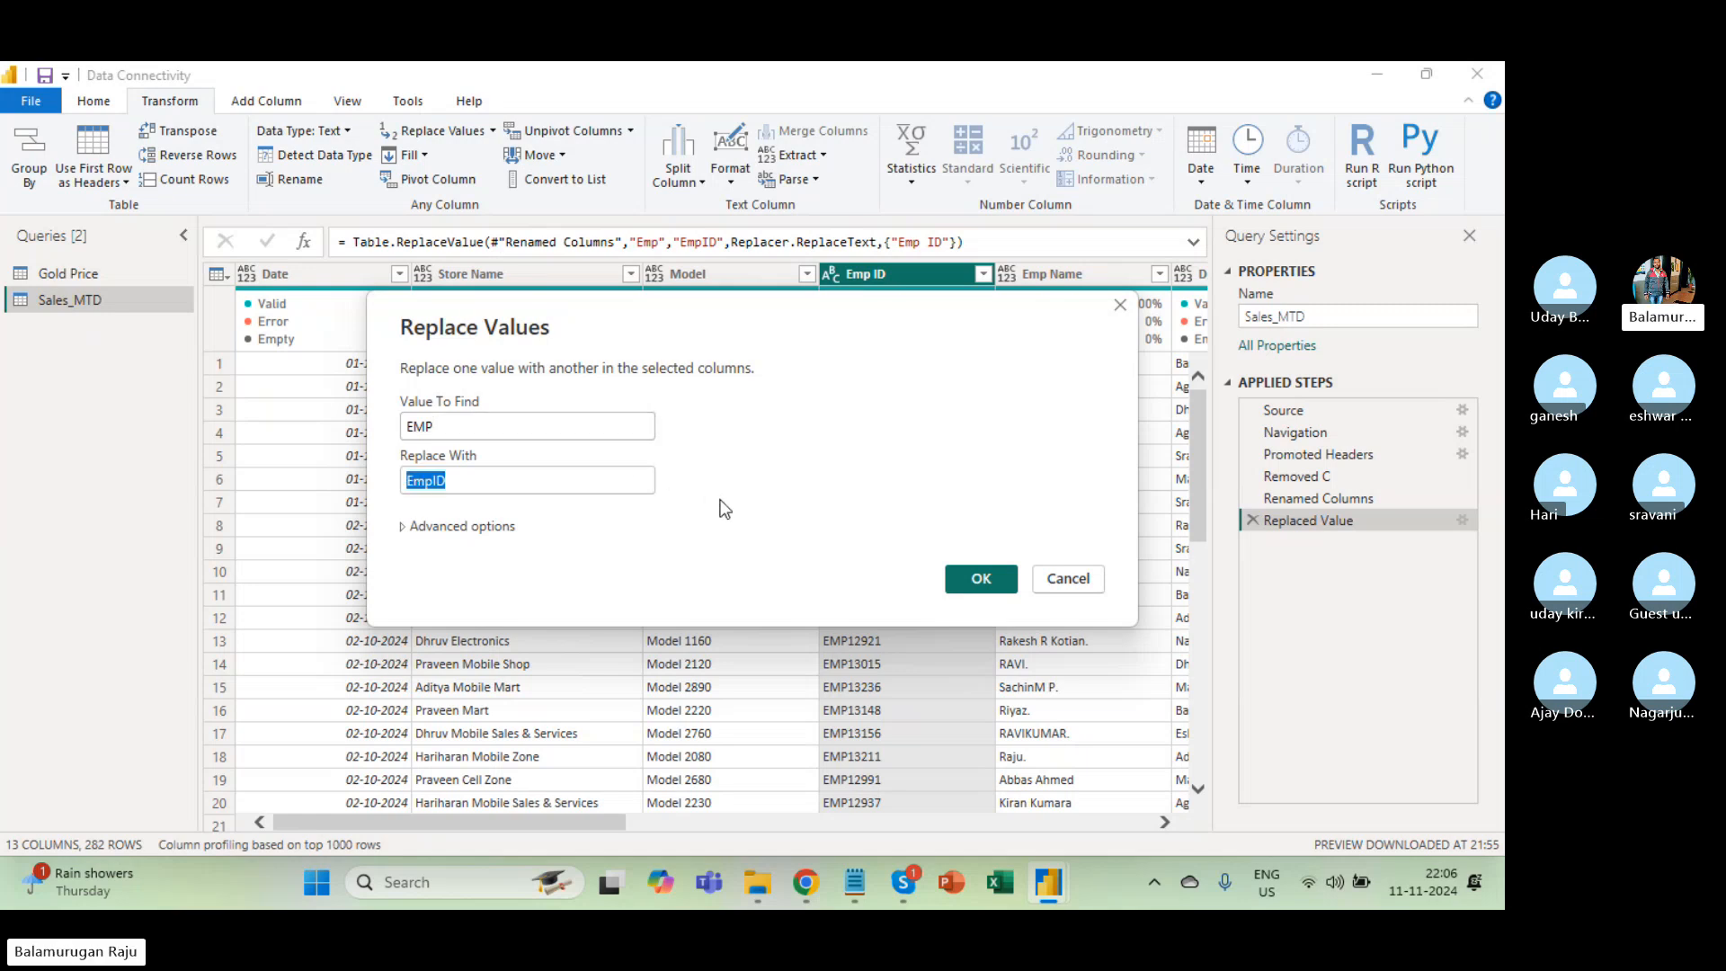
click(981, 580)
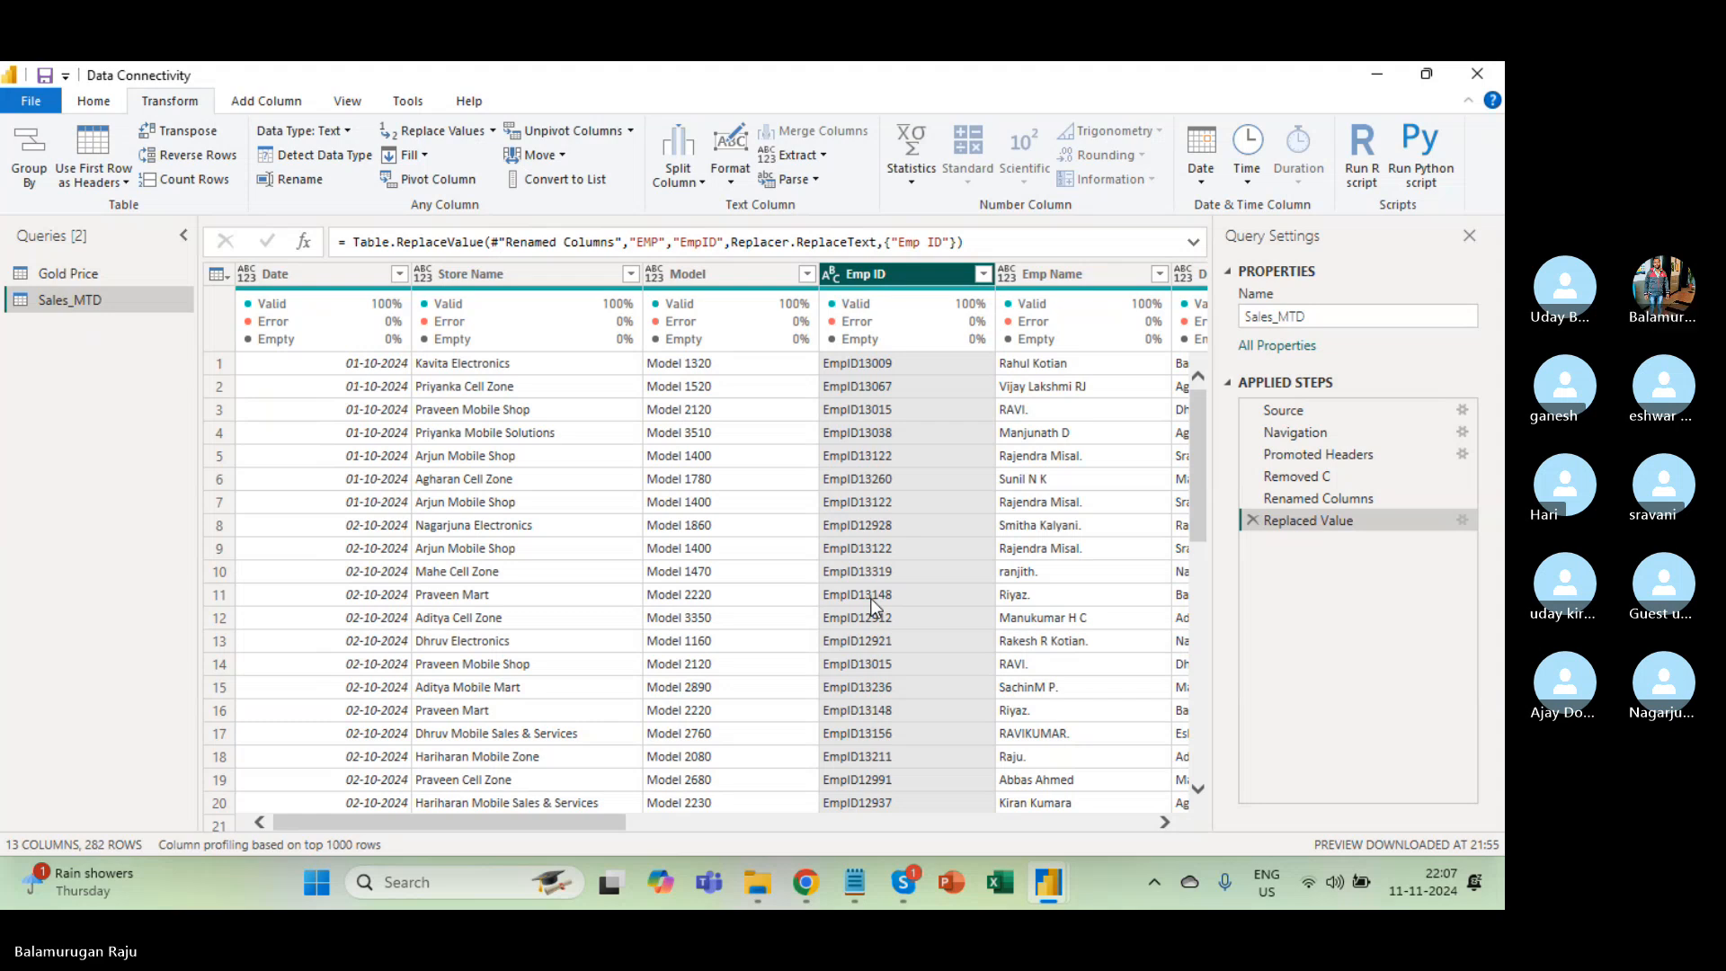
Select the Emp ID column and apply Format > Capitalize Each Word to it.
click(866, 371)
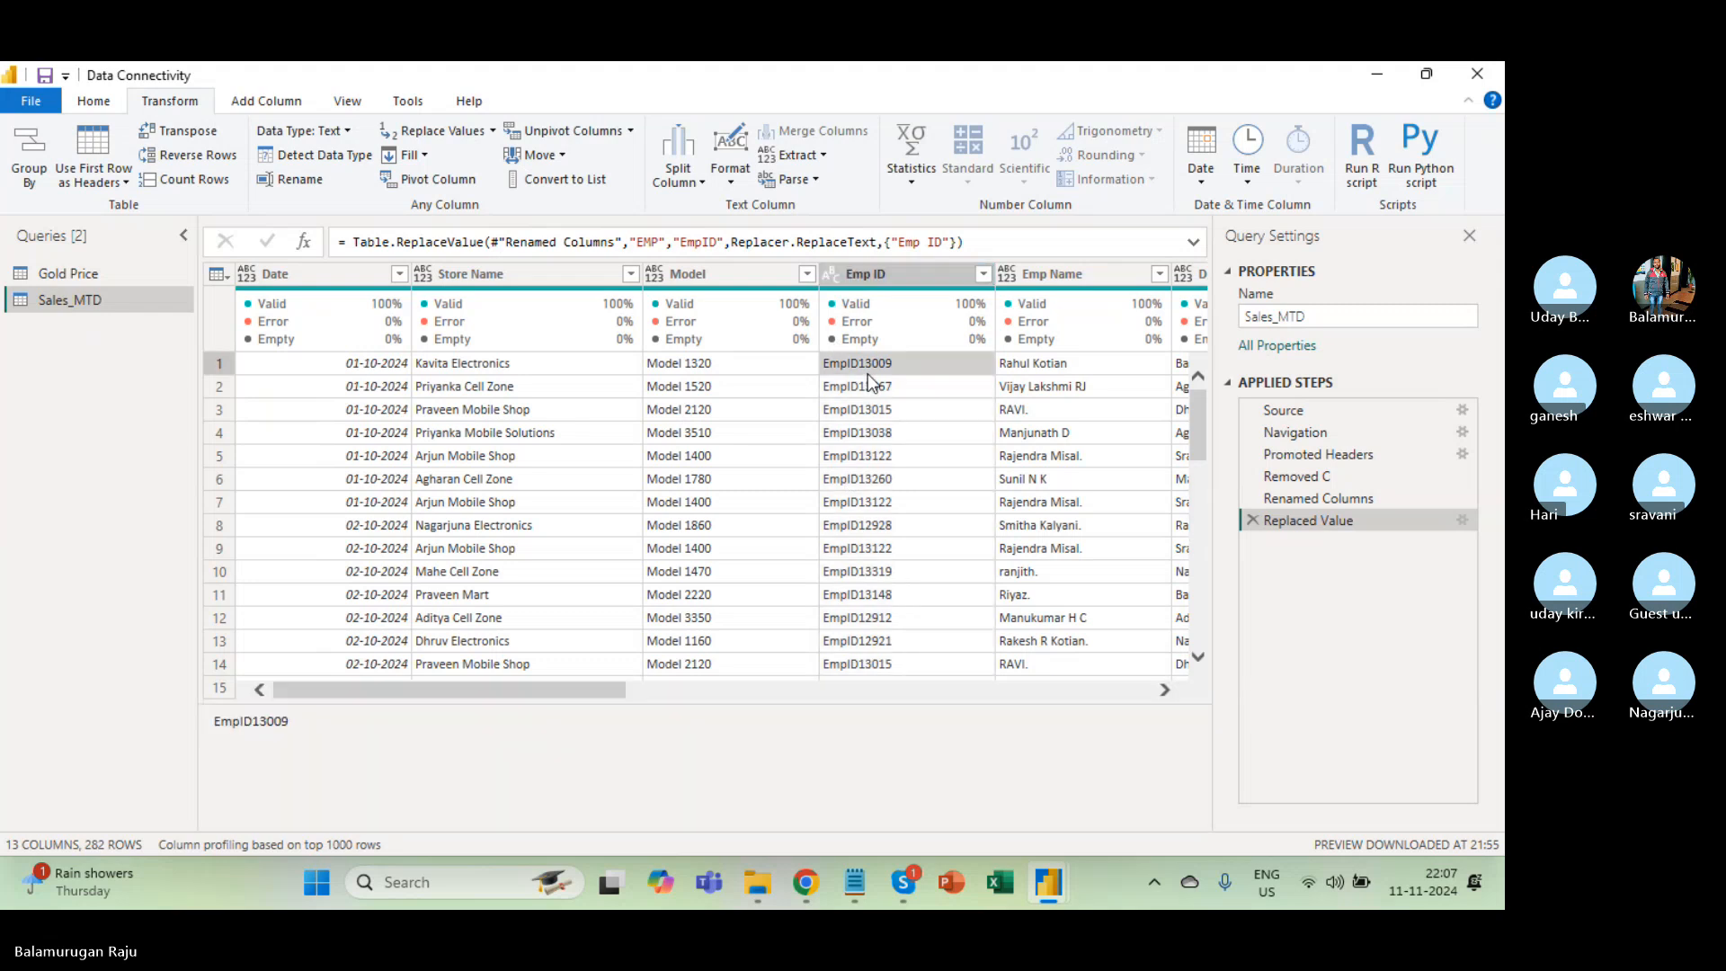
click(845, 315)
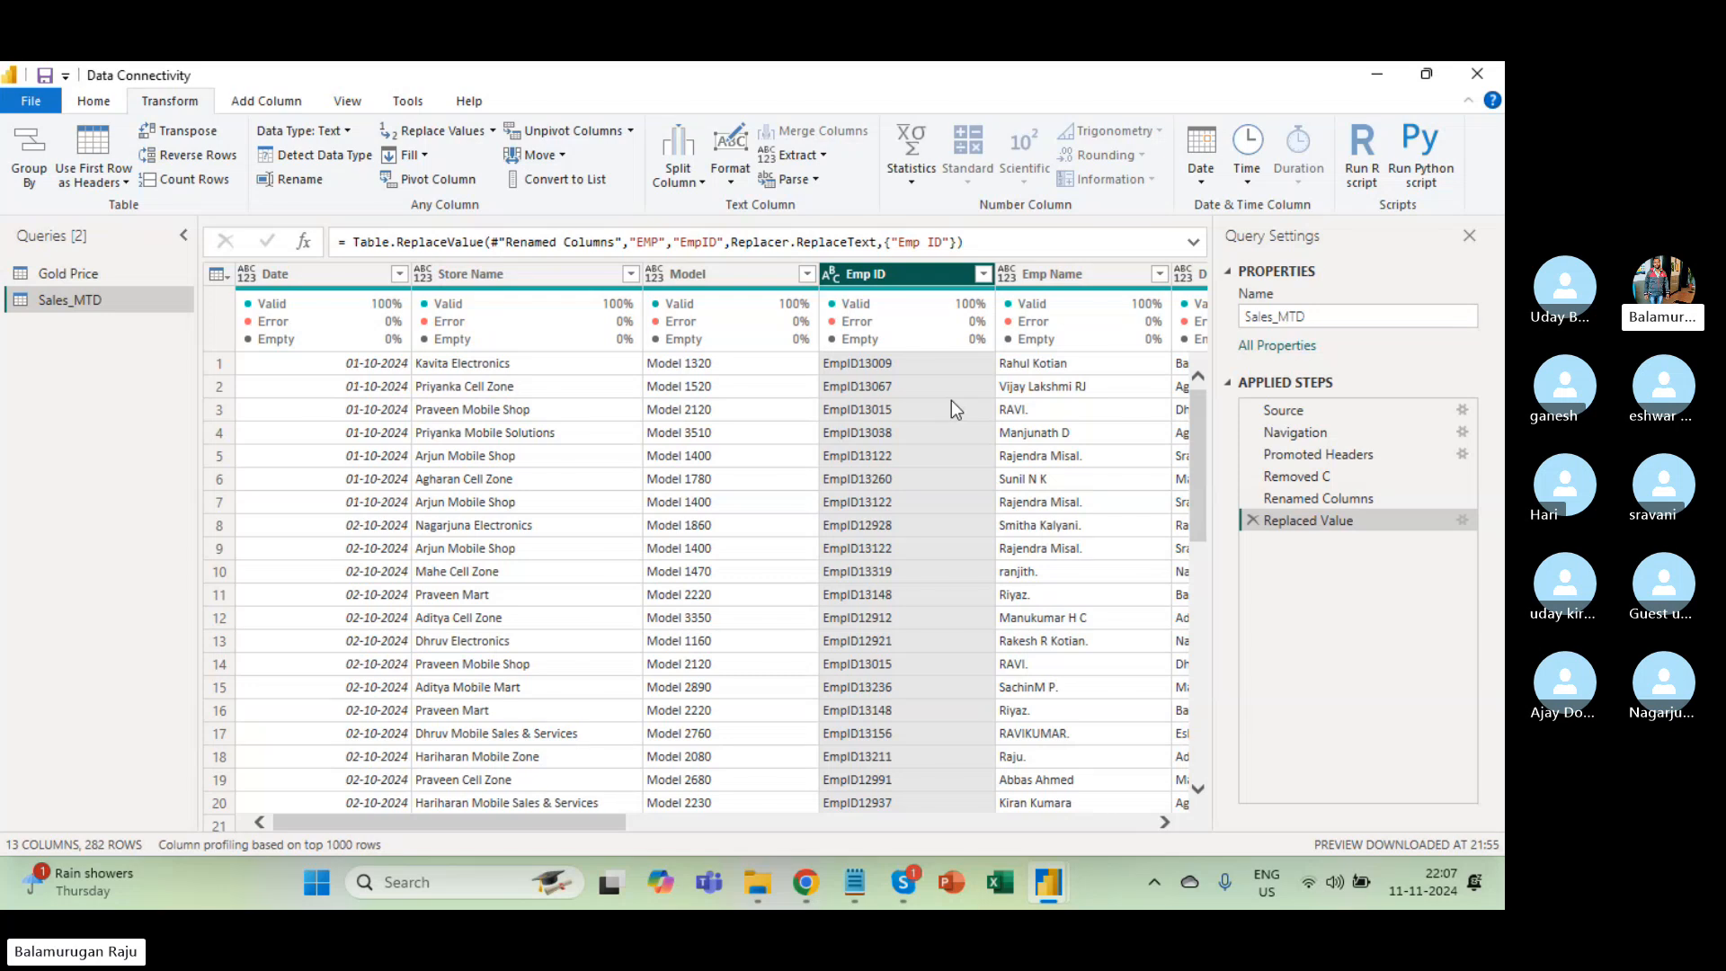
click(732, 181)
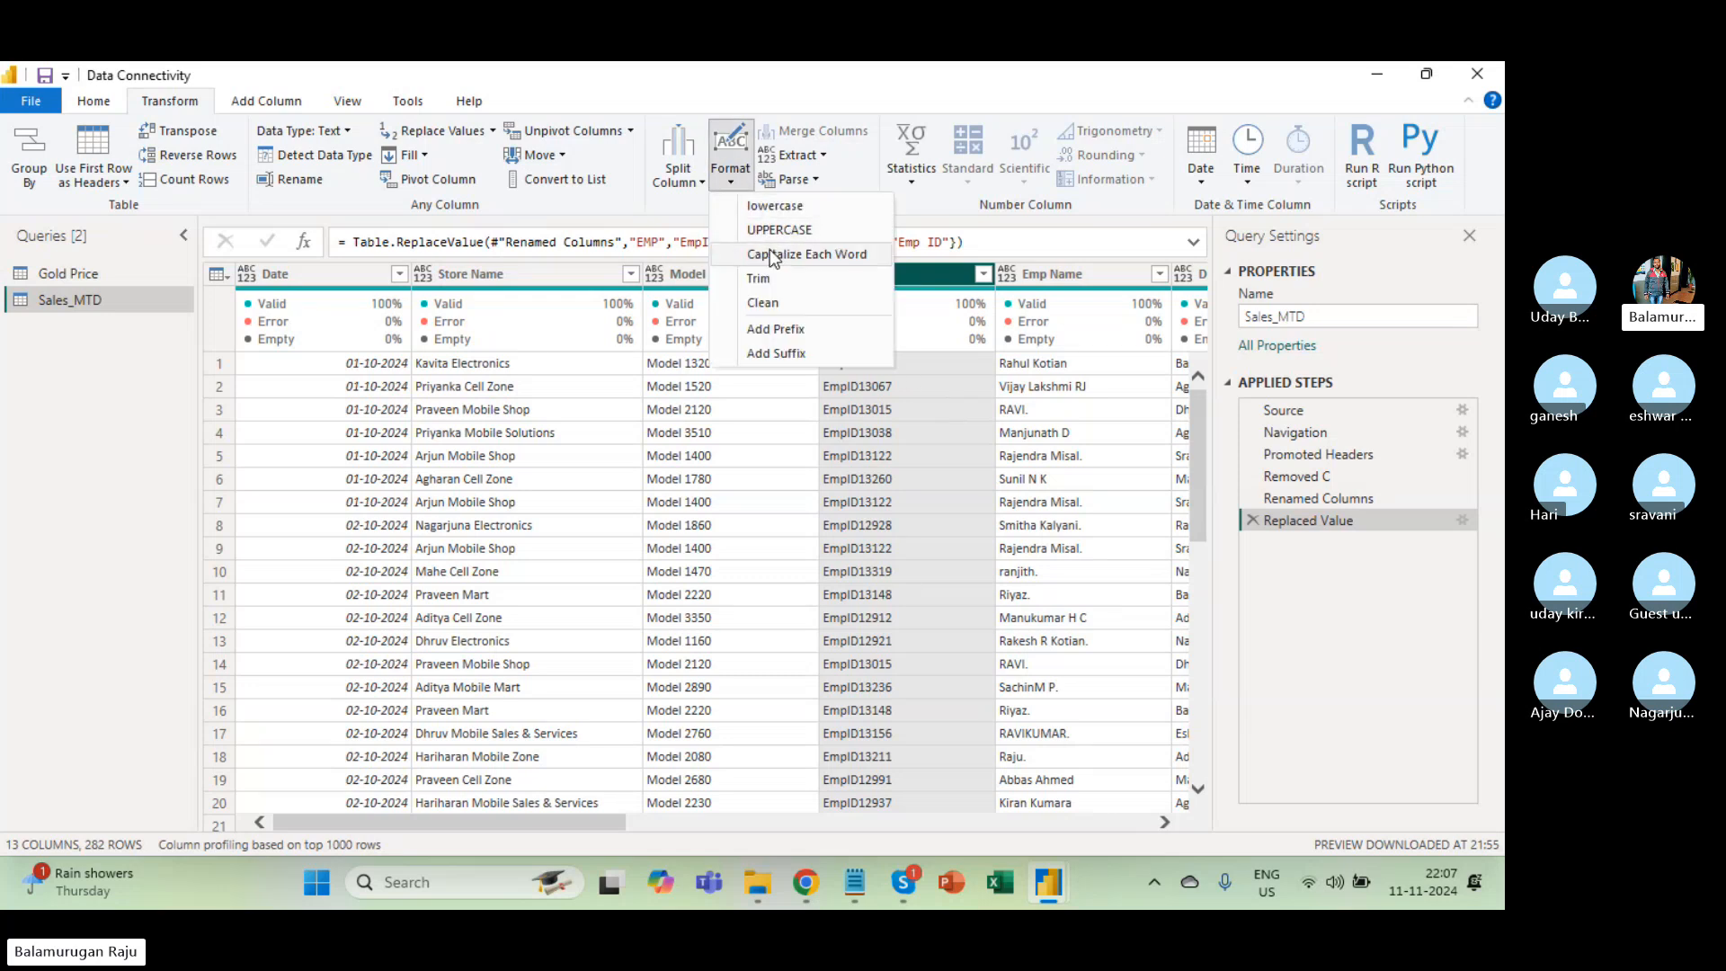
click(921, 591)
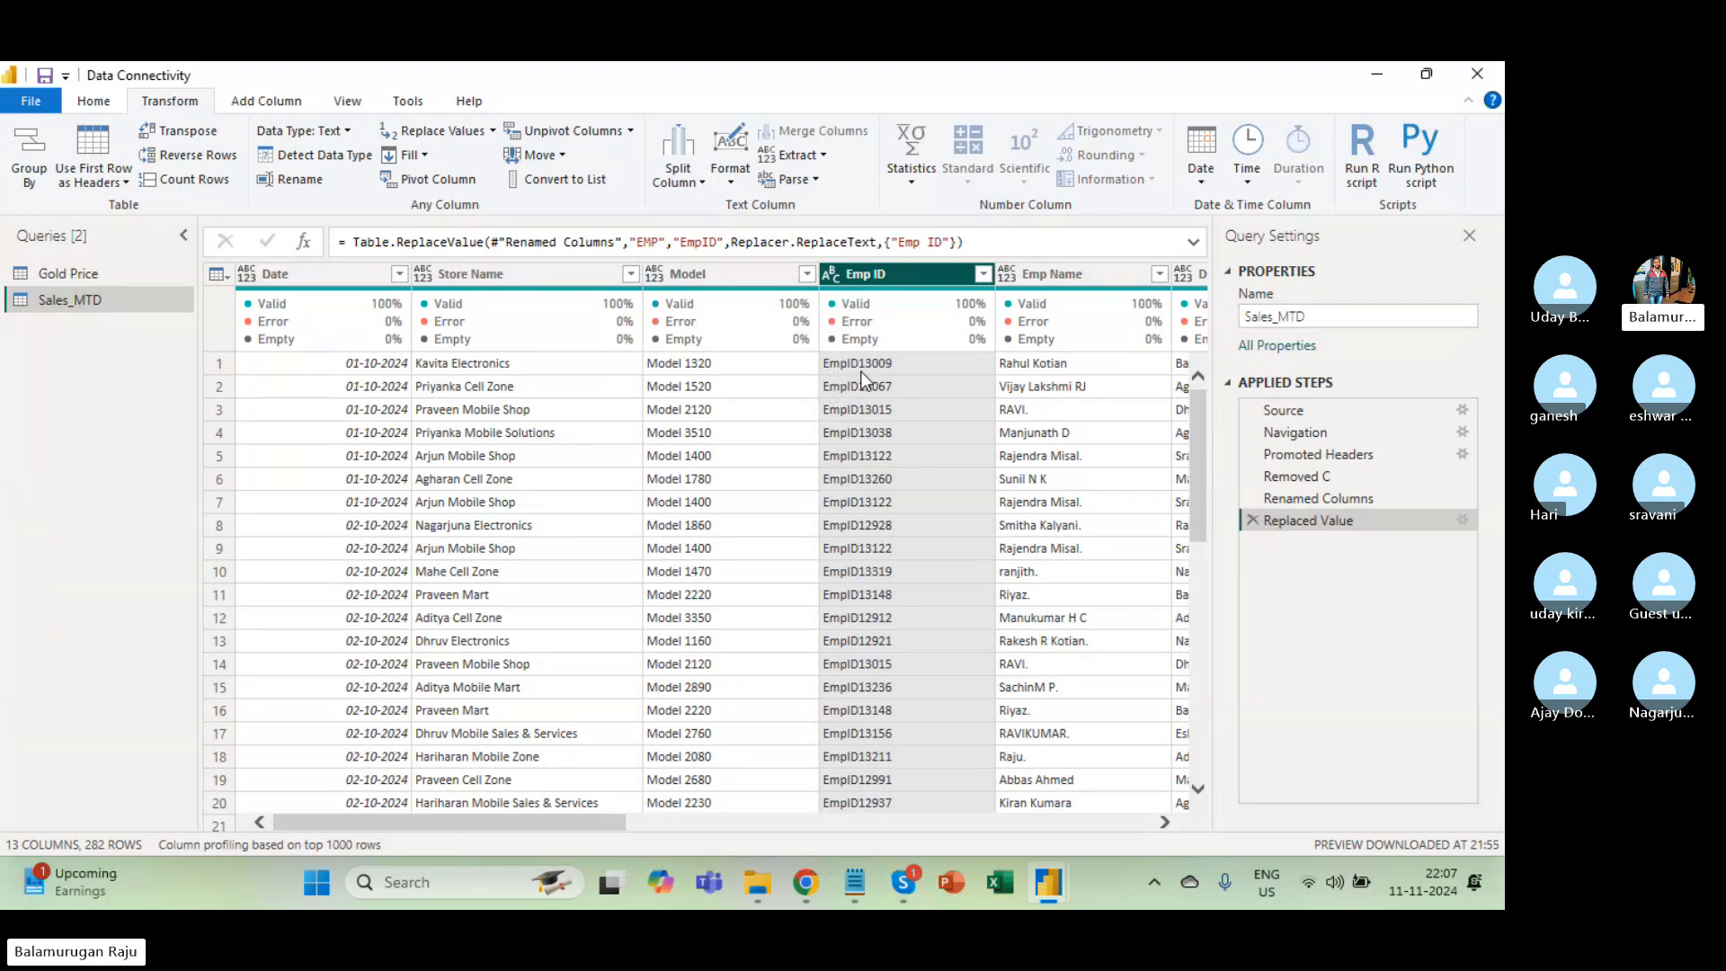
click(730, 169)
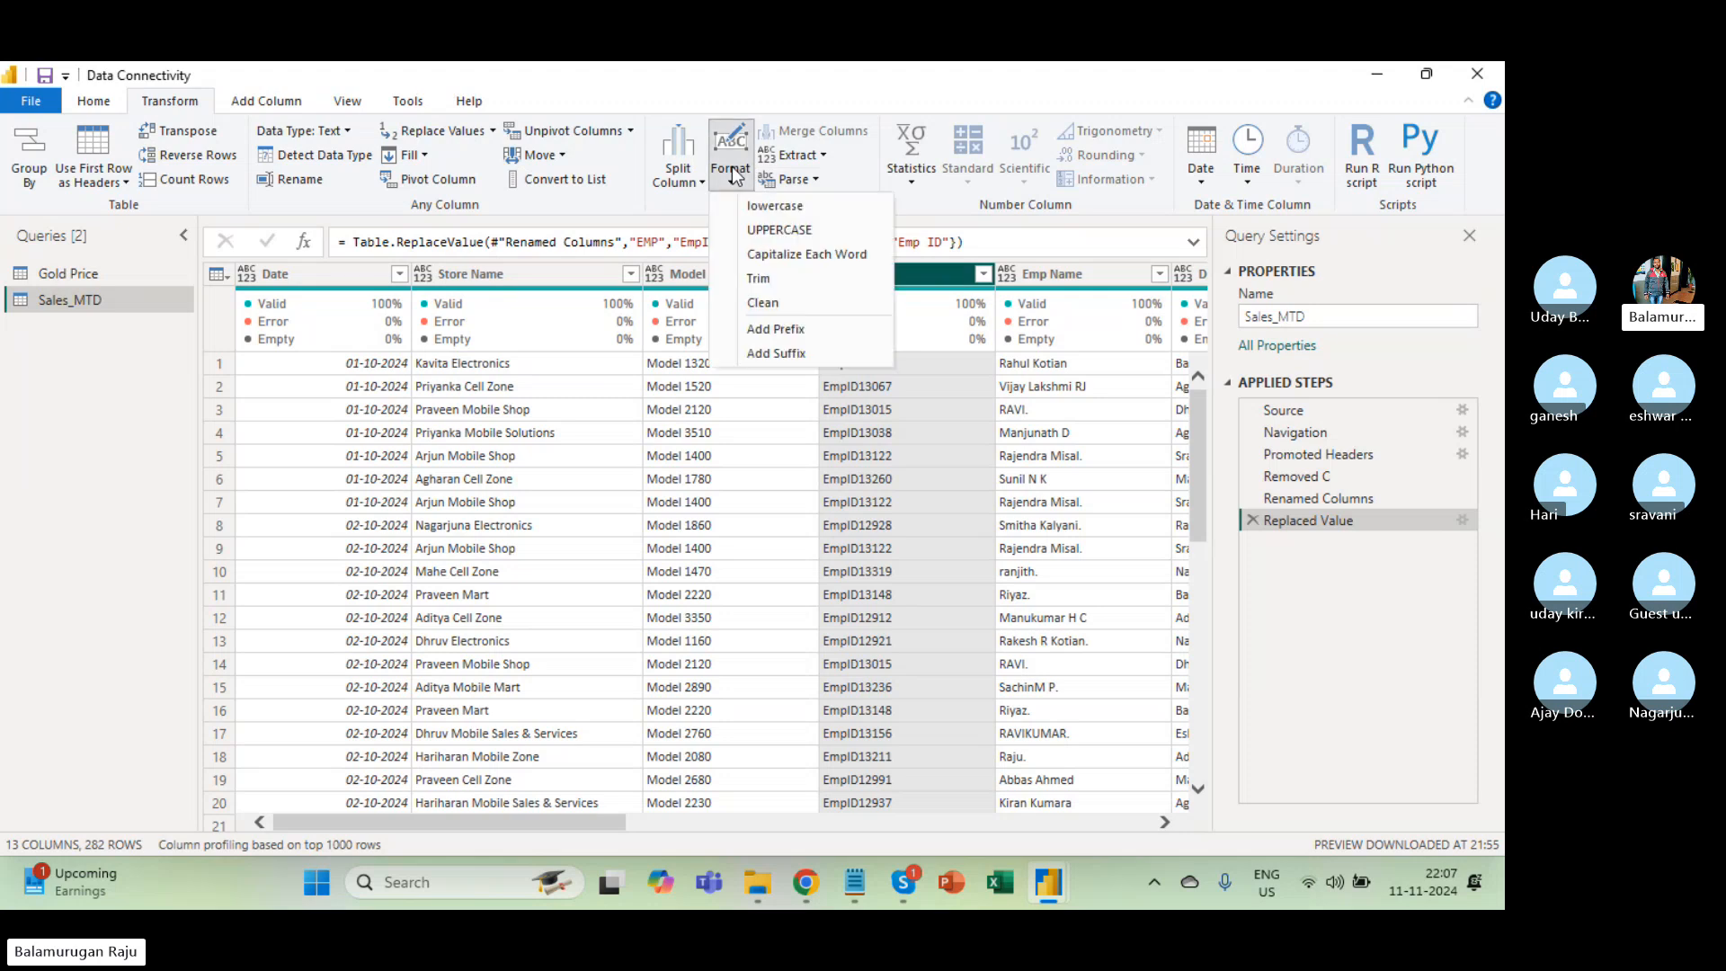
click(813, 257)
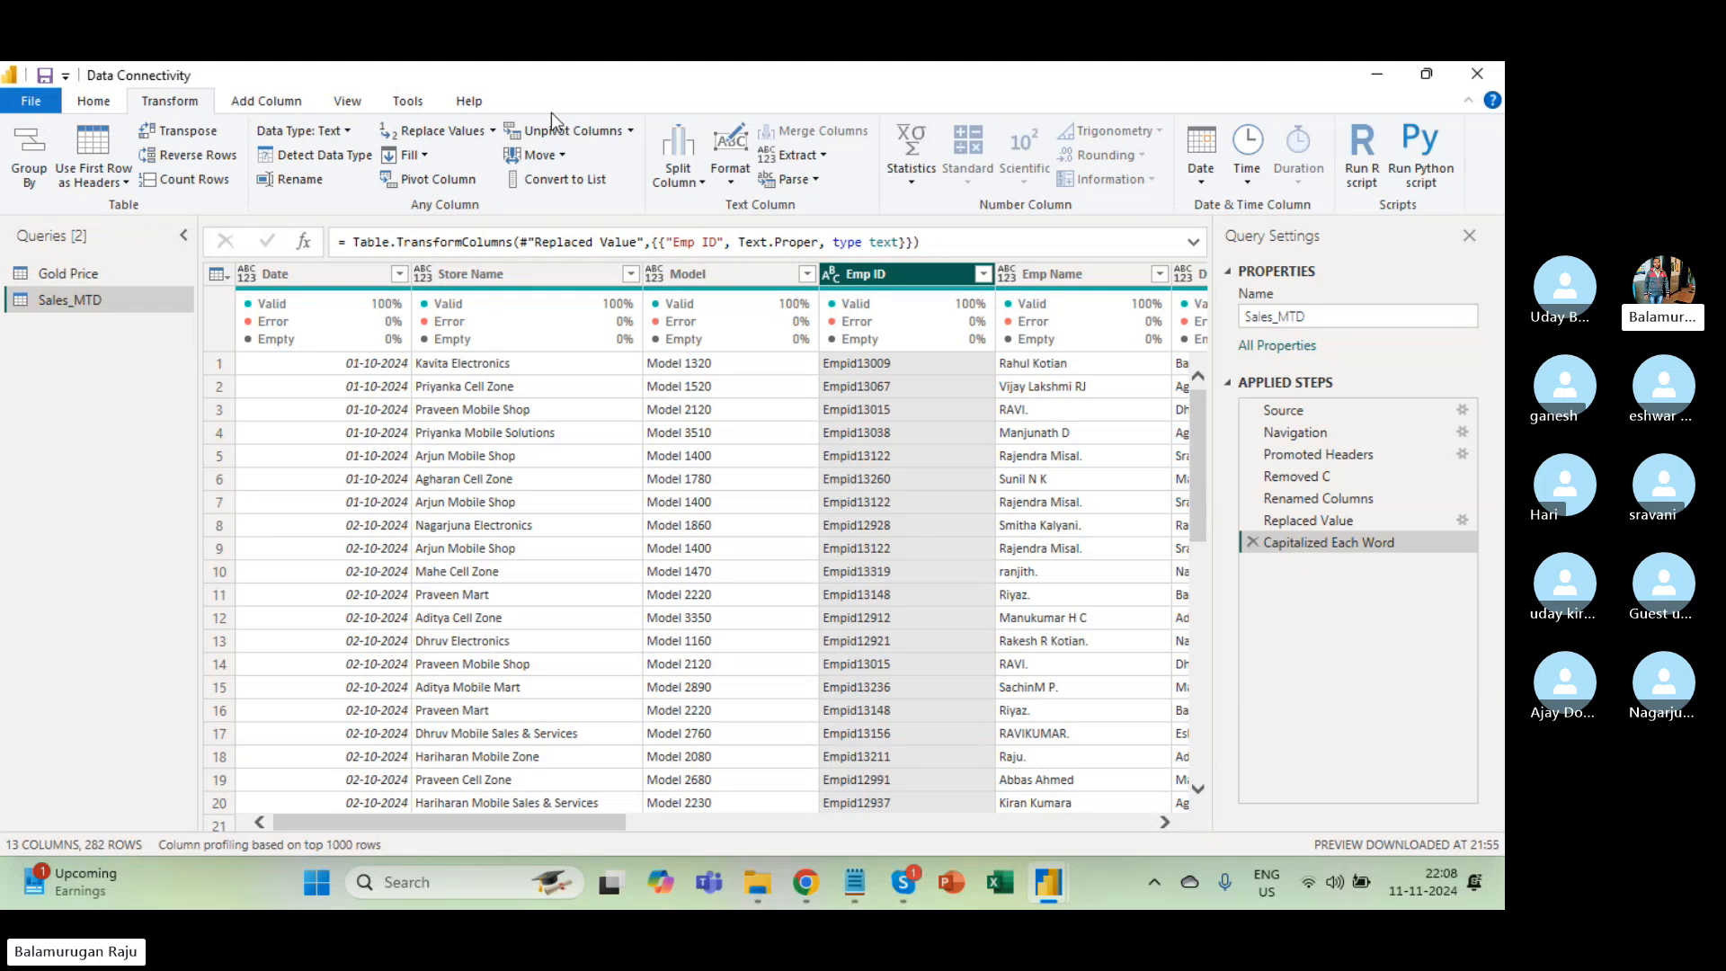
Delete the Capitalized Each Word step so Emp ID values read EmpID13009 again.
click(493, 132)
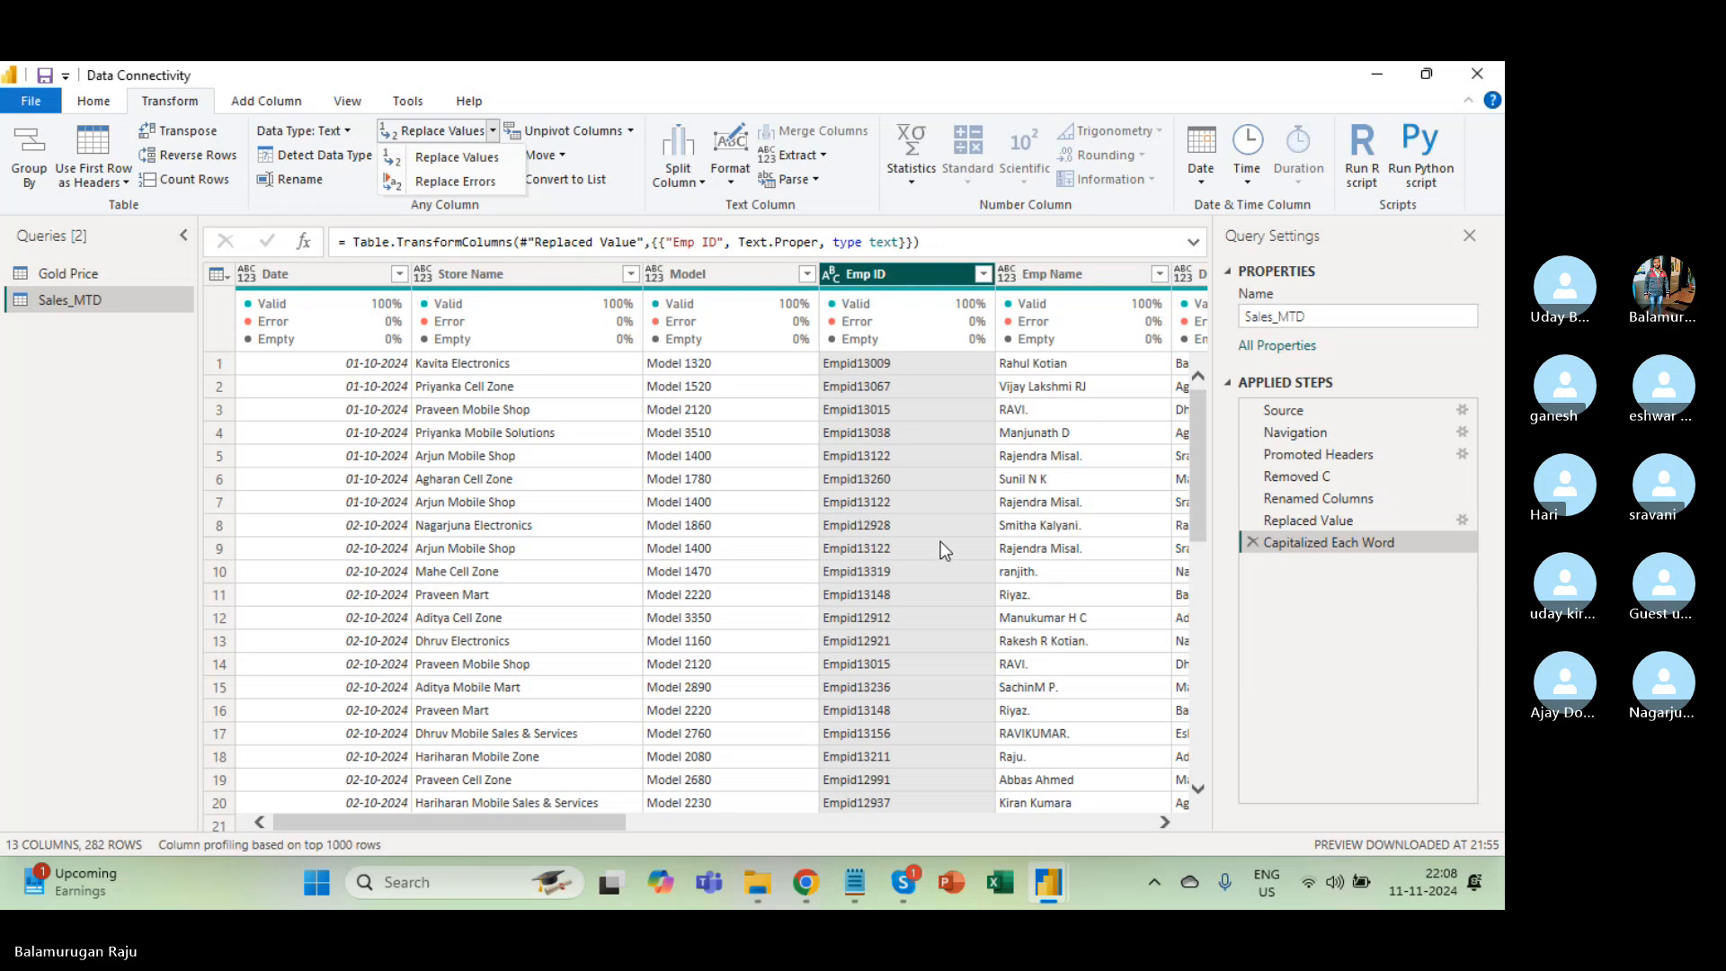
click(1252, 543)
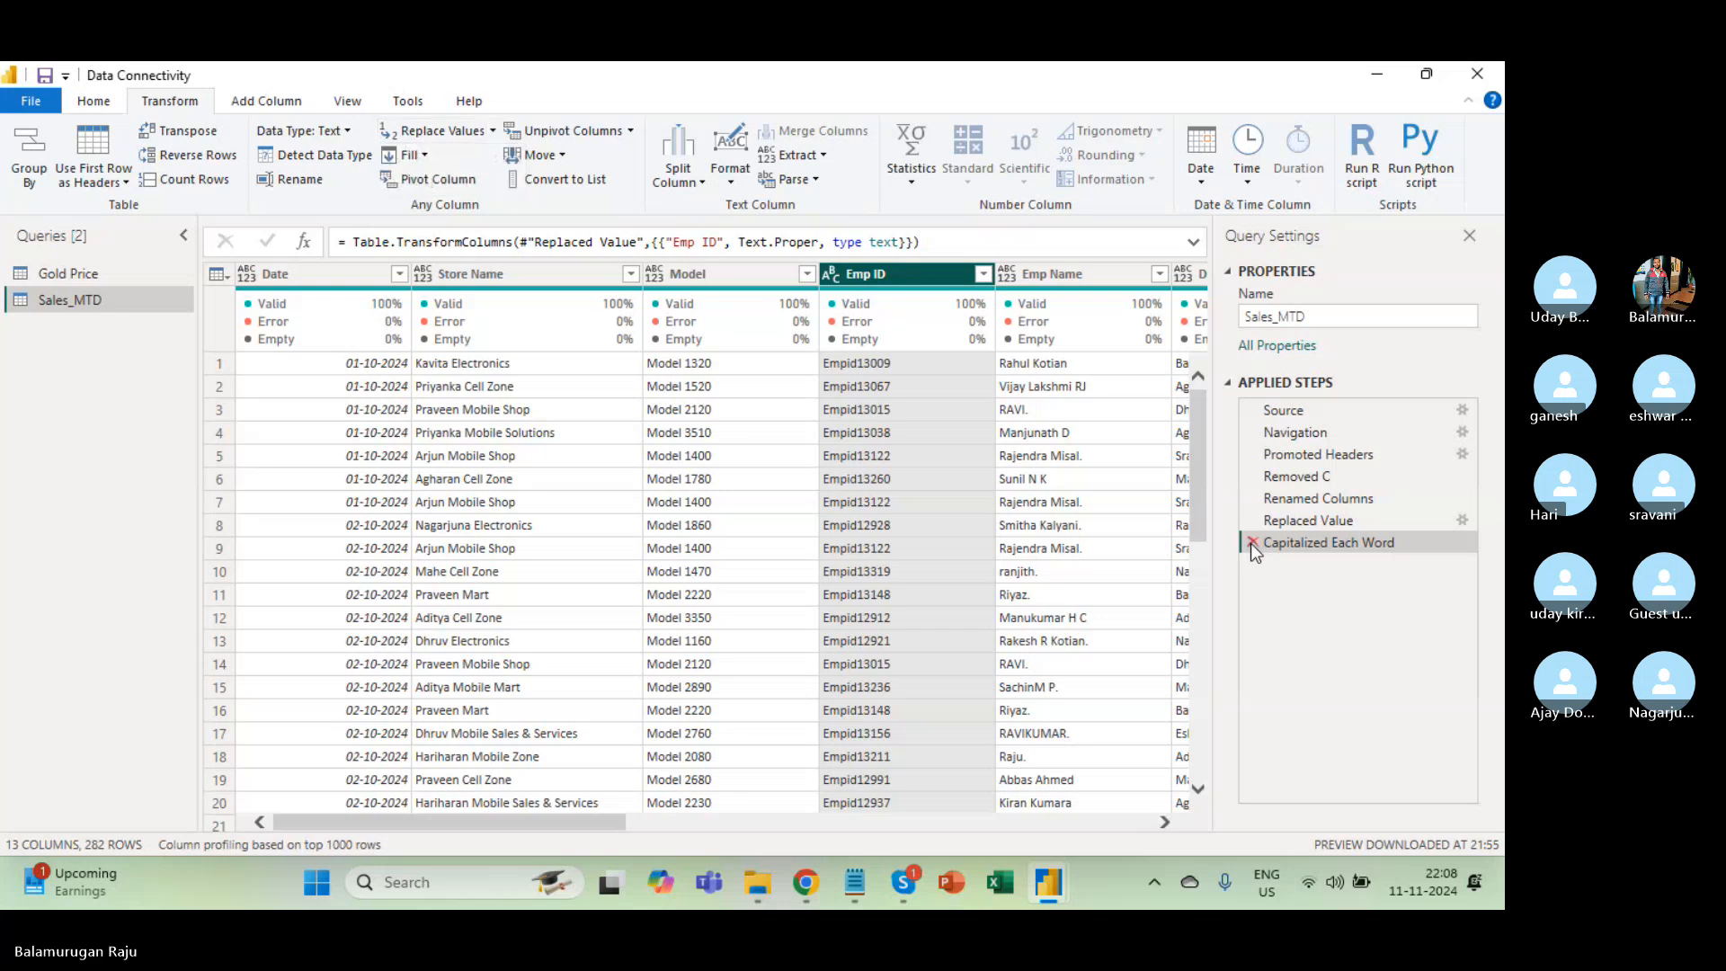
click(1252, 543)
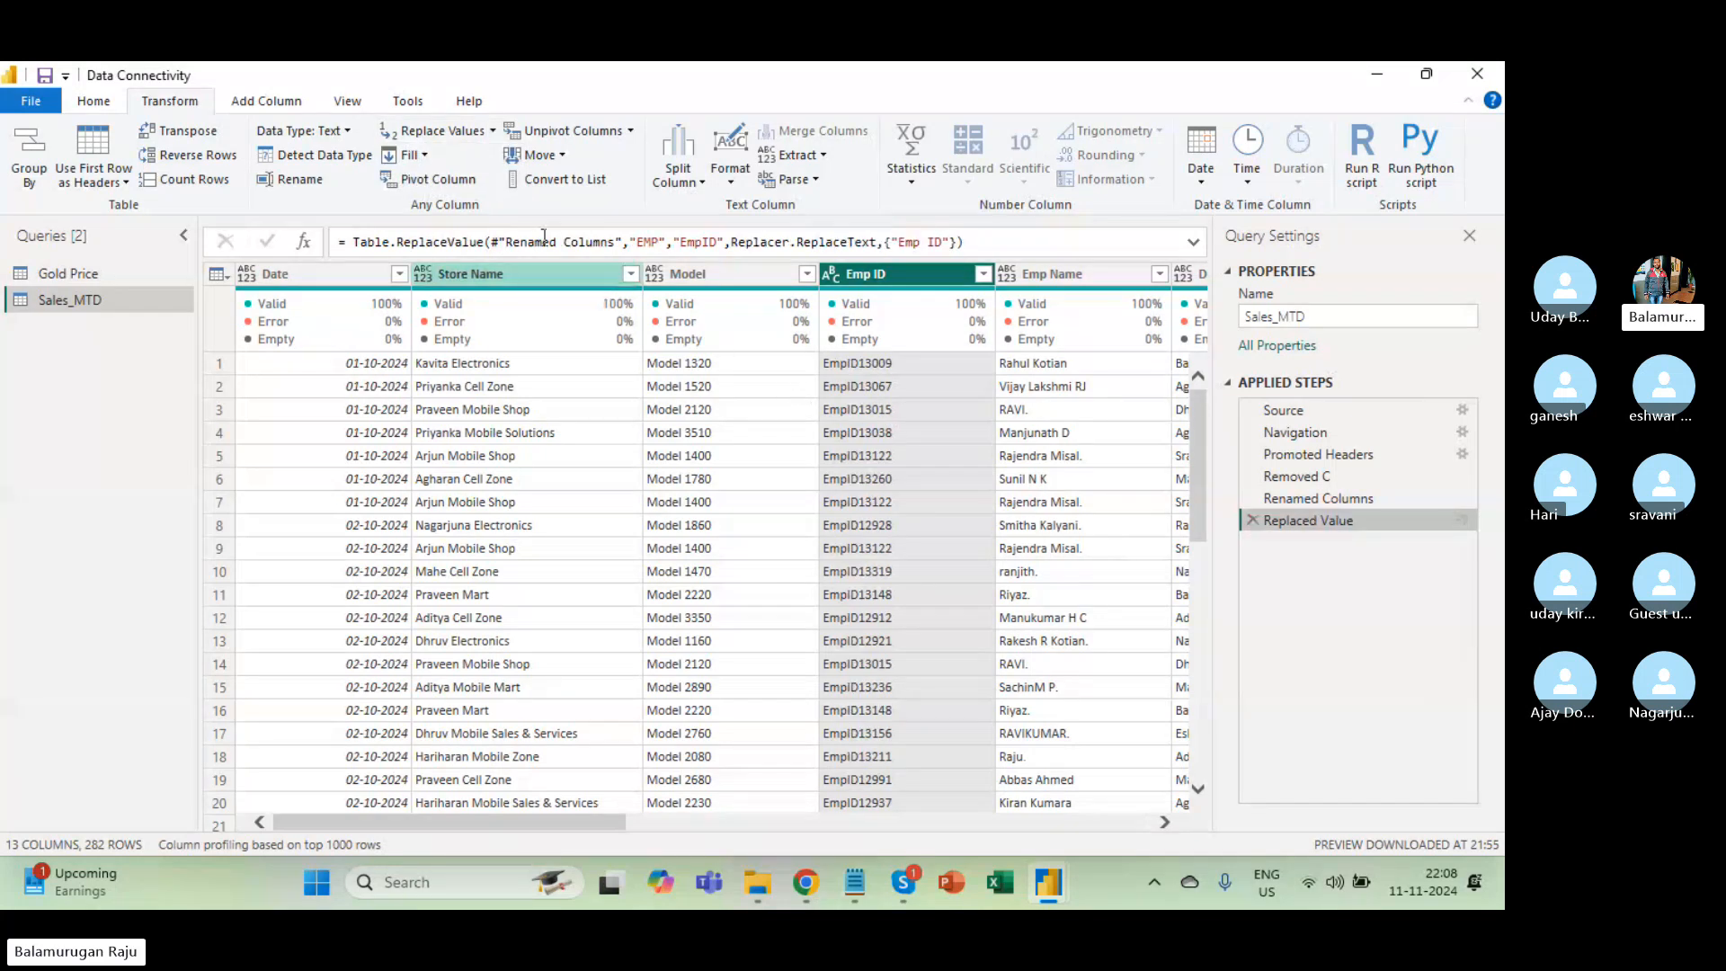
Look through the Fill and Split Column options and scroll across the Sales_MTD table.
click(424, 156)
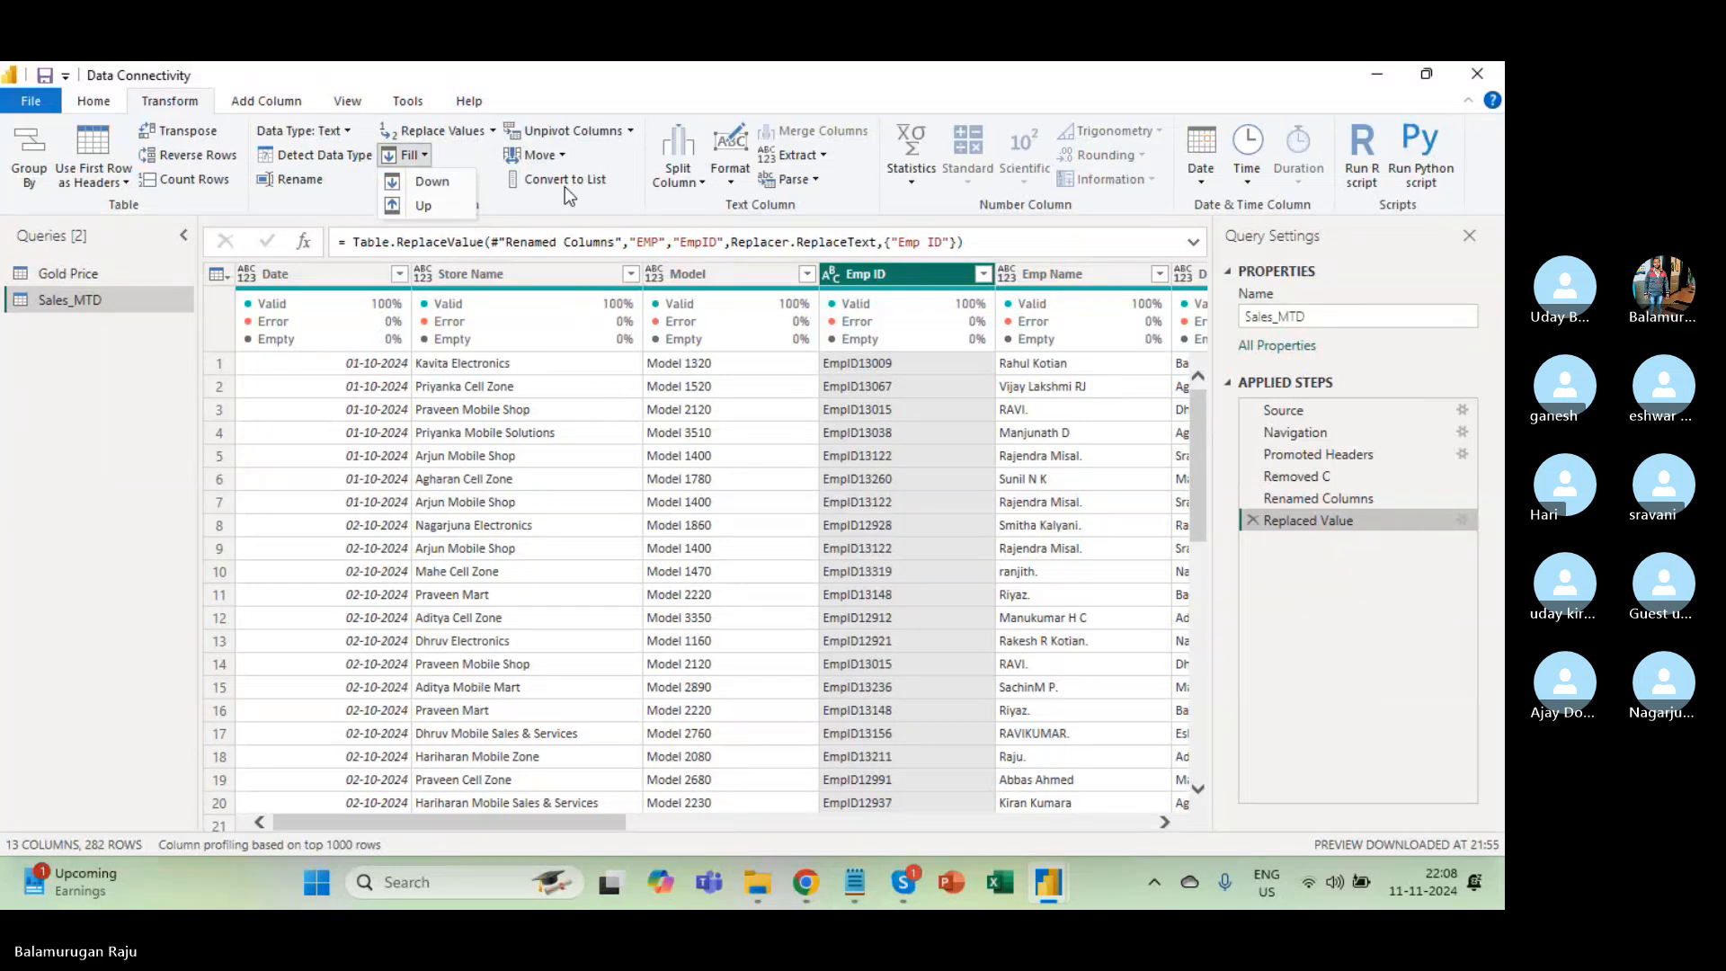
click(611, 196)
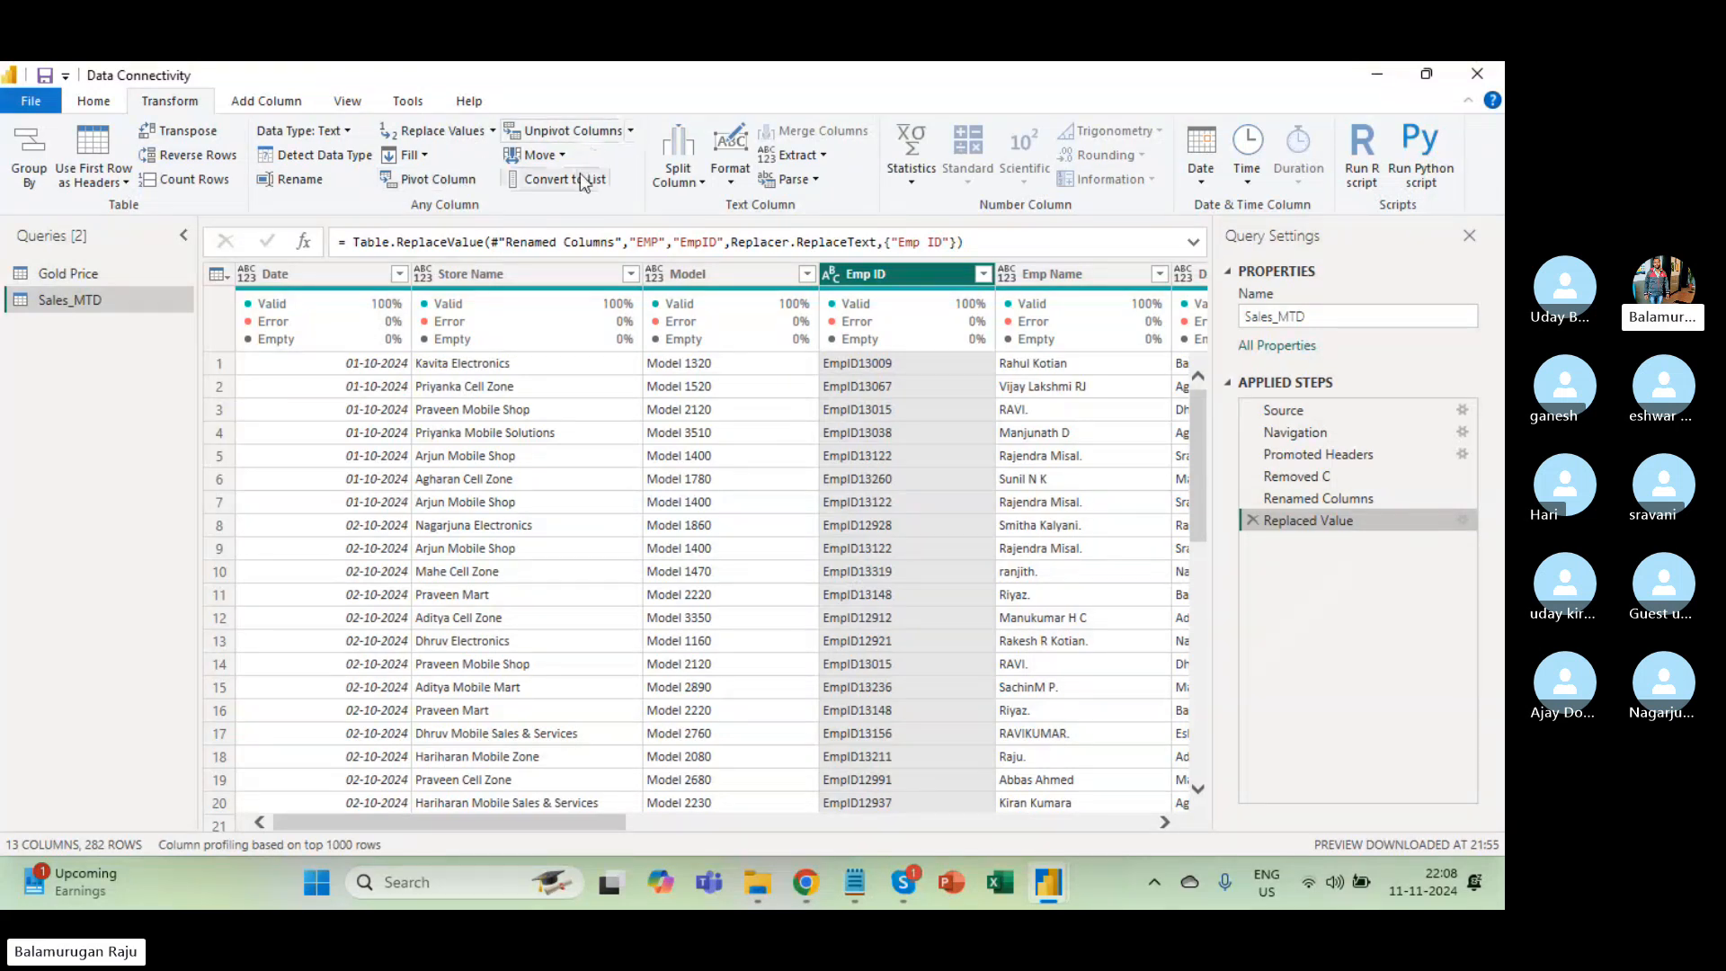
click(698, 181)
click(698, 182)
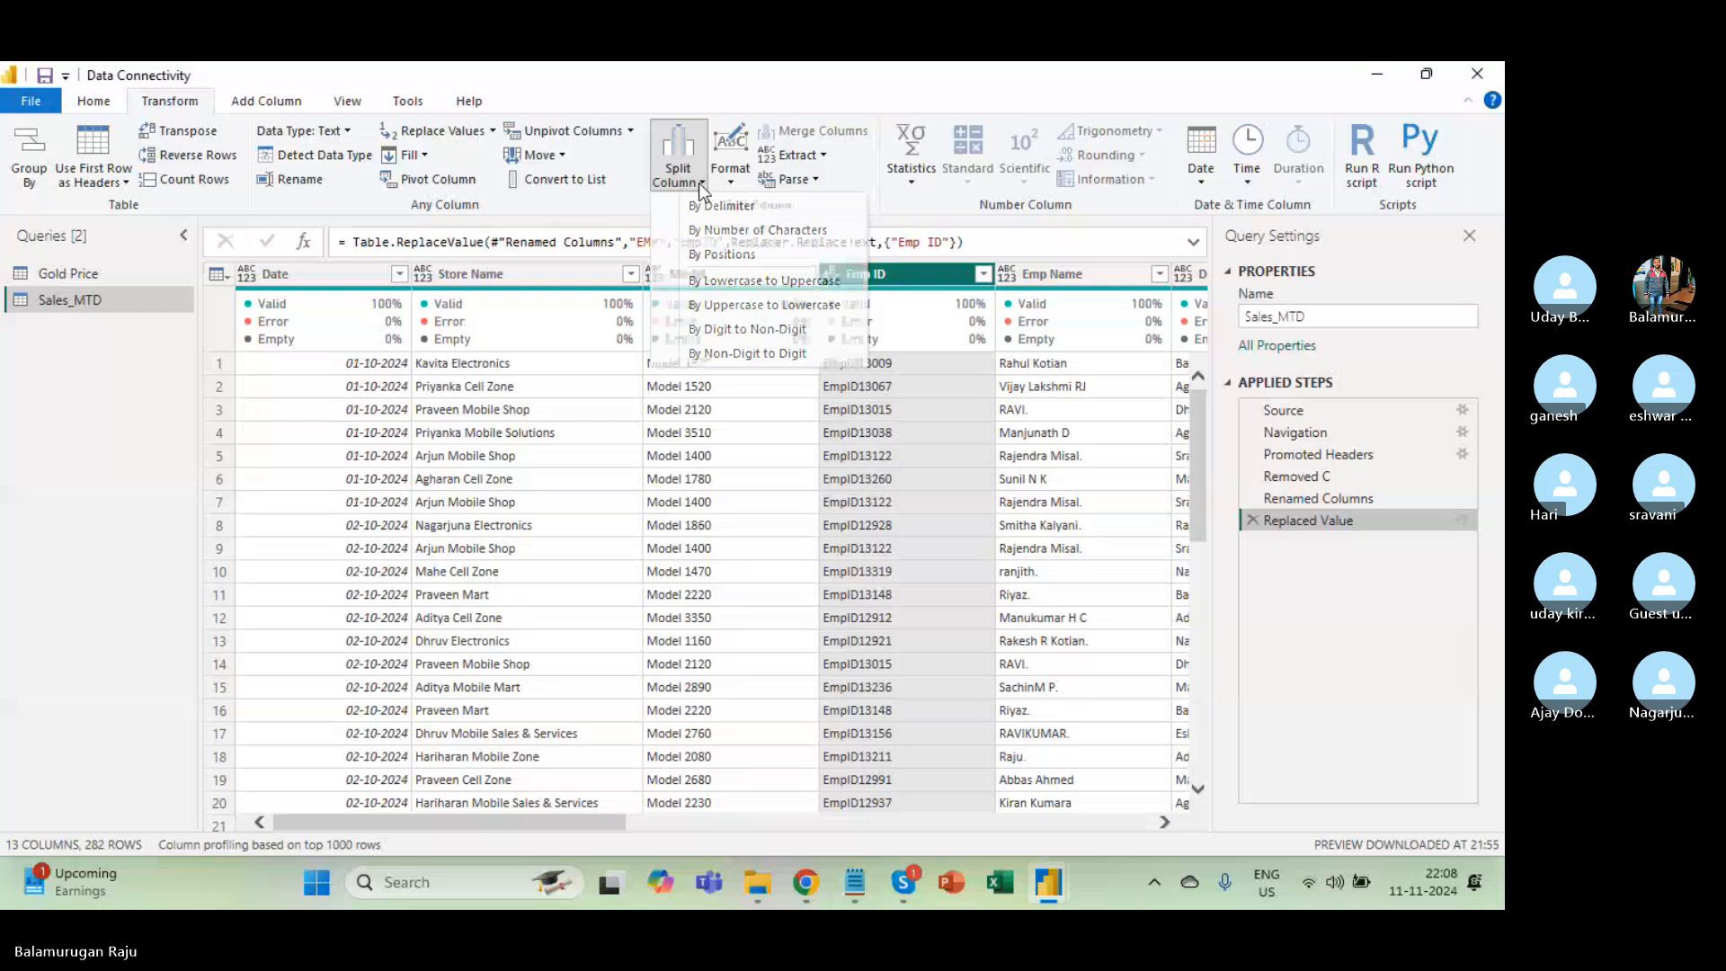
scroll(849, 568, right, 3)
scroll(848, 568, right, 10)
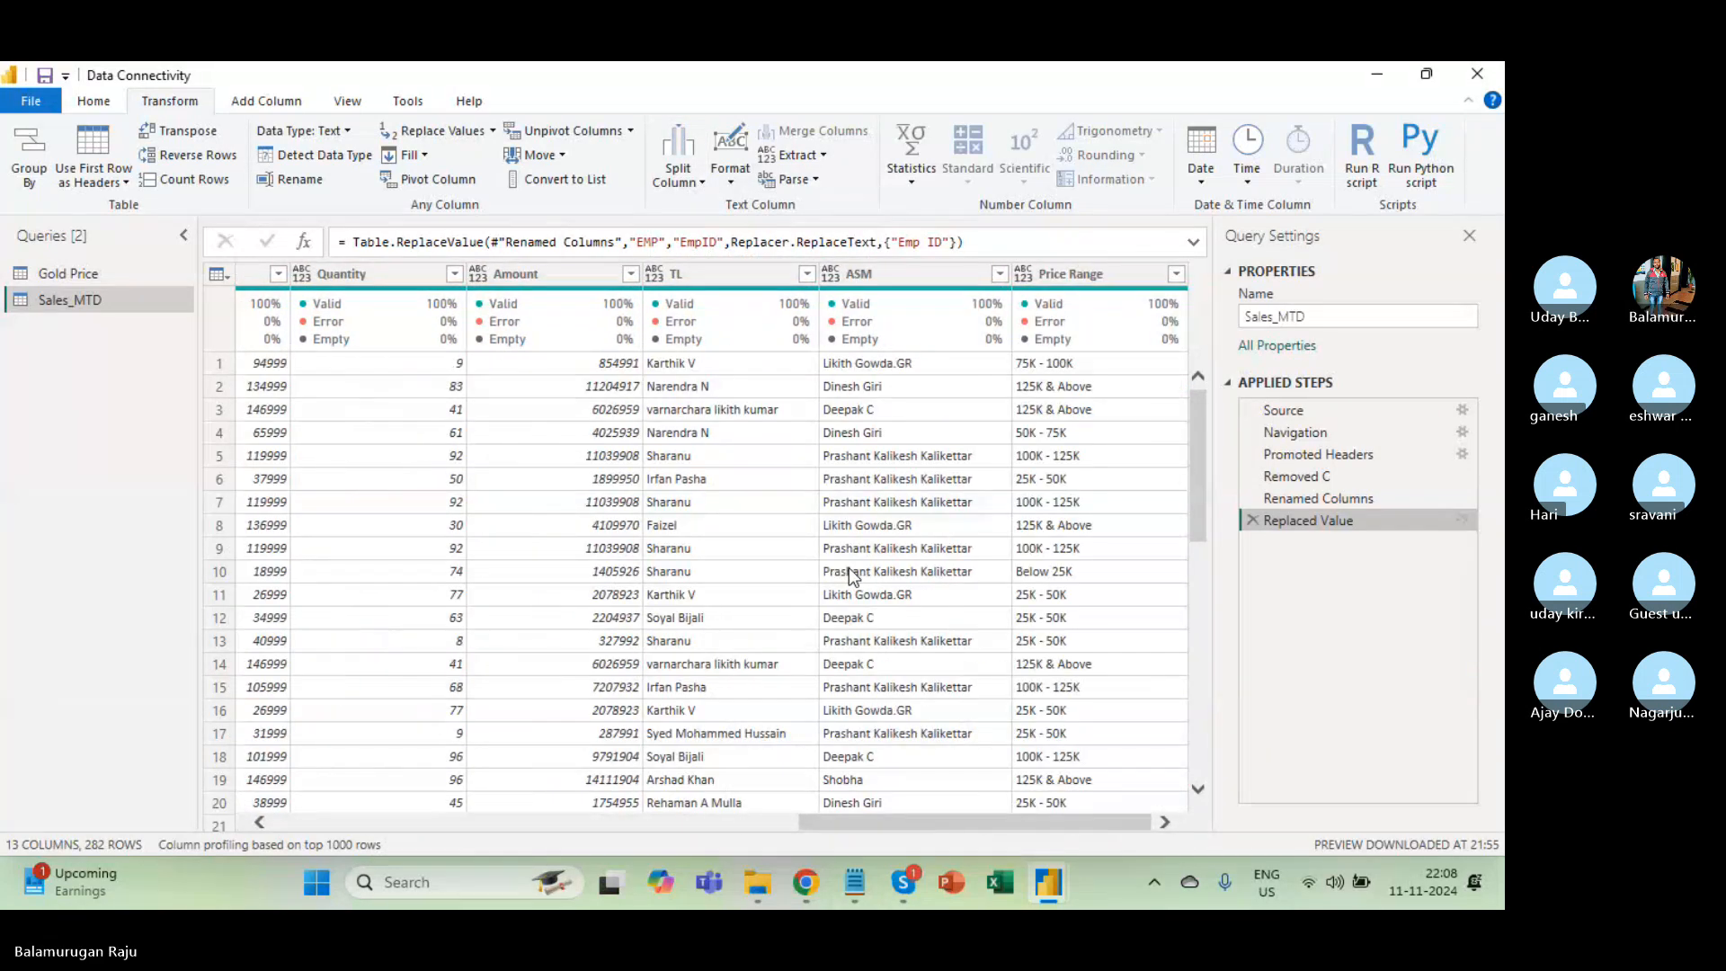
scroll(848, 569, left, 2)
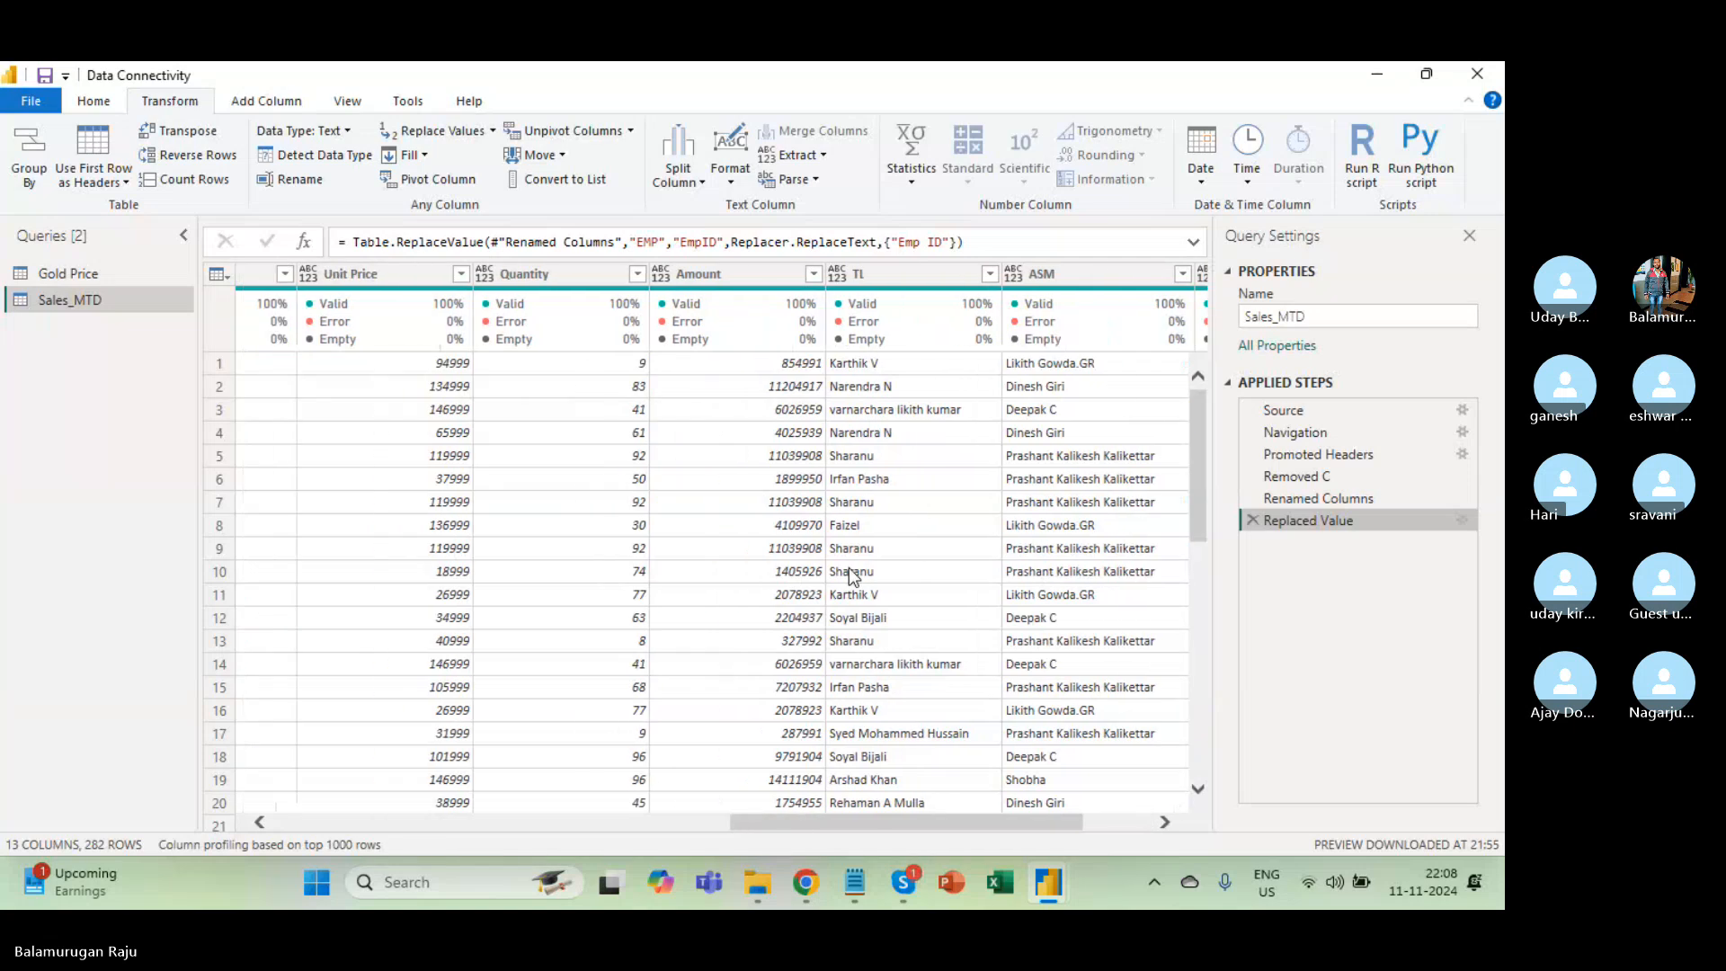
scroll(849, 569, right, 2)
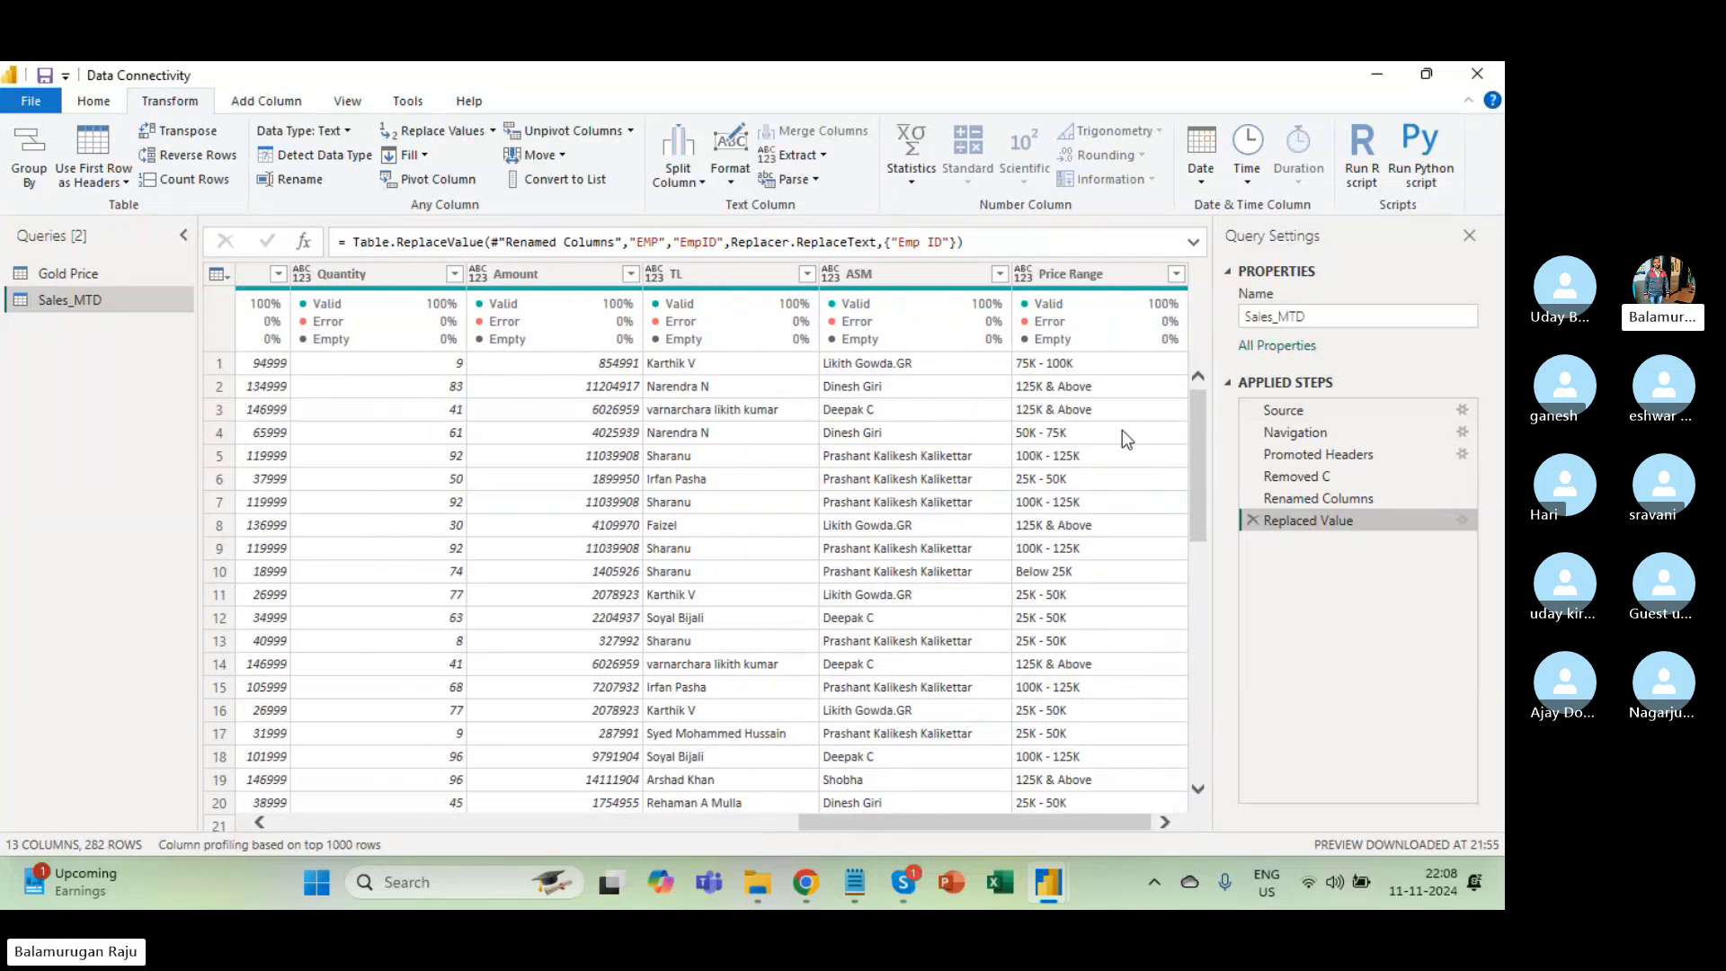
scroll(913, 473, left, 10)
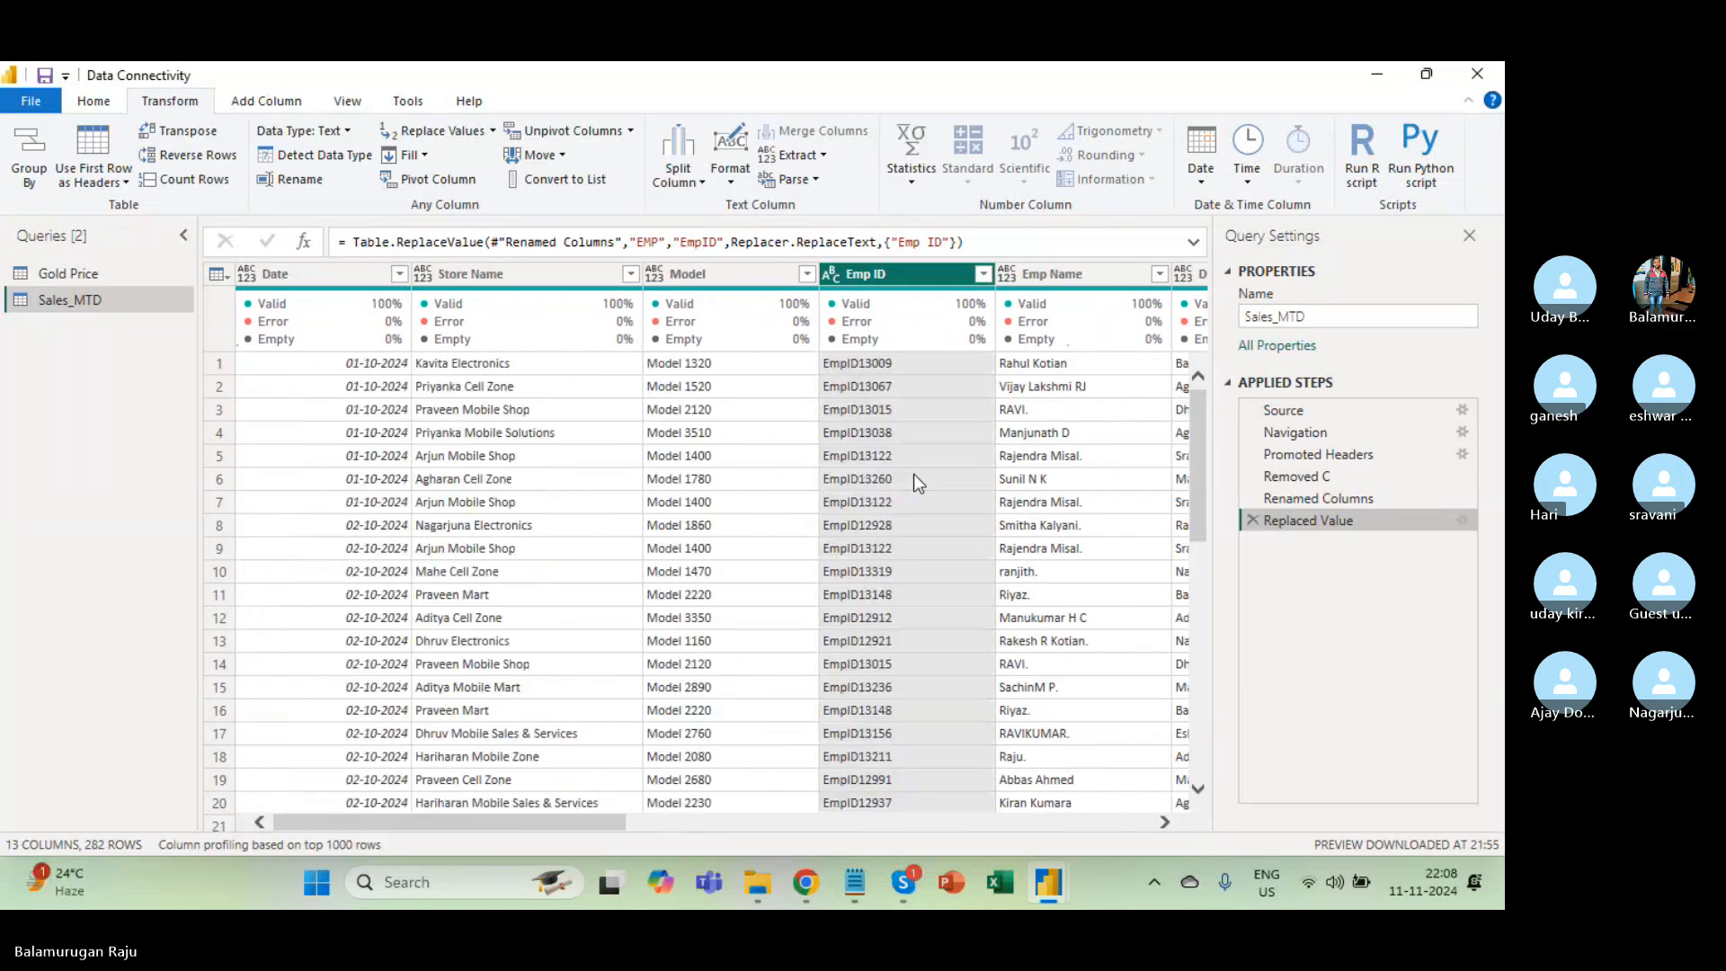
Split Date by the custom '-' delimiter at each occurrence into Date.1, Date.2 and Date.3.
click(336, 278)
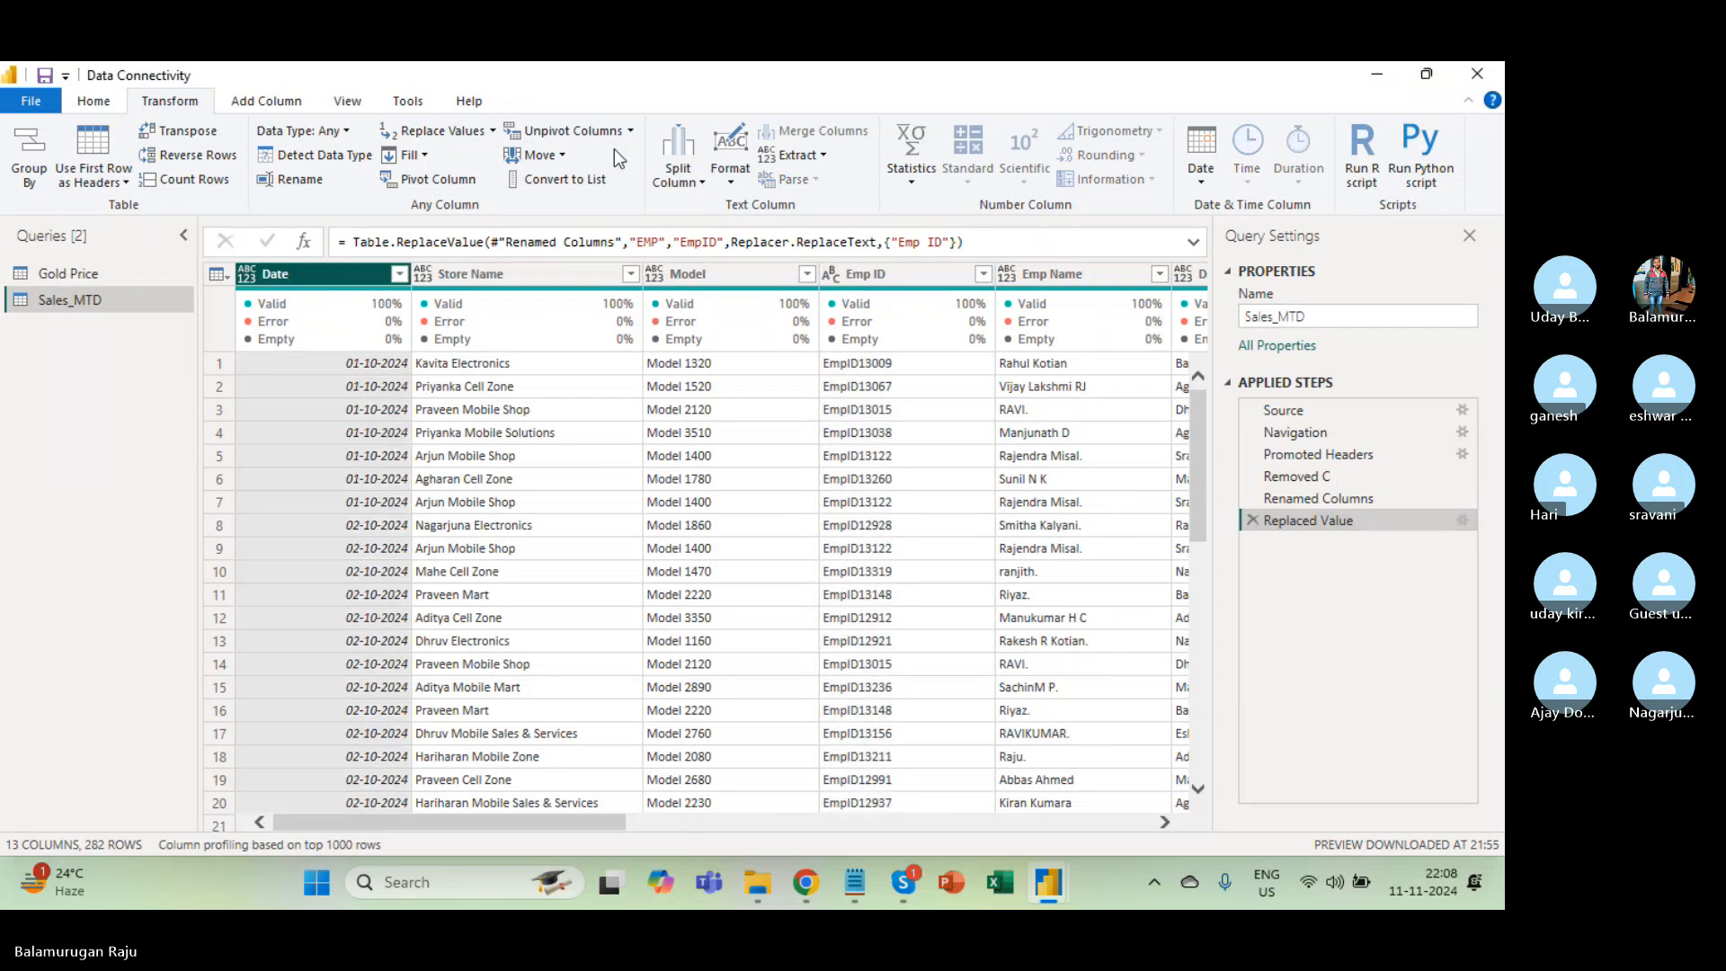
click(693, 186)
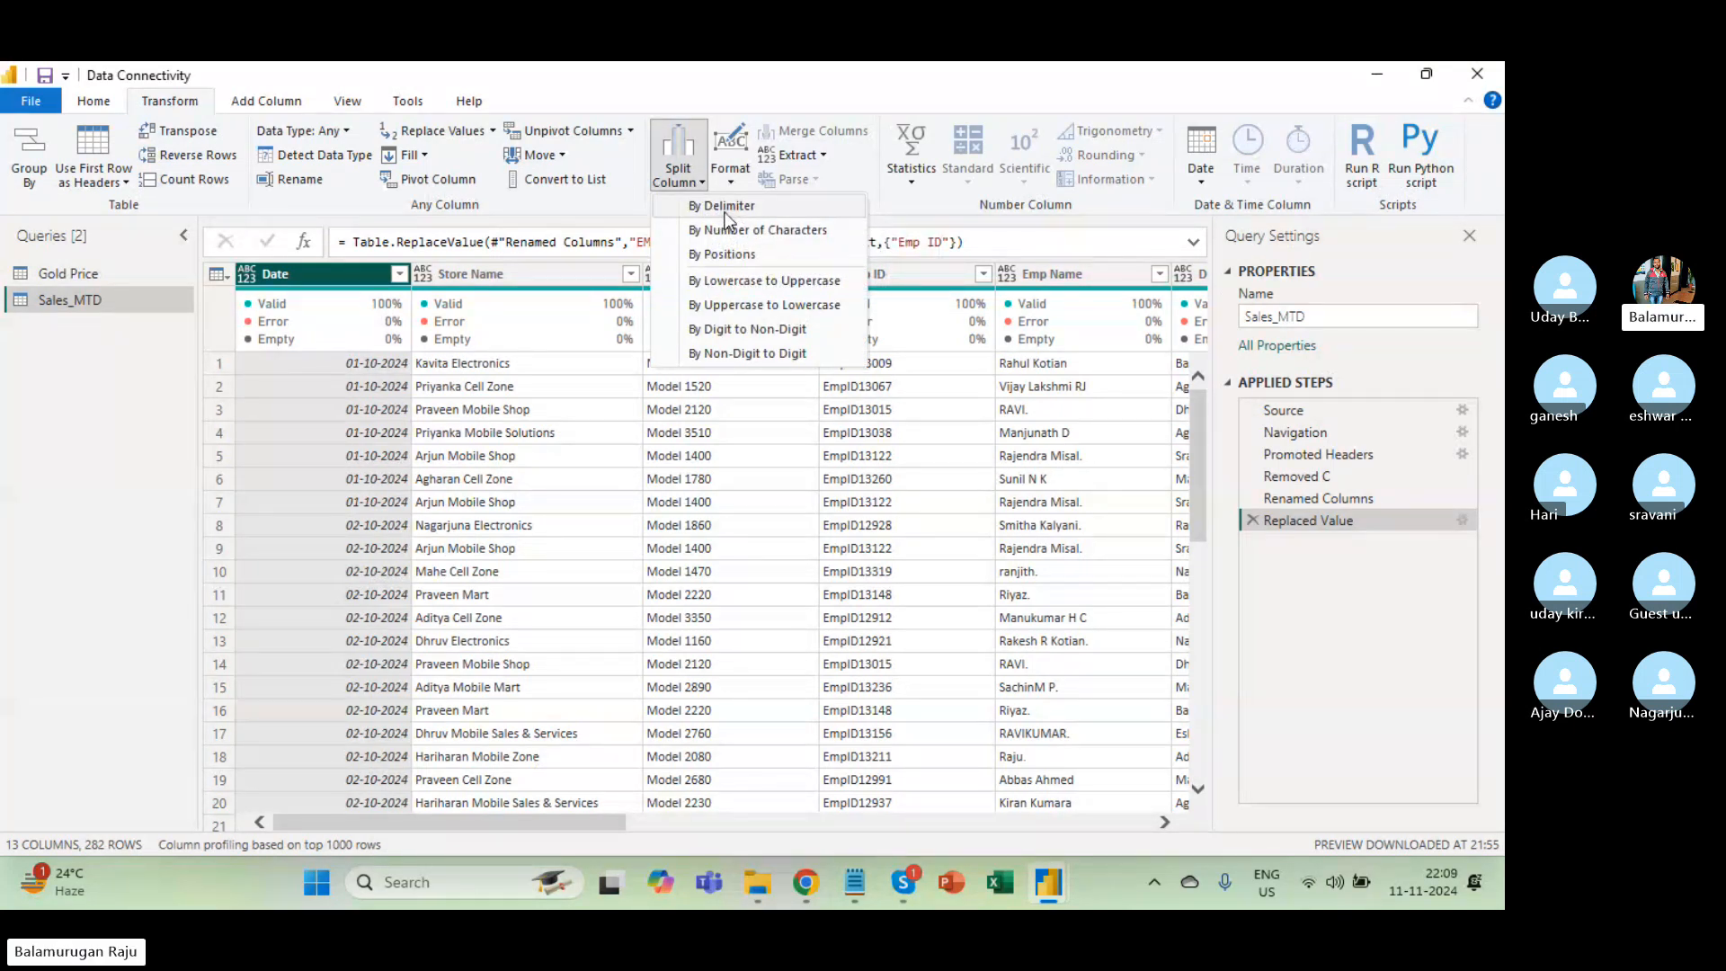
click(725, 210)
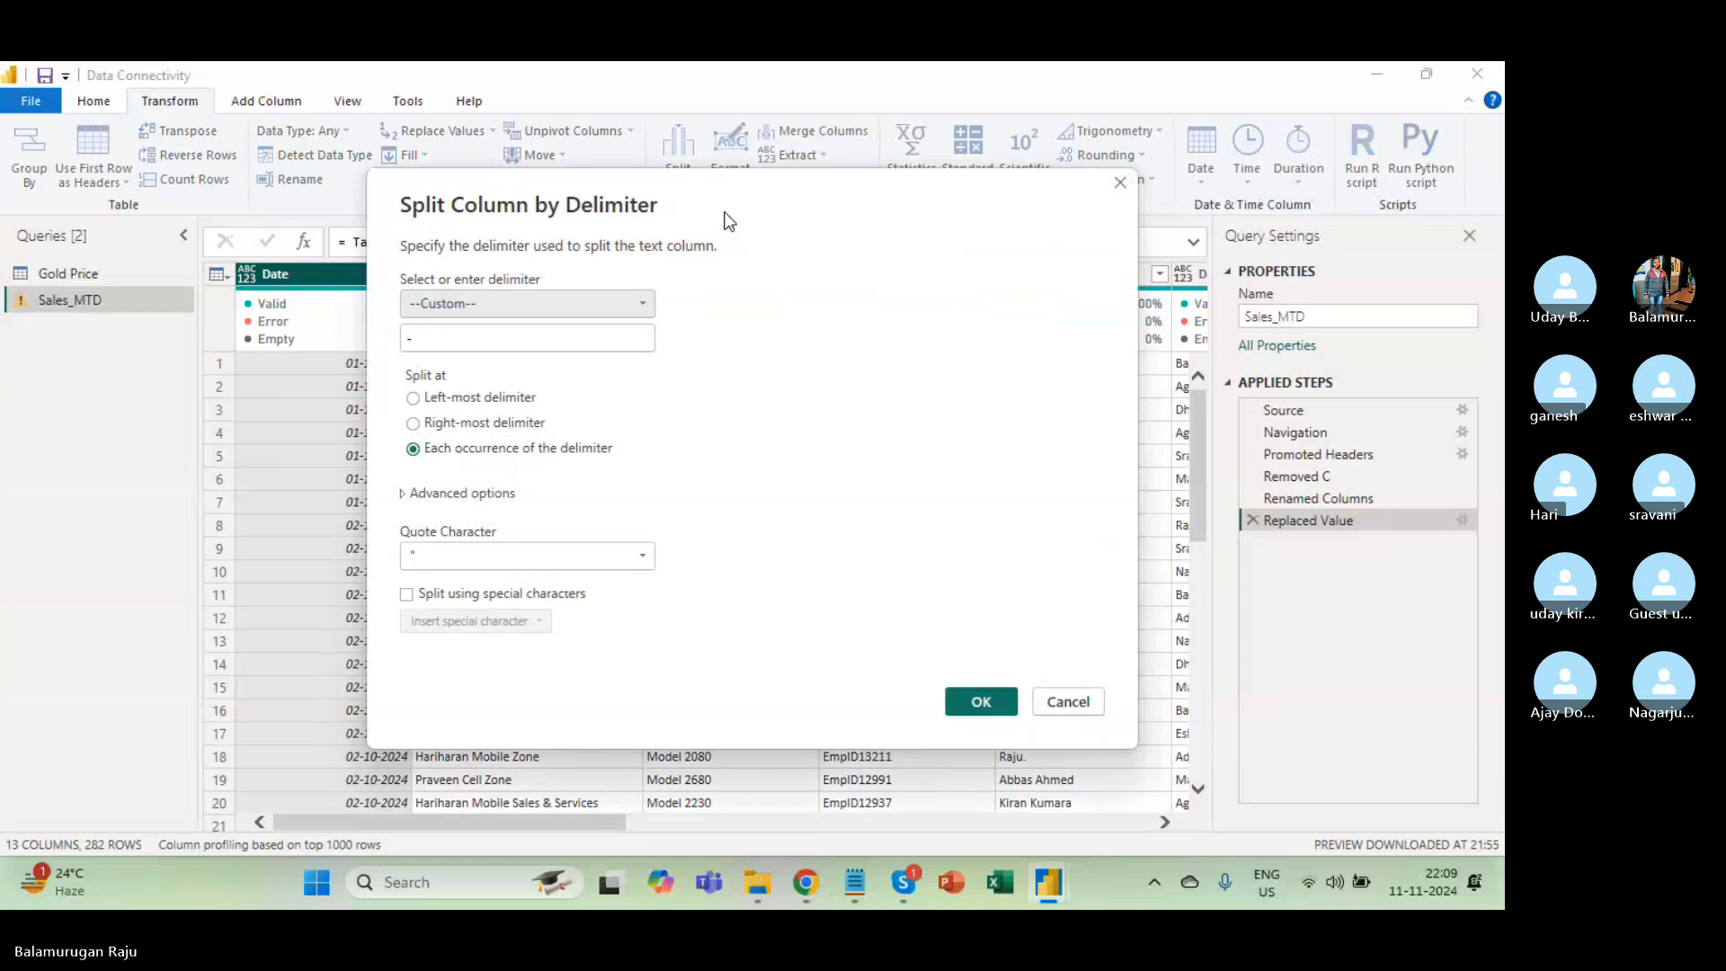
click(447, 310)
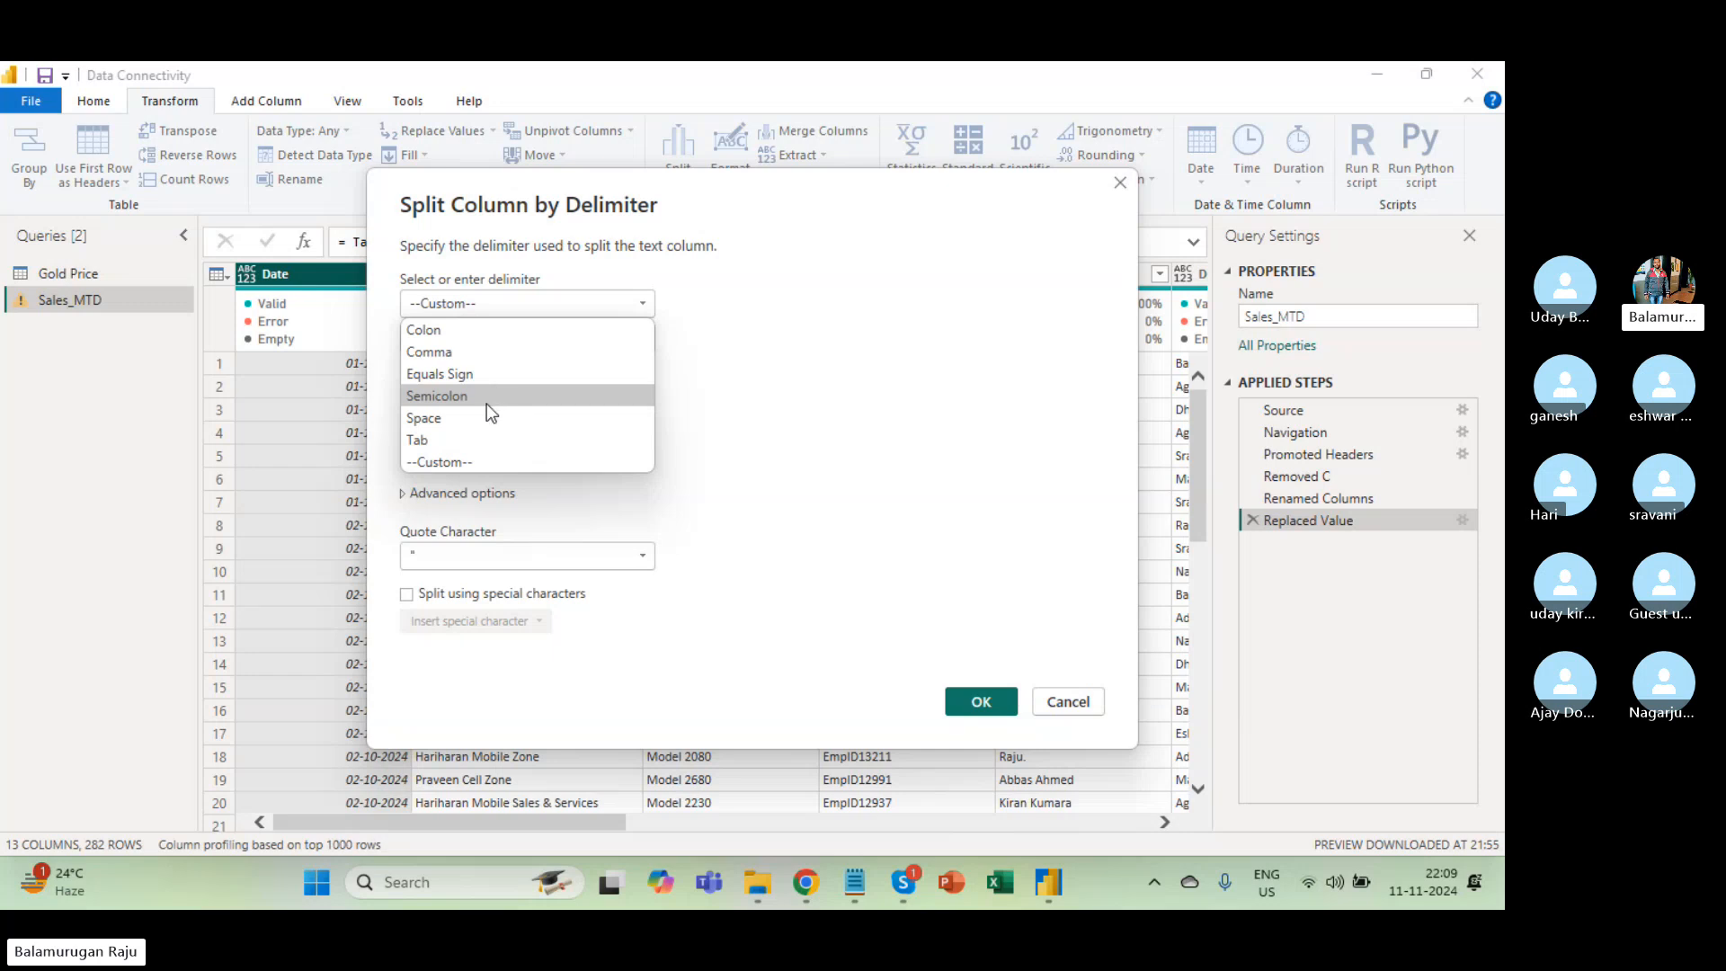
click(462, 453)
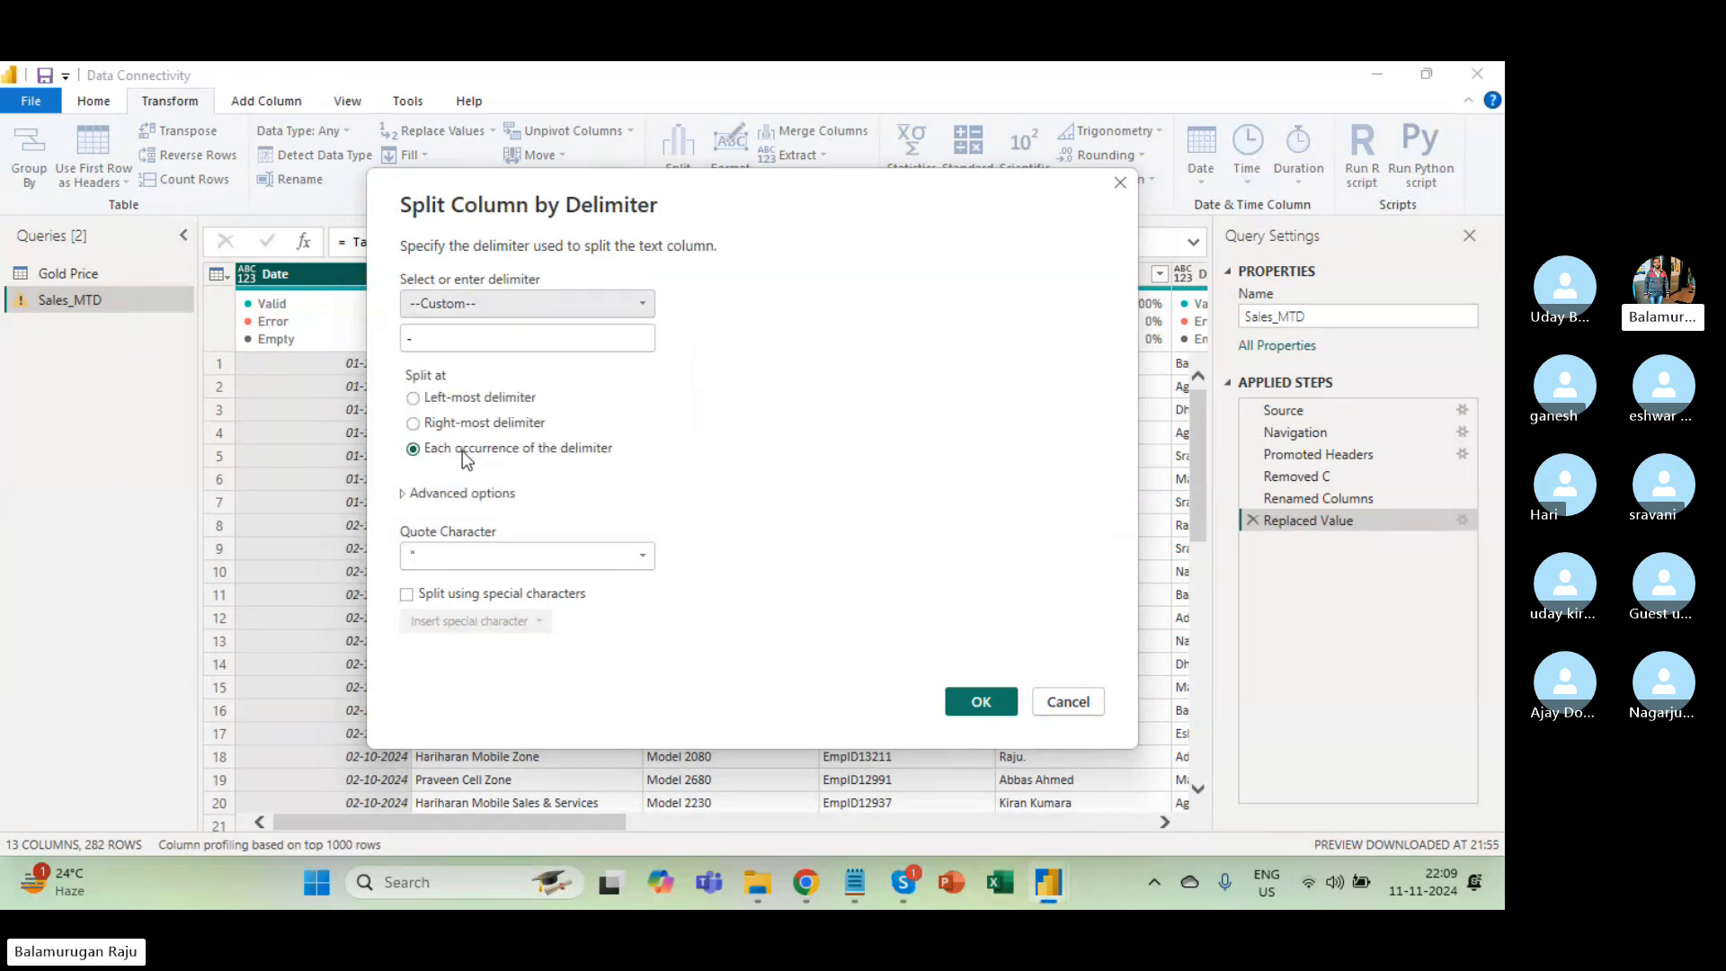
click(454, 340)
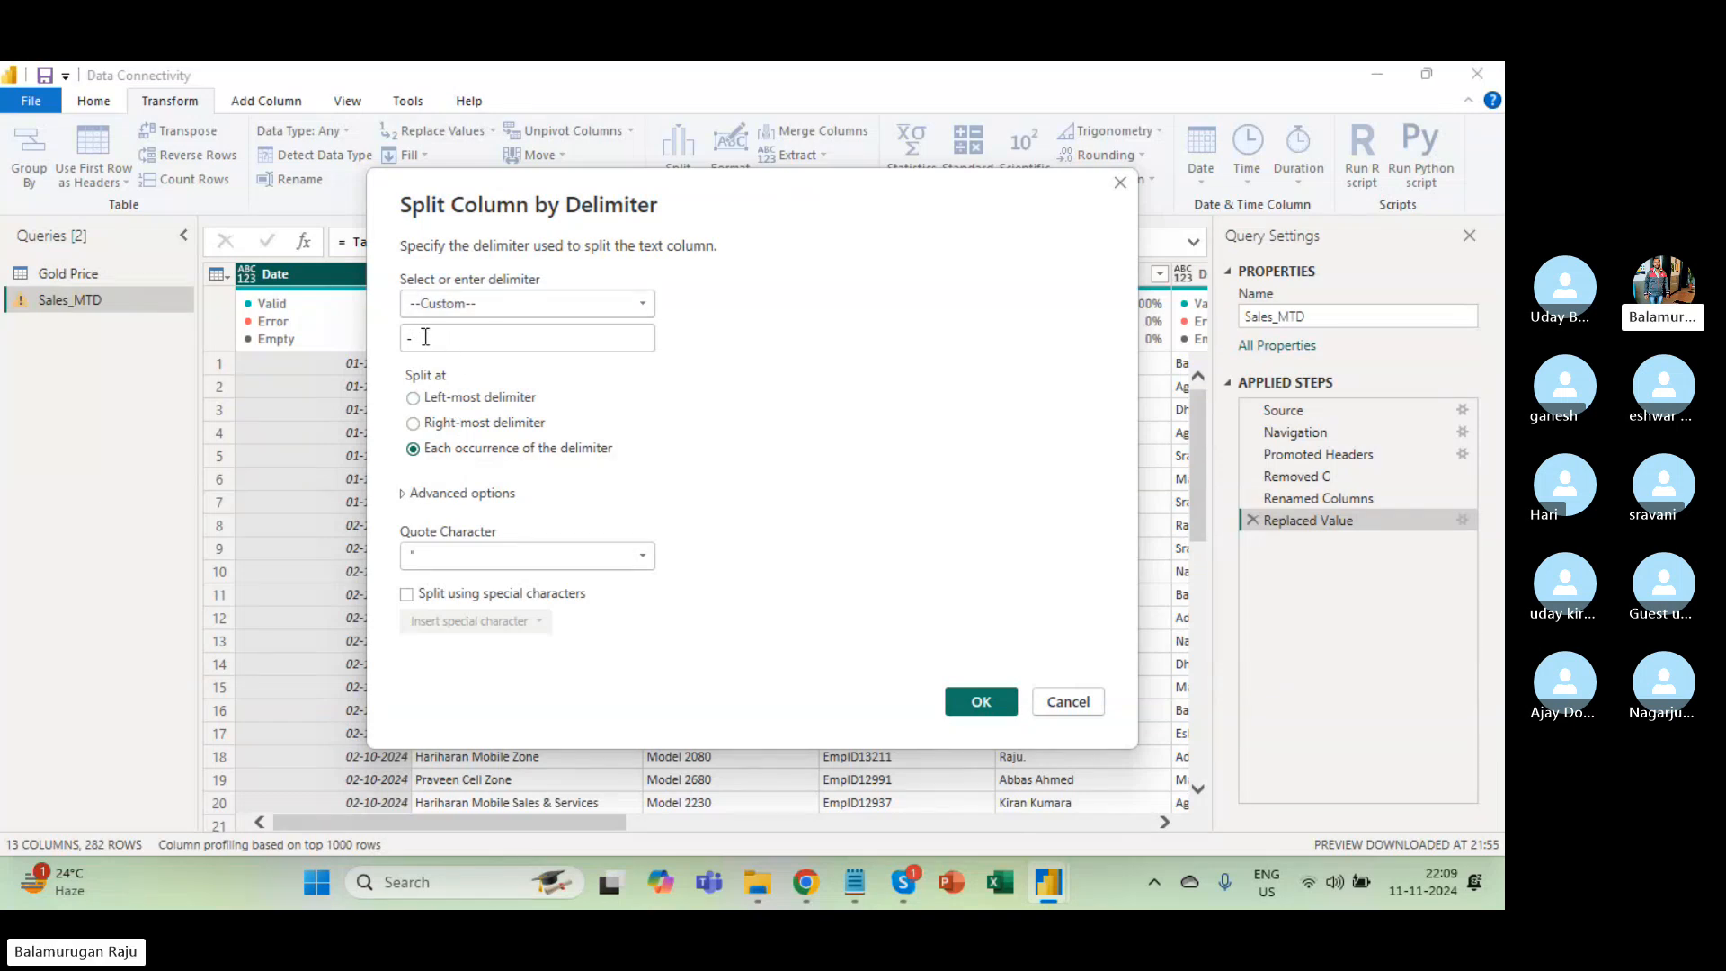
drag(427, 337, 404, 340)
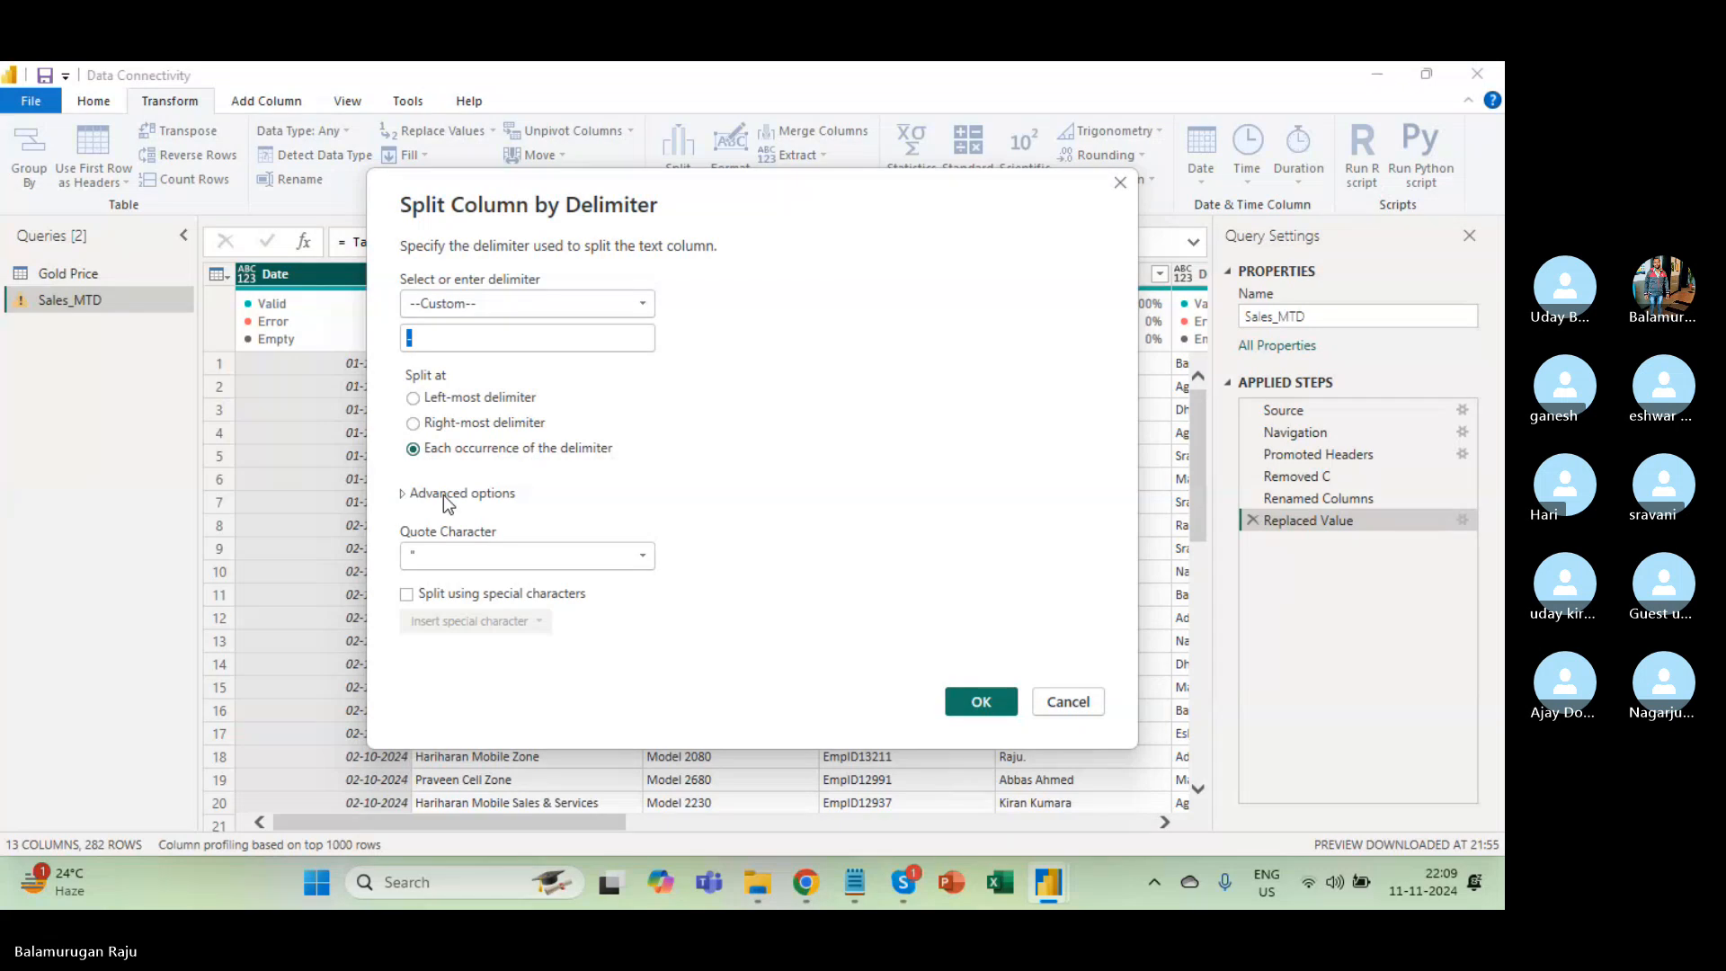
click(404, 494)
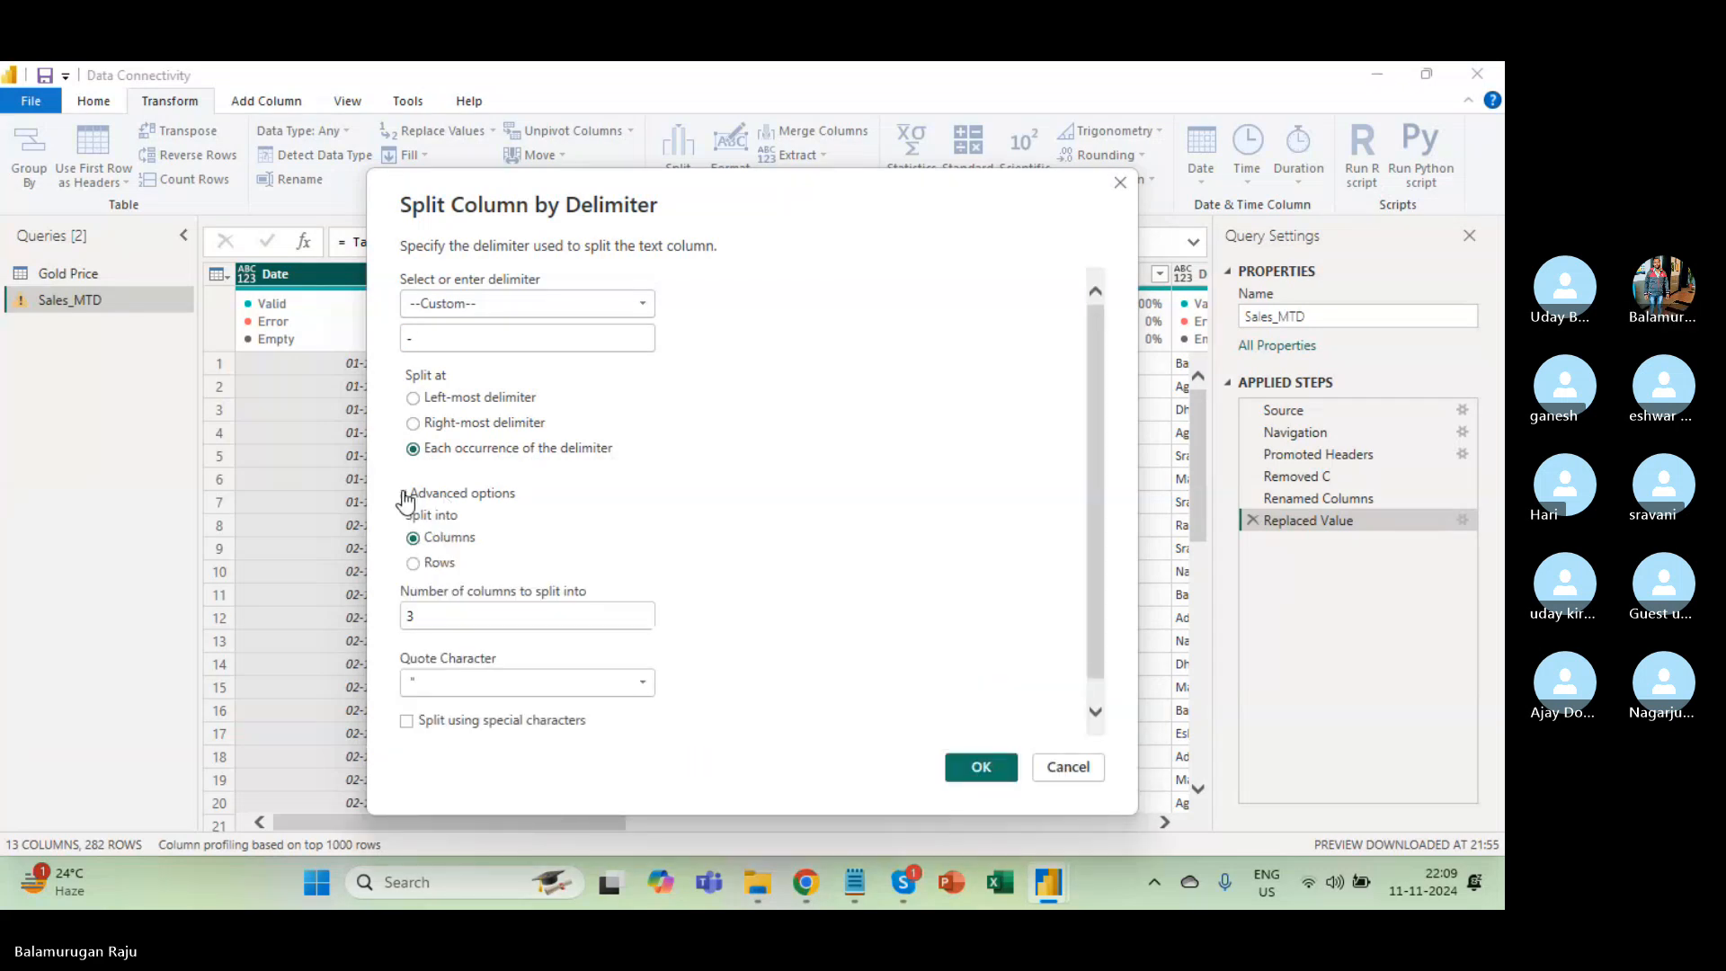
click(403, 494)
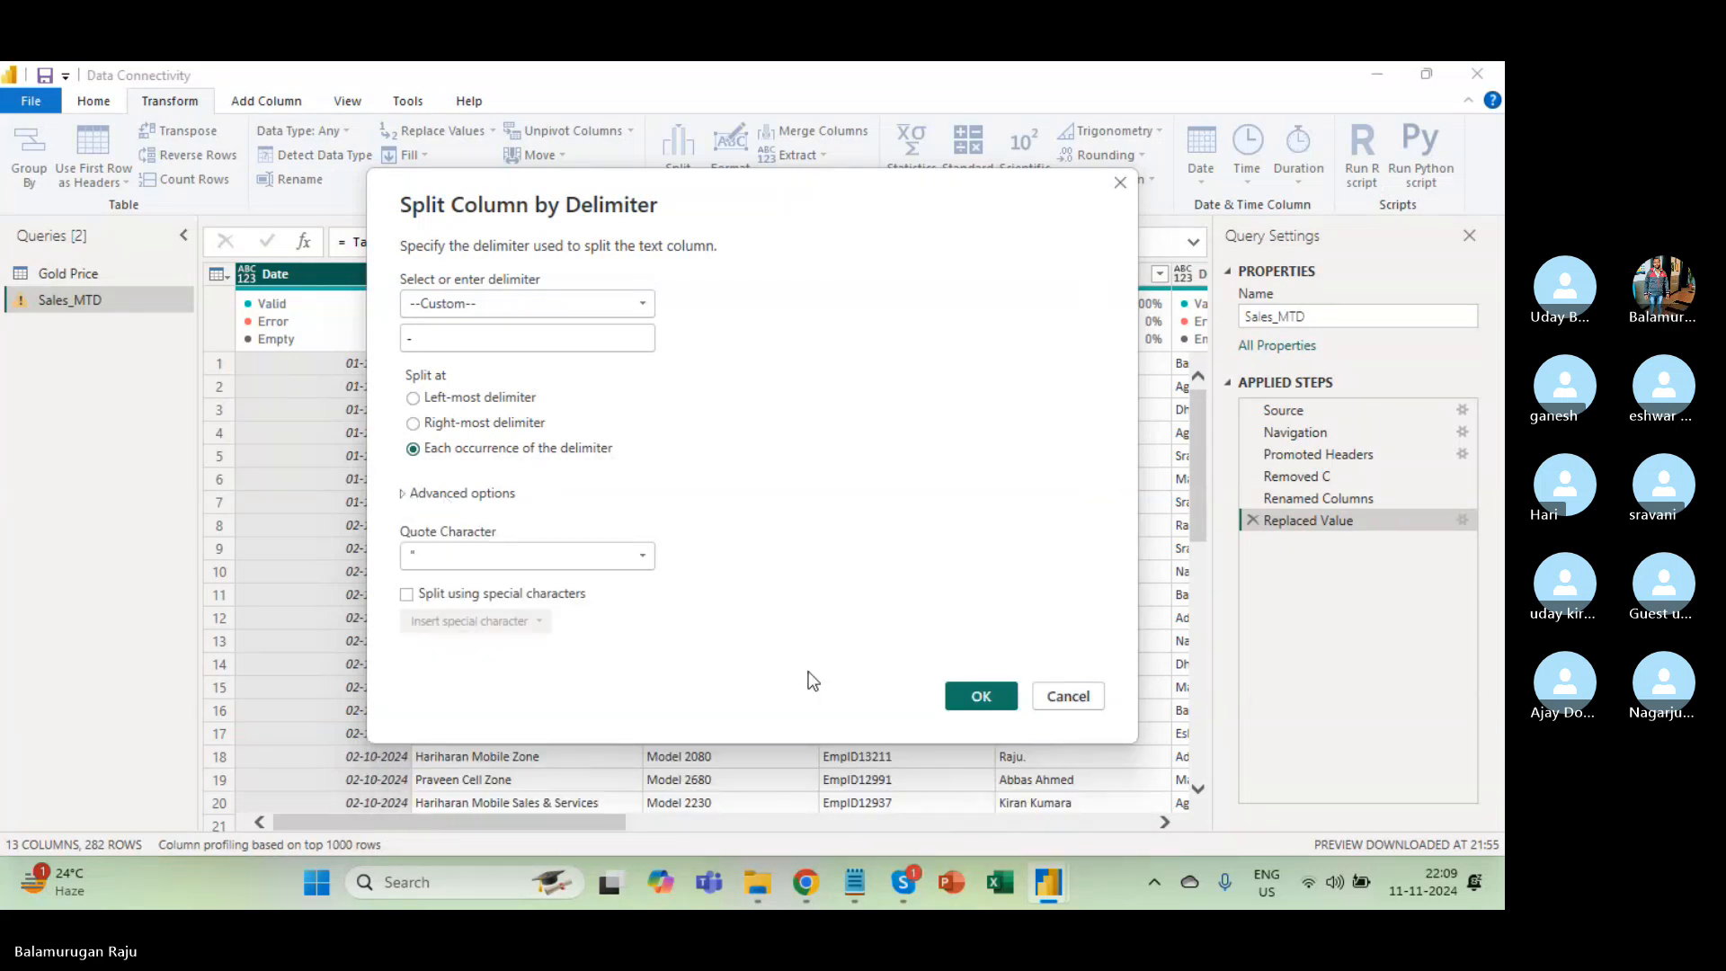
click(982, 696)
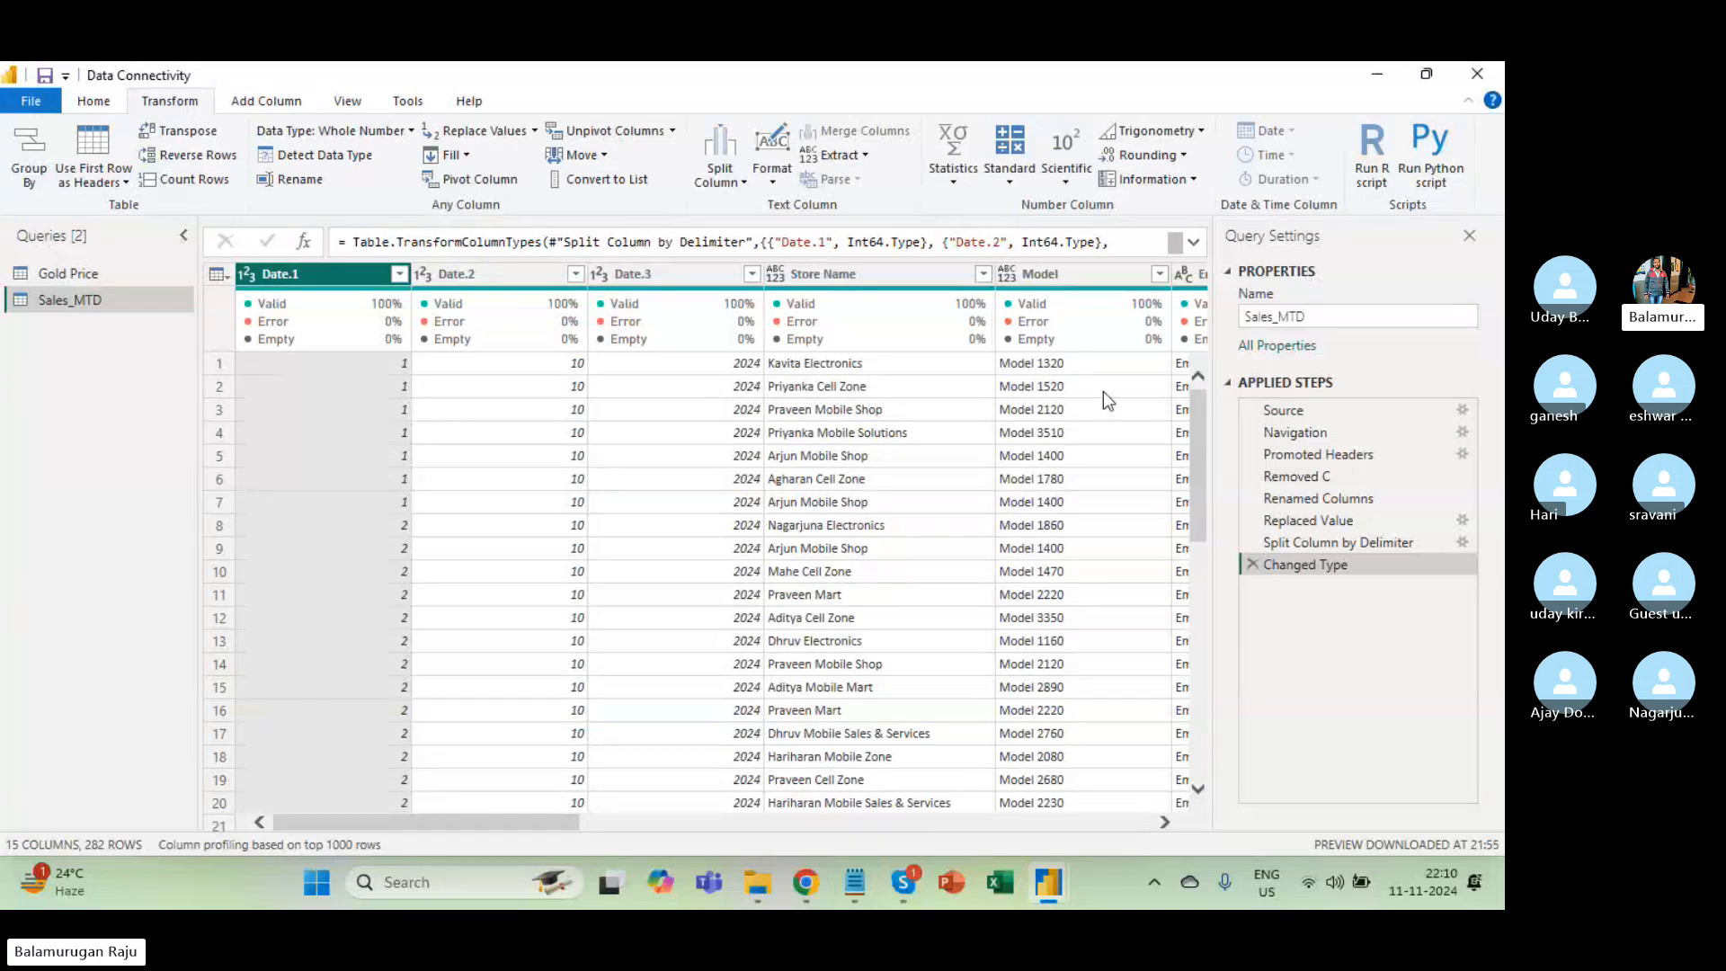
Delete the Changed Type and Split Column by Delimiter steps, restoring the single Date column.
click(1253, 564)
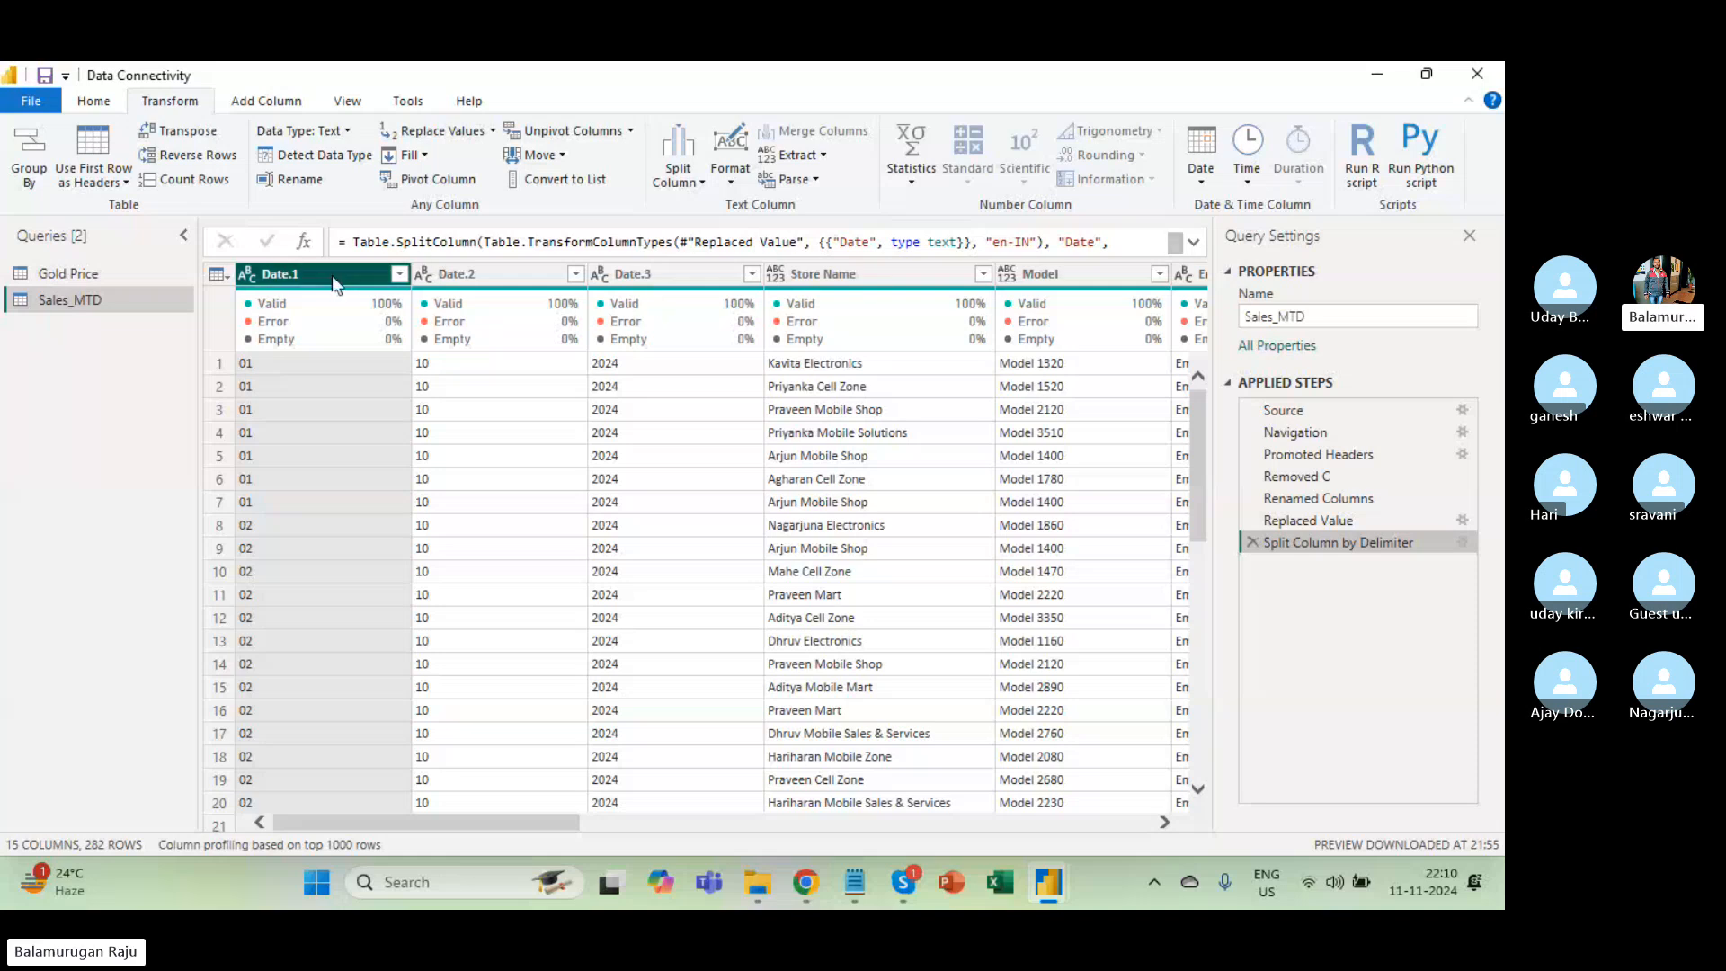
click(1253, 542)
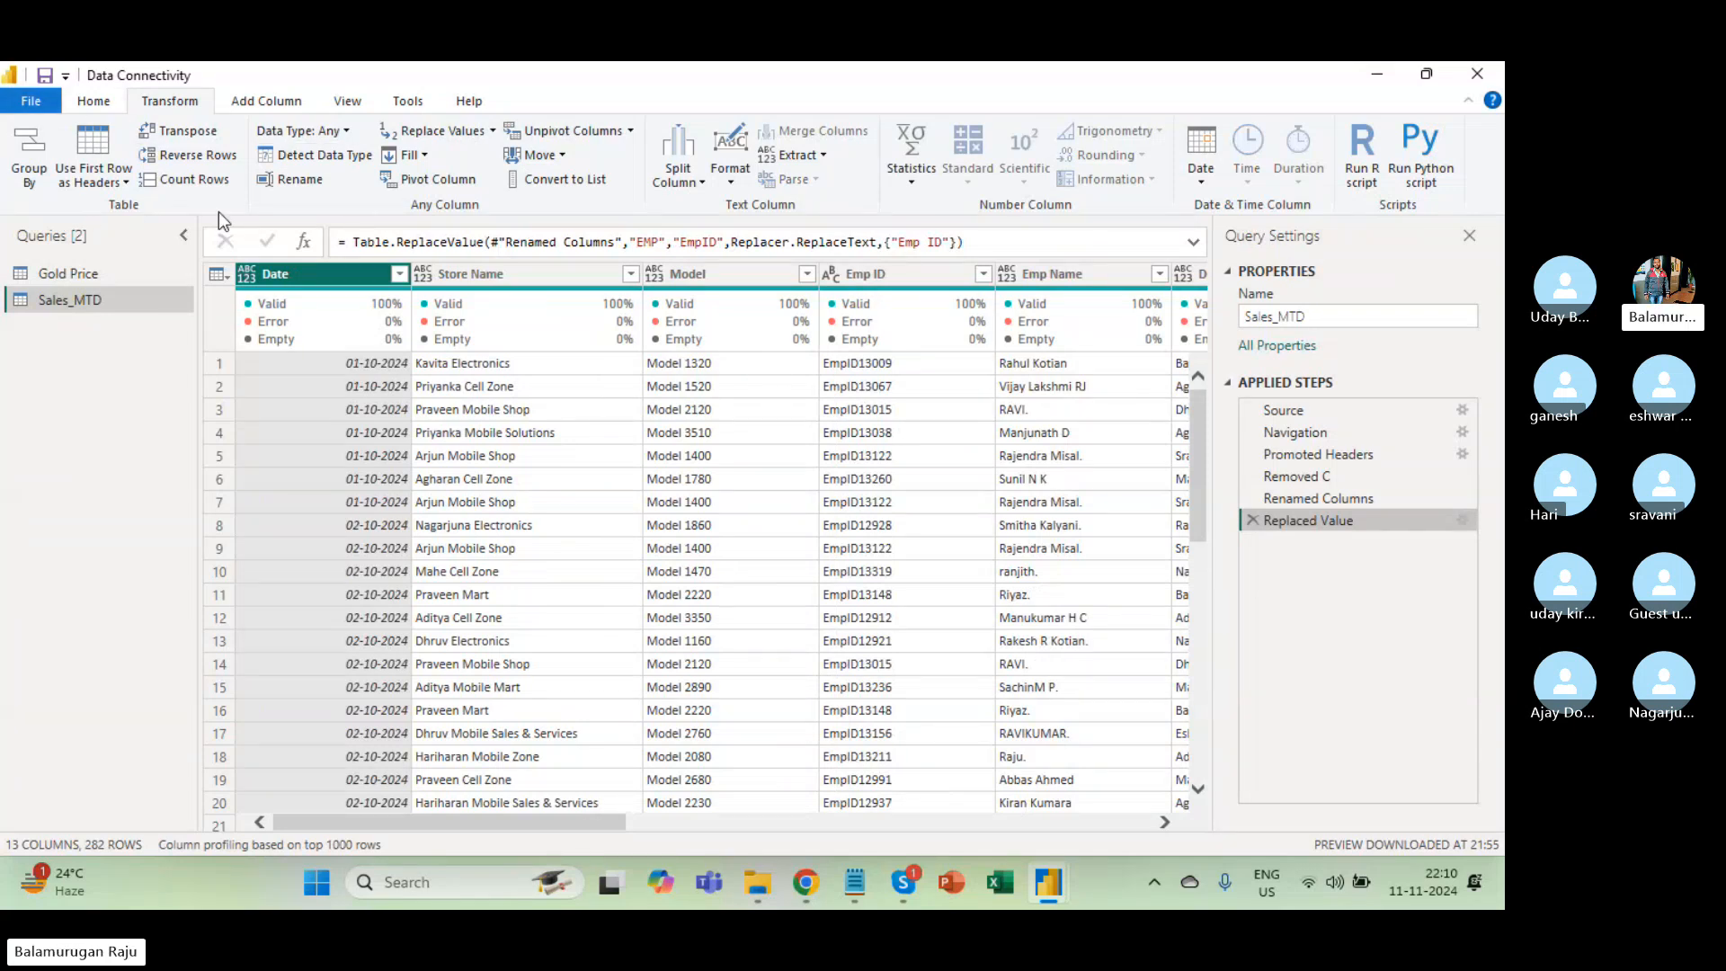
click(103, 105)
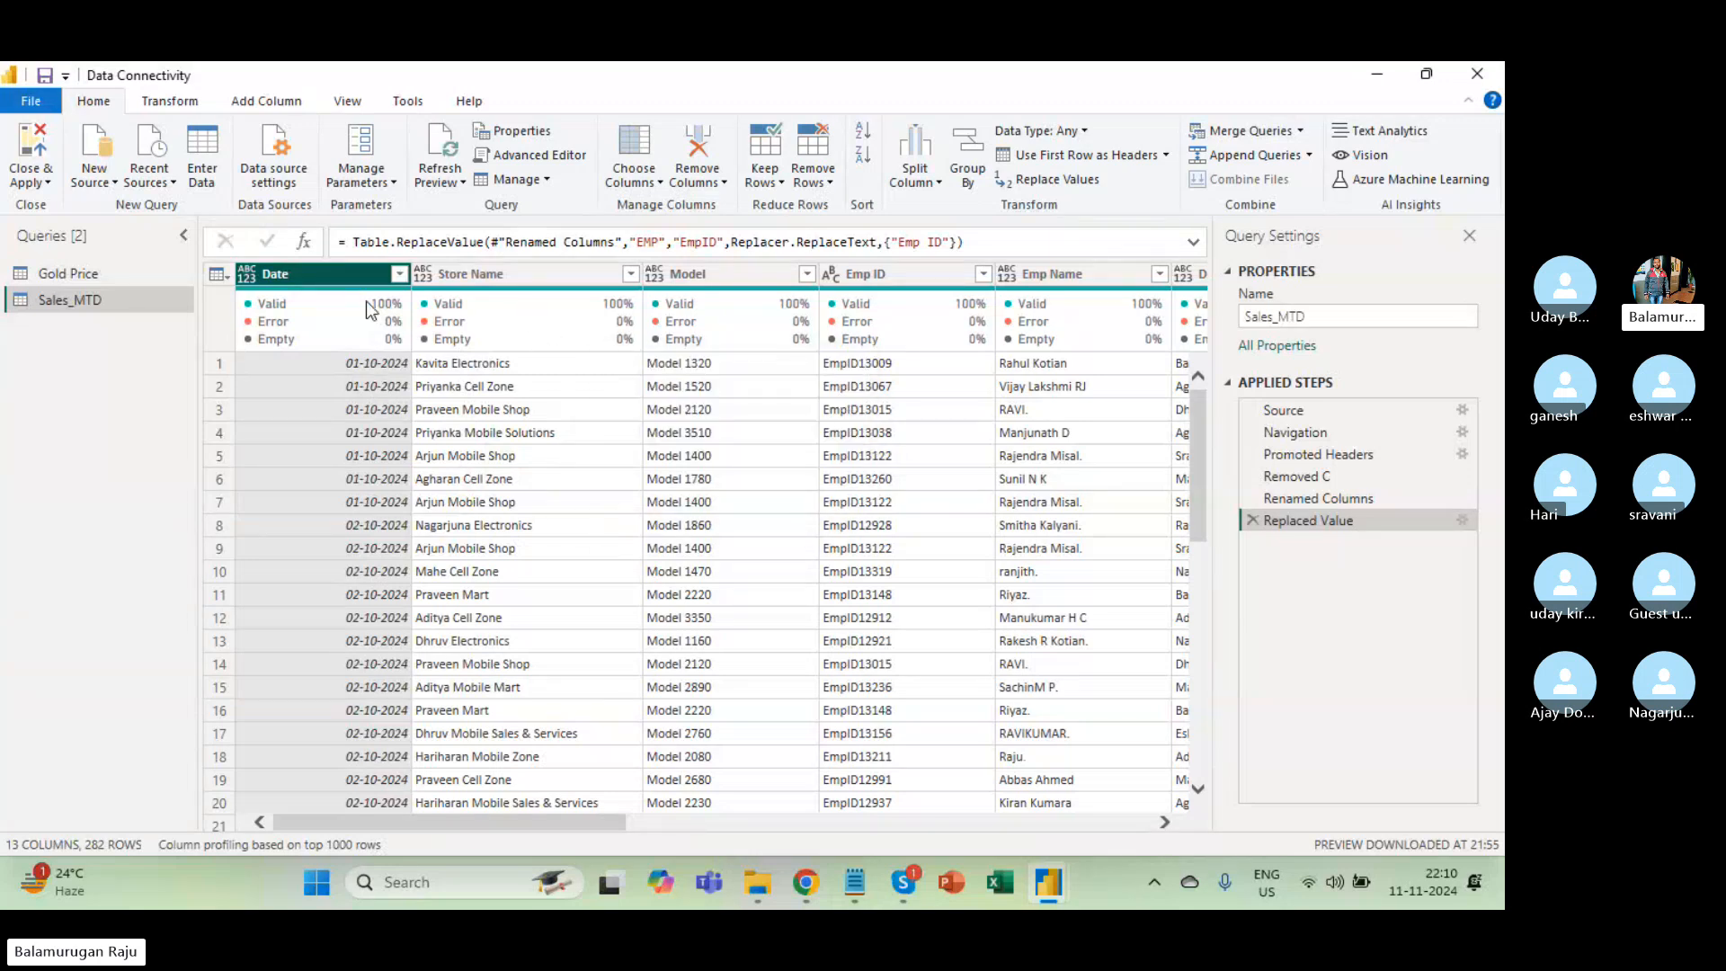
click(189, 102)
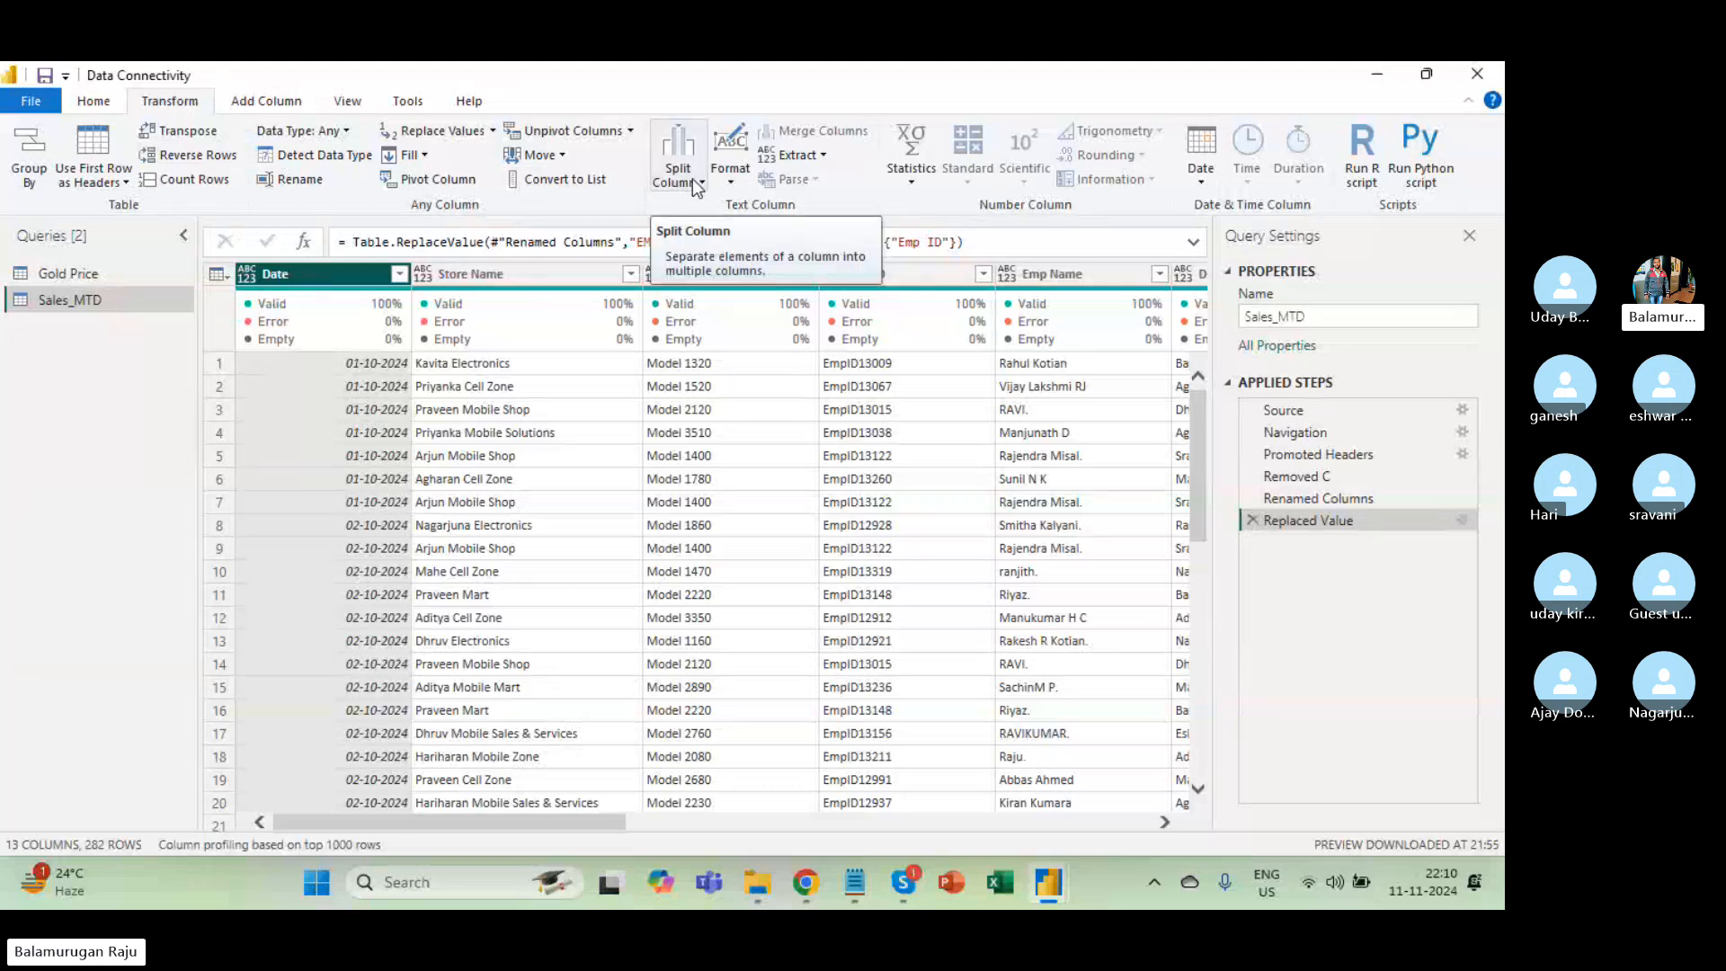
With Date selected, browse the Add Column tab's Format and Extract options.
click(273, 106)
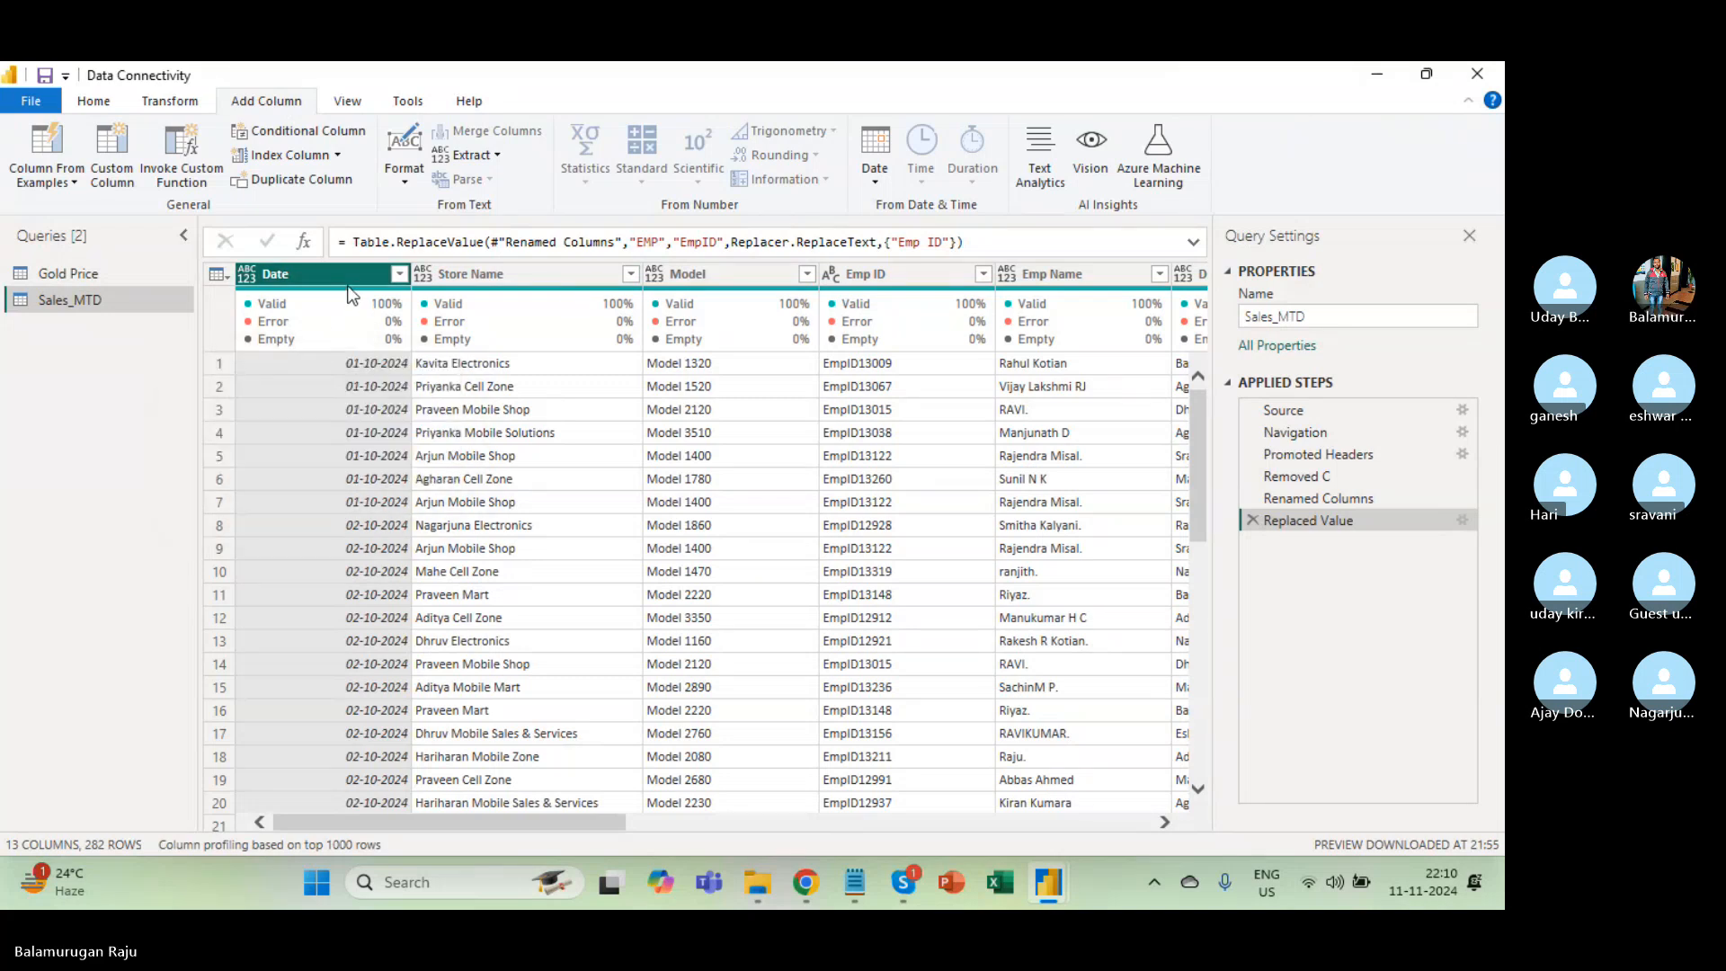
click(466, 412)
mouse_move(374, 311)
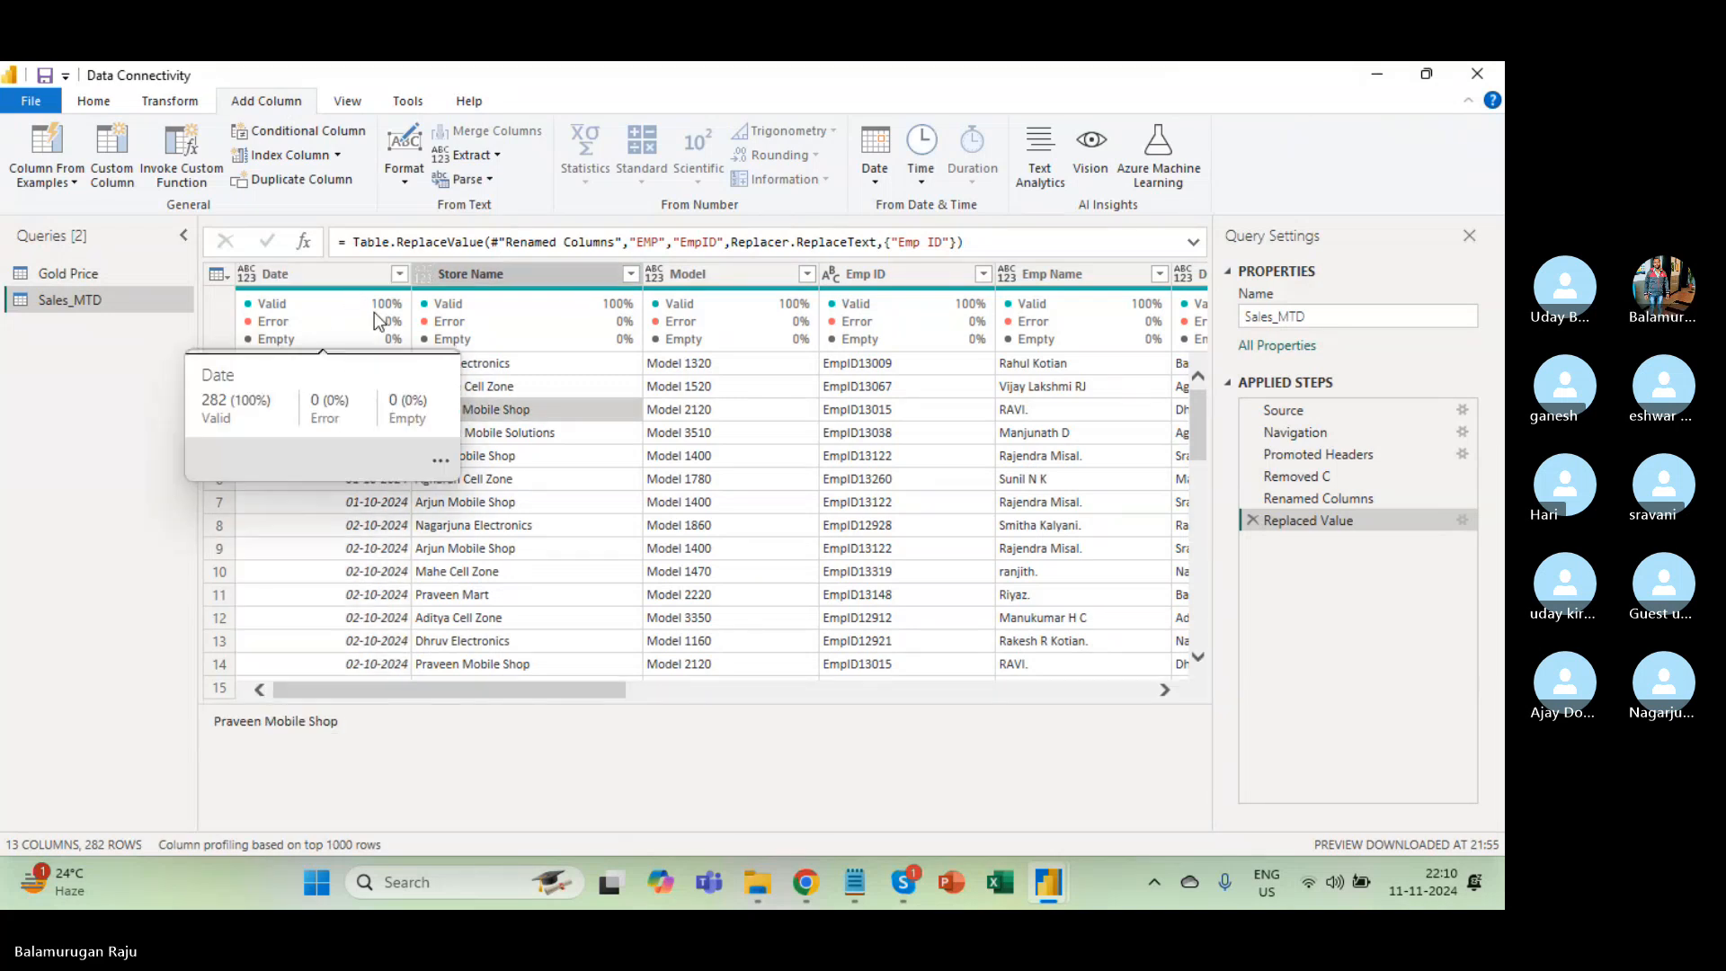
click(338, 274)
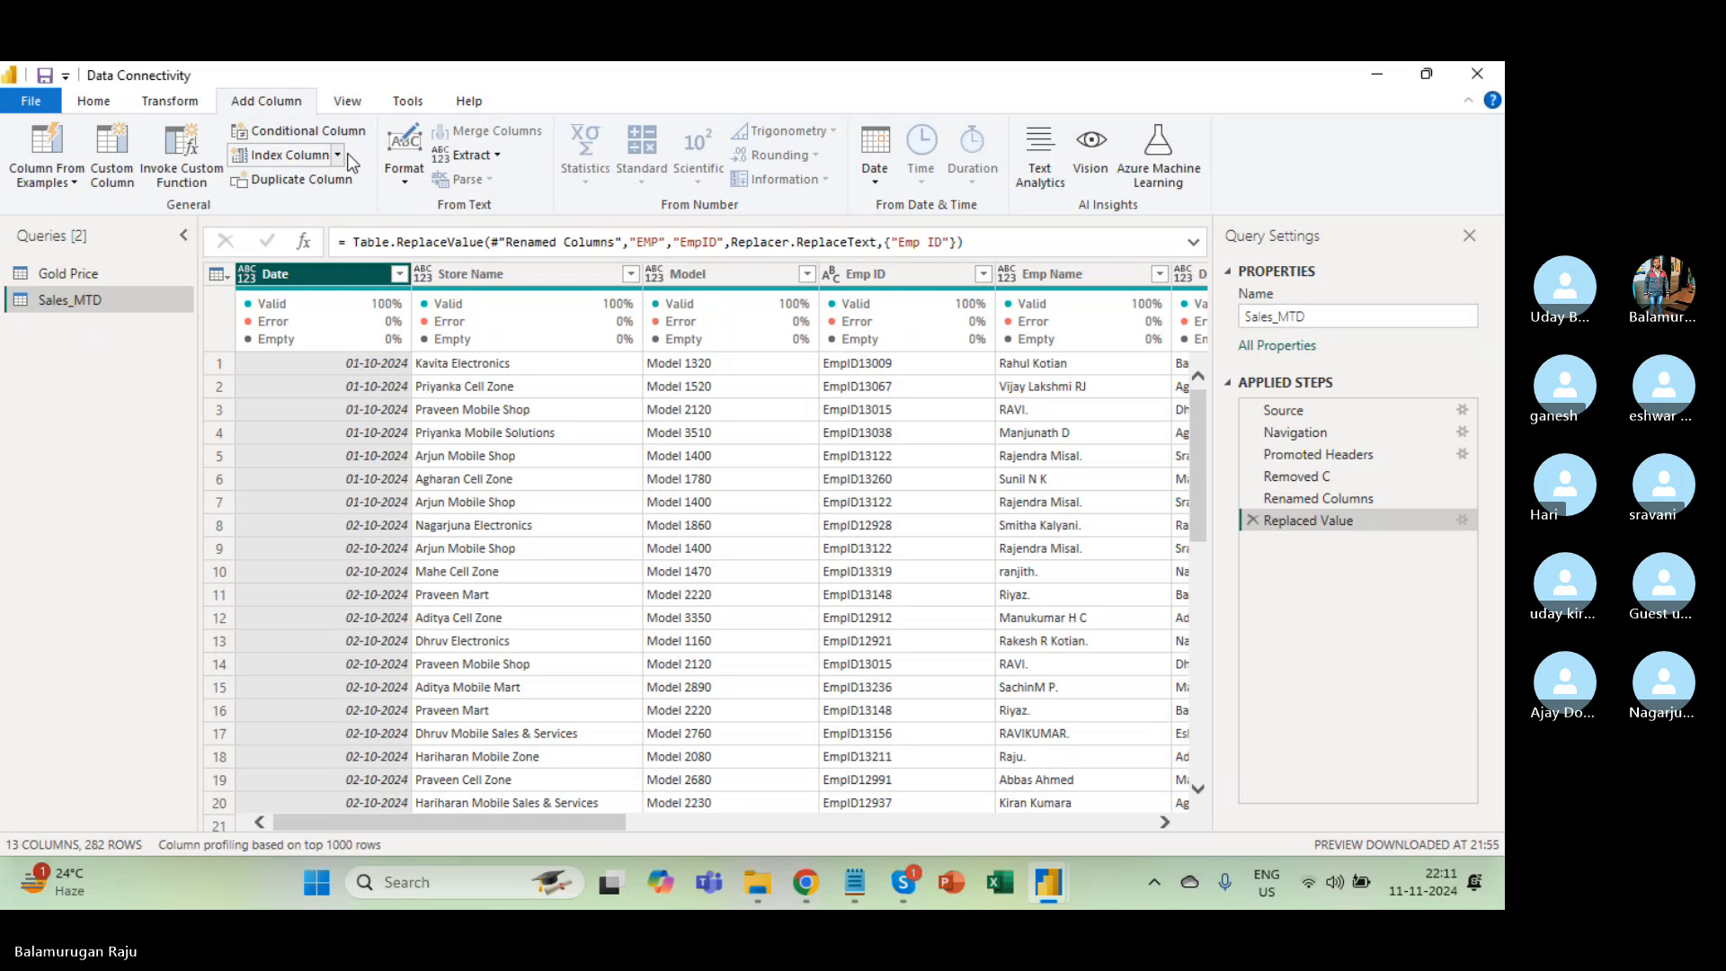
click(406, 184)
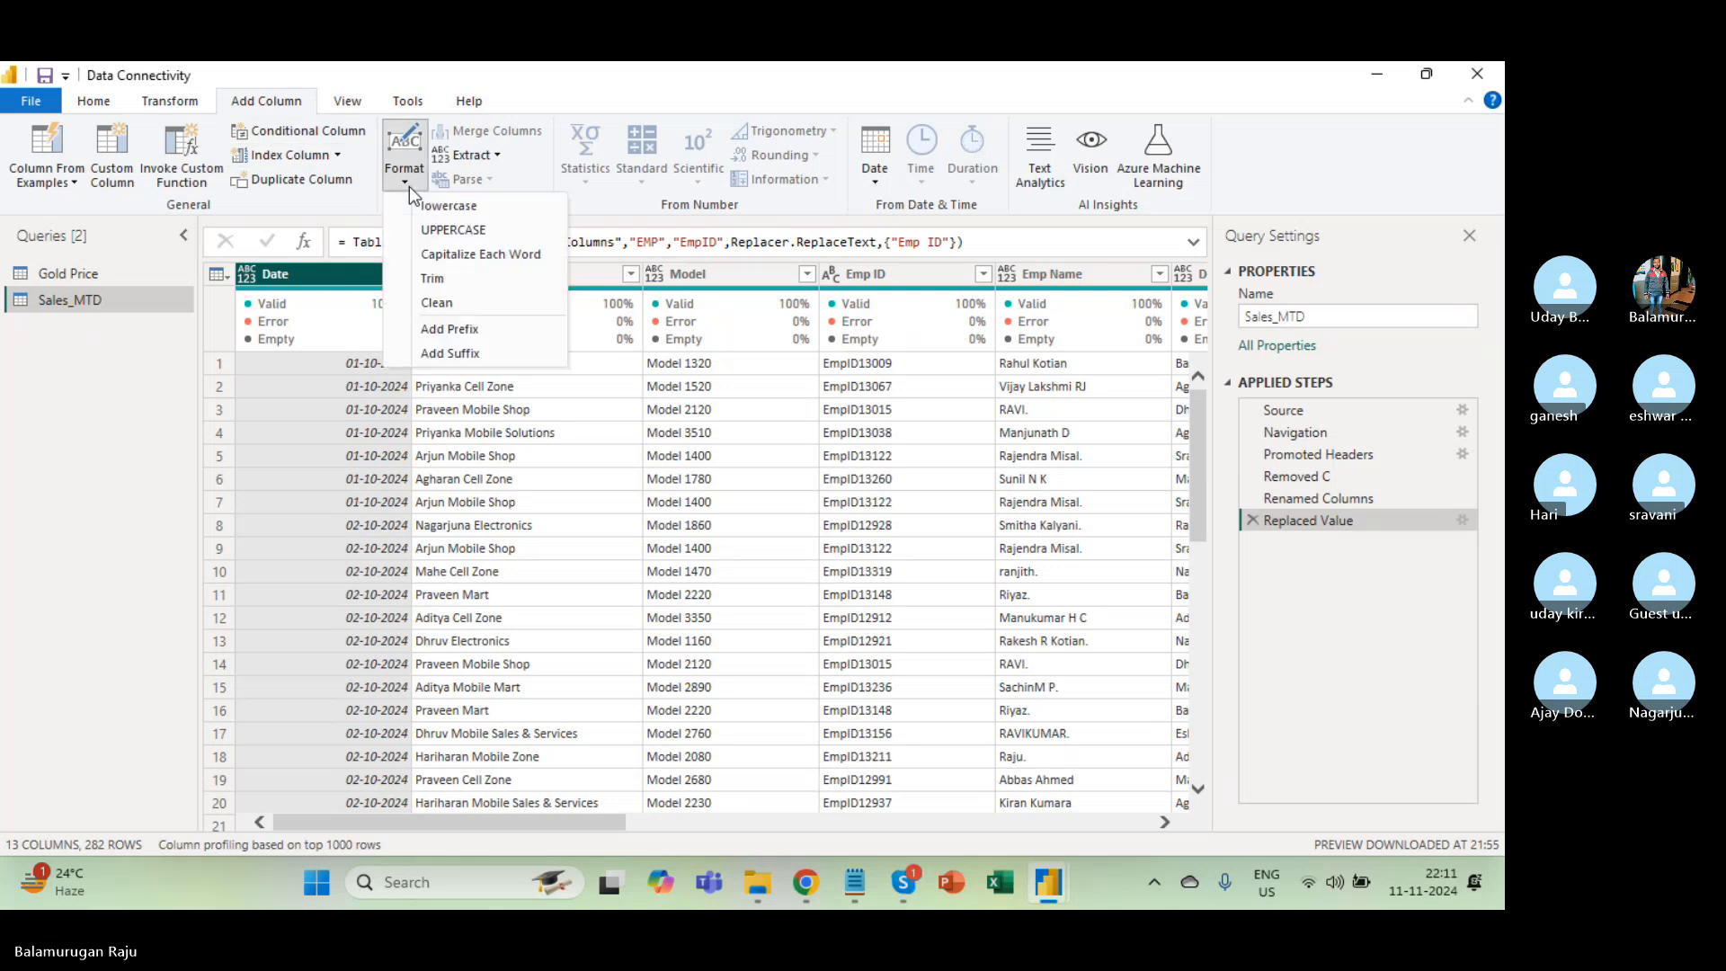
click(498, 155)
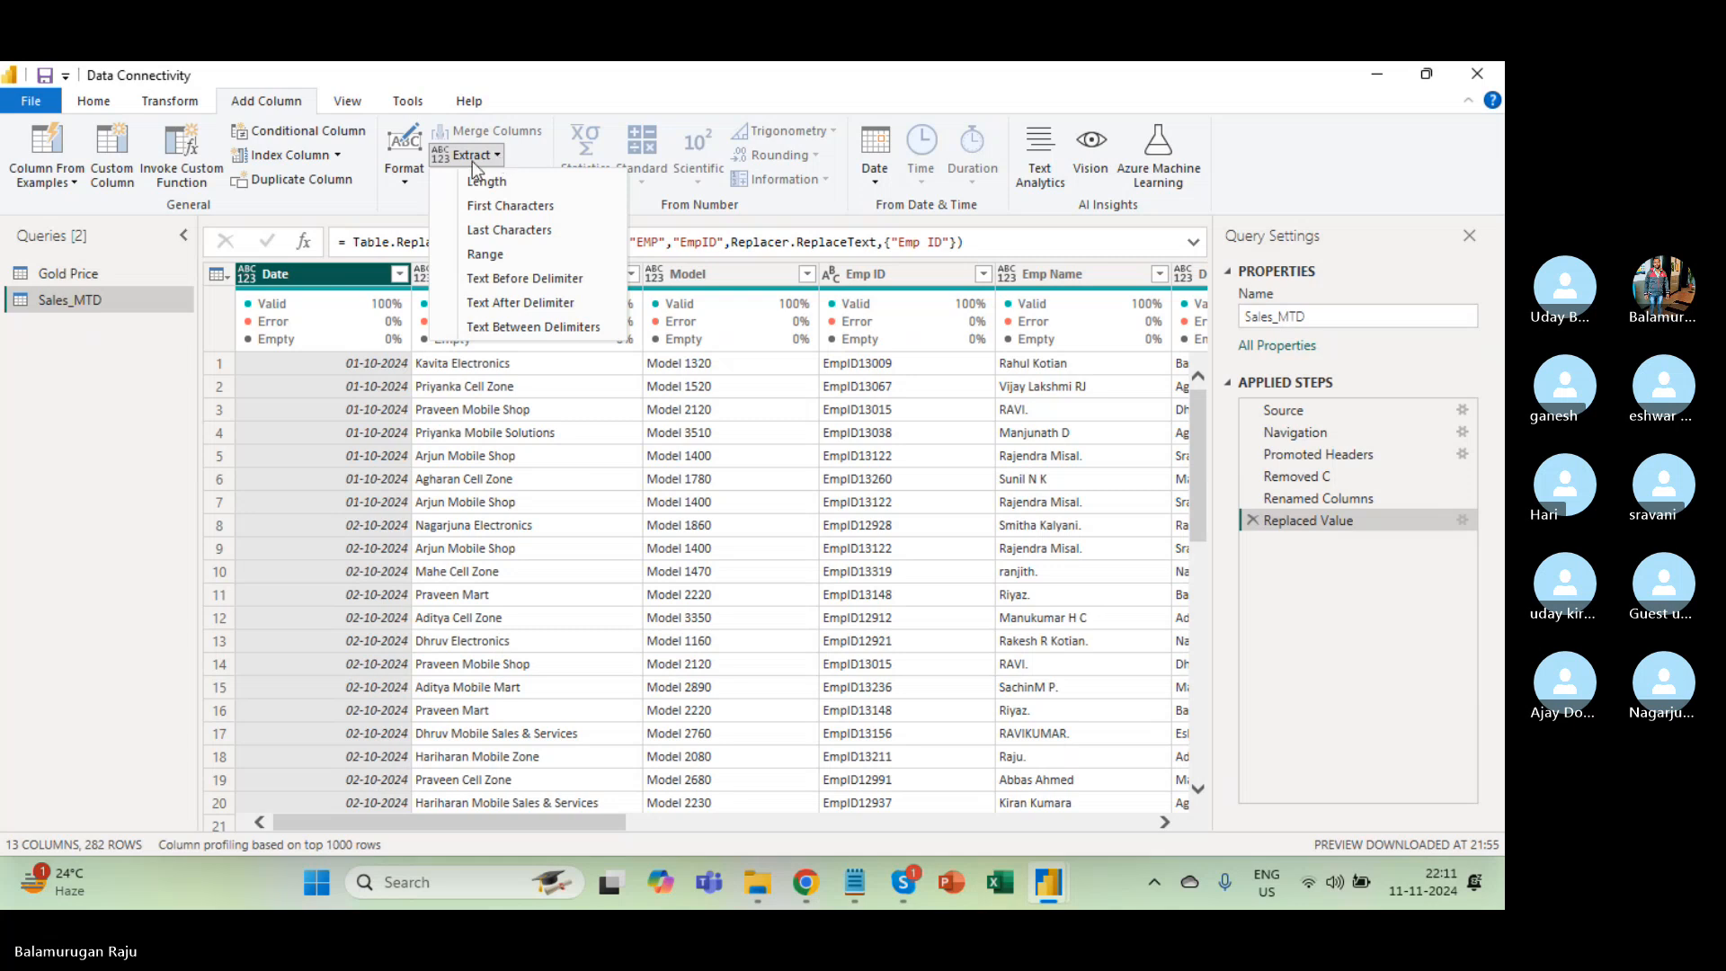
click(724, 435)
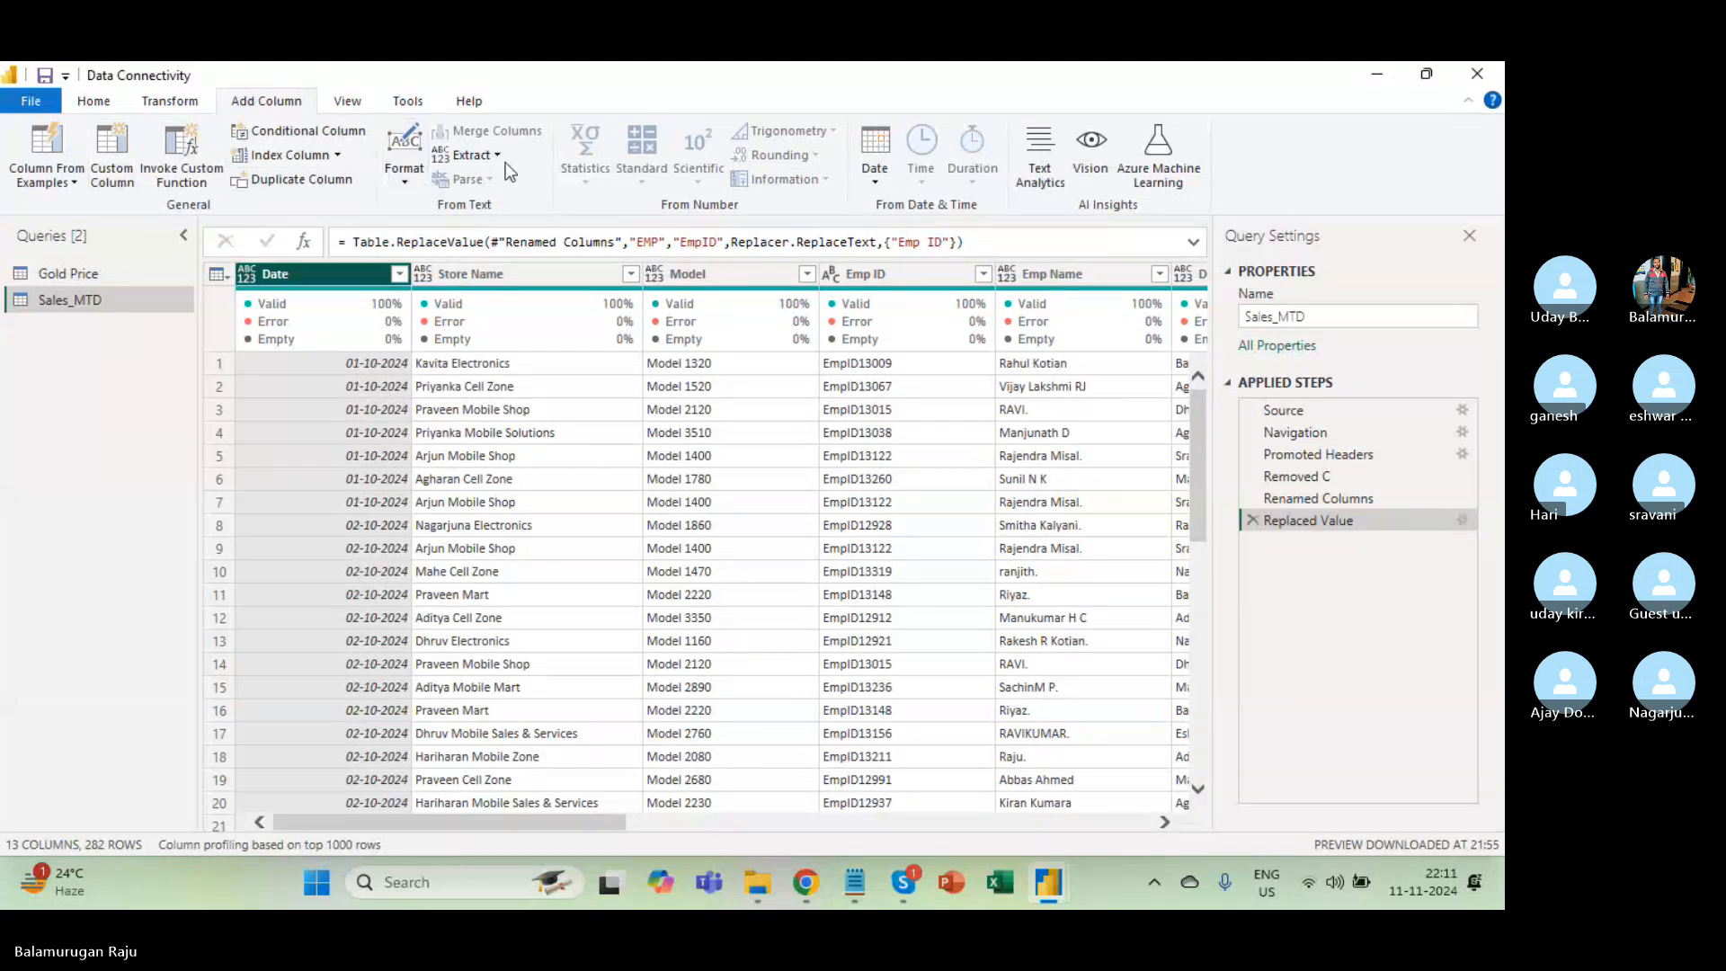
click(159, 101)
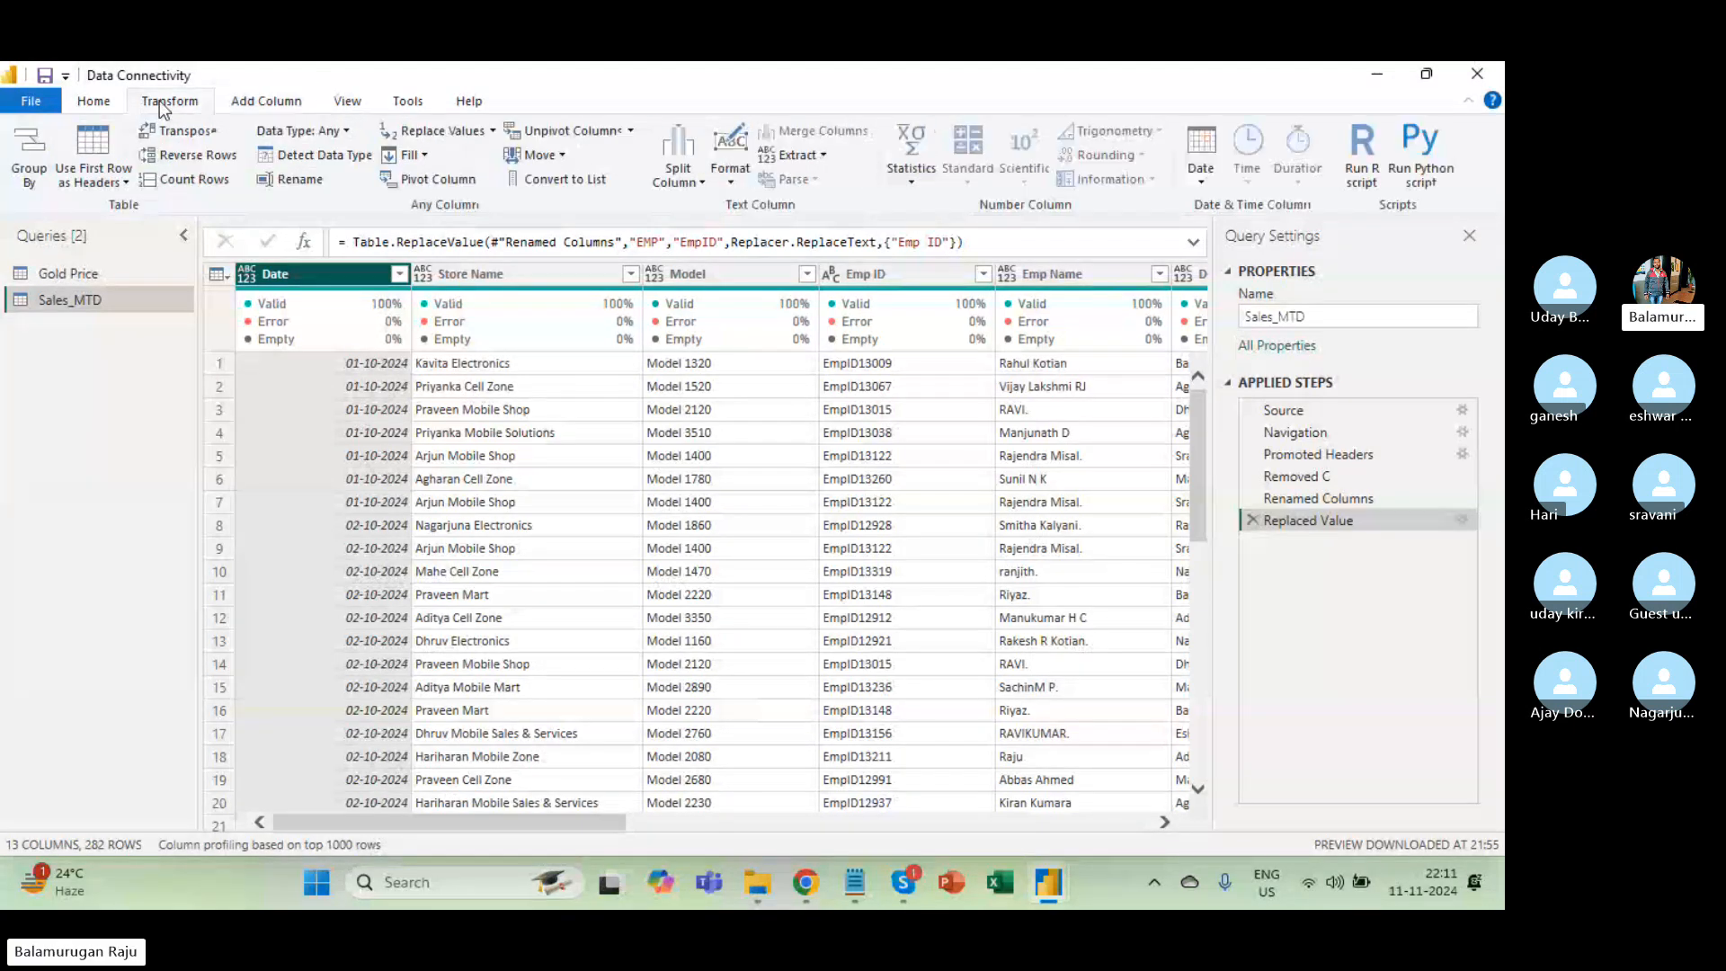
Duplicate the Date column into a new Date - Copy column.
right_click(313, 272)
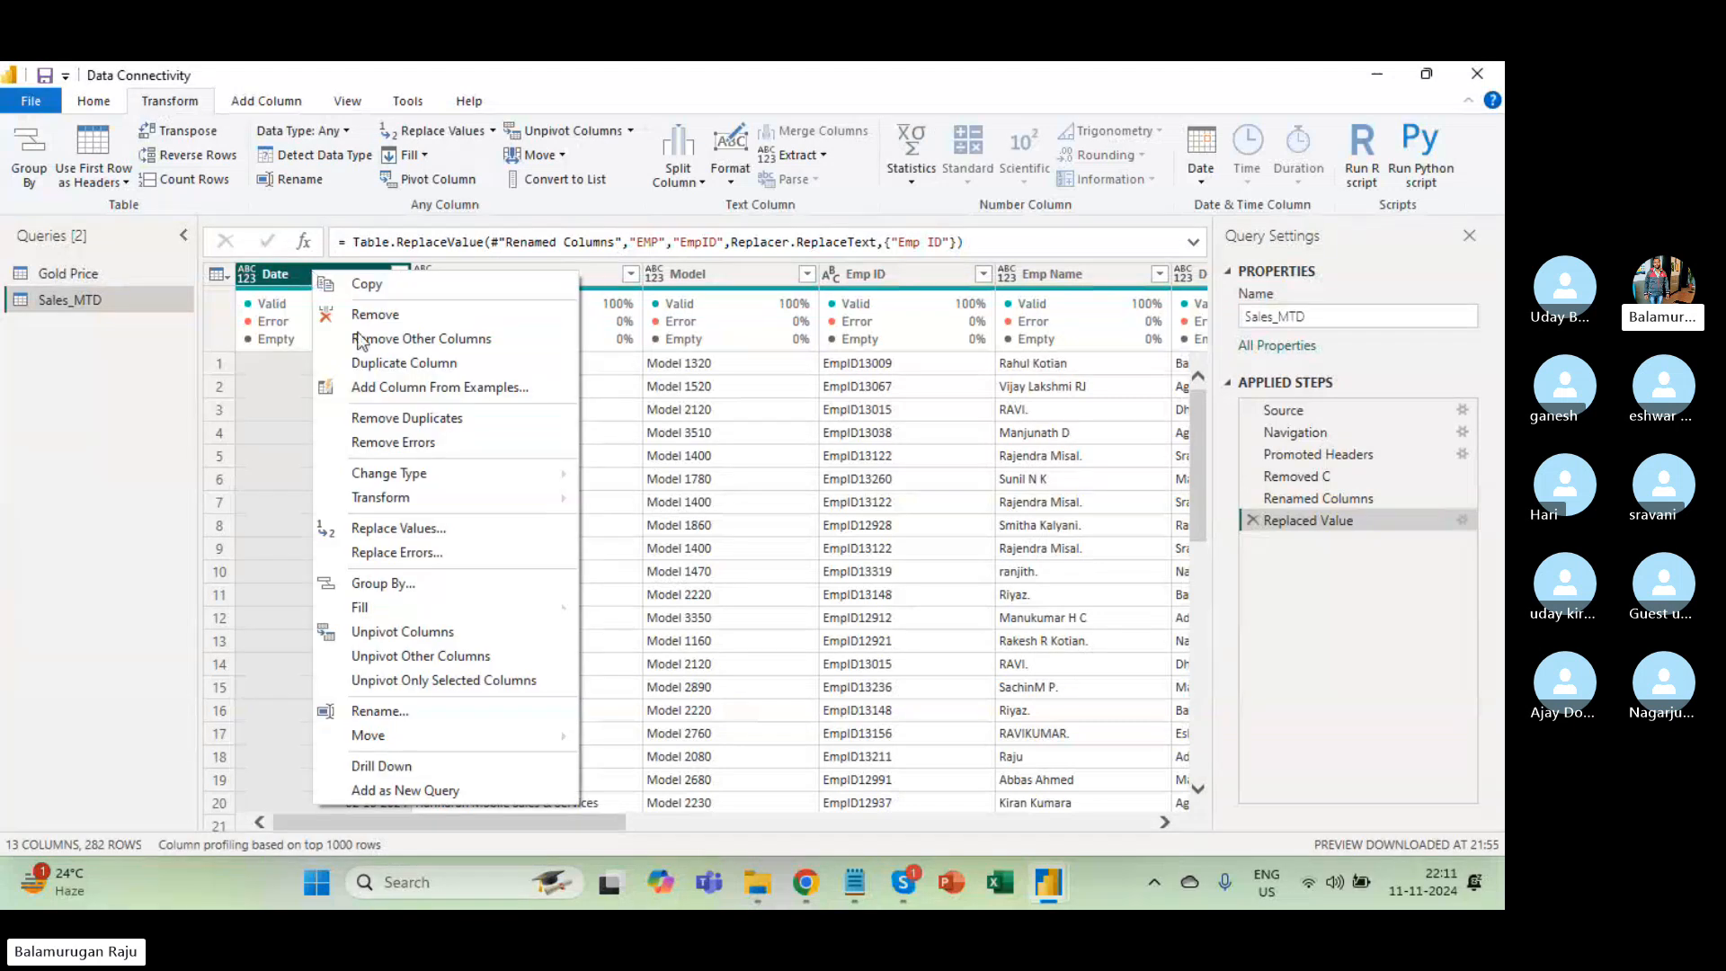
click(419, 364)
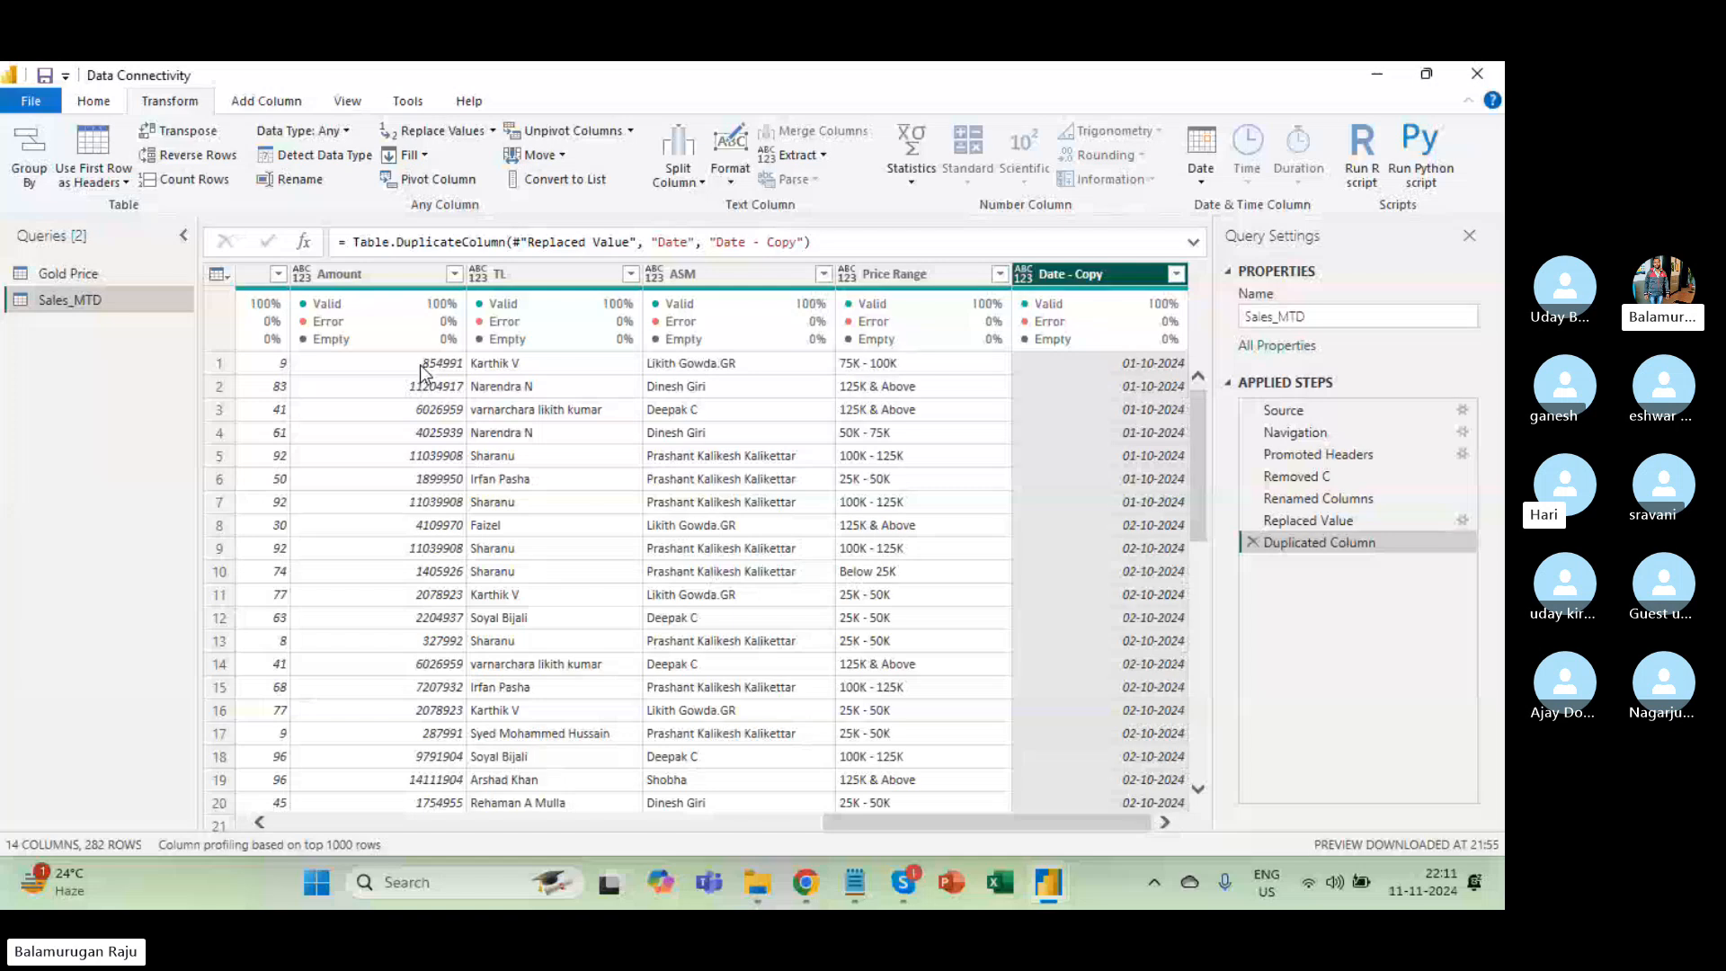
click(266, 106)
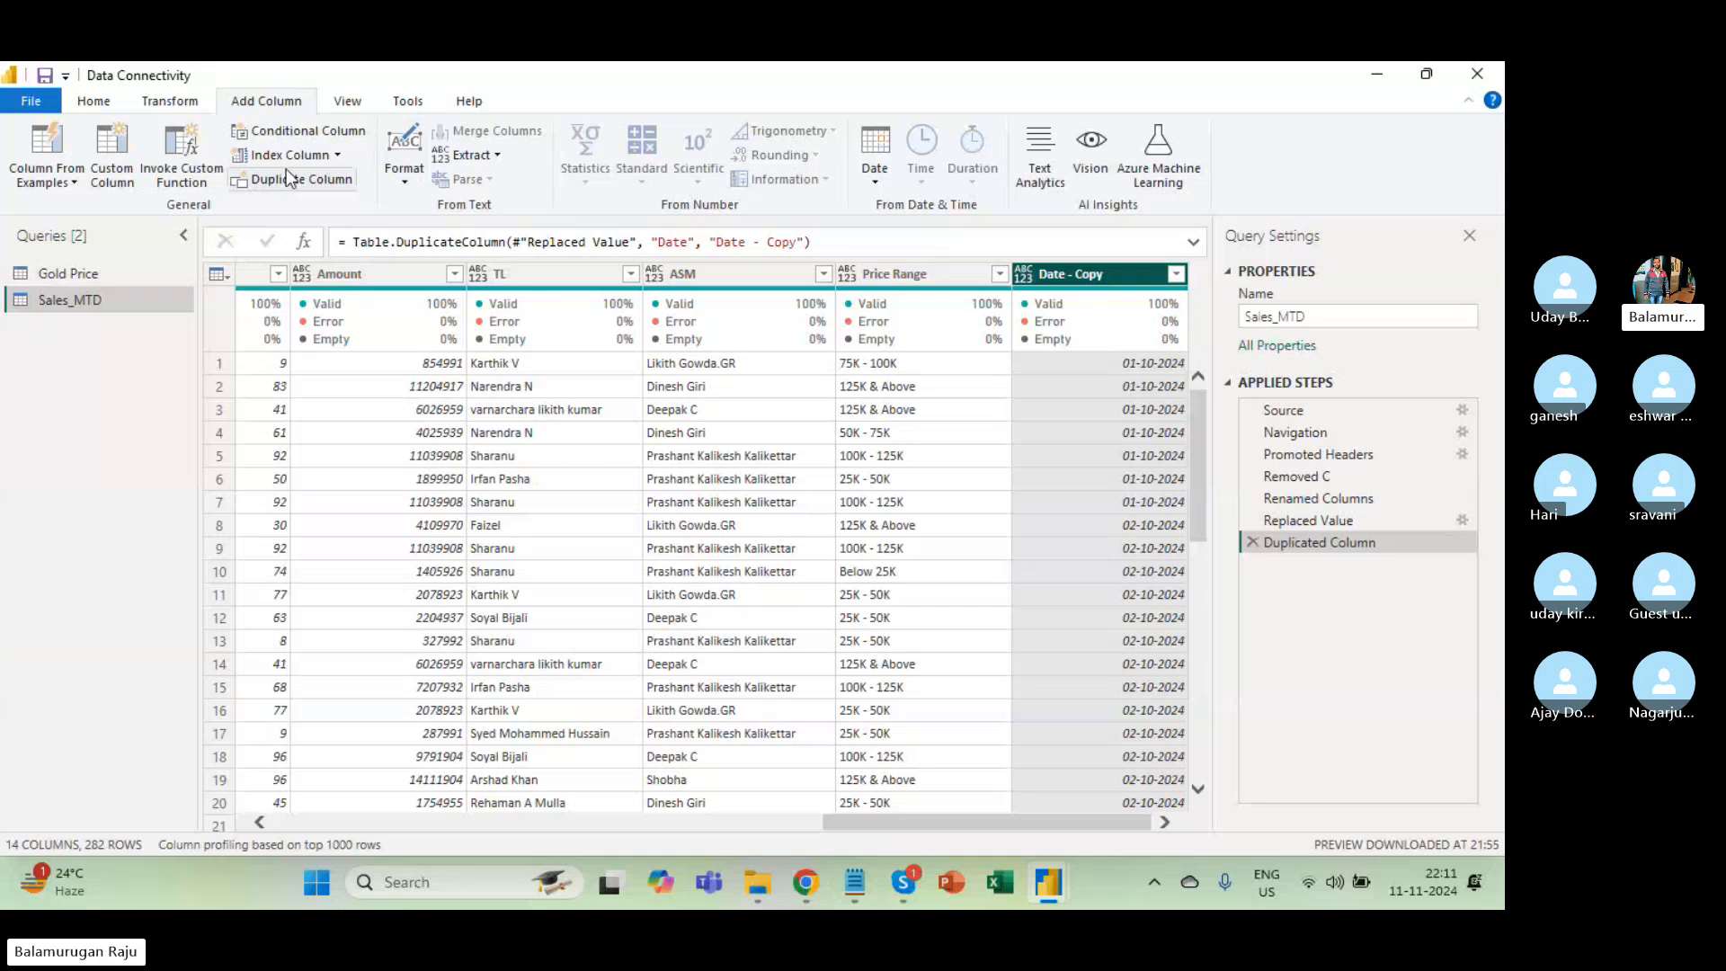
click(408, 178)
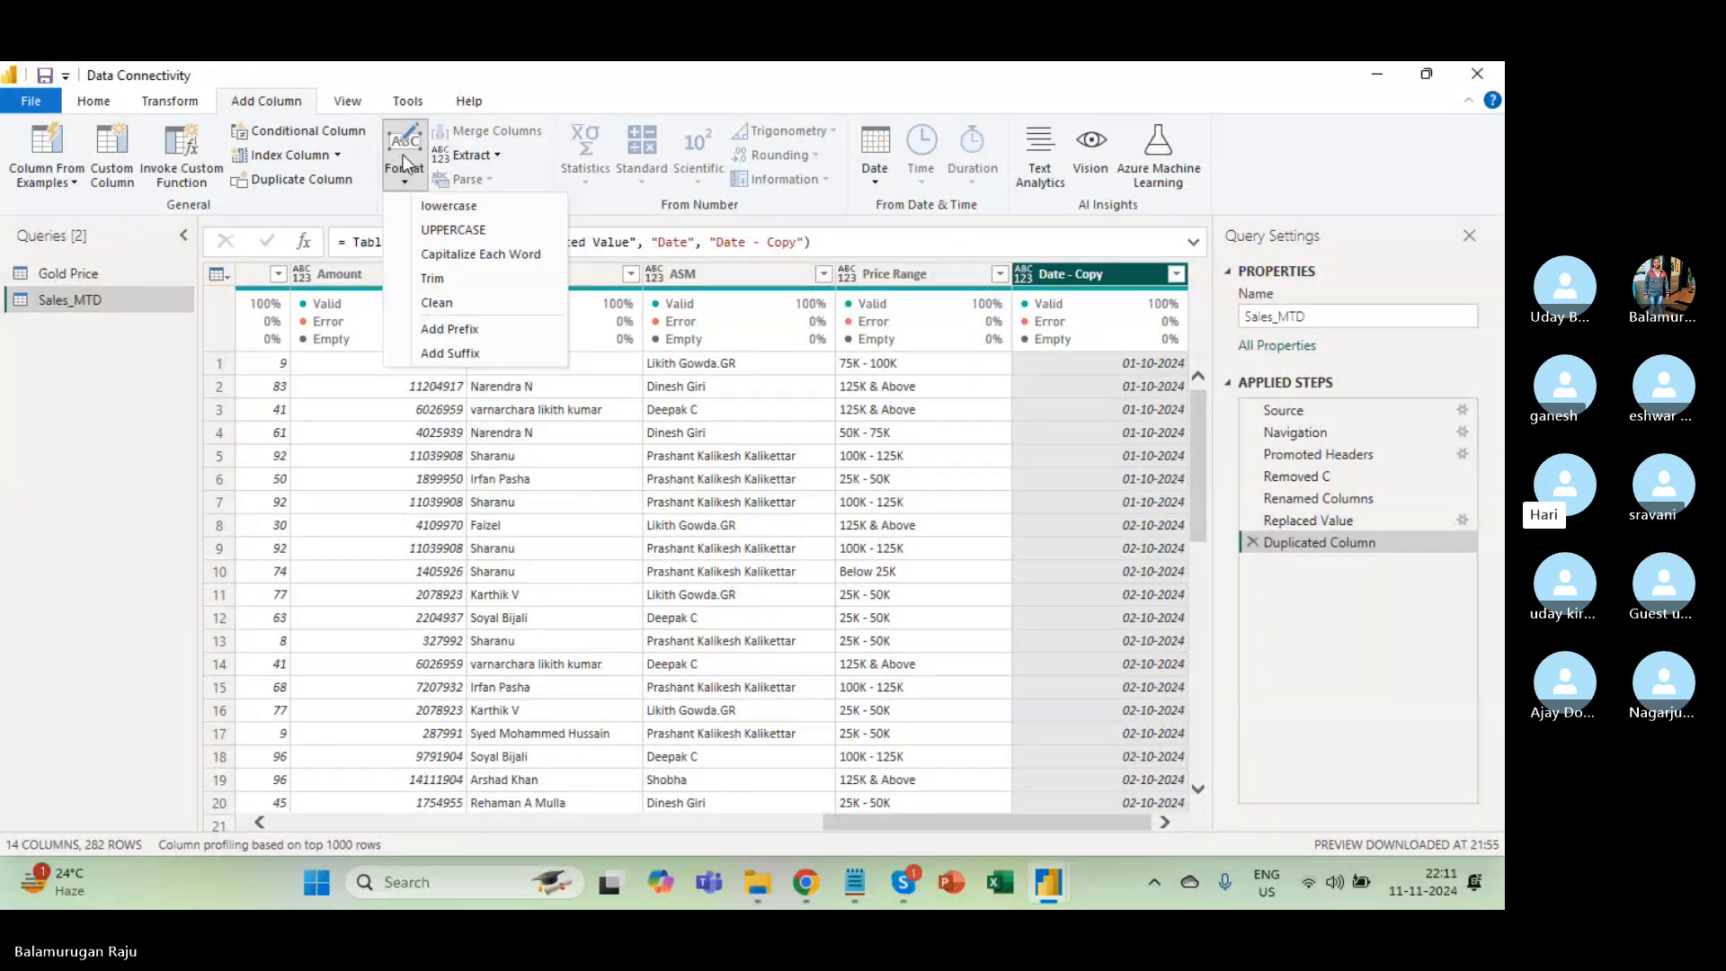
click(162, 102)
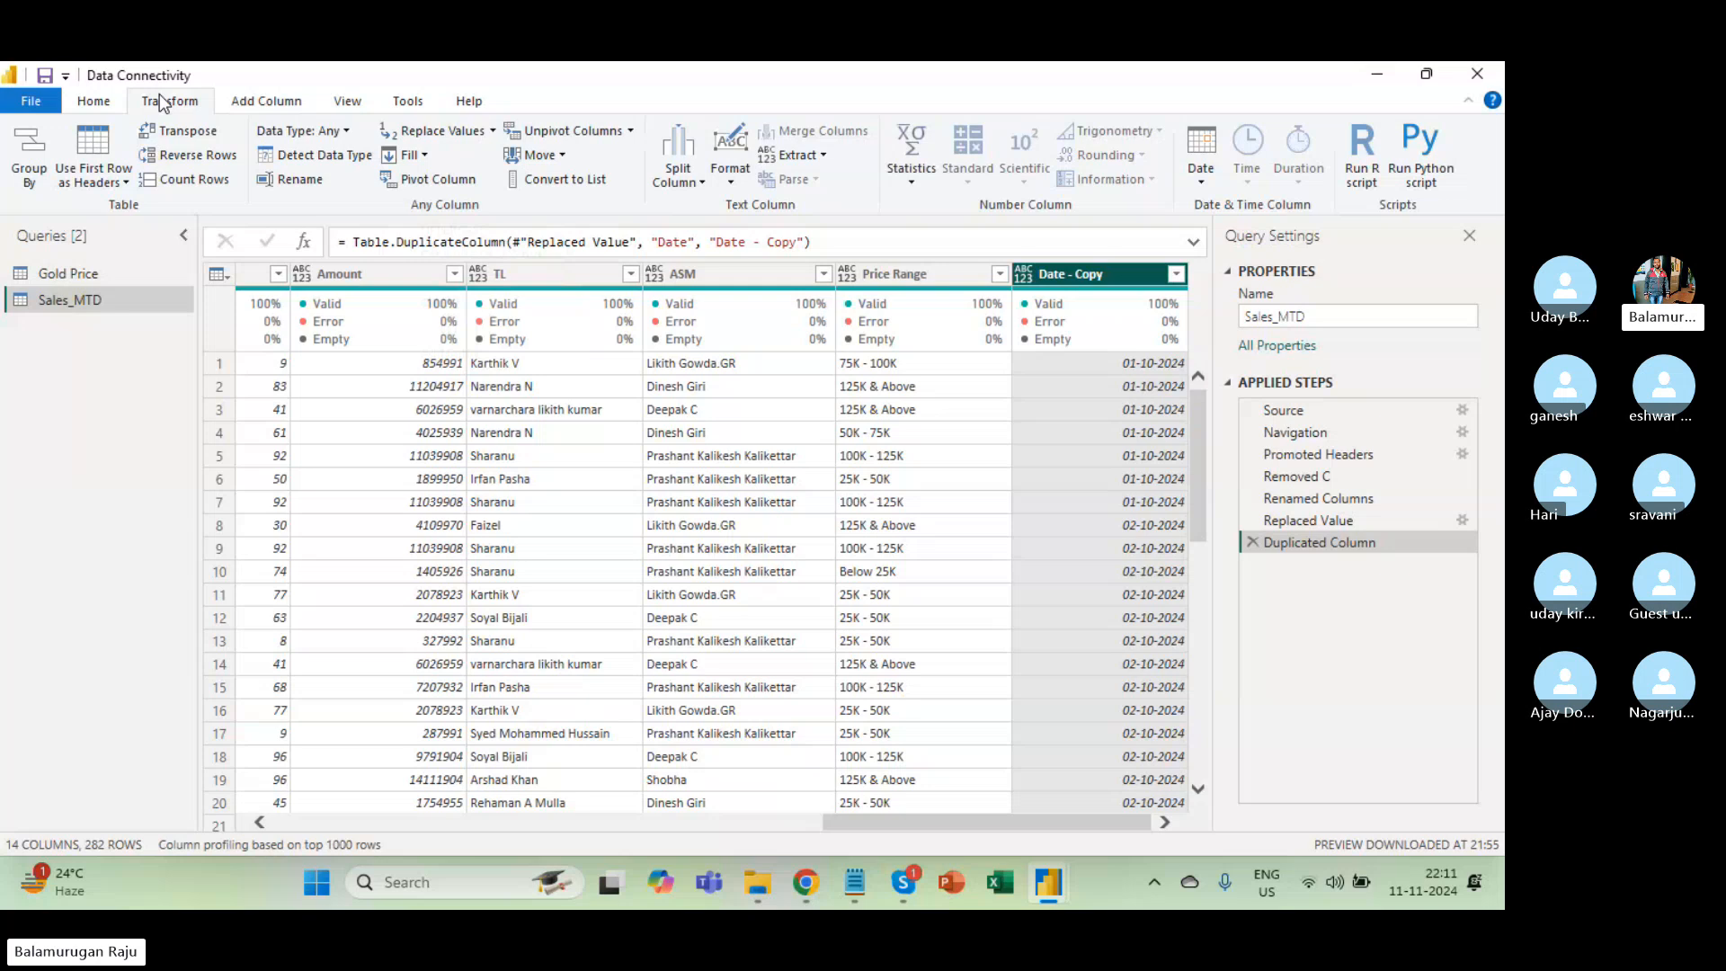
click(273, 101)
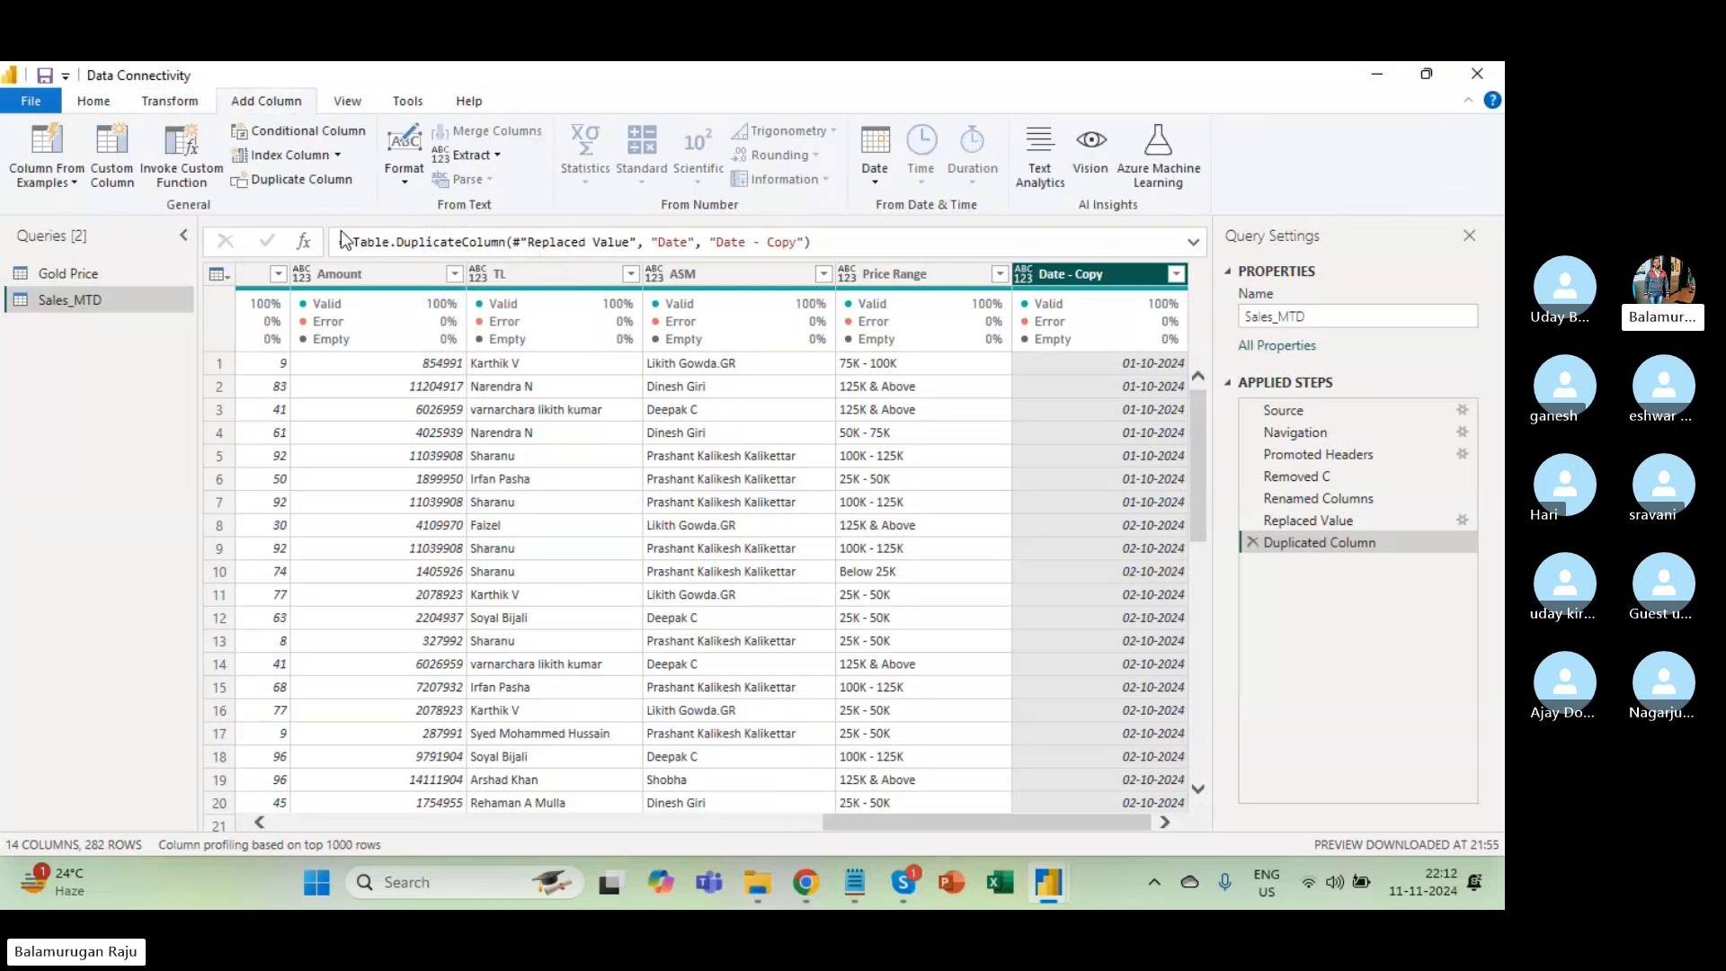
scroll(401, 358, left, 10)
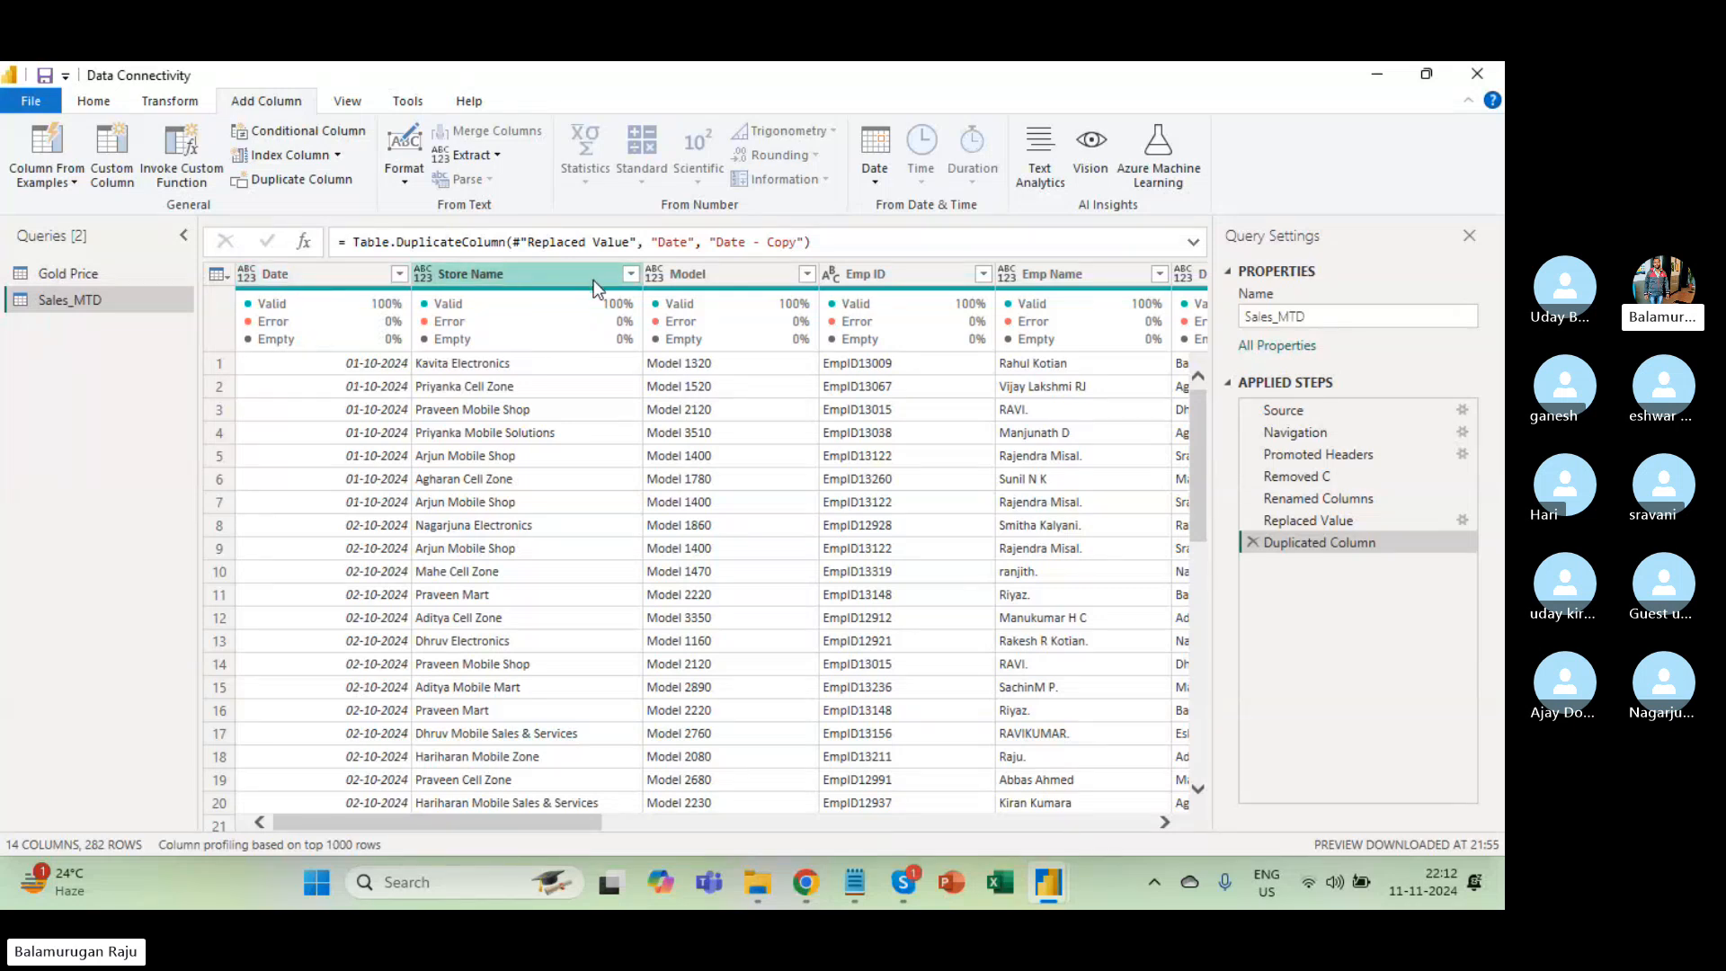
Browse the Format, Extract and Split Column options on the Add Column and Transform ribbons.
click(404, 182)
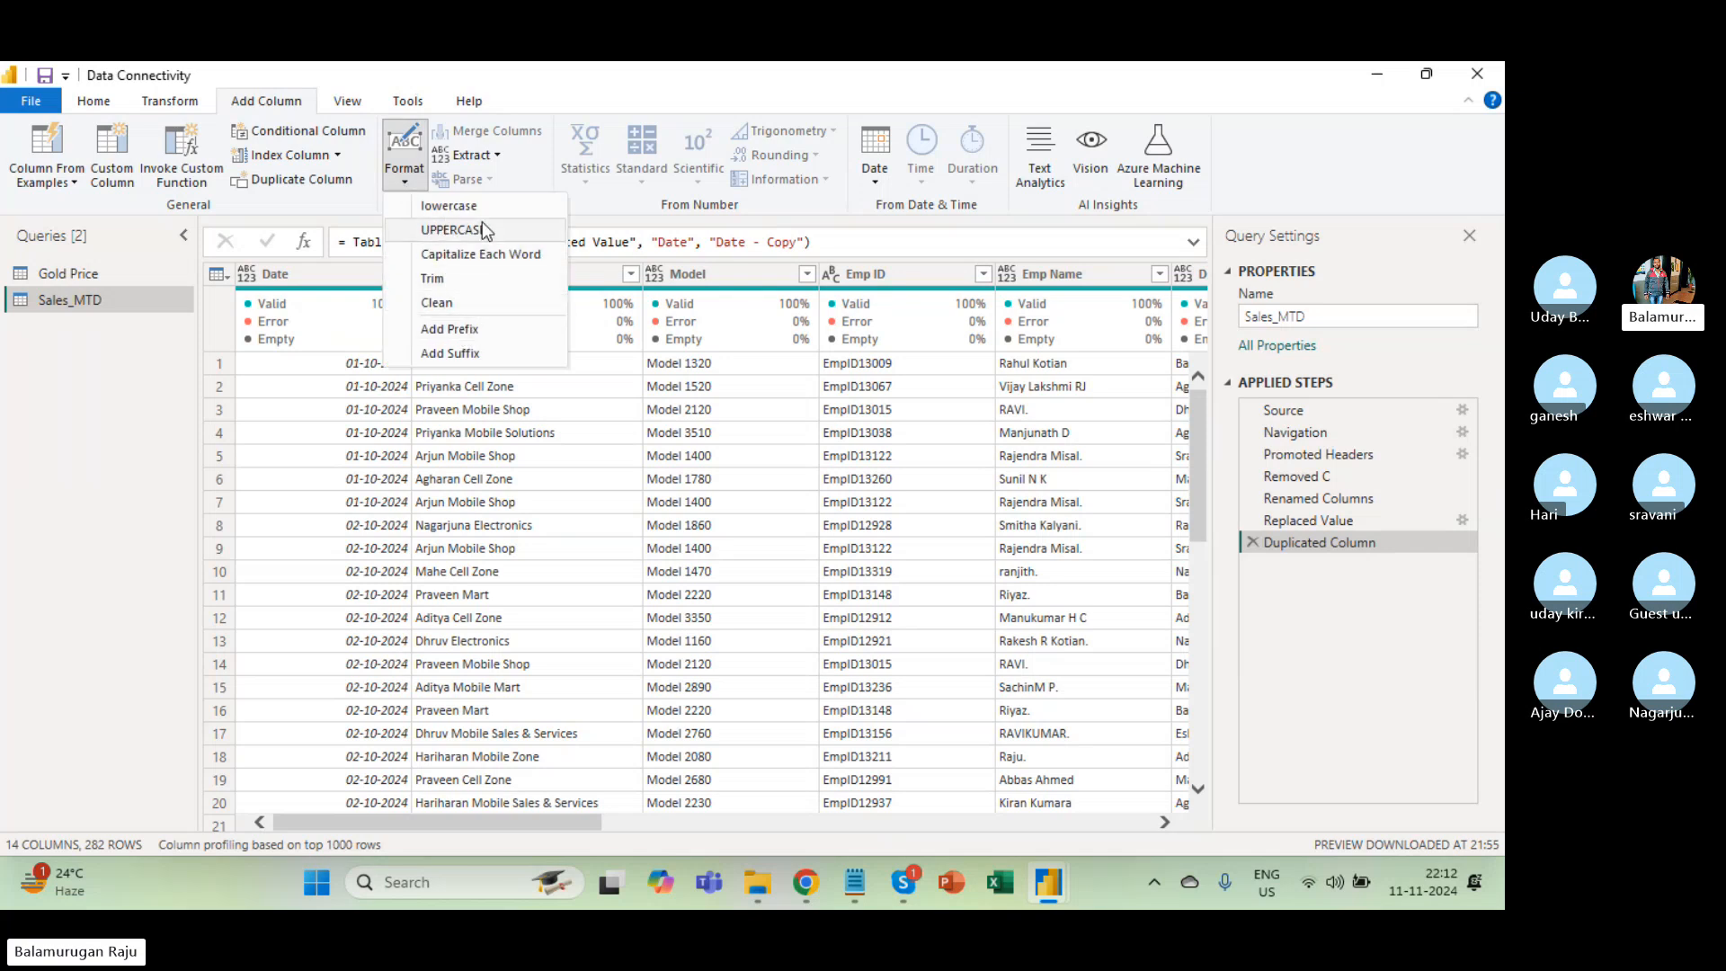
click(488, 162)
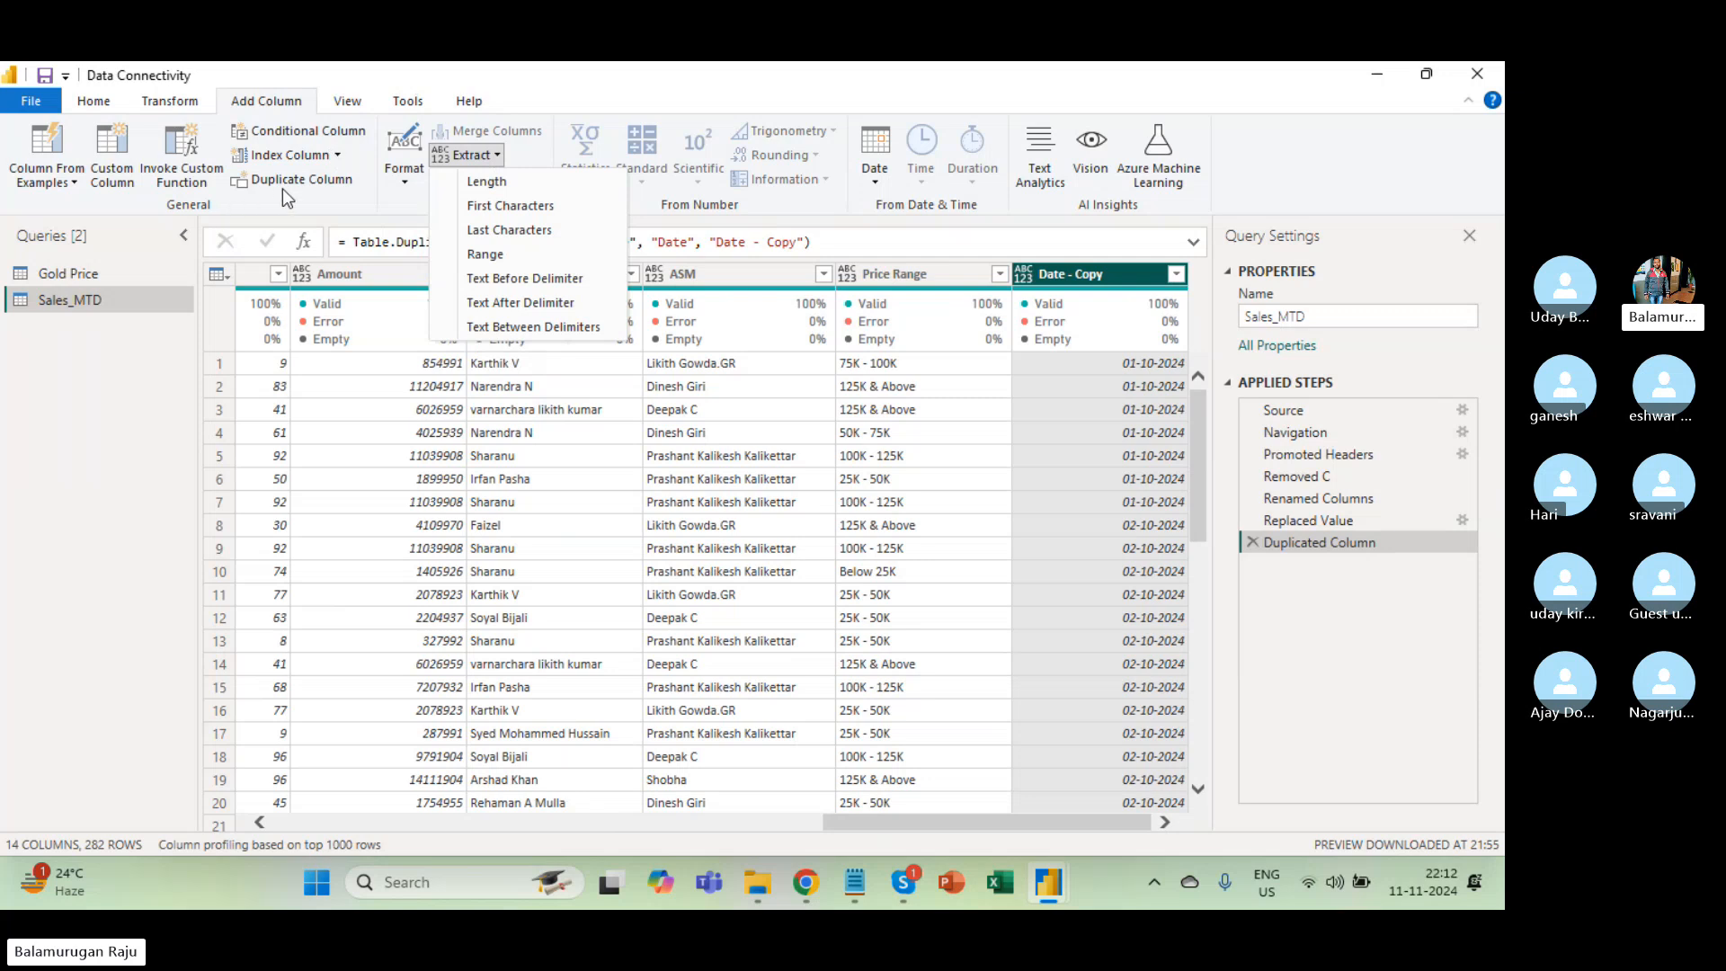
click(185, 104)
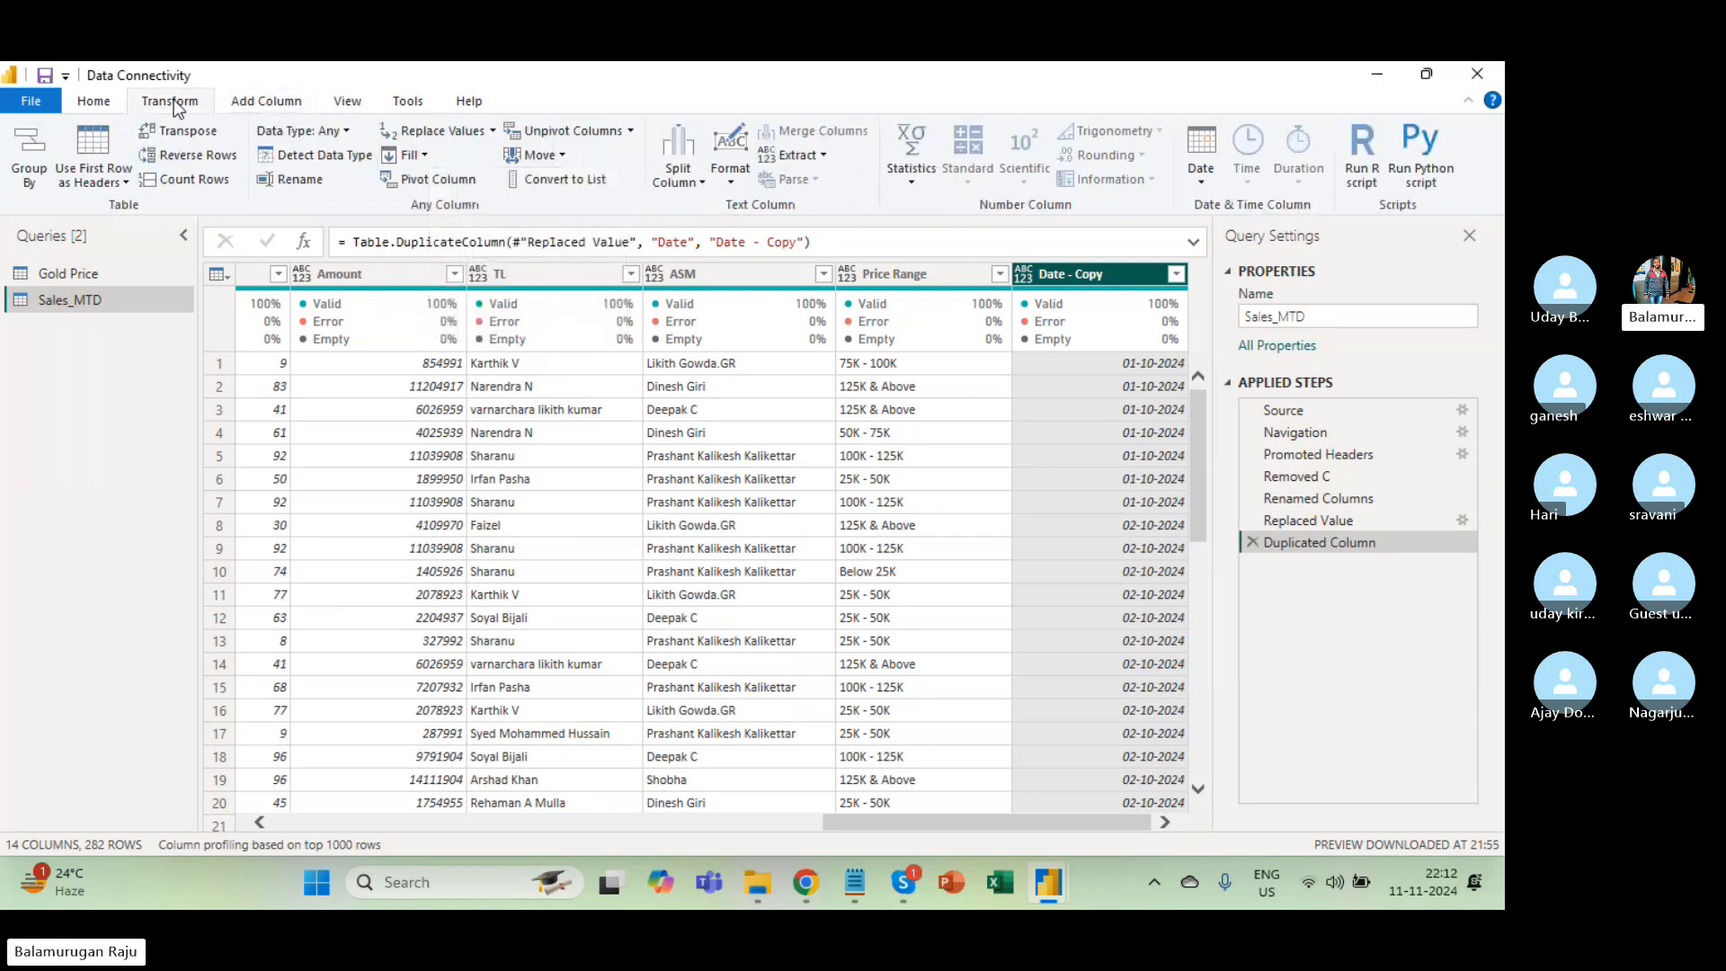
click(678, 178)
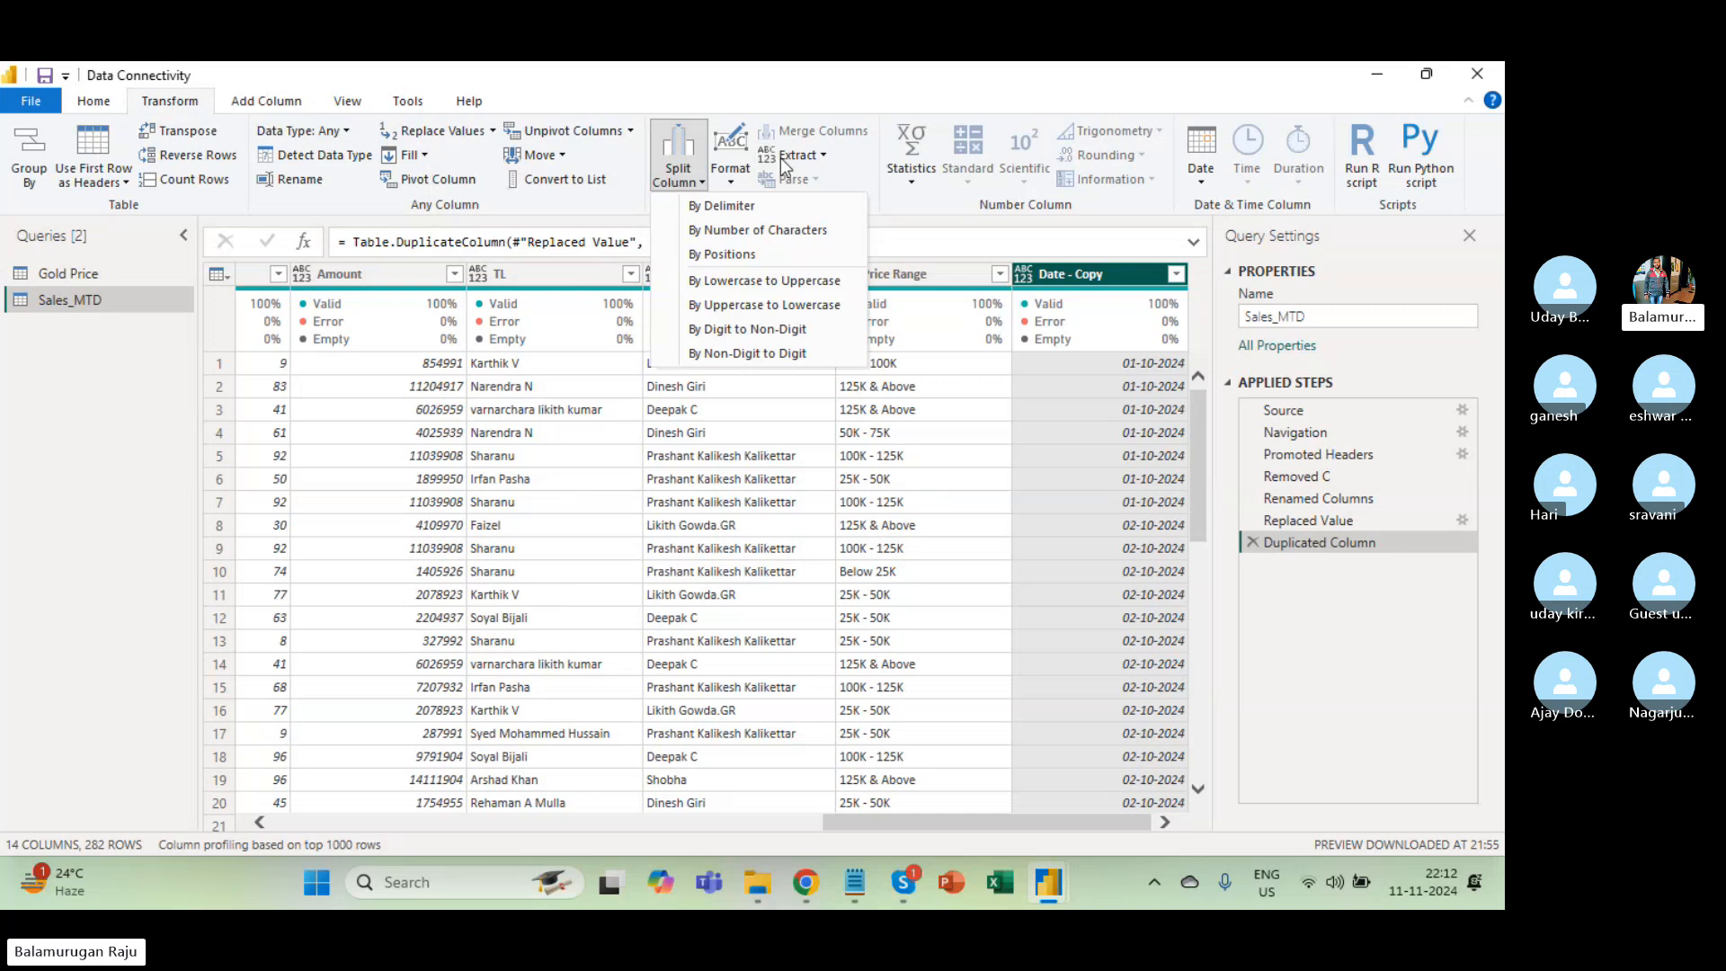
click(733, 177)
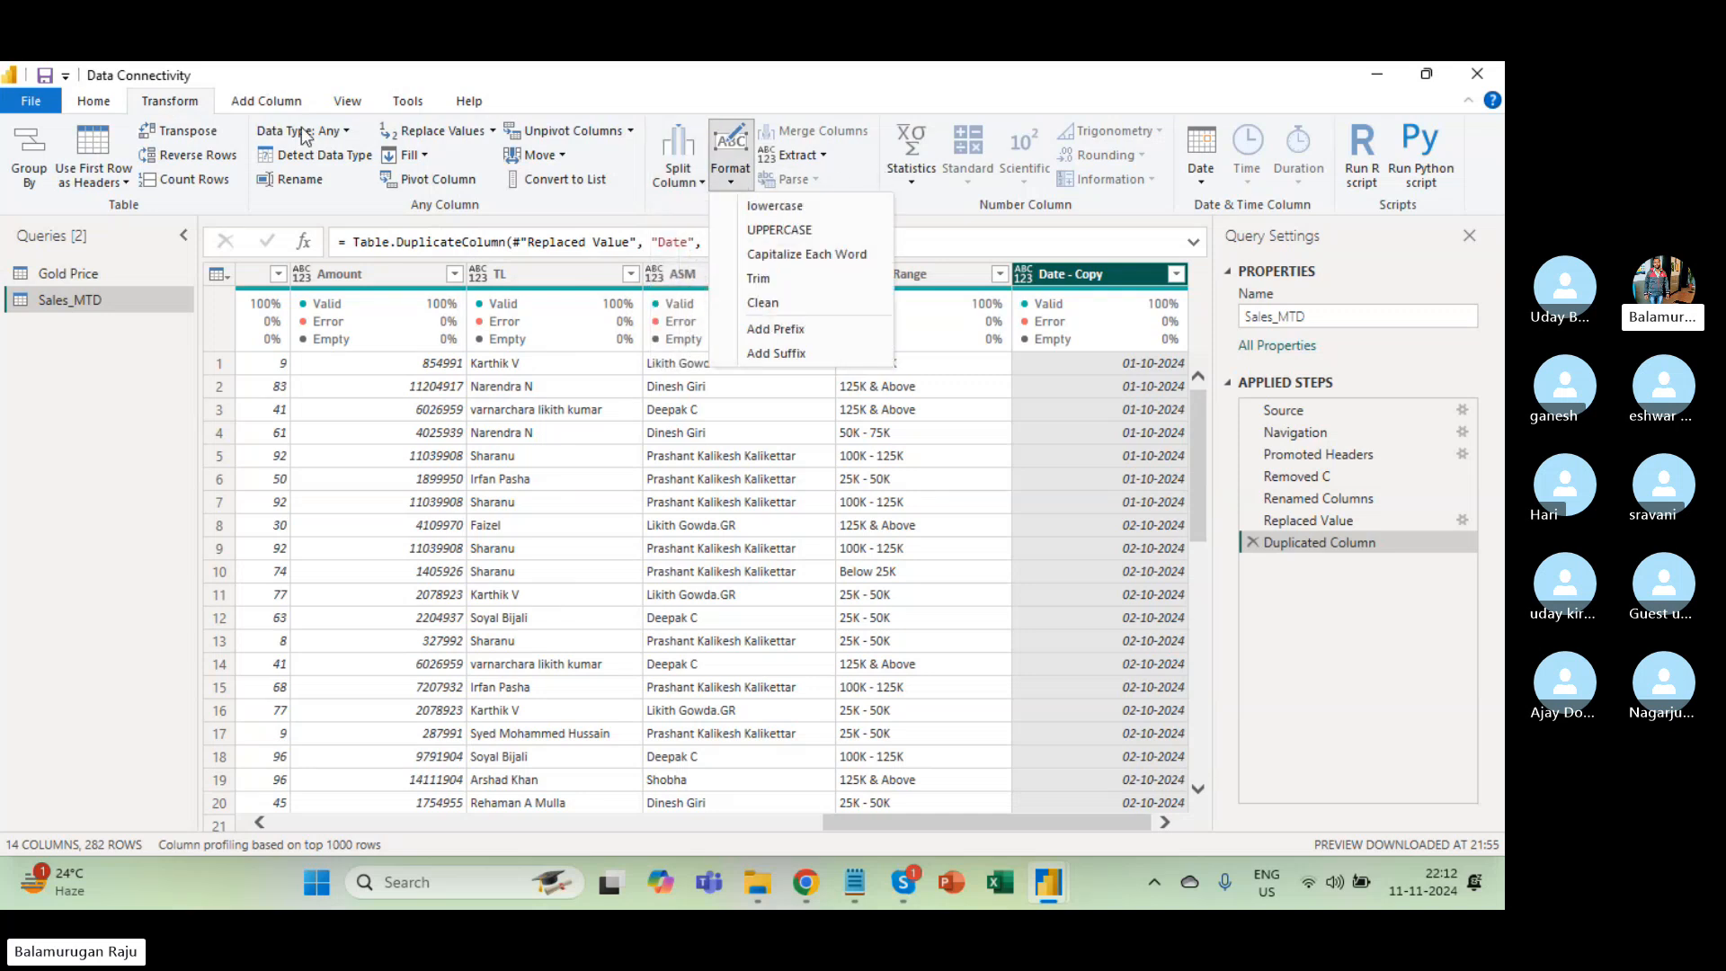
click(267, 100)
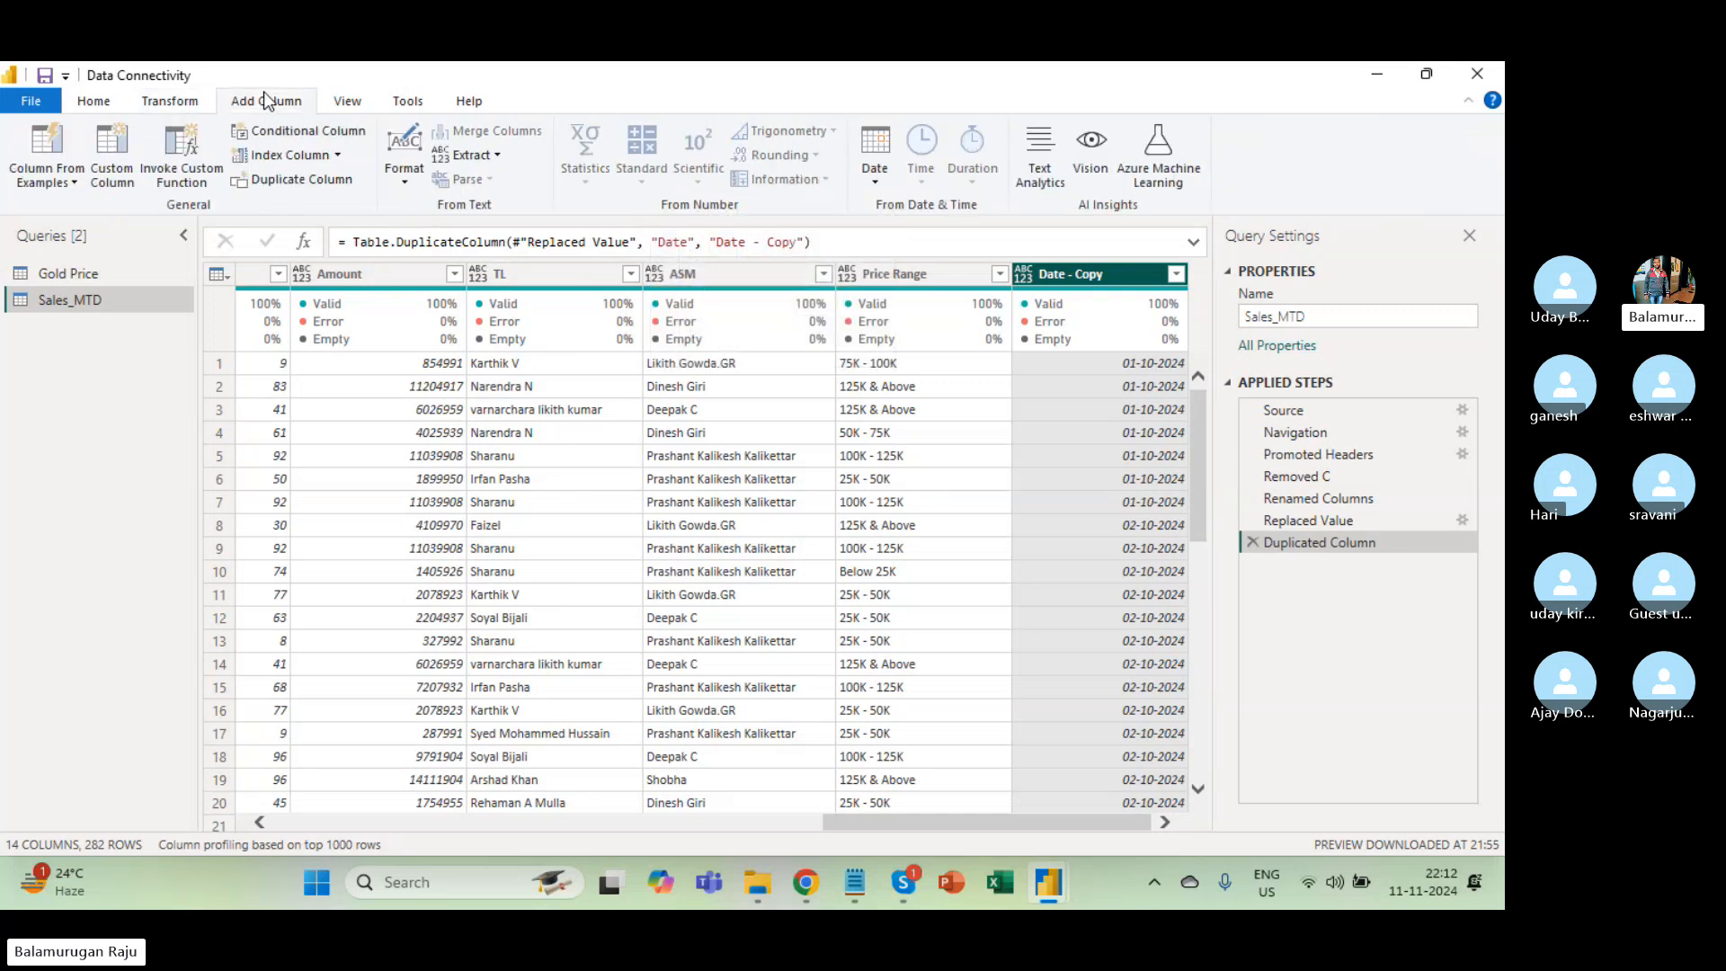
scroll(374, 370, left, 15)
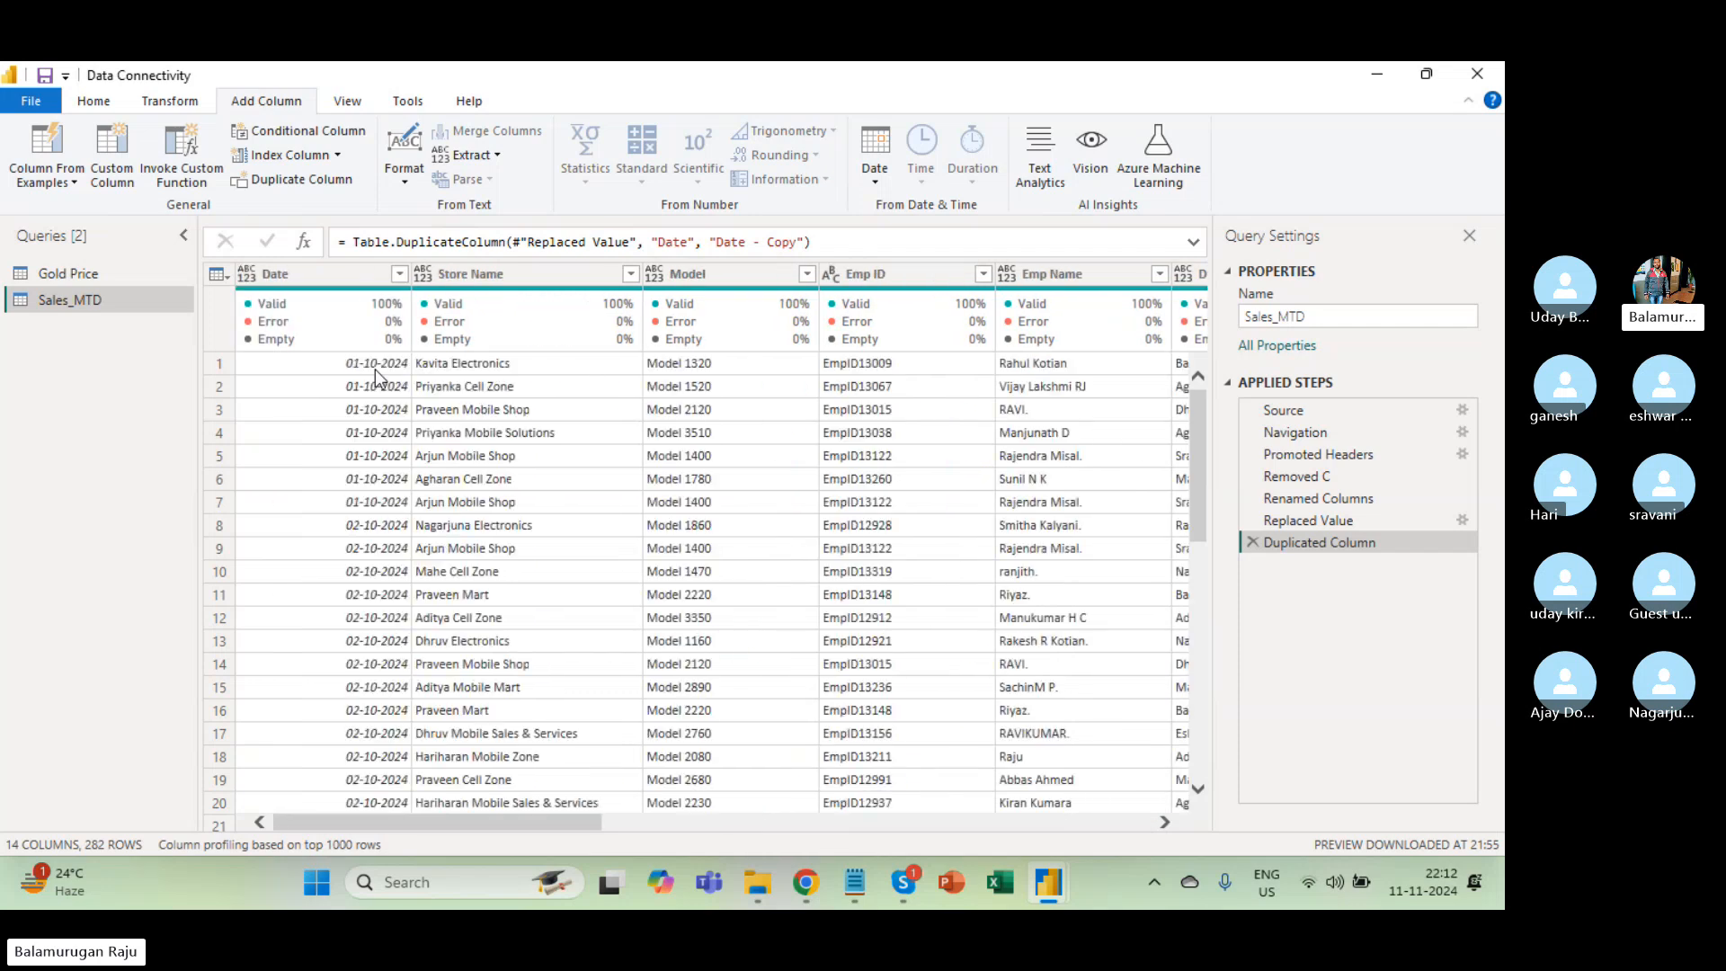
Convert Store Name to UPPERCASE, e.g. NAGARJUNA ELECTRONICS, and compare with the previous step.
click(326, 274)
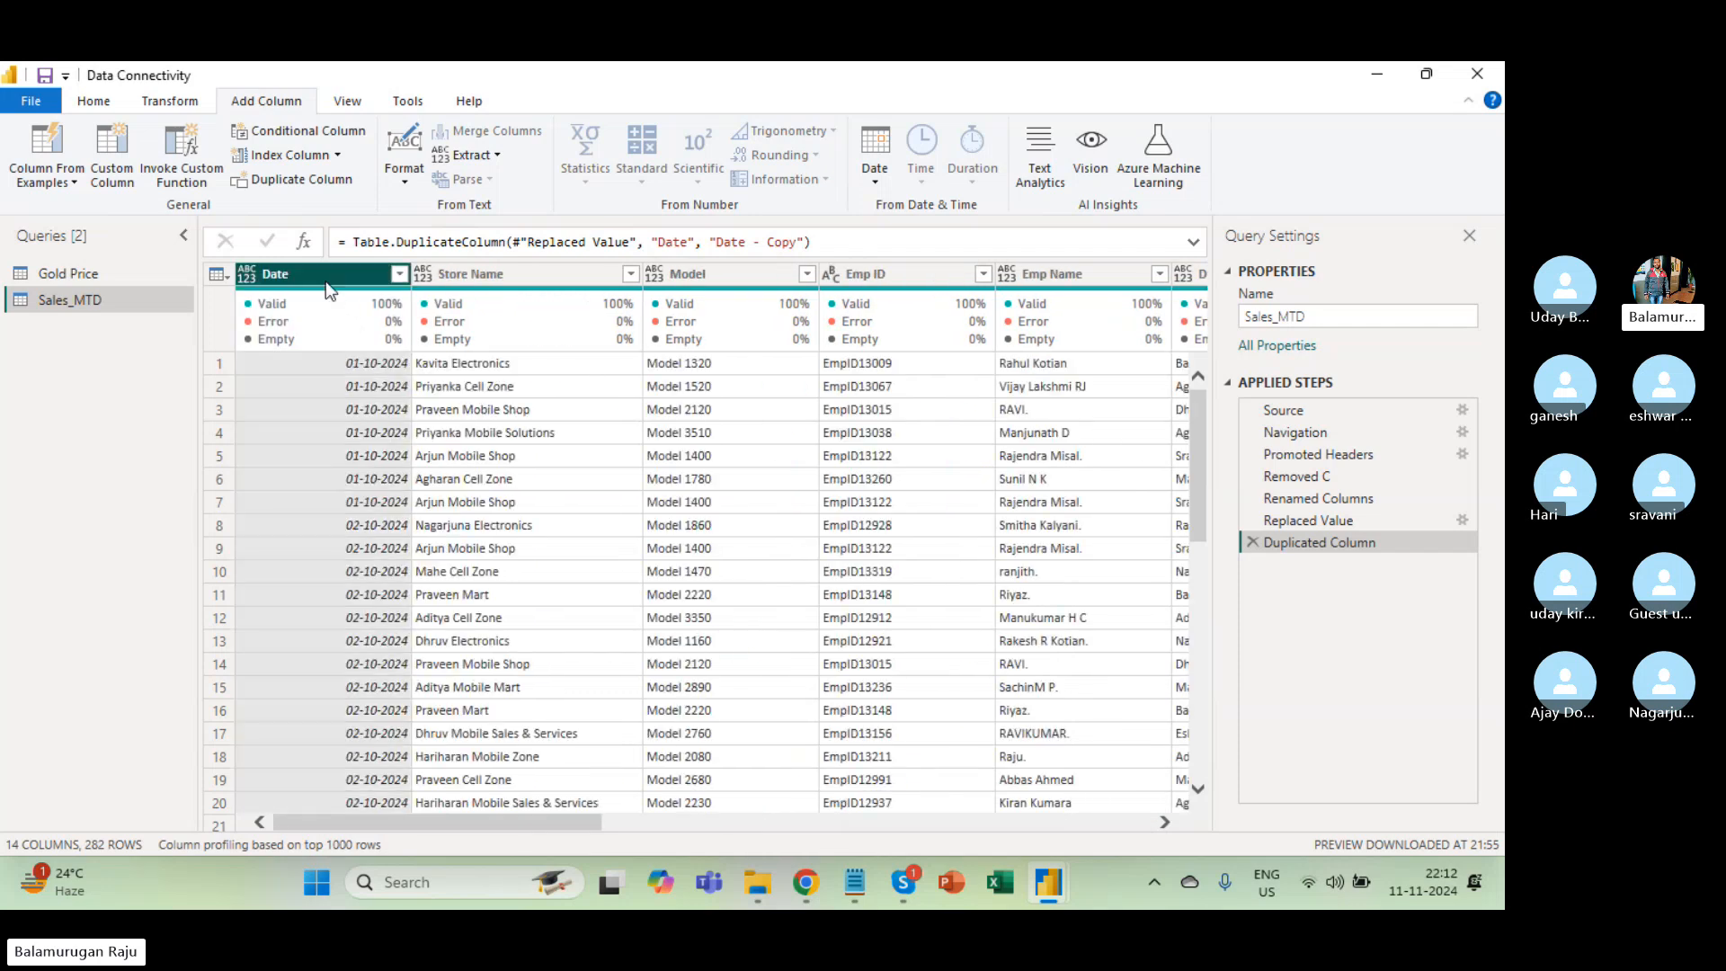
click(520, 275)
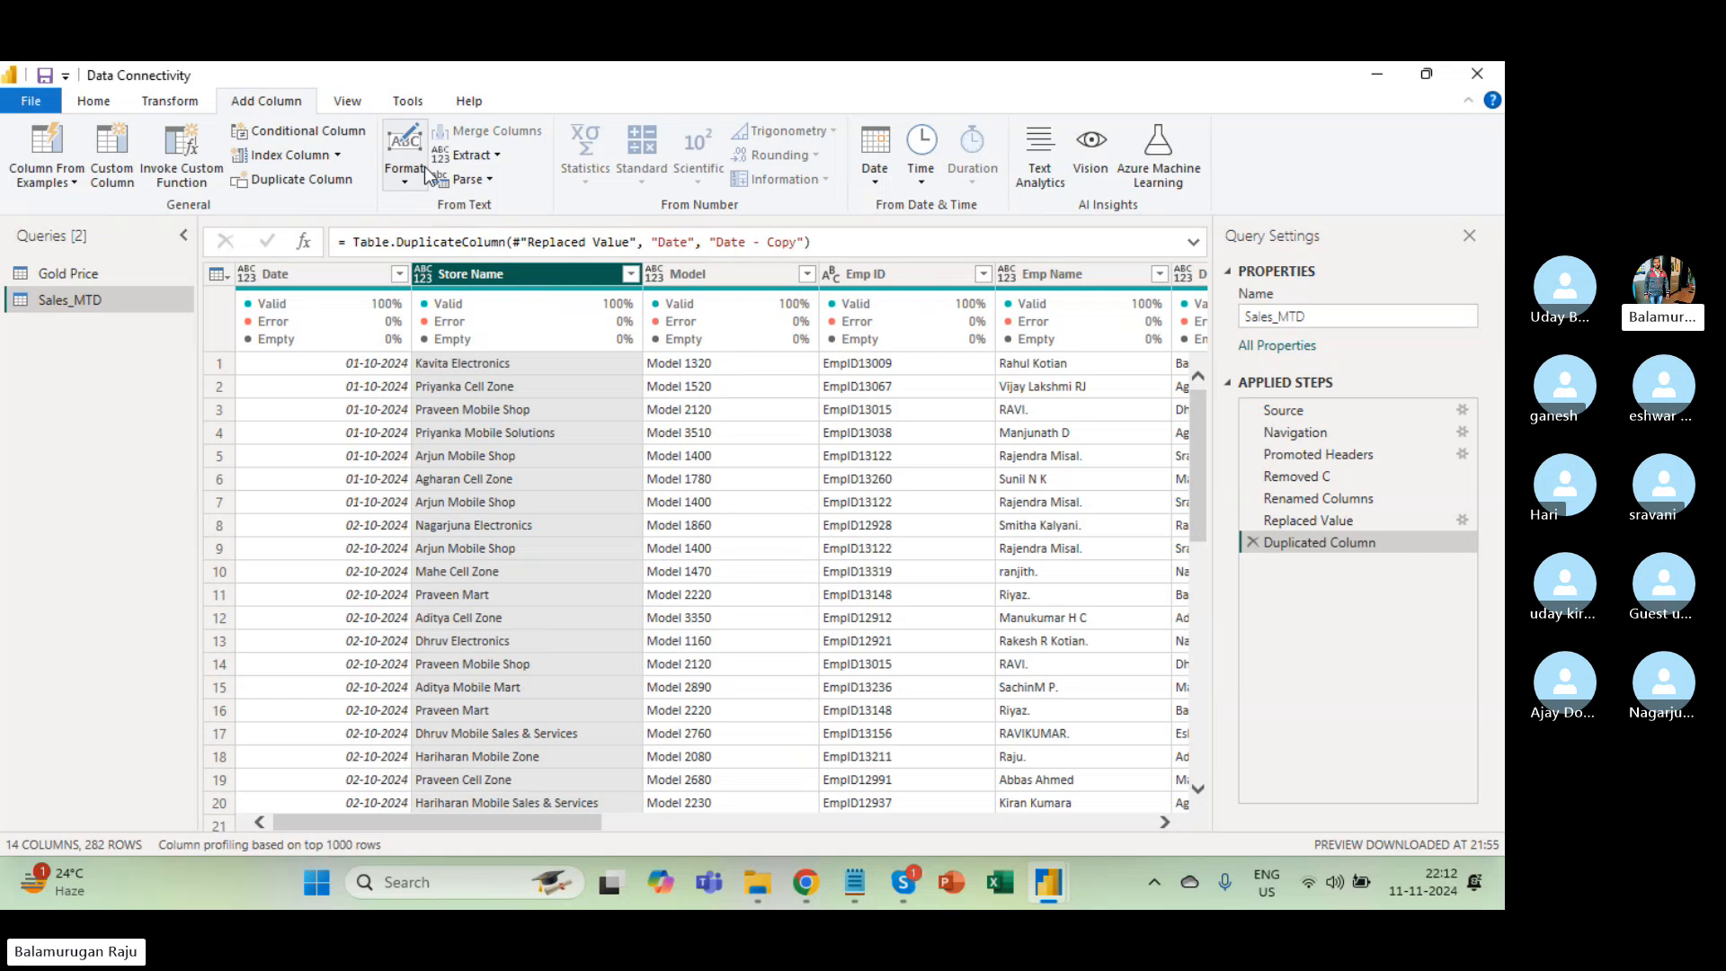
click(191, 104)
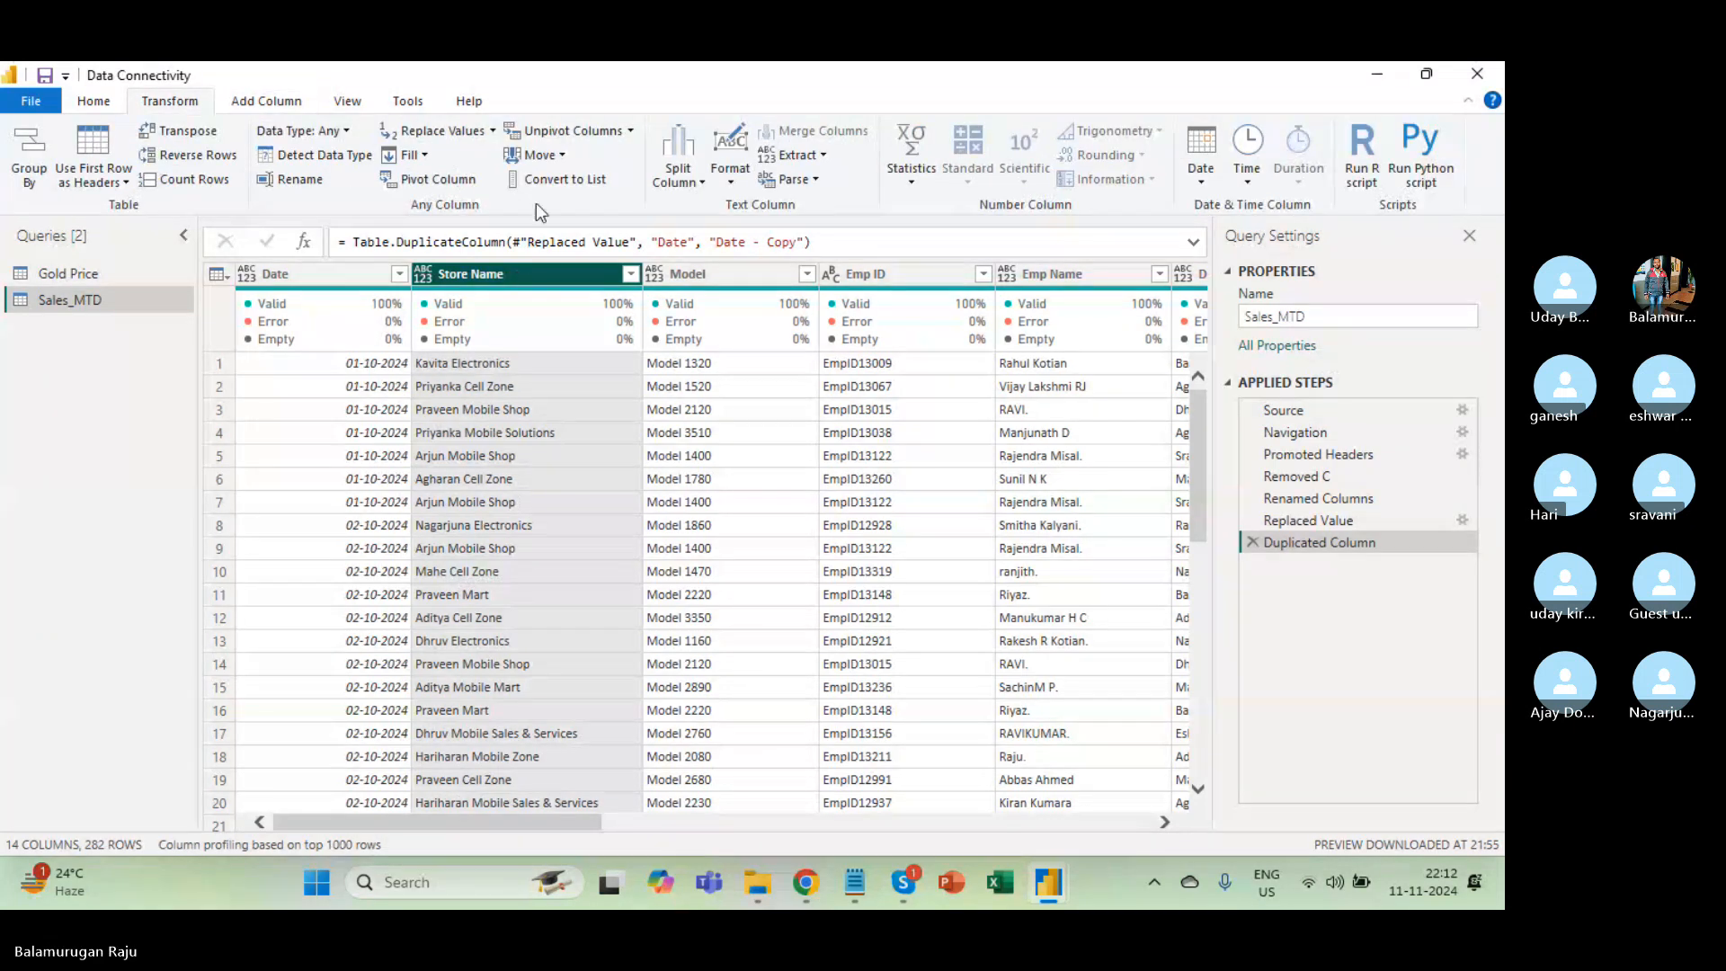
click(727, 170)
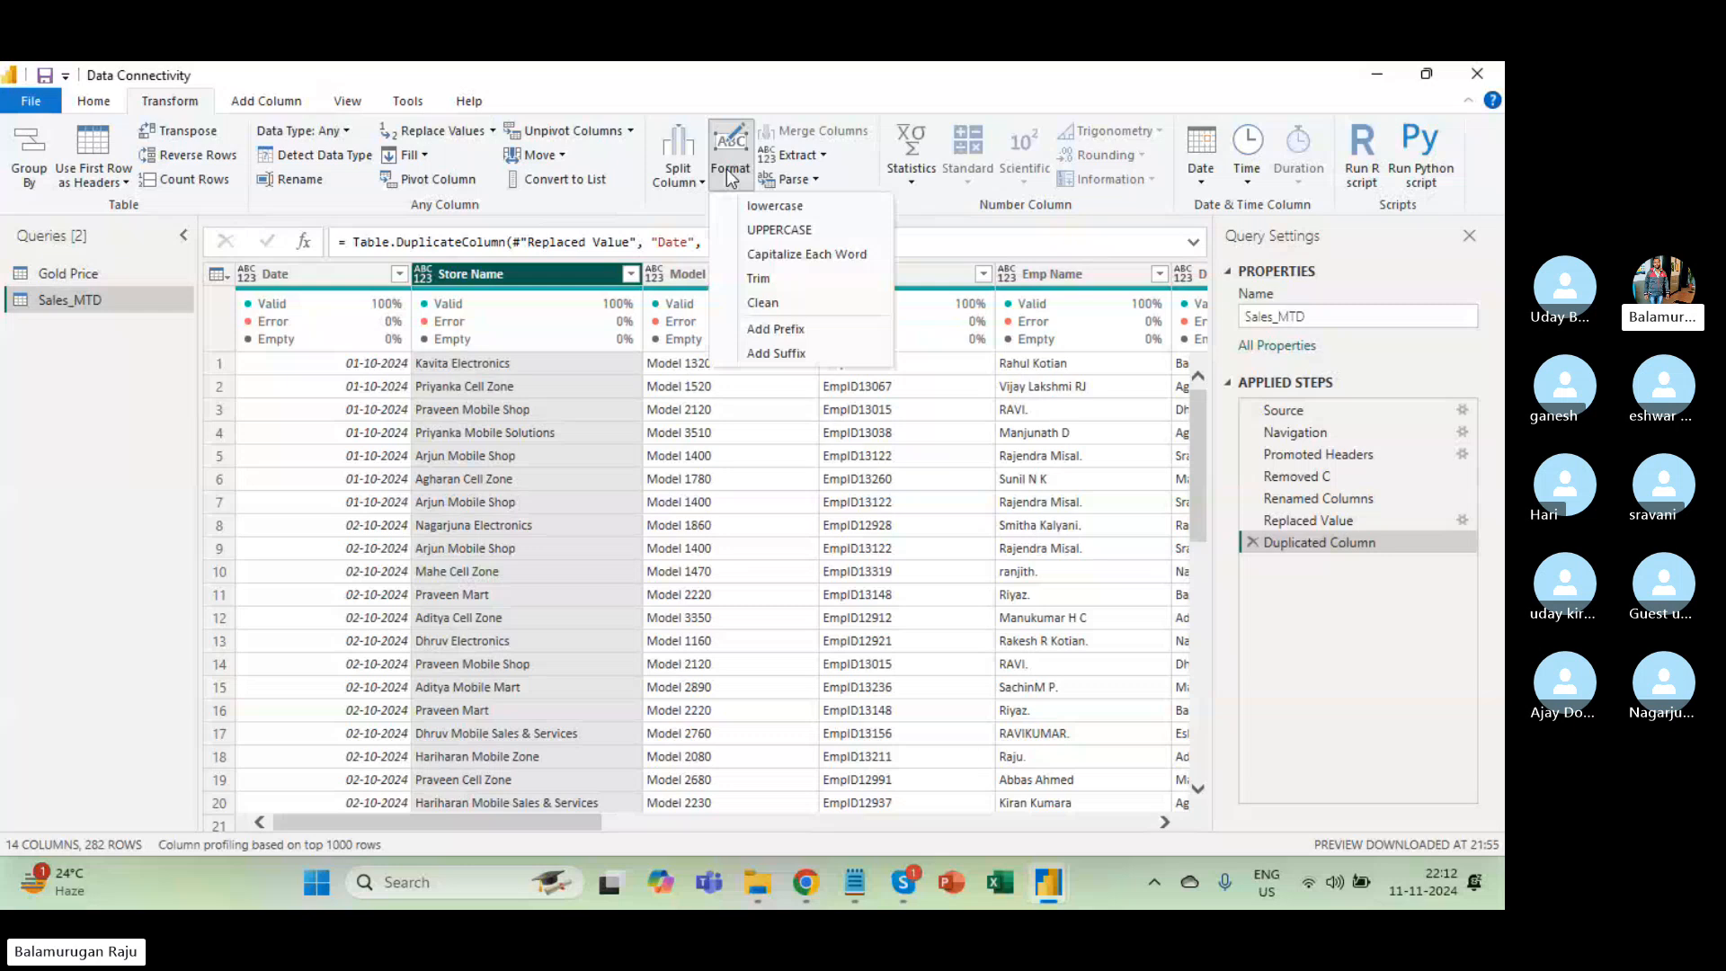
click(779, 230)
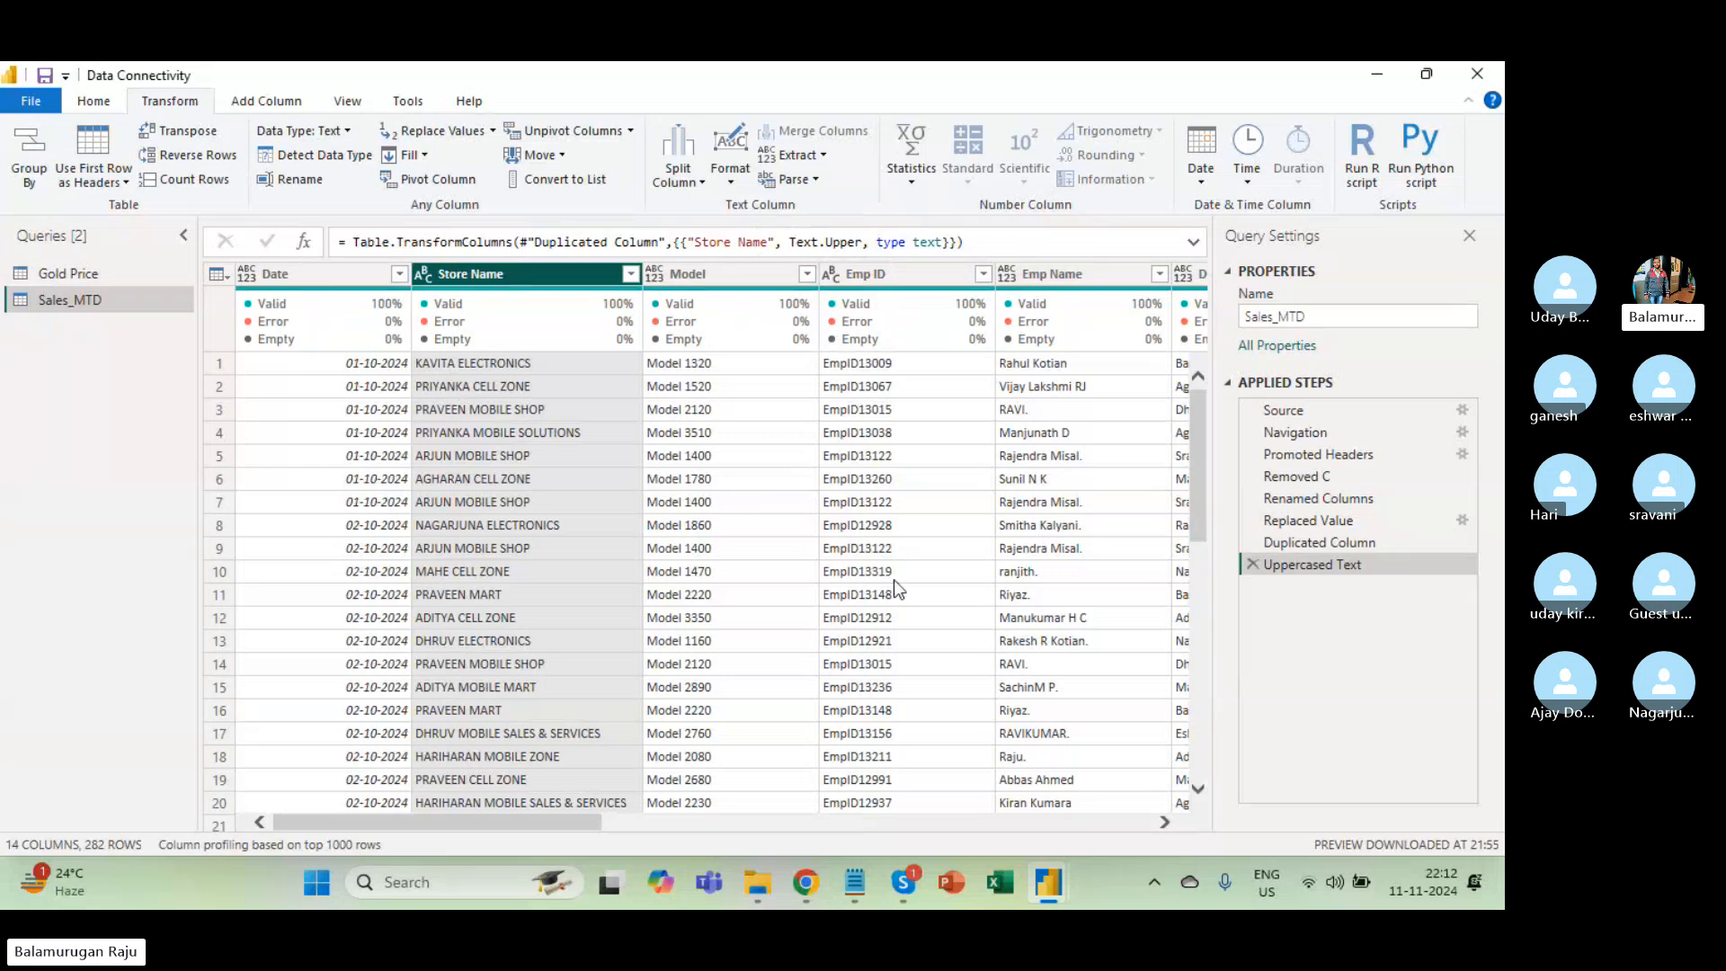
click(1314, 542)
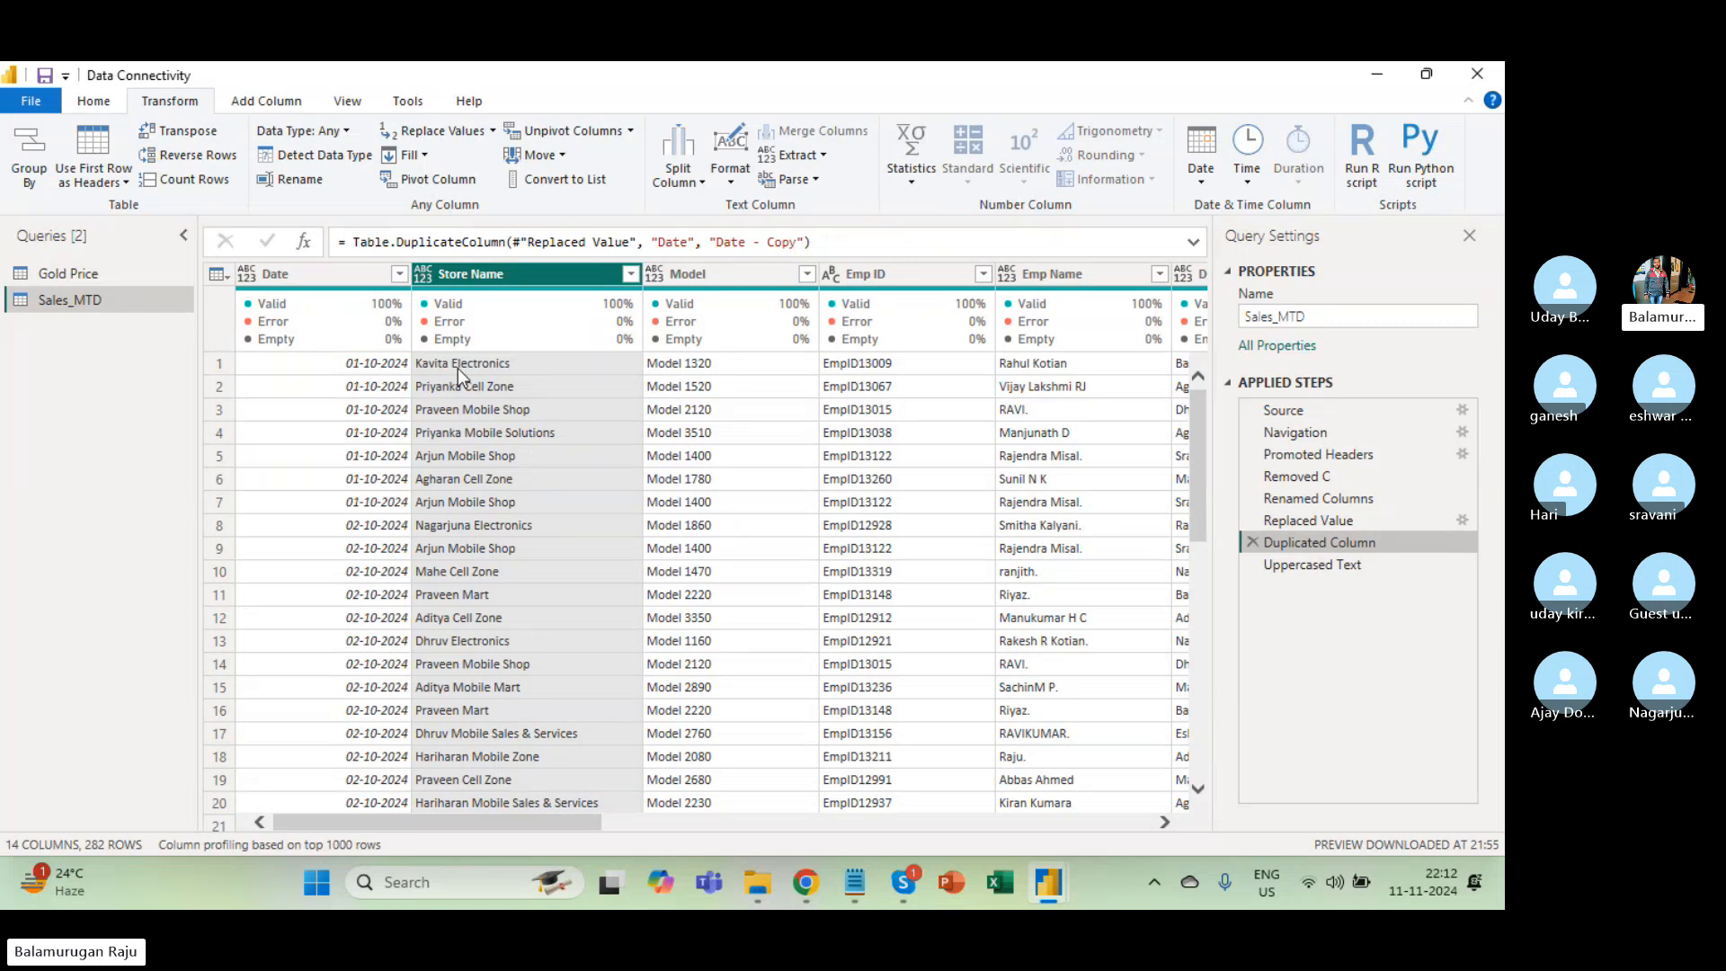
click(1344, 567)
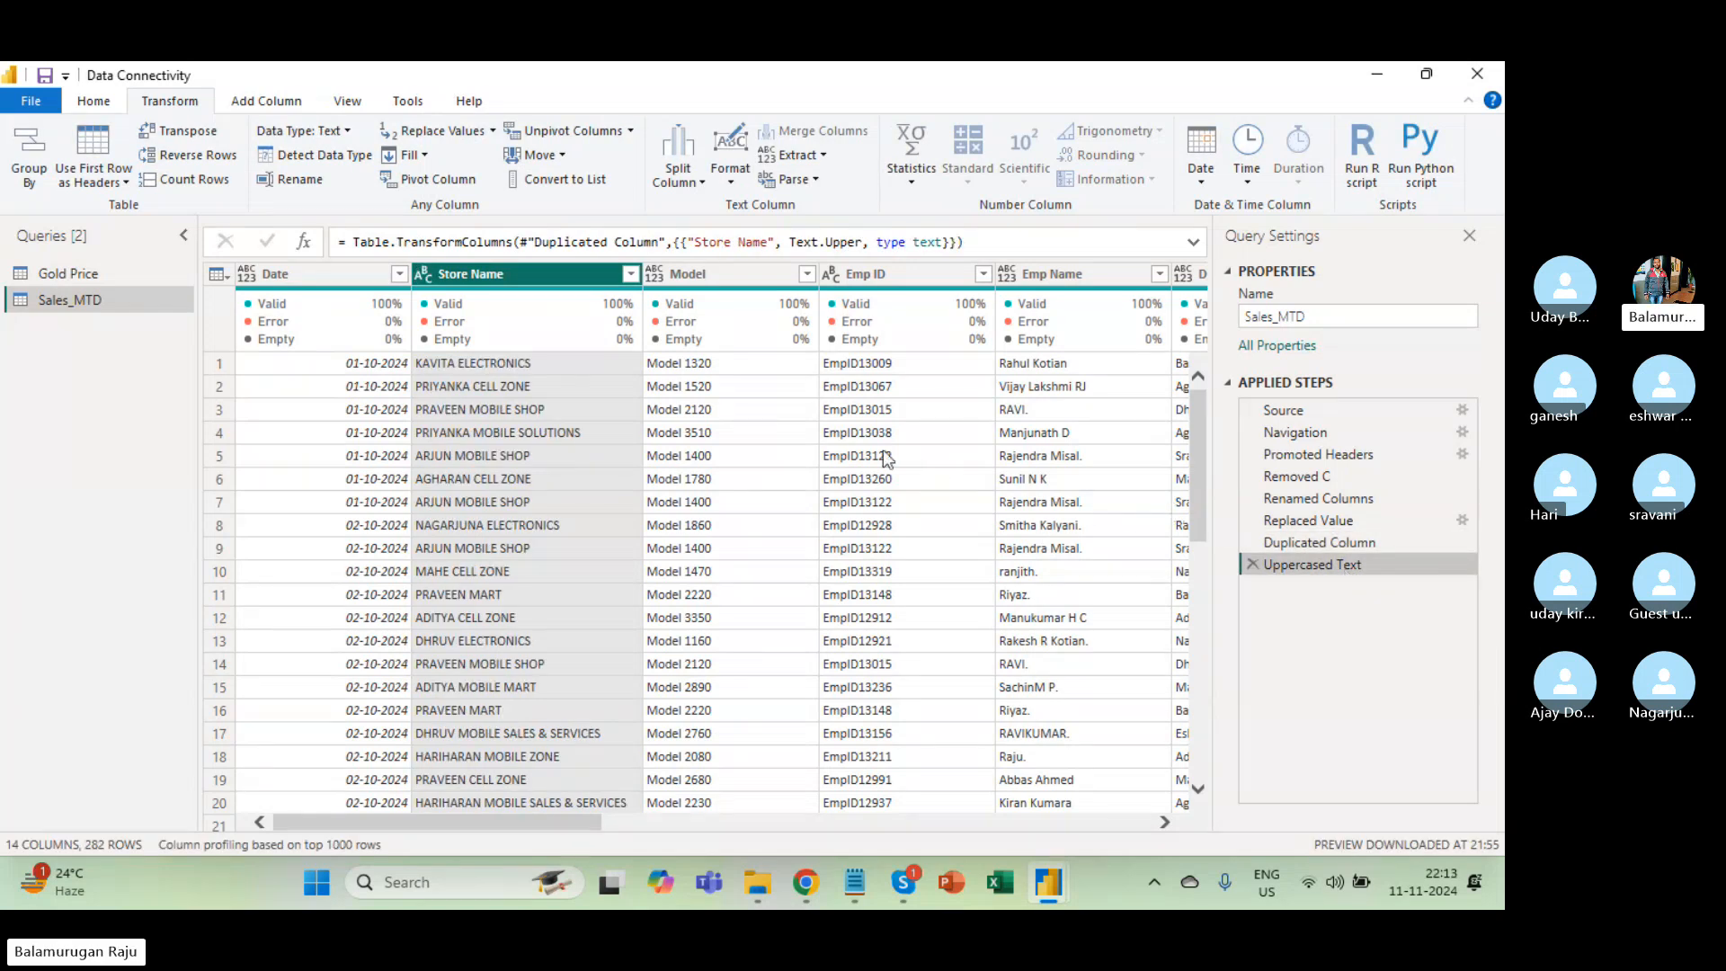
click(509, 534)
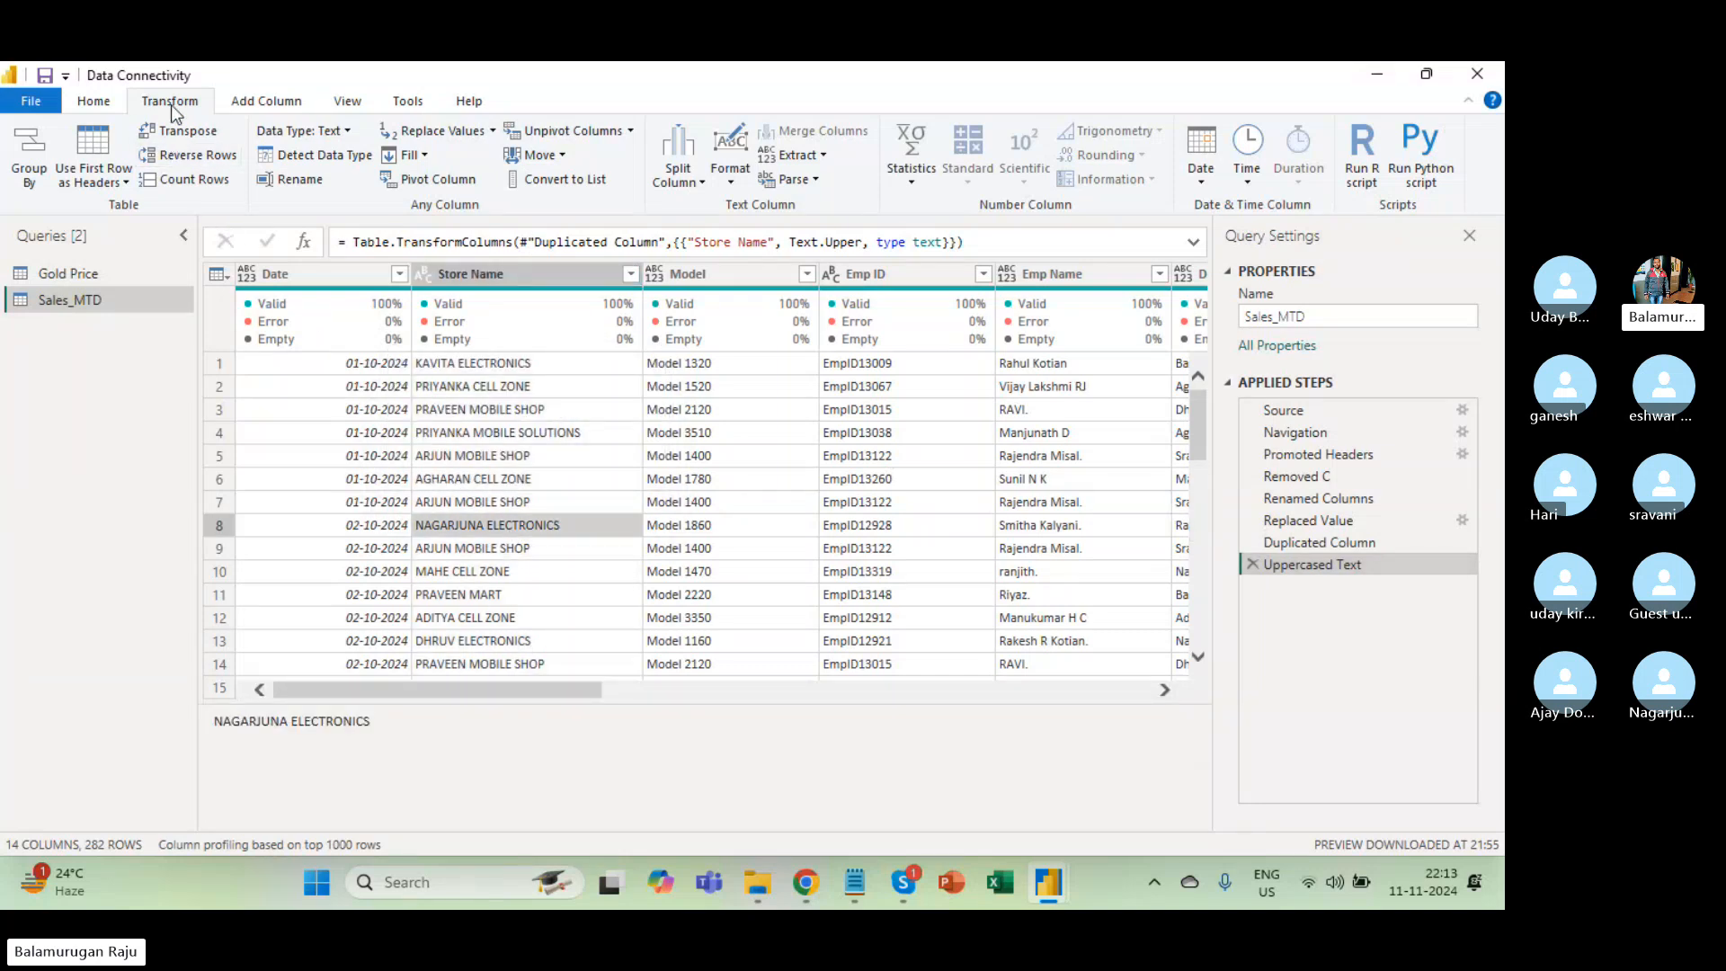
Delete the Uppercased Text step and add an UPPERCASE copy of Store Name instead.
click(1252, 565)
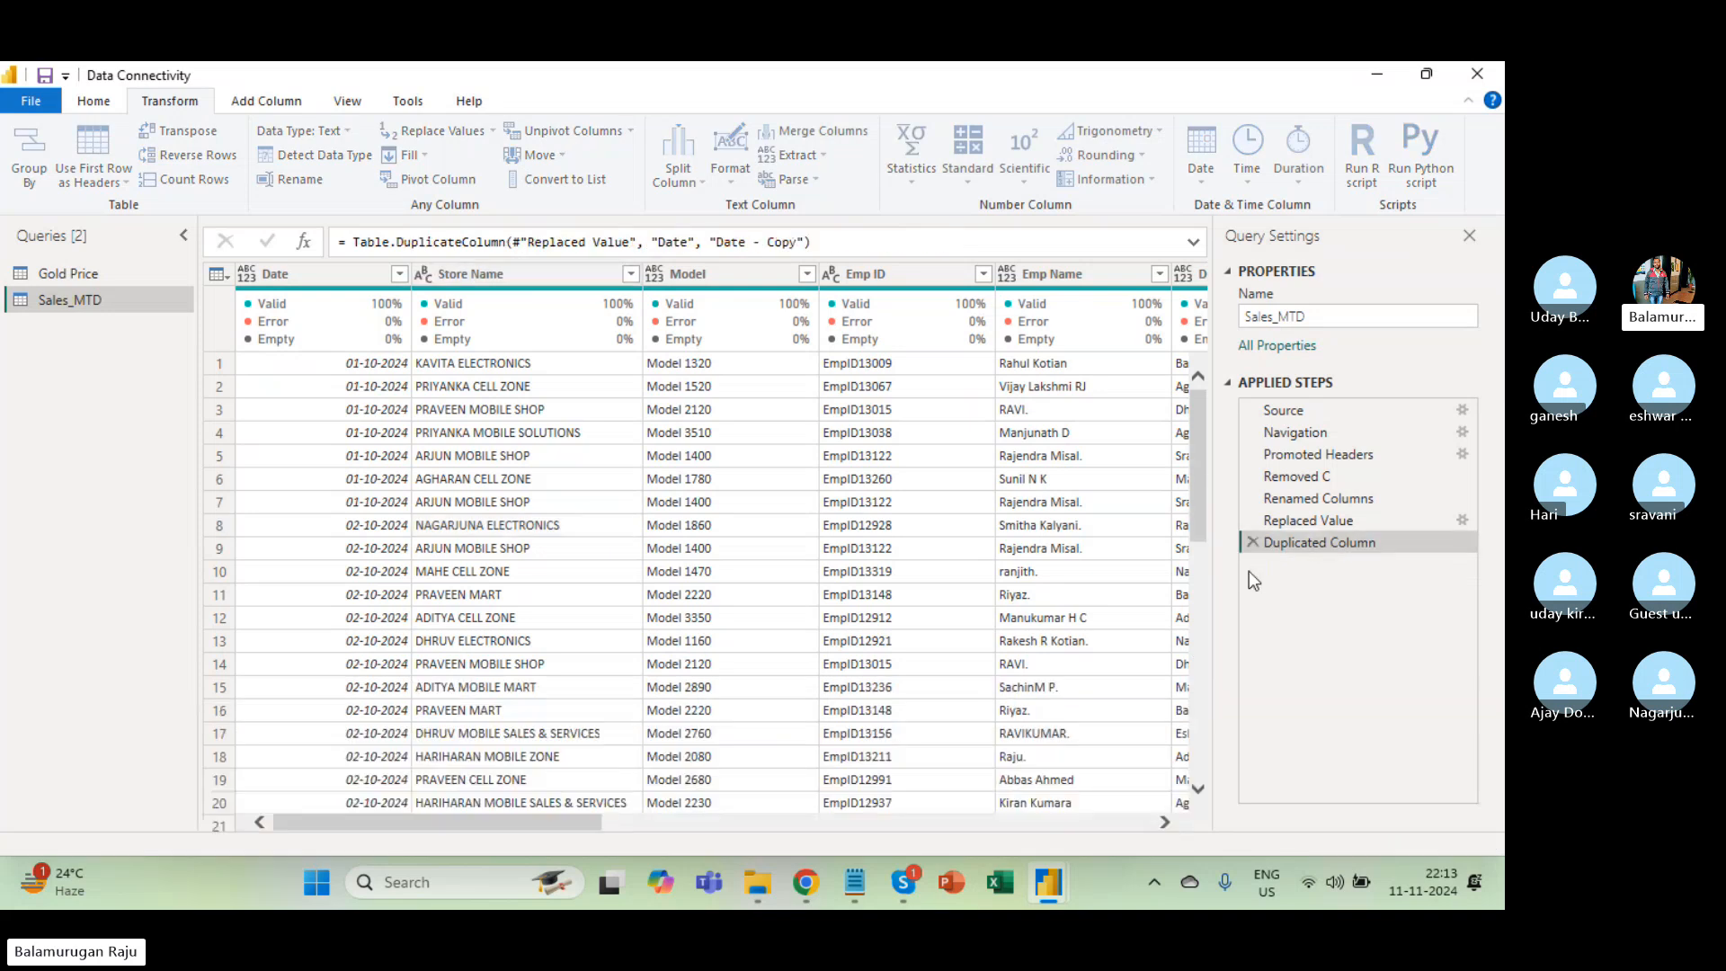
click(448, 271)
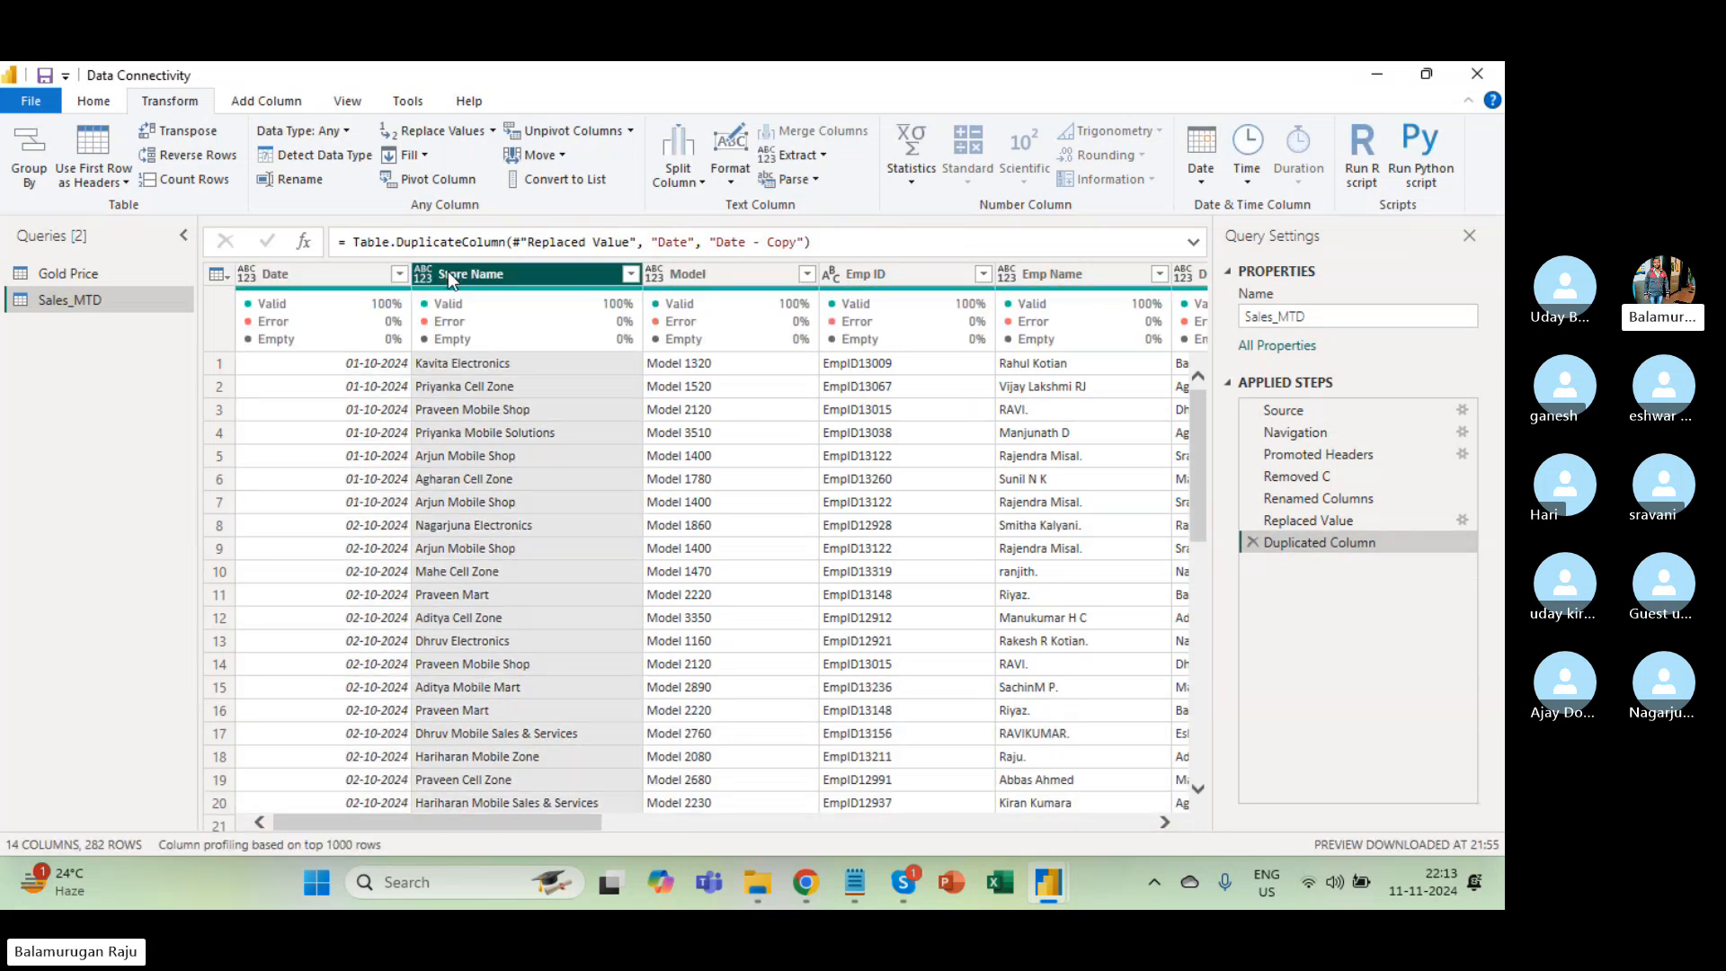
click(262, 102)
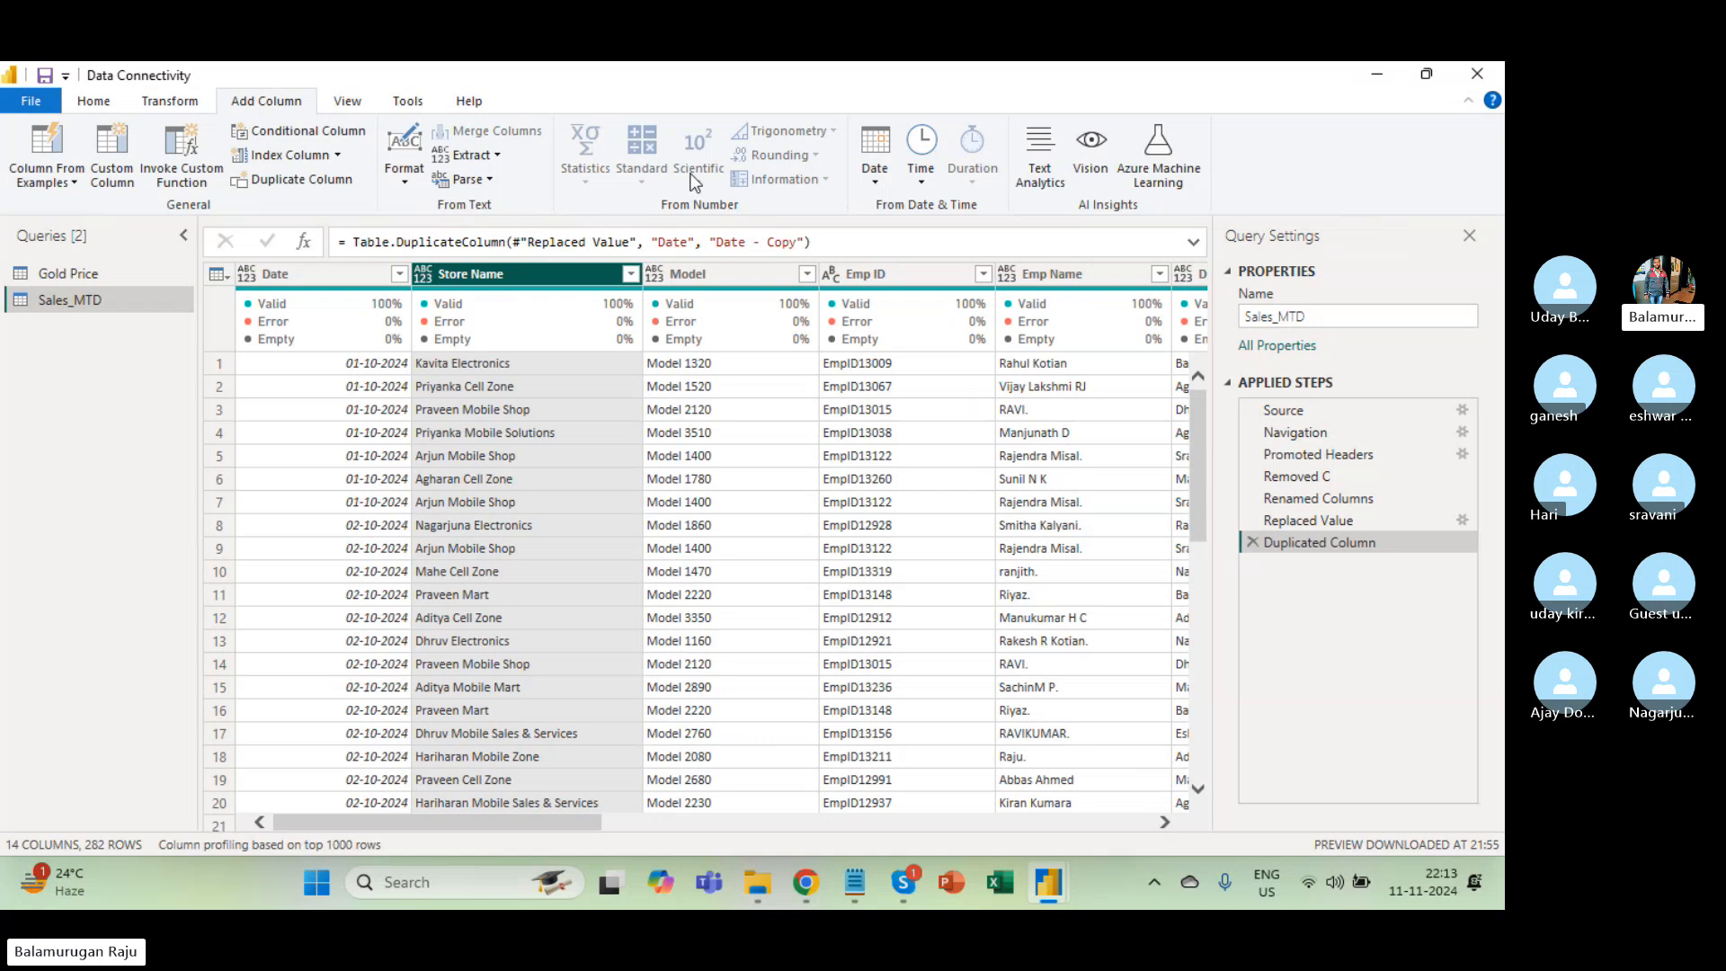
click(404, 171)
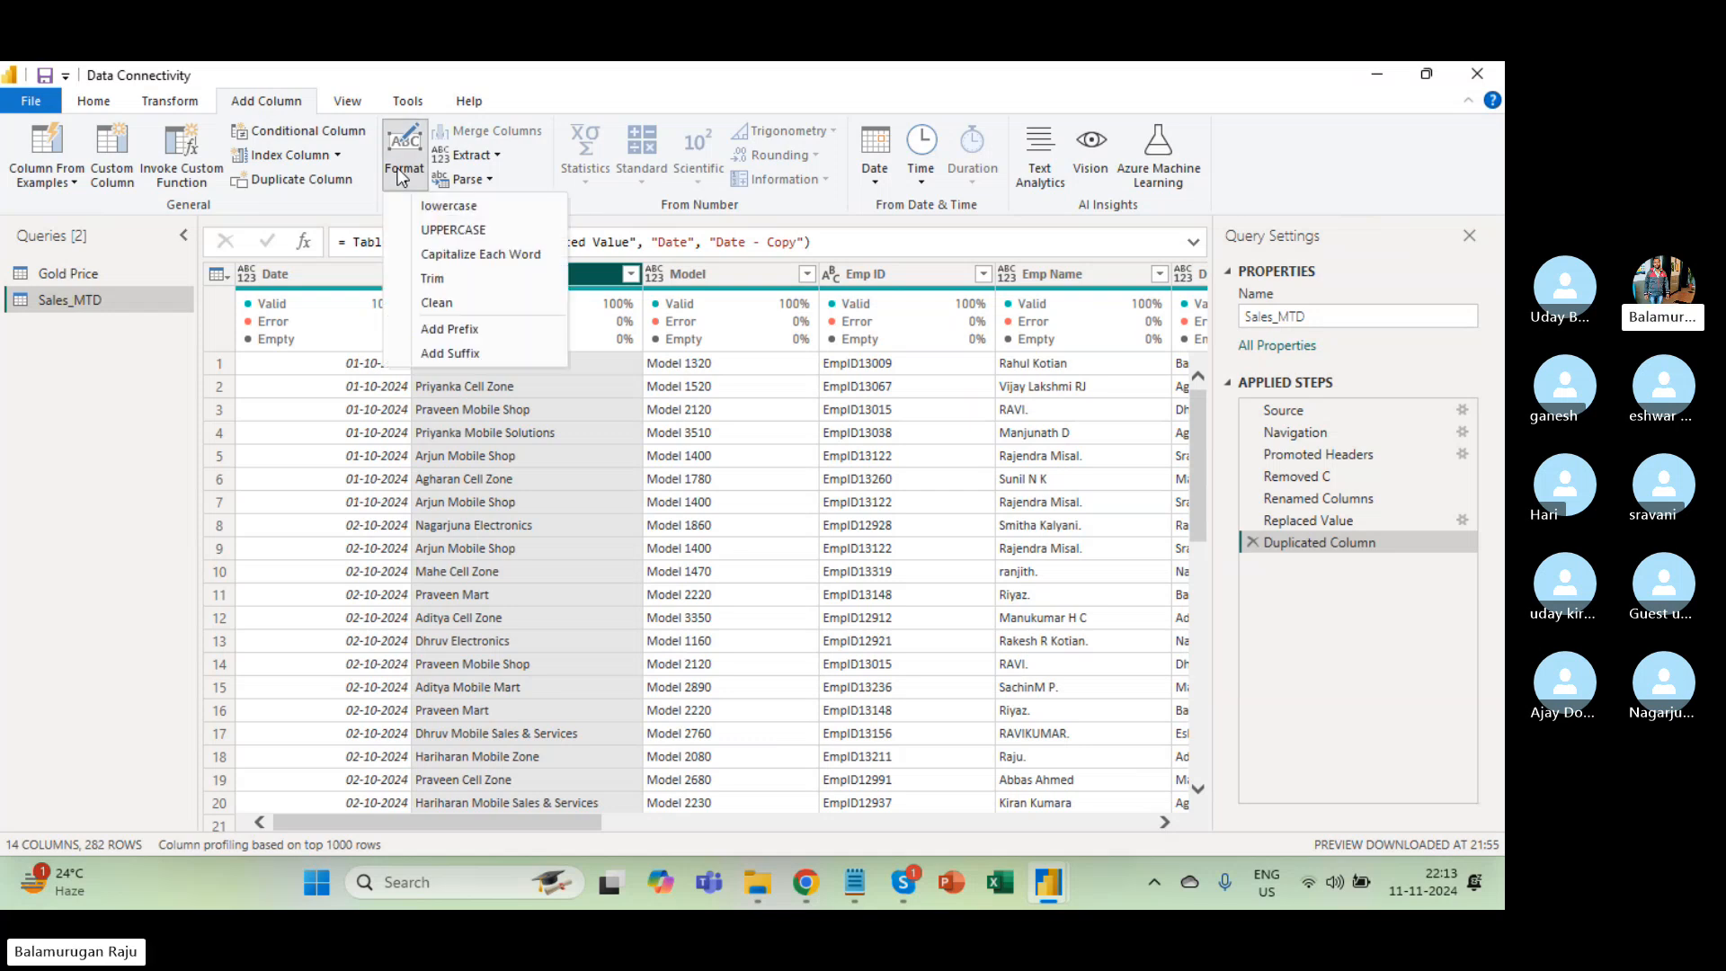
click(477, 227)
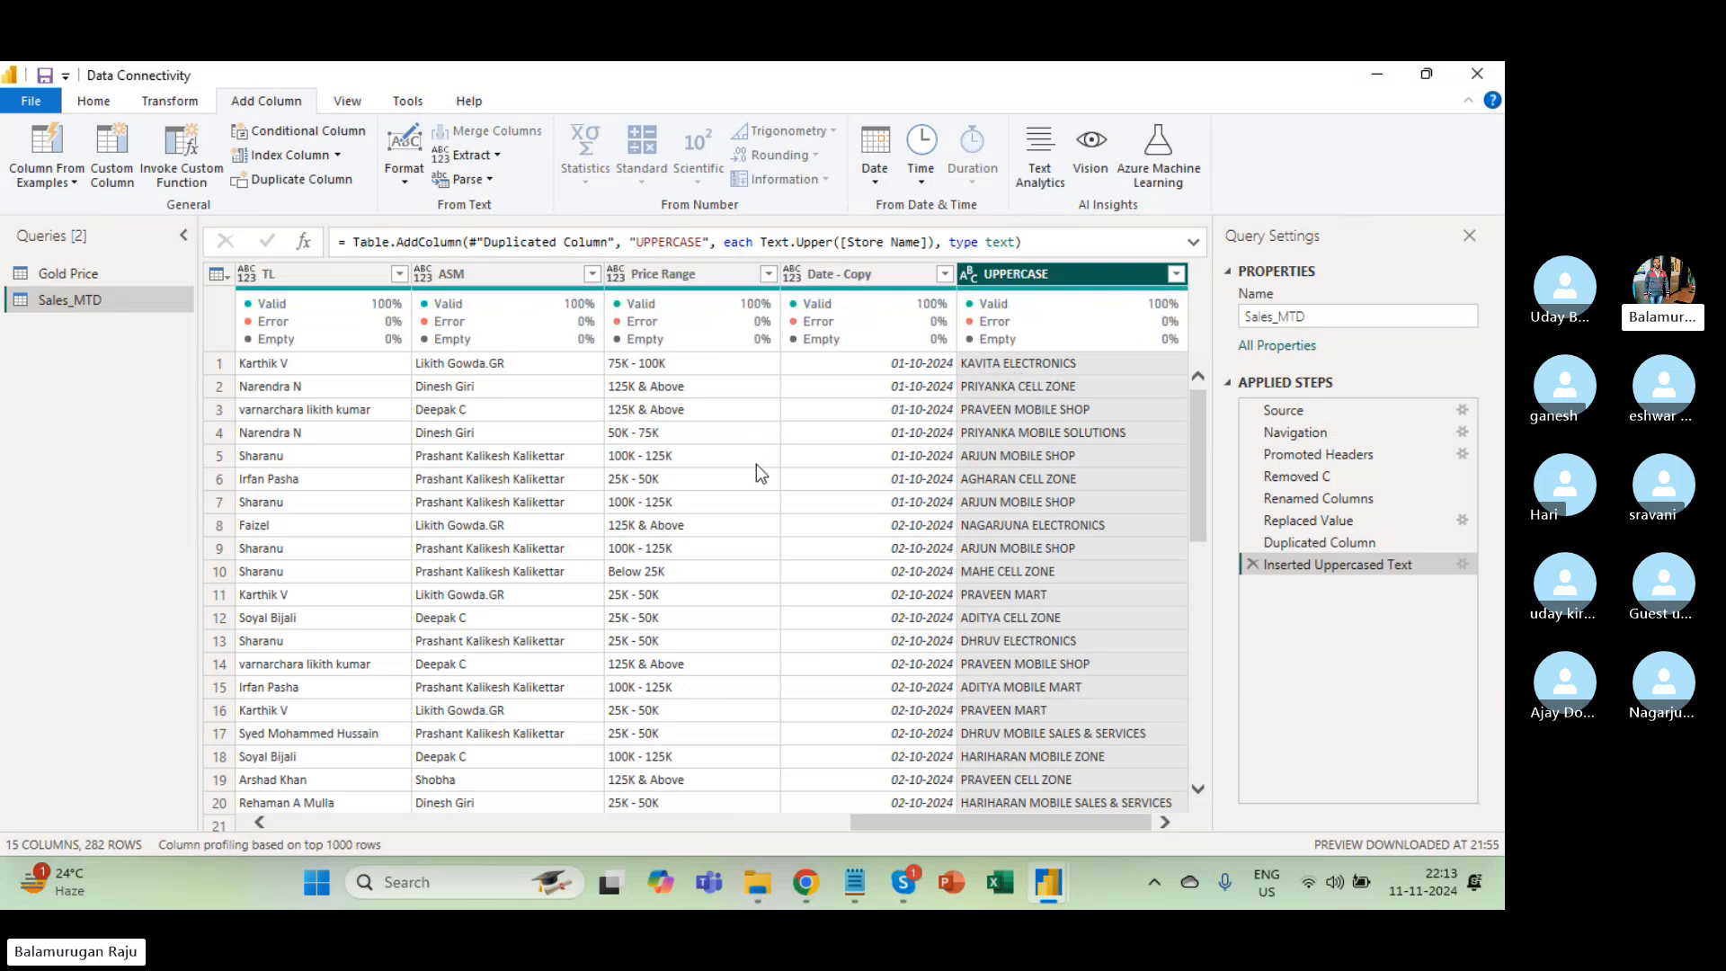
Remove the added UPPERCASE column and Duplicated Column steps, ending at Replaced Value.
scroll(757, 463, left, 10)
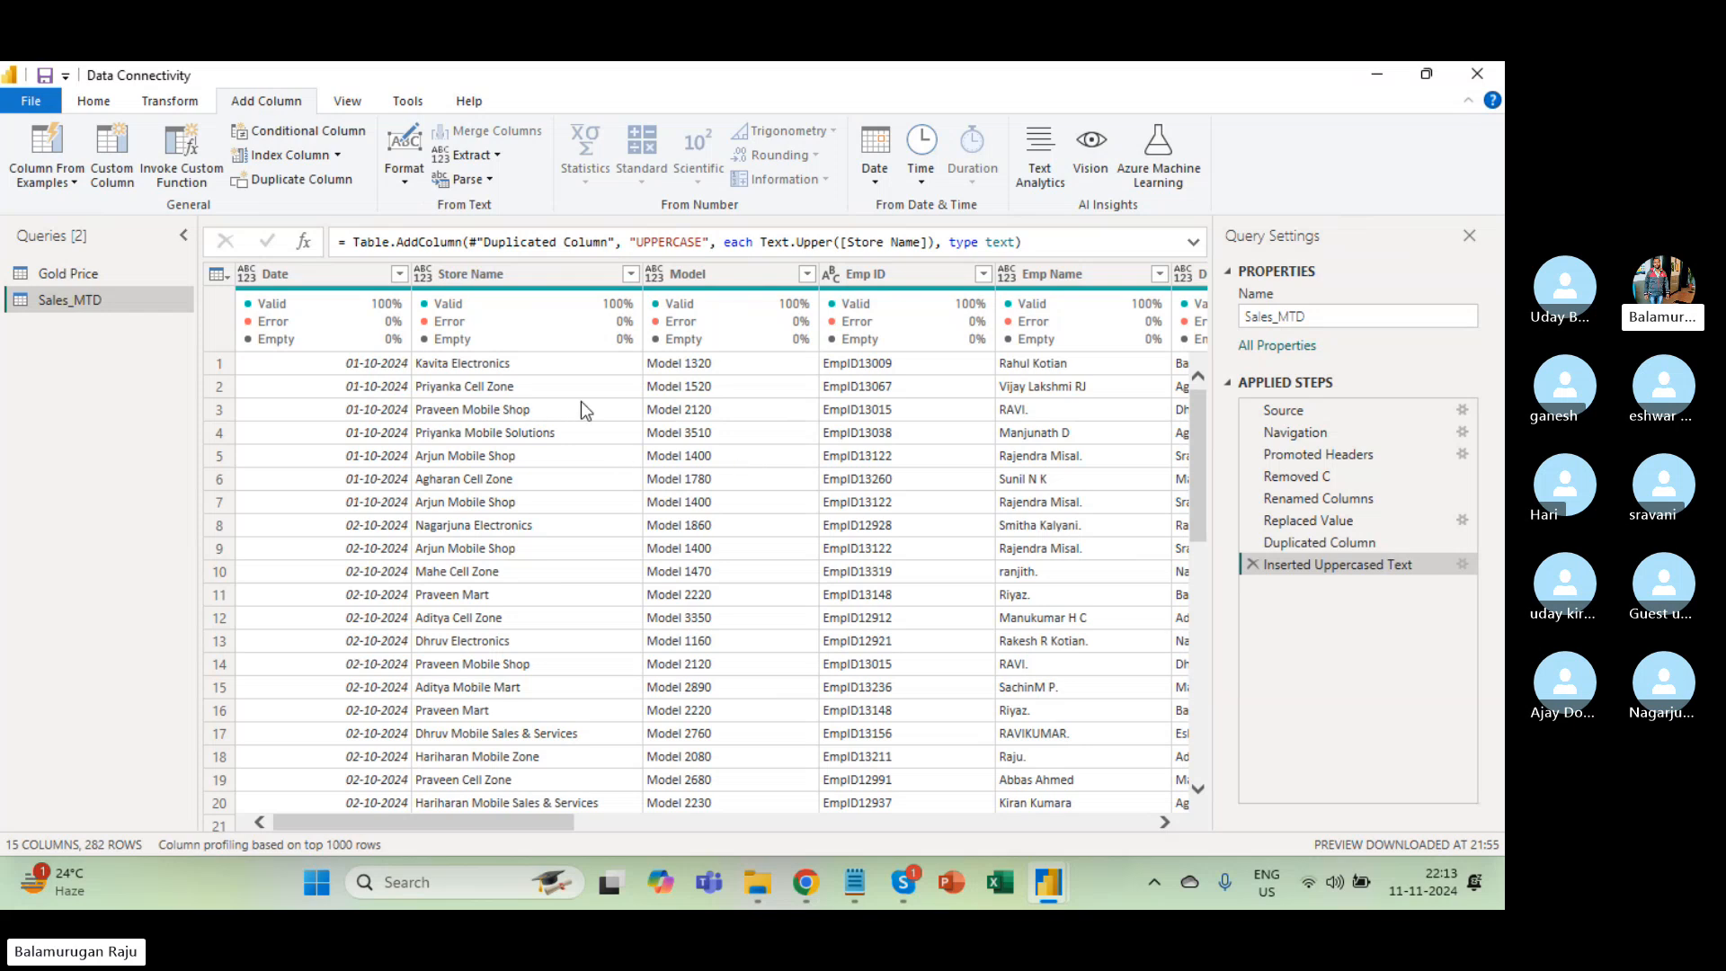
click(514, 273)
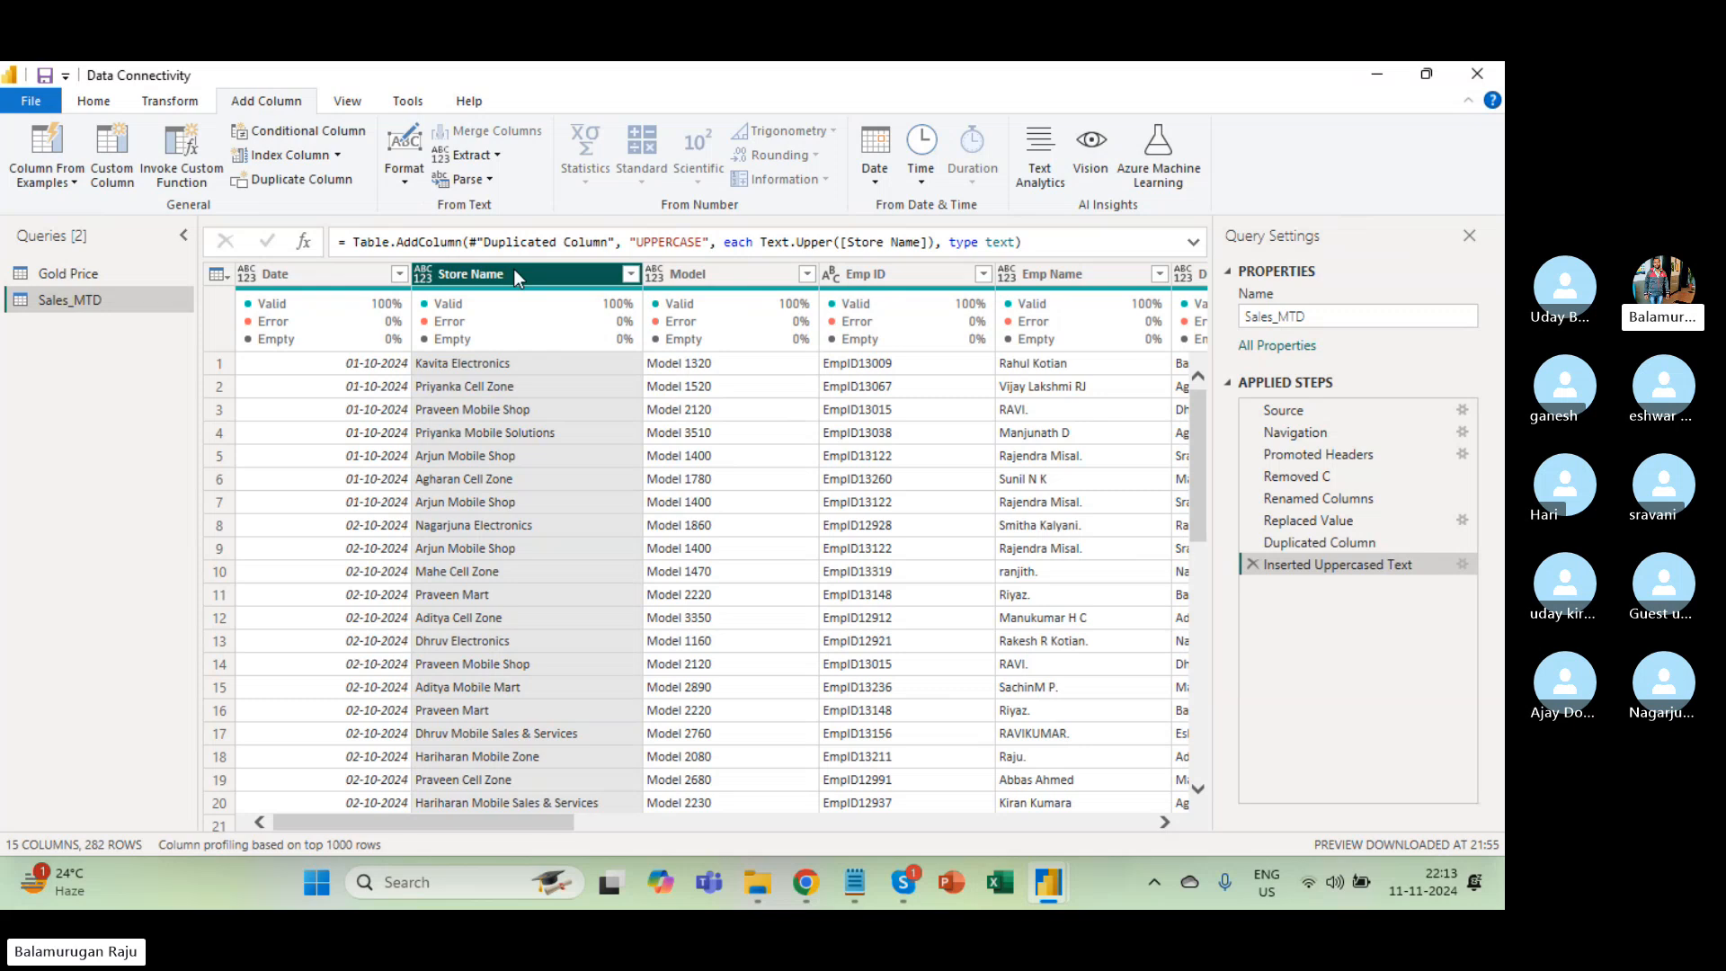
scroll(676, 445, right, 10)
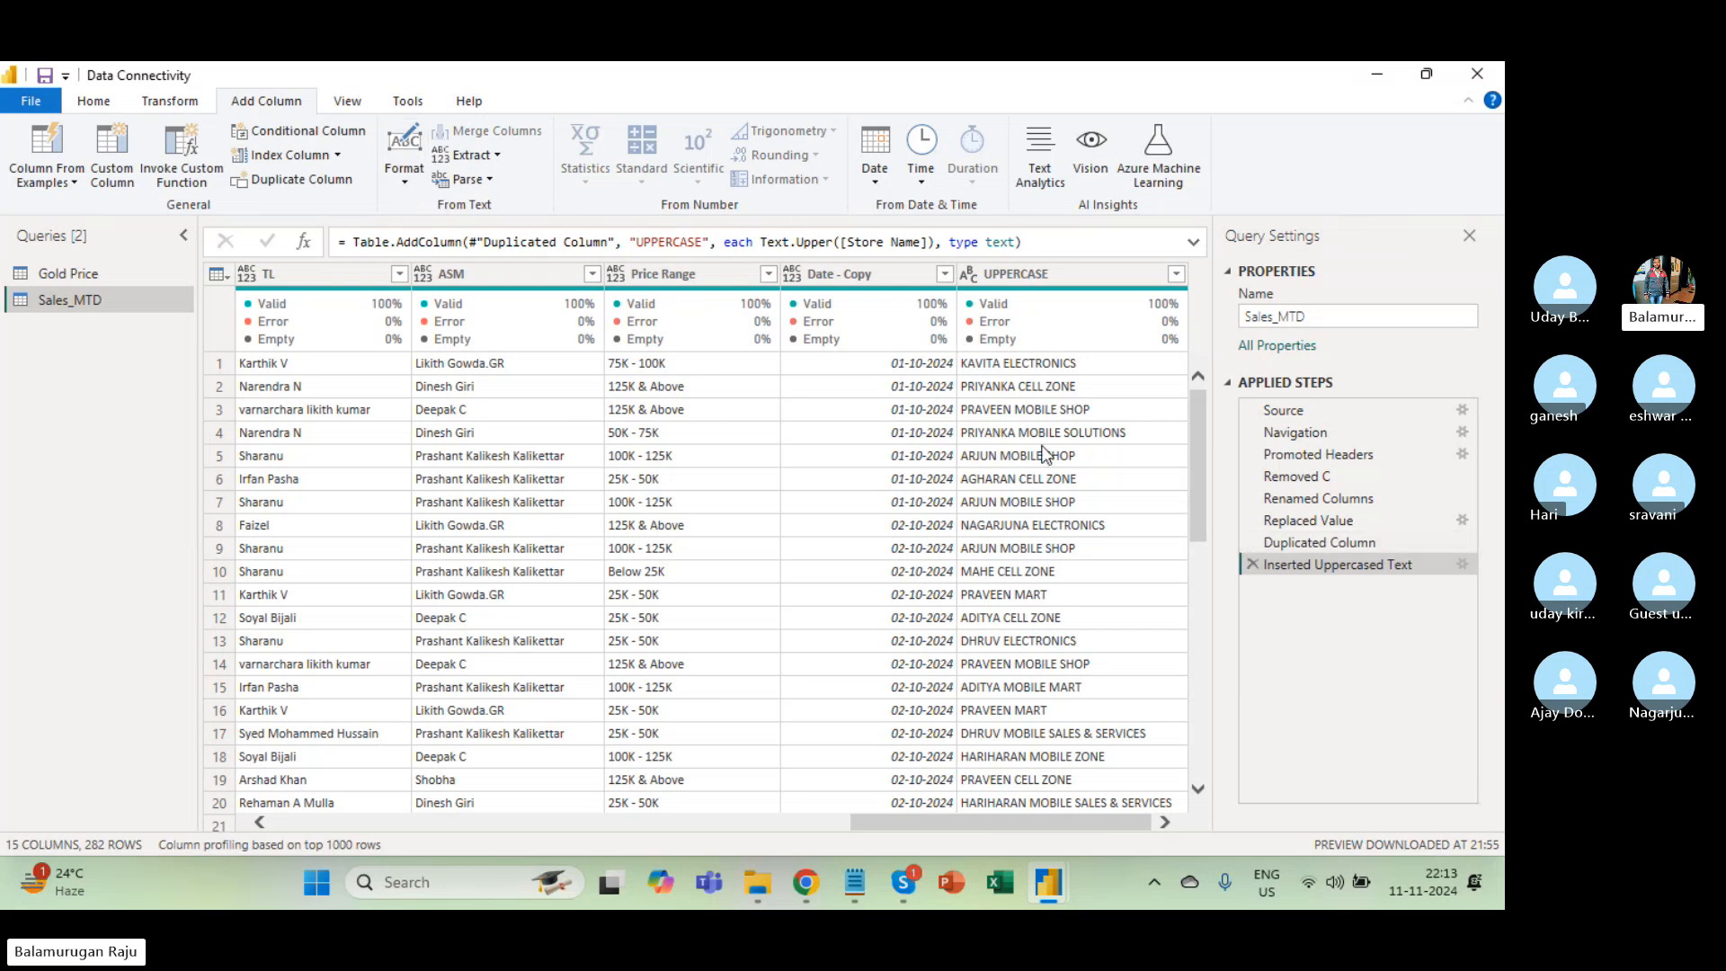
click(1252, 564)
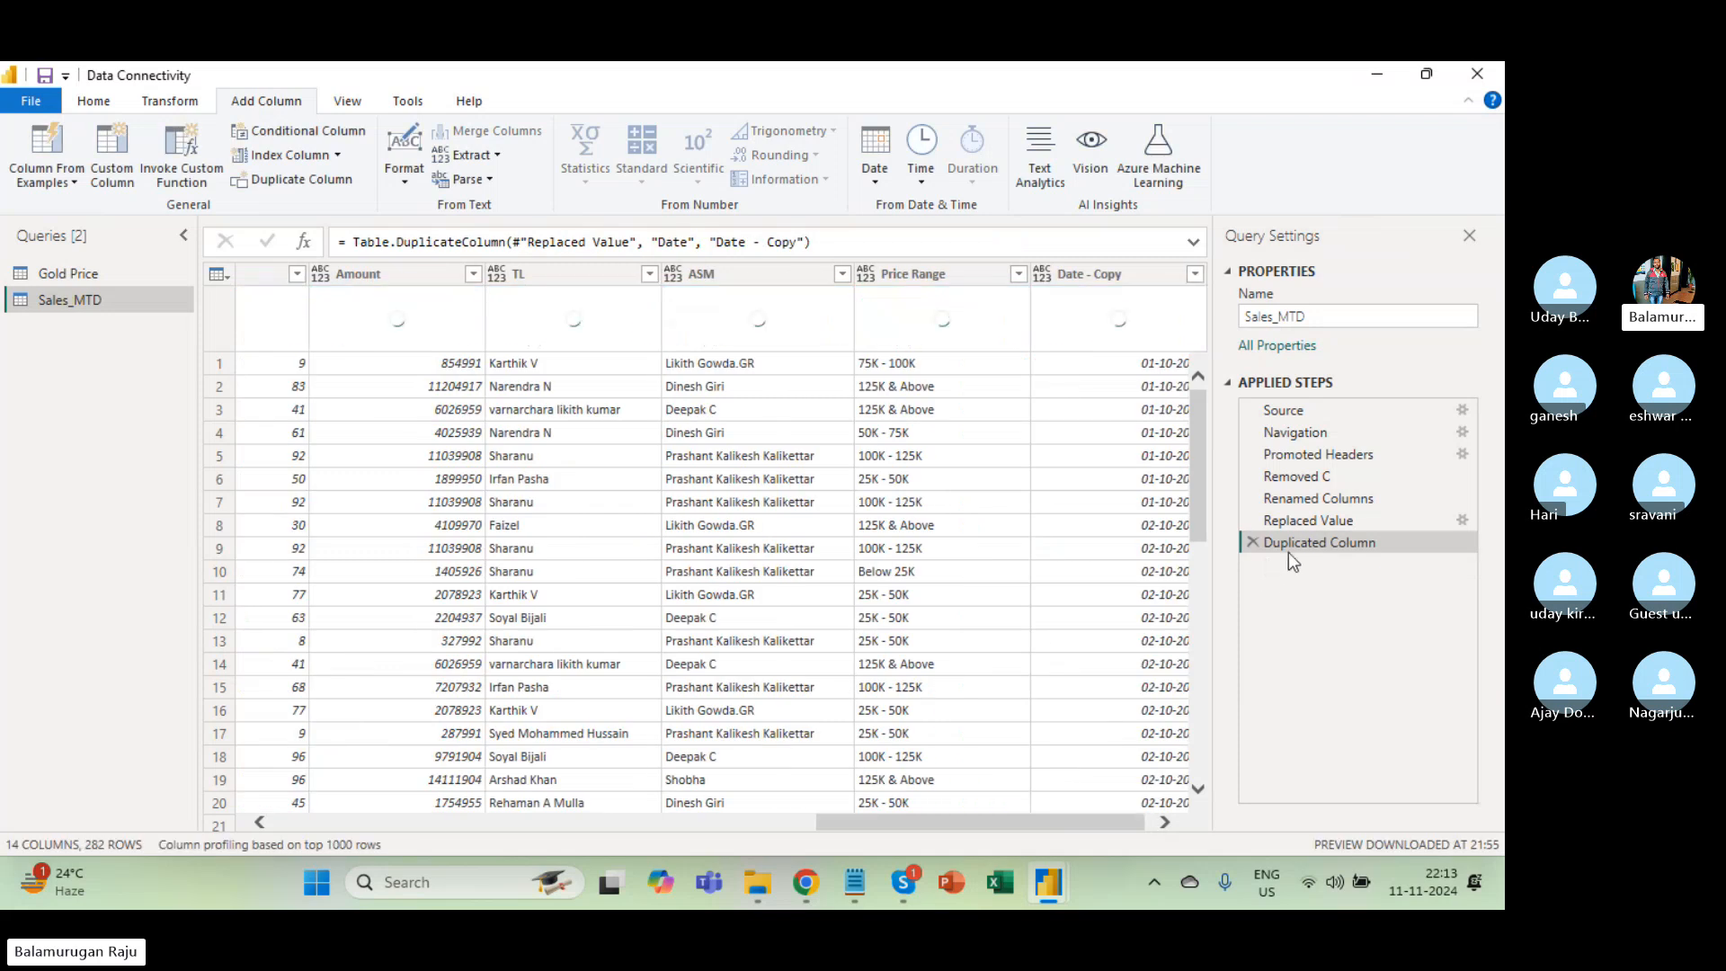
click(1253, 543)
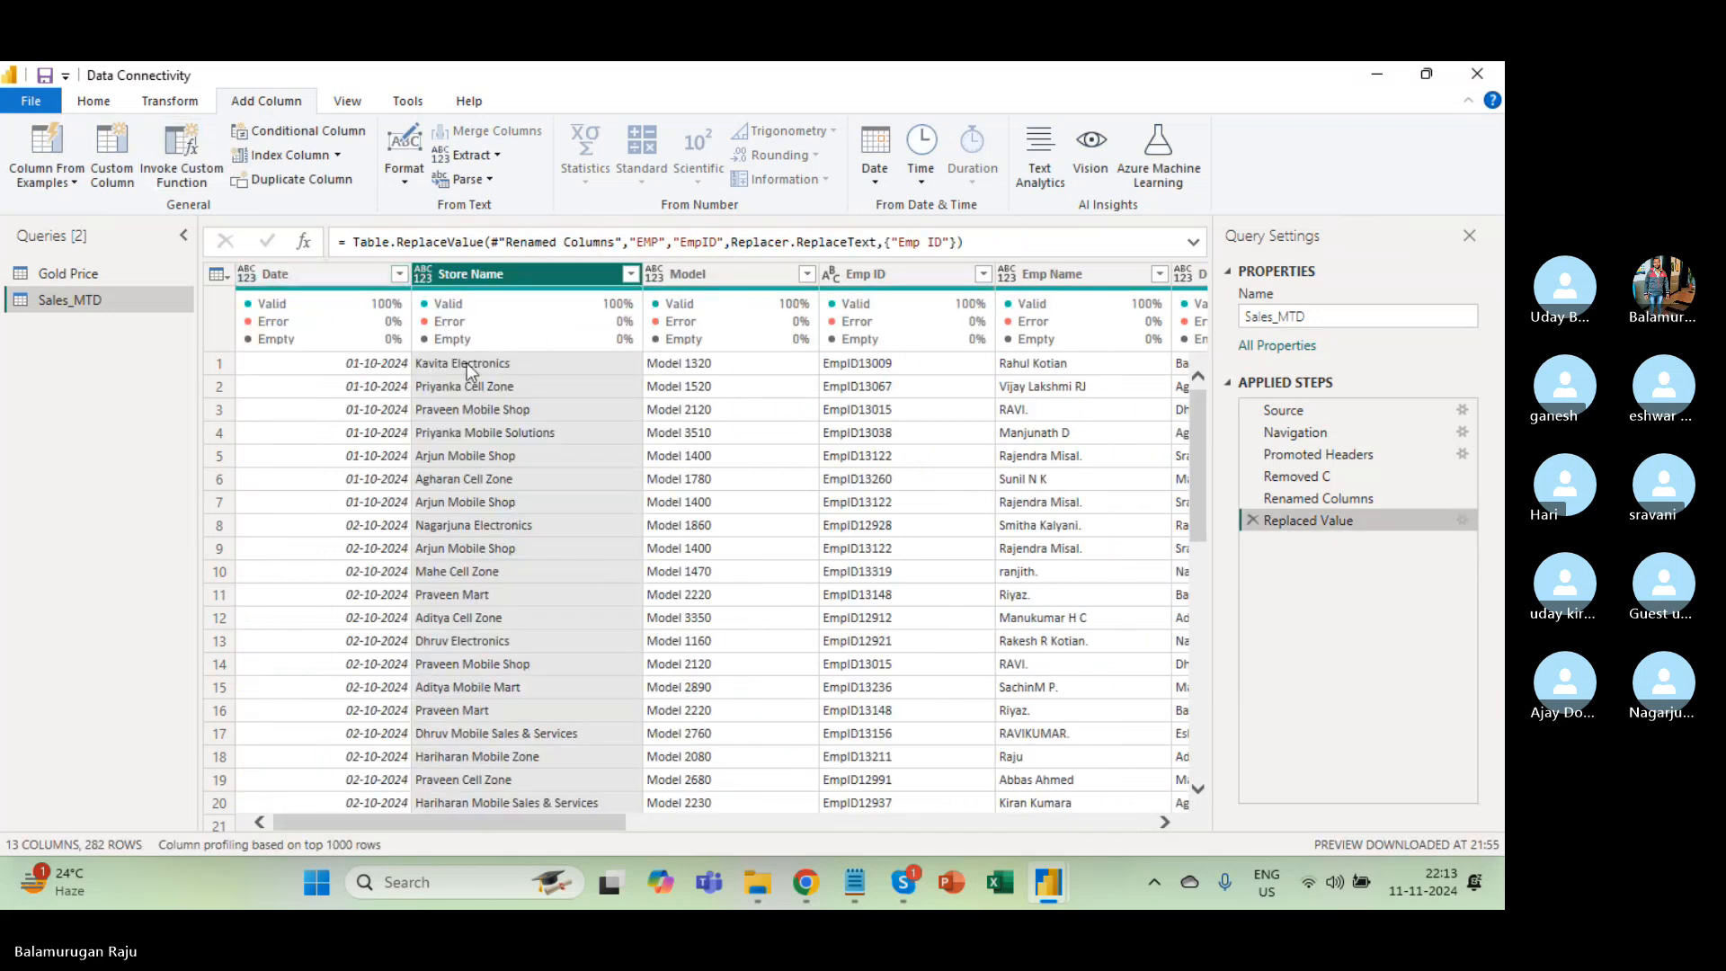
right_click(514, 272)
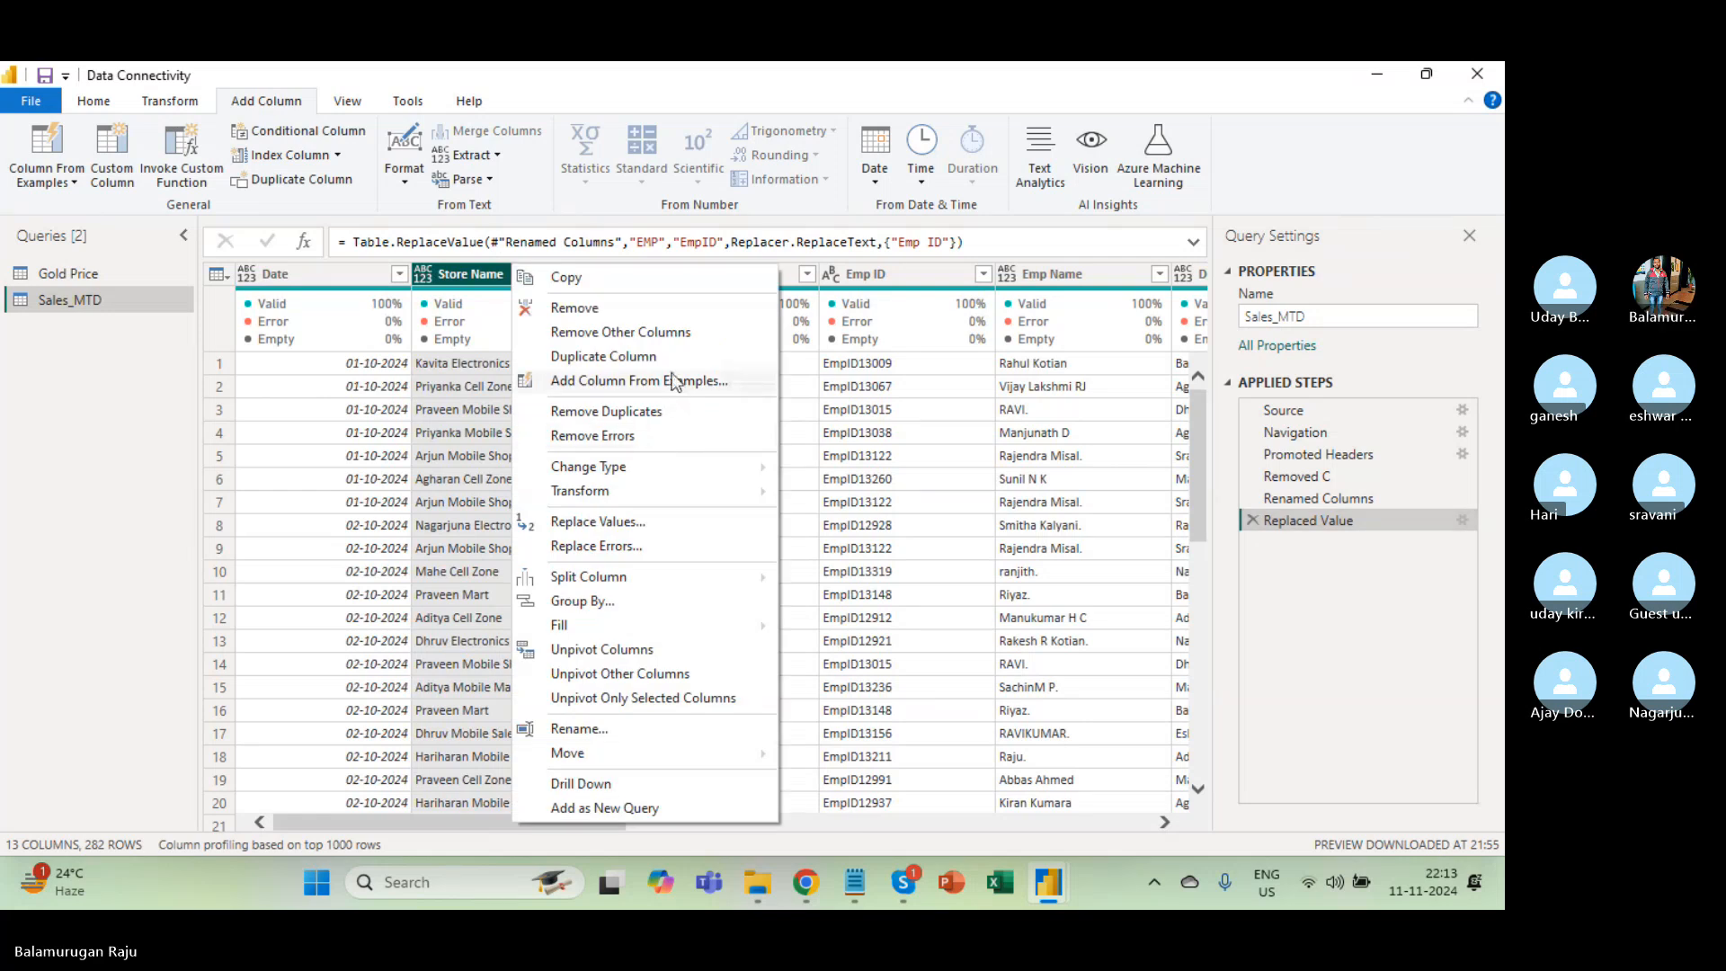
click(599, 357)
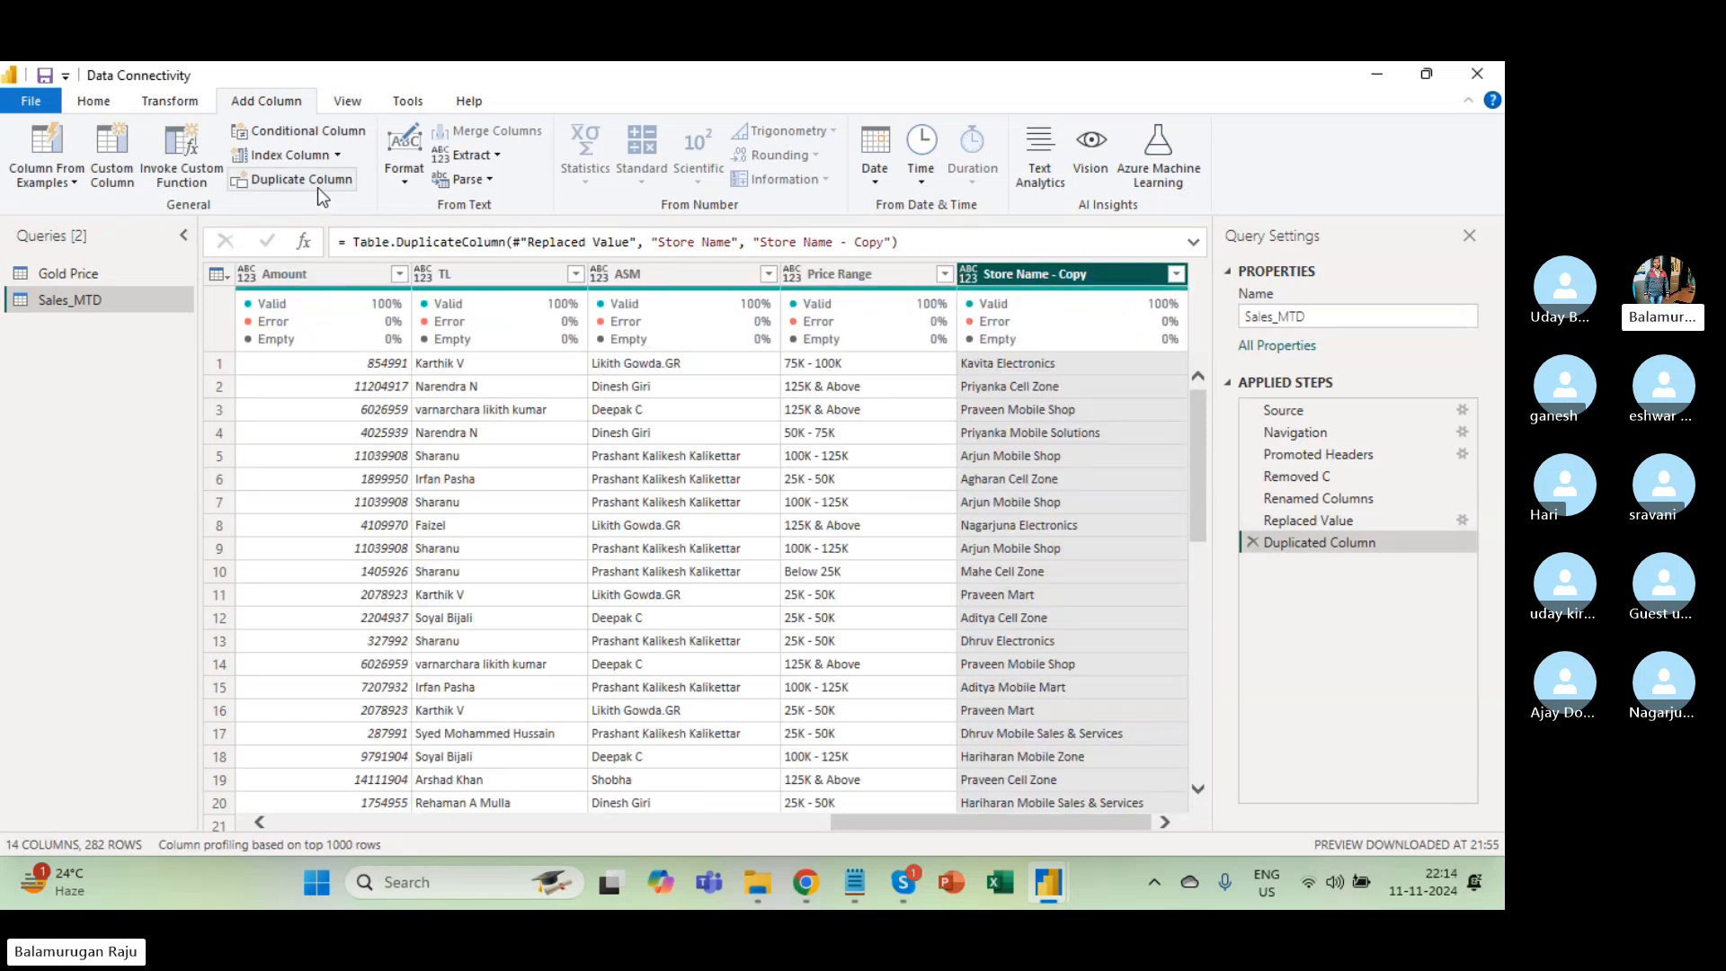
click(177, 104)
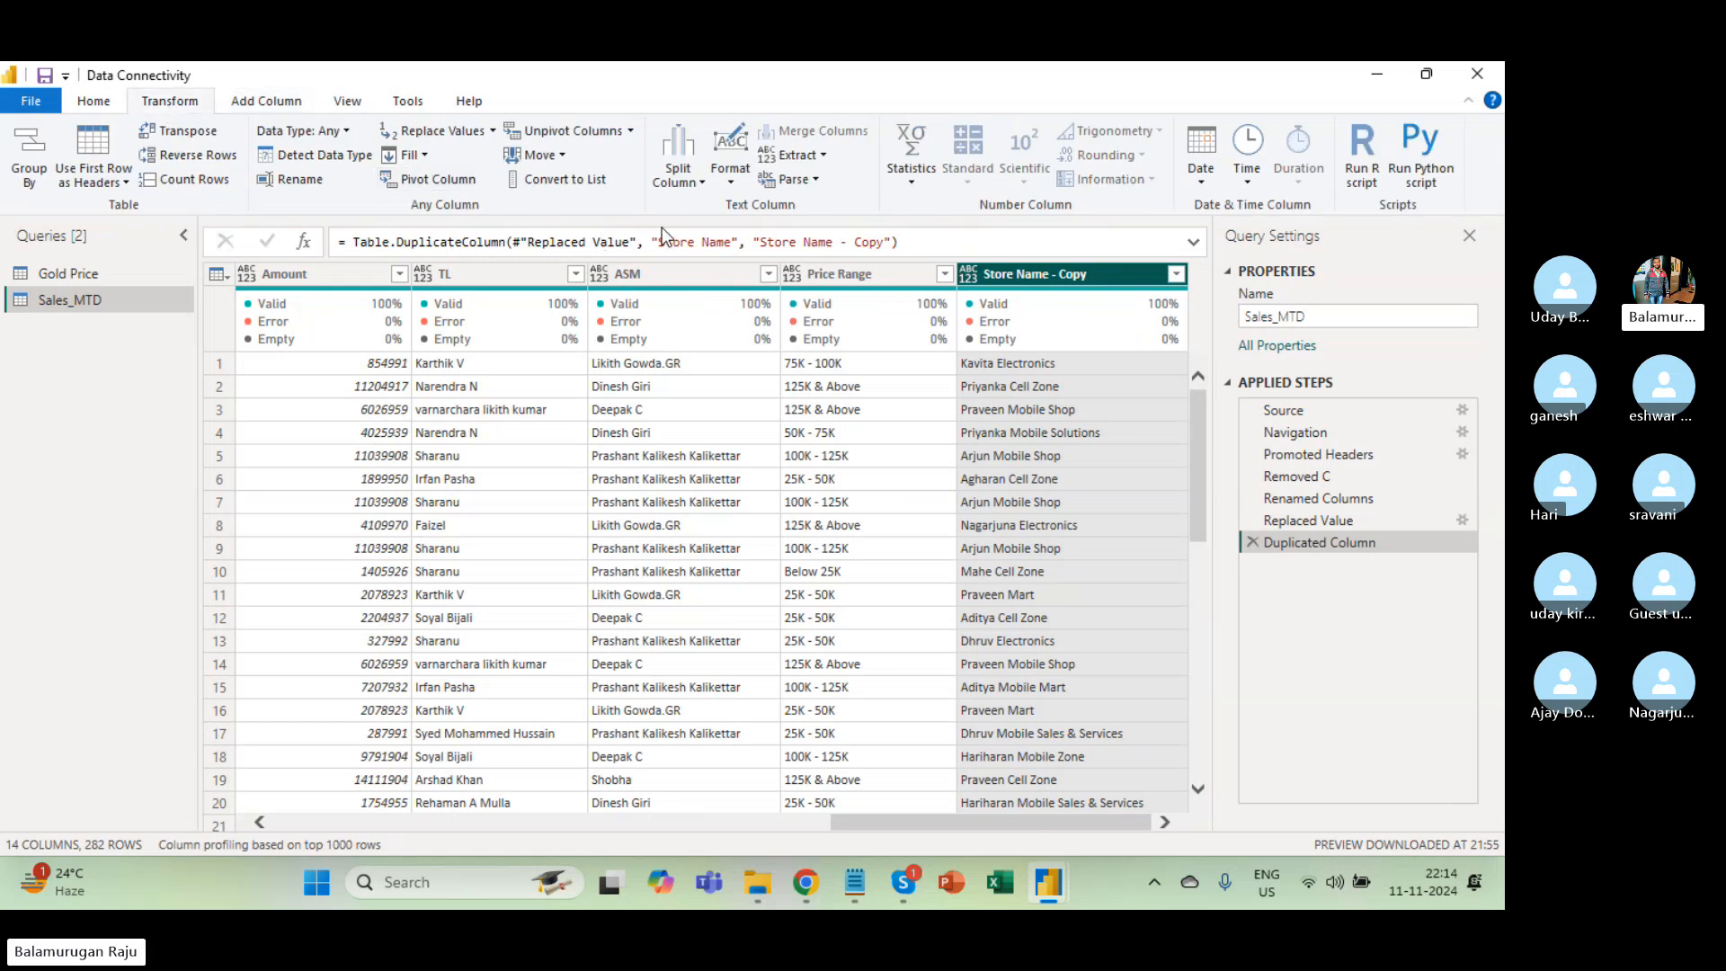
scroll(812, 440, left, 15)
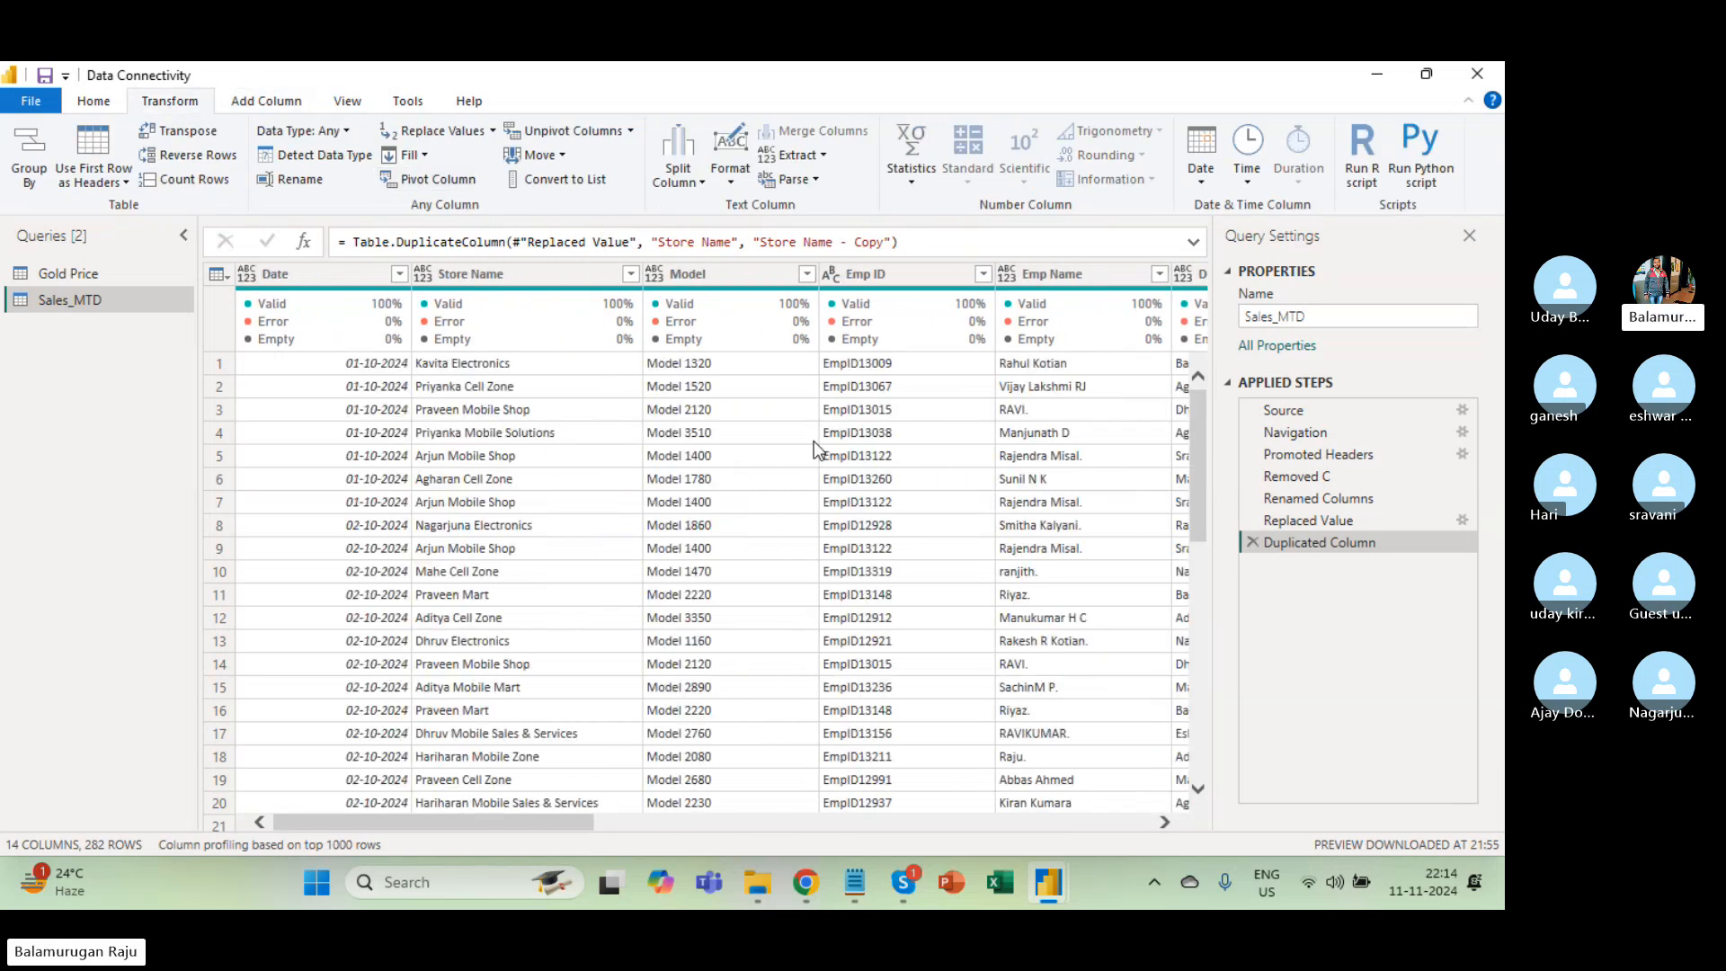
scroll(813, 441, right, 10)
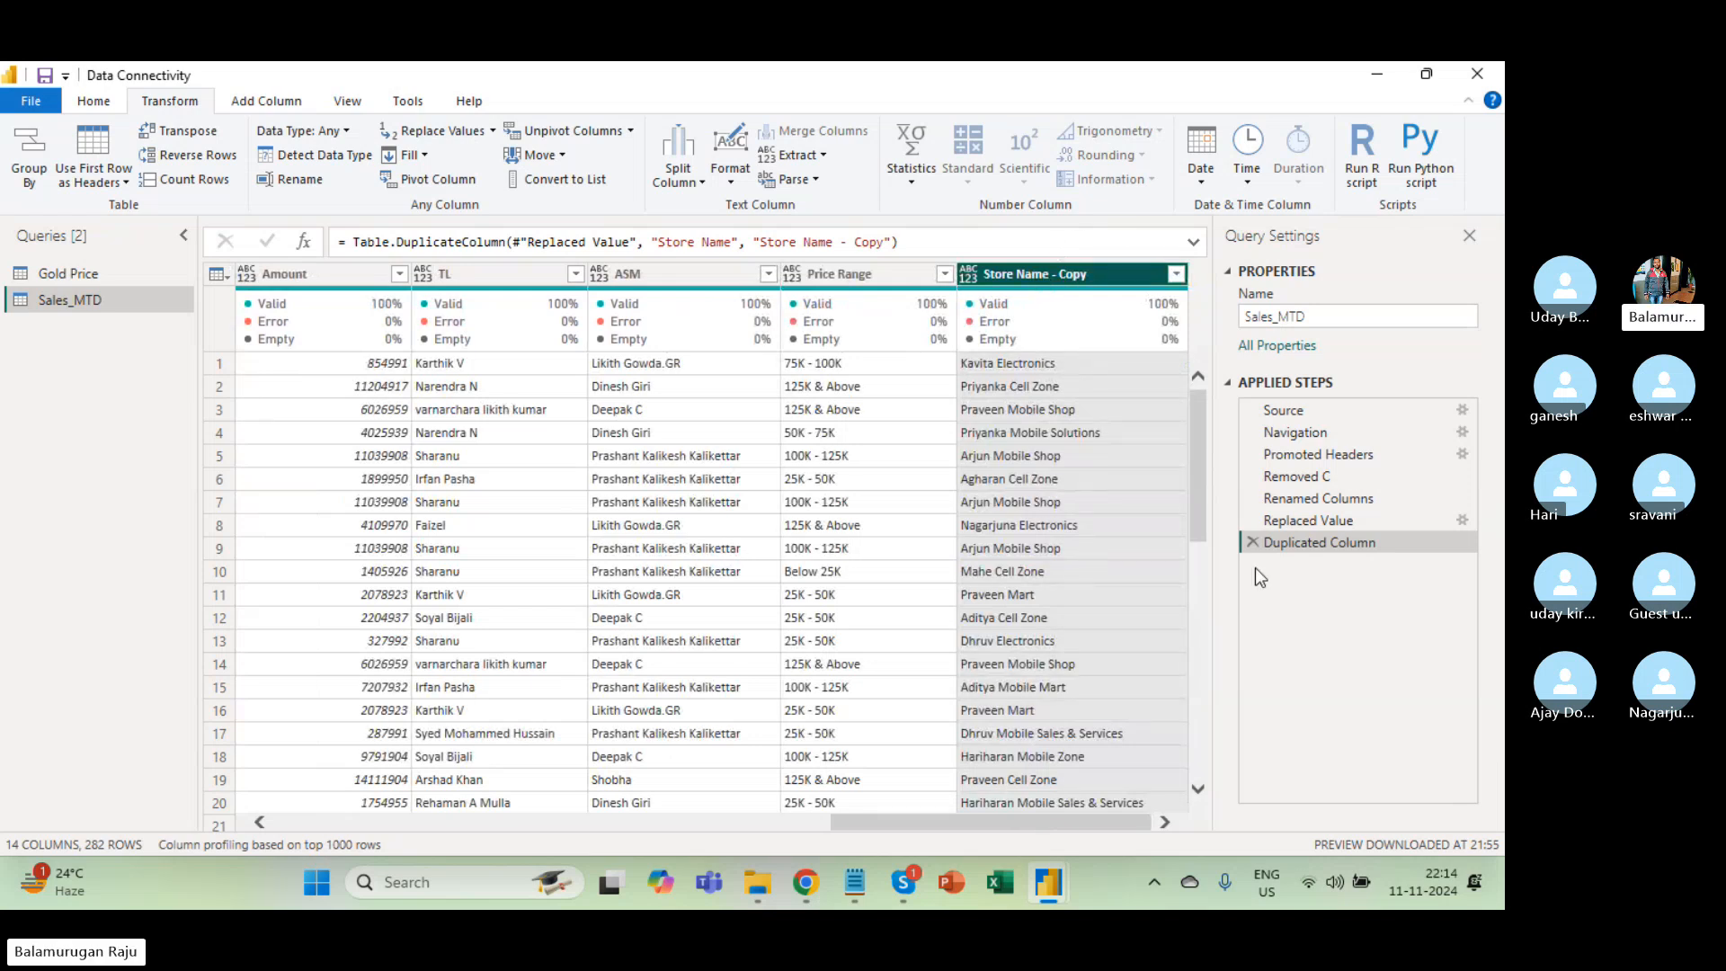
click(1253, 543)
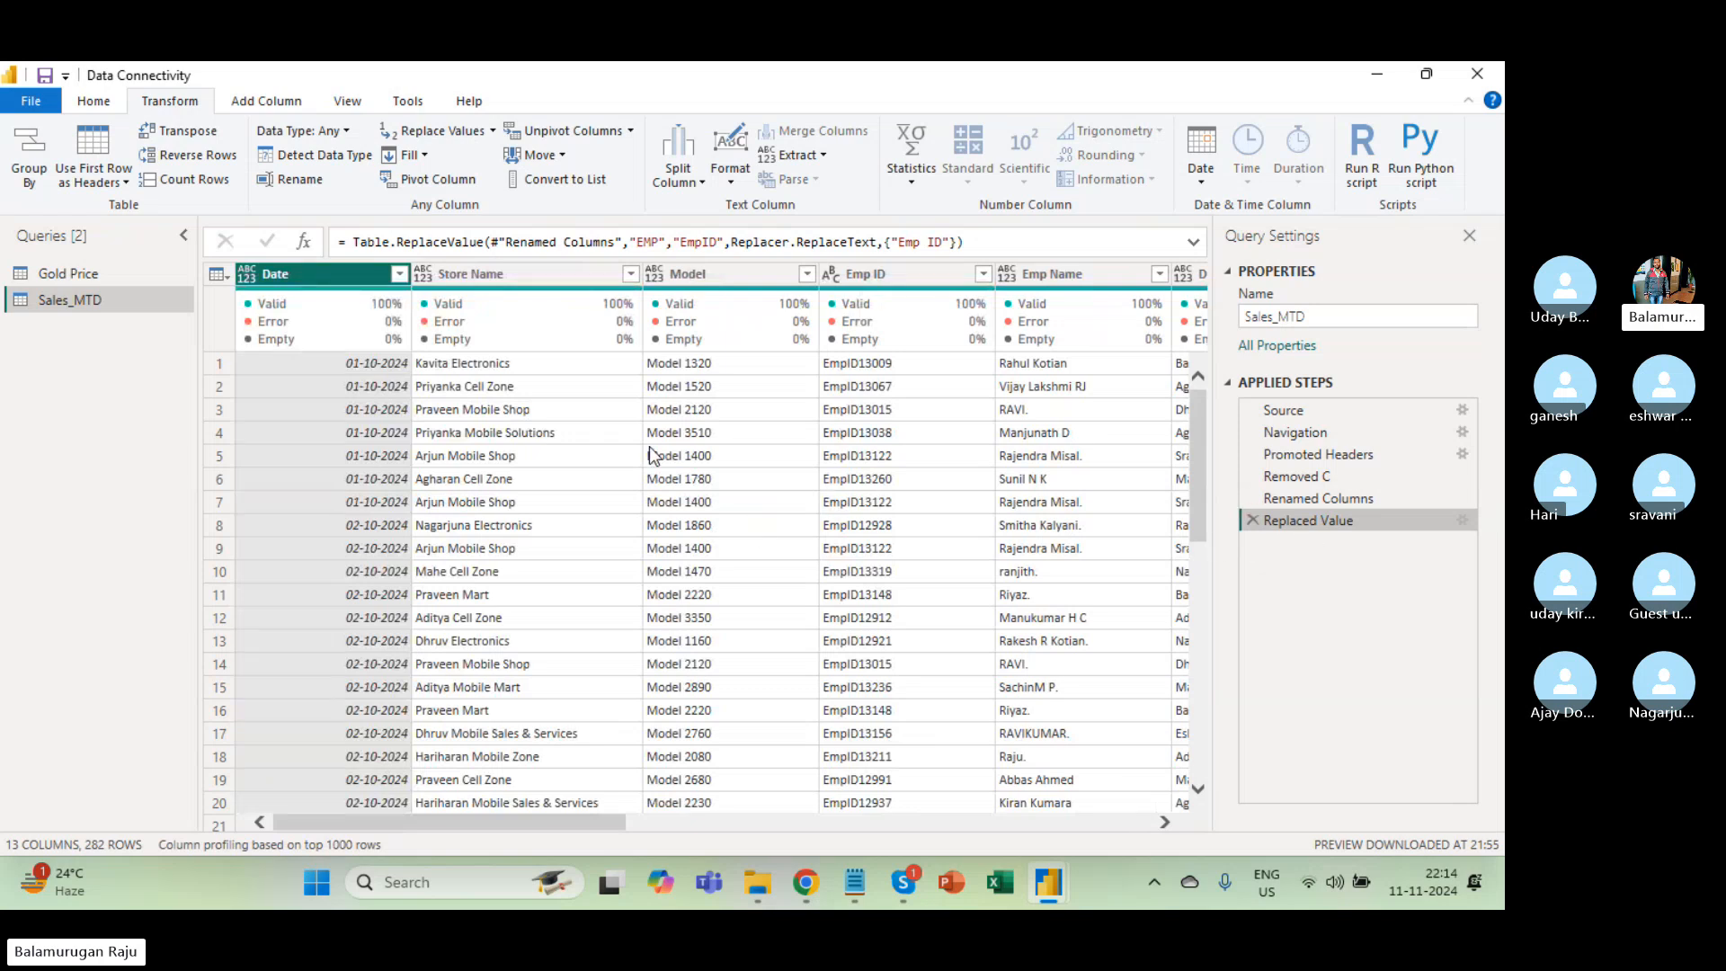
Duplicate the Date column into Date - Copy.
right_click(307, 268)
click(830, 451)
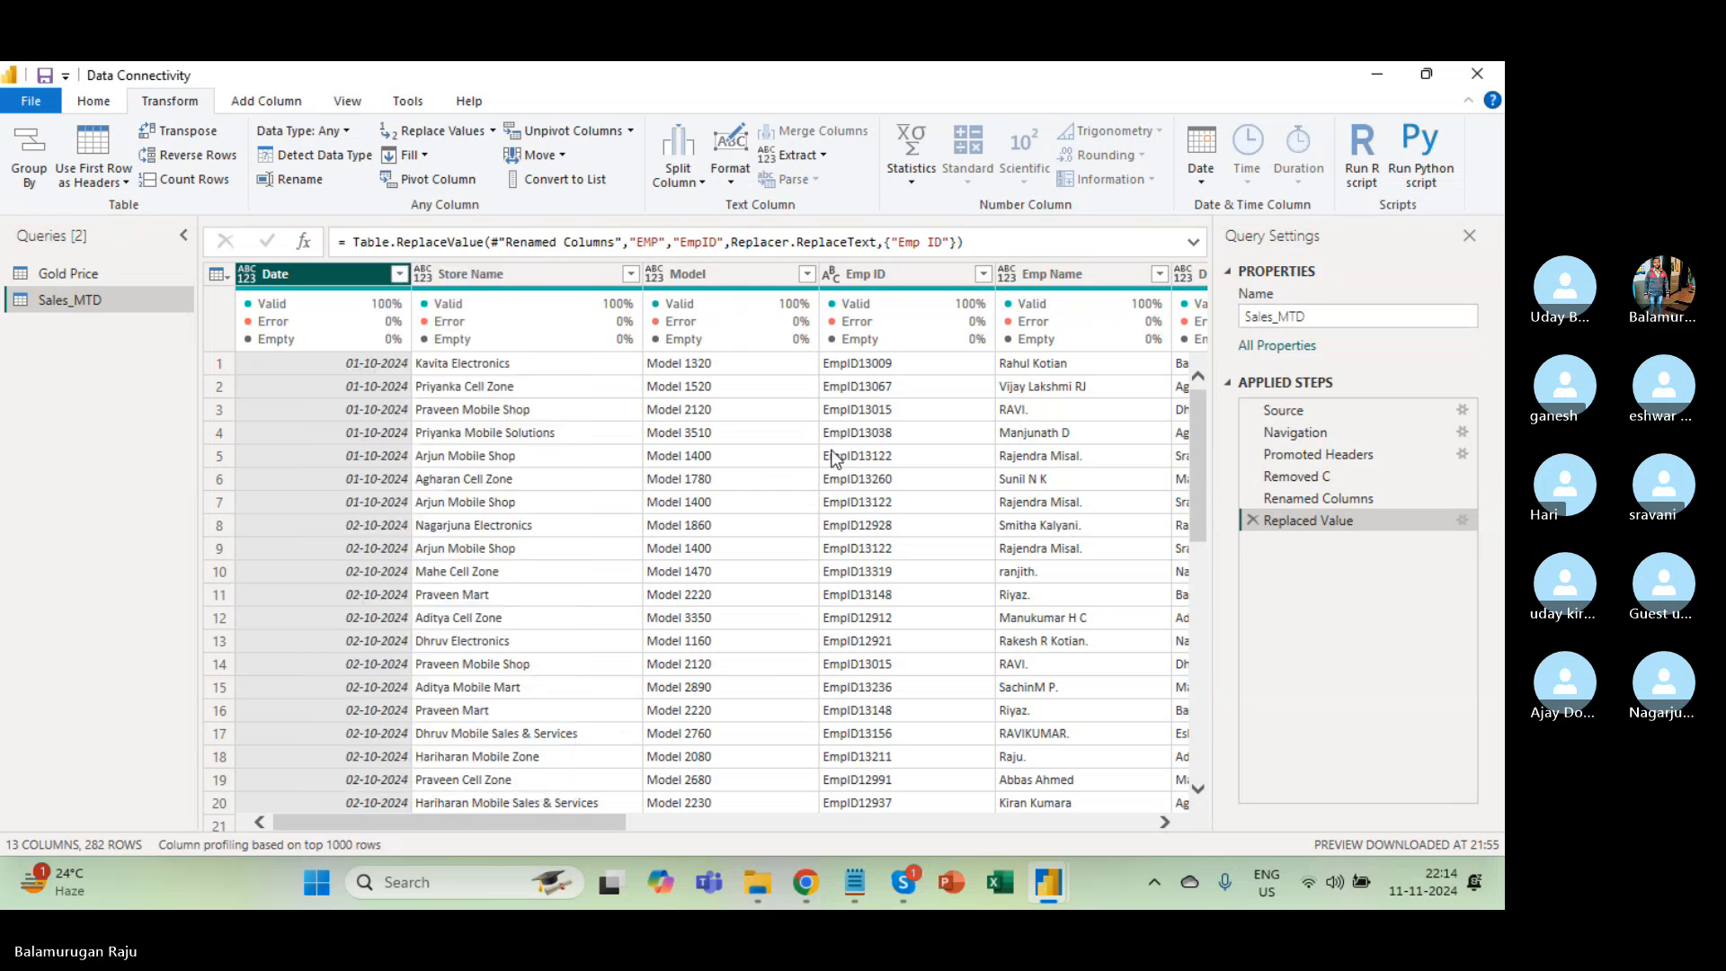
scroll(963, 470, right, 5)
scroll(967, 477, right, 5)
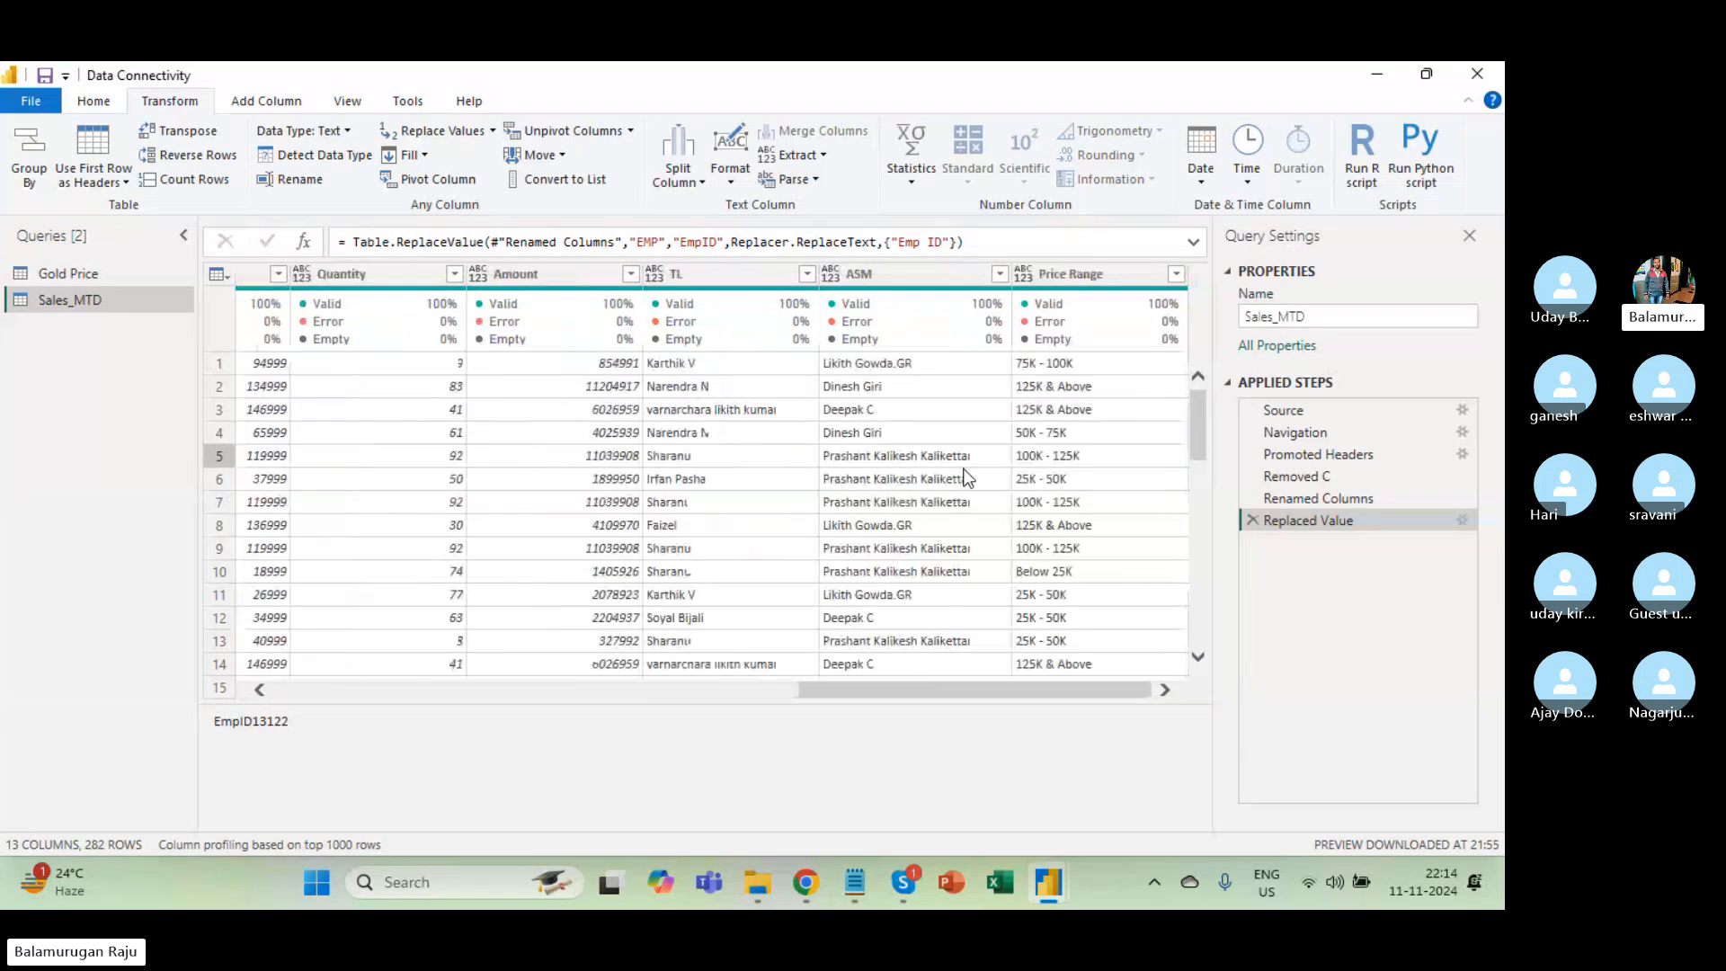
scroll(967, 477, left, 10)
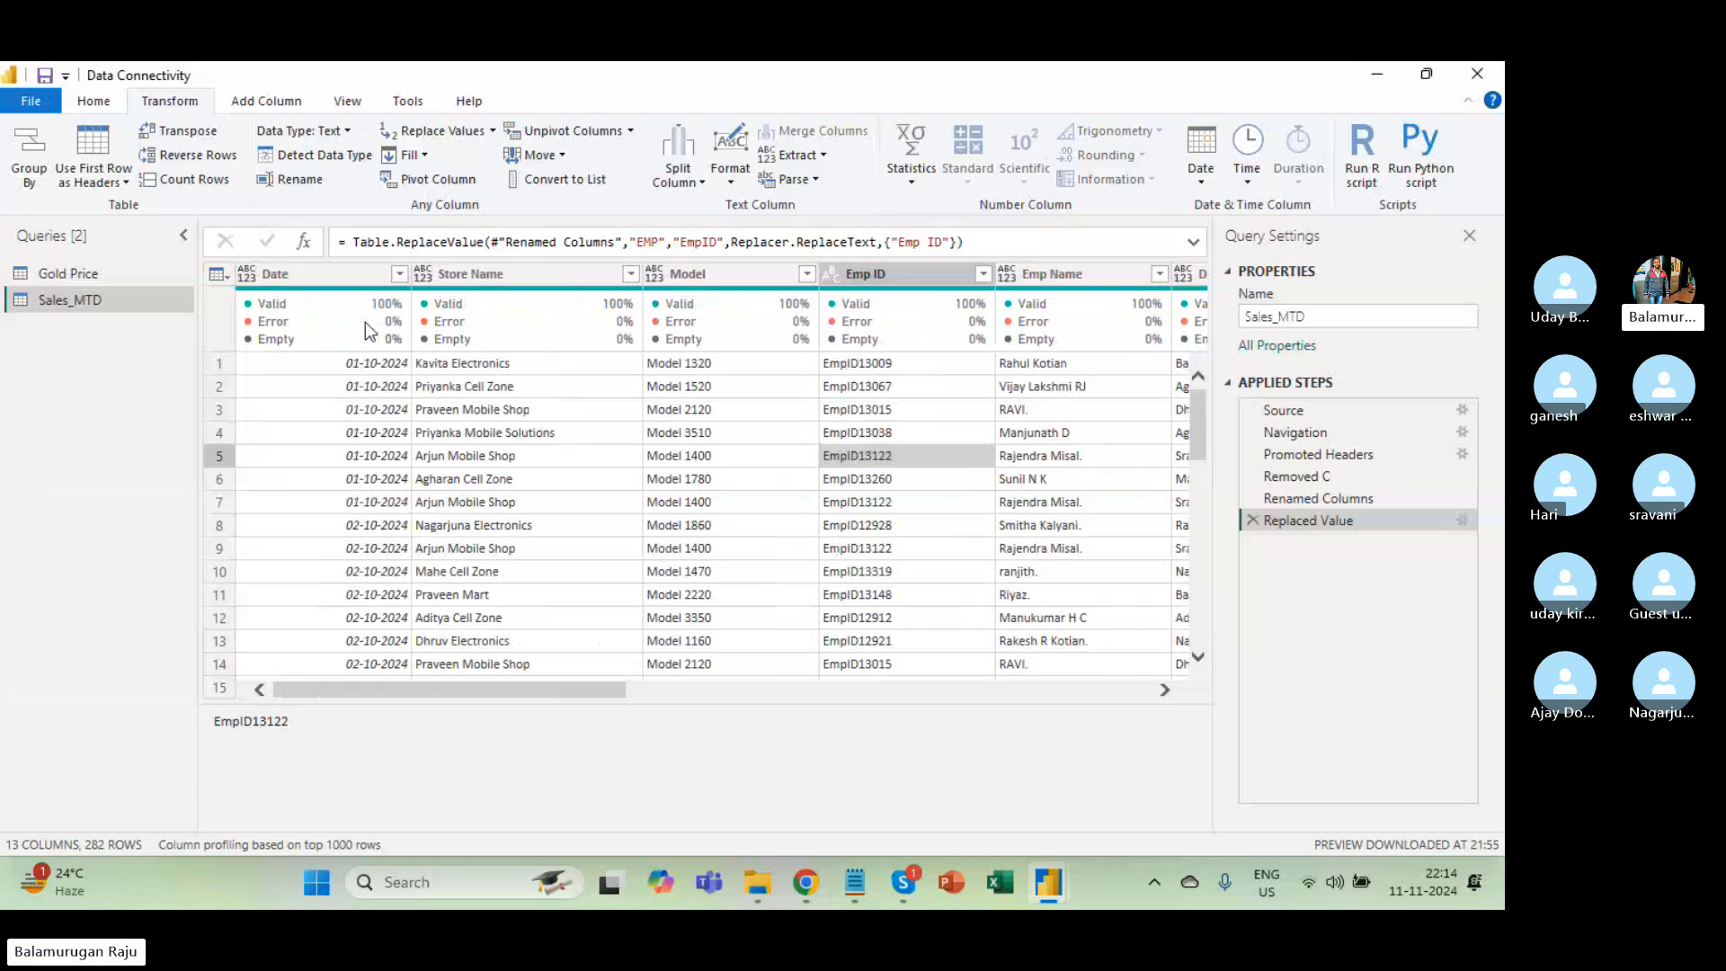
click(359, 272)
right_click(360, 272)
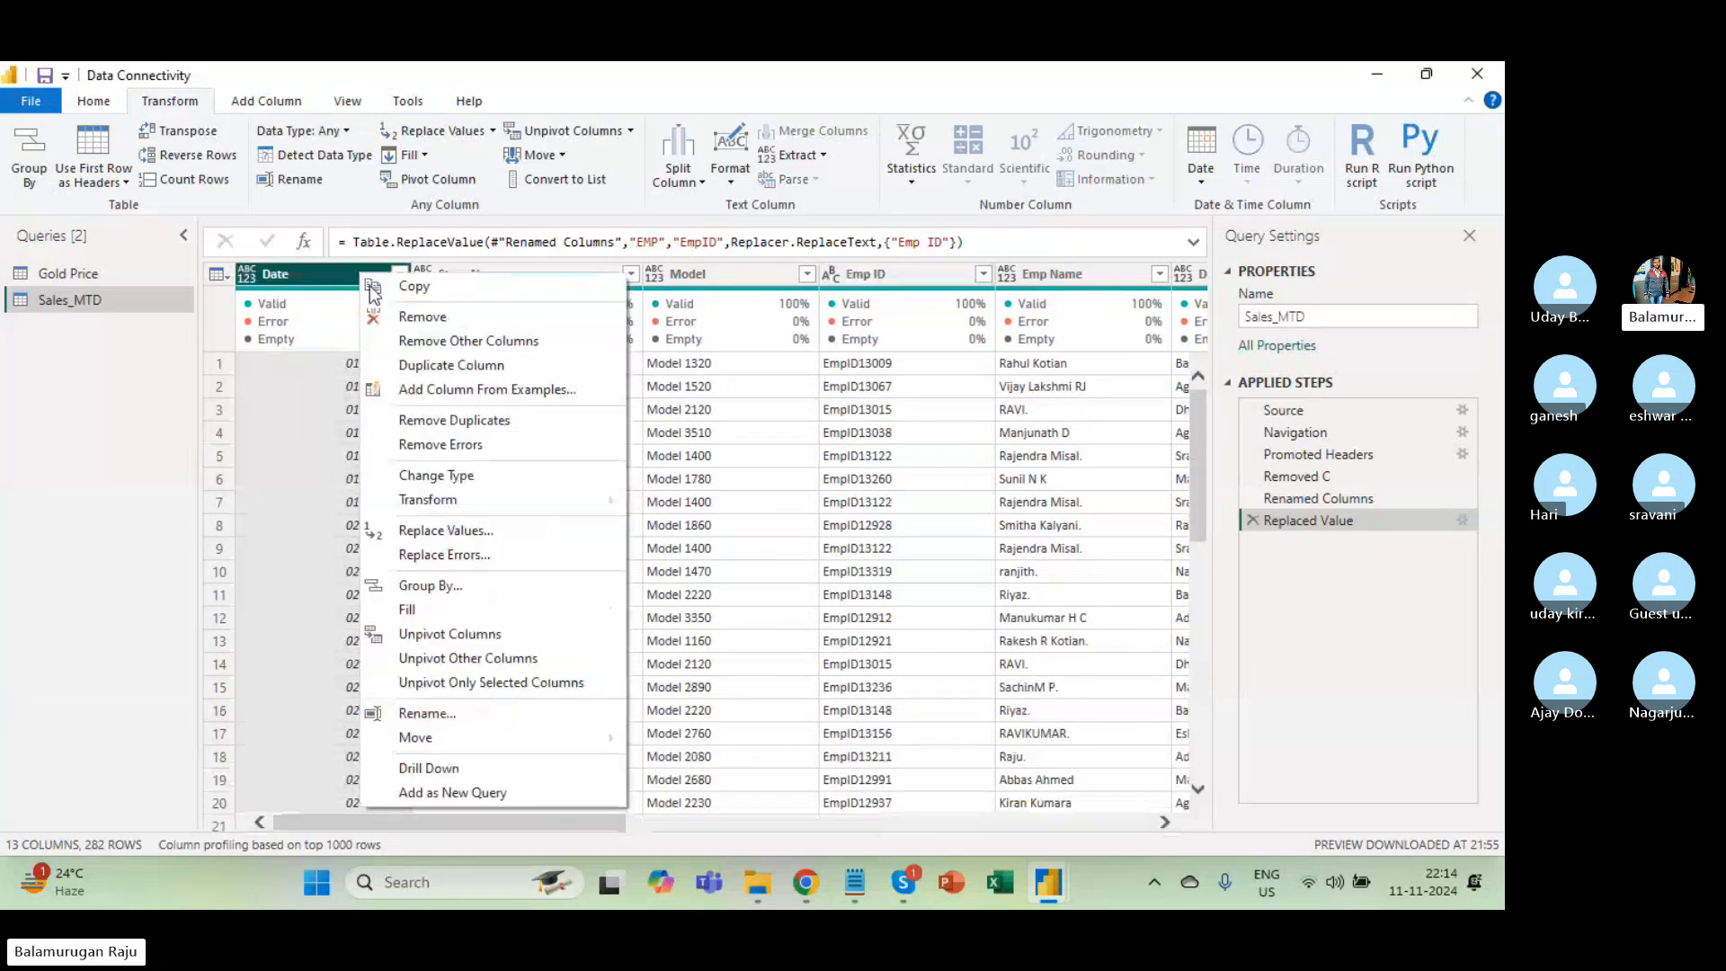
click(466, 369)
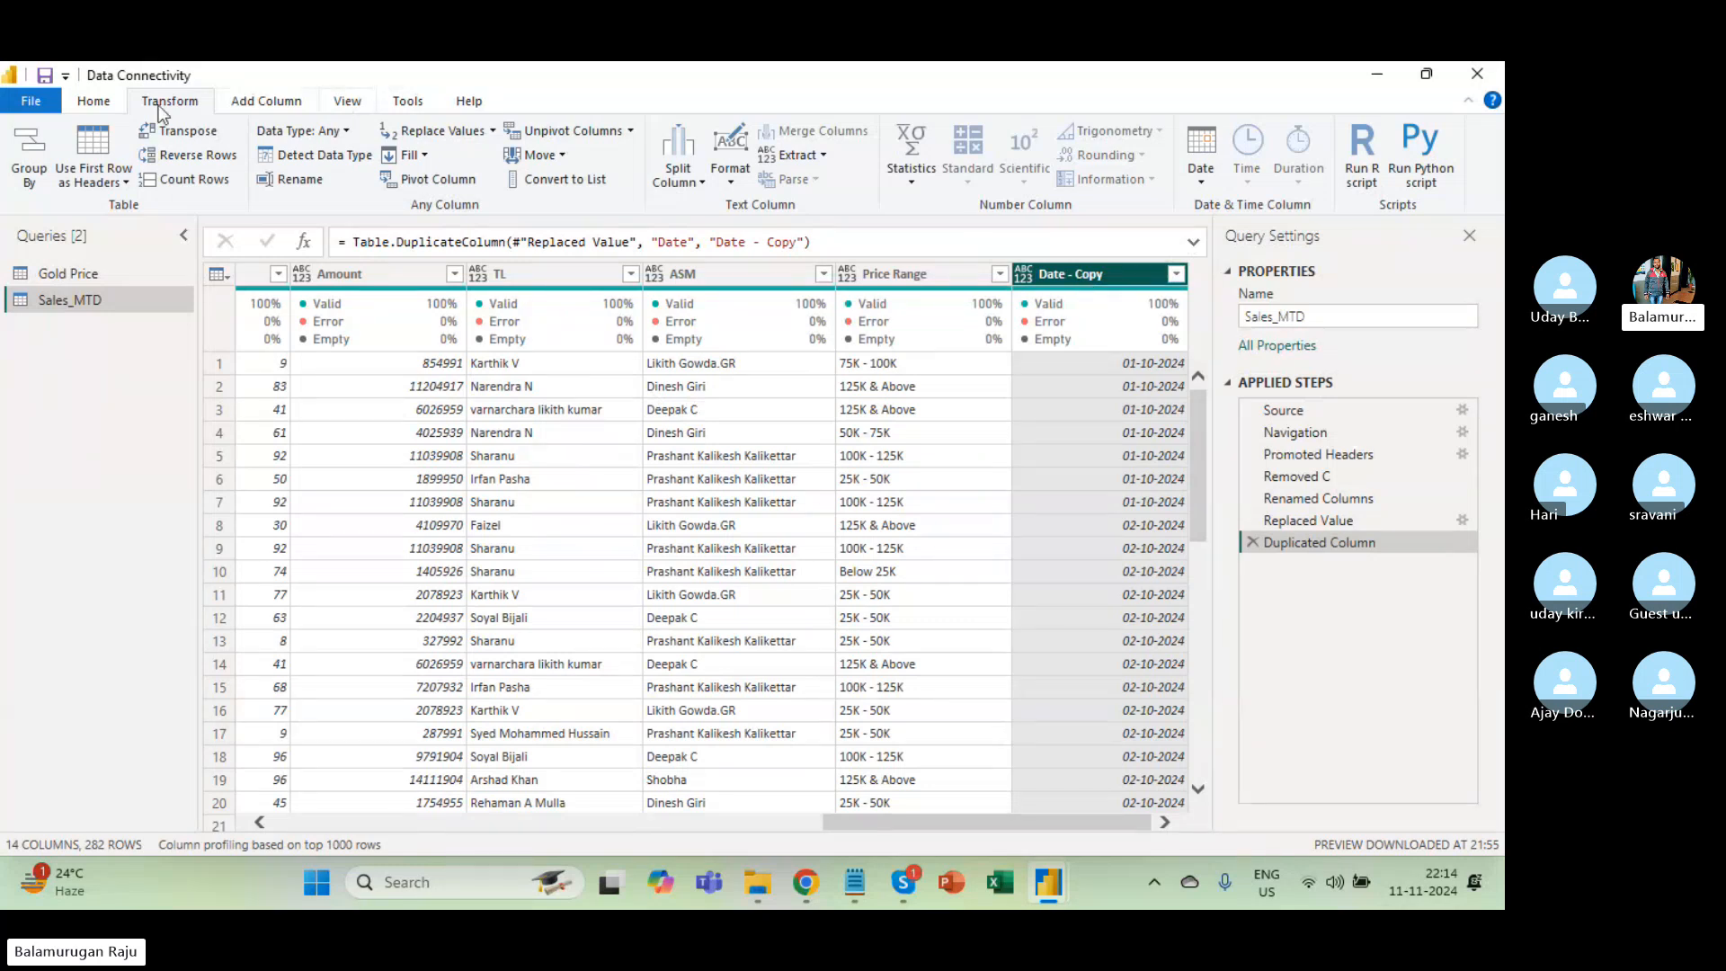
Split Date - Copy at each '-' into three whole-number columns.
click(677, 182)
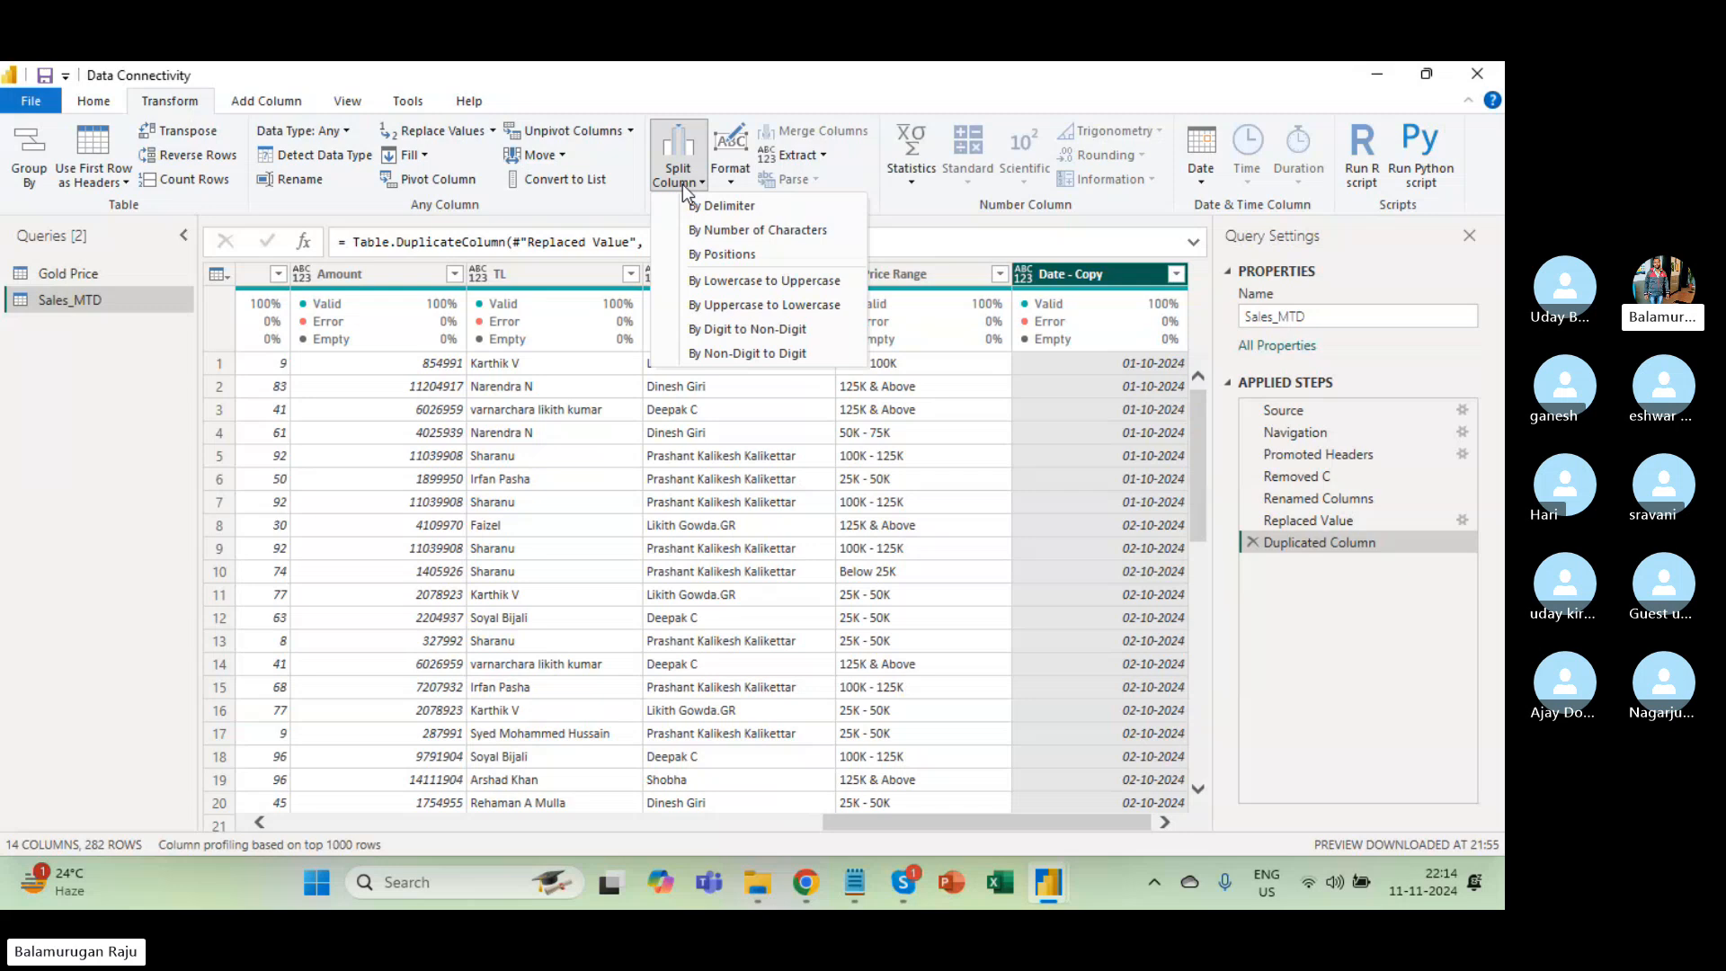
click(726, 209)
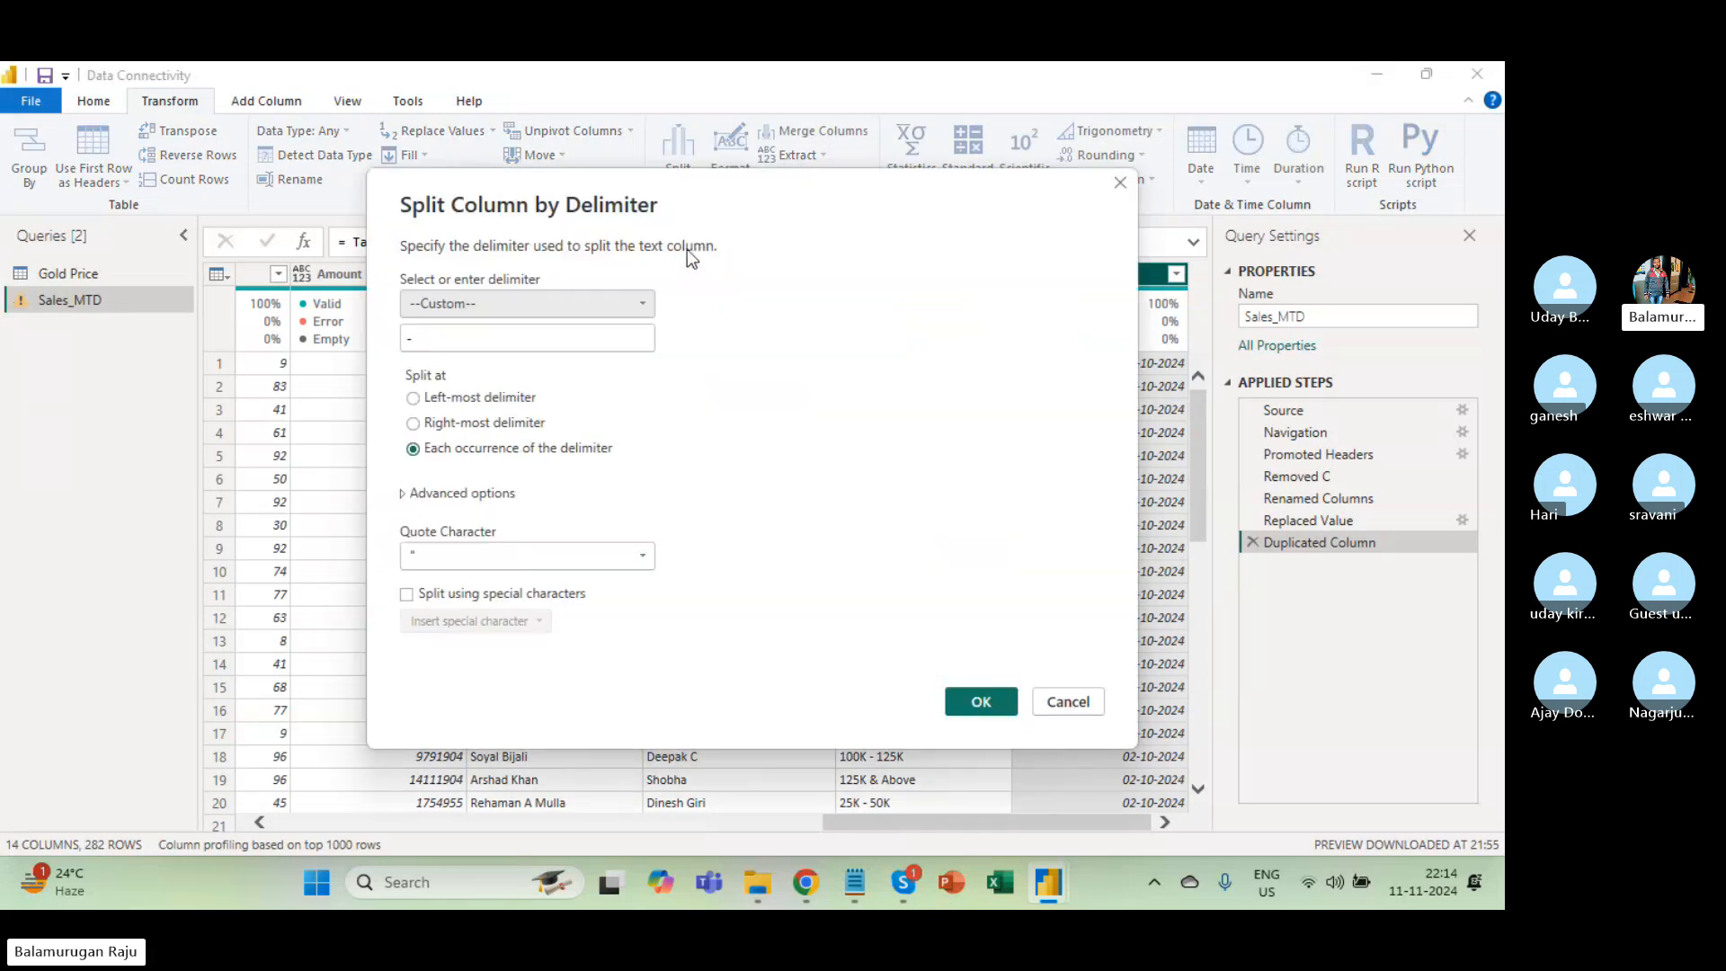
click(414, 347)
text(-)
click(980, 702)
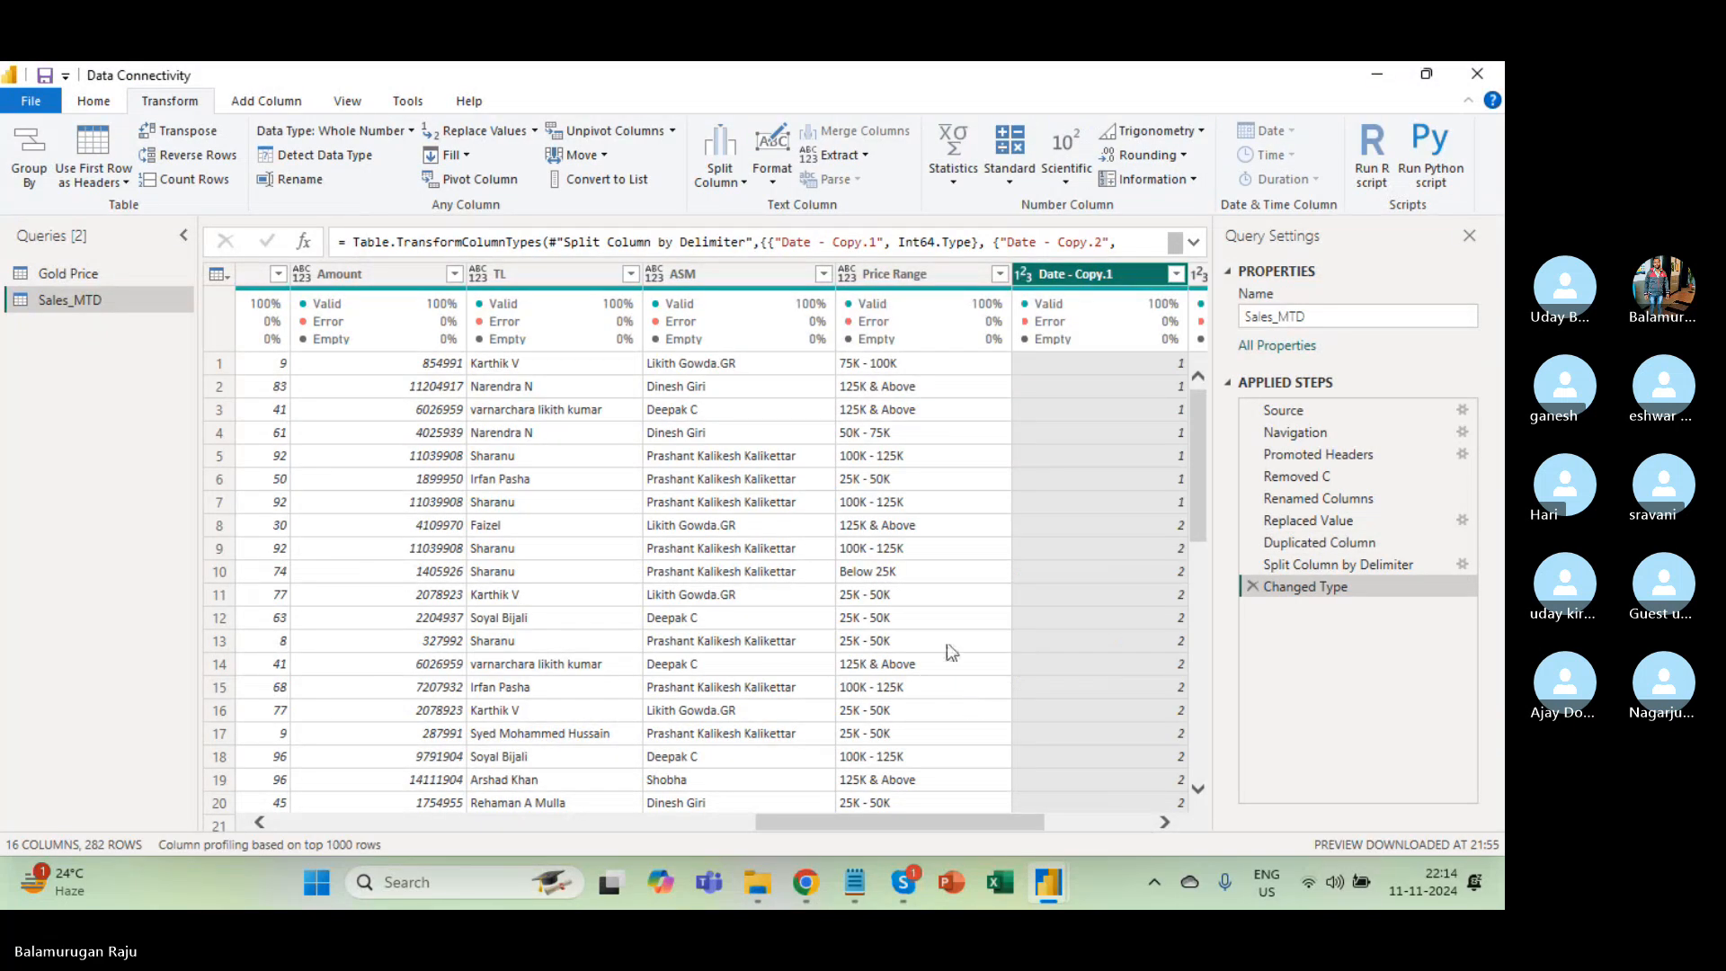
Rename Date - Copy.1 to Day.
scroll(989, 572, right, 4)
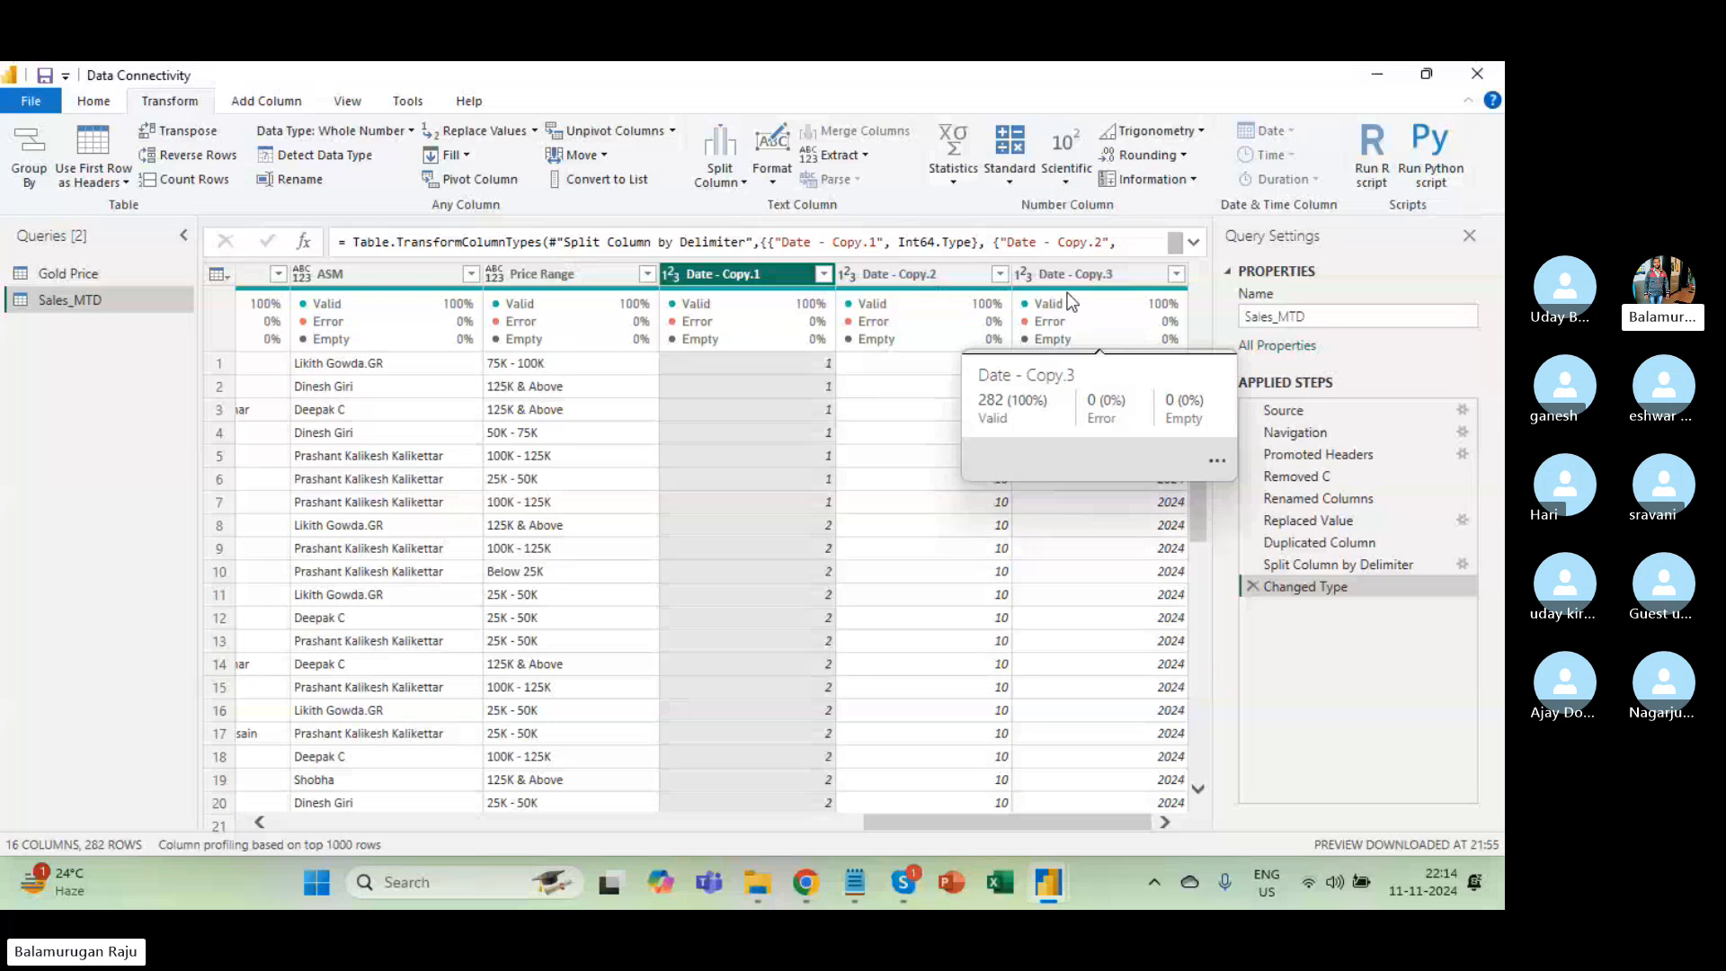
click(797, 369)
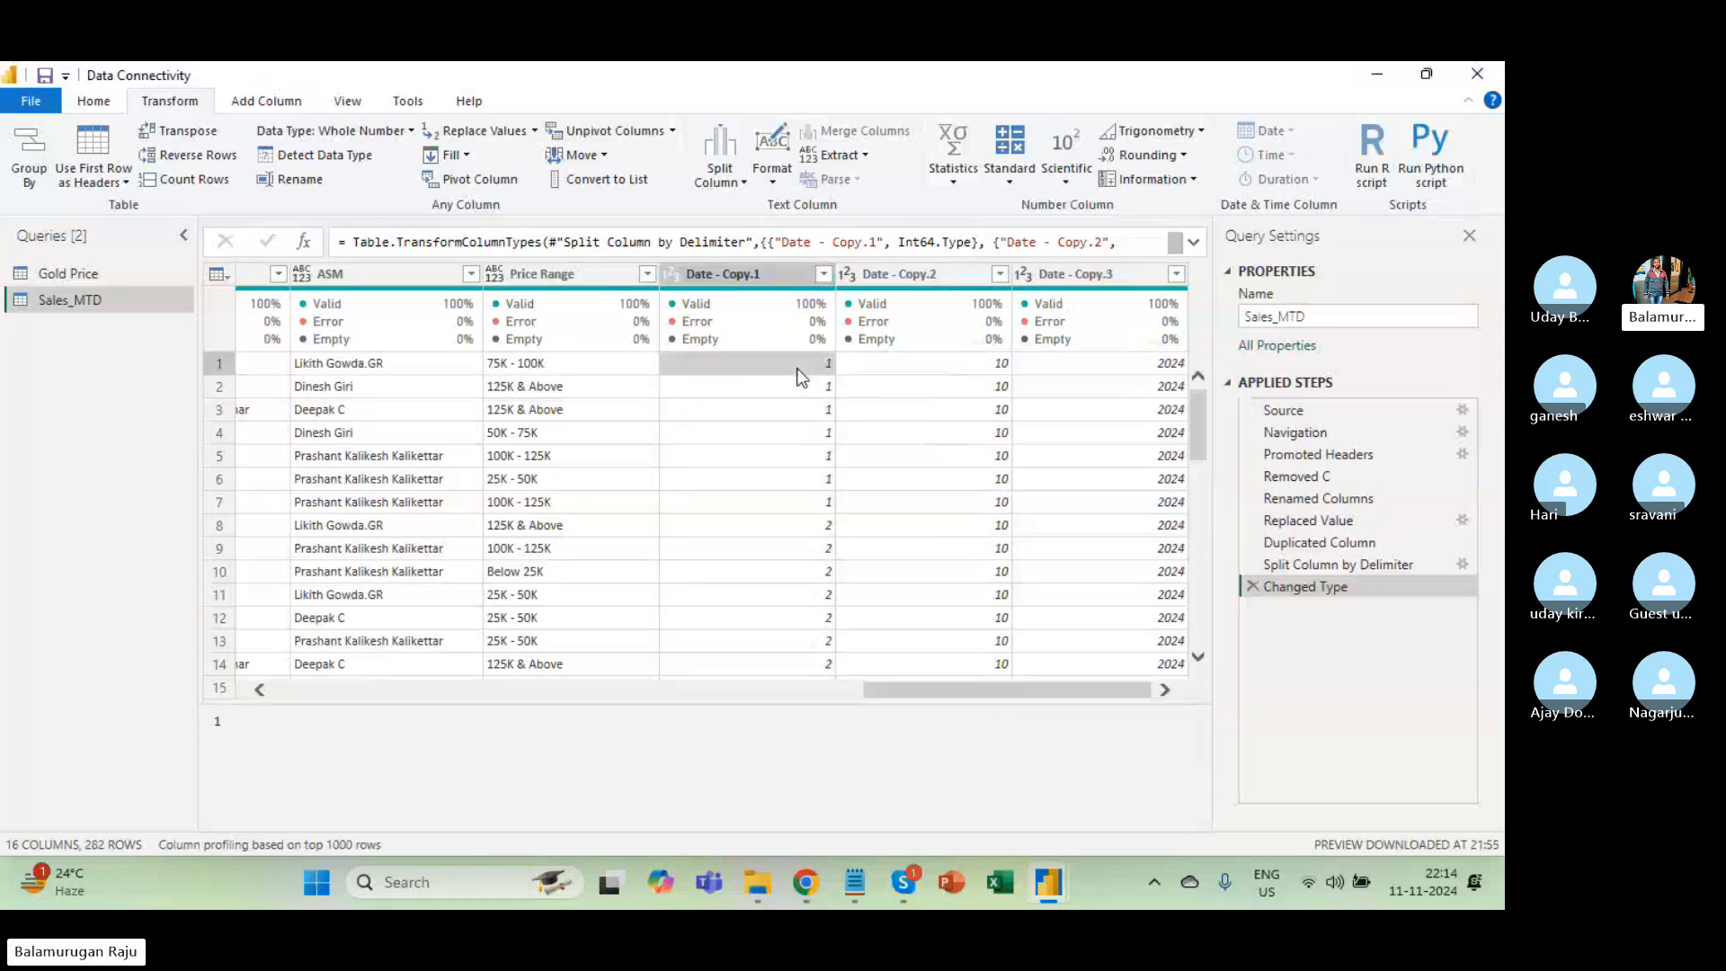
click(724, 270)
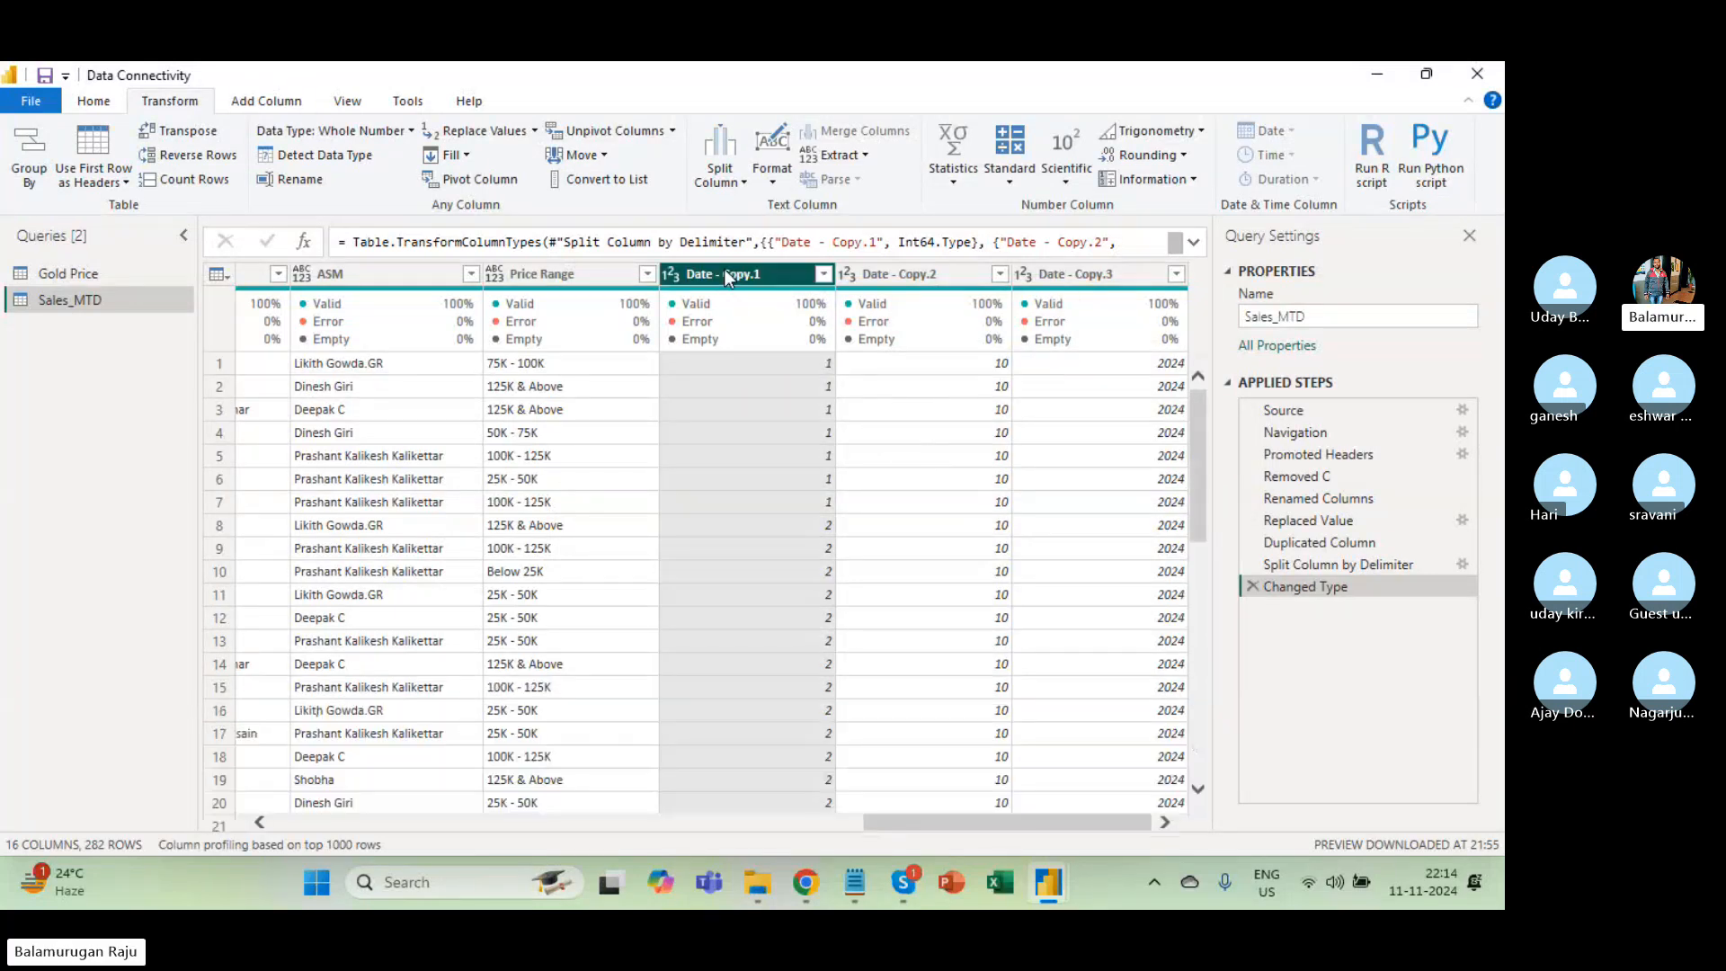
double_click(716, 268)
text(DAg)
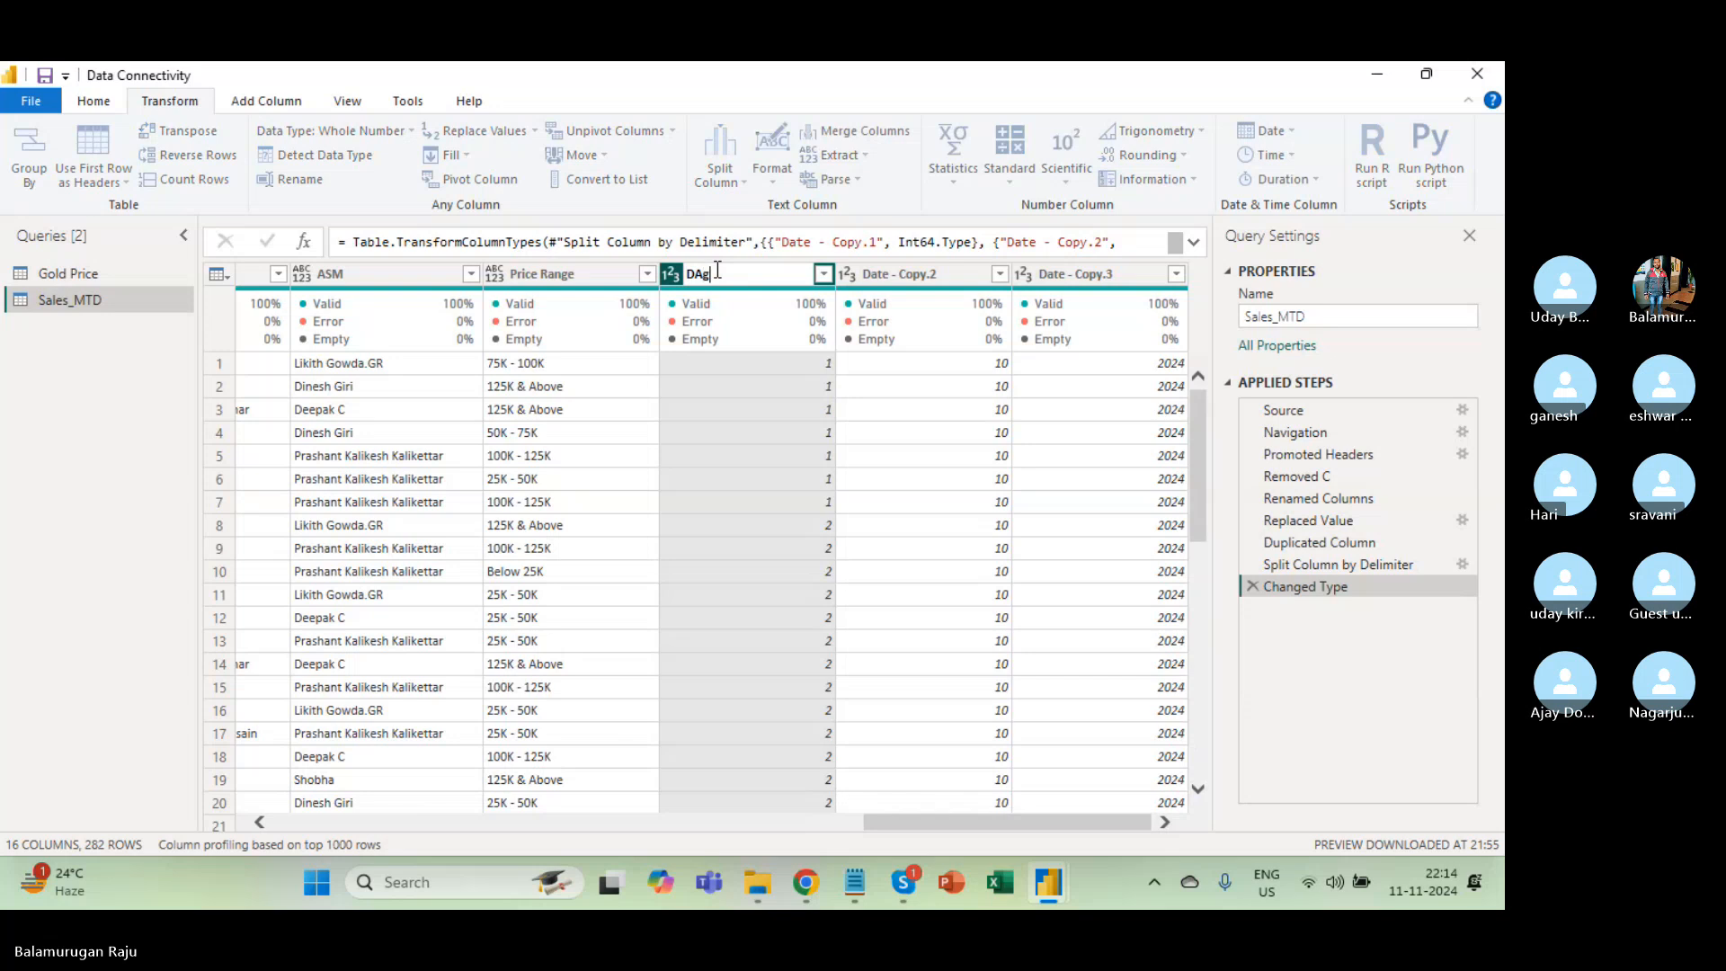
key(BackSpace)
key(BackSpace)
text(ay)
key(Return)
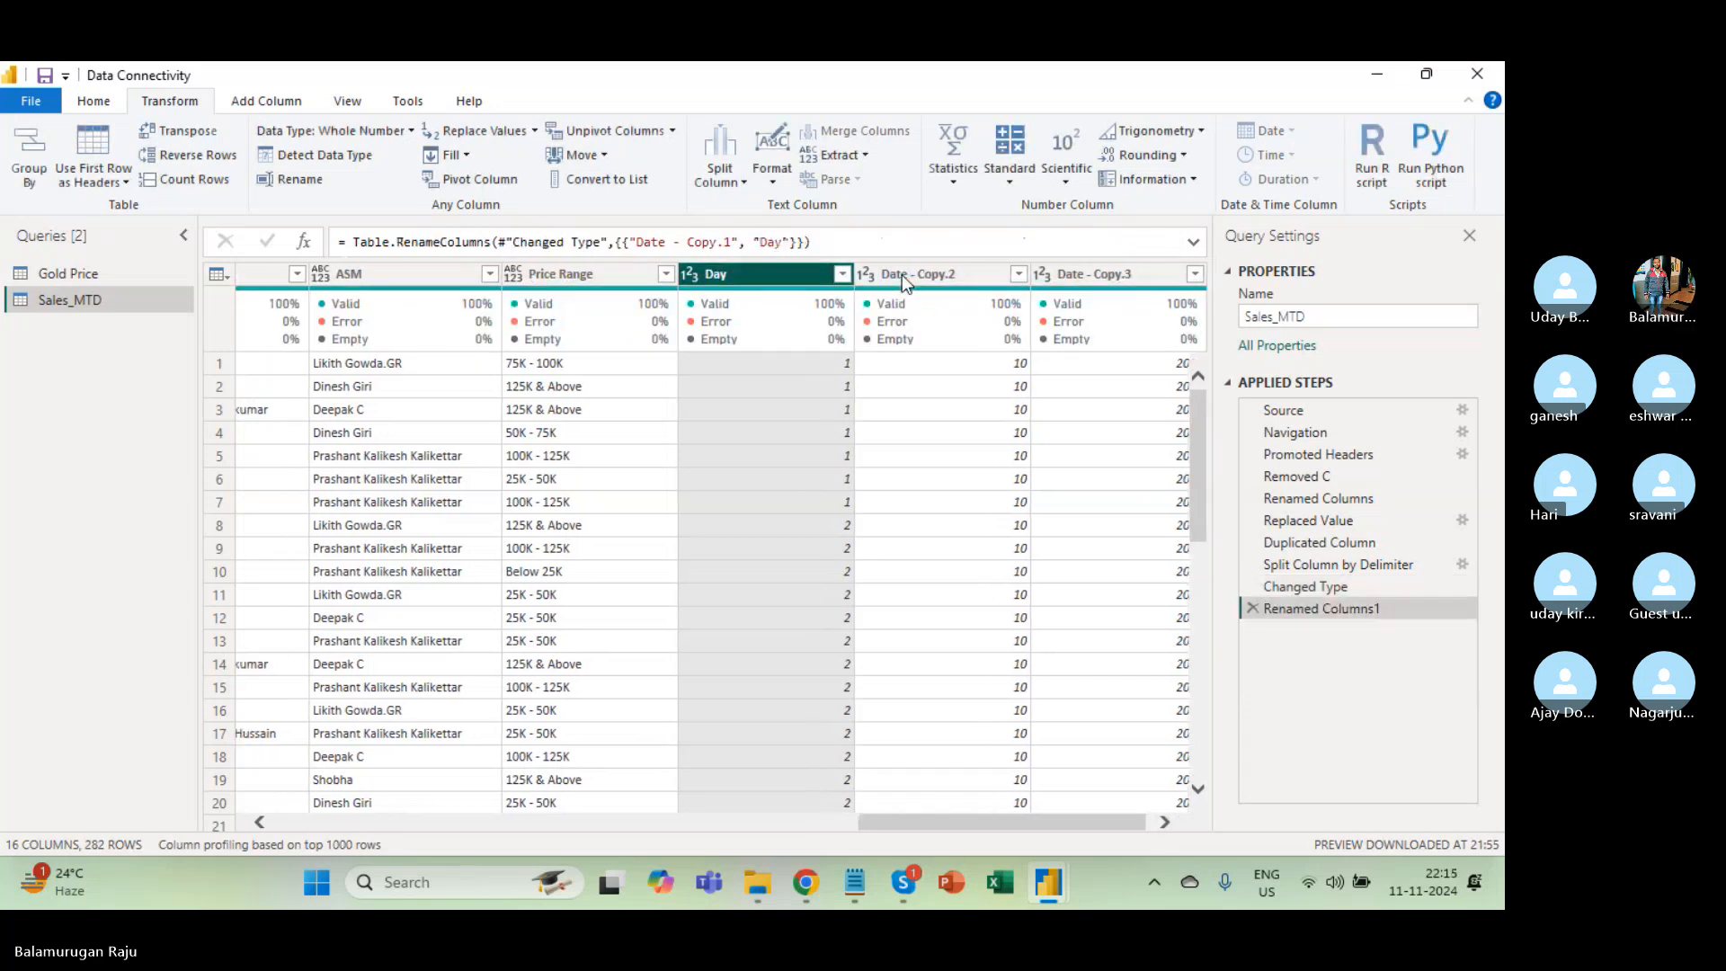
Rename Date - Copy.2 and .3 to Month and Year, then select Day through Year.
click(913, 272)
double_click(914, 271)
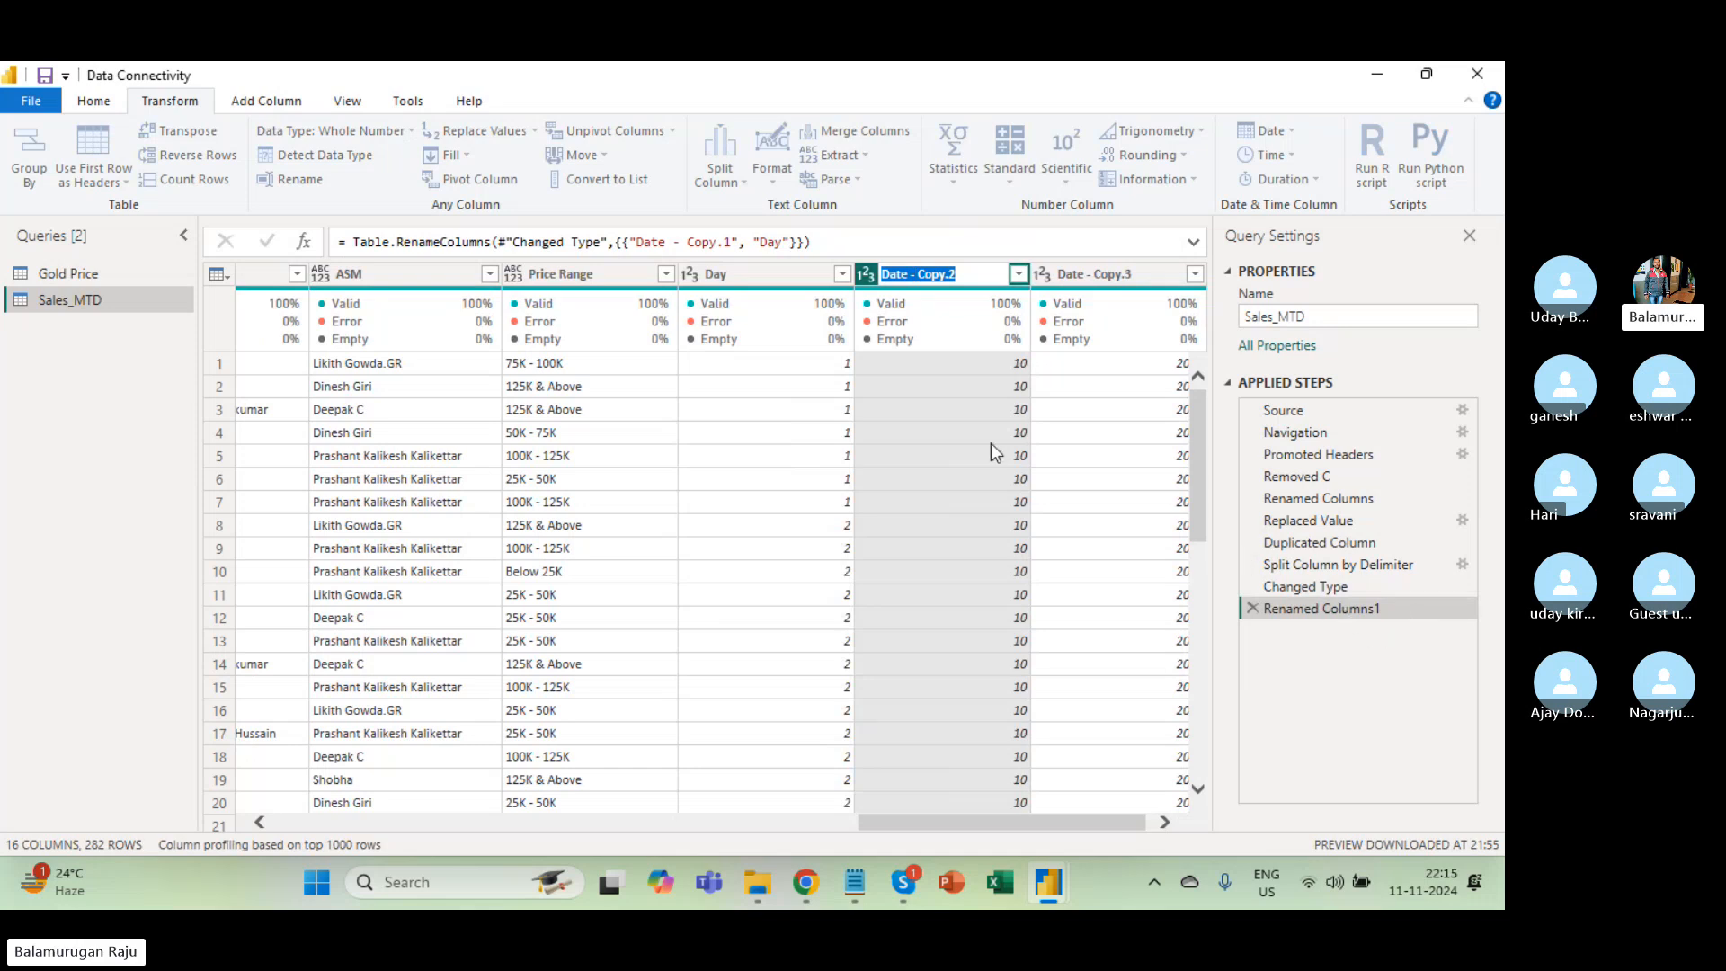
text(Month)
key(Return)
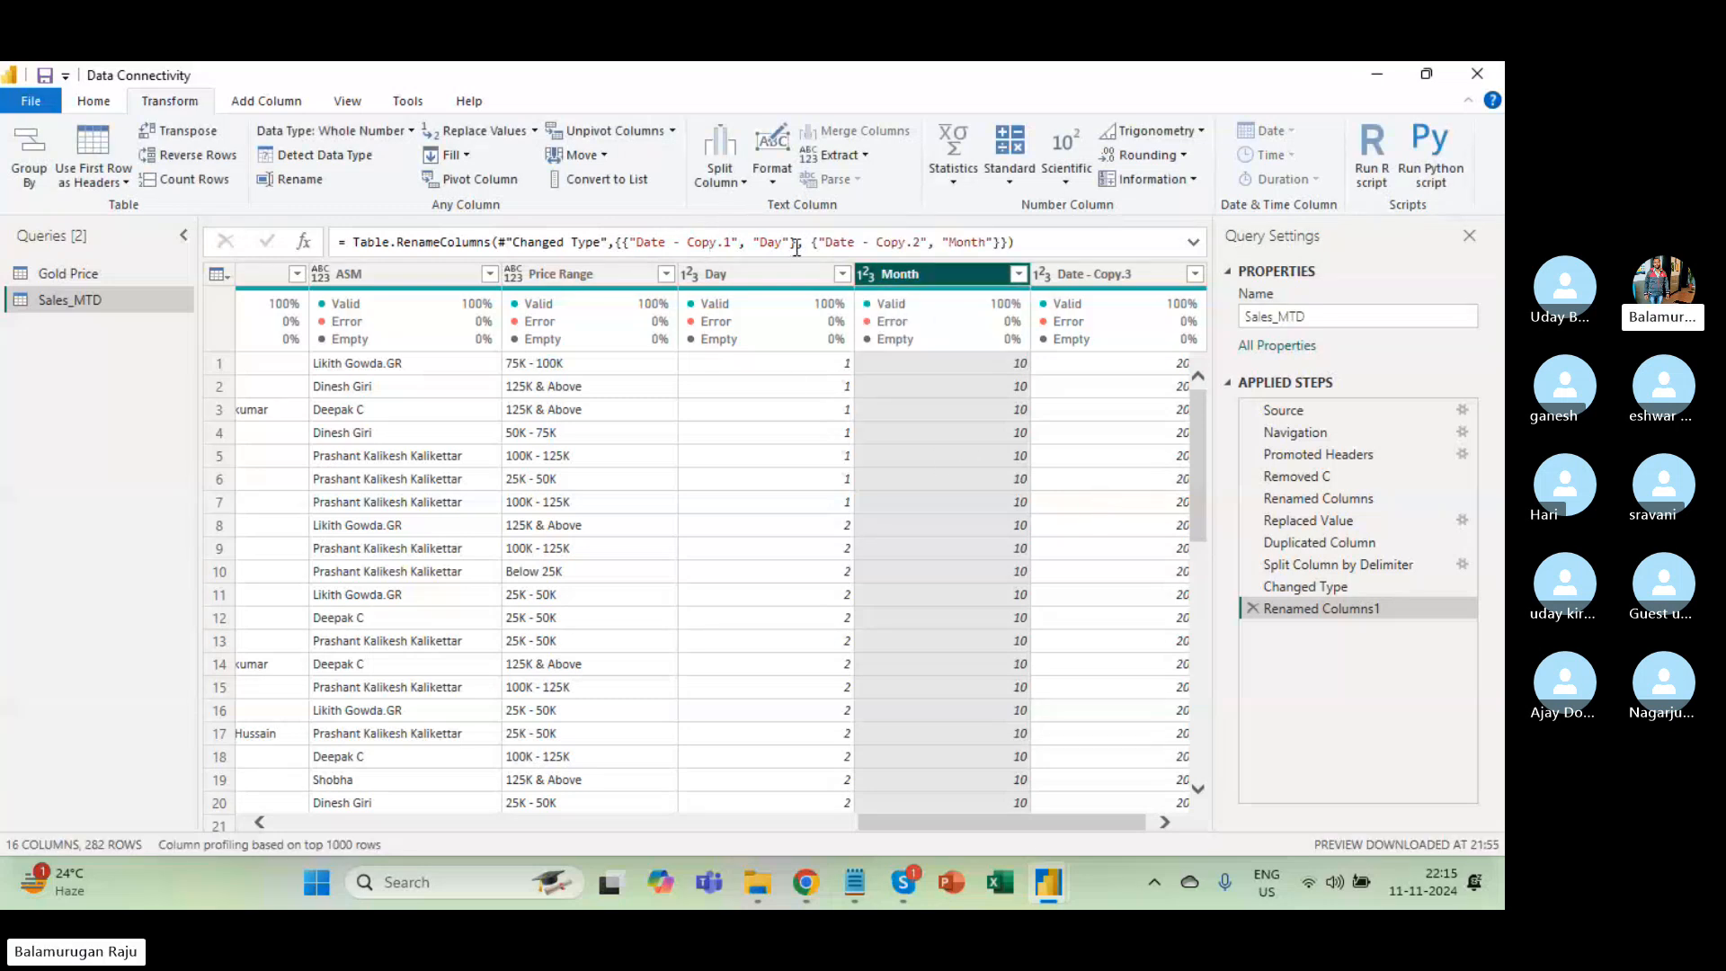
click(1087, 275)
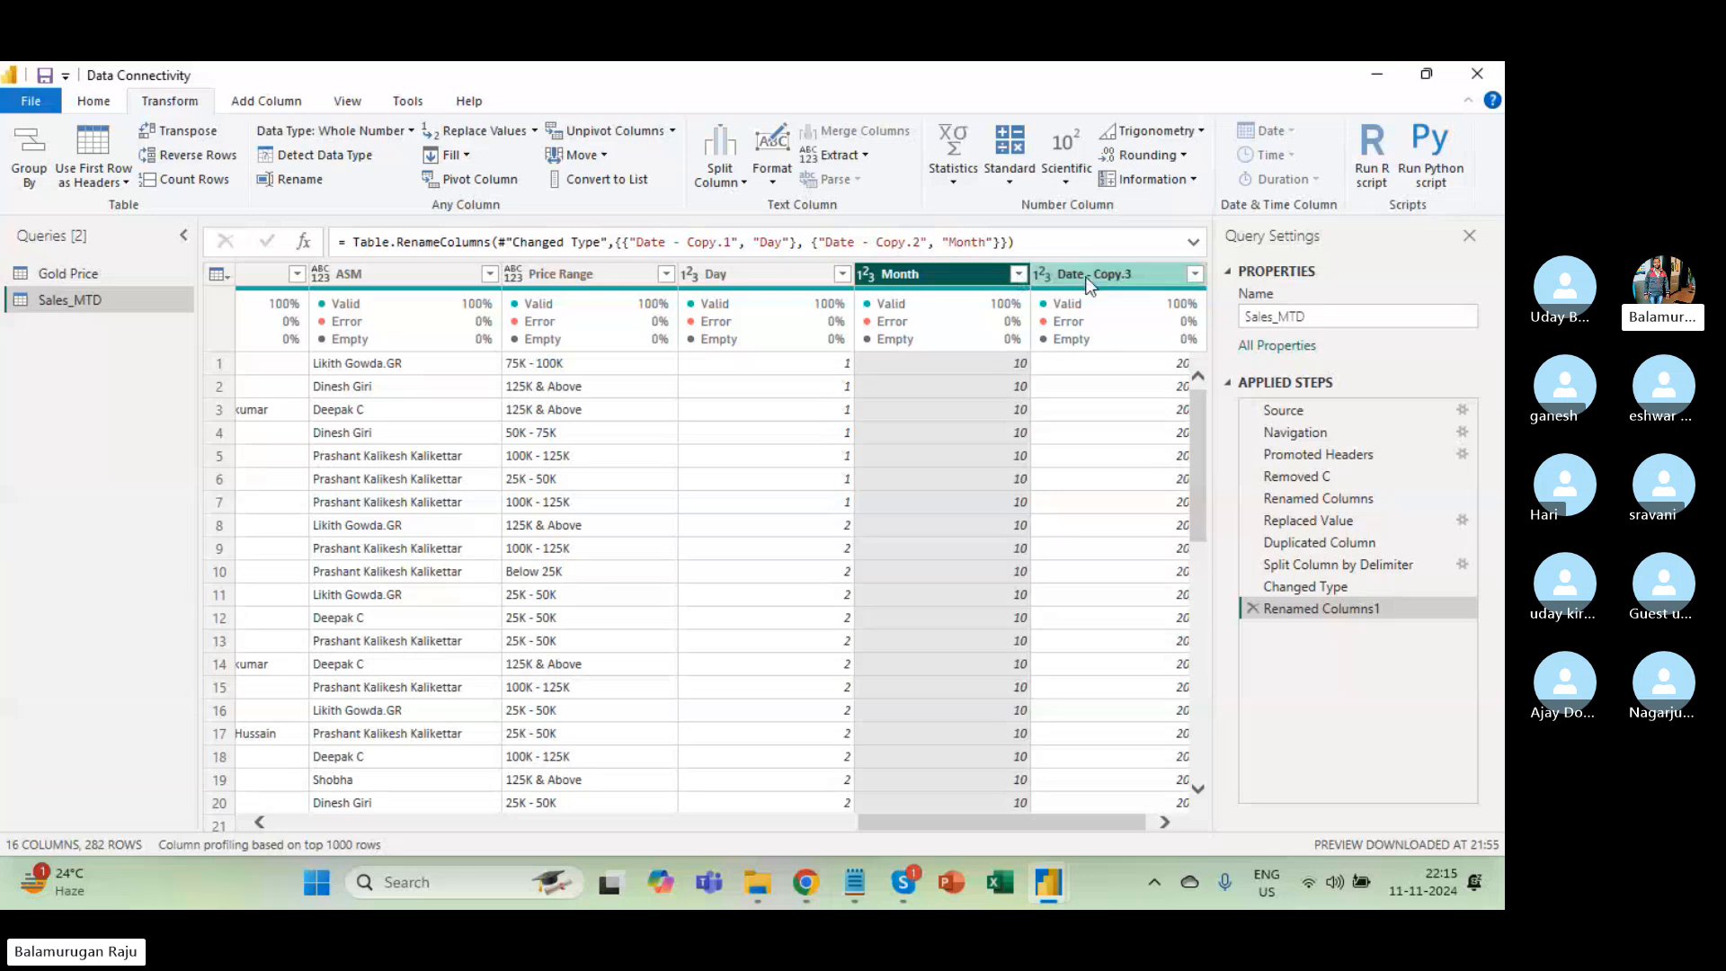
double_click(1089, 276)
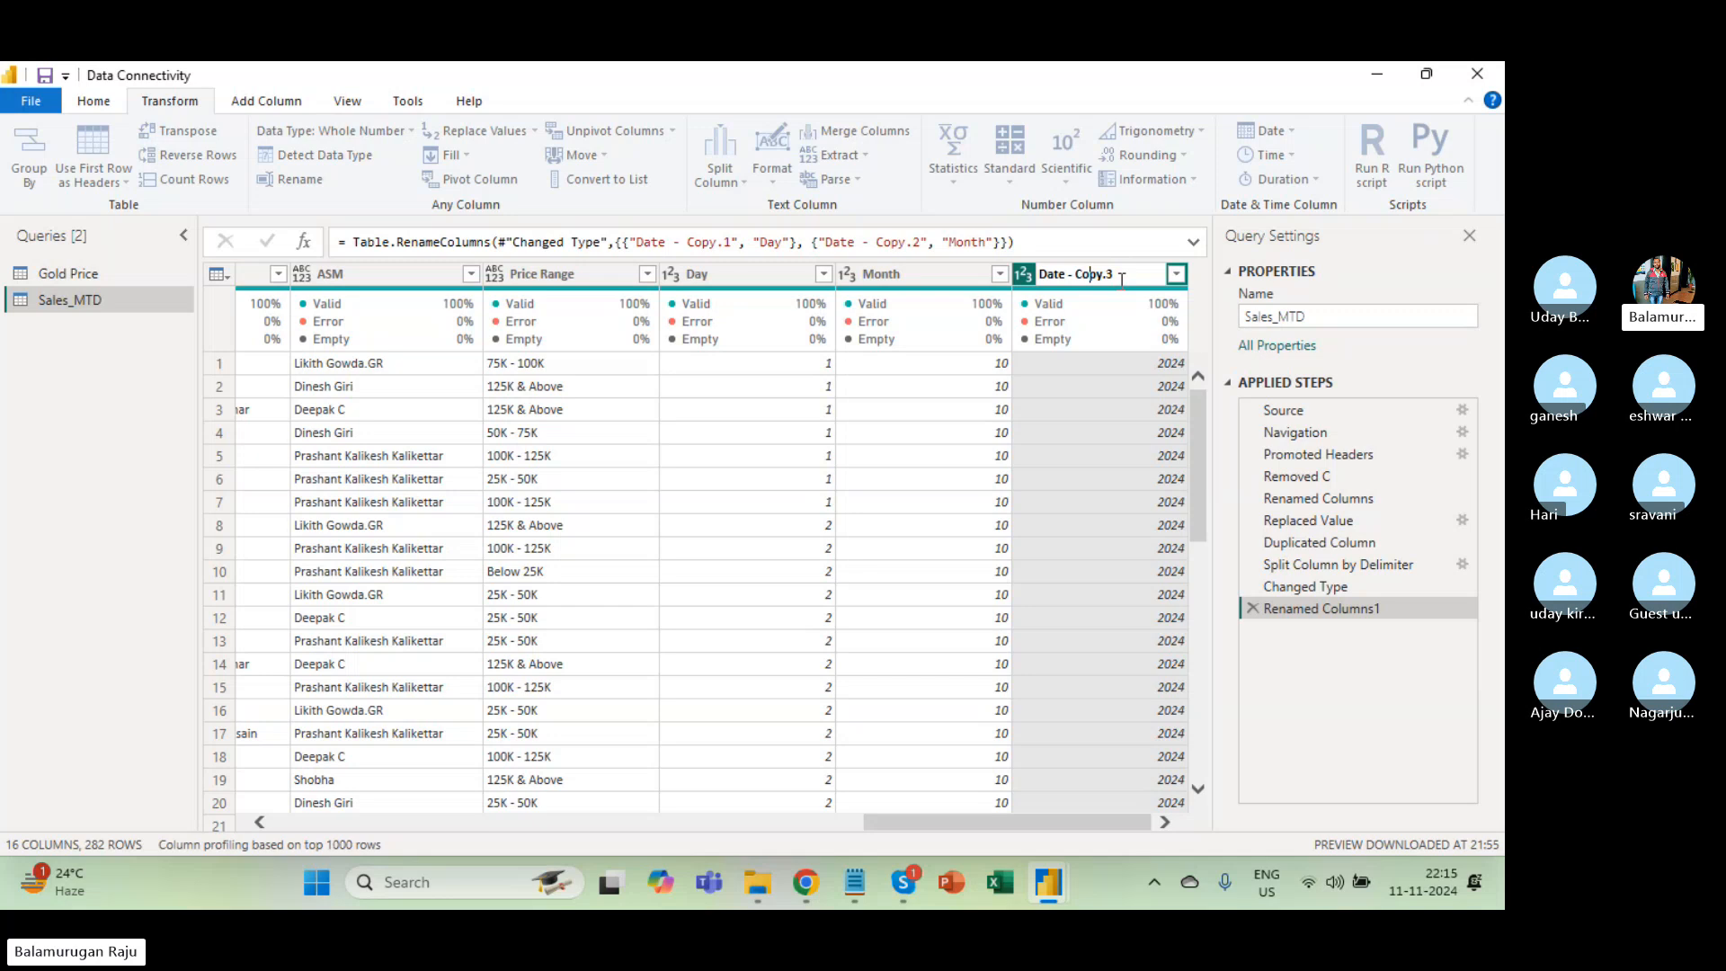
key(ctrl+a)
text(Year)
key(Return)
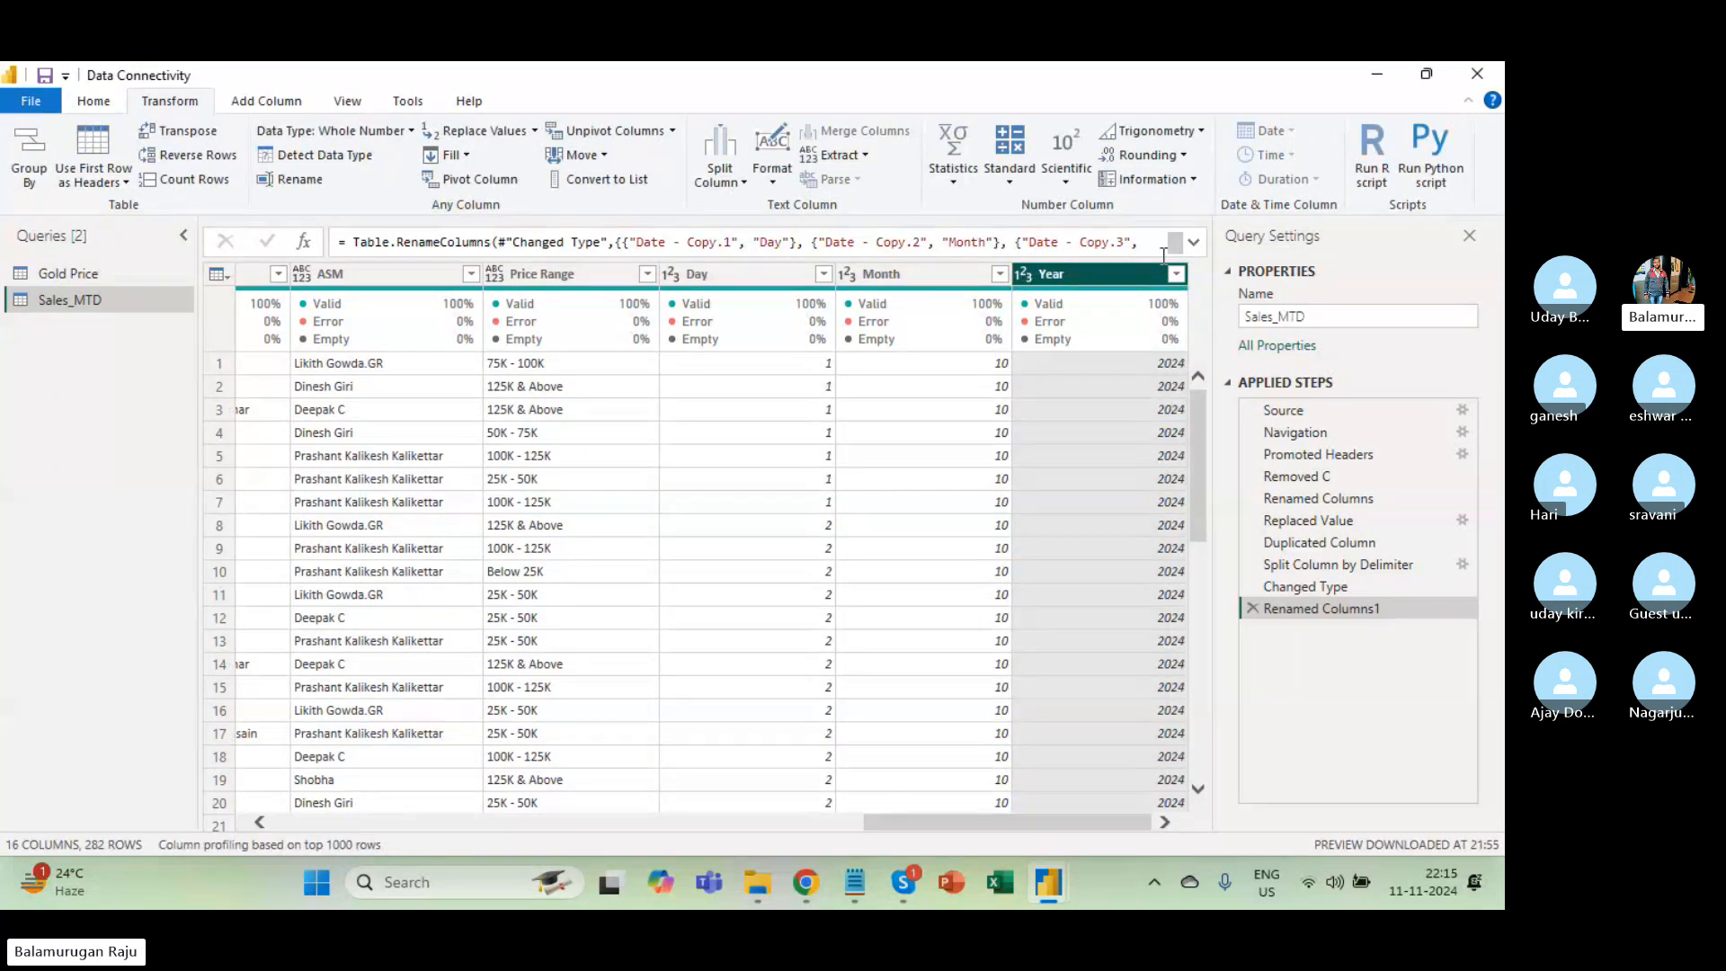
click(1193, 243)
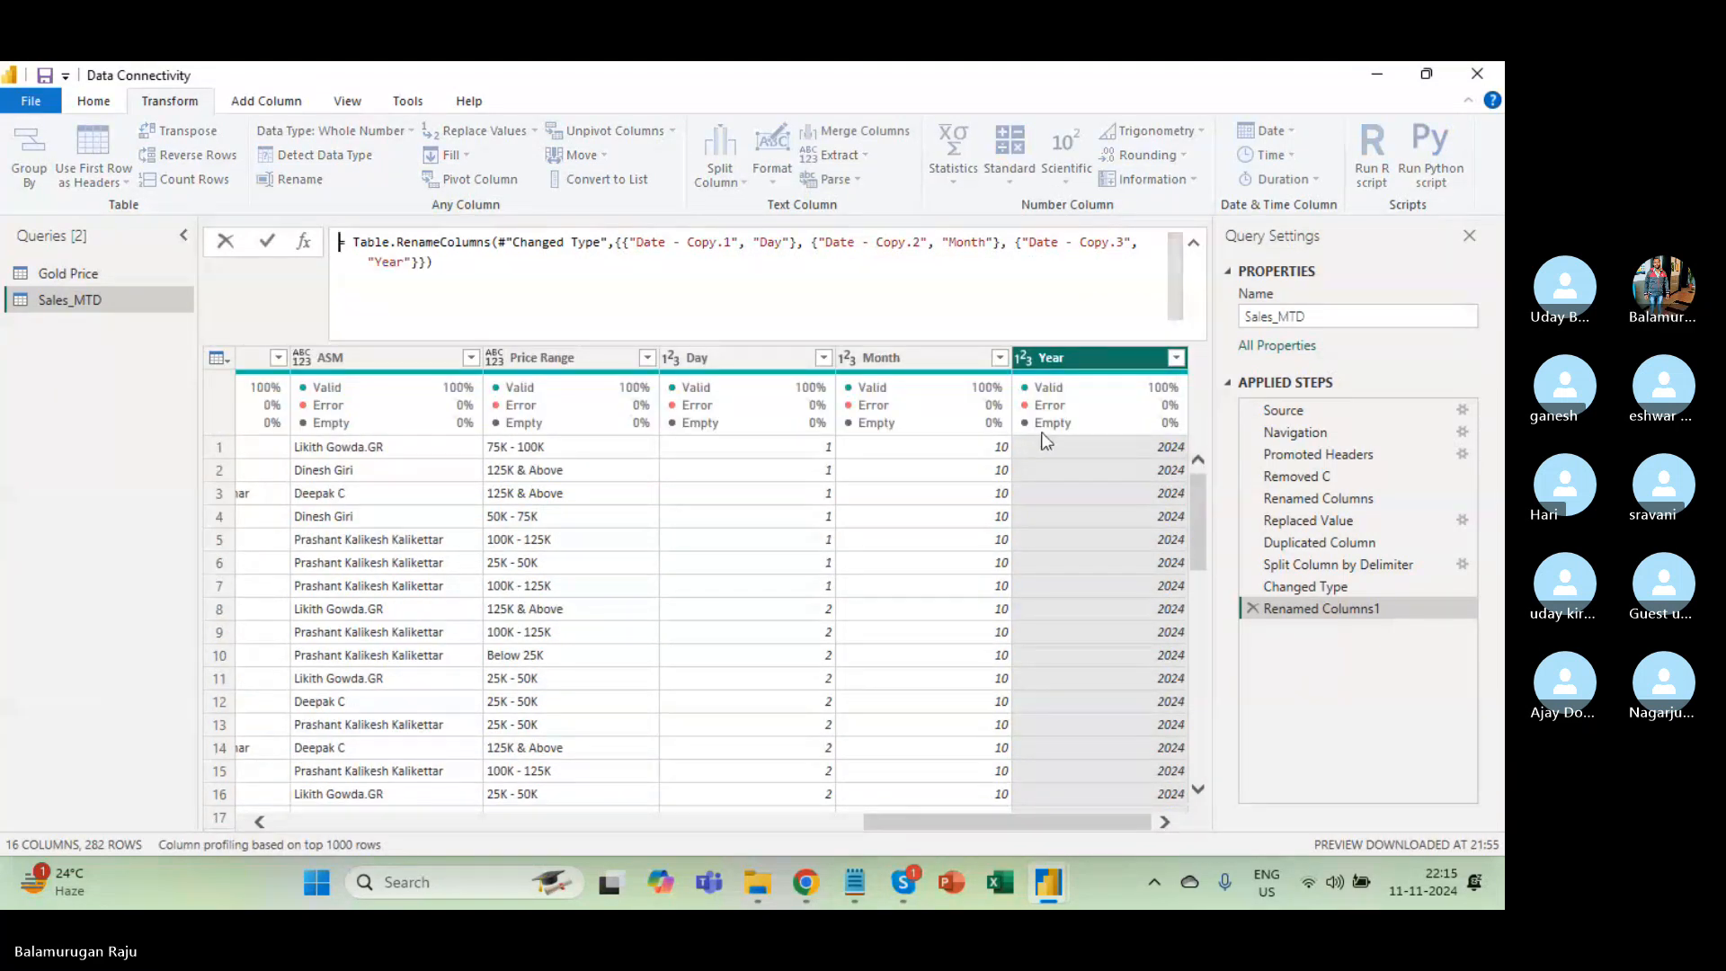
click(719, 360)
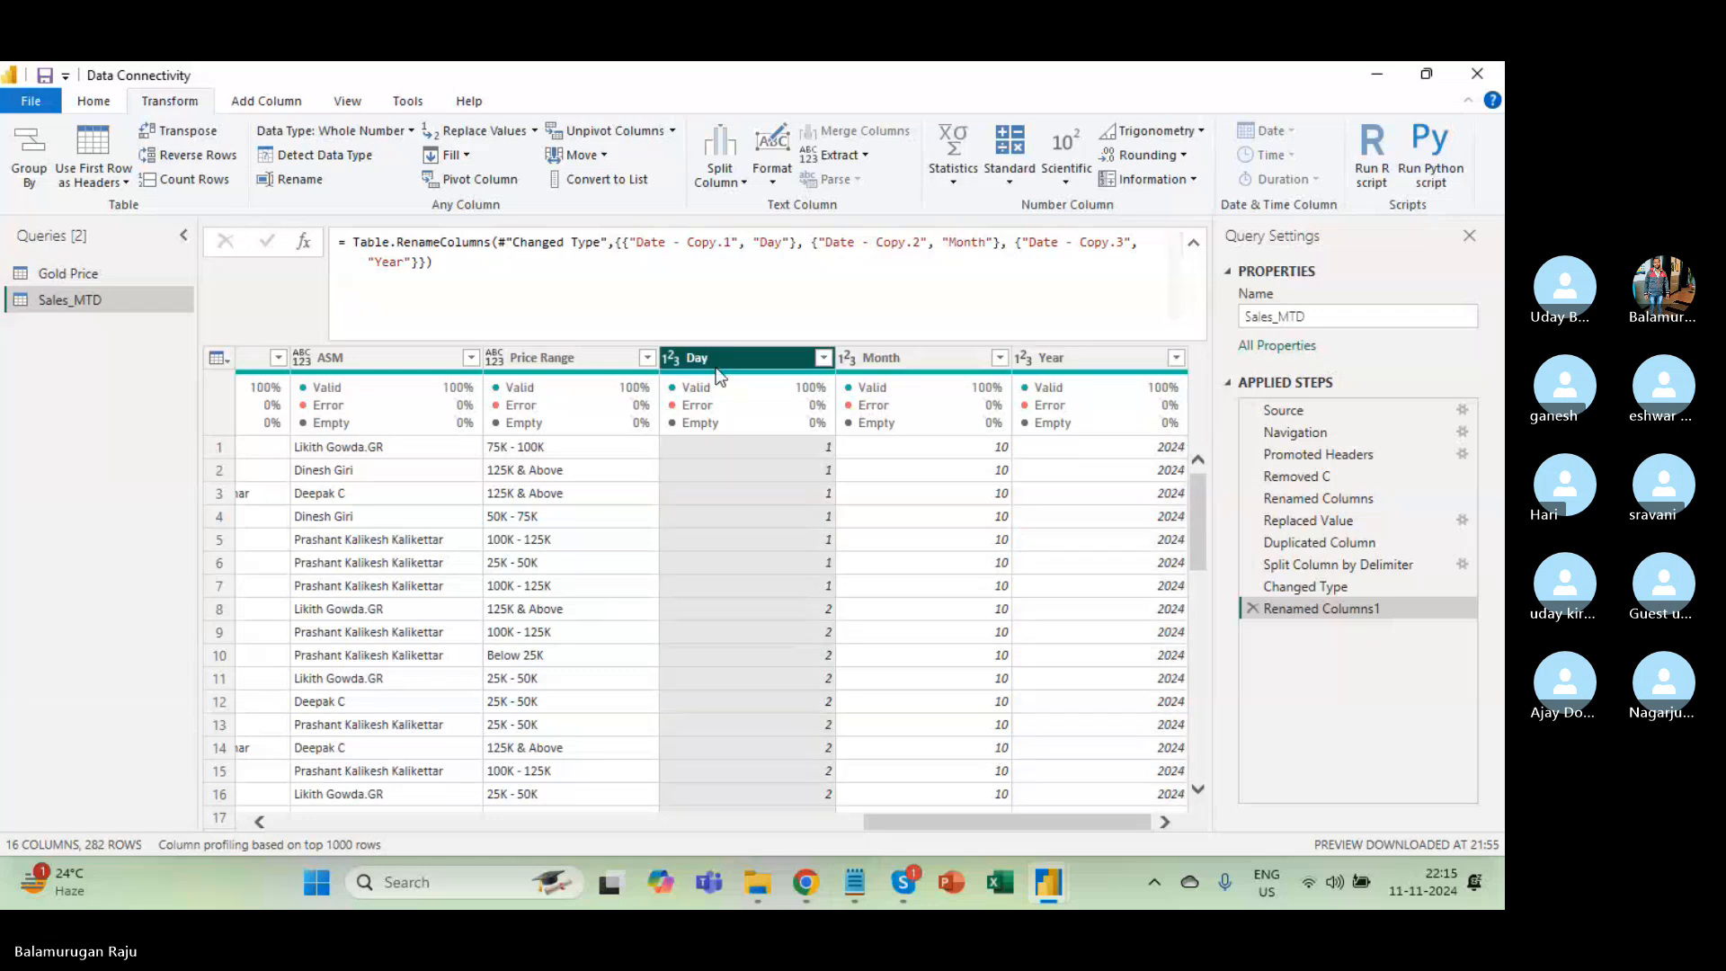
shift+click(1084, 368)
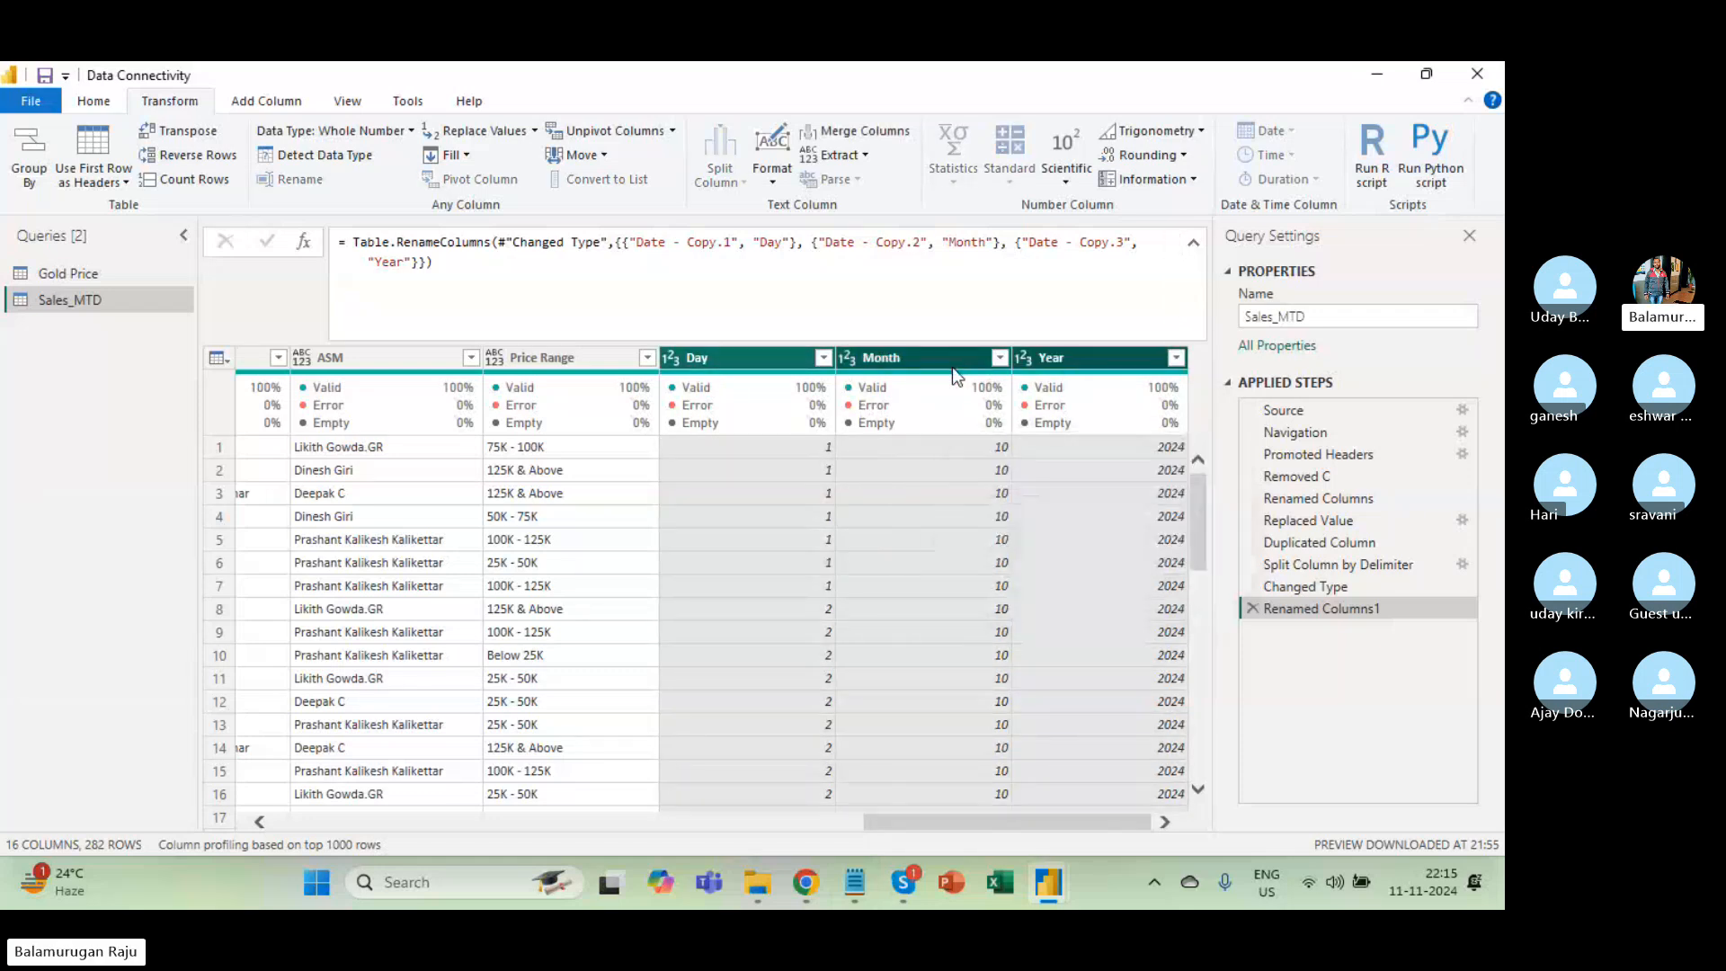
Move Day, Month and Year to sit directly after Date, checking the reorder formula.
drag(800, 359, 438, 365)
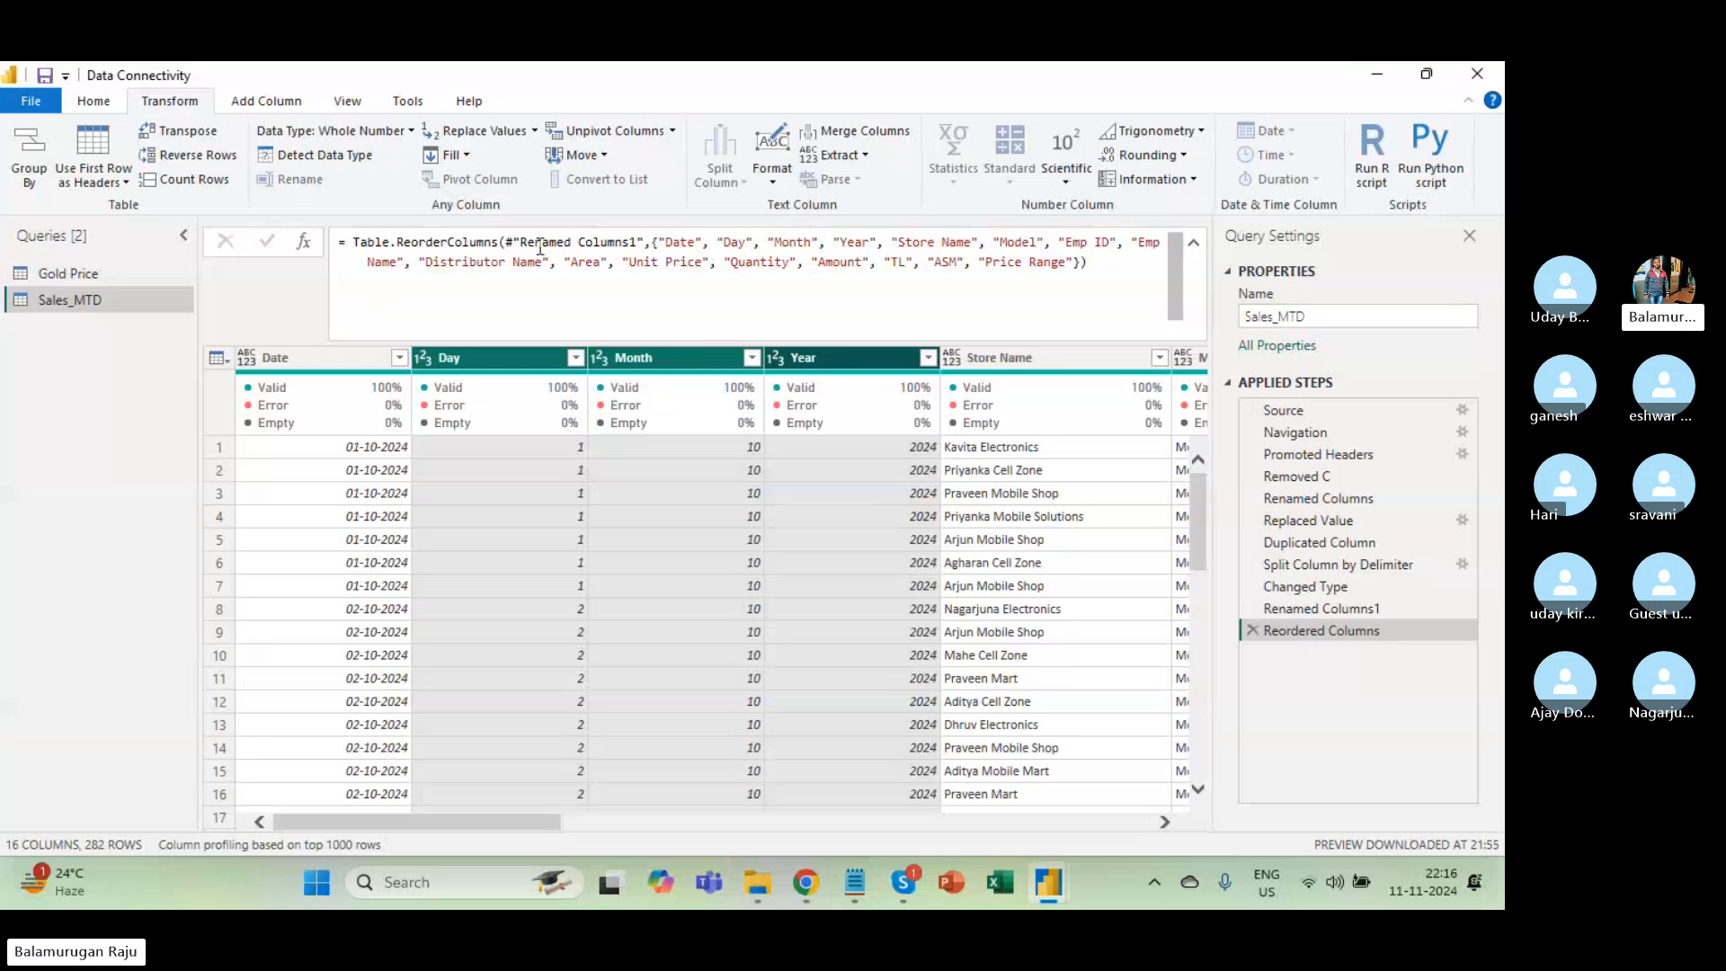
drag(665, 243, 704, 245)
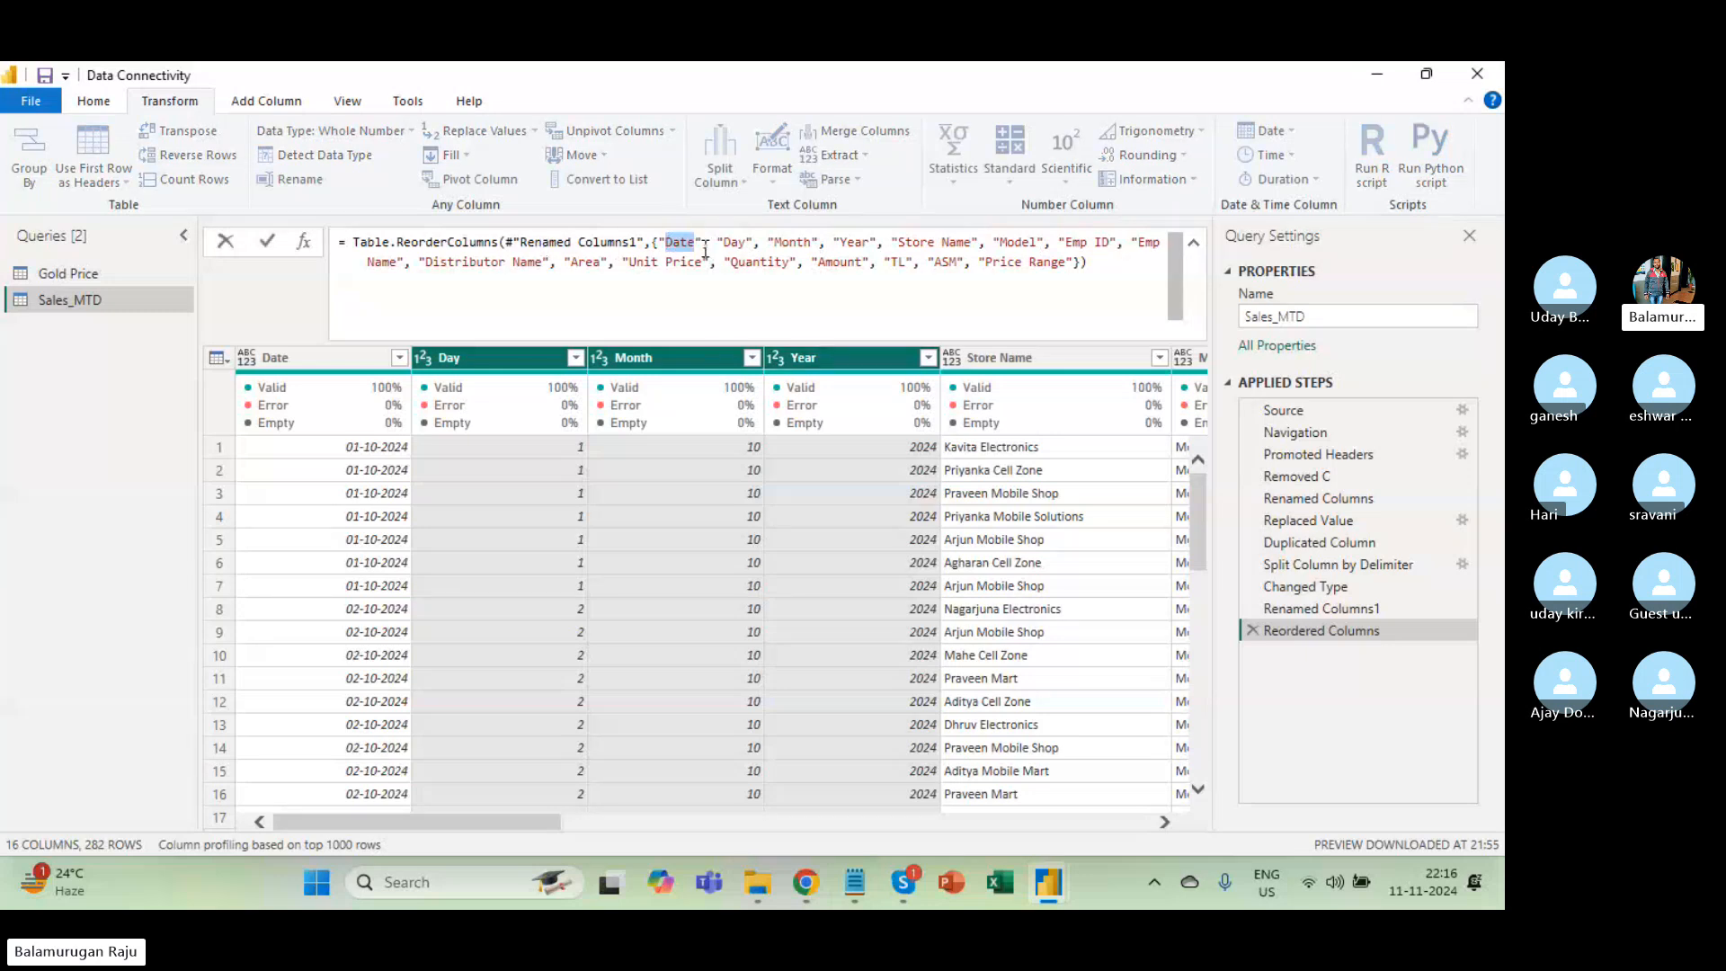
double_click(733, 243)
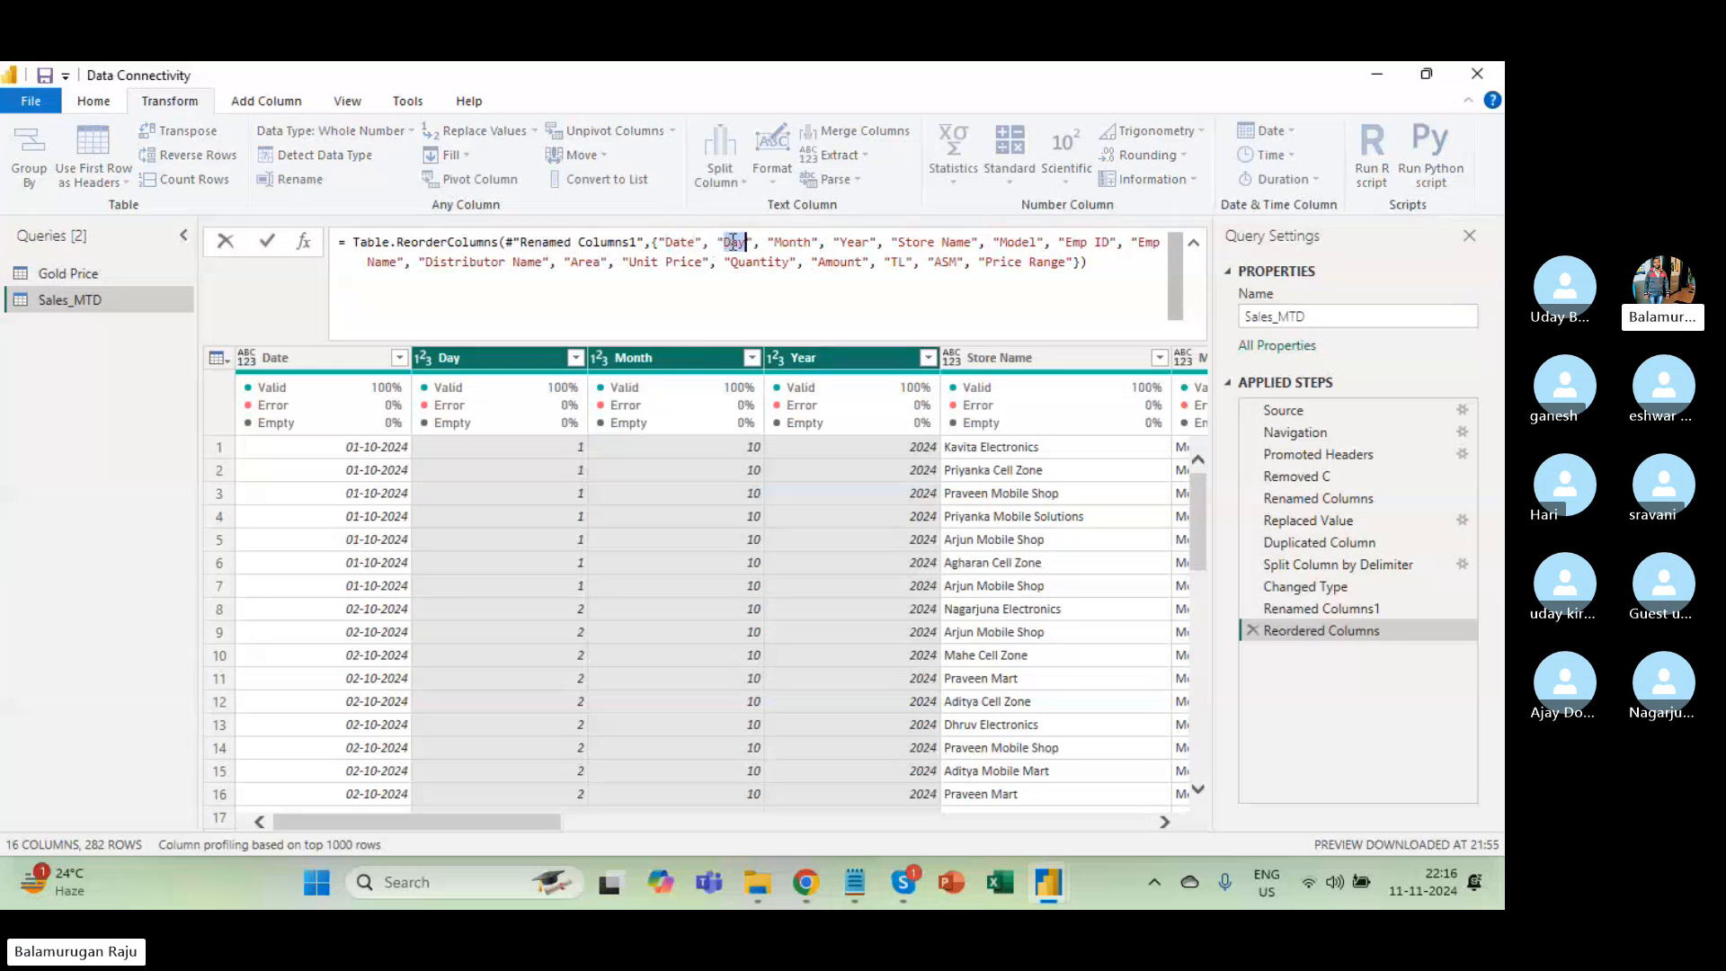
double_click(797, 244)
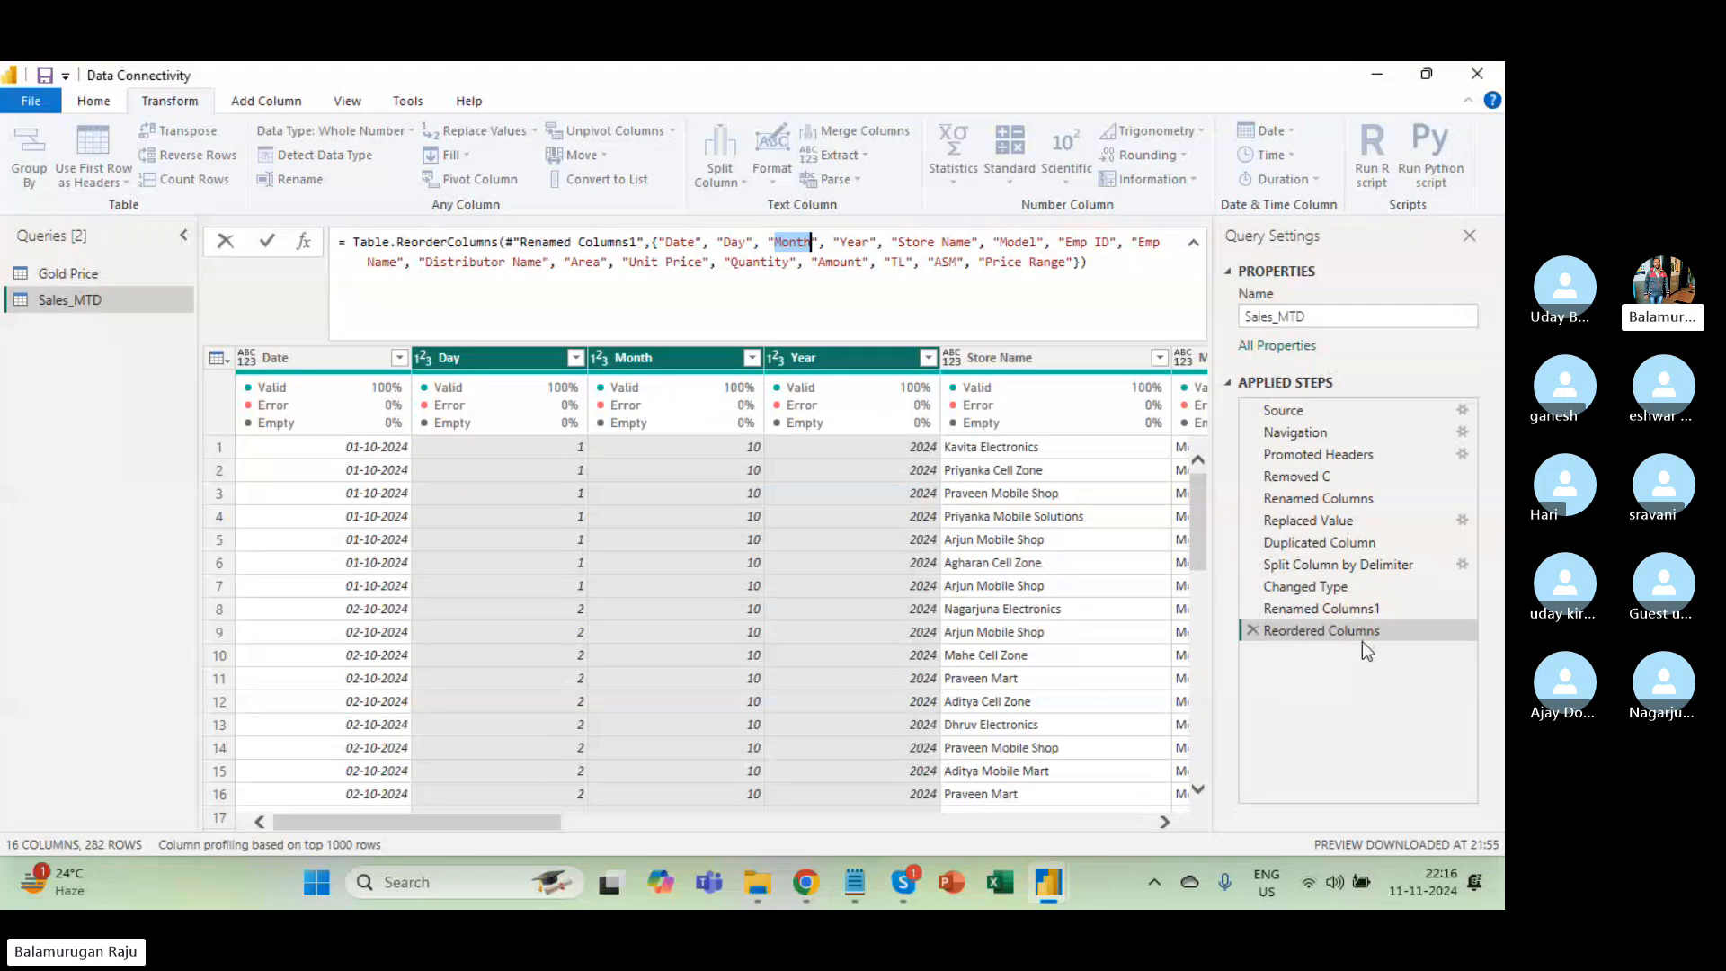
click(1119, 271)
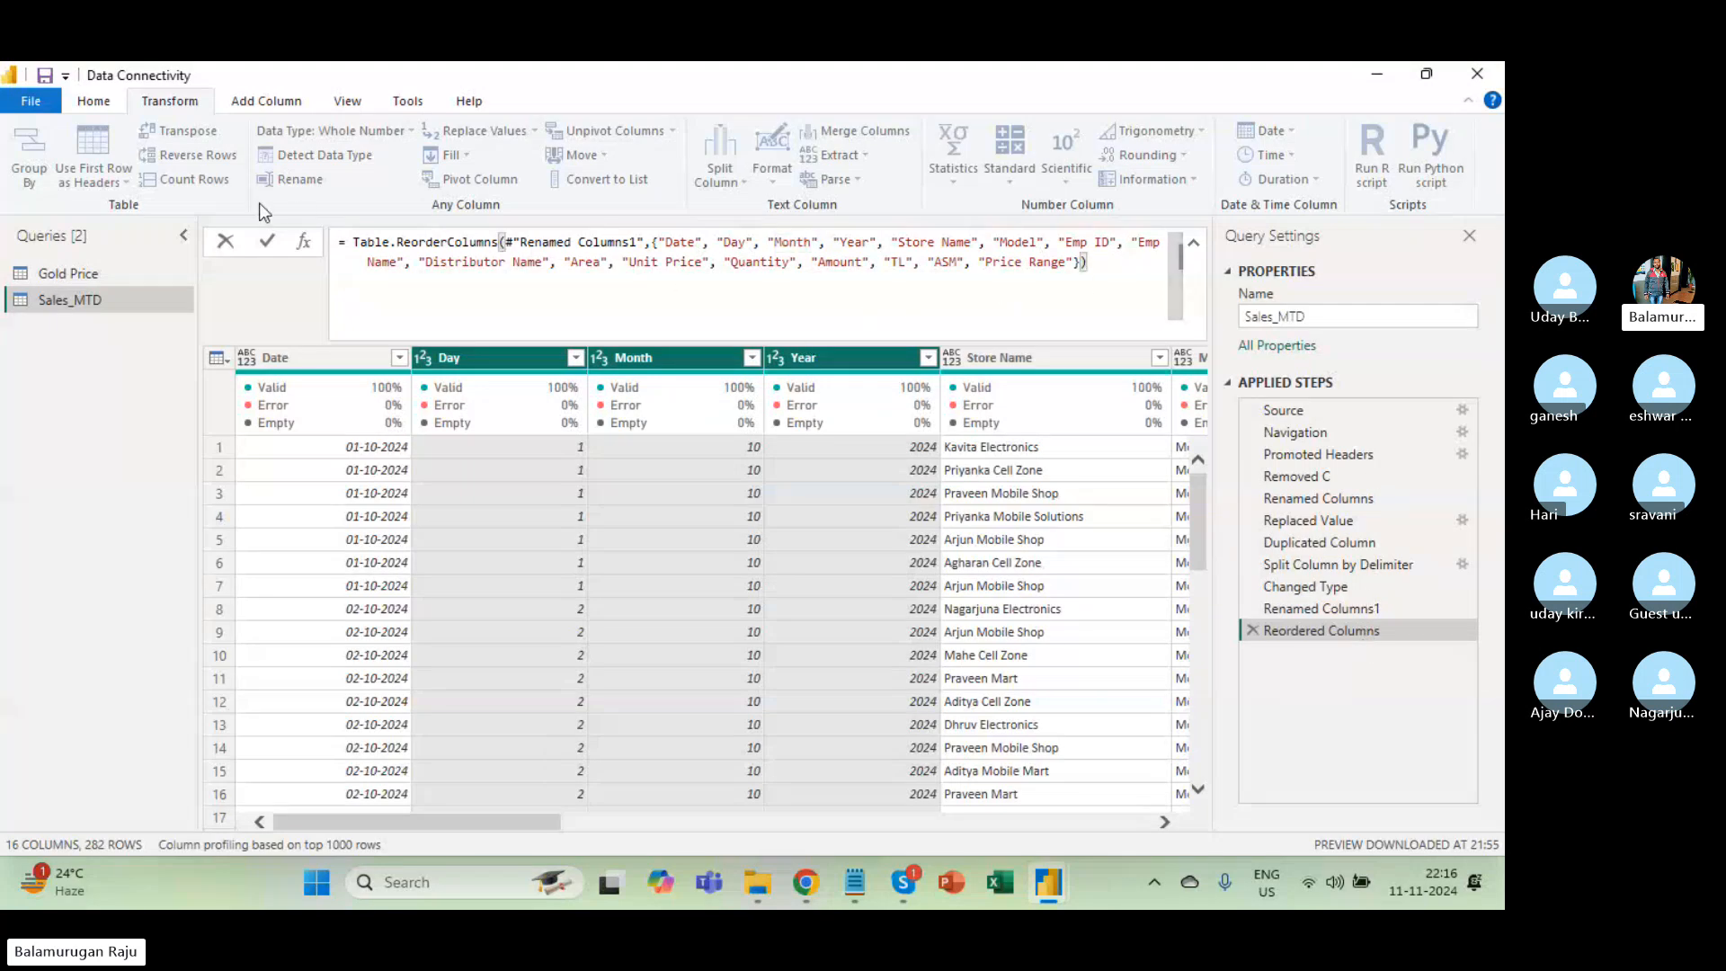
click(773, 498)
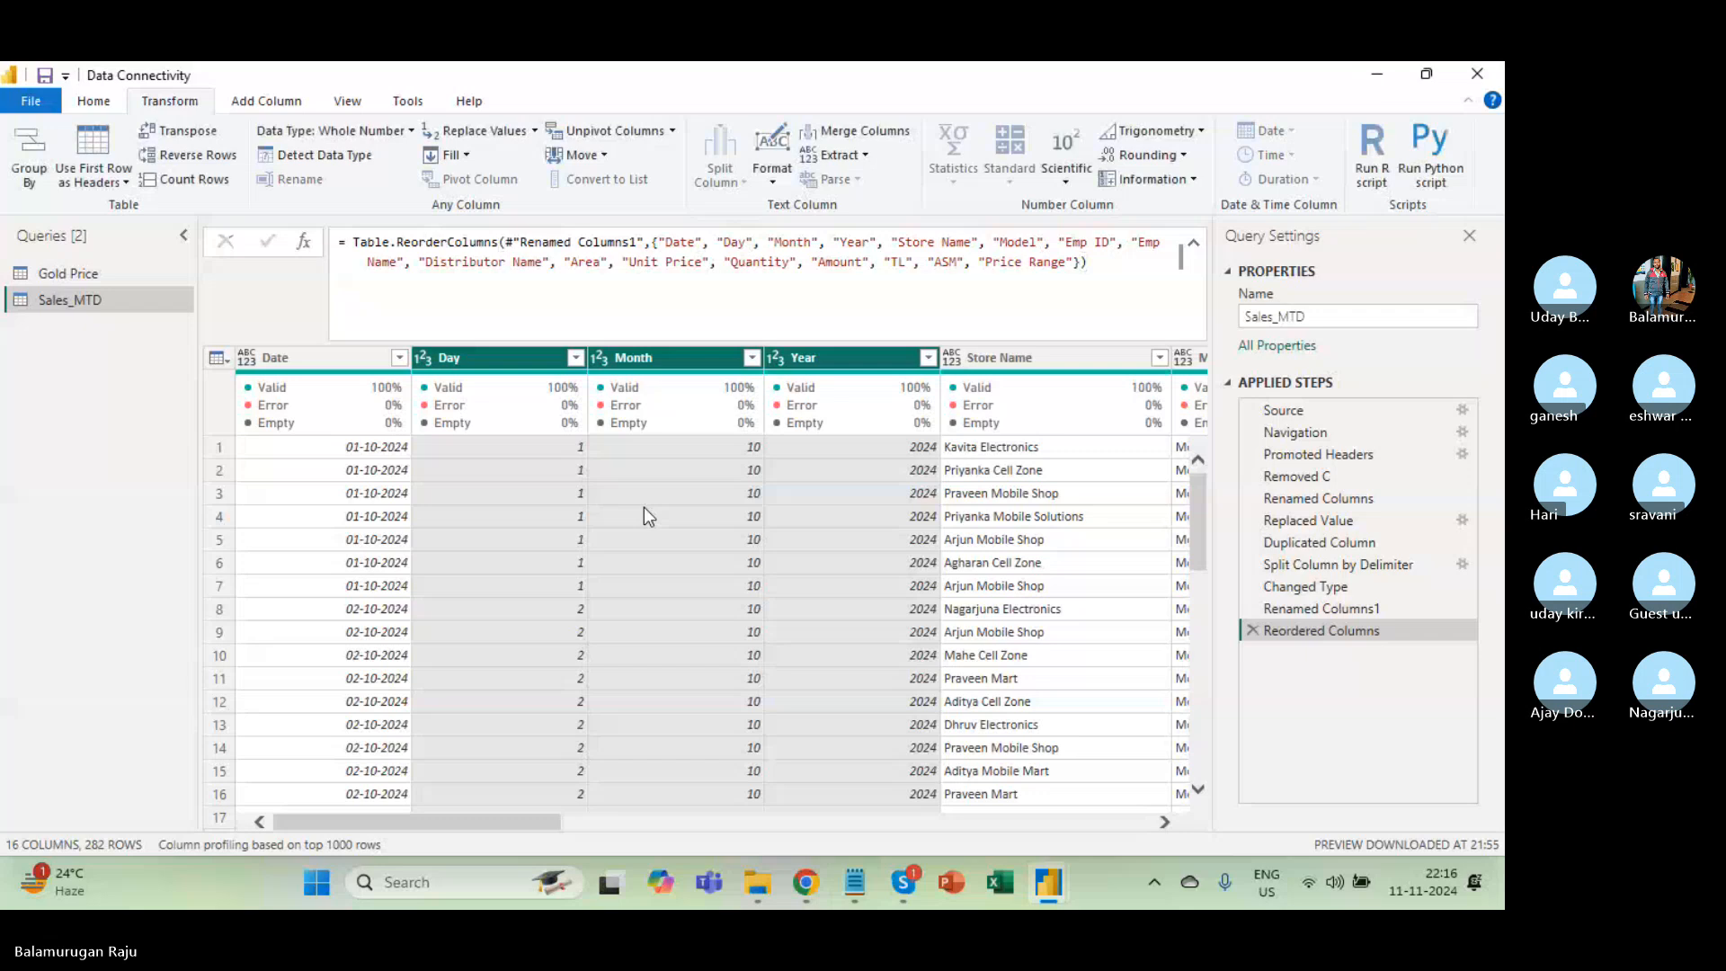
click(93, 100)
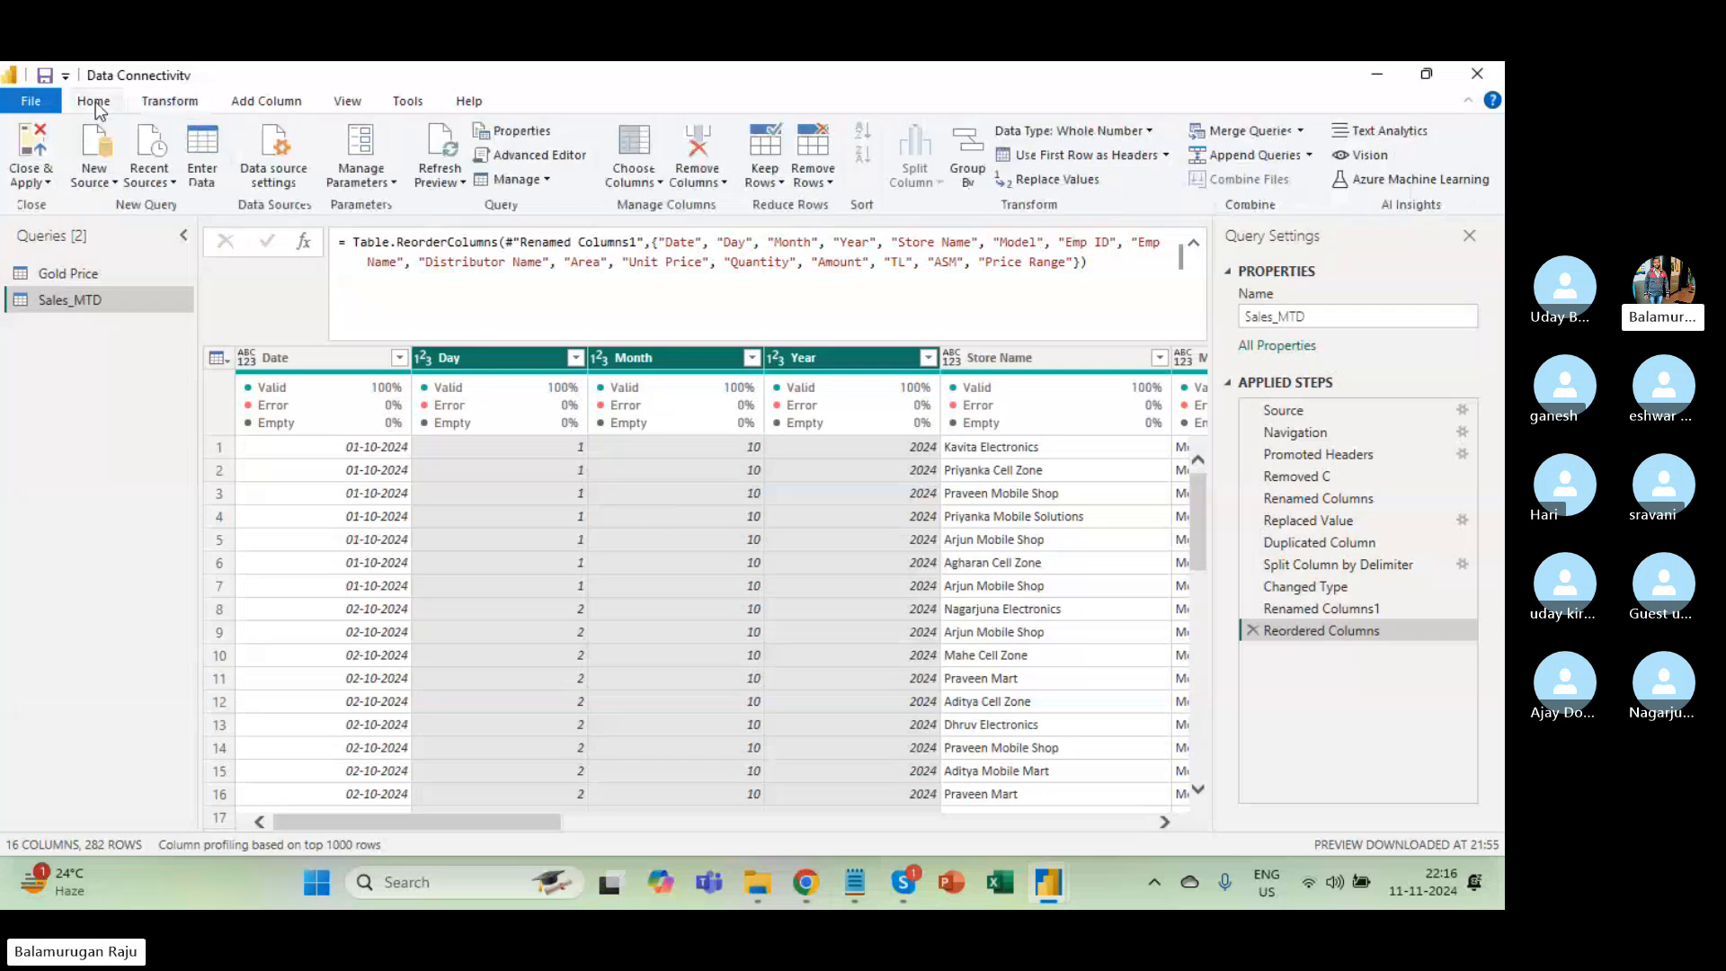
Open the loaded Sales_MTD table in Data view from the Data pane.
click(30, 189)
click(101, 205)
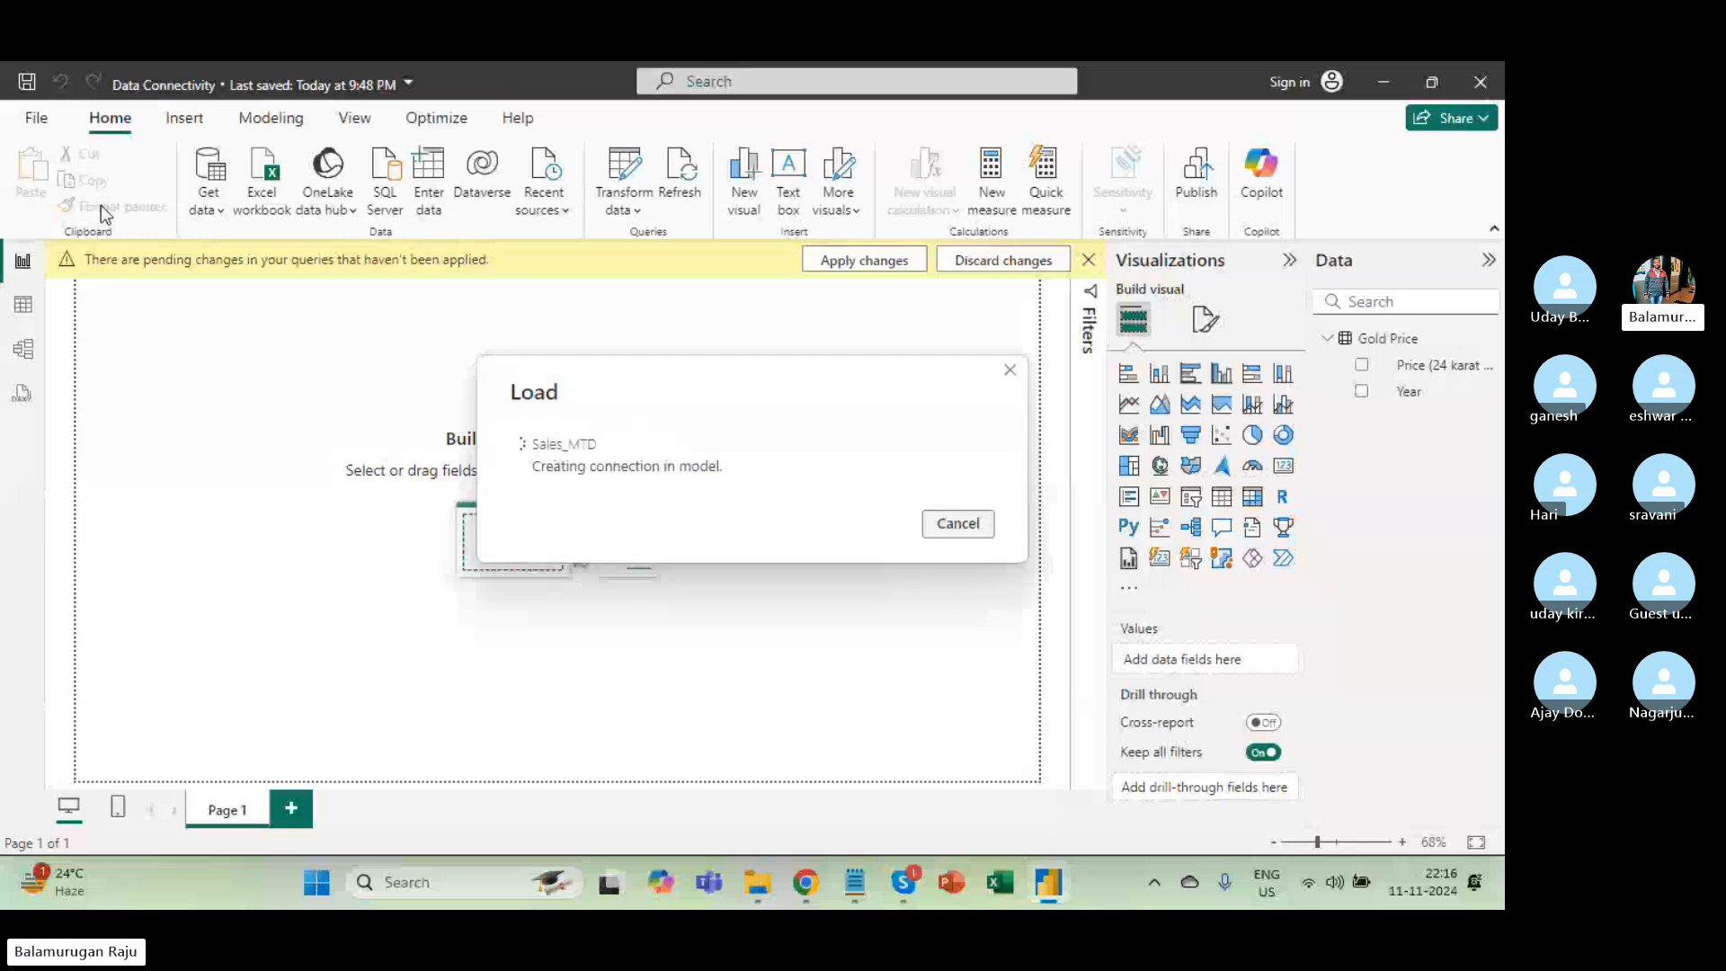
click(25, 307)
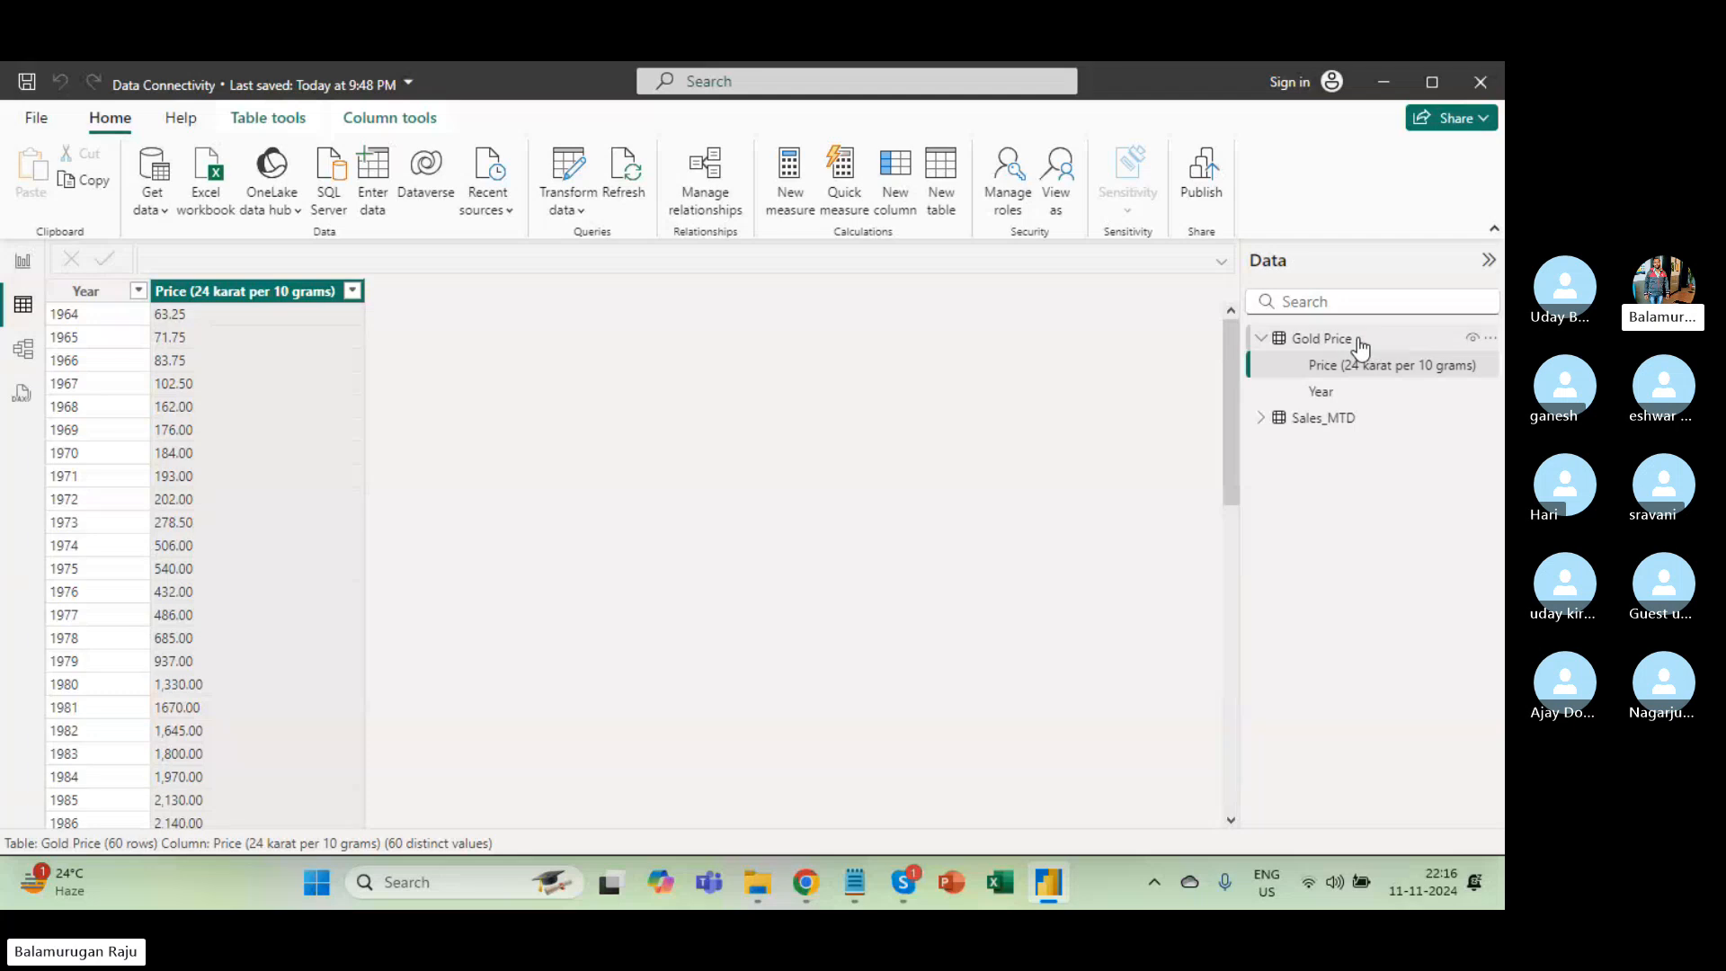
click(1261, 339)
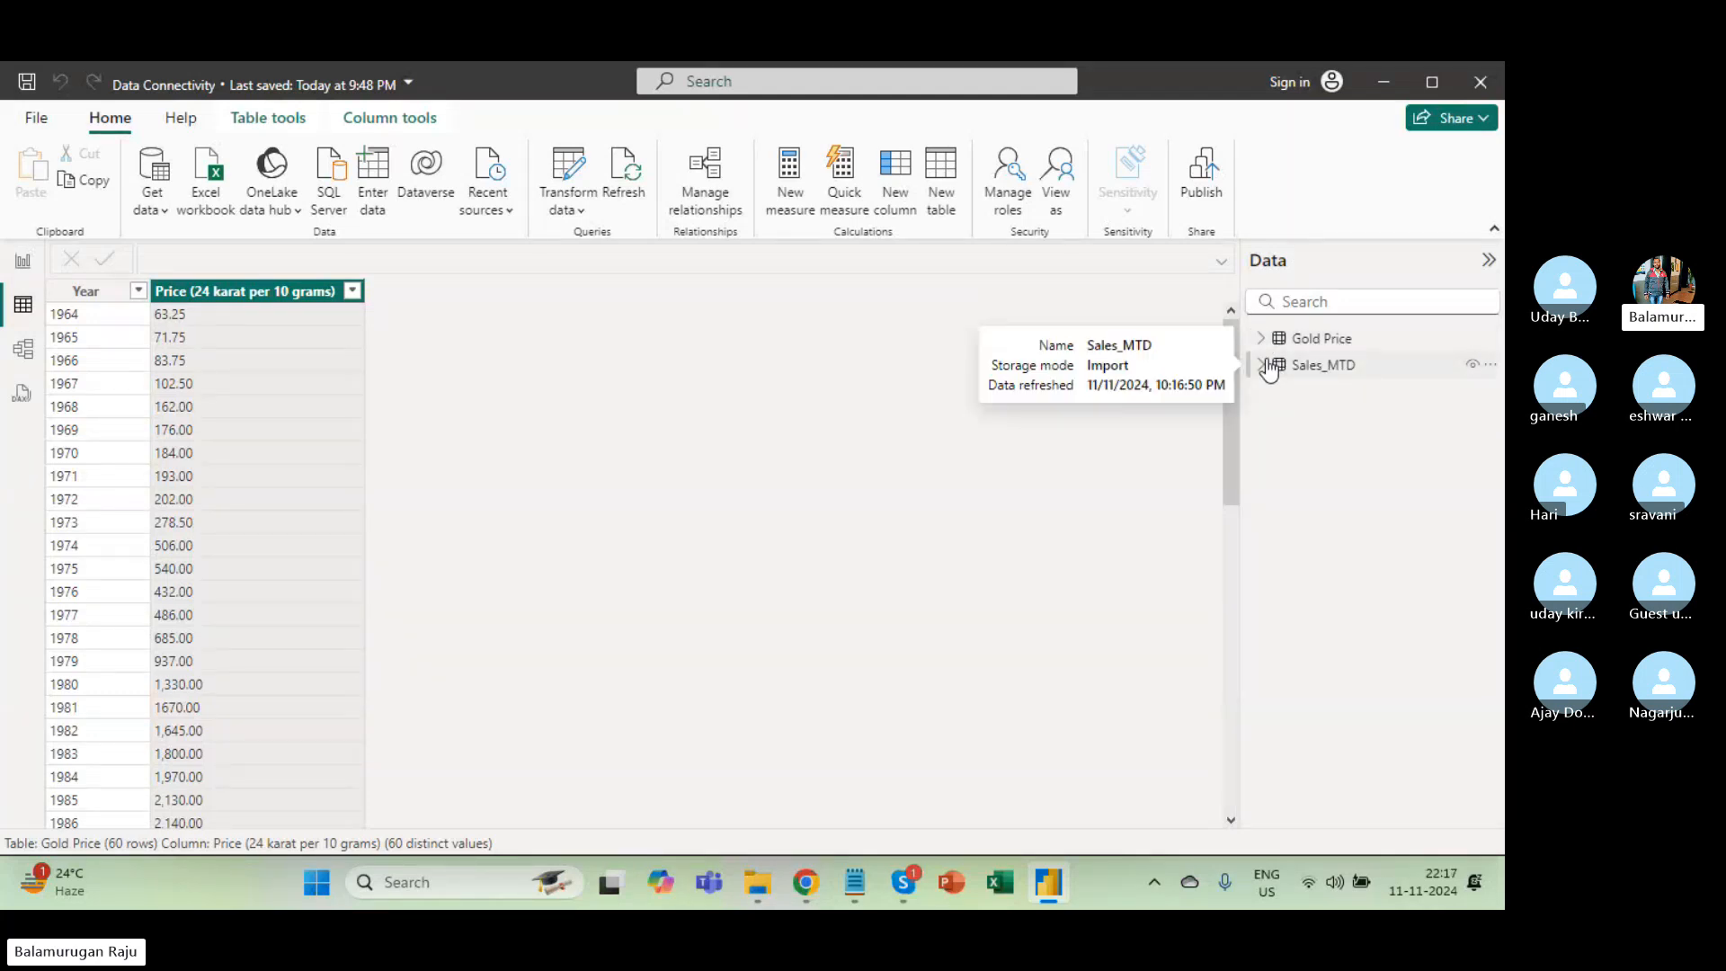
click(1263, 365)
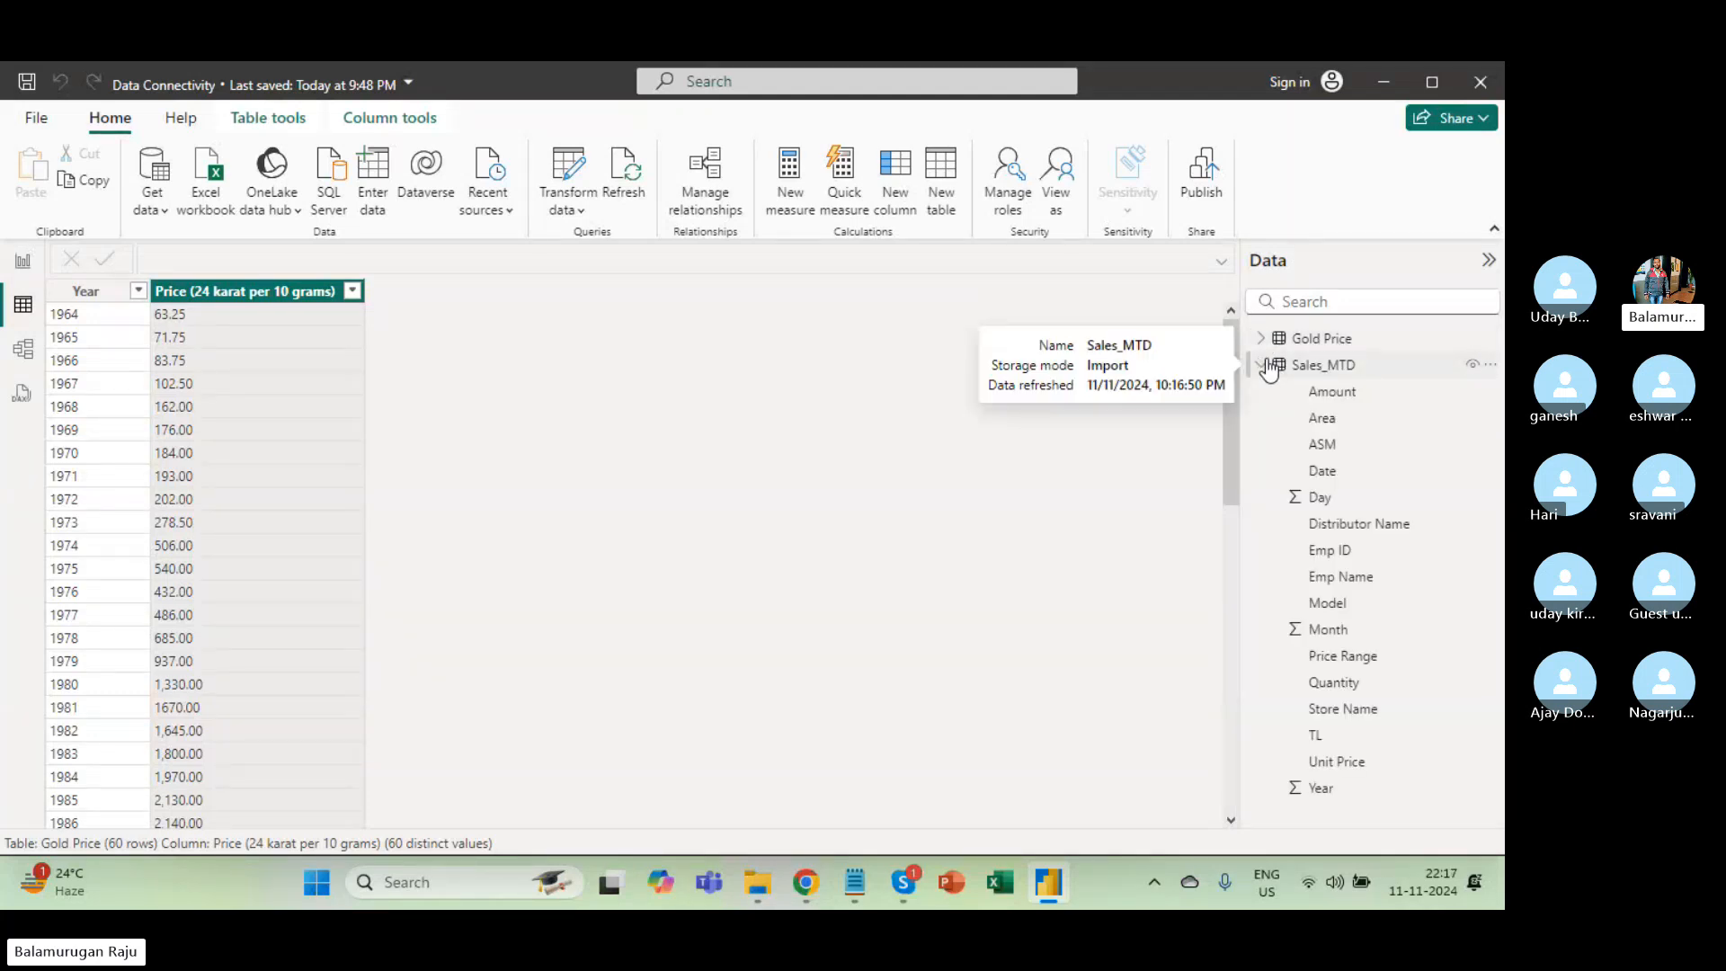
click(1326, 367)
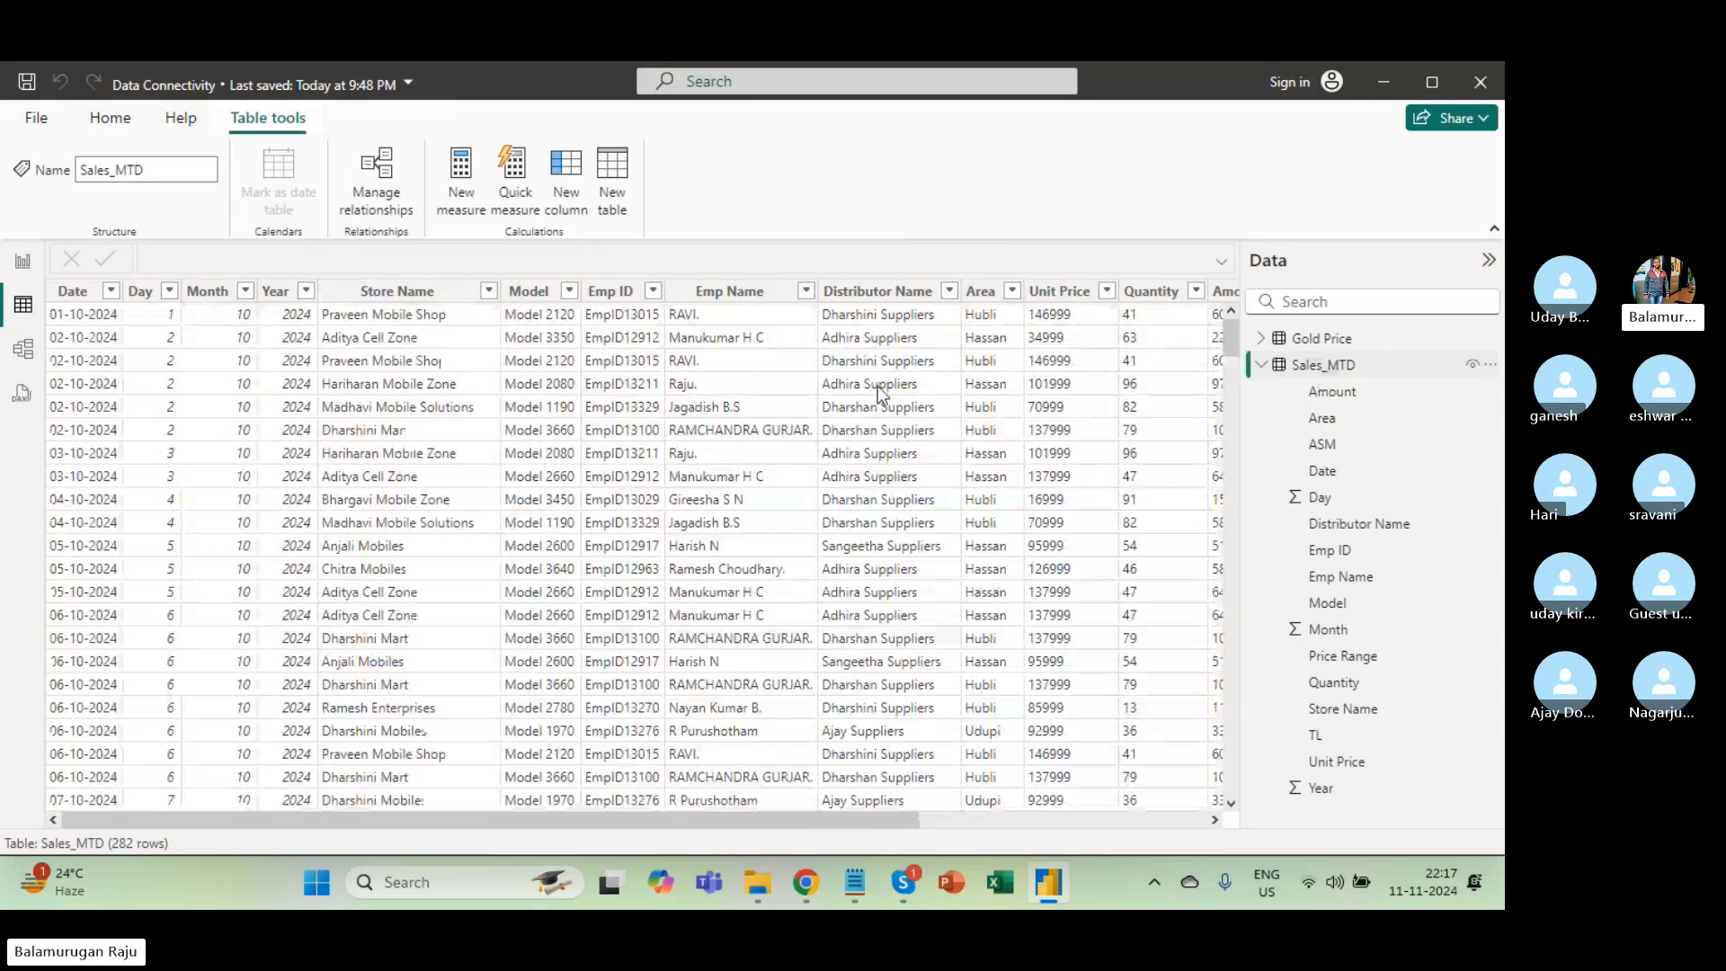
Check the data types of the Date, Emp ID and Day columns.
click(78, 296)
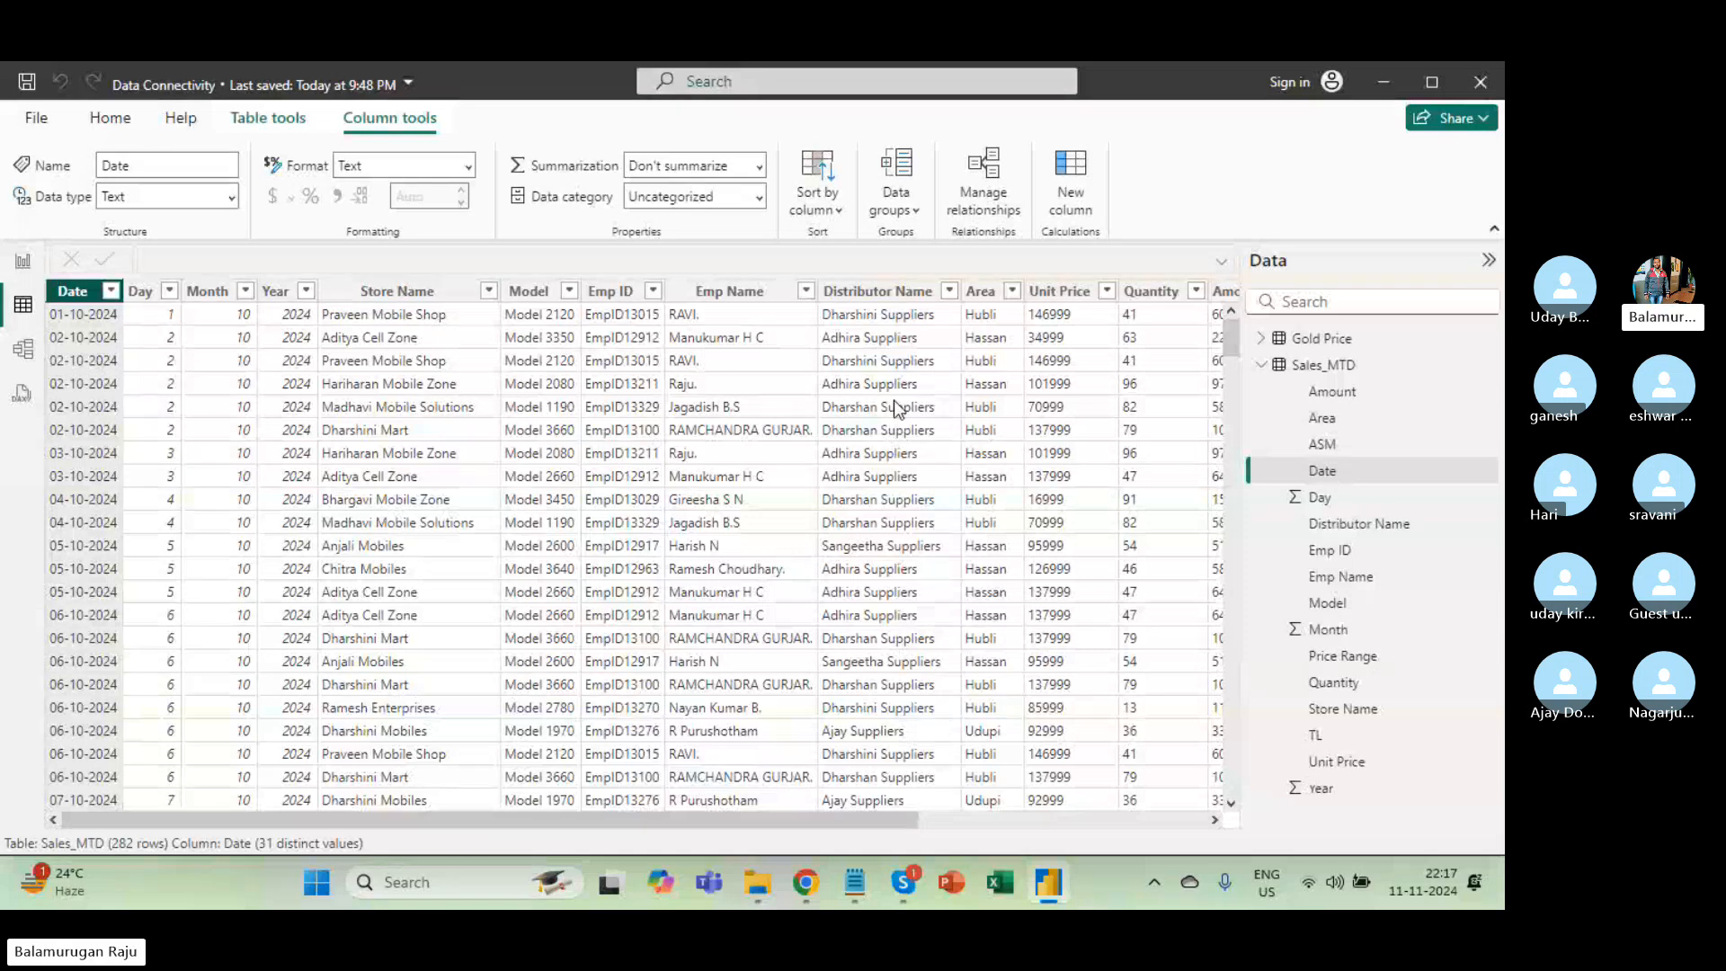
scroll(896, 409, right, 1)
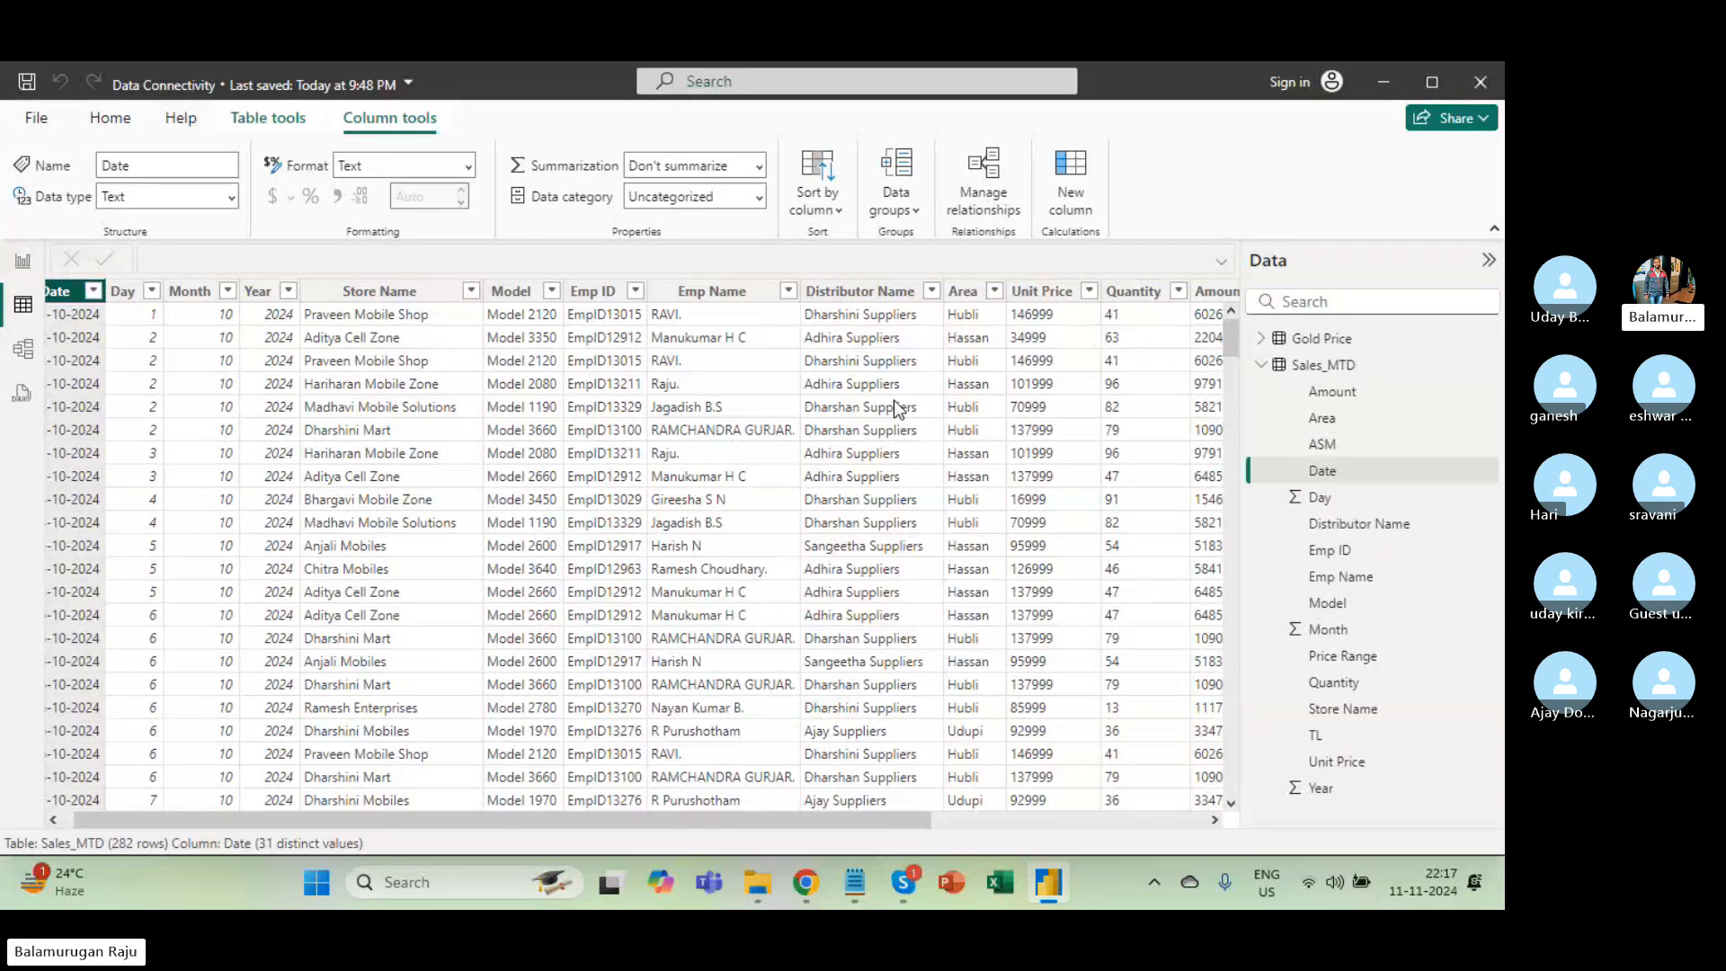
click(597, 303)
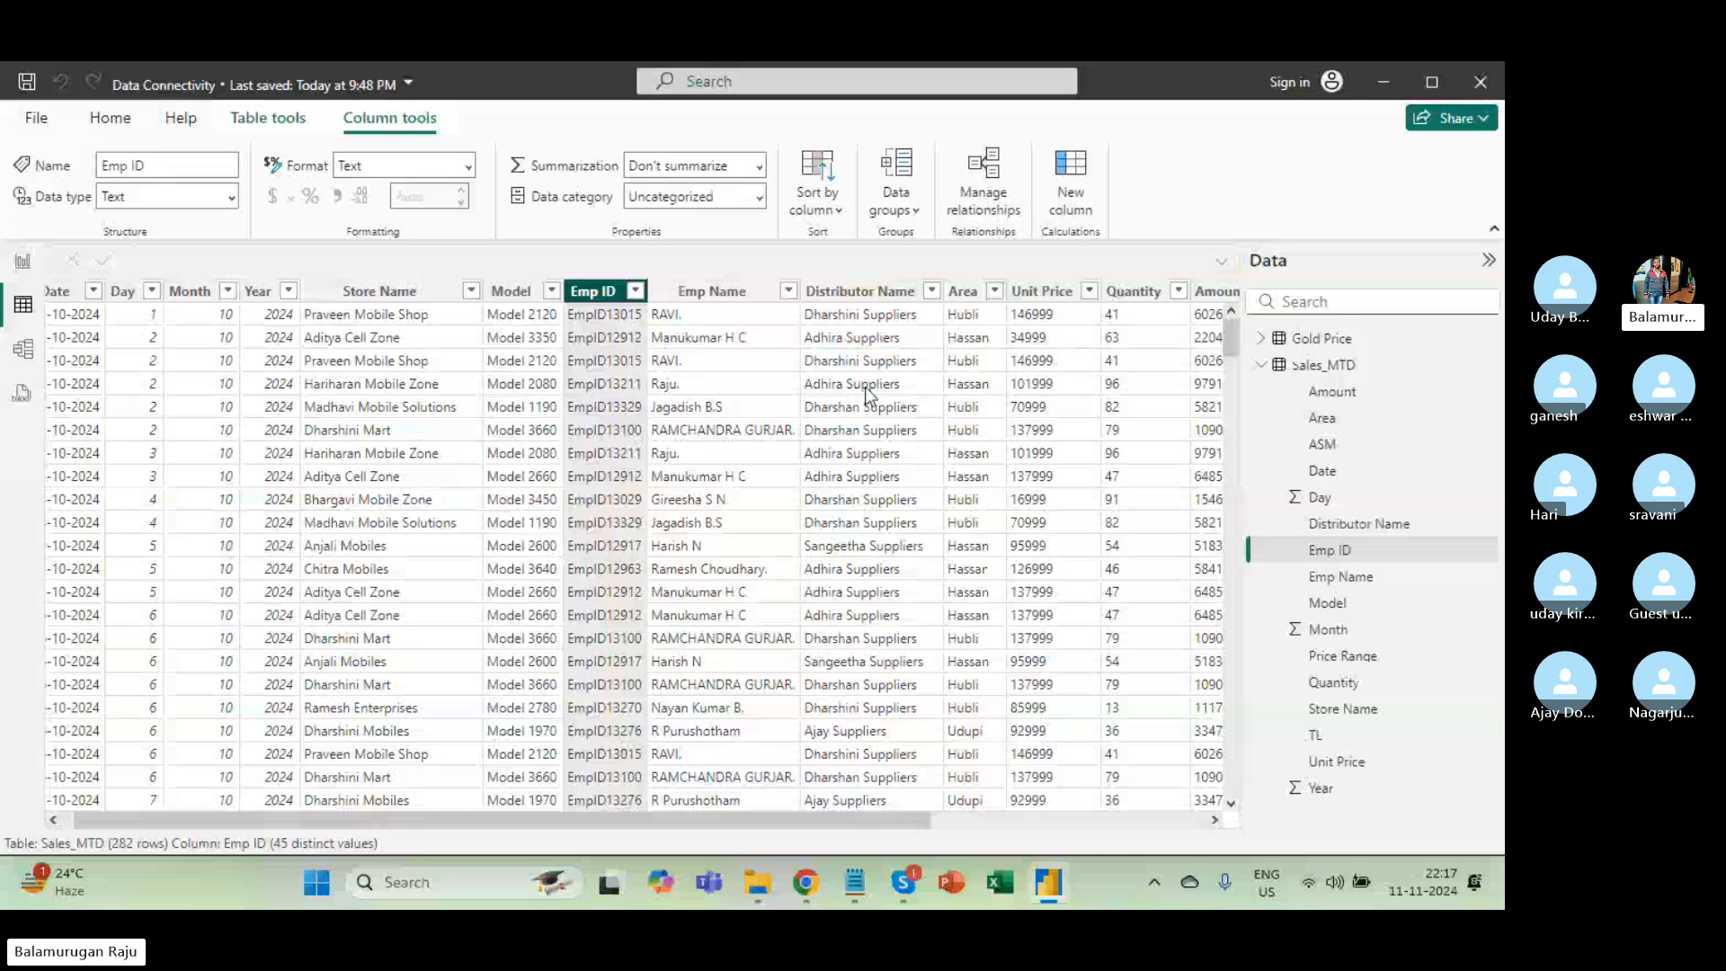
scroll(865, 393, right, 3)
scroll(865, 393, right, 5)
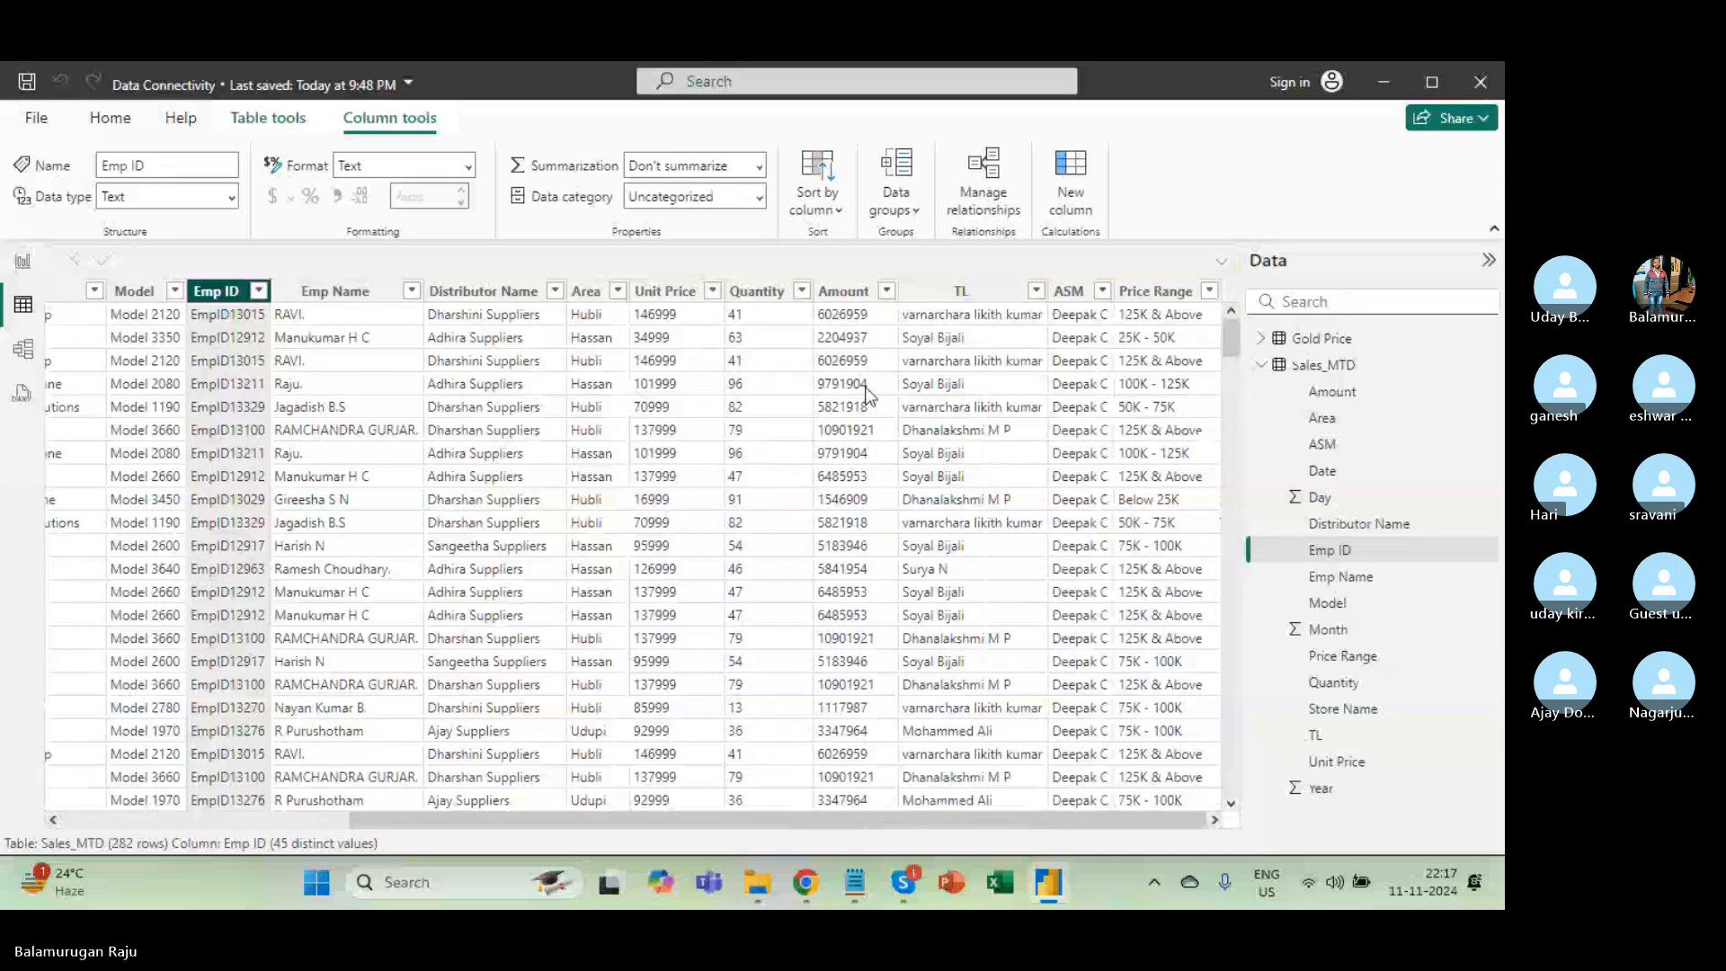
scroll(865, 393, left, 8)
scroll(864, 393, right, 7)
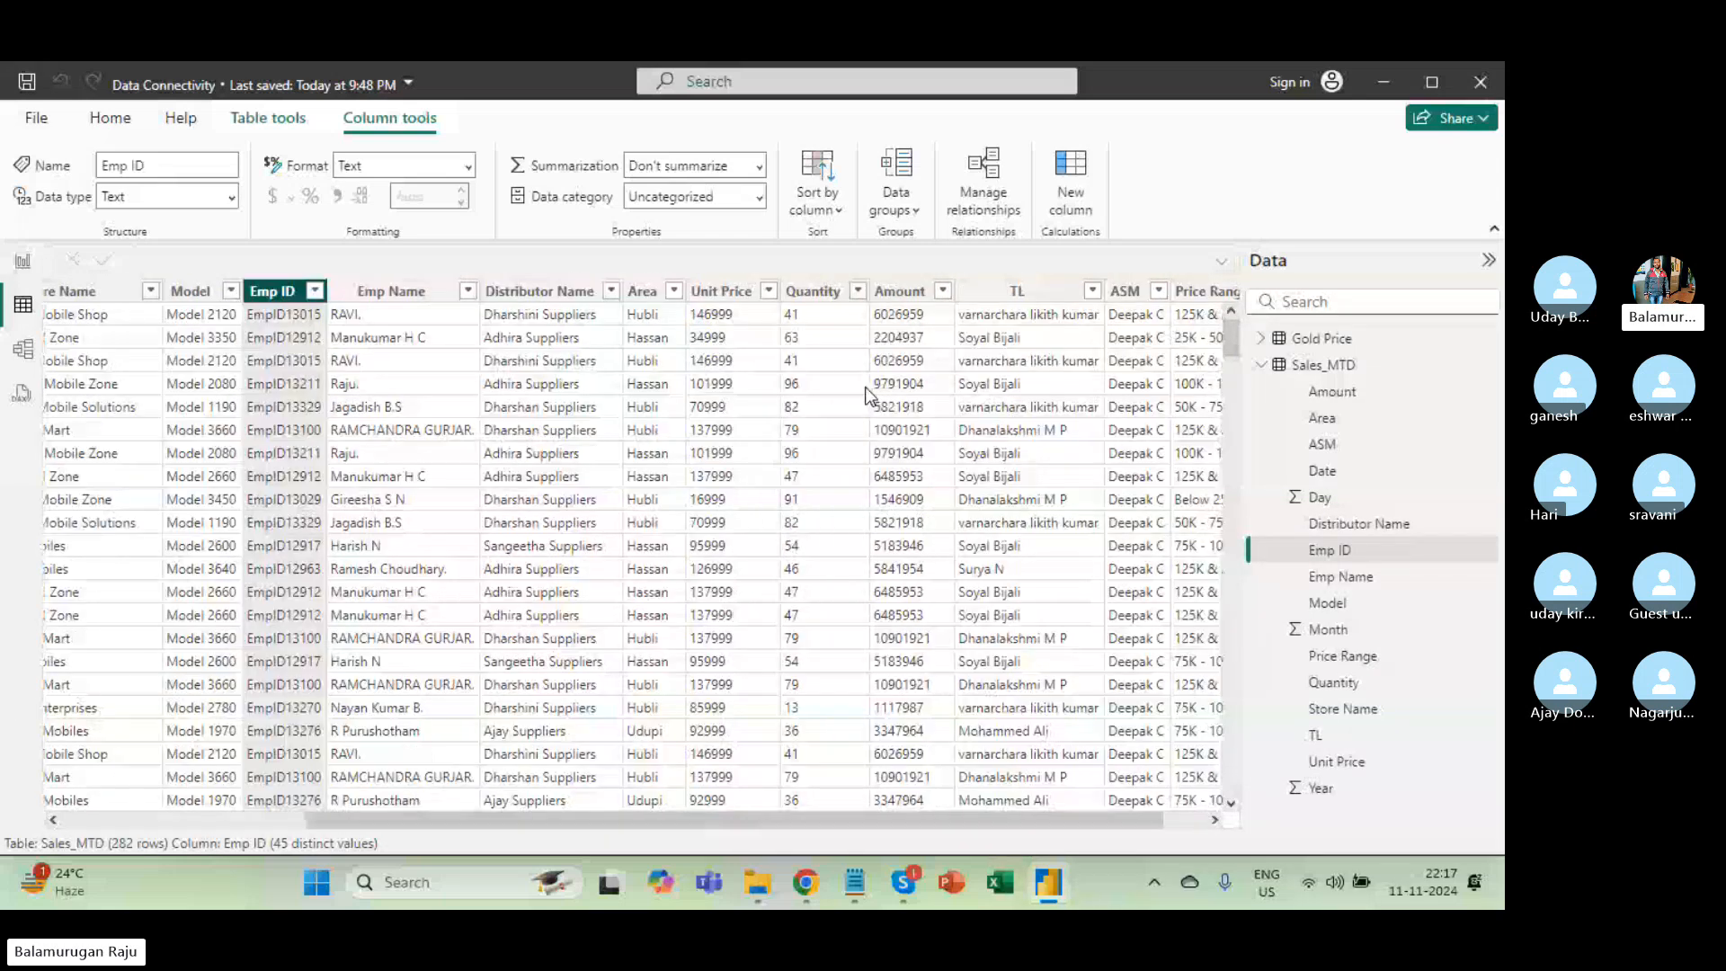
scroll(782, 552, left, 7)
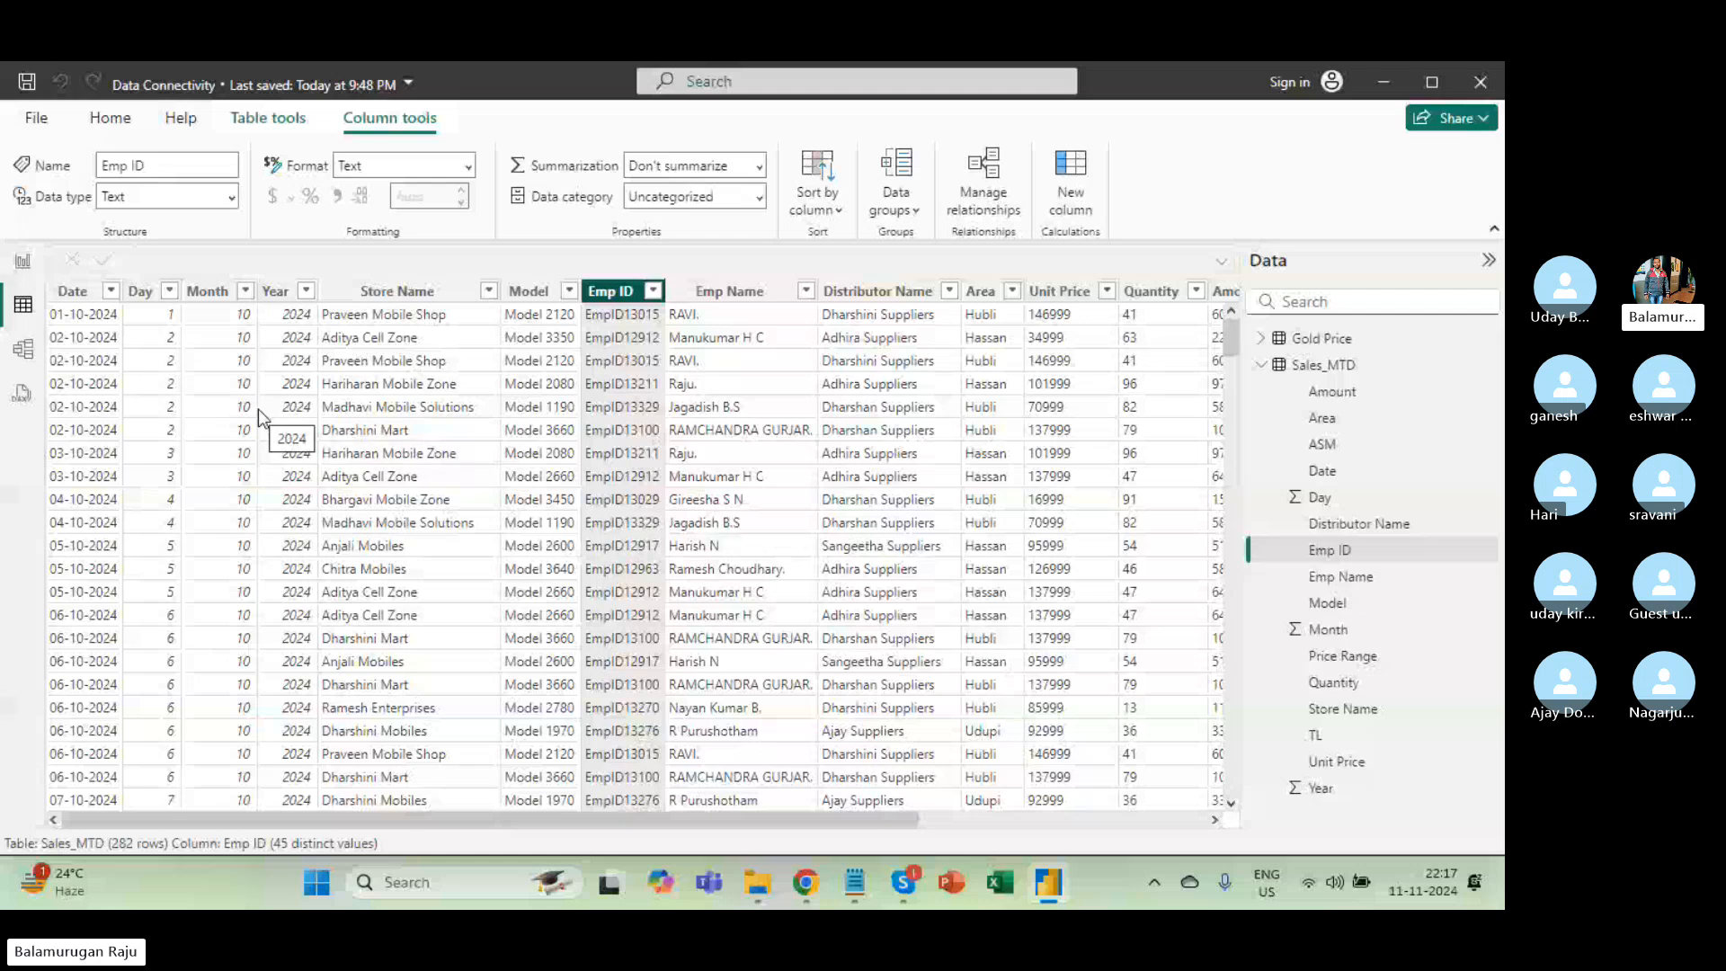
click(166, 368)
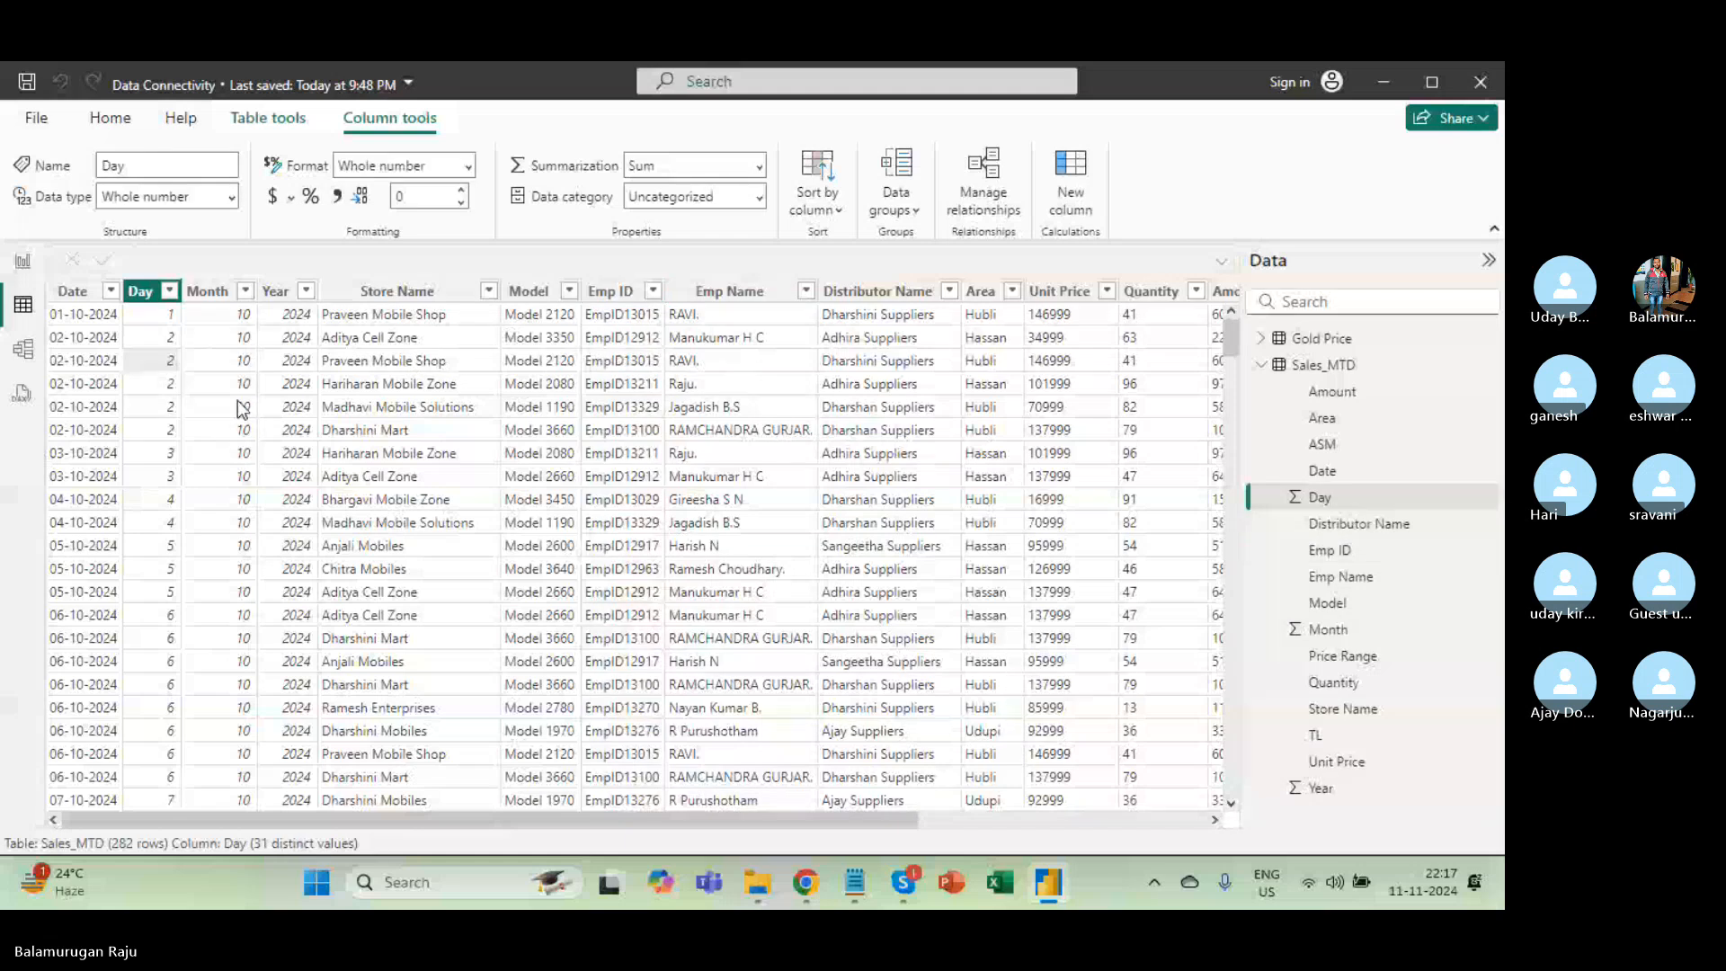
scroll(443, 355, right, 5)
scroll(444, 351, left, 5)
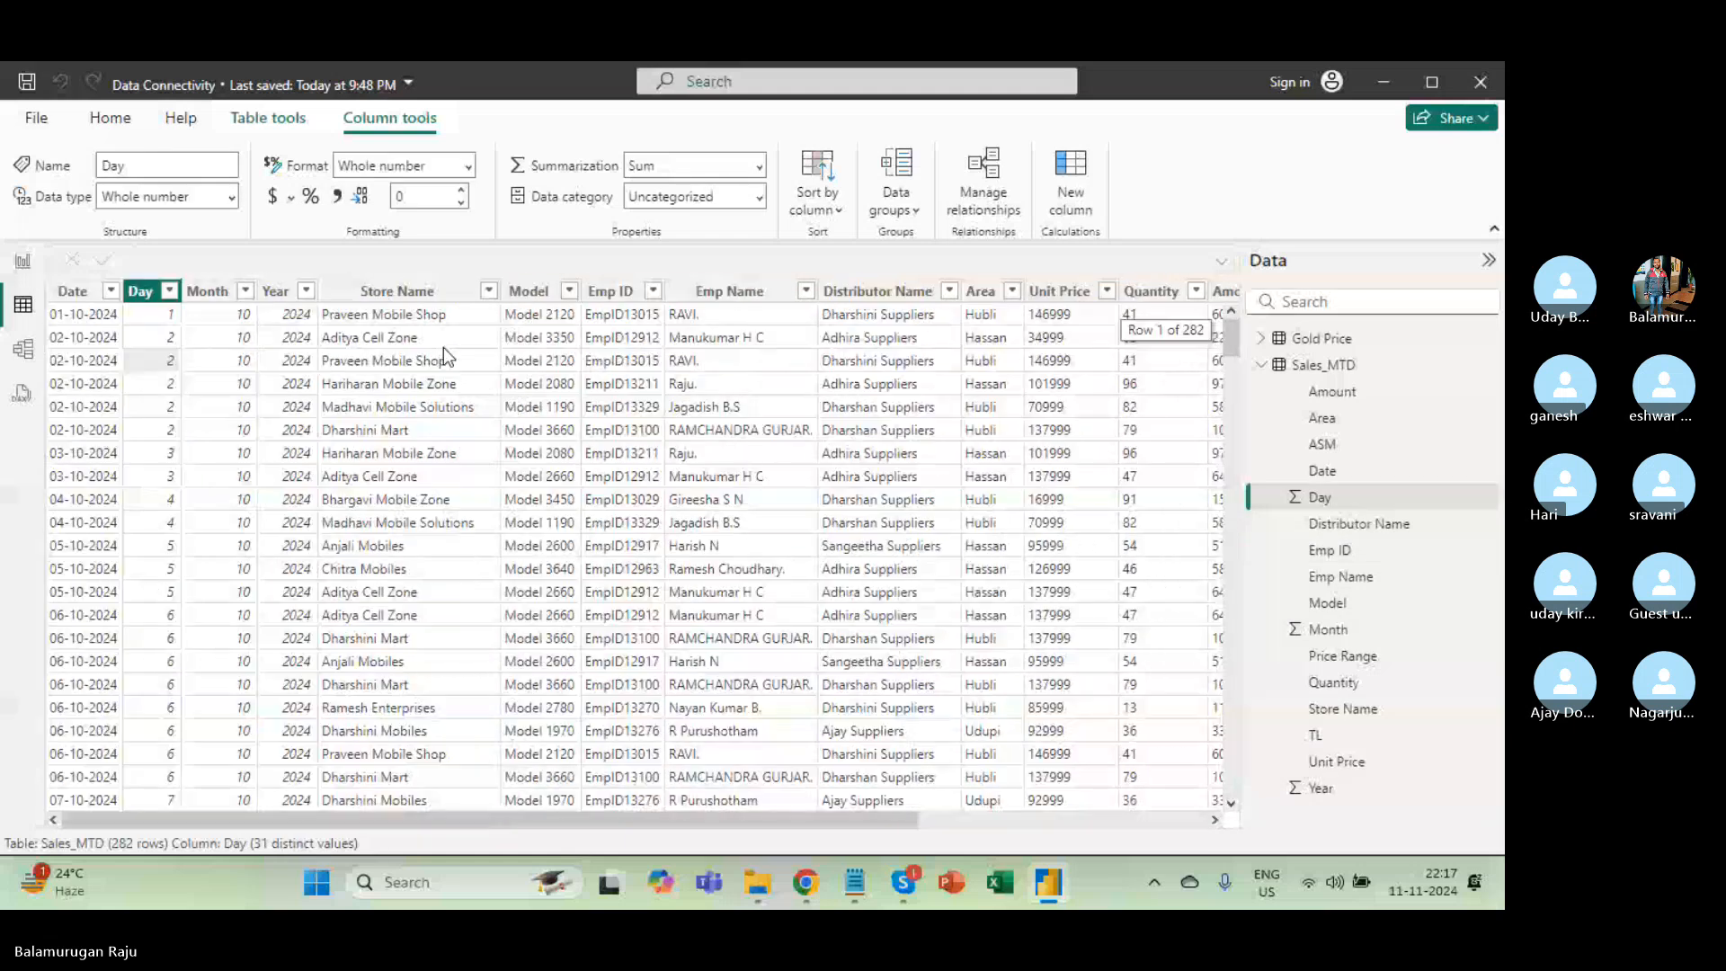
Browse the Home and Help ribbons, then switch to the Skype call window.
key(alt+Tab)
key(alt+Tab)
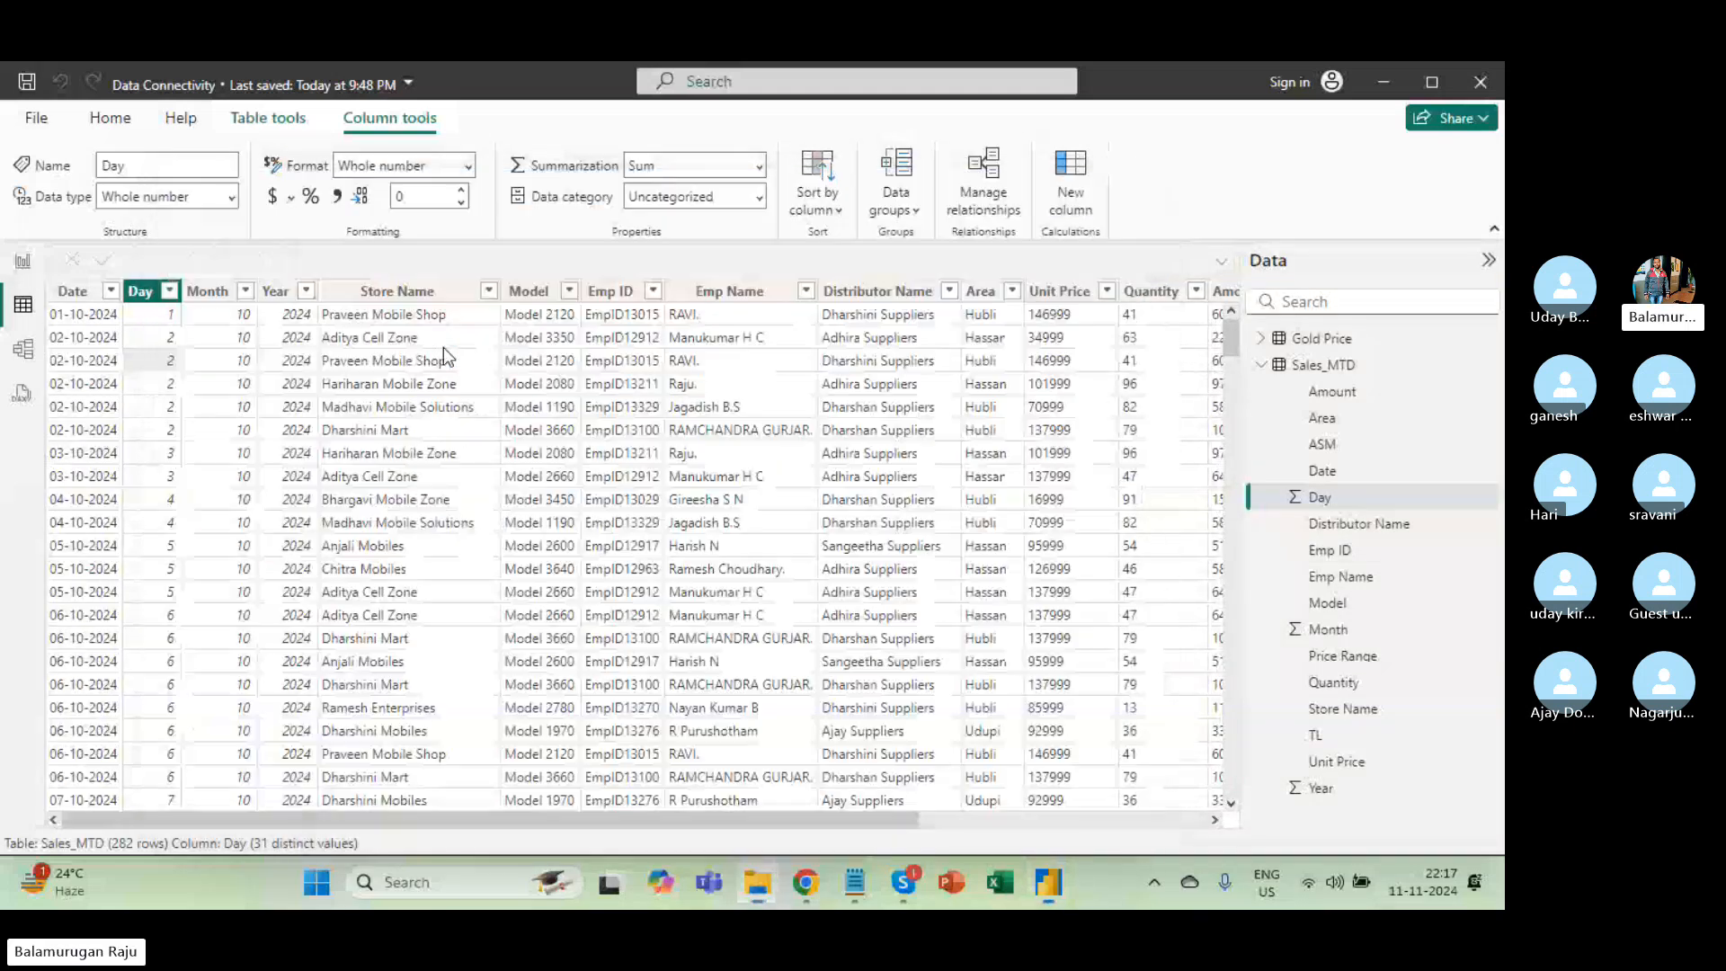
click(107, 130)
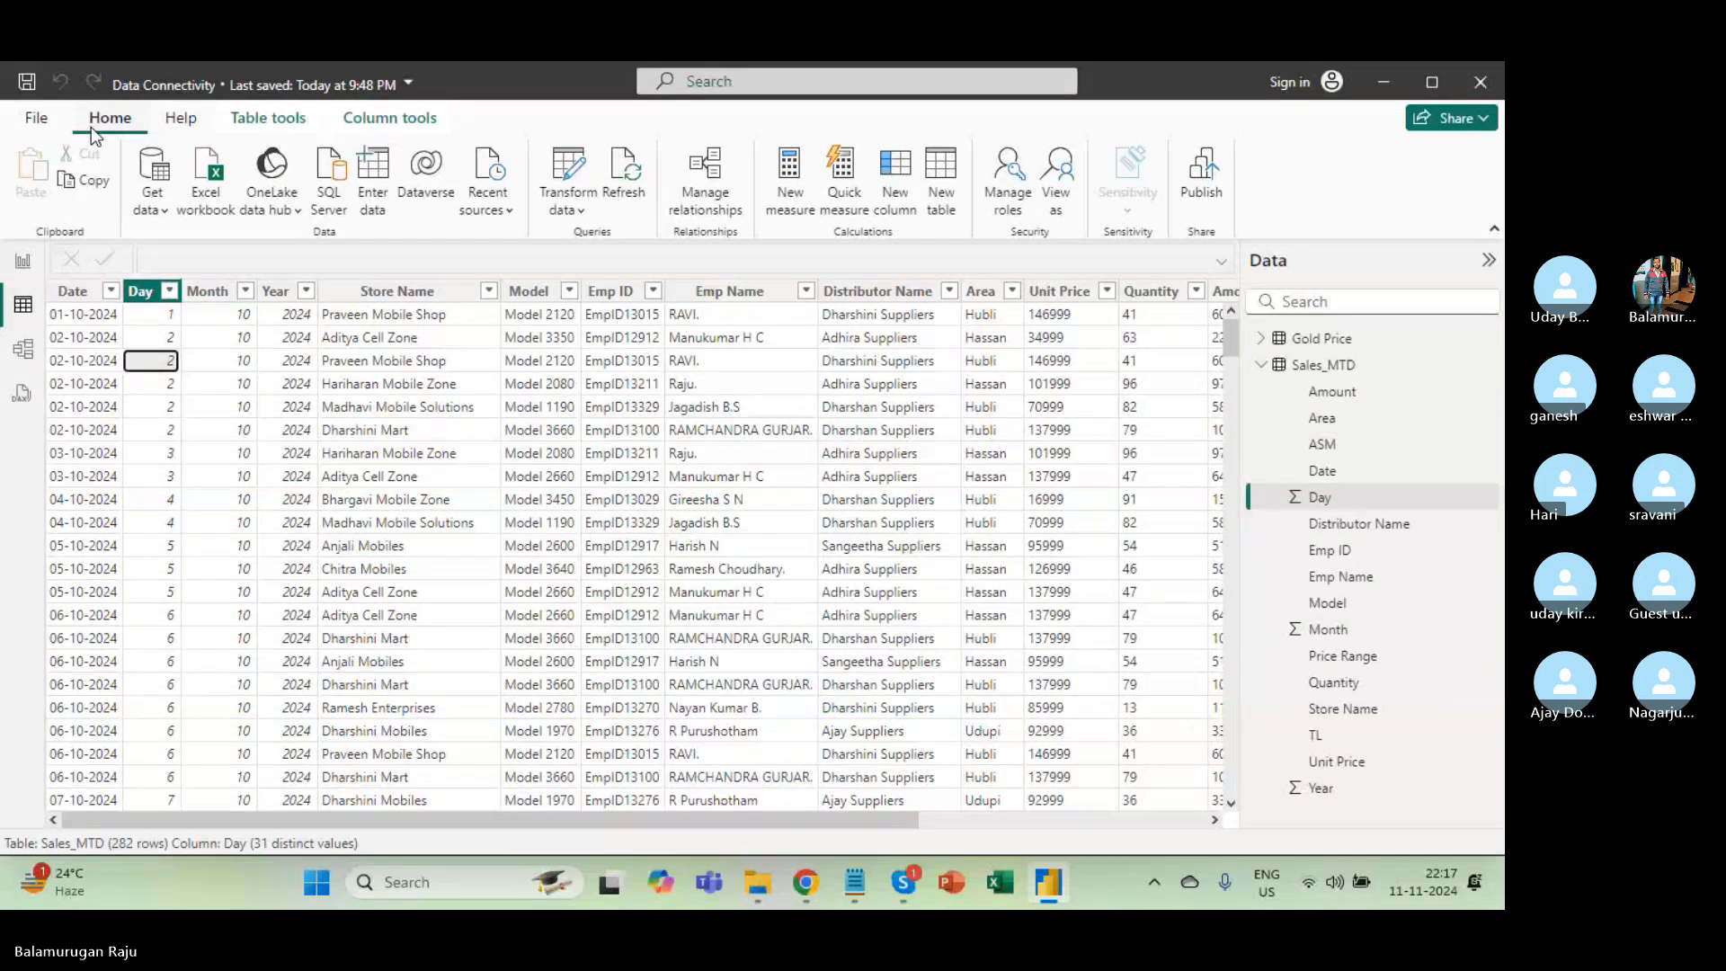
click(183, 131)
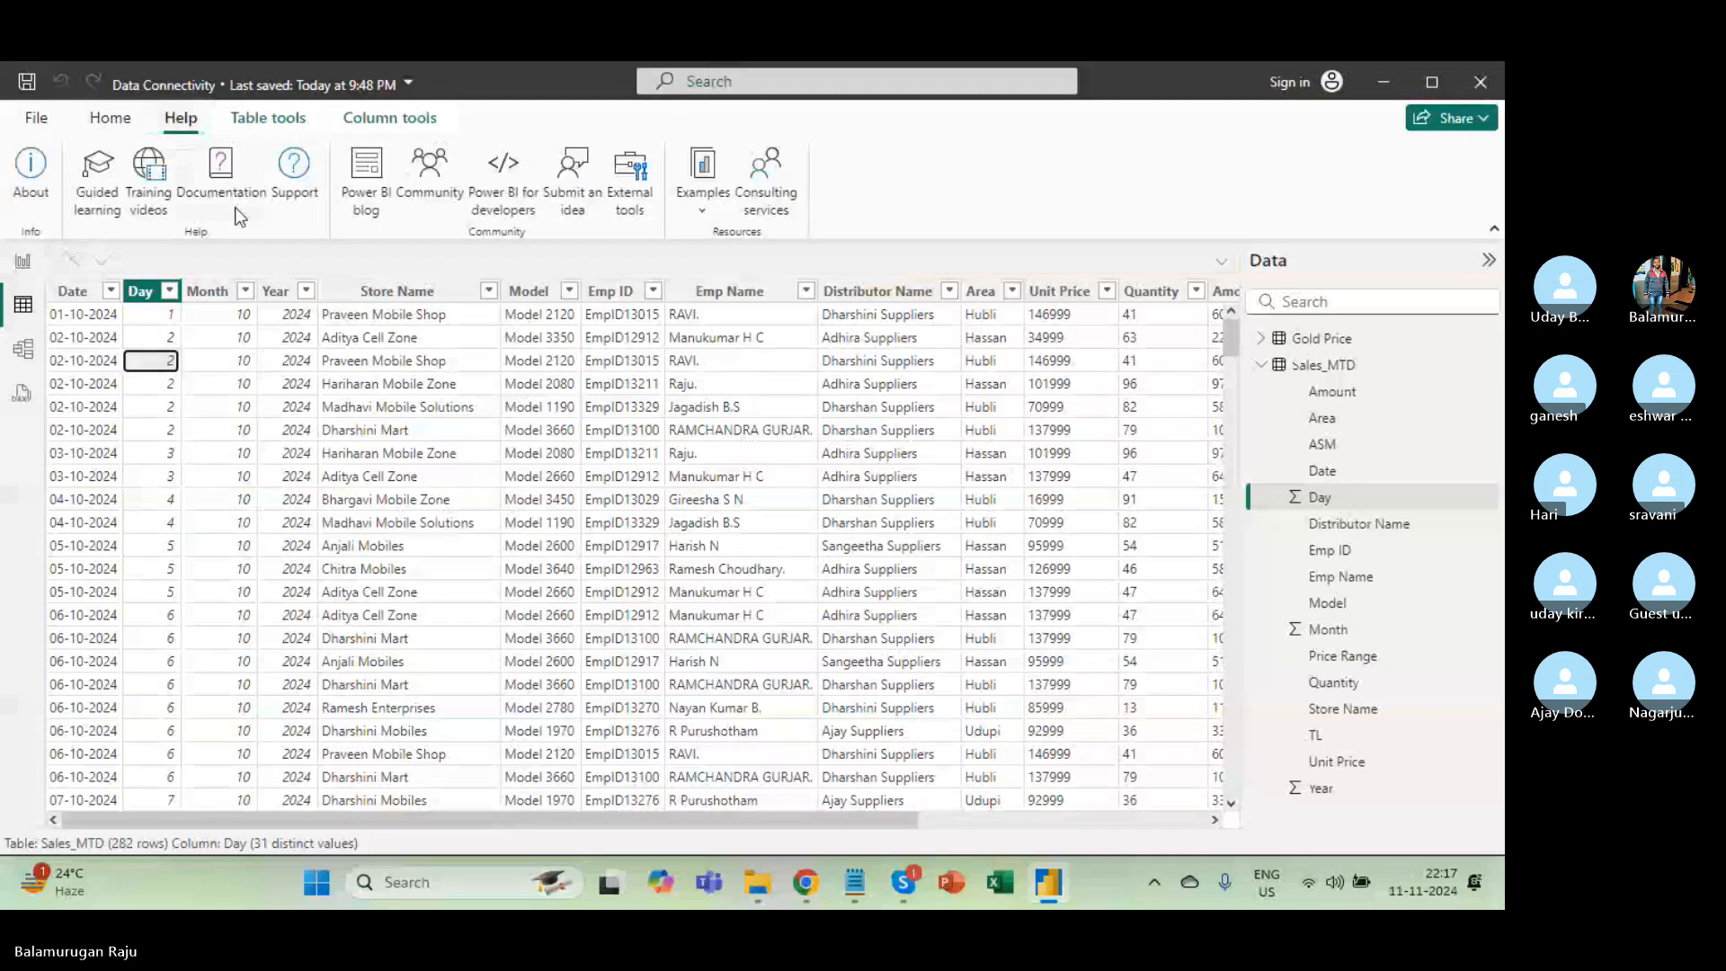
key(alt+Tab)
key(alt+Tab)
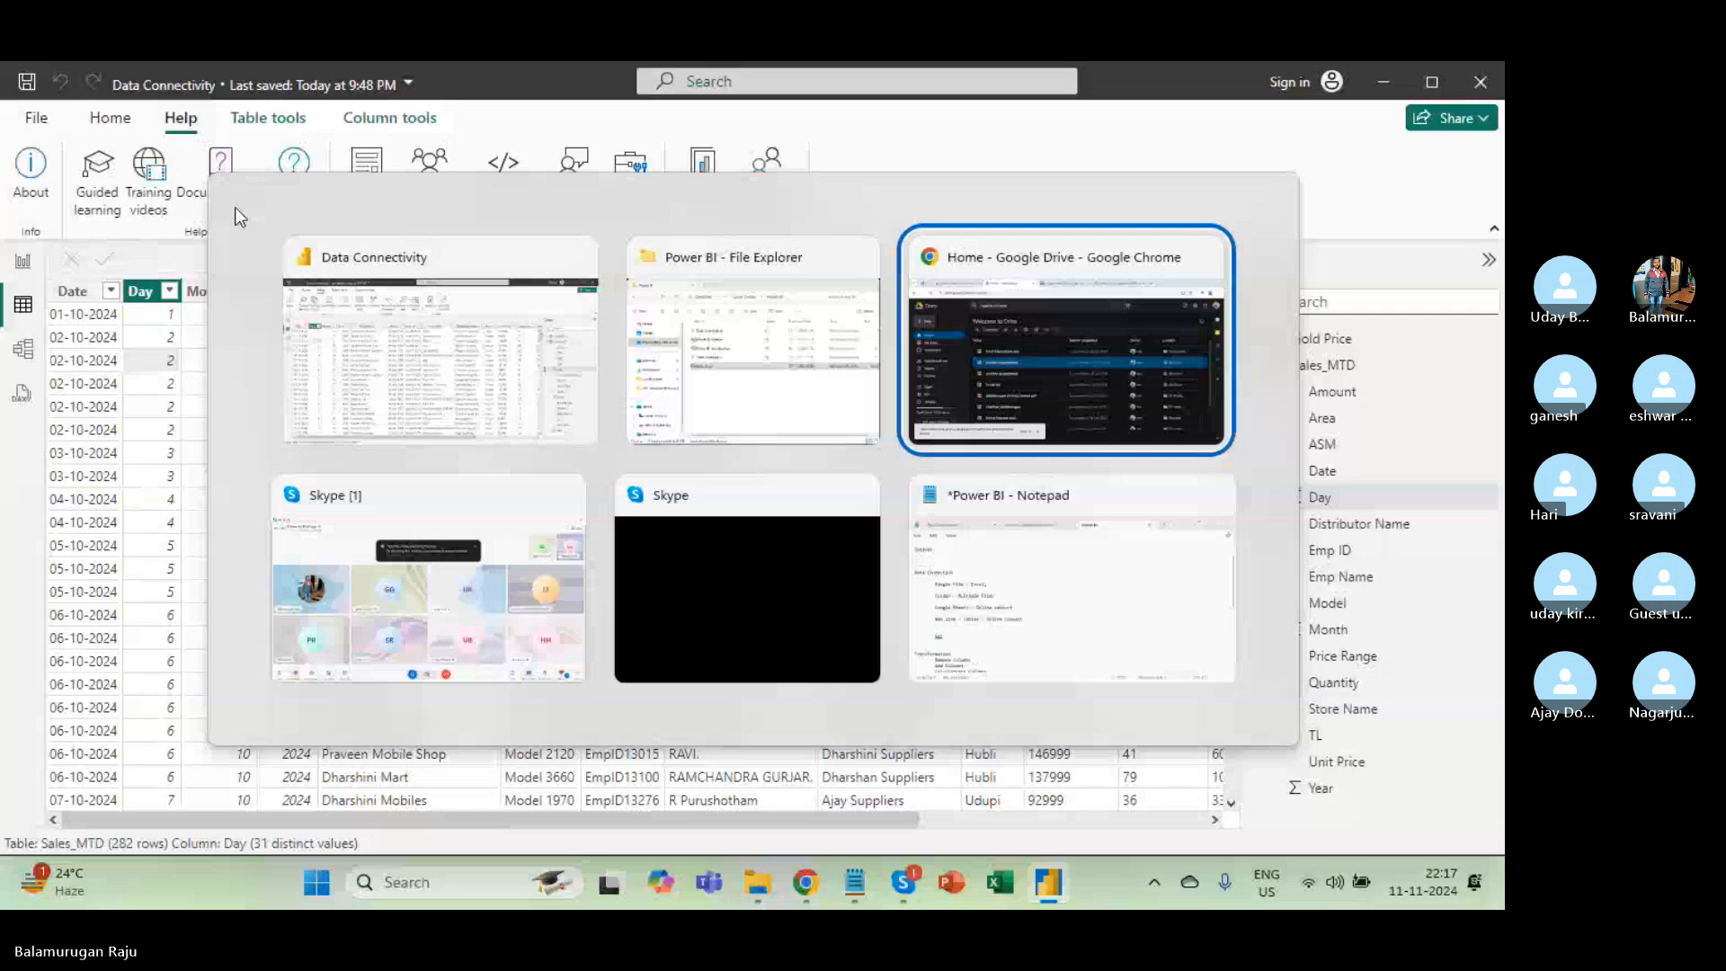
key(alt+Tab)
key(alt+Tab)
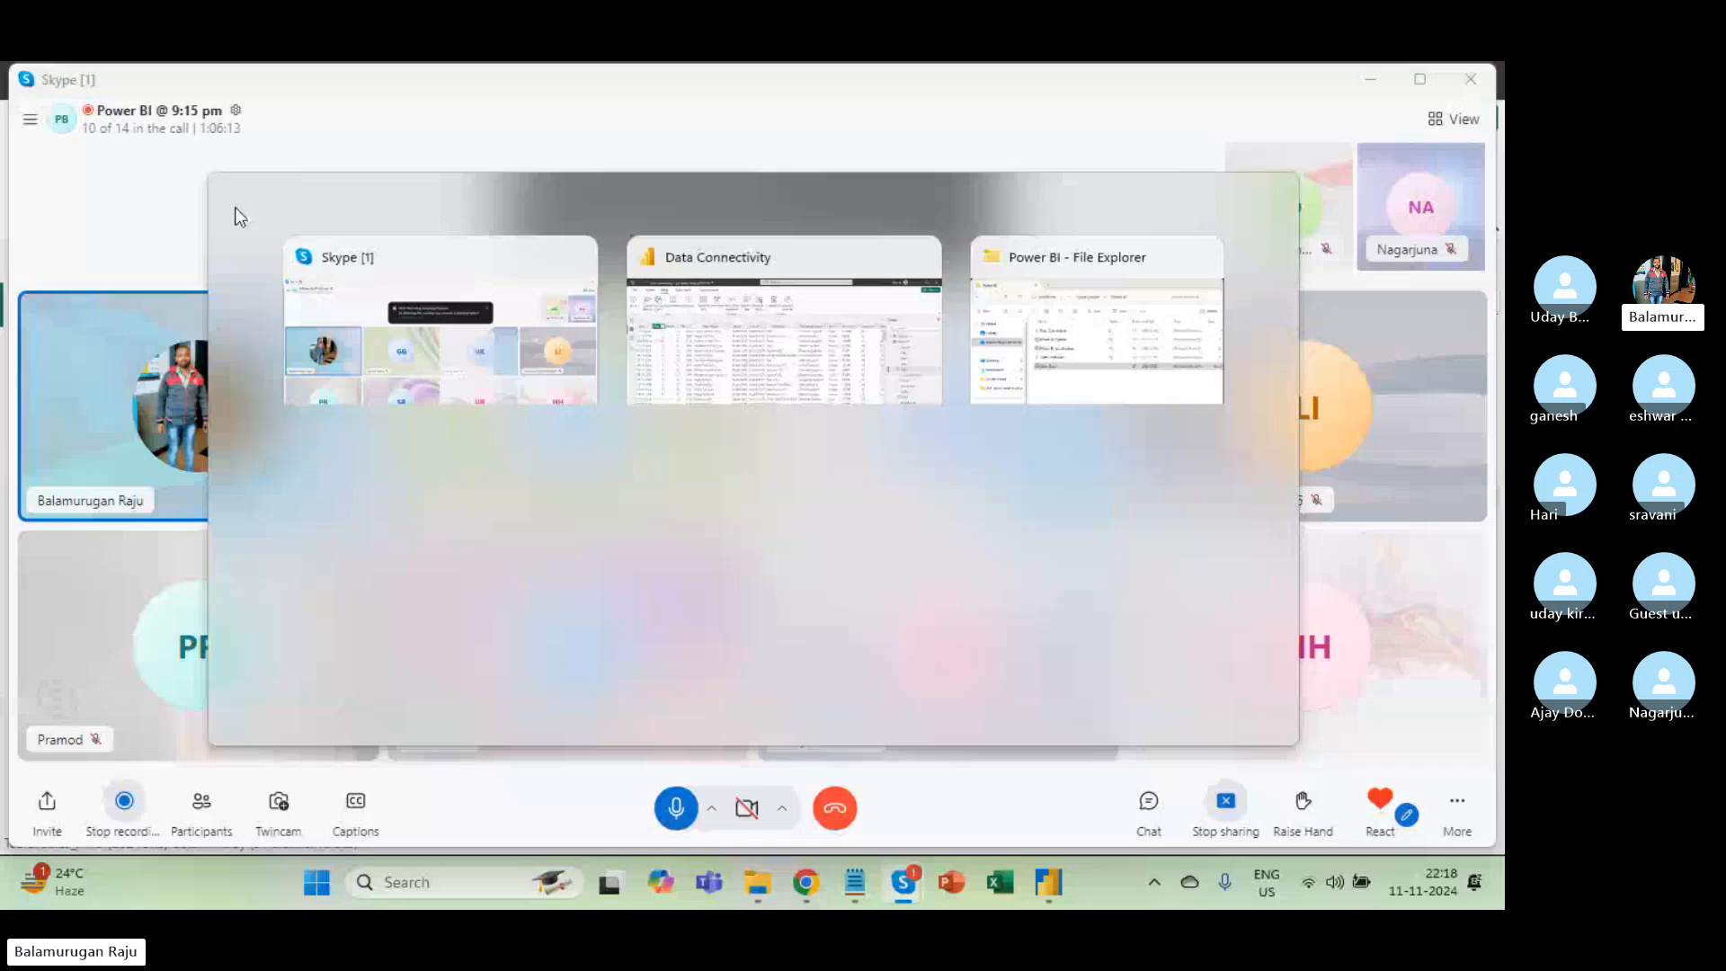
key(alt+Tab)
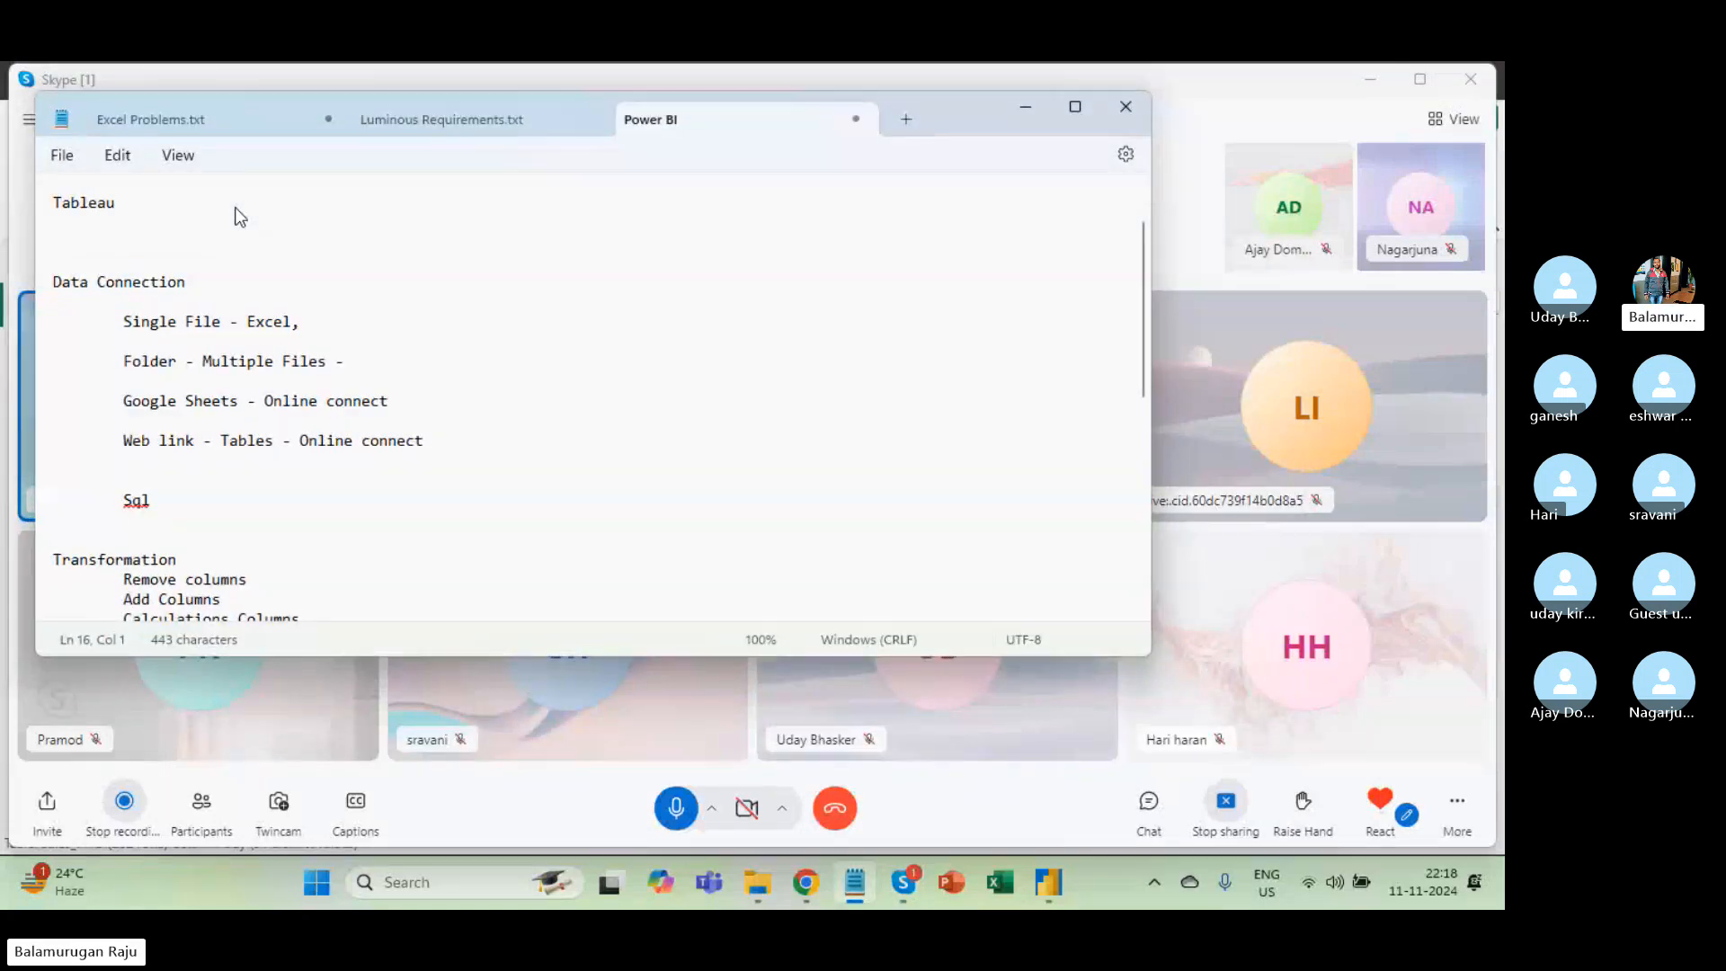
click(1022, 112)
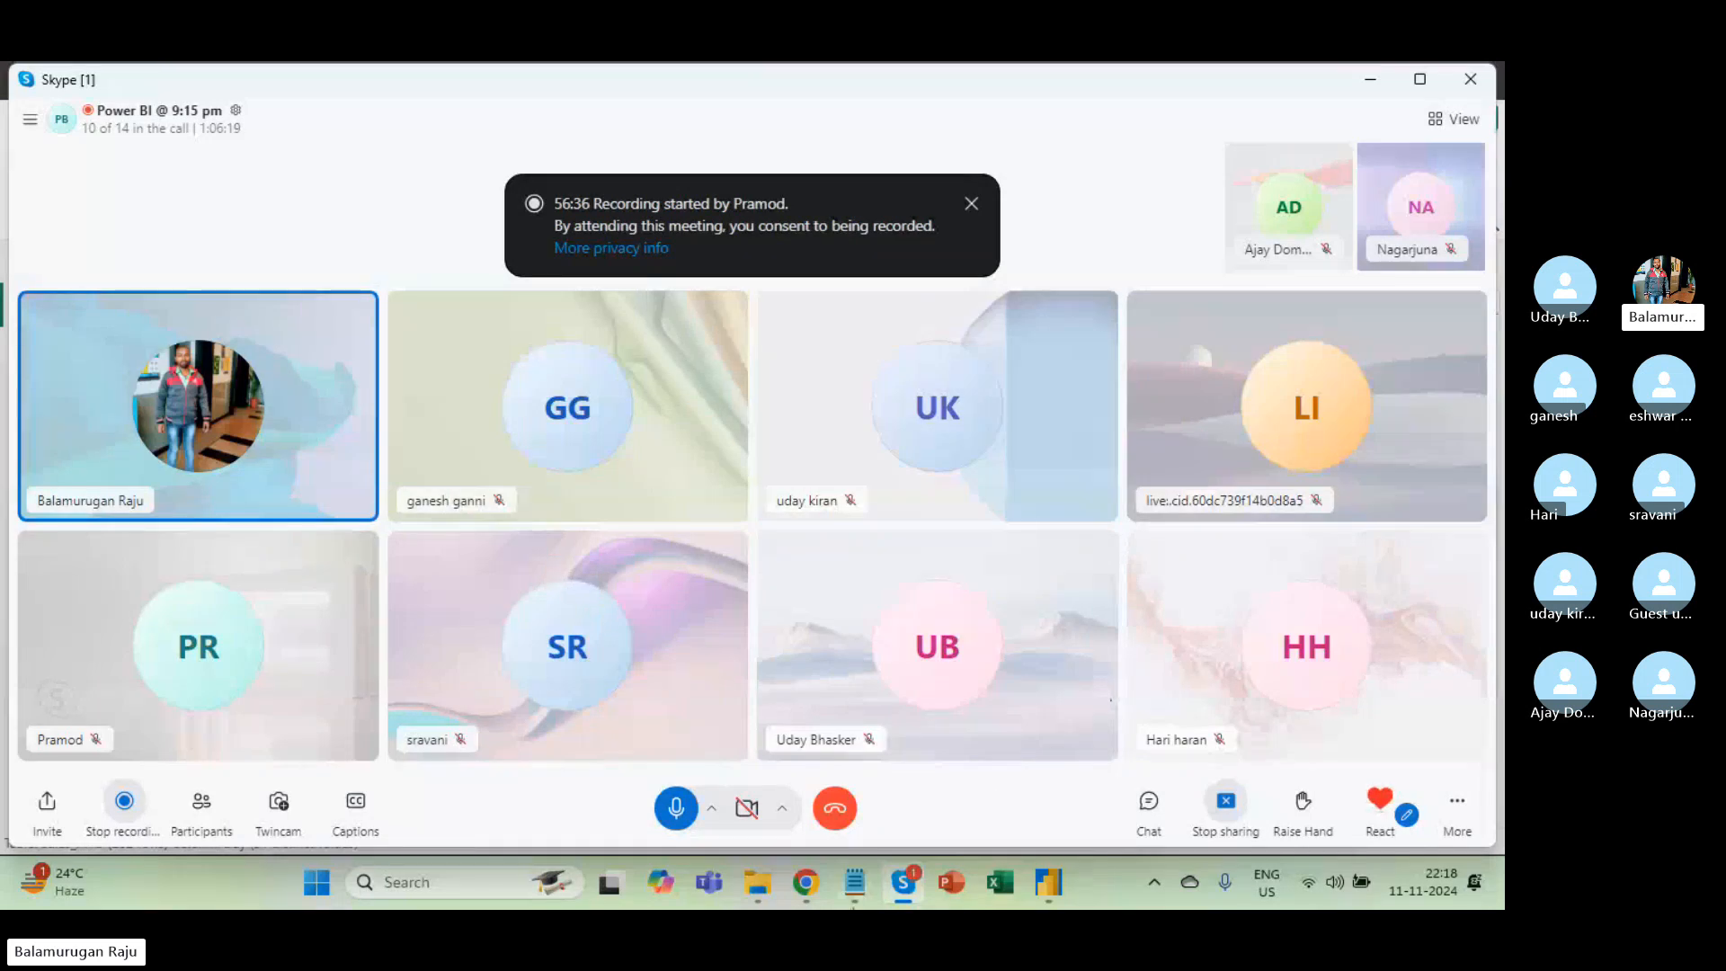
click(806, 890)
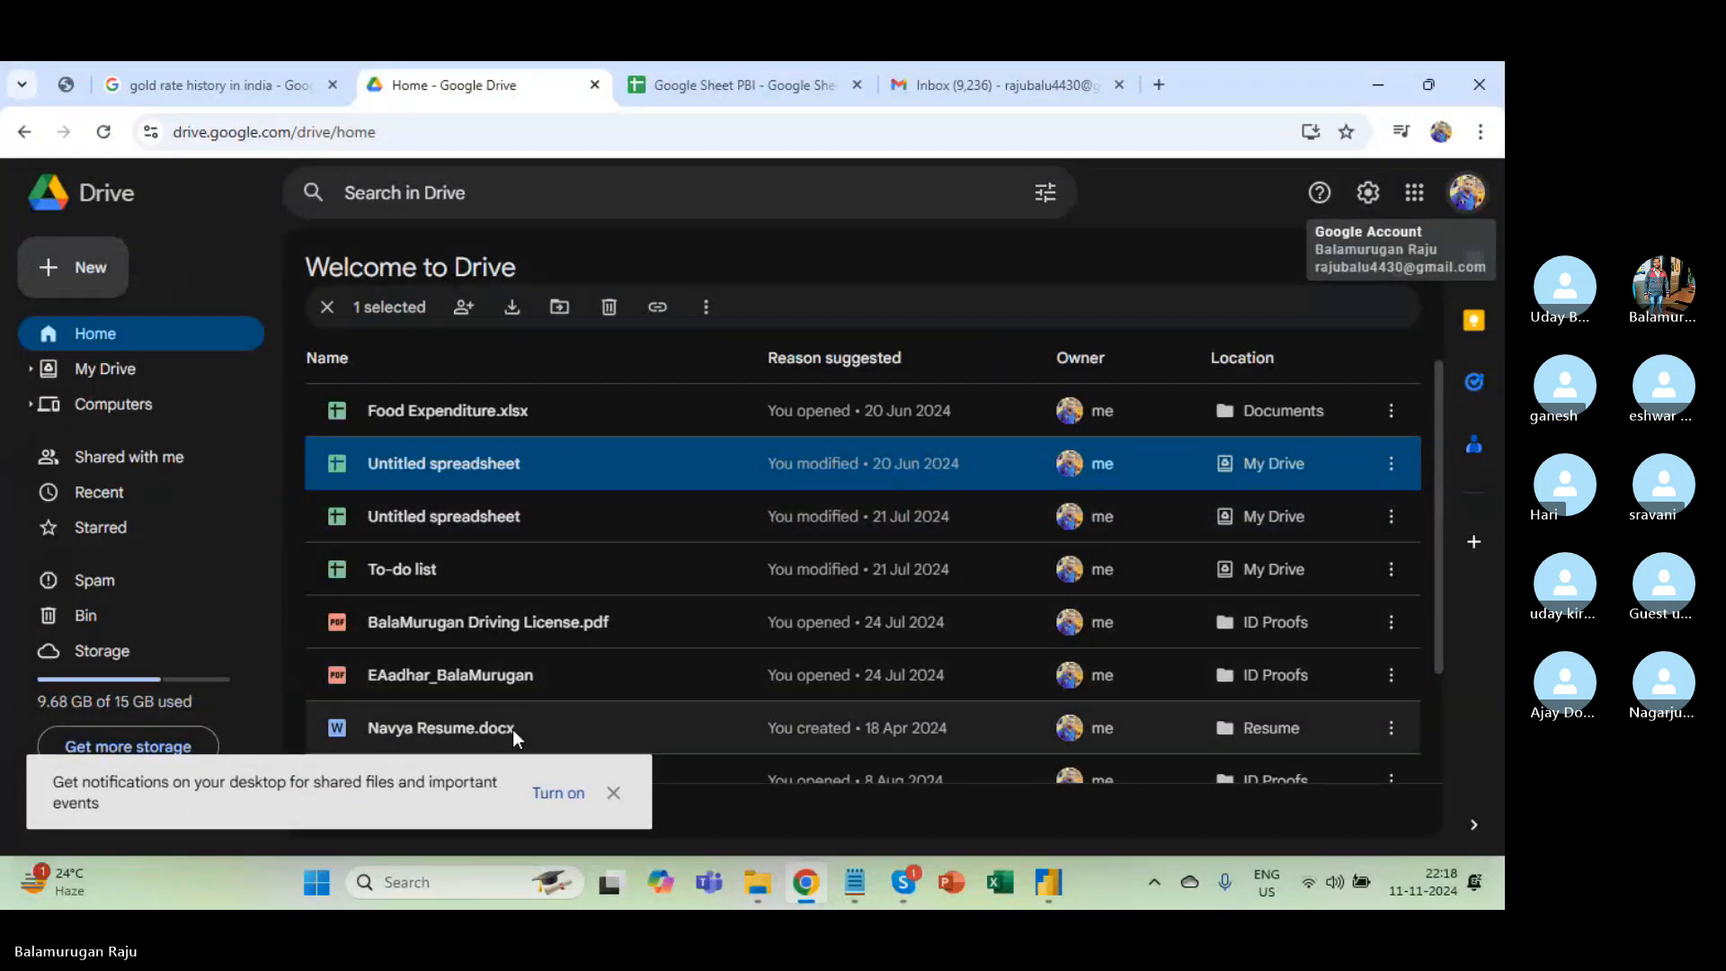
scroll(512, 730, down, 2)
key(alt+Tab)
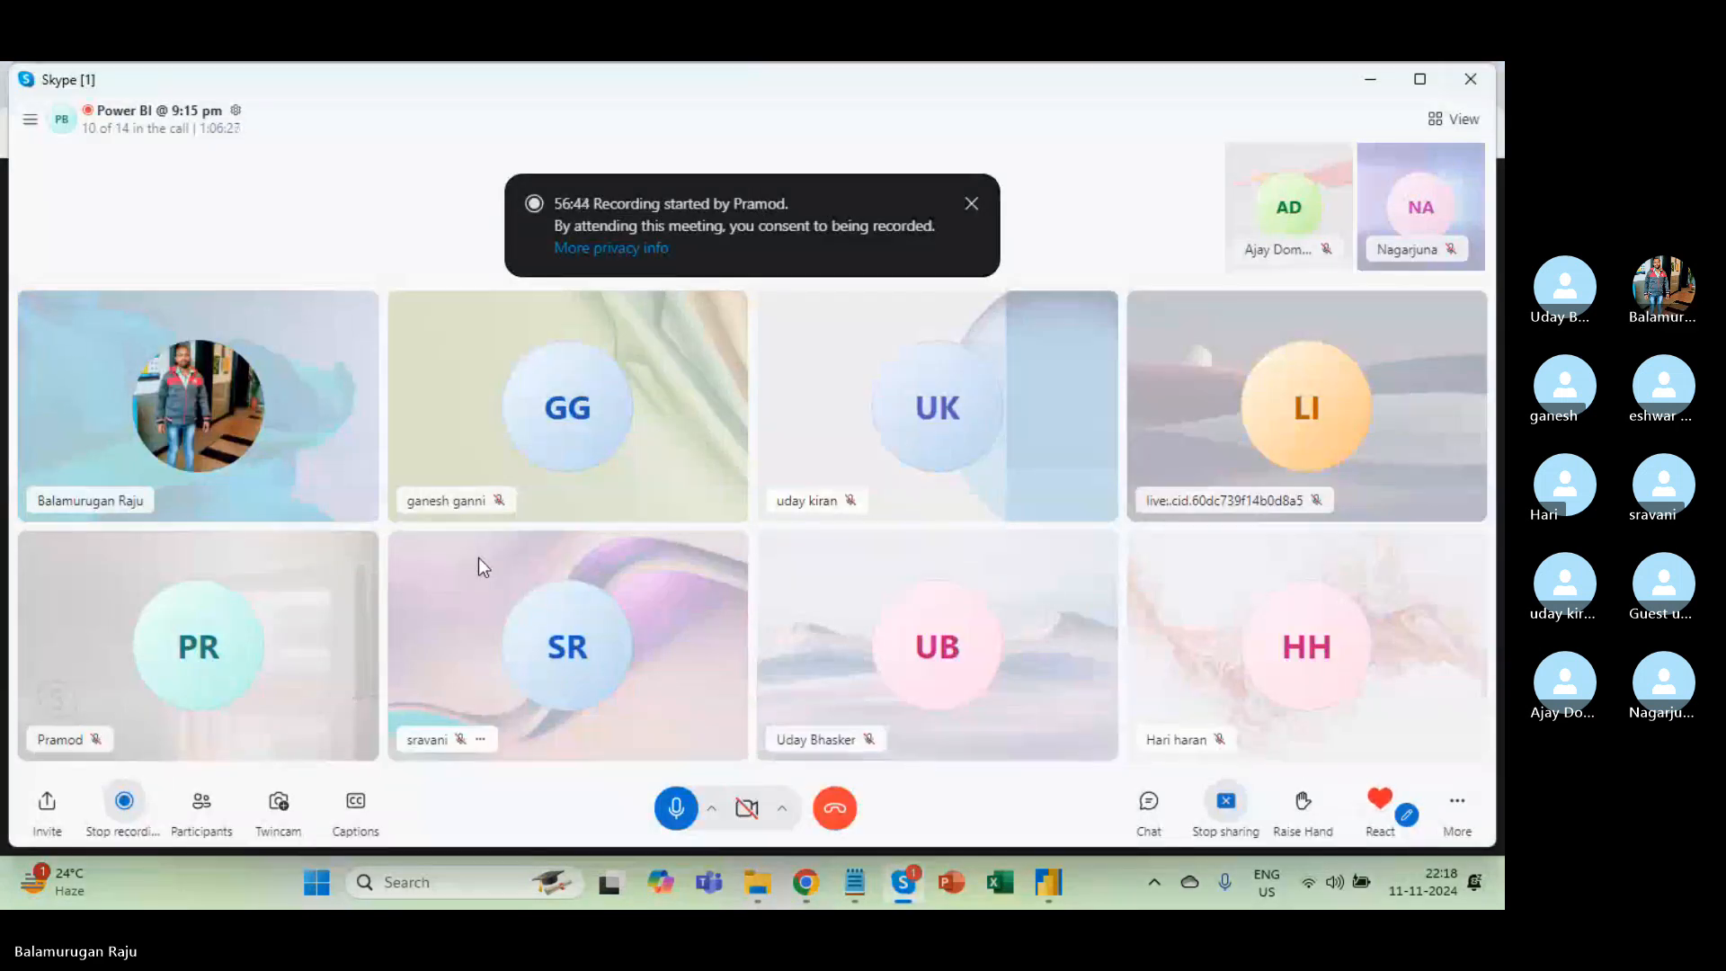
key(alt+Tab)
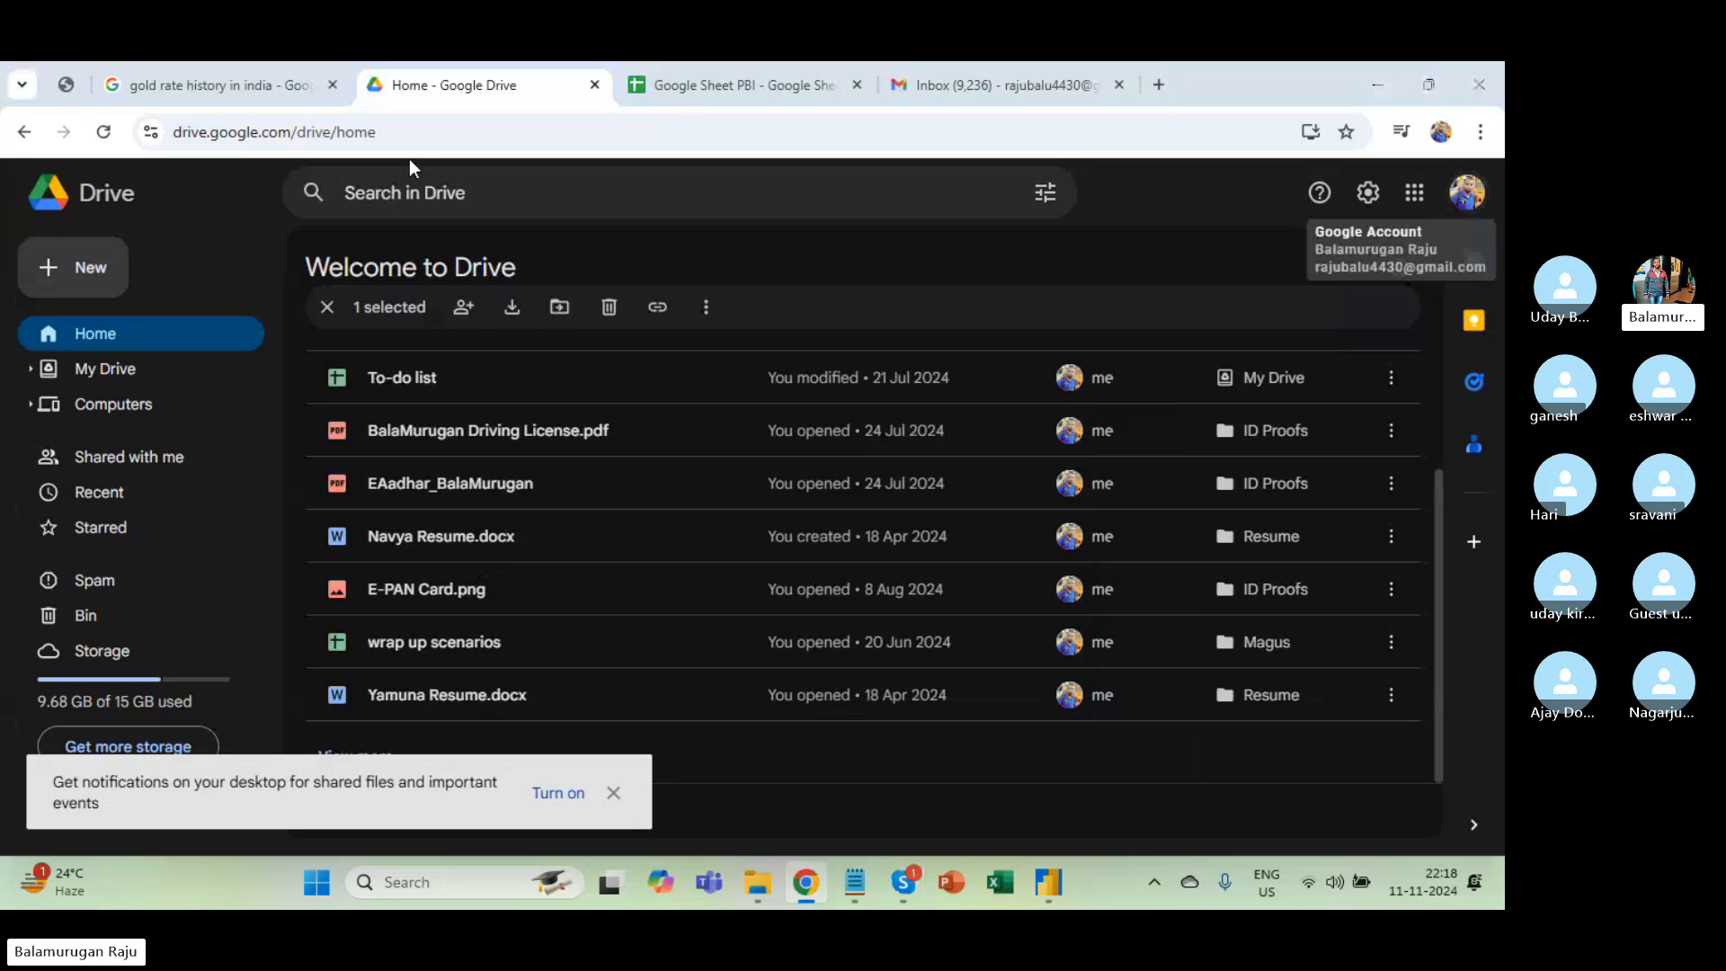
key(alt+Tab)
key(alt+Tab)
key(alt+Tab)
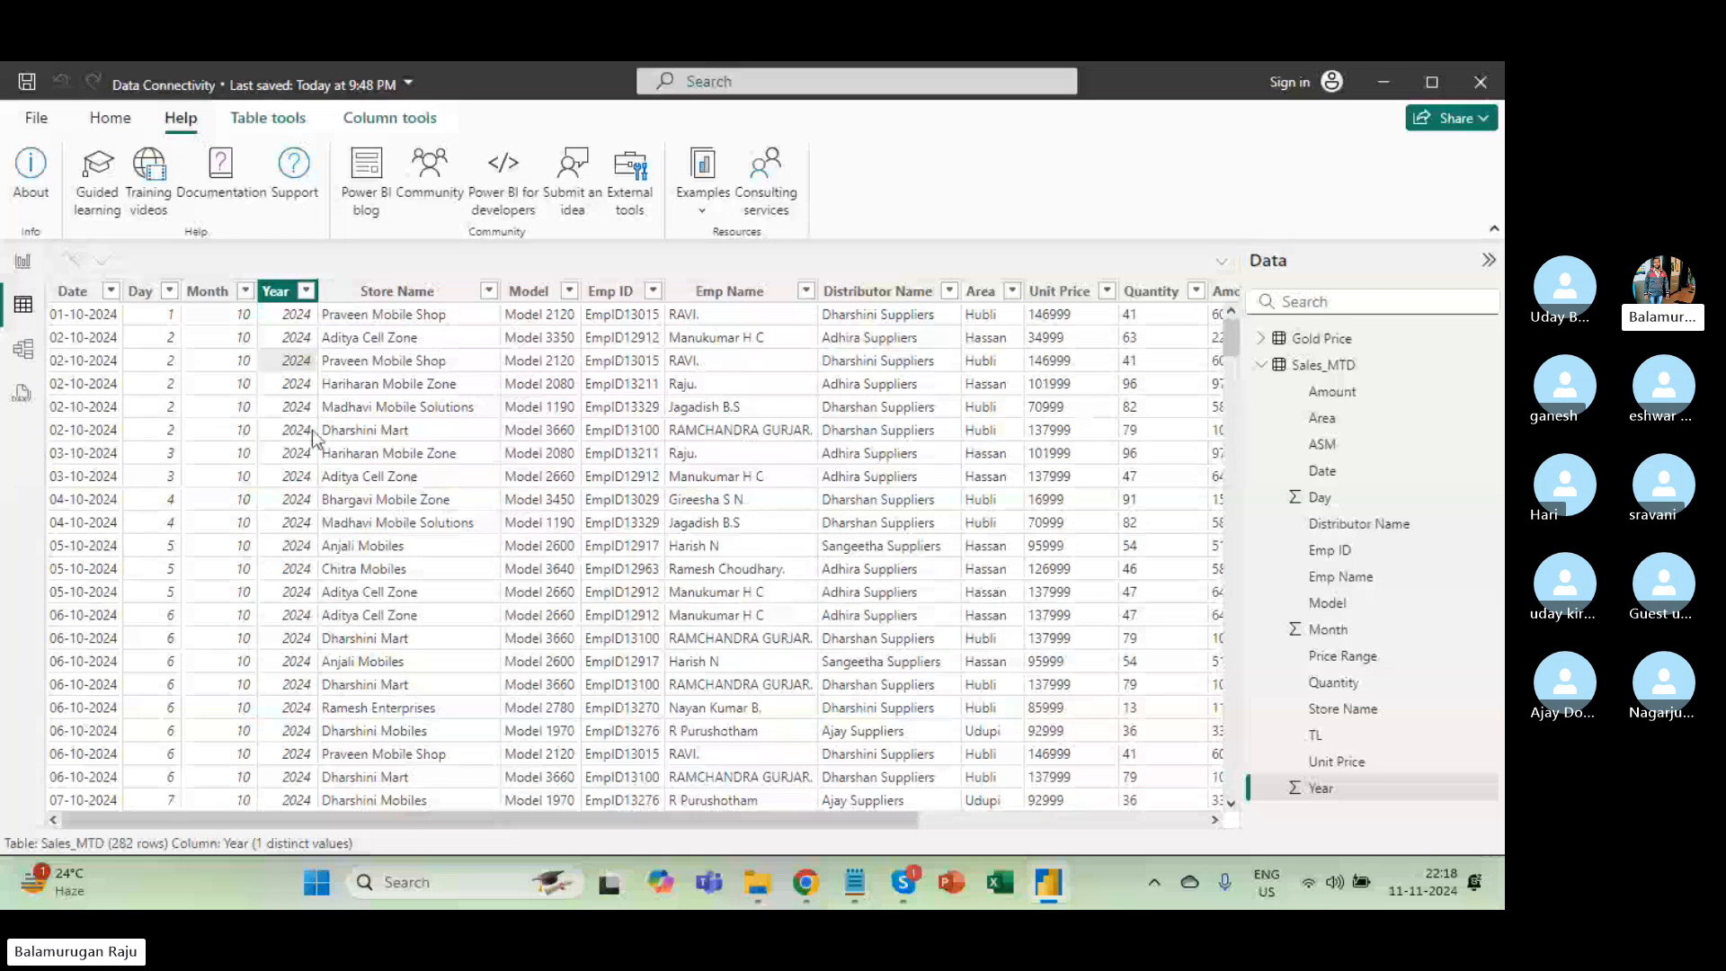
Look through the Report and Model views, then return to the Sales_MTD data grid.
click(22, 266)
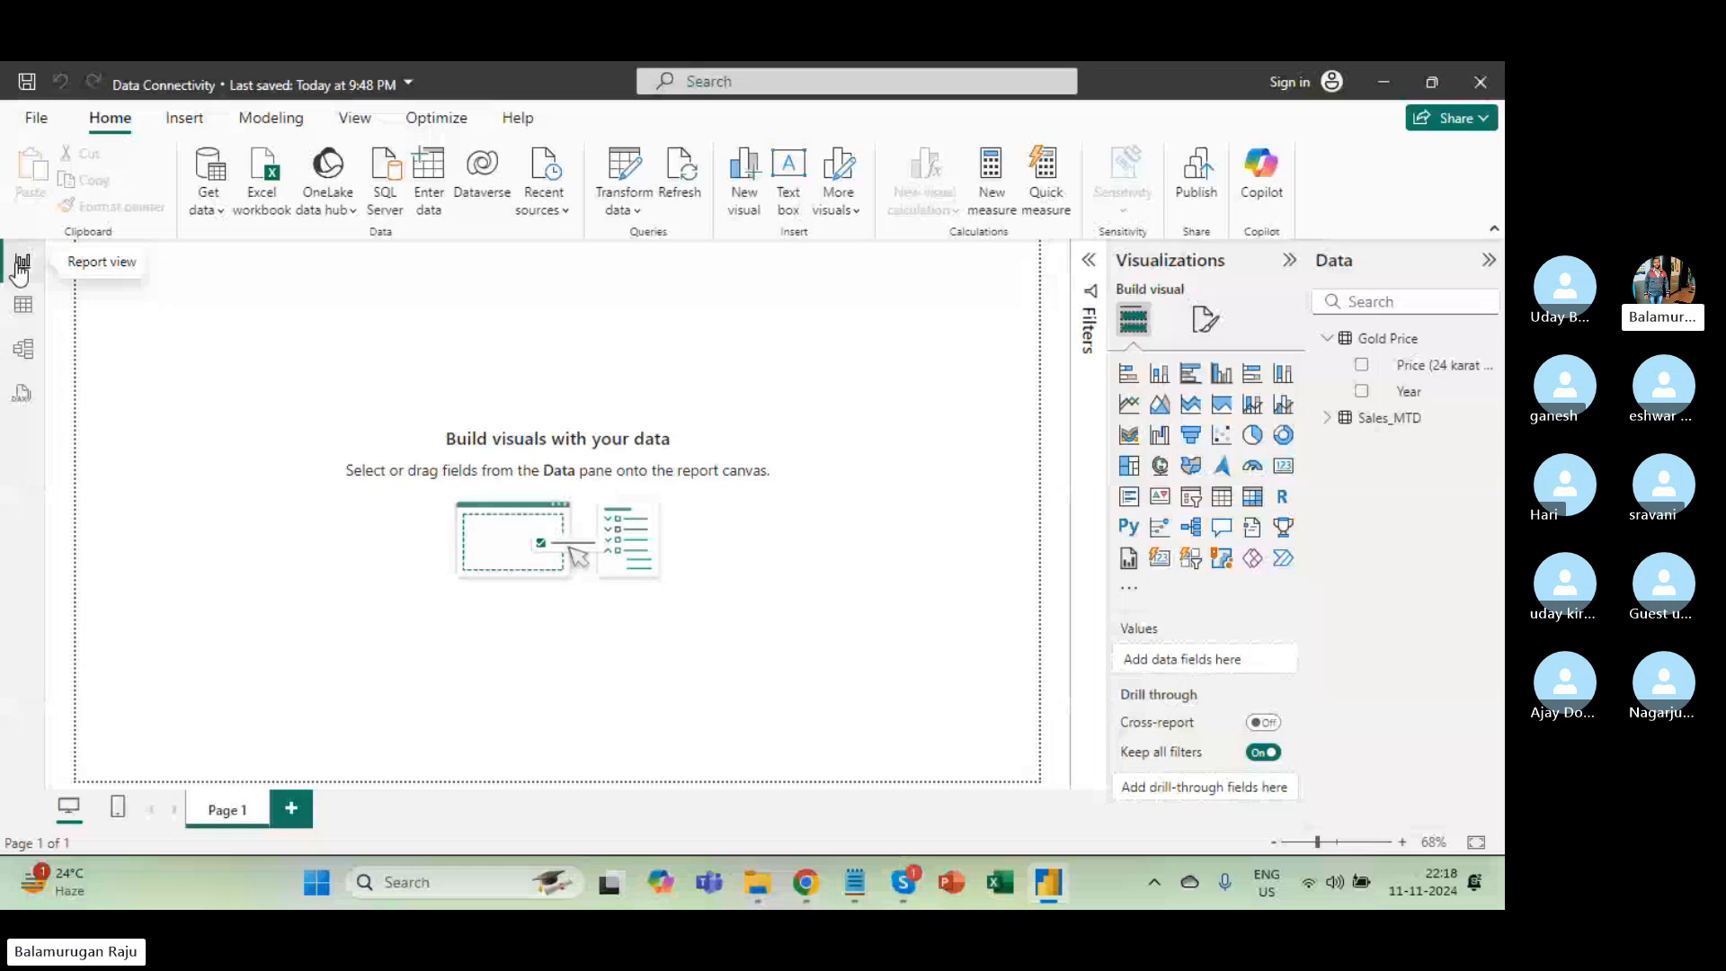
click(27, 343)
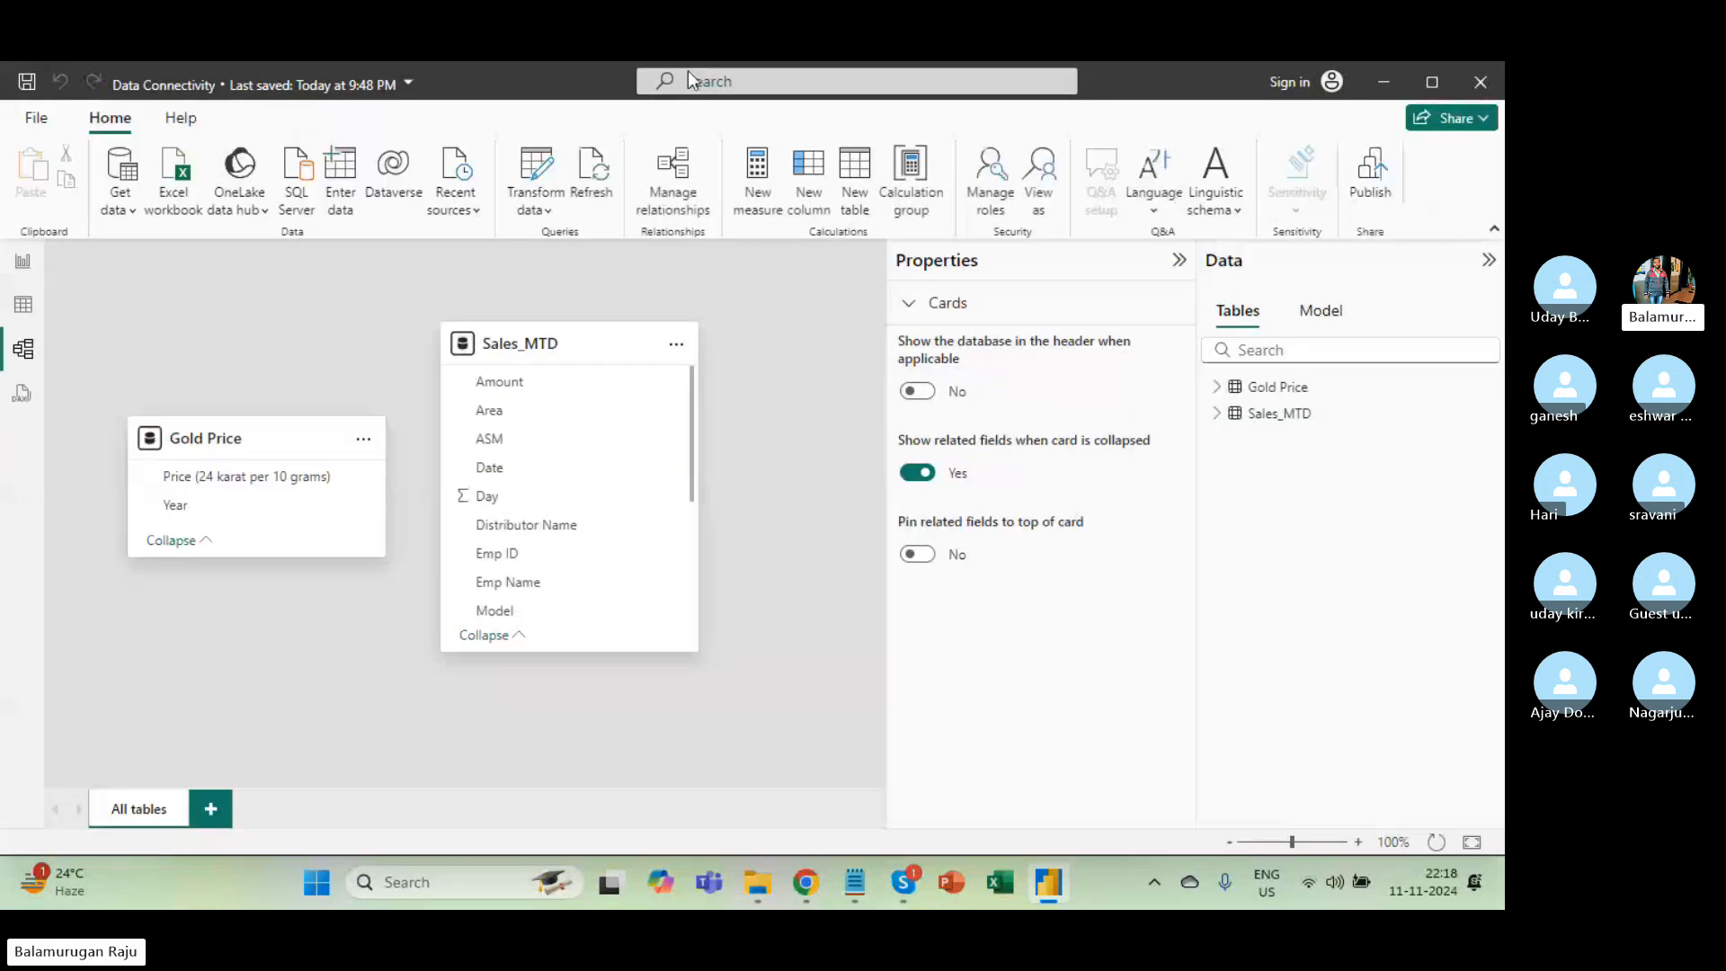
click(41, 303)
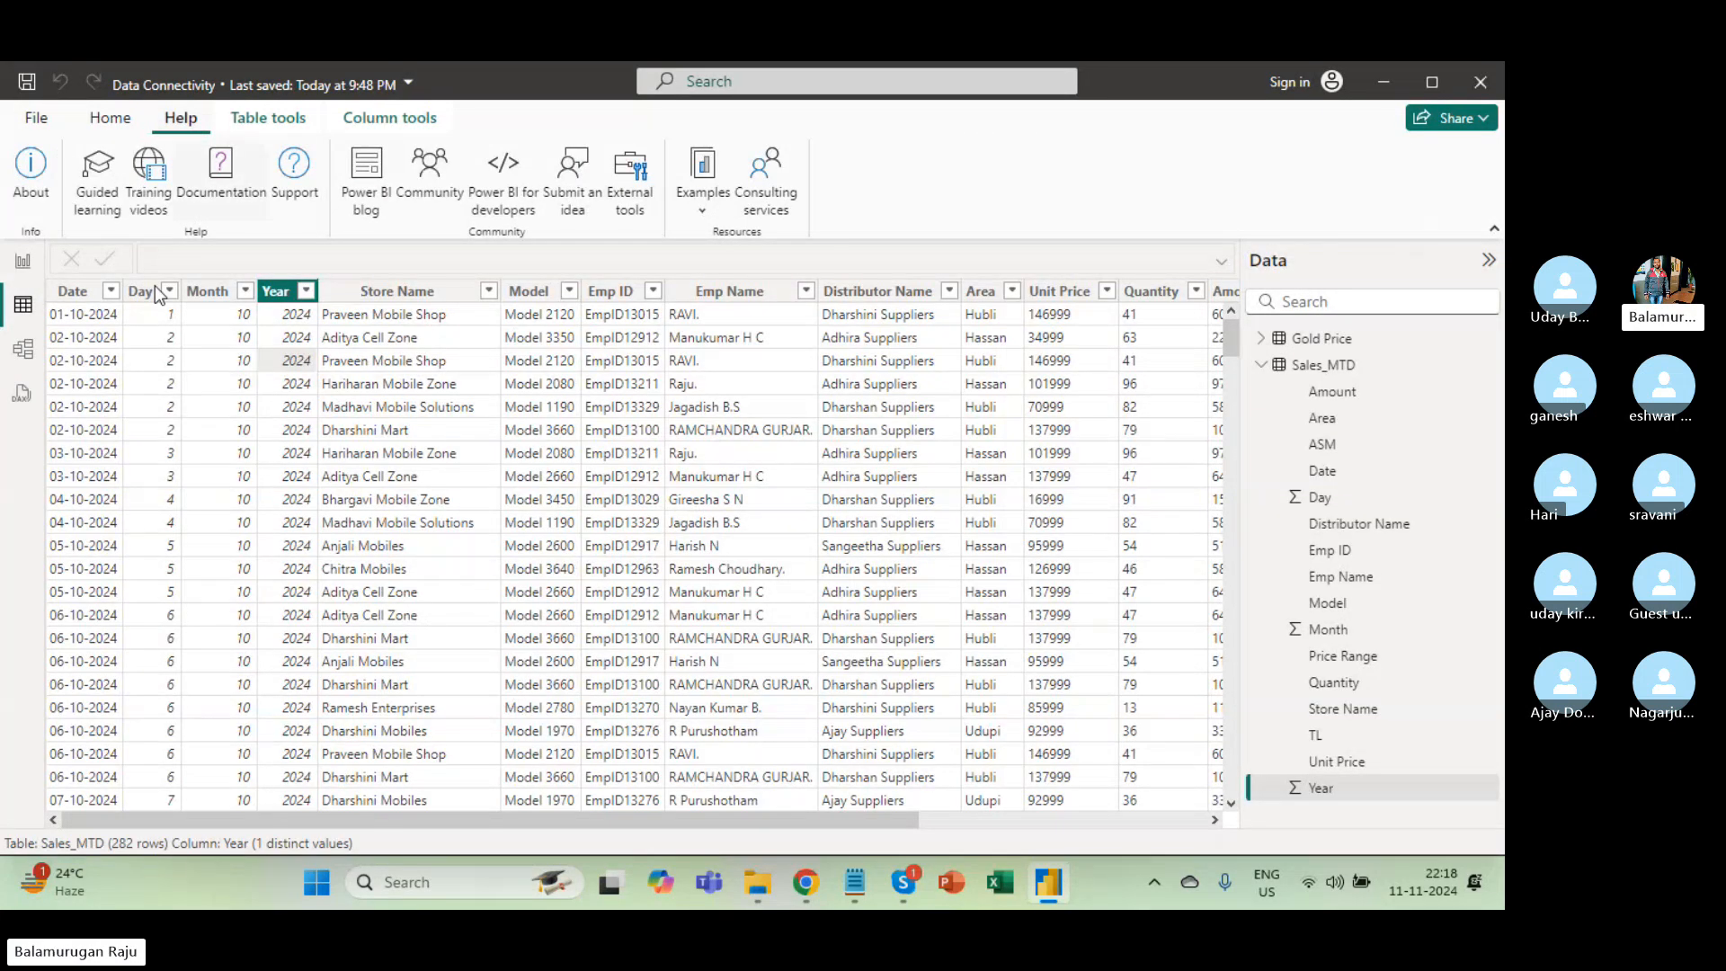
Select the Sales_MTD table and bring up its More options action list in the Data pane.
double_click(1335, 366)
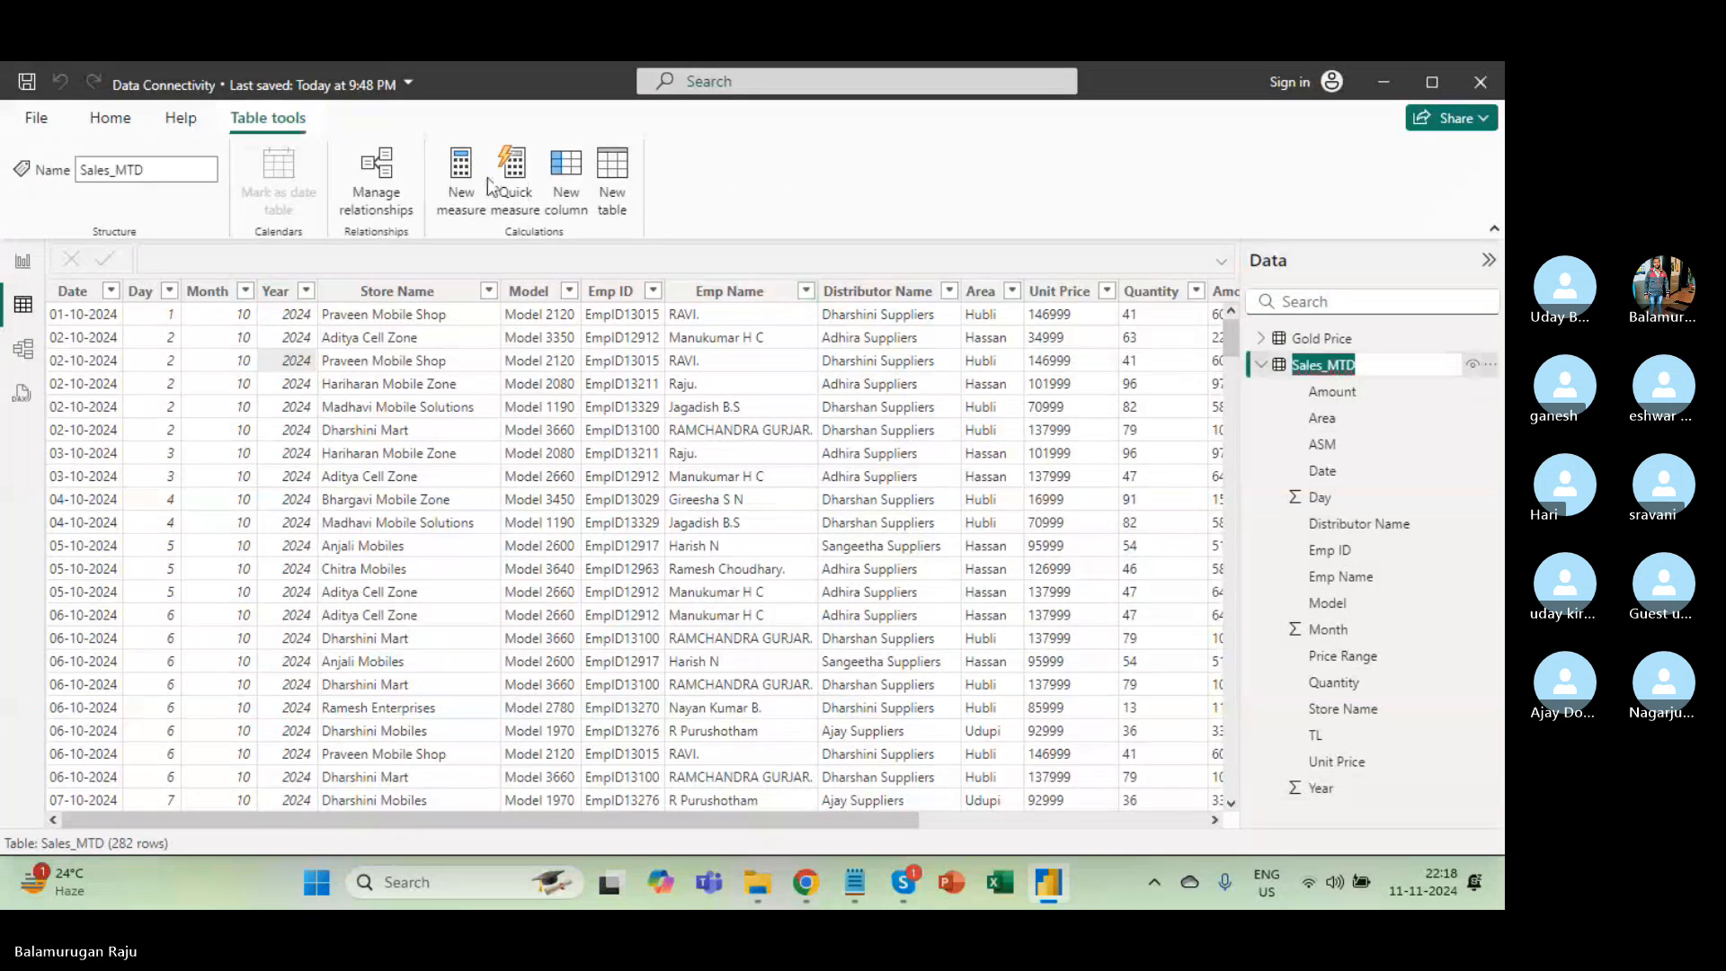
click(109, 120)
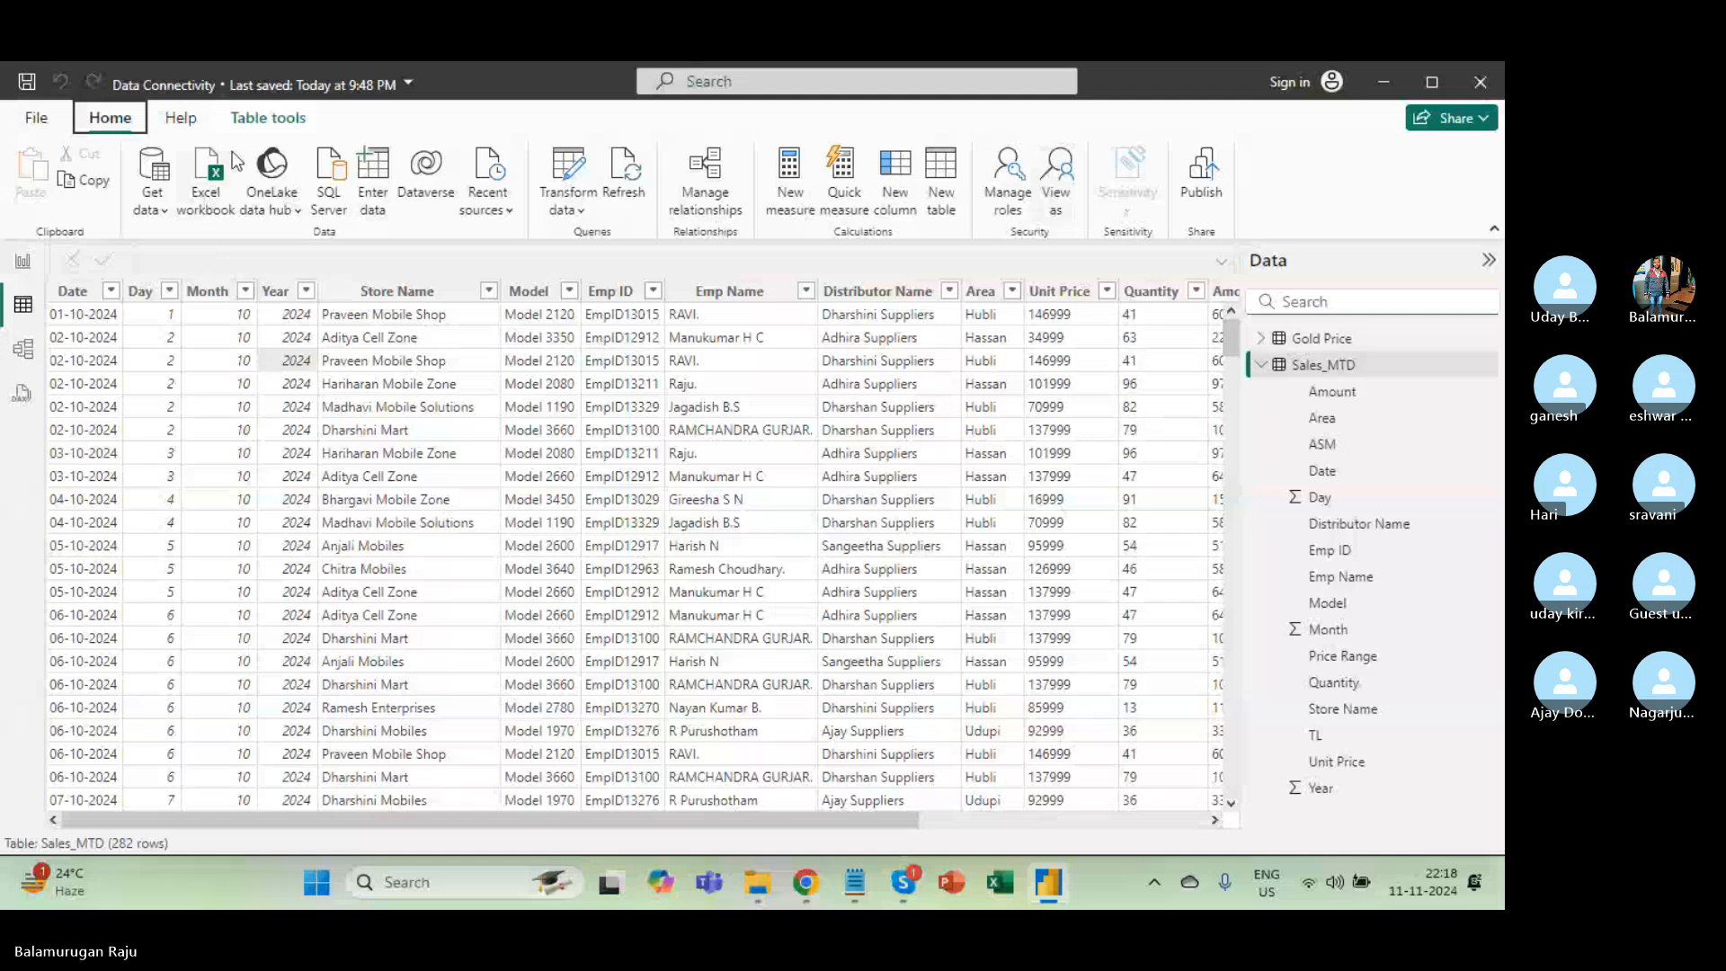
click(260, 120)
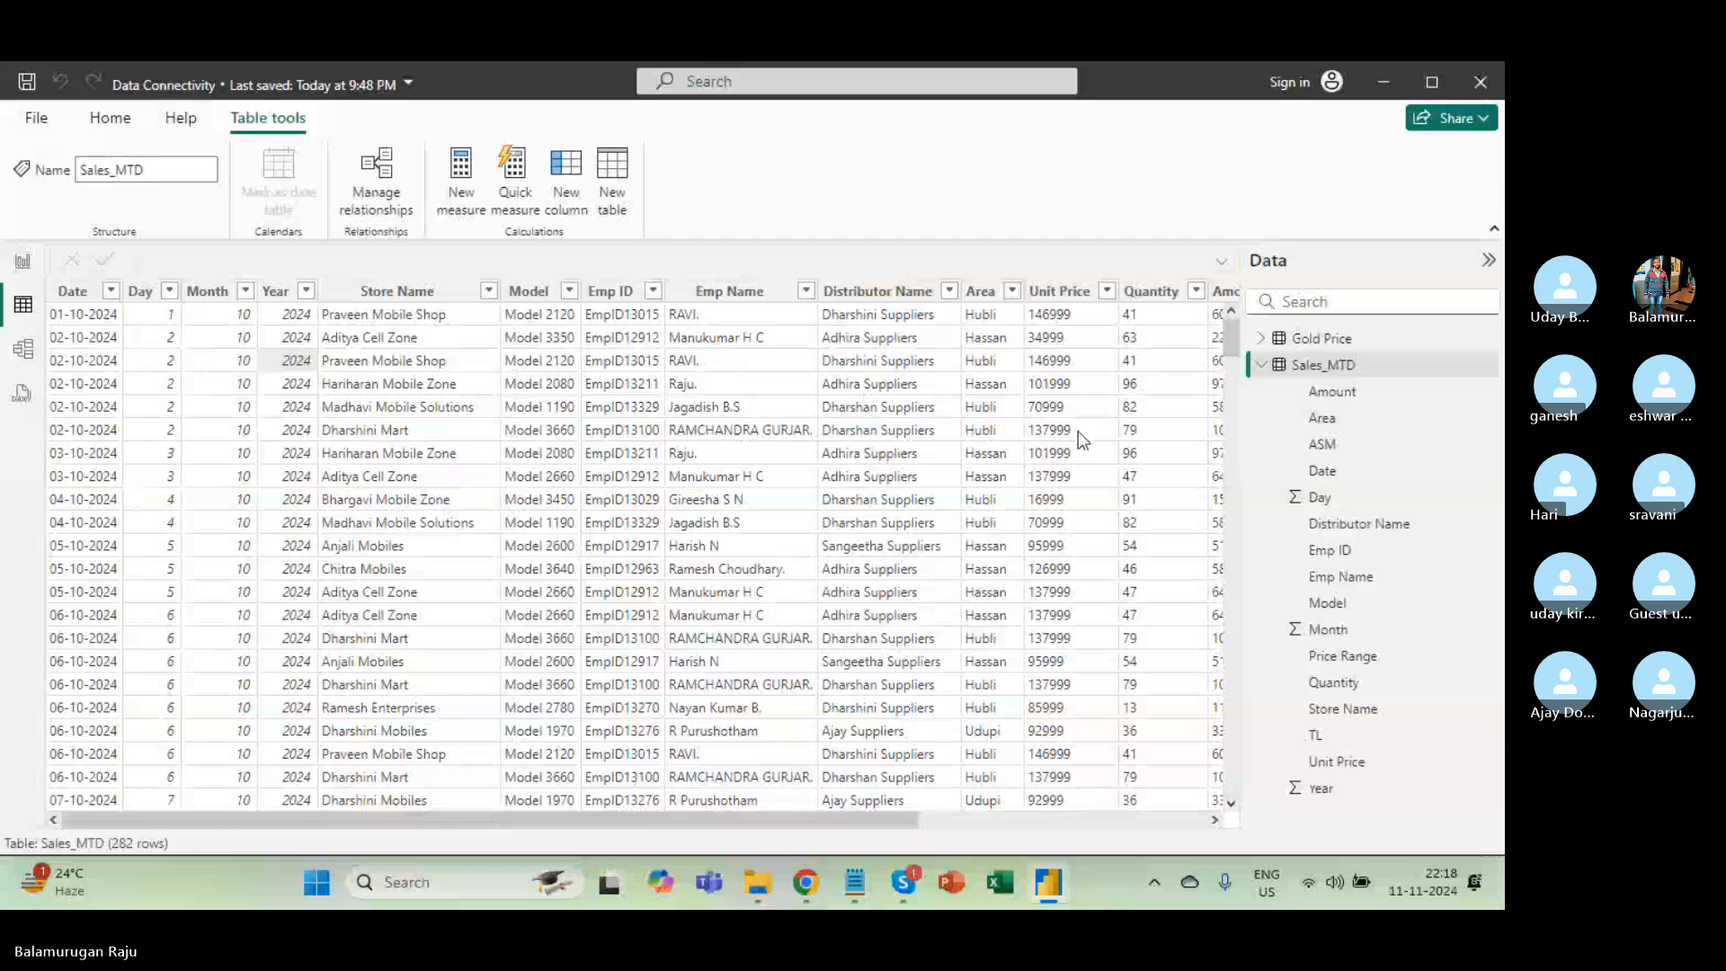
click(1491, 365)
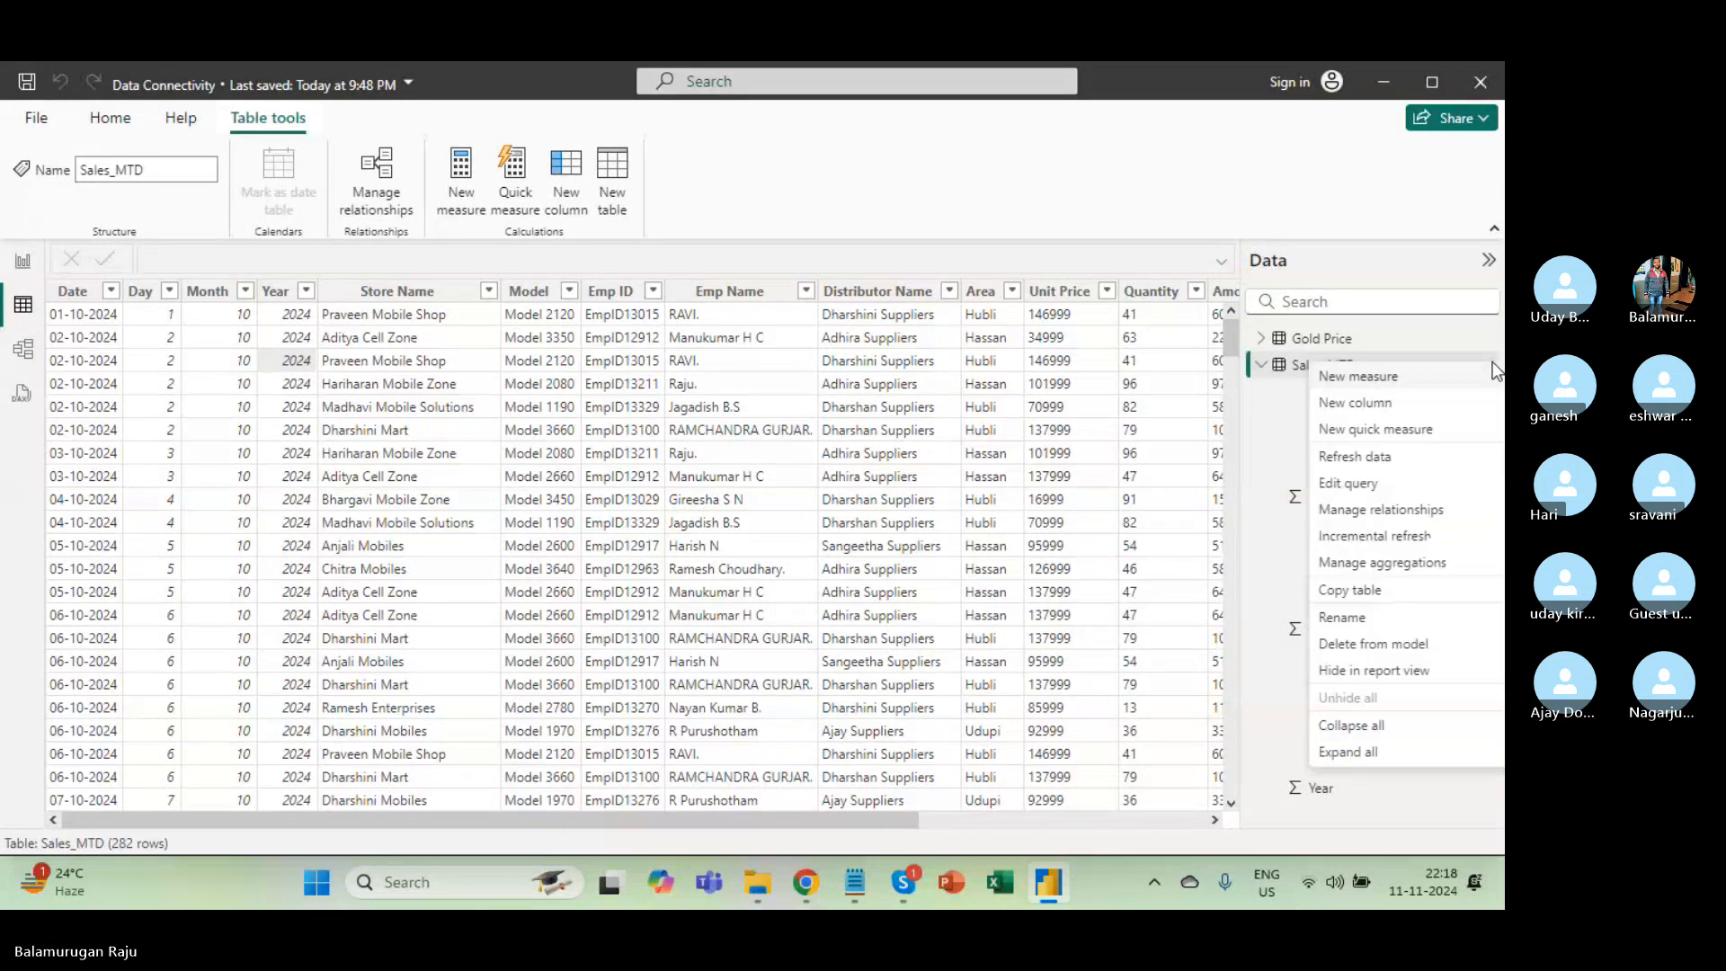
In Power Query Editor, move the Changed Type step below Reordered Columns and inspect its failing formula.
click(1363, 490)
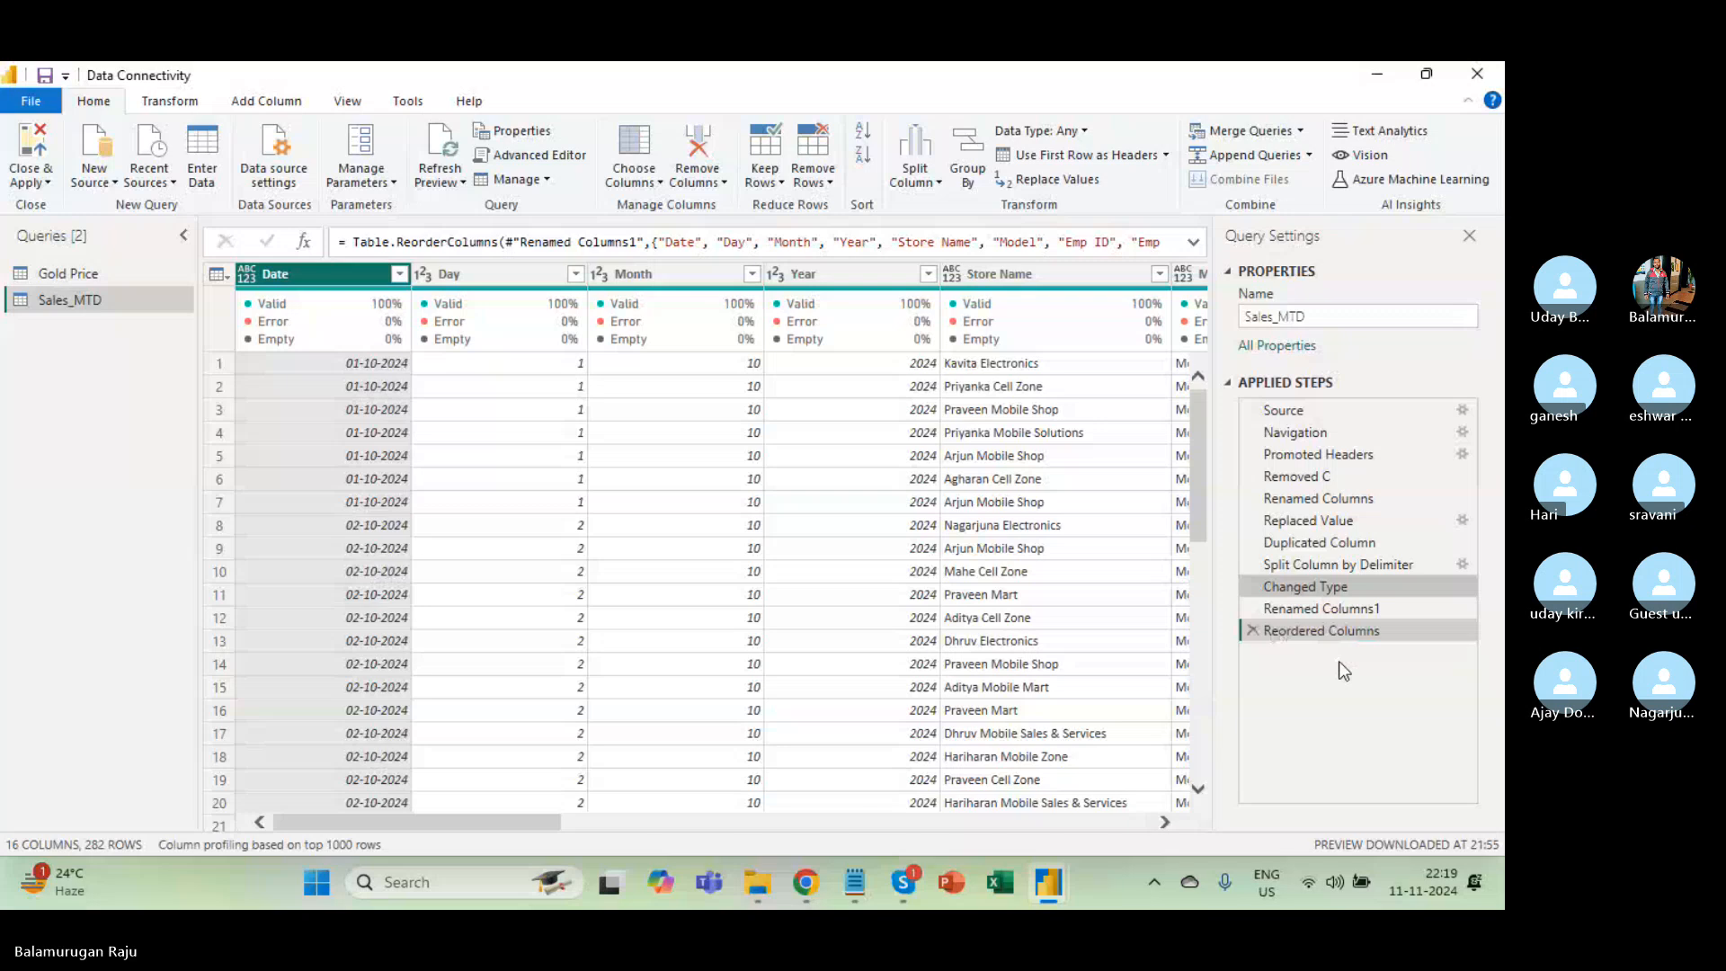
drag(1340, 590, 1326, 655)
click(1323, 638)
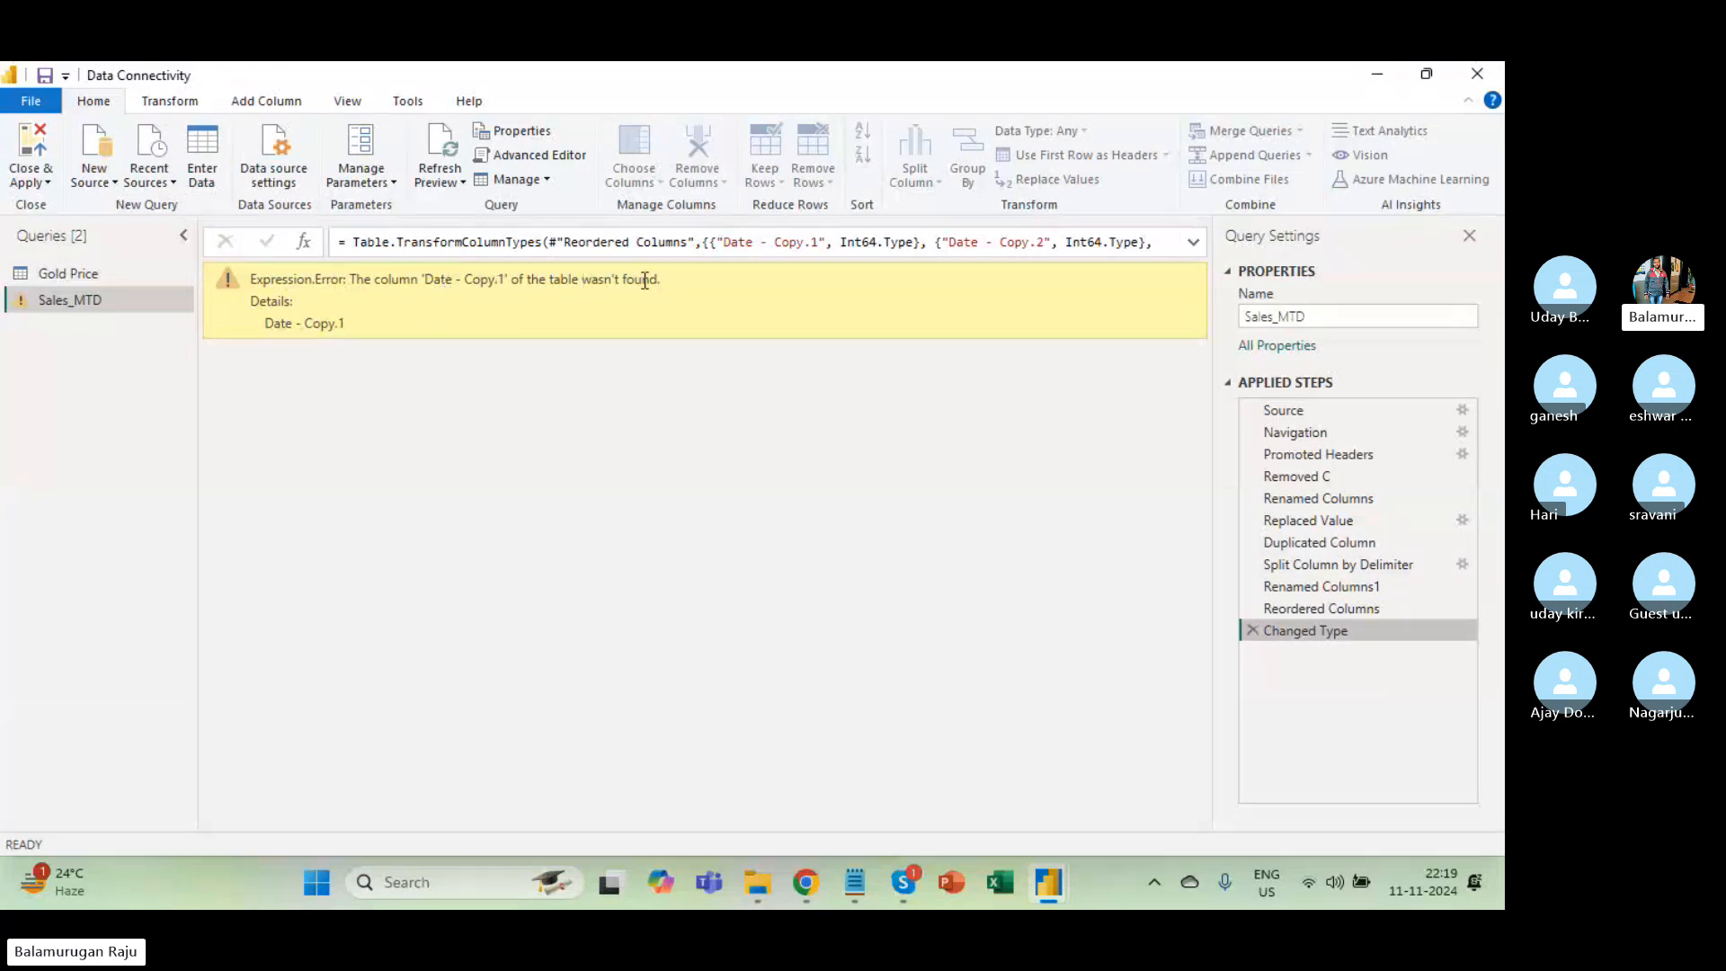
drag(570, 241, 710, 269)
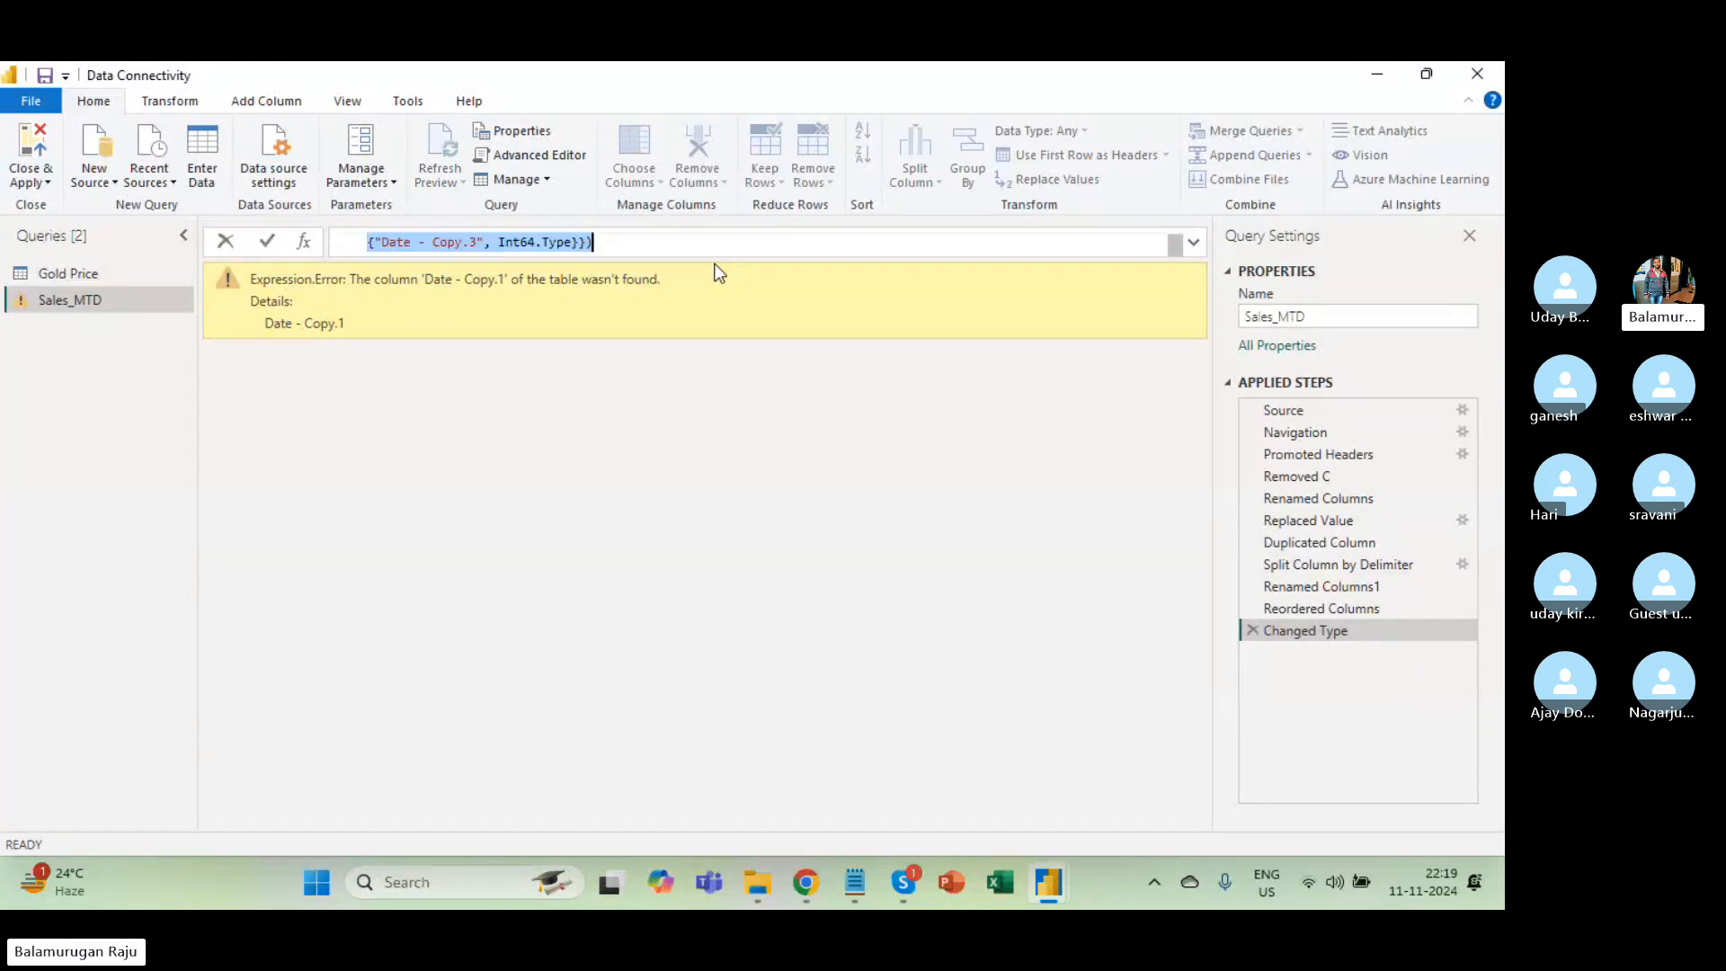
click(1377, 616)
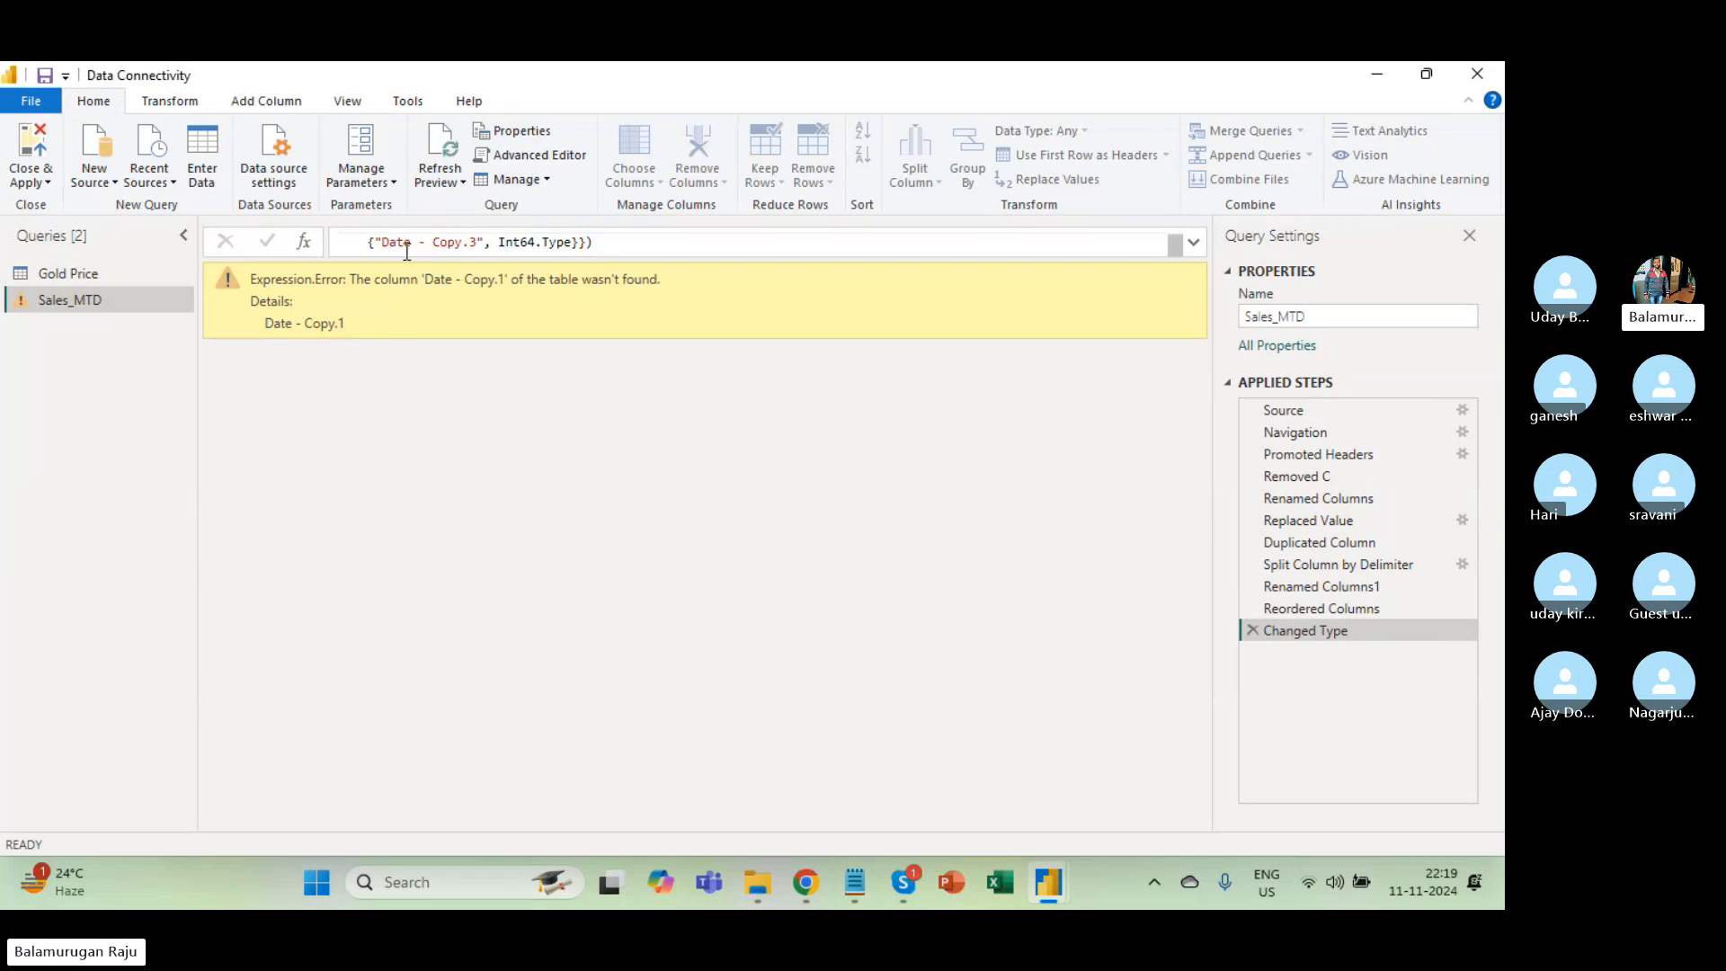
Compare the step previews, check the Day and Year columns, then delete the Changed Type step.
click(1318, 589)
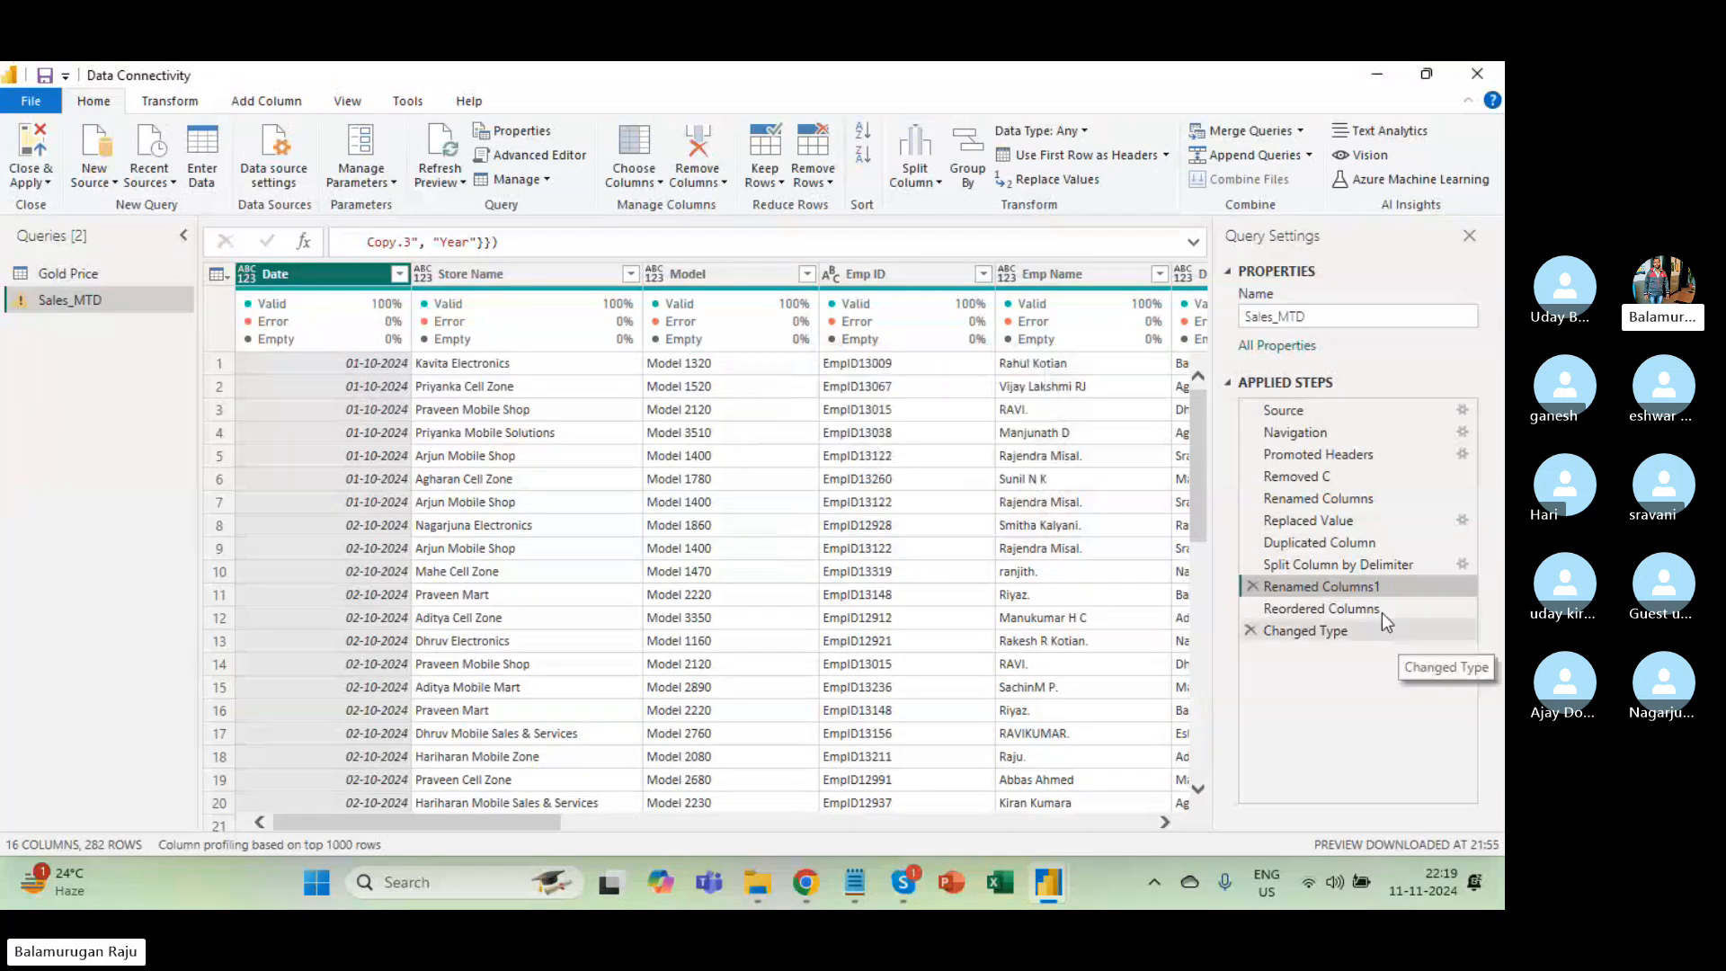
click(1308, 630)
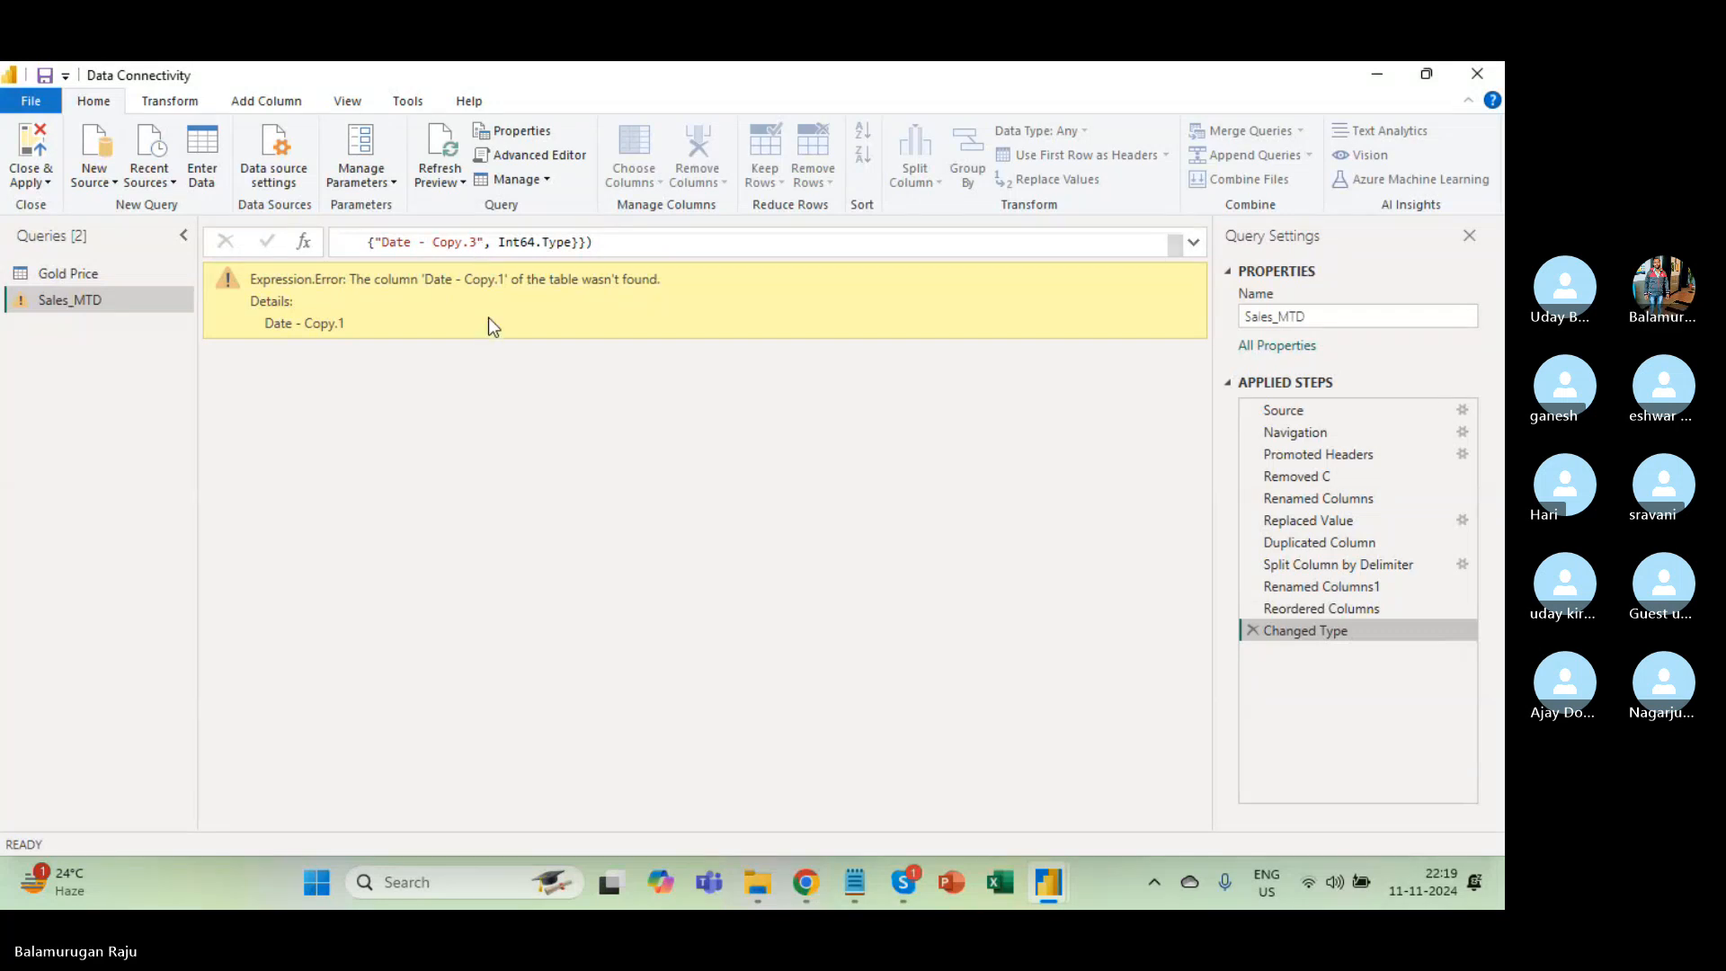
click(1379, 607)
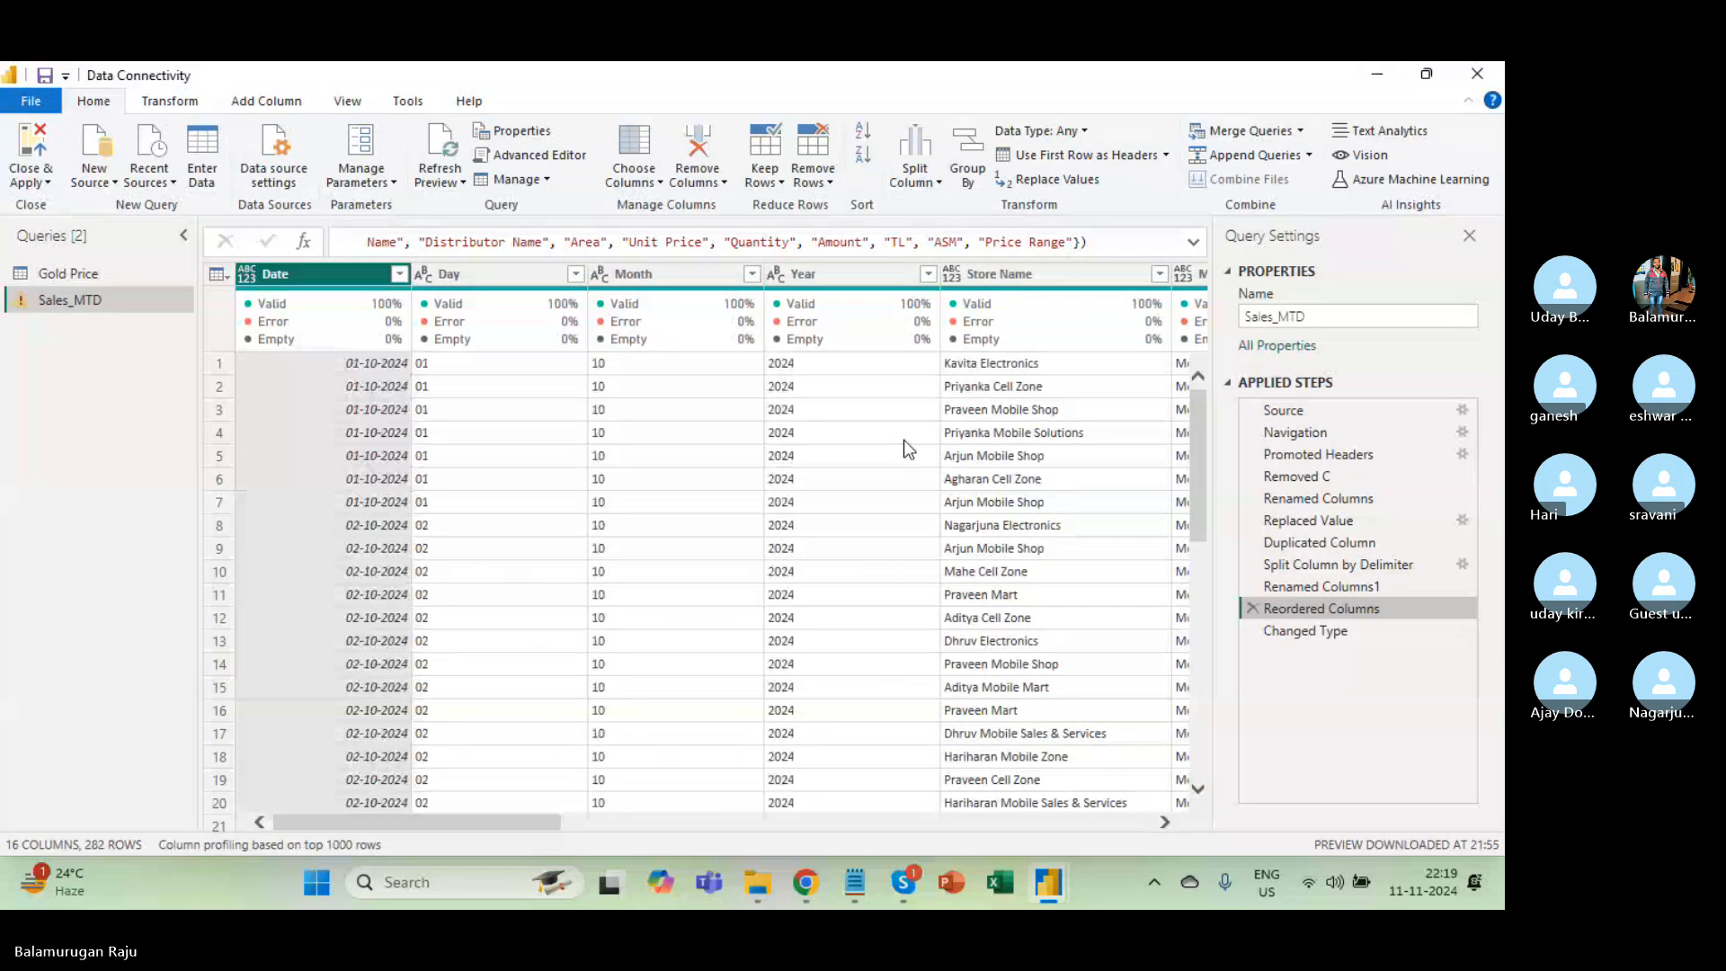
click(471, 275)
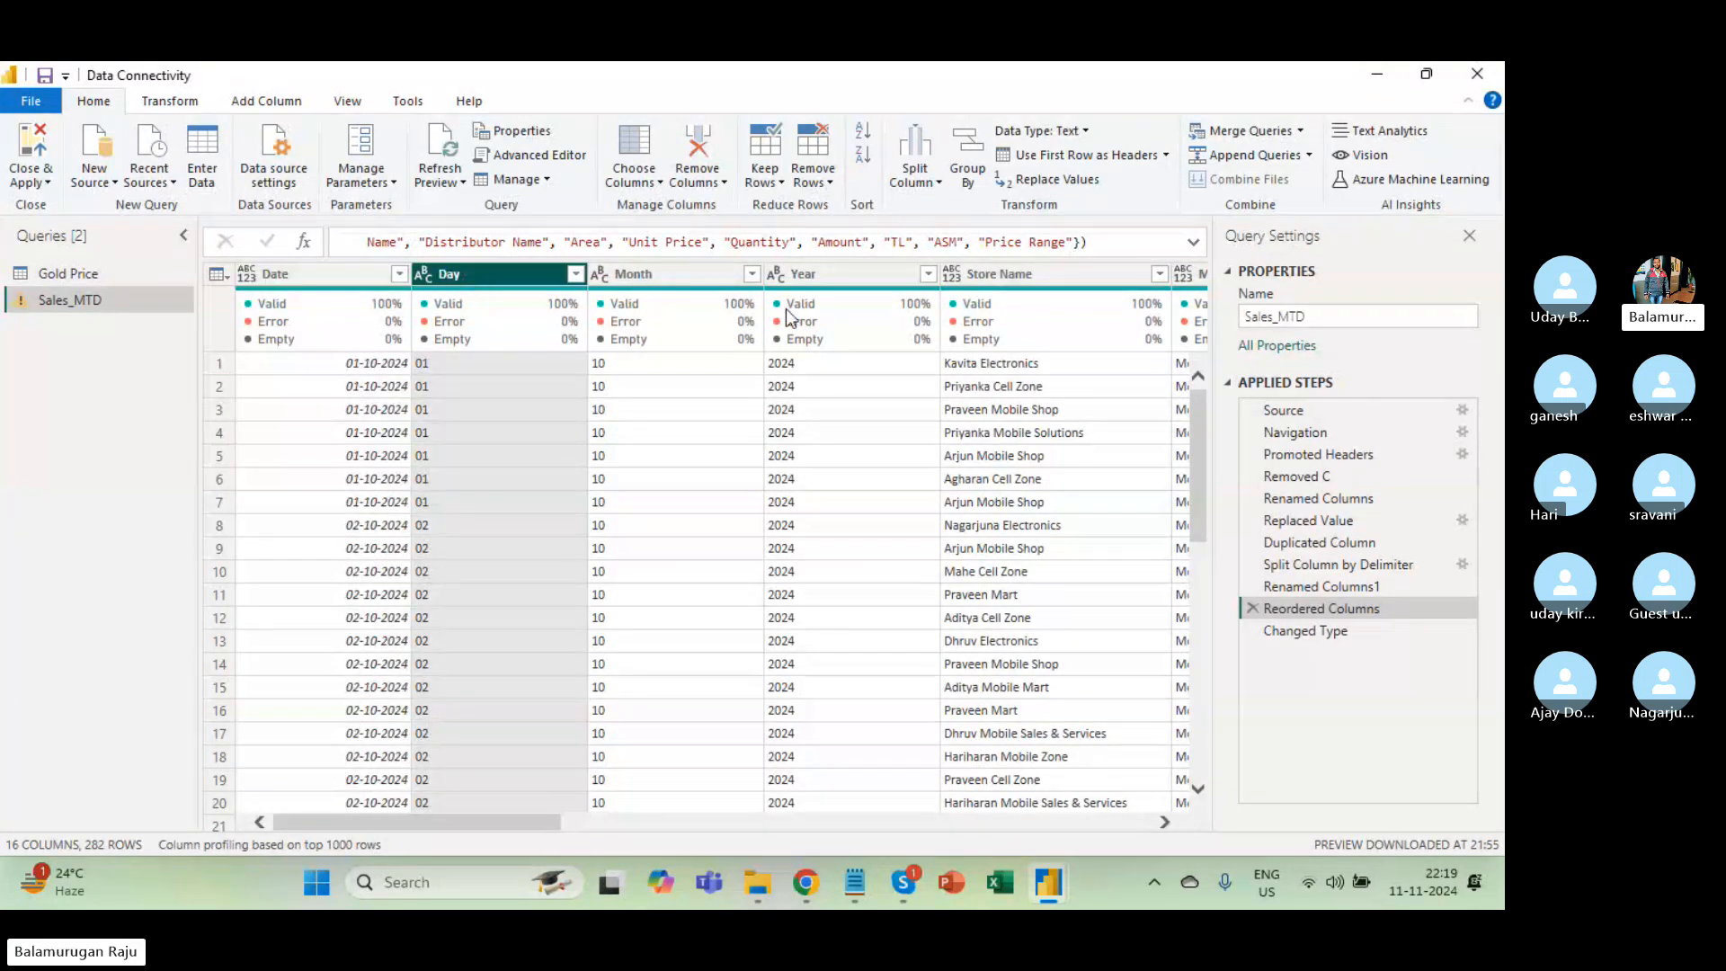
click(803, 274)
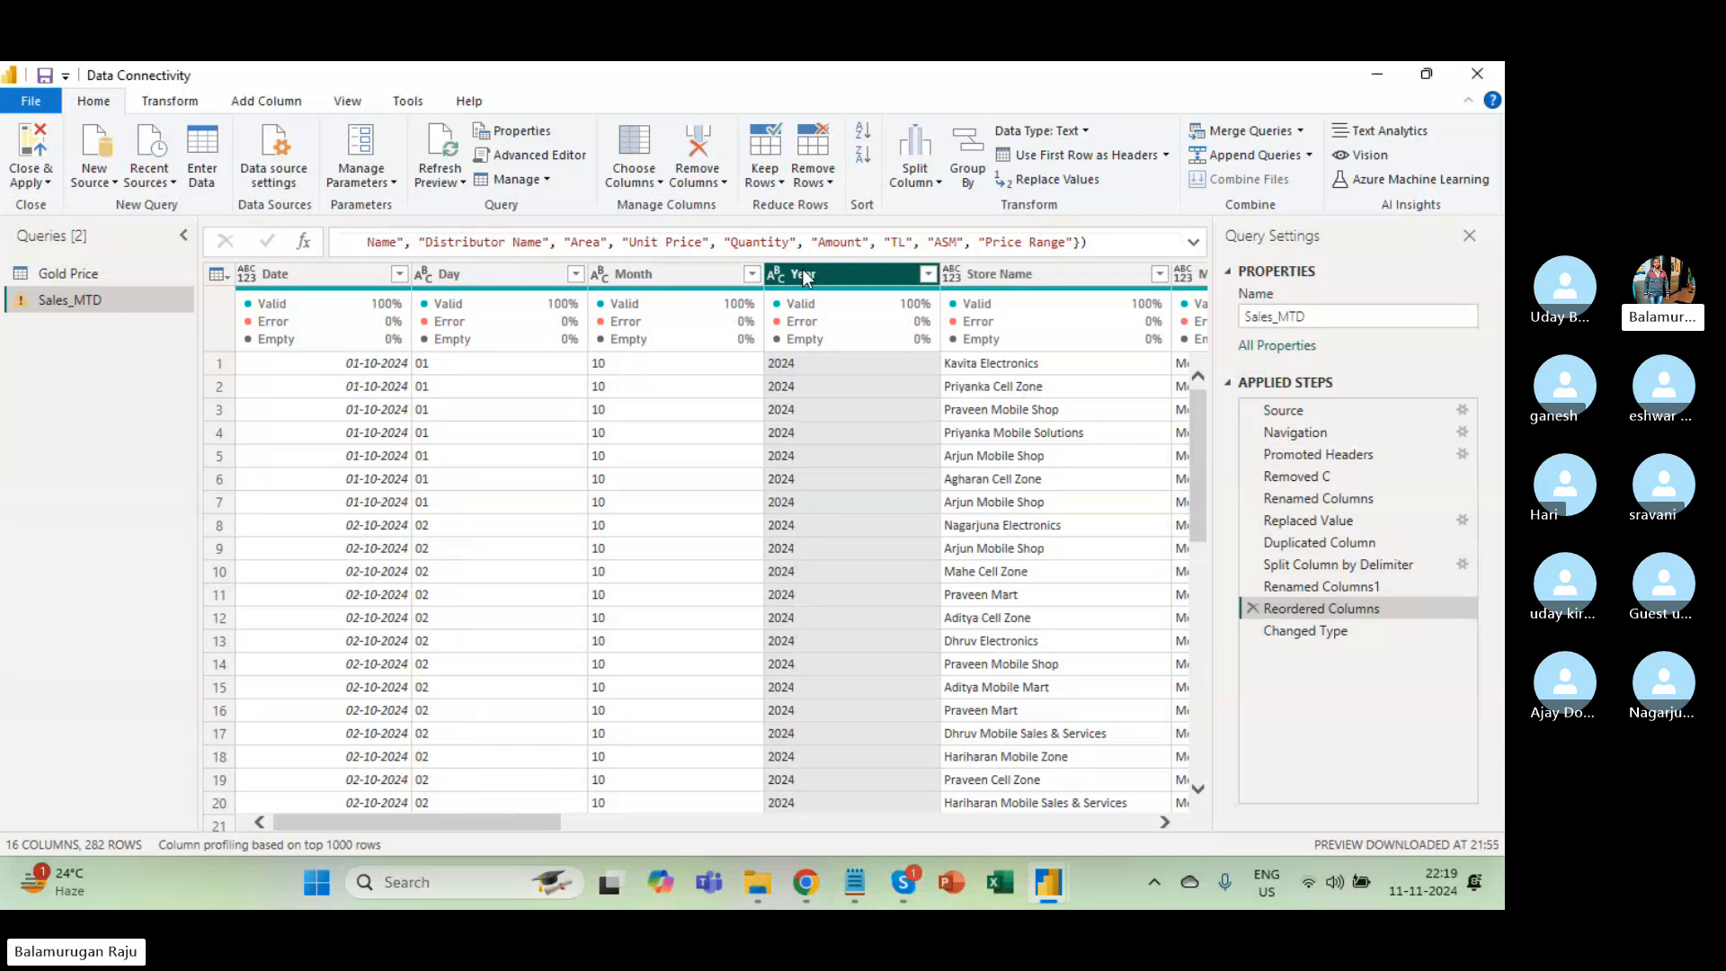
click(1329, 638)
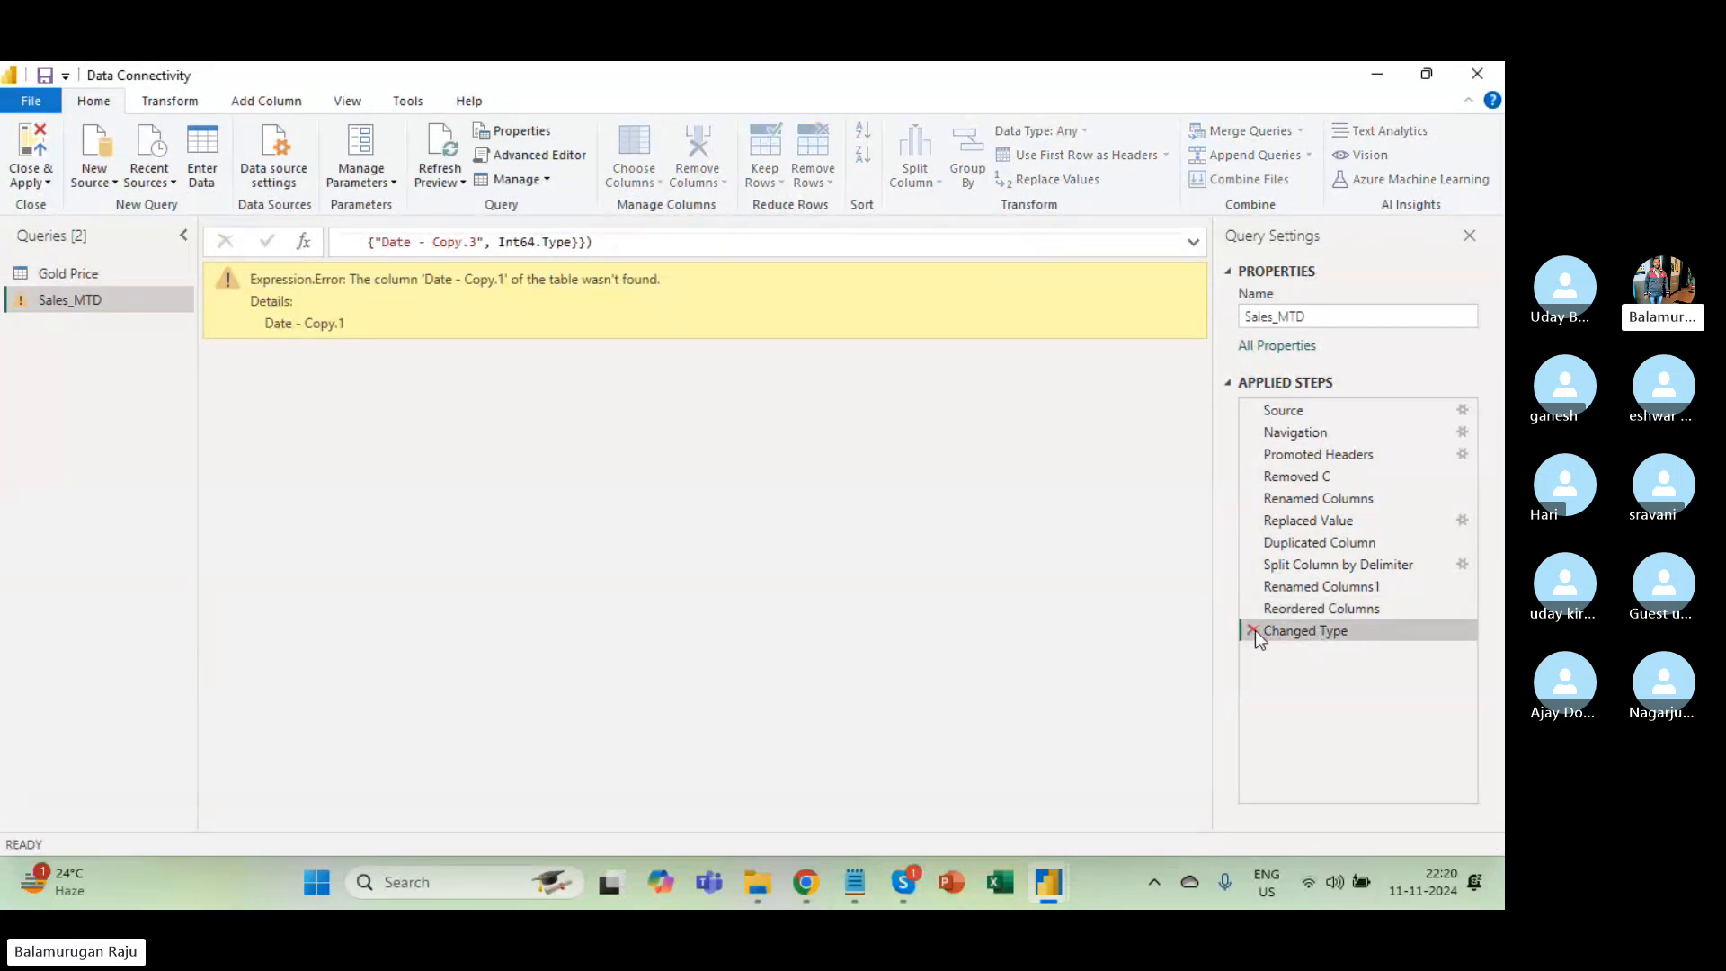
click(1253, 631)
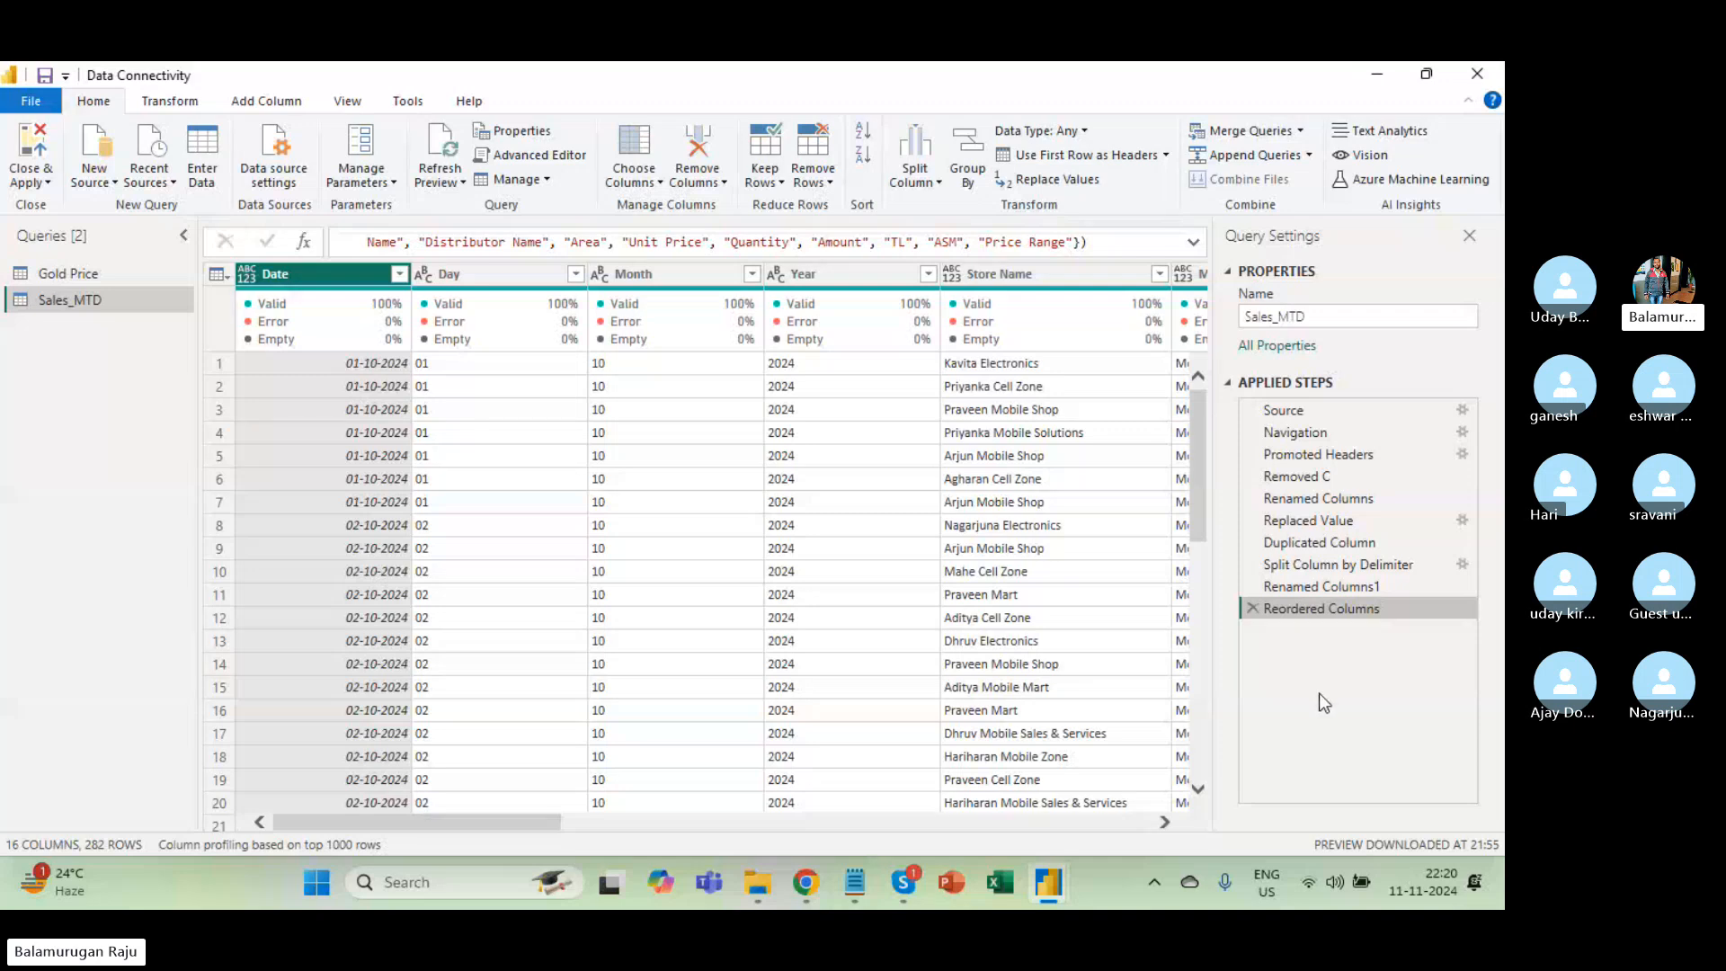
At the Reordered Columns step, run Detect Data Type on all Sales_MTD columns.
click(1314, 589)
click(1315, 607)
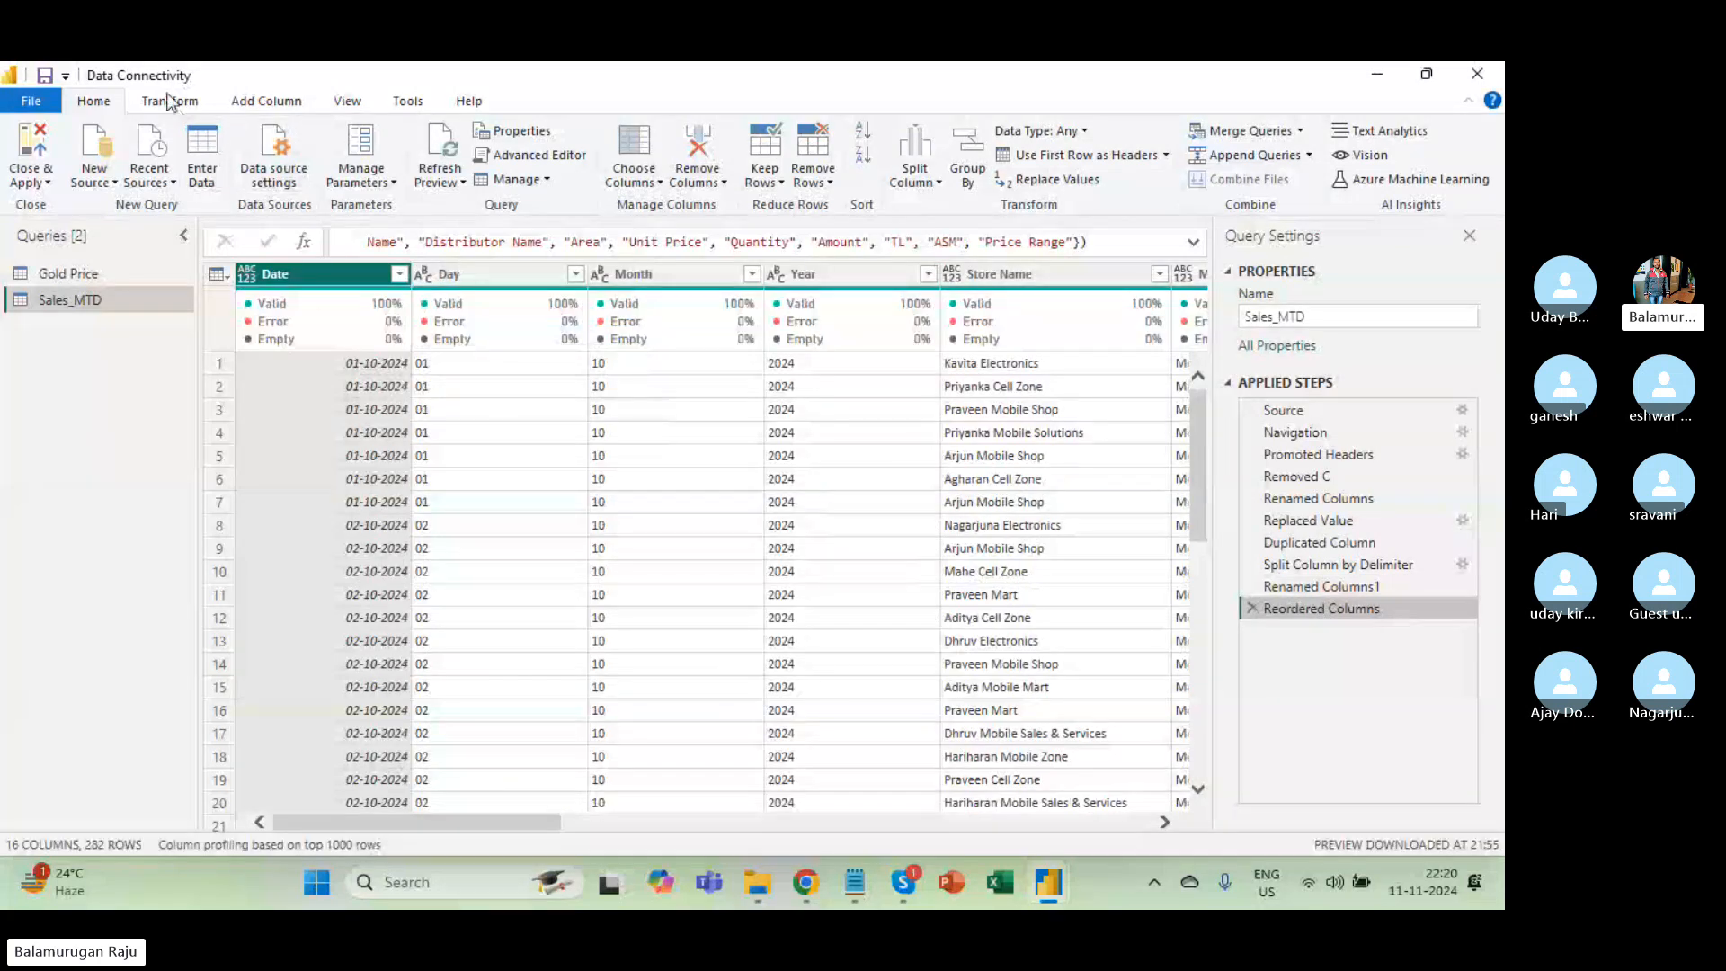
click(326, 387)
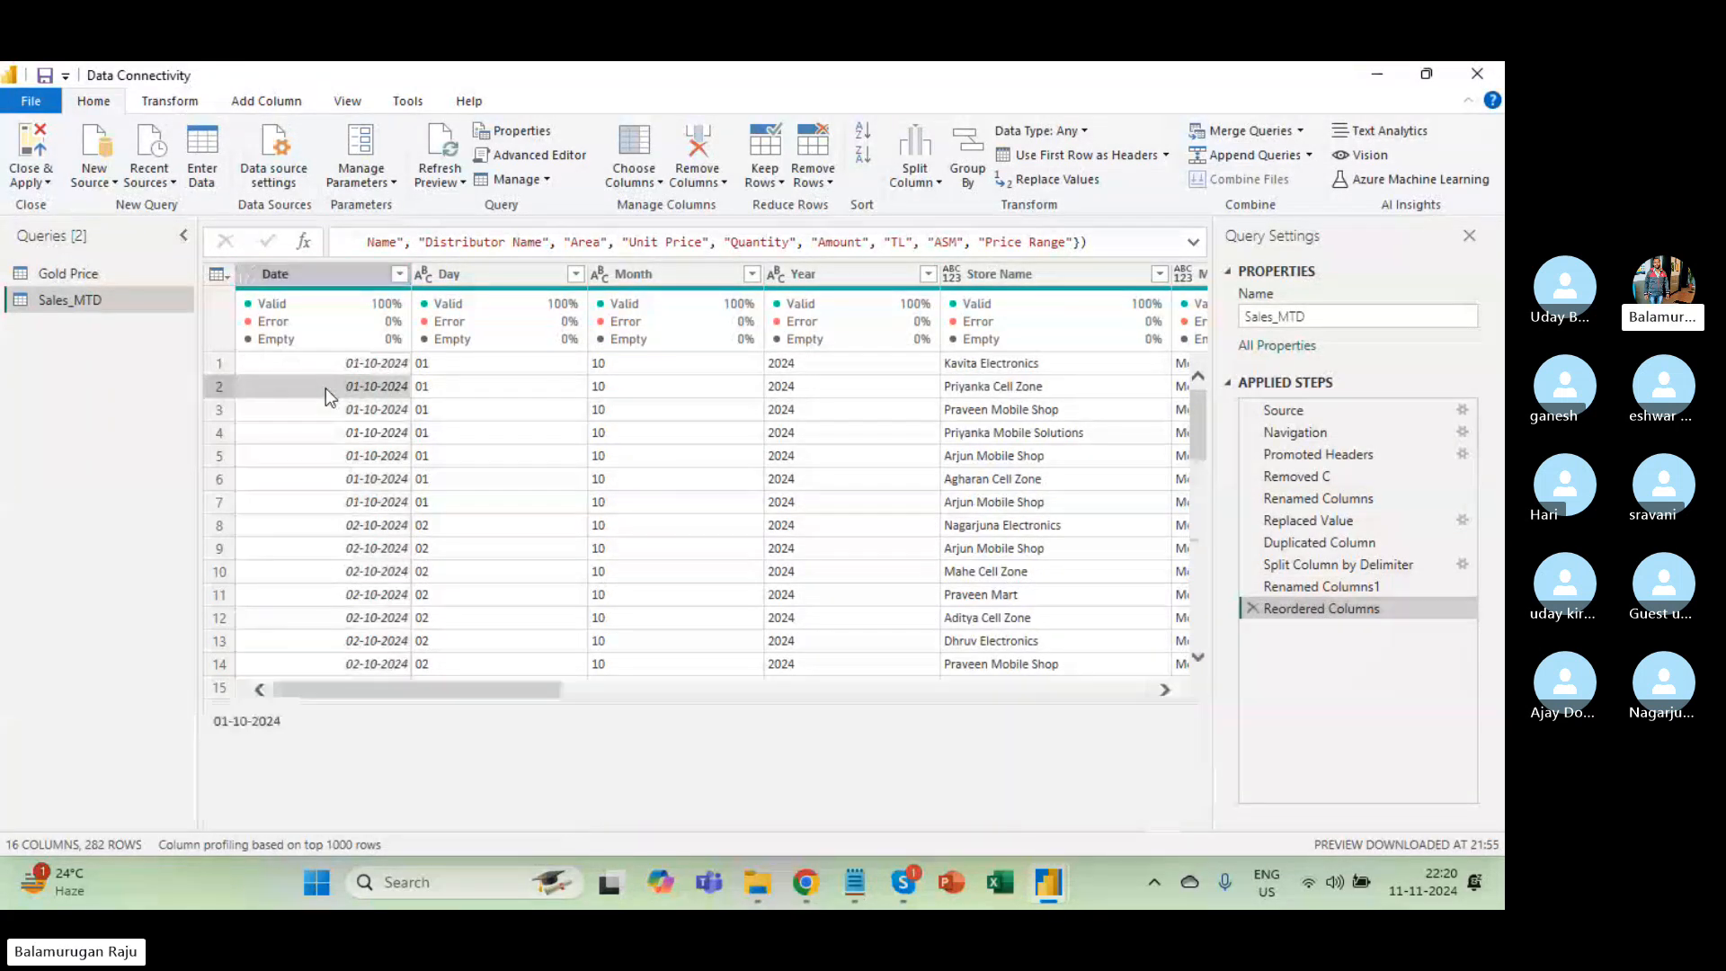
click(172, 104)
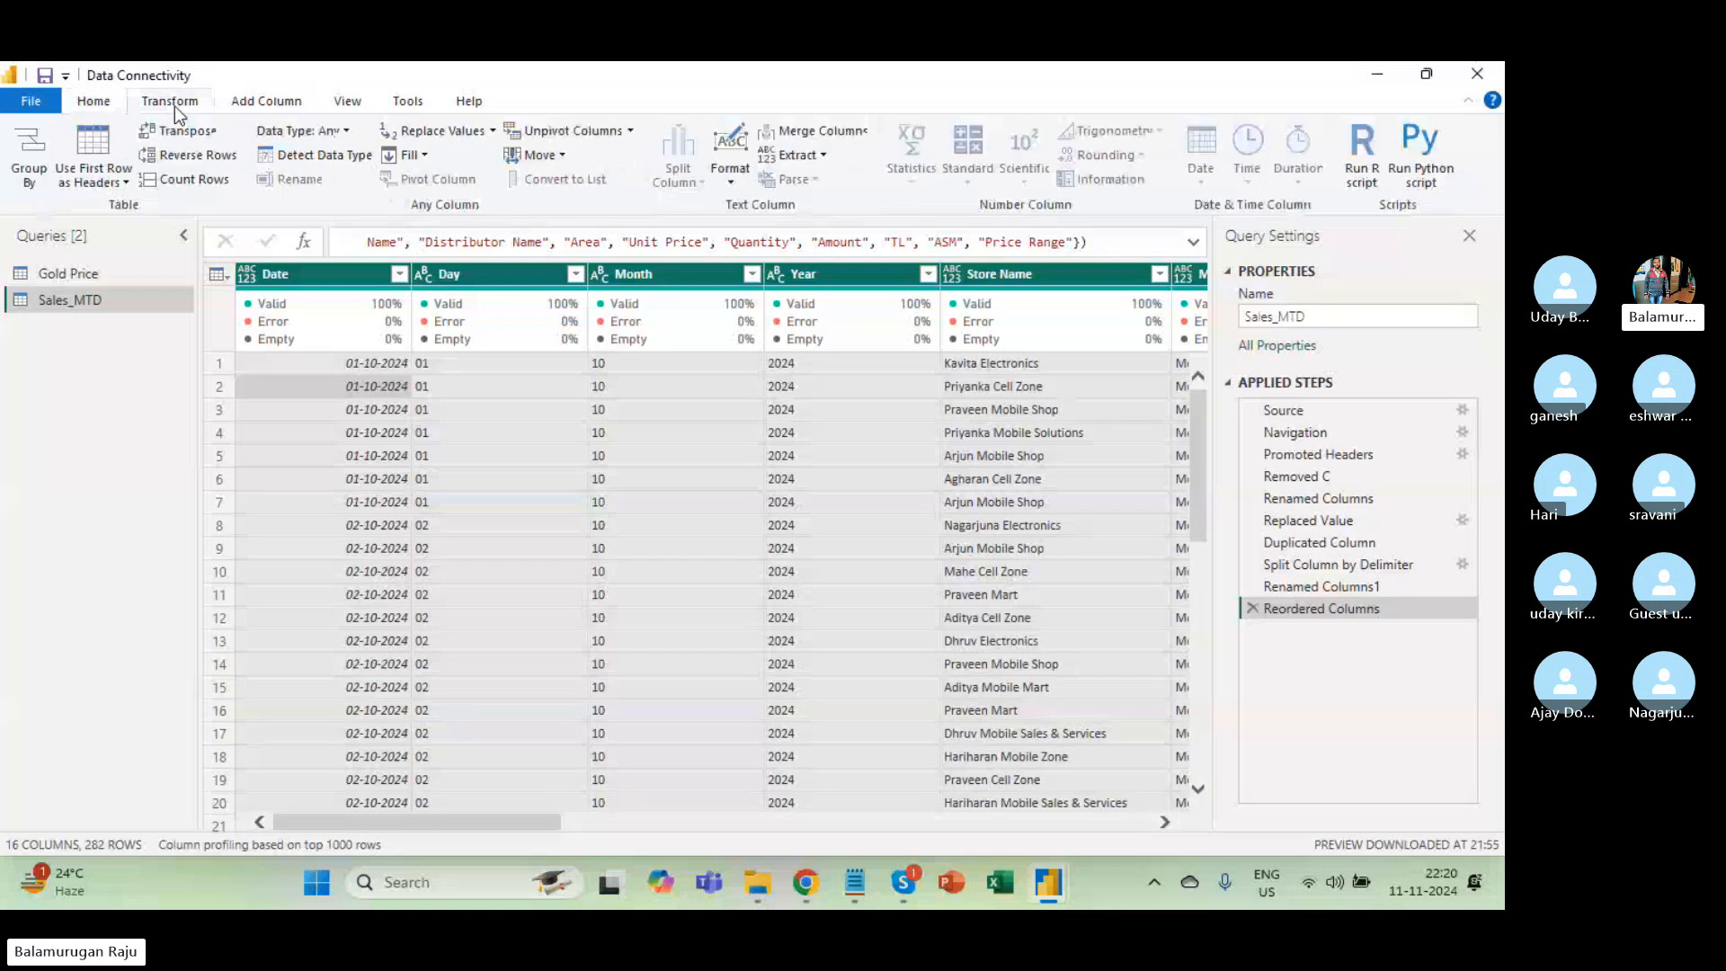
click(345, 157)
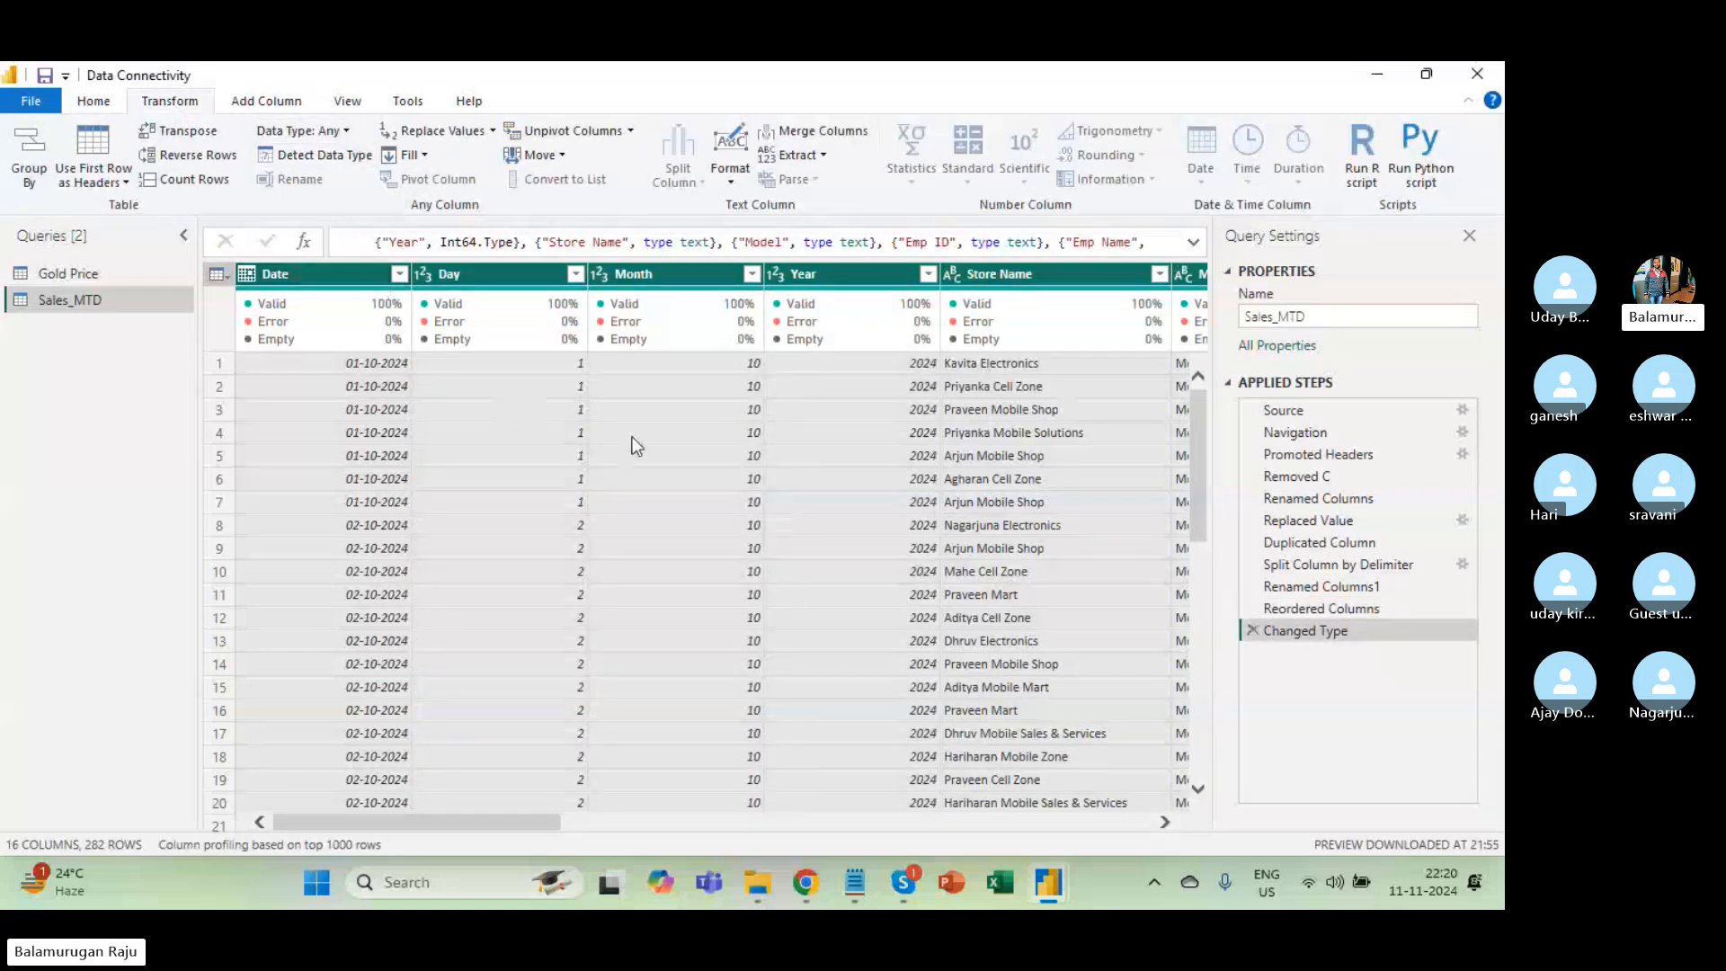
Confirm the Date column now has a date type, then return to the Home commands.
scroll(636, 445, right, 5)
scroll(636, 444, right, 3)
scroll(637, 444, right, 3)
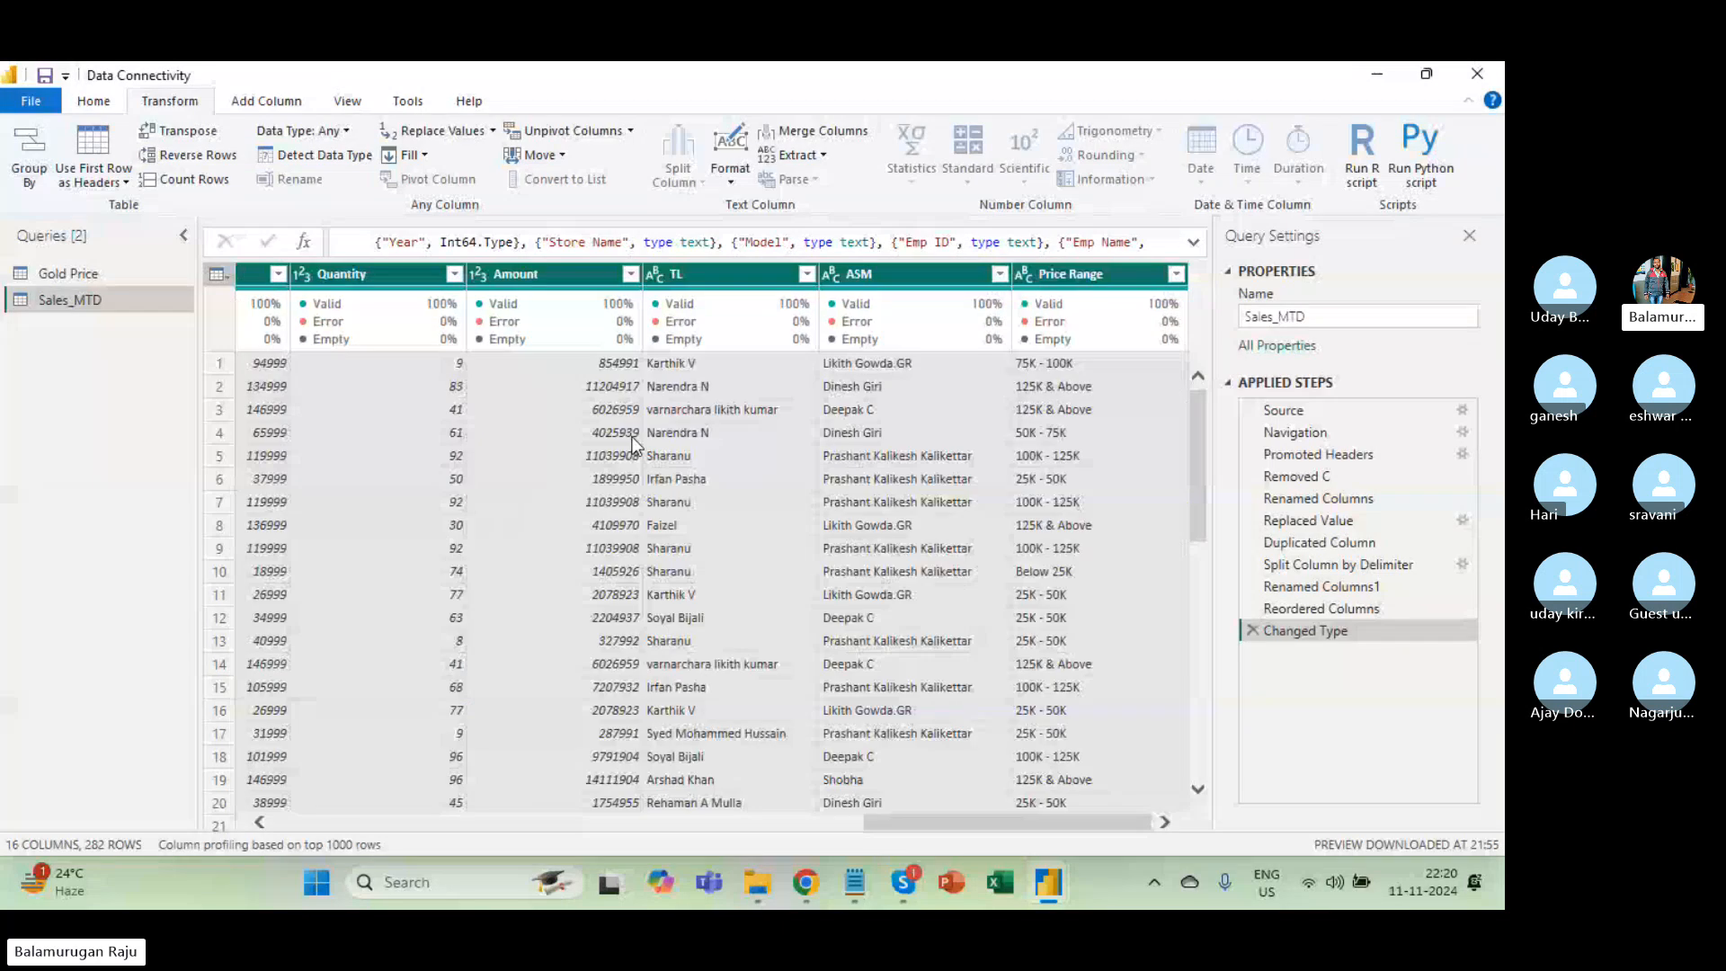
scroll(635, 444, left, 10)
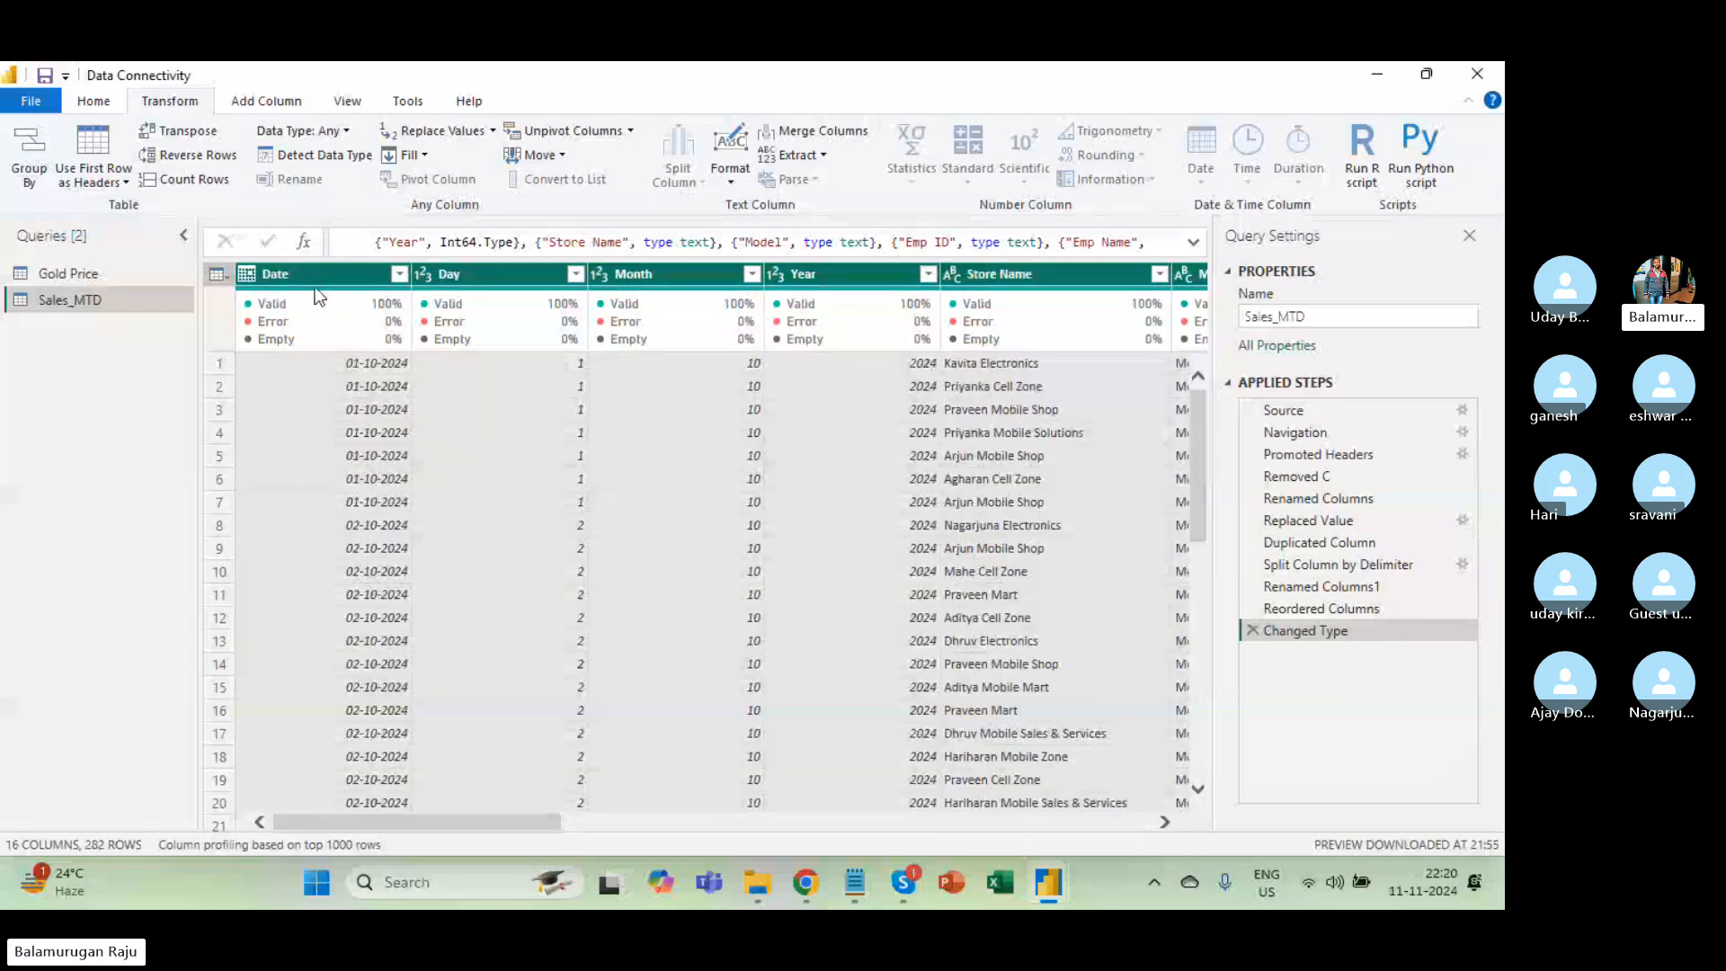
click(304, 281)
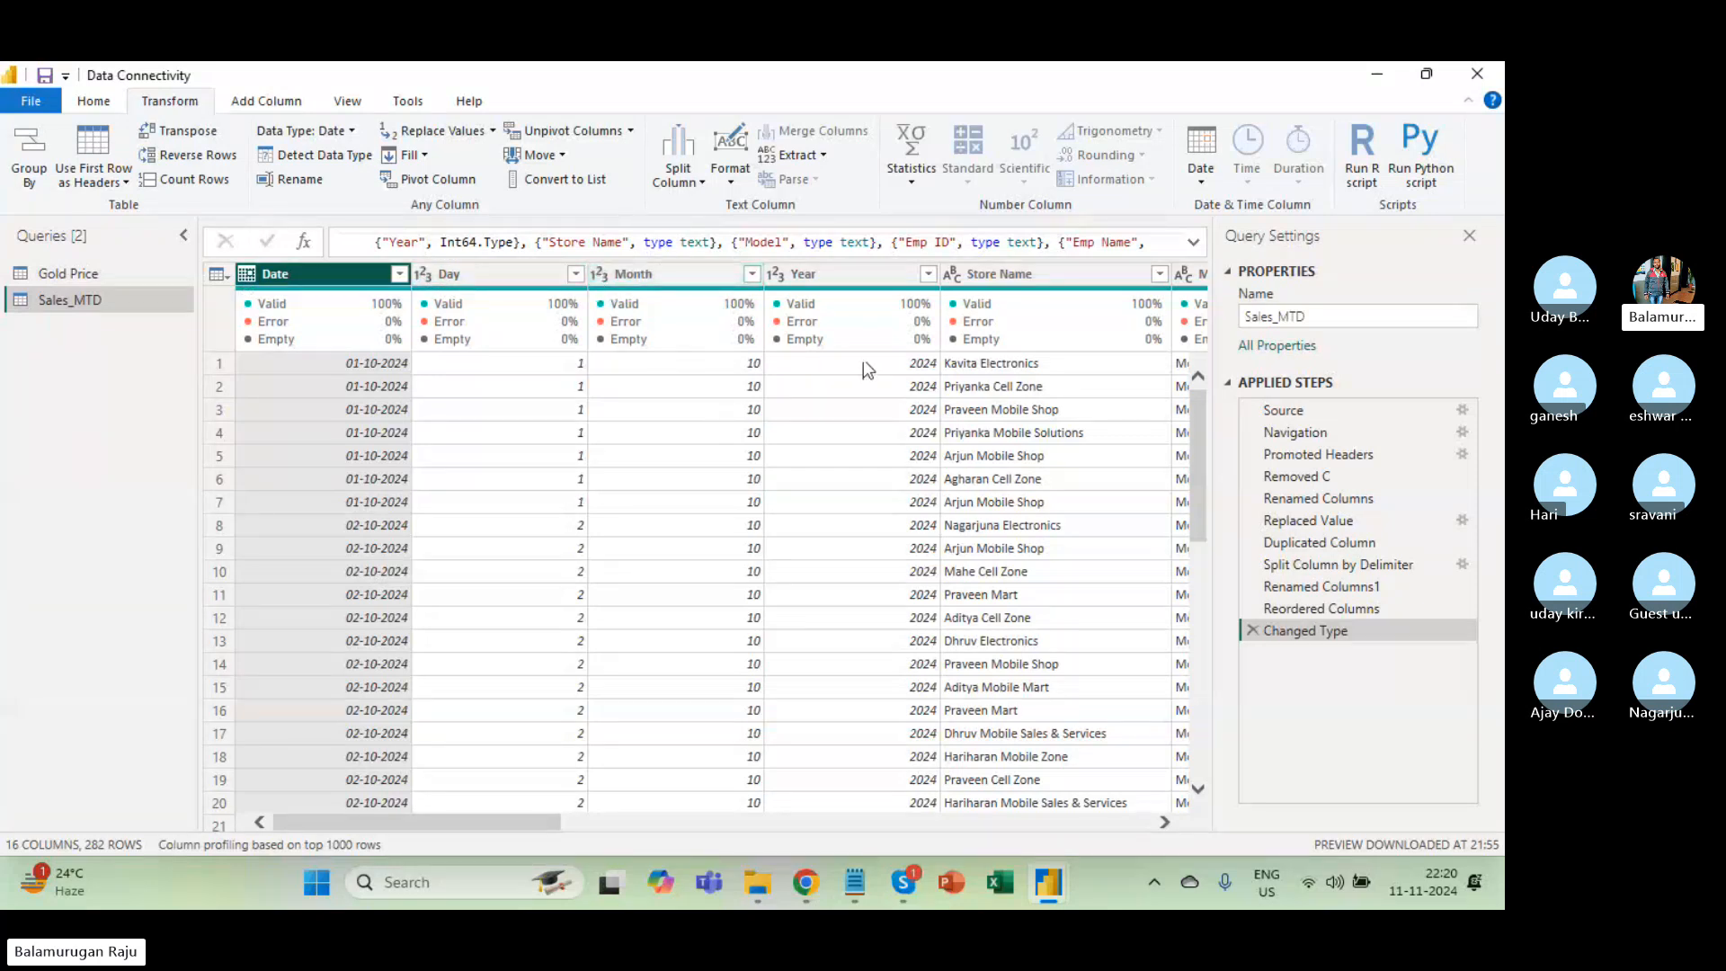
scroll(1132, 523, right, 10)
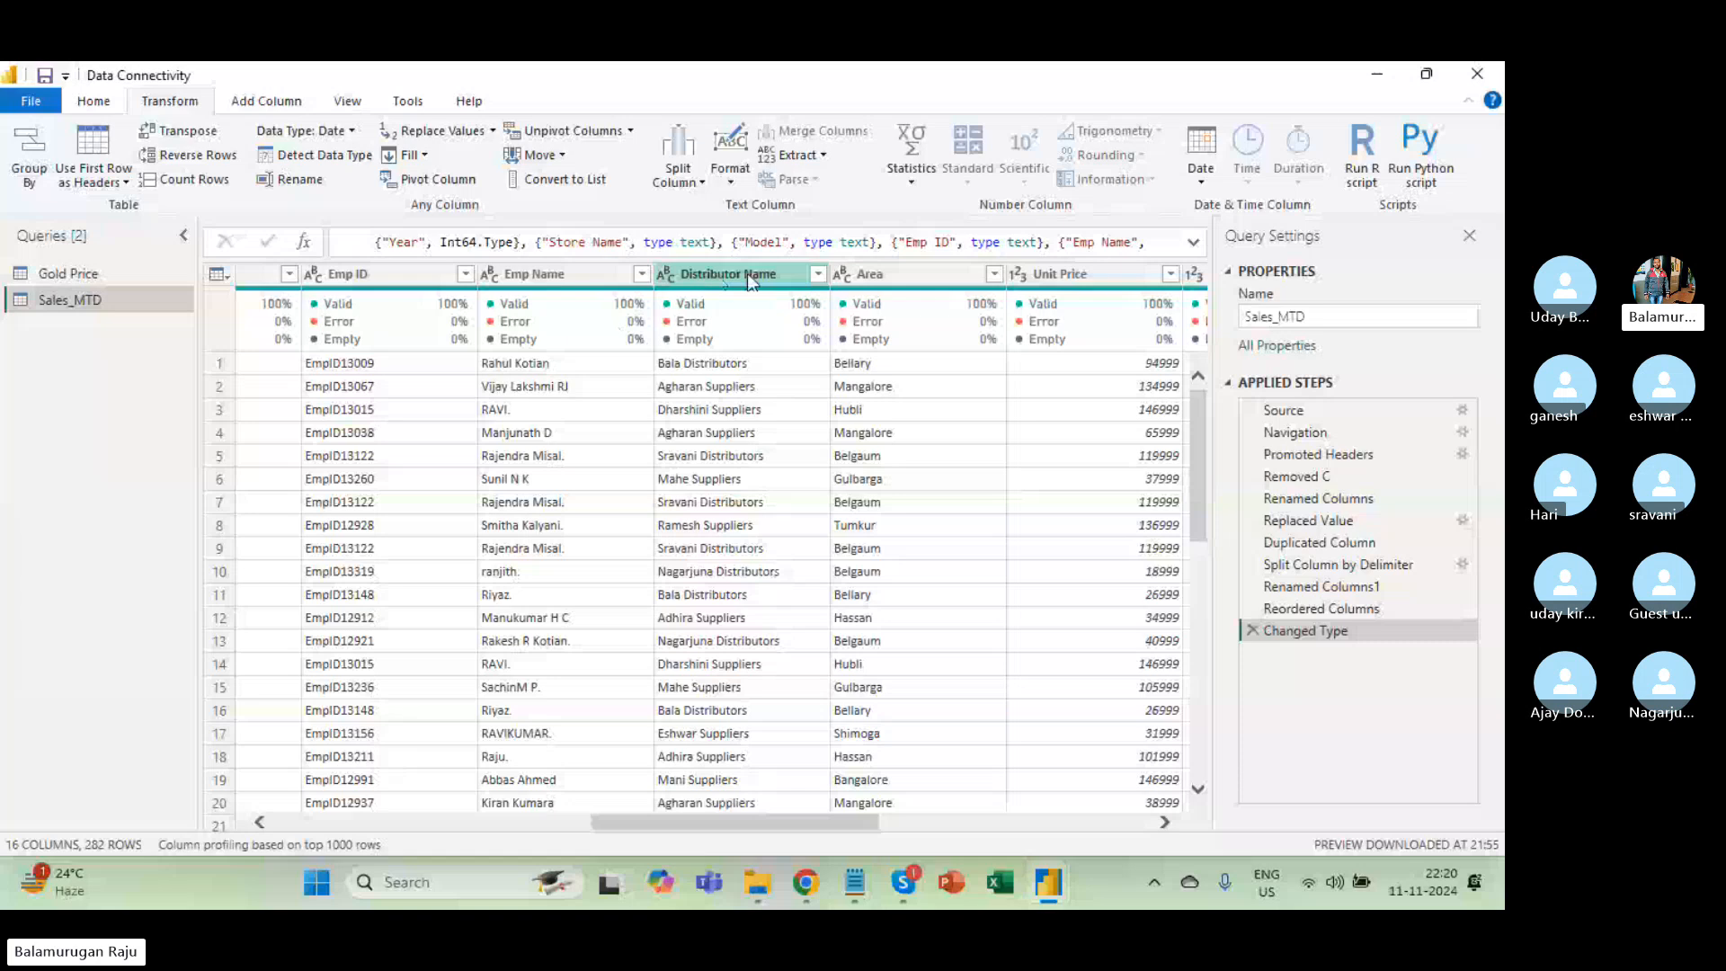
scroll(1082, 440, right, 10)
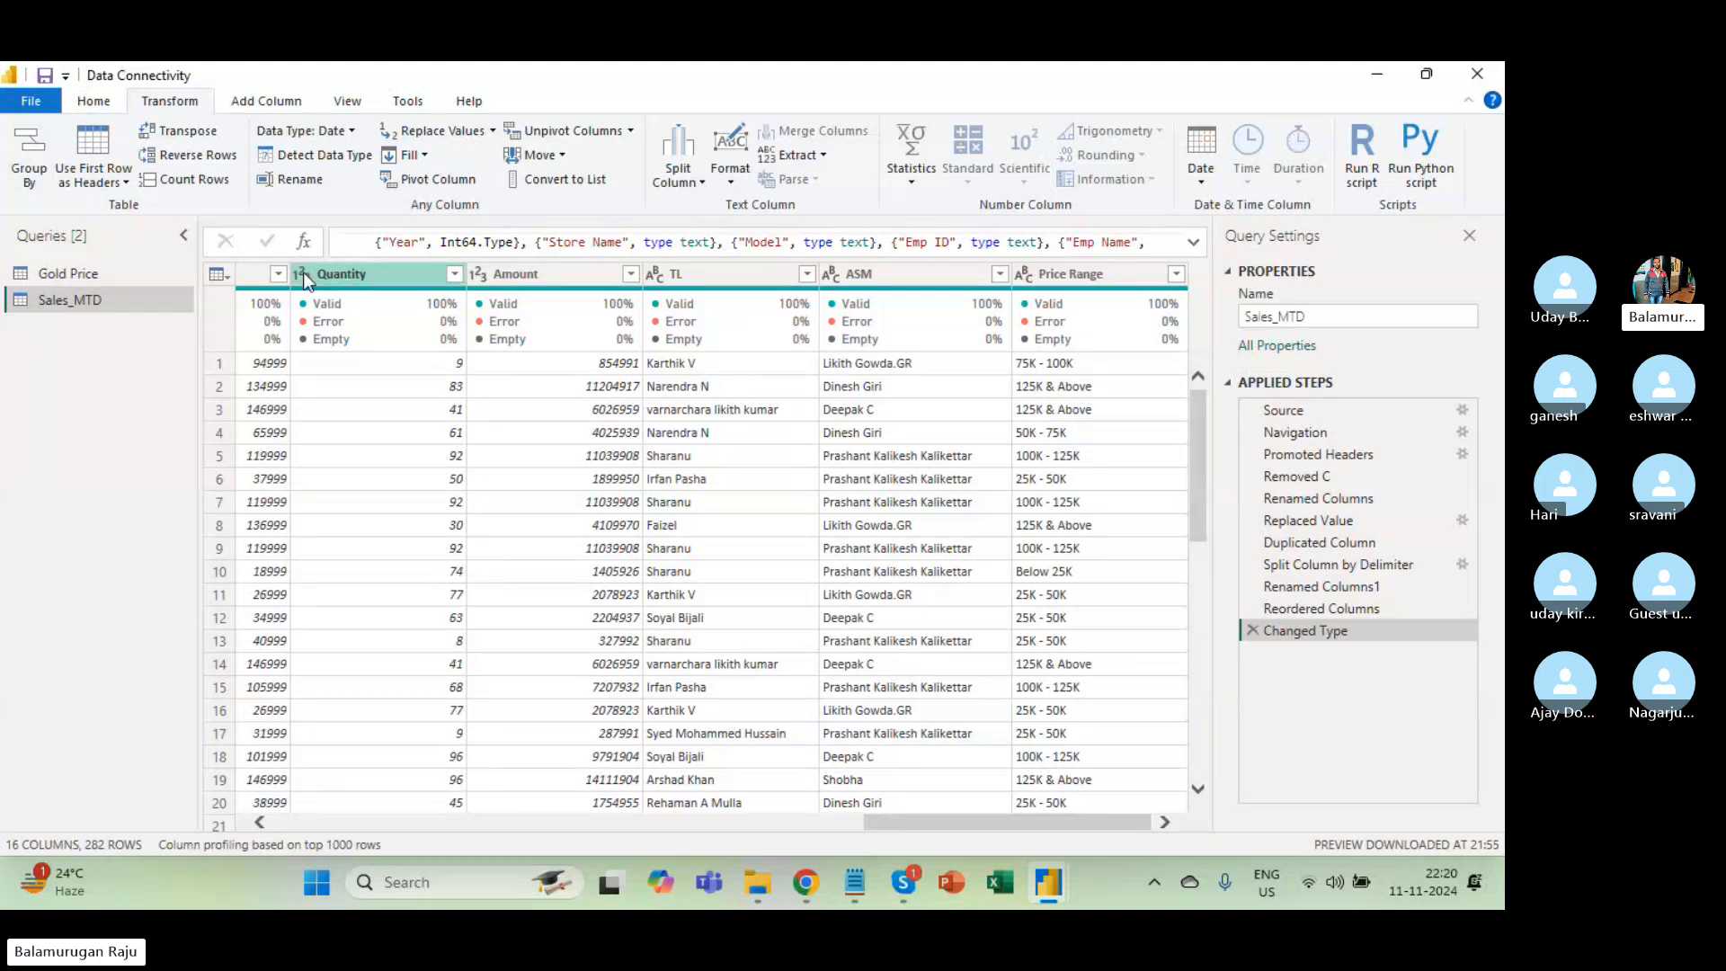
click(94, 102)
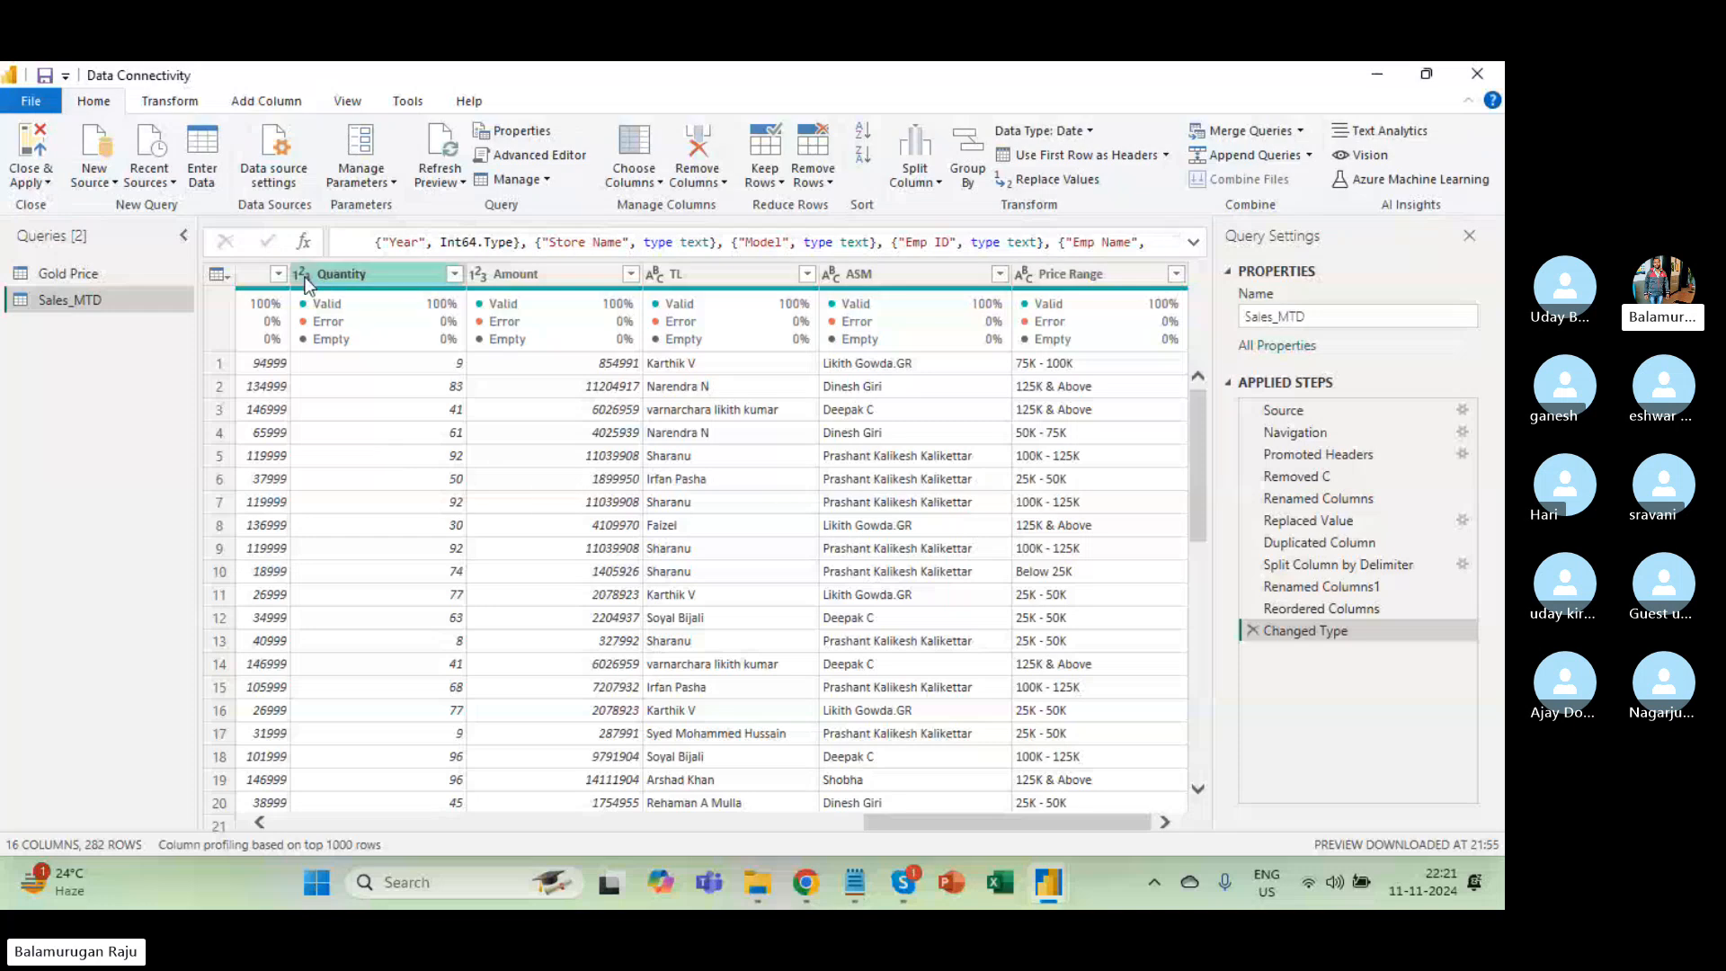
Close & Apply to load the retyped Sales_MTD query, then switch windows with Alt+Tab.
click(32, 178)
click(56, 206)
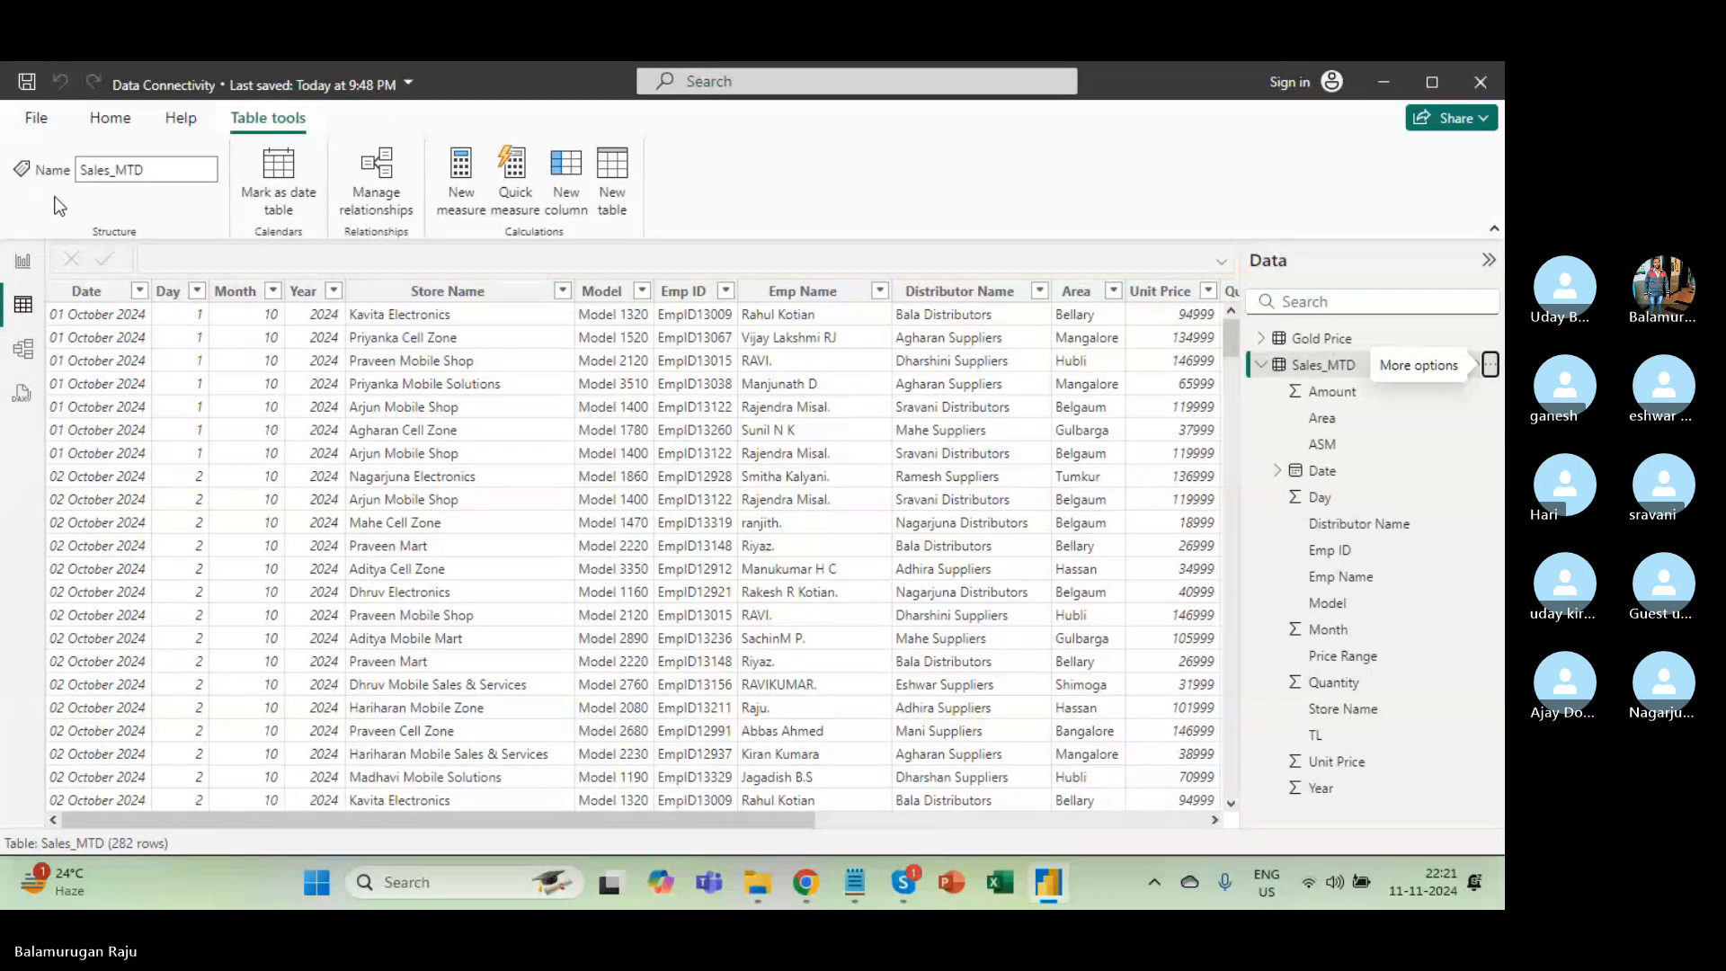
key(alt+Tab)
key(alt+Tab)
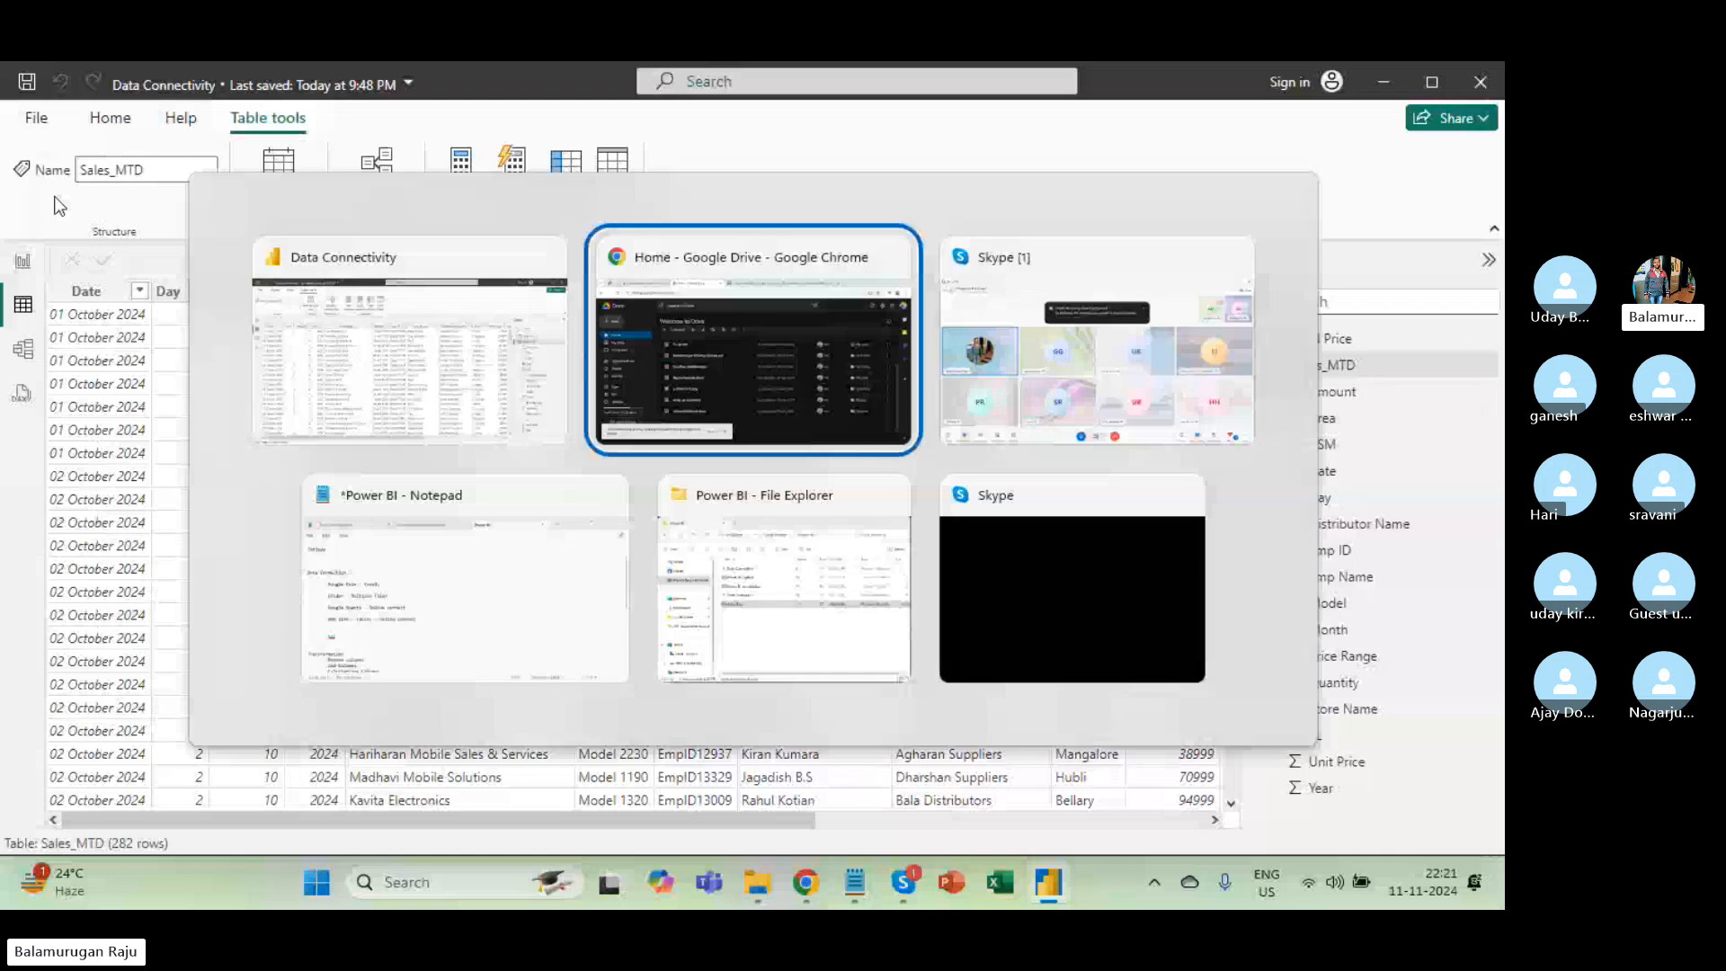